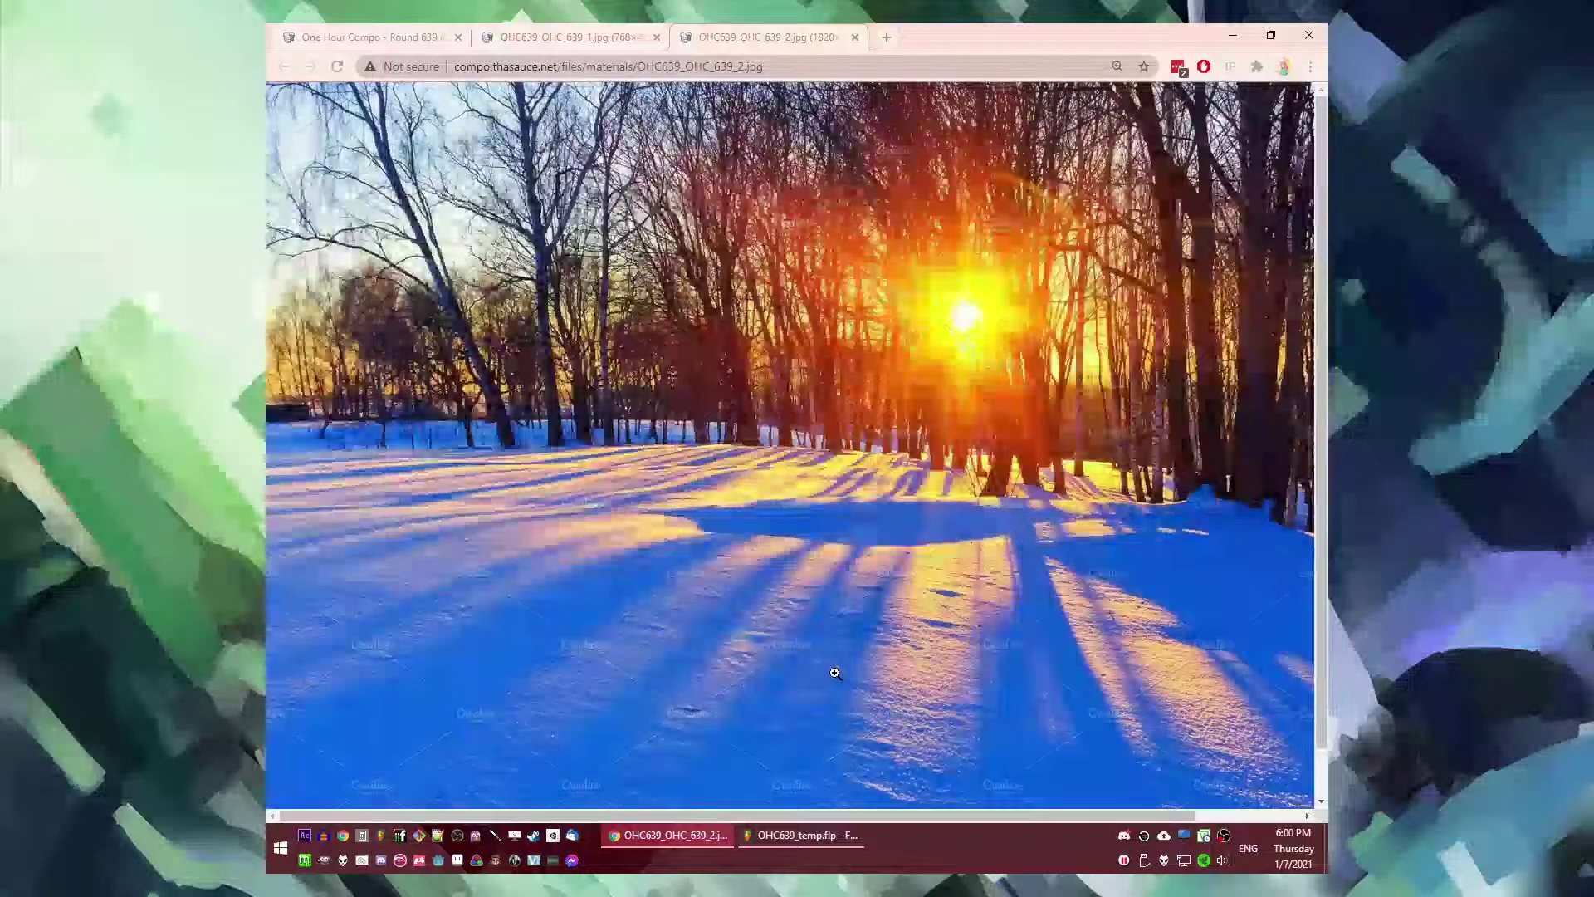
# - Examine both winter sunset reference images, OHC639_OHC_639_1.jpg and OHC639_OHC_639_2.jpg, and zoom into the second one
pyautogui.scroll(-1, 976, 411)
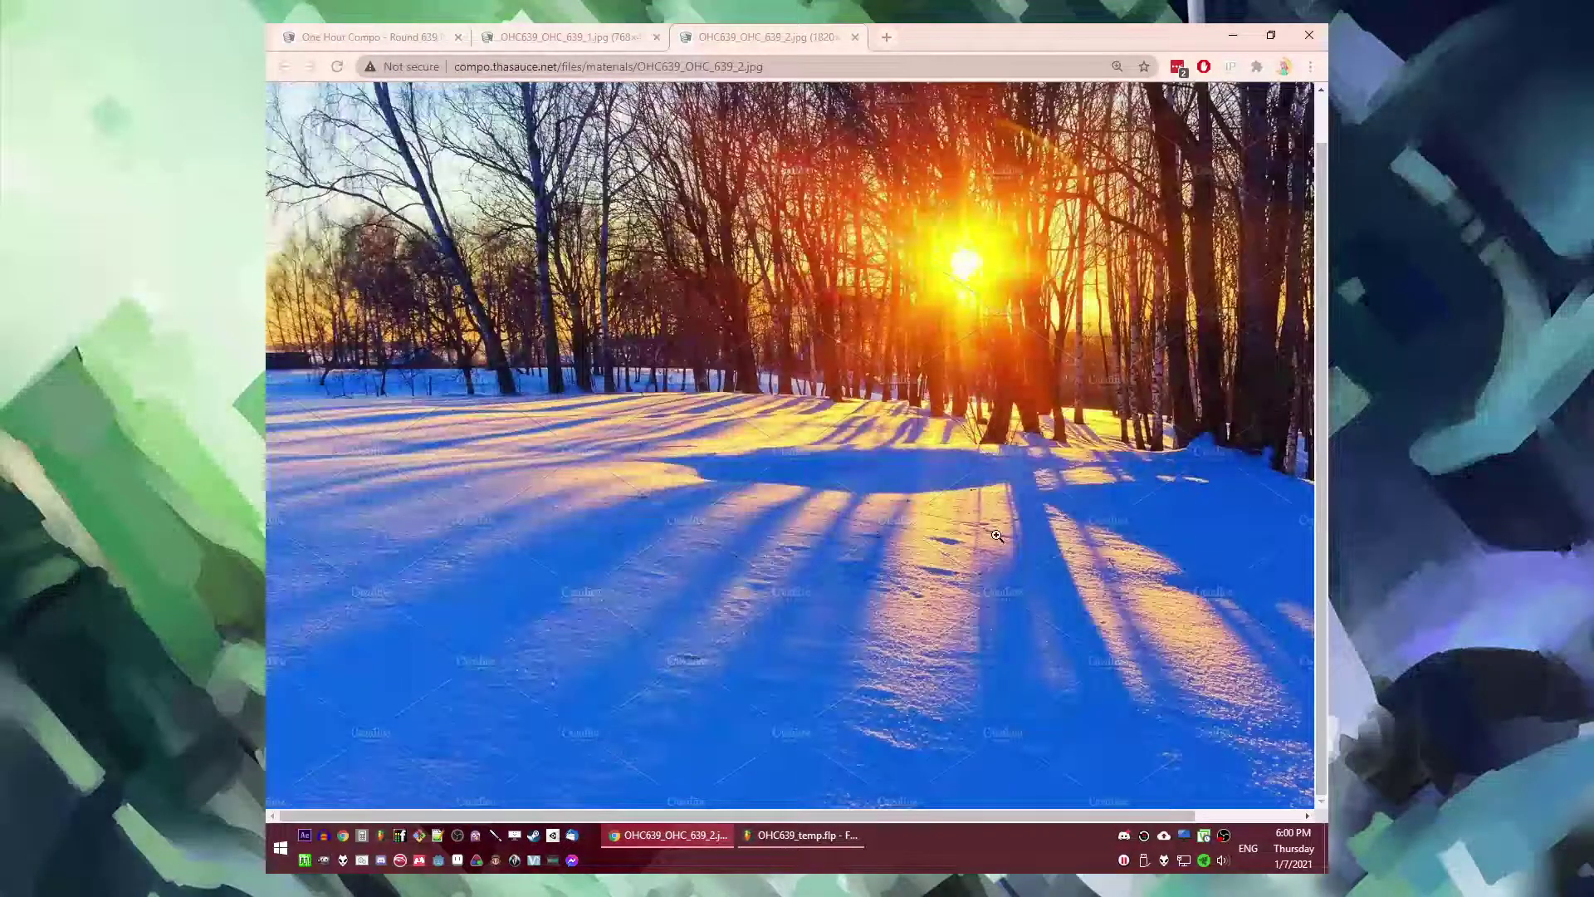
pyautogui.scroll(1, 997, 535)
pyautogui.hotkey('ctrl', 'shift', 'Tab')
pyautogui.hotkey('ctrl', 'Tab')
pyautogui.hotkey('alt', 'Tab')
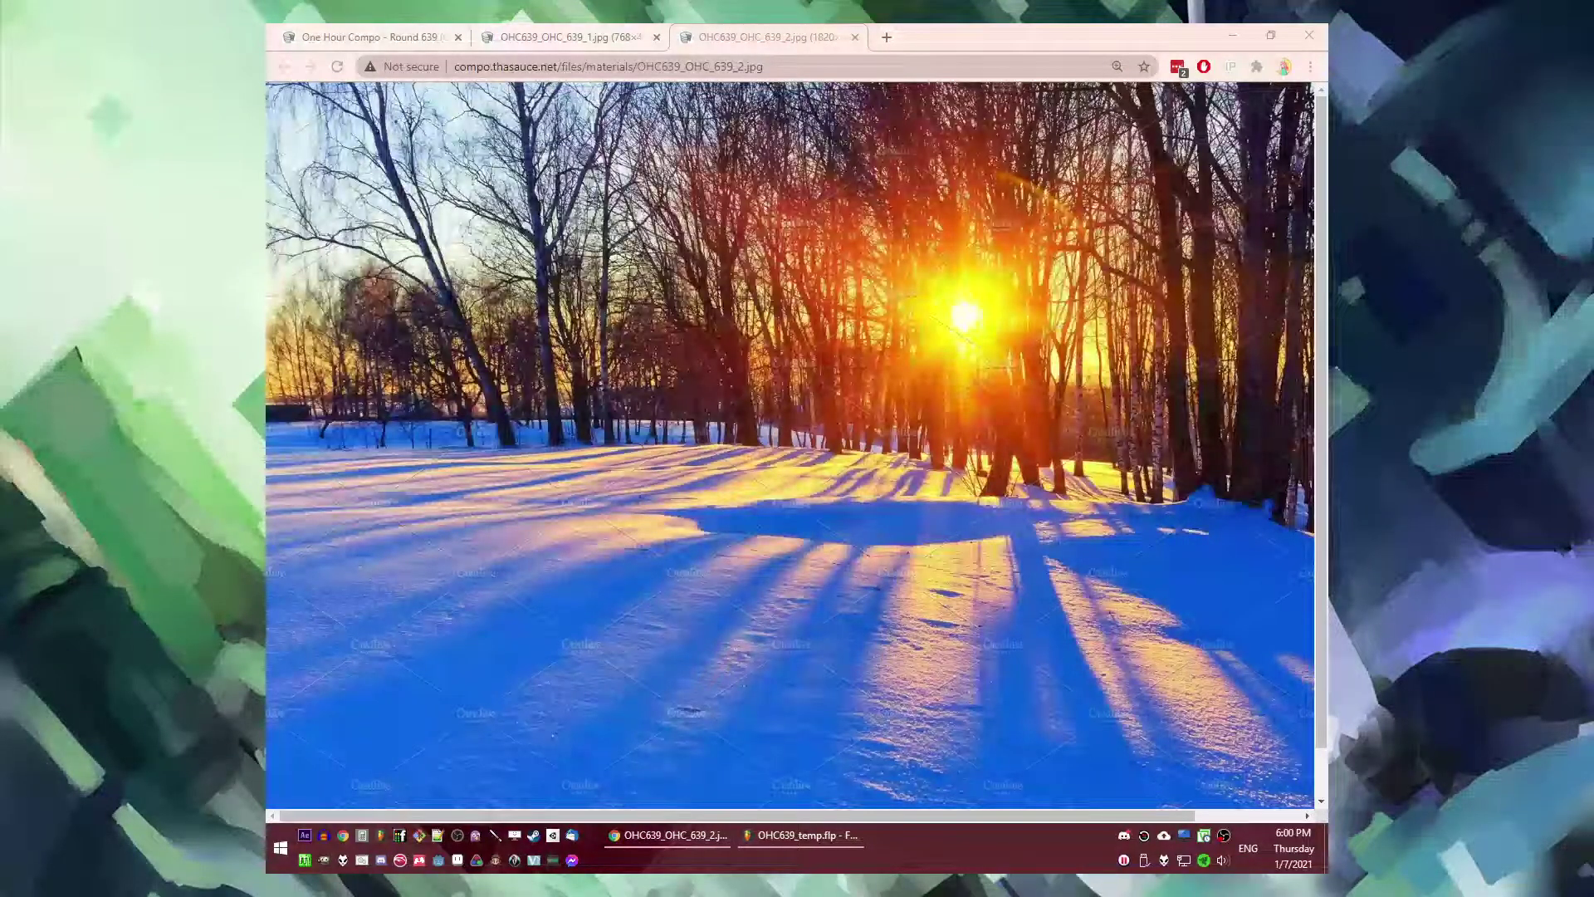
pyautogui.click(624, 25)
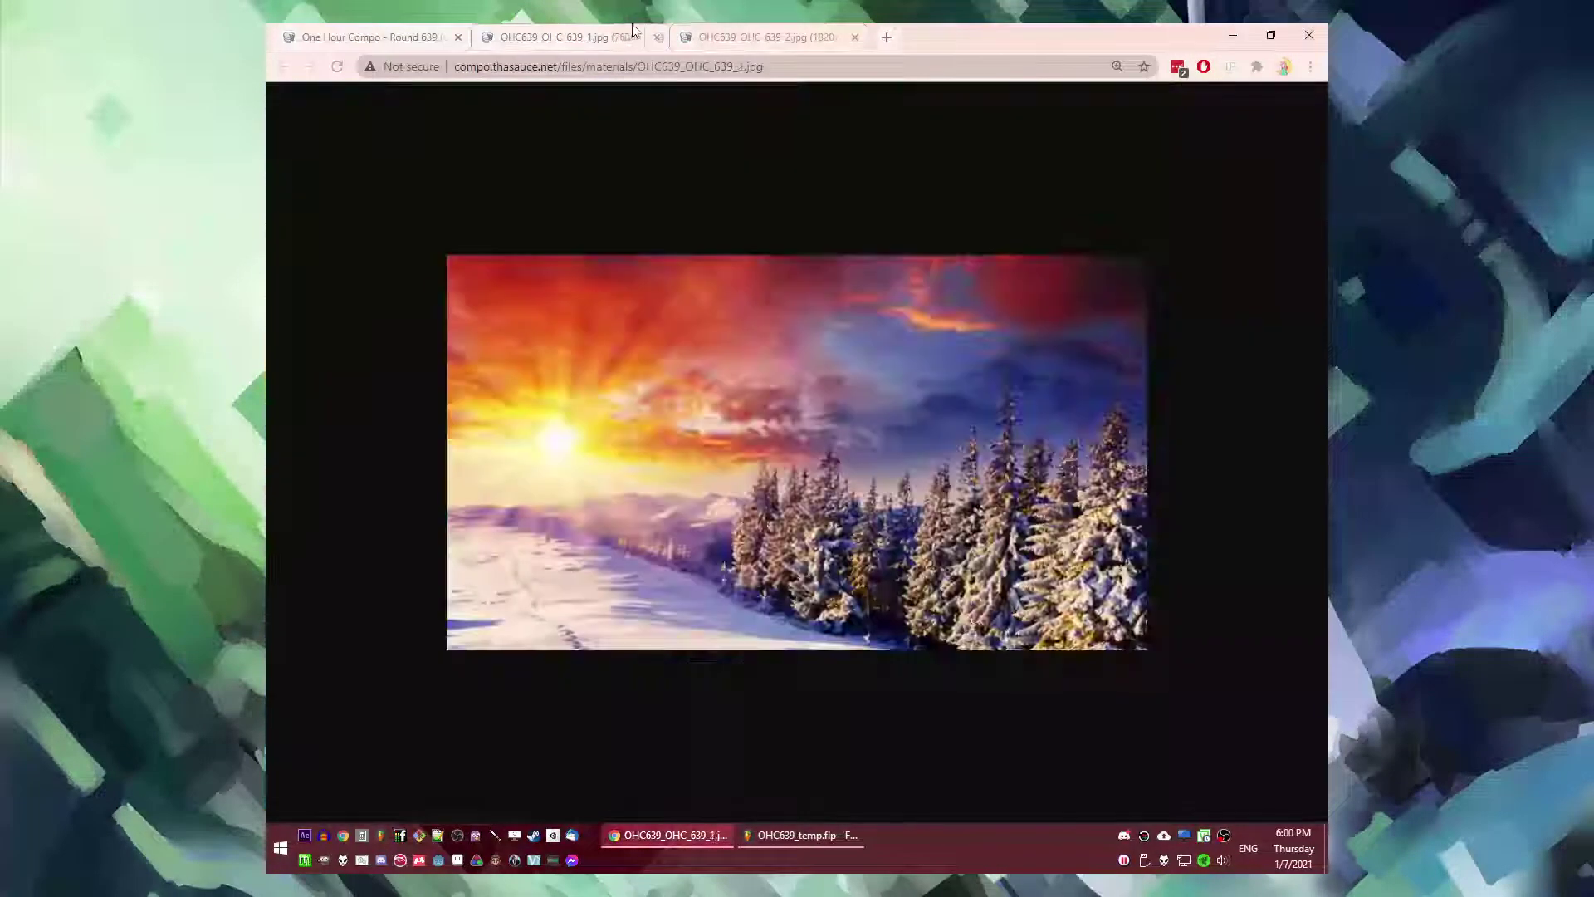
pyautogui.click(731, 24)
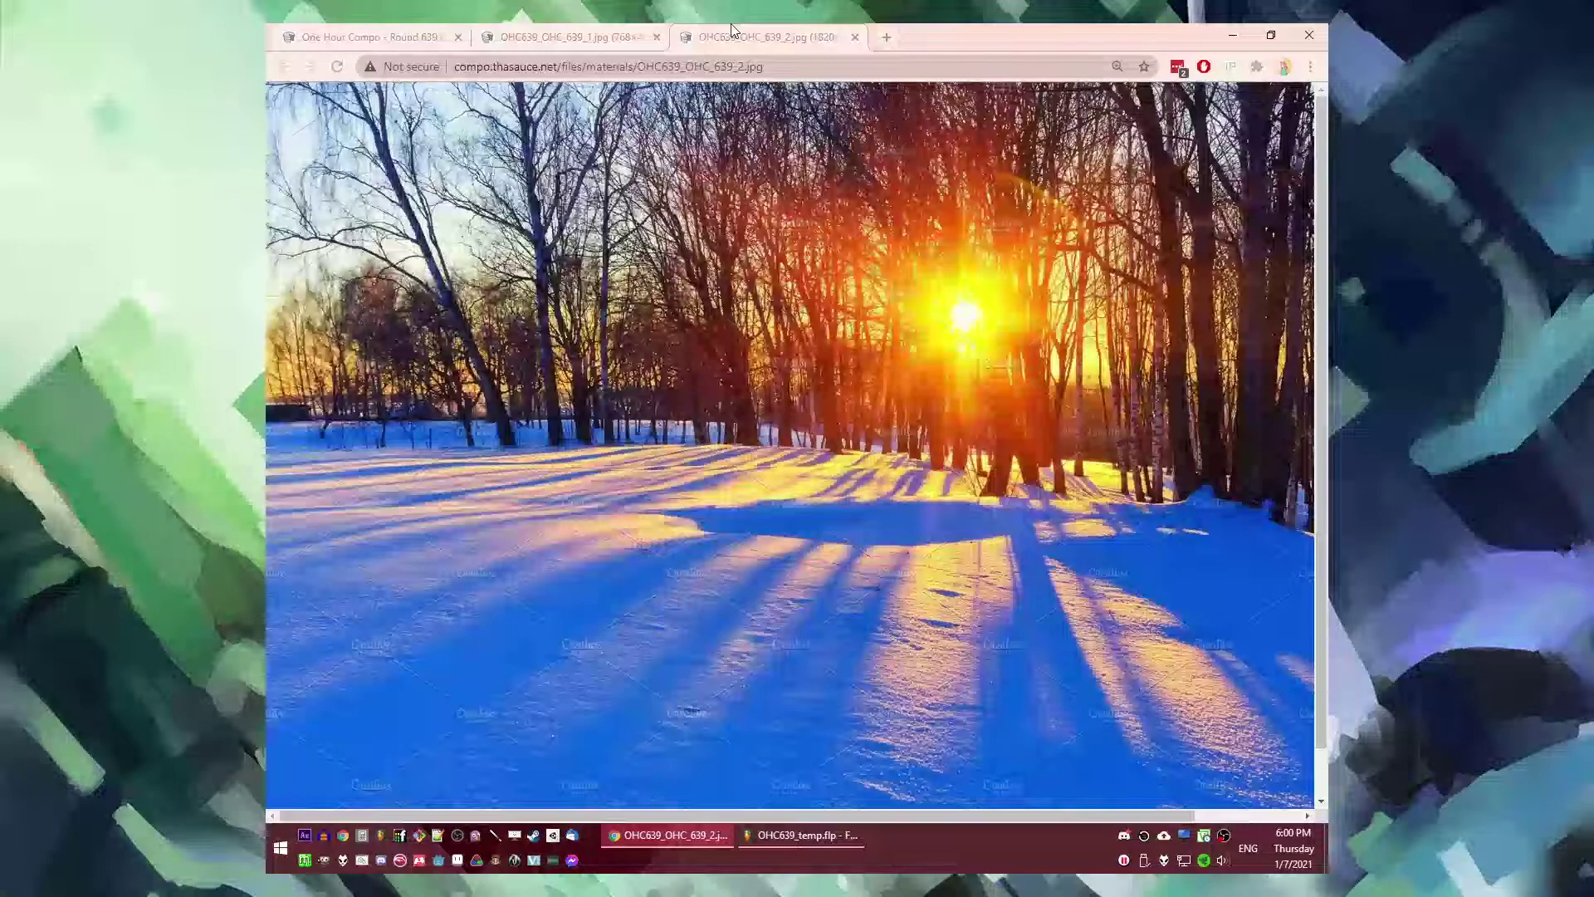
pyautogui.click(1009, 673)
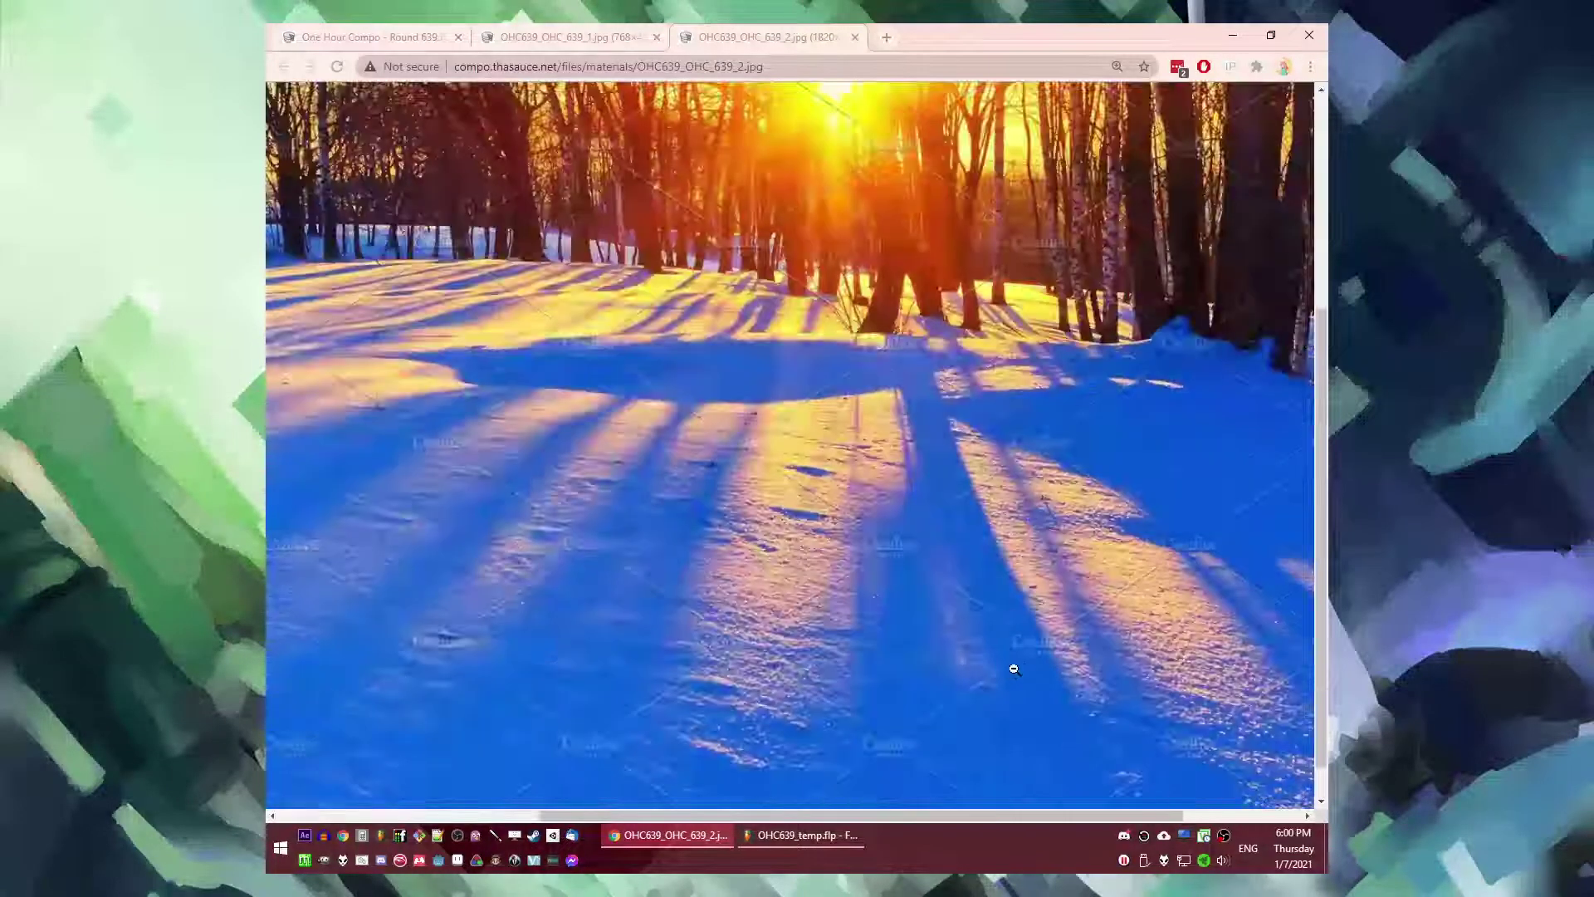
# - Close both reference image pages and switch to the OHC639_temp.flp project in FL Studio
pyautogui.hotkey('ctrl', 'w')
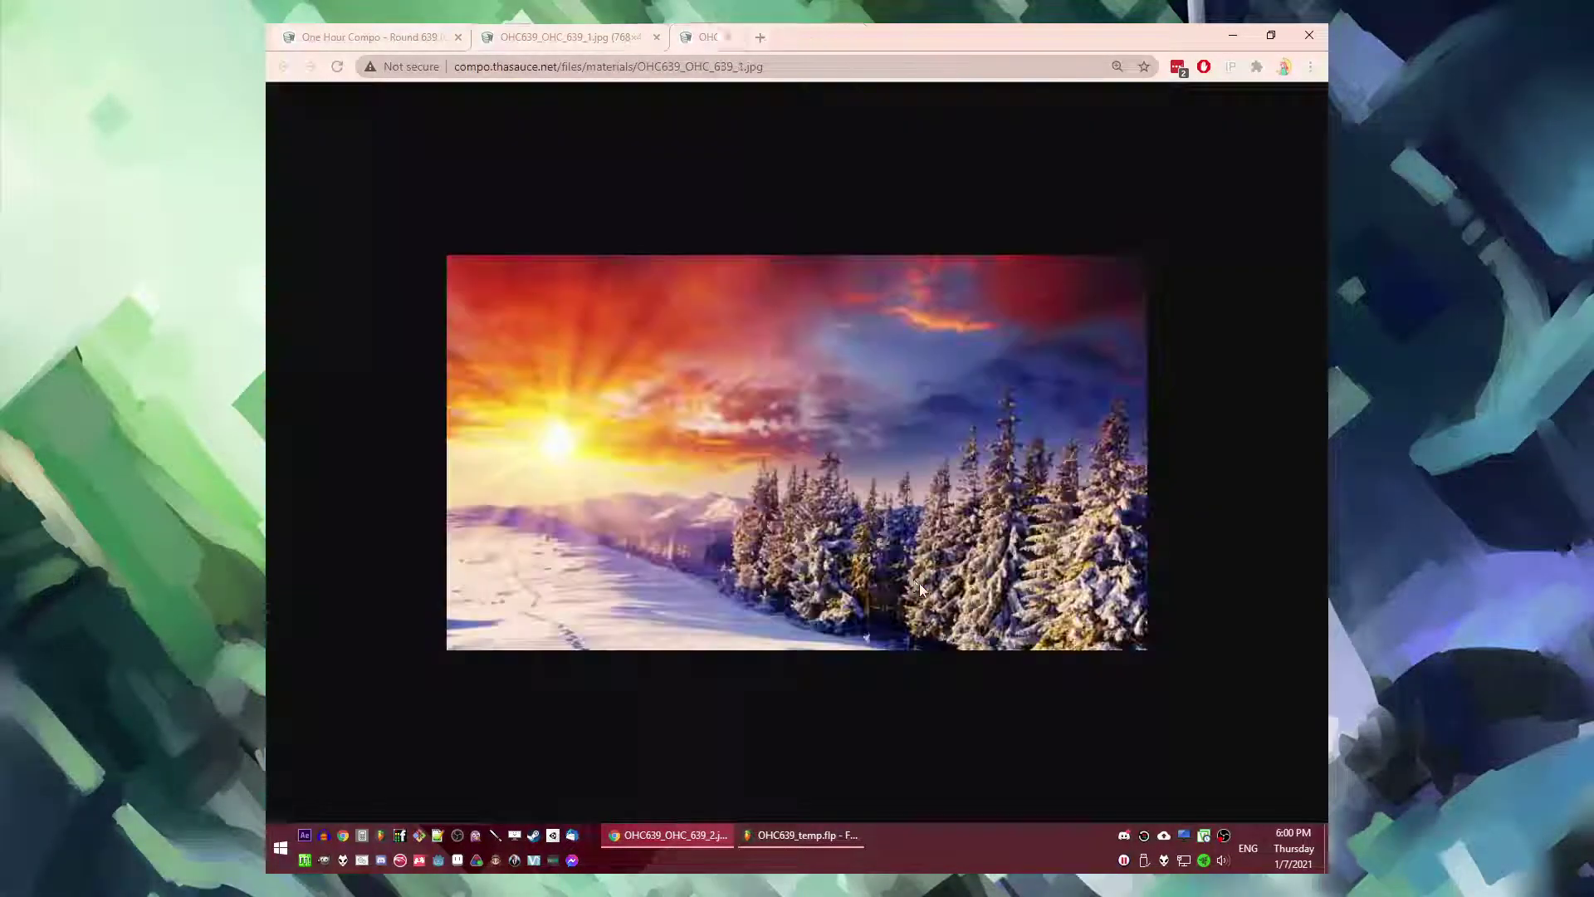
pyautogui.hotkey('ctrl', 'w')
pyautogui.click(796, 835)
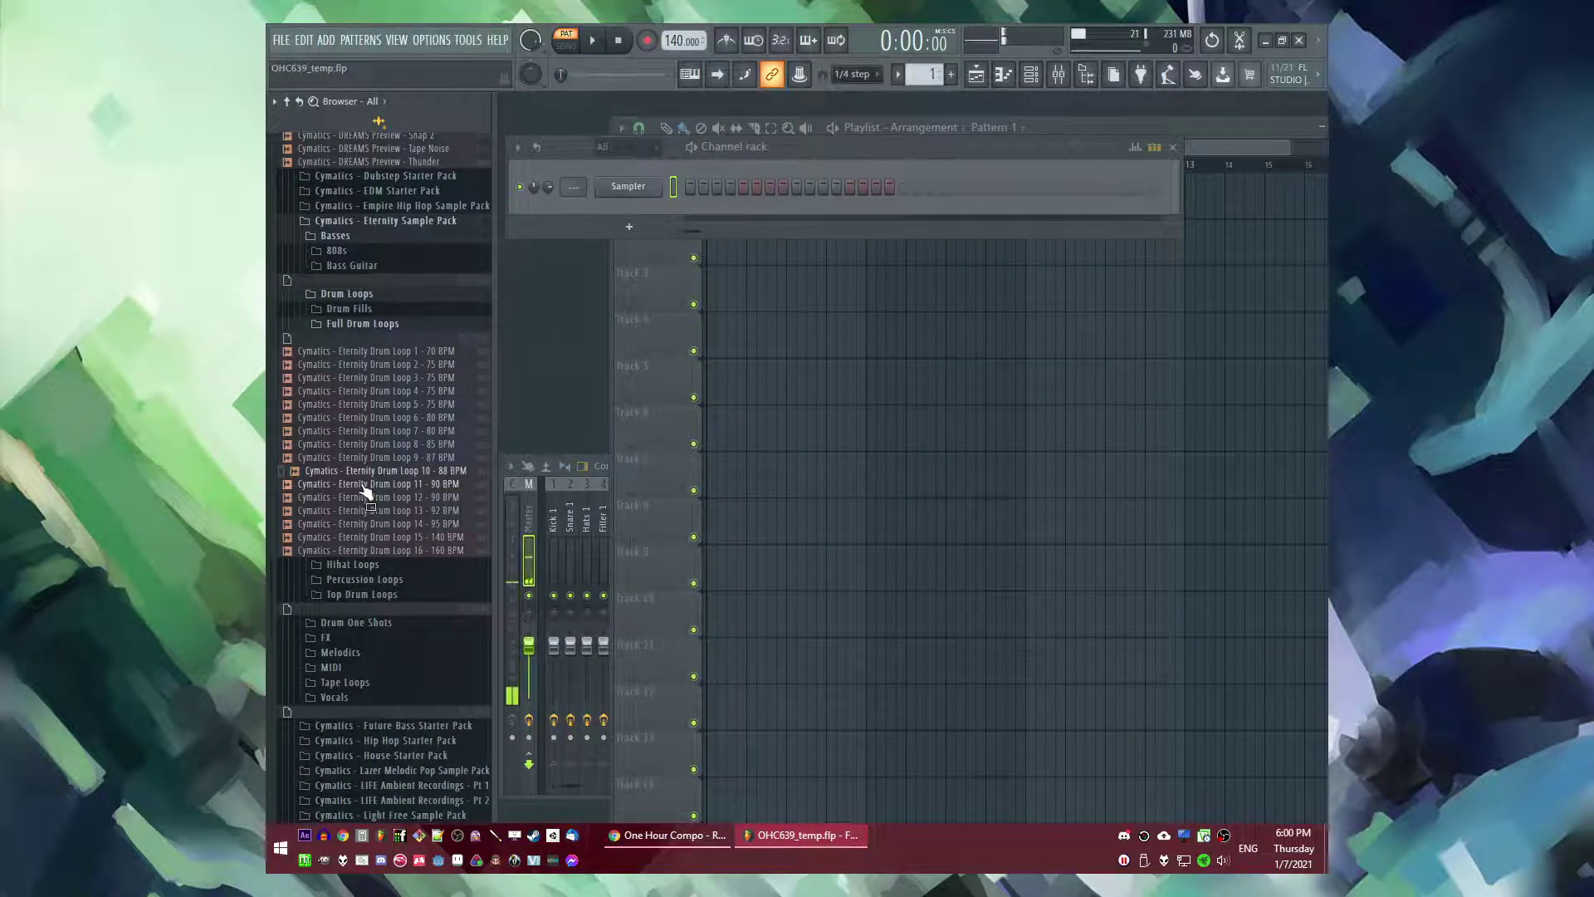
# - Browse the Eternity pack's E-Piano melodics and place E Piano 3 (84 BPM B Min) at the start of Track 6
pyautogui.scroll(-3, 365, 492)
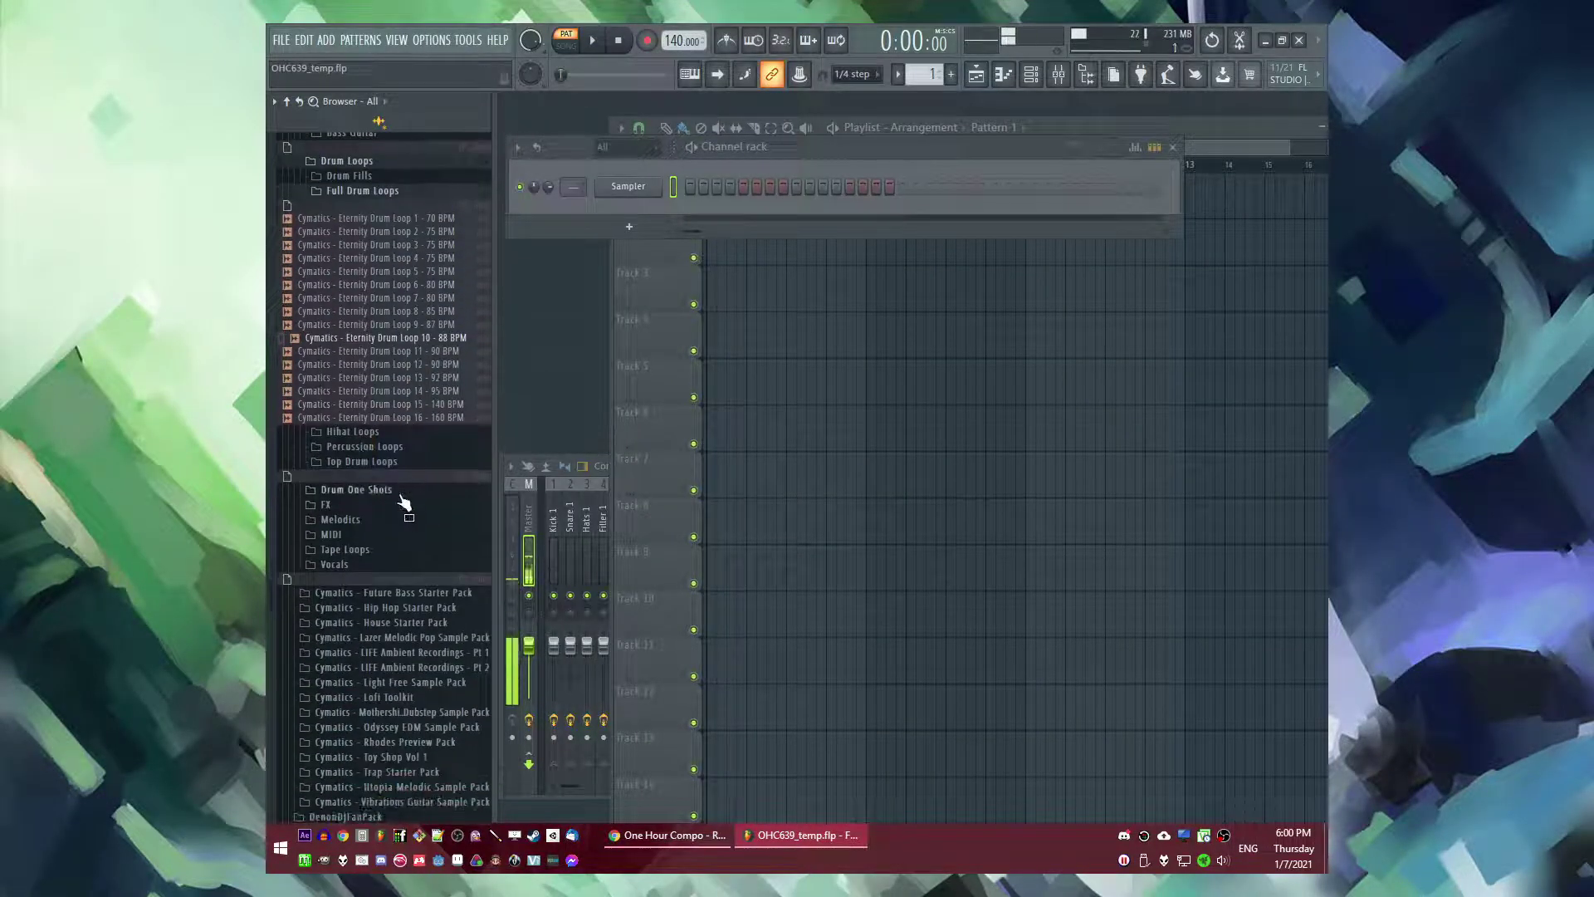
pyautogui.click(384, 390)
pyautogui.click(355, 525)
pyautogui.click(371, 536)
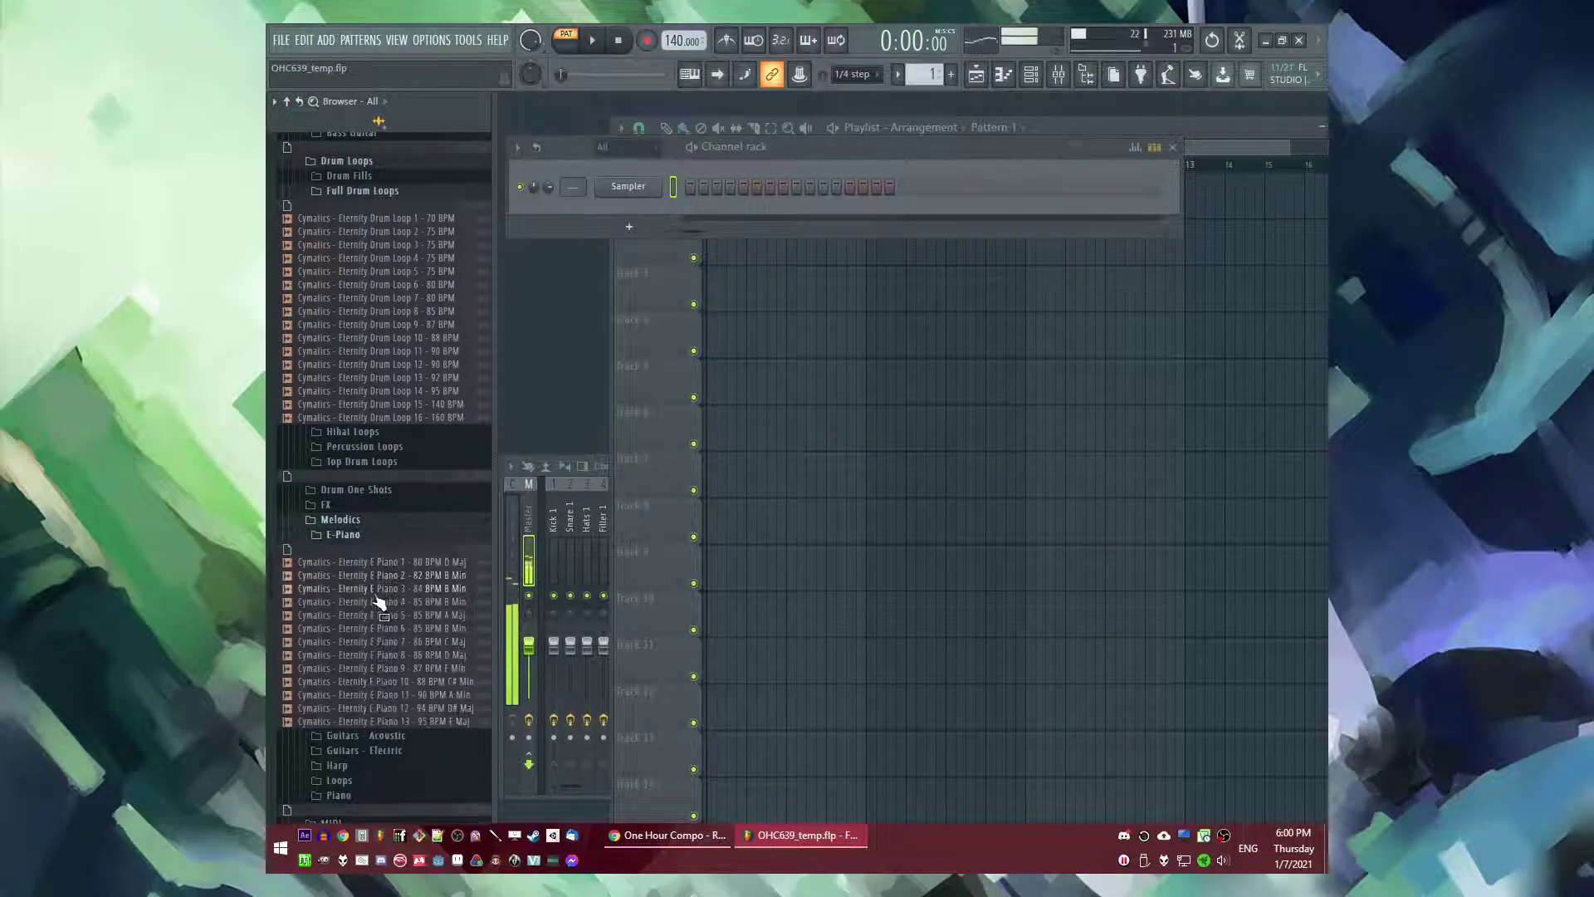
pyautogui.scroll(-3, 381, 528)
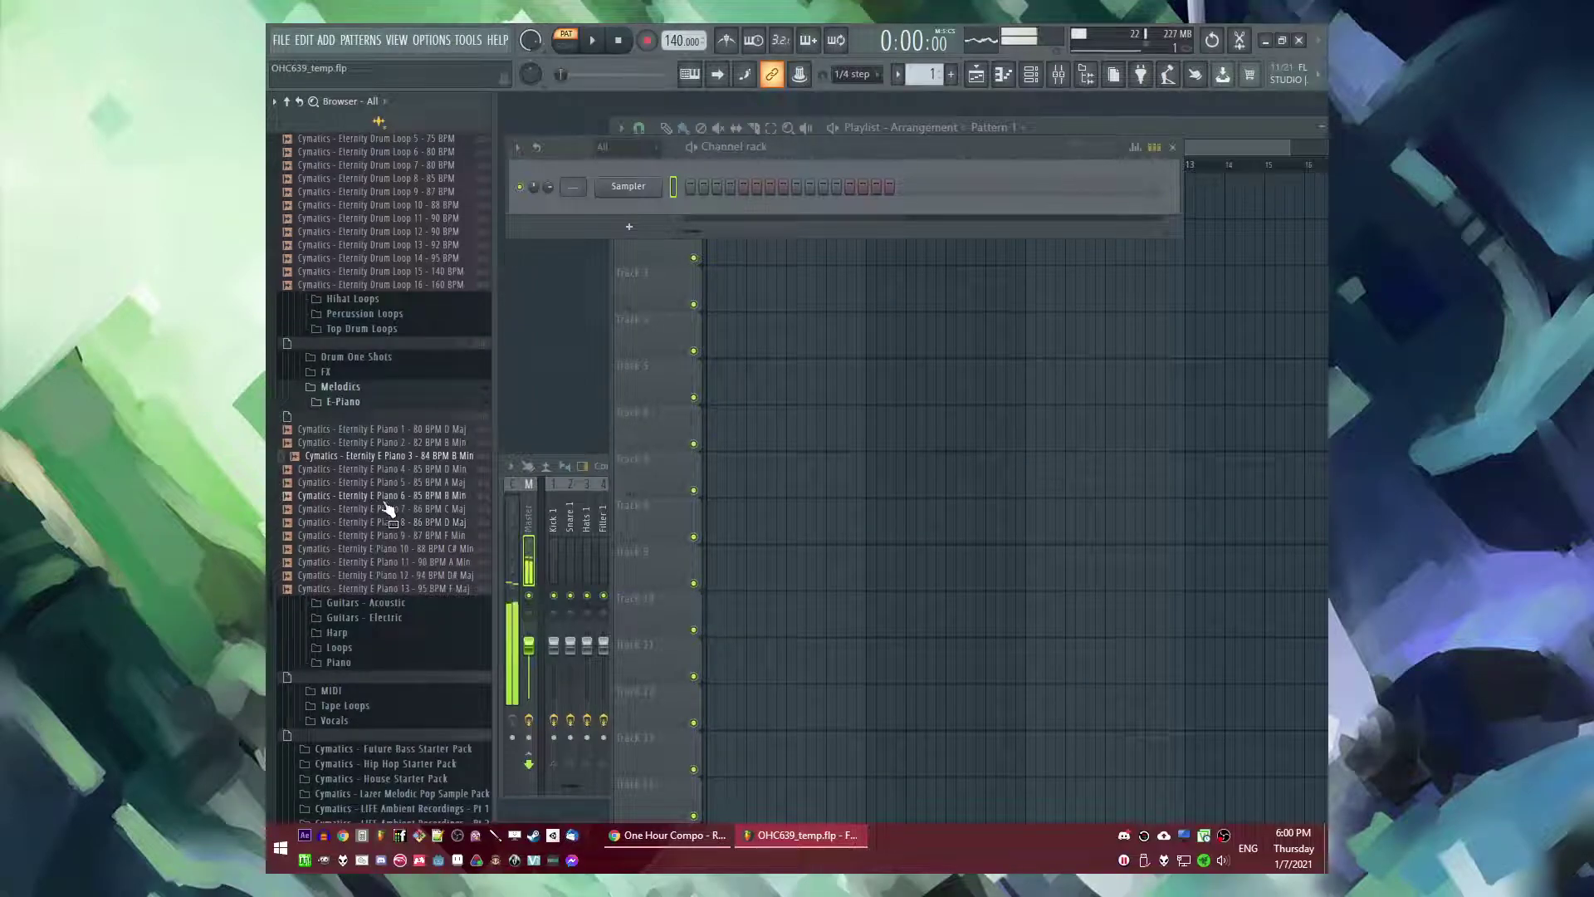
pyautogui.moveTo(425, 468); pyautogui.dragTo(667, 416)
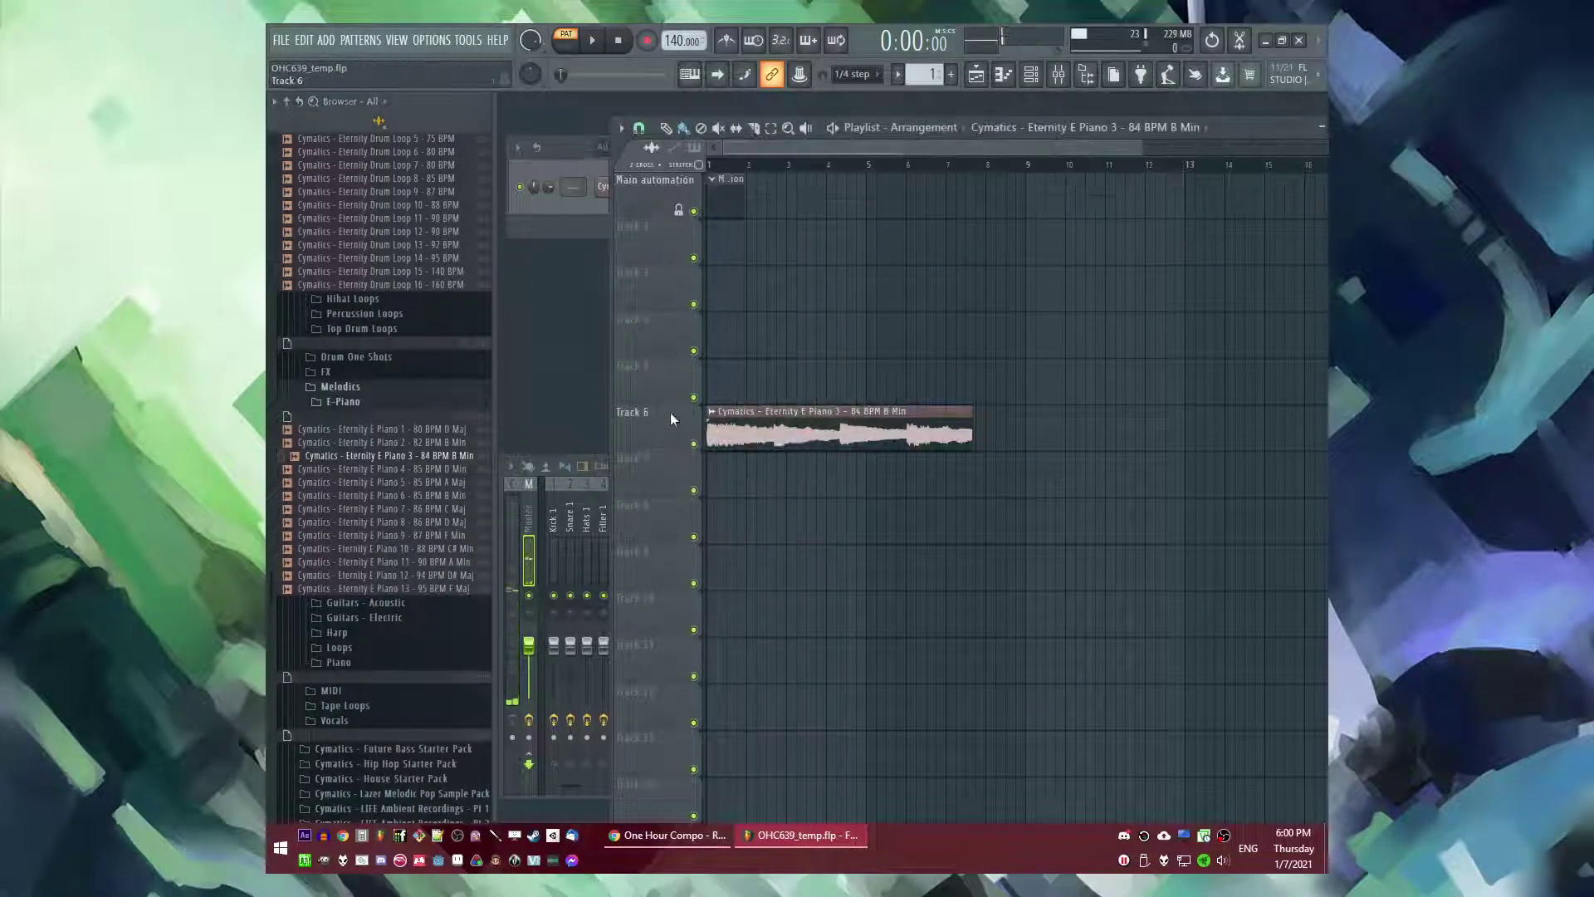
# - Switch playback to song mode and listen to the piano clip
pyautogui.press('l')
pyautogui.press('XF86AudioLowerVolume')
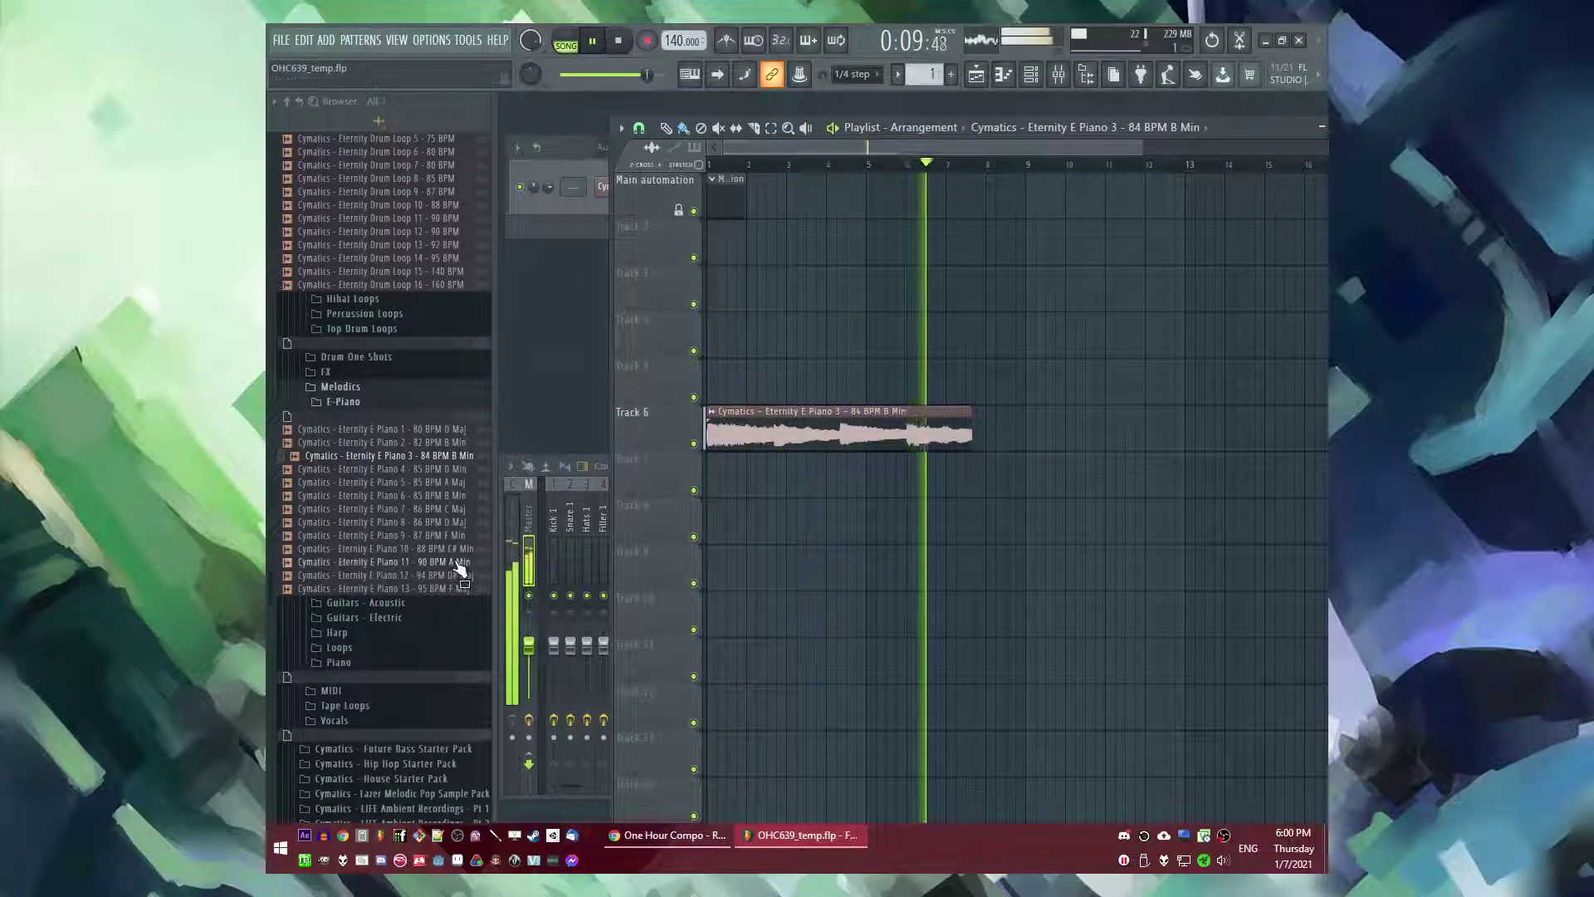
pyautogui.press('space')
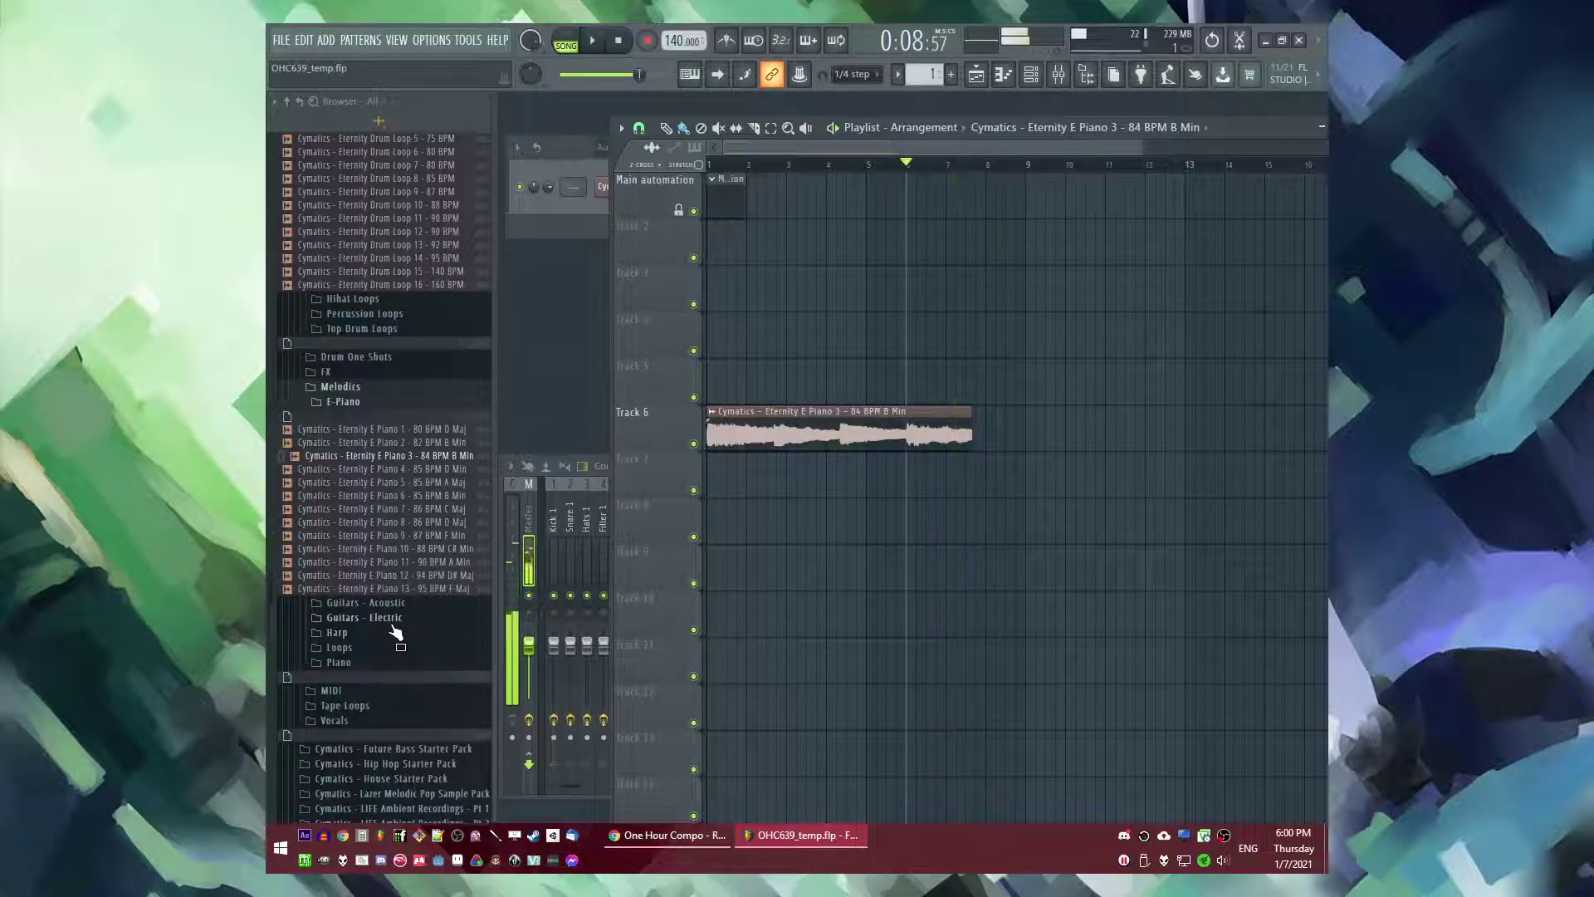
# - Preview the wet electric guitar loops and place Eternity Harp Loop Wet 5 on Track 7 after the piano clip
pyautogui.click(388, 621)
pyautogui.scroll(-5, 382, 681)
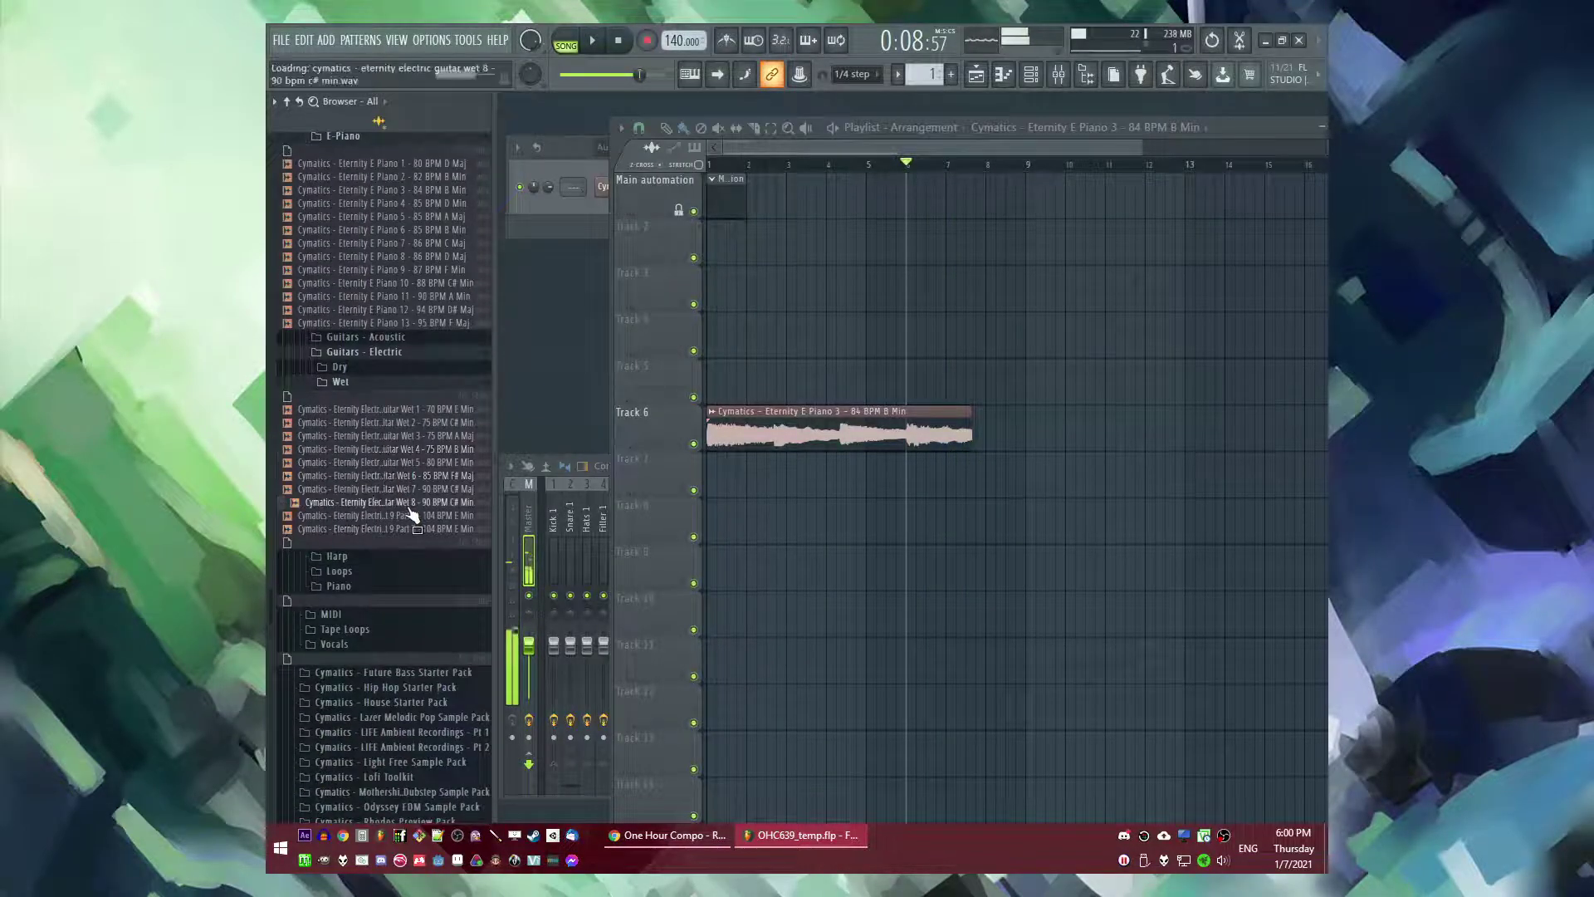
pyautogui.click(407, 352)
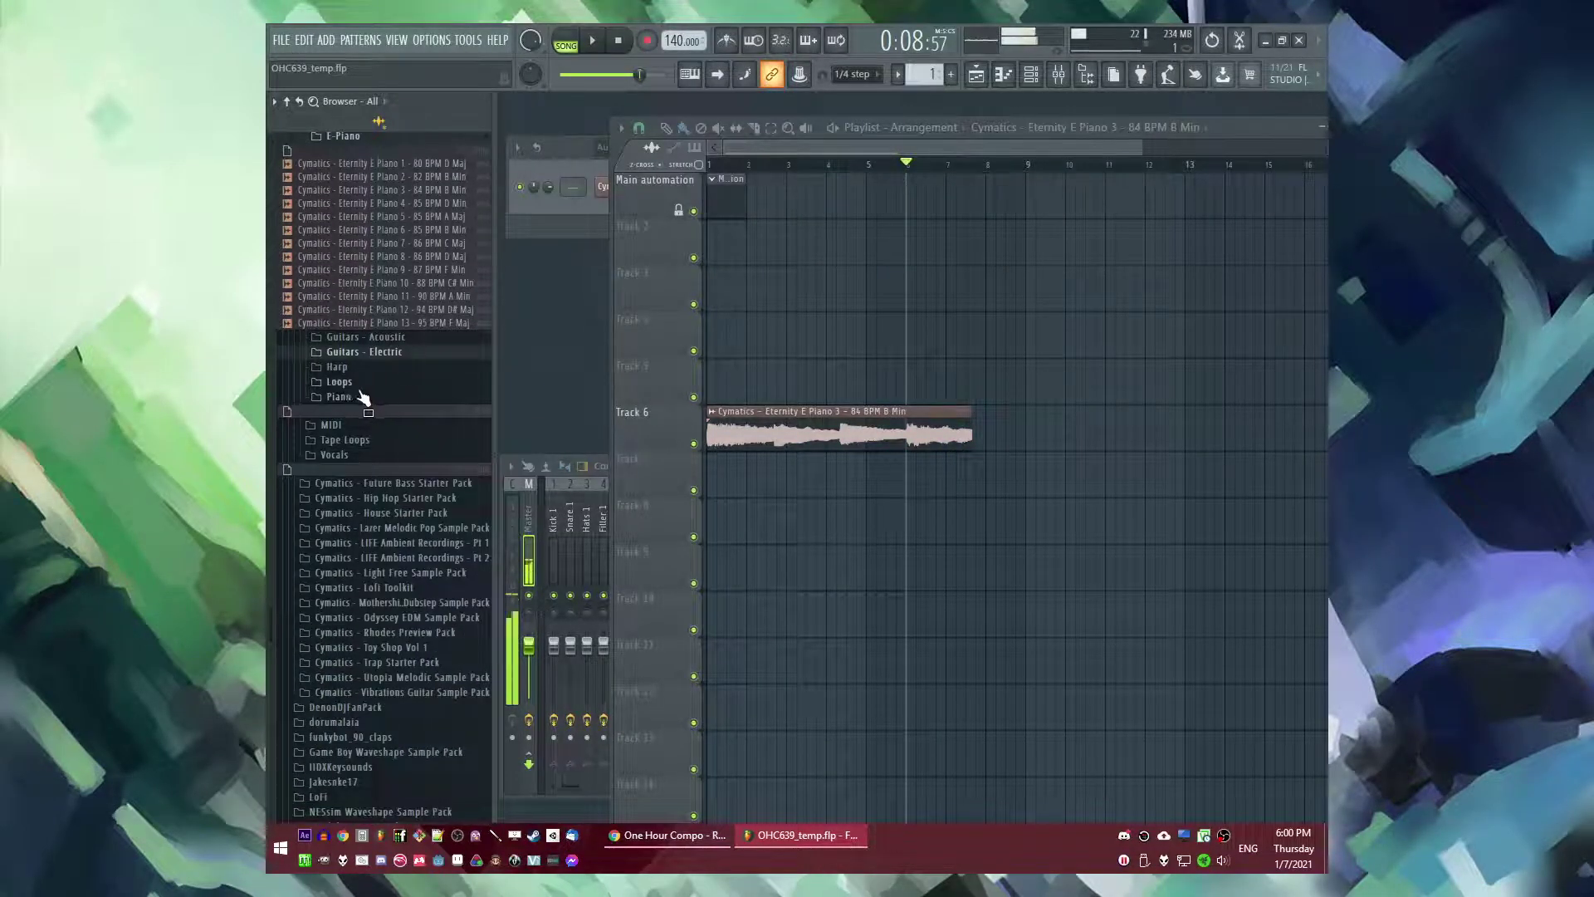
pyautogui.click(349, 367)
pyautogui.moveTo(387, 479); pyautogui.dragTo(1000, 476)
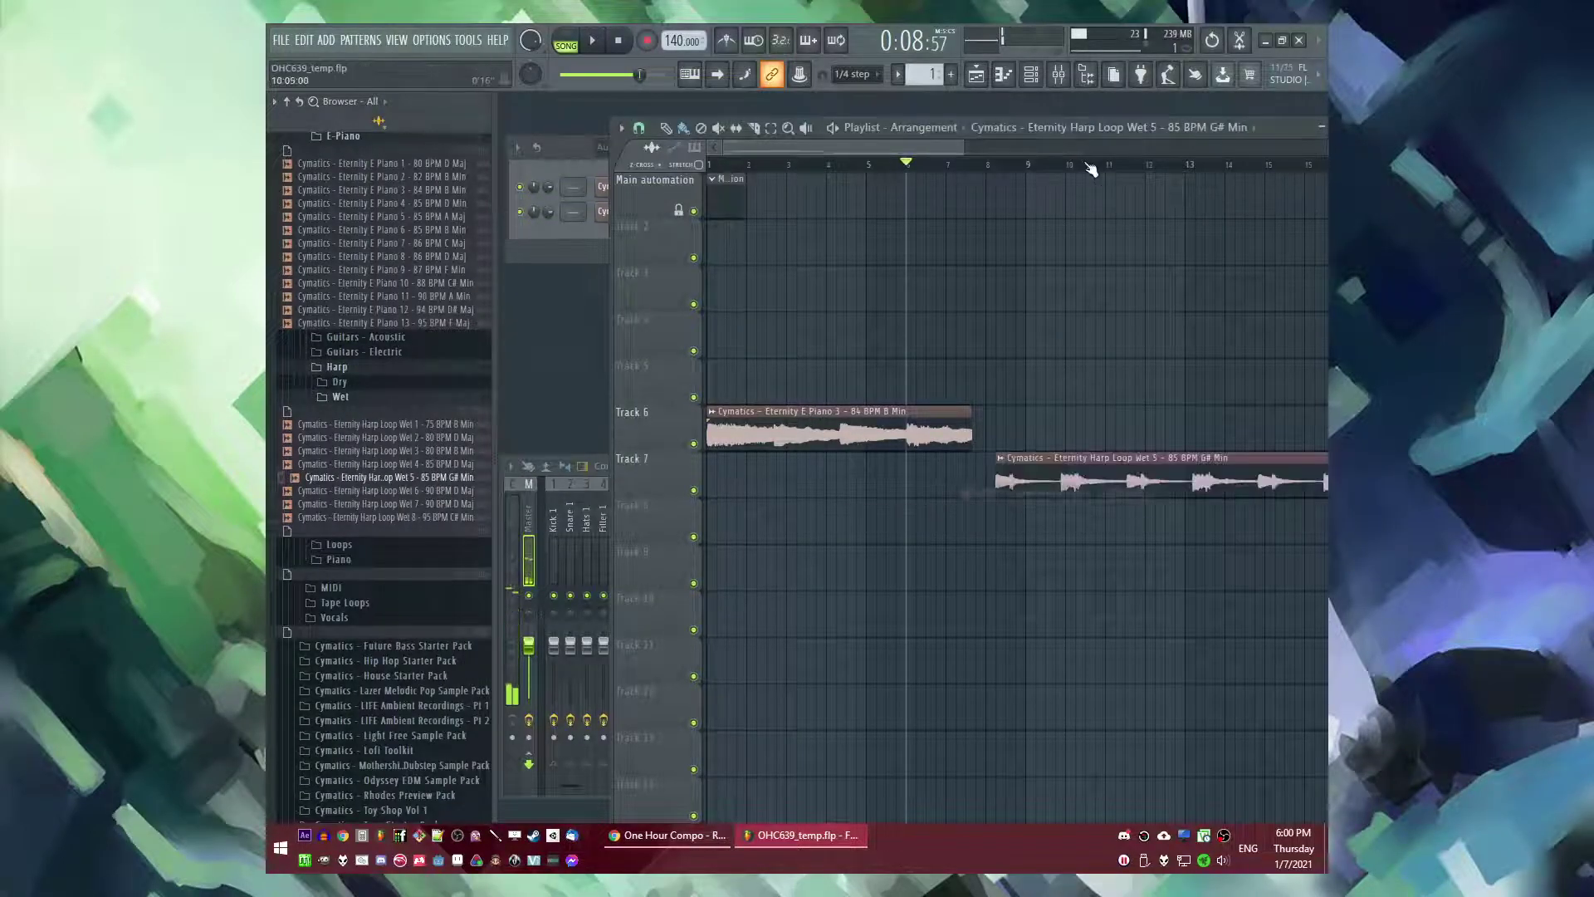
# - Play the harp loop on Track 7 from a midpoint and from near its beginning
pyautogui.click(1090, 165)
pyautogui.press('space')
pyautogui.scroll(-3, 979, 302)
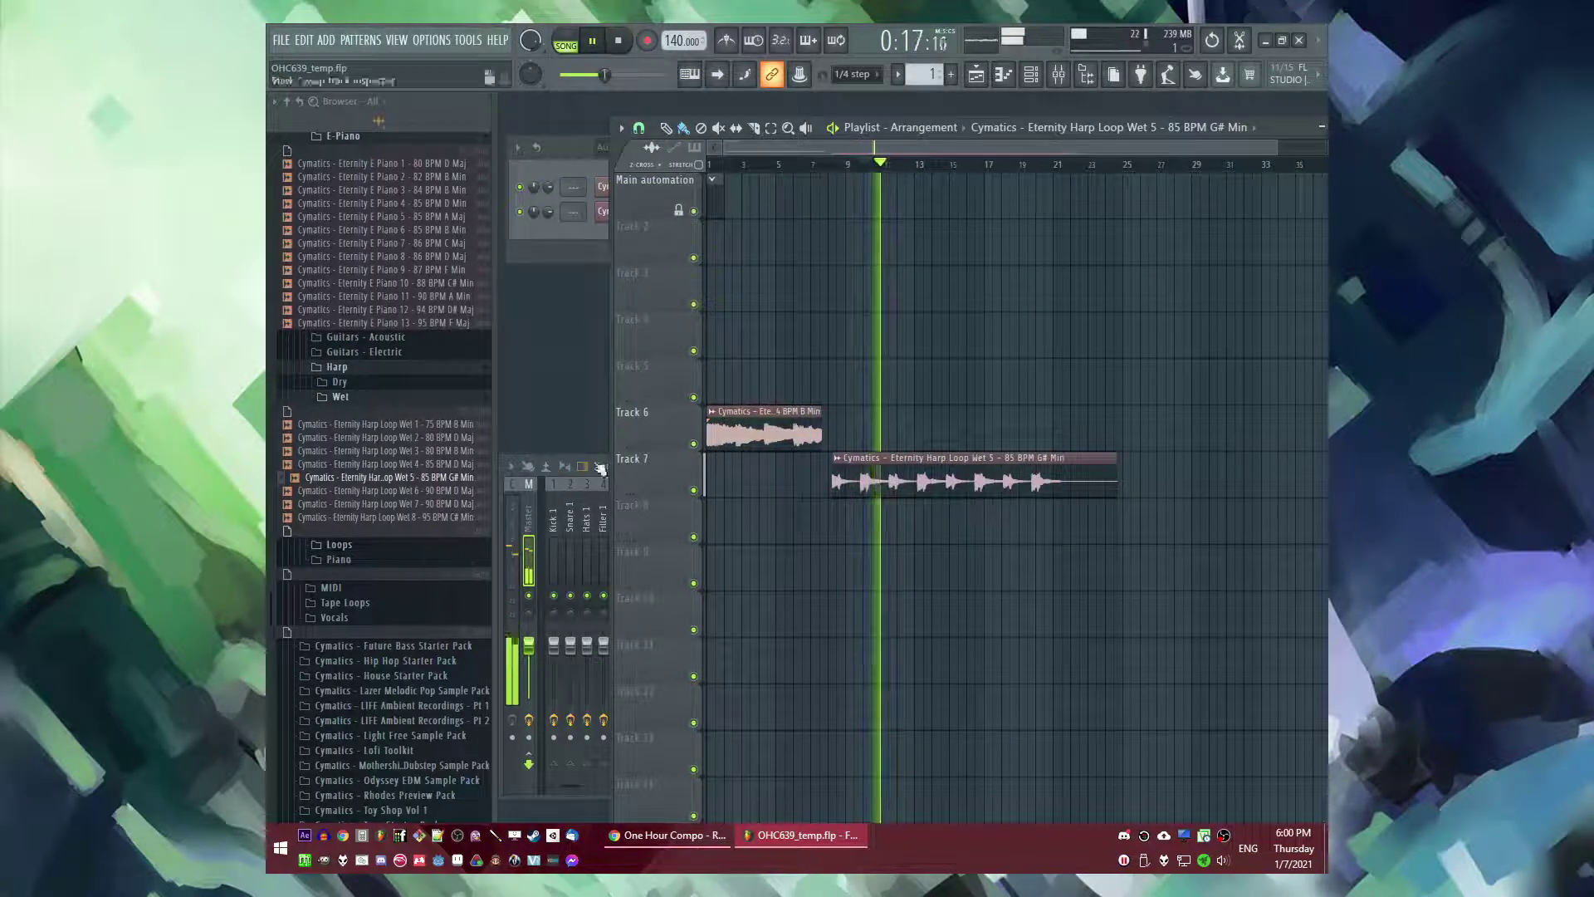
pyautogui.click(842, 166)
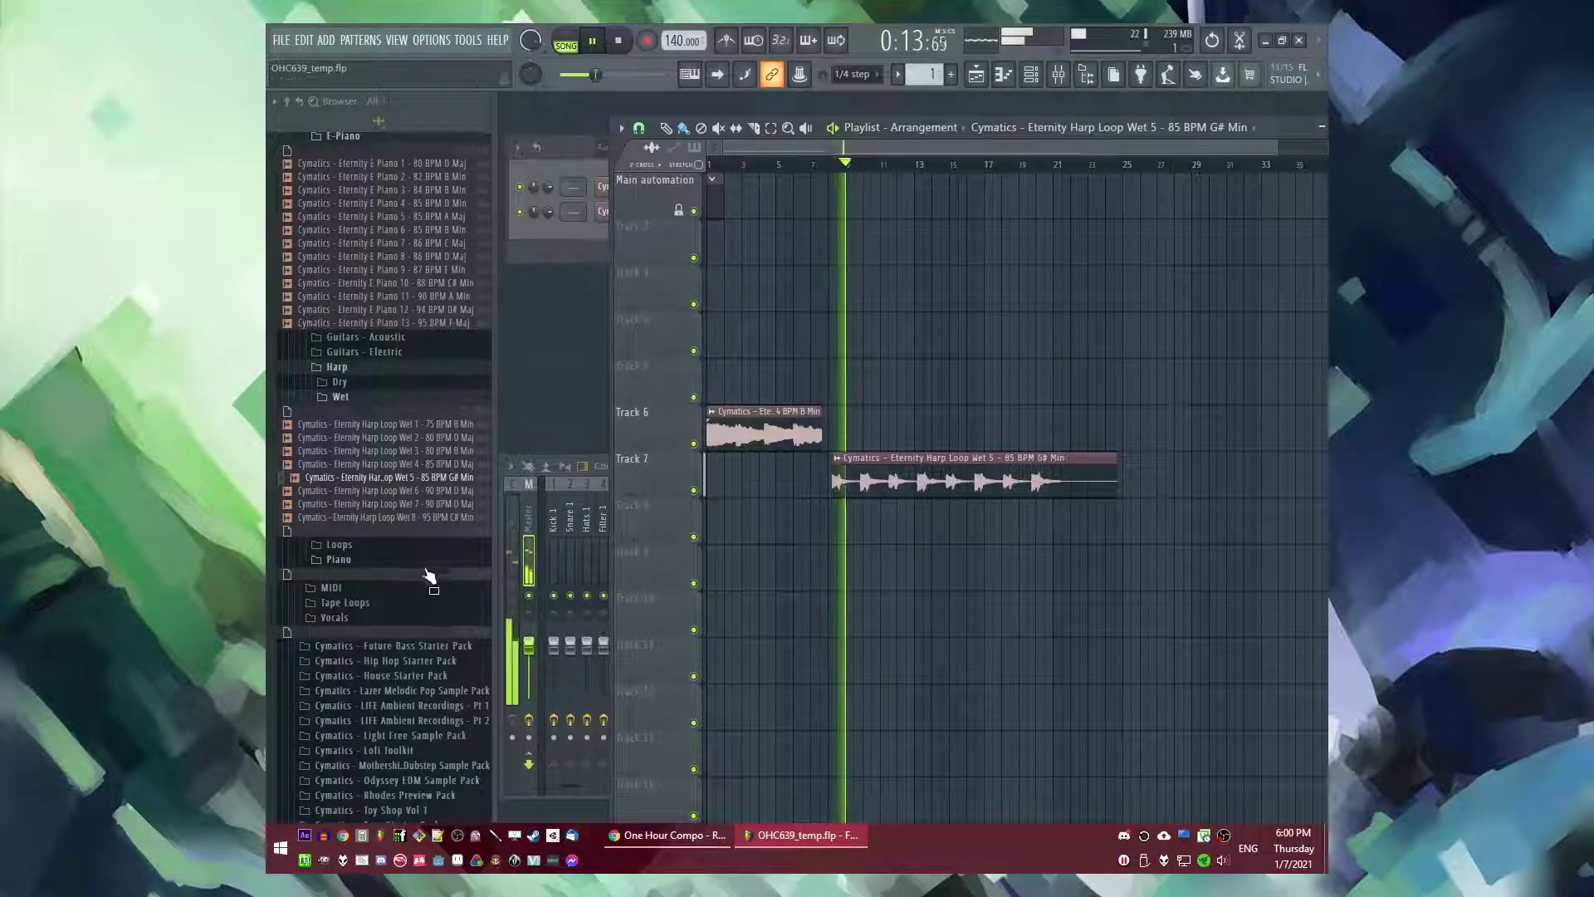
# - Replace the harp clip on Track 7 with Eternity Classic Melody Loop 6 (90 BPM D Min) and play it
pyautogui.click(401, 547)
pyautogui.scroll(-7, 386, 581)
pyautogui.moveTo(382, 403); pyautogui.dragTo(918, 490)
pyautogui.press('space')
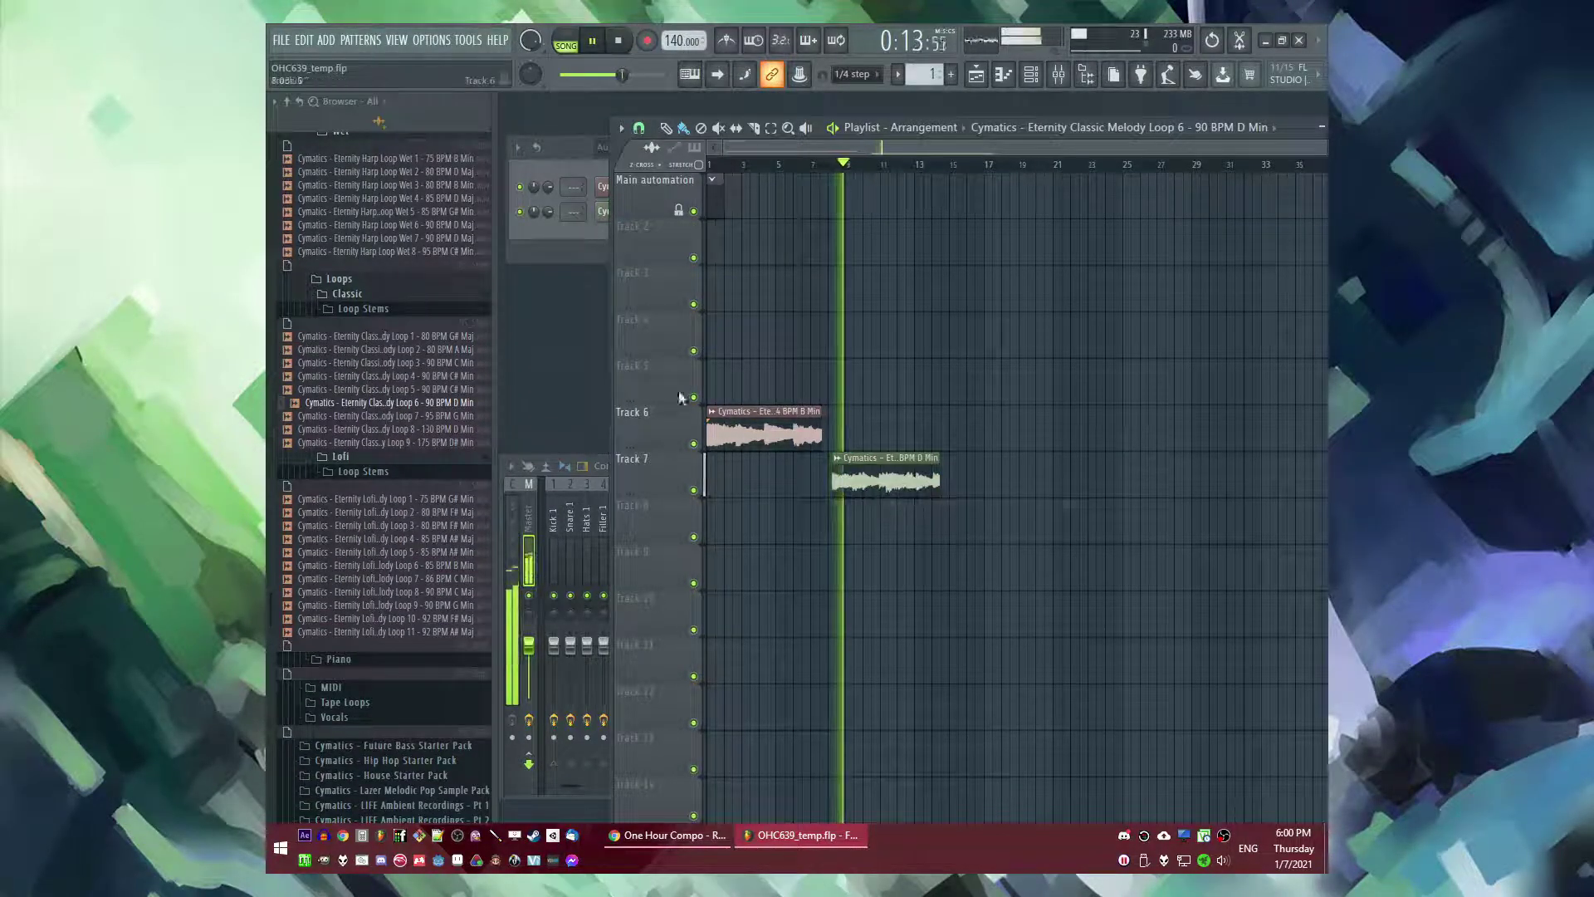
# - Swap the Track 7 clip for Eternity Lofi Melody Loop 5 (85 BPM A# Min) and play it
pyautogui.press('space')
pyautogui.moveTo(441, 429); pyautogui.dragTo(470, 430)
pyautogui.moveTo(869, 493); pyautogui.dragTo(868, 478)
pyautogui.press('space')
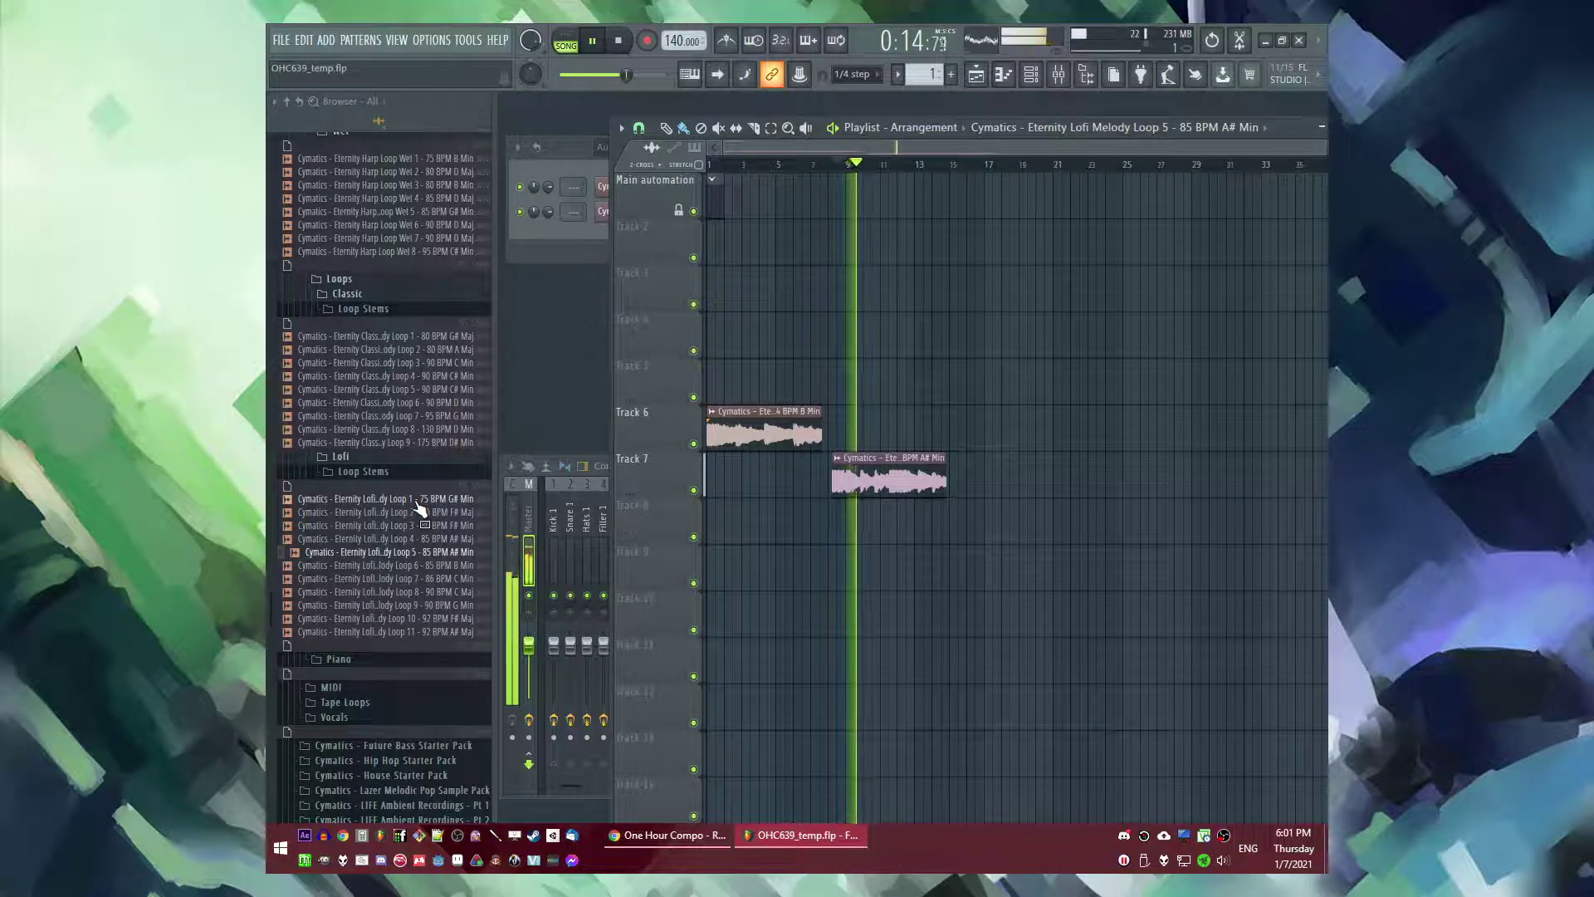
# - Swap the Track 7 clip for Eternity Lofi Melody Loop 2 (80 BPM F# Maj) and audition several parts of it
pyautogui.press('space')
pyautogui.moveTo(429, 514); pyautogui.dragTo(858, 477)
pyautogui.press('space')
pyautogui.scroll(3, 871, 397)
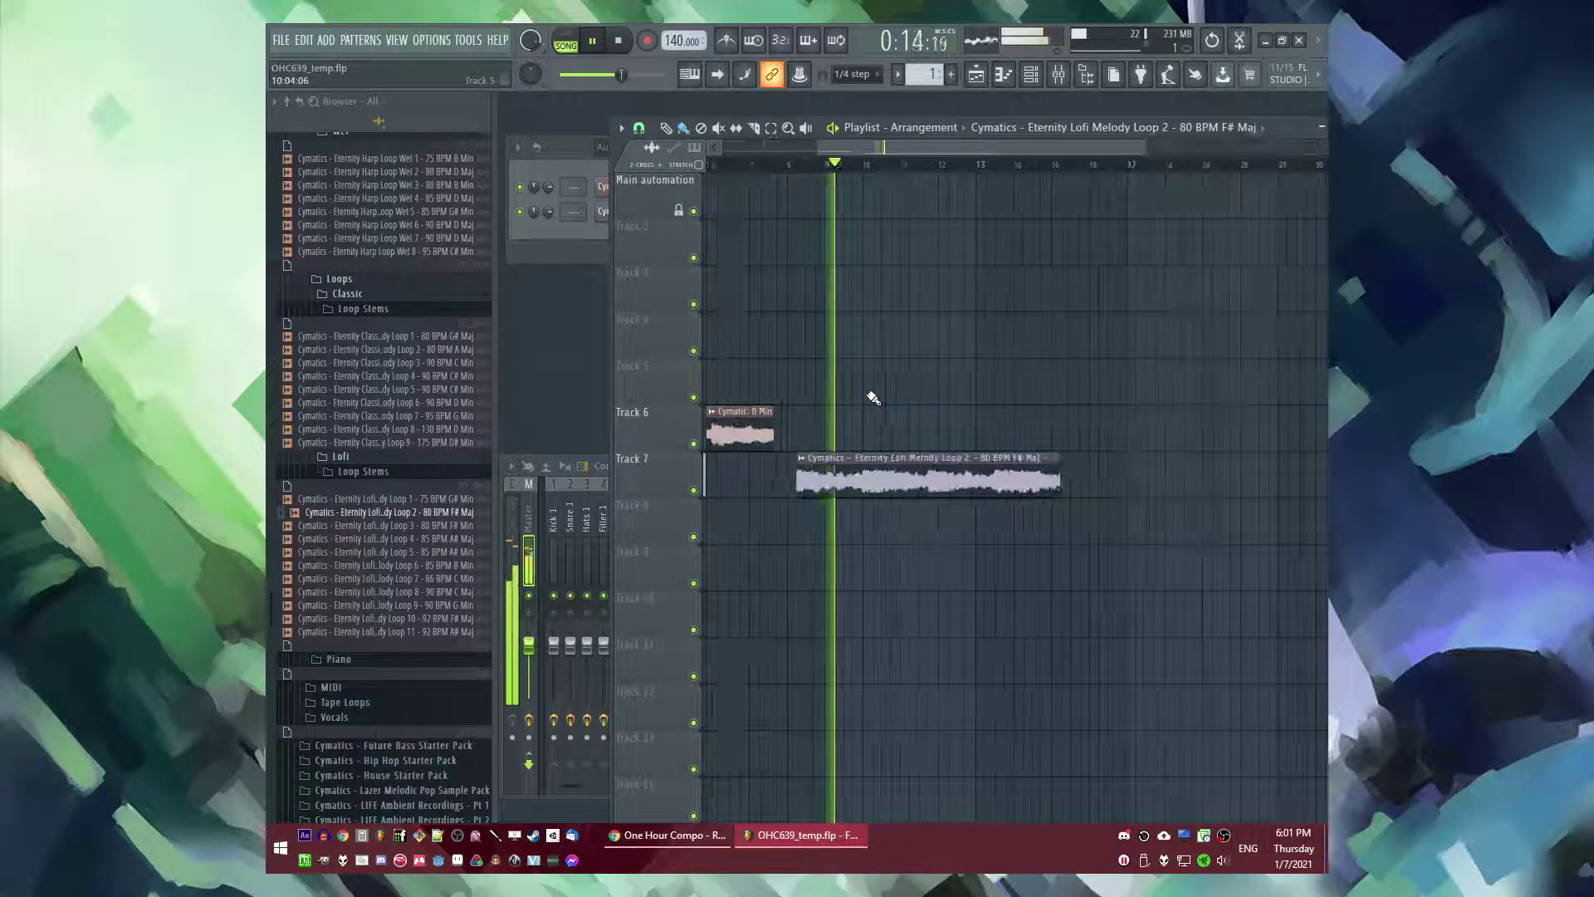
pyautogui.click(927, 165)
pyautogui.click(967, 165)
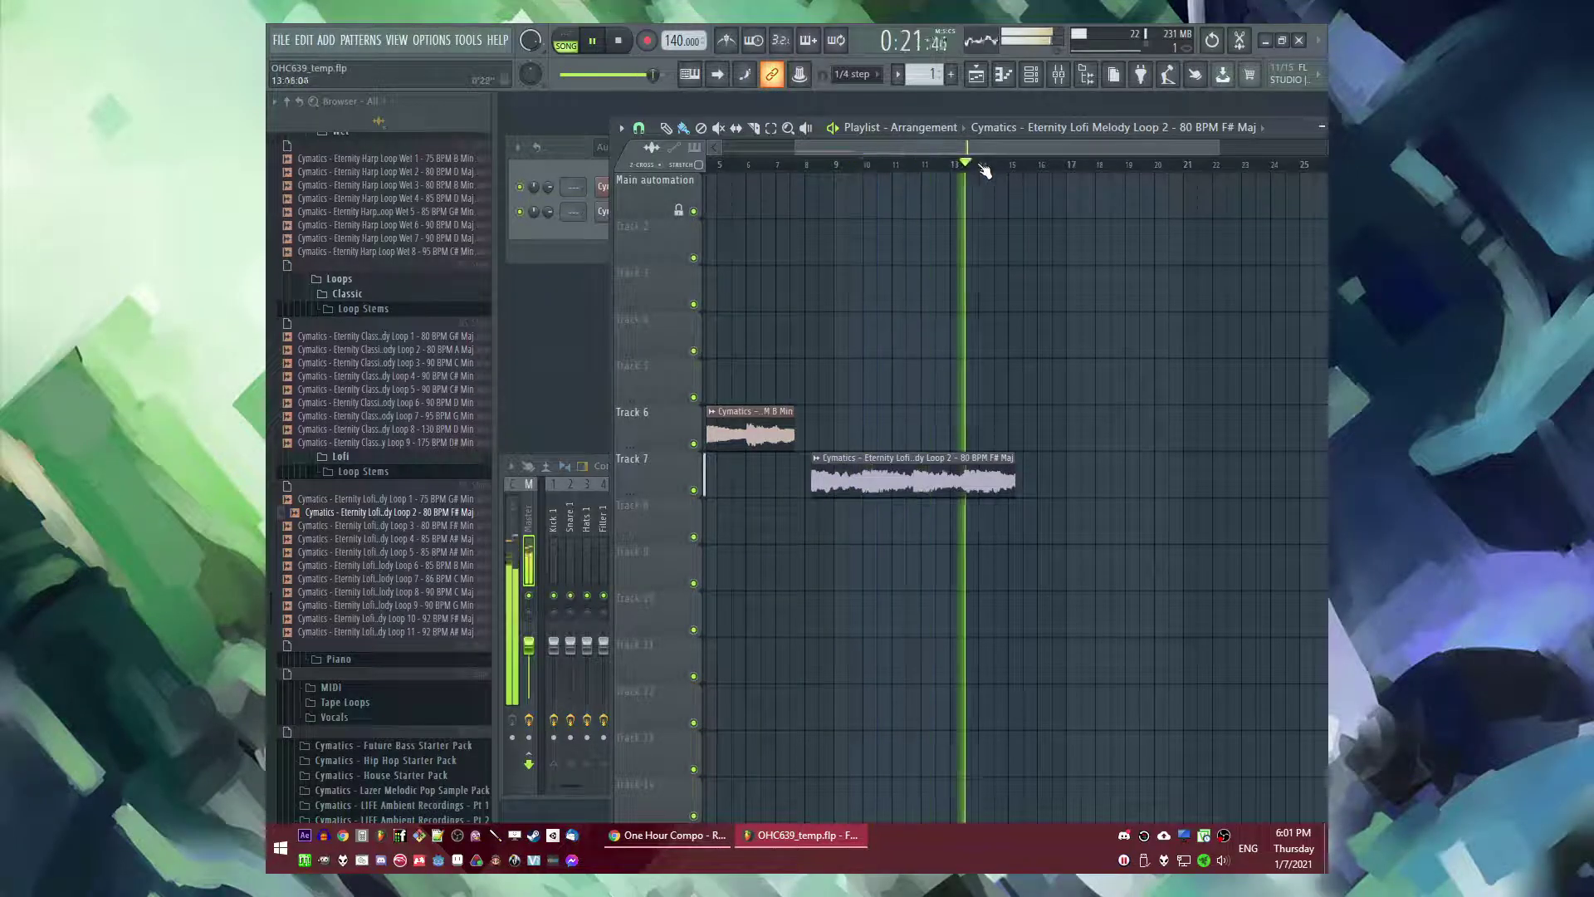
# - Swap the Track 7 clip for Eternity Lofi Melody Loop 3 and audition it from several positions
pyautogui.press('space')
pyautogui.moveTo(400, 527); pyautogui.dragTo(914, 483)
pyautogui.press('space')
pyautogui.click(818, 165)
pyautogui.click(872, 165)
pyautogui.click(962, 166)
pyautogui.click(1025, 165)
pyautogui.click(1071, 165)
pyautogui.click(1169, 166)
# - Put Eternity Lofi Melody Loop 5 (85 BPM A# Min) back on Track 7 and listen to it from several positions
pyautogui.press('space')
pyautogui.moveTo(421, 554); pyautogui.dragTo(938, 487)
pyautogui.press('space')
pyautogui.click(814, 165)
pyautogui.click(878, 165)
pyautogui.click(923, 165)
pyautogui.scroll(-2, 1126, 290)
pyautogui.scroll(1, 824, 268)
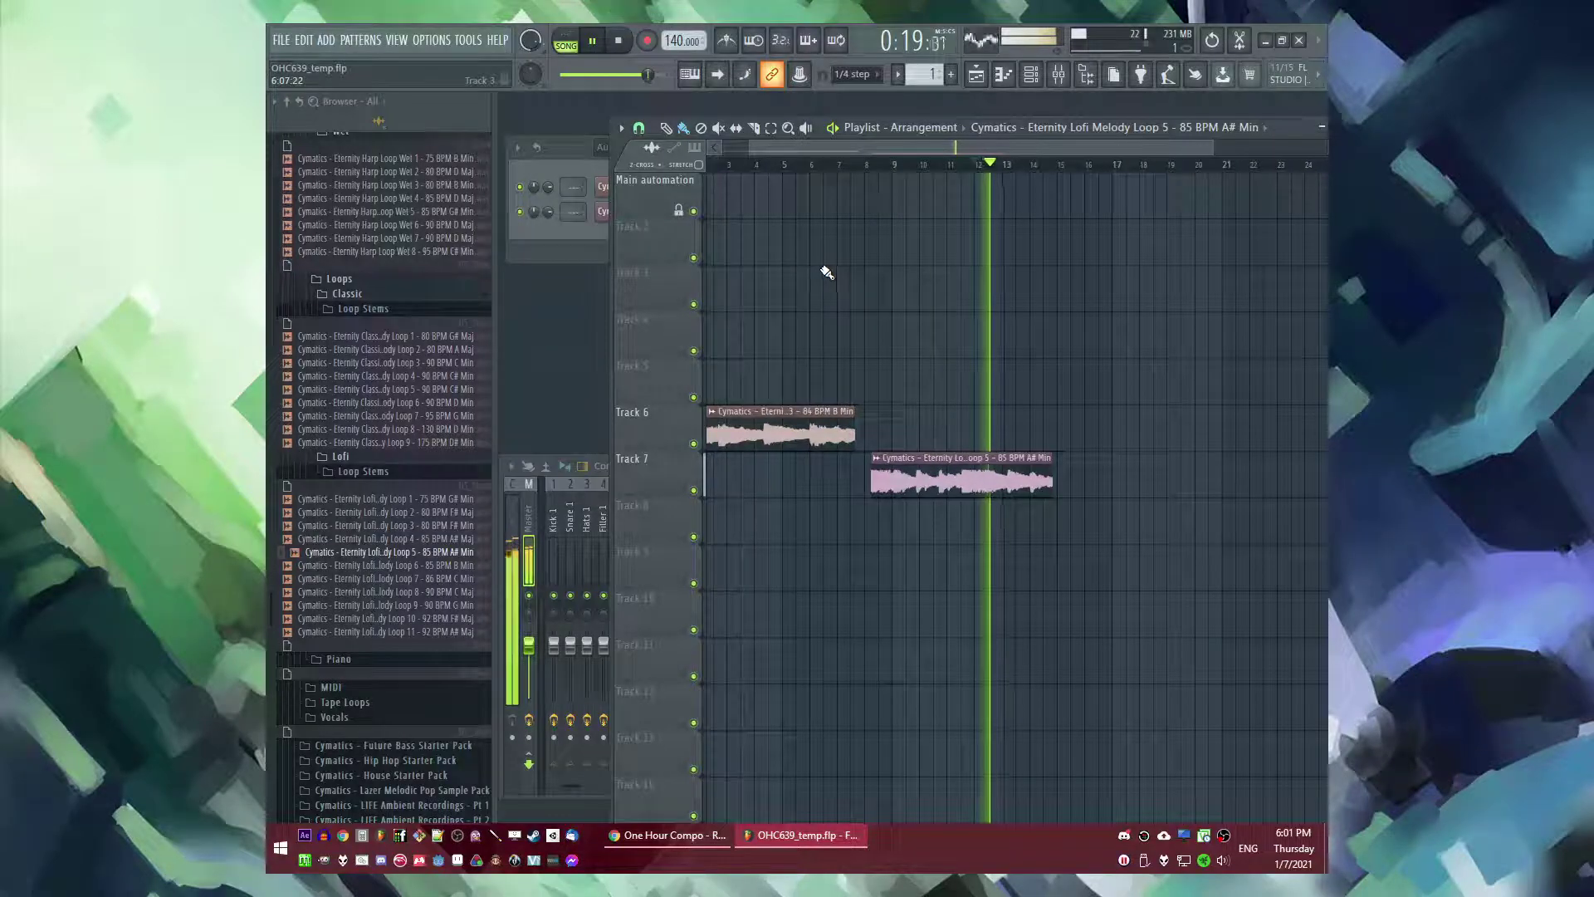
# - Replay the piano clip, place Eternity Lofi Melody Loop 9 (90 BPM G Min) further along Track 6 and audition it
pyautogui.click(712, 165)
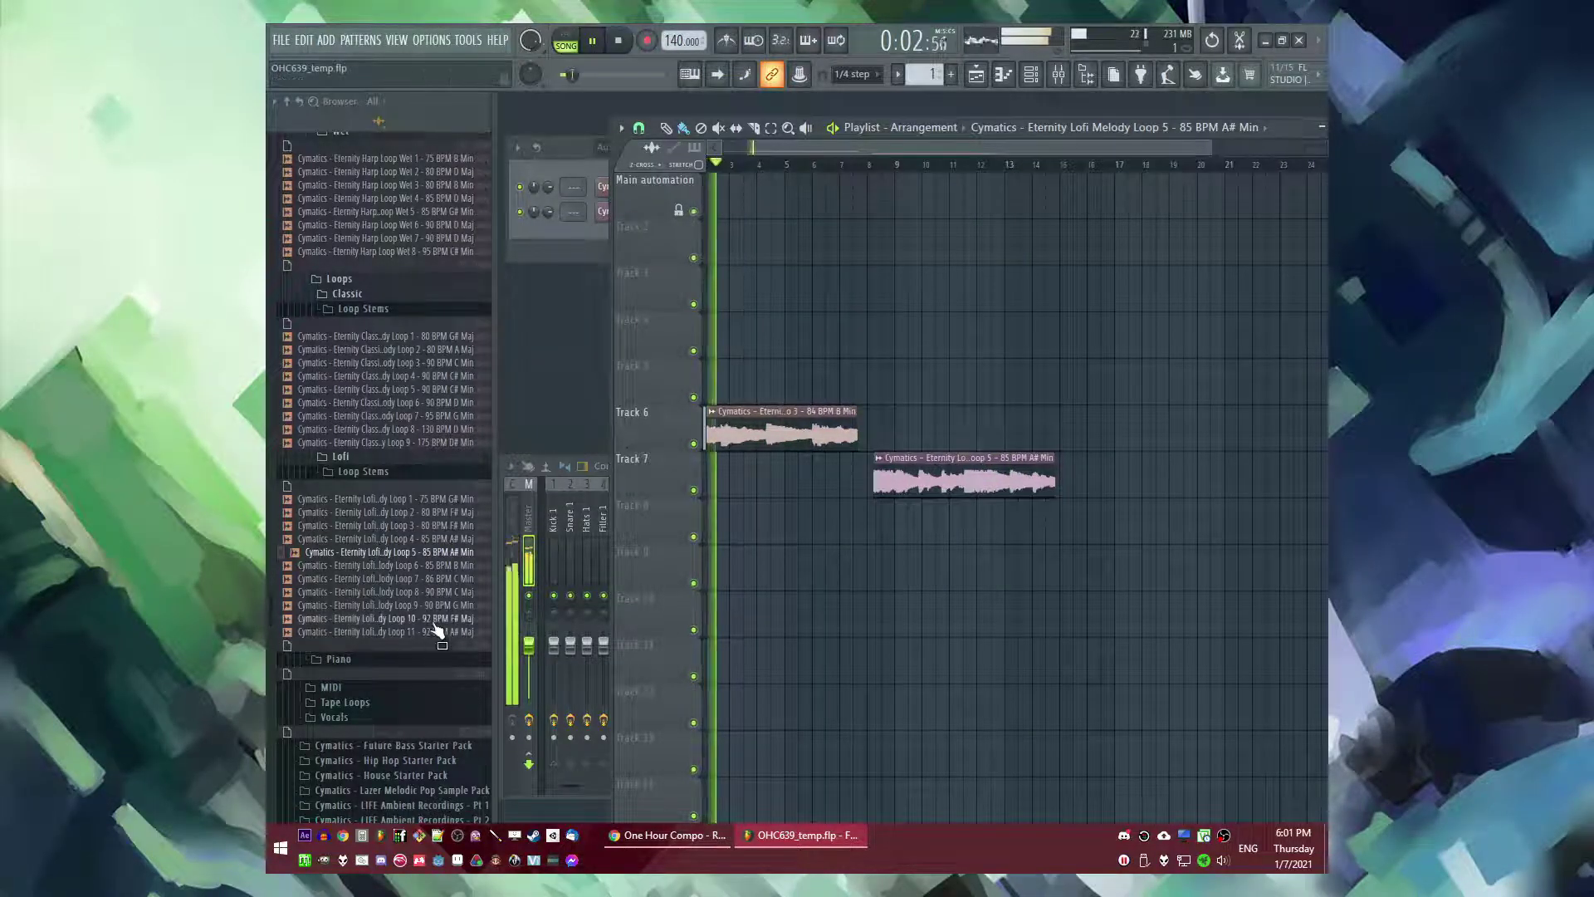
pyautogui.moveTo(437, 605); pyautogui.dragTo(1187, 442)
pyautogui.scroll(-2, 1137, 407)
pyautogui.scroll(3, 993, 274)
pyautogui.click(1003, 165)
pyautogui.click(1050, 166)
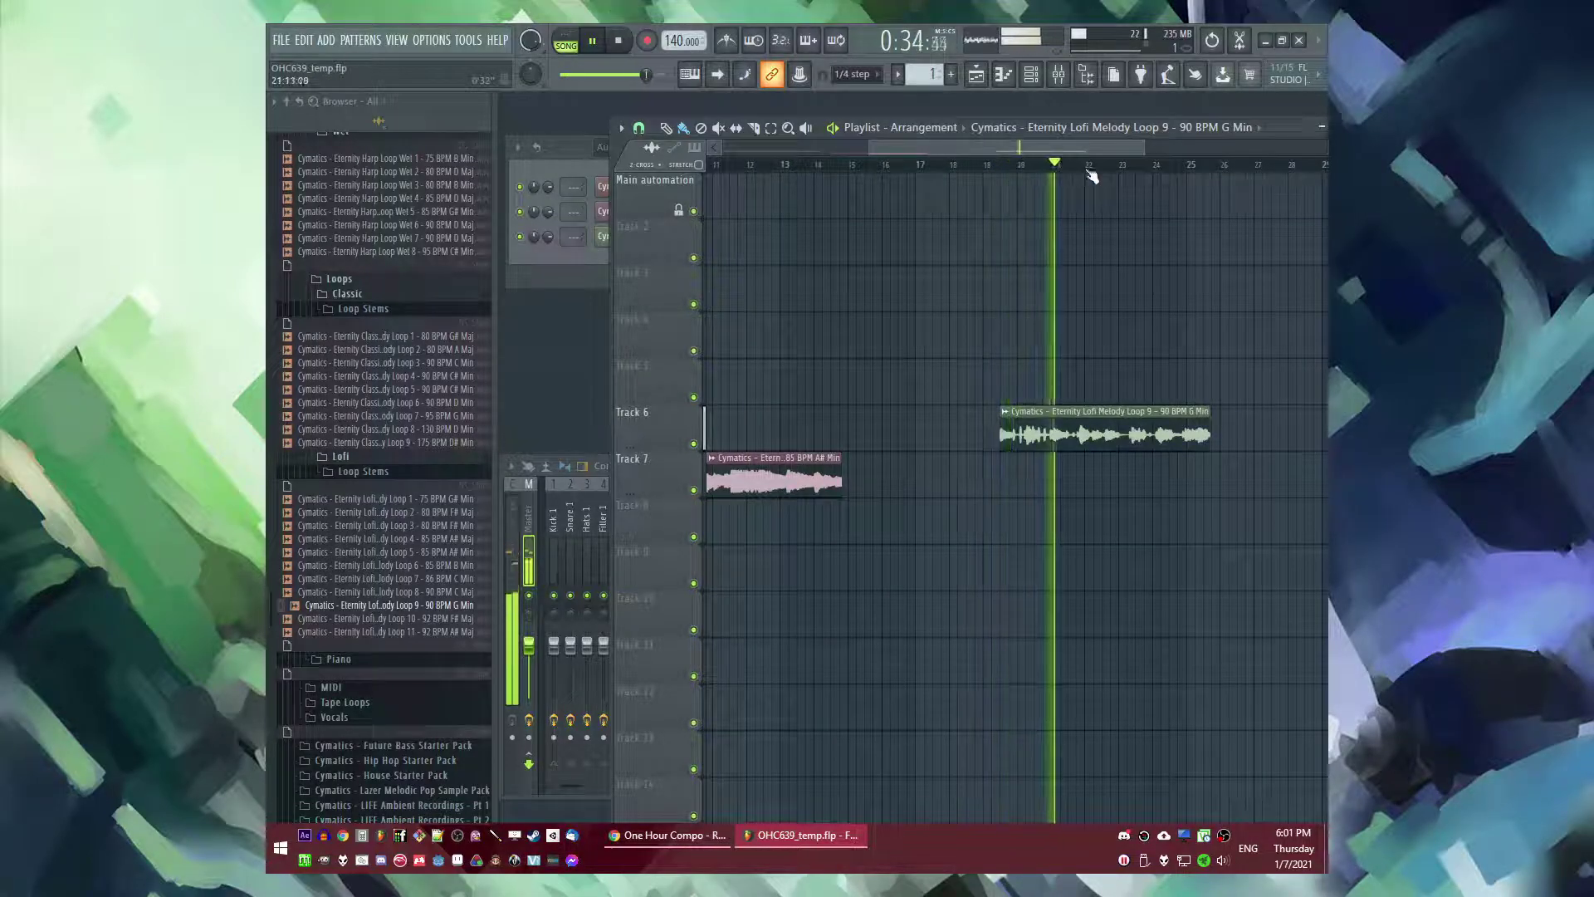
pyautogui.click(1112, 165)
# - Replace the later Track 6 clip with Eternity Lofi Melody Loop 1 (75 BPM G# Min) and audition it
pyautogui.moveTo(453, 502); pyautogui.dragTo(1015, 435)
pyautogui.click(1008, 165)
pyautogui.click(1067, 166)
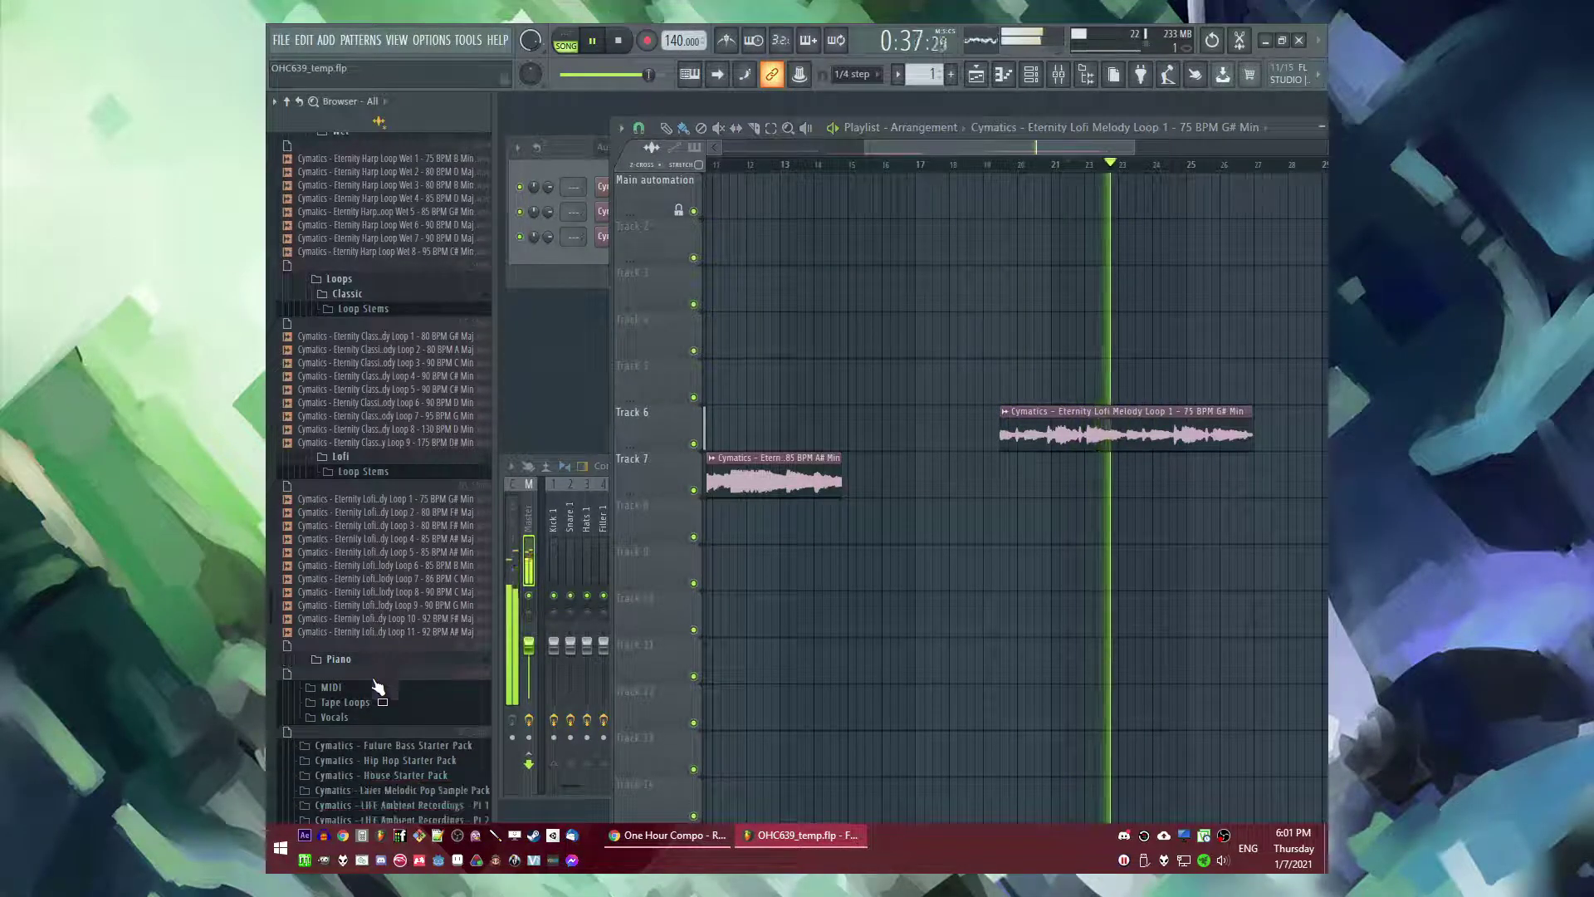
# - Compare the E Piano 3 and Lofi Melody Loop 5 clips by playing them from several positions in the playlist
pyautogui.scroll(-5, 785, 229)
pyautogui.press('space')
pyautogui.press('space')
pyautogui.click(712, 166)
pyautogui.scroll(3, 714, 277)
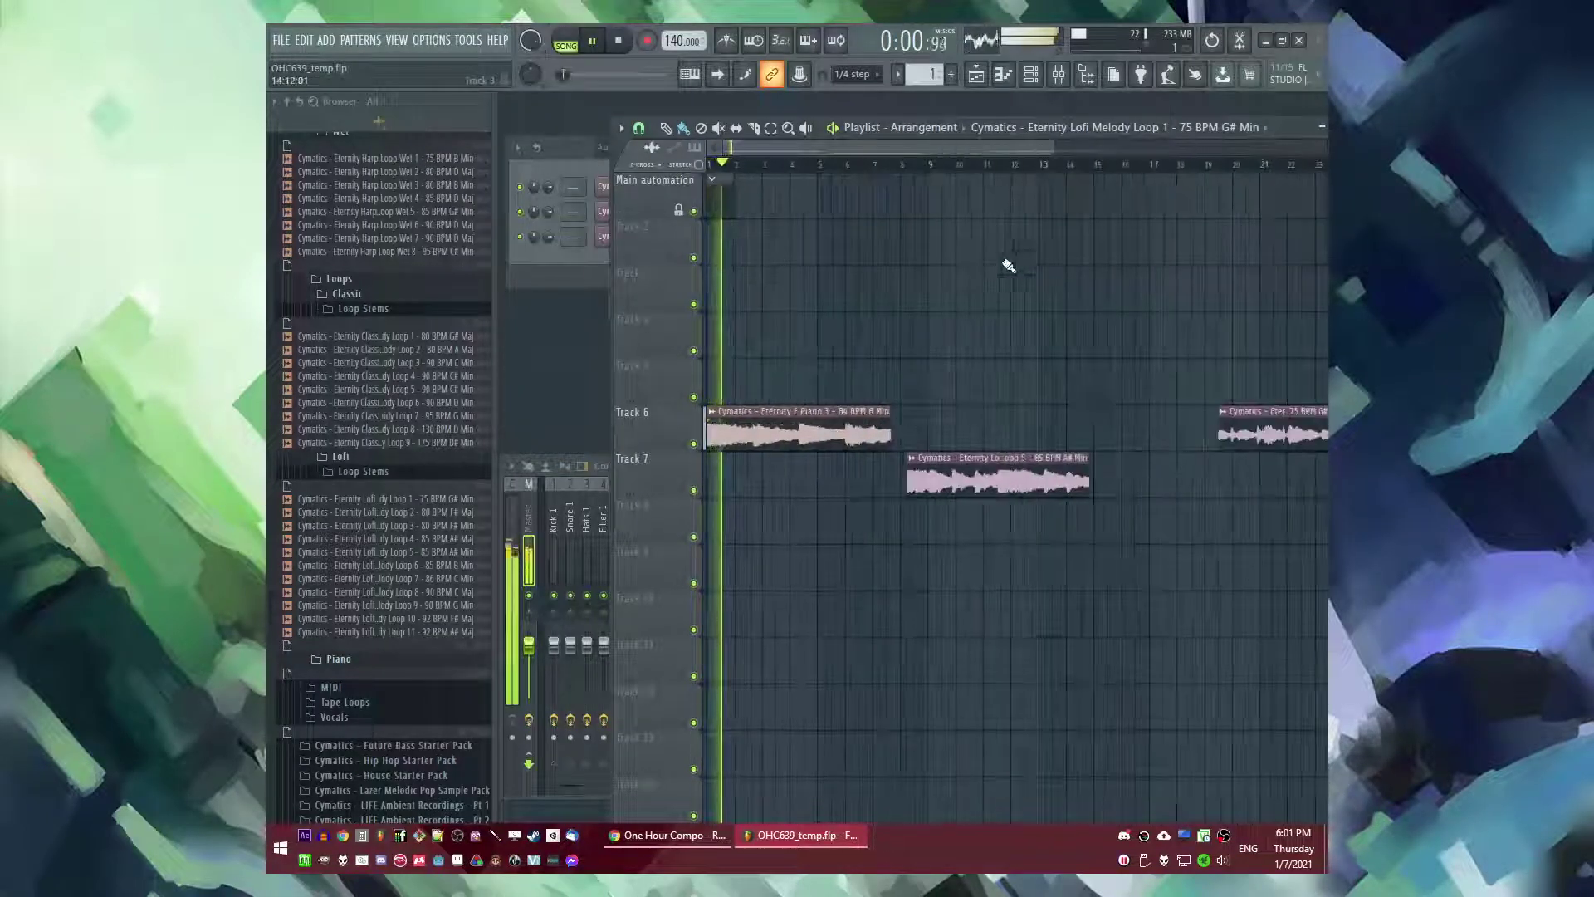
pyautogui.click(765, 166)
pyautogui.click(811, 167)
pyautogui.click(845, 166)
pyautogui.click(907, 166)
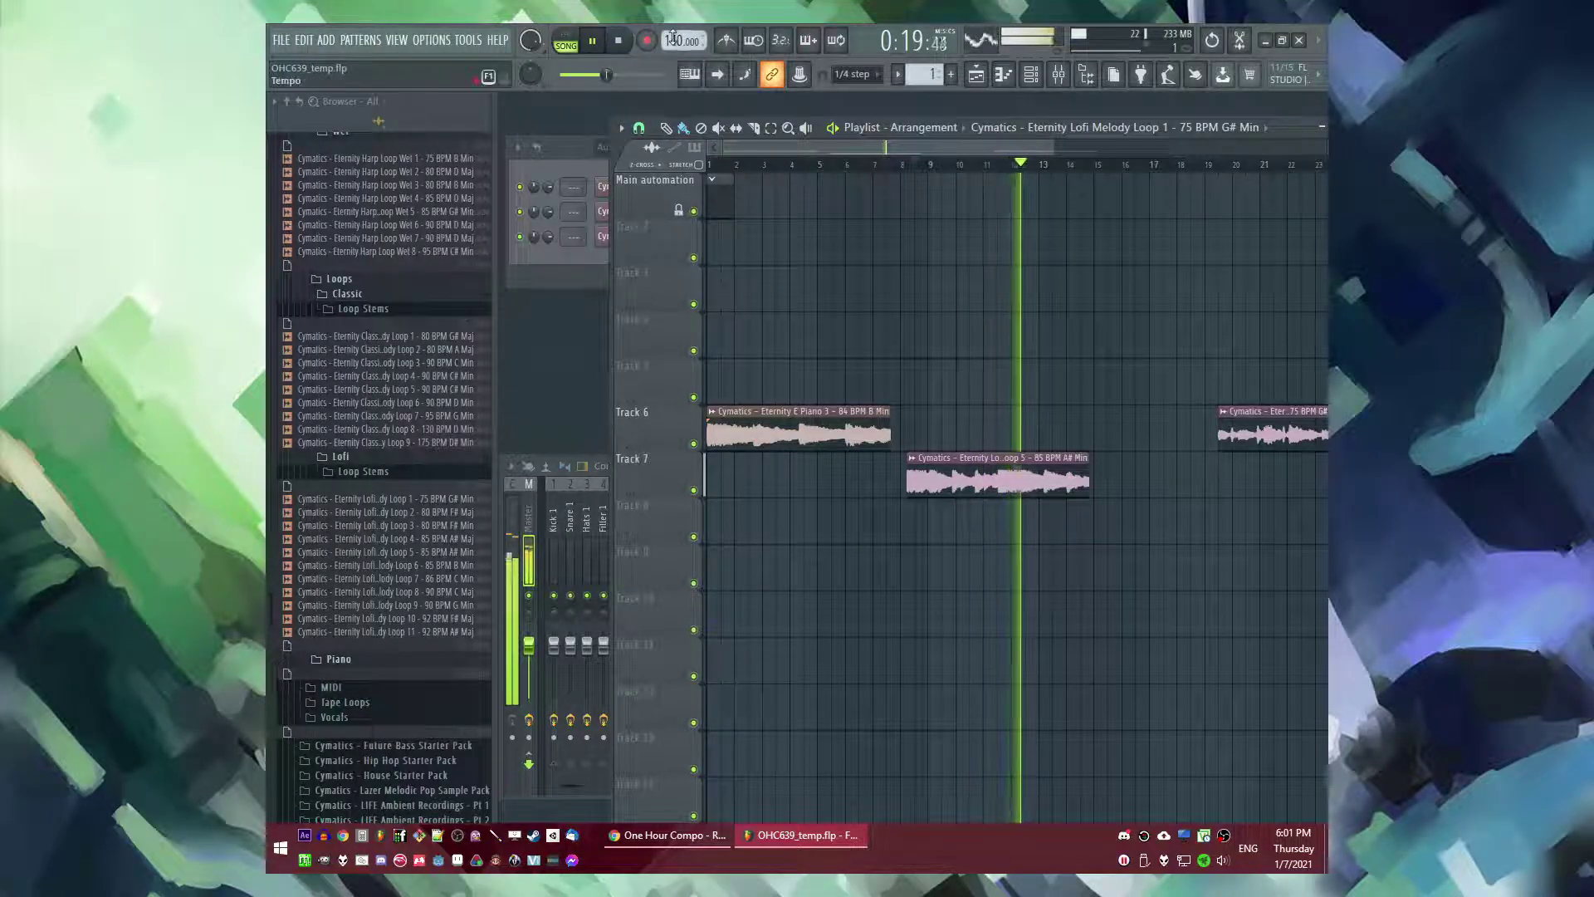
pyautogui.scroll(-2, 980, 355)
pyautogui.click(729, 164)
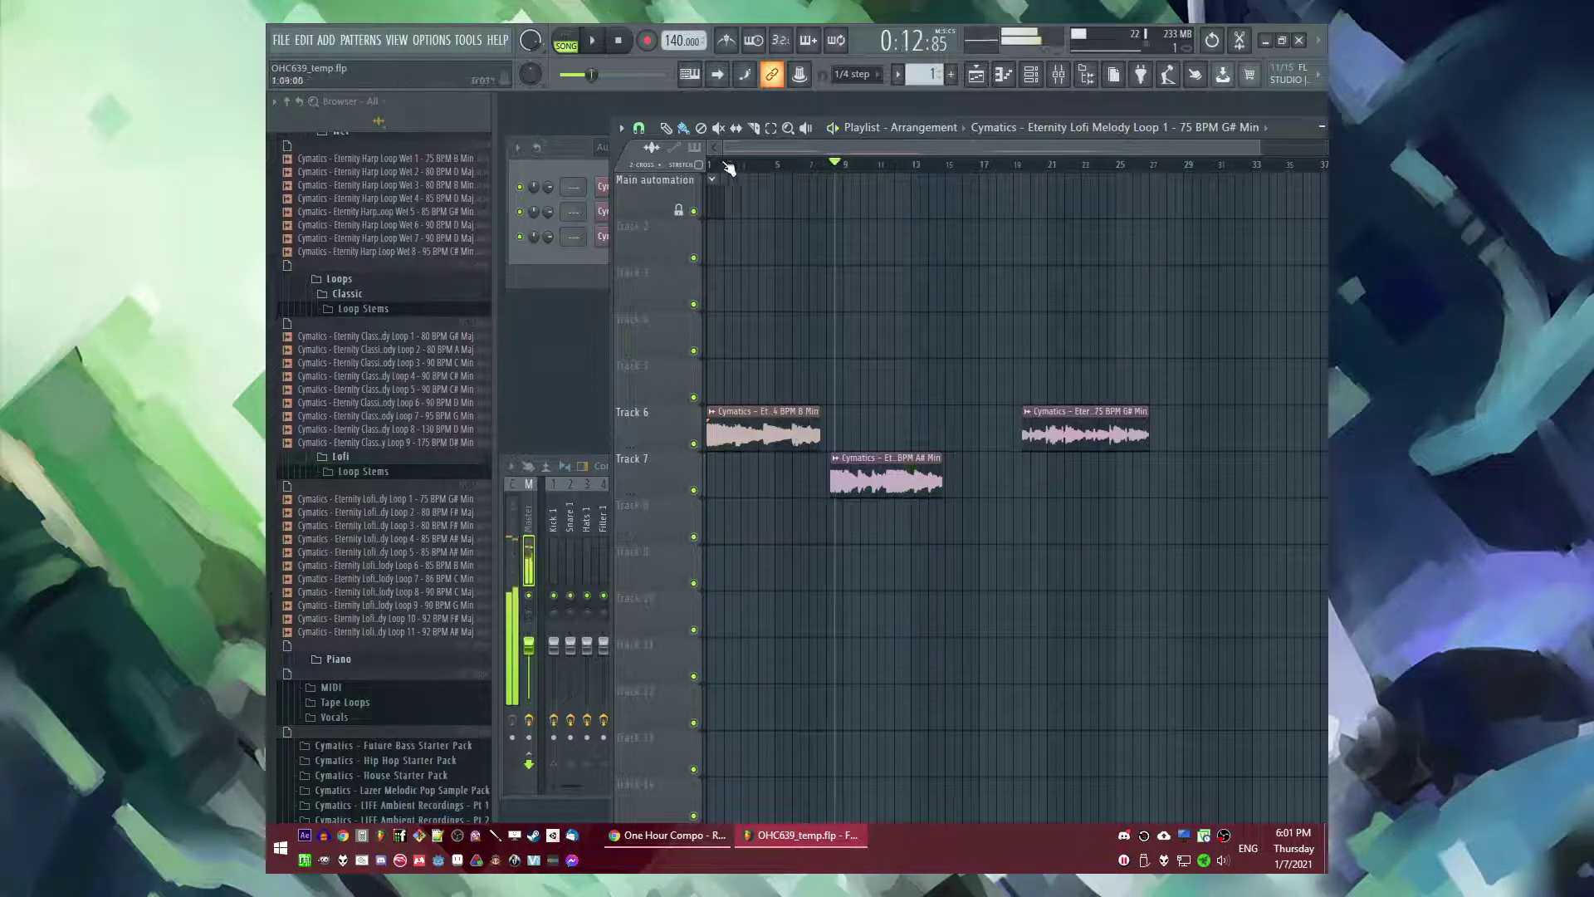
pyautogui.click(778, 165)
# - Delete the E Piano 3 and Lofi Melody Loop 1 clips and move Lofi Melody Loop 5 to the start of Track 5
pyautogui.moveTo(783, 435); pyautogui.dragTo(1209, 289)
pyautogui.rightClick(1196, 278)
pyautogui.rightClick(1095, 427)
pyautogui.moveTo(903, 483); pyautogui.dragTo(778, 394)
# - Set the project tempo to 85 BPM and play the melody loop from the start
pyautogui.press('space')
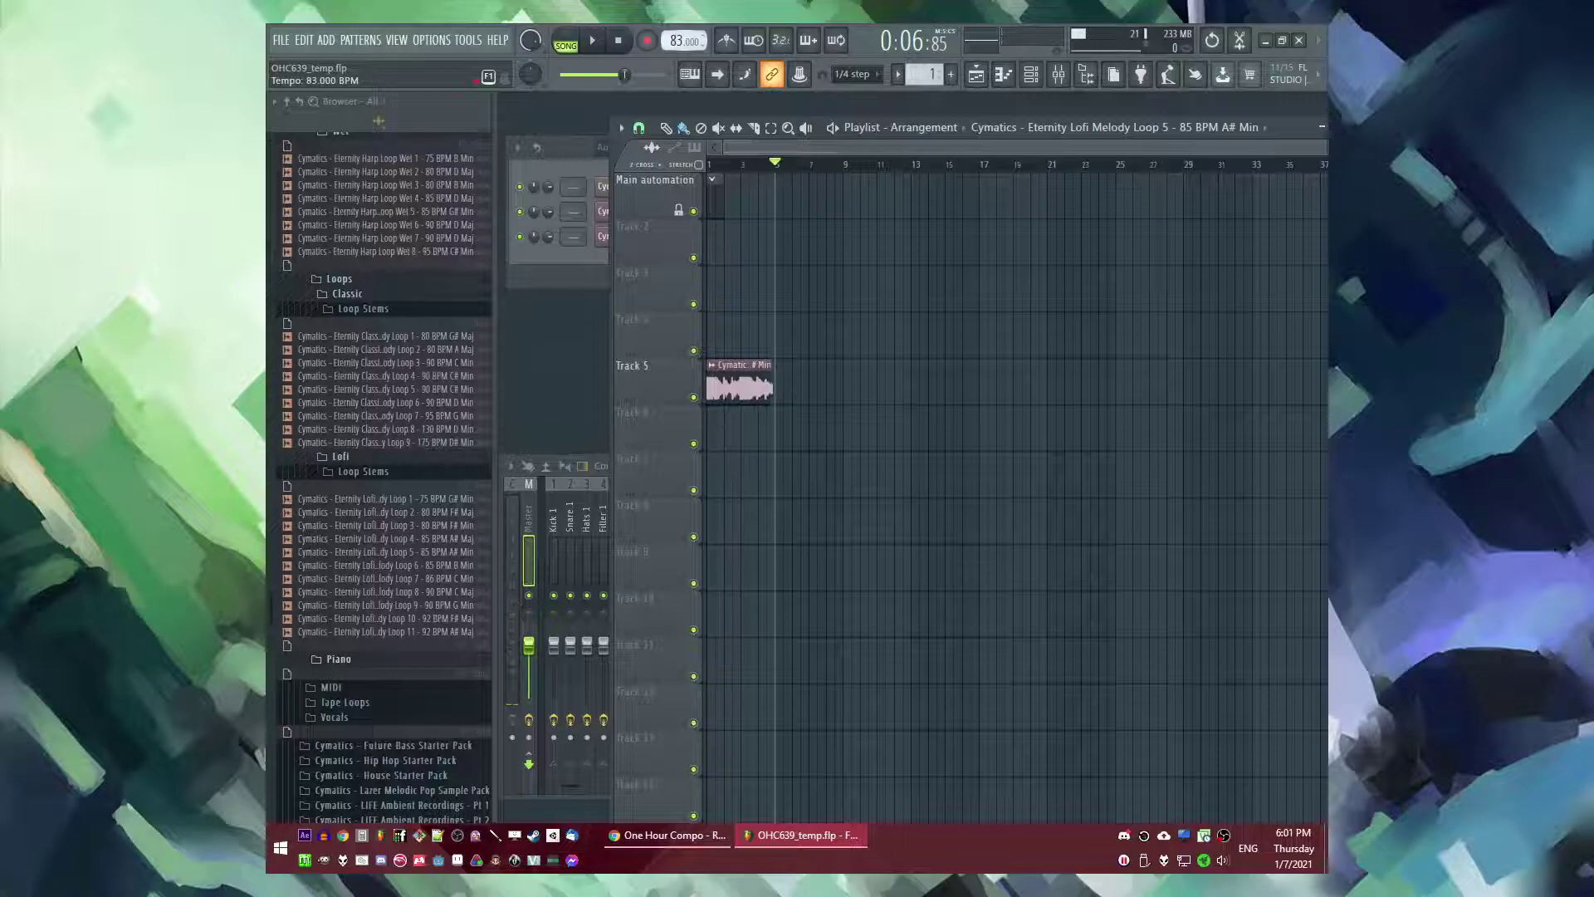
pyautogui.press('space')
pyautogui.keyDown('ctrl'); pyautogui.scroll(5, 773, 261); pyautogui.keyUp('ctrl')
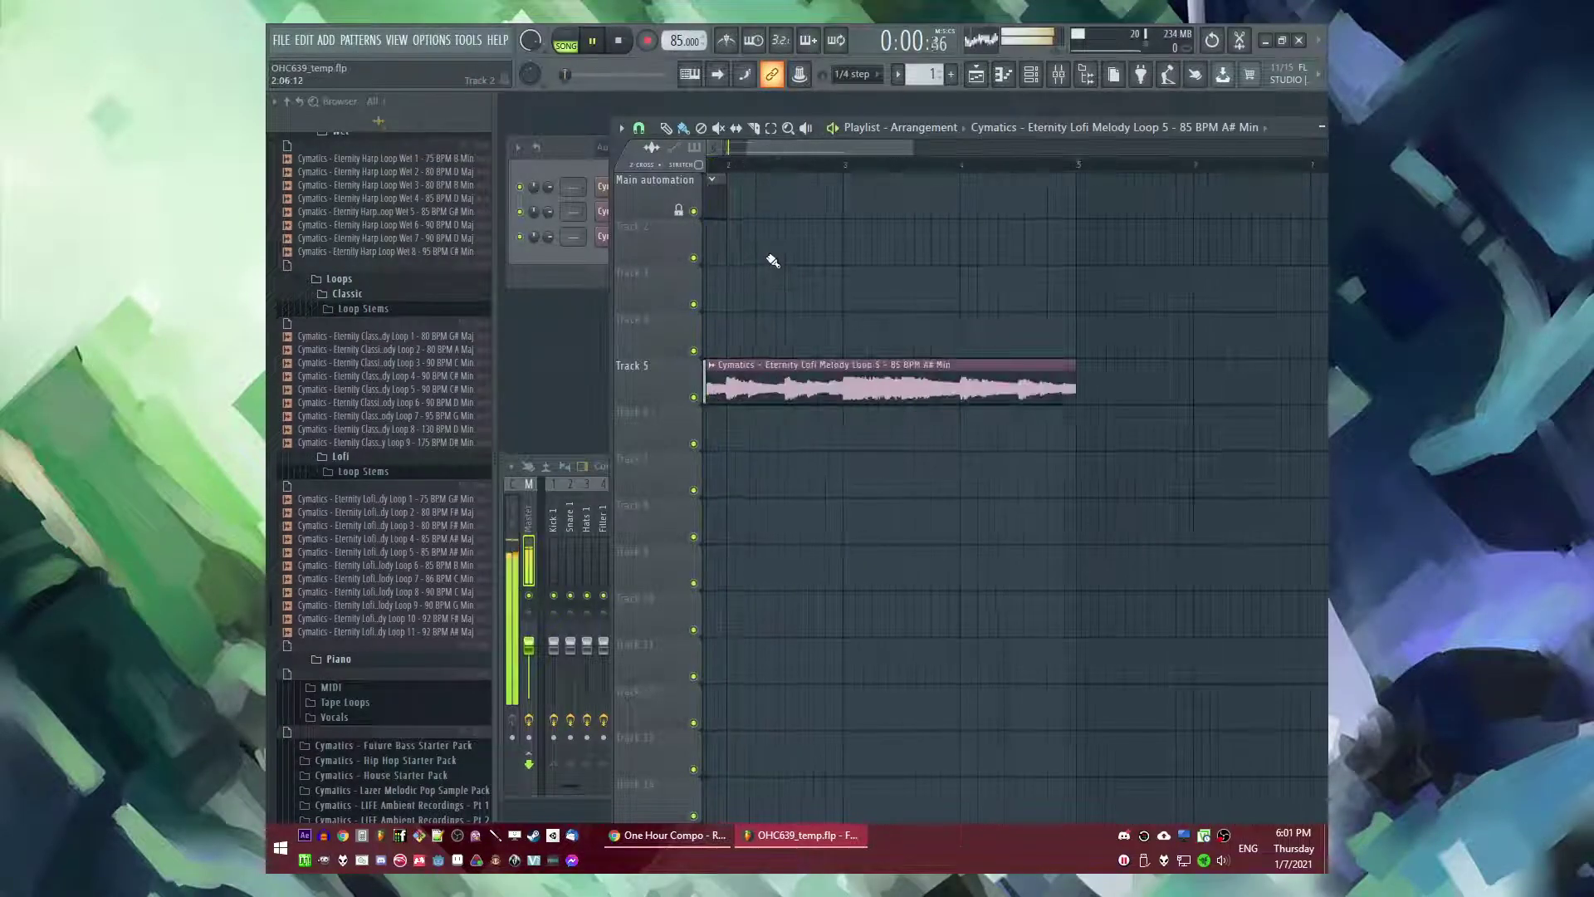
pyautogui.scroll(-3, 973, 339)
# - Route the Lofi Melody Loop 5 sample to mixer track 9 in its channel settings
pyautogui.doubleClick(880, 386)
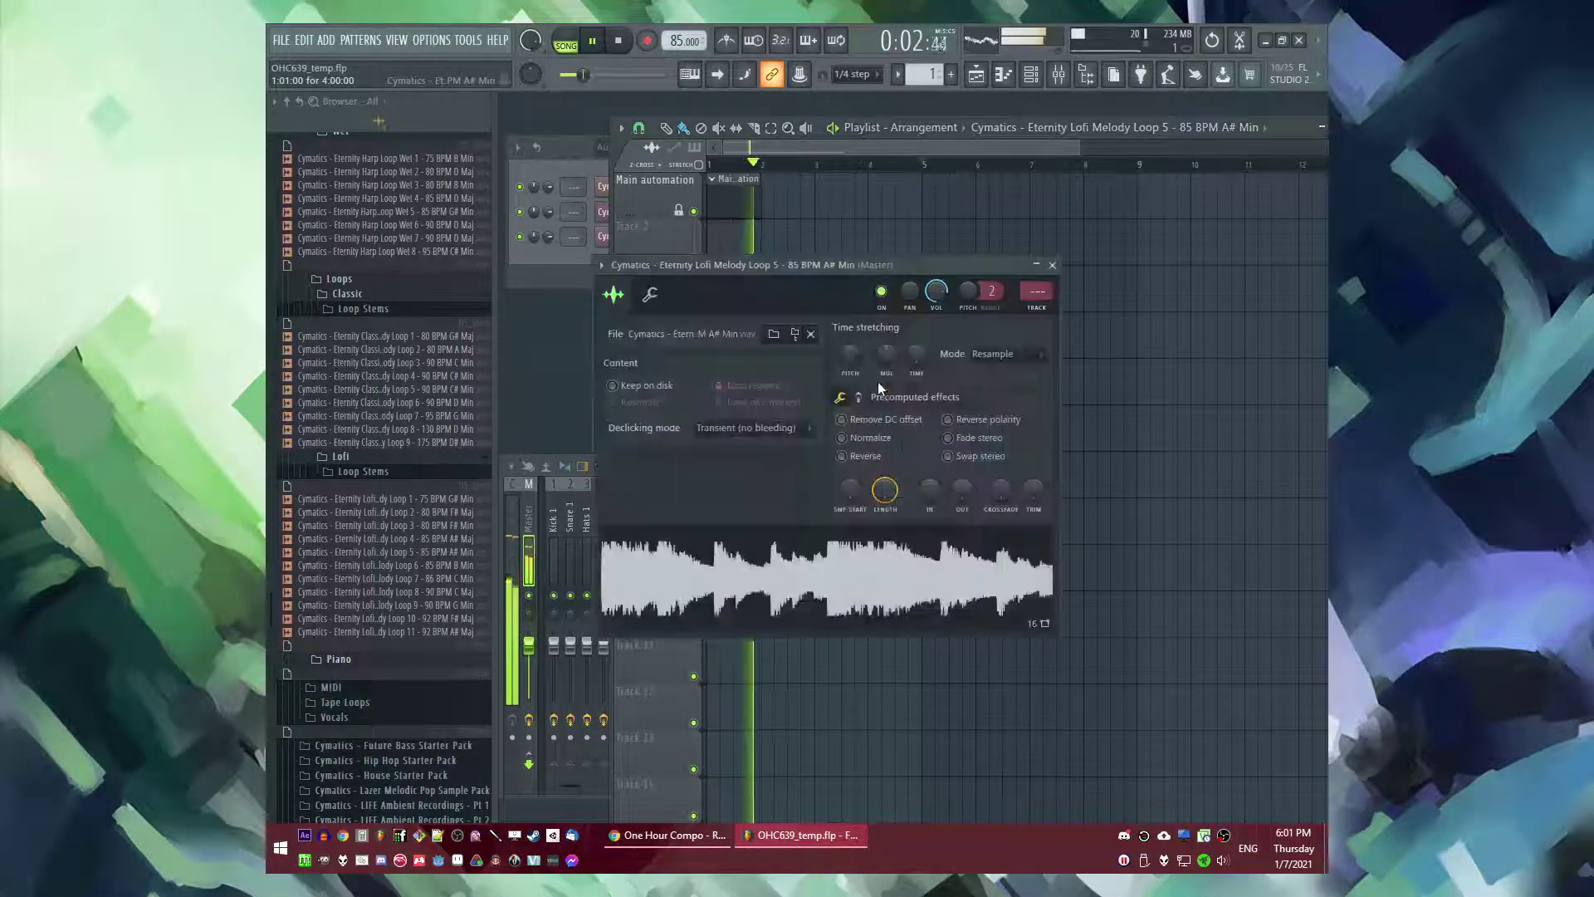
pyautogui.doubleClick(1048, 298)
pyautogui.rightClick(1231, 344)
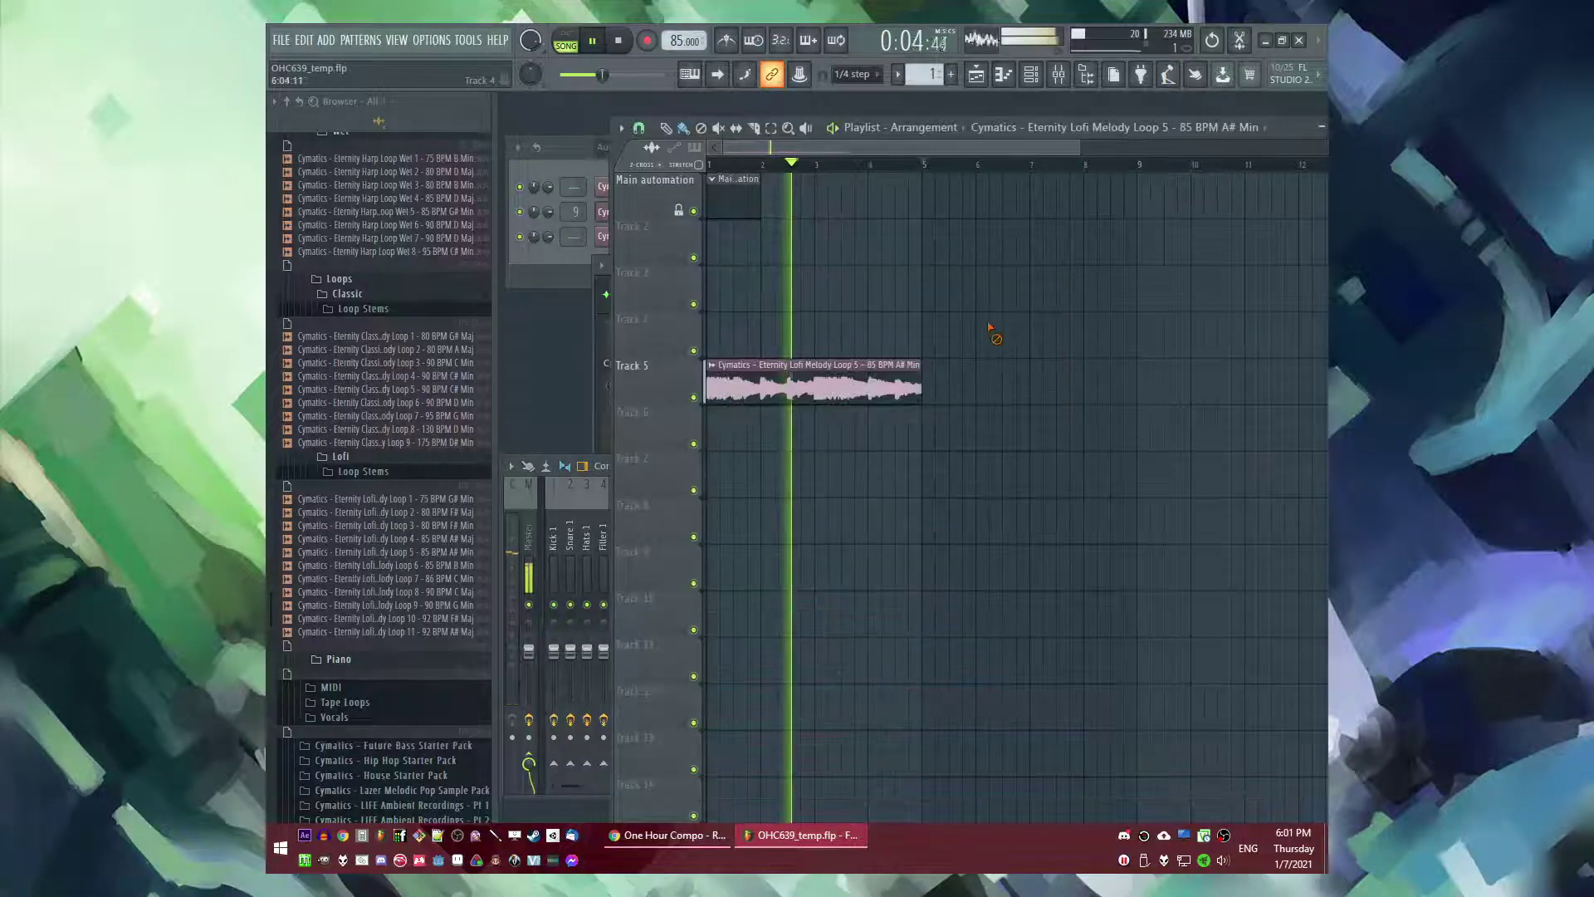
# - Load Fruity Parametric EQ 2 into effect slot 3 of the melody loop's mixer track
pyautogui.press('F9')
pyautogui.click(1162, 555)
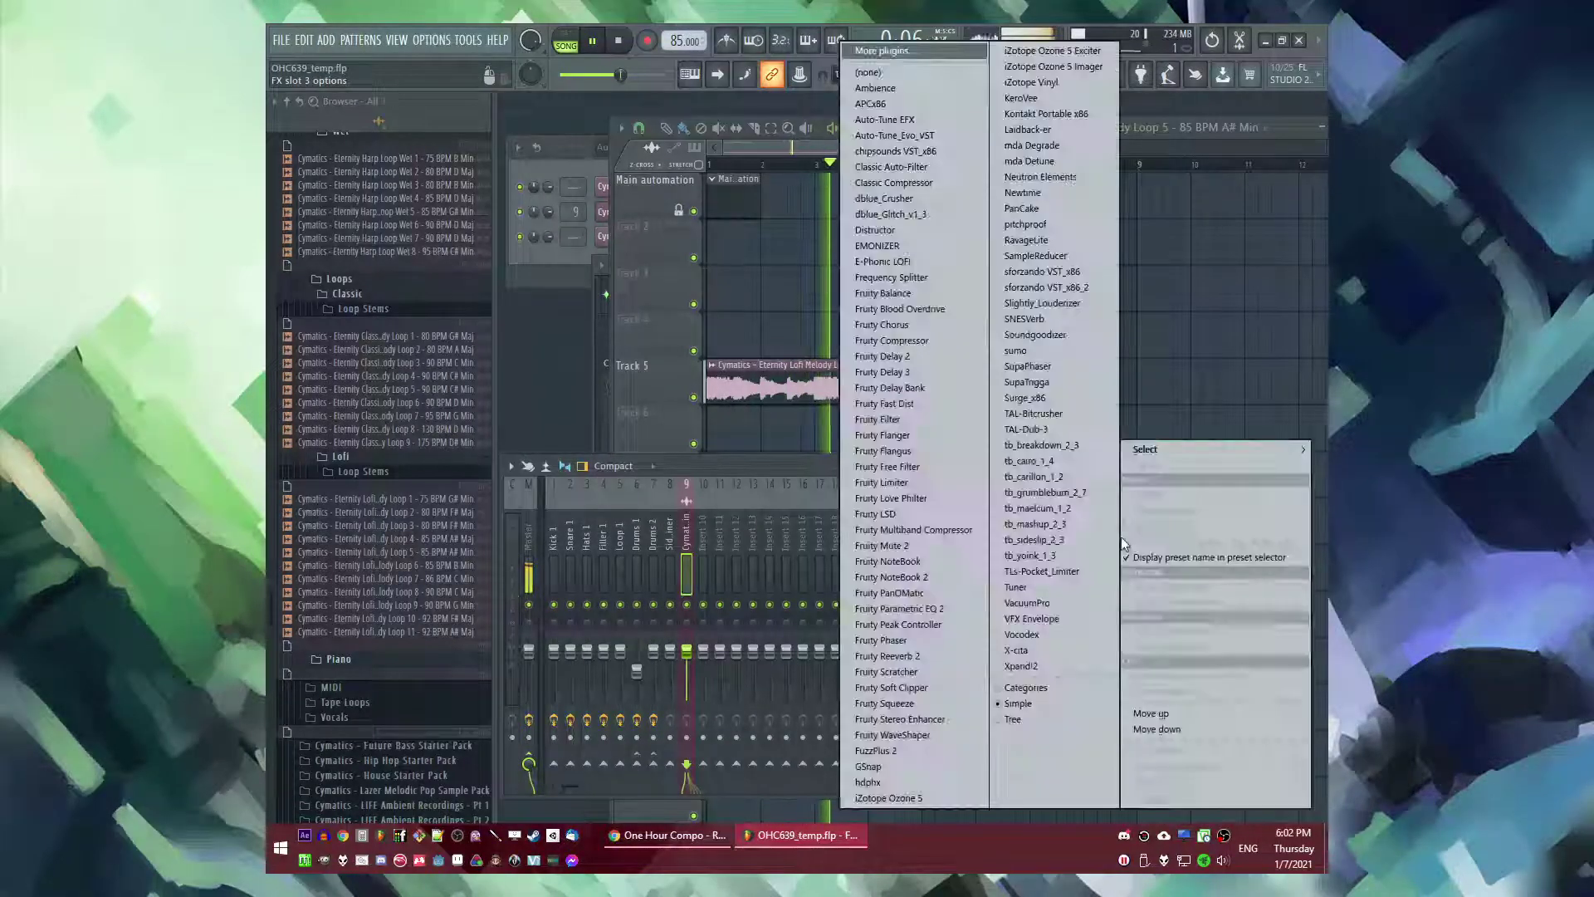
pyautogui.click(910, 610)
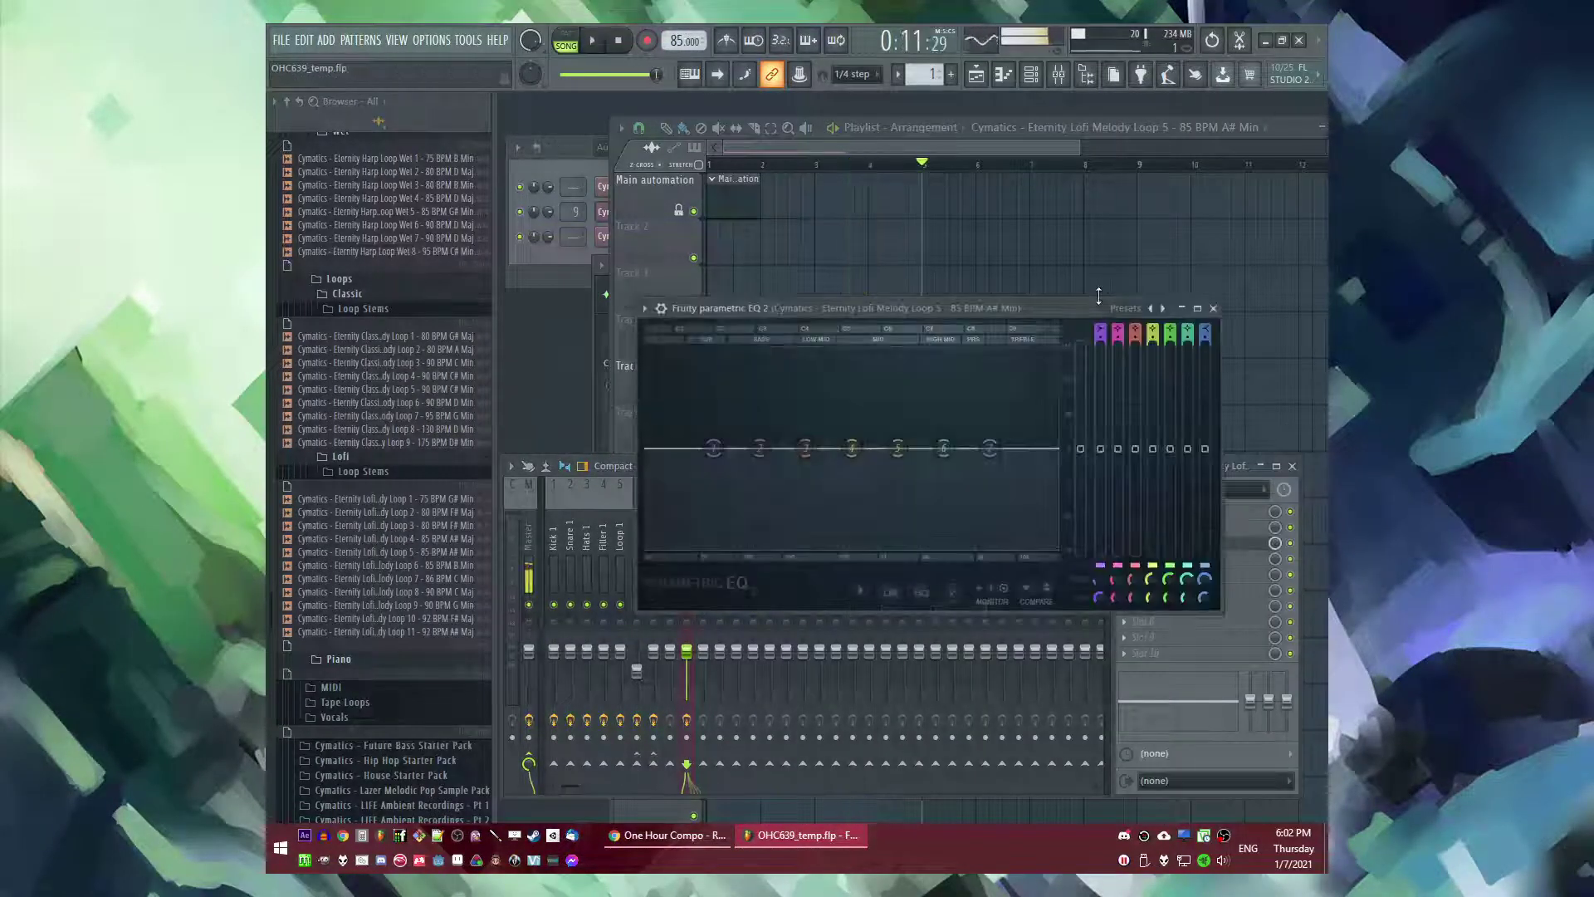
# - Add two more Lofi Melody Loop 5 clips end to end on Track 5, filling bars 5 to 12
pyautogui.rightClick(998, 253)
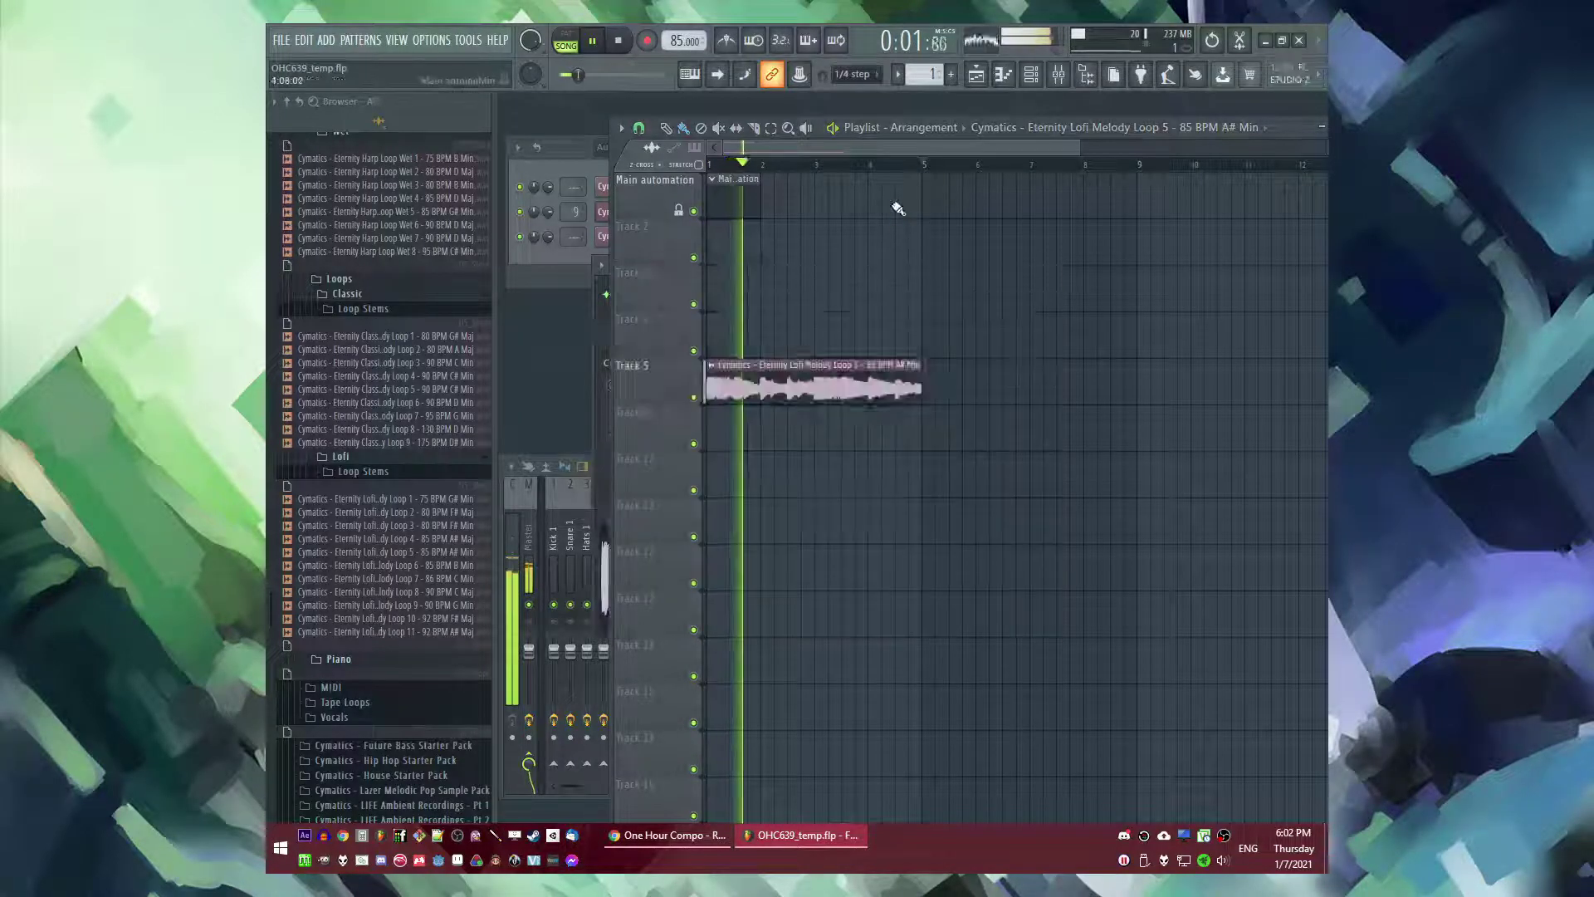
pyautogui.click(933, 383)
pyautogui.scroll(-3, 908, 389)
pyautogui.click(929, 393)
pyautogui.scroll(4, 830, 299)
pyautogui.scroll(-1, 897, 299)
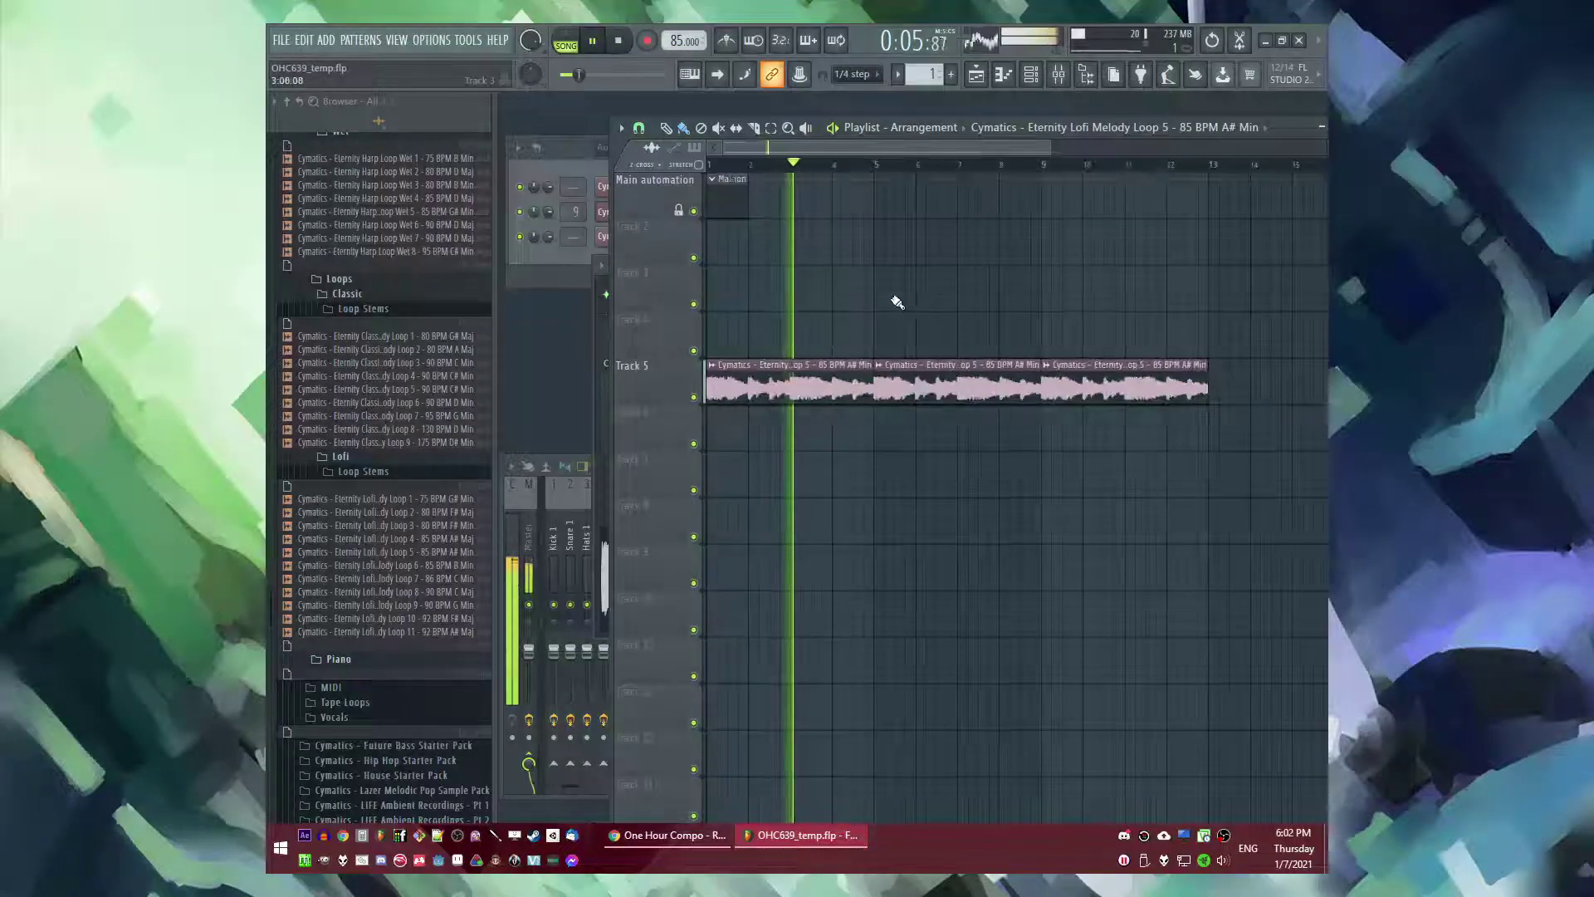
# - Browse the sample folders for an accent sound, auditioning the DM-FX07_15 transition effect
pyautogui.scroll(-15, 355, 551)
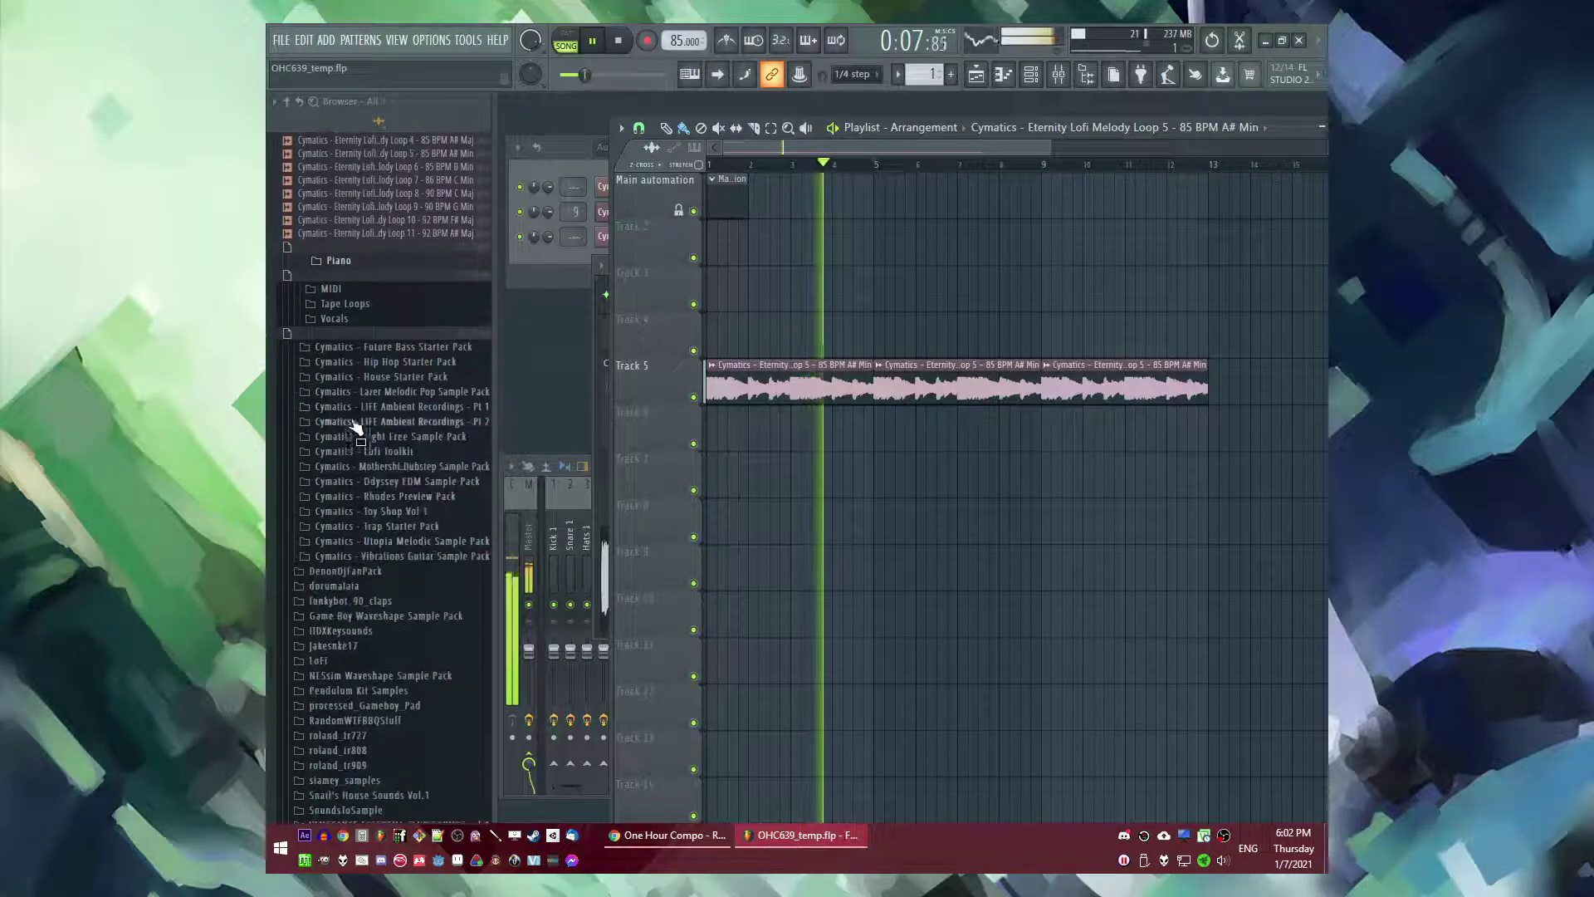
pyautogui.click(288, 103)
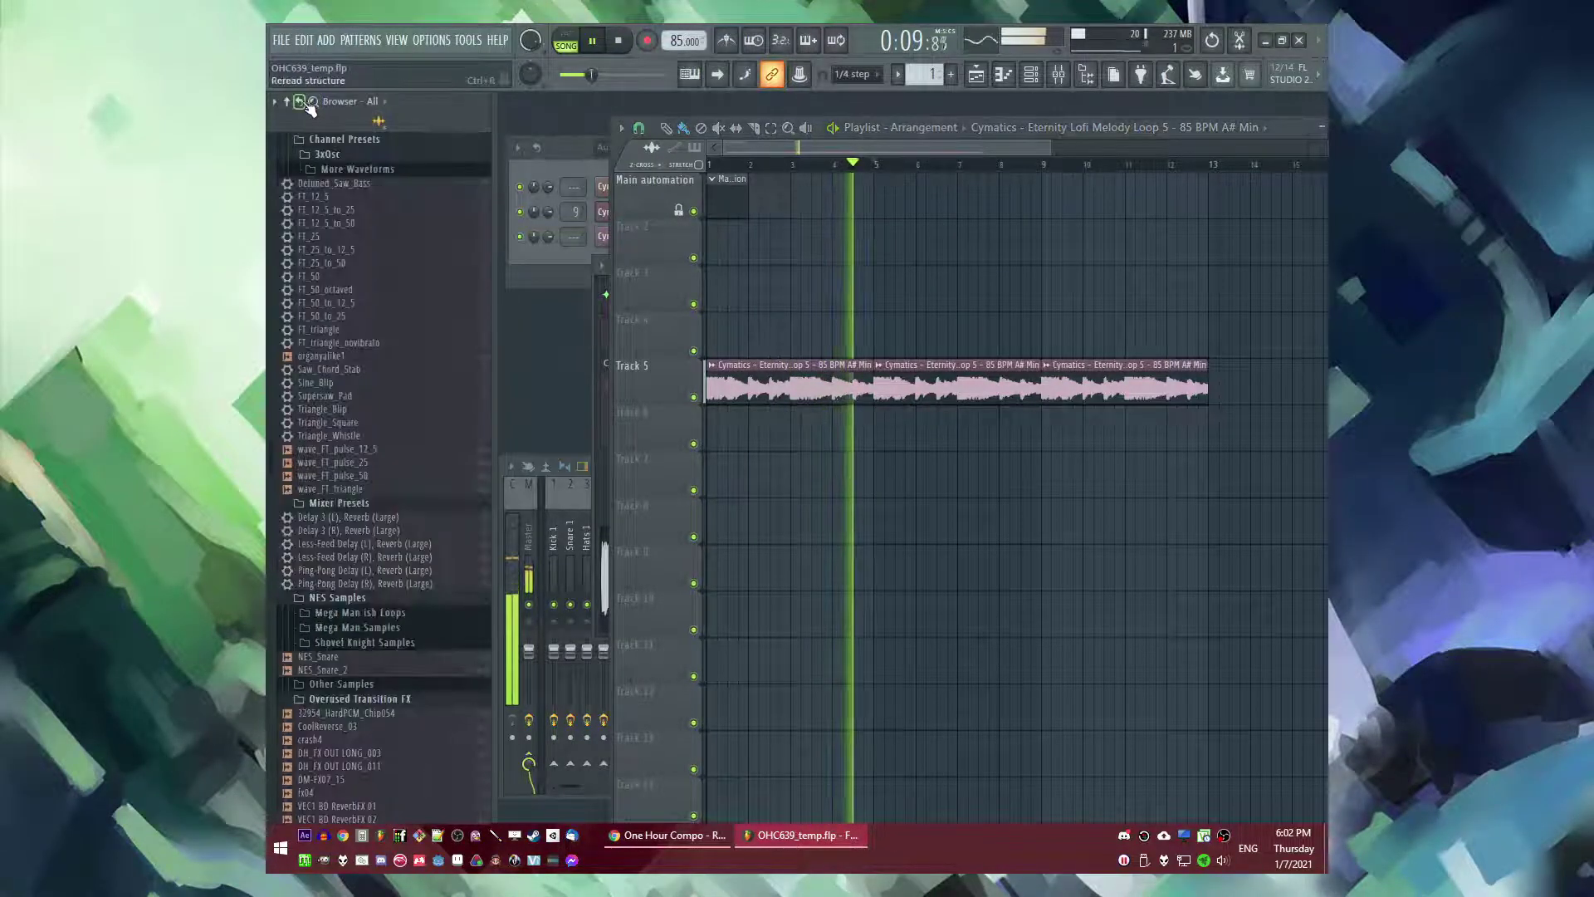
pyautogui.scroll(-5, 387, 540)
pyautogui.scroll(-6, 387, 539)
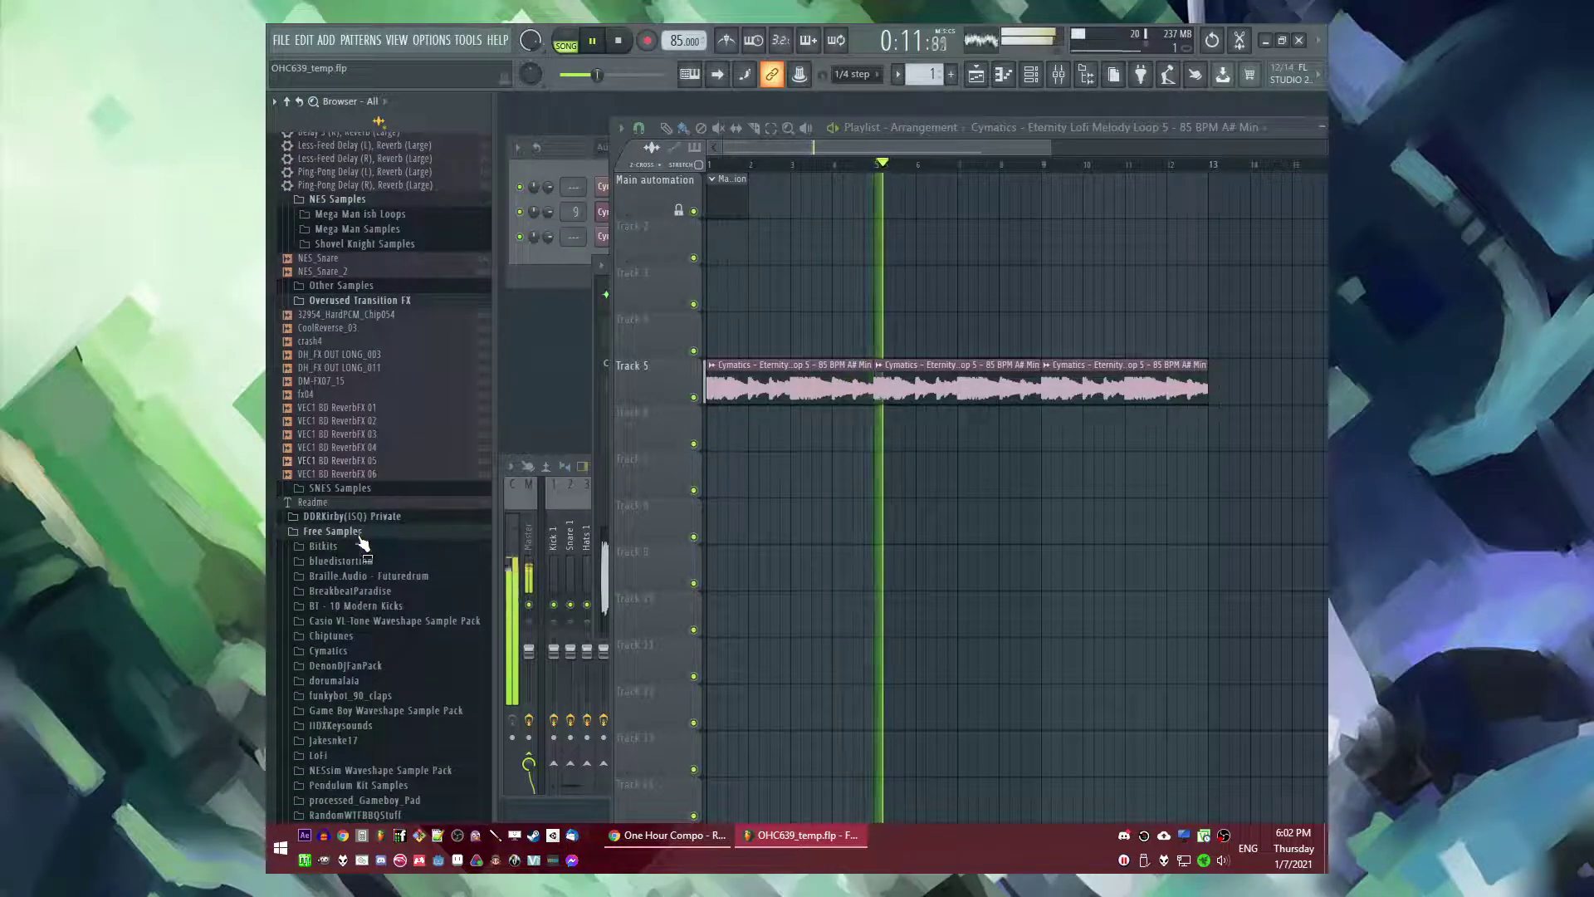
pyautogui.press('space')
pyautogui.click(363, 332)
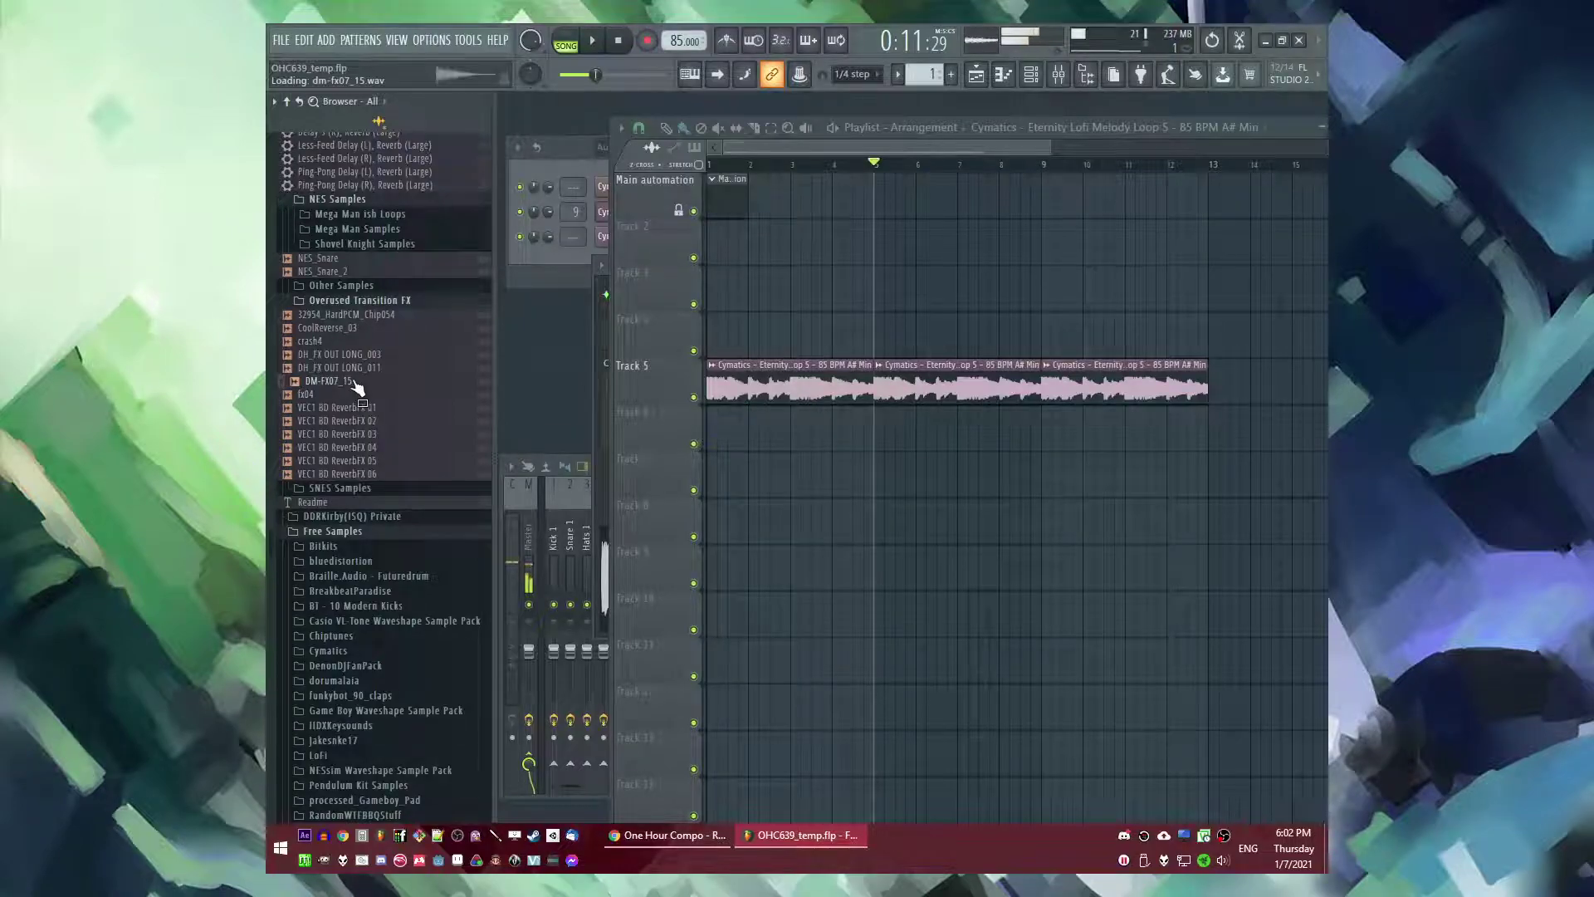
pyautogui.scroll(-15, 395, 565)
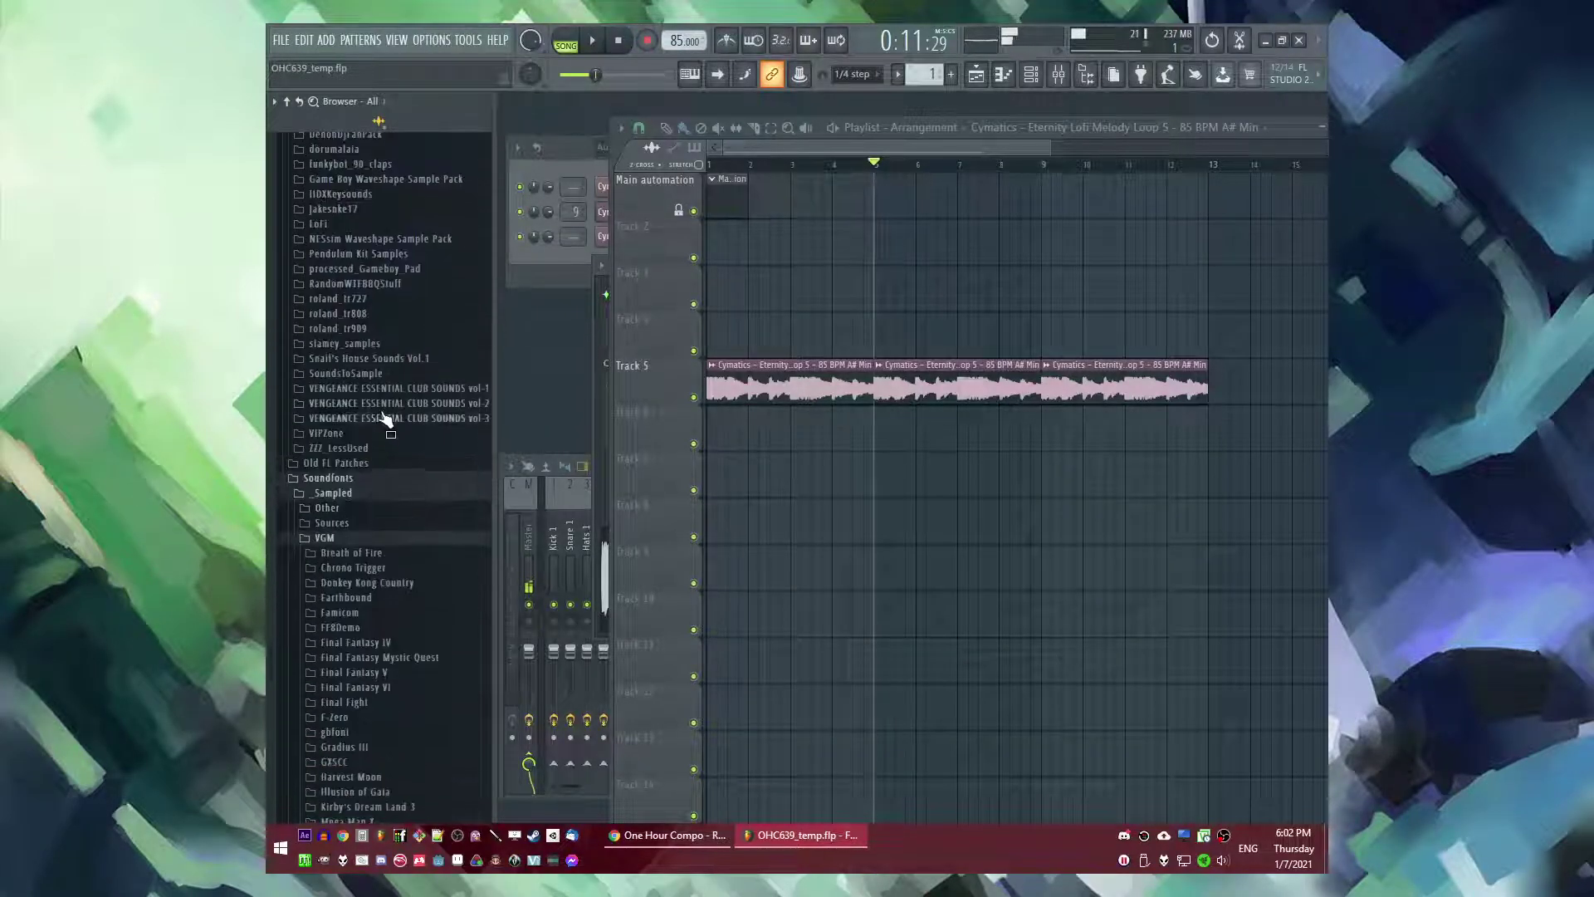
pyautogui.scroll(14, 375, 652)
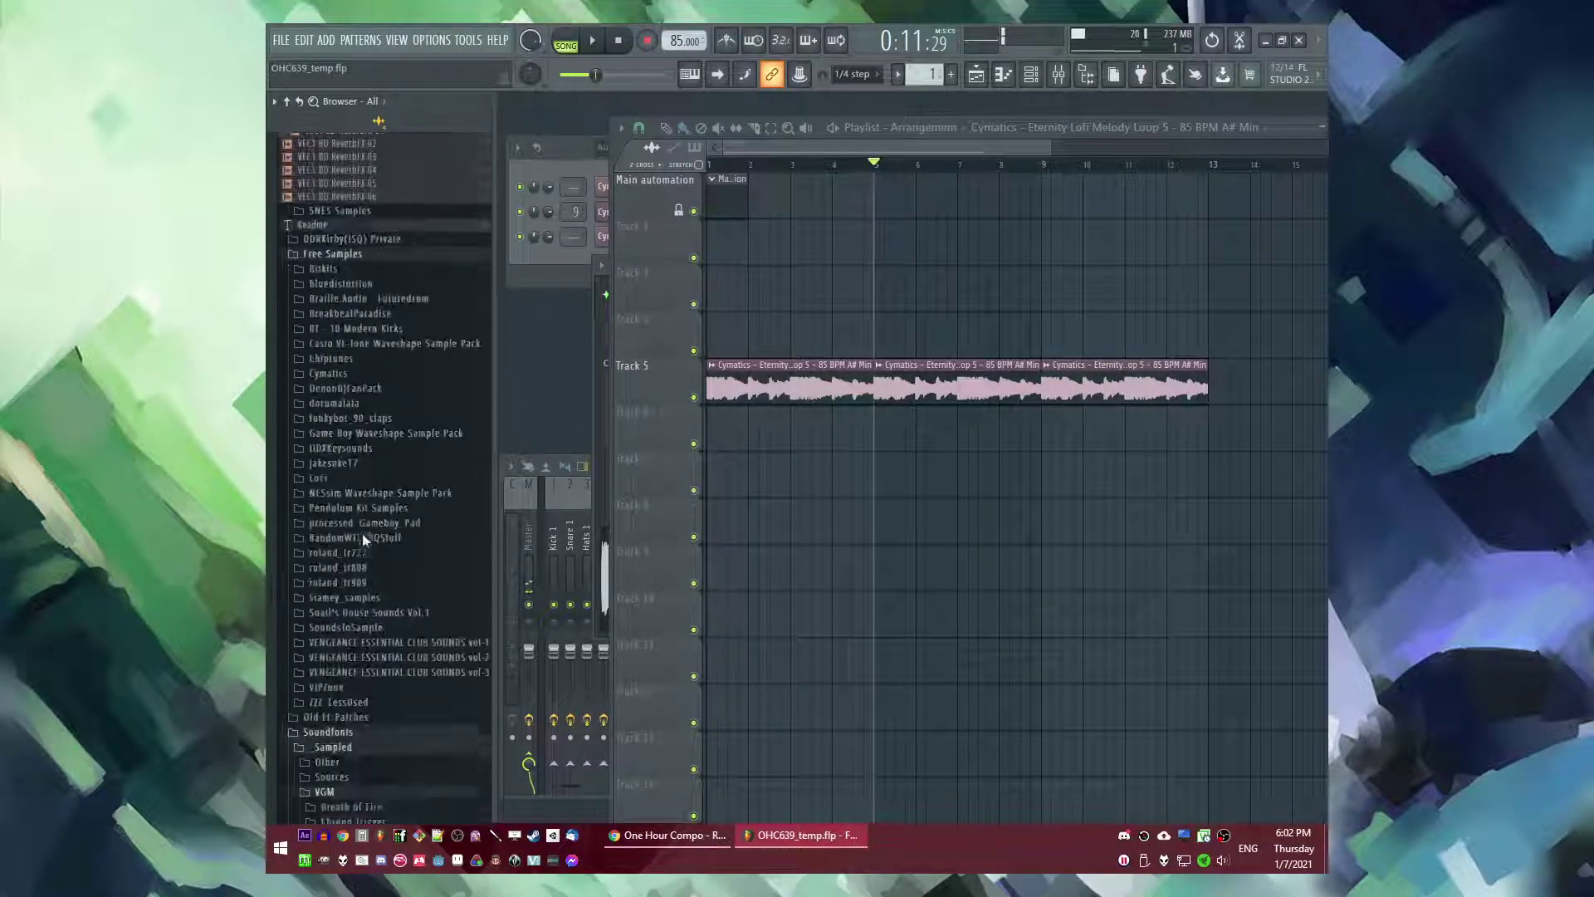
# - Find the bell sample in the IIDXKeysounds rickytick_bell folder and place it at the start of Track 6
pyautogui.click(341, 592)
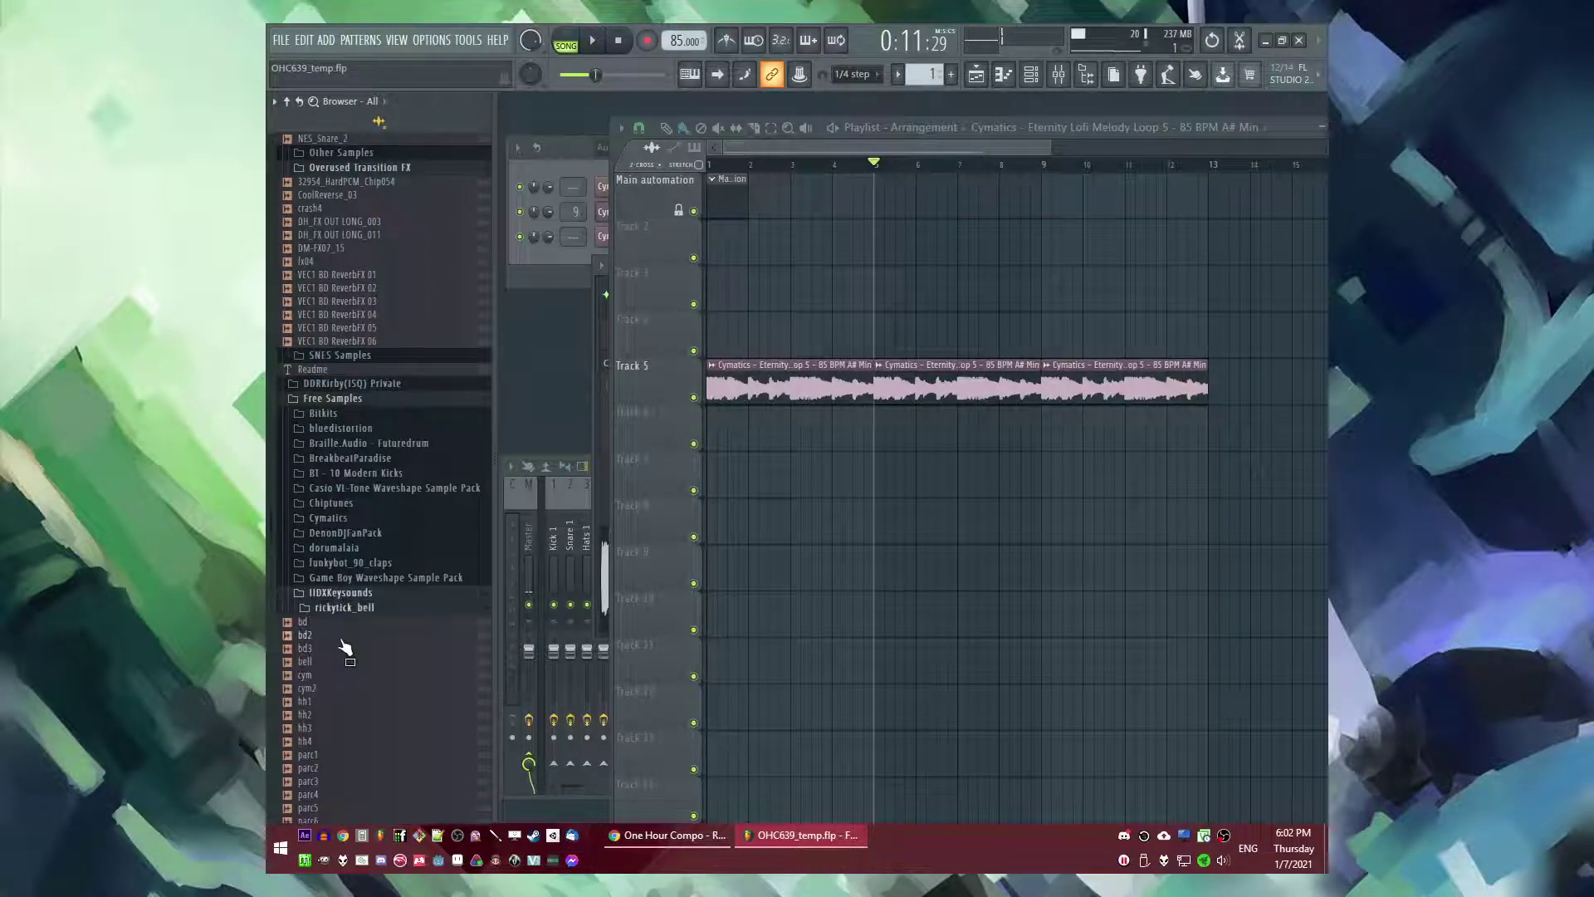
pyautogui.scroll(-3, 337, 693)
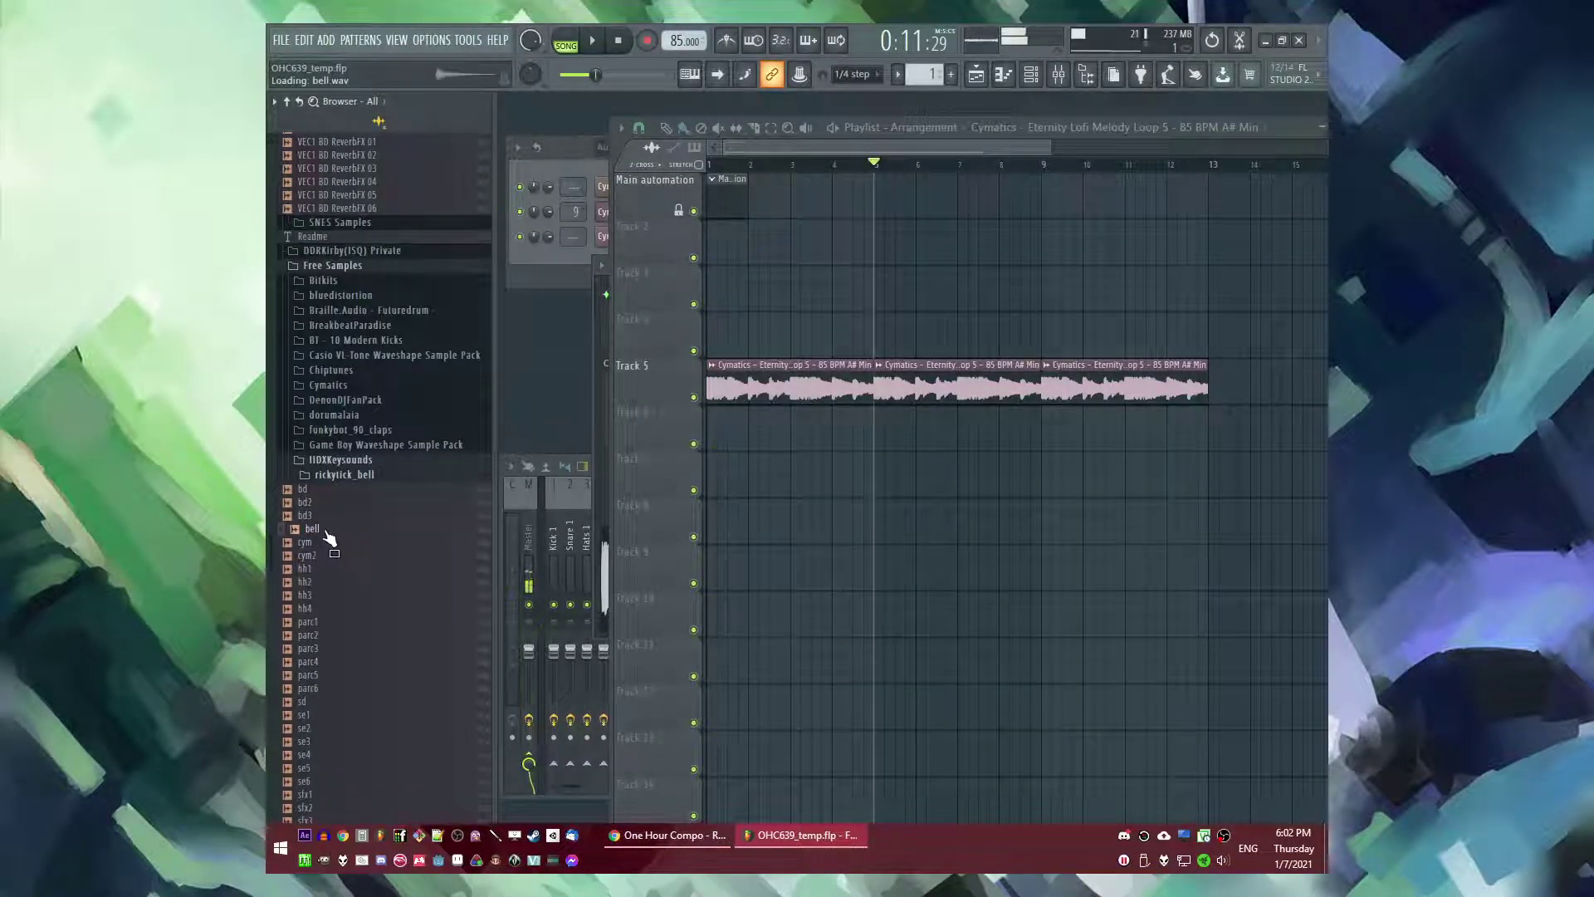
pyautogui.moveTo(870, 452); pyautogui.dragTo(885, 431)
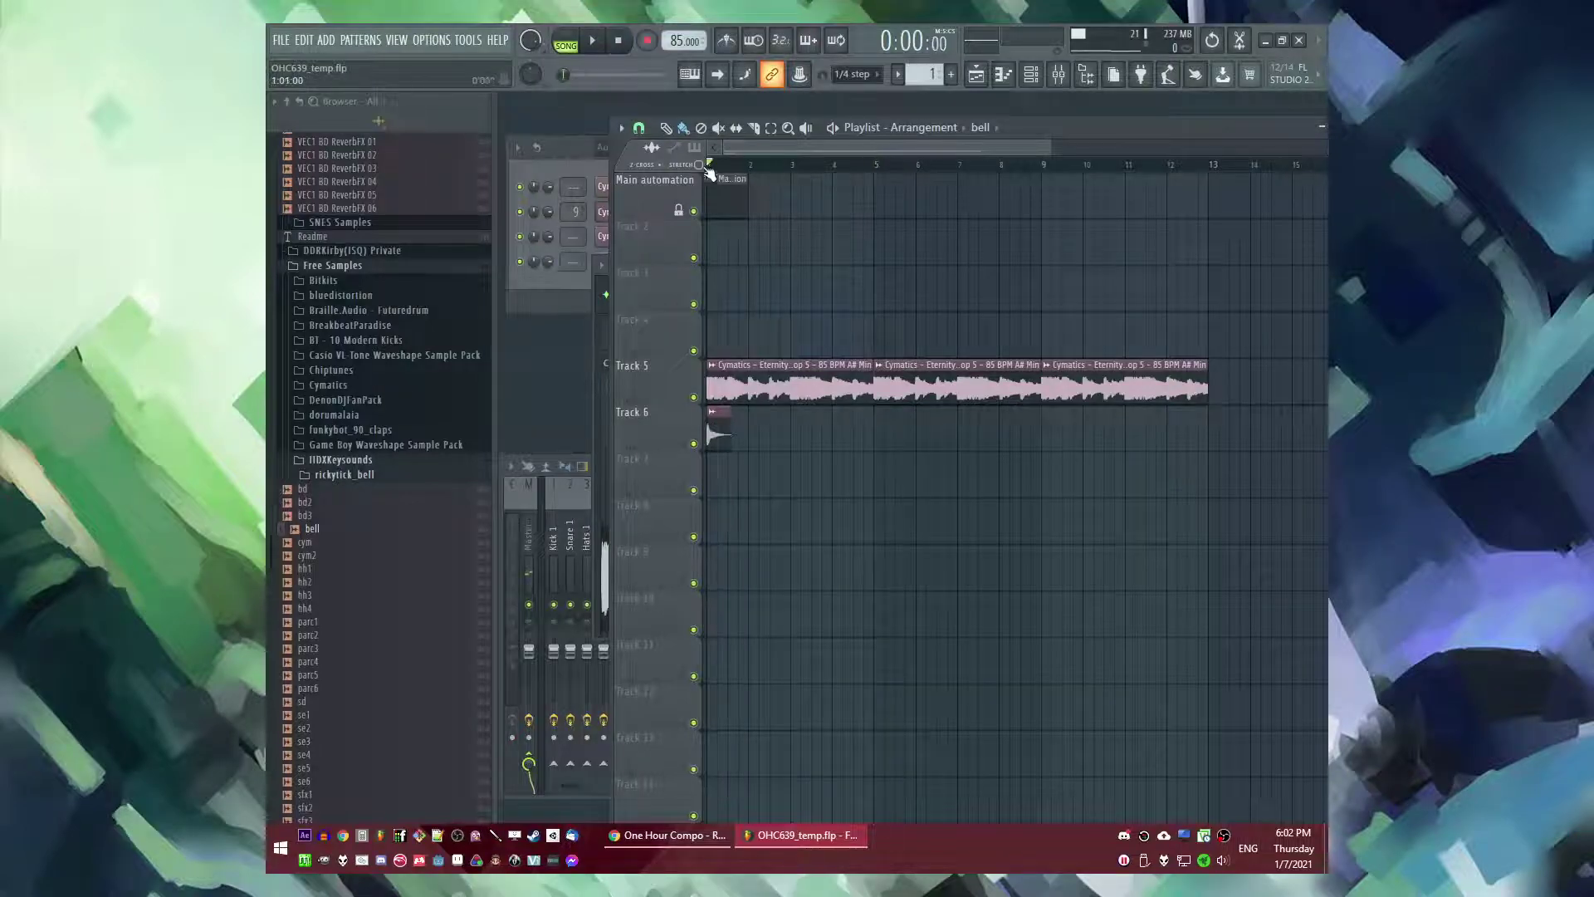
# - Route the bell sample to mixer track 10 and load Fruity Delay Bank into its effect slot 3
pyautogui.doubleClick(710, 432)
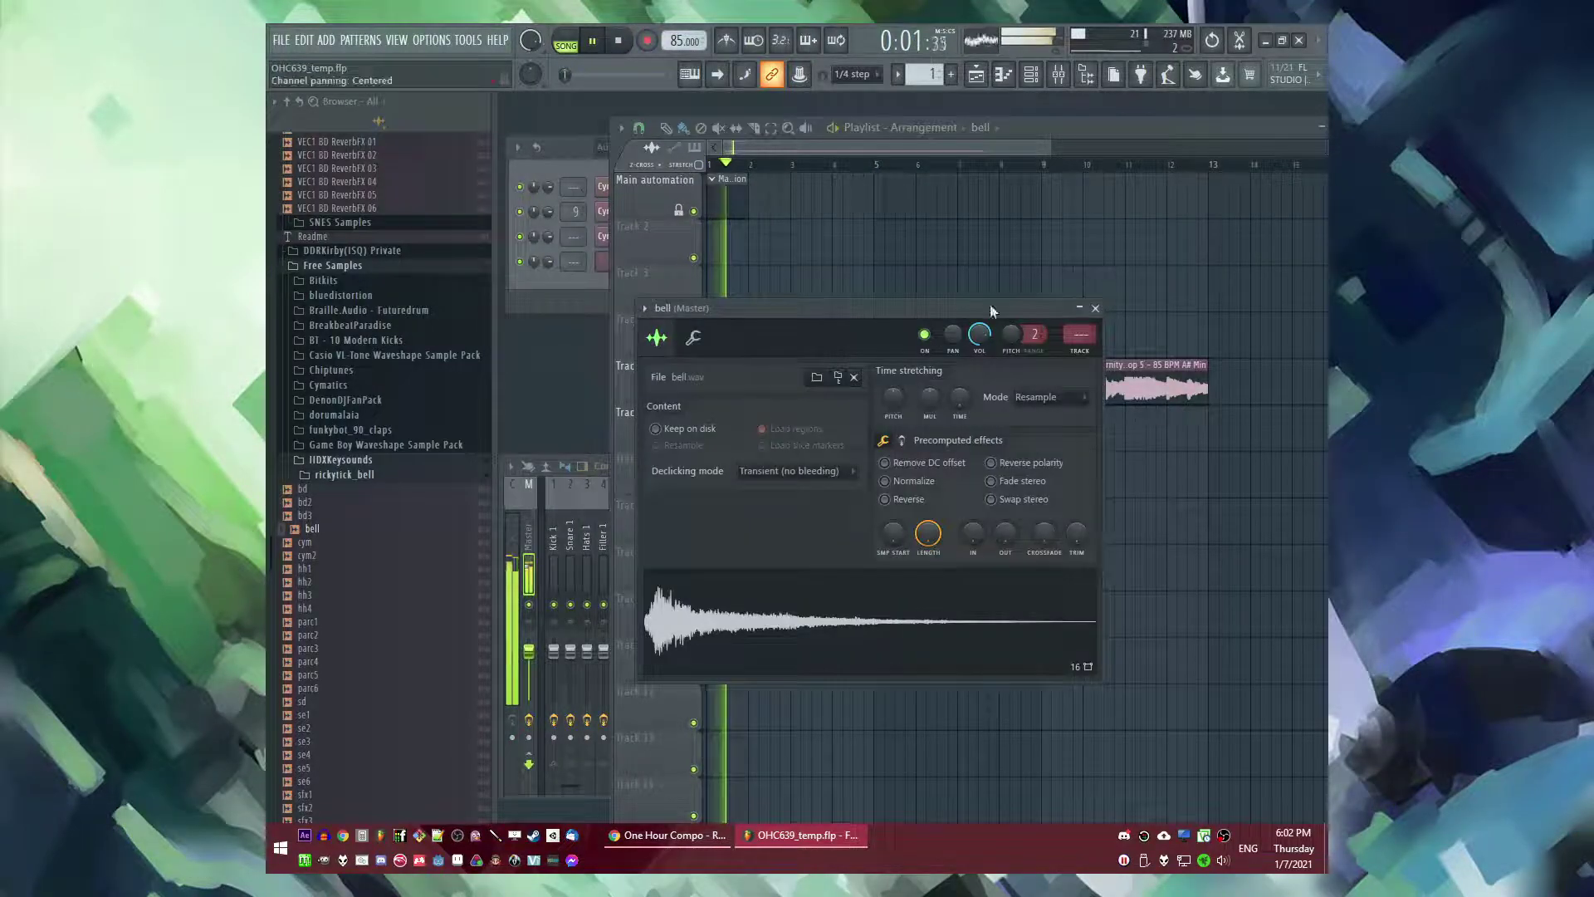
pyautogui.click(1087, 352)
pyautogui.click(1126, 570)
pyautogui.click(913, 388)
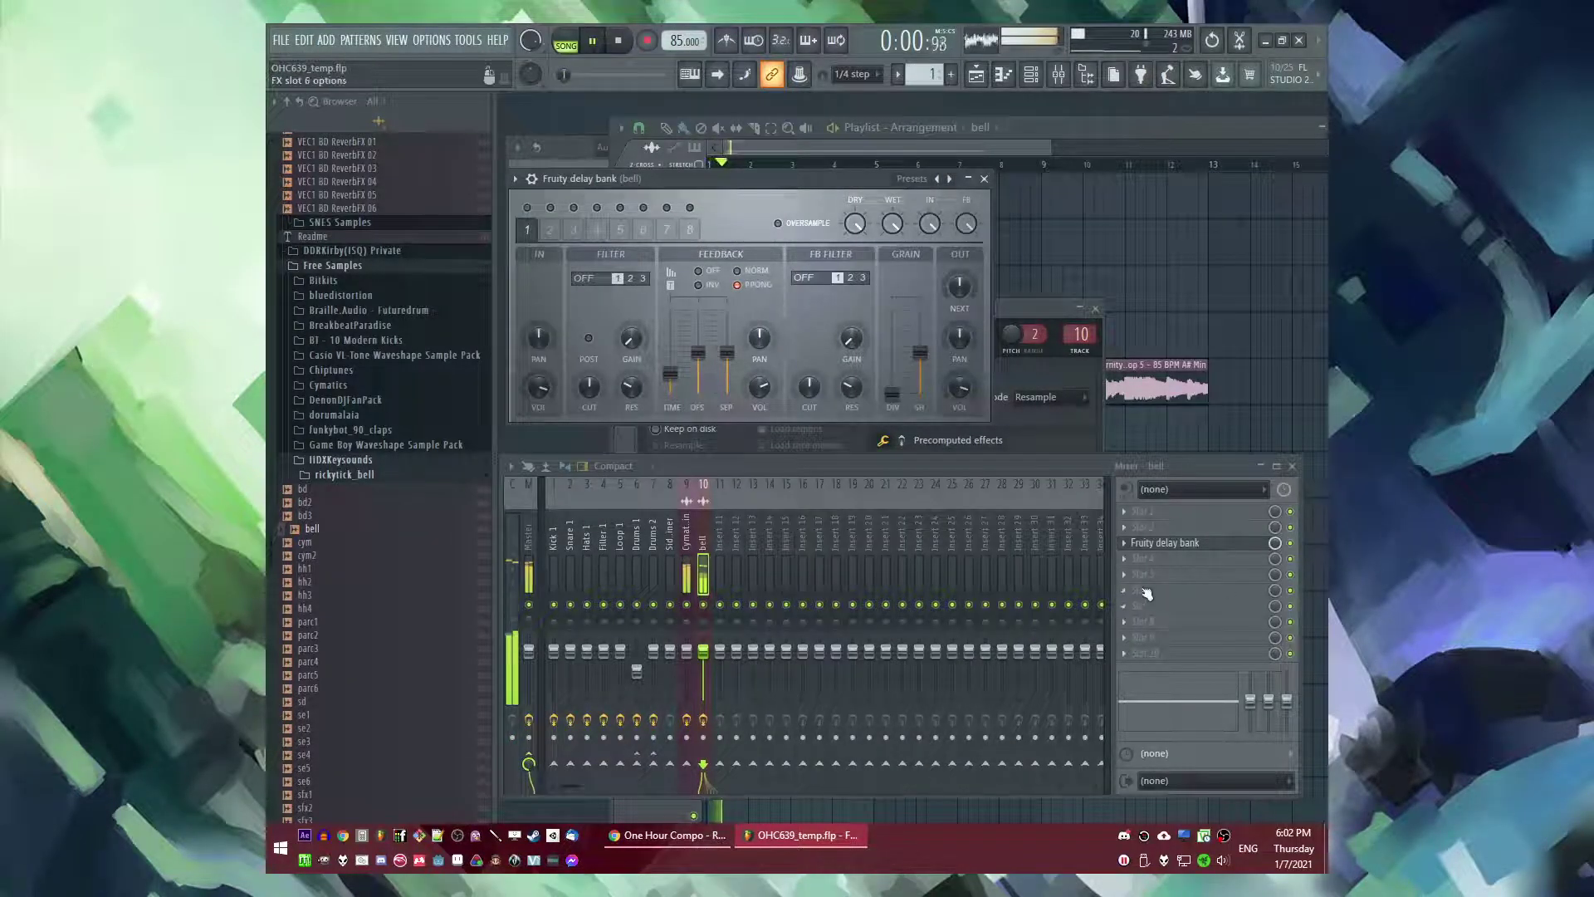
# - Load Fruity Reeverb 2 into effect slot 5 of the bell's mixer track and close the plugin and channel windows
pyautogui.click(1146, 574)
pyautogui.click(892, 654)
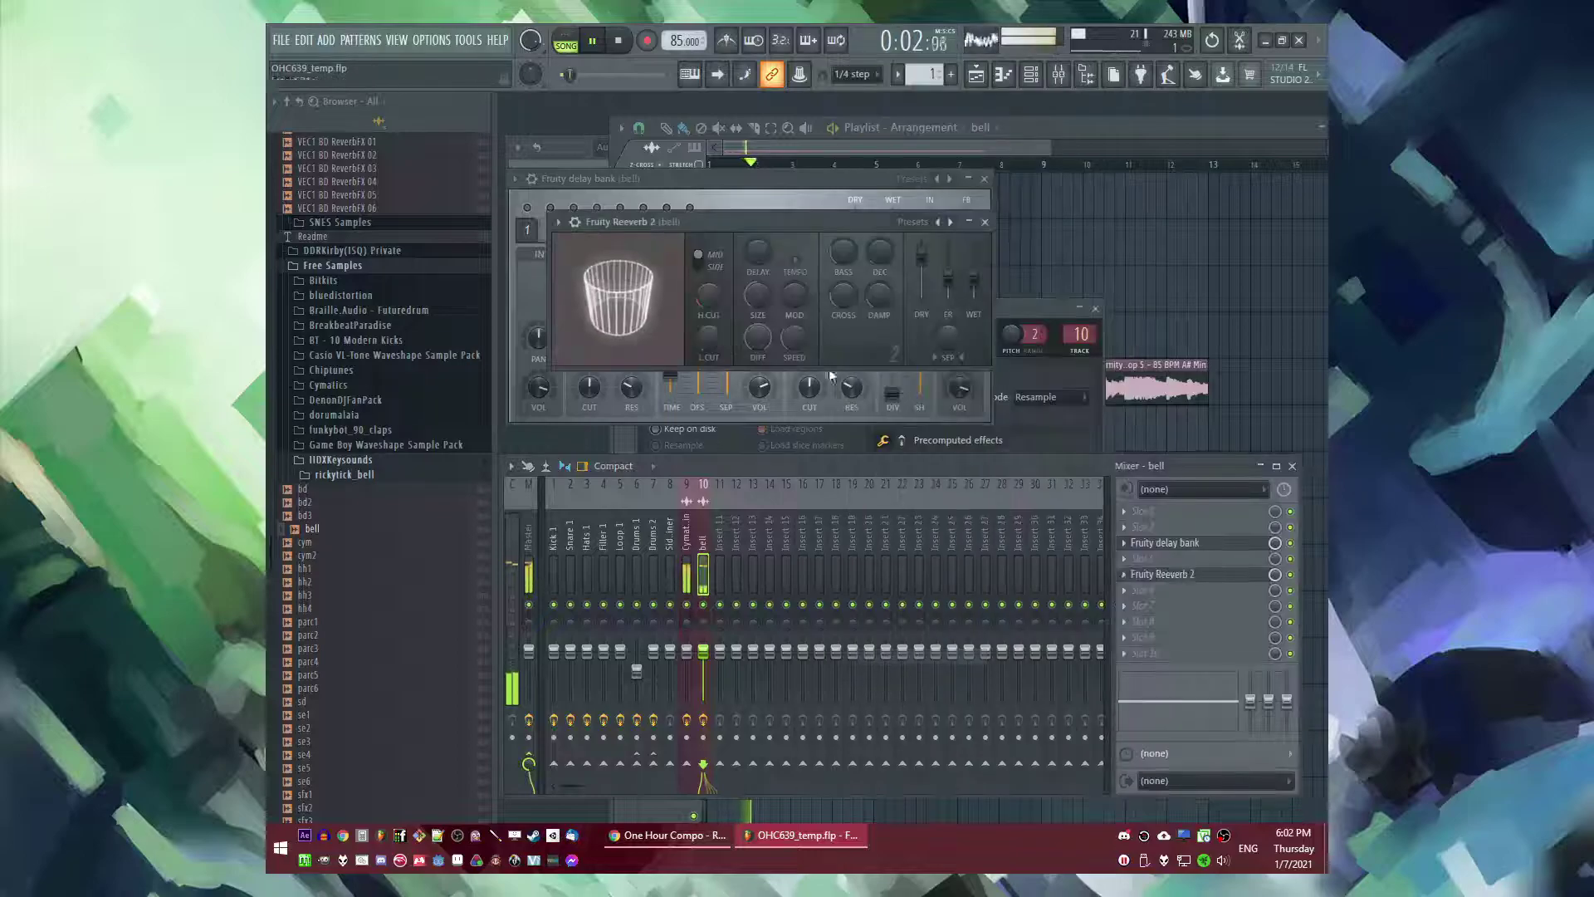
pyautogui.click(985, 222)
pyautogui.click(984, 179)
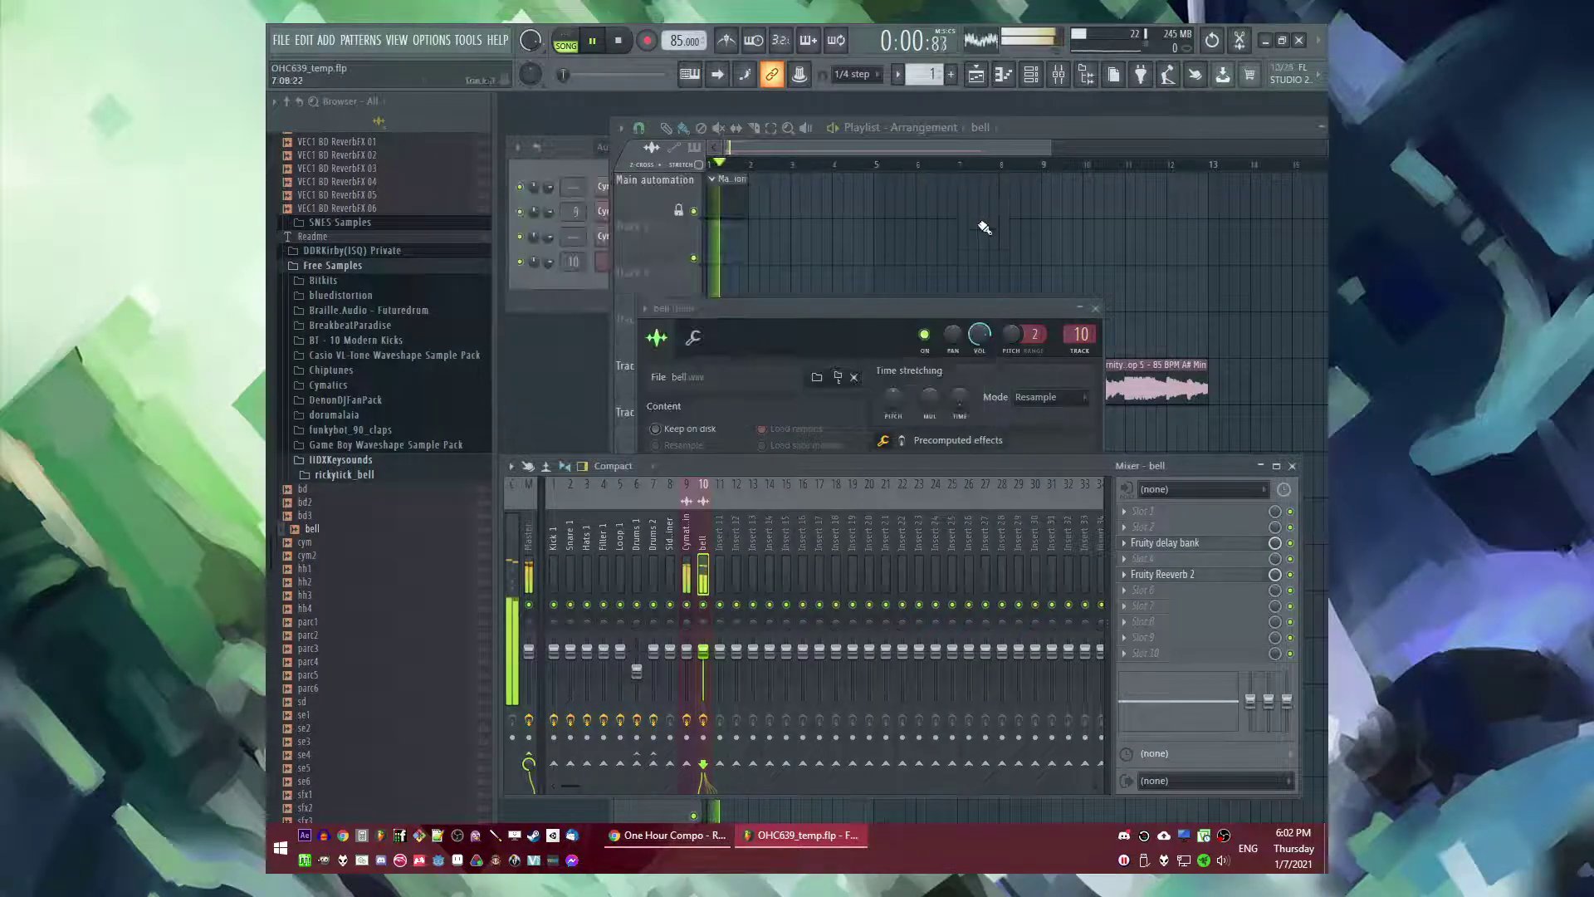
pyautogui.click(1096, 308)
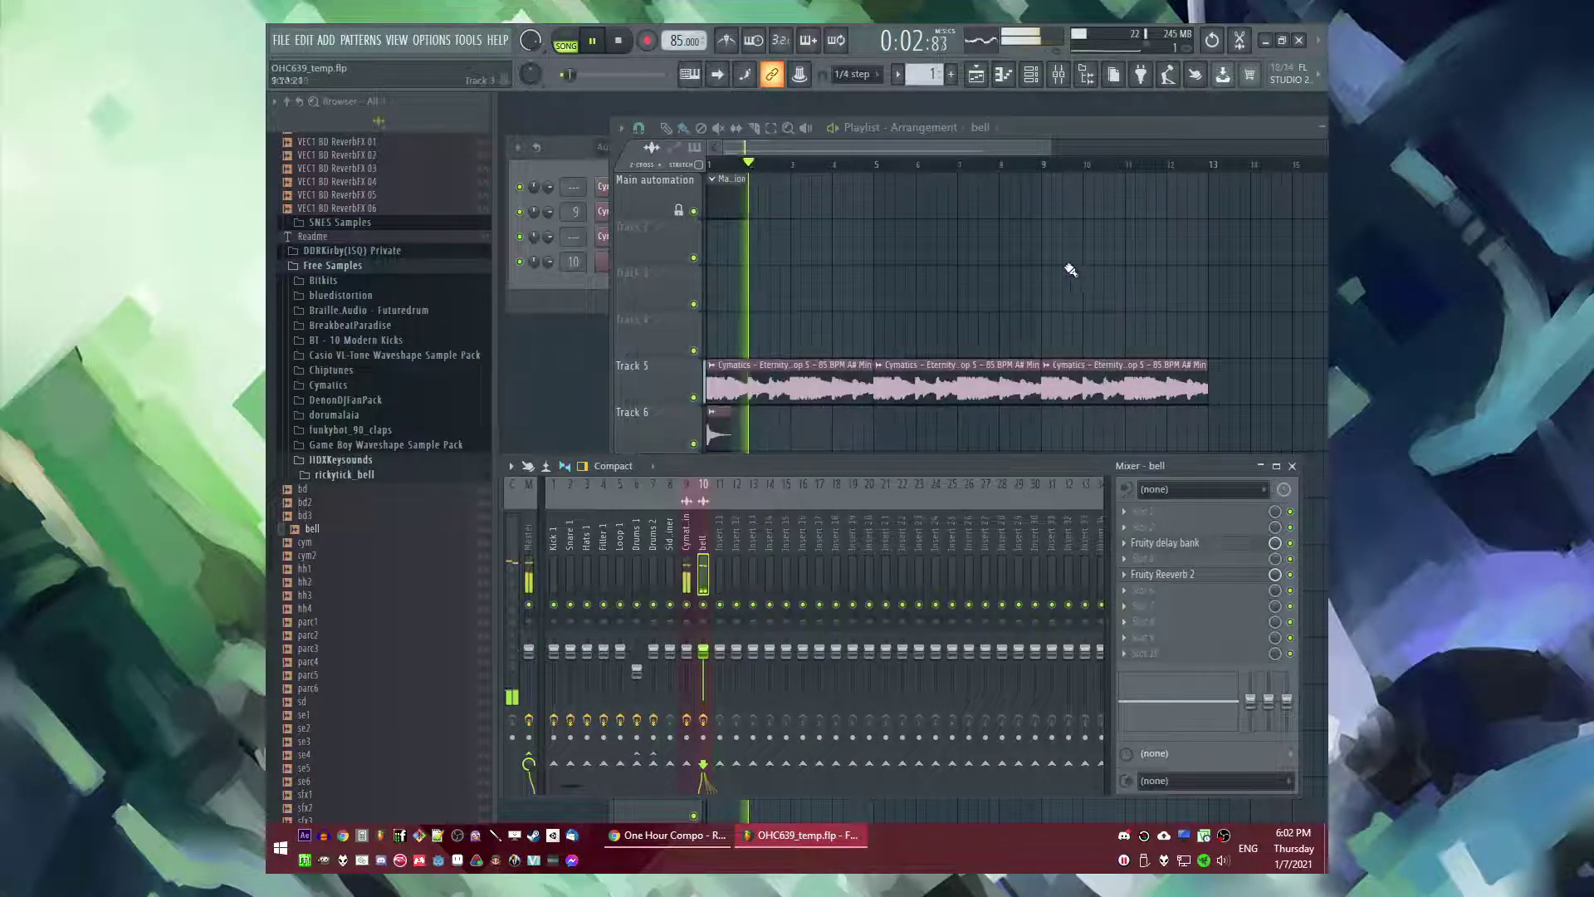
# - Place a second bell clip at bar 5 on Track 6 and play the arrangement from there
pyautogui.rightClick(1082, 277)
pyautogui.scroll(-3, 822, 406)
pyautogui.scroll(4, 717, 408)
pyautogui.click(955, 434)
pyautogui.scroll(-2, 861, 166)
pyautogui.click(861, 166)
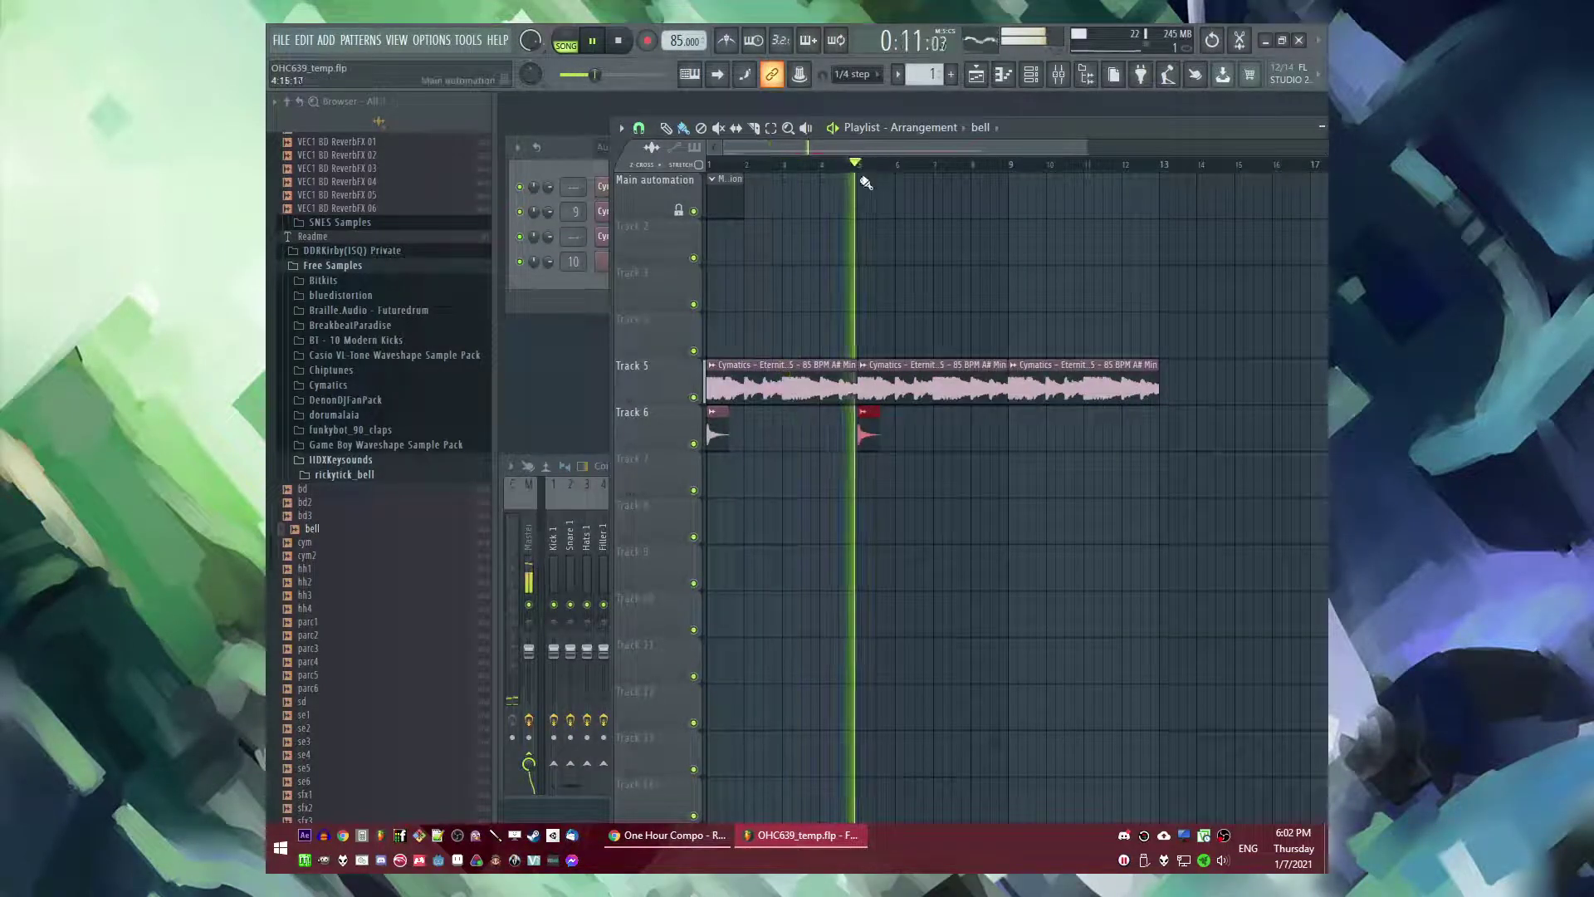
# - Check the bell's channel volume and set the feedback volume of its Fruity Delay Bank to about 63%
pyautogui.doubleClick(867, 421)
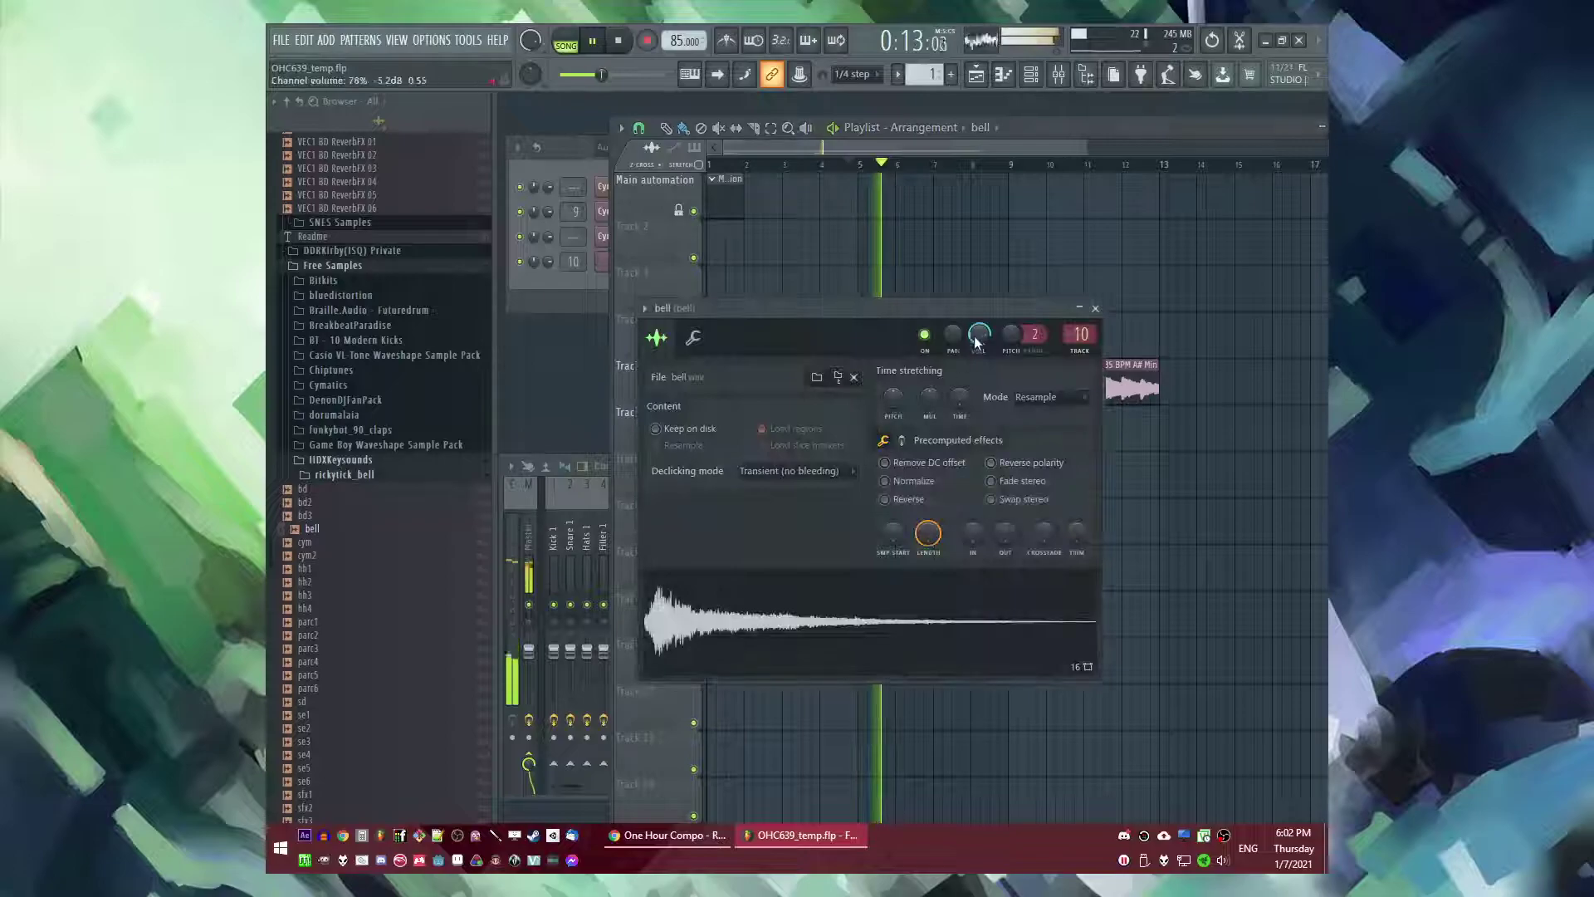
pyautogui.click(1095, 307)
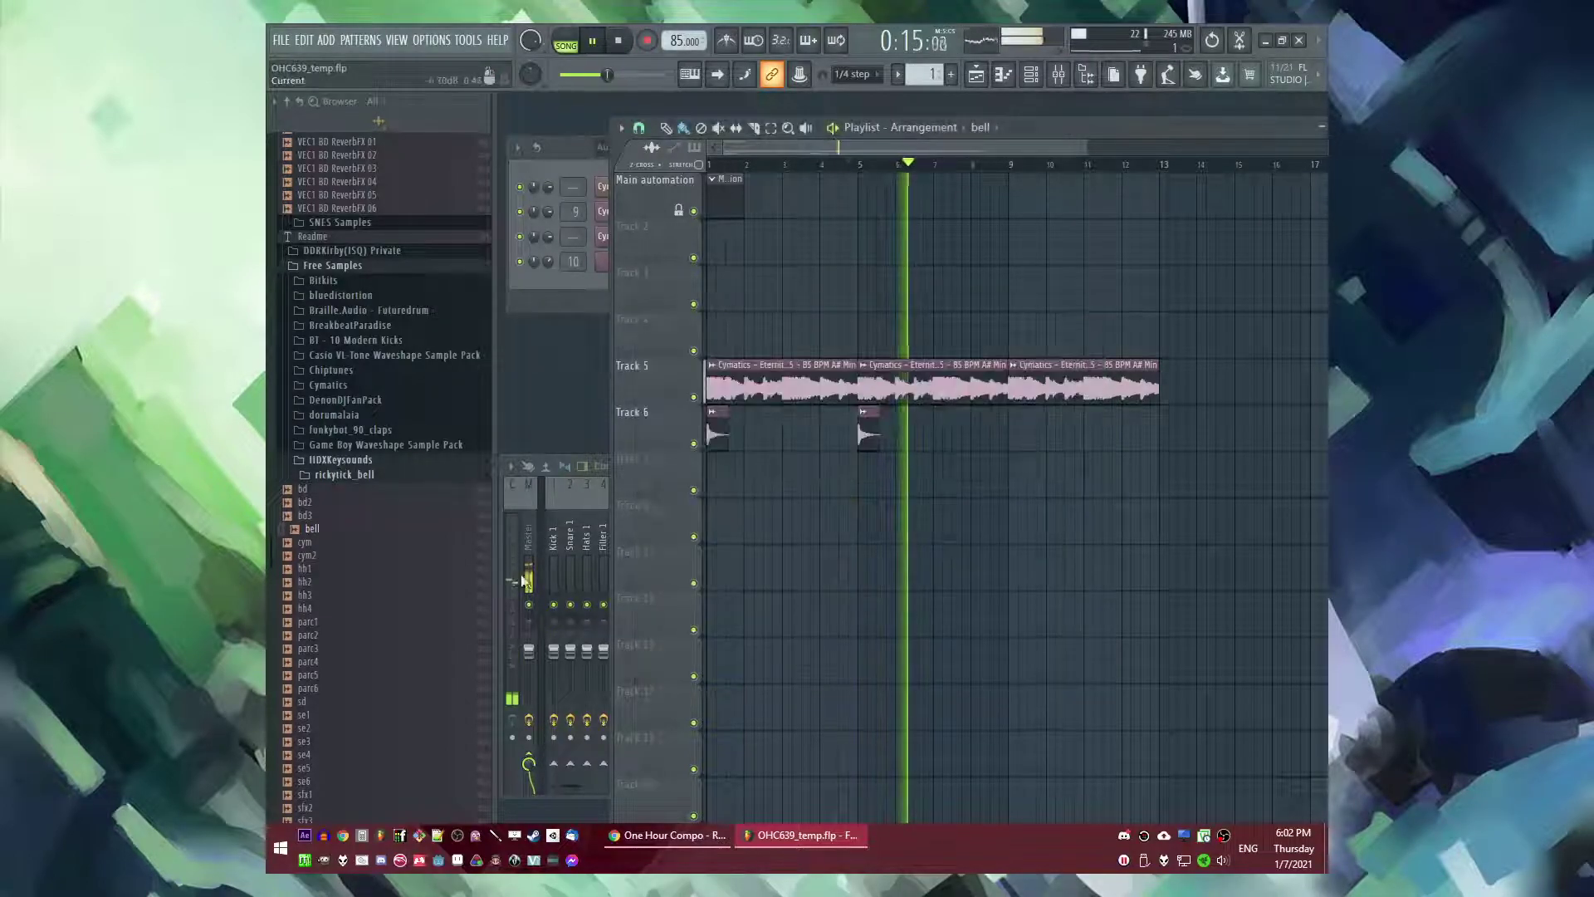
pyautogui.click(533, 560)
pyautogui.click(705, 562)
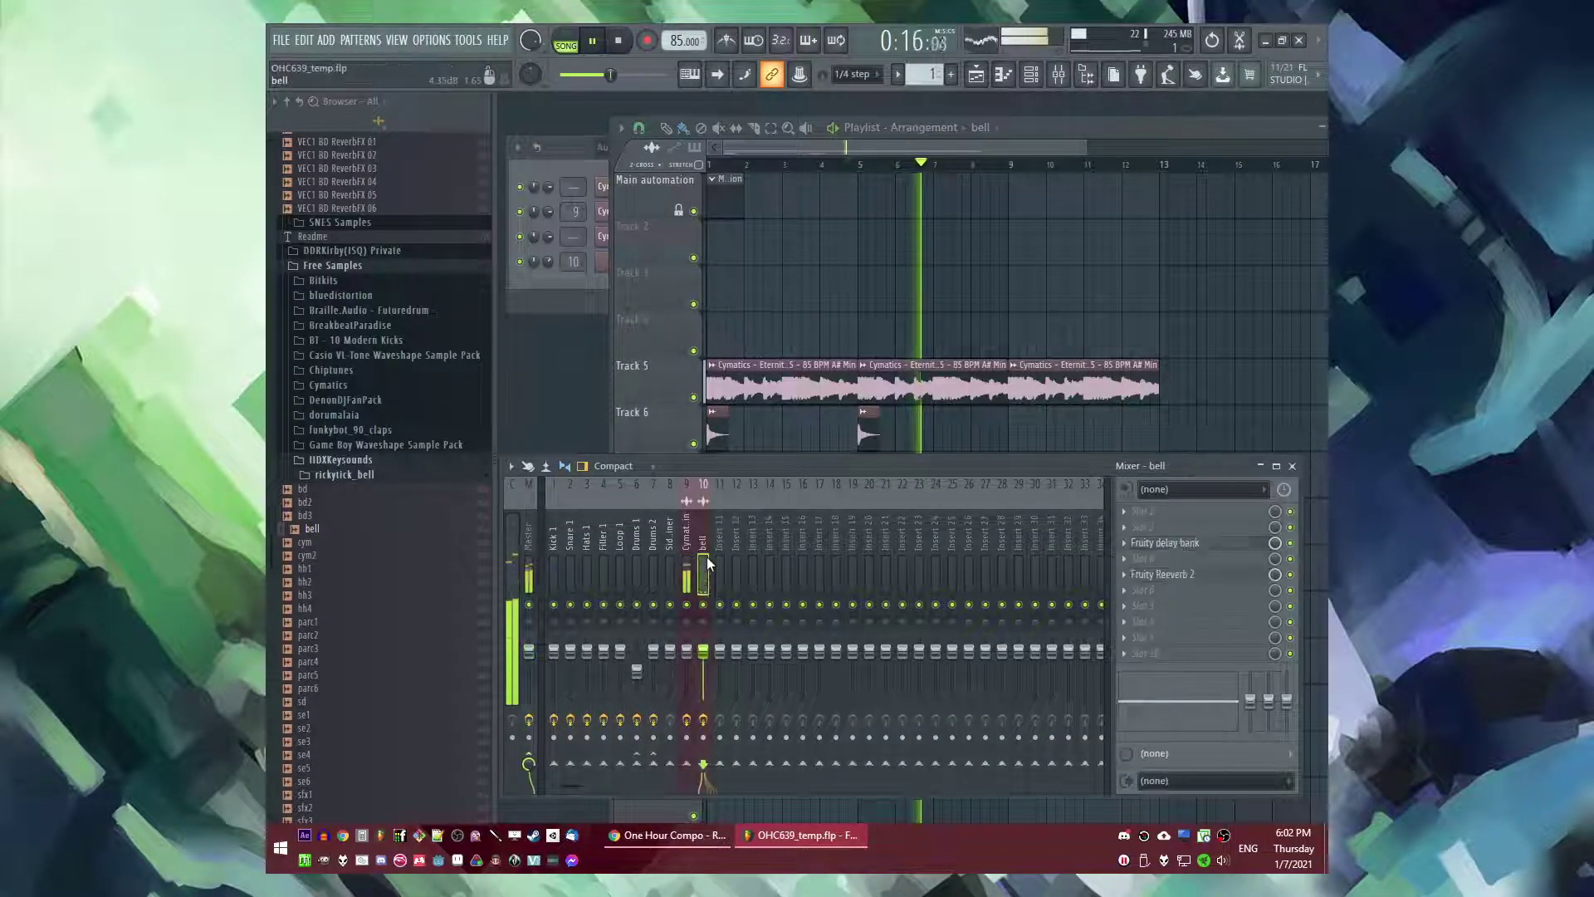
pyautogui.click(1186, 546)
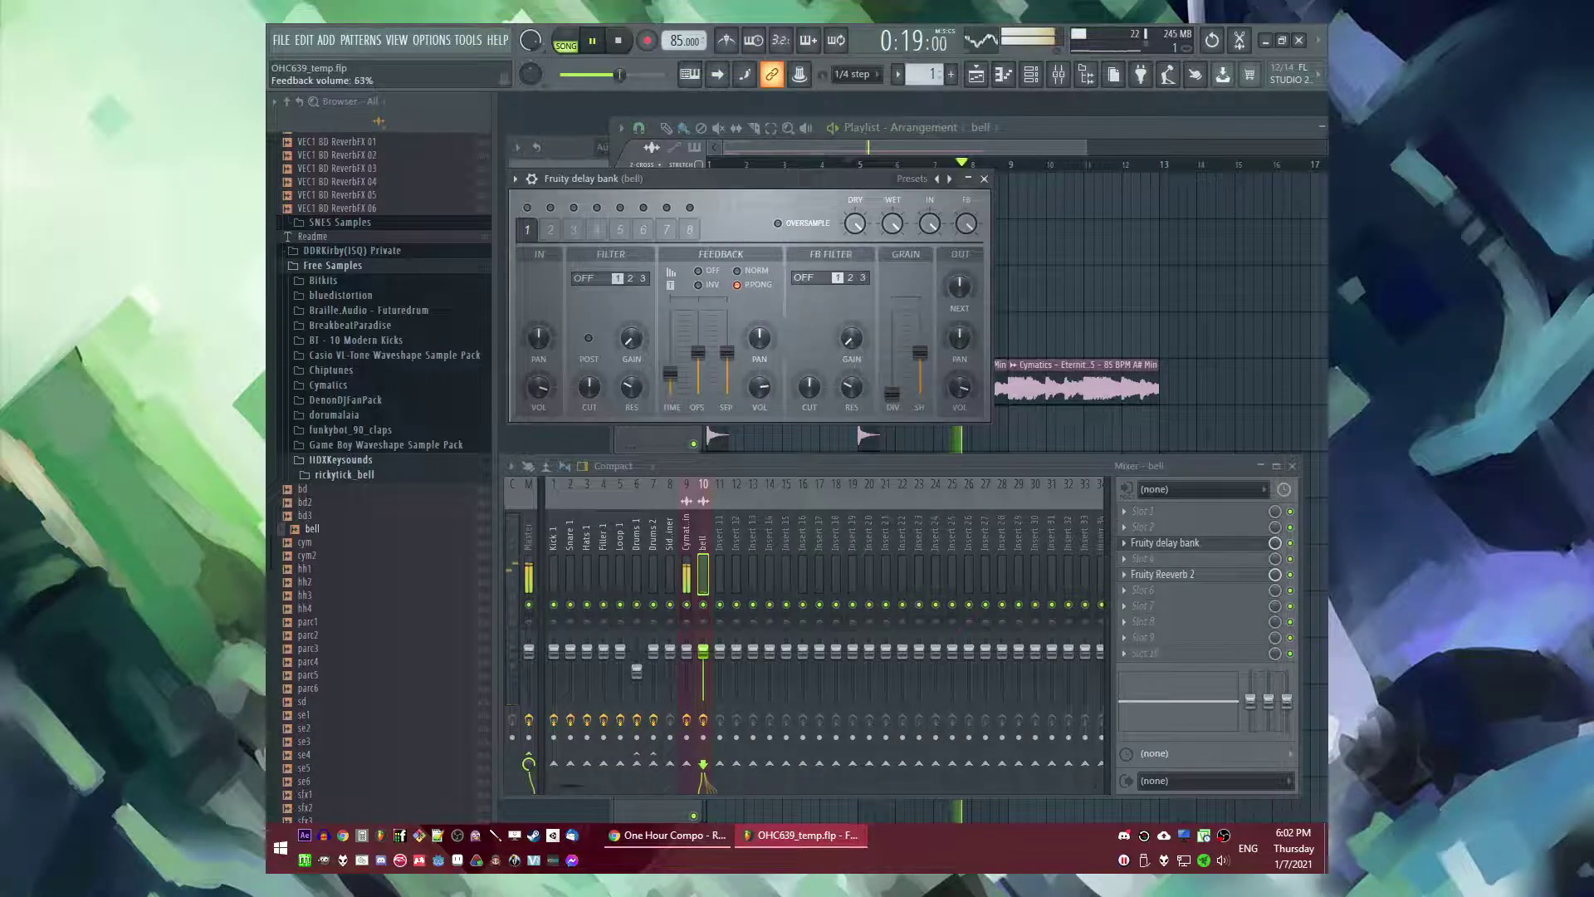
pyautogui.click(985, 180)
# - Place a Pattern 2 clip at bar 8 on Track 6 and play the arrangement from that bar
pyautogui.click(988, 438)
pyautogui.press('F9')
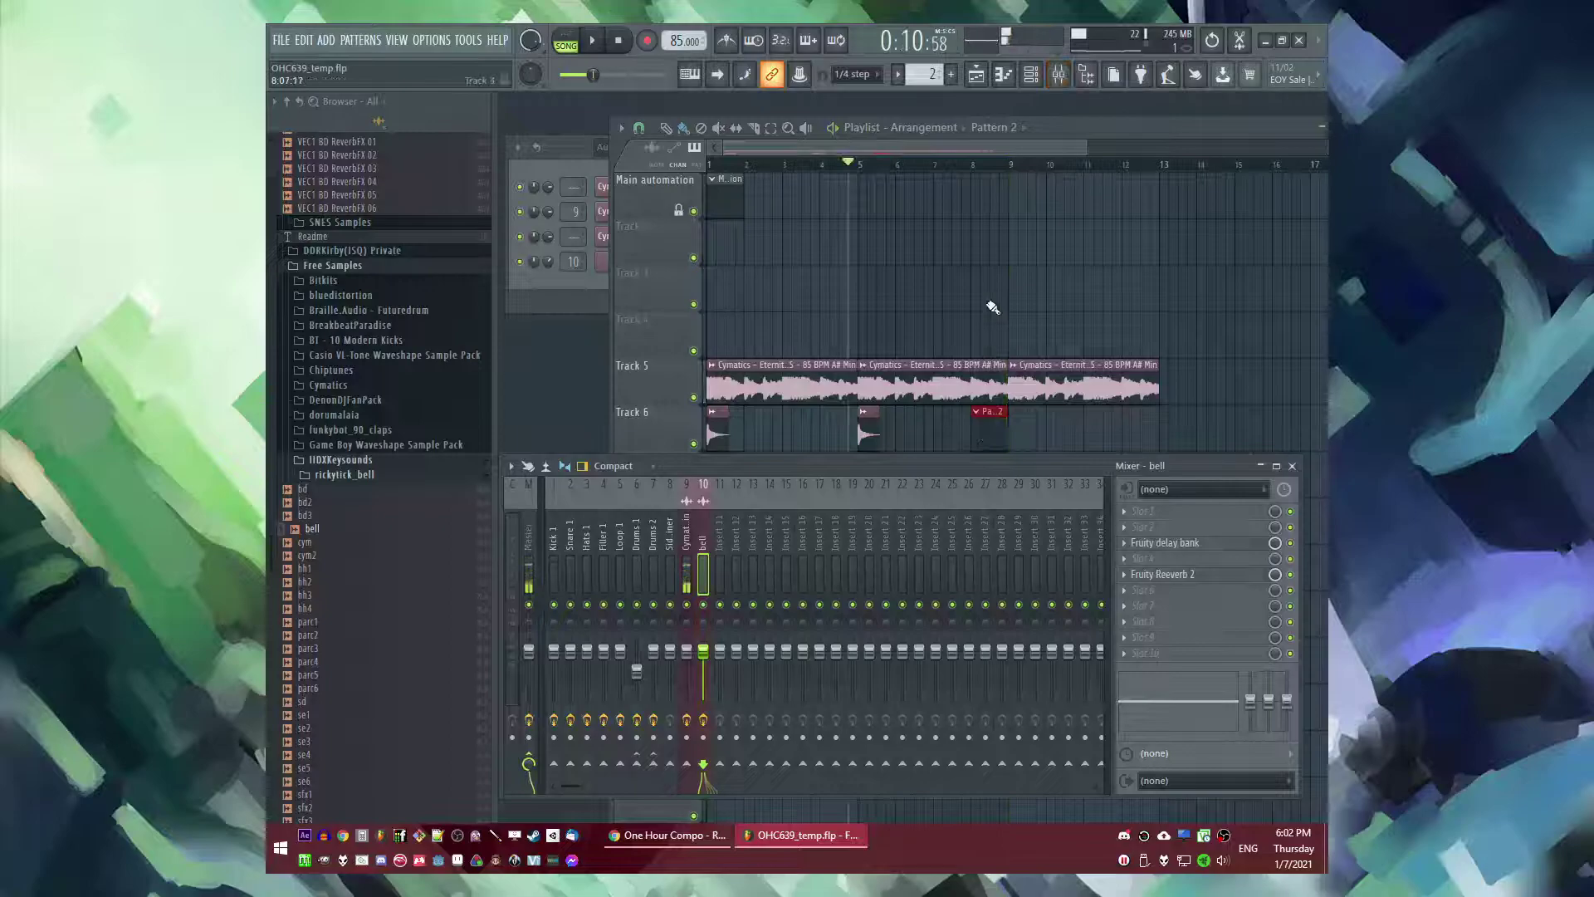
pyautogui.rightClick(993, 308)
pyautogui.click(948, 169)
pyautogui.press('space')
pyautogui.click(974, 166)
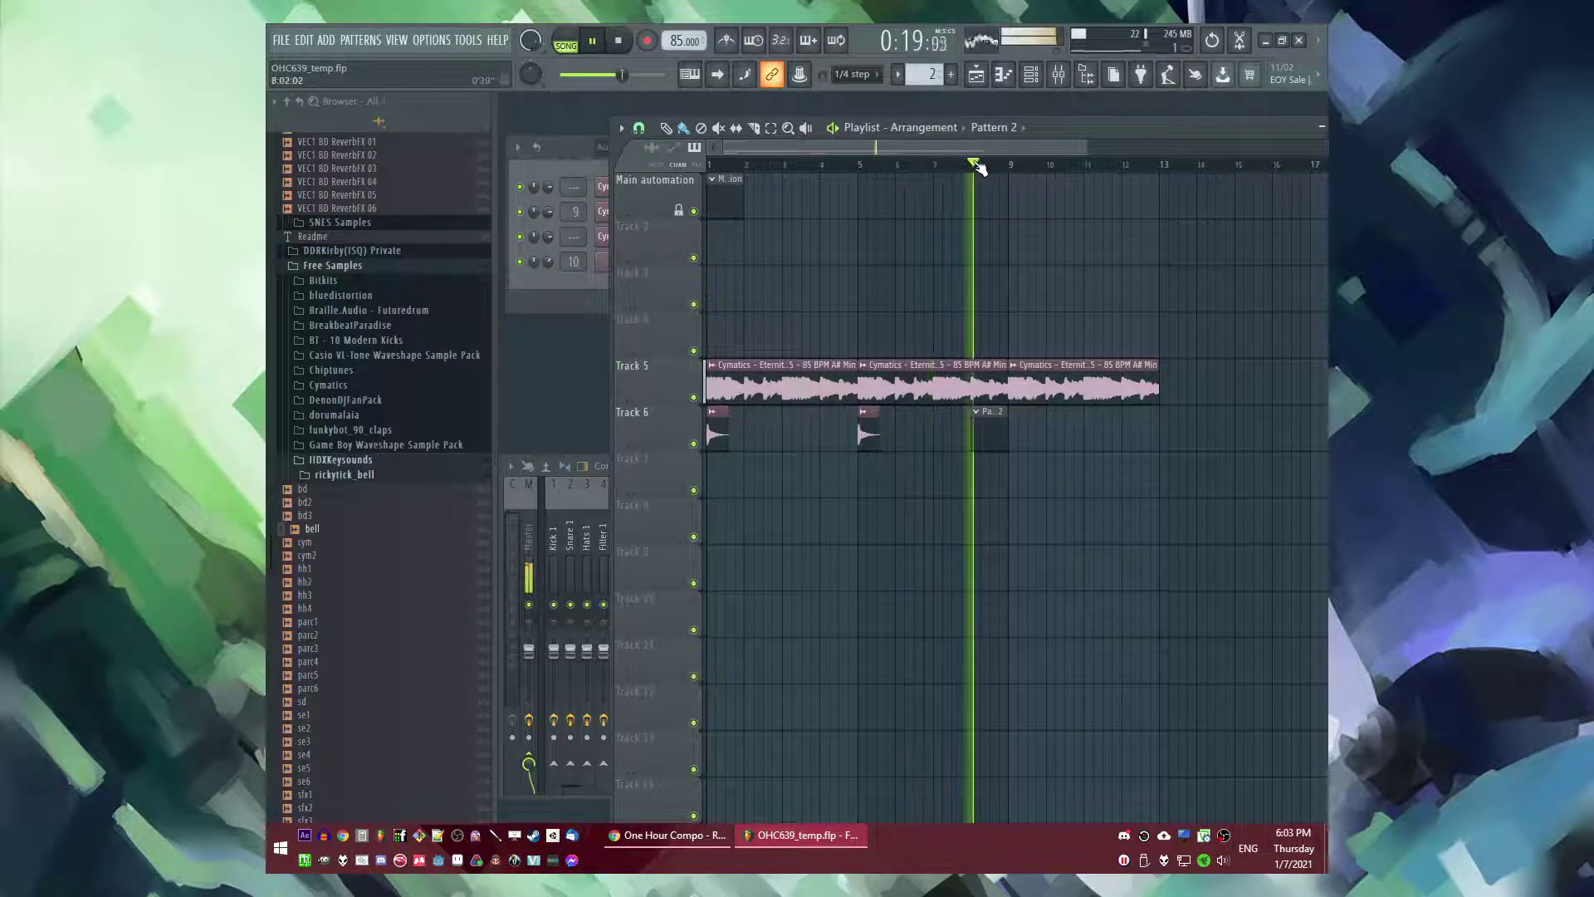
# - Try adjusting the channel pitch of the melody loop while it plays from bar 8
pyautogui.doubleClick(976, 371)
pyautogui.moveTo(980, 292); pyautogui.dragTo(980, 311)
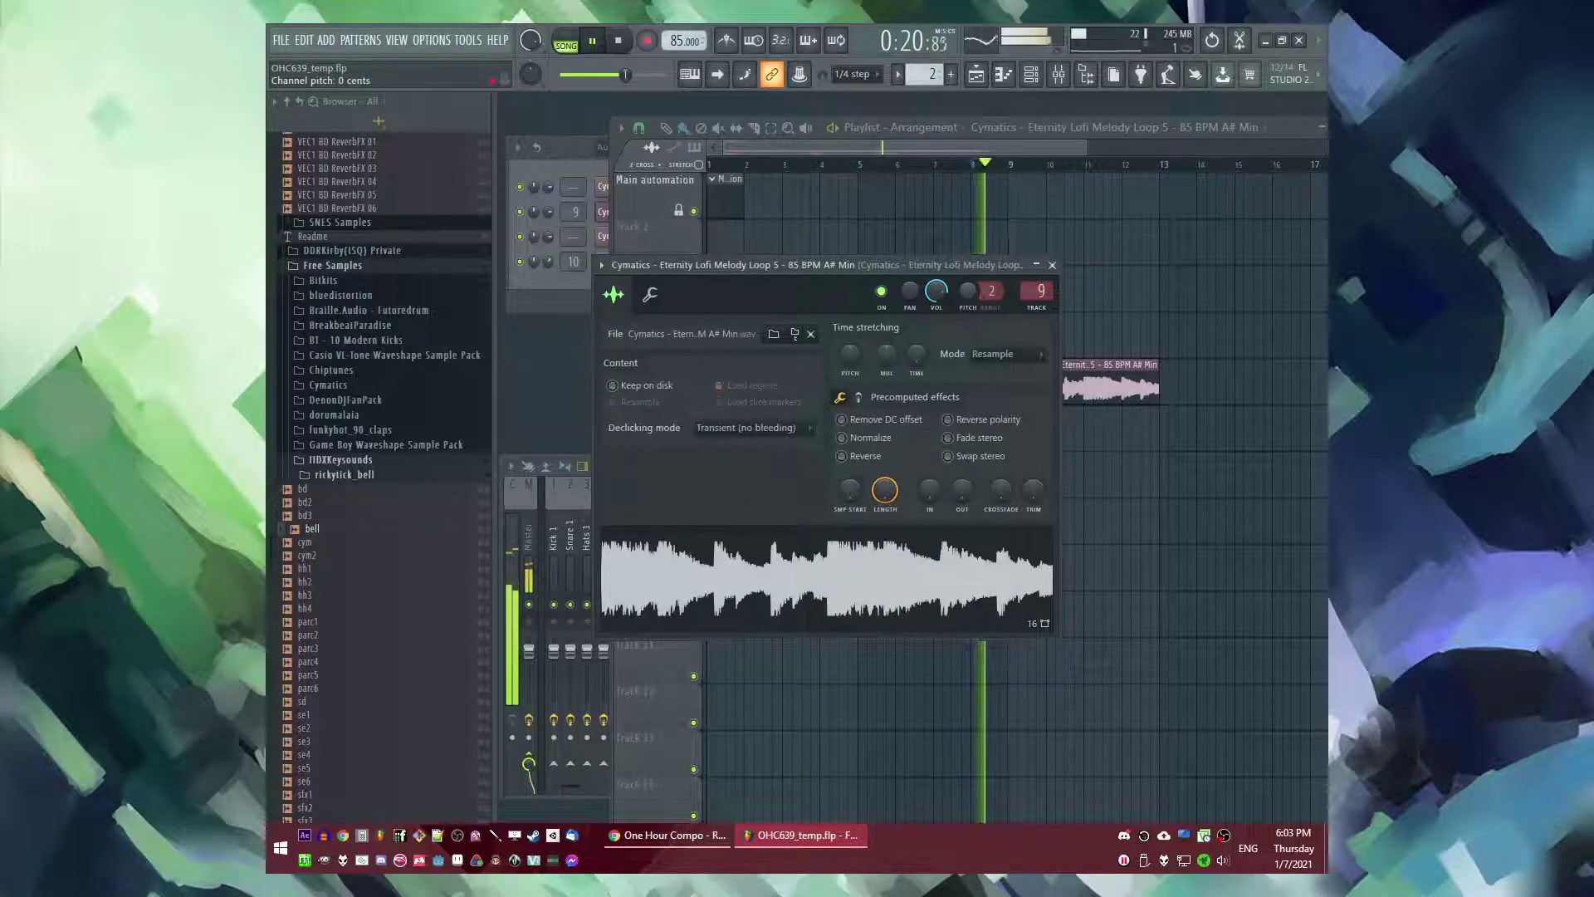
pyautogui.press('space')
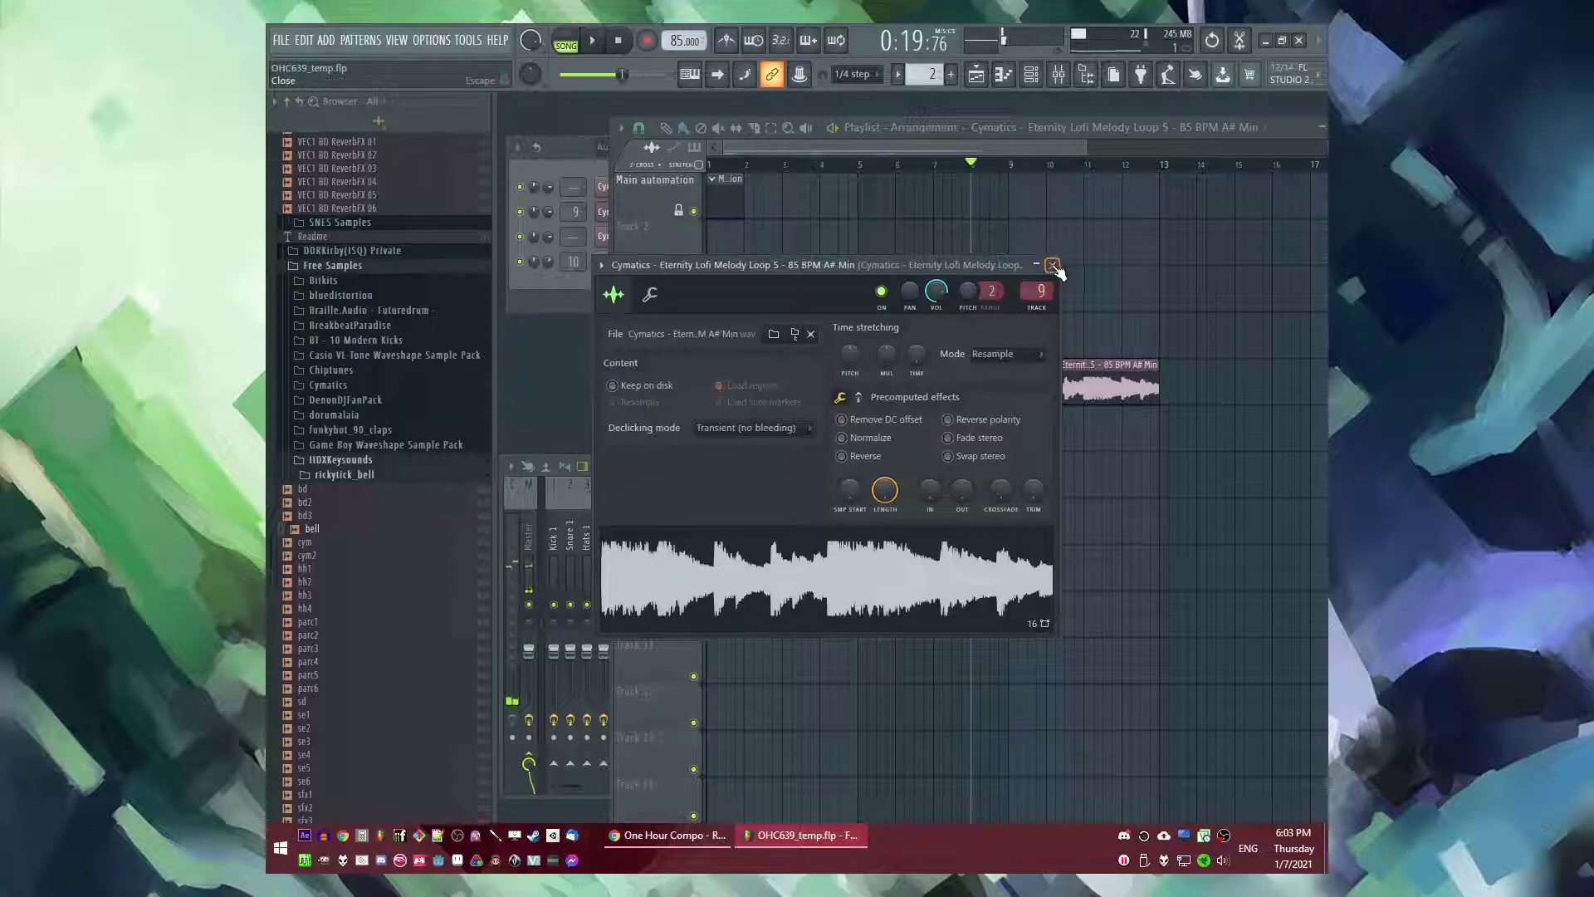
pyautogui.click(1052, 265)
# - Load dblue_Glitch_v1_3 into effect slot 5 of the melody loop's mixer track
pyautogui.scroll(2, 1024, 334)
pyautogui.scroll(-1, 1018, 332)
pyautogui.press('F9')
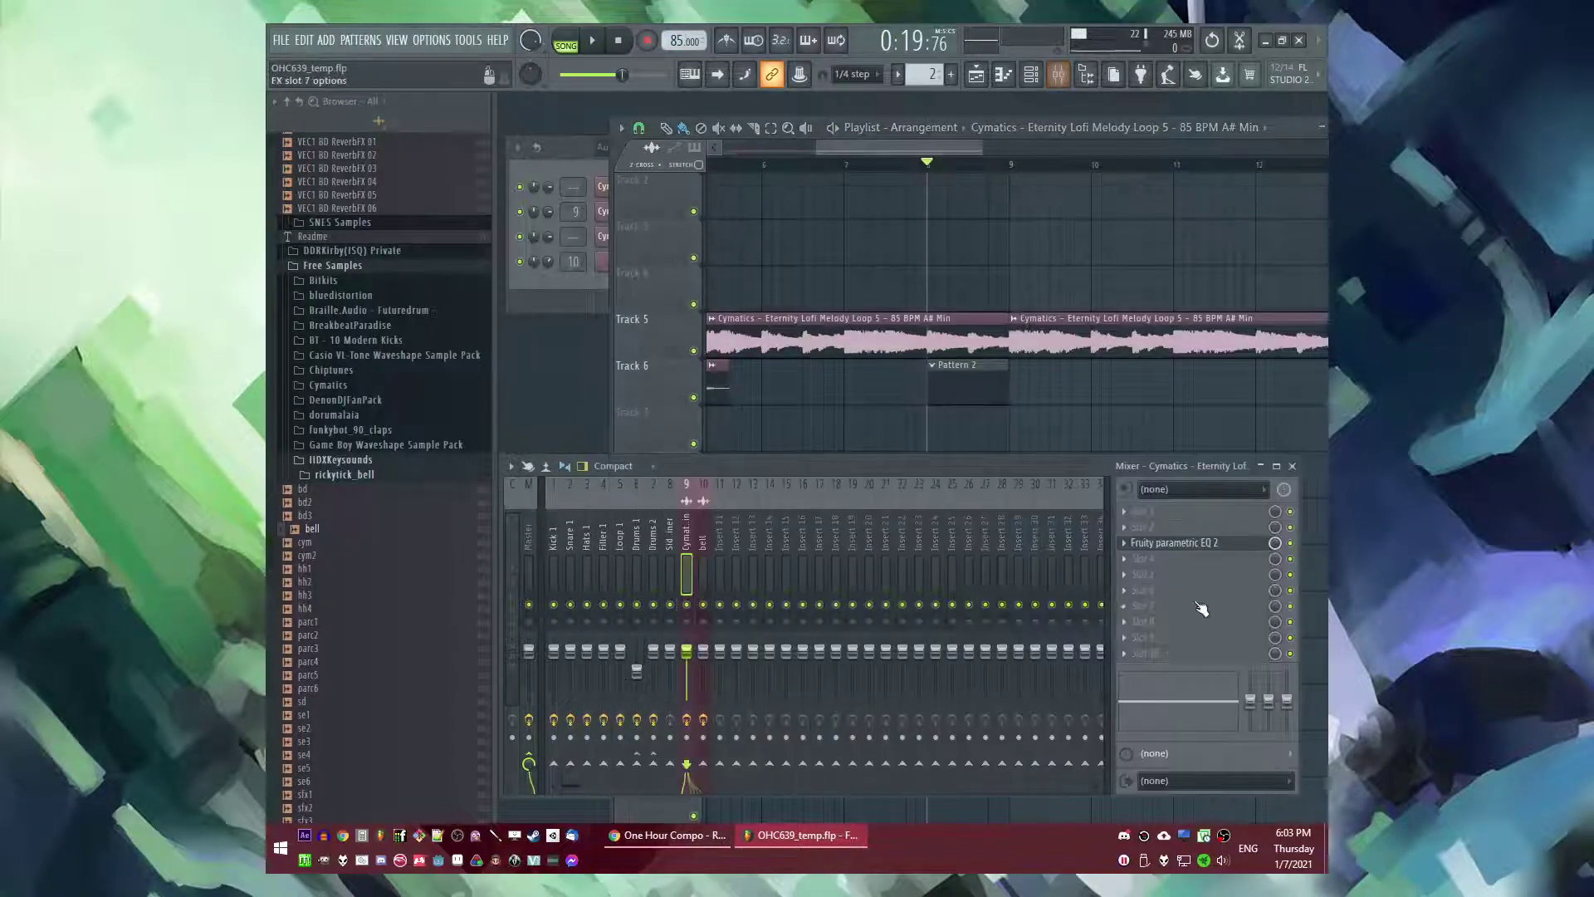
pyautogui.click(1134, 586)
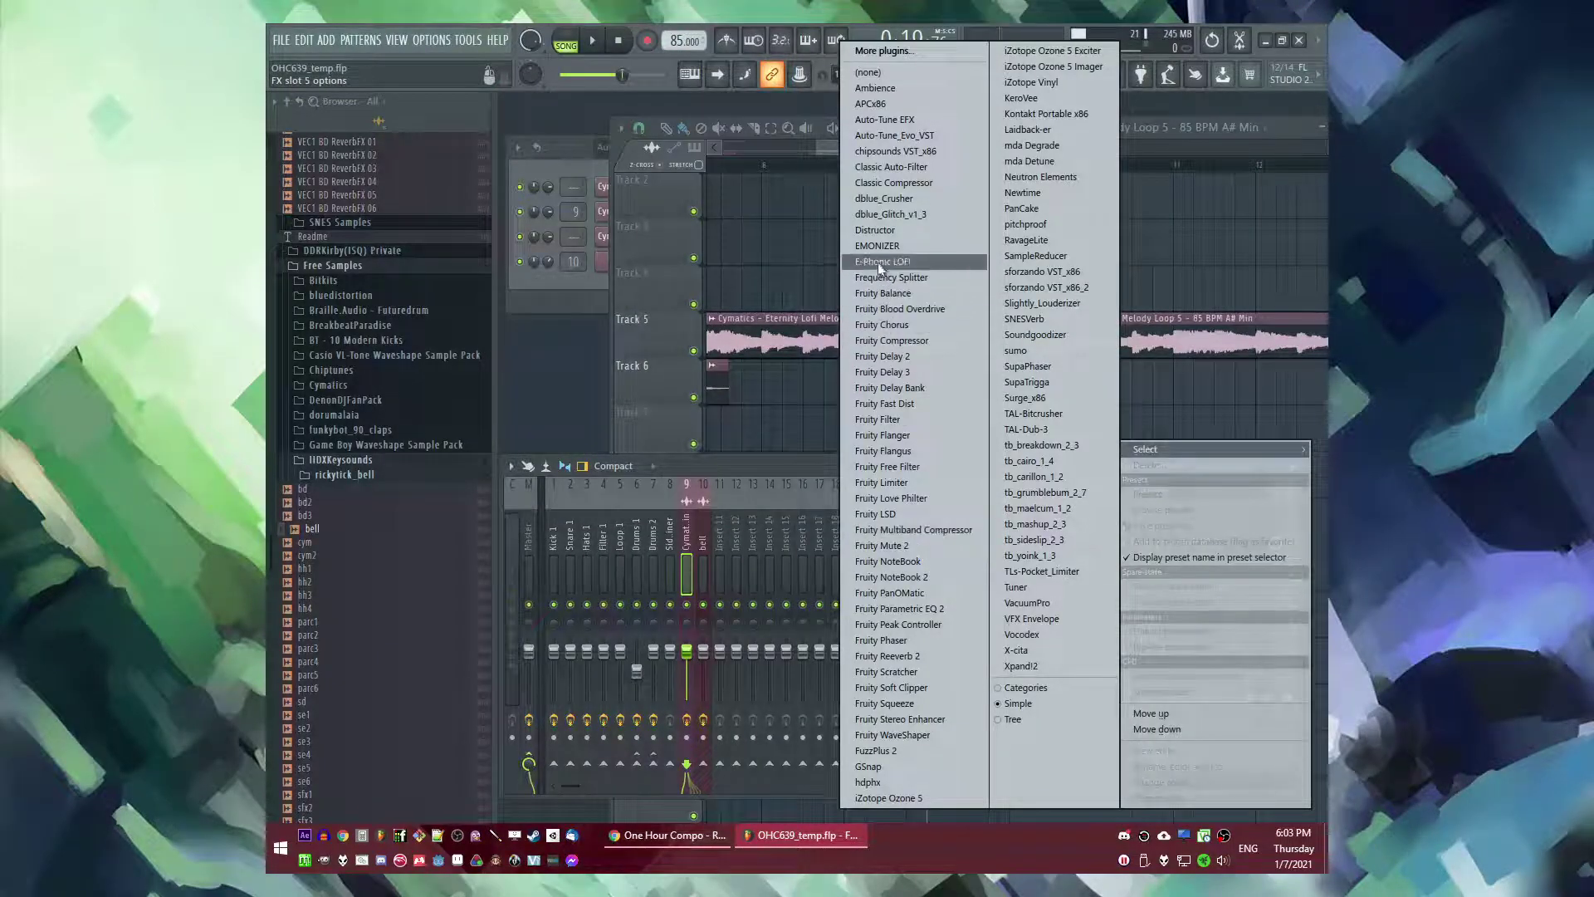
pyautogui.click(881, 215)
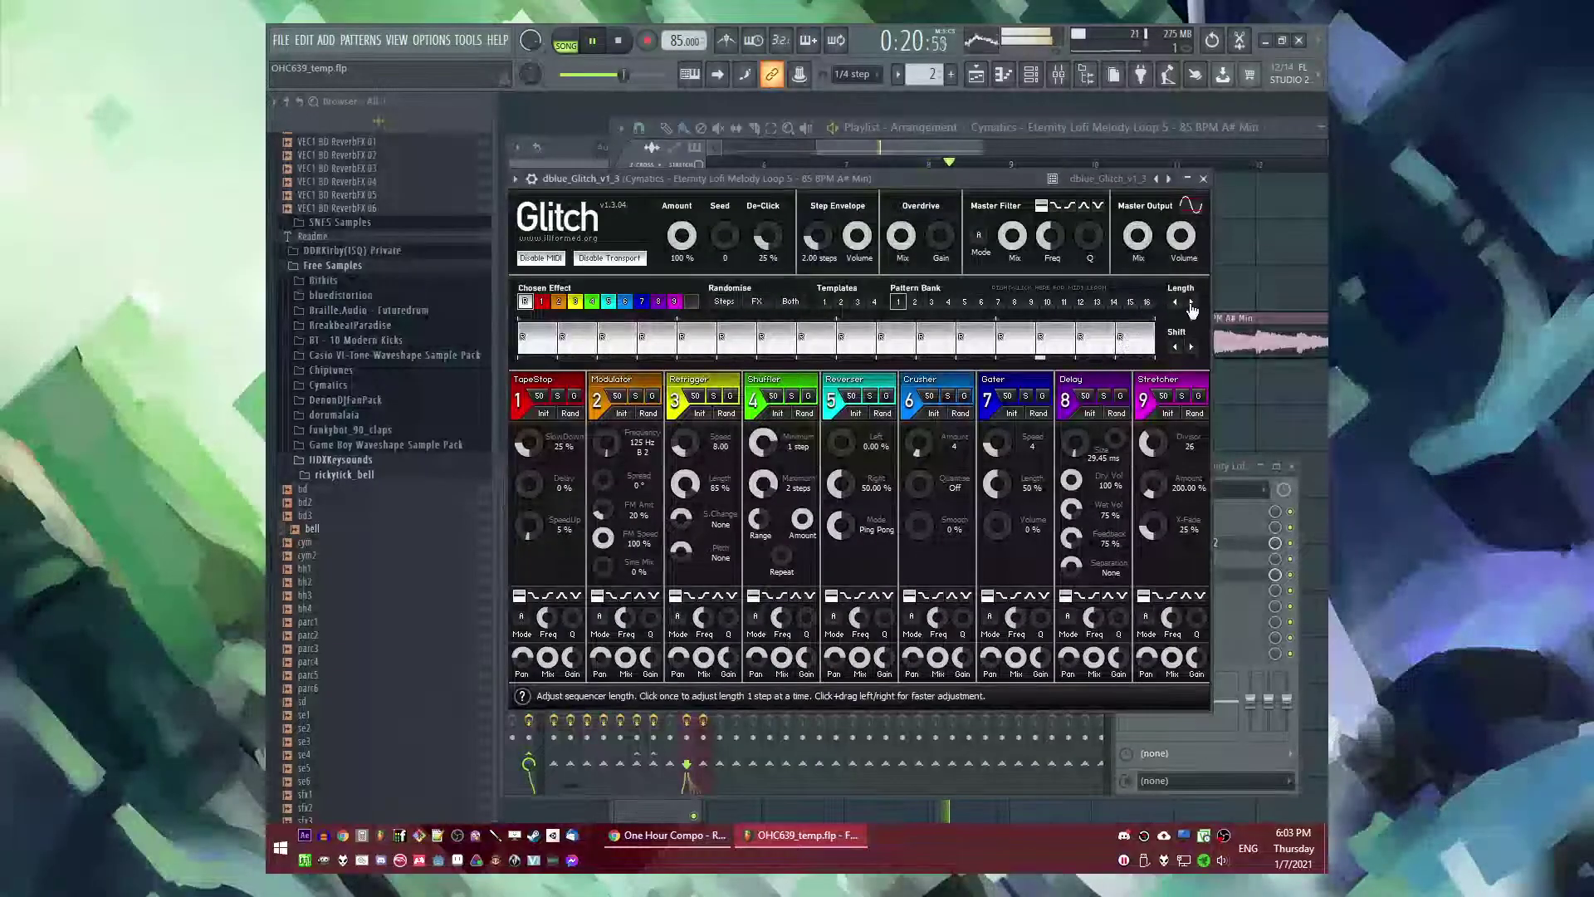
# - Shorten the Glitch sequence to four steps and put TapeStop on the last two, with SlowDown at 25% and SpeedUp at 5%
pyautogui.moveTo(1193, 305); pyautogui.dragTo(1190, 306)
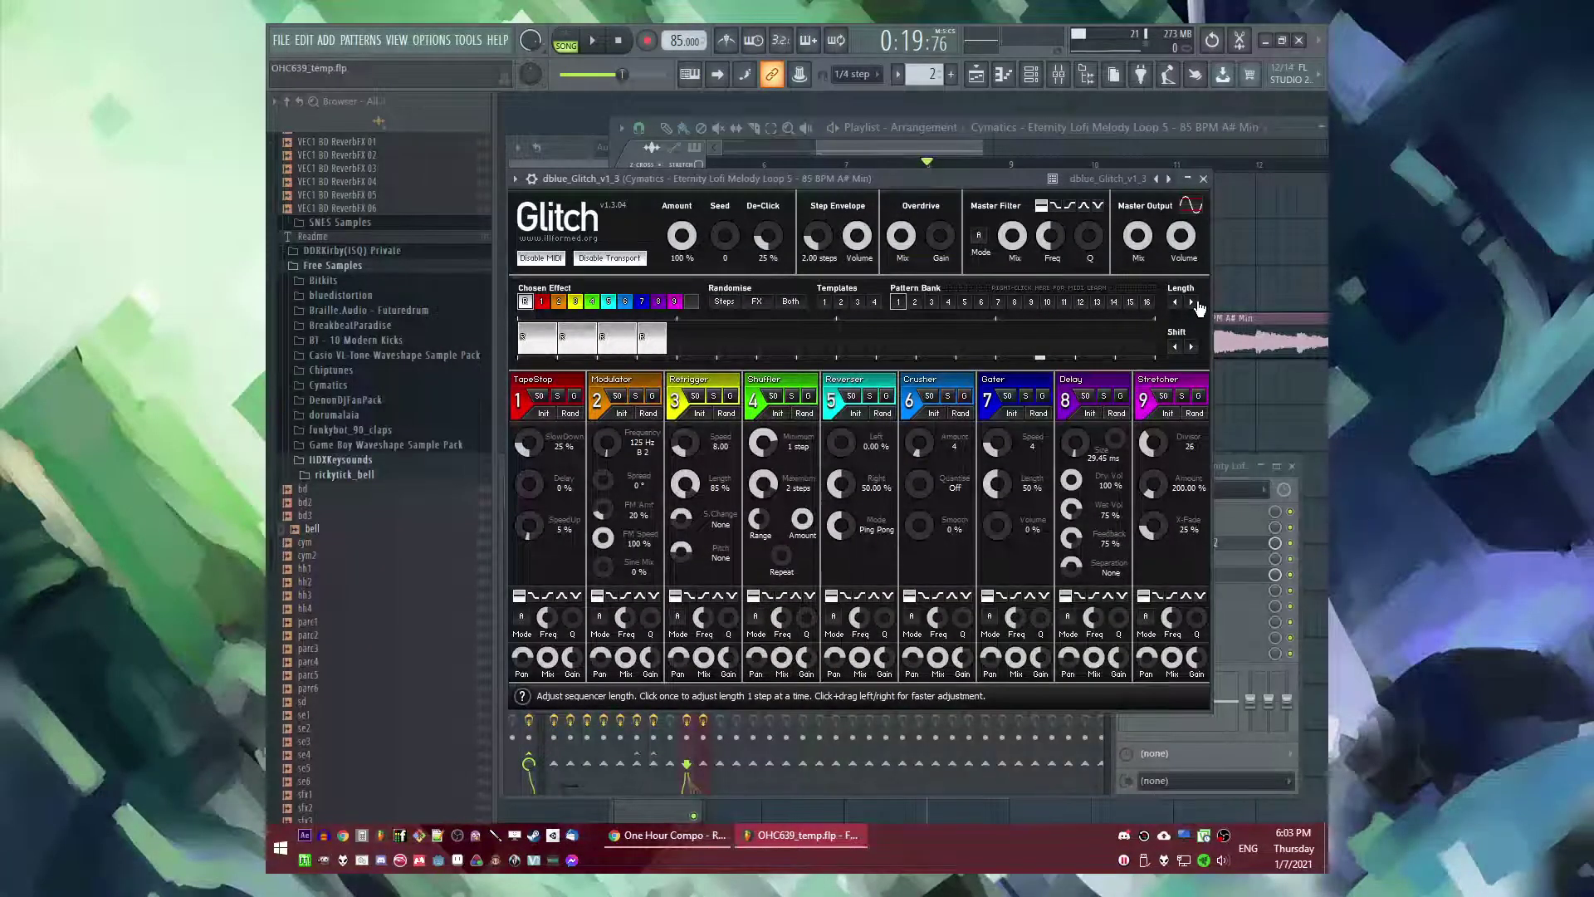
pyautogui.moveTo(646, 335); pyautogui.dragTo(513, 342)
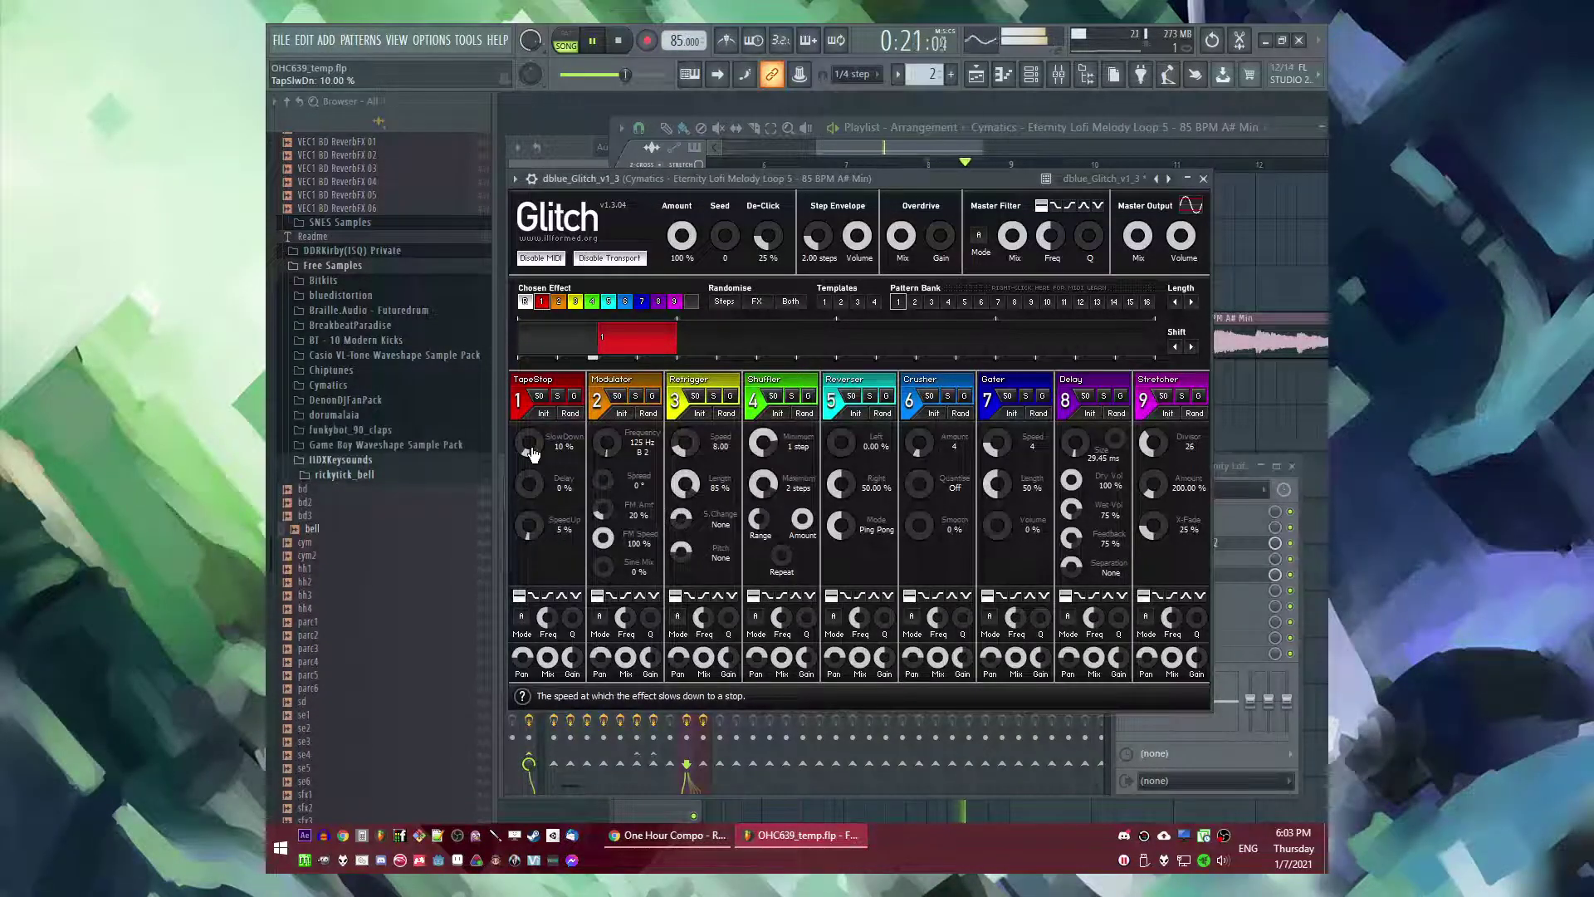
pyautogui.rightClick(606, 350)
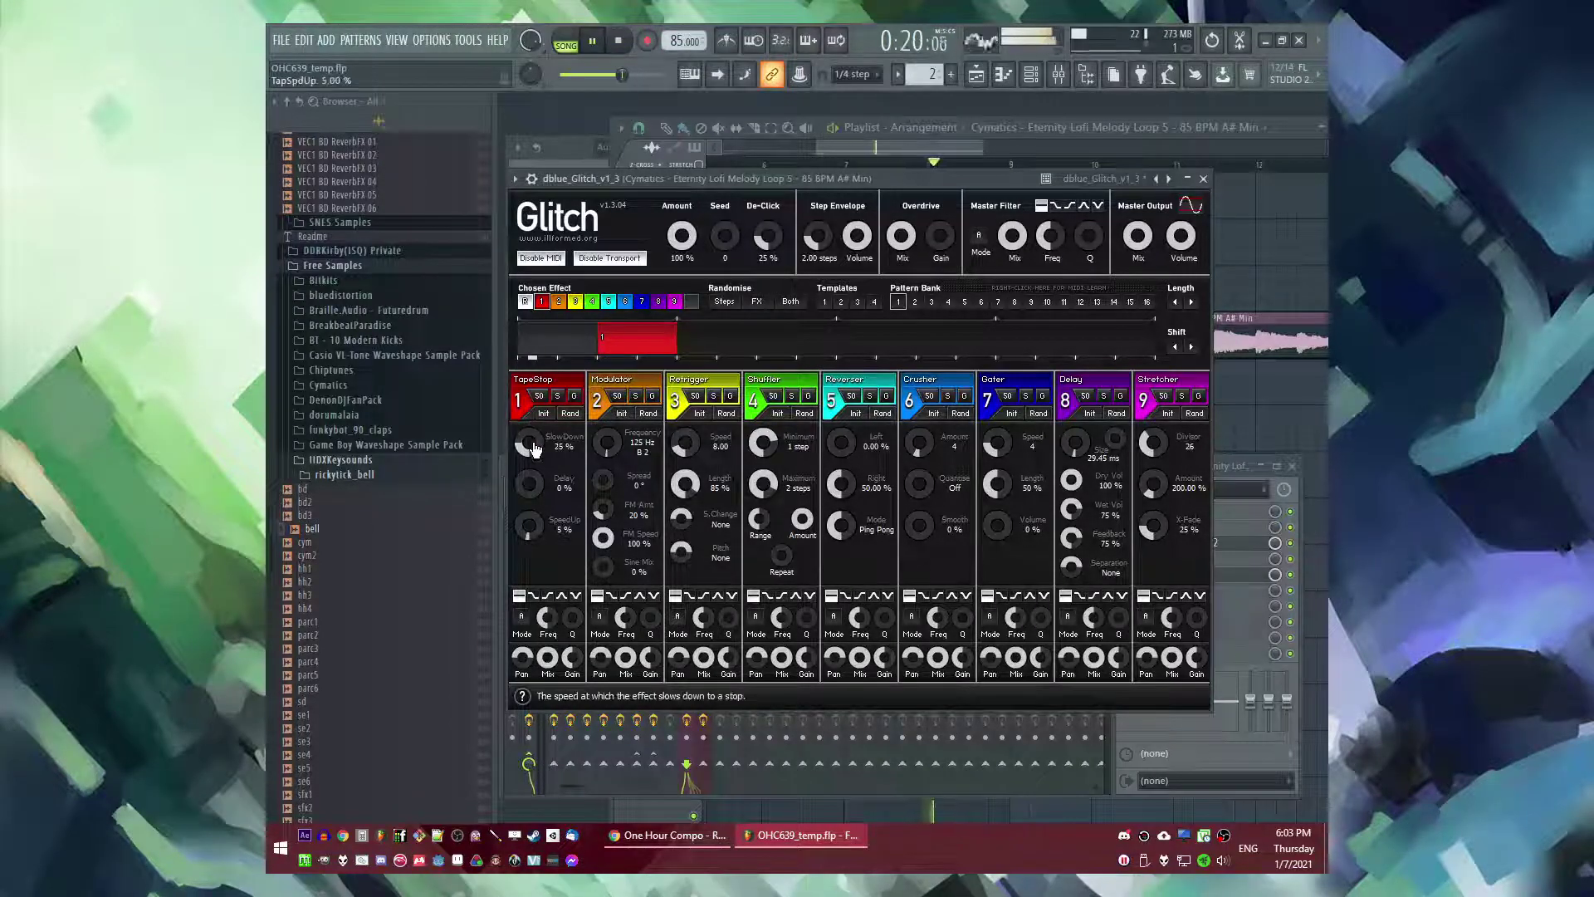
pyautogui.moveTo(545, 523); pyautogui.dragTo(544, 508)
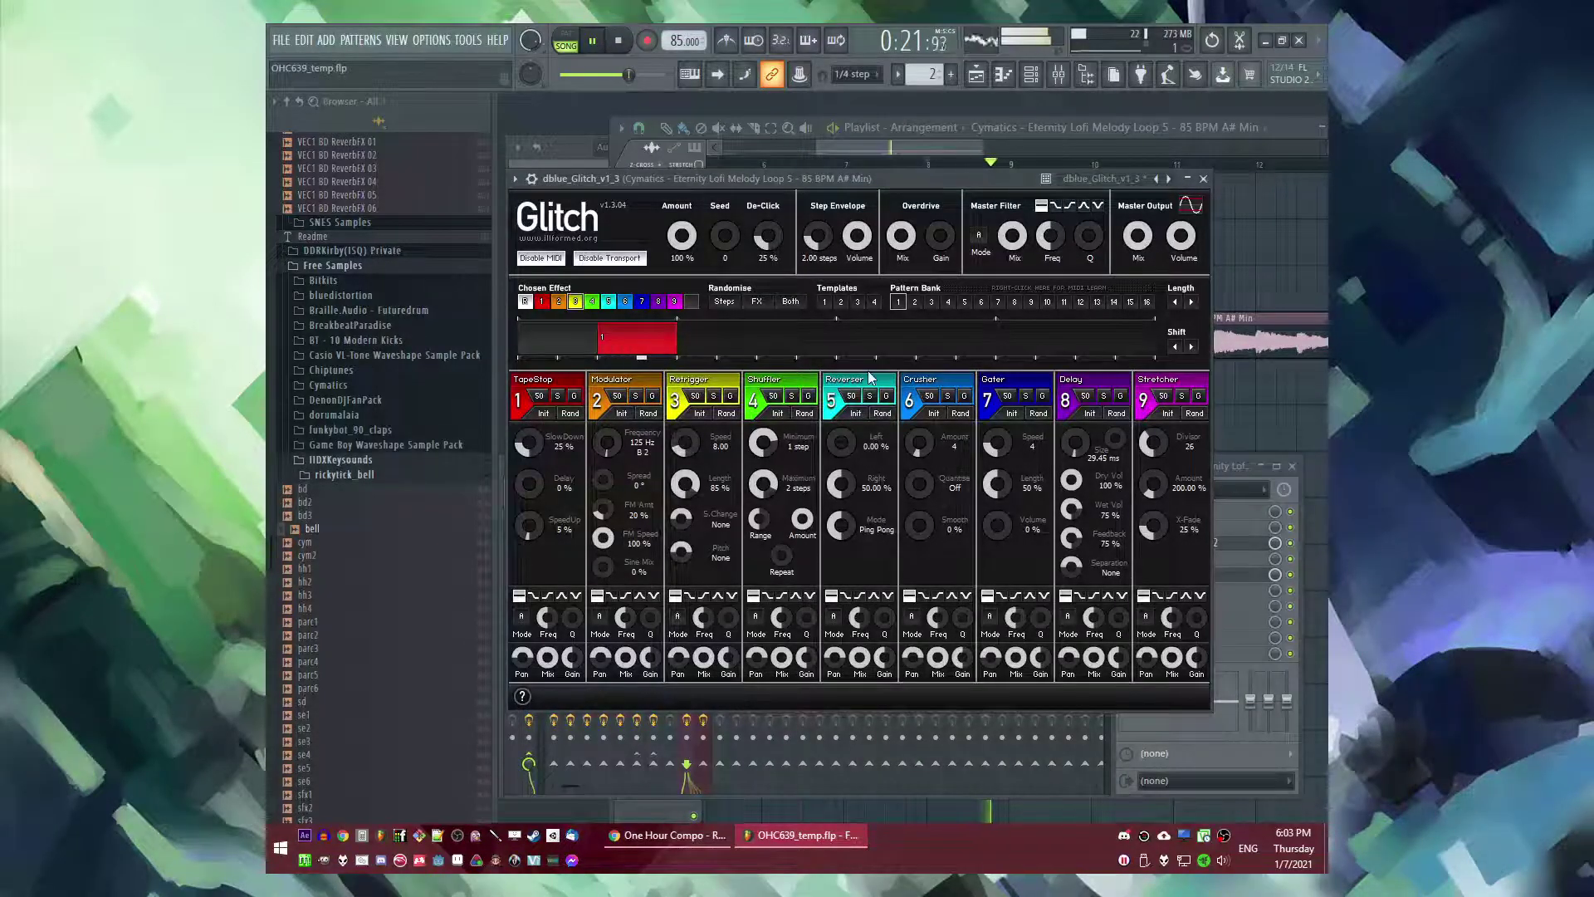
# - Open the mute/solo events of the melody loop's dblue_Glitch slot in Pattern 2 and draw a value at the pattern's start
pyautogui.press('F5')
pyautogui.scroll(-3, 896, 498)
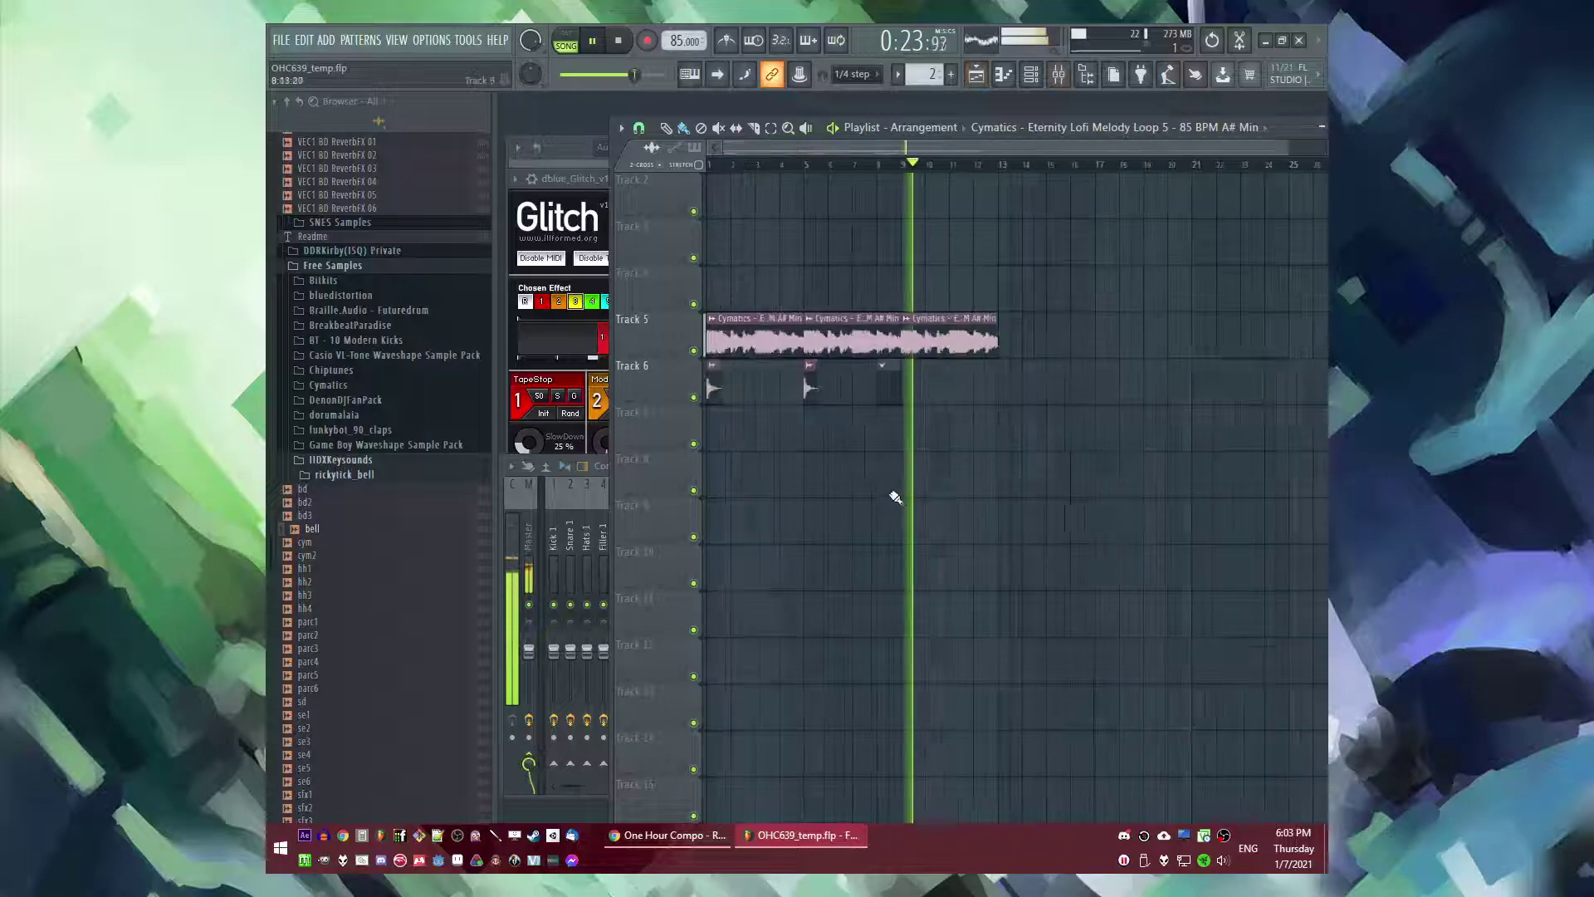
pyautogui.scroll(1, 878, 314)
pyautogui.press('F9')
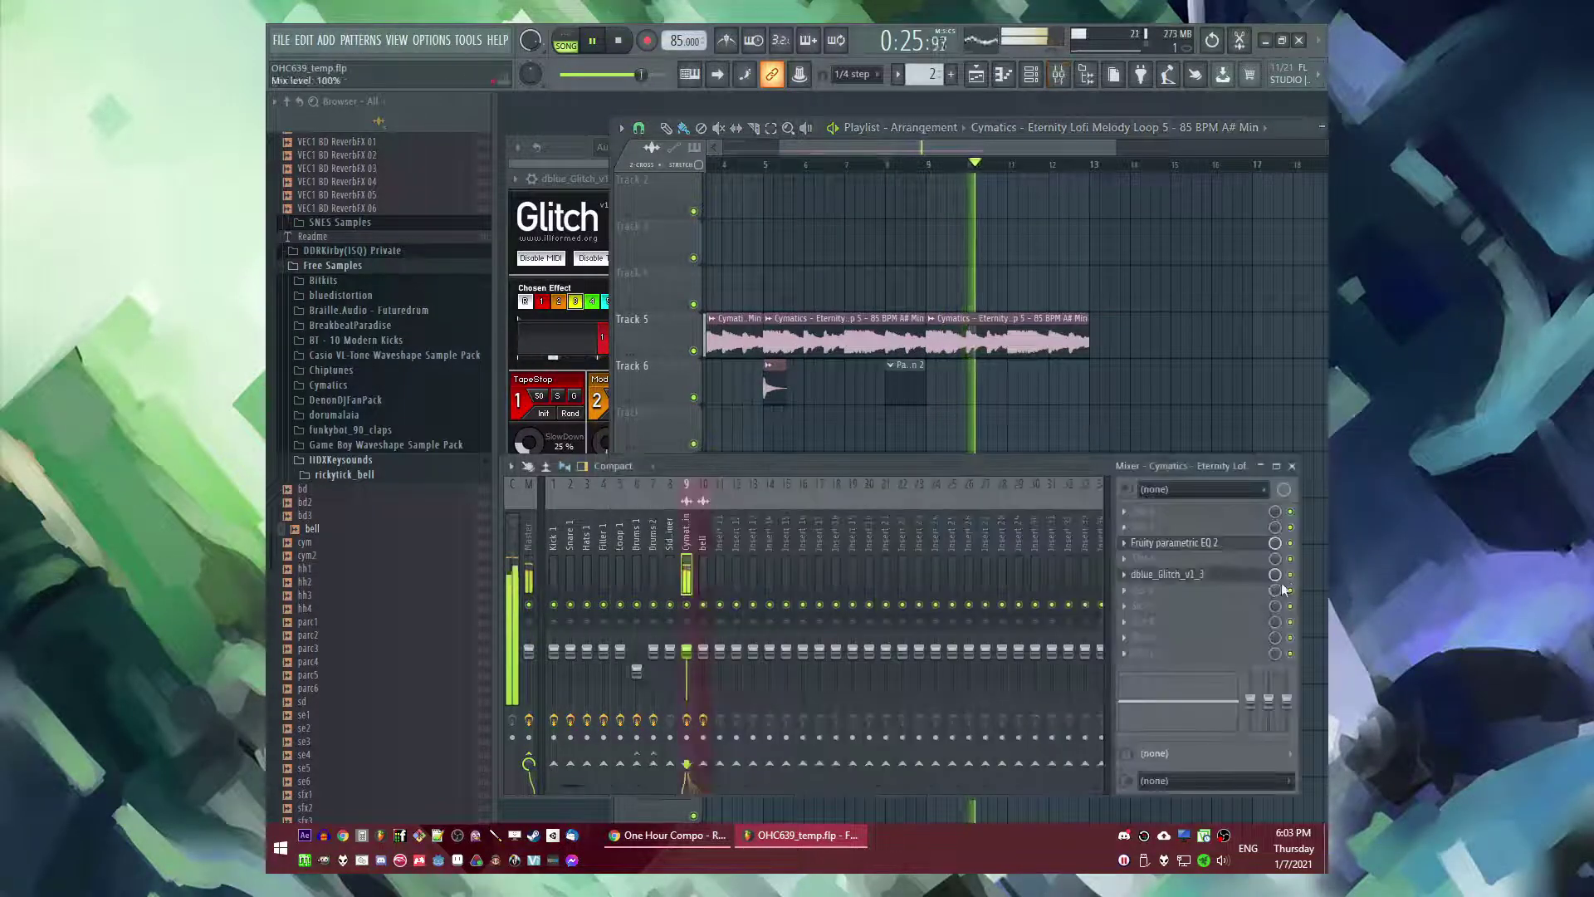
pyautogui.rightClick(1290, 575)
pyautogui.press('Escape')
pyautogui.rightClick(1290, 575)
pyautogui.click(1225, 592)
pyautogui.click(586, 189)
pyautogui.moveTo(536, 270); pyautogui.dragTo(484, 251)
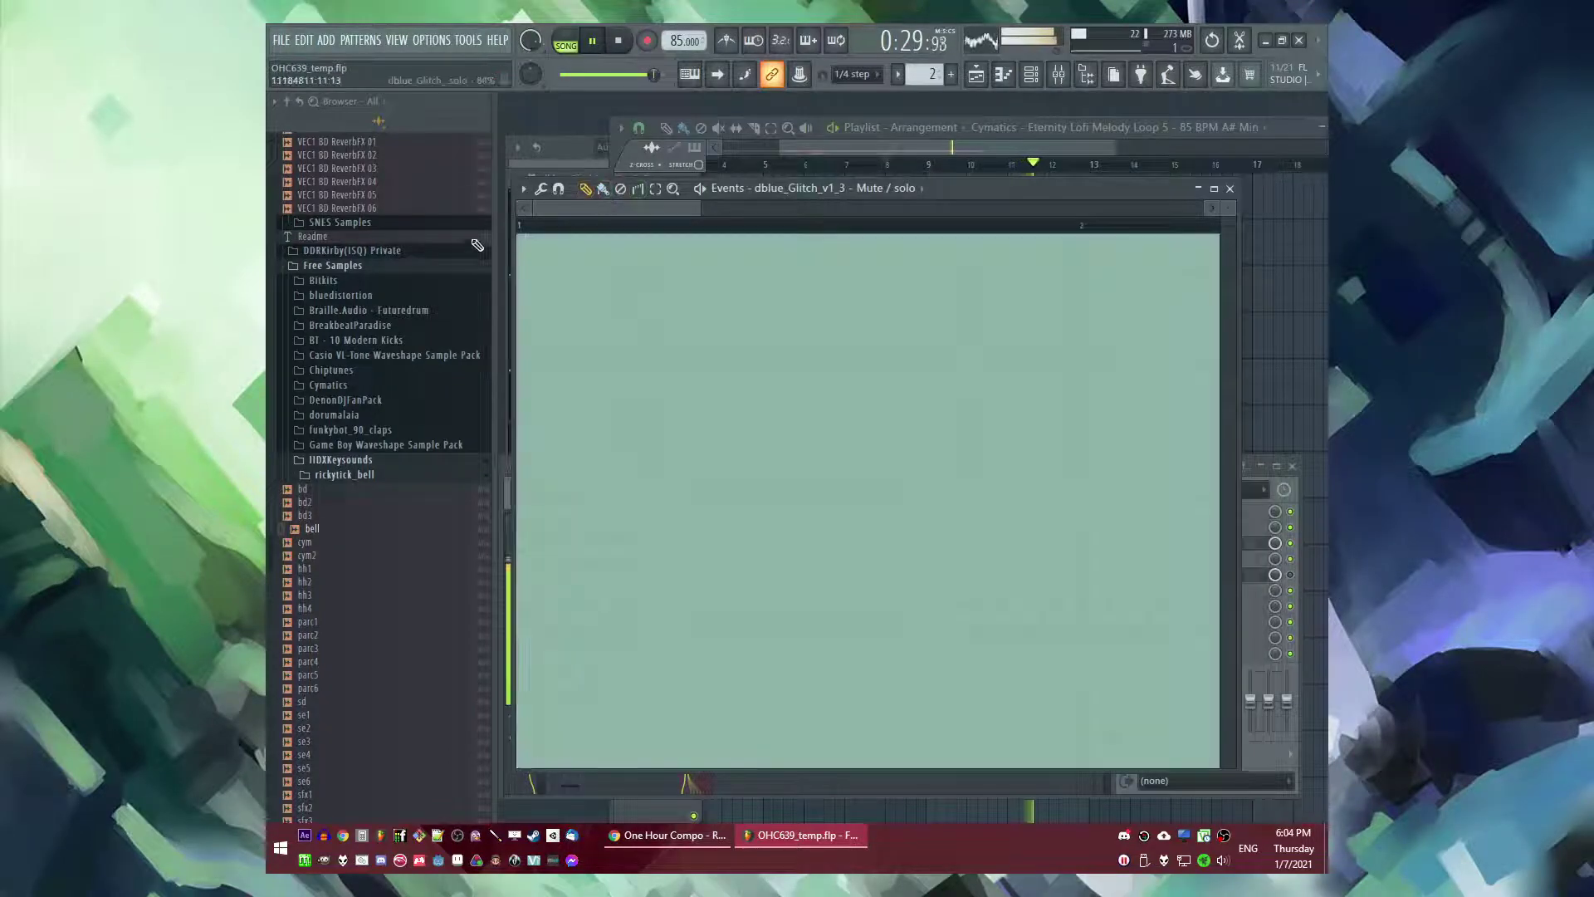
# - Drop the dblue_Glitch mute/solo value to off from bar 2 of Pattern 2 and close the event editor
pyautogui.click(1085, 761)
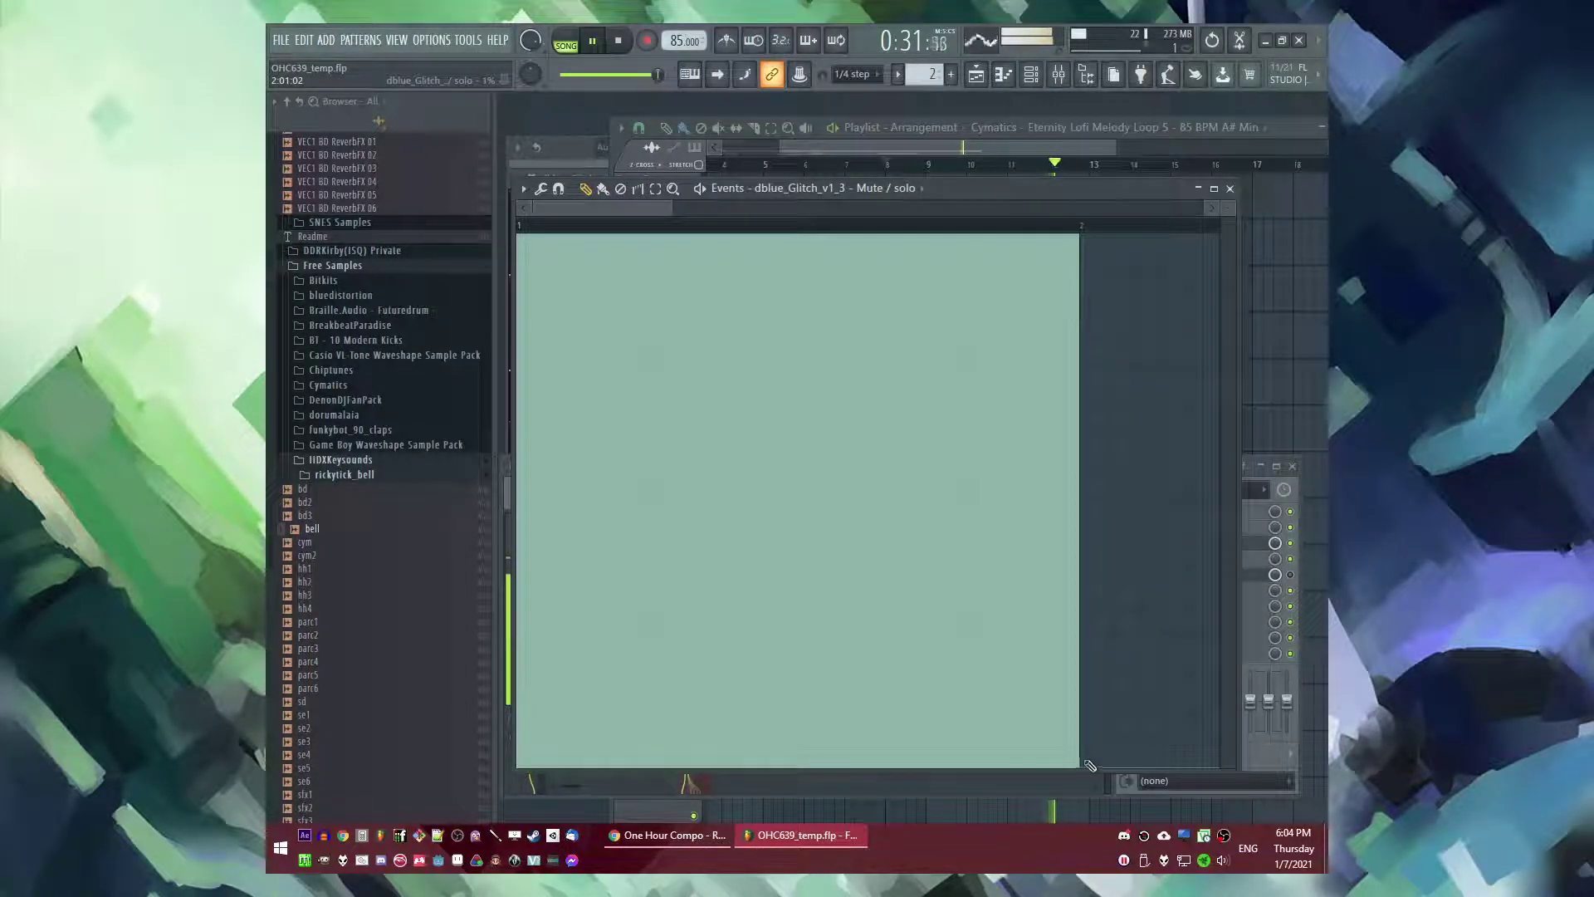
pyautogui.click(1231, 188)
# - Try SampleReducer in effect slot 7 of the melody loop's mixer track, setting it to 8147 Hz and changing its mode
pyautogui.press('F9')
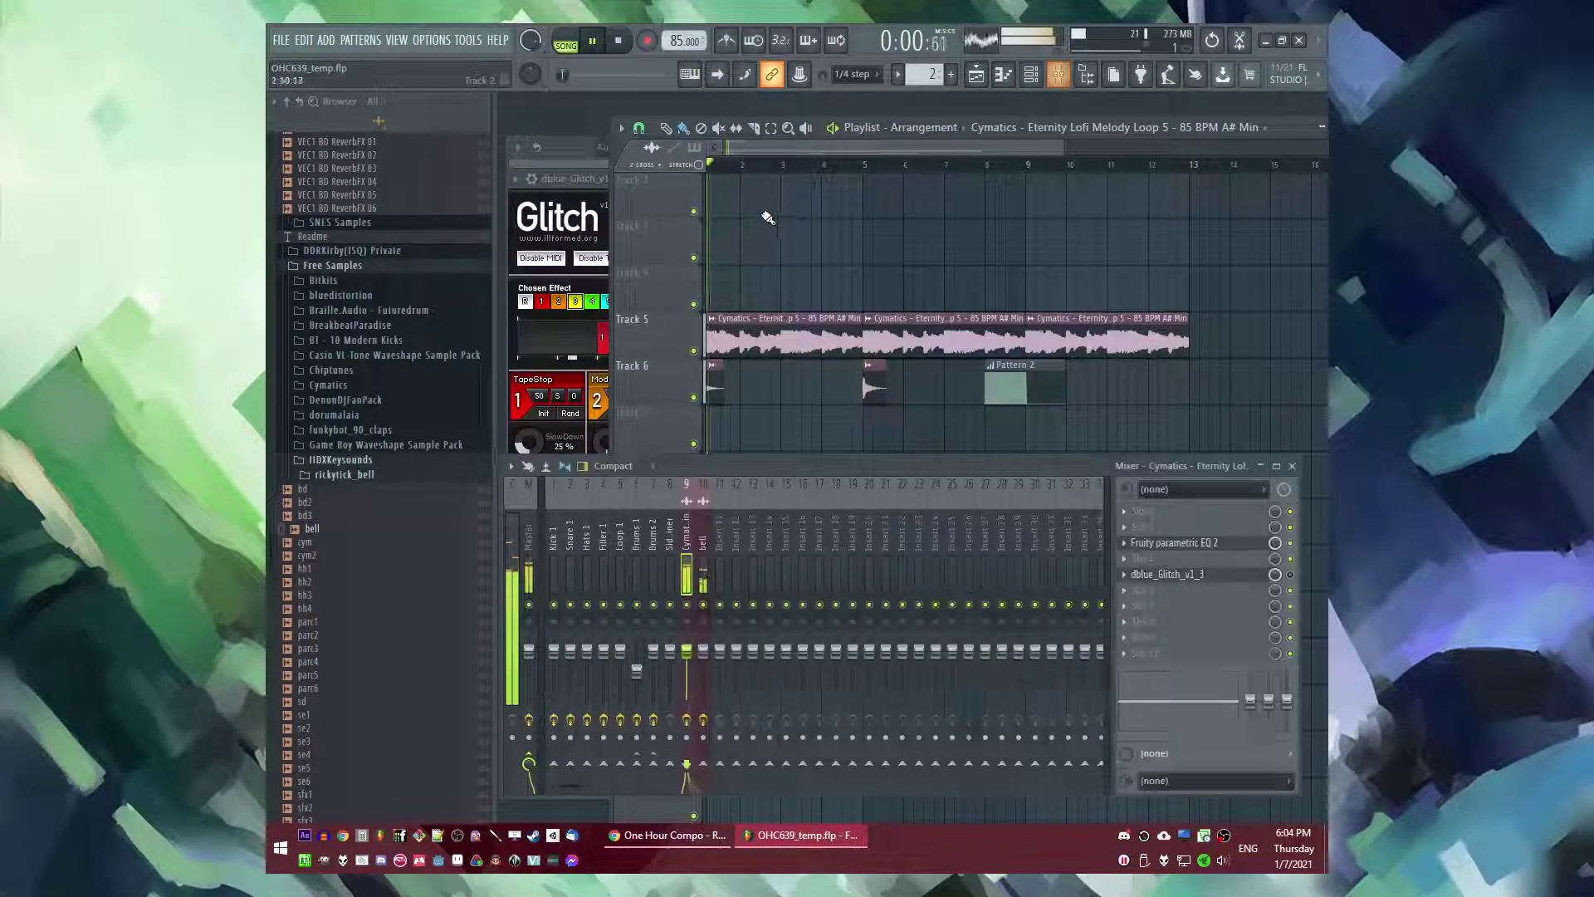
pyautogui.click(1203, 609)
pyautogui.click(1011, 252)
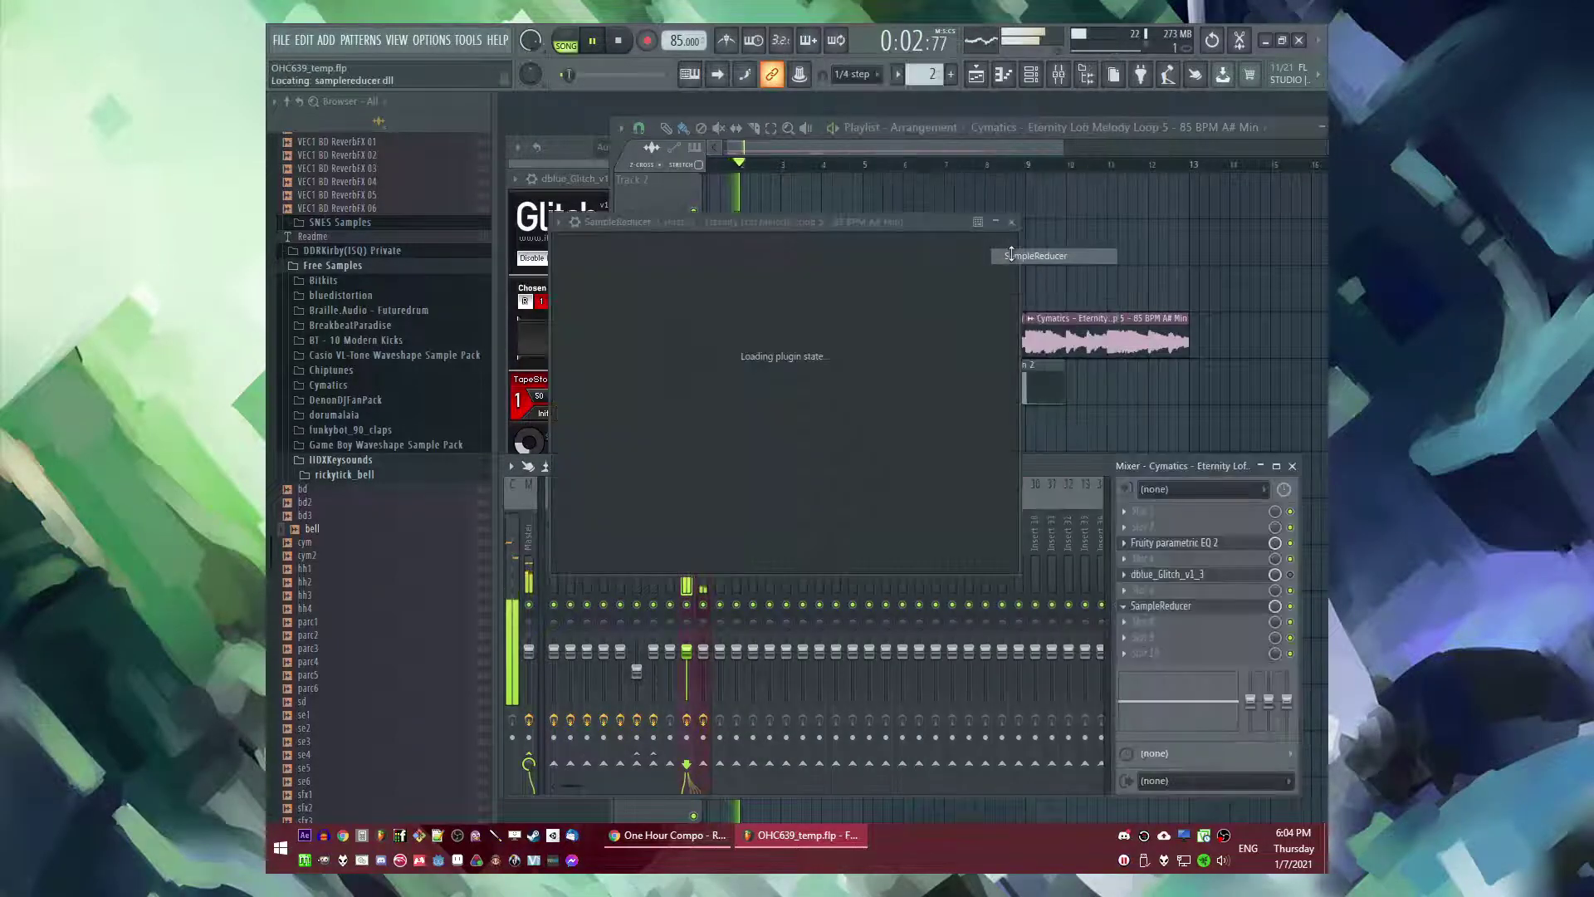
pyautogui.moveTo(623, 277); pyautogui.dragTo(586, 277)
pyautogui.click(732, 246)
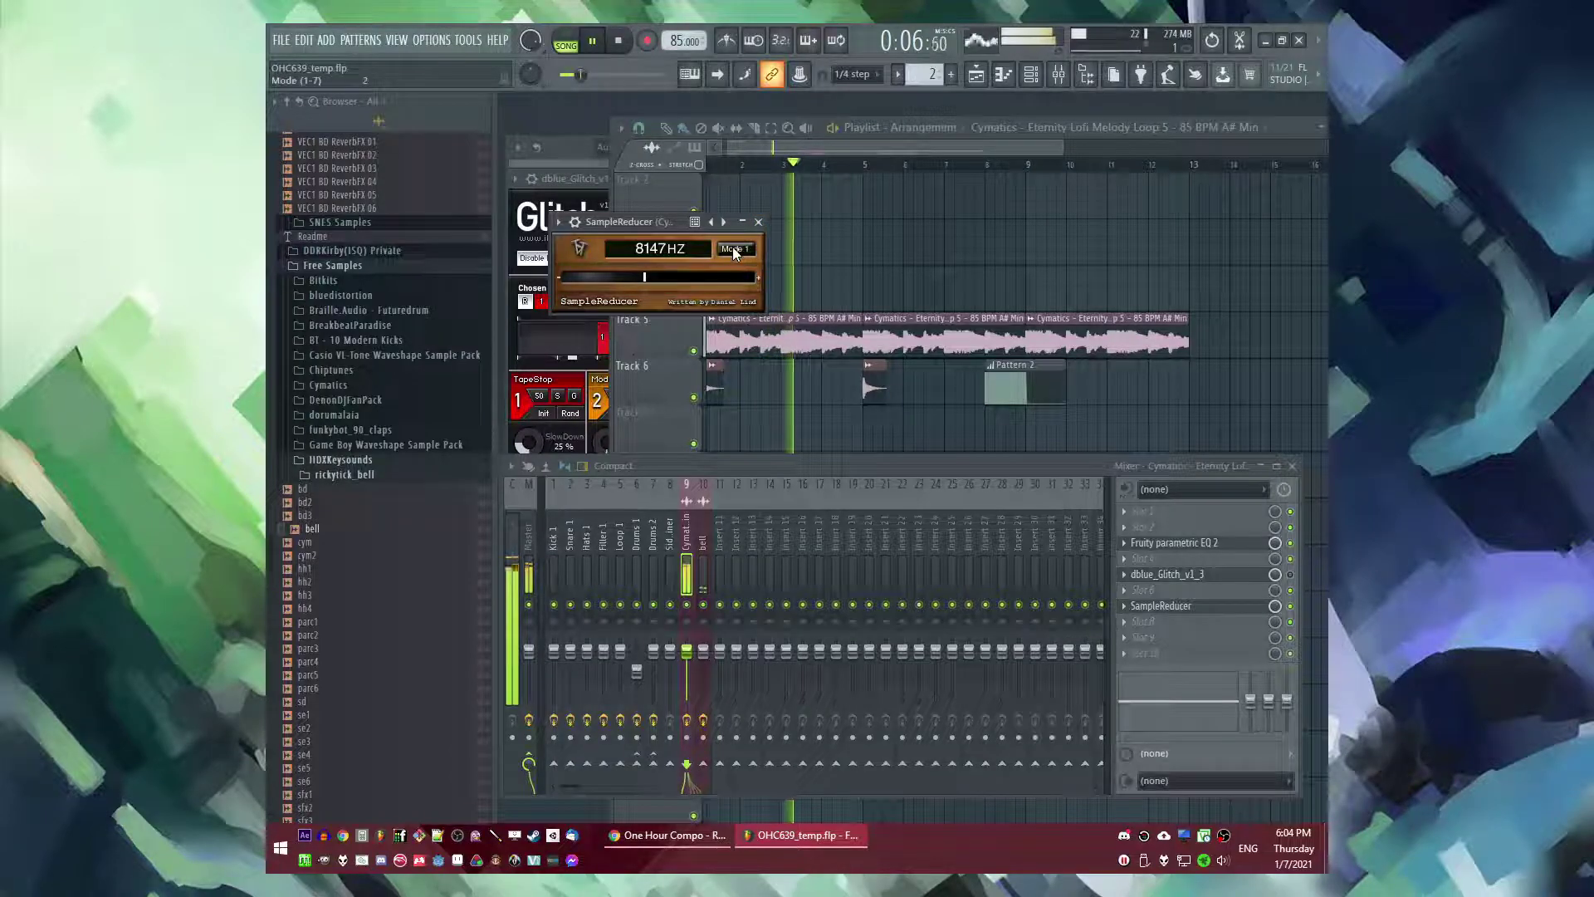
# - Replace SampleReducer in slot 7 with Fruity Parametric EQ 2 and cut the lows and highs with its outer bands
pyautogui.click(1134, 607)
pyautogui.click(1124, 606)
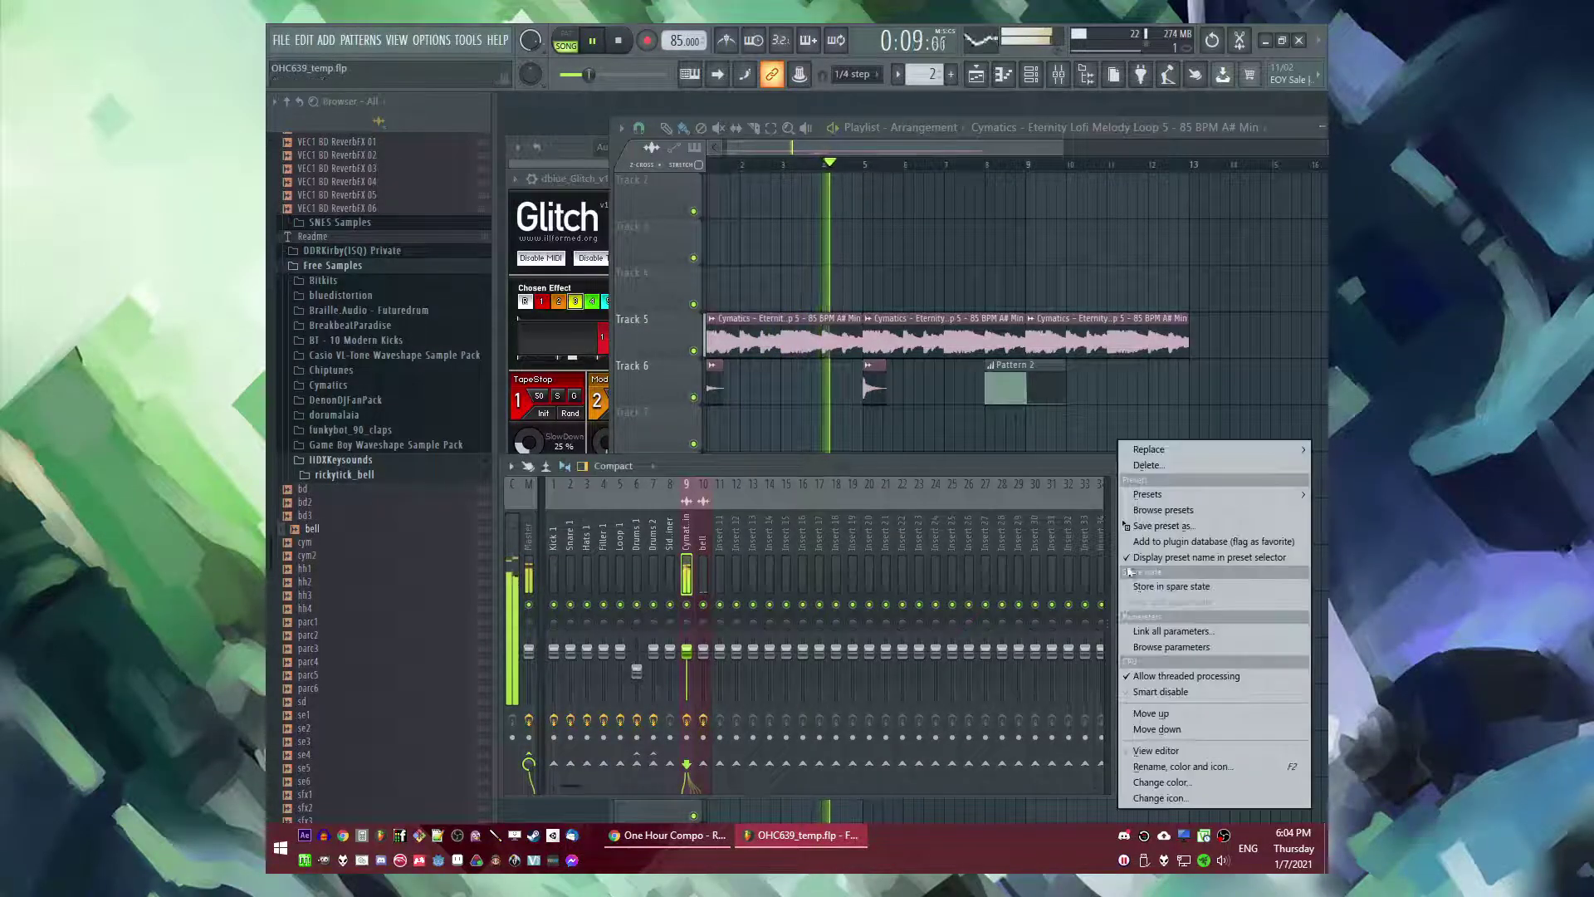
pyautogui.moveTo(1147, 450)
pyautogui.click(919, 604)
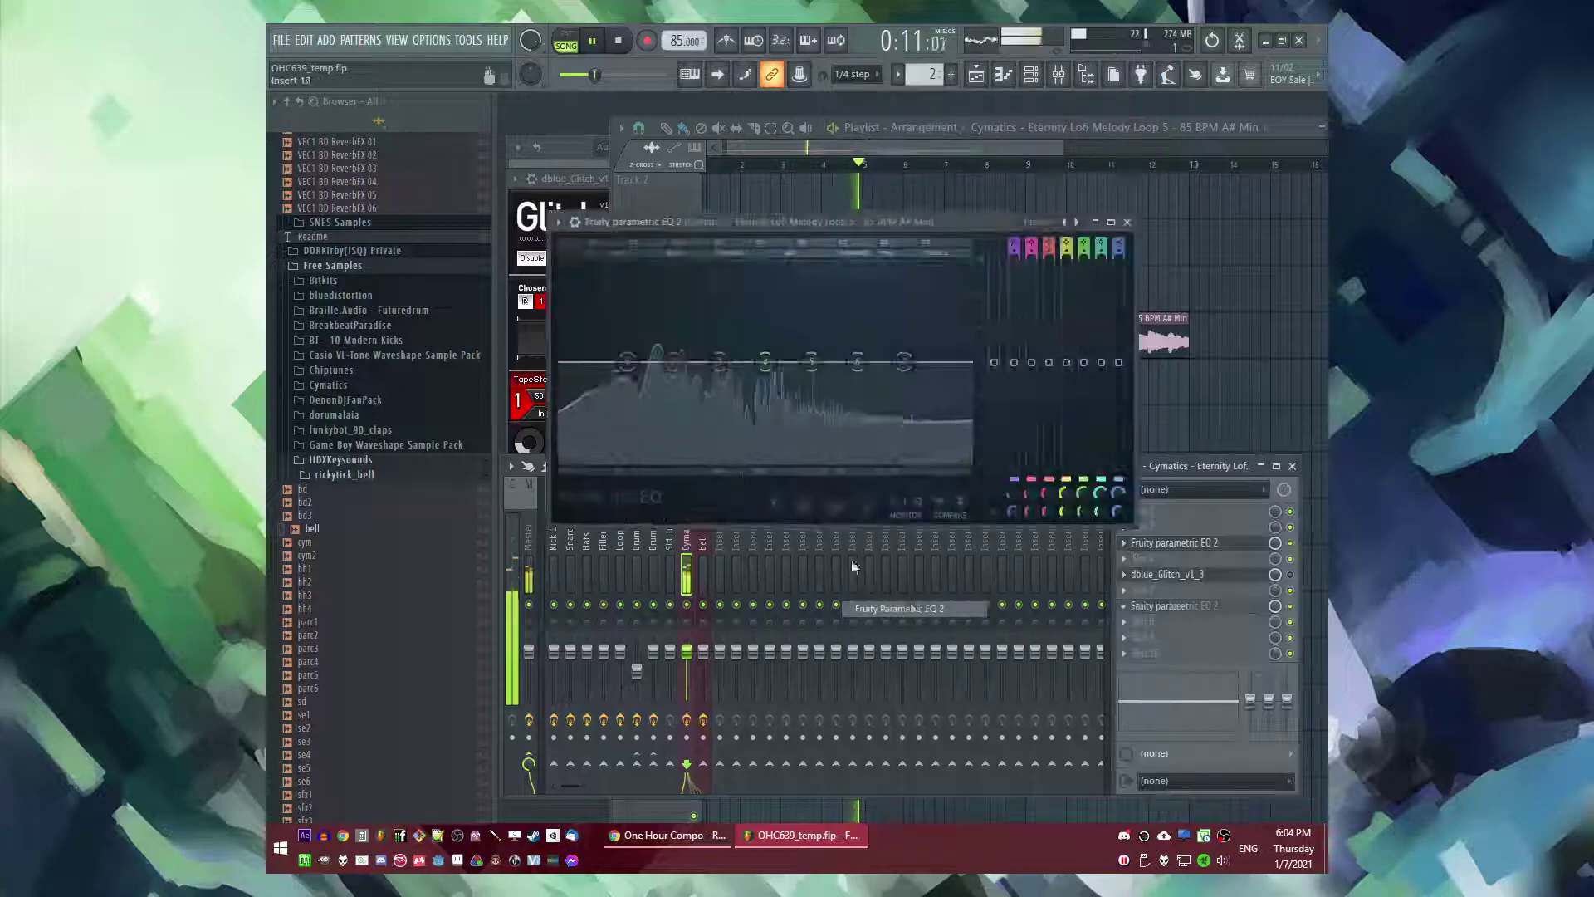
pyautogui.moveTo(624, 363); pyautogui.dragTo(706, 466)
pyautogui.moveTo(903, 362); pyautogui.dragTo(938, 463)
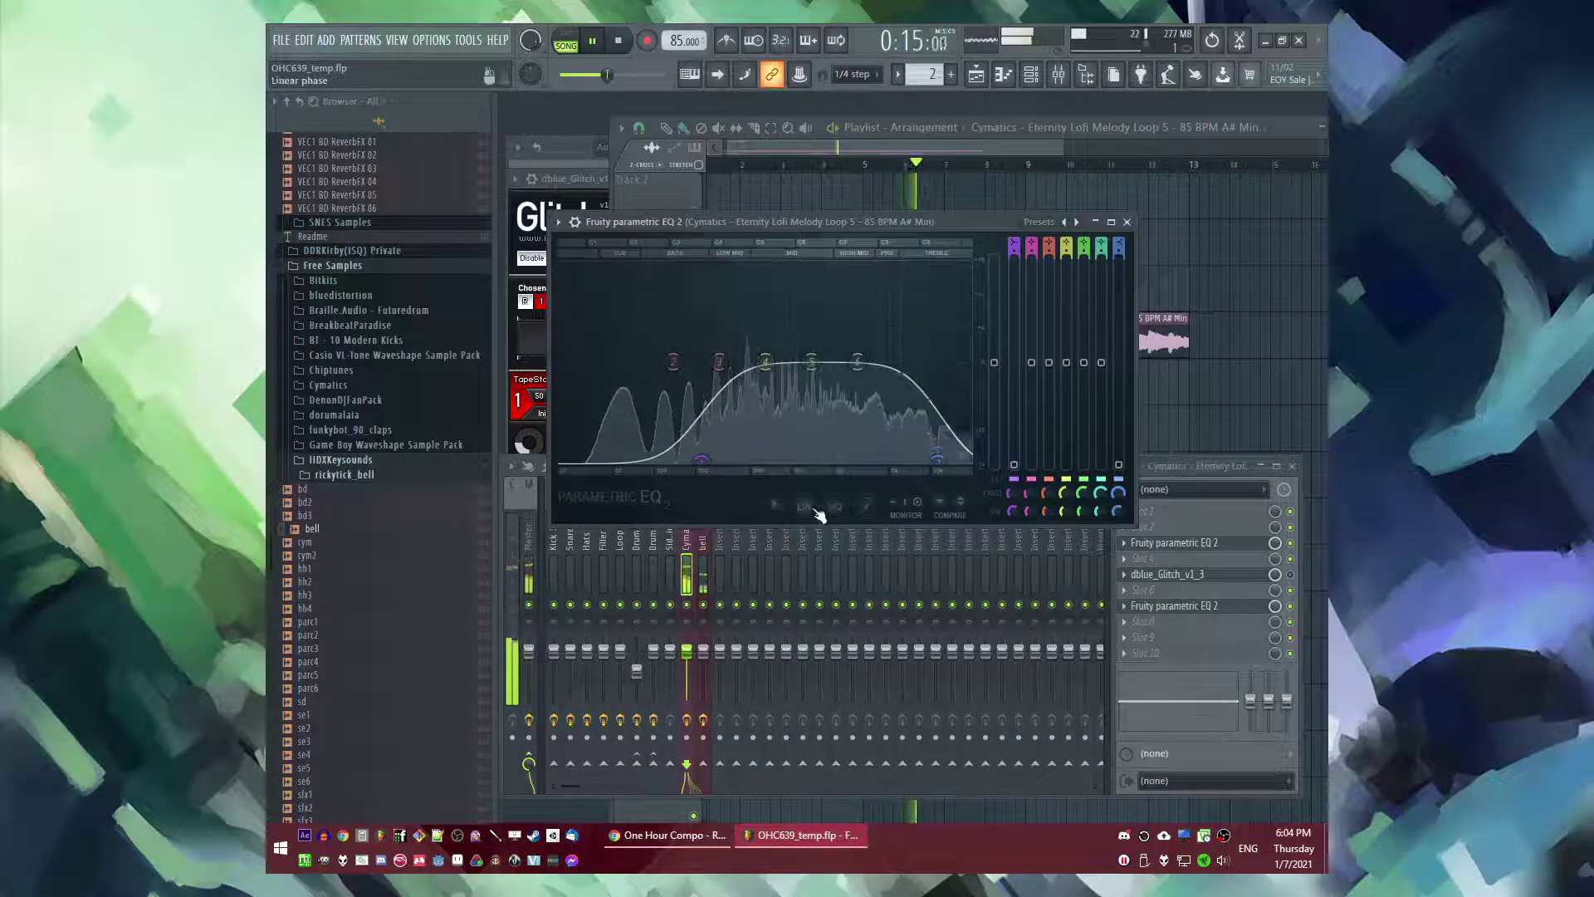
# - Load the Old Telephone preset into the slot 7 EQ and shift its peak band upward in frequency and gain
pyautogui.click(558, 222)
pyautogui.moveTo(581, 286)
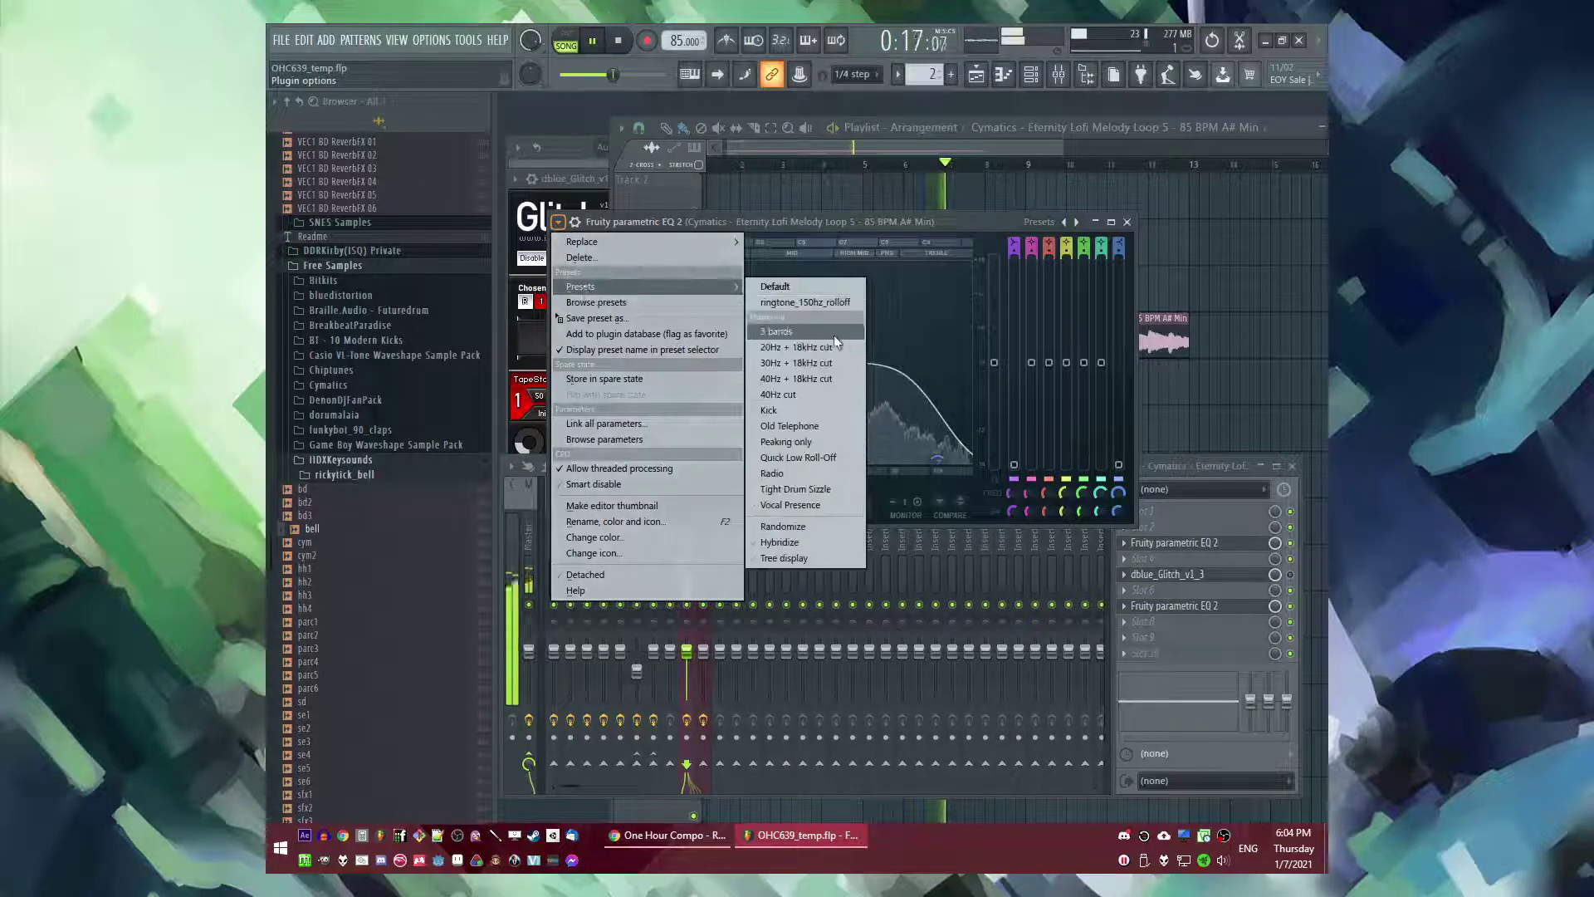
pyautogui.click(808, 426)
pyautogui.moveTo(807, 429); pyautogui.dragTo(846, 348)
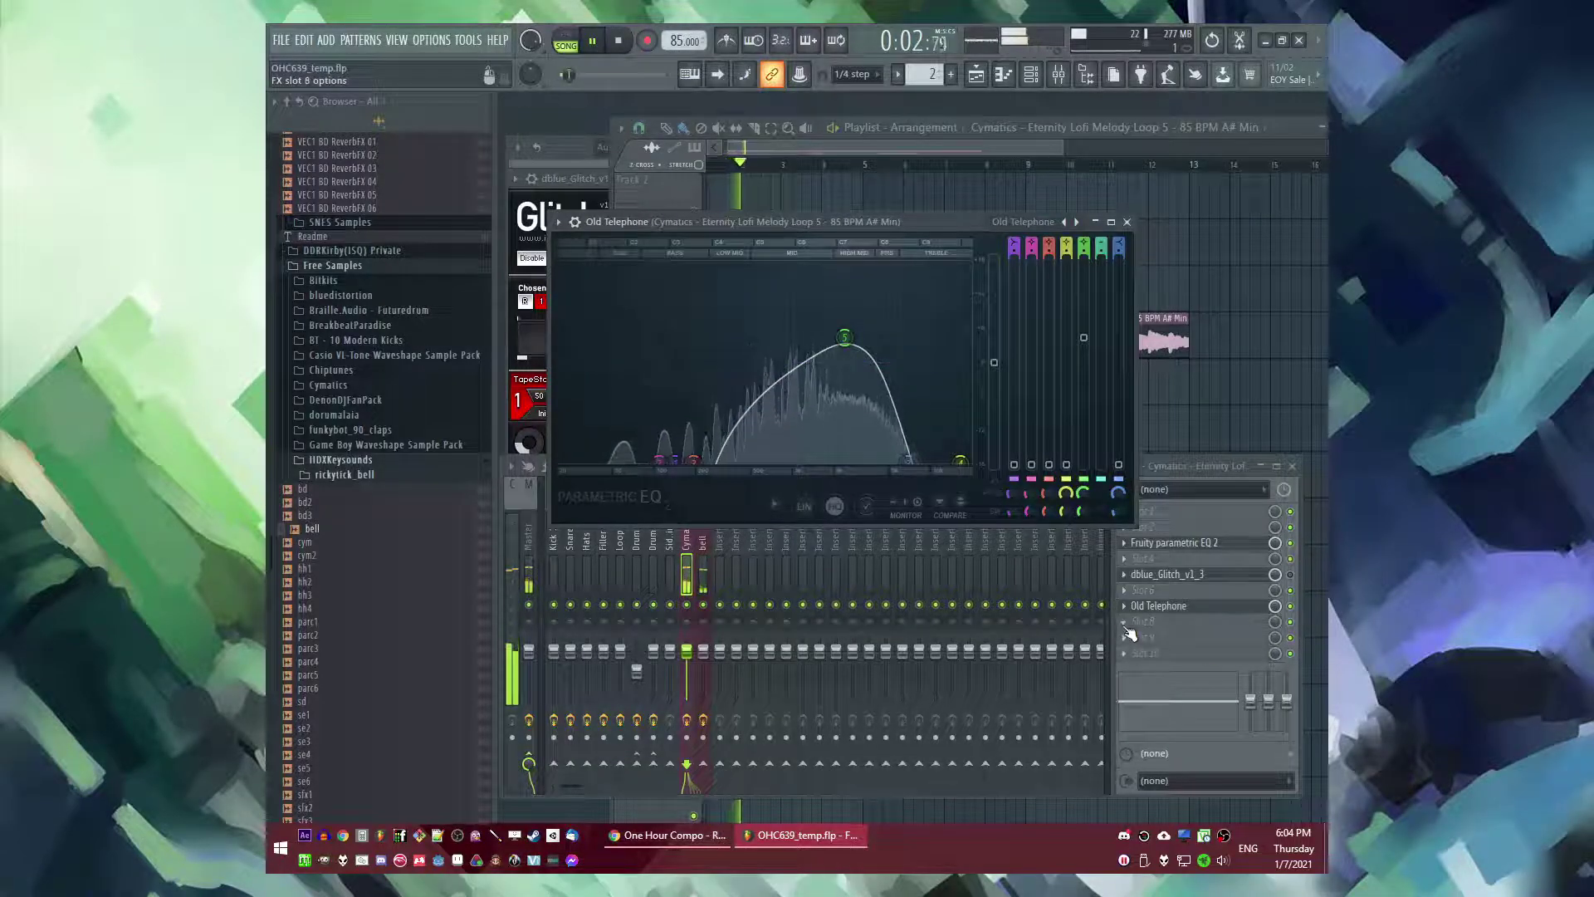
# - Add Fruity Reeverb 2 to slot 8 of the melody loop's track and readjust the low and high bands of the Old Telephone EQ
pyautogui.click(1162, 621)
pyautogui.click(864, 633)
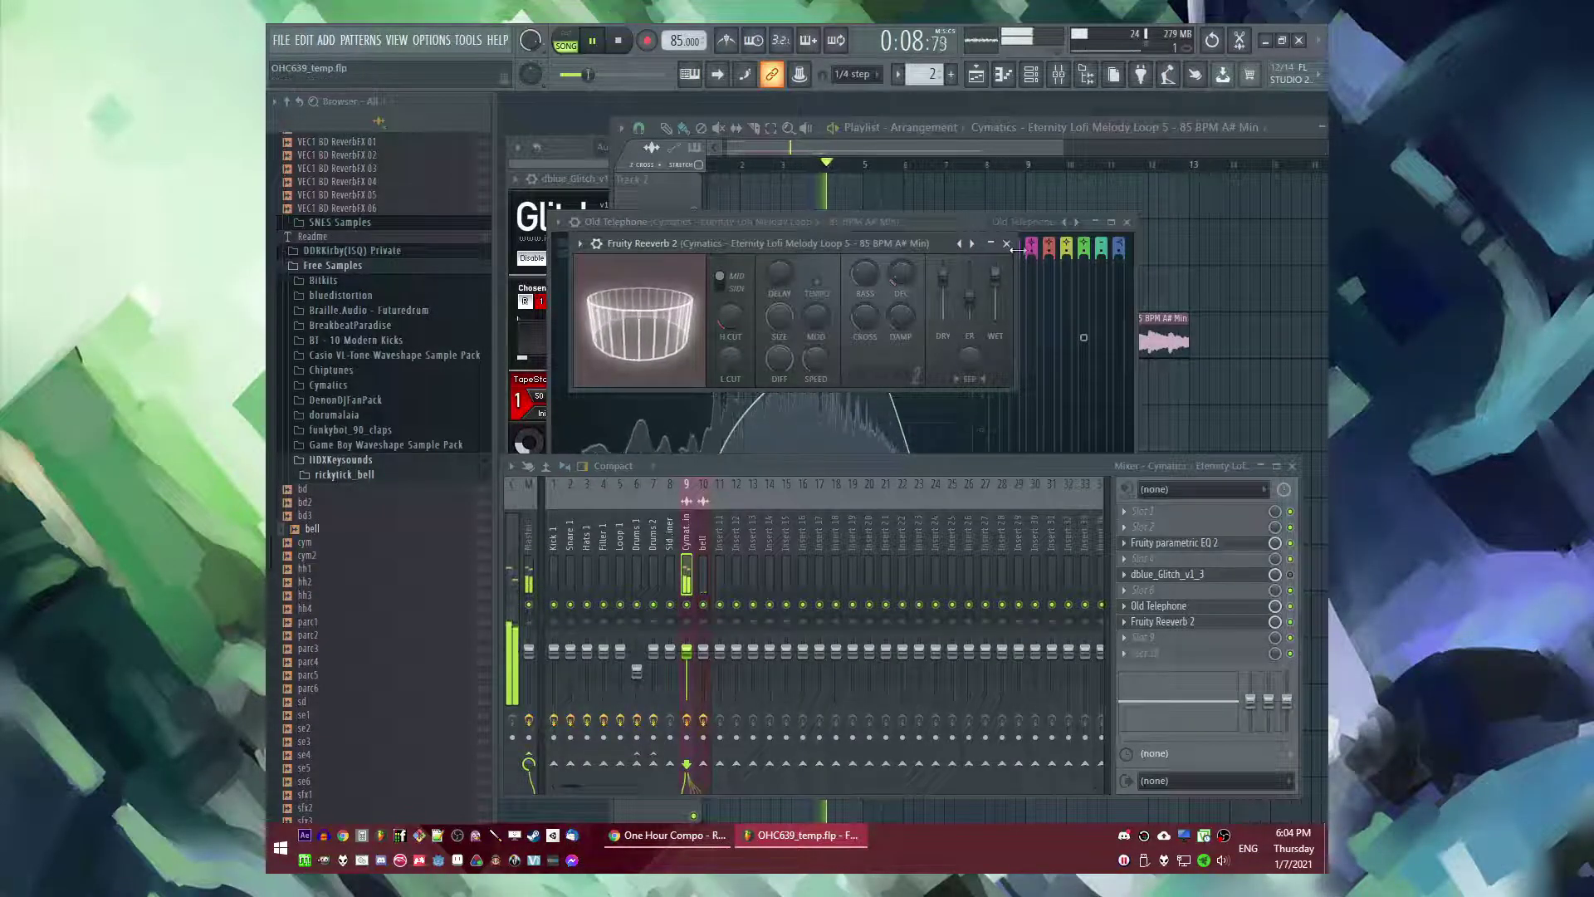
pyautogui.click(759, 394)
pyautogui.moveTo(693, 459)
pyautogui.mouseDown()
pyautogui.moveTo(712, 458)
pyautogui.moveTo(683, 461)
pyautogui.mouseUp()
pyautogui.moveTo(911, 459); pyautogui.dragTo(928, 458)
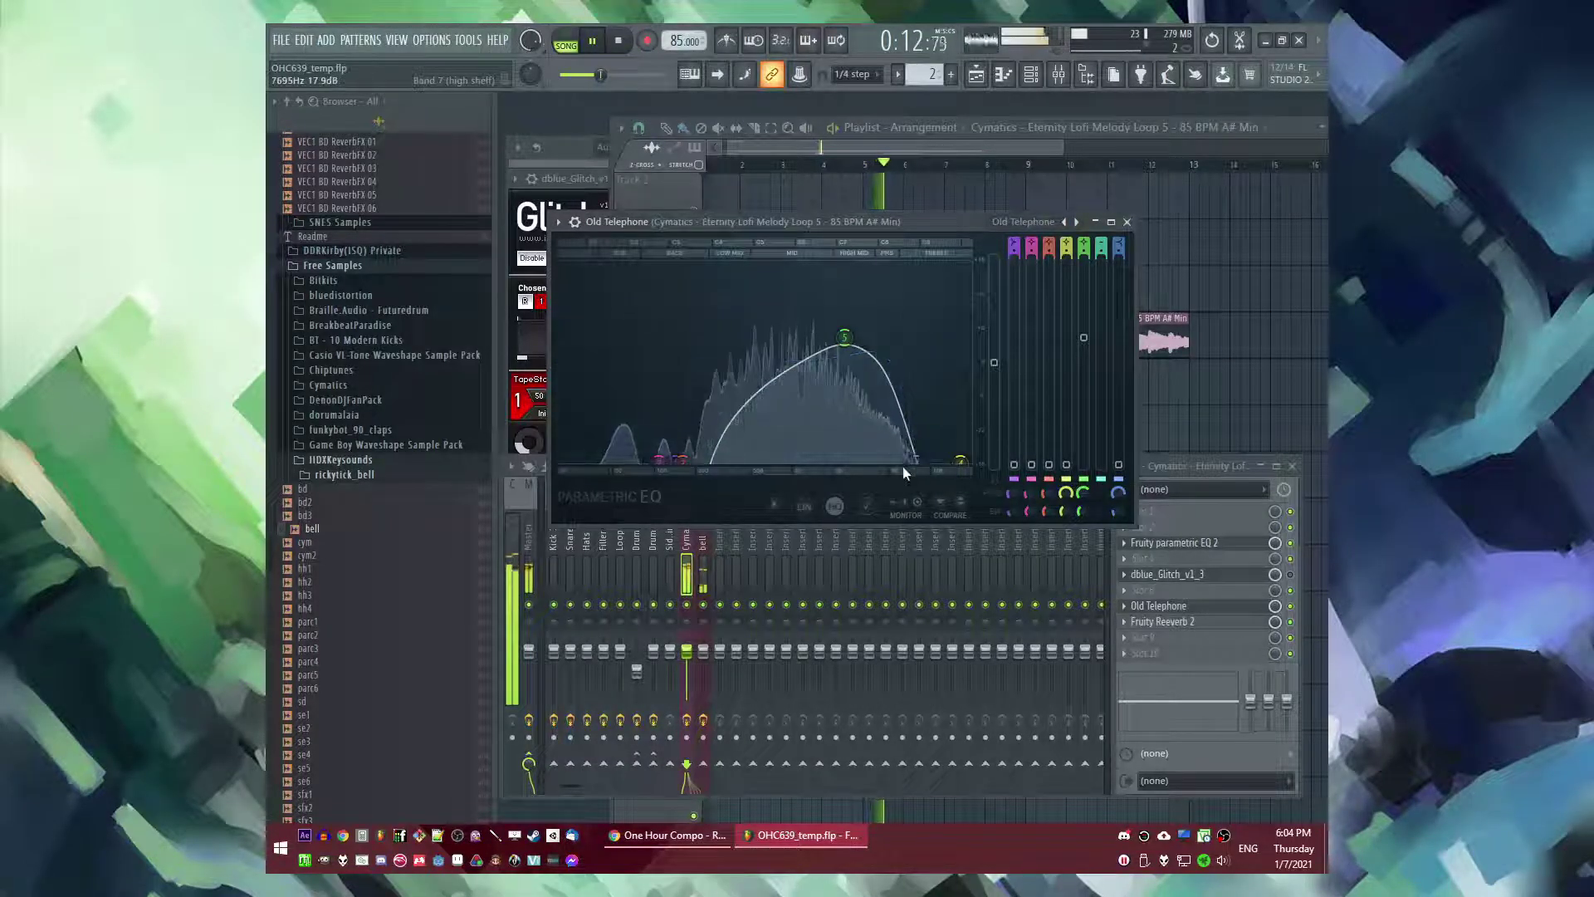
pyautogui.click(1138, 217)
# - Select bars 1 to 9 and create automation clips for the mix levels of Old Telephone and Reeverb 2
pyautogui.moveTo(1028, 165); pyautogui.dragTo(686, 267)
pyautogui.press('F9')
pyautogui.rightClick(1275, 557)
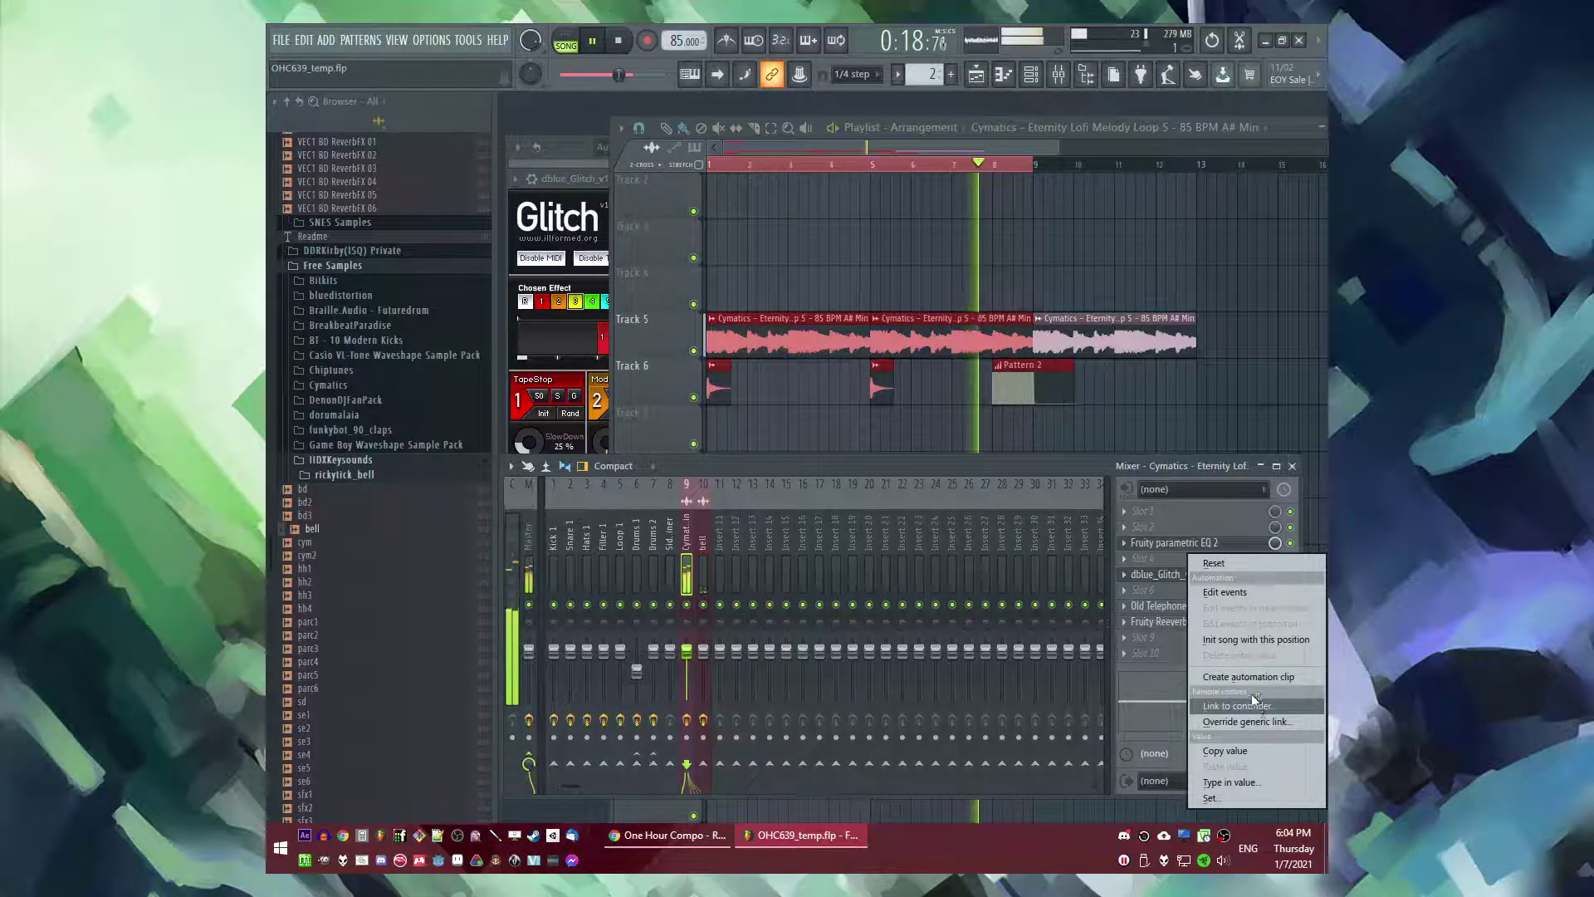
pyautogui.click(1250, 677)
pyautogui.rightClick(1275, 623)
pyautogui.click(1250, 675)
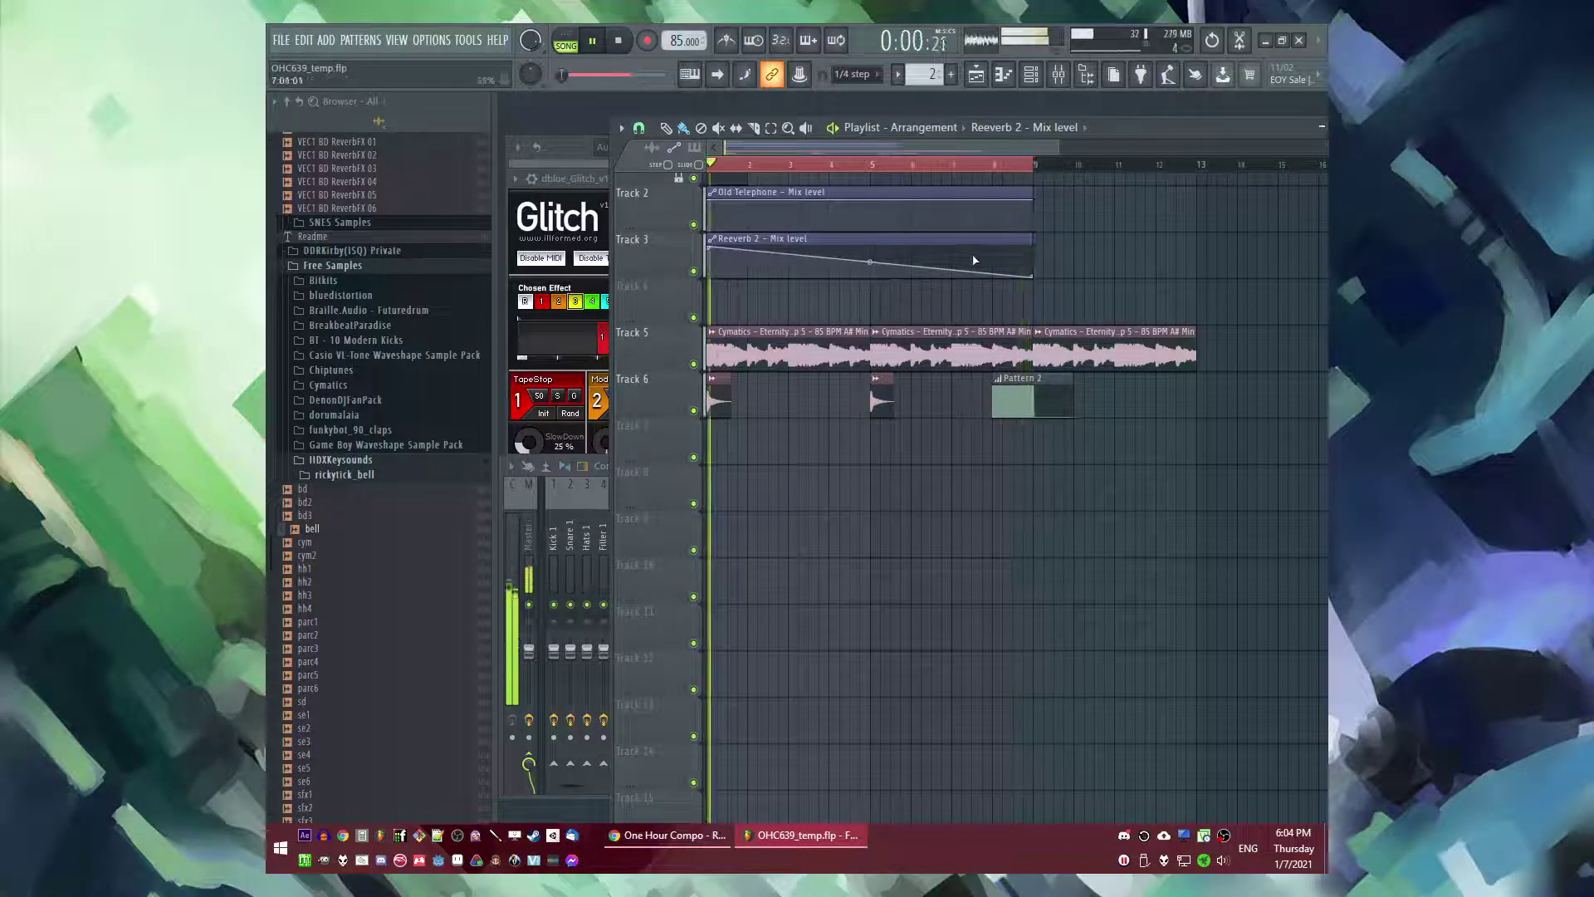
# - Reshape the mix-level automation so Reeverb 2 fades out from bar 8 to 9 and Old Telephone curves down from bar 7 to 9
pyautogui.rightClick(997, 247)
pyautogui.moveTo(1031, 200); pyautogui.dragTo(1033, 231)
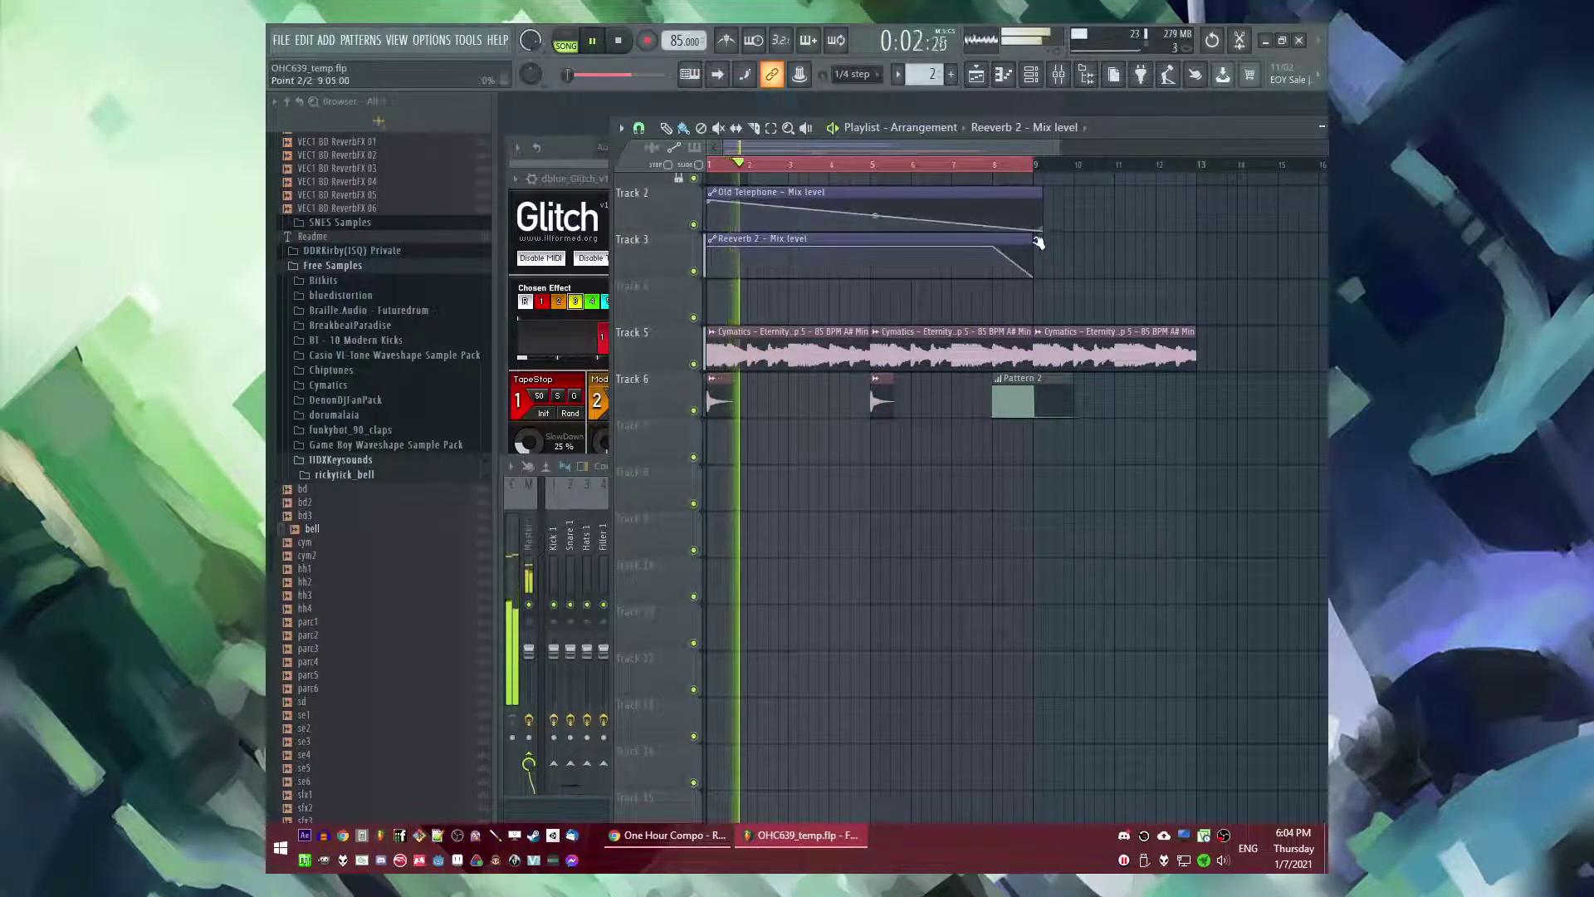
pyautogui.click(899, 169)
pyautogui.click(975, 169)
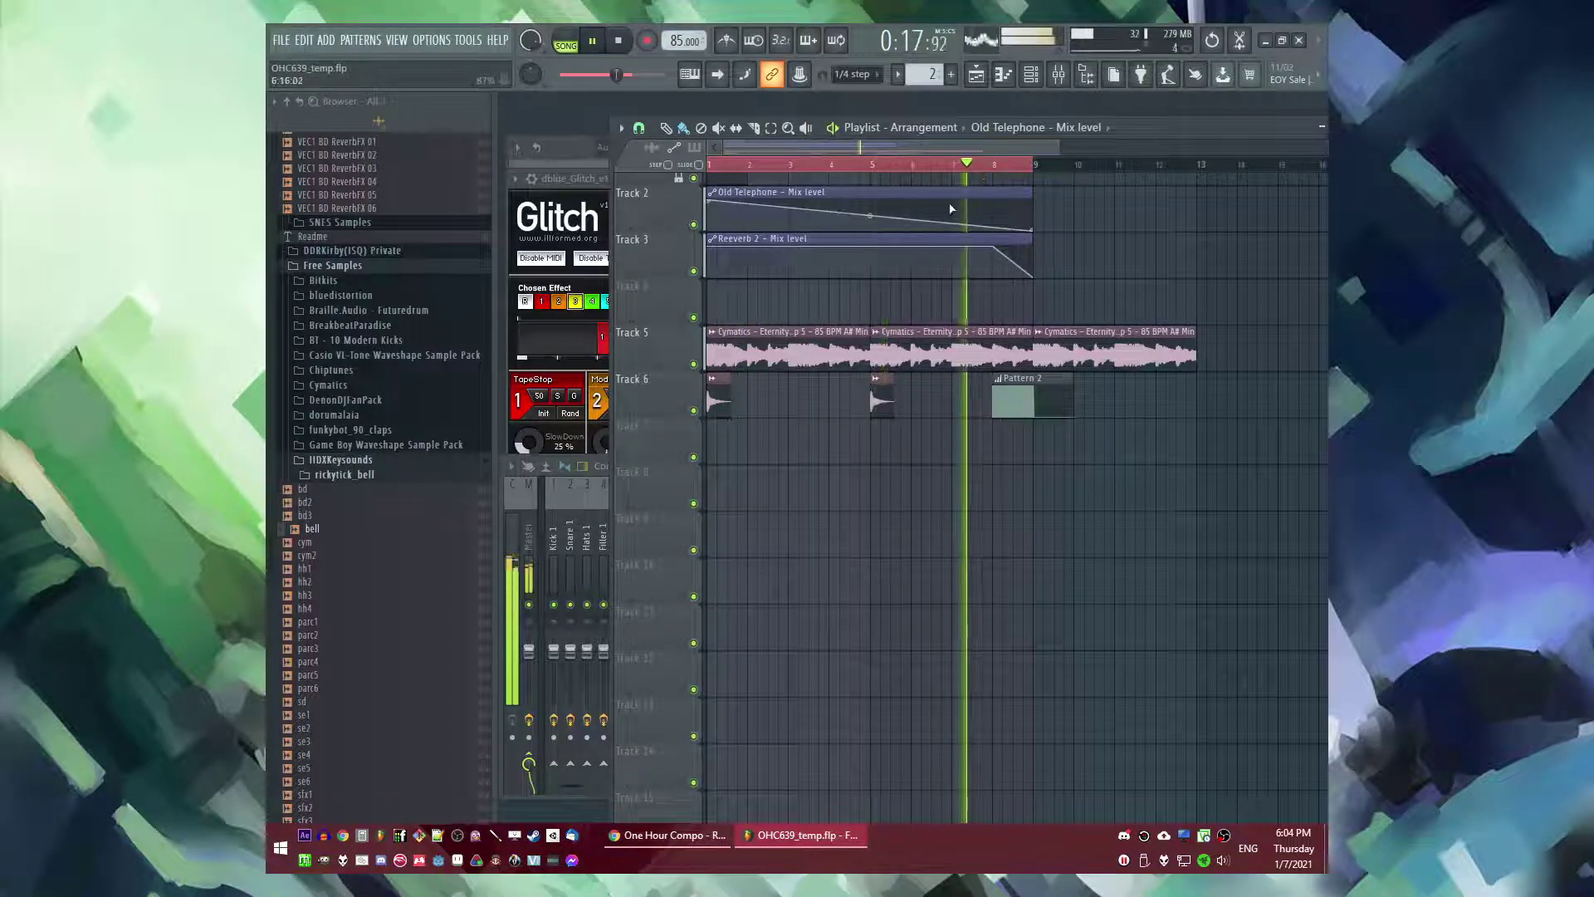
pyautogui.rightClick(954, 204)
pyautogui.moveTo(992, 216); pyautogui.dragTo(993, 209)
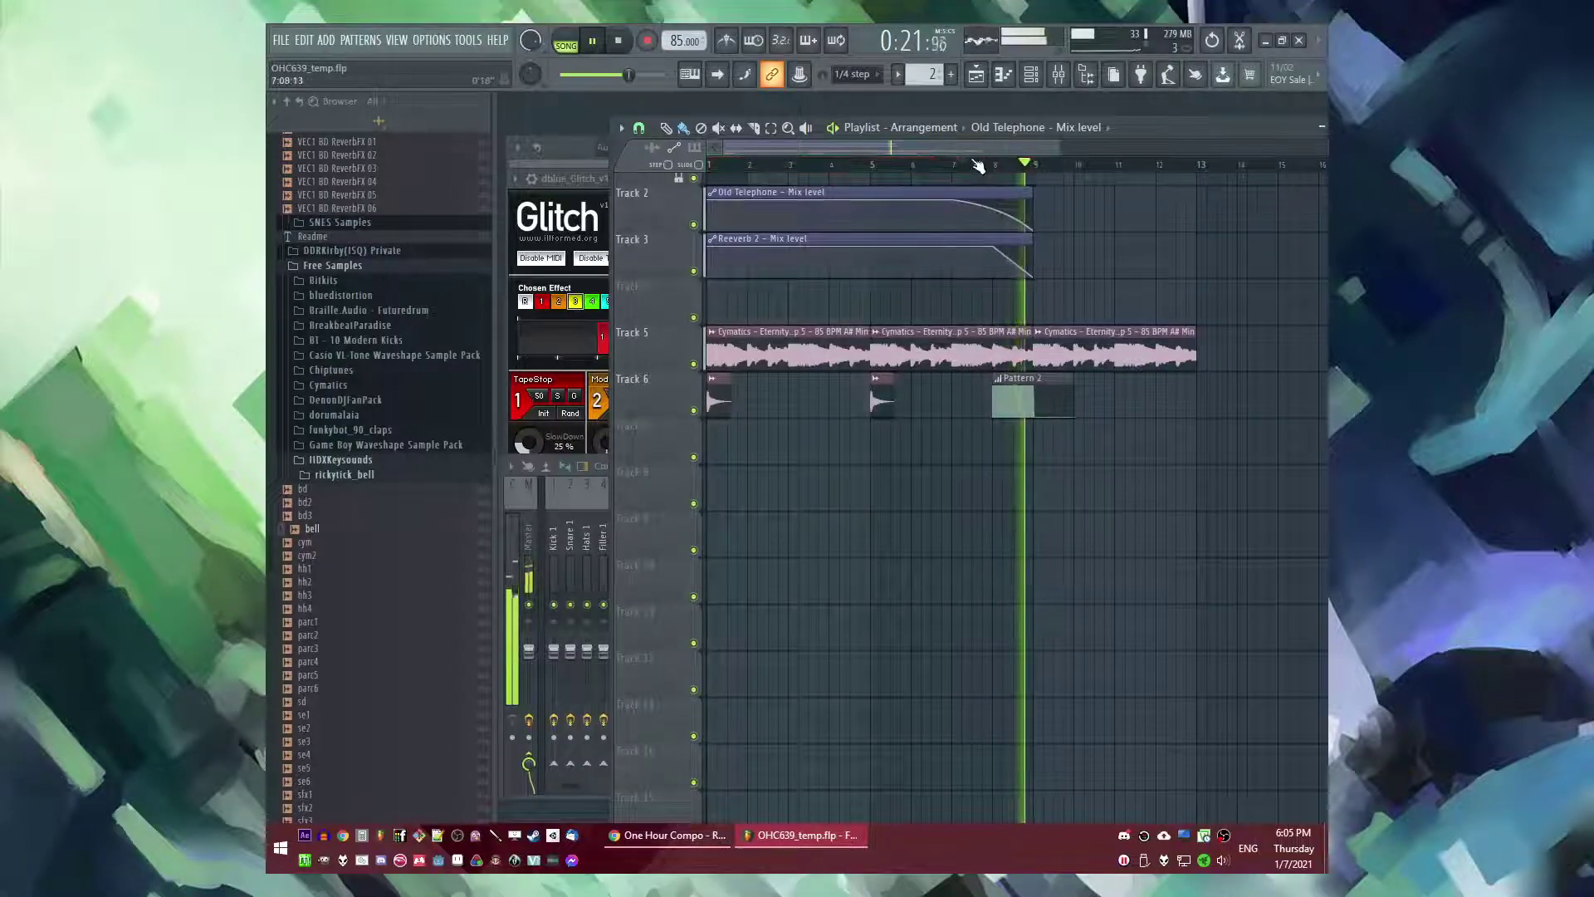
pyautogui.click(934, 169)
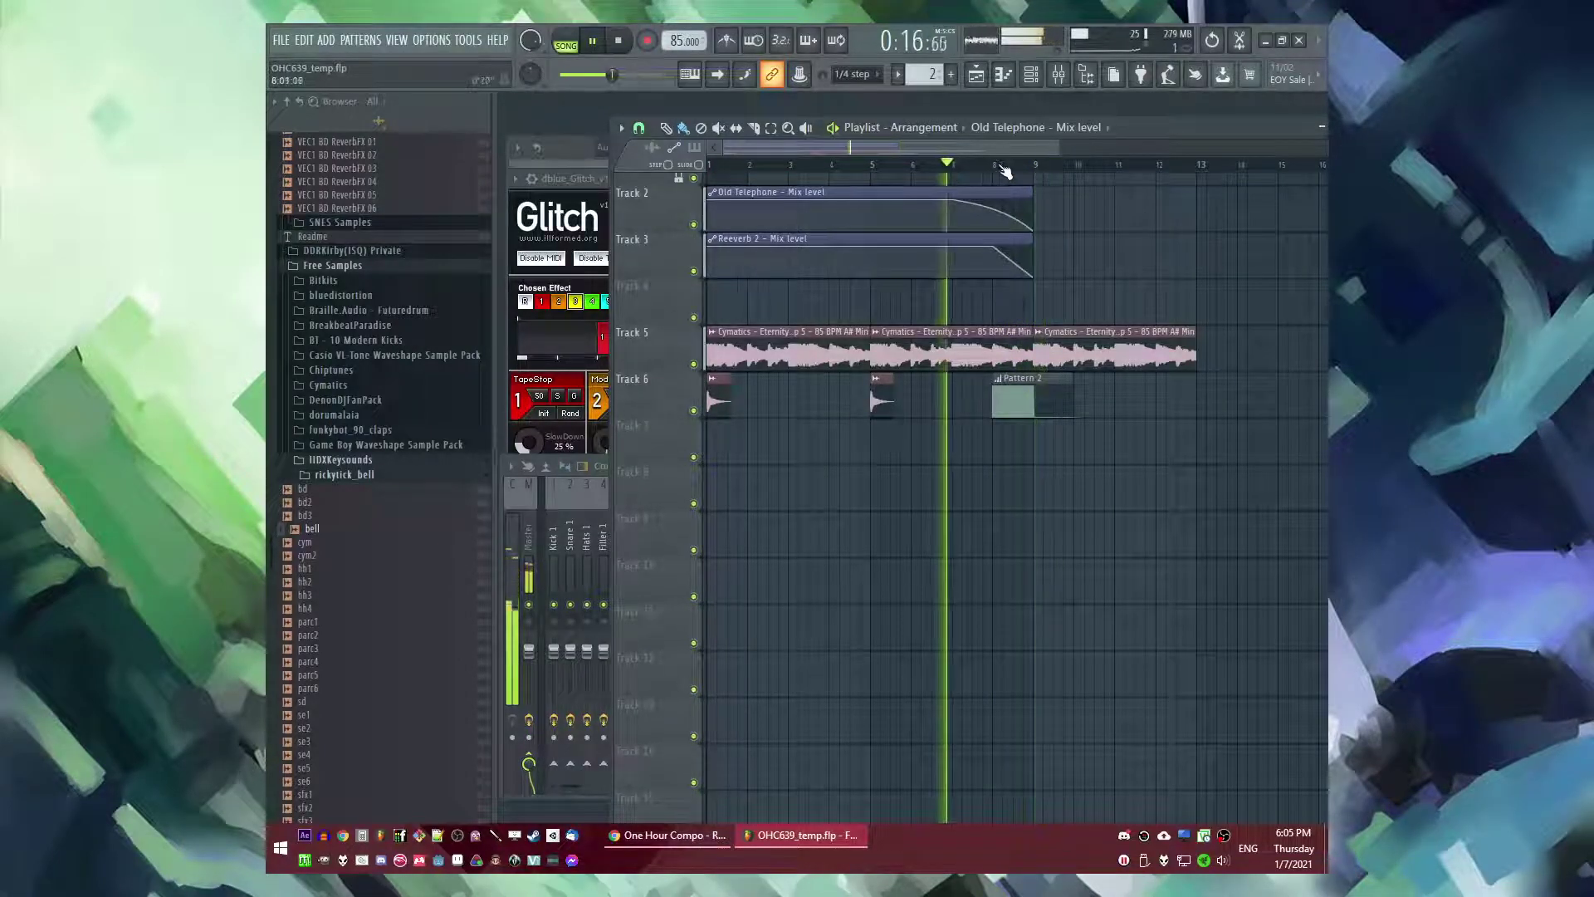
pyautogui.moveTo(993, 211); pyautogui.dragTo(993, 207)
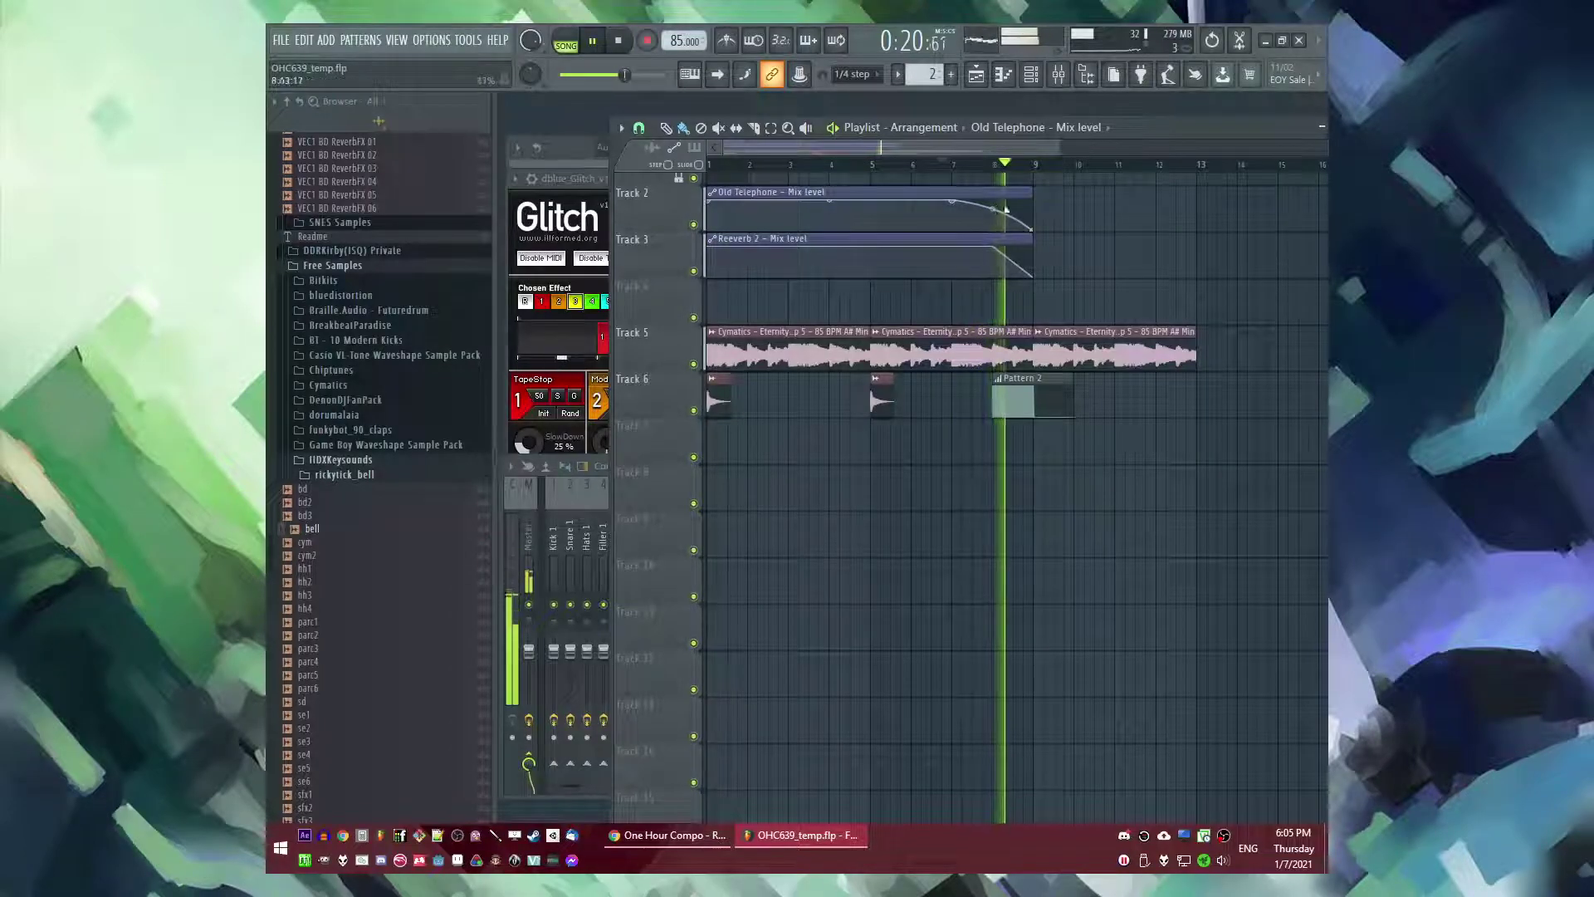
# - Place Pattern 3 at bar 9 on Track 7 and add another melody loop clip at bar 13 on Track 5
pyautogui.moveTo(1079, 366); pyautogui.dragTo(952, 371)
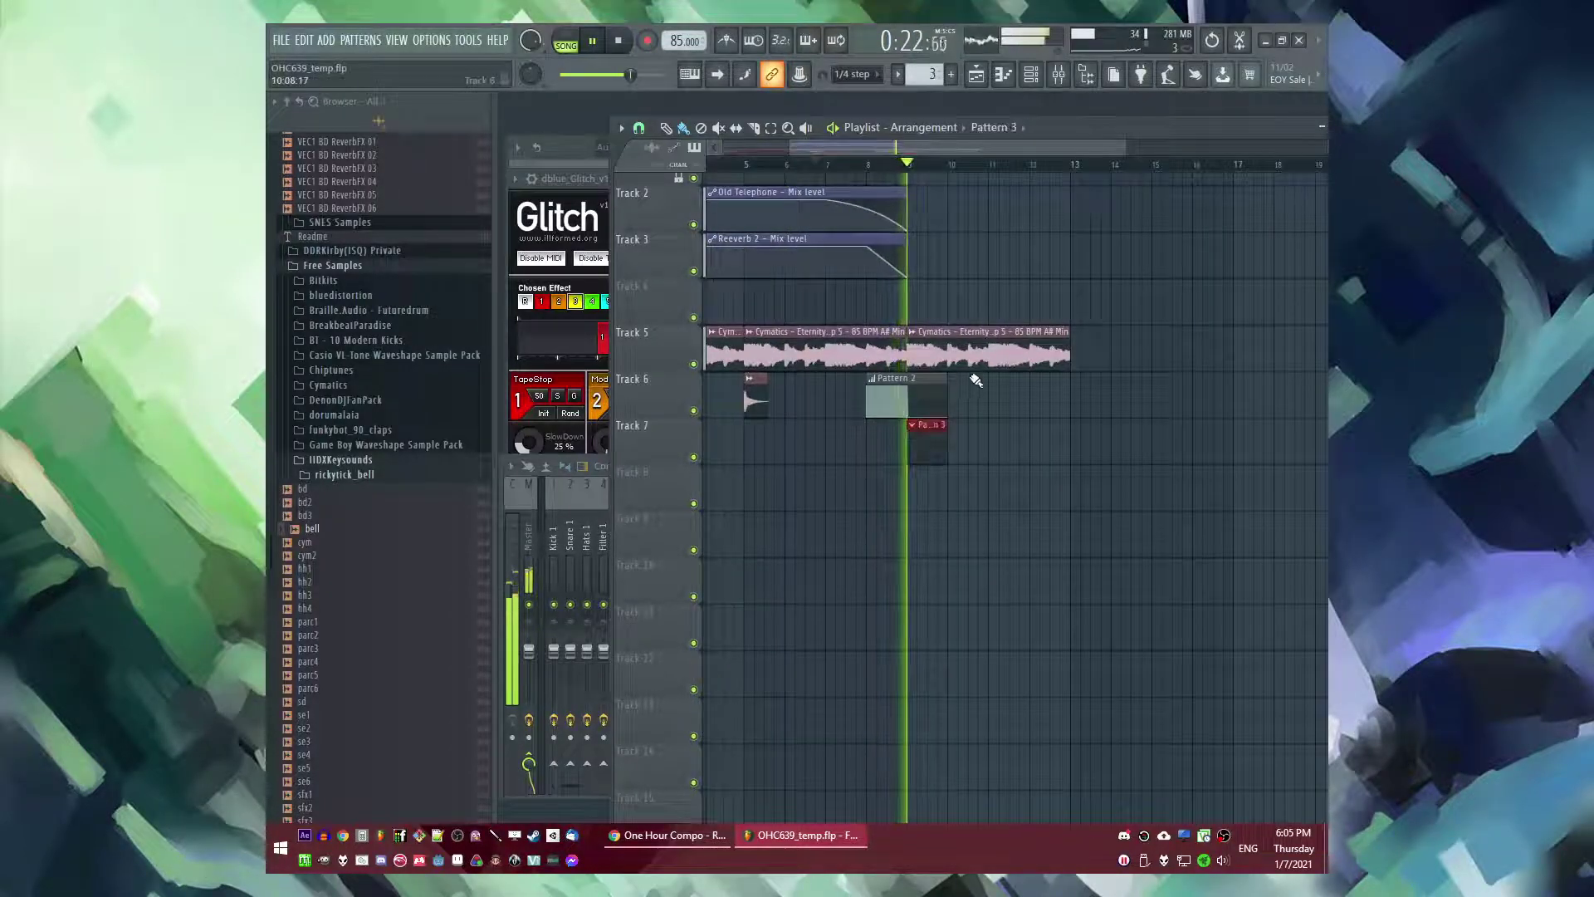
pyautogui.click(1078, 363)
pyautogui.scroll(-2, 1093, 456)
pyautogui.scroll(3, 954, 462)
pyautogui.keyDown('ctrl'); pyautogui.click(893, 449); pyautogui.keyUp('ctrl')
pyautogui.press('space')
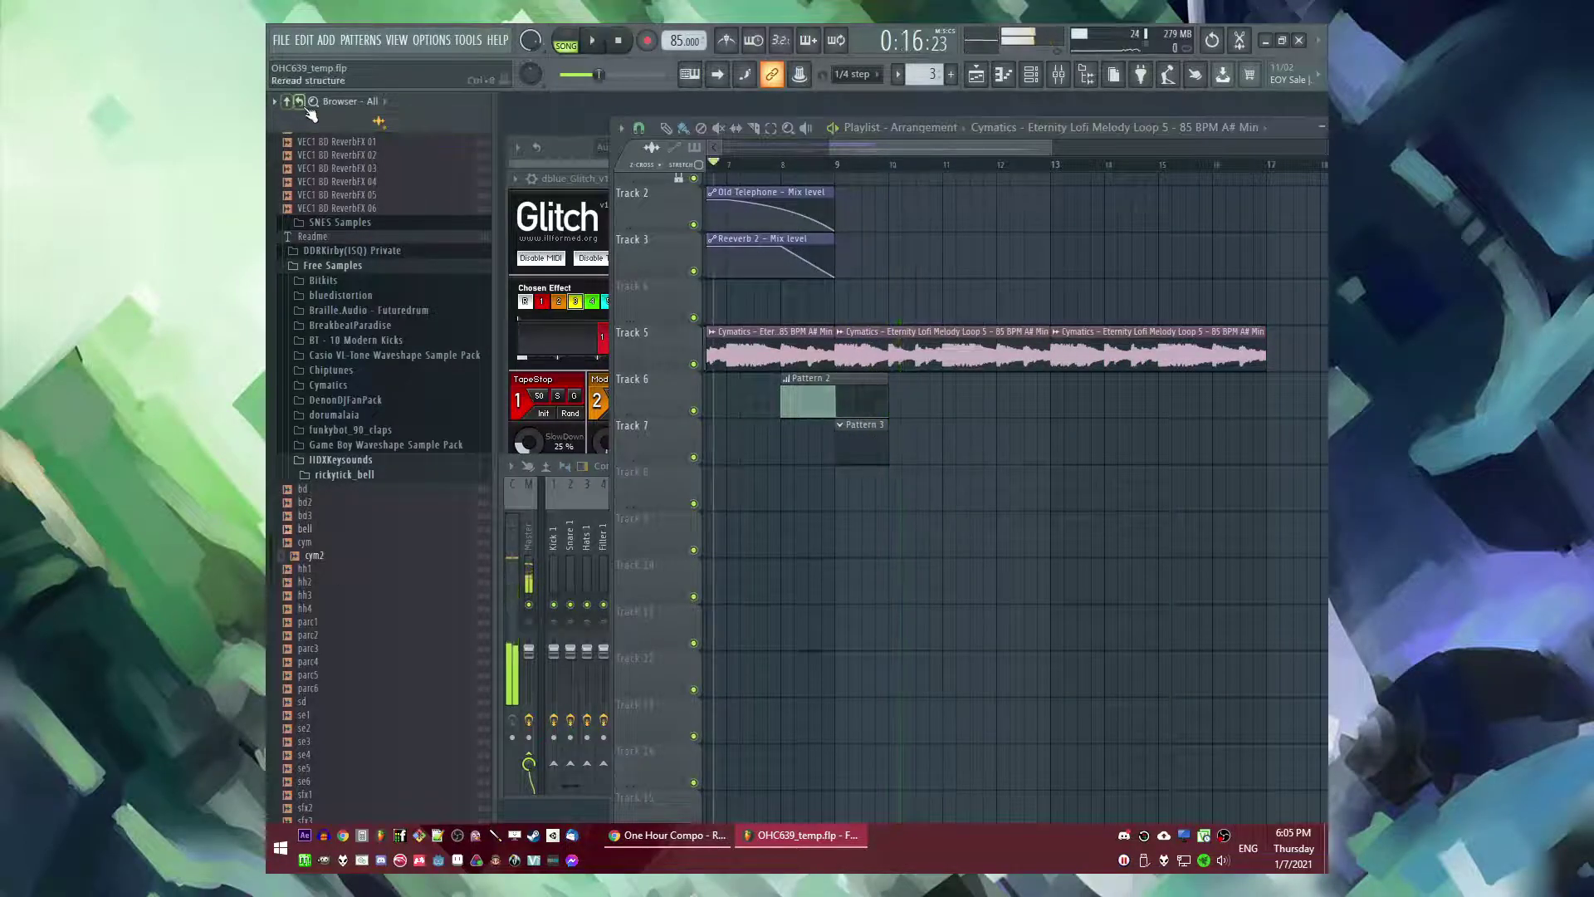
# - Browse the LoFi sample packs and audition their melodic loops and the Oversampled drum loops
pyautogui.click(298, 103)
pyautogui.scroll(-5, 316, 384)
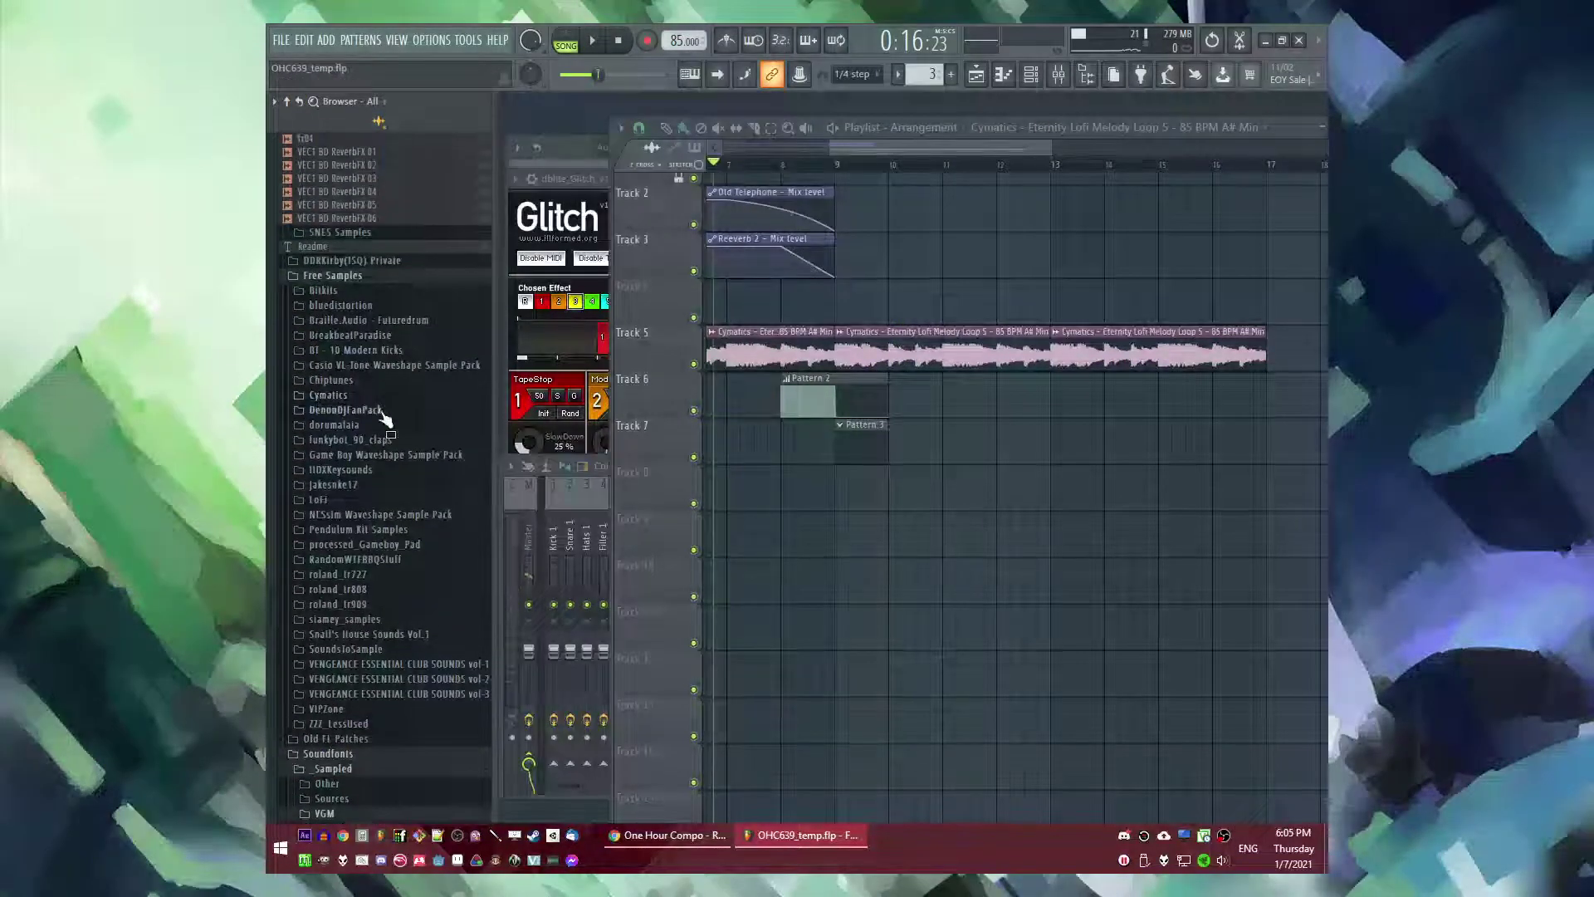
pyautogui.scroll(3, 341, 236)
pyautogui.click(335, 266)
pyautogui.scroll(-9, 357, 573)
pyautogui.click(322, 331)
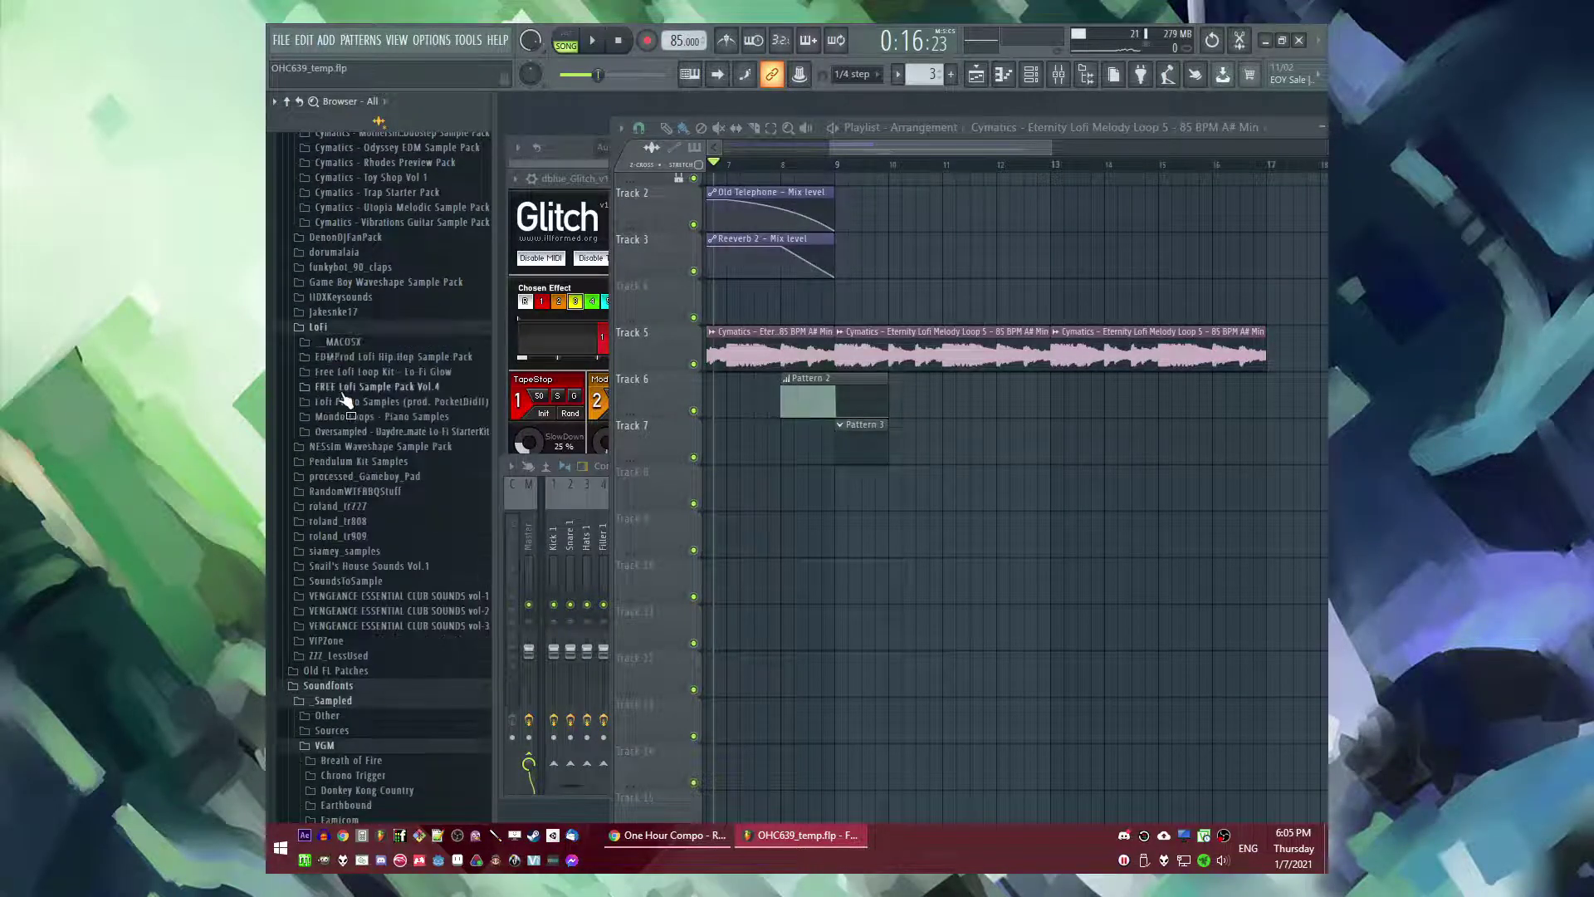
pyautogui.click(340, 376)
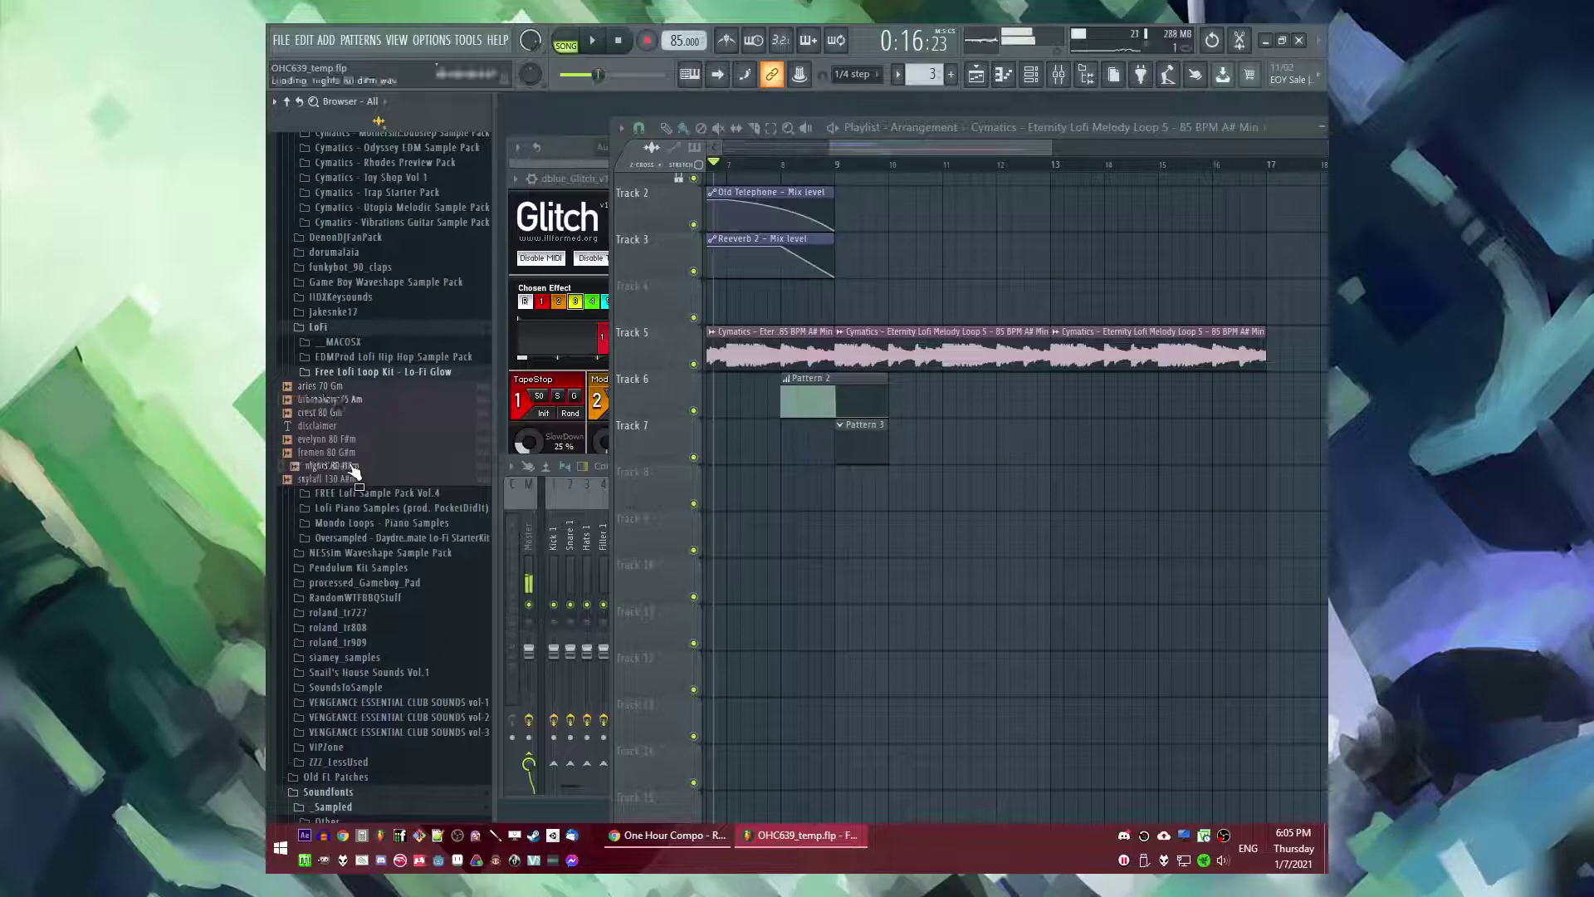
pyautogui.click(362, 494)
pyautogui.click(365, 636)
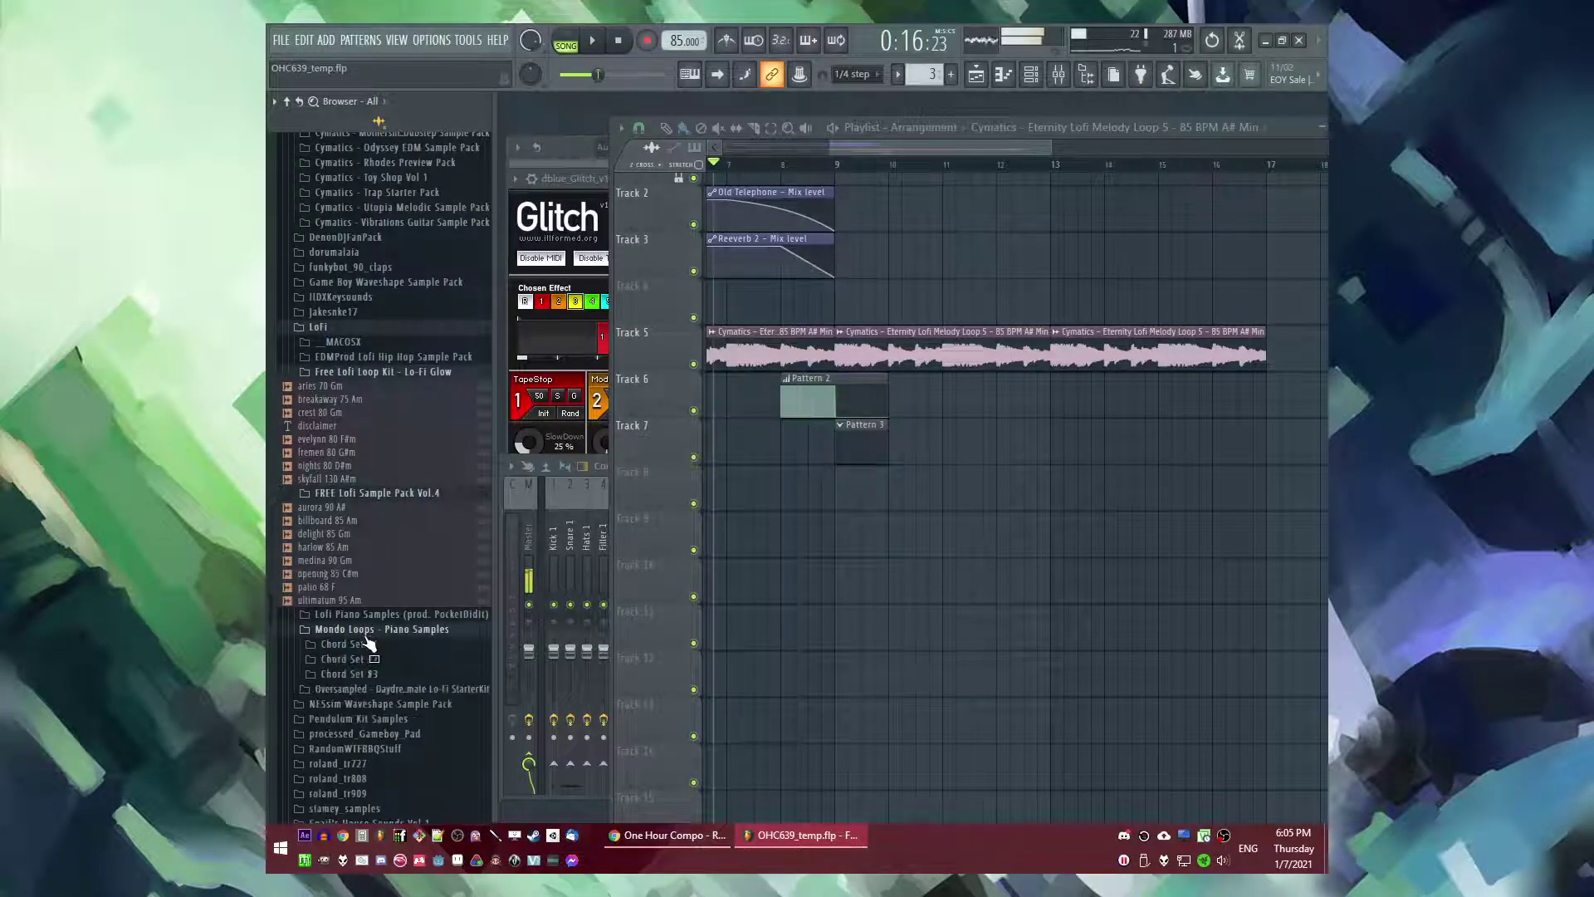
pyautogui.click(362, 693)
pyautogui.click(365, 706)
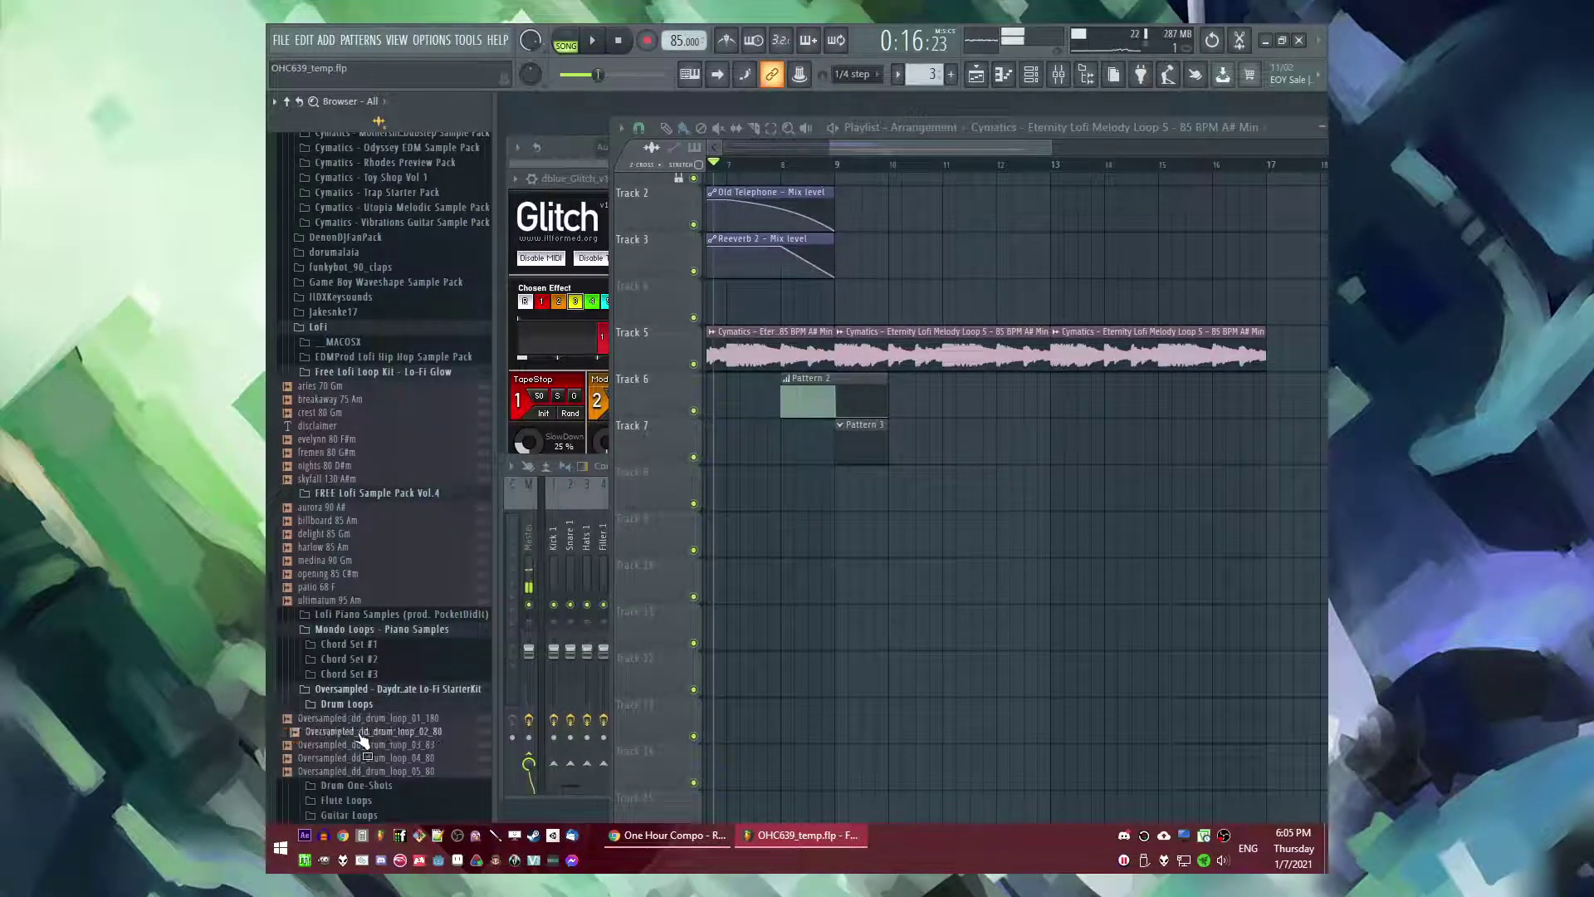
pyautogui.click(359, 733)
# - Audition the Oversampled one-shot kicks, show all channels, and add Oversampled_dd_kick_04 to the channel rack on mixer track 1
pyautogui.scroll(-4, 363, 731)
pyautogui.click(404, 493)
pyautogui.click(370, 519)
pyautogui.click(371, 627)
pyautogui.moveTo(371, 601); pyautogui.dragTo(648, 340)
pyautogui.click(619, 150)
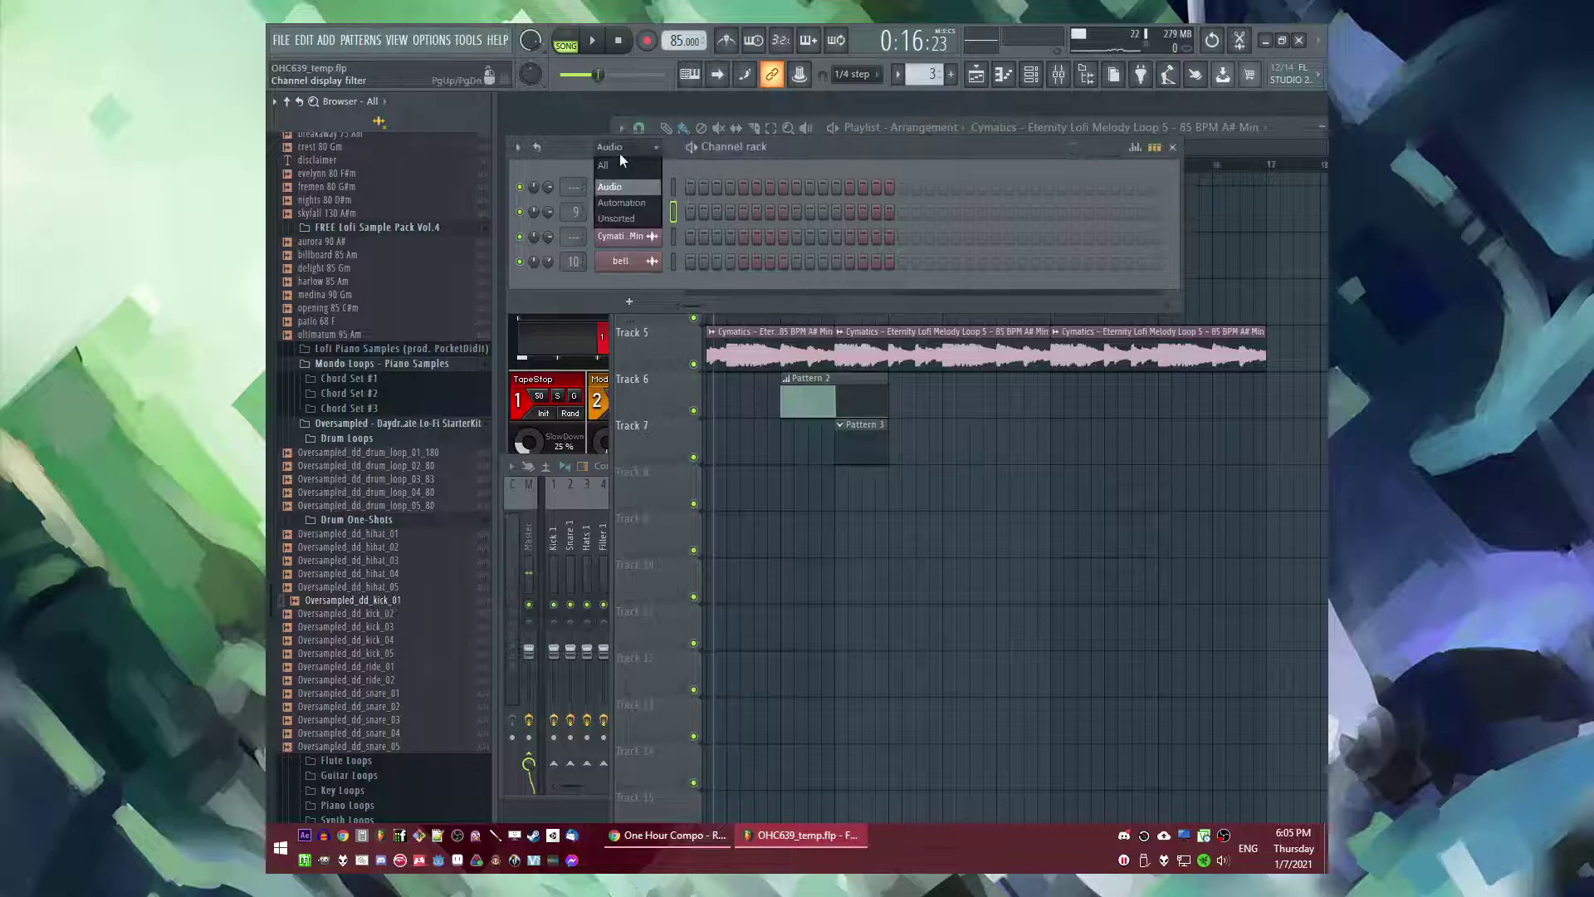
pyautogui.click(619, 170)
pyautogui.click(362, 641)
pyautogui.moveTo(640, 353); pyautogui.dragTo(573, 354)
# - Program the kick in Pattern 3 on steps 1, 4 and 11 while playing from bar 9
pyautogui.press('space')
pyautogui.rightClick(905, 440)
pyautogui.click(840, 165)
pyautogui.click(605, 373)
pyautogui.click(691, 362)
pyautogui.click(825, 360)
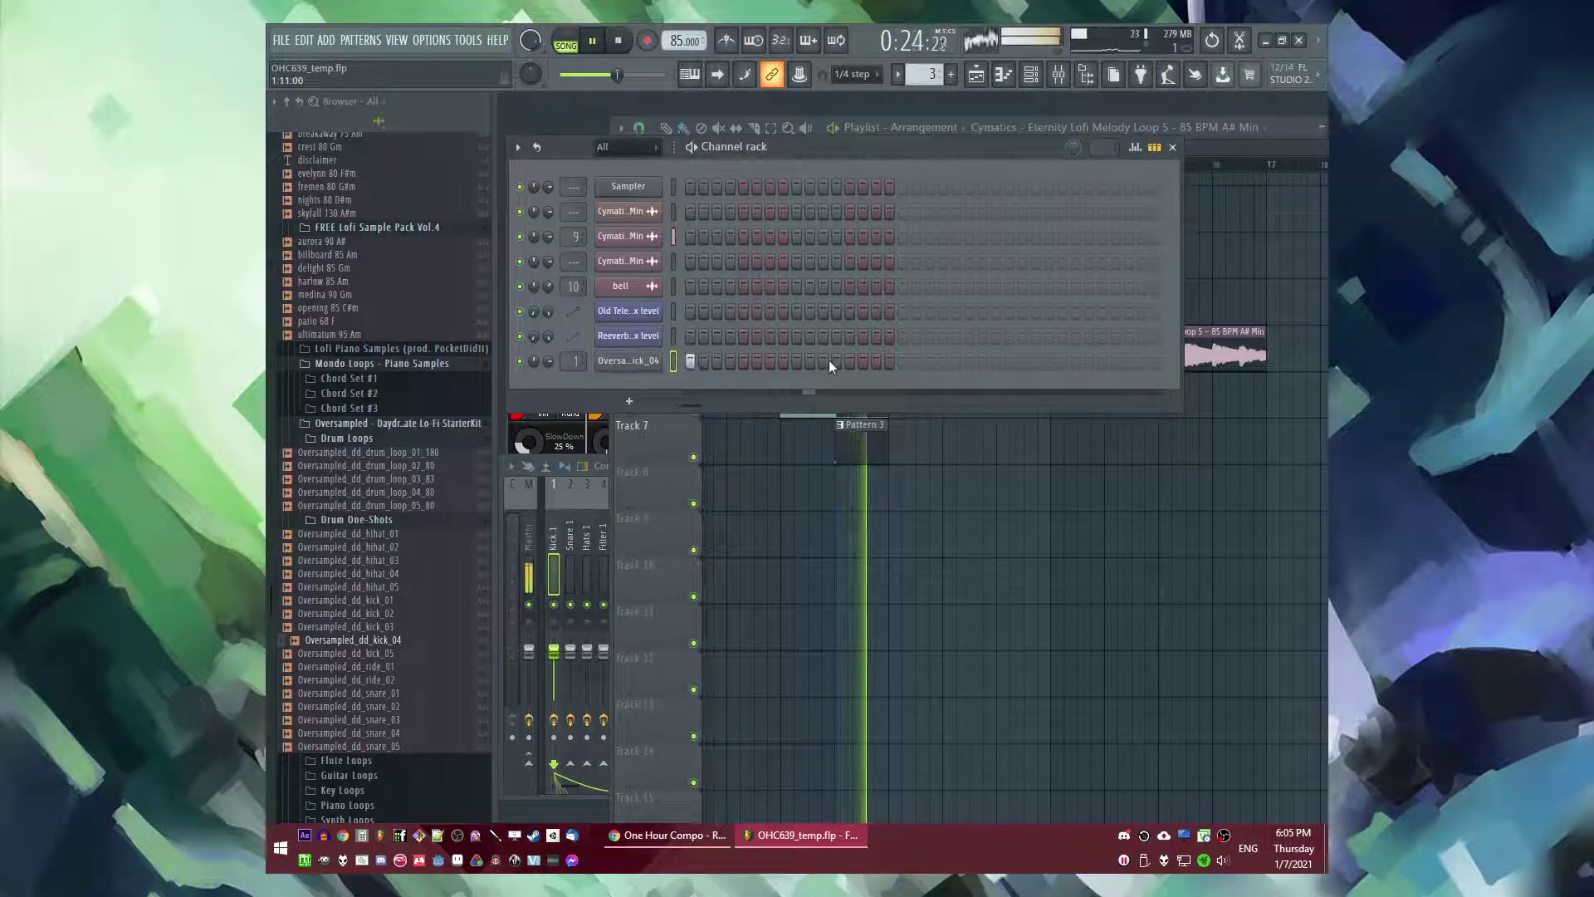
pyautogui.click(730, 358)
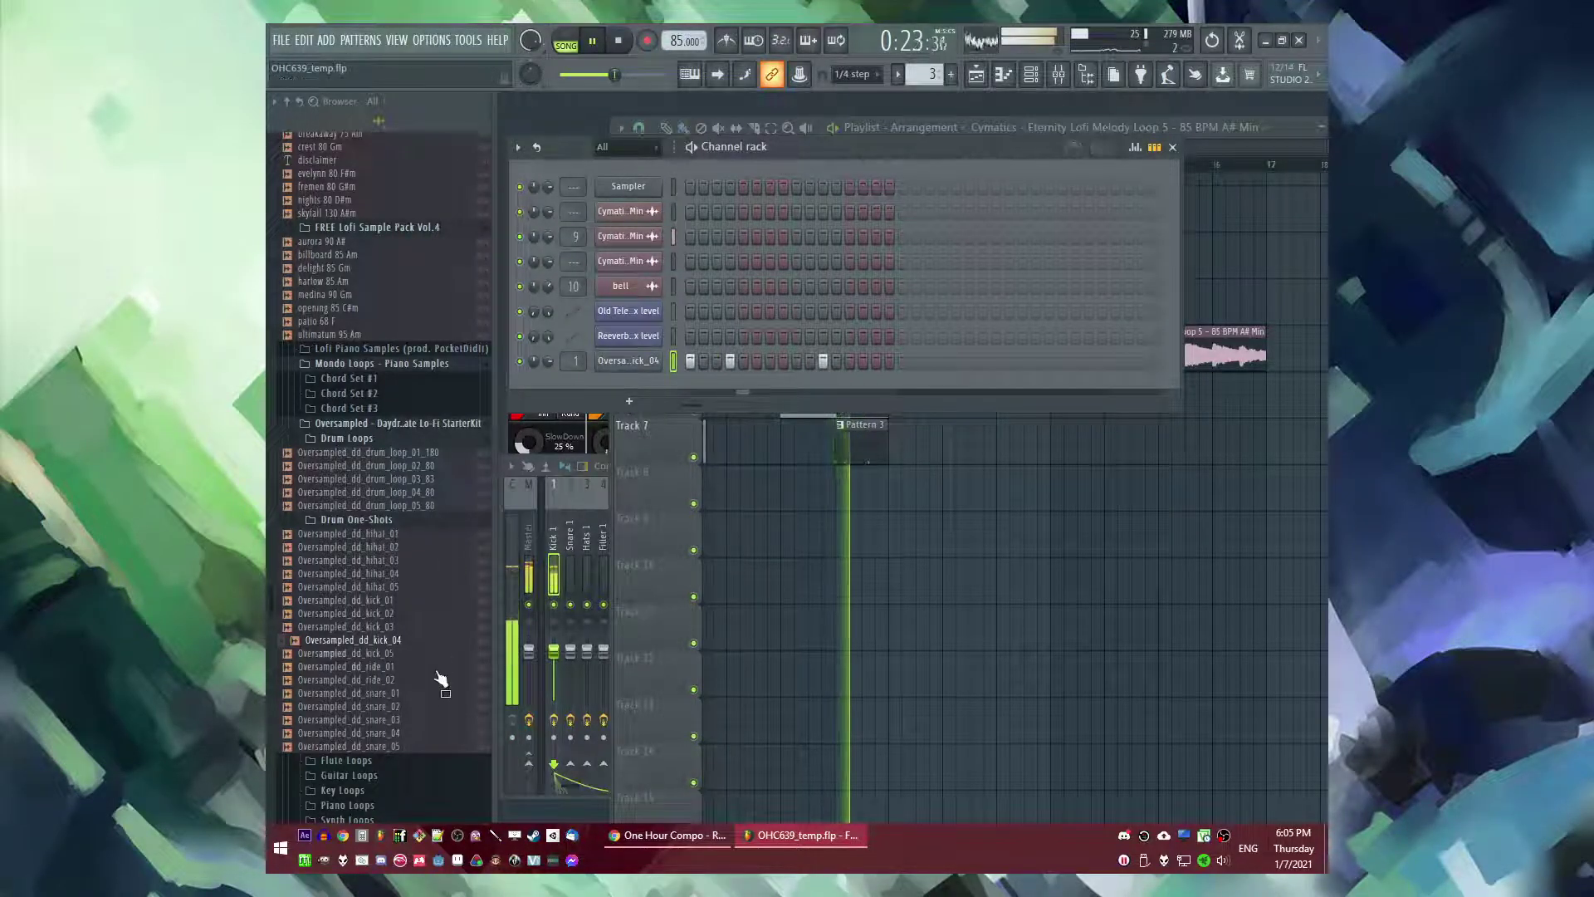
pyautogui.press('space')
# - Add Oversampled_dd_snare_01 as a channel on mixer track 2 and program it on steps 5 and 13 of Pattern 3
pyautogui.click(392, 734)
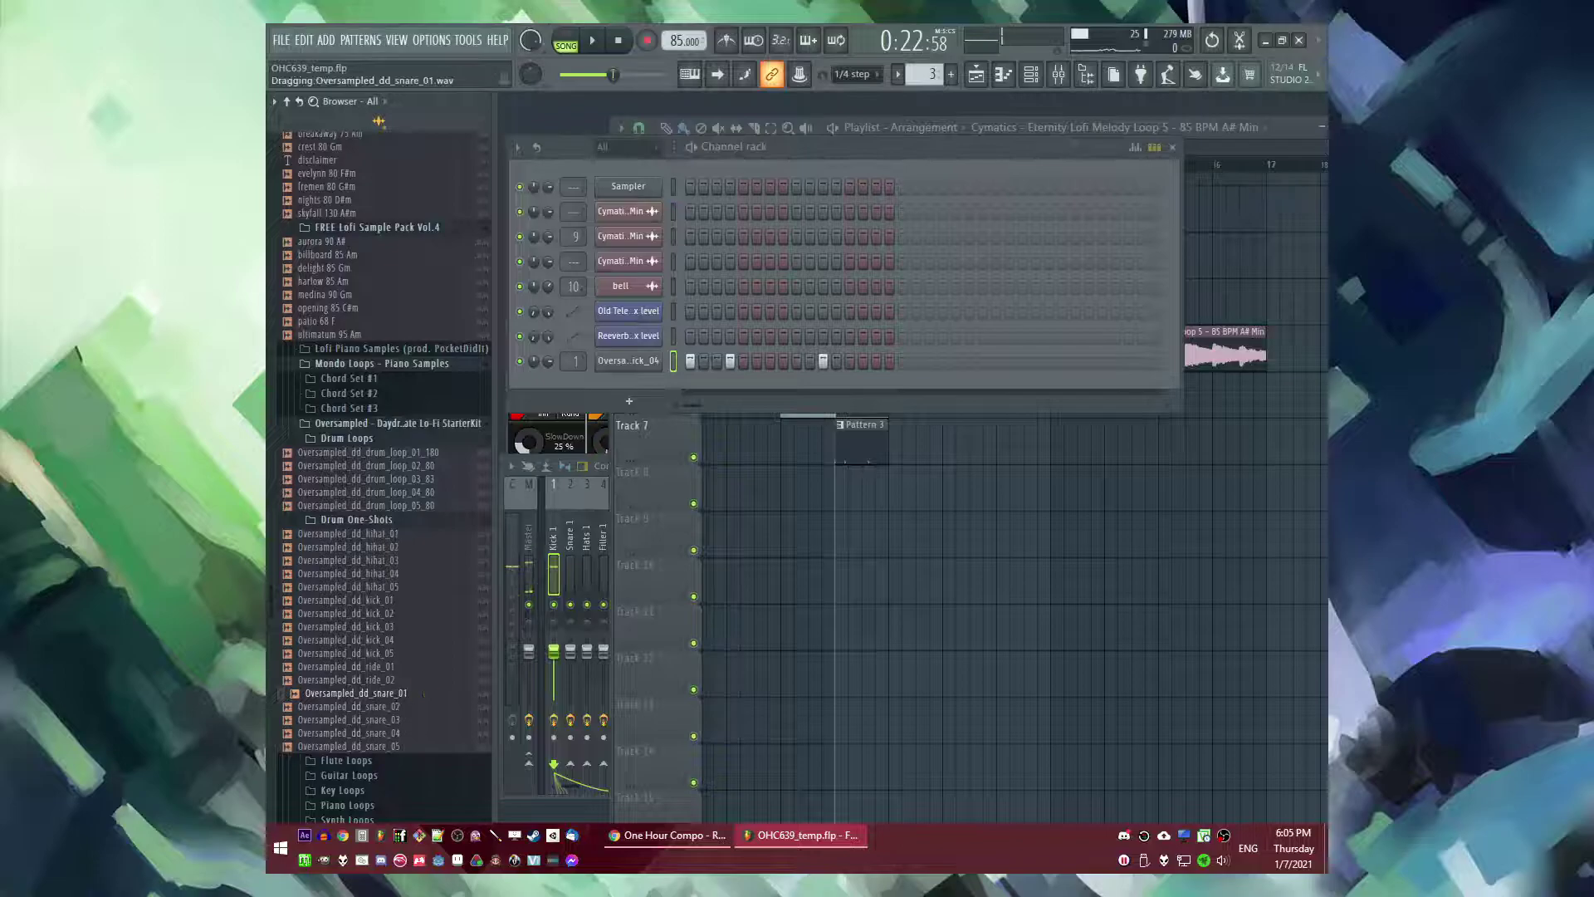
pyautogui.moveTo(640, 382); pyautogui.dragTo(640, 384)
pyautogui.press('space')
pyautogui.click(744, 386)
pyautogui.click(850, 386)
pyautogui.moveTo(575, 394); pyautogui.dragTo(576, 389)
pyautogui.press('space')
# - Audition Oversampled drum loops, then the kicks and snares in the EDMProd Lofi Hip Hop Sample Pack
pyautogui.click(390, 480)
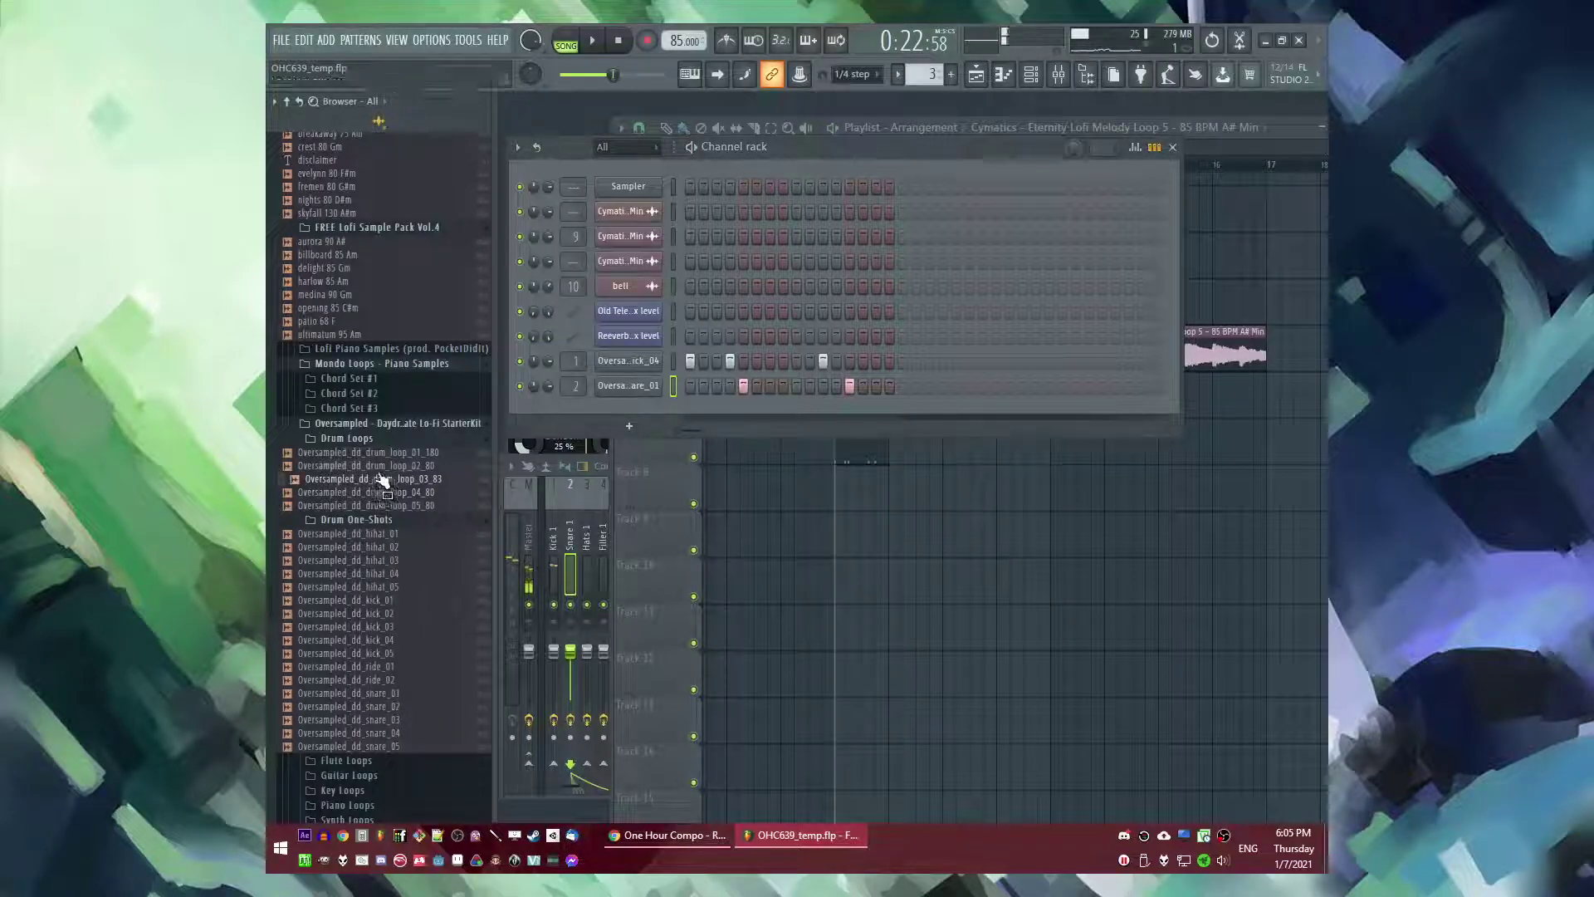
pyautogui.scroll(8, 388, 515)
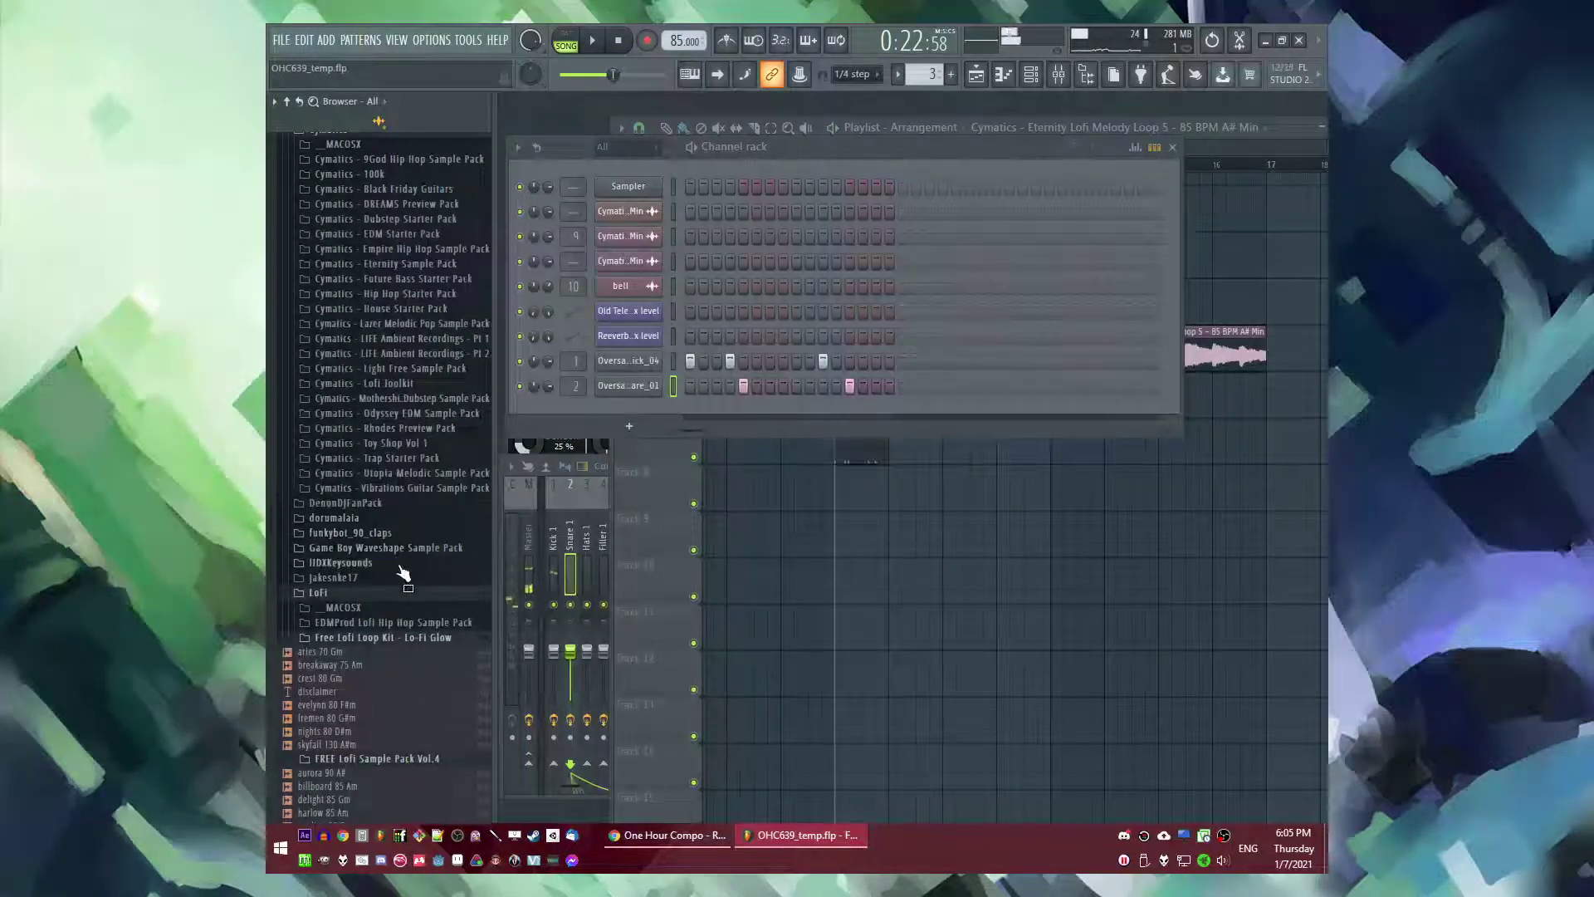
pyautogui.click(376, 624)
pyautogui.click(332, 535)
pyautogui.click(355, 603)
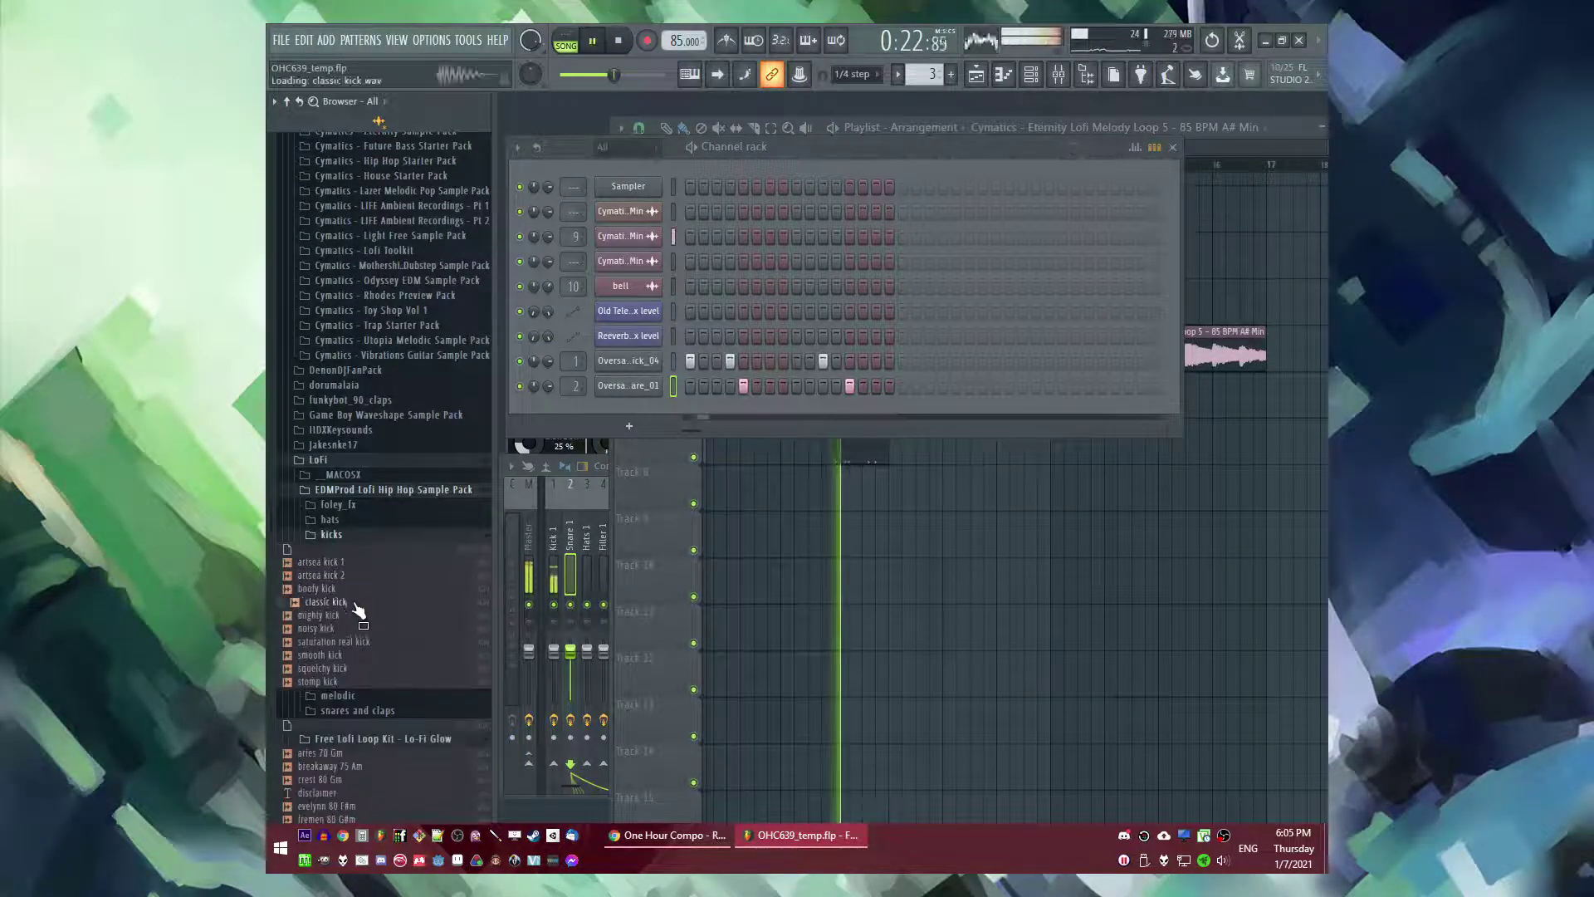
pyautogui.click(359, 711)
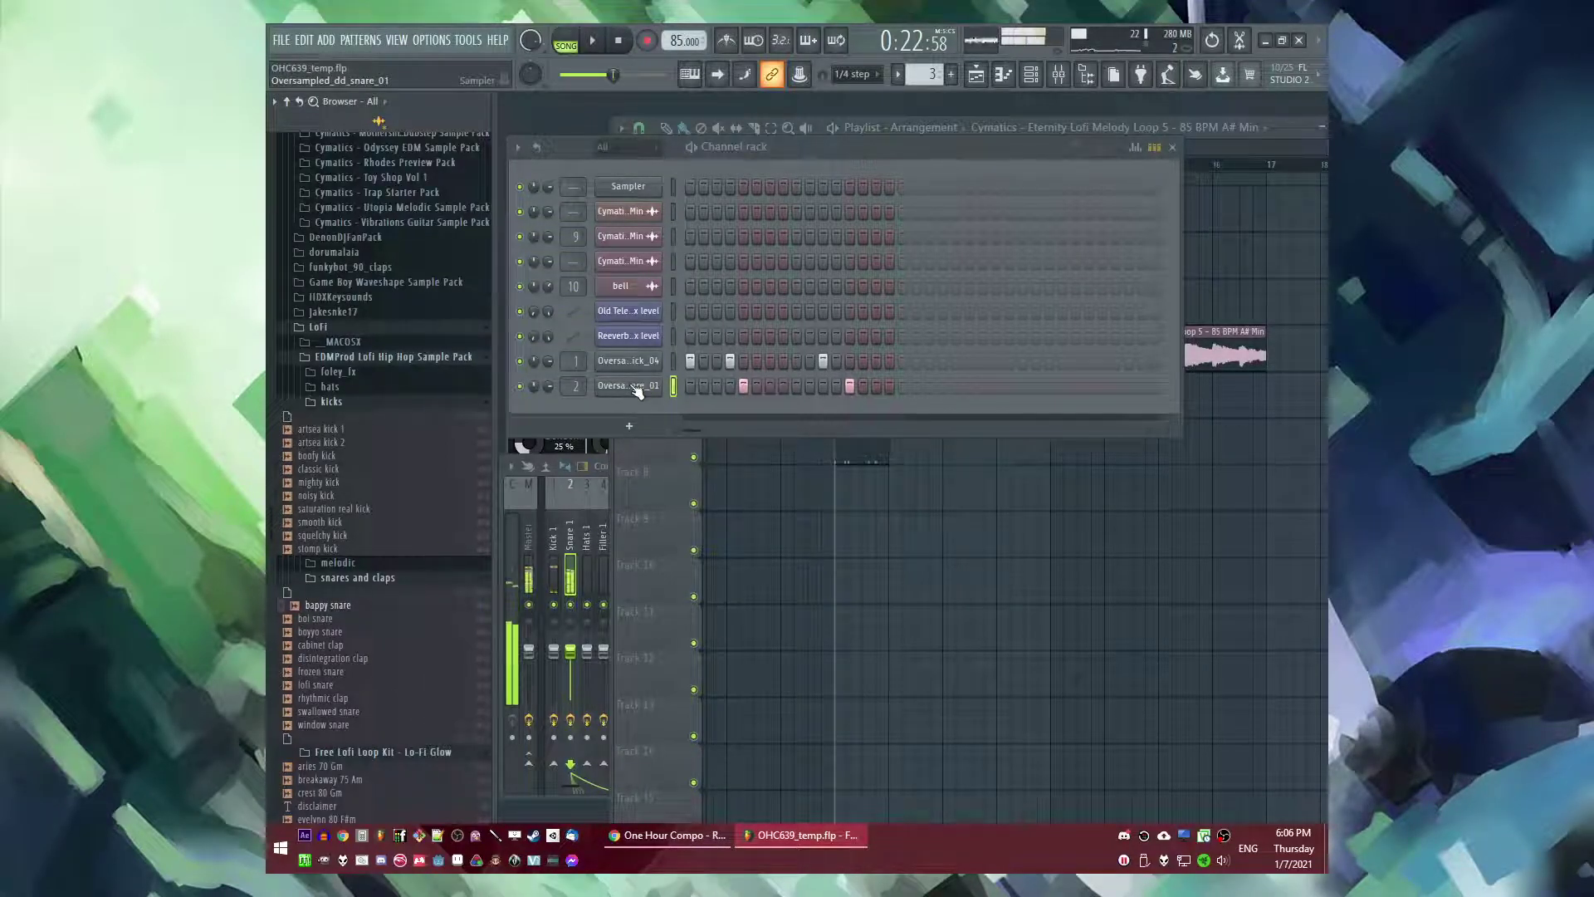
# - Set the decay time of Fruity Reeverb 2 on the Snare 1 mixer track to 1.0 sec while the beat plays
pyautogui.click(580, 579)
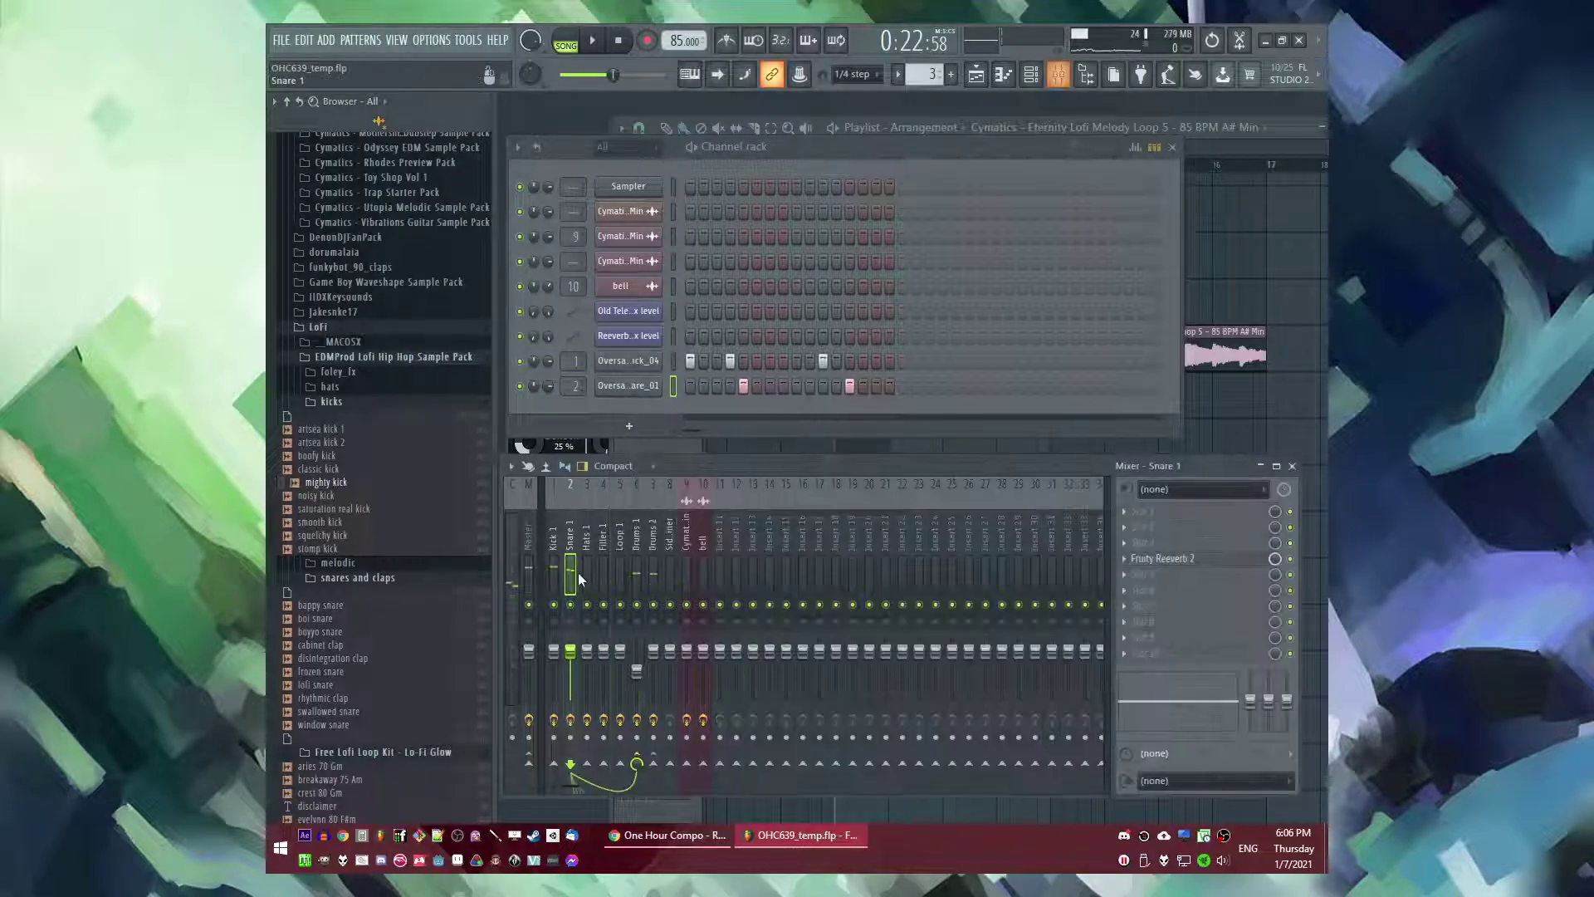
pyautogui.click(1200, 562)
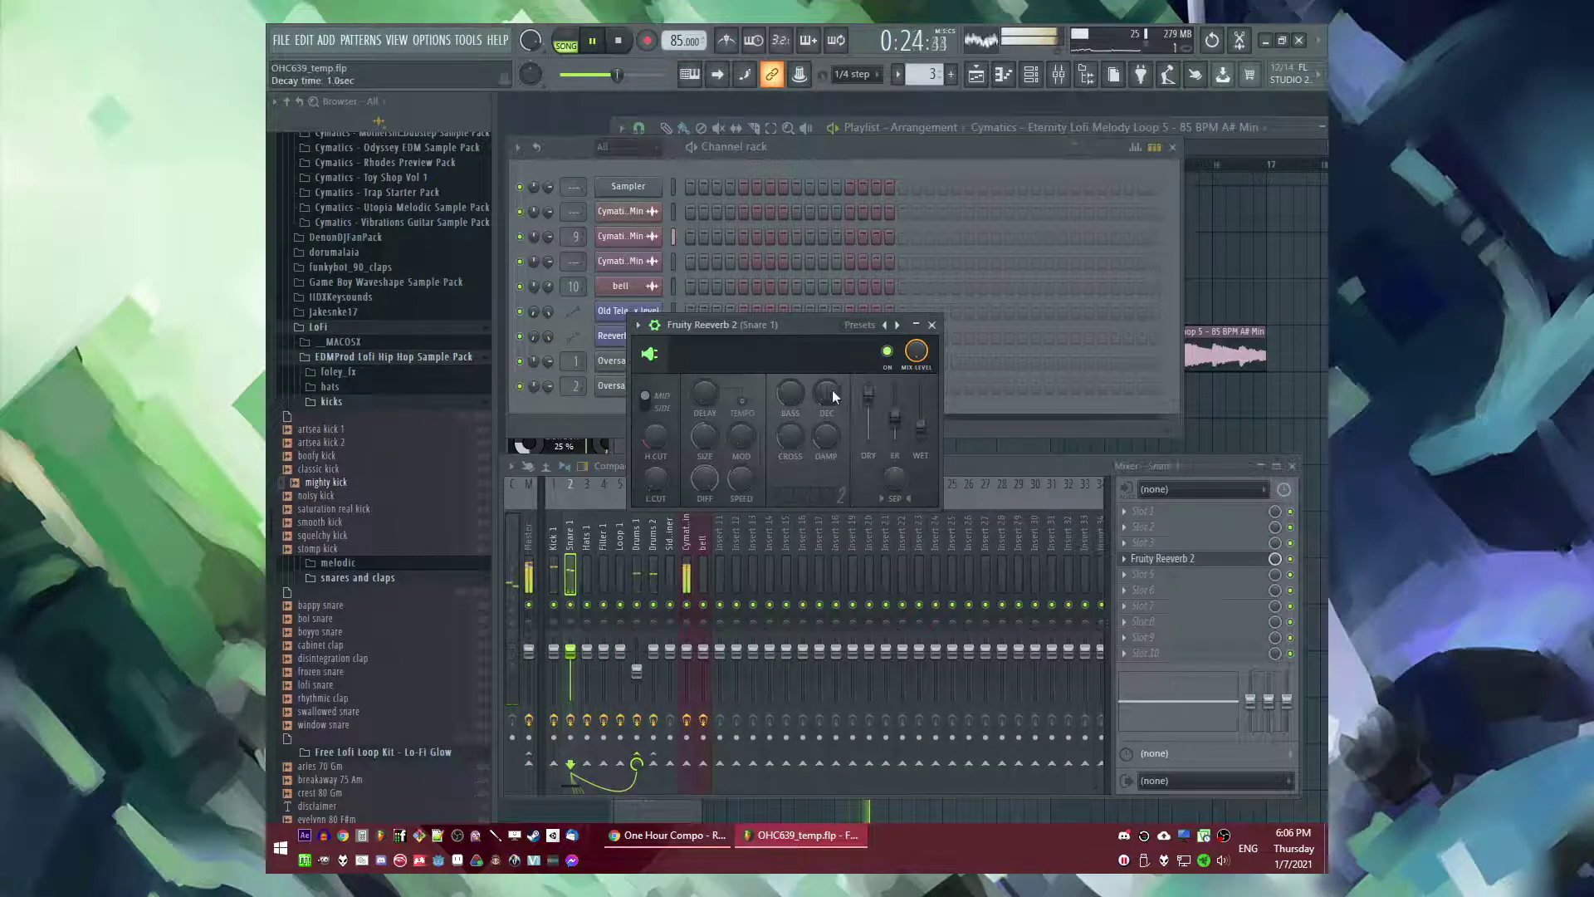
pyautogui.click(932, 324)
pyautogui.press('space')
# - Audition the snares, melodic samples and hats in the EDMProd Lofi Hip Hop Sample Pack
pyautogui.scroll(-6, 359, 660)
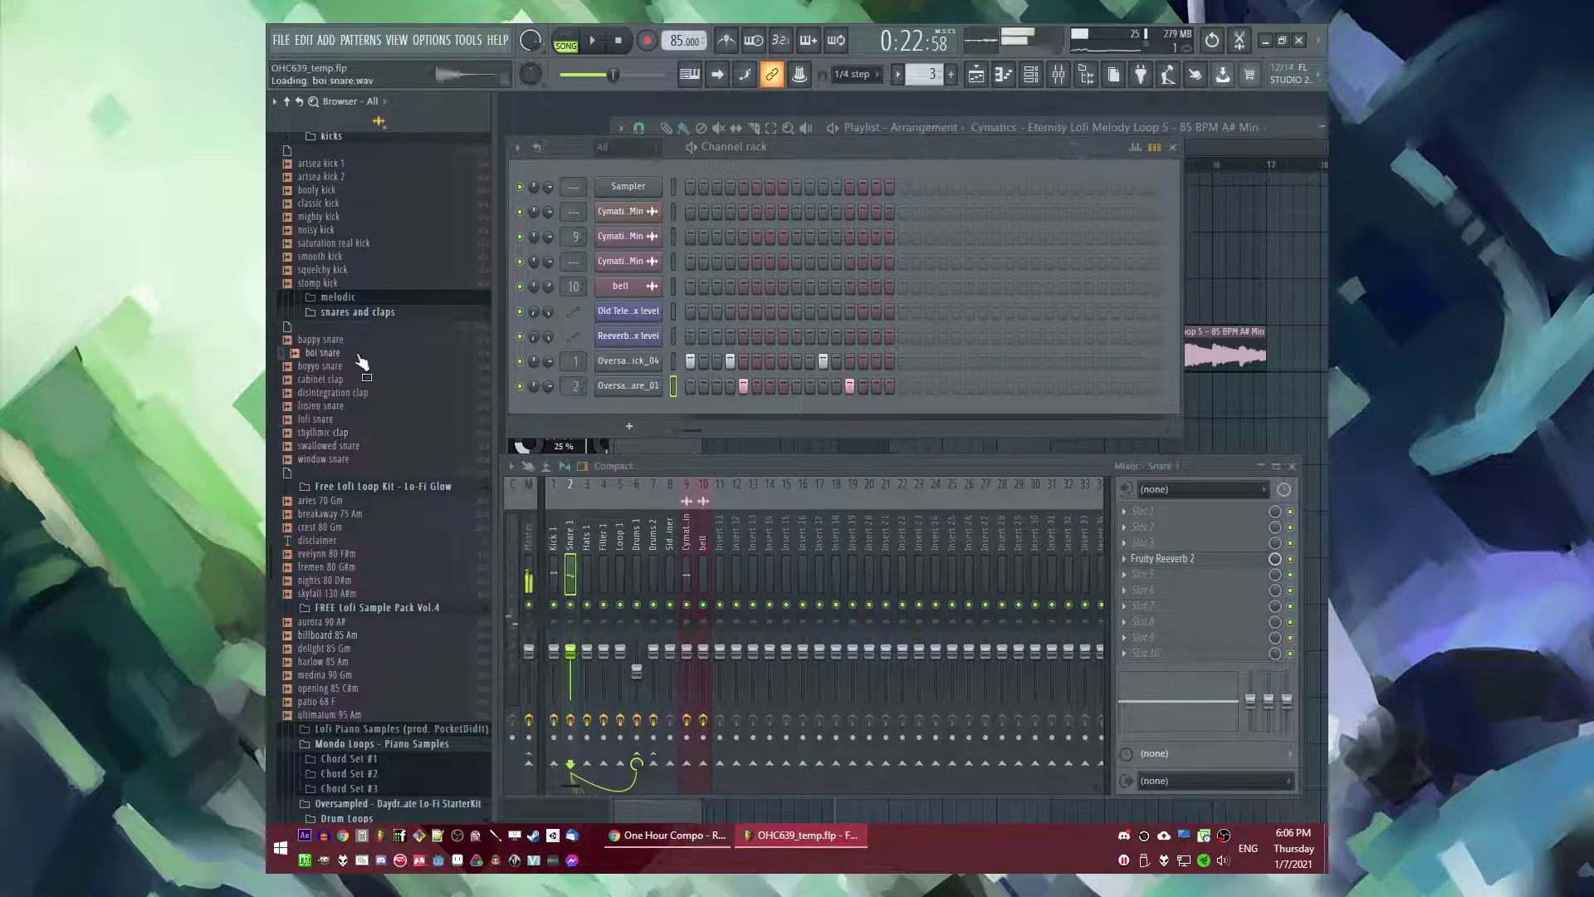
pyautogui.click(366, 297)
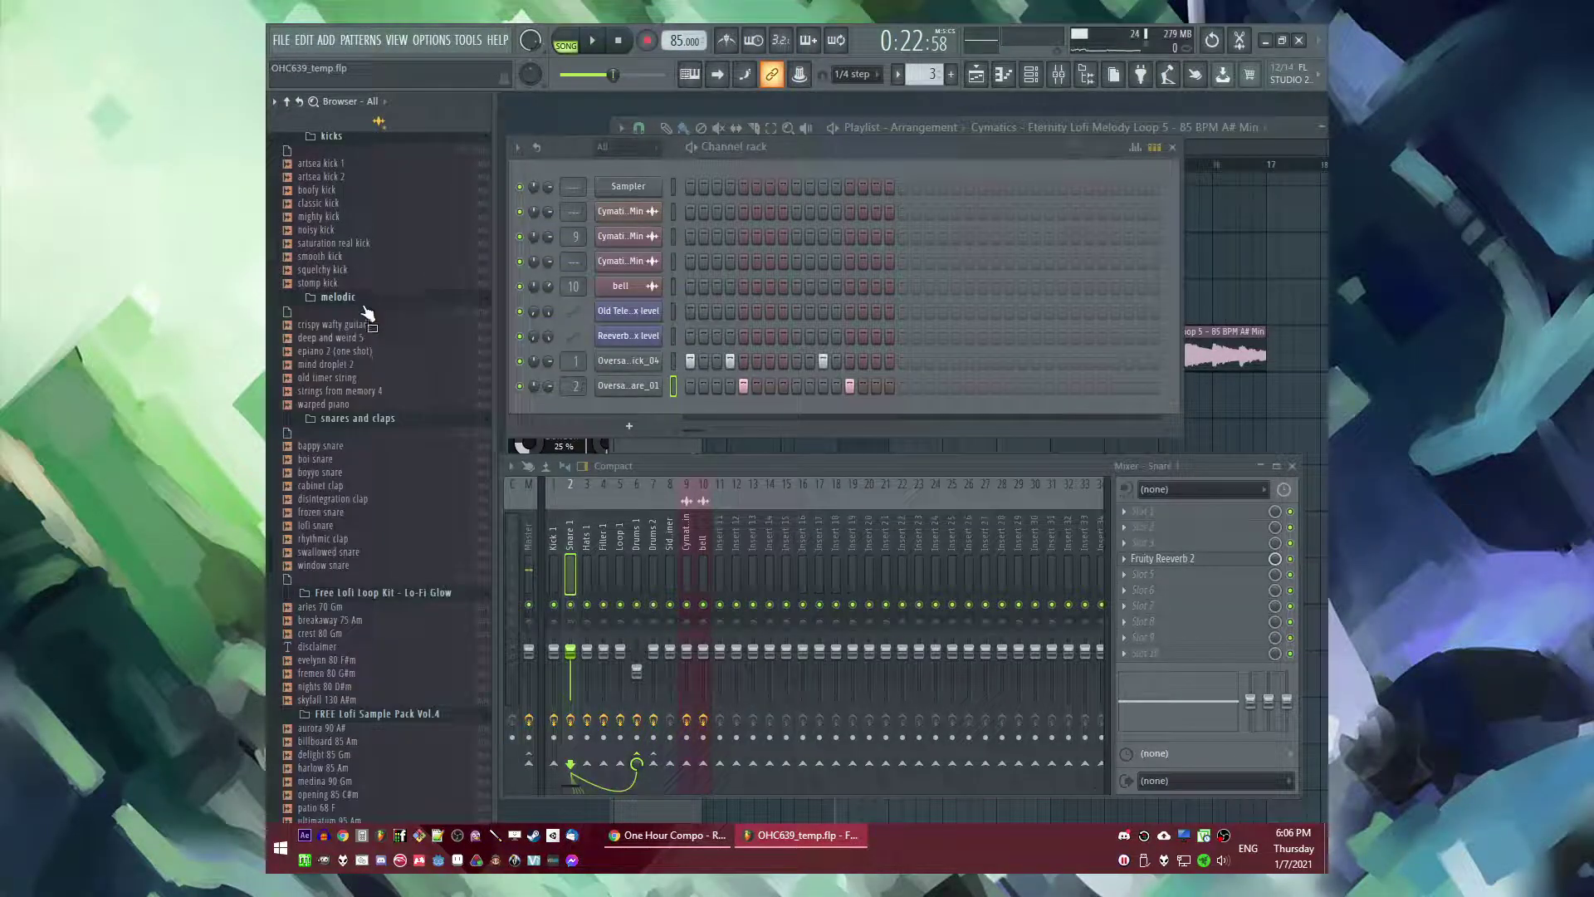
pyautogui.click(364, 381)
pyautogui.scroll(3, 363, 385)
pyautogui.click(354, 432)
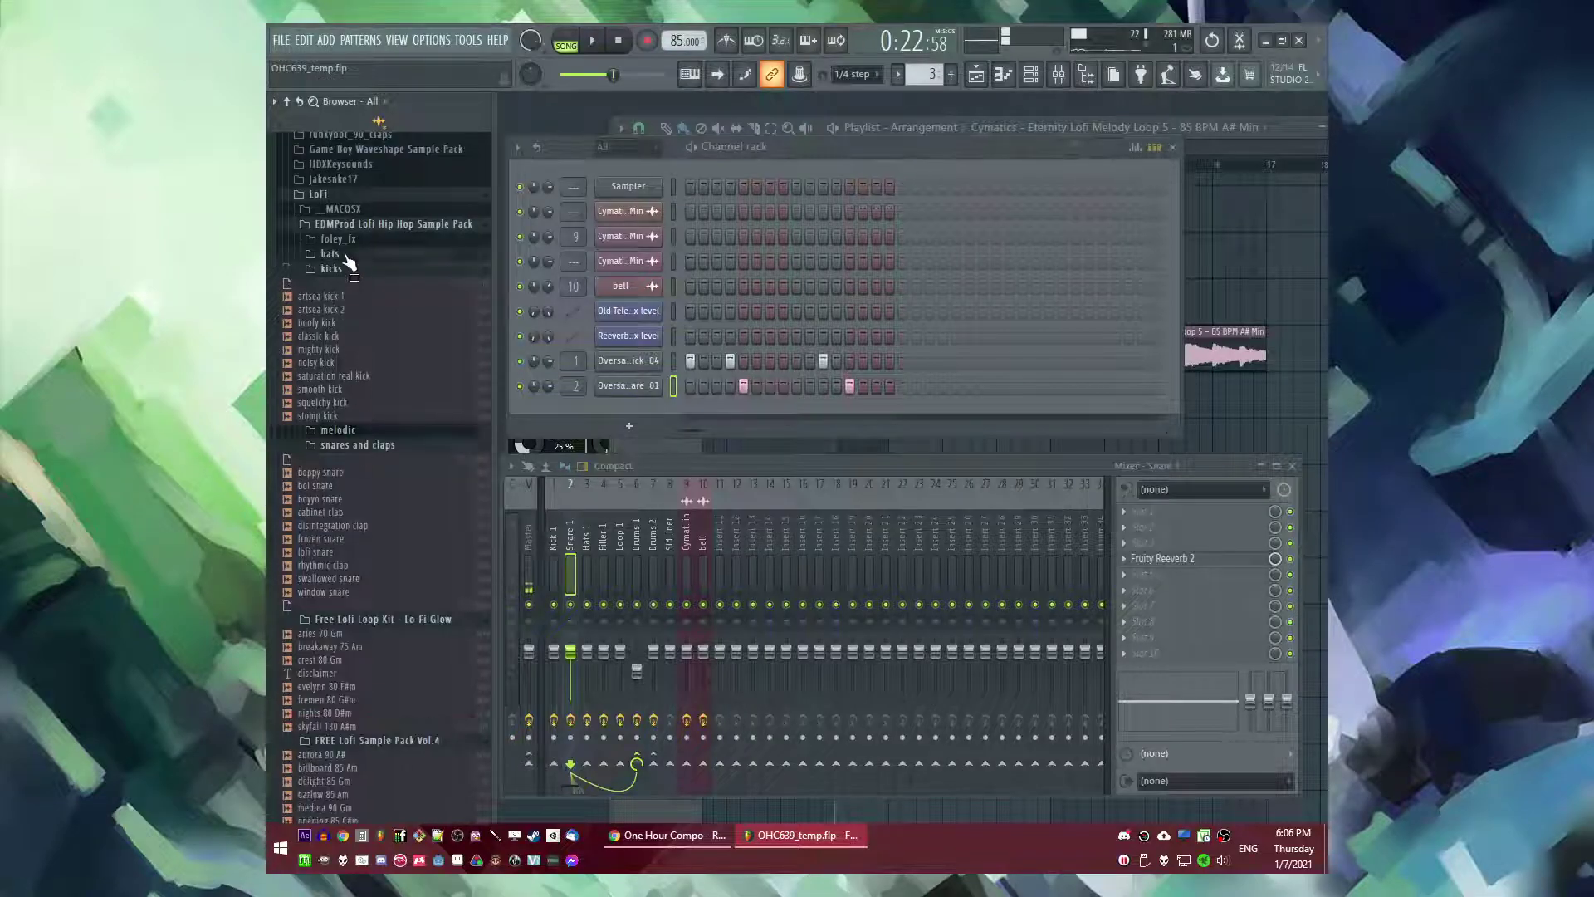
pyautogui.click(345, 255)
pyautogui.click(348, 309)
pyautogui.press('Up')
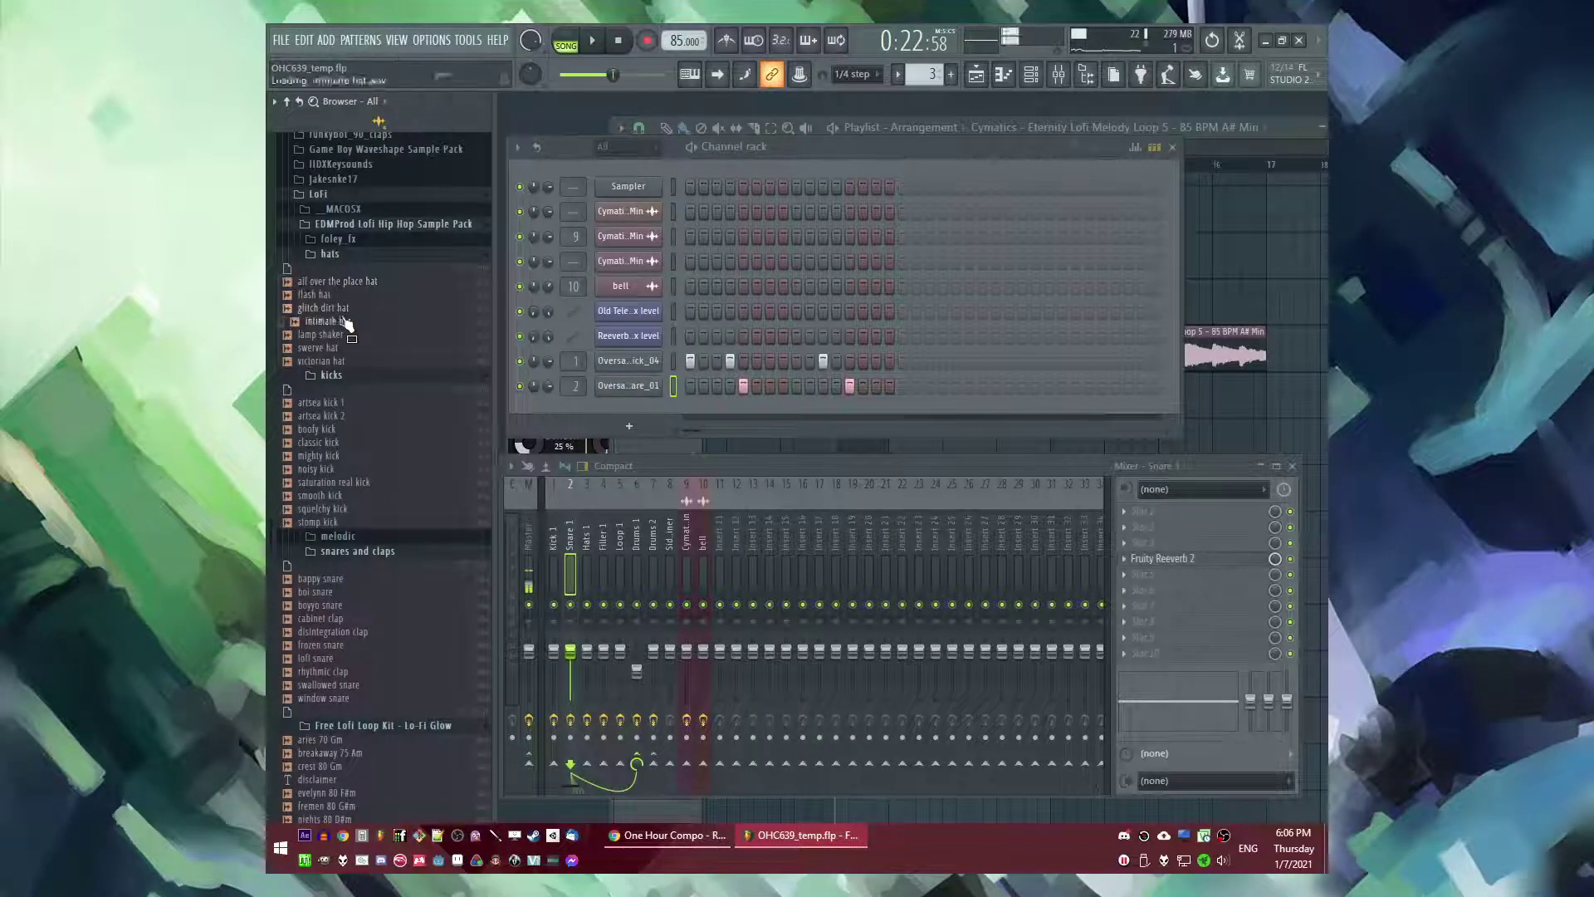
# - Add all over the place hat as a channel, fill every 2 steps in Pattern 3, and route it to mixer track 3
pyautogui.moveTo(613, 364); pyautogui.dragTo(651, 403)
pyautogui.rightClick(651, 406)
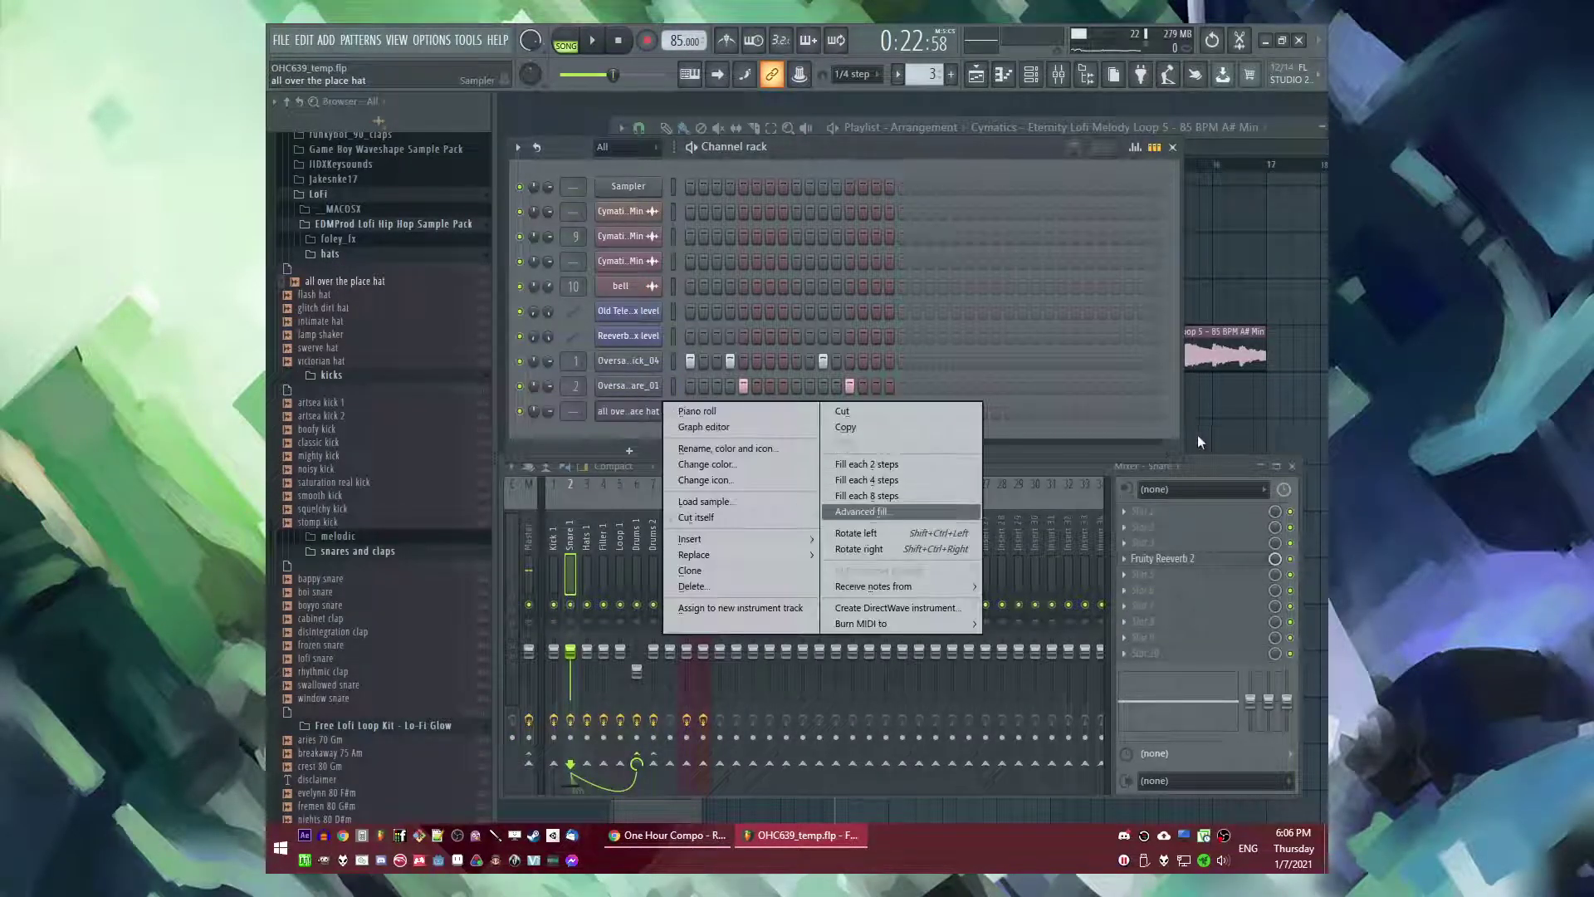
pyautogui.click(866, 463)
pyautogui.press('space')
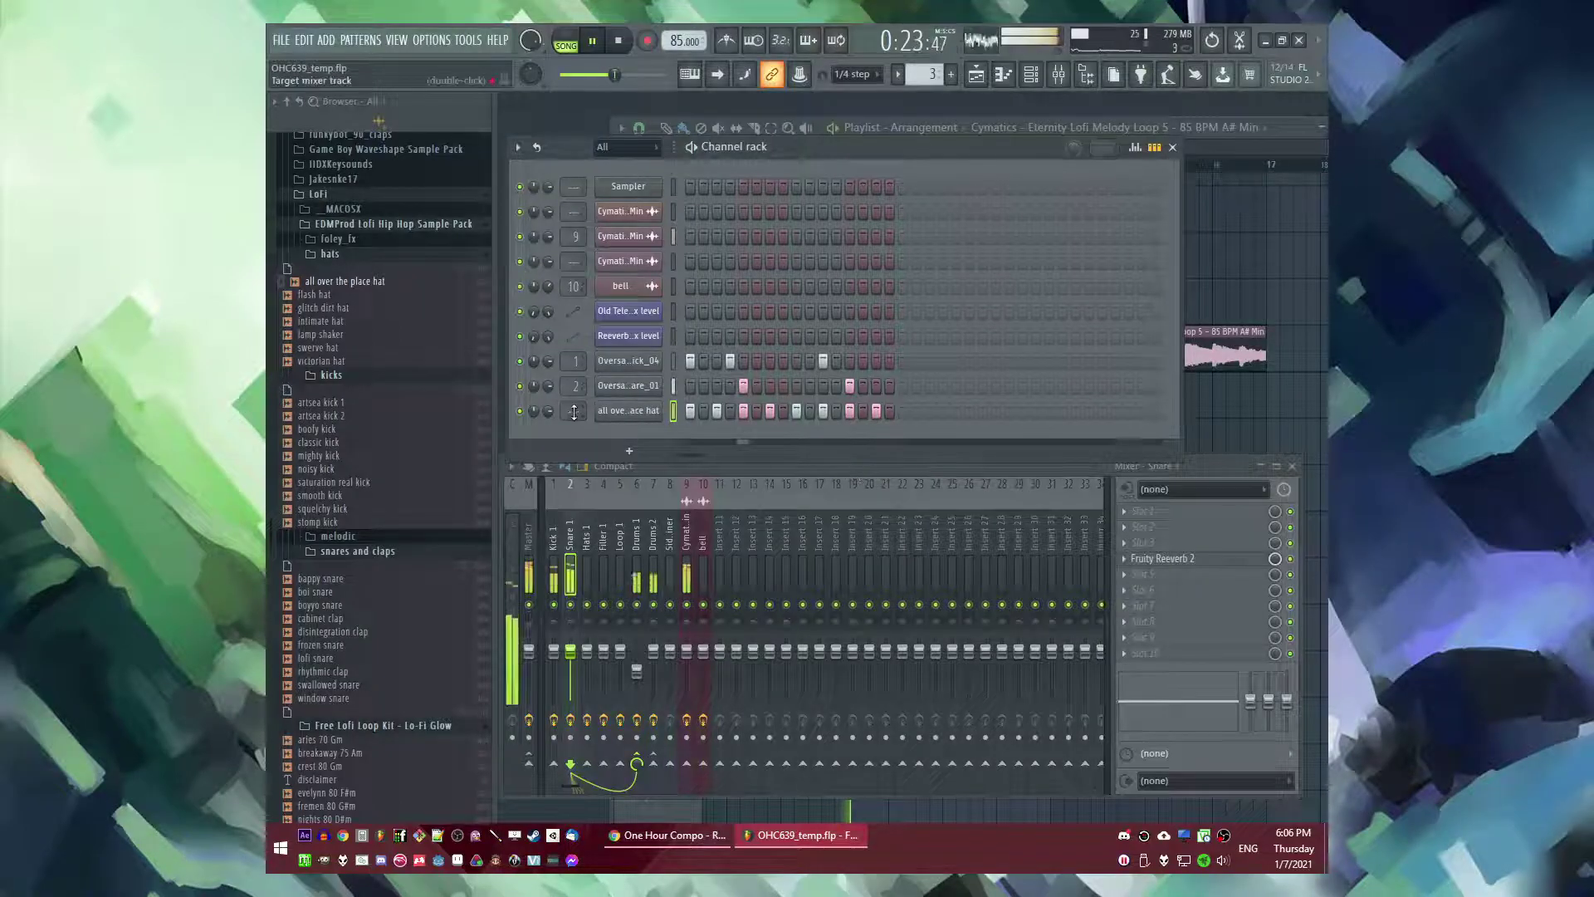
pyautogui.scroll(1, 573, 410)
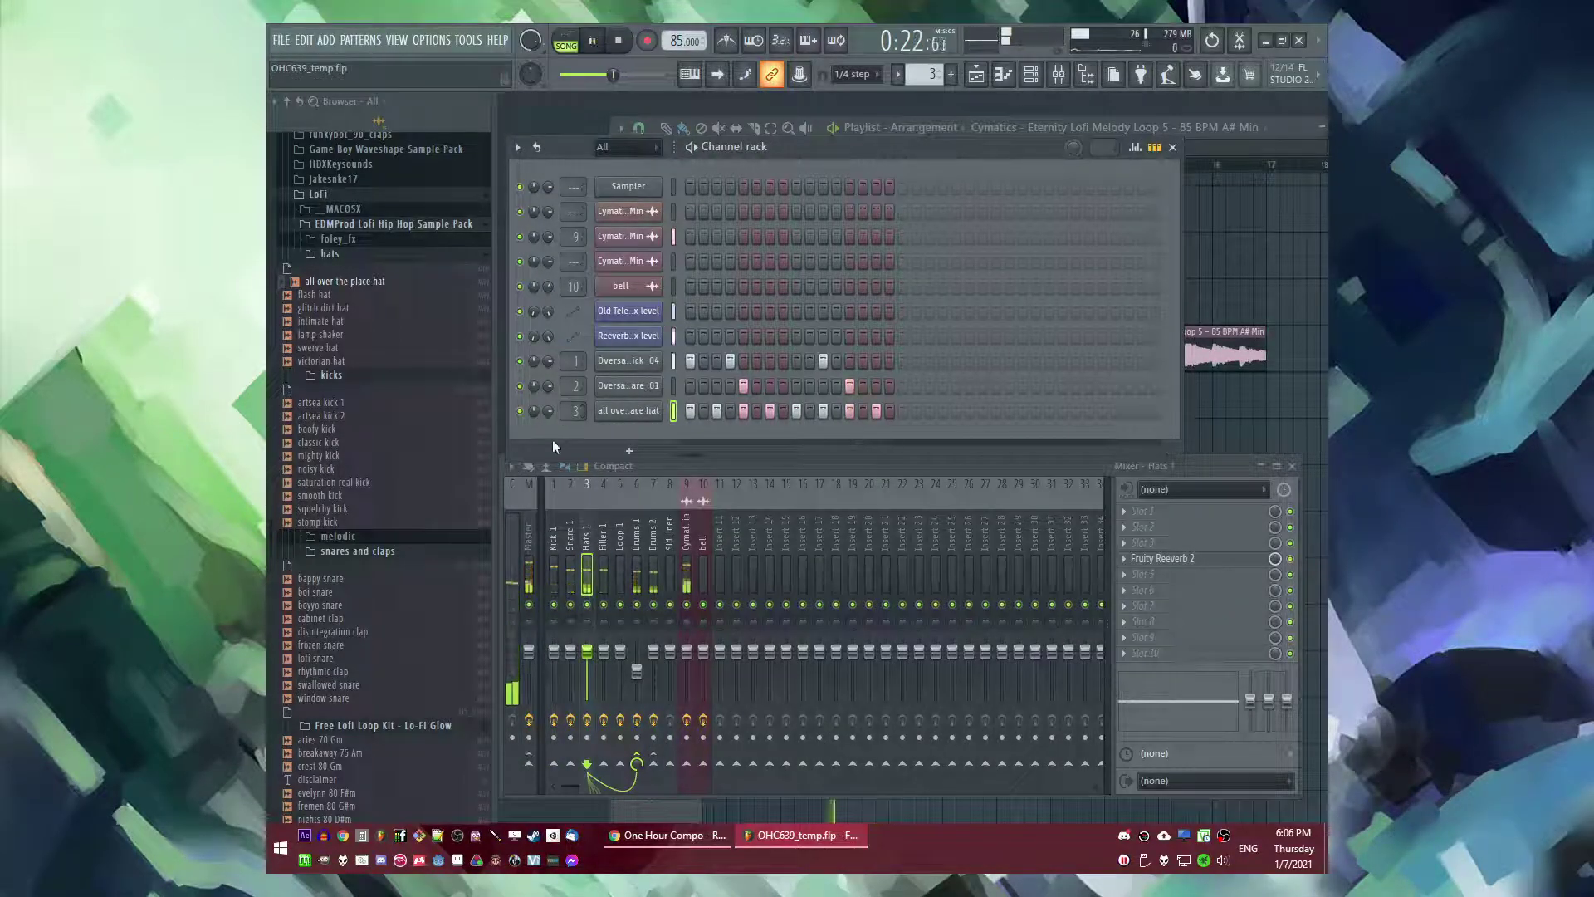
# - Set the decay time of Fruity Reeverb 2 on the Hats 1 mixer track to 0.6 sec
pyautogui.rightClick(1207, 562)
pyautogui.click(1209, 563)
pyautogui.click(1216, 564)
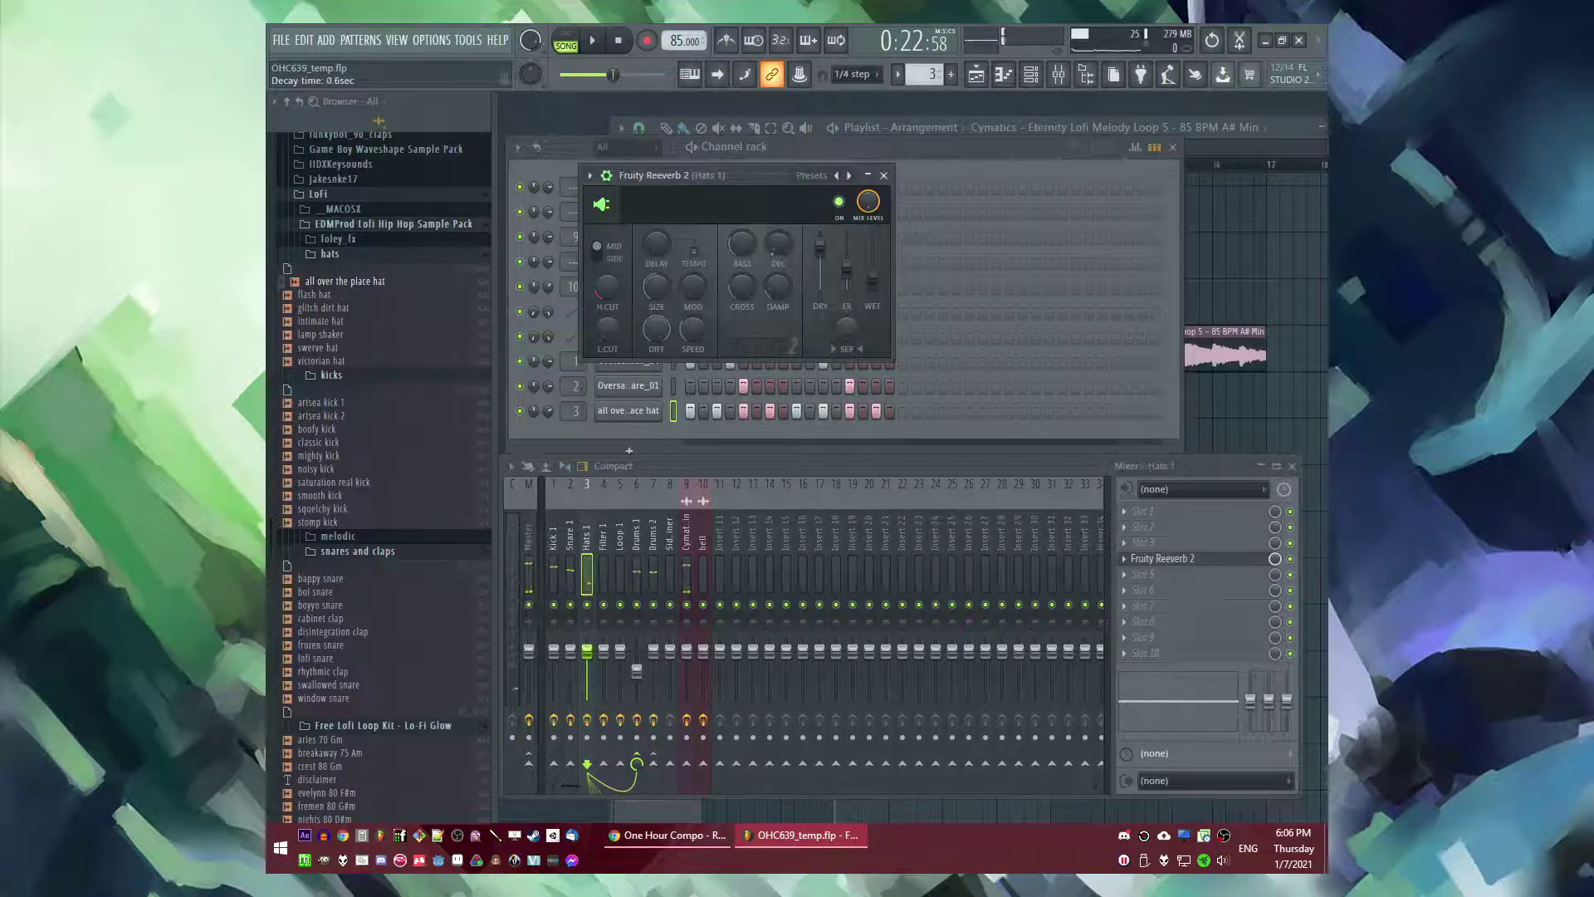
pyautogui.press('F5')
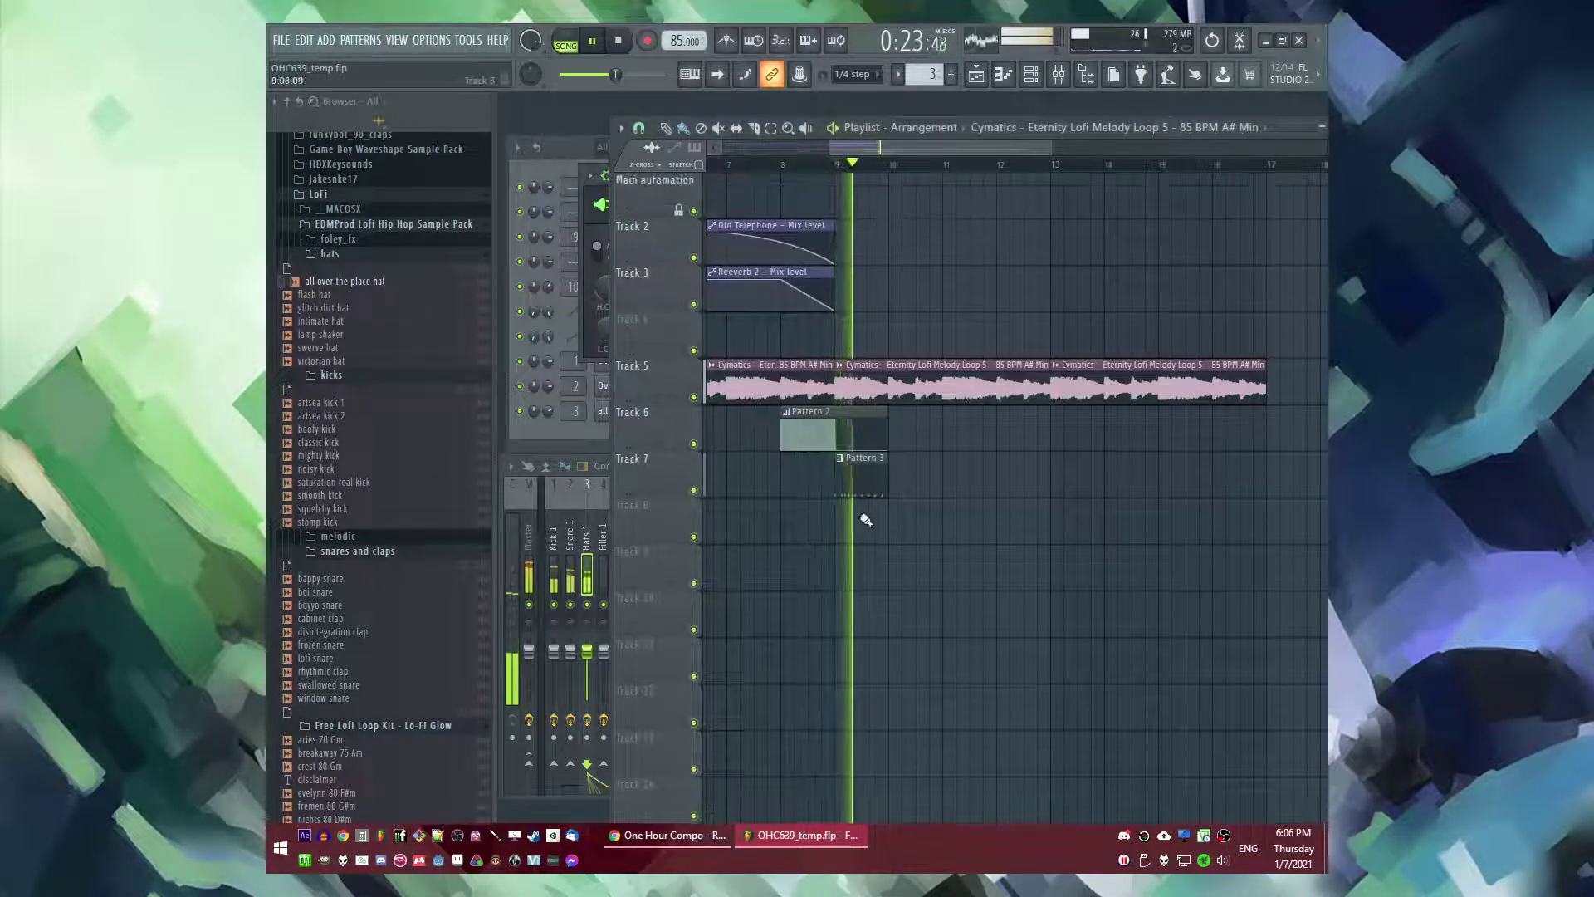
# - Load iZotope Vinyl into effect slot 6 of the Hats 1 mixer track during playback
pyautogui.press('F9')
pyautogui.click(1128, 594)
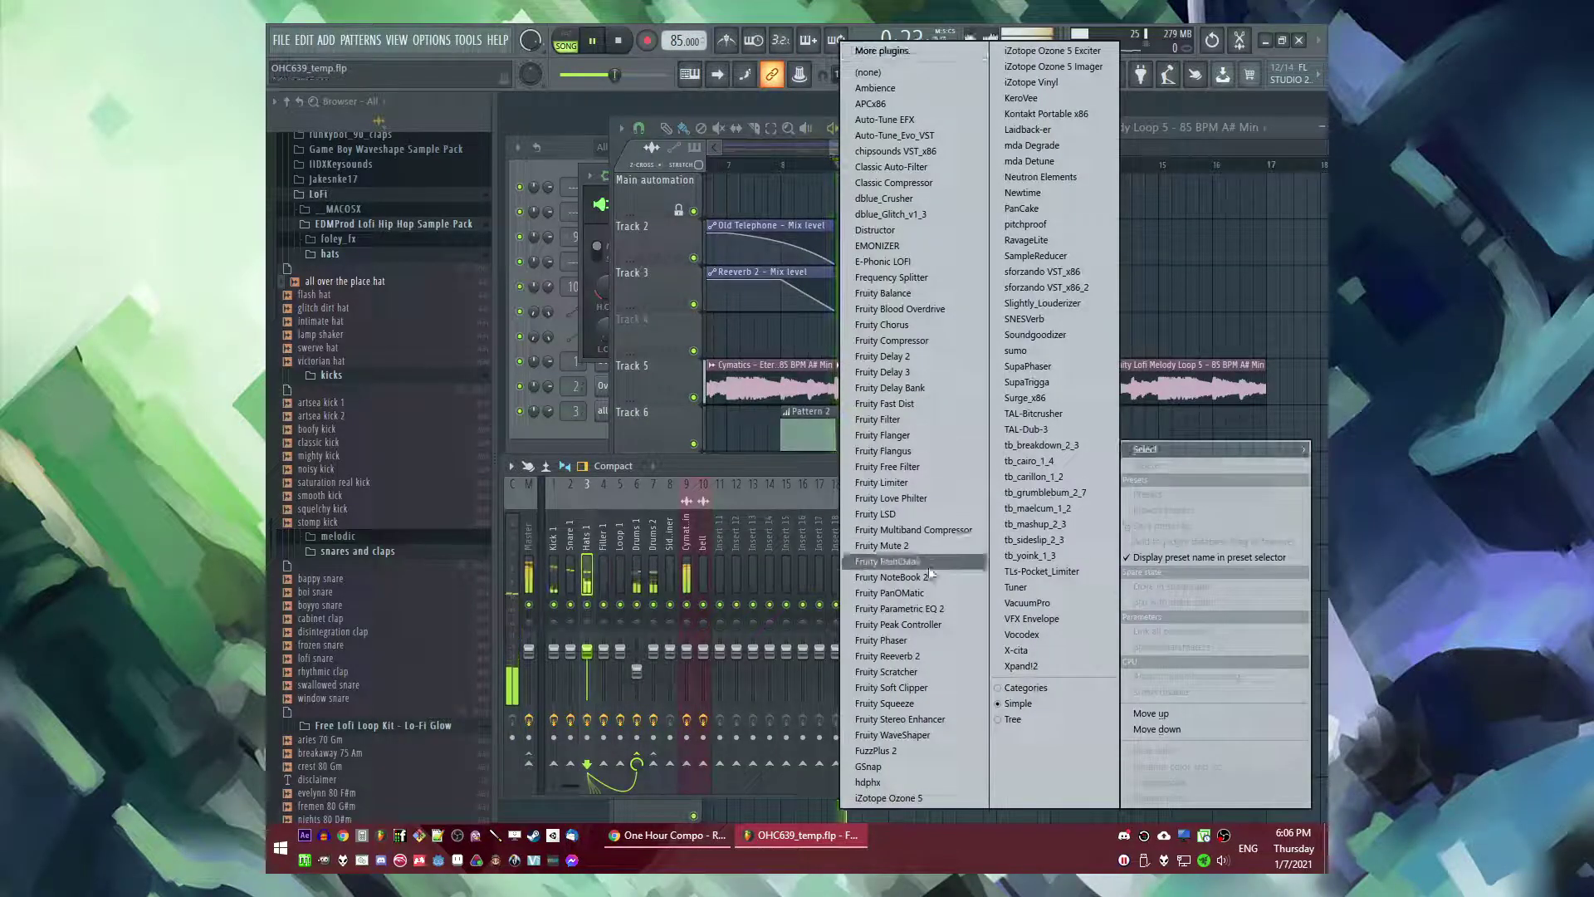
pyautogui.click(1029, 81)
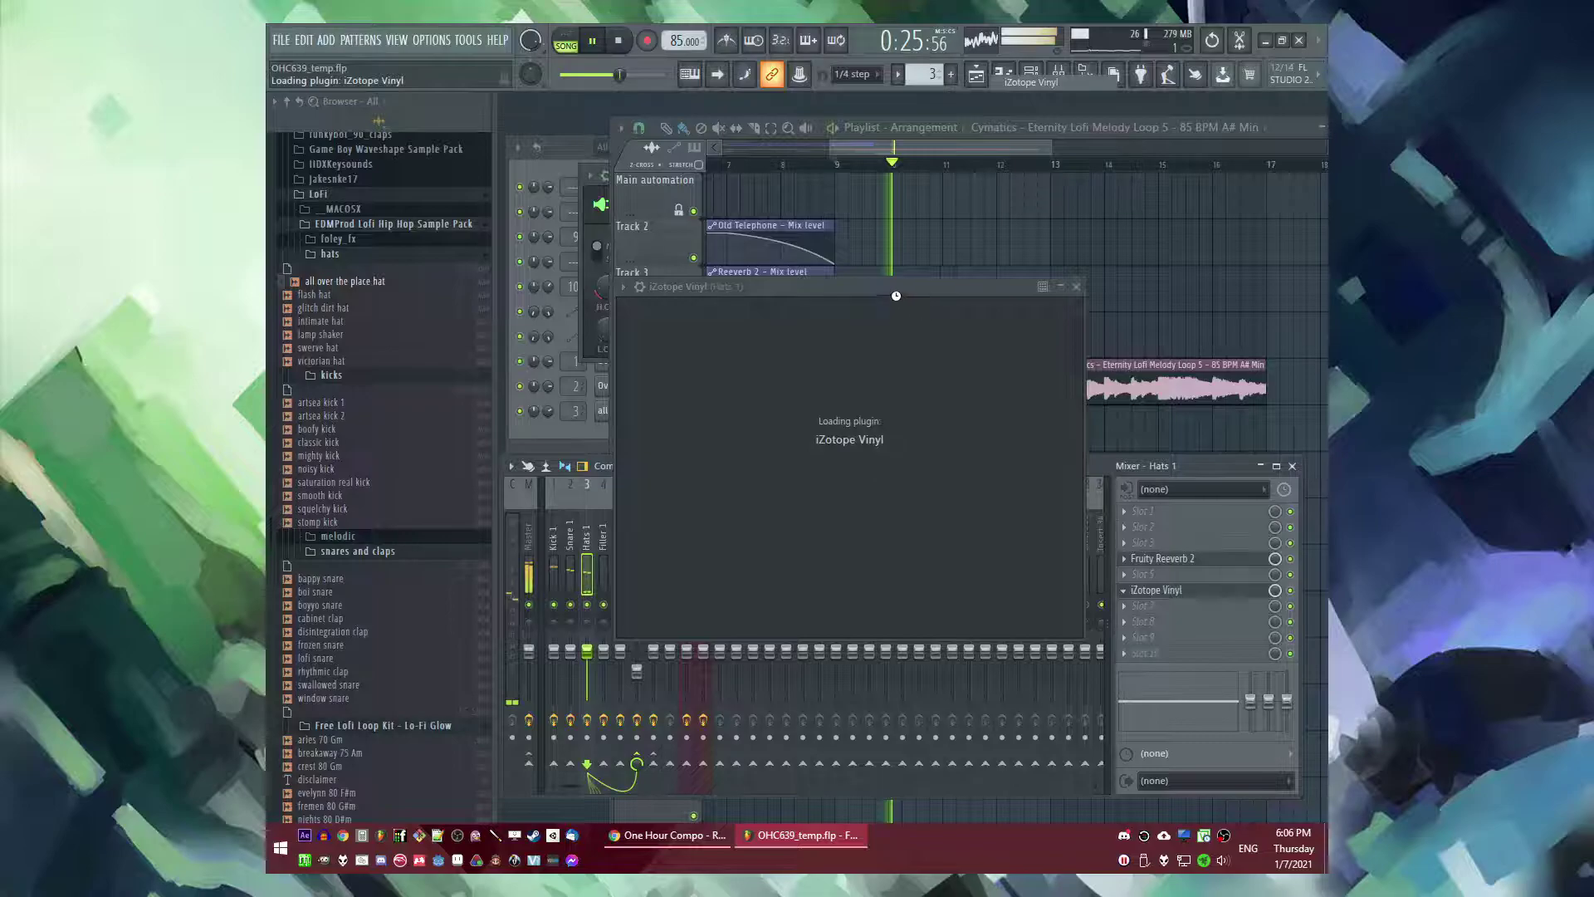
pyautogui.moveTo(869, 288); pyautogui.dragTo(845, 277)
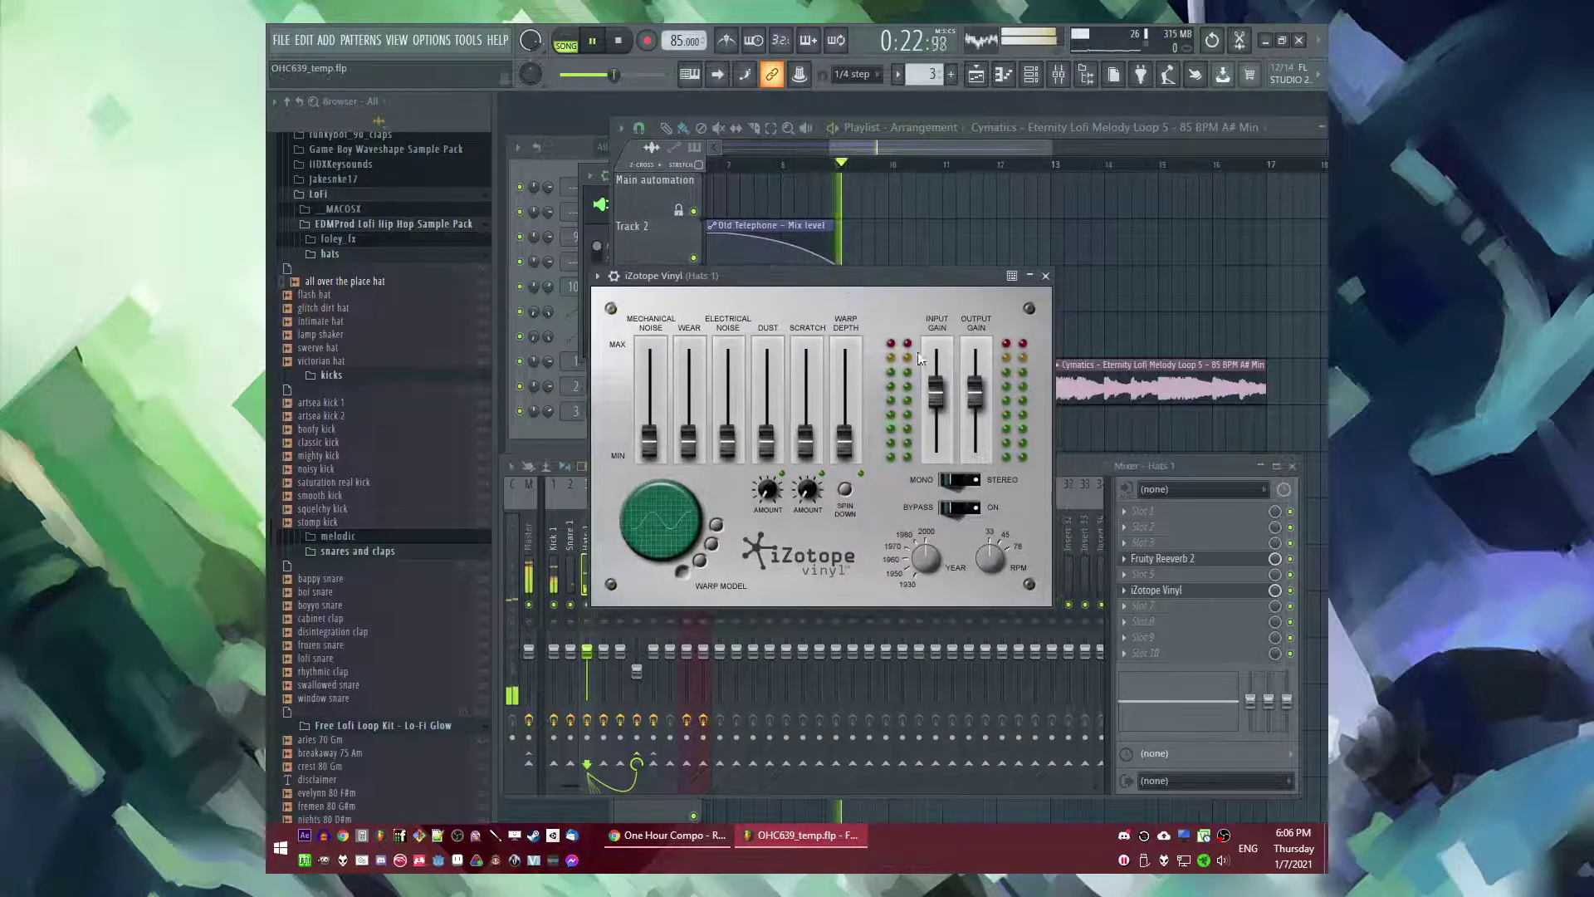
pyautogui.click(1045, 276)
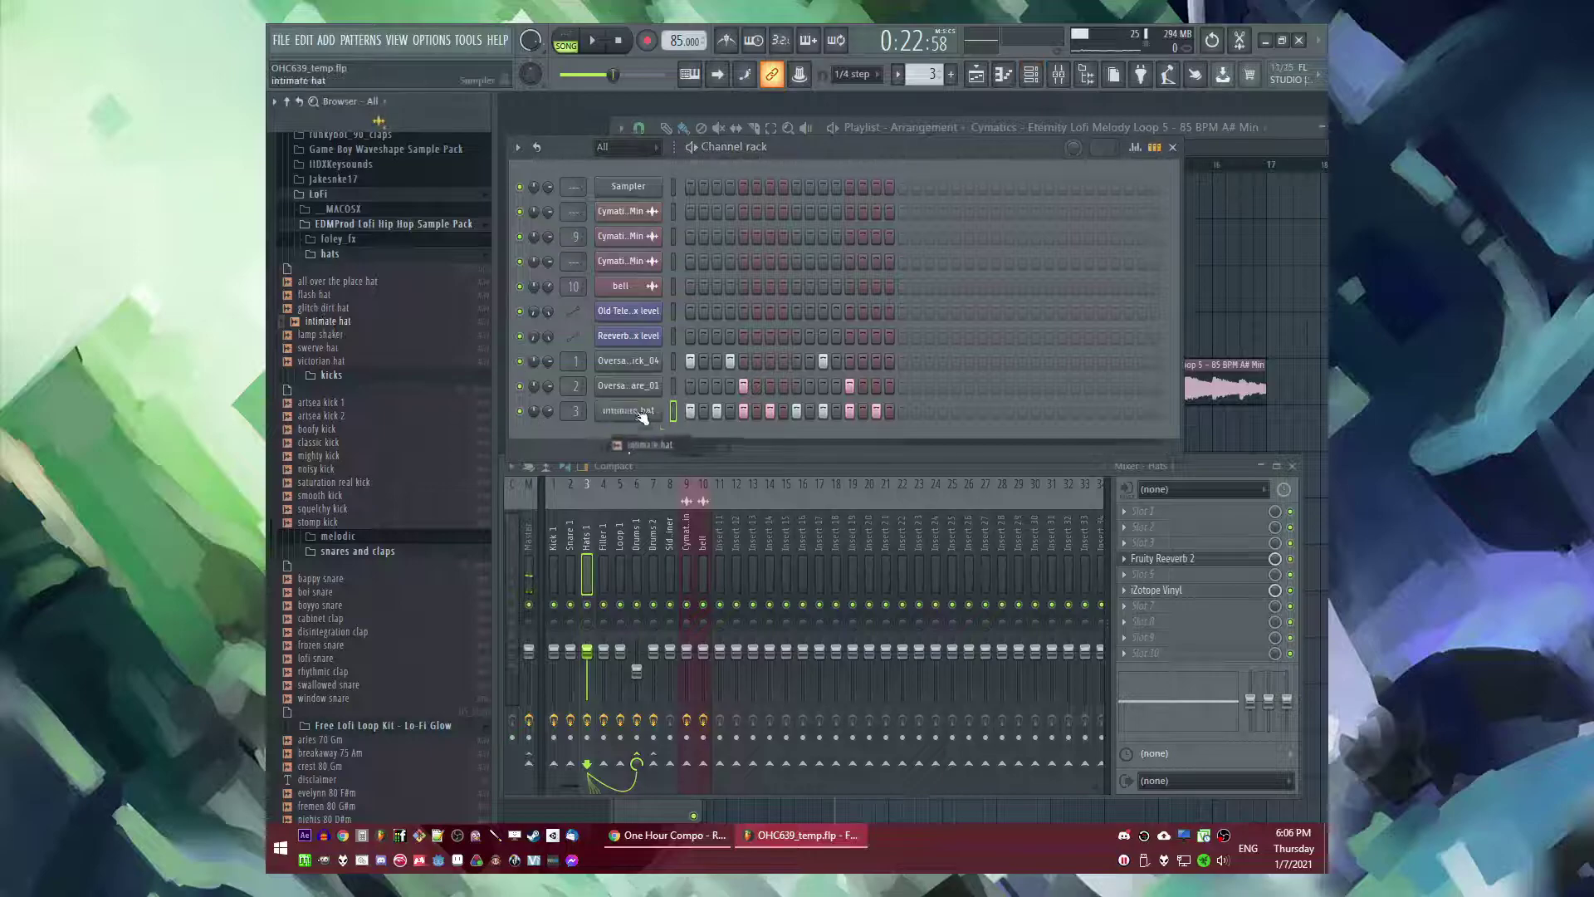
# - Replace the sample in the hat channel with intimate hat and play the beat to check it
pyautogui.moveTo(644, 416); pyautogui.dragTo(644, 415)
pyautogui.press('space')
pyautogui.scroll(15, 420, 469)
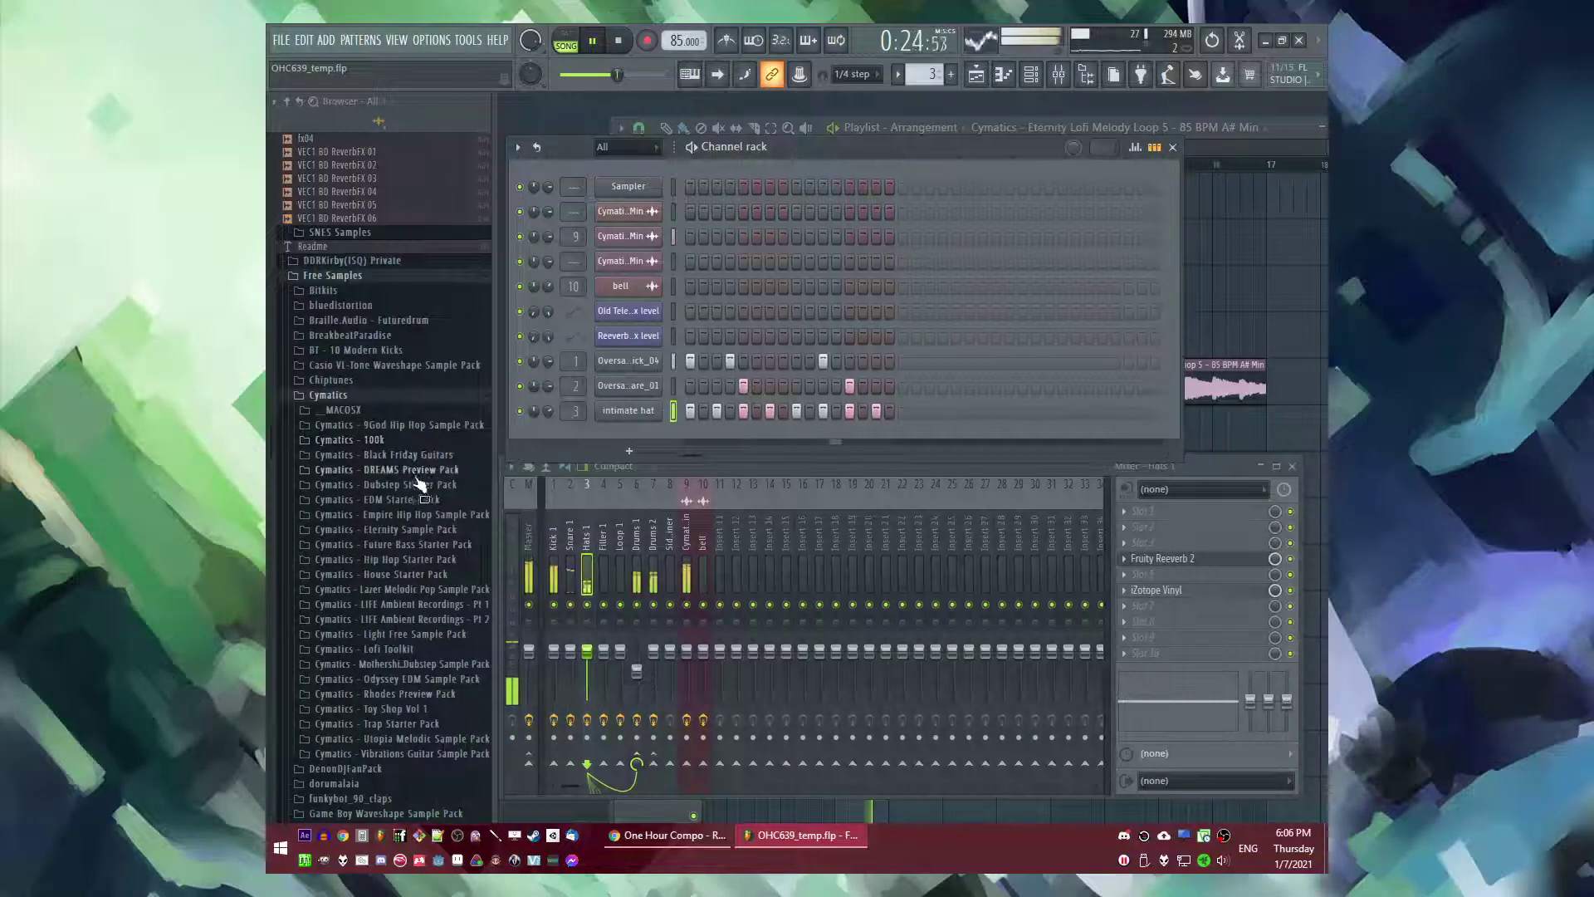
pyautogui.press('space')
# - Browse the Cymatics DREAMS Preview Pack and the drum one shots of the Eternity Sample Pack
pyautogui.click(417, 471)
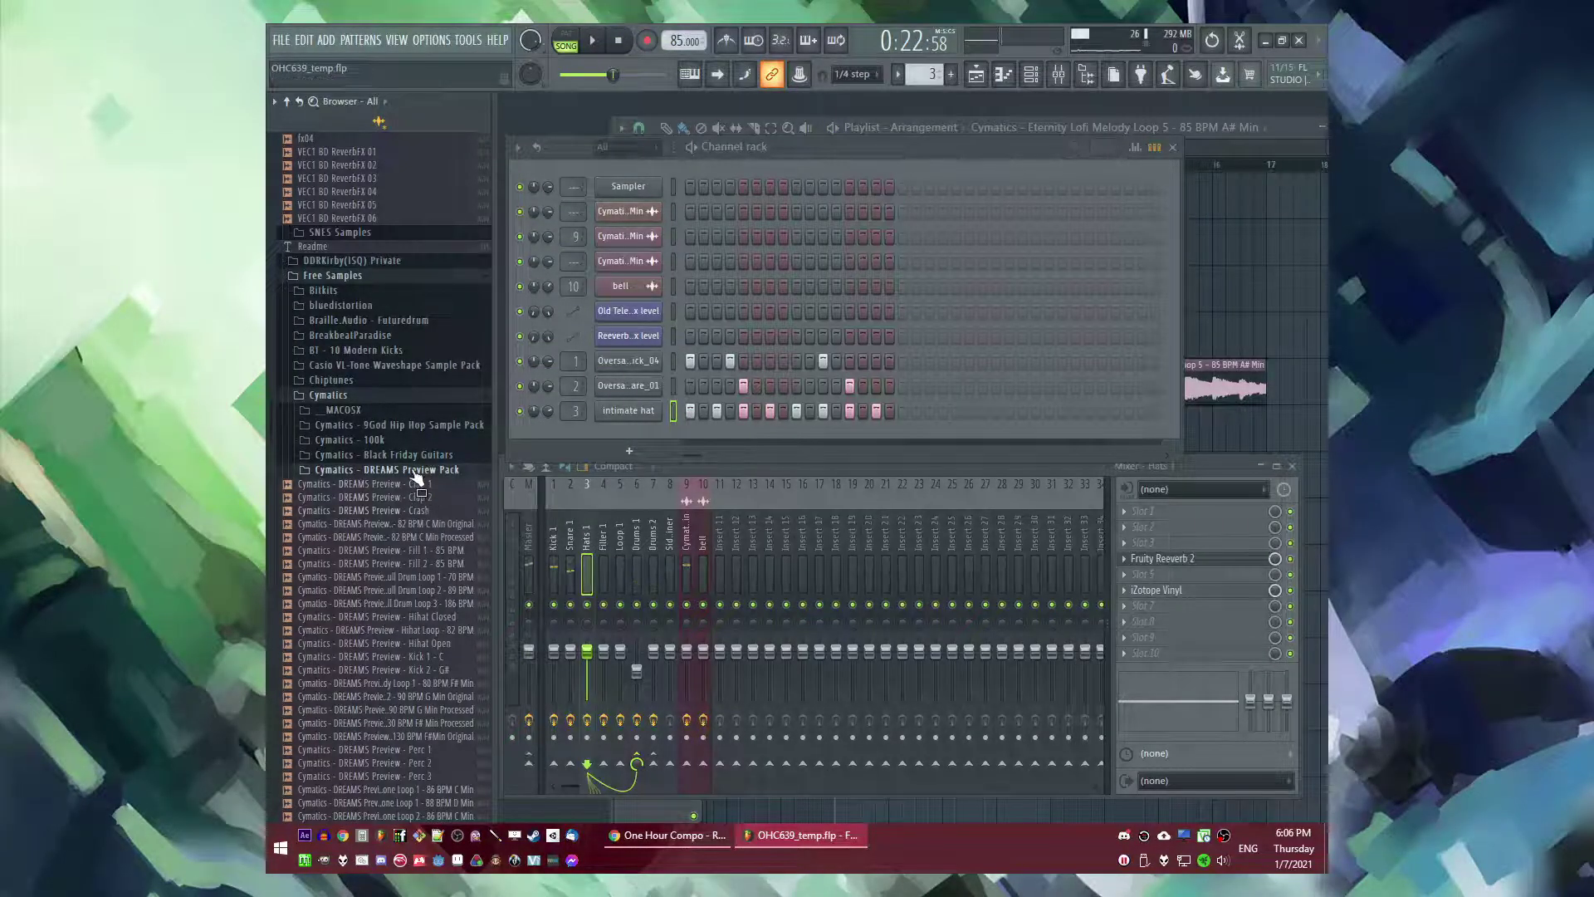
pyautogui.click(415, 470)
pyautogui.scroll(-3, 416, 465)
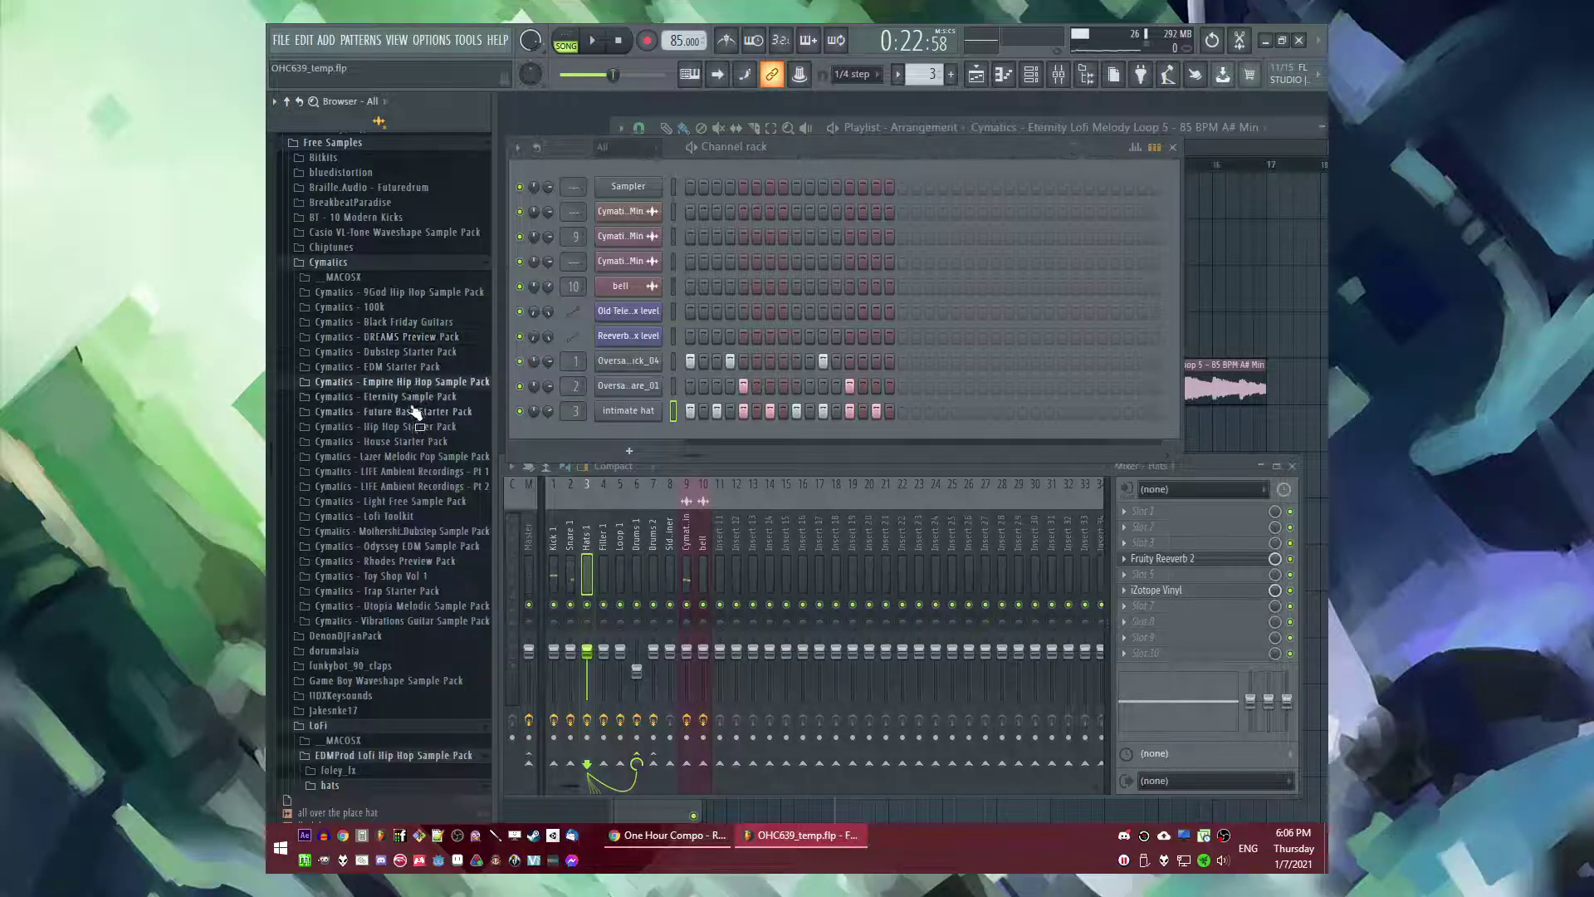
pyautogui.click(411, 402)
pyautogui.click(365, 442)
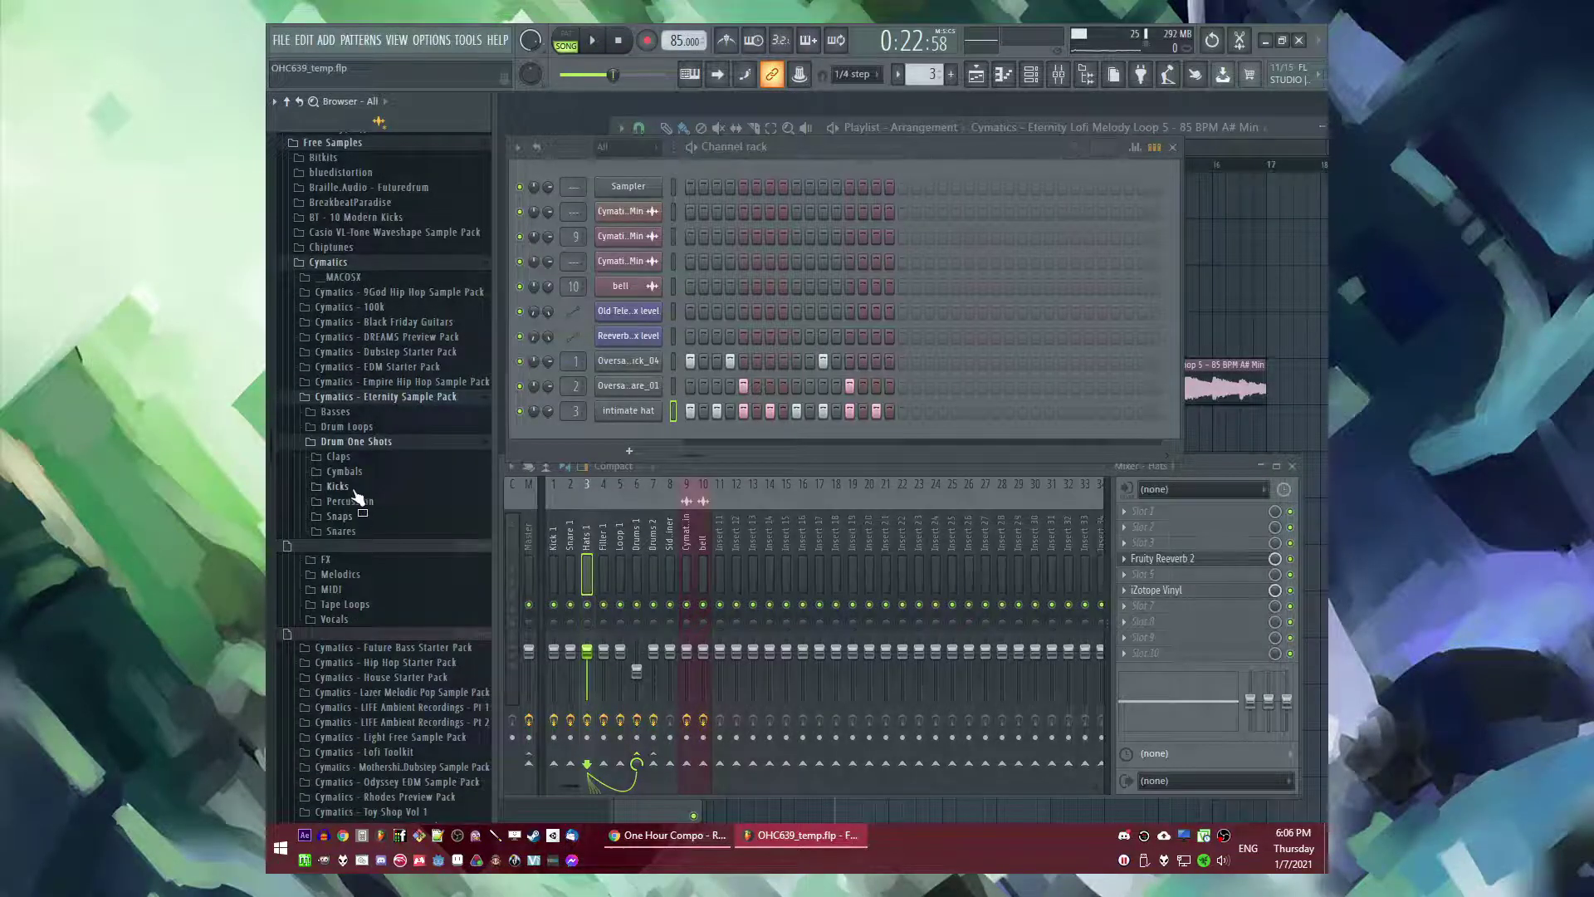
pyautogui.click(356, 504)
pyautogui.click(354, 503)
# - Audition the Eternity closed hihats and add Cymatics - Eternity Closed Hihat 8 as a channel on mixer track 3
pyautogui.click(356, 460)
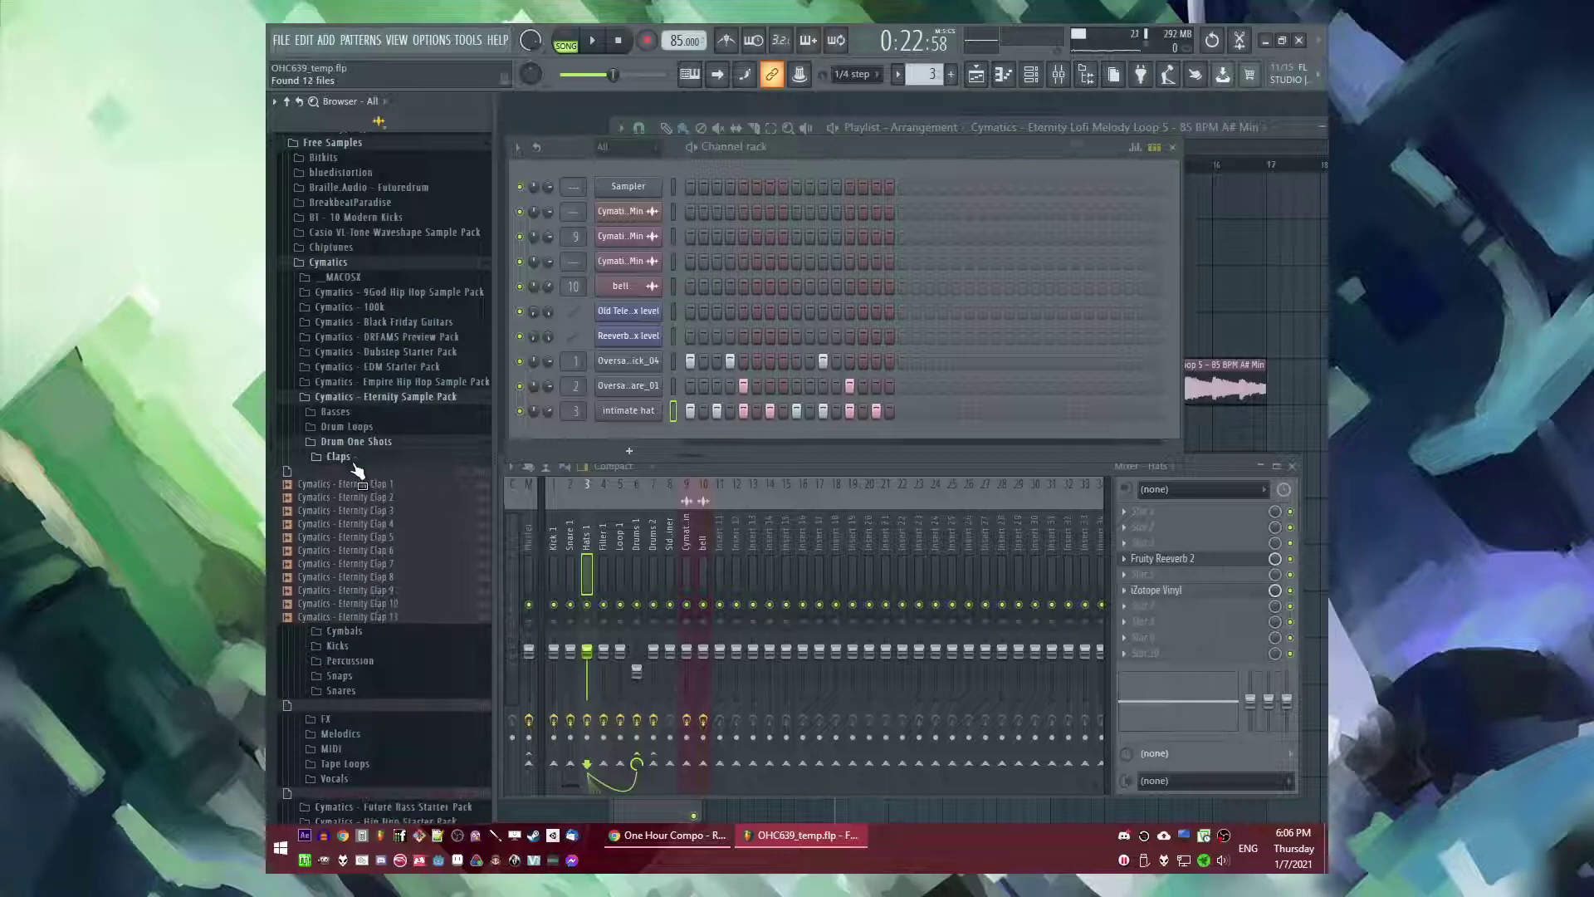
pyautogui.click(356, 460)
pyautogui.click(356, 473)
pyautogui.click(352, 532)
pyautogui.click(353, 532)
pyautogui.click(365, 502)
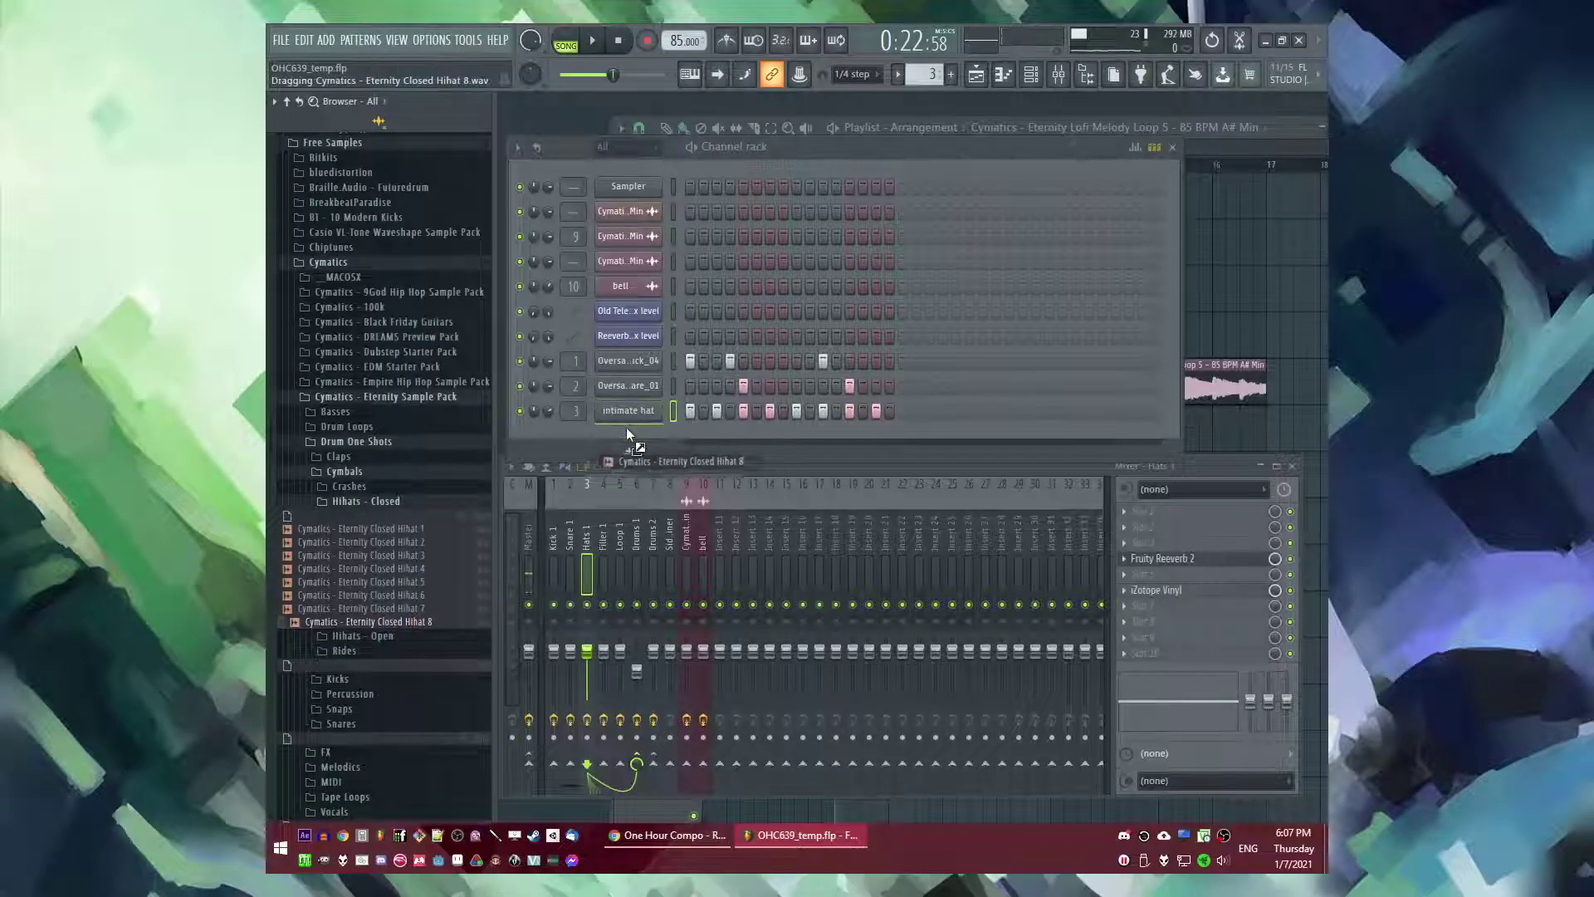
pyautogui.moveTo(629, 433); pyautogui.dragTo(629, 434)
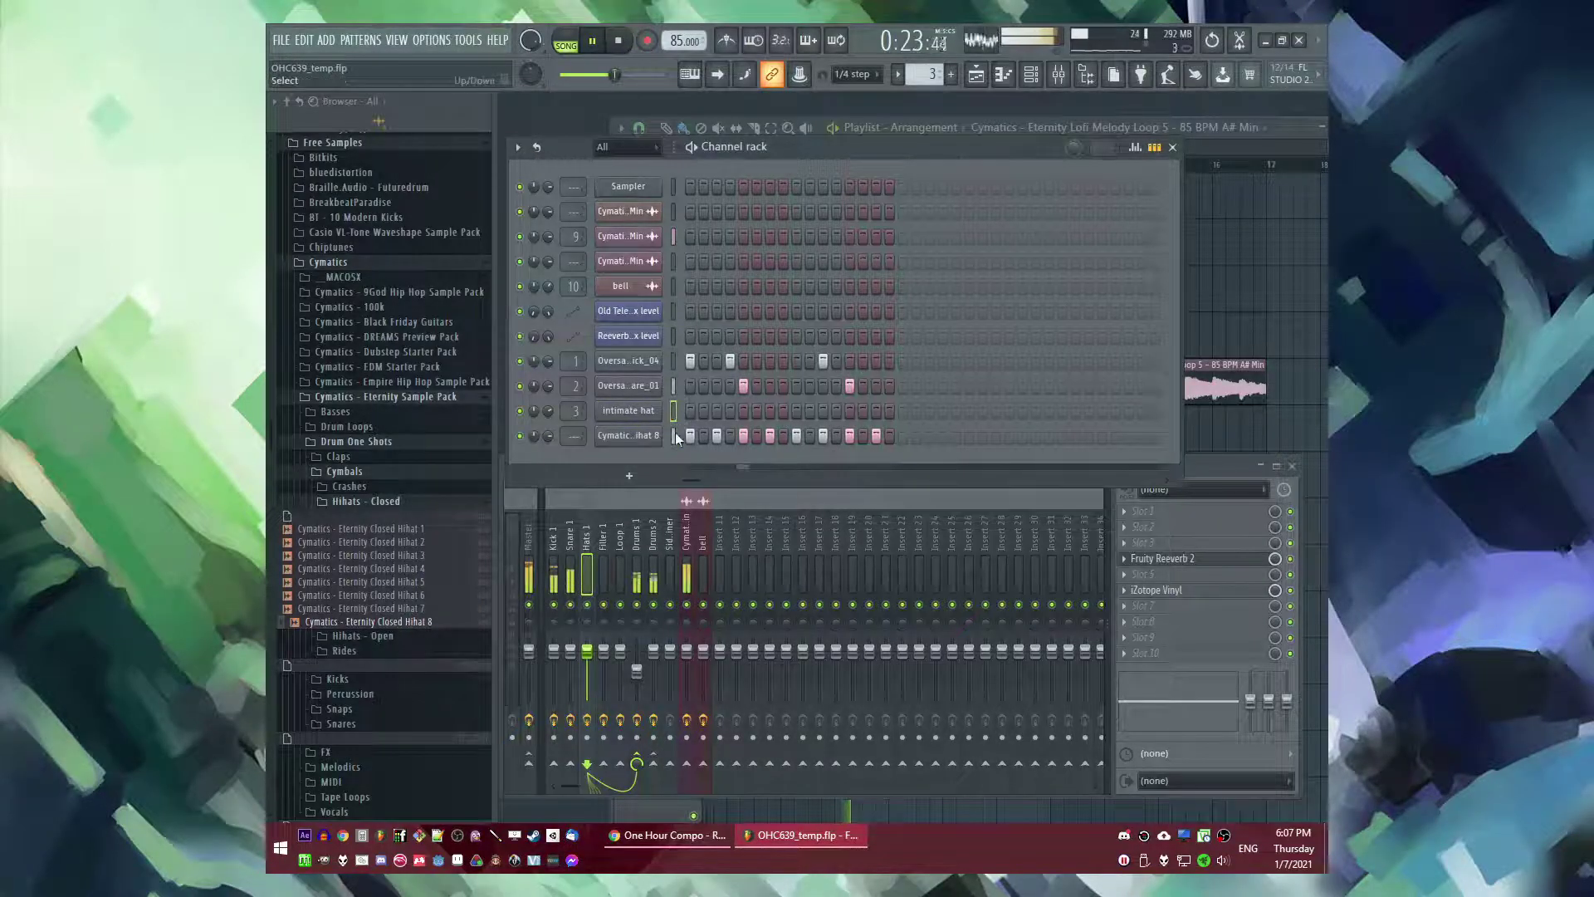
pyautogui.moveTo(579, 435); pyautogui.dragTo(579, 425)
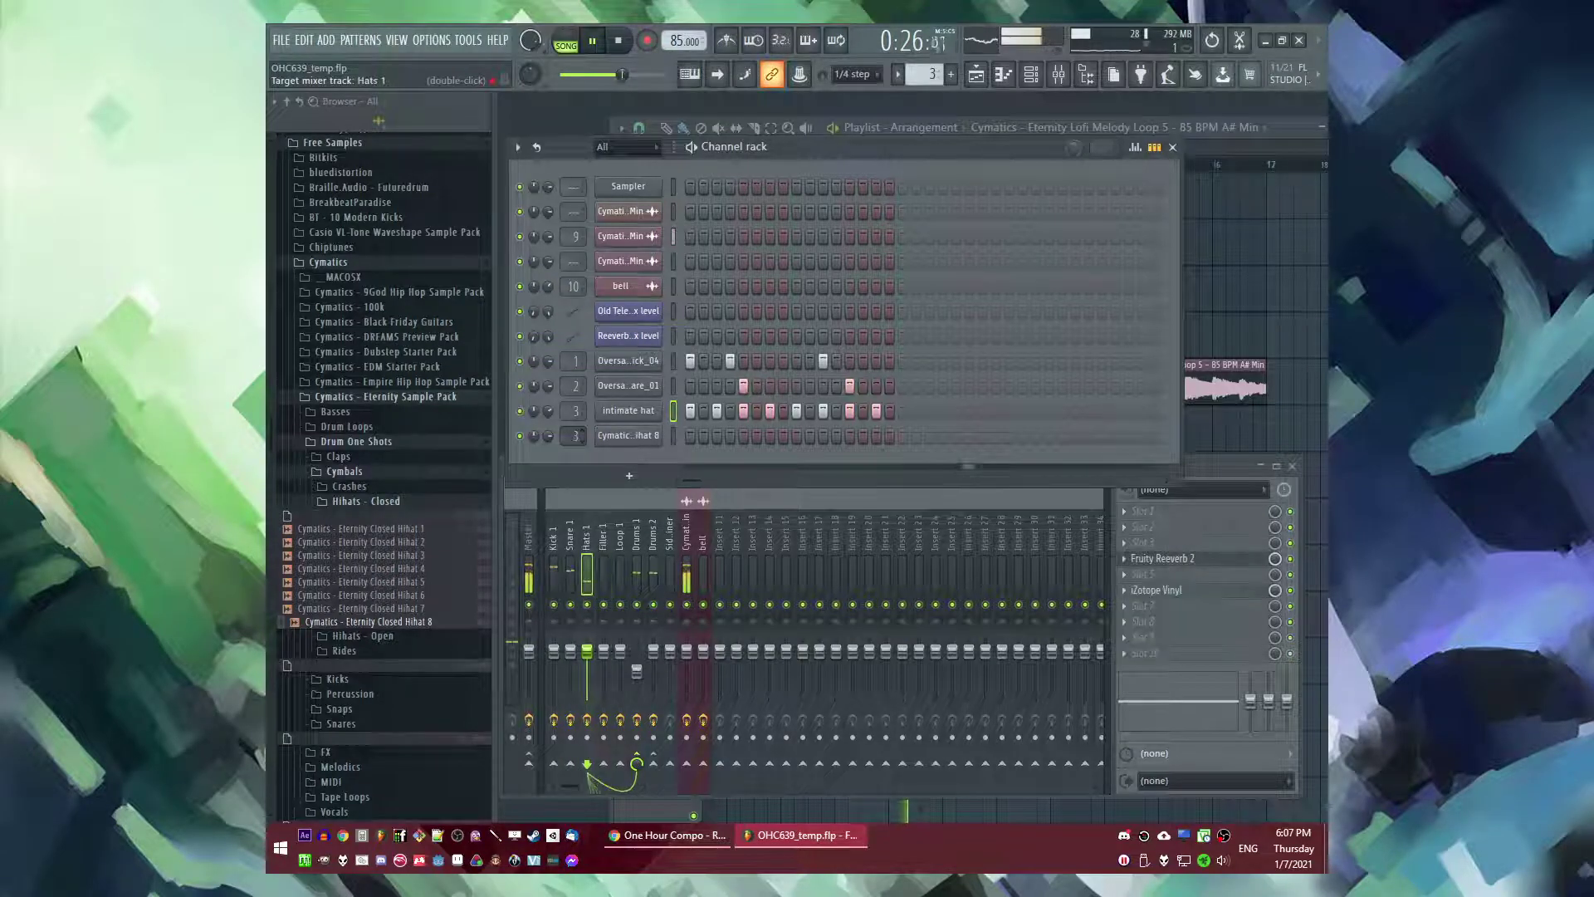
# - Adjust the channel volume of the intimate hat during playback
pyautogui.click(651, 426)
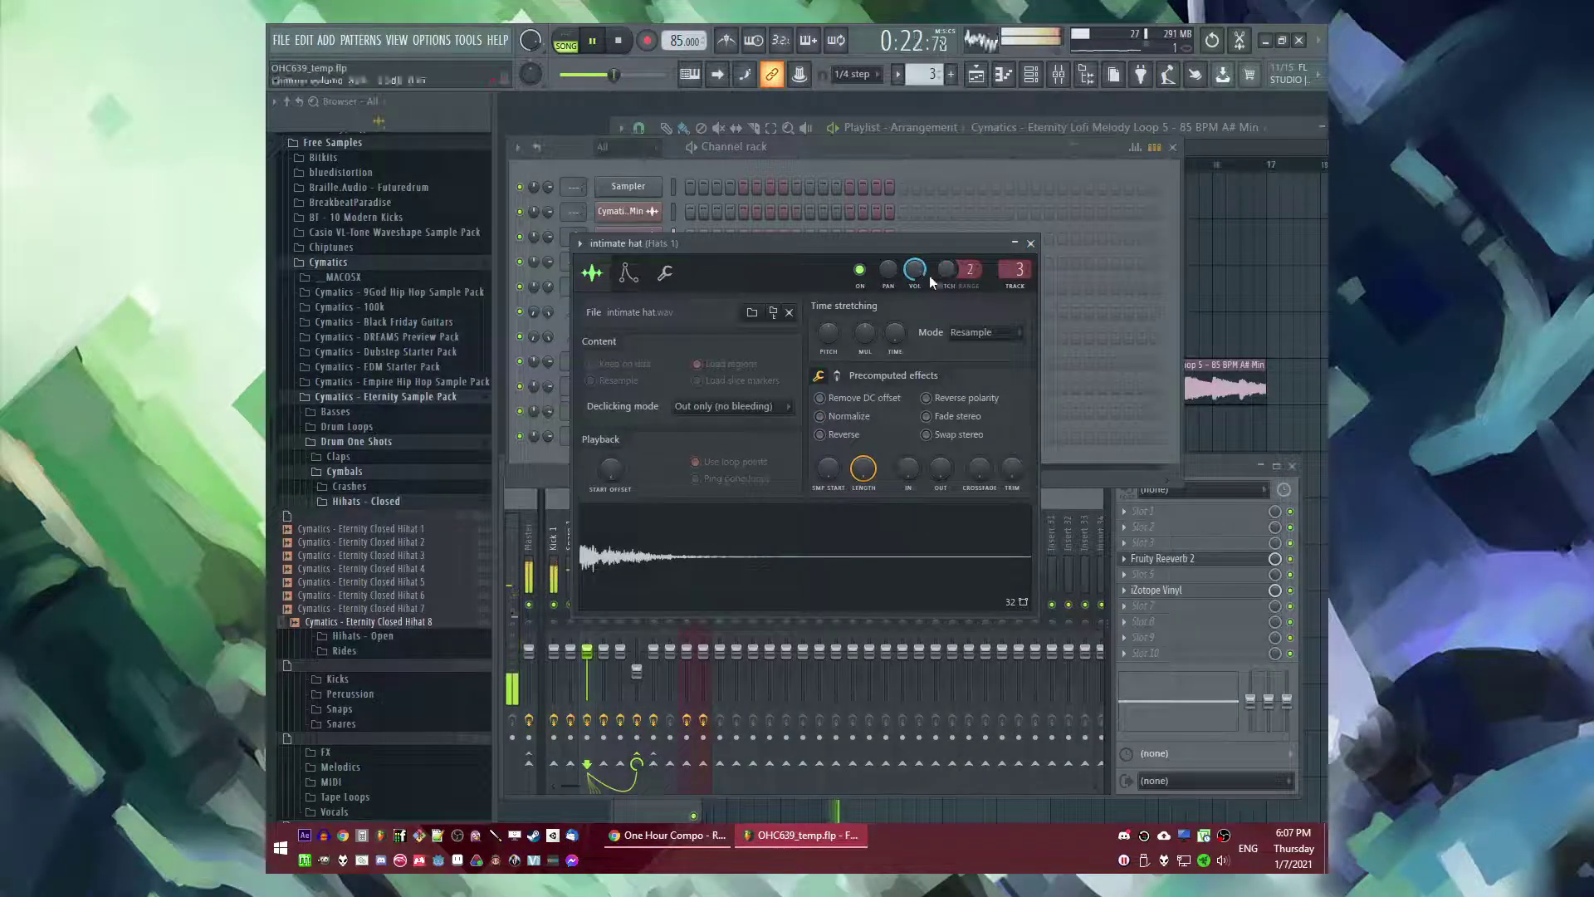
pyautogui.click(1034, 244)
pyautogui.press('space')
# - Lower the velocity of every second intimate hat note in the piano roll to about 65%
pyautogui.rightClick(647, 415)
pyautogui.click(680, 412)
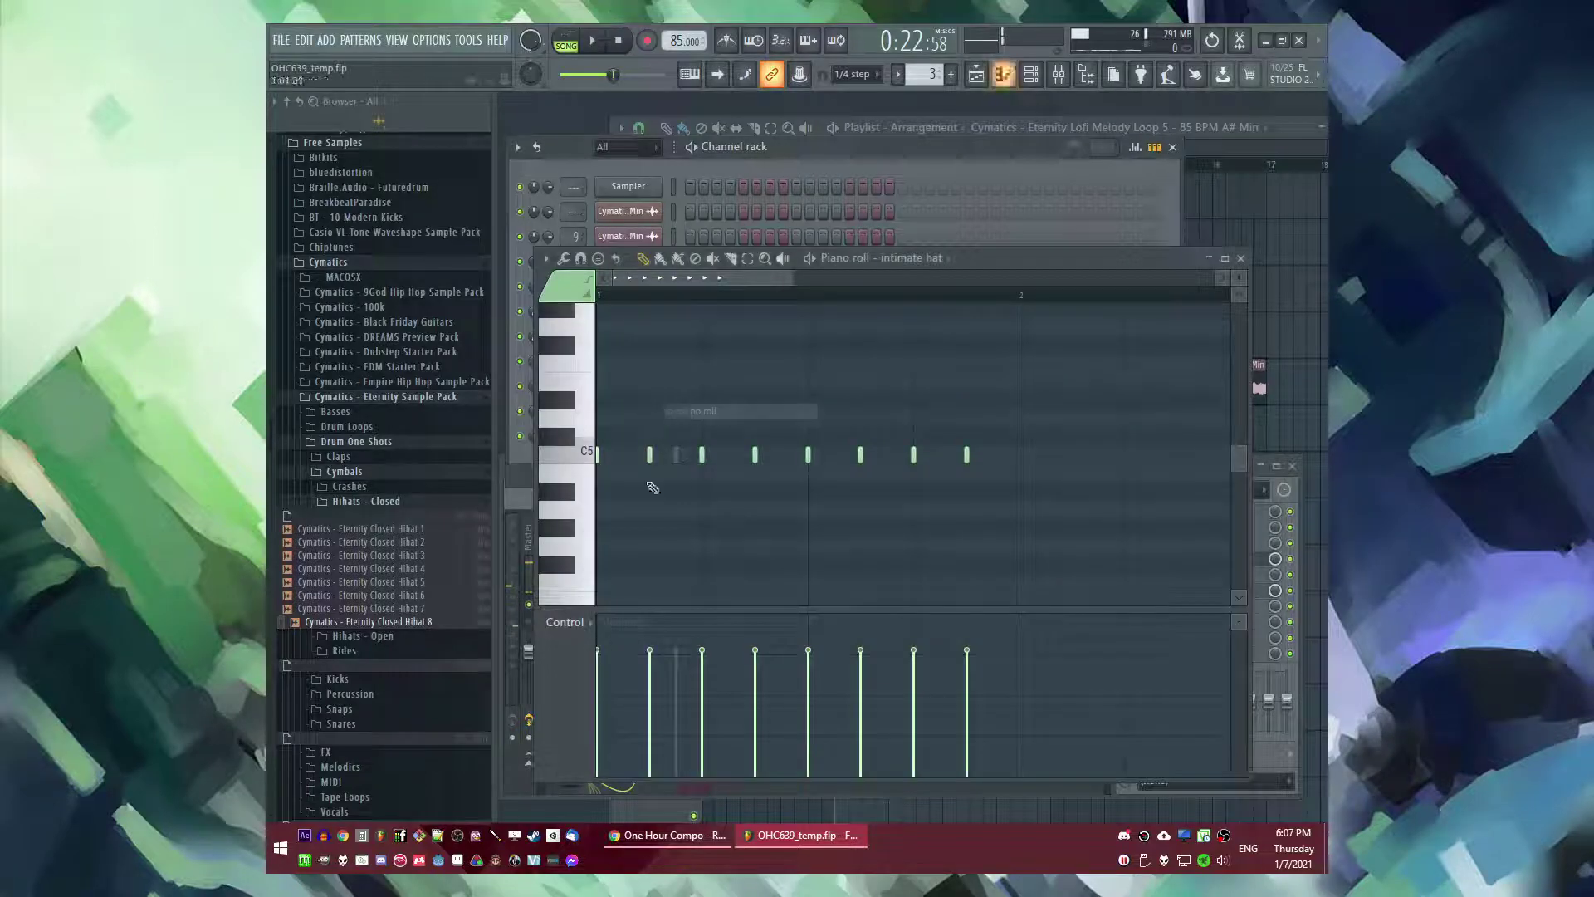
pyautogui.click(650, 669)
pyautogui.press('space')
pyautogui.click(756, 669)
pyautogui.click(861, 669)
pyautogui.click(967, 671)
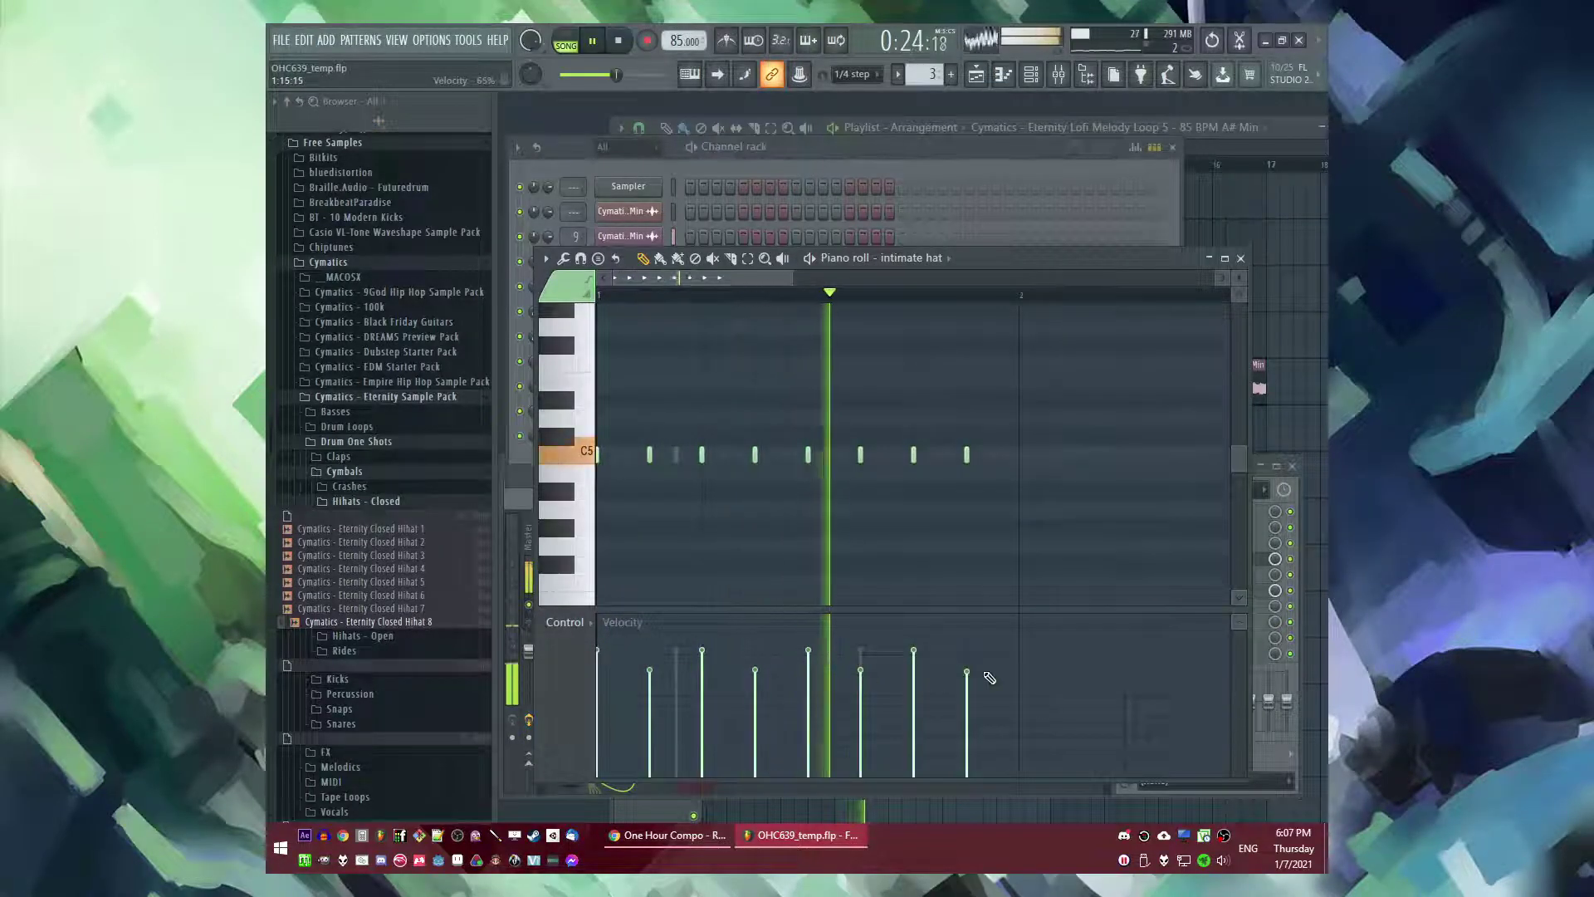
# - Place a second Pattern 3 clip at bar 10 on Track 7 of the playlist
pyautogui.press('F5')
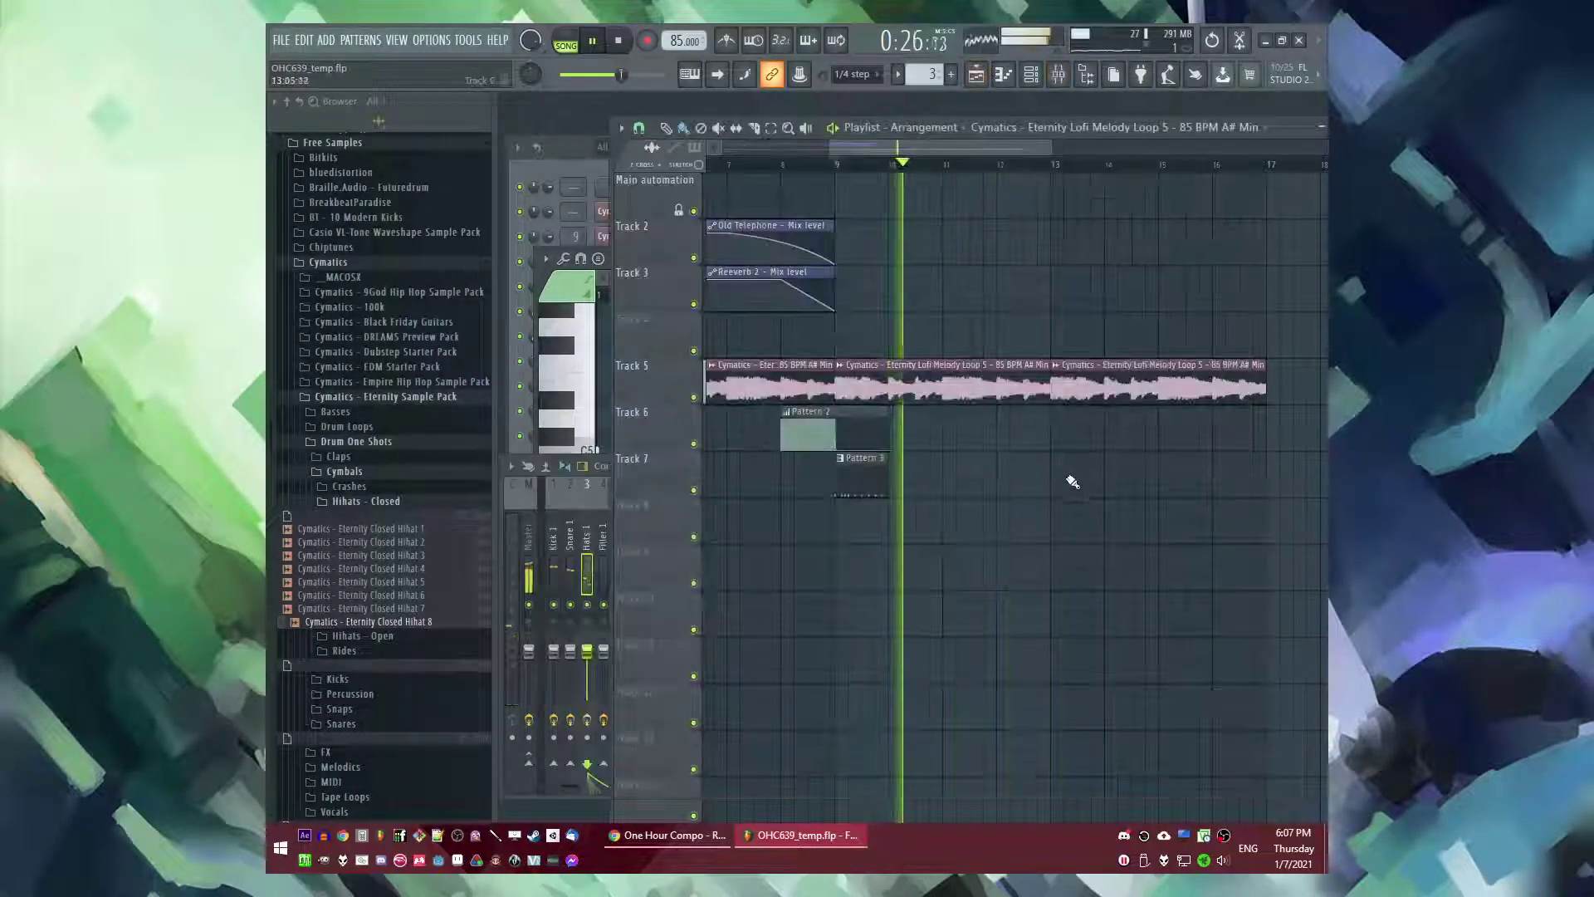
pyautogui.click(905, 469)
pyautogui.press('space')
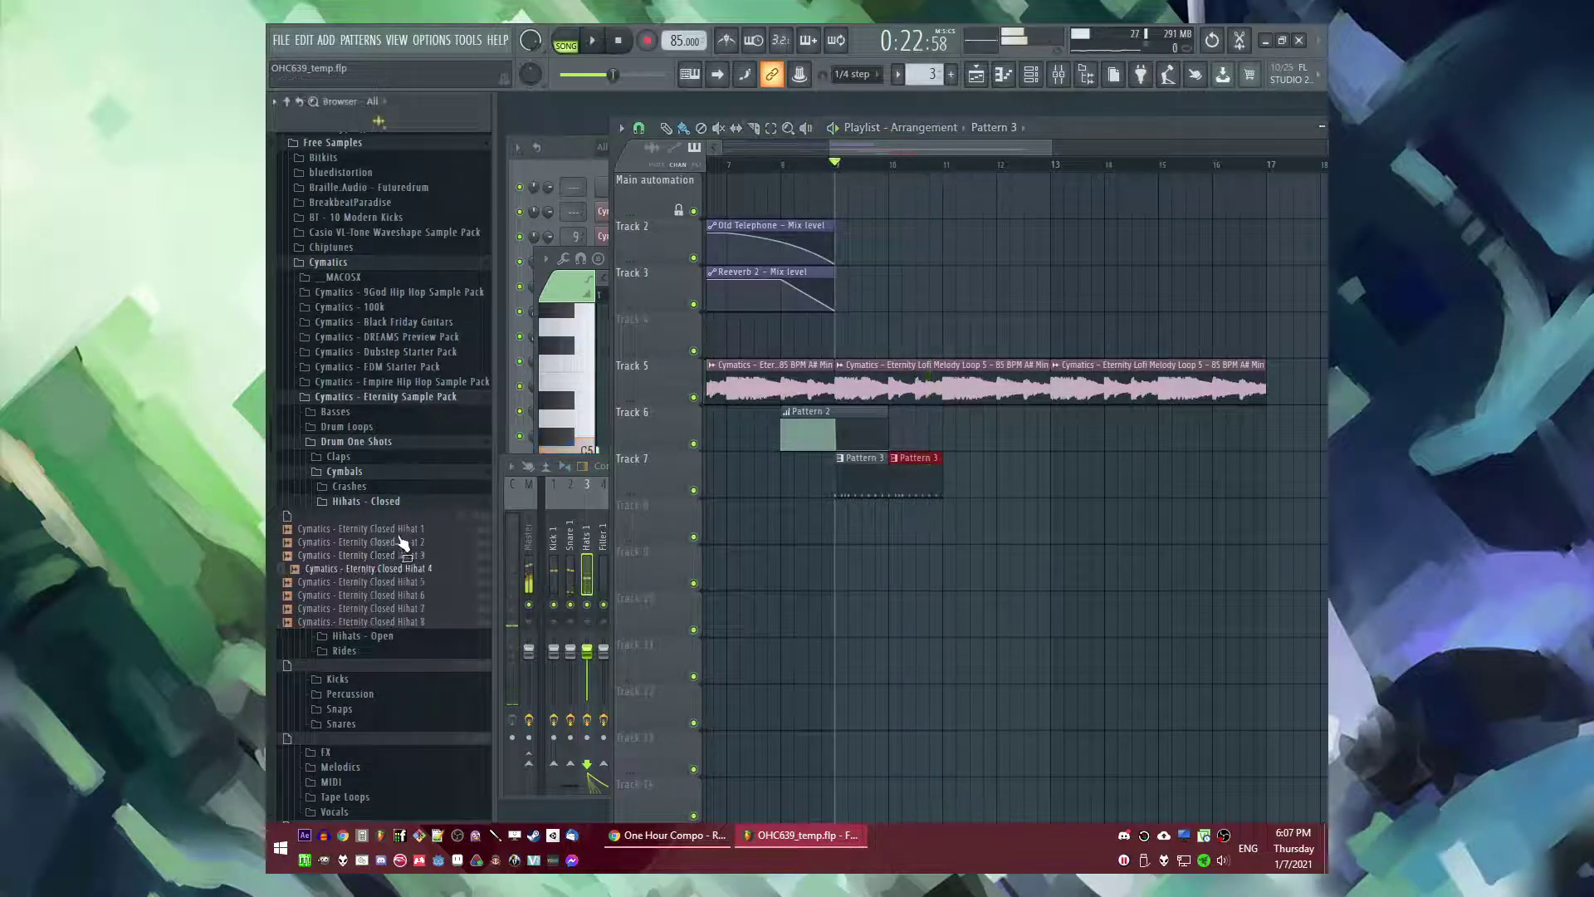
# - Audition the open hihats and list the rides in the Cymatics Eternity Sample Pack
pyautogui.click(371, 651)
pyautogui.click(371, 637)
pyautogui.click(359, 690)
pyautogui.scroll(-4, 382, 623)
pyautogui.click(390, 477)
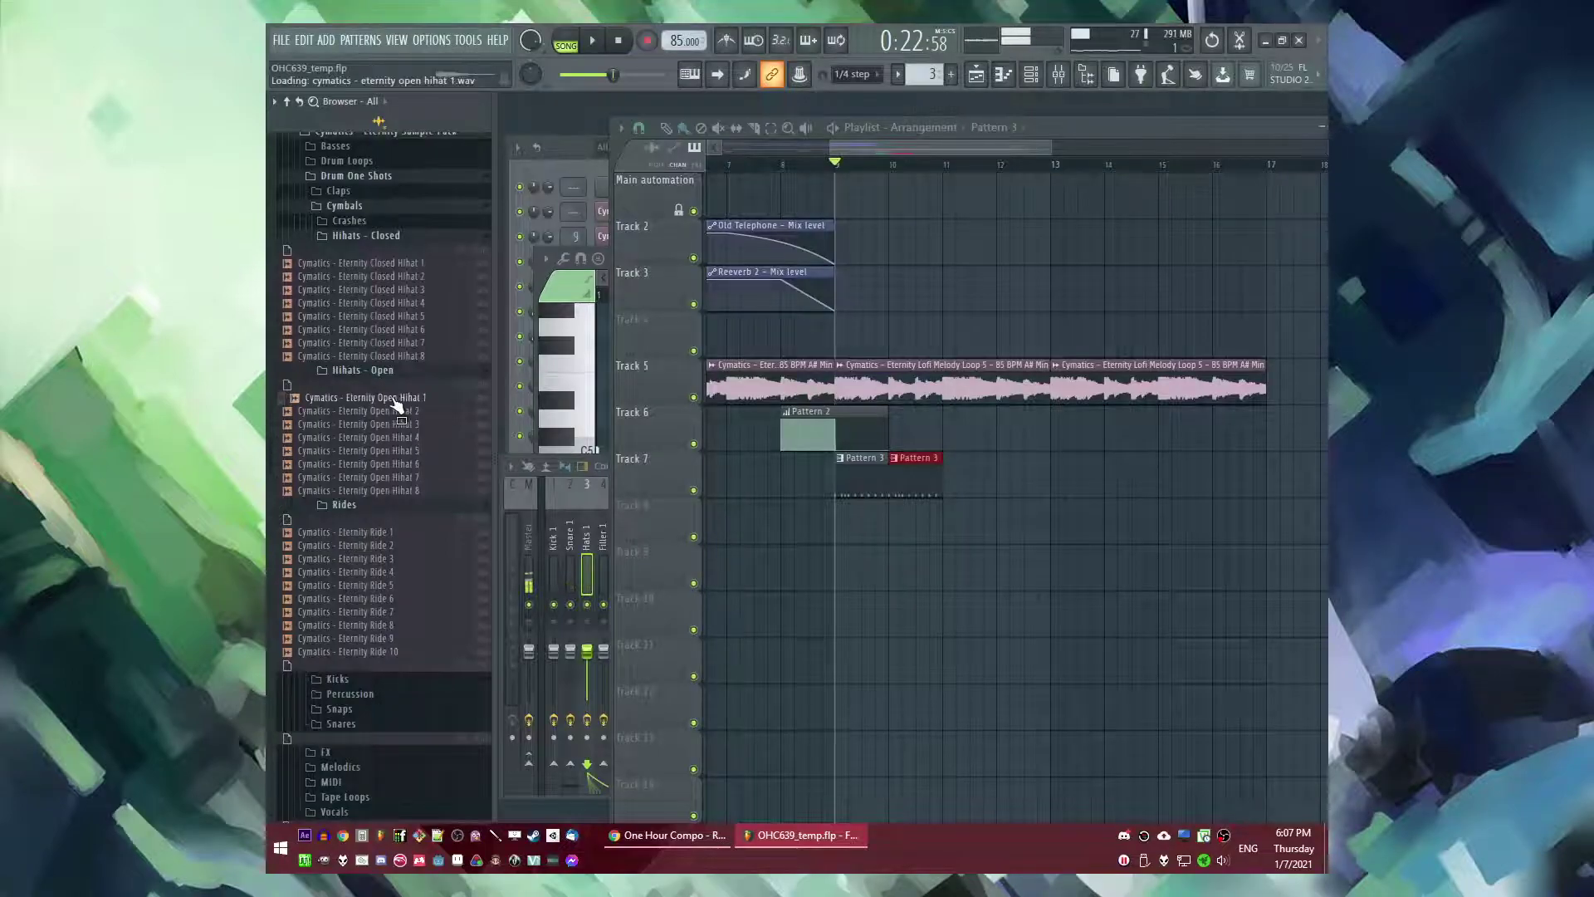
# - Add Cymatics - Eternity Open Hihat 1 as a new channel in the channel rack and start playback
pyautogui.press('F6')
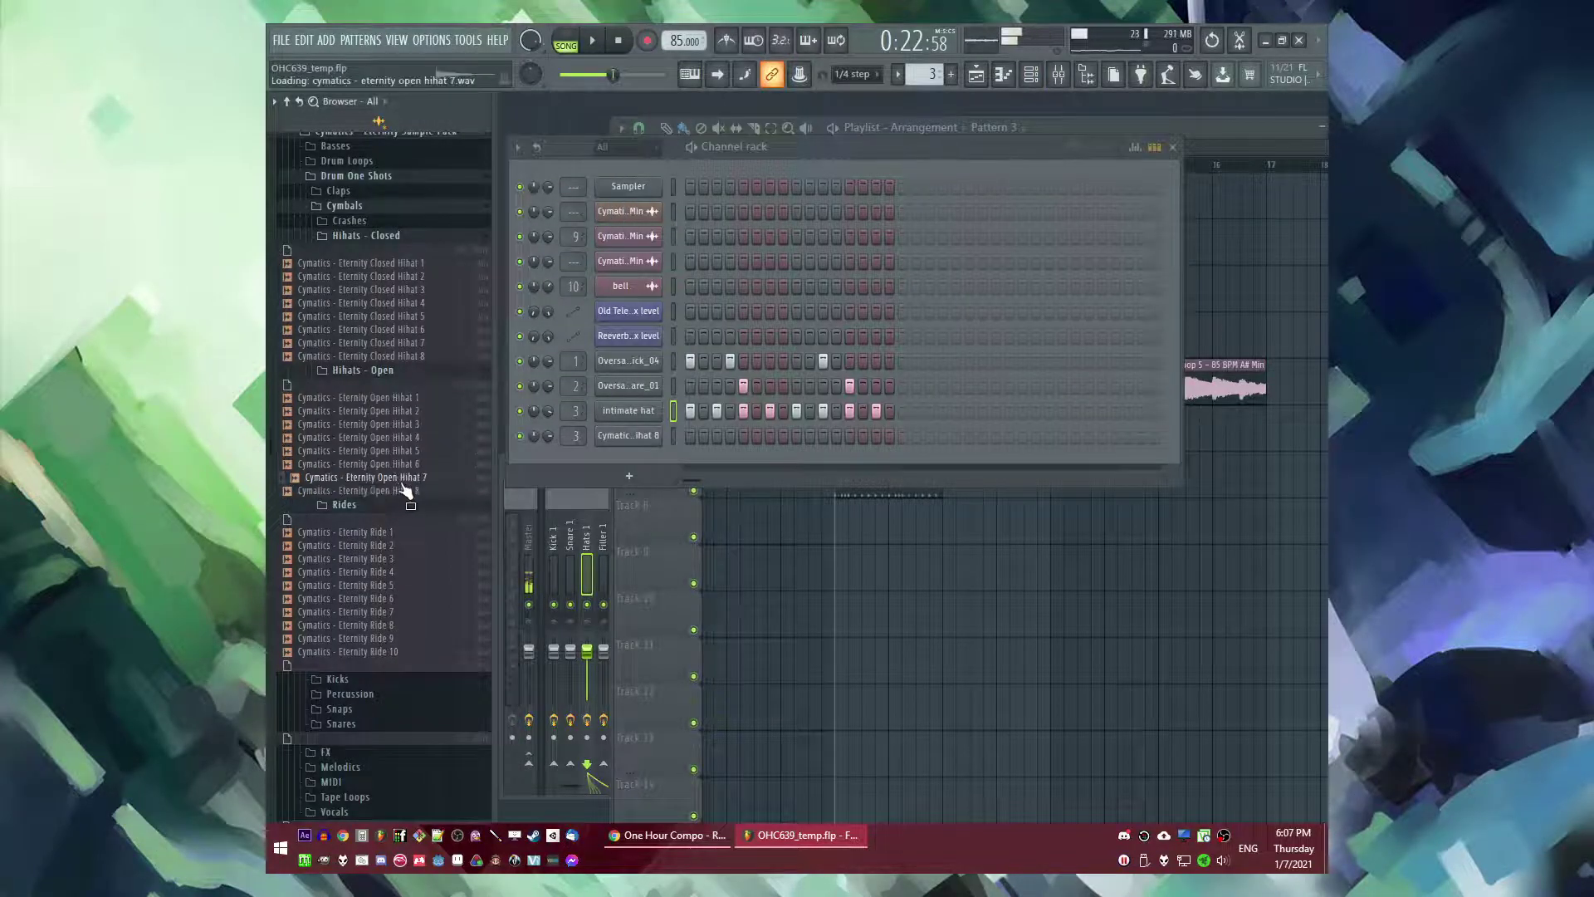
pyautogui.moveTo(628, 450); pyautogui.dragTo(629, 452)
pyautogui.press('space')
pyautogui.rightClick(918, 581)
pyautogui.scroll(3, 882, 479)
pyautogui.scroll(-3, 997, 489)
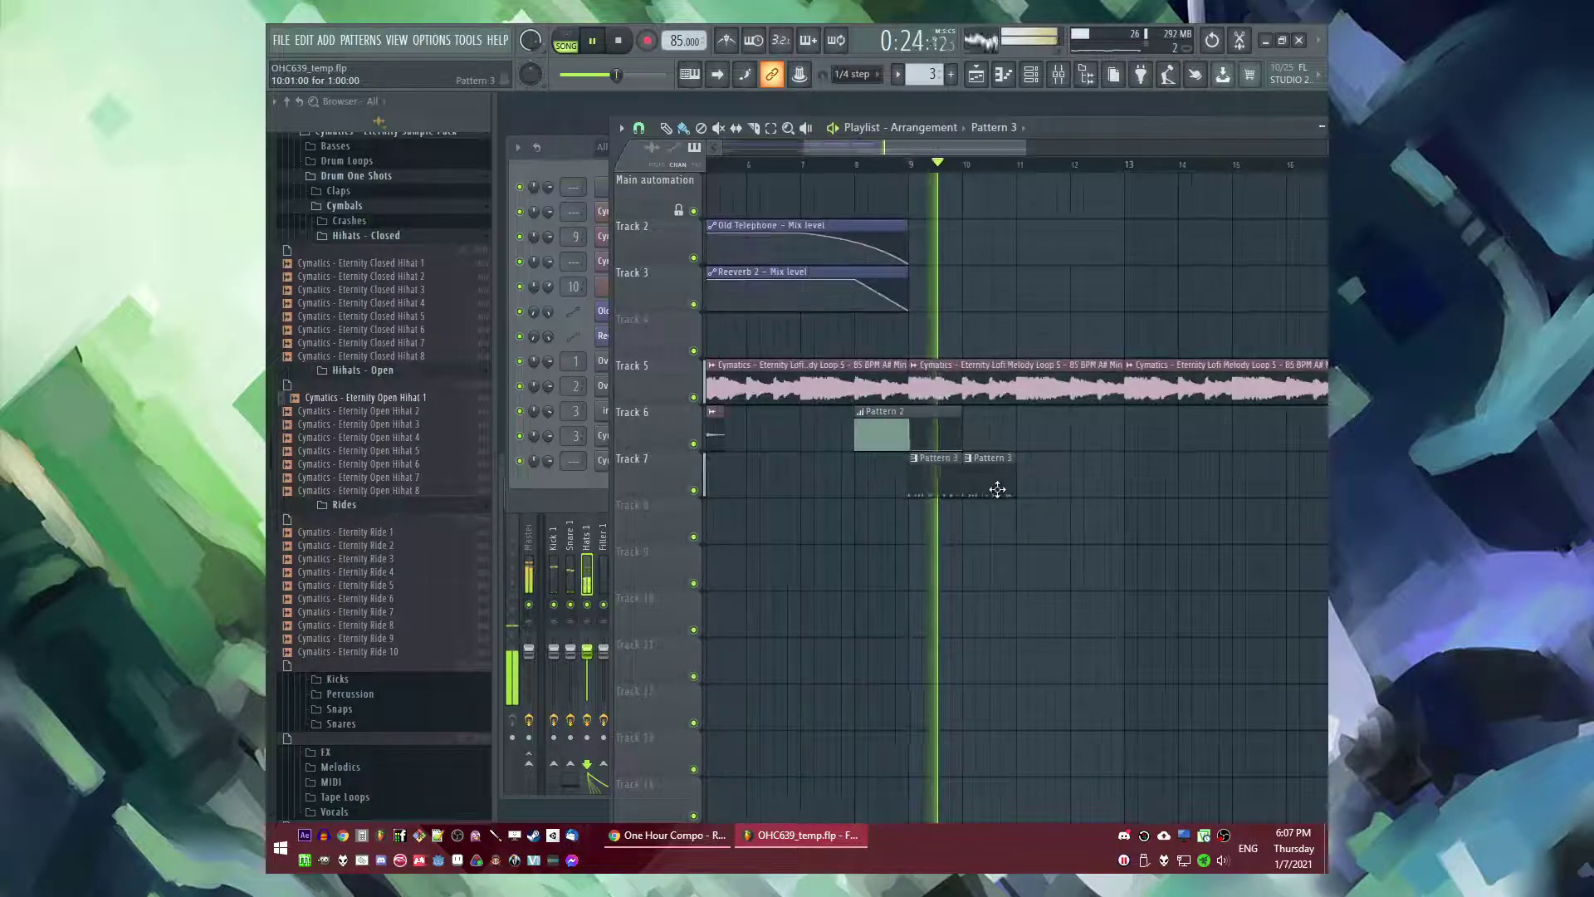
pyautogui.click(573, 555)
pyautogui.click(1110, 445)
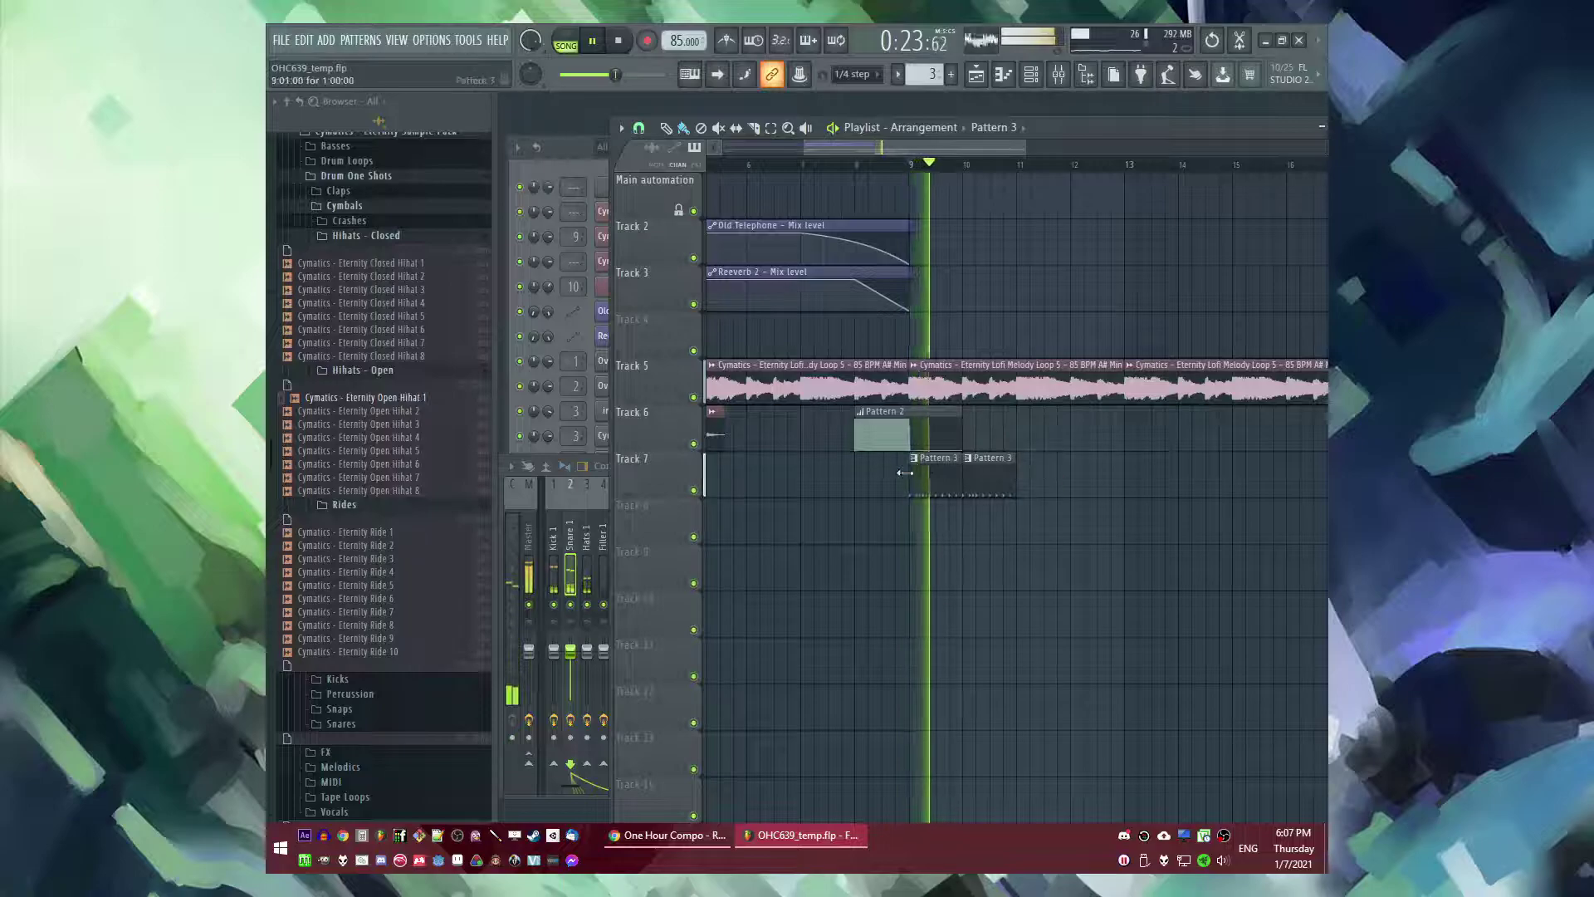
pyautogui.scroll(2, 1022, 448)
# - Load Fruity Limiter into effect slot 9 of the Cymatics Eternity Lofi Melody mixer track and switch it to COMP mode
pyautogui.click(586, 596)
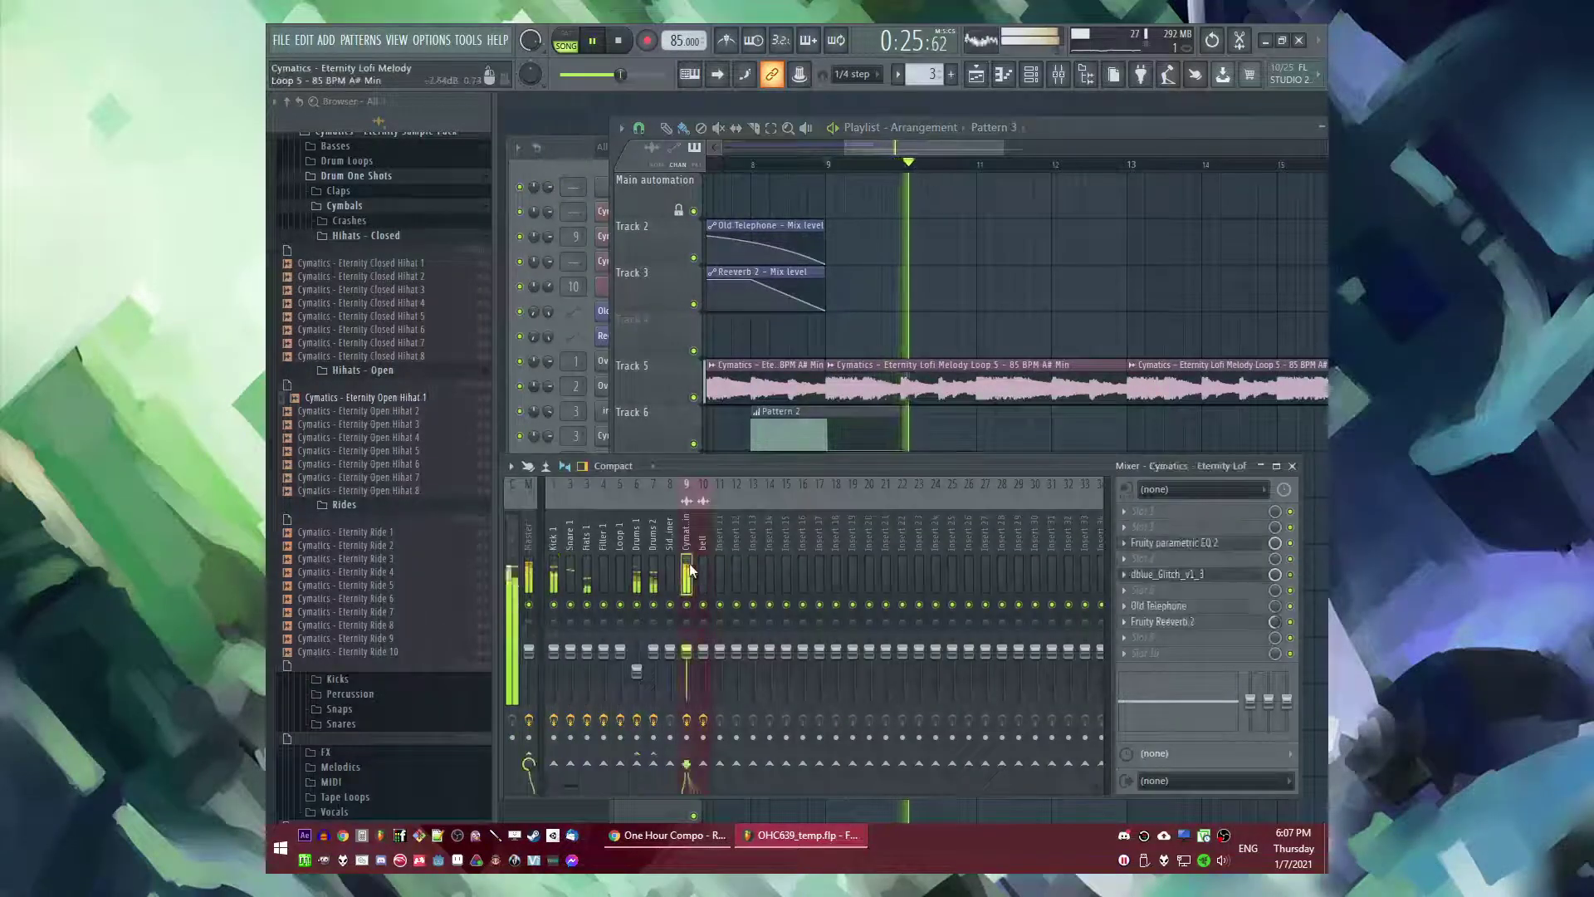
pyautogui.click(1123, 638)
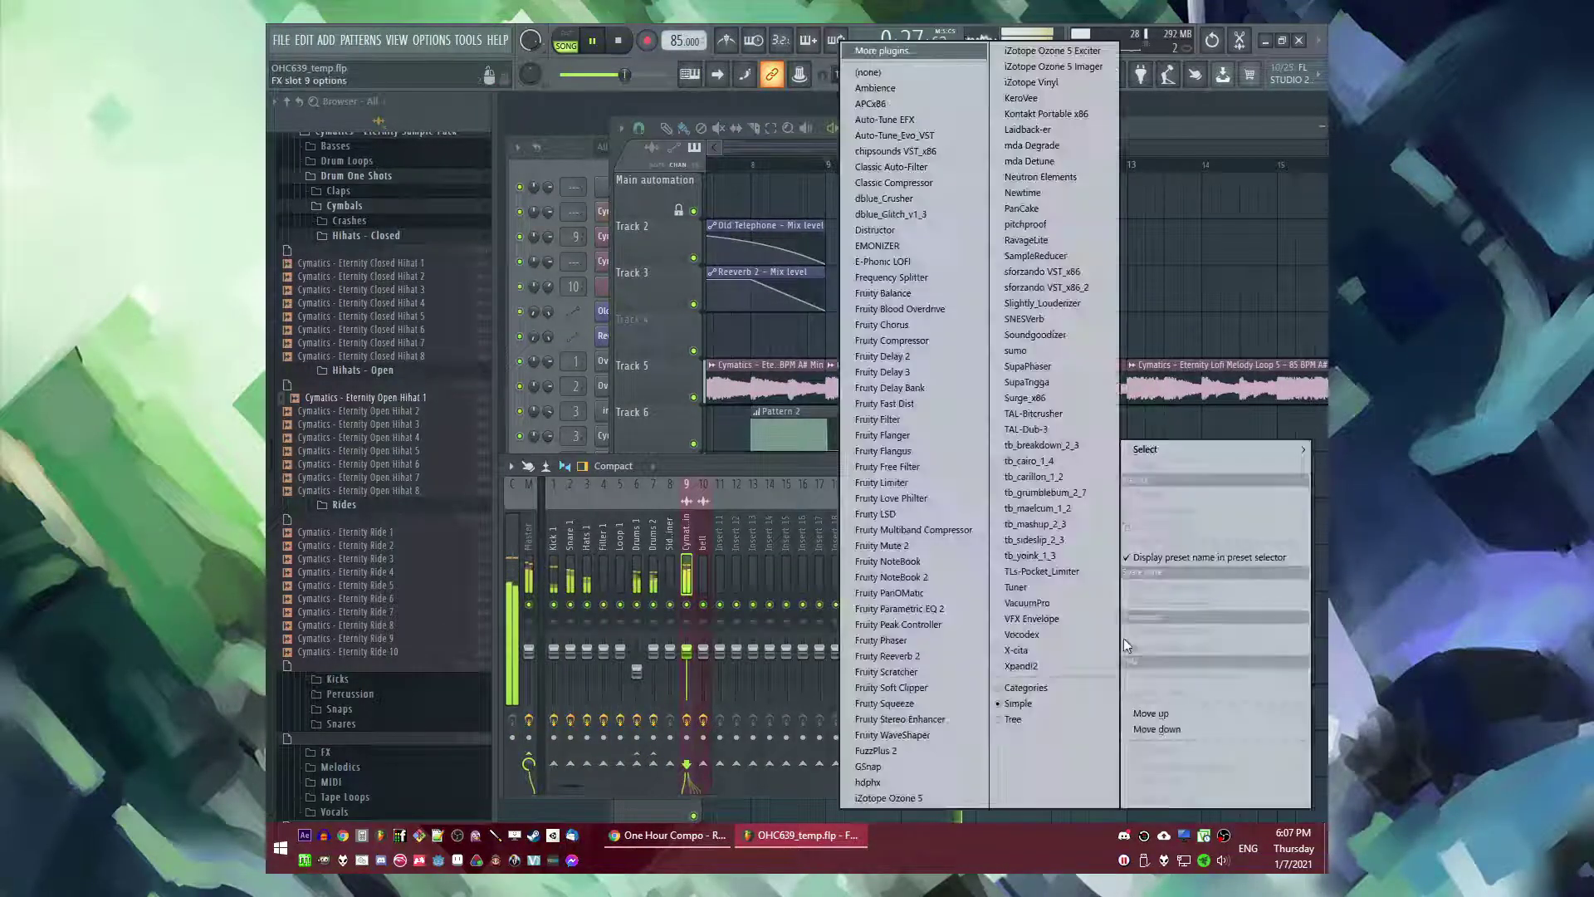
pyautogui.click(925, 500)
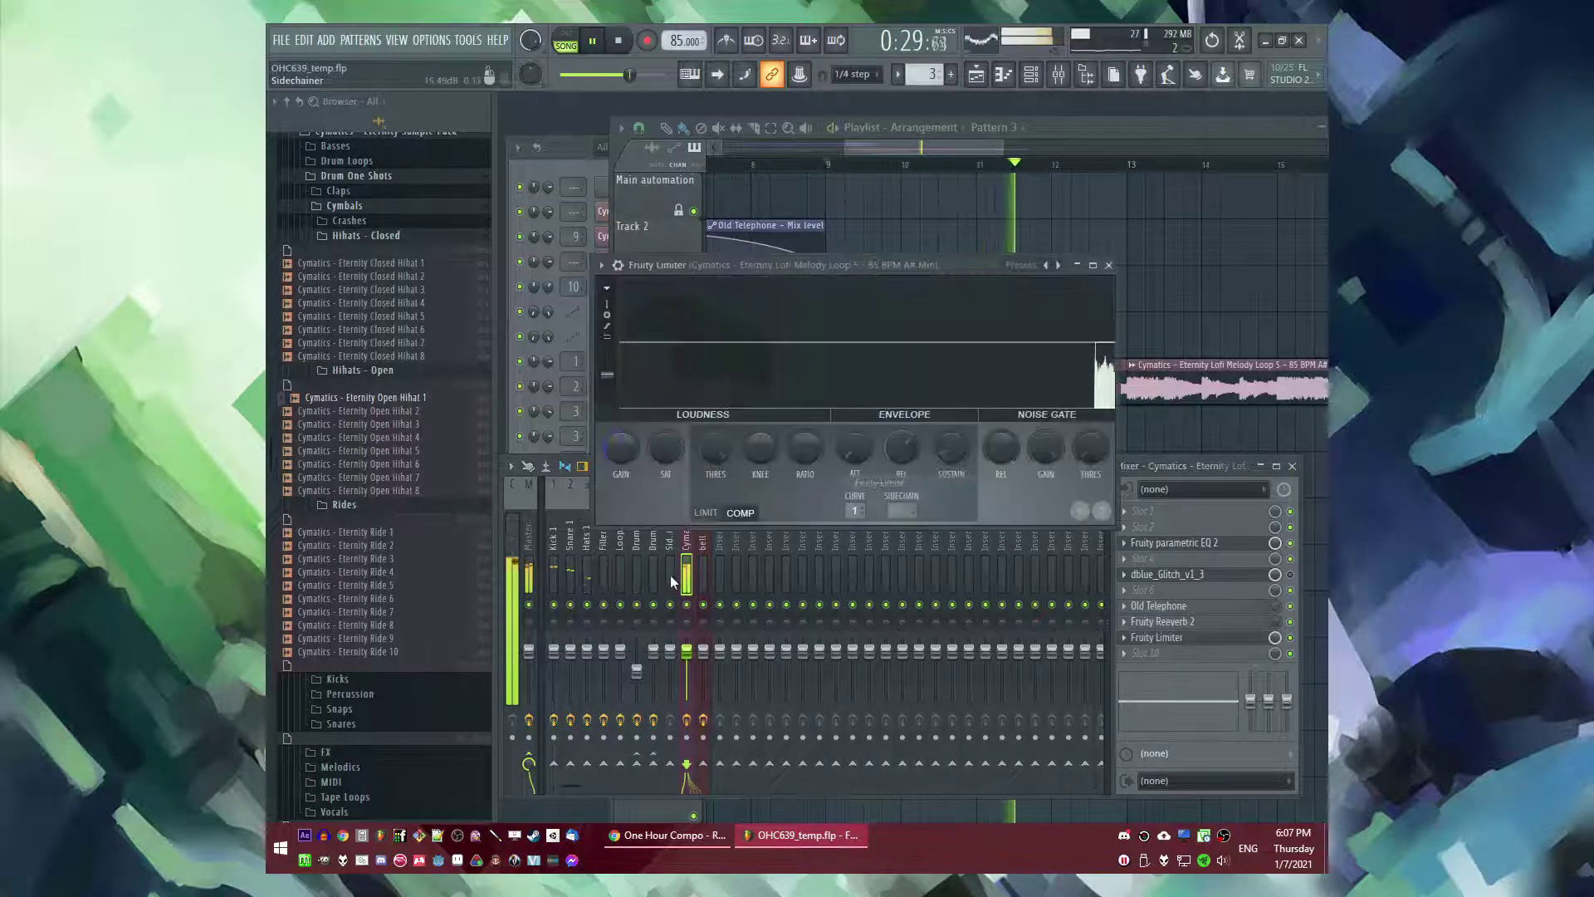
# - Route the Sidechainer mixer track as a sidechain into the Cymatics Eternity Lofi Melody mixer track
pyautogui.rightClick(680, 573)
pyautogui.click(671, 577)
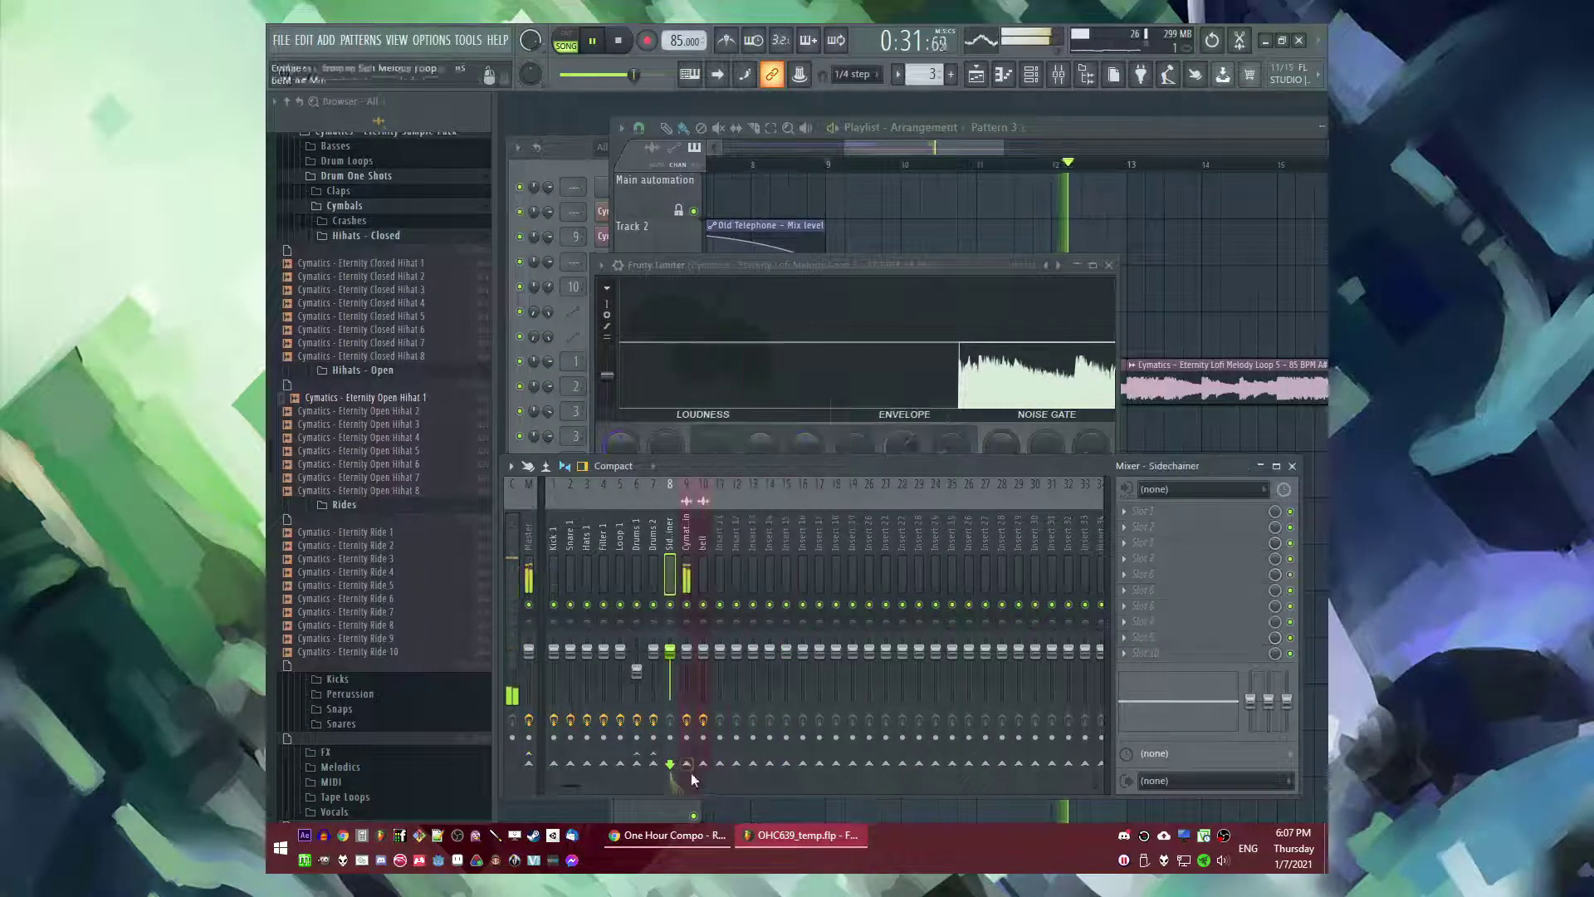
pyautogui.rightClick(687, 765)
pyautogui.click(715, 780)
# - Play the song from bar 8 and watch the mixer levels as the drums enter at bar 9
pyautogui.rightClick(1156, 434)
pyautogui.scroll(-4, 1152, 419)
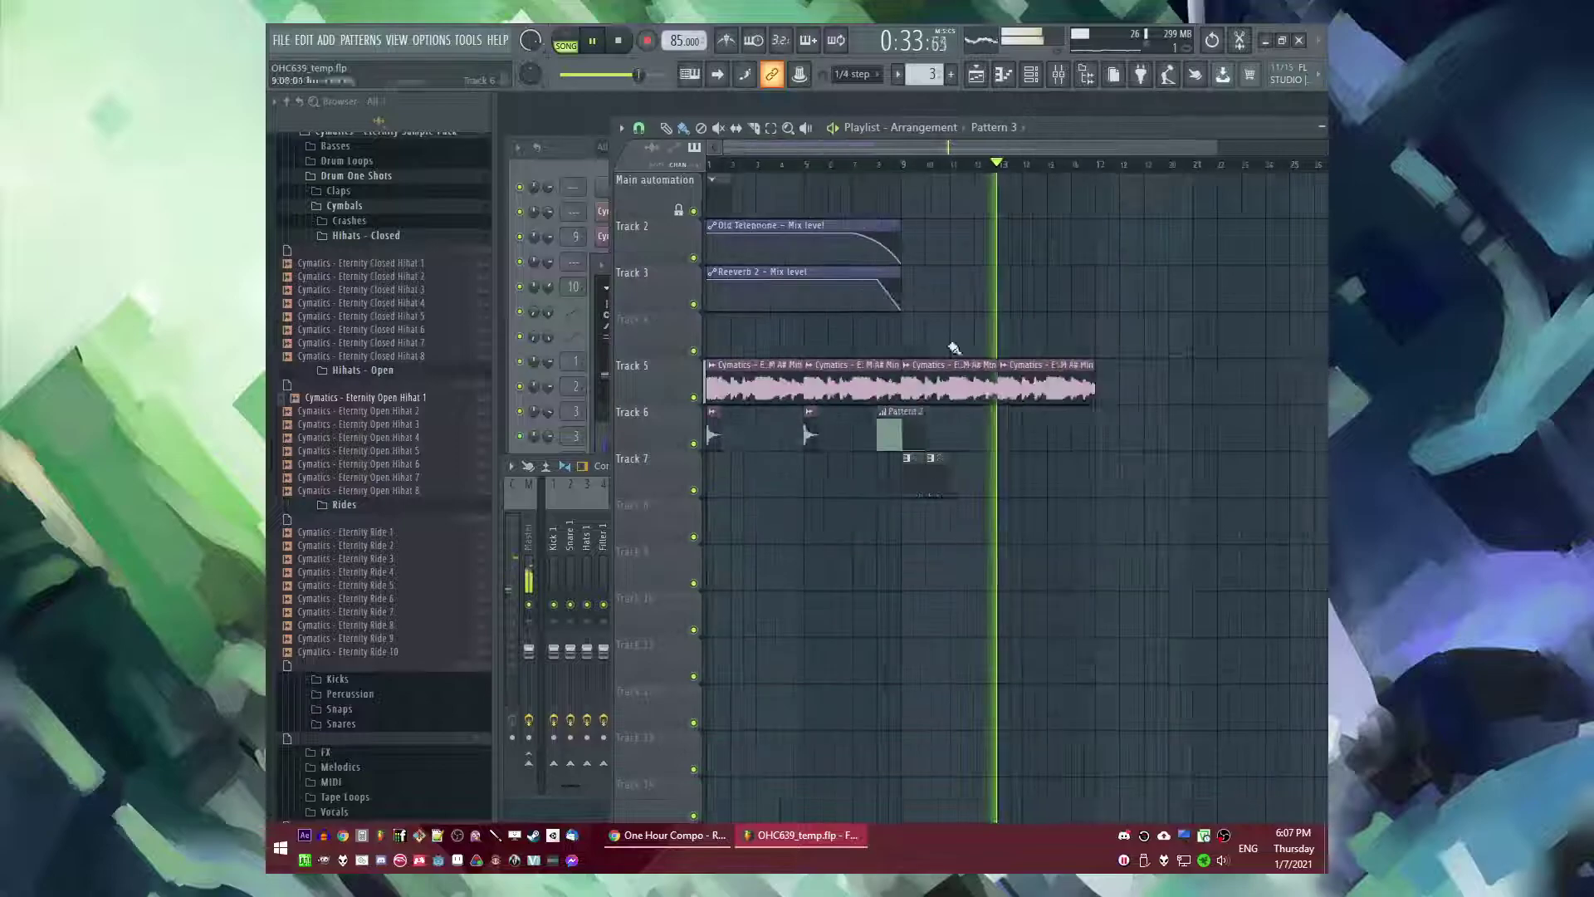
pyautogui.click(878, 165)
pyautogui.scroll(4, 881, 184)
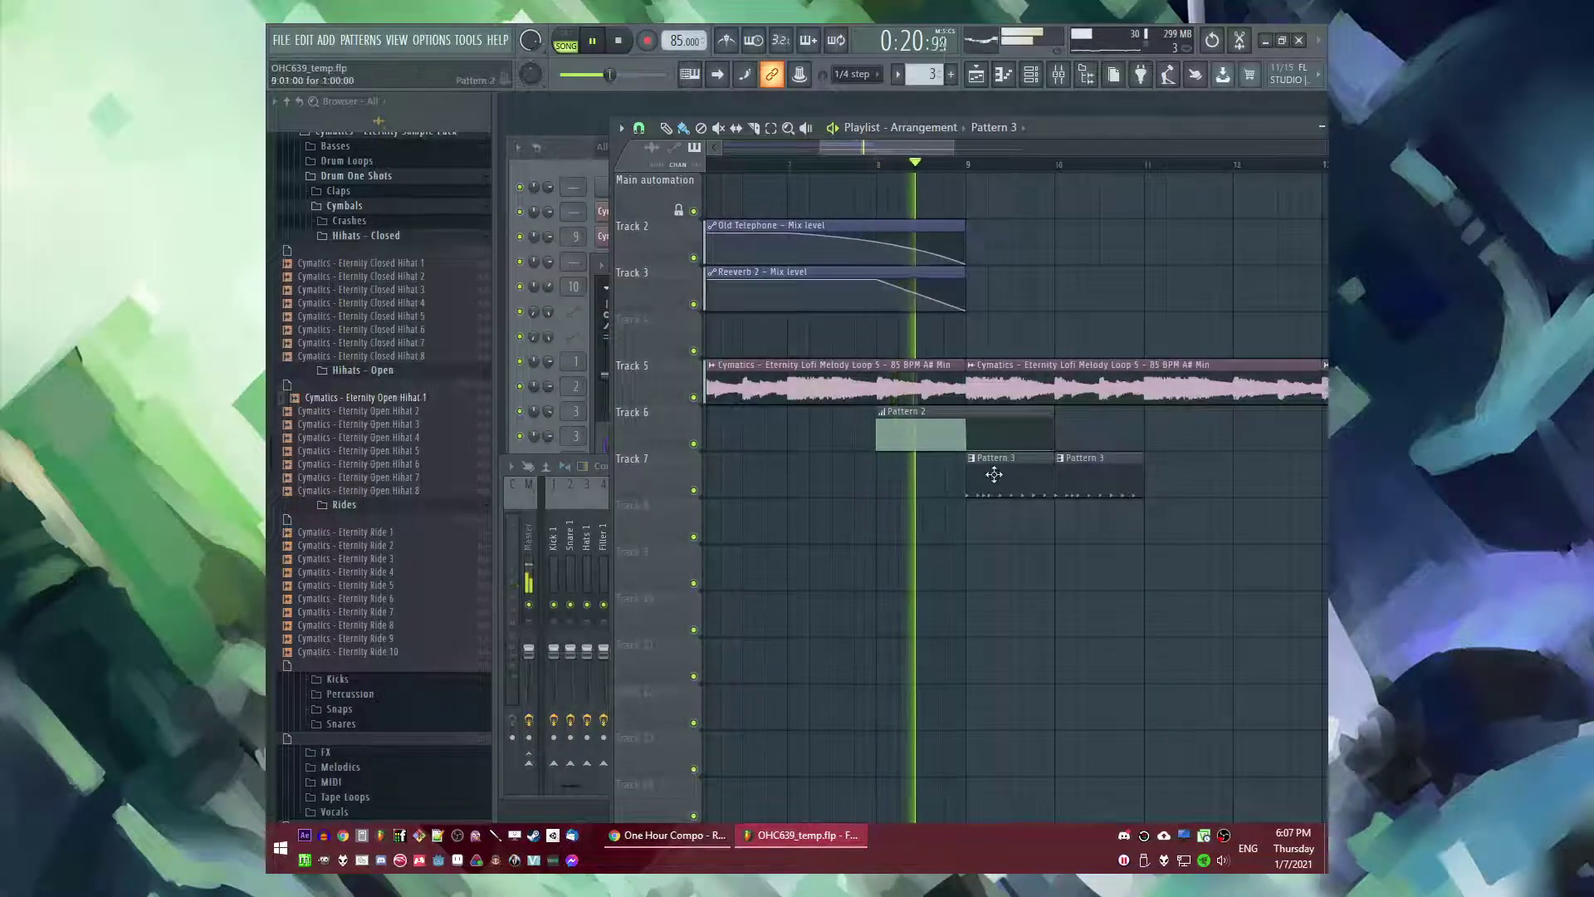
pyautogui.press('F9')
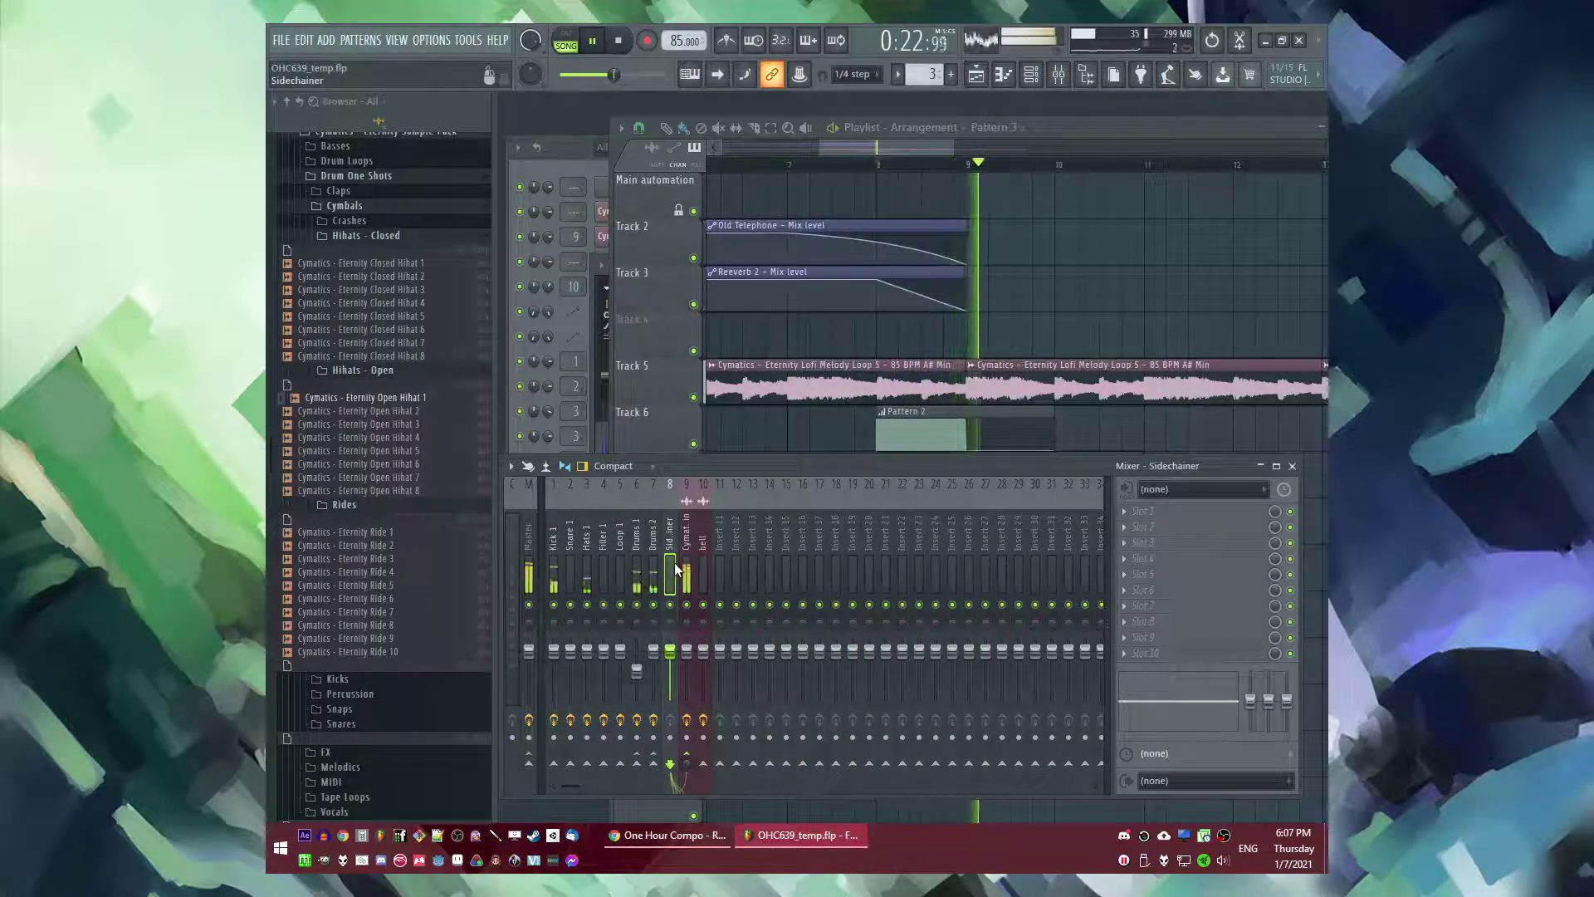
pyautogui.rightClick(1178, 437)
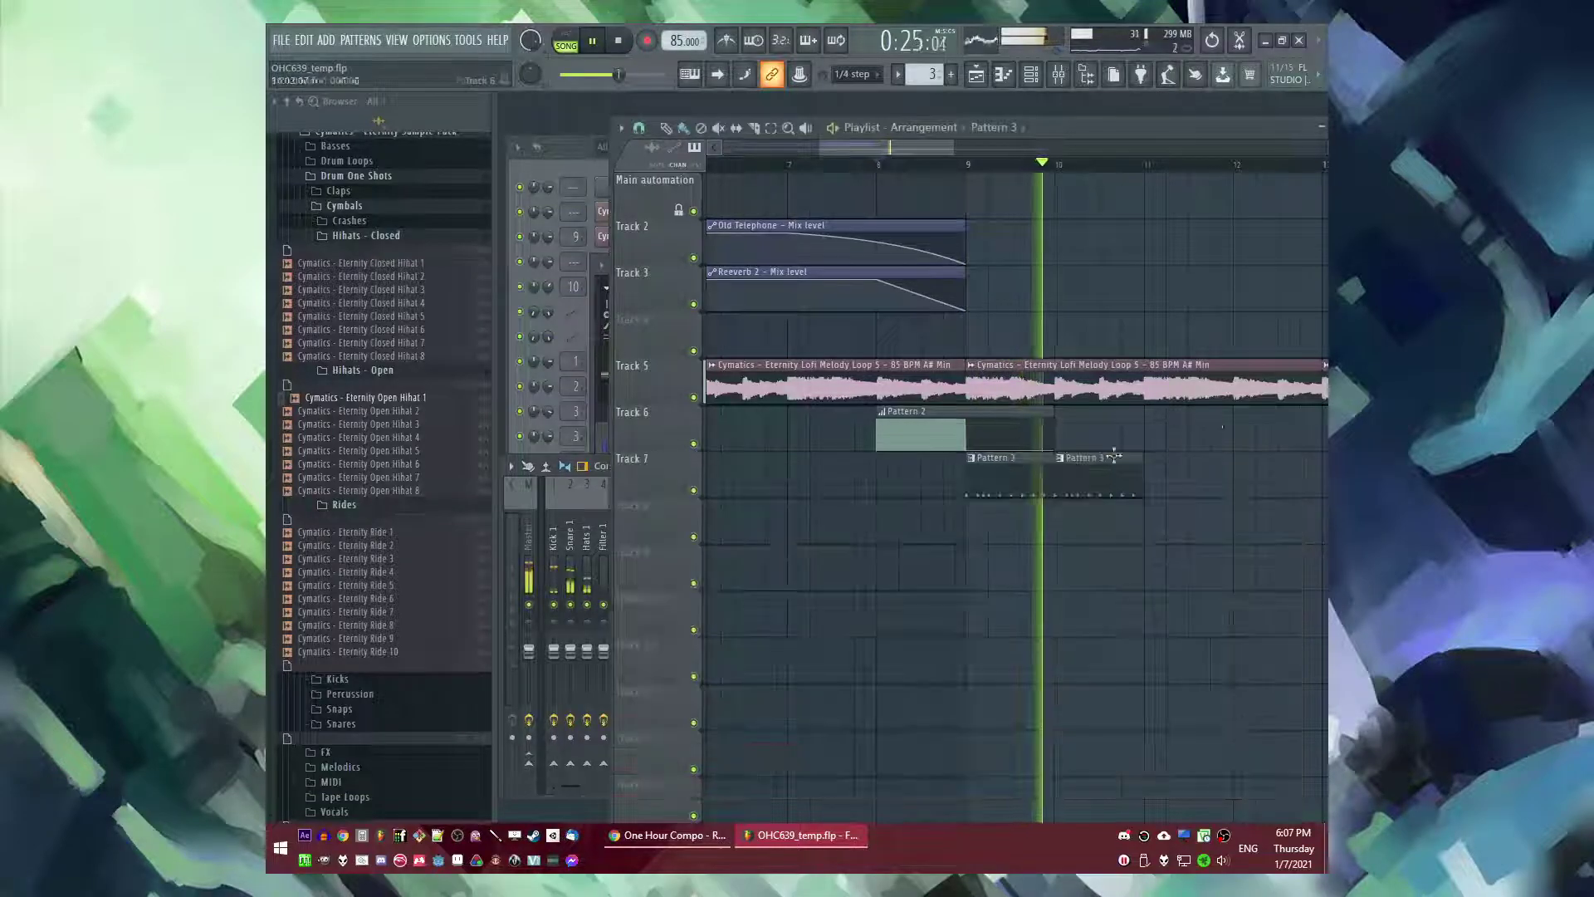
# - Open Pattern 3, loop it in pattern mode and raise the channel volumes of the Oversampled kick and snare
pyautogui.doubleClick(997, 484)
pyautogui.press('l')
pyautogui.press('F6')
pyautogui.scroll(-5, 370, 533)
pyautogui.scroll(15, 371, 533)
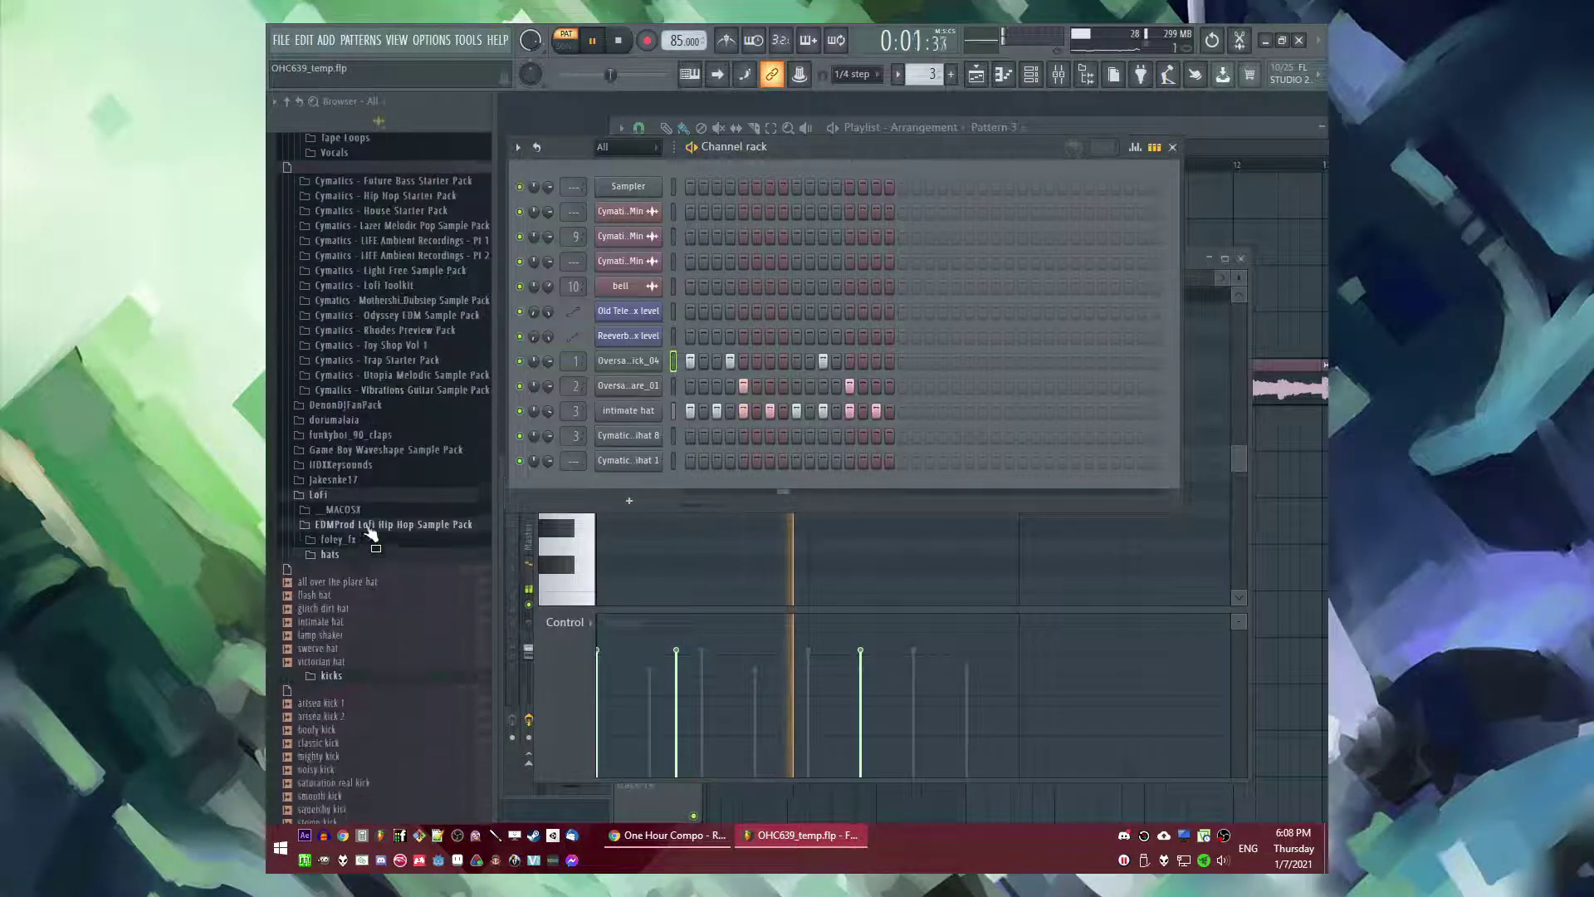
pyautogui.press('space')
pyautogui.press('space')
pyautogui.moveTo(552, 362); pyautogui.dragTo(551, 356)
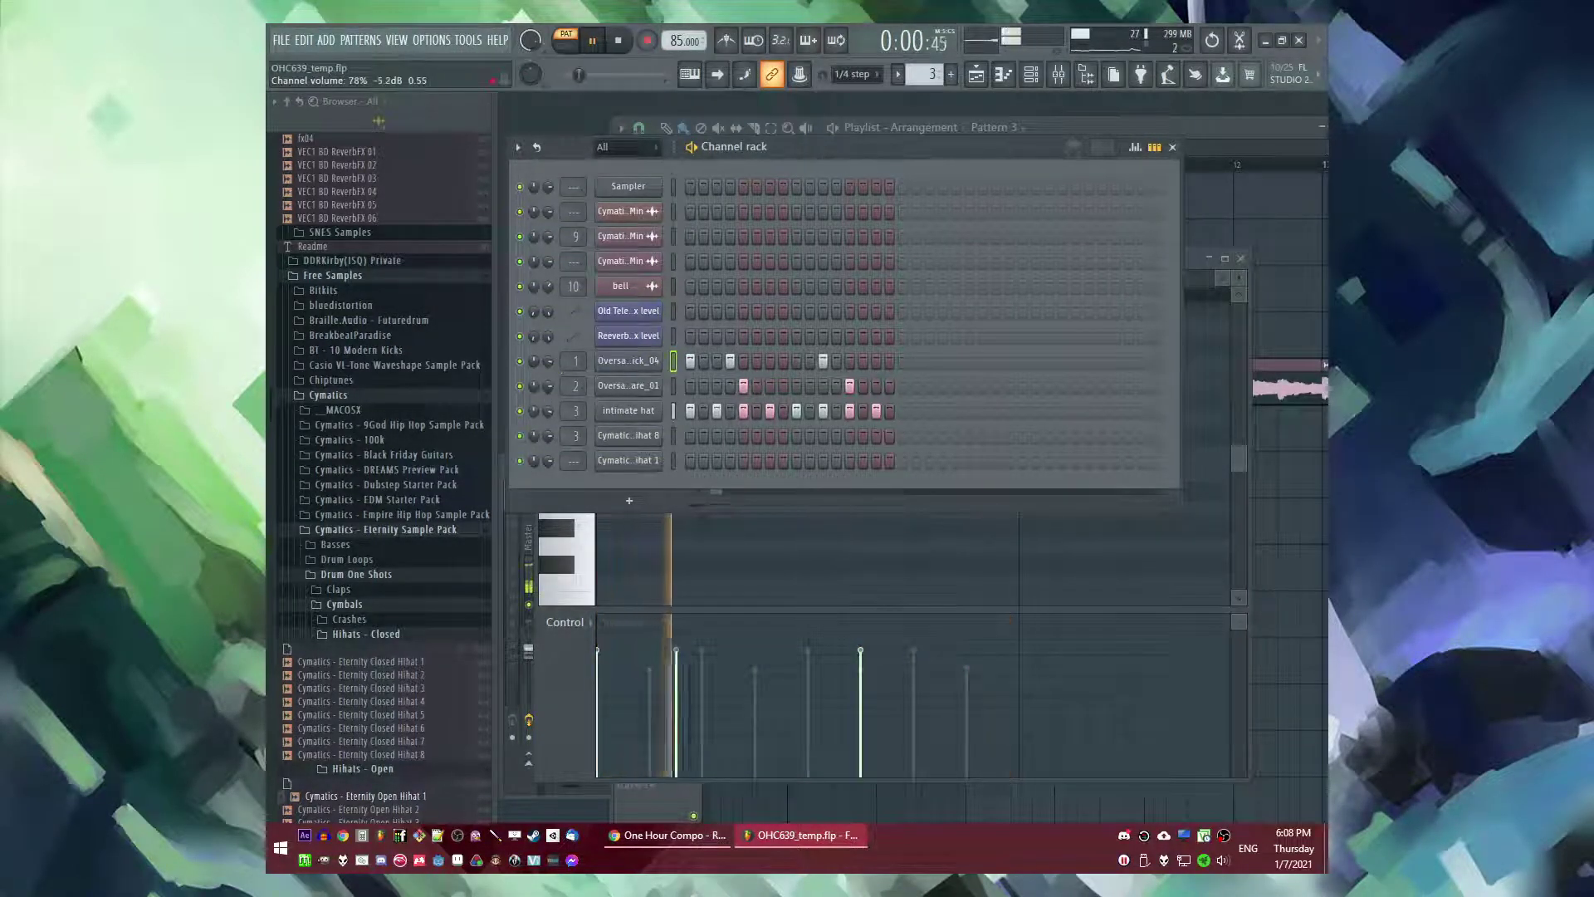
pyautogui.moveTo(545, 387); pyautogui.dragTo(546, 380)
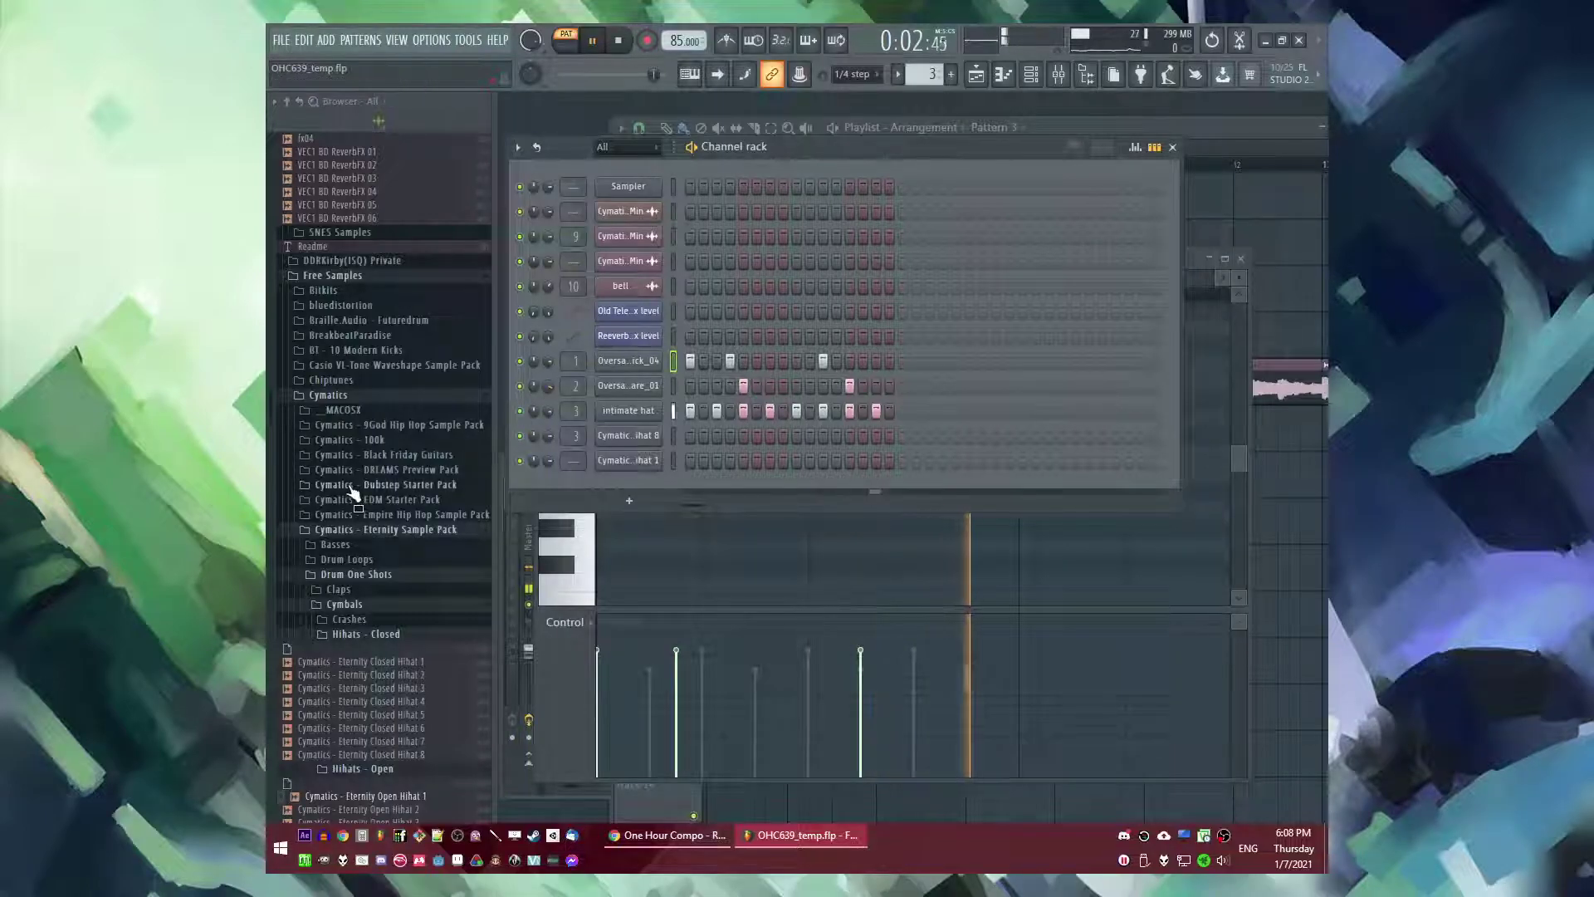
# - Add TR909_01 from the roland_tr909 samples as a new channel and match the kick with hits on steps 1, 4 and 11
pyautogui.scroll(-15, 350, 490)
pyautogui.scroll(-15, 399, 473)
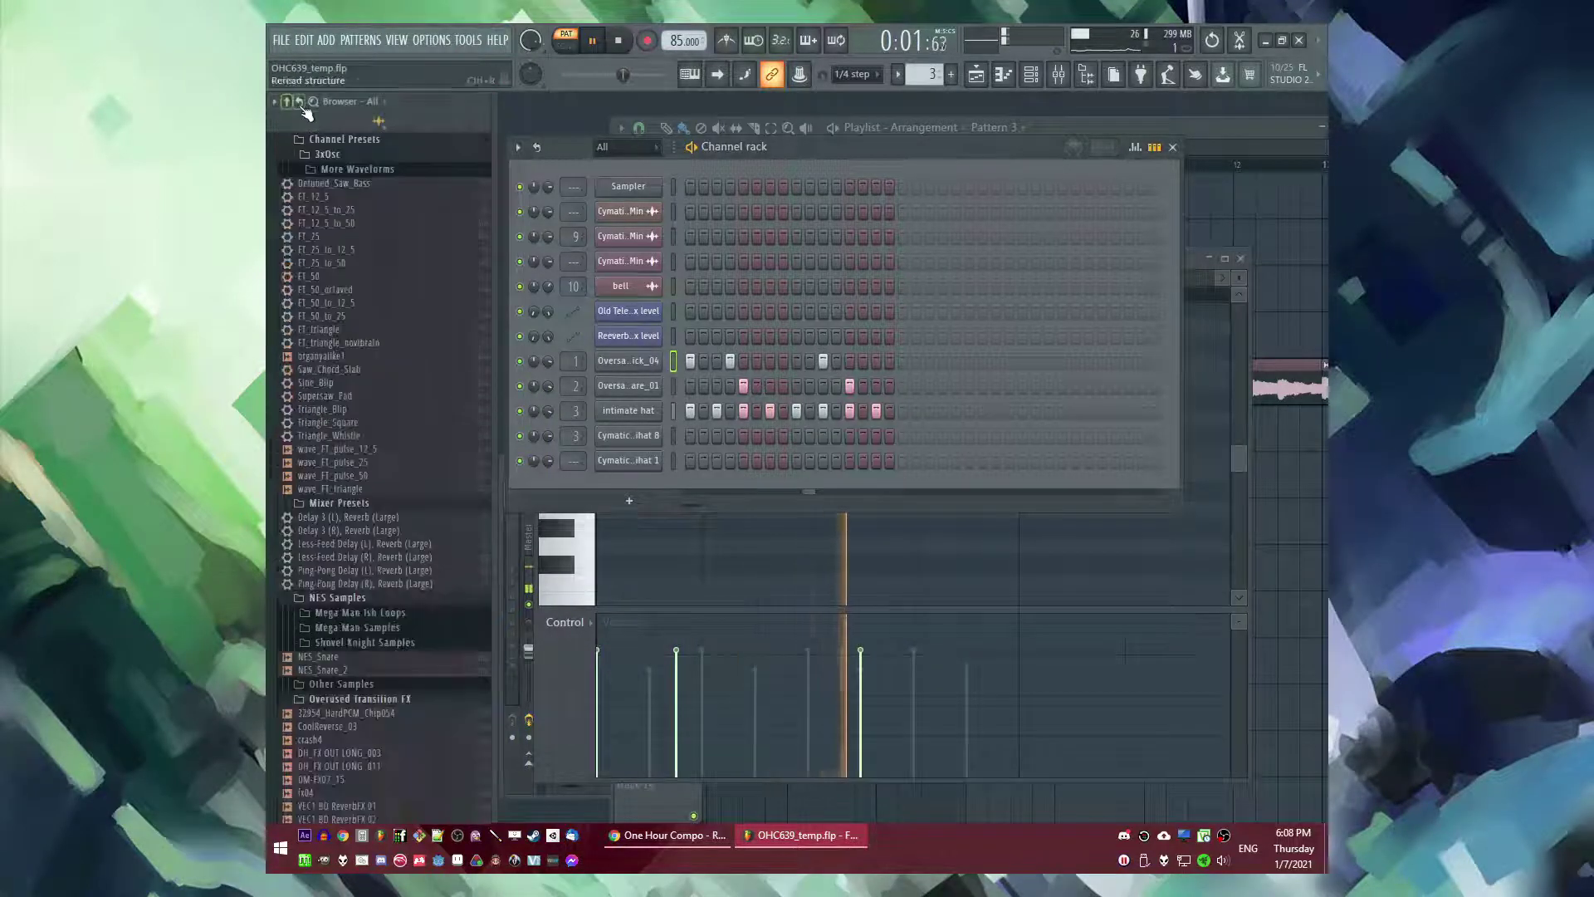
pyautogui.click(374, 597)
pyautogui.moveTo(320, 608); pyautogui.dragTo(621, 471)
pyautogui.click(730, 486)
pyautogui.click(823, 485)
pyautogui.click(674, 486)
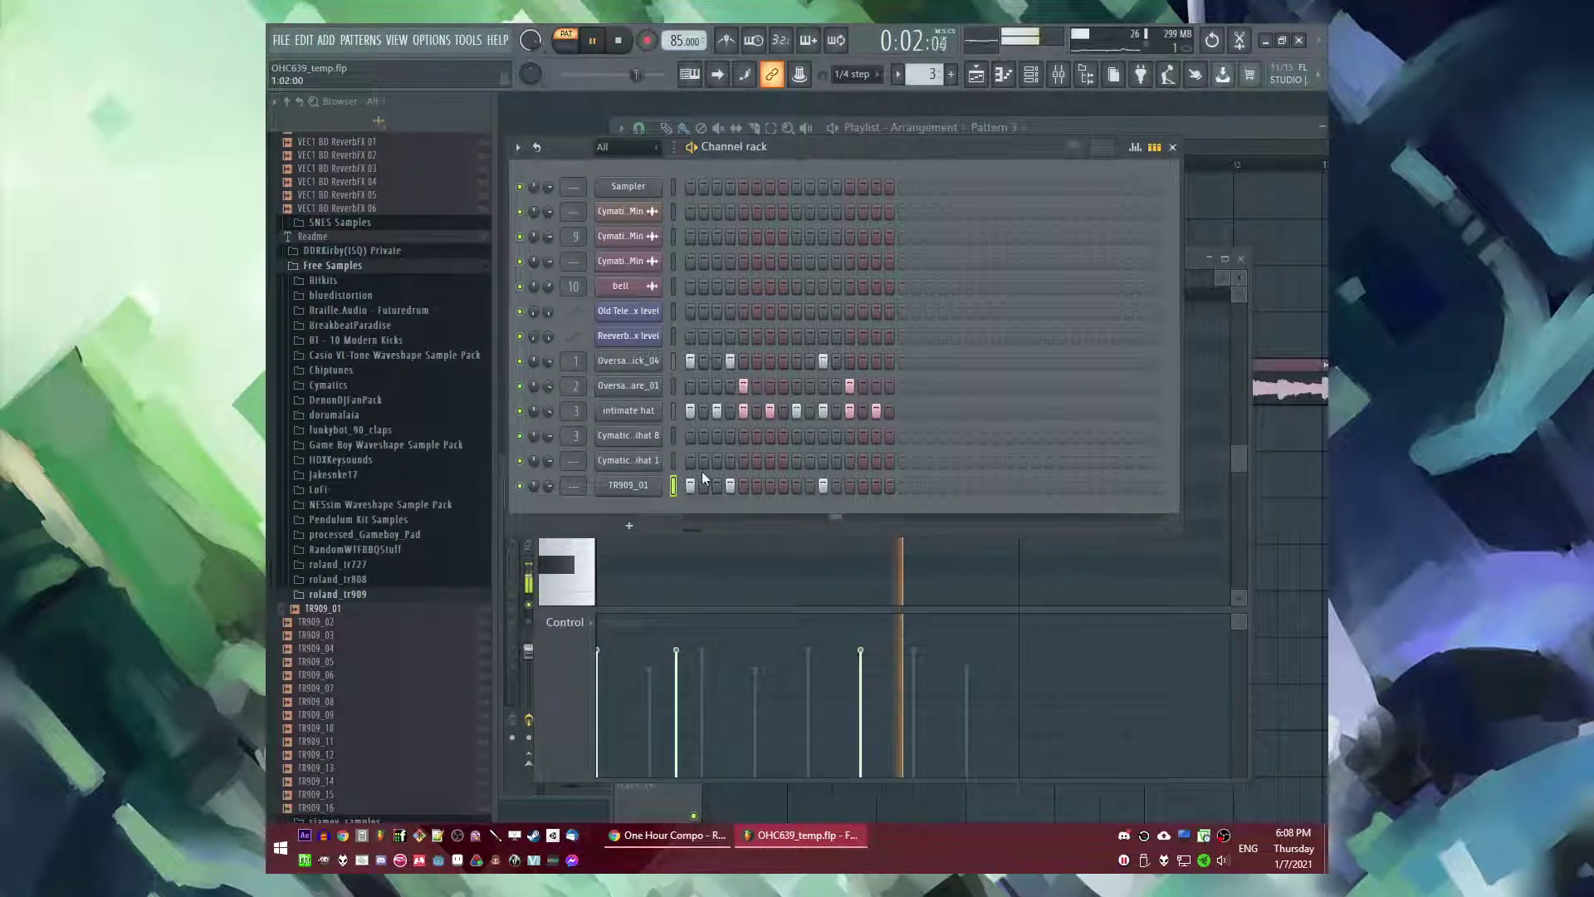
# - Move the TR909_01 channel directly below the kick and assign it to mixer track 8
pyautogui.hotkey('alt', 'Up')
pyautogui.hotkey('alt', 'Up')
pyautogui.hotkey('alt', 'Up')
pyautogui.hotkey('alt', 'Up')
pyautogui.moveTo(573, 387); pyautogui.dragTo(573, 349)
# - Set the melody track's Fruity Limiter sidechain input to 1 and lower its compression threshold
pyautogui.click(691, 561)
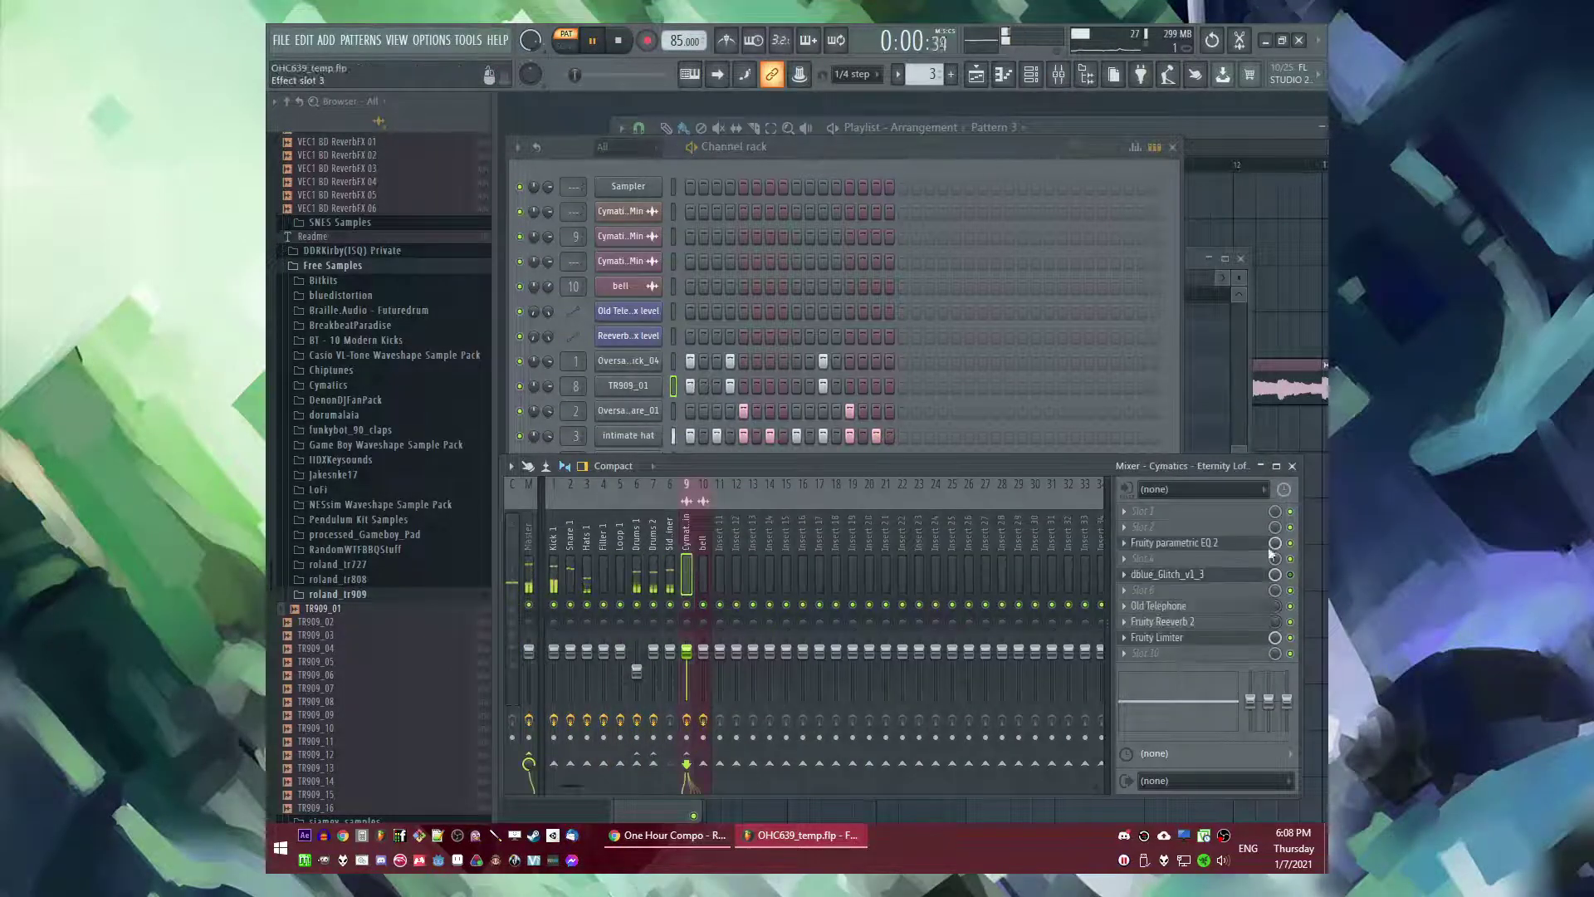
pyautogui.click(1162, 637)
pyautogui.moveTo(714, 431); pyautogui.dragTo(714, 465)
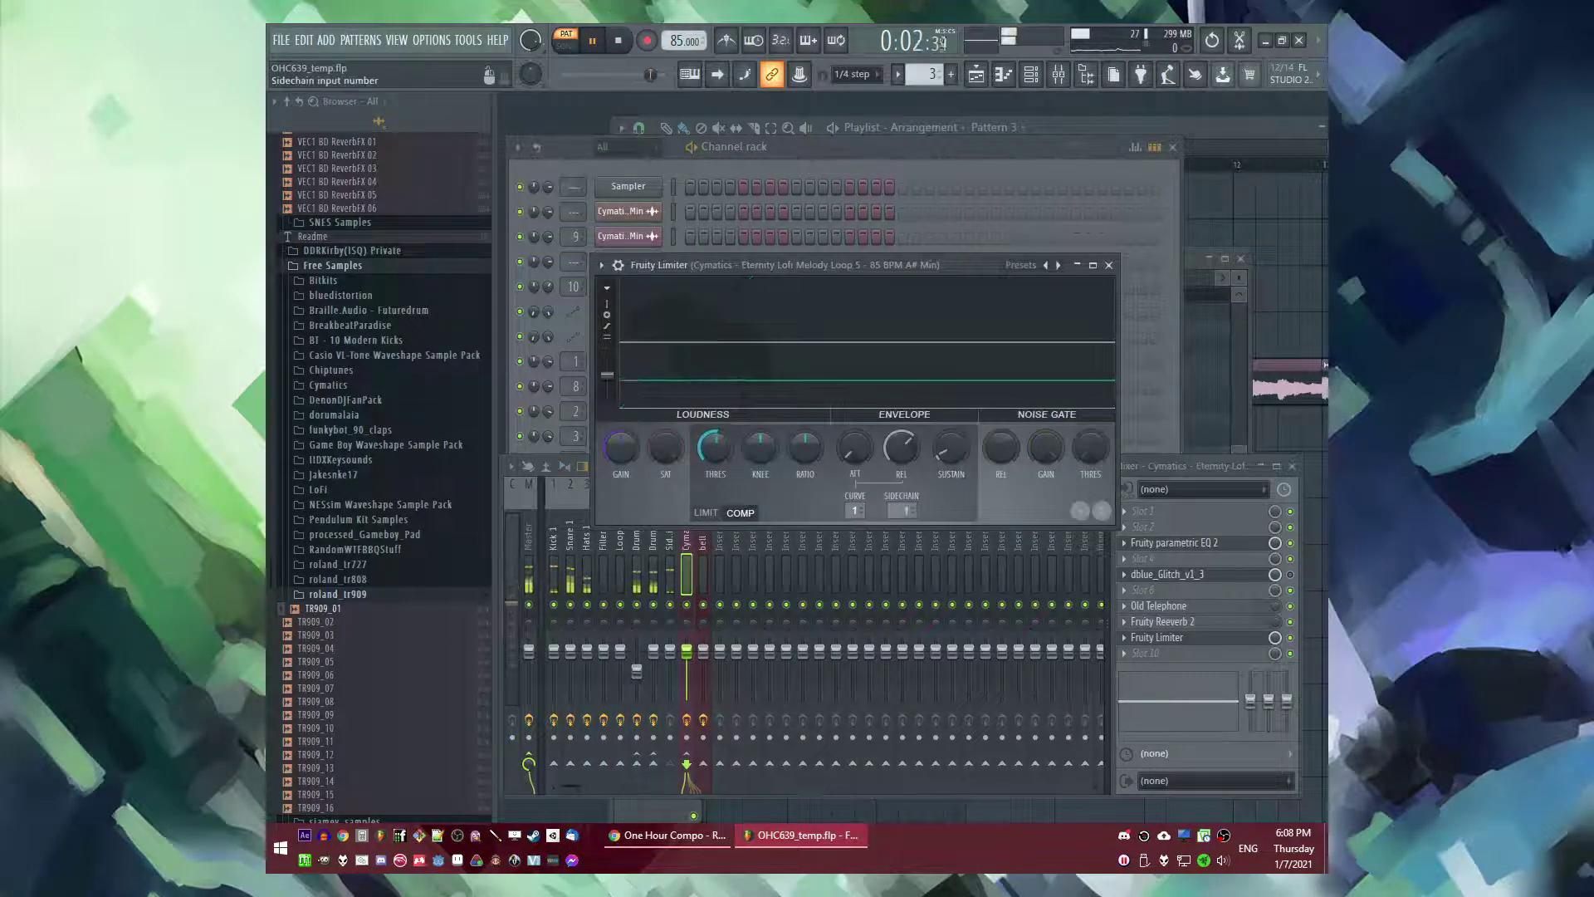
# - Play the song from bar 9 and view the mixer track levels as waveforms
pyautogui.press('F5')
pyautogui.press('l')
pyautogui.click(975, 165)
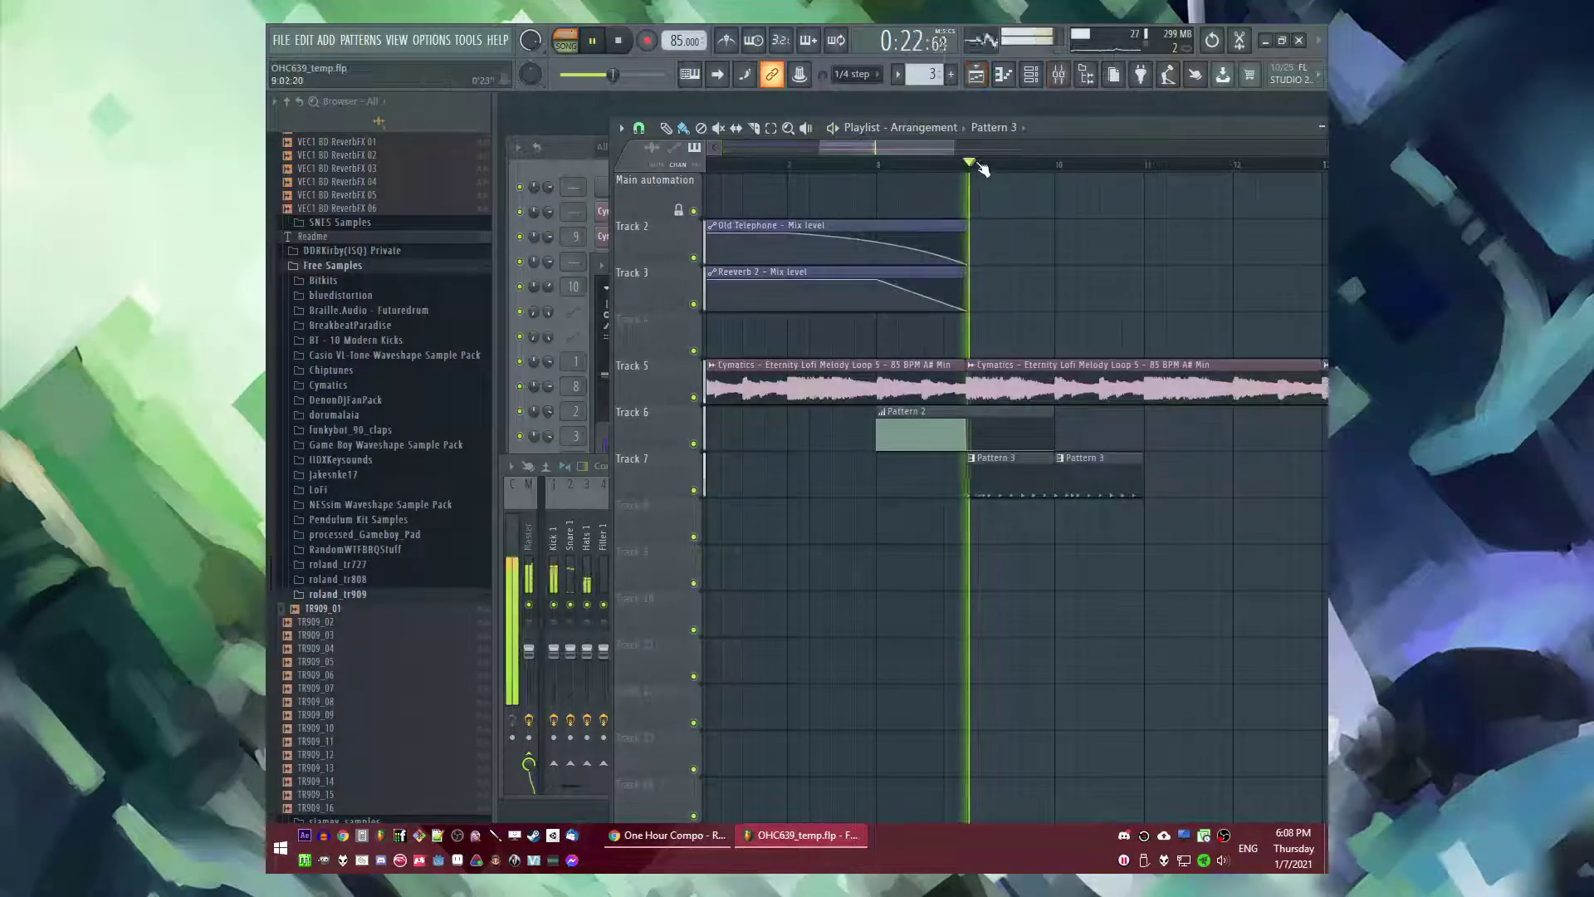
pyautogui.click(546, 466)
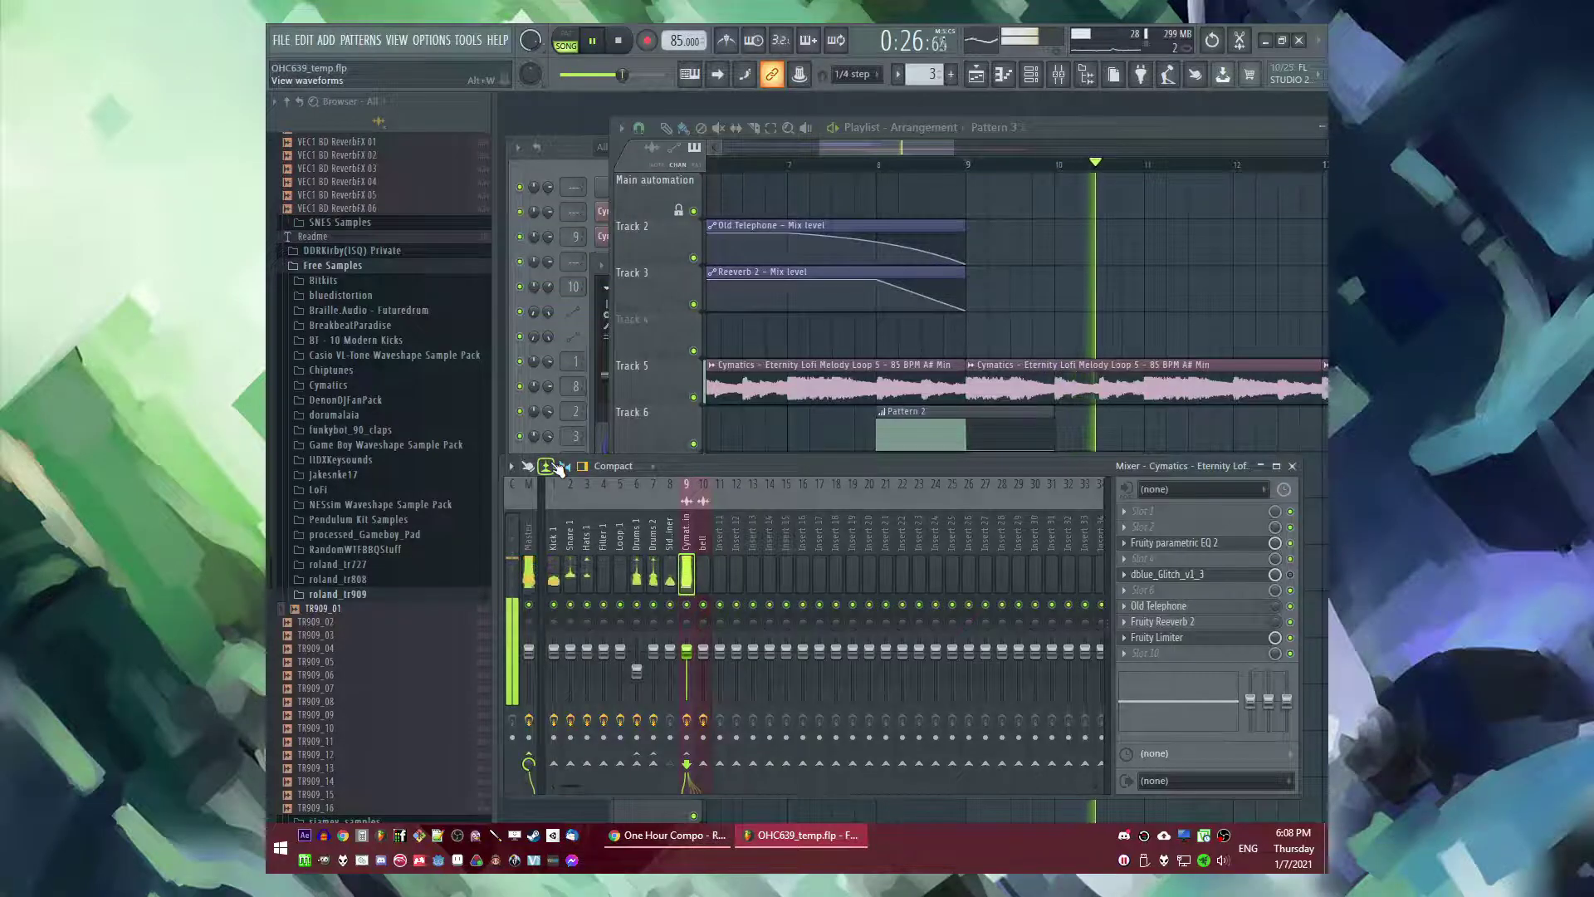
# - Raise the compression ratio of the melody's Fruity Limiter and lower its threshold to about -20.1 dB
pyautogui.click(1205, 639)
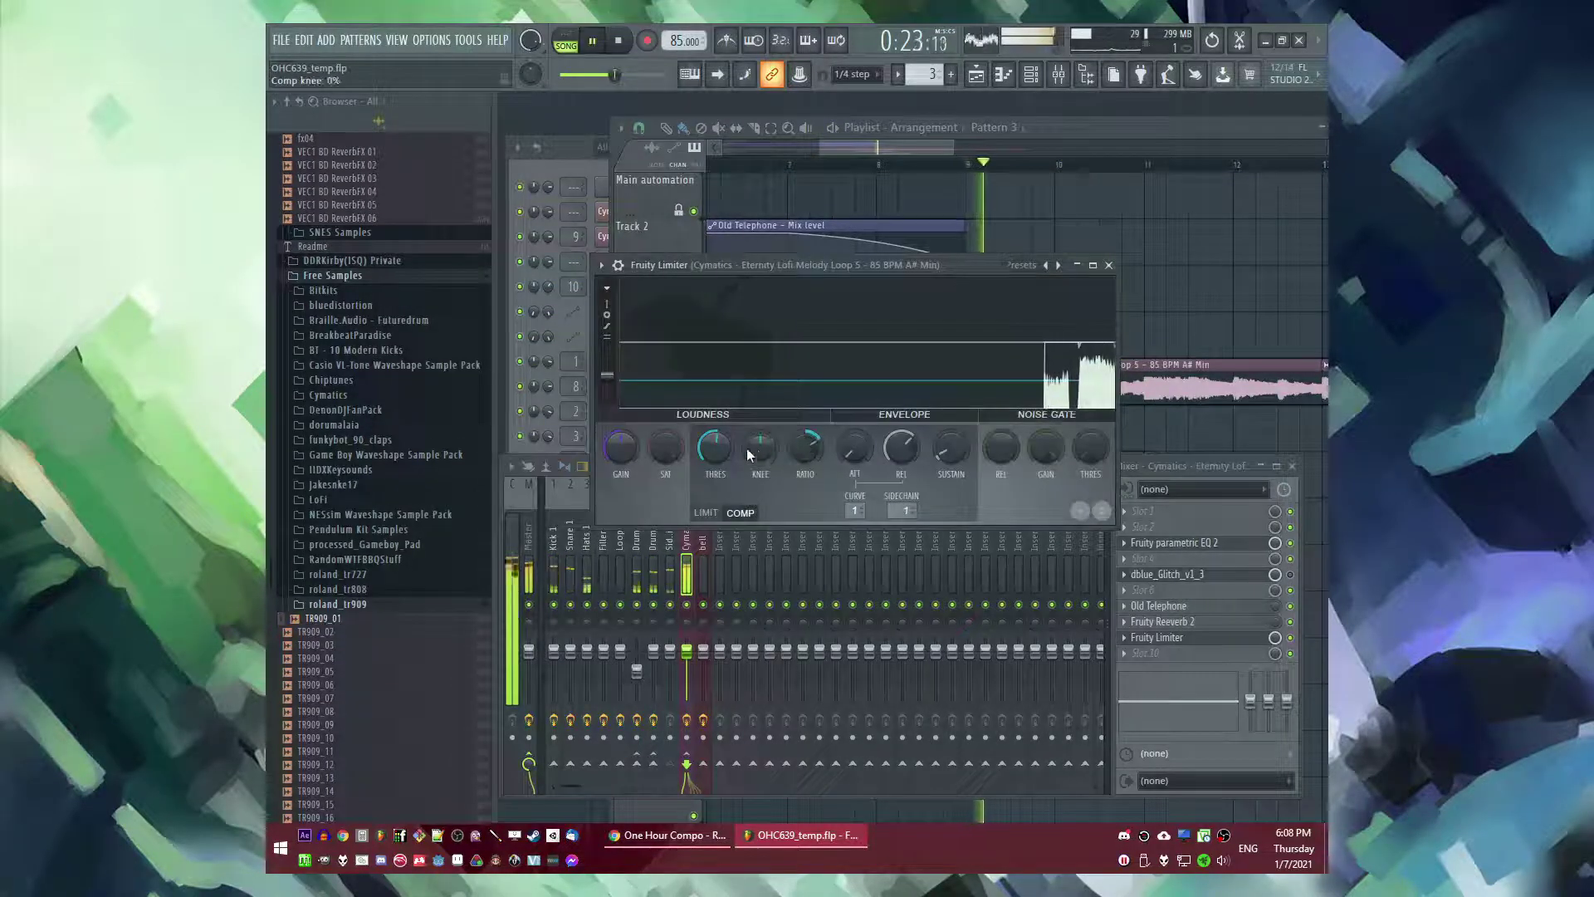
pyautogui.moveTo(714, 448)
pyautogui.mouseDown()
pyautogui.moveTo(714, 488)
pyautogui.moveTo(720, 445)
pyautogui.mouseUp()
pyautogui.press('space')
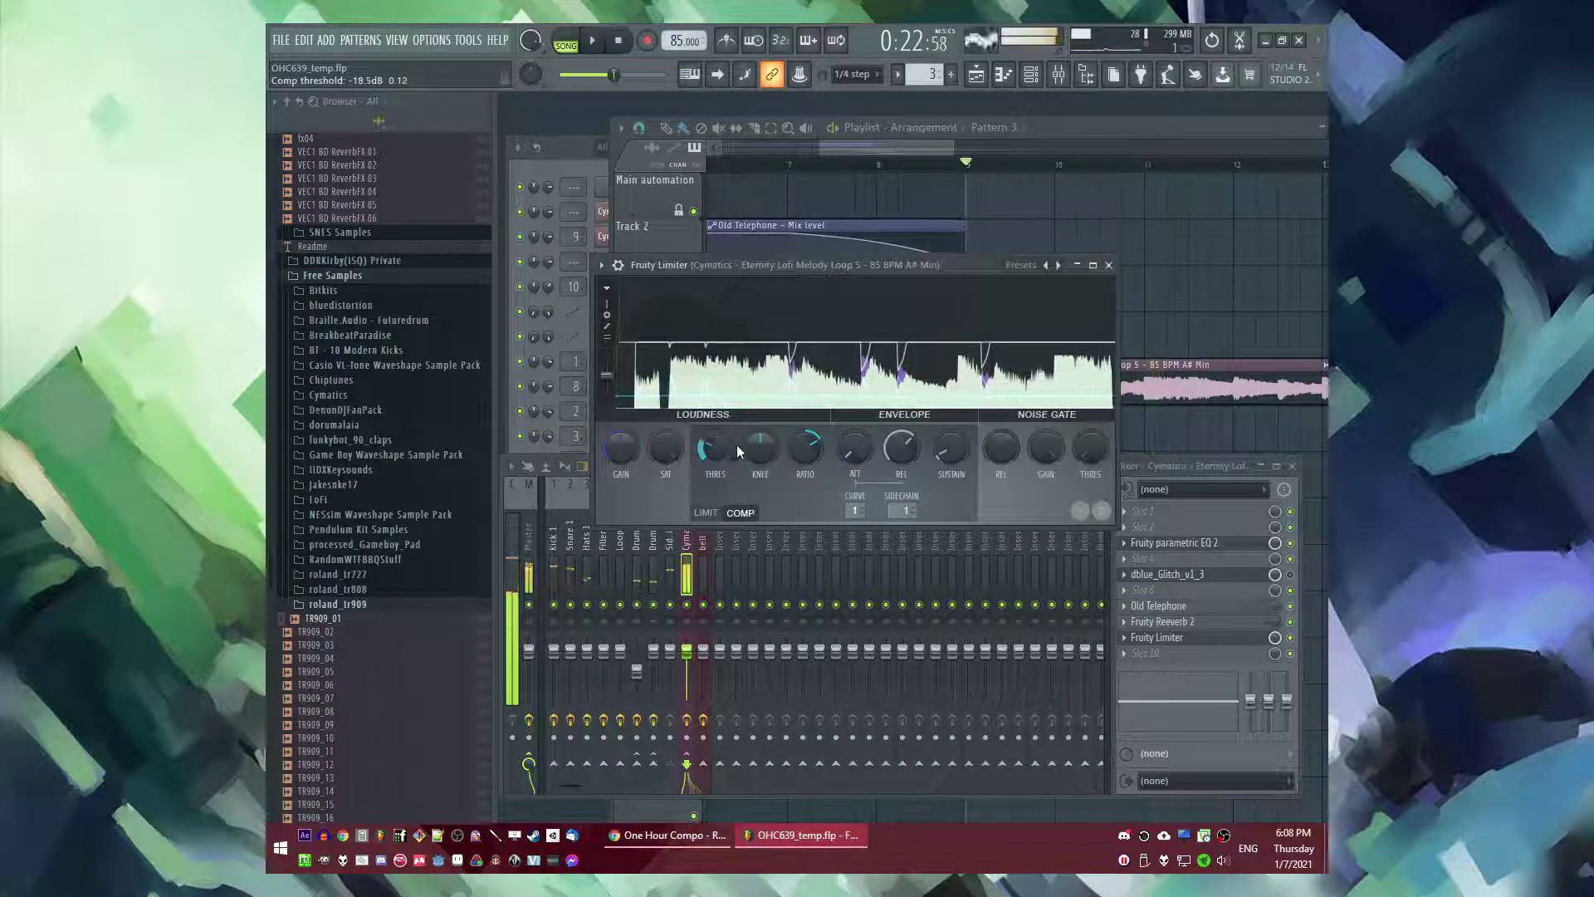
pyautogui.press('space')
pyautogui.rightClick(1183, 450)
pyautogui.scroll(-3, 1184, 449)
pyautogui.scroll(3, 789, 490)
pyautogui.press('F9')
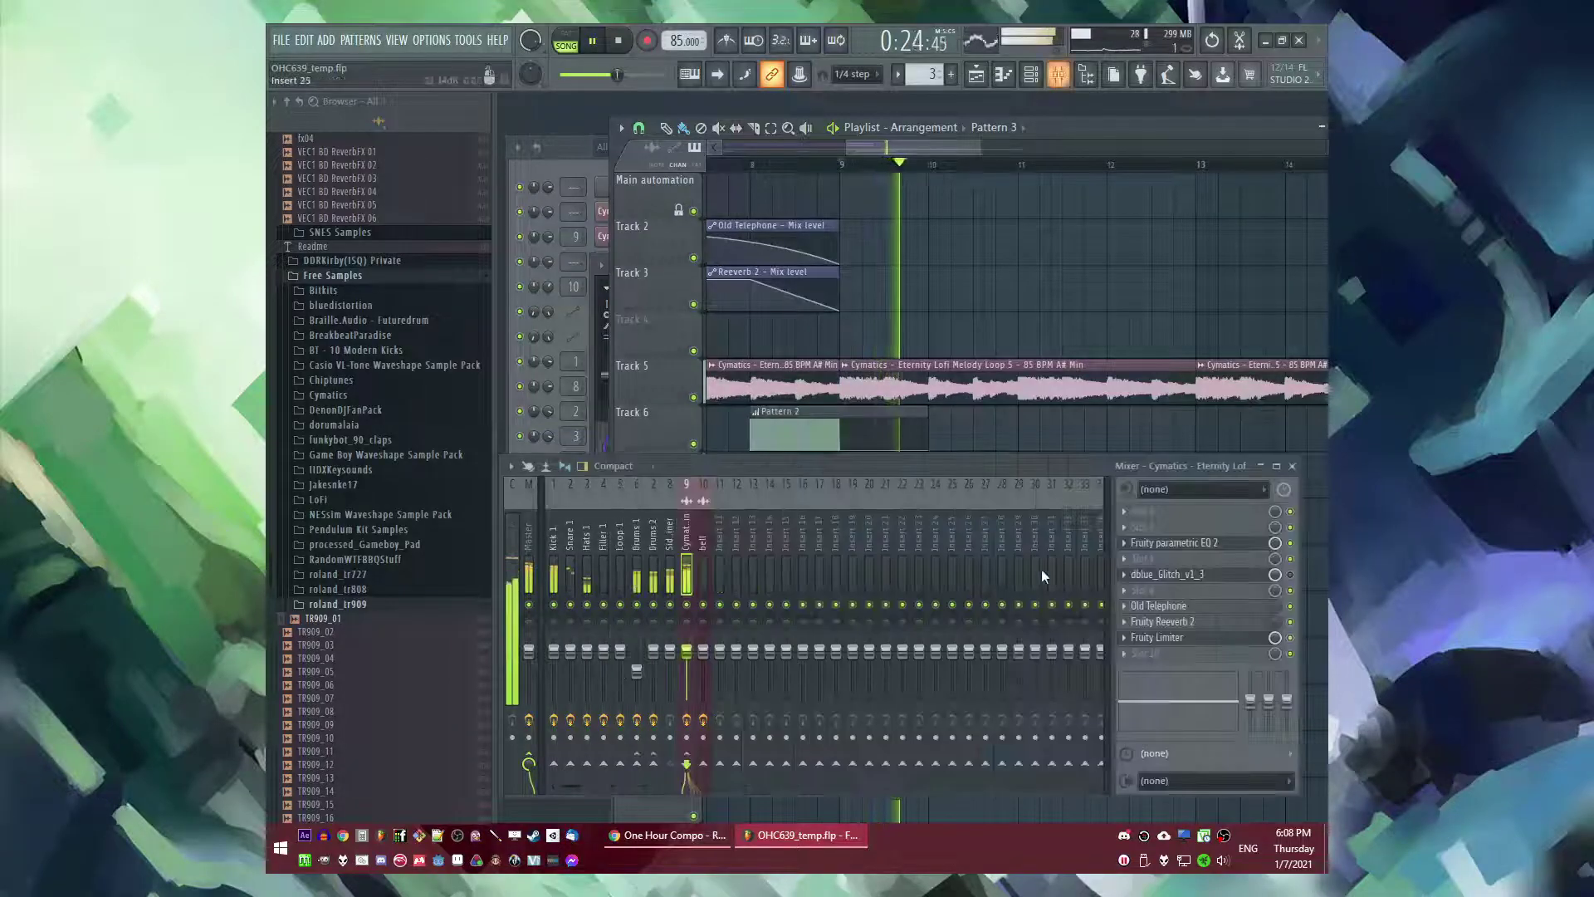
pyautogui.click(1154, 637)
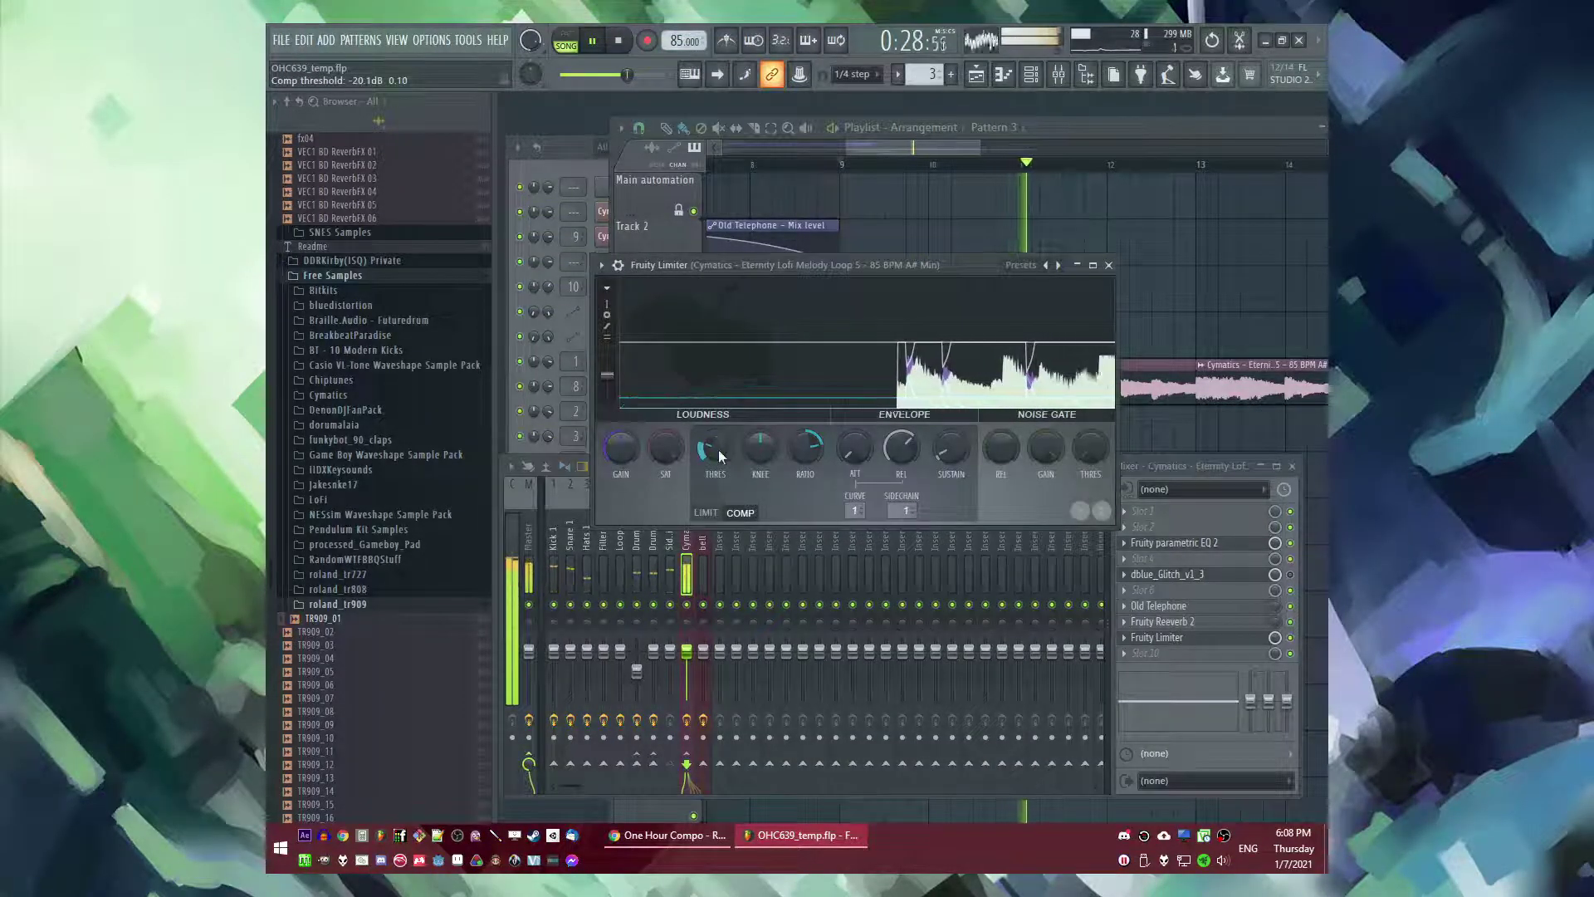
# - Select the two Pattern 3 clips on Track 7 and duplicate them until they fill bars 9 to 16
pyautogui.press('F5')
pyautogui.moveTo(1026, 479); pyautogui.dragTo(780, 510)
pyautogui.hotkey('ctrl', 'b')
pyautogui.scroll(-3, 764, 508)
pyautogui.hotkey('ctrl', 'b')
pyautogui.hotkey('ctrl', 'b')
pyautogui.hotkey('ctrl', 'd')
pyautogui.scroll(4, 797, 513)
pyautogui.scroll(-3, 895, 510)
# - Lower the system volume to 12 and play the song from bar 9
pyautogui.press('space')
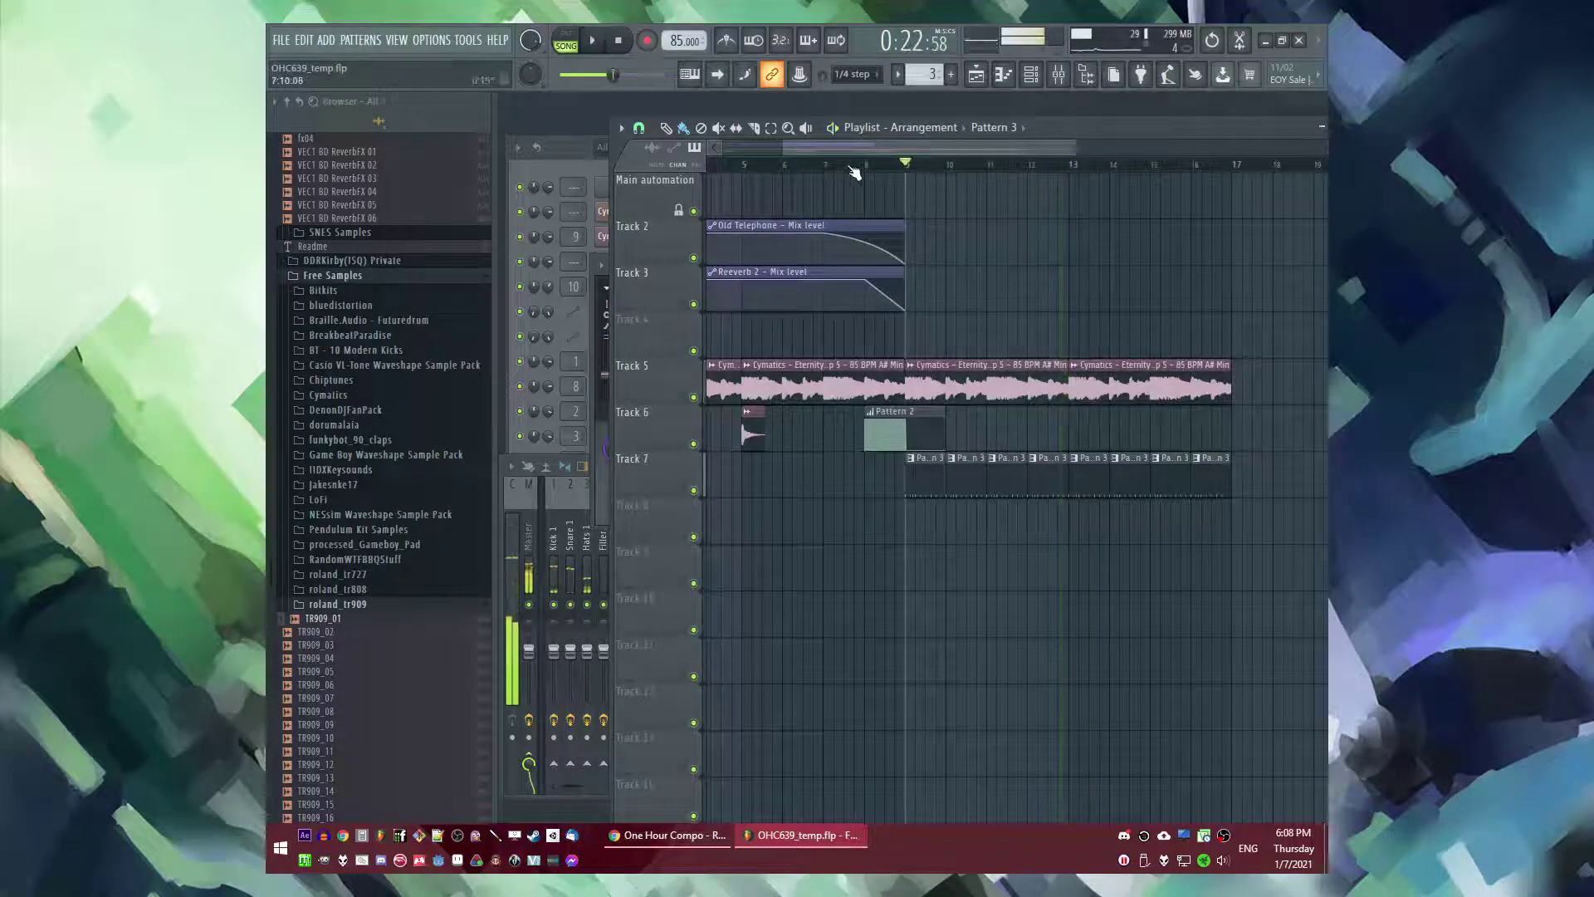
pyautogui.press('XF86AudioLowerVolume')
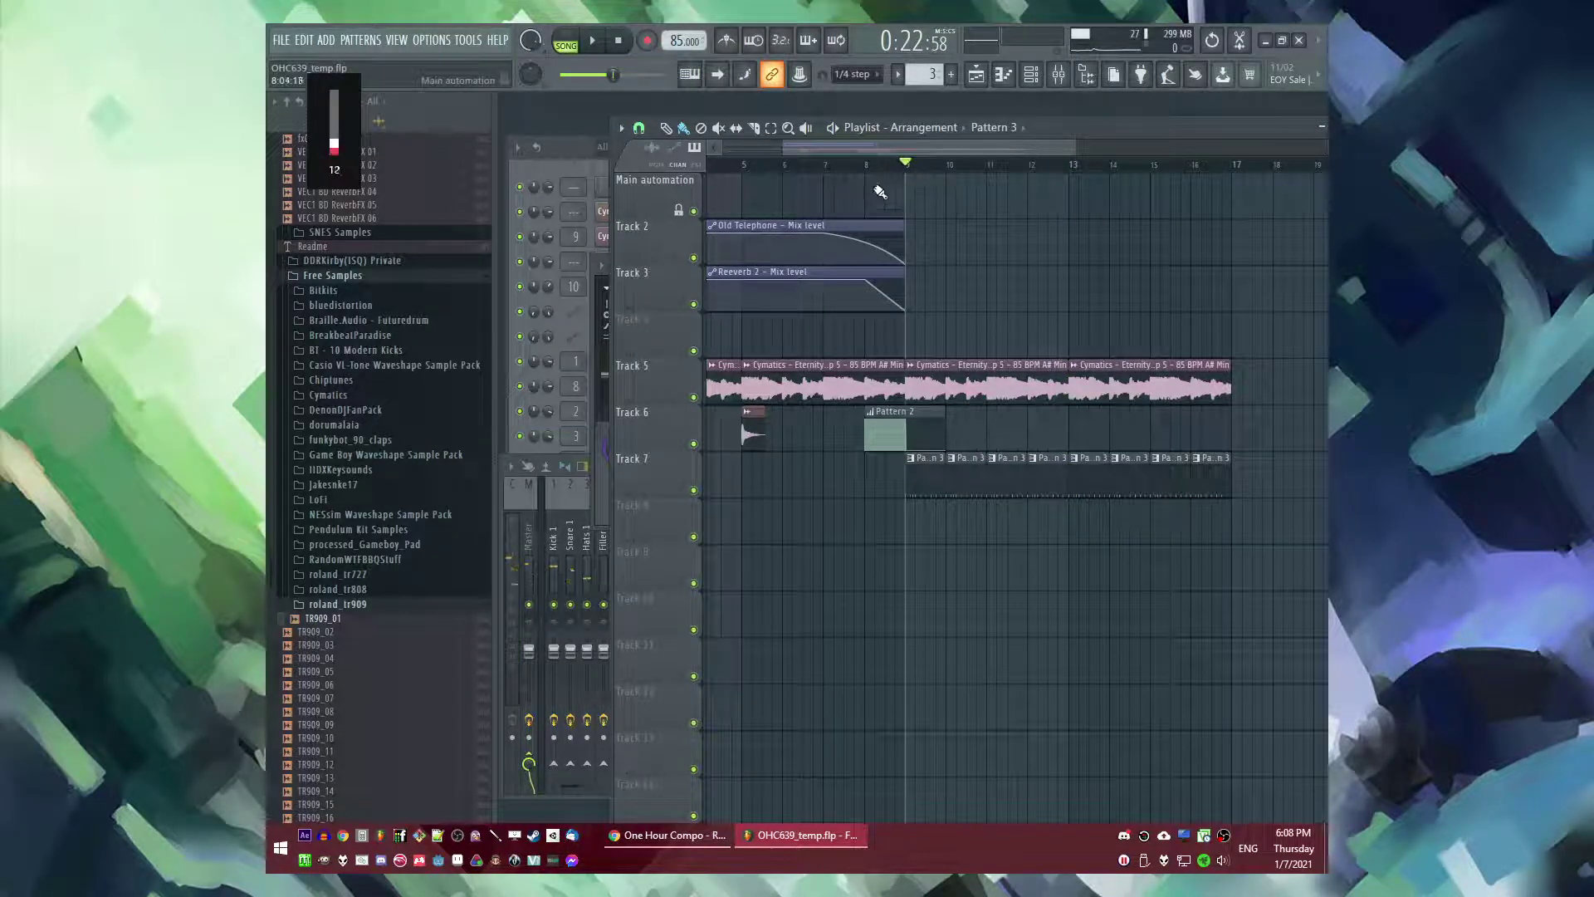
pyautogui.click(830, 166)
pyautogui.press('space')
pyautogui.click(917, 165)
pyautogui.scroll(2, 927, 362)
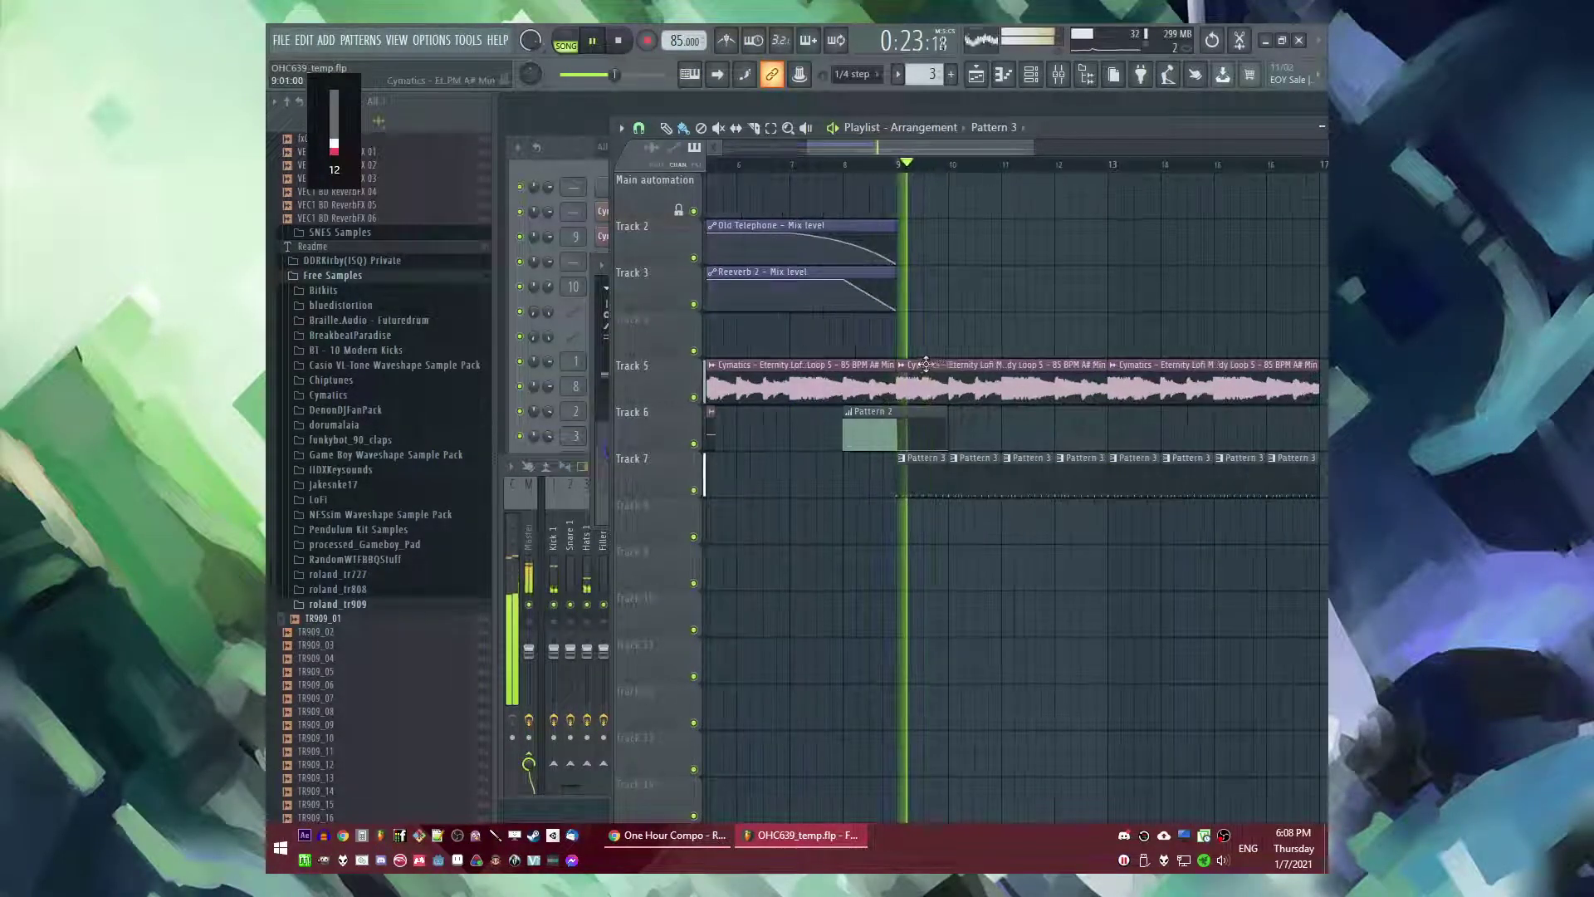
# - Loop Pattern 3 in pattern mode, raise the kick's channel volume and set the snare's channel volume to 100%
pyautogui.doubleClick(920, 470)
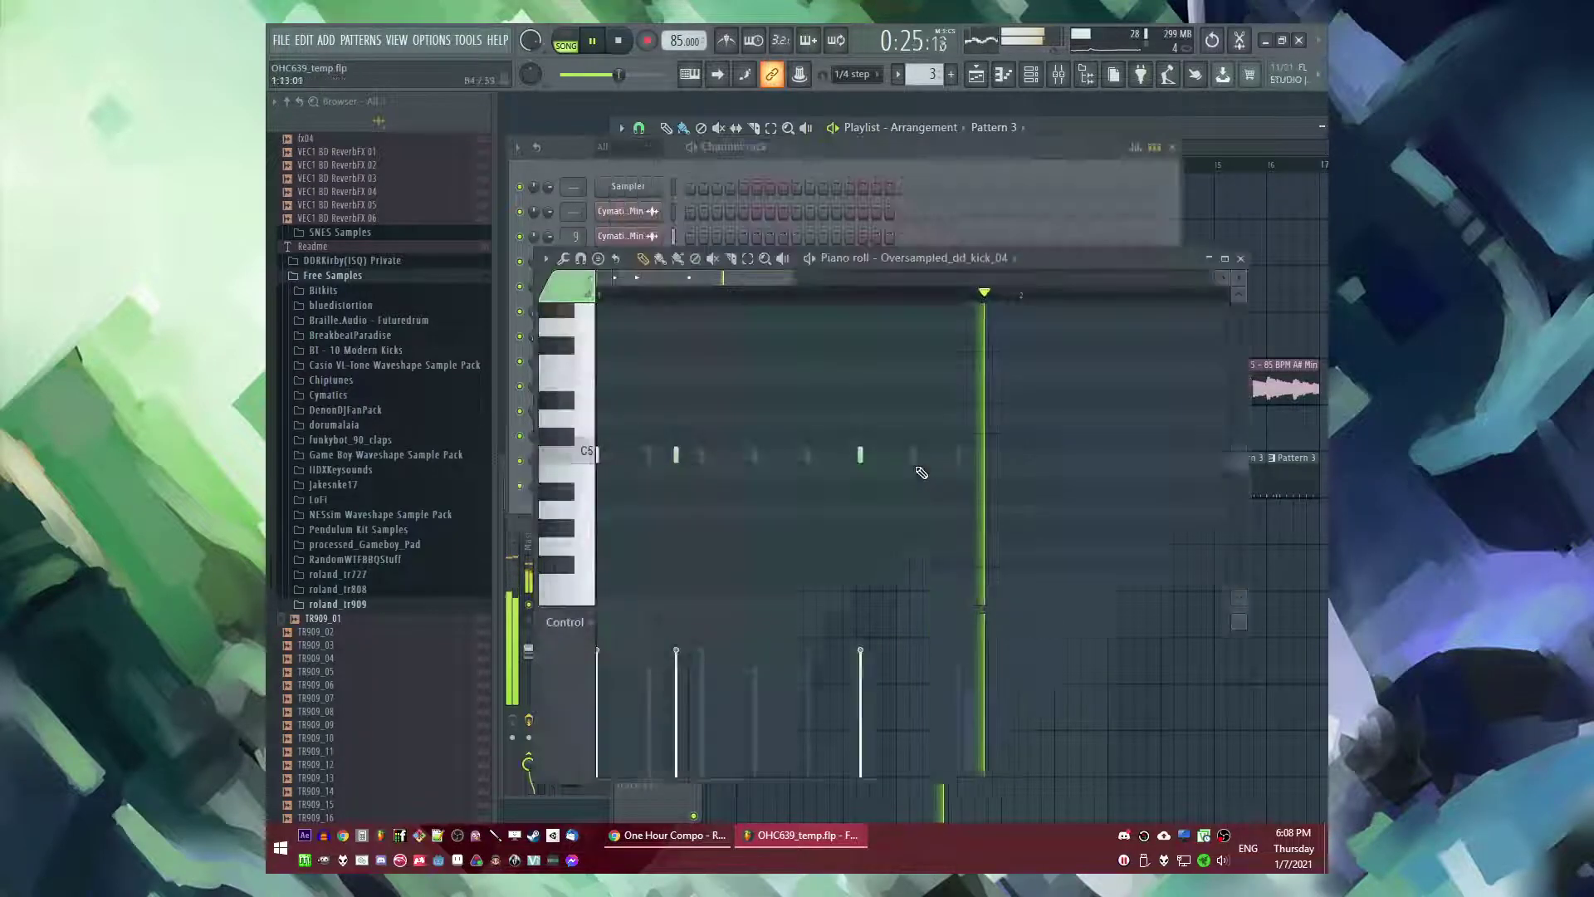
pyautogui.press('l')
pyautogui.click(529, 421)
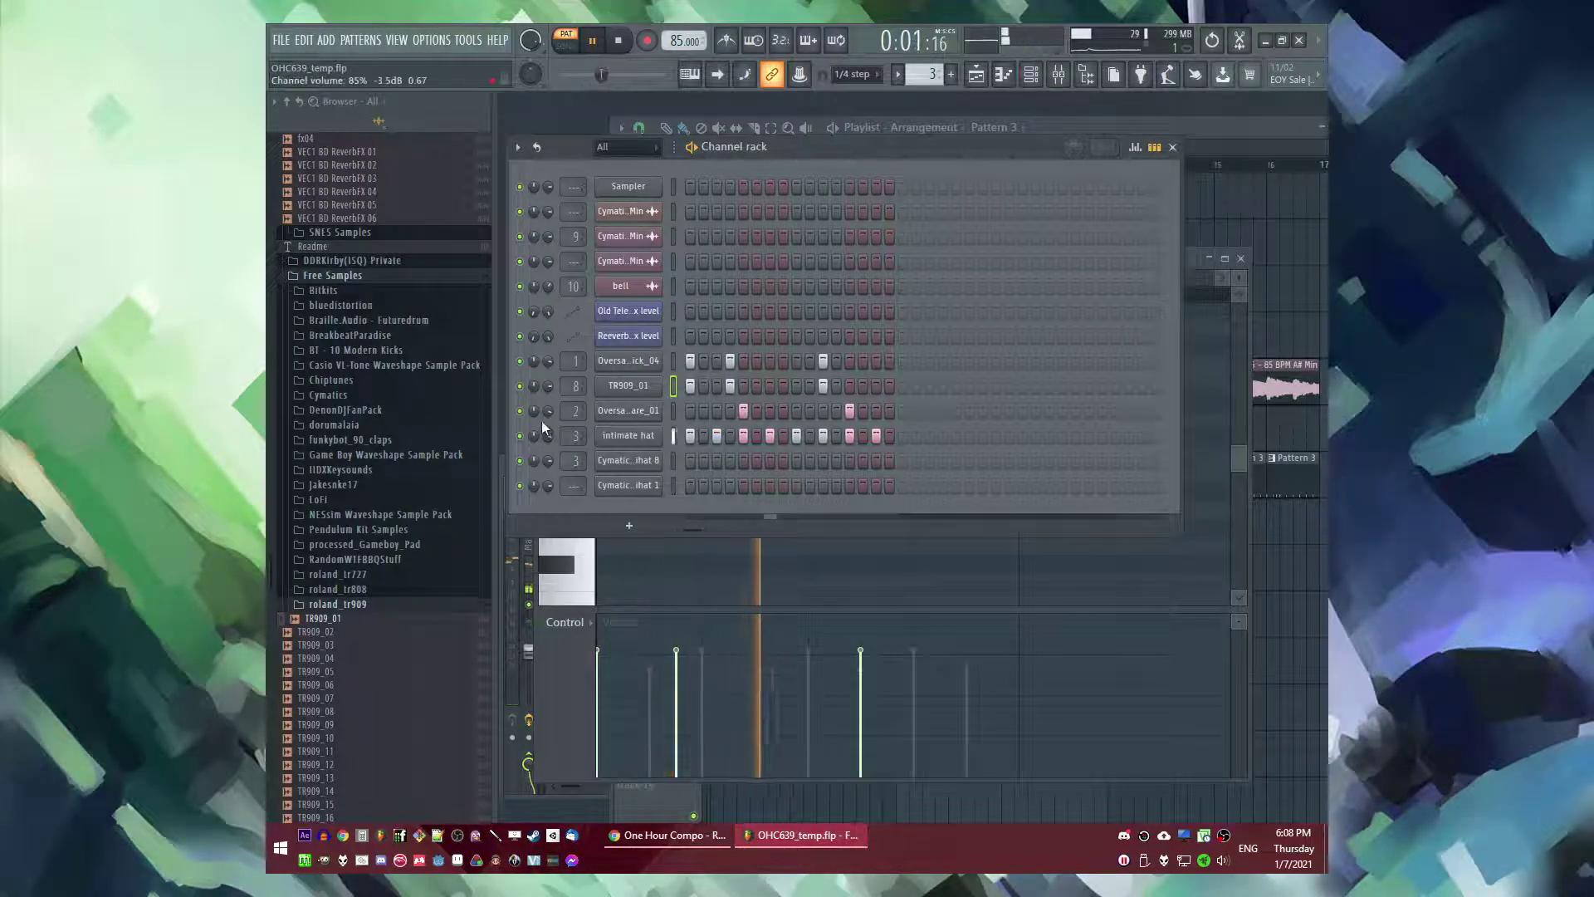
pyautogui.moveTo(548, 363); pyautogui.dragTo(548, 355)
pyautogui.moveTo(547, 412); pyautogui.dragTo(546, 390)
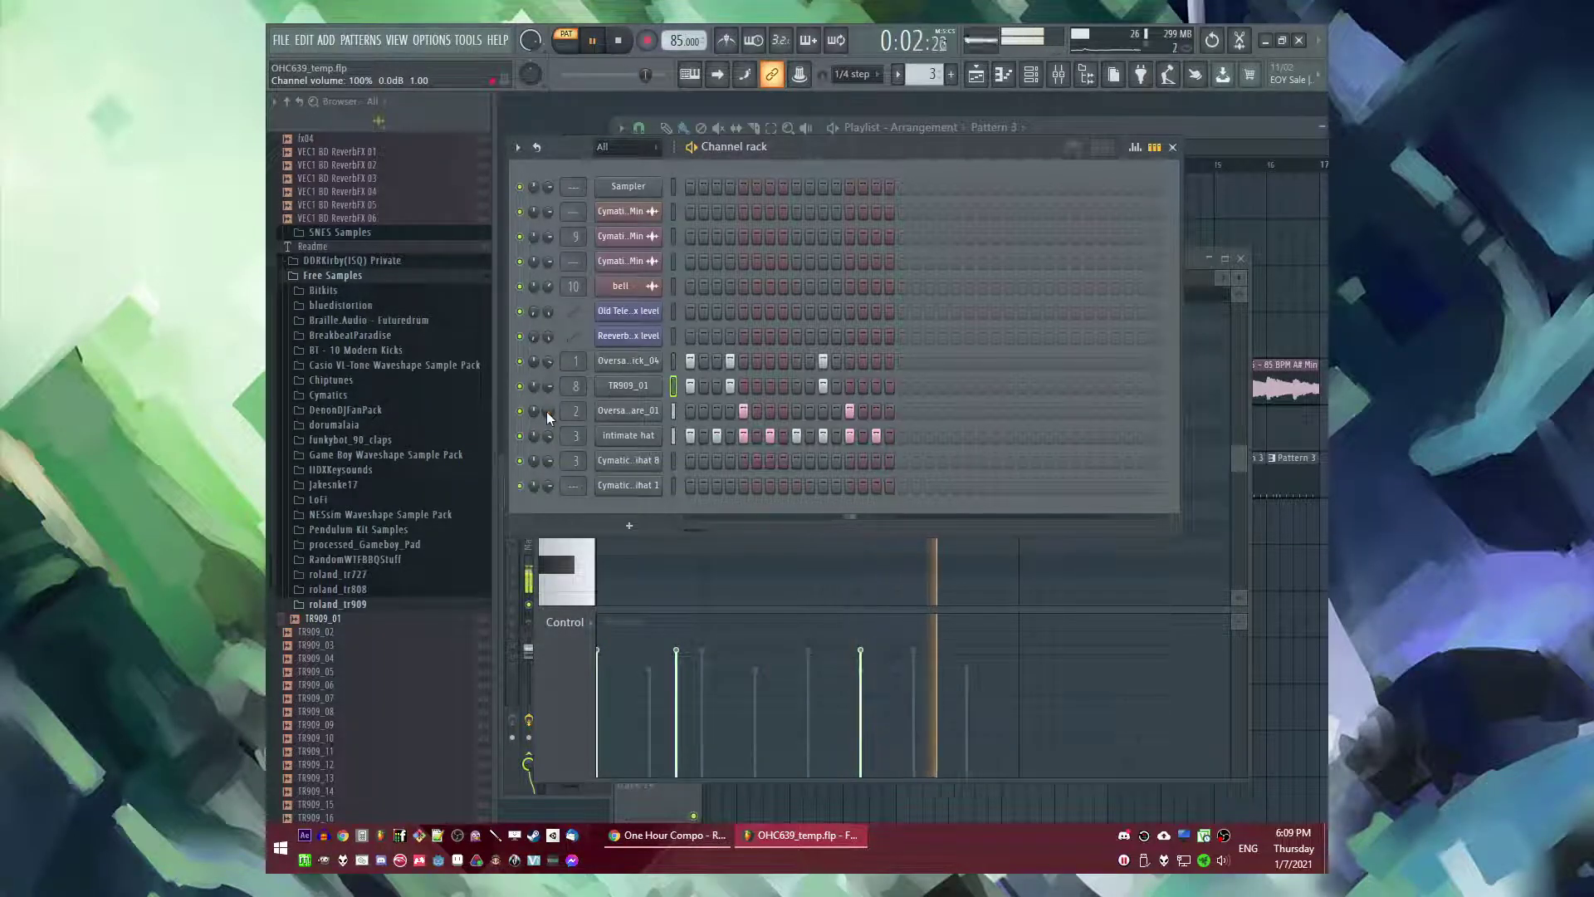
# - Load SampleReducer into effect slot 6 of the Snare 1 mixer track
pyautogui.click(621, 412)
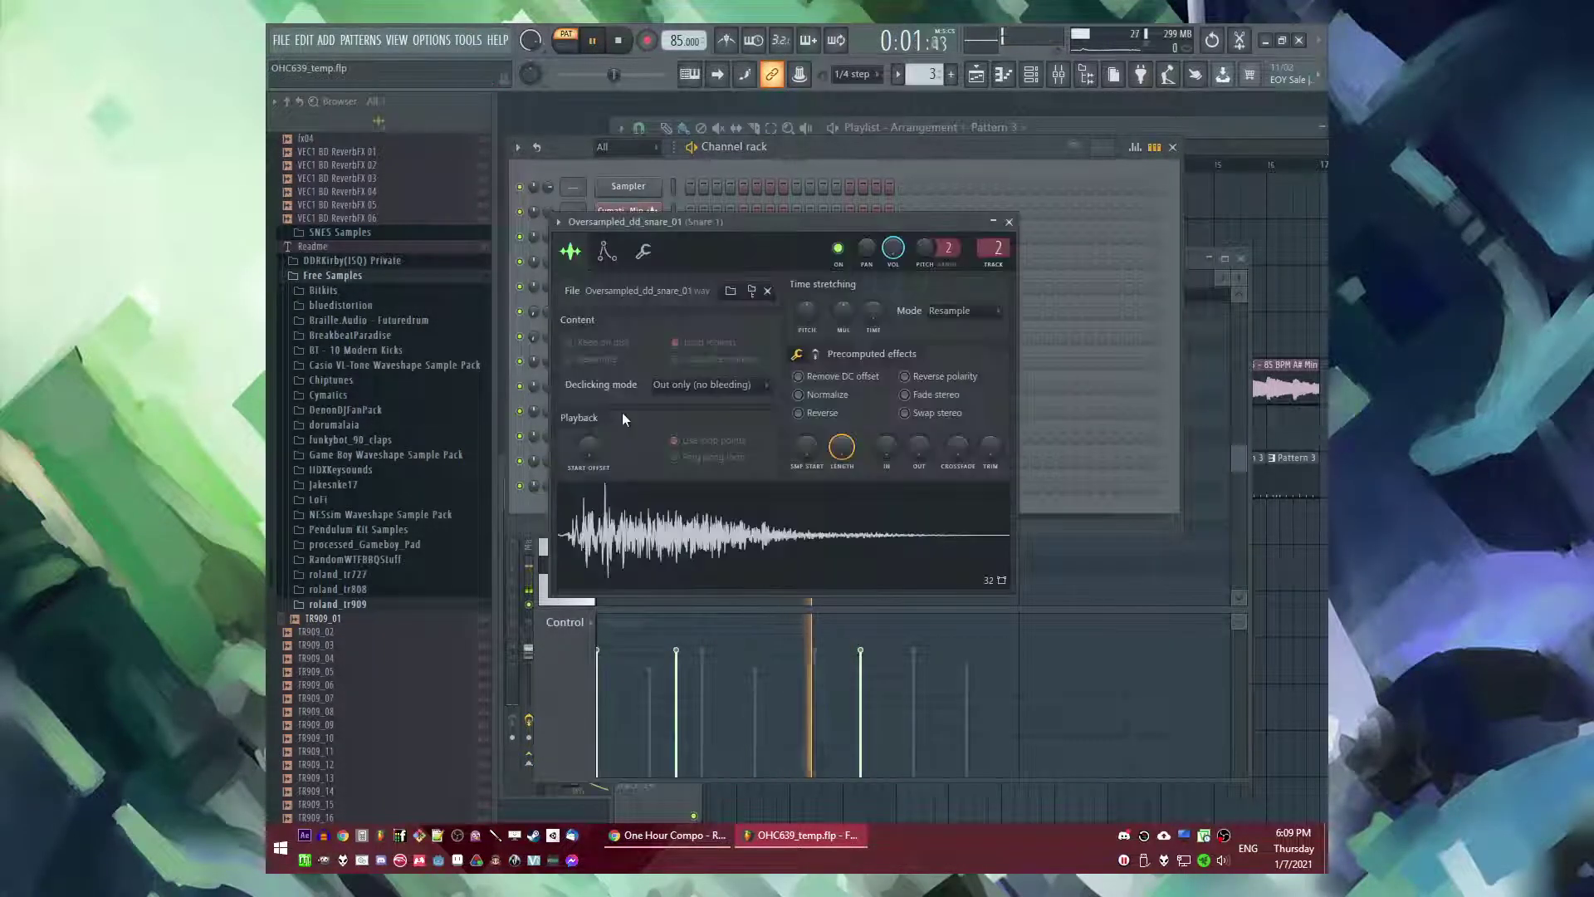
pyautogui.press('F9')
pyautogui.click(1136, 605)
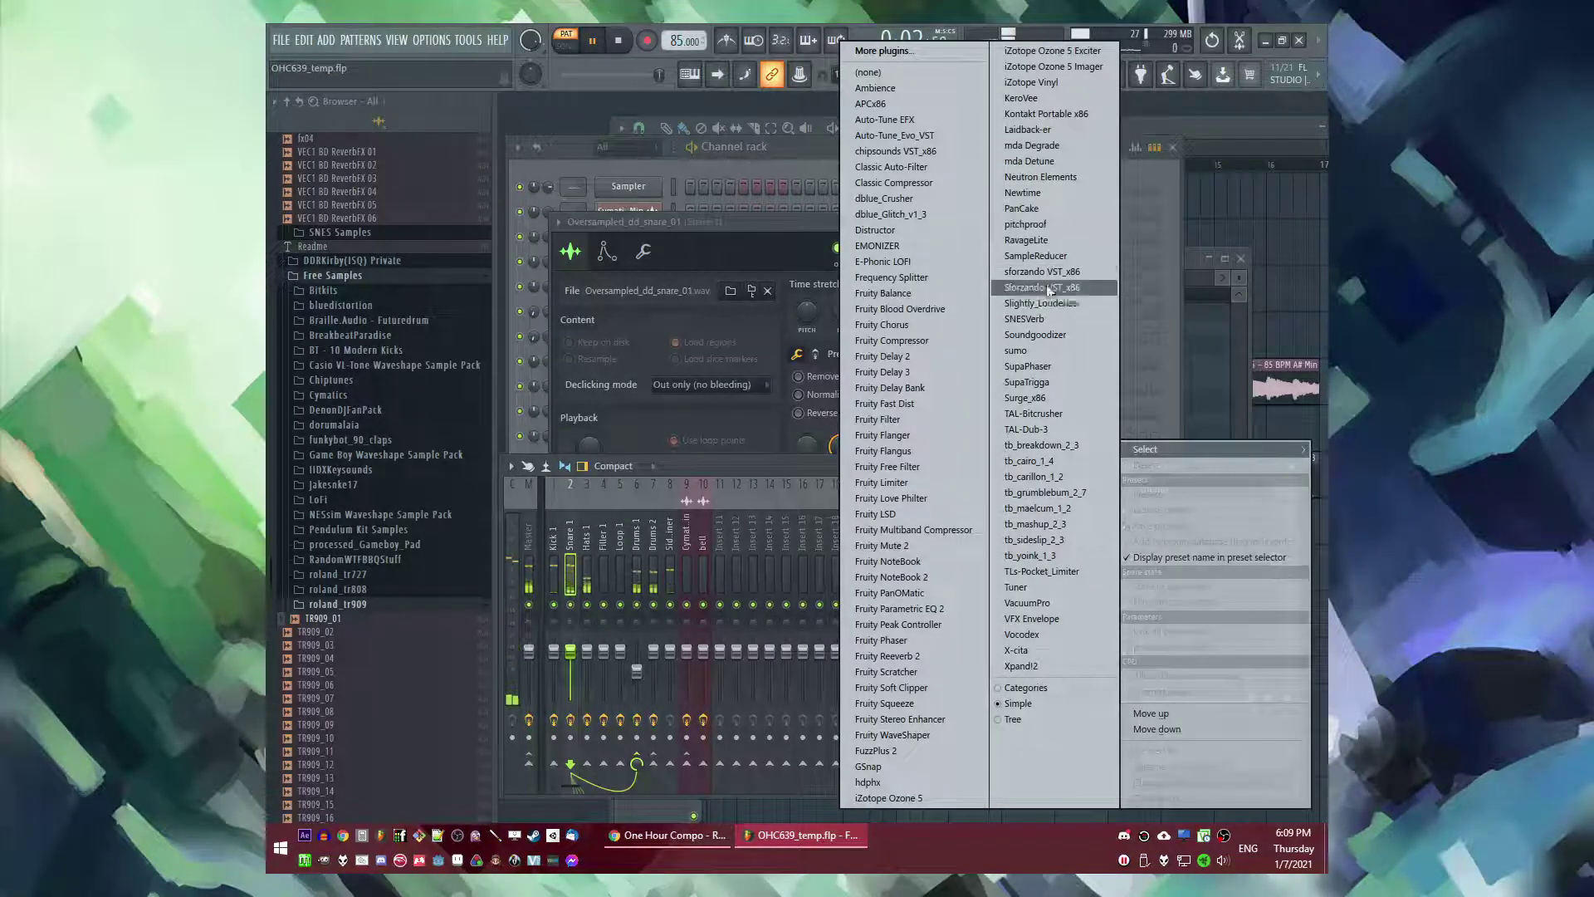
pyautogui.click(1035, 256)
# - Try SampleReducer's modes on the snare, keep Mode 1 and adjust the sample rate by ear
pyautogui.click(754, 270)
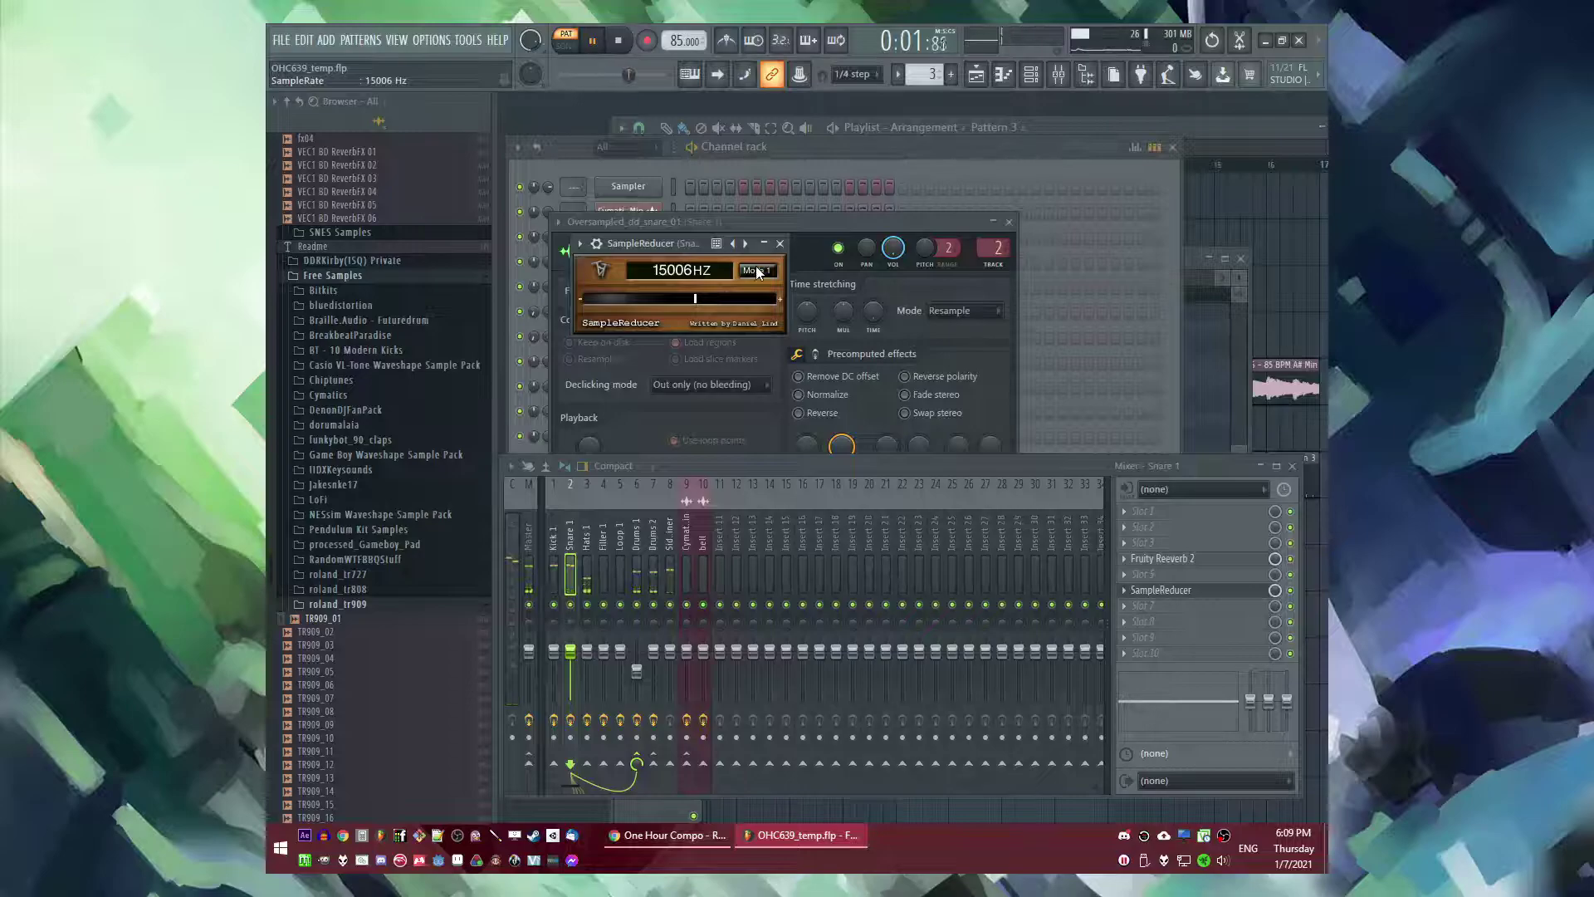
pyautogui.moveTo(696, 299); pyautogui.dragTo(671, 299)
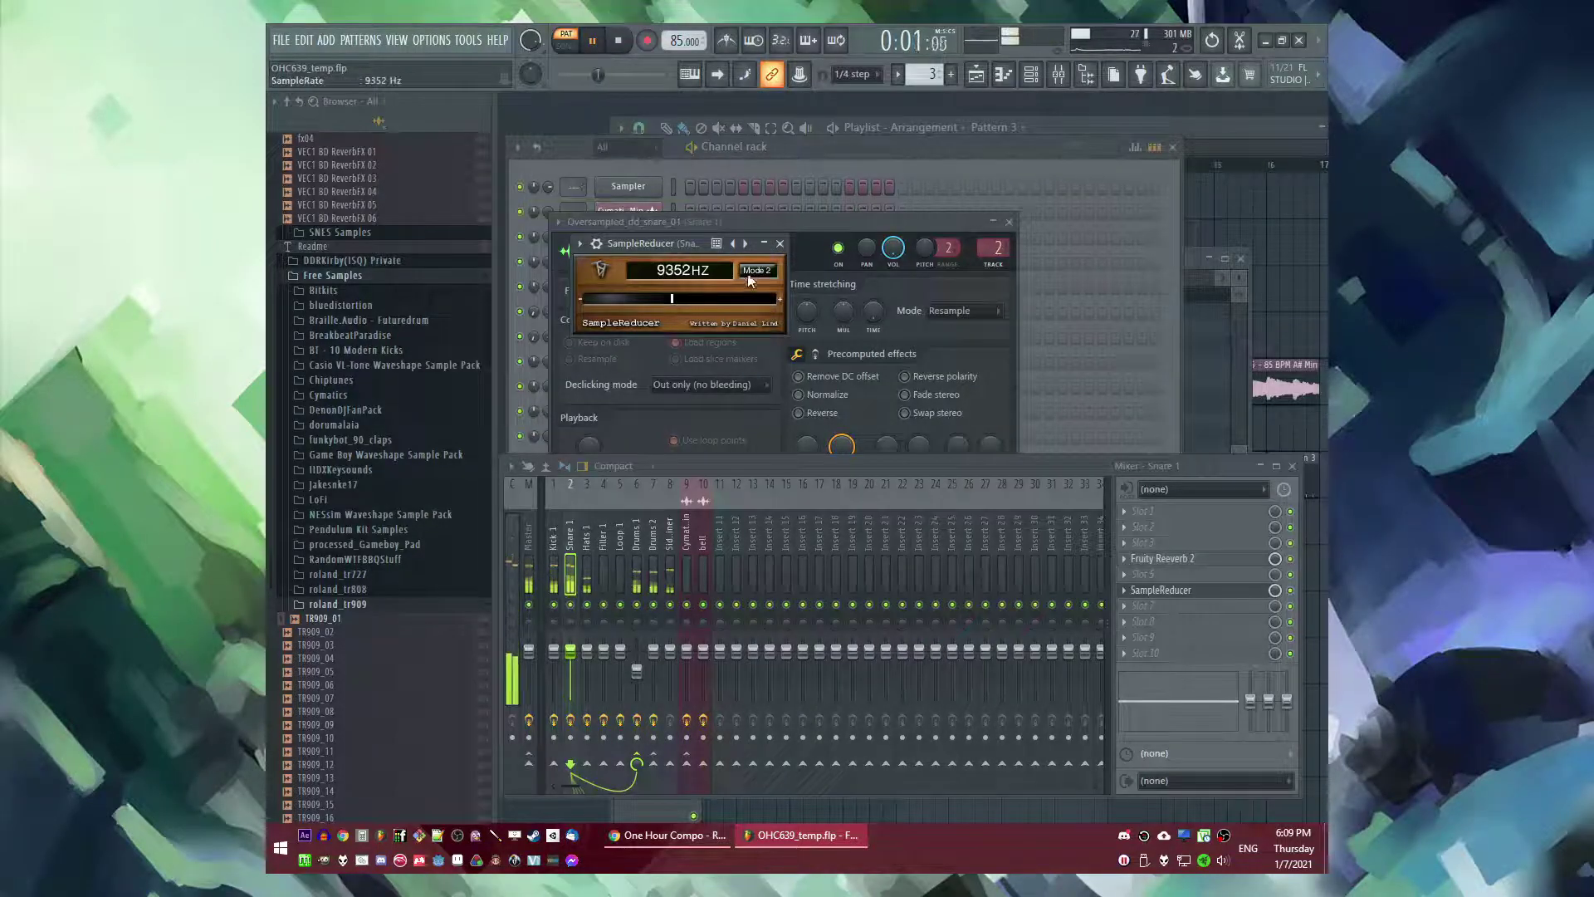
pyautogui.moveTo(699, 299)
pyautogui.mouseDown()
pyautogui.moveTo(651, 297)
pyautogui.moveTo(699, 304)
pyautogui.mouseUp()
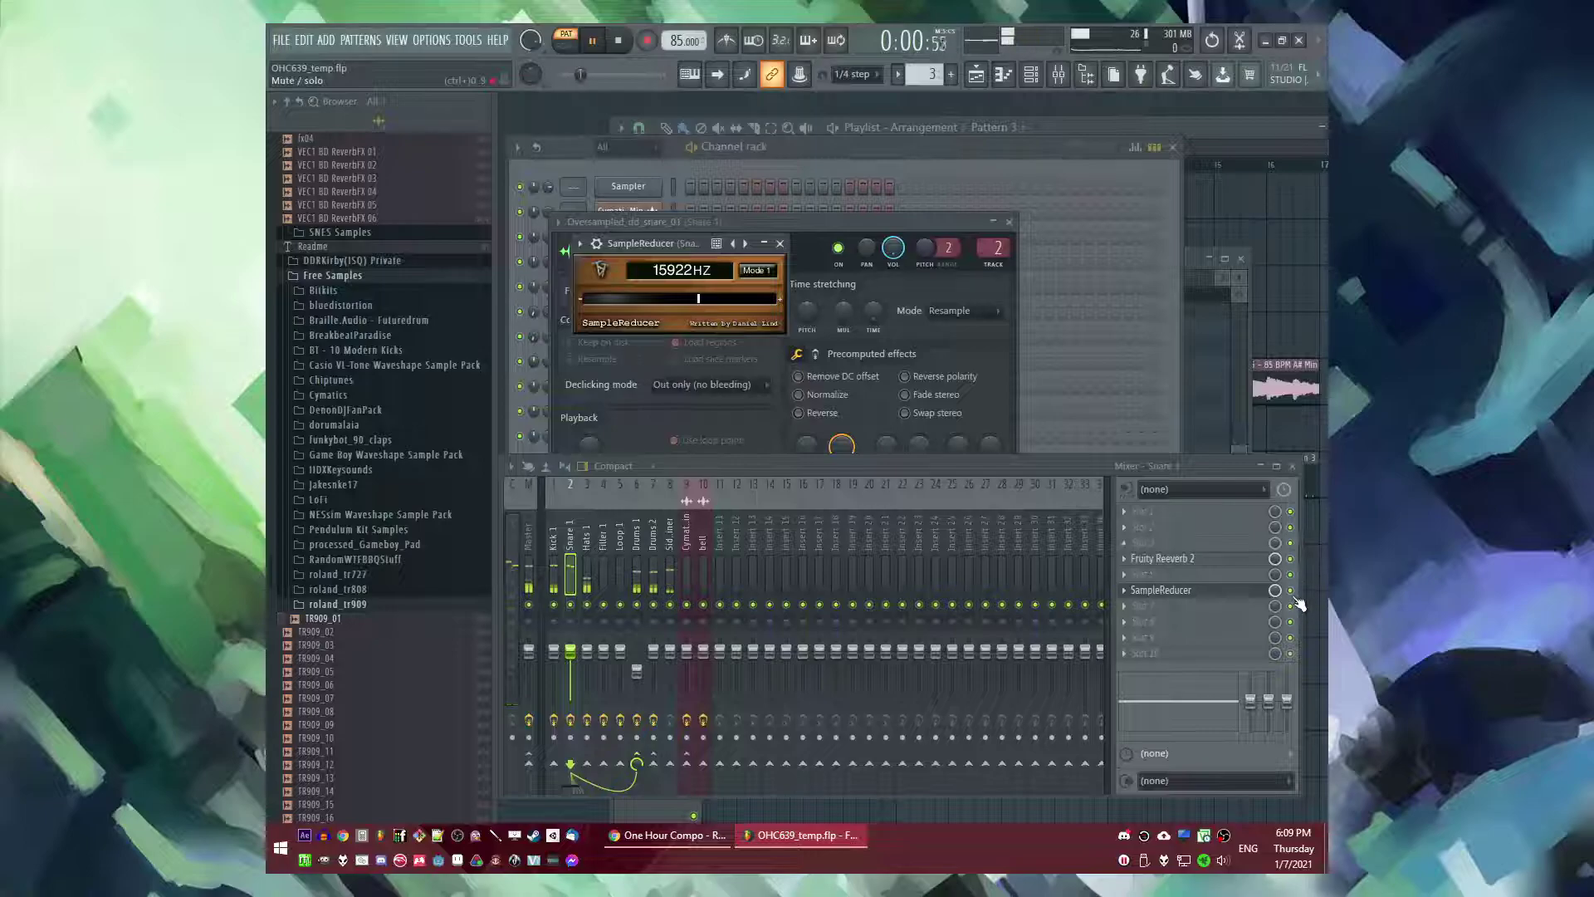
pyautogui.click(681, 300)
pyautogui.click(779, 244)
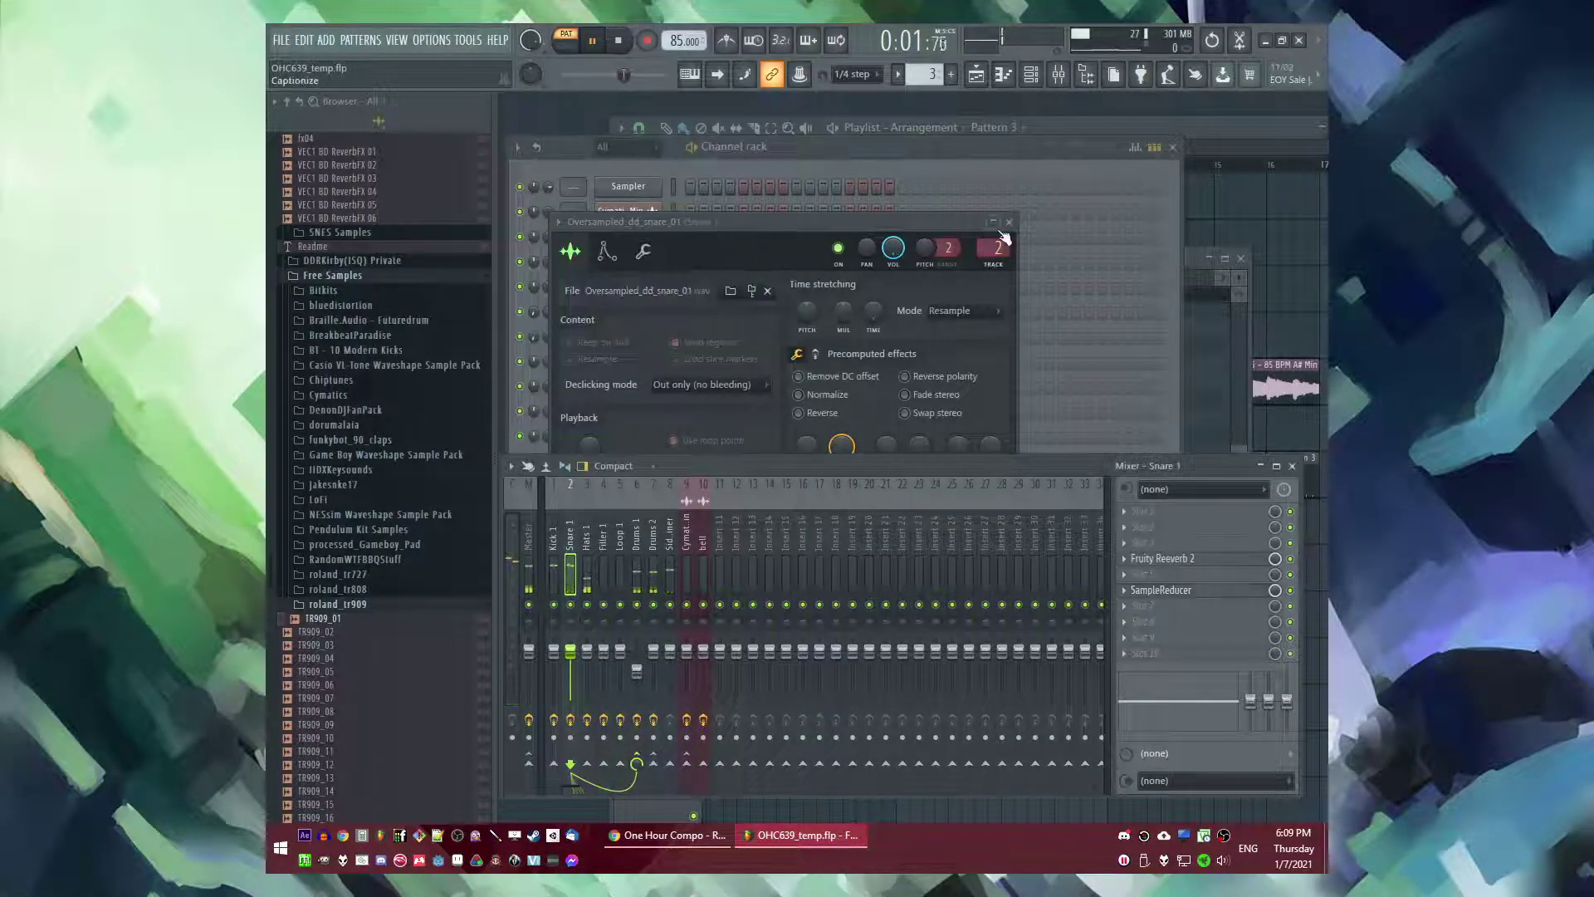
pyautogui.click(1008, 221)
# - Play the song from bar 9 to hear the processed snare with the melody
pyautogui.press('F5')
pyautogui.click(898, 164)
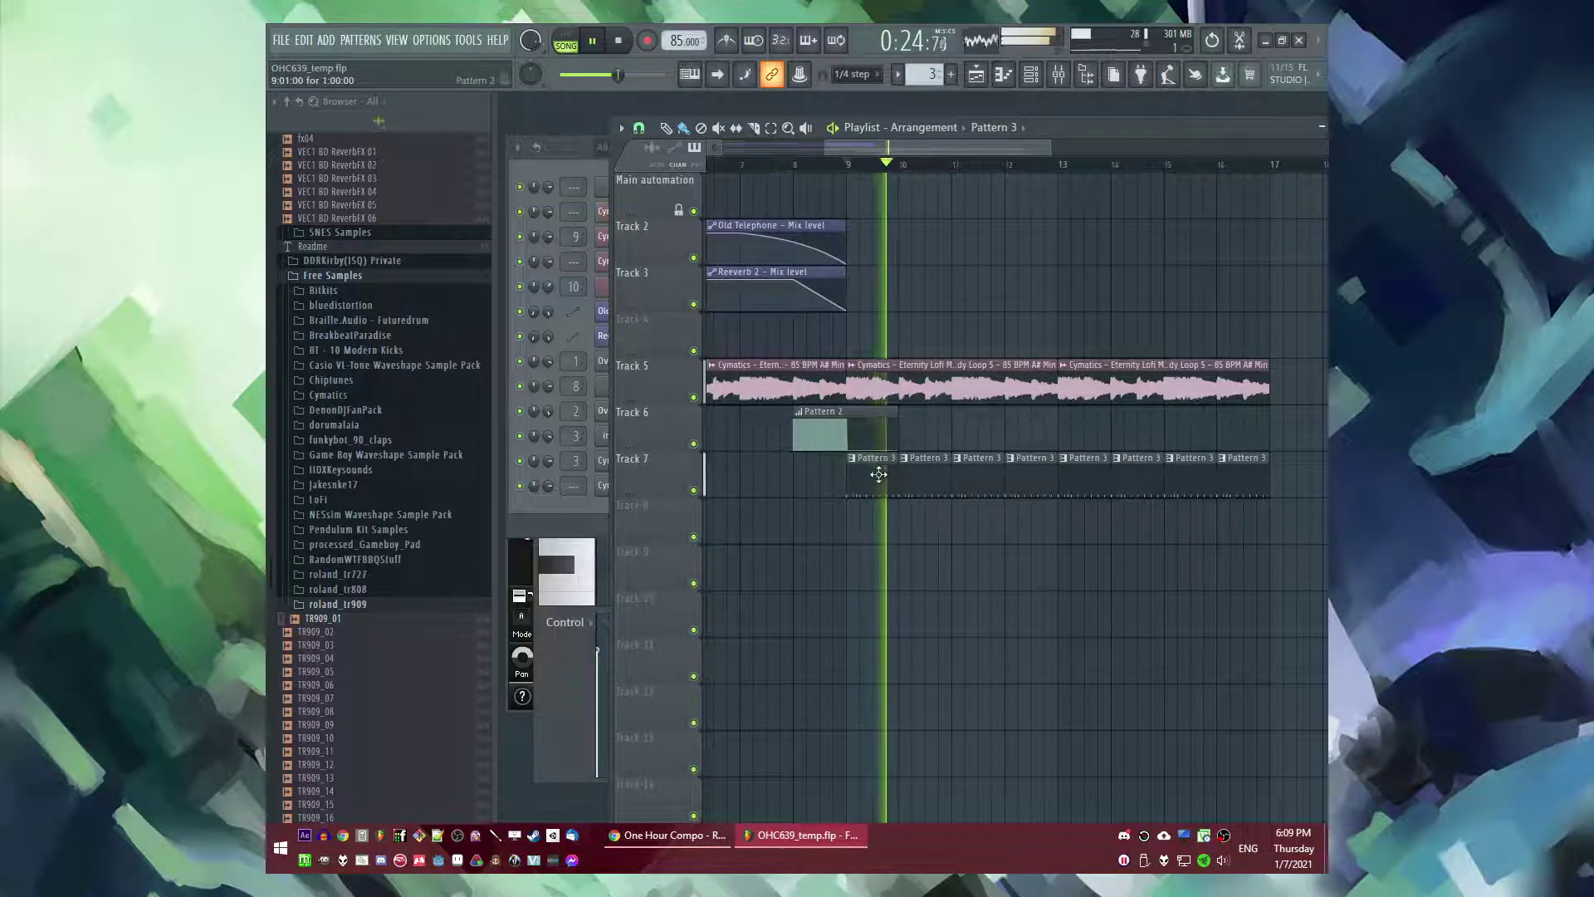
pyautogui.press('space')
pyautogui.press('space')
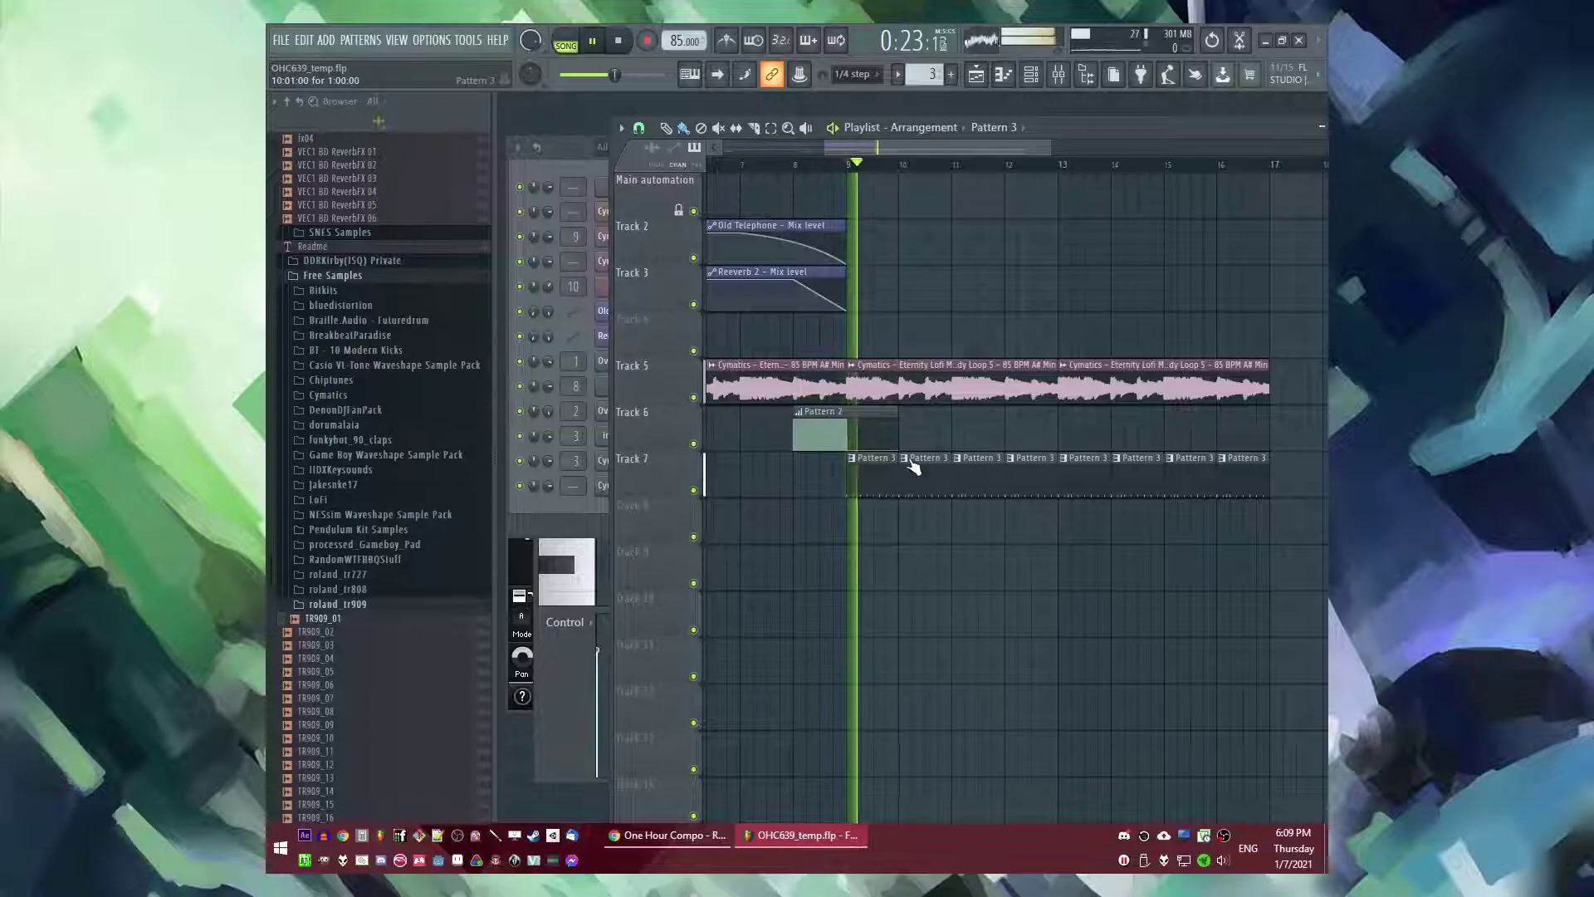
# - Make the Pattern 3 clip at bar 10 of Track 7 unique as Pattern 4 and open it
pyautogui.rightClick(898, 465)
pyautogui.click(960, 565)
pyautogui.doubleClick(932, 488)
pyautogui.press('l')
pyautogui.press('space')
pyautogui.press('l')
pyautogui.press('Tab')
pyautogui.press('Tab')
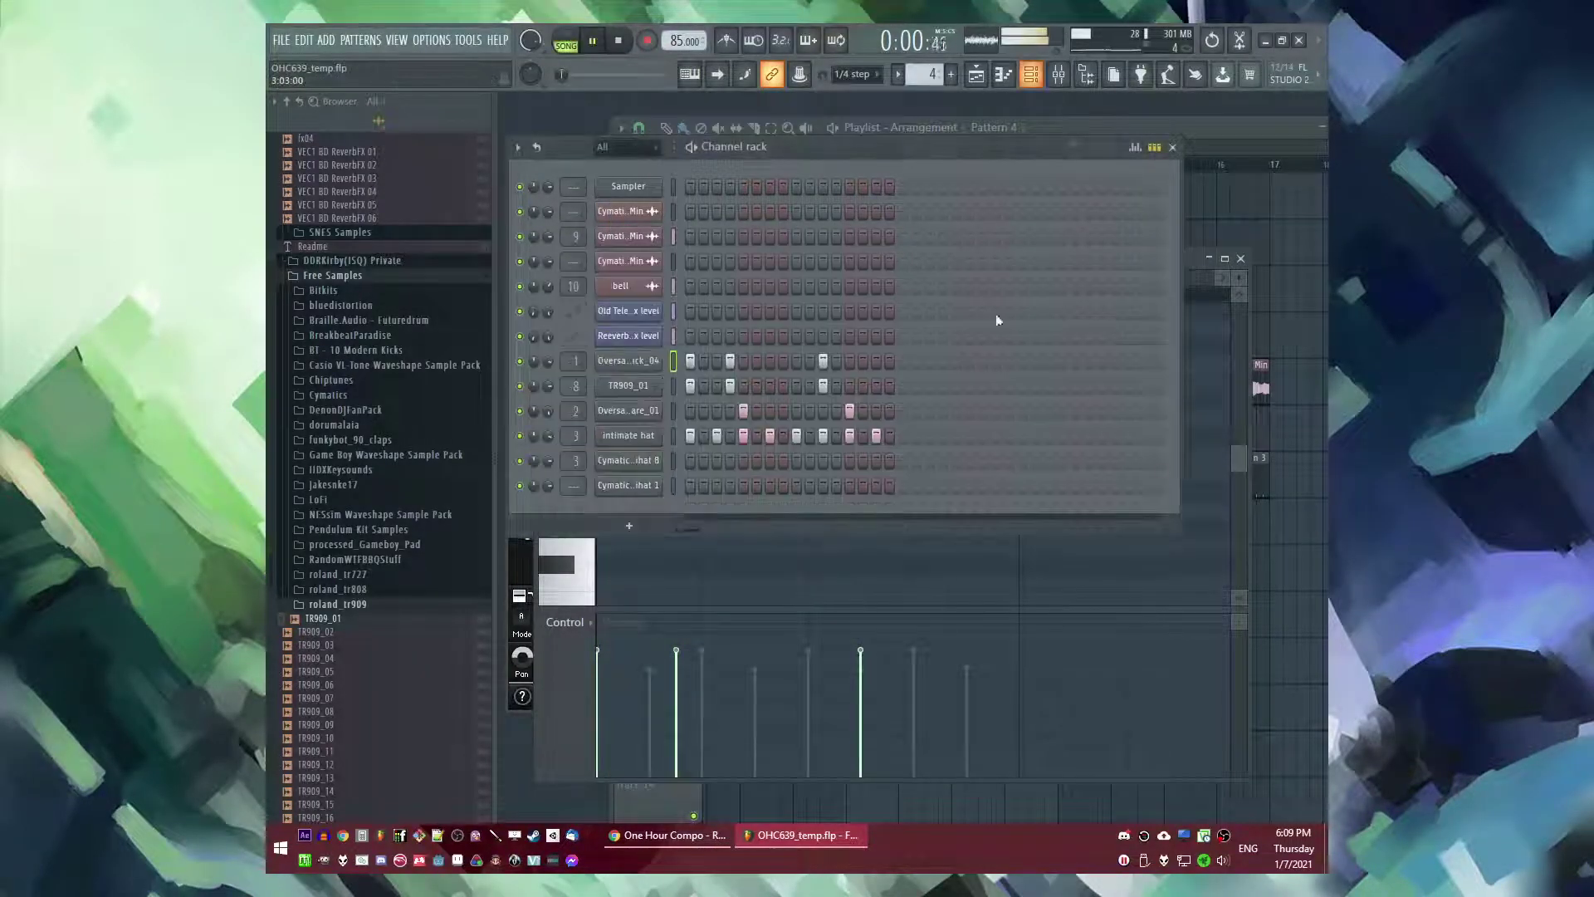
# - Play the song from bar 10 and bring up Pattern 4's steps in the channel rack
pyautogui.click(897, 168)
pyautogui.press('space')
pyautogui.doubleClick(922, 475)
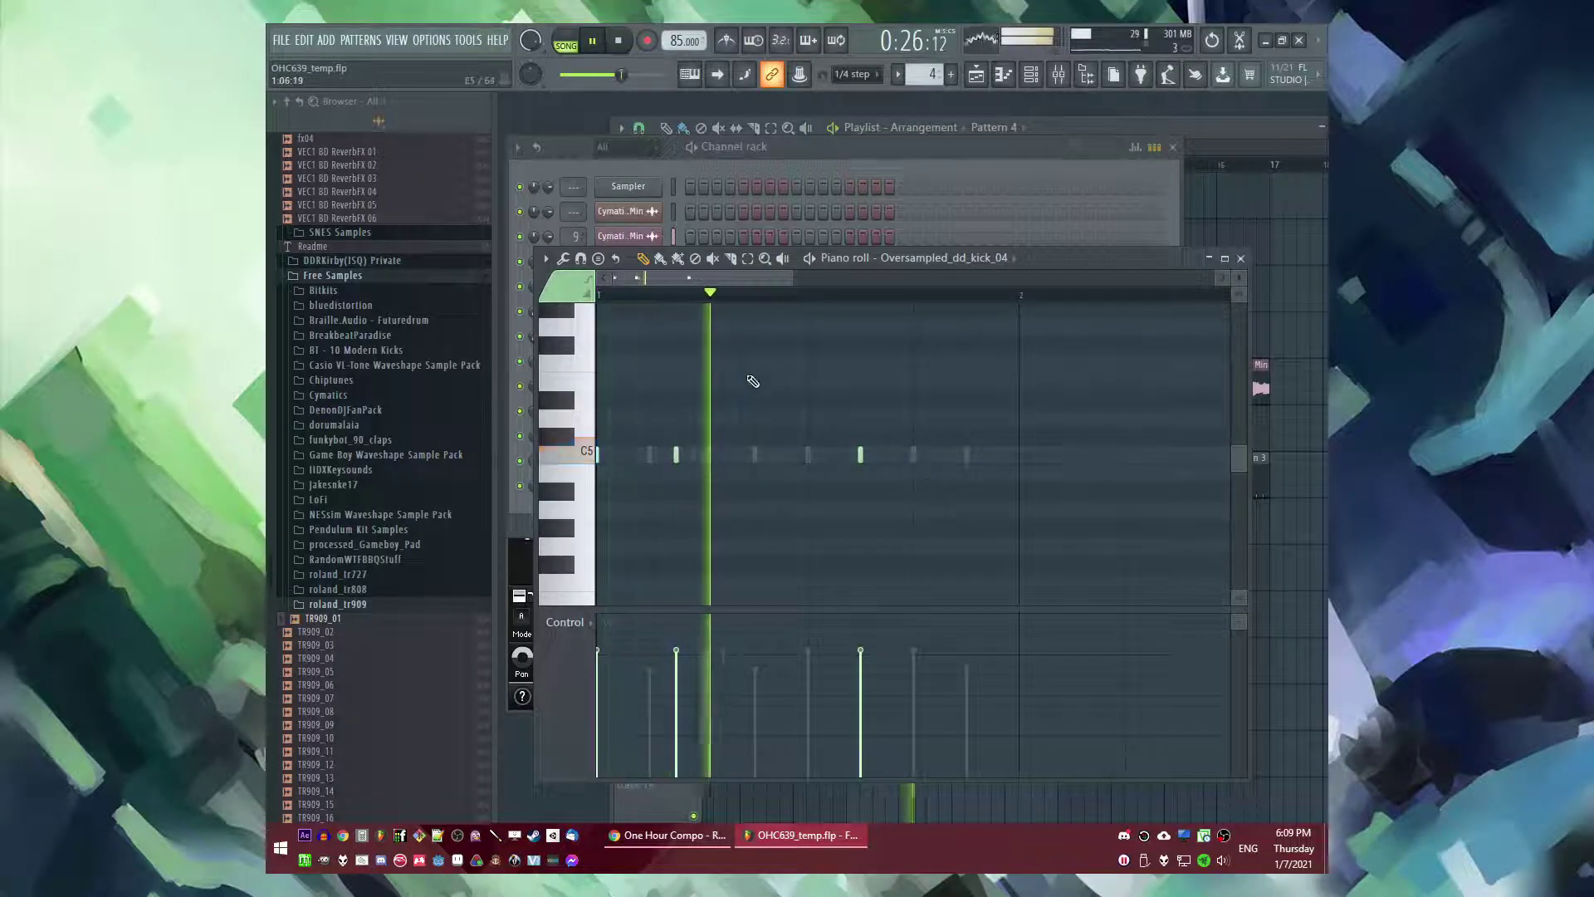
pyautogui.press('space')
pyautogui.press('Tab')
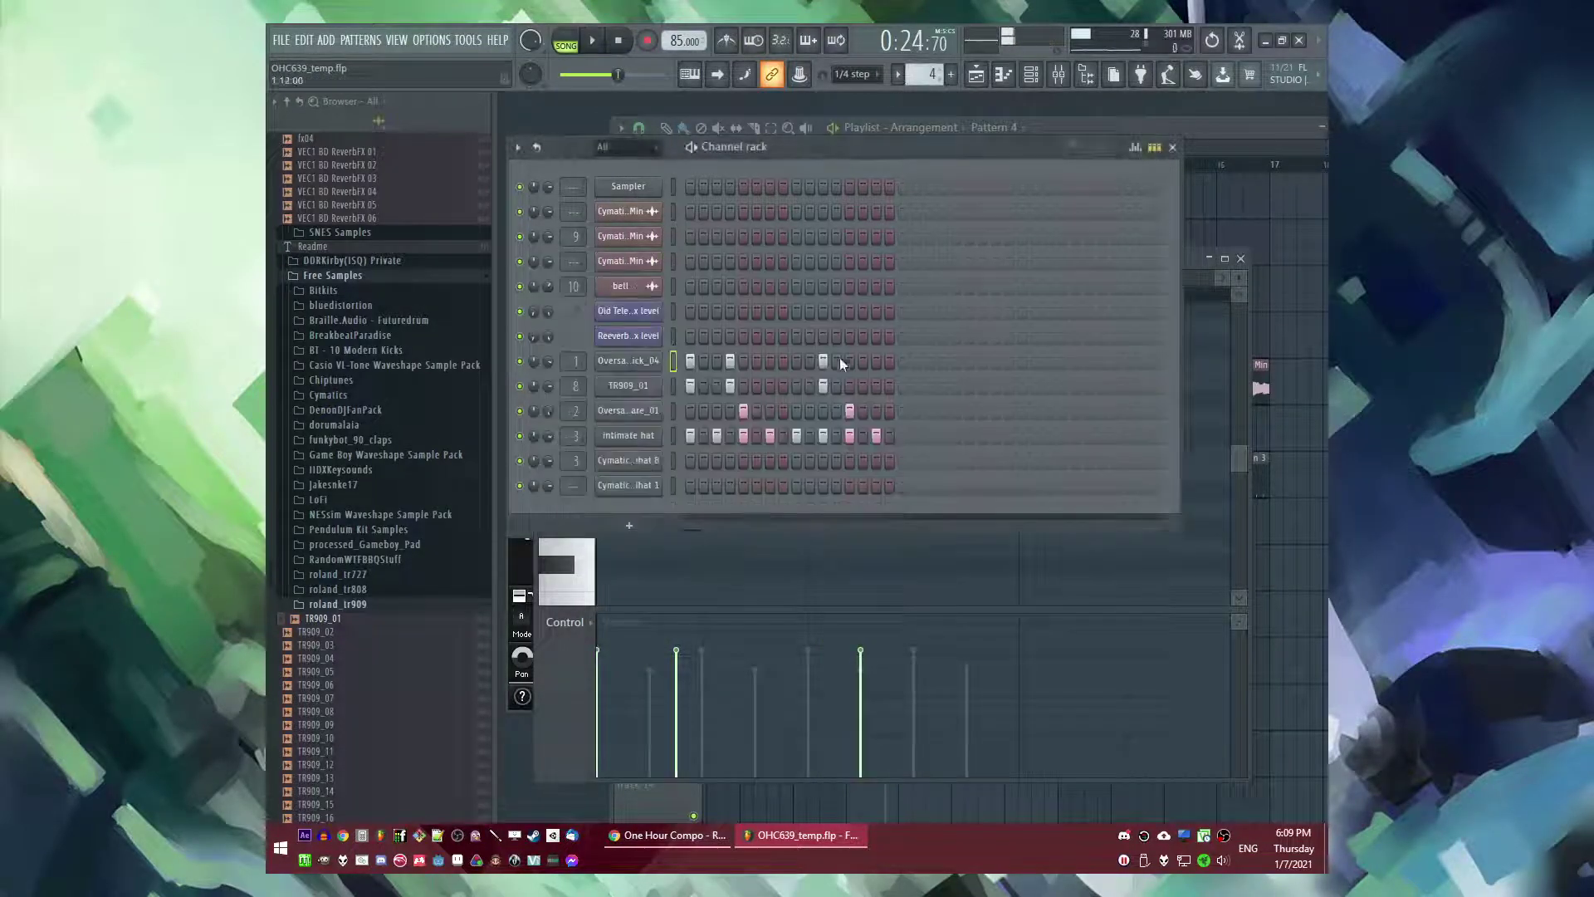
# - Add a kick on step 12 of Pattern 4 and adjust the main swing by ear while the song plays
pyautogui.click(837, 360)
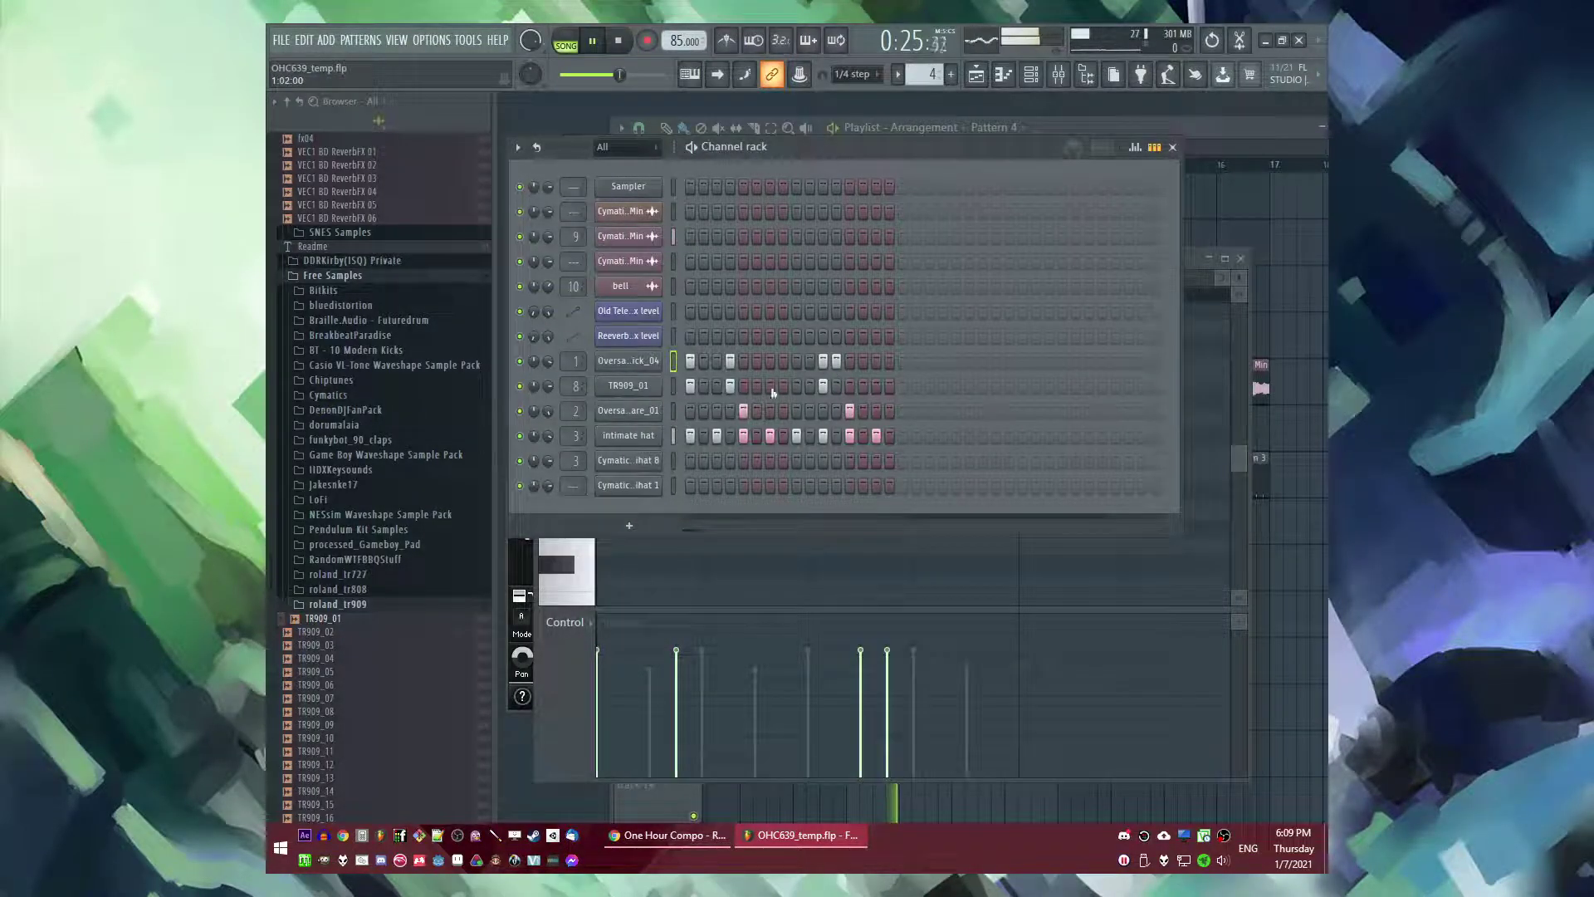
pyautogui.rightClick(640, 366)
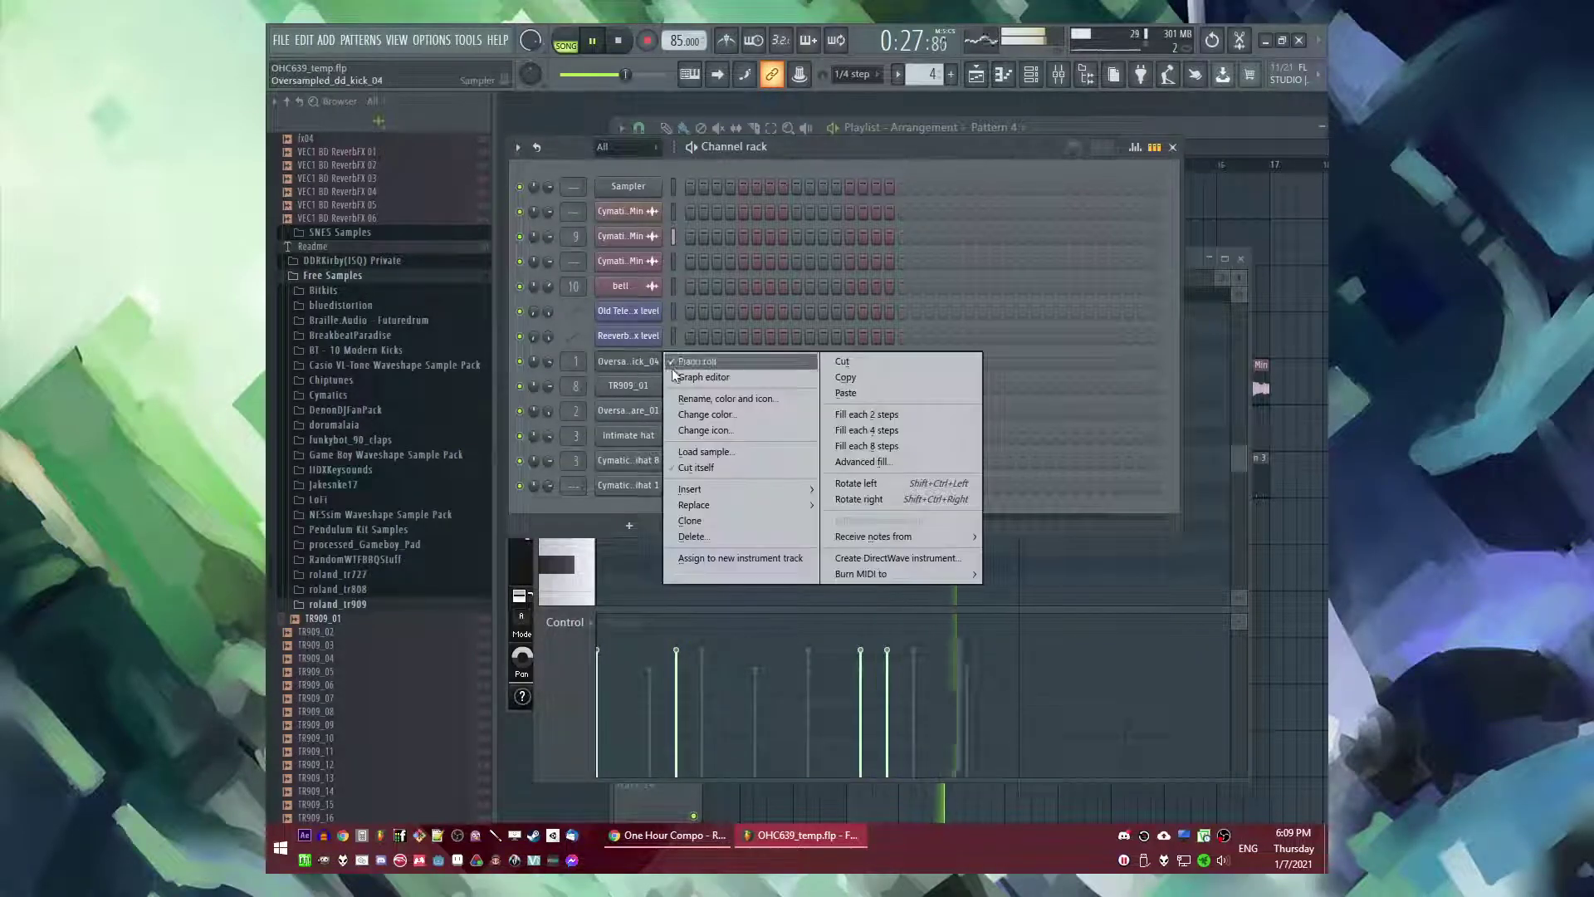
pyautogui.click(688, 361)
pyautogui.press('space')
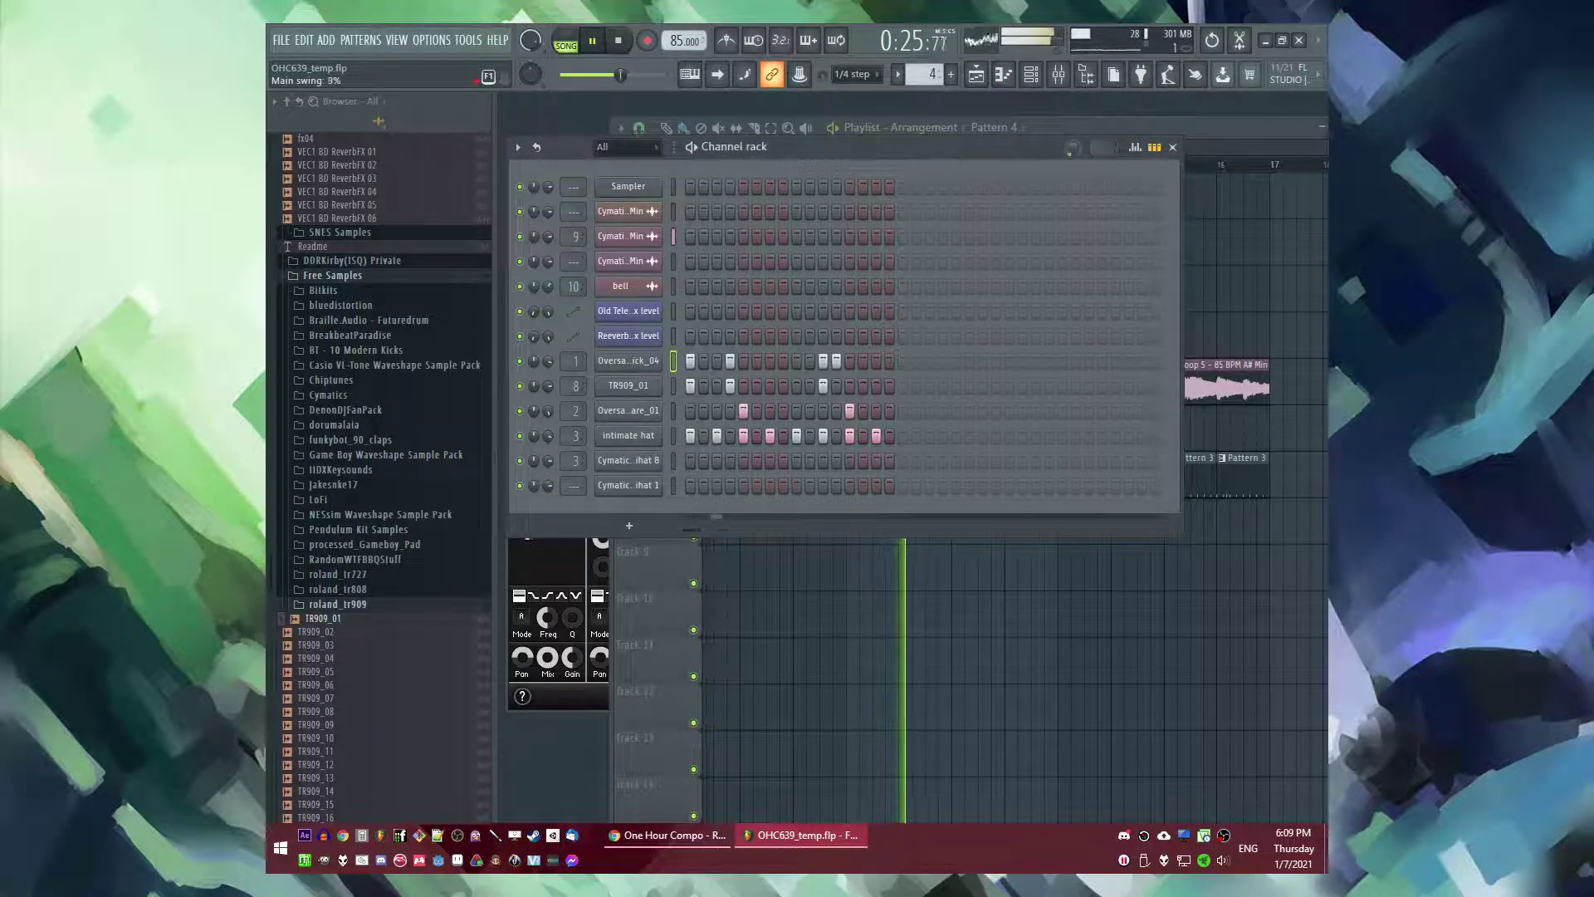
pyautogui.press('space')
pyautogui.press('space')
pyautogui.moveTo(1073, 147); pyautogui.dragTo(1073, 178)
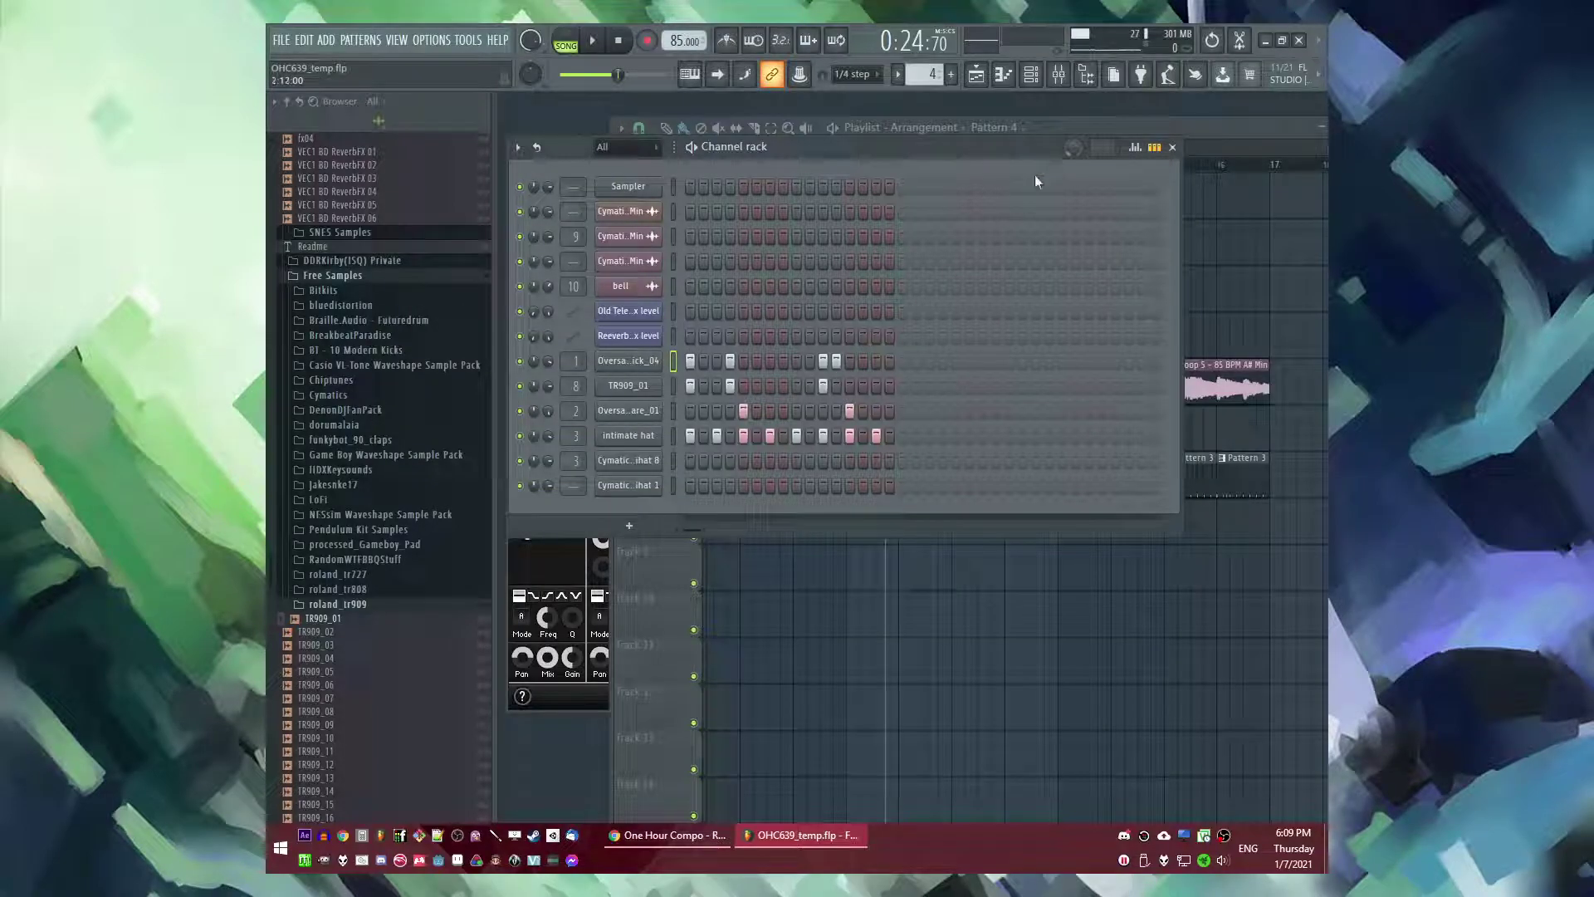
# - Add a kick on step 15 of Pattern 4 and lower the velocities of the kicks on steps 12 and 15
pyautogui.rightClick(656, 360)
pyautogui.click(689, 370)
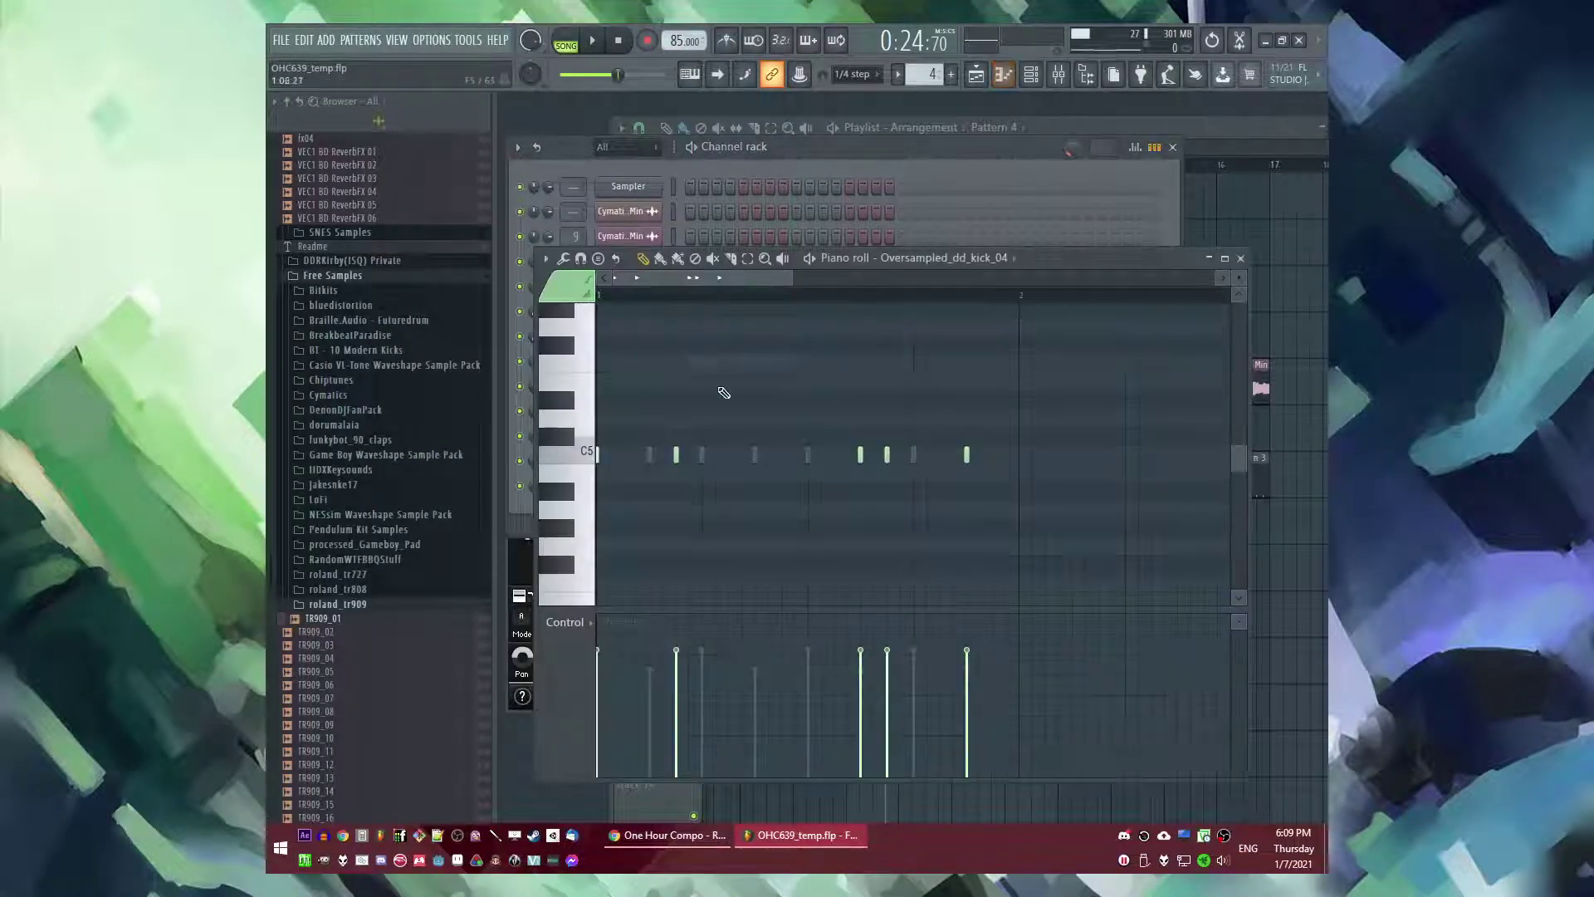
pyautogui.moveTo(896, 682); pyautogui.dragTo(895, 700)
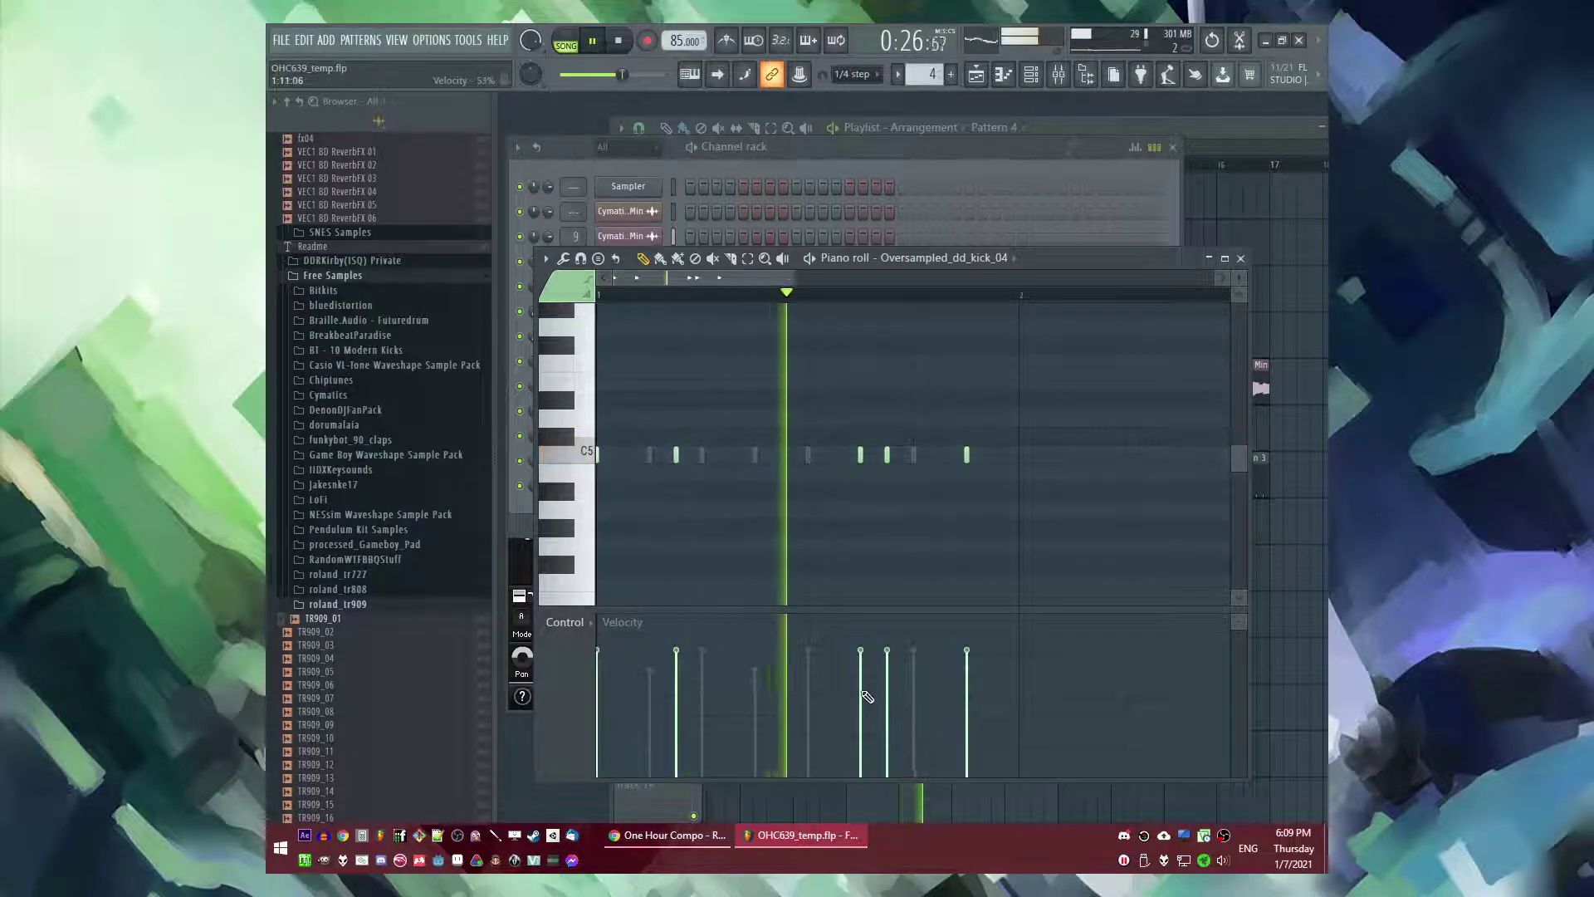
pyautogui.press('space')
pyautogui.moveTo(895, 697); pyautogui.dragTo(898, 686)
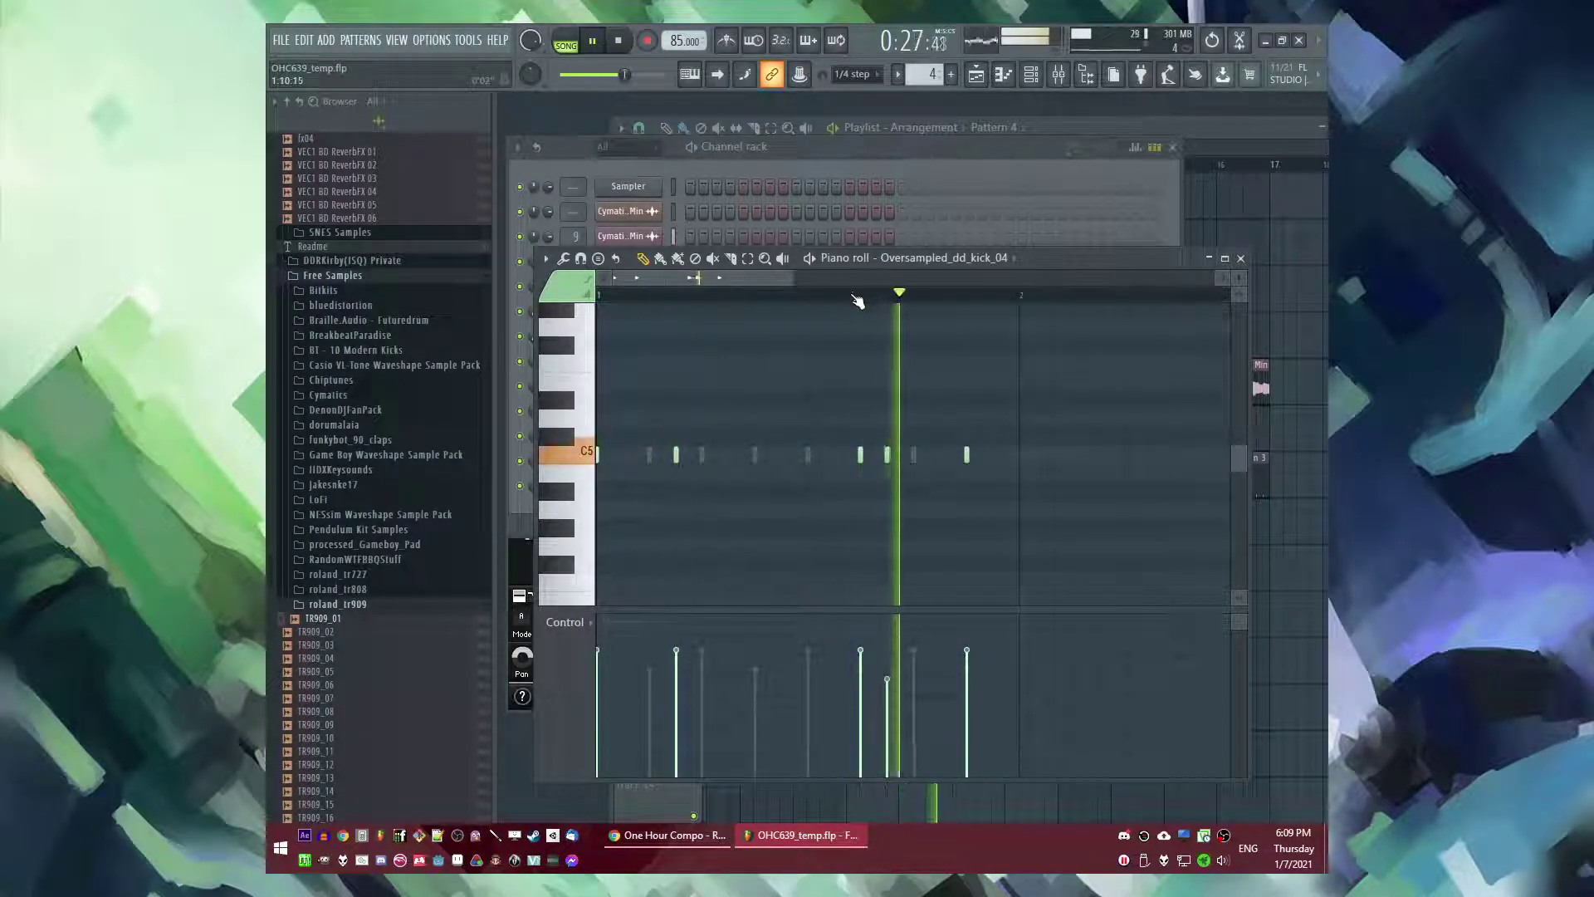
pyautogui.moveTo(969, 659); pyautogui.dragTo(976, 672)
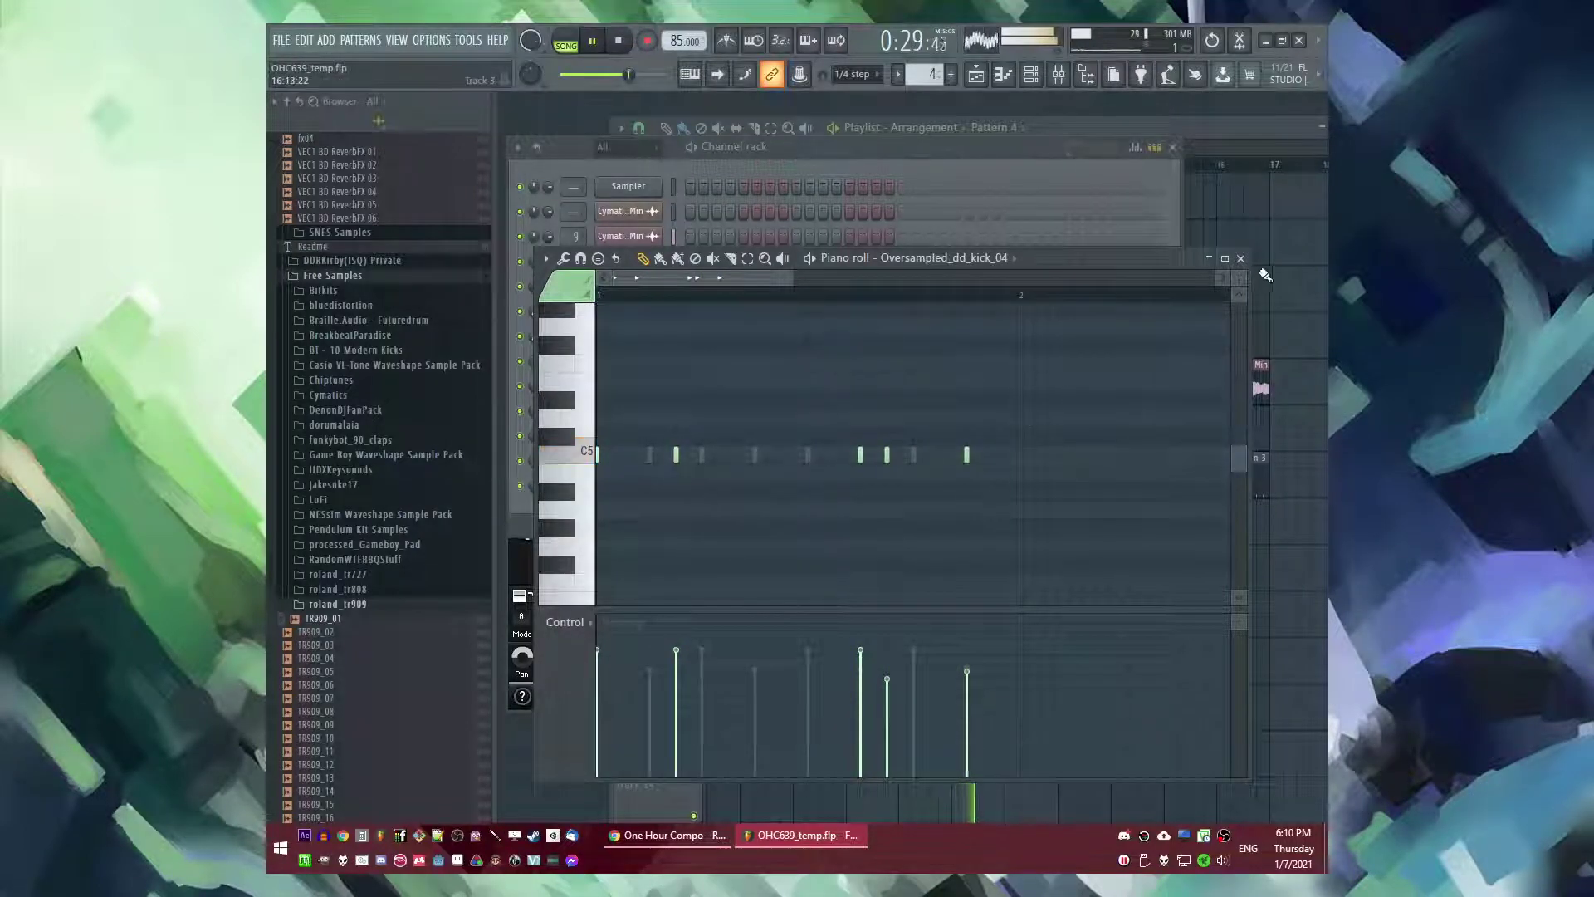
pyautogui.click(1242, 258)
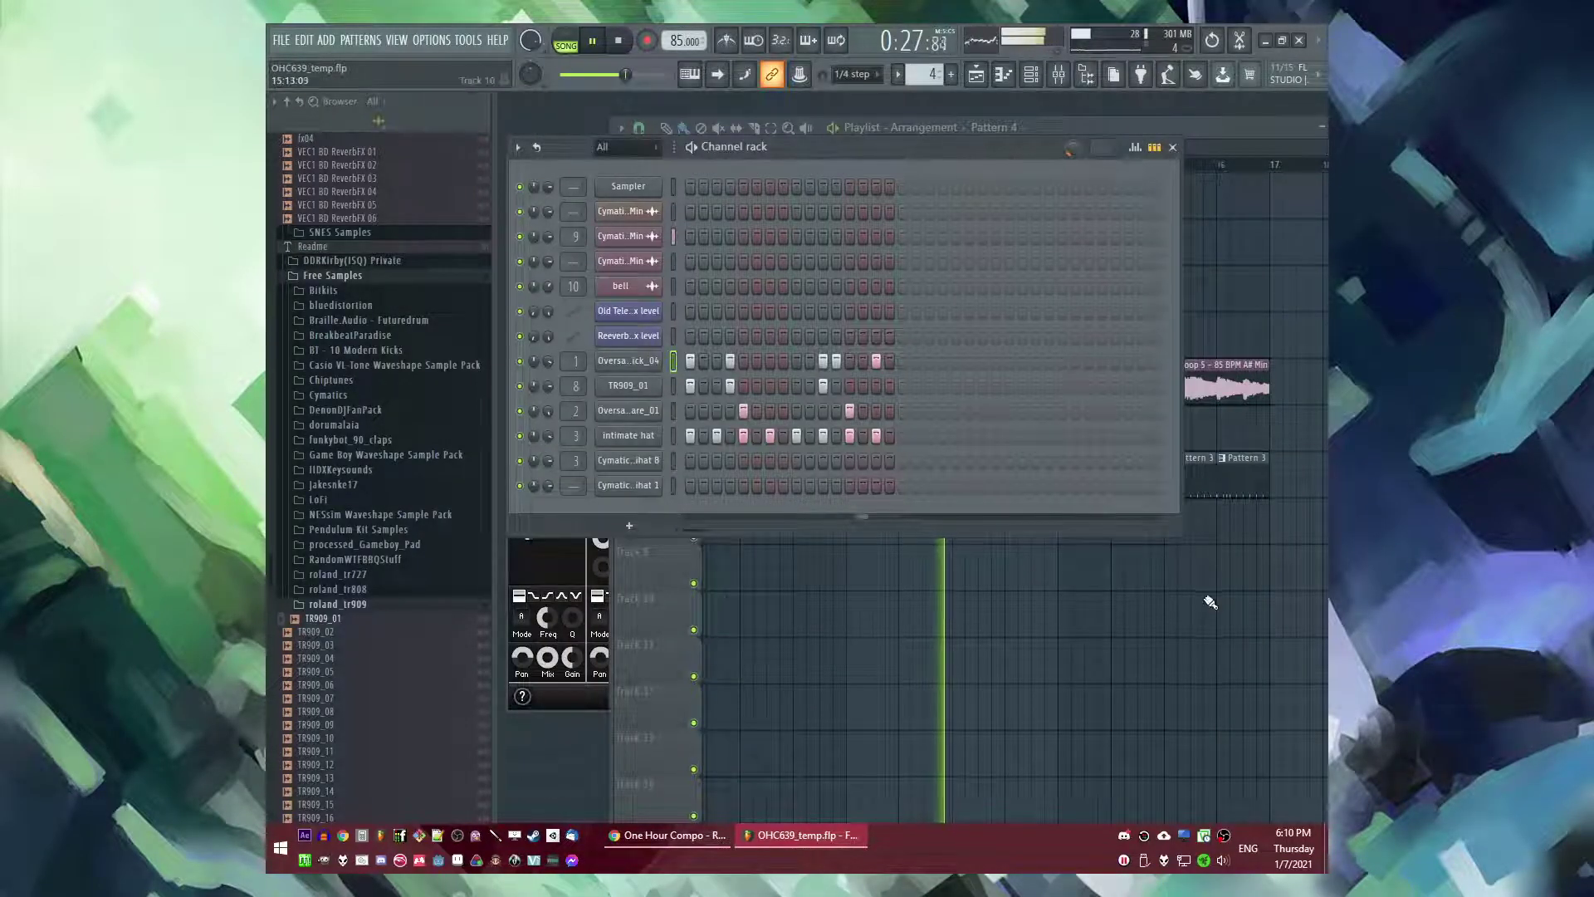
# - Replace the Pattern 3 clip at bar 12 of Track 7 with Pattern 4, make it unique as Pattern 5 and open it
pyautogui.rightClick(1206, 597)
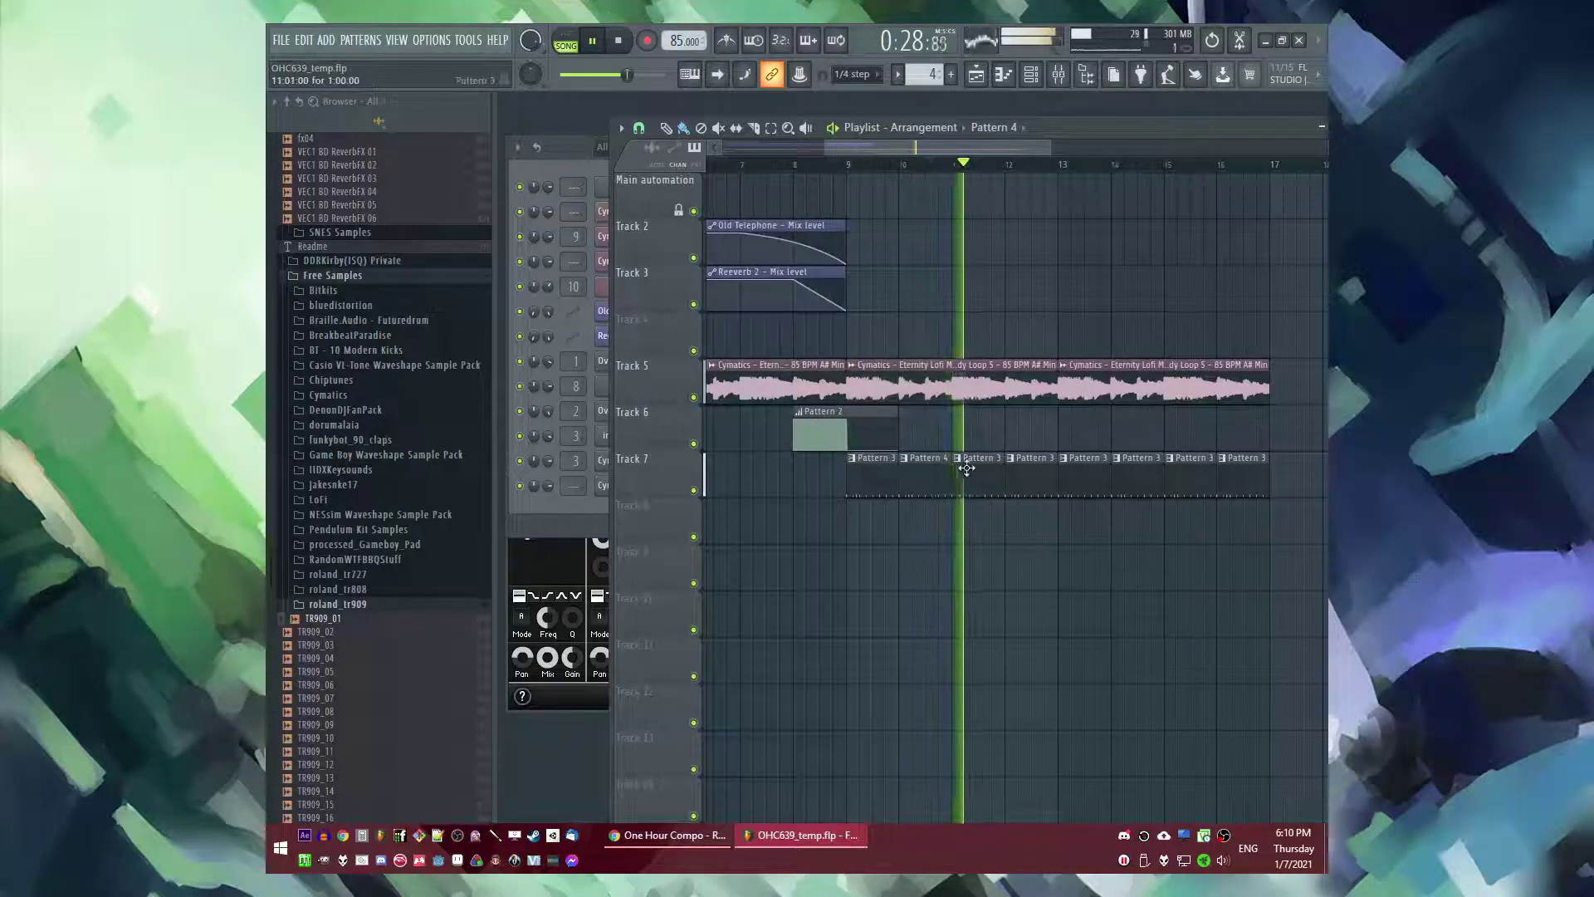
pyautogui.rightClick(1023, 471)
pyautogui.click(1009, 467)
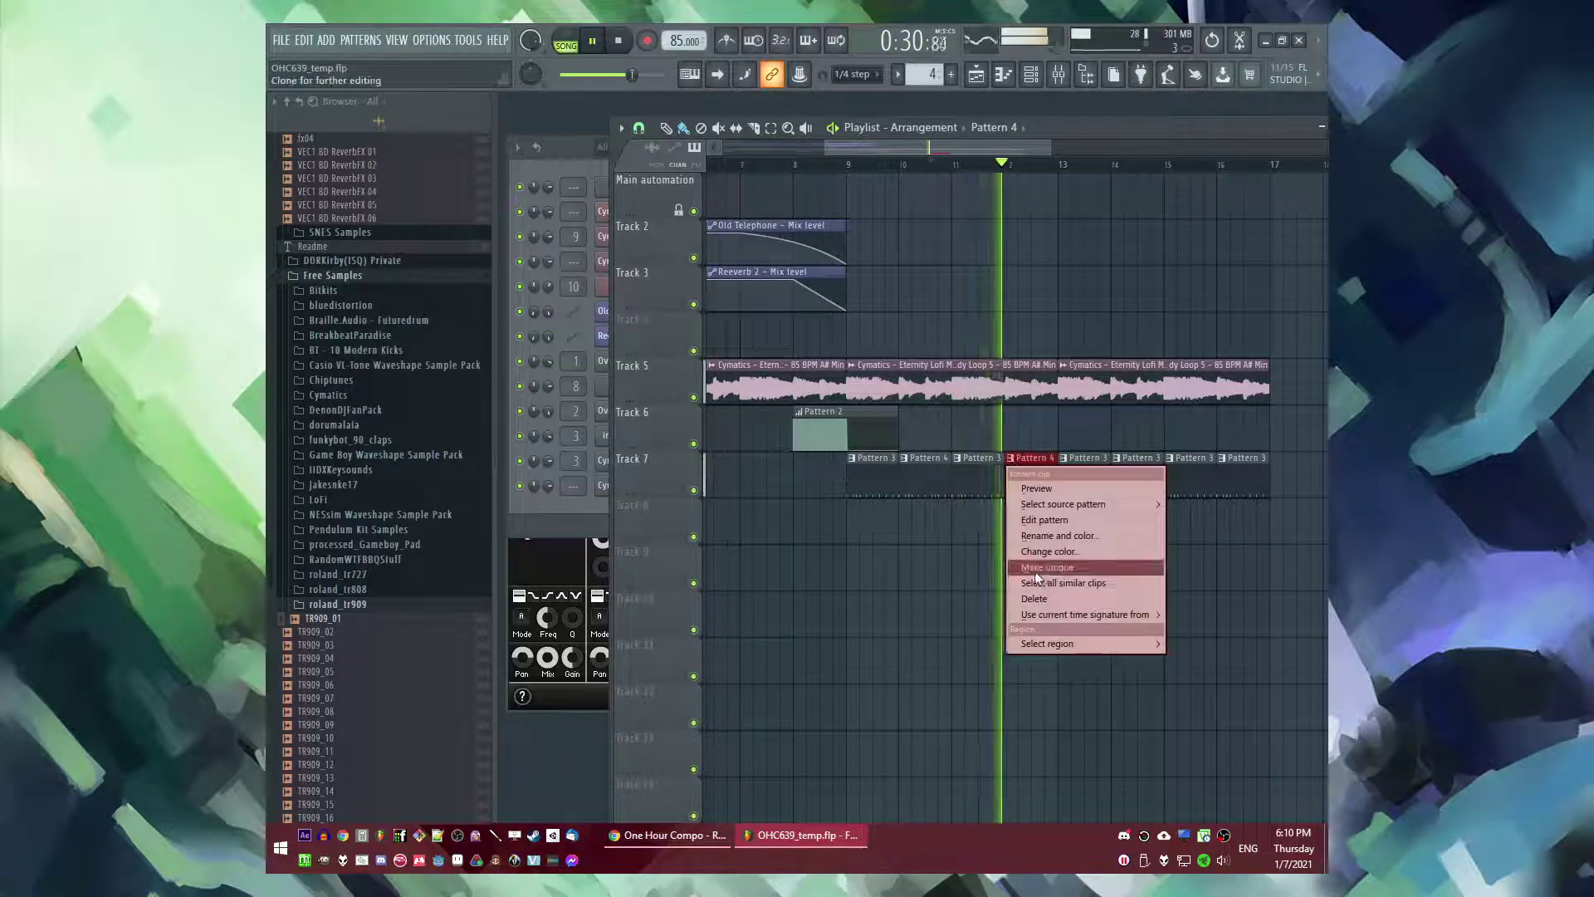
pyautogui.click(1033, 554)
pyautogui.doubleClick(1028, 484)
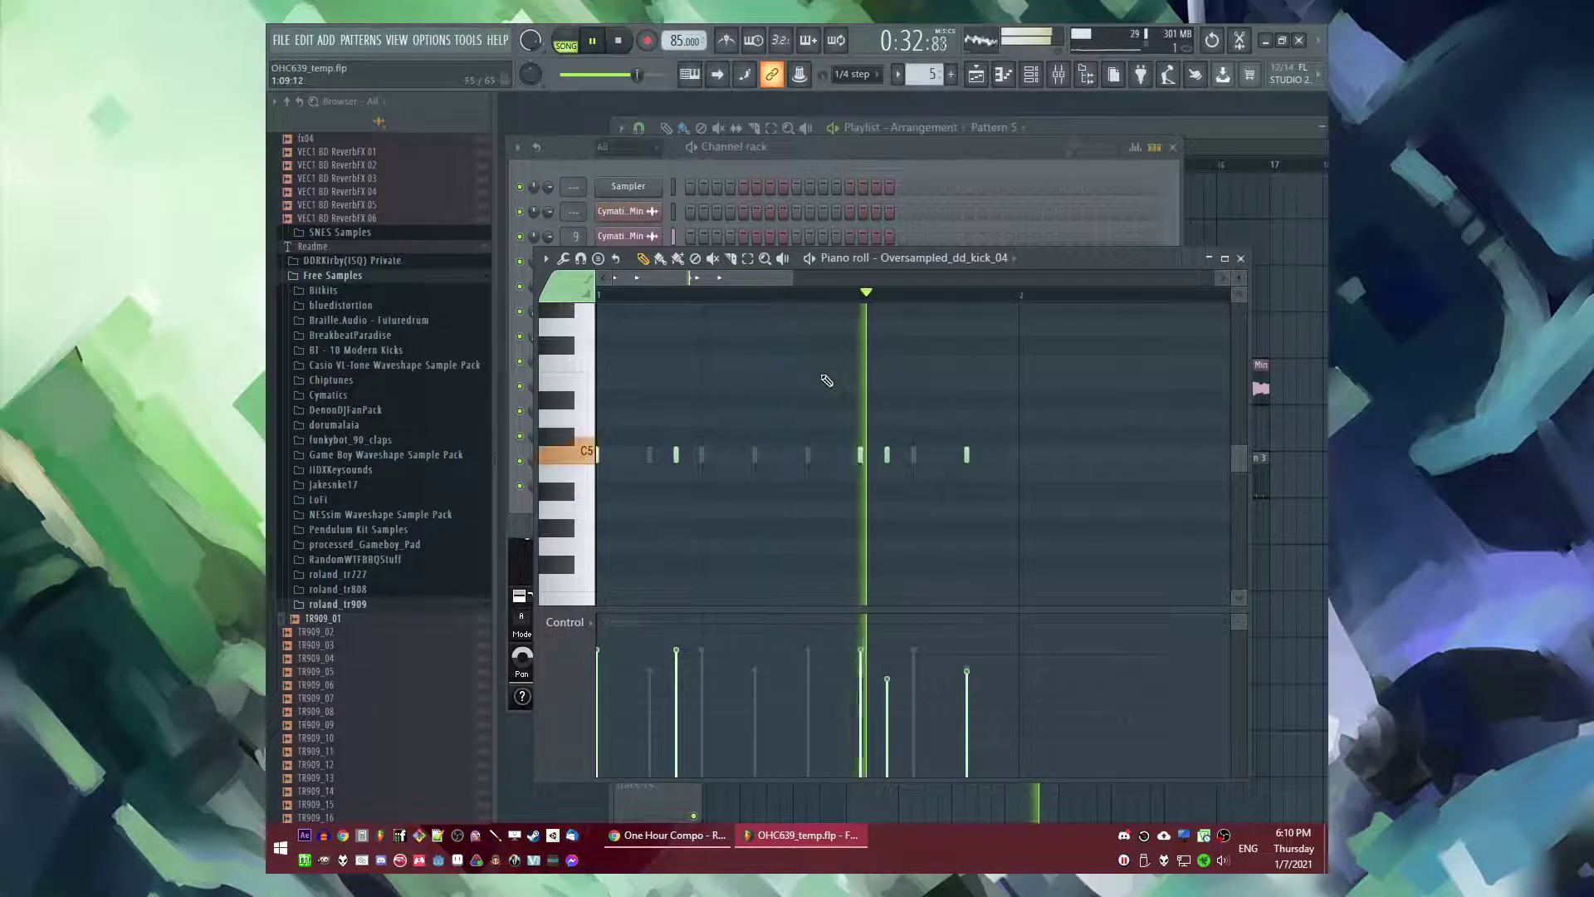
# - Add kick and TR909_01 hits on step 8 of Pattern 5, soften that kick and play it in the song
pyautogui.press('l')
pyautogui.press('F6')
pyautogui.click(781, 363)
pyautogui.rightClick(643, 362)
pyautogui.click(671, 362)
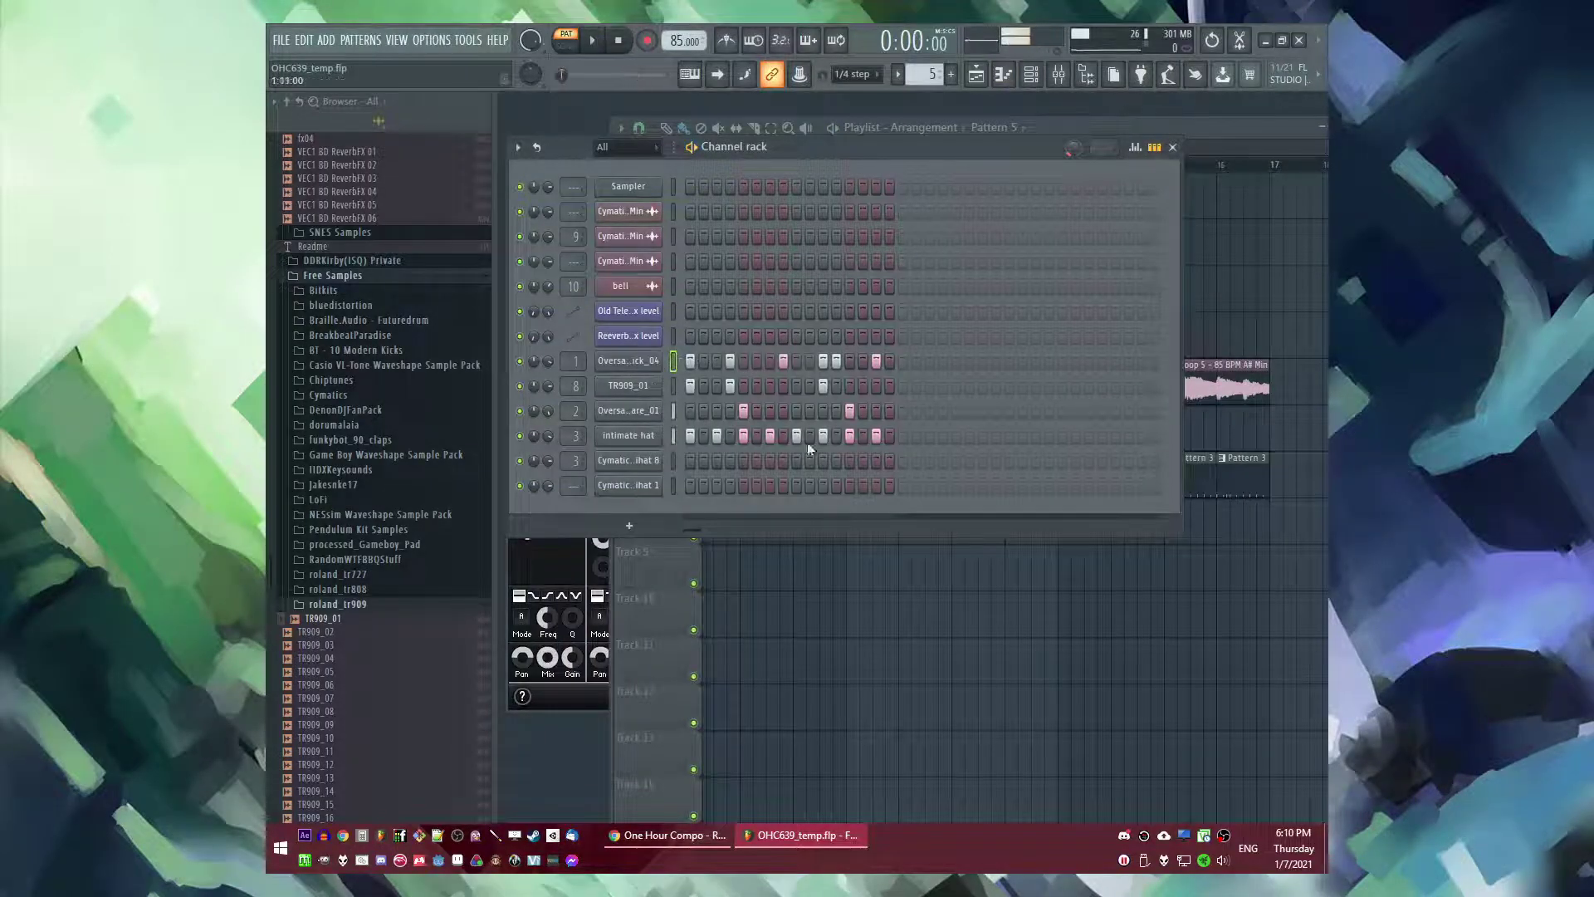
pyautogui.click(784, 385)
pyautogui.rightClick(627, 366)
pyautogui.click(675, 362)
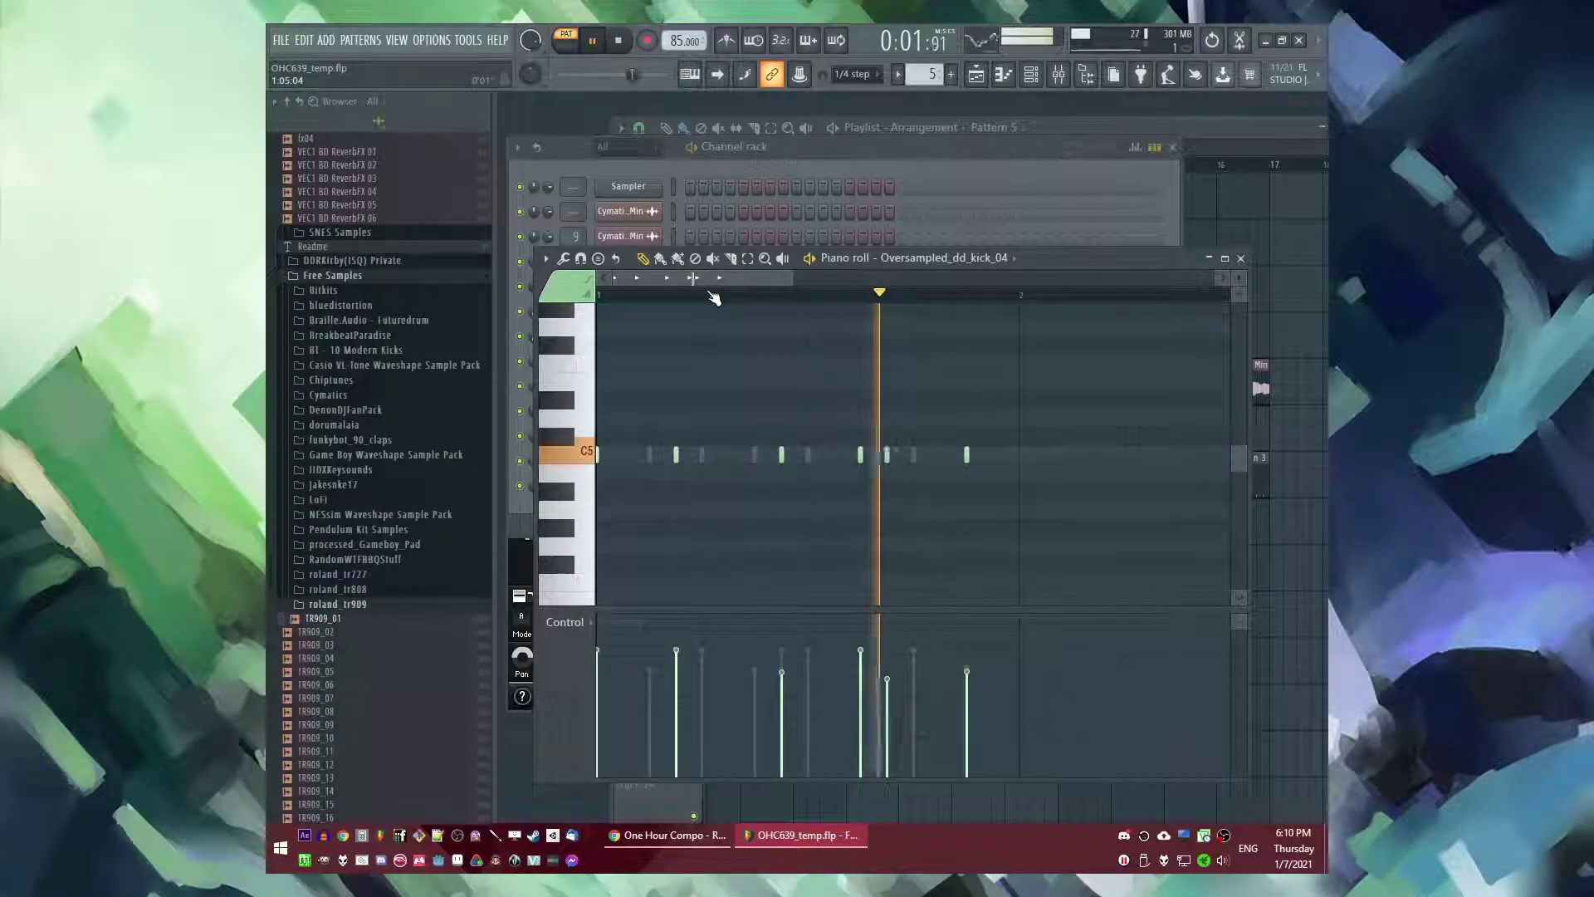
pyautogui.press('l')
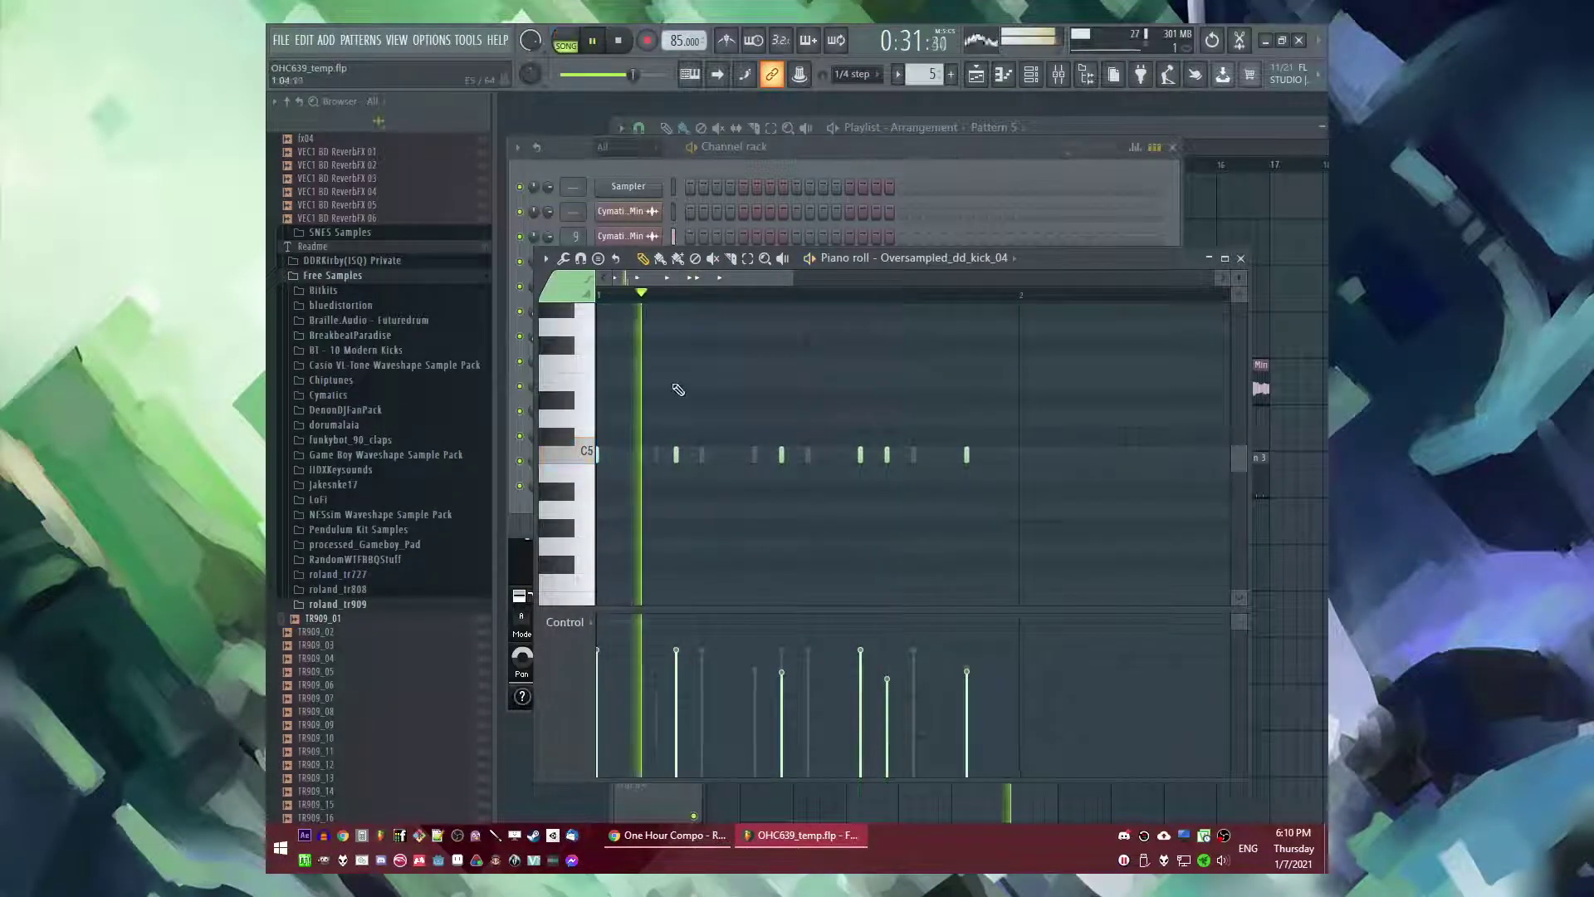
pyautogui.click(850, 150)
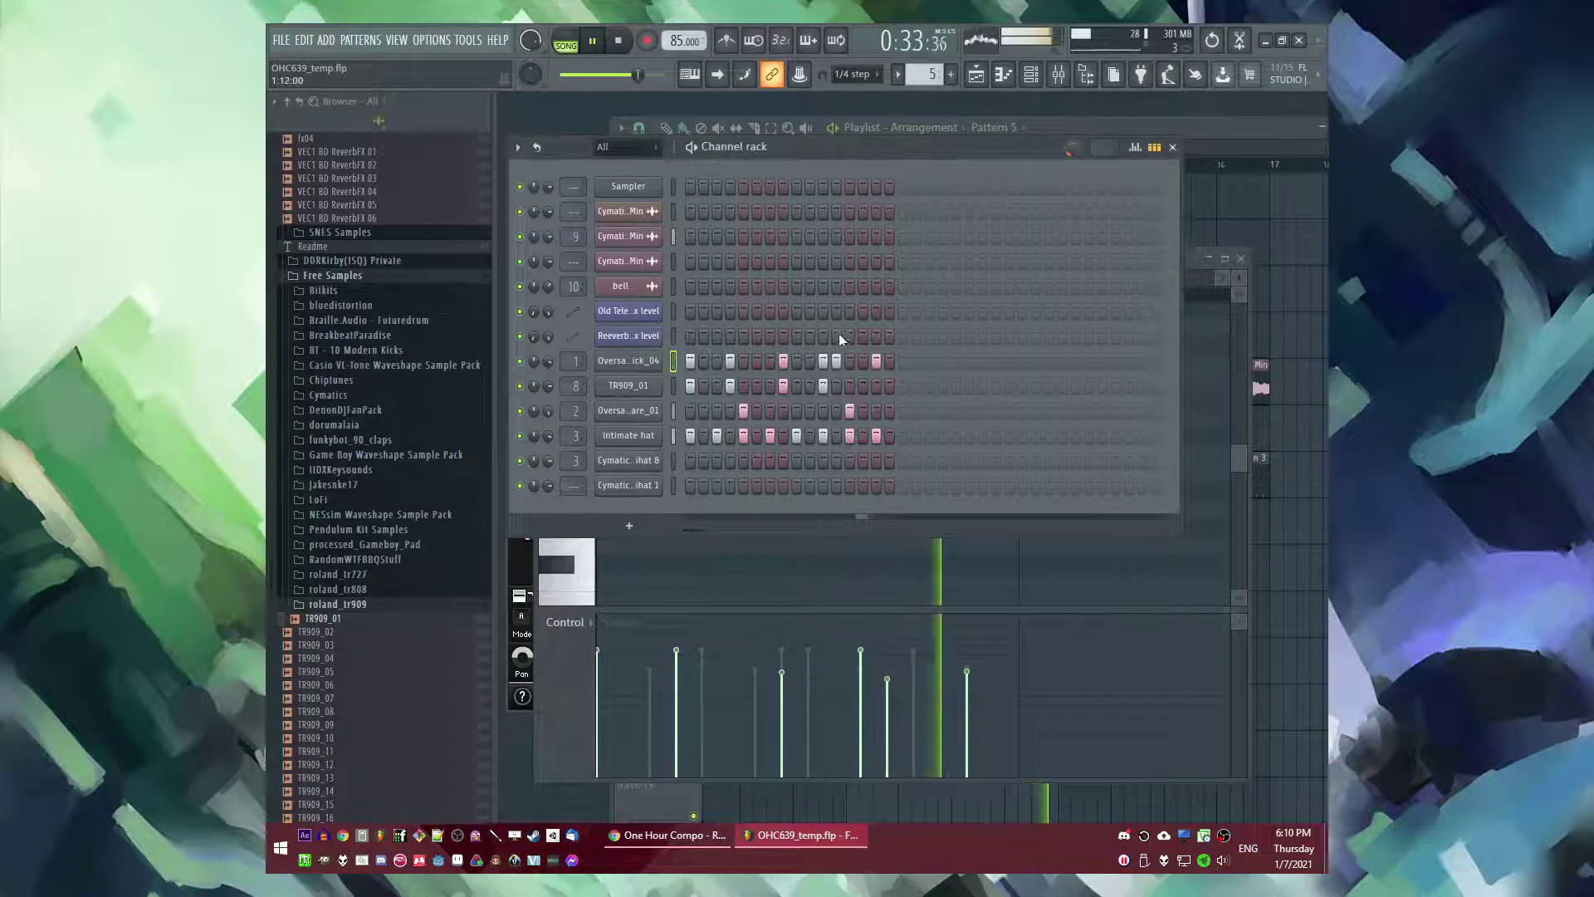
pyautogui.press('F7')
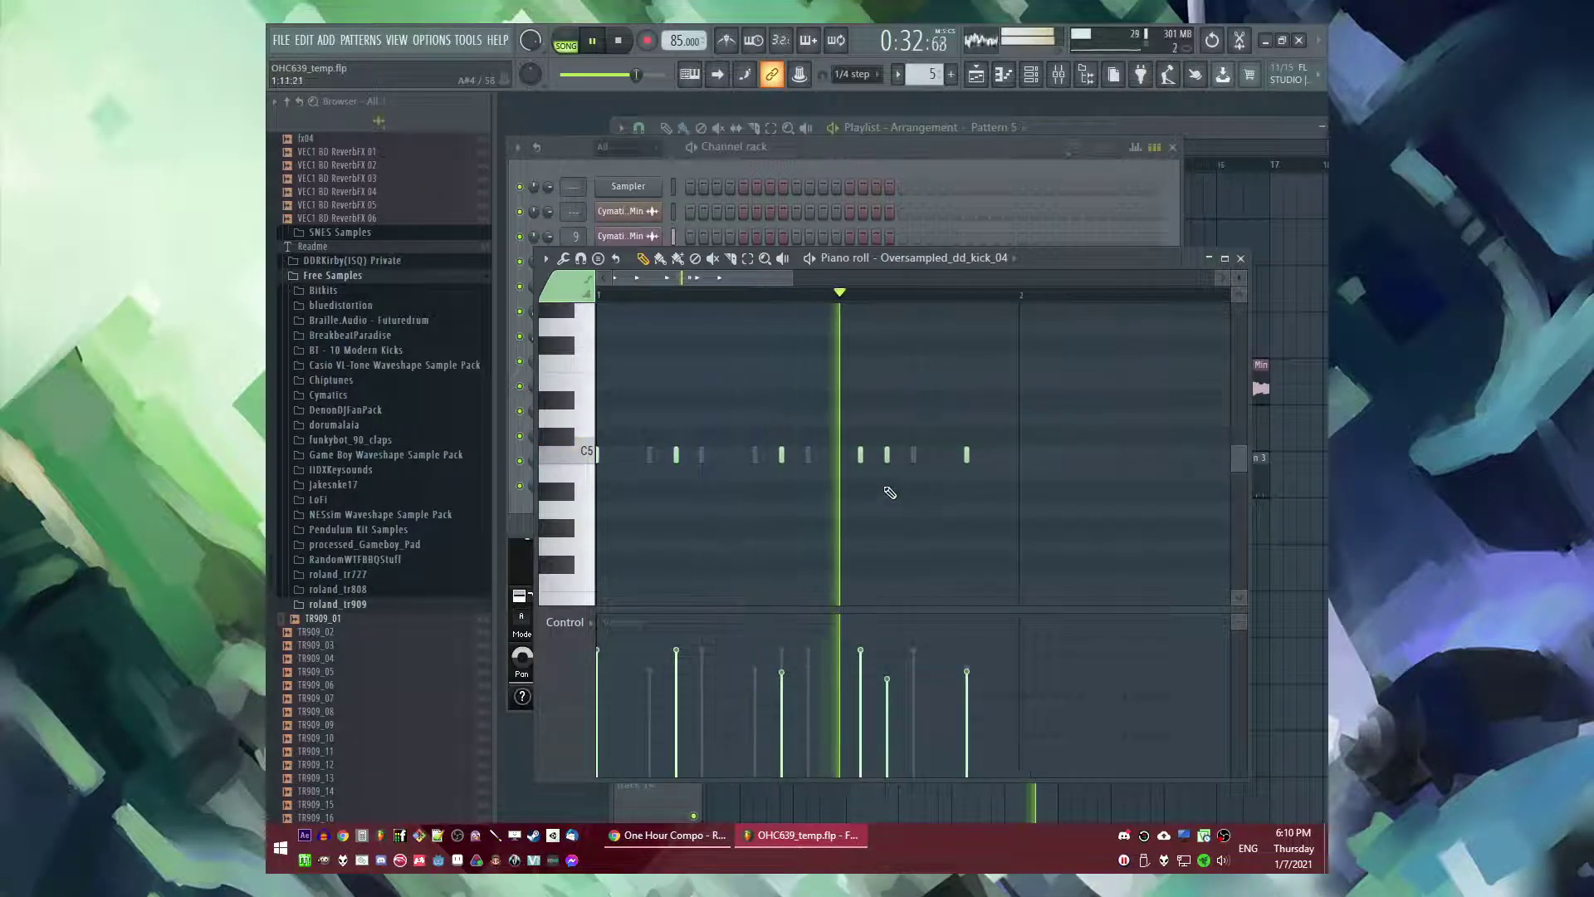
# - Try replacing Pattern 5's kick on step 12 with two quick kicks on a 1/6 beat snap, and lower their velocities
pyautogui.press('space')
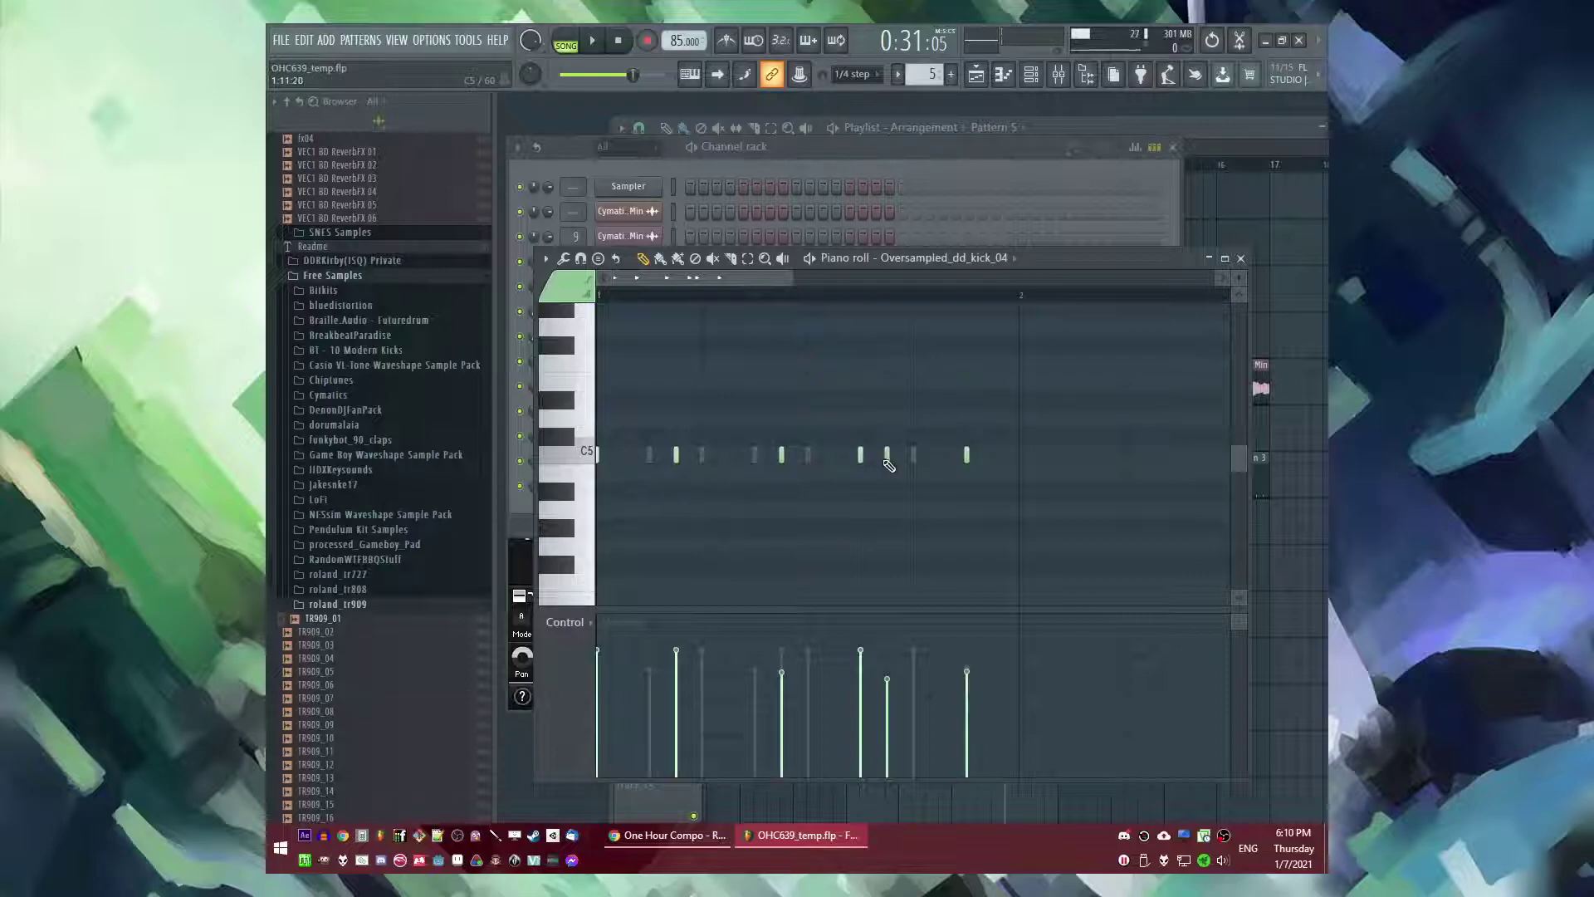
pyautogui.rightClick(887, 457)
pyautogui.press('space')
pyautogui.click(864, 74)
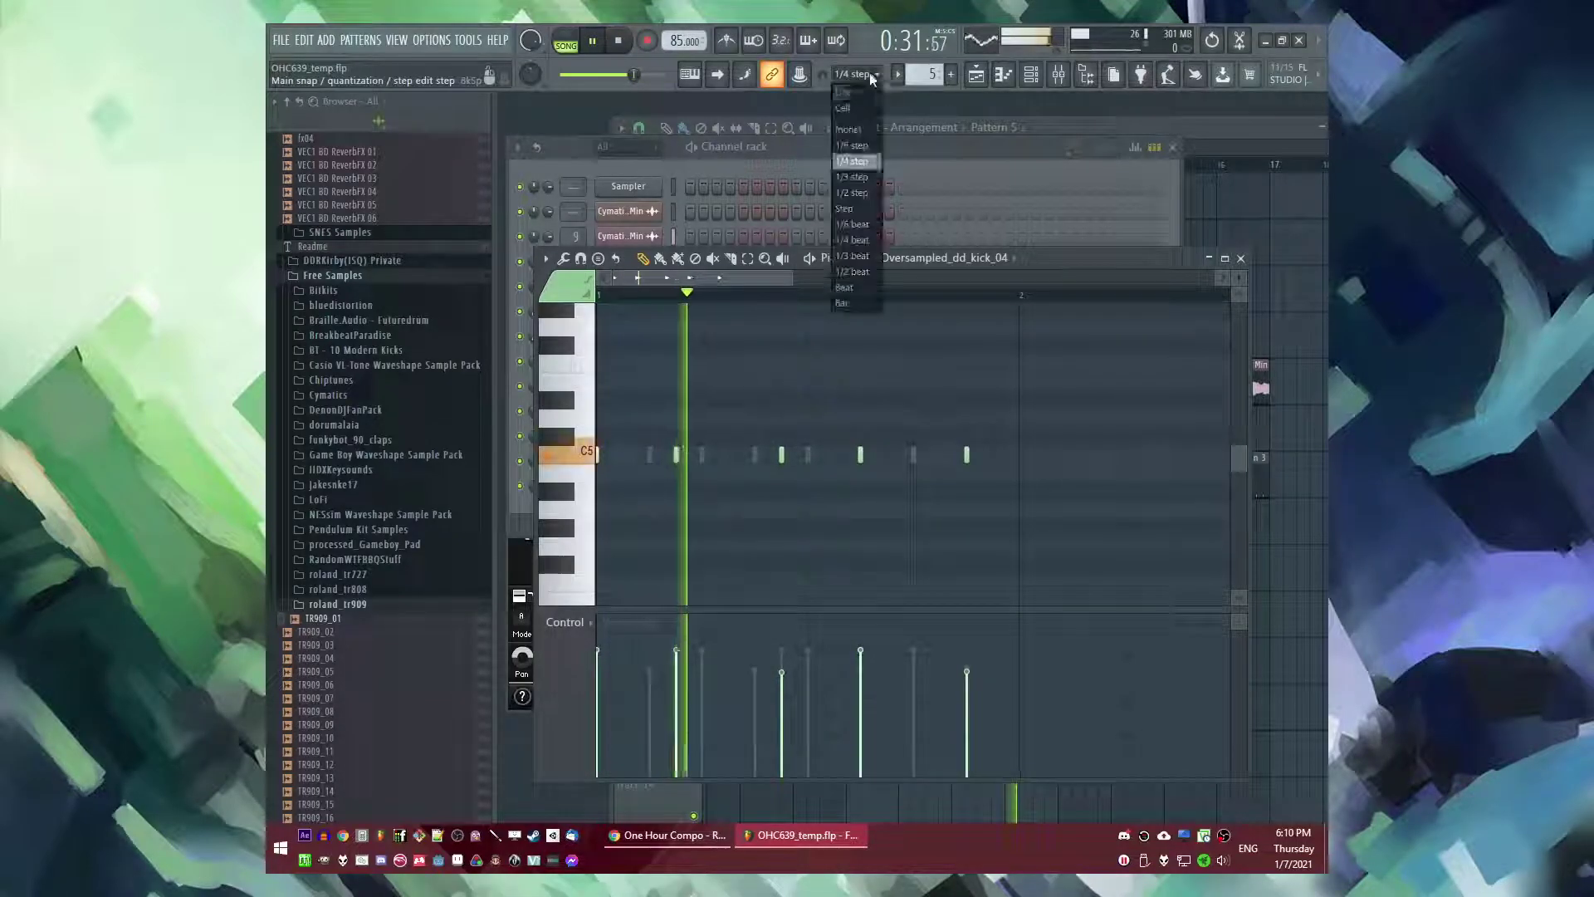
pyautogui.click(868, 236)
pyautogui.click(886, 455)
pyautogui.press('space')
pyautogui.press('space')
pyautogui.click(905, 453)
pyautogui.moveTo(905, 453); pyautogui.dragTo(887, 454)
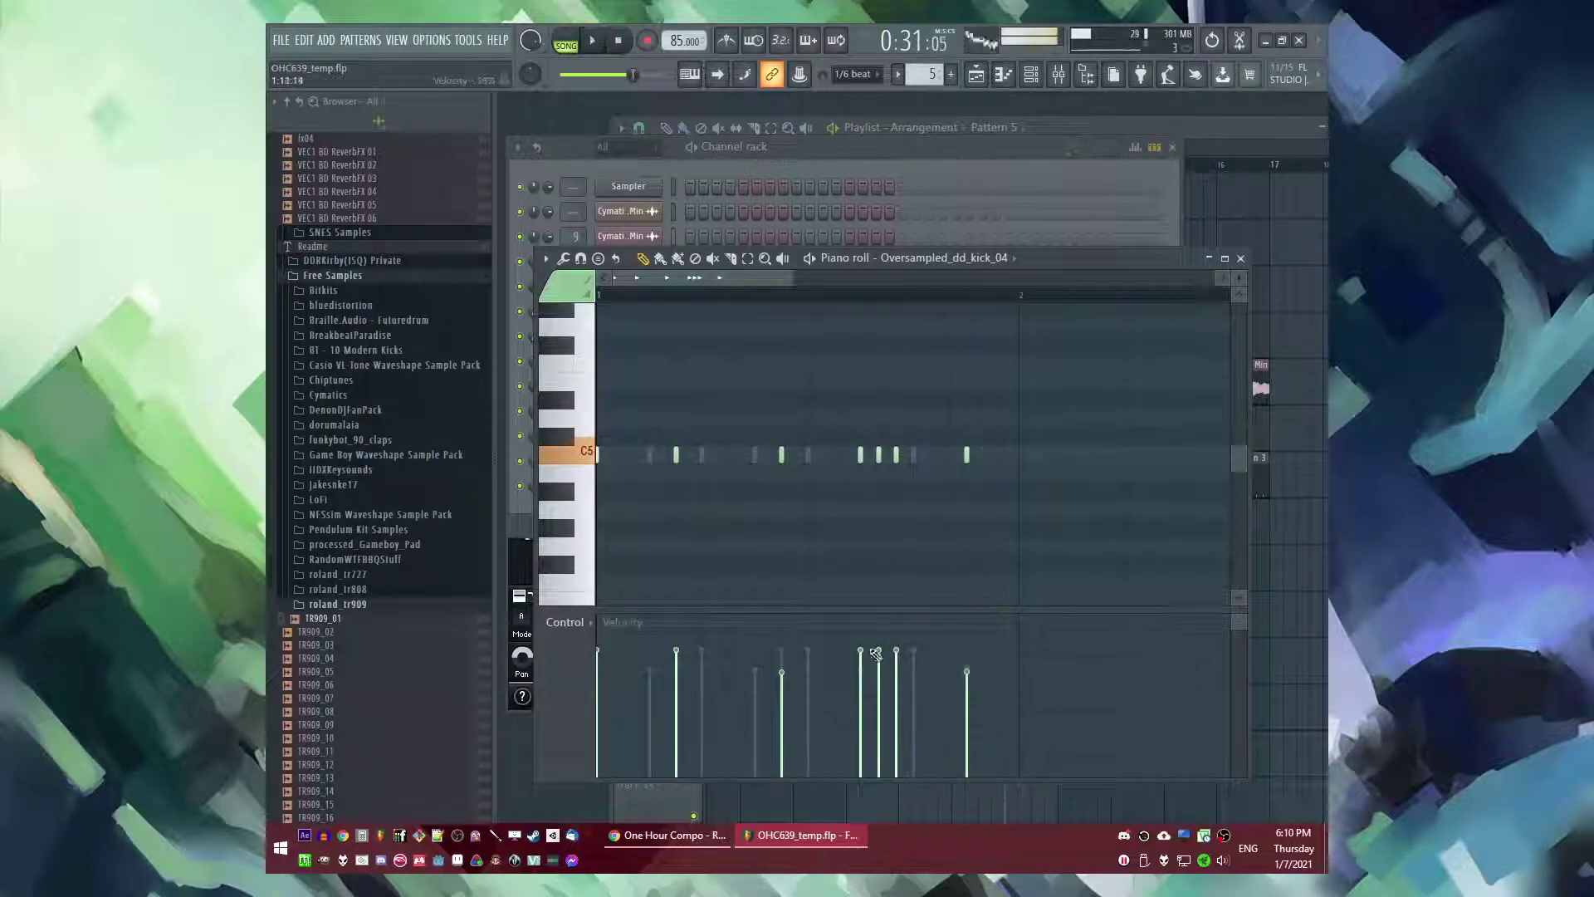
pyautogui.moveTo(872, 695); pyautogui.dragTo(897, 721)
# - Undo the 1/6 beat kick edits and set the snap back to 1/4 step
pyautogui.press('space')
pyautogui.hotkey('ctrl', 'alt', 'z')
pyautogui.hotkey('ctrl', 'alt', 'z')
pyautogui.hotkey('ctrl', 'alt', 'z')
pyautogui.hotkey('ctrl', 'alt', 'z')
pyautogui.hotkey('ctrl', 'alt', 'z')
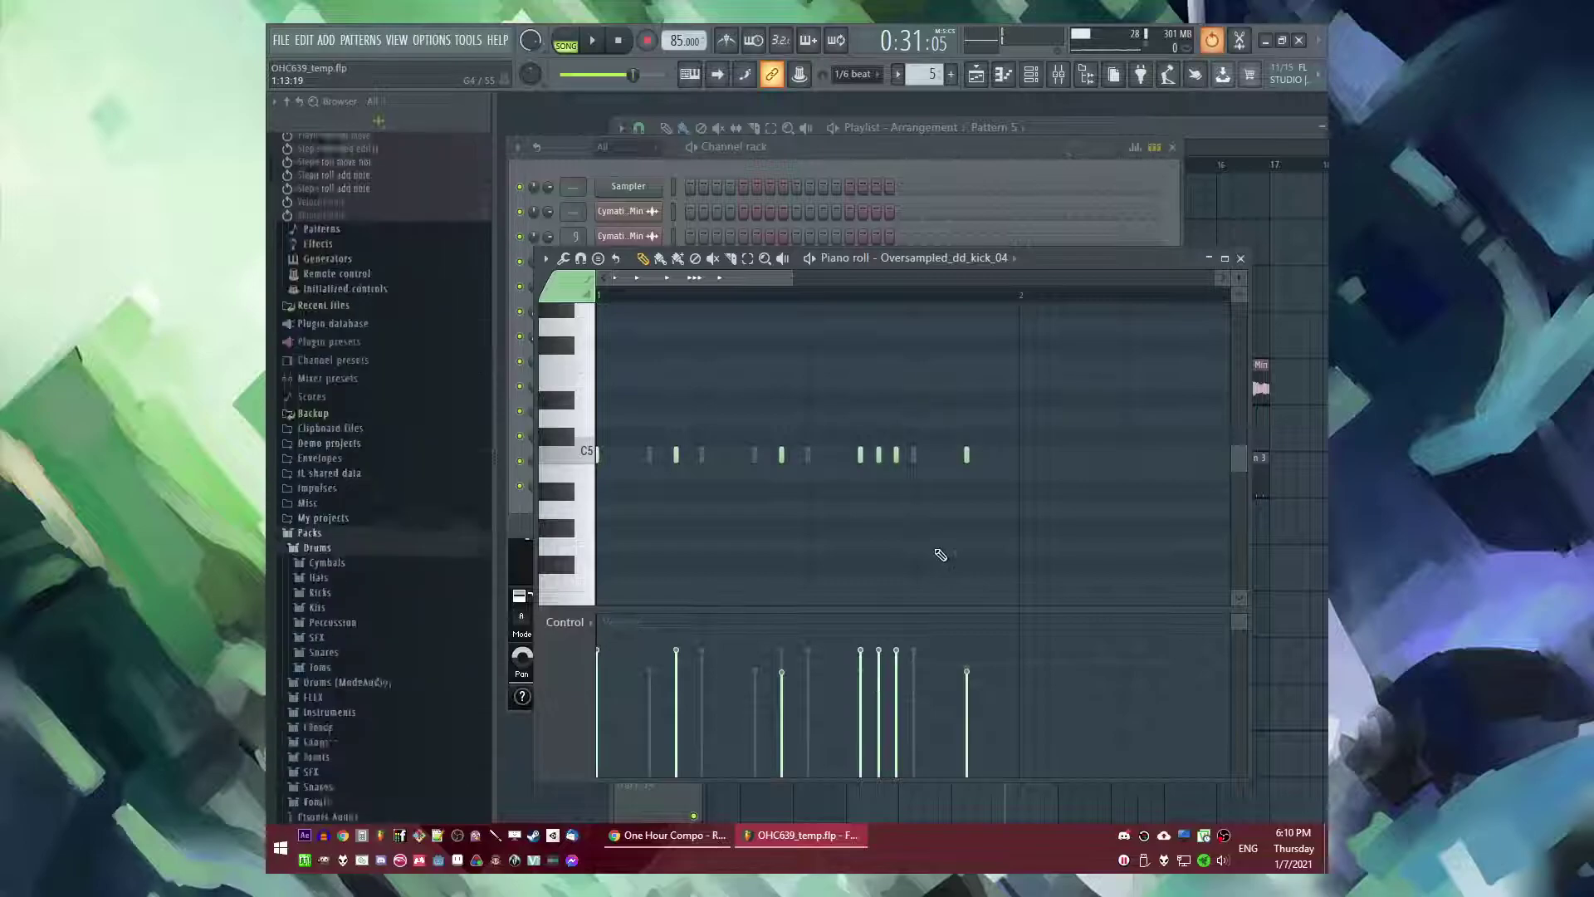
pyautogui.press('space')
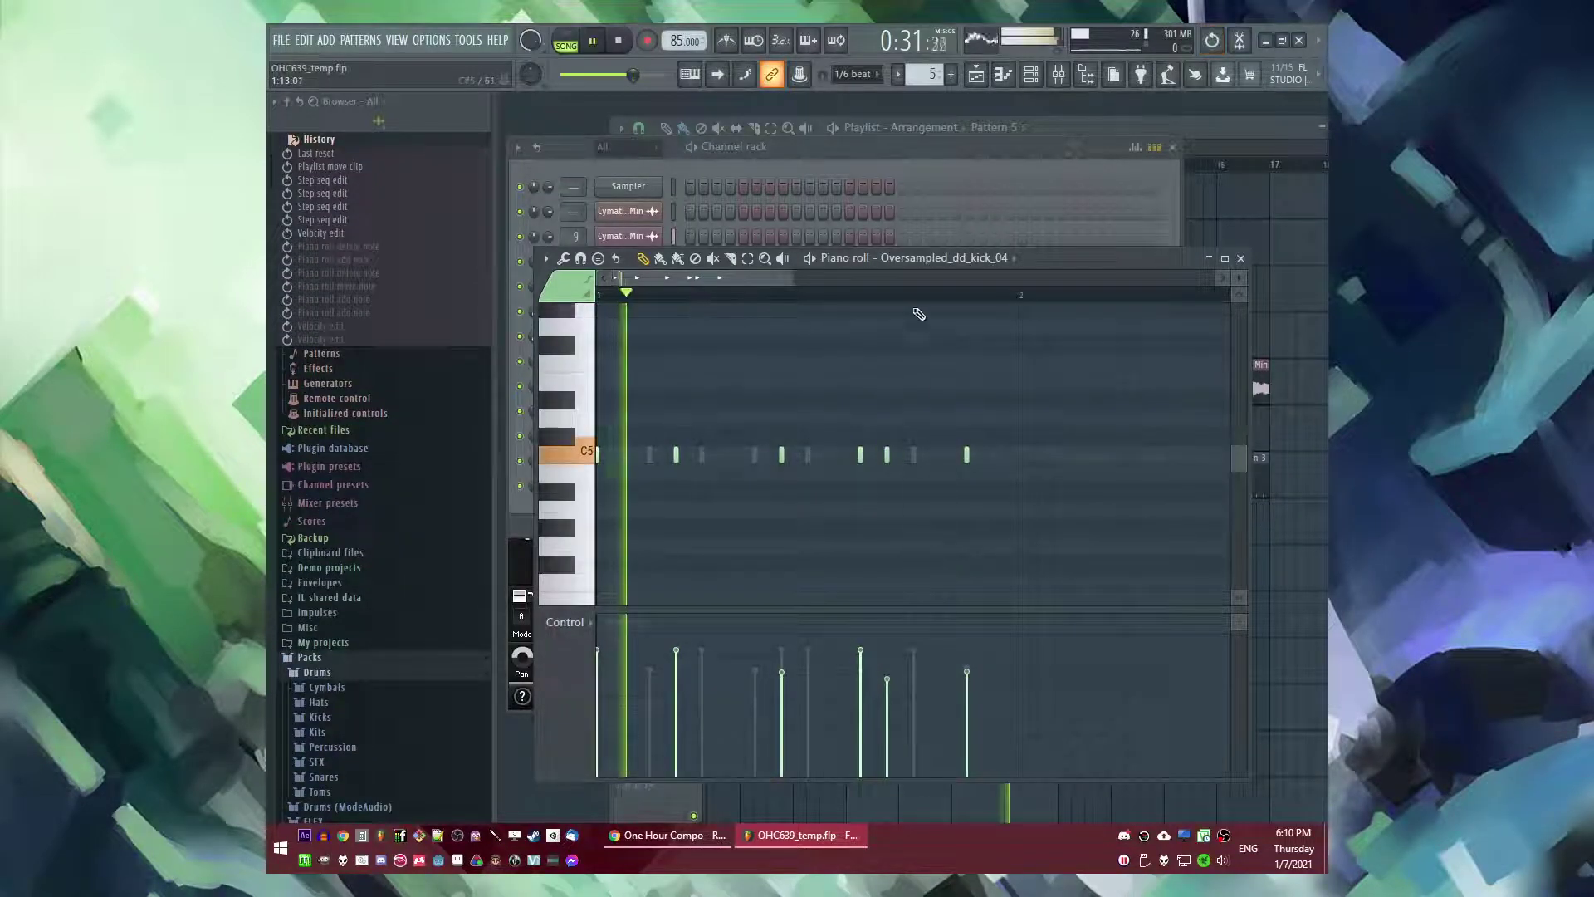
pyautogui.click(856, 74)
pyautogui.click(860, 160)
# - Add a soft kick on step 14 of Pattern 5 and raise the velocity of the kick on step 15
pyautogui.press('space')
pyautogui.click(934, 455)
pyautogui.press('space')
pyautogui.click(940, 693)
pyautogui.click(966, 650)
pyautogui.click(940, 688)
pyautogui.click(899, 137)
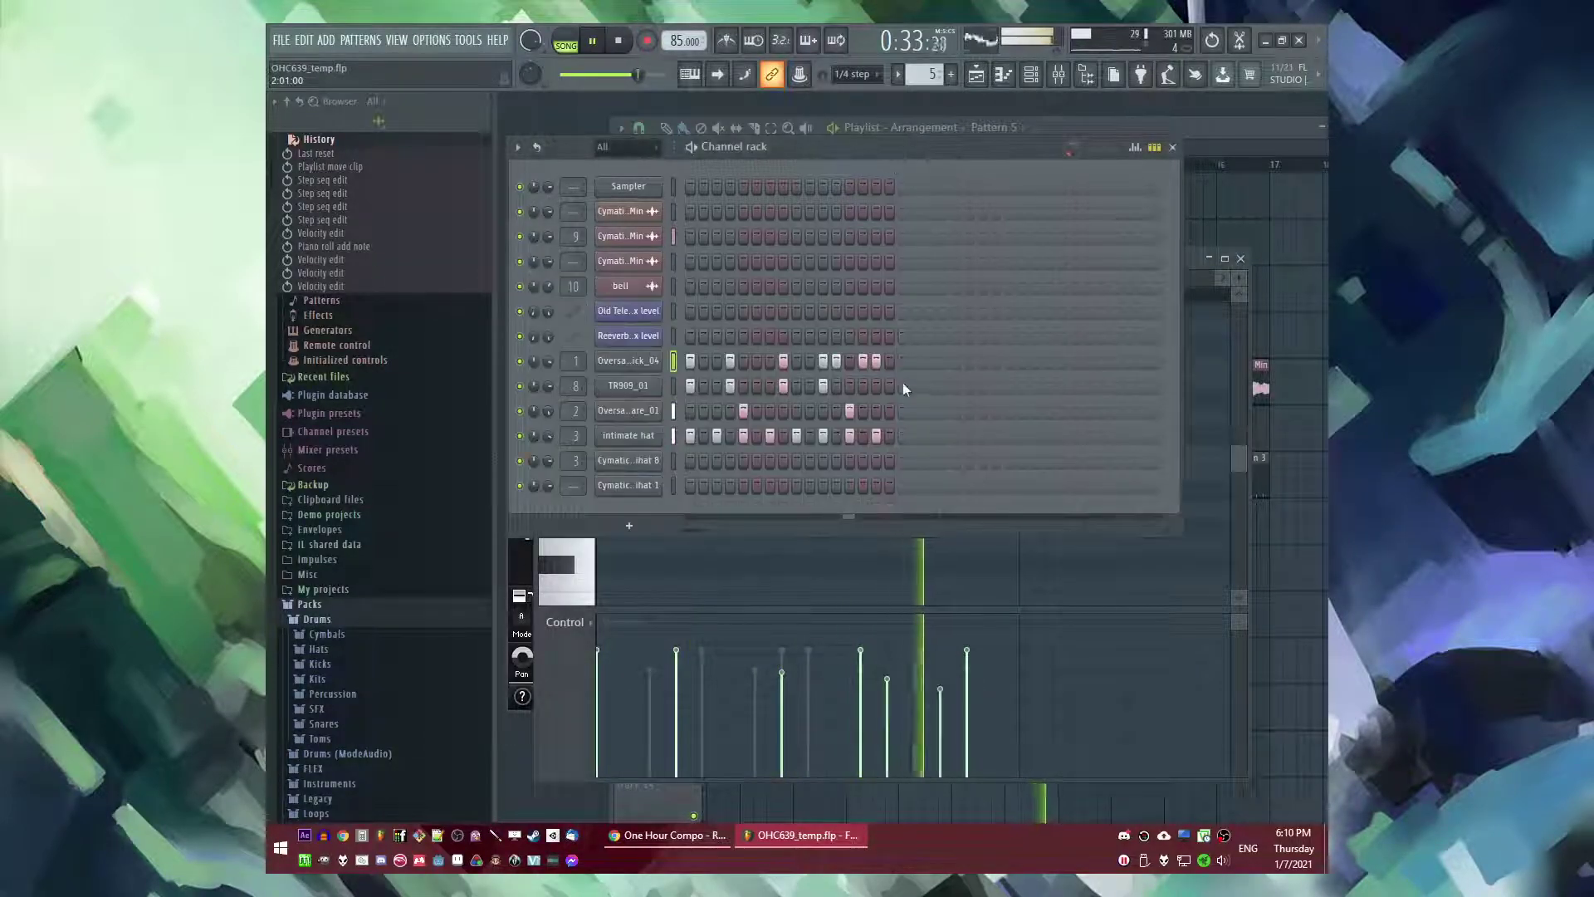
# - On step 15 of Pattern 5, add TR909_01 and Eternity Open Hihat 1 hits and remove the intimate hat
pyautogui.click(876, 384)
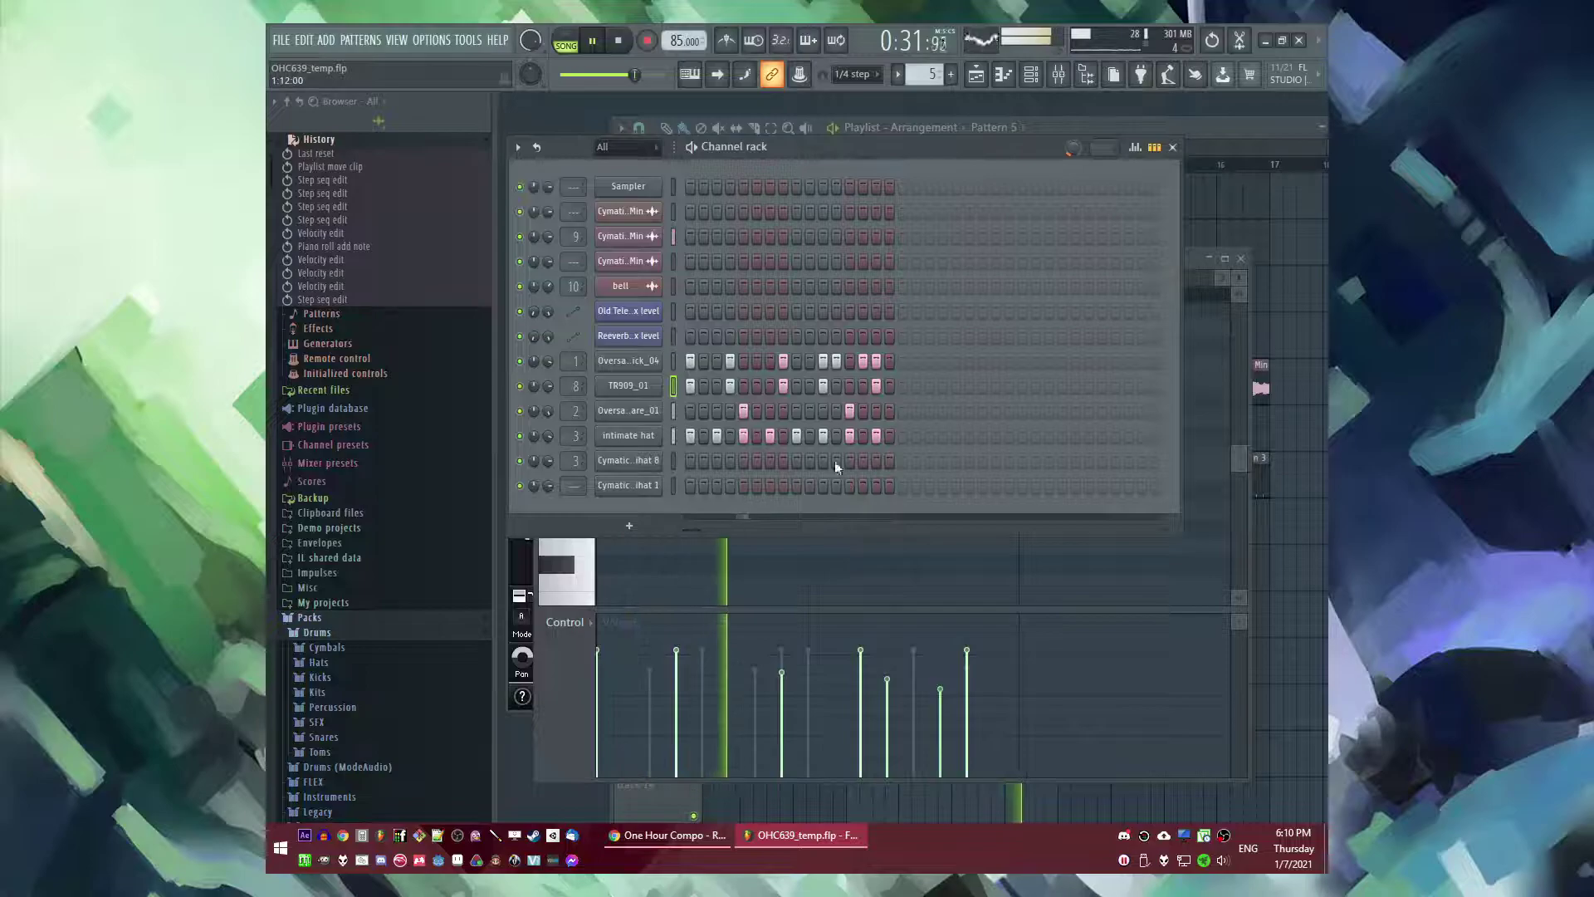
pyautogui.click(875, 438)
pyautogui.click(875, 463)
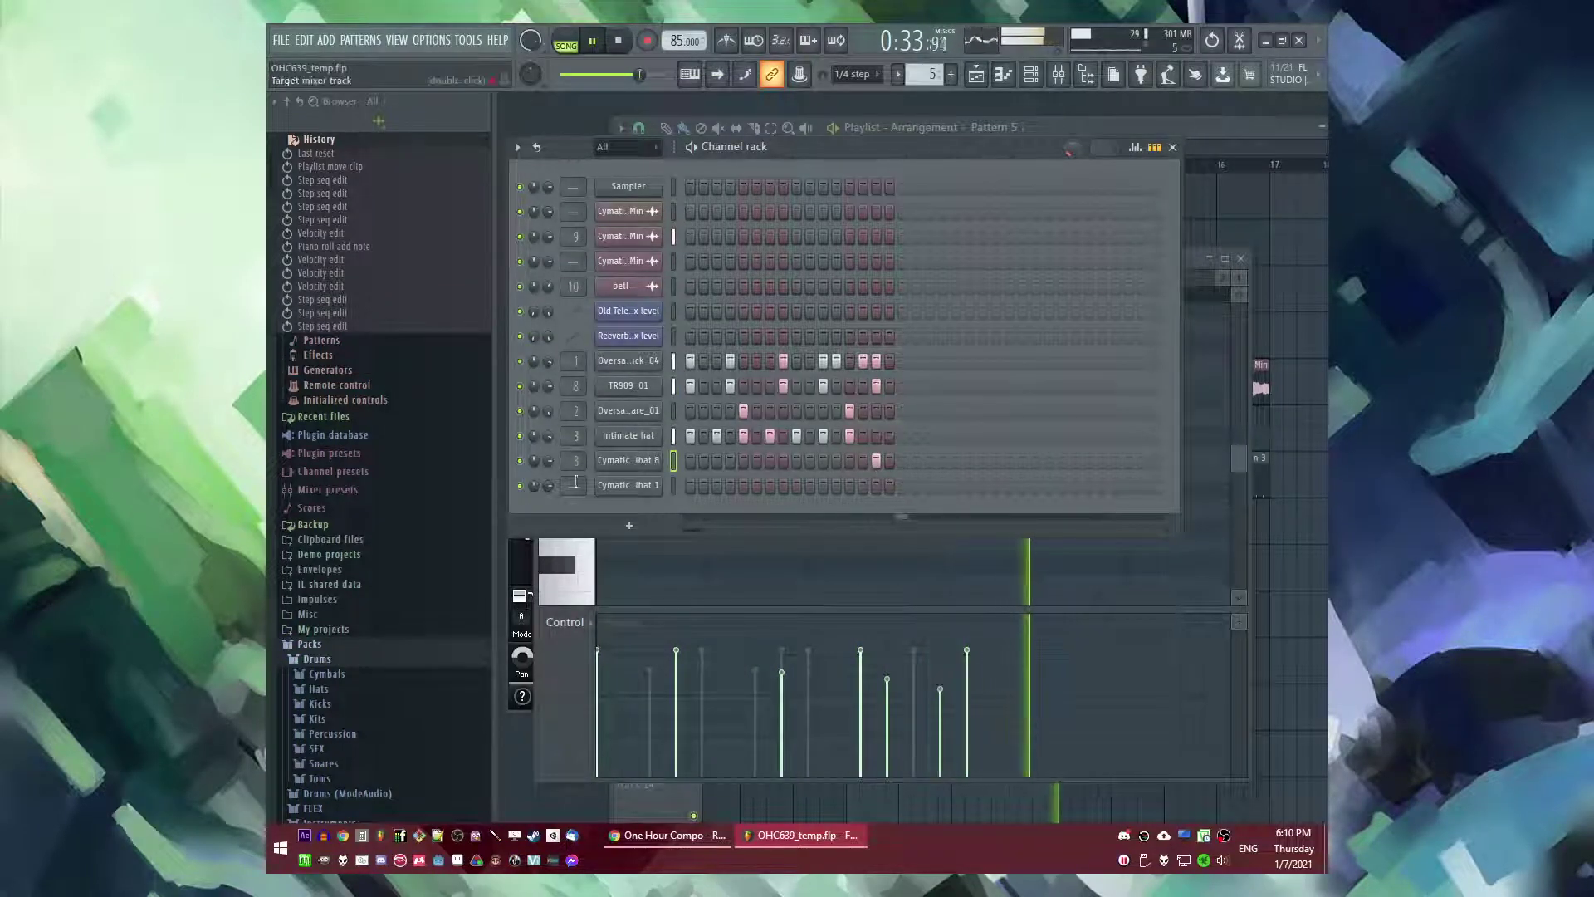
pyautogui.click(876, 462)
pyautogui.click(876, 485)
# - Route Eternity Open Hihat 1 to mixer track 3 and move its channel one place up
pyautogui.press('space')
pyautogui.moveTo(573, 485); pyautogui.dragTo(573, 482)
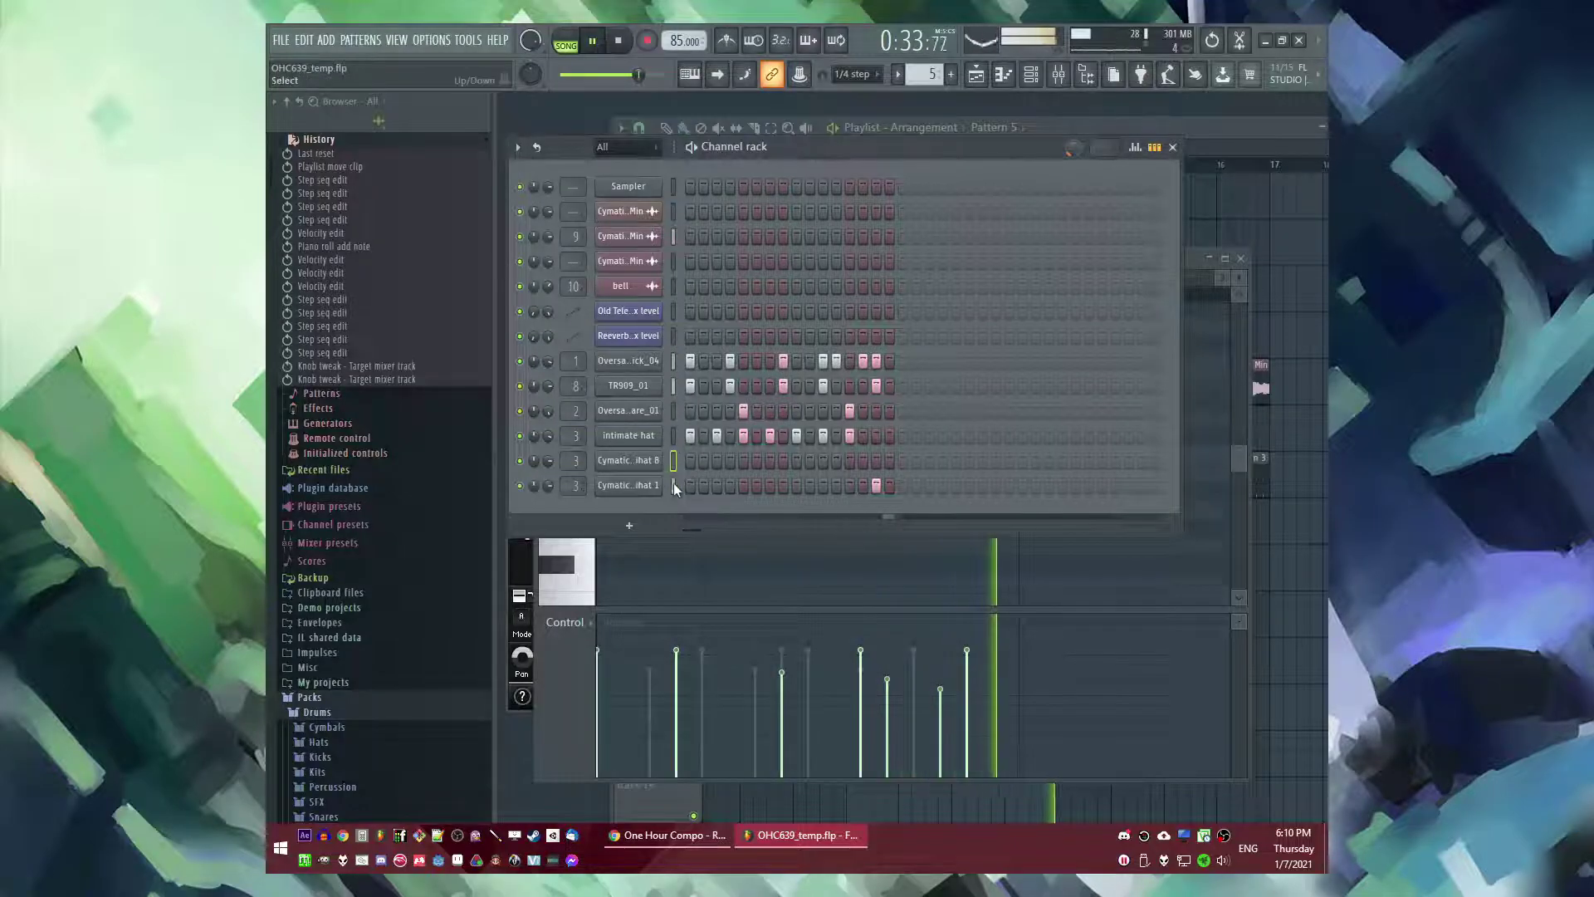
pyautogui.hotkey('alt', 'Up')
# - Replace Eternity Open Hihat 1's short hit with a two-step C5 note starting on step 15
pyautogui.rightClick(598, 454)
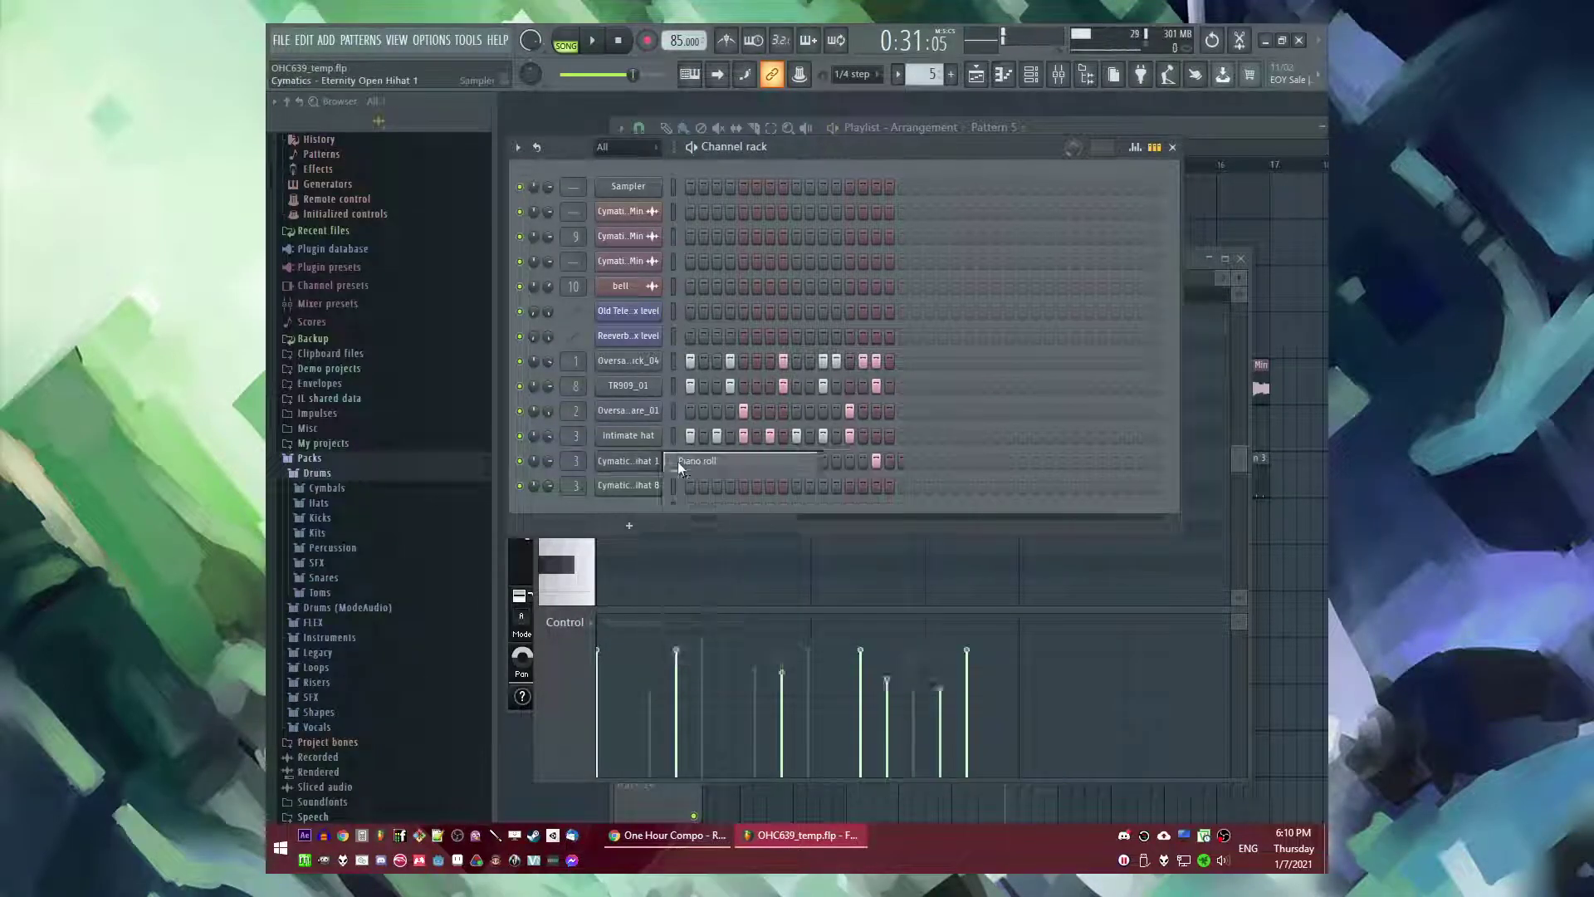
pyautogui.click(624, 463)
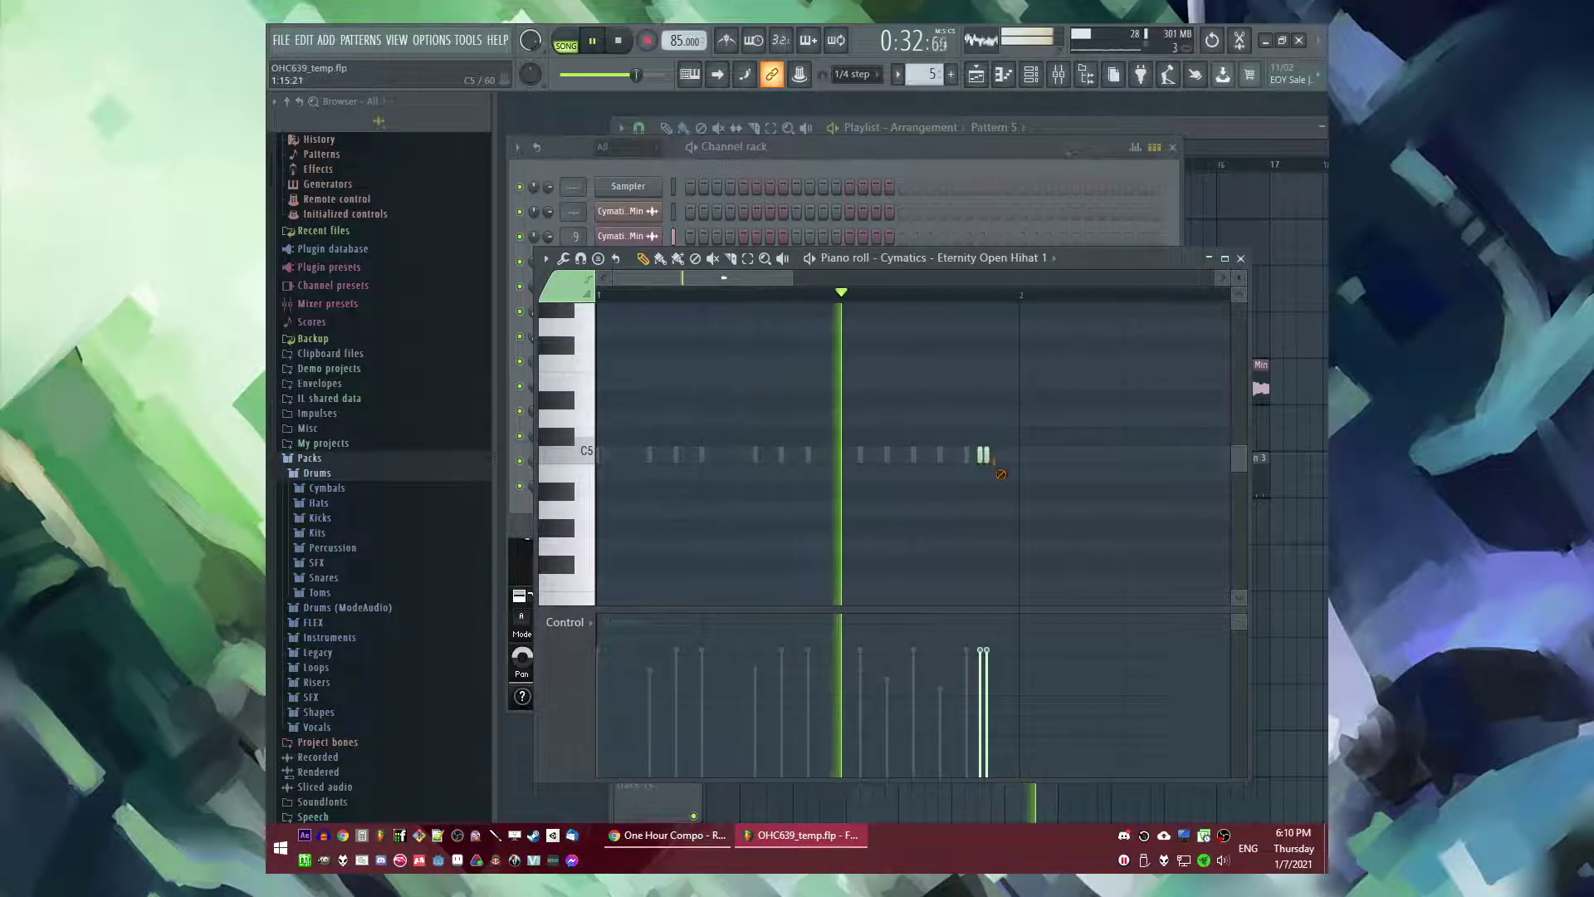
pyautogui.moveTo(972, 457); pyautogui.dragTo(1024, 459)
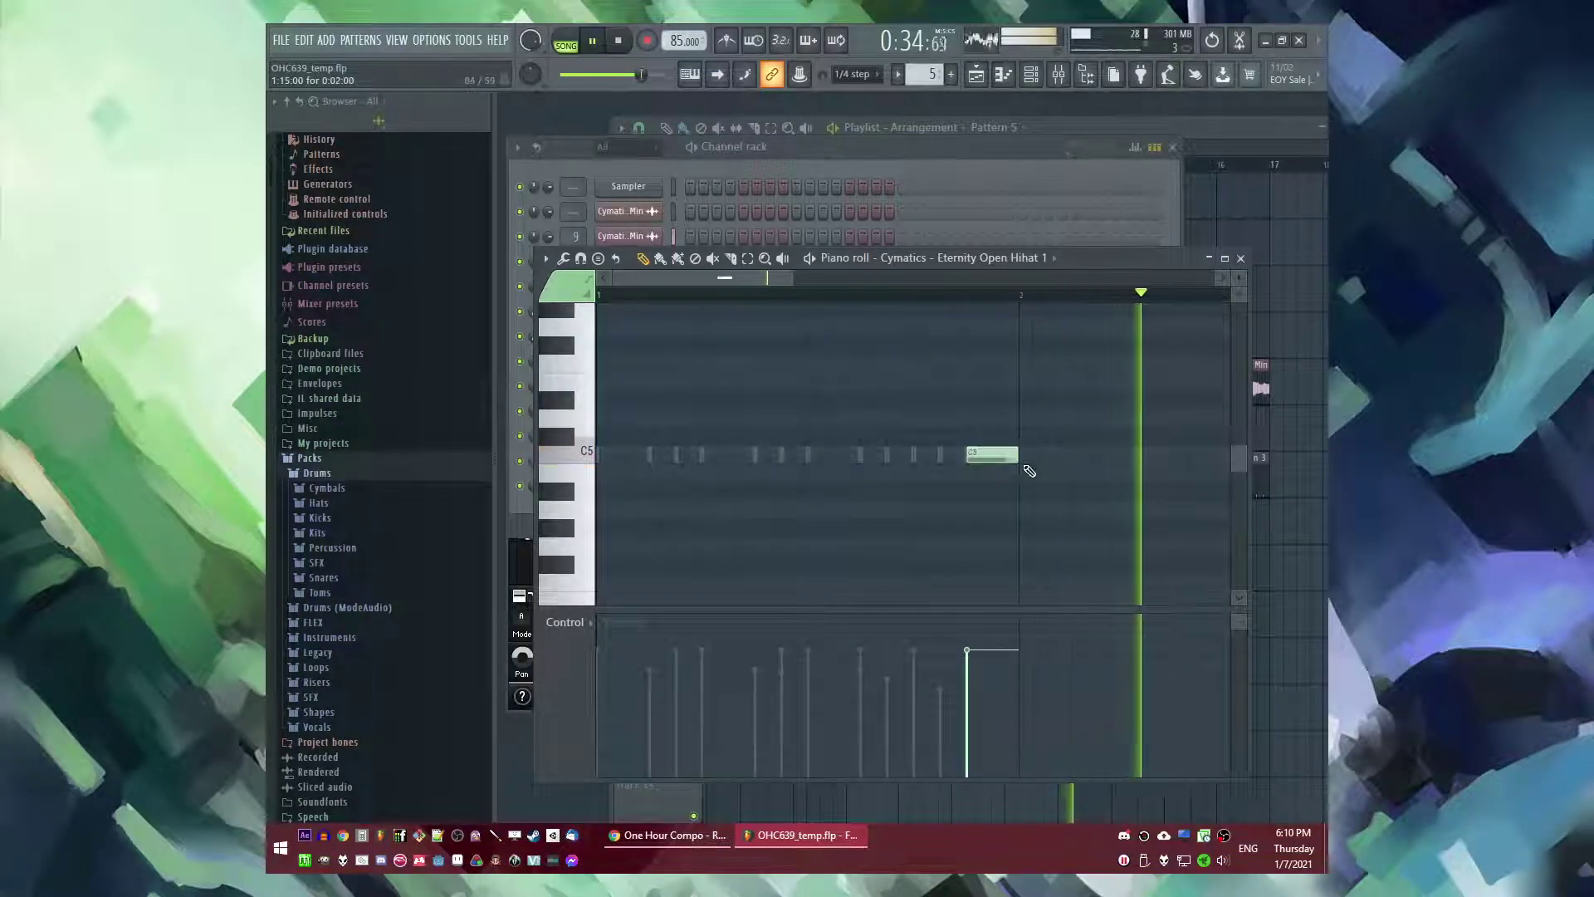
# - Enable the volume envelope of Eternity Open Hihat 1 and set its release time to about 31%
pyautogui.press('F6')
pyautogui.click(608, 467)
pyautogui.click(669, 316)
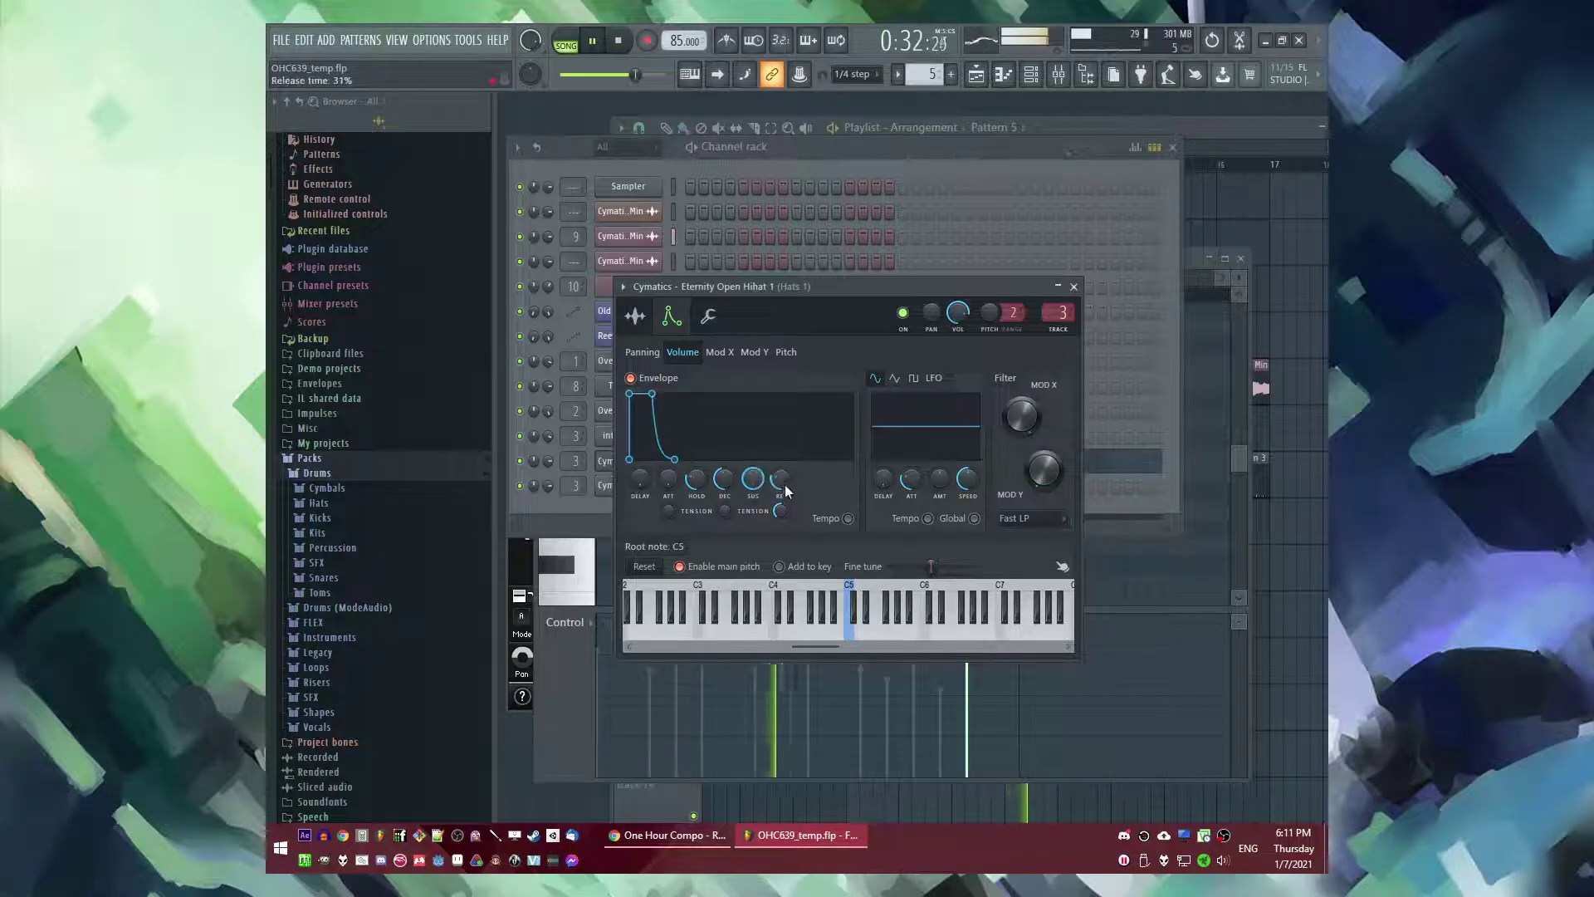
# - Replace the drum clips in bars 13 to 16 of Track 7 with a copy of bars 9 to 12 and save the project
pyautogui.press('F5')
pyautogui.rightClick(1029, 474)
pyautogui.moveTo(1117, 486); pyautogui.dragTo(883, 504)
pyautogui.hotkey('ctrl', 'b')
pyautogui.hotkey('ctrl', 'd')
pyautogui.hotkey('ctrl', 's')
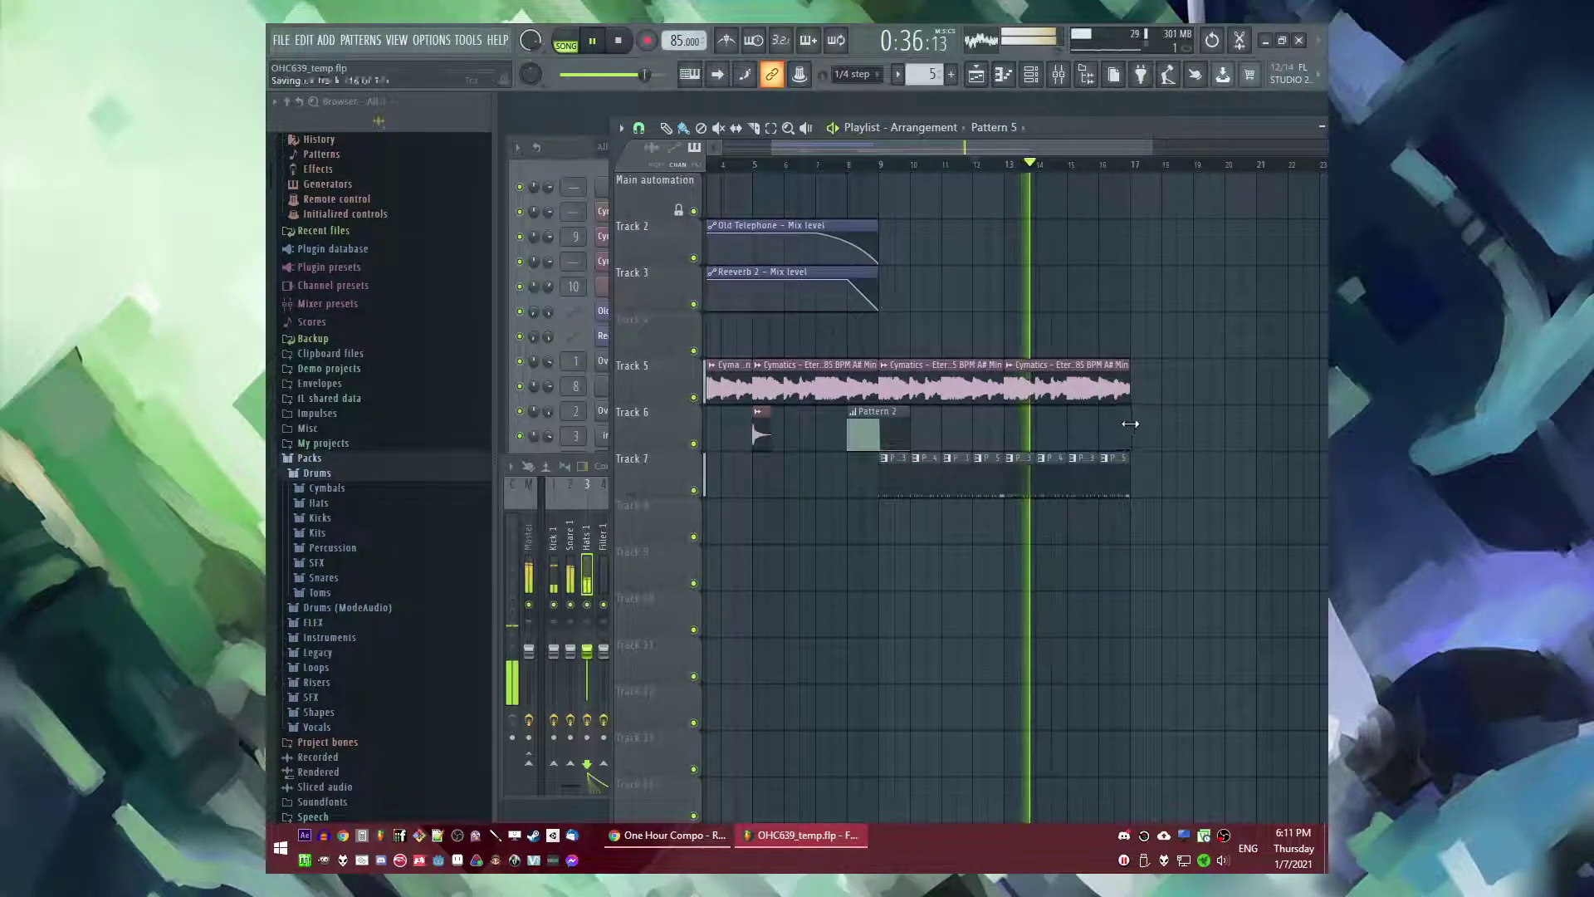
# - Duplicate the drum clips on Track 7 and the melody clips on Track 5 from bars 9 to 16 into bars 17 to 24
pyautogui.scroll(-2, 883, 434)
pyautogui.moveTo(786, 478); pyautogui.dragTo(1061, 488)
pyautogui.hotkey('ctrl', 'b')
pyautogui.moveTo(1075, 382); pyautogui.dragTo(920, 386)
pyautogui.hotkey('ctrl', 'b')
pyautogui.hotkey('ctrl', 'd')
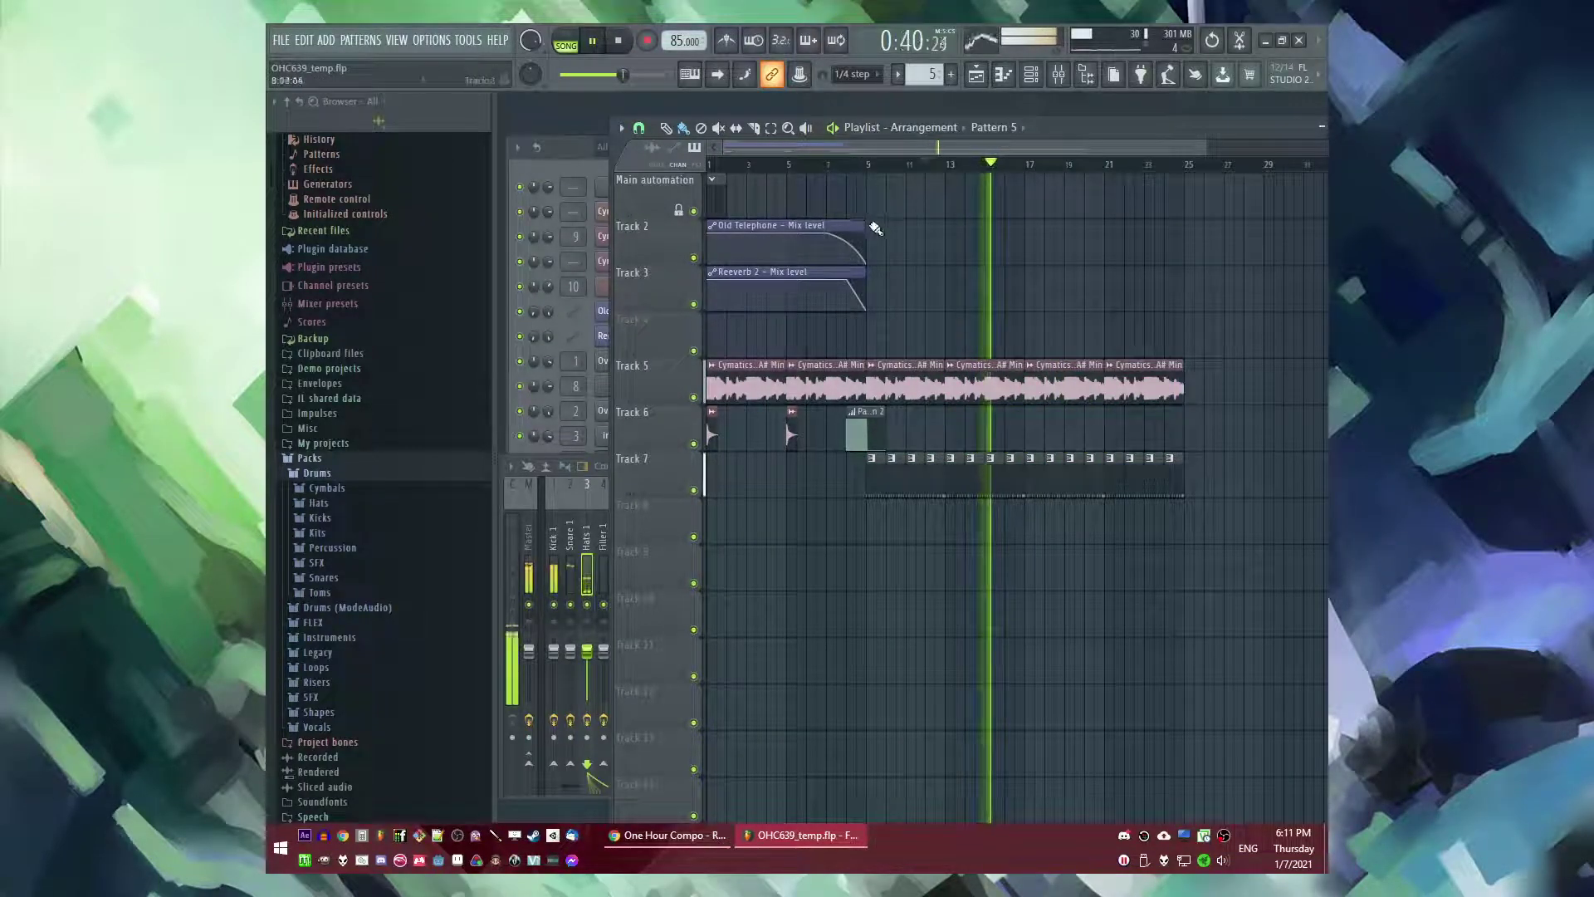
# - Play the song from about bar 8, from the start and from bar 5 to review the arrangement
pyautogui.scroll(2, 873, 208)
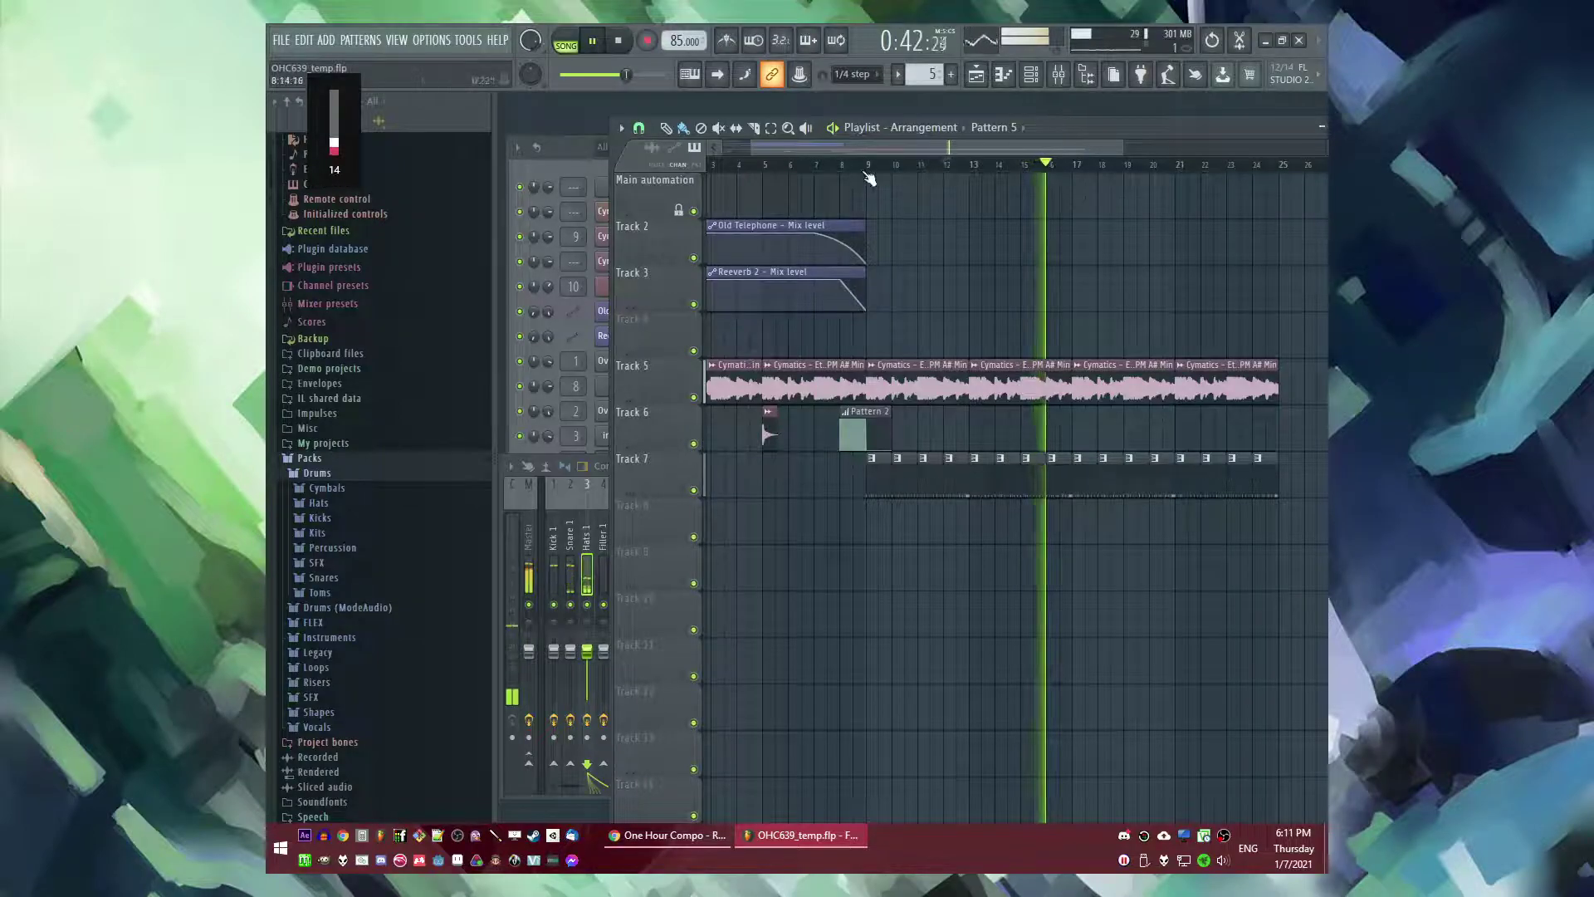
pyautogui.click(840, 165)
pyautogui.scroll(-2, 789, 241)
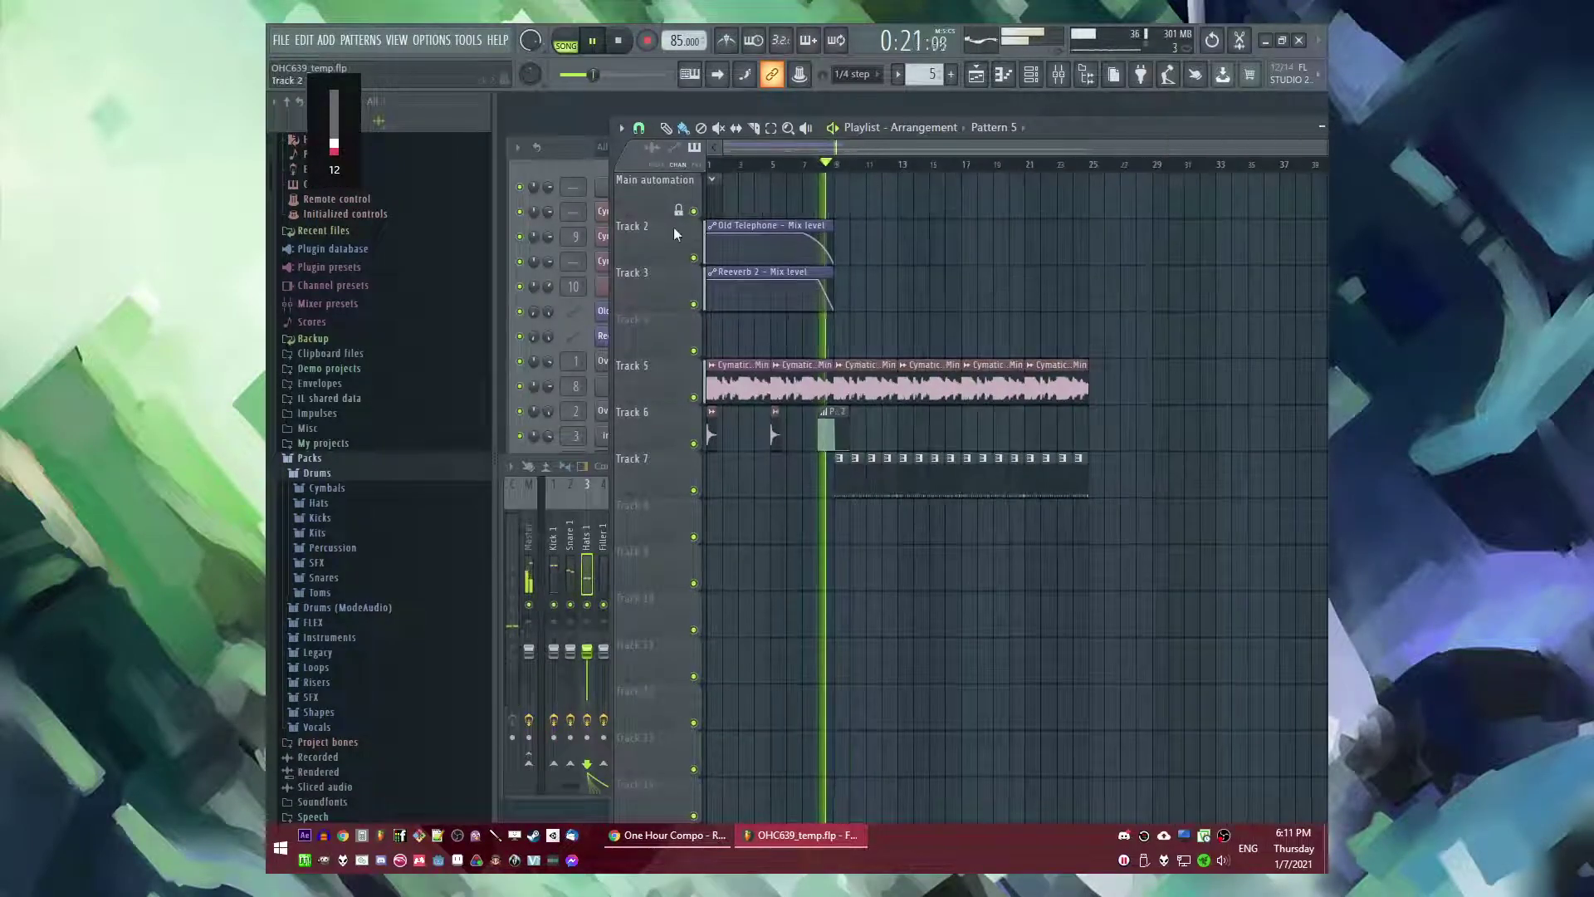
pyautogui.scroll(4, 714, 186)
pyautogui.click(712, 165)
pyautogui.click(891, 166)
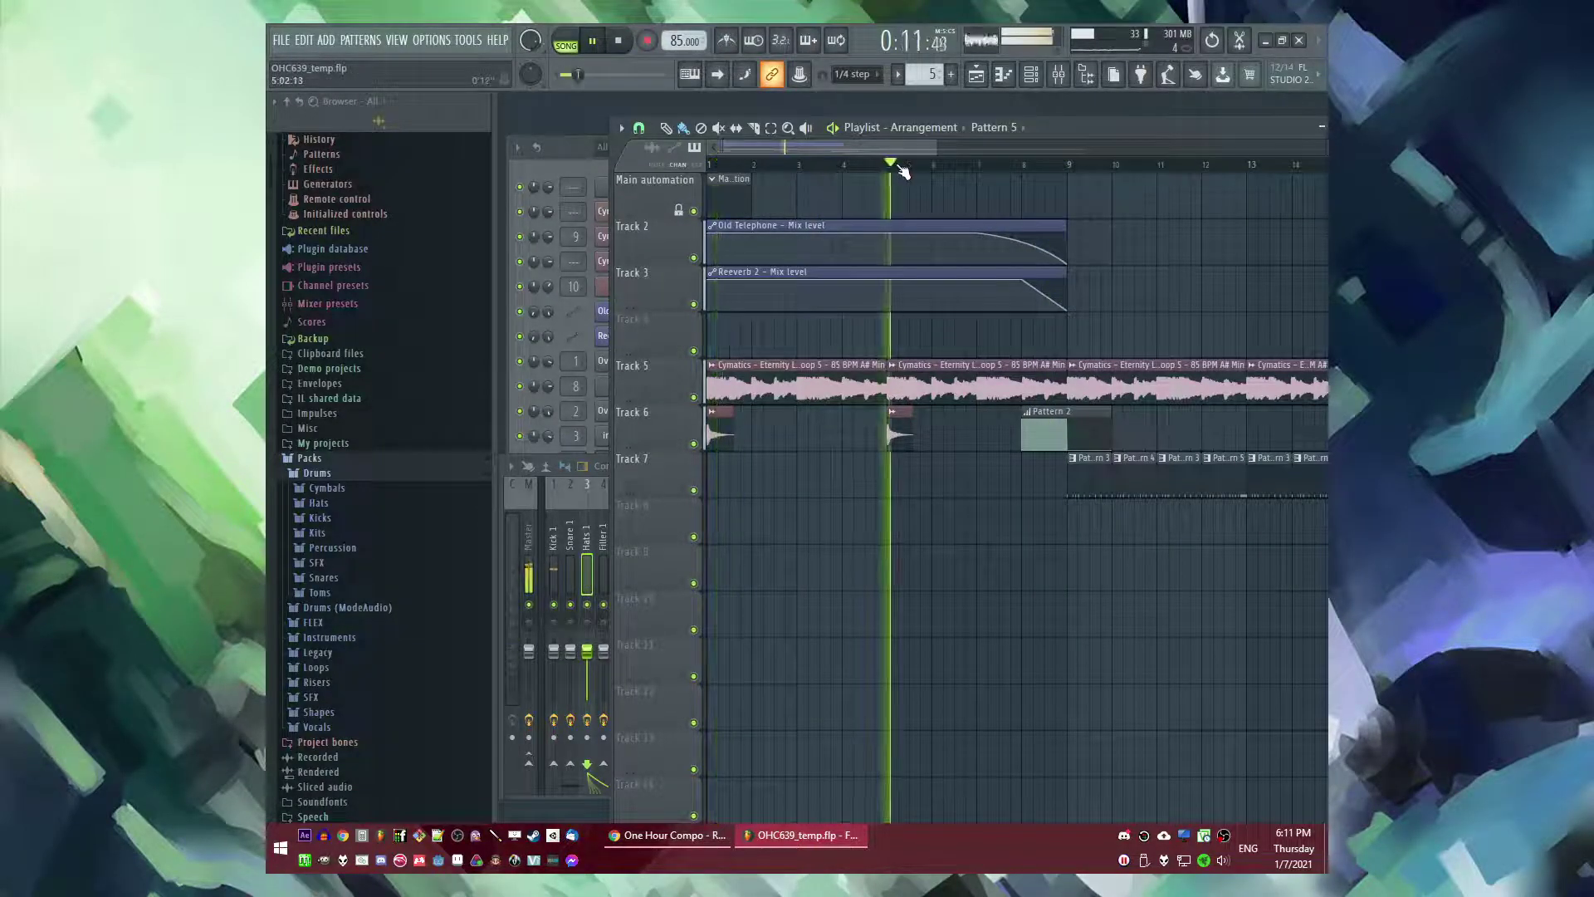
# - Rework the melody channel's Glitch sequence into crusher, retrigger, reverser and tape-stop steps, and play it back from about bar 8
pyautogui.click(975, 166)
pyautogui.scroll(3, 1122, 300)
pyautogui.scroll(-3, 1051, 261)
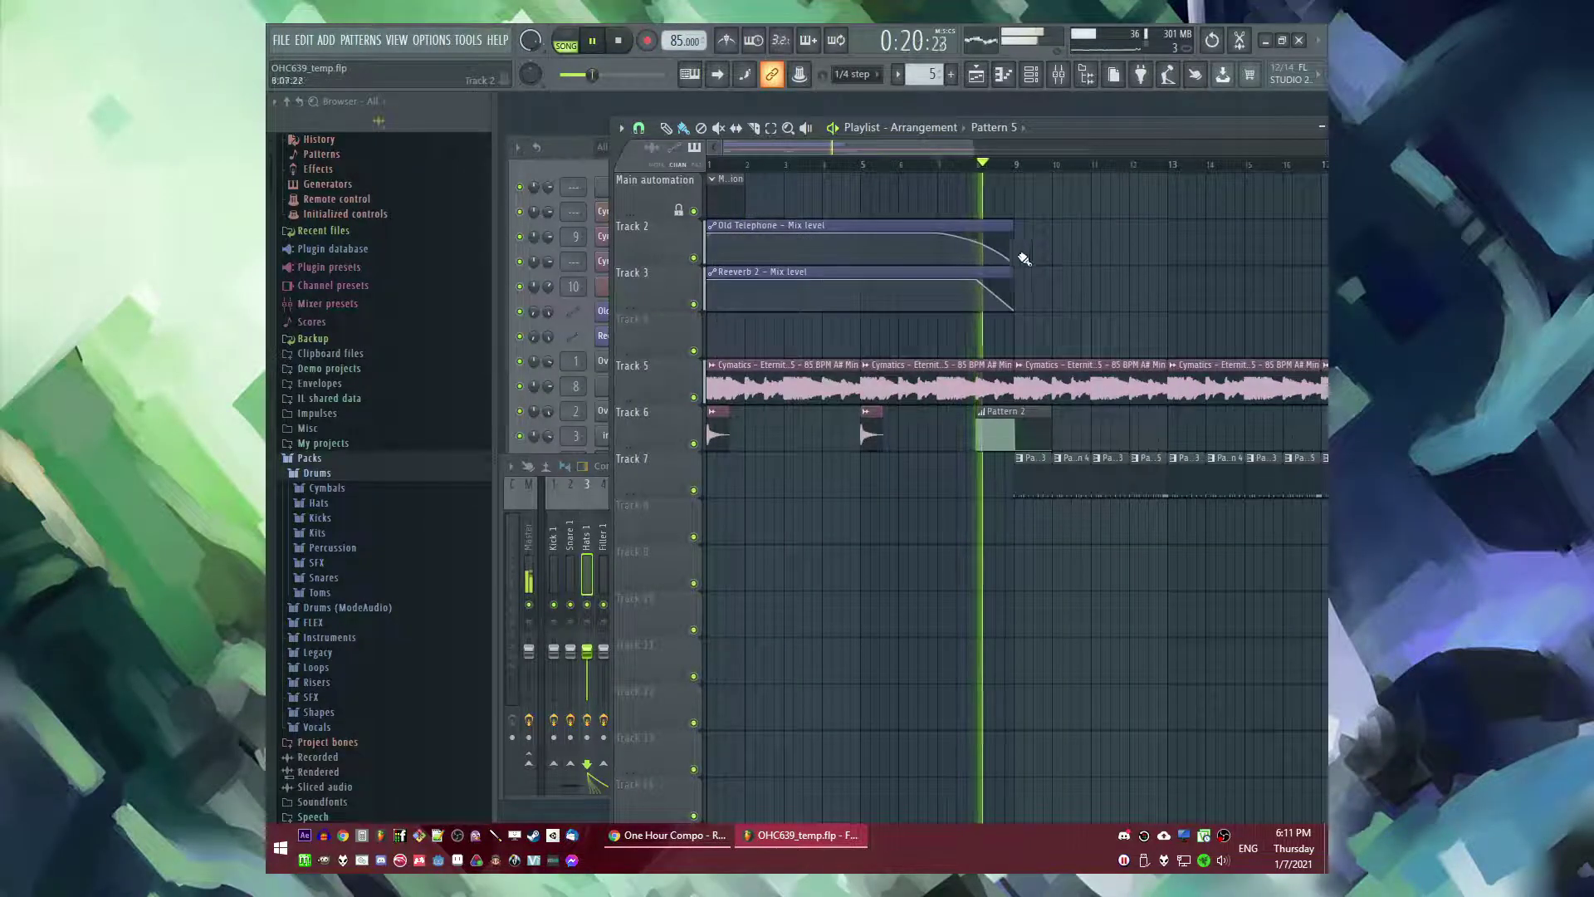
pyautogui.click(598, 565)
pyautogui.click(689, 566)
pyautogui.press('space')
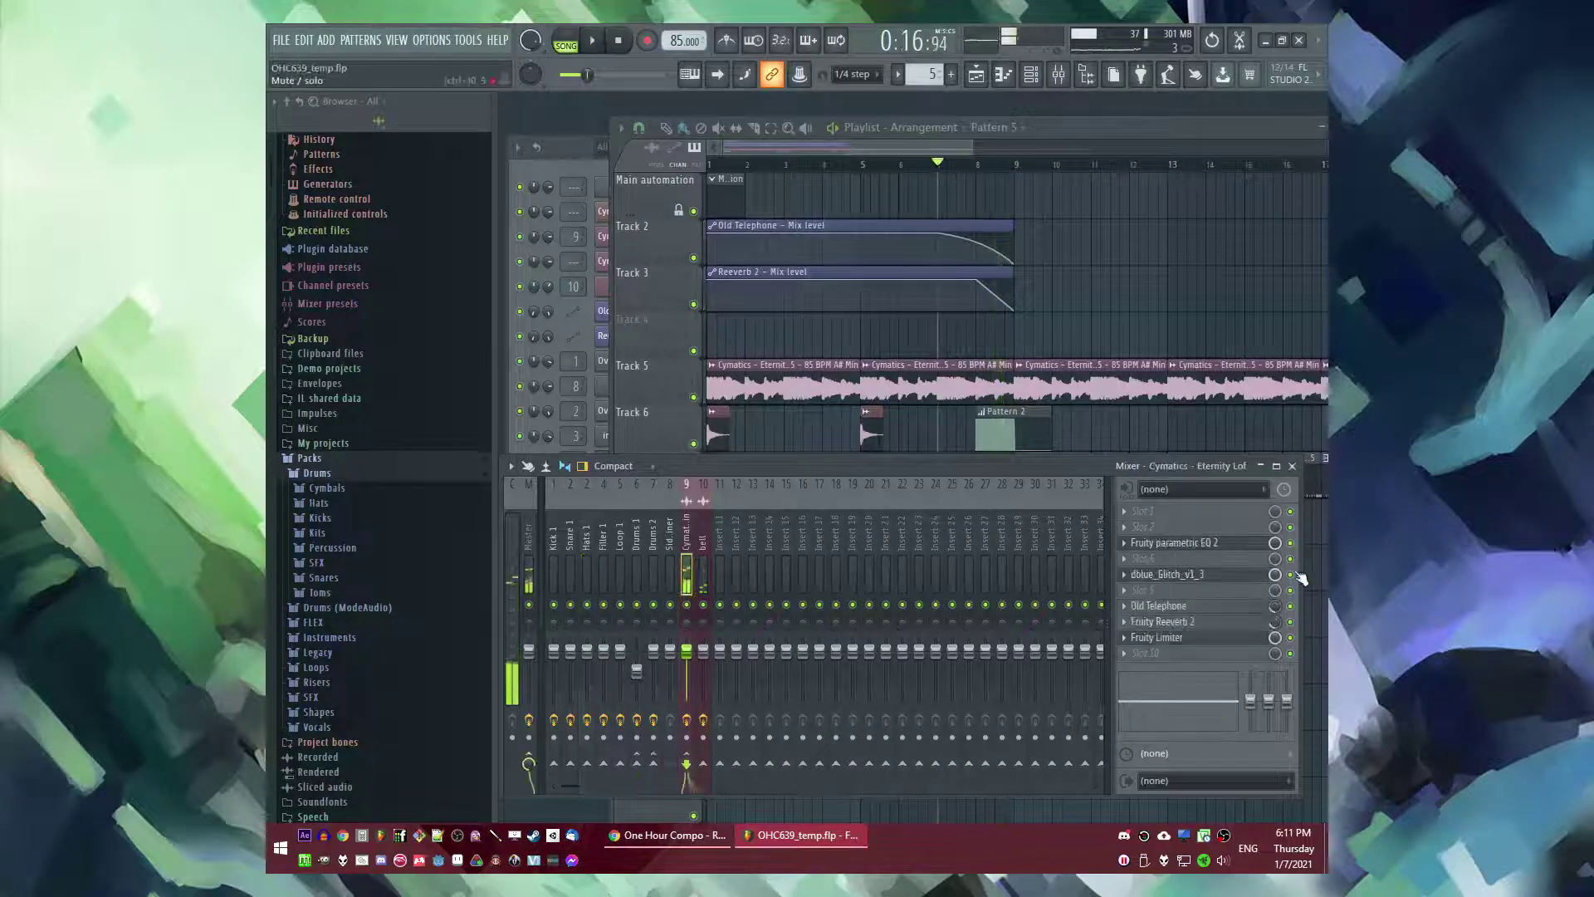
pyautogui.click(1209, 577)
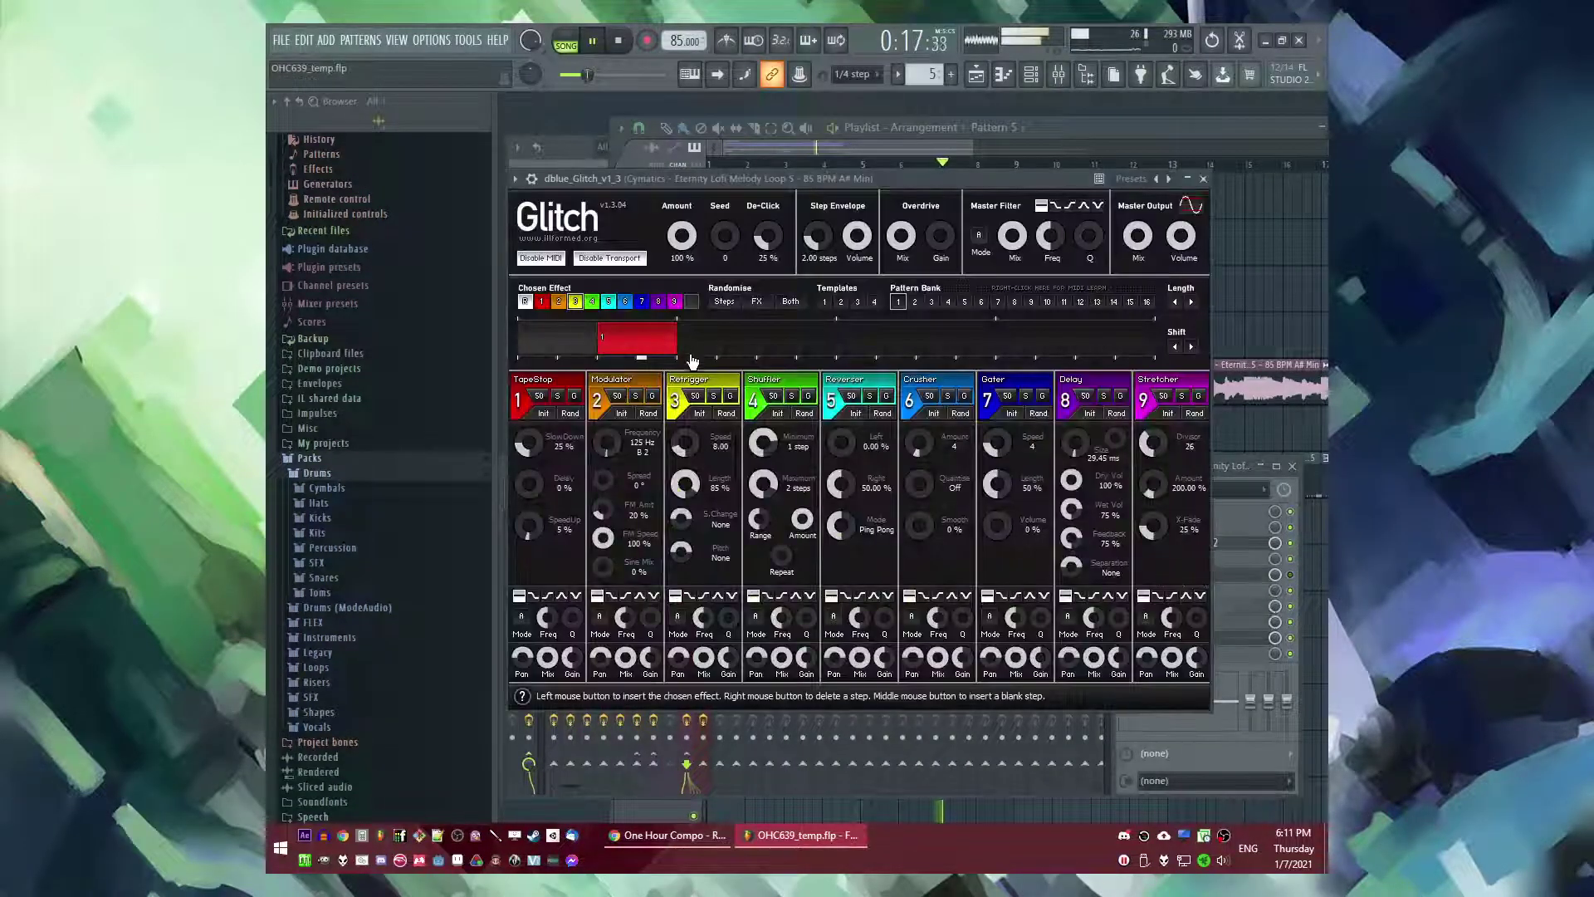
pyautogui.click(1292, 308)
pyautogui.click(988, 165)
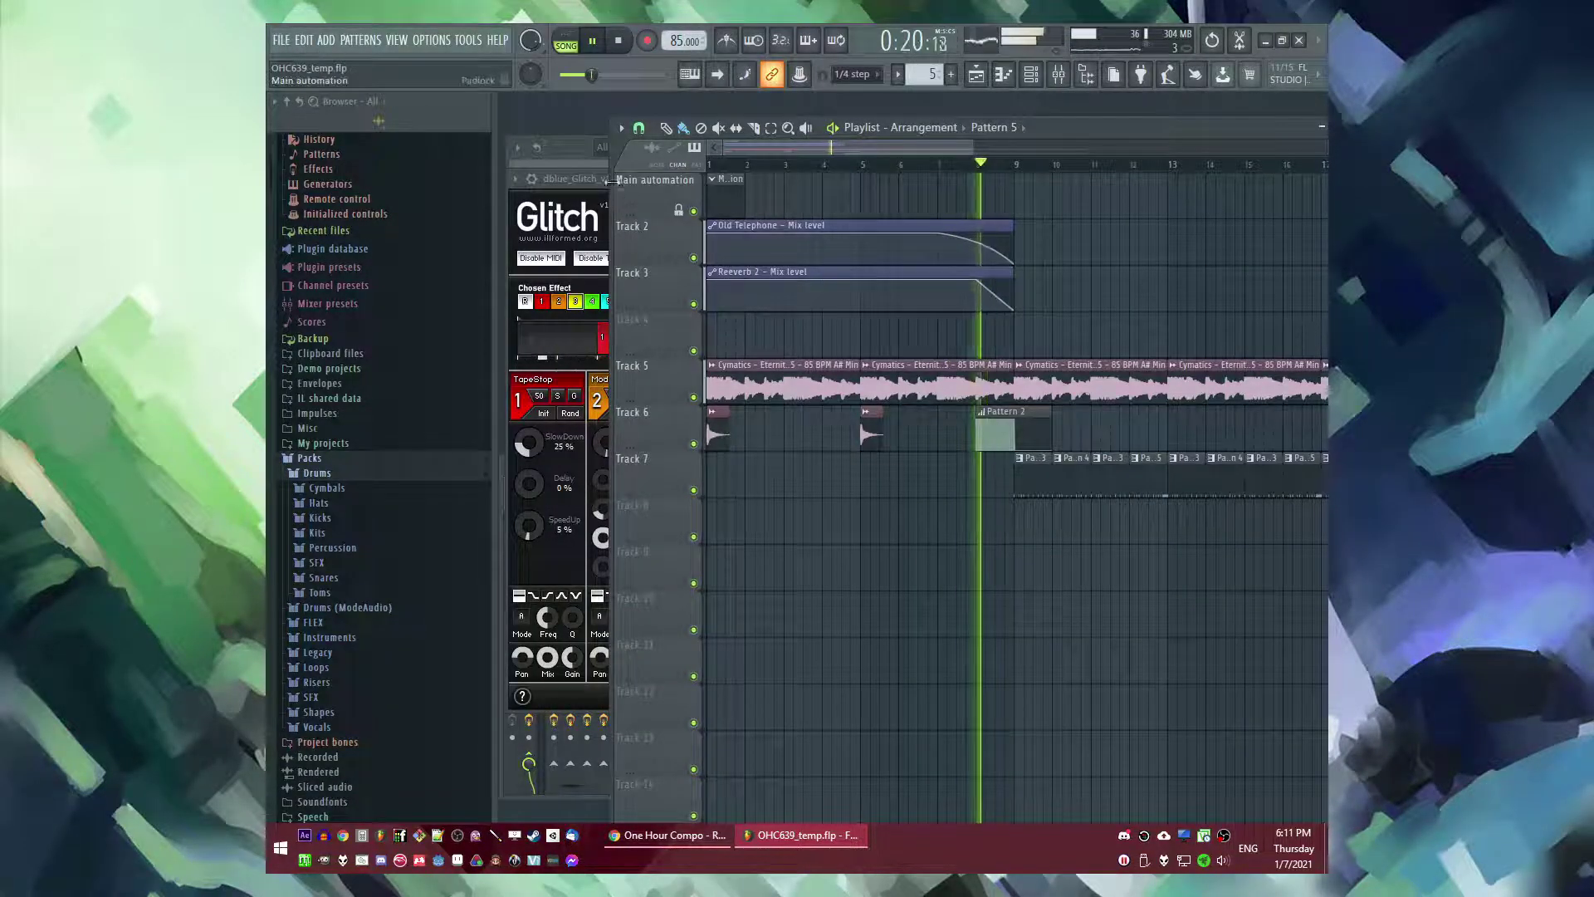
pyautogui.click(573, 180)
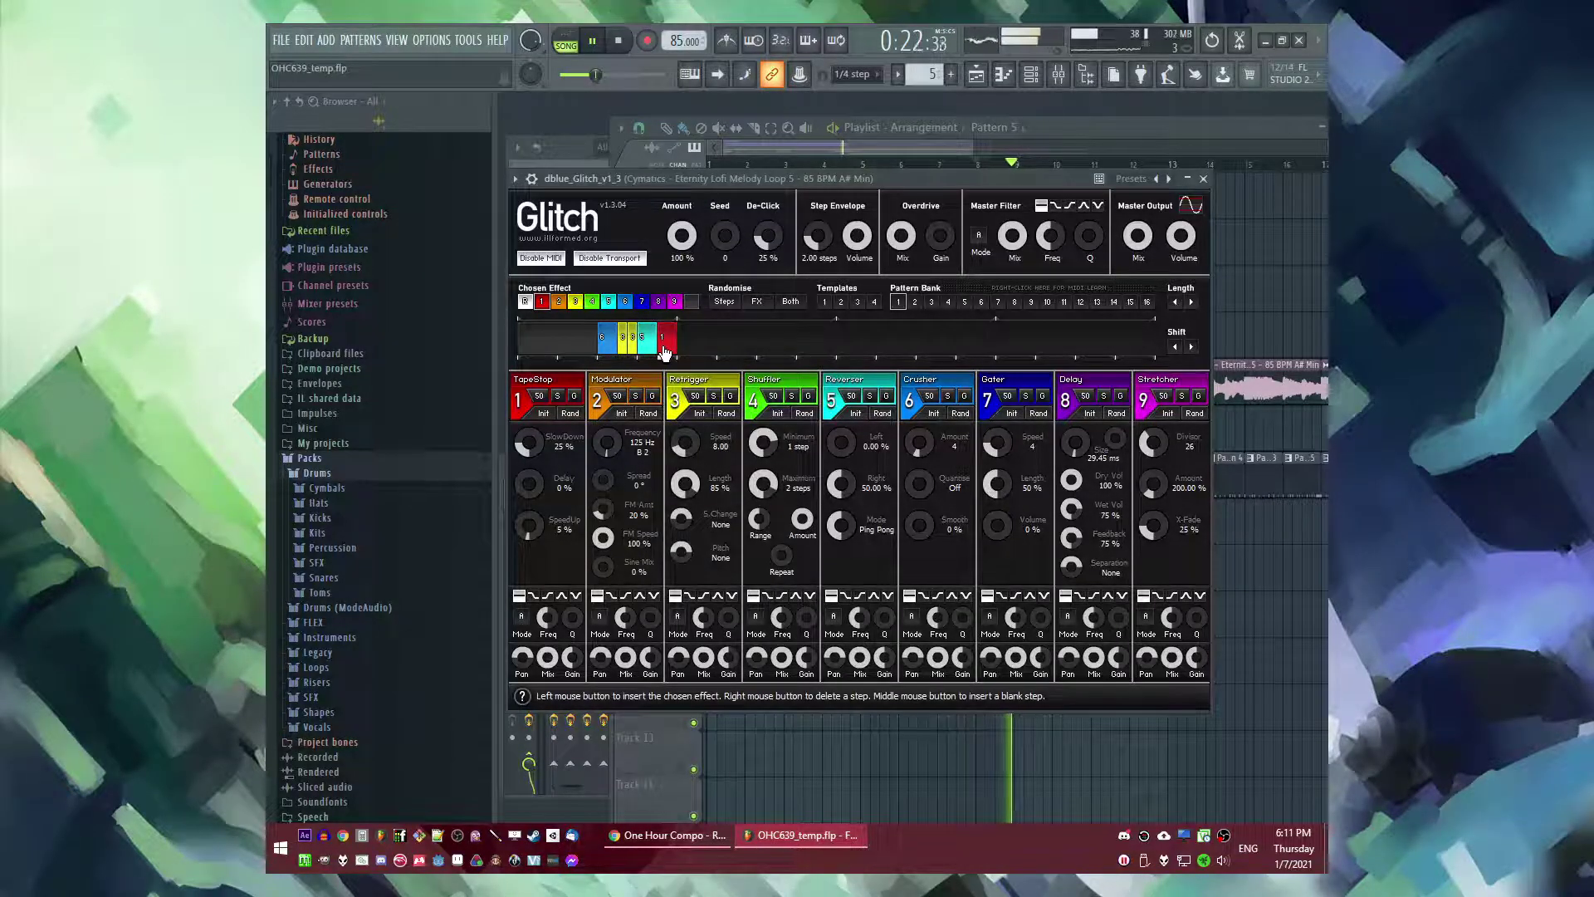
pyautogui.press('space')
pyautogui.press('space')
# - Insert dblue_Glitch_v1_3 in slot 4 of the Master track and shorten its sequence to four beats
pyautogui.rightClick(1285, 572)
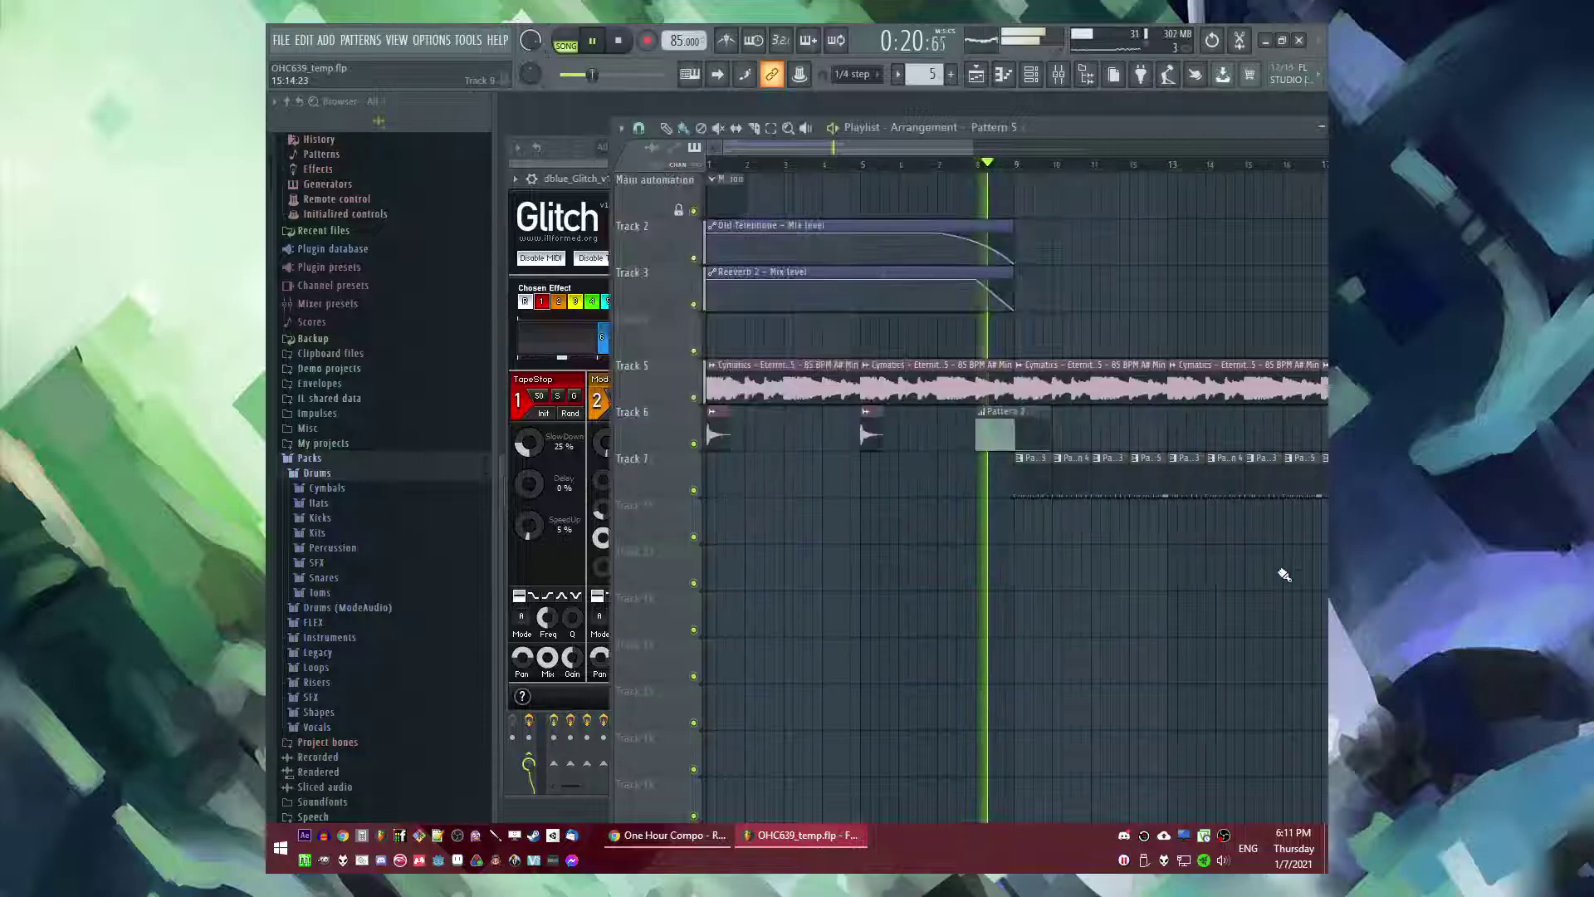
pyautogui.scroll(3, 1085, 322)
pyautogui.scroll(-4, 1083, 322)
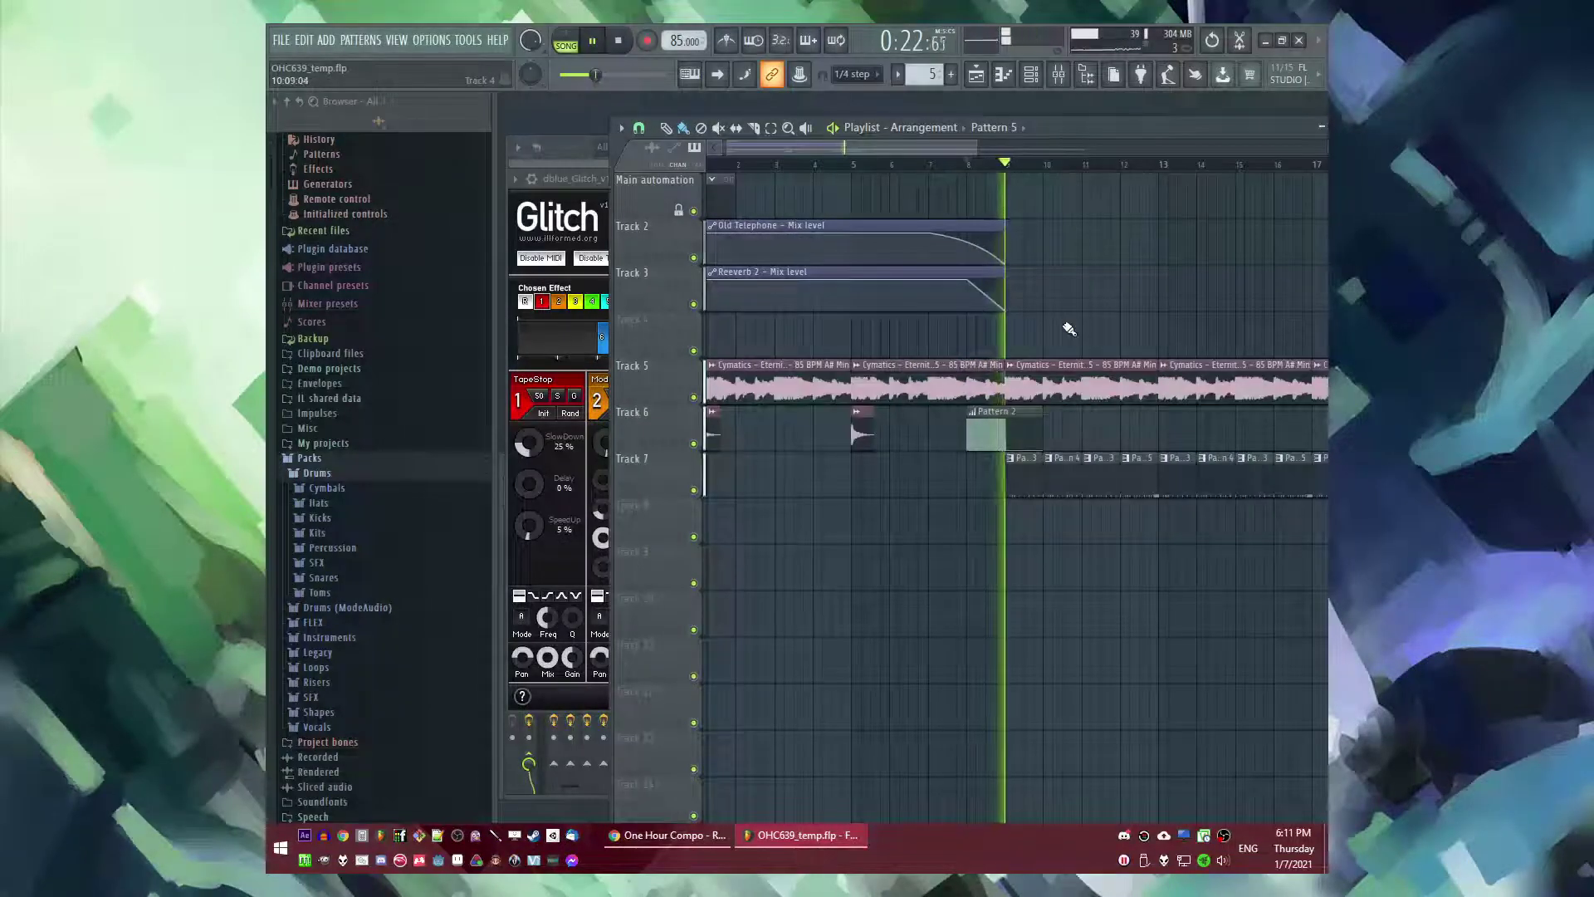
pyautogui.press('F9')
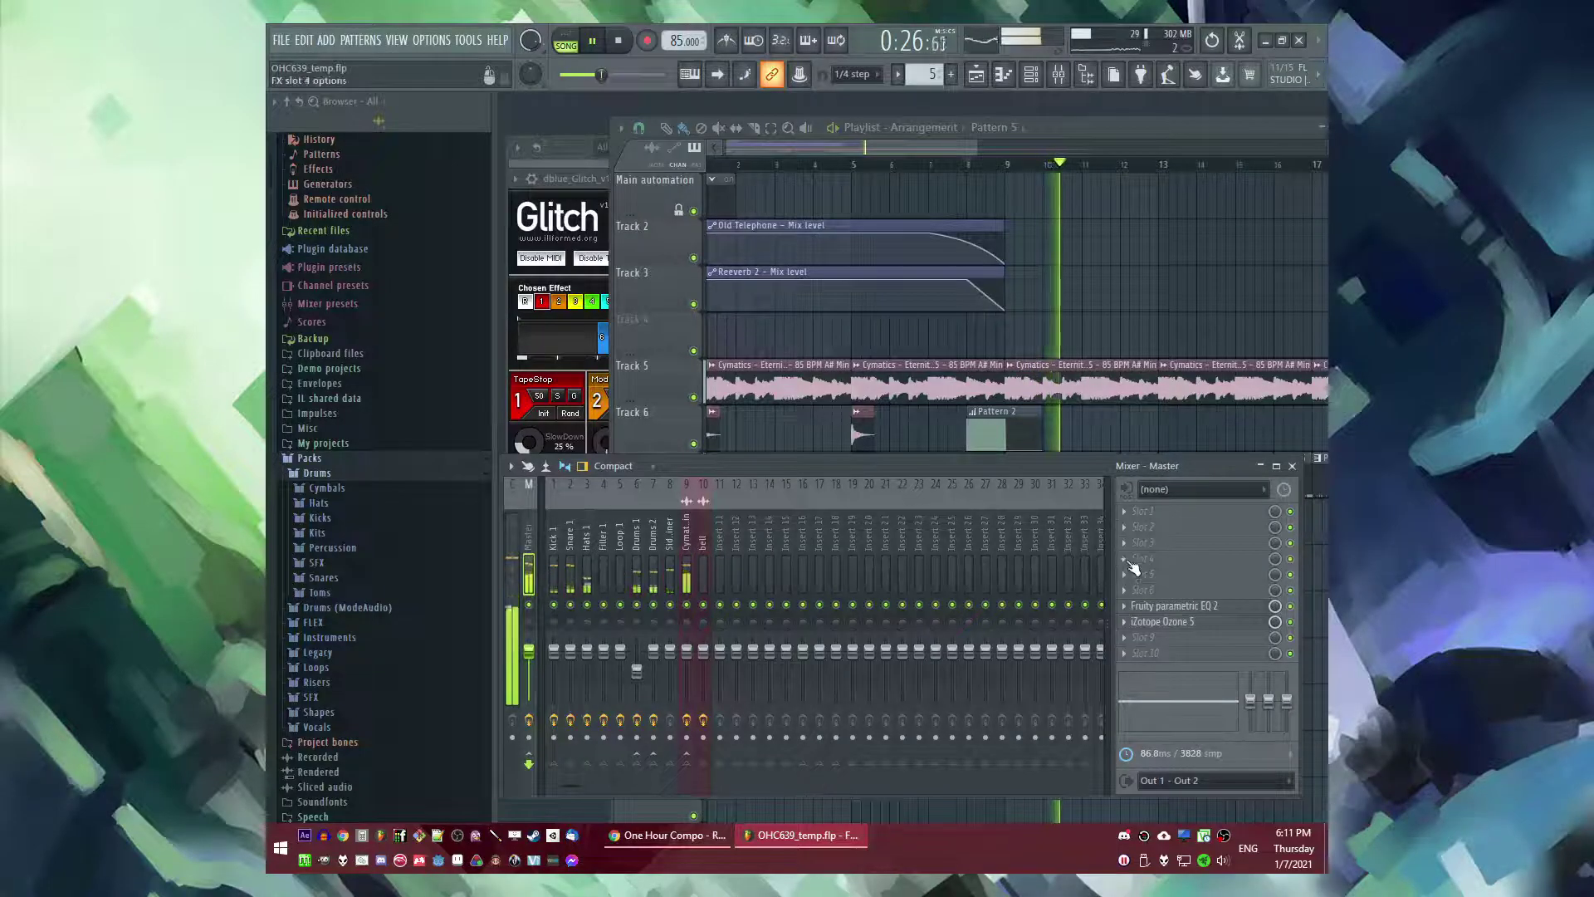
pyautogui.click(1126, 558)
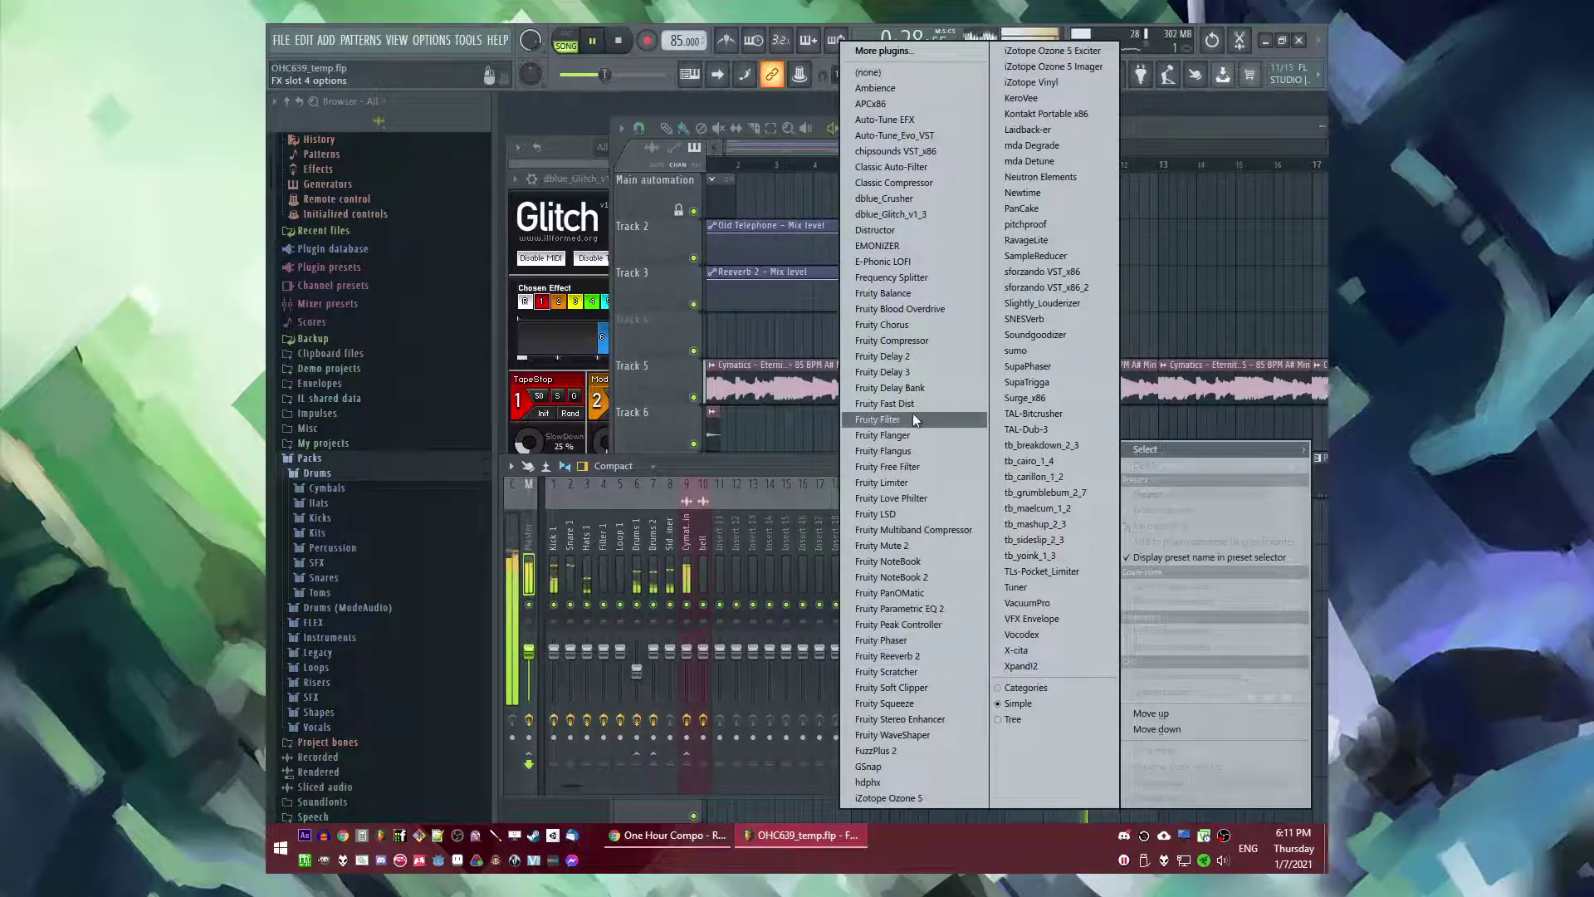
pyautogui.click(904, 212)
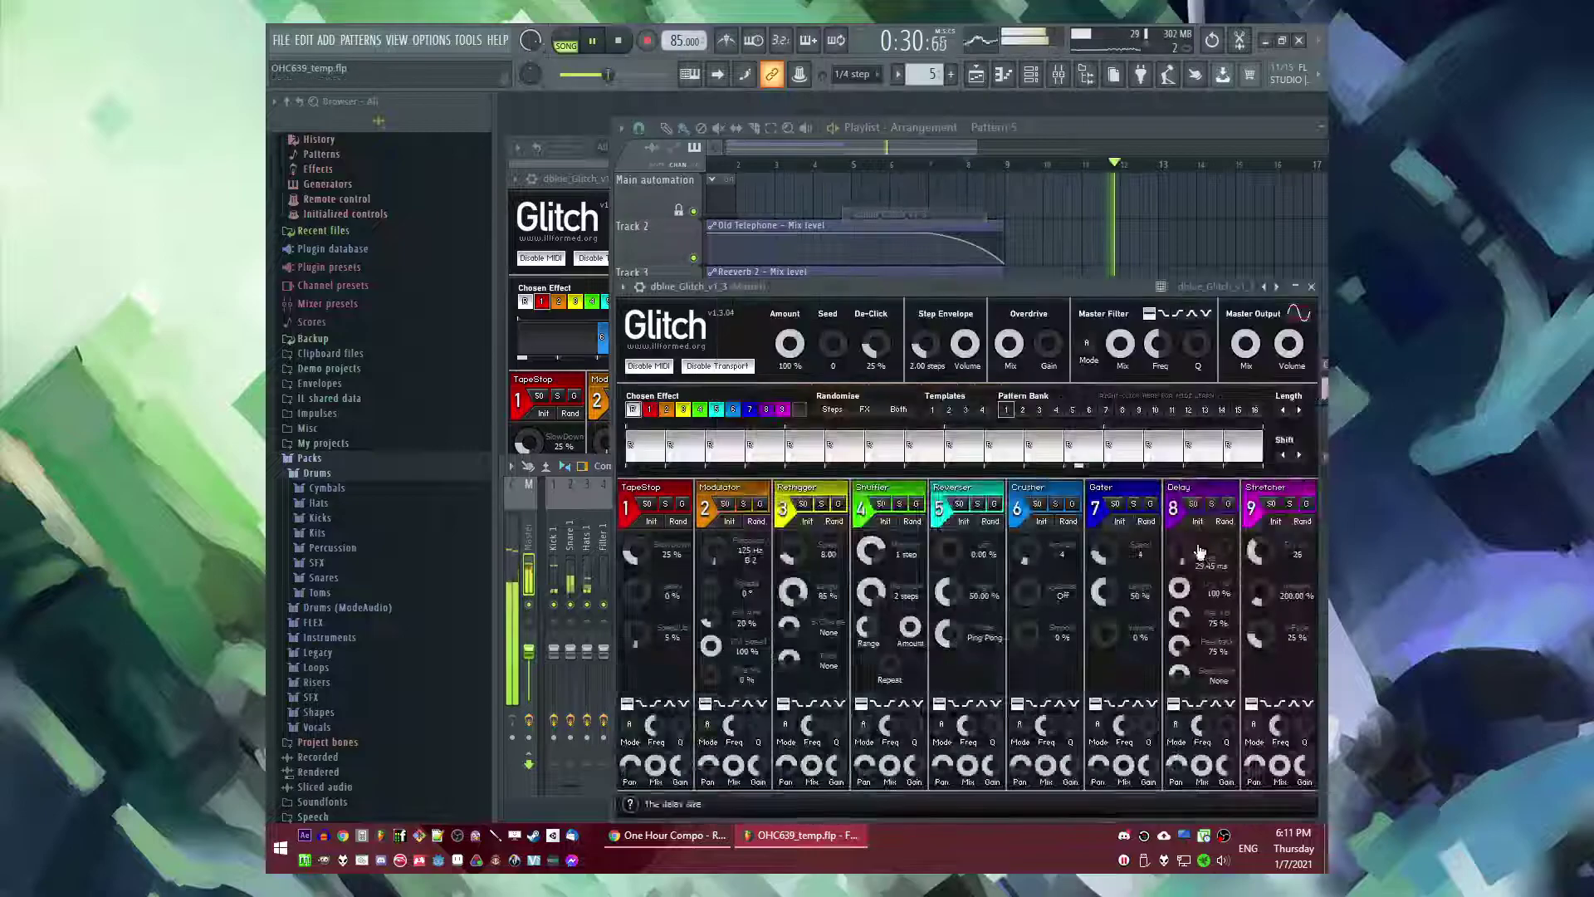
pyautogui.click(1298, 410)
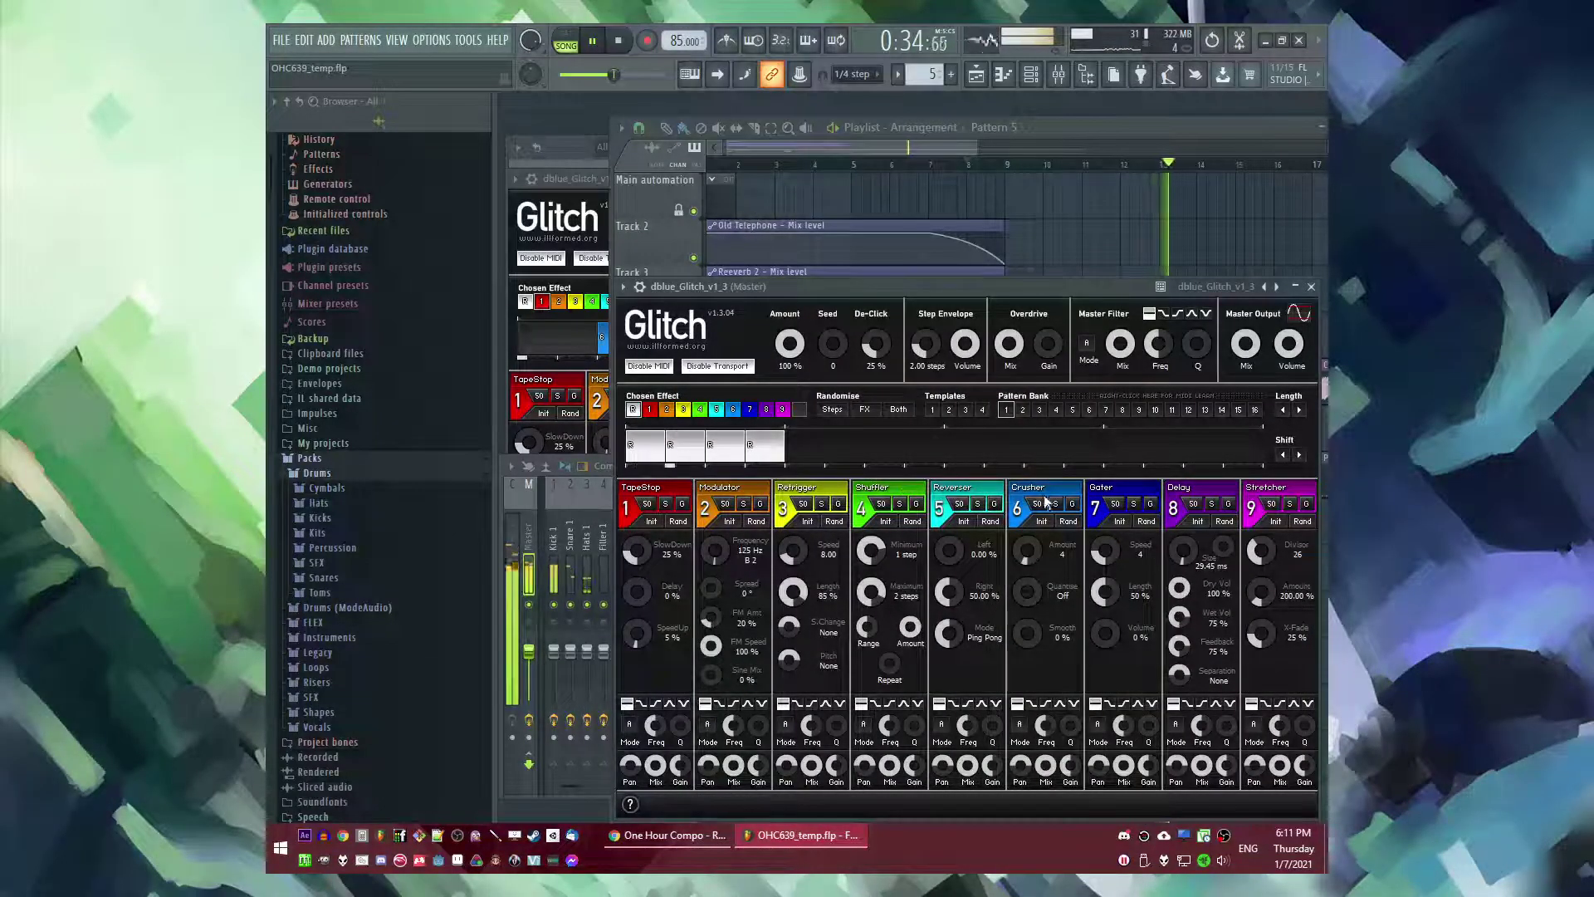
# - Clear the first two beats of the Master's Glitch sequence and add crusher and retrigger steps after them, using the melody's Glitch as reference
pyautogui.rightClick(727, 450)
pyautogui.rightClick(627, 451)
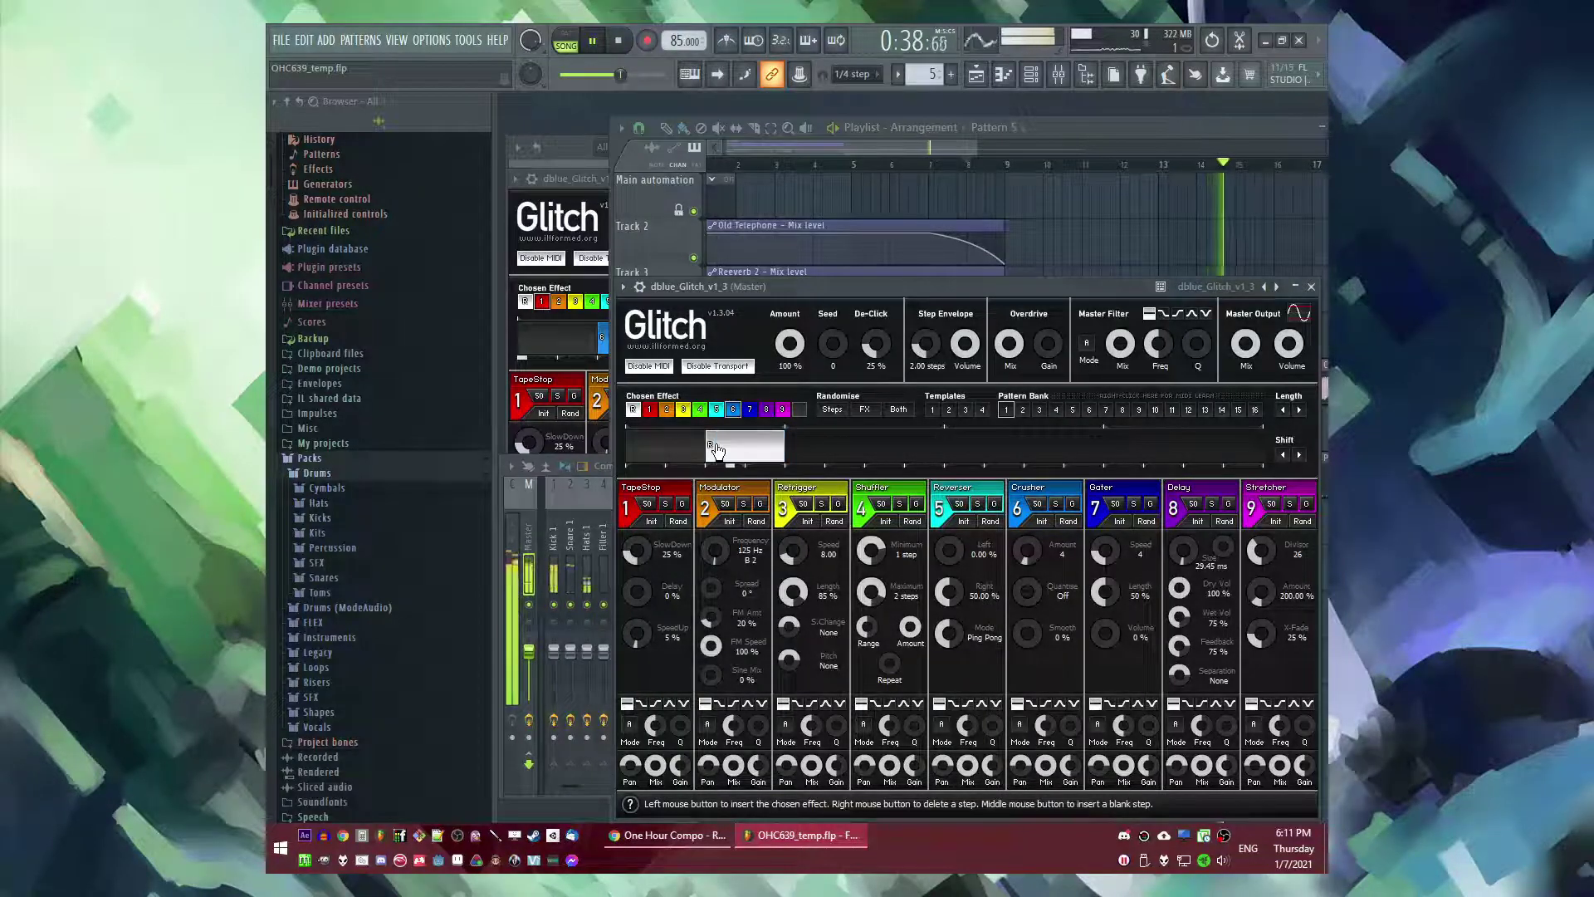
pyautogui.click(732, 451)
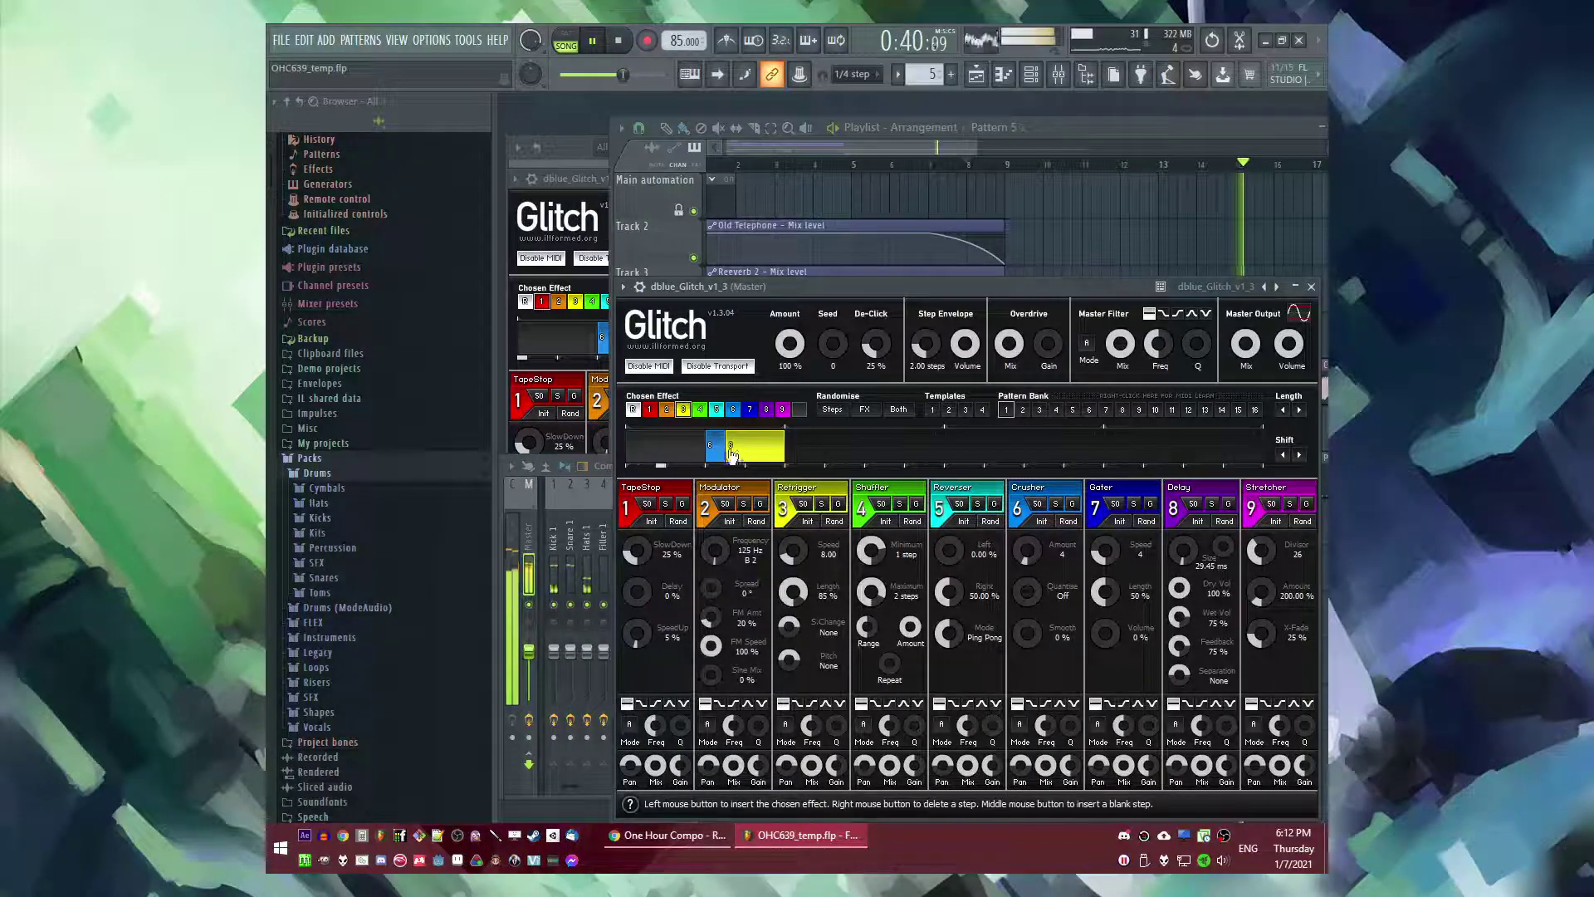
pyautogui.click(573, 184)
pyautogui.click(1254, 373)
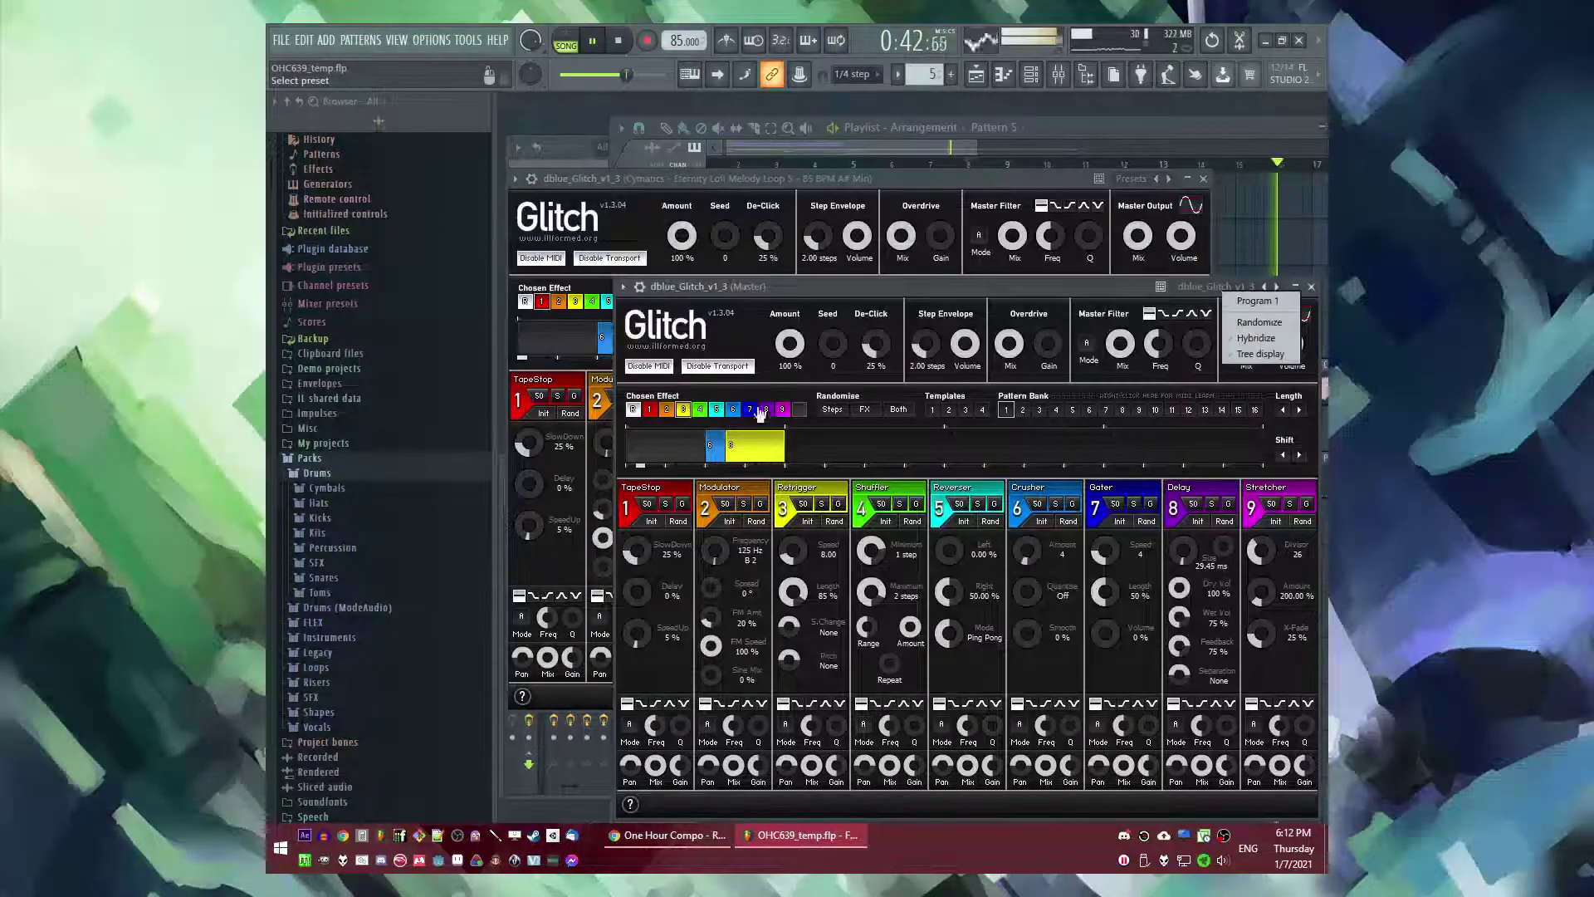
pyautogui.click(753, 460)
pyautogui.click(595, 181)
pyautogui.press('F9')
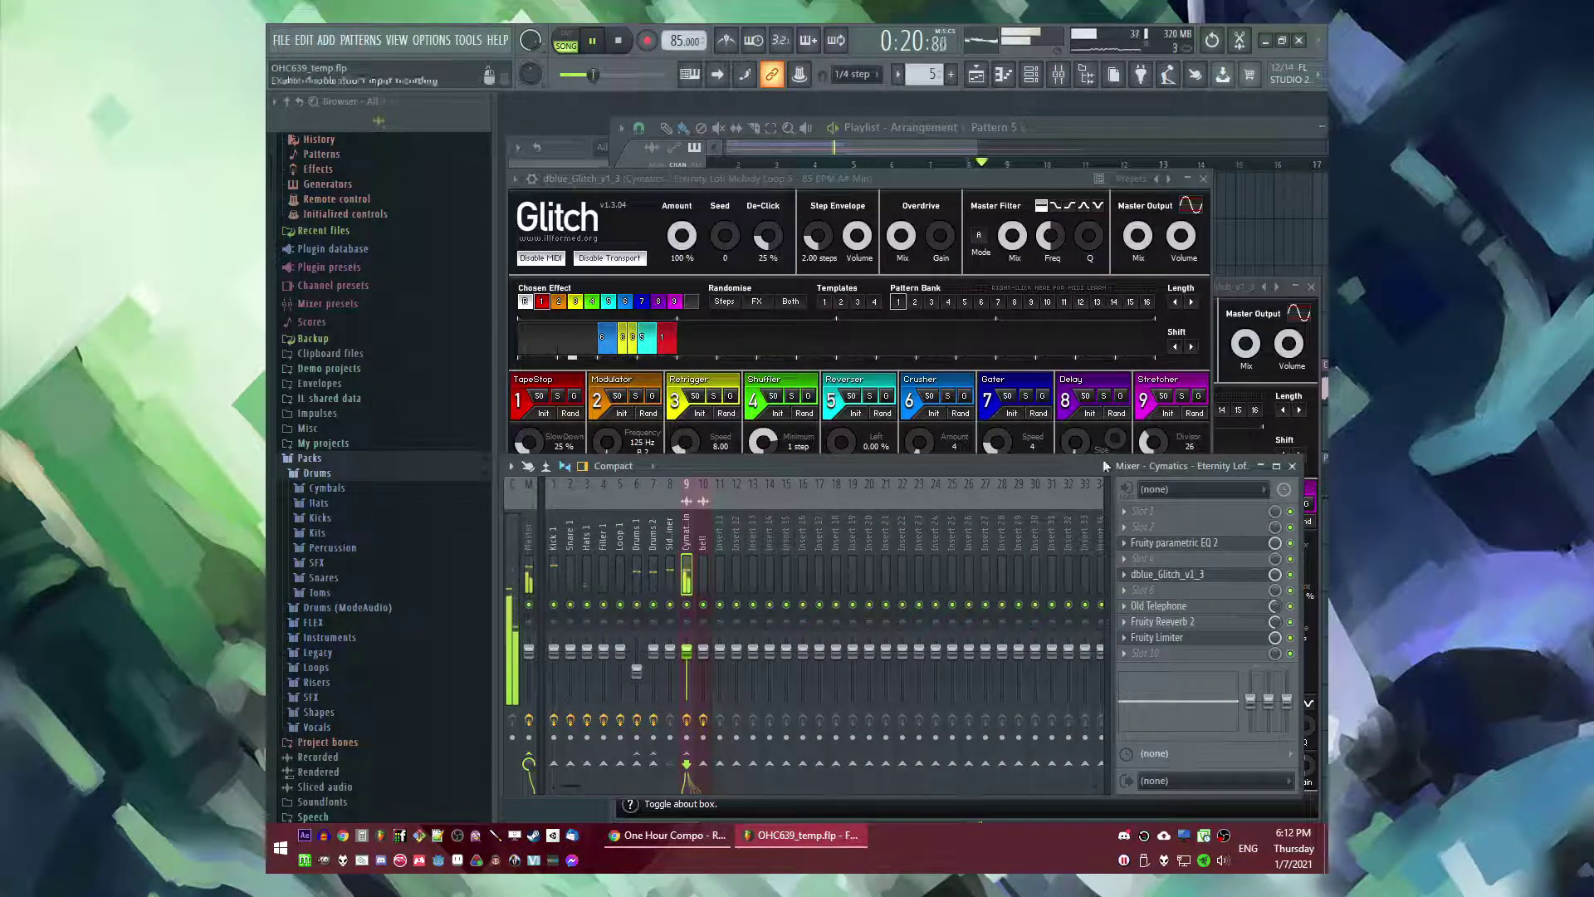
# - Mute the Pattern 2 clip on Track 6 and program mute/solo events for the Master's Glitch in new Pattern 6
pyautogui.press('F5')
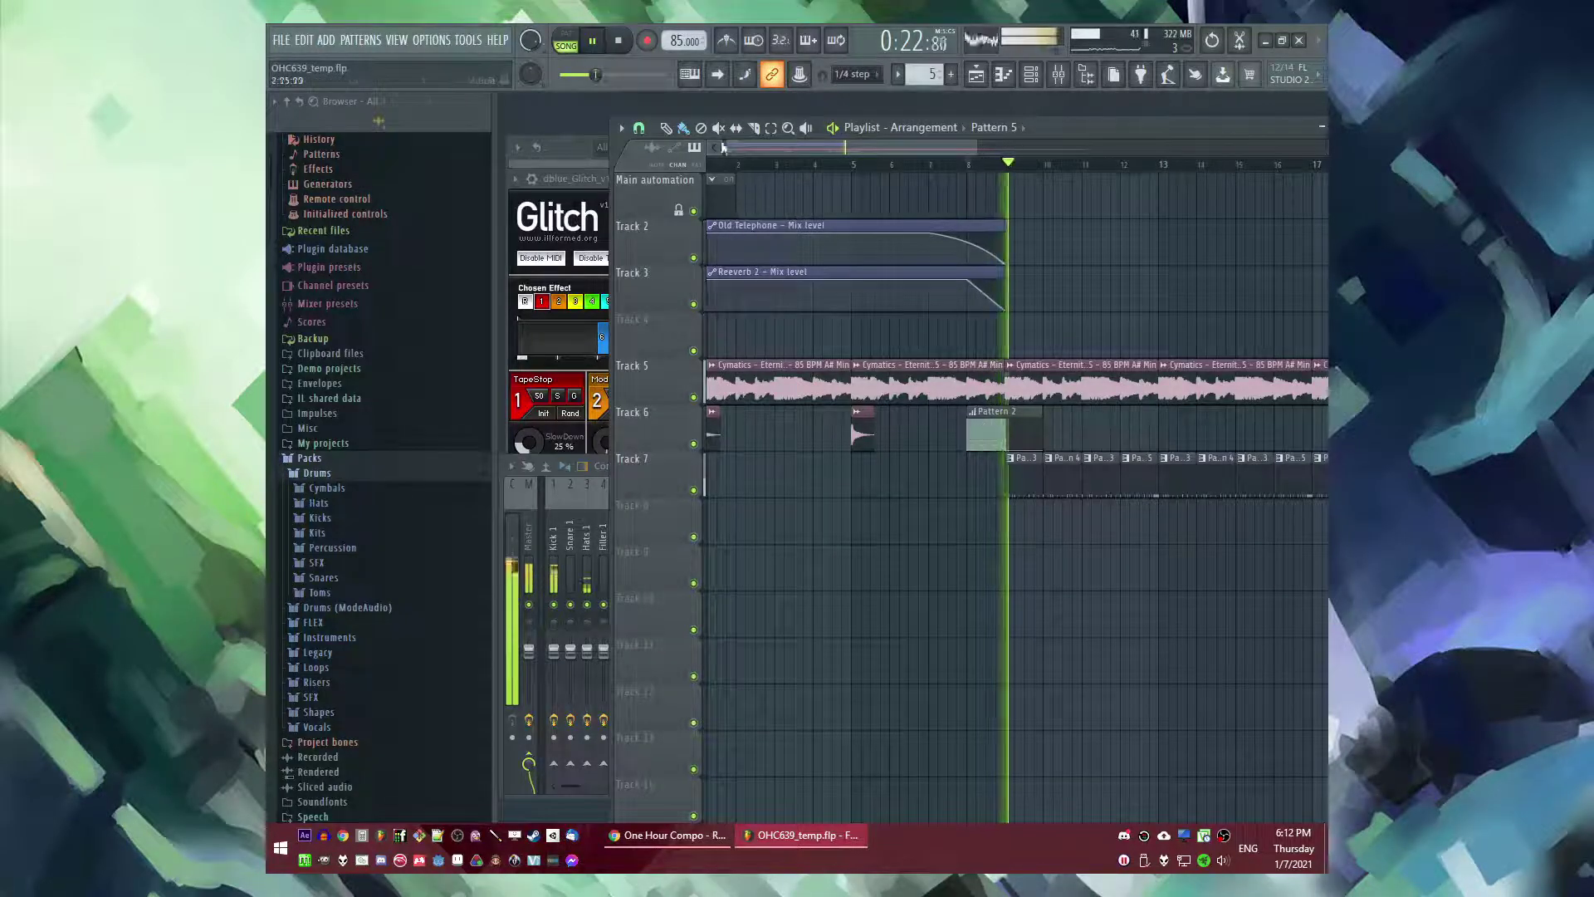
pyautogui.press('F4')
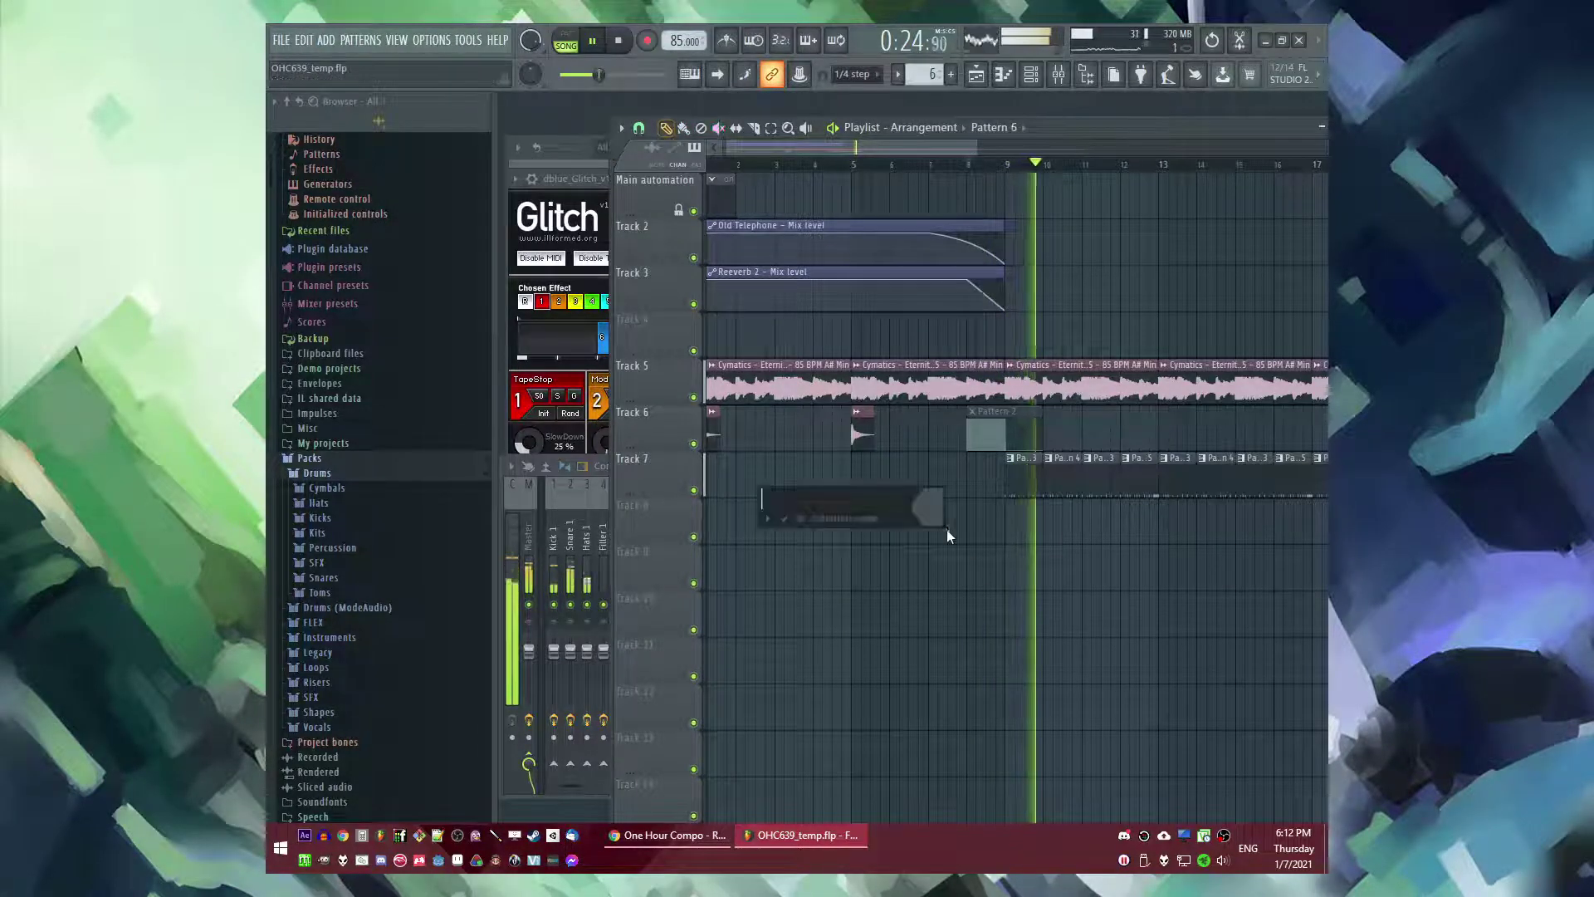
pyautogui.press('F9')
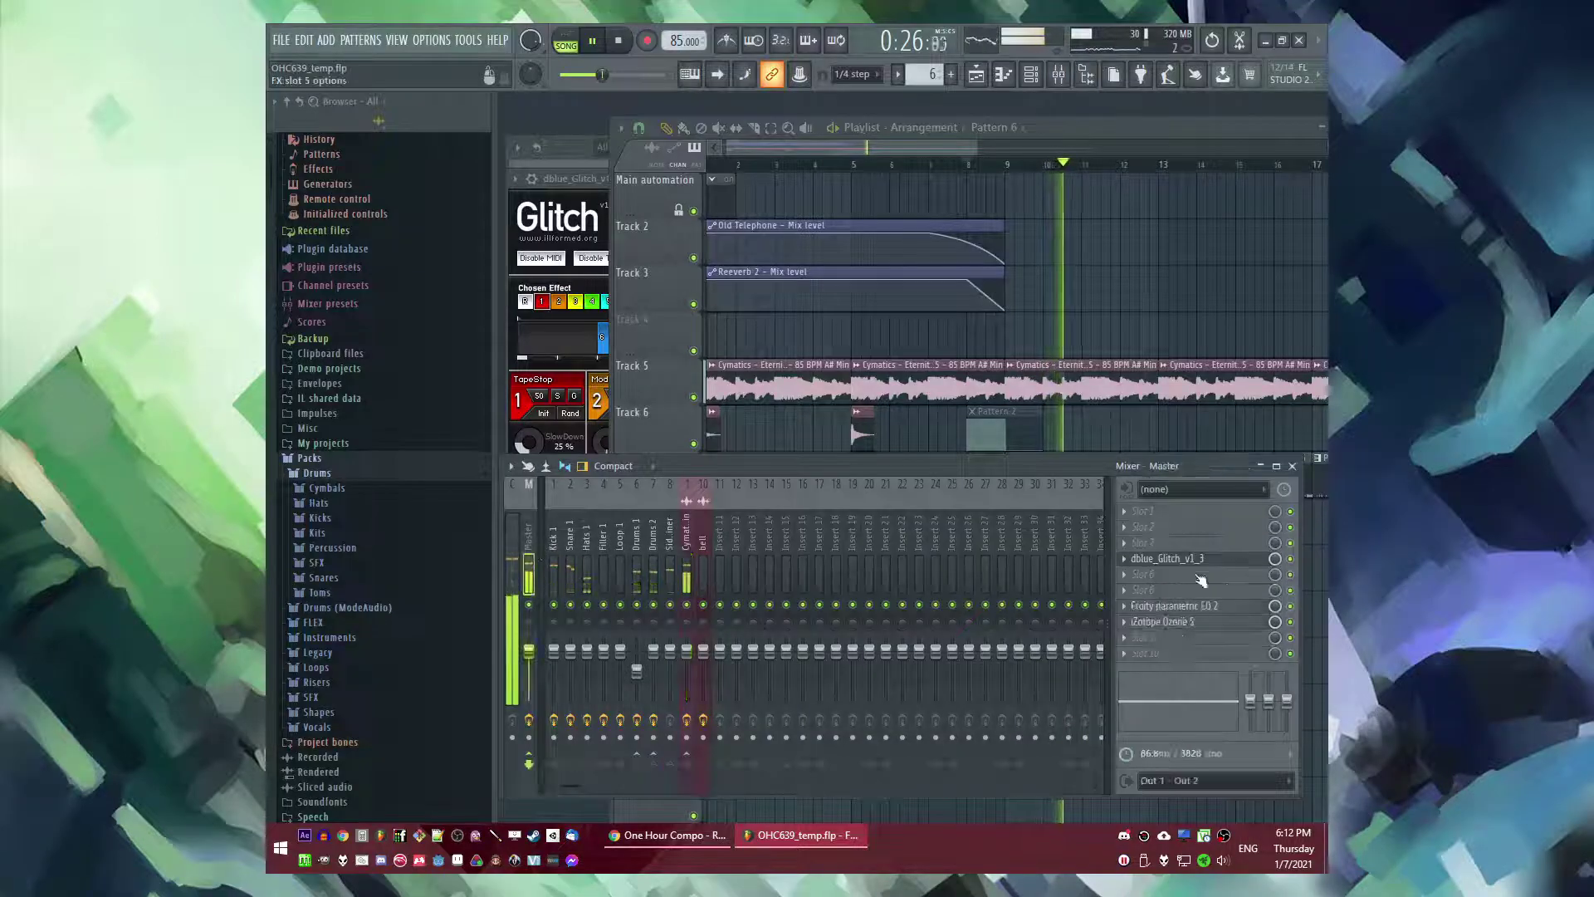
pyautogui.click(1291, 559)
pyautogui.rightClick(1291, 559)
pyautogui.click(1270, 638)
pyautogui.rightClick(1293, 560)
pyautogui.click(1239, 590)
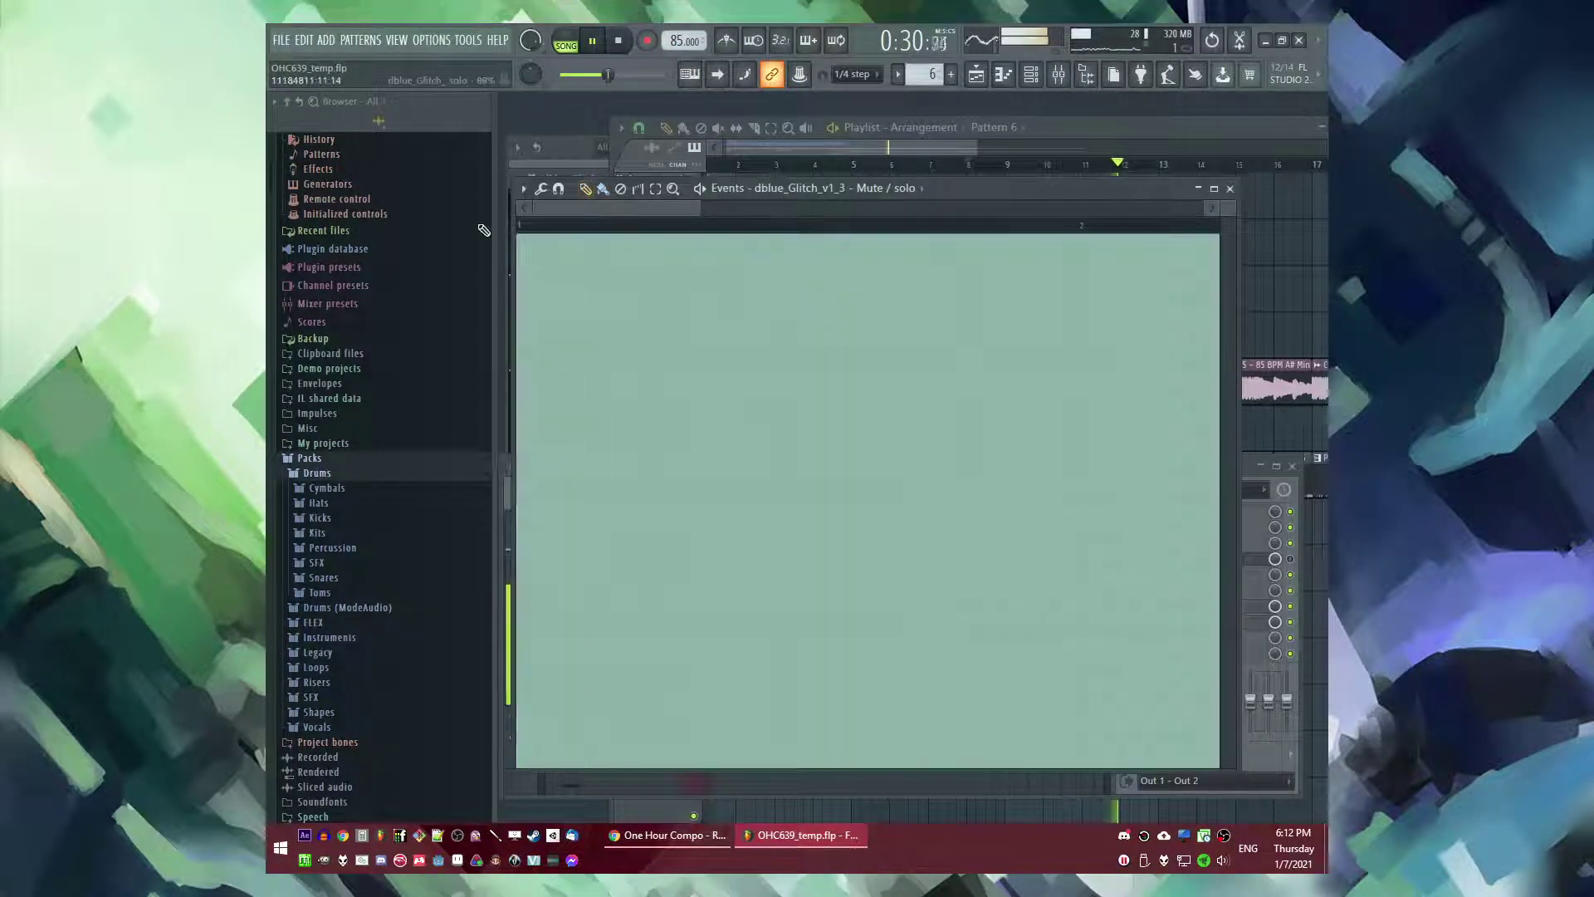
pyautogui.click(1087, 751)
# - Place Pattern 6 on Track 8 at bar 8 and play the transition into bar 9
pyautogui.press('F5')
pyautogui.click(968, 164)
pyautogui.moveTo(950, 152); pyautogui.dragTo(989, 153)
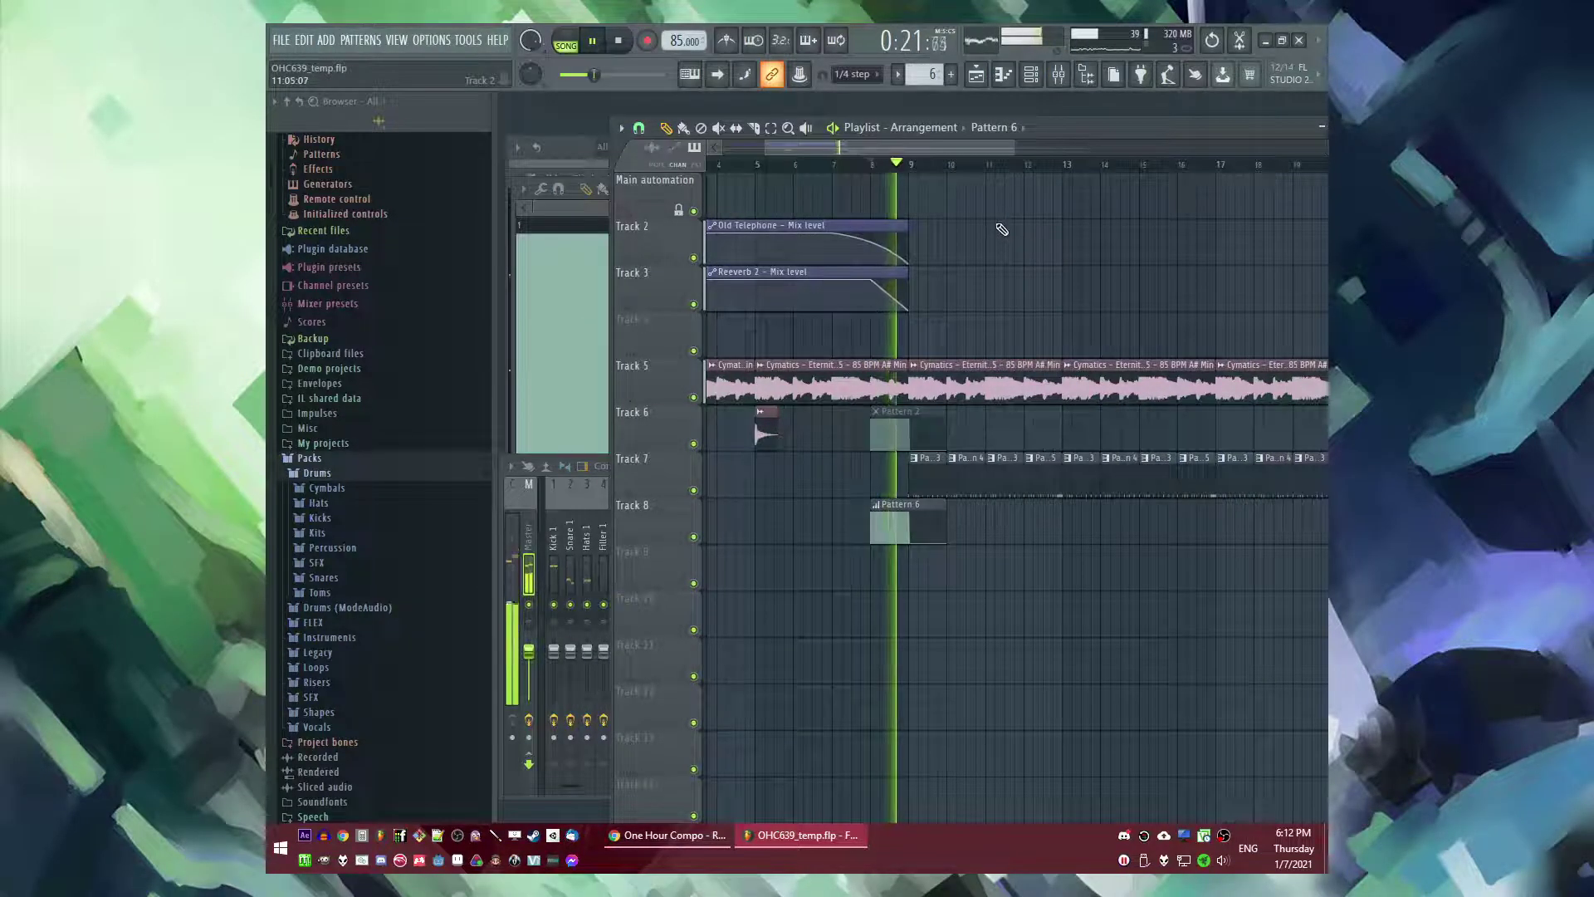
# - Add the DH_FX OUT LONG_003 sample from Overused Transition FX to Track 9 at bar 9 and open its channel settings
pyautogui.scroll(-15, 390, 499)
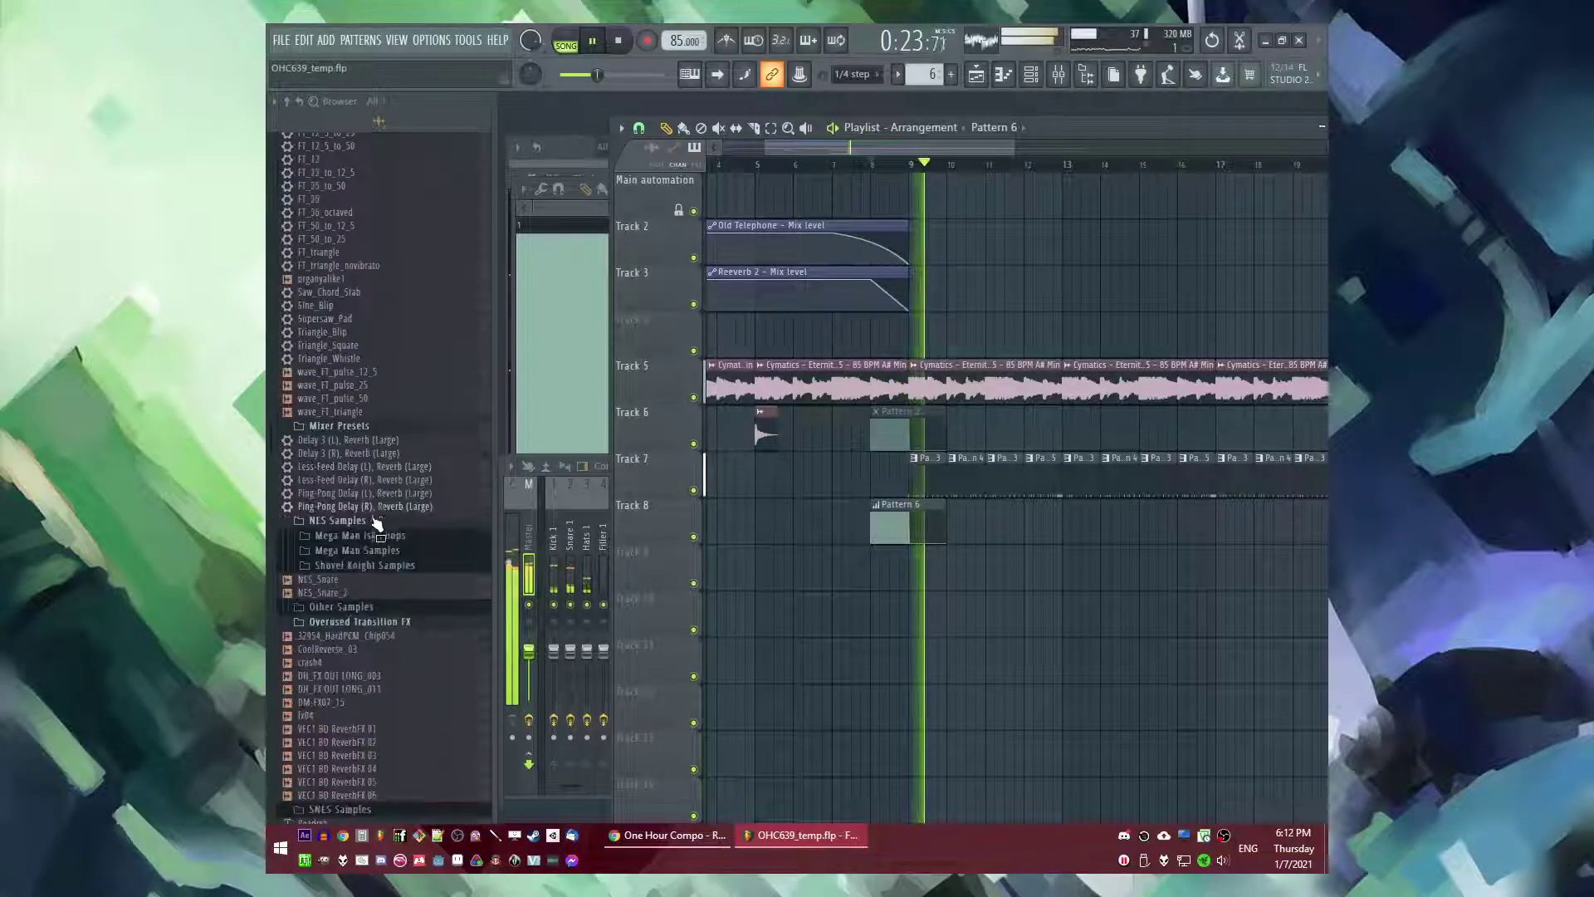
pyautogui.moveTo(380, 405); pyautogui.dragTo(915, 575)
pyautogui.doubleClick(935, 568)
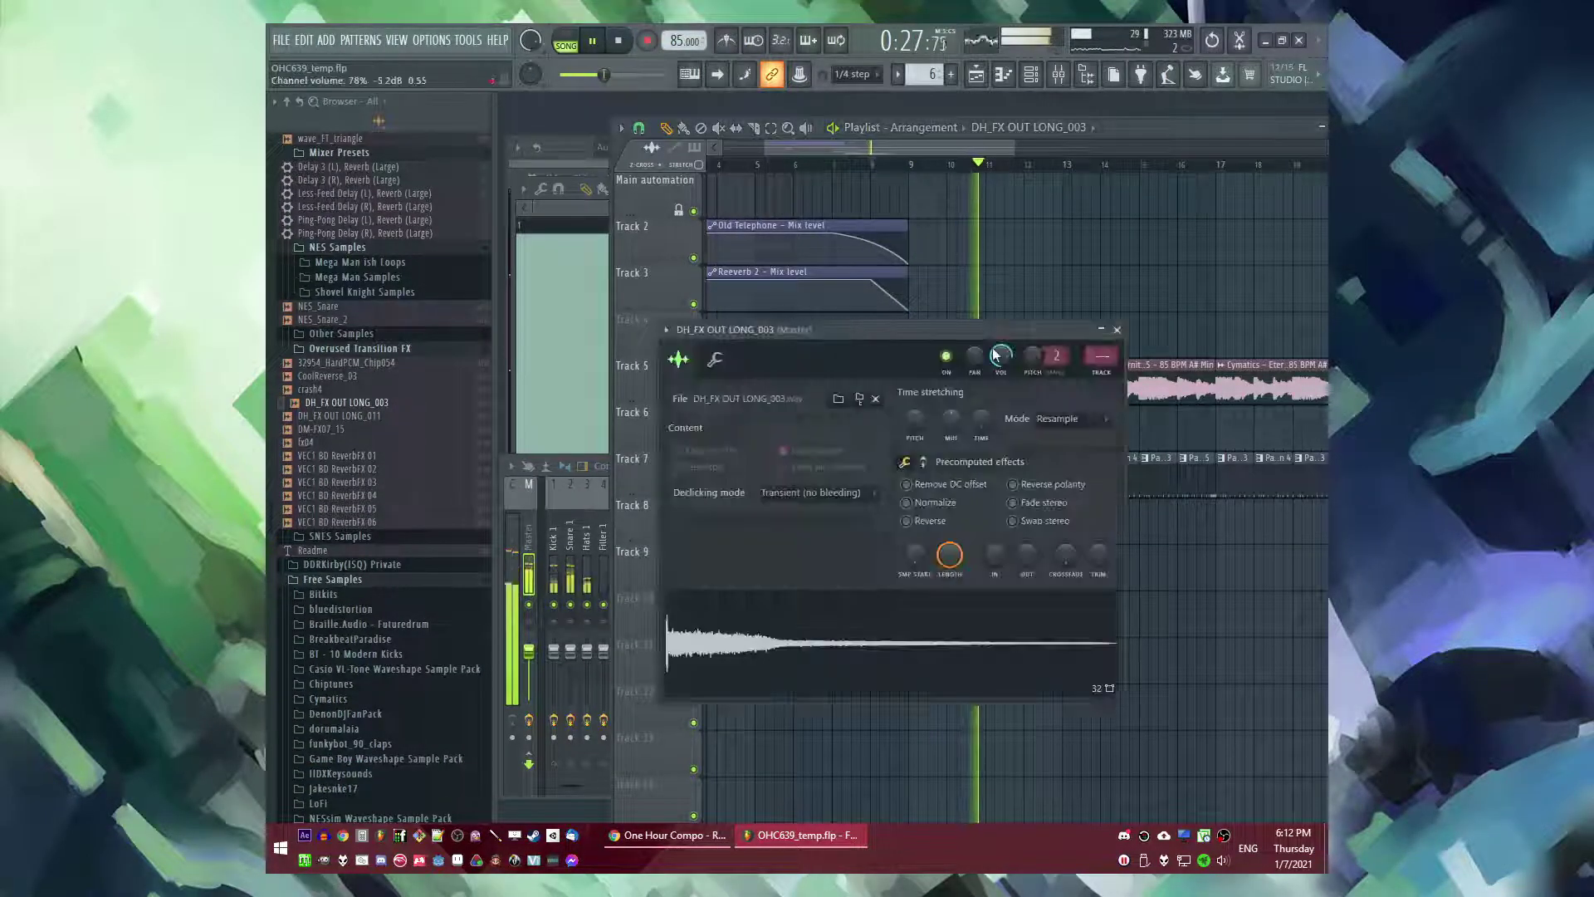
# - Route the DH_FX OUT LONG_003 channel to mixer track 11 and sidechain the Sidechainer track to it
pyautogui.hotkey('ctrl', 'l')
pyautogui.click(1096, 379)
pyautogui.click(623, 562)
pyautogui.click(671, 558)
pyautogui.rightClick(724, 769)
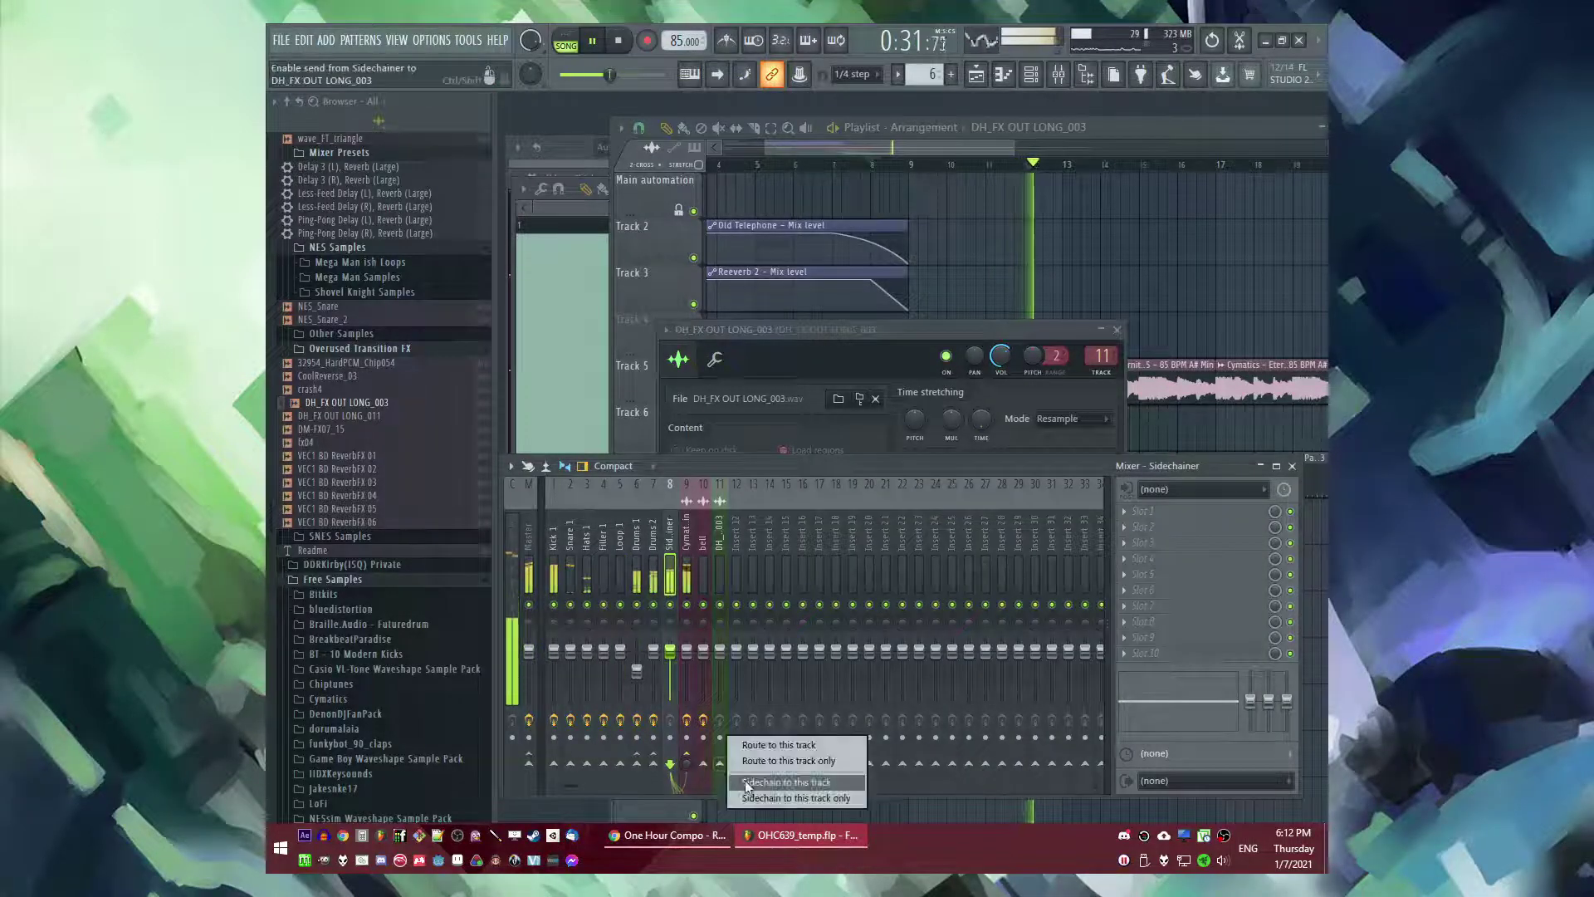
pyautogui.click(746, 782)
# - Load Fruity Reeverb 2 in slot 3 of mixer track 11 in place of Fruity Phaser, with the wet level at about 80%
pyautogui.click(720, 560)
pyautogui.click(1134, 546)
pyautogui.click(880, 640)
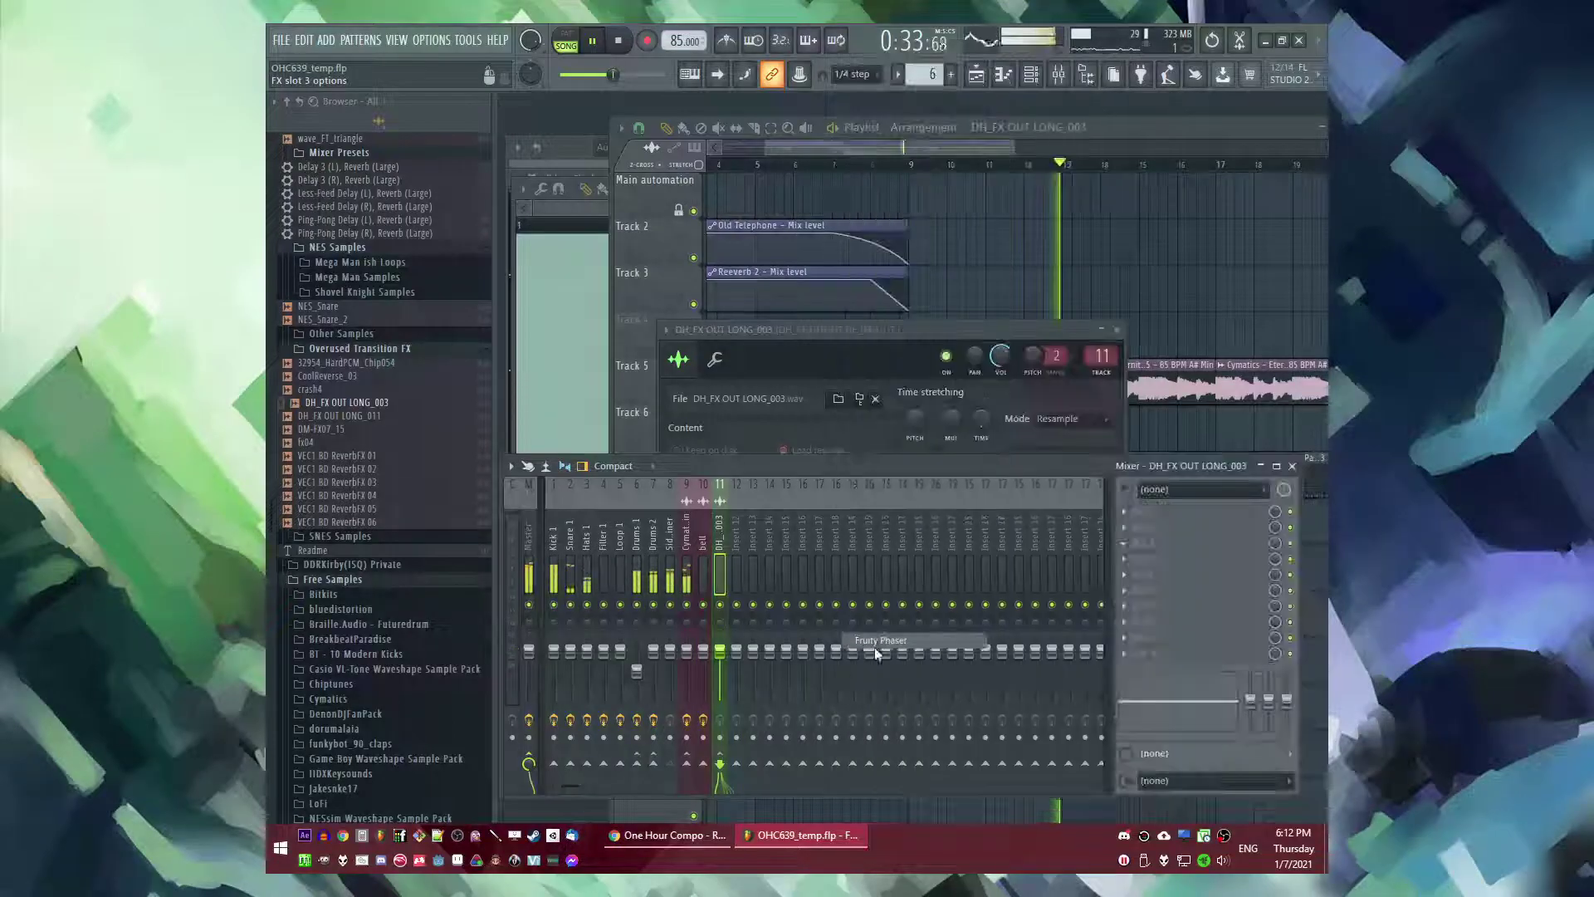
pyautogui.click(1129, 548)
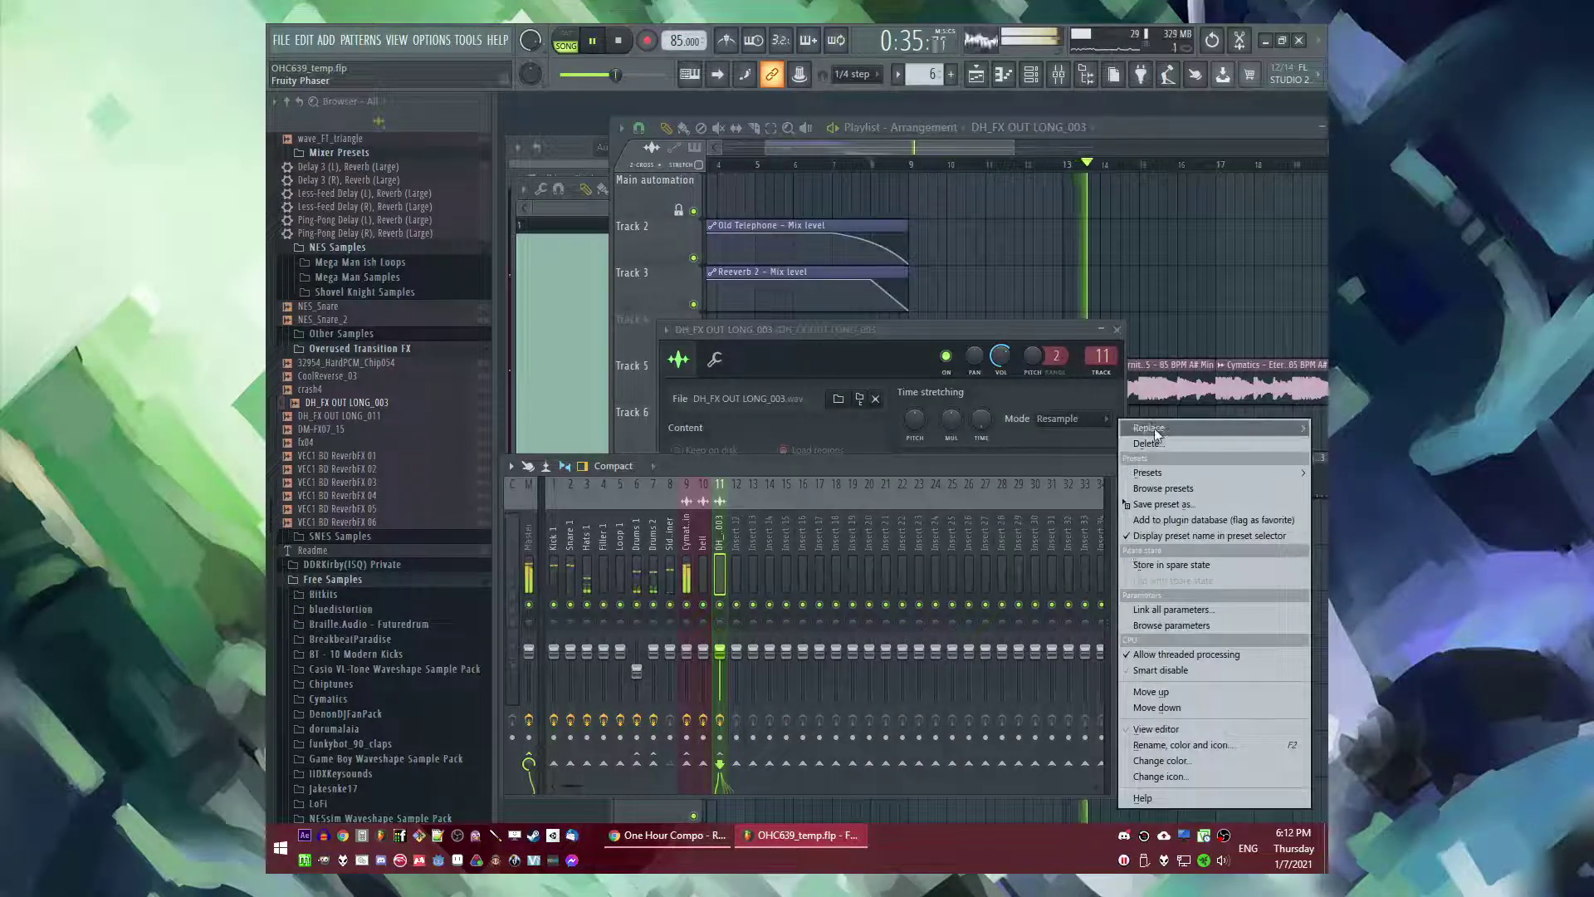
pyautogui.moveTo(1179, 428)
pyautogui.click(941, 655)
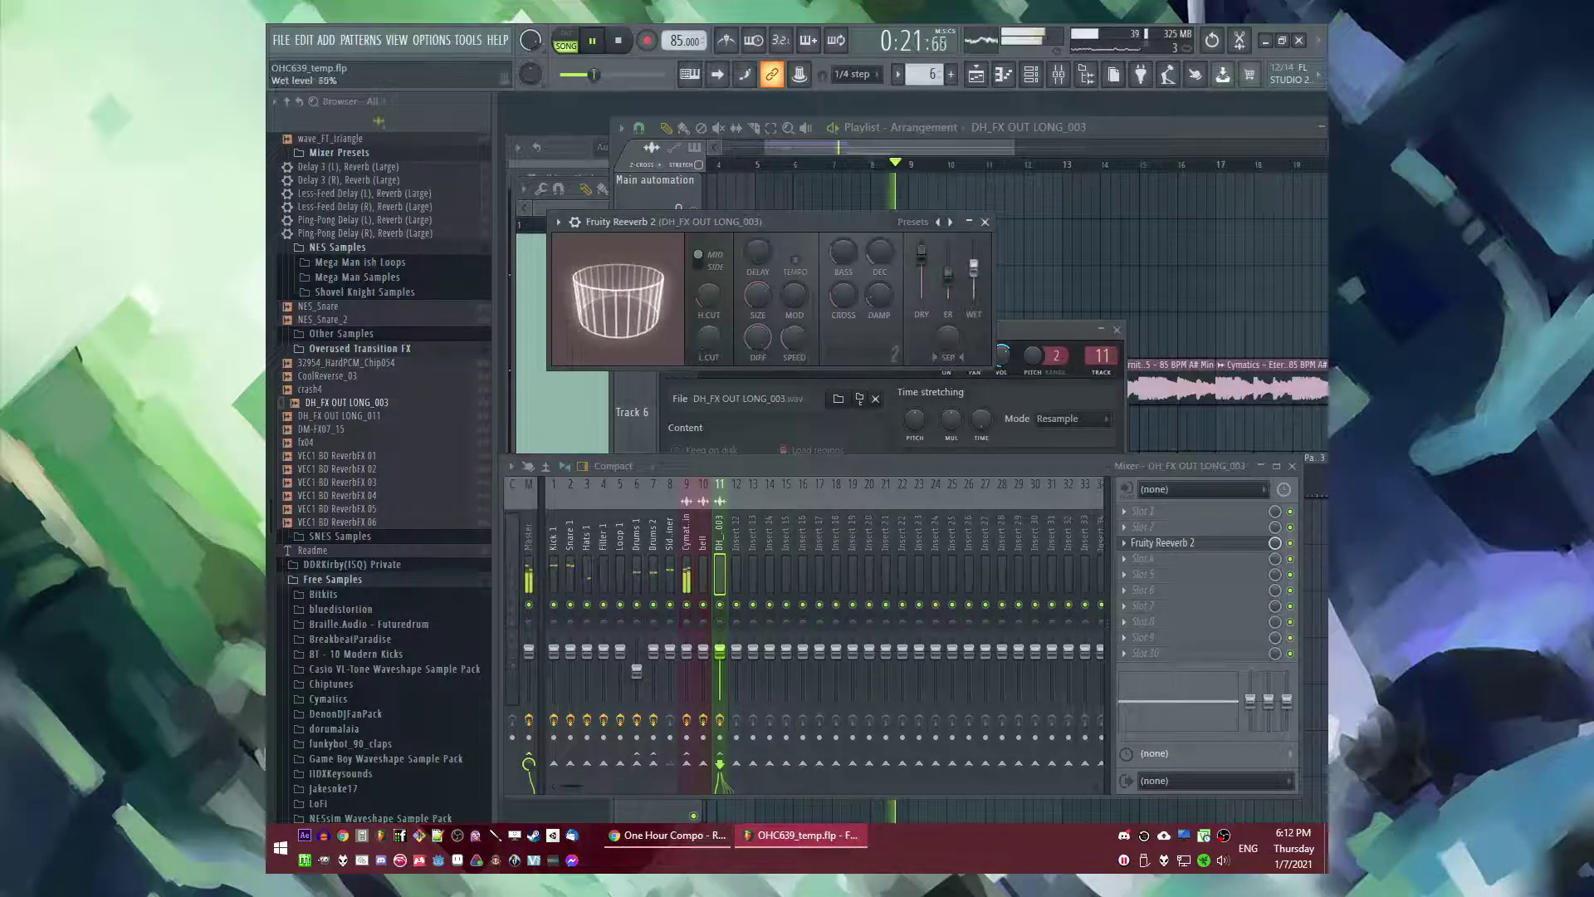
# - Add Fruity Limiter in slot 6 of mixer track 11 as a compressor using sidechain input 1, with the release at about 248 ms
pyautogui.click(1140, 590)
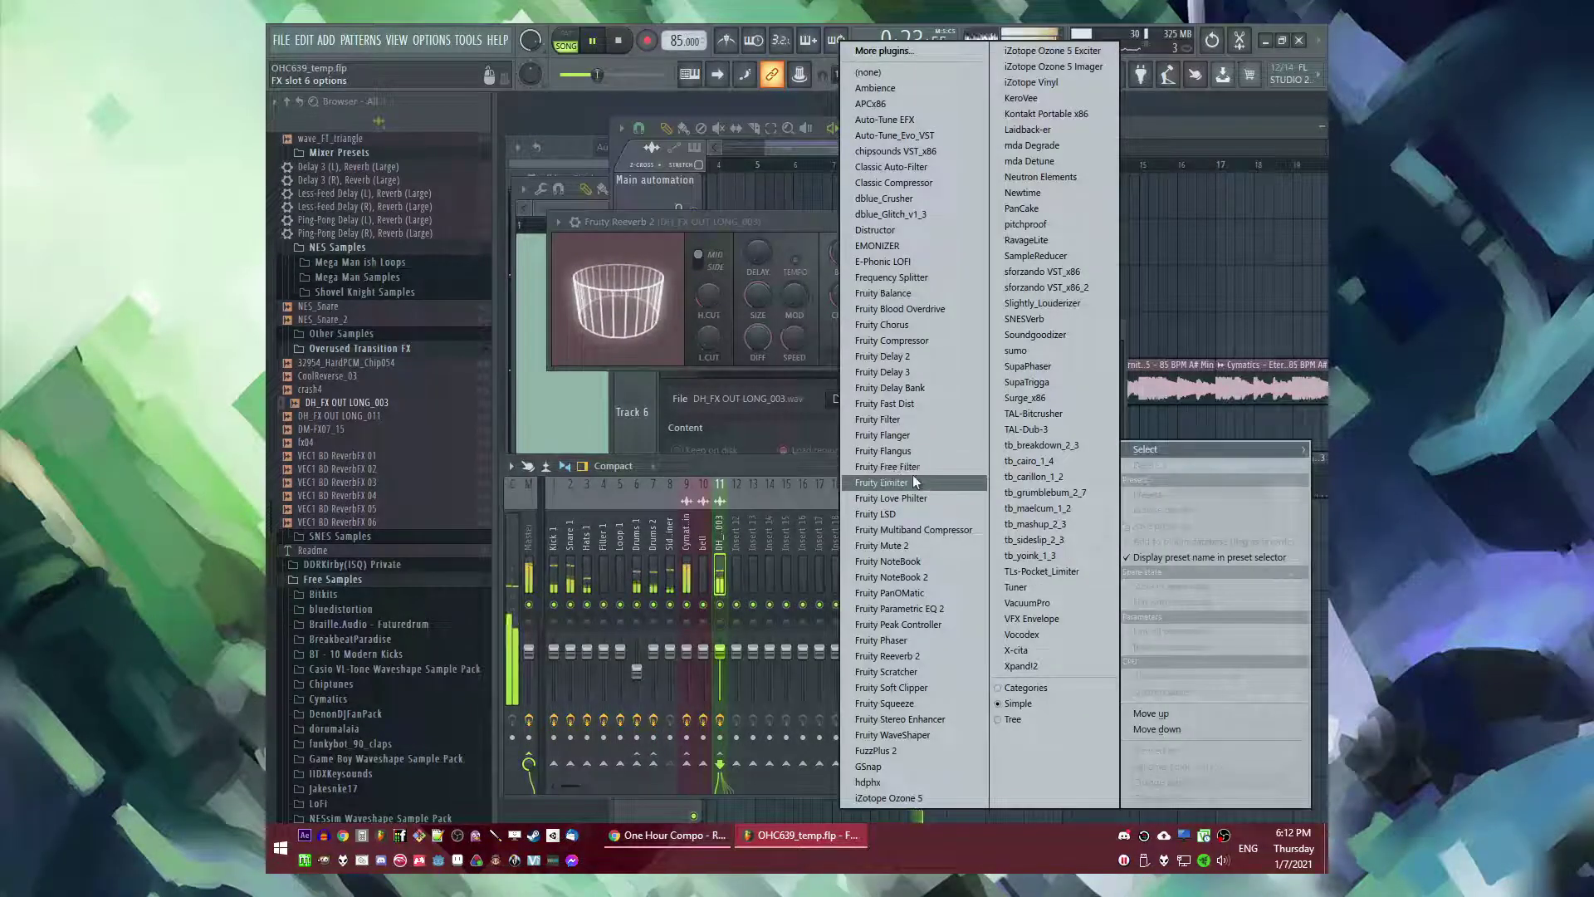
pyautogui.click(913, 475)
pyautogui.click(679, 586)
pyautogui.click(720, 765)
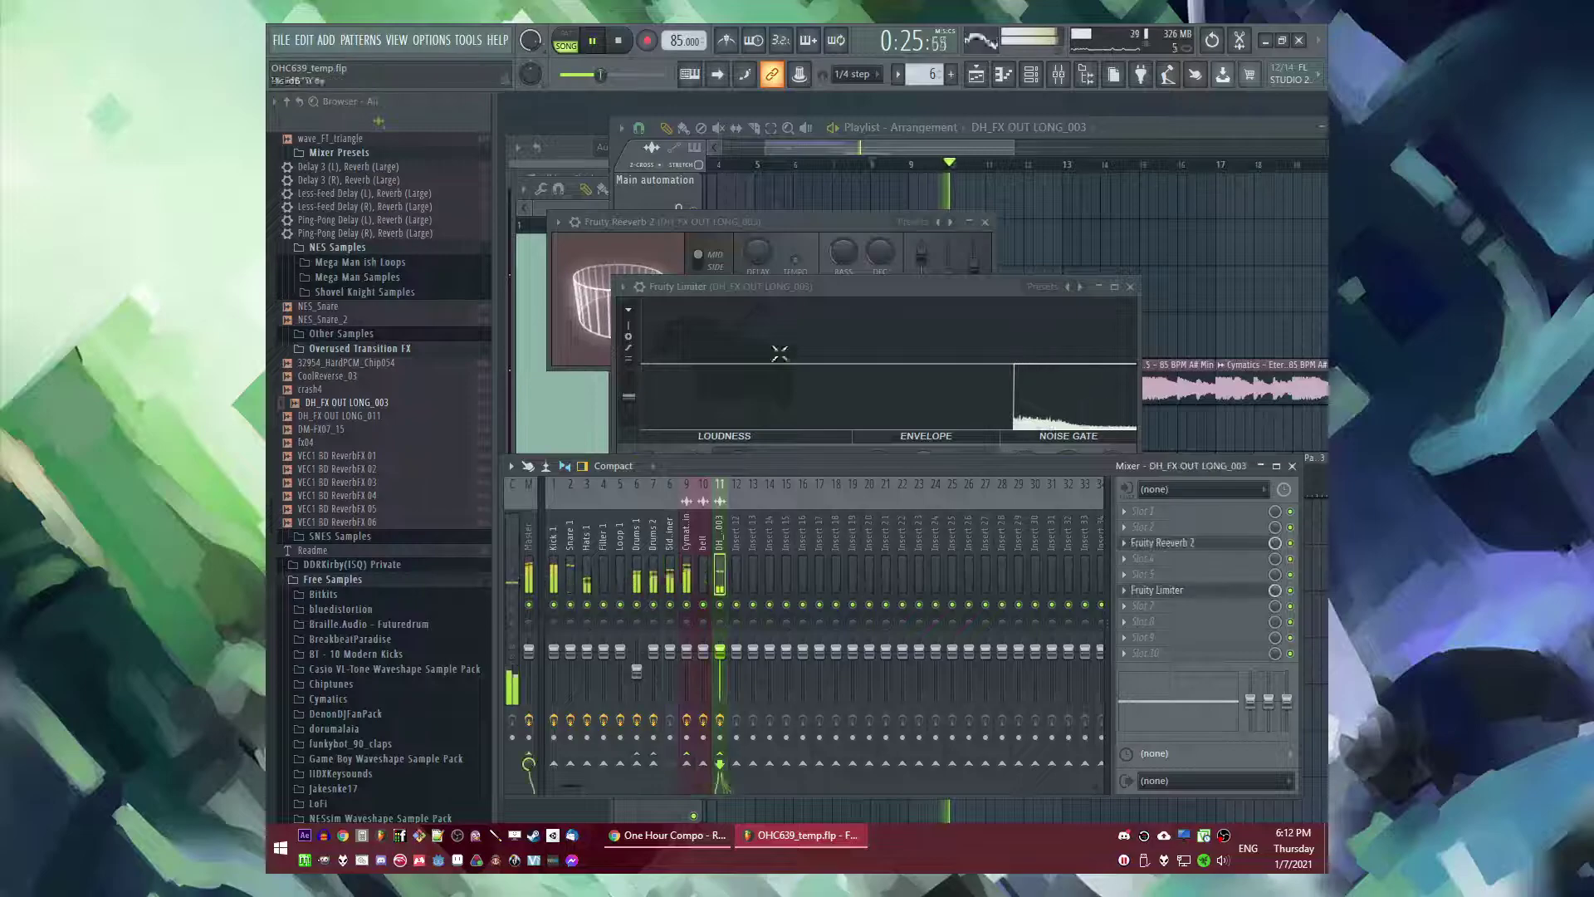
pyautogui.click(802, 302)
pyautogui.moveTo(742, 463); pyautogui.dragTo(742, 466)
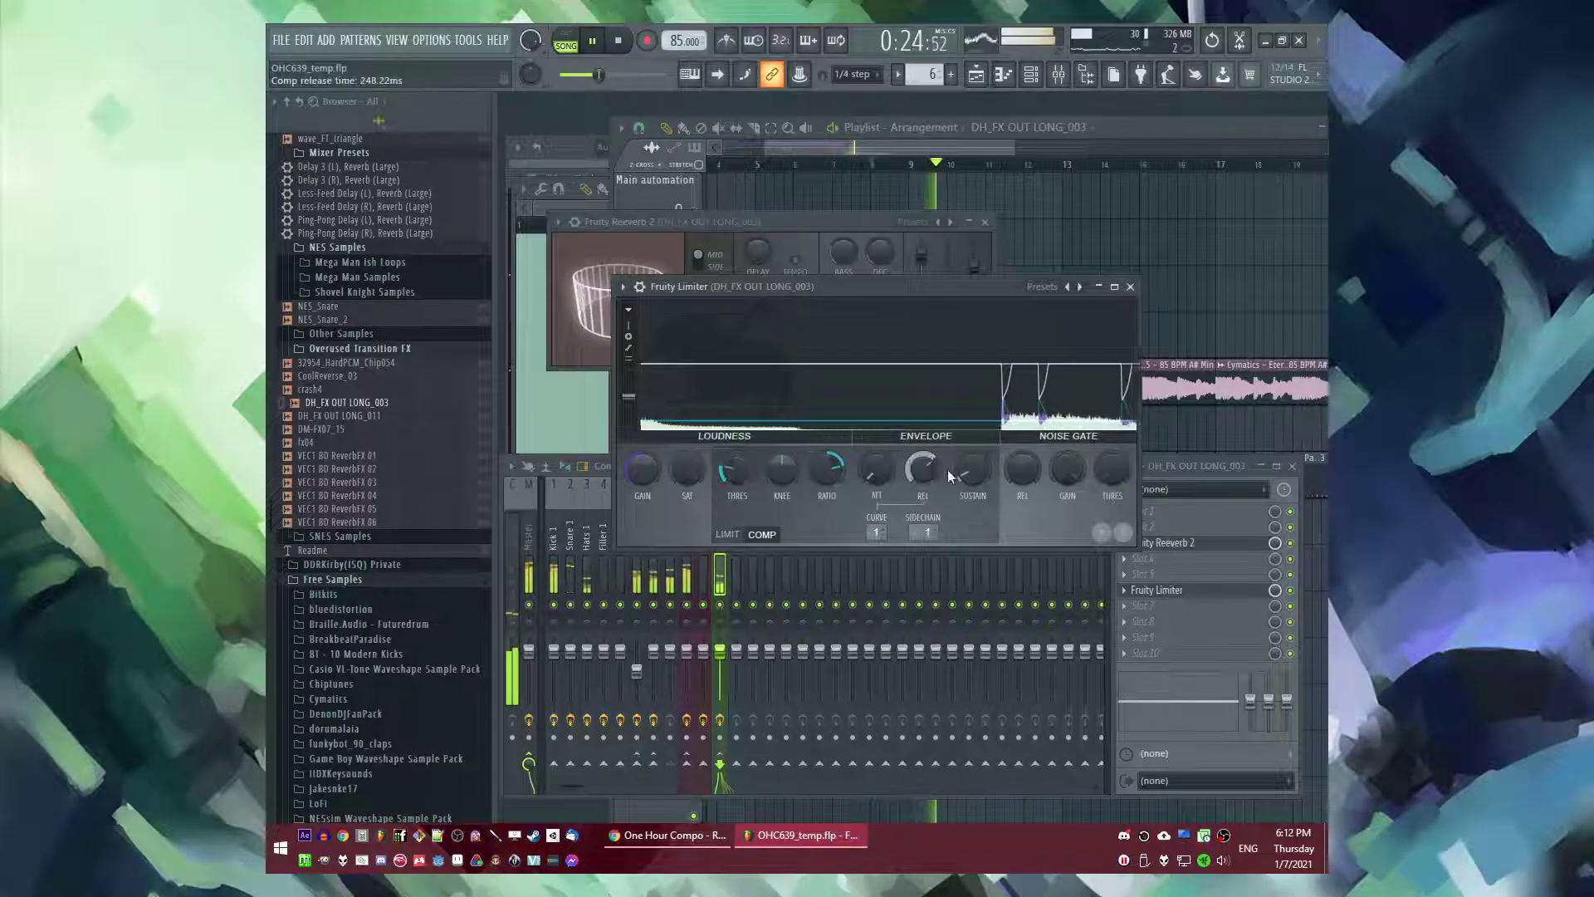
pyautogui.click(1232, 310)
pyautogui.click(919, 165)
pyautogui.click(914, 163)
# - Move Fruity Reeverb 2 down to slot 5 and insert Fruity delay bank in slot 2 of mixer track 11
pyautogui.press('F9')
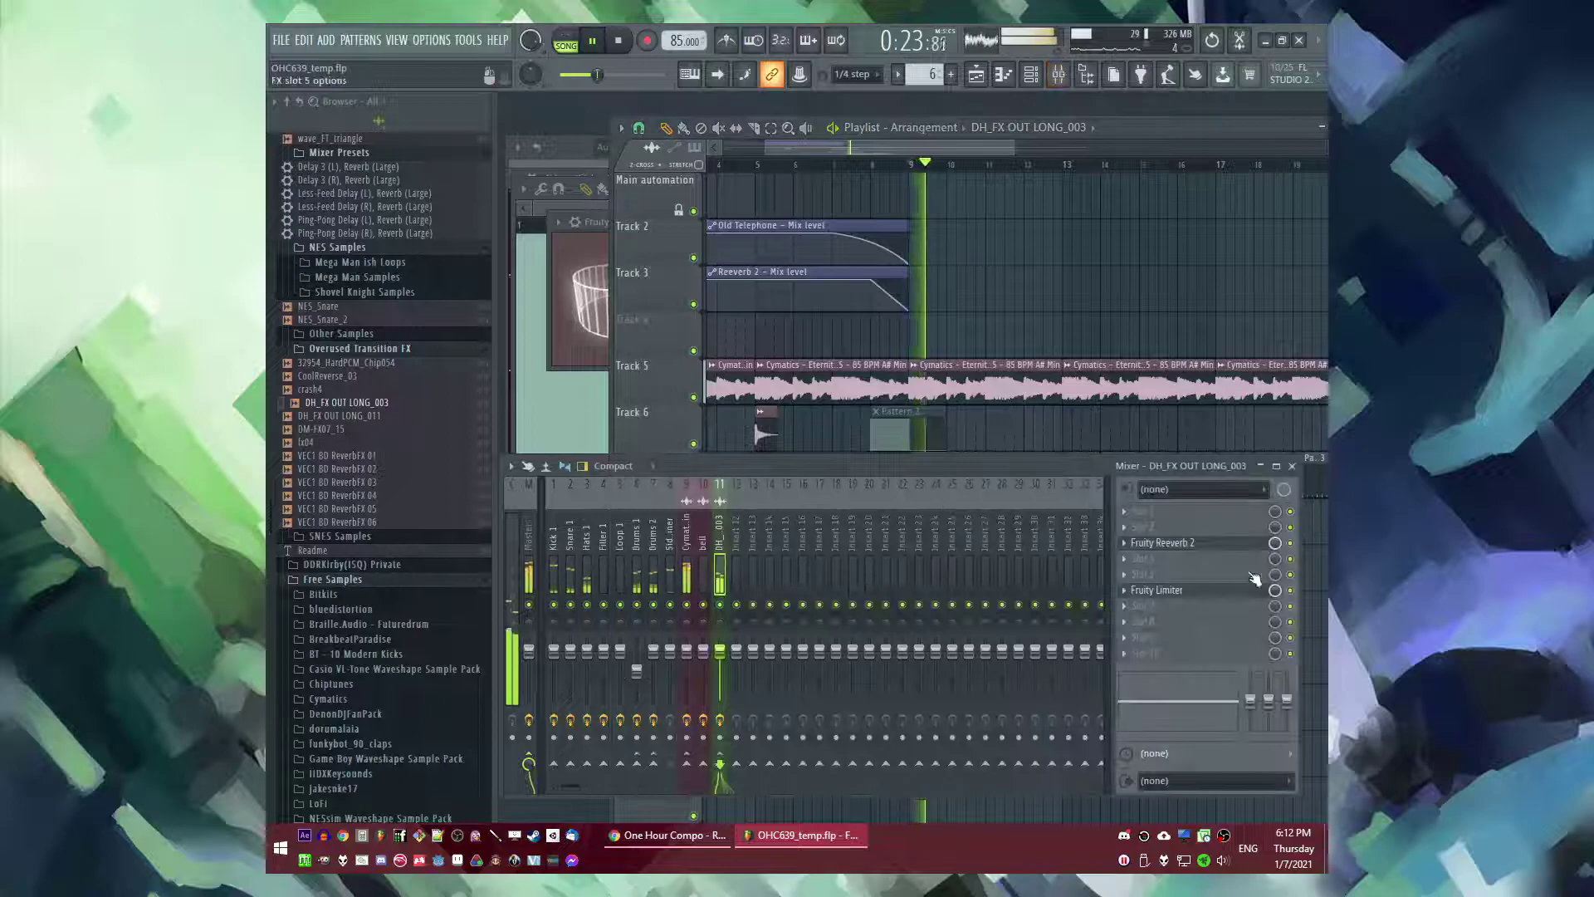
pyautogui.scroll(-2, 1149, 541)
pyautogui.click(1126, 528)
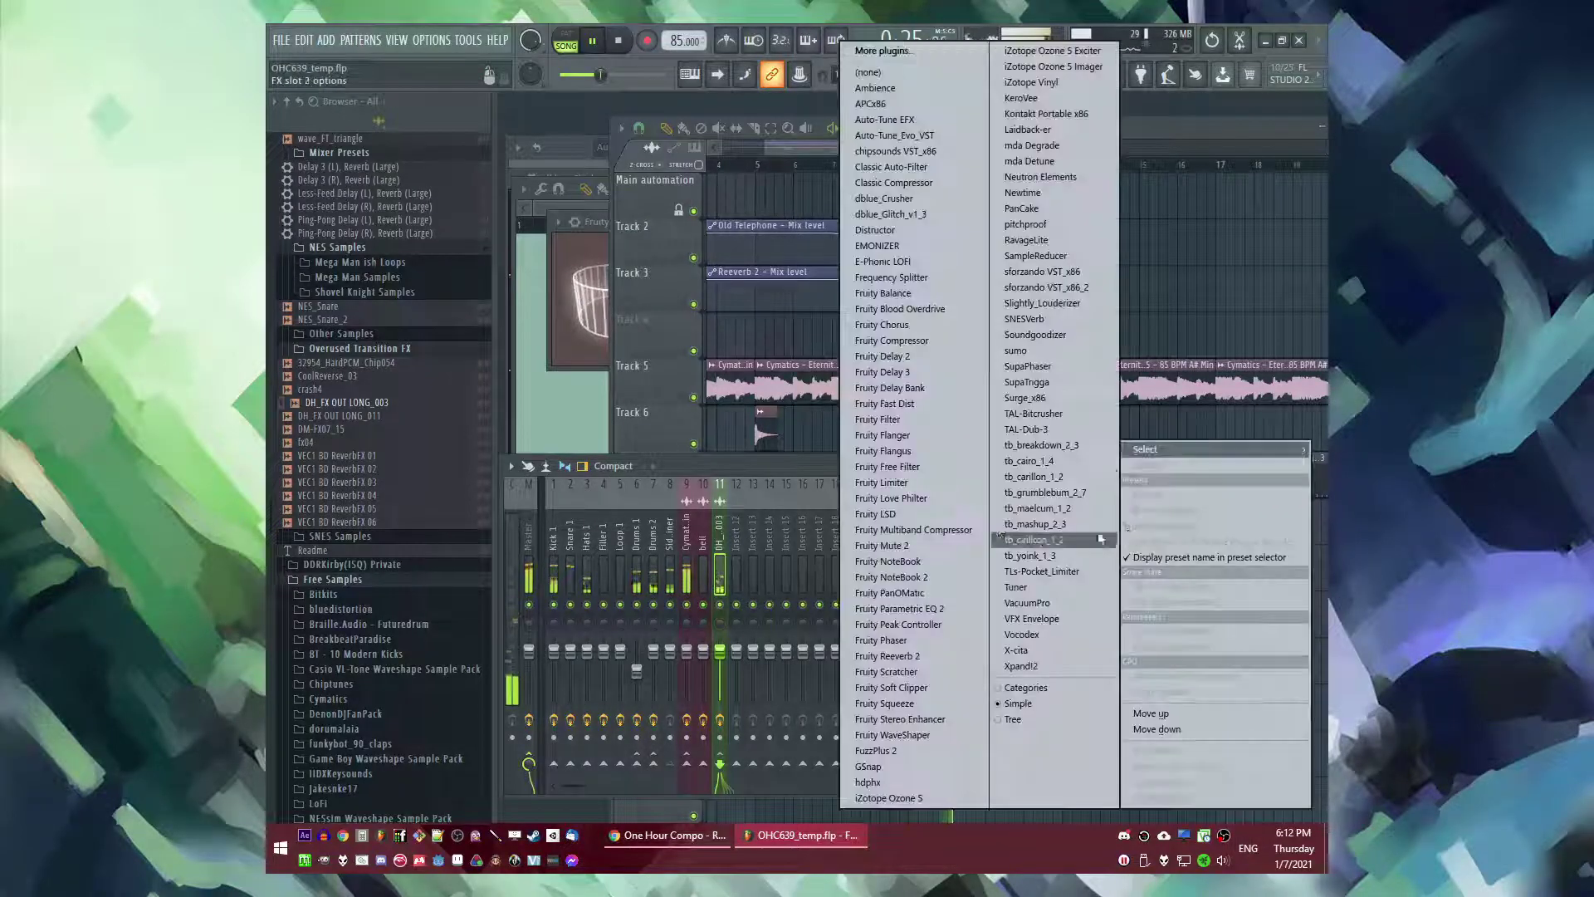
pyautogui.click(915, 390)
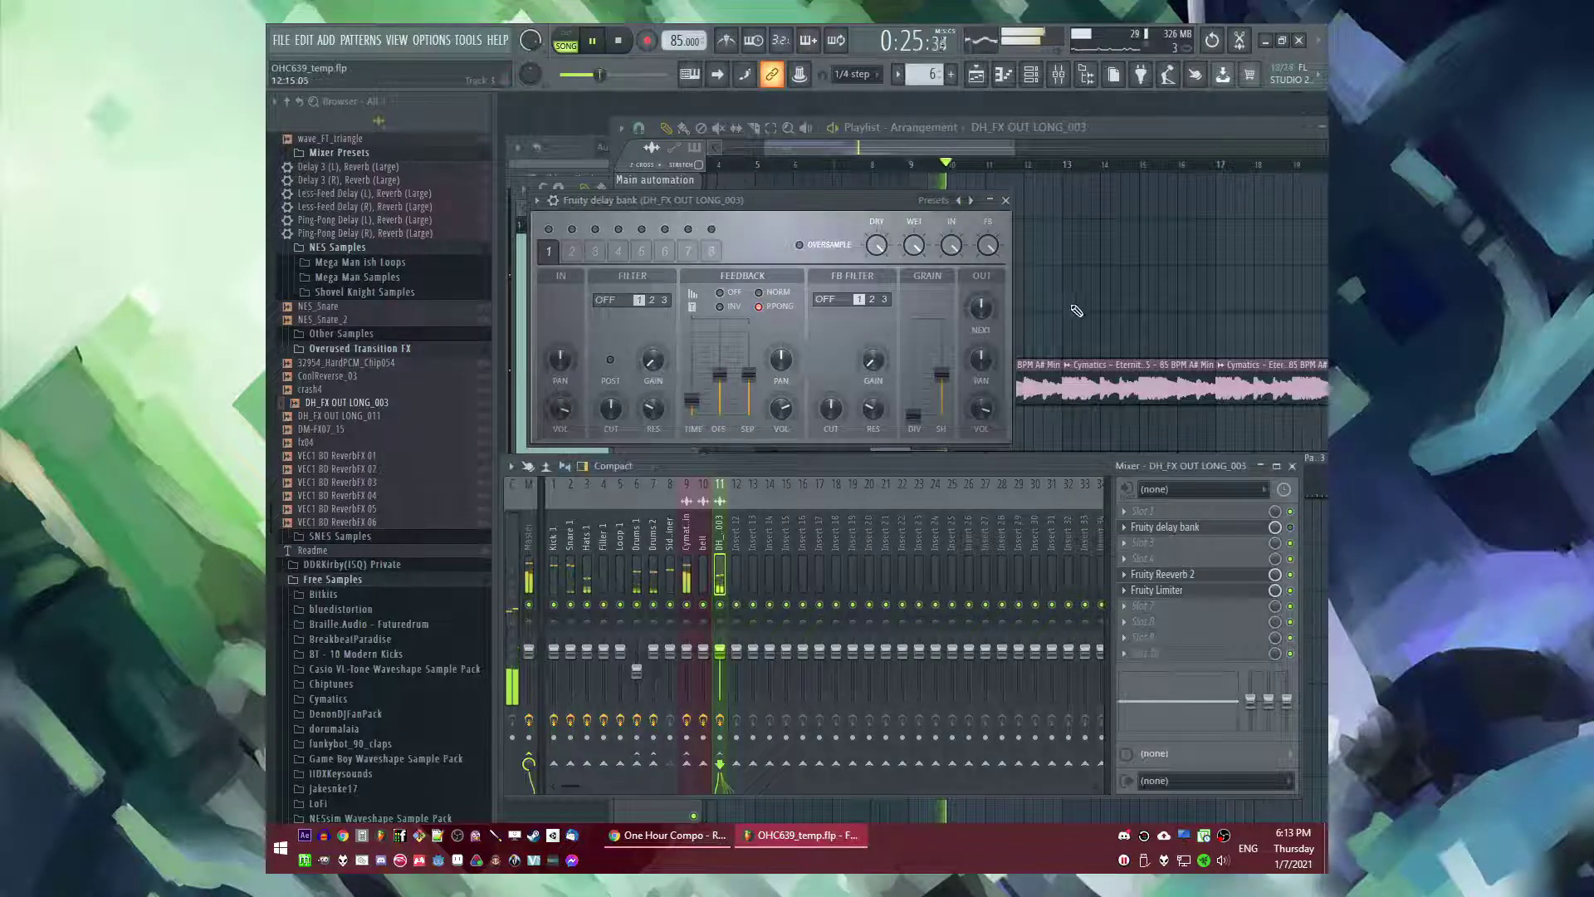
pyautogui.click(1007, 203)
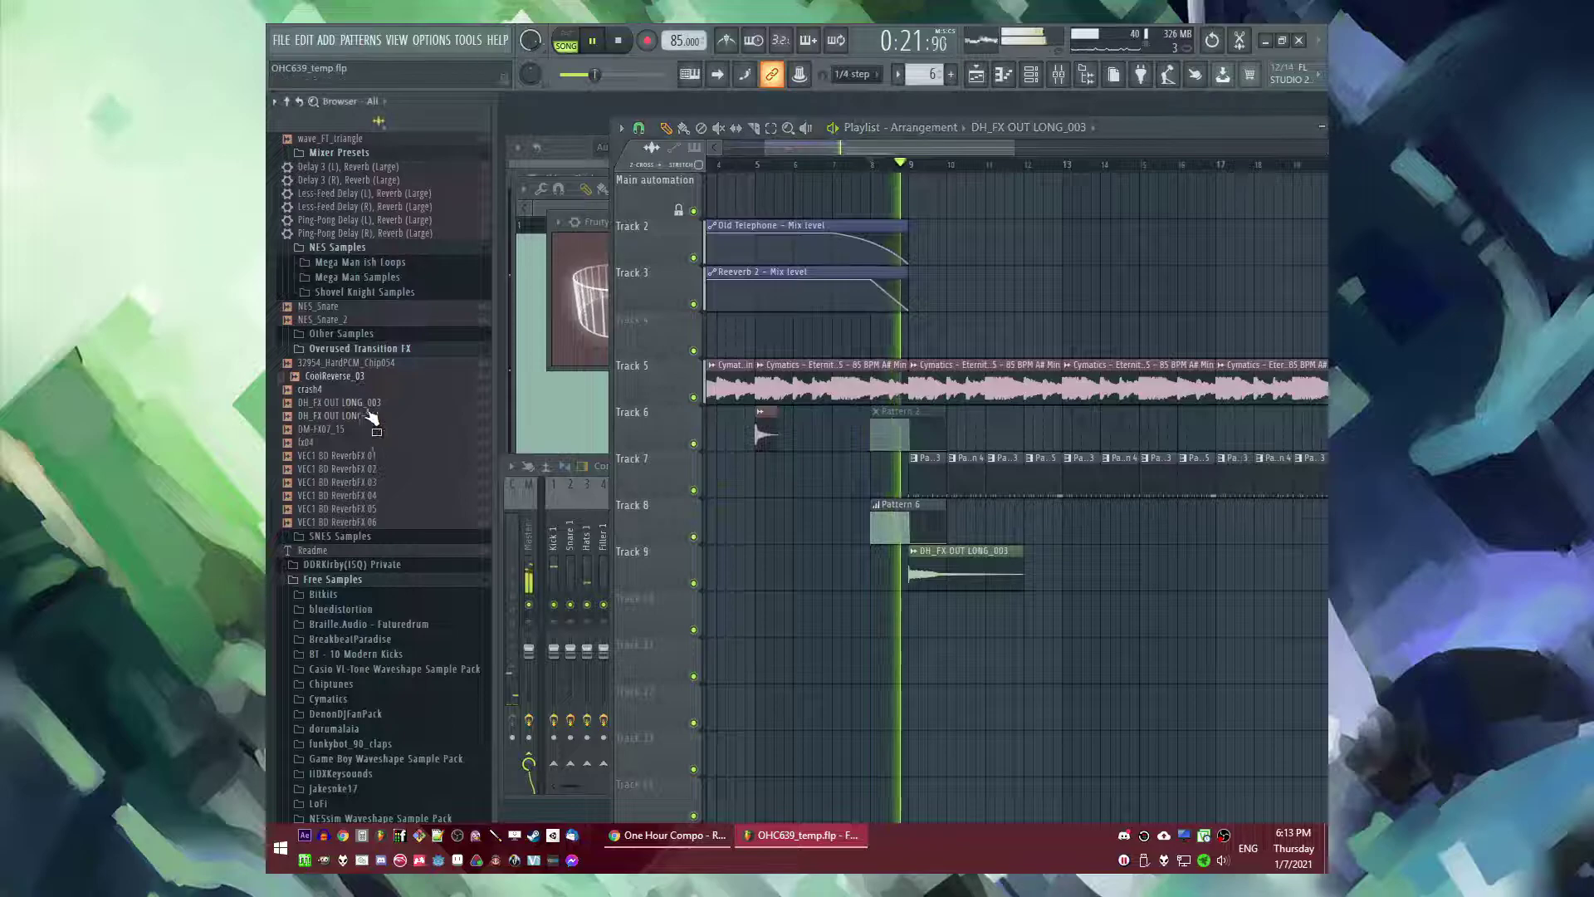
# - Place the CoolReverse_03 sample on Track 10 so that it ends at bar 9
pyautogui.press('space')
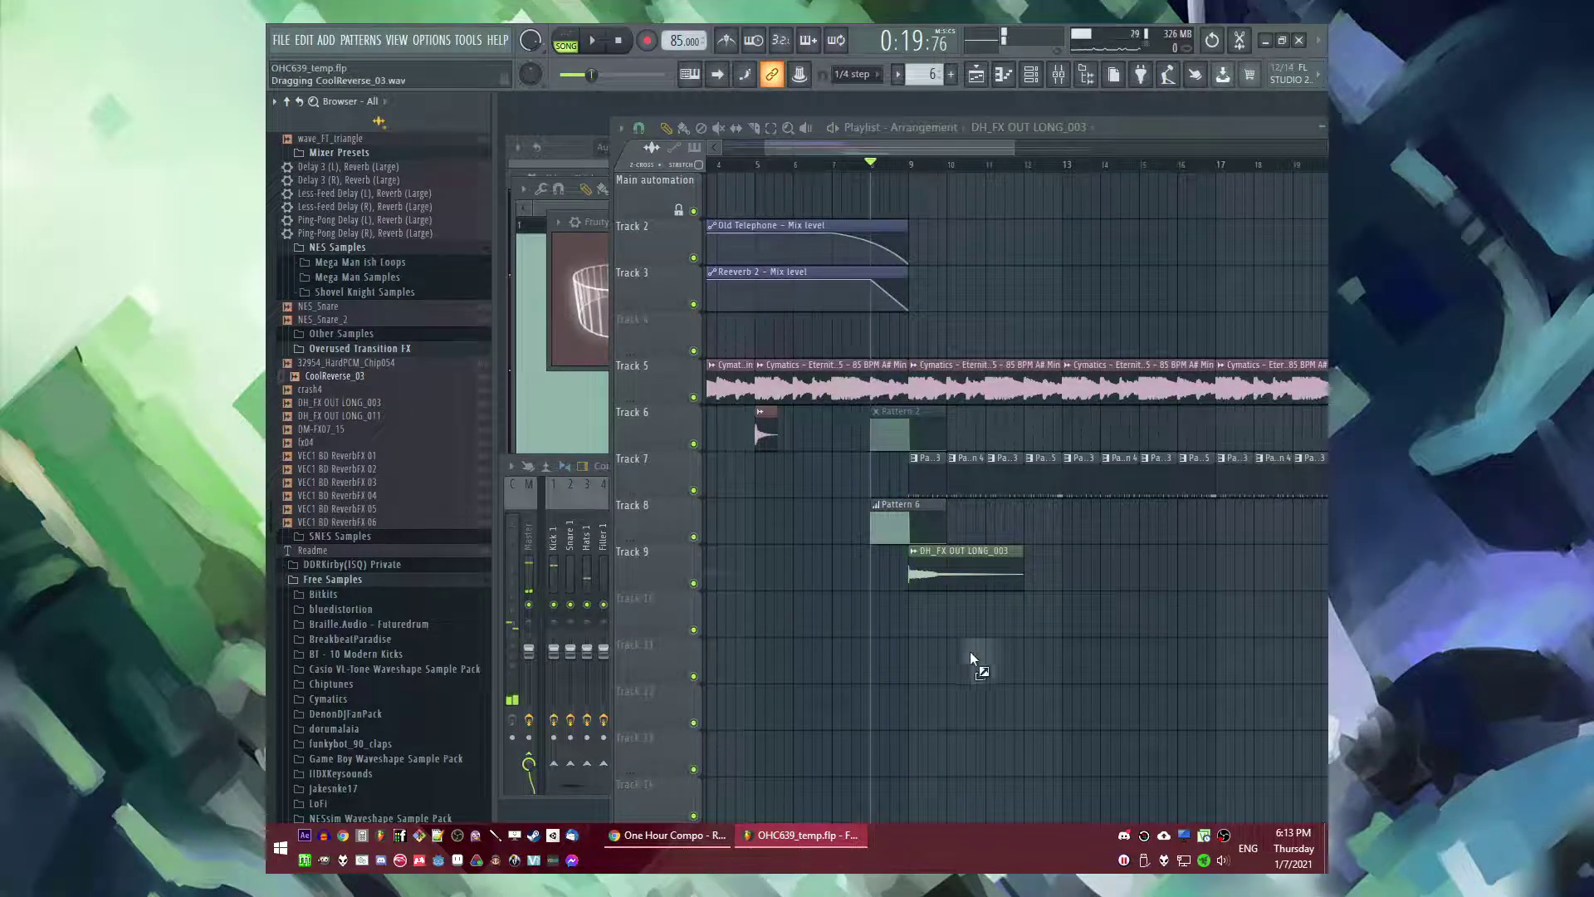
pyautogui.press('space')
pyautogui.scroll(4, 902, 616)
pyautogui.moveTo(891, 613); pyautogui.dragTo(916, 620)
pyautogui.press('space')
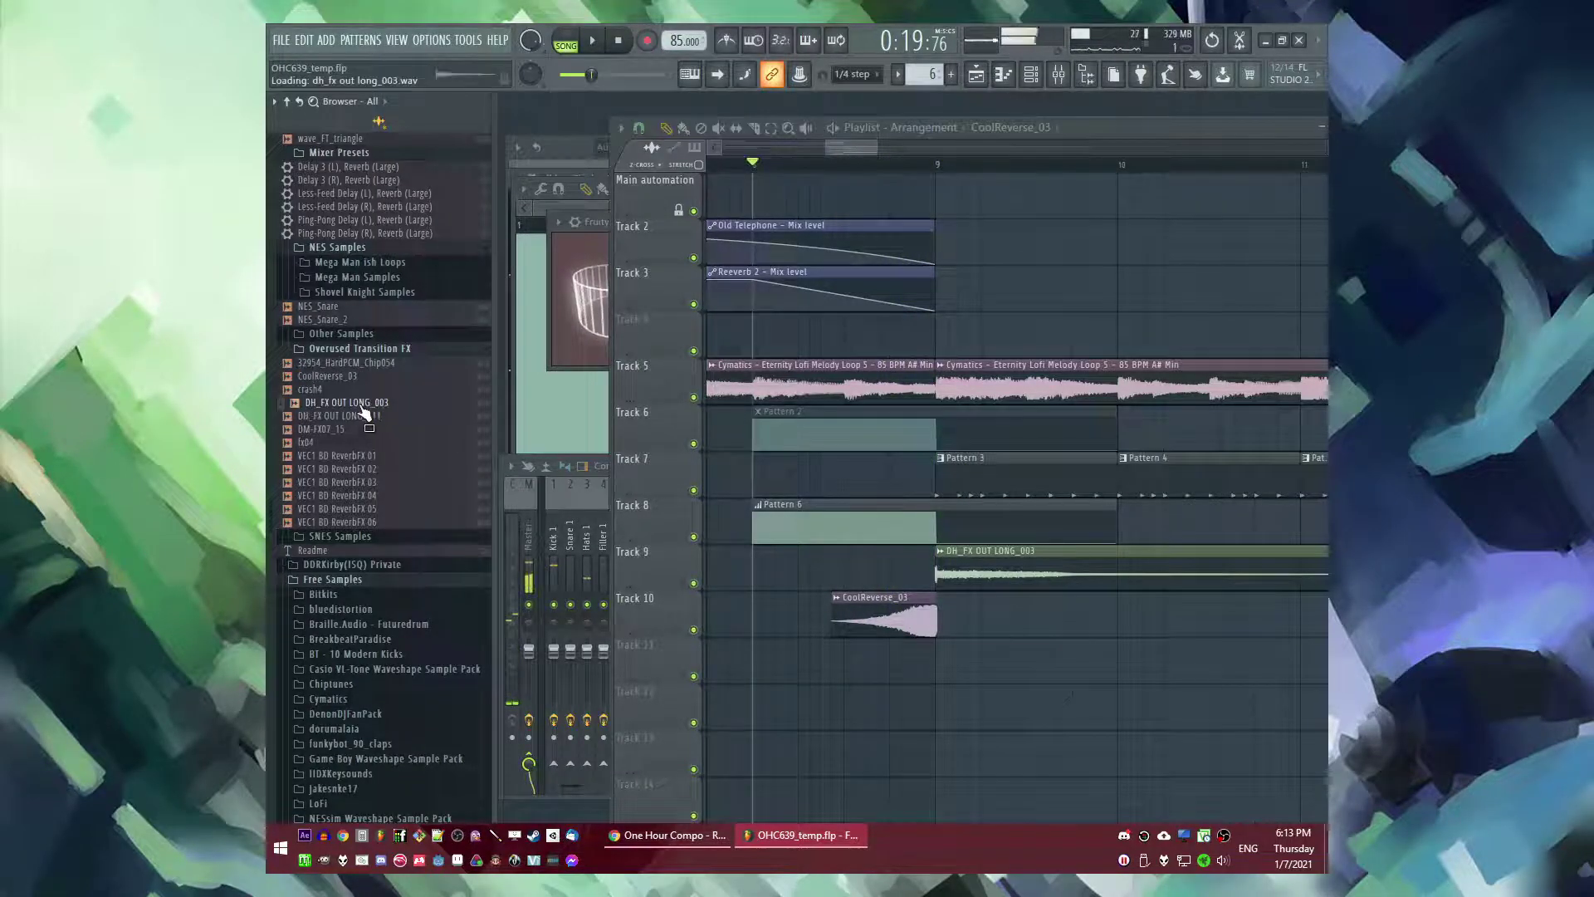
# - Replace the CoolReverse_03 clip on Track 10 with a new Pattern 7 at bar 7 and add a NES VST 2 channel
pyautogui.scroll(-3, 1099, 744)
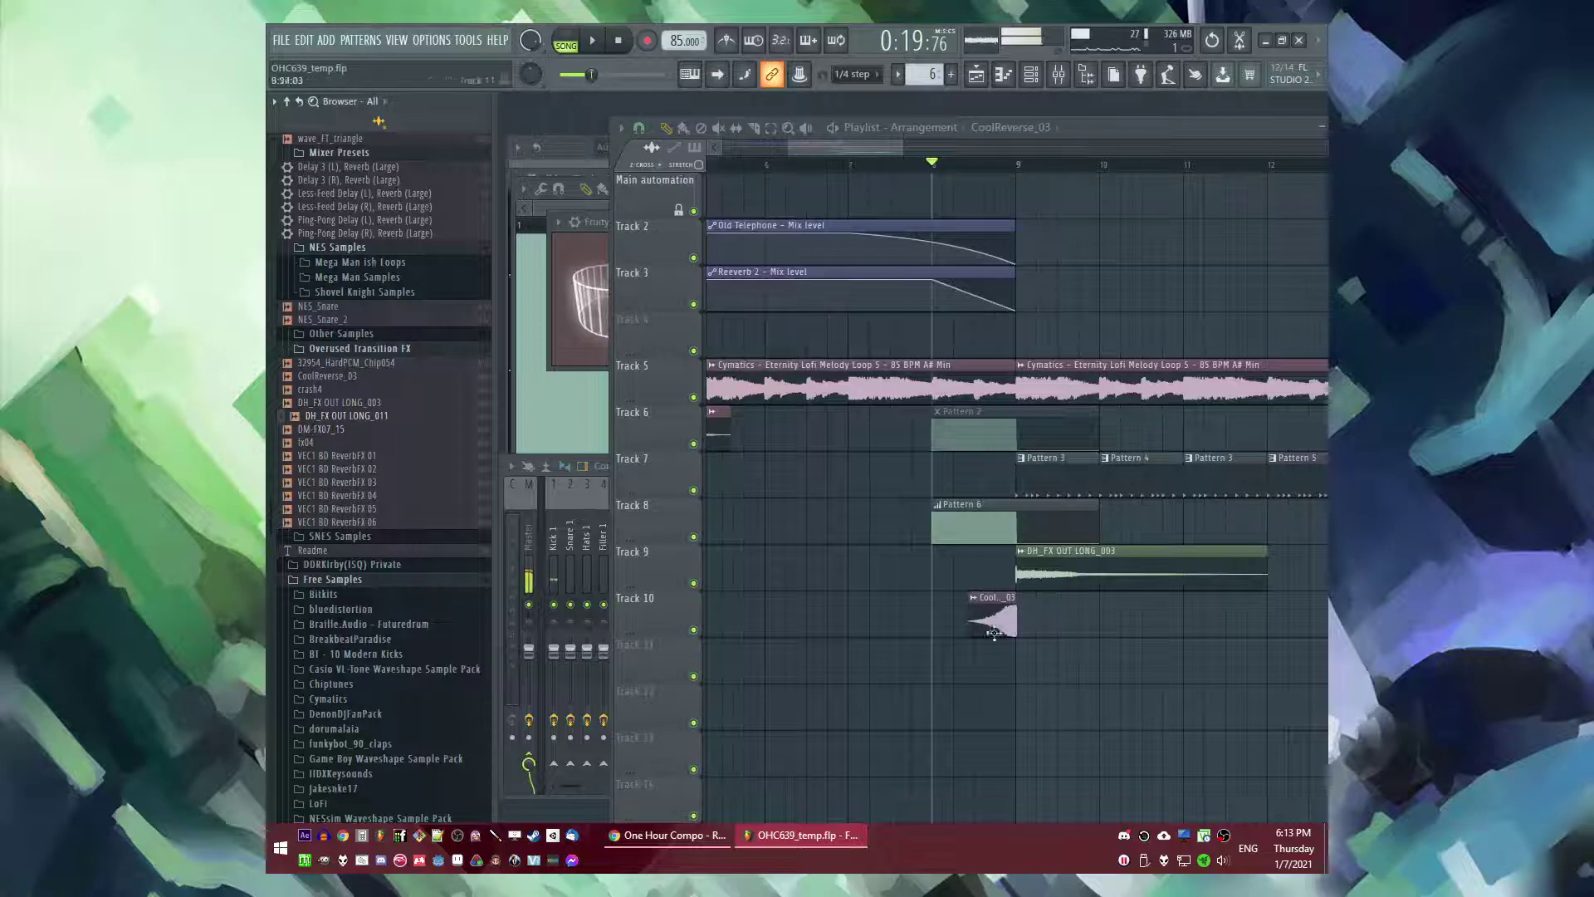
pyautogui.press('F4')
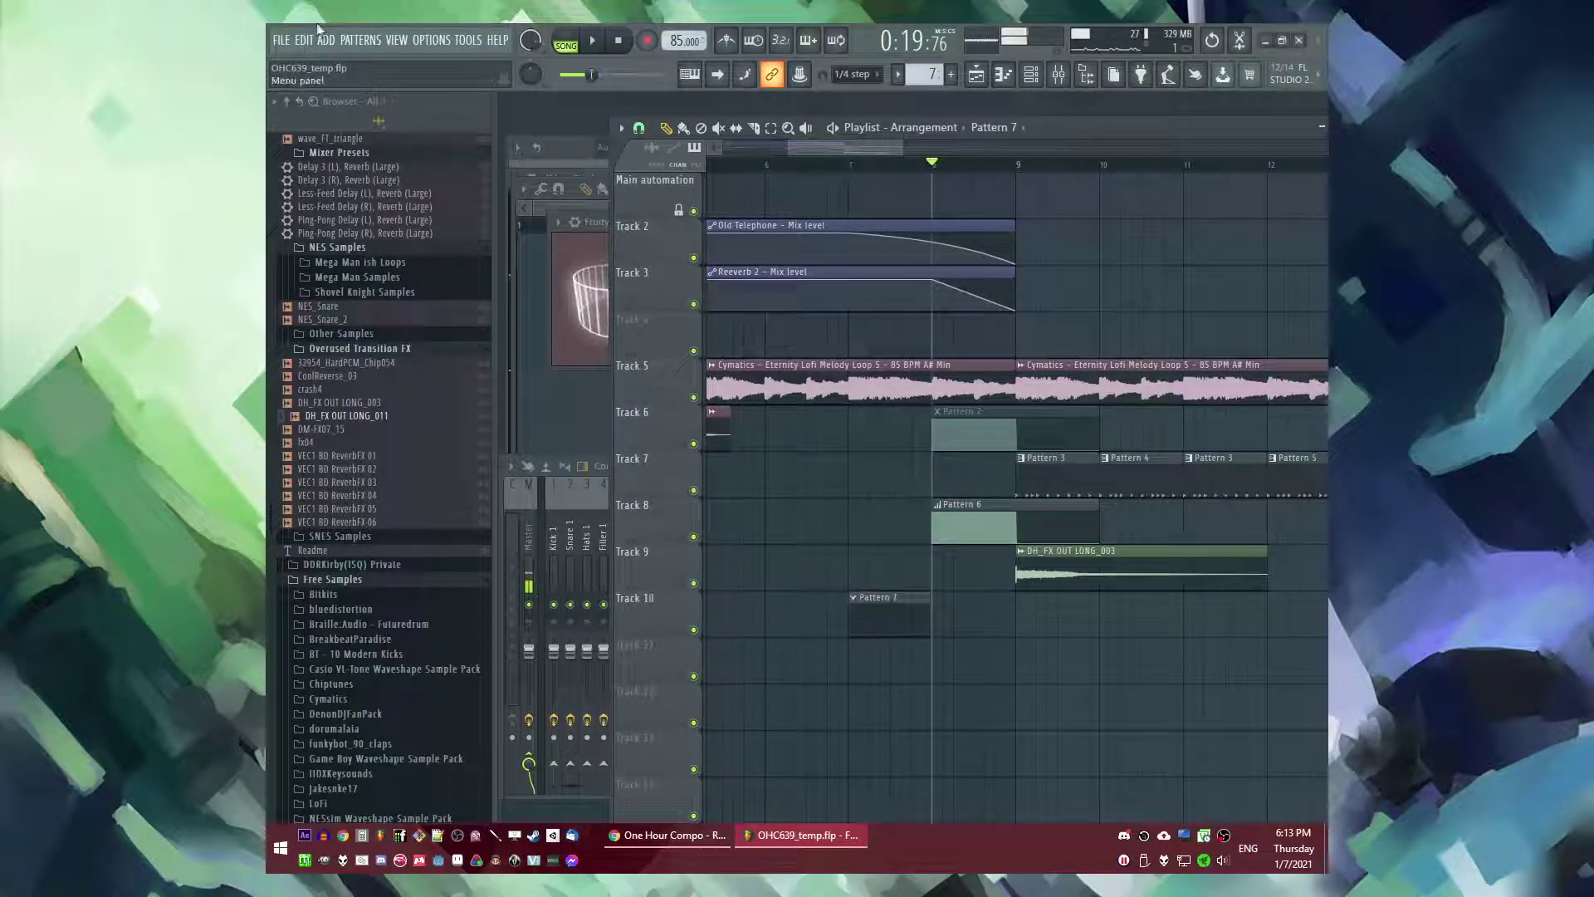
pyautogui.click(328, 39)
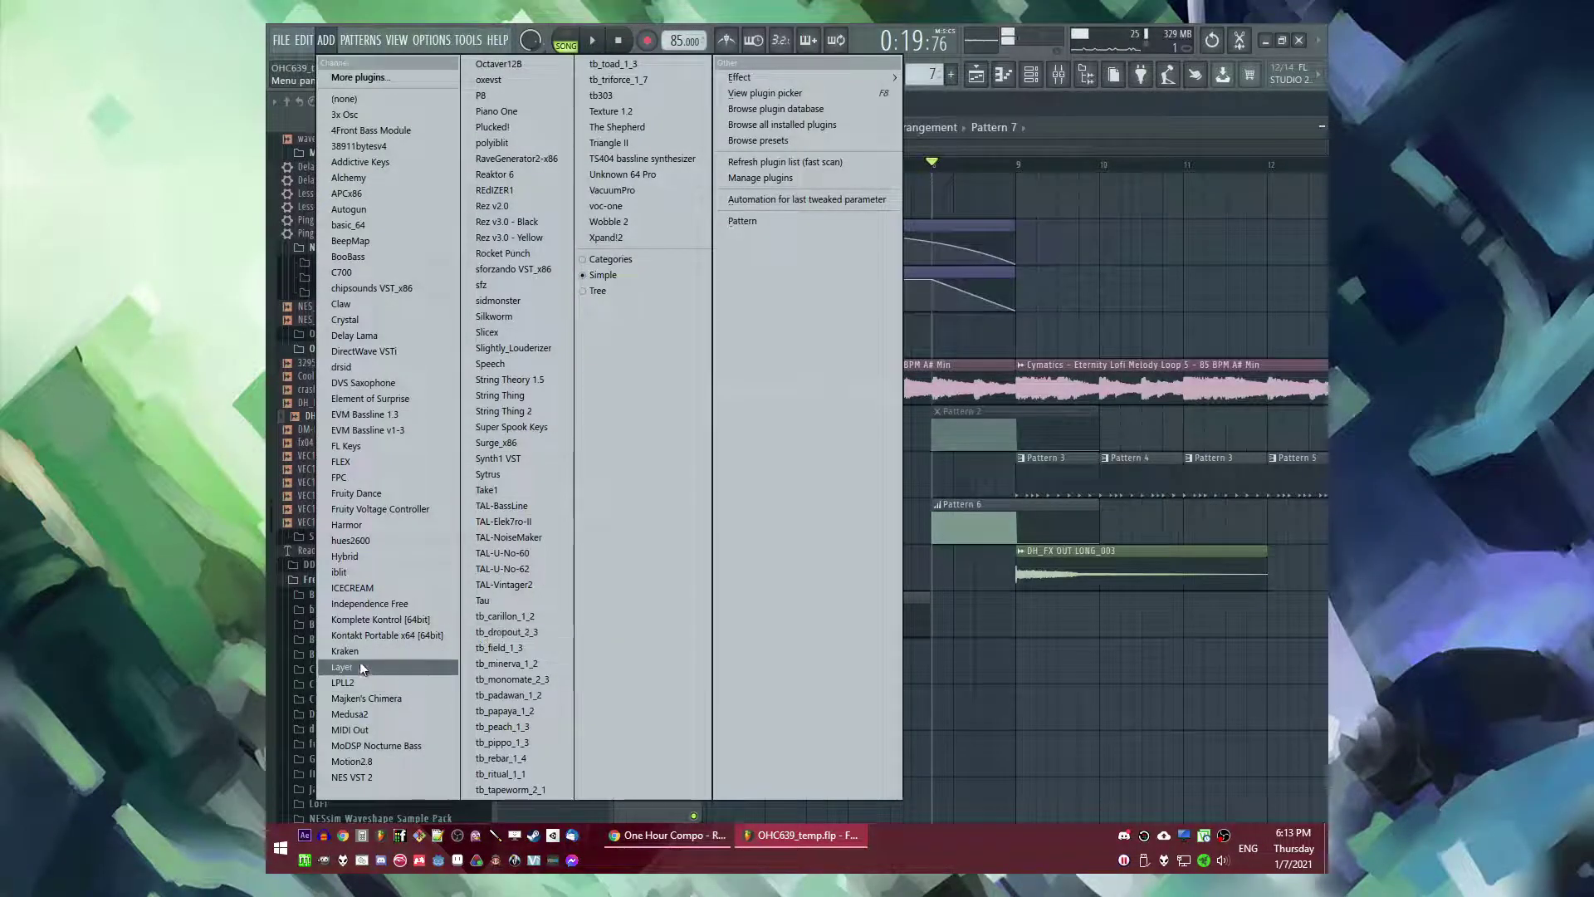
pyautogui.click(356, 775)
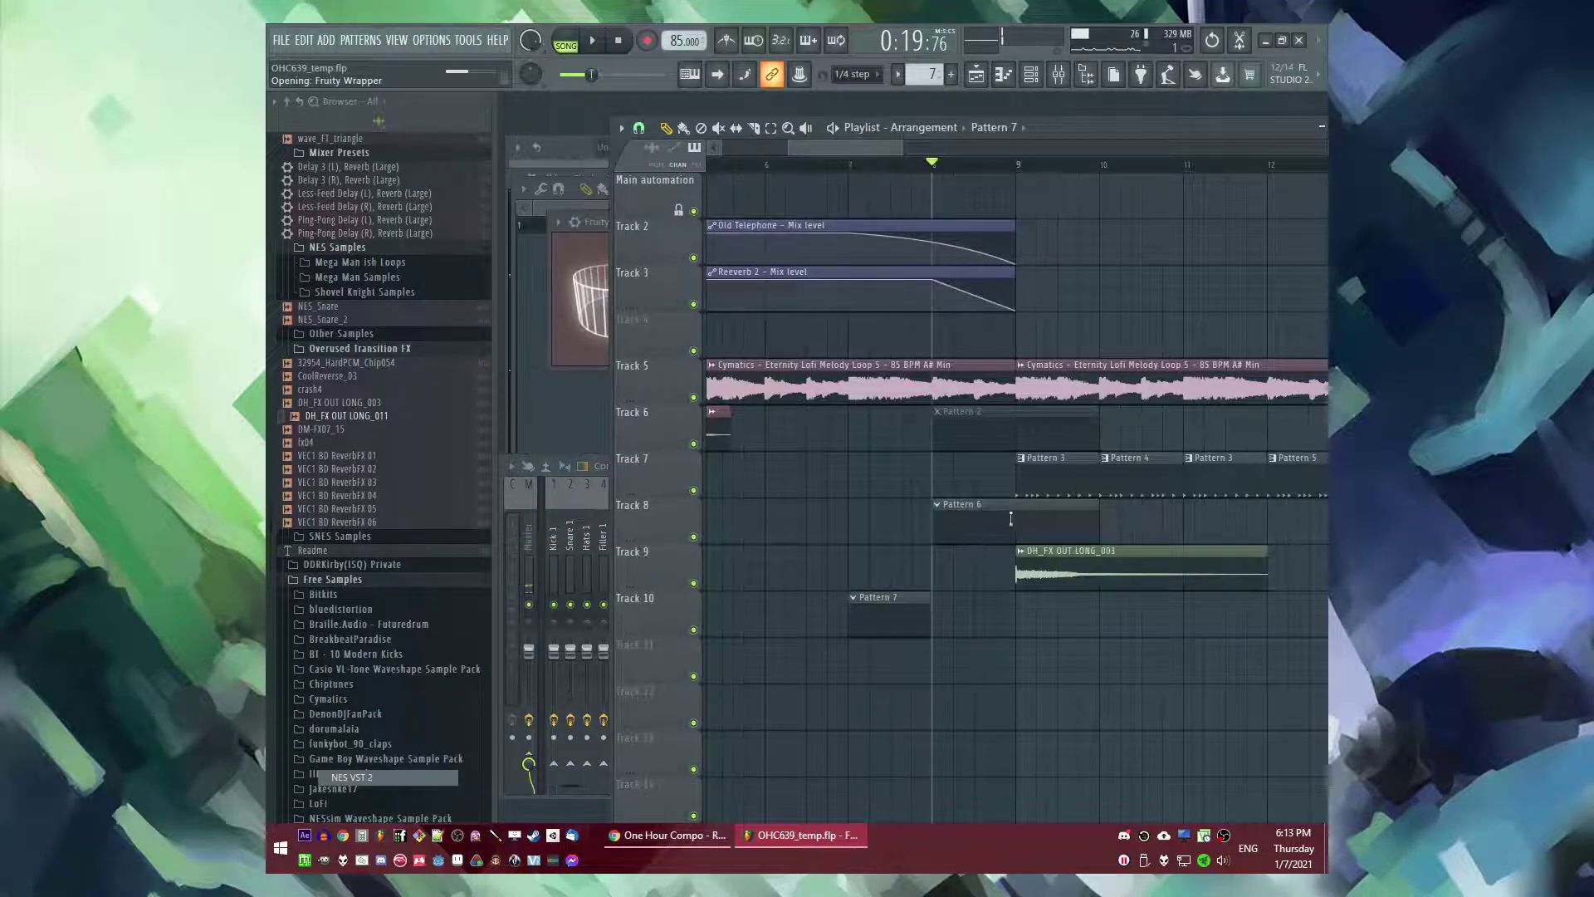
pyautogui.click(1124, 197)
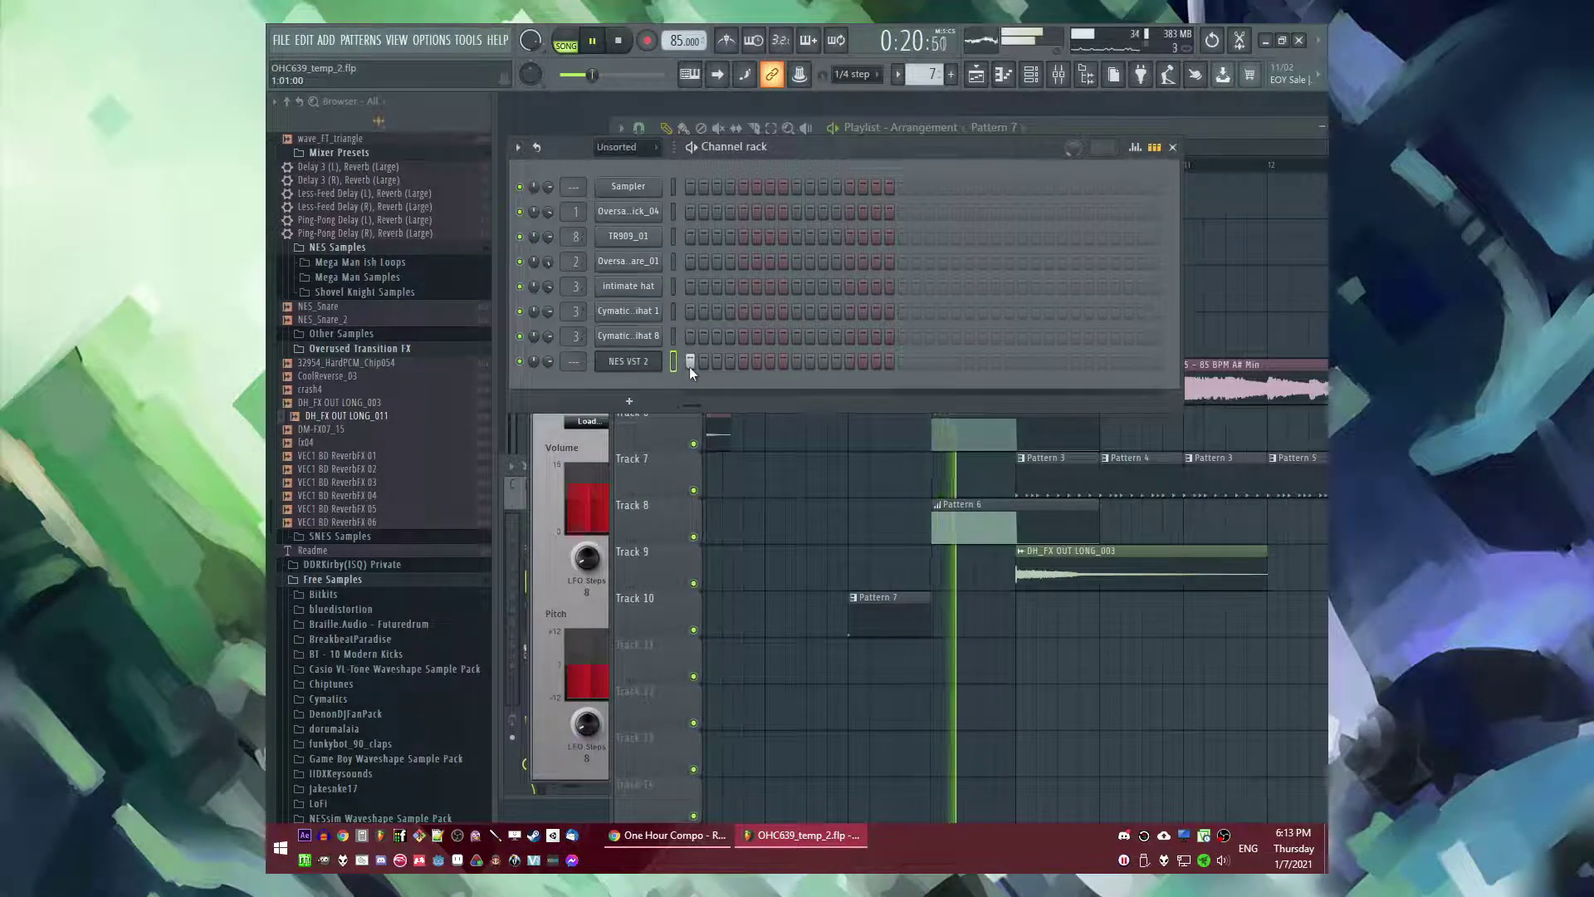
# - Write a two-bar C5 note for NES VST 2 at the start of Pattern 7
pyautogui.rightClick(1040, 636)
pyautogui.press('space')
pyautogui.press('space')
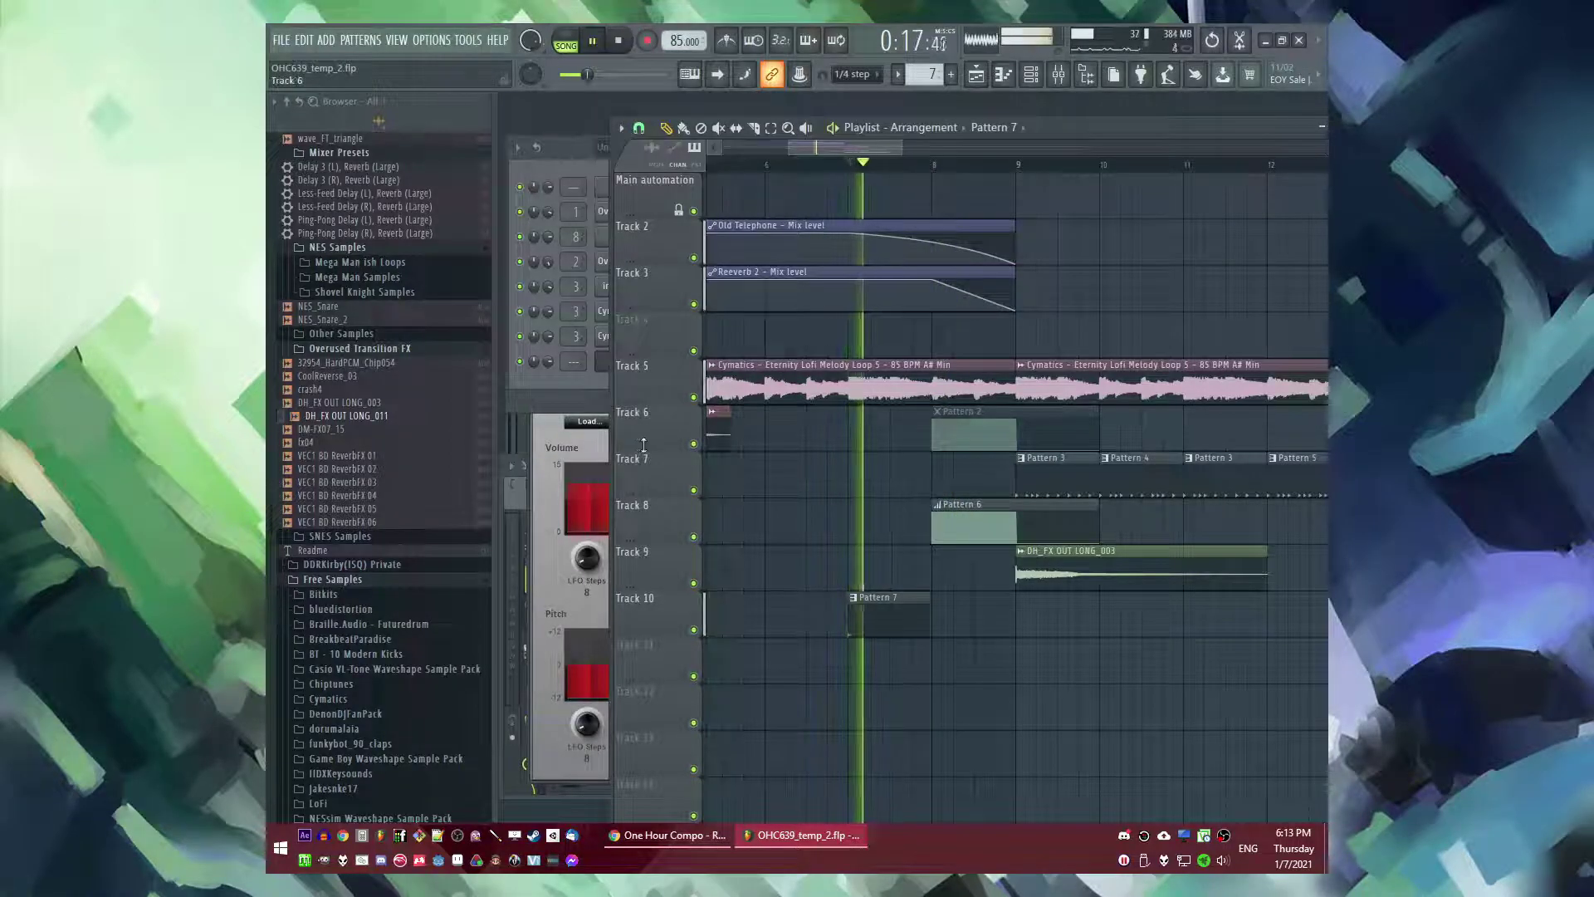
pyautogui.click(593, 385)
pyautogui.rightClick(637, 366)
pyautogui.click(676, 365)
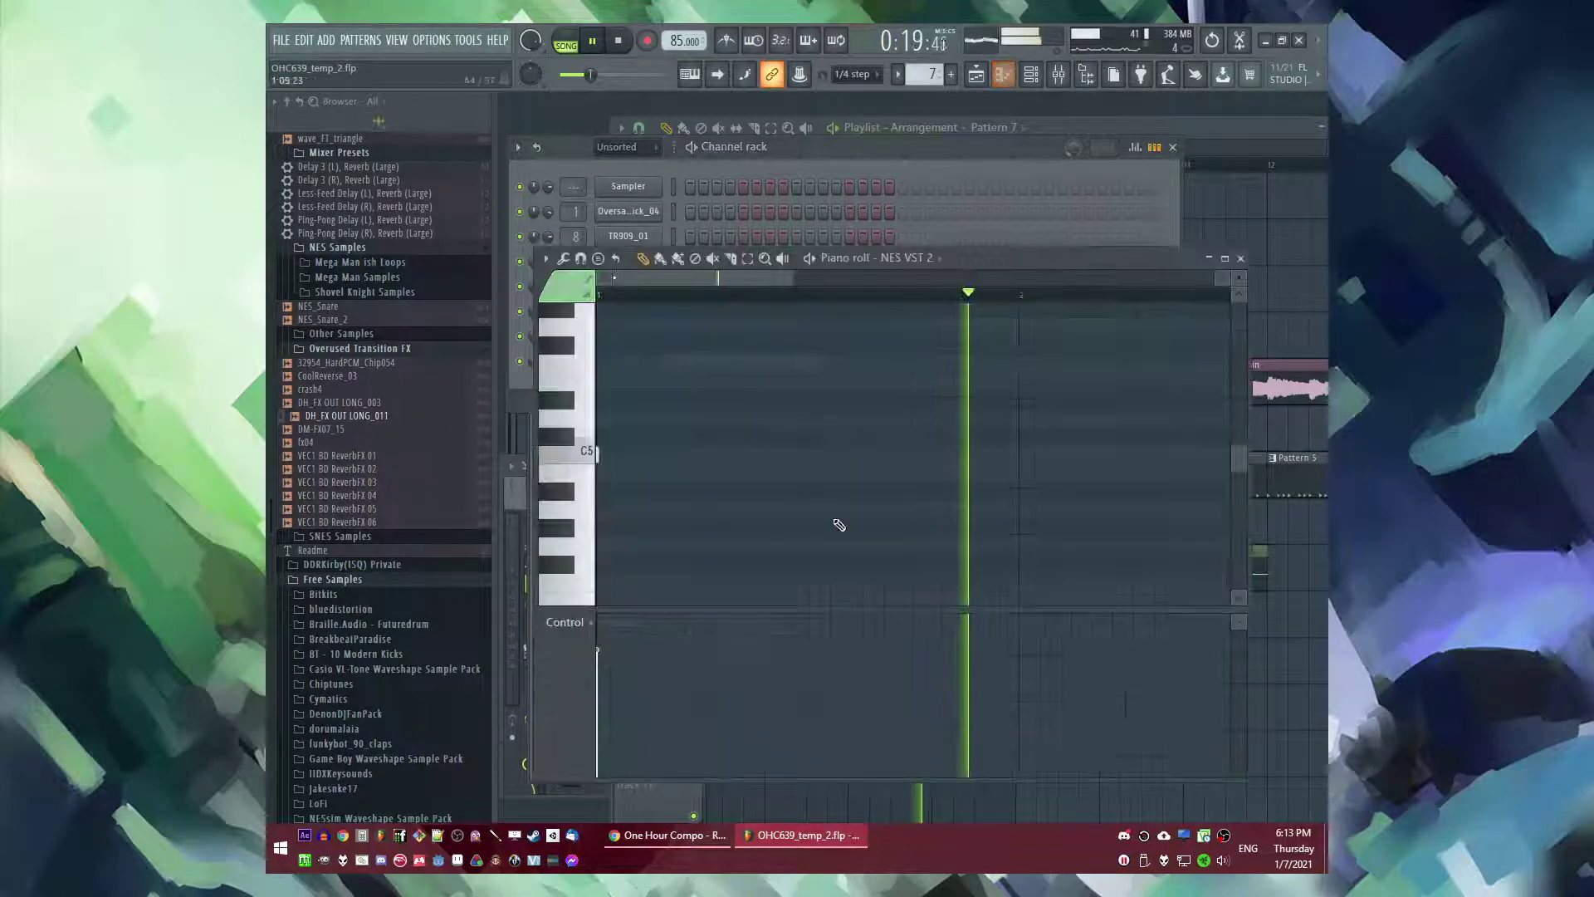
pyautogui.click(604, 453)
pyautogui.moveTo(609, 473); pyautogui.dragTo(860, 476)
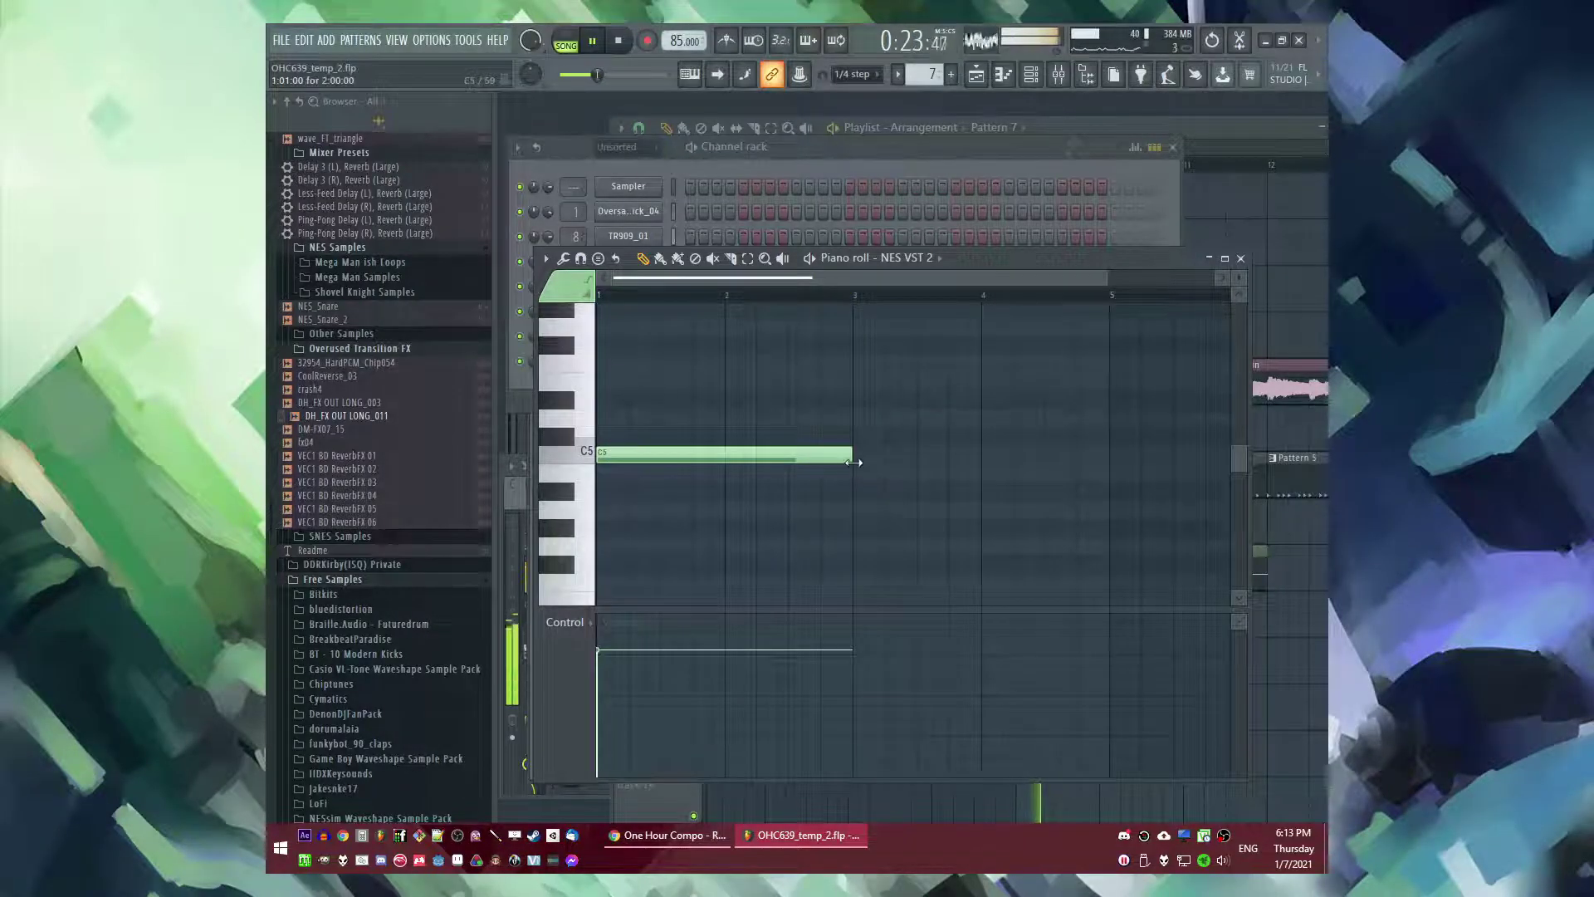
# - Set the NES VST 2 waveform to Noise and route the channel to mixer track 12
pyautogui.click(1240, 258)
pyautogui.click(628, 366)
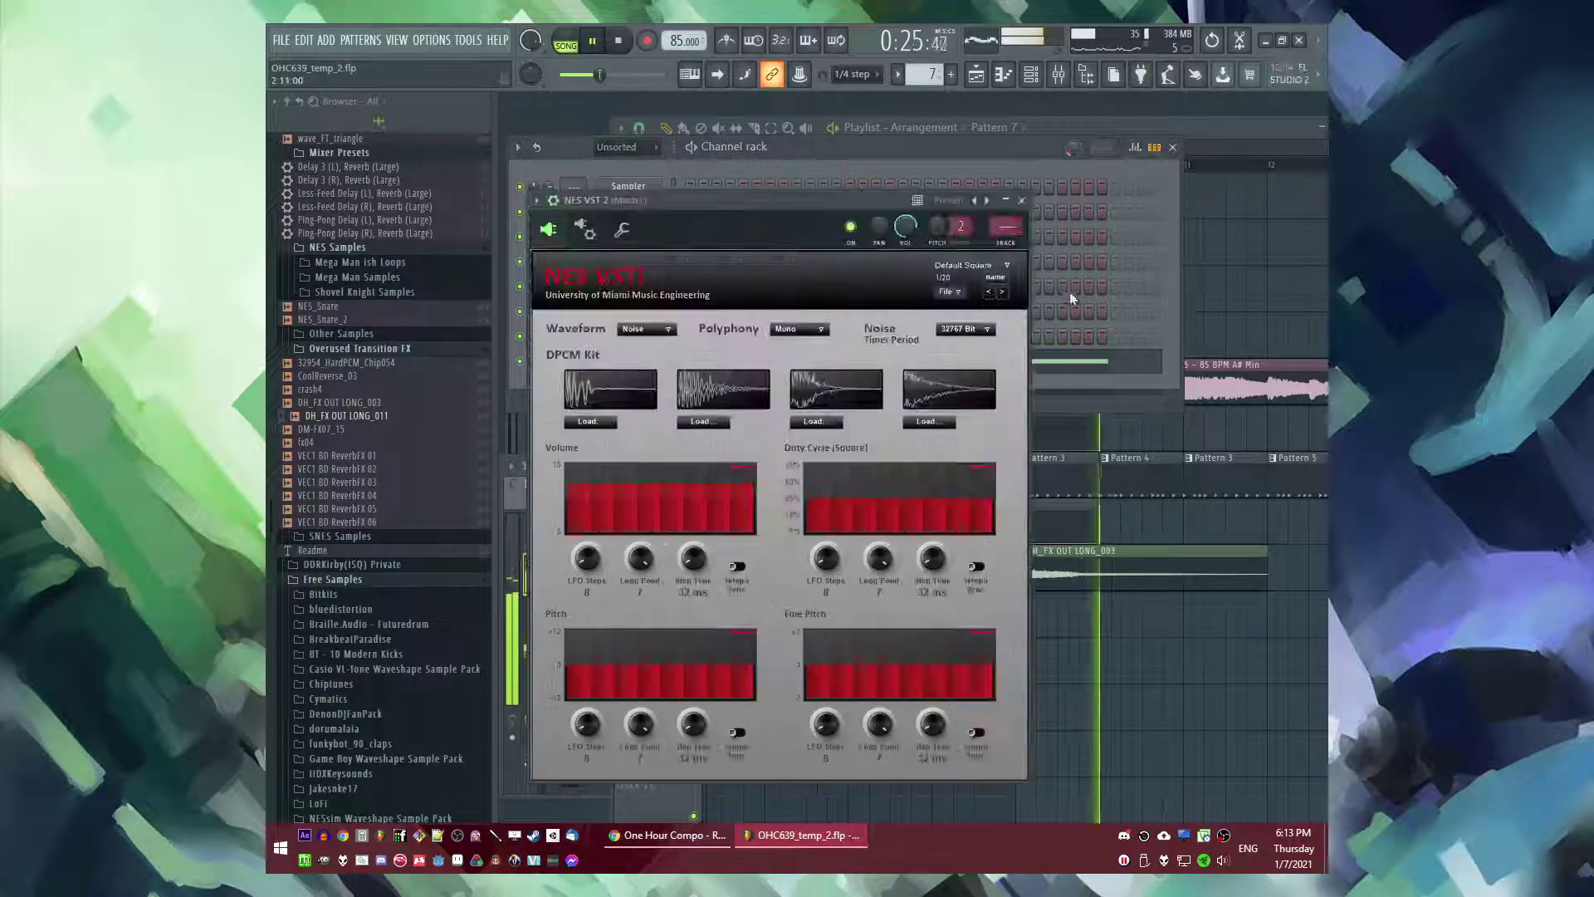
pyautogui.press('F9')
pyautogui.rightClick(1240, 302)
pyautogui.click(851, 163)
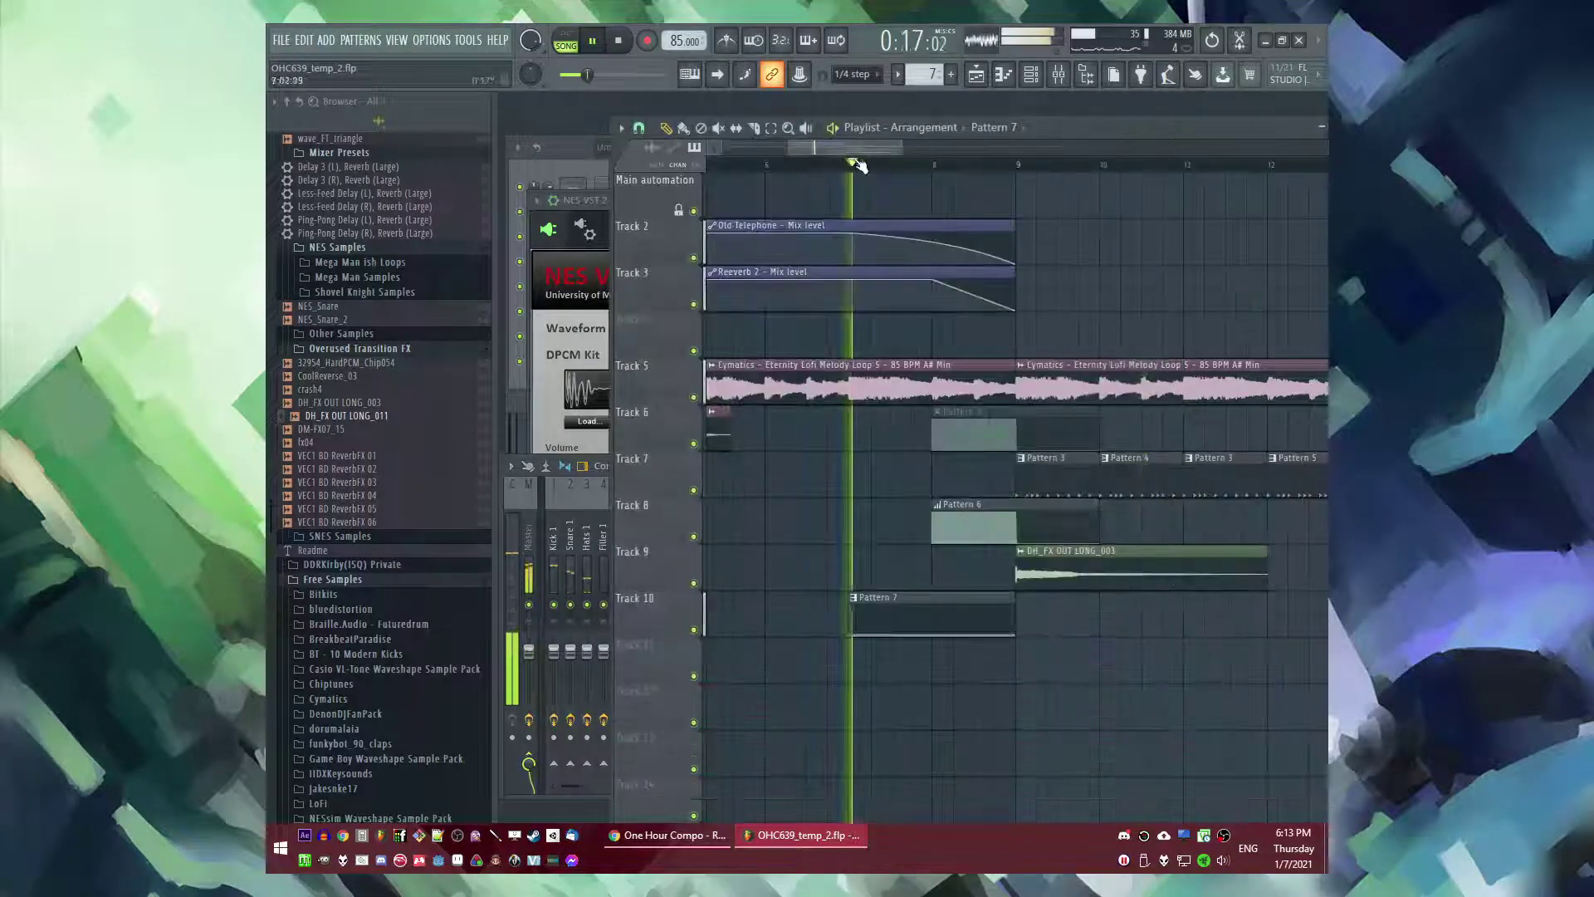
# - Create a rising channel-volume automation clip for NES VST 2 over bars 7 to 9 and place it on Track 11
pyautogui.moveTo(852, 164); pyautogui.dragTo(1018, 165)
pyautogui.click(586, 285)
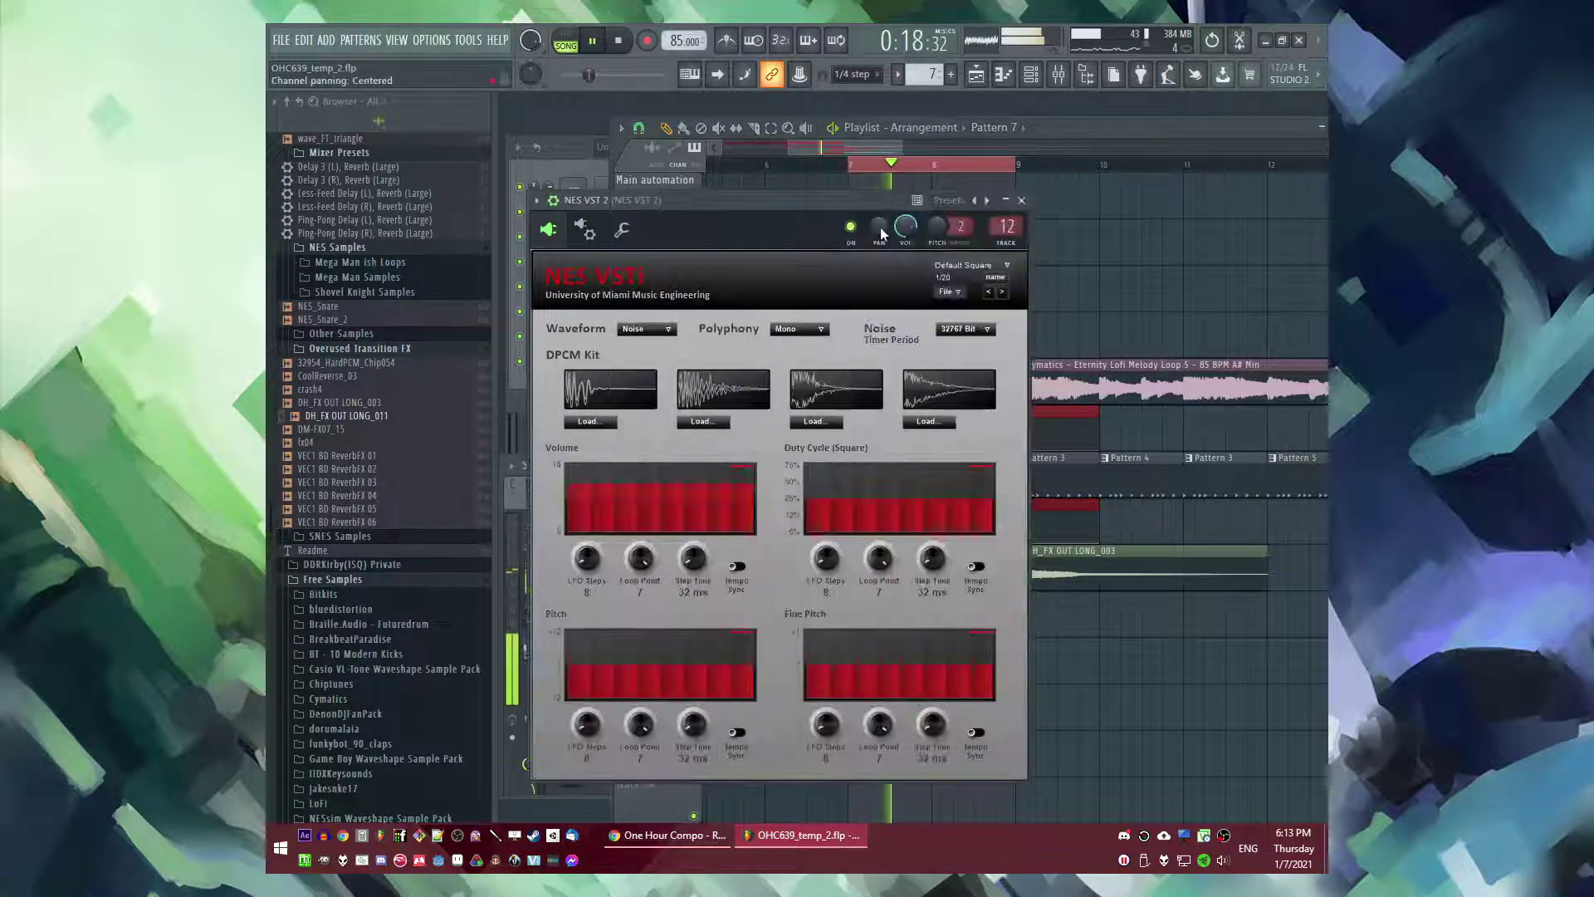
pyautogui.rightClick(912, 237)
pyautogui.click(981, 352)
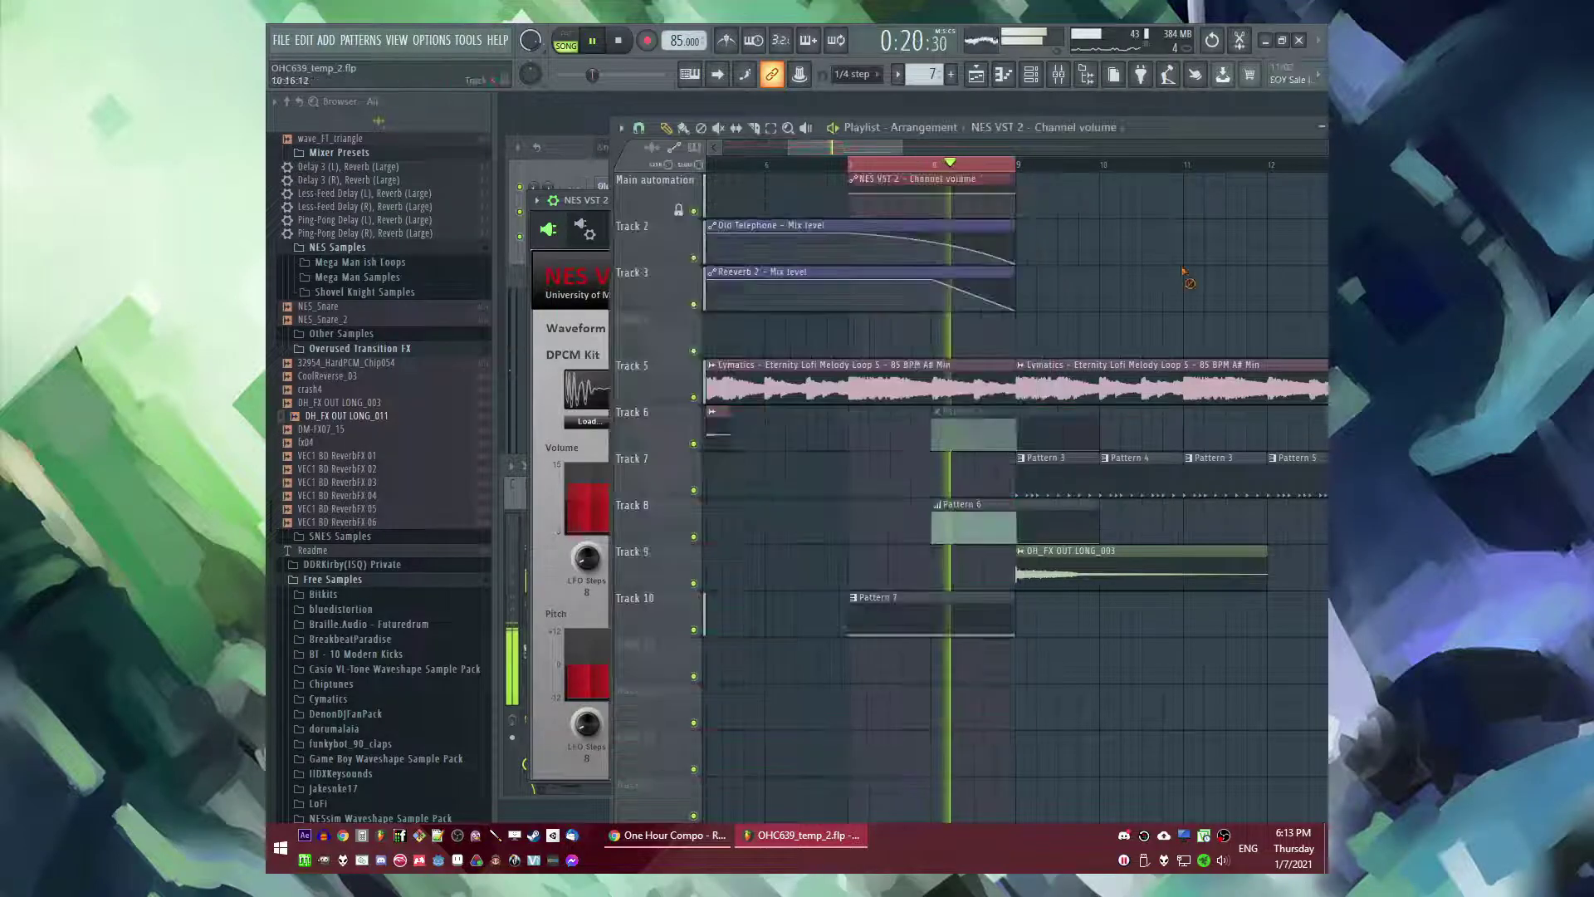
pyautogui.moveTo(906, 190); pyautogui.dragTo(905, 655)
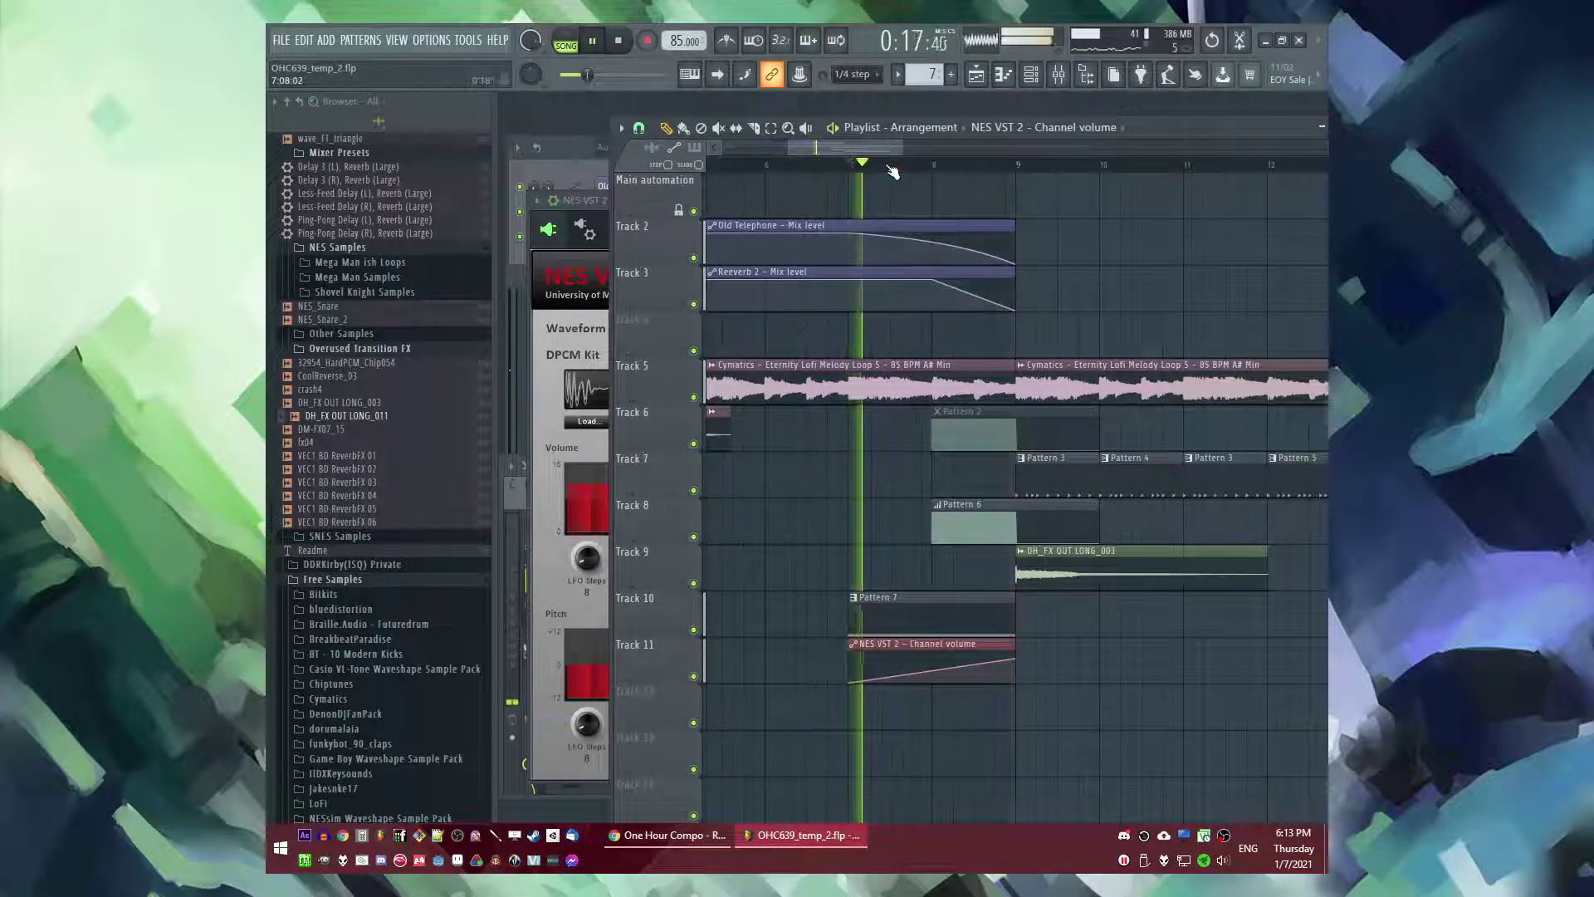
# - Load Fruity Reeverb 2 in slot 3 of mixer track 12 and set its room size to 75
pyautogui.press('F9')
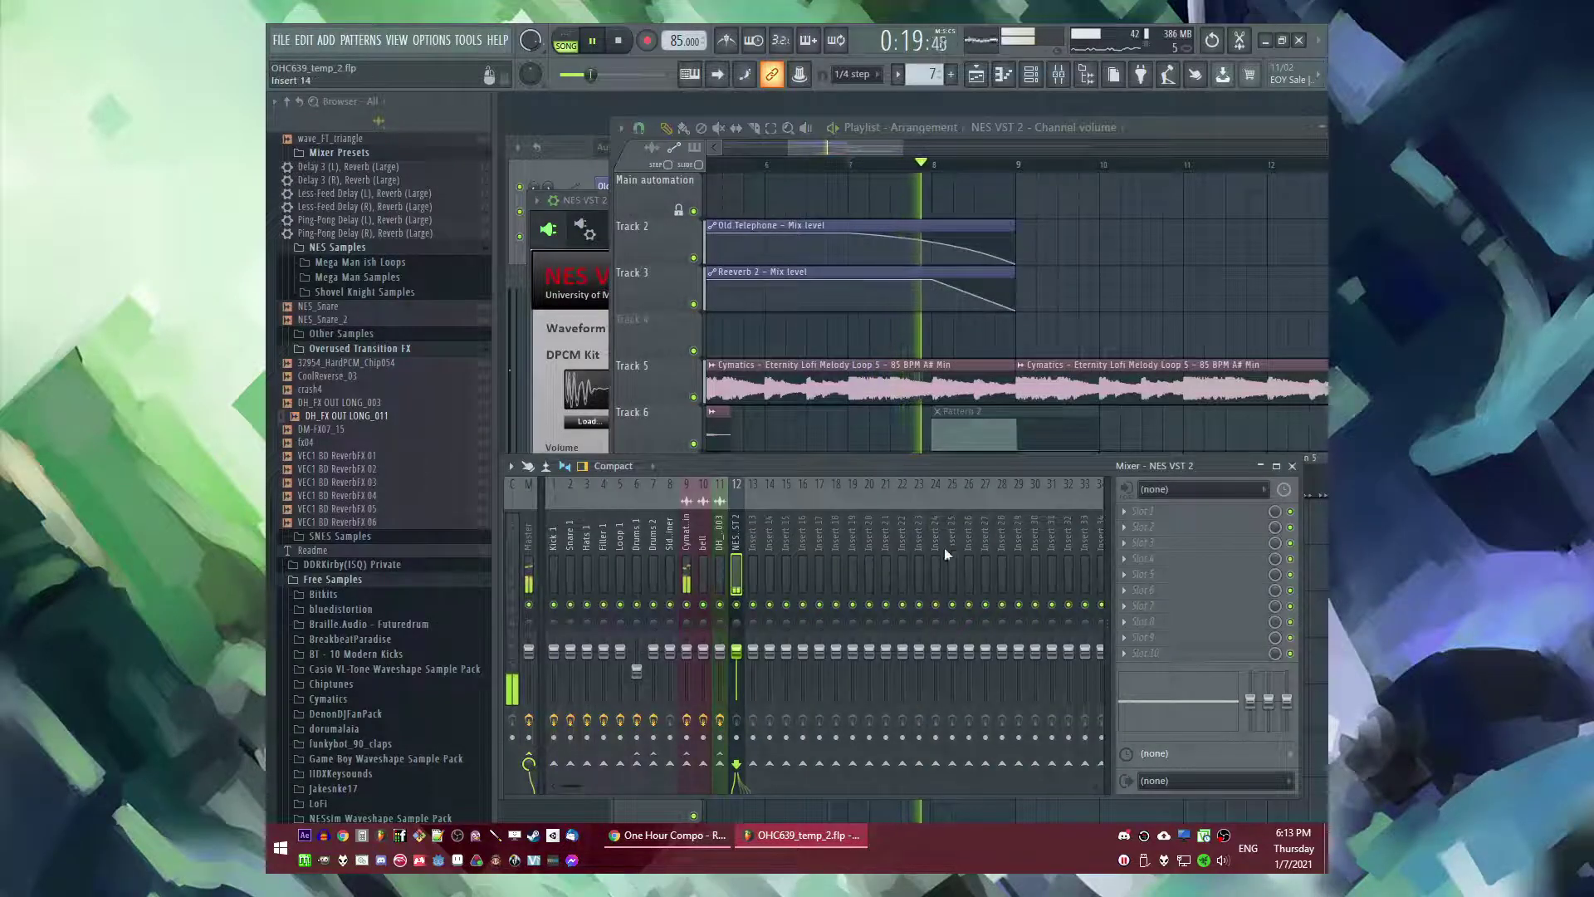
pyautogui.click(1134, 543)
pyautogui.click(891, 658)
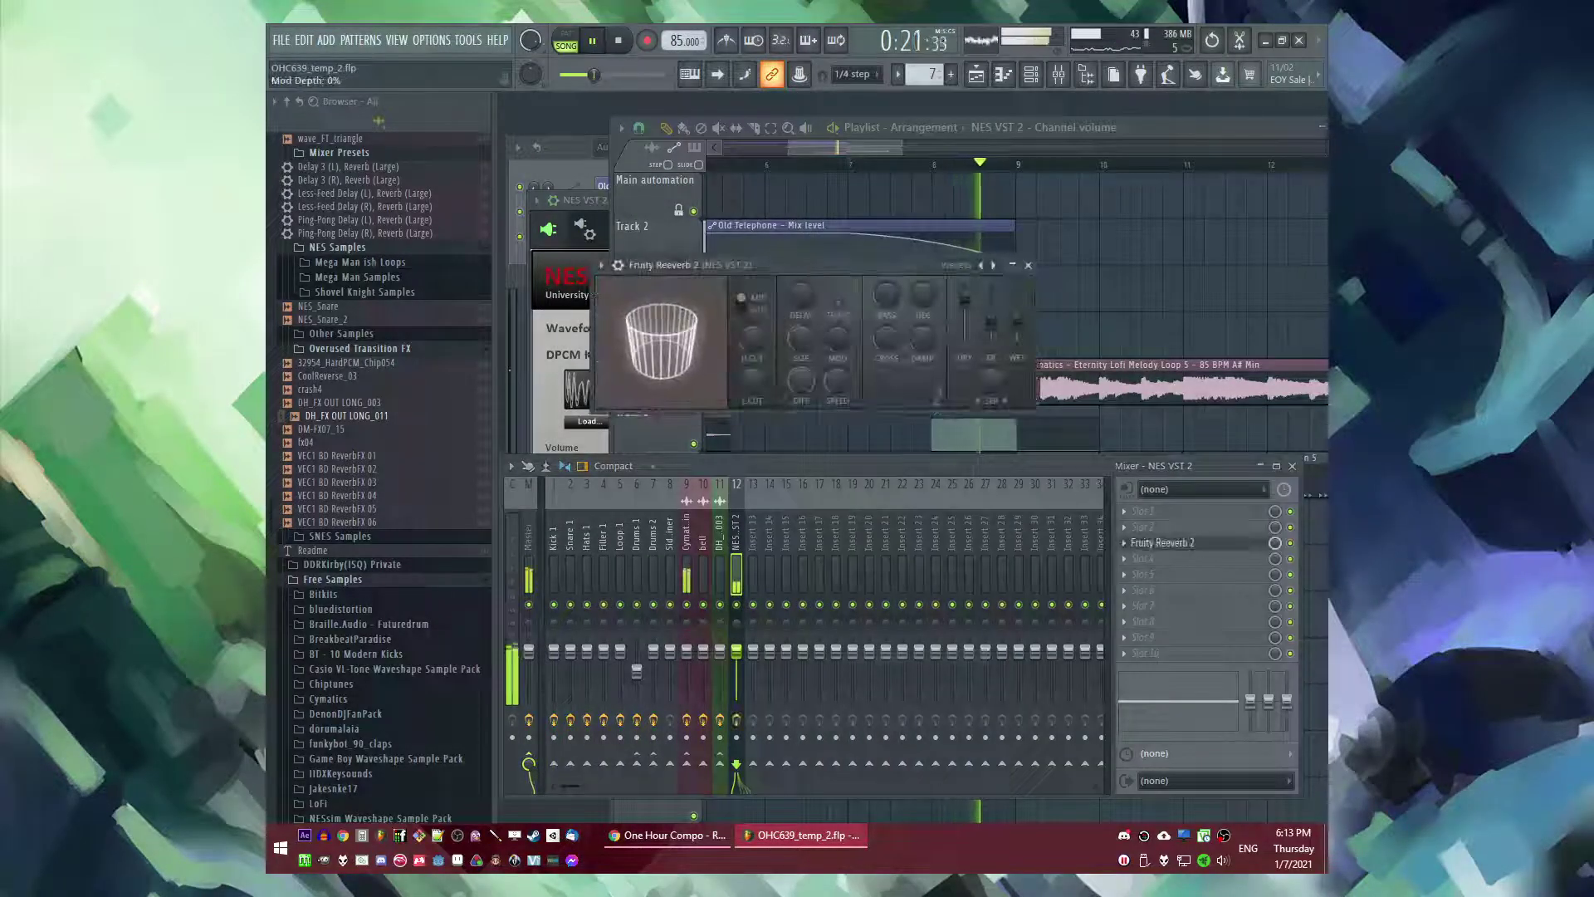
pyautogui.moveTo(801, 337); pyautogui.dragTo(800, 312)
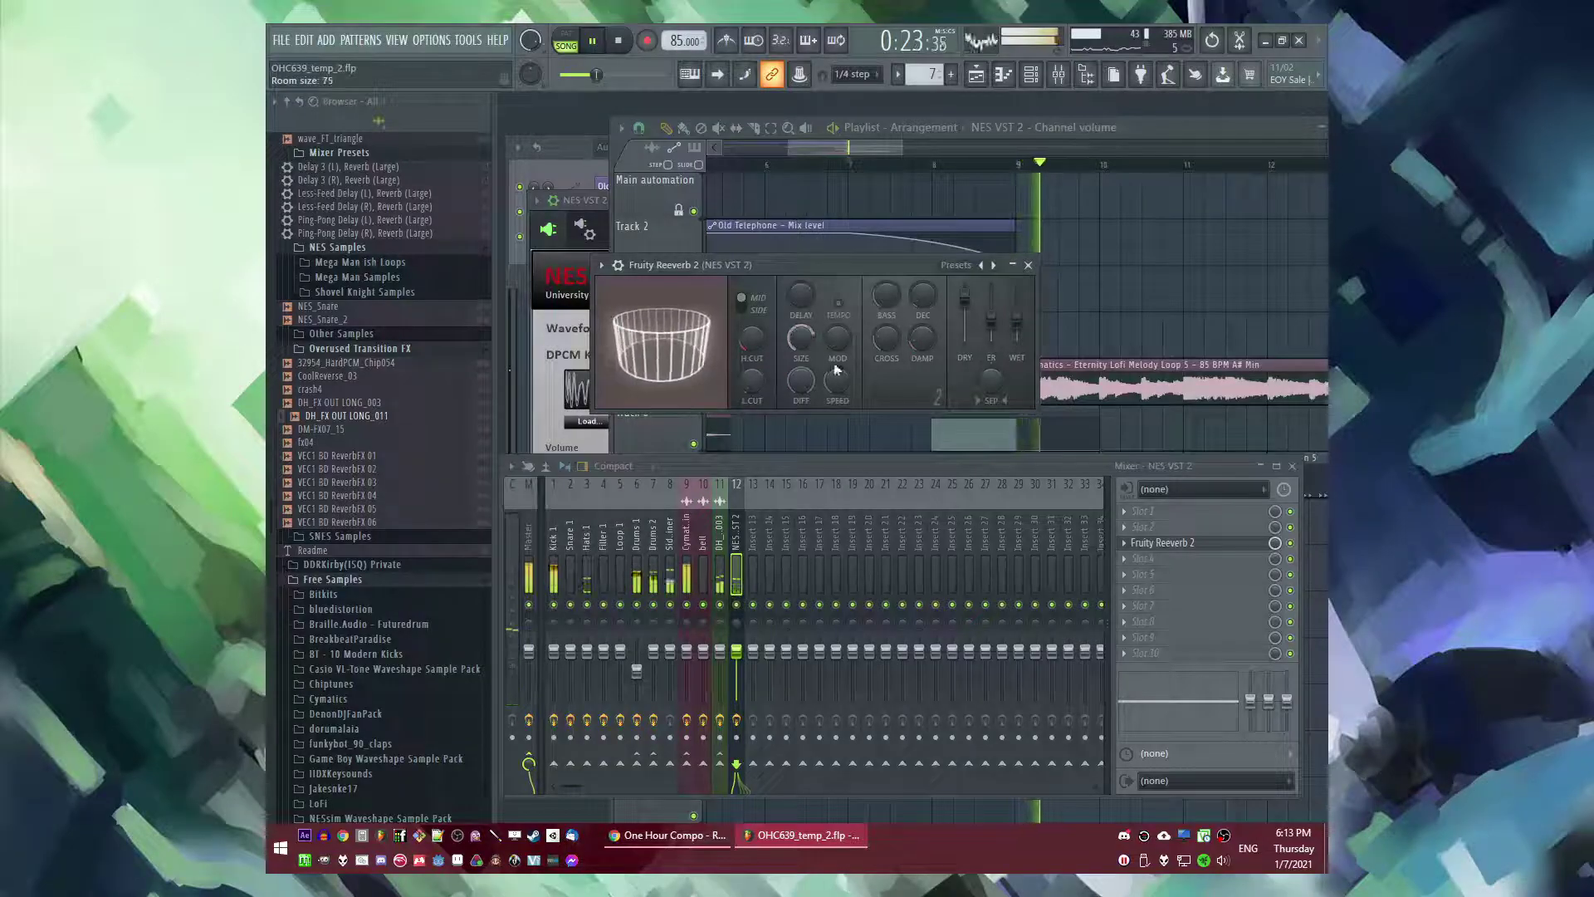
# - Move Fruity Reeverb 2 down to slot 5 and add Fruity delay bank in slot 2 of mixer track 12
pyautogui.scroll(-2, 1185, 545)
pyautogui.click(1128, 528)
pyautogui.click(873, 387)
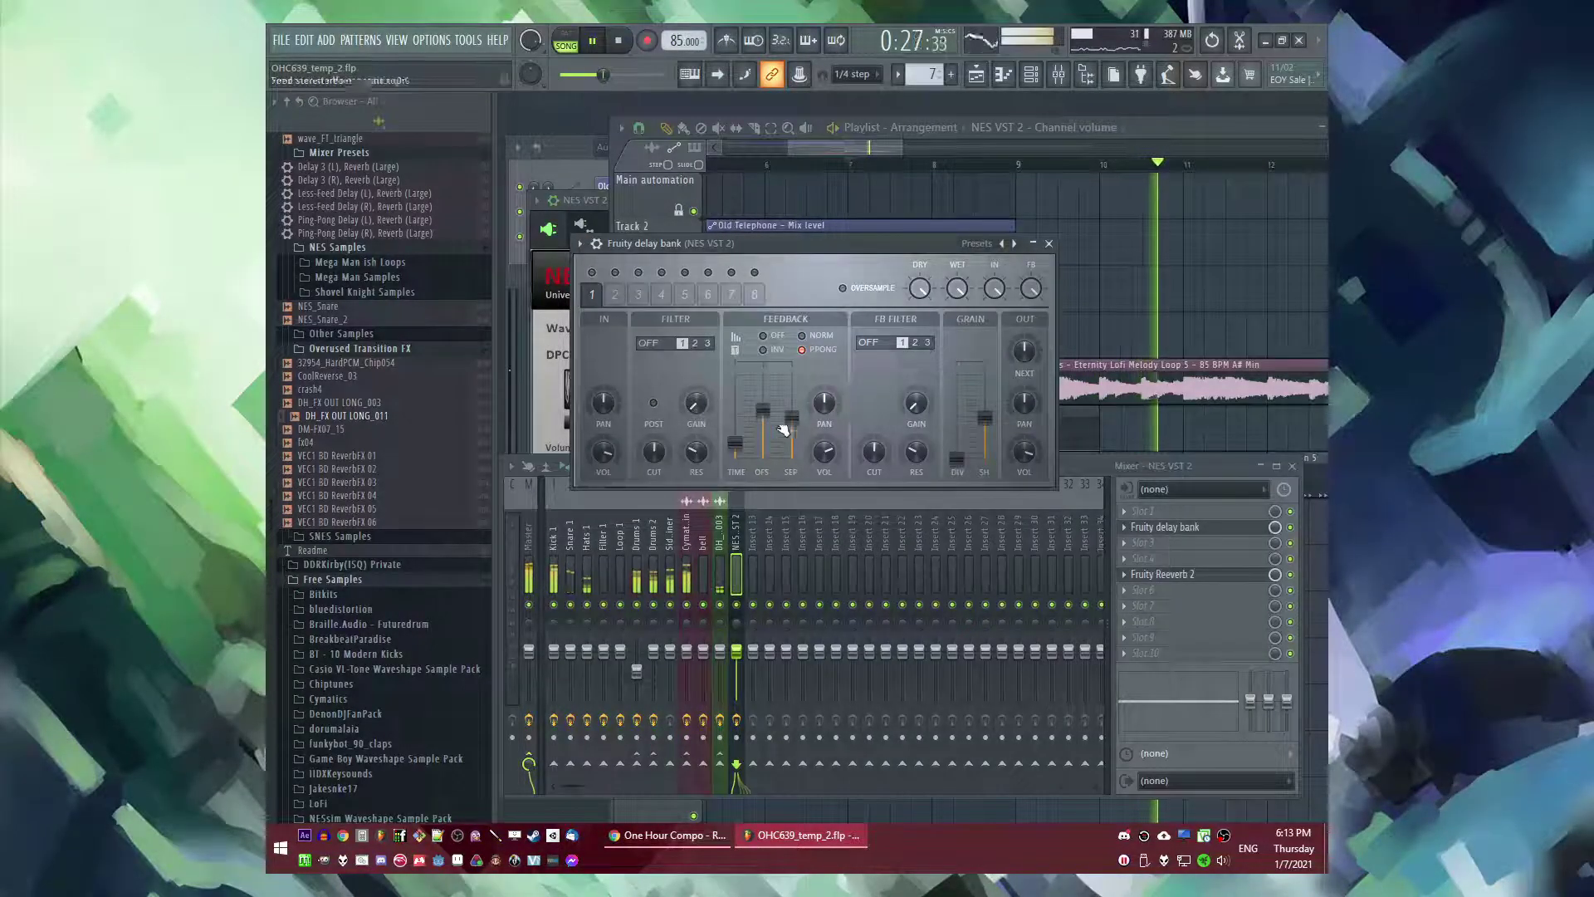
pyautogui.click(1194, 284)
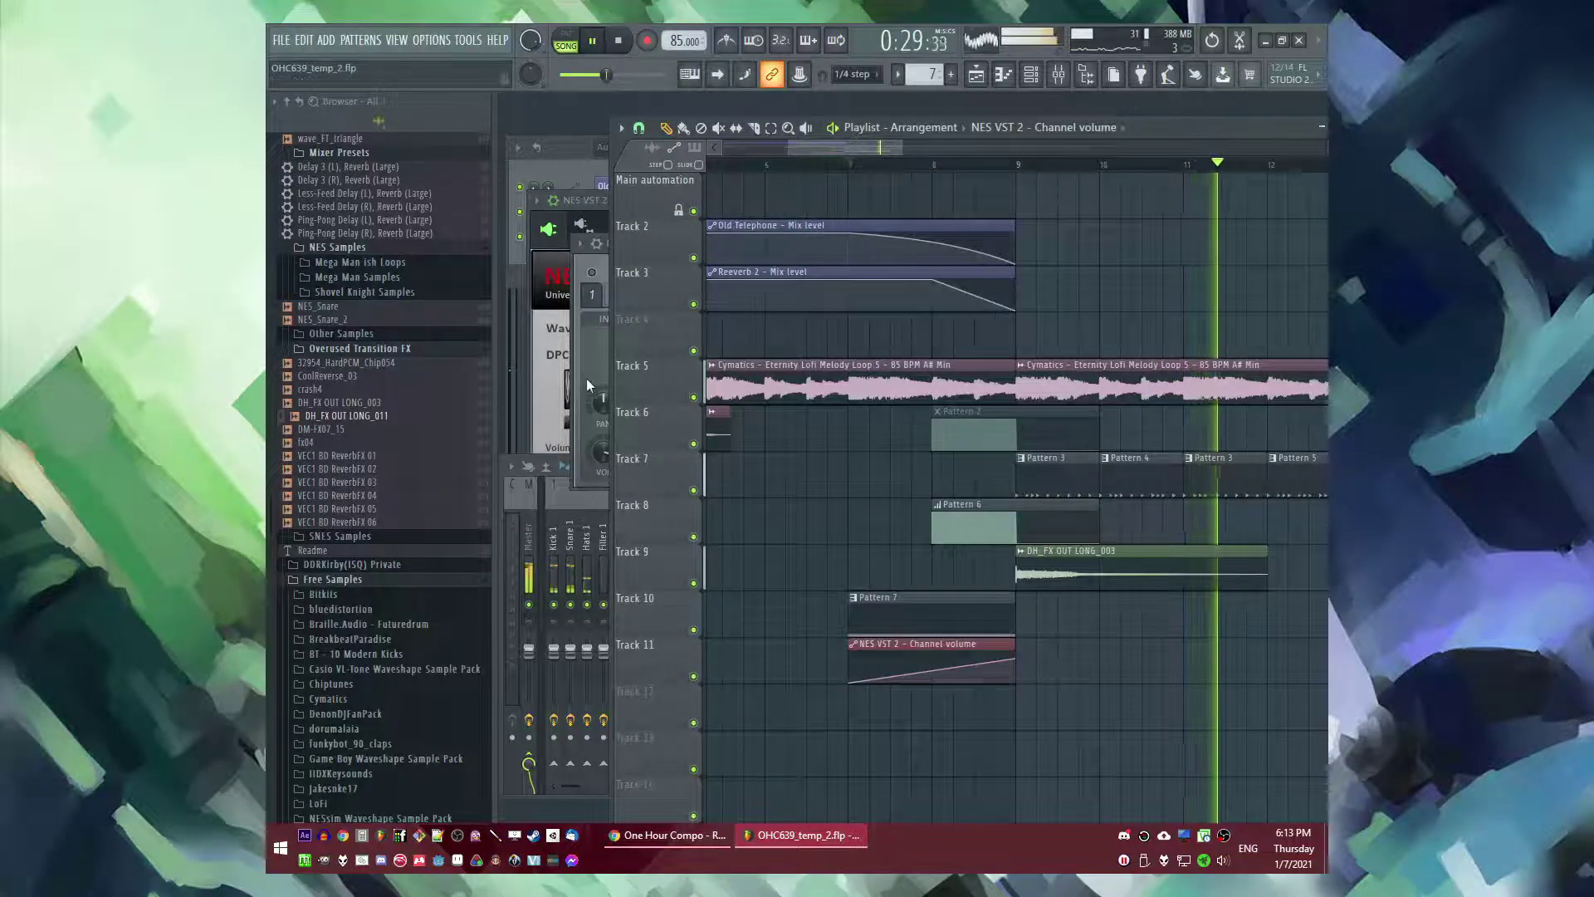
# - Extend the C5 note in Pattern 7 to four bars so the noise runs from bar 7 to bar 11
pyautogui.click(584, 364)
pyautogui.moveTo(833, 454); pyautogui.dragTo(988, 456)
pyautogui.click(949, 584)
pyautogui.doubleClick(946, 619)
pyautogui.scroll(-2, 744, 422)
pyautogui.press('space')
pyautogui.press('space')
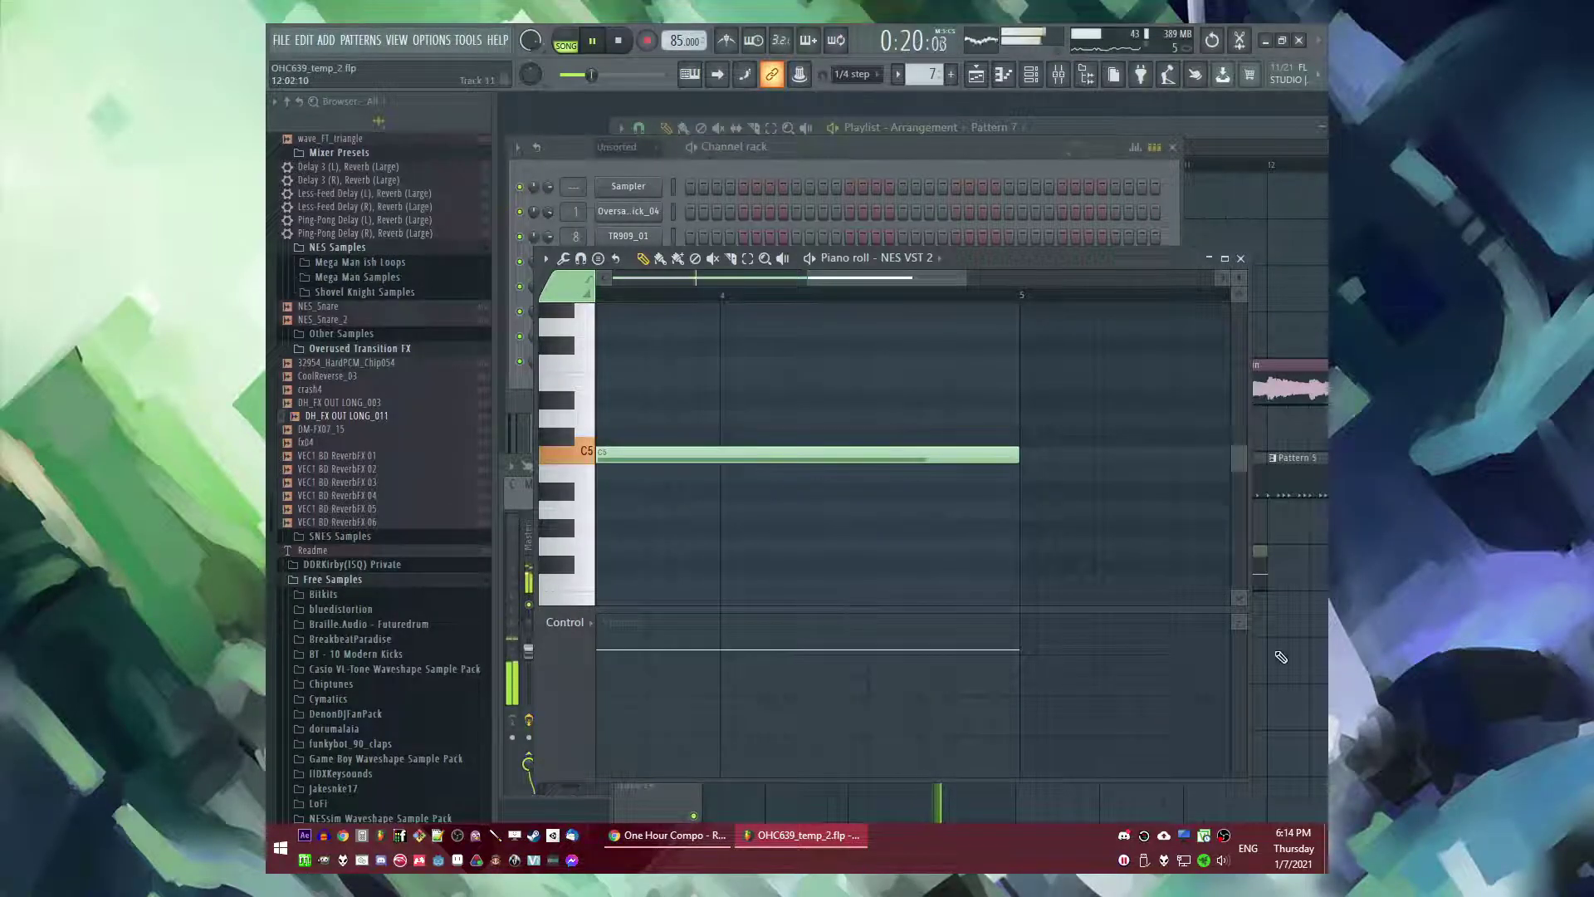
pyautogui.click(1279, 656)
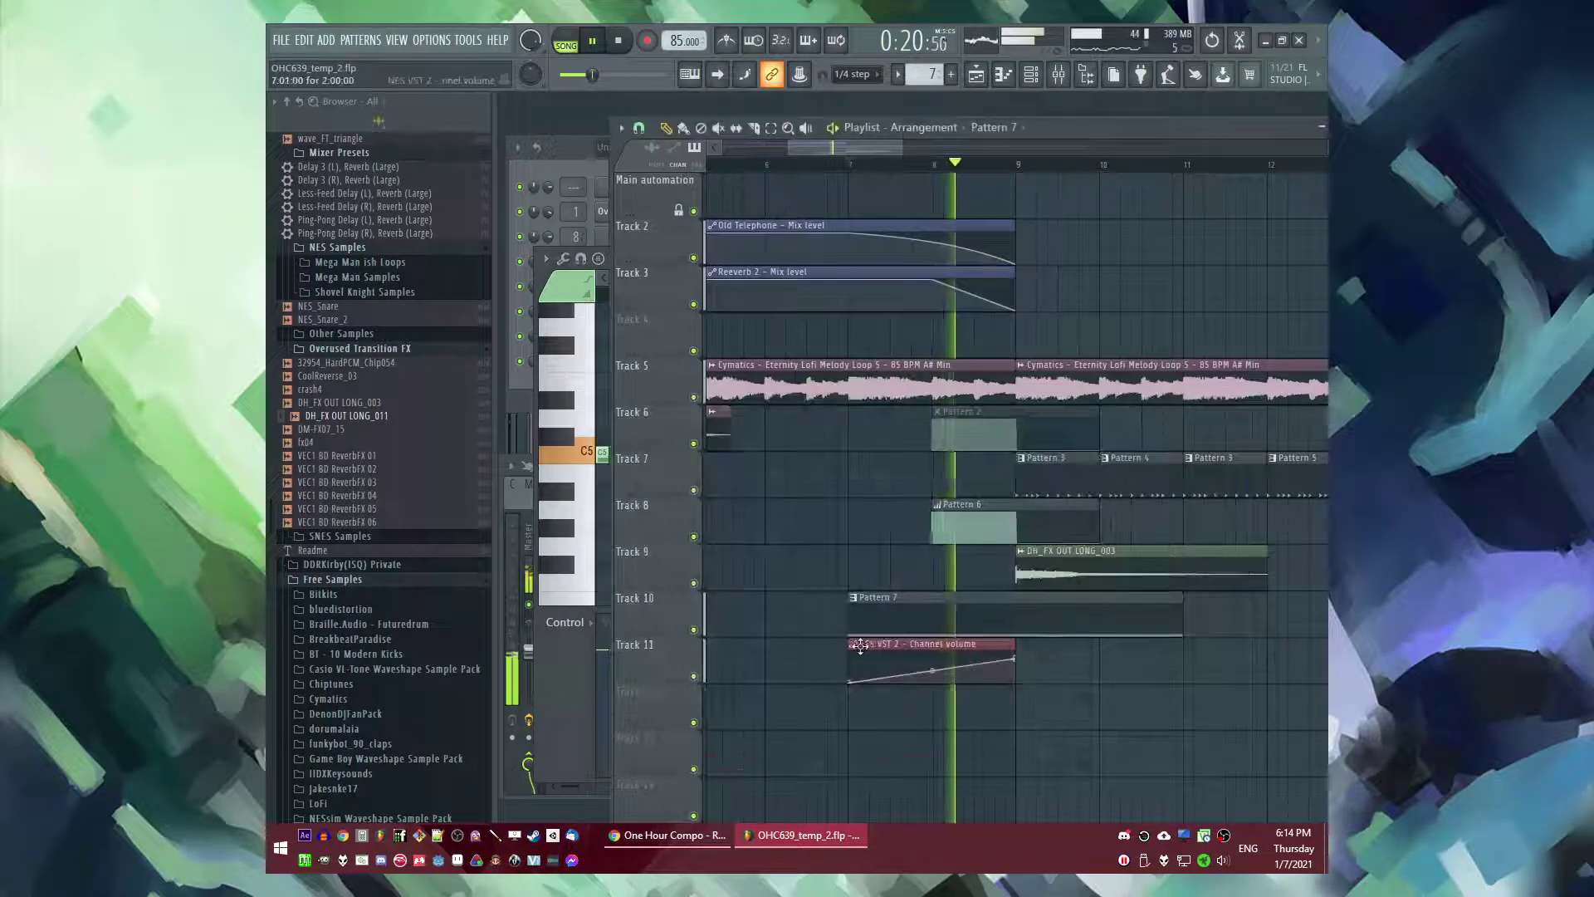
# - Extend the NES VST 2 volume automation to bar 11, peaking at 79% at bar 9 and fading back down to zero
pyautogui.click(579, 158)
pyautogui.press('space')
pyautogui.rightClick(551, 363)
pyautogui.click(587, 447)
pyautogui.click(866, 607)
pyautogui.press('space')
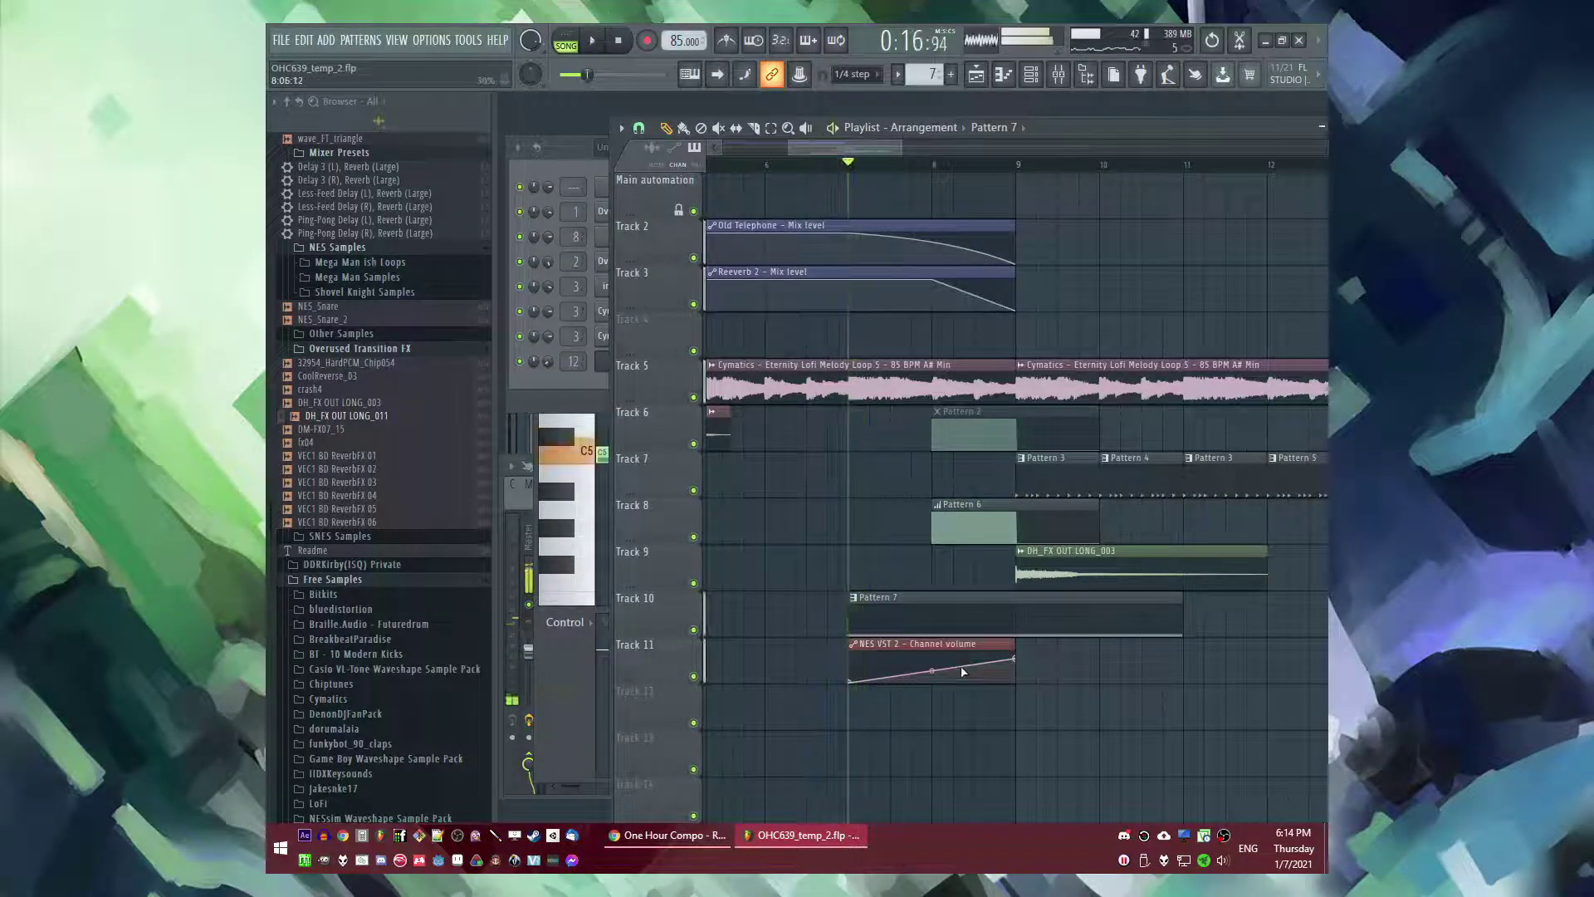
pyautogui.rightClick(1017, 658)
pyautogui.click(1050, 767)
pyautogui.moveTo(1017, 659); pyautogui.dragTo(1180, 732)
pyautogui.rightClick(1017, 657)
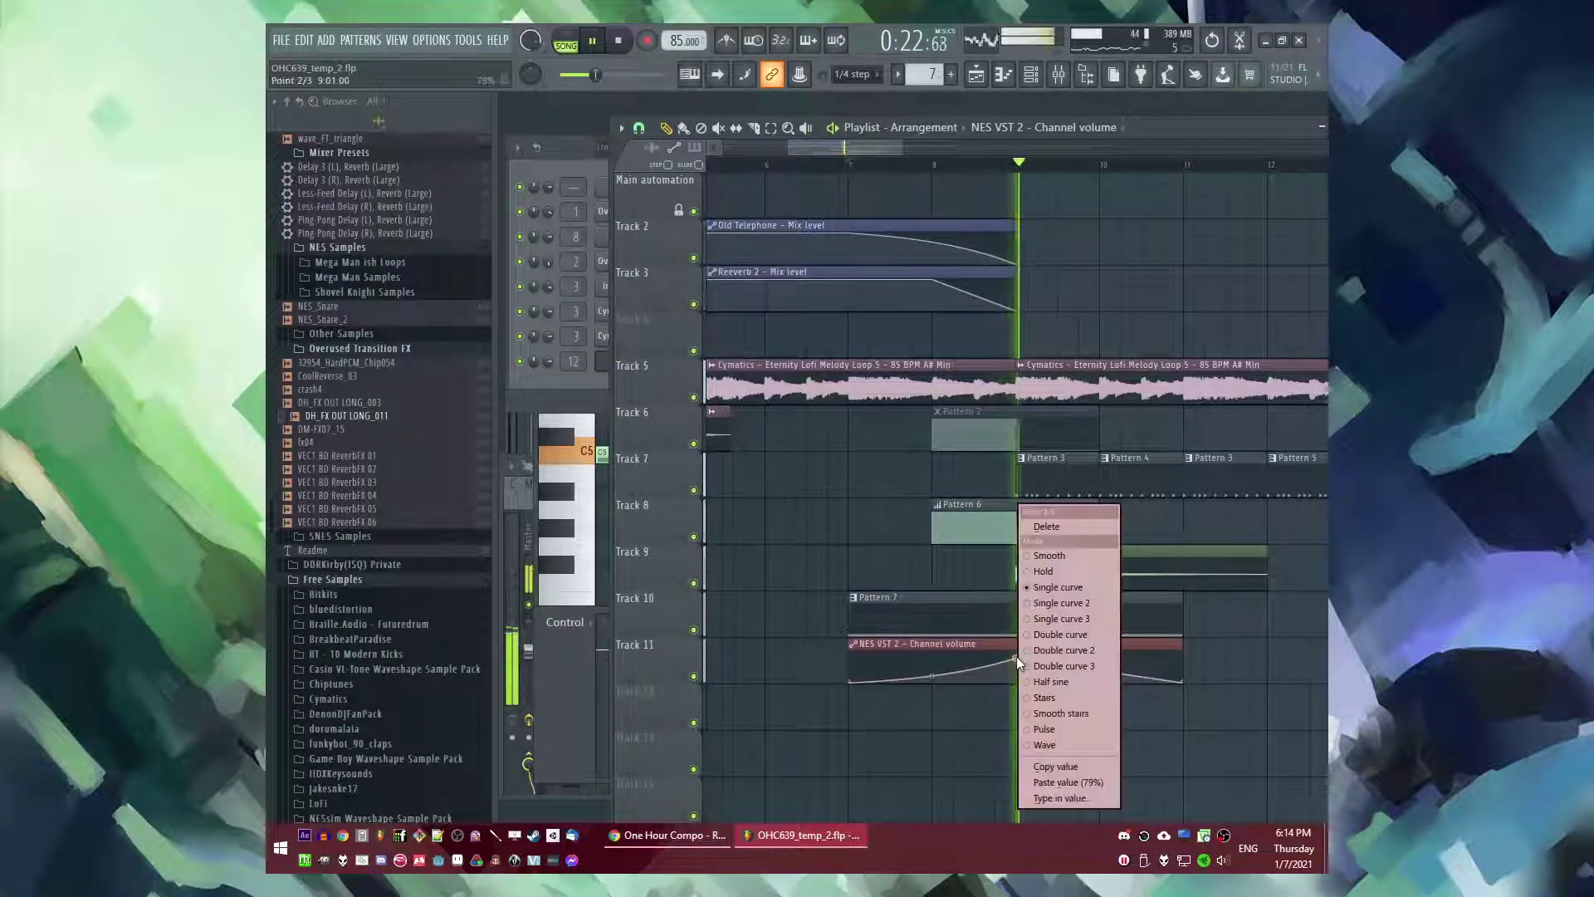
pyautogui.click(1085, 782)
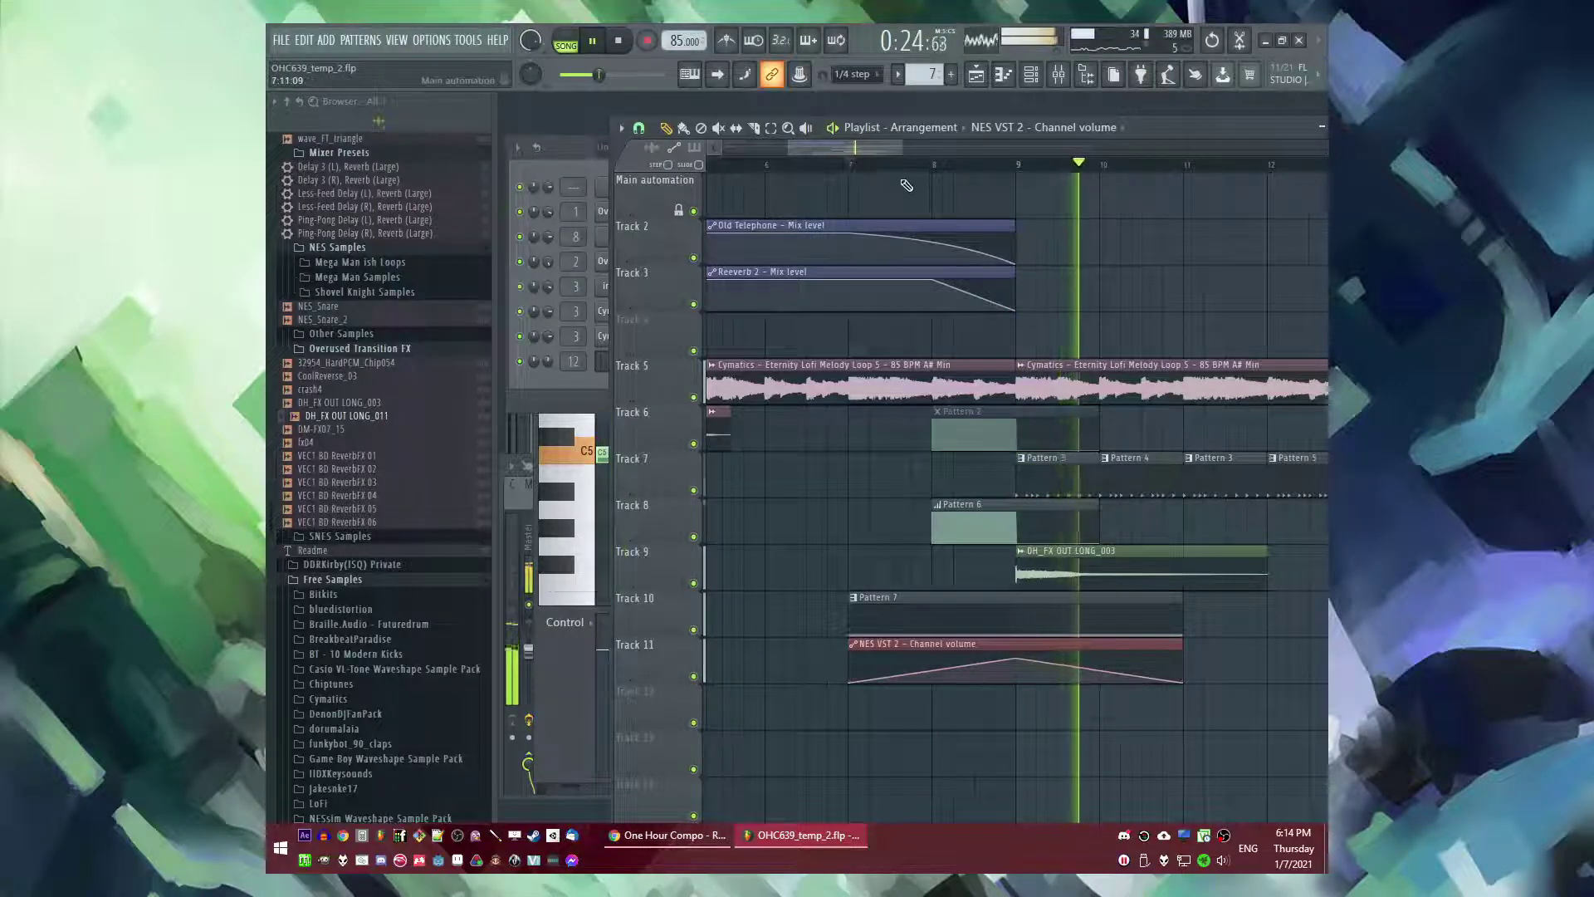
# - Sidechain the Sidechainer track to mixer track 12 and load Fruity Limiter in slot 7 of track 12
pyautogui.click(854, 166)
pyautogui.press('F9')
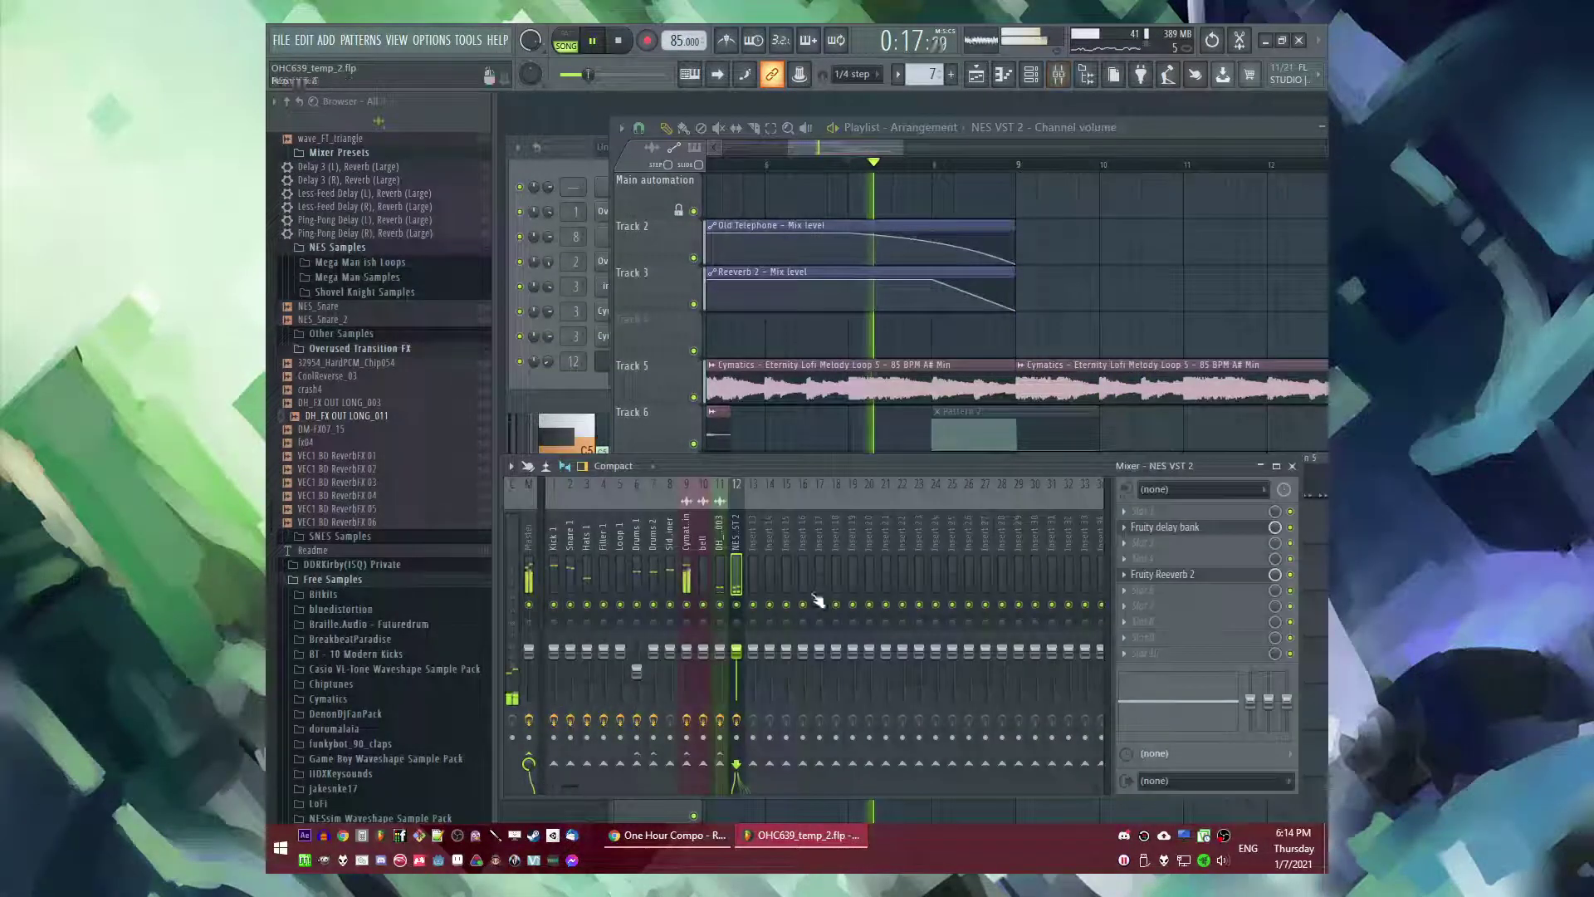
pyautogui.click(671, 586)
pyautogui.click(737, 765)
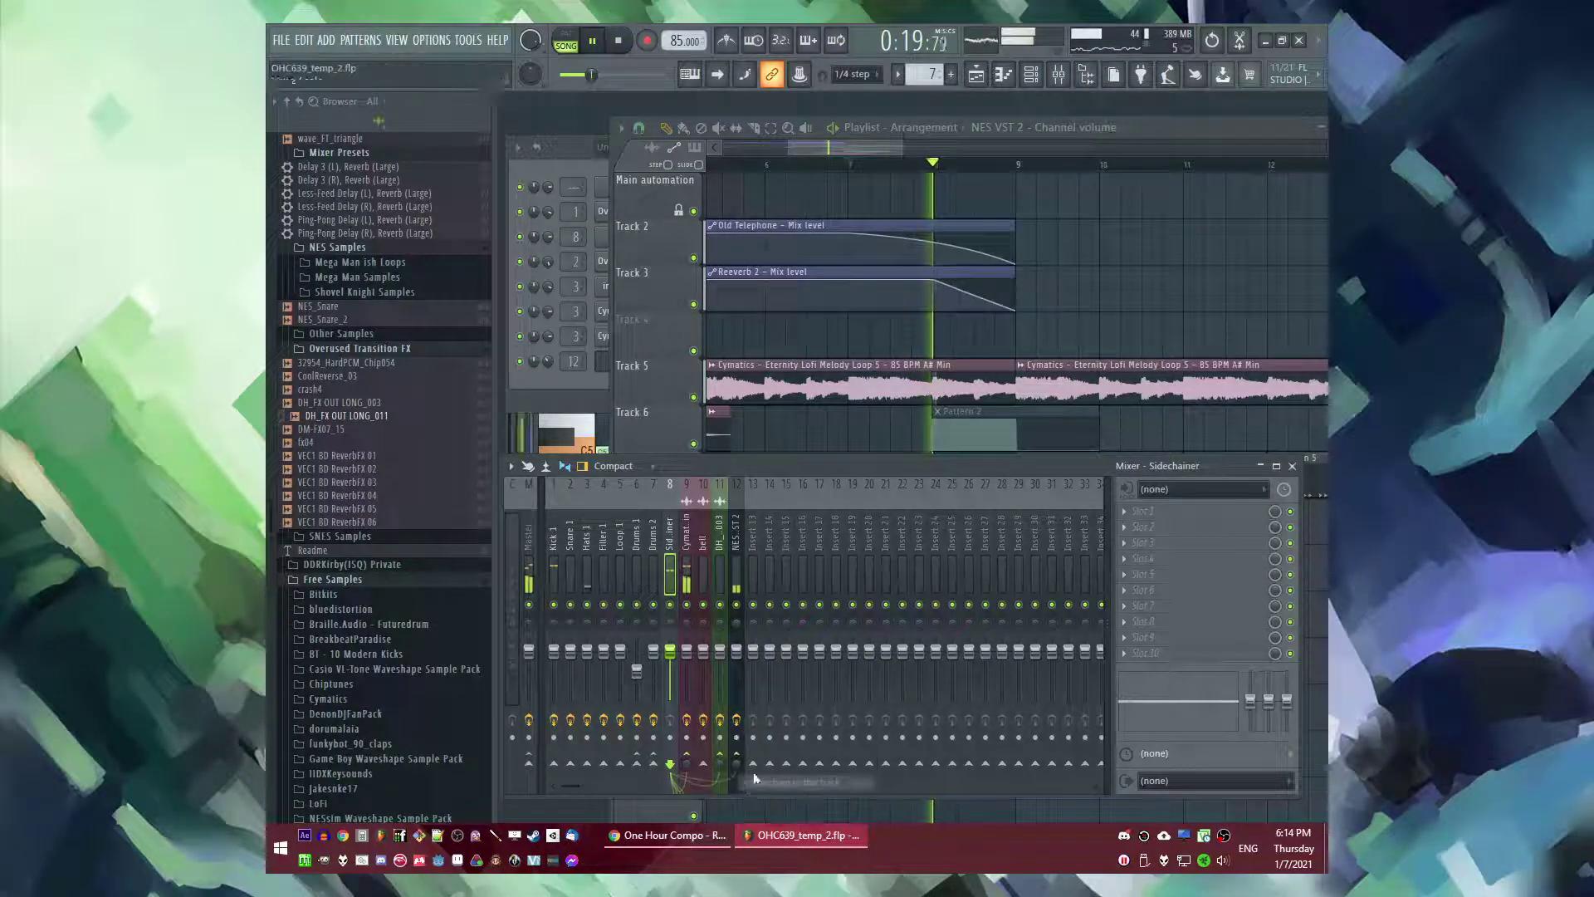
pyautogui.click(734, 563)
pyautogui.click(1123, 606)
pyautogui.click(913, 482)
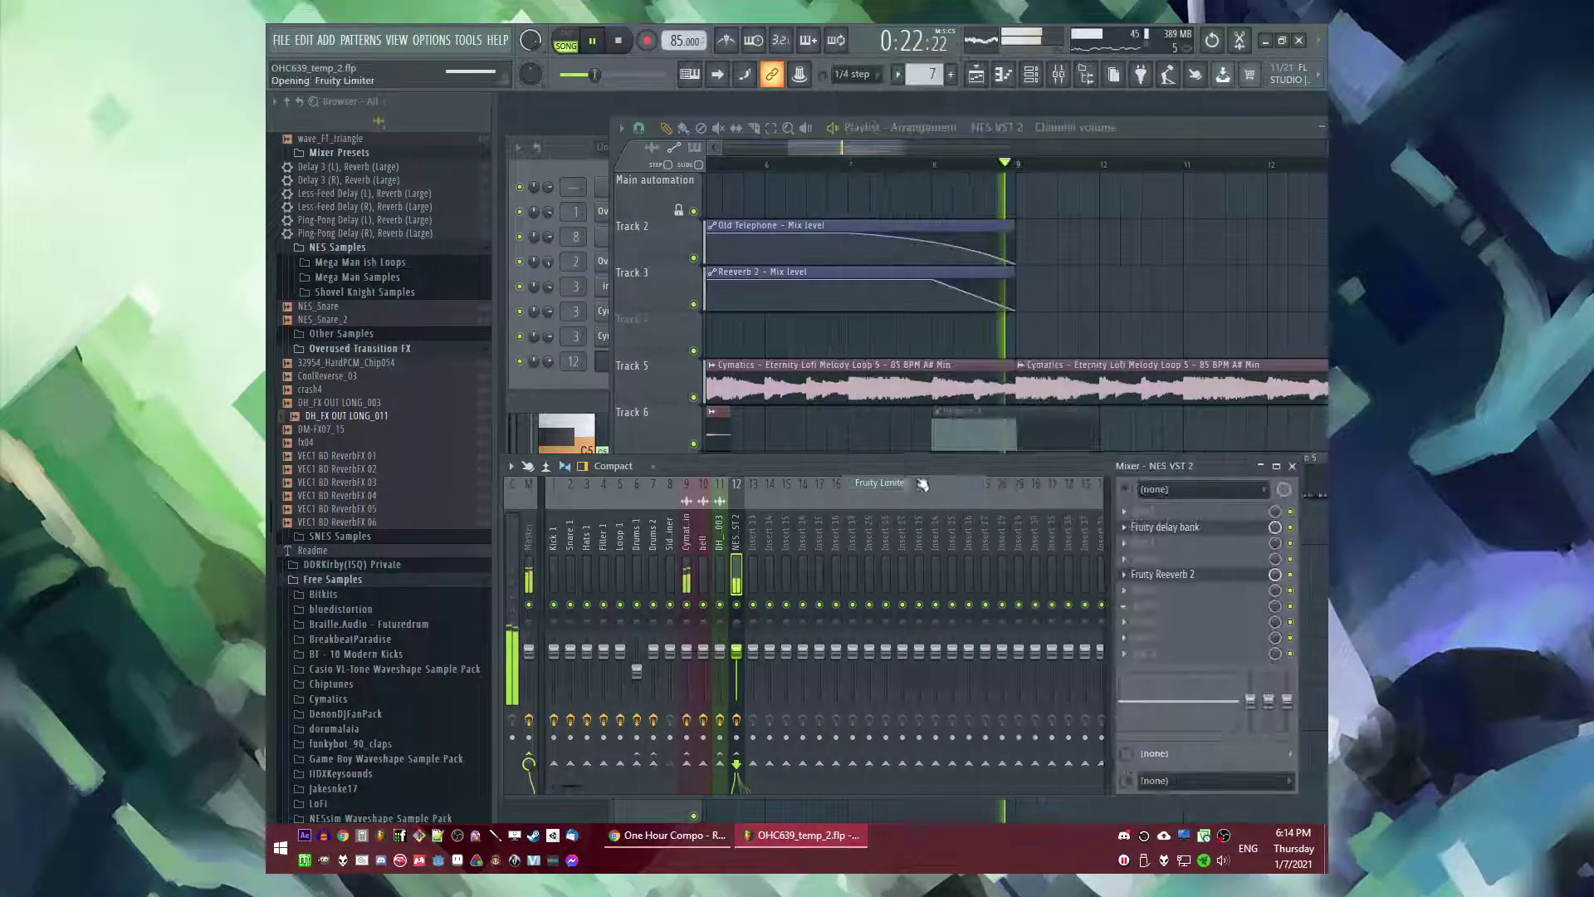
# - Adjust the sidechain compression and envelope settings of Fruity Limiter on mixer track 12, and save the project
pyautogui.moveTo(628, 362); pyautogui.dragTo(629, 381)
pyautogui.moveTo(719, 362); pyautogui.dragTo(720, 349)
pyautogui.moveTo(817, 355); pyautogui.dragTo(817, 342)
pyautogui.moveTo(628, 362); pyautogui.dragTo(721, 350)
pyautogui.click(997, 128)
pyautogui.click(852, 164)
pyautogui.hotkey('ctrl', 's')
# - Create a new Pattern 8 and place it on Track 12 at bar 9
pyautogui.scroll(-4, 853, 482)
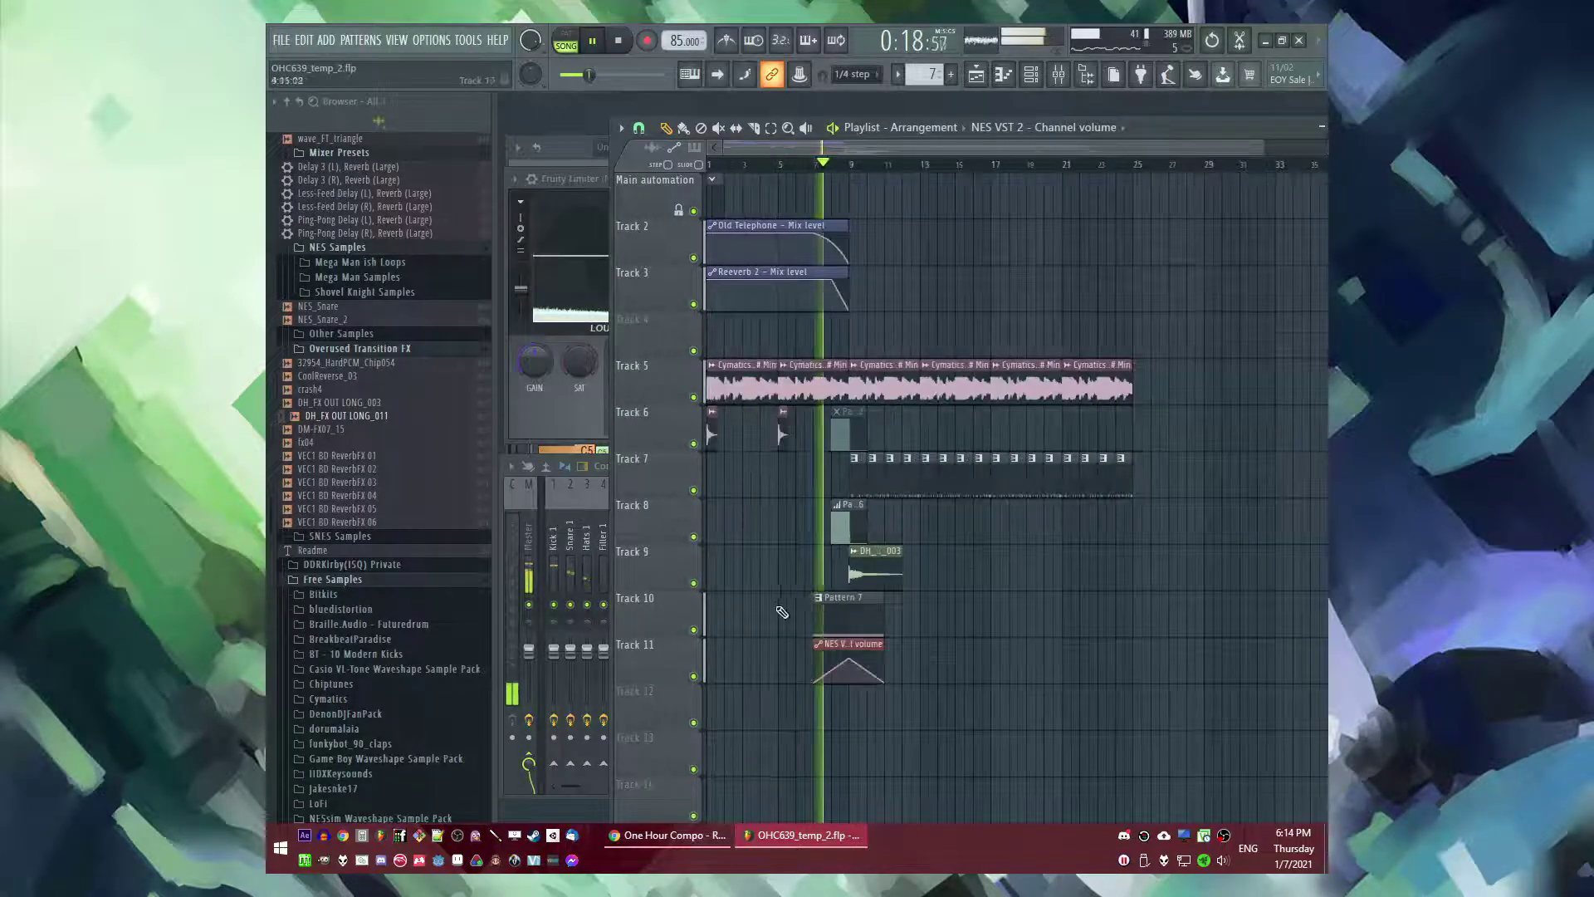
pyautogui.scroll(4, 776, 613)
pyautogui.scroll(-4, 1060, 712)
pyautogui.press('F4')
pyautogui.click(1064, 516)
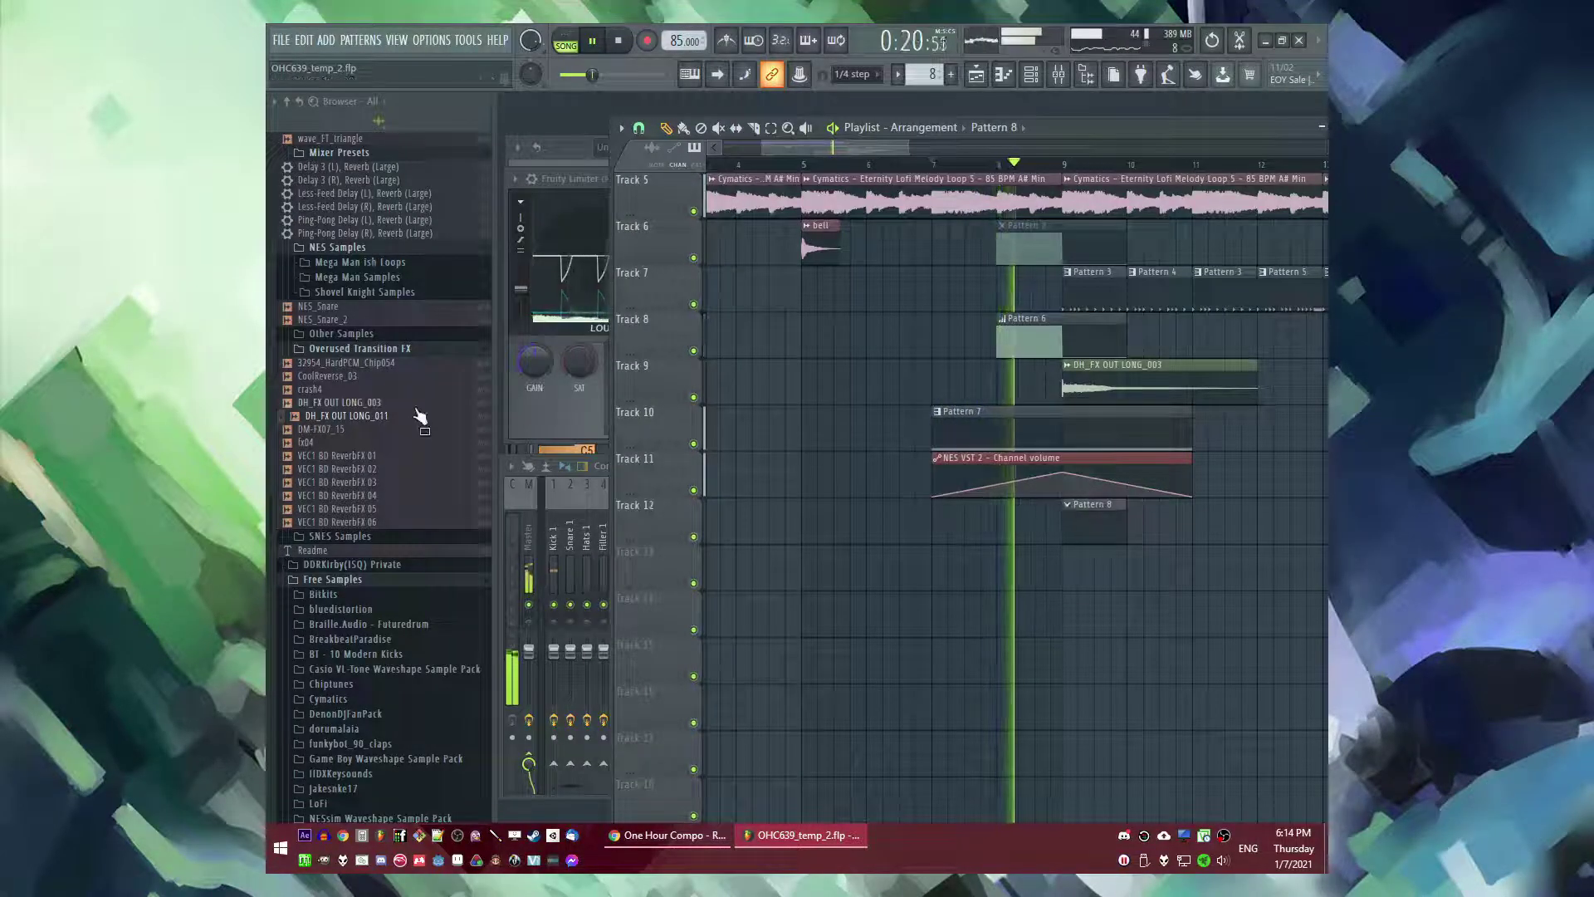
pyautogui.scroll(10, 415, 420)
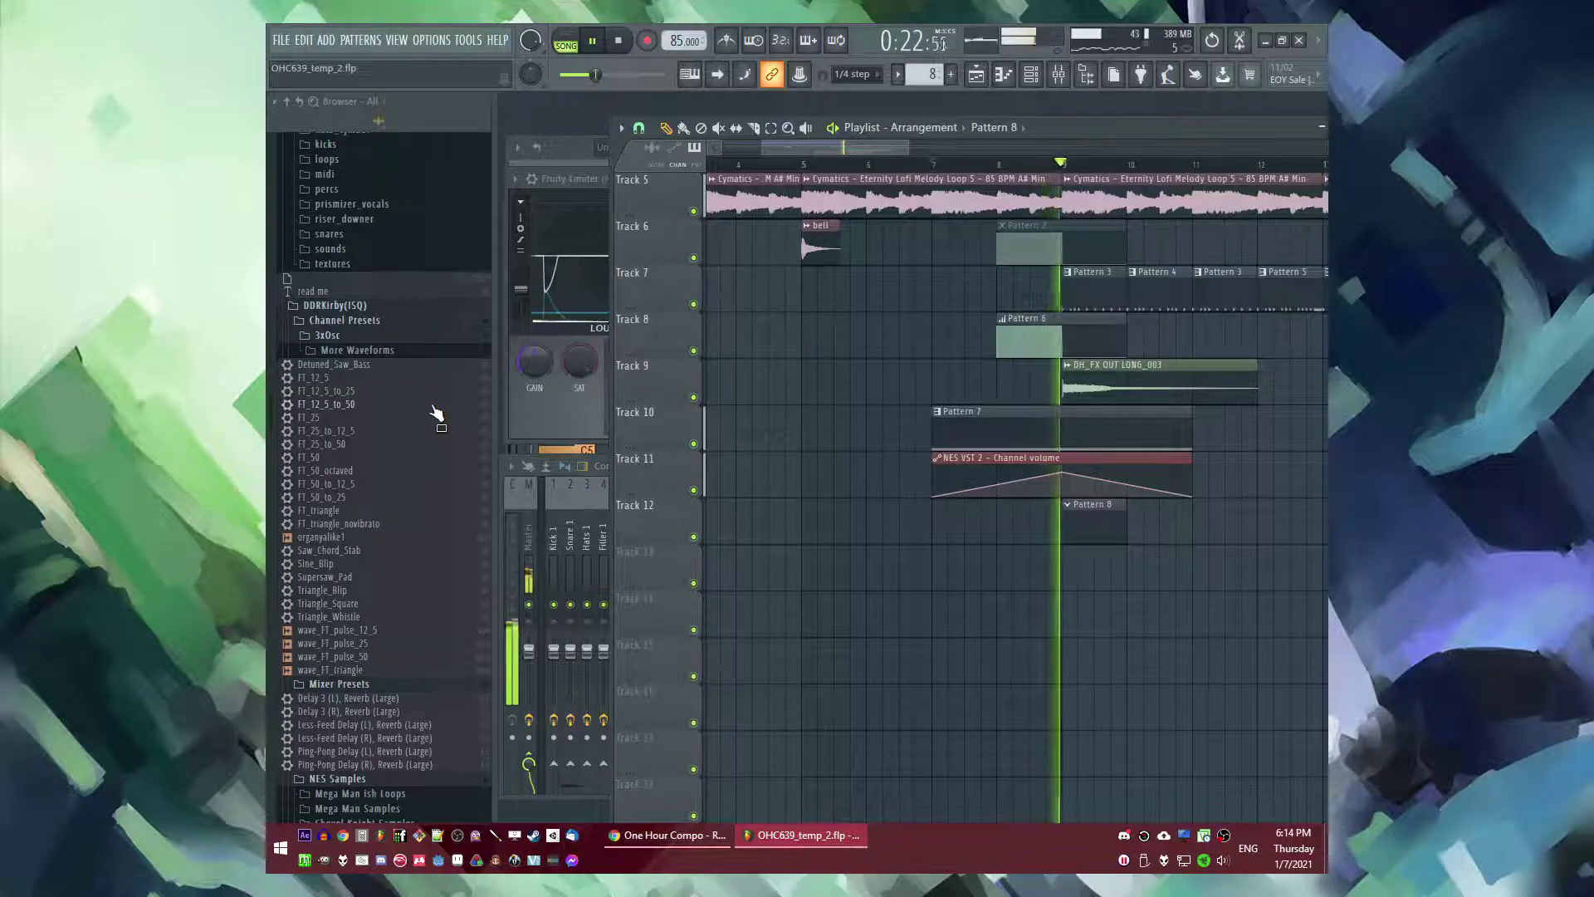
pyautogui.scroll(4, 833, 564)
pyautogui.scroll(-3, 844, 306)
# - Bend the closing curves of the Reeverb 2 and Old Telephone mix-level automations so both fall off more steeply just before bar 9
pyautogui.click(926, 164)
pyautogui.scroll(4, 938, 250)
pyautogui.scroll(-3, 973, 261)
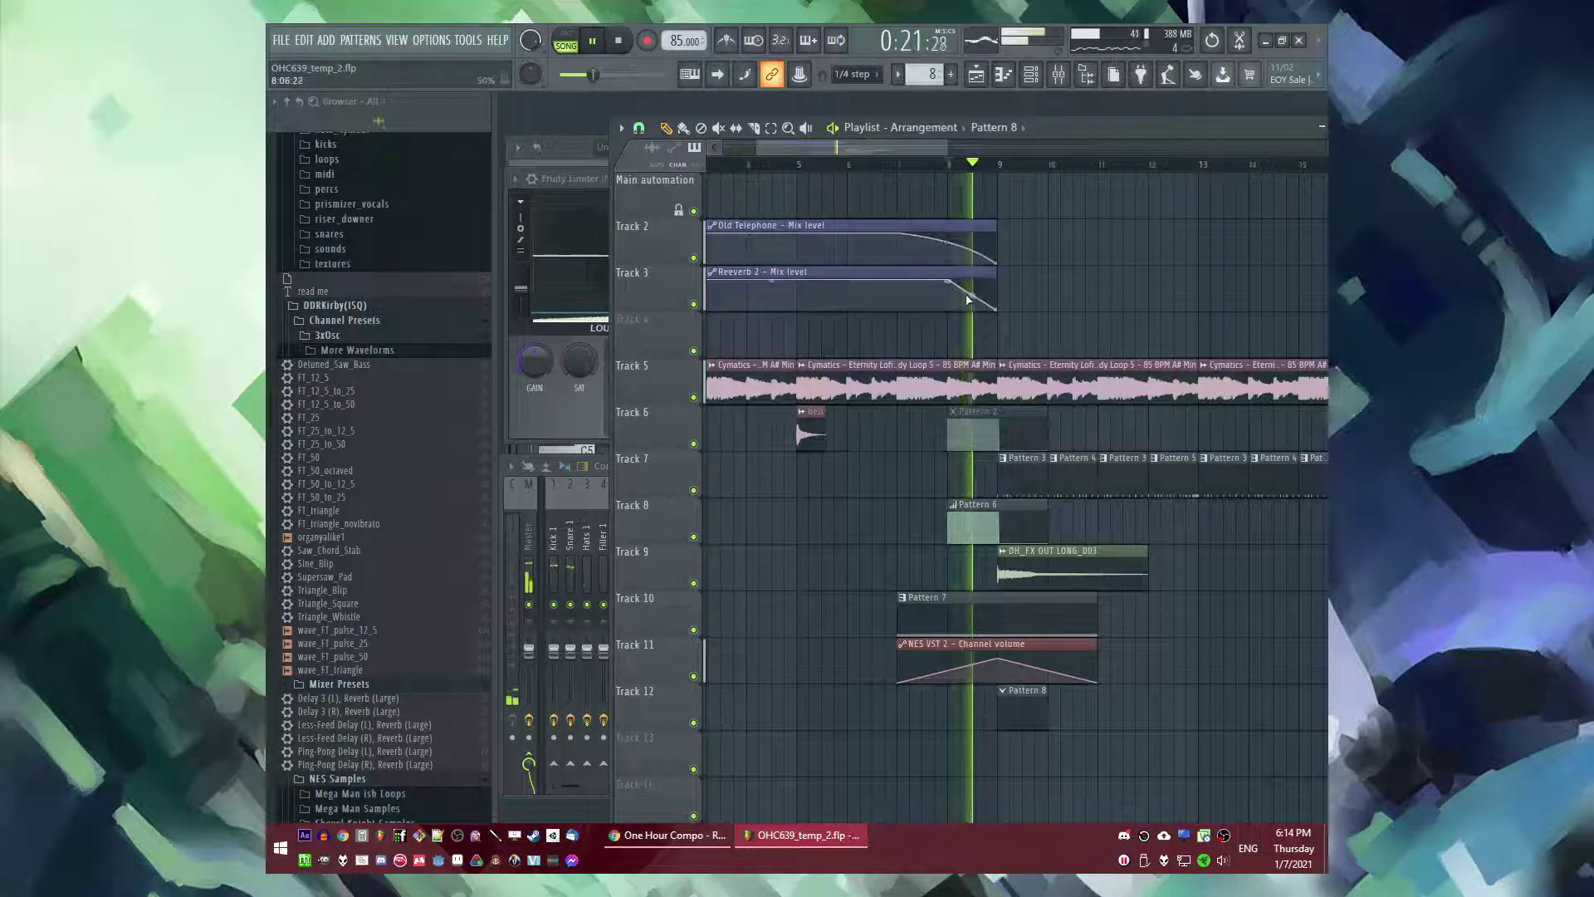
pyautogui.click(817, 164)
pyautogui.click(904, 164)
pyautogui.click(950, 165)
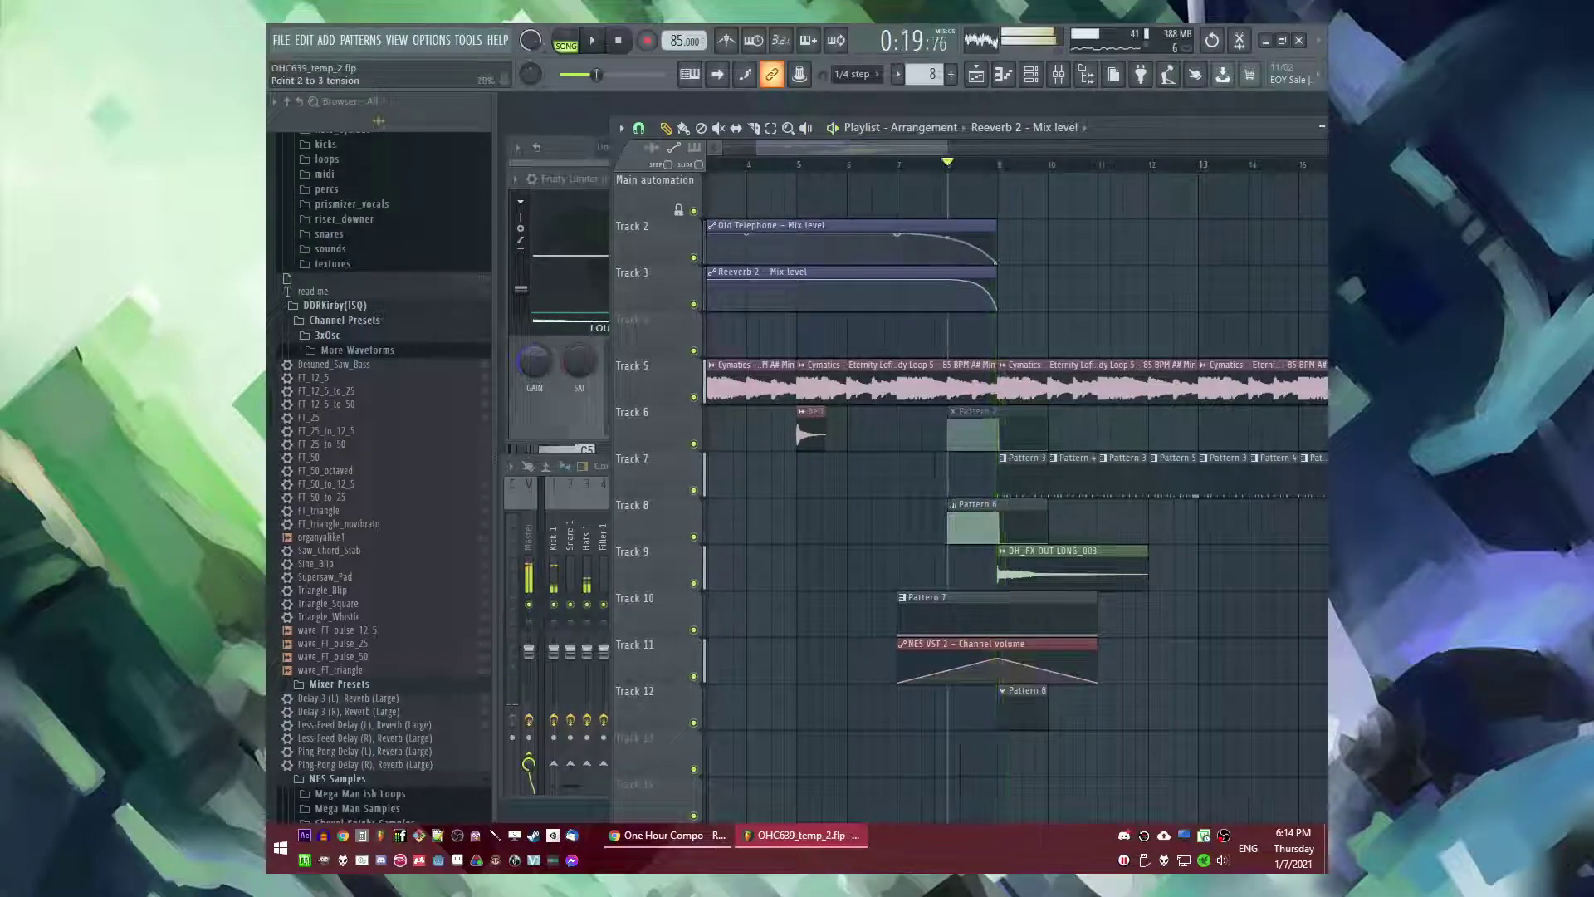
pyautogui.click(951, 164)
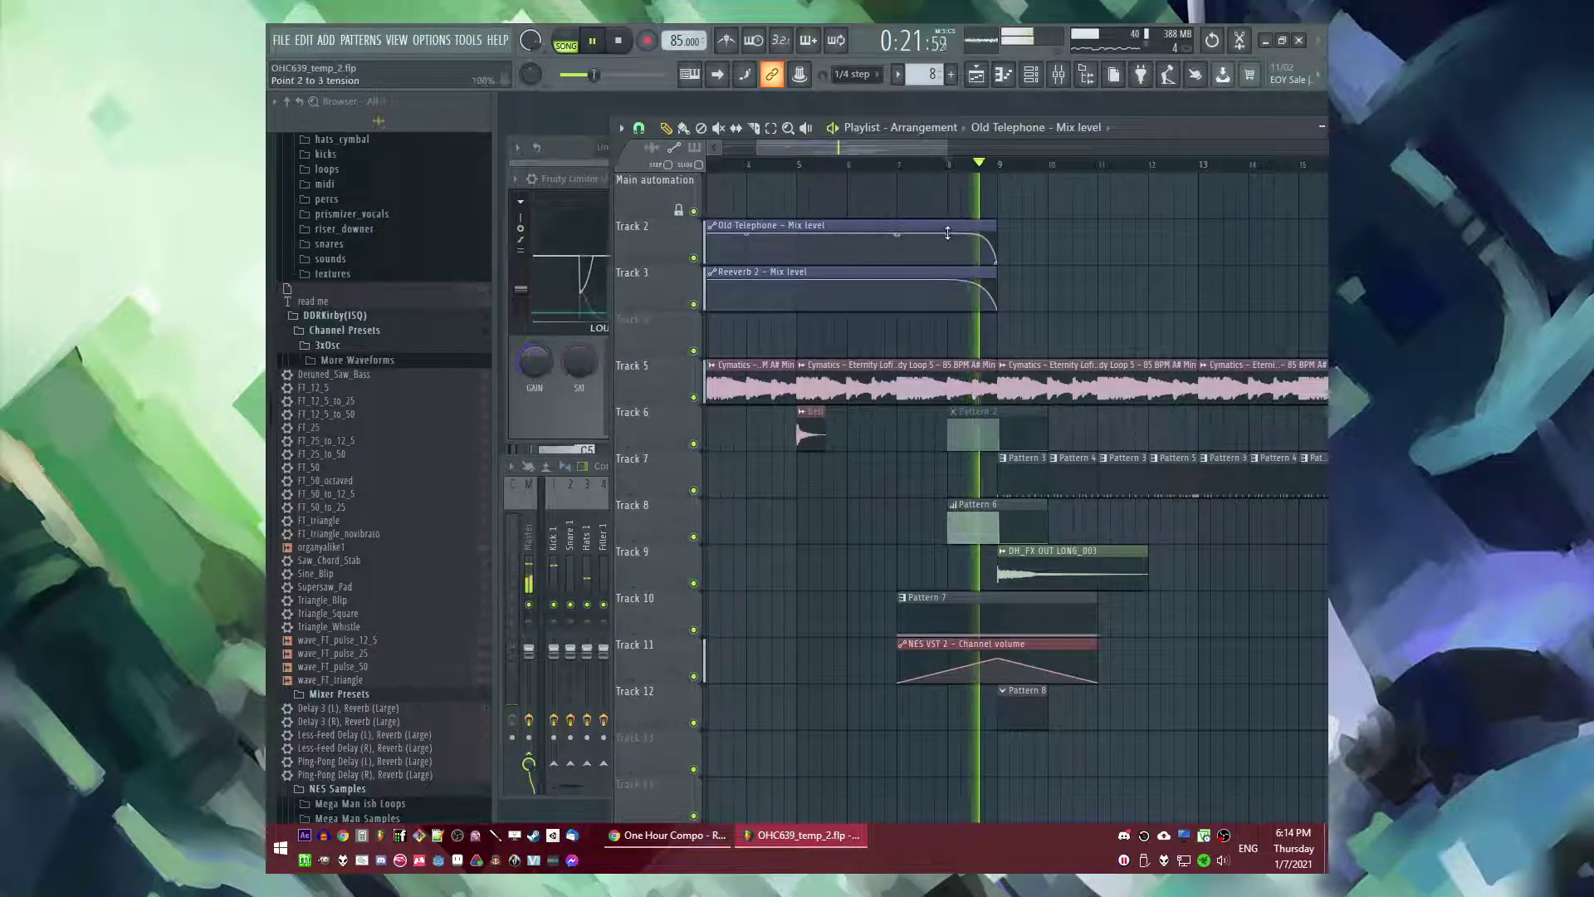
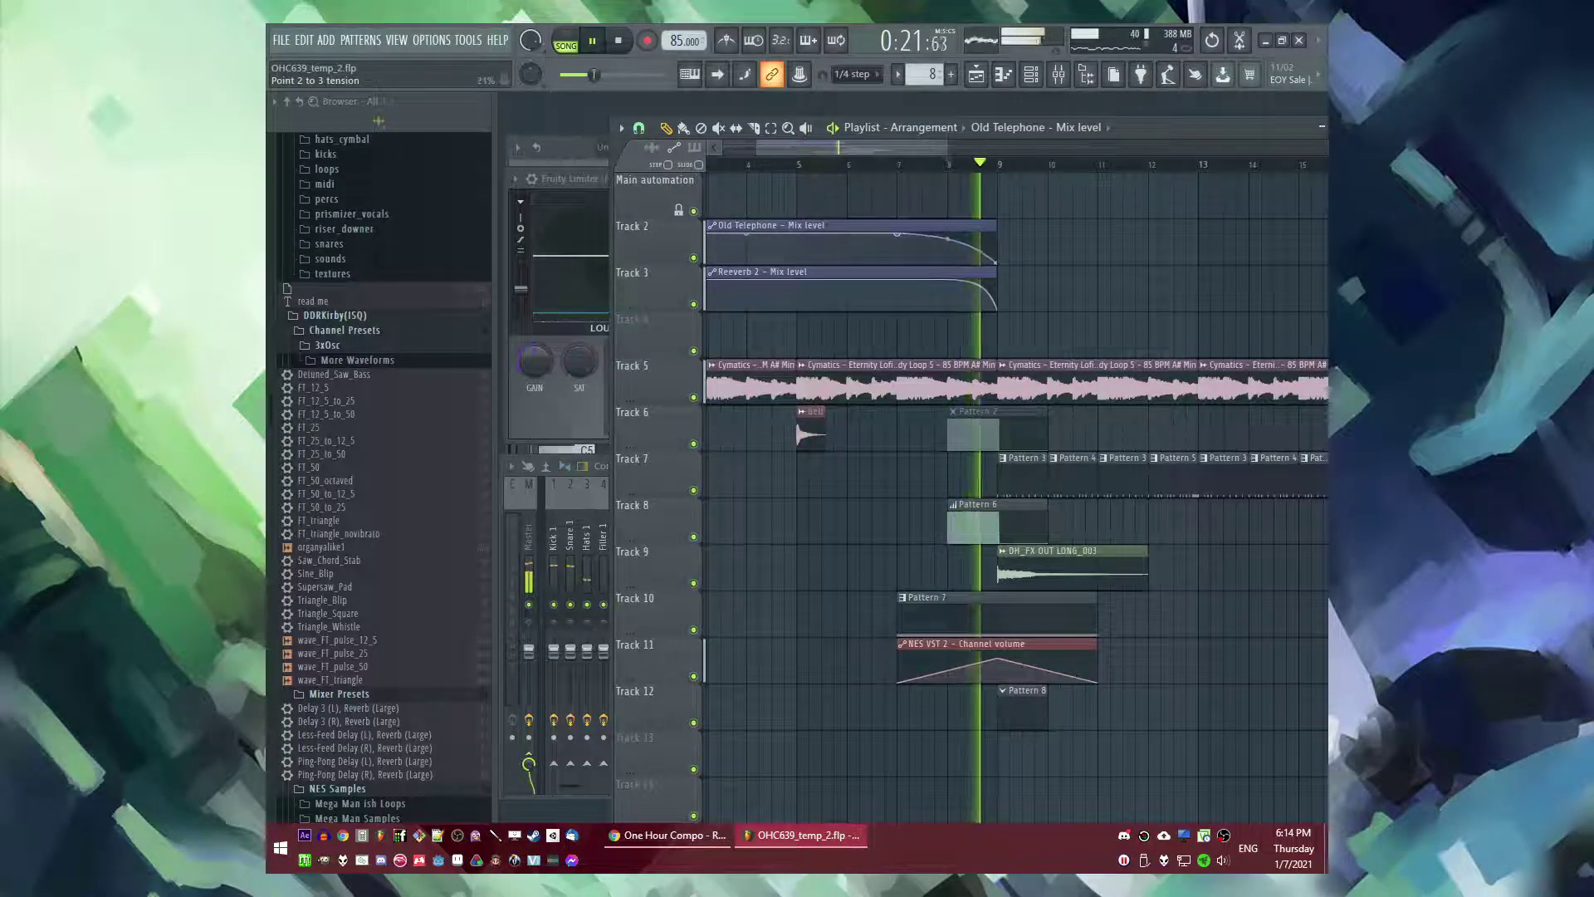
pyautogui.scroll(-2, 1080, 267)
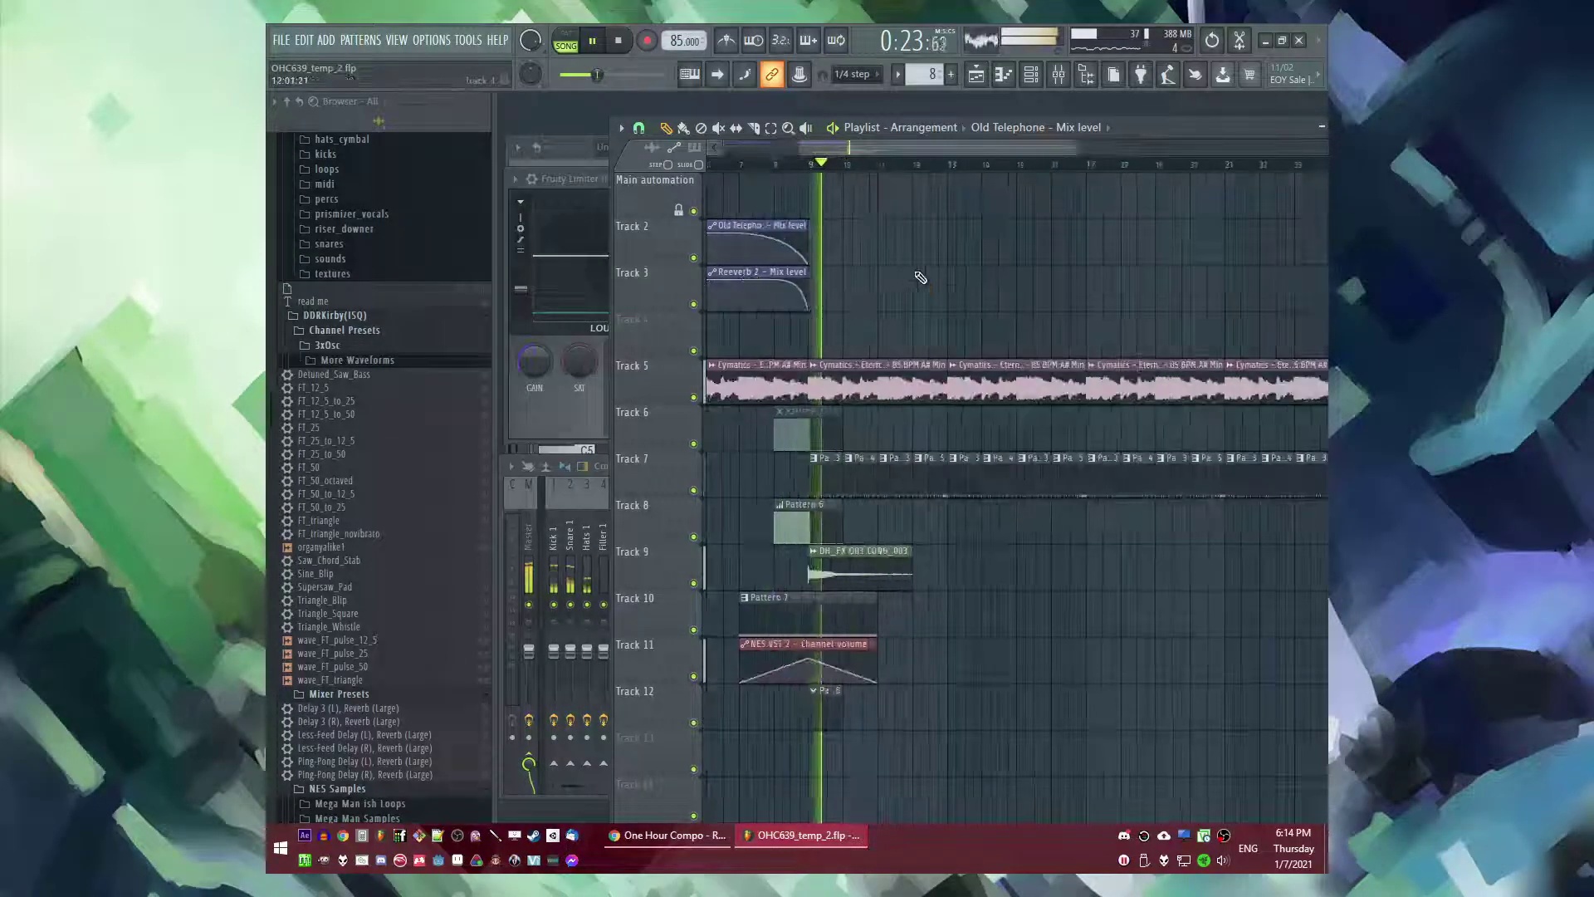
pyautogui.scroll(-3, 945, 311)
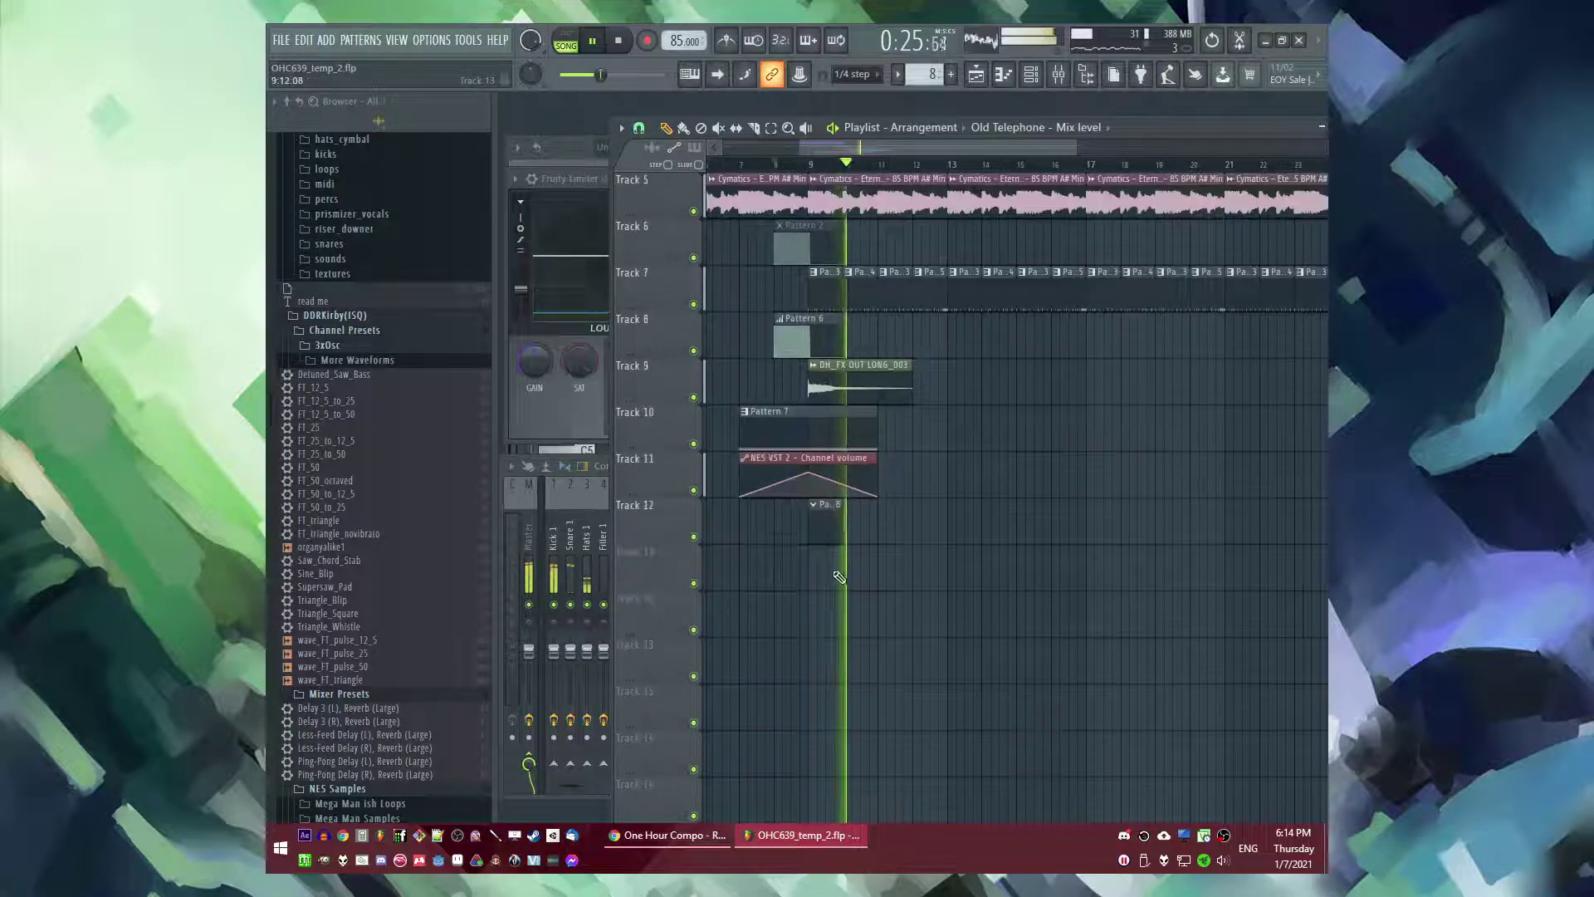
# - Play from bar 9 and set the Fruity Blood Overdrive mix level on the Cymatics mixer track to 30%
pyautogui.press('space')
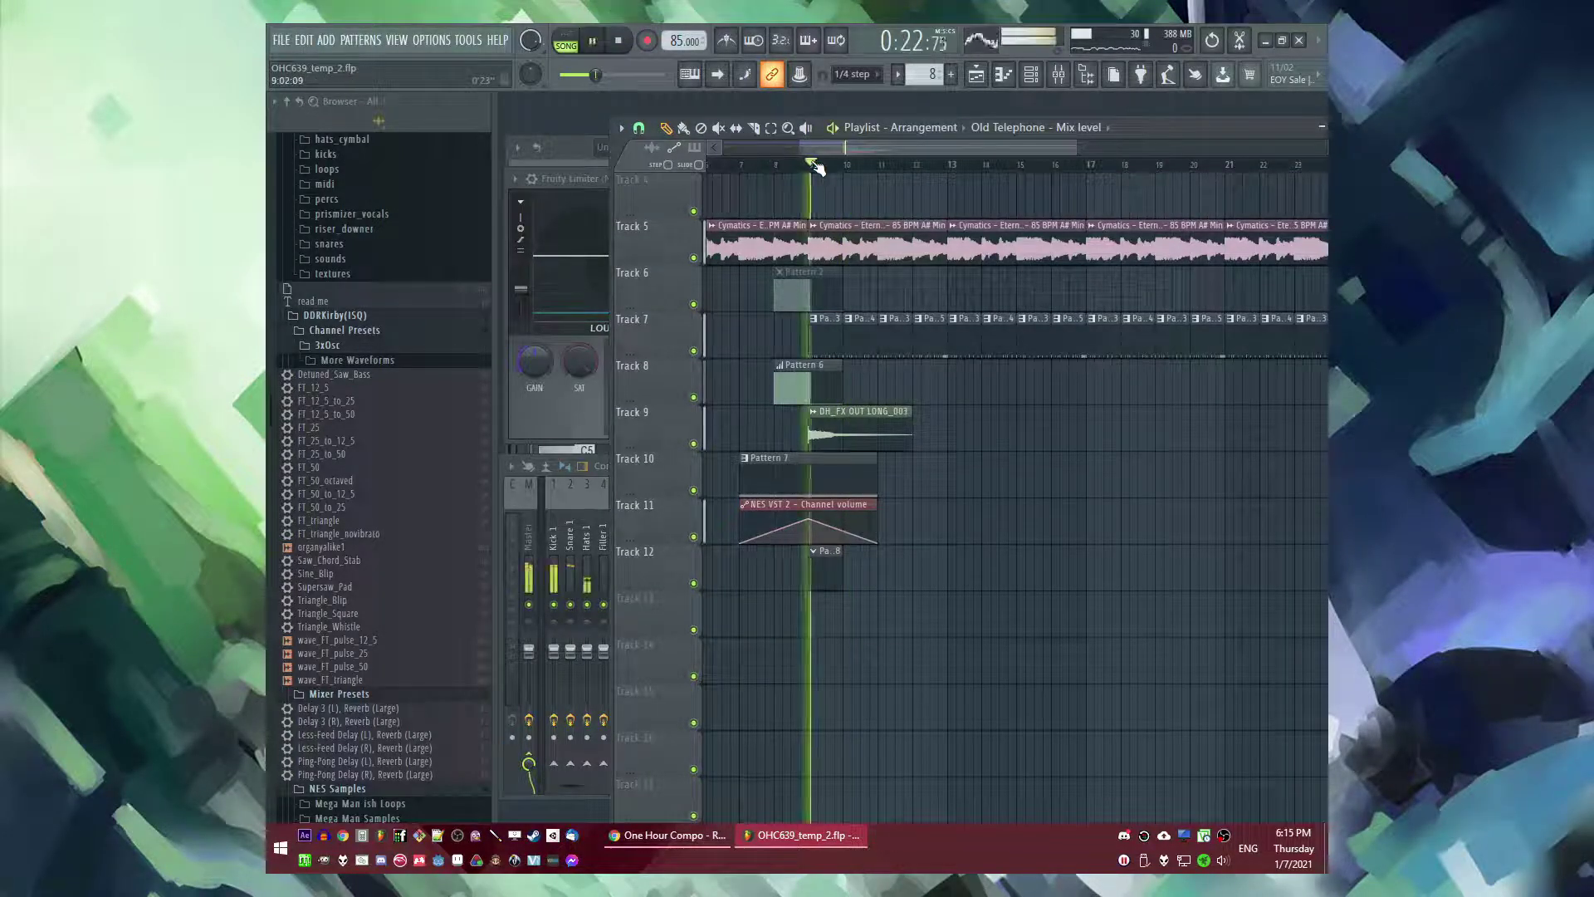
pyautogui.press('F9')
pyautogui.click(1125, 520)
pyautogui.click(892, 324)
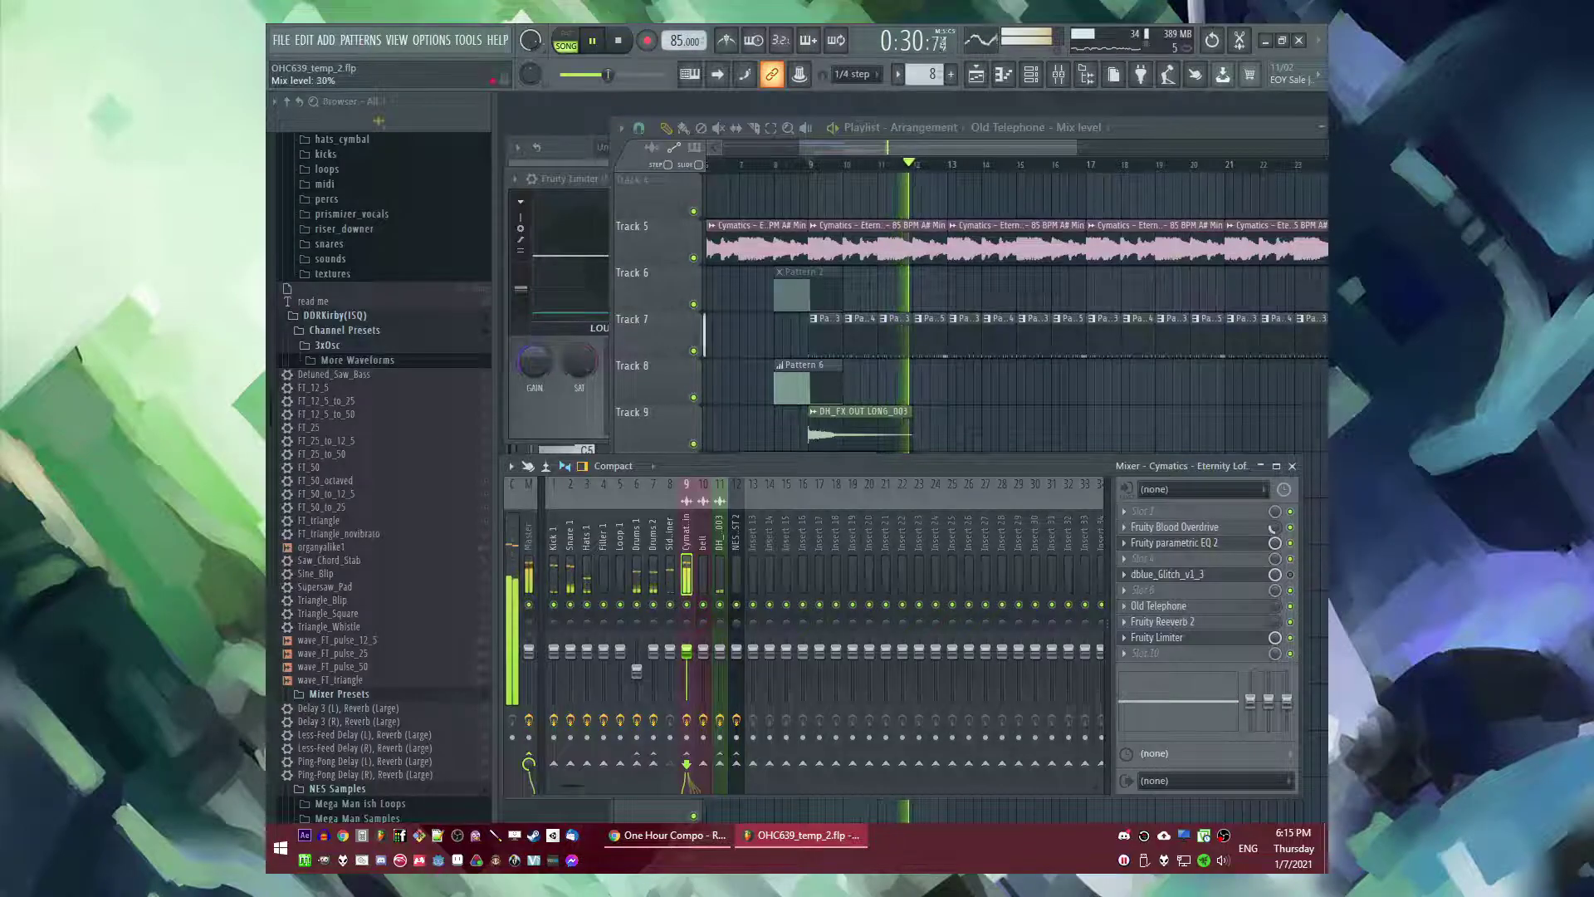
pyautogui.rightClick(1155, 449)
pyautogui.scroll(3, 996, 465)
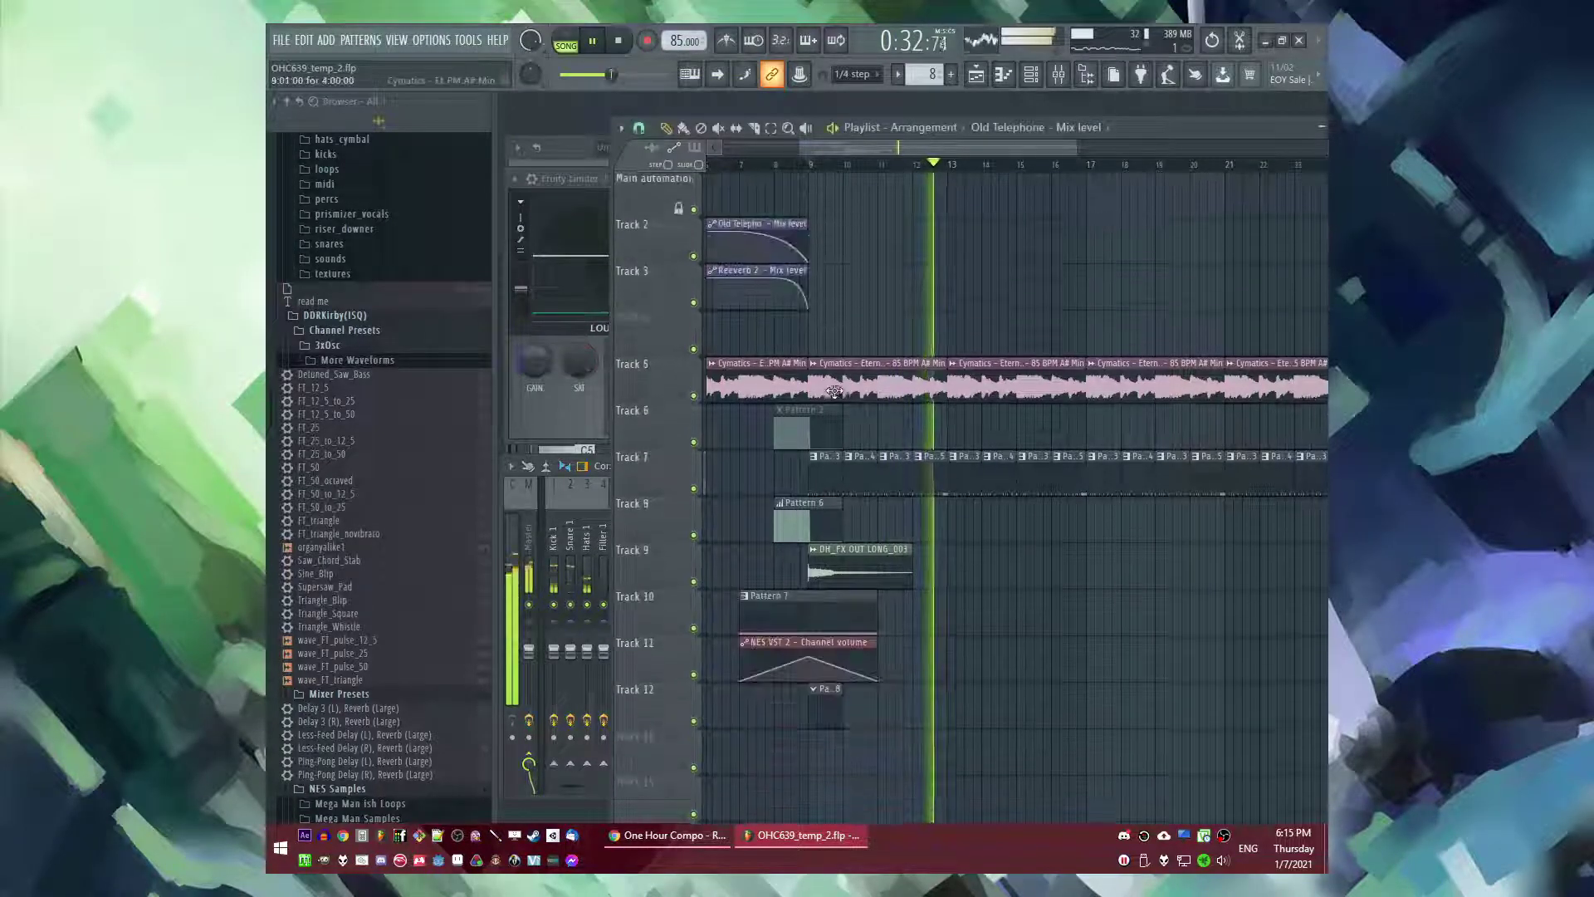
pyautogui.doubleClick(816, 705)
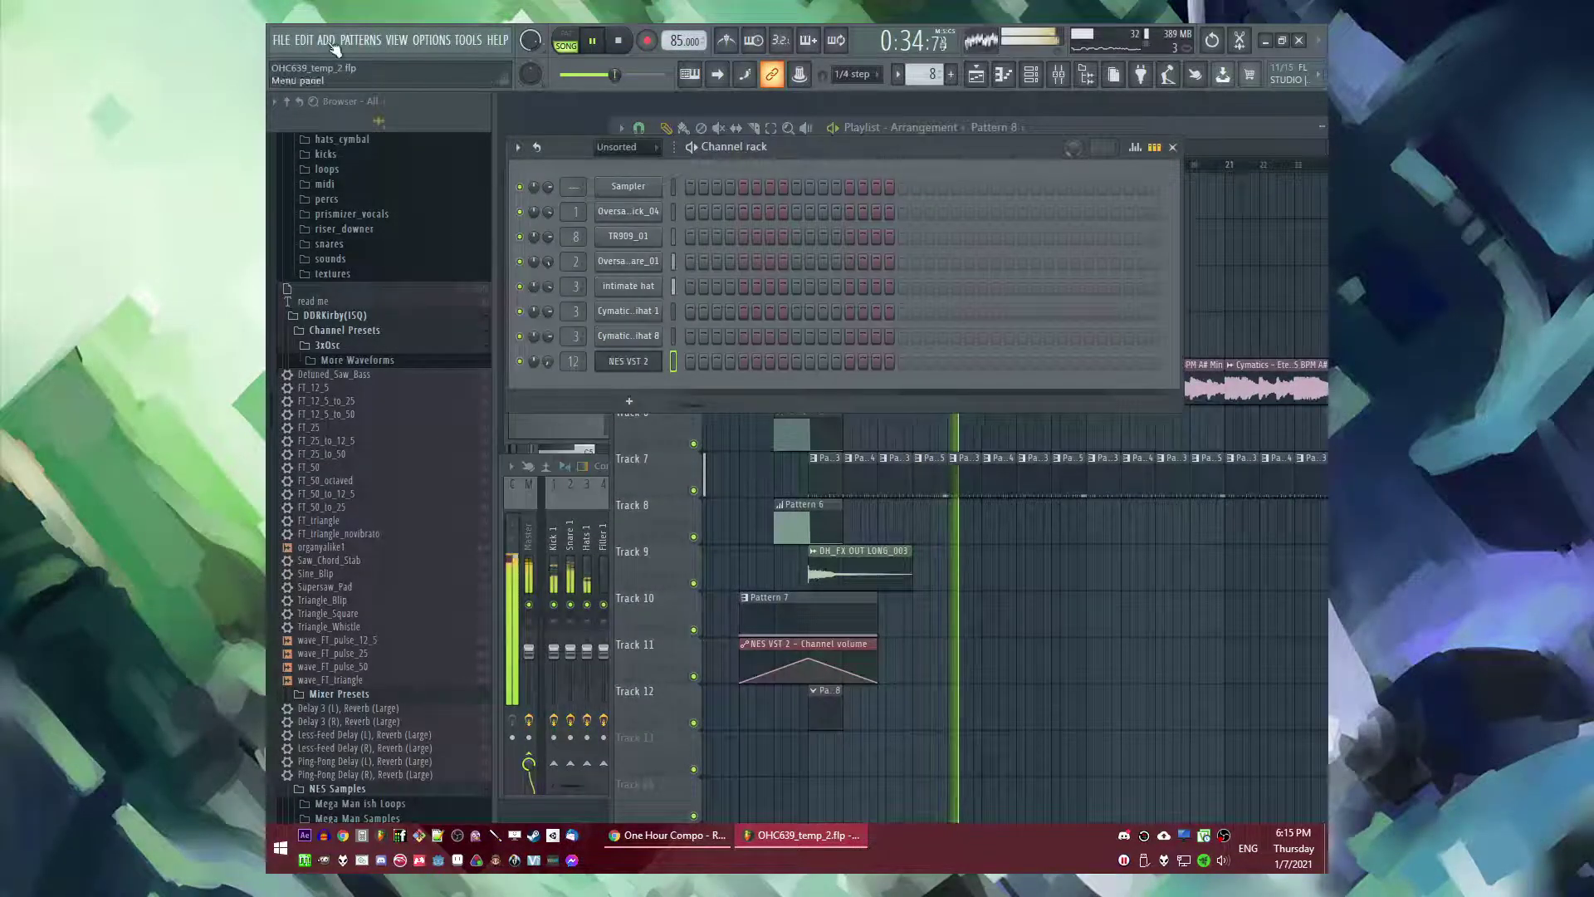
pyautogui.rightClick(1059, 526)
pyautogui.scroll(-3, 1079, 522)
pyautogui.scroll(3, 884, 559)
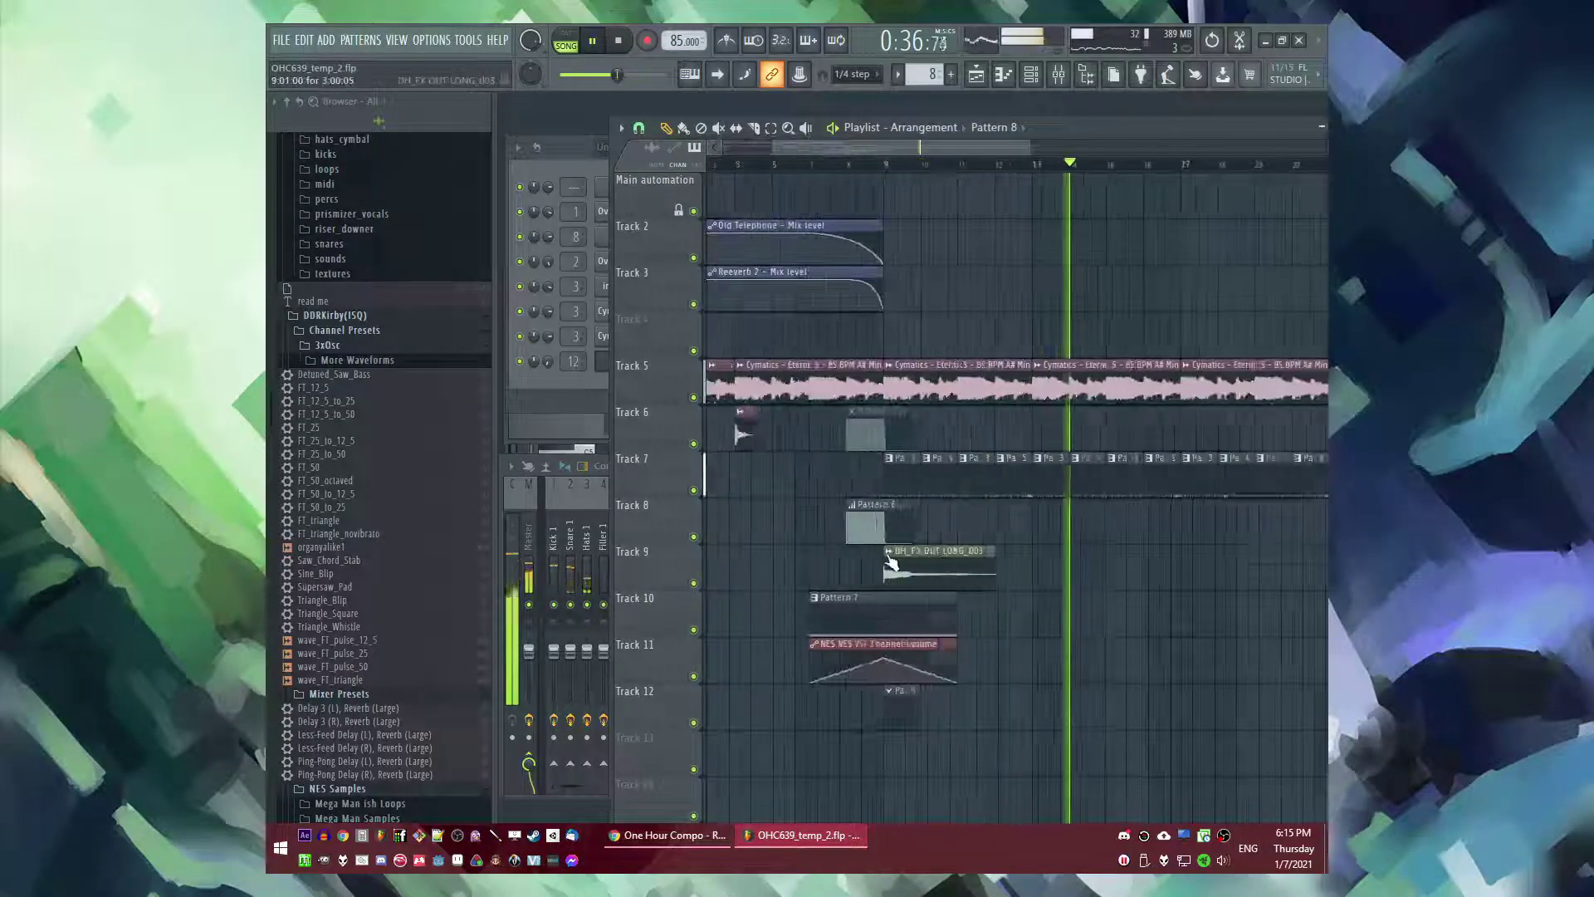
pyautogui.scroll(-2, 947, 567)
pyautogui.doubleClick(907, 619)
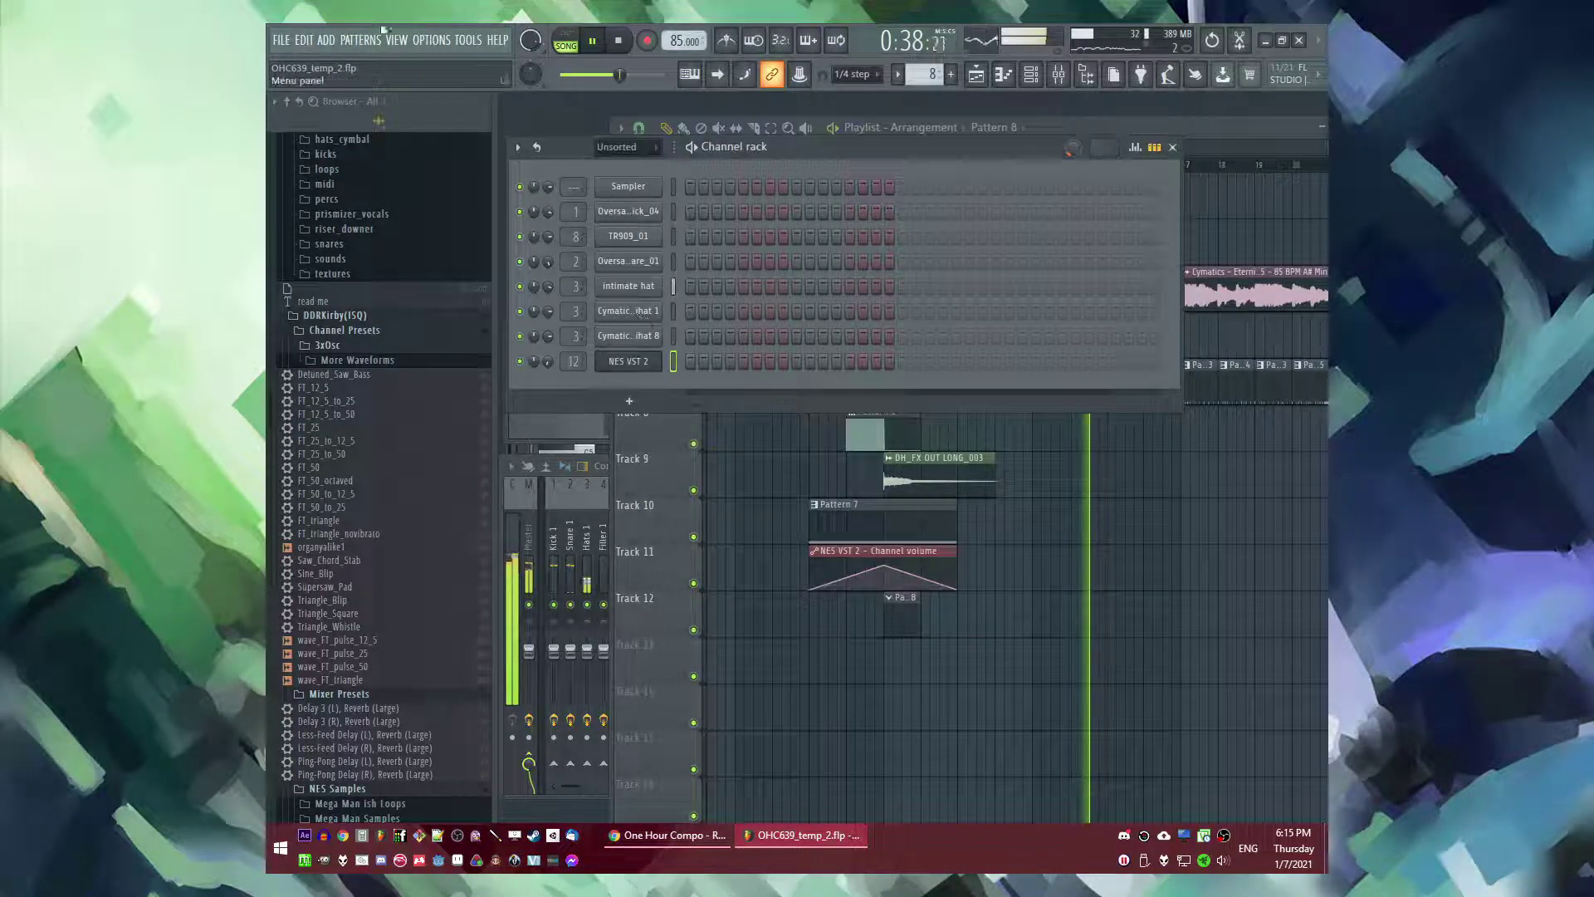
pyautogui.click(335, 41)
pyautogui.rightClick(1176, 634)
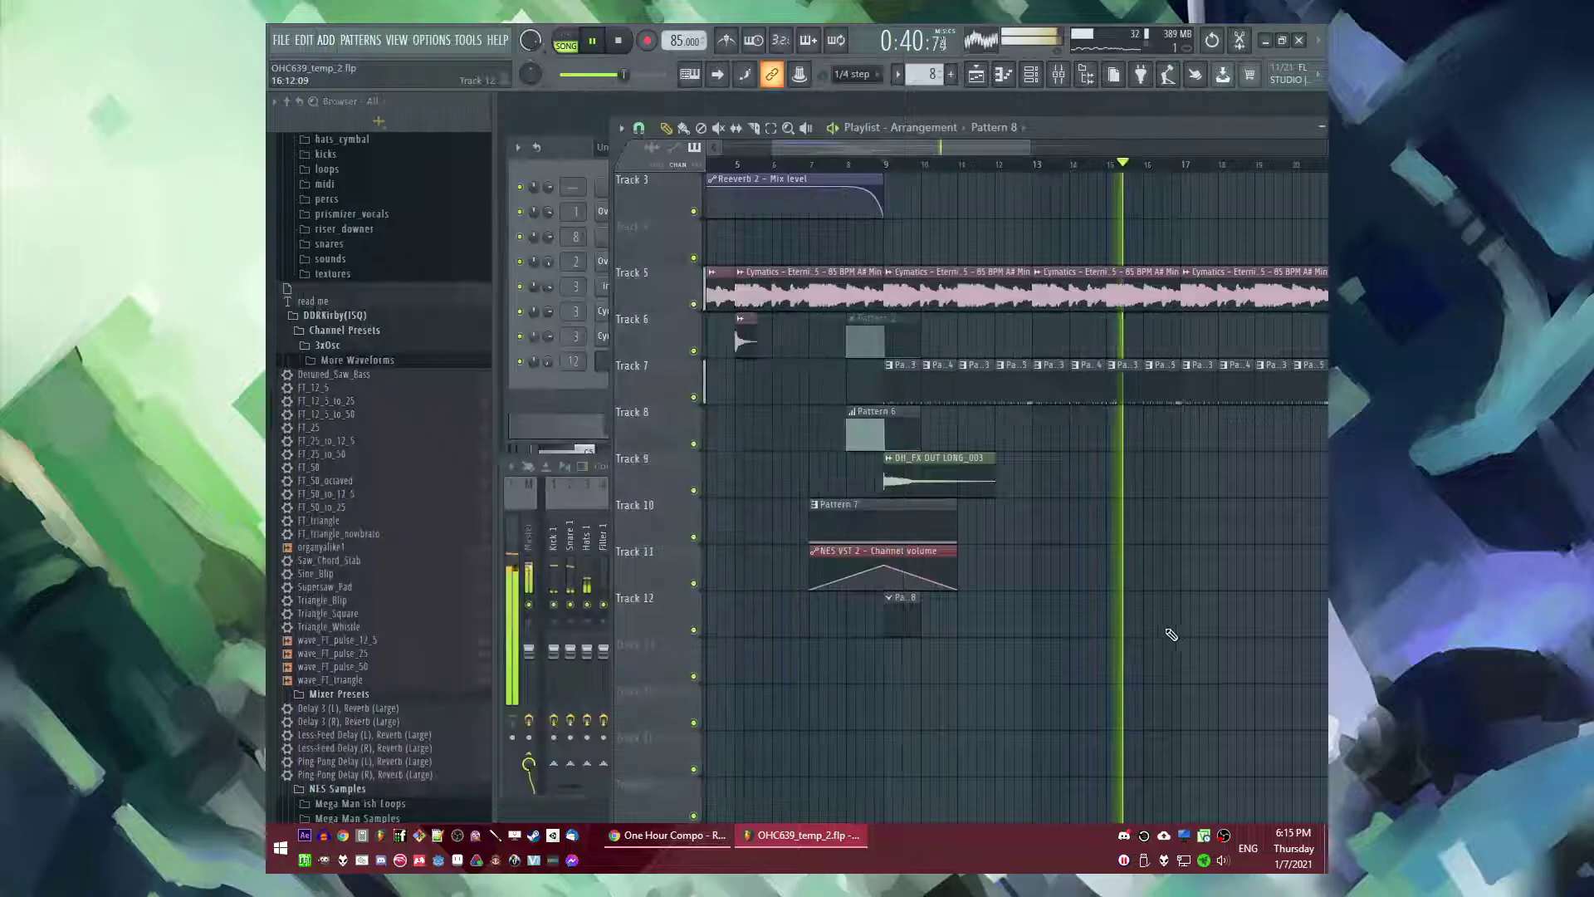
# - Set the Drums 1 mixer track volume to 70% and select the Hats 1 track
pyautogui.press('F9')
pyautogui.click(639, 585)
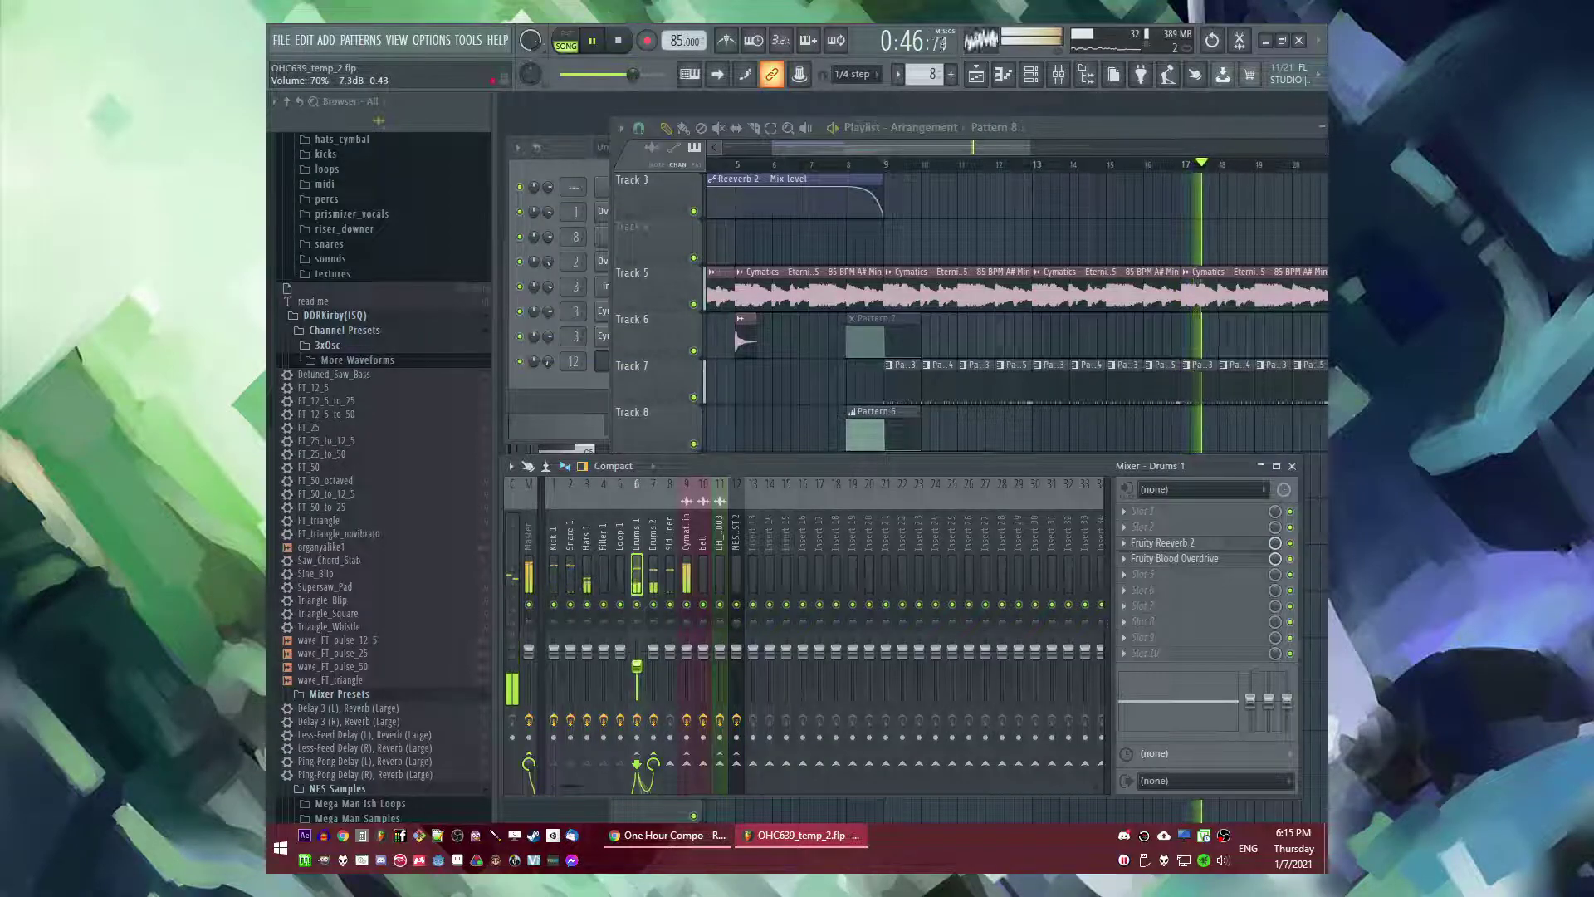
pyautogui.click(586, 550)
pyautogui.click(911, 388)
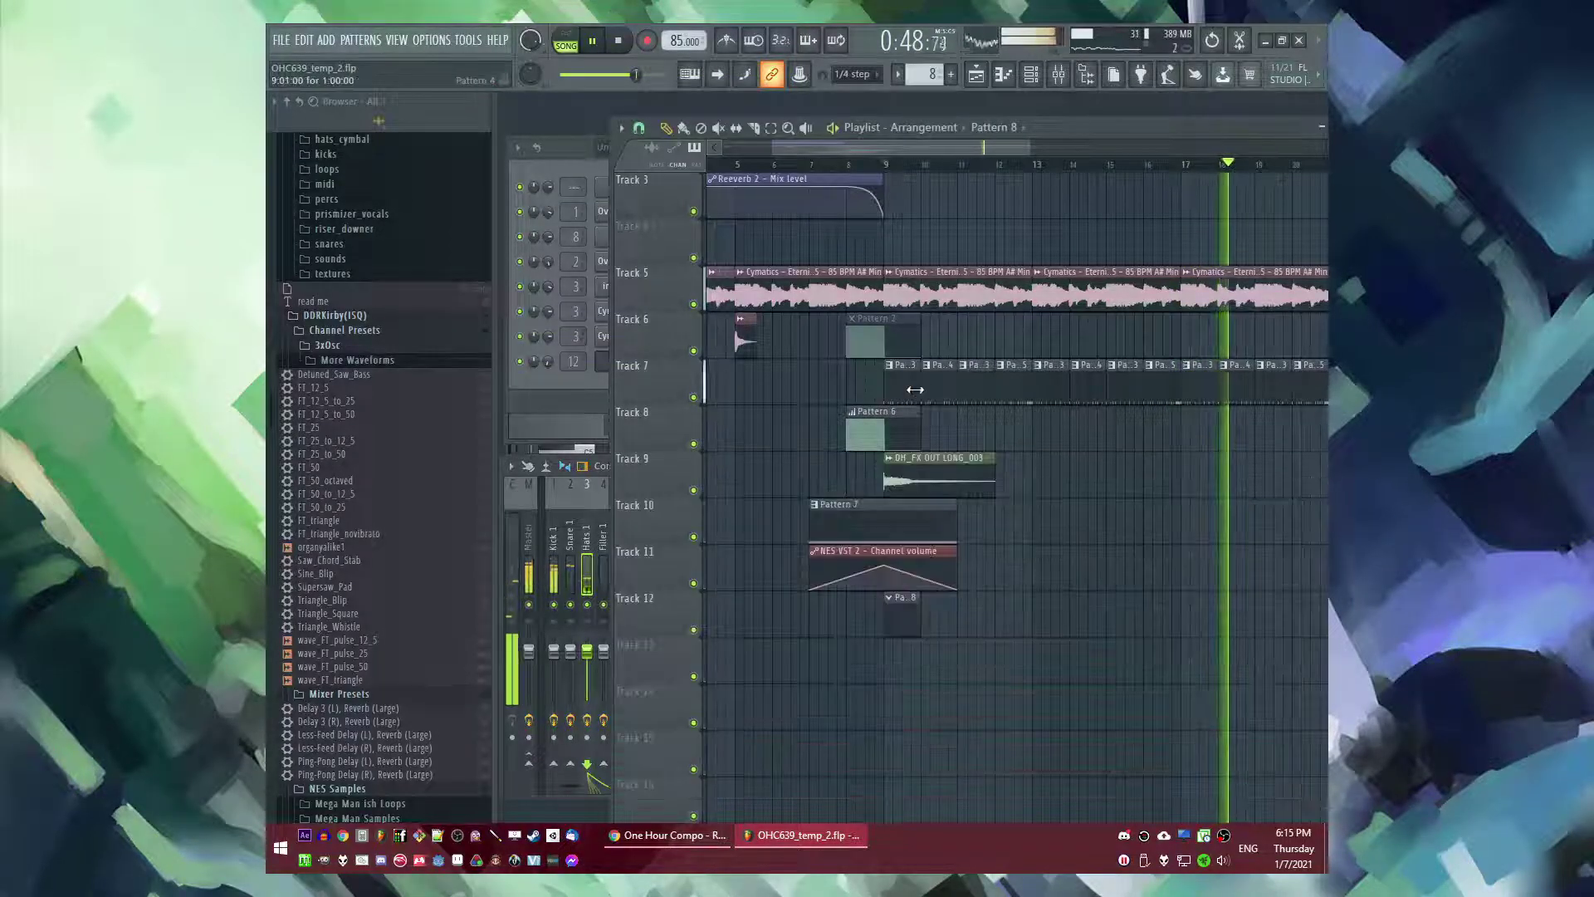
pyautogui.rightClick(1147, 528)
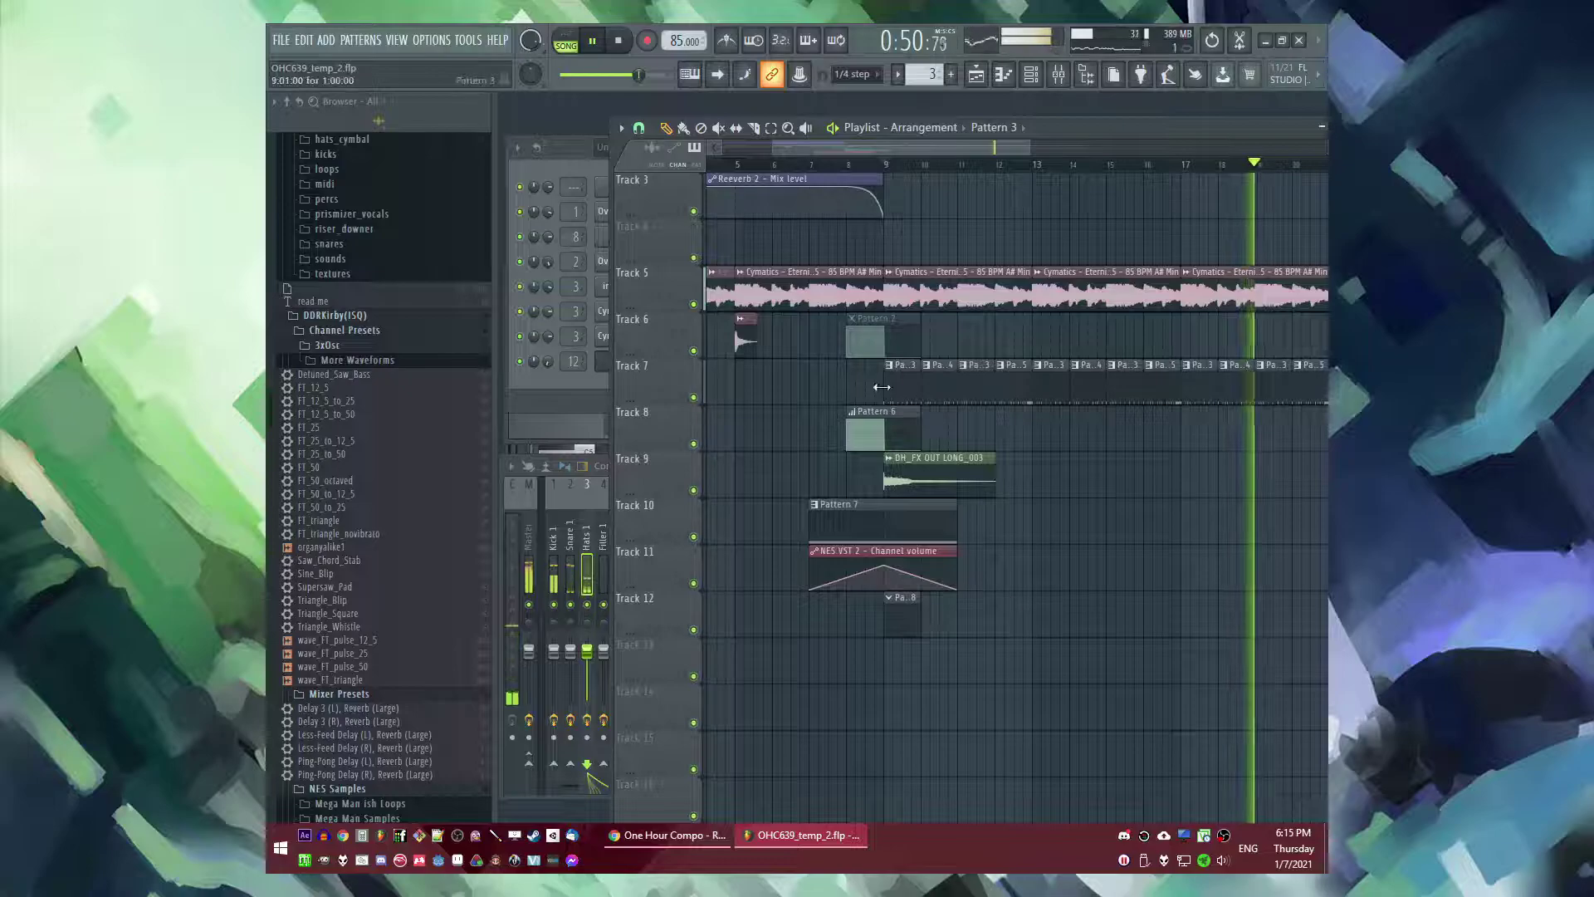
# - Look through the hats_cymbal folder of the mvnners sample pack and preview the OPEN 2 sample
pyautogui.doubleClick(901, 615)
pyautogui.scroll(9, 357, 465)
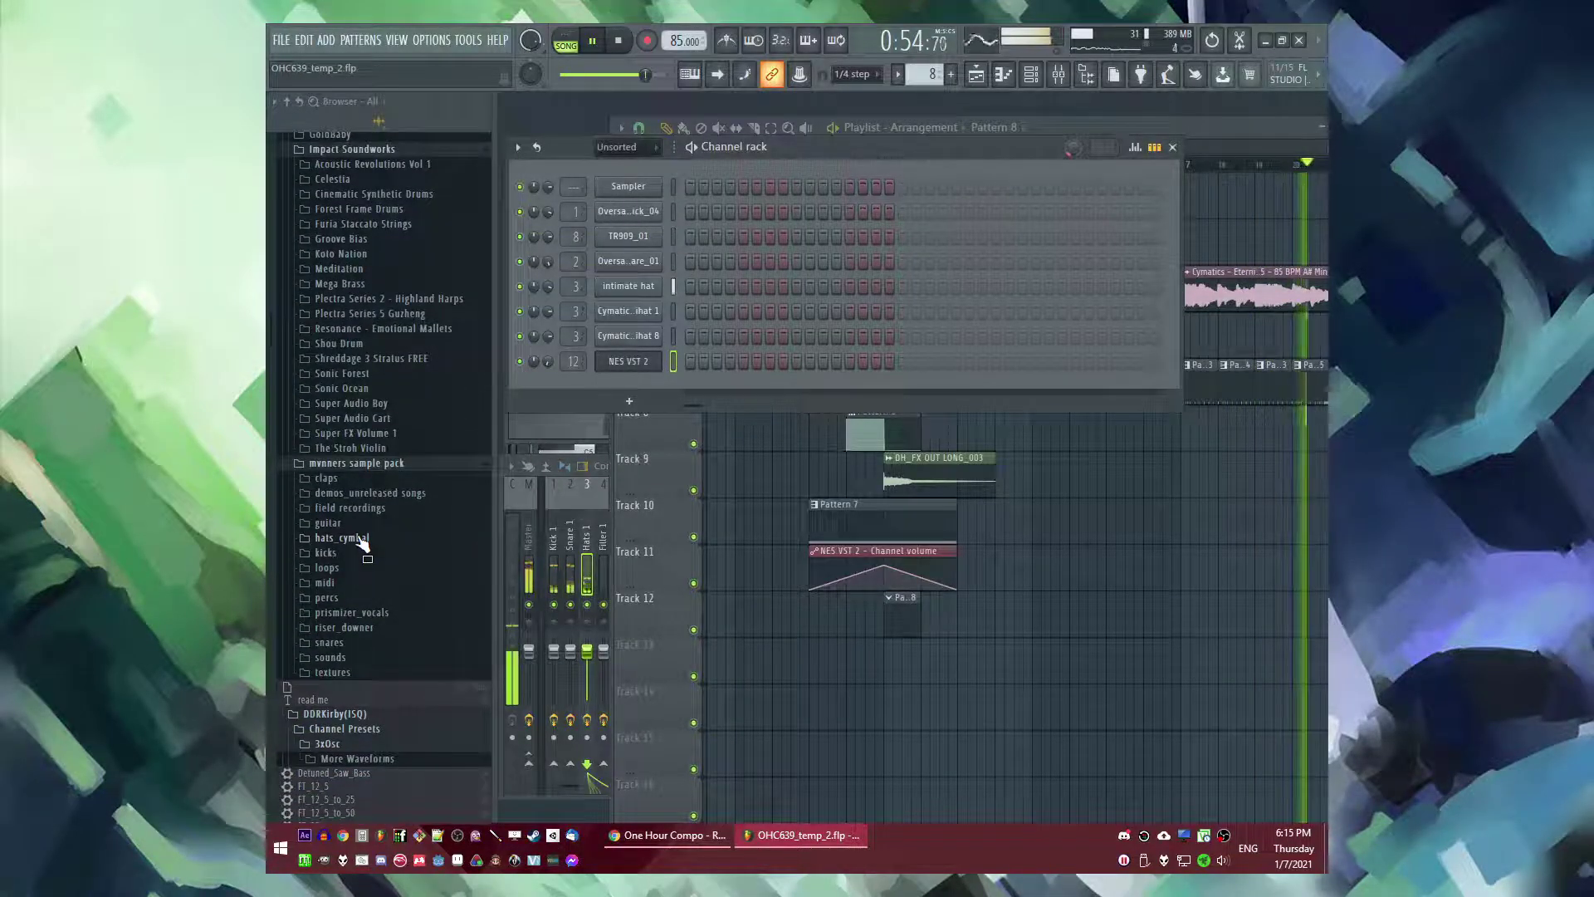
pyautogui.click(356, 539)
pyautogui.press('space')
pyautogui.click(377, 700)
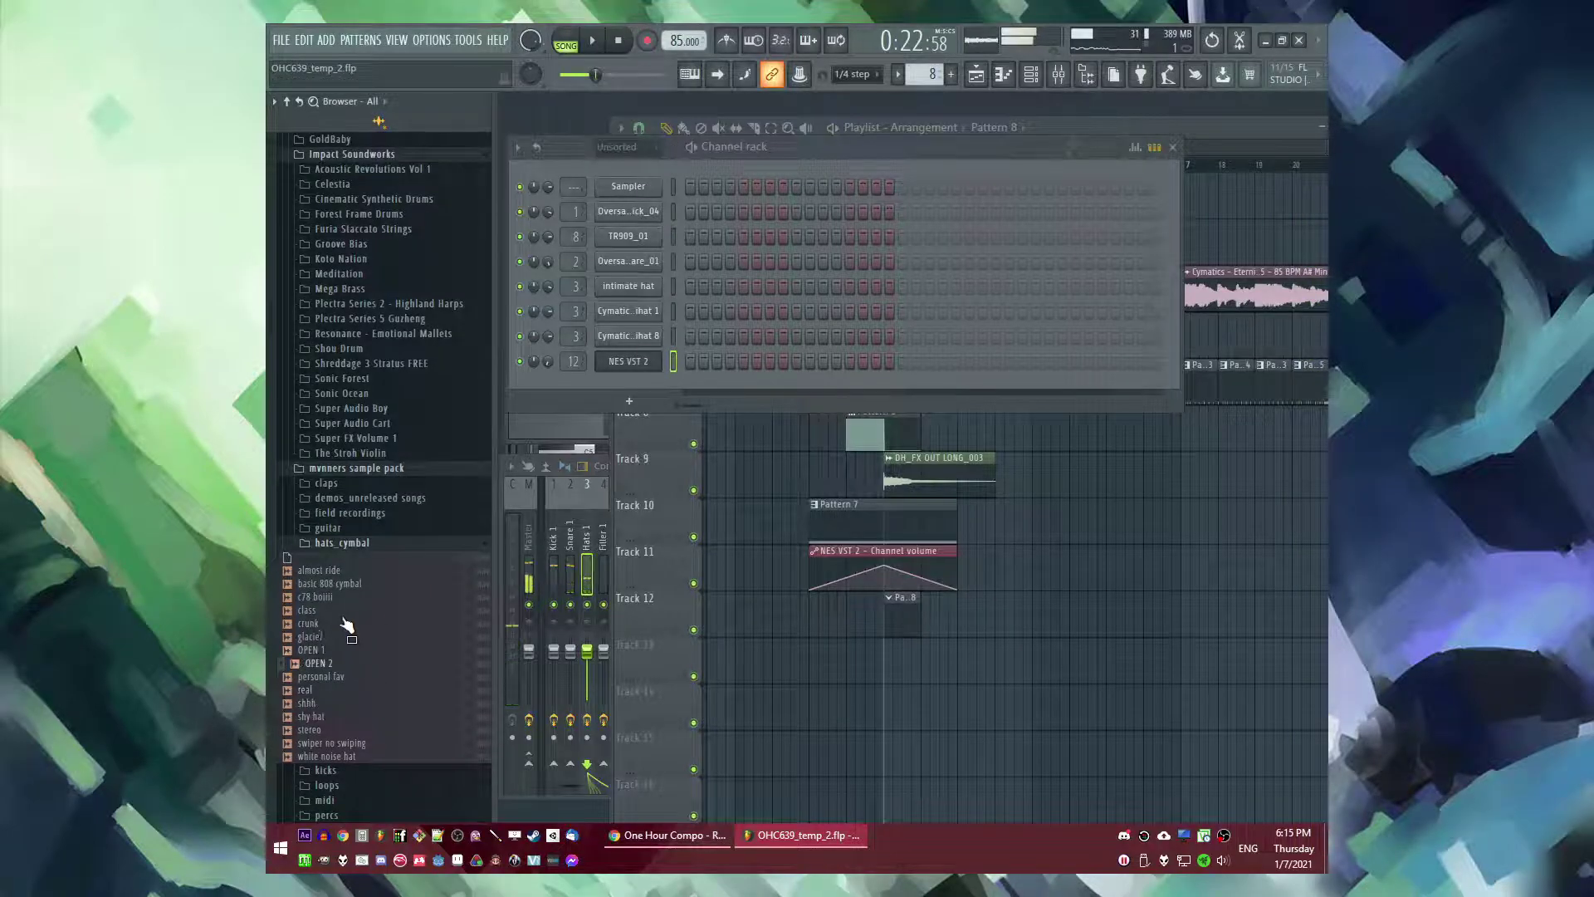
pyautogui.click(359, 545)
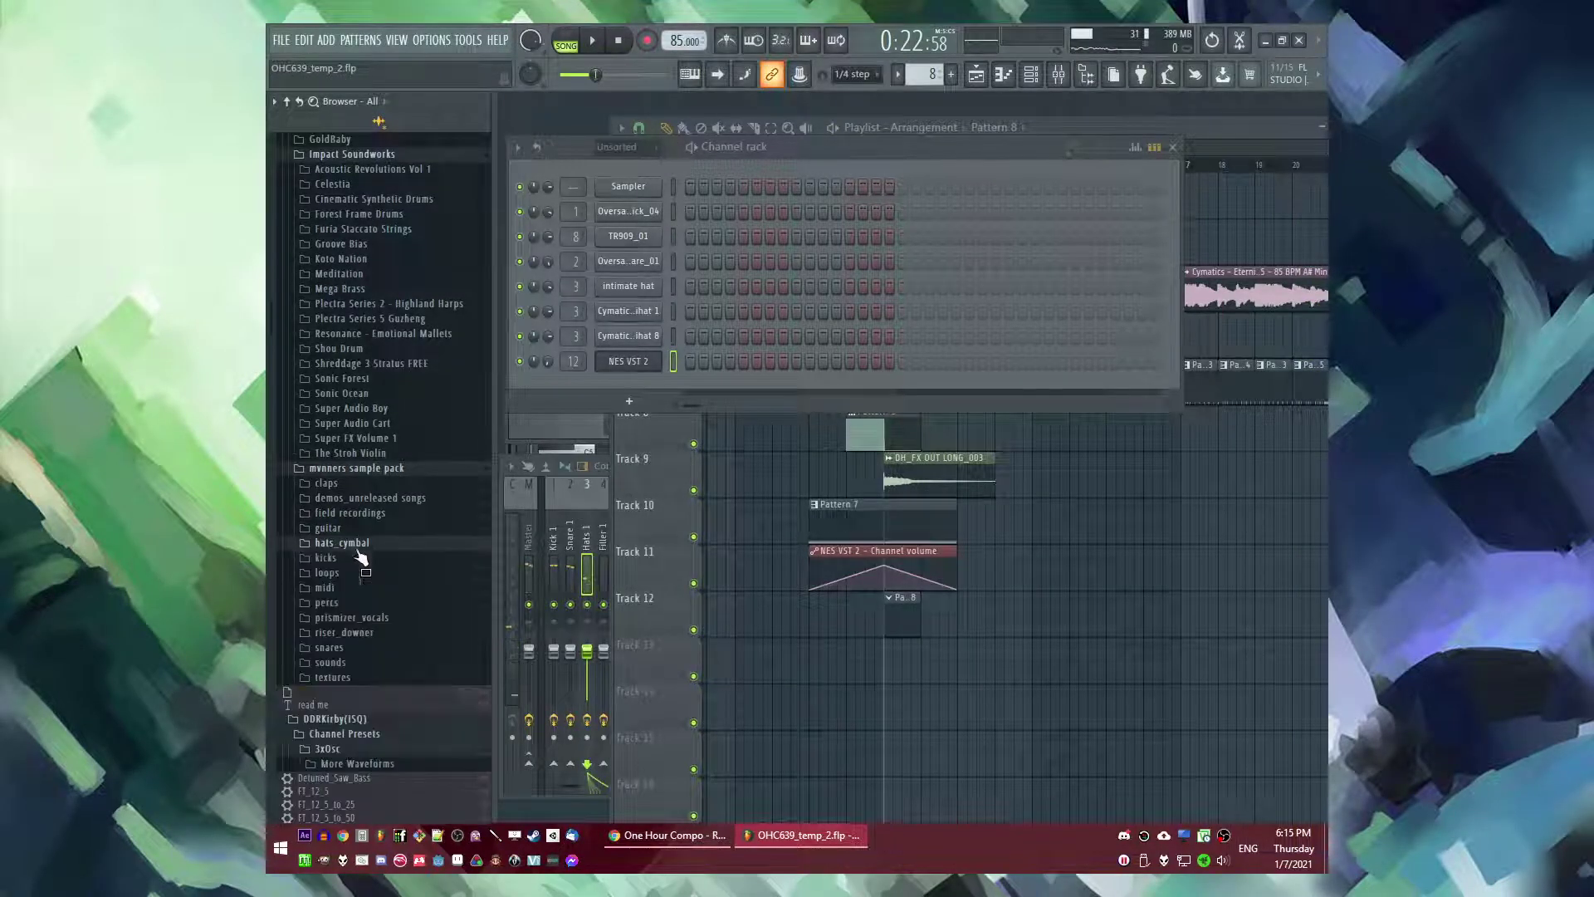
pyautogui.click(356, 473)
pyautogui.rightClick(1126, 603)
pyautogui.press('space')
pyautogui.press('space')
# - Add an Xpand!2 instrument channel to the project
pyautogui.scroll(8, 398, 416)
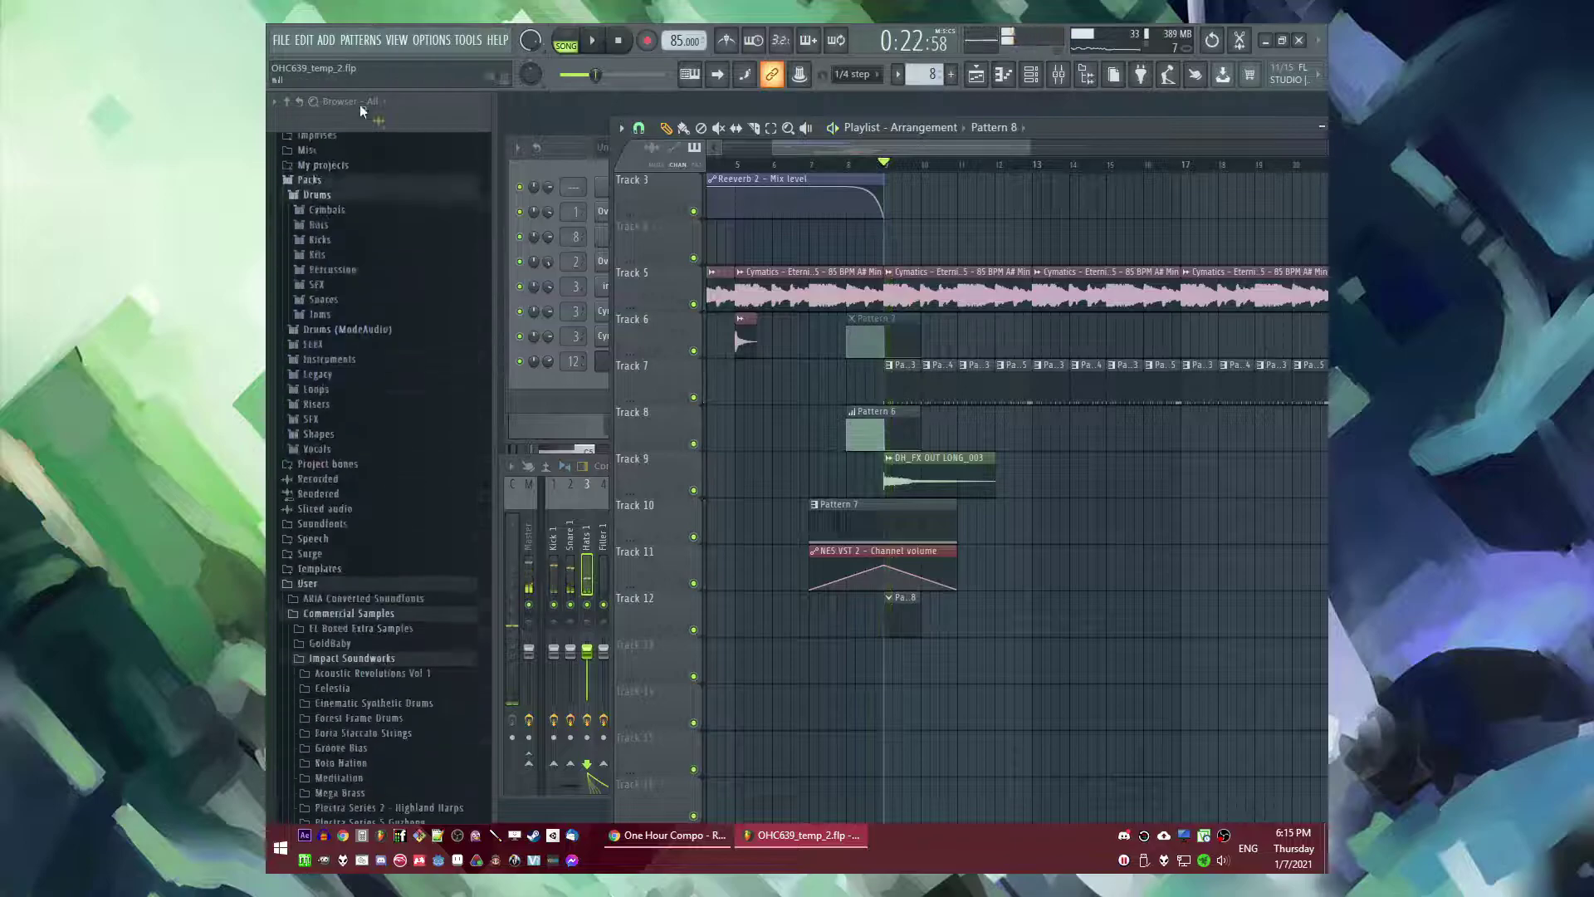
pyautogui.click(325, 40)
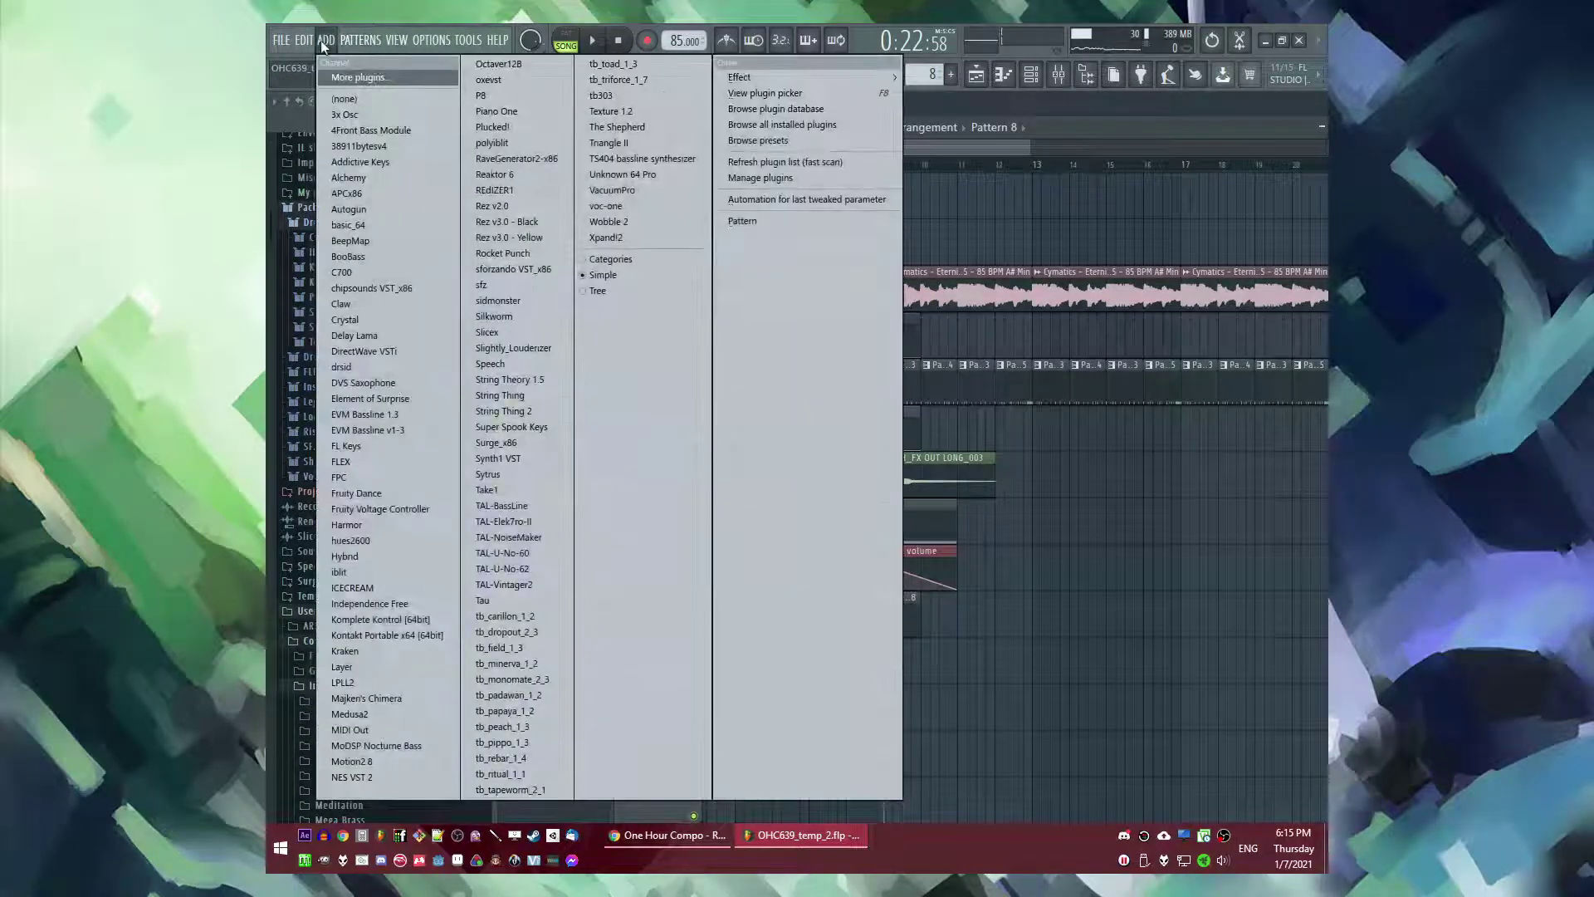
pyautogui.click(636, 238)
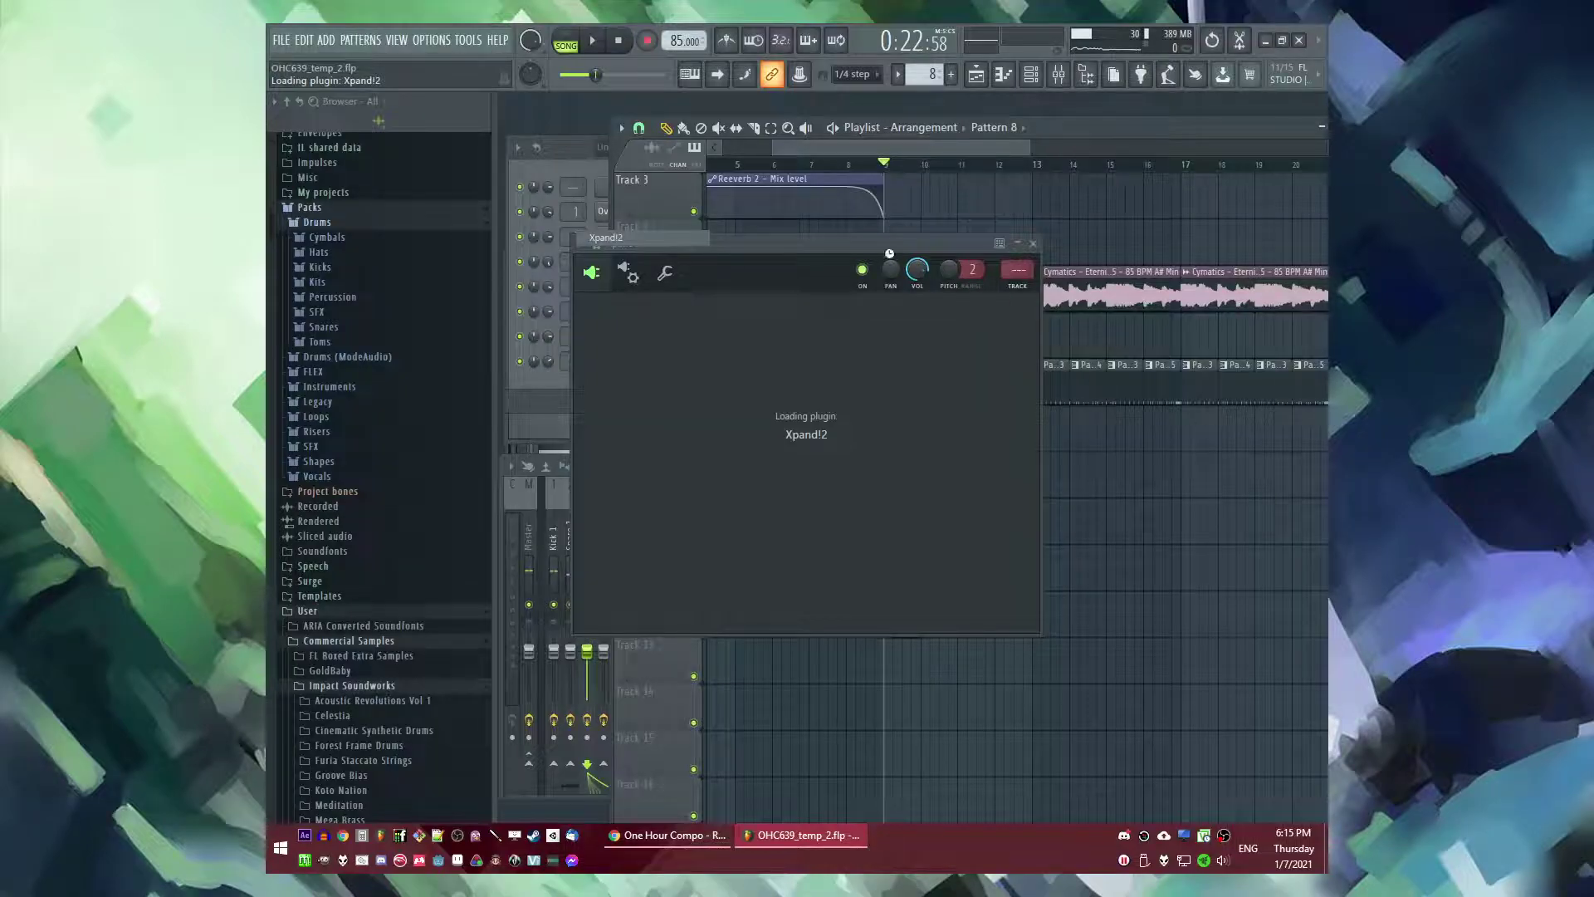
pyautogui.moveTo(878, 243); pyautogui.dragTo(849, 247)
pyautogui.rightClick(1307, 471)
# - Draw a four-bar G#4 note from bar 1 for Xpand!2 in Pattern 8
pyautogui.press('space')
pyautogui.scroll(1, 947, 412)
pyautogui.press('space')
pyautogui.doubleClick(903, 665)
pyautogui.rightClick(631, 382)
pyautogui.click(680, 388)
pyautogui.click(597, 486)
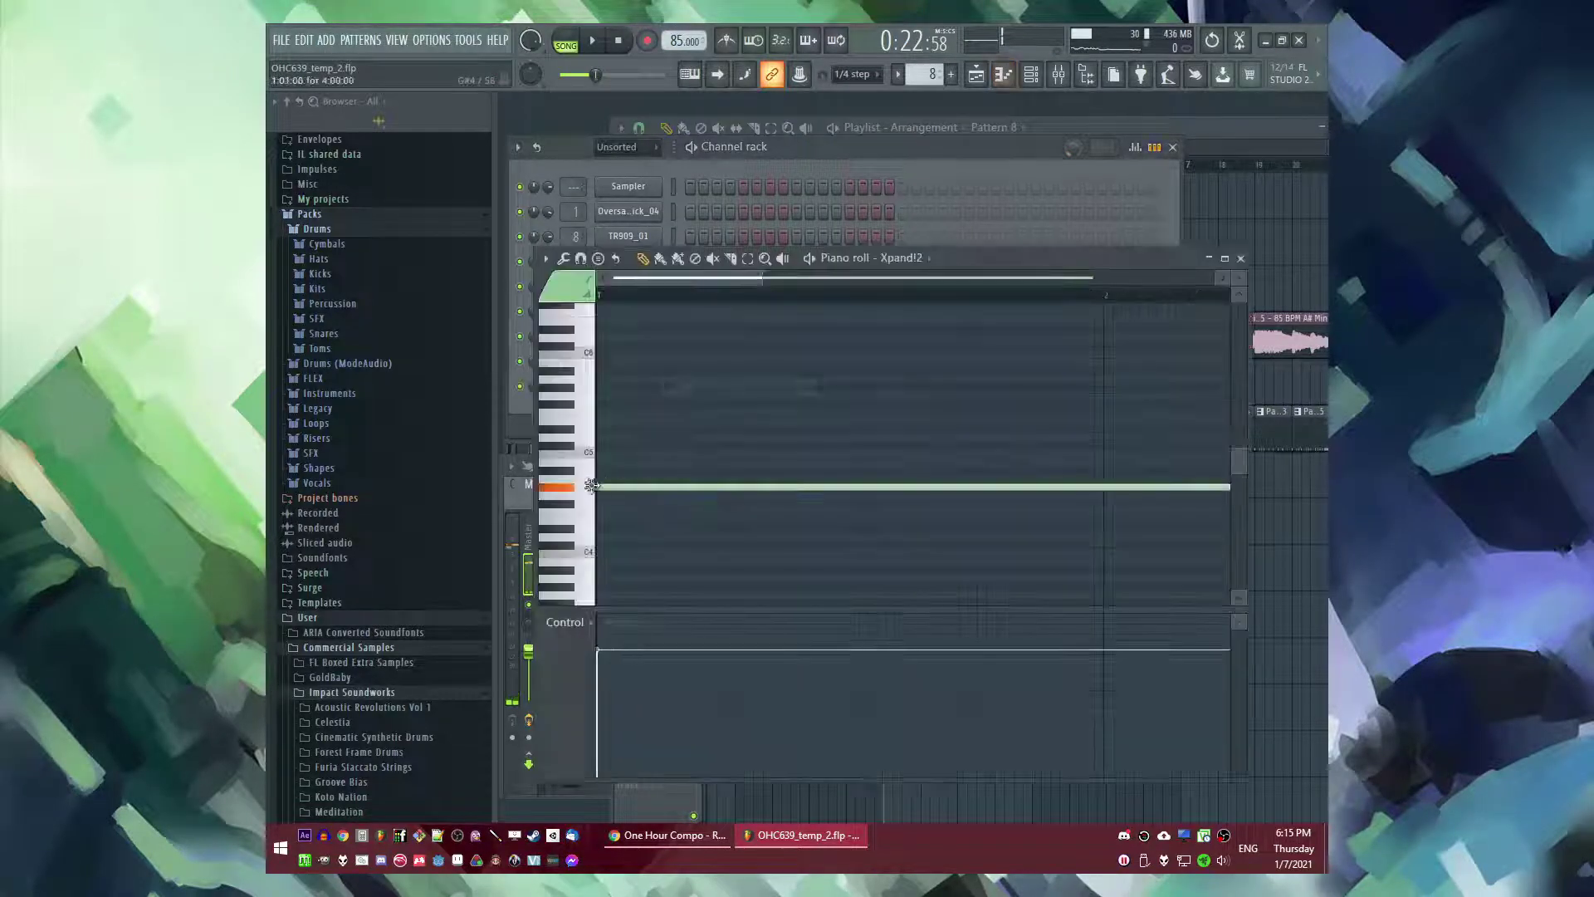
# - Audition the Xpand!2 presets on the held note and load +04 Evil Frog
pyautogui.press('F6')
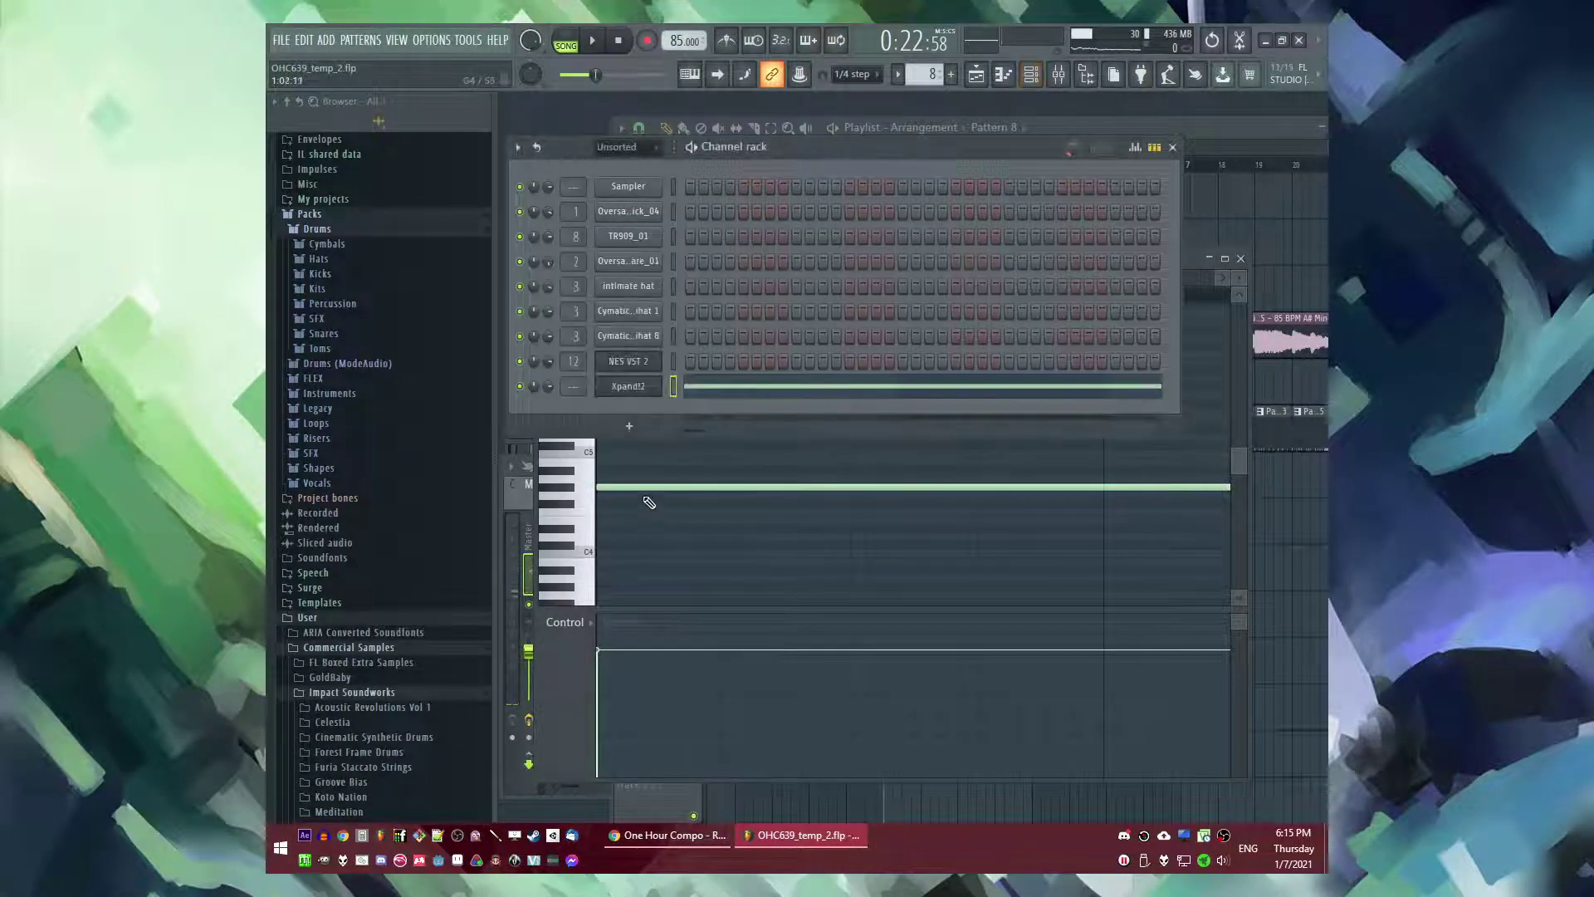
pyautogui.click(631, 390)
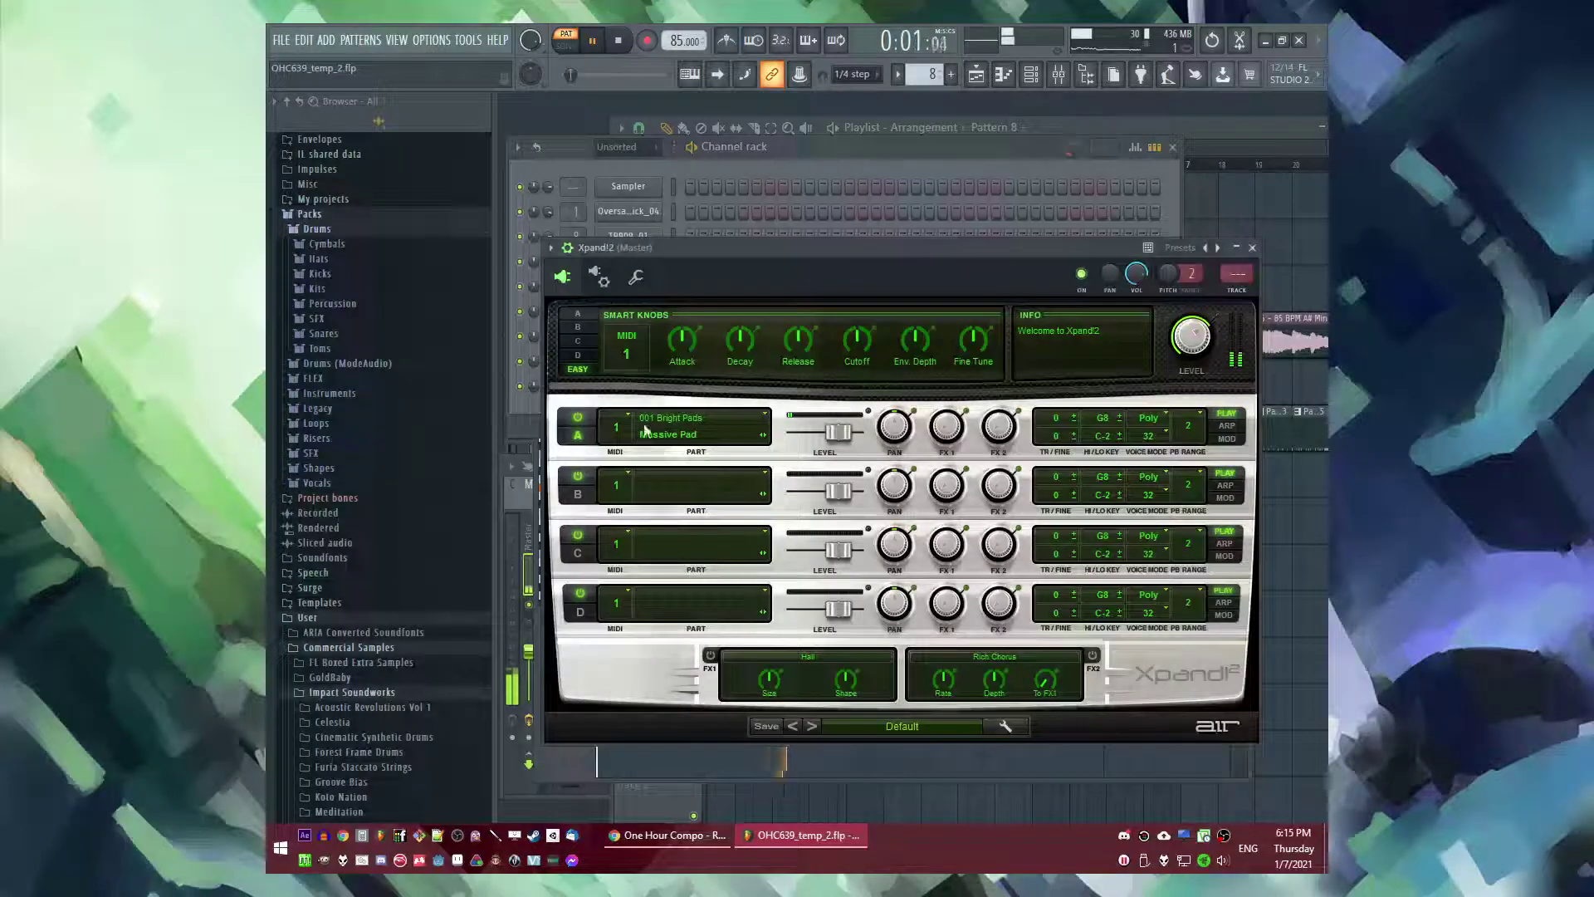
pyautogui.click(812, 726)
pyautogui.click(814, 728)
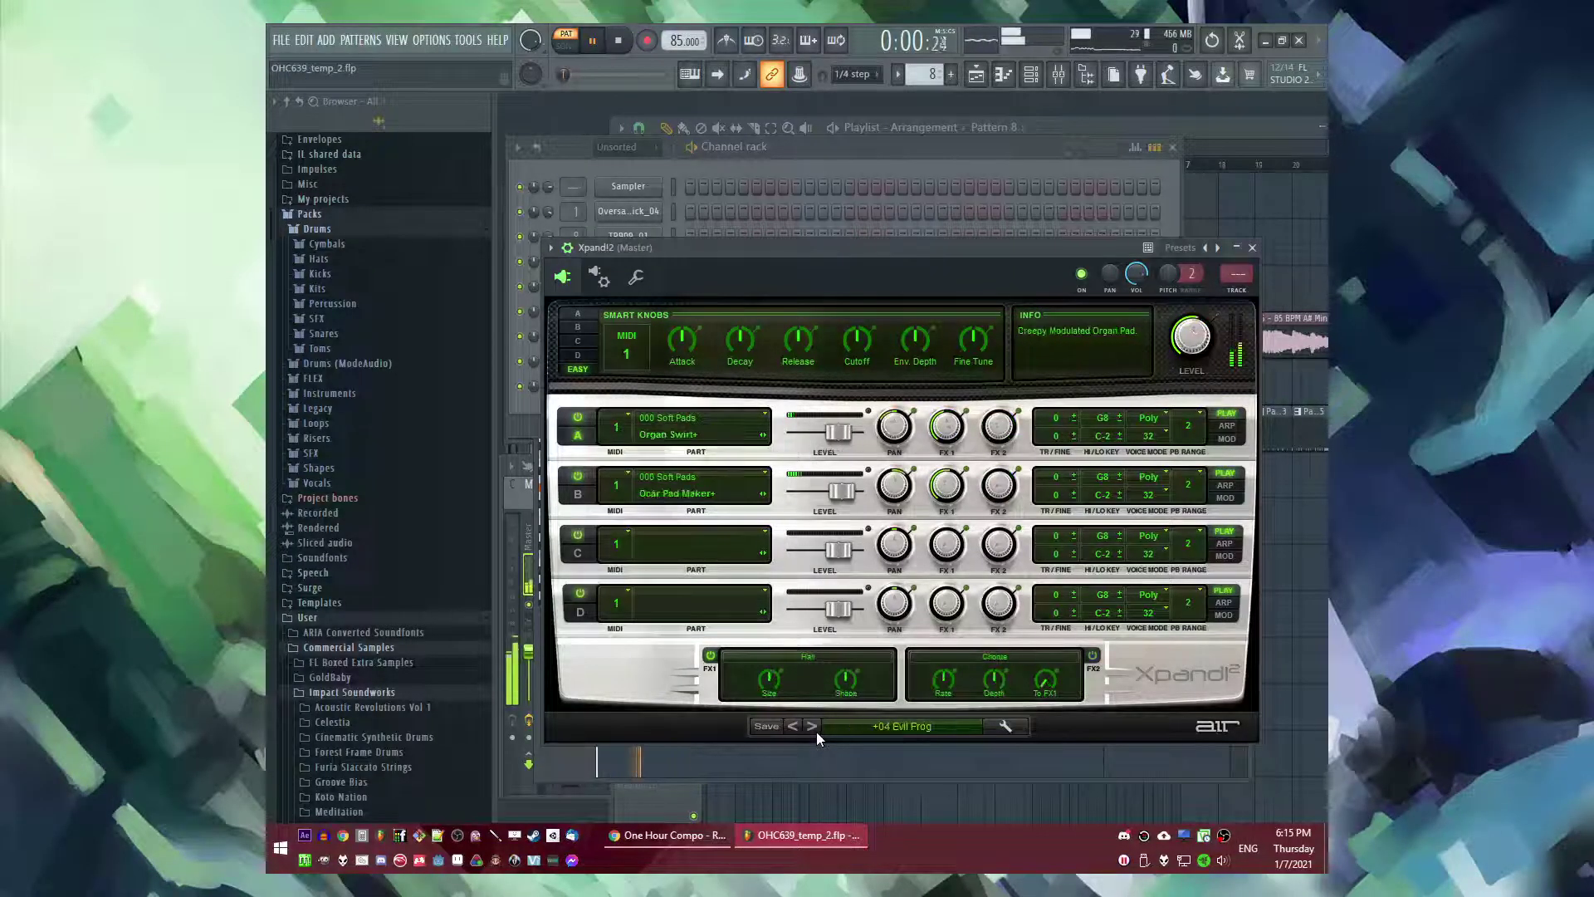
# - Replace the long Xpand!2 note with stacked A#4 and F5 notes about one and a half bars long from bar 1
pyautogui.click(530, 412)
pyautogui.click(725, 396)
pyautogui.press('space')
pyautogui.rightClick(693, 454)
pyautogui.moveTo(611, 417); pyautogui.dragTo(598, 417)
pyautogui.scroll(3, 1113, 490)
pyautogui.press('space')
pyautogui.moveTo(1157, 528); pyautogui.dragTo(804, 559)
pyautogui.click(611, 455)
pyautogui.rightClick(623, 455)
pyautogui.press('space')
pyautogui.press('space')
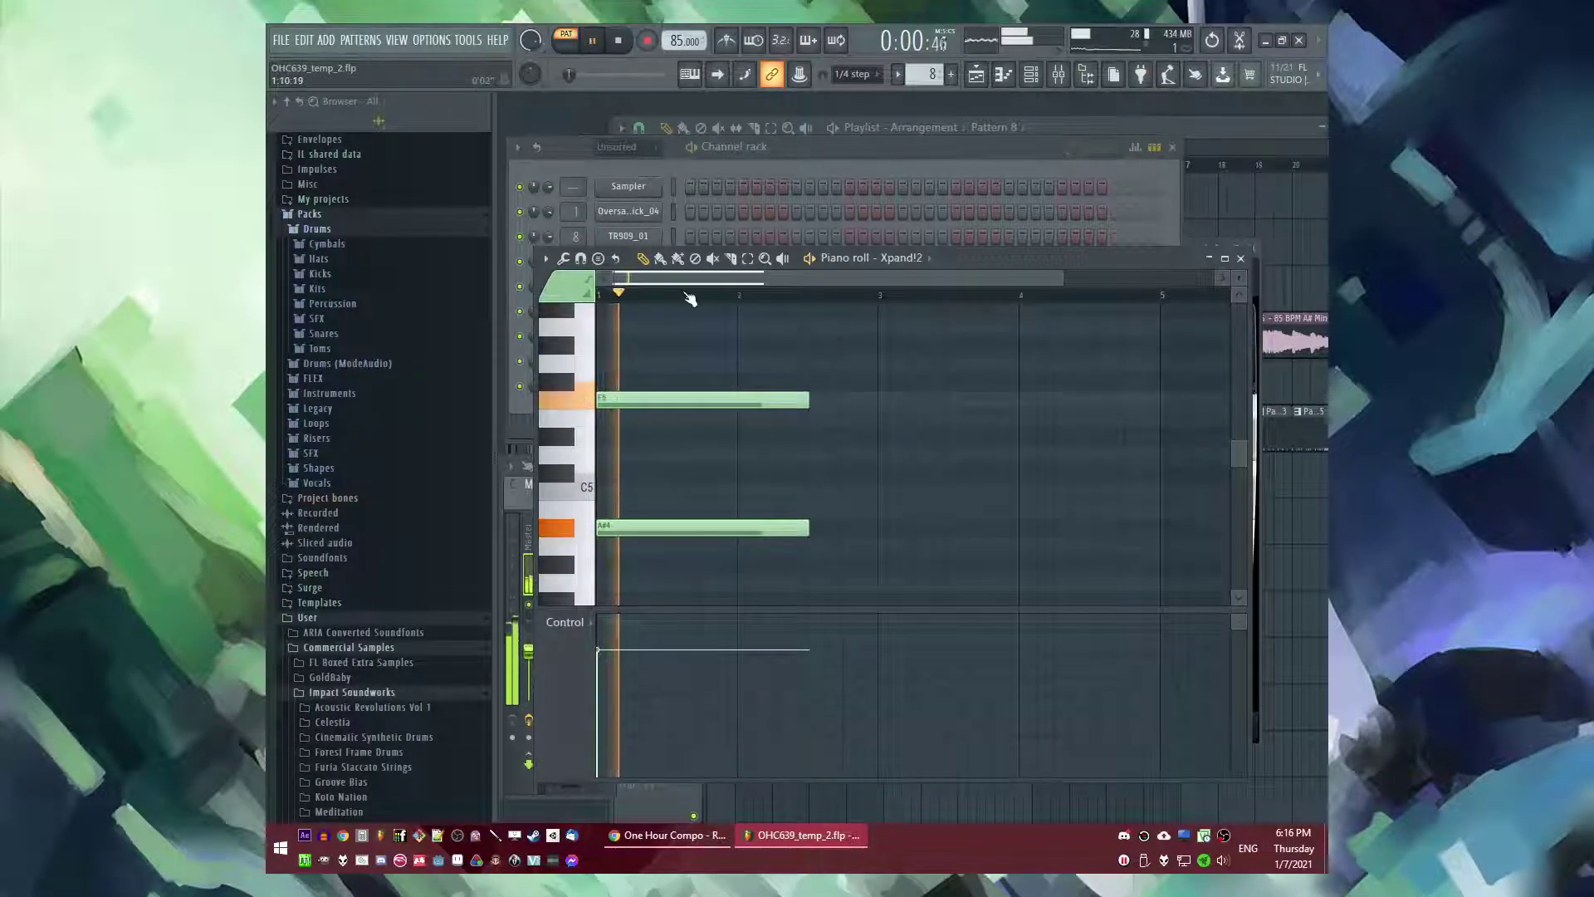
# - Switch to song playback and lengthen the A#4 and F5 notes to two bars each, up to bar 3
pyautogui.press('l')
pyautogui.scroll(3, 830, 395)
pyautogui.moveTo(788, 377); pyautogui.dragTo(858, 544)
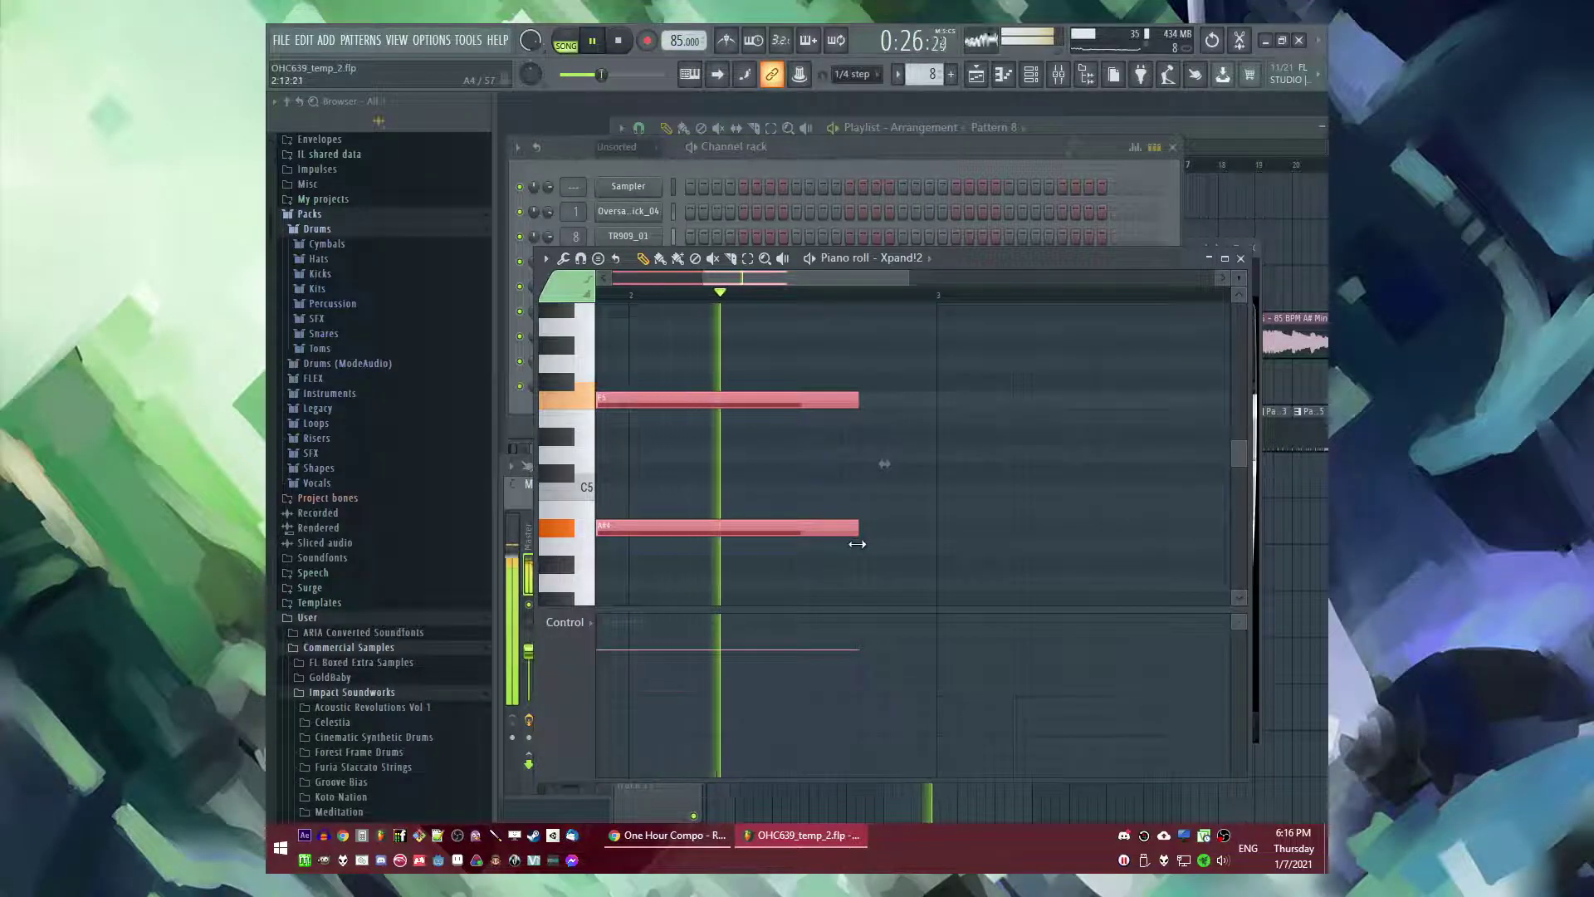
pyautogui.press('space')
# - Add two-bar F#4 and C#5 notes starting at bar 3 of the Xpand!2 pattern
pyautogui.click(934, 554)
pyautogui.moveTo(941, 561); pyautogui.dragTo(938, 596)
pyautogui.scroll(-4, 938, 596)
pyautogui.press('space')
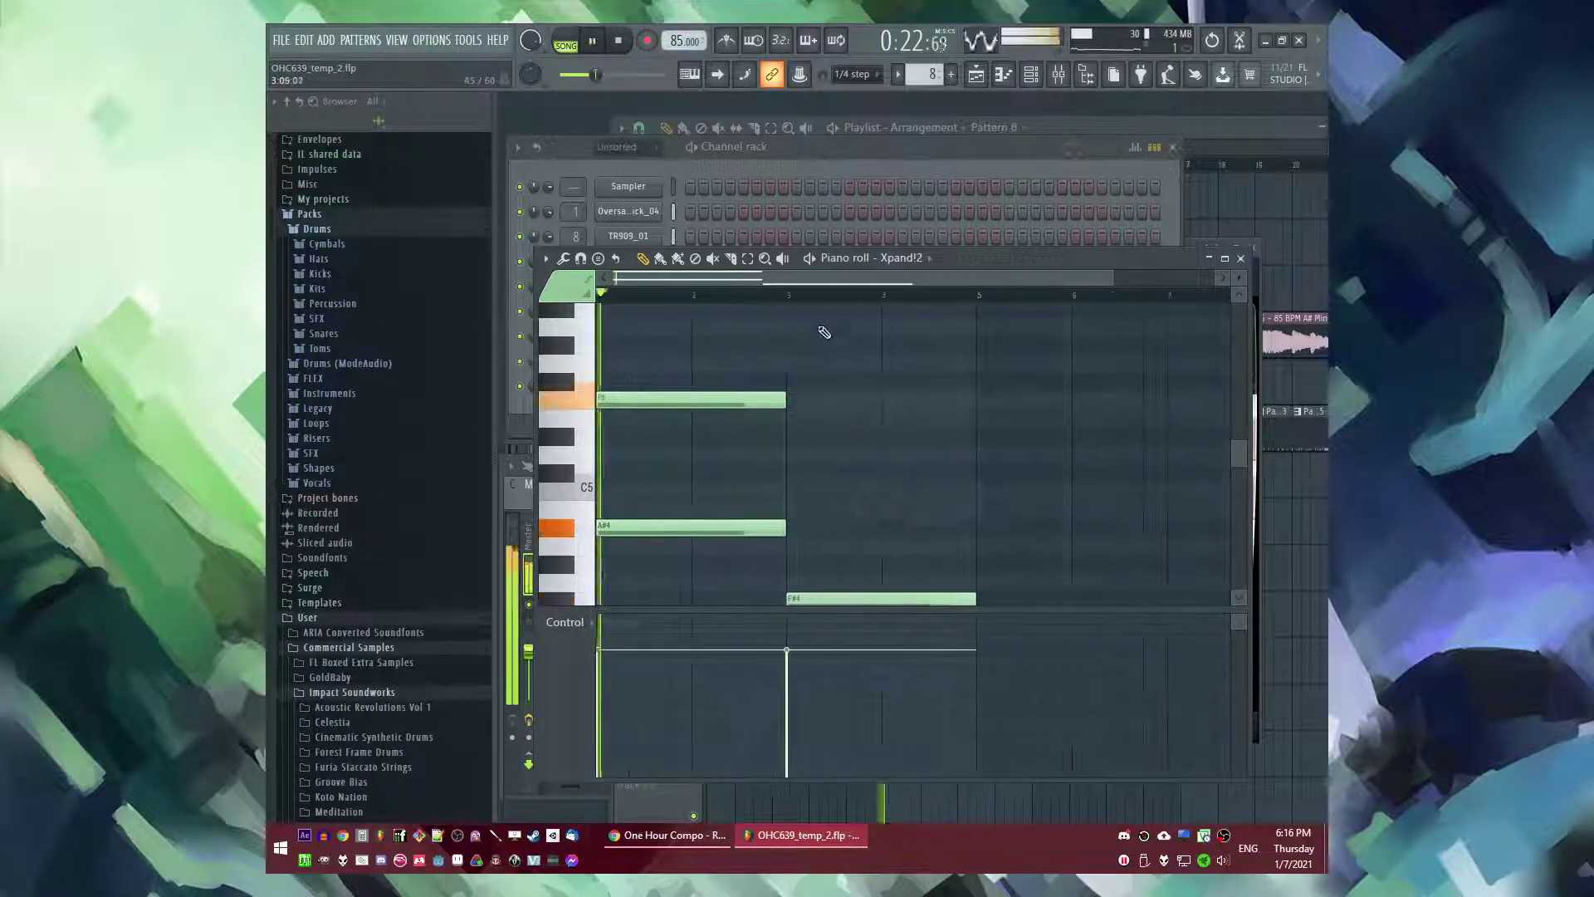
pyautogui.click(789, 297)
pyautogui.scroll(-1, 810, 399)
pyautogui.scroll(4, 808, 405)
pyautogui.click(769, 417)
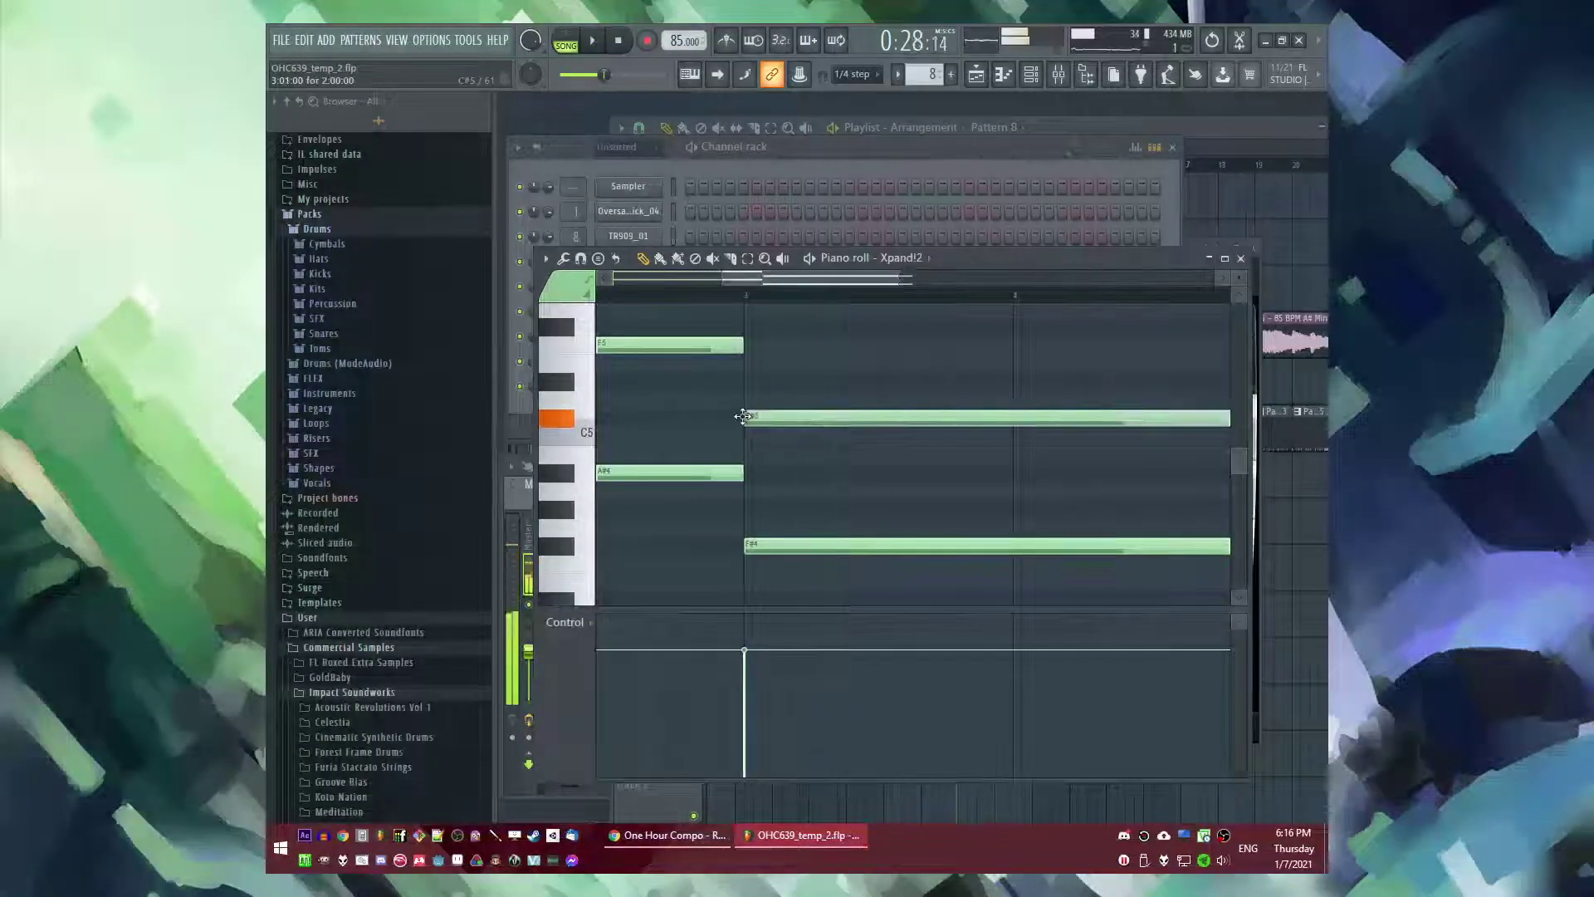
# - Shorten the F#4 and C#5 notes to one bar and add a one-bar D#4 note at bar 4
pyautogui.scroll(-4, 836, 382)
pyautogui.scroll(3, 960, 402)
pyautogui.moveTo(866, 365); pyautogui.dragTo(748, 566)
pyautogui.press('space')
pyautogui.keyDown('ctrl'); pyautogui.click(763, 570); pyautogui.keyUp('ctrl')
pyautogui.scroll(2, 763, 571)
pyautogui.scroll(-1, 762, 569)
pyautogui.click(753, 540)
# - Try B4 and C5 as the upper note over the D#4 in bar 4, and delete that upper note
pyautogui.press('space')
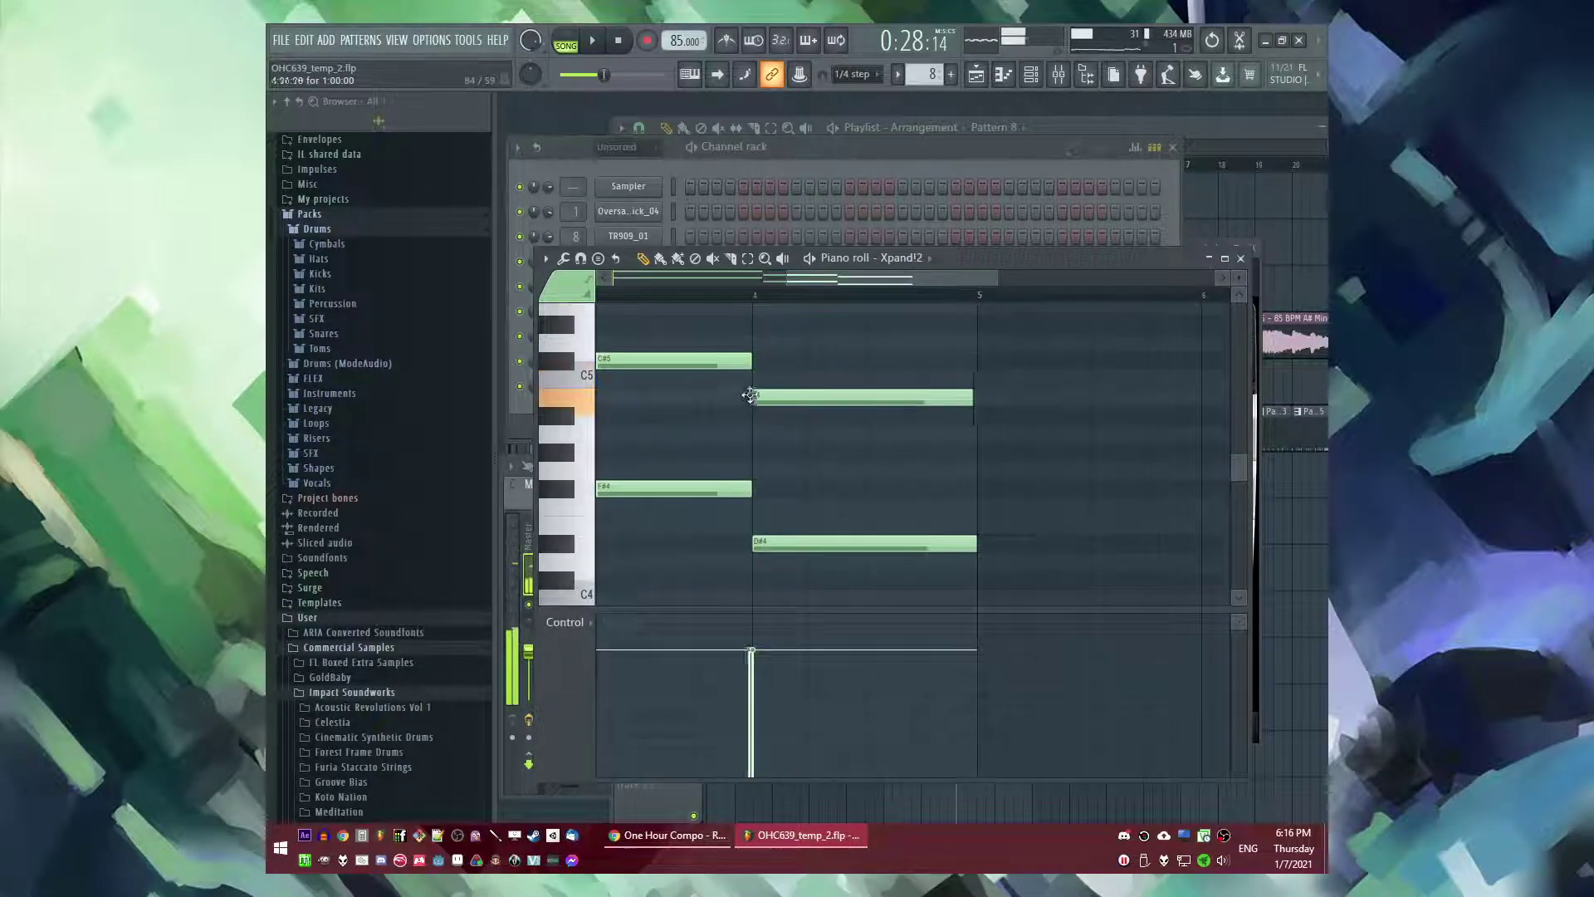
pyautogui.press('space')
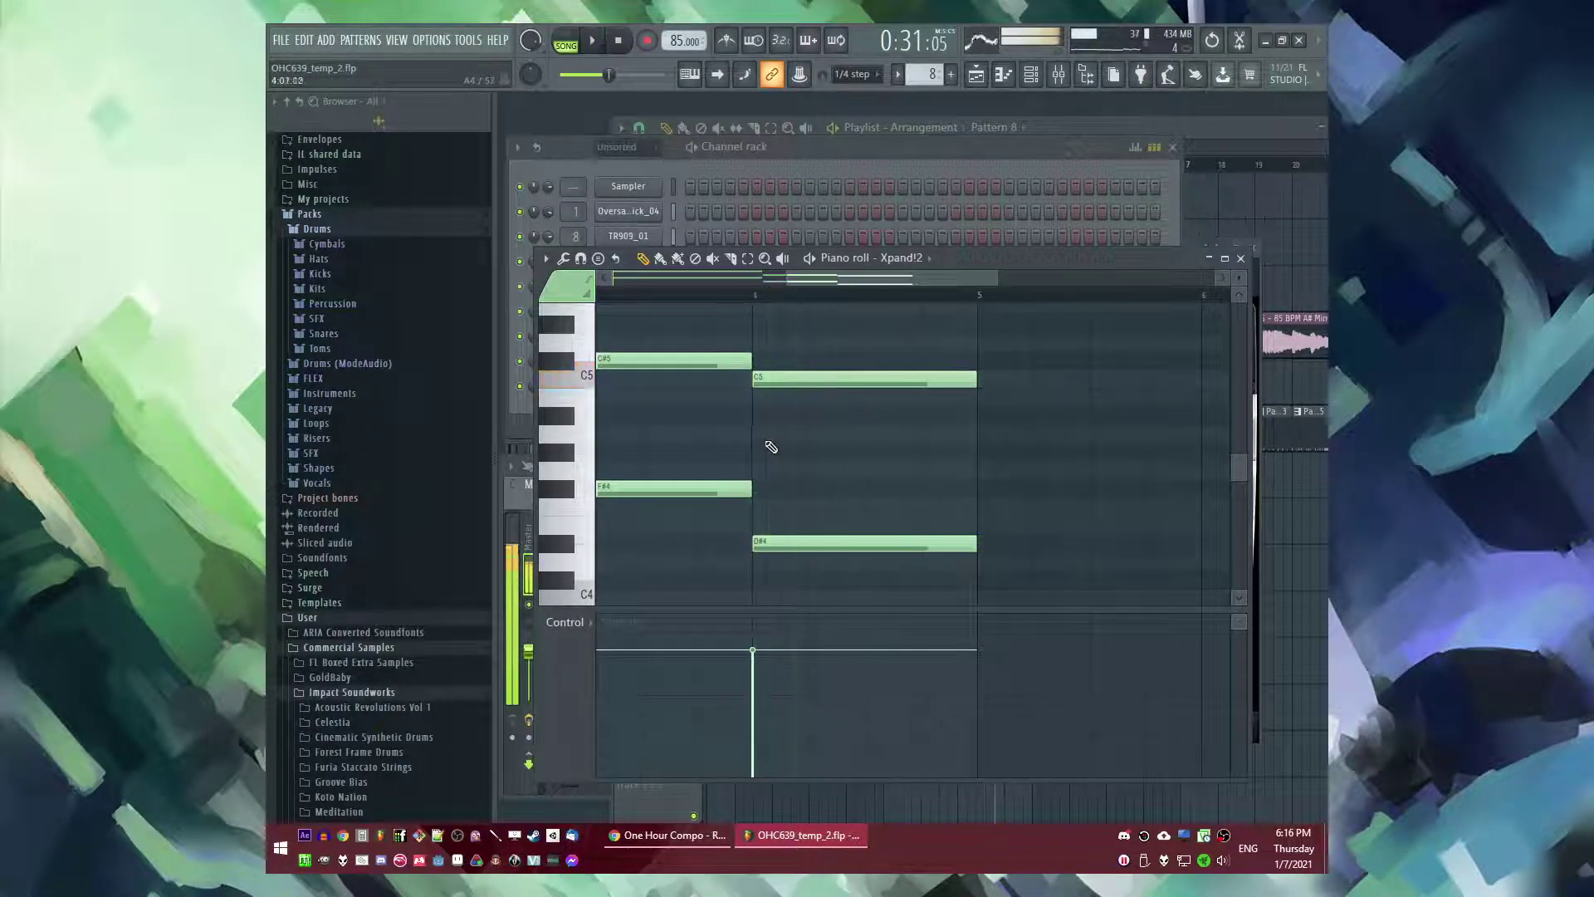
pyautogui.rightClick(759, 415)
pyautogui.scroll(-2, 1021, 410)
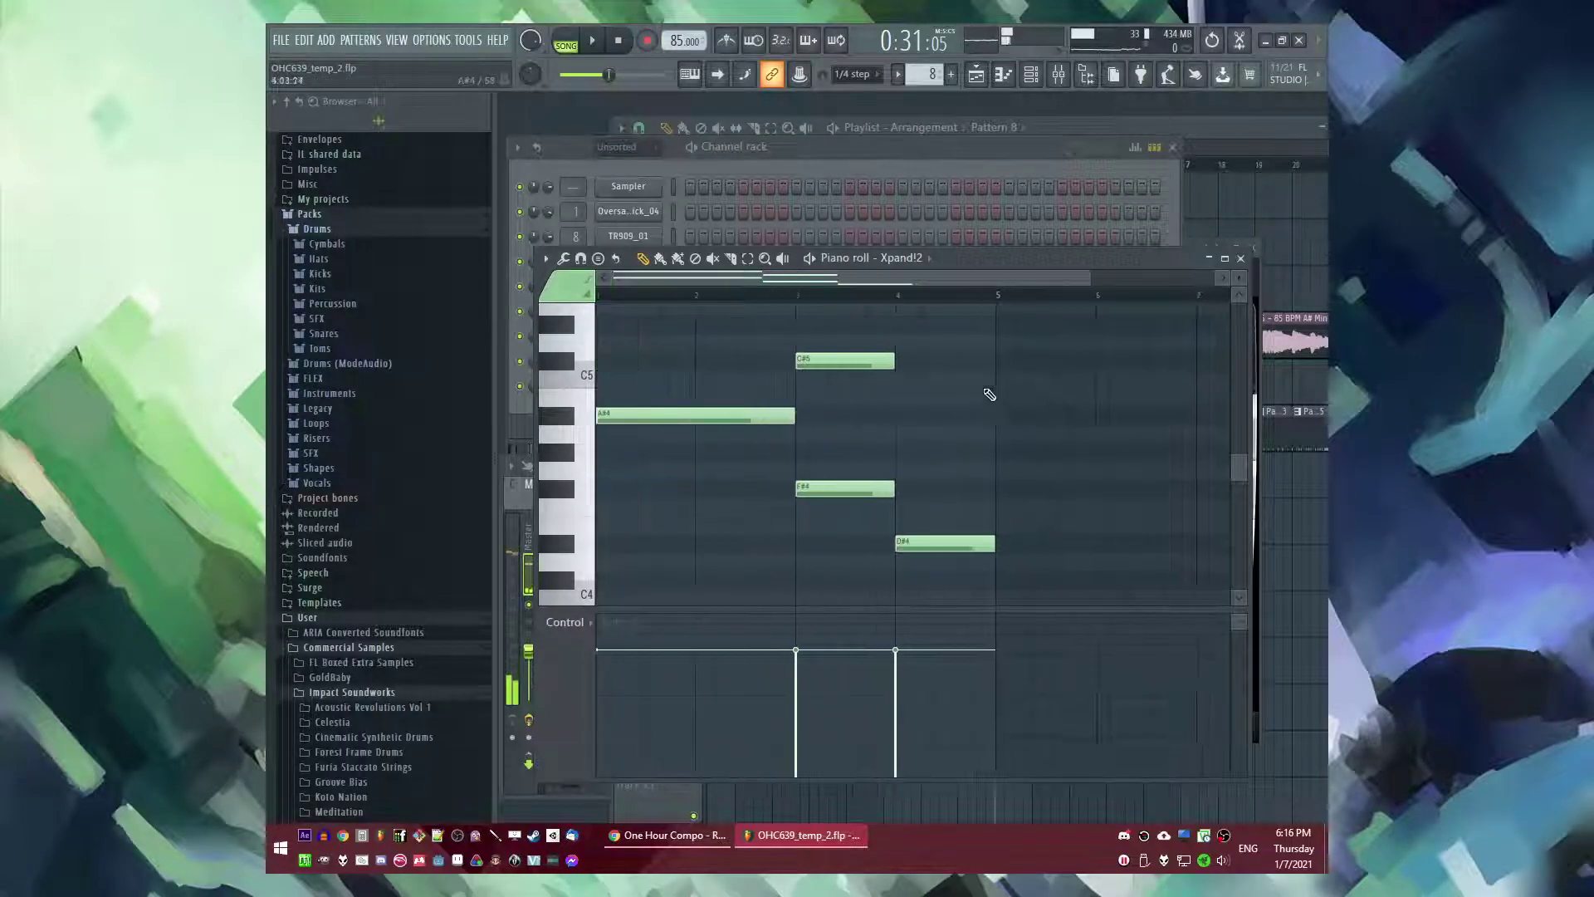
pyautogui.press('space')
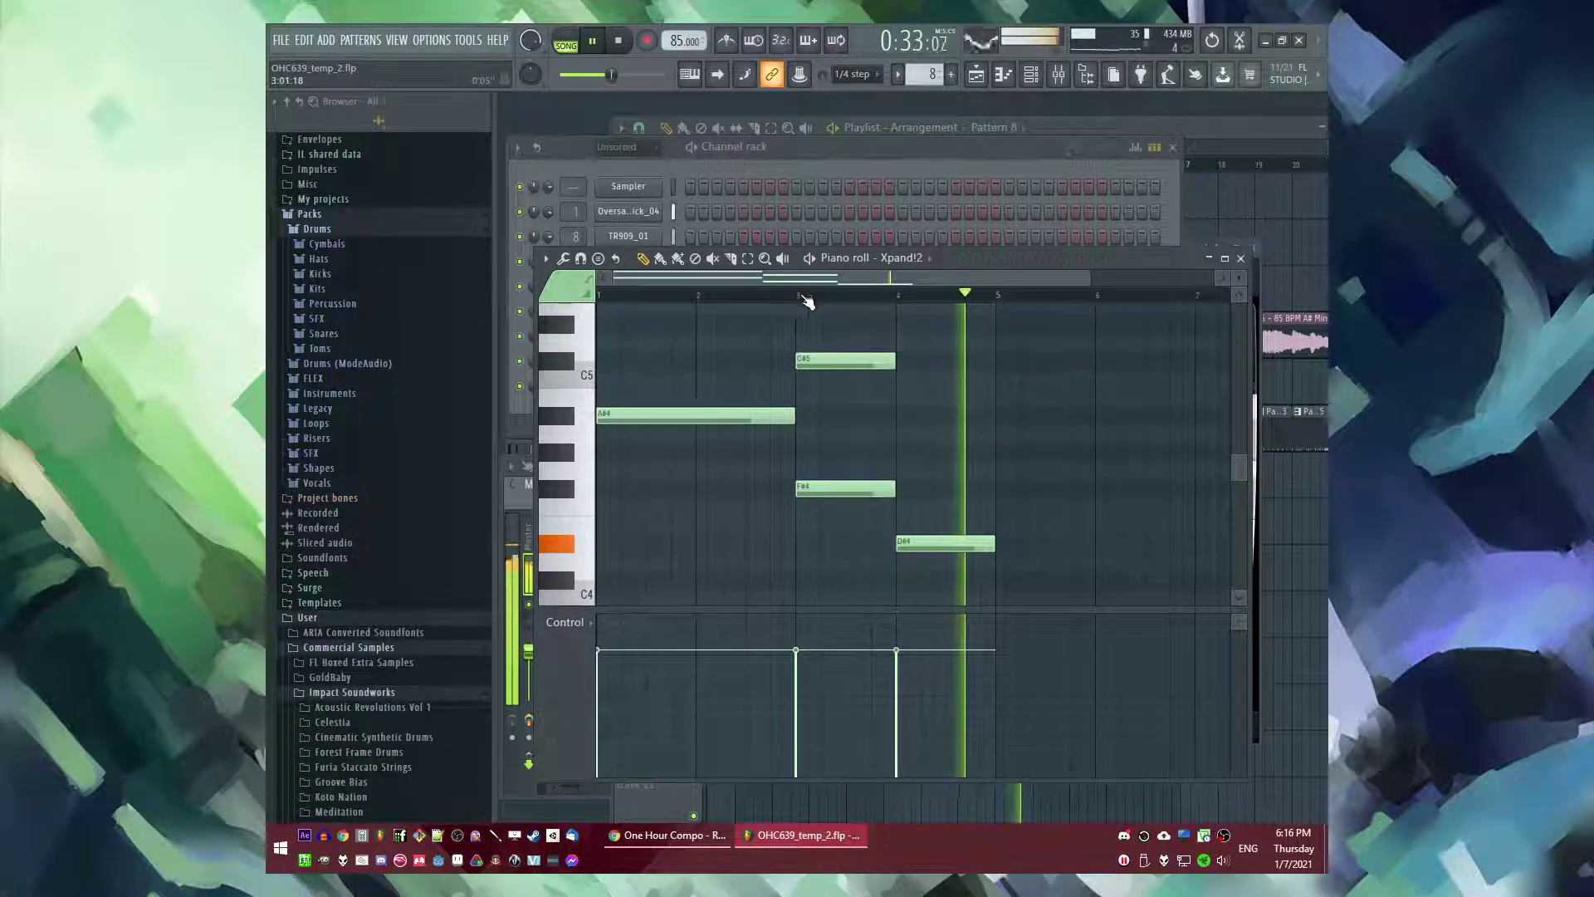
# - Audition further Xpand!2 presets against the pattern and load +08 Sweeping Metal
pyautogui.moveTo(793, 297); pyautogui.dragTo(598, 297)
pyautogui.scroll(2, 880, 417)
pyautogui.scroll(-2, 911, 424)
pyautogui.press('F6')
pyautogui.click(618, 388)
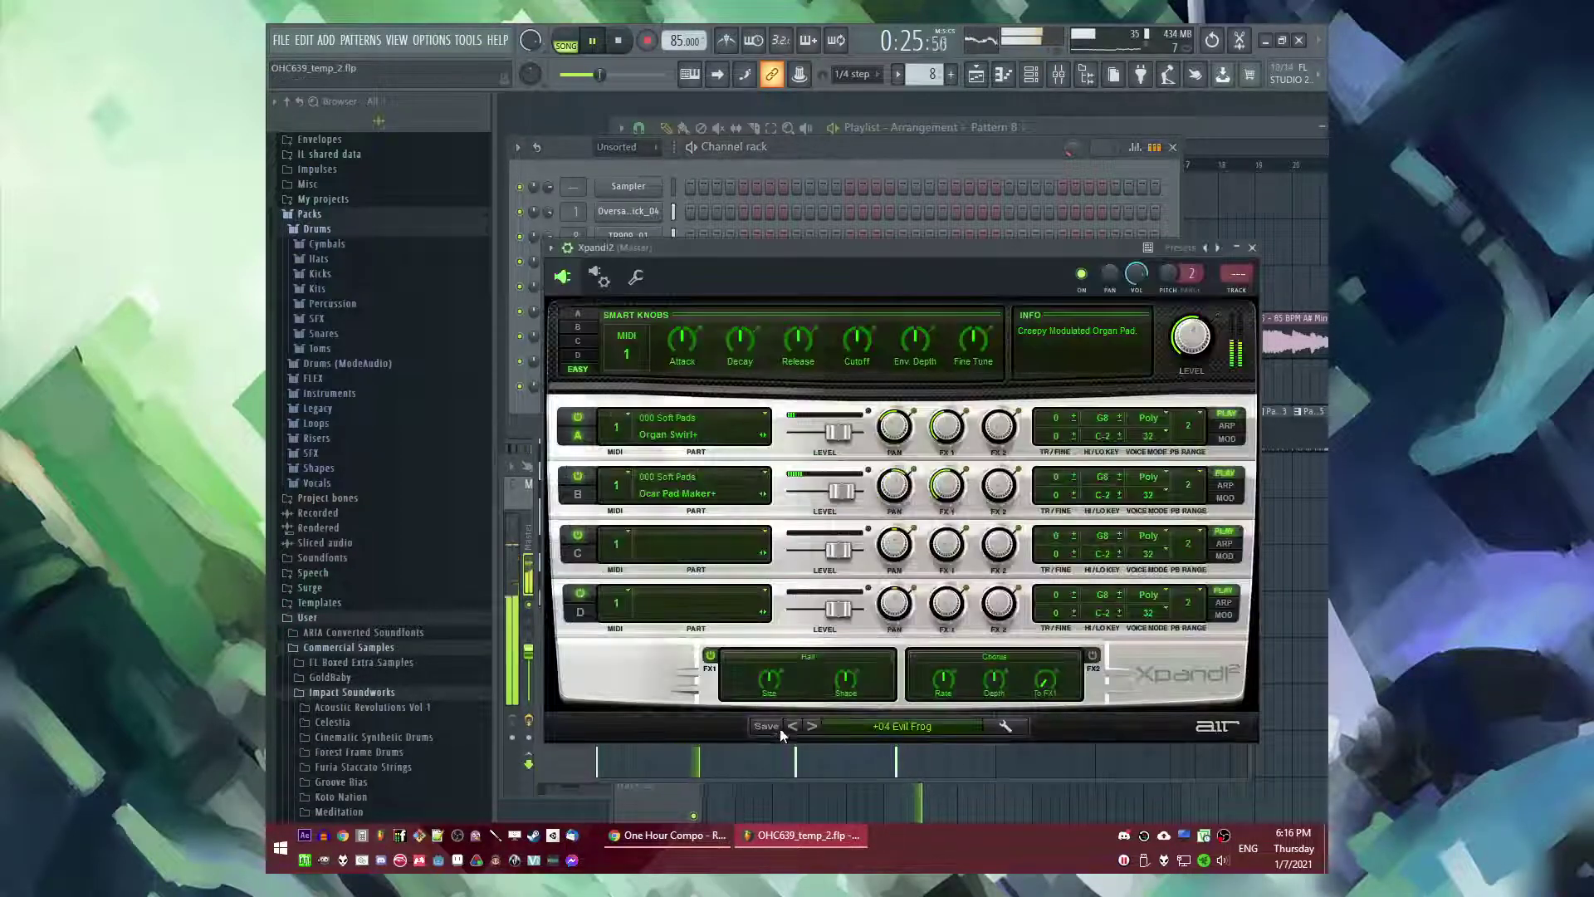
pyautogui.click(810, 729)
pyautogui.press('space')
pyautogui.press('l')
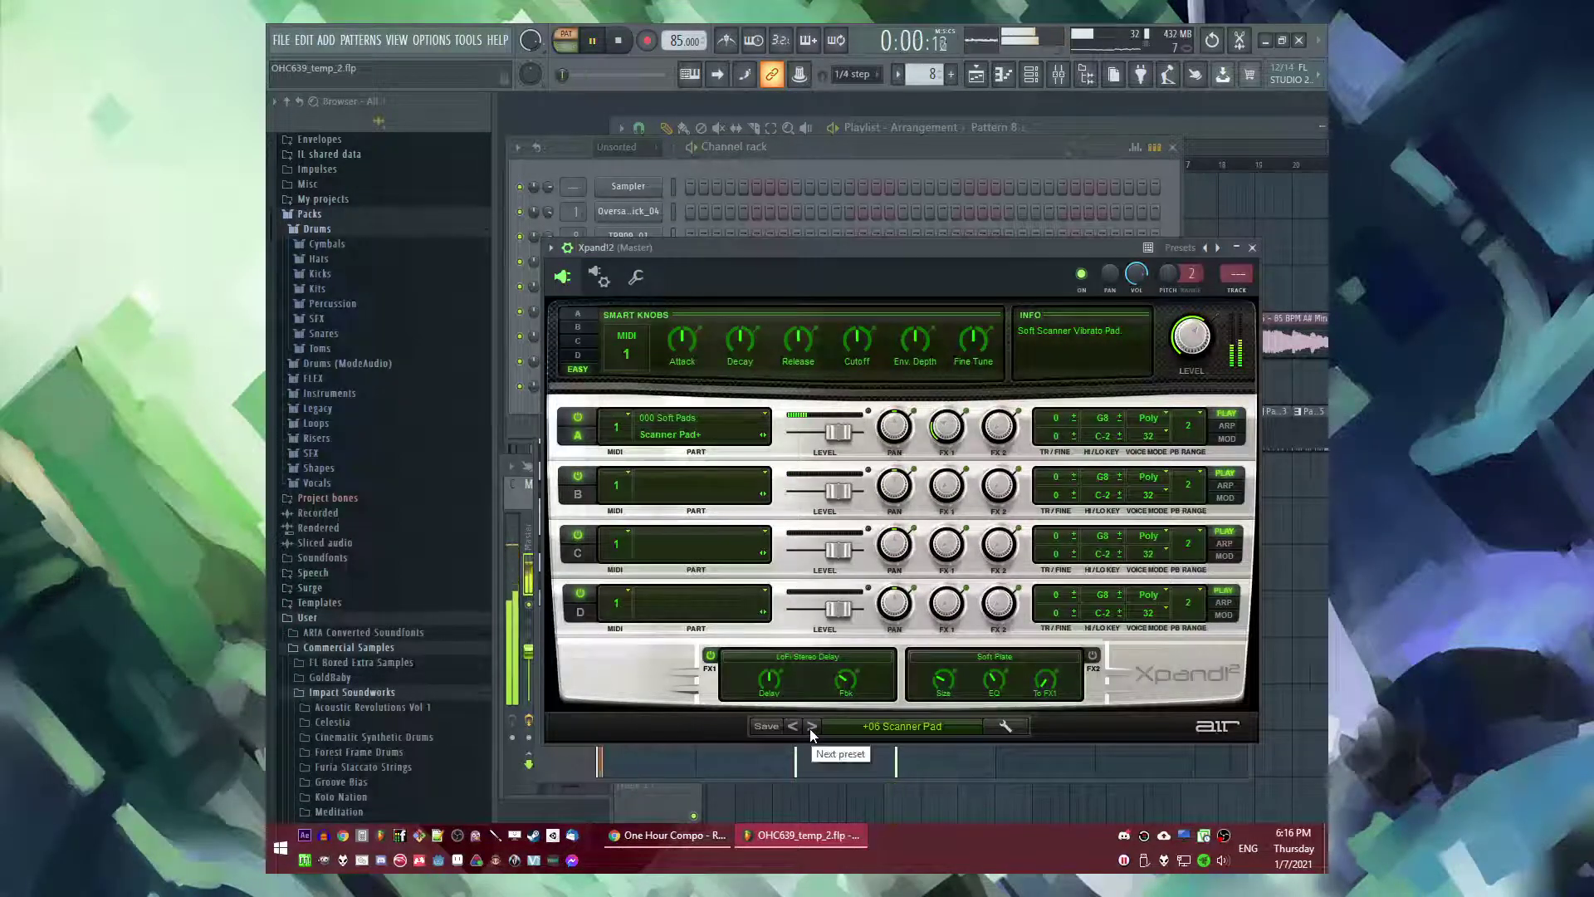
pyautogui.doubleClick(810, 729)
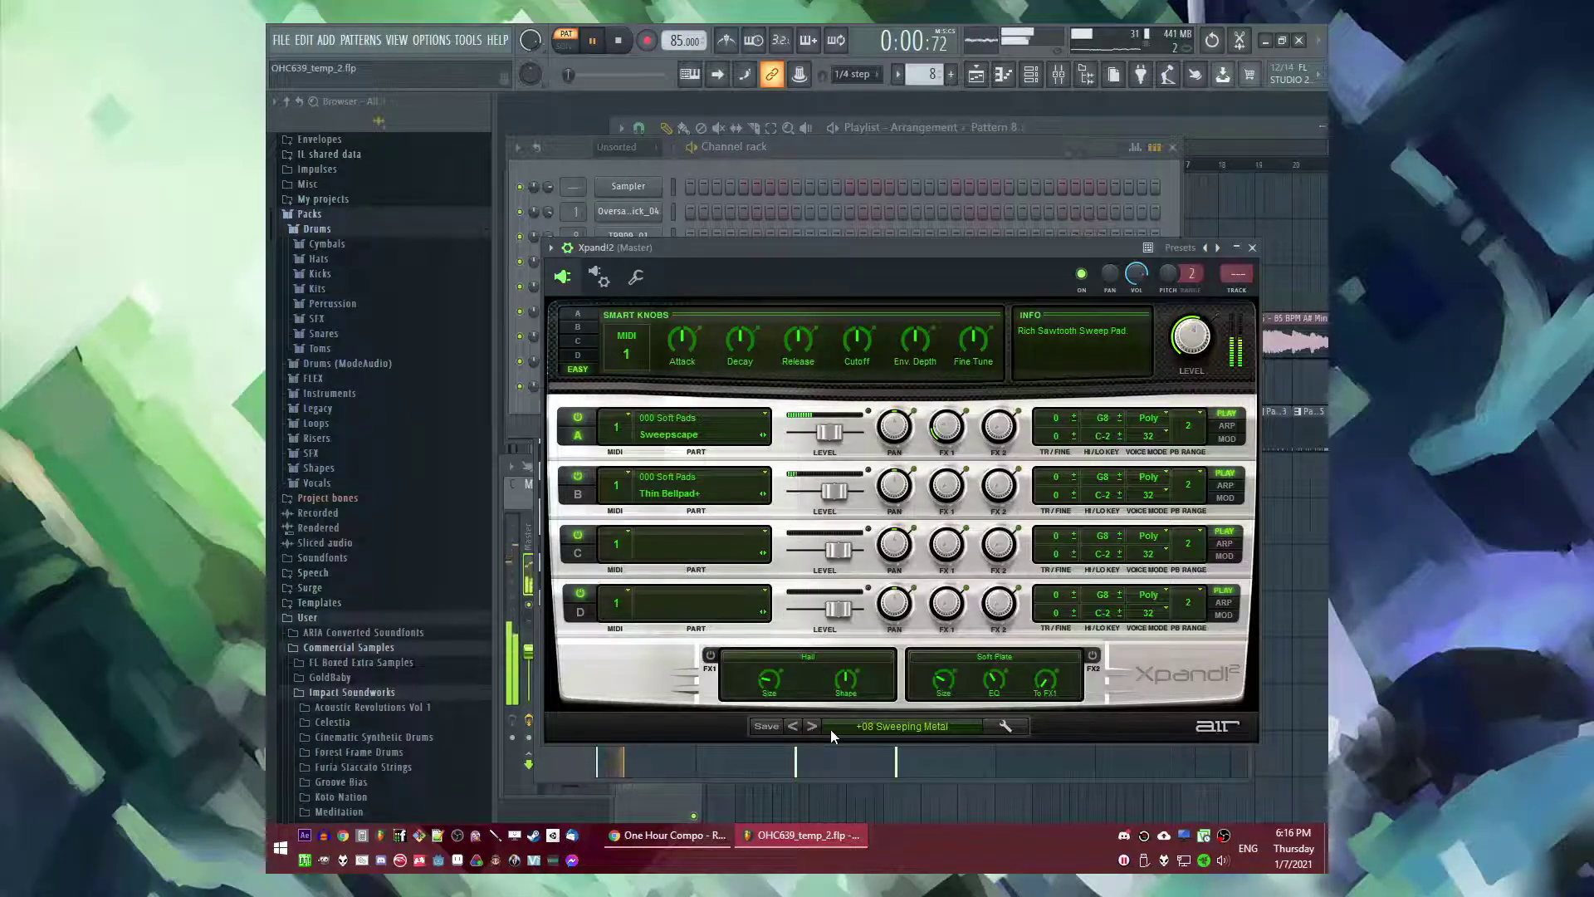
# - Listen to Pattern 8 in the arrangement from bar 9 and around bar 11, and reopen its Xpand!2 notes
pyautogui.press('F5')
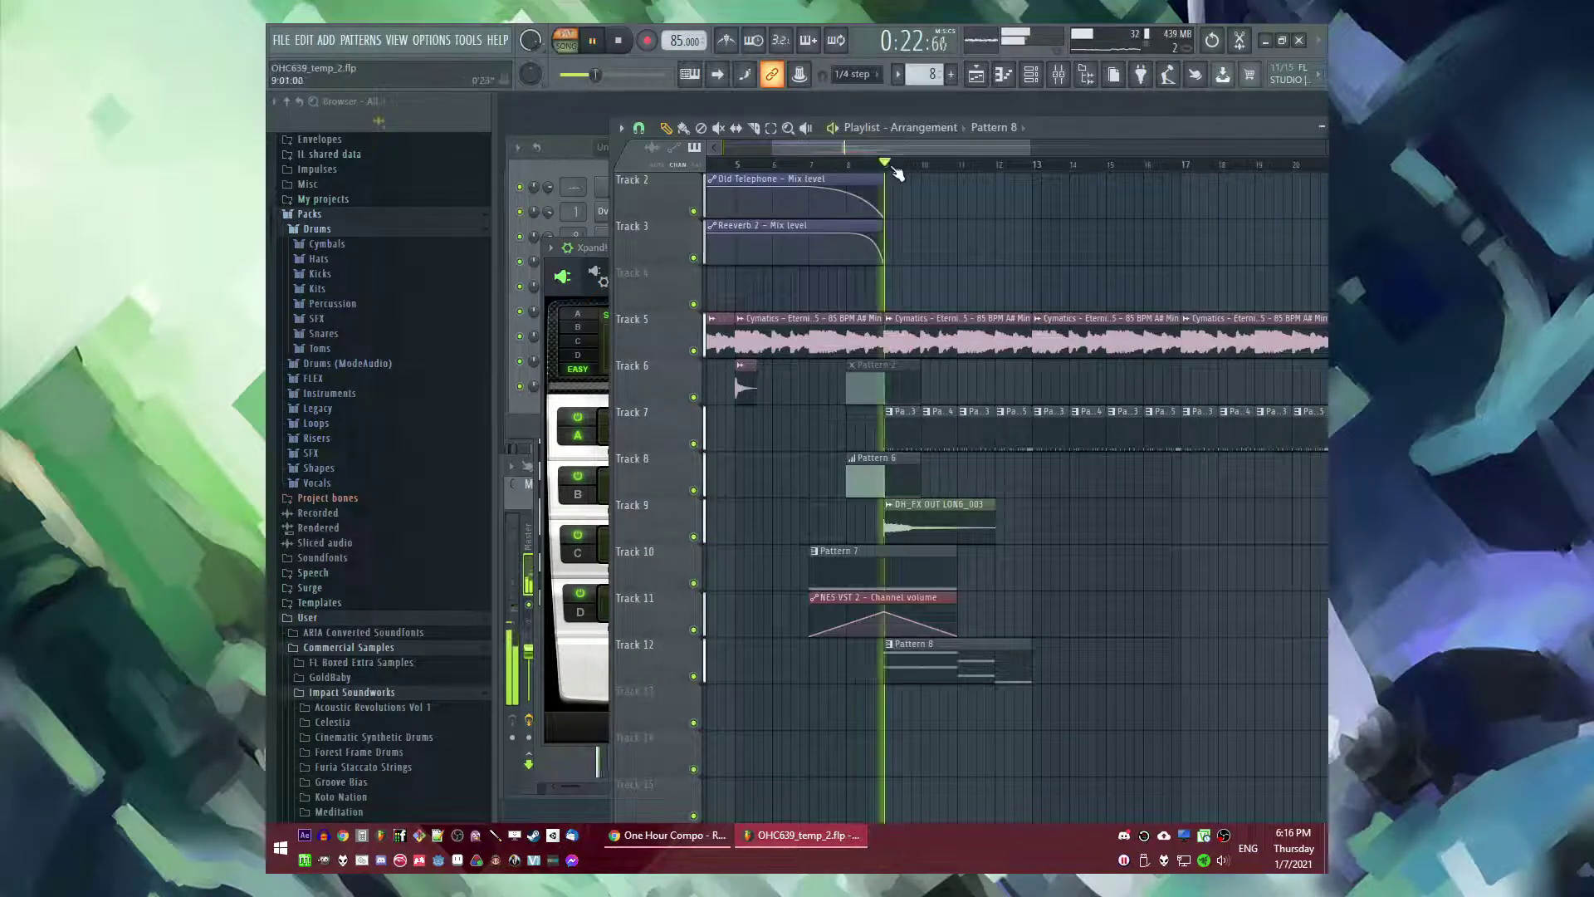
pyautogui.scroll(4, 958, 171)
pyautogui.click(961, 167)
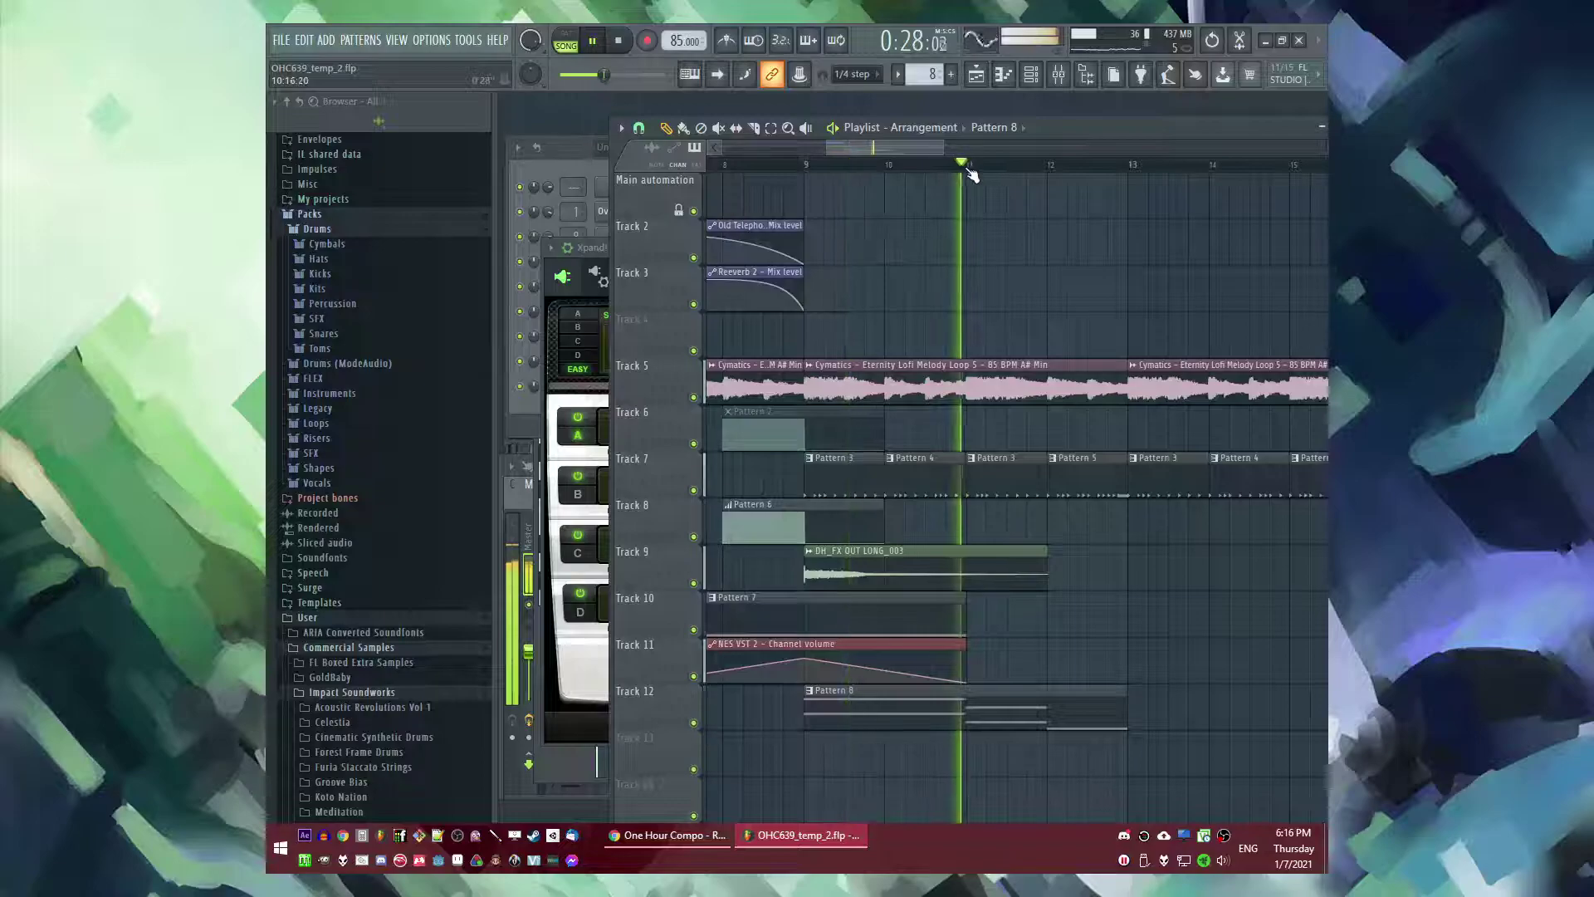
pyautogui.scroll(-2, 996, 173)
pyautogui.doubleClick(983, 716)
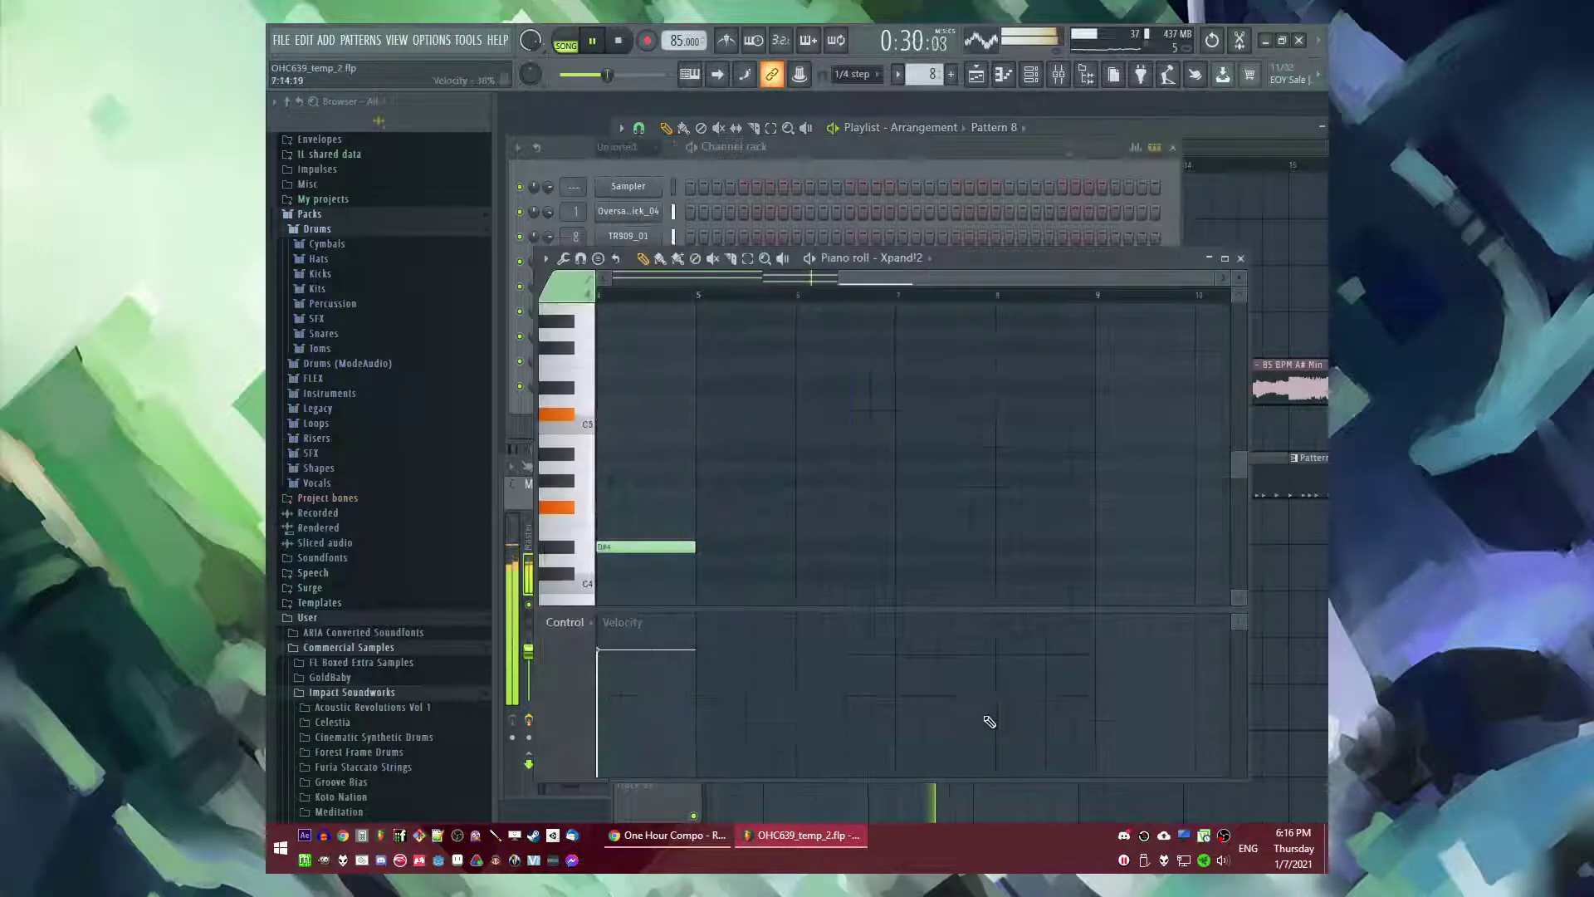
pyautogui.press('space')
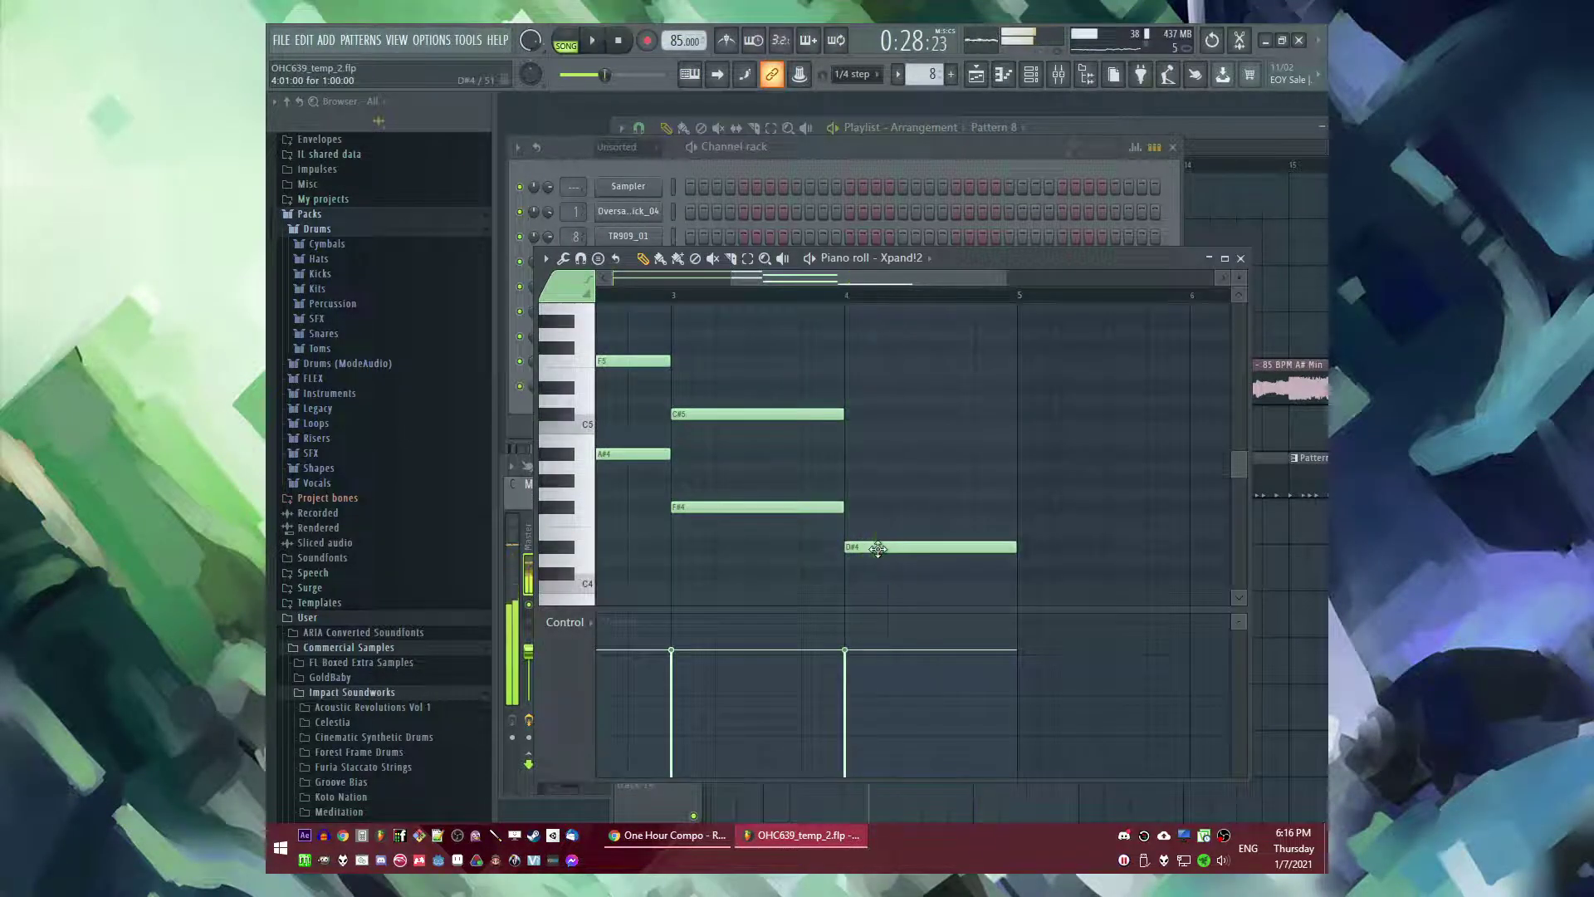
# - Add a one-bar A#4 note above the D#4 in bar 4 and listen to the chord
pyautogui.click(860, 453)
pyautogui.press('space')
pyautogui.scroll(1, 867, 424)
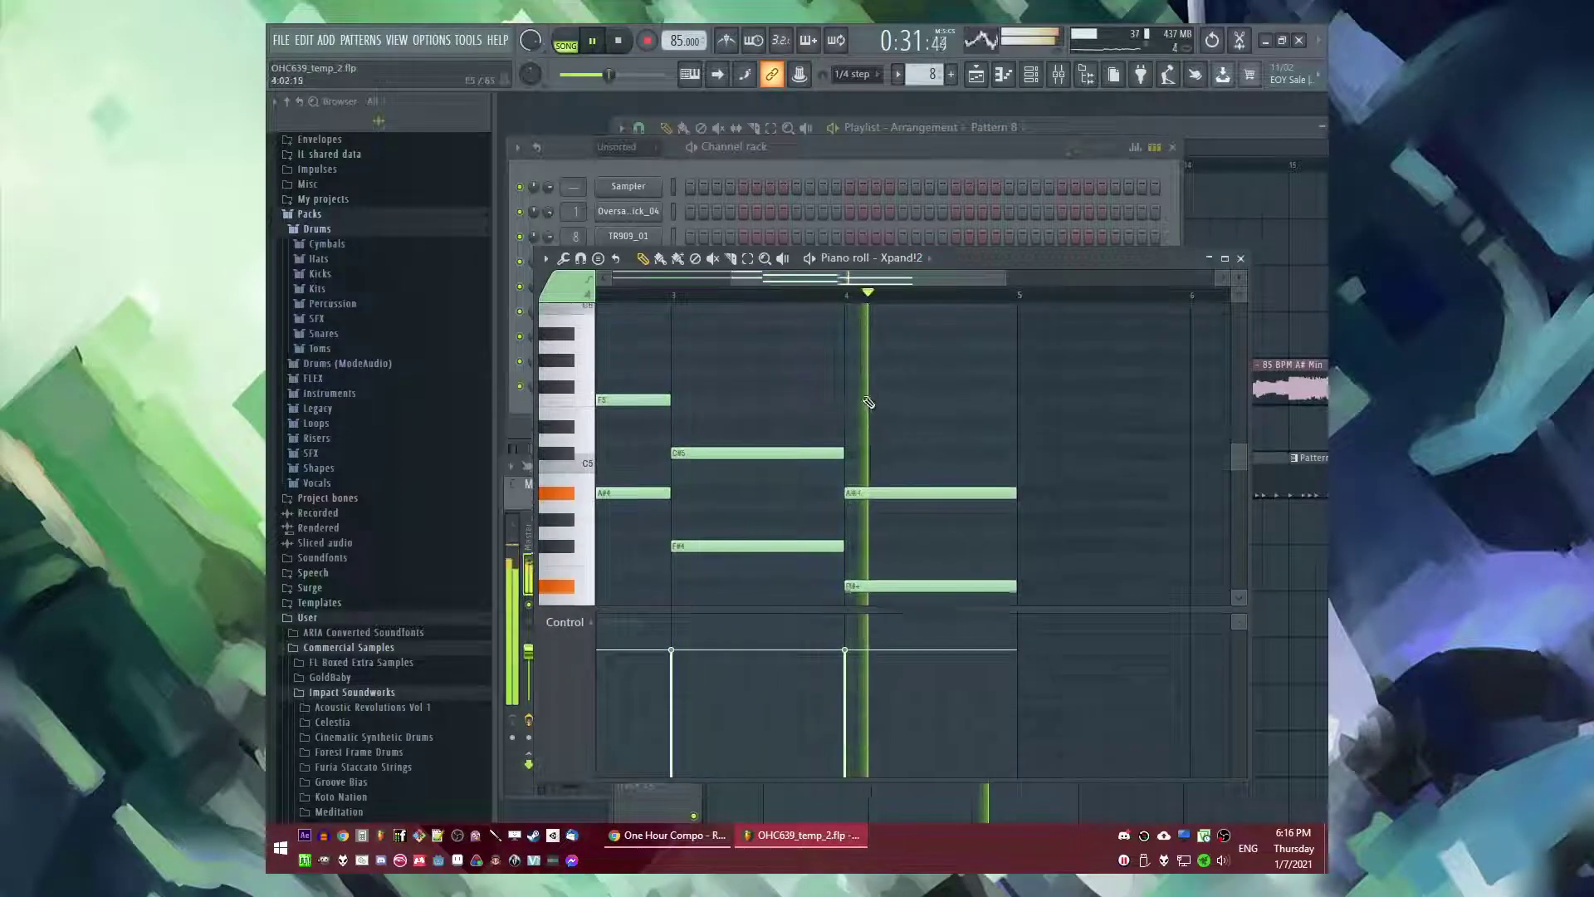
pyautogui.press('space')
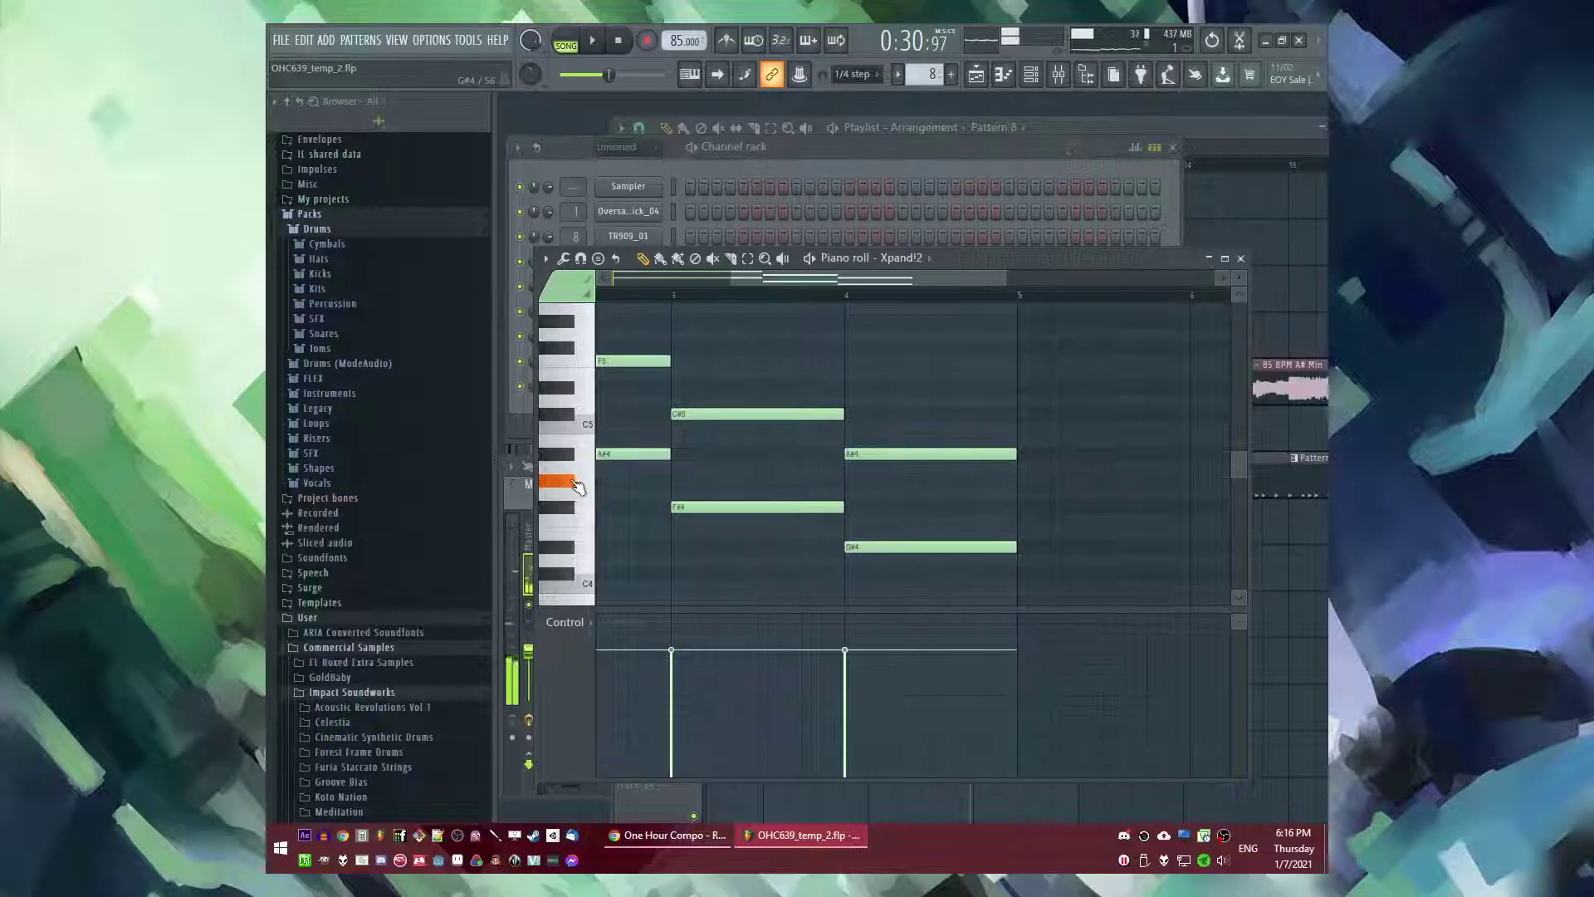
pyautogui.press('space')
pyautogui.scroll(-2, 841, 301)
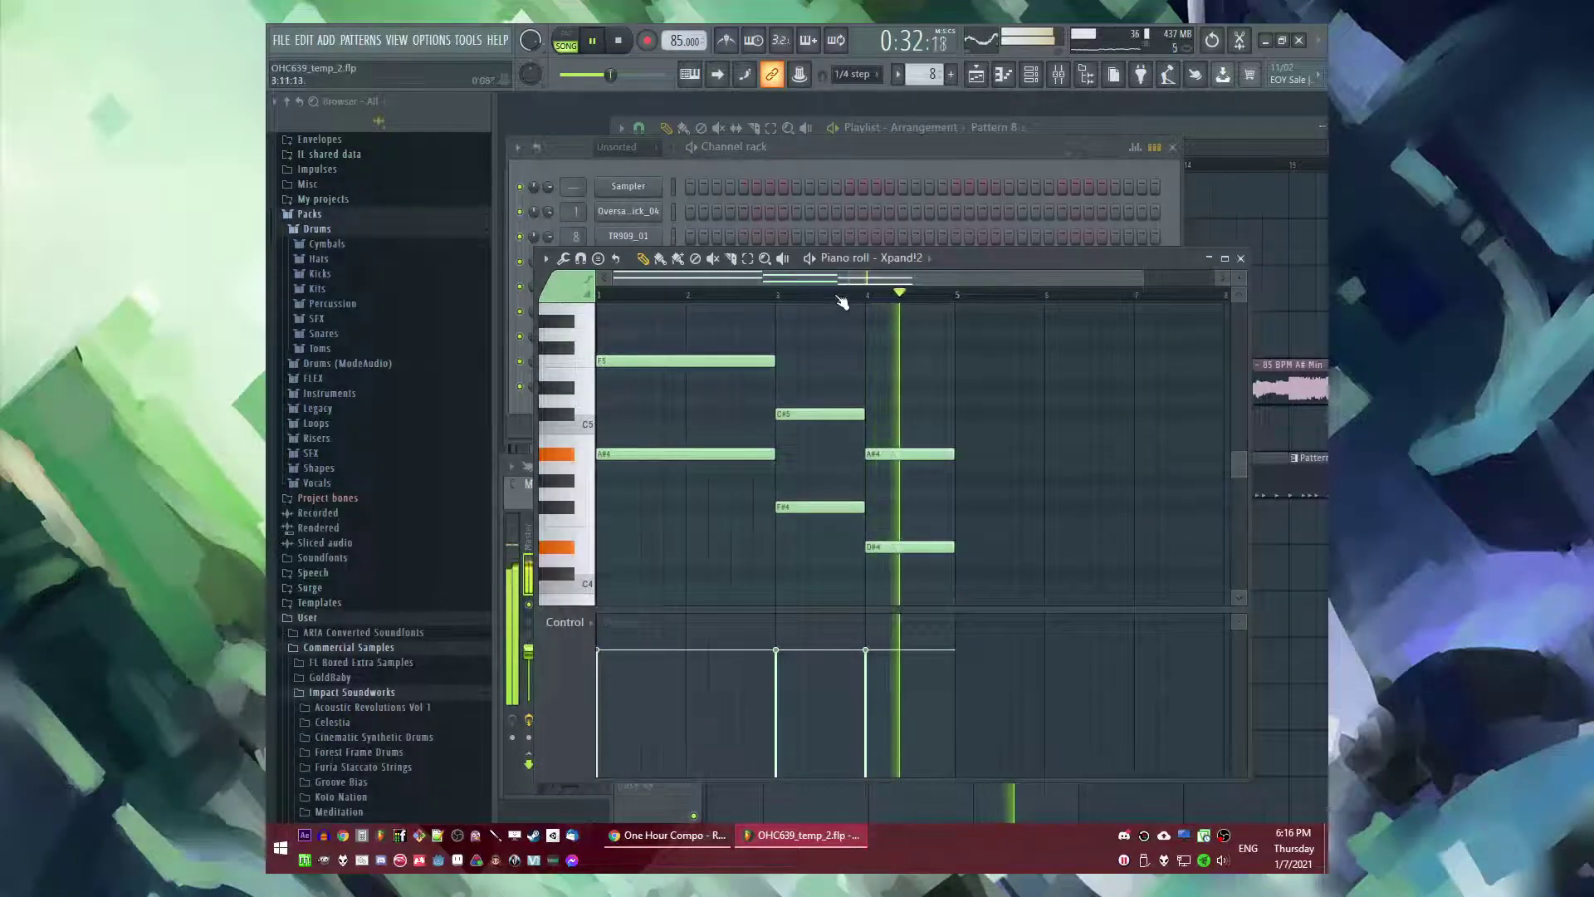
pyautogui.press('space')
# - Add a two-bar C6 note across bars 1 and 2, above the F5 and A#4 notes
pyautogui.scroll(2, 783, 398)
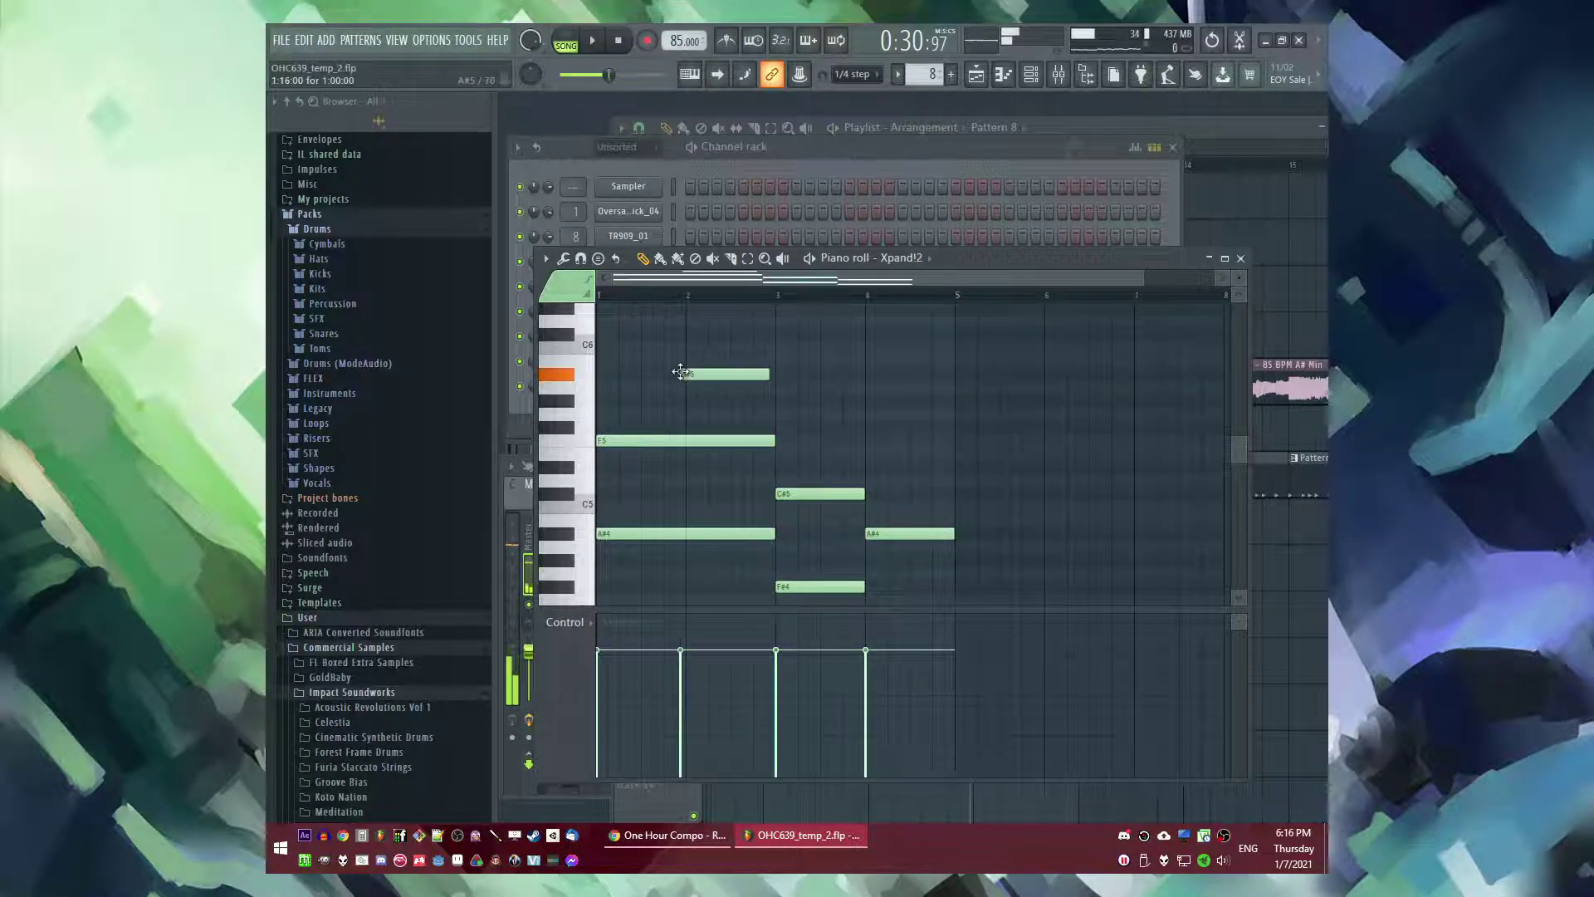
pyautogui.moveTo(631, 332); pyautogui.dragTo(643, 348)
pyautogui.rightClick(646, 347)
pyautogui.press('space')
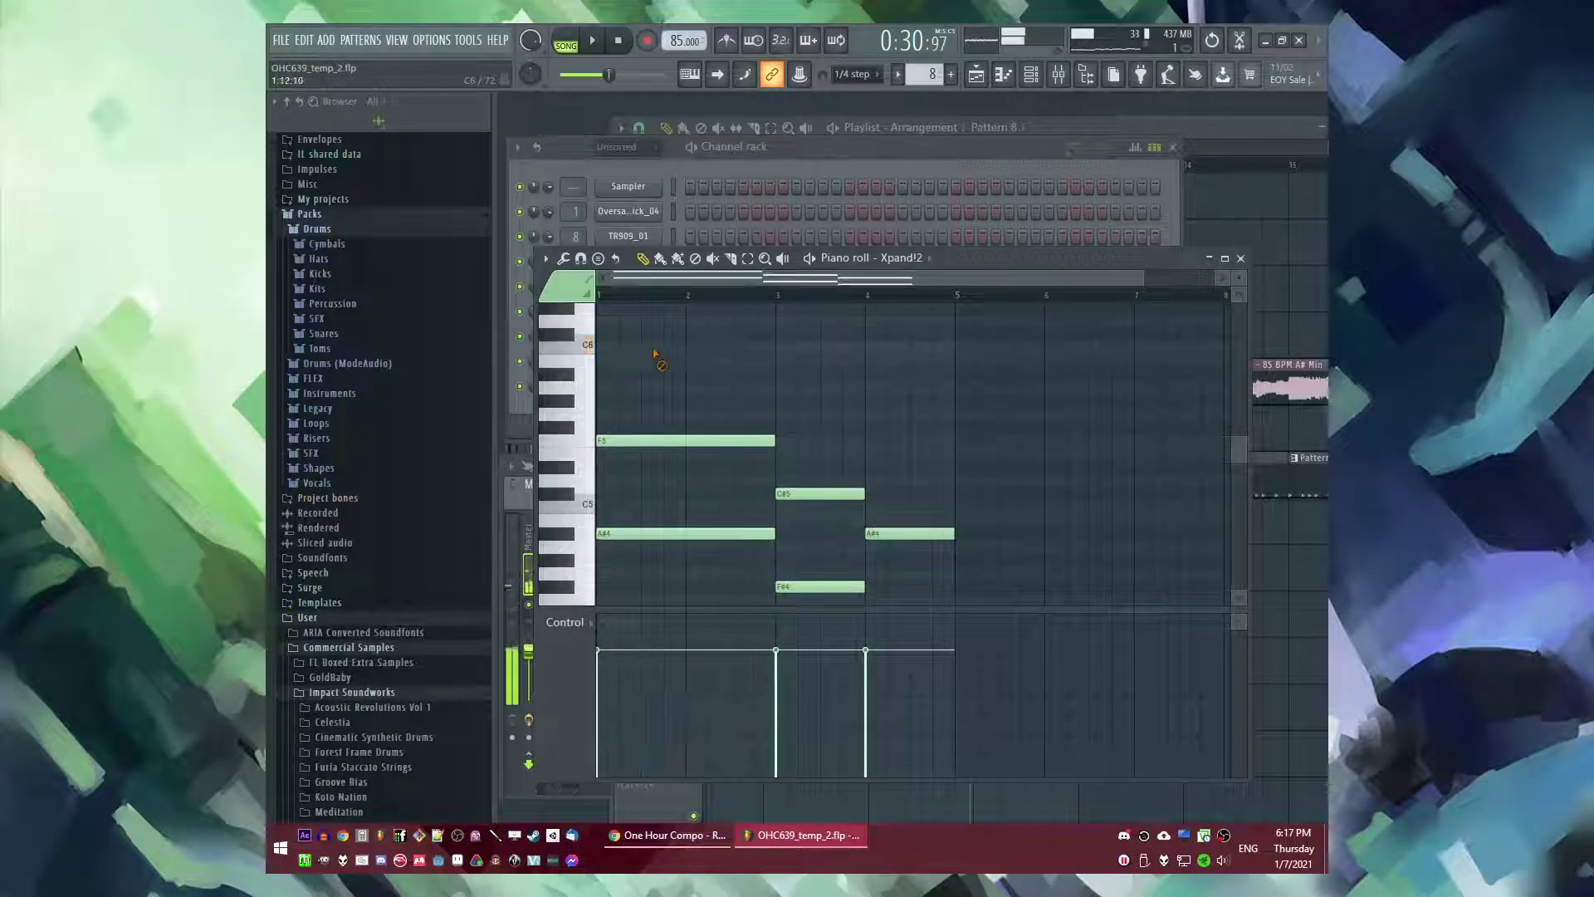
pyautogui.click(621, 296)
pyautogui.click(608, 347)
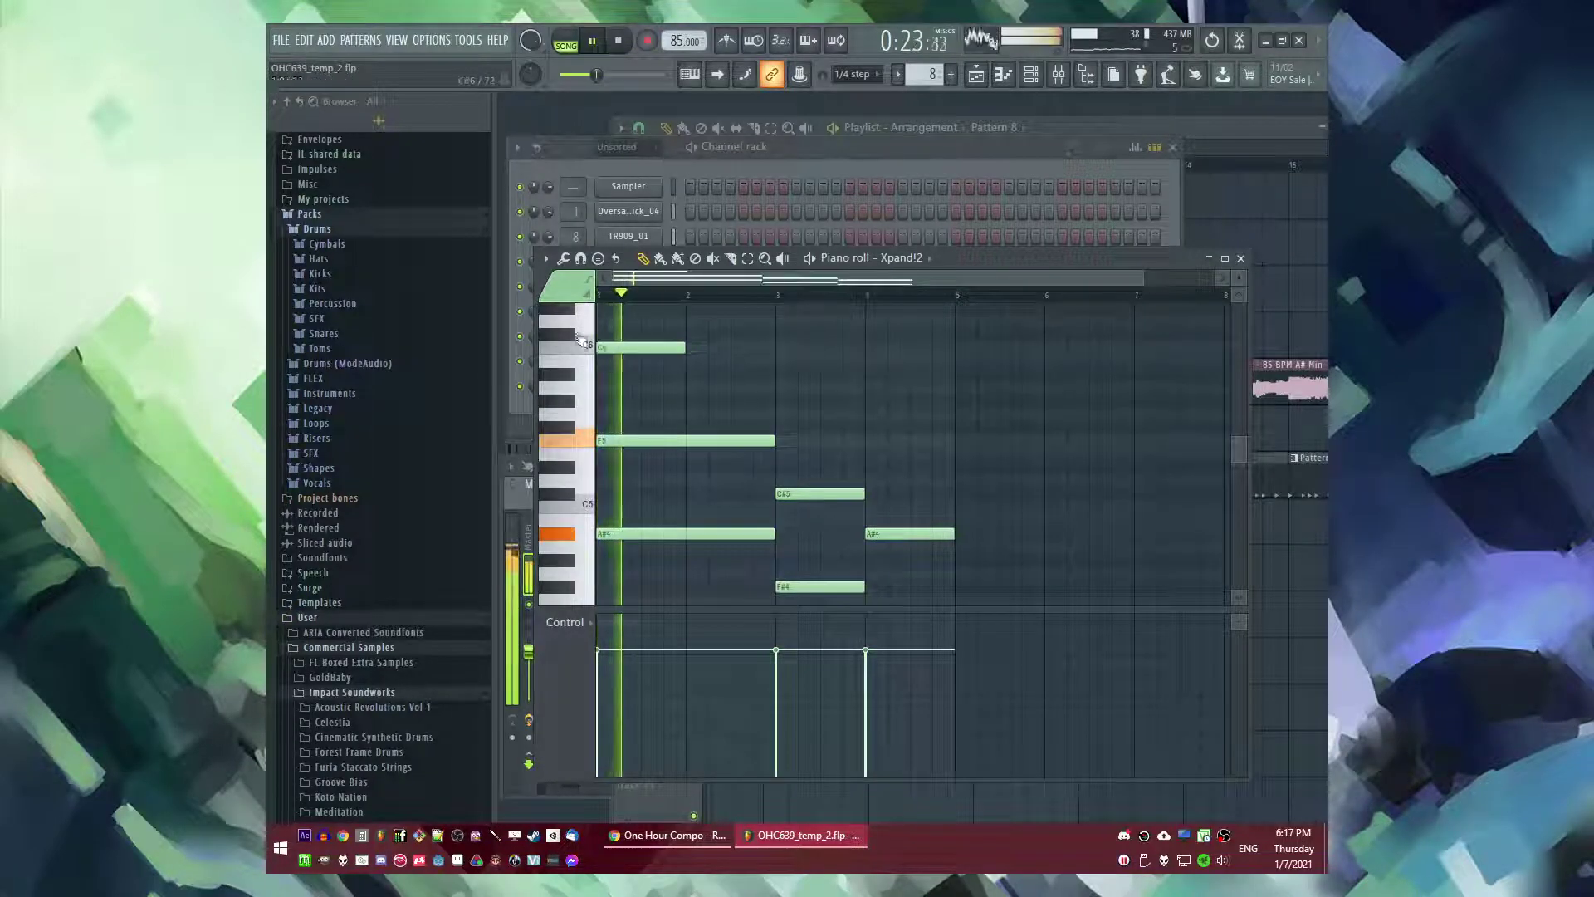
pyautogui.moveTo(684, 347); pyautogui.dragTo(775, 348)
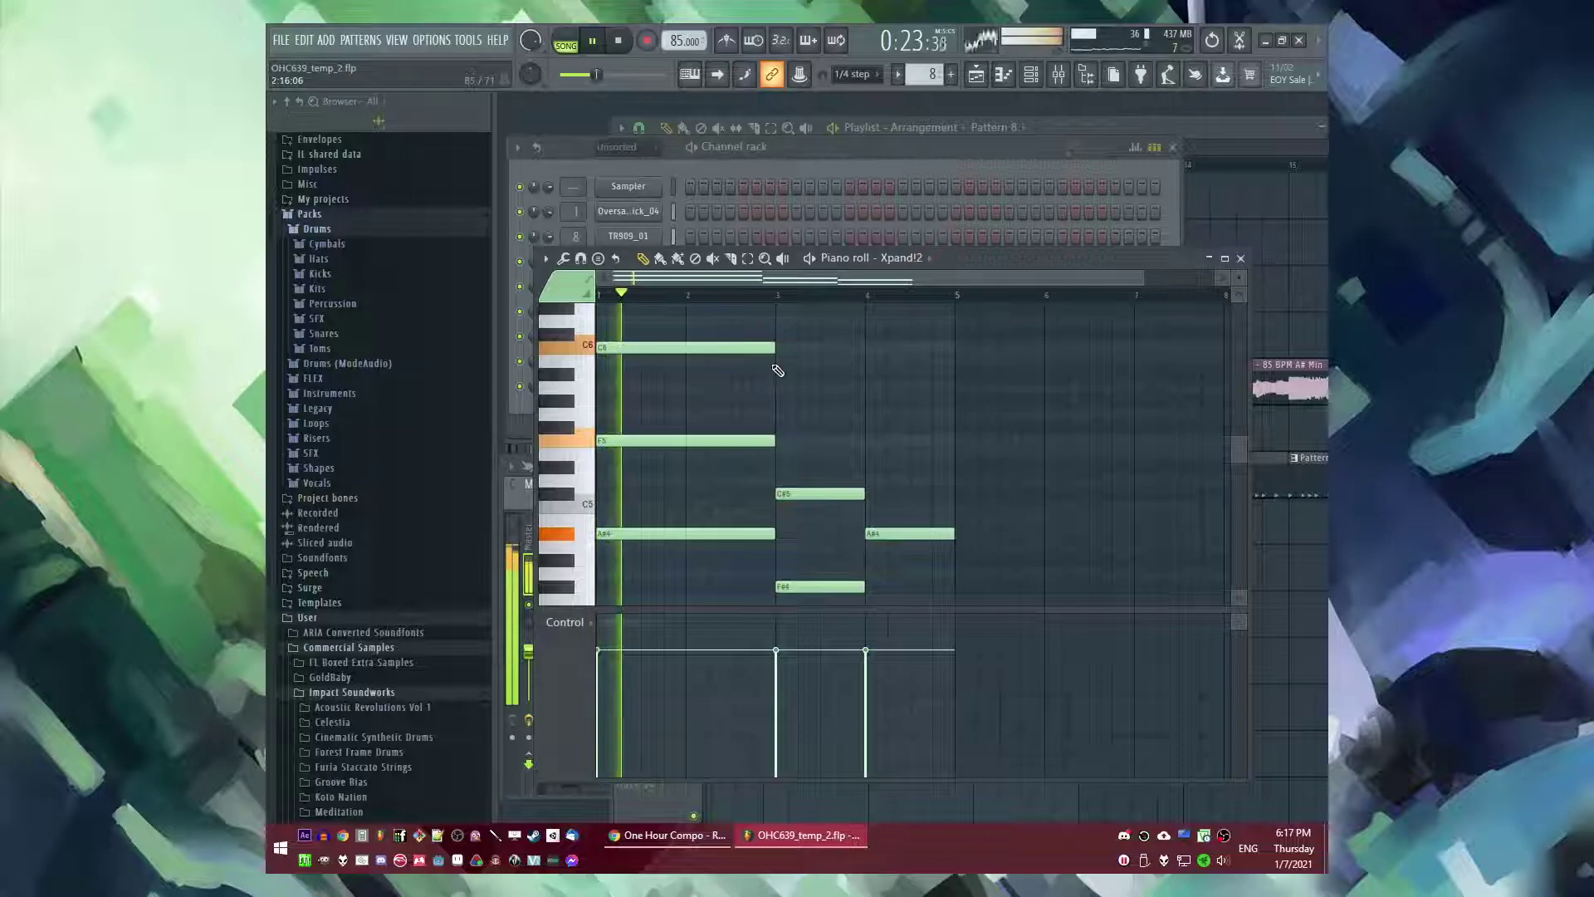
# - Add a two-bar A#5 note under the C6 in bars 1 and 2 and listen through to bar 3
pyautogui.scroll(1, 835, 436)
pyautogui.scroll(1, 843, 436)
pyautogui.scroll(-2, 746, 423)
pyautogui.click(615, 413)
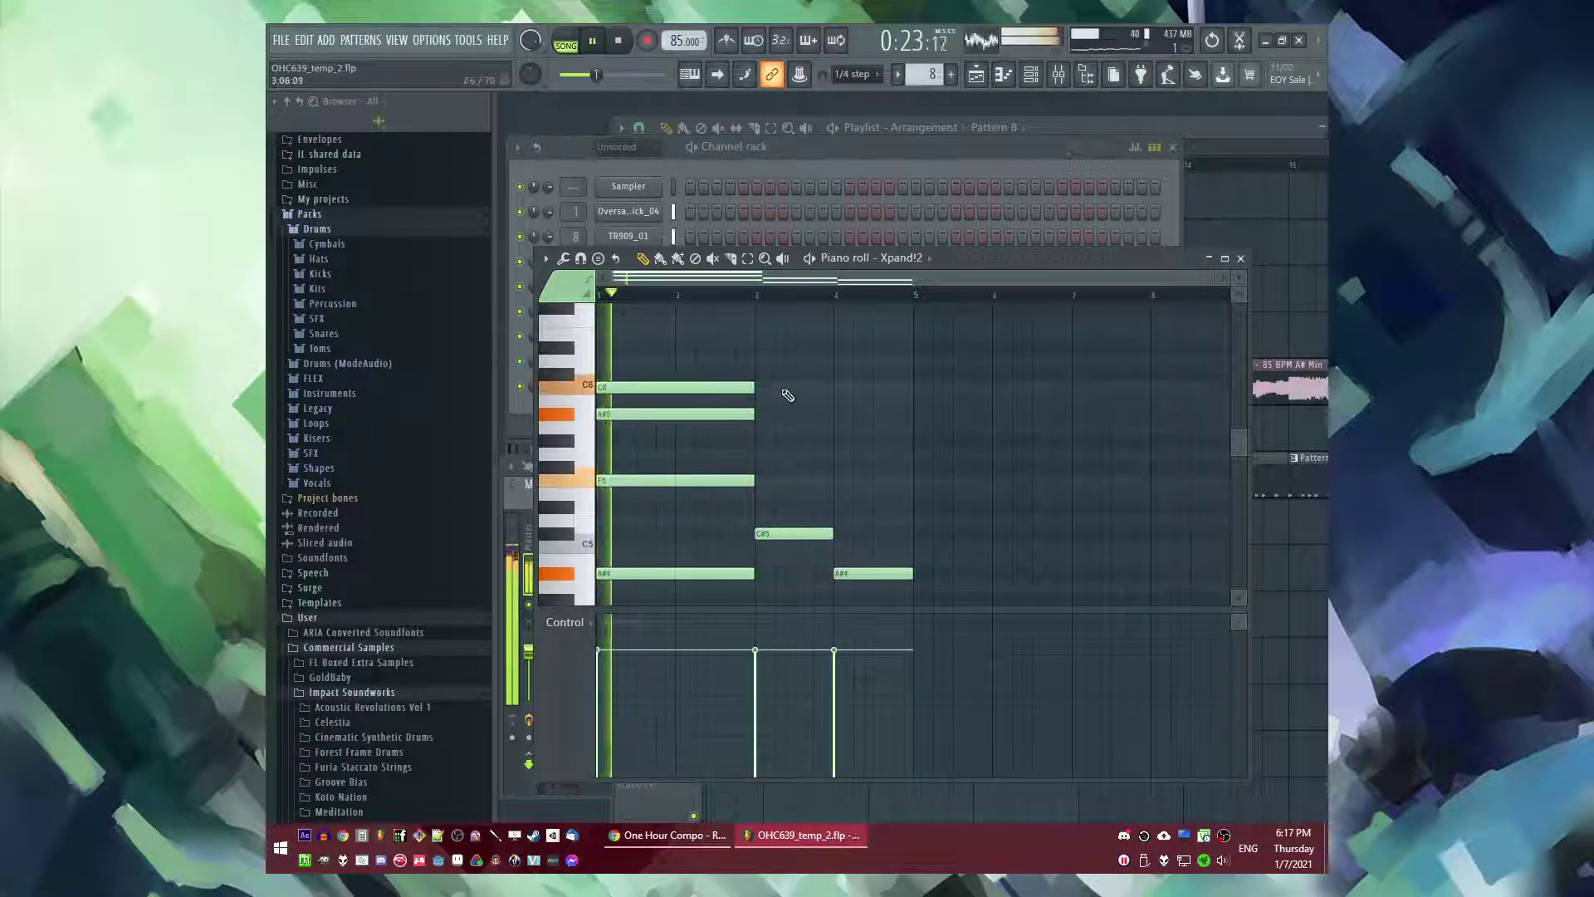
pyautogui.scroll(2, 783, 391)
pyautogui.scroll(-2, 786, 391)
pyautogui.scroll(3, 793, 393)
pyautogui.scroll(-1, 839, 402)
pyautogui.scroll(2, 777, 419)
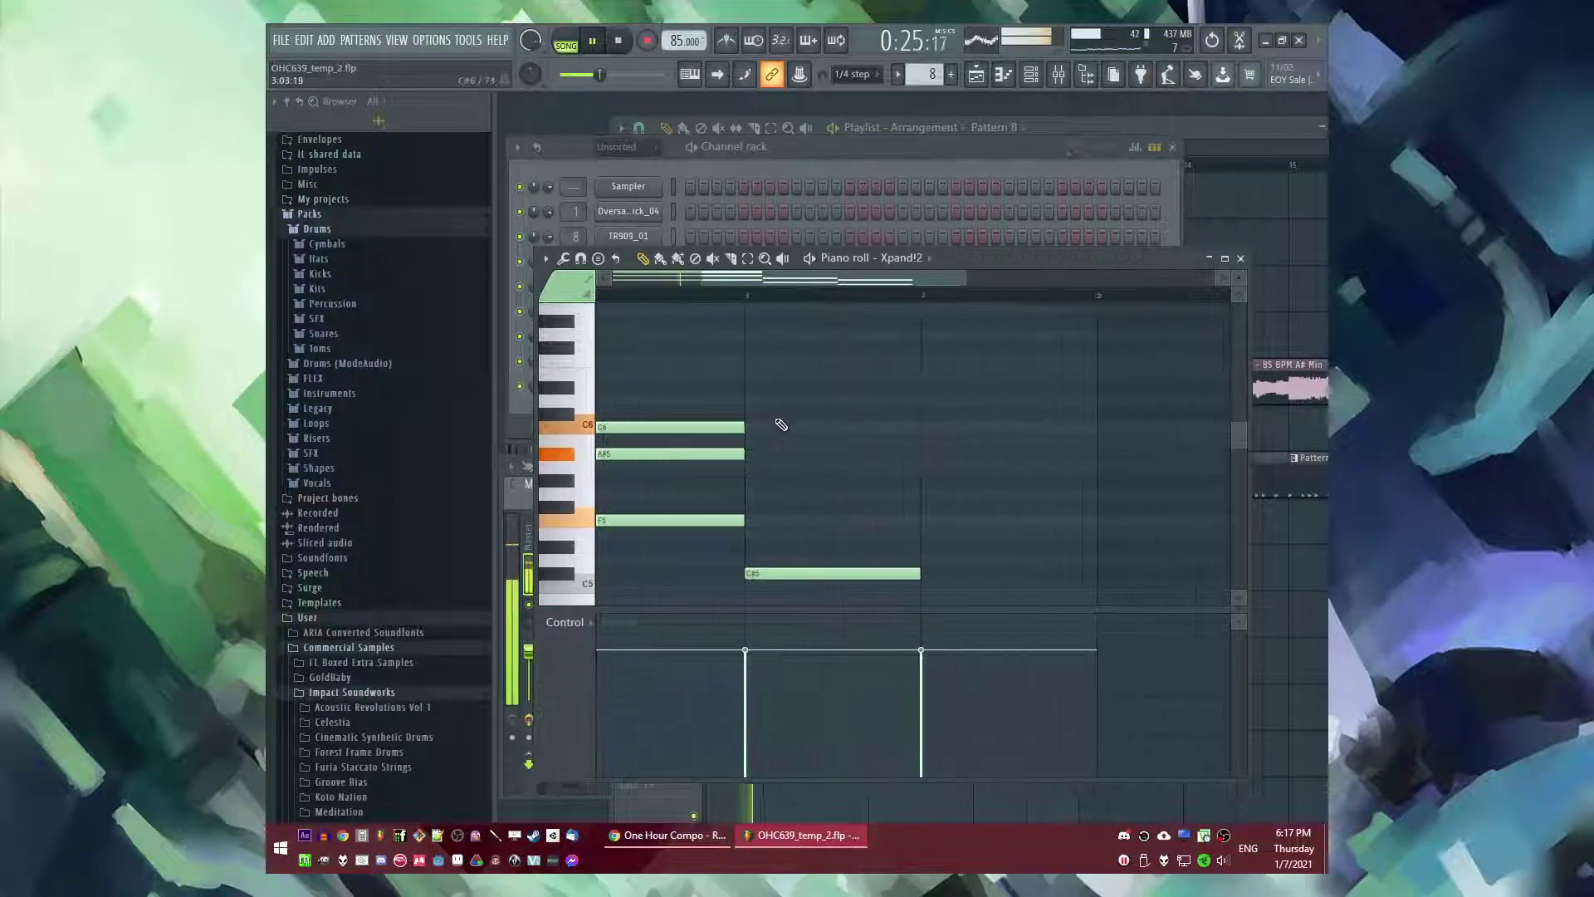
pyautogui.scroll(-2, 776, 407)
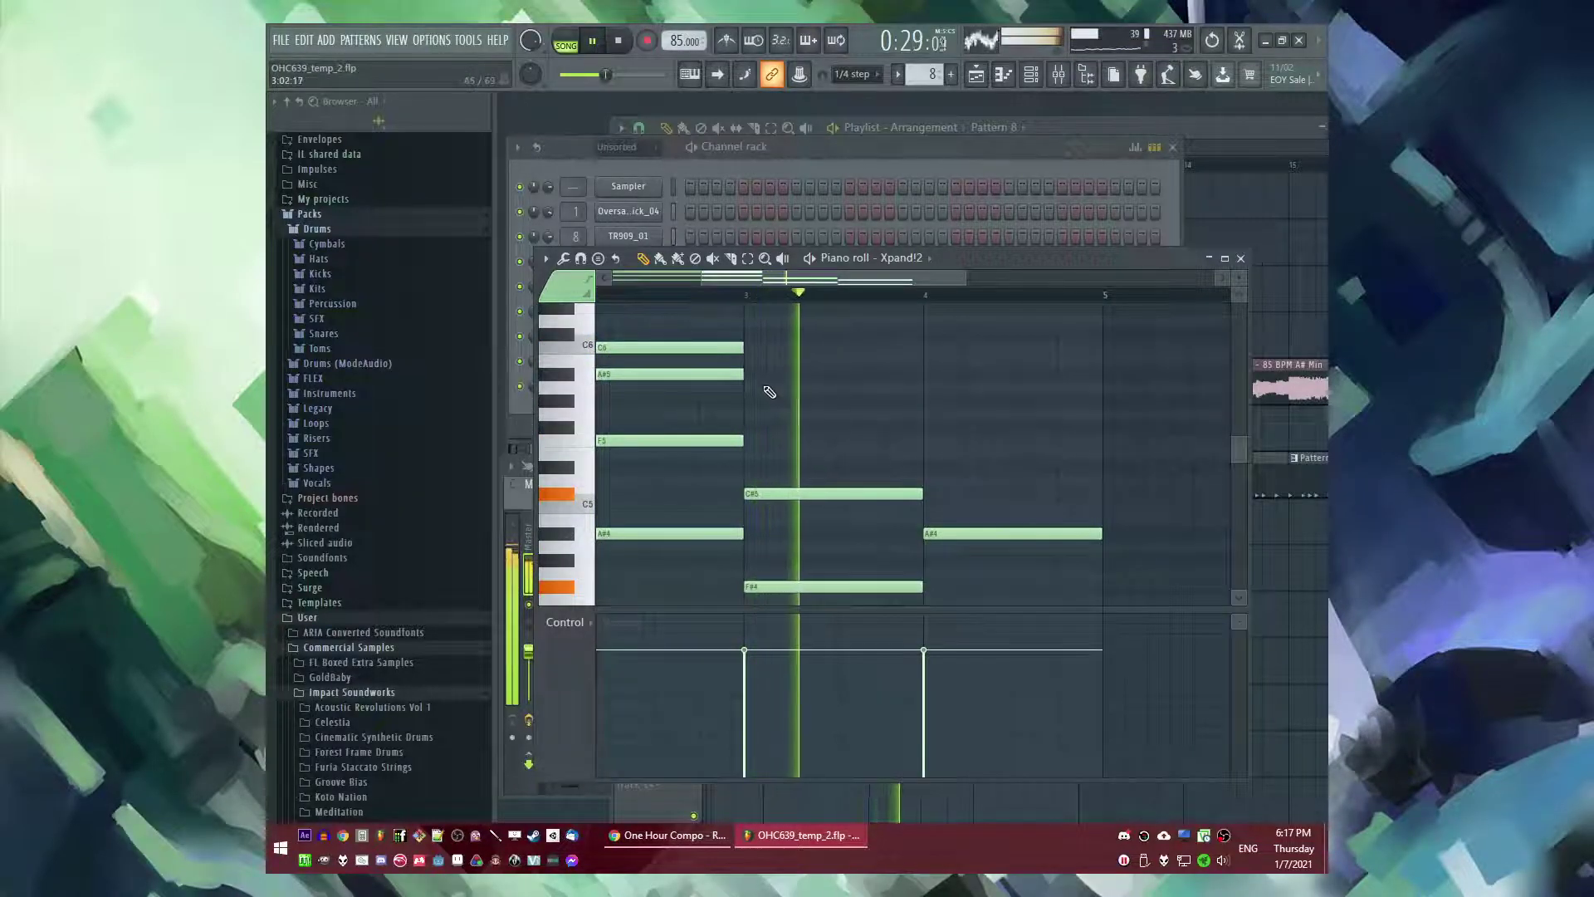
# - Add one-bar G#5 and F5 notes to the bar 3 chord and play from bar 3
pyautogui.press('space')
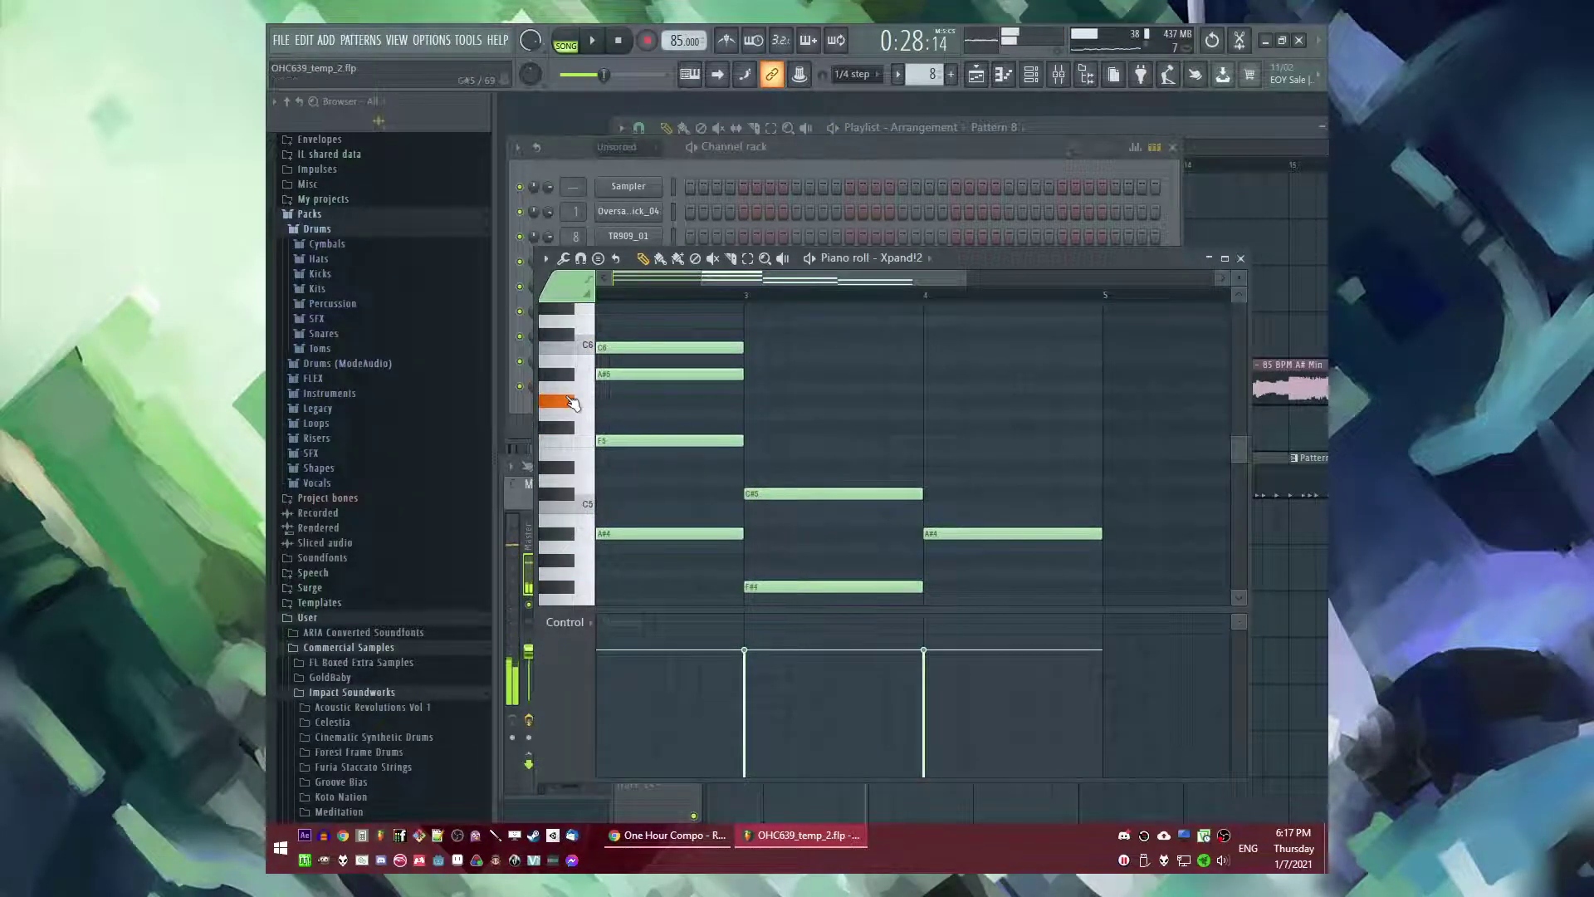
pyautogui.click(746, 405)
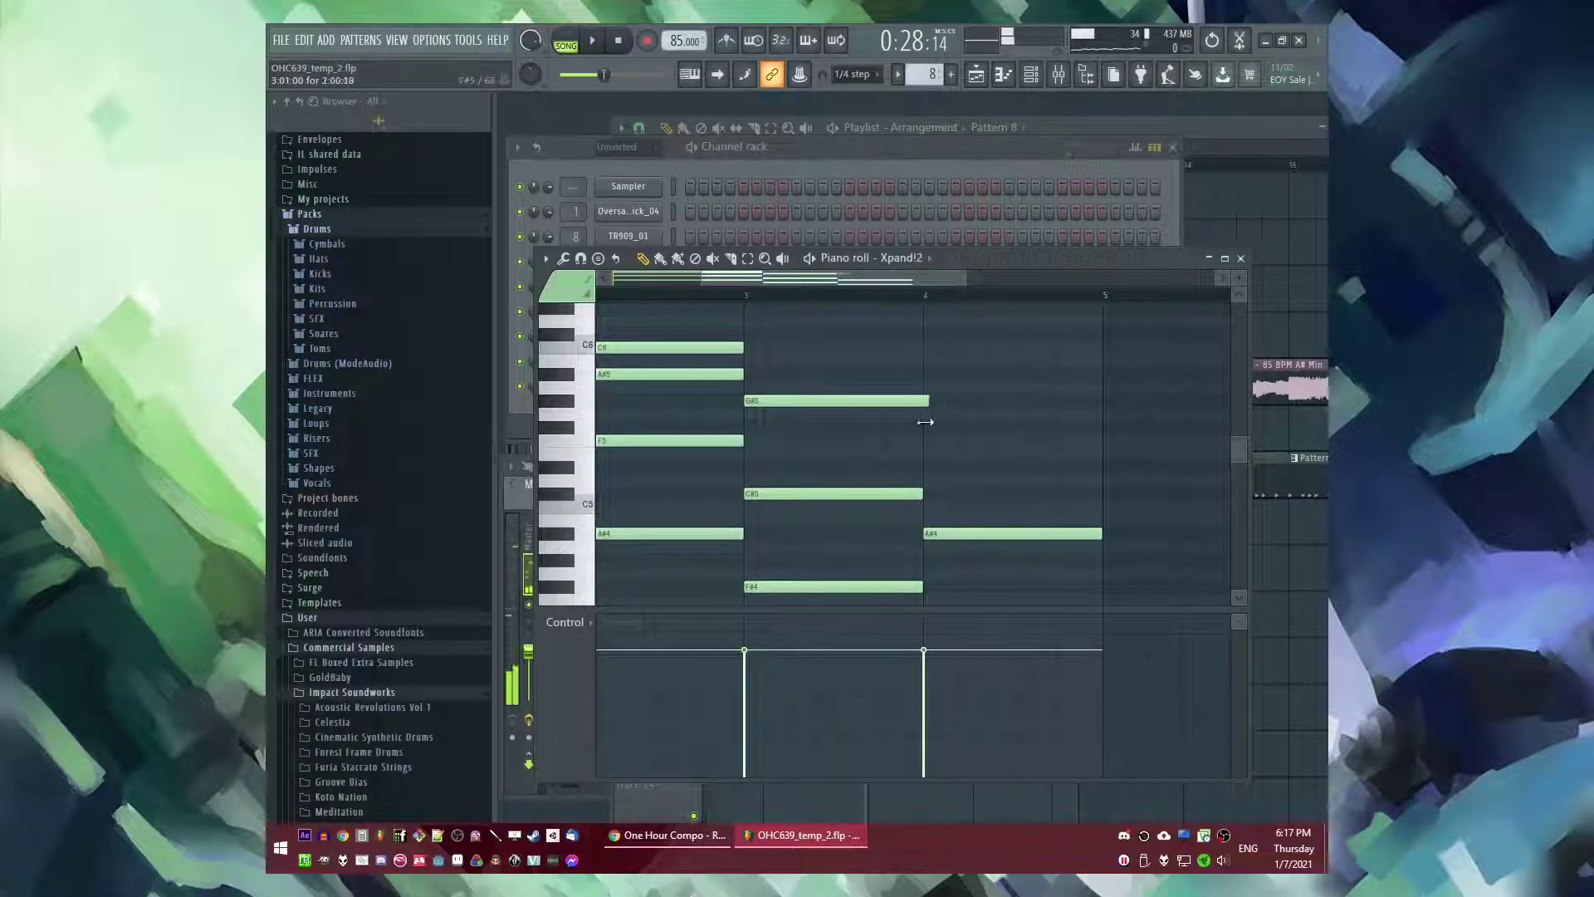
pyautogui.moveTo(745, 469); pyautogui.dragTo(746, 431)
pyautogui.click(744, 297)
pyautogui.press('space')
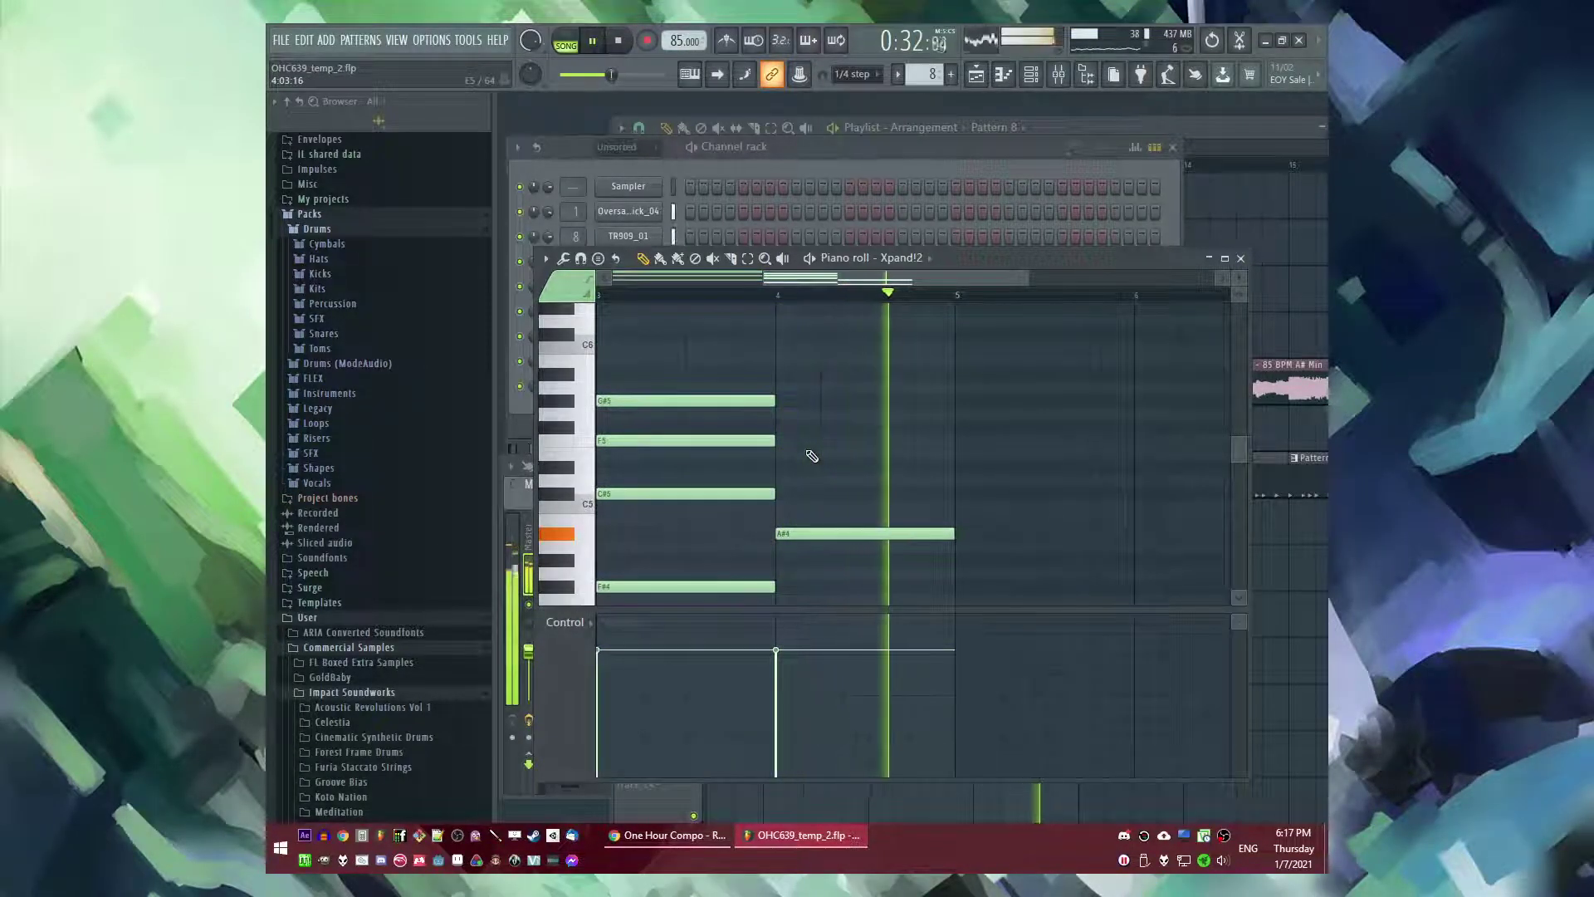
# - Add one-bar G#5 and F5 notes to the bar 4 chord above the A#4
pyautogui.press('space')
pyautogui.click(780, 400)
pyautogui.click(782, 439)
pyautogui.press('space')
pyautogui.keyDown('ctrl'); pyautogui.moveTo(806, 356); pyautogui.dragTo(820, 463); pyautogui.keyUp('ctrl')
pyautogui.moveTo(800, 399); pyautogui.dragTo(797, 399)
pyautogui.keyDown('ctrl'); pyautogui.rightClick(837, 357); pyautogui.keyUp('ctrl')
# - Listen to the transition from the bar 3 chord through the bar 4 chord
pyautogui.click(809, 297)
pyautogui.scroll(3, 1050, 452)
pyautogui.scroll(-4, 1044, 452)
pyautogui.rightClick(1040, 454)
pyautogui.scroll(3, 1043, 462)
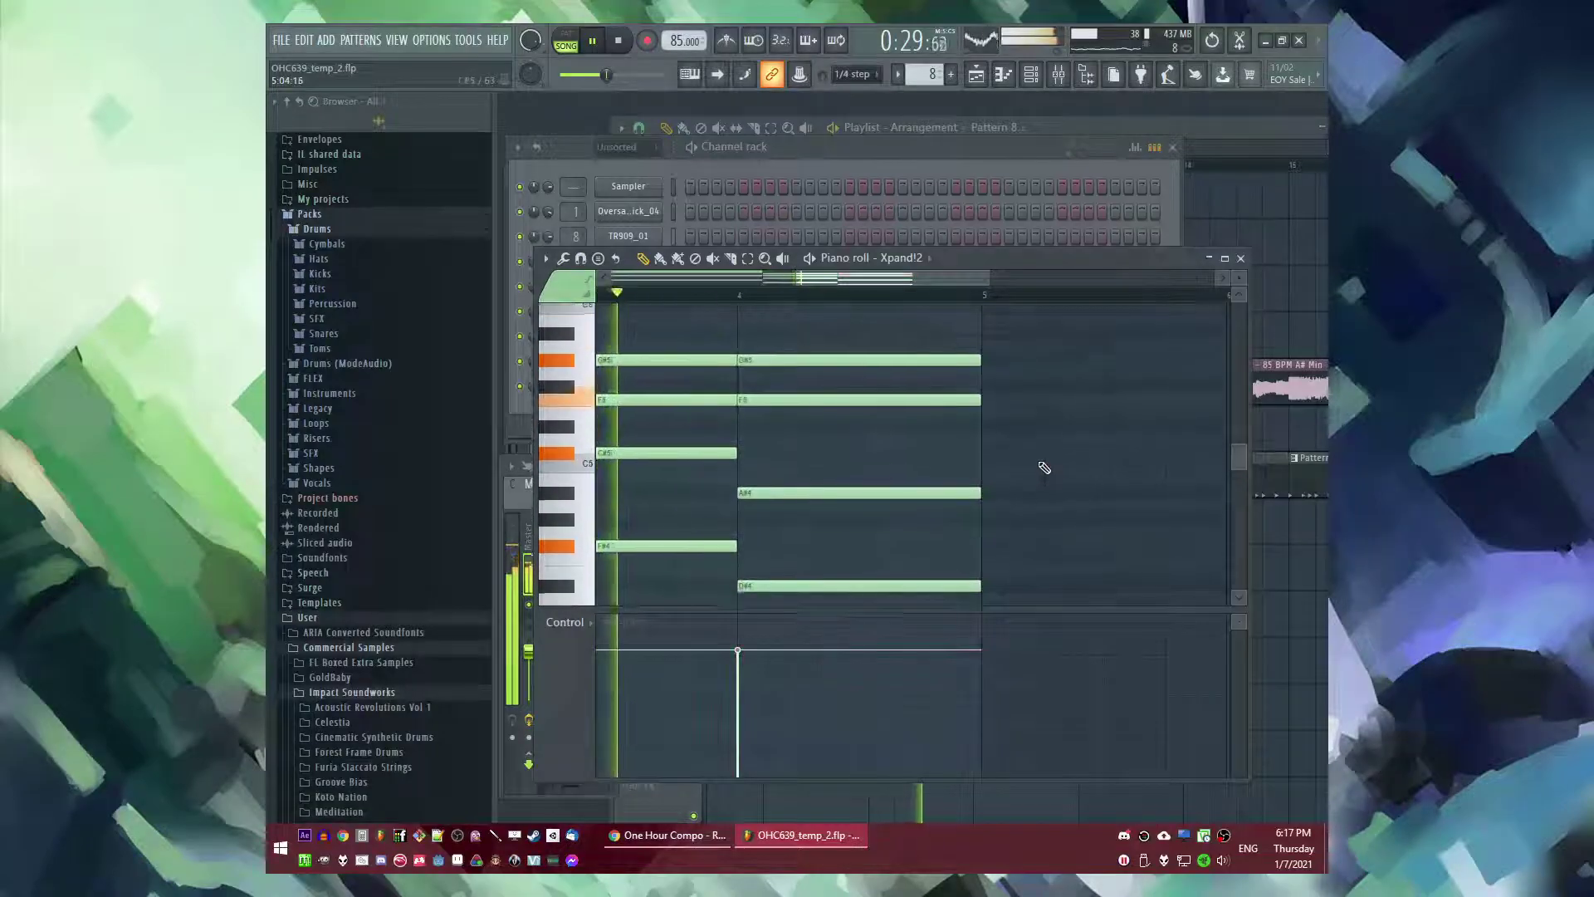
pyautogui.scroll(-1, 1045, 463)
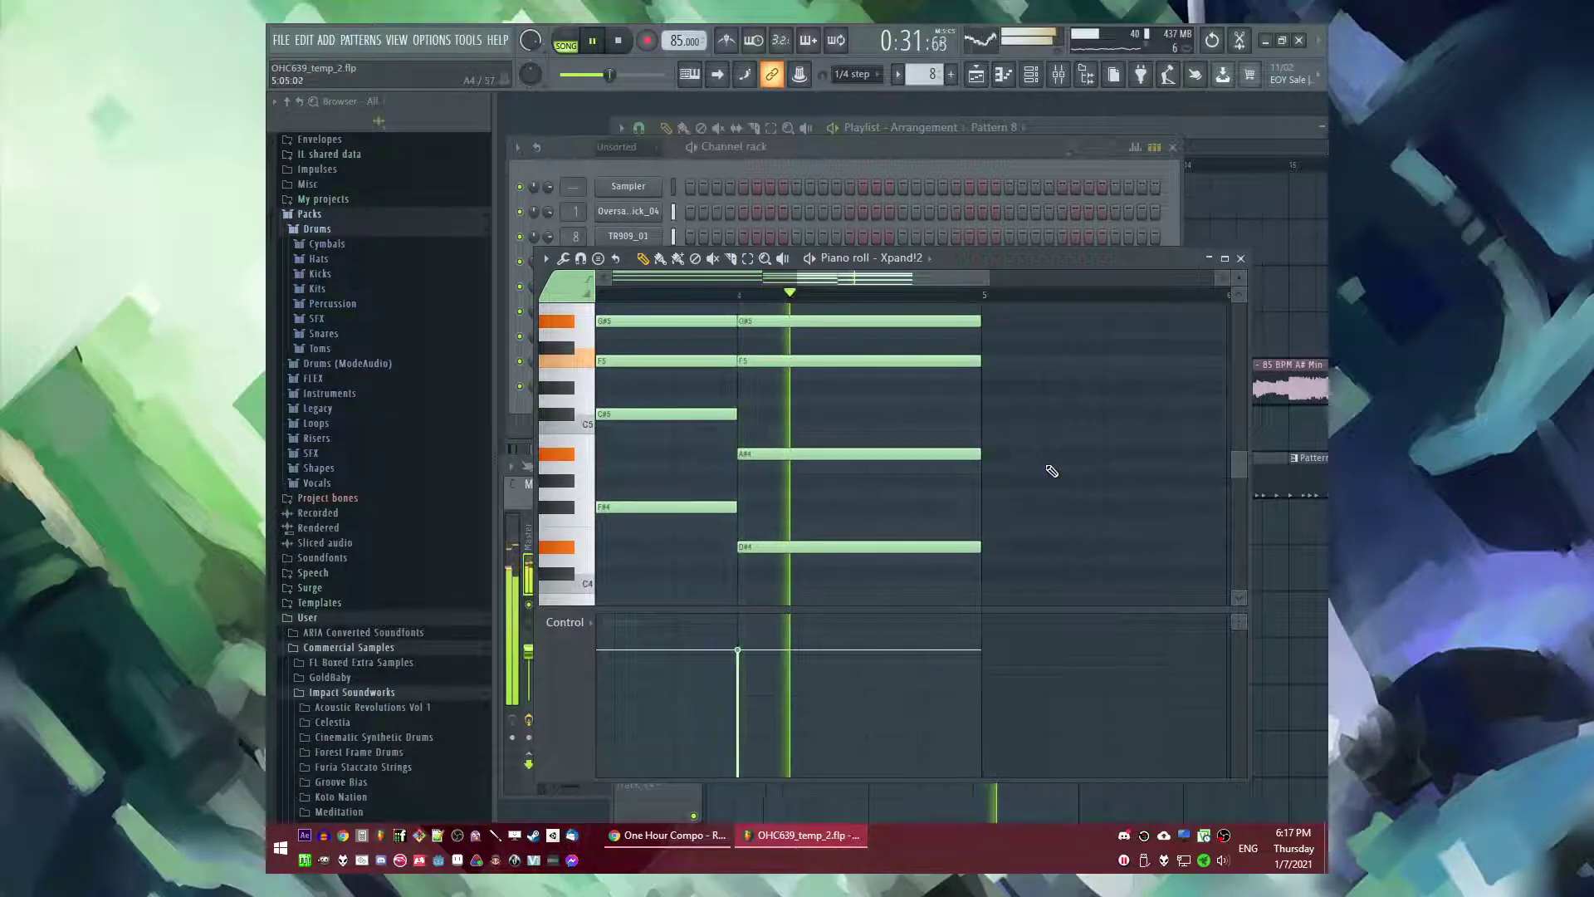
pyautogui.scroll(1, 1052, 471)
pyautogui.scroll(-3, 1060, 486)
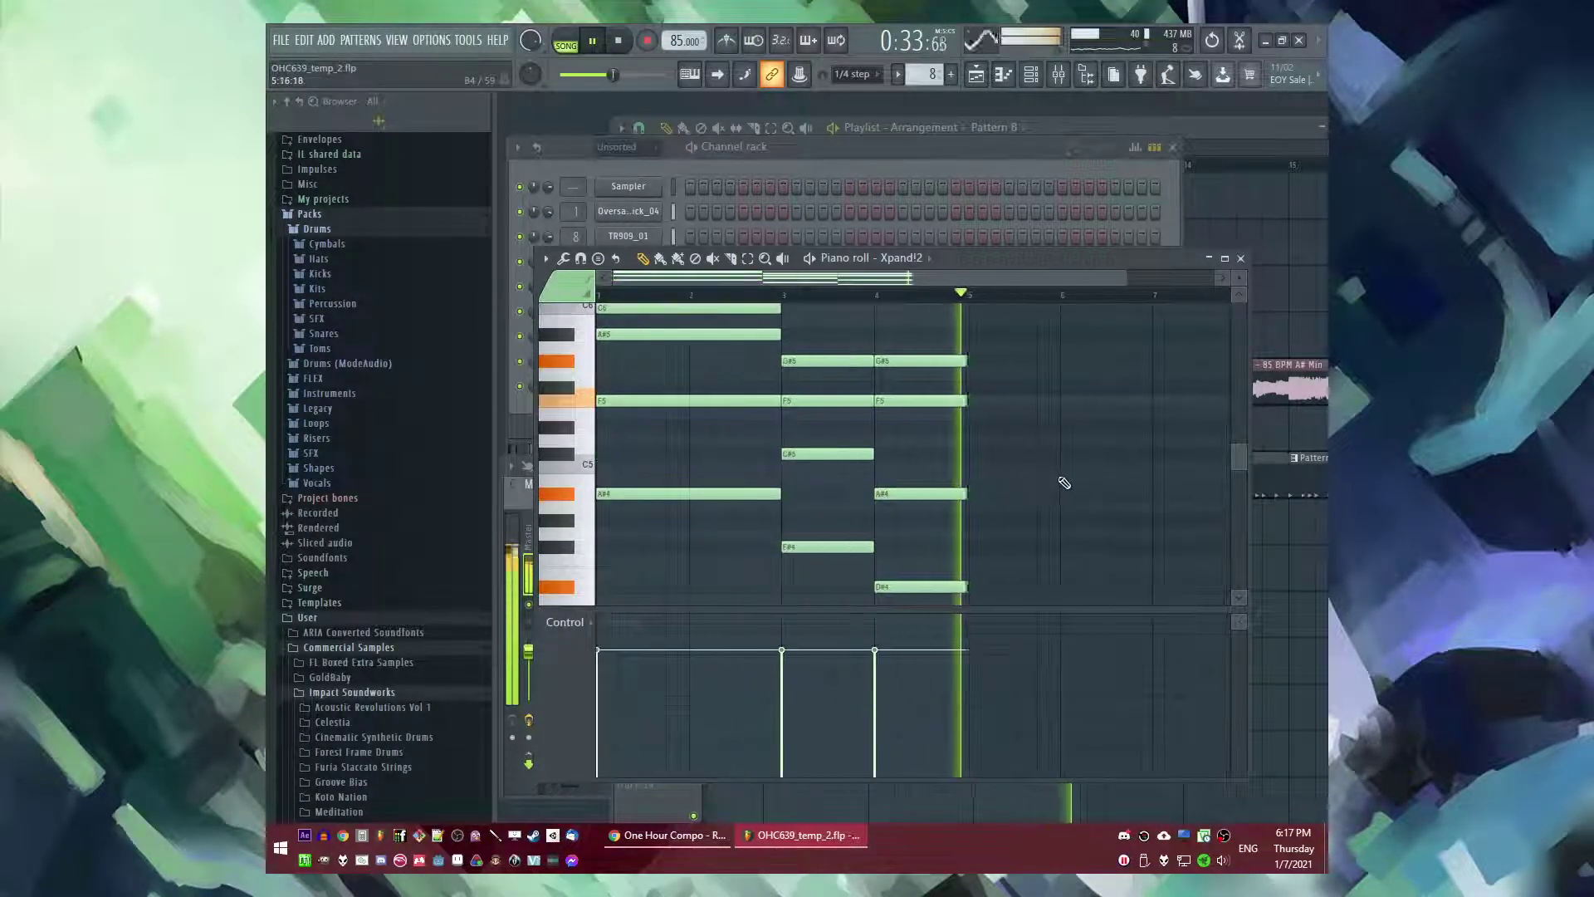
# - Add a one-bar C#5 note to the bar 4 chord and listen to bars 3 and 4
pyautogui.press('space')
pyautogui.scroll(-1, 1066, 483)
pyautogui.click(570, 550)
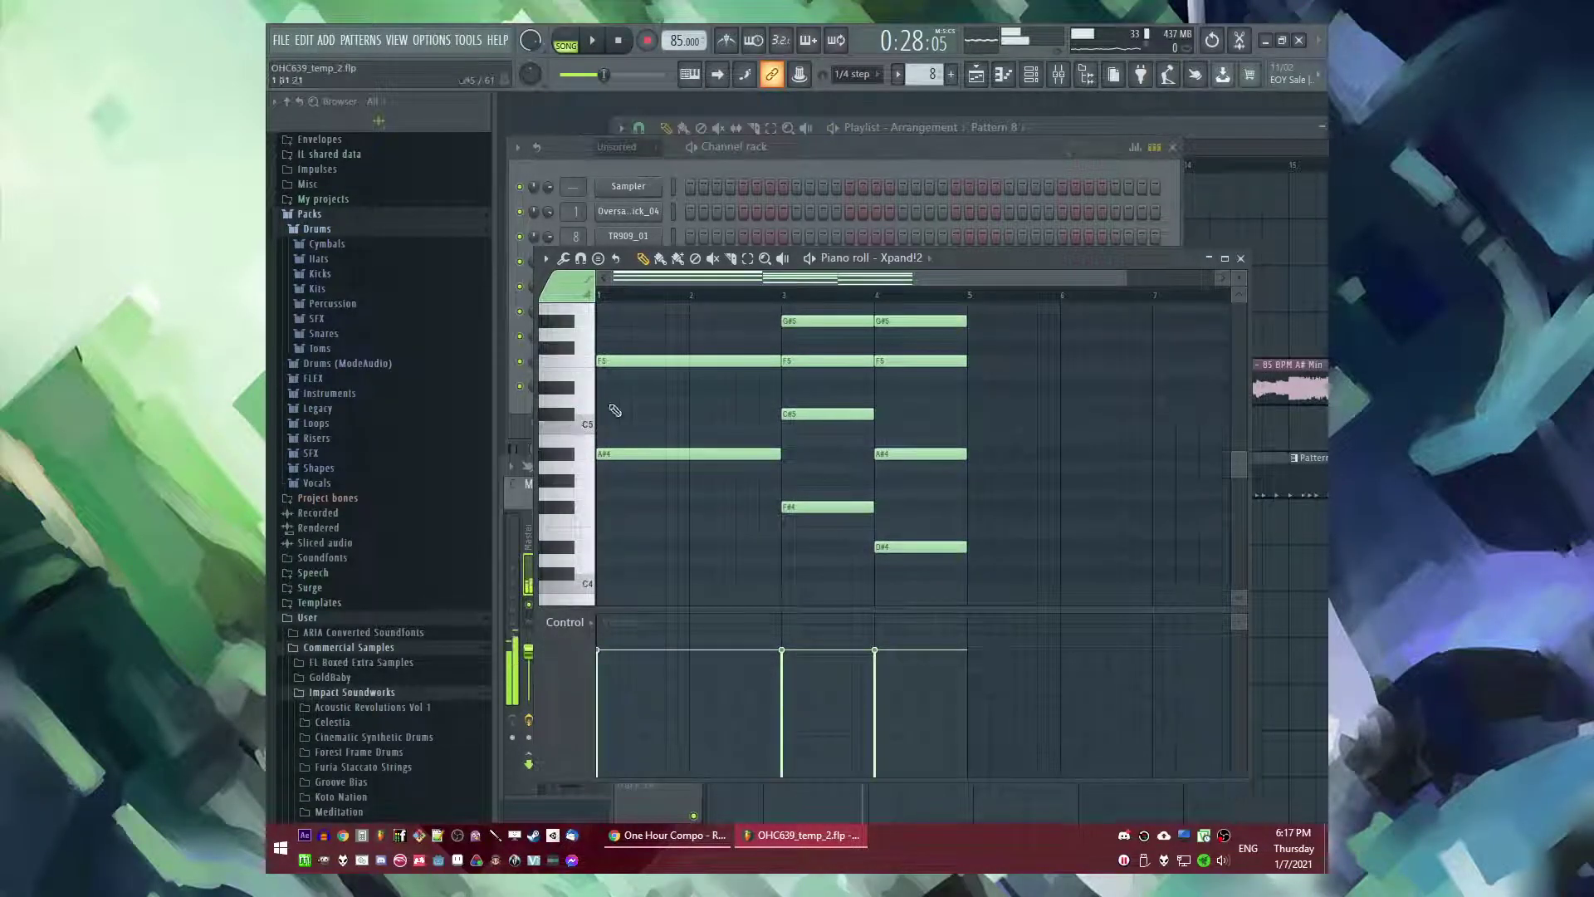
pyautogui.press('space')
pyautogui.scroll(2, 851, 419)
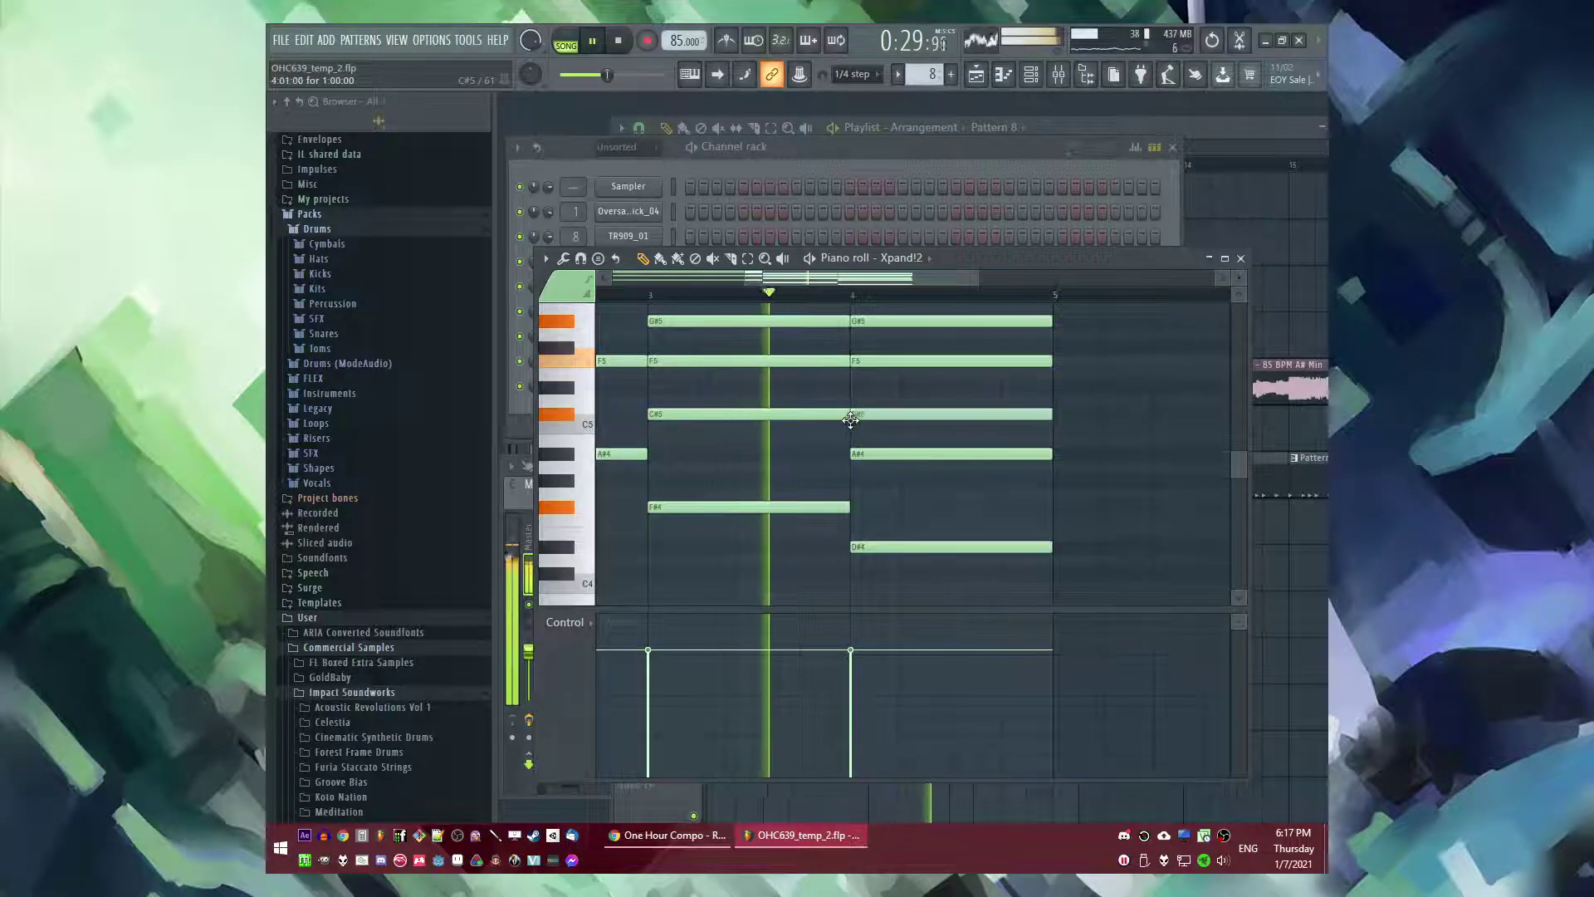
pyautogui.scroll(1, 1087, 442)
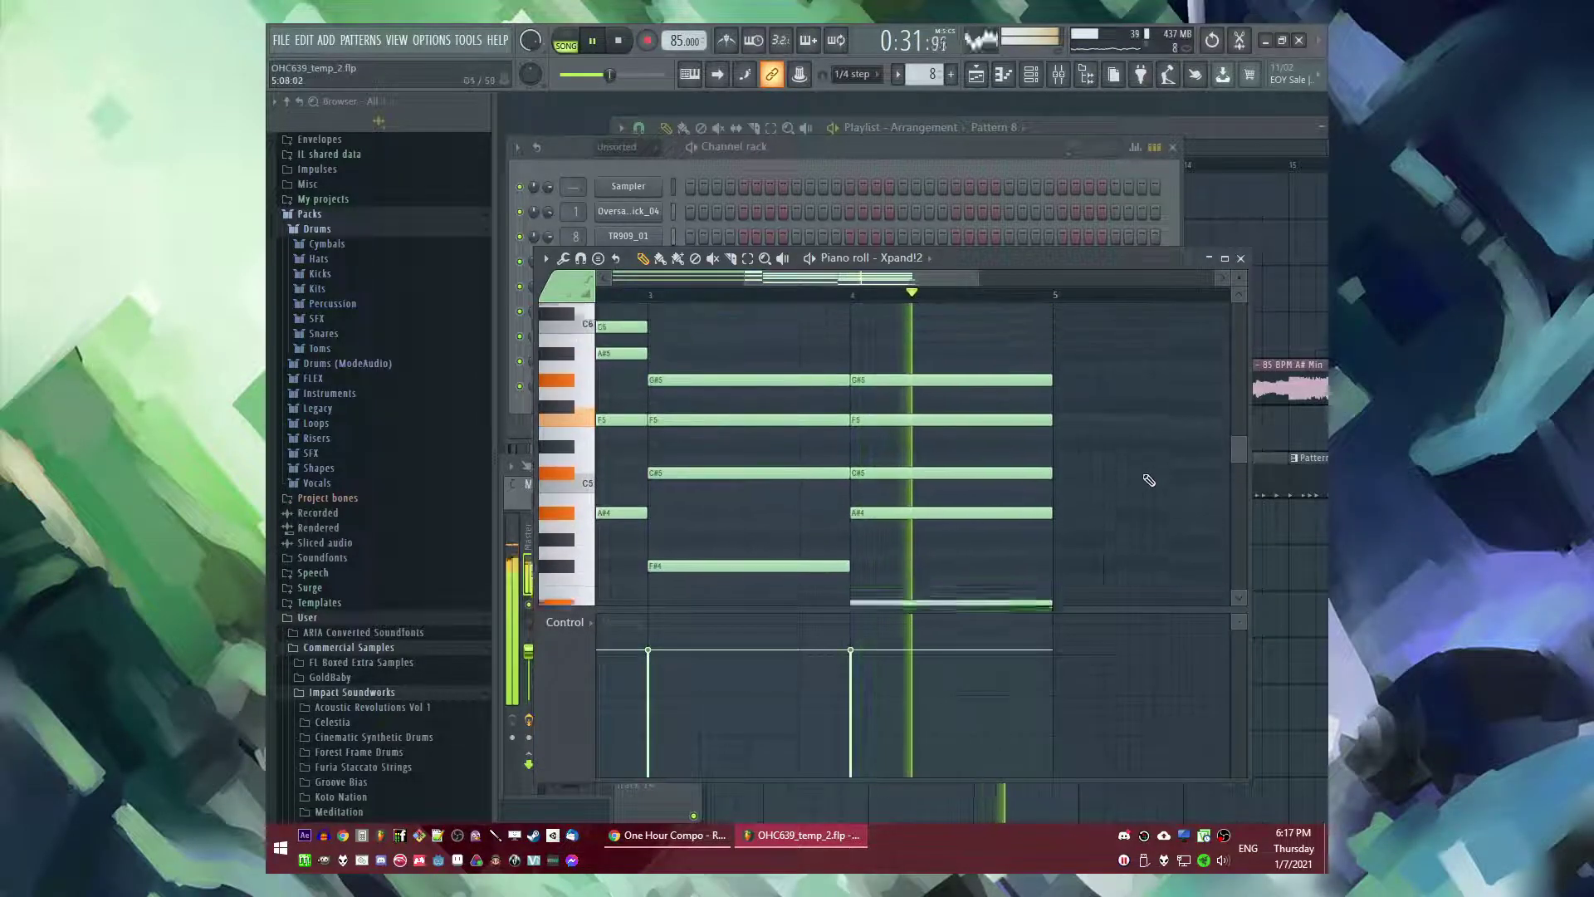
pyautogui.scroll(-2, 1080, 465)
pyautogui.scroll(-2, 981, 464)
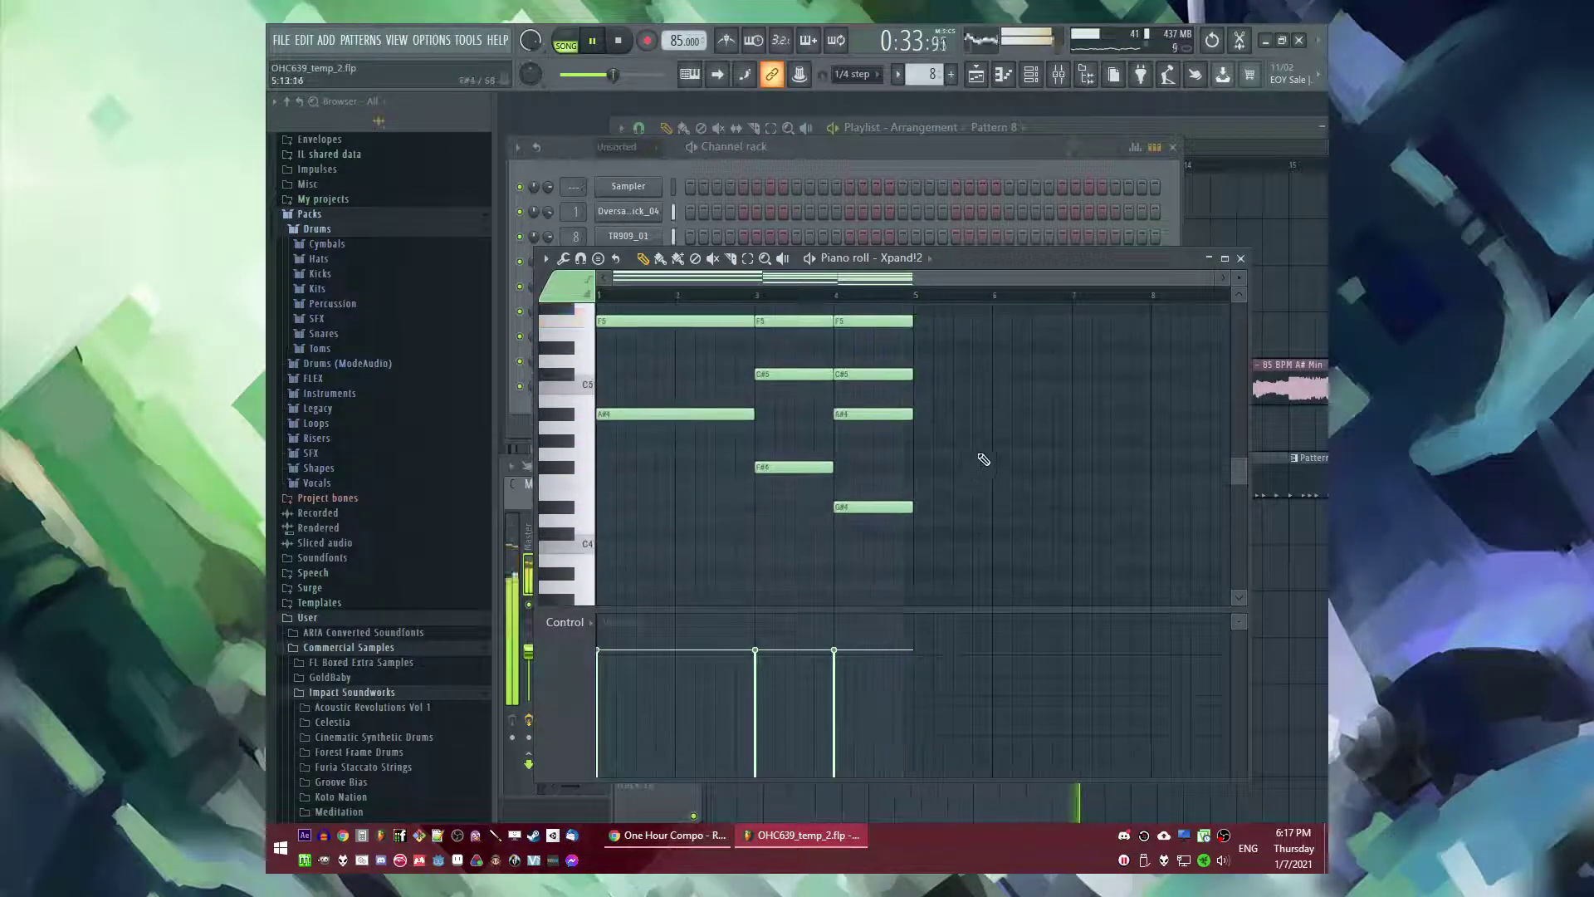
# - Repeat Pattern 8 on Track 12 at bars 13, 17 and 21 and play from about bar 8
pyautogui.rightClick(1327, 586)
pyautogui.scroll(-3, 939, 656)
pyautogui.click(967, 704)
pyautogui.moveTo(967, 704); pyautogui.dragTo(1163, 712)
pyautogui.click(683, 128)
pyautogui.click(850, 165)
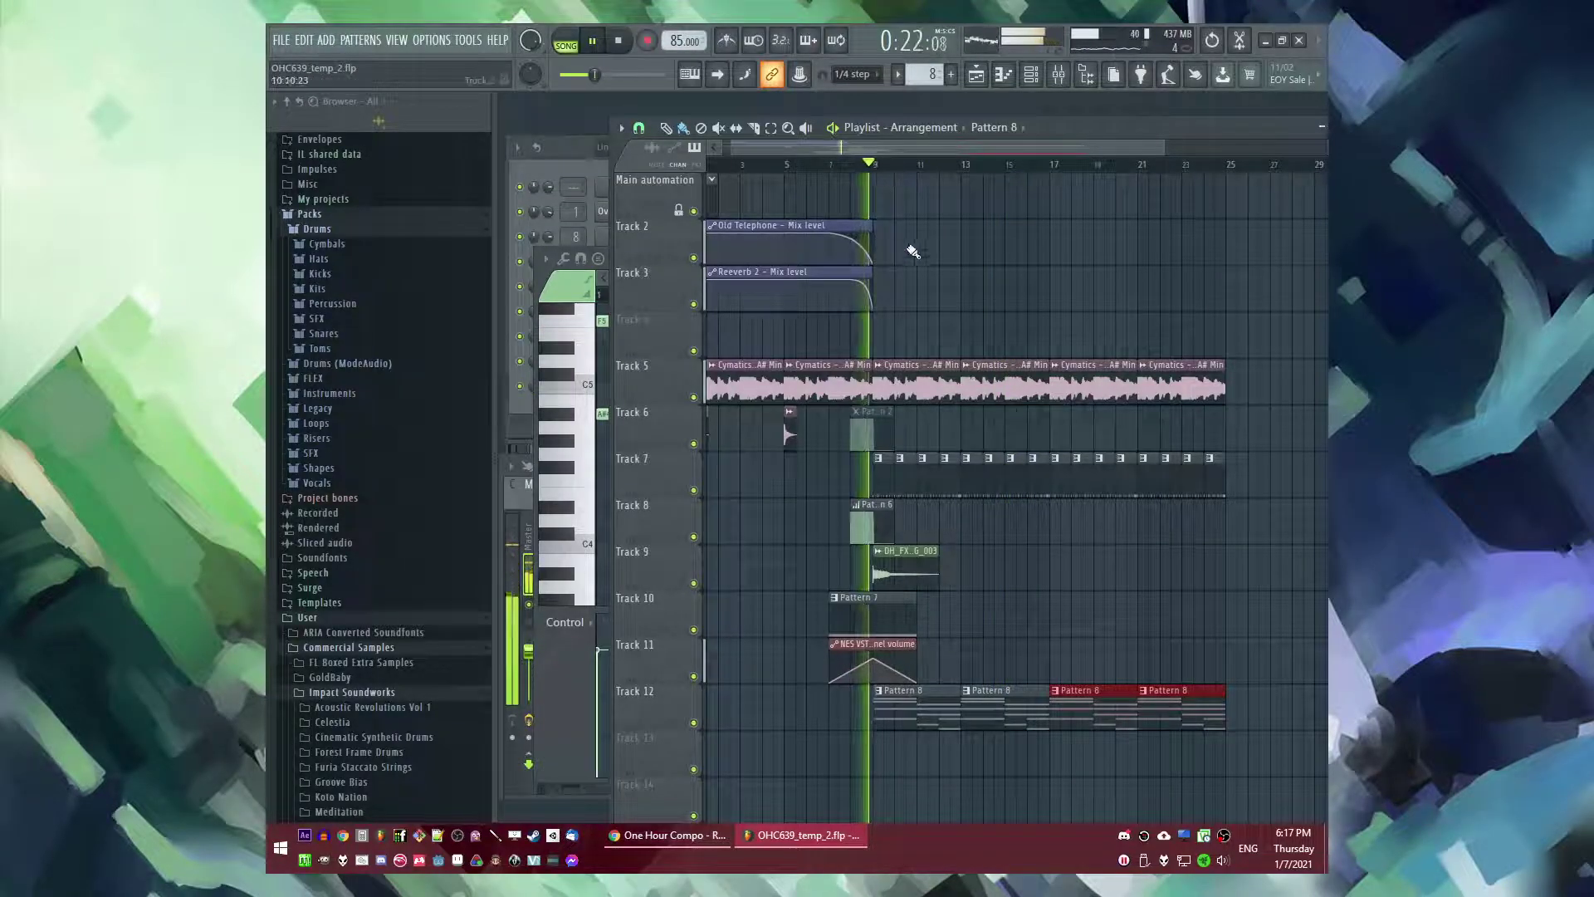
# - Audition further Xpand!2 presets against the looping pattern and load the soft pad +42 Air Max Pad
pyautogui.press('F6')
pyautogui.click(625, 388)
pyautogui.press('l')
pyautogui.click(813, 726)
pyautogui.click(814, 725)
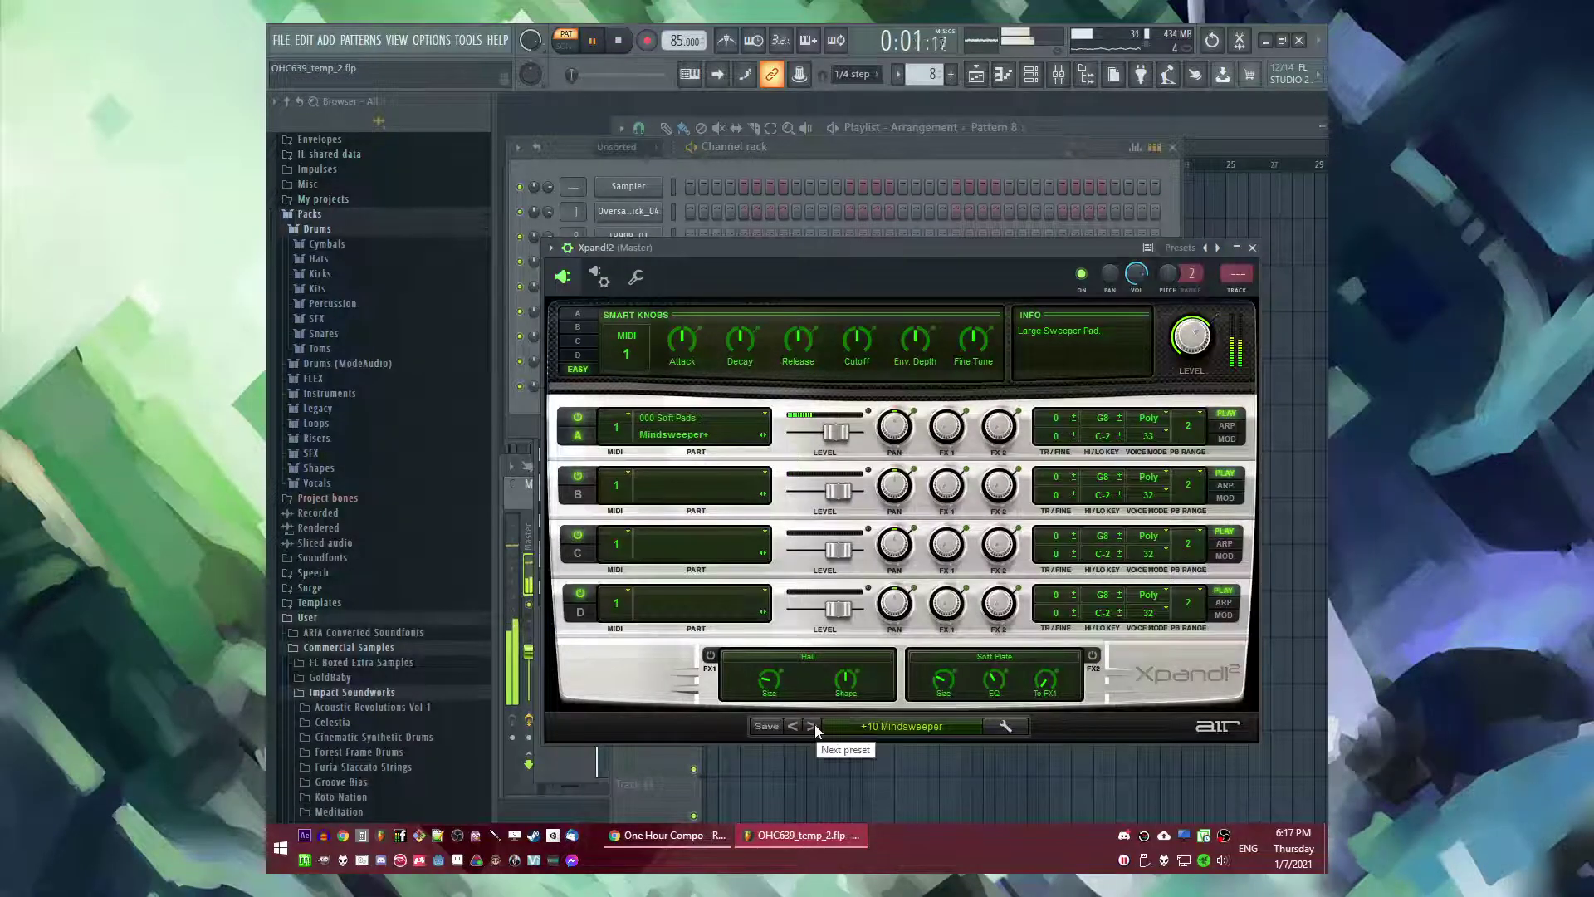
pyautogui.click(815, 726)
pyautogui.click(815, 726)
pyautogui.click(857, 726)
pyautogui.moveTo(888, 540)
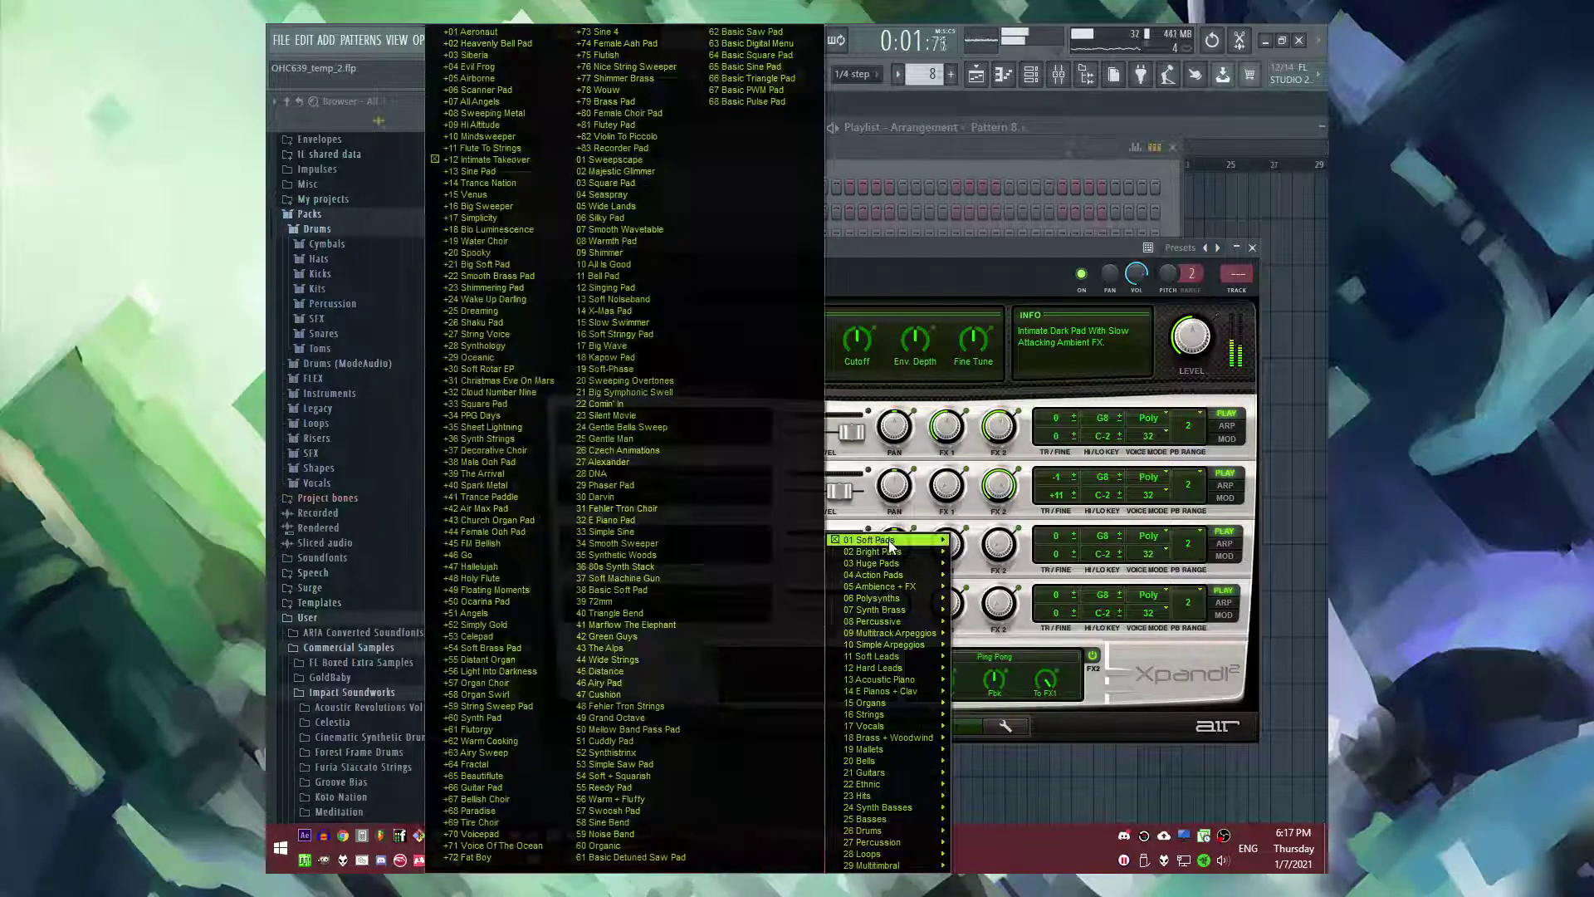
pyautogui.click(498, 508)
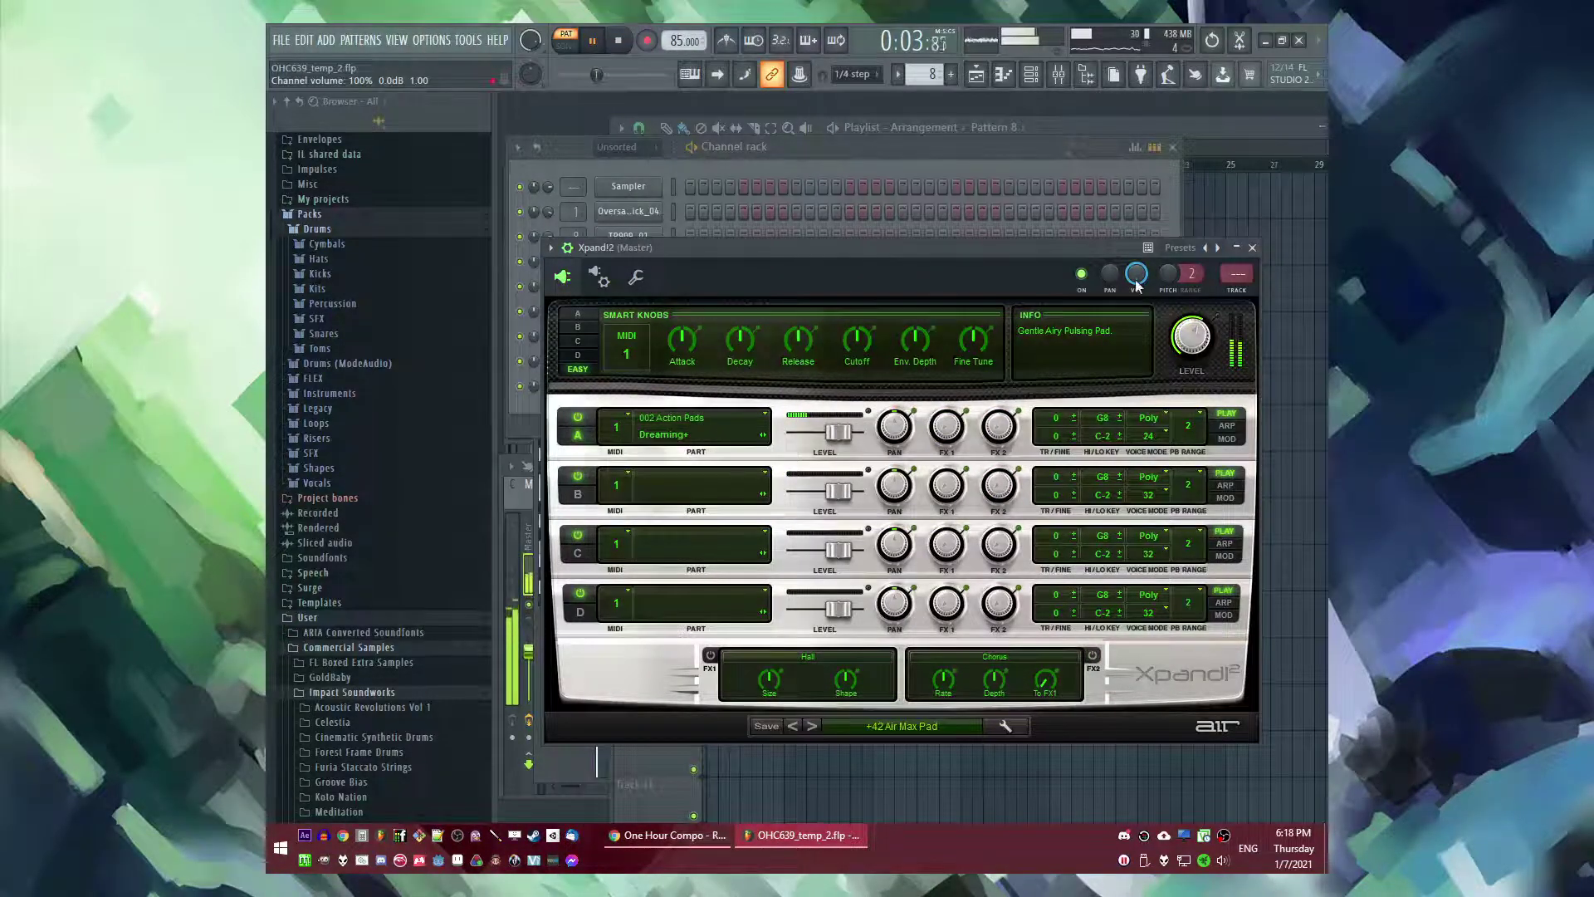
# - Play the arrangement from bar 9, assign Xpand!2 to mixer track 13, and sidechain the Sidechainer track to it
pyautogui.click(1303, 402)
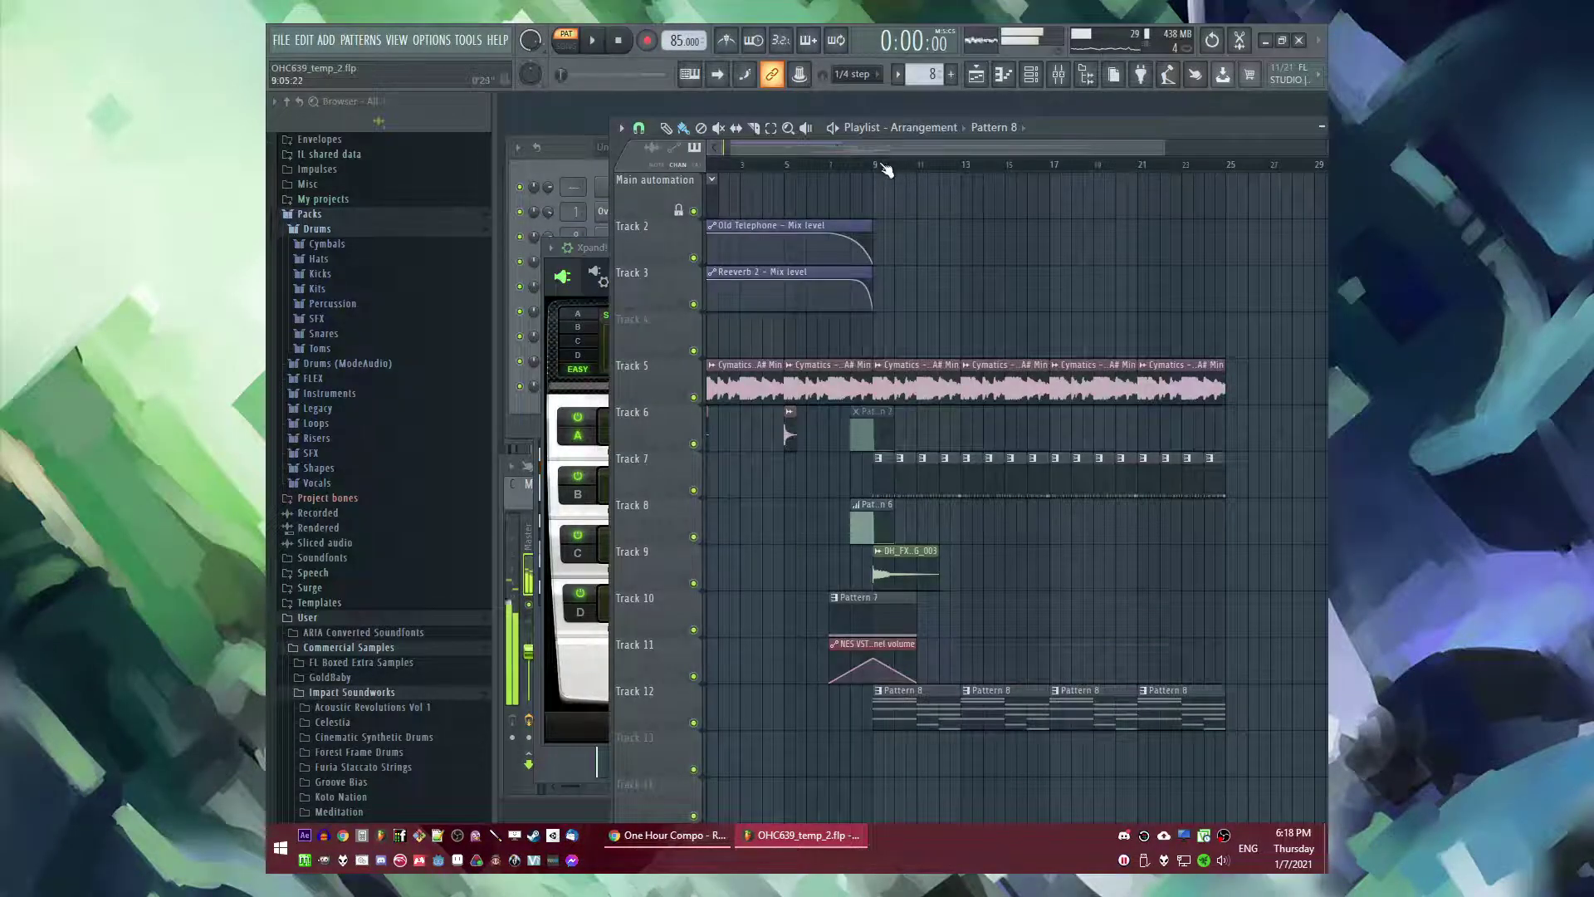
pyautogui.click(883, 165)
pyautogui.press('space')
pyautogui.press('F6')
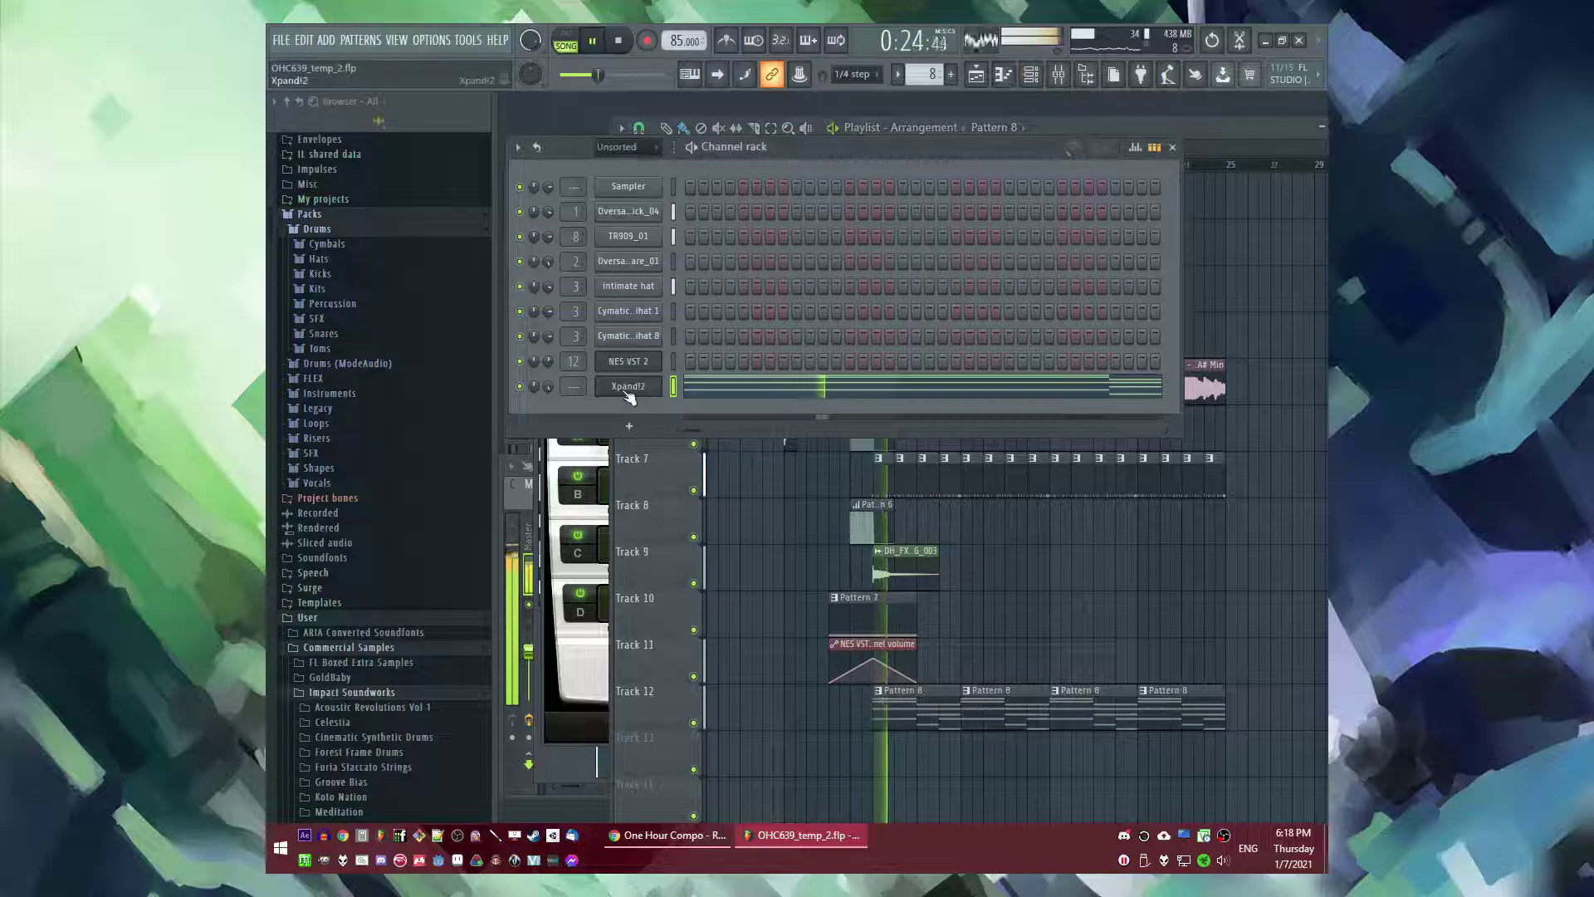
pyautogui.click(628, 390)
pyautogui.hotkey('ctrl', 'l')
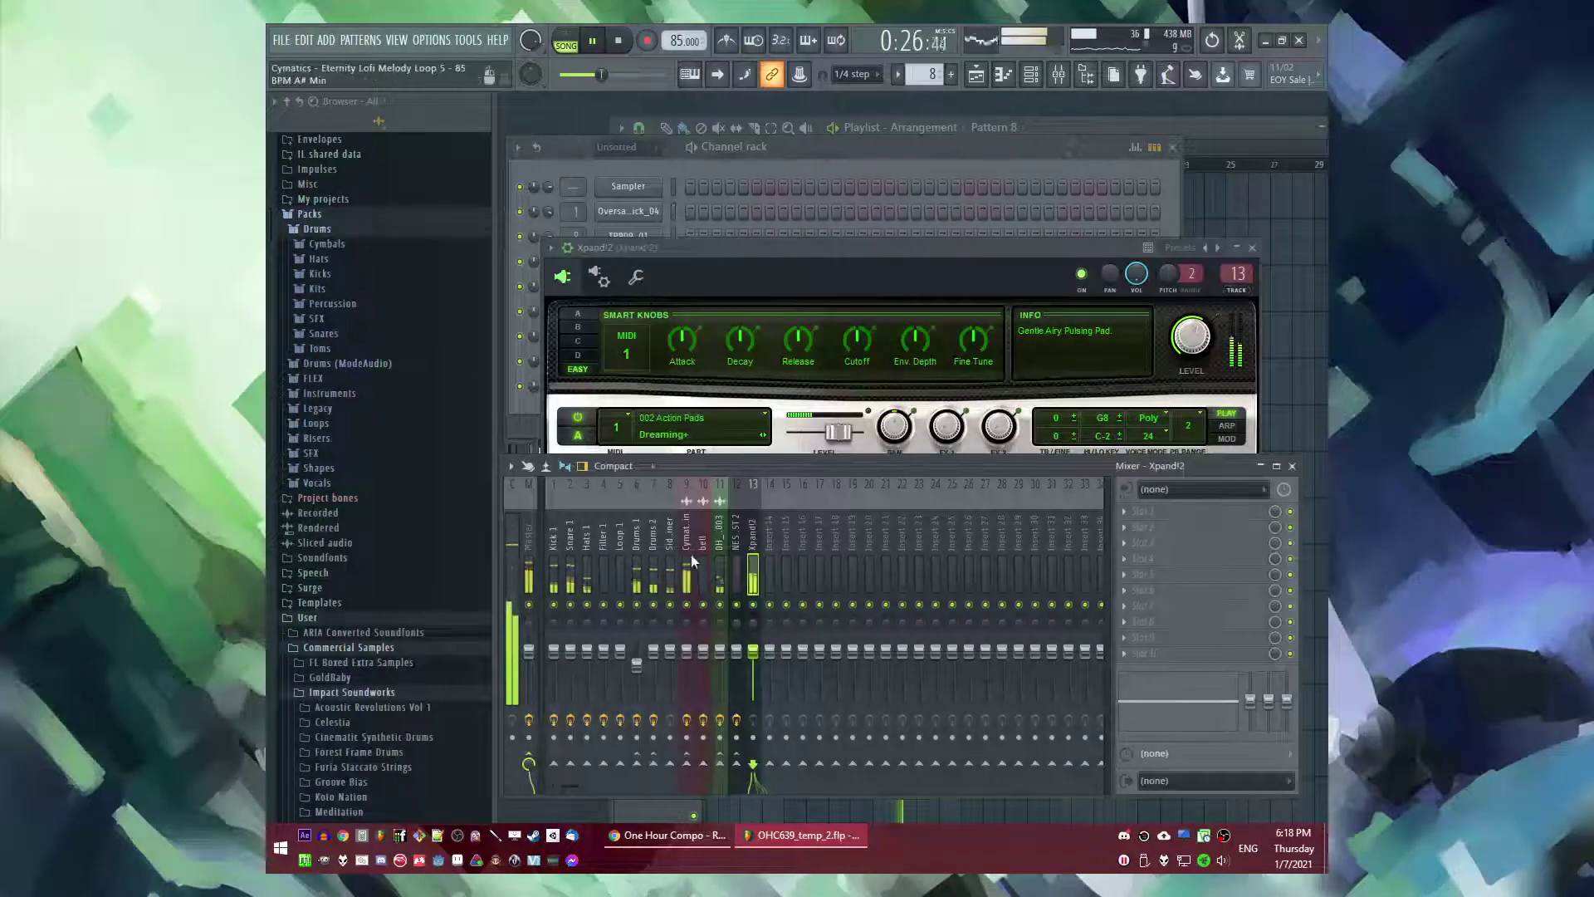
pyautogui.rightClick(755, 766)
pyautogui.click(777, 782)
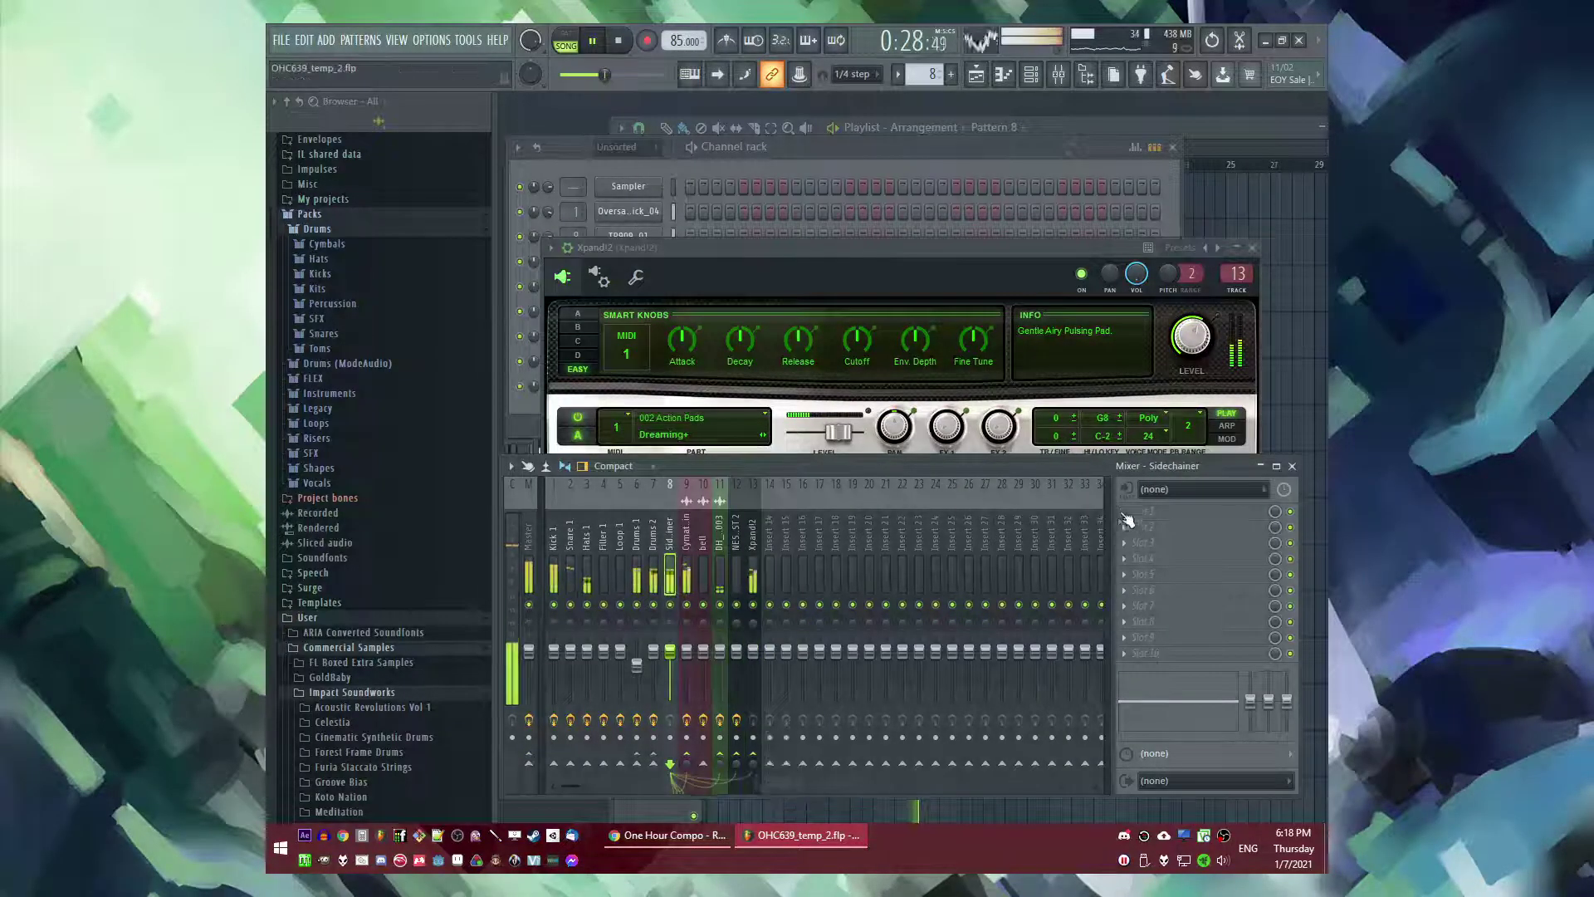
# - Try a Fruity Limiter on the Sidechainer track, check the NES VST 2 track's effects, and delete that limiter
pyautogui.click(1125, 543)
pyautogui.click(882, 482)
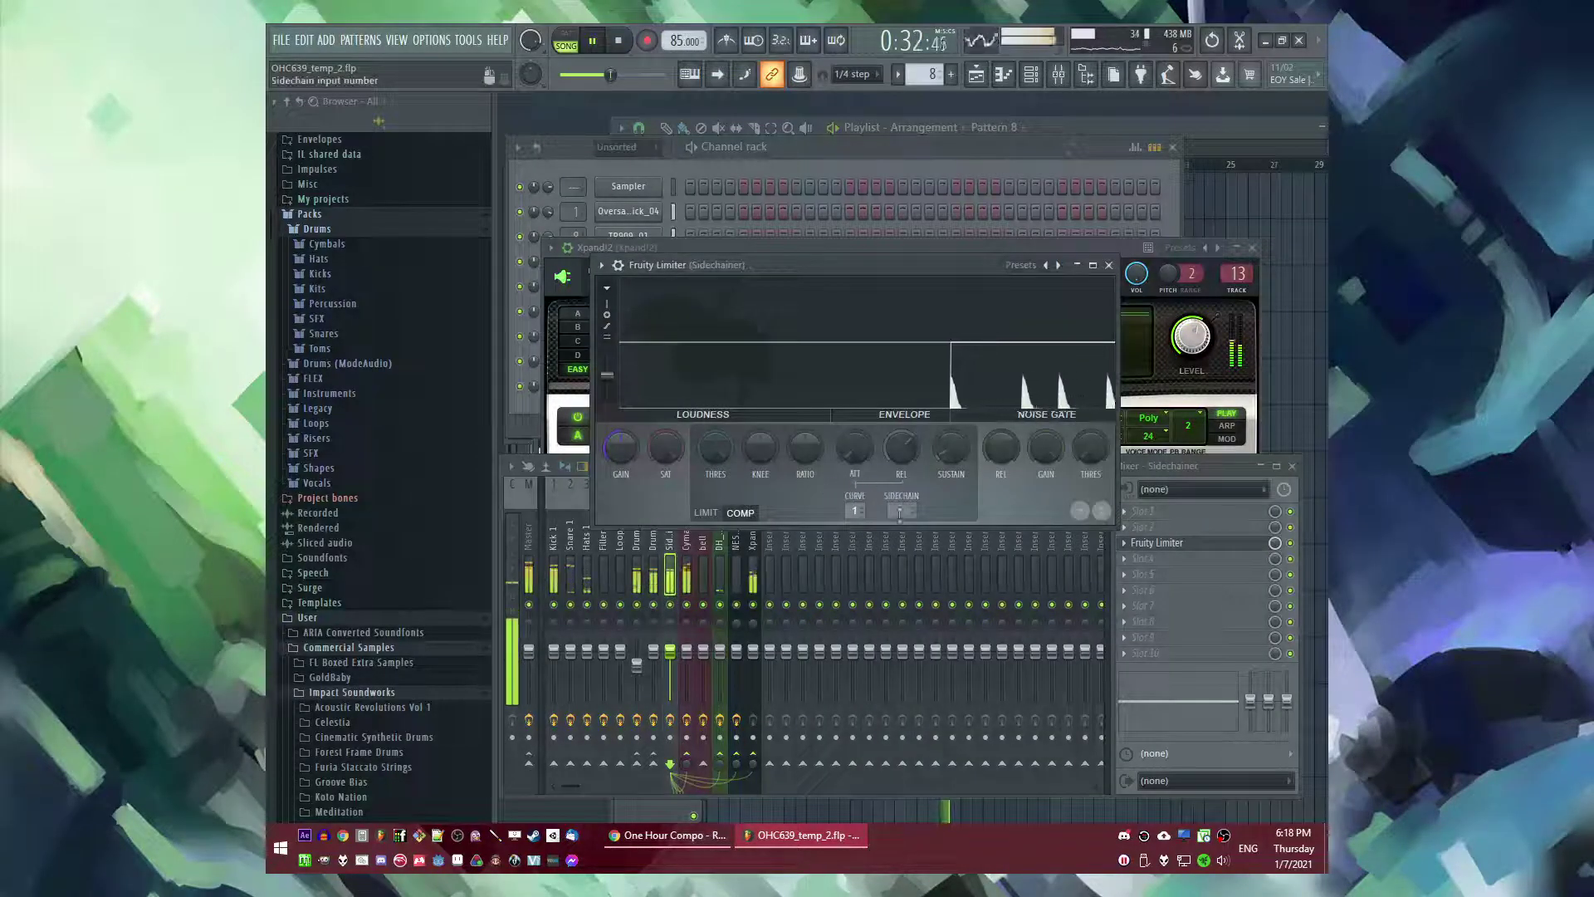
pyautogui.click(753, 563)
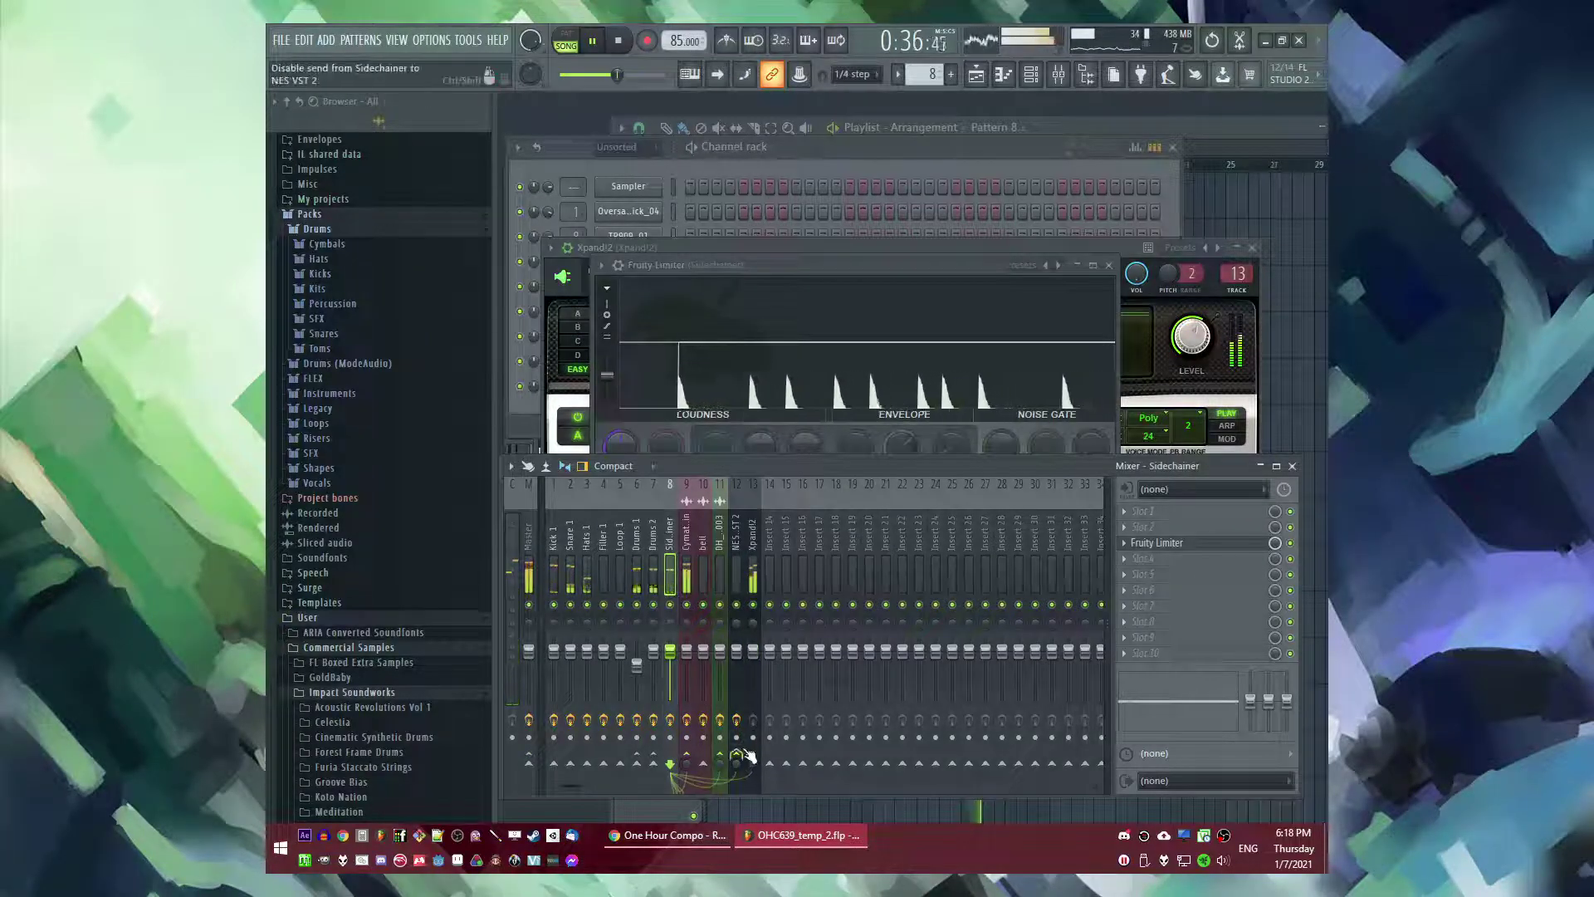
pyautogui.click(752, 561)
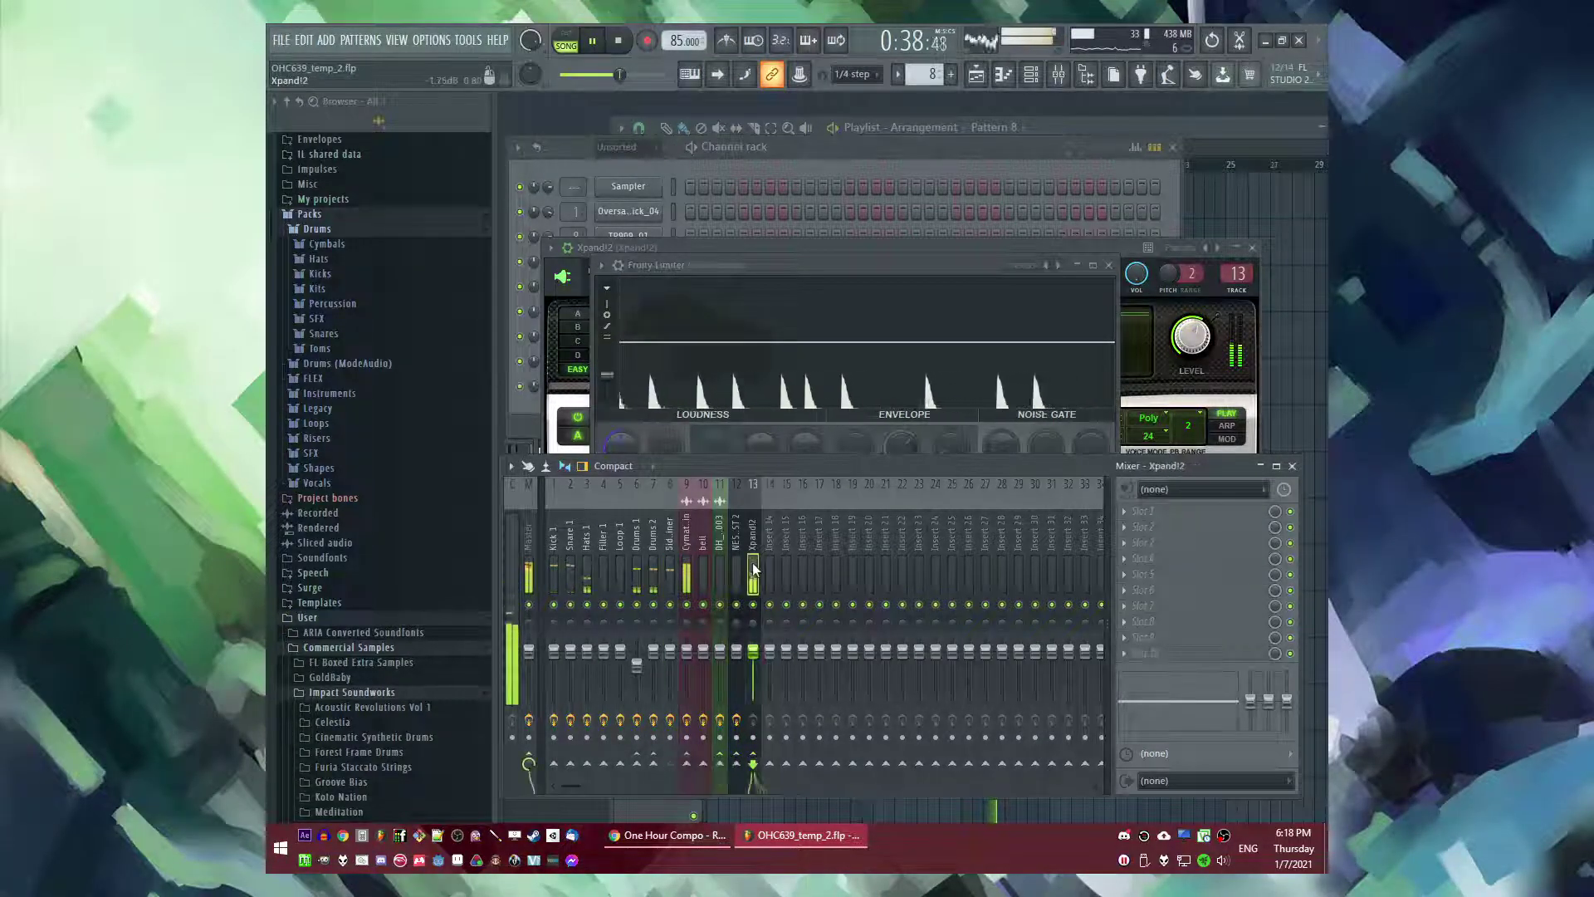
pyautogui.click(736, 581)
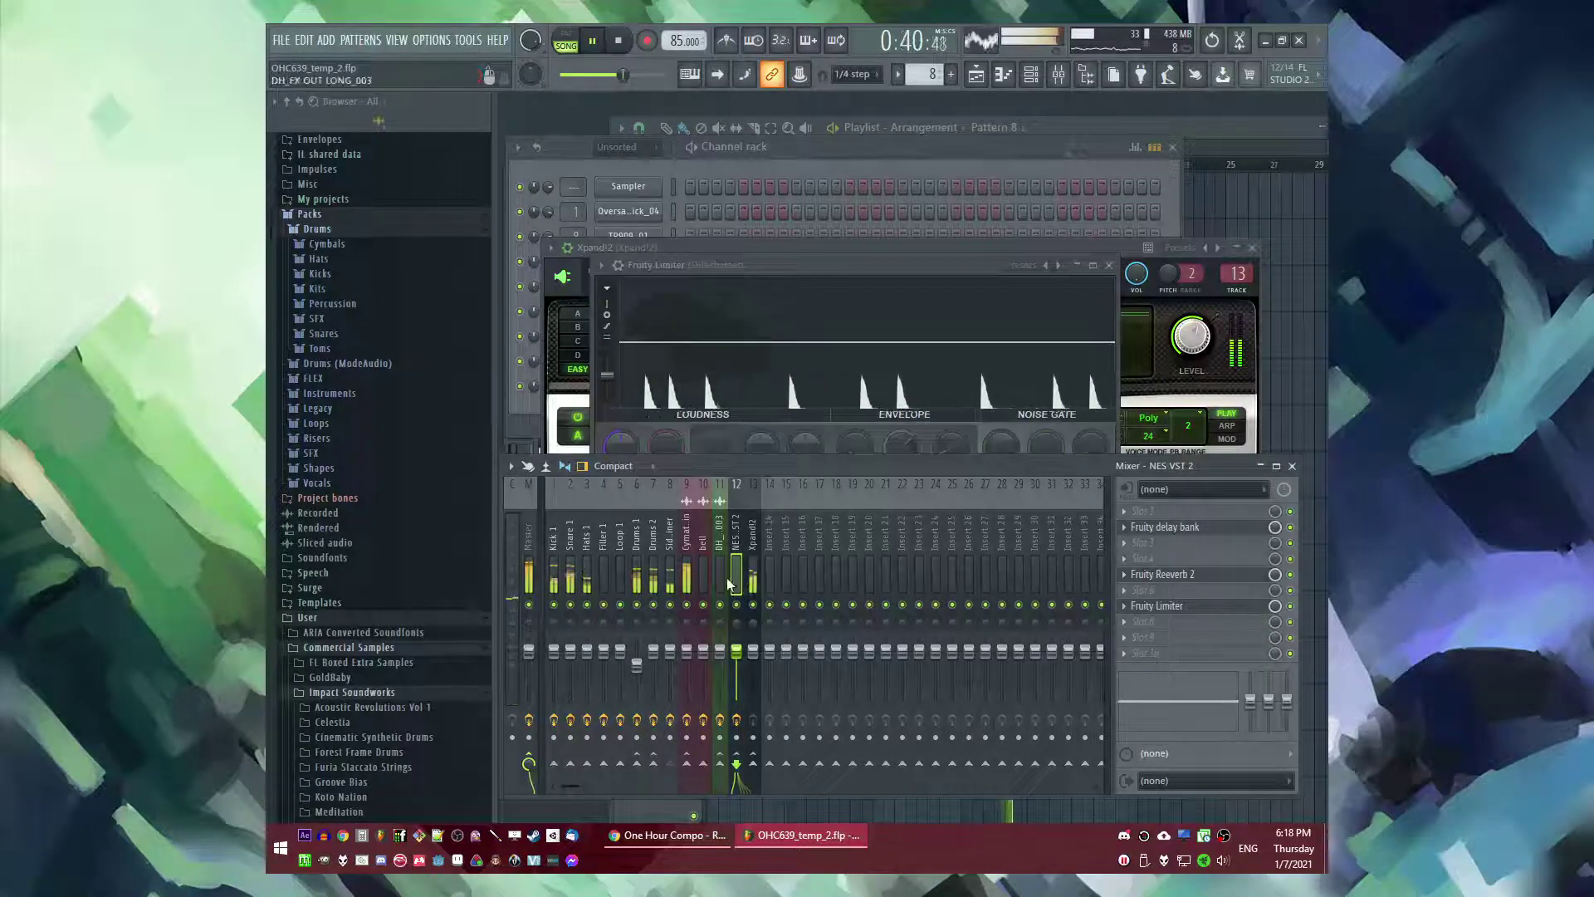
pyautogui.moveTo(777, 283); pyautogui.dragTo(811, 233)
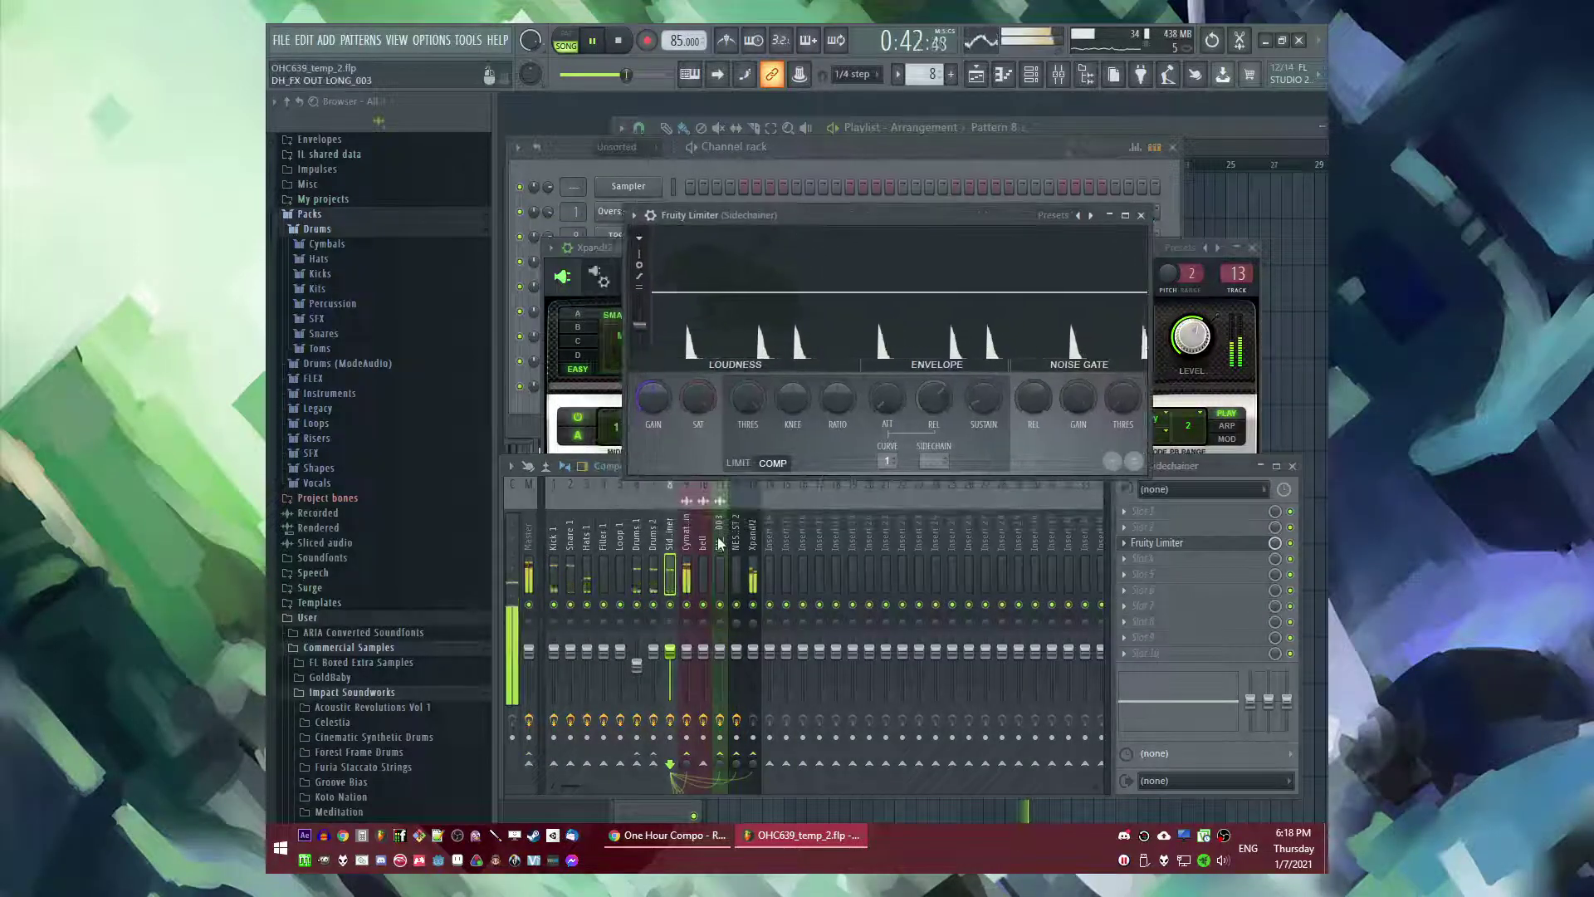
pyautogui.rightClick(1132, 544)
pyautogui.click(1151, 444)
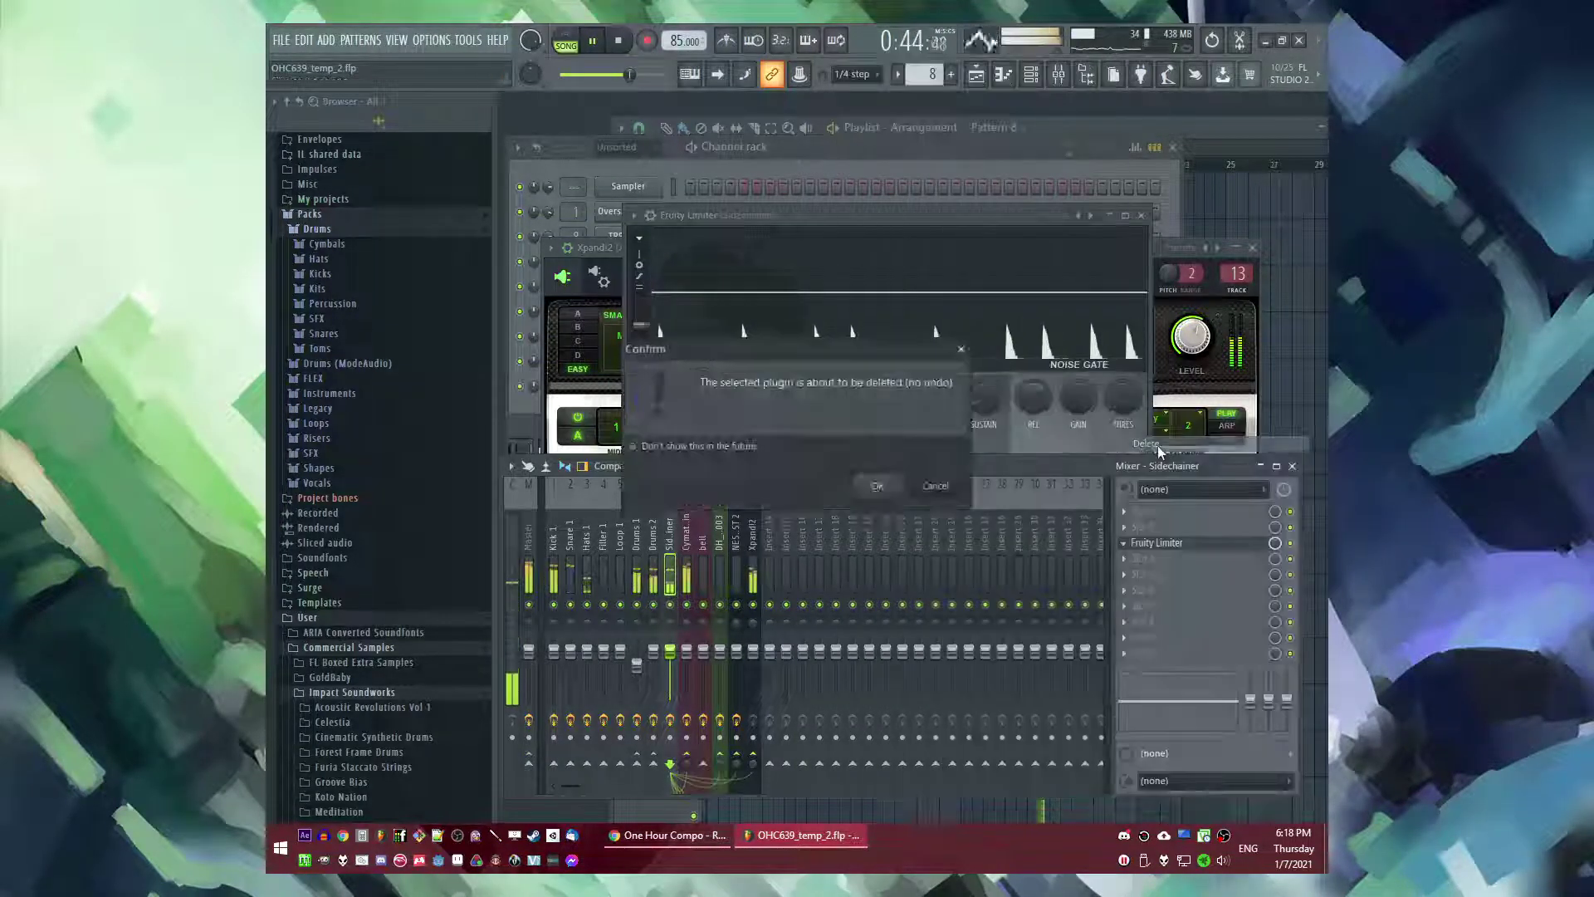
pyautogui.click(879, 486)
# - Add a Fruity Limiter to the Xpand!2 mixer track and set its compressor to a lower threshold, about 432 ms release and 4.5:1 ratio
pyautogui.click(754, 548)
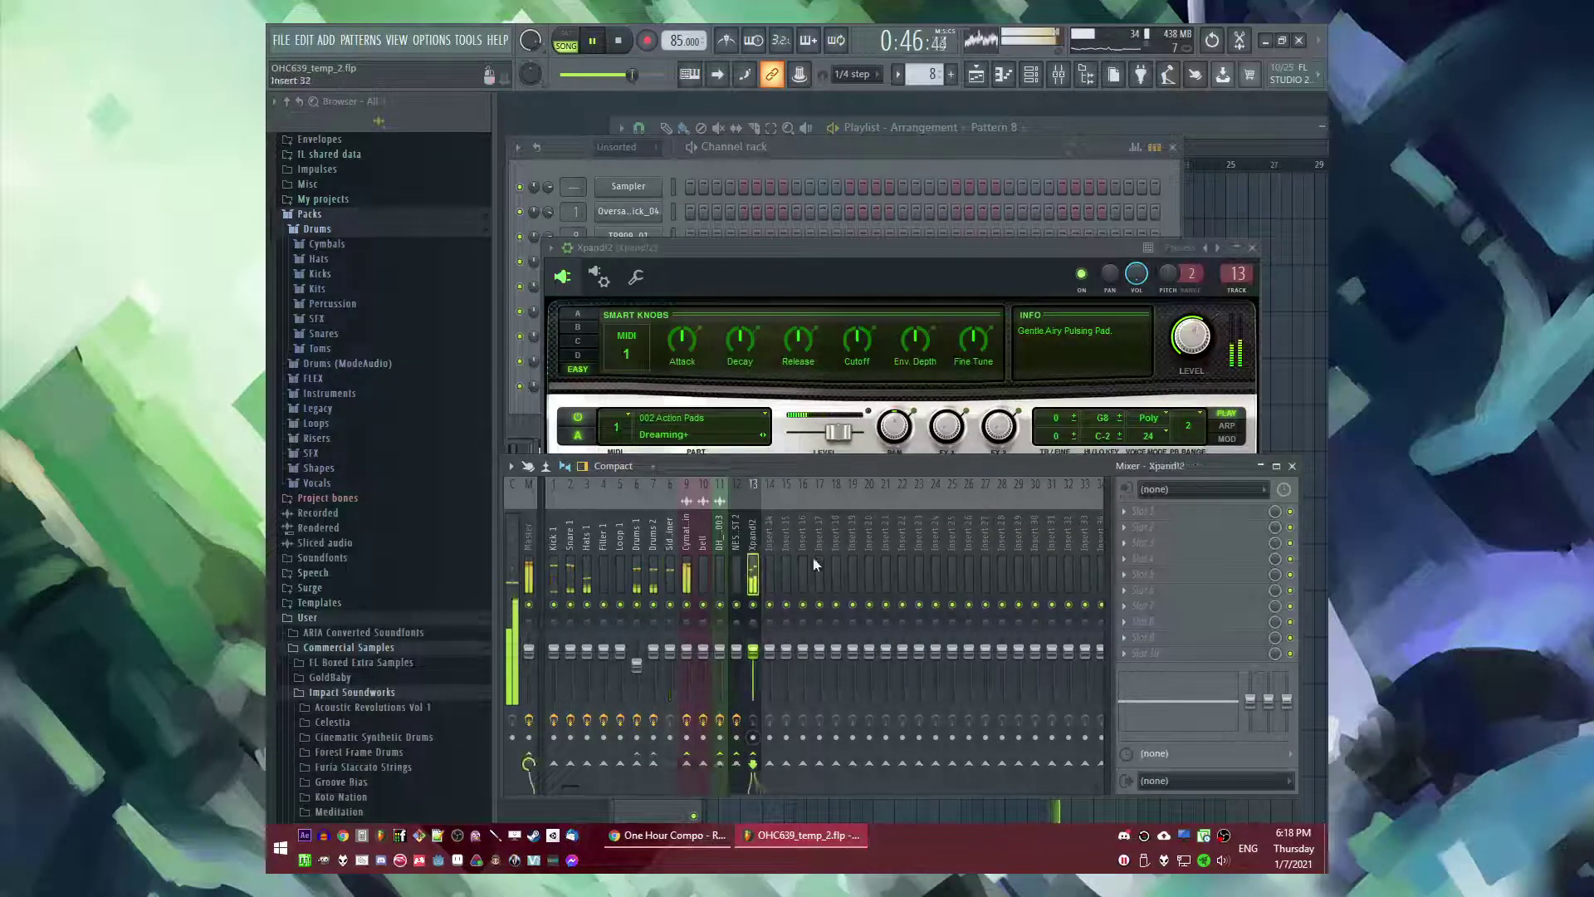
pyautogui.click(1155, 558)
pyautogui.click(947, 482)
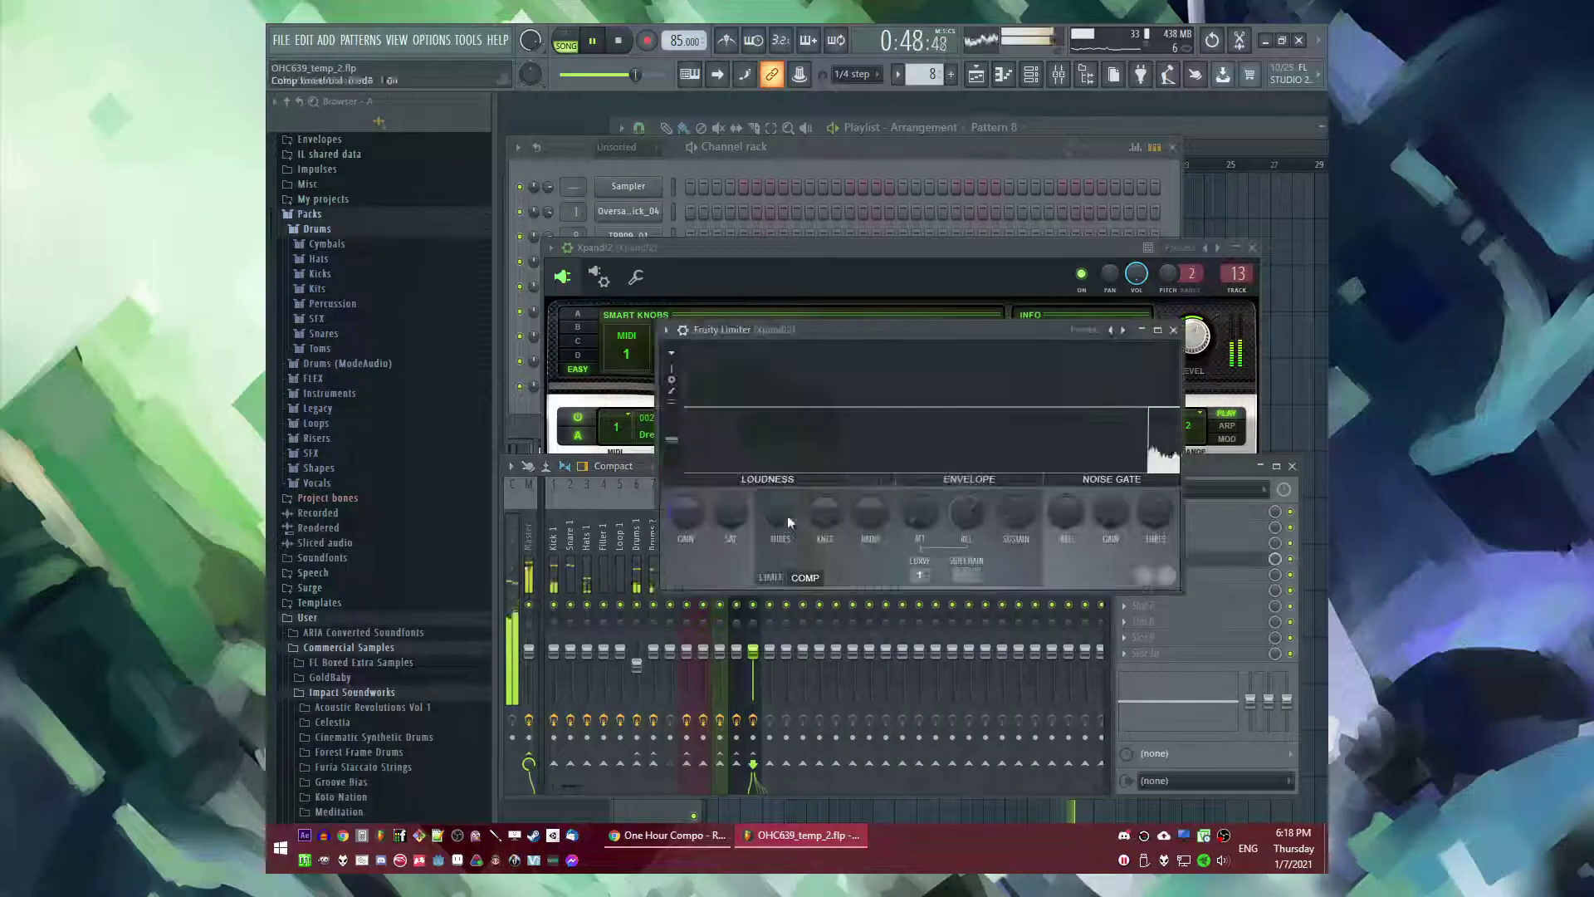
pyautogui.moveTo(784, 510); pyautogui.dragTo(784, 573)
pyautogui.moveTo(966, 513); pyautogui.dragTo(966, 496)
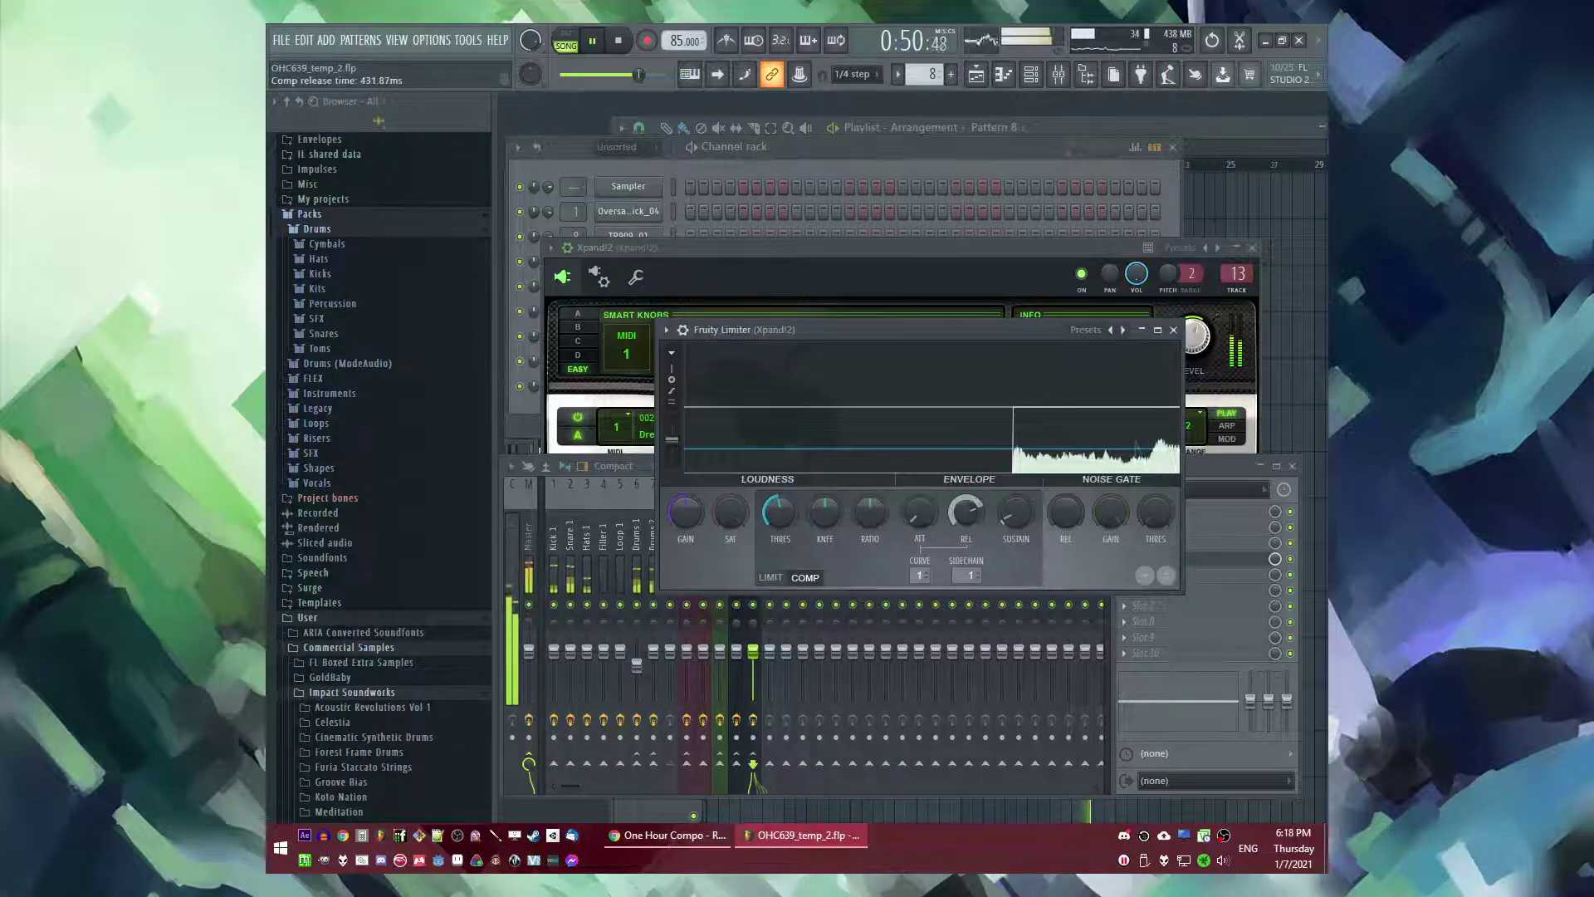
pyautogui.moveTo(868, 512); pyautogui.dragTo(868, 467)
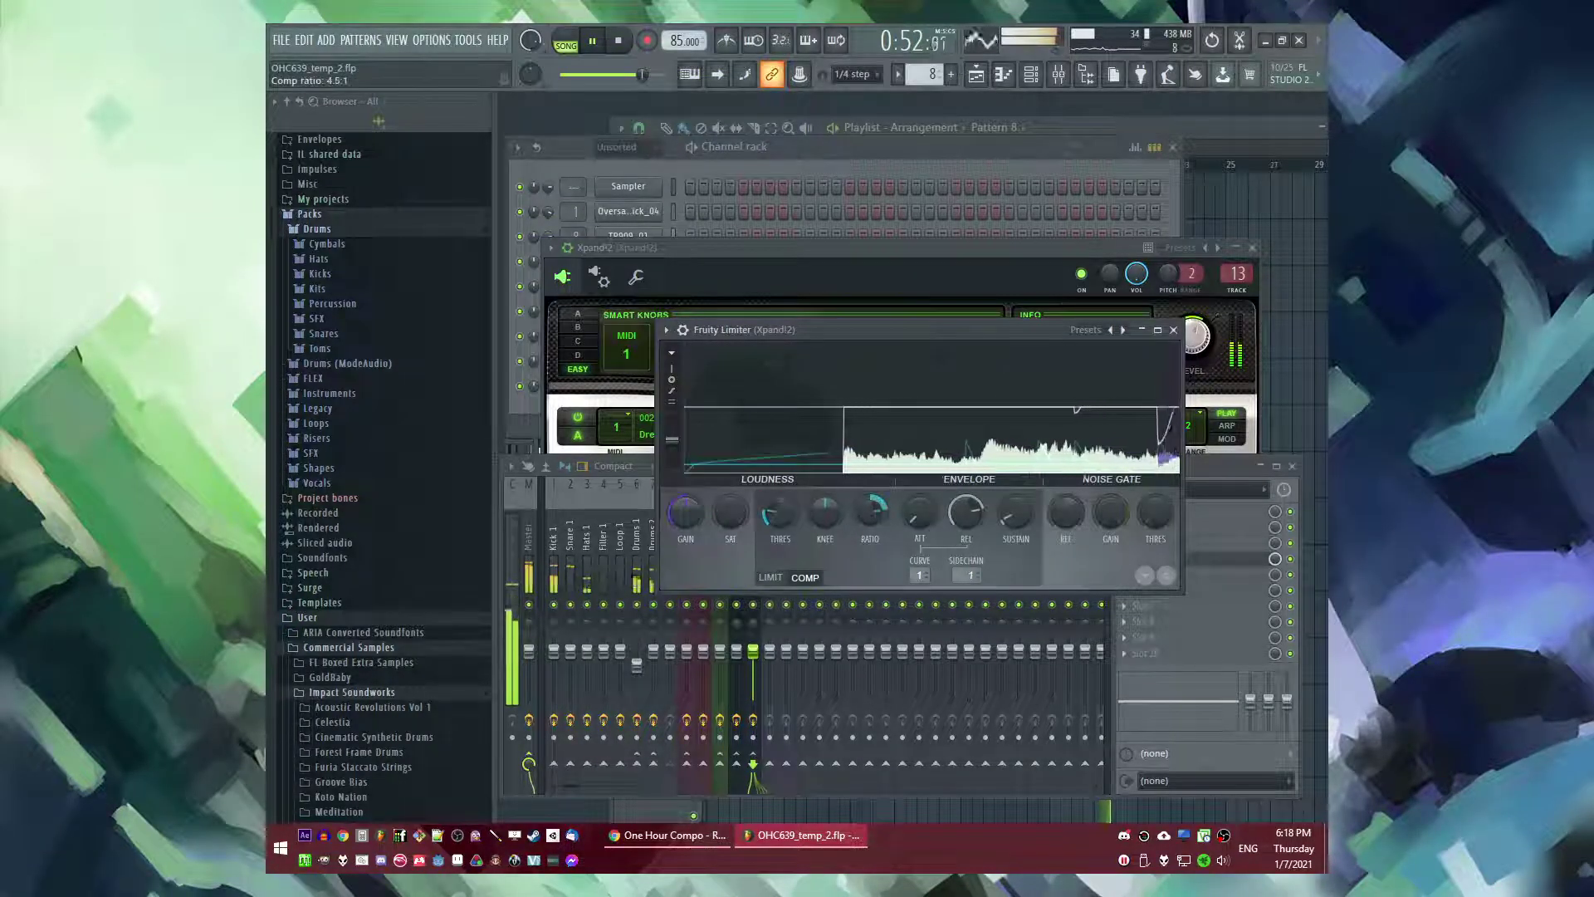
pyautogui.click(1173, 330)
# - Add Fruity Blood Overdrive and iZotope Vinyl to the Xpand!2 track, ordering the chain as overdrive, limiter, Vinyl
pyautogui.click(1141, 525)
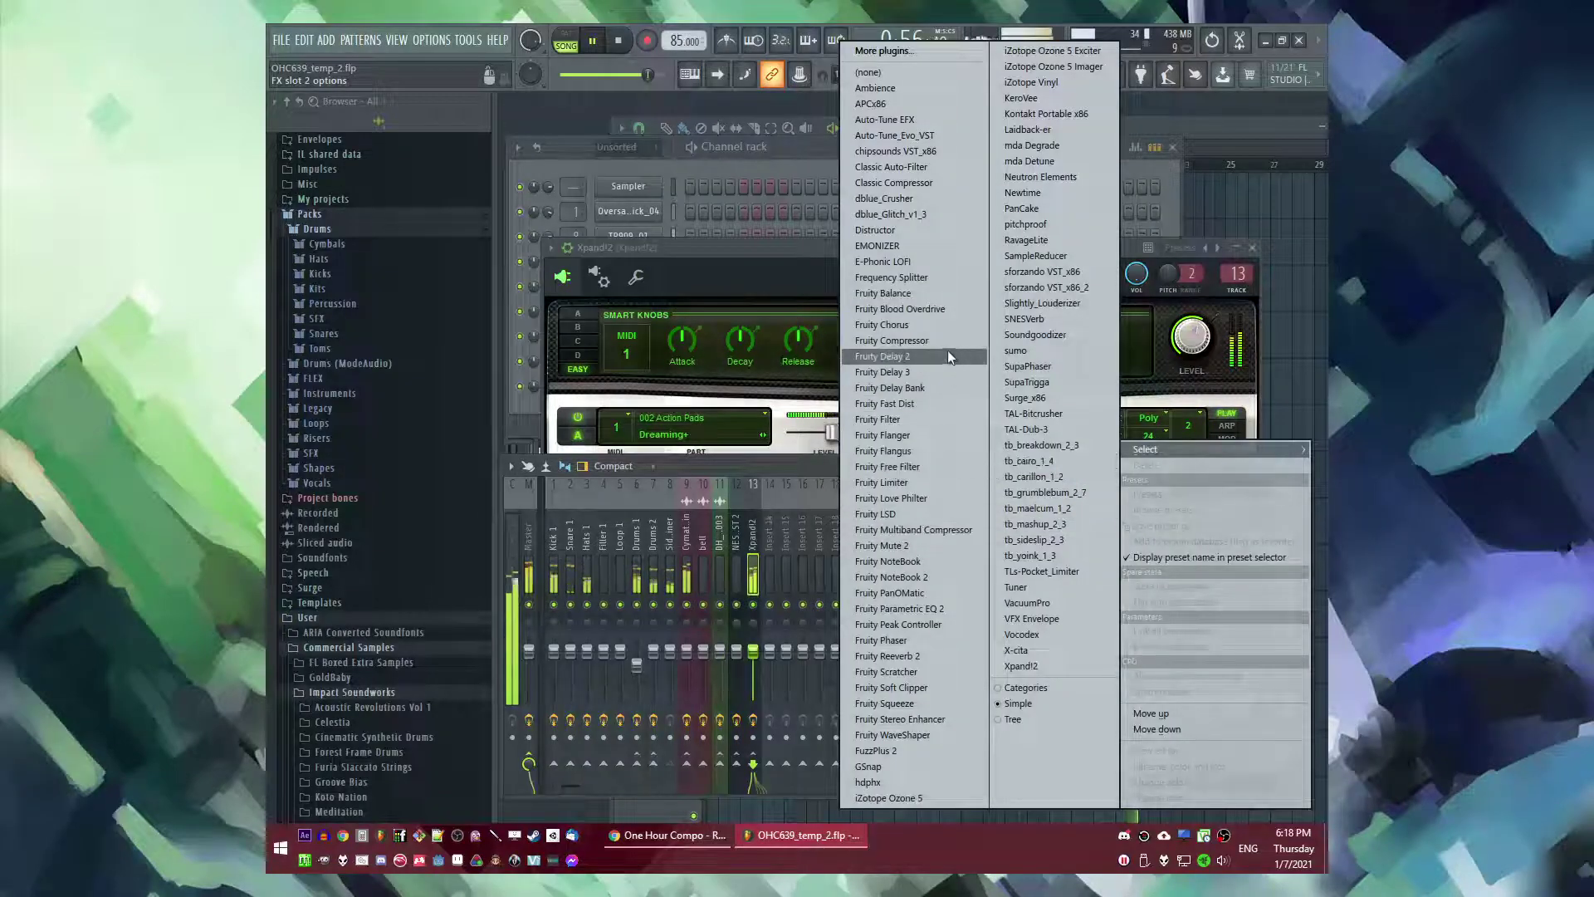
pyautogui.click(922, 309)
pyautogui.click(1134, 544)
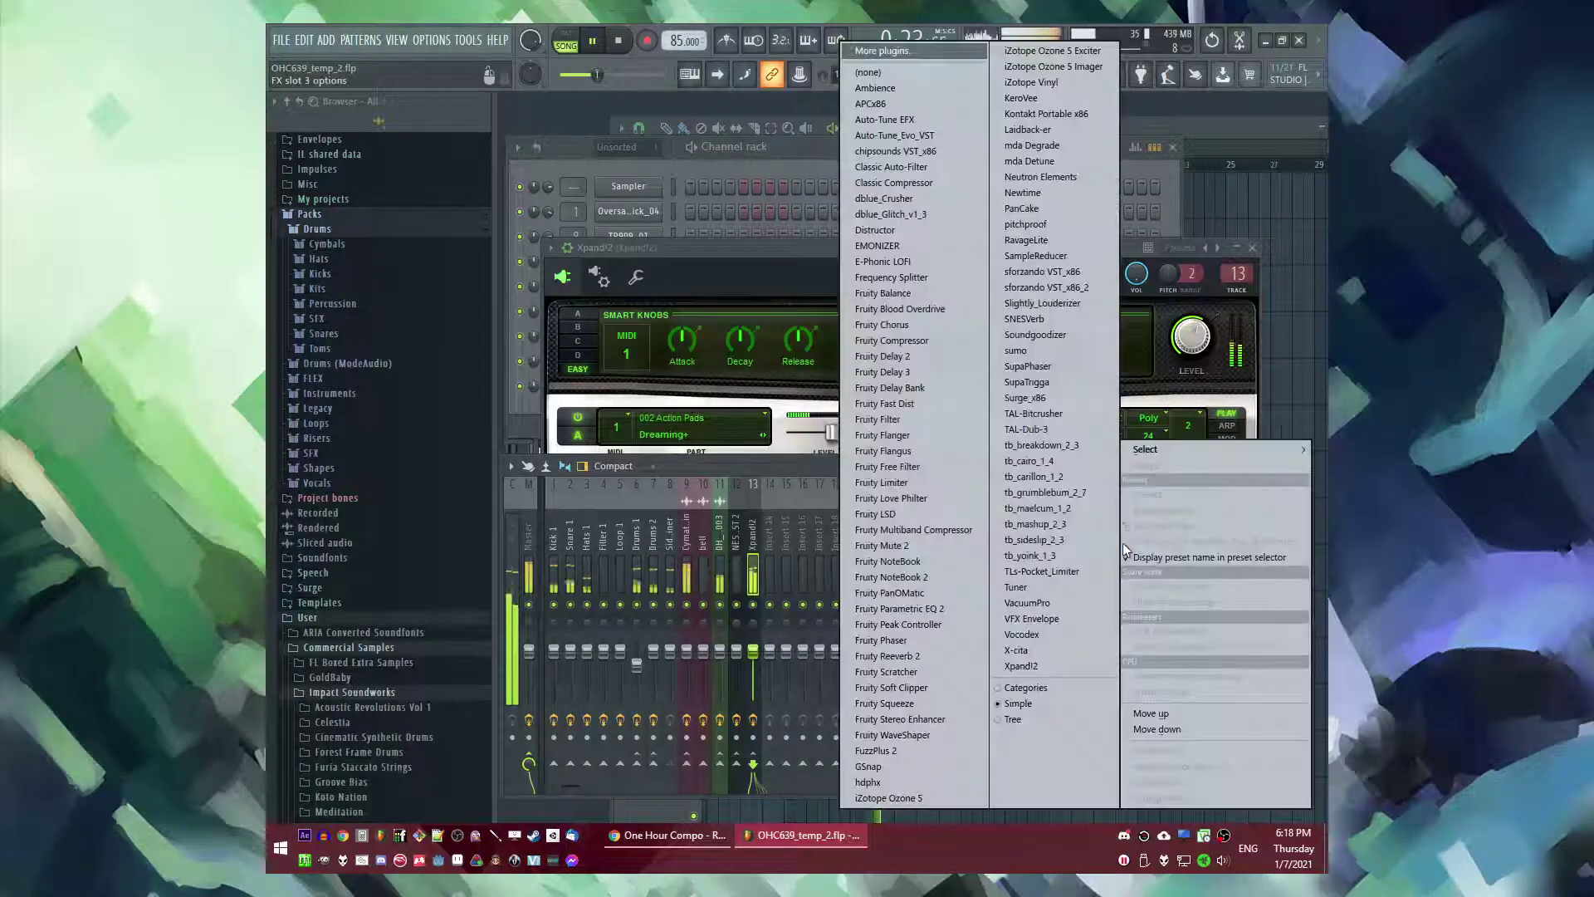
pyautogui.click(1026, 82)
pyautogui.moveTo(1191, 542); pyautogui.dragTo(1193, 566)
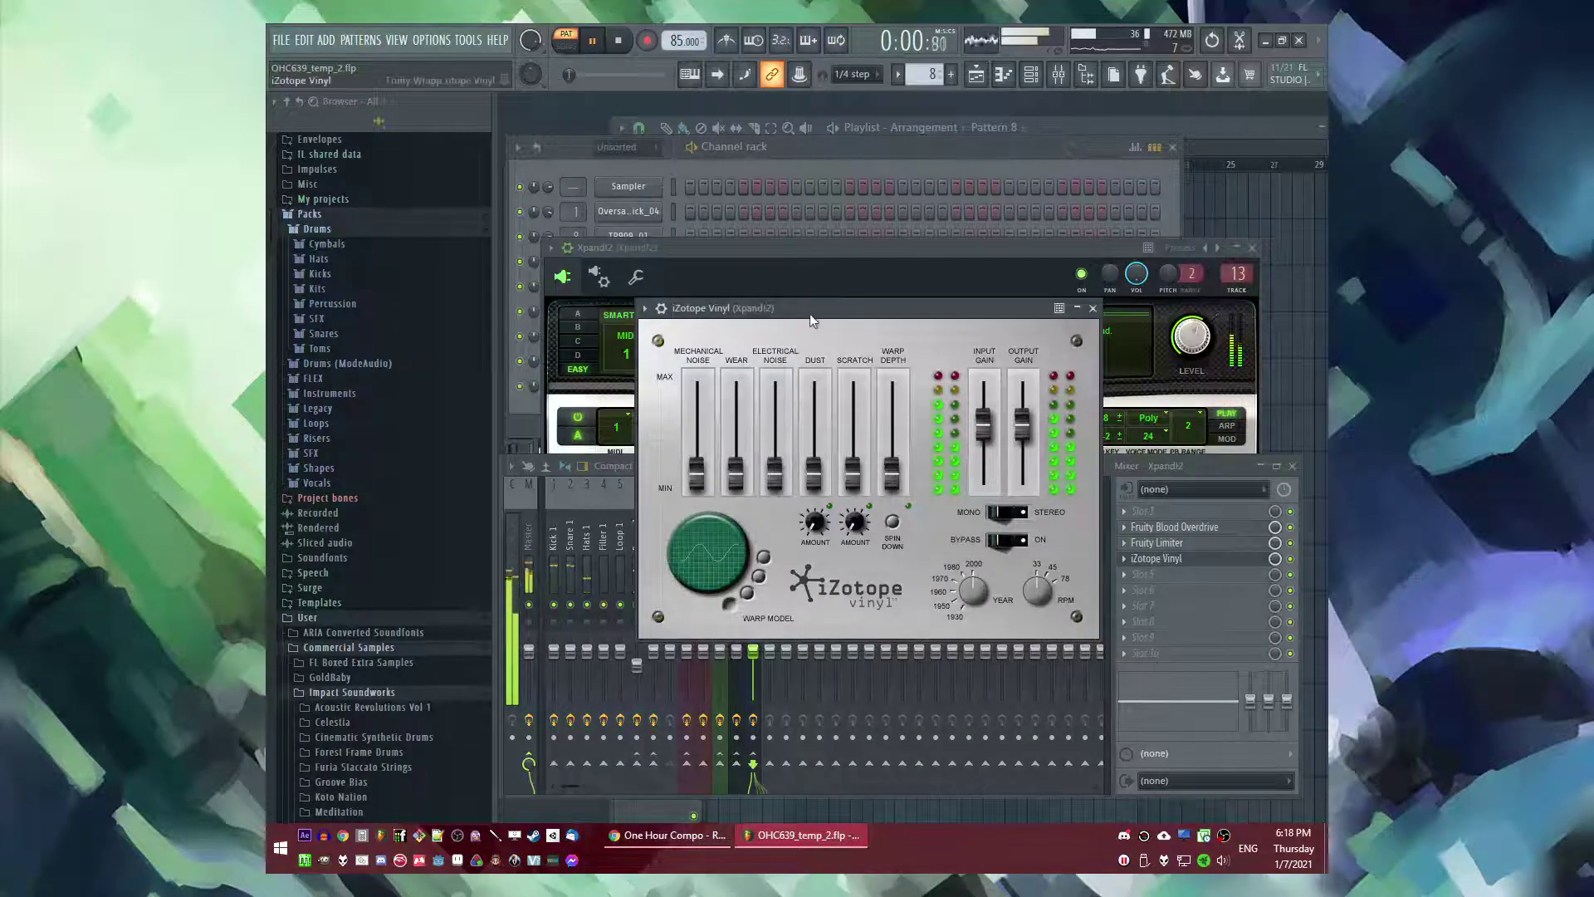
# - Slightly raise mechanical noise, wear and warp depth in iZotope Vinyl, with the Sin warp model and 45 RPM
pyautogui.moveTo(893, 418); pyautogui.dragTo(889, 476)
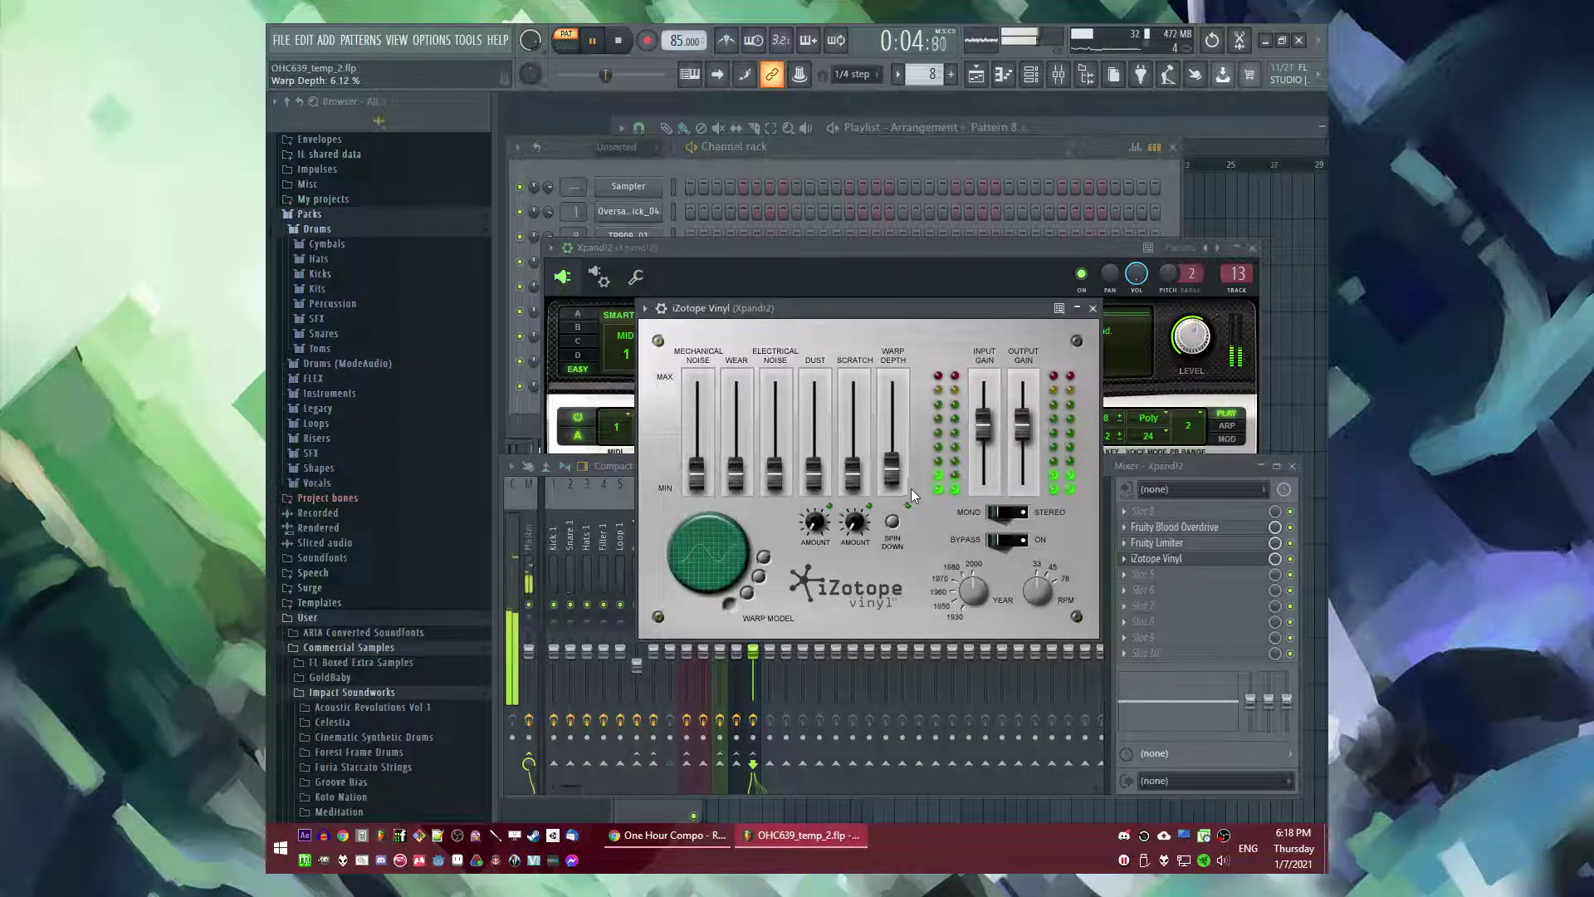
pyautogui.moveTo(896, 470); pyautogui.dragTo(888, 470)
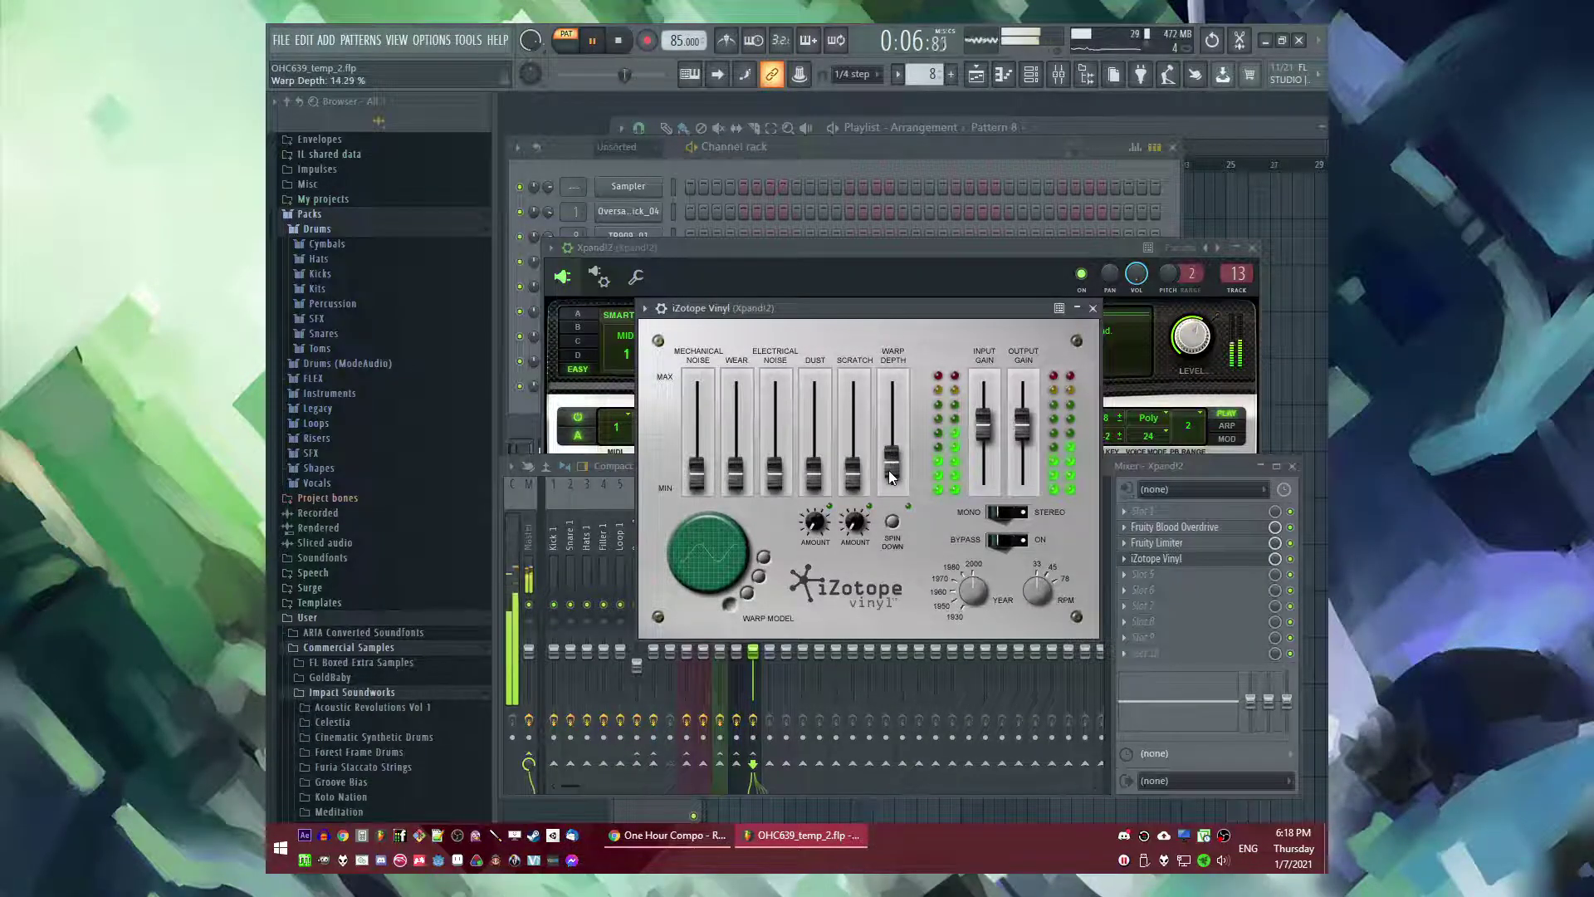
pyautogui.moveTo(712, 388); pyautogui.dragTo(706, 470)
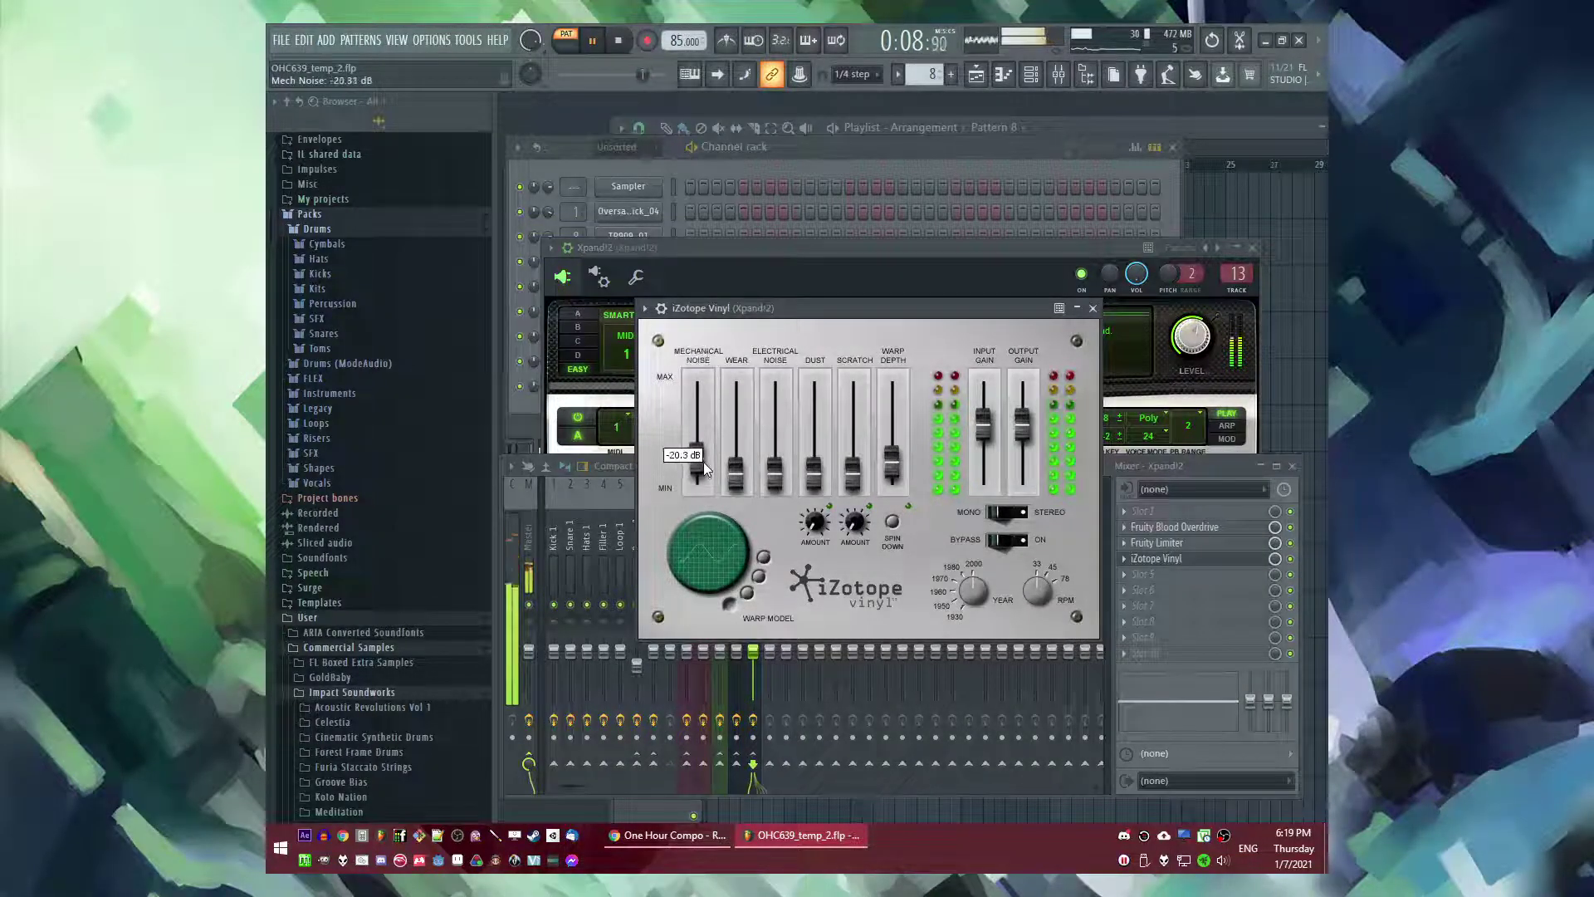
pyautogui.moveTo(736, 386); pyautogui.dragTo(770, 383)
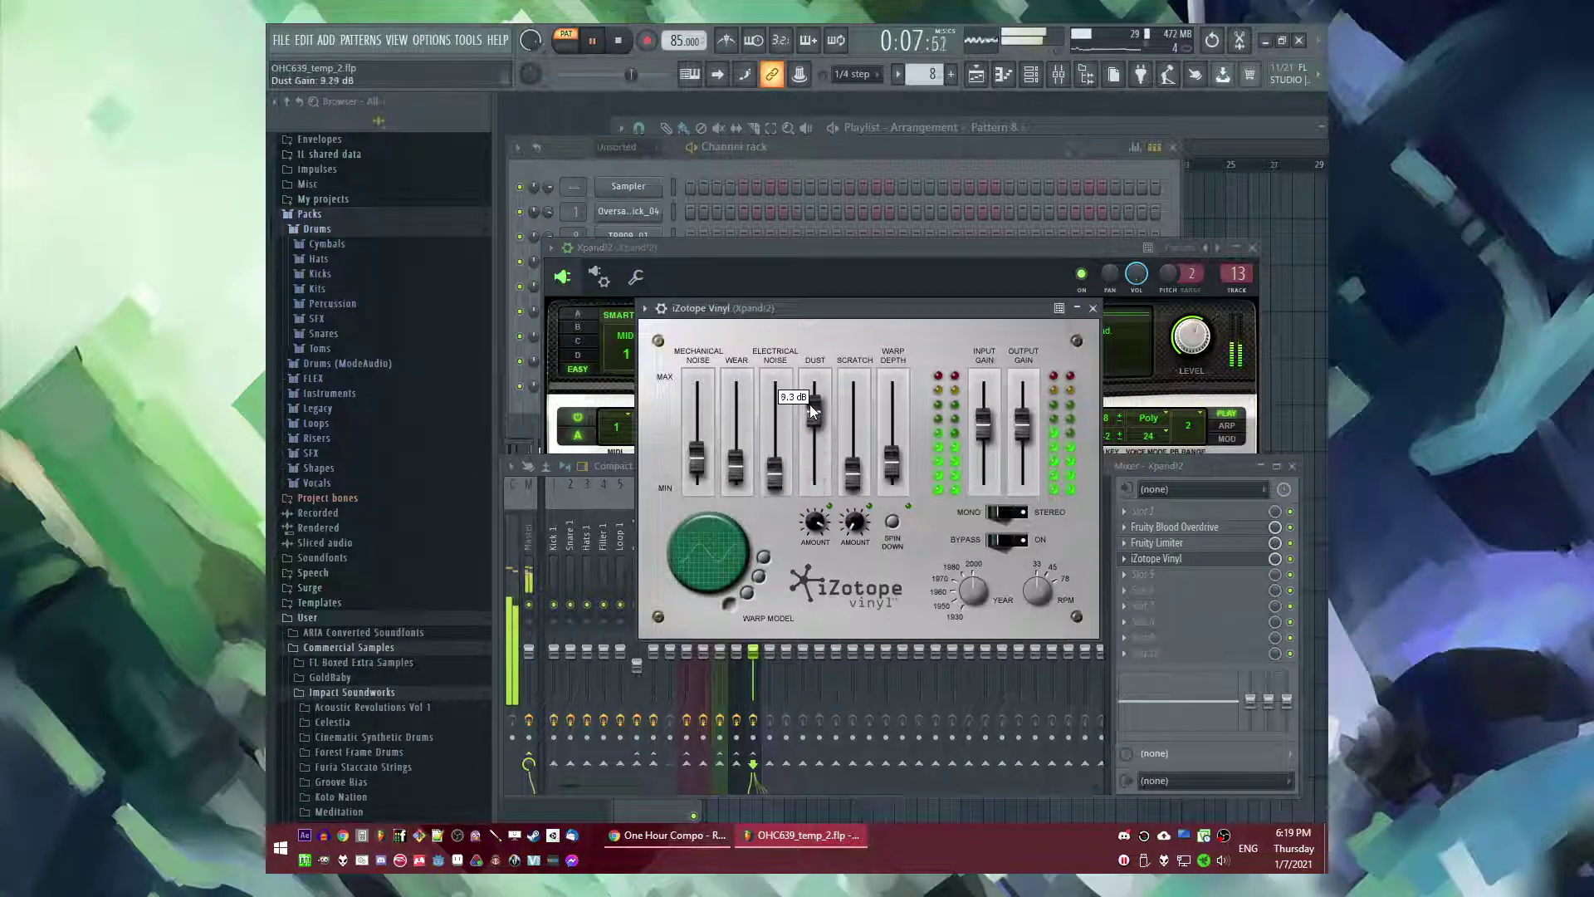
pyautogui.moveTo(849, 488); pyautogui.dragTo(855, 525)
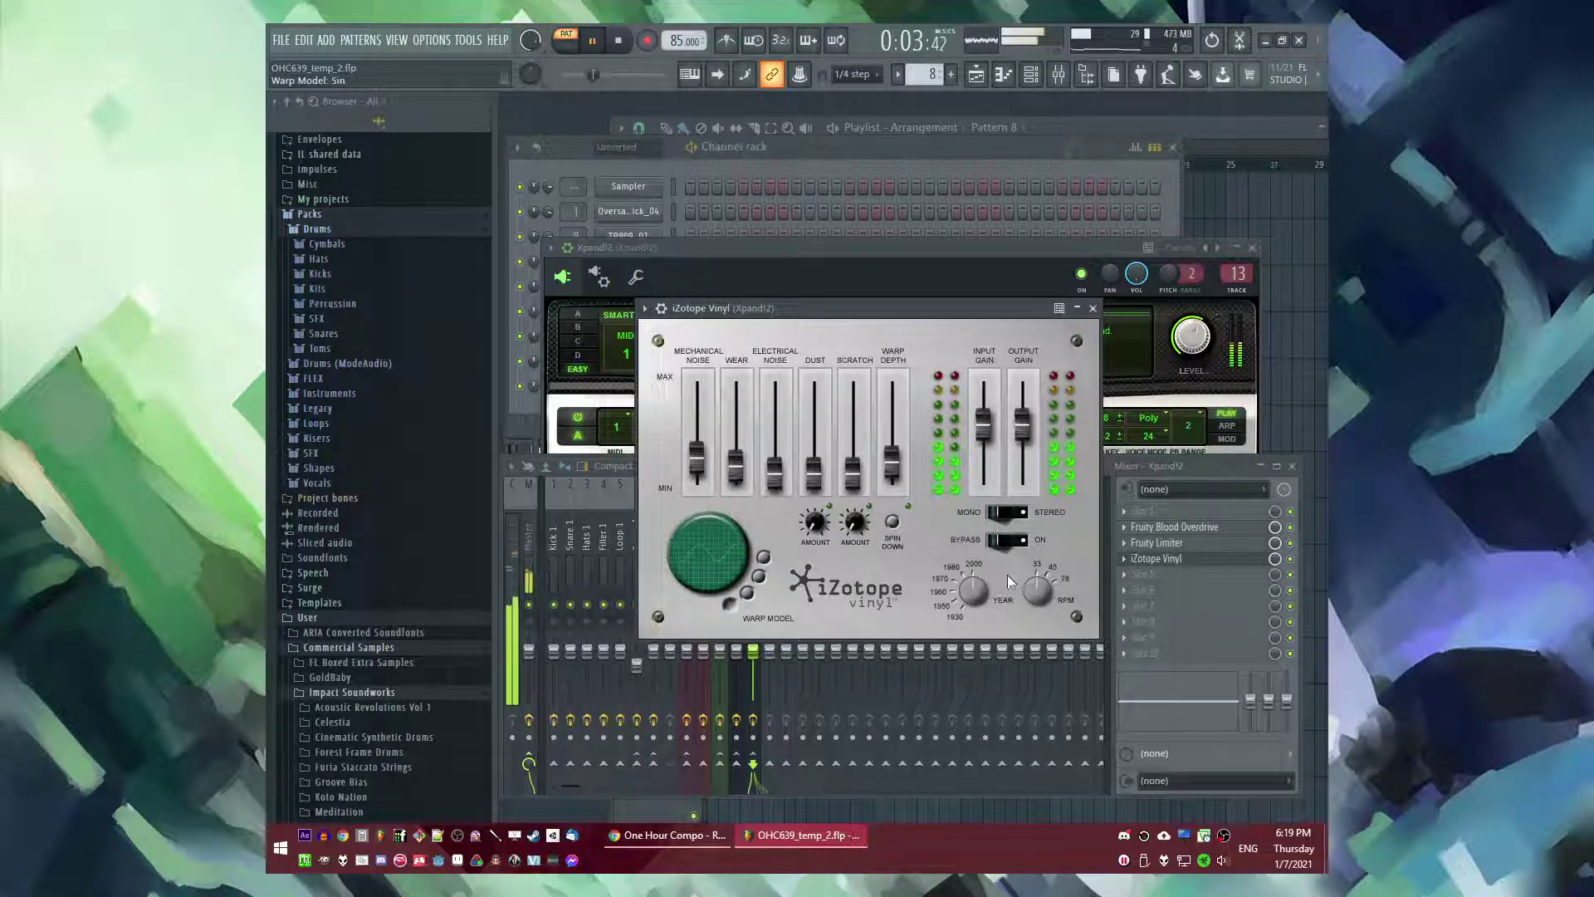
pyautogui.moveTo(978, 595); pyautogui.dragTo(1048, 583)
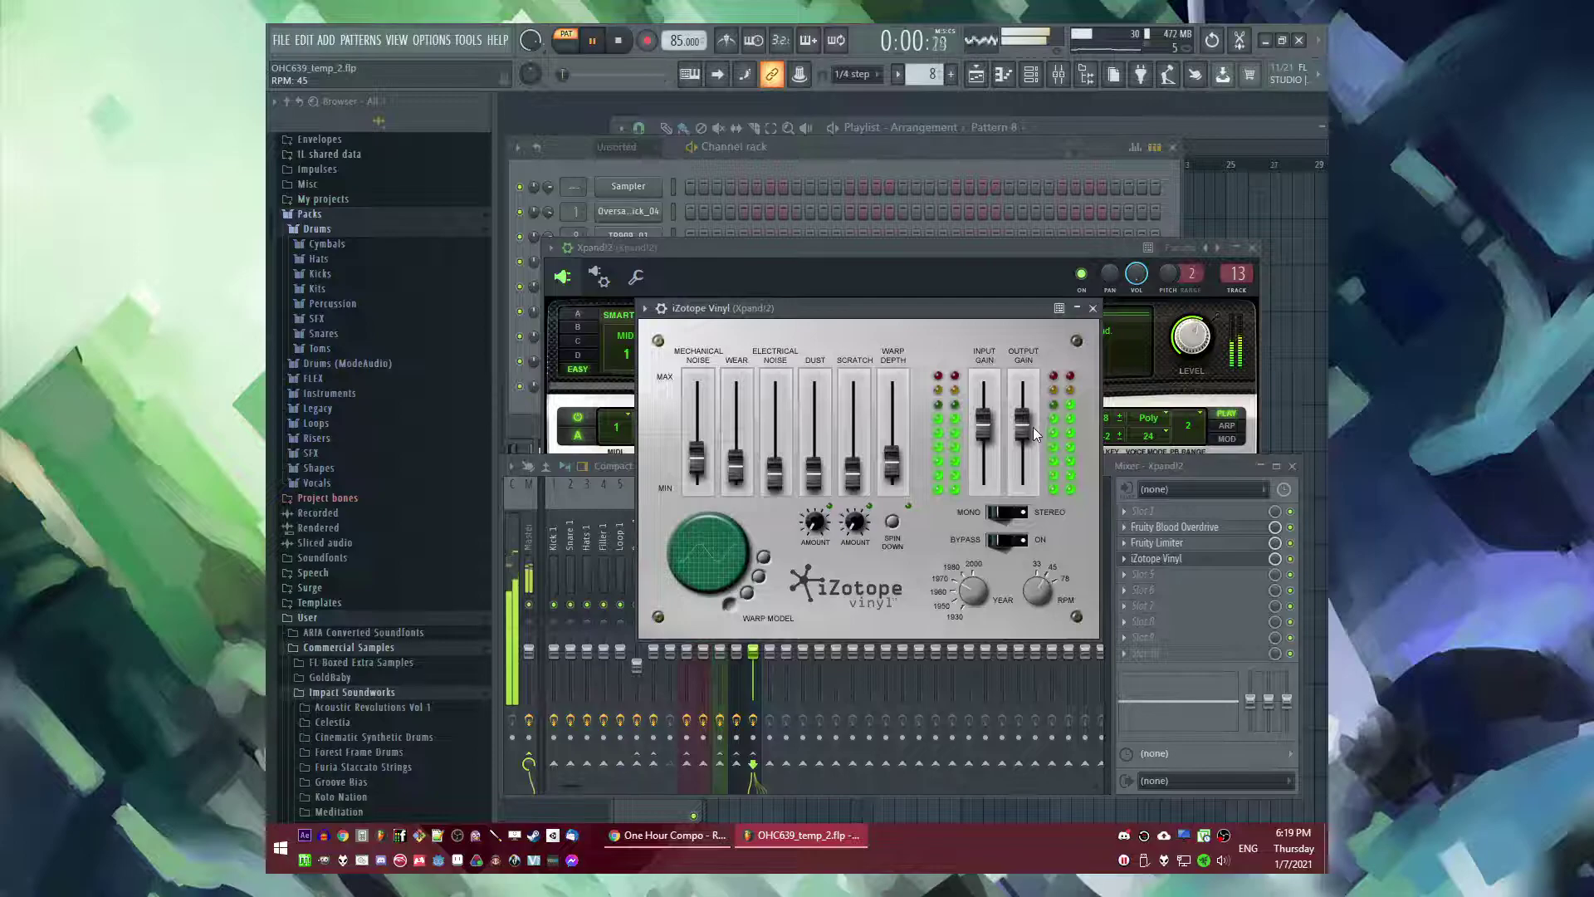
# - Compare the pad sound with iZotope Vinyl bypassed and enabled, and try out its Year setting
pyautogui.click(1290, 559)
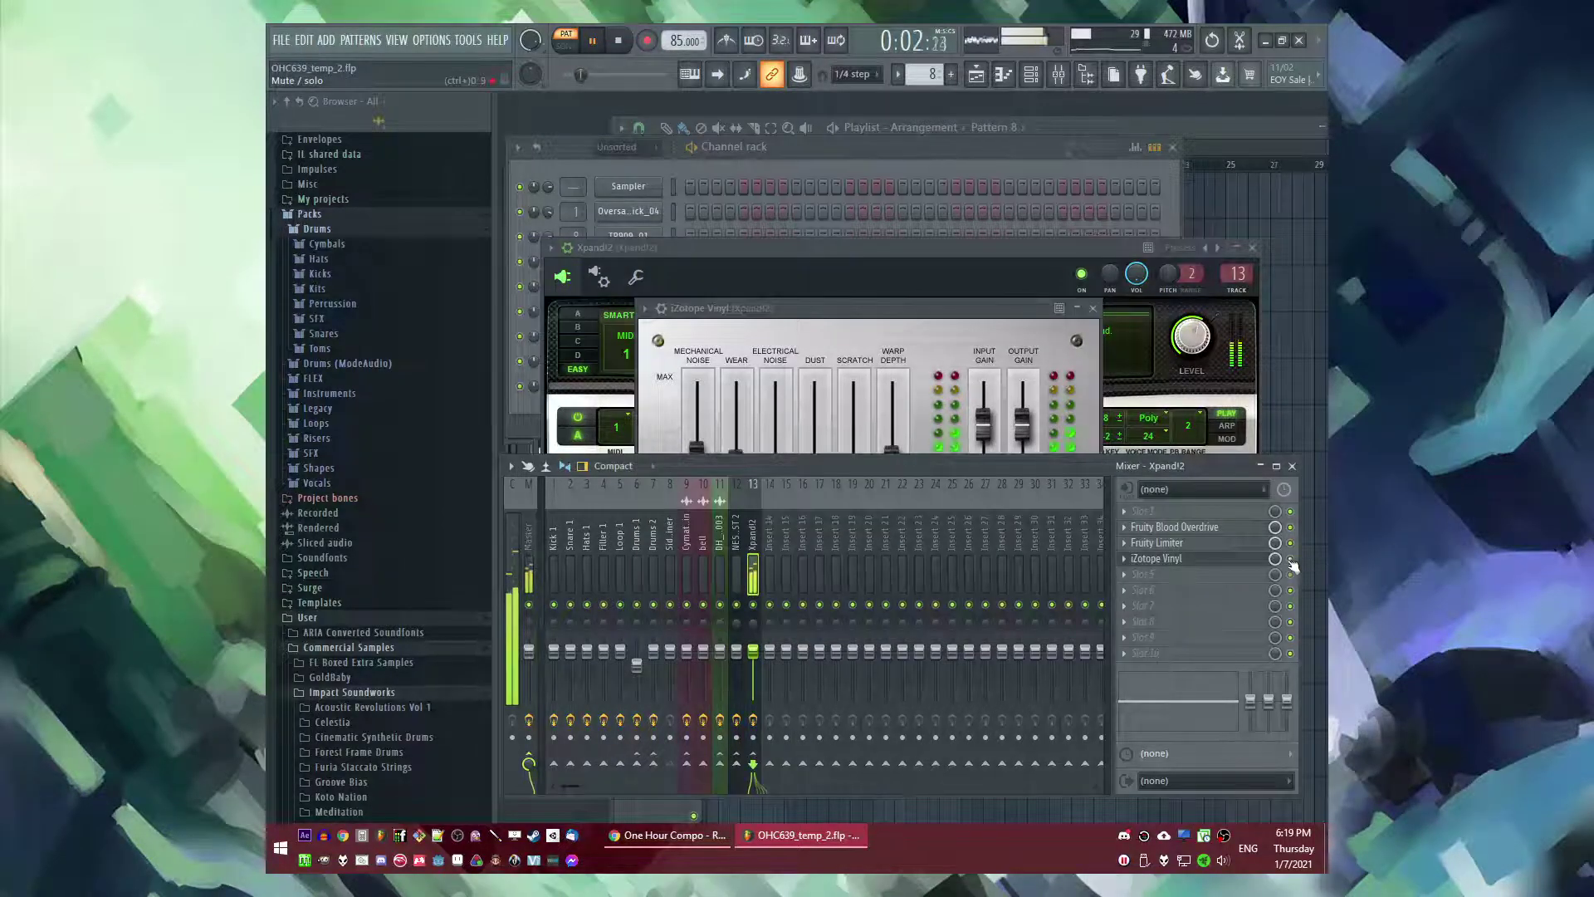
pyautogui.click(929, 311)
pyautogui.moveTo(963, 590)
pyautogui.mouseDown()
pyautogui.moveTo(964, 606)
pyautogui.moveTo(960, 589)
pyautogui.mouseUp()
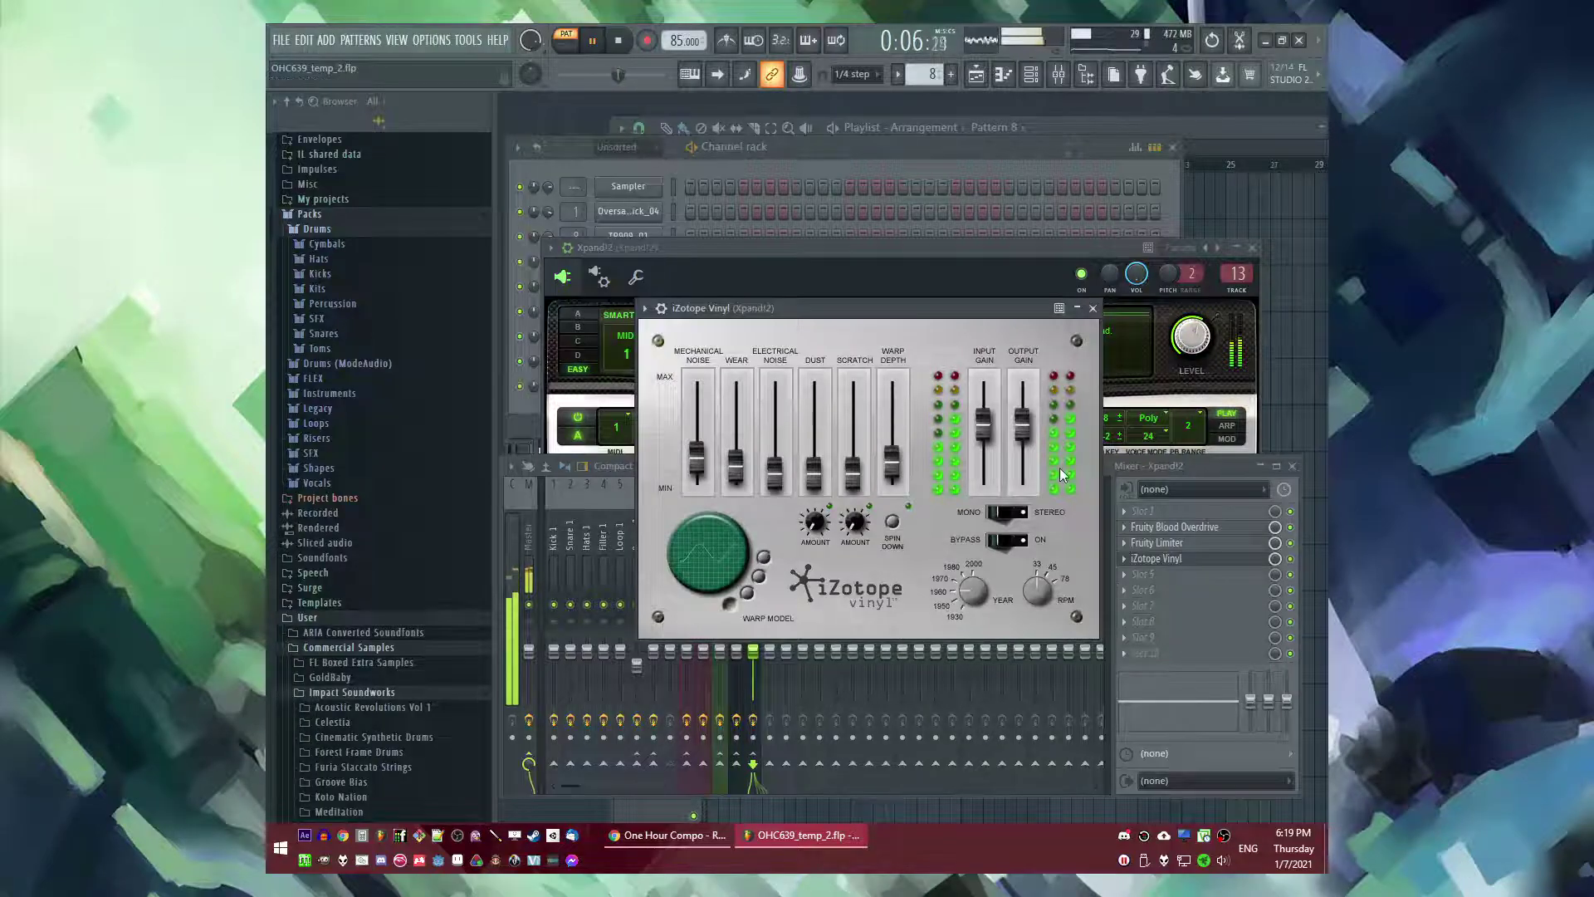
# - Play the arrangement in song mode from about bar 8 and review the playlist clips and mixer levels while listening
pyautogui.press('F5')
pyautogui.press('l')
pyautogui.click(863, 164)
pyautogui.press('F9')
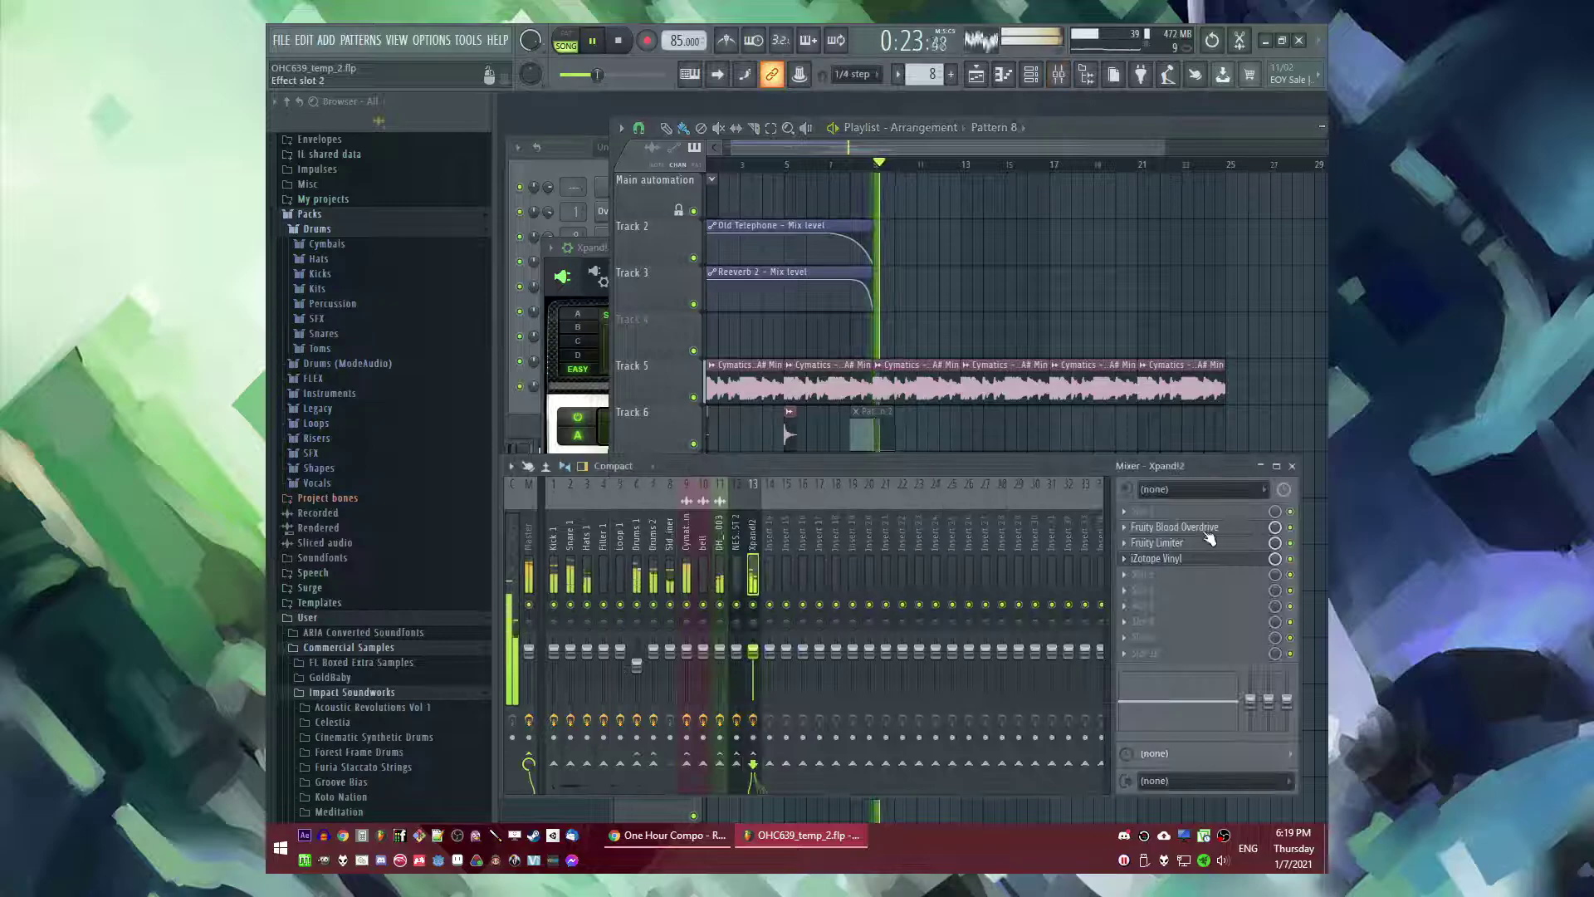
pyautogui.press('F5')
pyautogui.scroll(-2, 979, 388)
pyautogui.scroll(1, 983, 415)
pyautogui.scroll(-2, 988, 455)
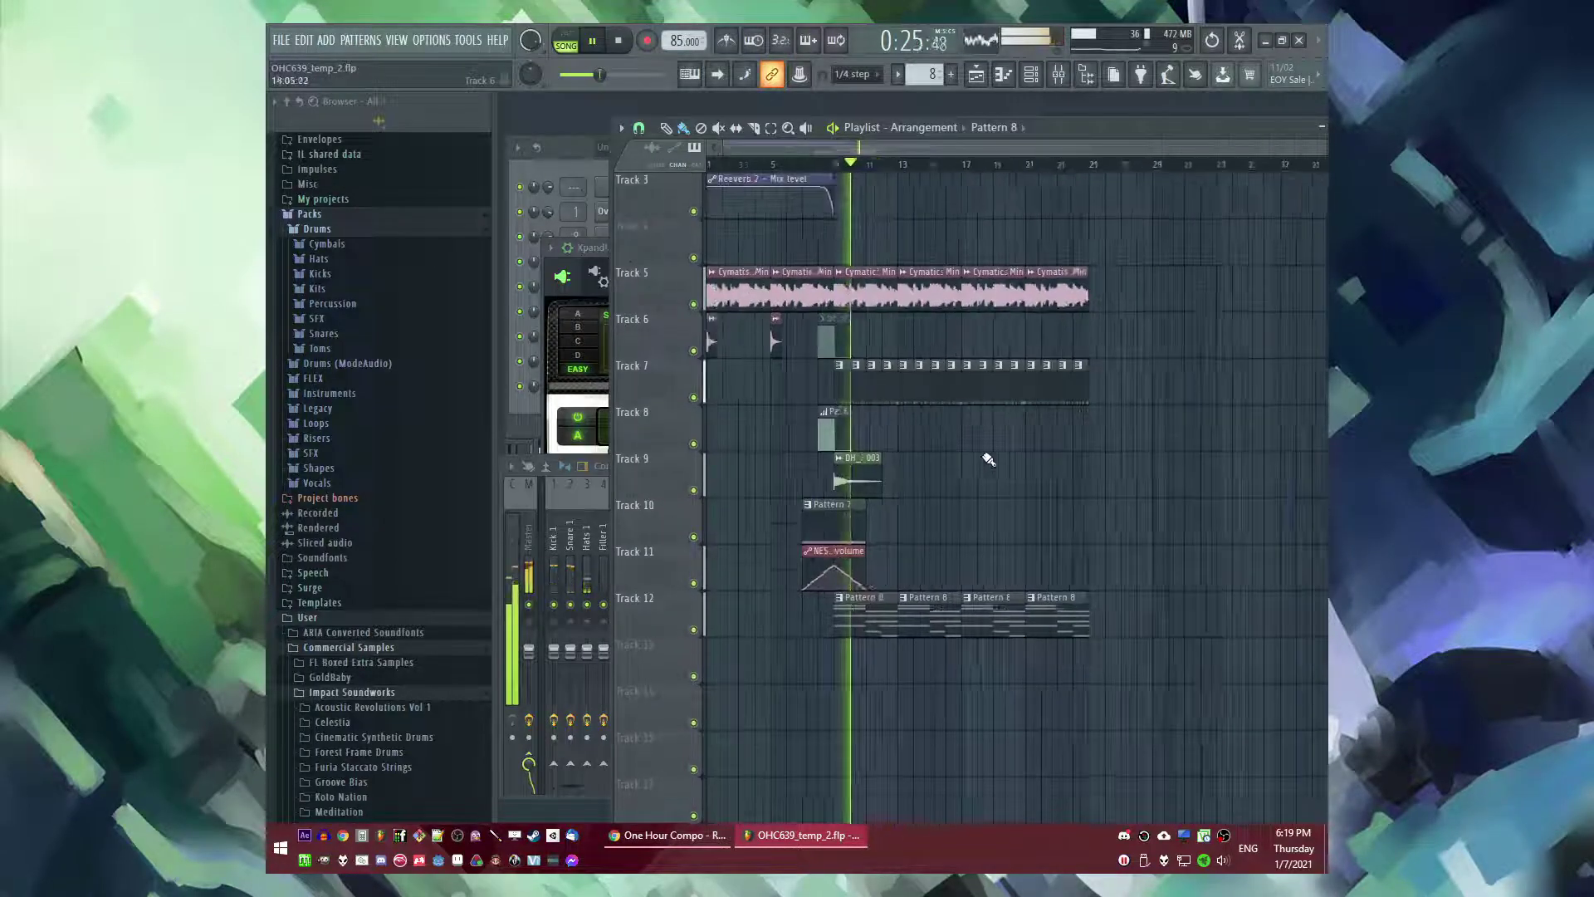
pyautogui.scroll(4, 990, 488)
pyautogui.scroll(-1, 930, 488)
pyautogui.scroll(2, 1079, 565)
pyautogui.scroll(2, 982, 580)
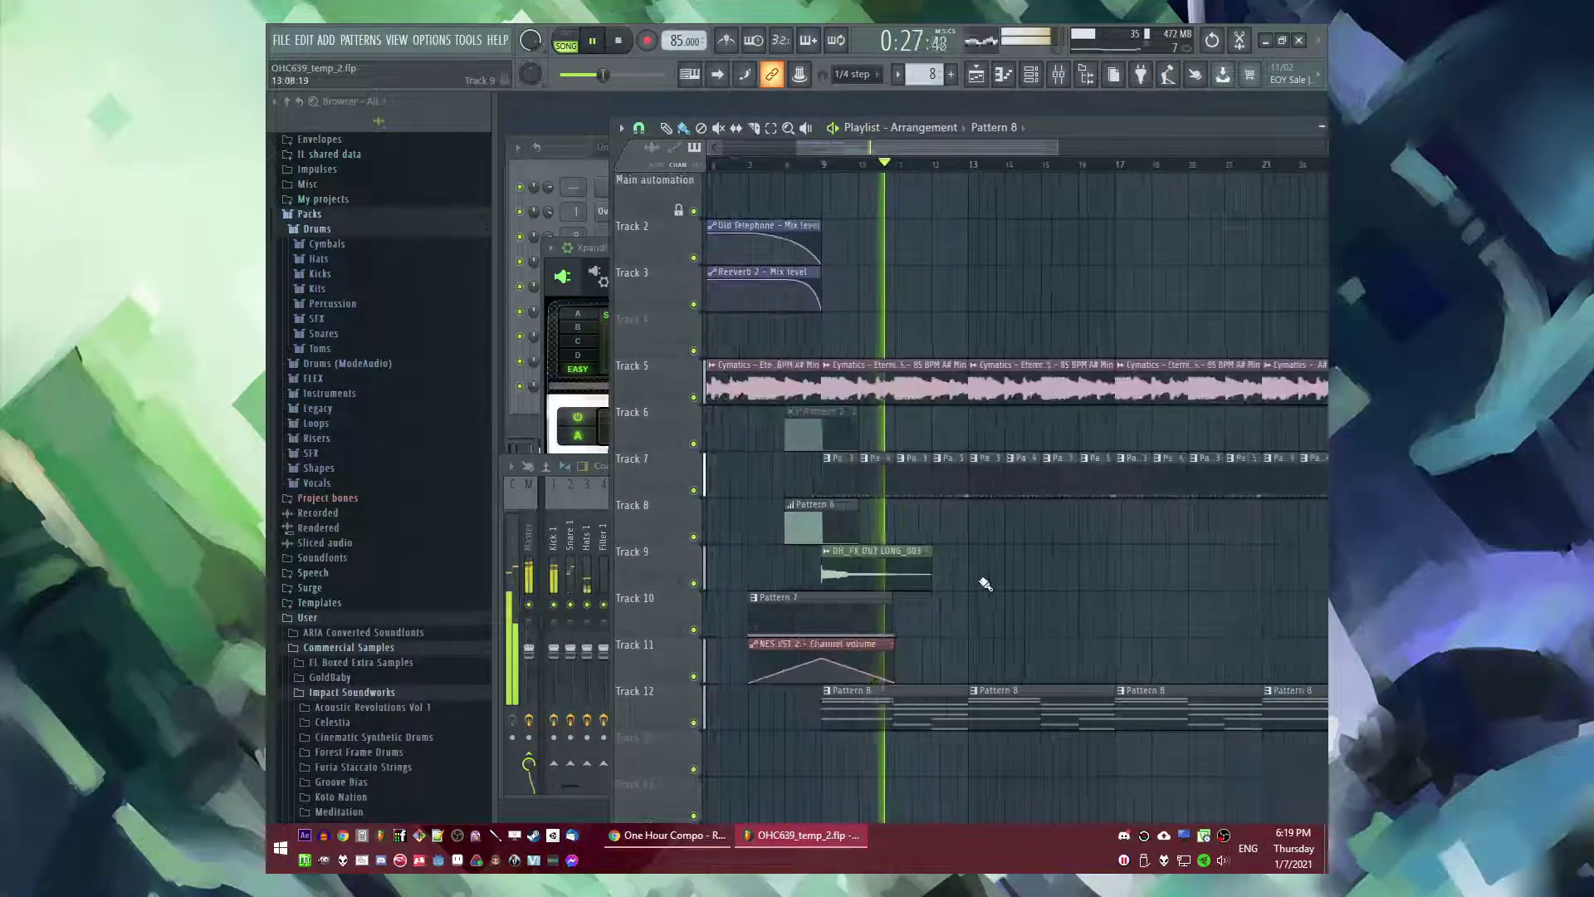
pyautogui.scroll(-2, 913, 621)
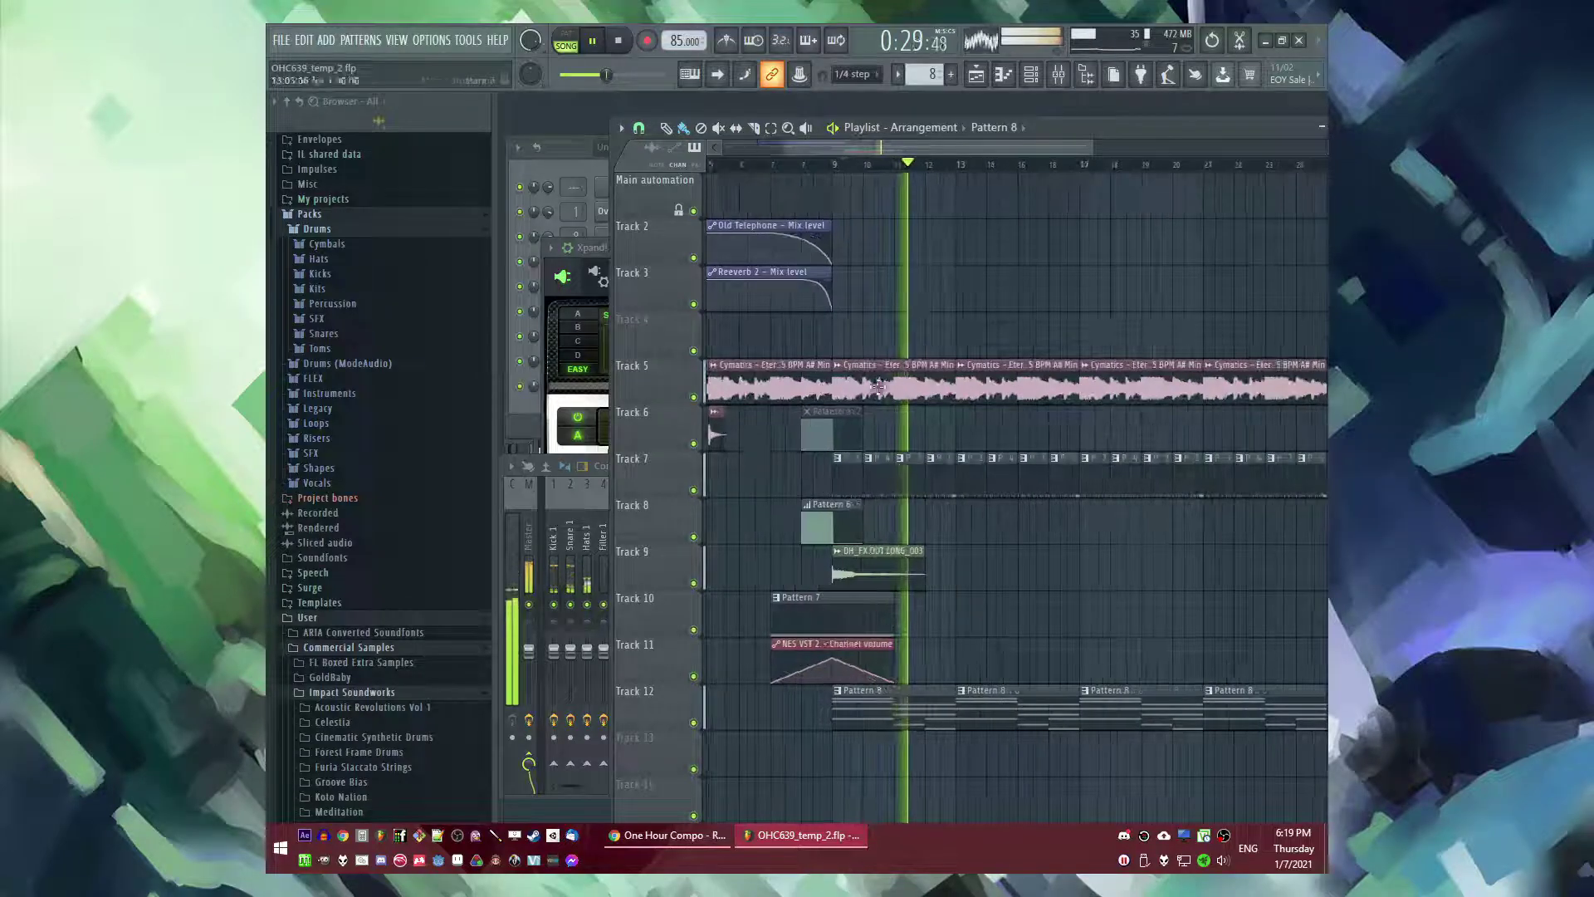
pyautogui.moveTo(831, 148); pyautogui.dragTo(769, 148)
pyautogui.scroll(2, 879, 193)
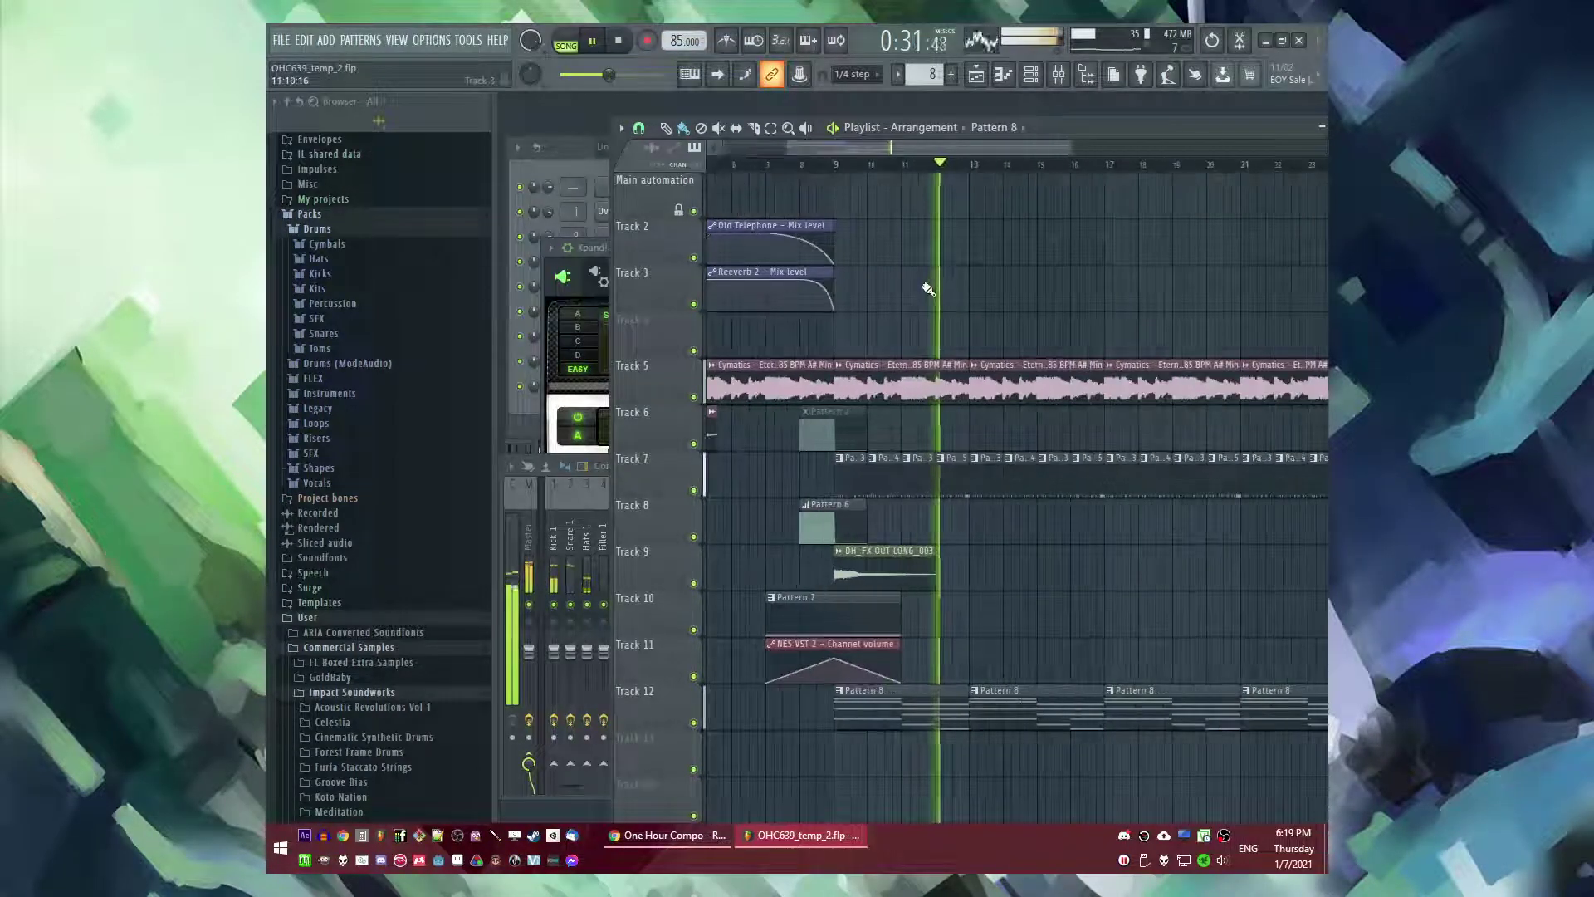
# - Shape the Cymatics melody track's low end in Fruity Parametric EQ 2, boosting band 2 slightly and cutting the lowest frequencies with band 1
pyautogui.press('F9')
pyautogui.click(683, 571)
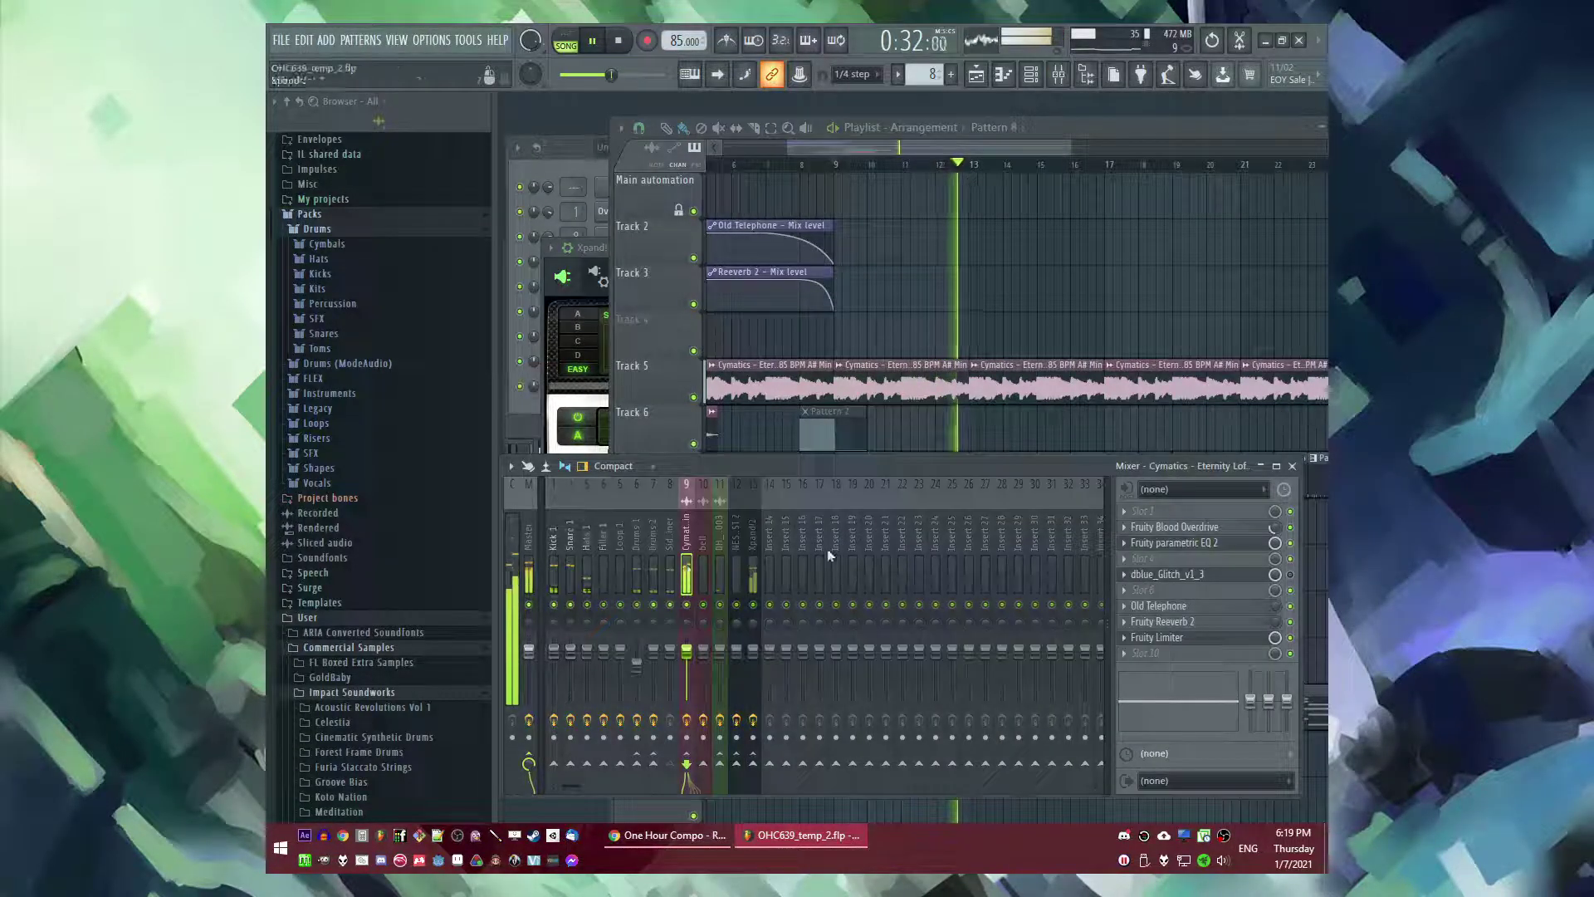
pyautogui.click(1174, 542)
pyautogui.moveTo(758, 429)
pyautogui.mouseDown()
pyautogui.moveTo(755, 392)
pyautogui.moveTo(750, 447)
pyautogui.mouseUp()
pyautogui.press('space')
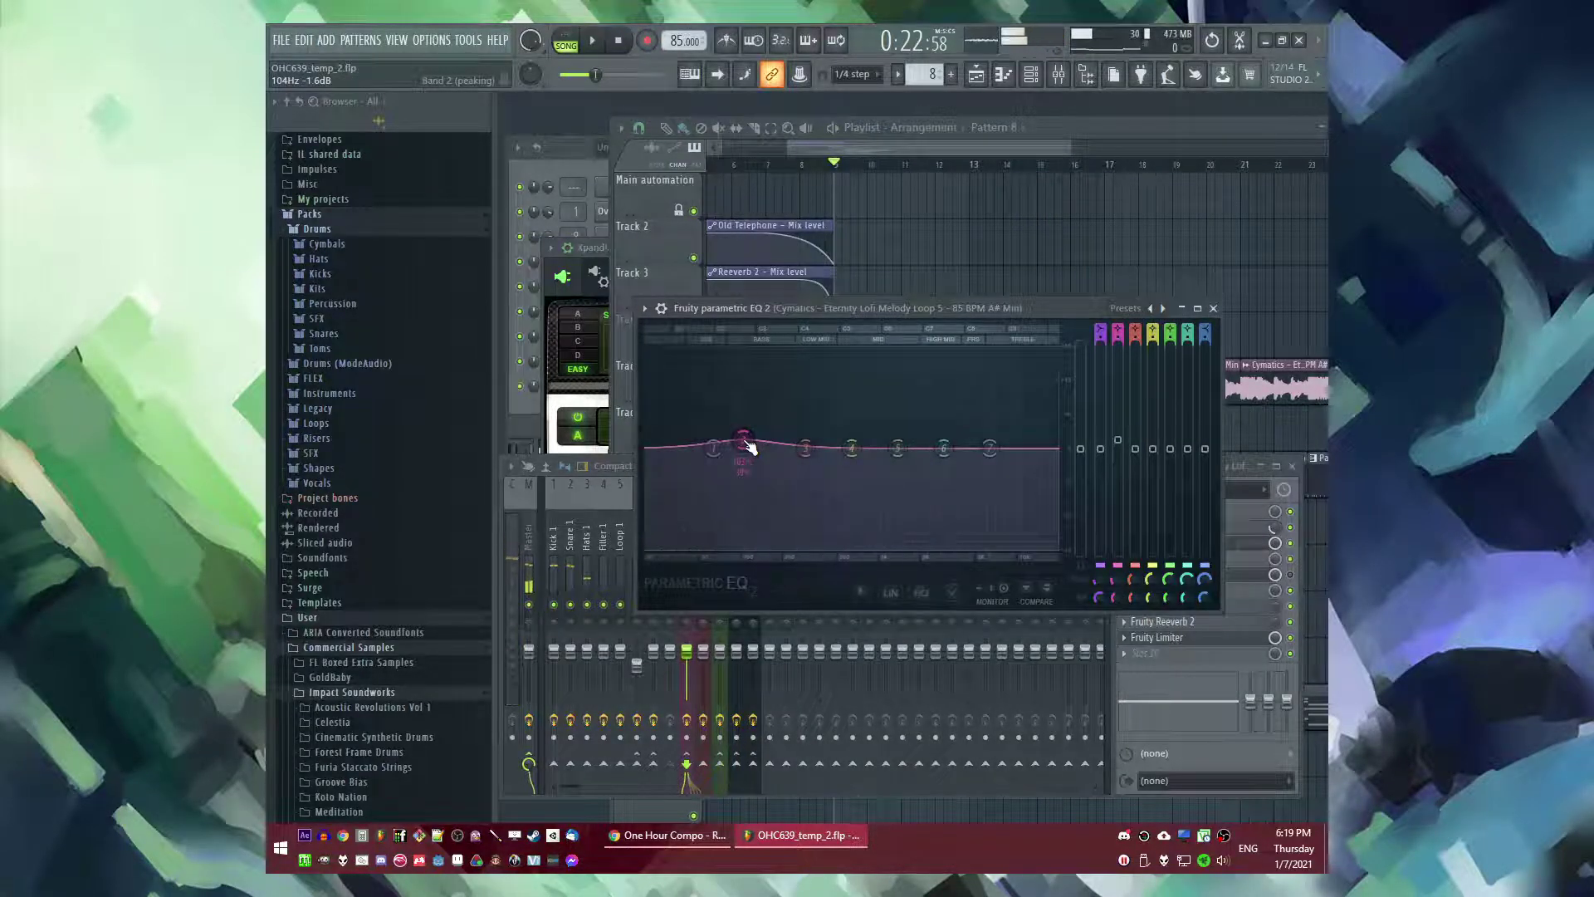
pyautogui.press('space')
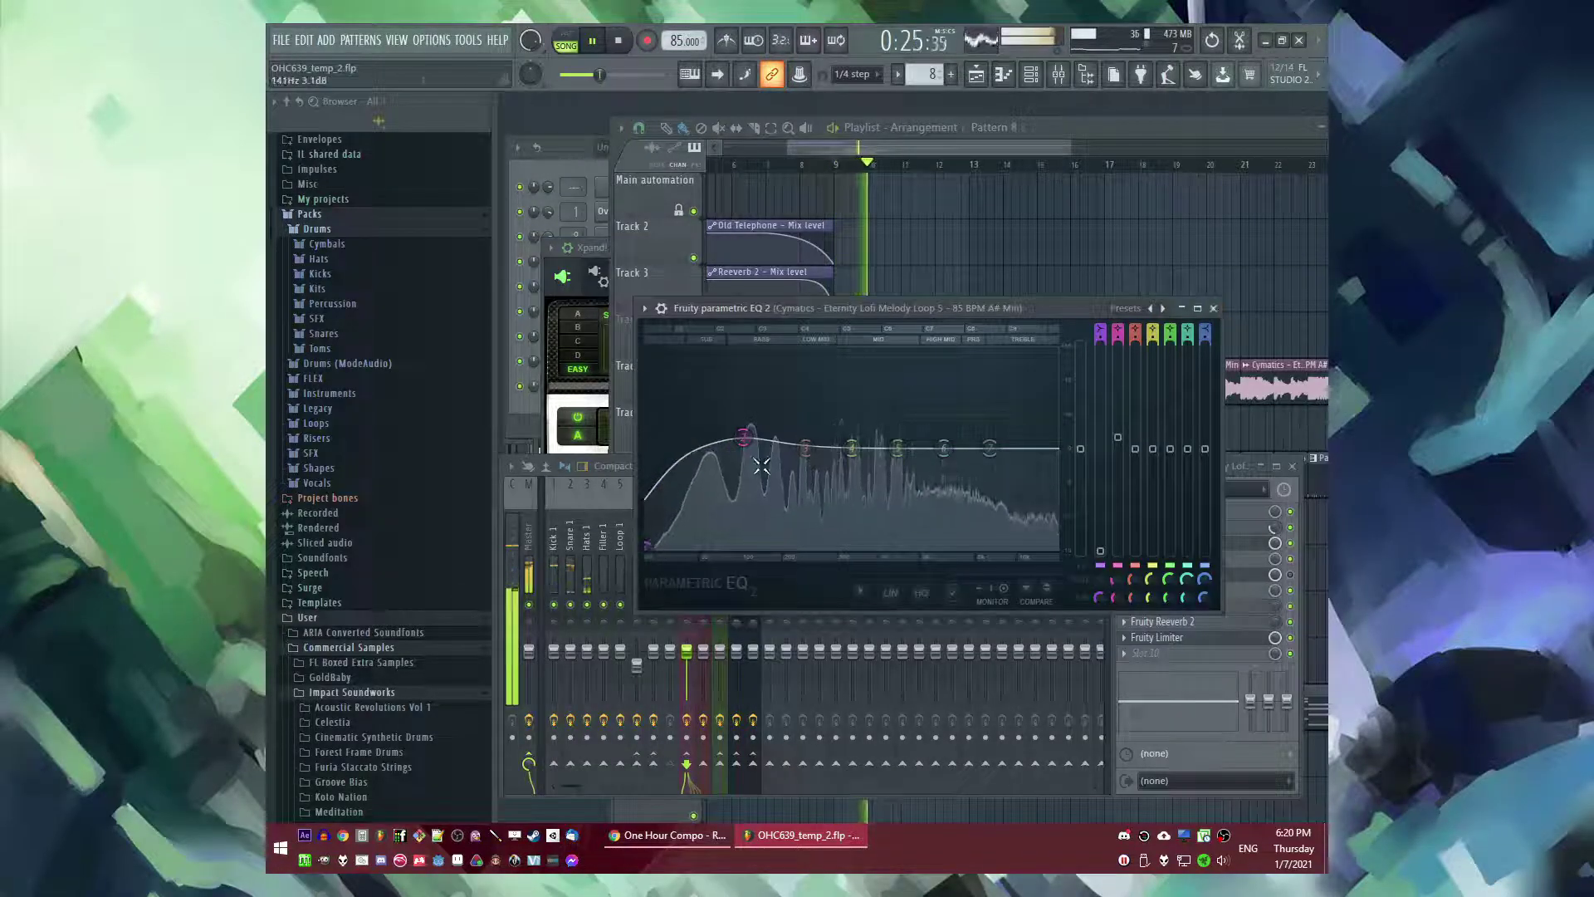
# - Close the melody loop's EQ and look over the playlist tracks around bars 7 to 17 during playback
pyautogui.click(1214, 309)
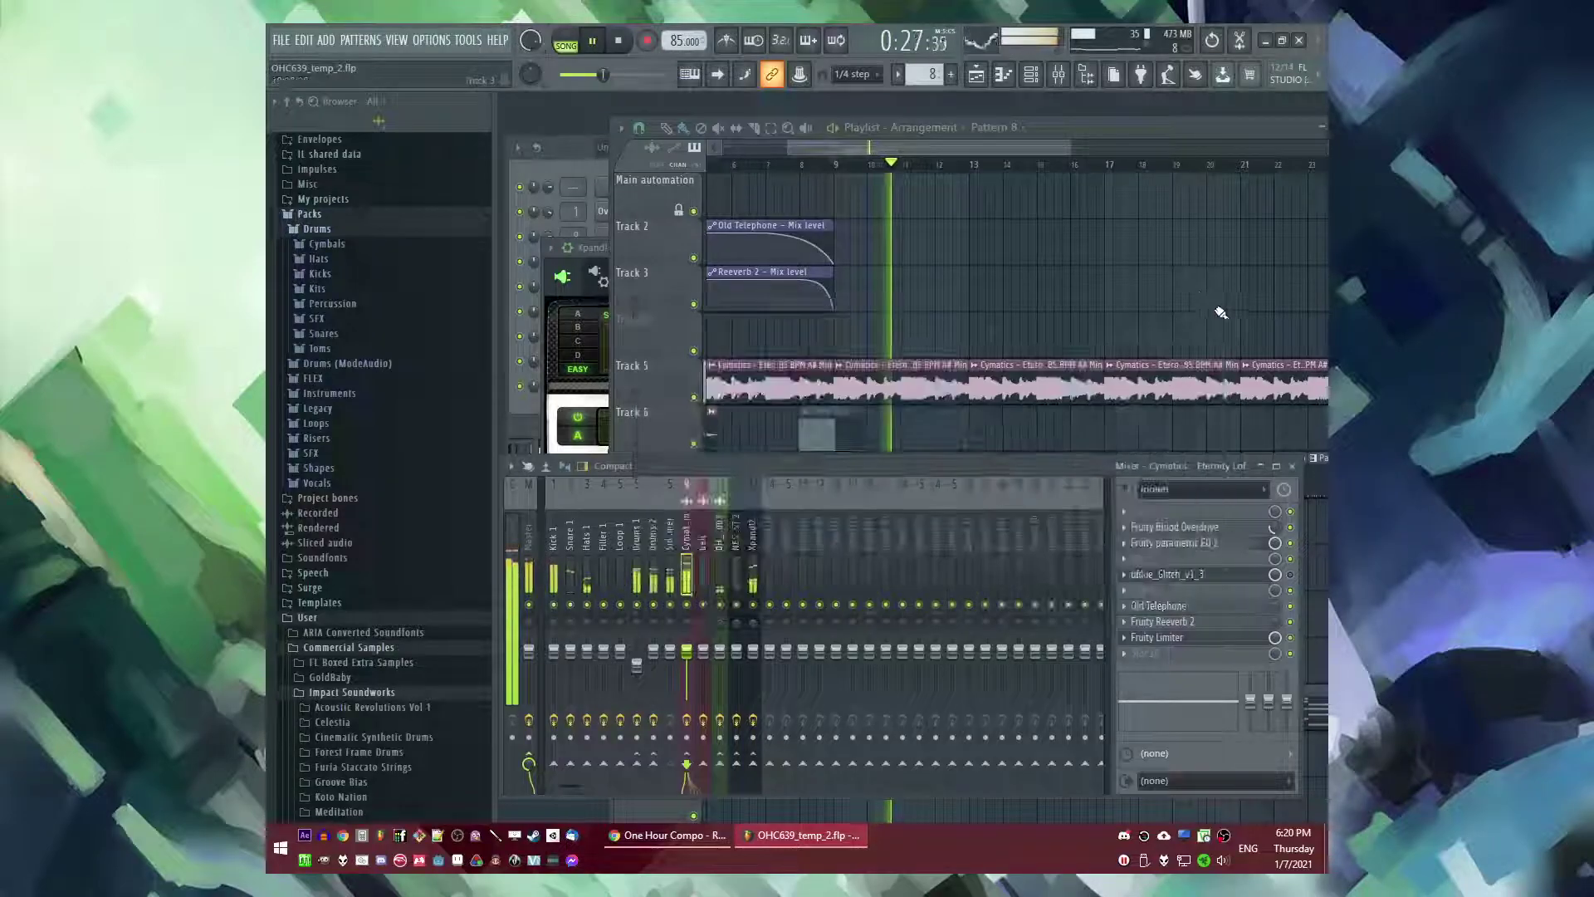
pyautogui.rightClick(853, 341)
pyautogui.scroll(-3, 854, 342)
pyautogui.scroll(2, 854, 341)
pyautogui.scroll(-2, 882, 328)
pyautogui.scroll(-1, 864, 357)
pyautogui.scroll(4, 836, 395)
pyautogui.click(687, 579)
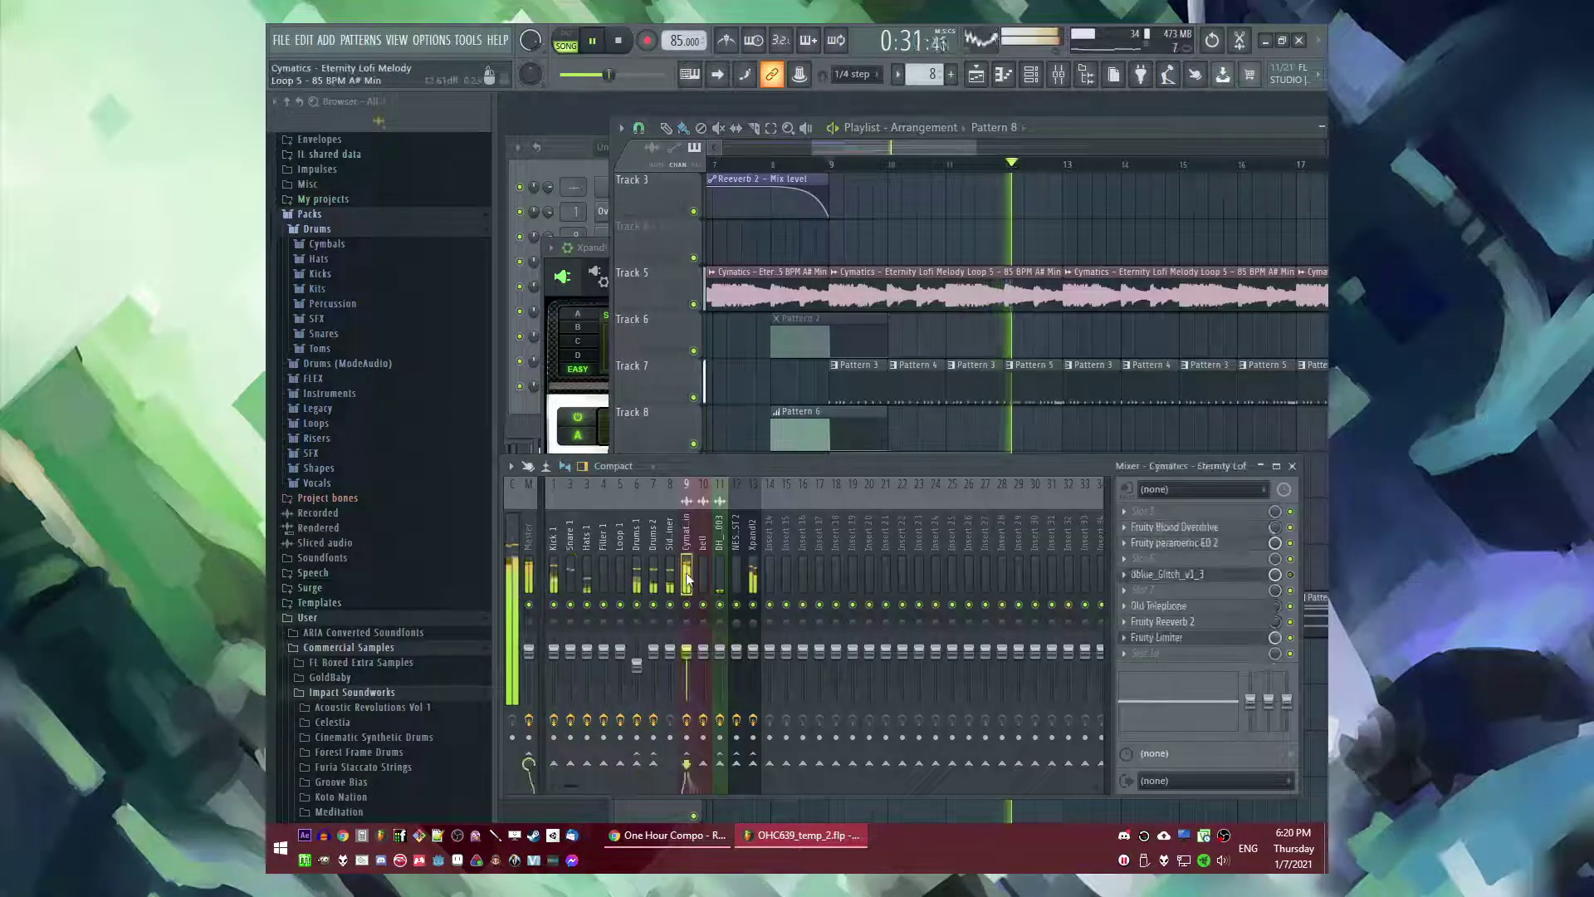
# - Add Fruity Parametric EQ 2 to the first effect slot of the Xpand!2 mixer track, cutting its lows and highs
pyautogui.click(754, 573)
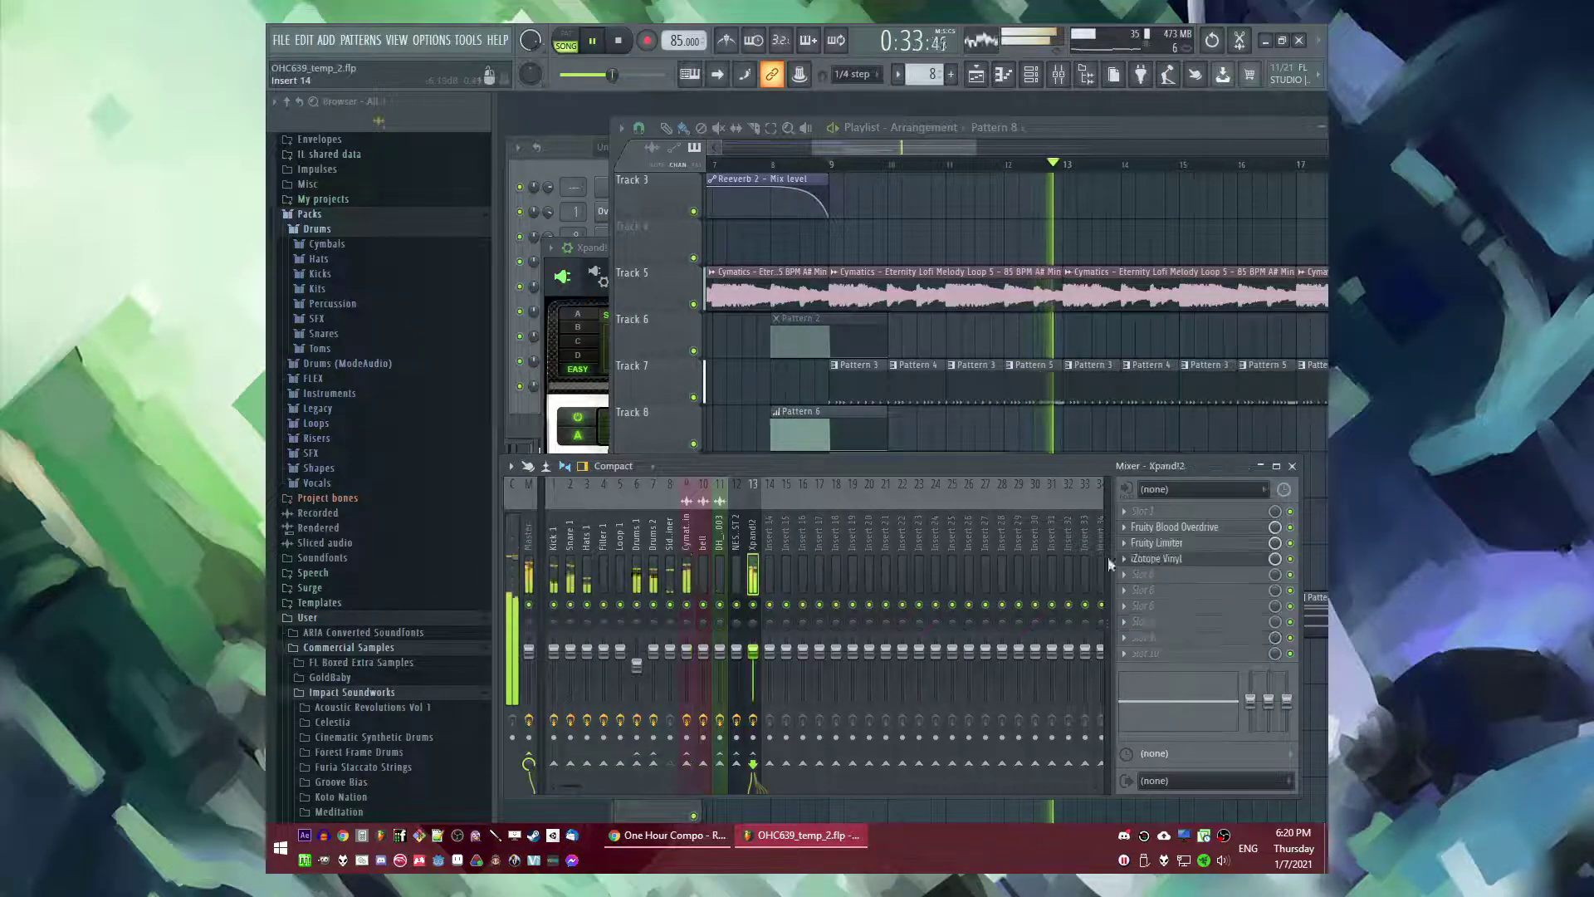
pyautogui.click(1135, 513)
pyautogui.click(895, 601)
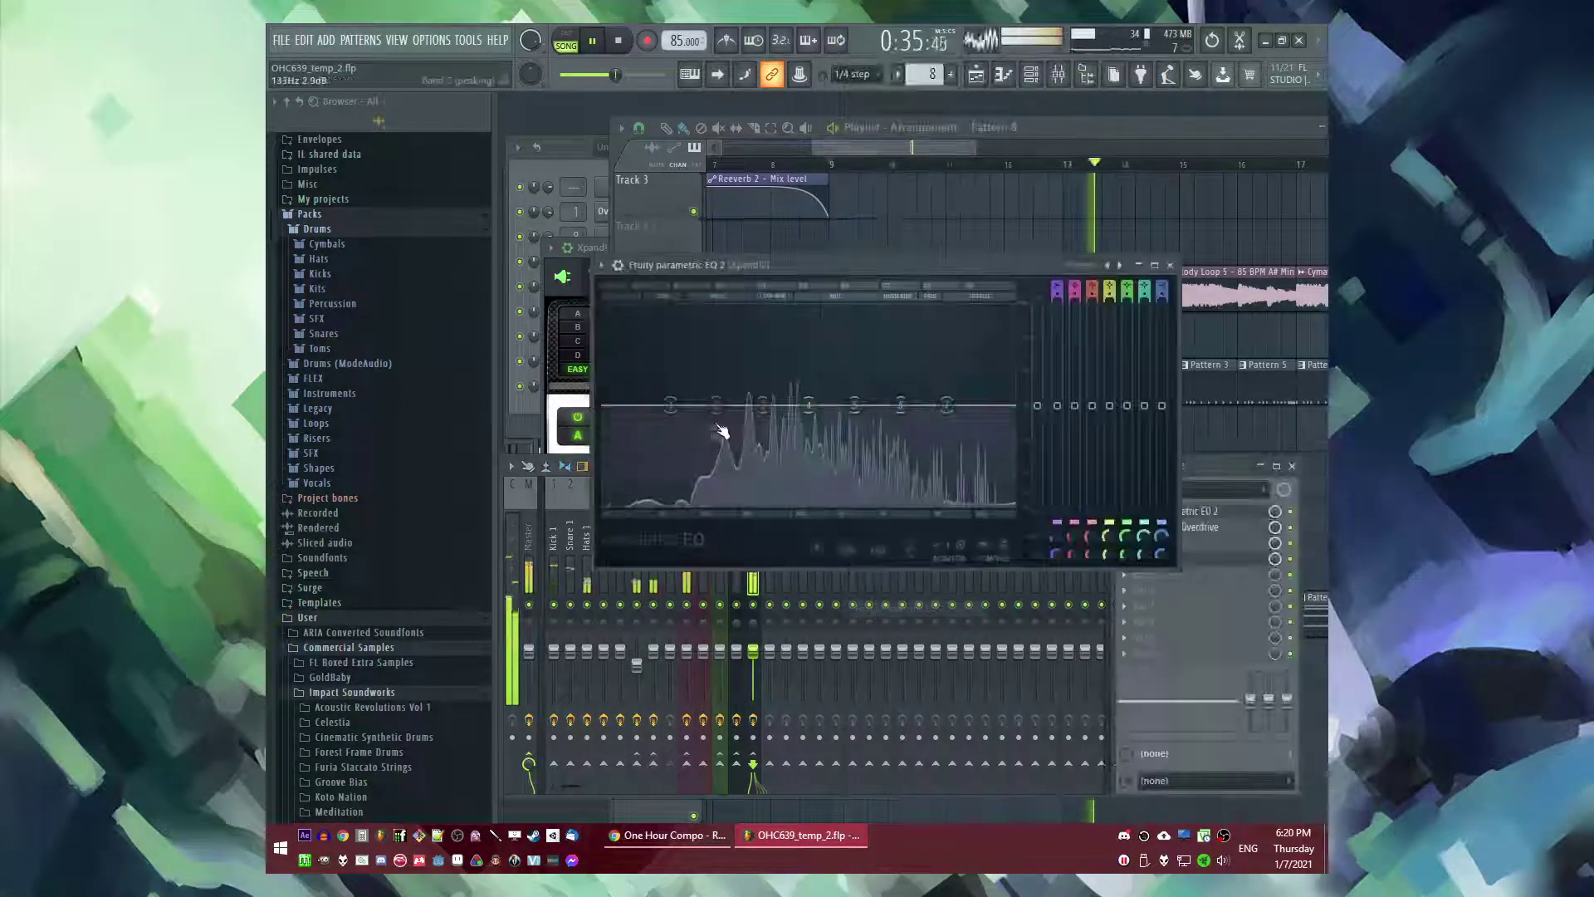
pyautogui.click(1229, 520)
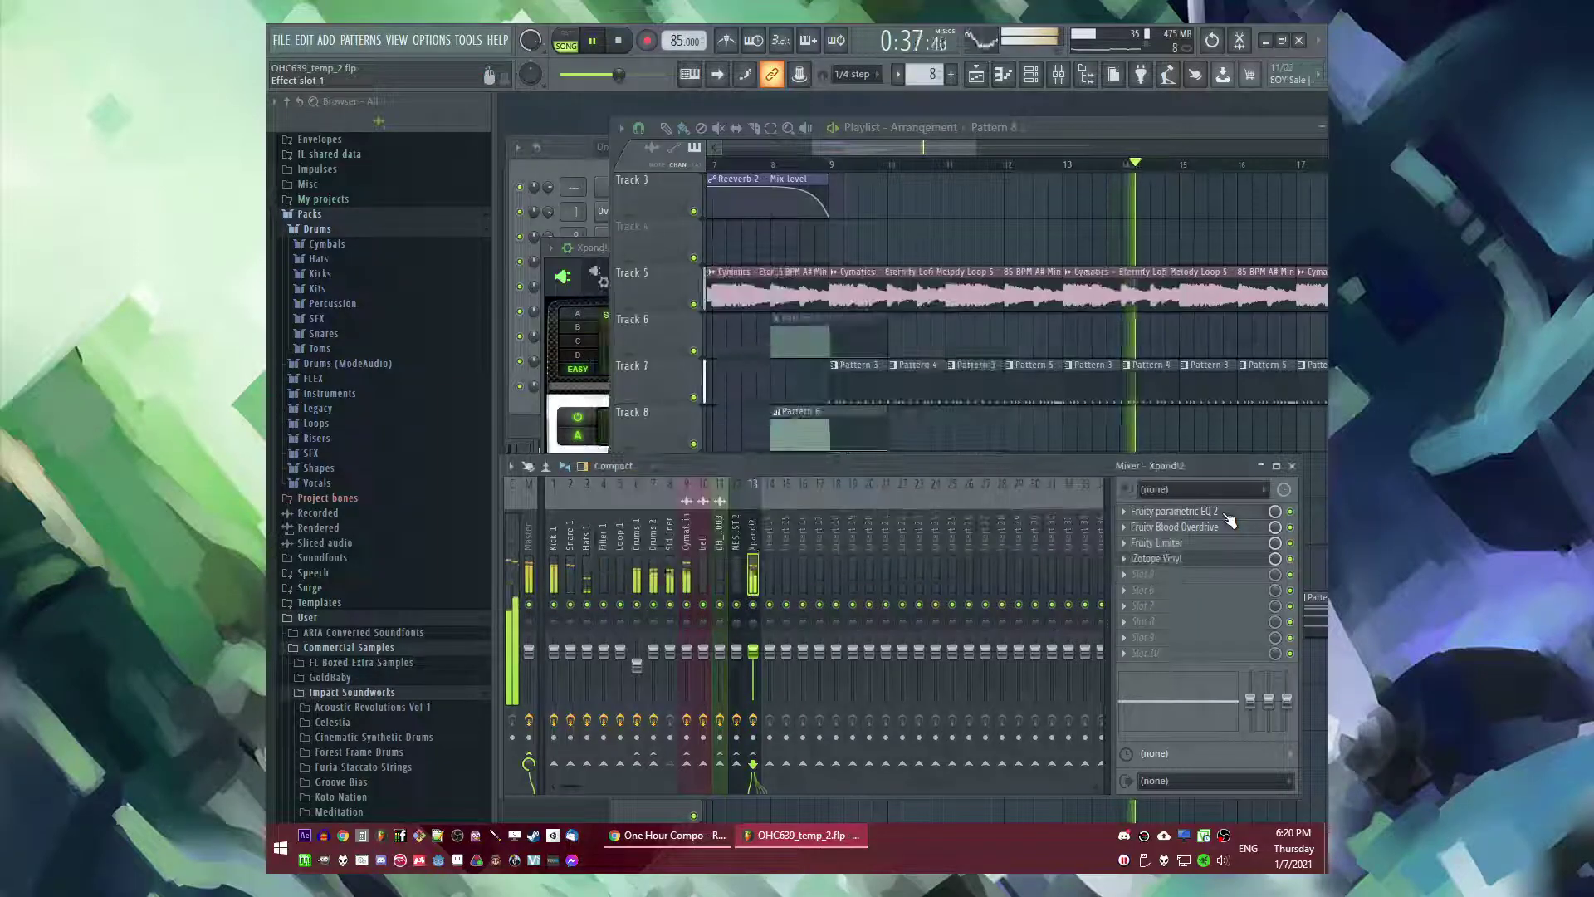
pyautogui.click(1228, 515)
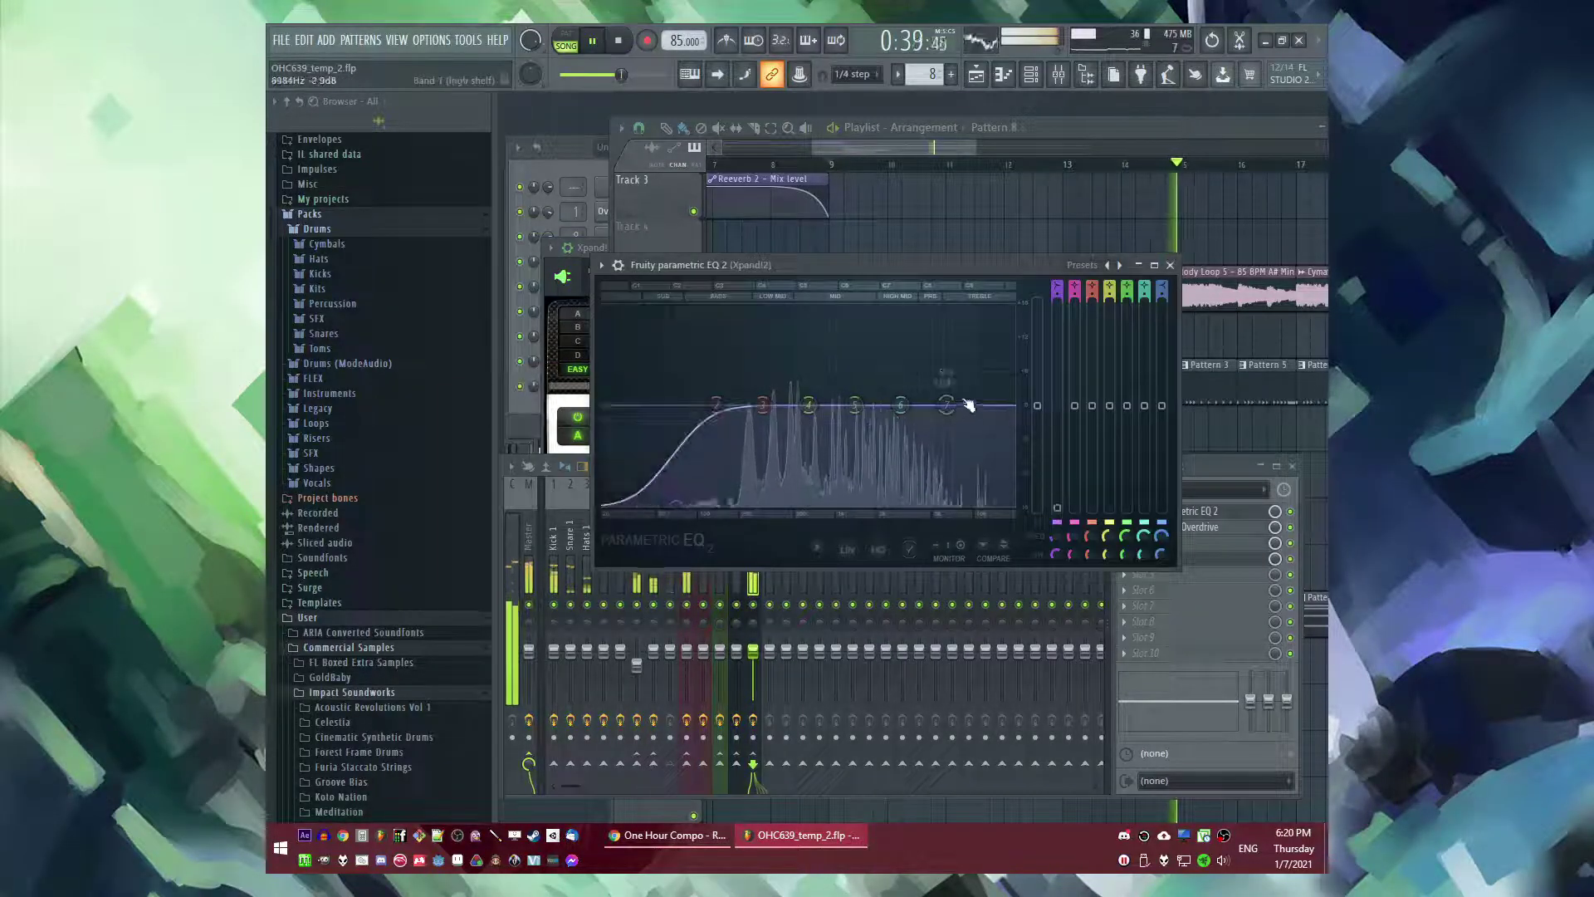
pyautogui.moveTo(970, 403); pyautogui.dragTo(964, 502)
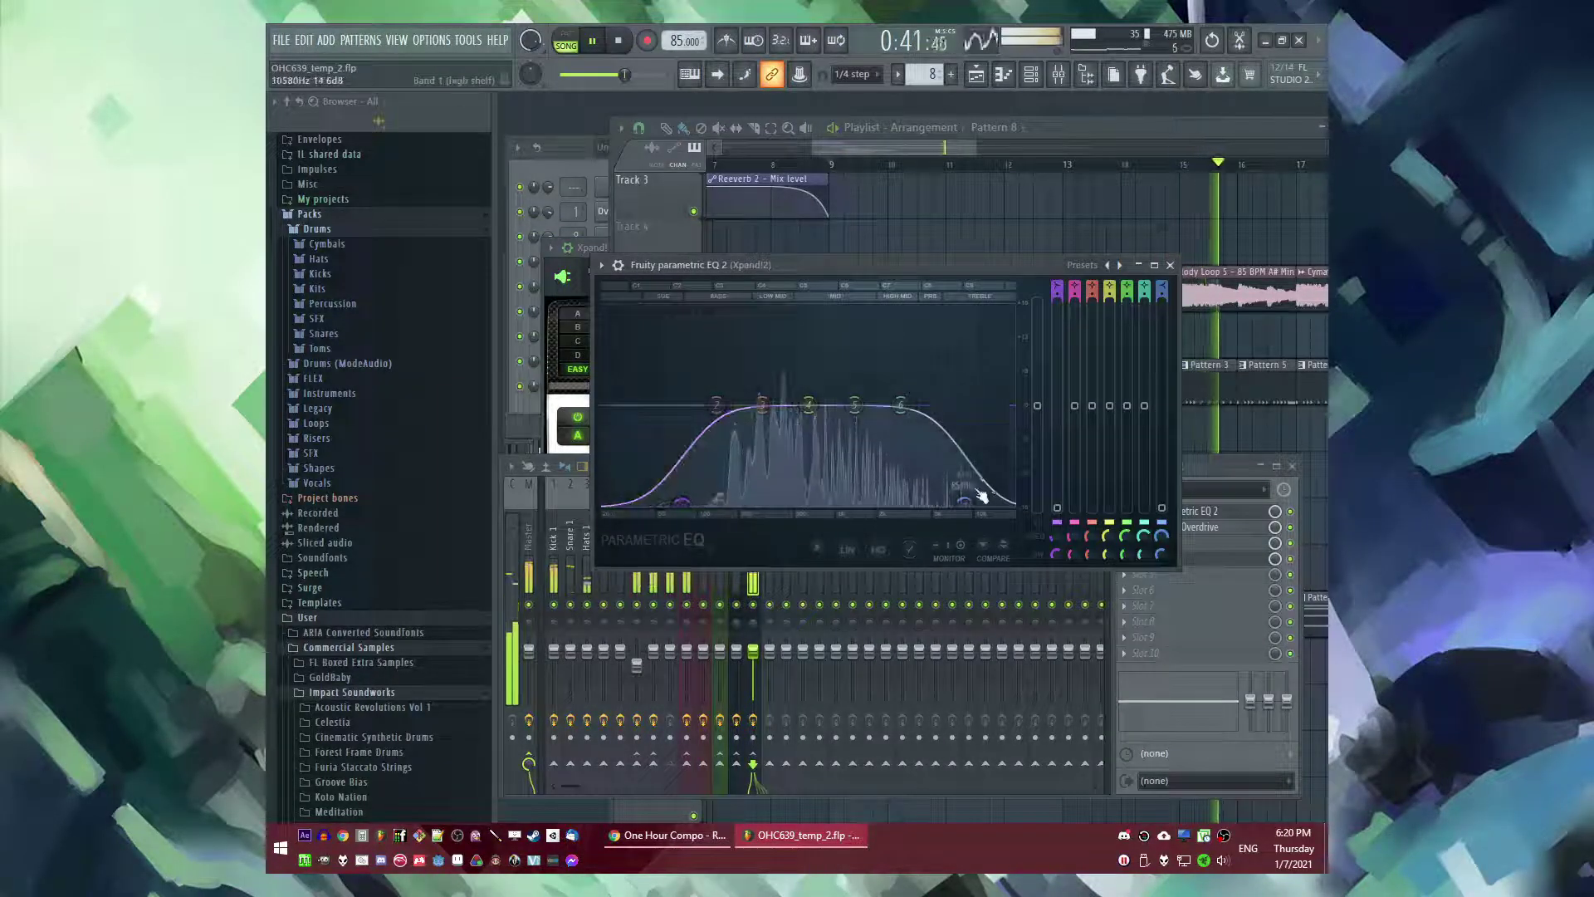
pyautogui.click(1172, 265)
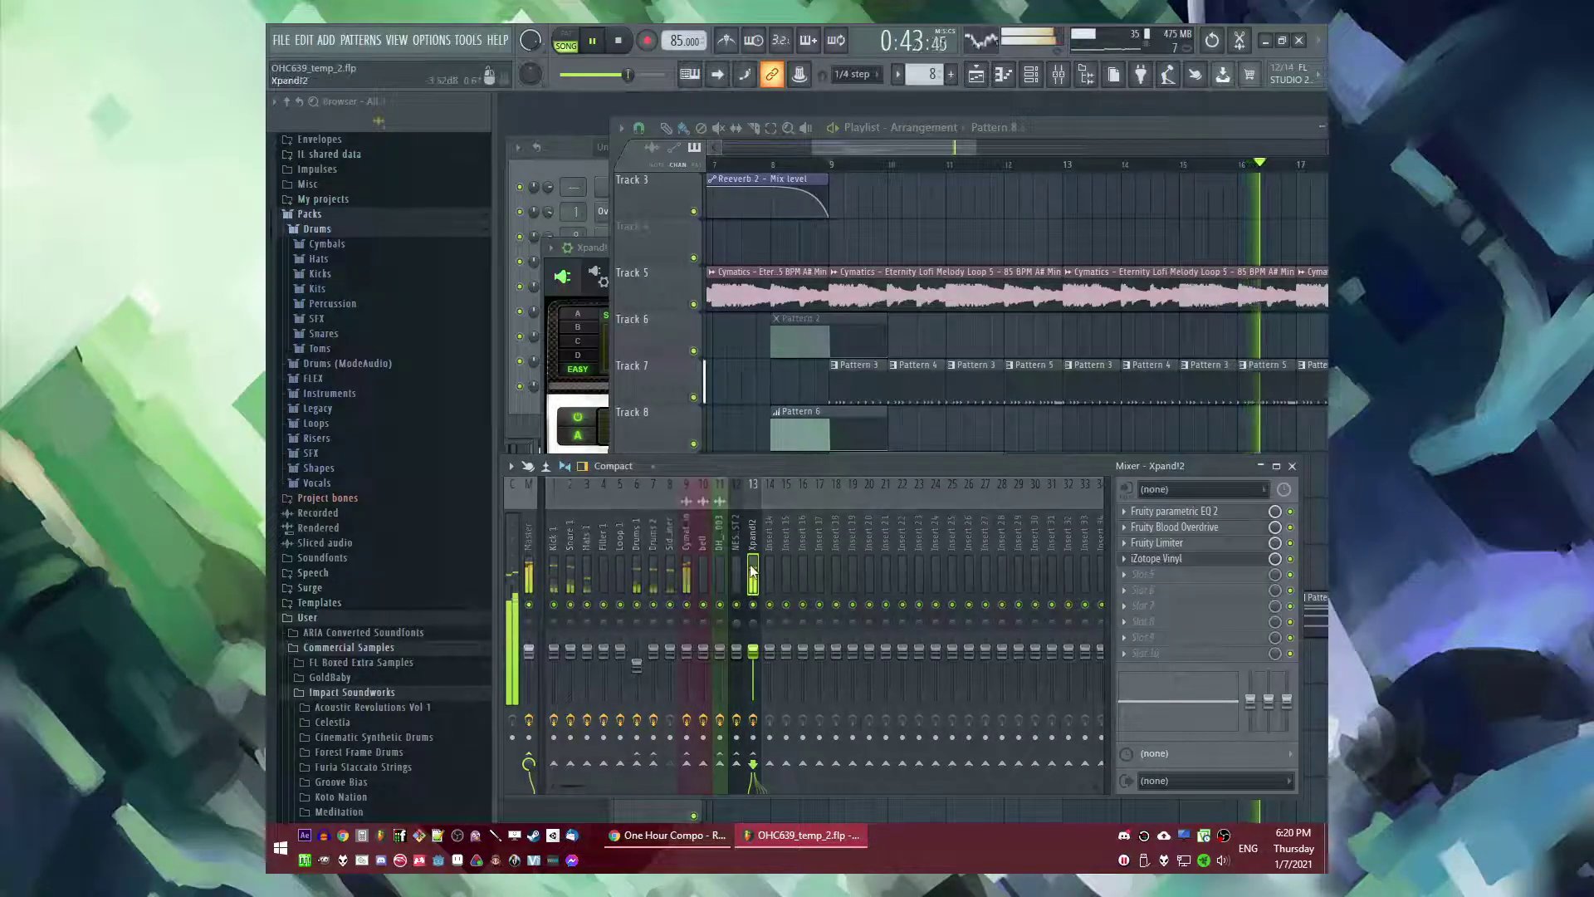
# - Roll off the Cymatics melody loop's highs with band 7 at about 20000 Hz in its Fruity Parametric EQ 2
pyautogui.click(688, 575)
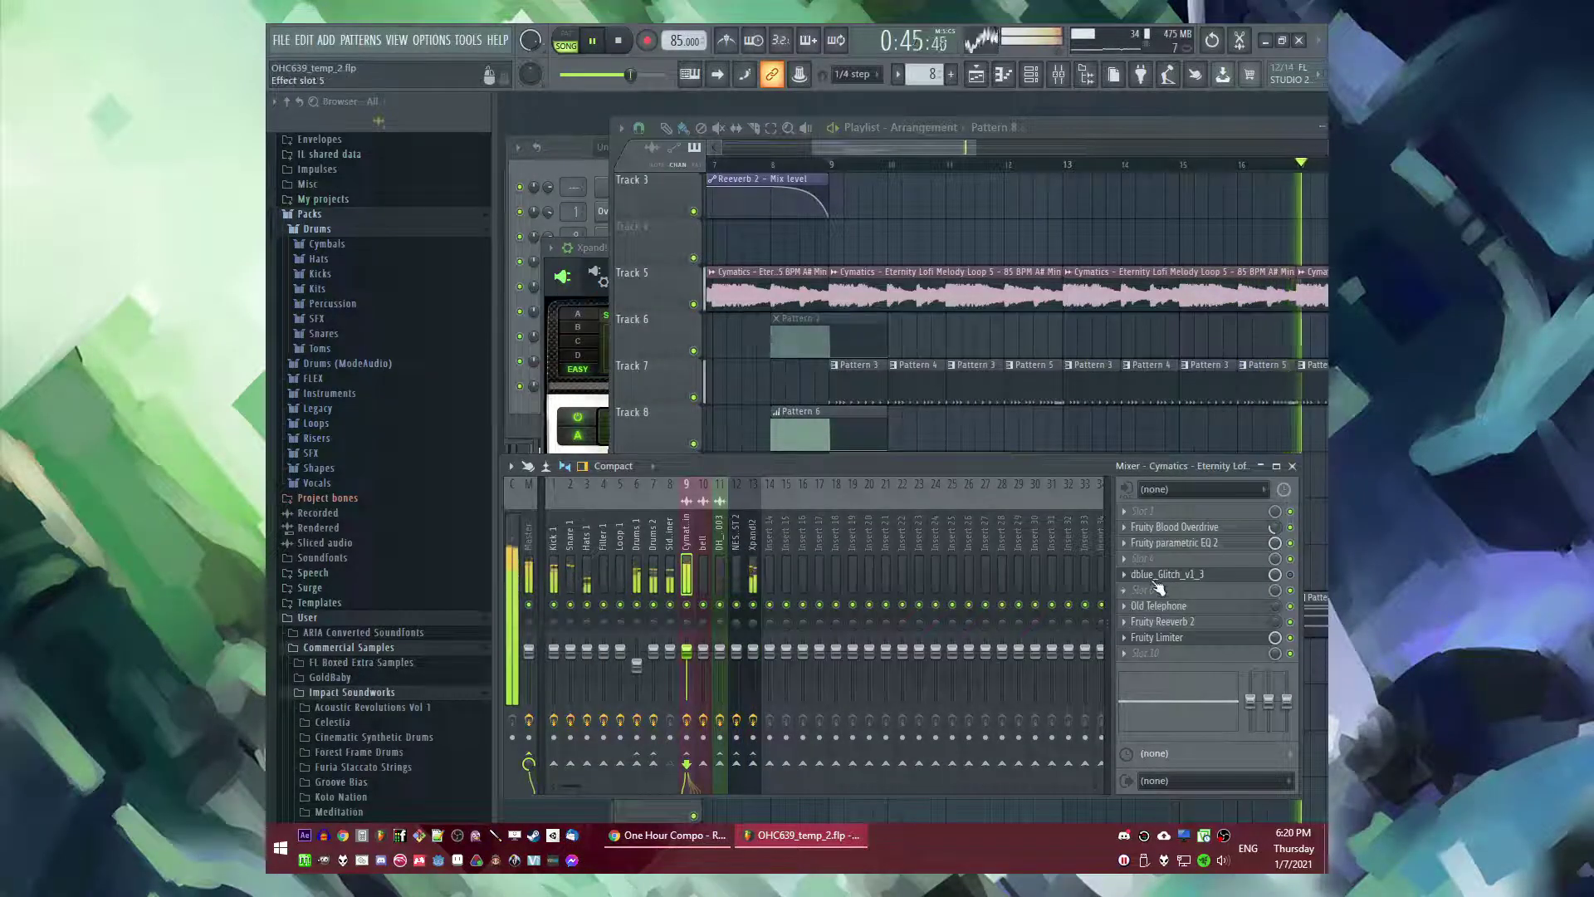
pyautogui.rightClick(1055, 433)
pyautogui.scroll(-5, 972, 431)
pyautogui.scroll(3, 946, 442)
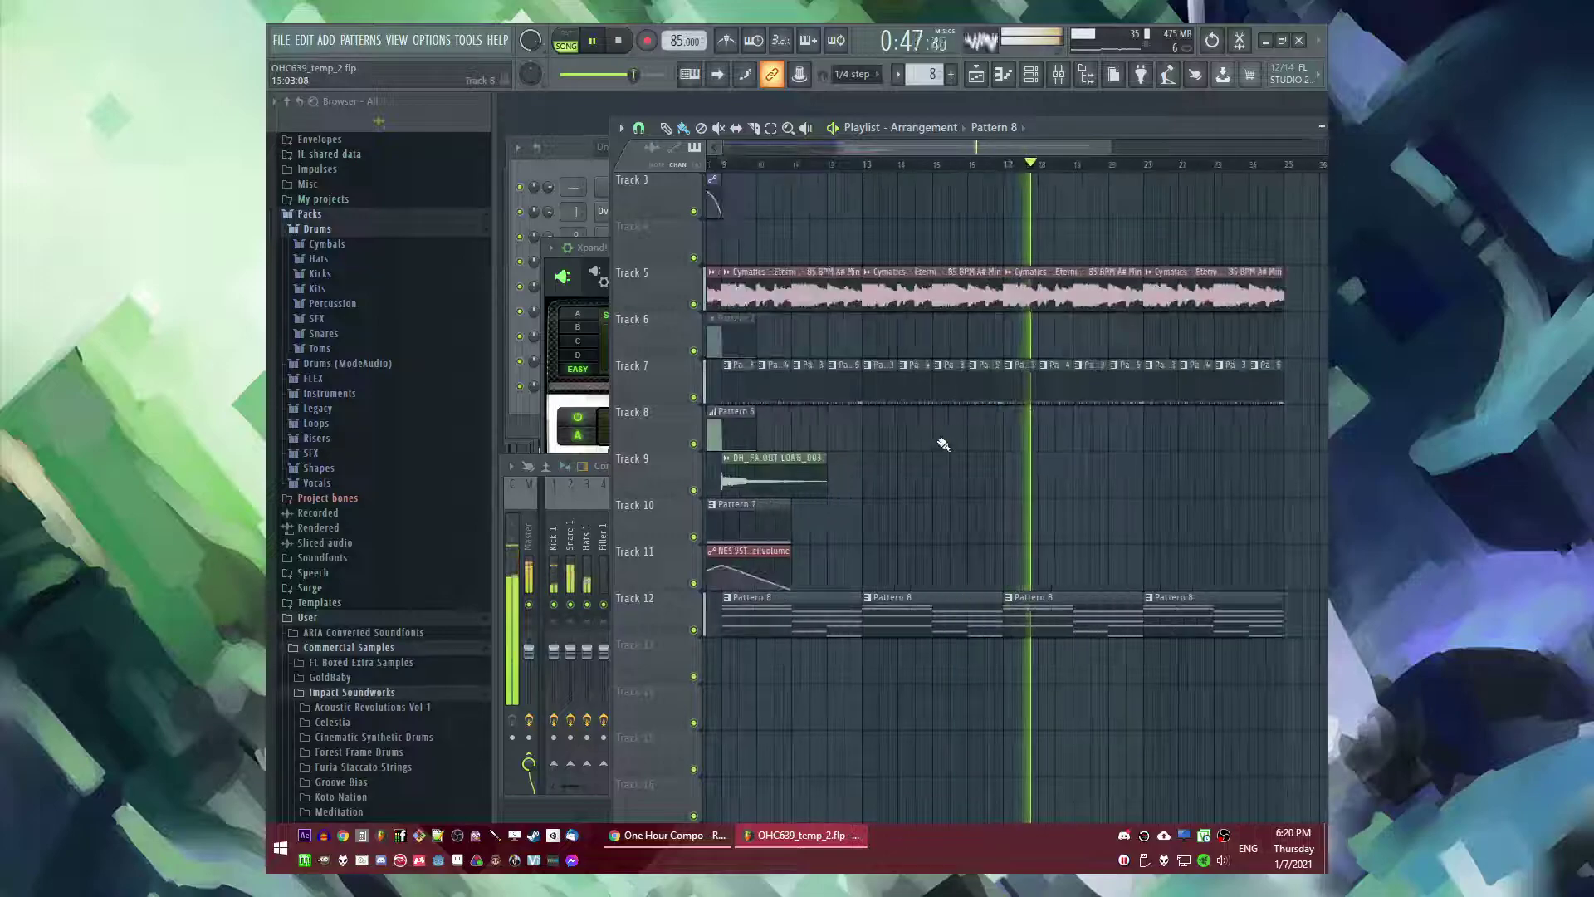
pyautogui.press('F9')
pyautogui.click(1200, 544)
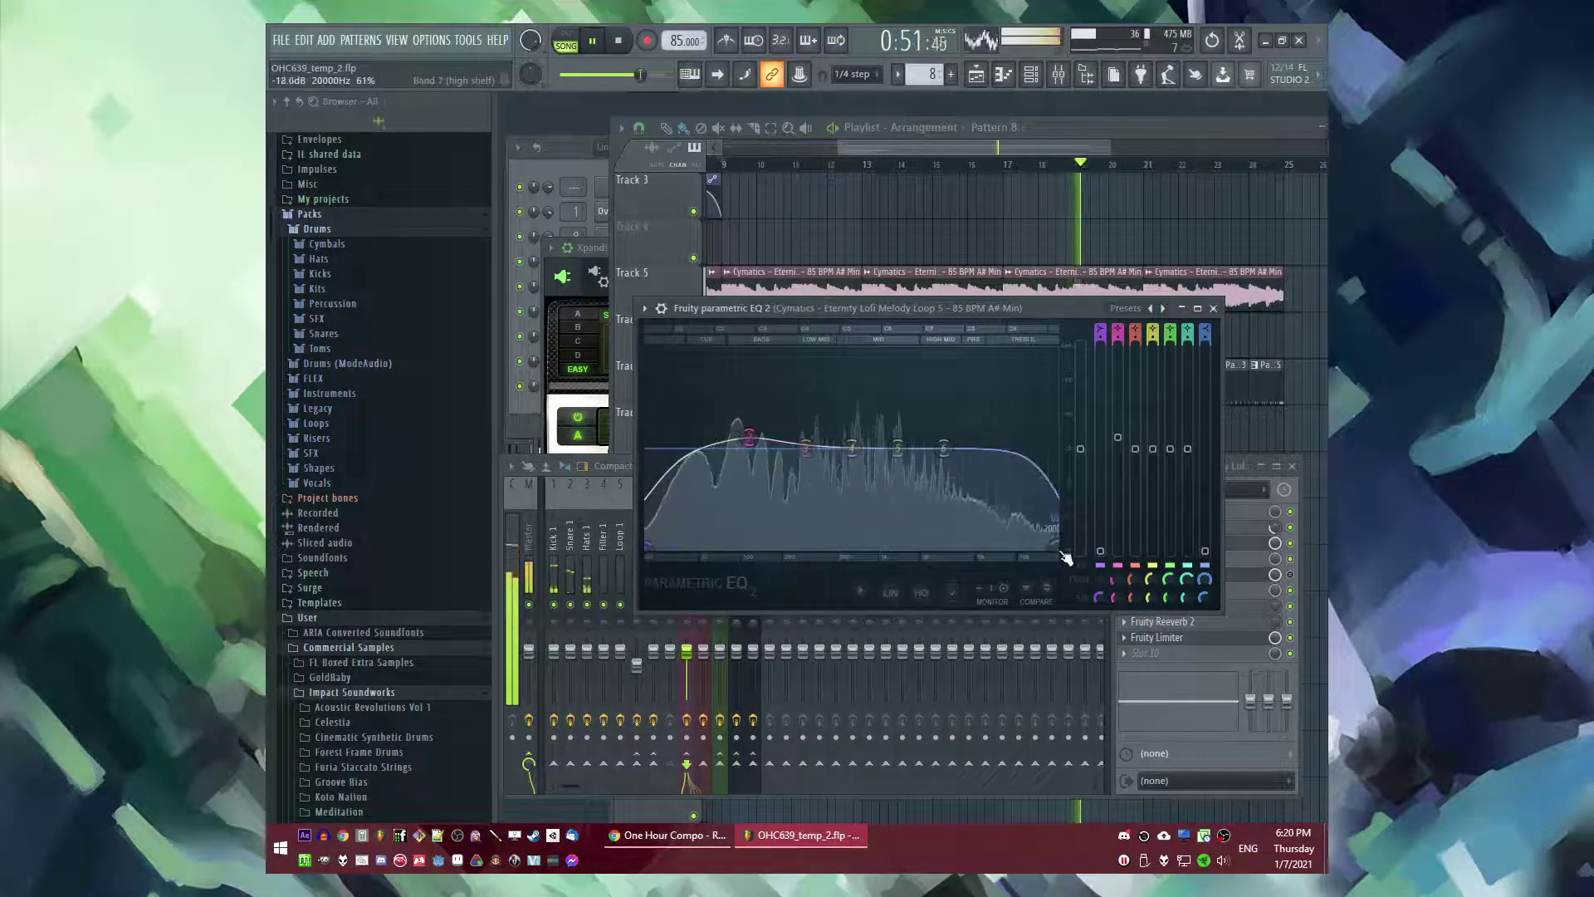
pyautogui.moveTo(1020, 470); pyautogui.dragTo(1058, 558)
pyautogui.click(1214, 308)
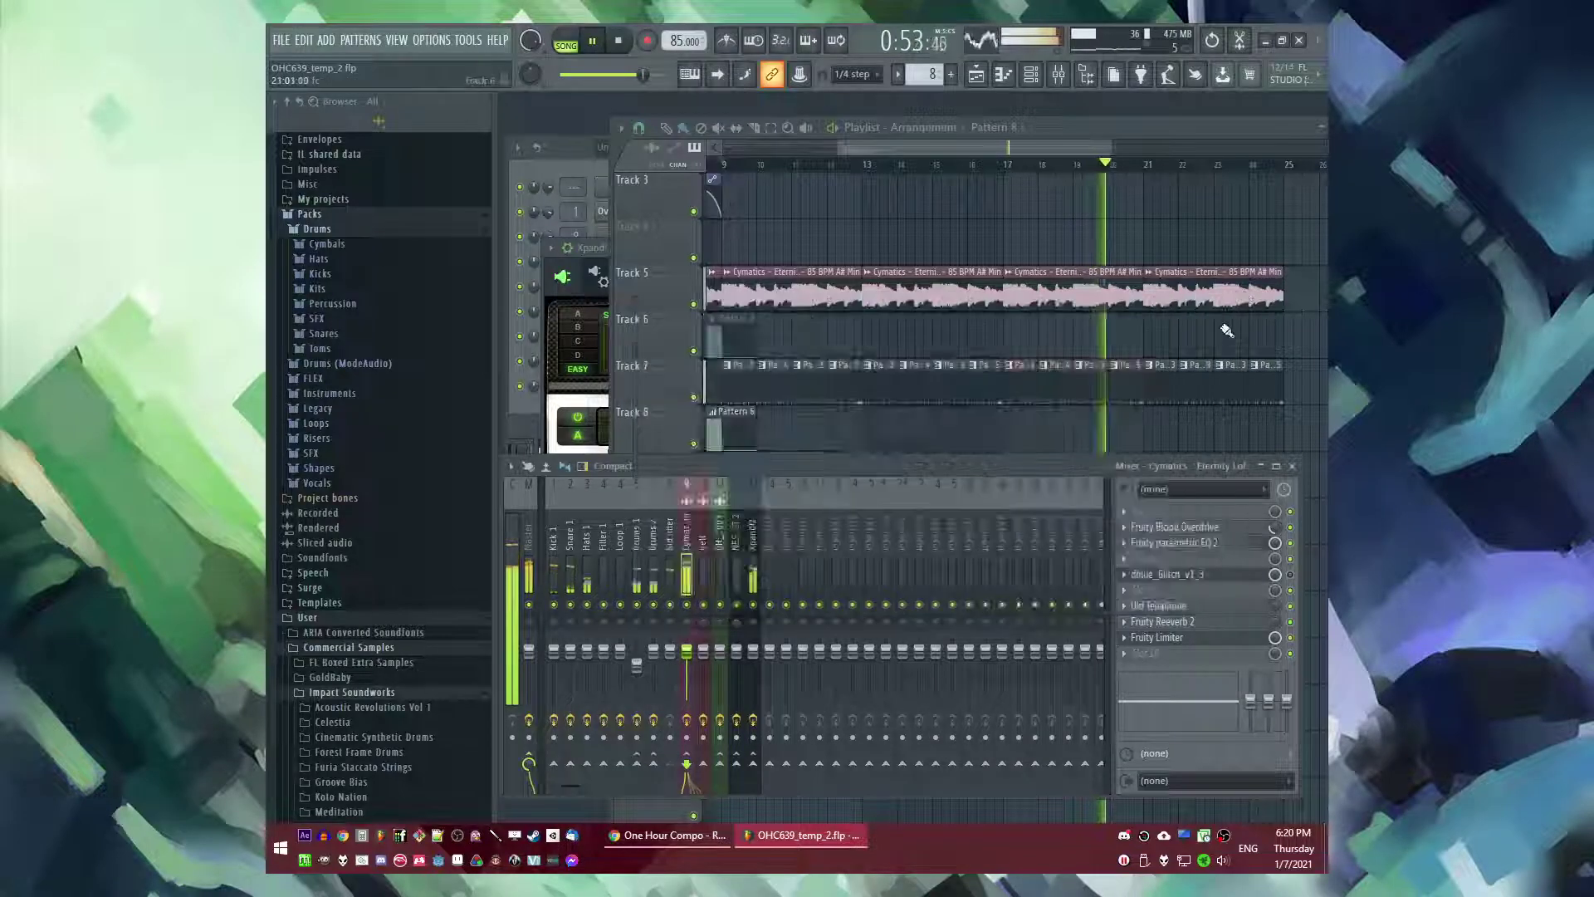
# - Replay the arrangement from about bar 8 and review the transition into the section starting at bar 9
pyautogui.press('F5')
pyautogui.scroll(-3, 1124, 374)
pyautogui.scroll(2, 1029, 332)
pyautogui.click(759, 165)
pyautogui.scroll(2, 925, 366)
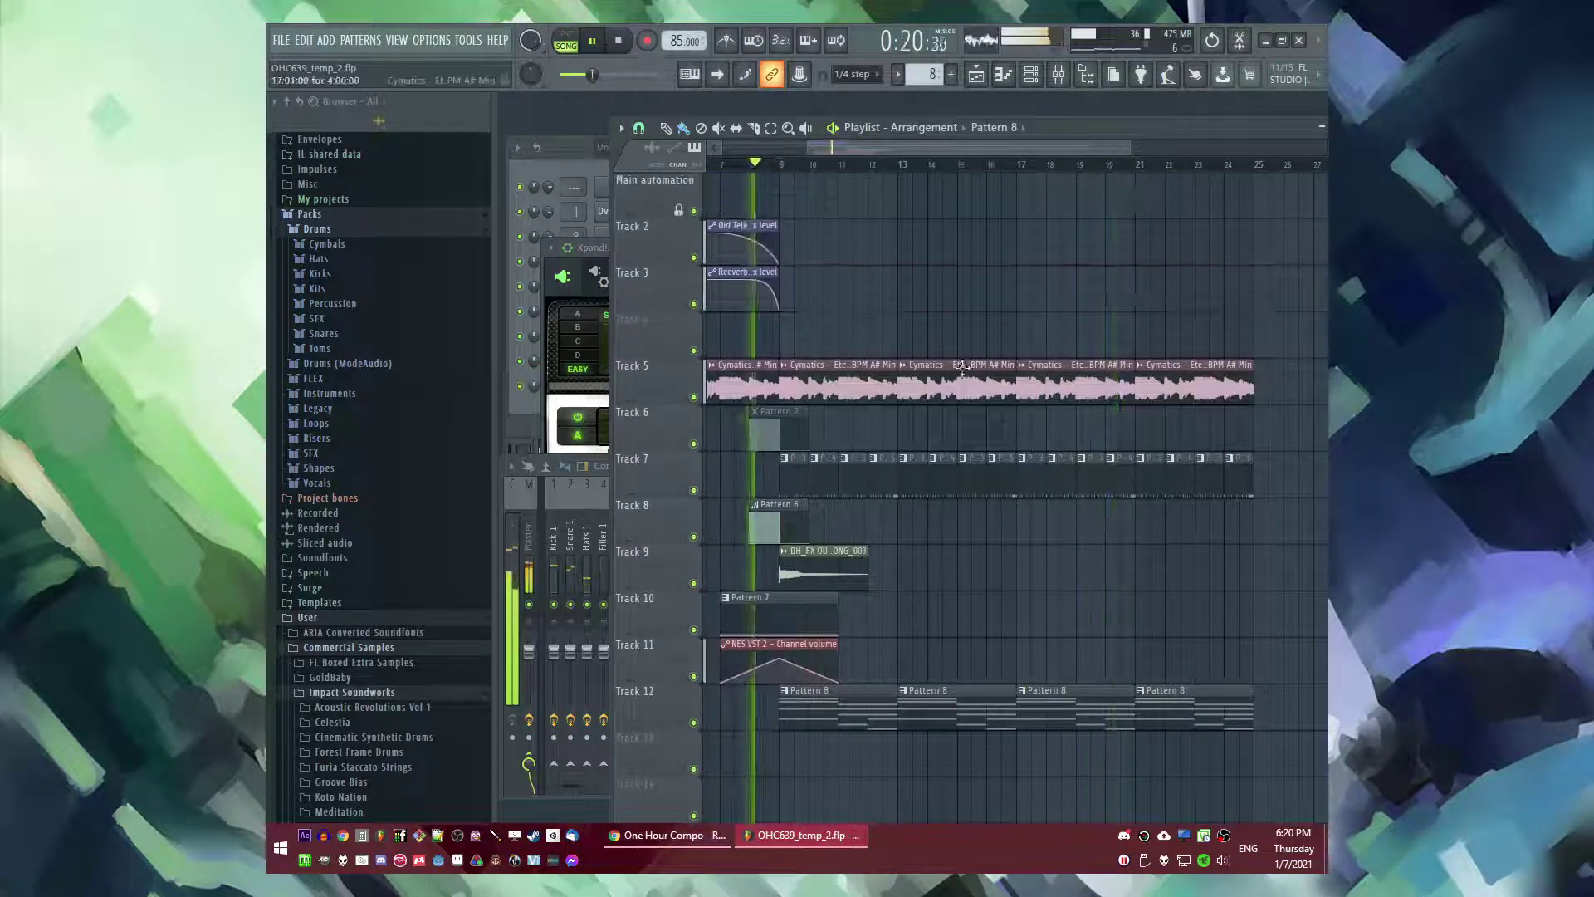
pyautogui.scroll(-3, 864, 395)
pyautogui.scroll(2, 783, 431)
pyautogui.scroll(-2, 909, 237)
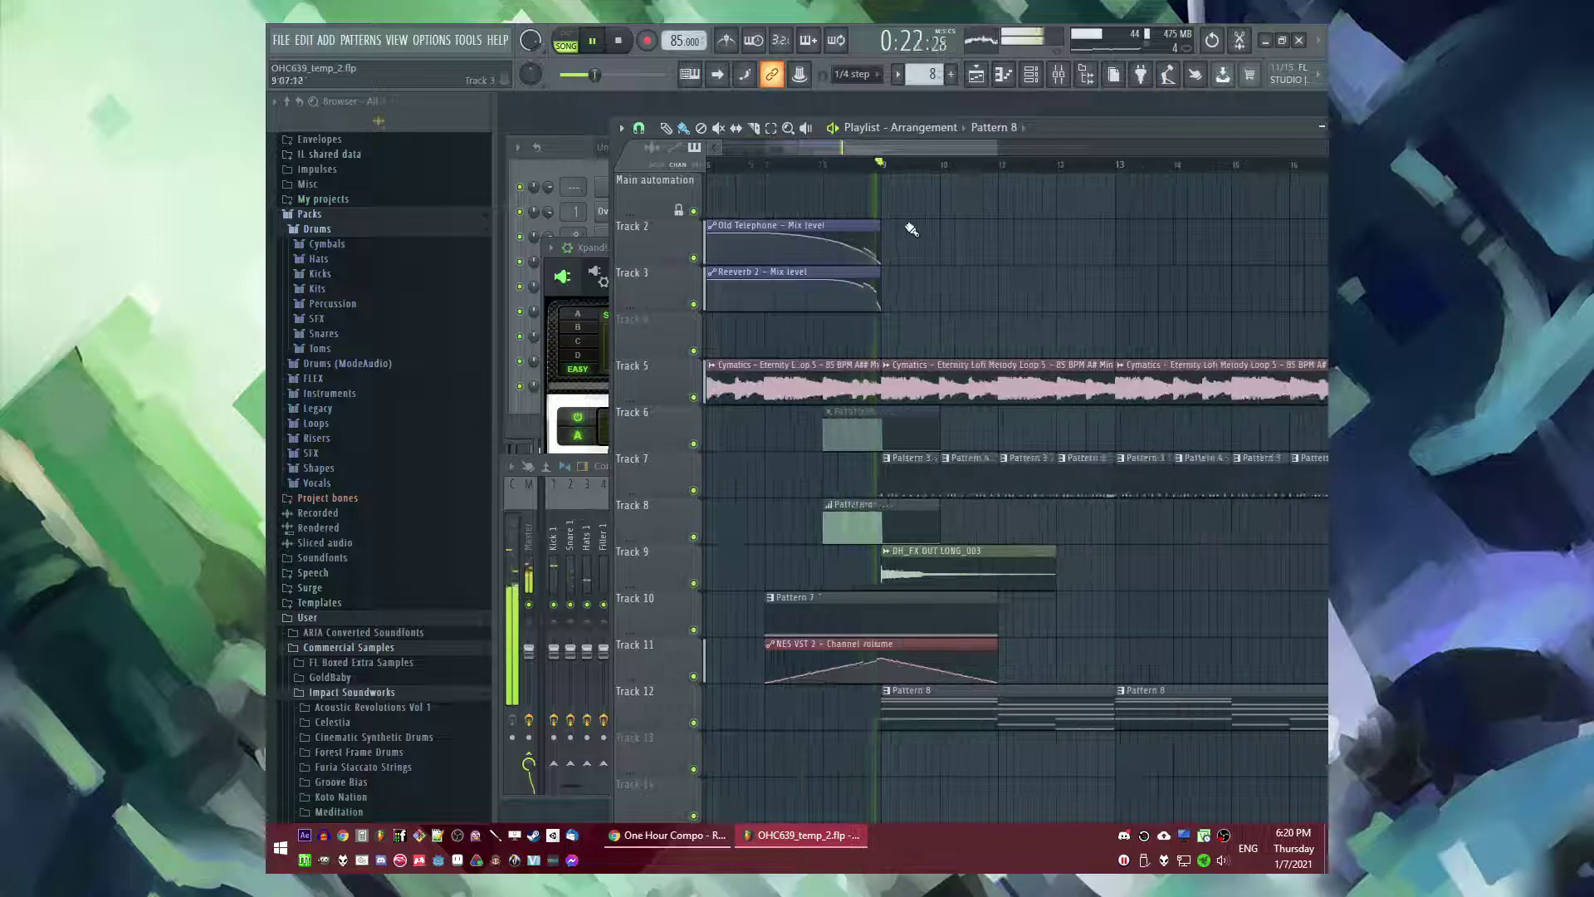
pyautogui.scroll(4, 931, 314)
pyautogui.click(790, 165)
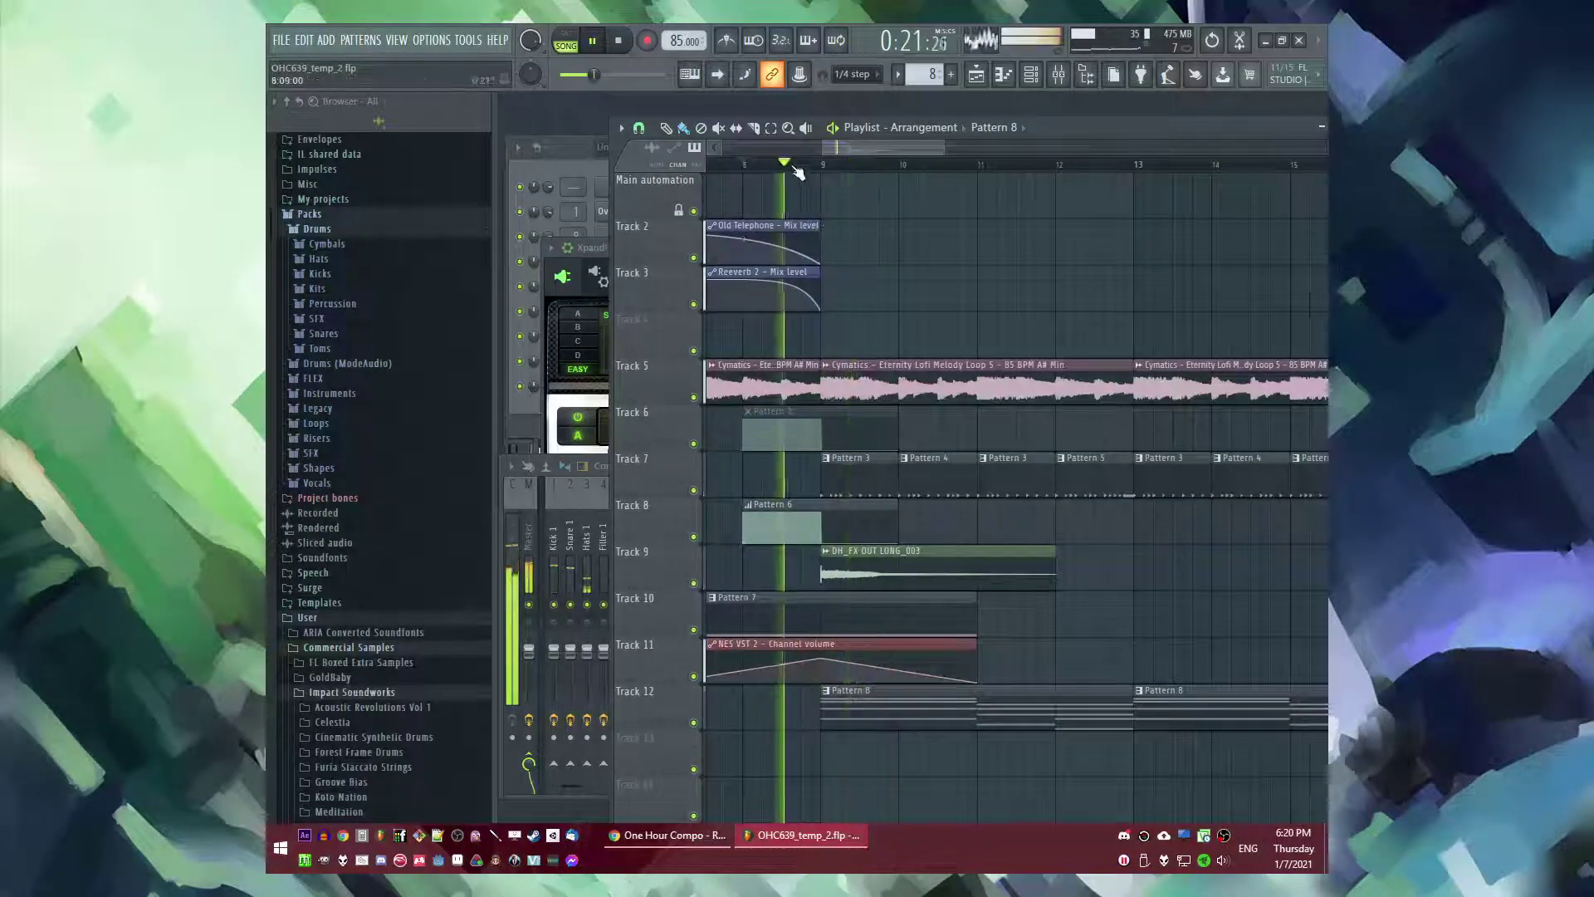
pyautogui.scroll(2, 1066, 277)
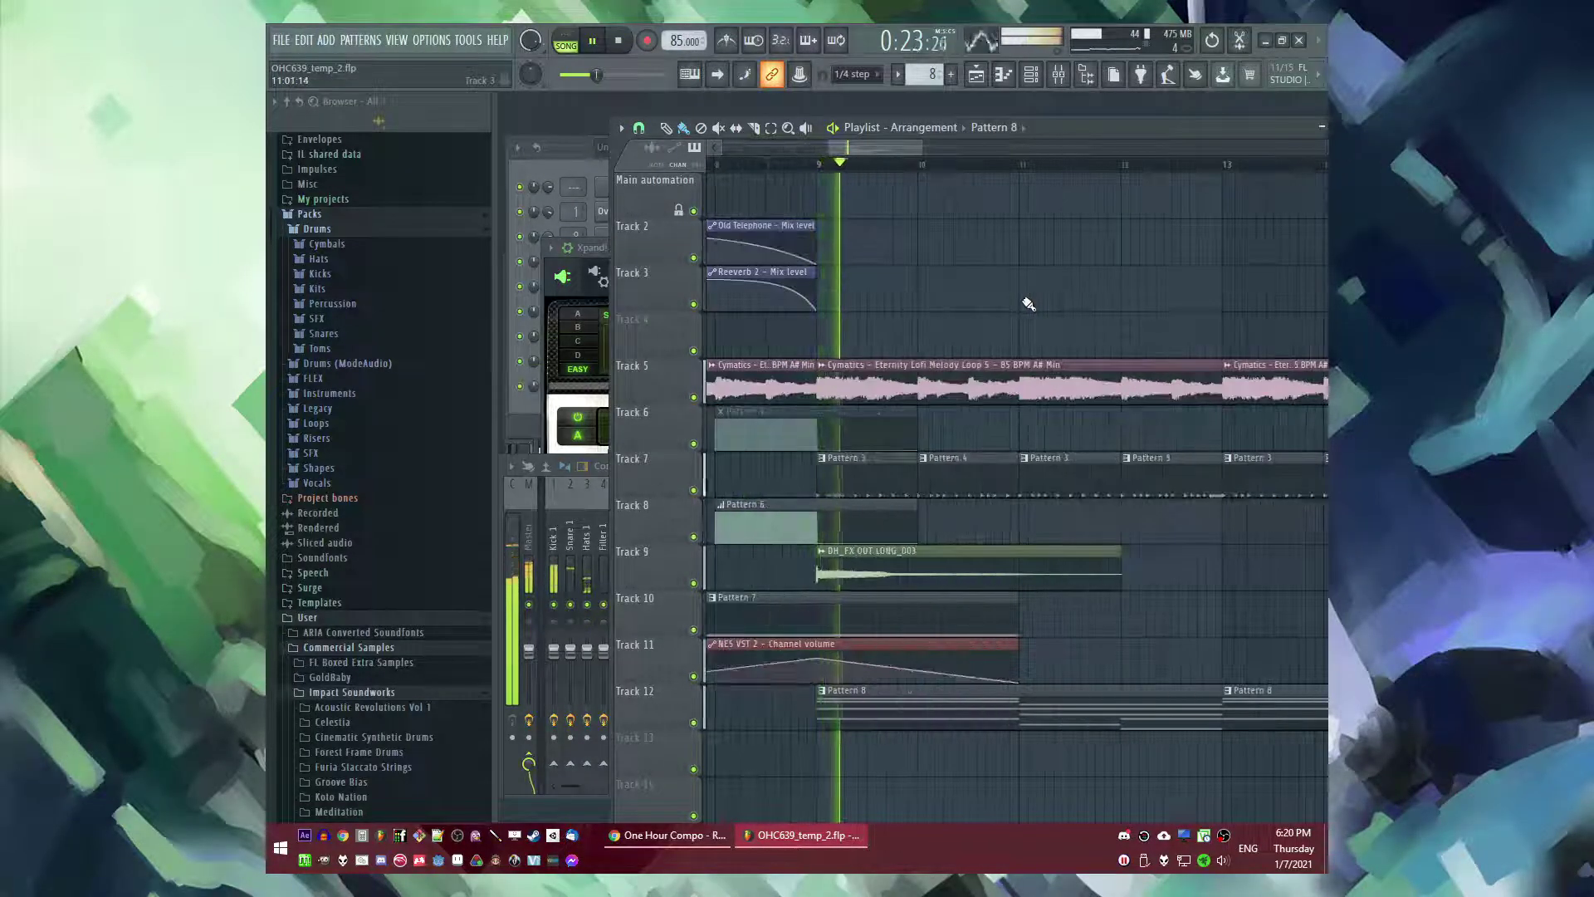
pyautogui.scroll(-3, 1025, 313)
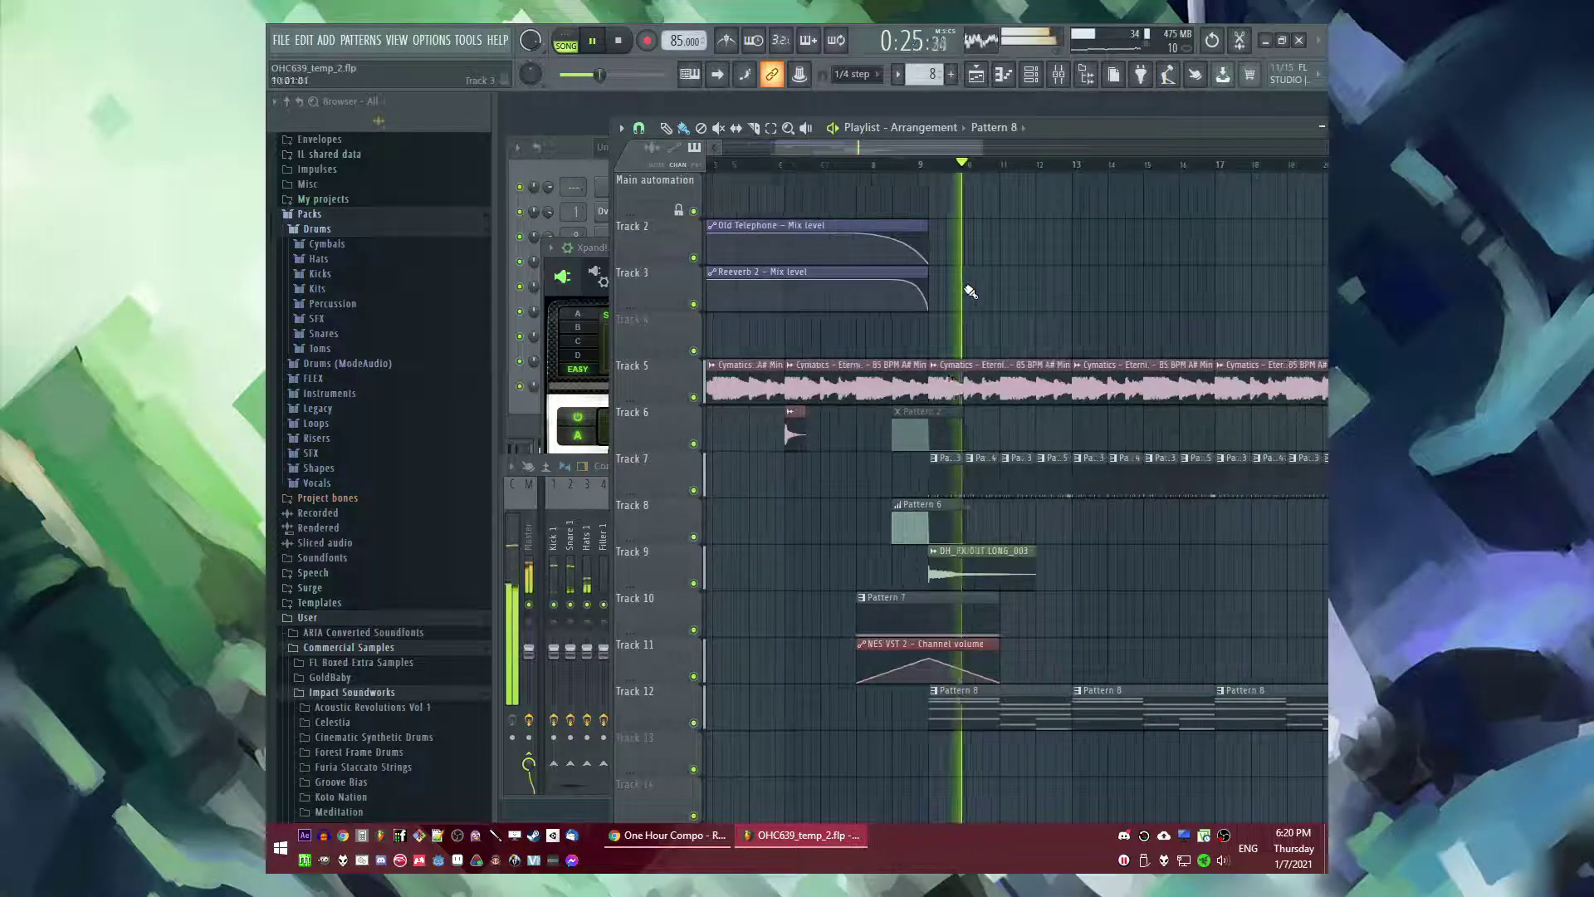
pyautogui.moveTo(934, 147); pyautogui.dragTo(960, 149)
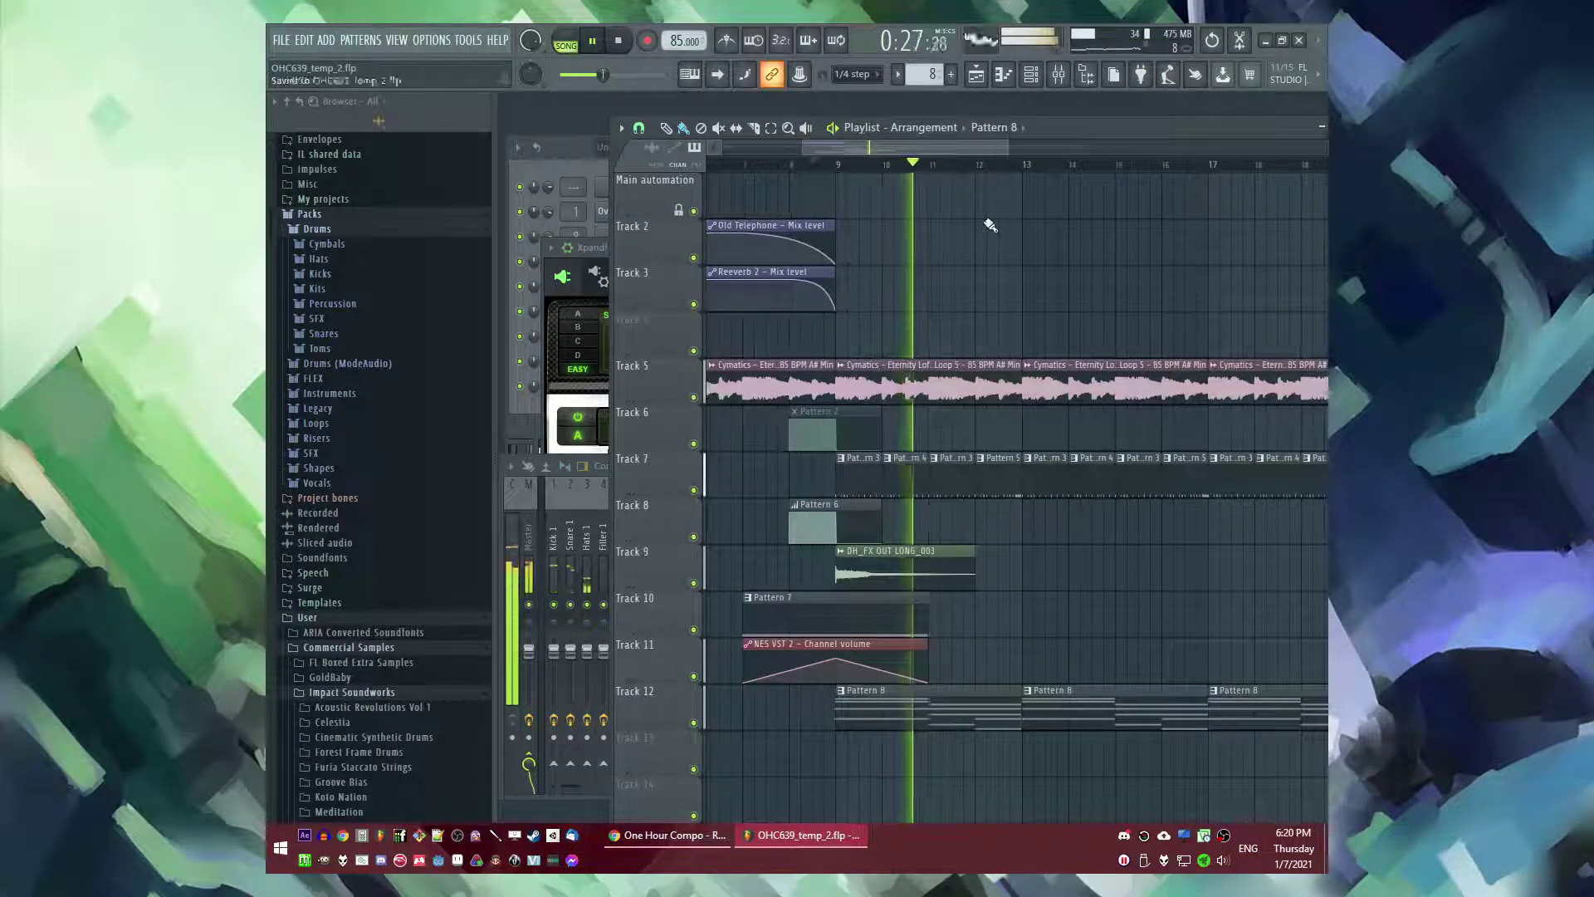
# - Place copies of the bell sample on Track 13 at bars 9 and 17
pyautogui.scroll(-2, 906, 312)
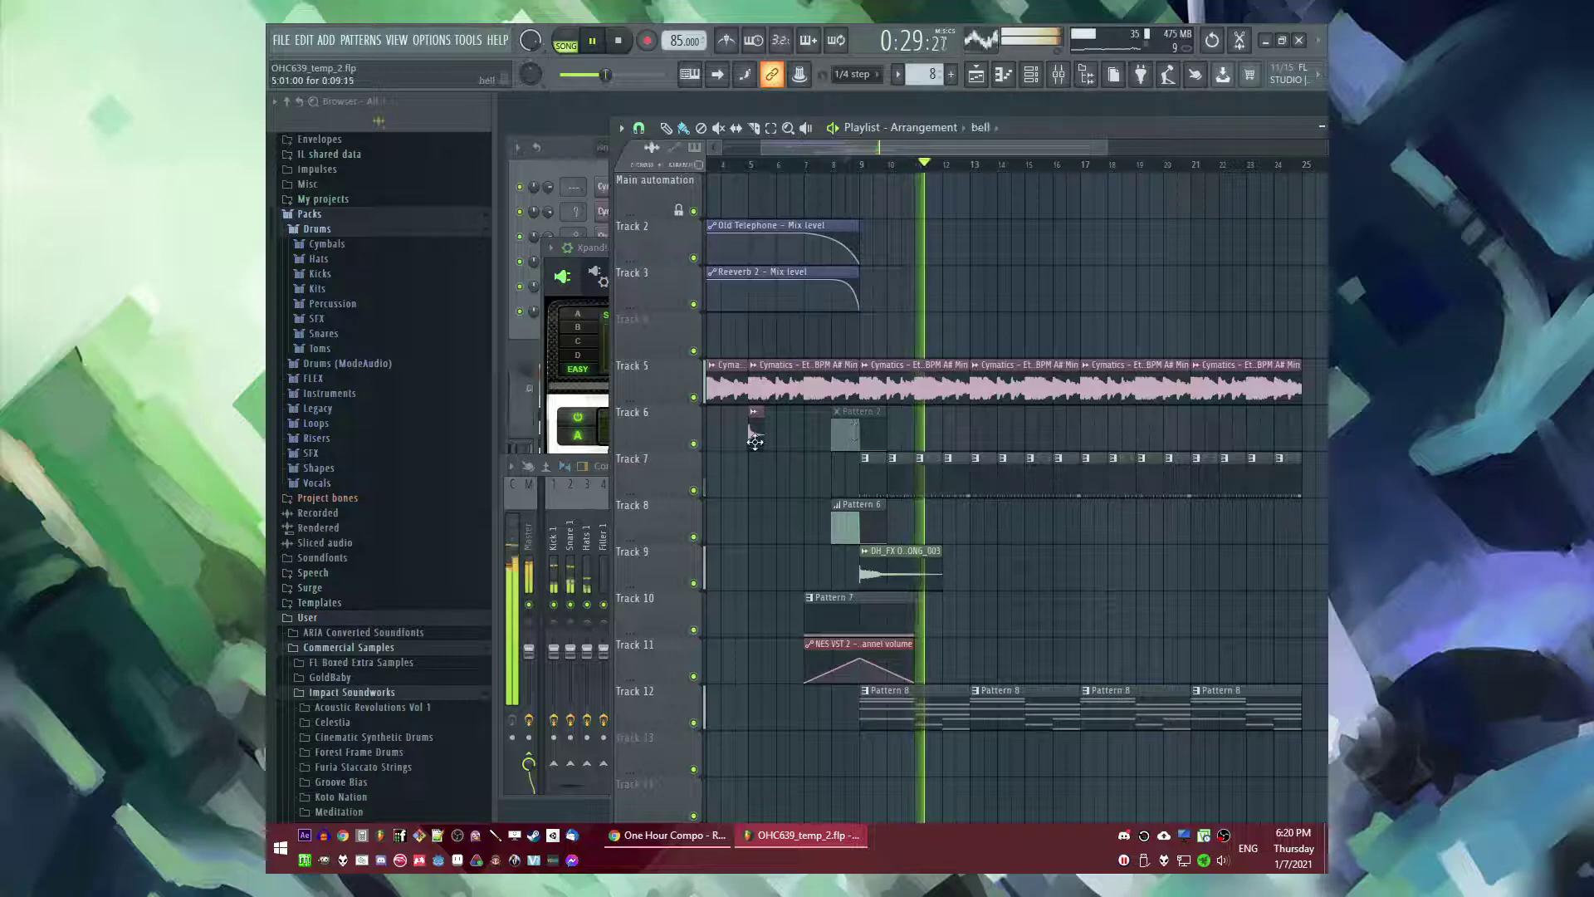
pyautogui.scroll(-3, 797, 549)
pyautogui.click(866, 619)
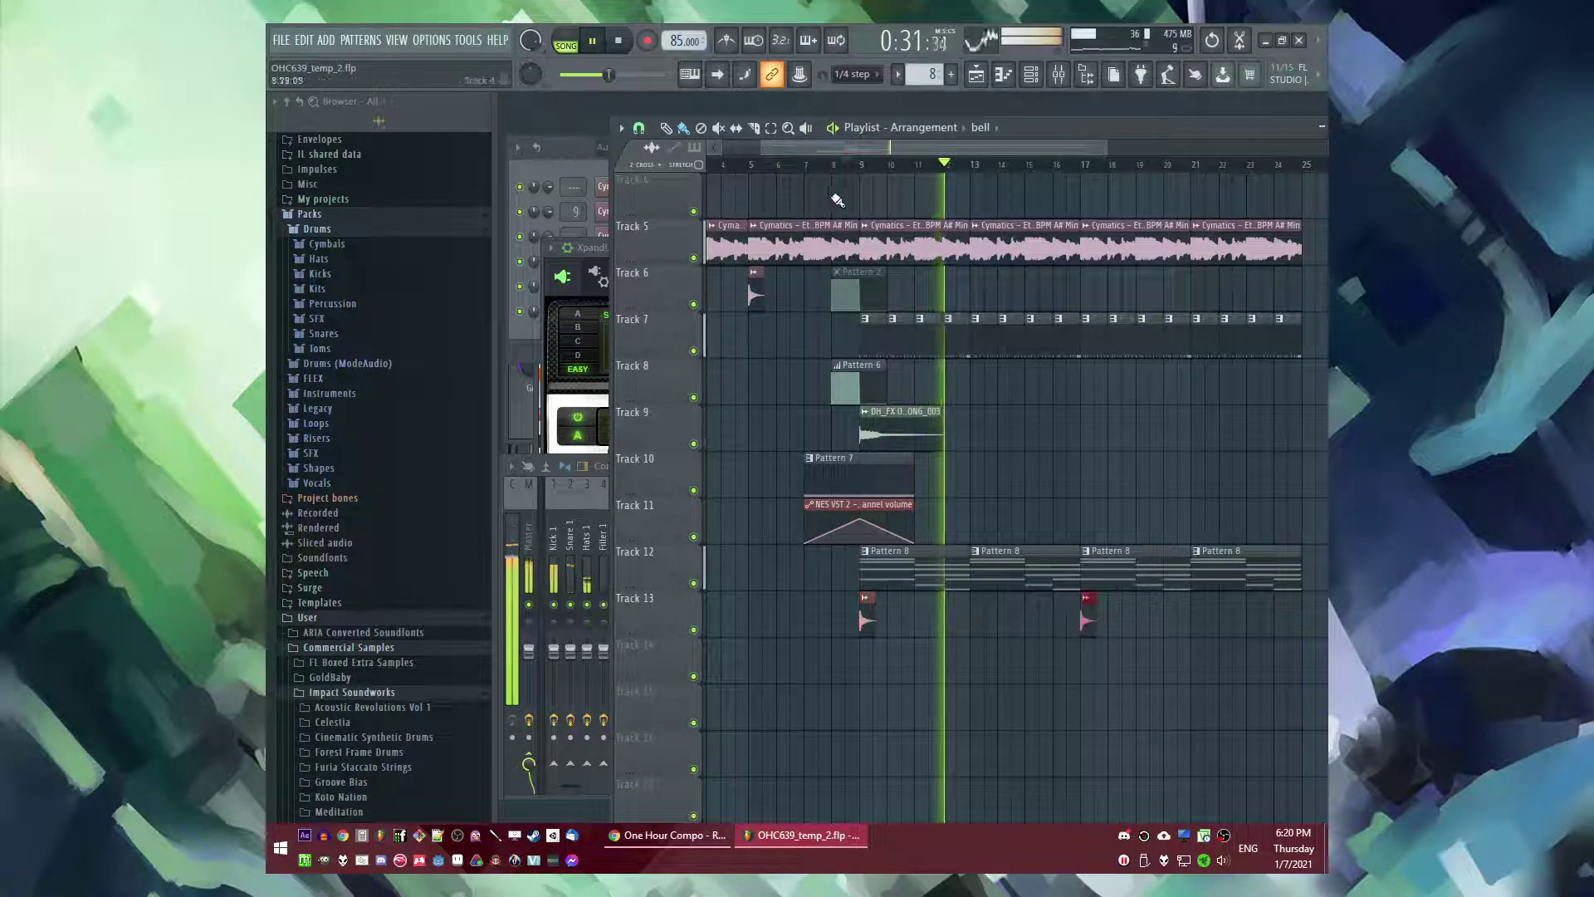
pyautogui.scroll(3, 969, 207)
pyautogui.scroll(-2, 994, 226)
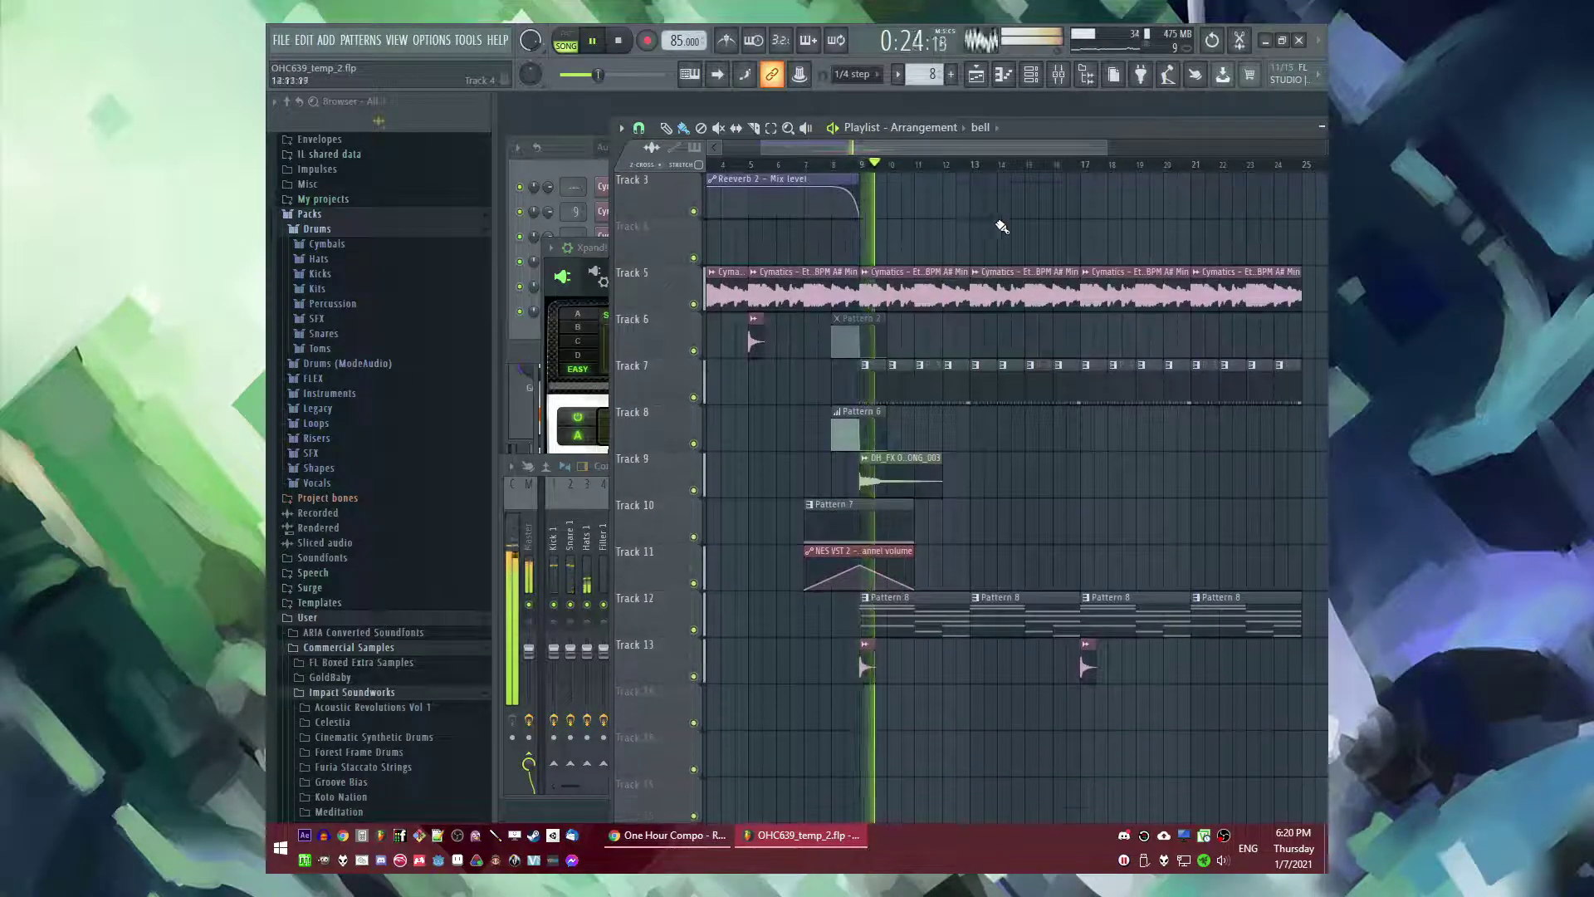
pyautogui.scroll(1, 1021, 216)
# - Switch to the browser, view the two One Hour Compo reference images, and return to FL Studio
pyautogui.click(692, 848)
pyautogui.middleClick(920, 661)
pyautogui.middleClick(829, 664)
pyautogui.hotkey('ctrl', 'Tab')
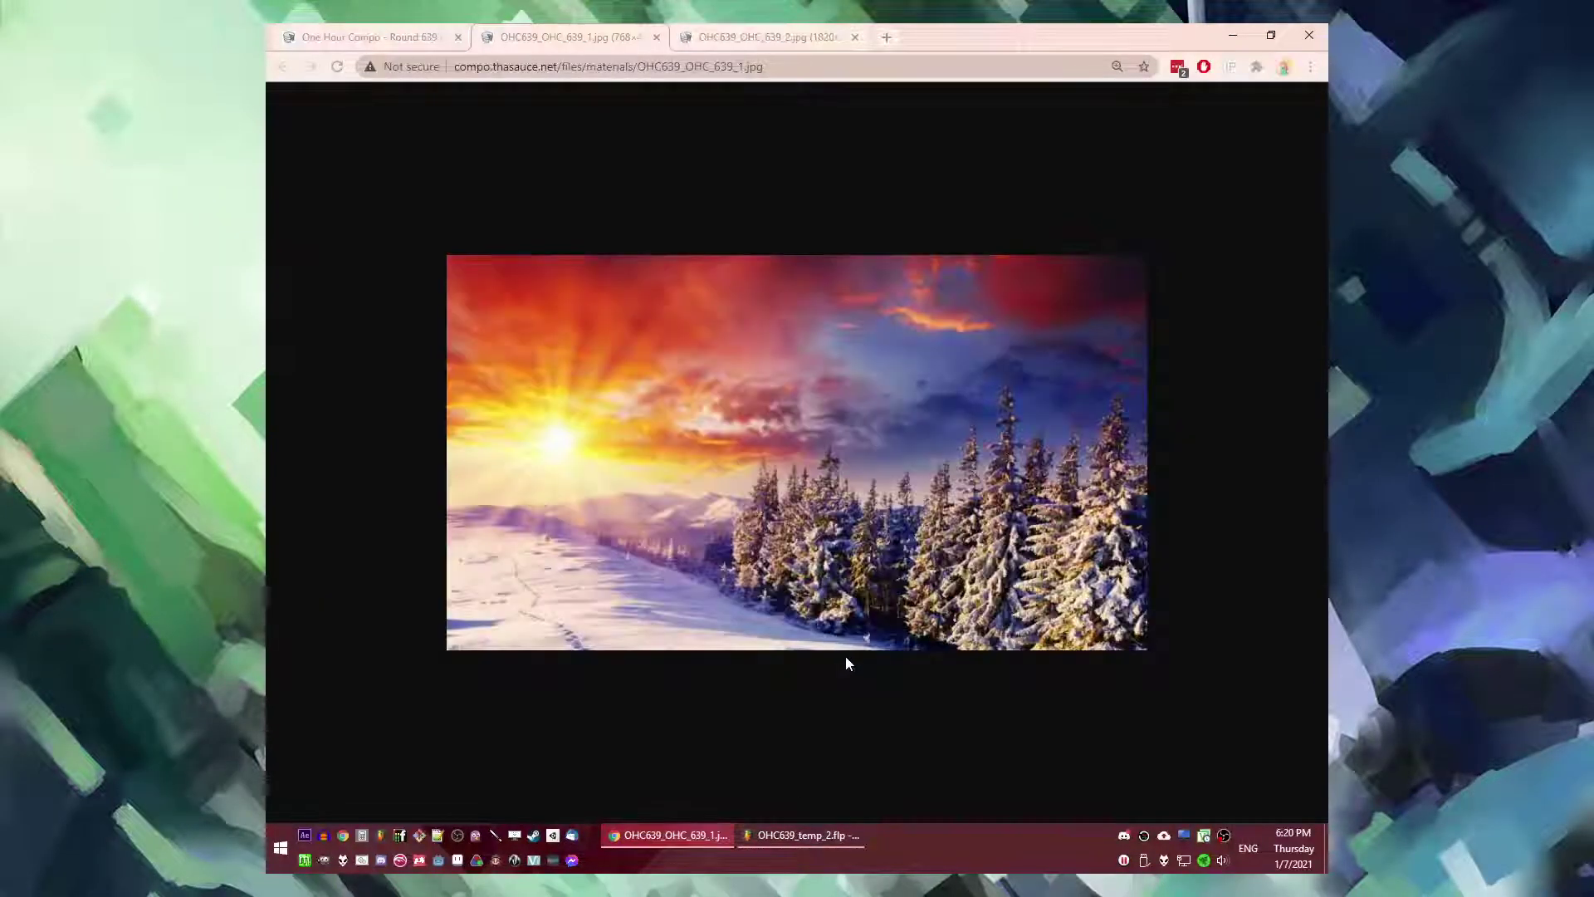
pyautogui.hotkey('ctrl', 'Tab')
pyautogui.hotkey('ctrl', 'shift', 'Tab')
pyautogui.hotkey('ctrl', 'shift', 'Tab')
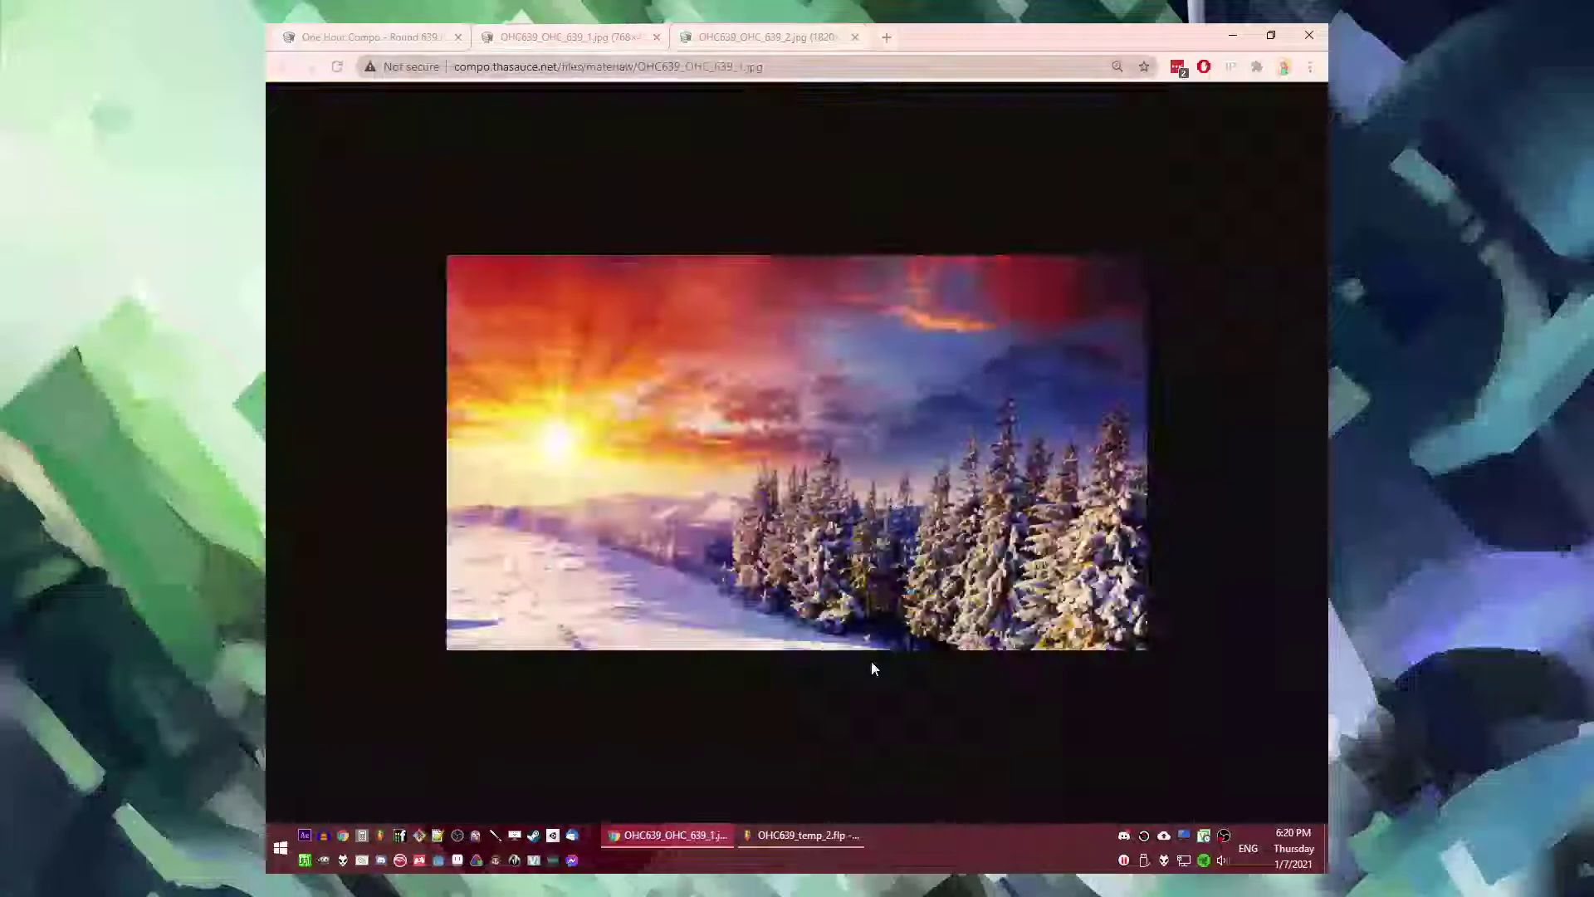
pyautogui.hotkey('alt', 'Tab')
# - Place an empty Pattern 9 clip on Track 14 at bar 13
pyautogui.scroll(-2, 1038, 607)
pyautogui.click(978, 664)
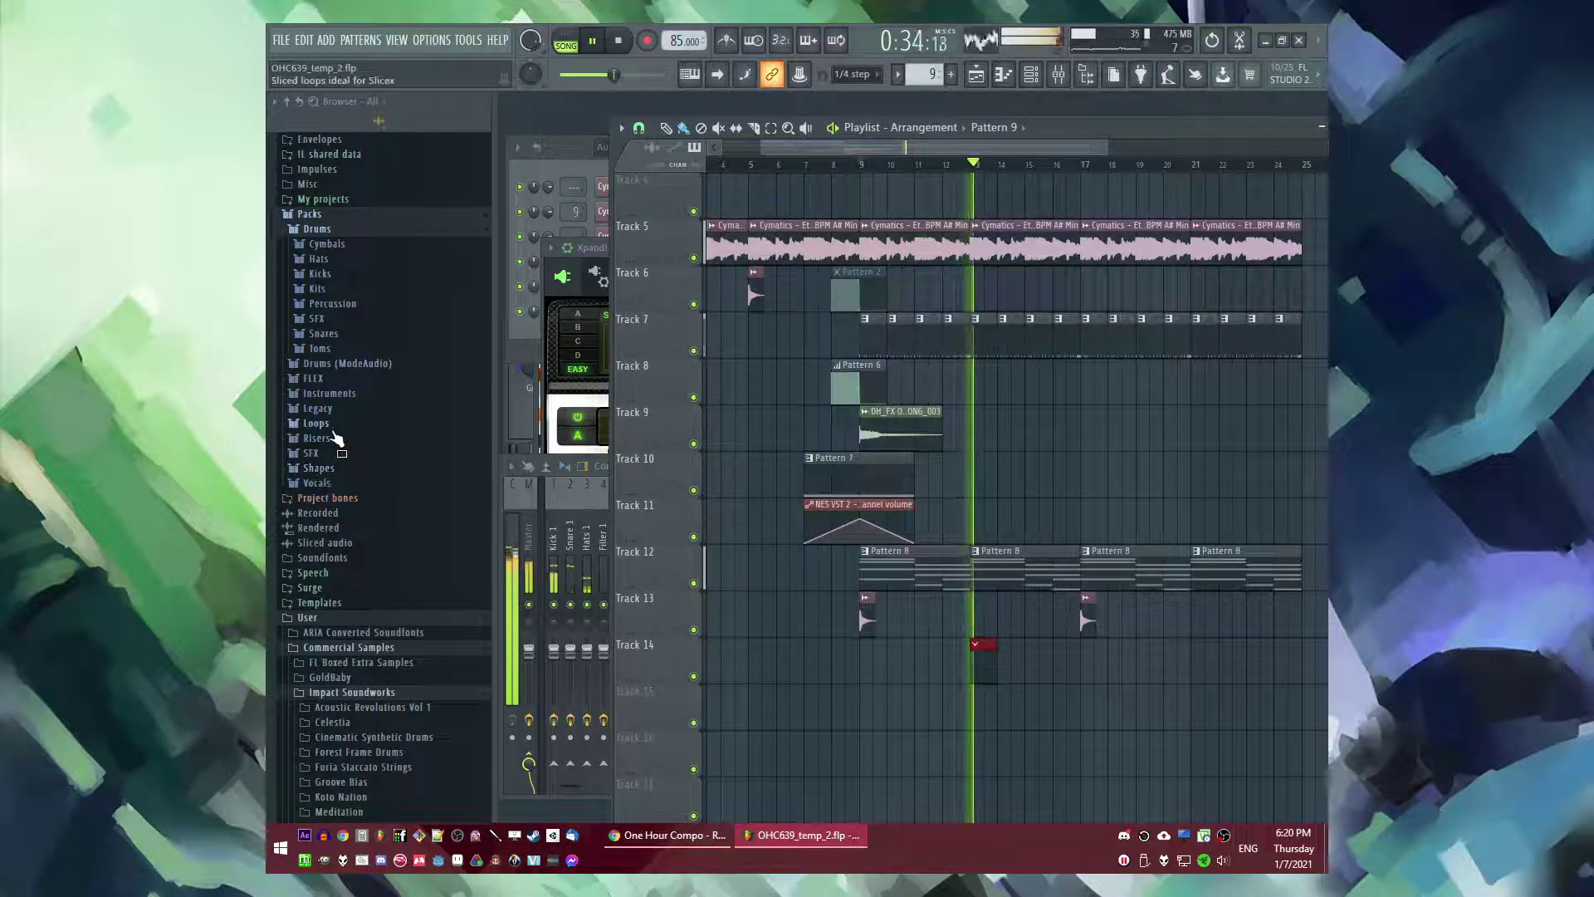
pyautogui.scroll(-15, 349, 490)
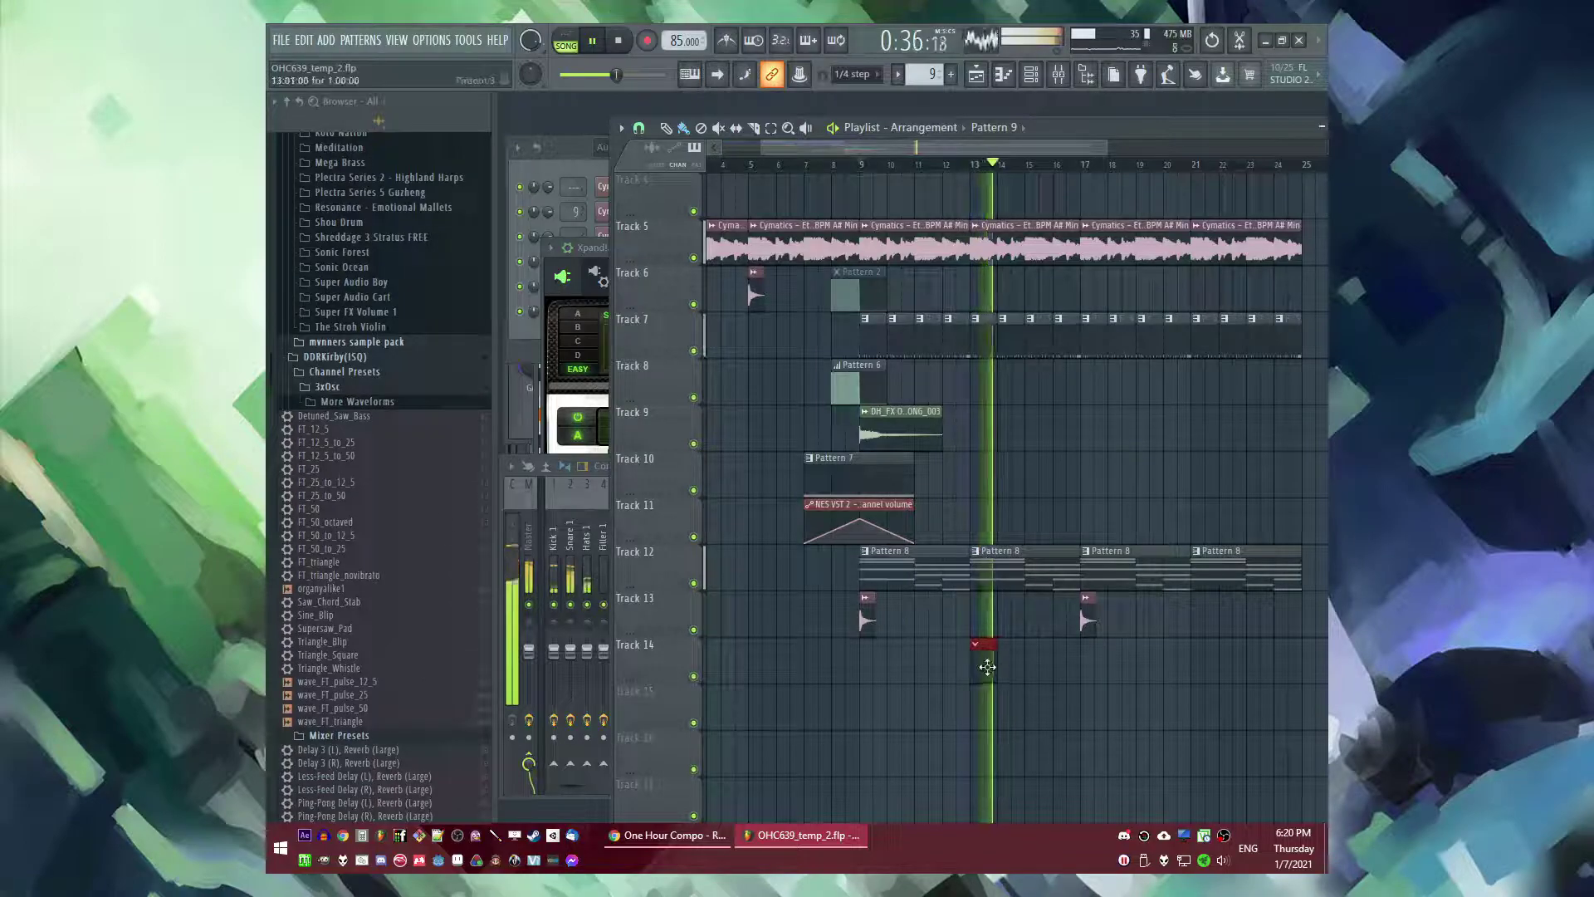
pyautogui.click(327, 42)
pyautogui.click(327, 44)
# - Look through the sample packs and user presets in the browser for another sound
pyautogui.scroll(5, 374, 415)
pyautogui.scroll(-8, 374, 415)
pyautogui.scroll(5, 376, 417)
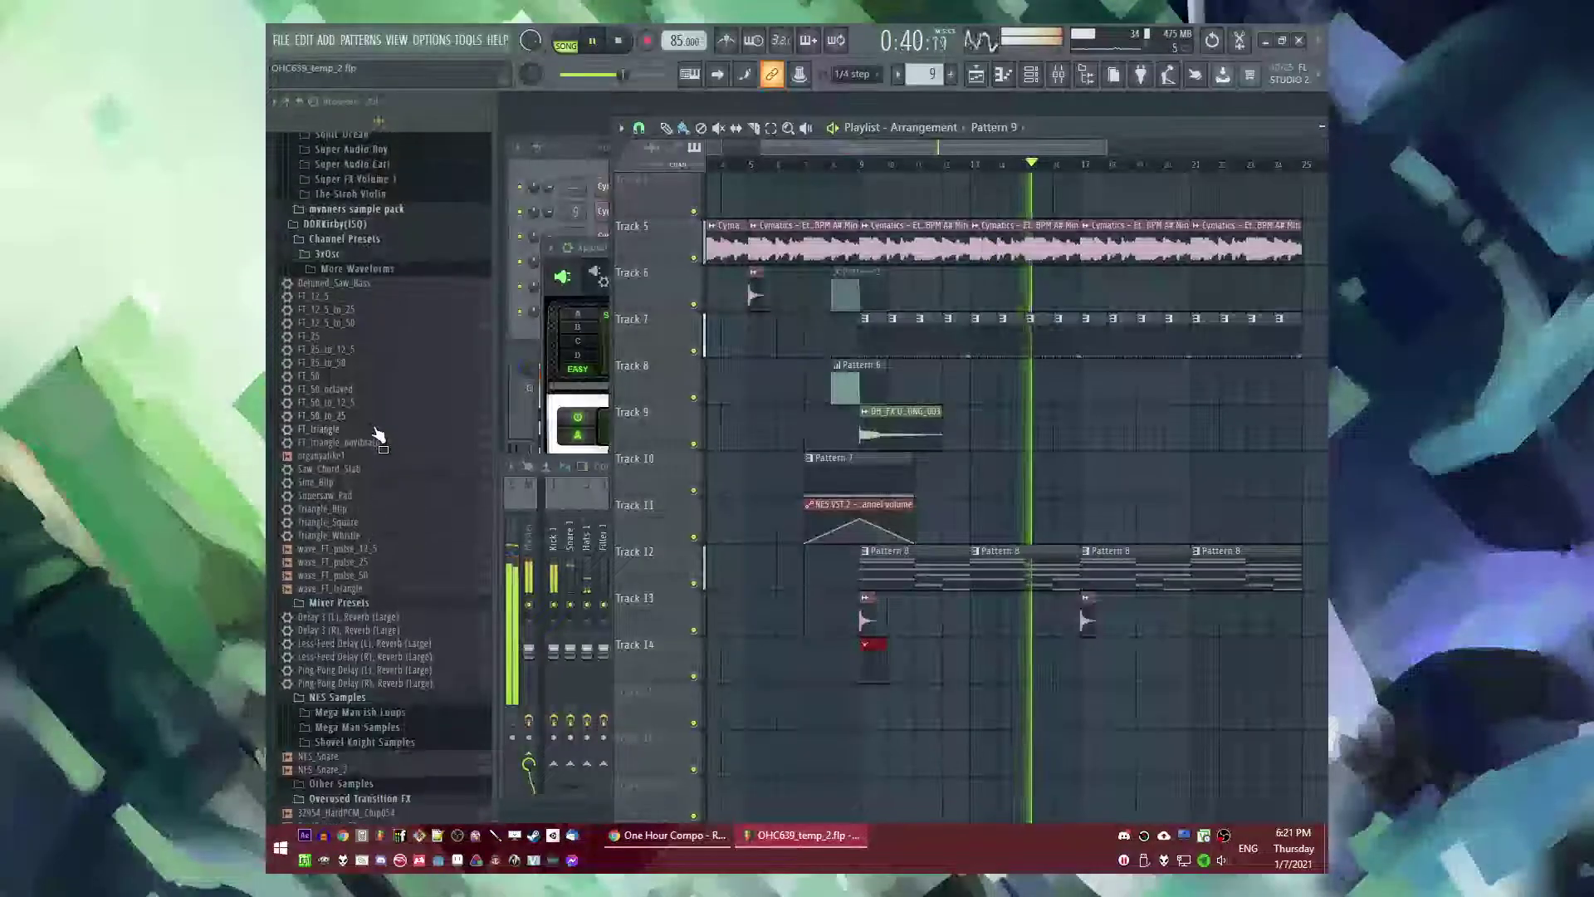
pyautogui.scroll(8, 381, 437)
pyautogui.scroll(6, 390, 450)
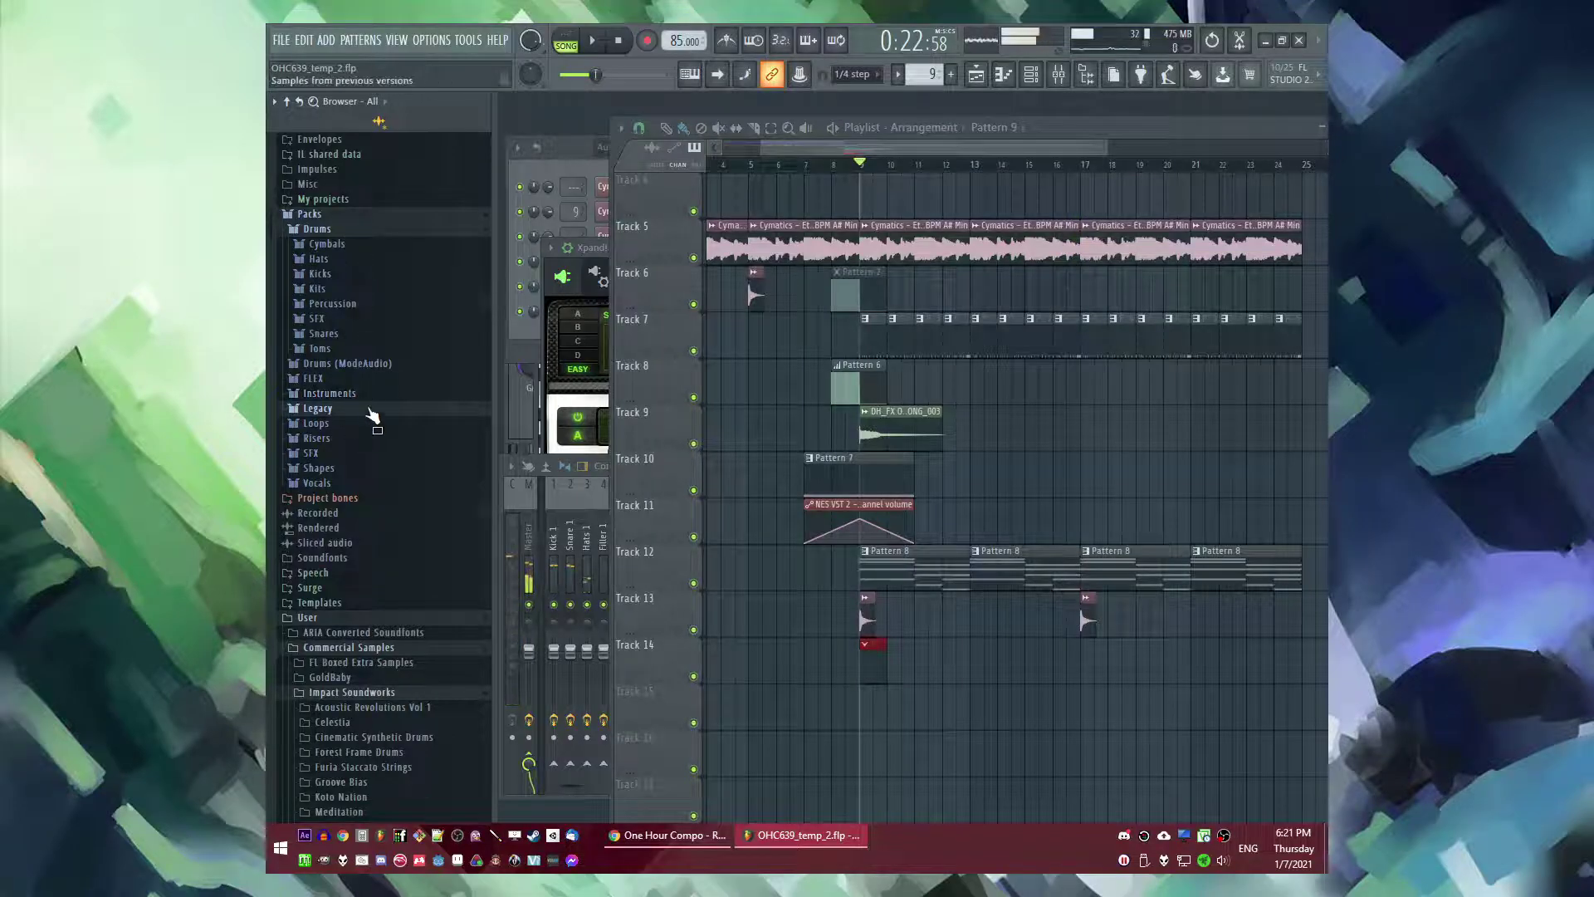
pyautogui.scroll(-13, 372, 415)
# - Play the arrangement from bars 9 and 17 and check where the existing clips end
pyautogui.click(1084, 164)
pyautogui.press('space')
pyautogui.click(868, 165)
pyautogui.click(1086, 164)
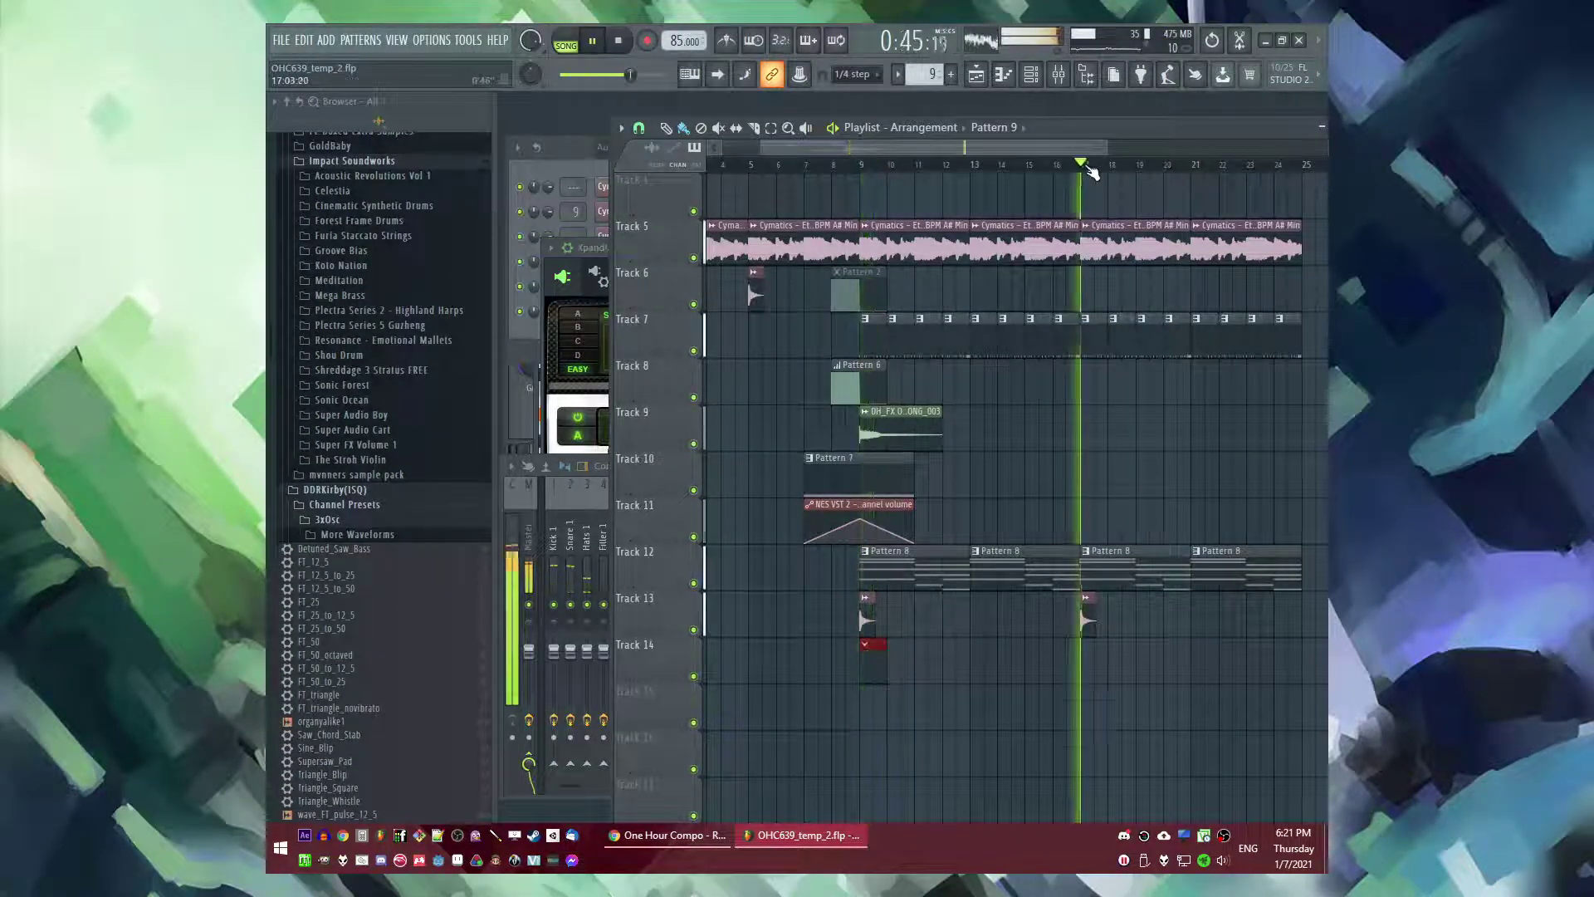
pyautogui.rightClick(1133, 239)
pyautogui.rightClick(1245, 235)
pyautogui.moveTo(1050, 244); pyautogui.dragTo(1220, 250)
pyautogui.scroll(-2, 1167, 370)
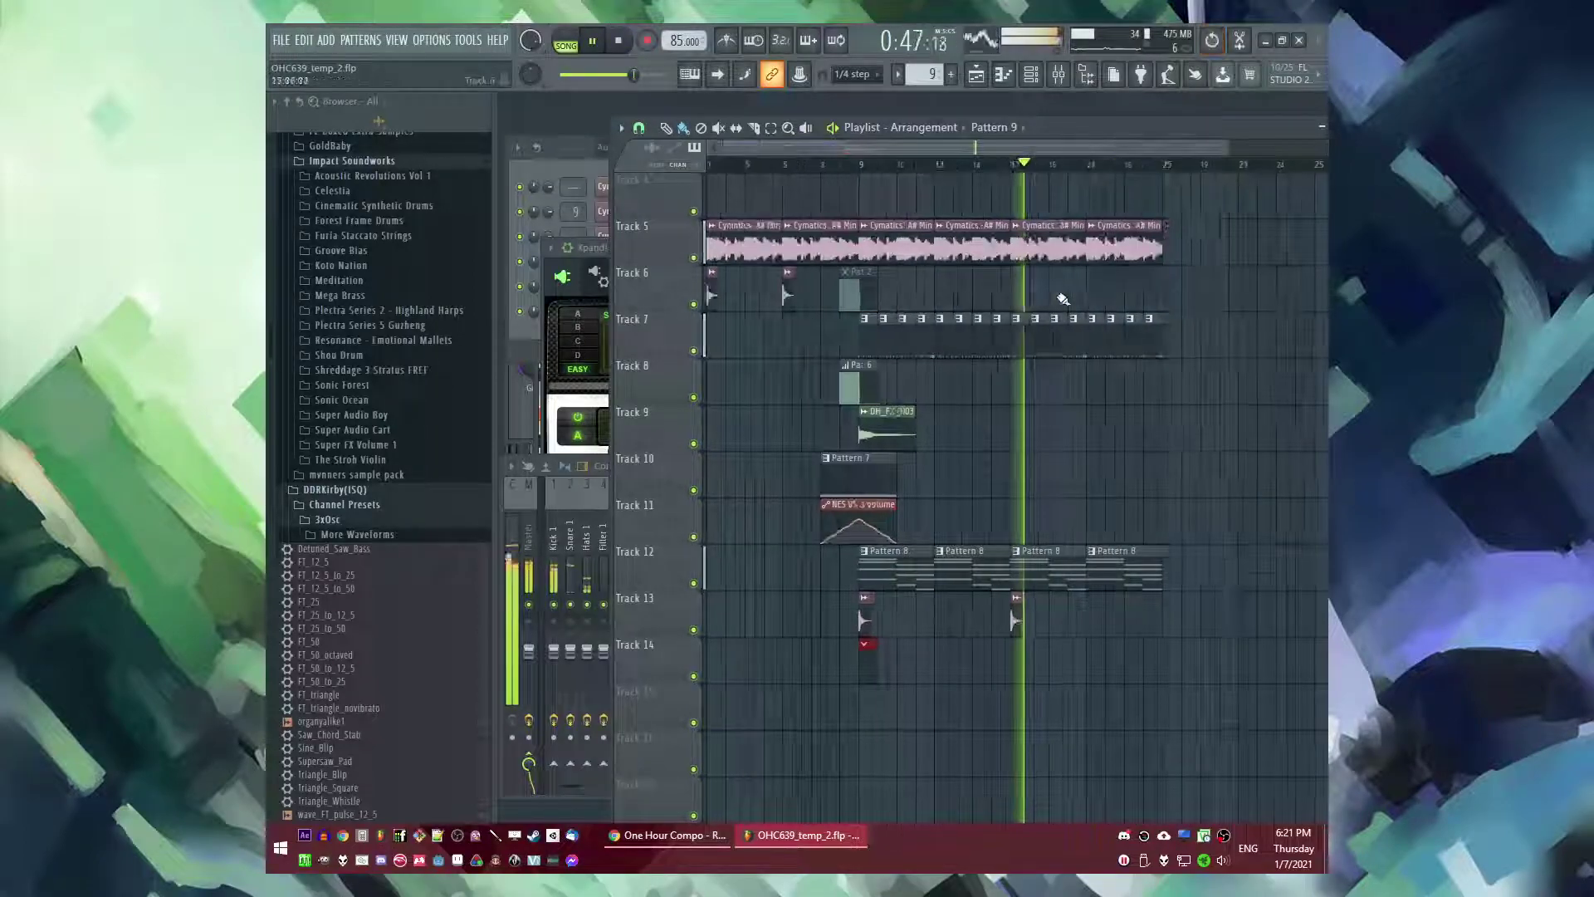
pyautogui.scroll(3, 1167, 372)
pyautogui.scroll(-2, 1167, 372)
pyautogui.scroll(2, 1167, 372)
# - Extend the song past bar 25 with more Pattern 8 clips on Track 12 and duplicated drum clips on Track 7
pyautogui.click(1037, 573)
pyautogui.moveTo(1083, 576); pyautogui.dragTo(1215, 573)
pyautogui.moveTo(1112, 357); pyautogui.dragTo(822, 265)
pyautogui.hotkey('ctrl', 'b')
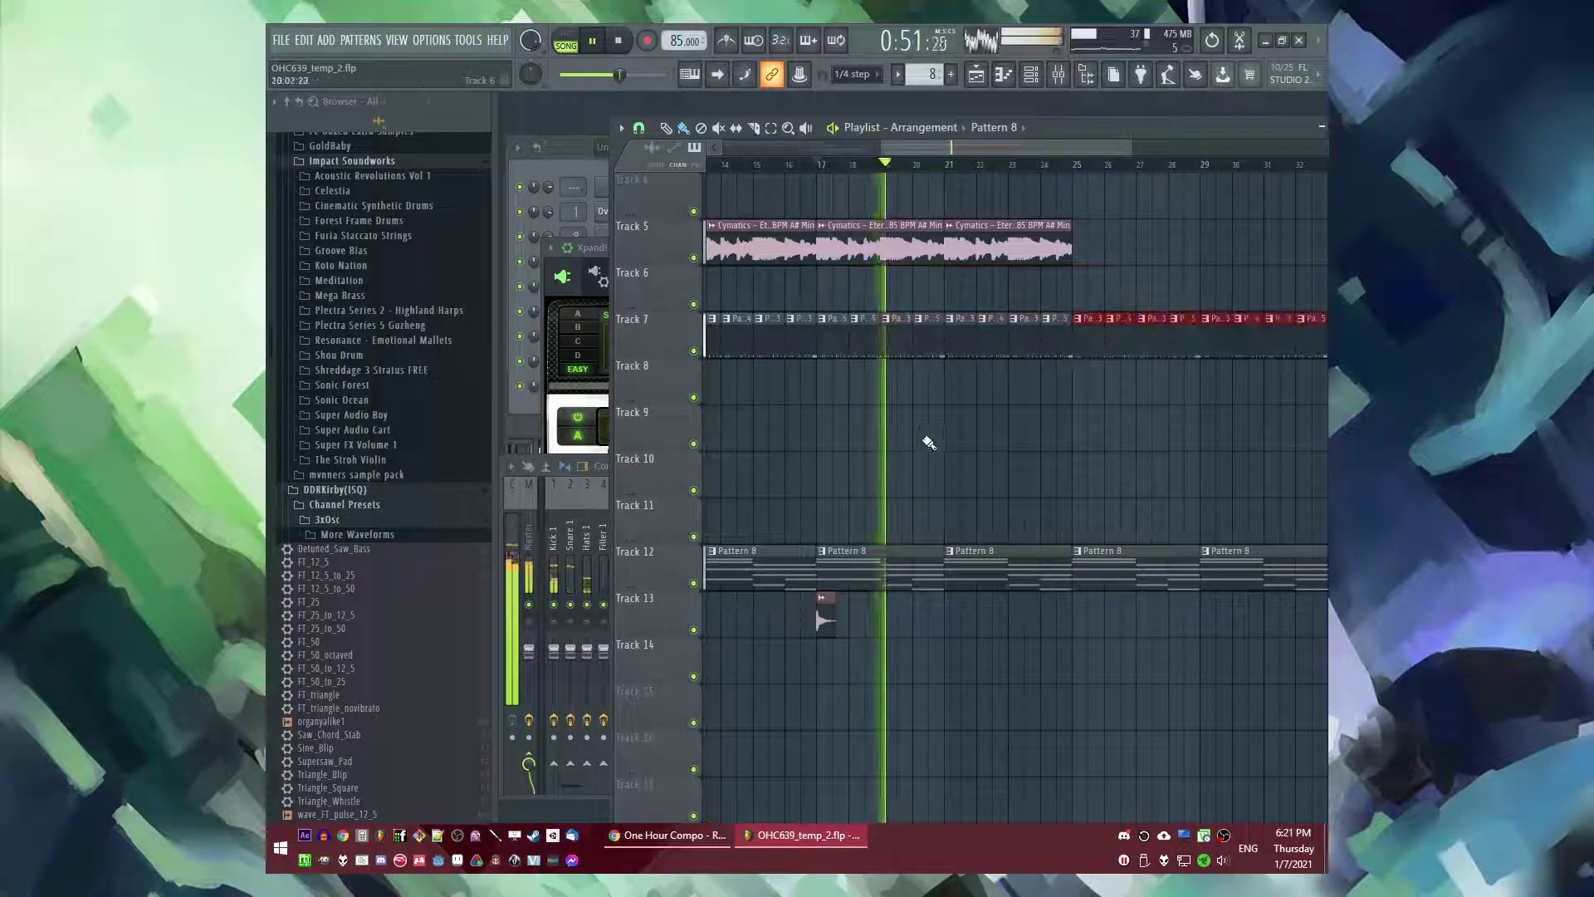
pyautogui.hotkey('ctrl', 'd')
pyautogui.scroll(-2, 1132, 445)
pyautogui.scroll(2, 872, 430)
pyautogui.scroll(3, 934, 396)
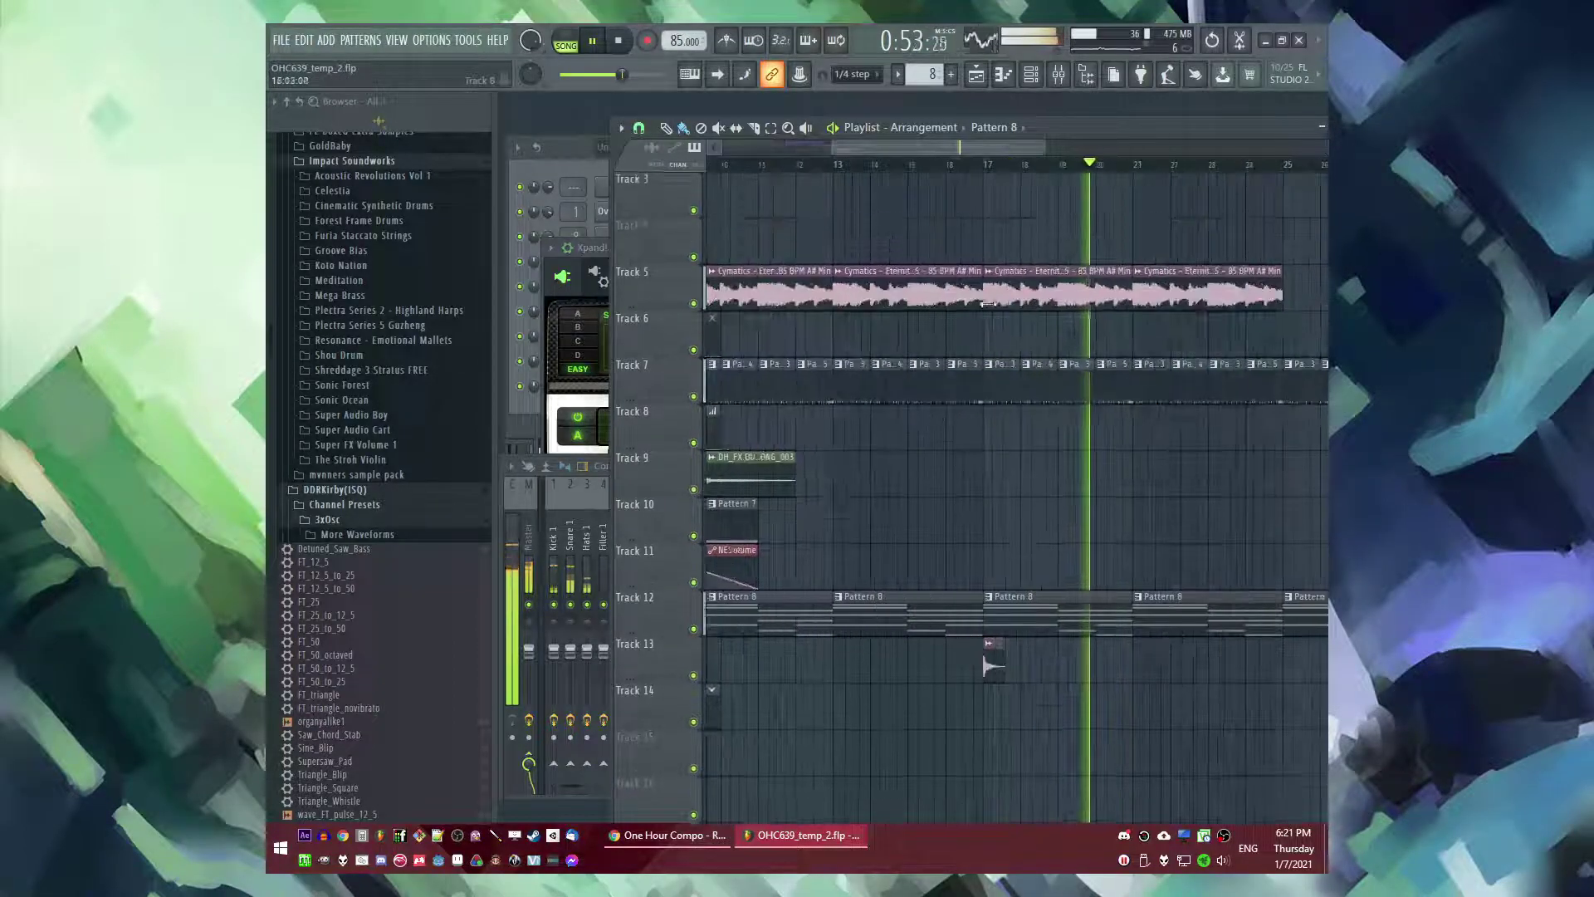
# - Make the Pattern 5 drum clip at bar 16 on Track 7 a unique pattern
pyautogui.click(955, 166)
pyautogui.scroll(2, 987, 407)
pyautogui.scroll(-2, 1009, 467)
pyautogui.scroll(2, 1011, 470)
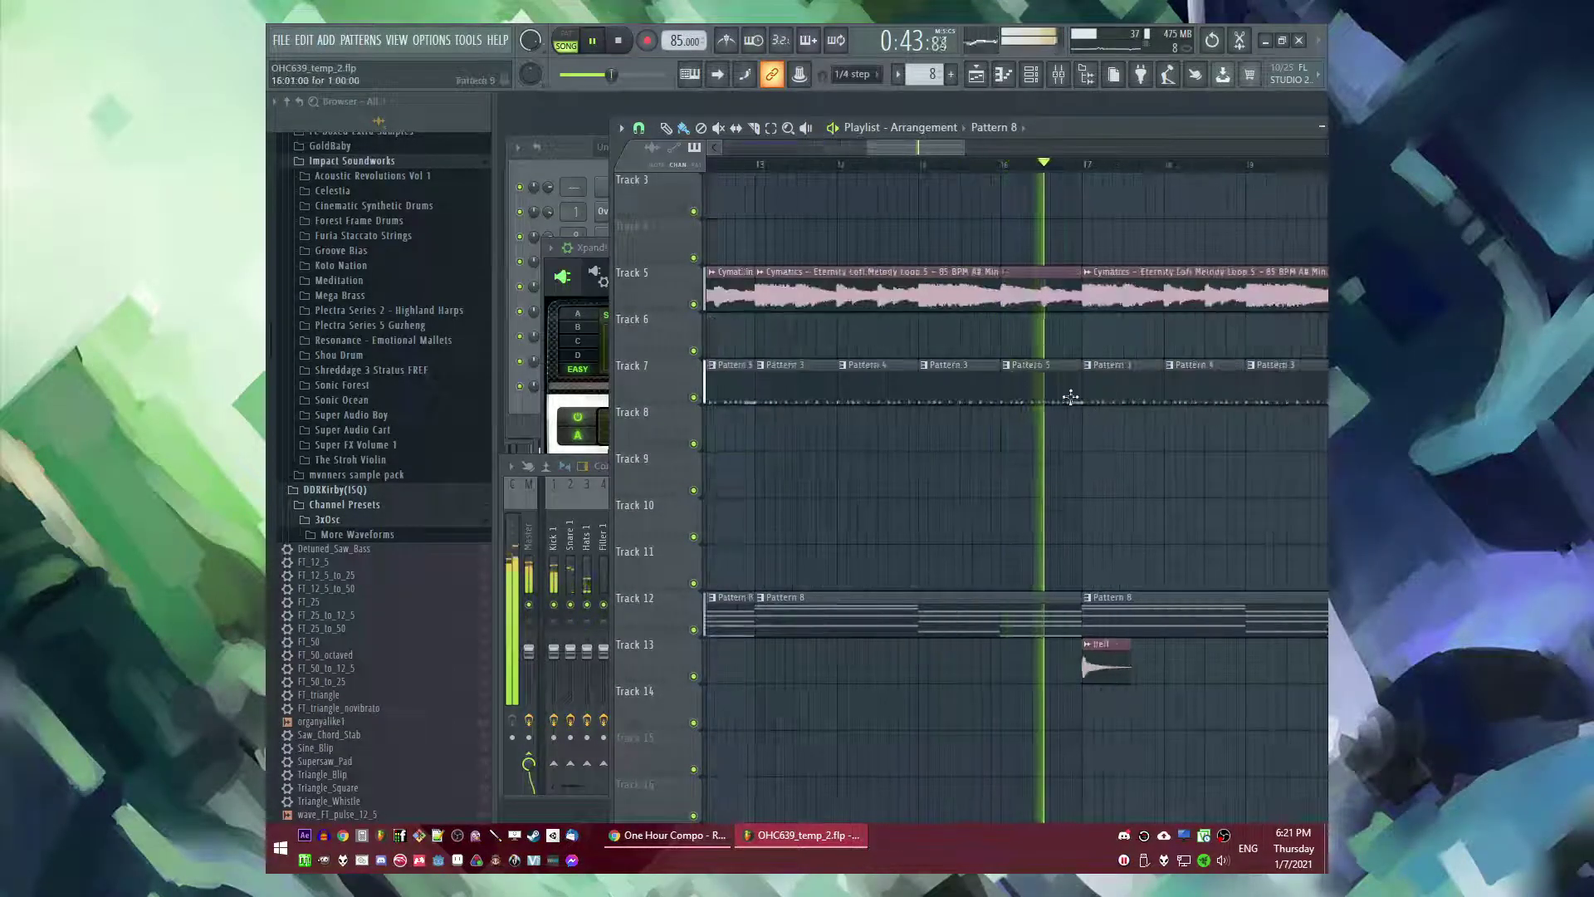
pyautogui.click(1013, 368)
pyautogui.click(1013, 368)
pyautogui.click(1024, 472)
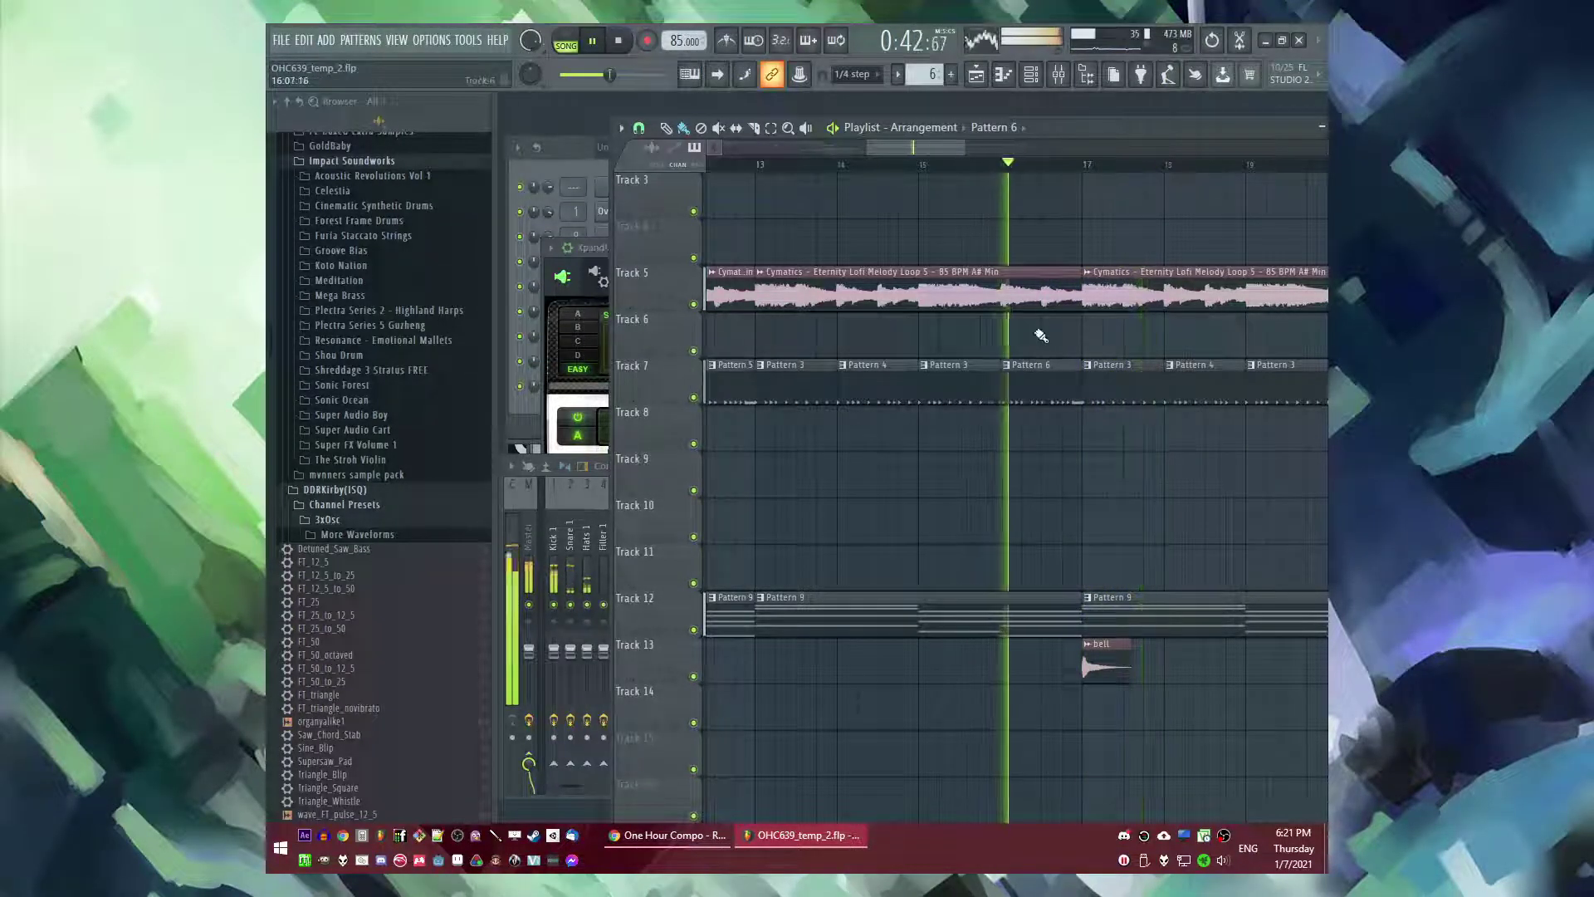
# - Open the Pattern 6 drum clip at bar 16 and bring up its Oversampled_dd_kick_04 notes in the piano roll
pyautogui.doubleClick(1021, 373)
pyautogui.press('F6')
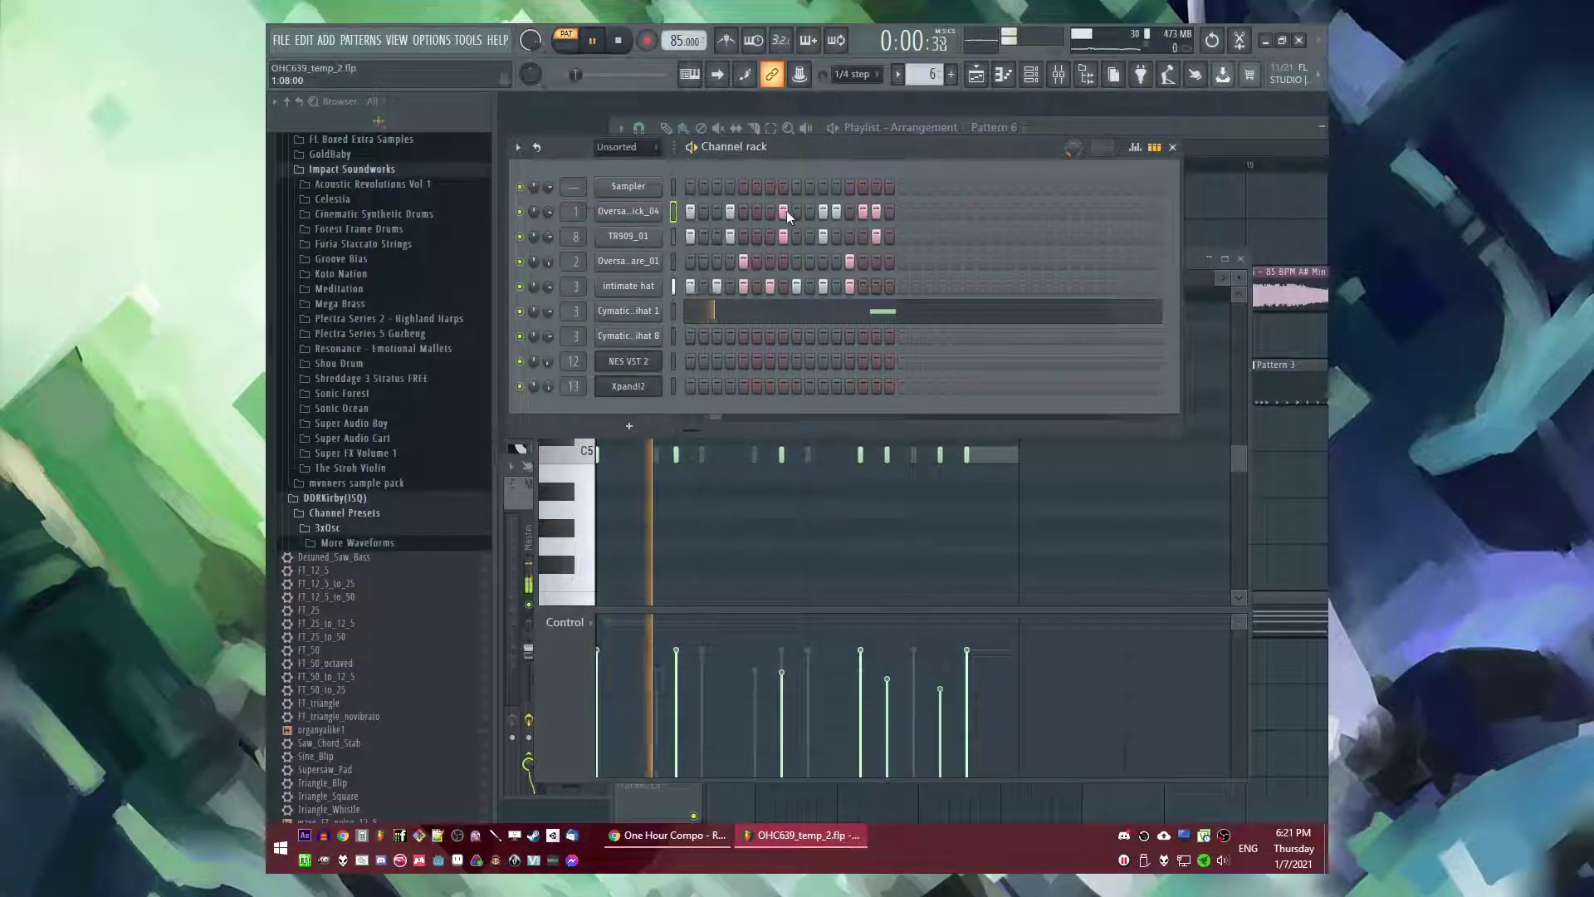
pyautogui.press('space')
pyautogui.rightClick(650, 215)
pyautogui.click(688, 213)
pyautogui.rightClick(650, 213)
pyautogui.click(688, 213)
pyautogui.press('space')
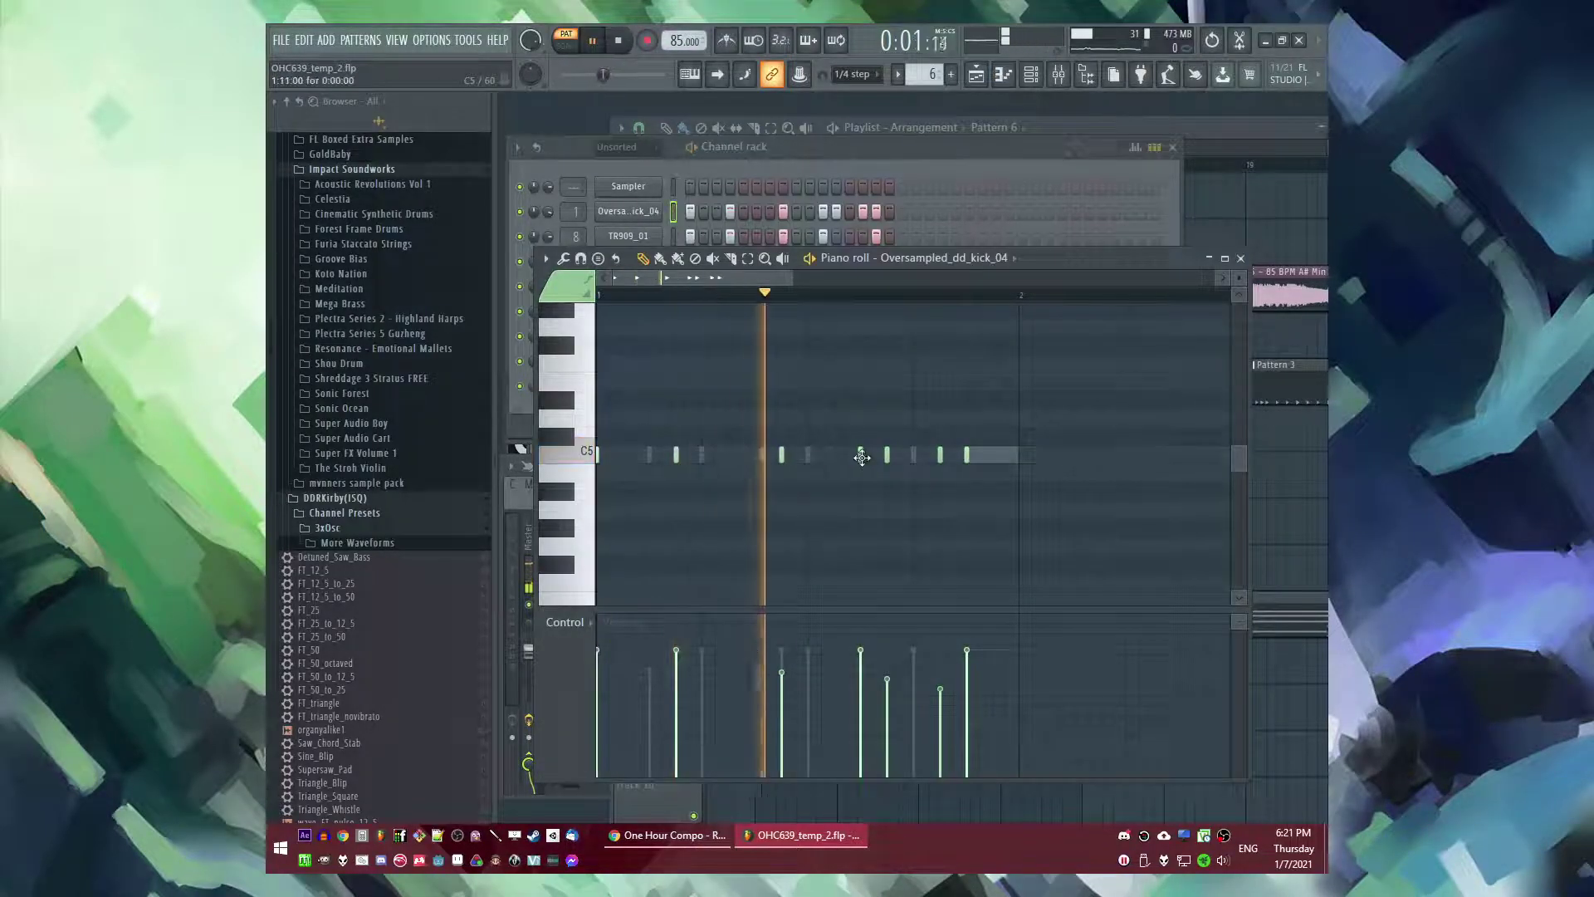
# - Add a kick on step 9 and replace the kicks on steps 11 and 12 with two off-step kicks
pyautogui.click(811, 459)
pyautogui.rightClick(887, 459)
pyautogui.rightClick(861, 459)
pyautogui.click(850, 458)
pyautogui.click(881, 458)
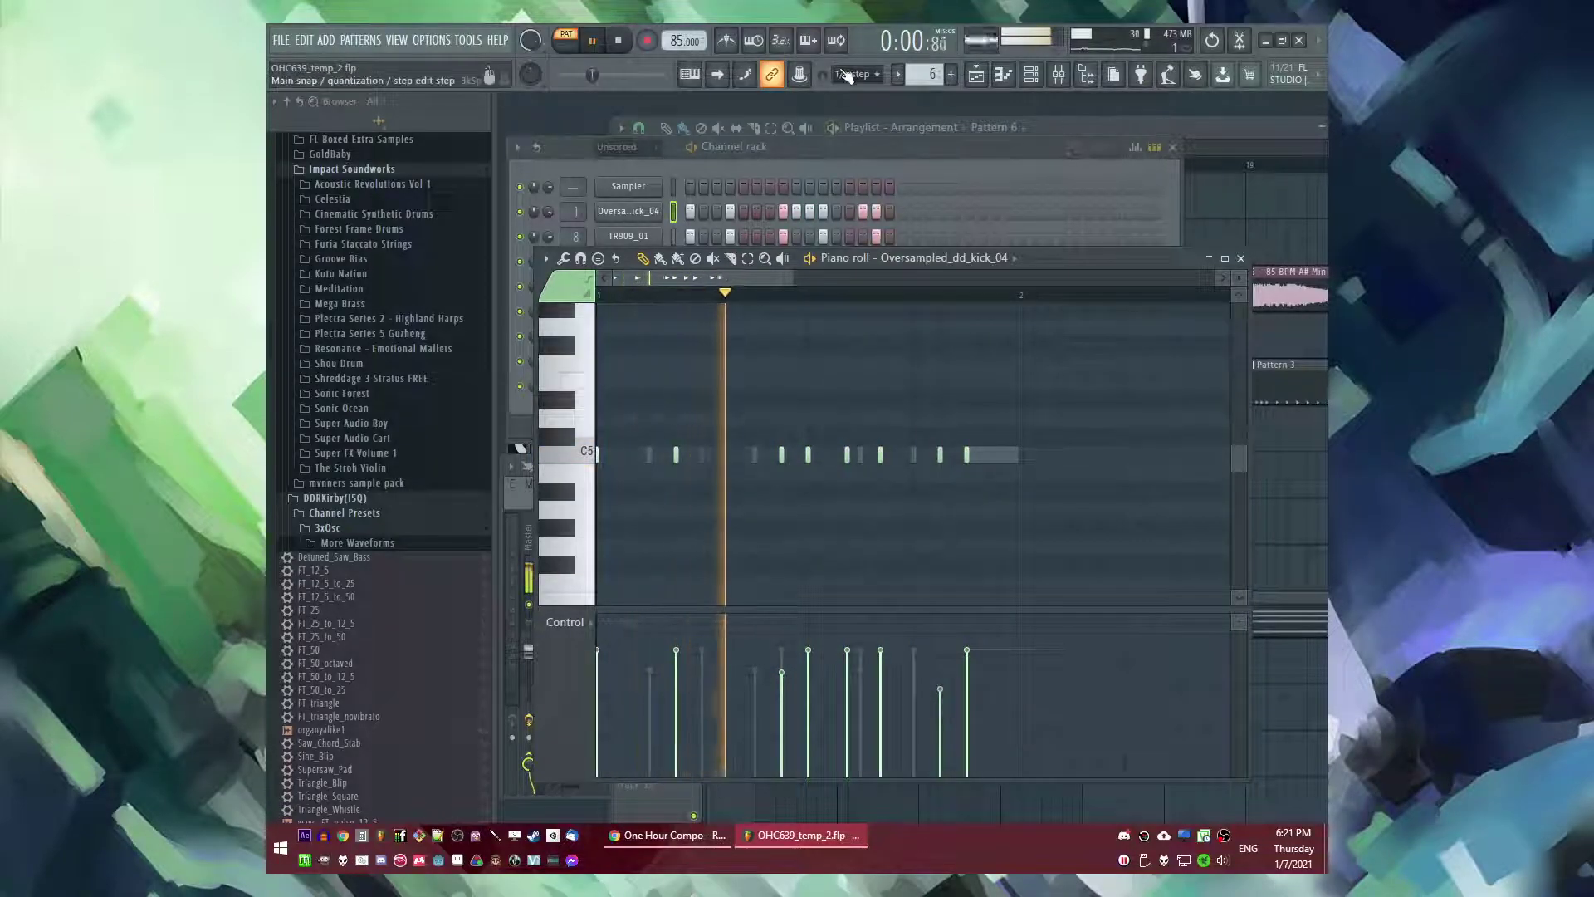
# - Remove the intimate hat note on step 11 and return to the kick notes
pyautogui.rightClick(861, 458)
pyautogui.rightClick(861, 457)
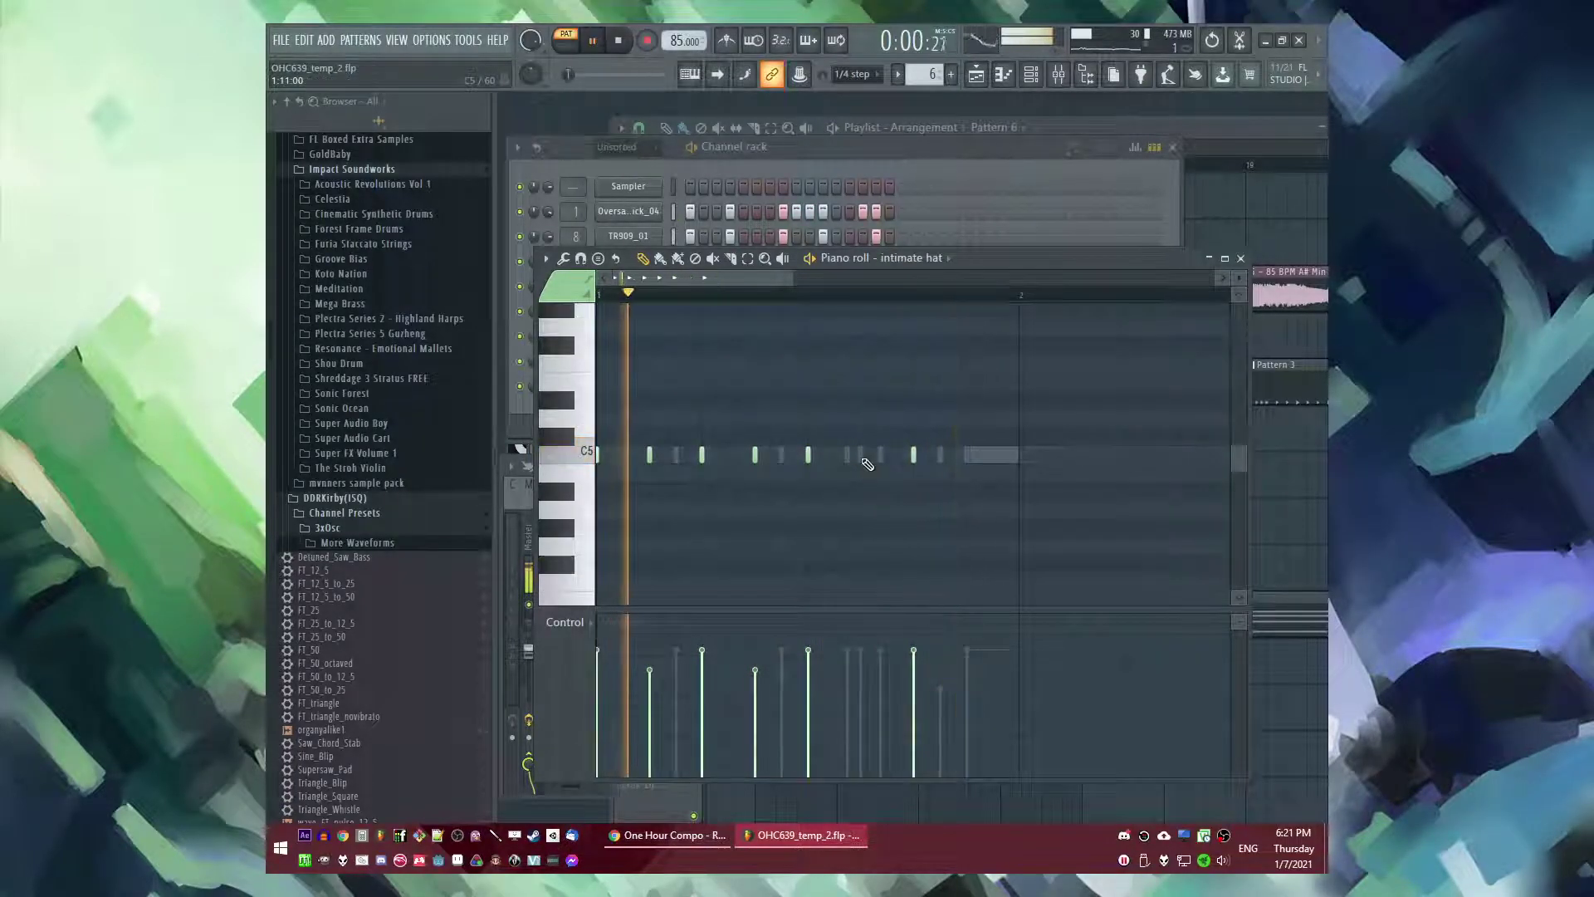
pyautogui.rightClick(864, 459)
pyautogui.rightClick(864, 459)
pyautogui.rightClick(856, 459)
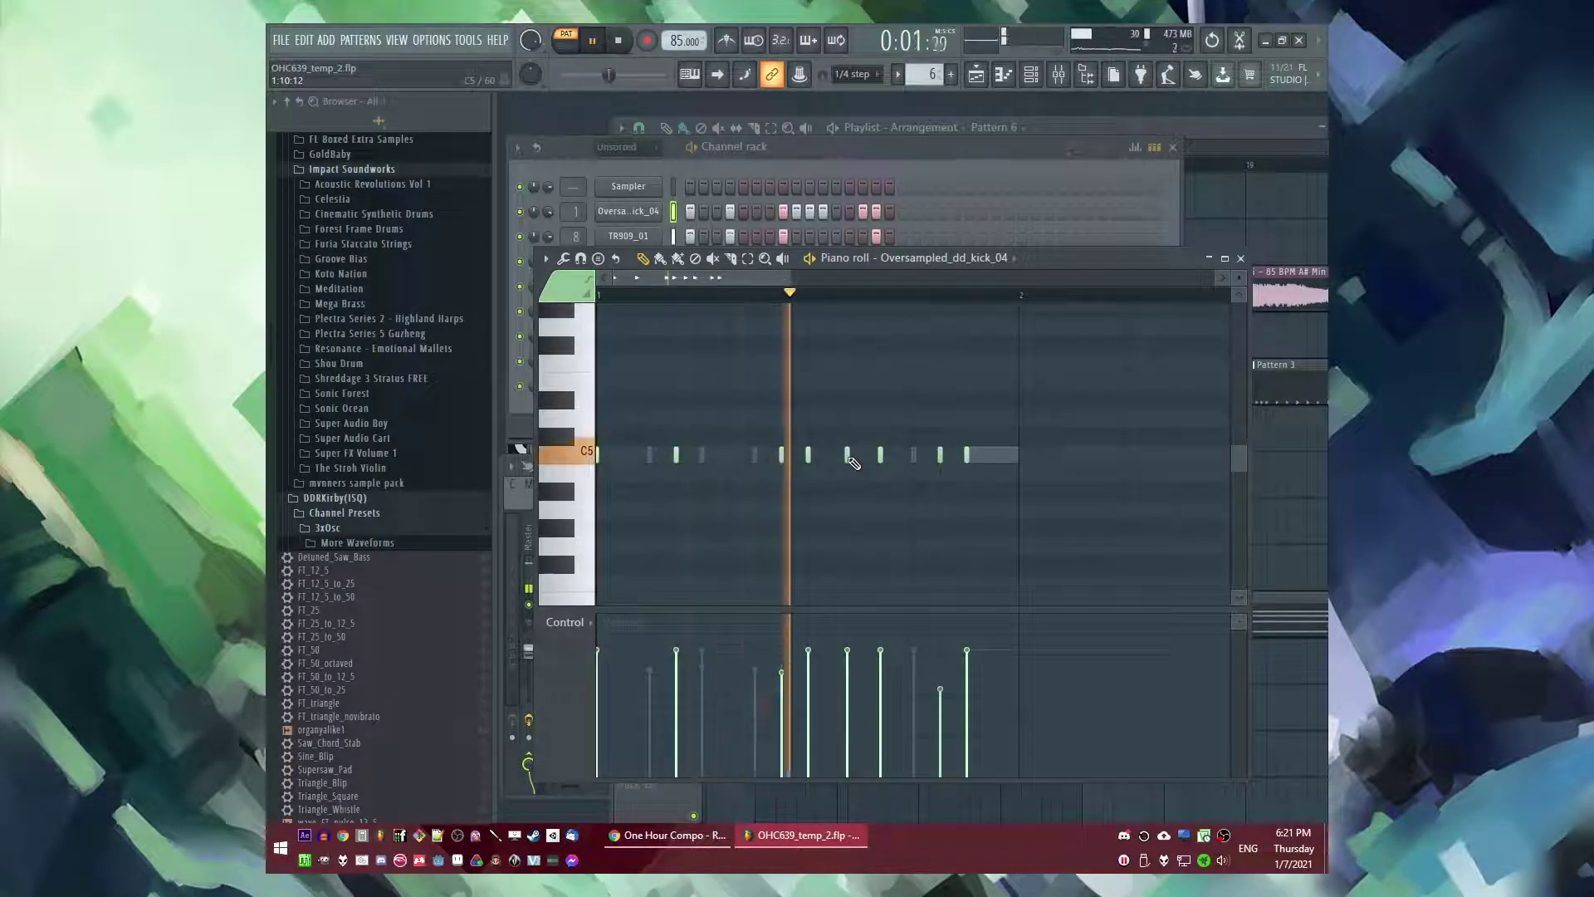
# - Set the snap to 1/6 beat and realign the two kicks after step 9 to the triplet grid
pyautogui.press('space')
pyautogui.click(870, 75)
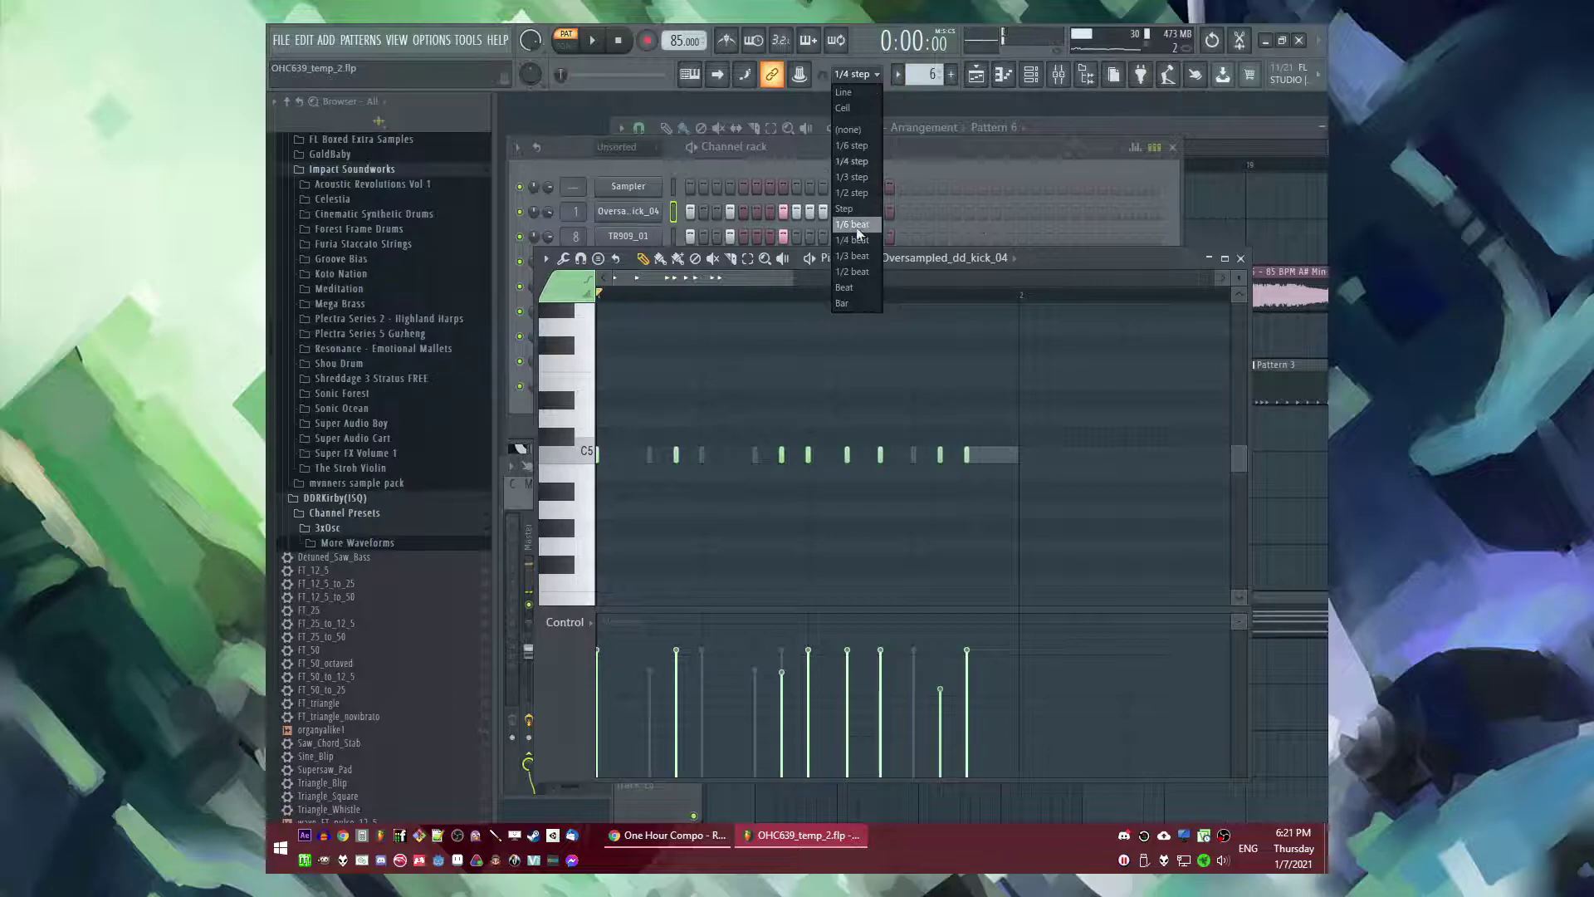
pyautogui.click(856, 226)
pyautogui.press('space')
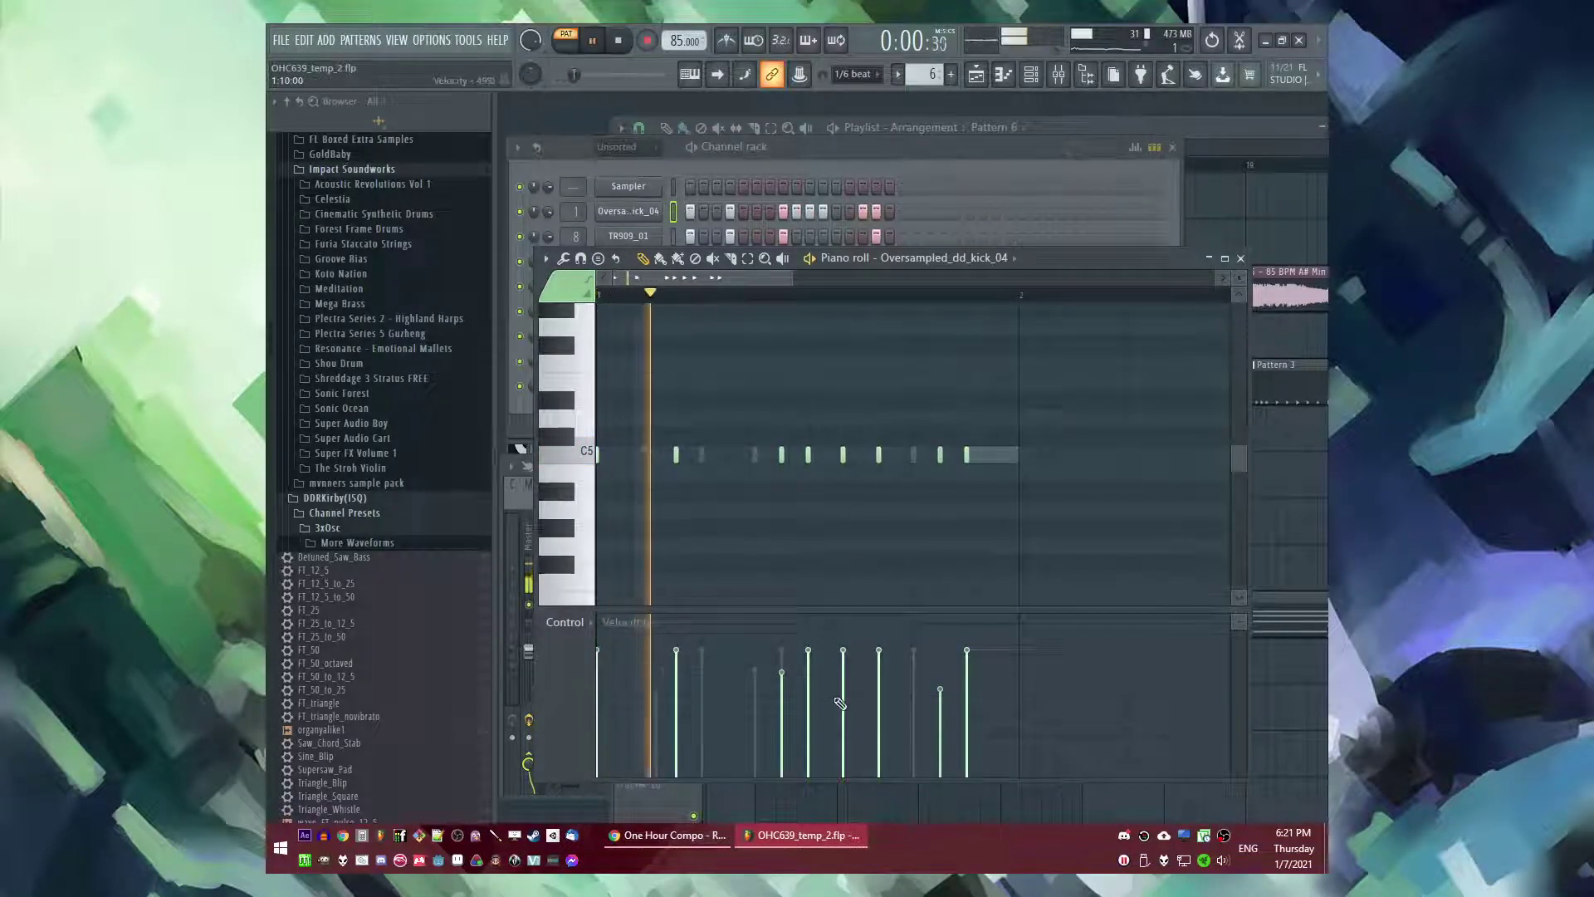
# - Try adjusting the velocities of the two triplet kicks and undo both changes
pyautogui.click(845, 677)
pyautogui.click(884, 662)
pyautogui.hotkey('ctrl', 'z')
pyautogui.hotkey('ctrl', 'z')
# - Restore the snap to 1/4 step and replace the kick on step 14 with one on step 16
pyautogui.click(836, 79)
pyautogui.click(856, 163)
pyautogui.press('space')
pyautogui.press('space')
pyautogui.doubleClick(980, 456)
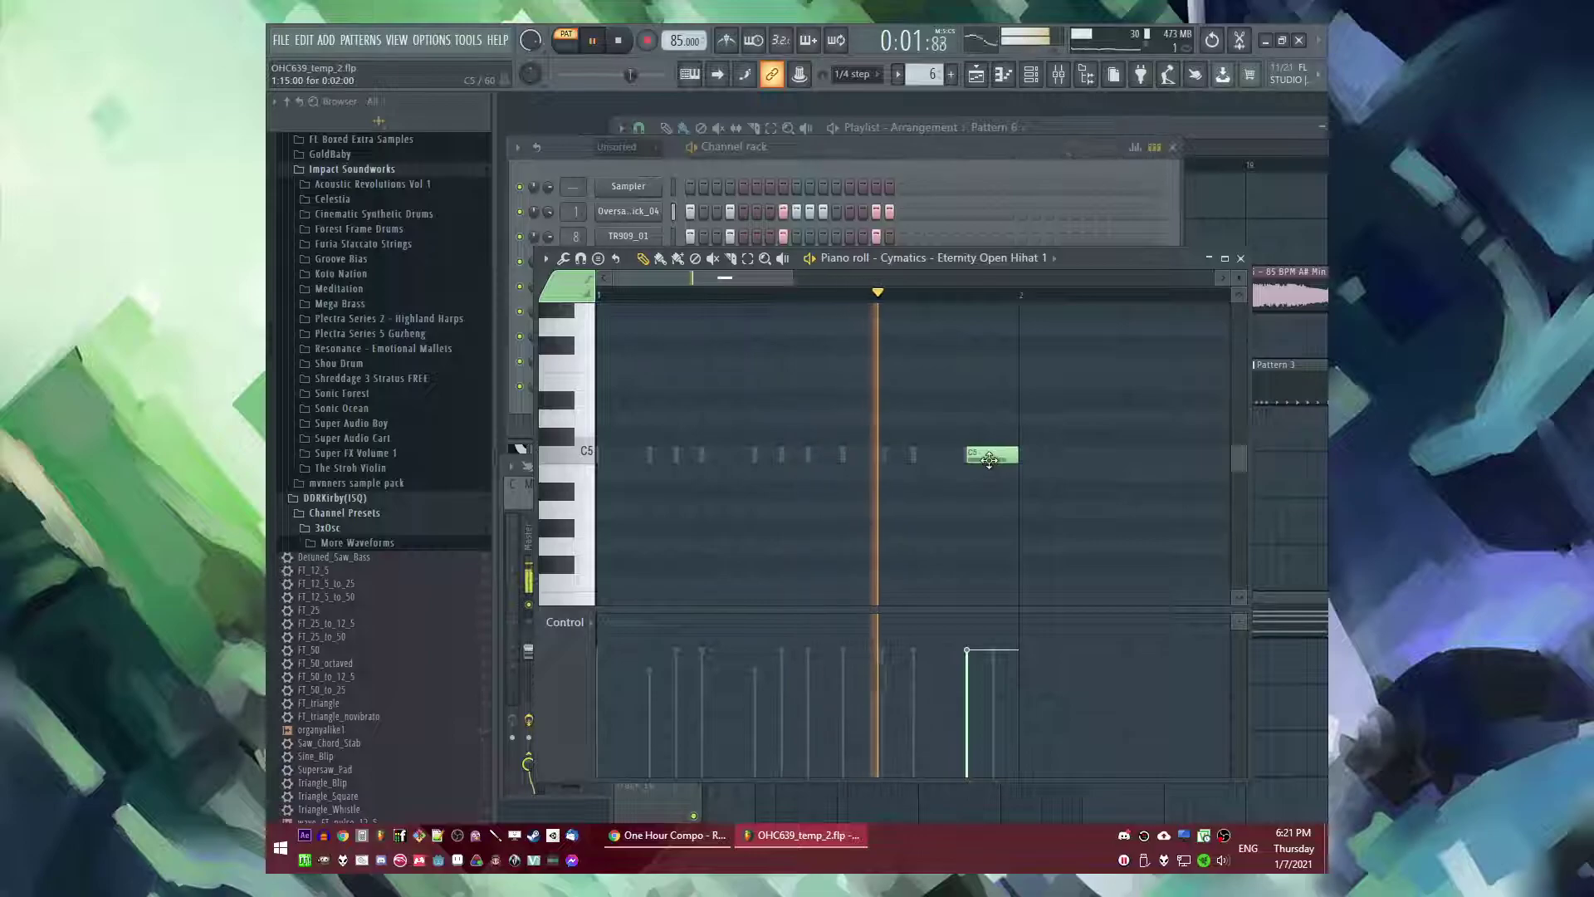
# - Try short Open Hihat 1 notes in Pattern 6, on step 13, on step 9 and on the second triplet kick
pyautogui.moveTo(988, 458)
pyautogui.mouseDown()
pyautogui.moveTo(931, 461)
pyautogui.moveTo(1005, 462)
pyautogui.moveTo(984, 462)
pyautogui.mouseUp()
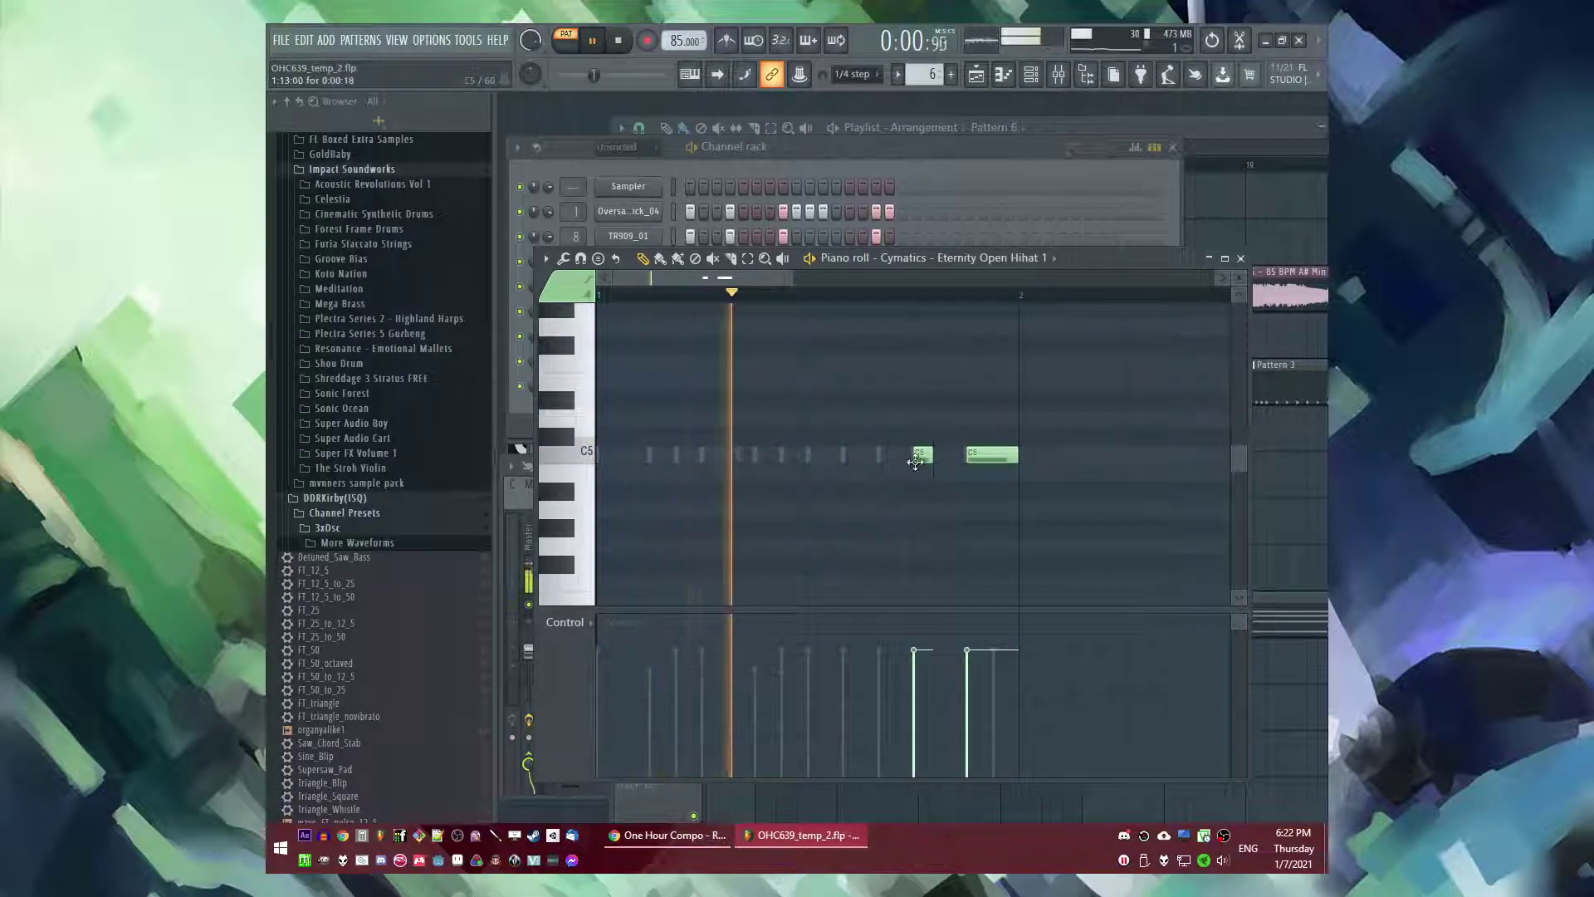
pyautogui.press('space')
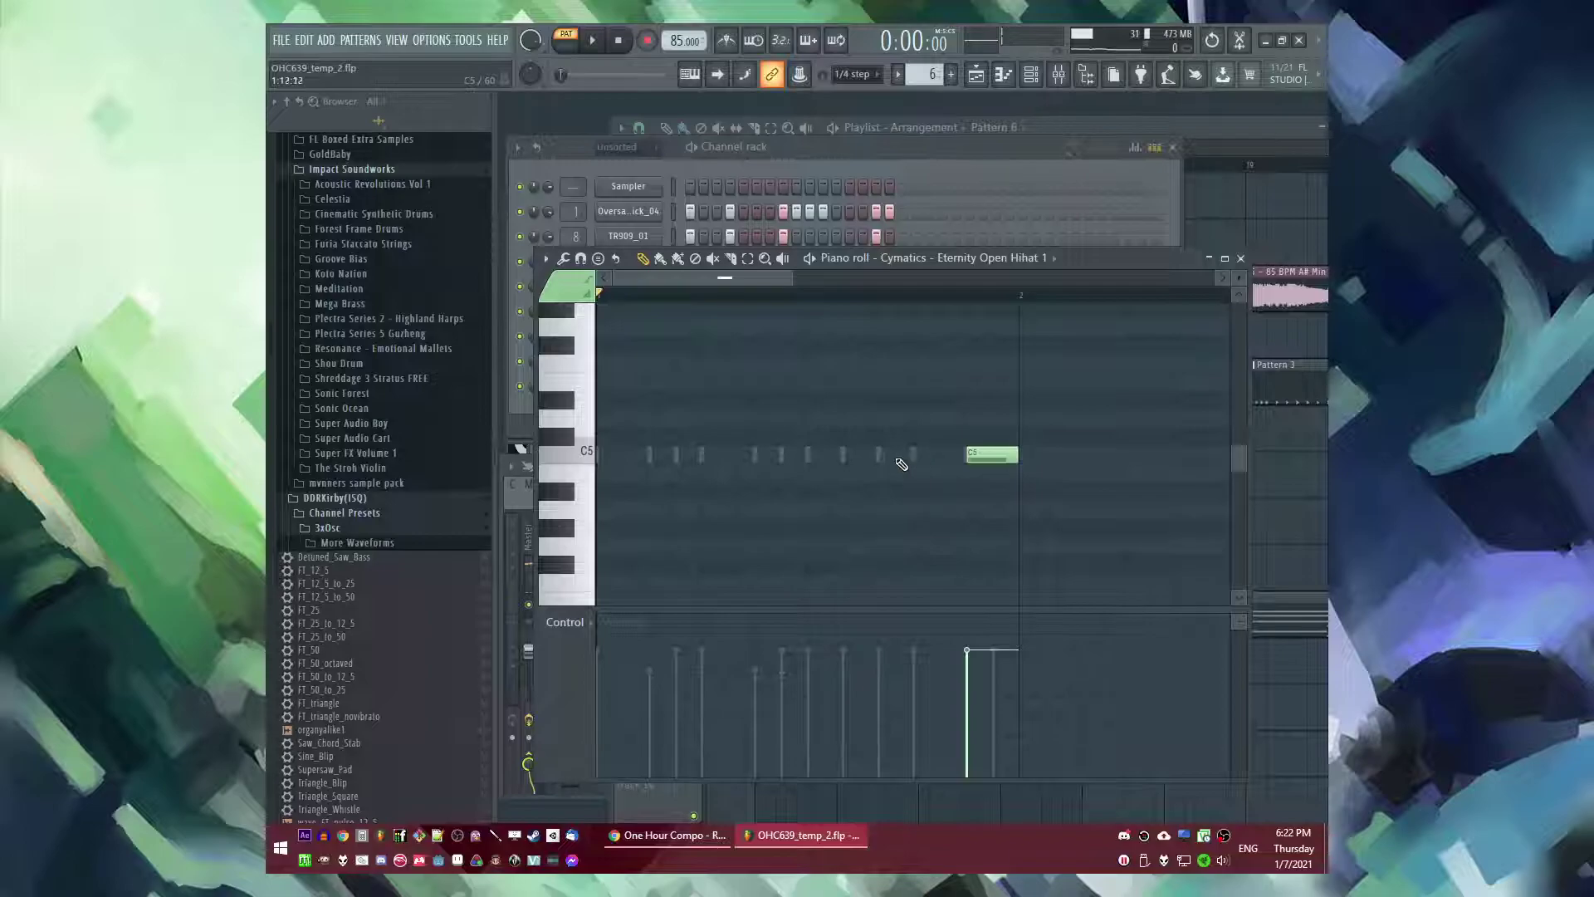
pyautogui.press('space')
pyautogui.click(812, 455)
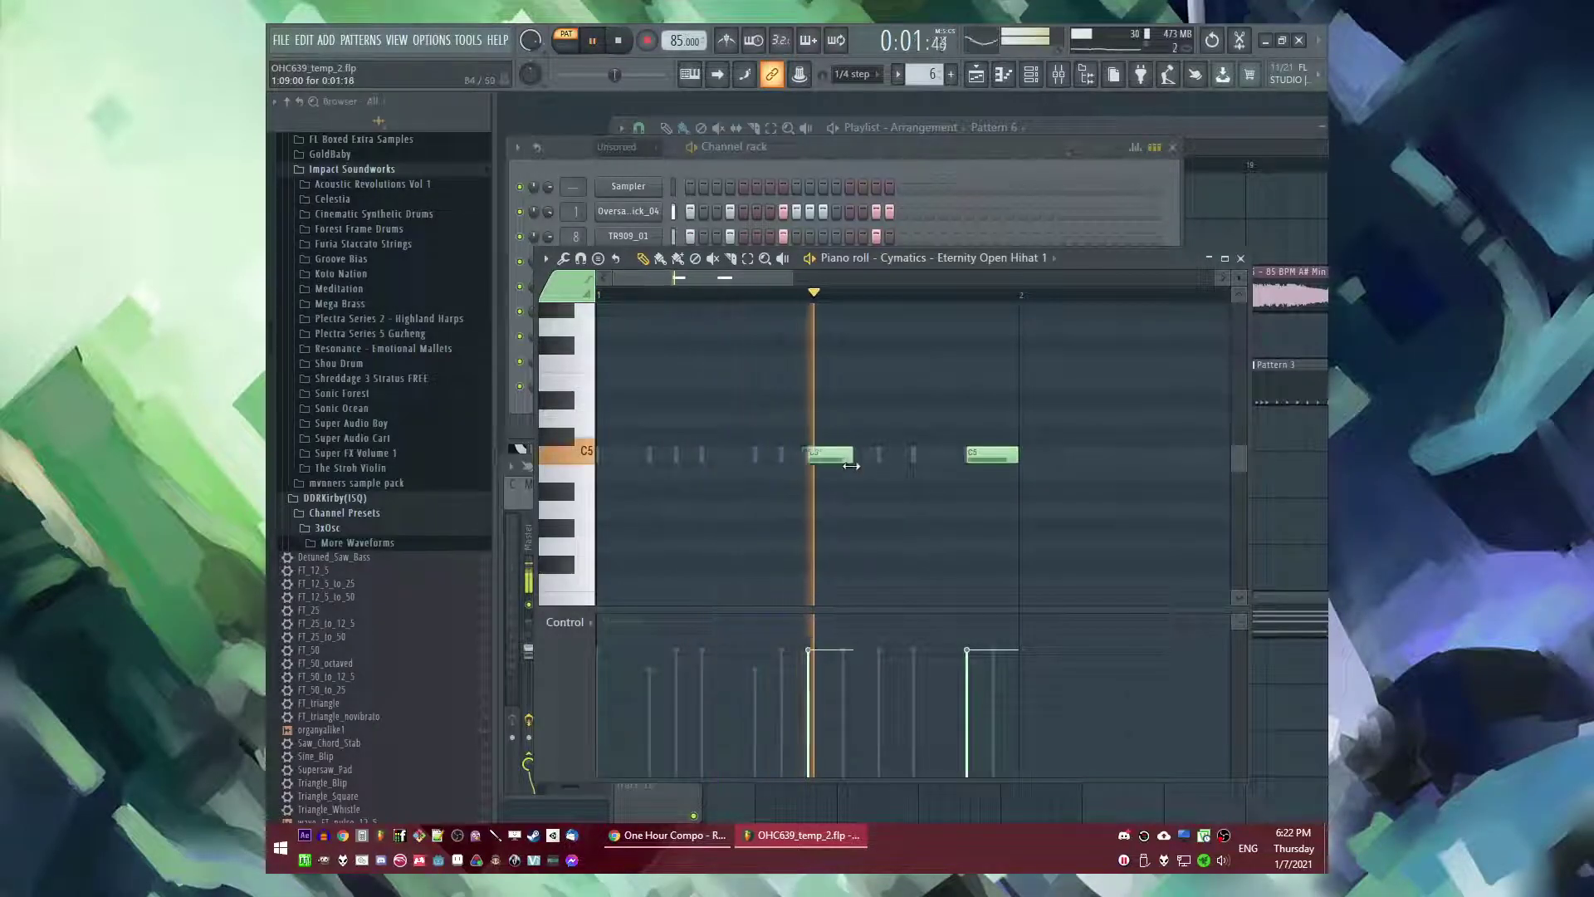
pyautogui.moveTo(831, 468); pyautogui.dragTo(826, 468)
pyautogui.click(885, 456)
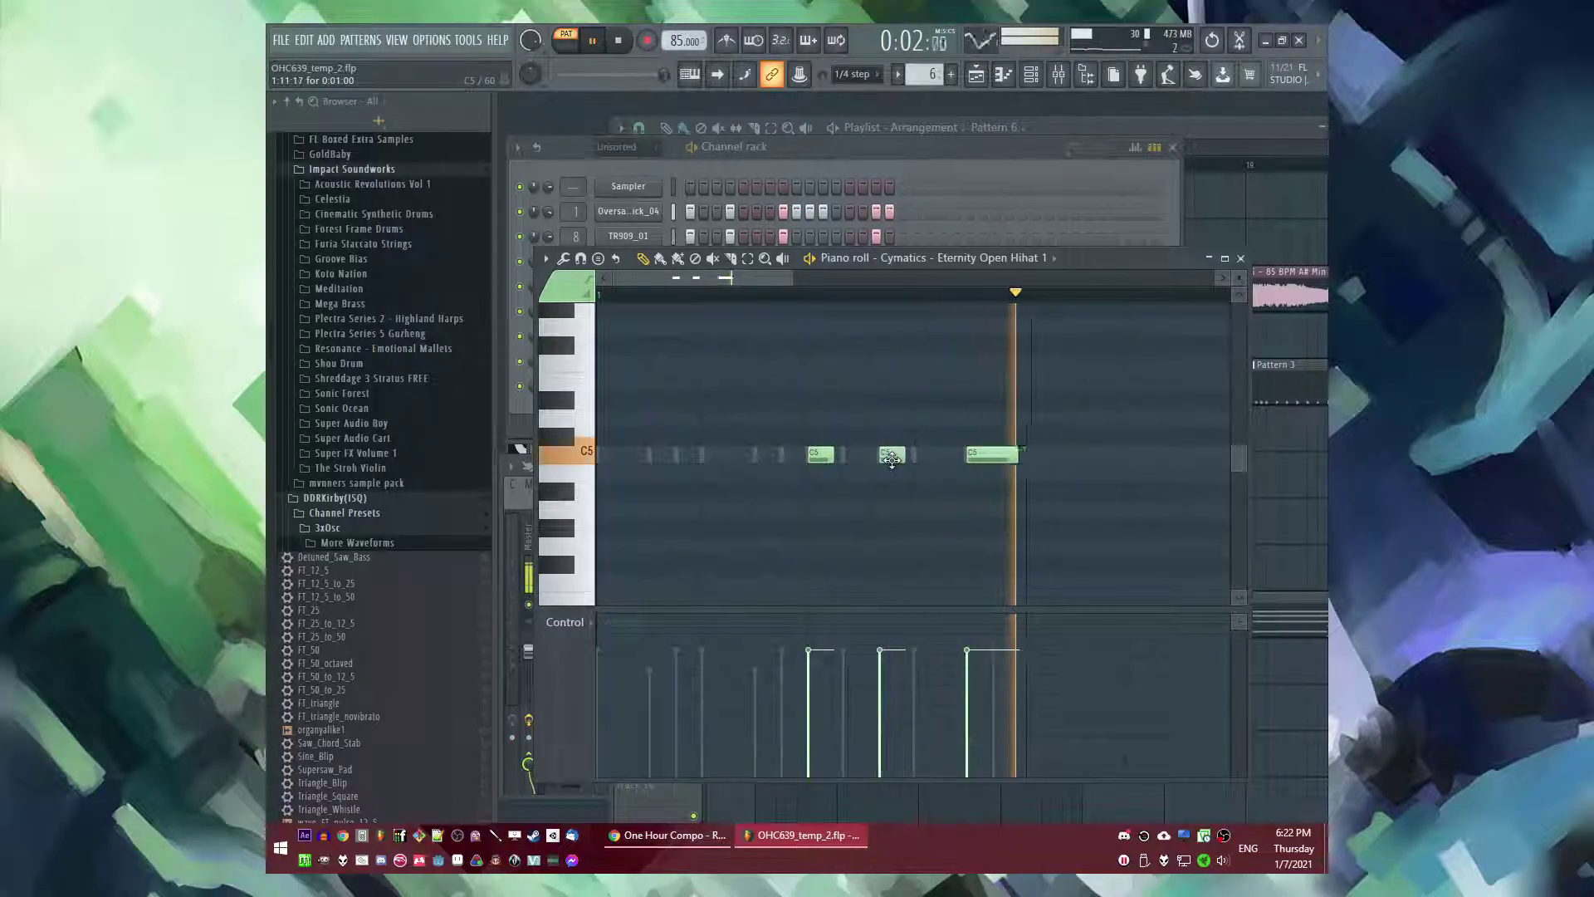
# - Shorten the open hihat note on step 9 of Pattern 6
pyautogui.scroll(3, 887, 459)
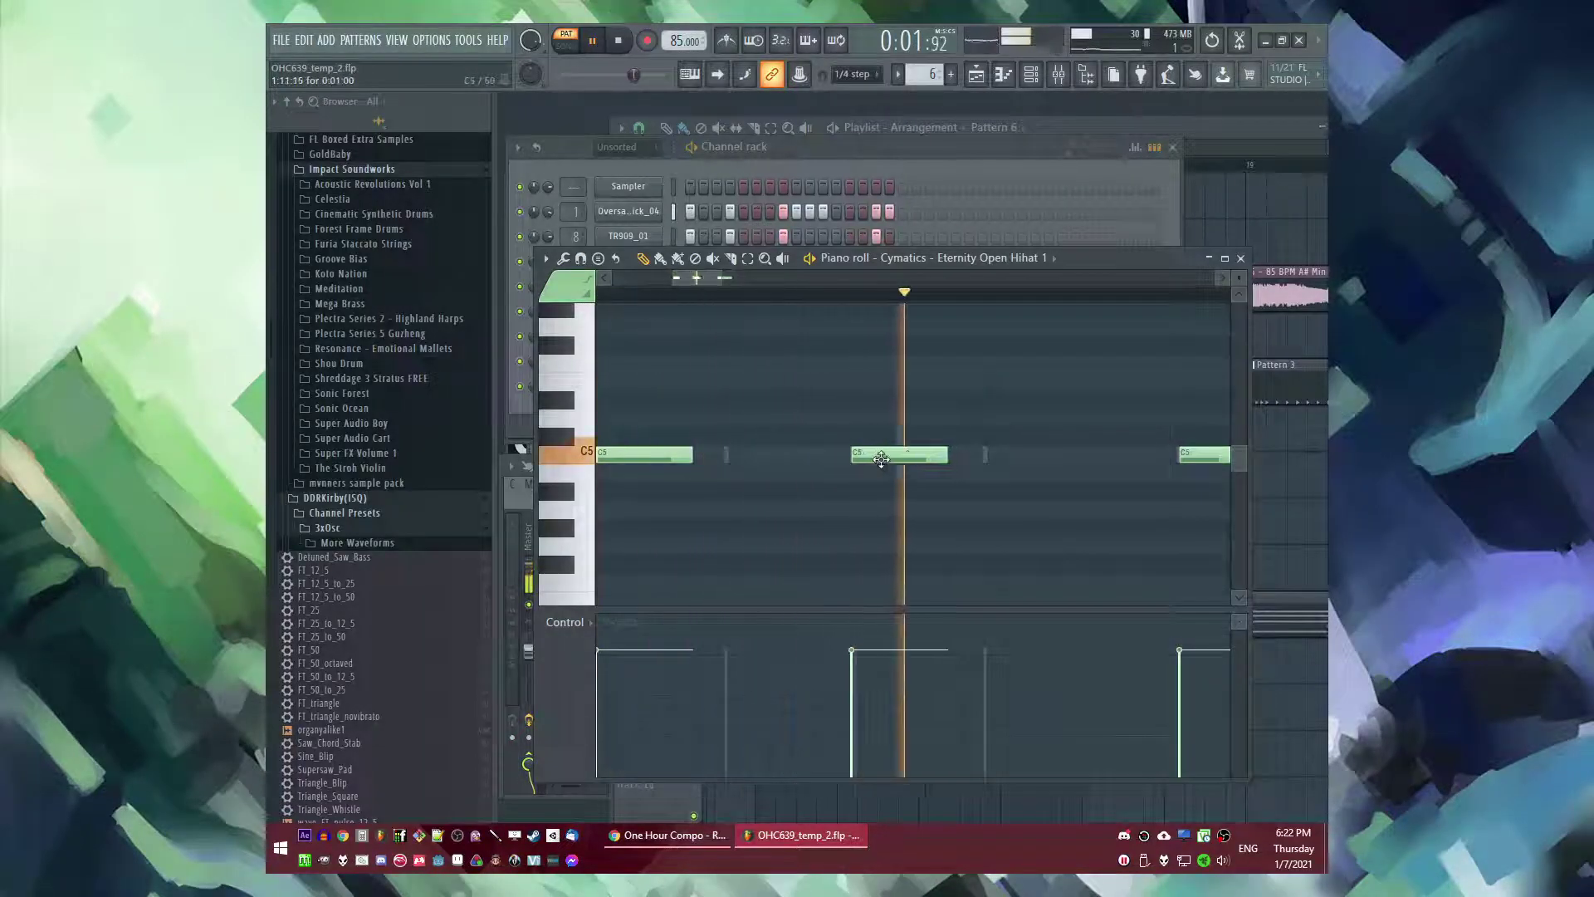
pyautogui.scroll(-3, 840, 483)
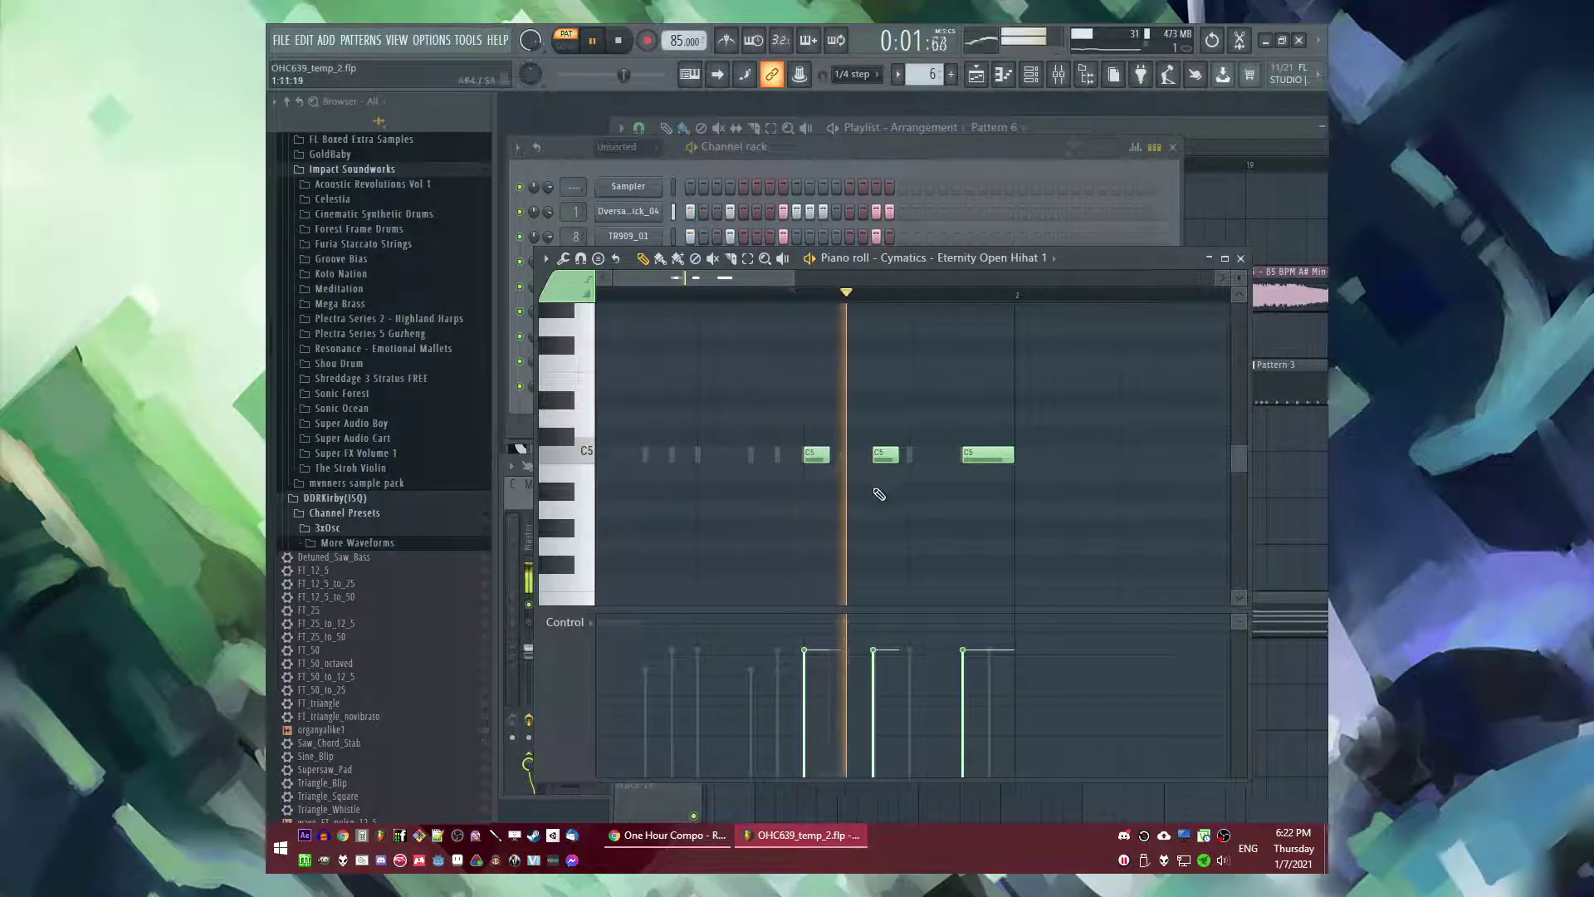
pyautogui.scroll(2, 868, 486)
pyautogui.moveTo(822, 457); pyautogui.dragTo(791, 457)
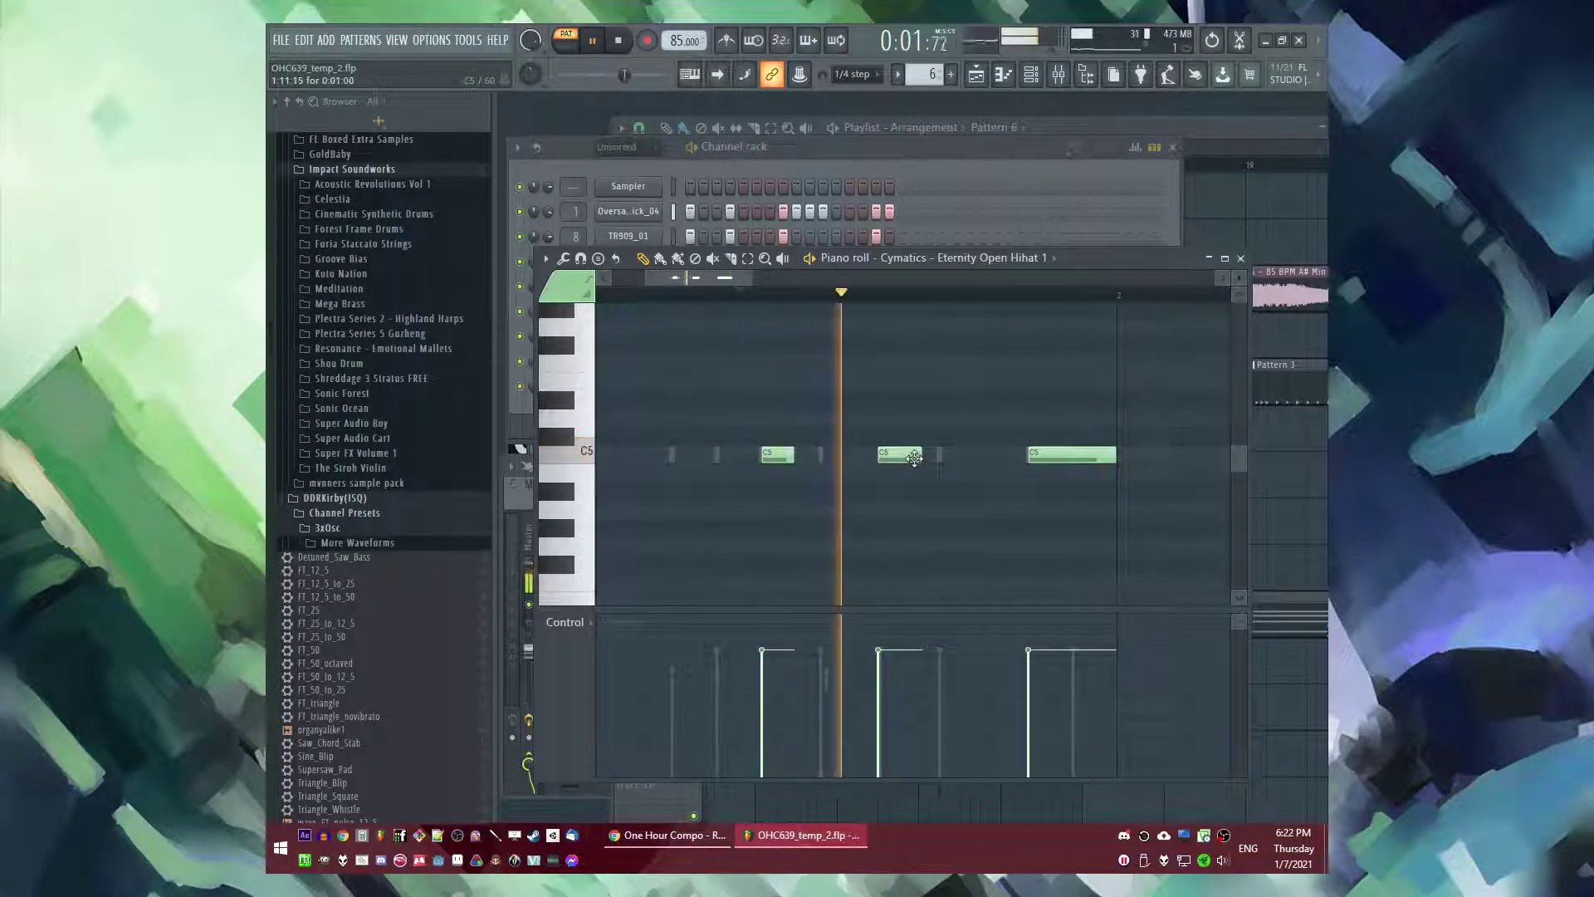
pyautogui.scroll(-2, 944, 463)
# - Play the arrangement from around bar 16 to hear the Pattern 6 drum fill in context
pyautogui.press('F5')
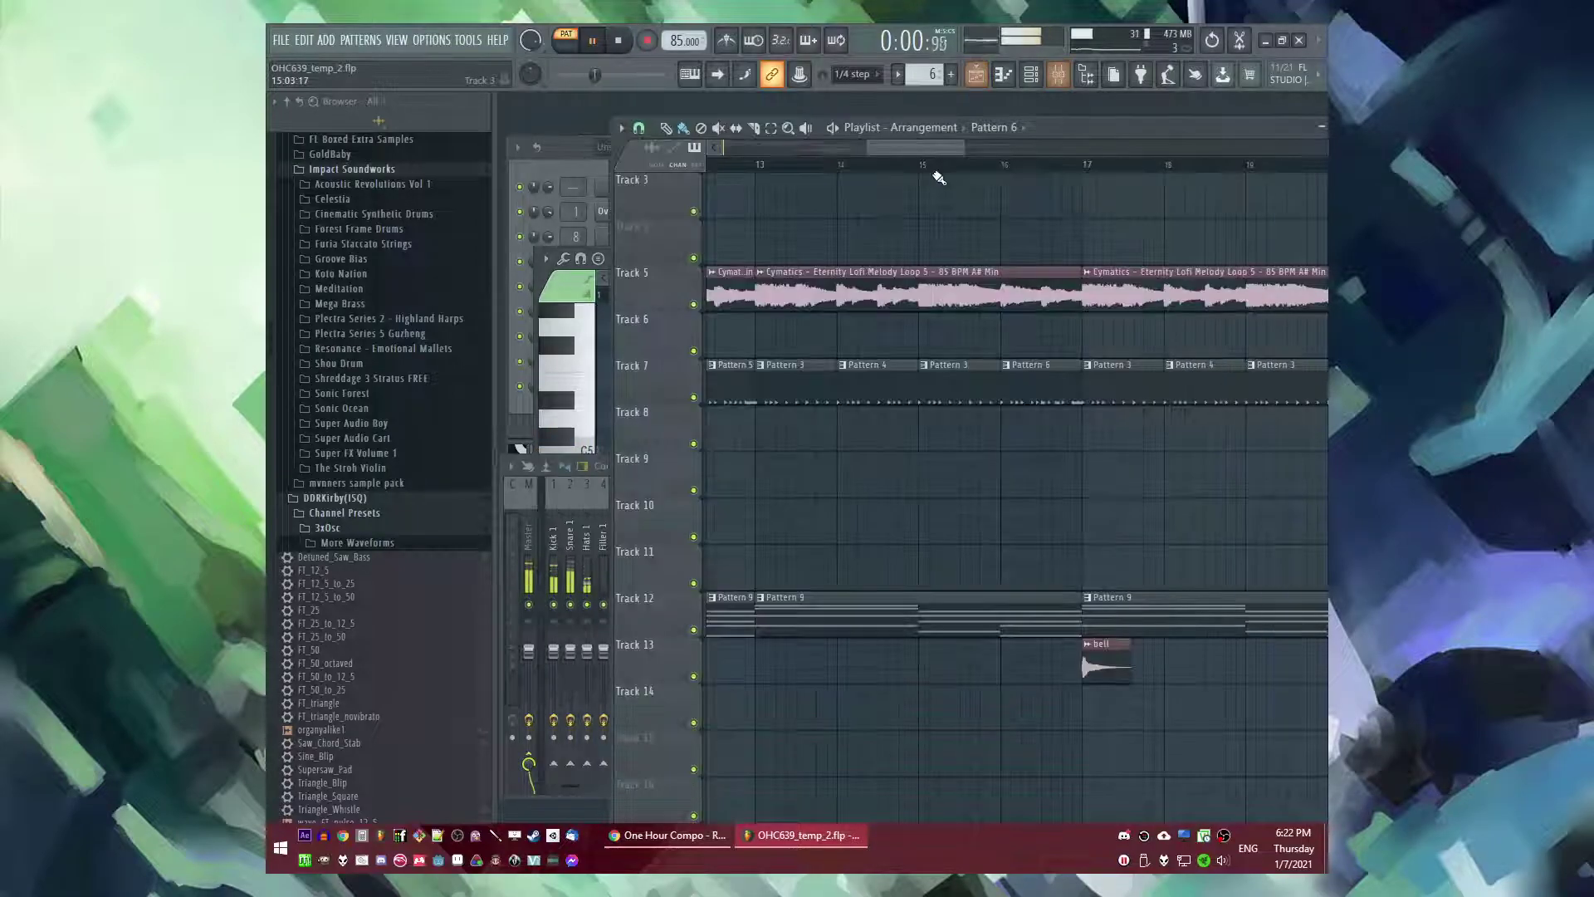
pyautogui.scroll(-2, 990, 171)
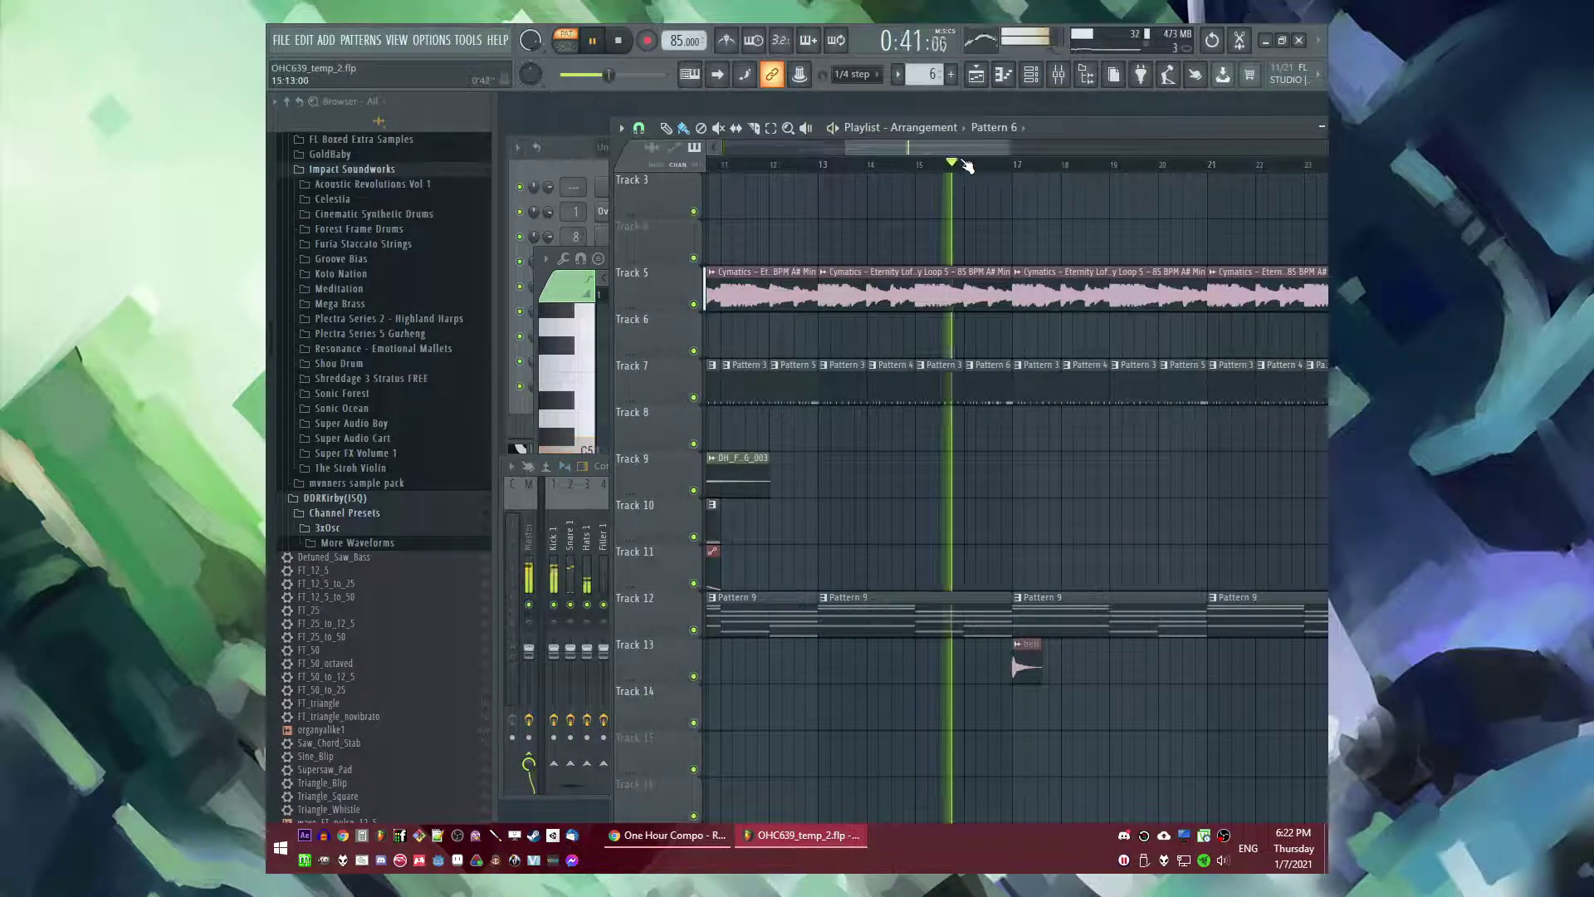
pyautogui.click(968, 166)
pyautogui.scroll(-2, 981, 378)
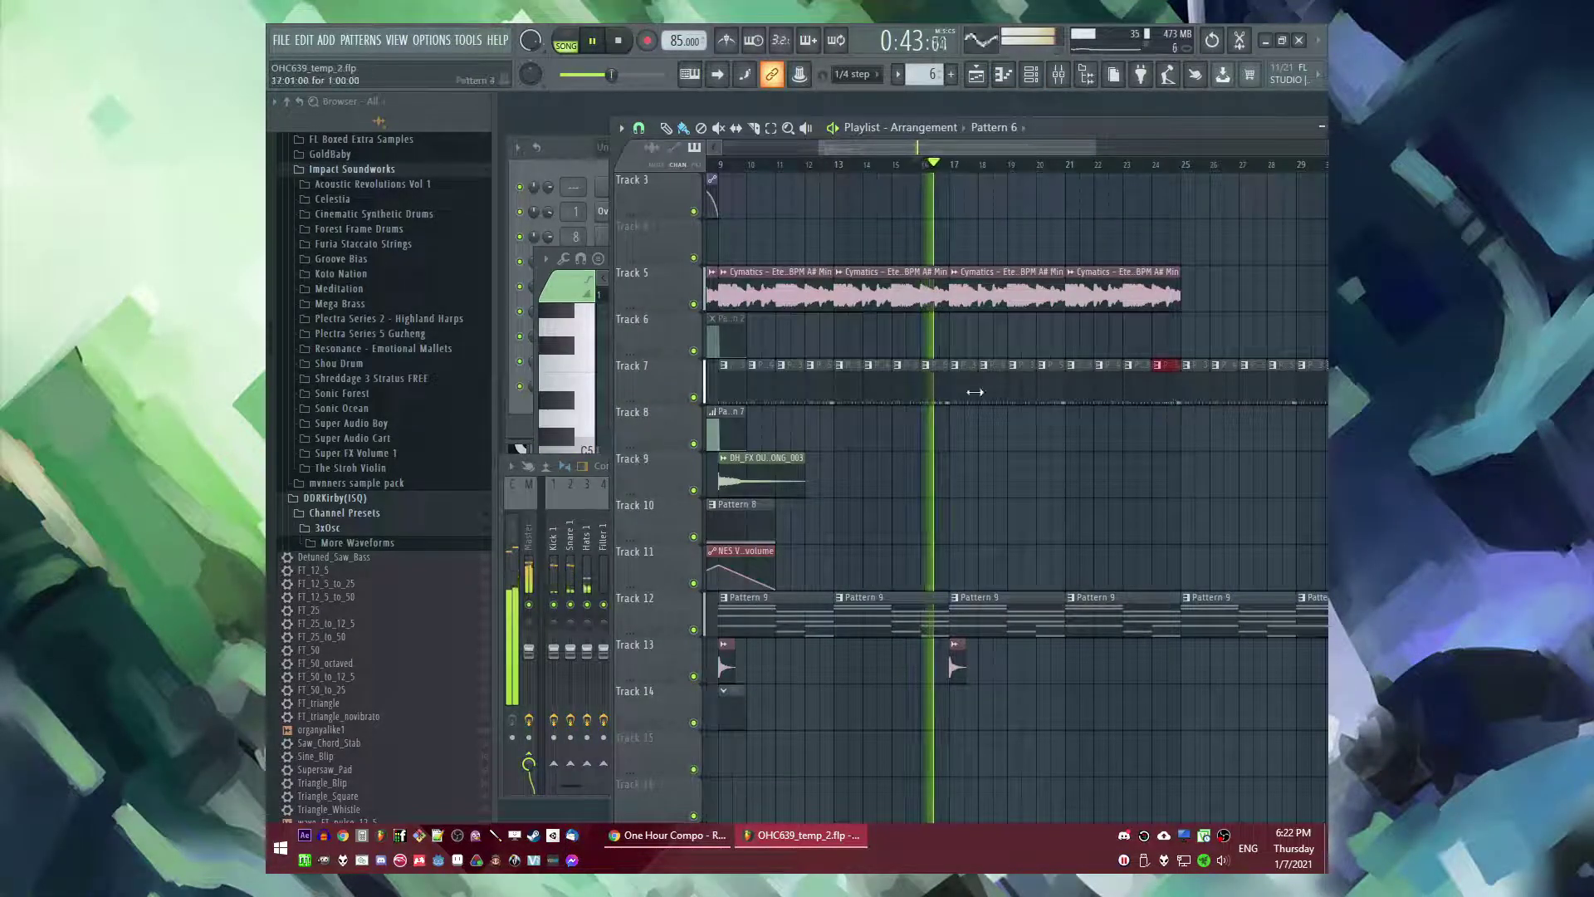
pyautogui.scroll(3, 982, 391)
# - Delete the open hihat notes on step 9 and the second triplet kick, keeping only the one on step 15
pyautogui.press('F6')
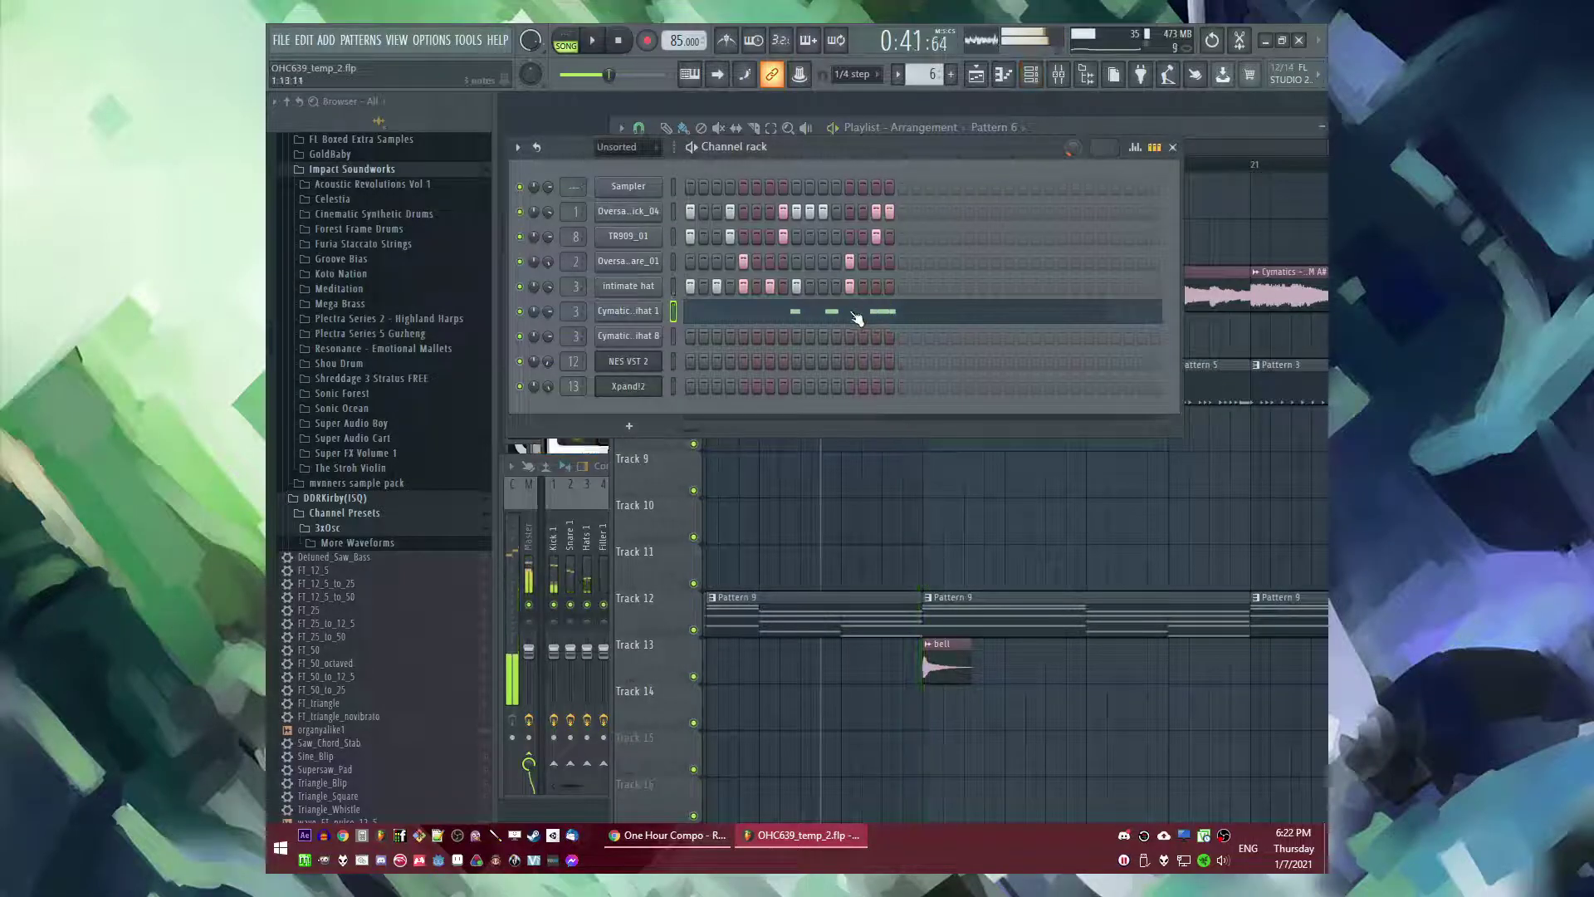
pyautogui.click(856, 318)
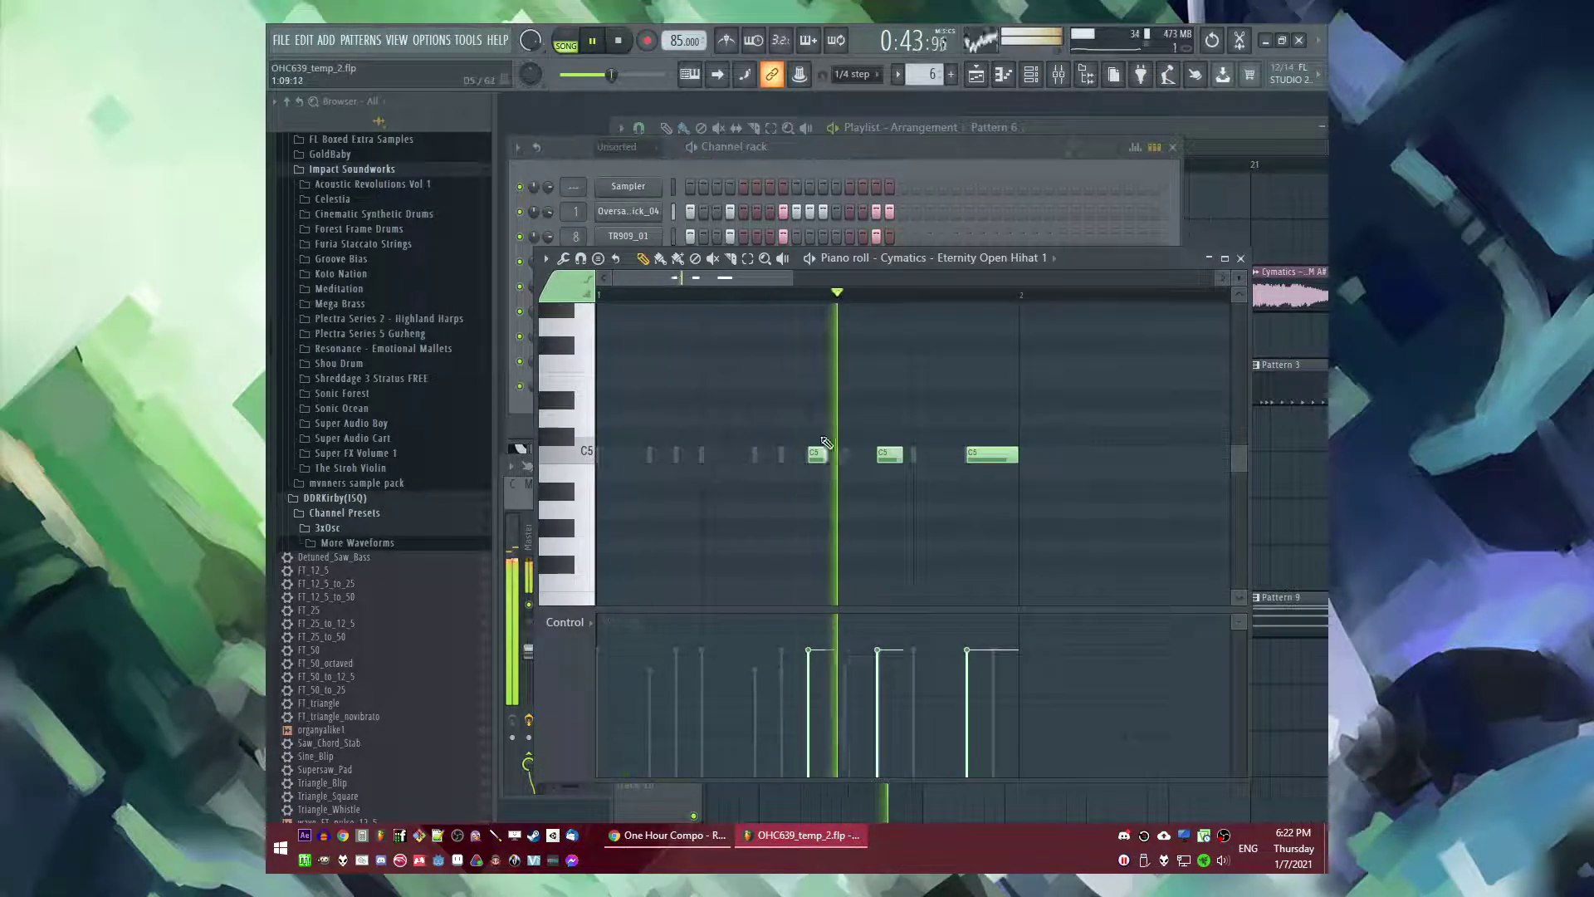
pyautogui.click(814, 455)
pyautogui.rightClick(889, 455)
pyautogui.rightClick(818, 455)
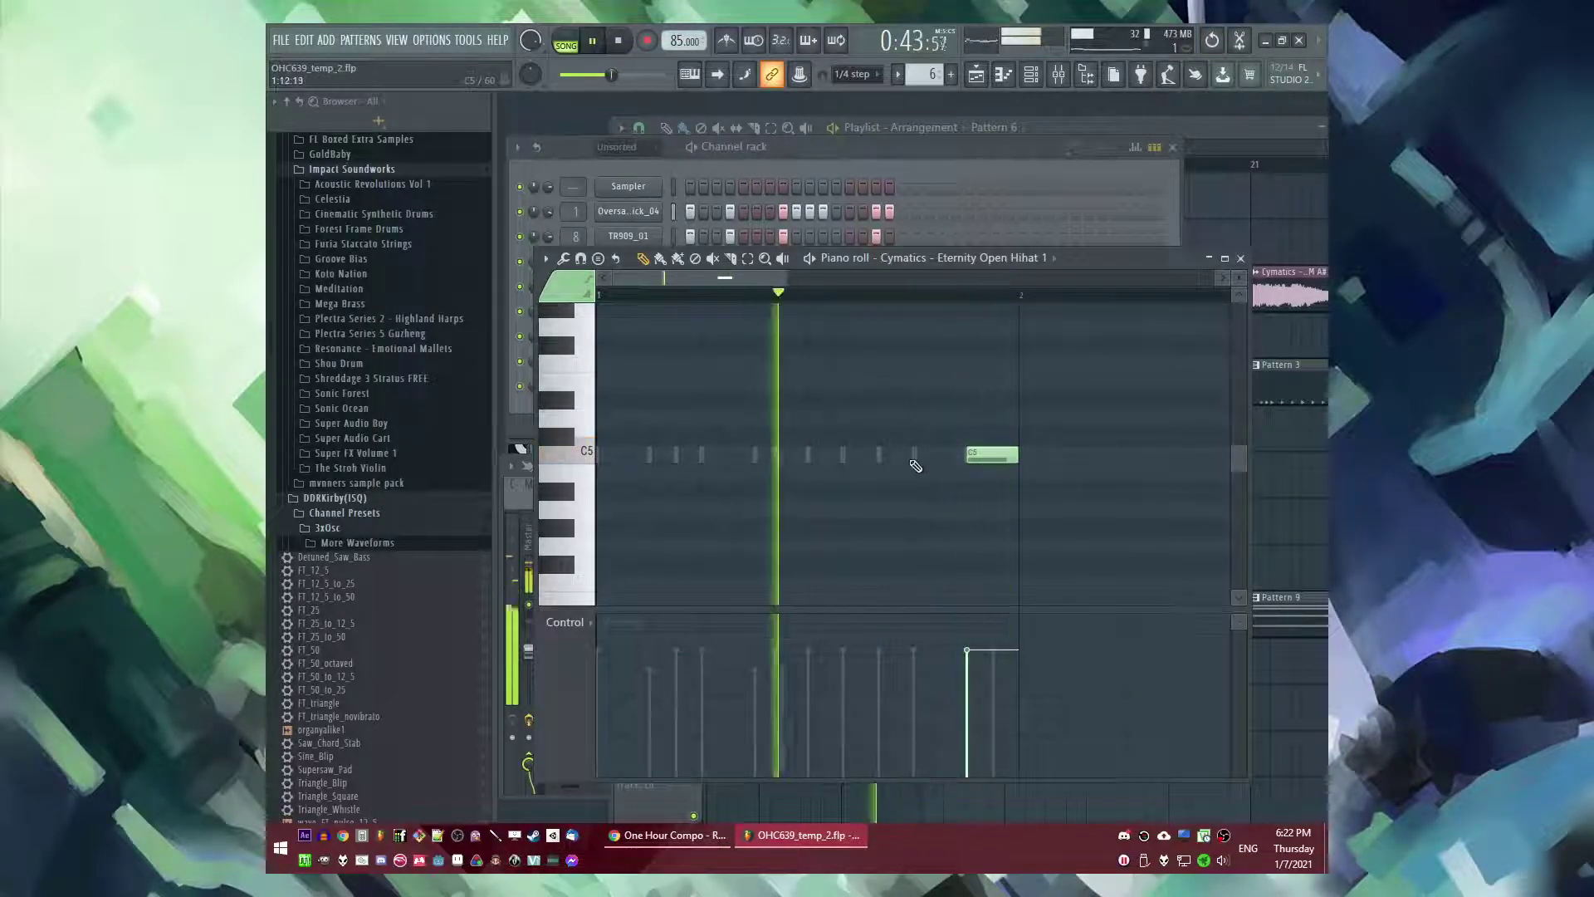
# - Move the TR909_01 hit from step 8 to step 9 and add an intimate hat hit on step 11
pyautogui.click(917, 154)
pyautogui.press('l')
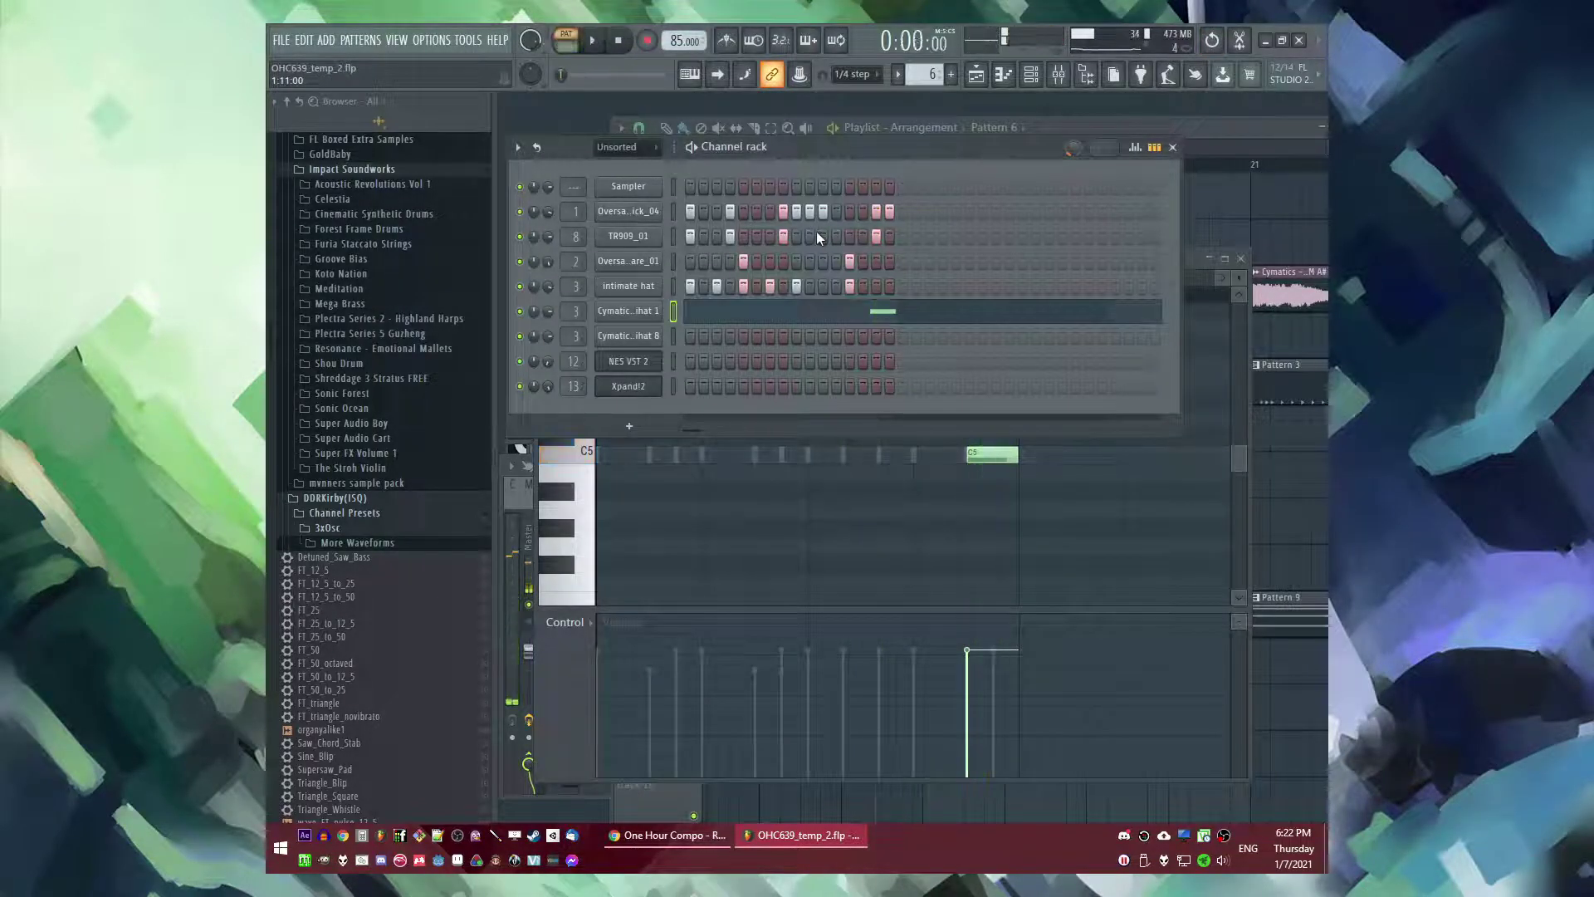
pyautogui.click(799, 237)
pyautogui.click(784, 236)
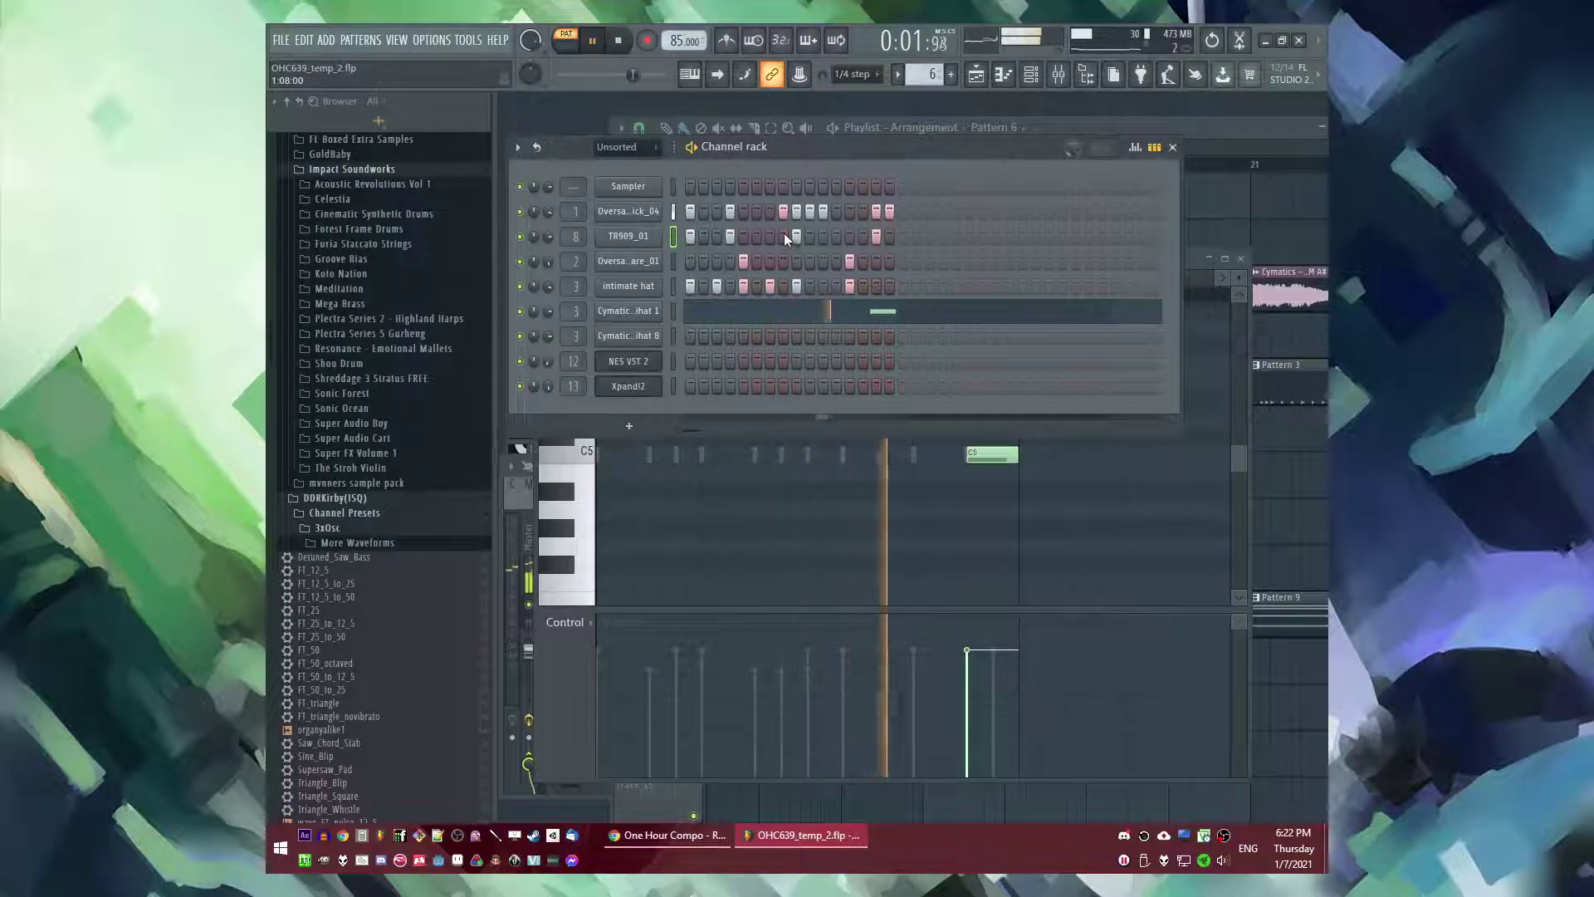
pyautogui.click(823, 286)
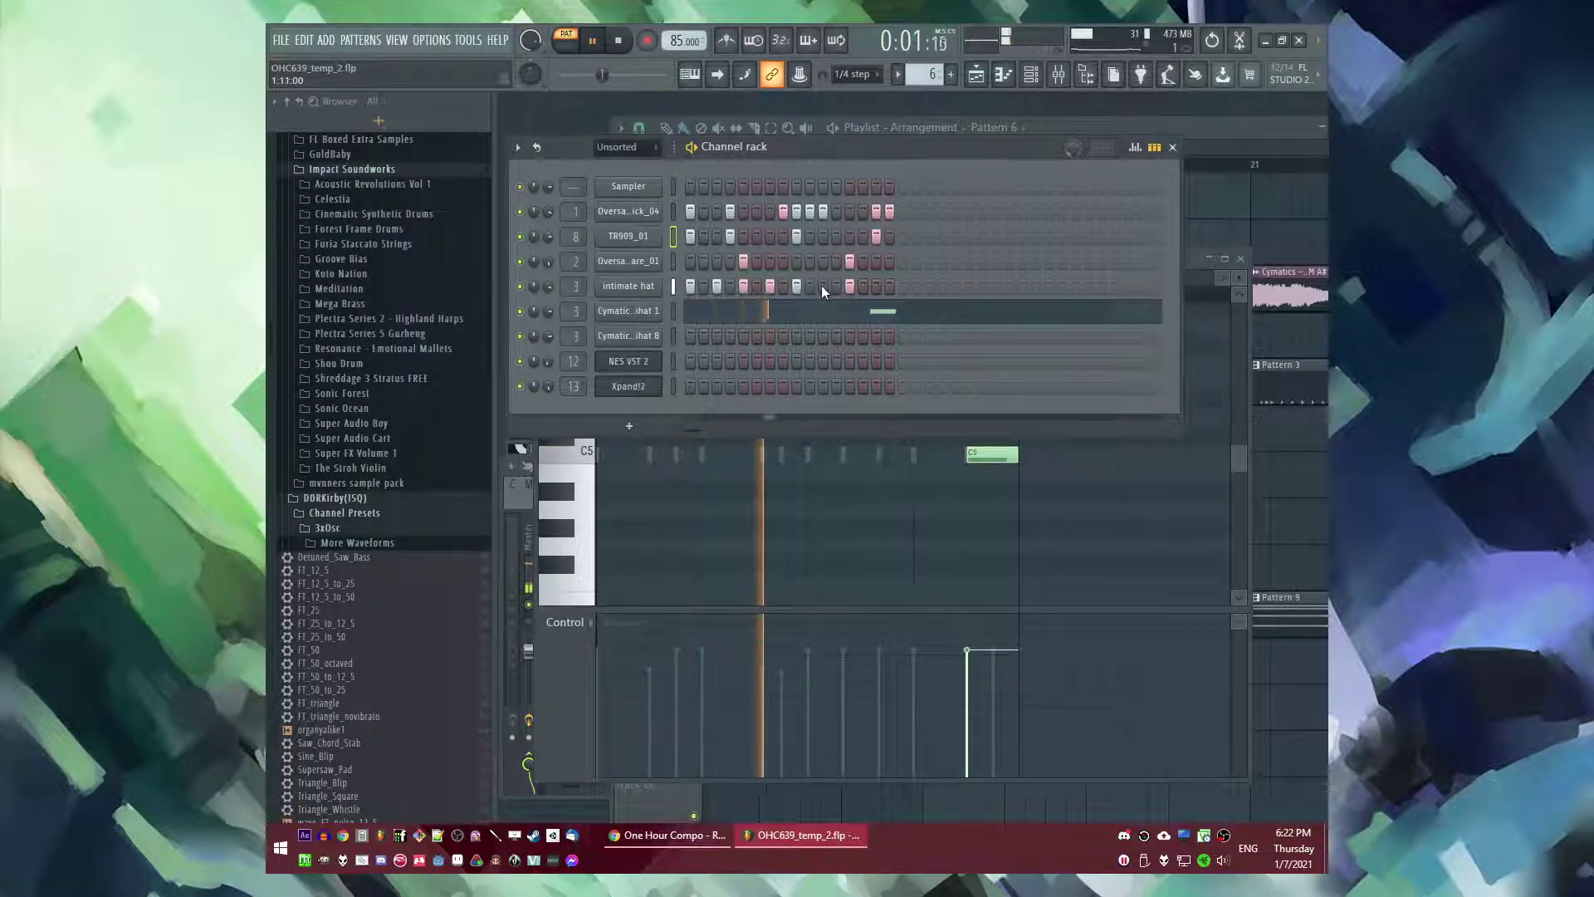
# - Check Pattern 6 in the song and lower the velocities of its two triplet kicks
pyautogui.press('F9')
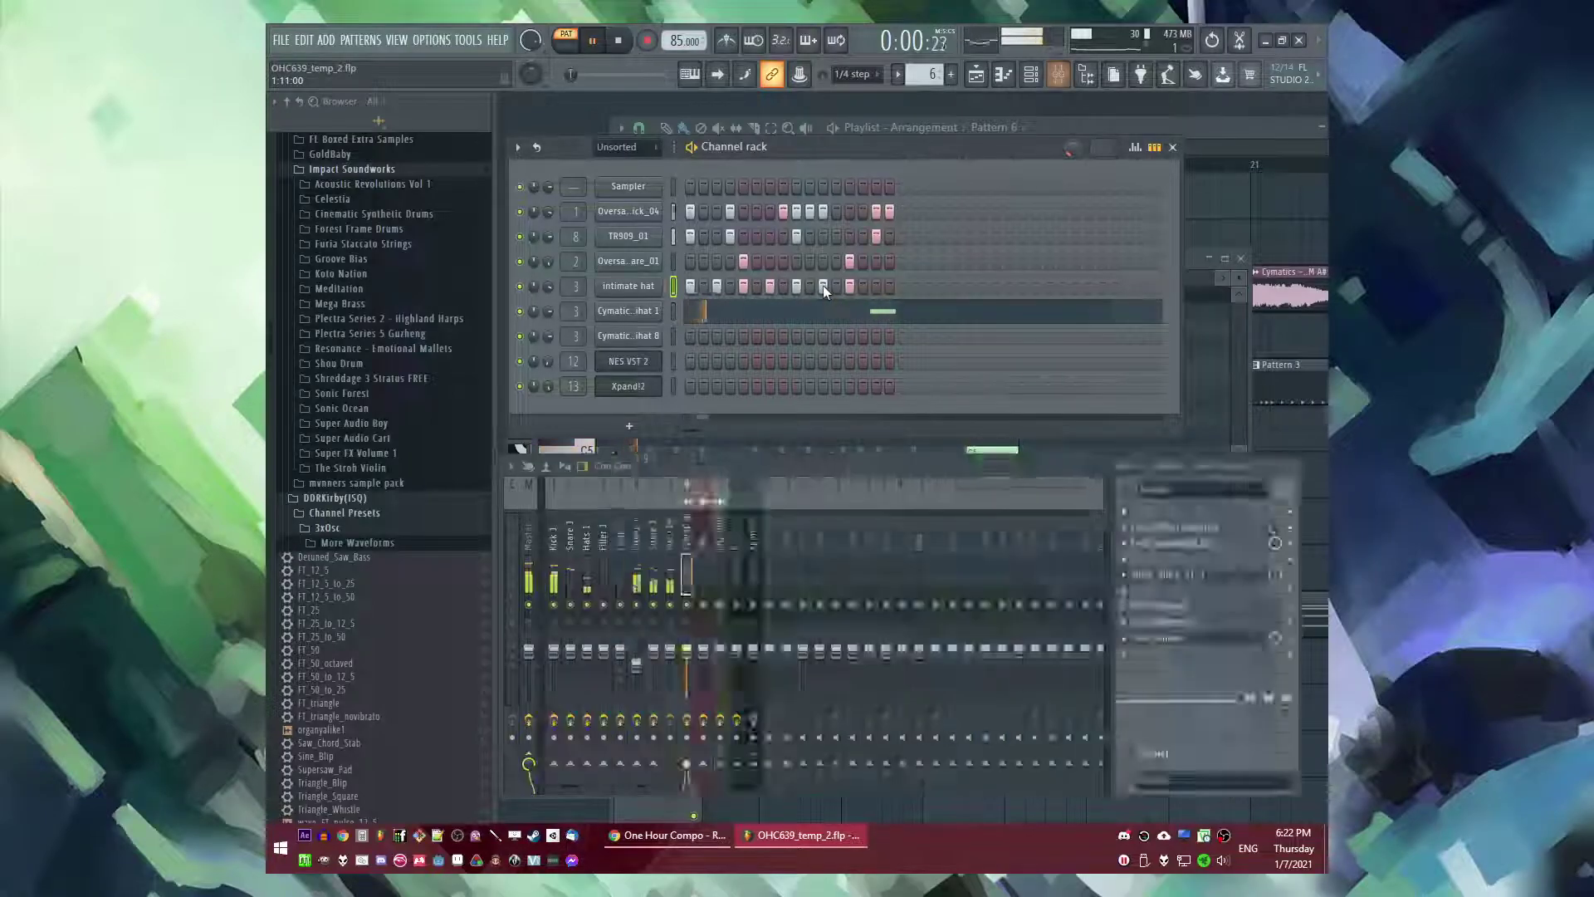
pyautogui.press('F5')
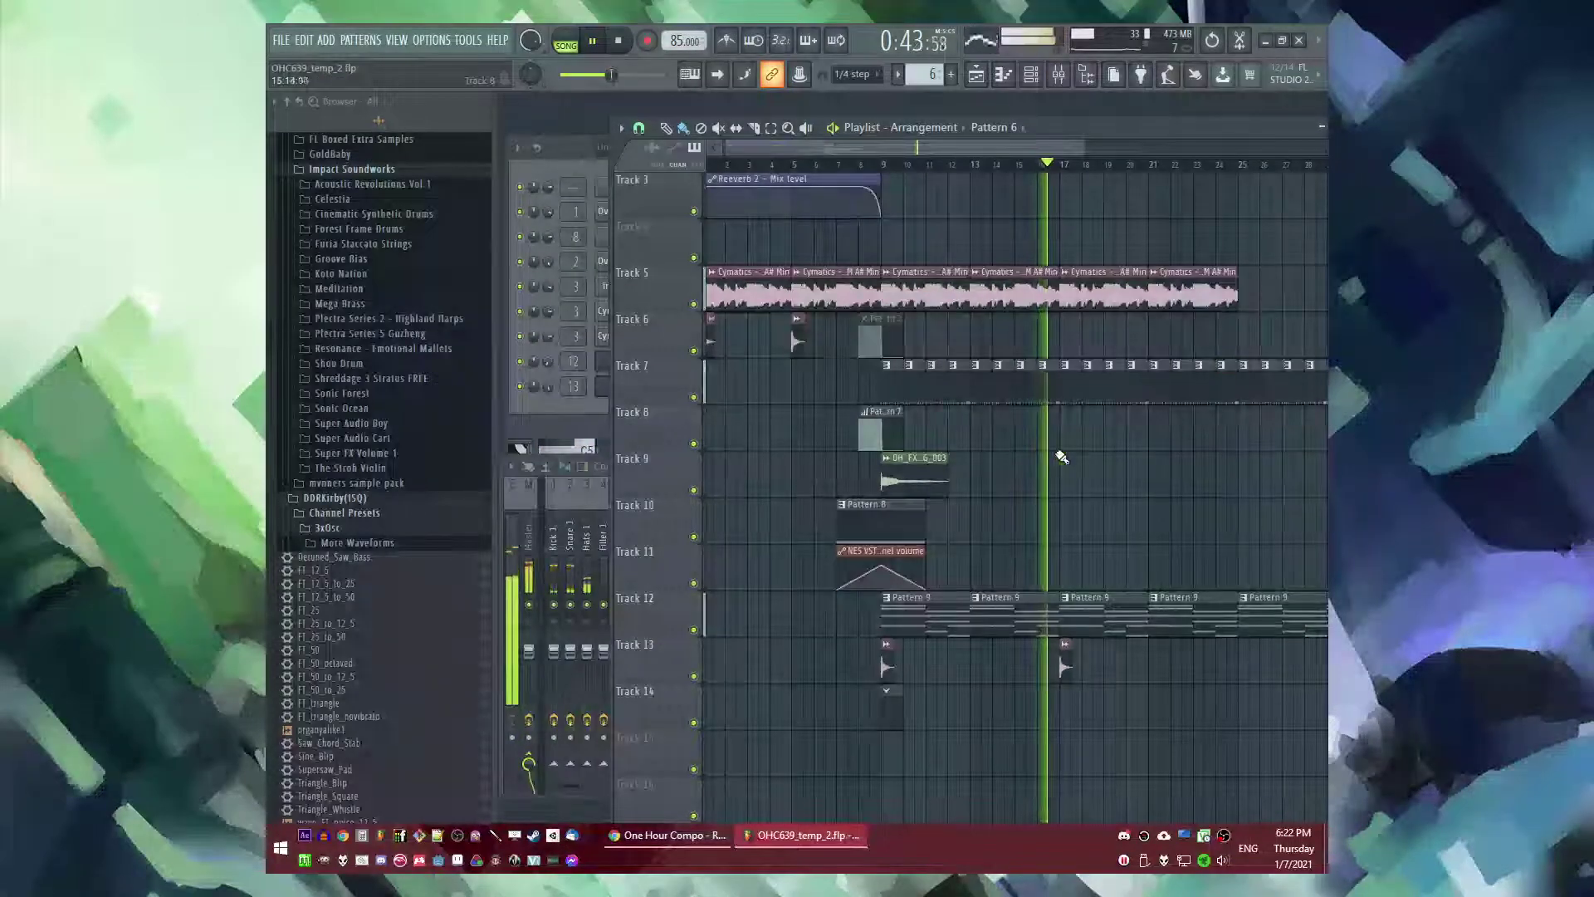
pyautogui.scroll(-5, 1060, 486)
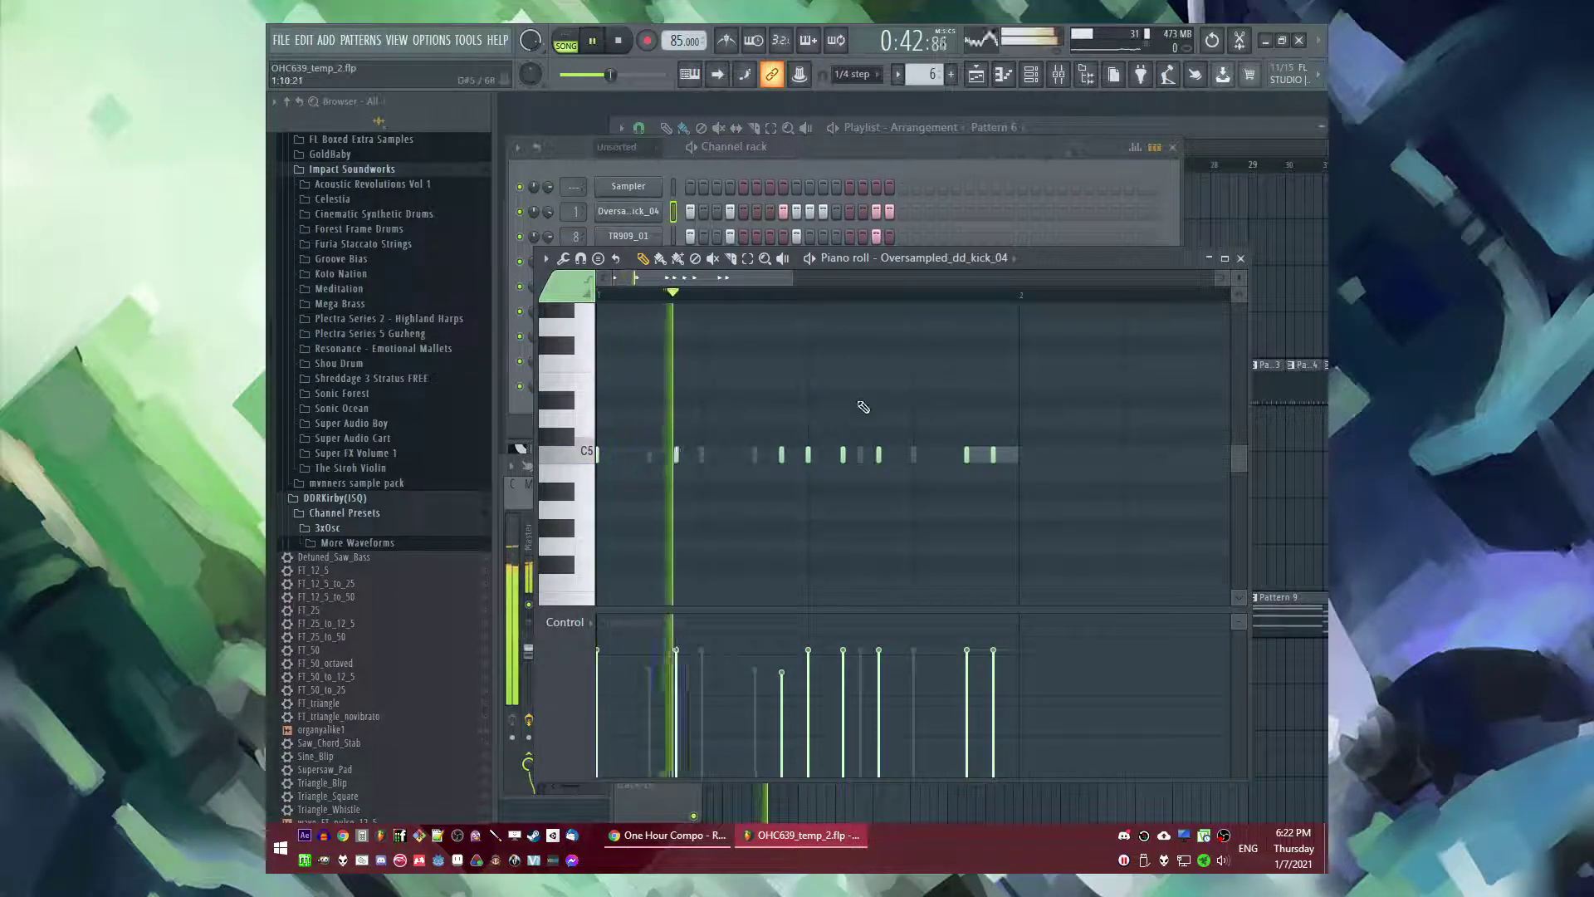
pyautogui.scroll(2, 862, 409)
pyautogui.click(901, 669)
pyautogui.moveTo(901, 670); pyautogui.dragTo(898, 664)
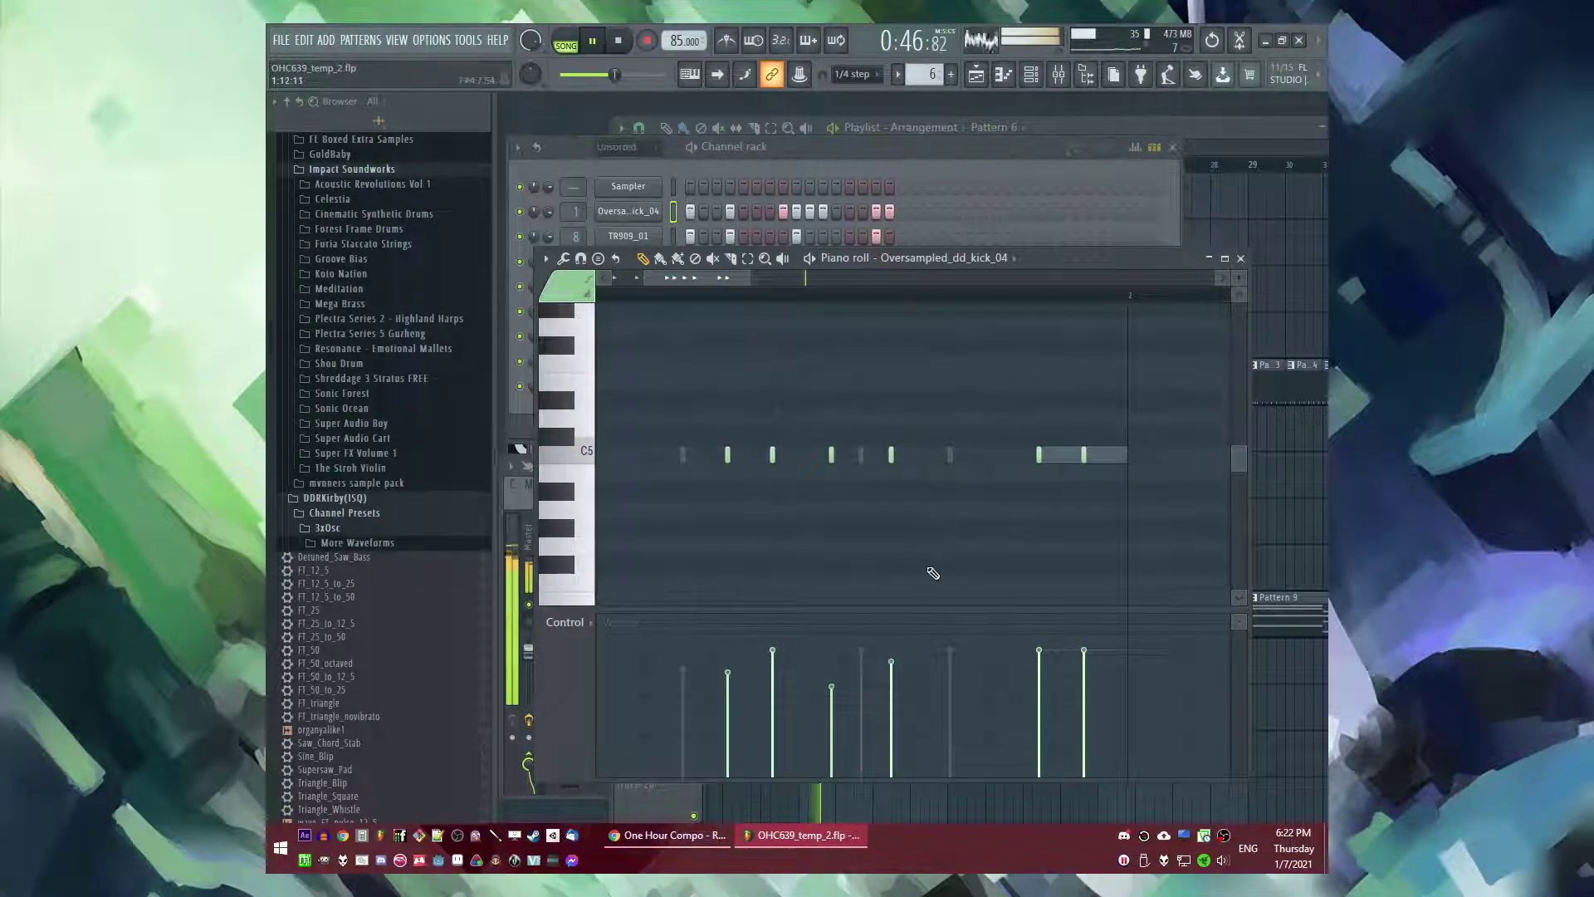
# - Lower the velocity of the kick on step 16 of Pattern 6
pyautogui.press('F5')
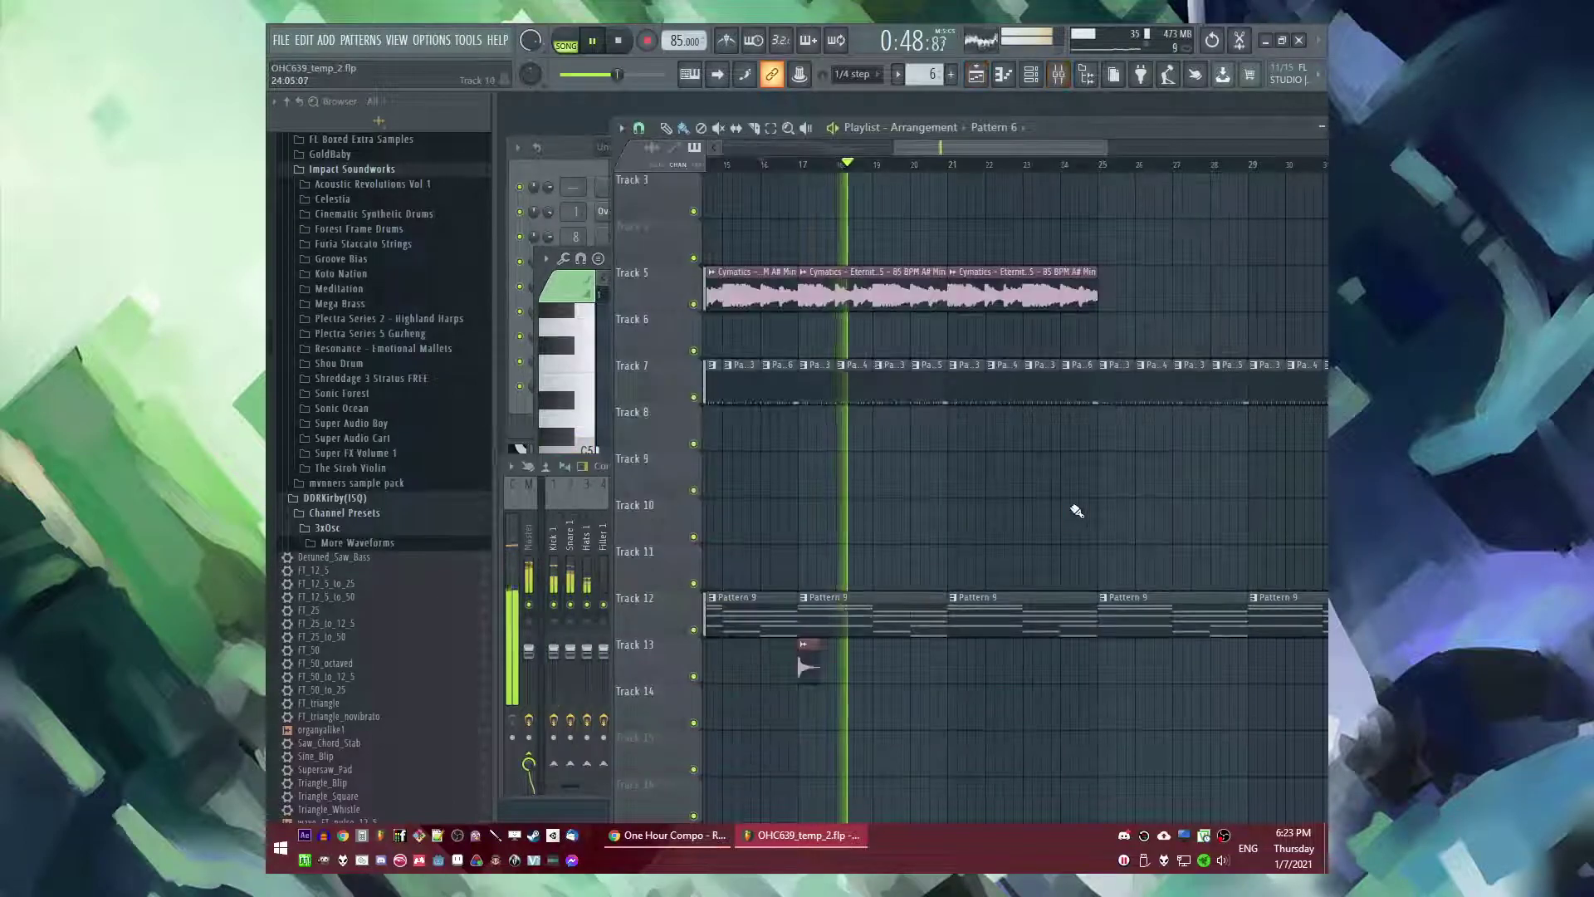
pyautogui.press('F6')
pyautogui.rightClick(661, 208)
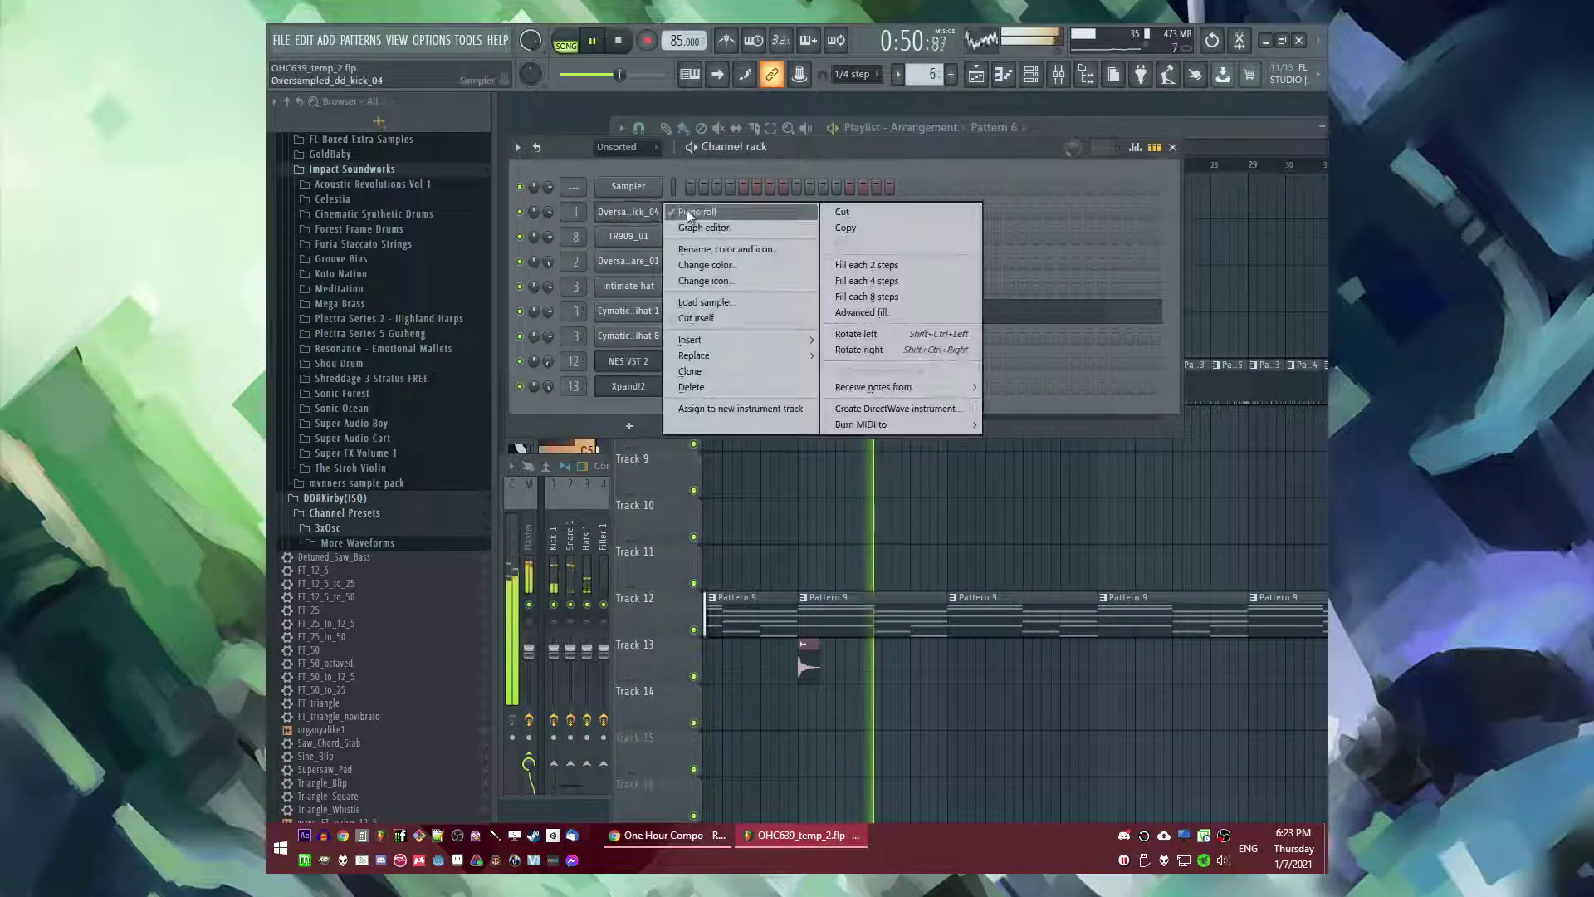
pyautogui.click(686, 211)
pyautogui.click(980, 691)
pyautogui.moveTo(1008, 687); pyautogui.dragTo(999, 688)
pyautogui.press('space')
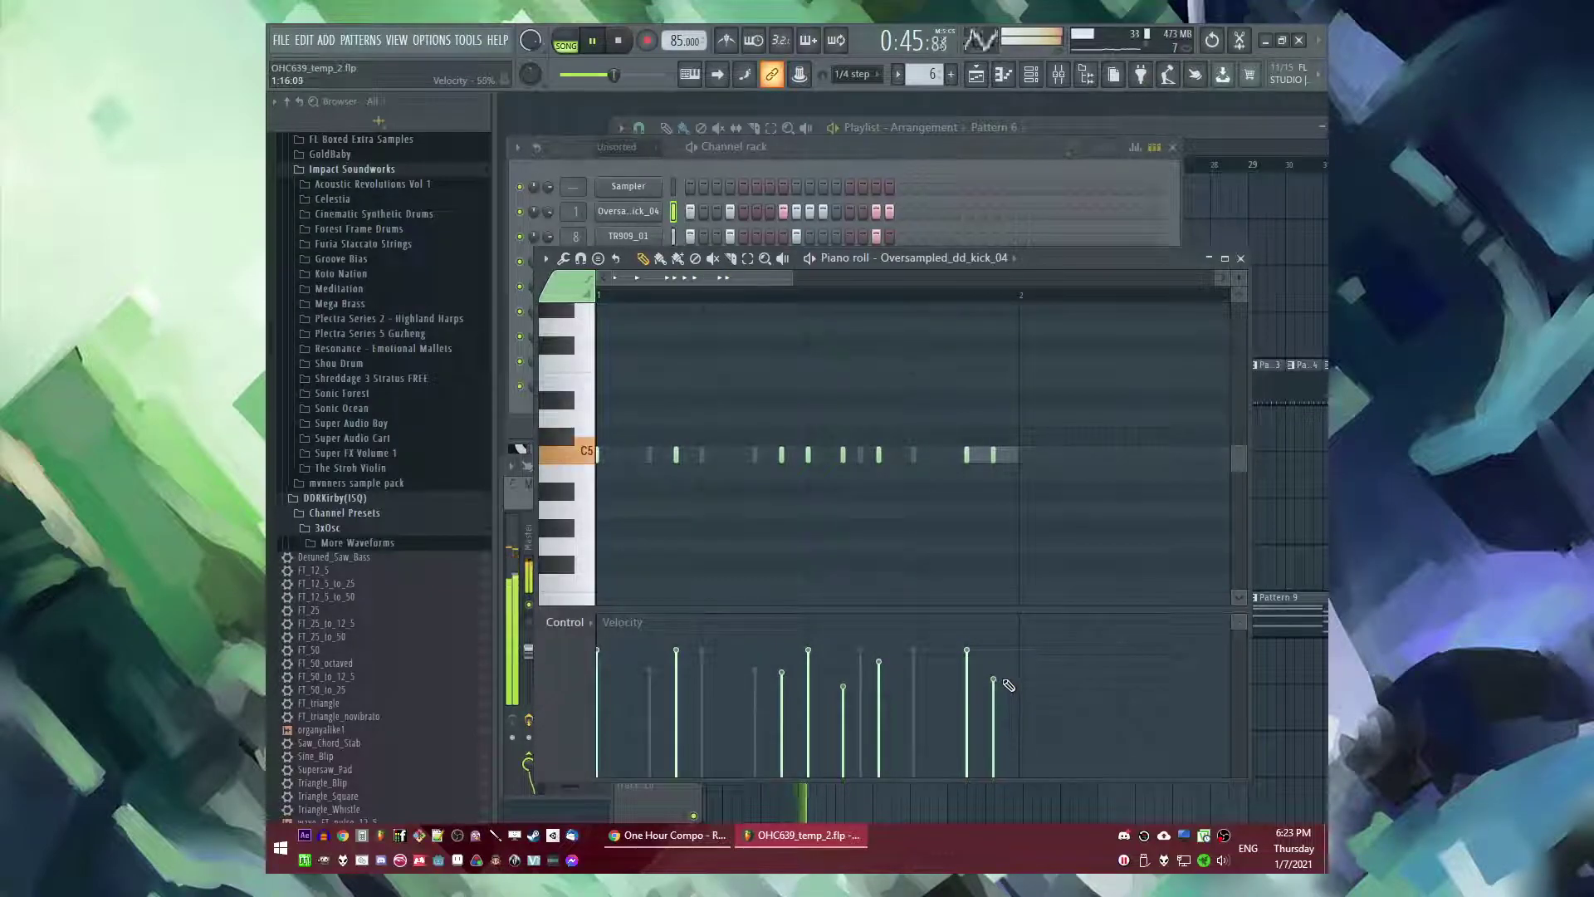
# - Play the arrangement from bar 9 and stop playback
pyautogui.press('F5')
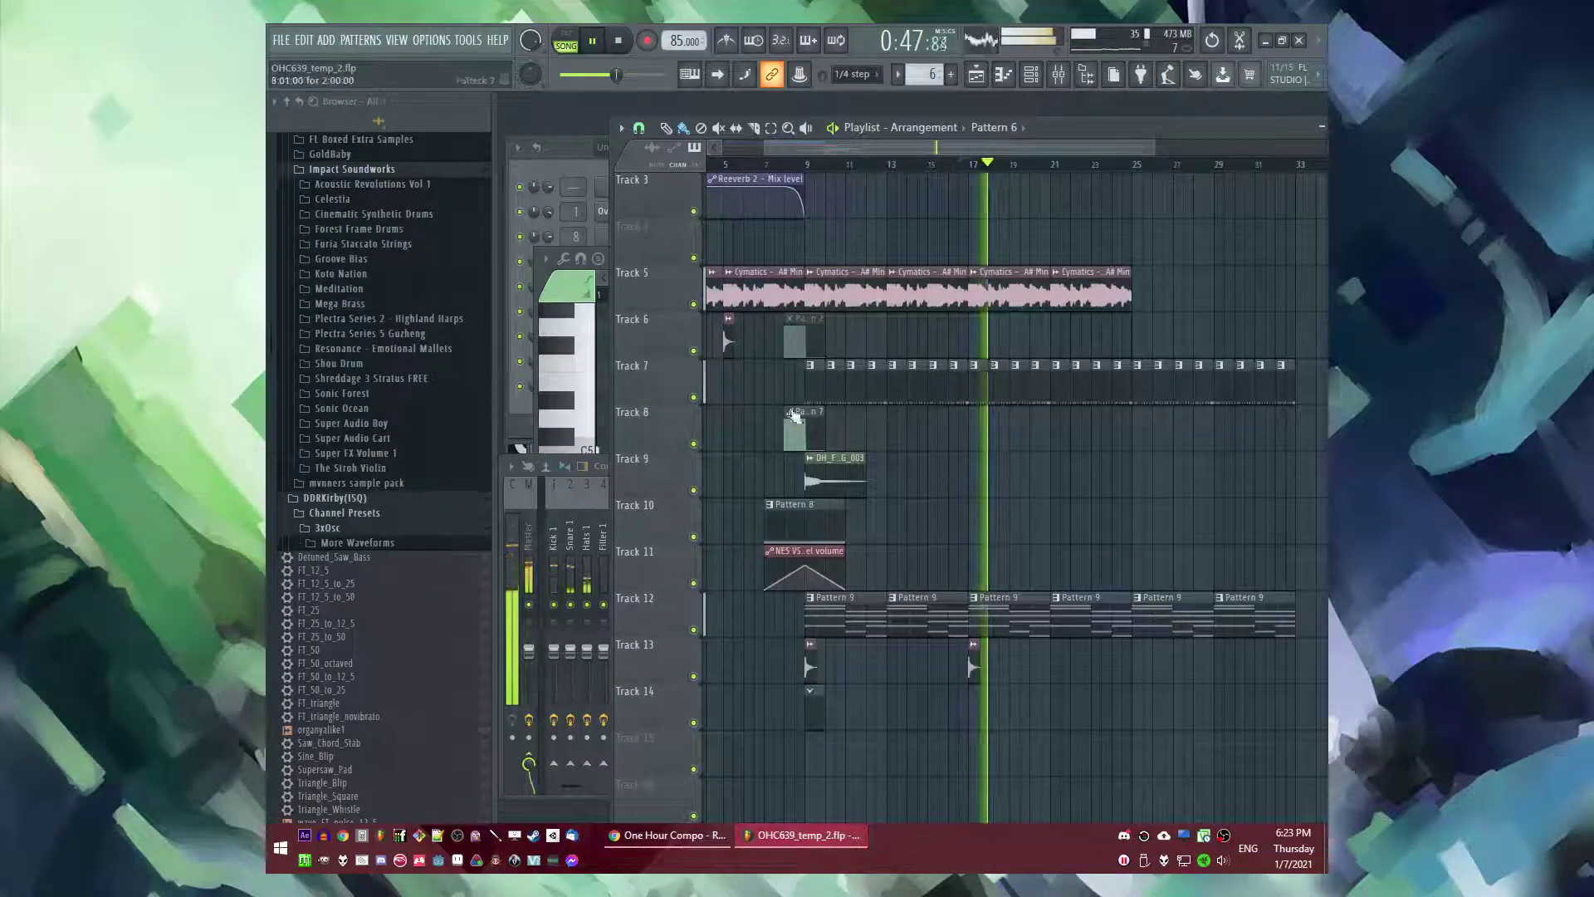
pyautogui.click(802, 166)
pyautogui.scroll(2, 804, 168)
pyautogui.click(817, 165)
pyautogui.press('space')
# - Add a Kontakt Portable x64 instrument to the project
pyautogui.click(327, 40)
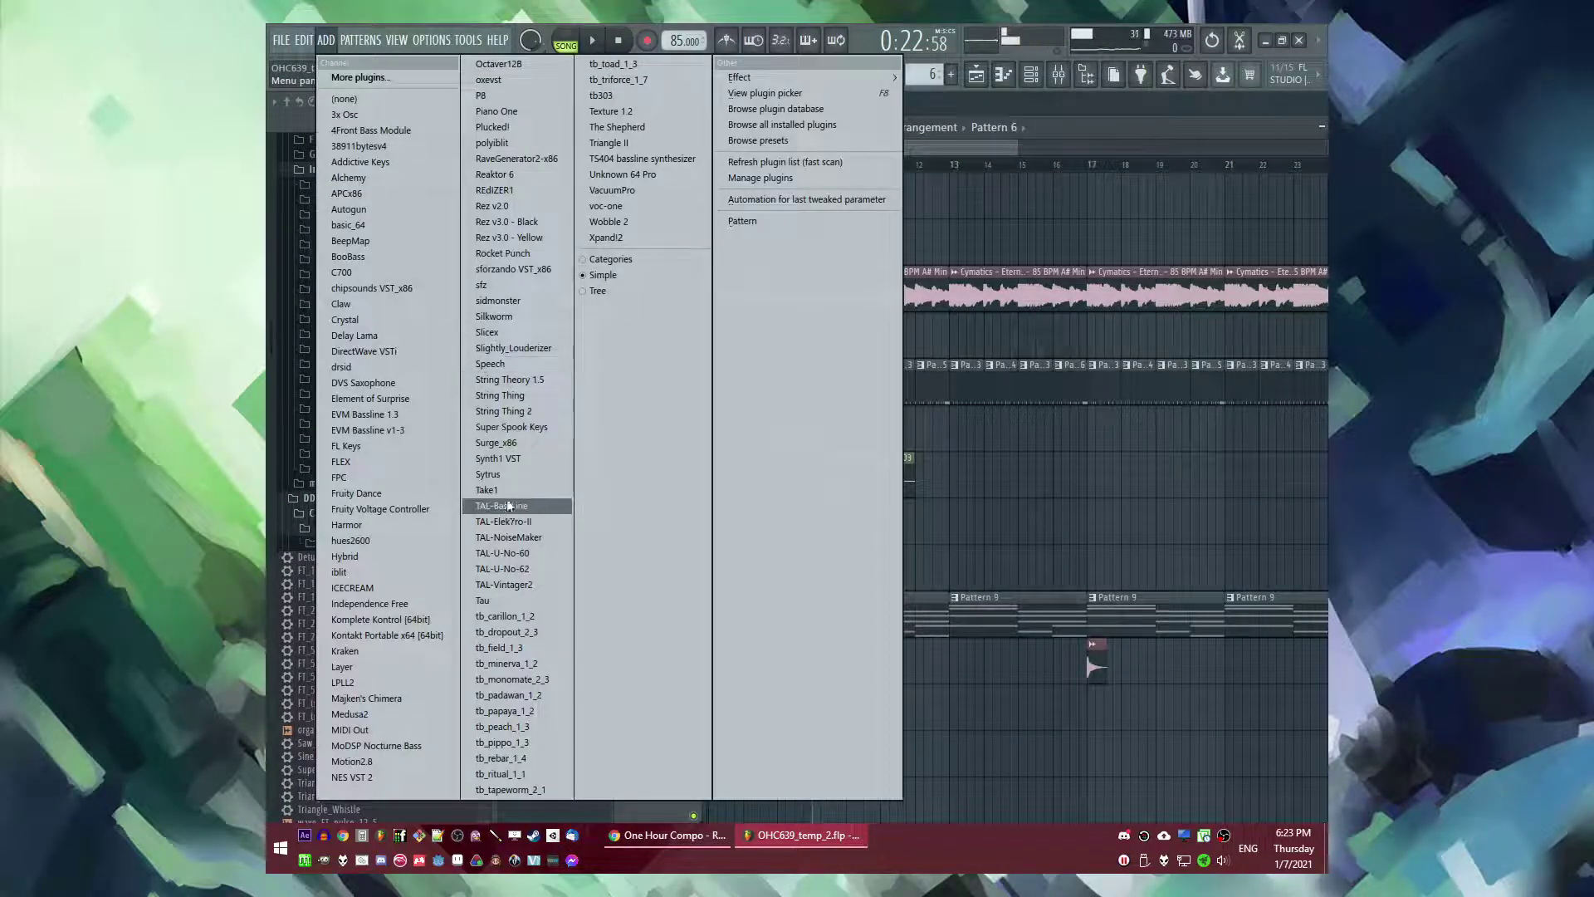
pyautogui.click(372, 636)
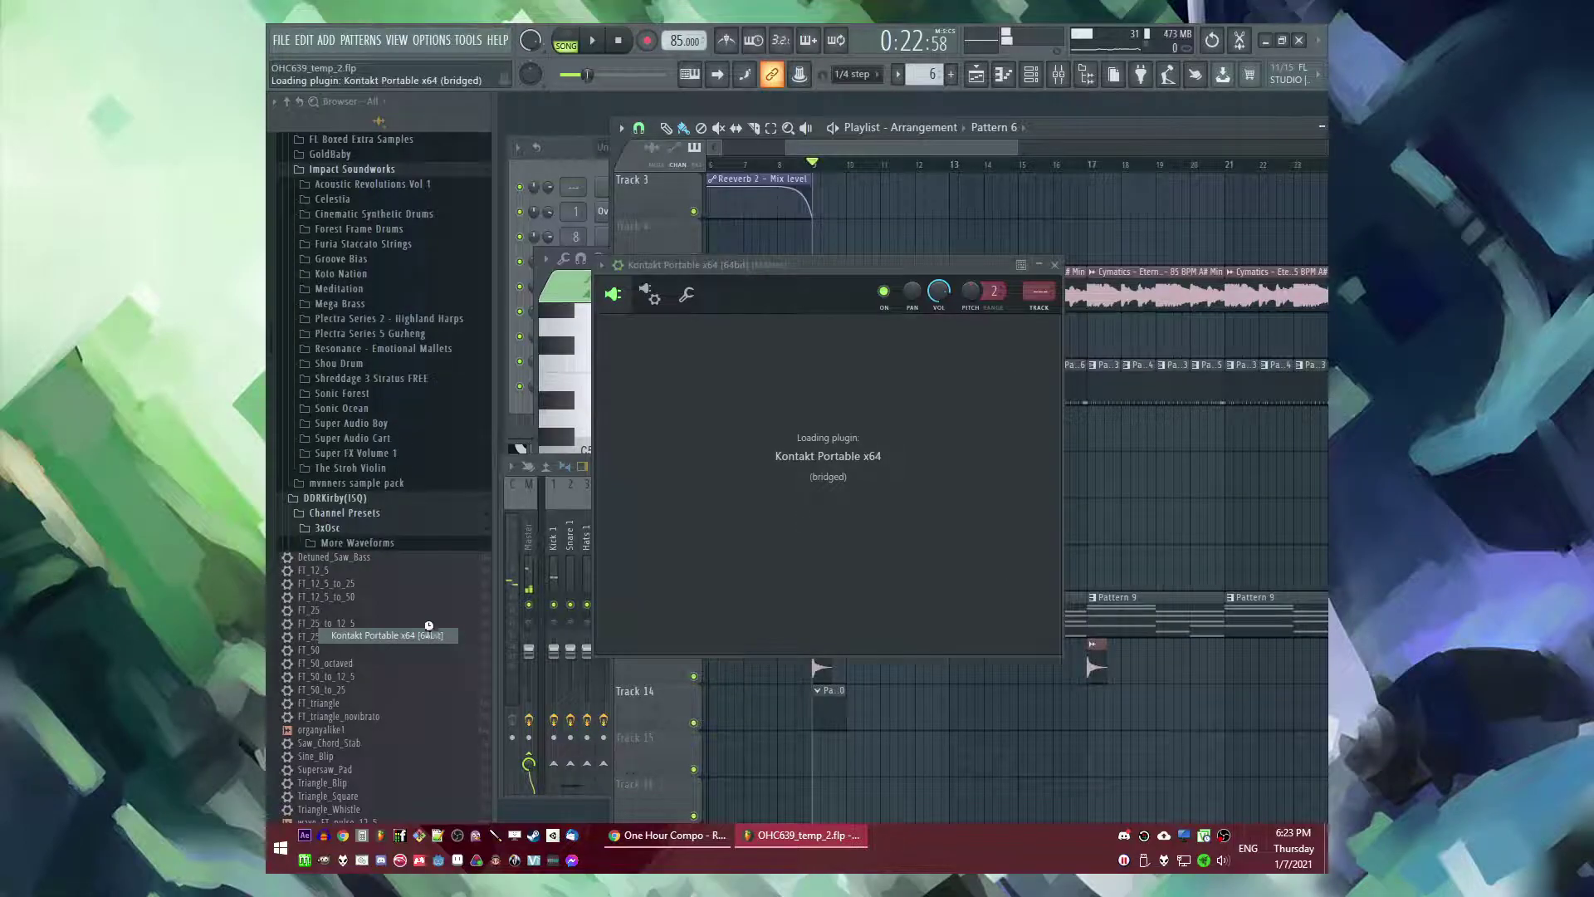
pyautogui.scroll(4, 347, 596)
pyautogui.scroll(-6, 349, 596)
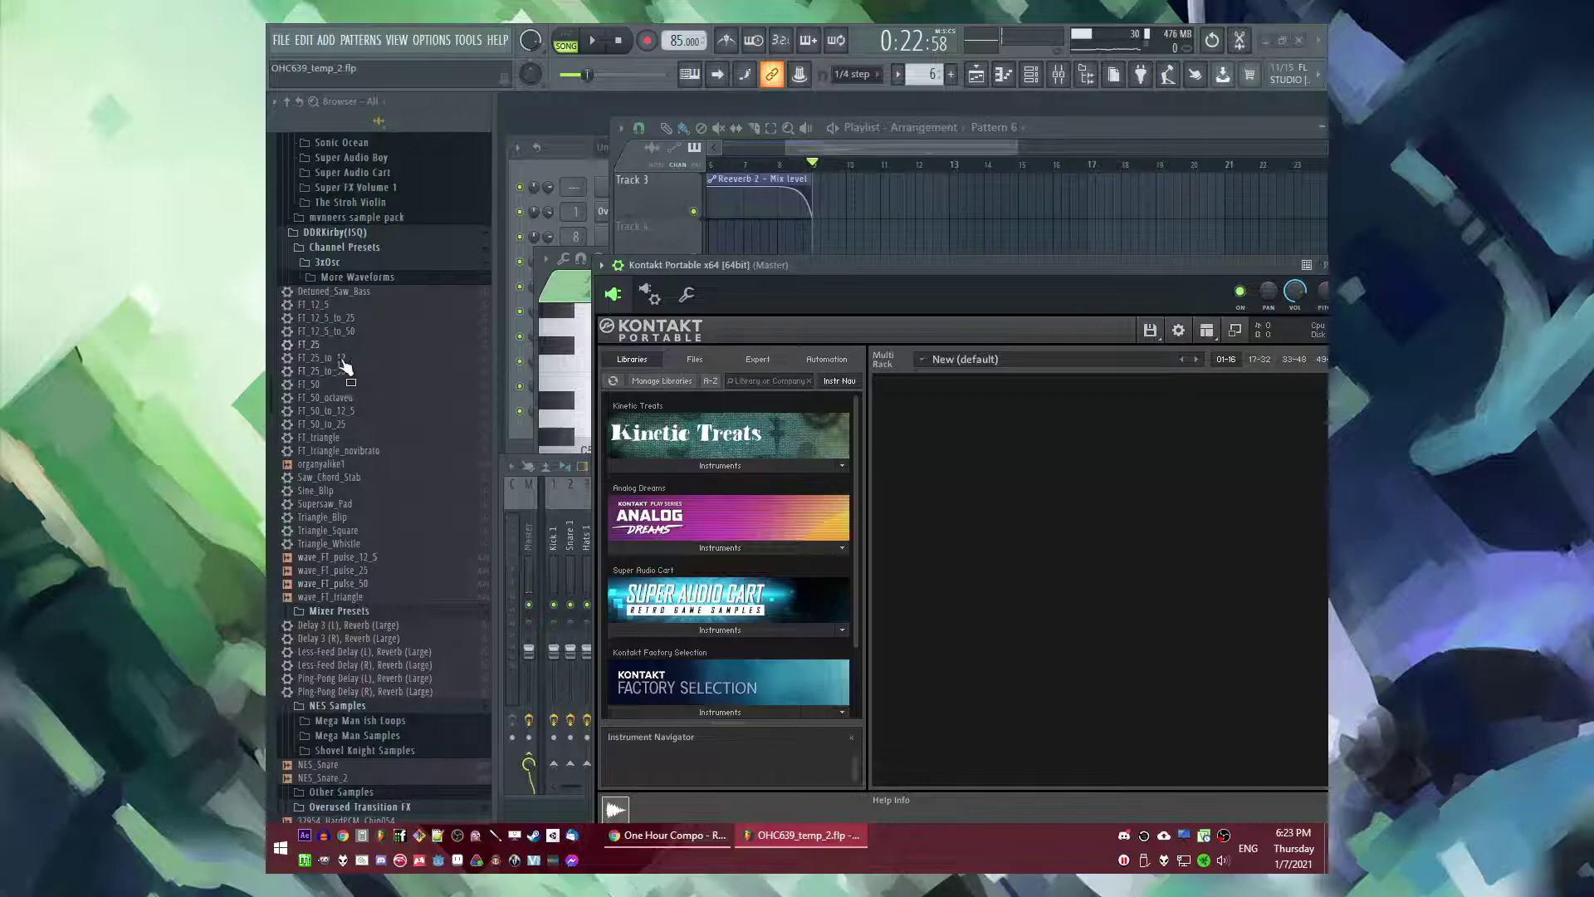
# - Add the FT_triangle_novibrato preset from the browser as a new channel in the channel rack
pyautogui.click(975, 231)
pyautogui.press('F6')
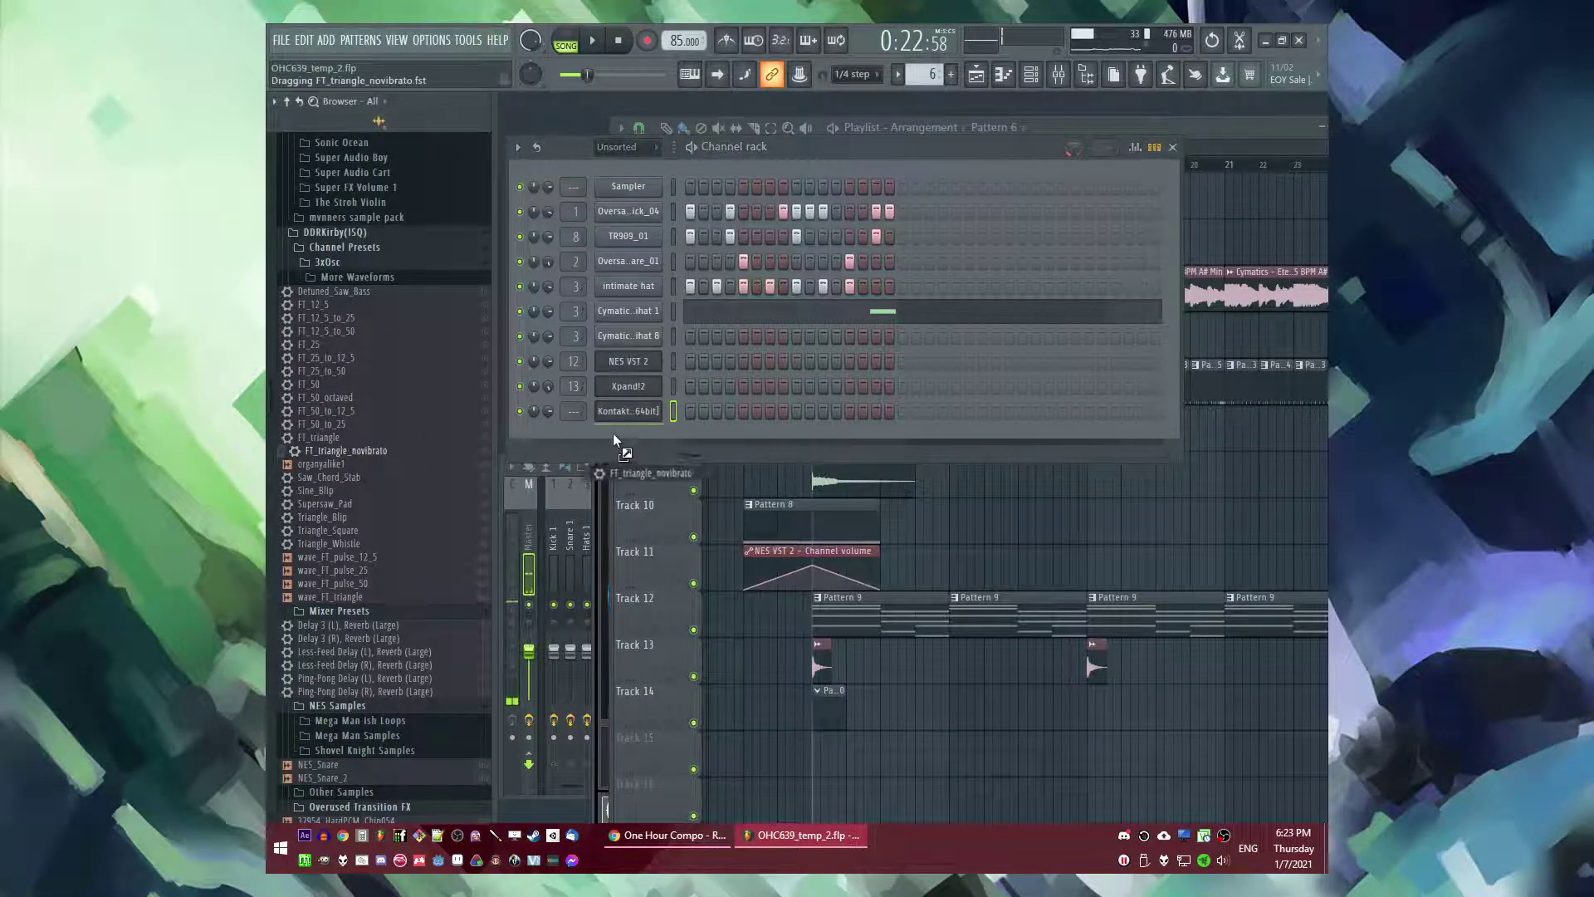
pyautogui.moveTo(378, 464); pyautogui.dragTo(641, 442)
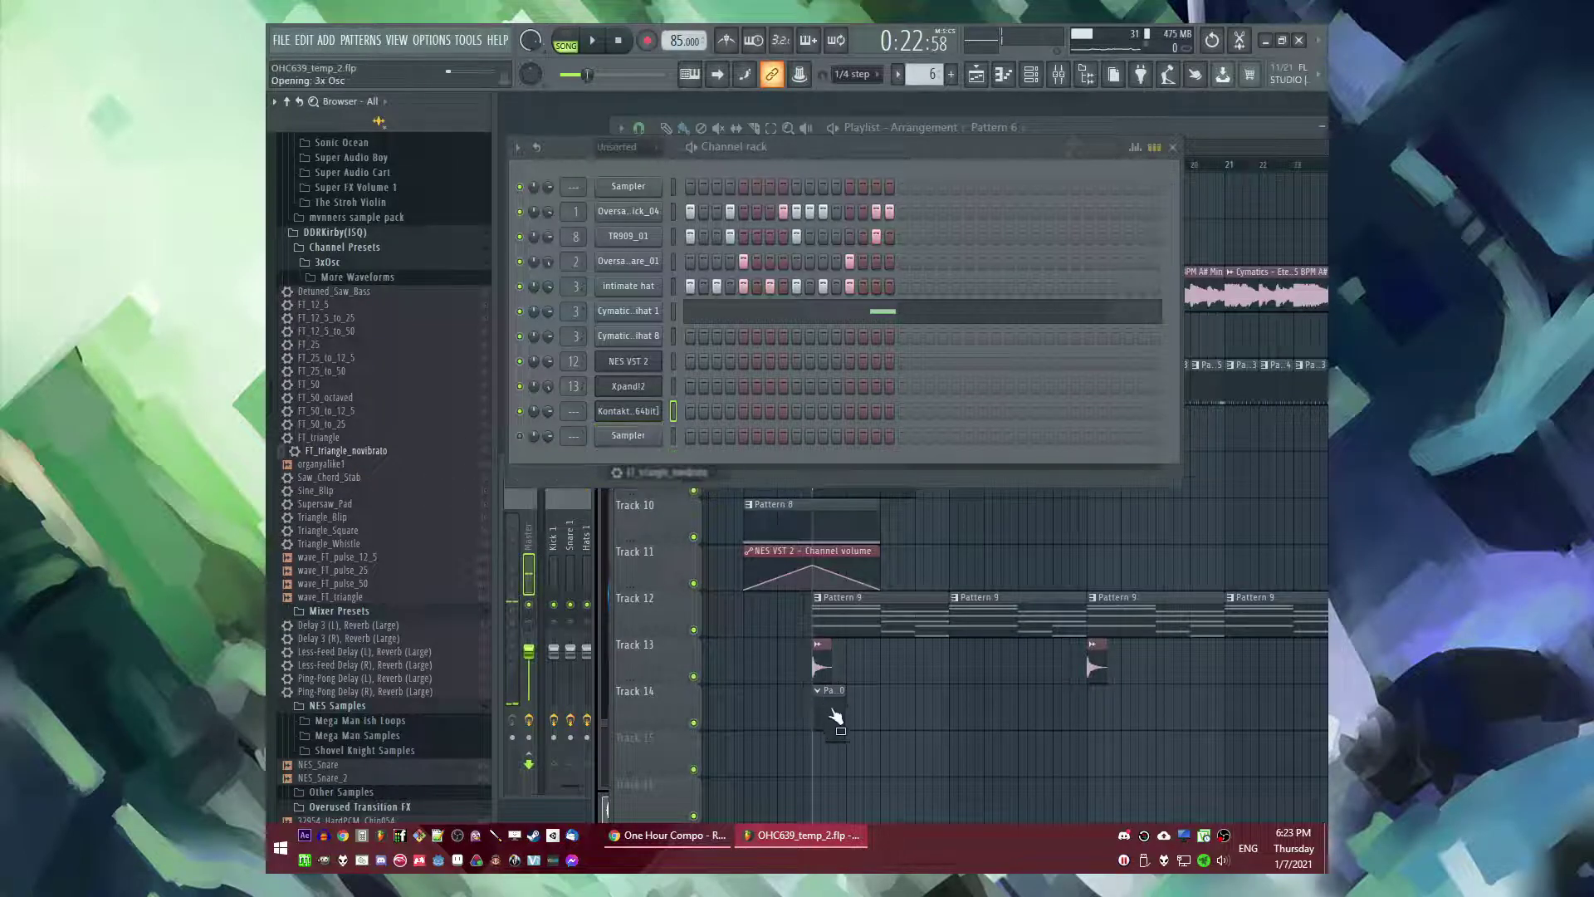
# - In Pattern 10, enter a rising four-note FT_triangle_novibrato arpeggio of one-step notes A#3, C#4, F4 and G#4, and play it
pyautogui.doubleClick(830, 712)
pyautogui.rightClick(639, 439)
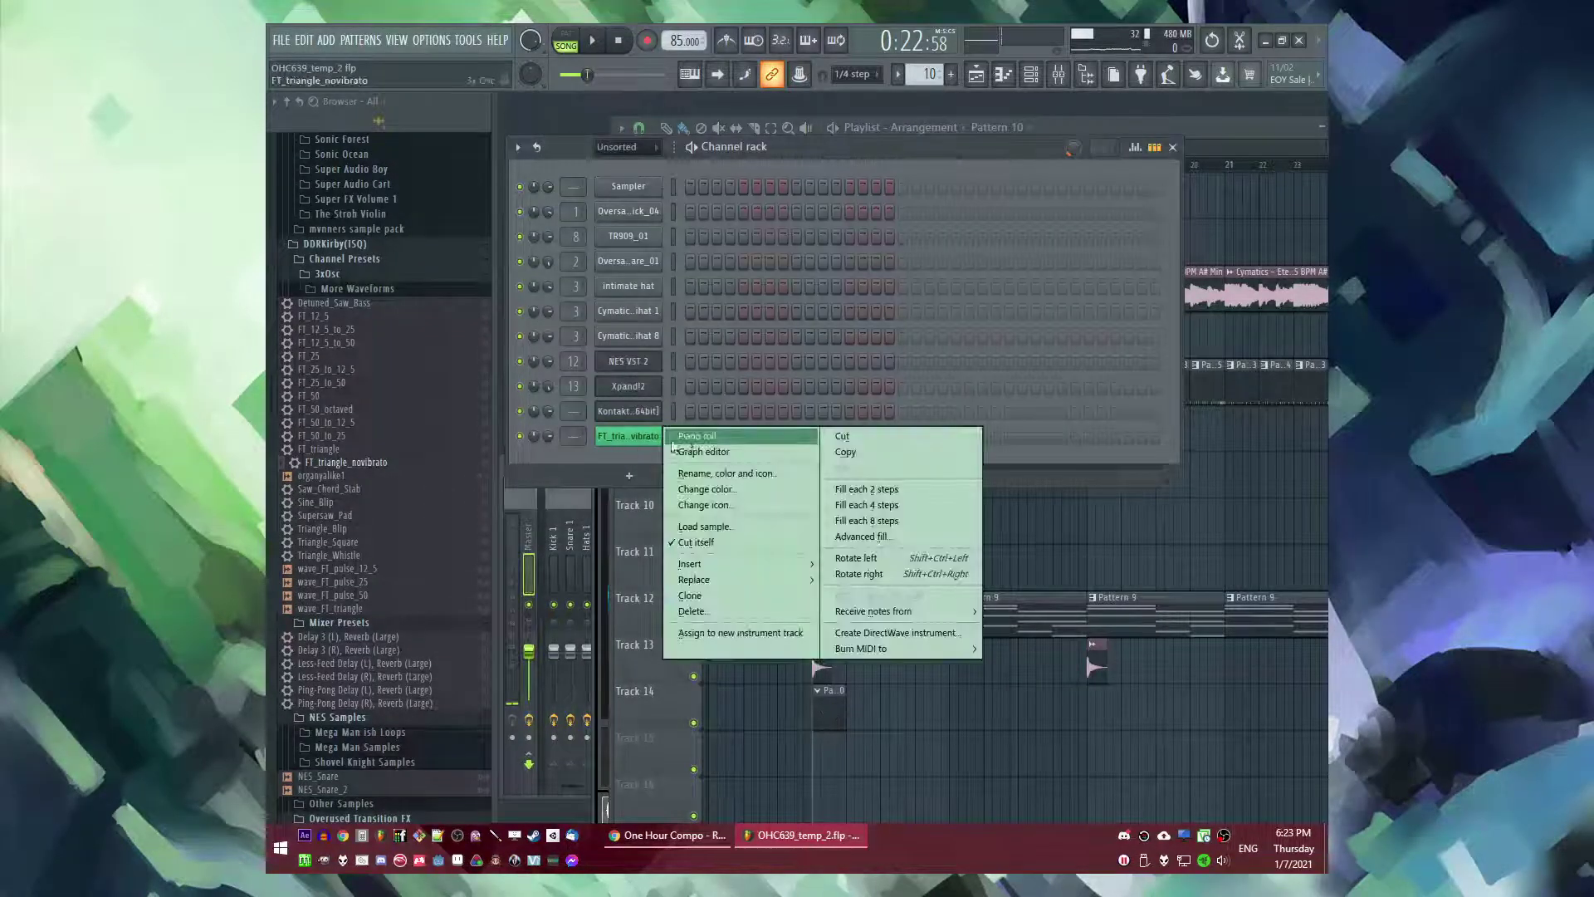
pyautogui.click(671, 441)
pyautogui.click(605, 539)
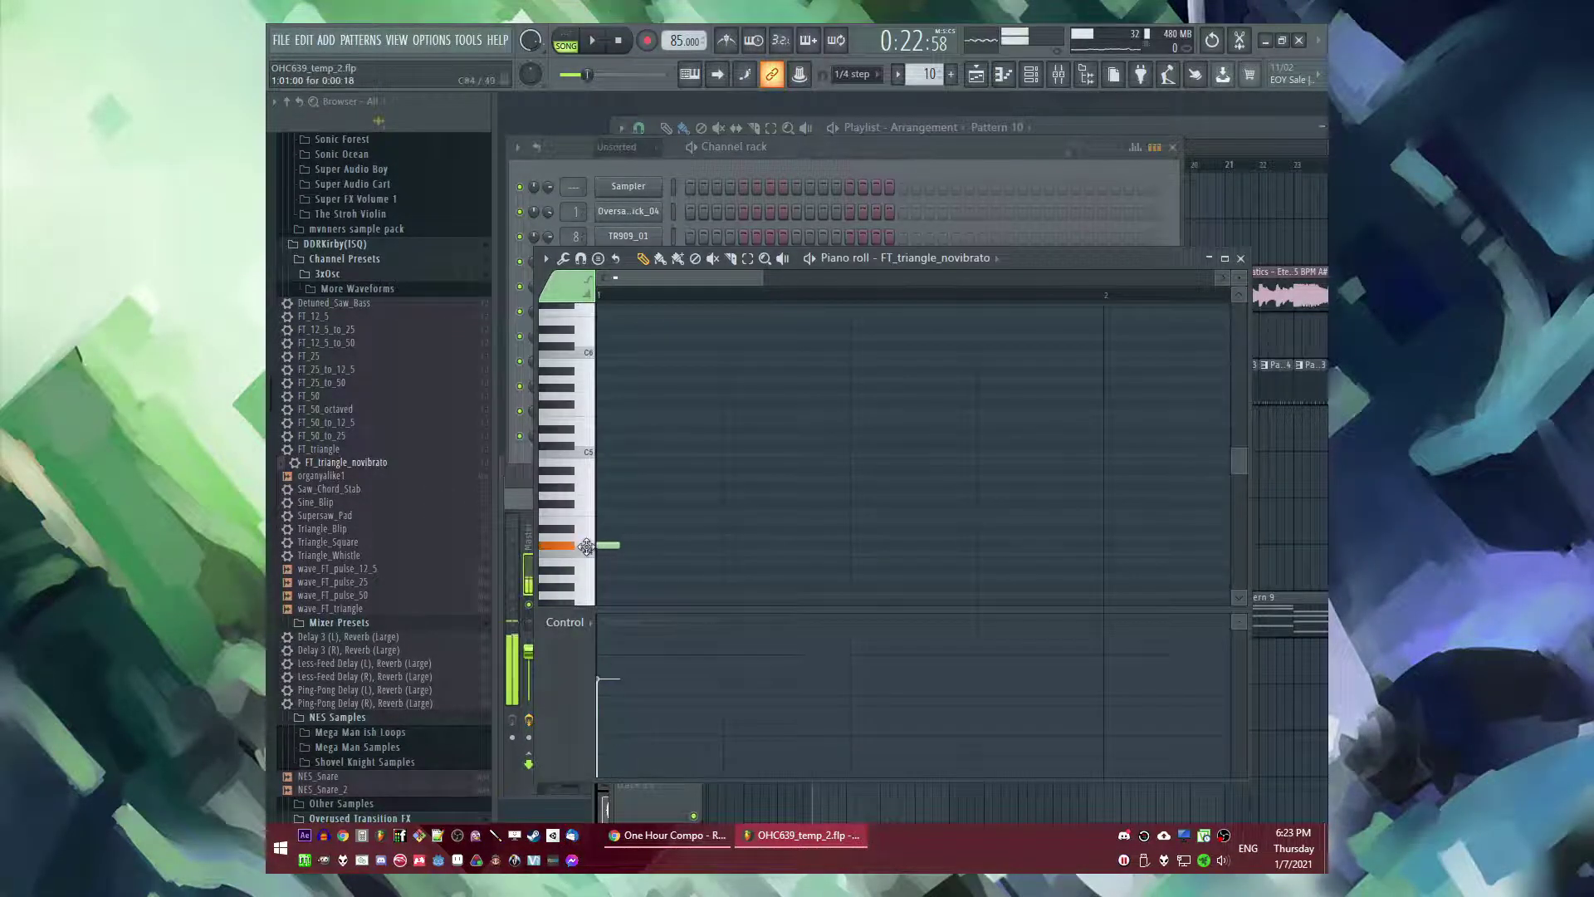
pyautogui.moveTo(620, 536); pyautogui.dragTo(644, 530)
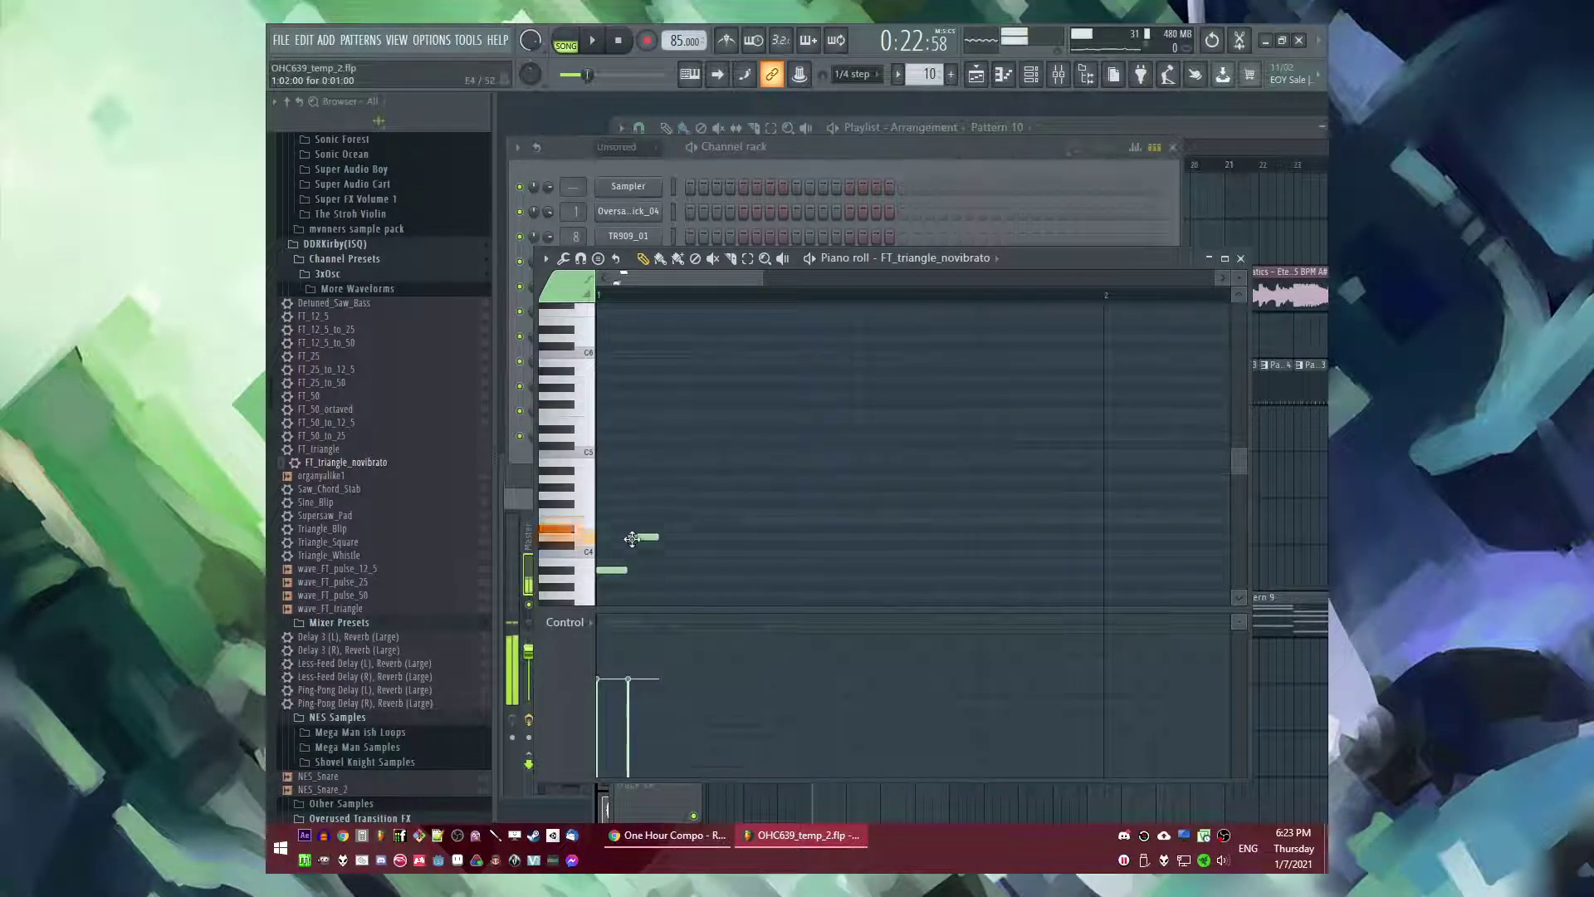
pyautogui.click(664, 480)
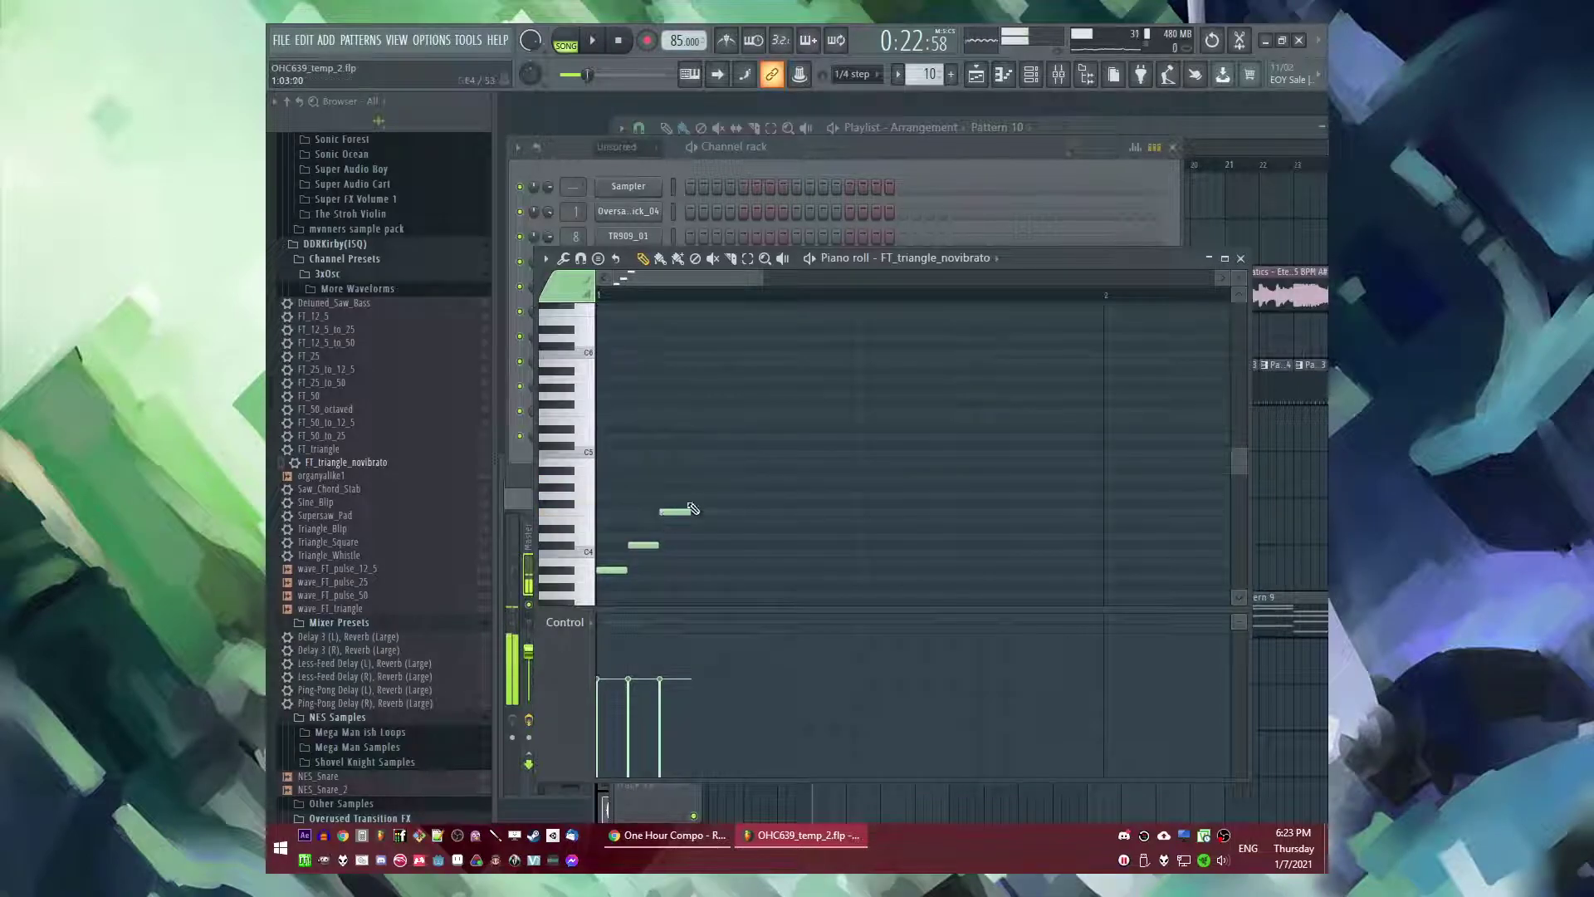
pyautogui.click(694, 489)
pyautogui.press('space')
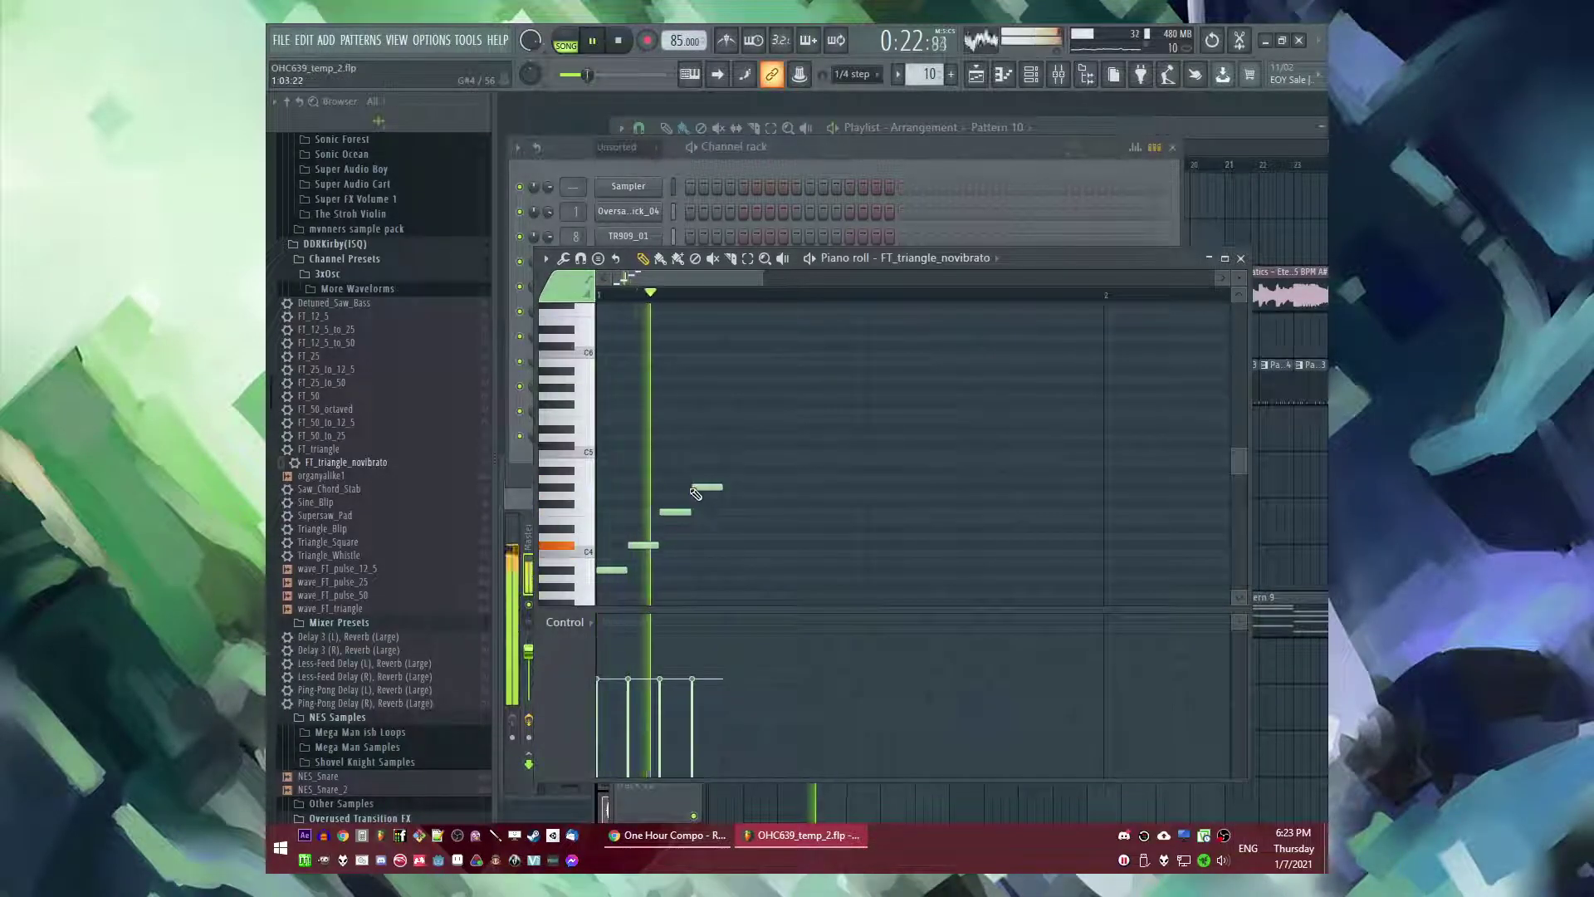
# - Raise the four arpeggio notes by one octave and play Pattern 10 on its own
pyautogui.hotkey('ctrl', 'a')
pyautogui.moveTo(616, 570); pyautogui.dragTo(604, 470)
pyautogui.press('l')
pyautogui.press('space')
pyautogui.press('F6')
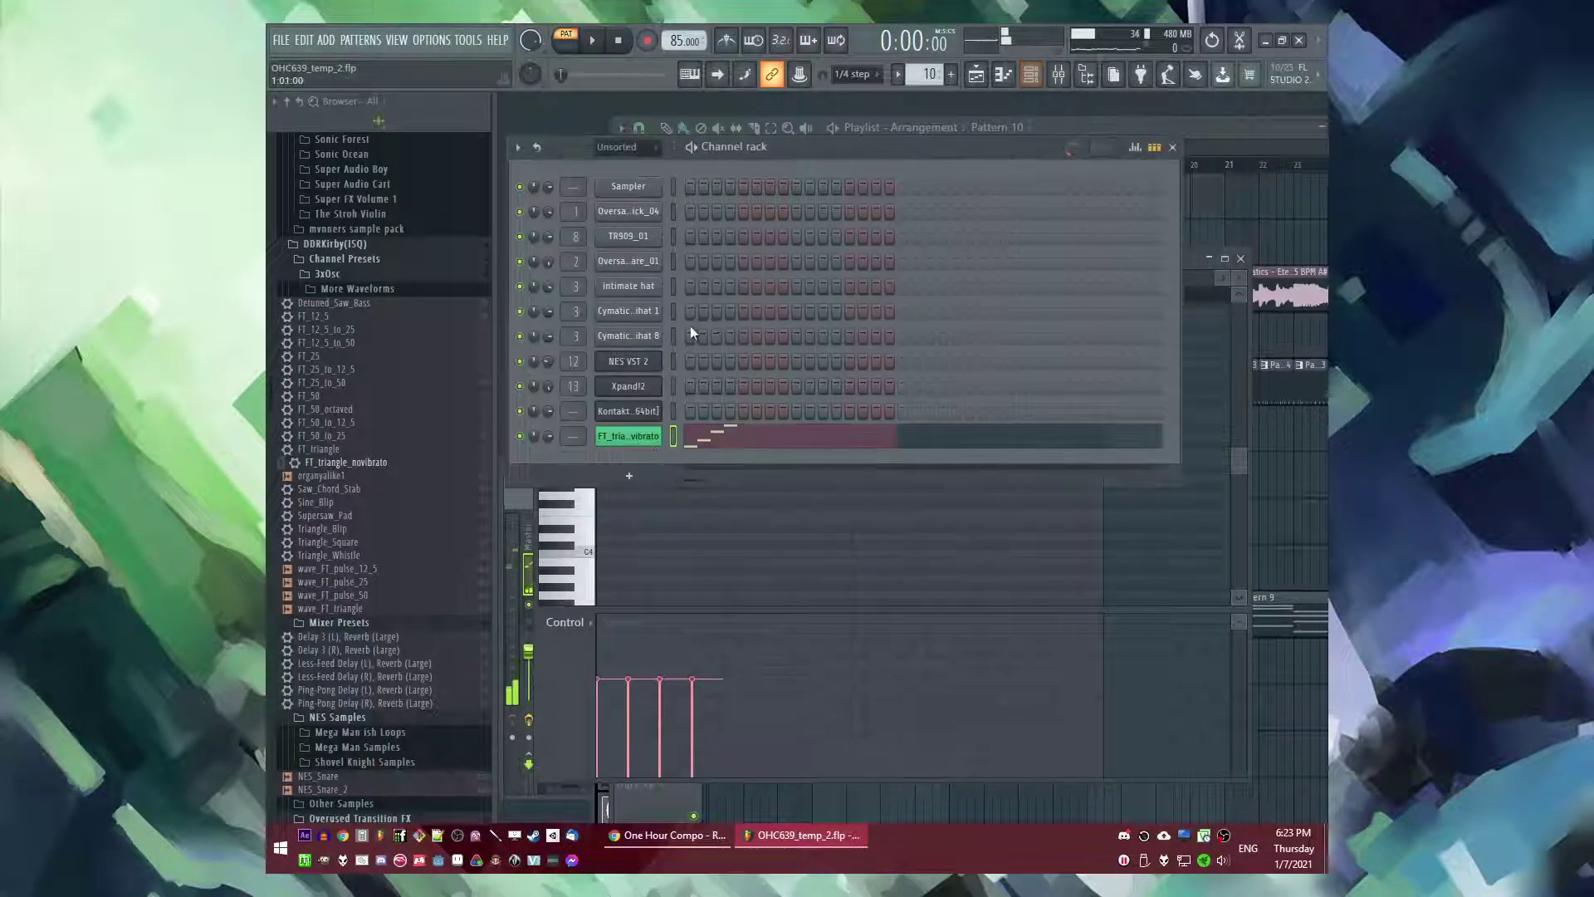
pyautogui.click(630, 443)
pyautogui.press('space')
pyautogui.press('F7')
# - Repeat the one-beat arpeggio three times to fill the first bar
pyautogui.moveTo(724, 299); pyautogui.dragTo(600, 297)
pyautogui.hotkey('ctrl', 'b')
pyautogui.hotkey('ctrl', 'b')
pyautogui.hotkey('ctrl', 'b')
pyautogui.hotkey('ctrl', 'd')
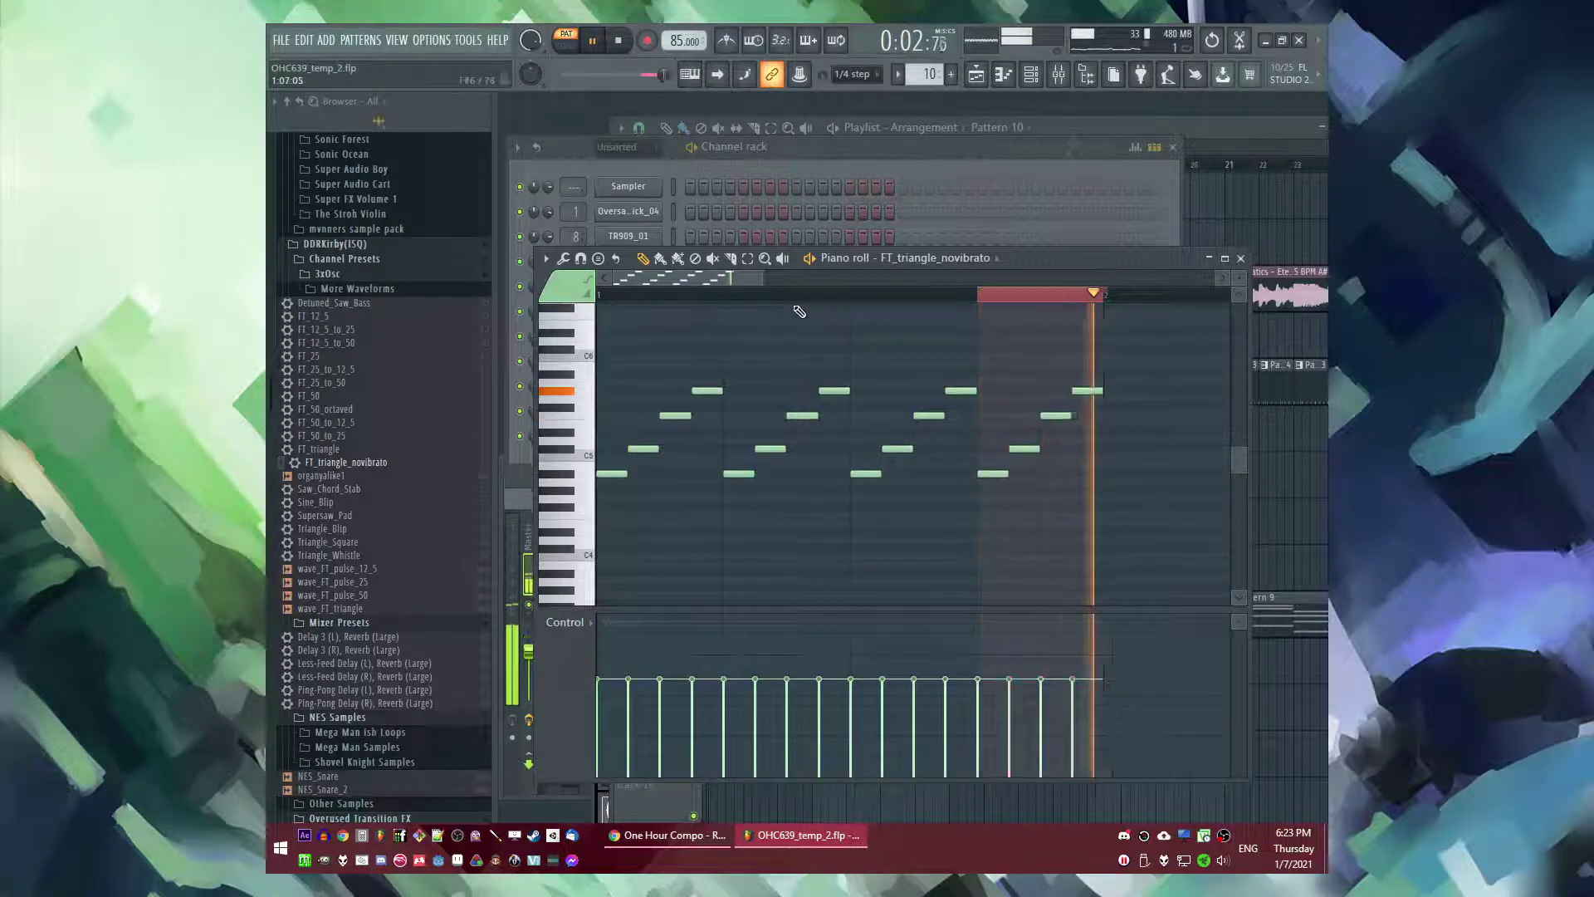
pyautogui.hotkey('ctrl', 'd')
# - Duplicate the one-bar arpeggio until it fills four bars
pyautogui.scroll(-3, 771, 431)
pyautogui.hotkey('ctrl', 'a')
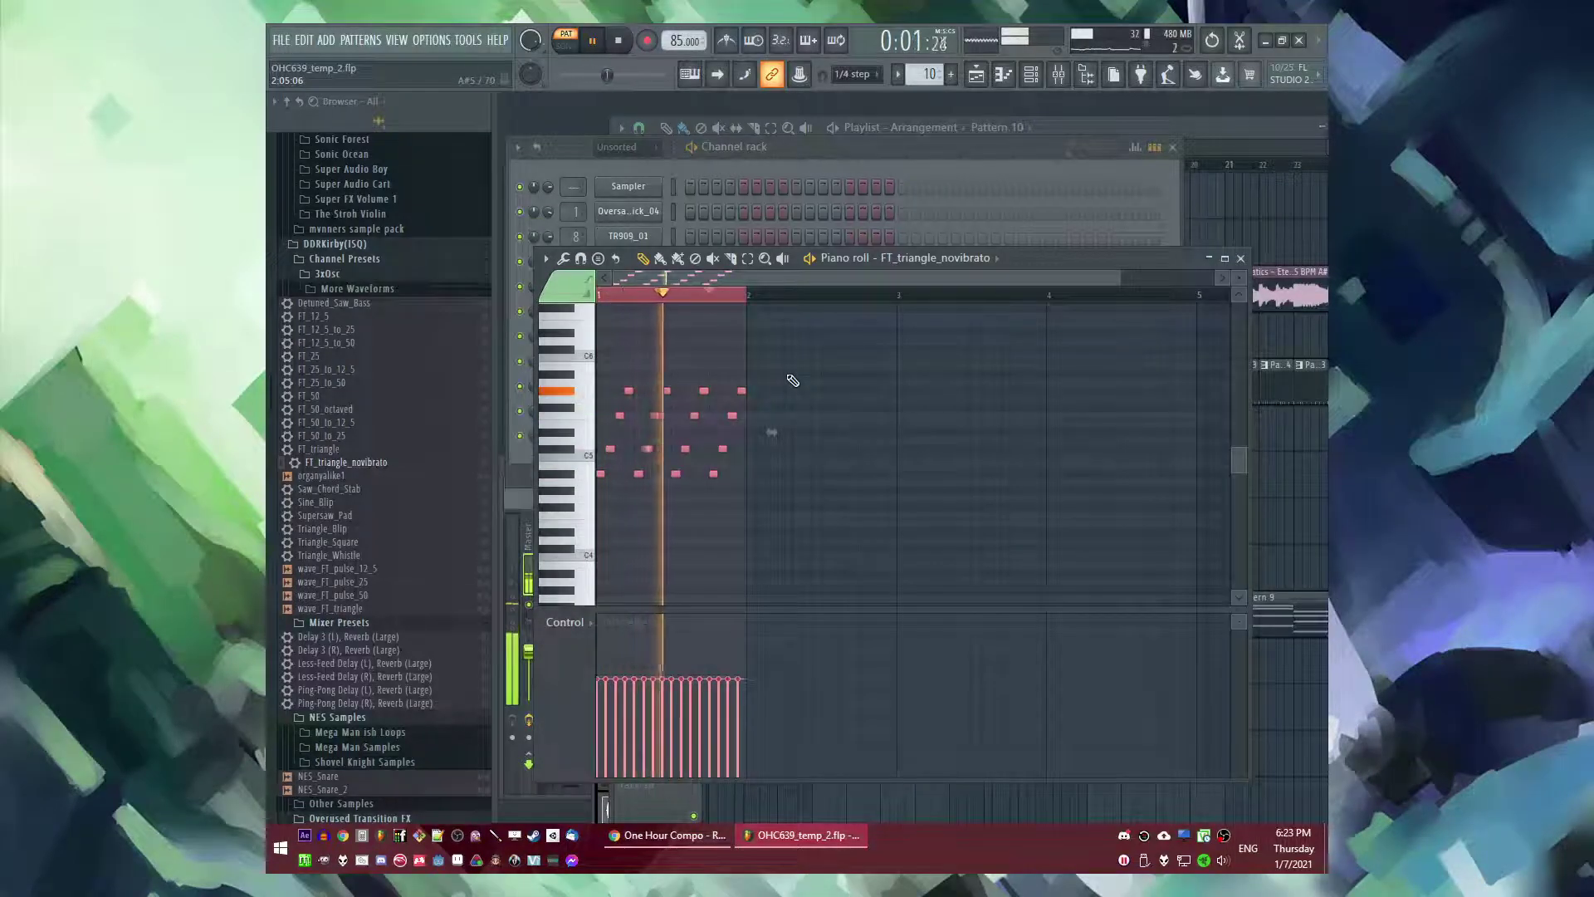
pyautogui.hotkey('ctrl', 'b')
pyautogui.hotkey('ctrl', 'd')
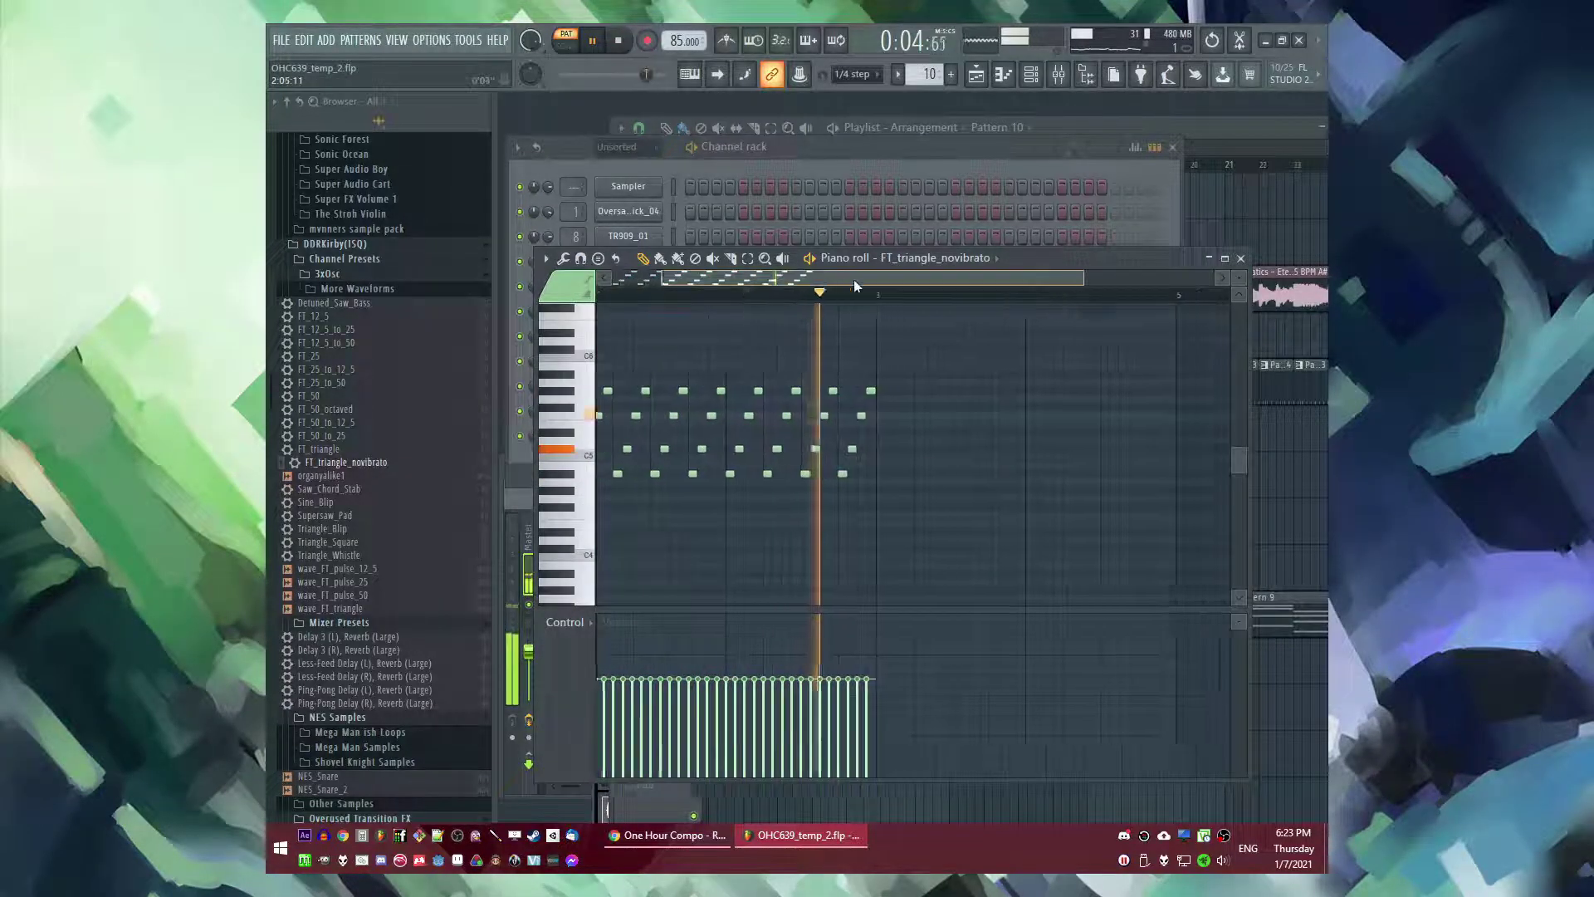
pyautogui.hotkey('ctrl', 'a')
pyautogui.hotkey('ctrl', 'b')
pyautogui.hotkey('ctrl', 'd')
# - Move all arpeggio notes in bars 3 and 4 down four semitones and play that section within the song
pyautogui.scroll(-3, 764, 378)
pyautogui.scroll(3, 777, 388)
pyautogui.press('space')
pyautogui.moveTo(756, 365); pyautogui.dragTo(1162, 499)
pyautogui.scroll(2, 781, 492)
pyautogui.moveTo(724, 475); pyautogui.dragTo(722, 507)
pyautogui.click(575, 509)
pyautogui.press('space')
pyautogui.scroll(-1, 736, 306)
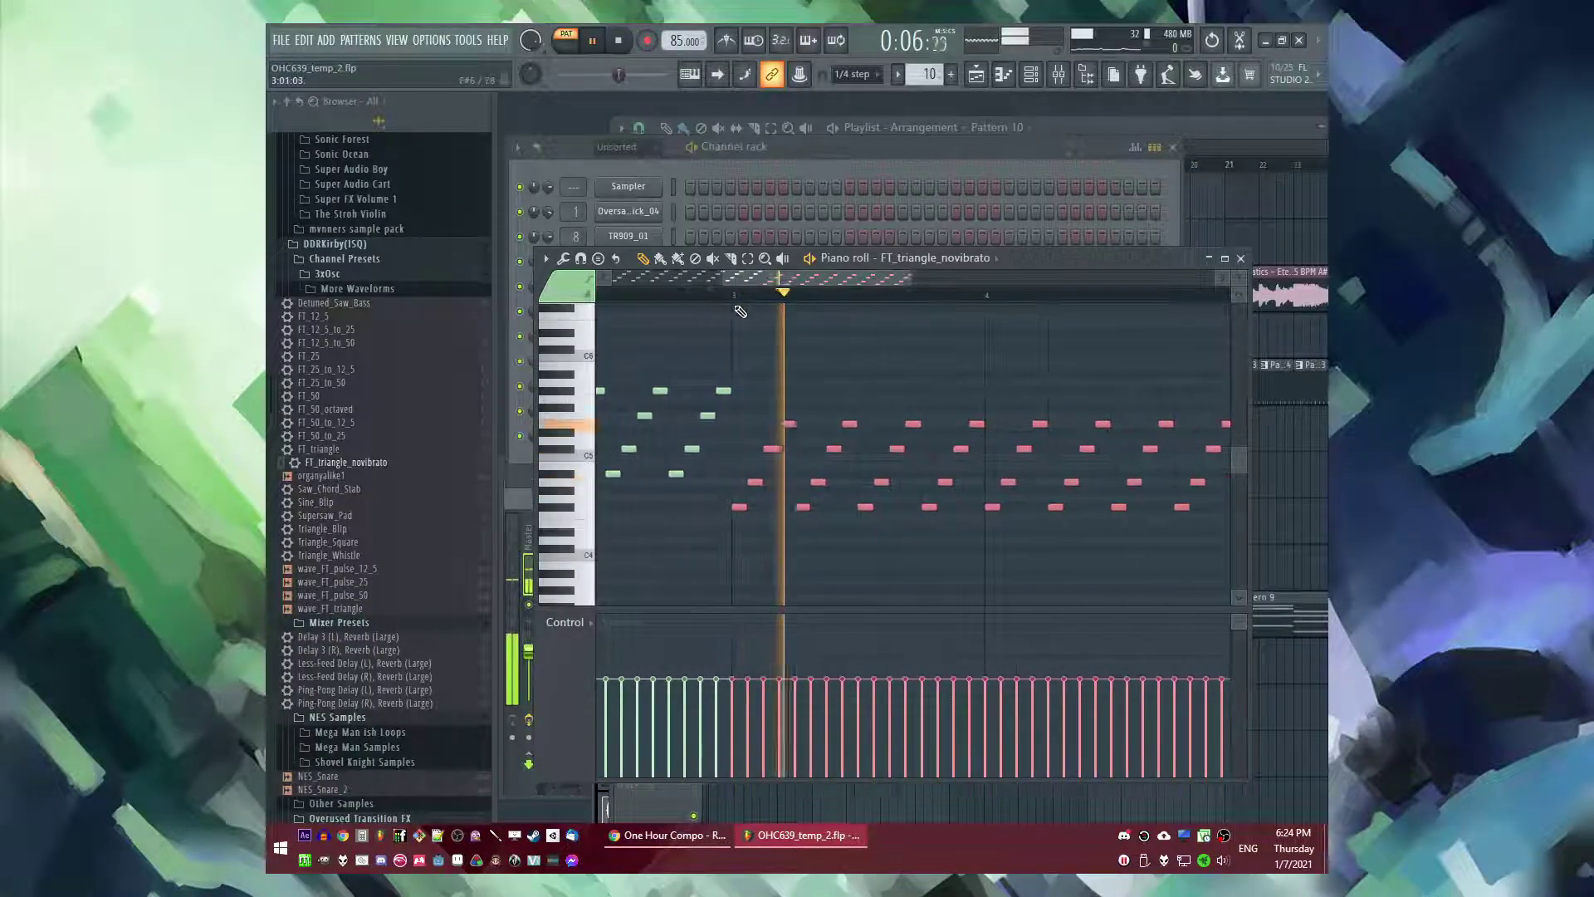
pyautogui.press('l')
pyautogui.click(737, 305)
pyautogui.scroll(-2, 724, 306)
pyautogui.click(708, 306)
# - Raise the second note of every arpeggio in bars 3 and 4 to A#4
pyautogui.scroll(3, 708, 305)
pyautogui.moveTo(710, 470); pyautogui.dragTo(1196, 536)
pyautogui.scroll(-2, 843, 508)
pyautogui.moveTo(757, 478); pyautogui.dragTo(1219, 505)
pyautogui.press('space')
pyautogui.scroll(1, 785, 489)
pyautogui.moveTo(757, 480); pyautogui.dragTo(1162, 501)
pyautogui.scroll(-1, 1149, 504)
pyautogui.scroll(3, 677, 492)
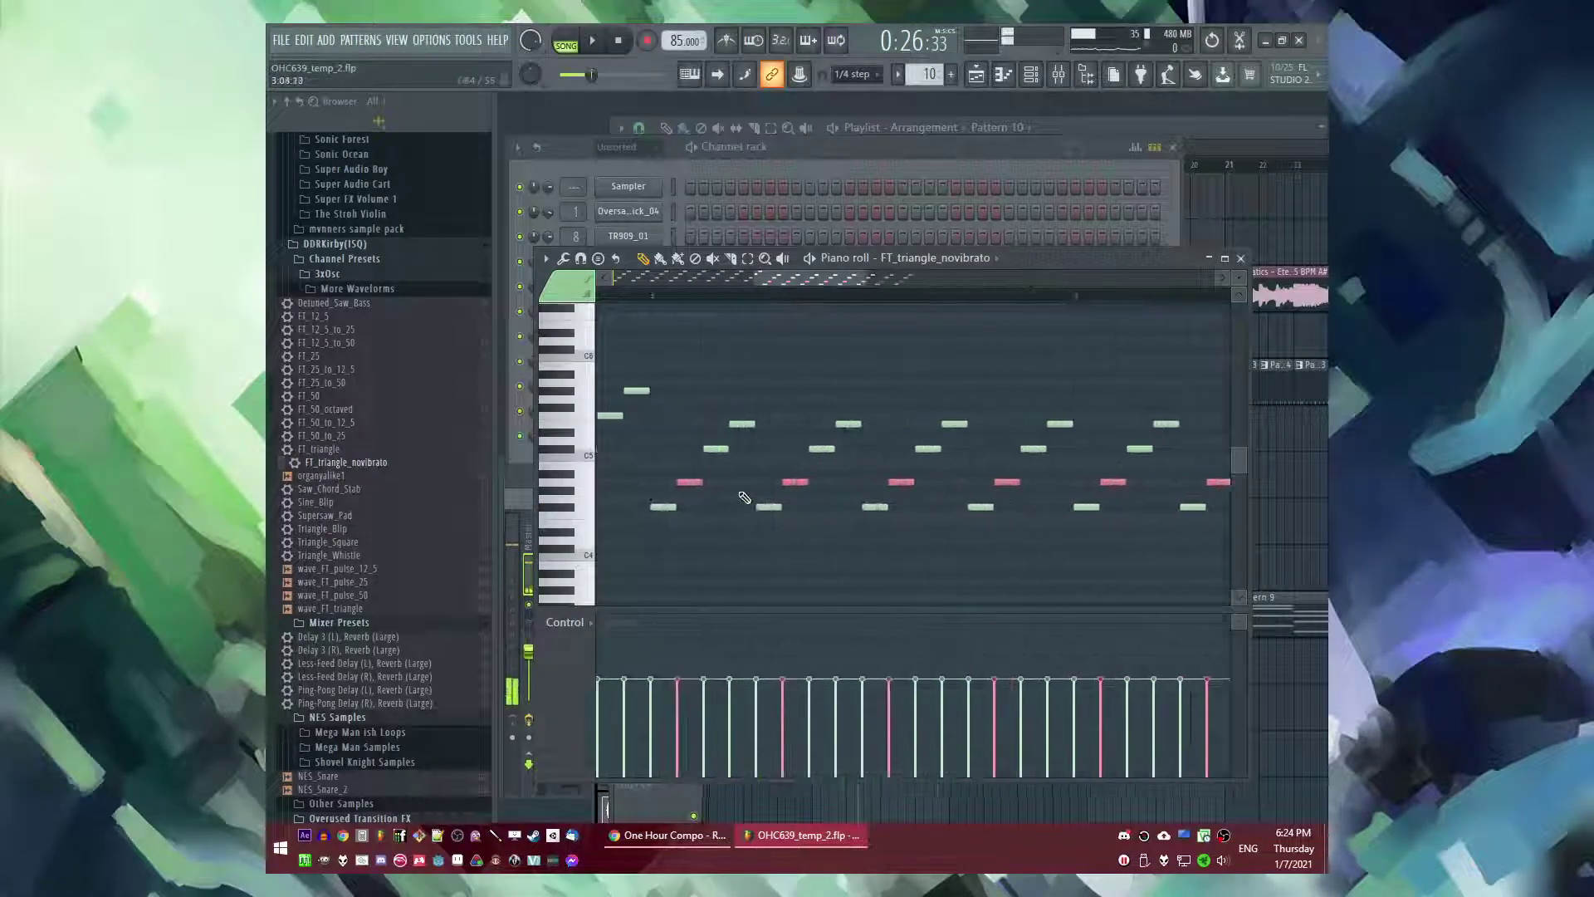
pyautogui.press('space')
pyautogui.moveTo(690, 481); pyautogui.dragTo(691, 472)
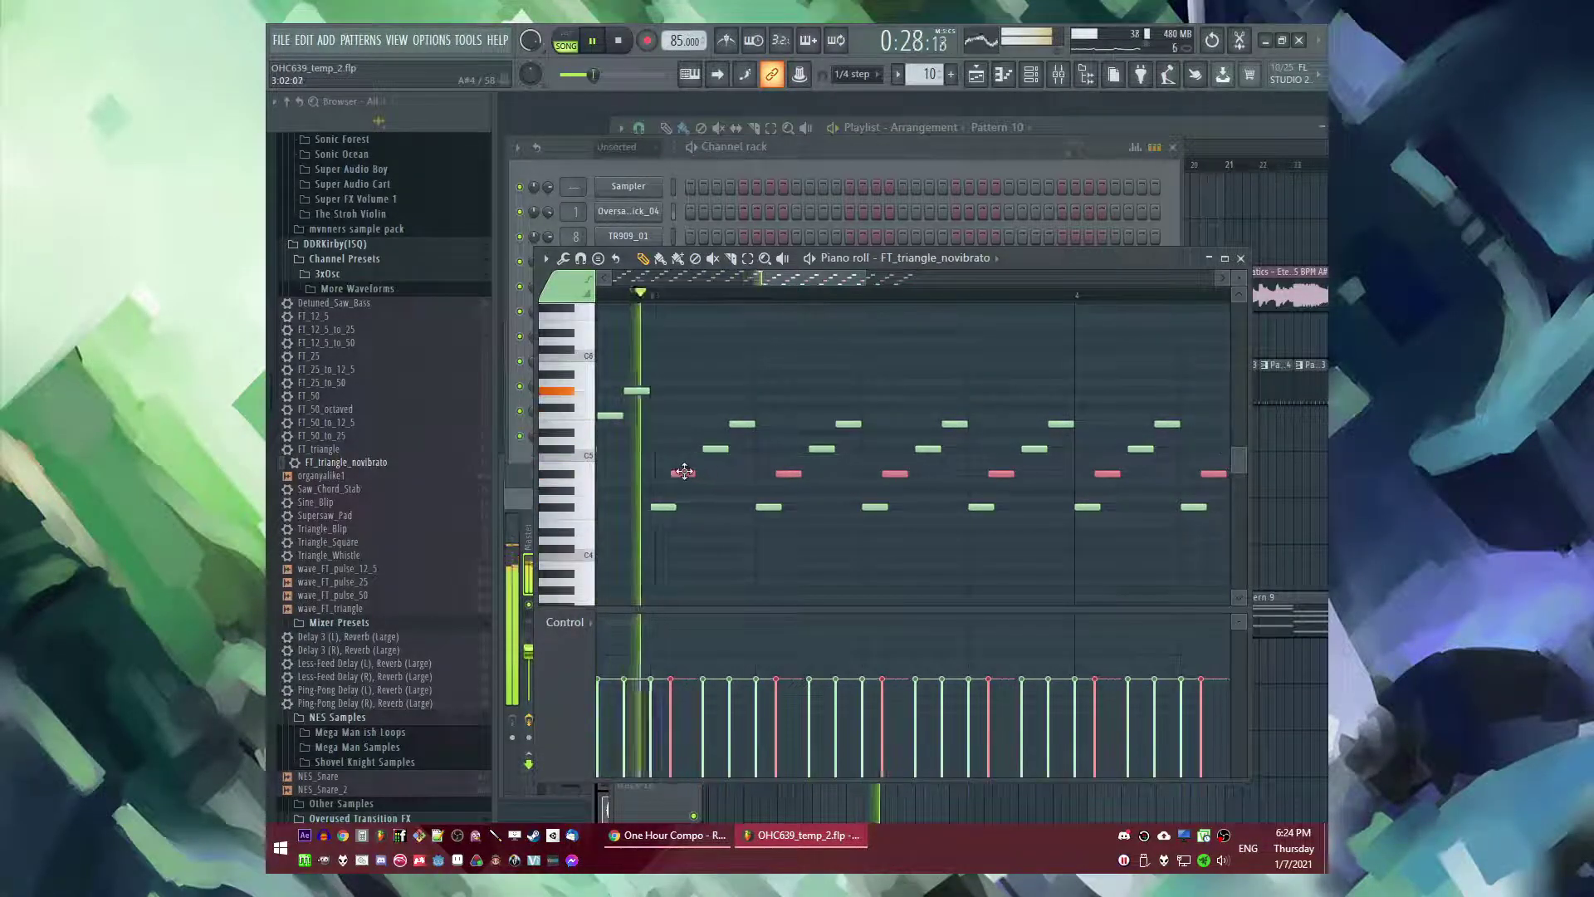
# - Raise the top note of every arpeggio in bars 3 and 4 to F5
pyautogui.scroll(-2, 690, 465)
pyautogui.moveTo(698, 395); pyautogui.dragTo(1229, 435)
pyautogui.scroll(1, 701, 427)
pyautogui.moveTo(726, 418); pyautogui.dragTo(726, 410)
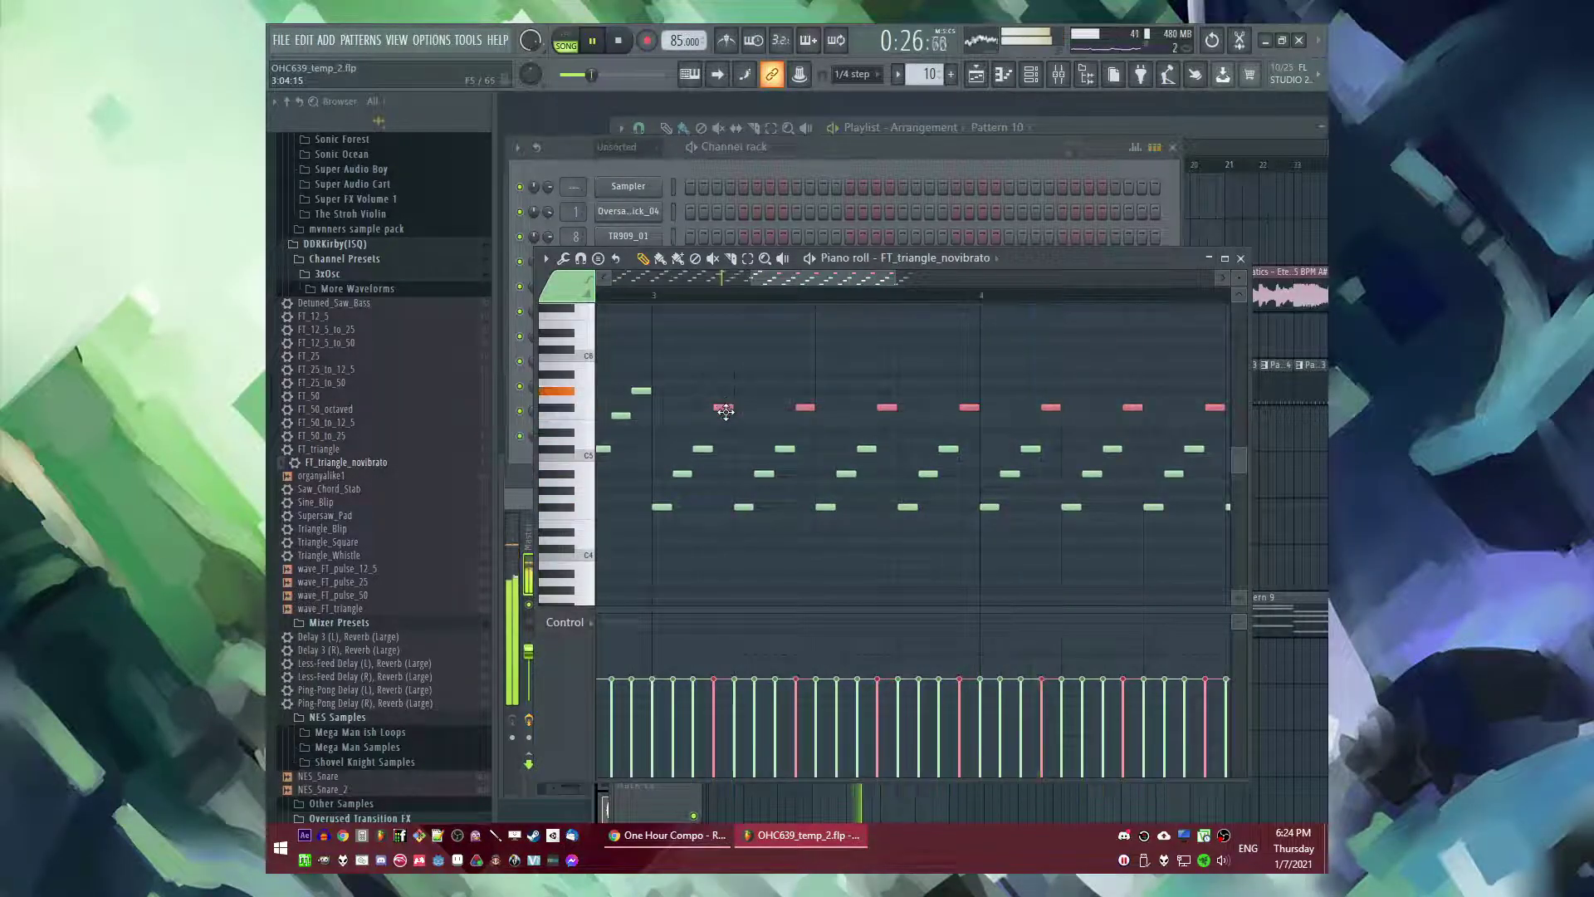
pyautogui.moveTo(775, 279); pyautogui.dragTo(852, 281)
pyautogui.hotkey('ctrl', 'd')
pyautogui.scroll(-2, 826, 369)
pyautogui.scroll(3, 774, 384)
# - Lower the lowest note of each arpeggio in bar 4 to D#4 and play it back
pyautogui.moveTo(684, 388); pyautogui.dragTo(1119, 596)
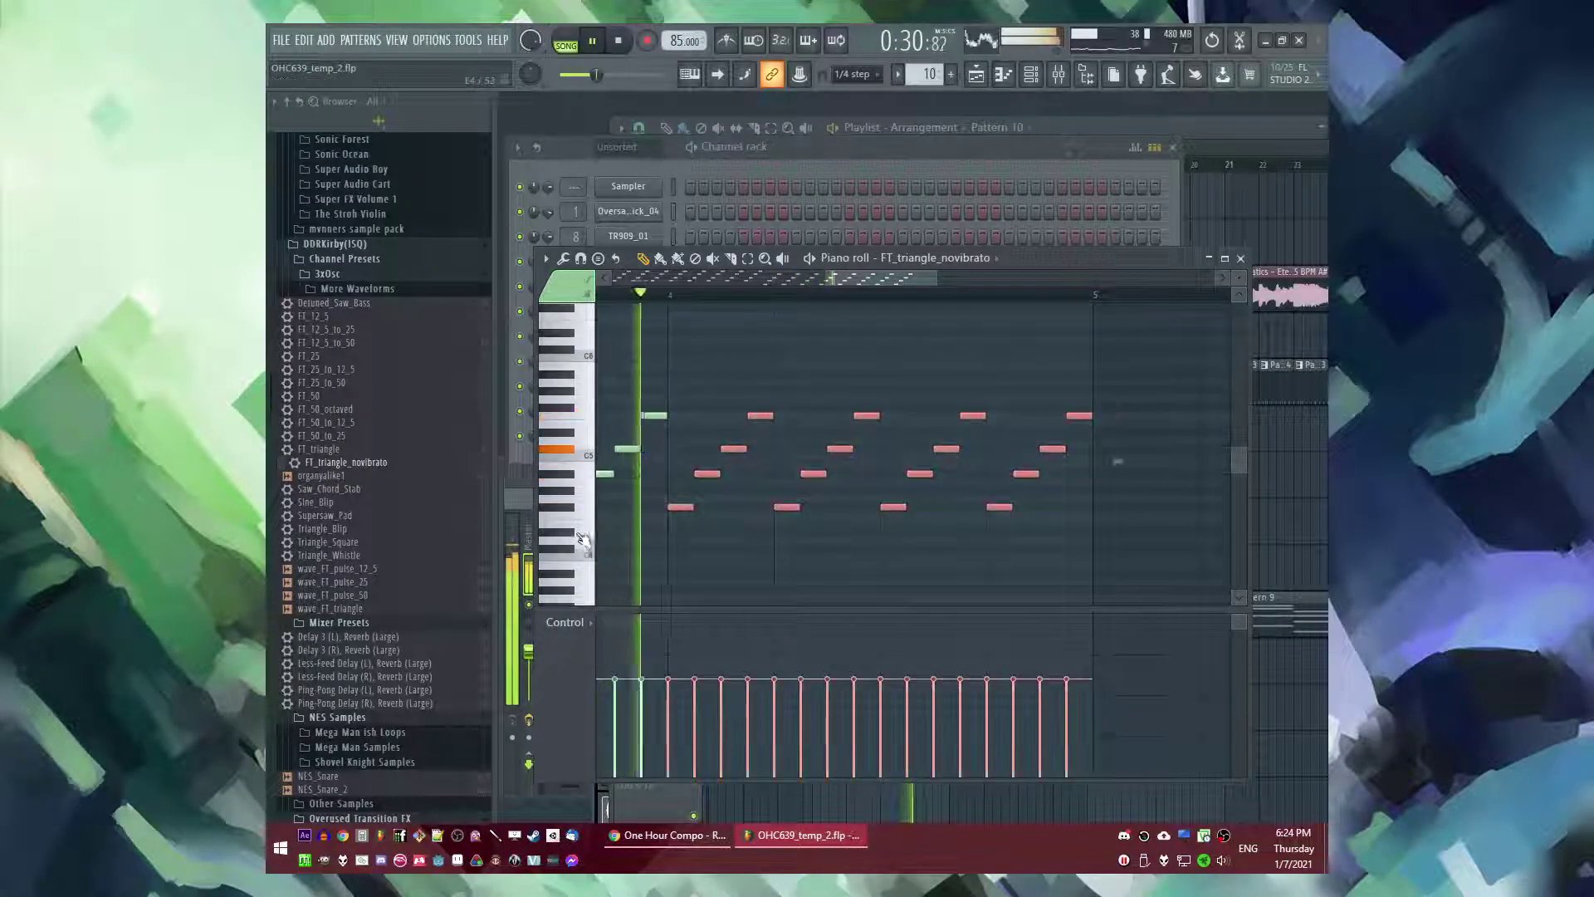
pyautogui.scroll(1, 716, 528)
pyautogui.press('space')
pyautogui.moveTo(690, 492); pyautogui.dragTo(1238, 580)
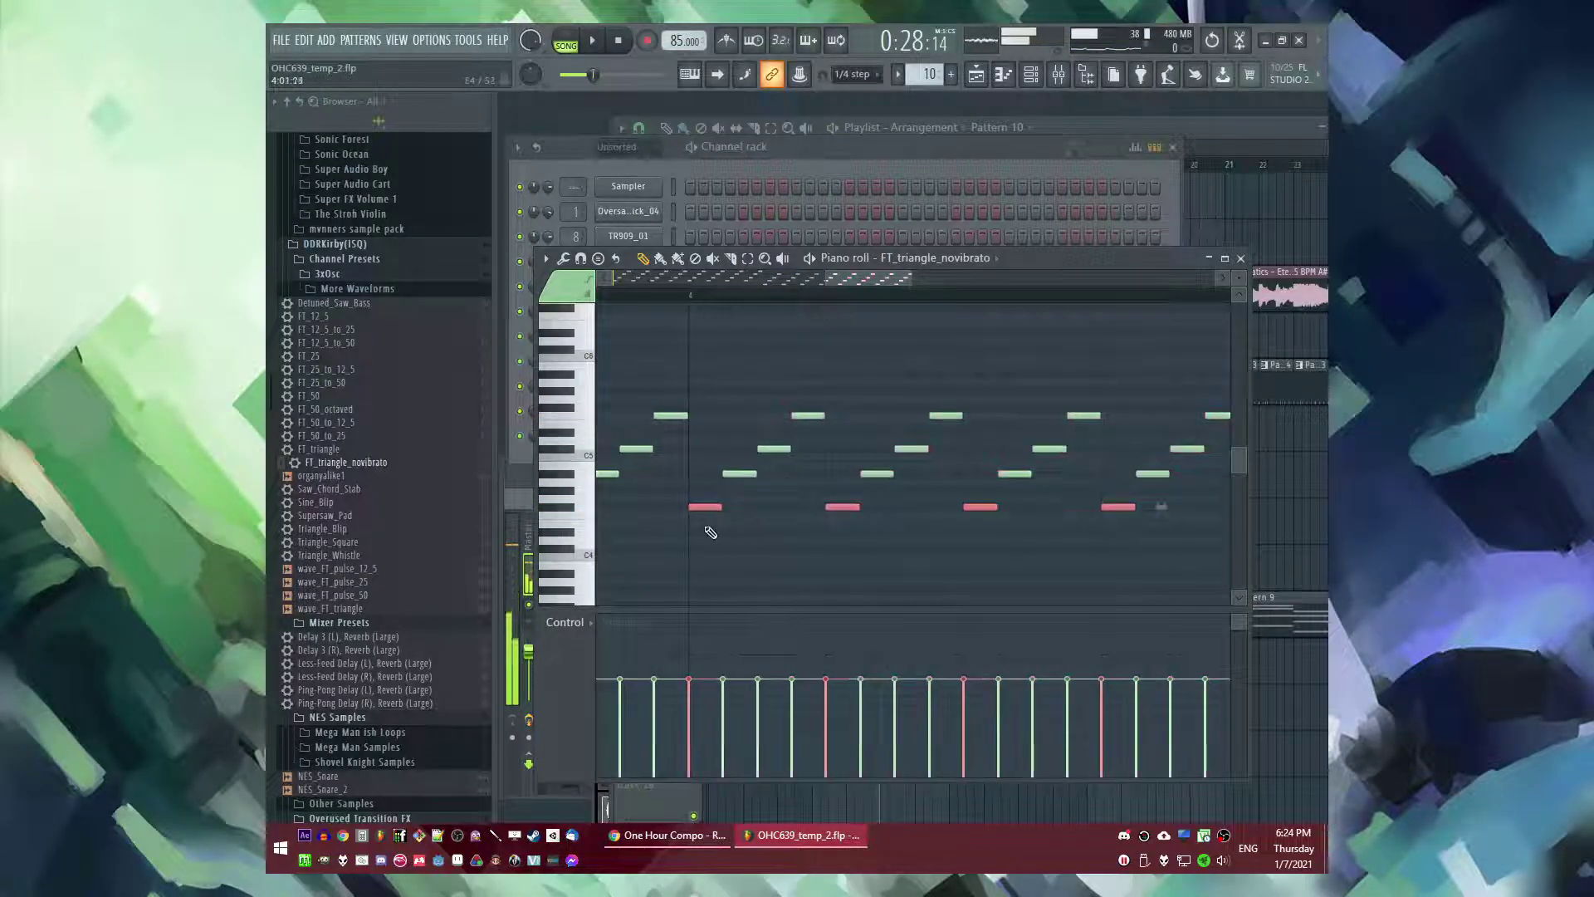
pyautogui.moveTo(696, 510); pyautogui.dragTo(695, 554)
pyautogui.click(675, 296)
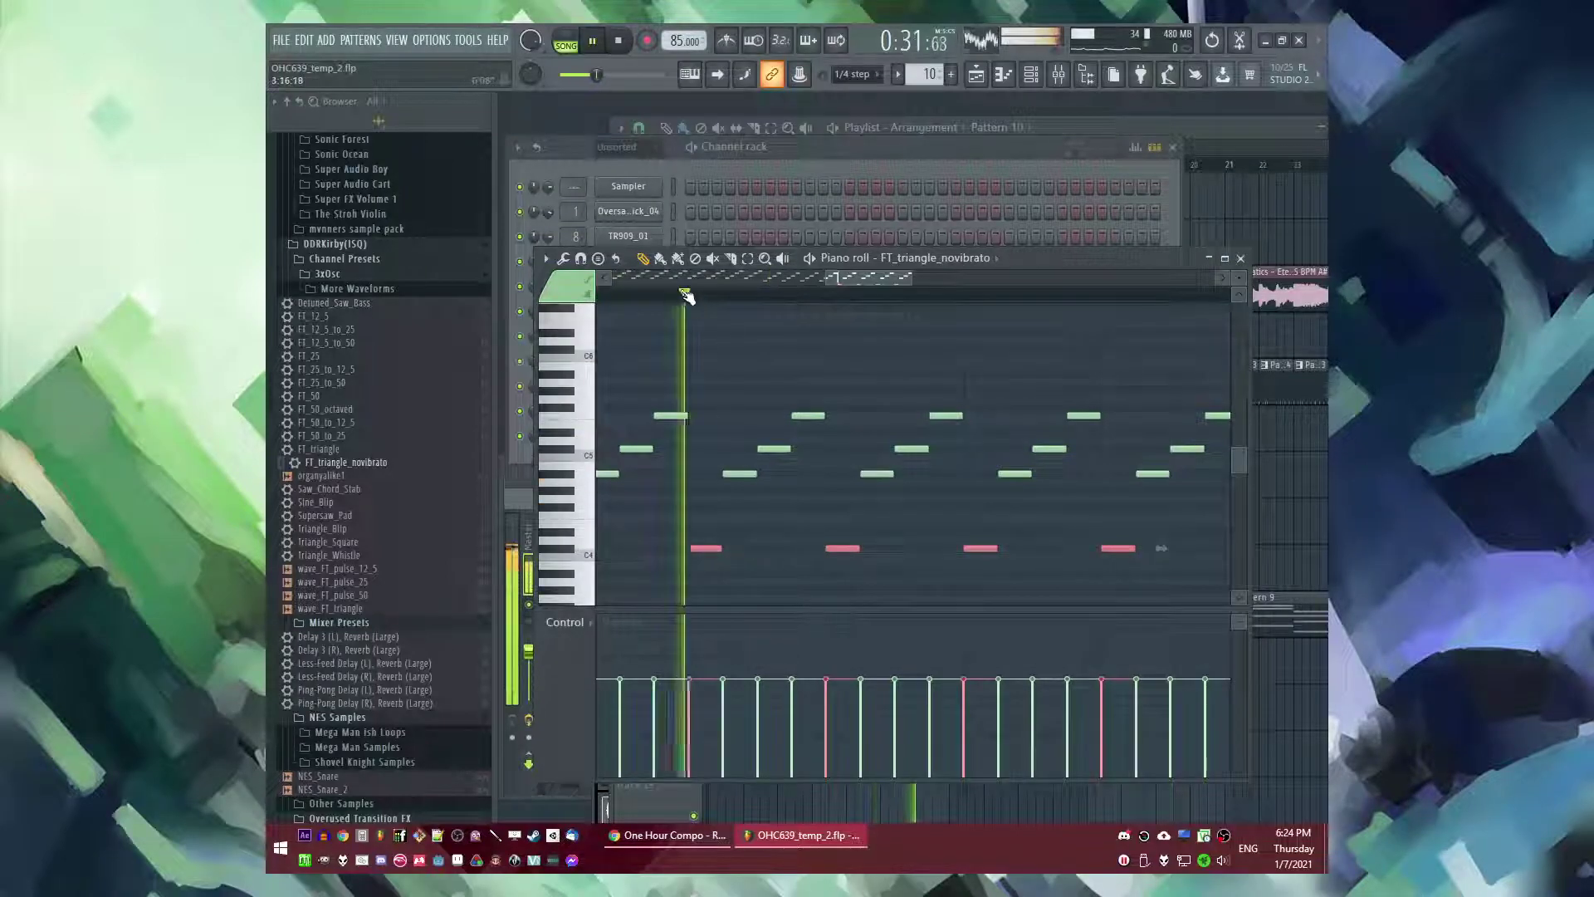
pyautogui.scroll(-3, 760, 387)
pyautogui.click(671, 298)
pyautogui.scroll(3, 727, 532)
pyautogui.press('space')
pyautogui.moveTo(695, 531)
pyautogui.mouseDown()
pyautogui.moveTo(1235, 593)
pyautogui.moveTo(711, 530)
pyautogui.mouseUp()
pyautogui.press('space')
# - Lower the top note of the last two arpeggios in bar 4 to D#5 and play the result
pyautogui.keyDown('ctrl'); pyautogui.click(730, 505); pyautogui.keyUp('ctrl')
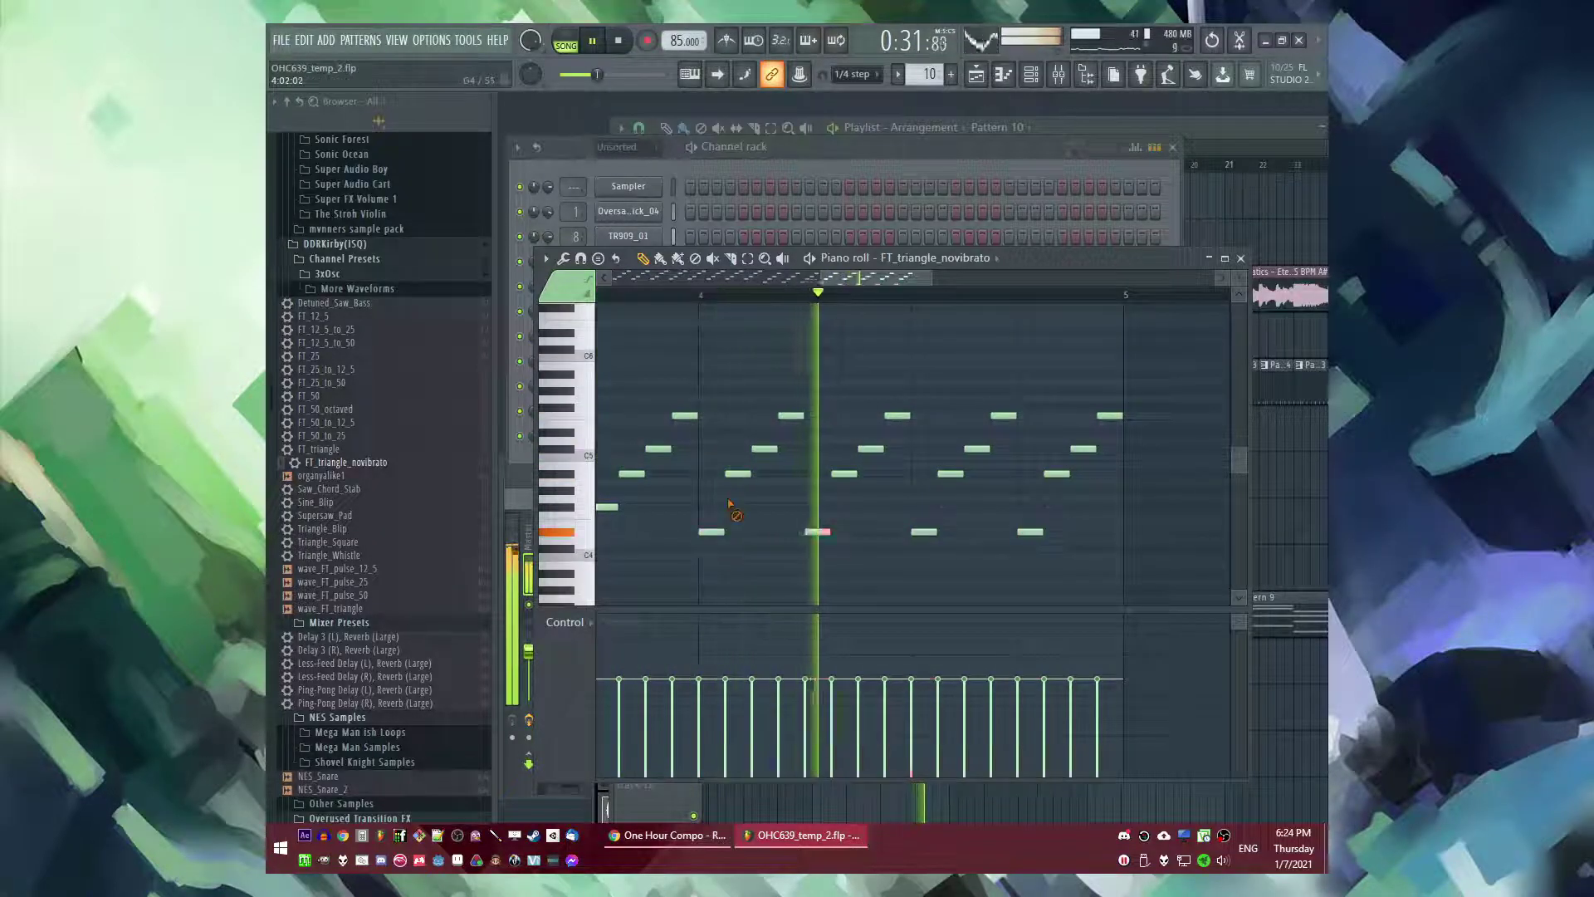
pyautogui.scroll(-2, 835, 513)
pyautogui.scroll(2, 905, 503)
pyautogui.press('space')
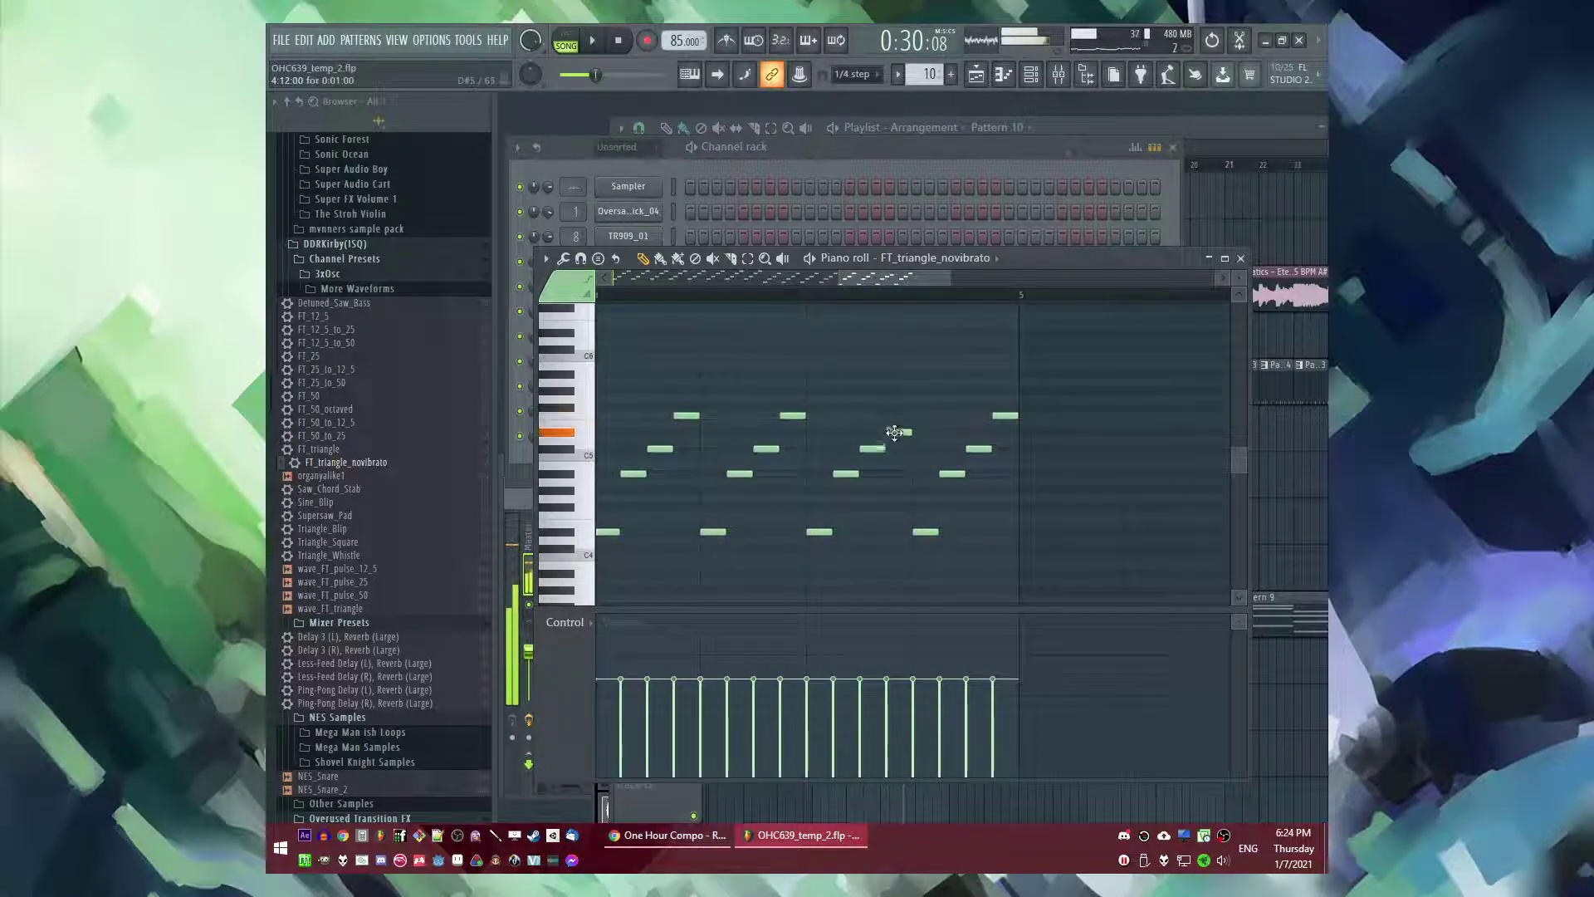
pyautogui.scroll(-3, 999, 440)
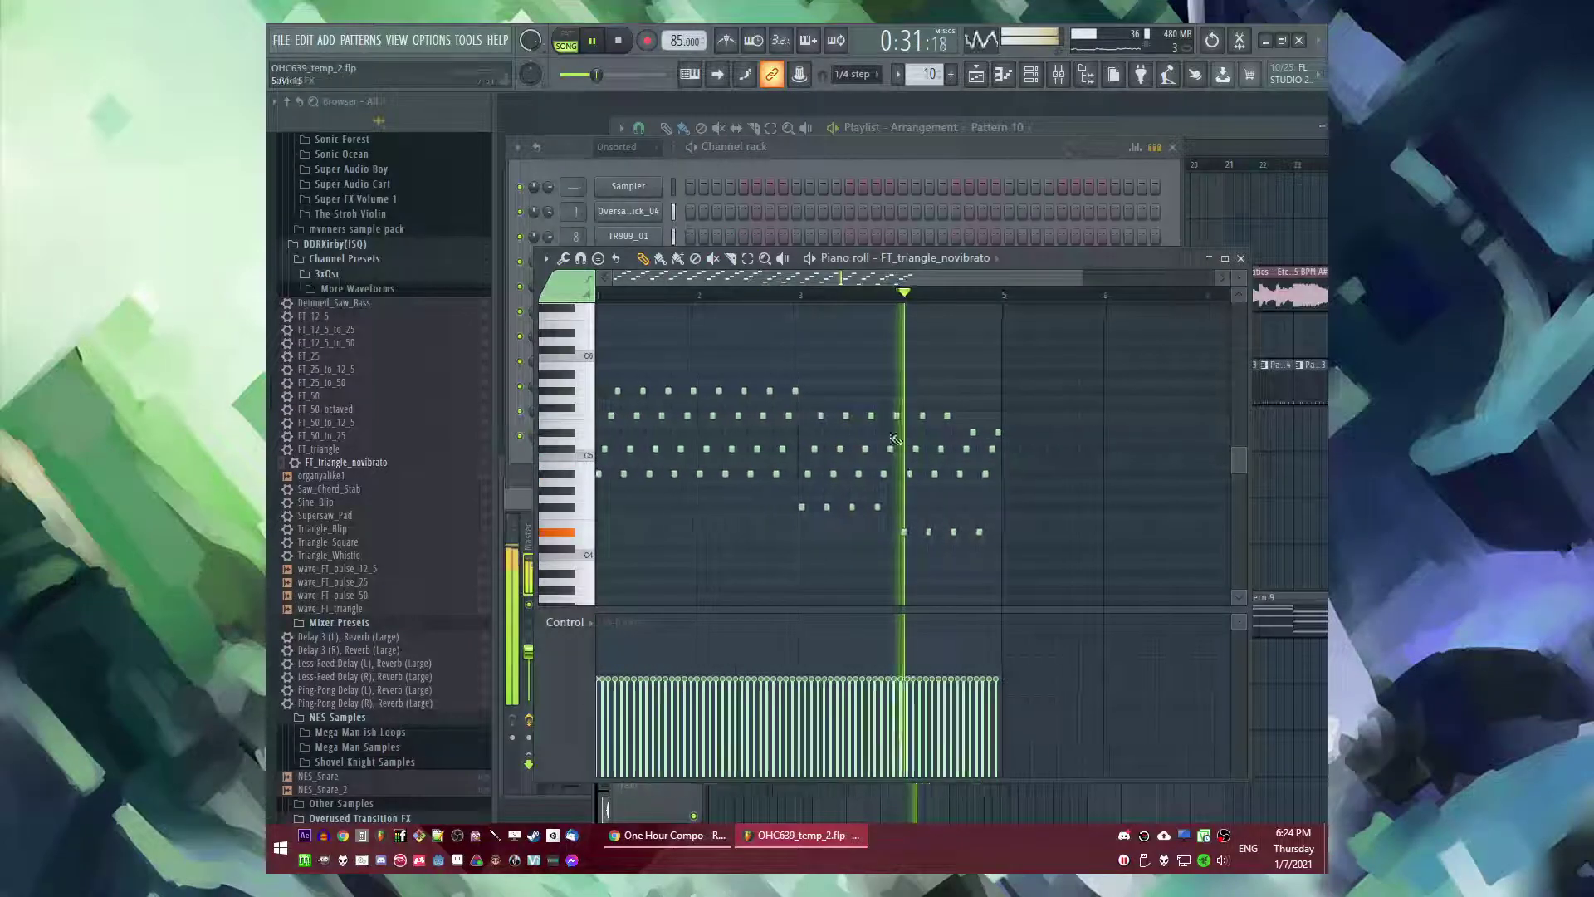
# - Play Pattern 10 alone and set the FT_triangle_novibrato channel's filter type to SVF LP
pyautogui.click(789, 177)
pyautogui.click(638, 440)
pyautogui.press('l')
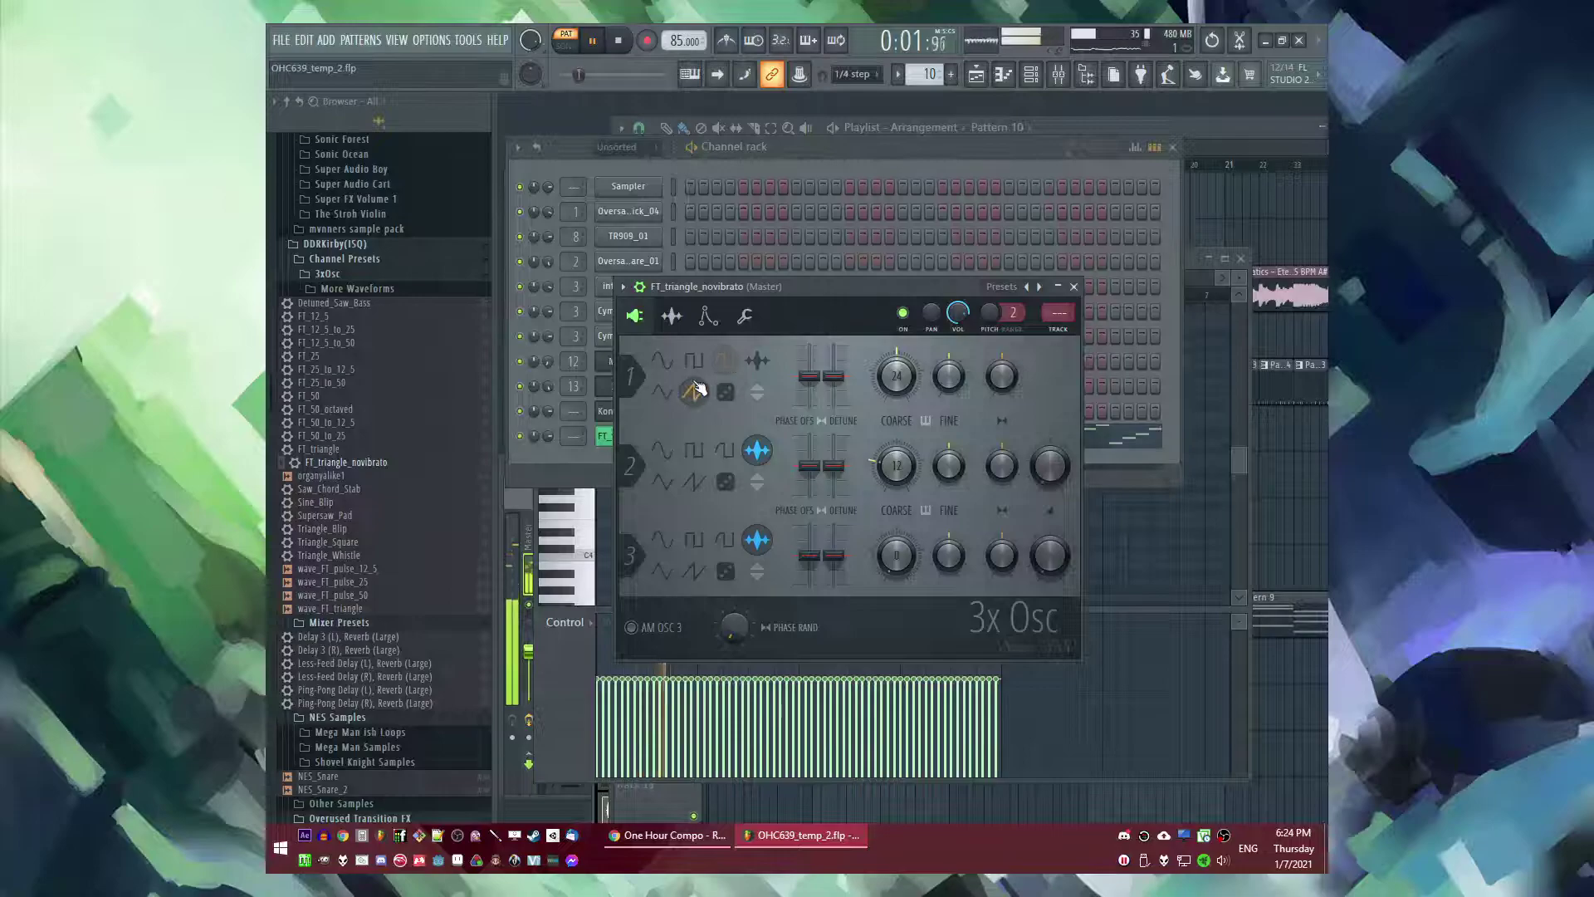
pyautogui.click(709, 316)
pyautogui.click(719, 353)
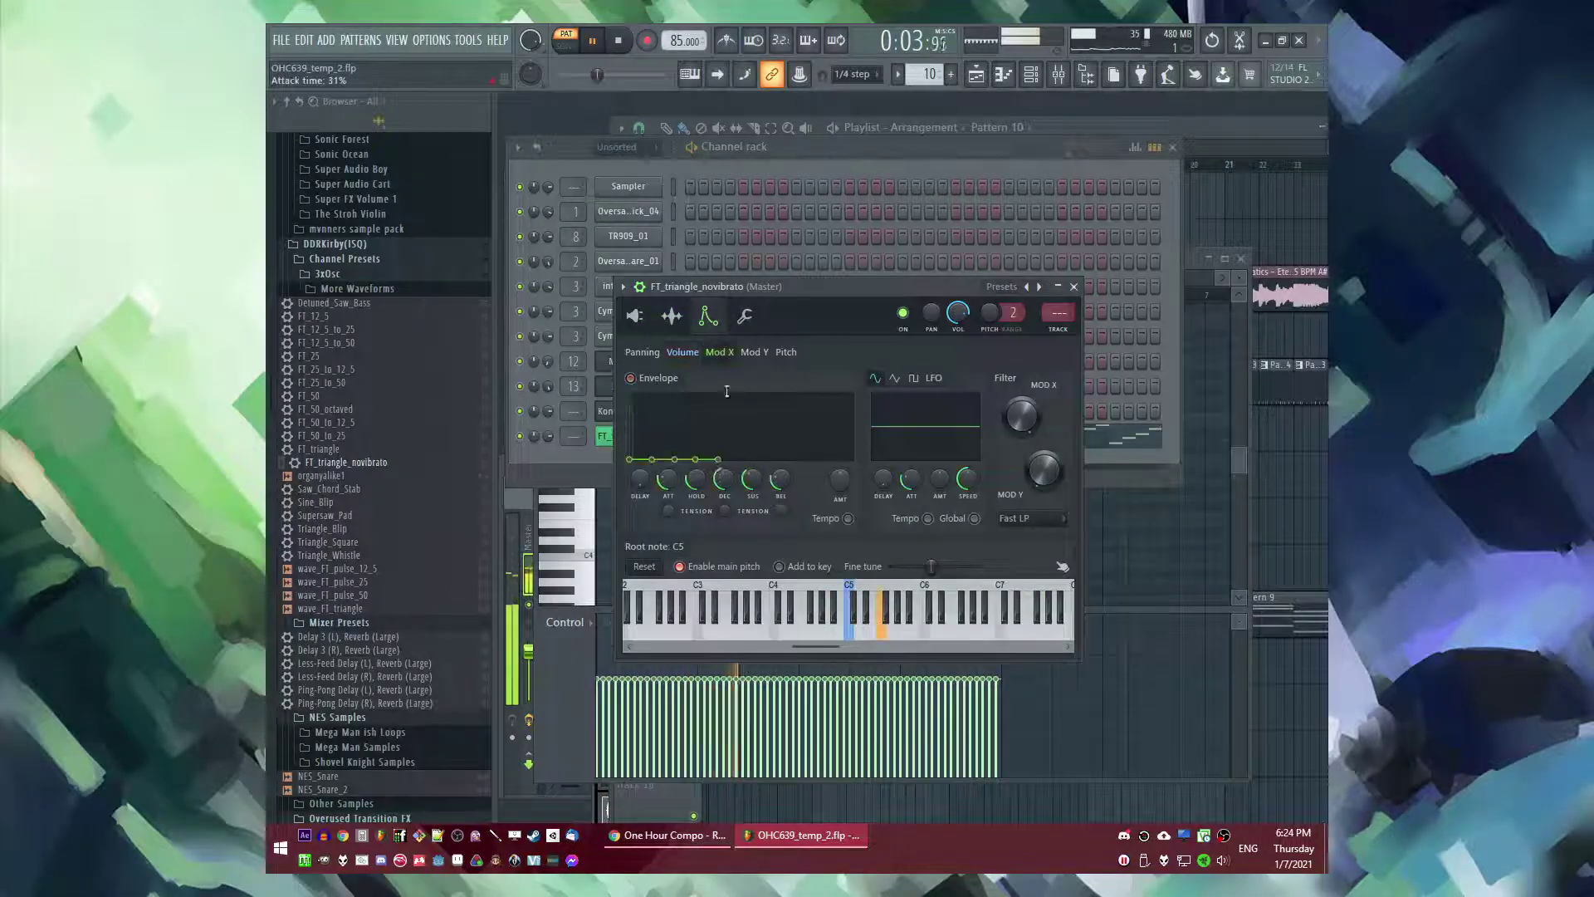
pyautogui.click(1030, 519)
pyautogui.click(1039, 636)
# - Enable the Mod X envelope with no hold, short decay and 0% sustain, and set the filter frequency to 31%
pyautogui.click(631, 379)
pyautogui.moveTo(840, 480); pyautogui.dragTo(840, 436)
pyautogui.moveTo(752, 479); pyautogui.dragTo(752, 540)
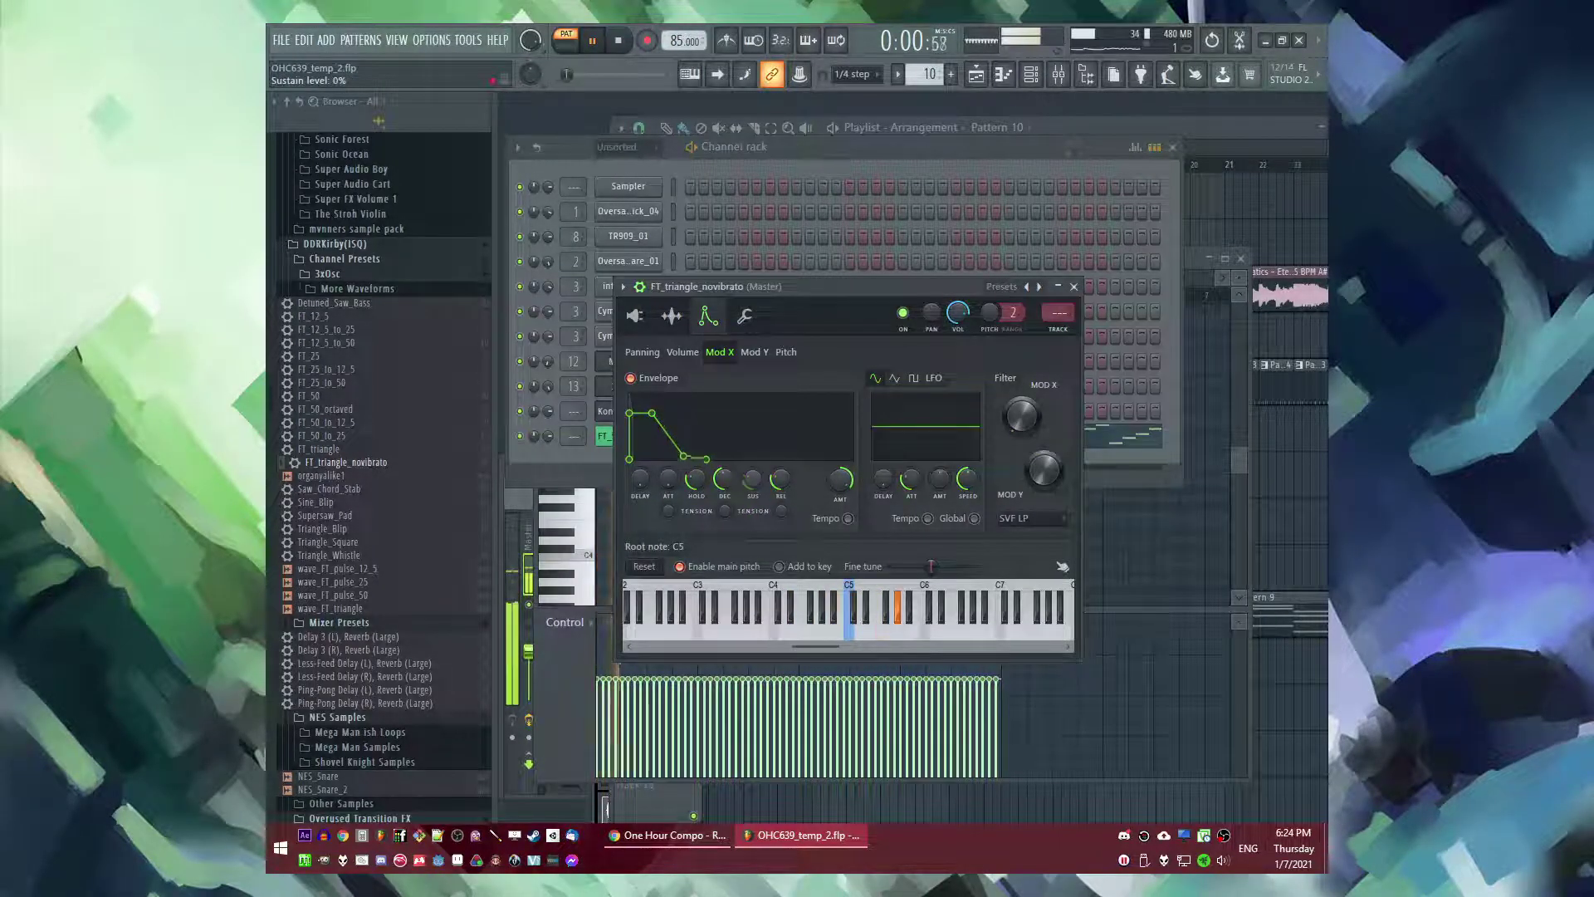
pyautogui.moveTo(696, 479); pyautogui.dragTo(696, 523)
pyautogui.moveTo(746, 473)
pyautogui.mouseDown()
pyautogui.moveTo(747, 445)
pyautogui.moveTo(743, 511)
pyautogui.moveTo(725, 492)
pyautogui.mouseUp()
pyautogui.moveTo(837, 491); pyautogui.dragTo(837, 511)
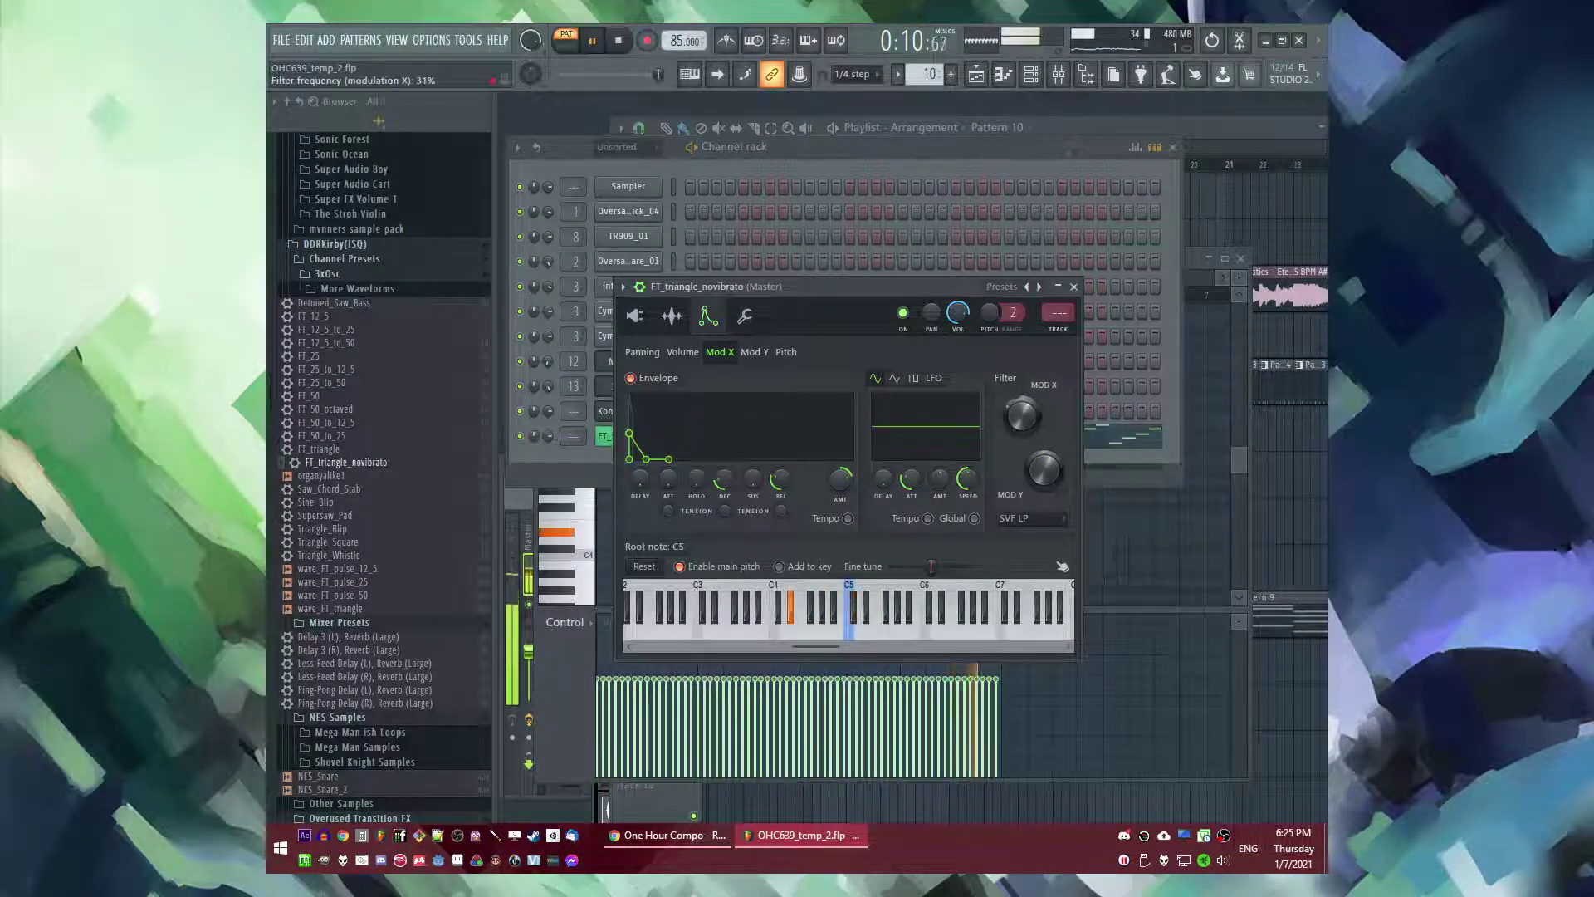
# - Set all three oscillators of FT_triangle_novibrato to the square wave and open the channel's miscellaneous settings
pyautogui.click(635, 316)
pyautogui.click(724, 450)
pyautogui.click(724, 541)
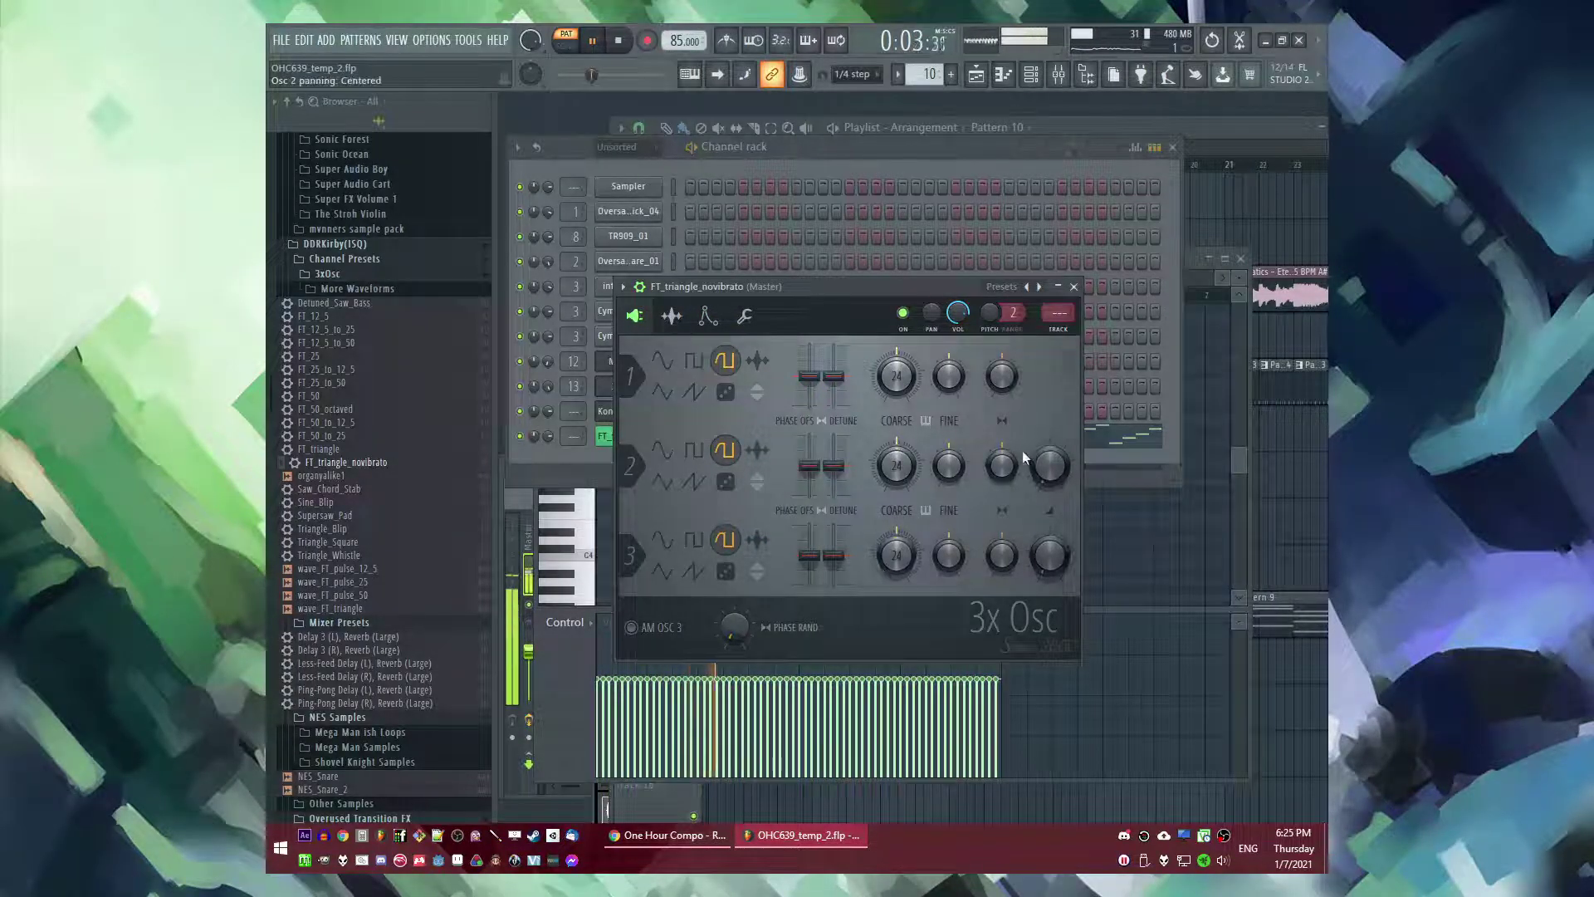
pyautogui.click(747, 317)
# - Repeat the Pattern 10 clip along Track 14 and play the song from bar 9
pyautogui.press('F5')
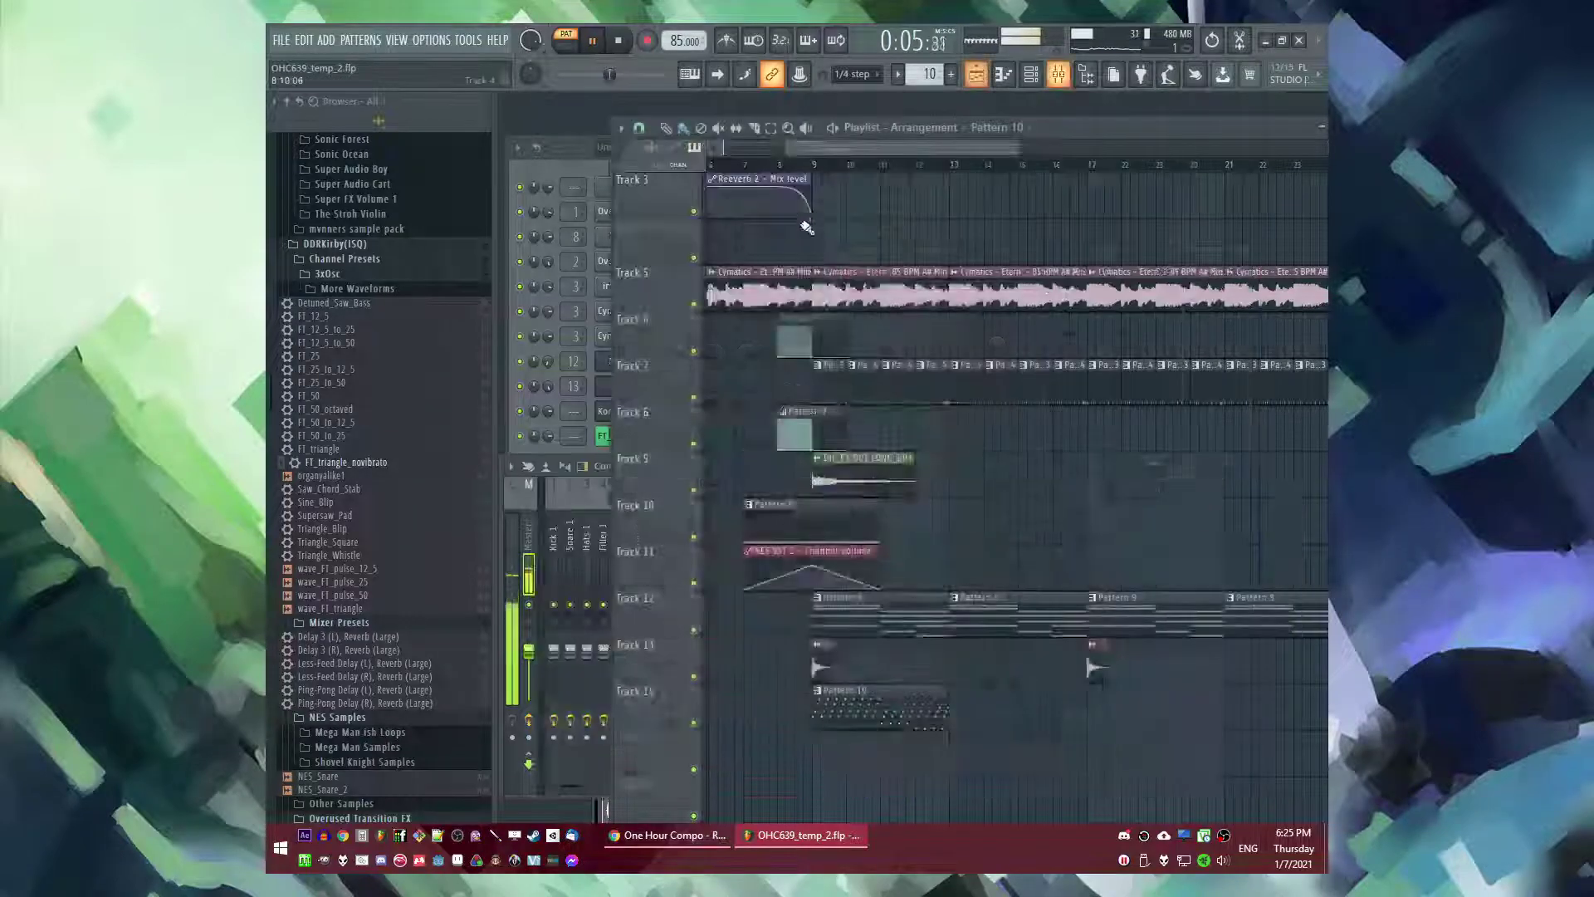
pyautogui.click(817, 164)
pyautogui.press('l')
pyautogui.scroll(-2, 897, 689)
pyautogui.moveTo(889, 704); pyautogui.dragTo(1235, 709)
pyautogui.scroll(2, 797, 498)
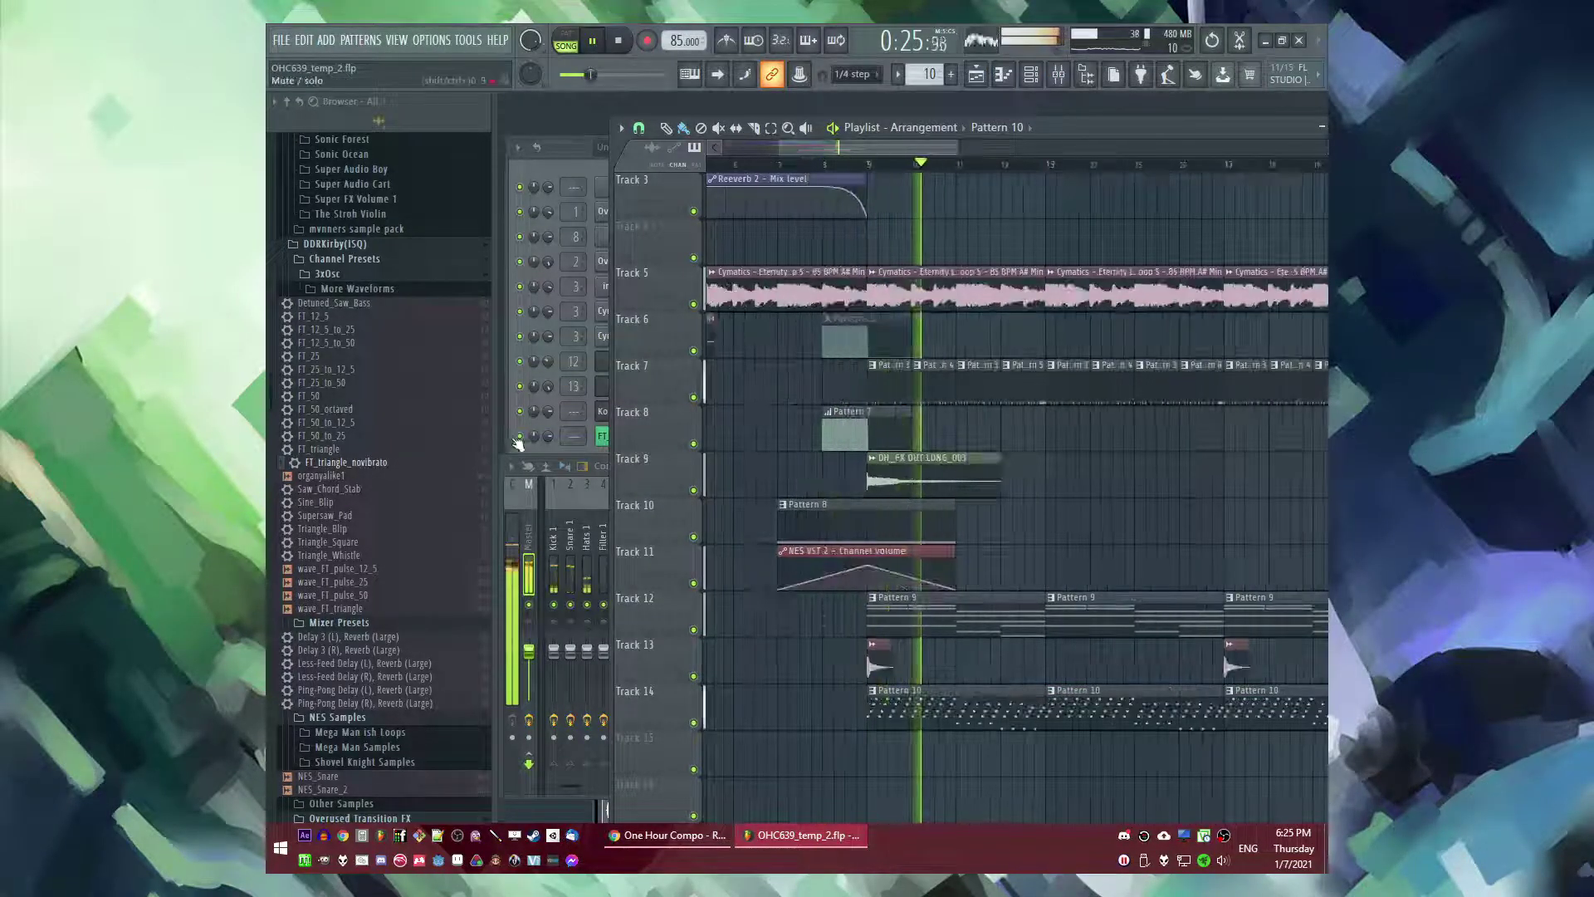
# - Route the FT_triangle_novibrato channel to free mixer track 14 and load Fruity Delay Bank in its second effect slot
pyautogui.click(607, 464)
pyautogui.click(605, 446)
pyautogui.click(607, 447)
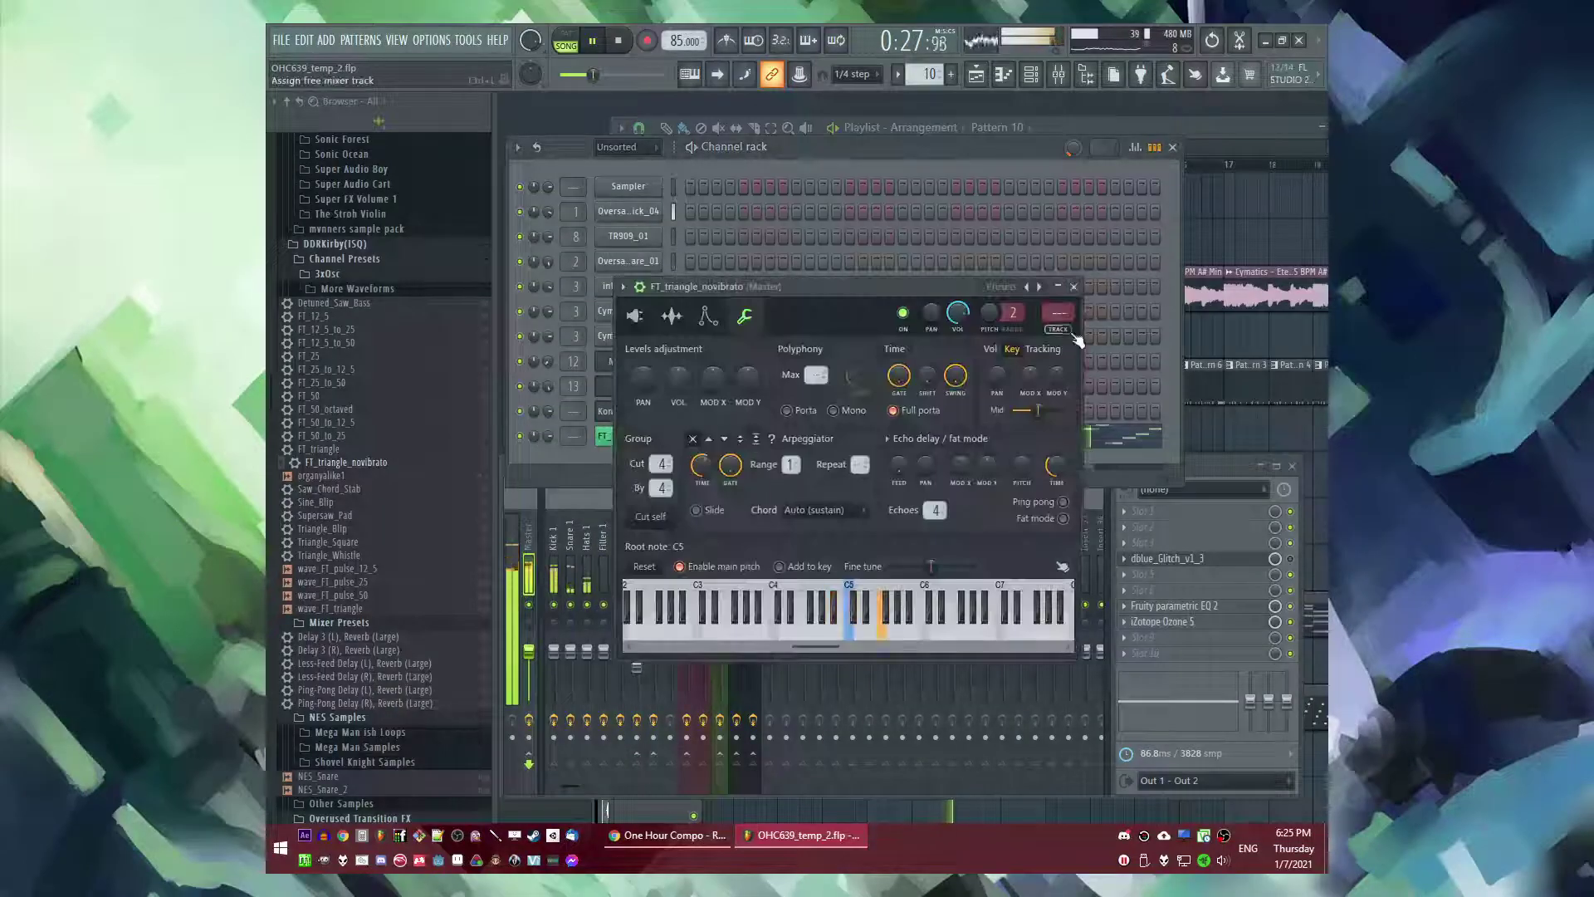
pyautogui.click(1070, 332)
pyautogui.click(1126, 528)
pyautogui.click(917, 388)
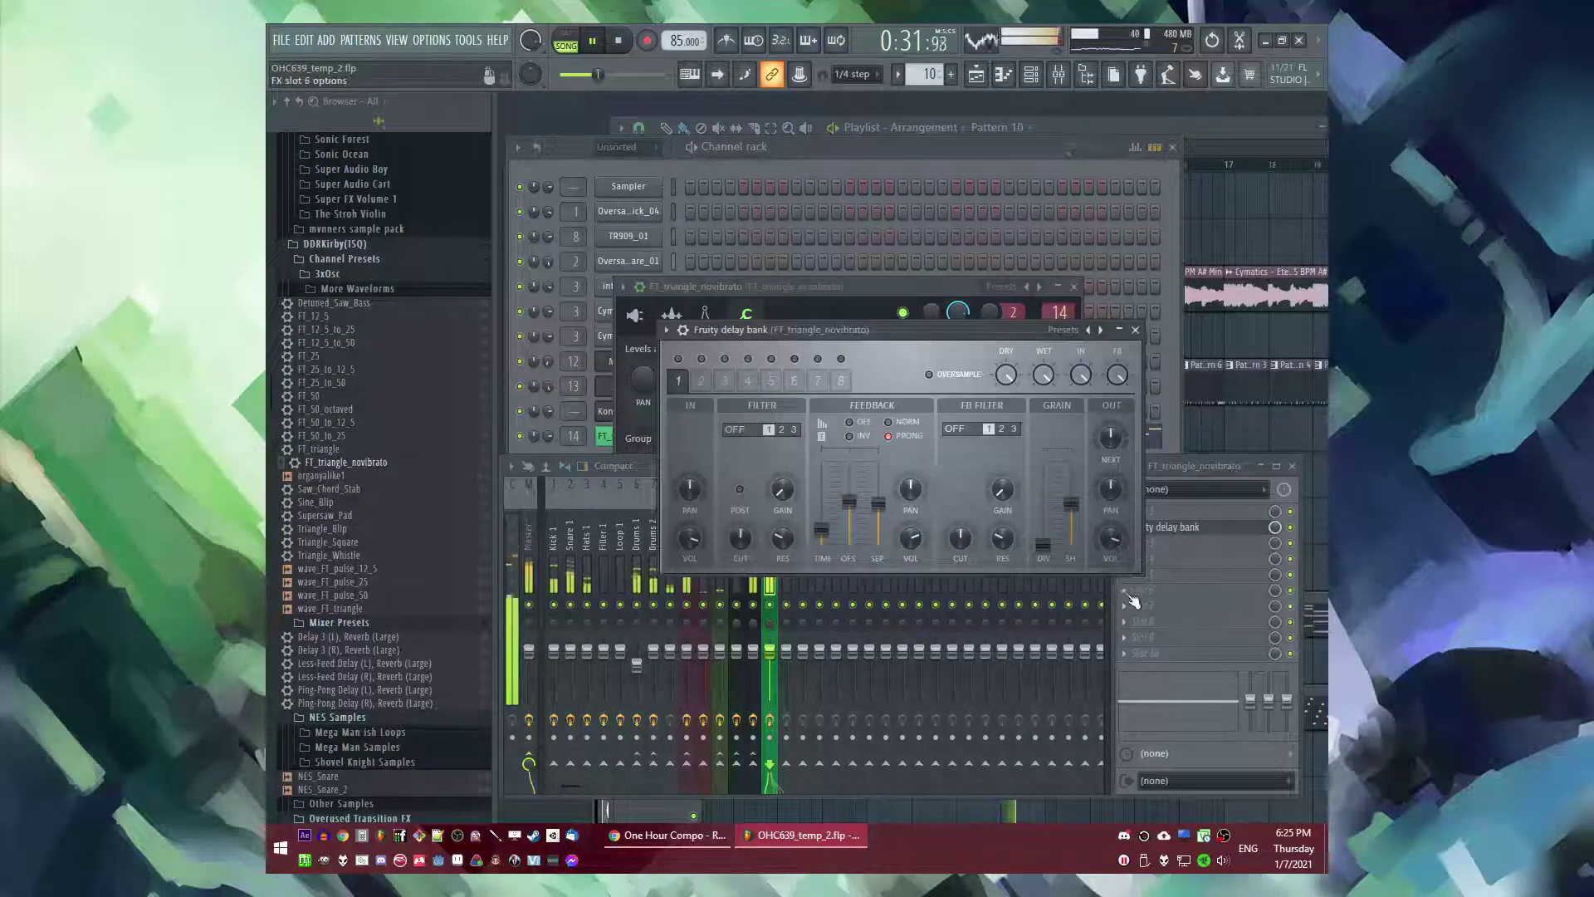
# - Load Fruity Reeverb 2 into the sixth effect slot of the FT_triangle_novibrato mixer track
pyautogui.click(1141, 598)
pyautogui.click(913, 669)
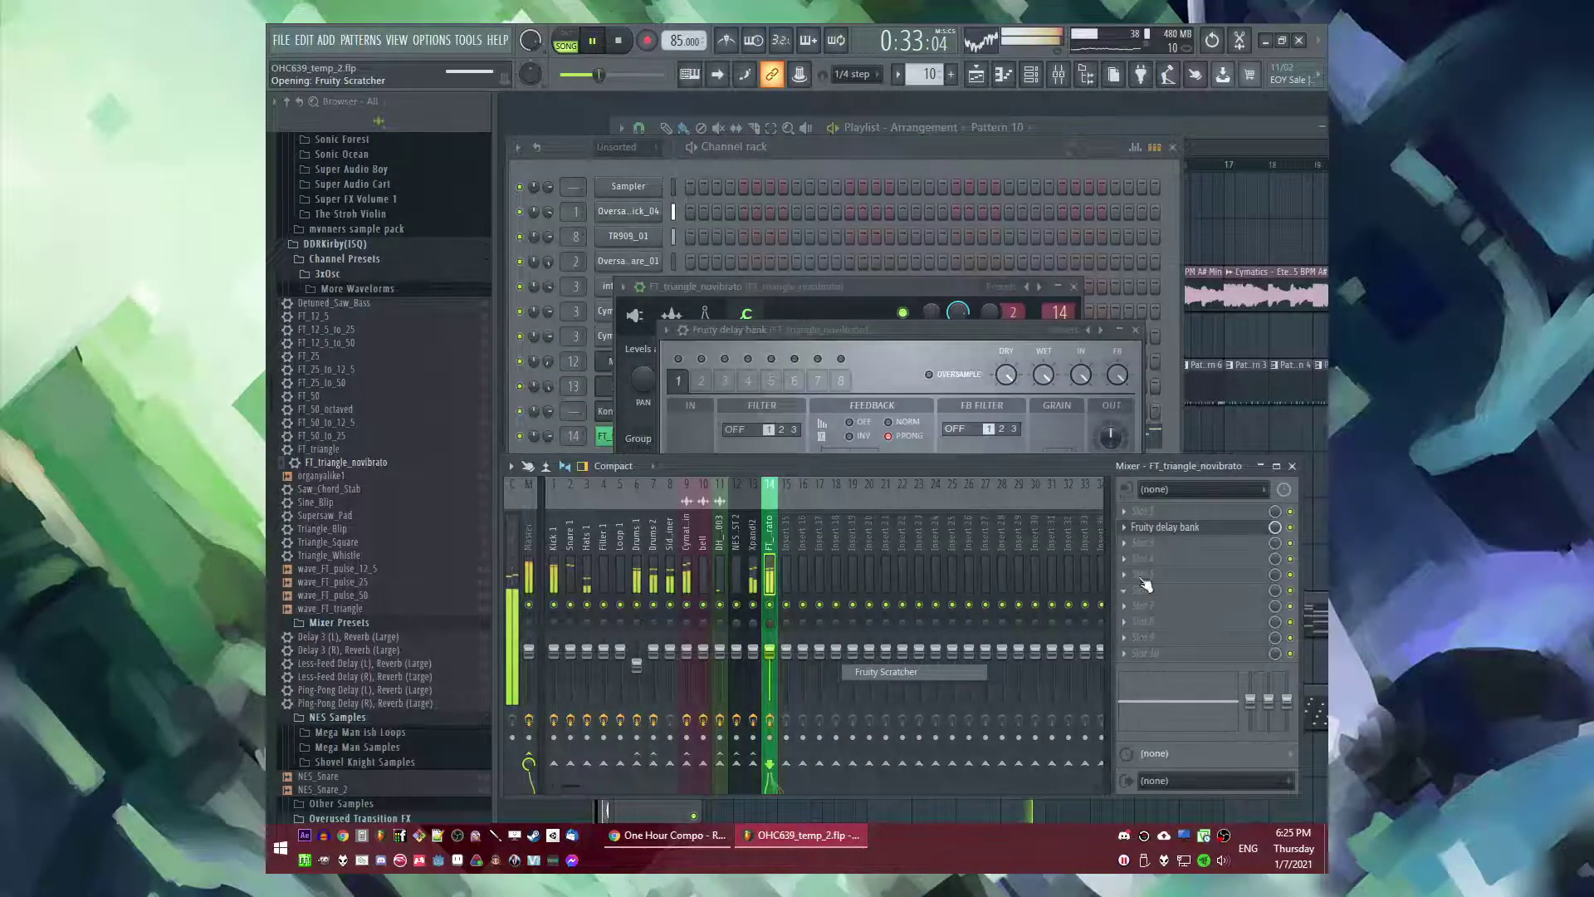
pyautogui.click(924, 654)
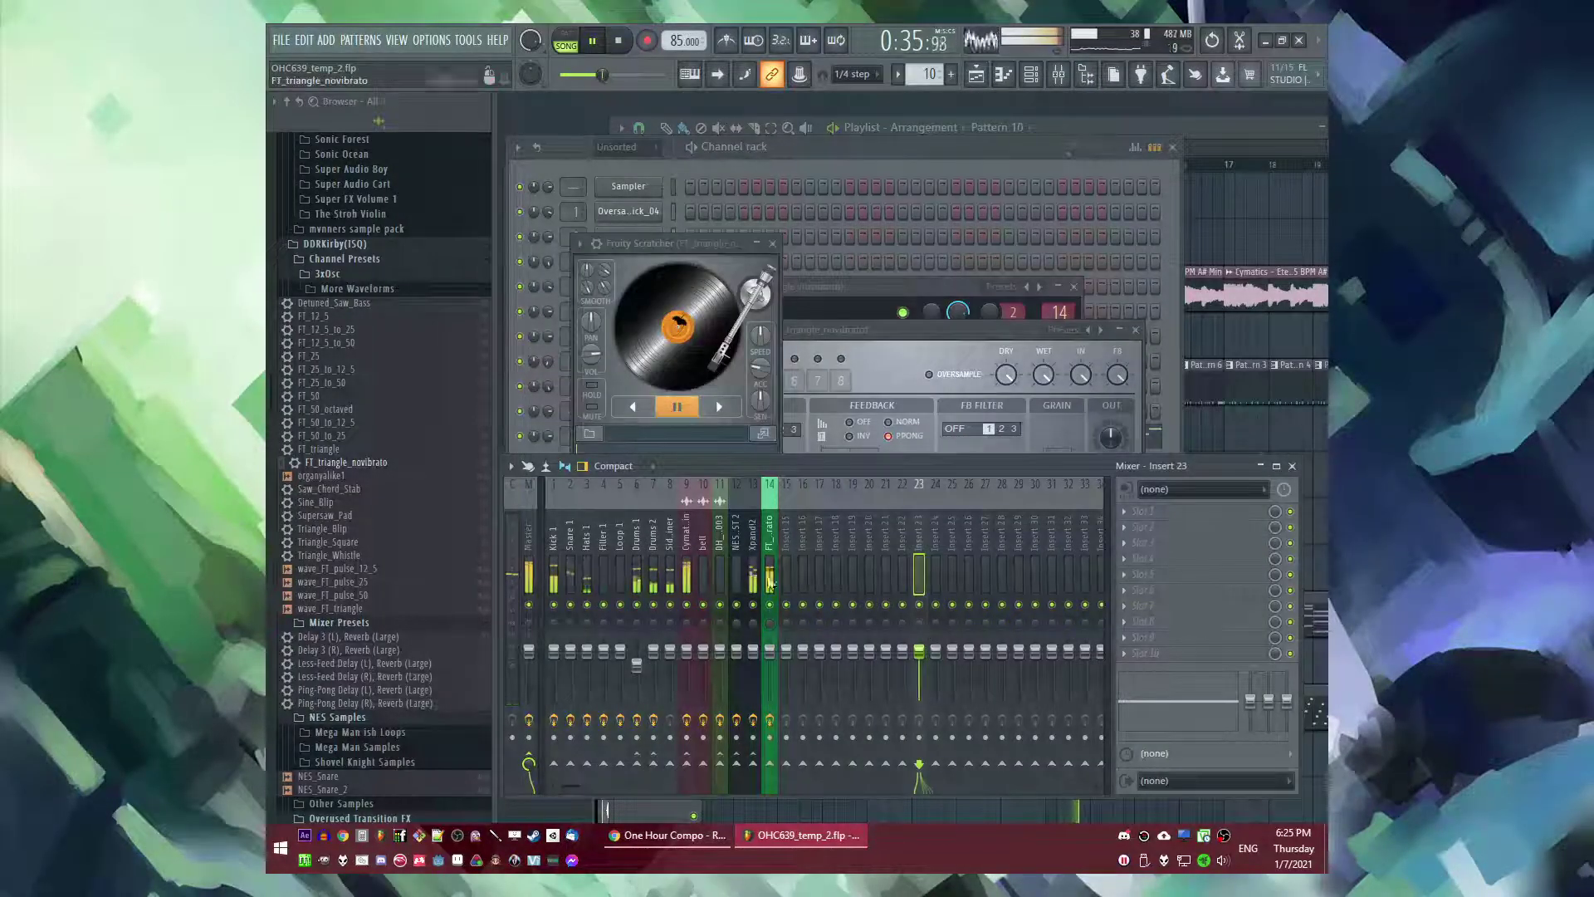
pyautogui.click(771, 588)
pyautogui.click(1125, 591)
pyautogui.moveTo(1147, 430)
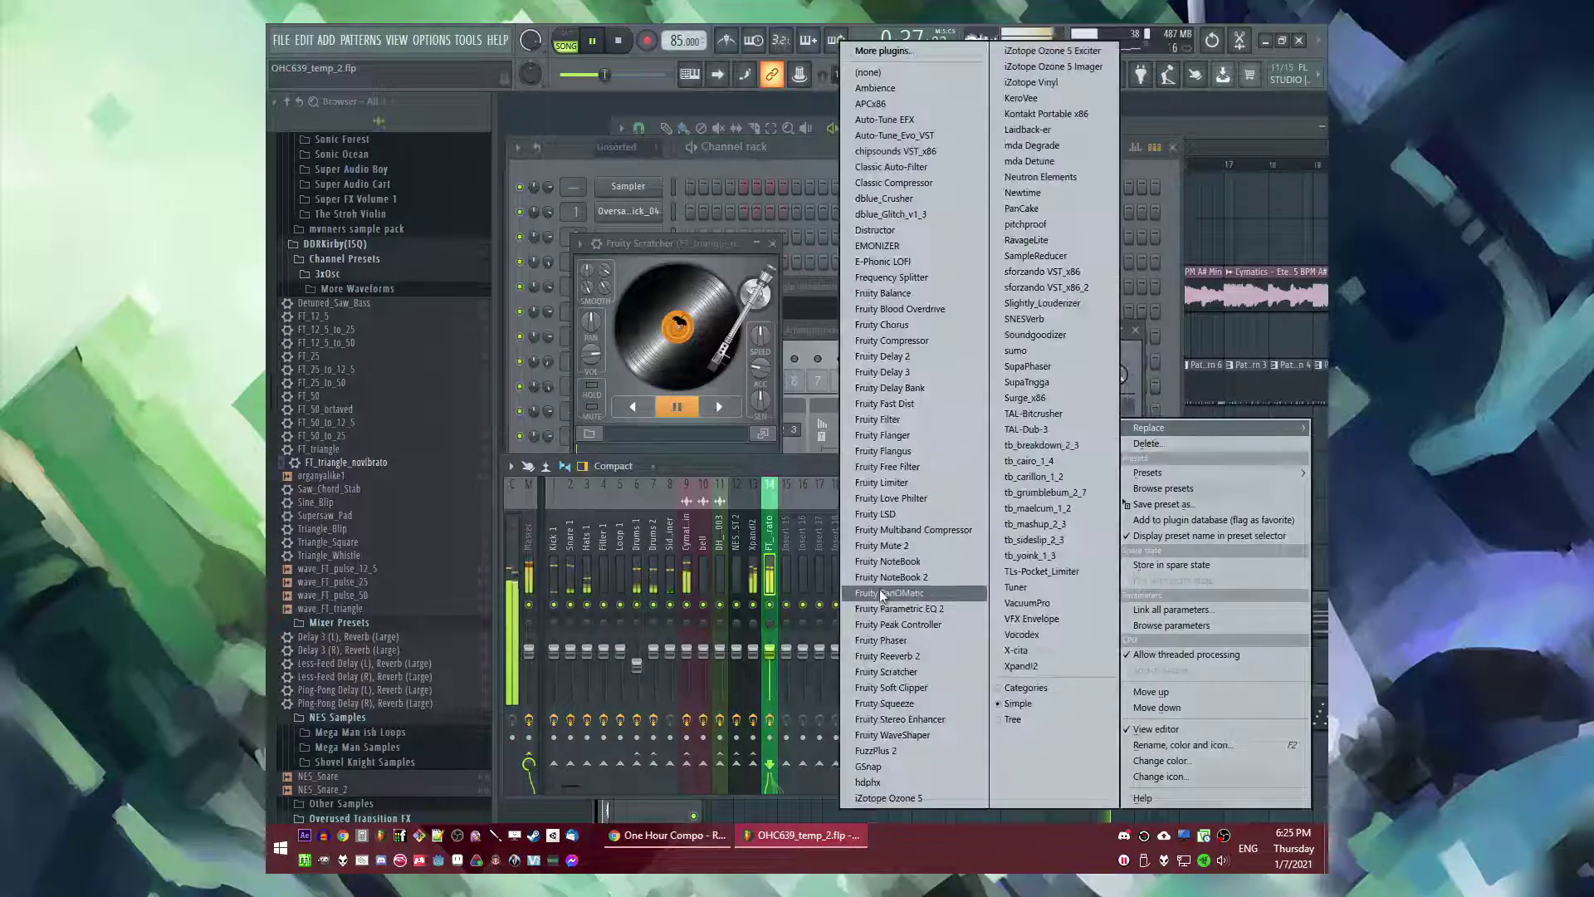
pyautogui.click(885, 656)
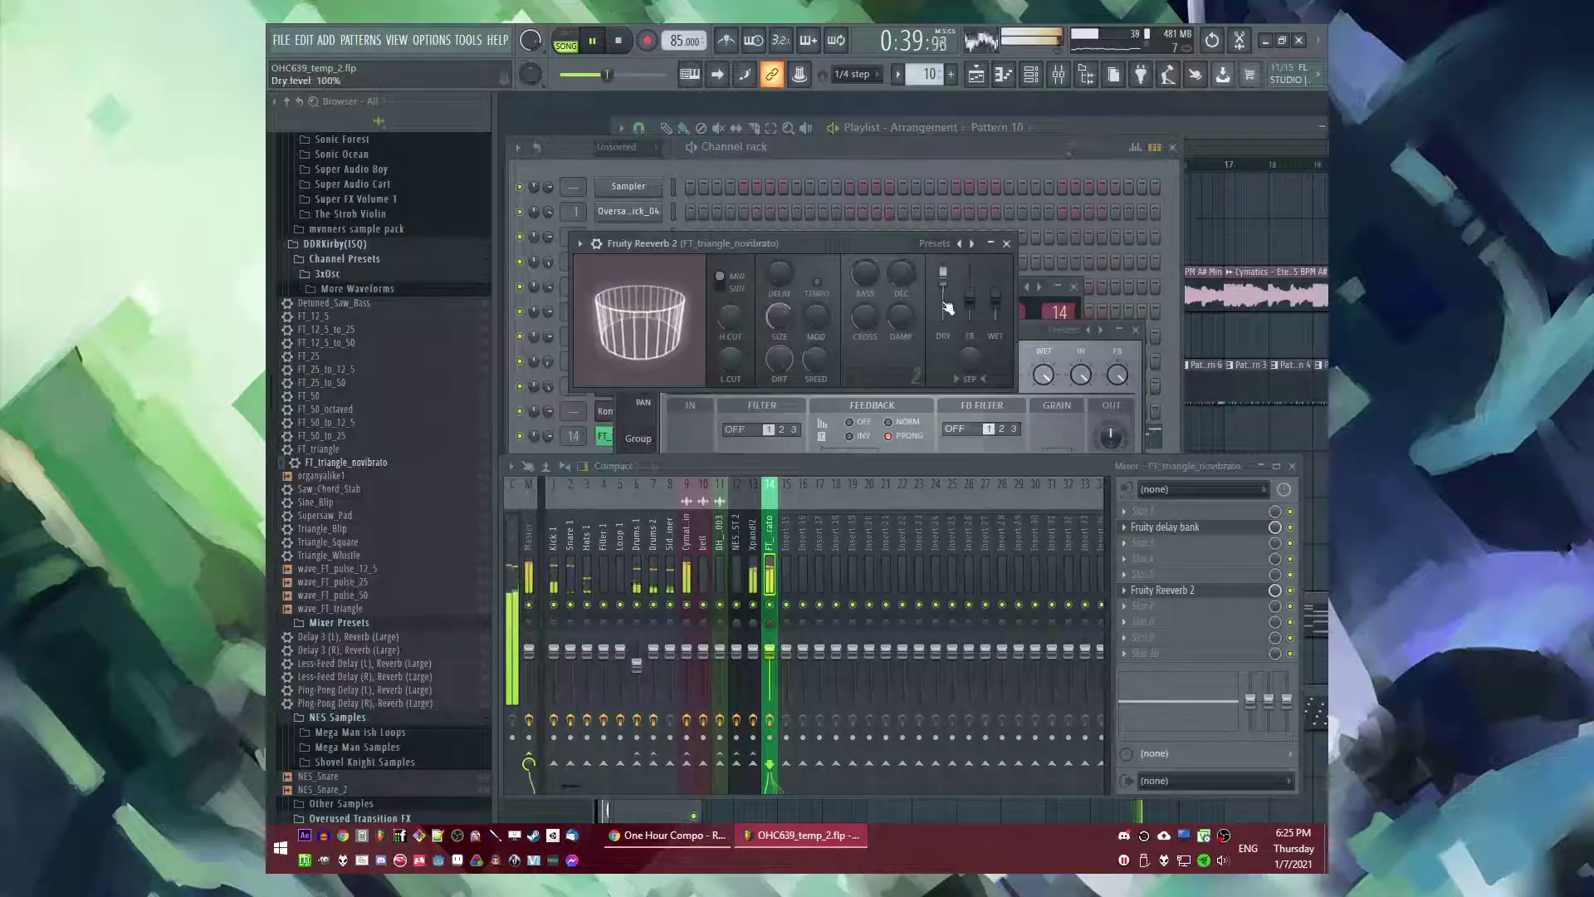
# - Move Fruity Reeverb 2 to effect slot 5 and the delay bank to slot 3, and open the delay bank's settings
pyautogui.scroll(1, 1158, 592)
pyautogui.scroll(-1, 1151, 530)
pyautogui.click(1151, 547)
pyautogui.click(1151, 547)
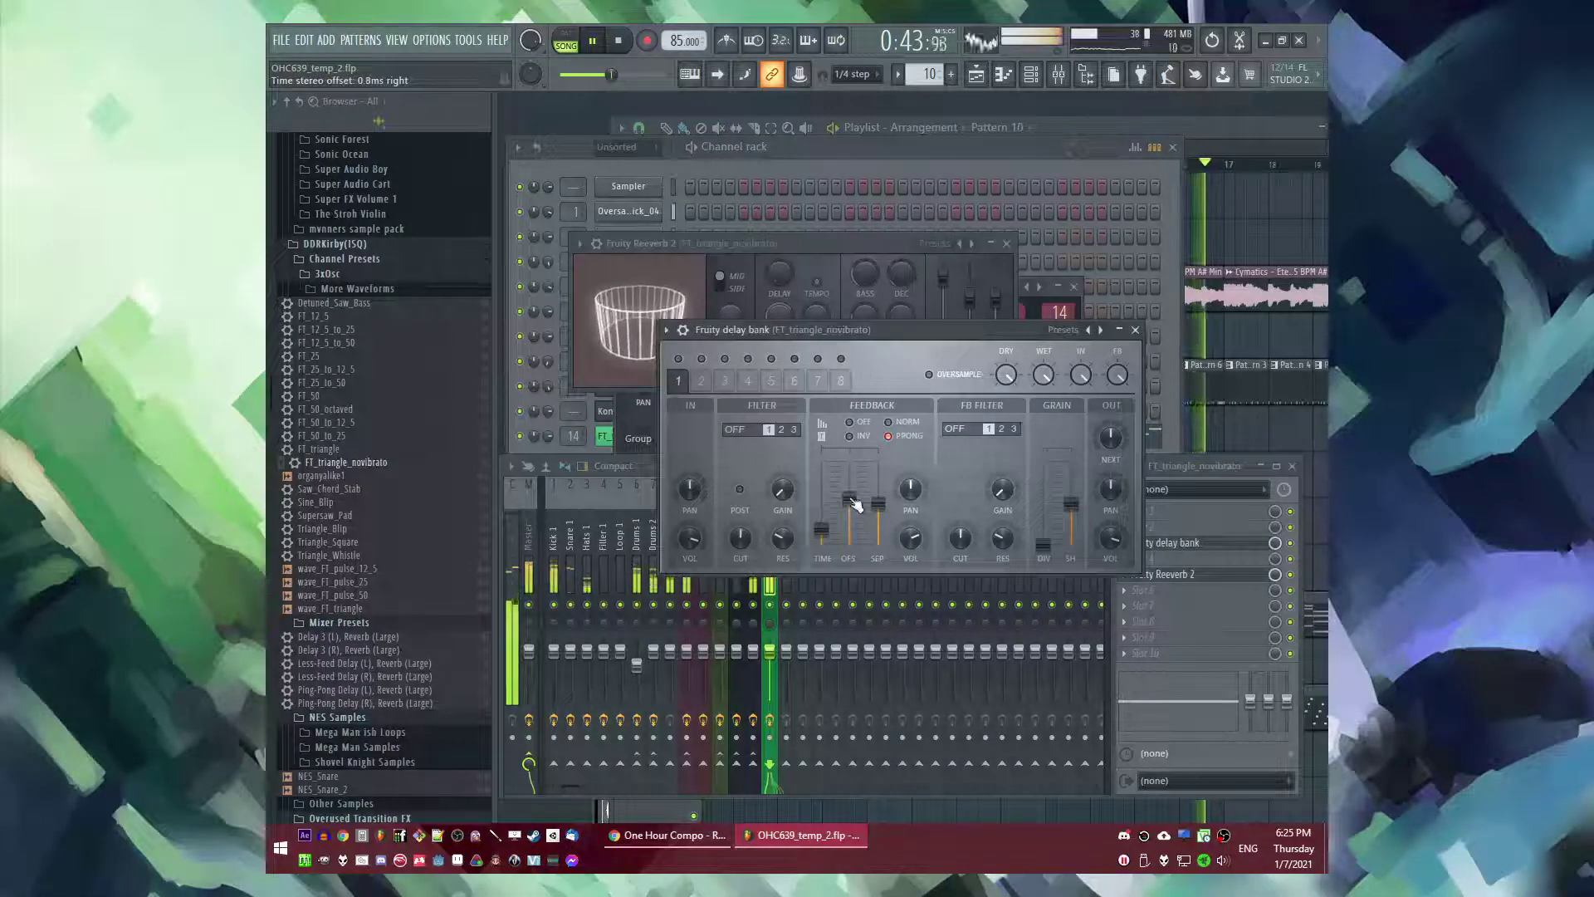
# - Load Fruity Parametric EQ 2 into the first effect slot of the FT_triangle_novibrato mixer track and roll off its lows and highs
pyautogui.click(1168, 470)
pyautogui.click(1145, 498)
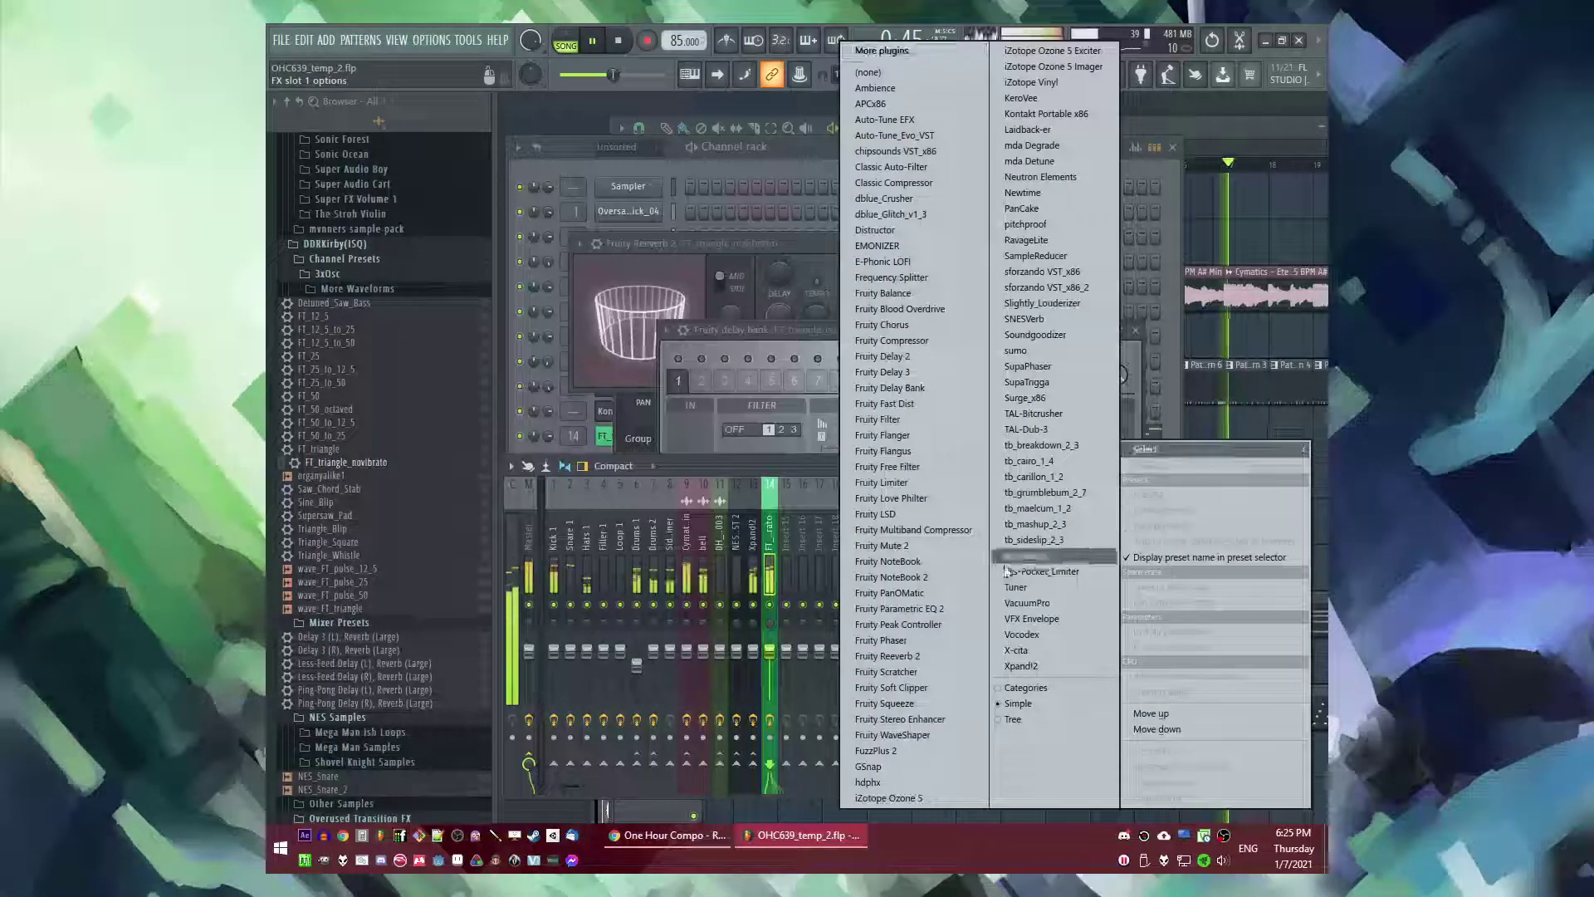
pyautogui.click(913, 619)
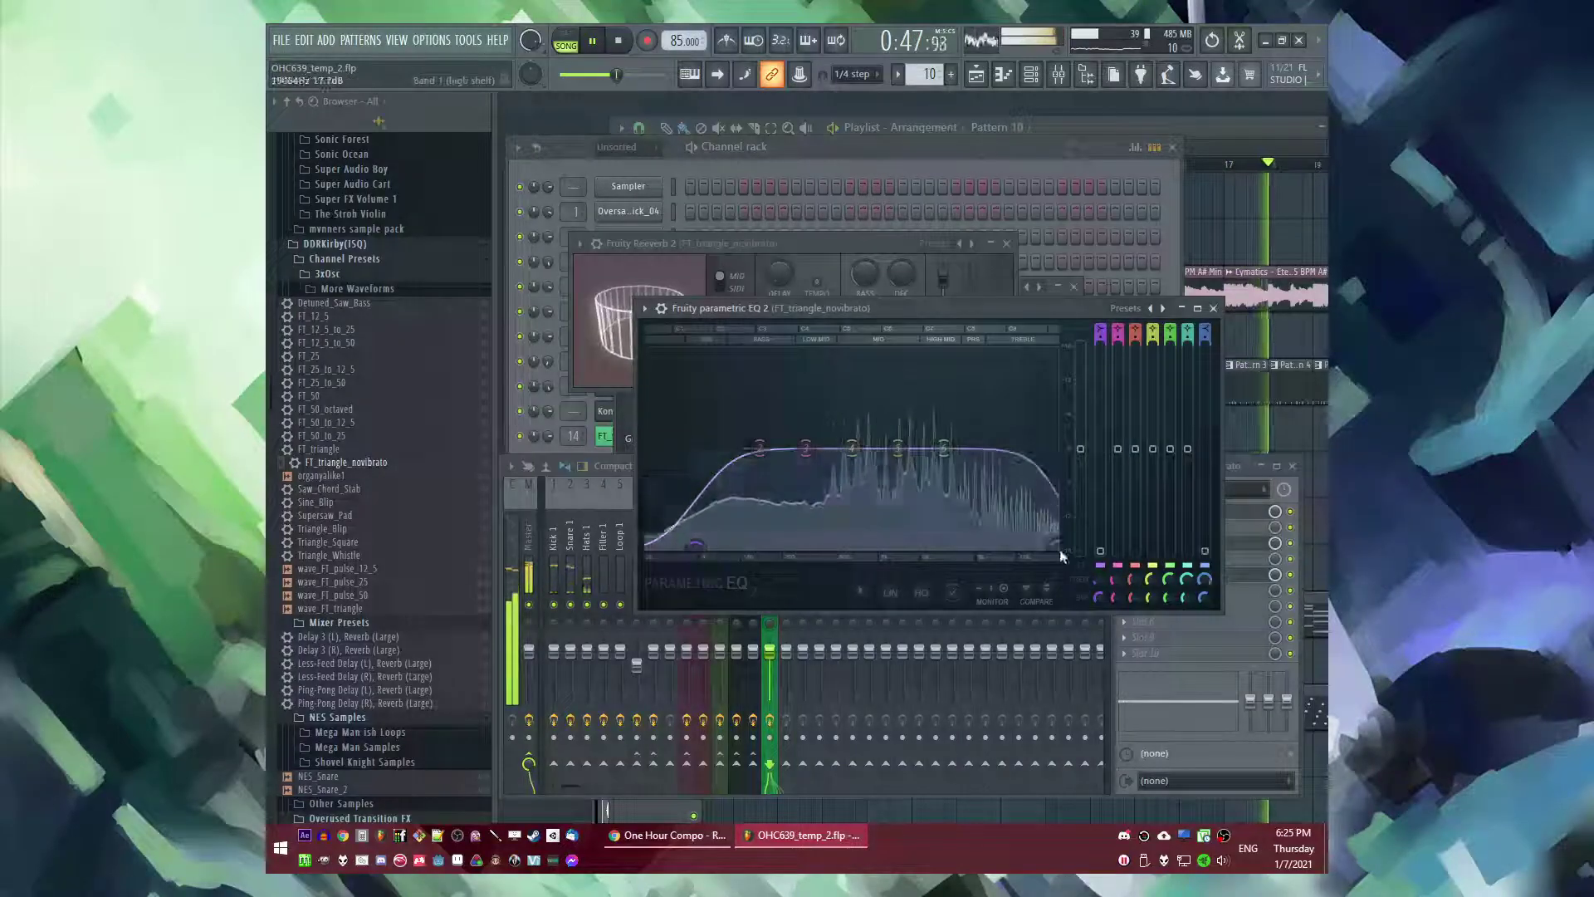
pyautogui.click(1126, 638)
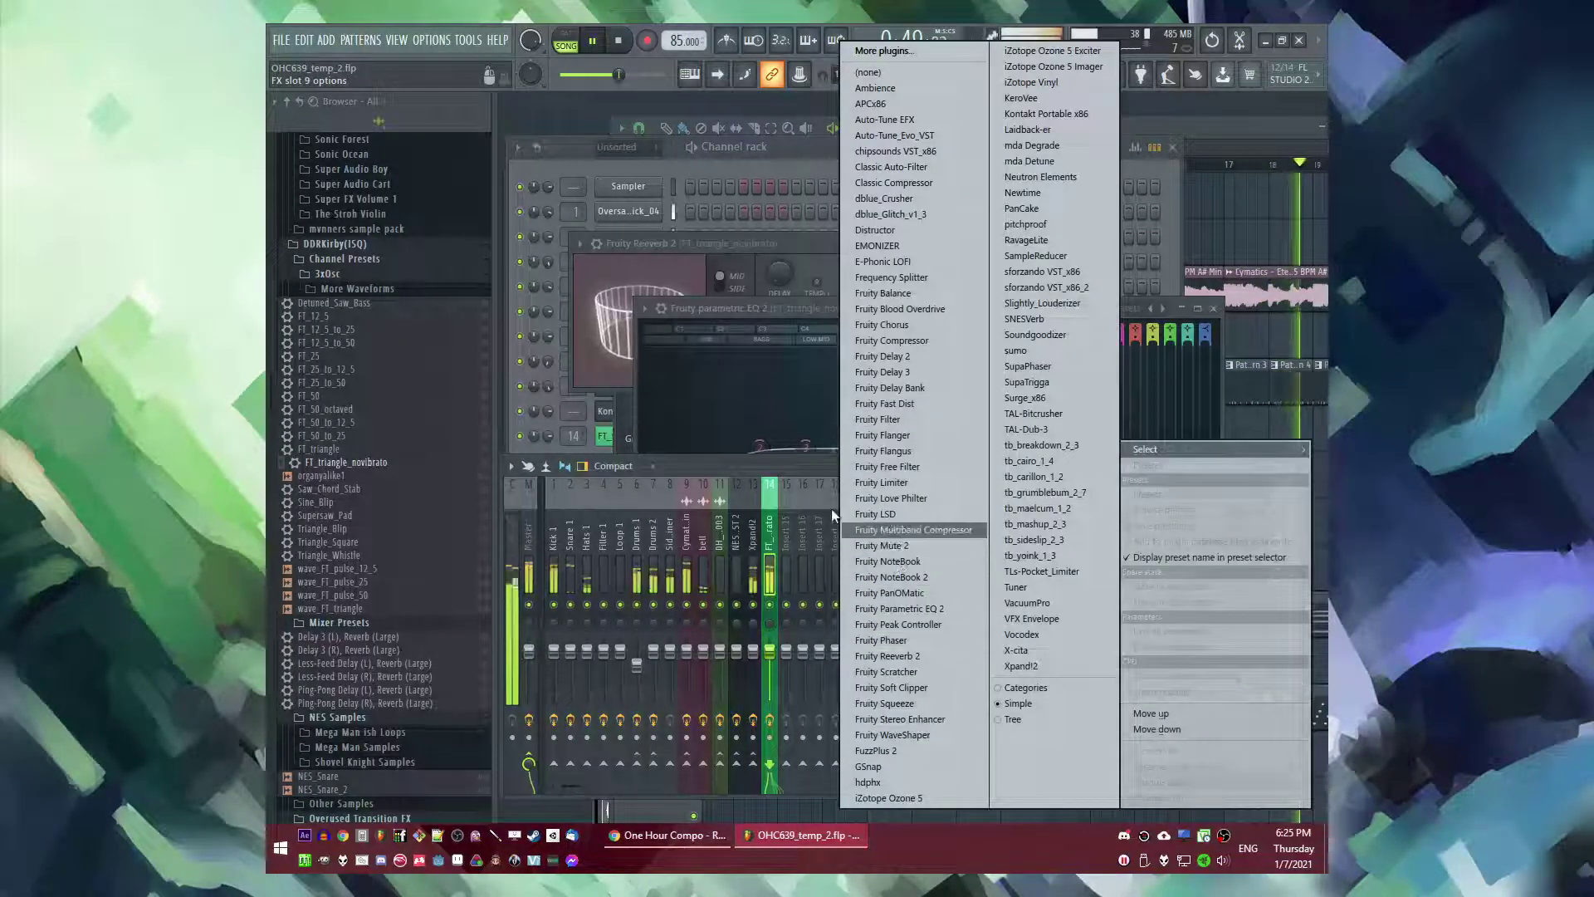
pyautogui.click(797, 484)
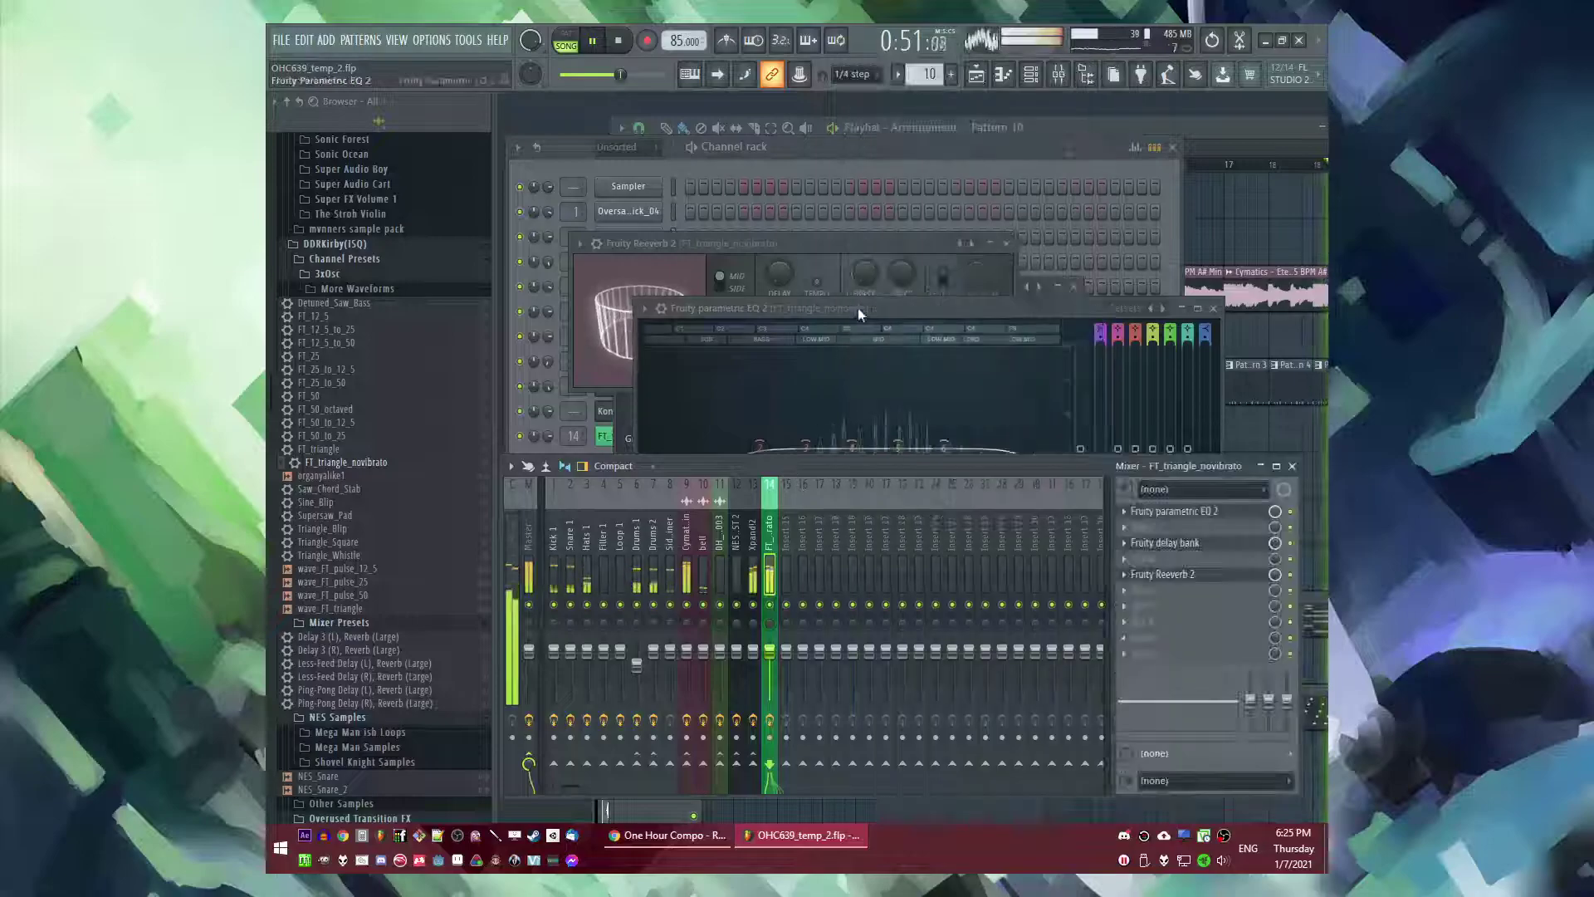
pyautogui.click(859, 307)
pyautogui.moveTo(1030, 545); pyautogui.dragTo(1040, 546)
pyautogui.click(1233, 477)
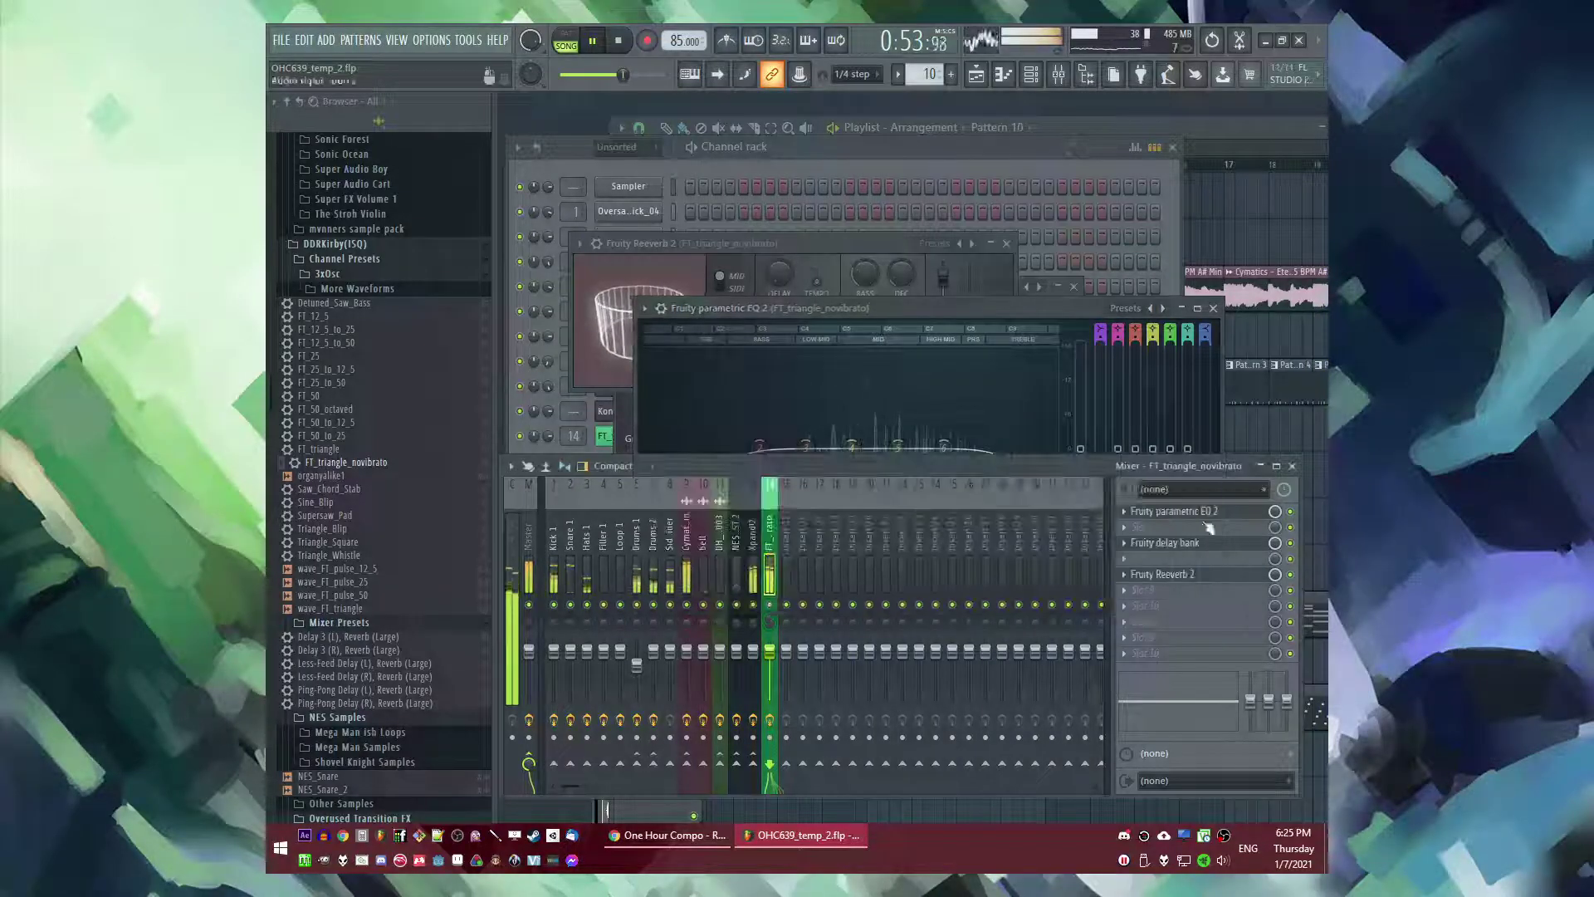
# - Load Fruity Limiter into effect slot 7 and sidechain the Sidechainer track to FT_triangle_novibrato, using sidechain input 1
pyautogui.click(1142, 605)
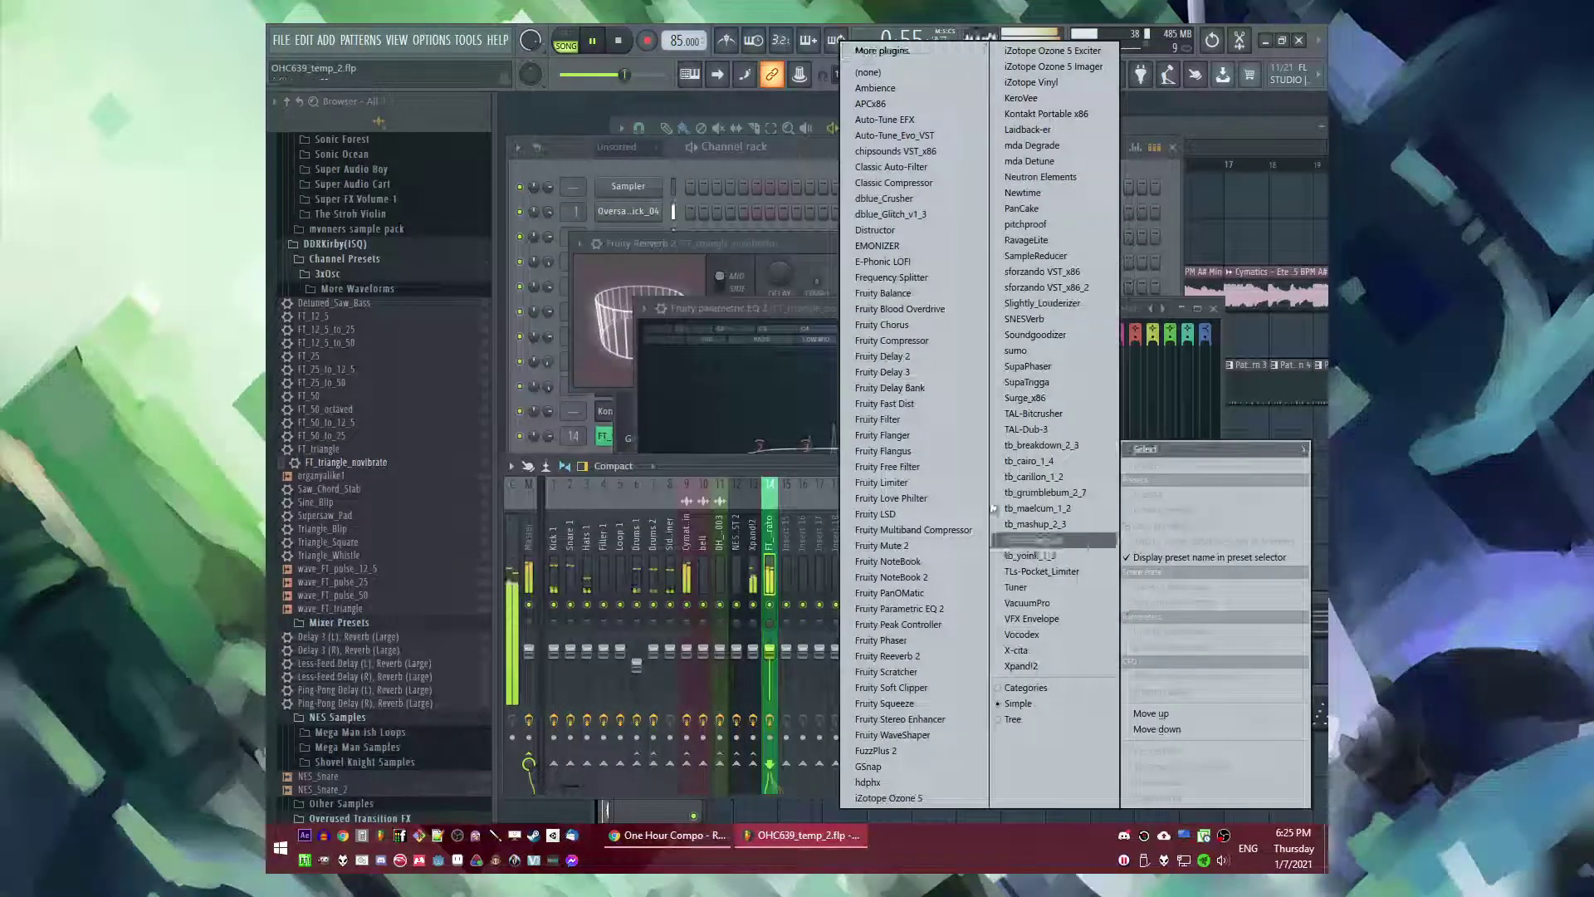
pyautogui.click(872, 459)
pyautogui.click(666, 547)
pyautogui.rightClick(769, 763)
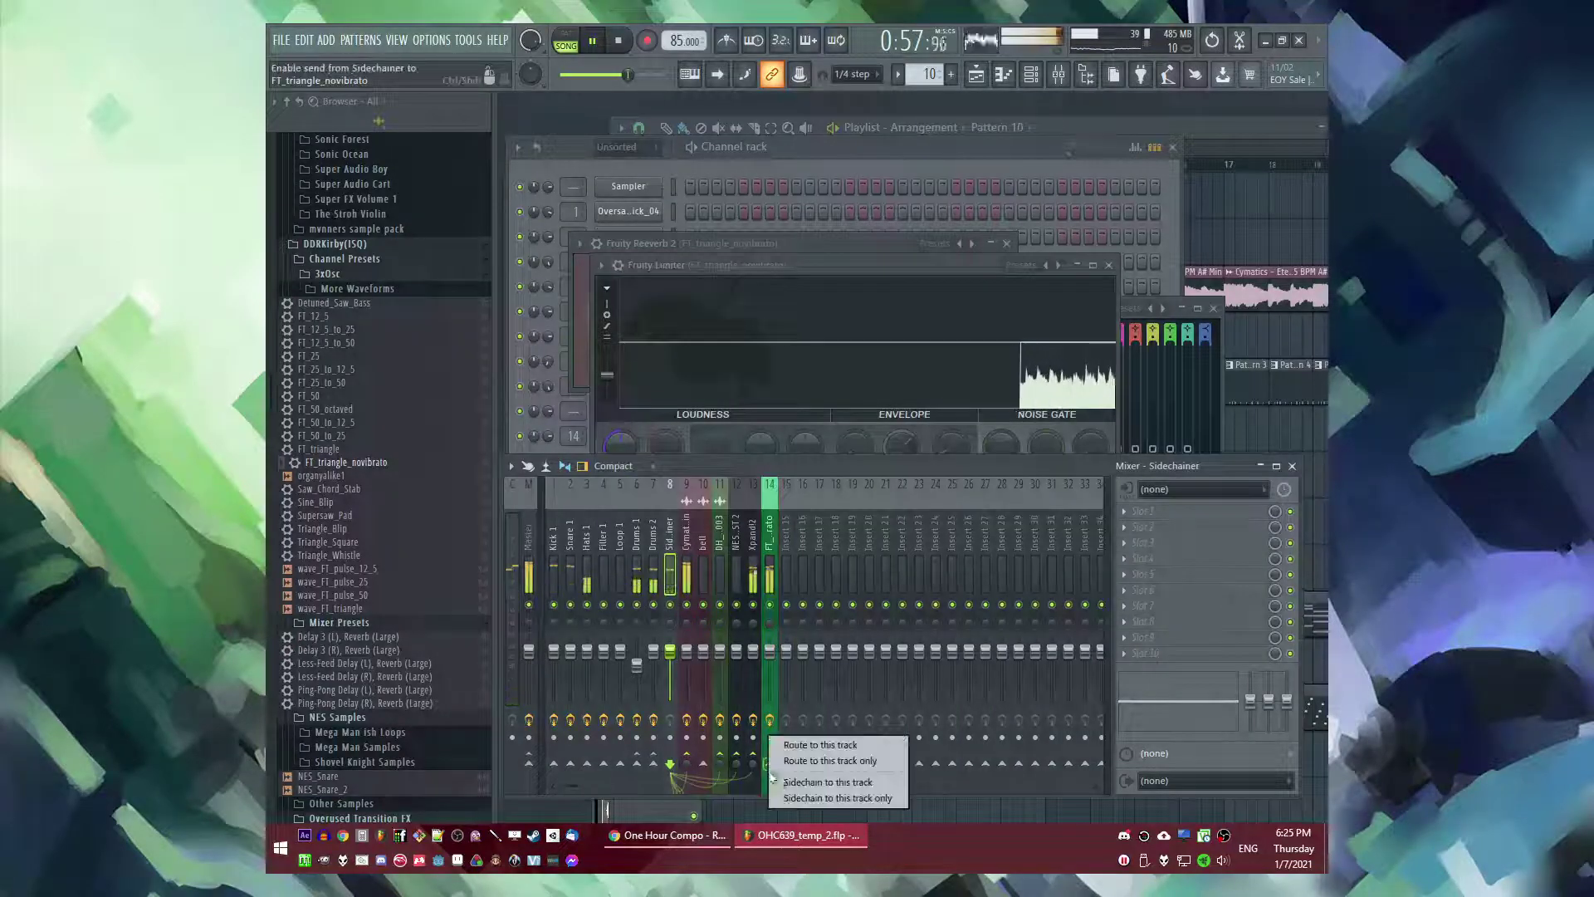
pyautogui.click(798, 781)
pyautogui.click(813, 269)
pyautogui.moveTo(901, 511); pyautogui.dragTo(901, 500)
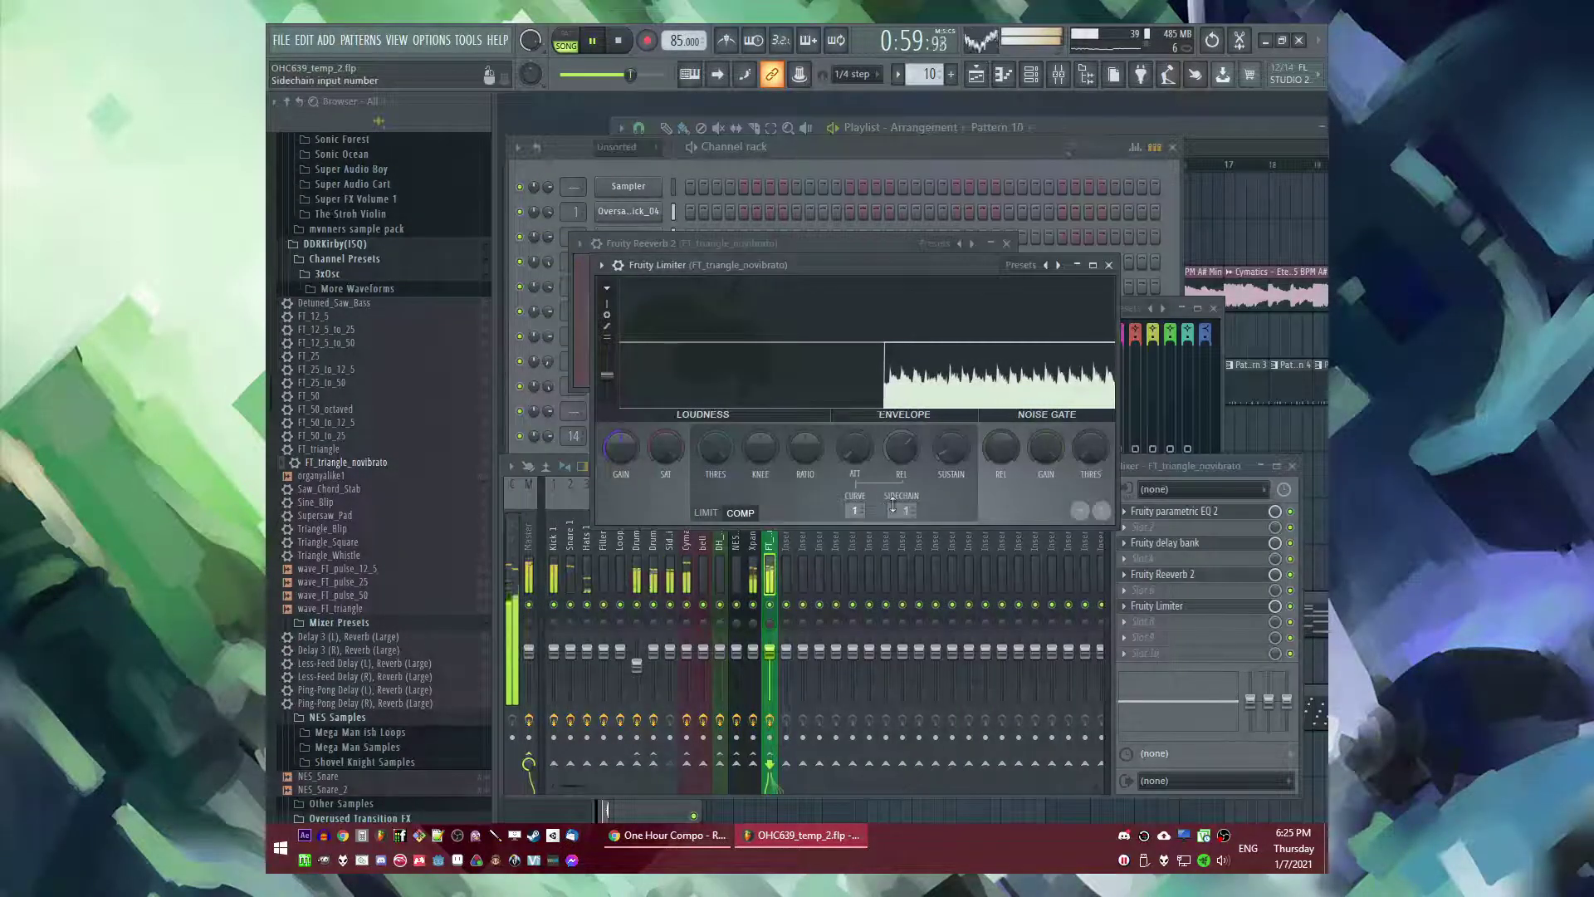
# - Set the limiter's compressor threshold to about -24 dB, adjust its ratio and release, and replay the song from bar 9
pyautogui.moveTo(715, 448); pyautogui.dragTo(715, 424)
pyautogui.moveTo(805, 449); pyautogui.dragTo(805, 417)
pyautogui.moveTo(715, 449); pyautogui.dragTo(715, 441)
pyautogui.moveTo(897, 452); pyautogui.dragTo(897, 440)
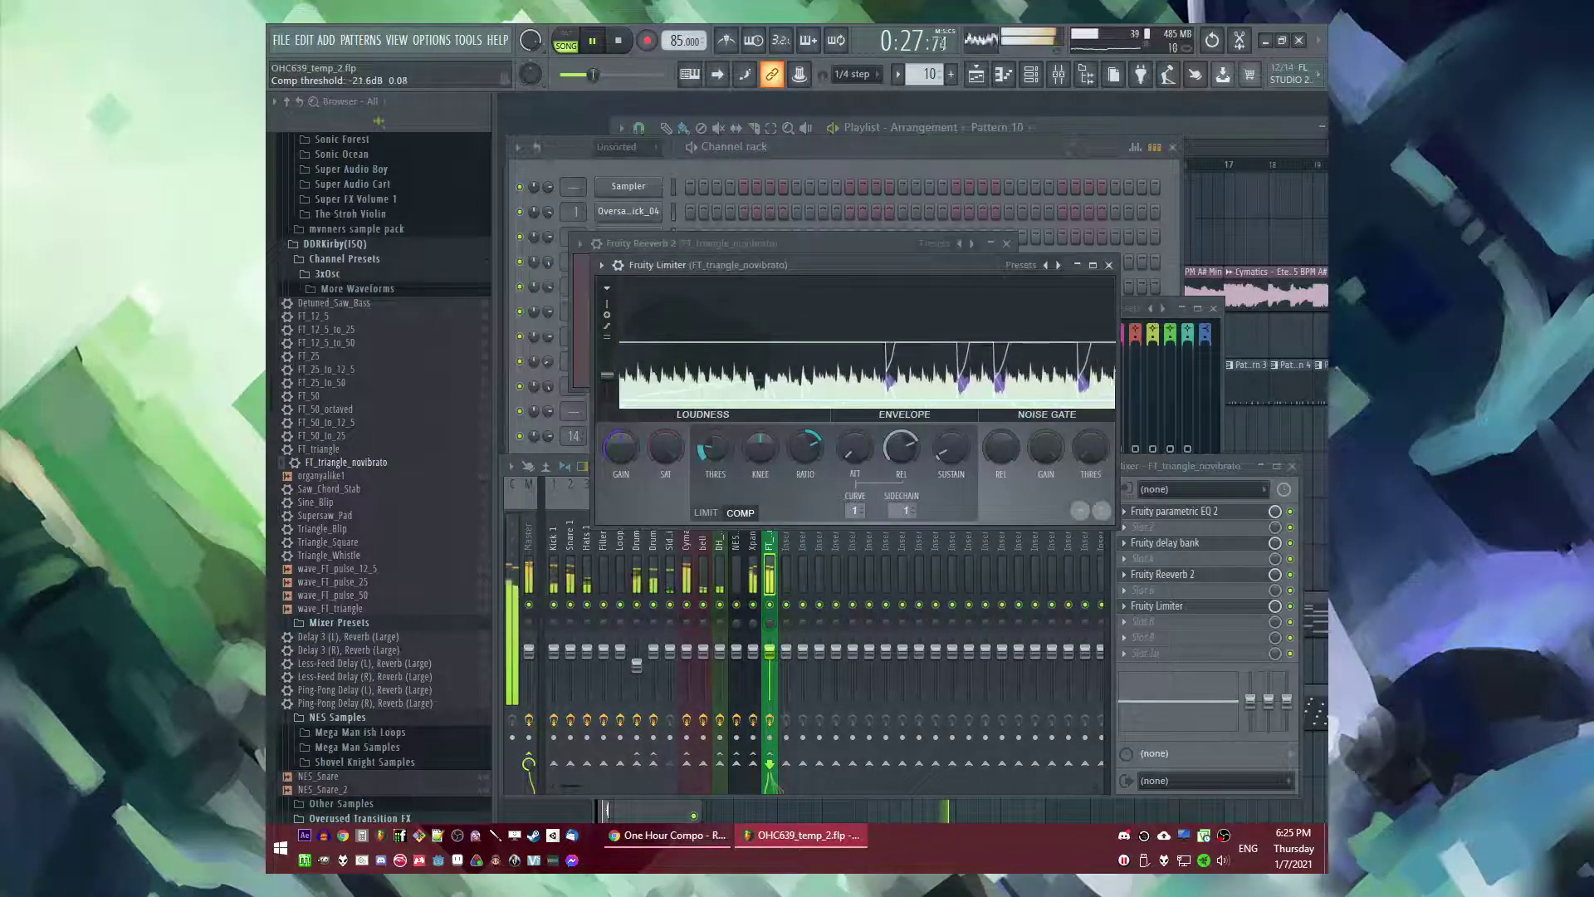
pyautogui.moveTo(713, 451); pyautogui.dragTo(714, 445)
pyautogui.press('F5')
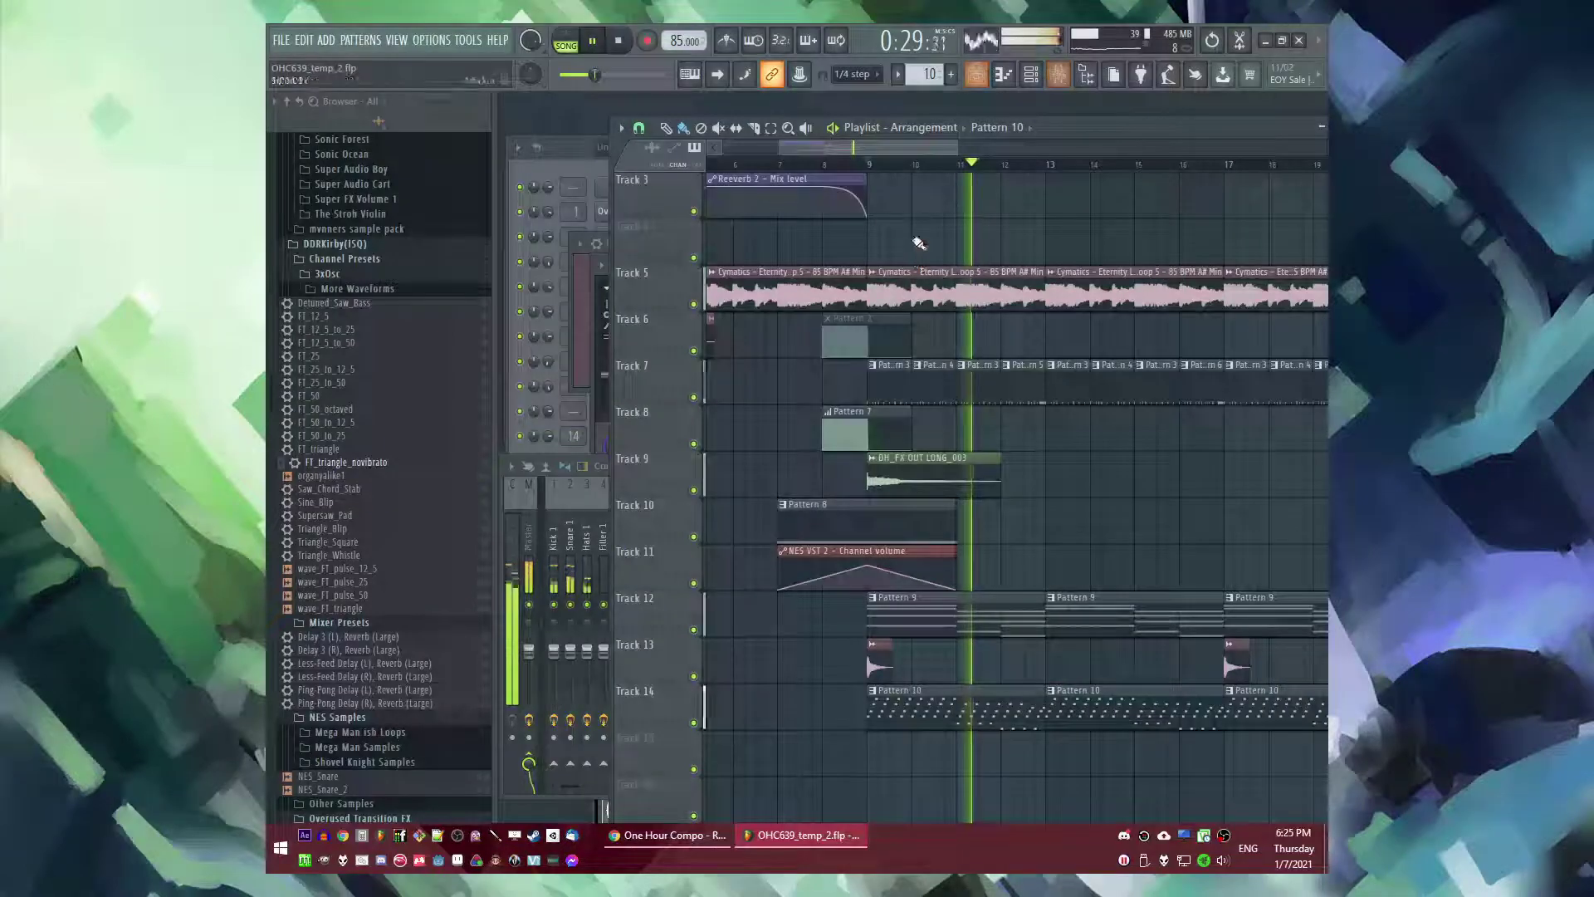
pyautogui.click(860, 160)
# - Examine the FT_triangle_novibrato channel's oscillator, arpeggiator and echo delay settings while its pattern plays
pyautogui.press('F9')
pyautogui.press('F6')
pyautogui.click(638, 440)
pyautogui.click(747, 318)
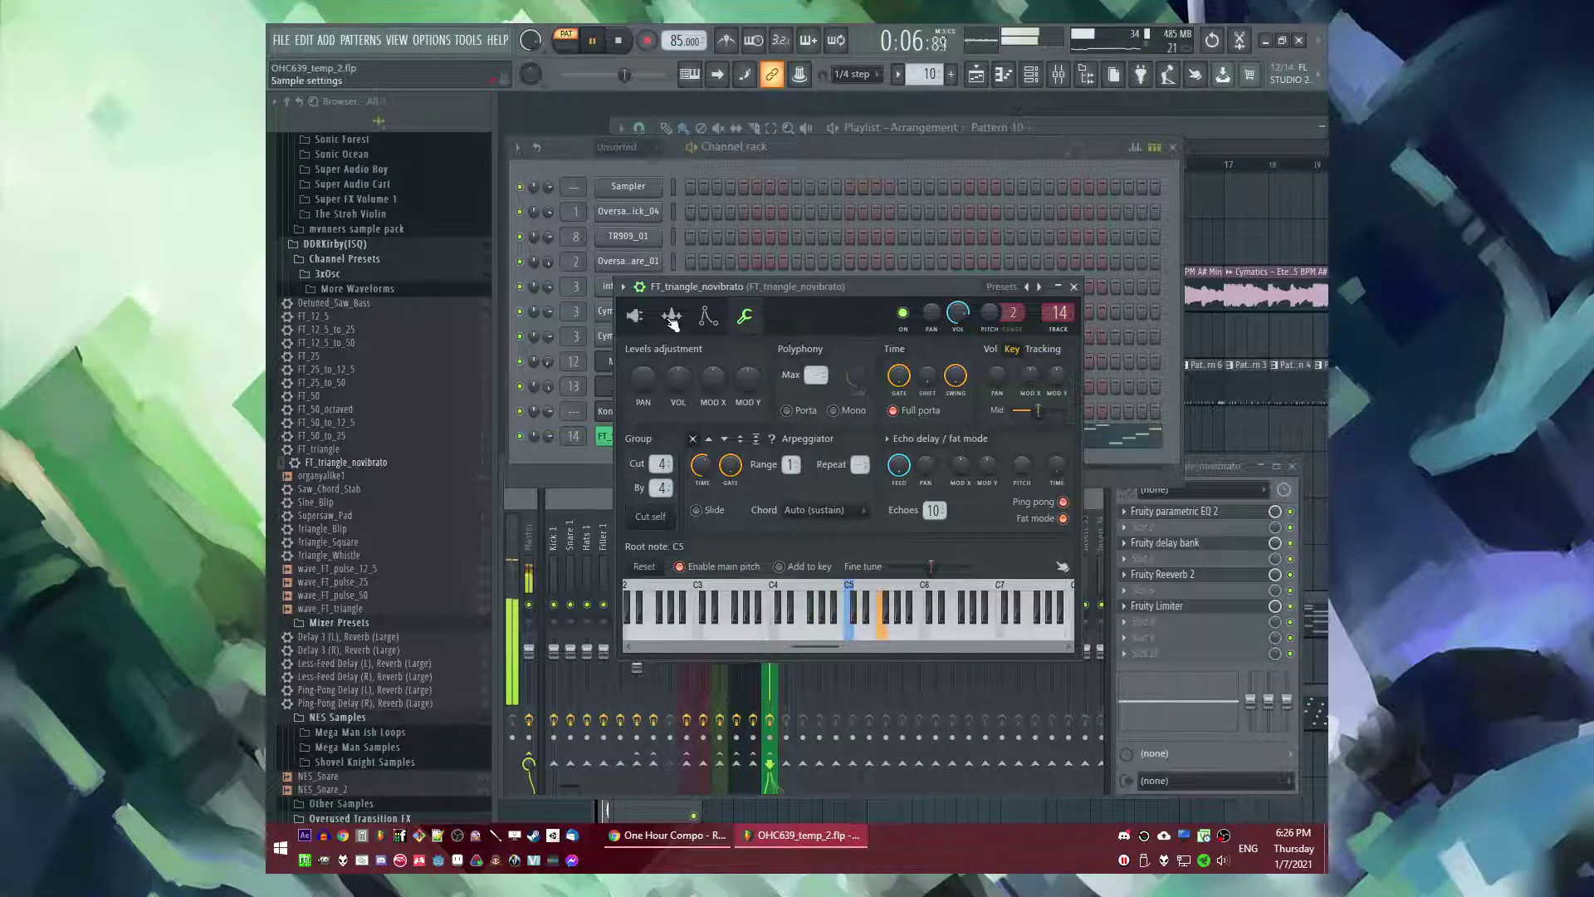
pyautogui.click(635, 316)
pyautogui.click(743, 316)
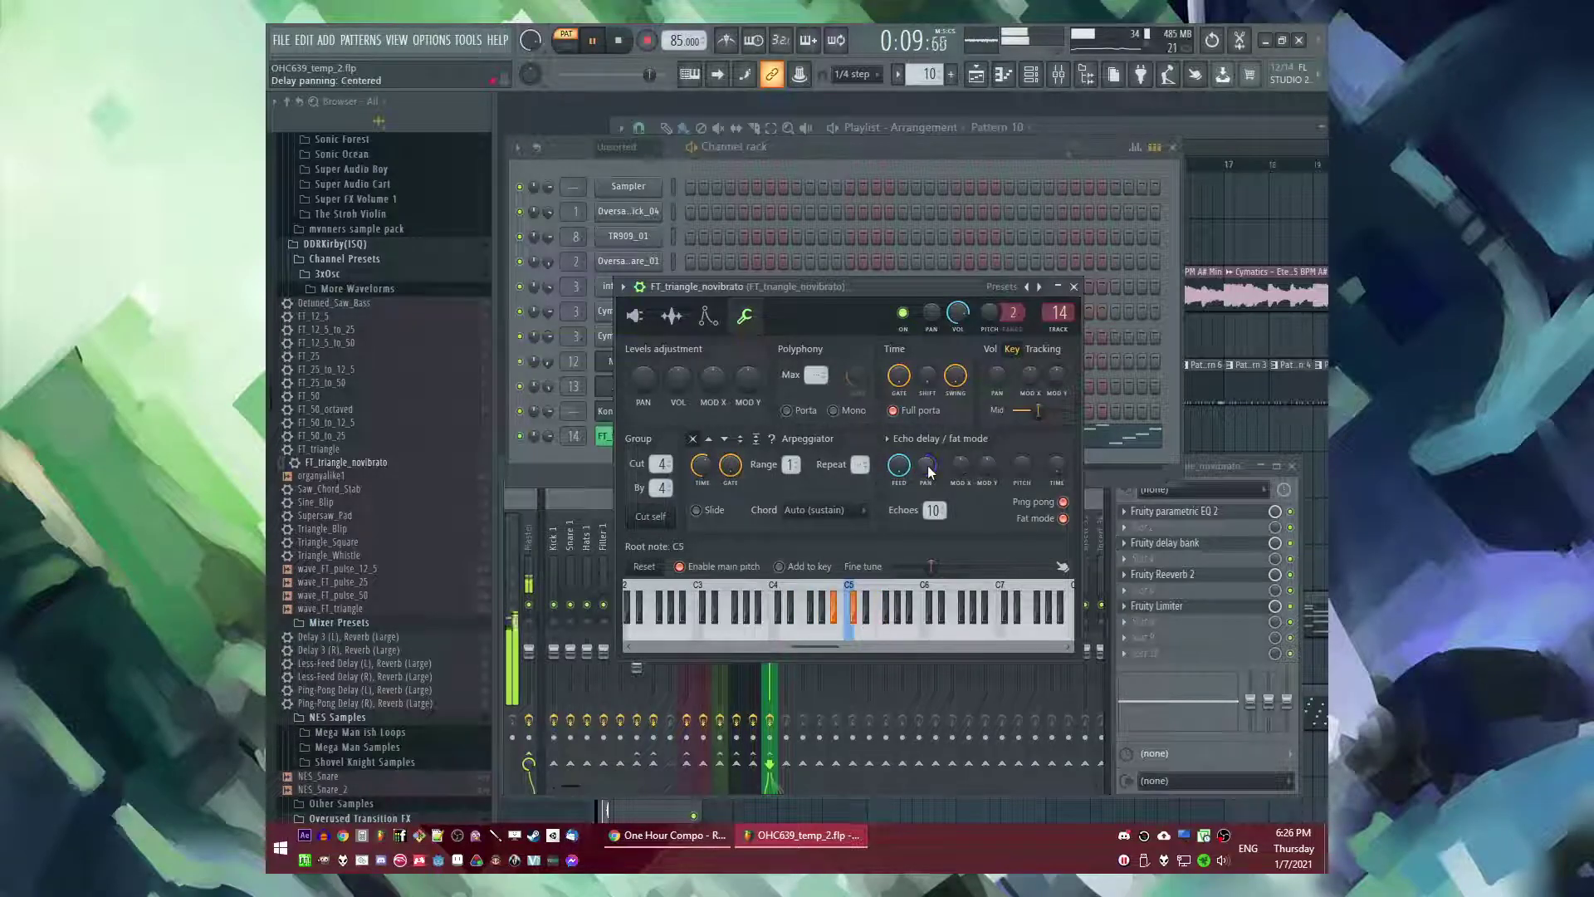
pyautogui.click(635, 317)
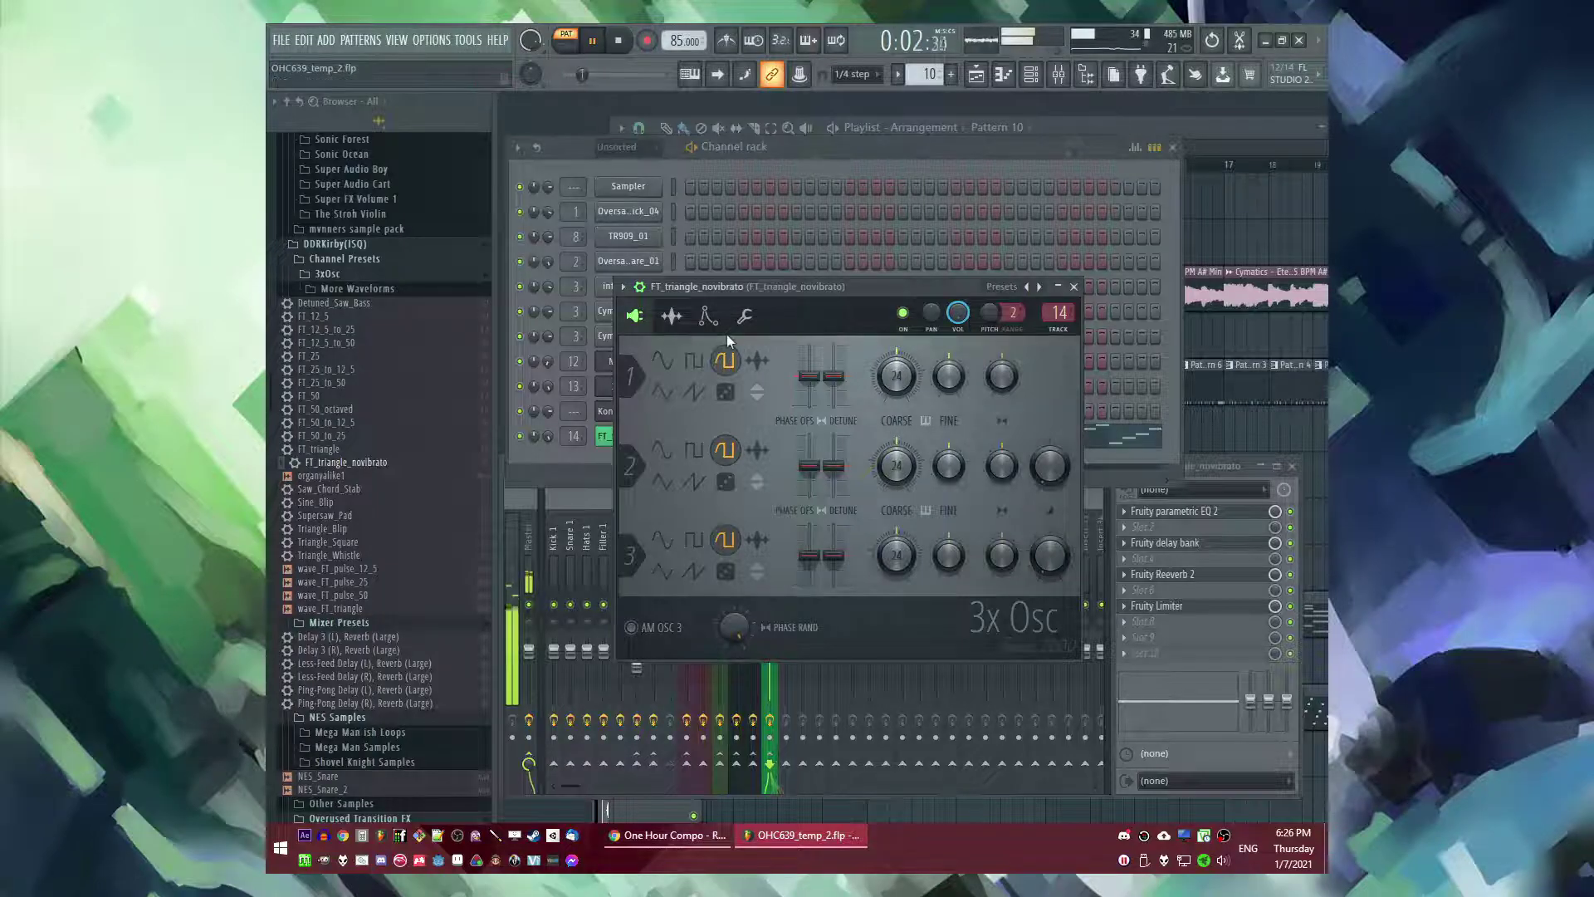
# - Keep the FT_triangle_novibrato filter type on SVF LP and set its Mod X filter frequency to 0%
pyautogui.click(707, 316)
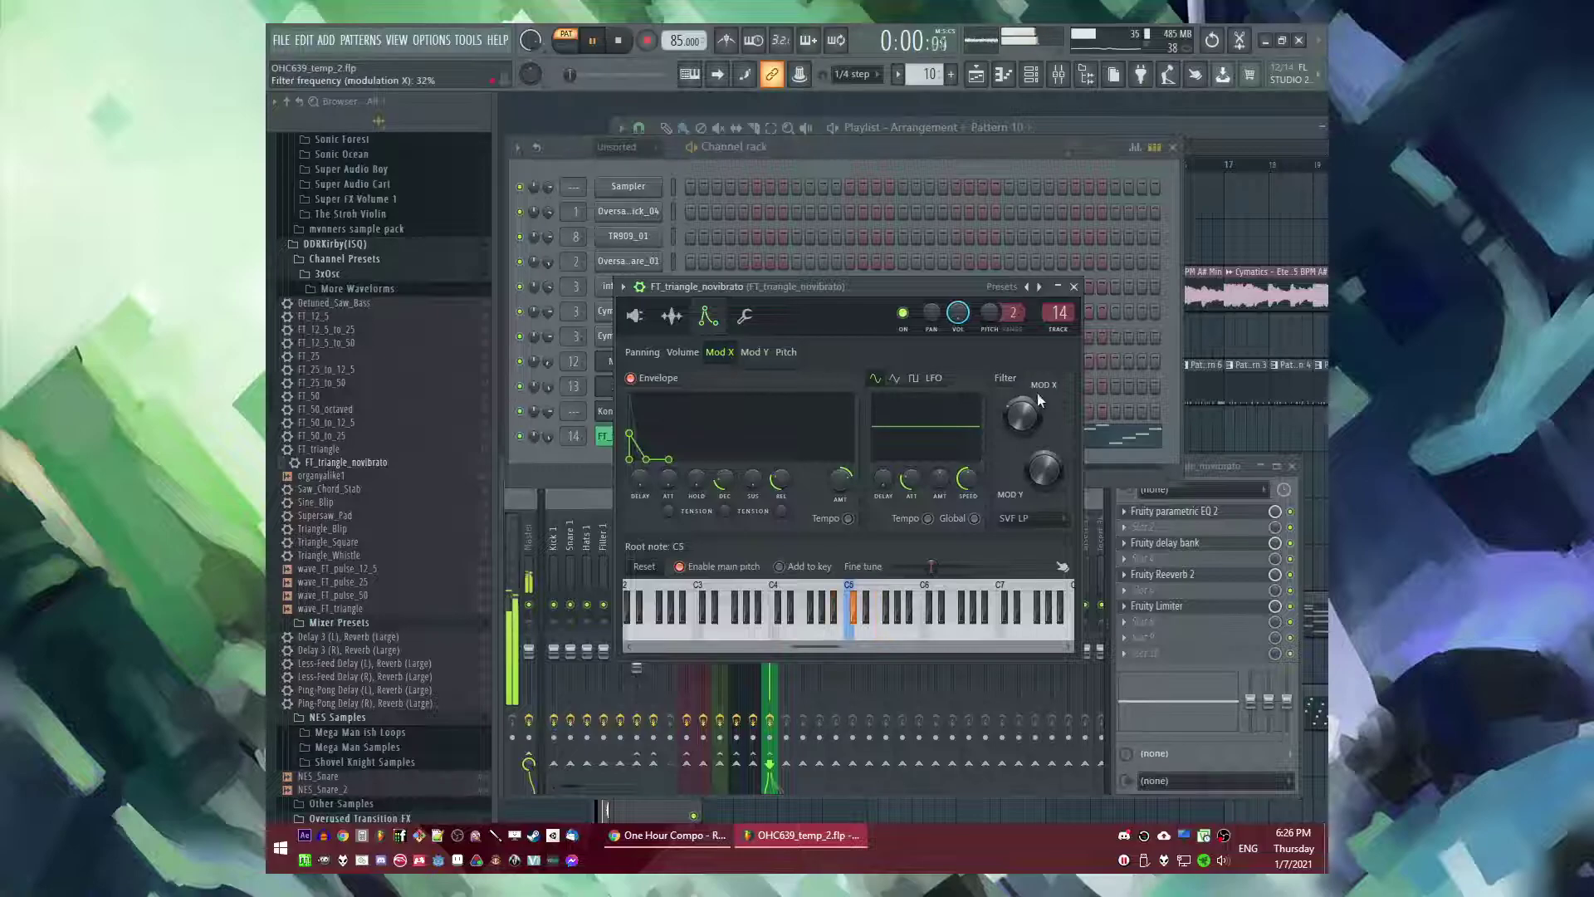
pyautogui.click(1029, 523)
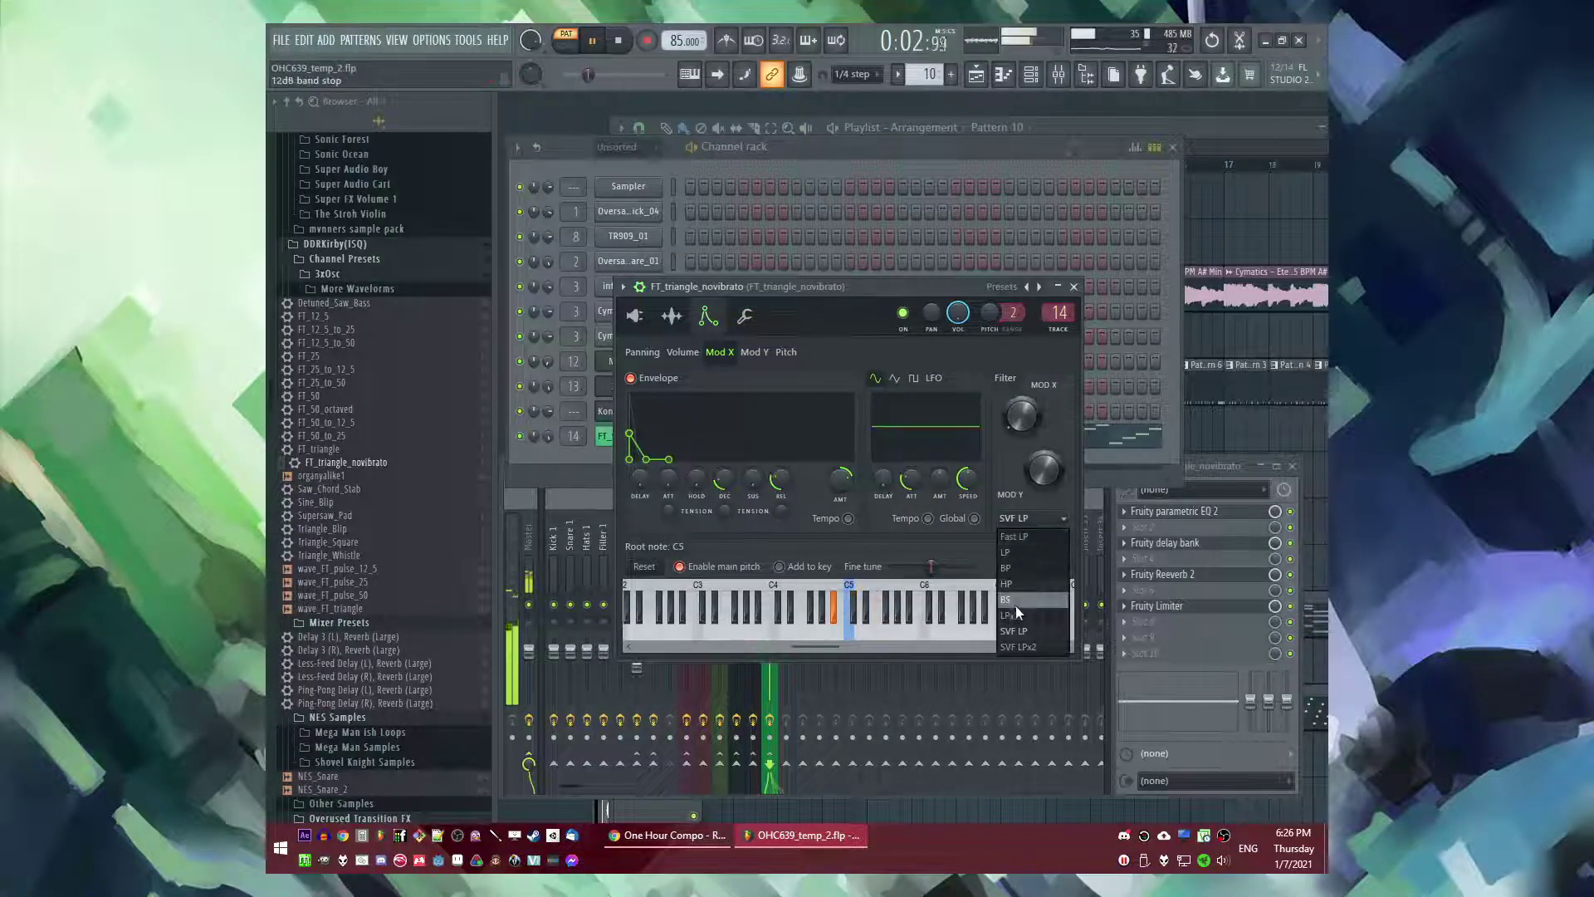
pyautogui.click(1020, 633)
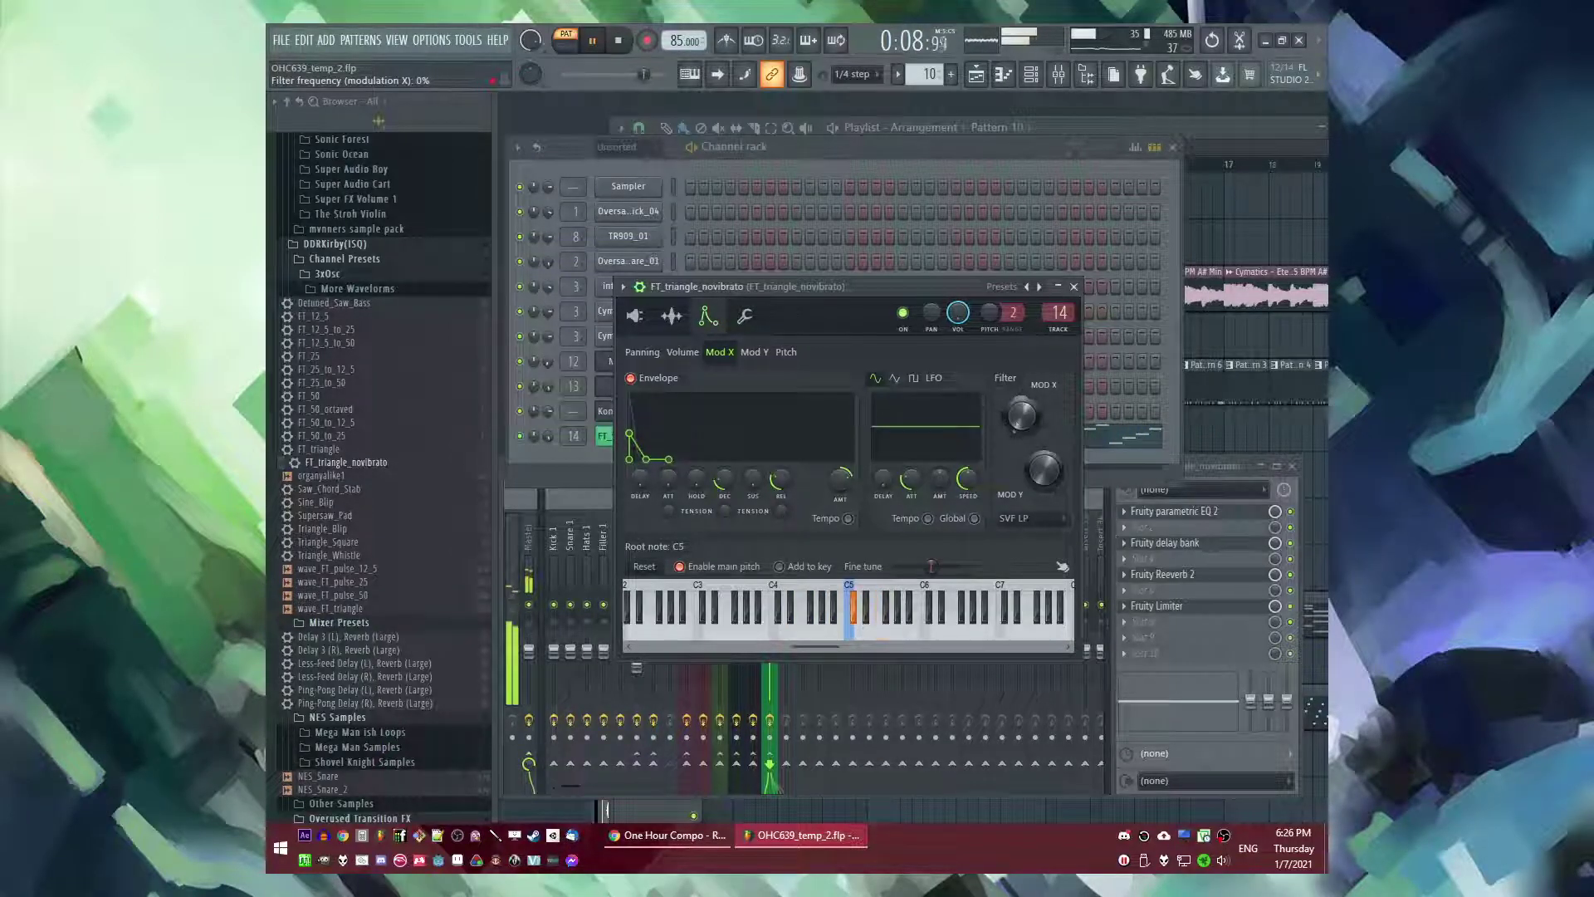
# - Automate the FT_triangle_novibrato Mod X filter frequency on Track 4 from bar 9 to bar 17, rising to 100% at the end
pyautogui.click(976, 75)
pyautogui.moveTo(871, 171); pyautogui.dragTo(1223, 179)
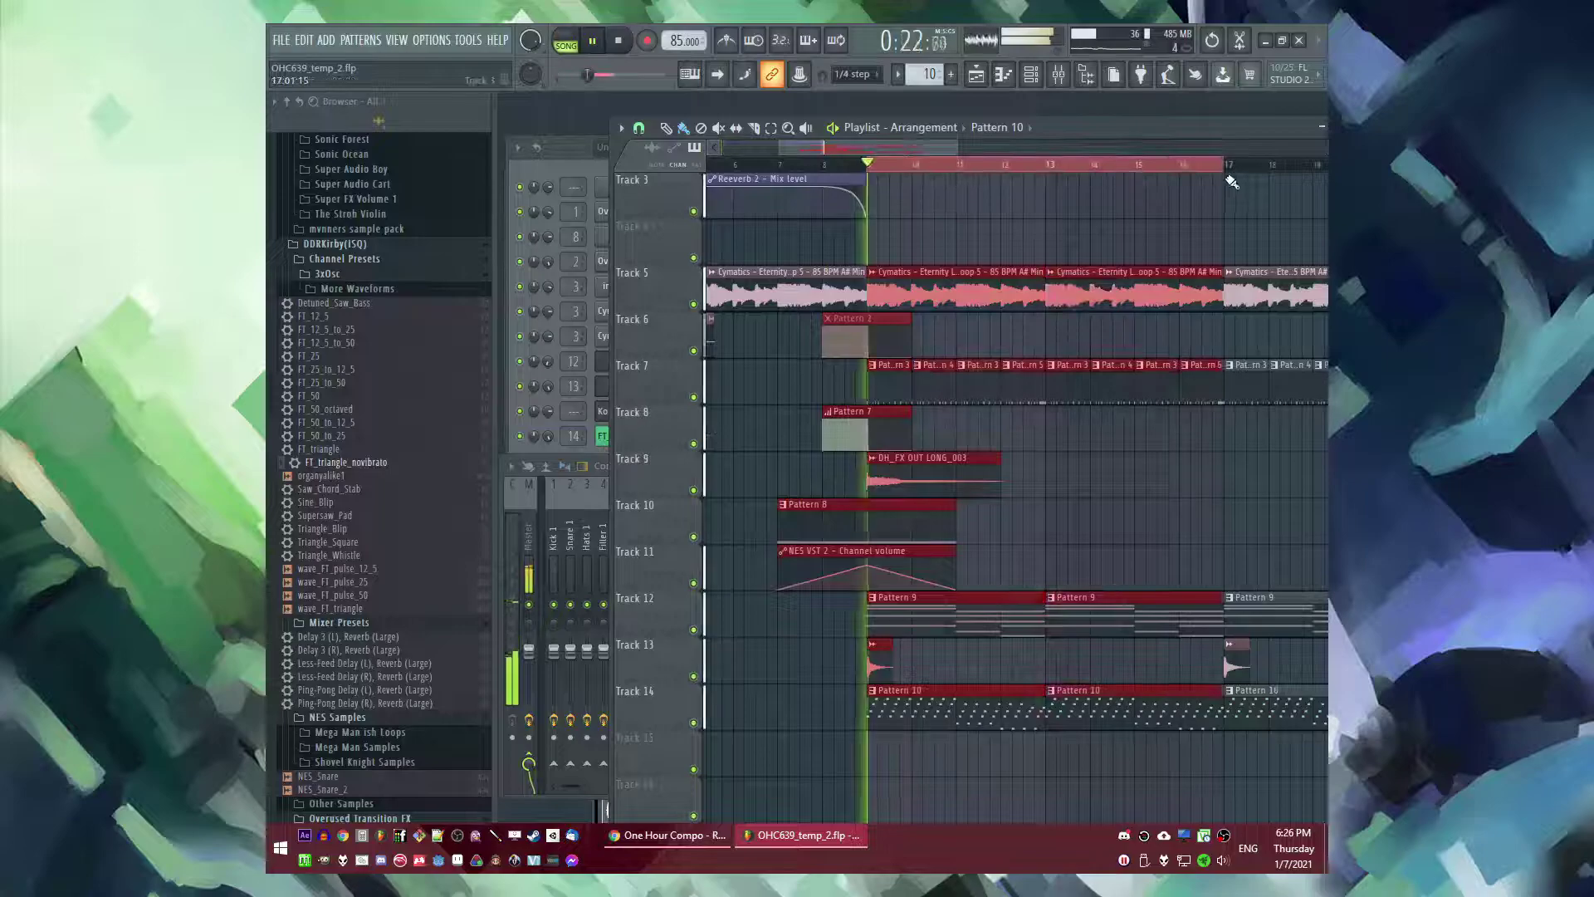
pyautogui.press('l')
pyautogui.press('F9')
pyautogui.press('F6')
pyautogui.click(629, 435)
pyautogui.rightClick(1022, 415)
pyautogui.click(1075, 519)
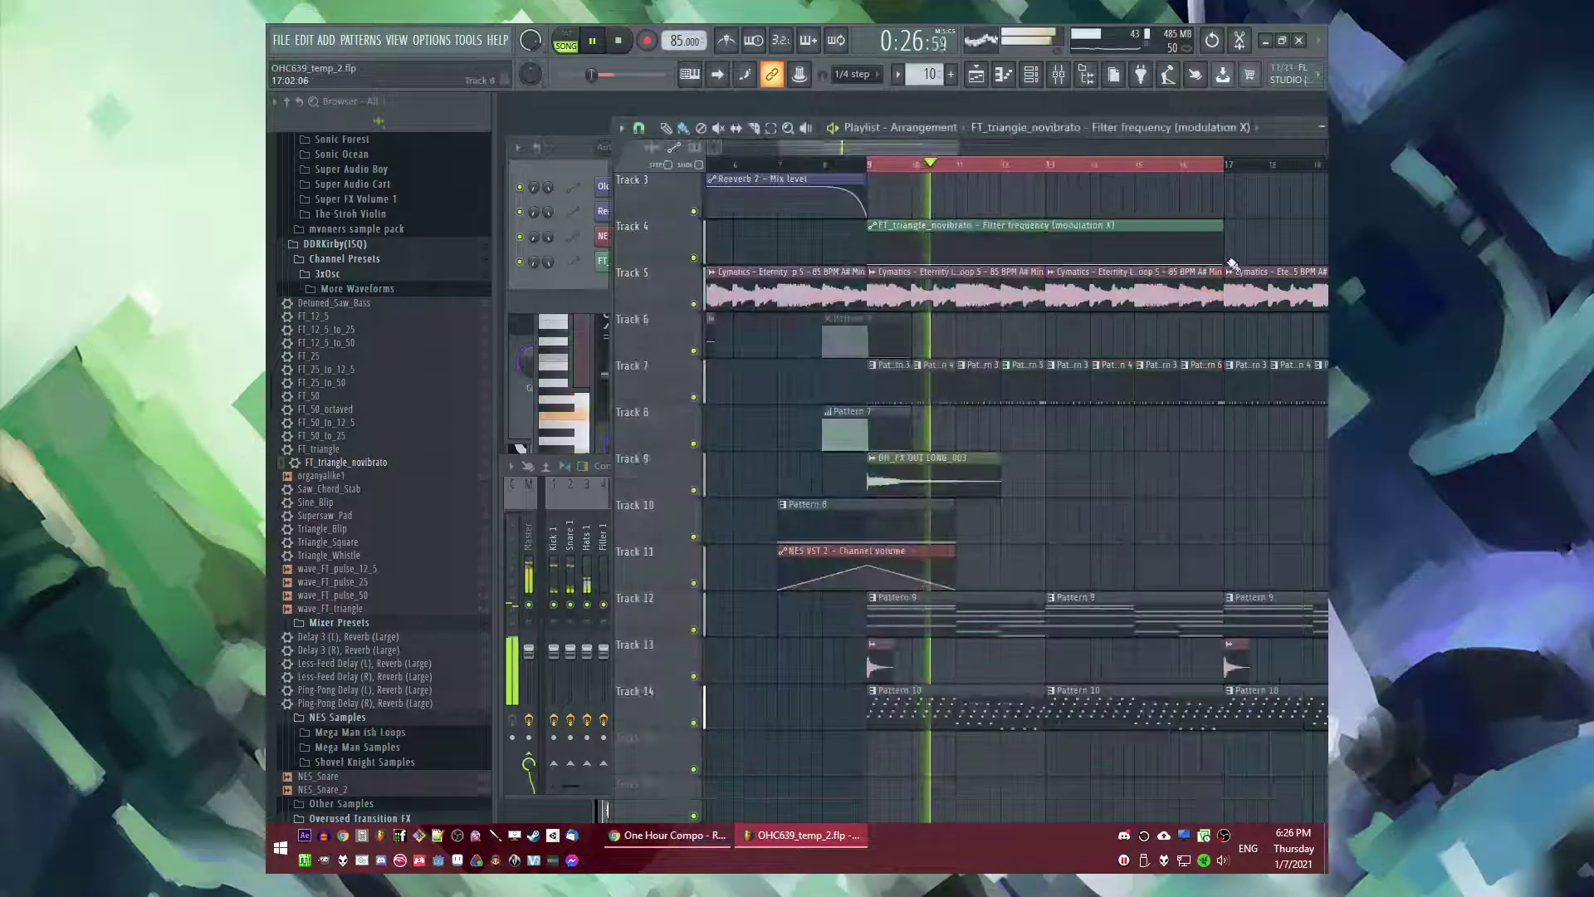
pyautogui.moveTo(1227, 264); pyautogui.dragTo(1230, 227)
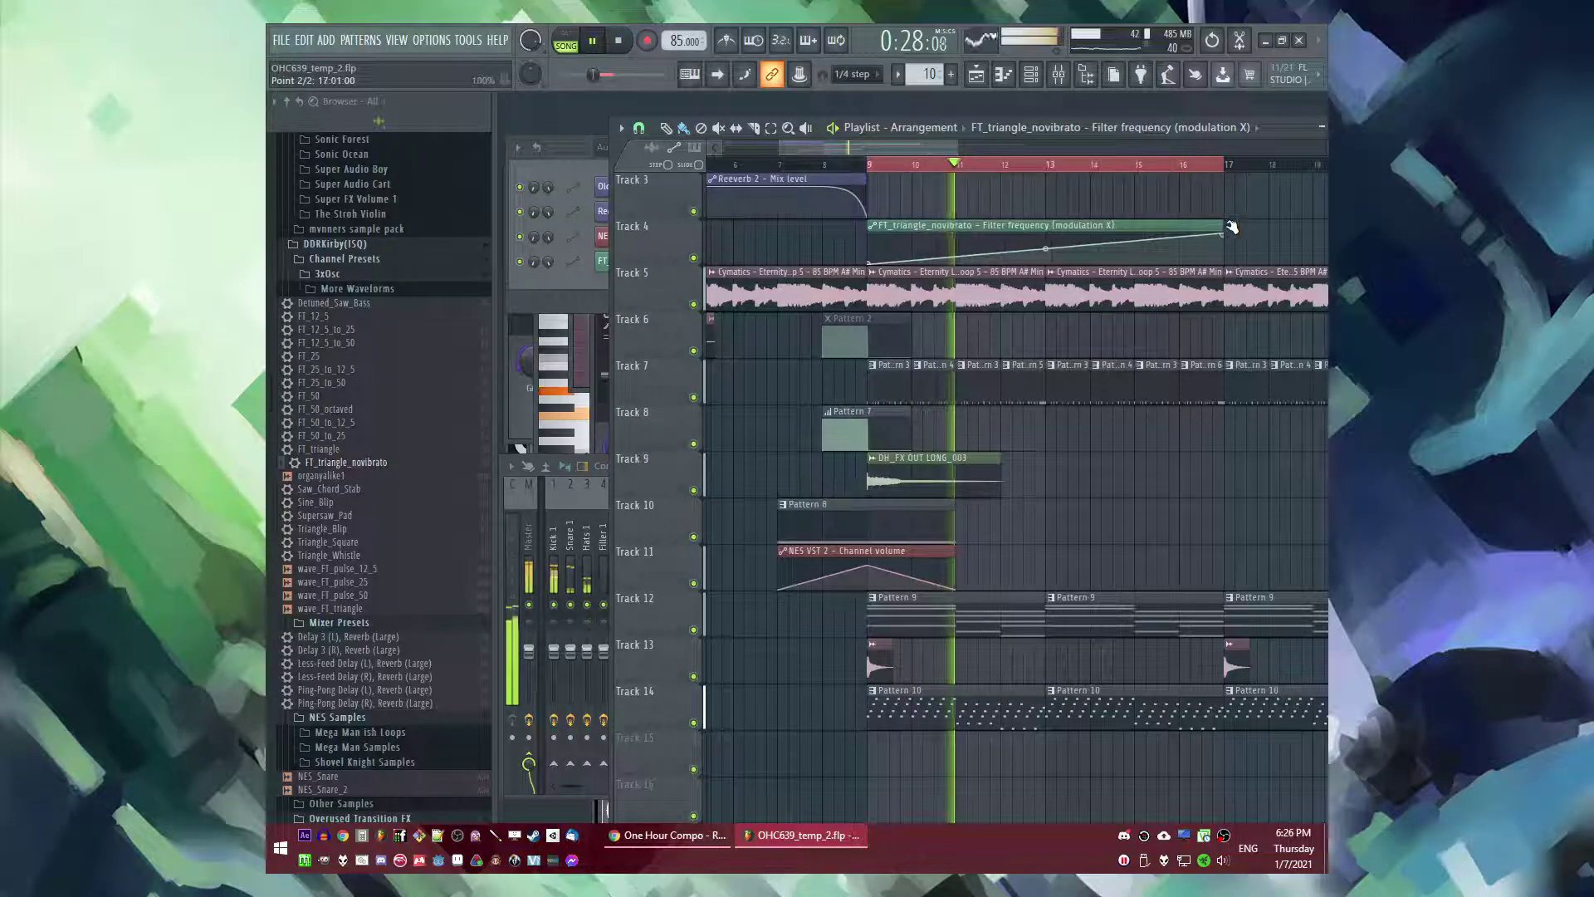
pyautogui.keyDown('ctrl'); pyautogui.click(1058, 167); pyautogui.keyUp('ctrl')
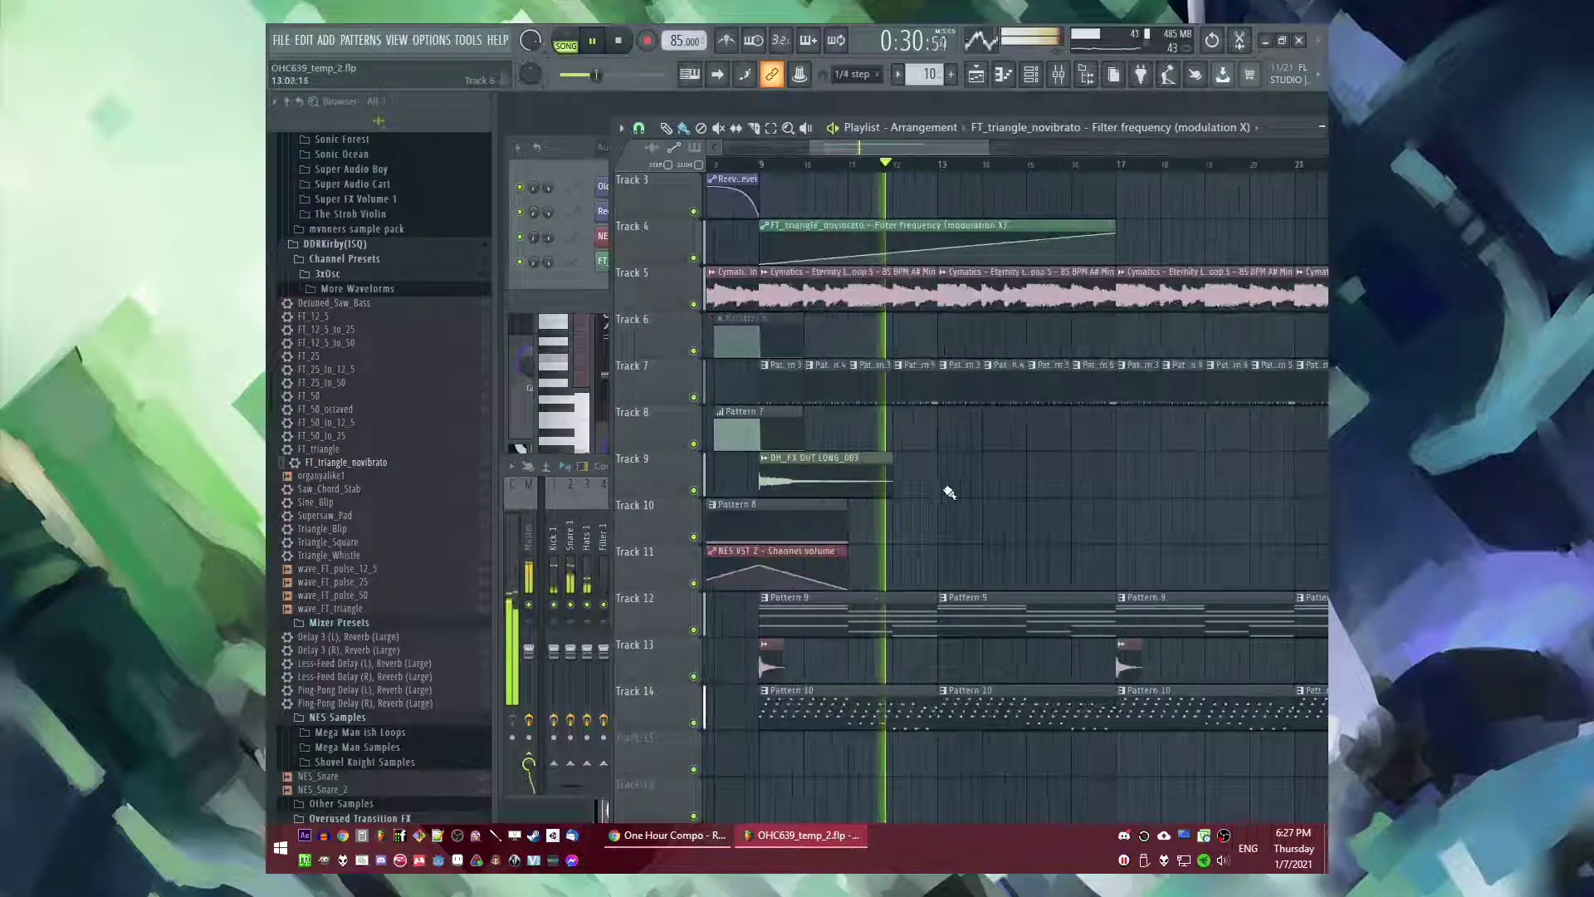
# - Show all channels in the channel rack and check the FT_triangle_novibrato notes in the piano roll
pyautogui.press('F9')
pyautogui.click(600, 277)
pyautogui.click(635, 151)
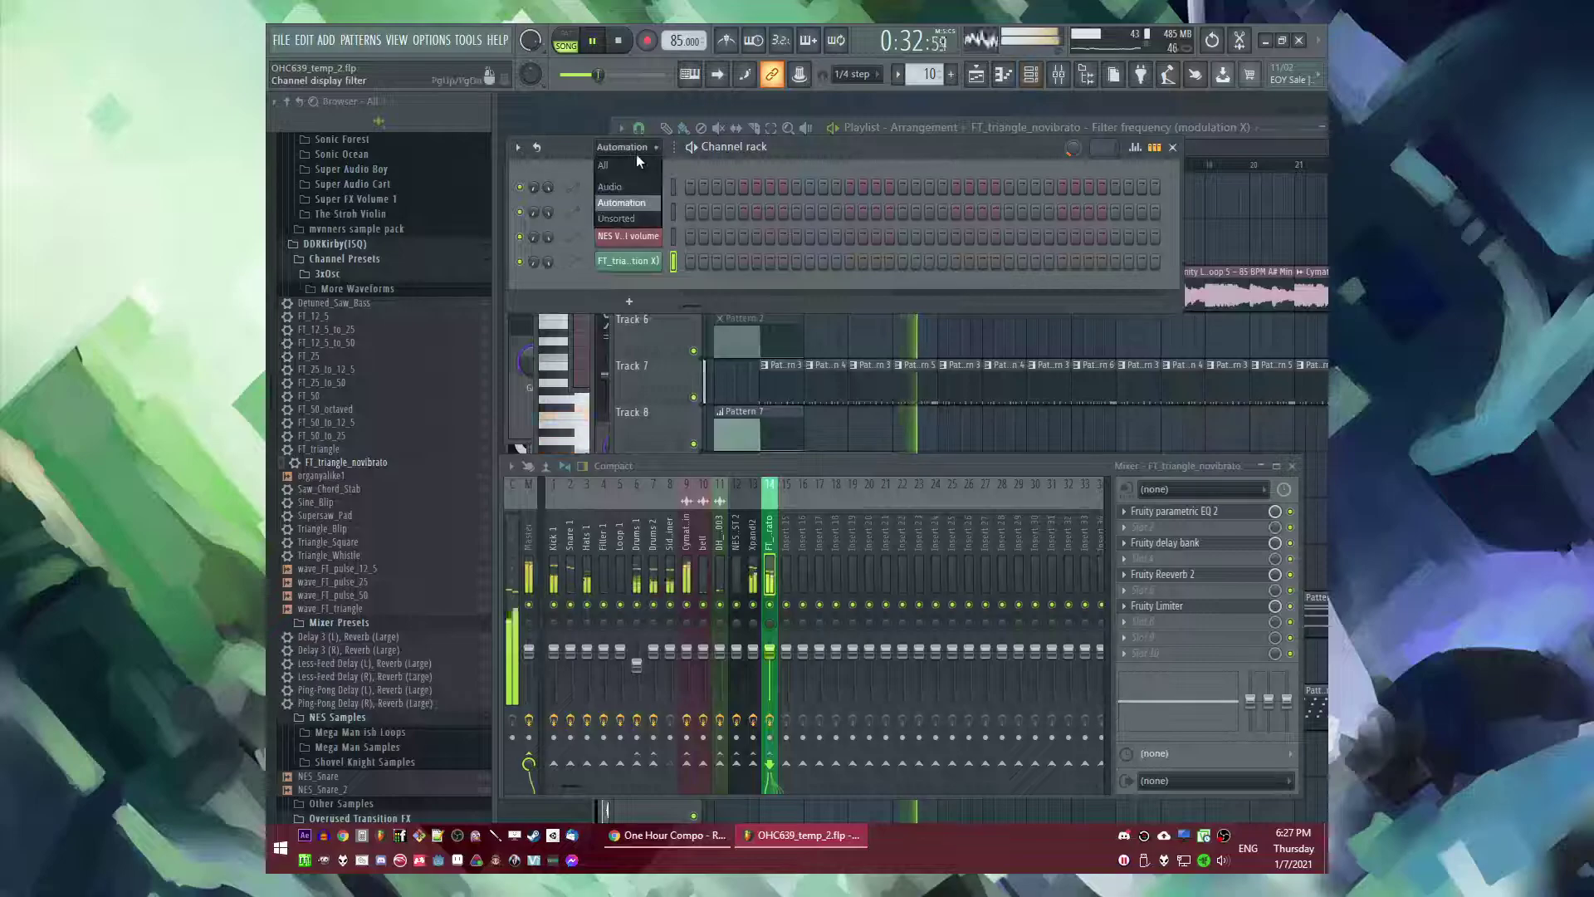
pyautogui.click(635, 166)
pyautogui.click(706, 660)
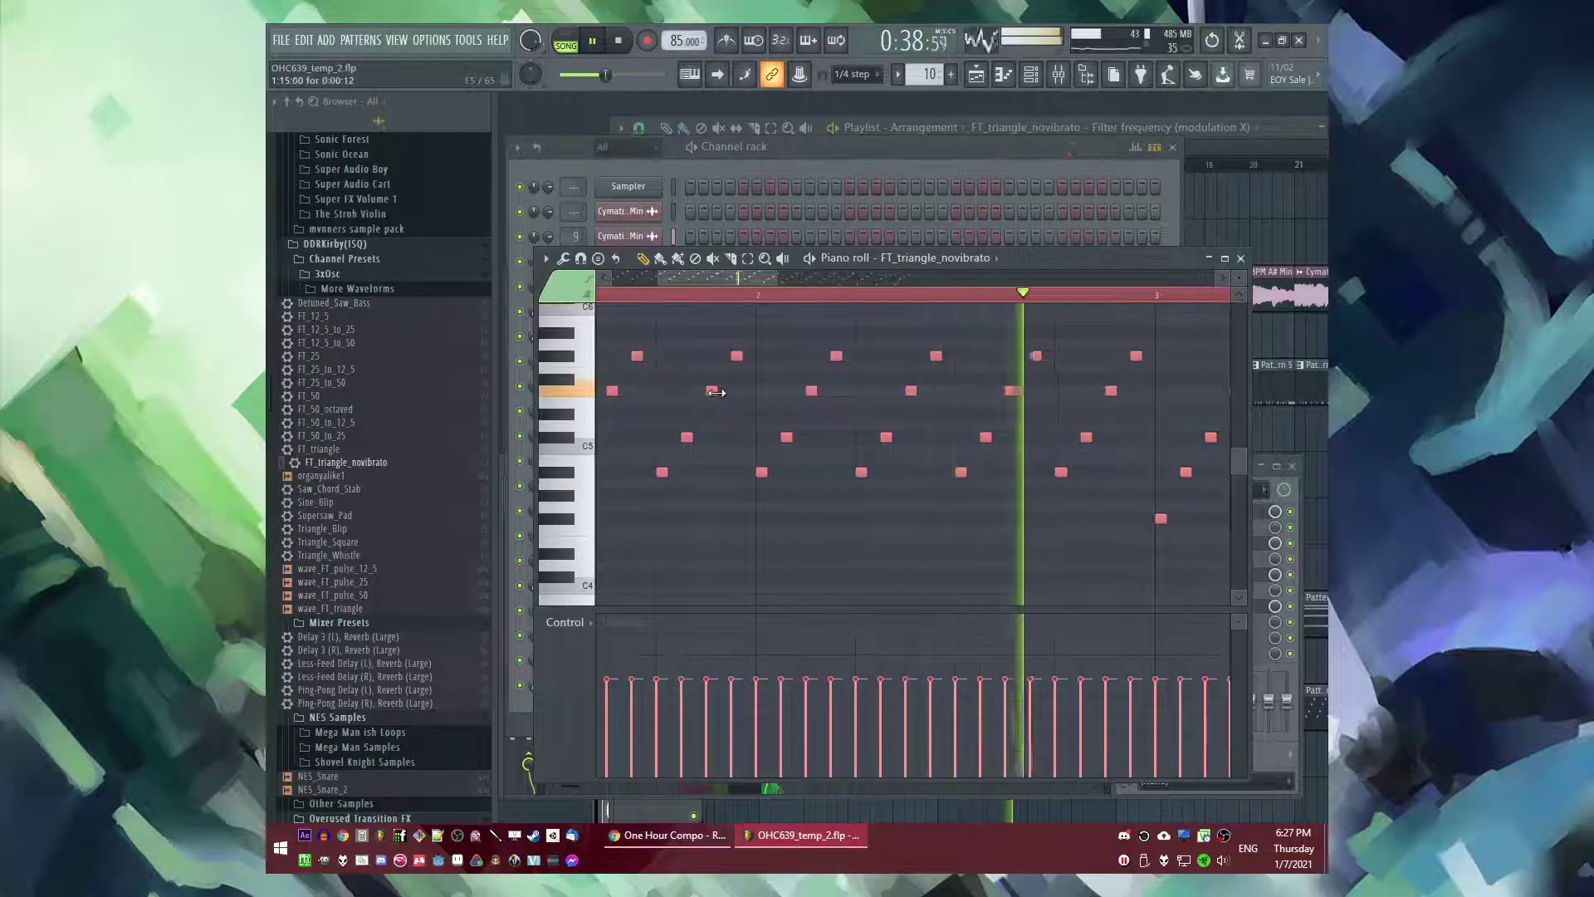
pyautogui.click(721, 158)
# - Change all three oscillators of the FT_triangle_novibrato channel to the sawtooth waveform
pyautogui.click(631, 662)
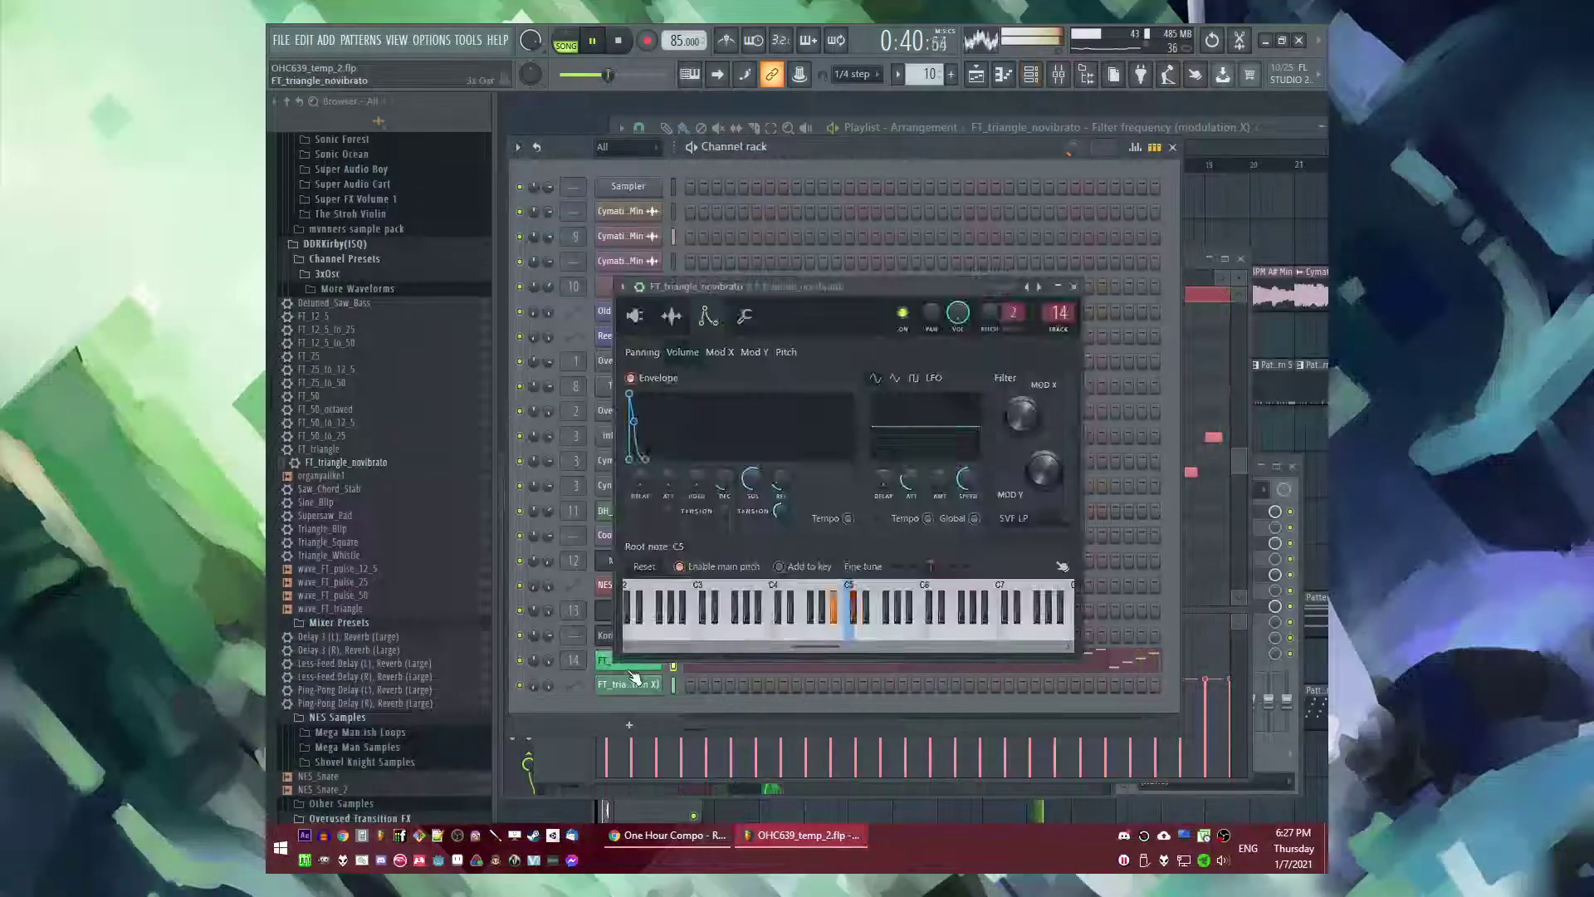
pyautogui.click(635, 316)
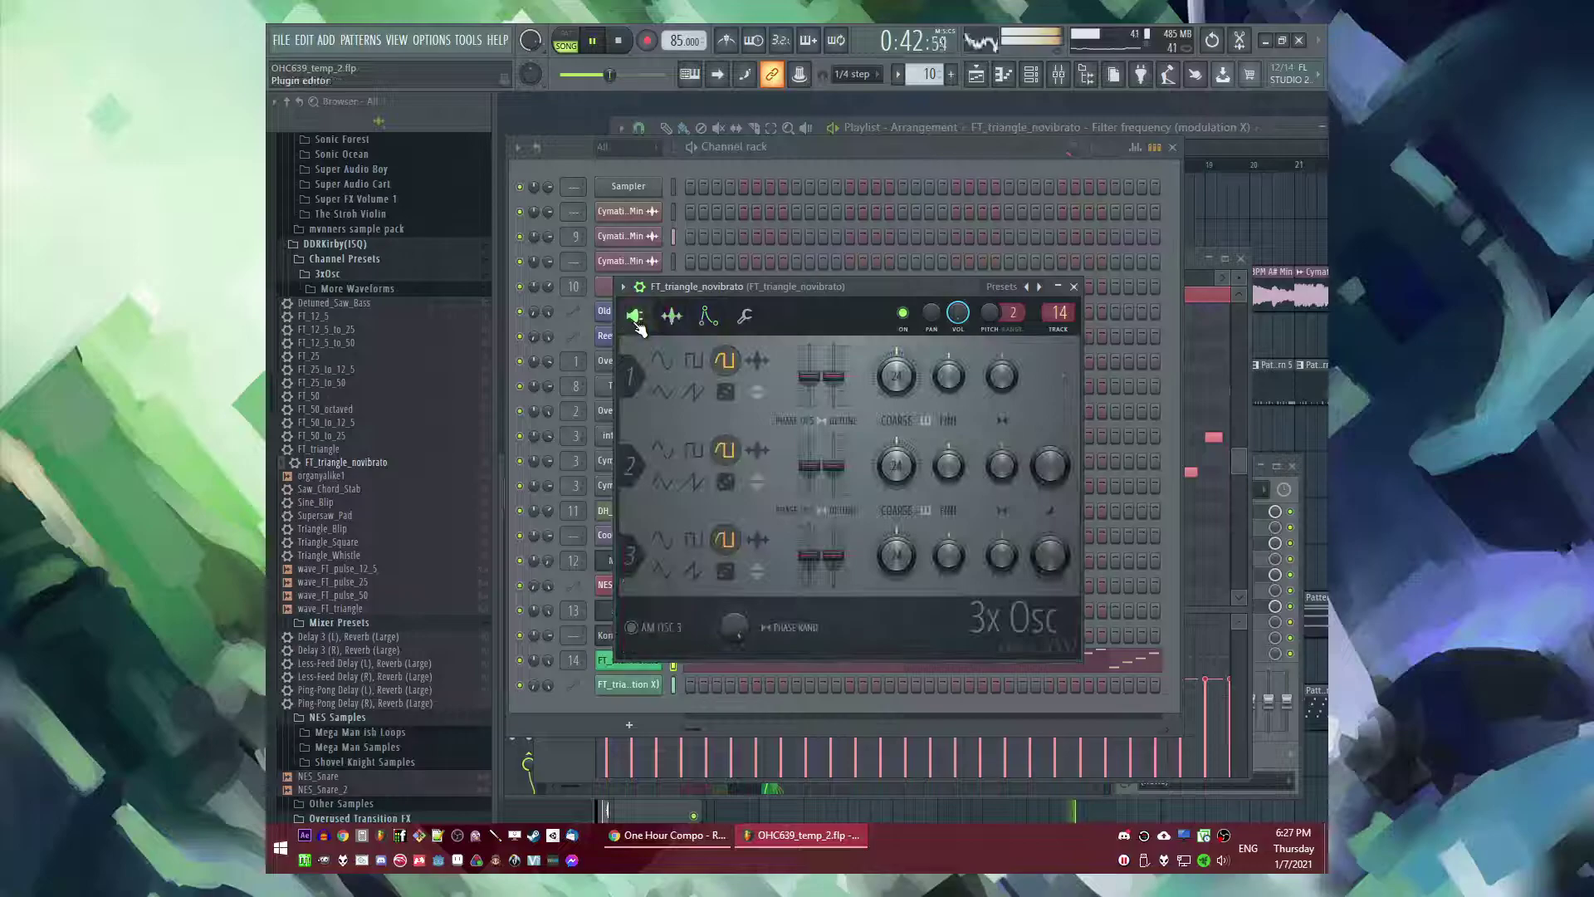
pyautogui.click(672, 395)
pyautogui.click(695, 570)
pyautogui.click(694, 481)
pyautogui.click(695, 392)
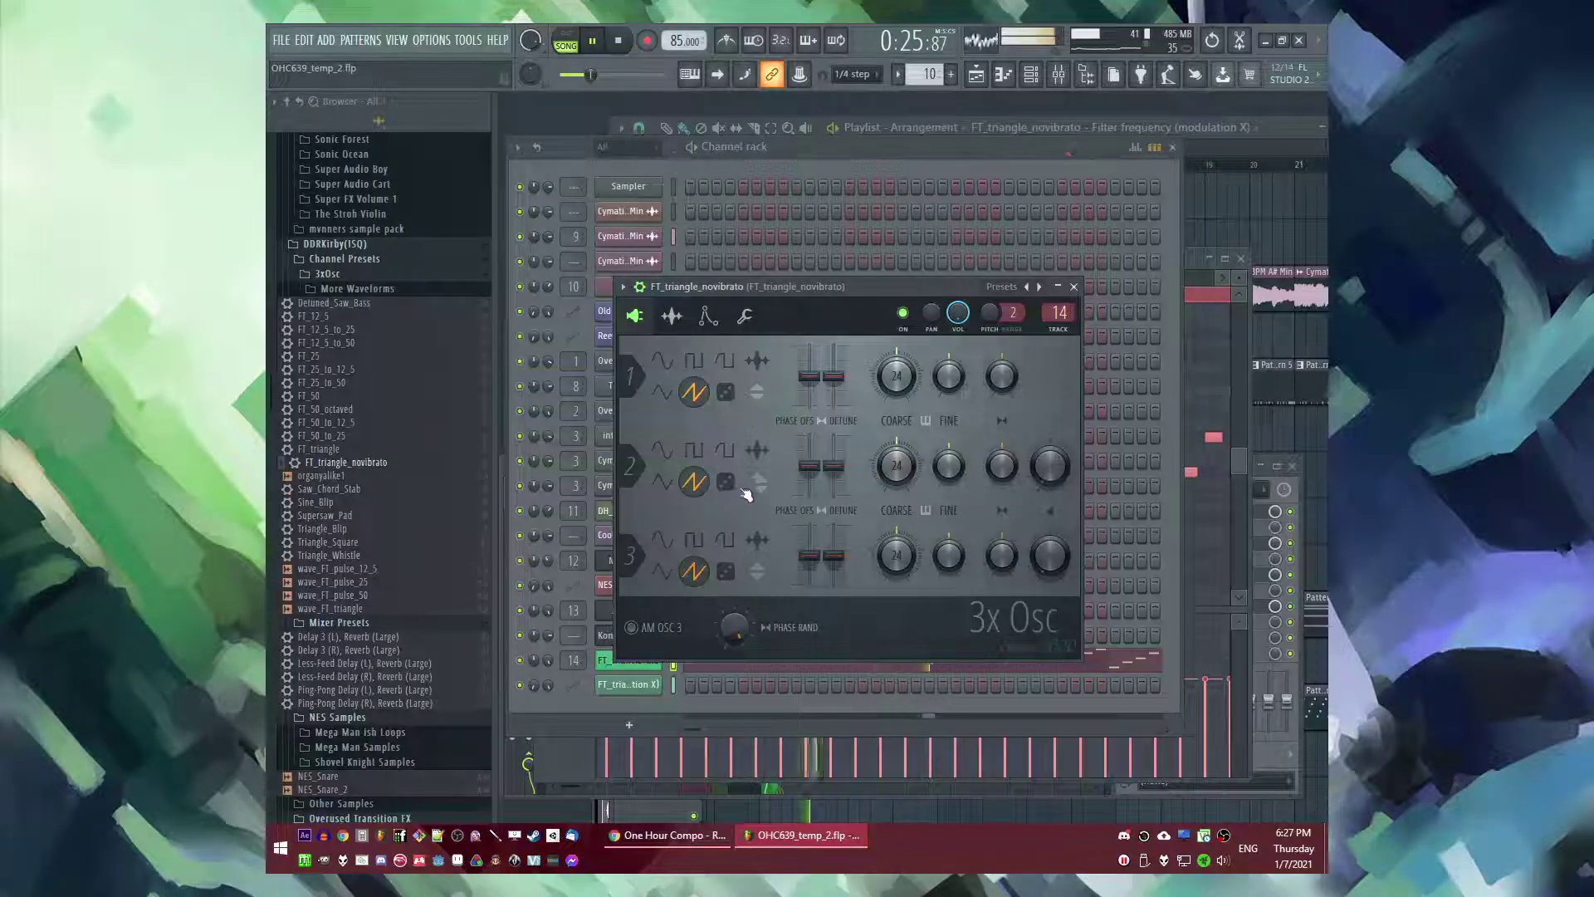
# - Load Fruity Blood Overdrive into effect slot 2 of the FT_triangle_novibrato mixer track and check it against the playing song
pyautogui.press('F9')
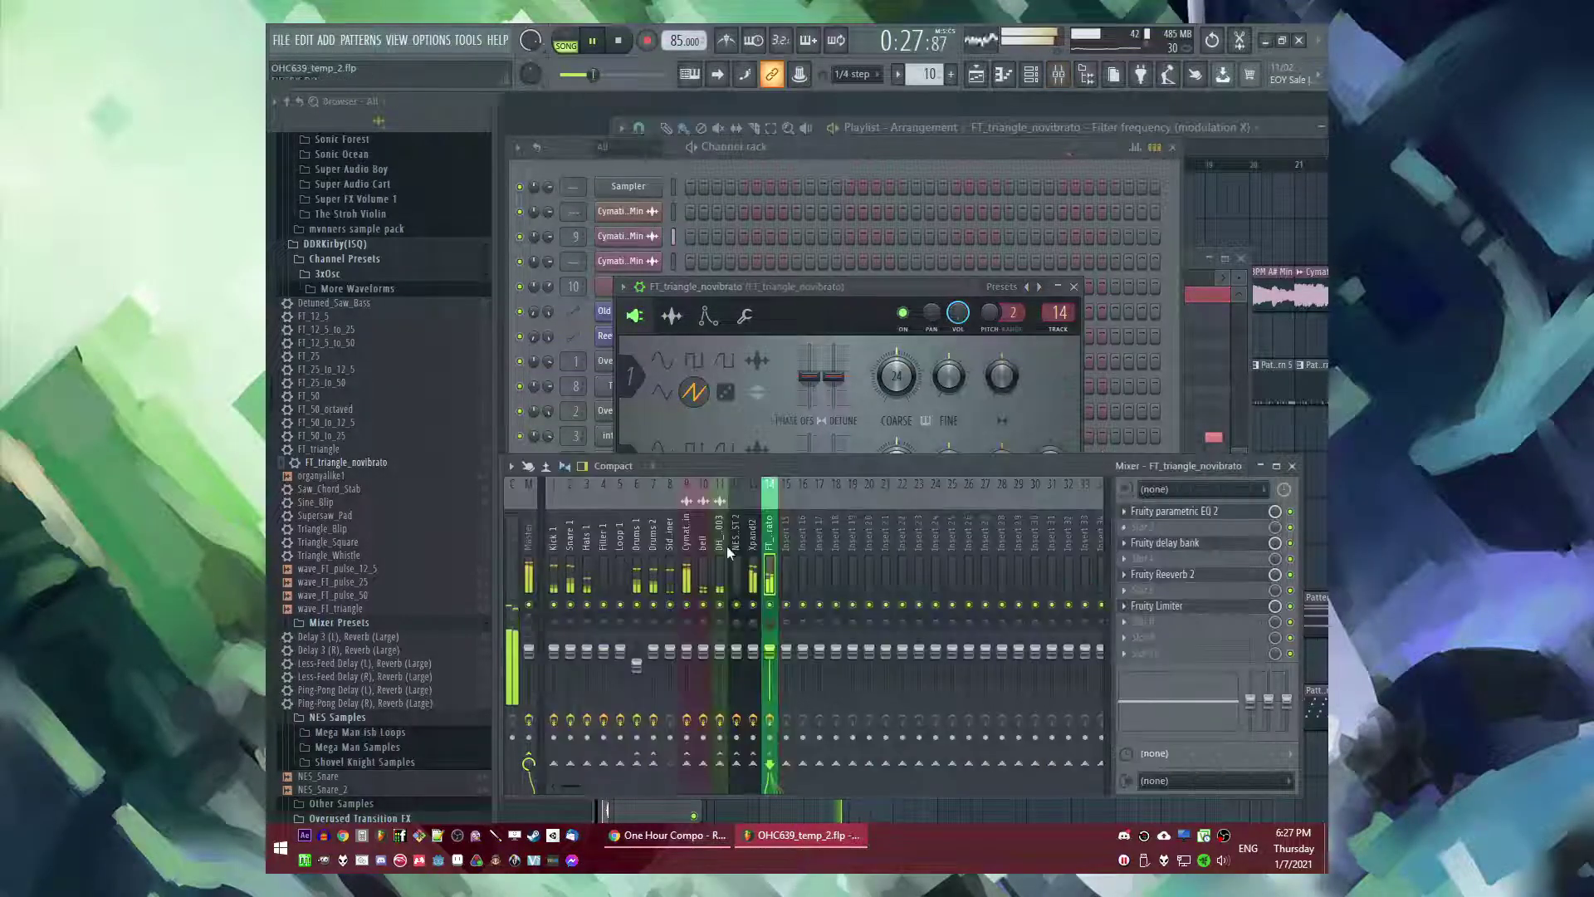
pyautogui.click(1179, 526)
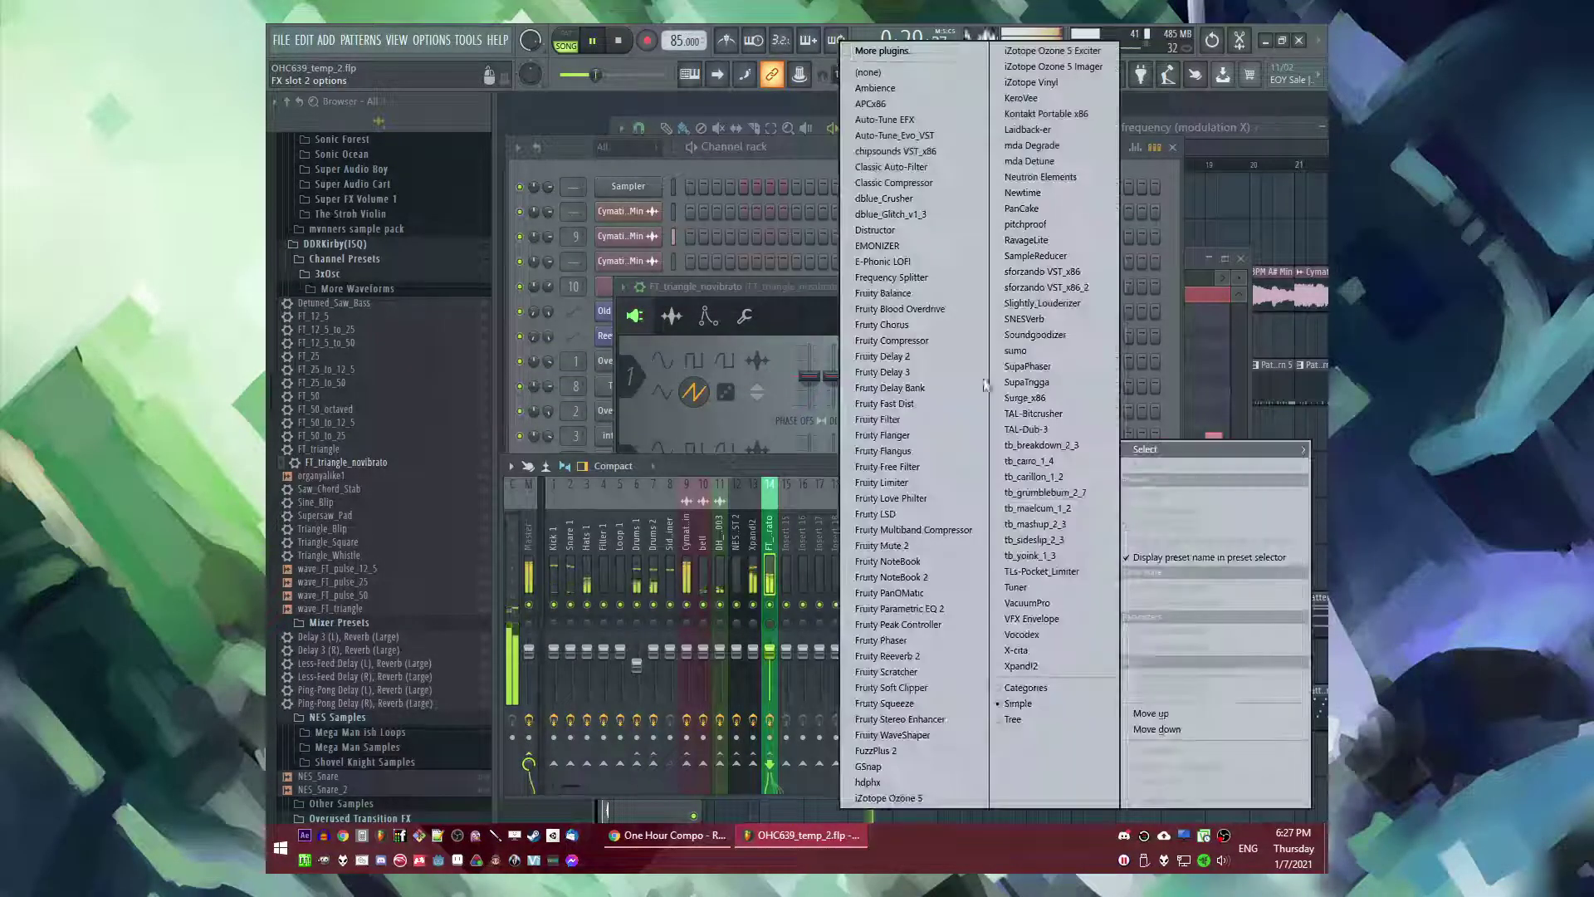
pyautogui.click(916, 307)
pyautogui.click(1075, 288)
pyautogui.press('F5')
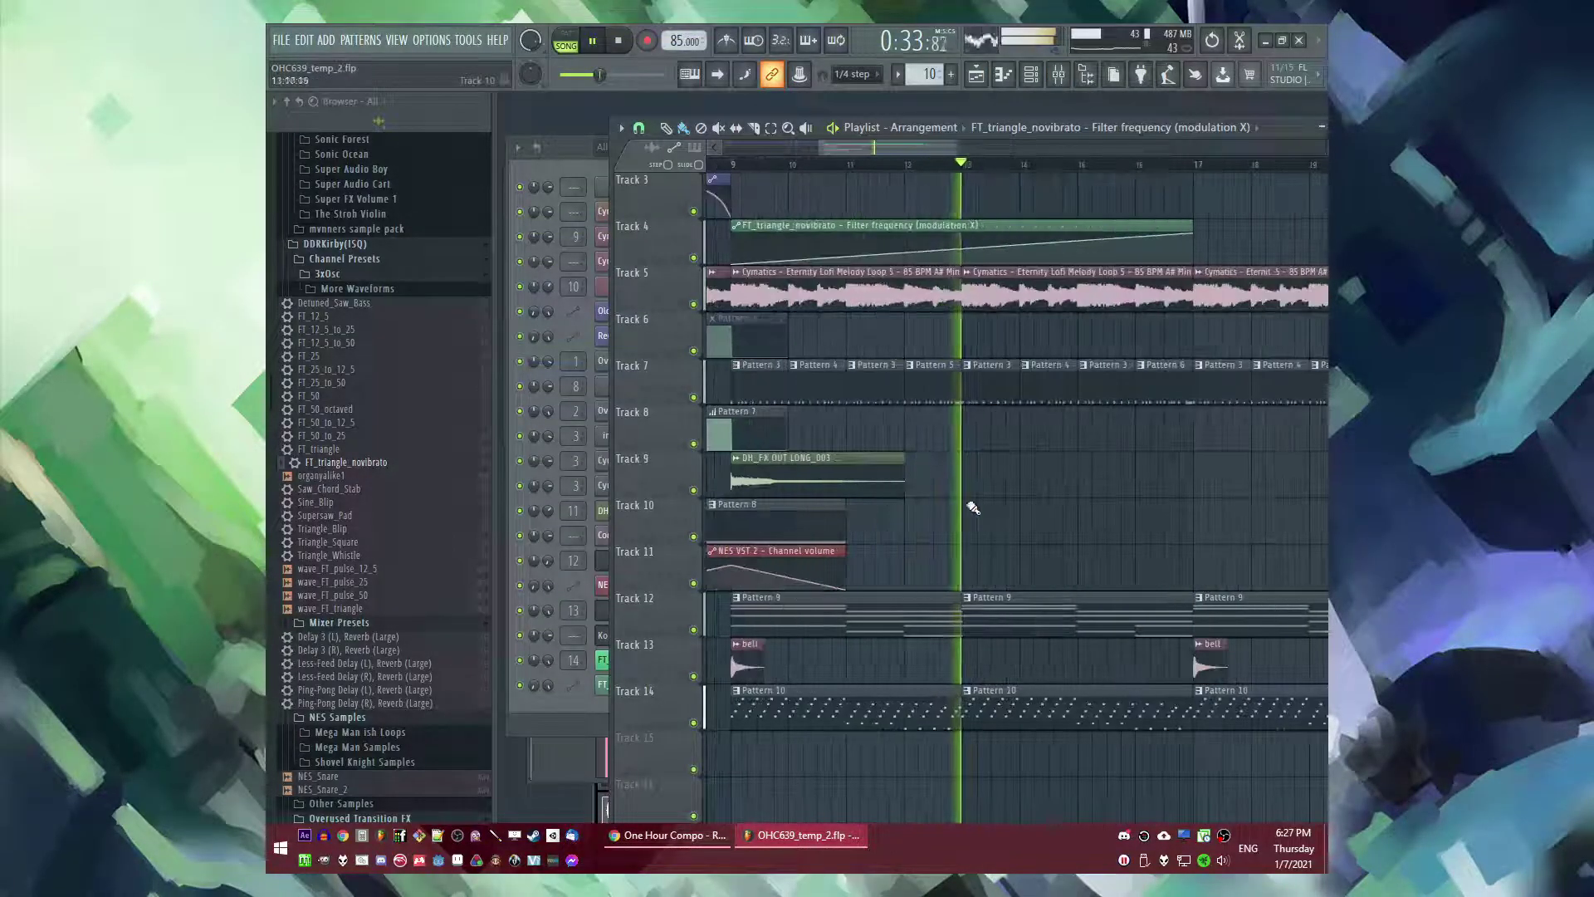
pyautogui.press('F9')
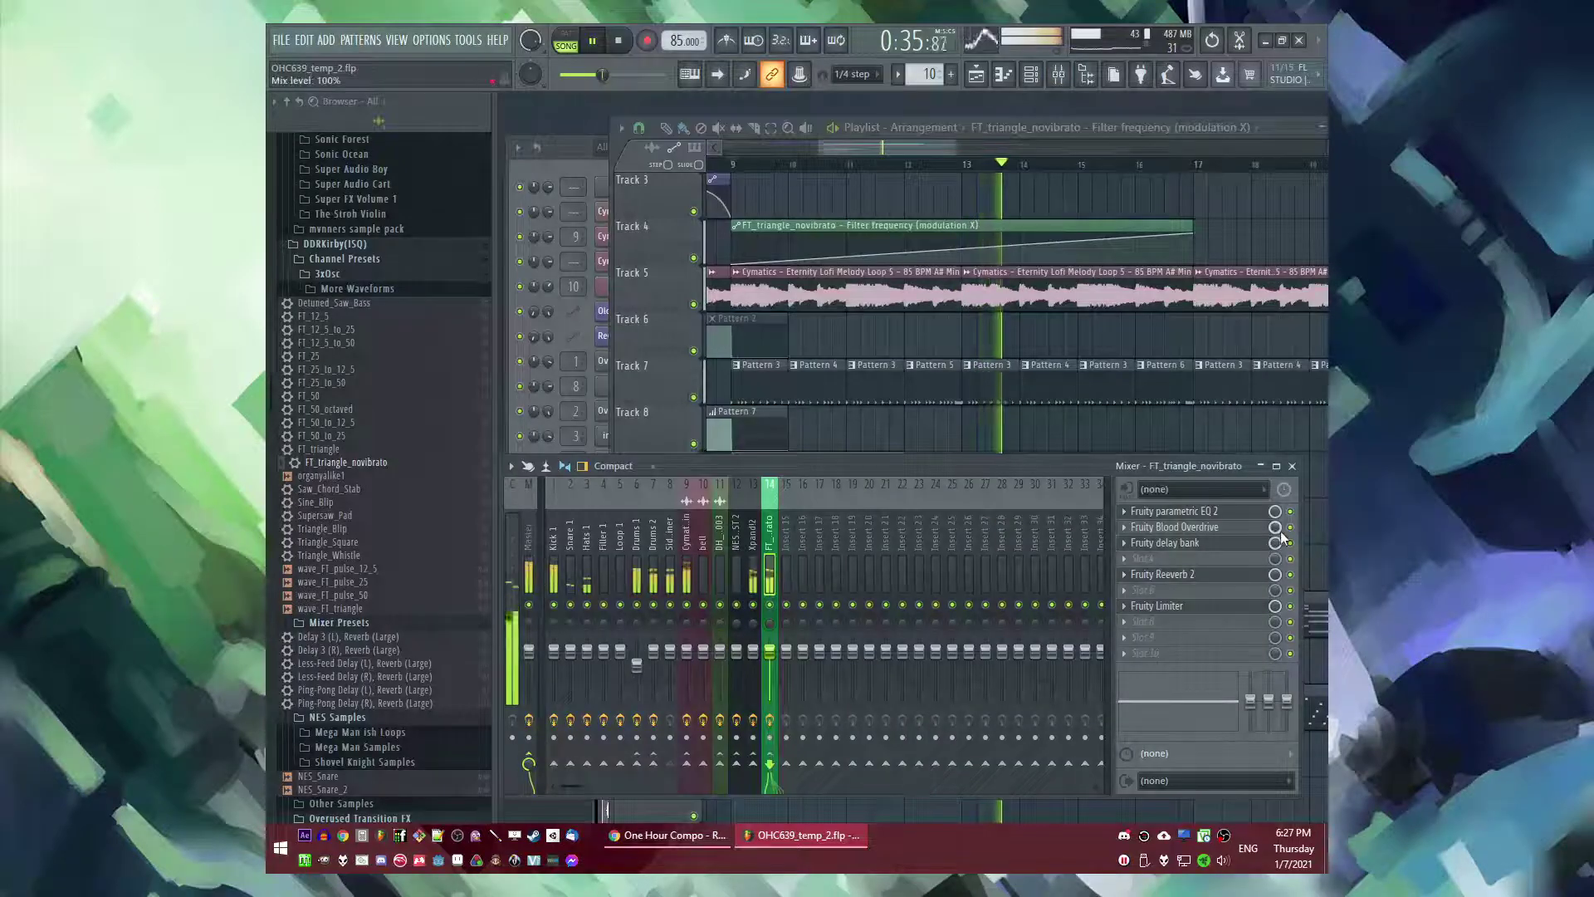
pyautogui.press('F5')
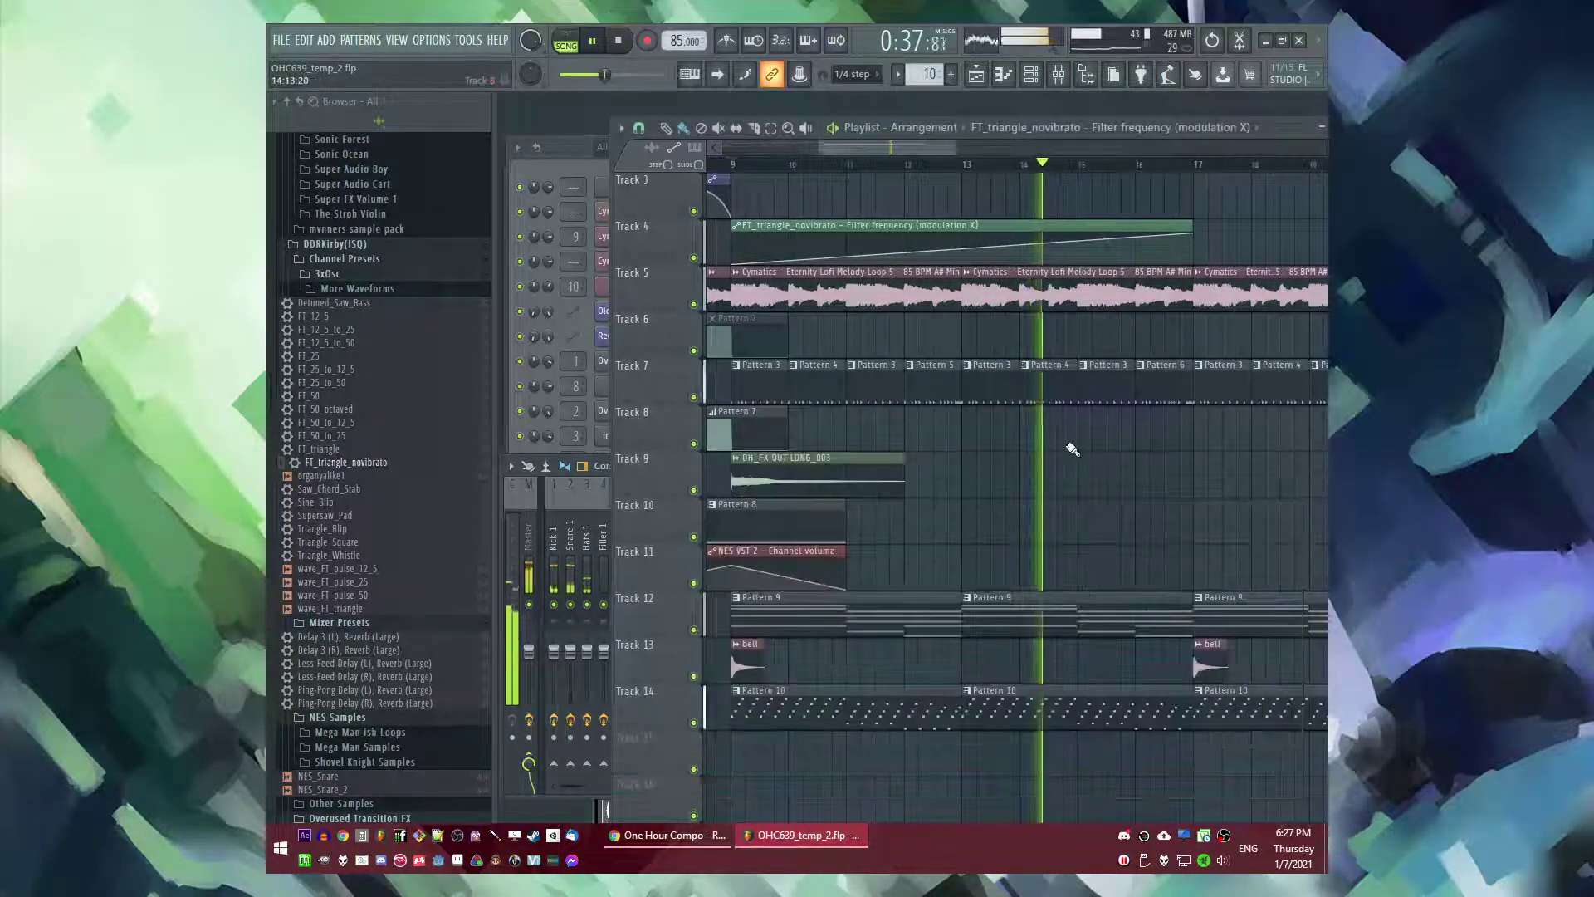
# - Examine the FT_triangle_novibrato channel's volume envelope and open the Fruity Limiter settings on its mixer track
pyautogui.press('F6')
pyautogui.press('F6')
pyautogui.press('F9')
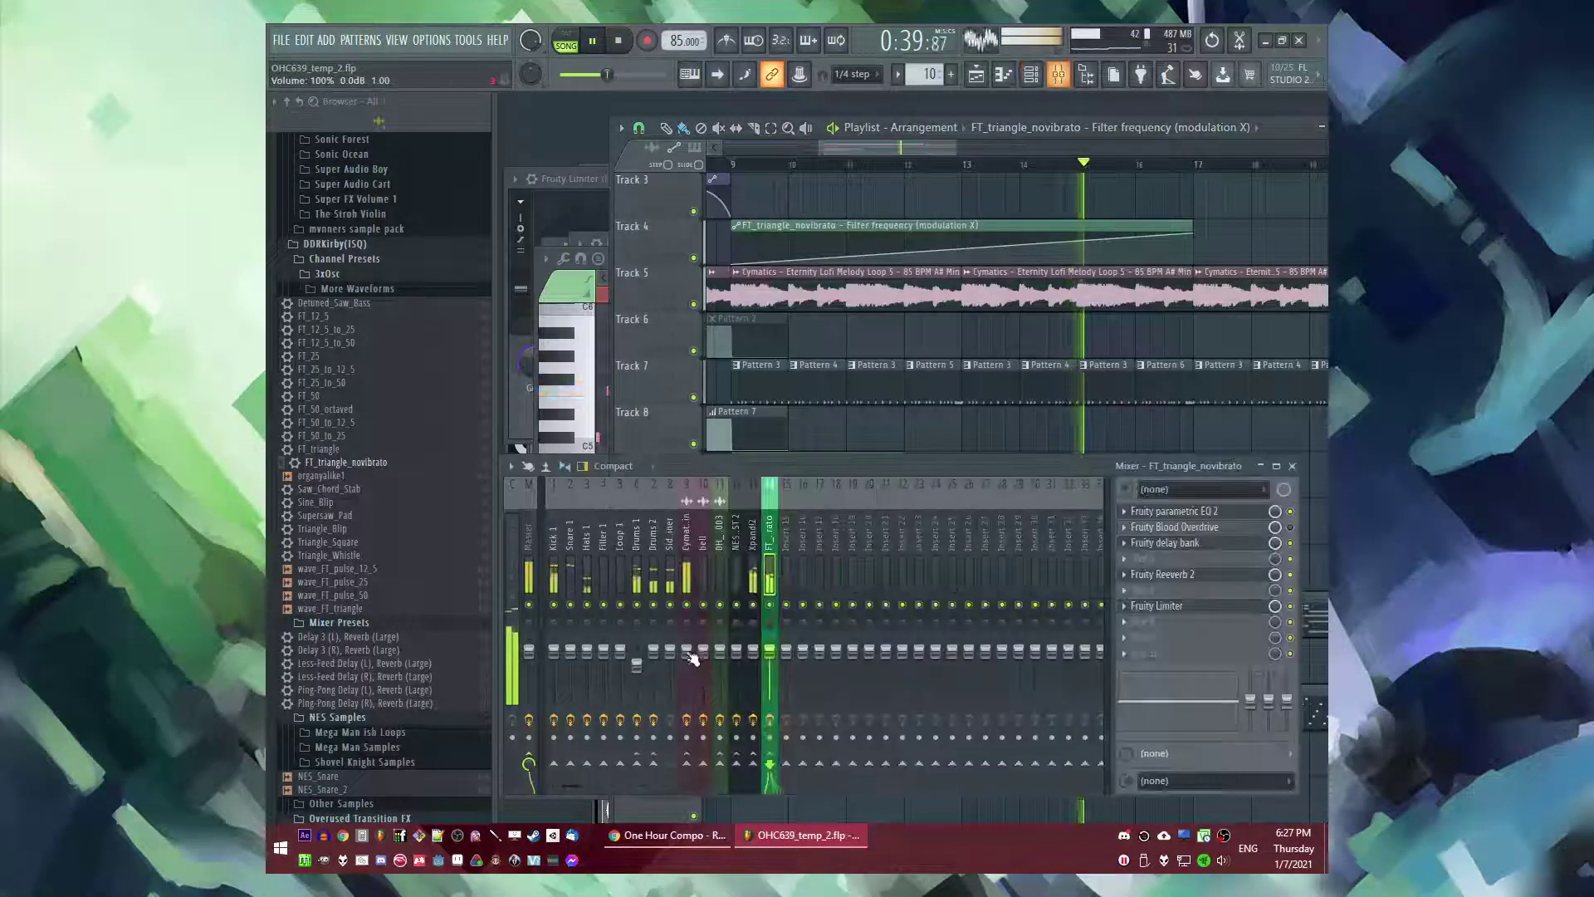
pyautogui.press('F6')
pyautogui.click(634, 661)
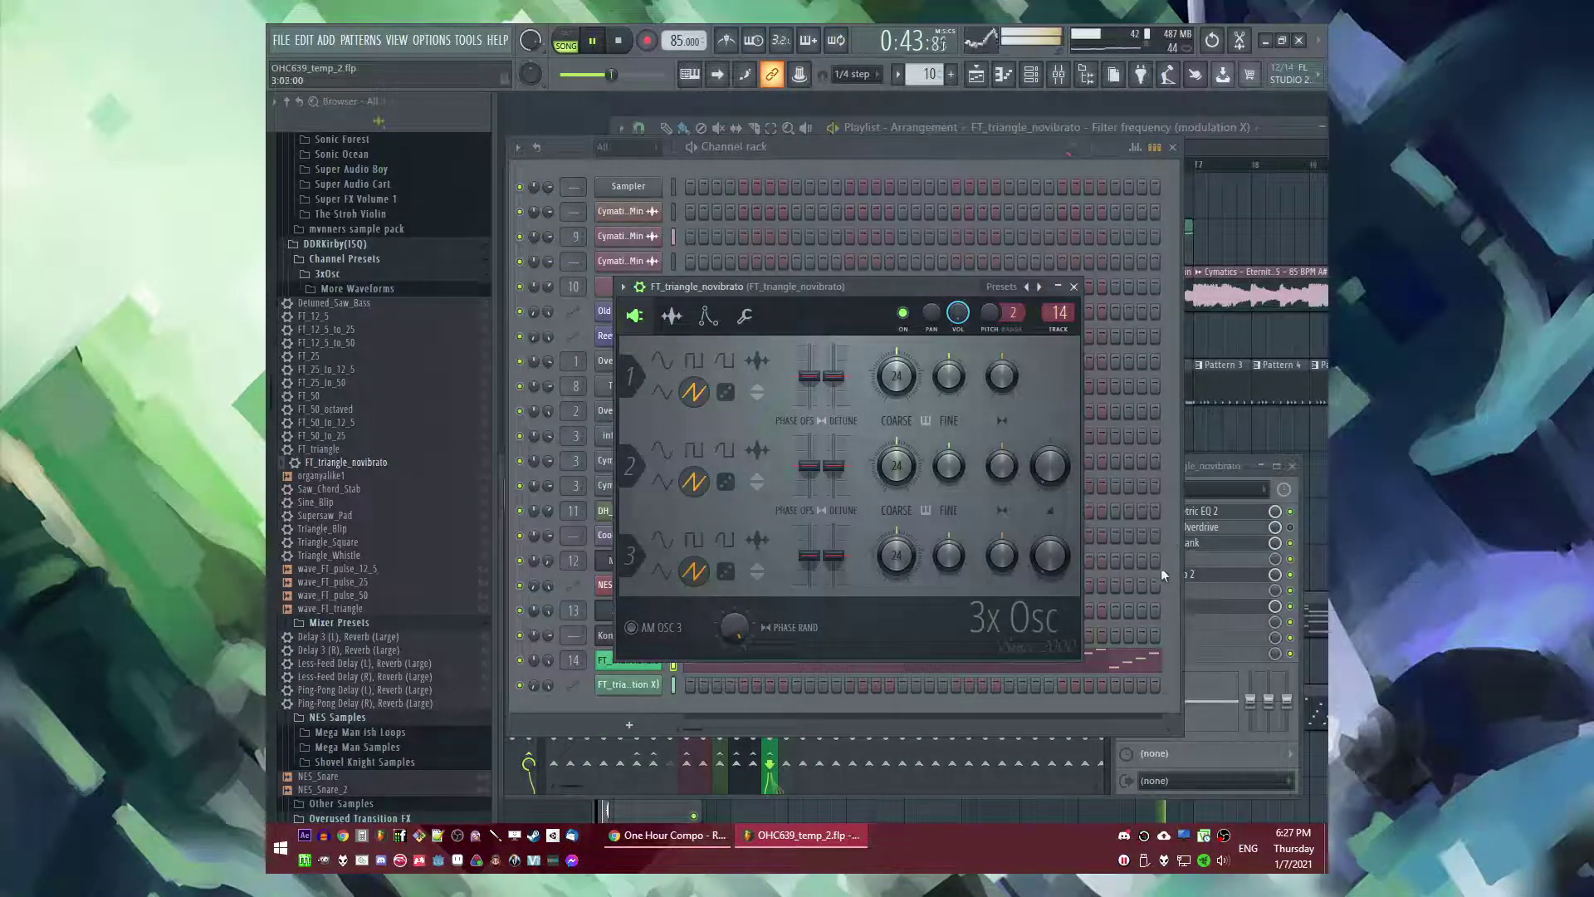
pyautogui.click(708, 316)
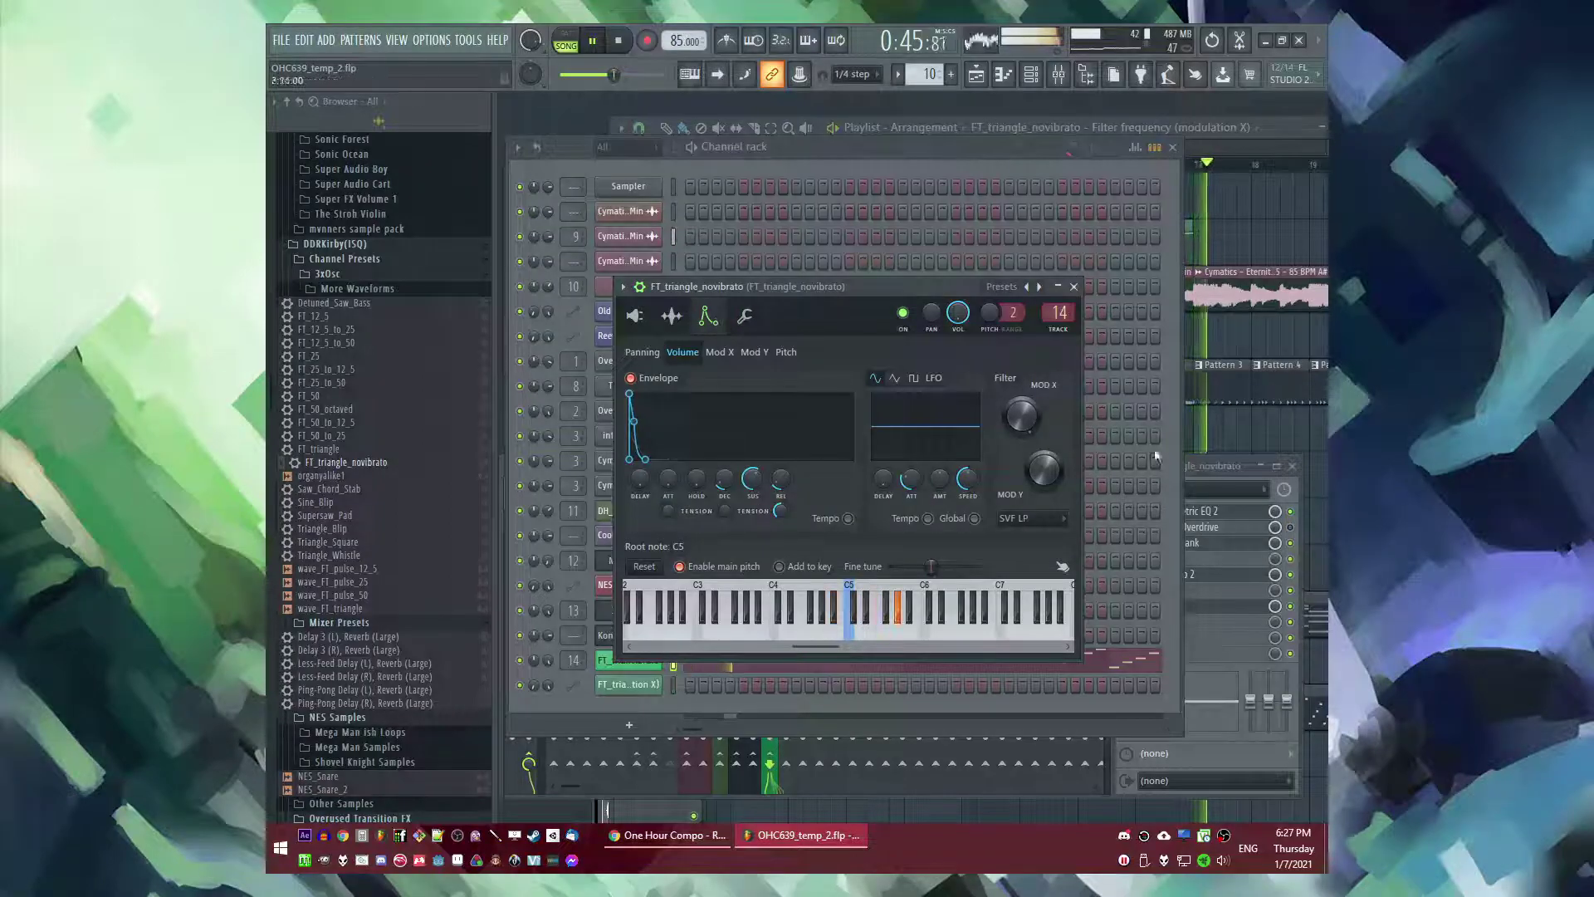
pyautogui.click(1217, 467)
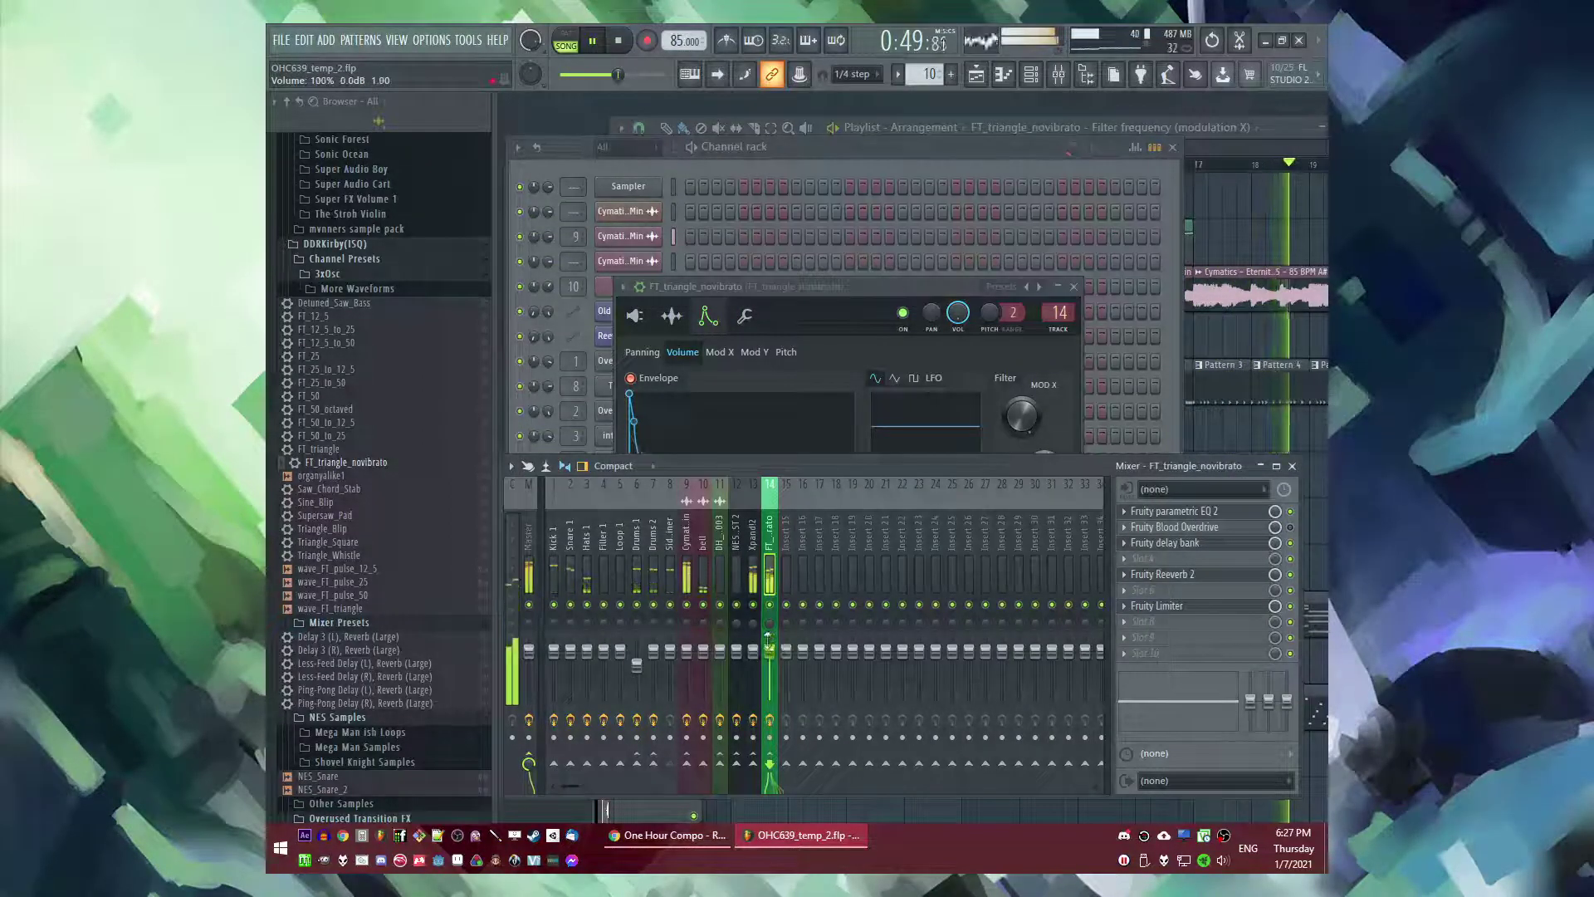
pyautogui.click(1156, 607)
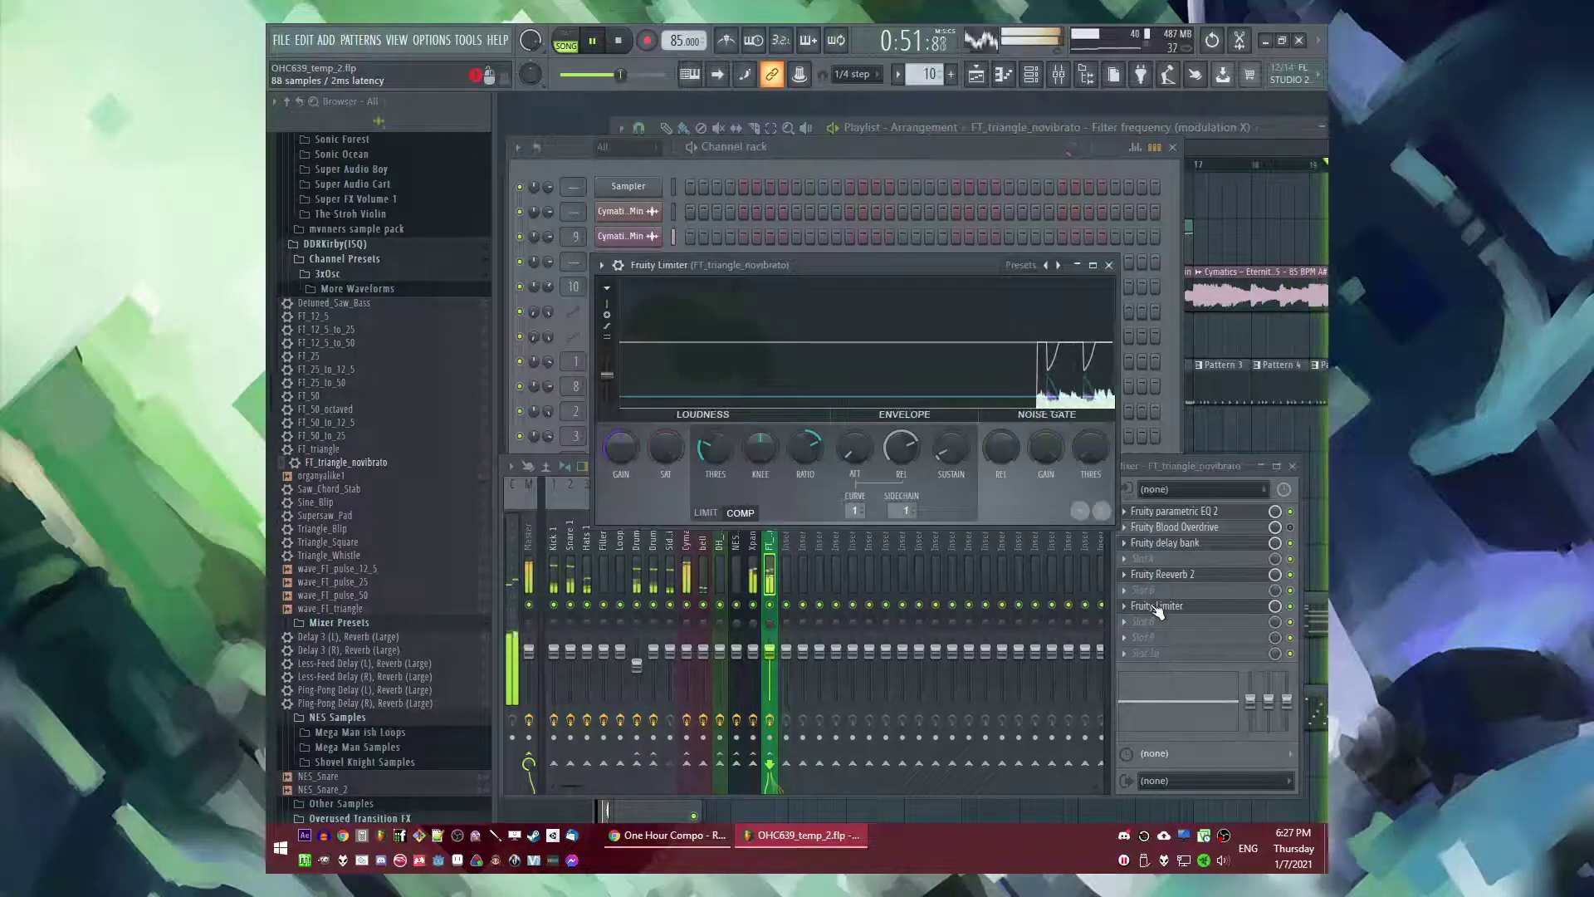
# - Examine the FT_triangle_novibrato channel's miscellaneous settings and the Fruity Limiter on its mixer track
pyautogui.click(1156, 607)
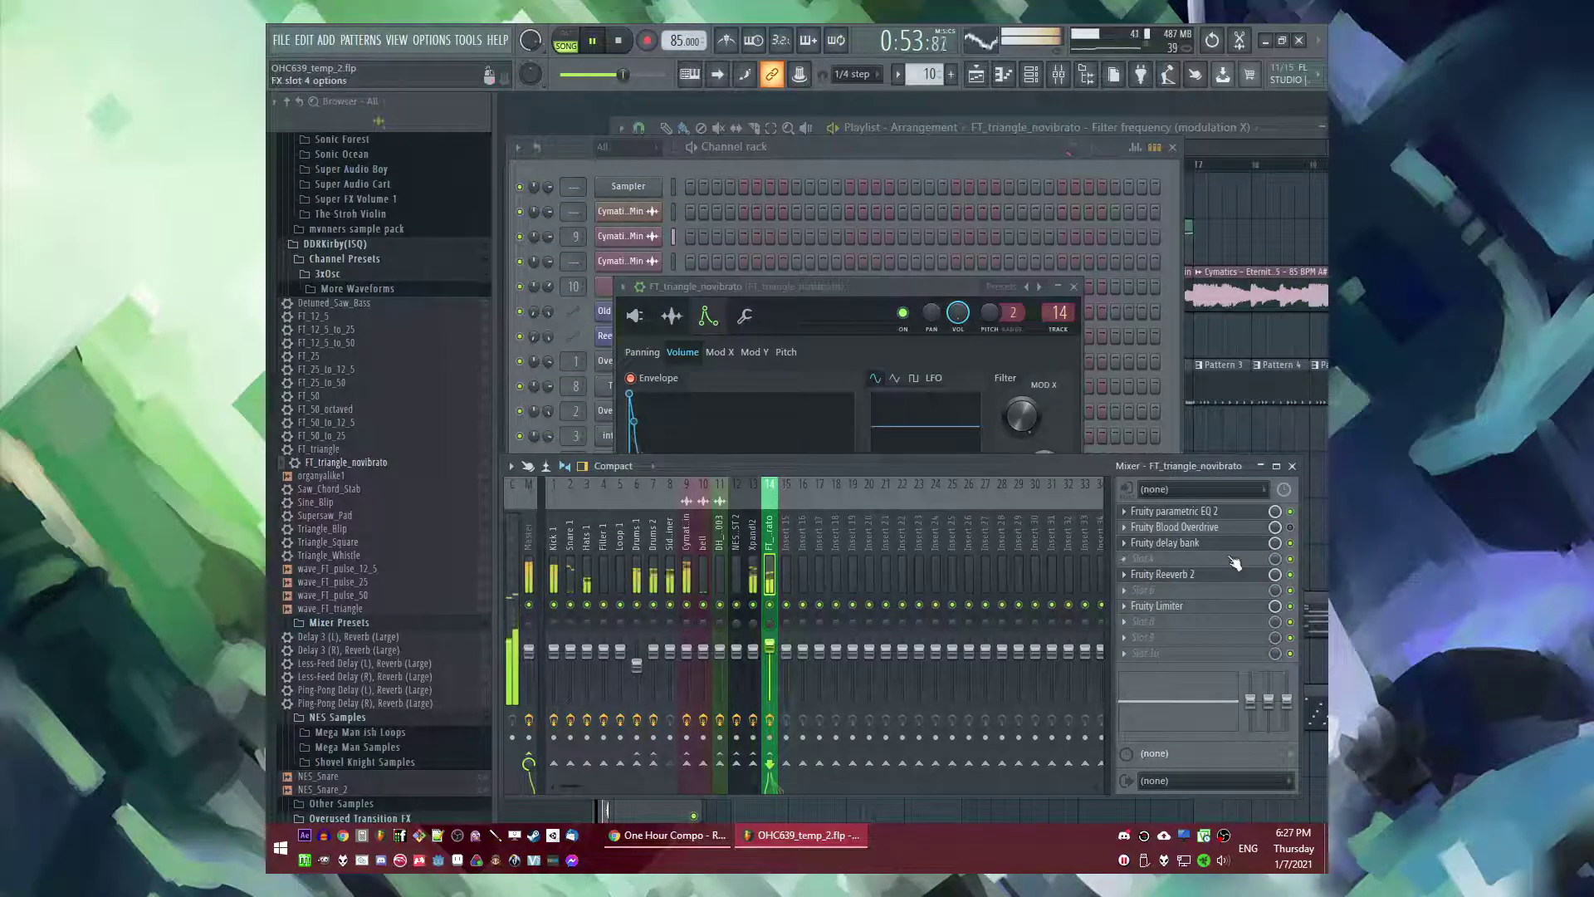
pyautogui.click(744, 316)
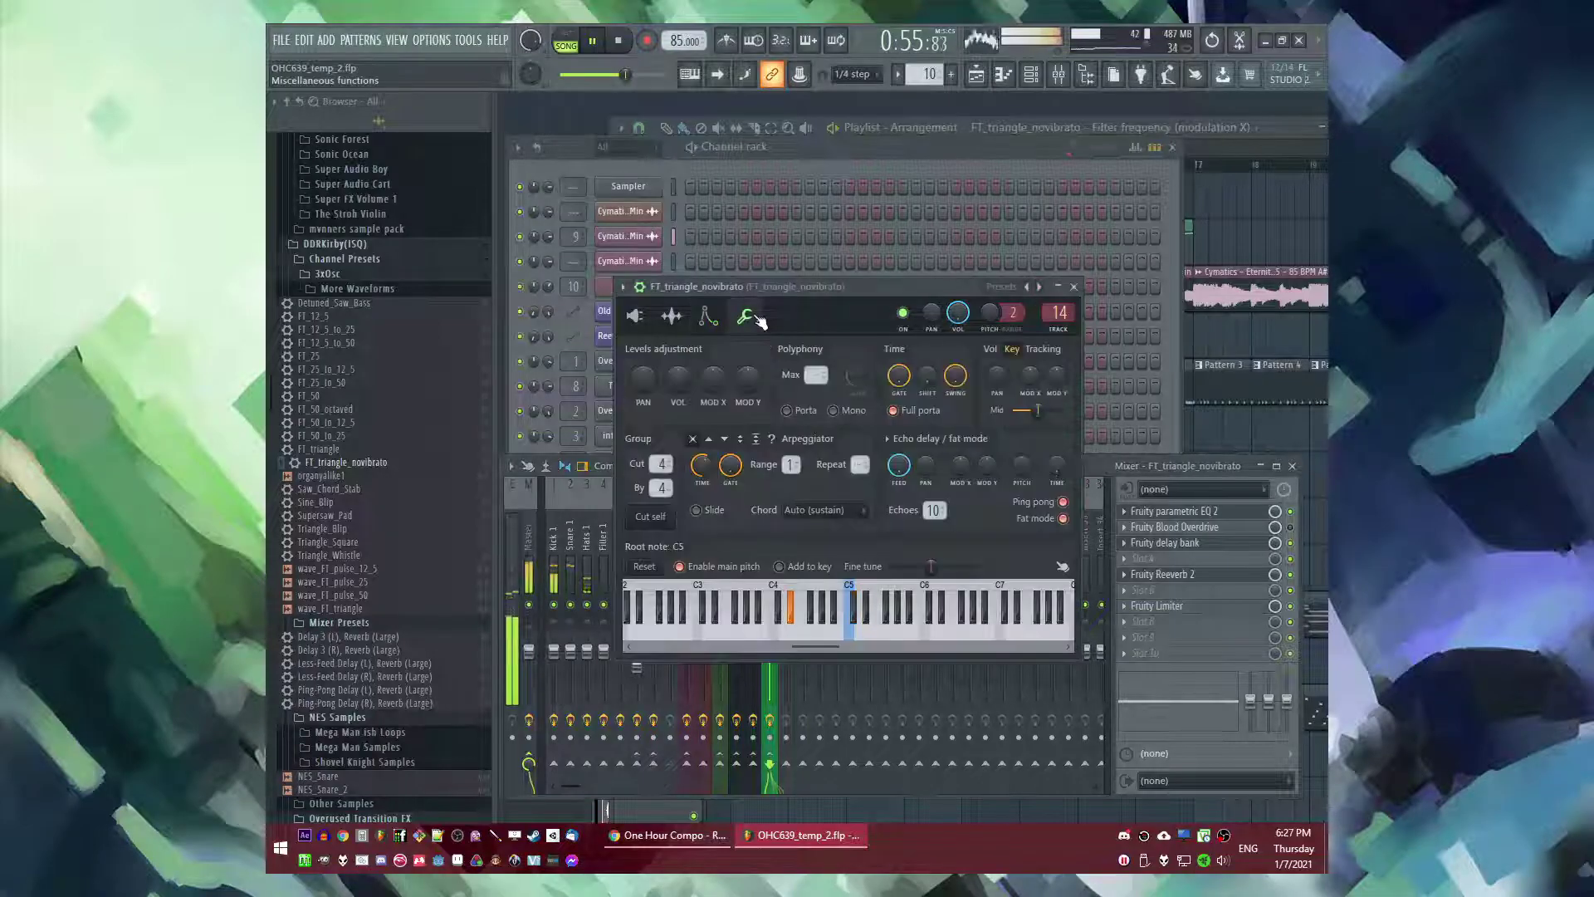
pyautogui.click(1076, 288)
pyautogui.click(1238, 615)
pyautogui.press('Escape')
pyautogui.press('Escape')
pyautogui.click(1221, 610)
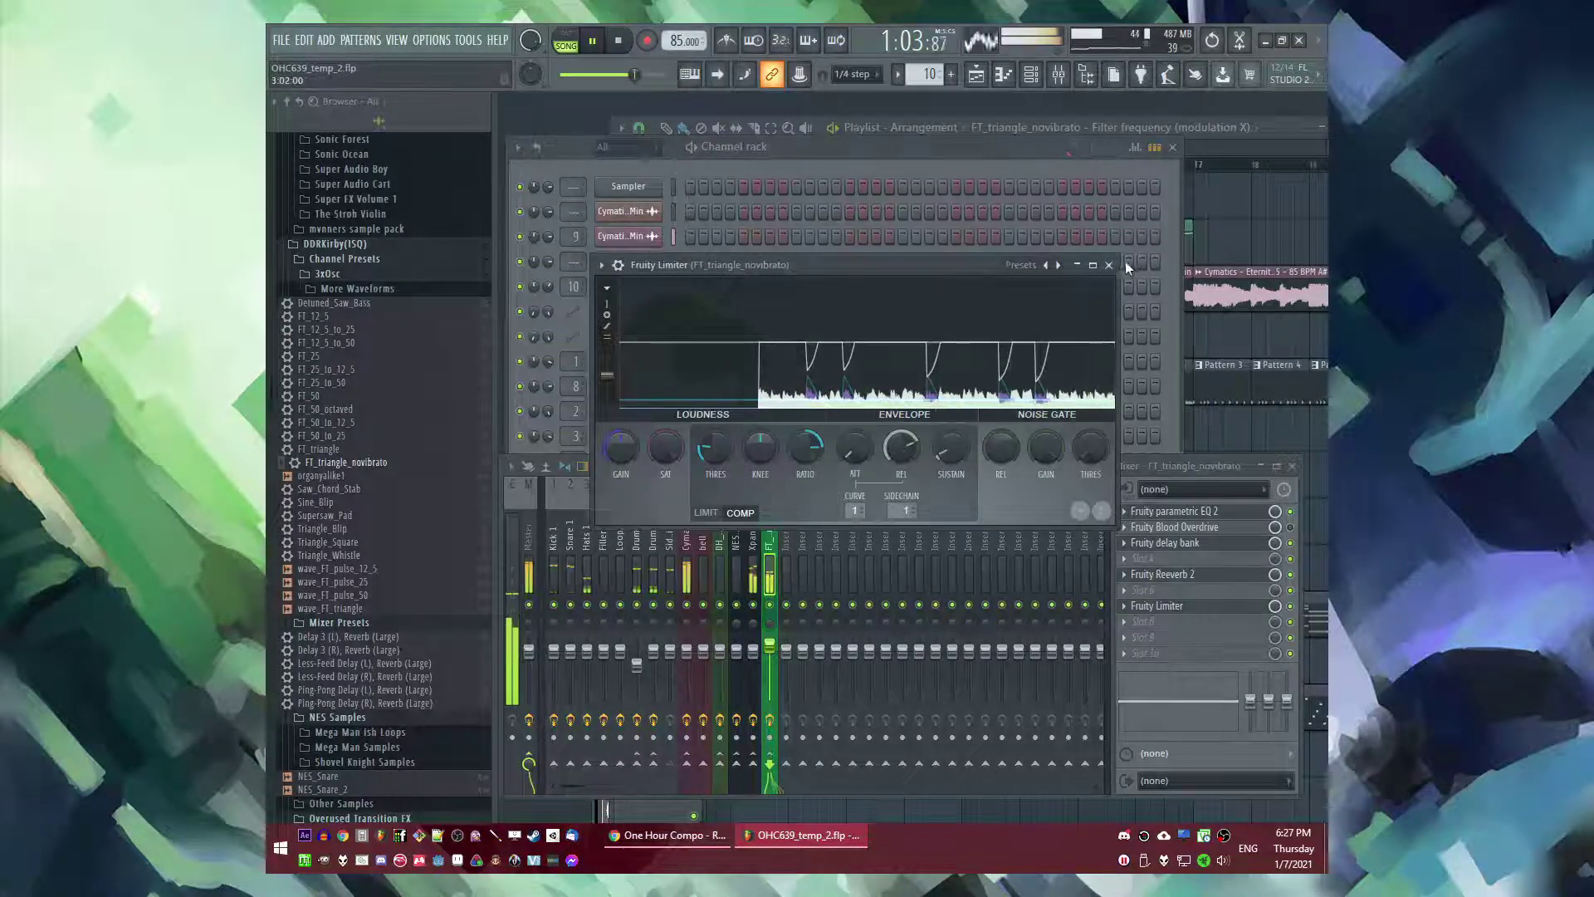
# - Extend the FT_triangle_novibrato filter frequency automation clip to bar 25 and shape it to rise to a peak at bar 17 and fall back
pyautogui.click(1246, 429)
pyautogui.scroll(-5, 832, 349)
pyautogui.scroll(2, 833, 352)
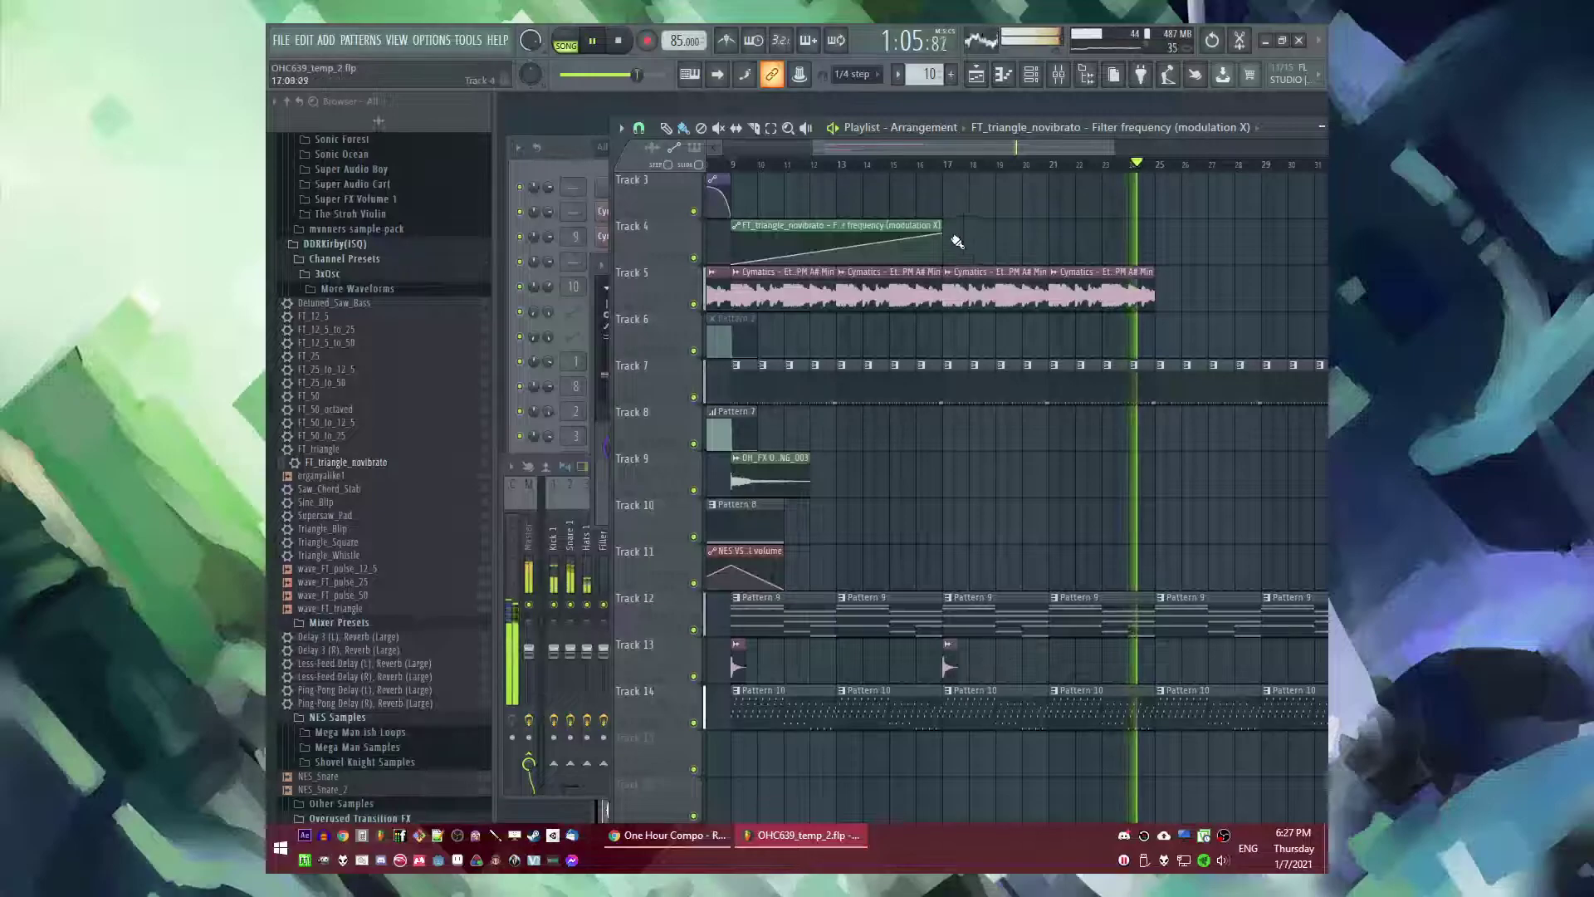
pyautogui.moveTo(942, 237); pyautogui.dragTo(1155, 237)
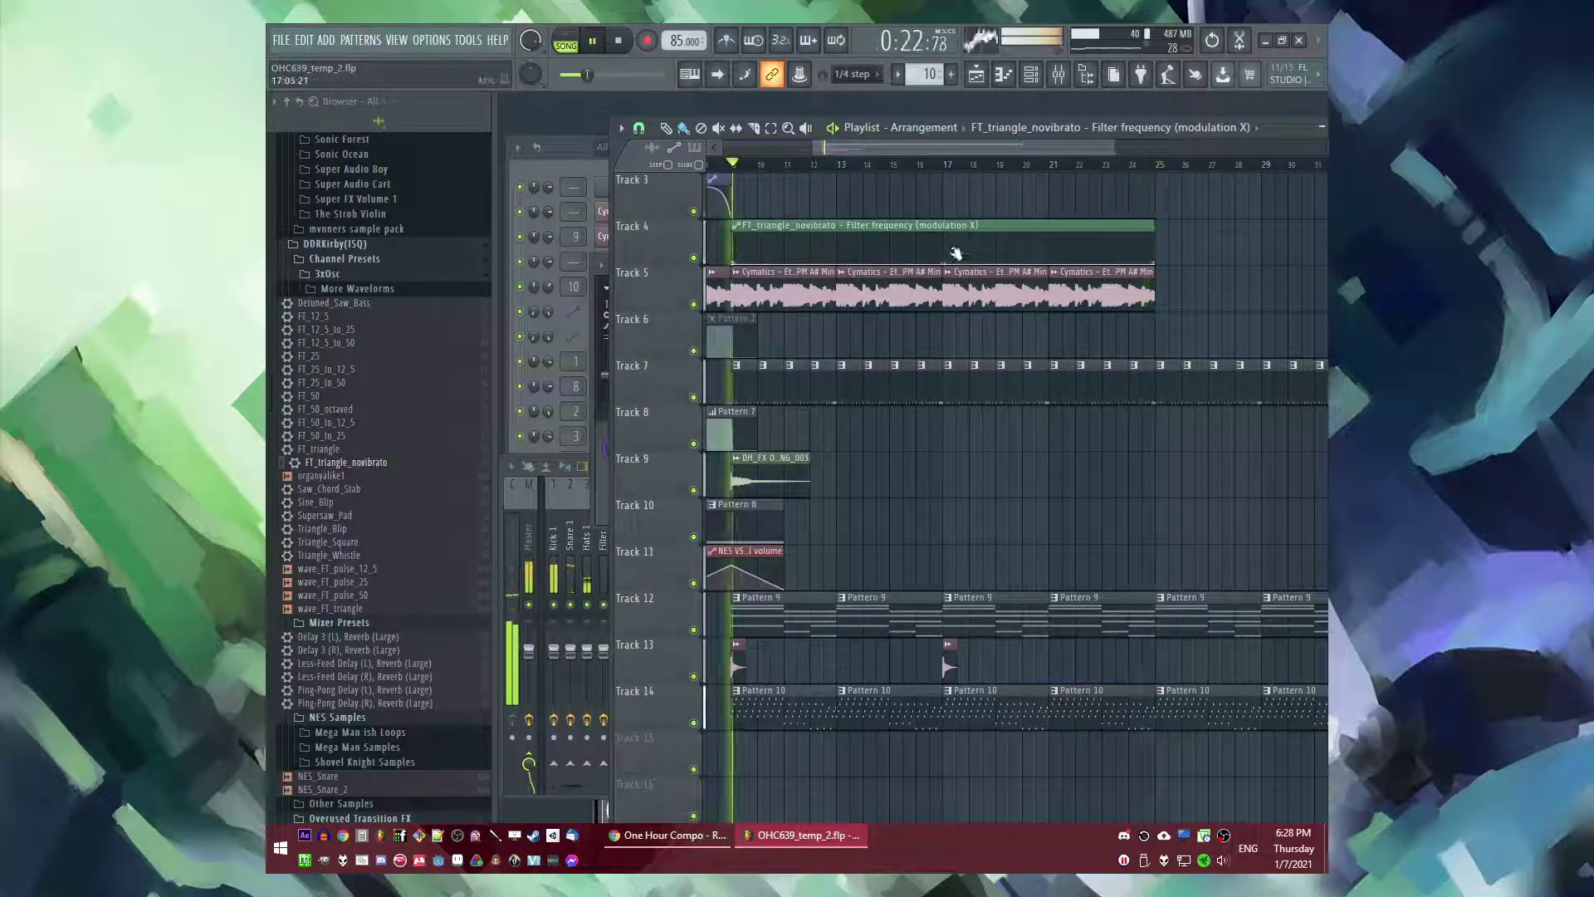
pyautogui.moveTo(943, 262); pyautogui.dragTo(943, 233)
pyautogui.rightClick(837, 258)
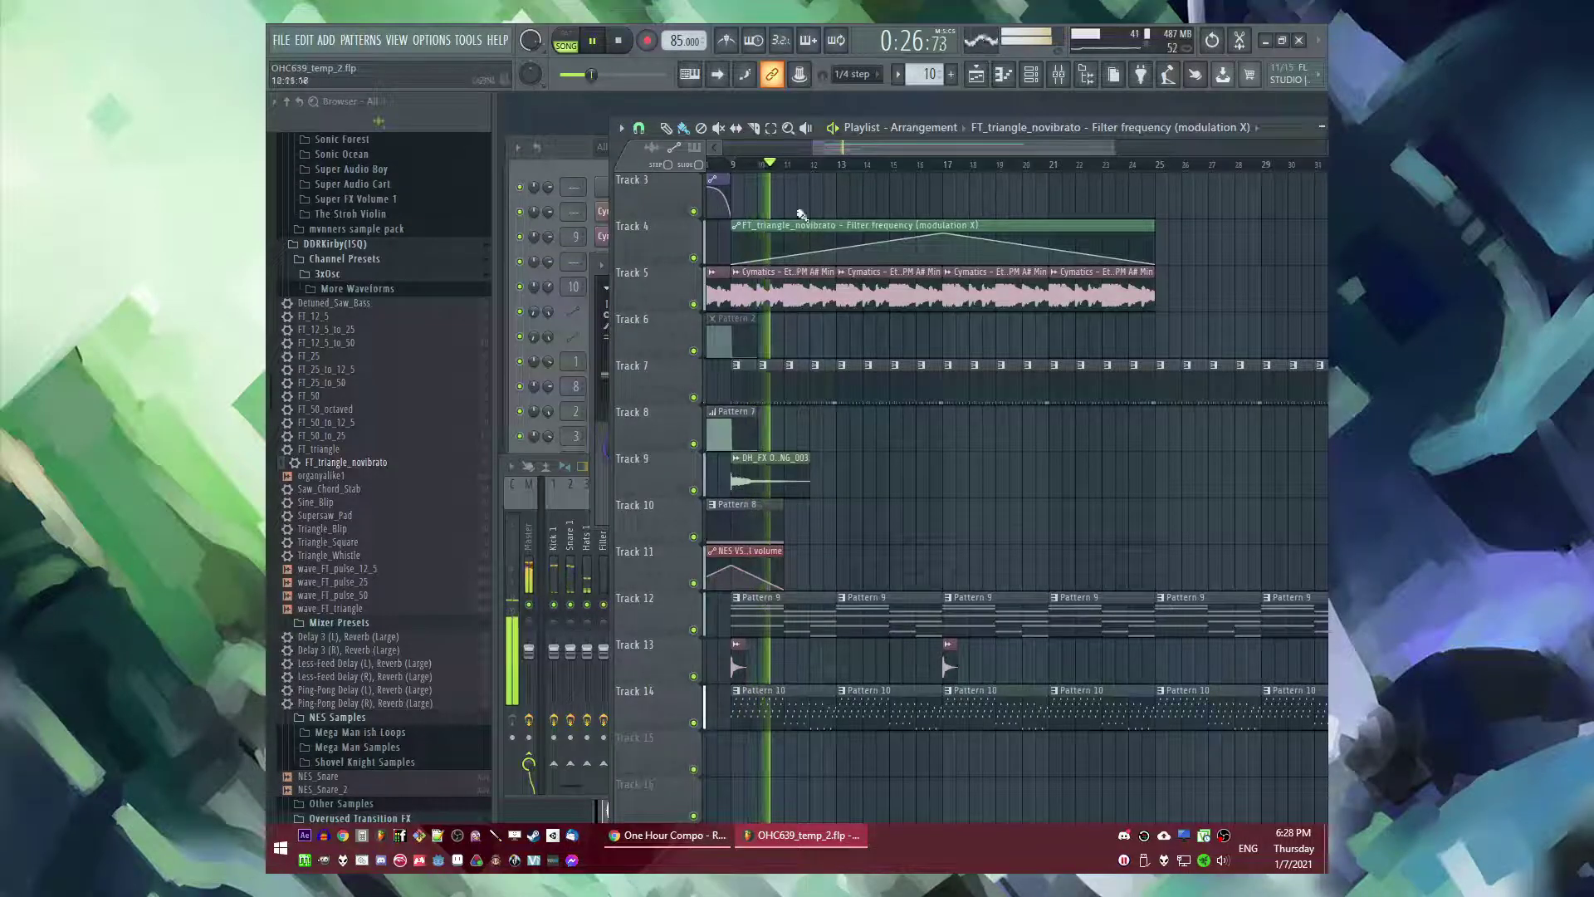
# - Examine the Fruity delay bank on the FT_triangle_novibrato mixer track and the channel's arpeggio notes in the piano roll
pyautogui.scroll(3, 797, 207)
pyautogui.scroll(-5, 1080, 373)
pyautogui.scroll(2, 839, 358)
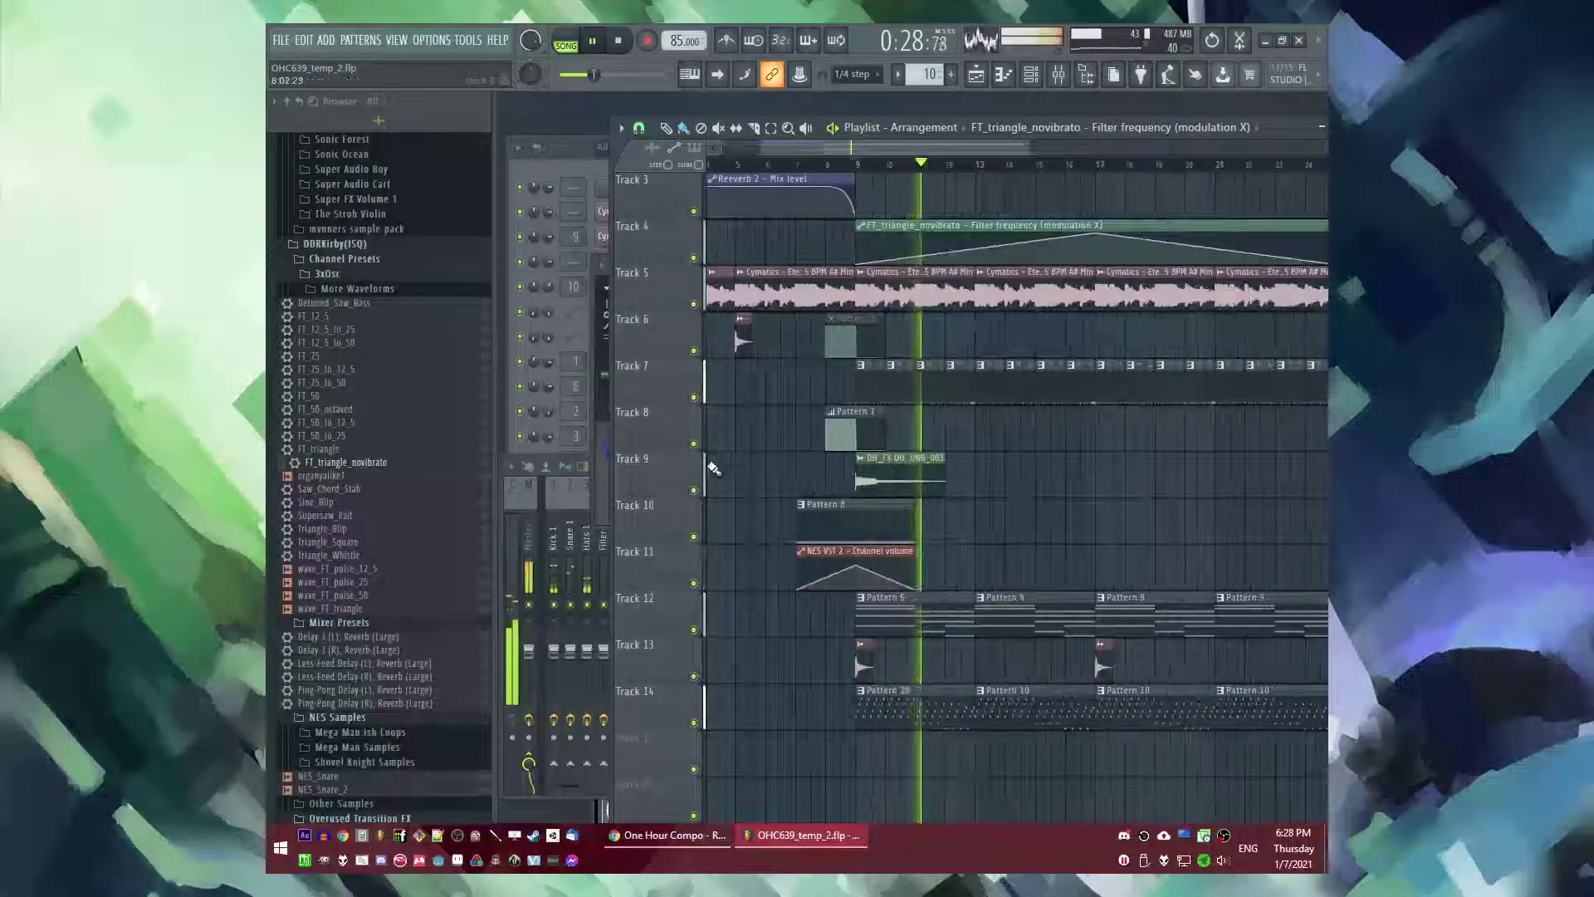
pyautogui.press('F9')
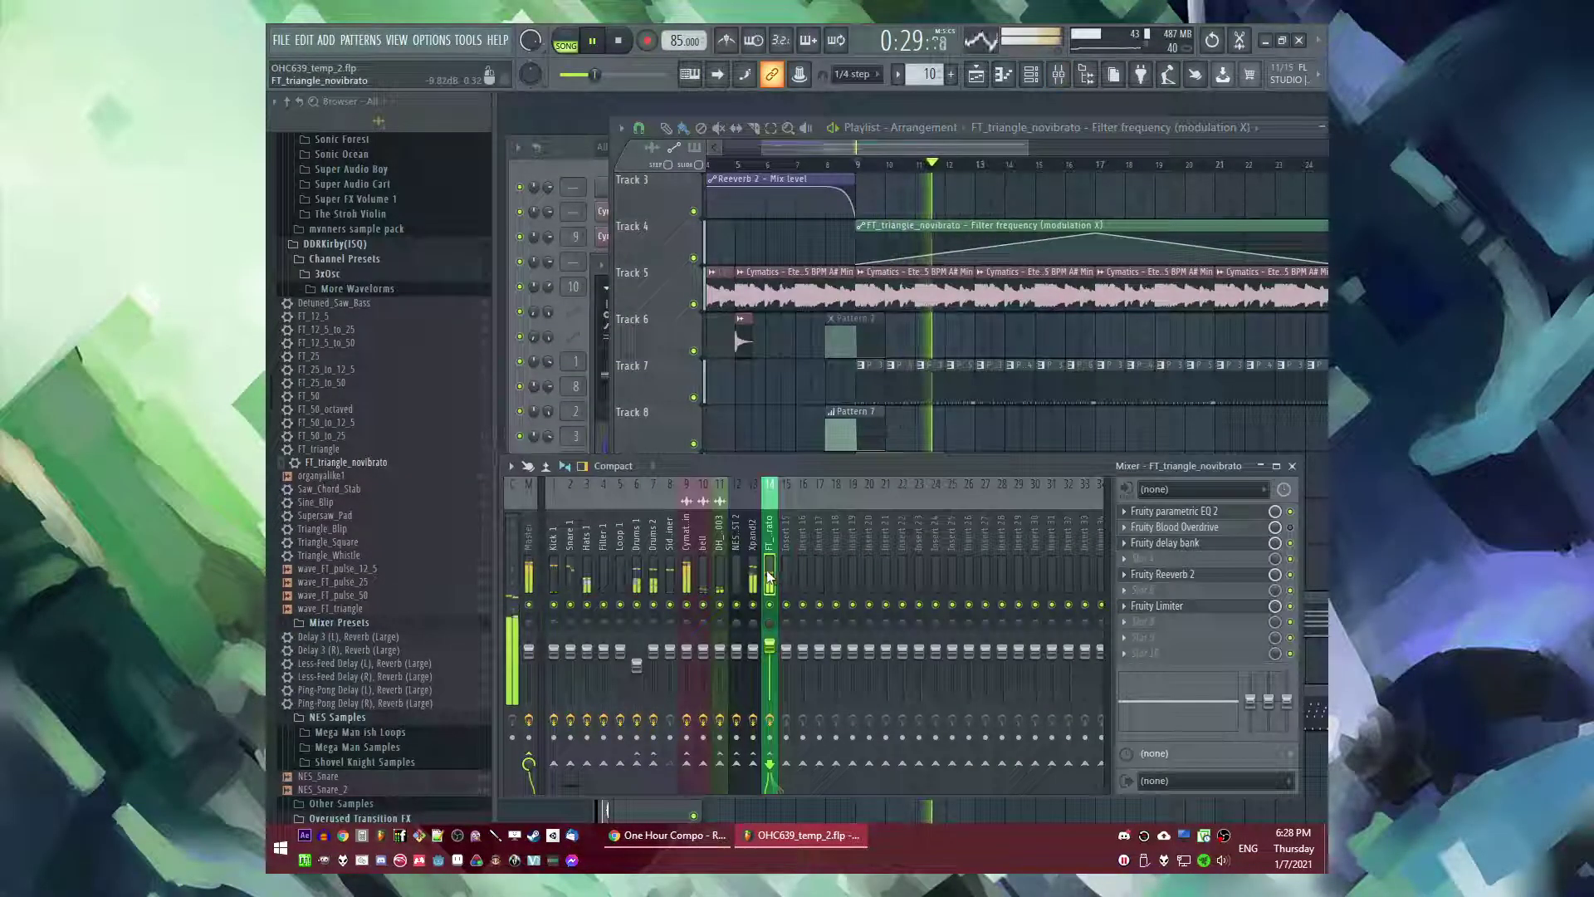
pyautogui.click(1184, 545)
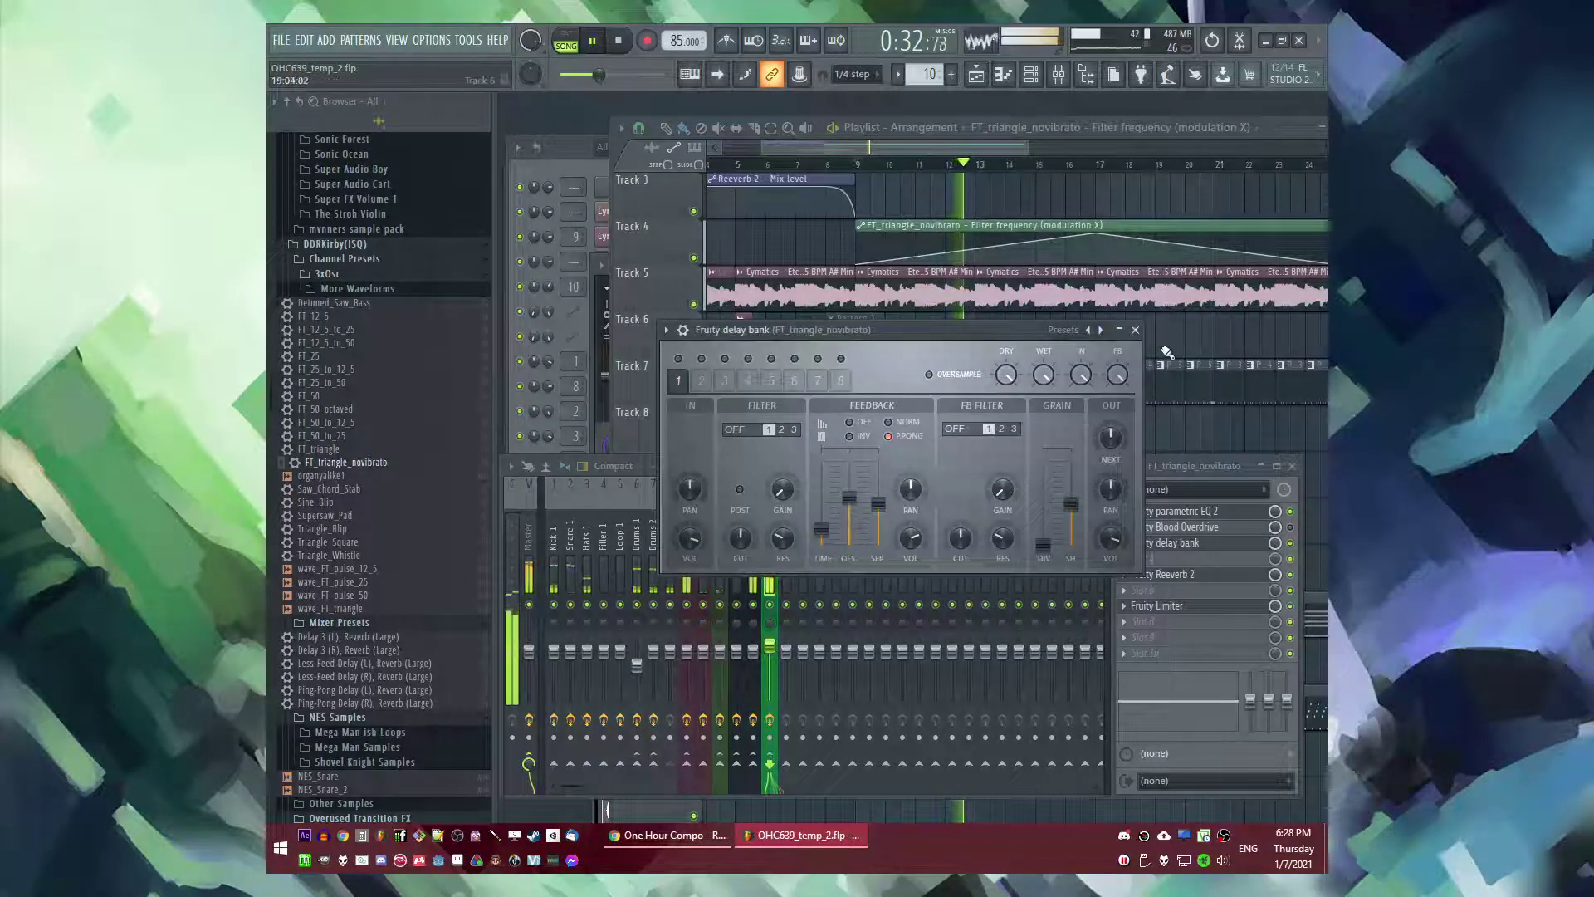
pyautogui.click(1137, 332)
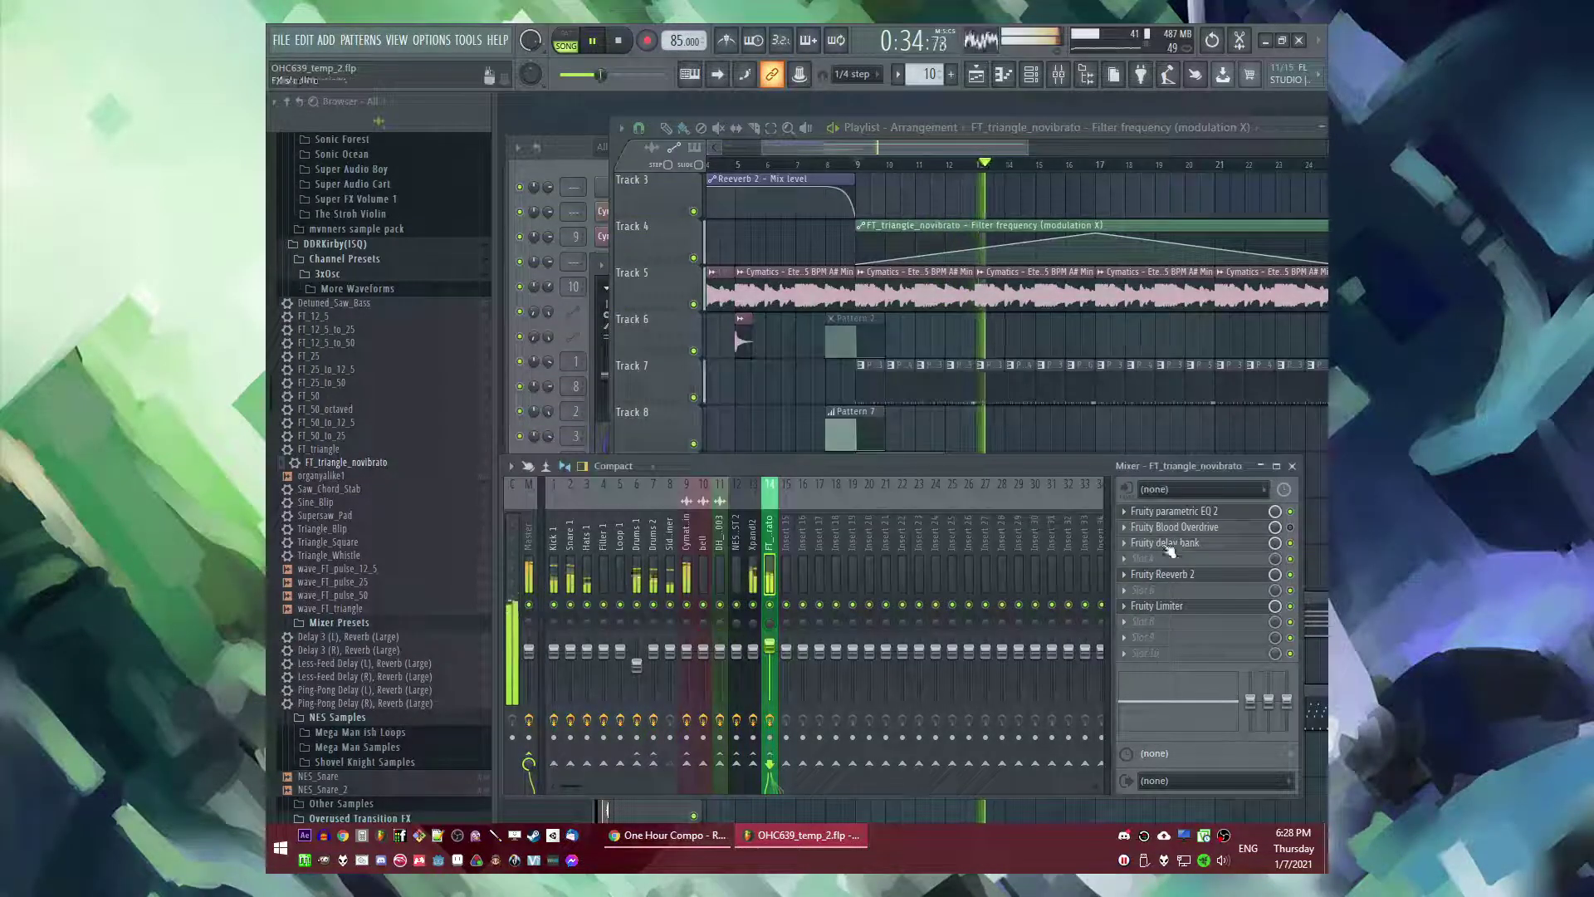
pyautogui.press('F6')
pyautogui.click(876, 661)
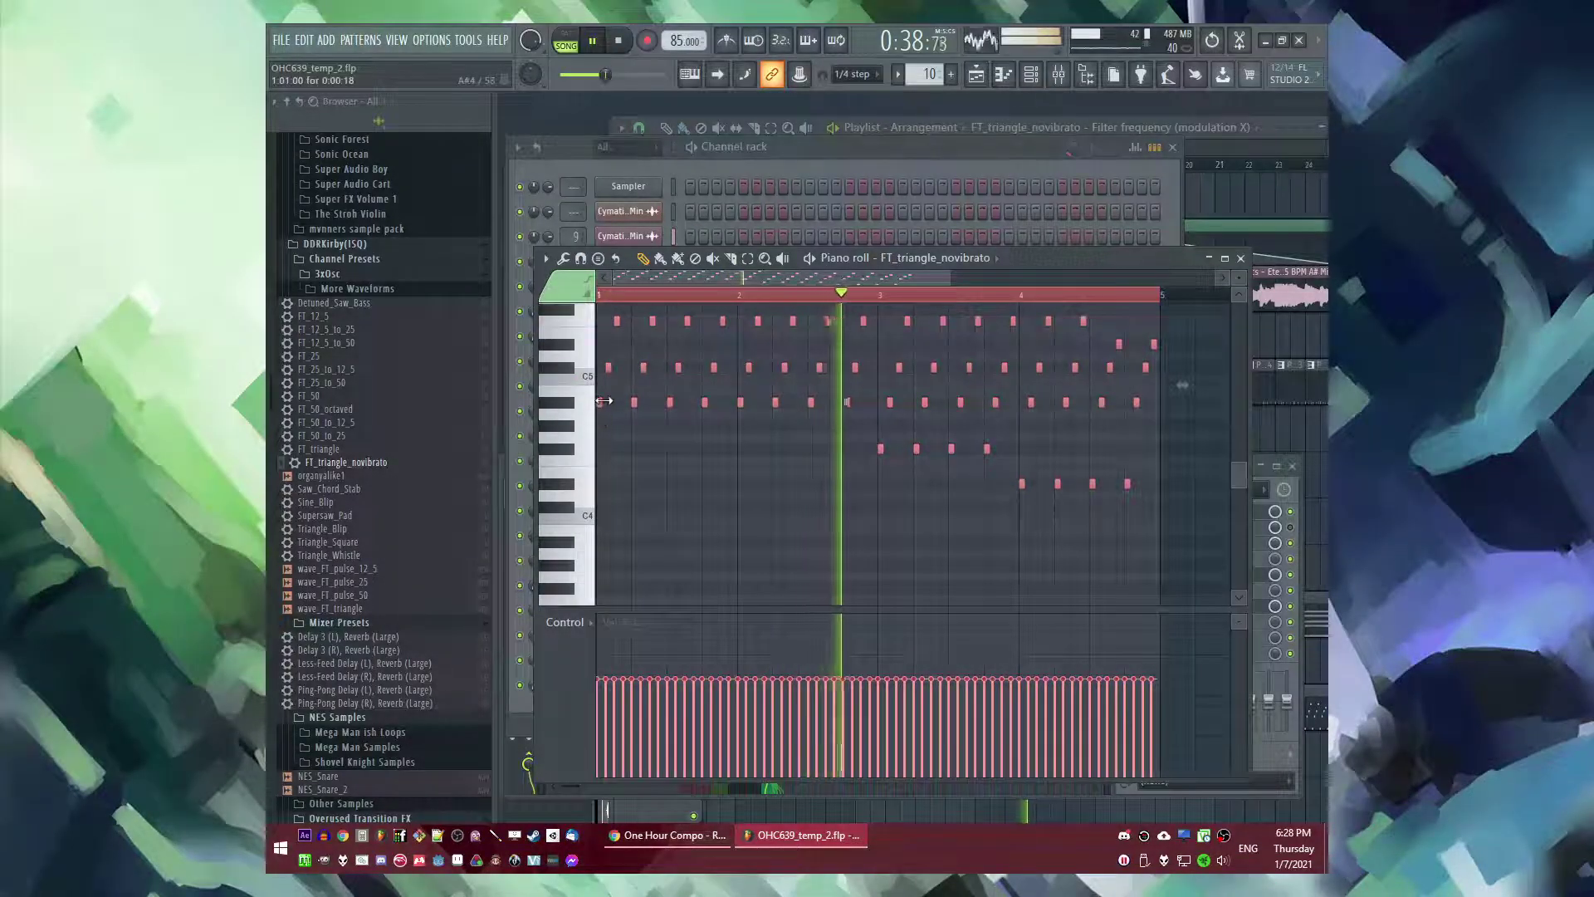
pyautogui.scroll(2, 590, 515)
pyautogui.moveTo(589, 530); pyautogui.dragTo(553, 411)
# - Change all three oscillators of the FT_triangle_novibrato channel to the square waveform
pyautogui.press('F6')
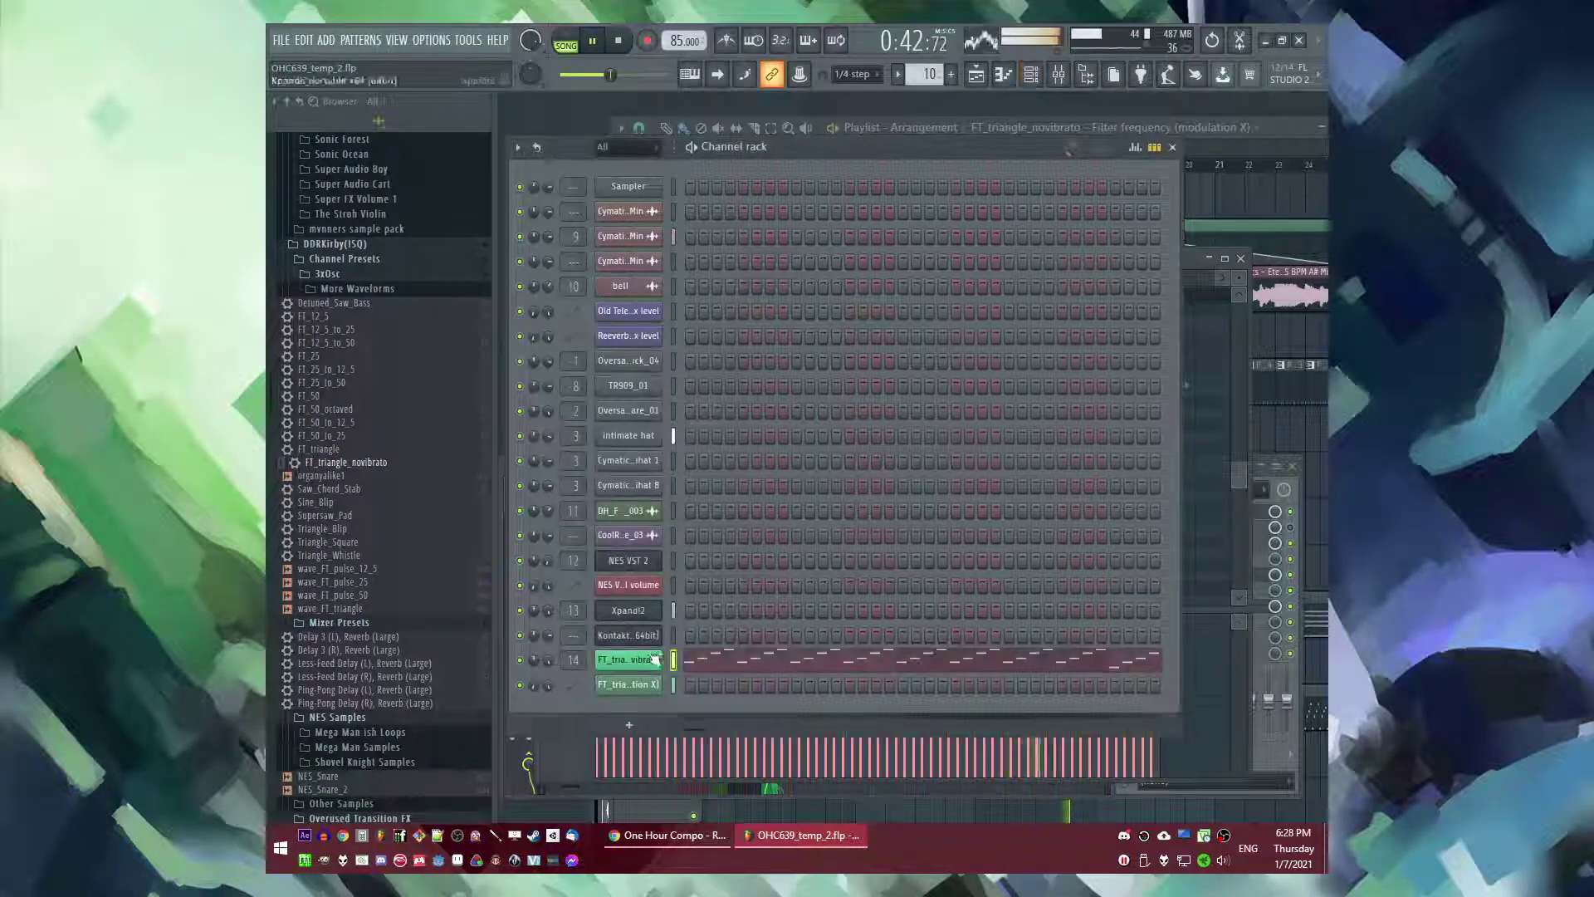
pyautogui.click(638, 663)
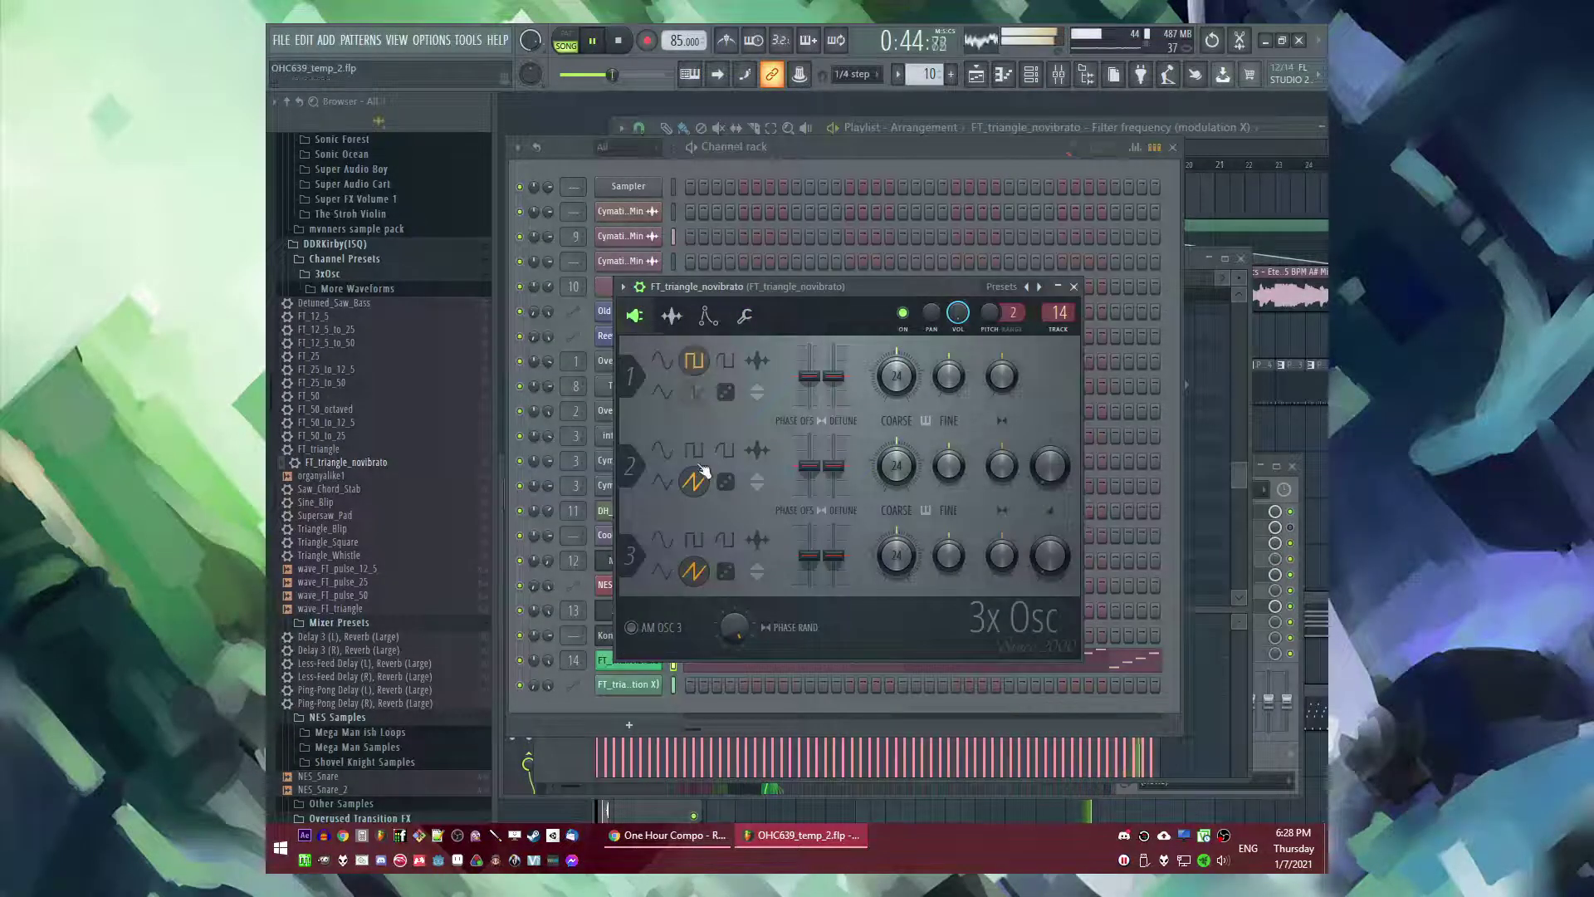
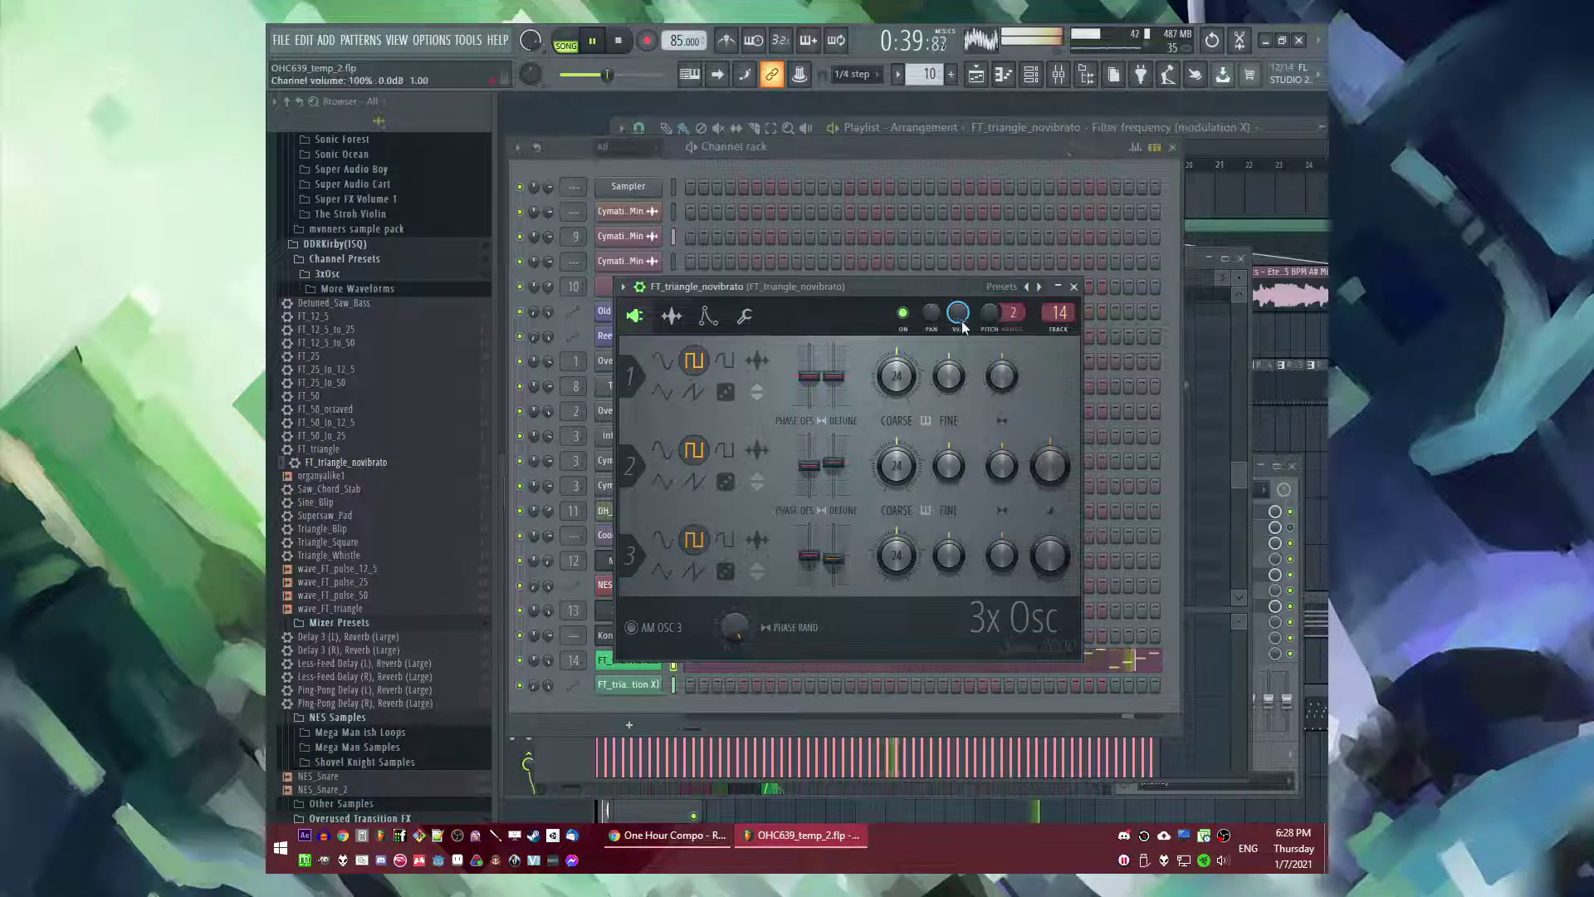
# - Reposition the playlist window and review the arrangement and the FT_triangle_novibrato mixer effects while the song plays
pyautogui.press('F9')
pyautogui.press('F5')
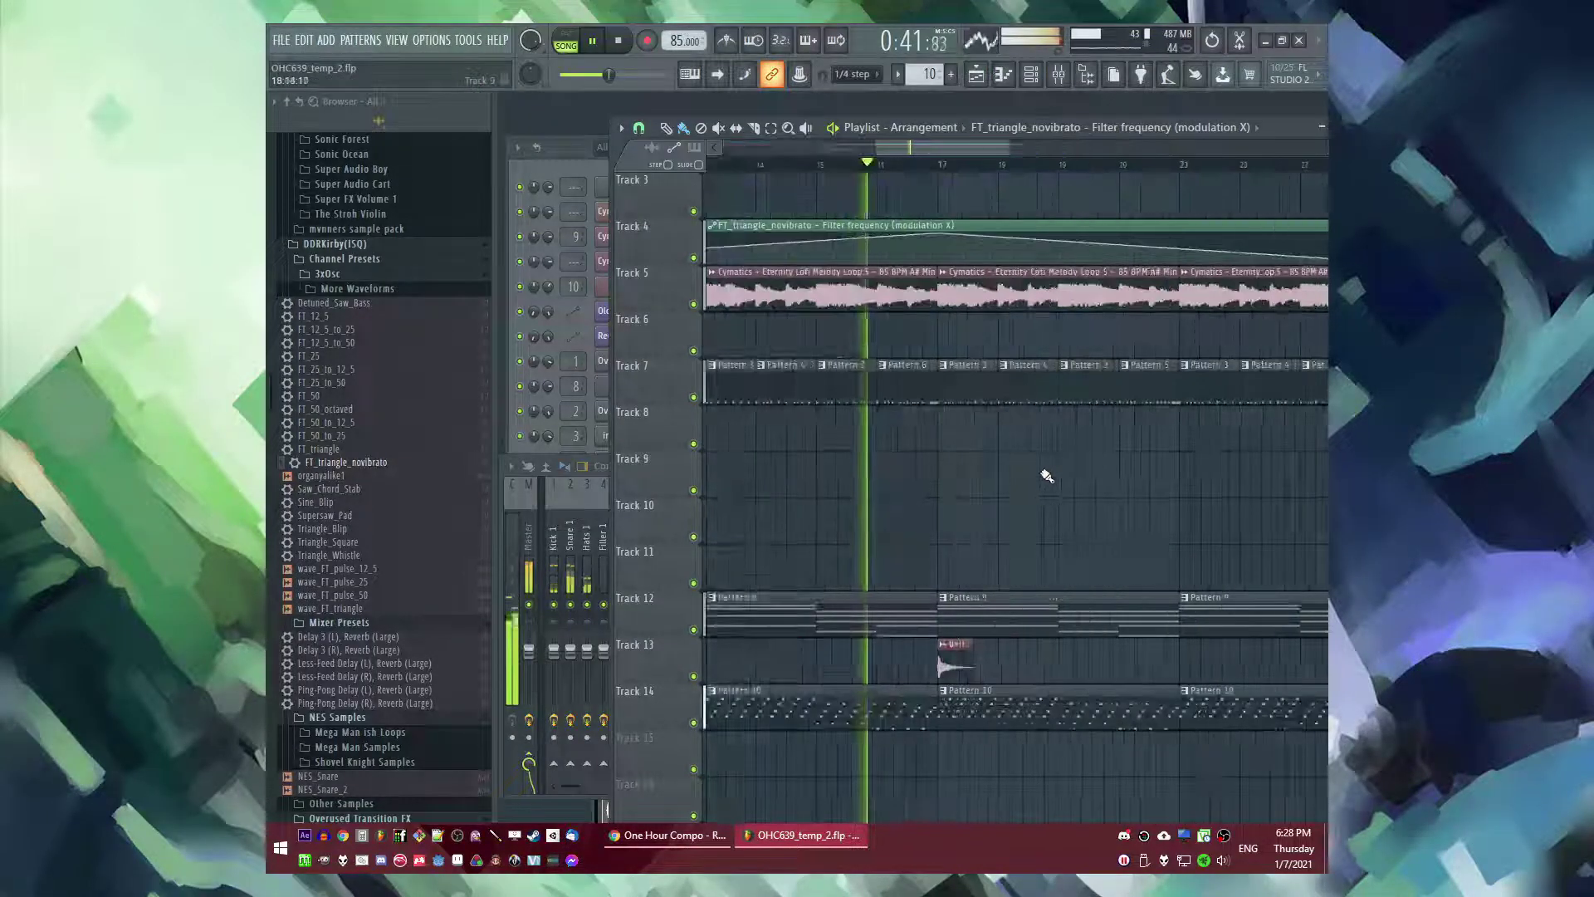
pyautogui.scroll(-2, 1051, 474)
pyautogui.moveTo(1273, 118); pyautogui.dragTo(1234, 191)
pyautogui.scroll(2, 946, 556)
pyautogui.scroll(-3, 946, 565)
pyautogui.scroll(-1, 947, 566)
pyautogui.press('F9')
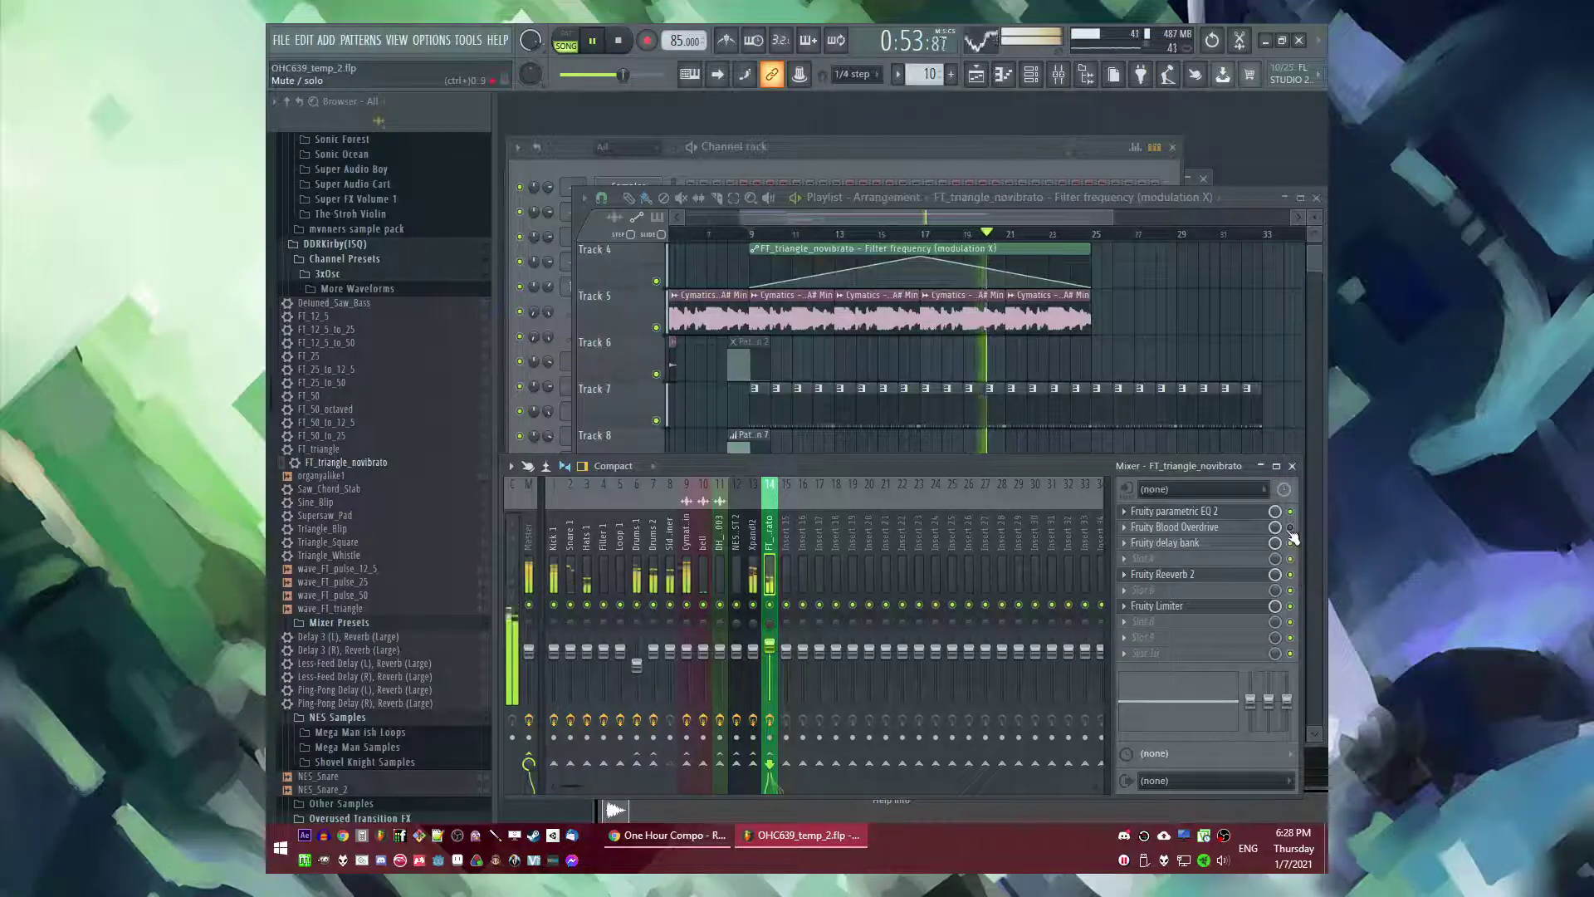
pyautogui.press('F5')
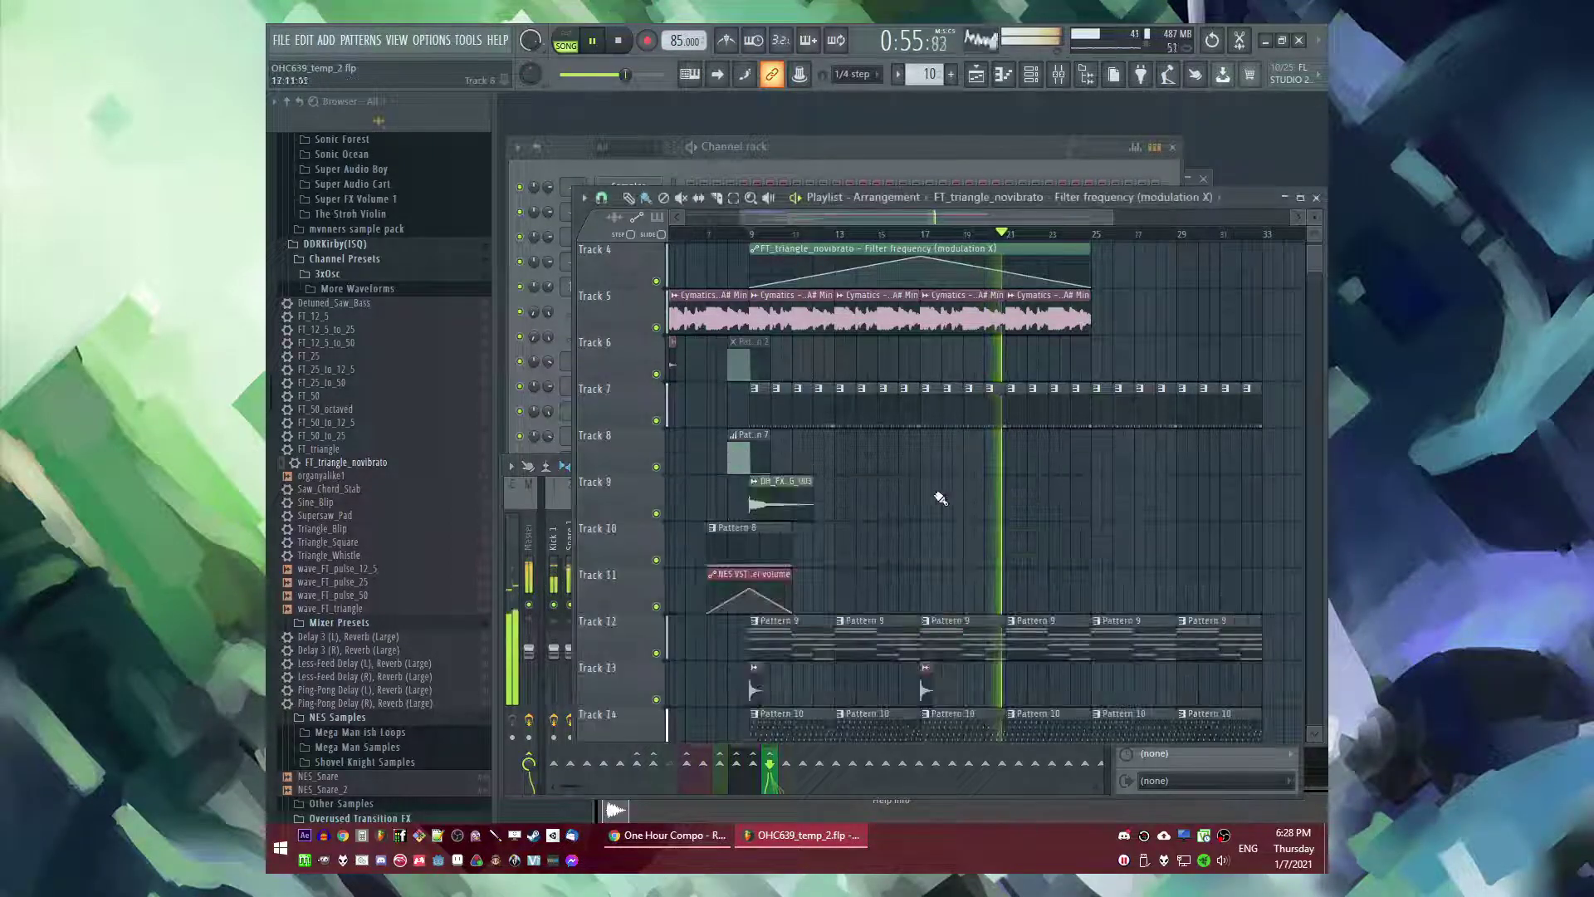
pyautogui.scroll(1, 943, 495)
pyautogui.scroll(-3, 939, 495)
# - Set the echo delay feedback of the FT_triangle_novibrato channel to 80%
pyautogui.press('F6')
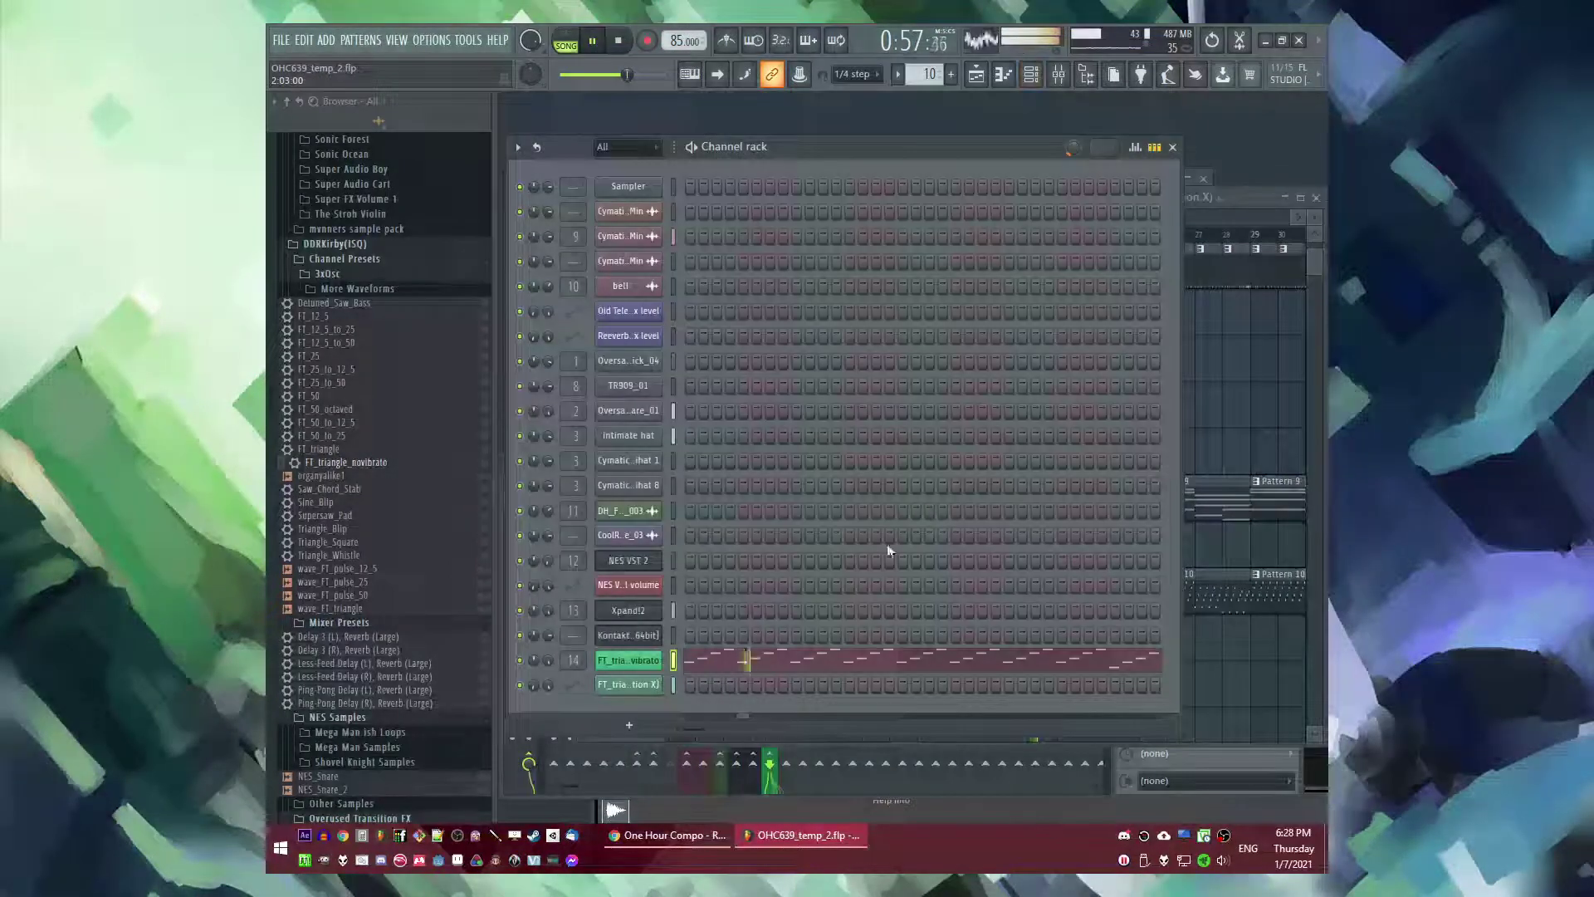
pyautogui.click(629, 661)
pyautogui.click(708, 316)
pyautogui.click(745, 316)
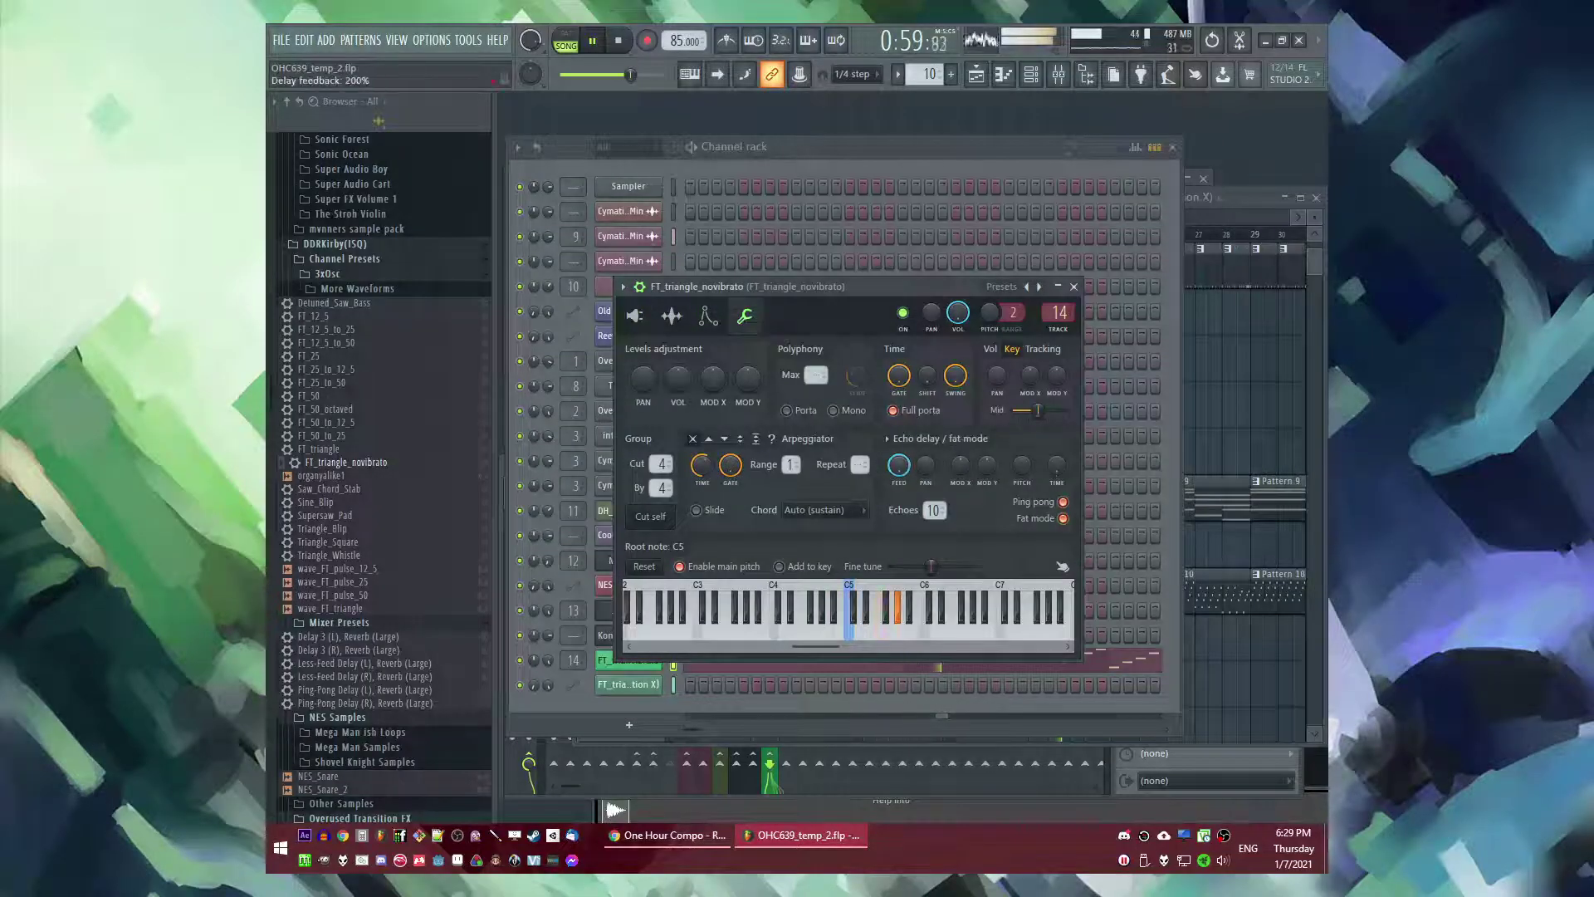
pyautogui.moveTo(901, 465); pyautogui.dragTo(900, 415)
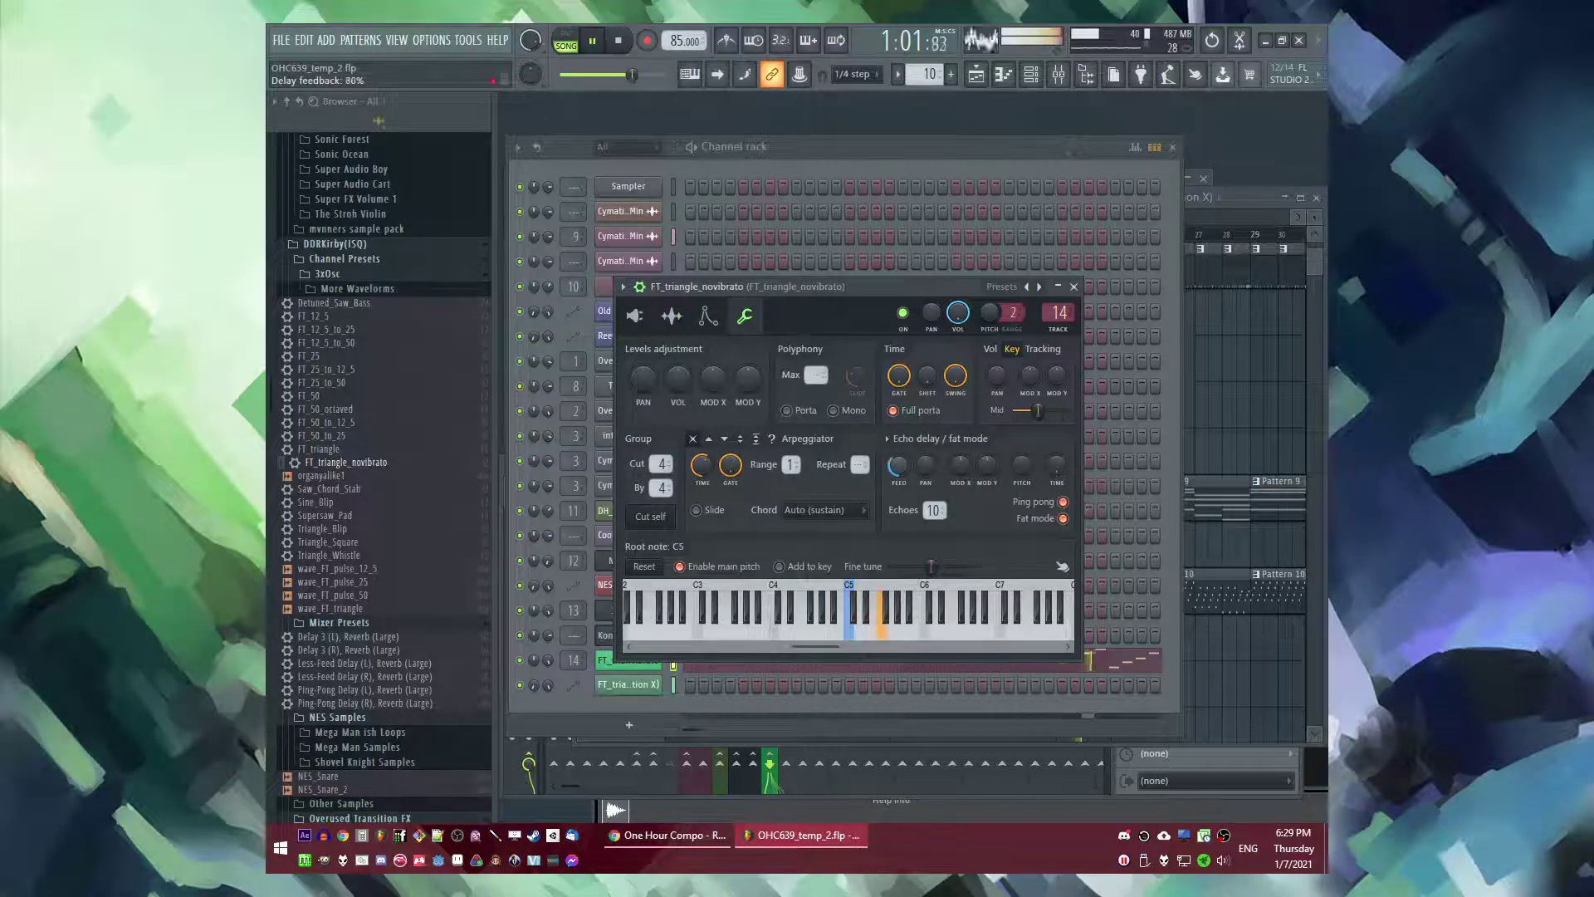
# - Replay the song from about bar 13 and set the FT_triangle_novibrato channel's echo delay feedback to 160%
pyautogui.press('F5')
pyautogui.scroll(-2, 1179, 357)
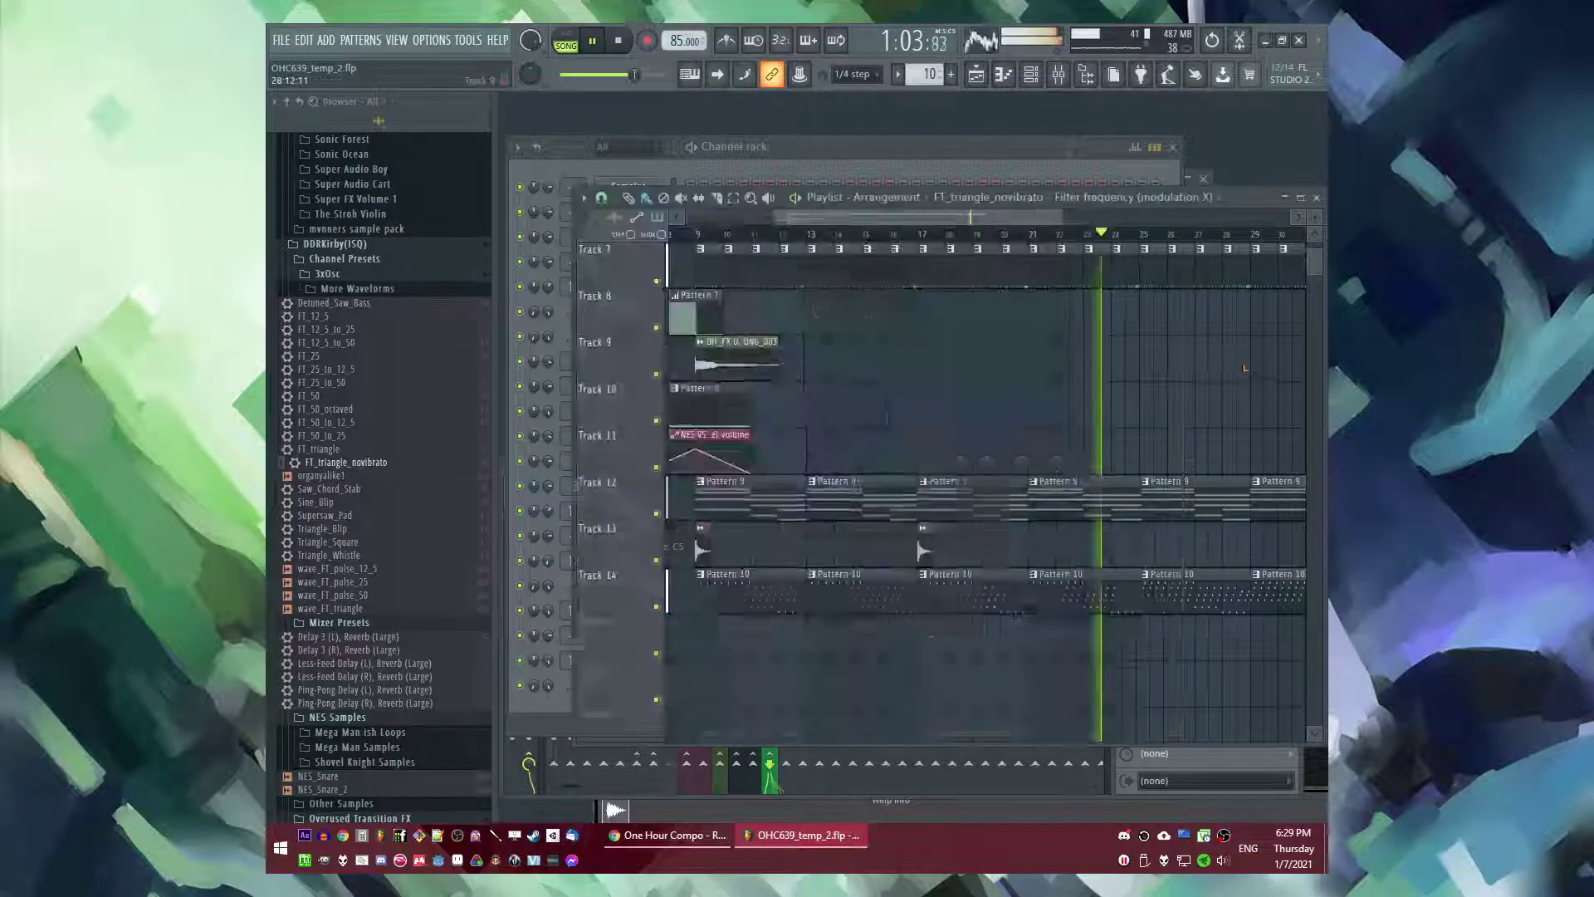
pyautogui.click(822, 235)
pyautogui.scroll(3, 876, 252)
pyautogui.click(929, 236)
pyautogui.press('F6')
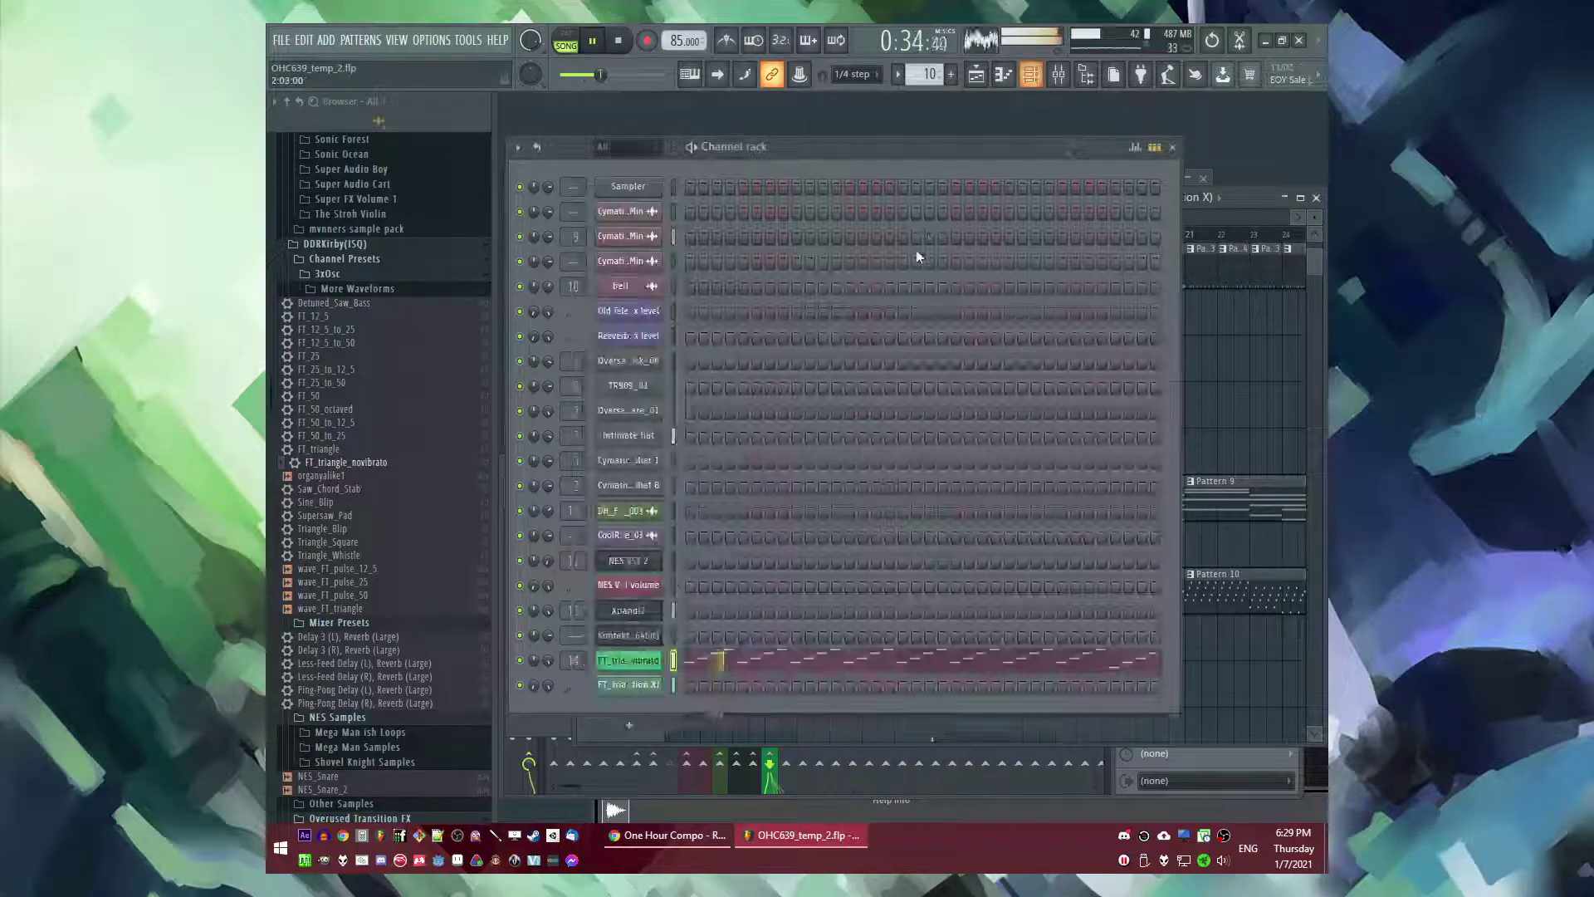
pyautogui.click(628, 660)
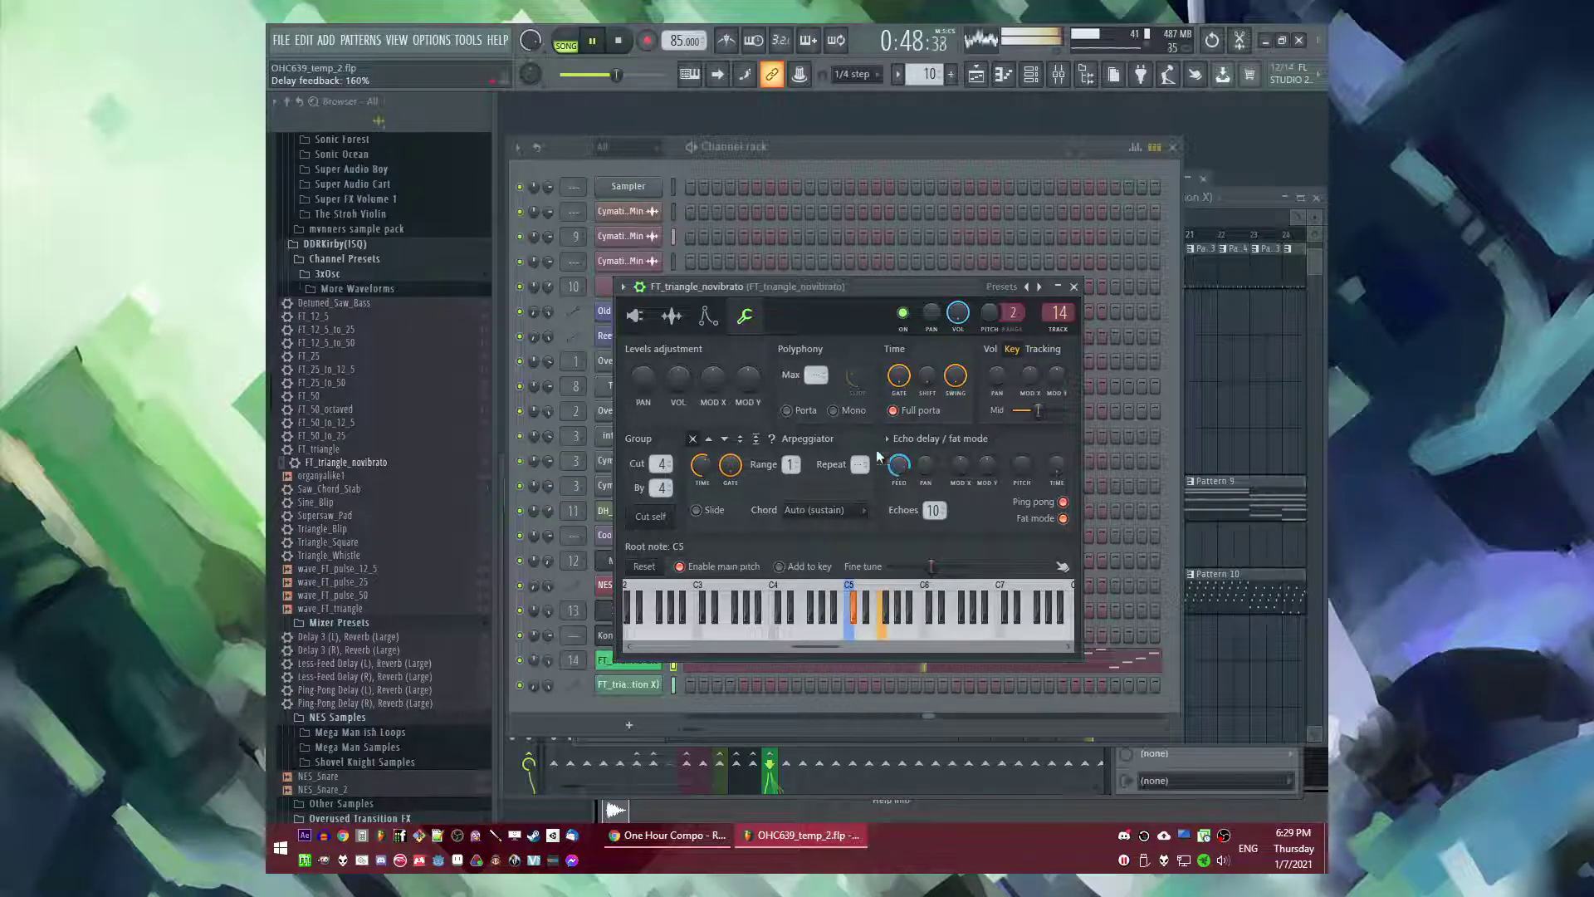
# - Examine the Fruity parametric EQ 2 curve on the FT_triangle_novibrato track and replay the song from around bar 9
pyautogui.click(684, 319)
pyautogui.press('F9')
pyautogui.click(1215, 515)
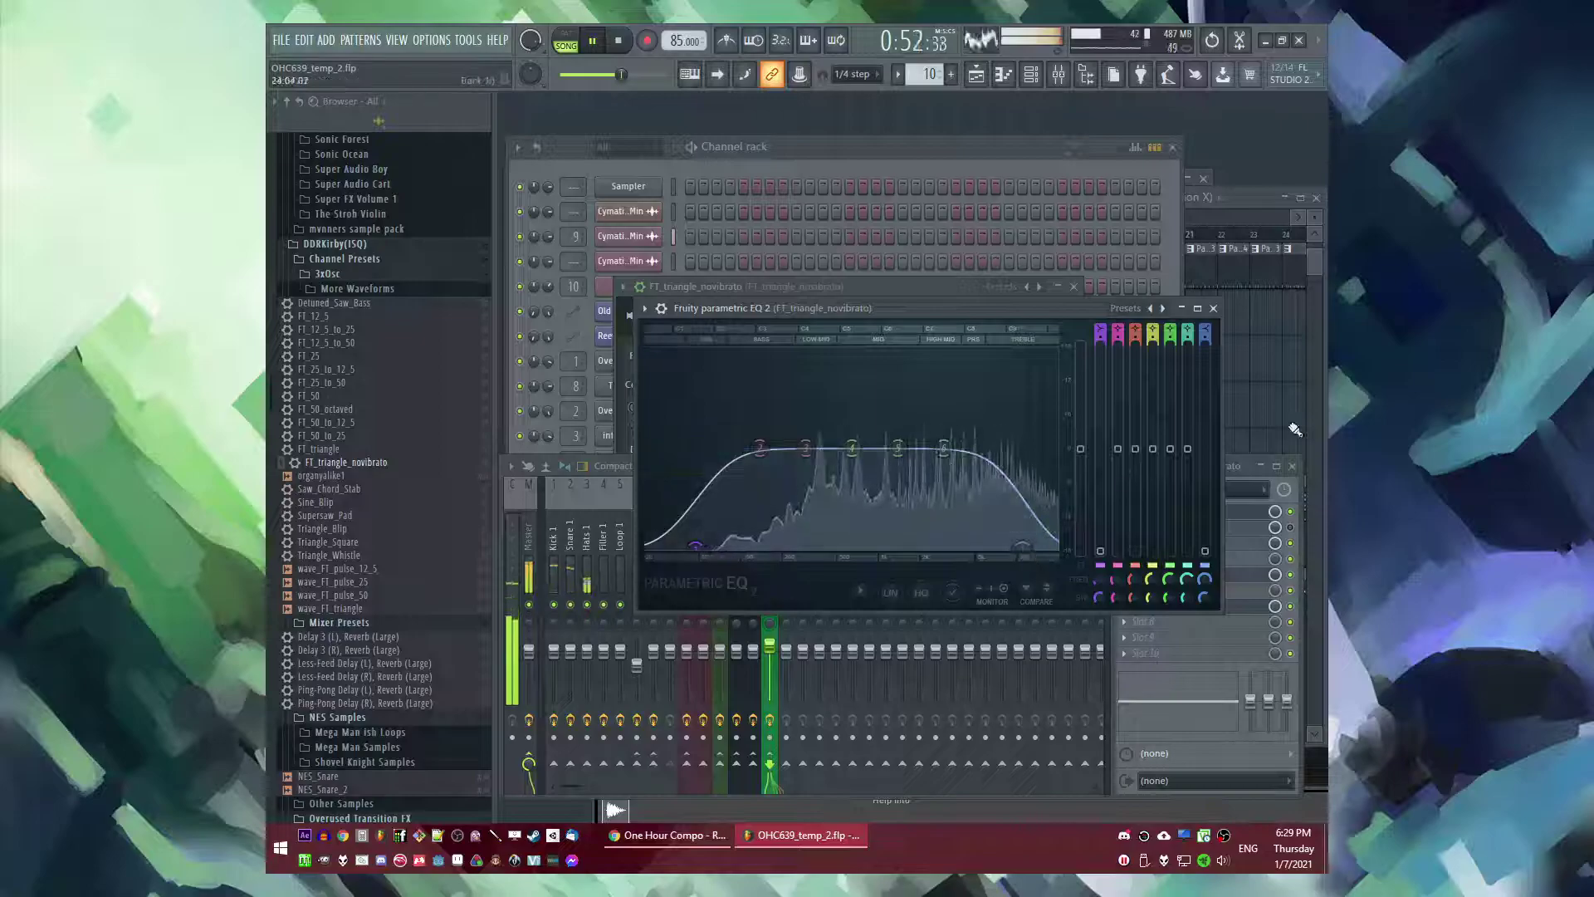
pyautogui.press('F5')
pyautogui.scroll(-3, 1107, 432)
pyautogui.scroll(3, 862, 412)
pyautogui.moveTo(744, 233); pyautogui.dragTo(757, 231)
pyautogui.scroll(2, 827, 512)
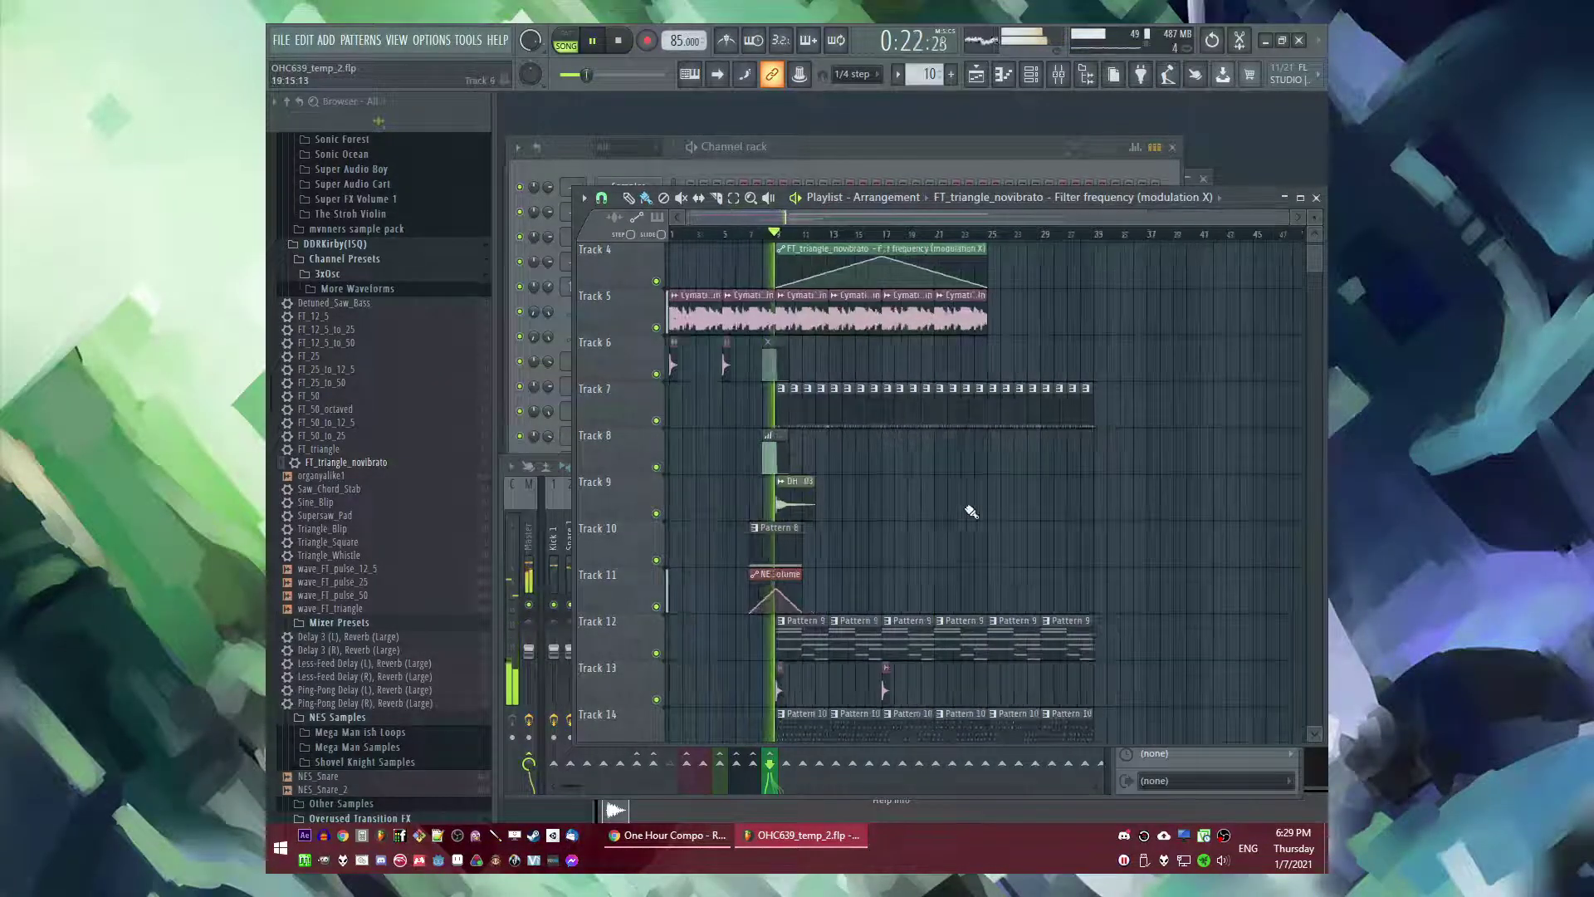
# - Place a new empty Pattern 11 on Track 15 of the playlist at bar 9
pyautogui.scroll(-1, 1048, 509)
pyautogui.scroll(2, 830, 502)
pyautogui.scroll(-5, 917, 498)
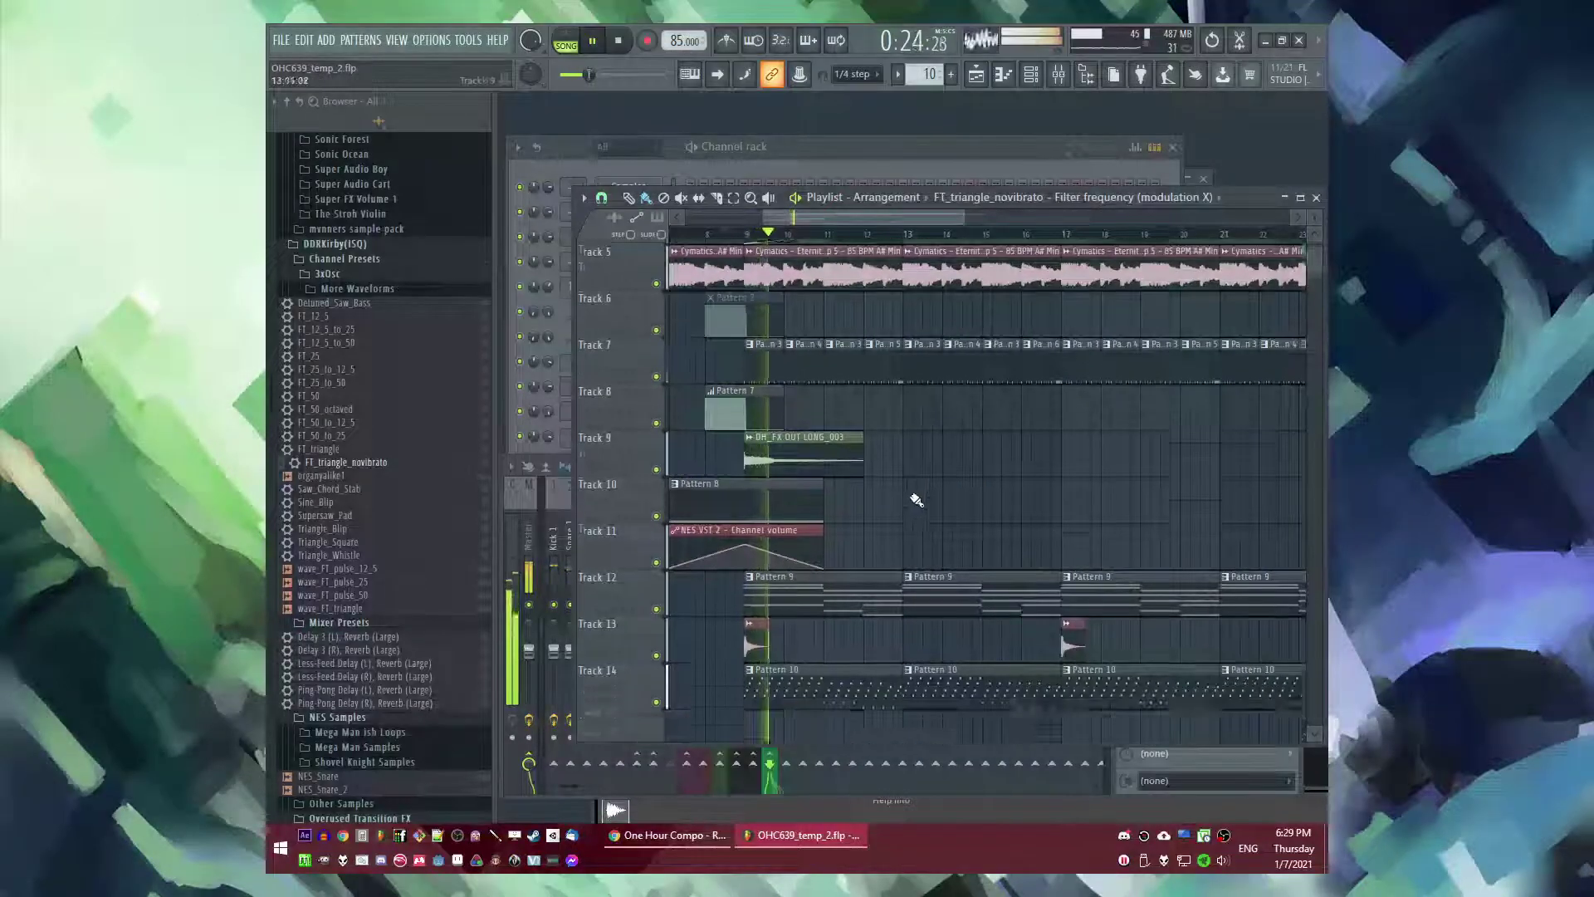
pyautogui.click(756, 536)
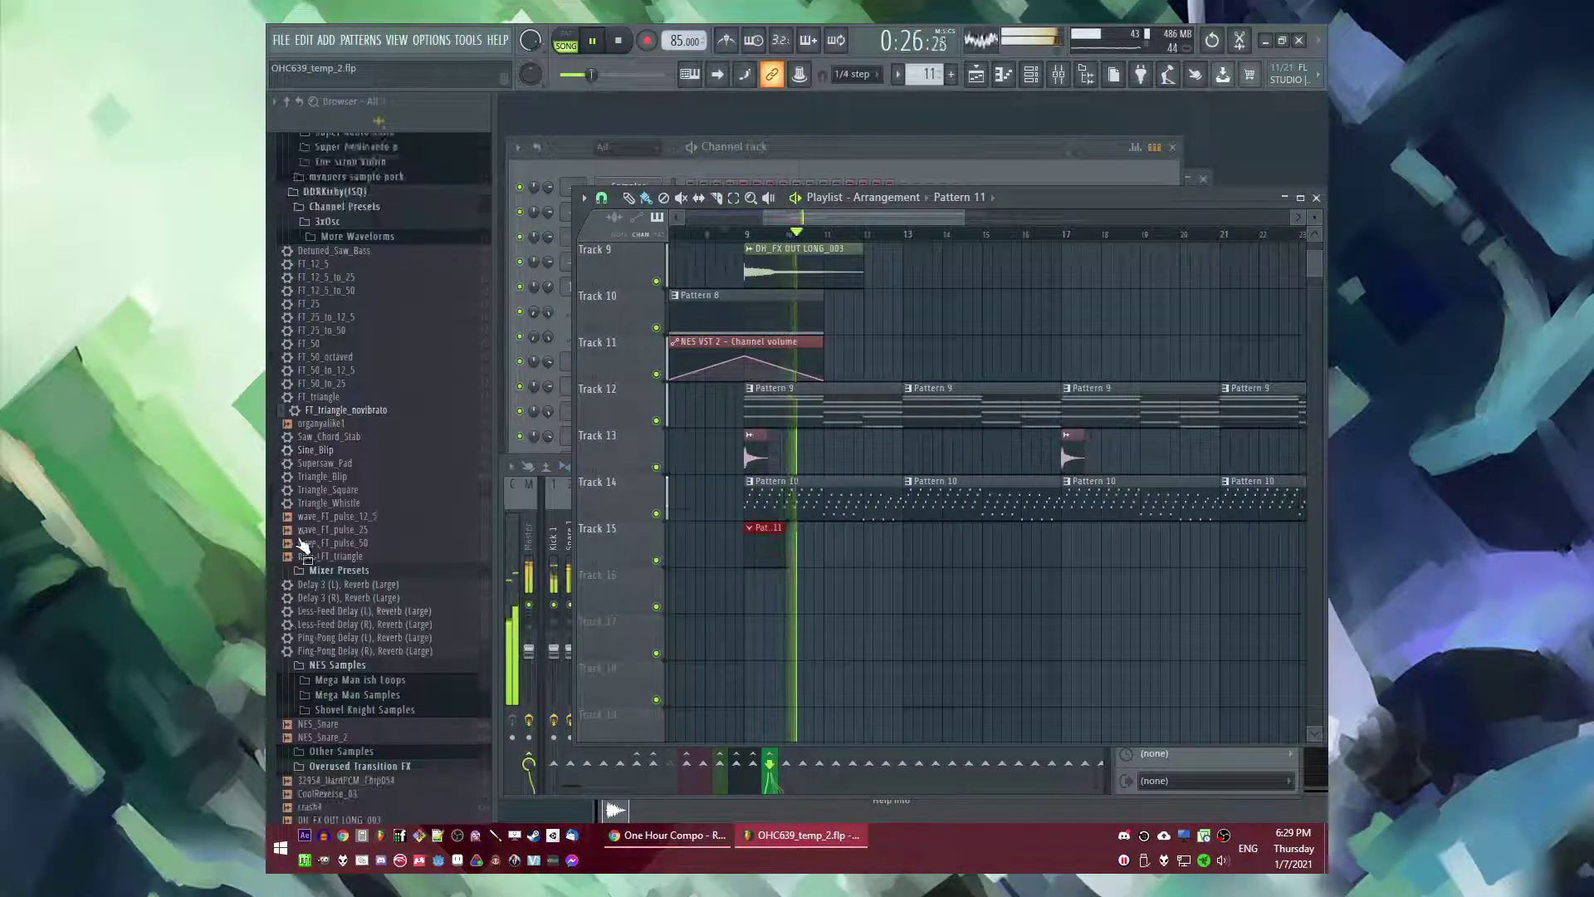
# - Load the Sine_Blip preset from the browser as a new channel and open its piano roll
pyautogui.press('F6')
pyautogui.moveTo(323, 504); pyautogui.dragTo(646, 178)
pyautogui.click(646, 185)
pyautogui.rightClick(646, 185)
pyautogui.click(696, 185)
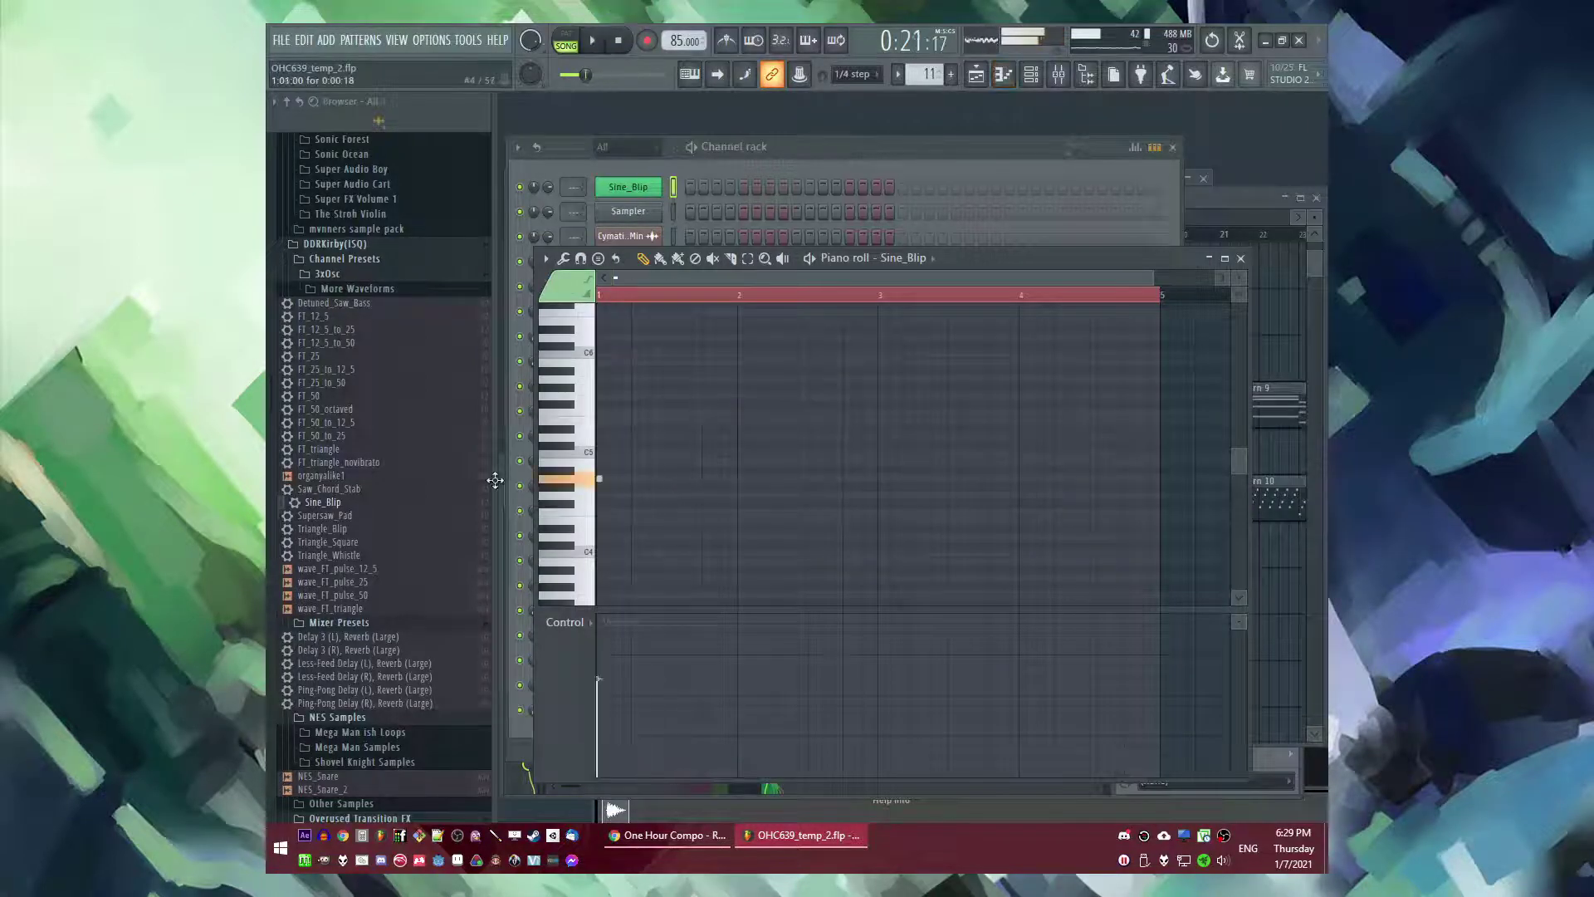
# - Draw a C6 note at the start of the Sine_Blip pattern and an A#5 note at step 4, each two steps long
pyautogui.moveTo(495, 480); pyautogui.dragTo(497, 479)
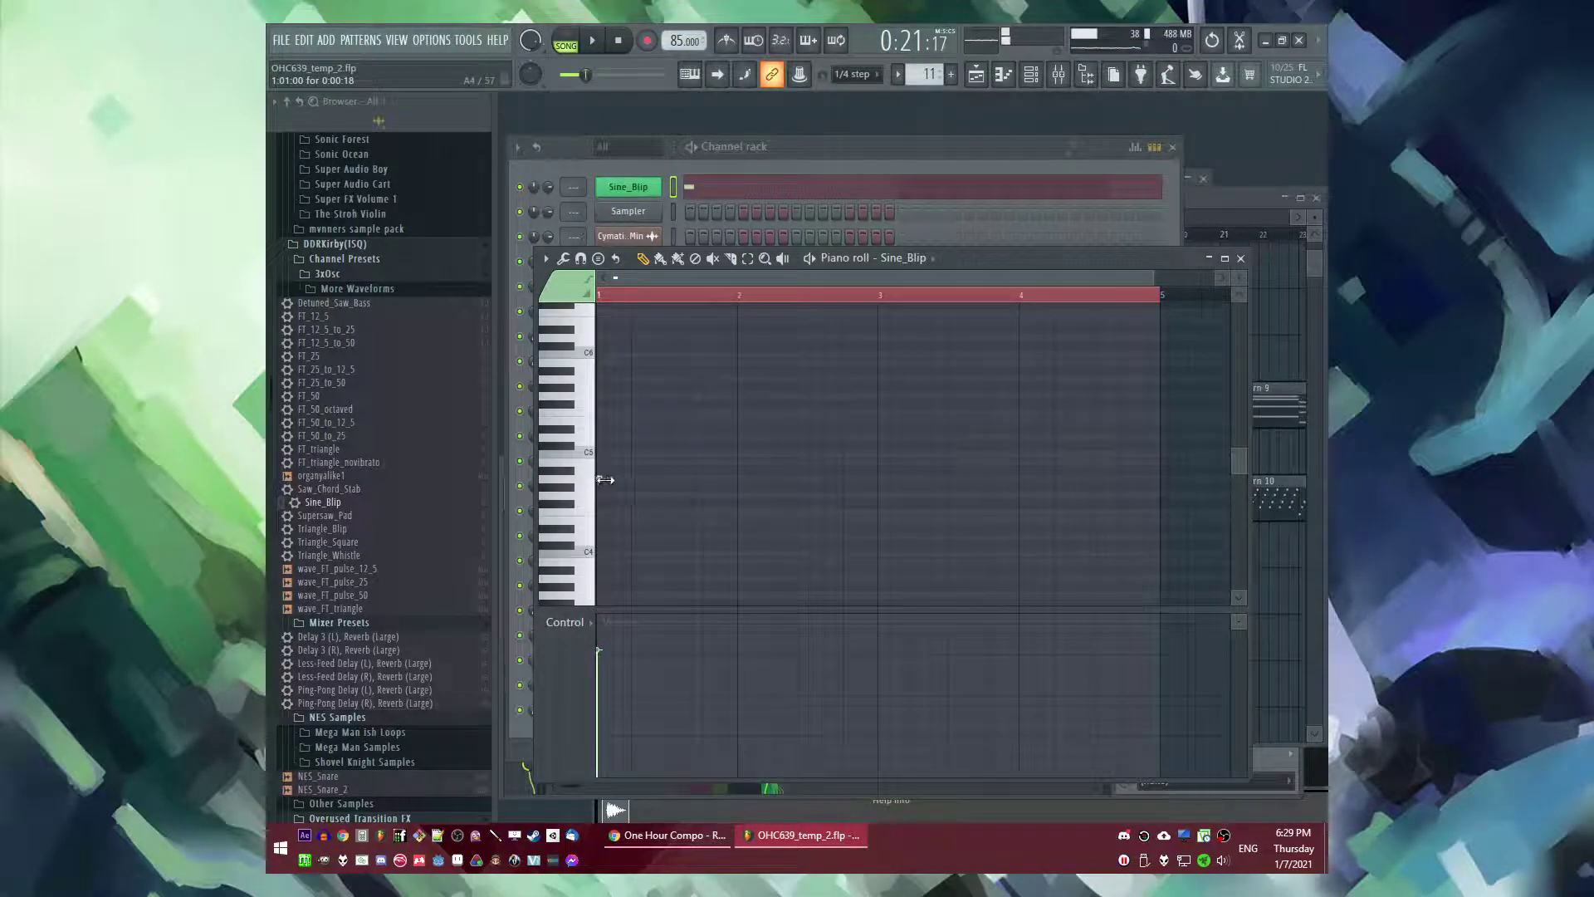
pyautogui.moveTo(645, 481); pyautogui.dragTo(574, 466)
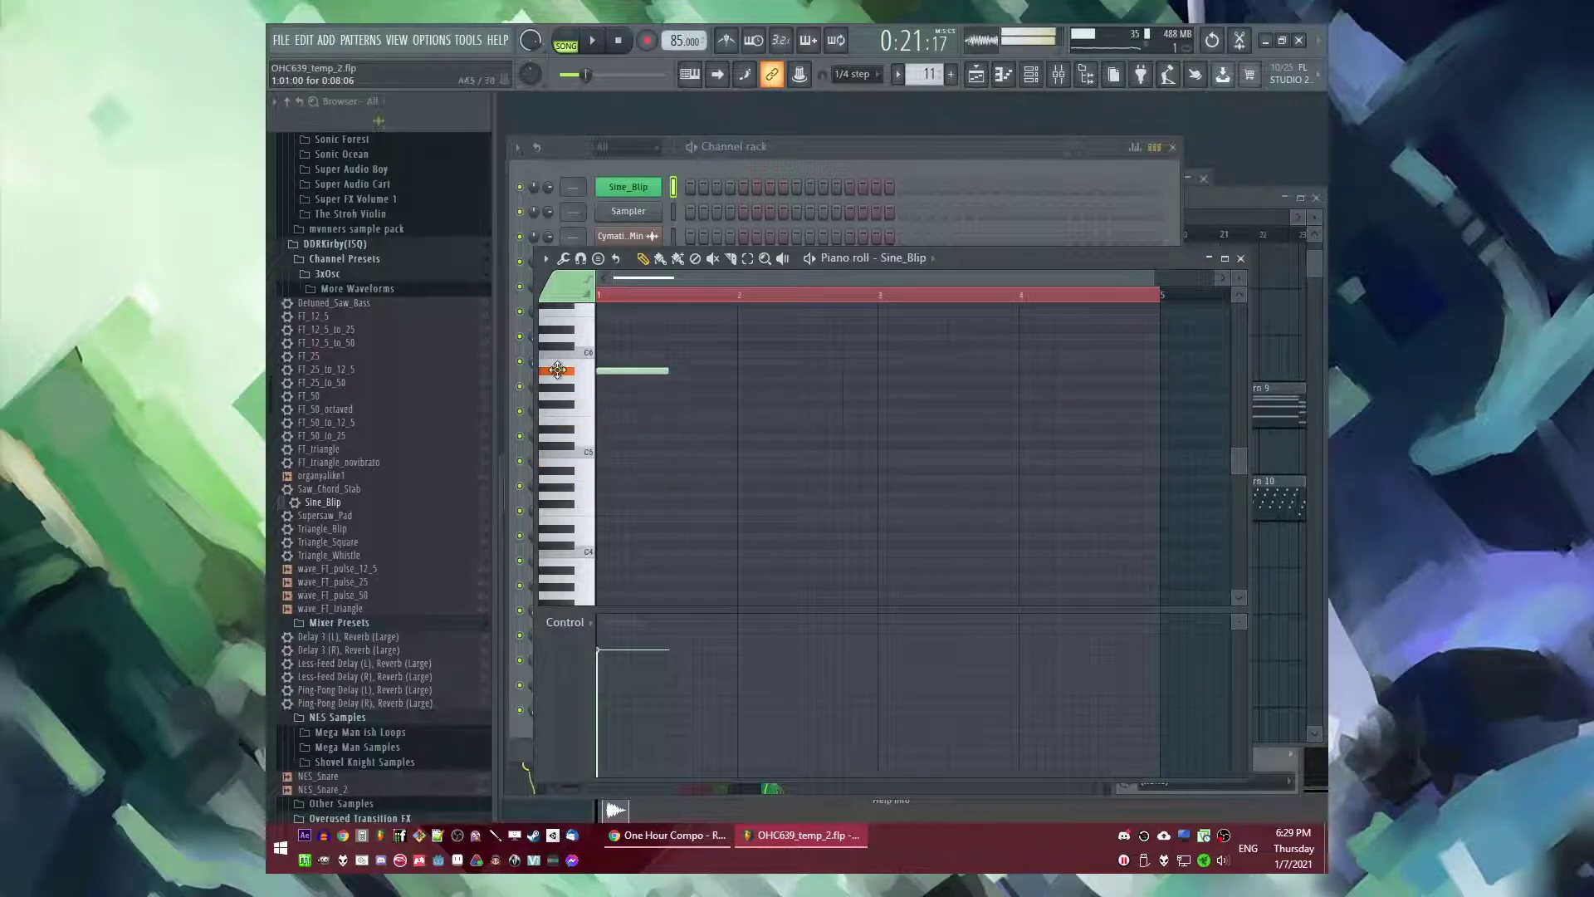
pyautogui.moveTo(557, 369); pyautogui.dragTo(609, 356)
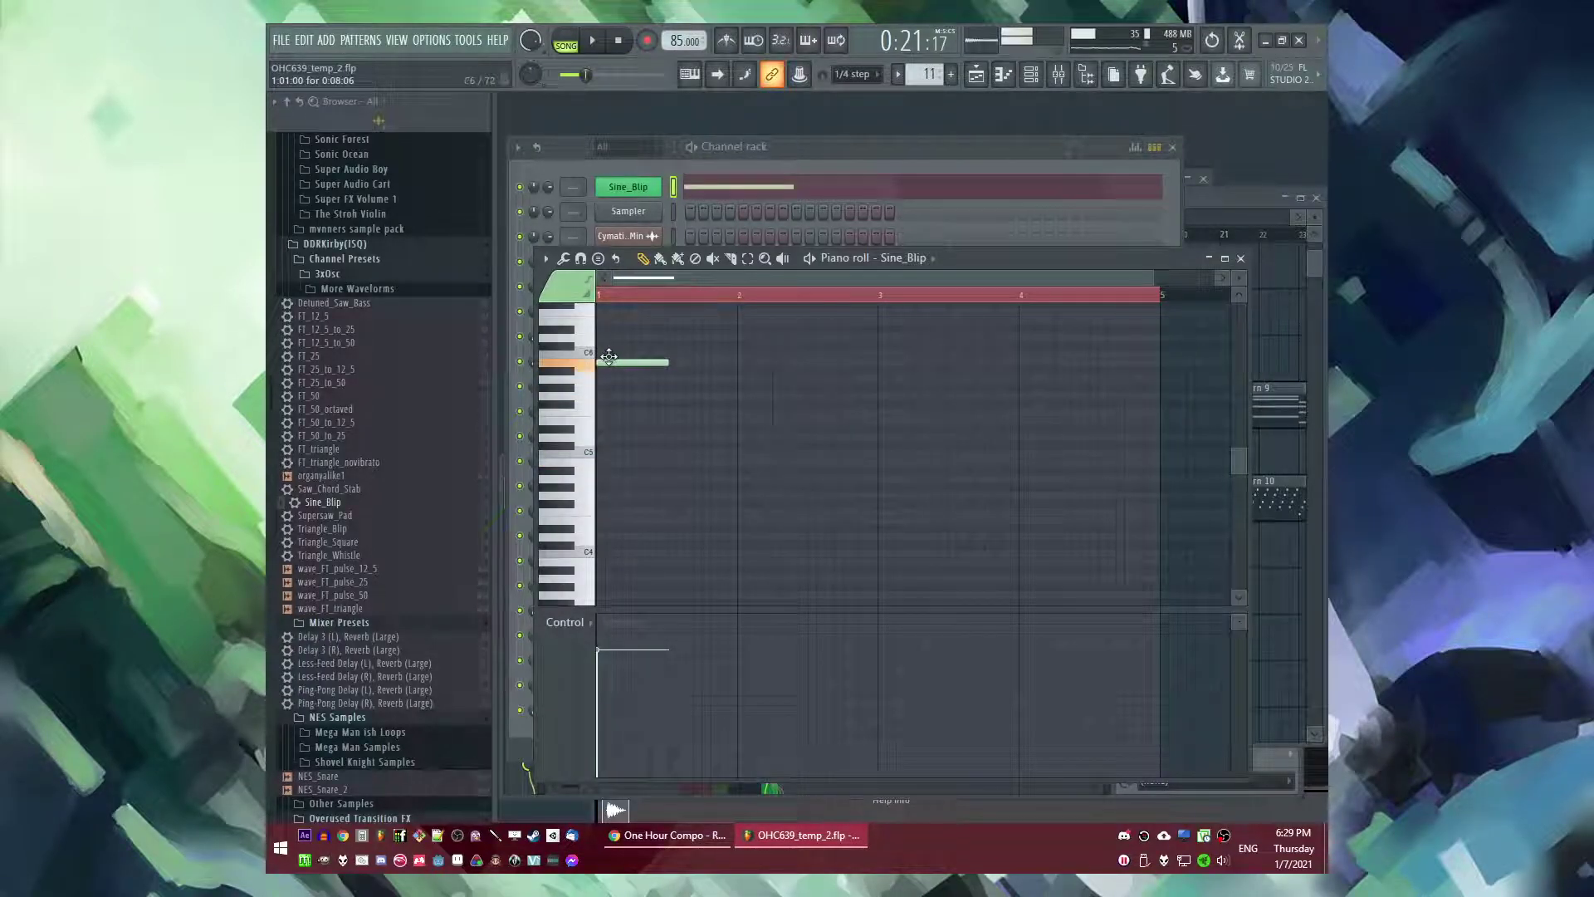
pyautogui.scroll(3, 610, 354)
pyautogui.click(660, 371)
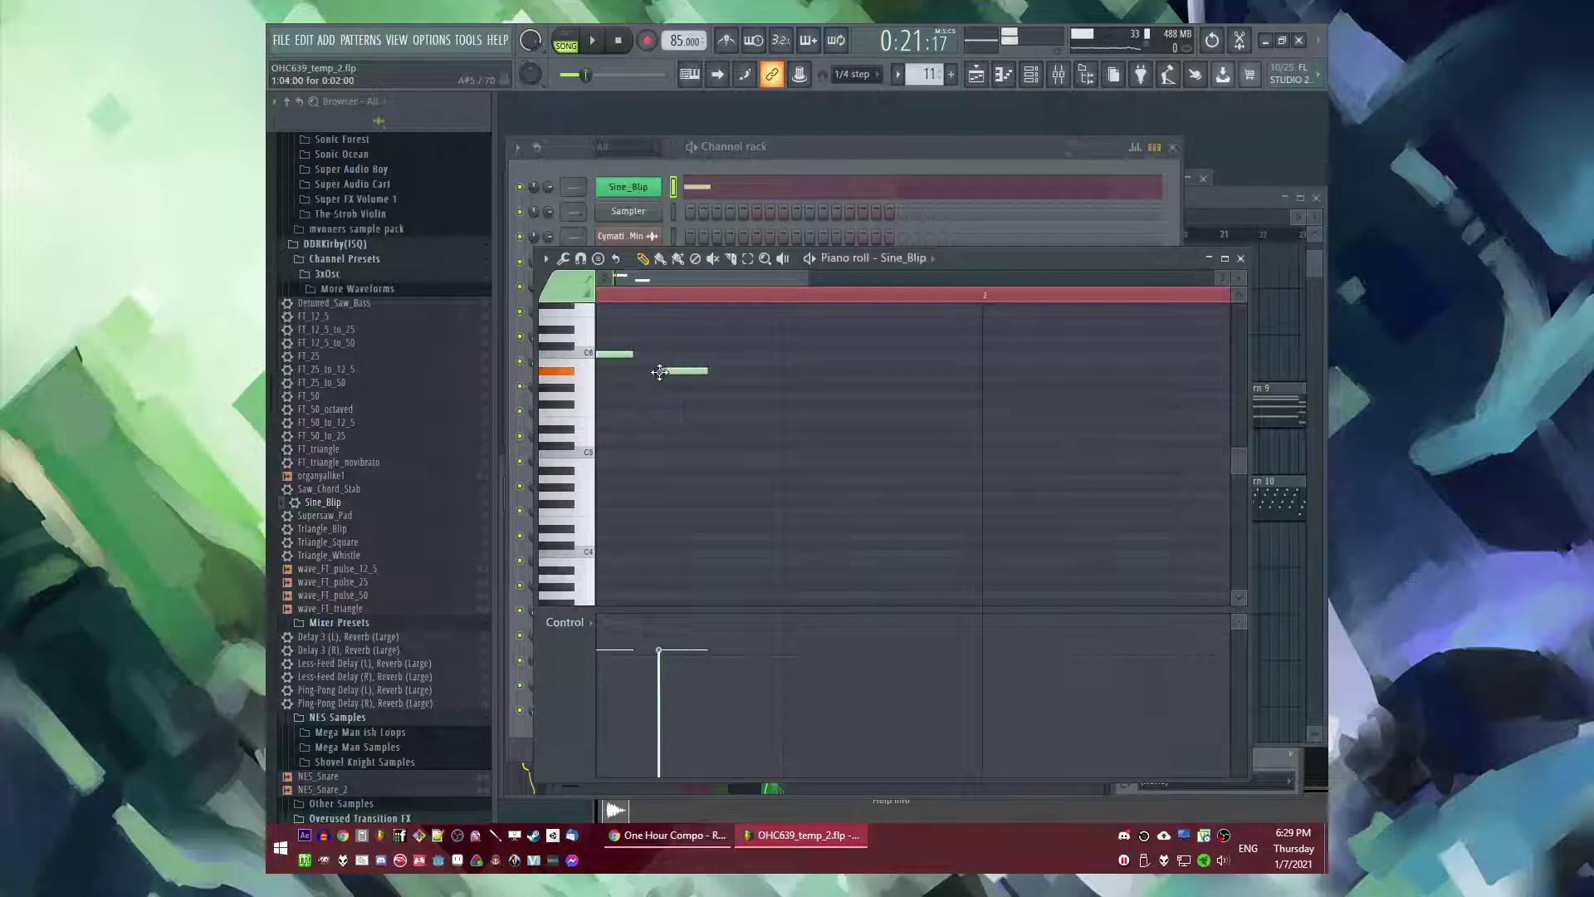
pyautogui.scroll(-2, 659, 372)
pyautogui.scroll(3, 670, 357)
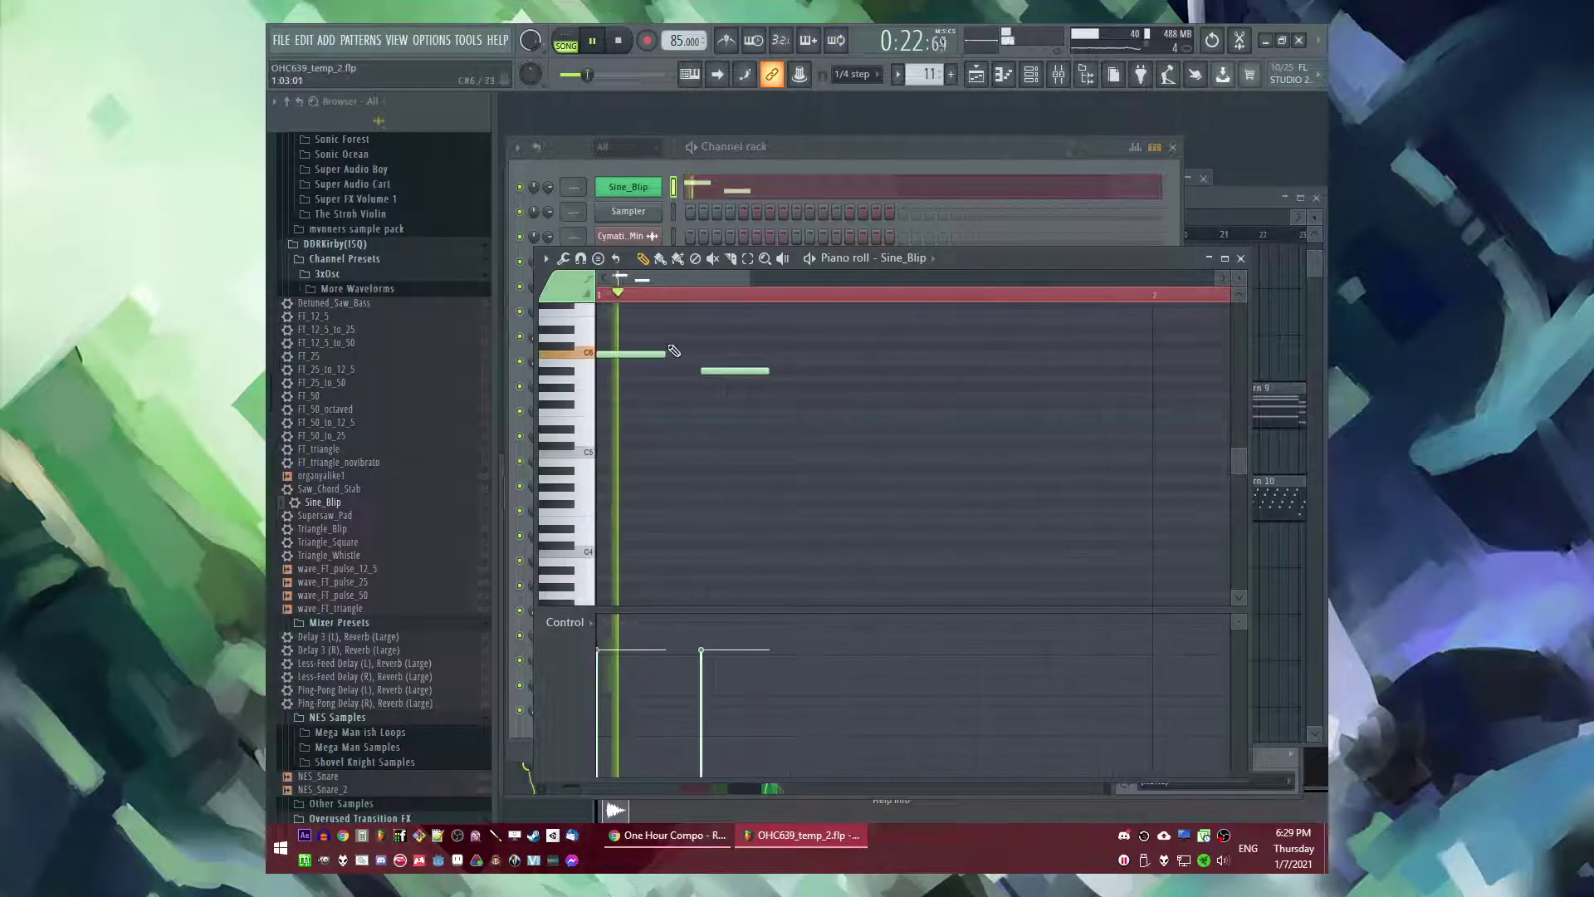
# - Shorten both Sine_Blip notes to one step and play Pattern 11 on its own
pyautogui.hotkey('ctrl', 'a')
pyautogui.scroll(-1, 664, 352)
pyautogui.moveTo(643, 355); pyautogui.dragTo(627, 355)
pyautogui.hotkey('ctrl', 'd')
pyautogui.press('l')
# - Adjust the sustain level of Sine_Blip's volume envelope and switch oscillator 1 to a square wave
pyautogui.click(629, 190)
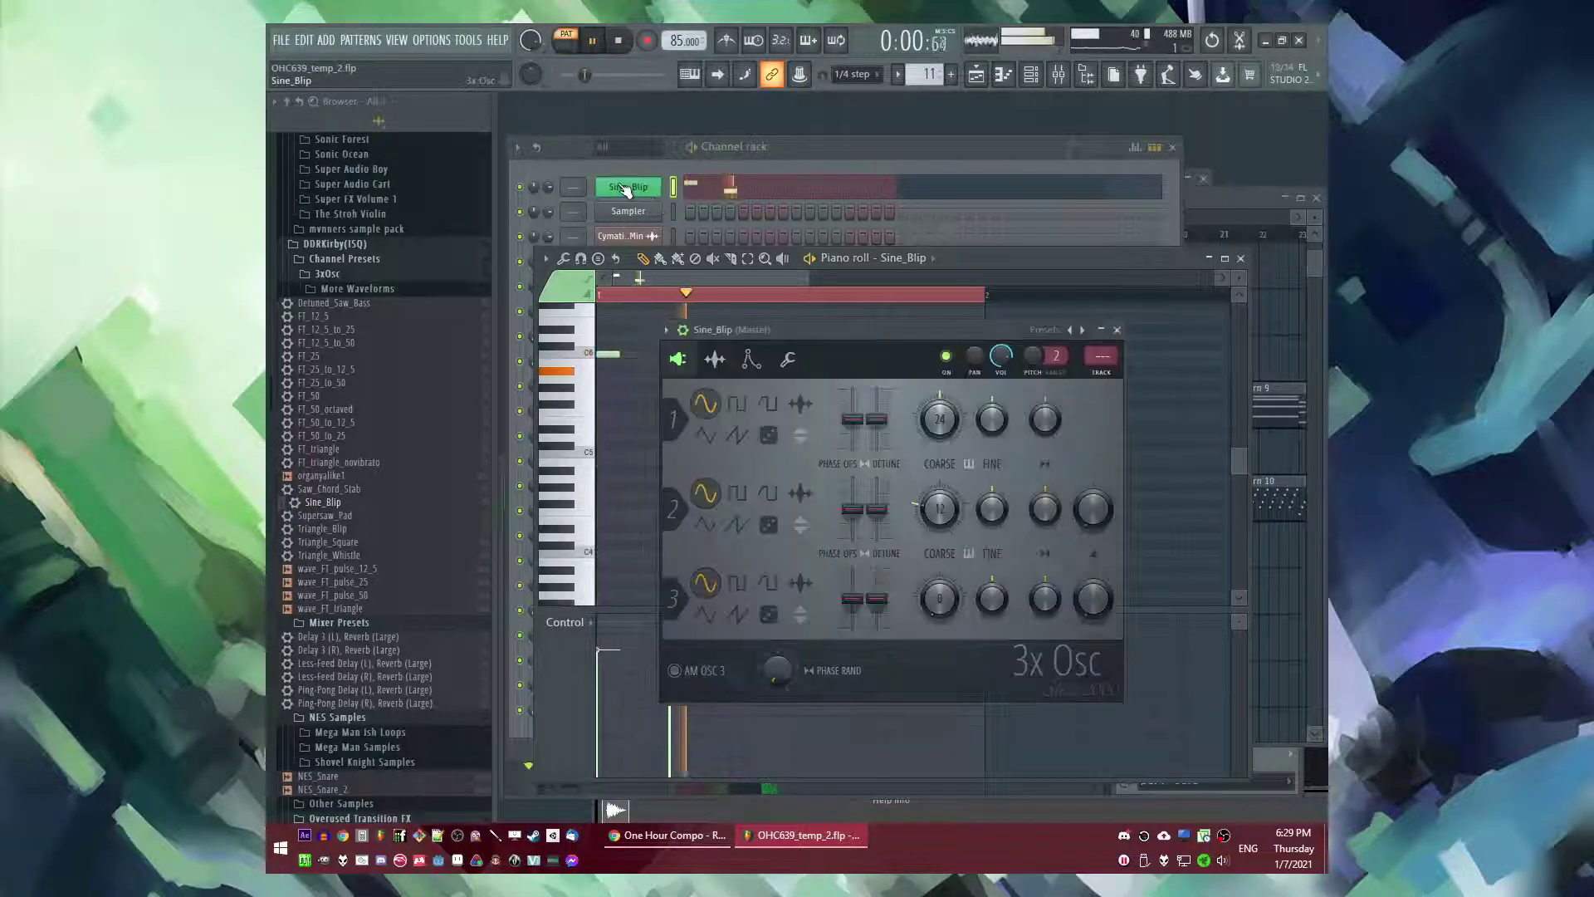
pyautogui.click(751, 359)
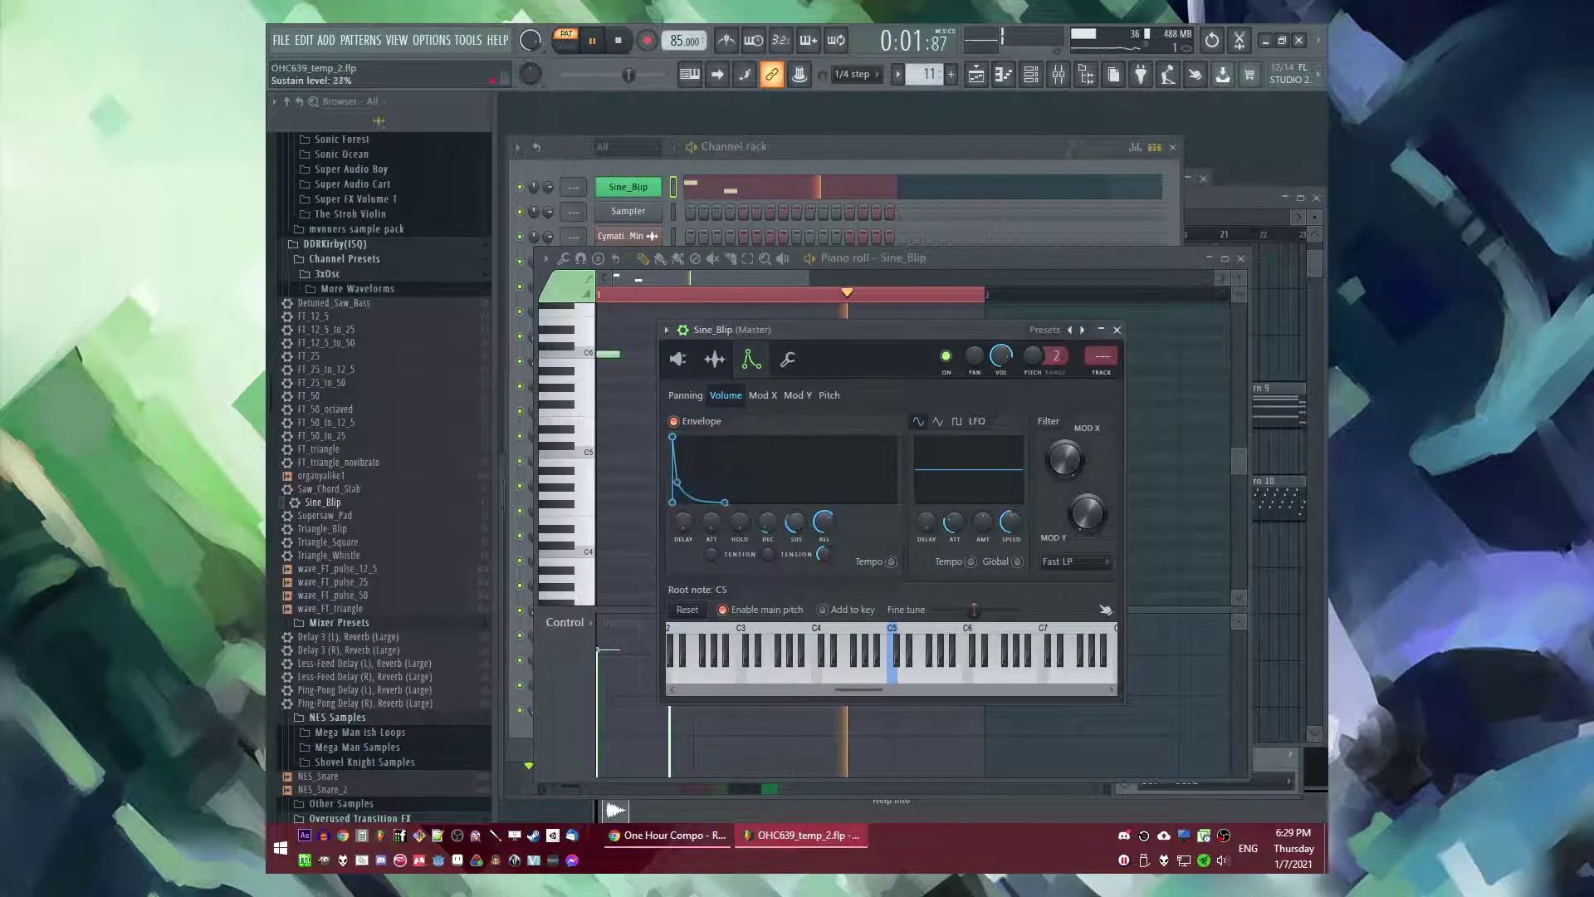
pyautogui.click(751, 362)
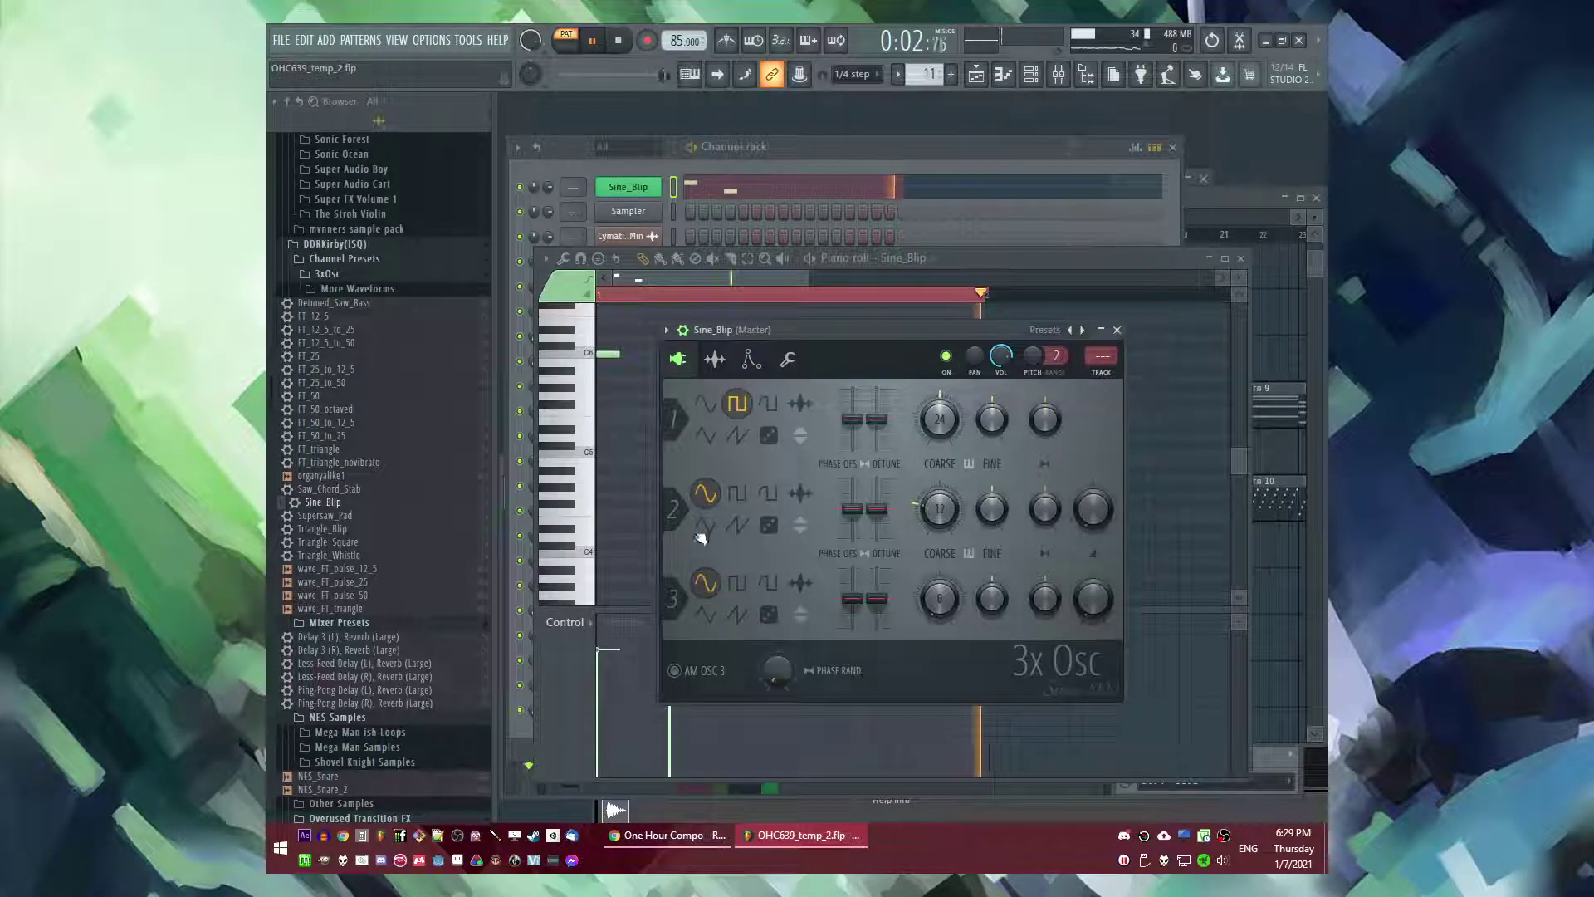
# - Adjust the LFO of Sine_Blip's pitch modulation
pyautogui.click(752, 365)
pyautogui.click(830, 395)
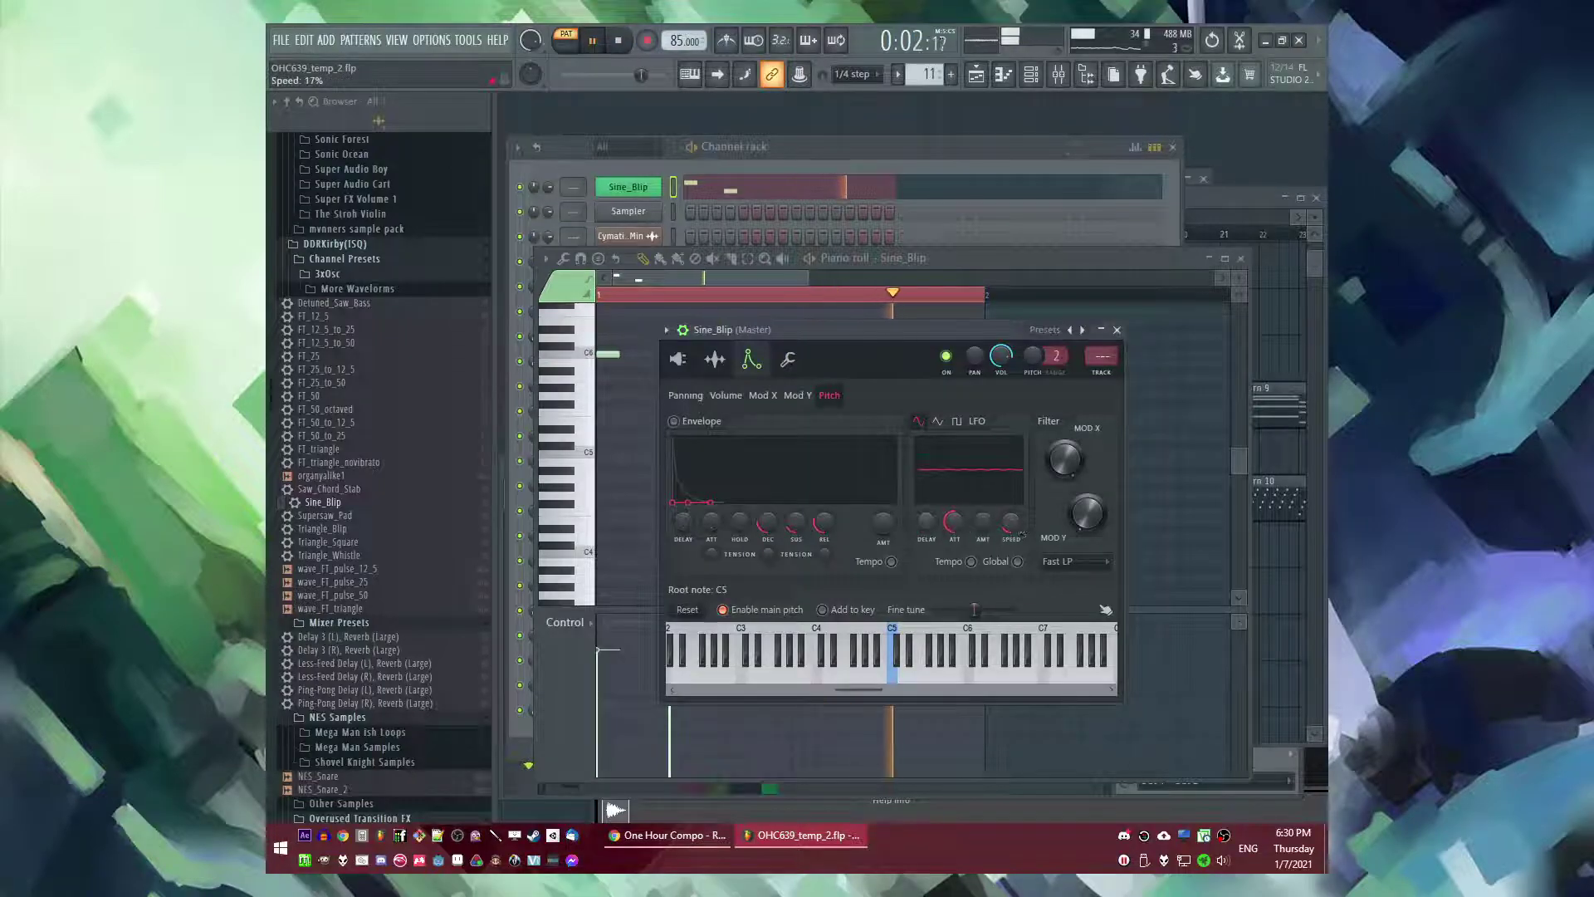
# - Route Sine_Blip to mixer track 15 and add Fruity Delay Bank in slot 3 and Fruity Reeverb 2 in slot 5
pyautogui.hotkey('ctrl', 'l')
pyautogui.click(1121, 531)
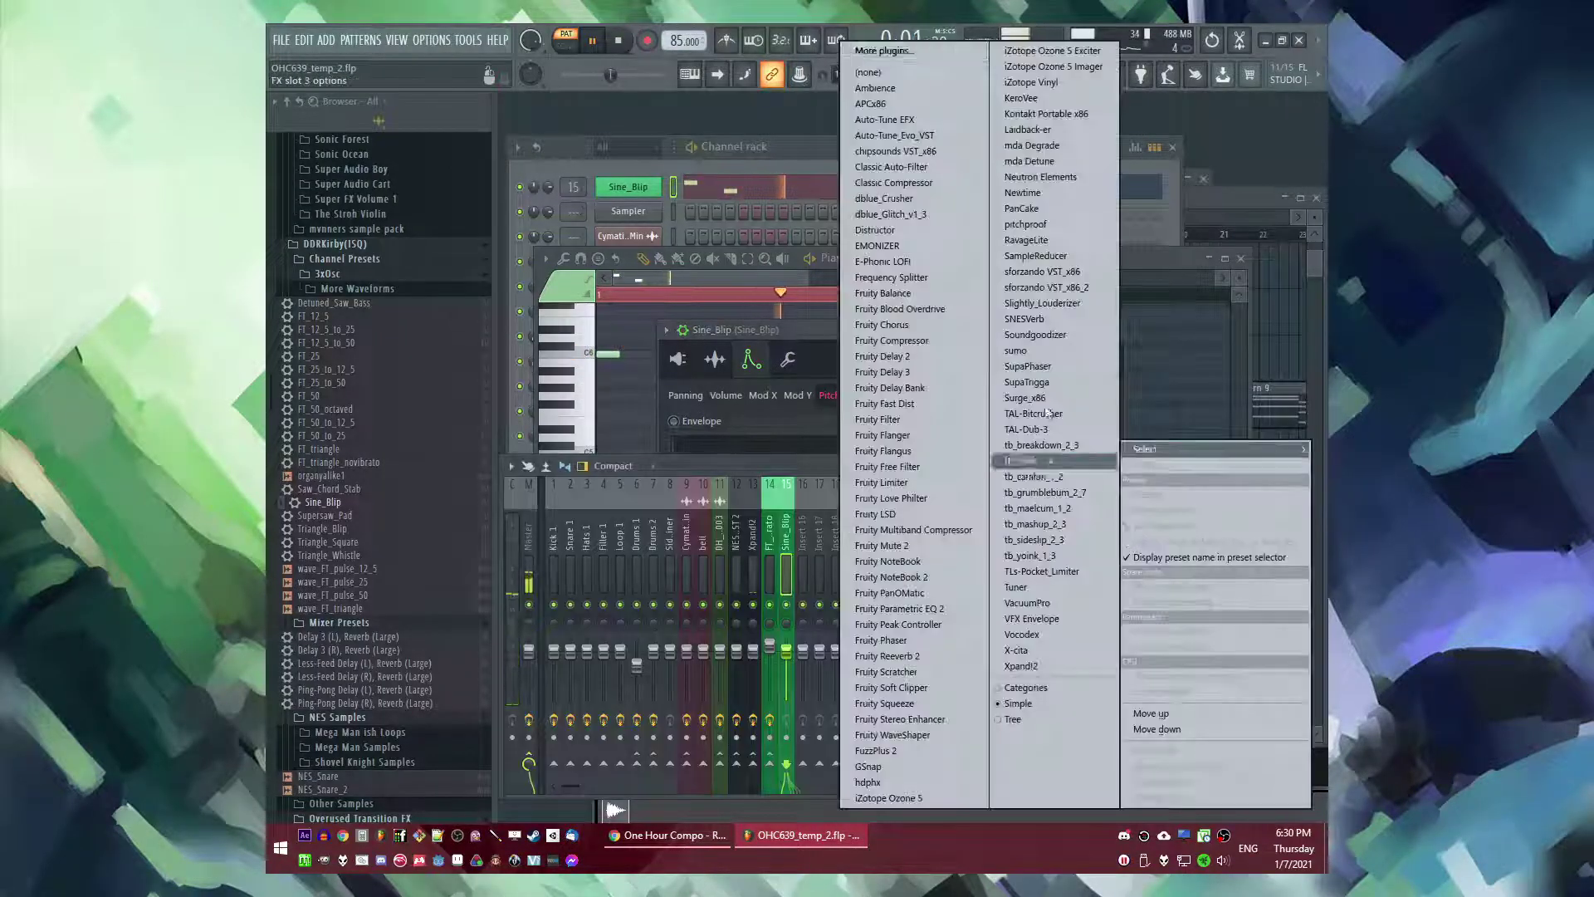
pyautogui.click(926, 388)
pyautogui.click(1146, 559)
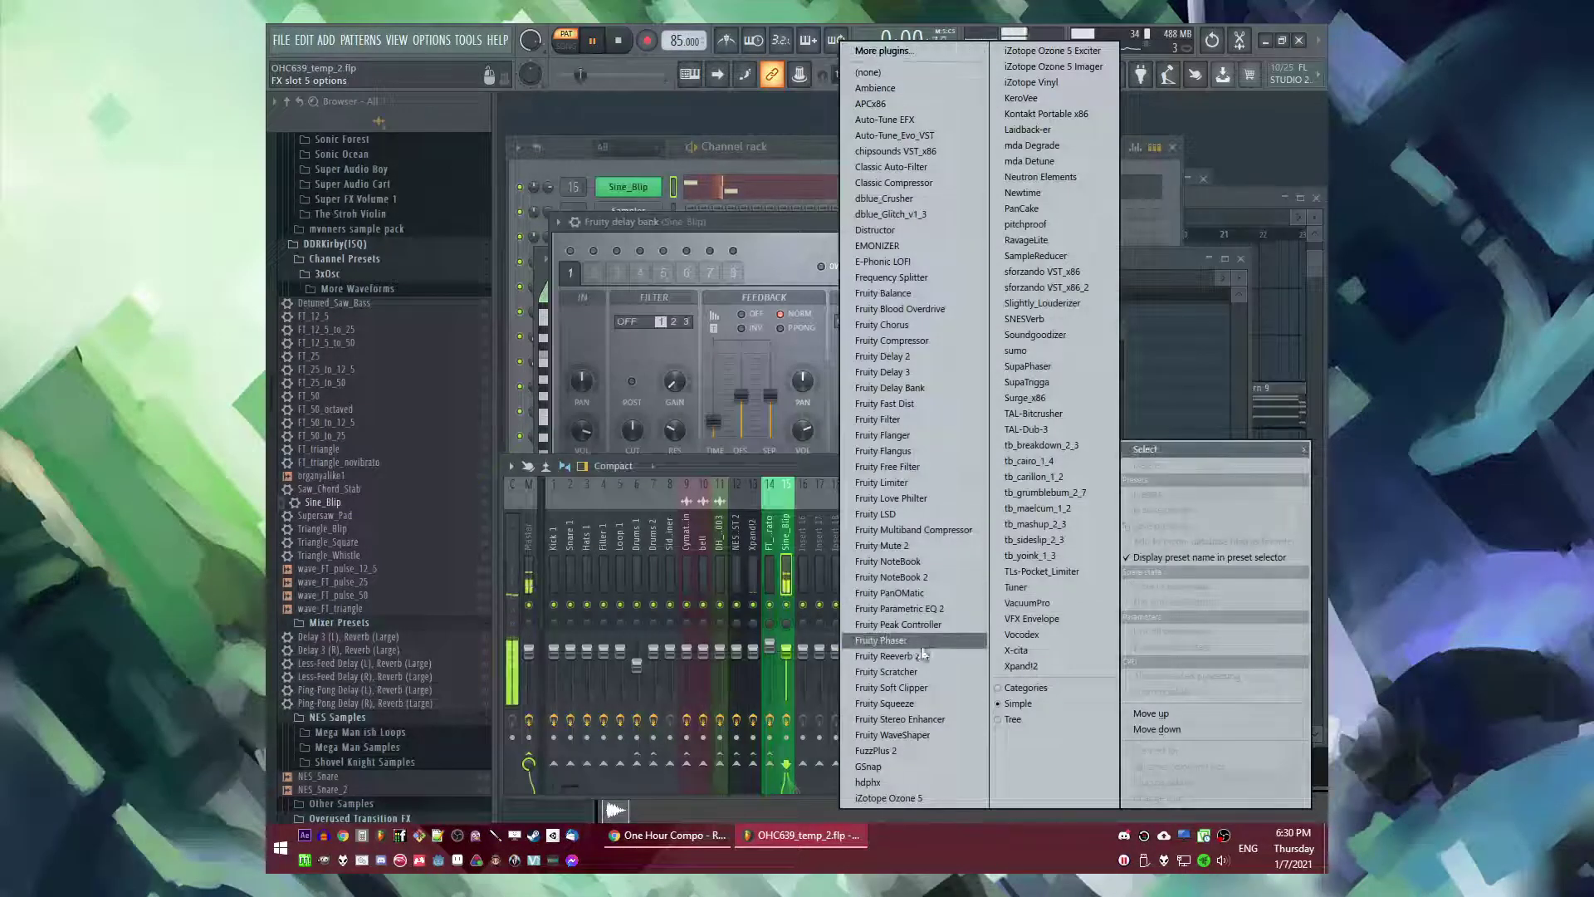
pyautogui.click(887, 656)
pyautogui.press('Escape')
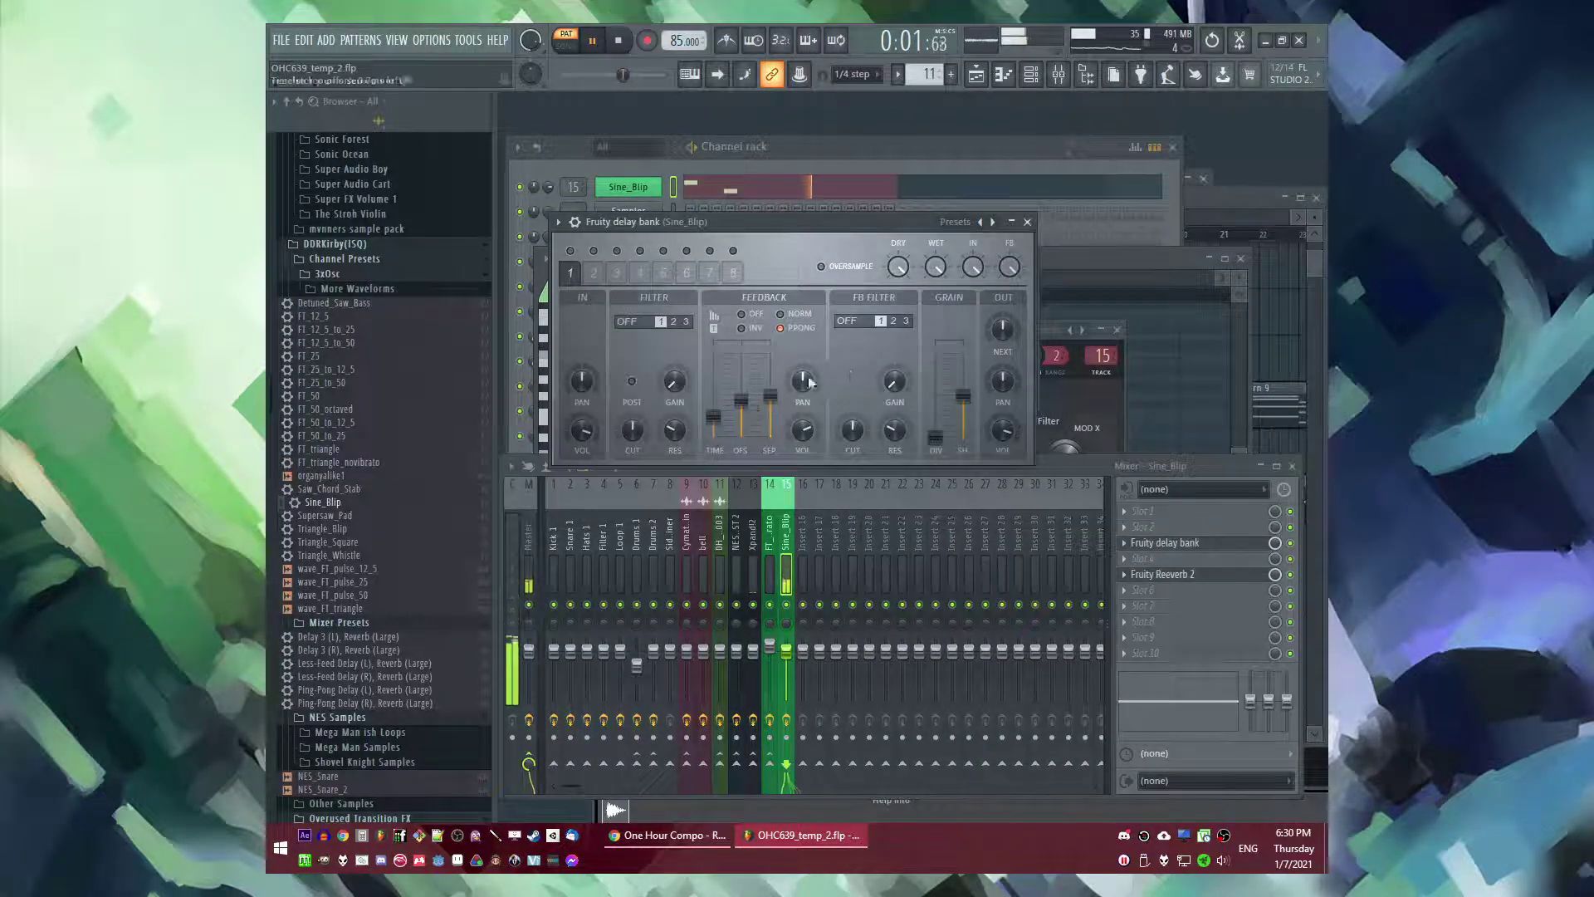
# - Play the song from bar 9 and set Sine_Blip's oscillator 1 to triangle and oscillator 2 to square
pyautogui.press('F5')
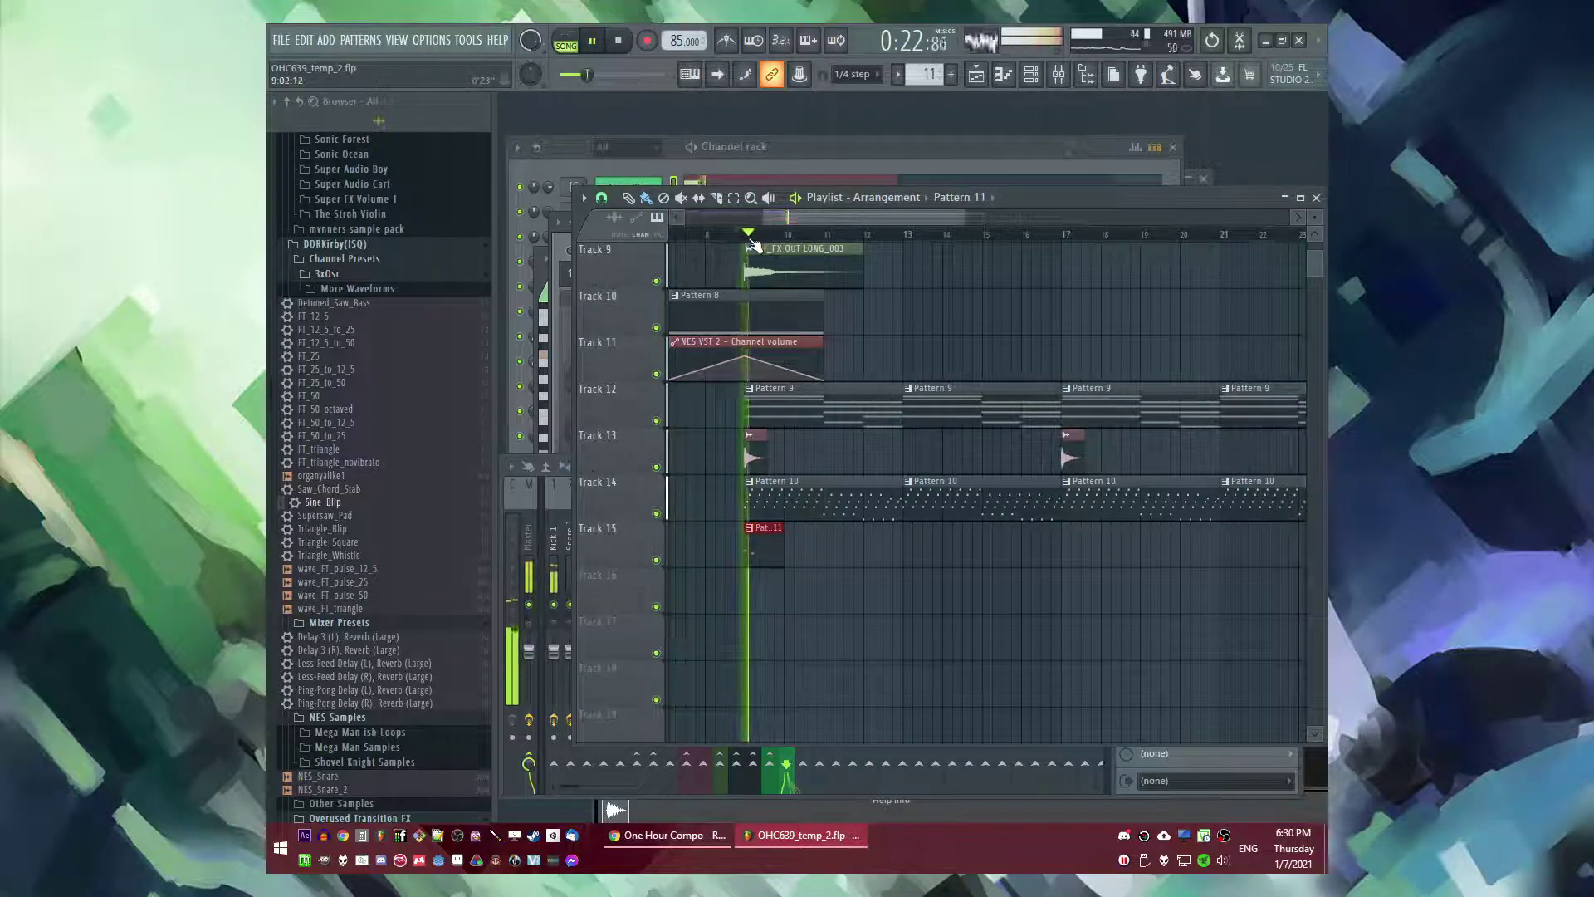
pyautogui.press('F6')
pyautogui.click(648, 184)
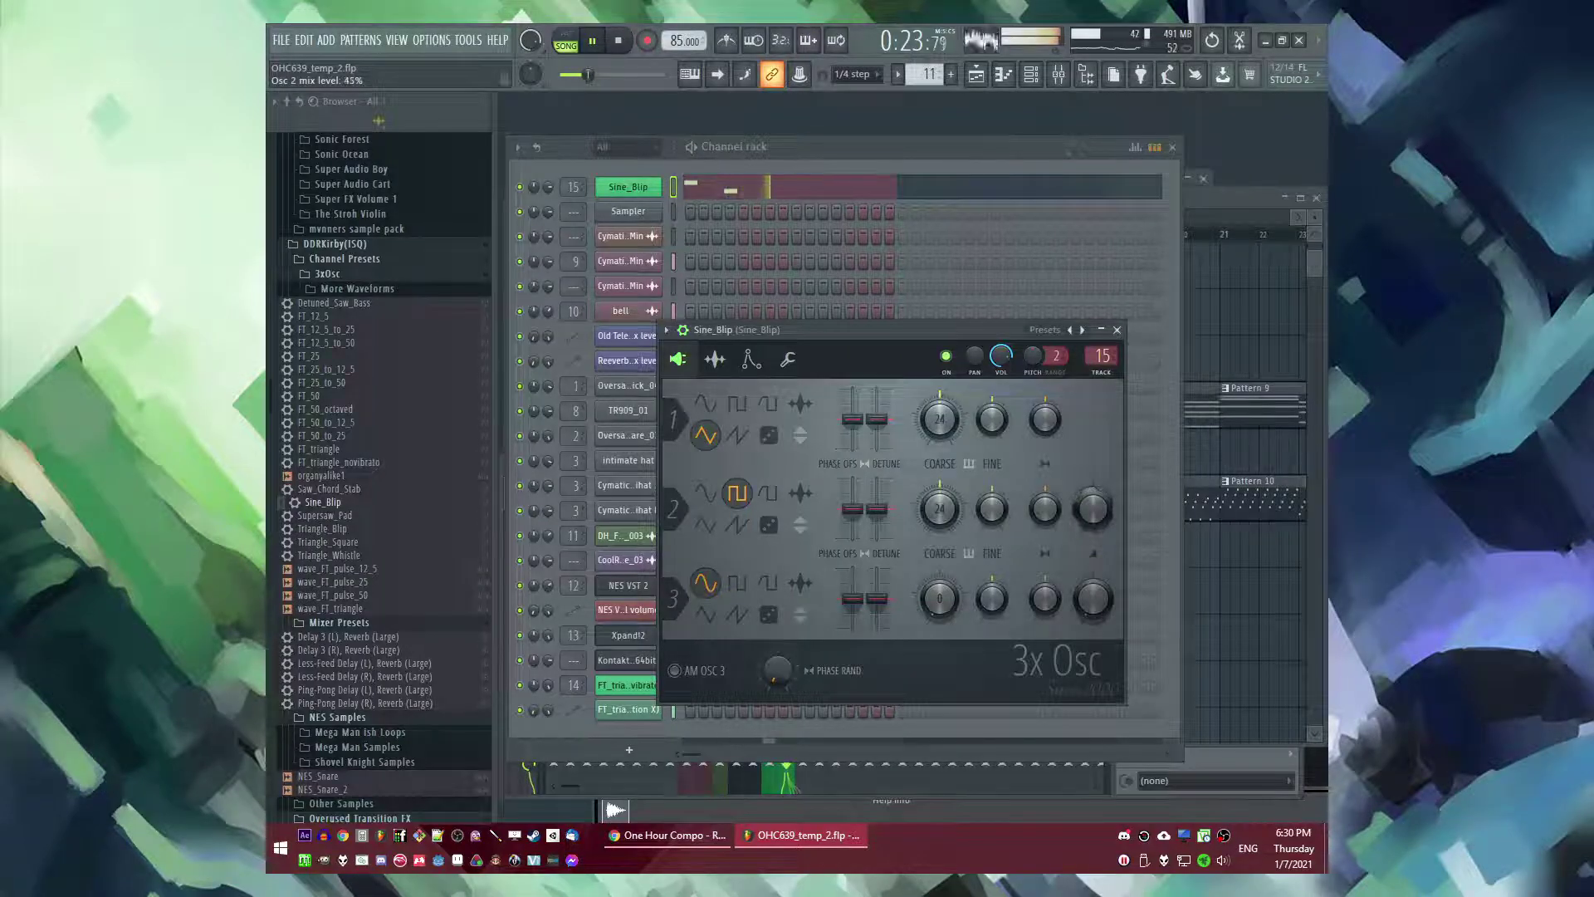
# - Add Fruity Parametric EQ 2 in slot 1 of the Sine_Blip mixer track, boosting band 6 slightly and cutting the lows with band 1
pyautogui.press('F9')
pyautogui.click(1133, 520)
pyautogui.click(913, 608)
pyautogui.moveTo(884, 307); pyautogui.dragTo(852, 309)
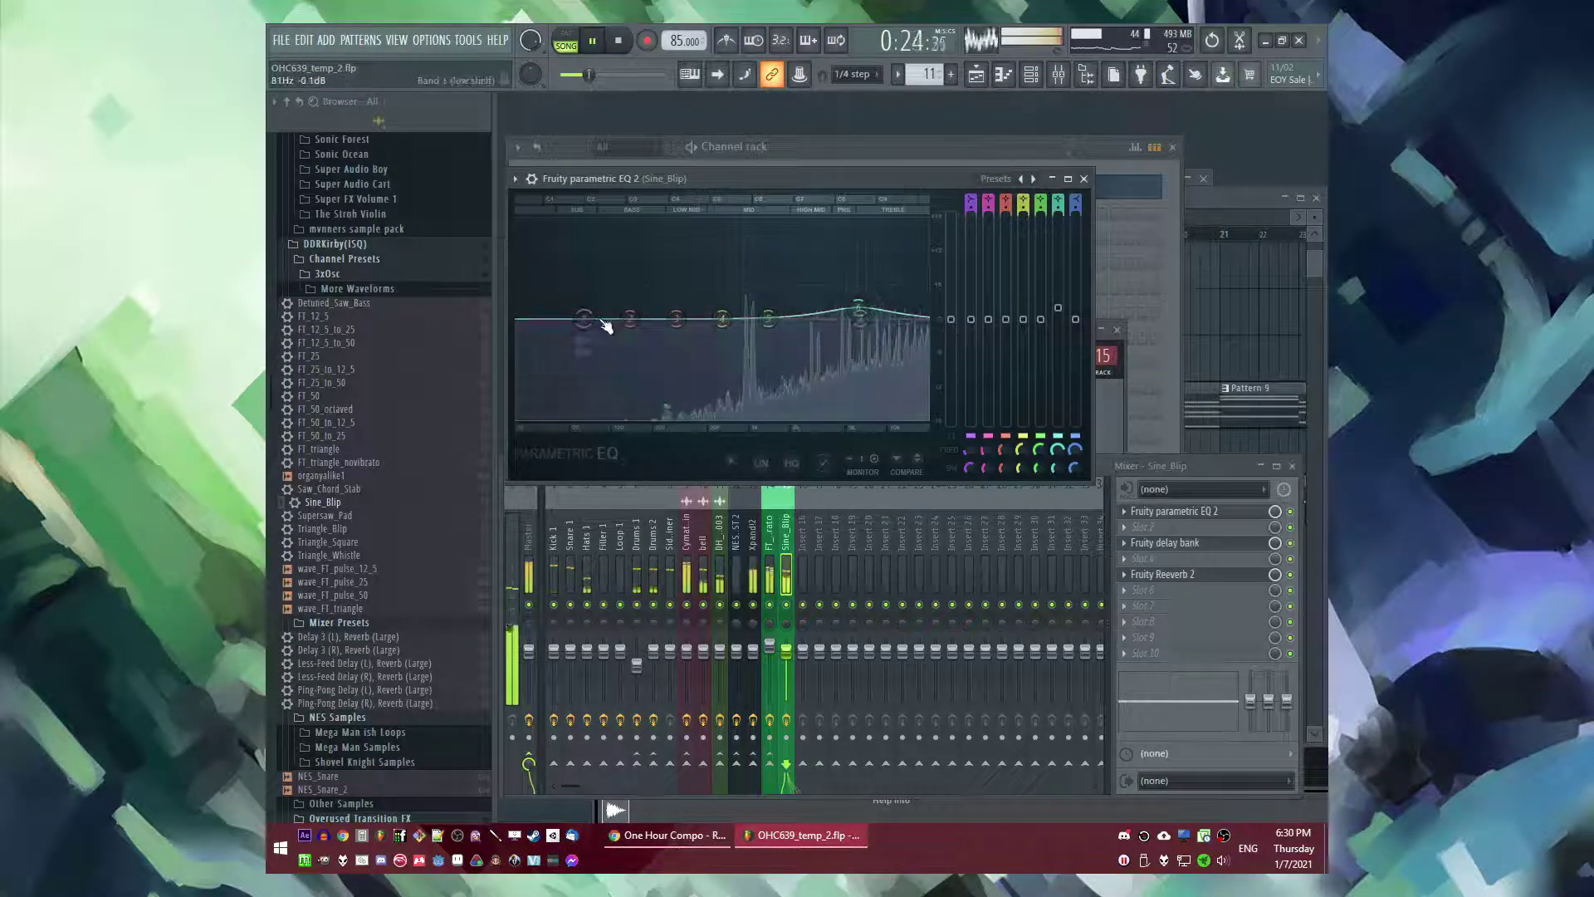
pyautogui.moveTo(605, 326); pyautogui.dragTo(607, 412)
pyautogui.press('F5')
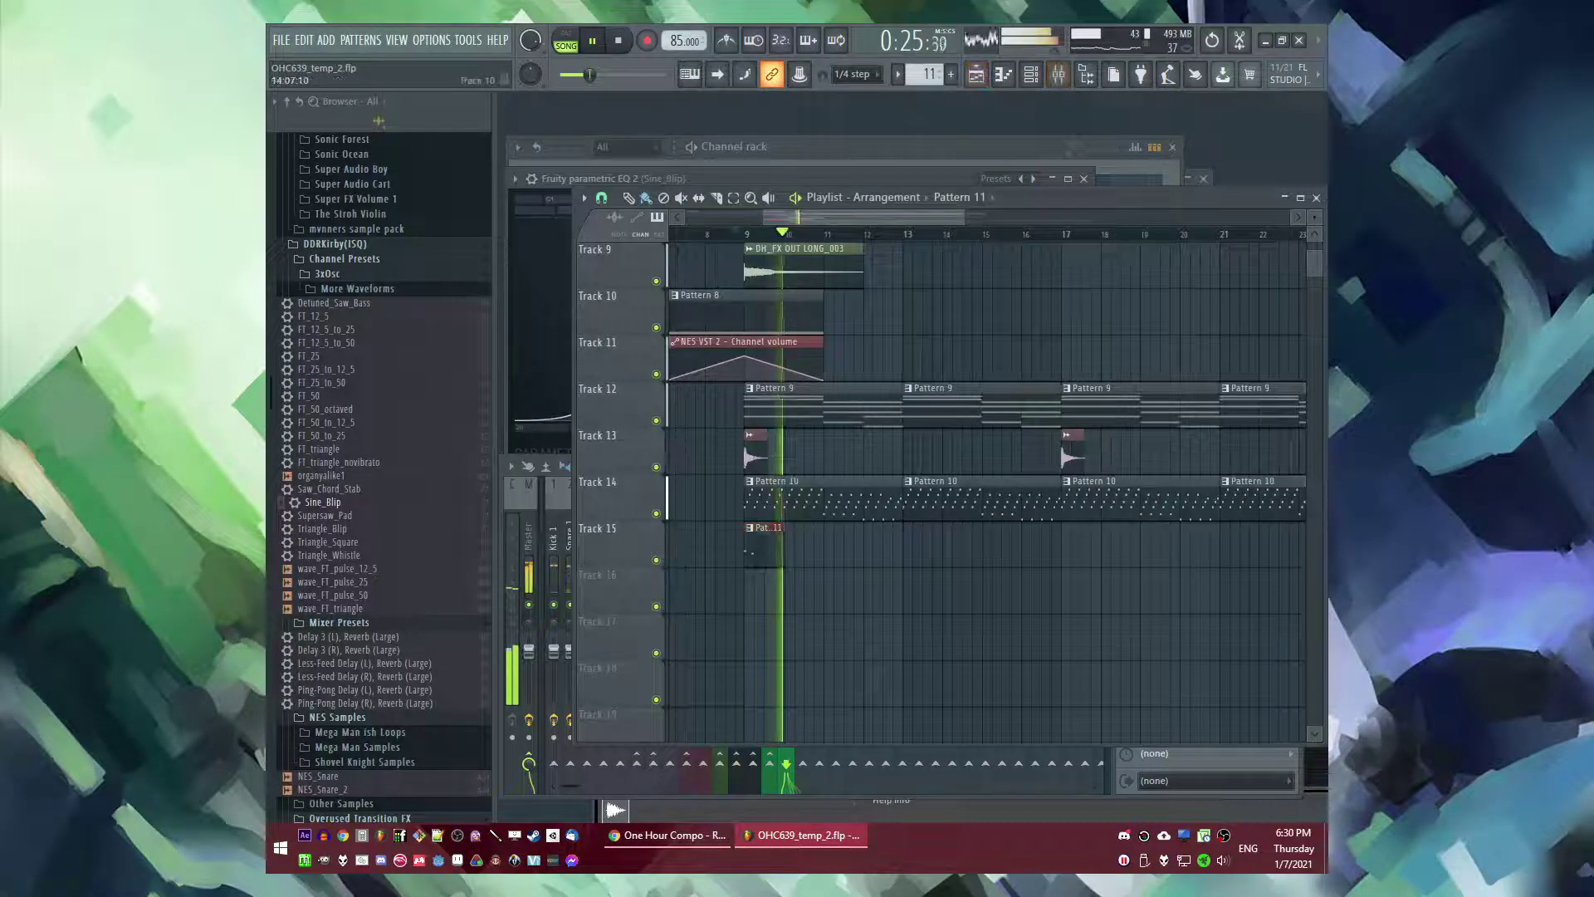
pyautogui.click(832, 556)
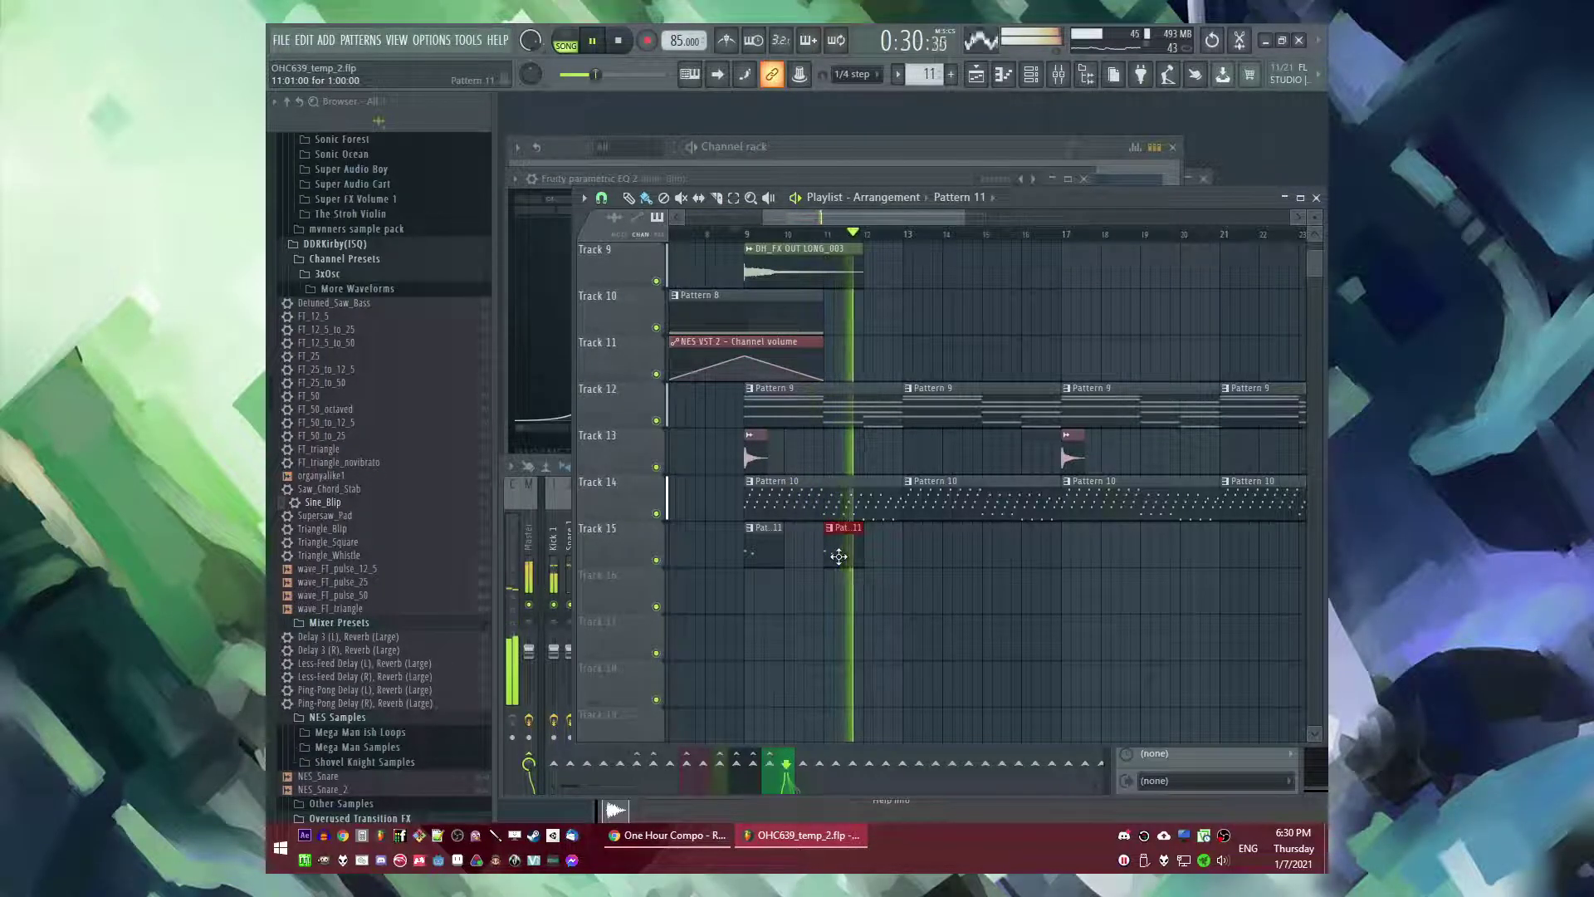
pyautogui.doubleClick(839, 557)
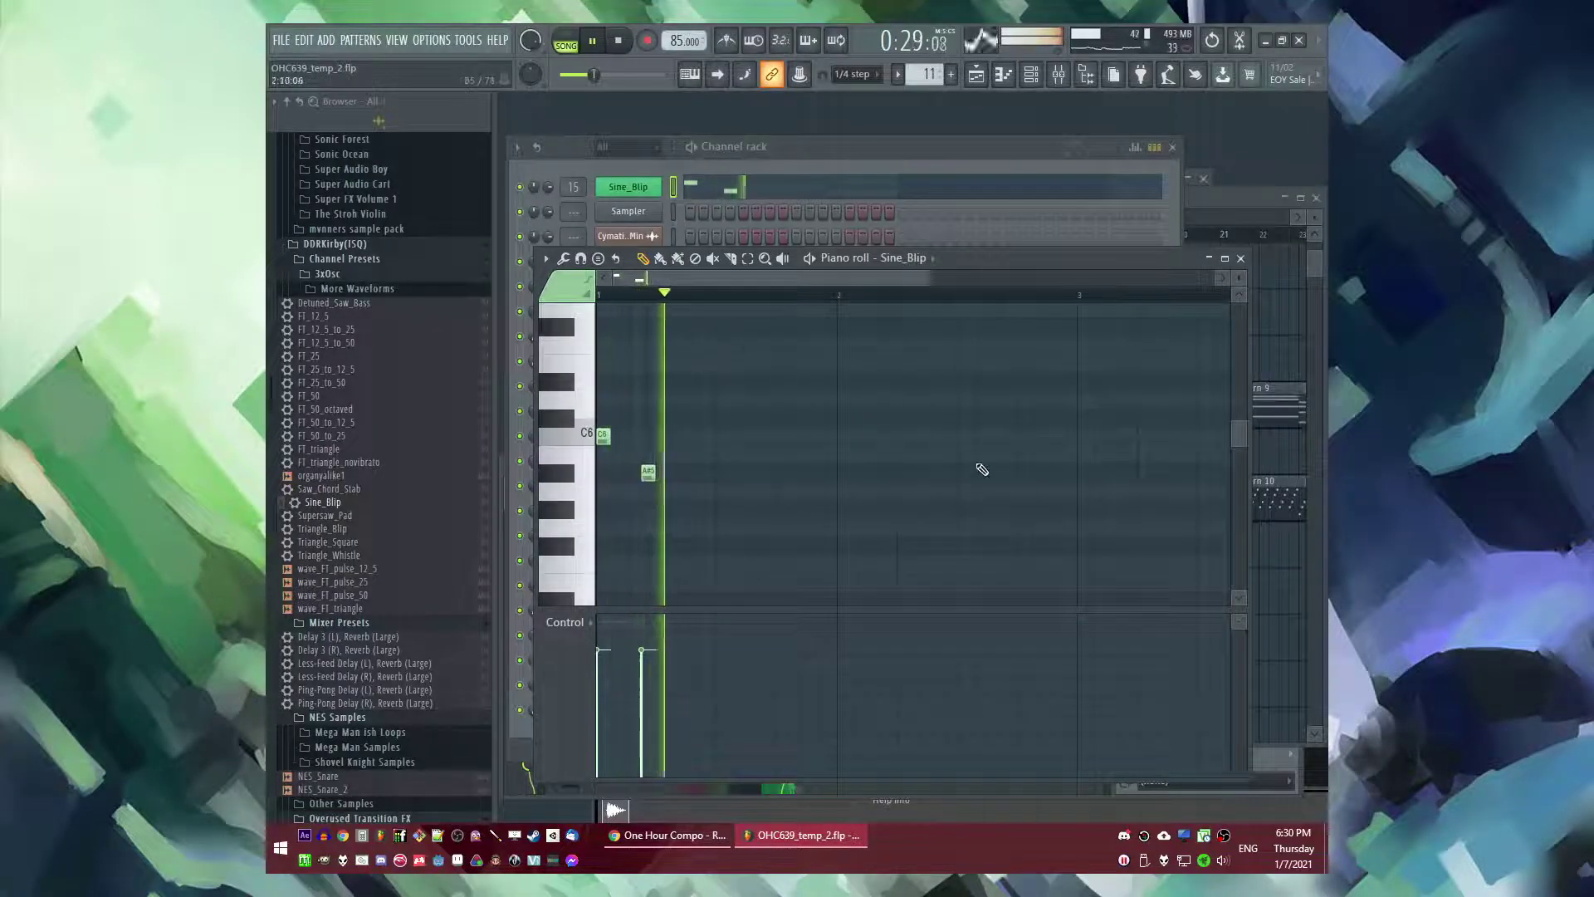
pyautogui.press('Tab')
pyautogui.press('Tab')
pyautogui.rightClick(852, 558)
# - Copy Pattern 11's two Sine_Blip notes to bar 3 and add a one-step F6 note at step 7 of that bar
pyautogui.doubleClick(755, 554)
pyautogui.hotkey('ctrl', 'a')
pyautogui.scroll(-2, 772, 420)
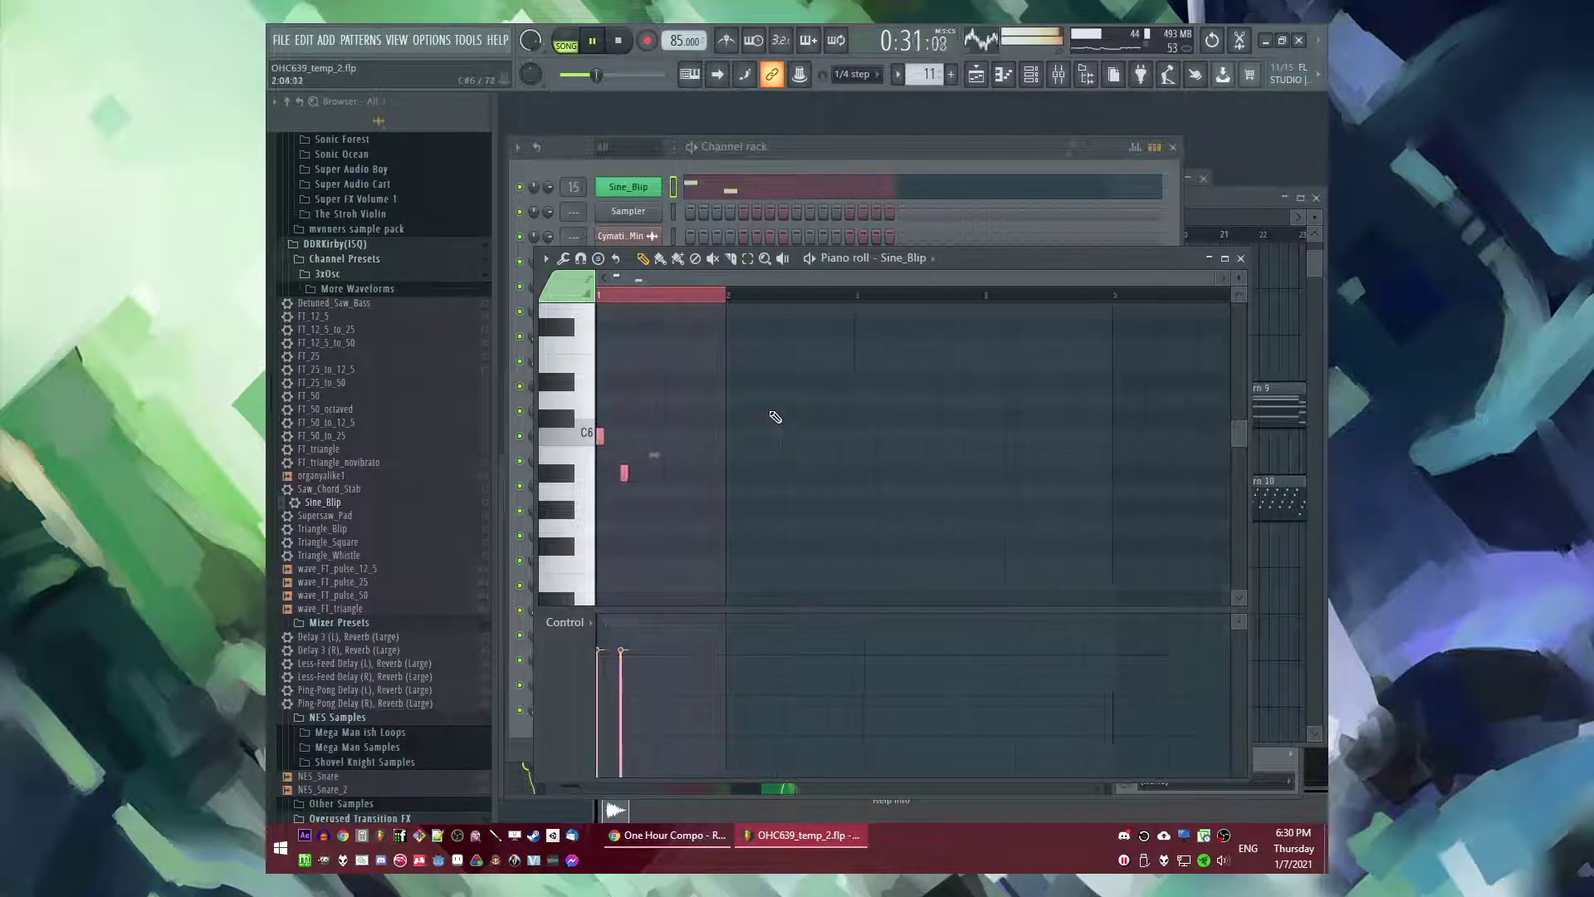
pyautogui.scroll(4, 950, 427)
pyautogui.hotkey('ctrl', 'v')
pyautogui.scroll(-3, 936, 423)
pyautogui.scroll(2, 860, 407)
pyautogui.hotkey('ctrl', 'd')
pyautogui.scroll(2, 868, 462)
pyautogui.scroll(2, 869, 465)
pyautogui.click(885, 454)
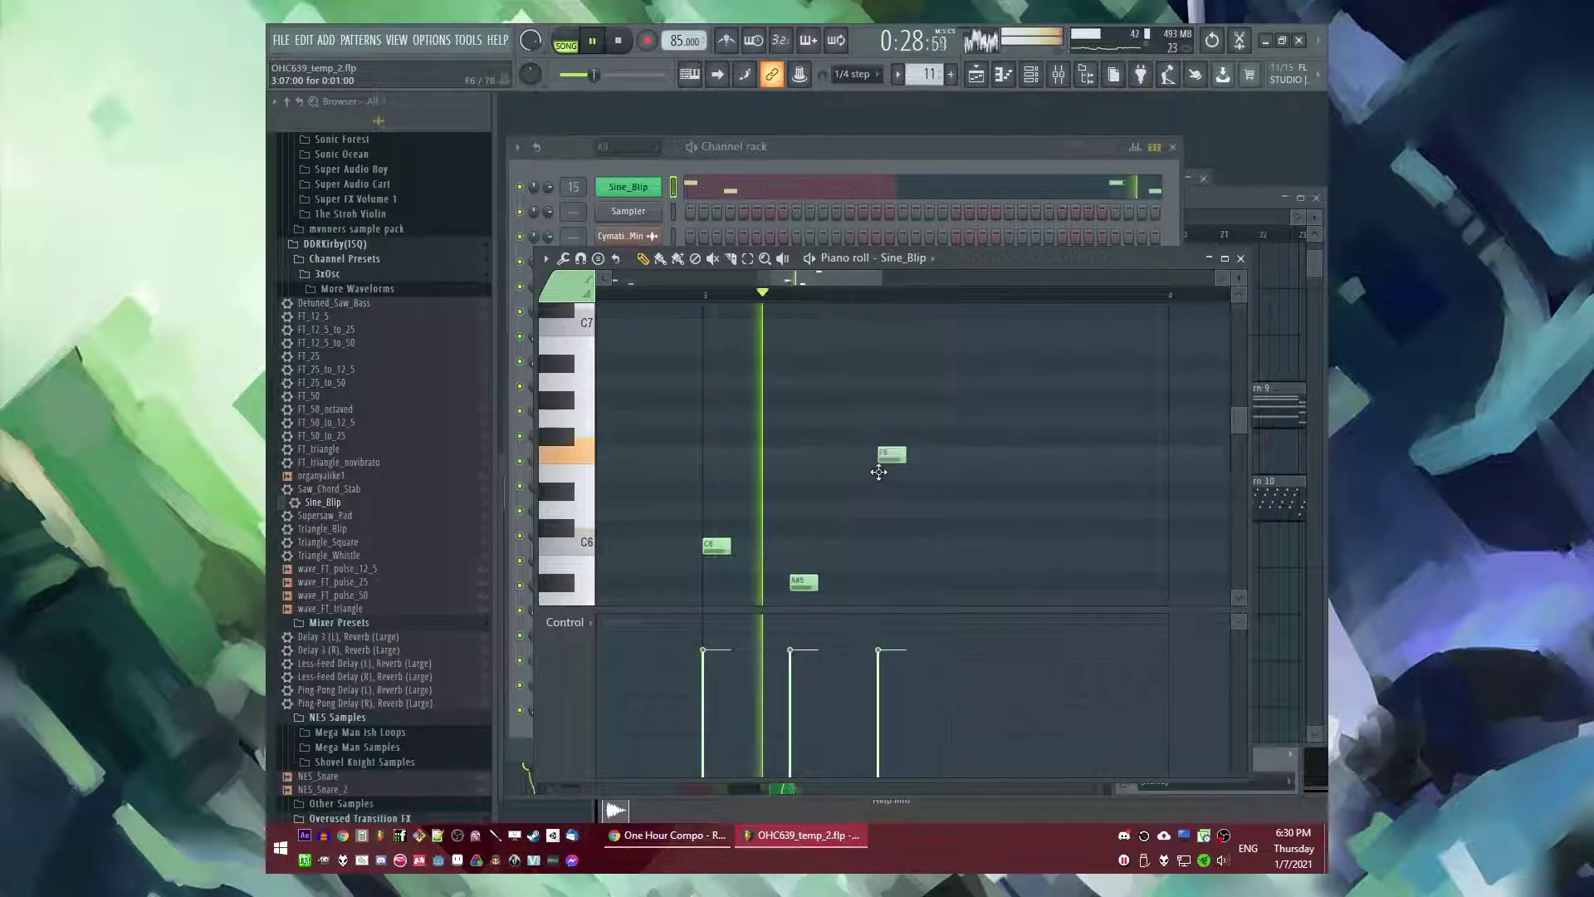
# - Duplicate all the Sine_Blip notes so the four-bar phrase repeats from bar 5
pyautogui.scroll(-3, 777, 359)
pyautogui.scroll(-2, 805, 328)
pyautogui.hotkey('ctrl', 'a')
pyautogui.hotkey('ctrl', 'c')
pyautogui.moveTo(805, 279); pyautogui.dragTo(1123, 284)
pyautogui.hotkey('ctrl', 'v')
pyautogui.scroll(2, 1017, 450)
pyautogui.scroll(-3, 953, 484)
pyautogui.moveTo(851, 280); pyautogui.dragTo(935, 277)
pyautogui.scroll(1, 894, 422)
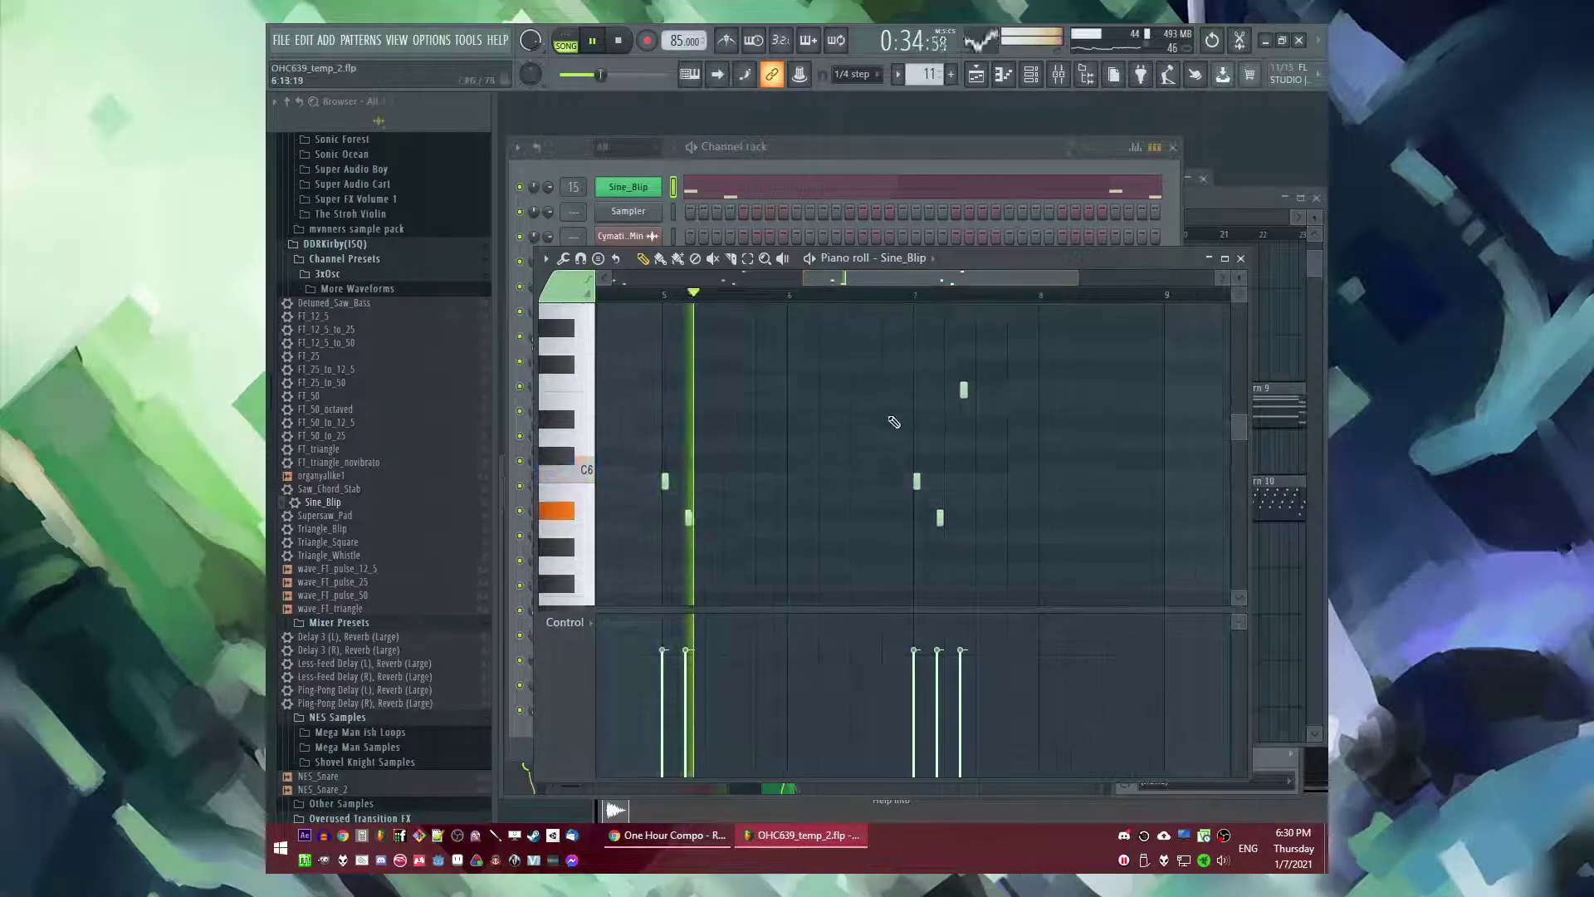
# - Add a one-step F5 pickup note at step 15 of bar 6 and play the melody back
pyautogui.moveTo(868, 281); pyautogui.dragTo(913, 282)
pyautogui.scroll(3, 850, 471)
pyautogui.scroll(-3, 769, 395)
pyautogui.press('space')
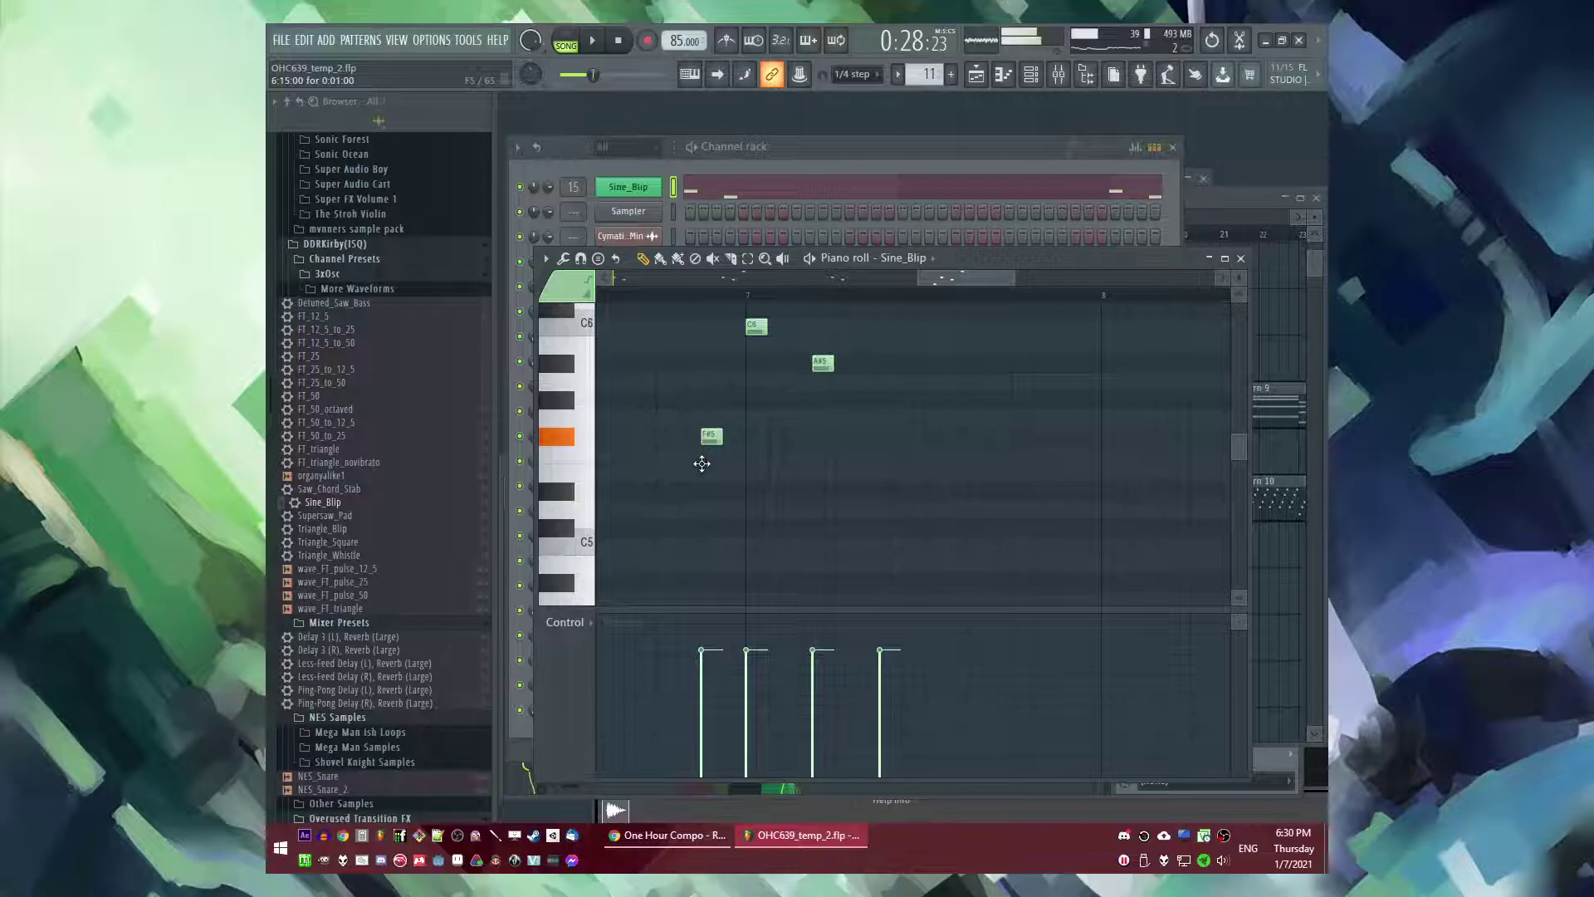
pyautogui.press('space')
pyautogui.scroll(3, 893, 382)
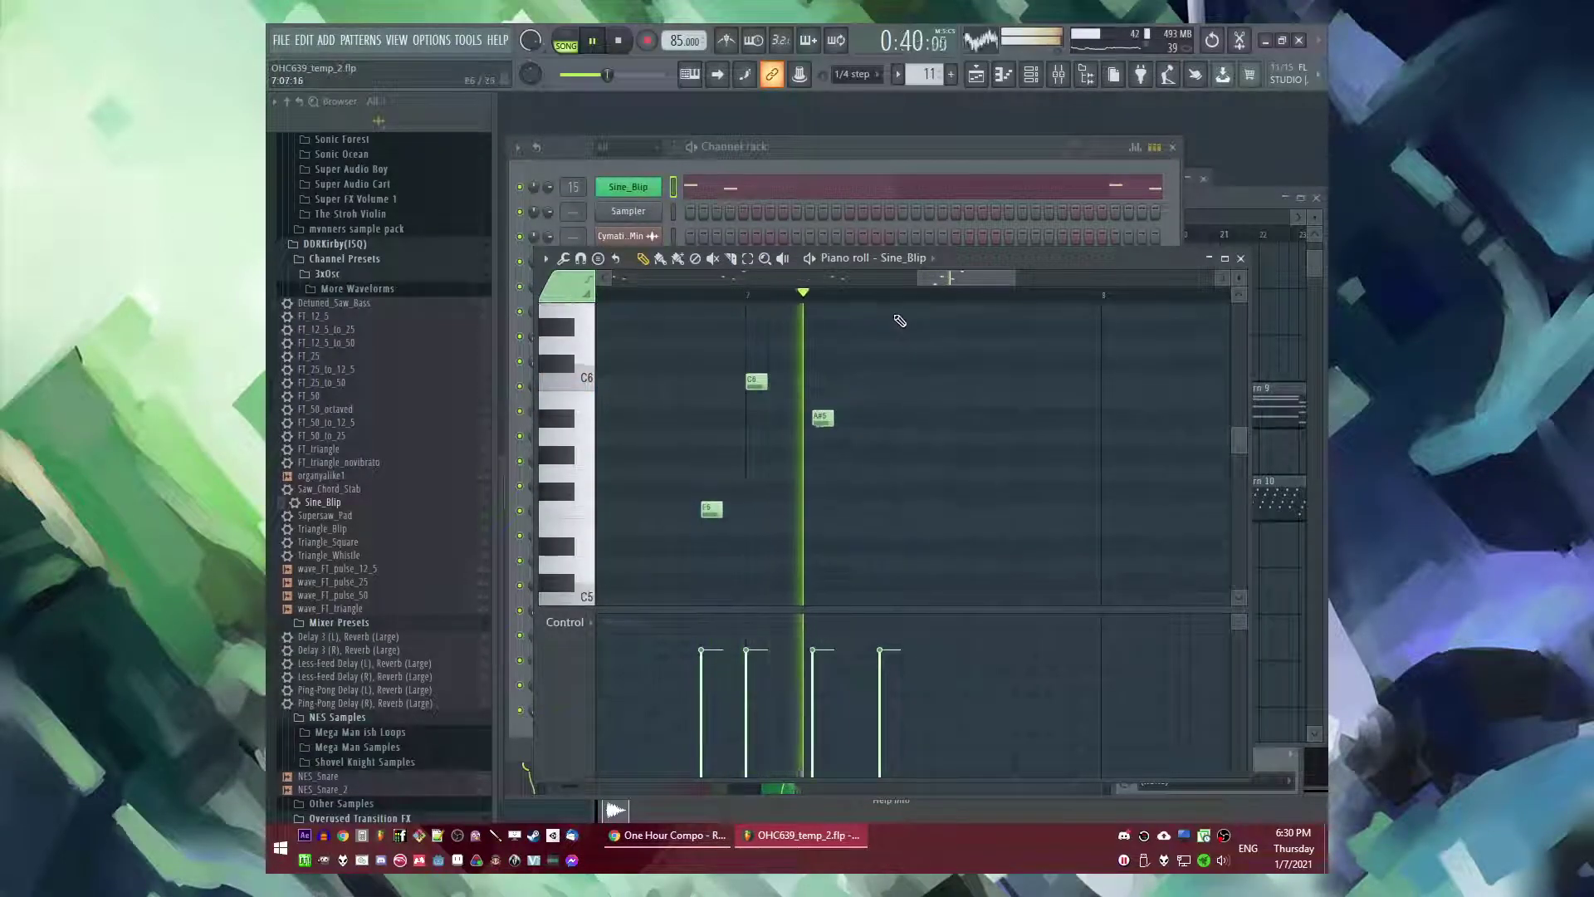
pyautogui.scroll(-2, 893, 365)
pyautogui.scroll(-3, 897, 369)
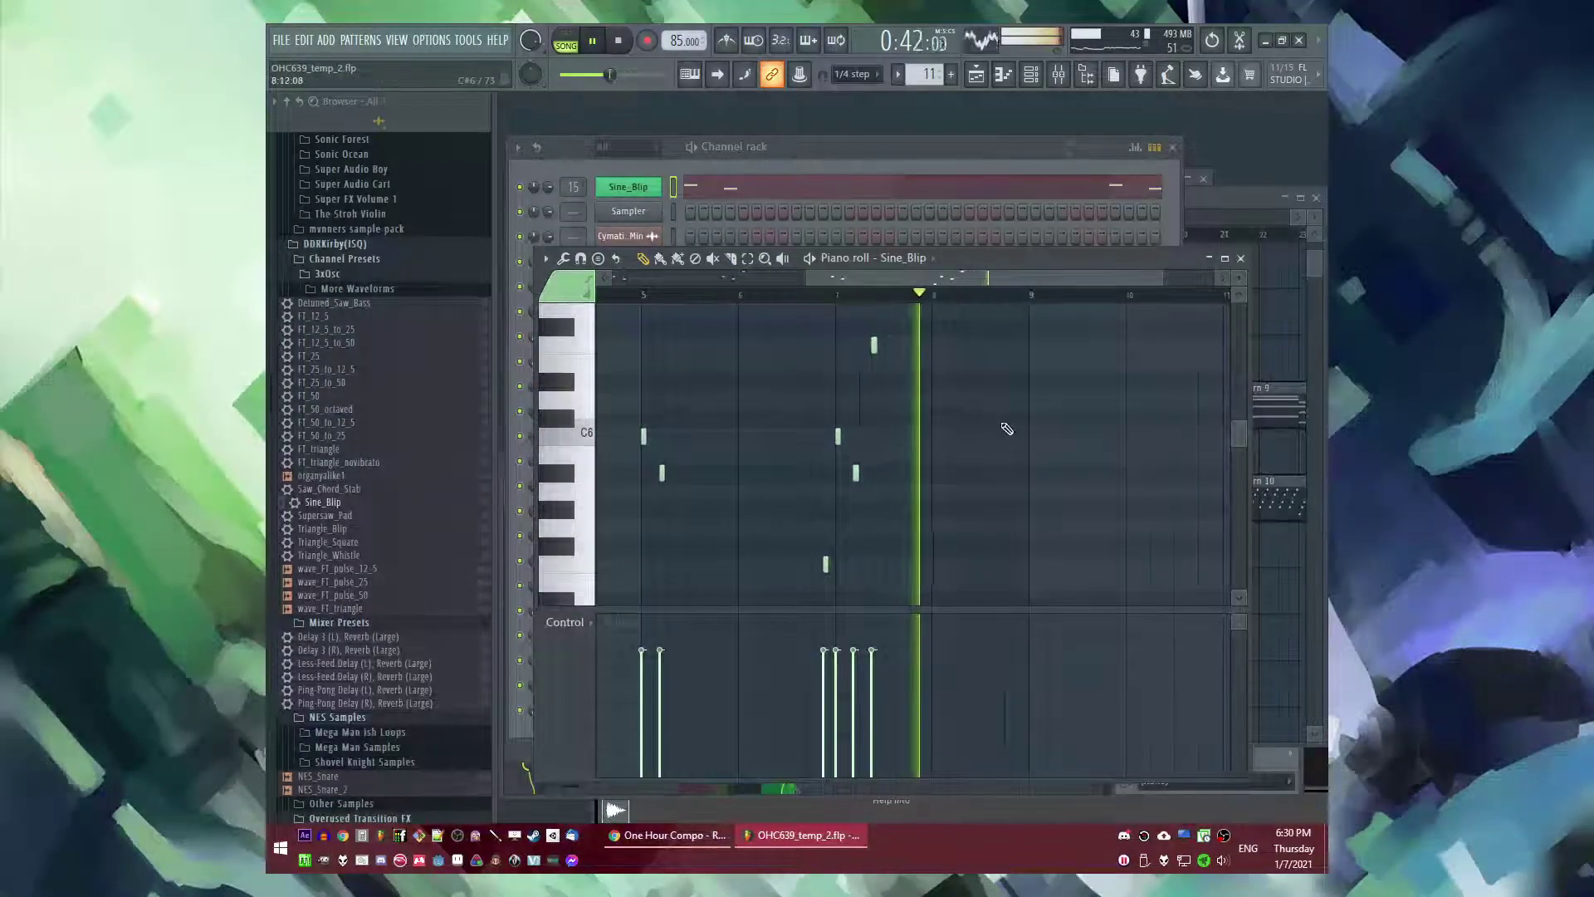
# - Place a second Pattern 11 clip on Track 15 of the playlist at bar 17
pyautogui.press('F5')
pyautogui.click(1074, 543)
# - Cut the highest frequencies with band 7 of the Sine_Blip track's parametric EQ and close the EQ
pyautogui.press('F9')
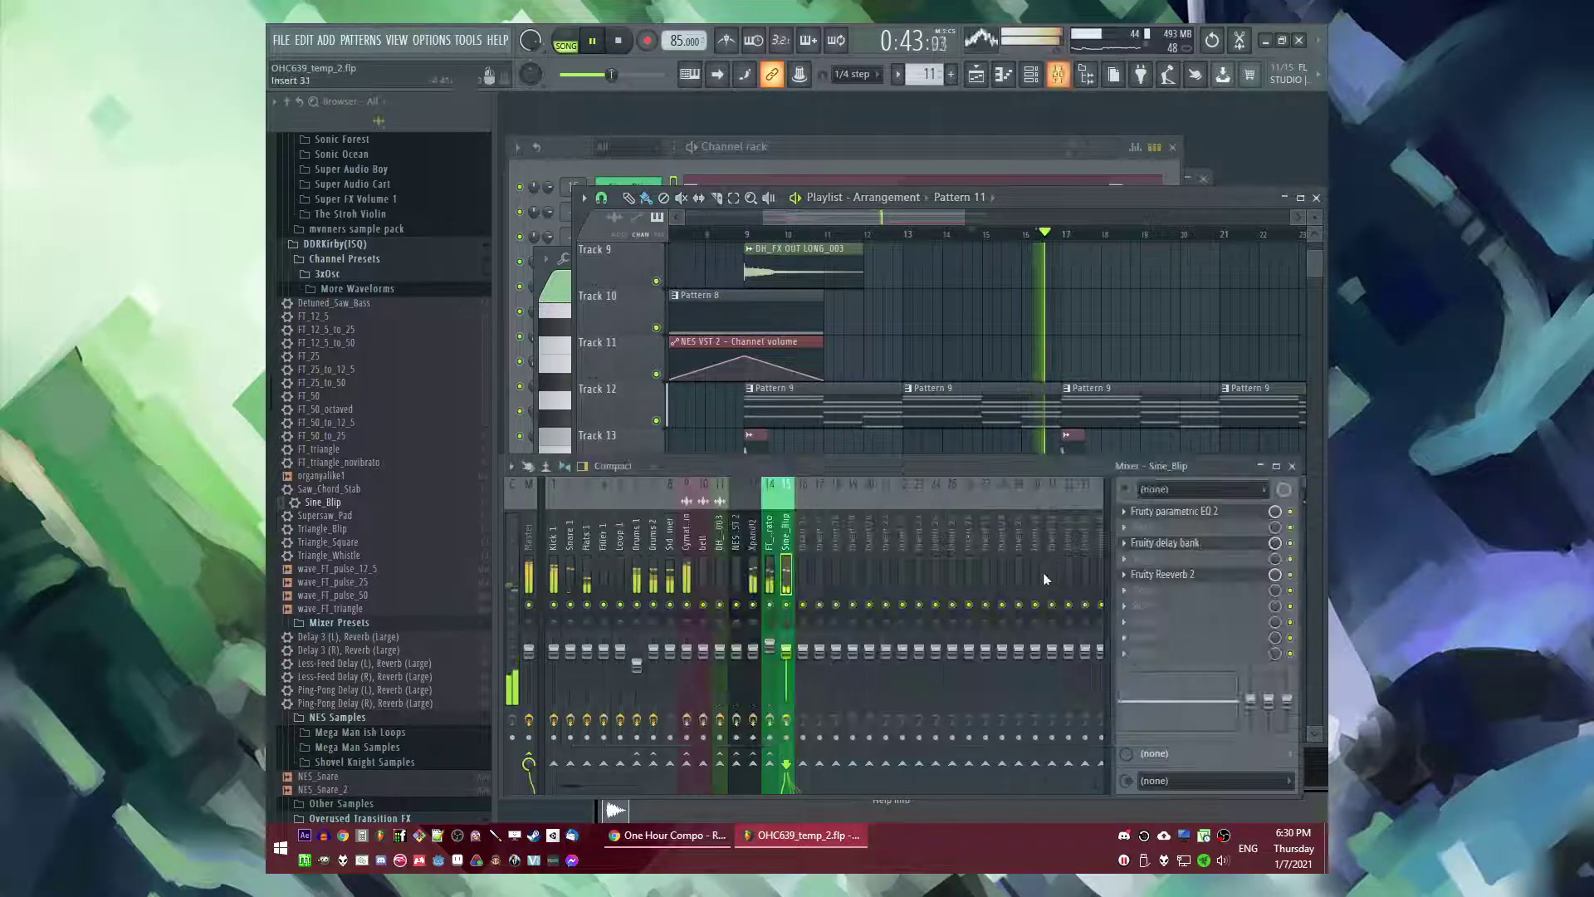
pyautogui.click(1174, 510)
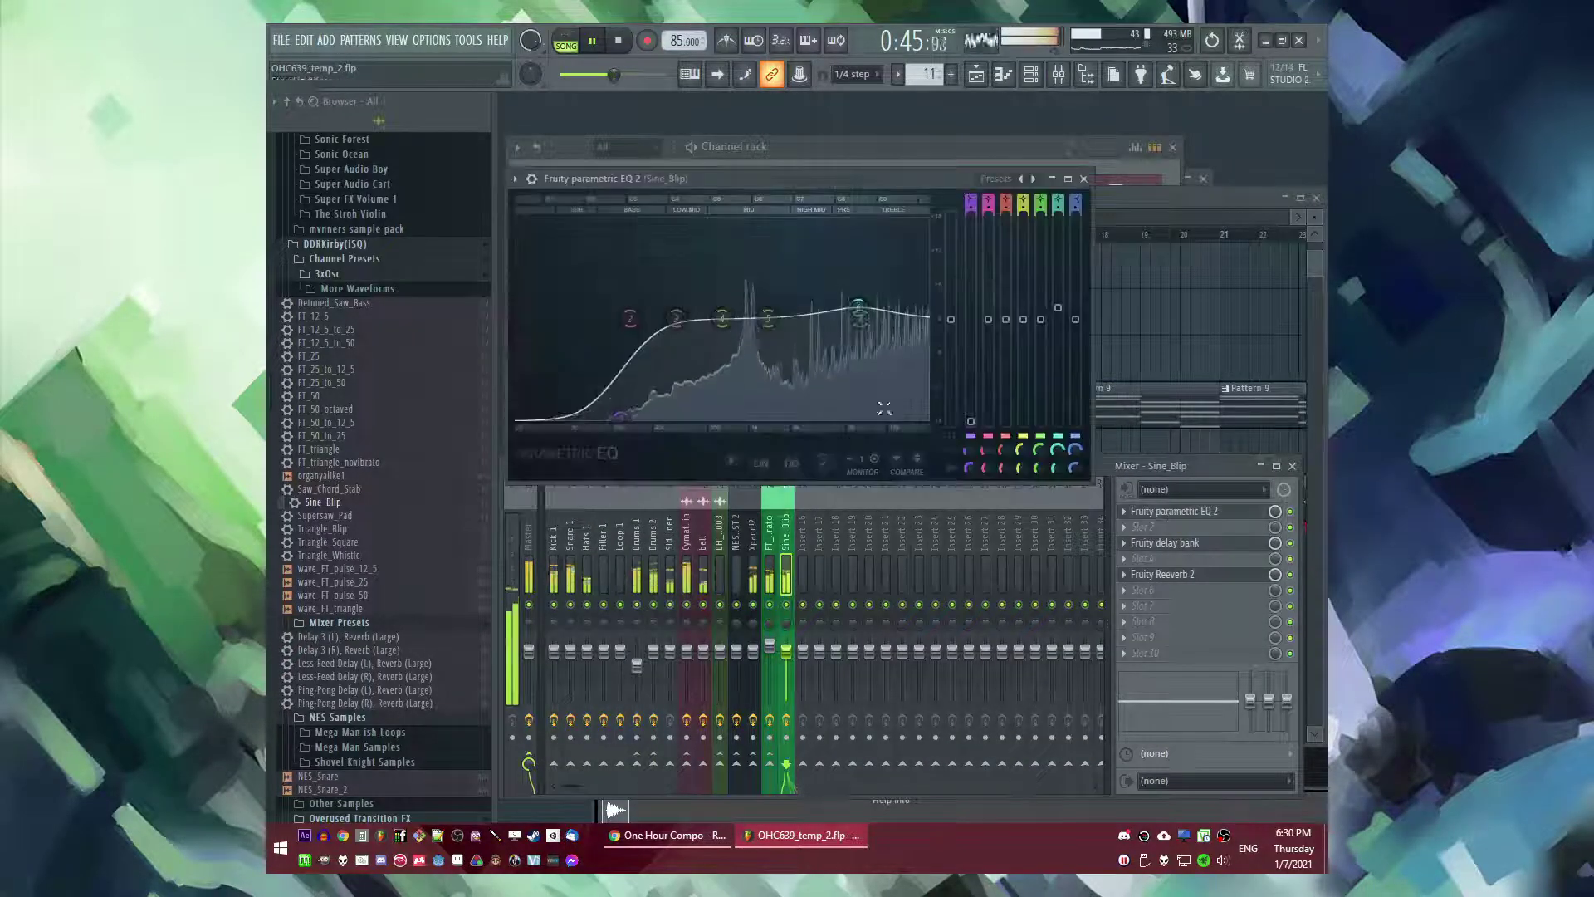
pyautogui.moveTo(866, 321); pyautogui.dragTo(928, 419)
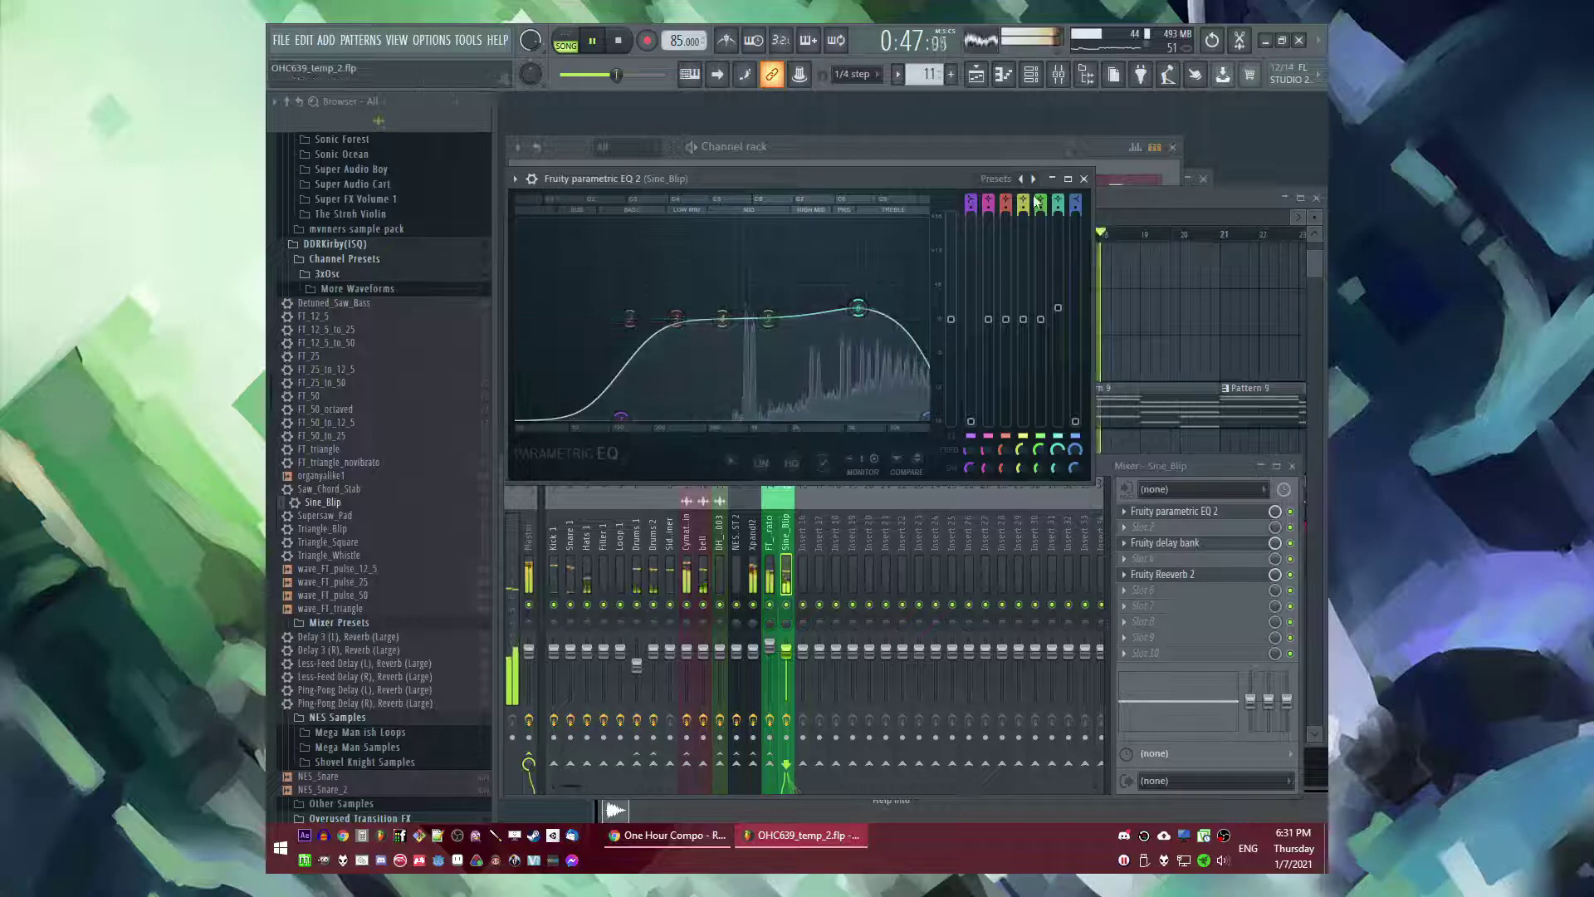
pyautogui.click(1083, 179)
# - Save the project and set the Xpand!2 mixer track's volume to about 101%
pyautogui.click(1068, 338)
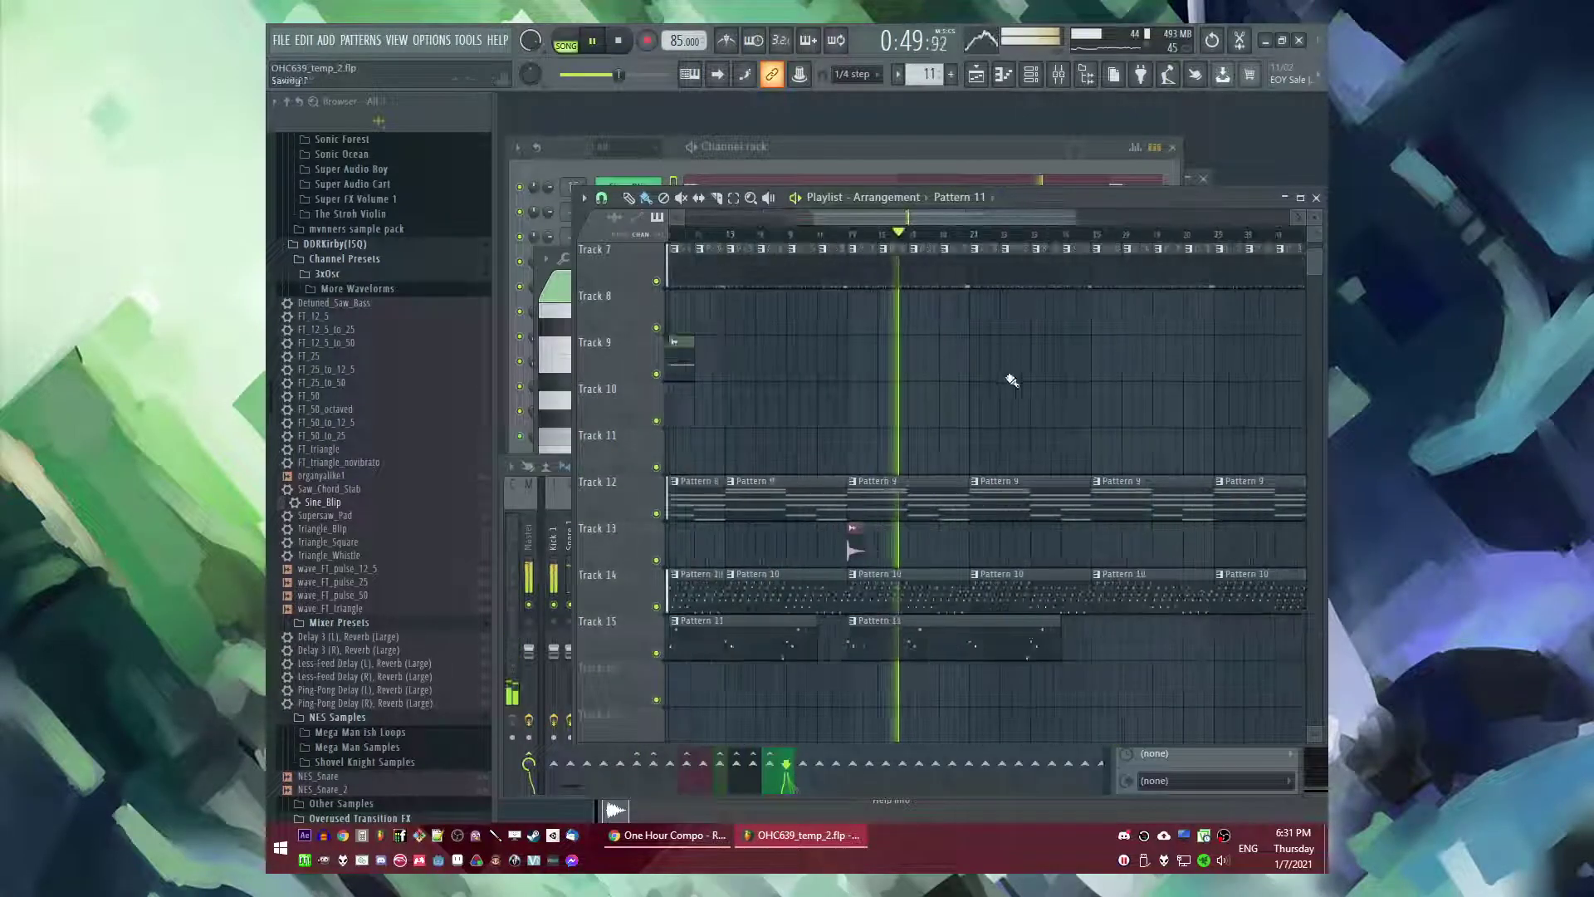
pyautogui.scroll(-5, 992, 498)
pyautogui.press('F9')
pyautogui.click(701, 579)
pyautogui.click(758, 570)
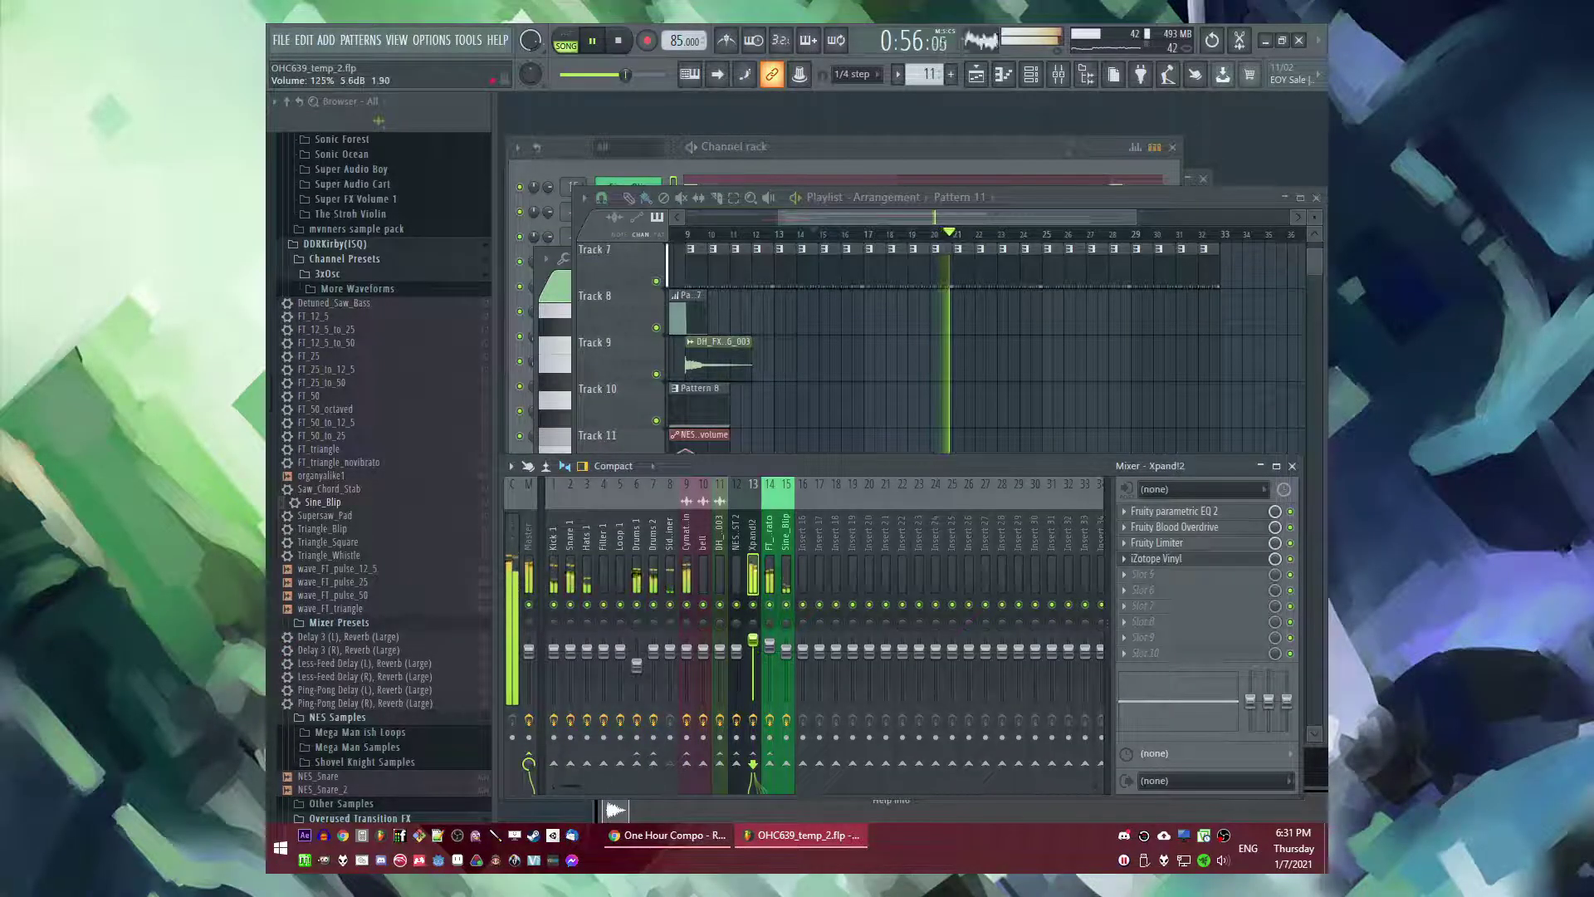
pyautogui.moveTo(763, 646); pyautogui.dragTo(764, 658)
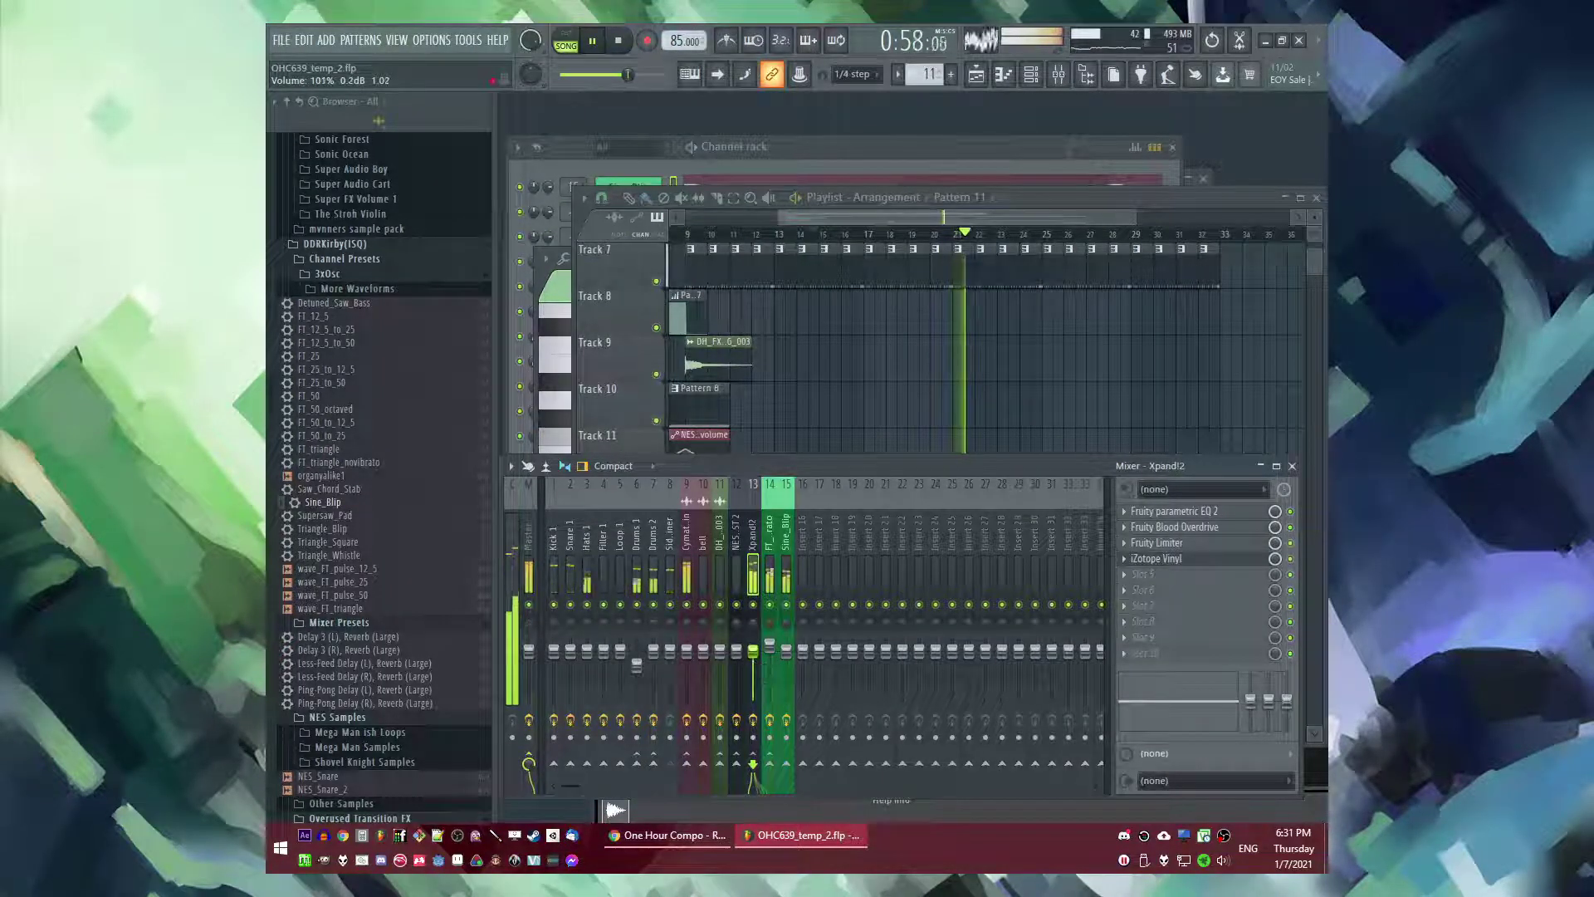
# - Set the mixer volume of FT_triangle_novibrato to about 107% and of Sine_Blip to about 97%
pyautogui.click(774, 584)
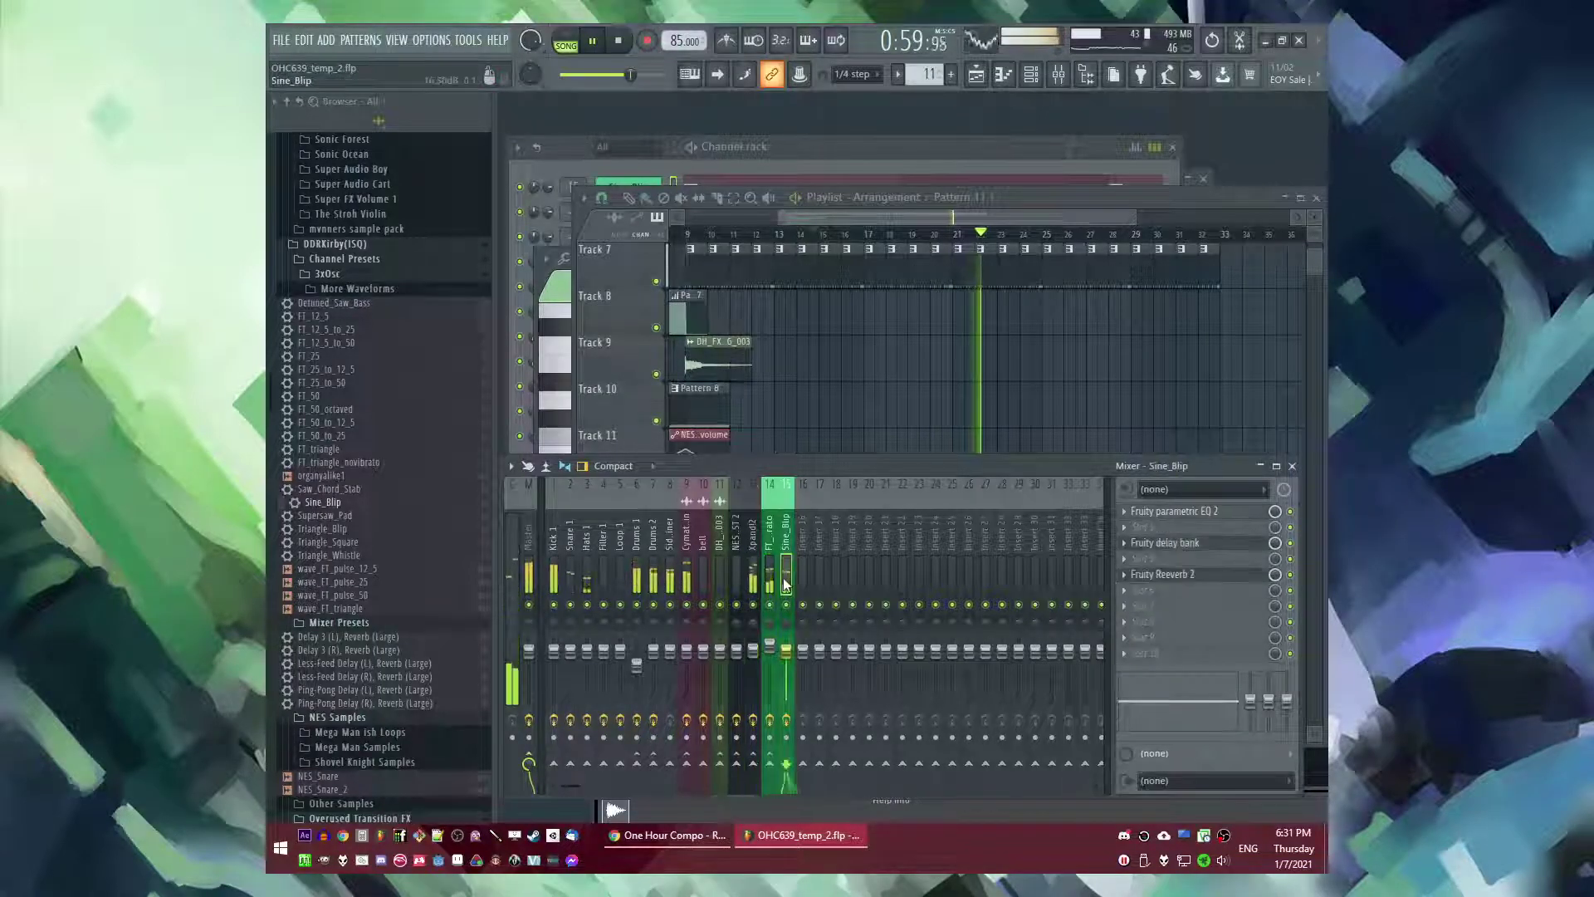
pyautogui.moveTo(773, 644); pyautogui.dragTo(773, 648)
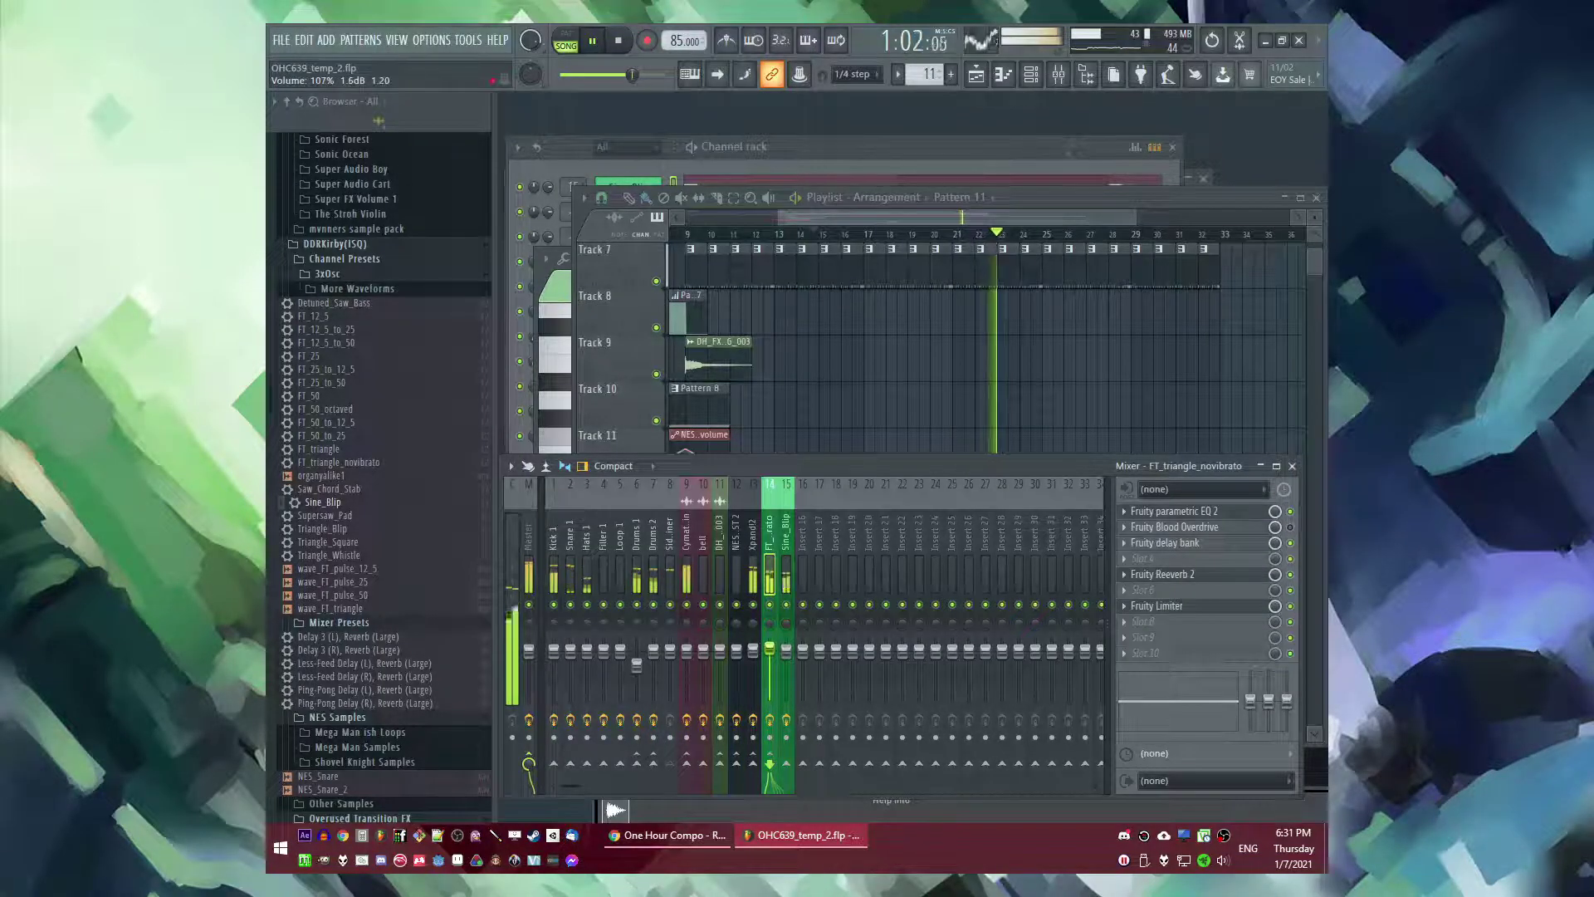
pyautogui.scroll(2, 1023, 318)
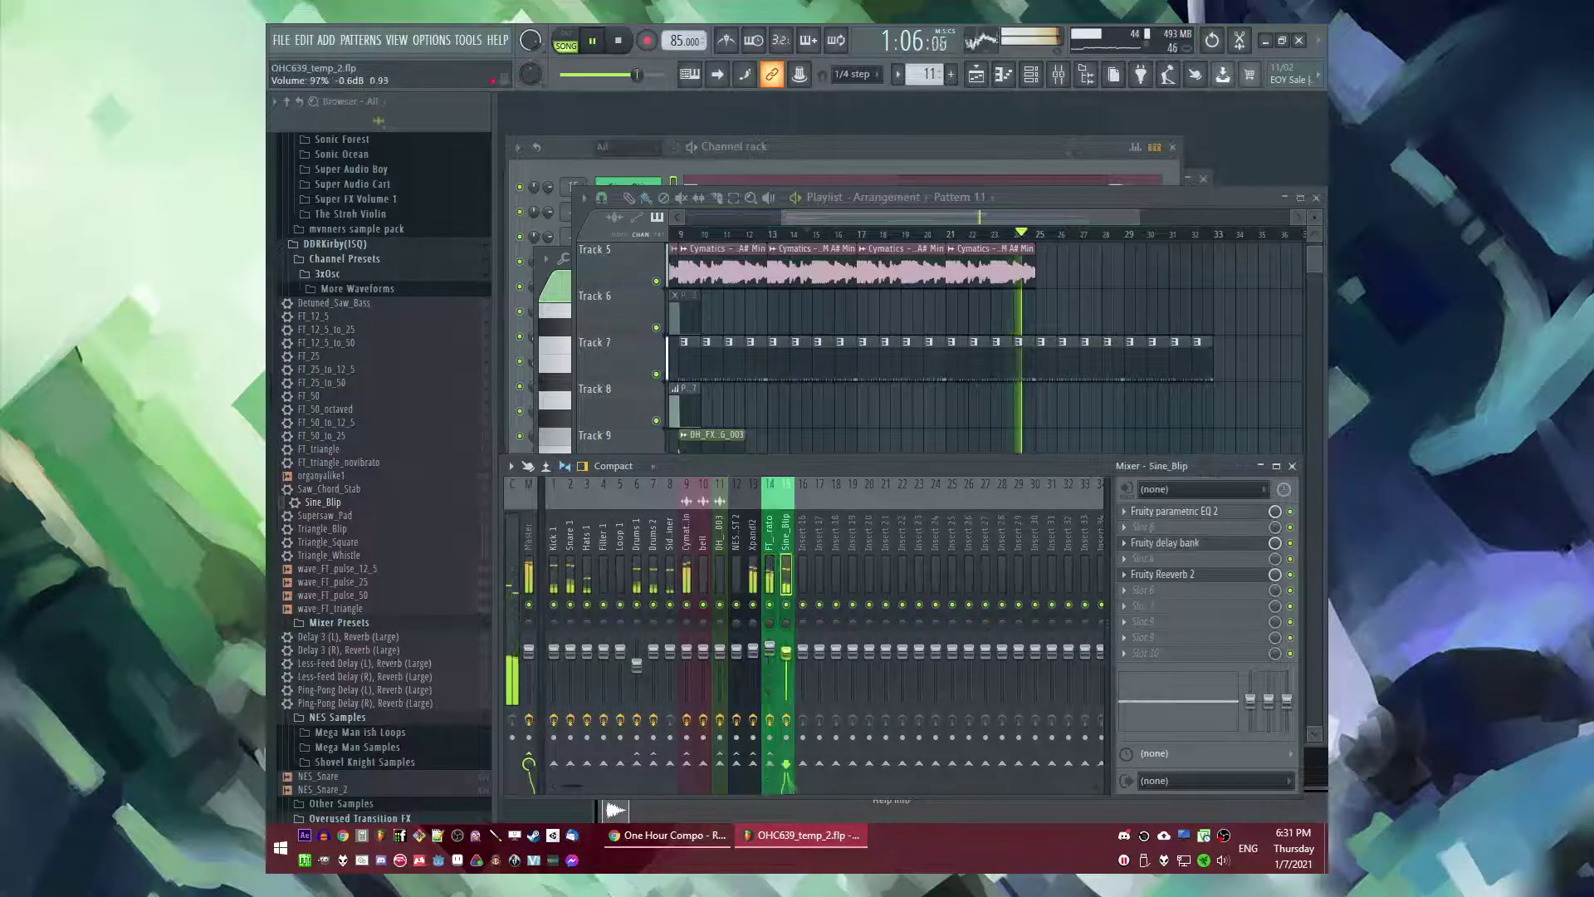
pyautogui.scroll(4, 1051, 446)
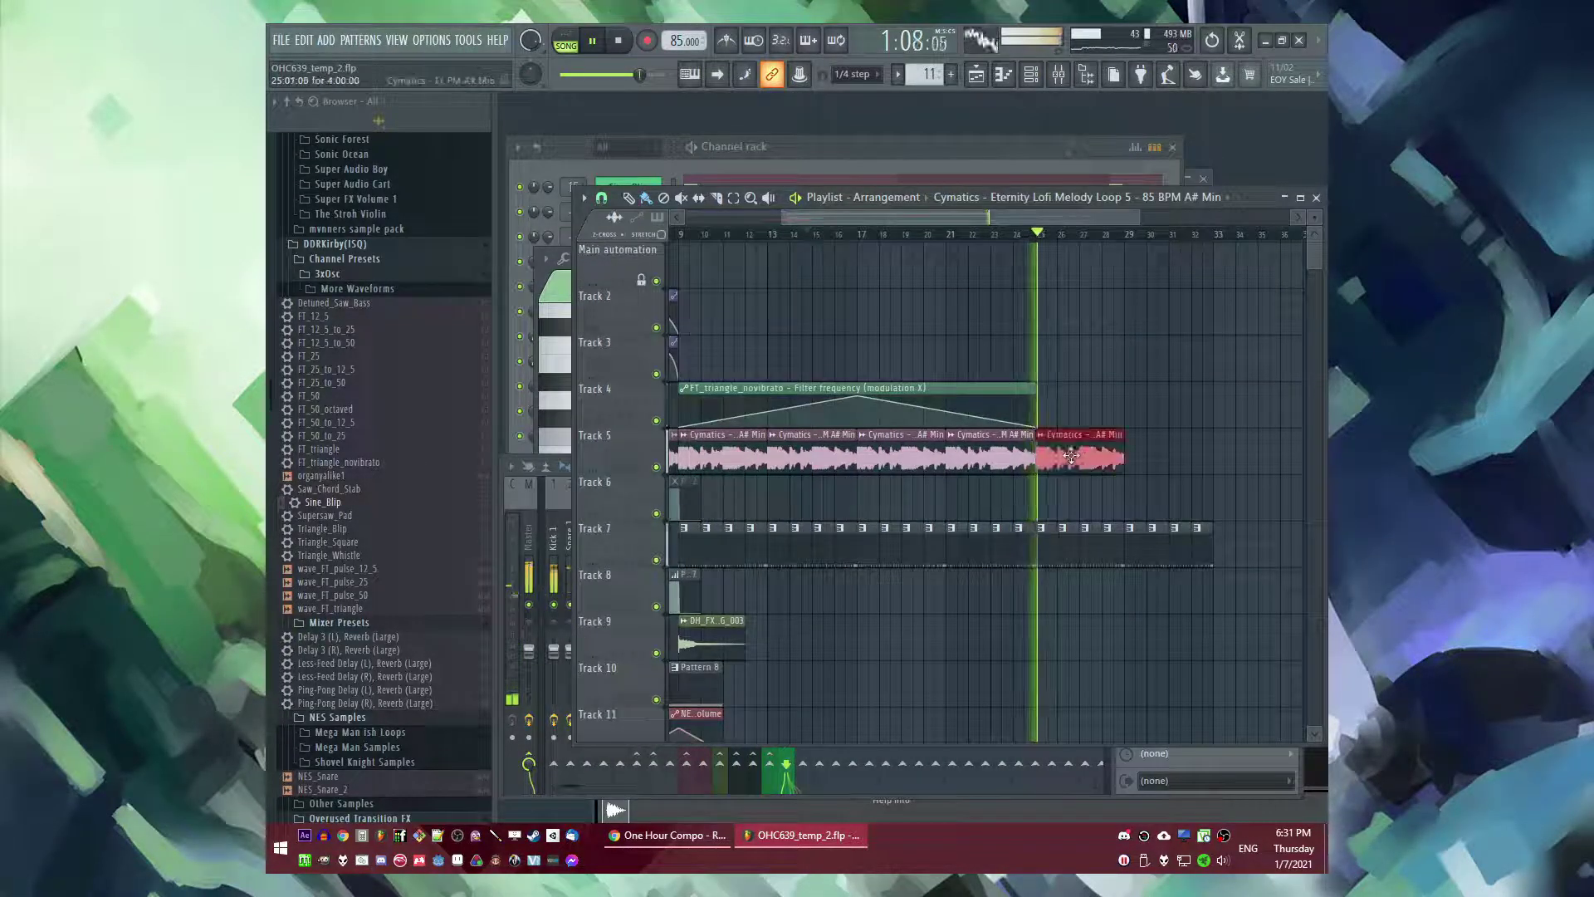
pyautogui.scroll(-4, 1163, 472)
pyautogui.scroll(3, 1217, 452)
pyautogui.scroll(2, 1047, 443)
pyautogui.rightClick(907, 375)
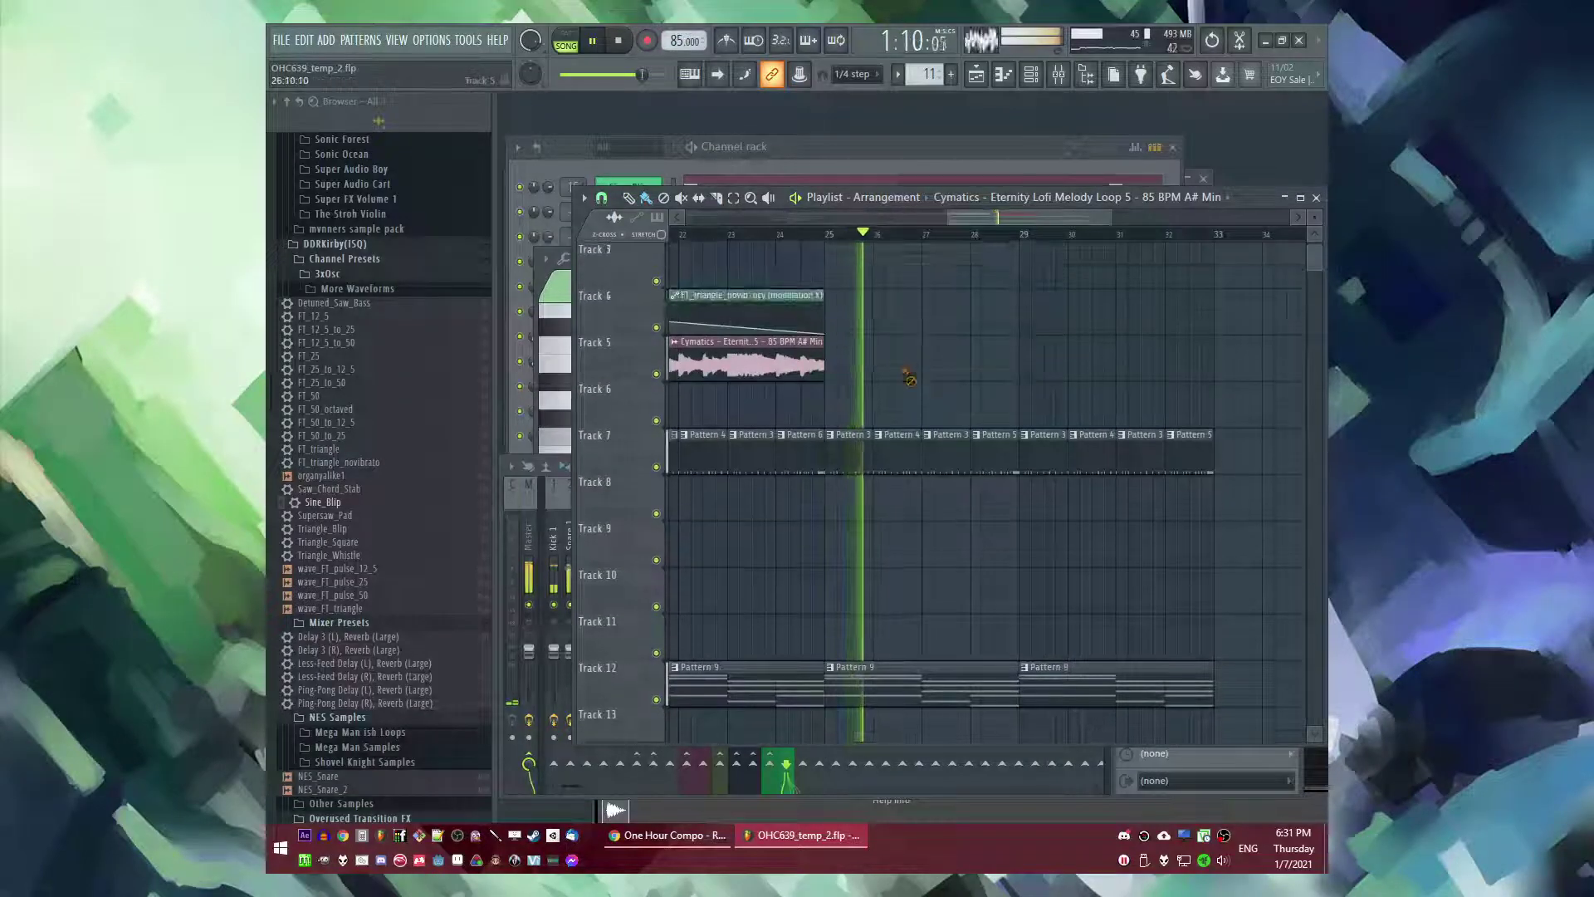
# - Place the DH_FX OUT LONG_001 clip at bar 25 on Track 9 and bell clips at bars 25 and 29 on Track 13
pyautogui.scroll(-3, 979, 390)
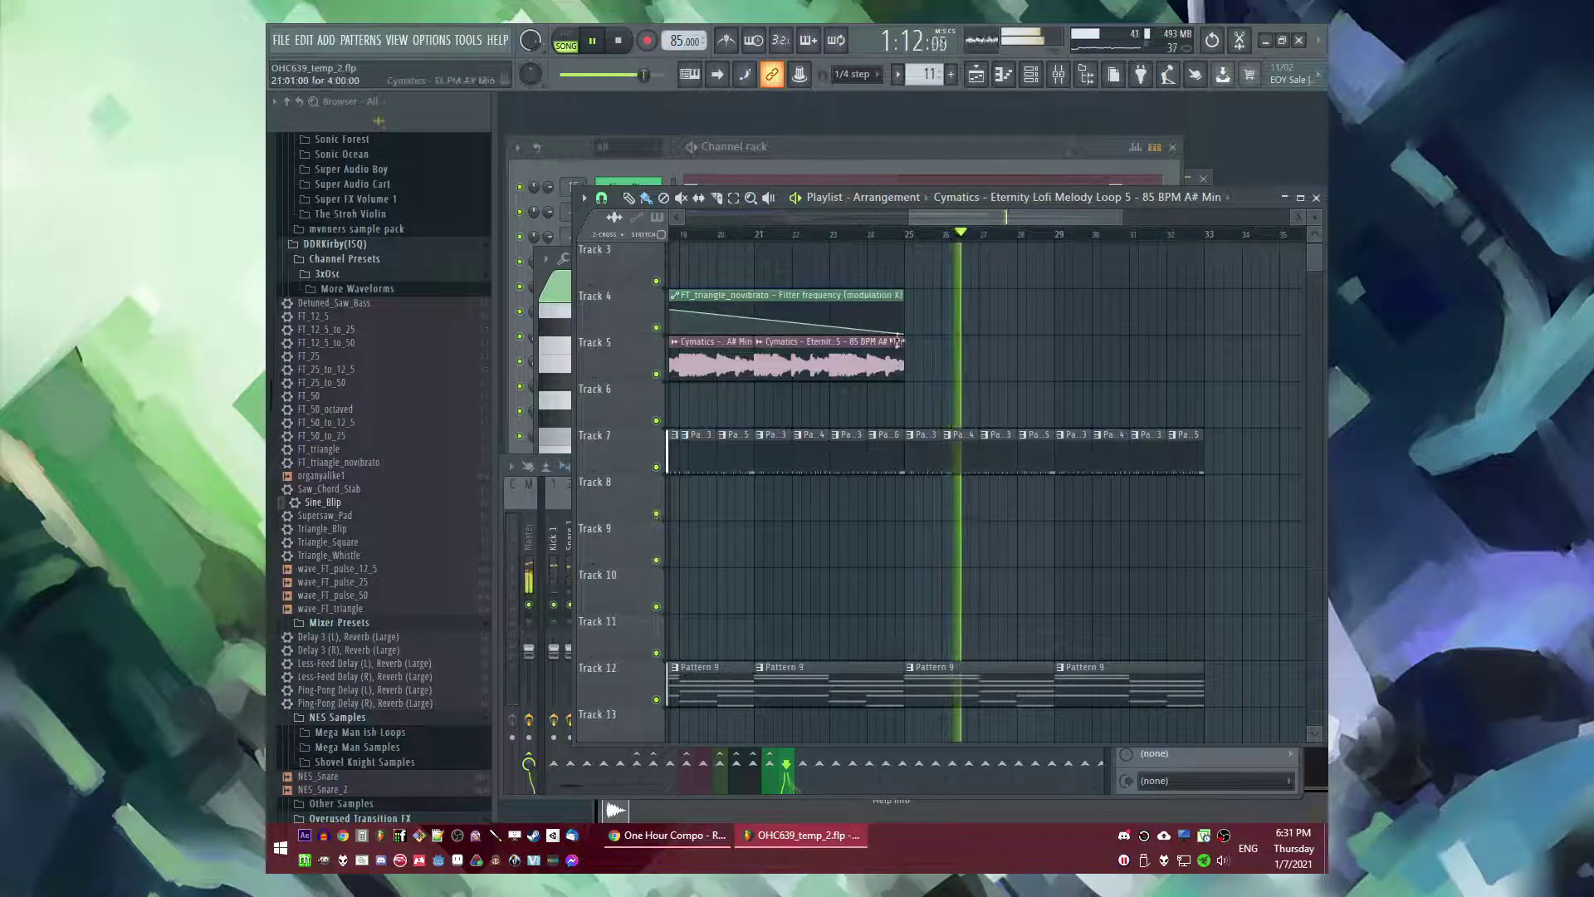
pyautogui.scroll(-5, 960, 300)
pyautogui.scroll(-2, 996, 432)
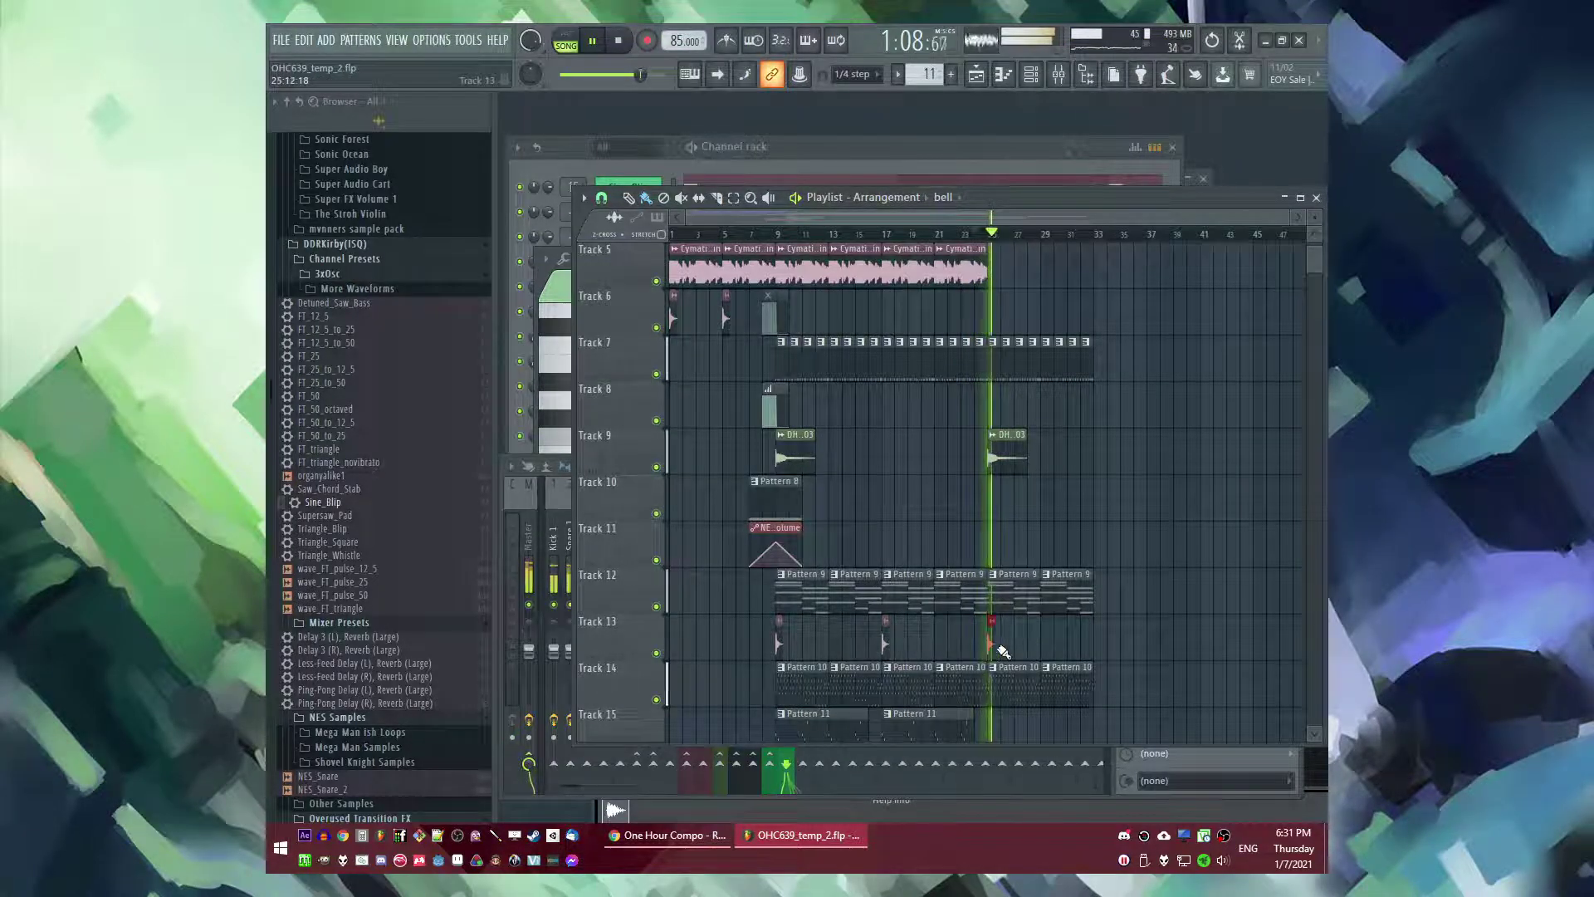
pyautogui.scroll(2, 997, 615)
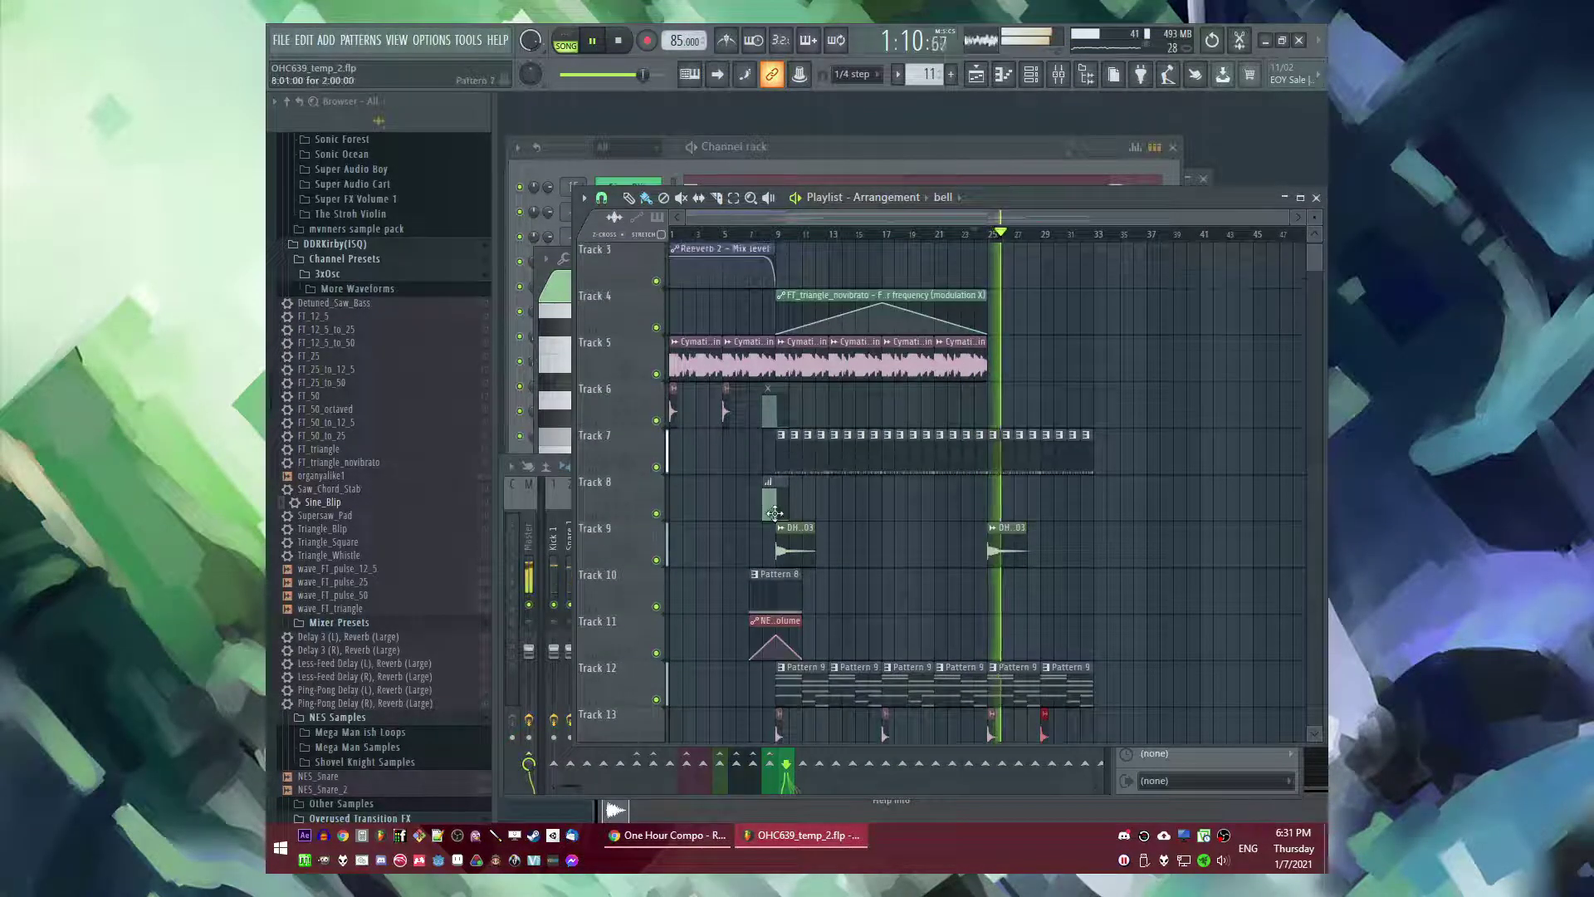
# - Copy the Pattern 8 and NES VST 2 channel volume clips on Tracks 10 and 11 to bar 23
pyautogui.moveTo(733, 593); pyautogui.dragTo(818, 636)
pyautogui.hotkey('ctrl', 'c')
pyautogui.scroll(8, 1011, 626)
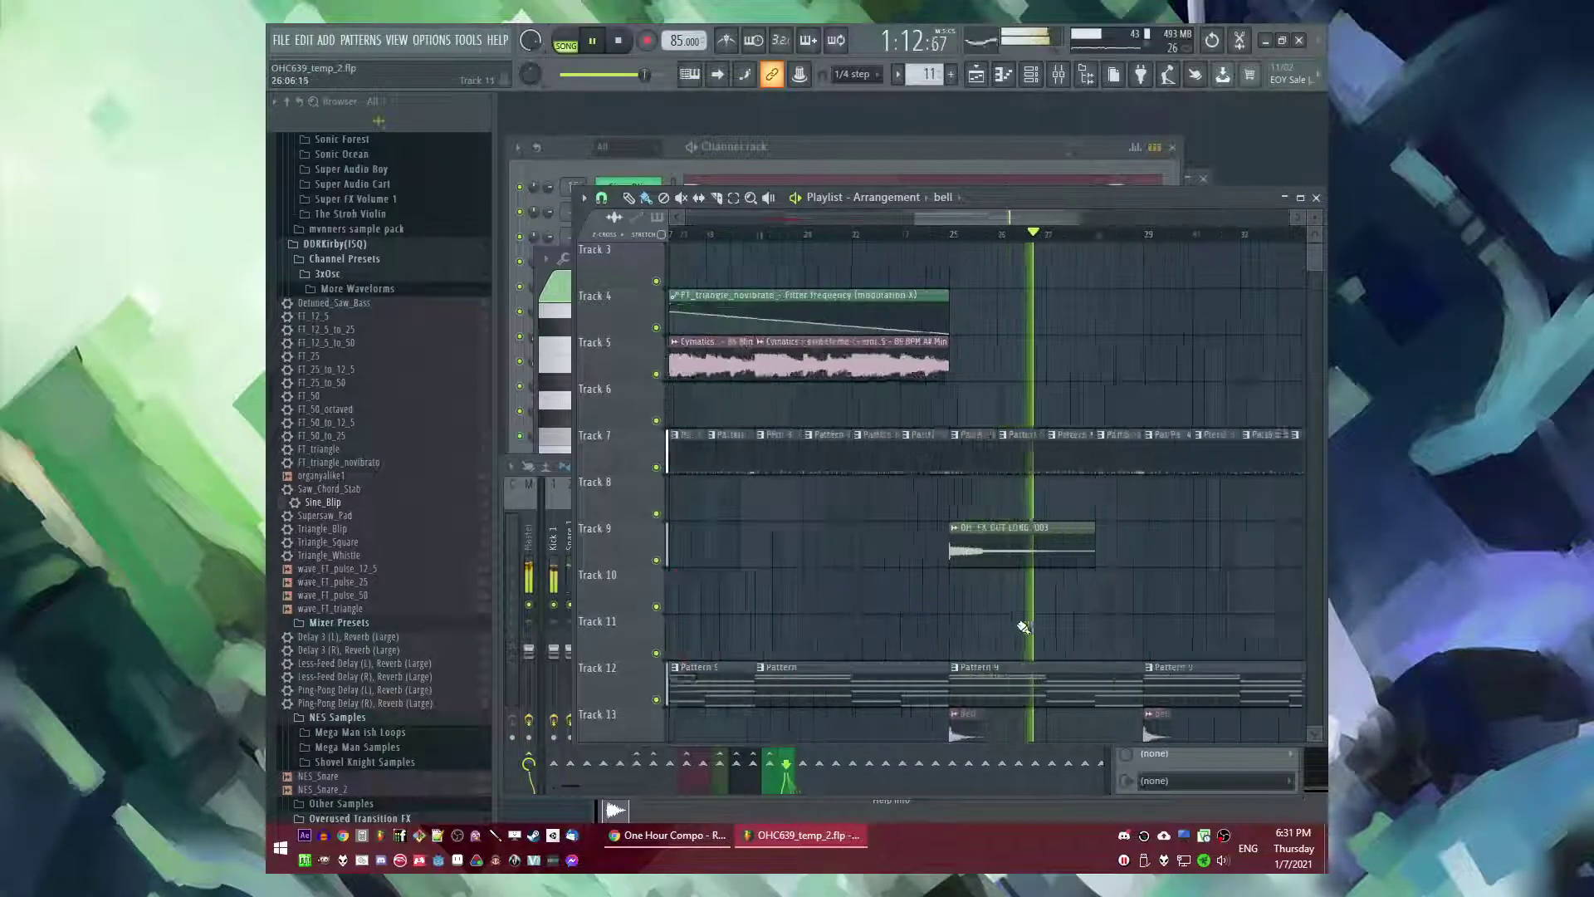
pyautogui.hotkey('ctrl', 'v')
pyautogui.scroll(-3, 905, 582)
pyautogui.moveTo(904, 585); pyautogui.dragTo(865, 600)
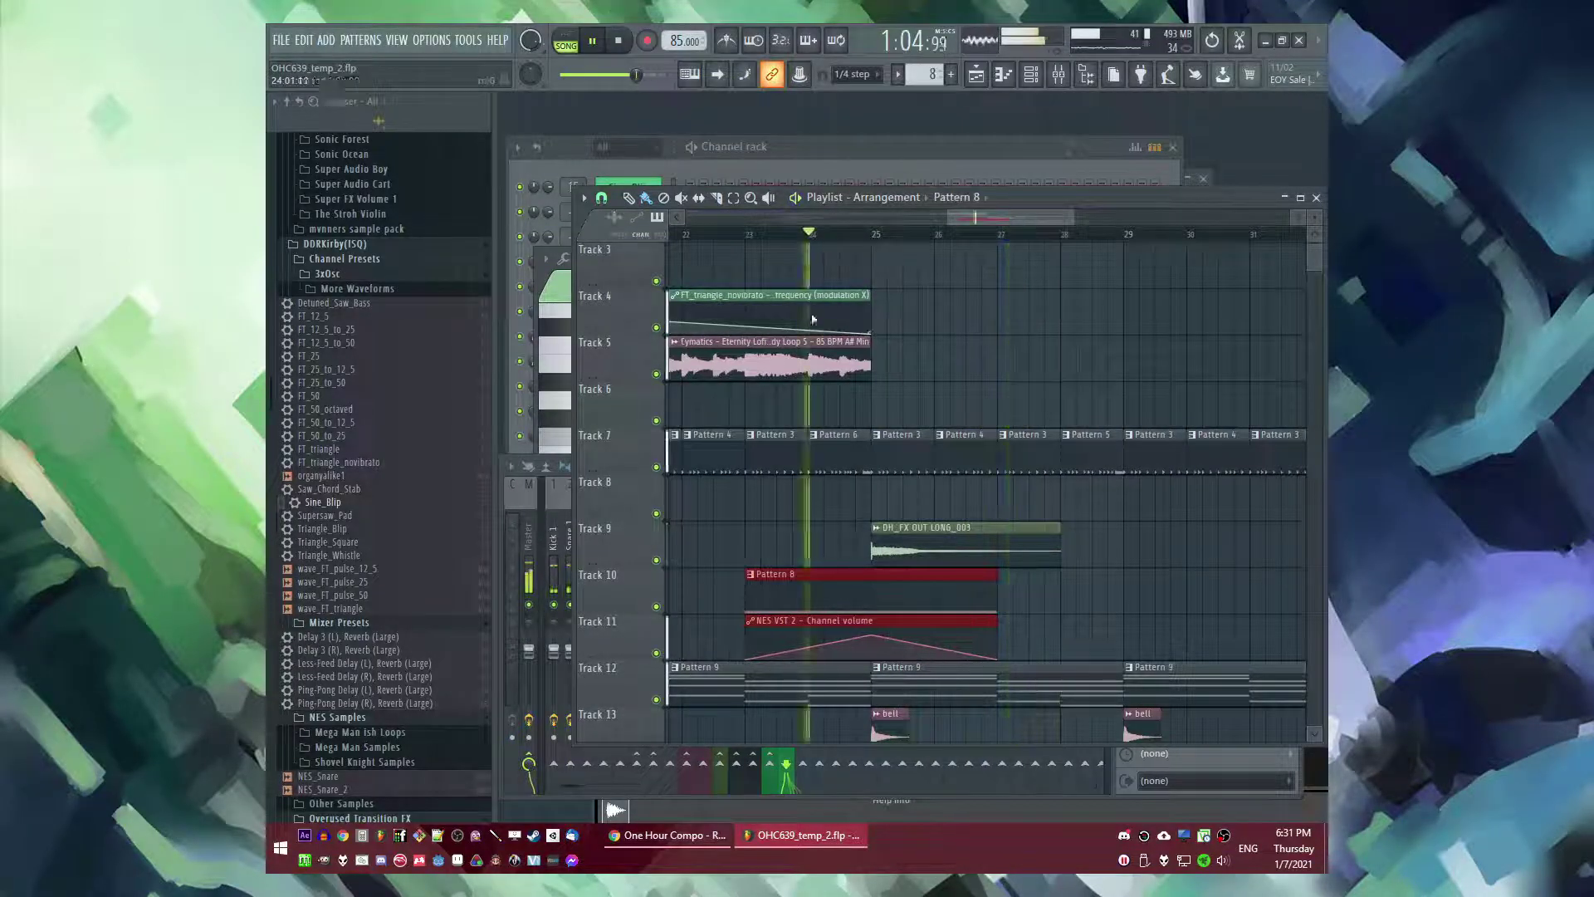
# - Place a four-bar Cymatics Eternity Lofi Melody Loop 5 clip at bar 25 on Track 5
pyautogui.click(752, 237)
pyautogui.hotkey('ctrl', 'd')
pyautogui.scroll(-3, 955, 329)
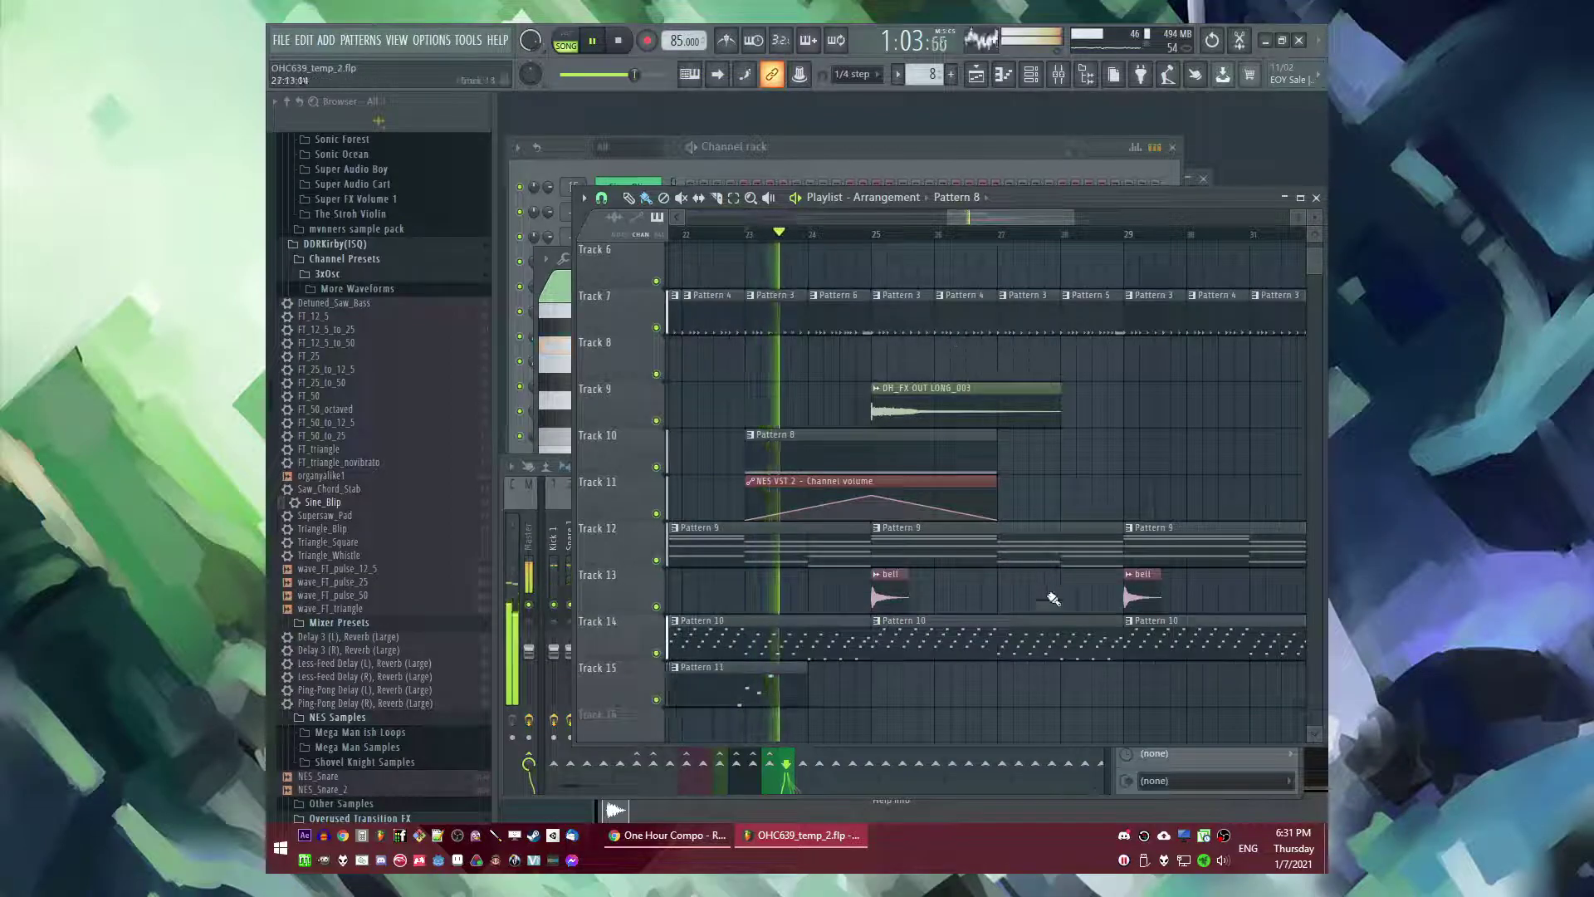
pyautogui.scroll(5, 996, 490)
pyautogui.scroll(-4, 942, 408)
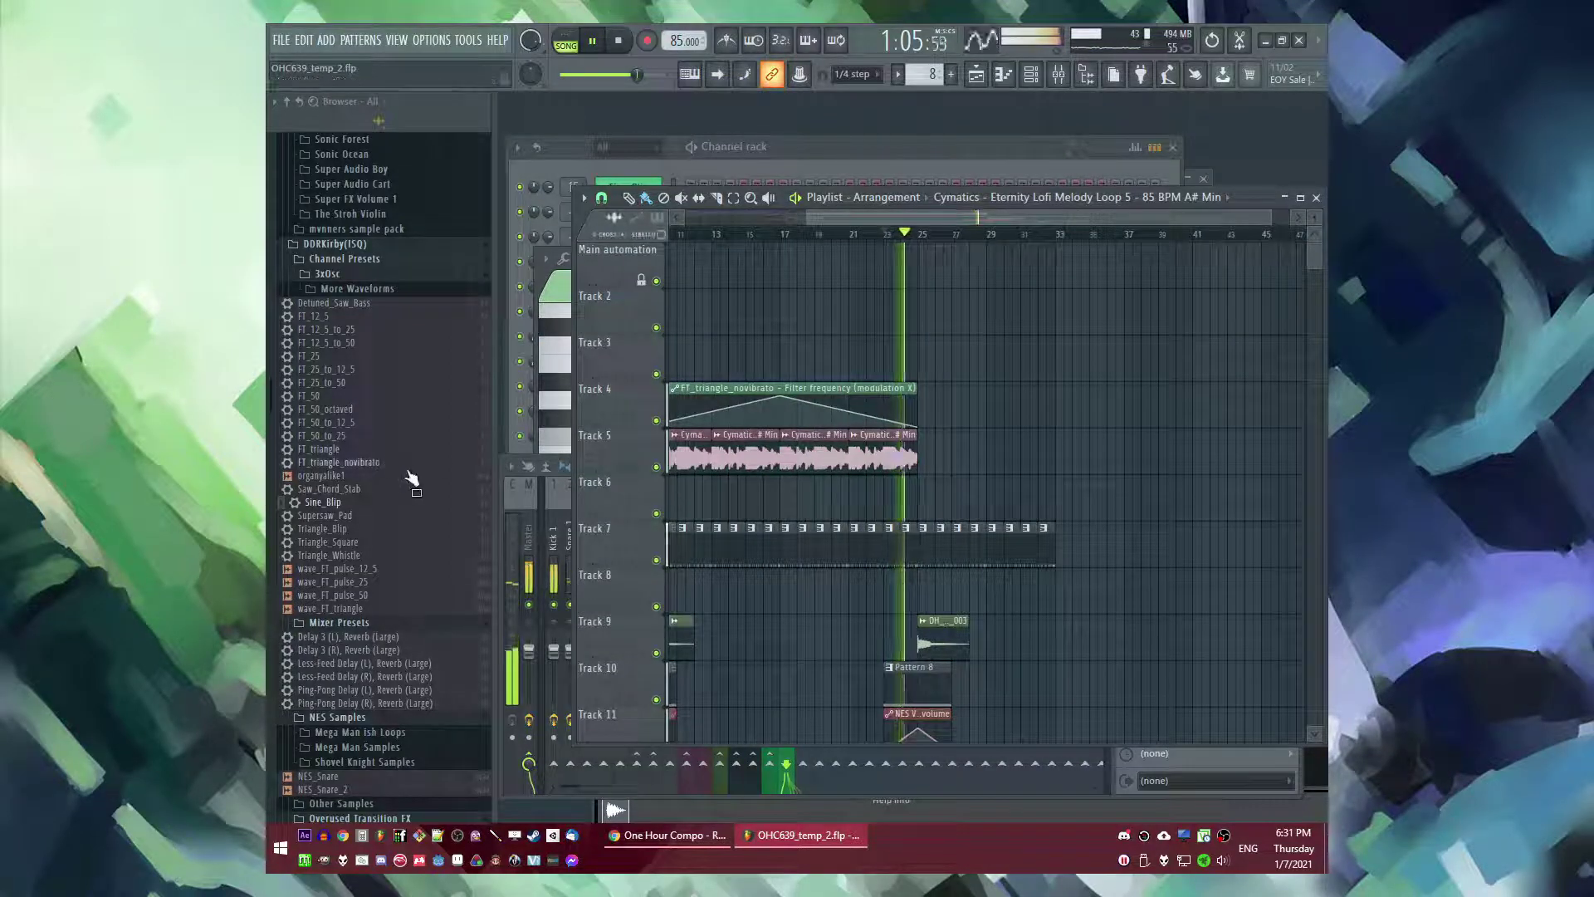
pyautogui.scroll(12, 409, 479)
pyautogui.scroll(3, 917, 471)
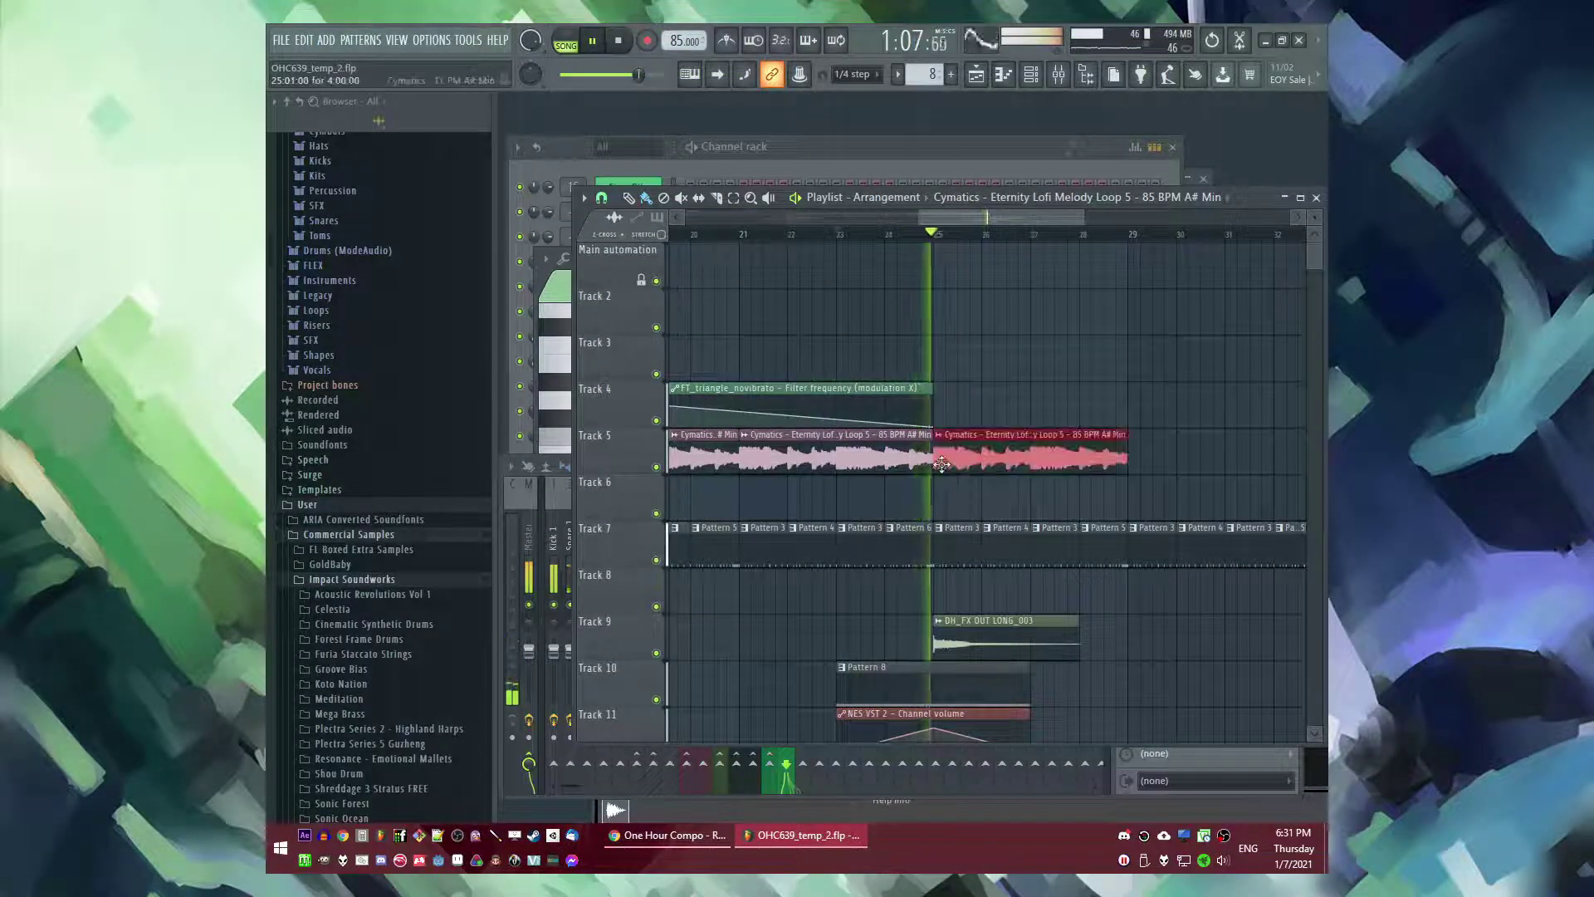
# - Delete the Pattern 10 clip that starts at bar 25 on Track 14
pyautogui.scroll(-5, 922, 471)
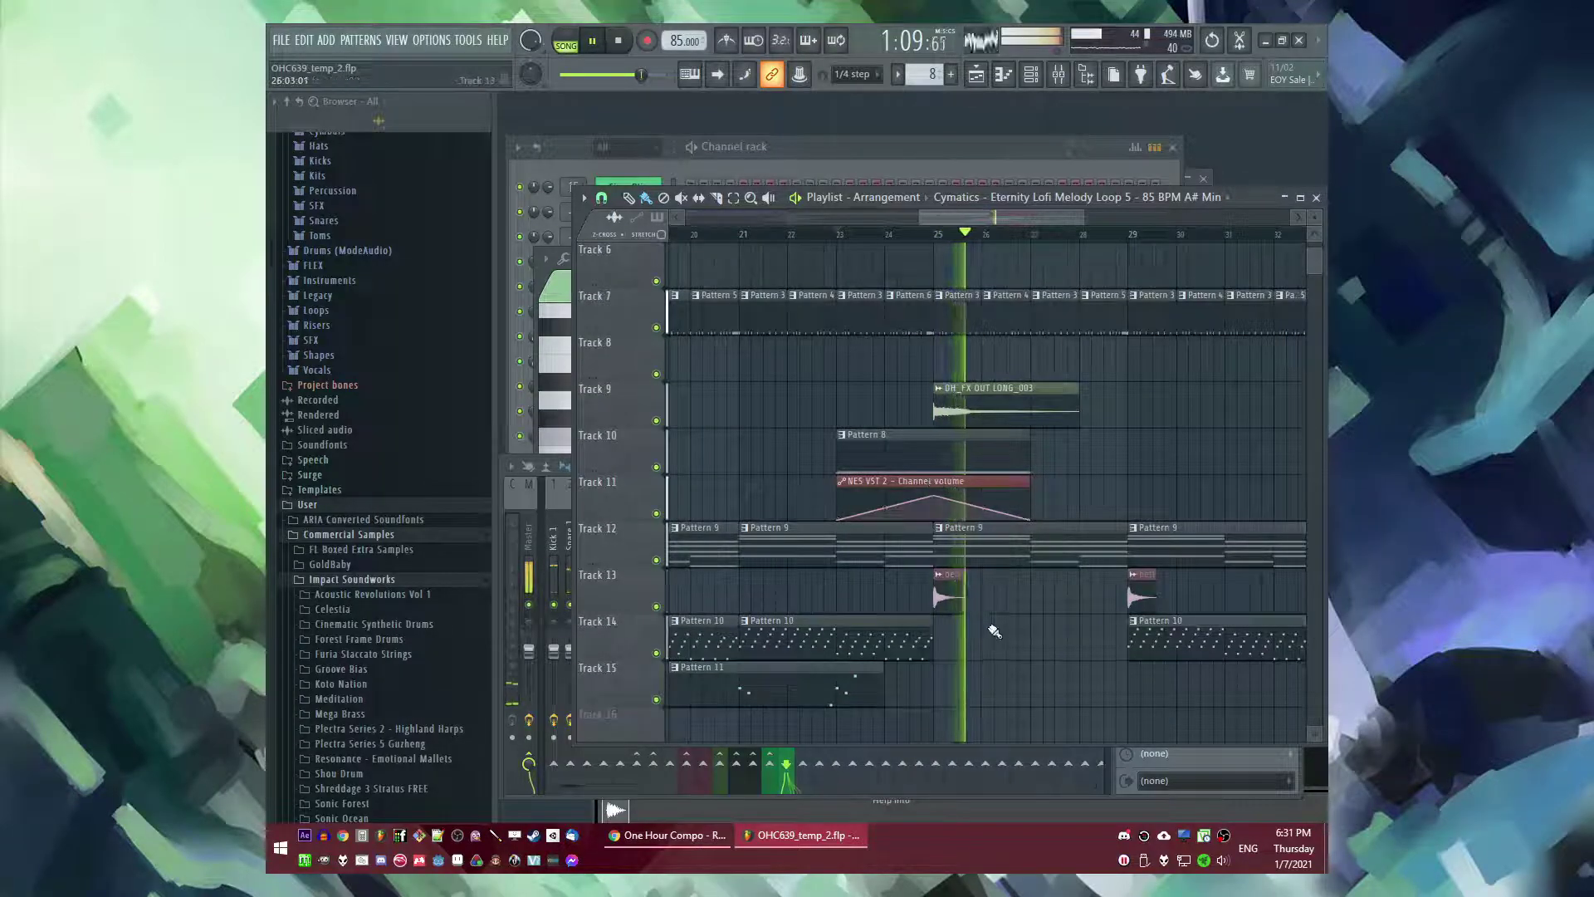
pyautogui.scroll(-1, 980, 573)
pyautogui.scroll(2, 934, 552)
pyautogui.scroll(-4, 880, 546)
pyautogui.scroll(-3, 865, 545)
pyautogui.scroll(5, 881, 546)
pyautogui.rightClick(1000, 549)
pyautogui.rightClick(1111, 547)
# - Replace the last drum clip on Track 7, at bar 32, with Pattern 6
pyautogui.scroll(5, 1116, 549)
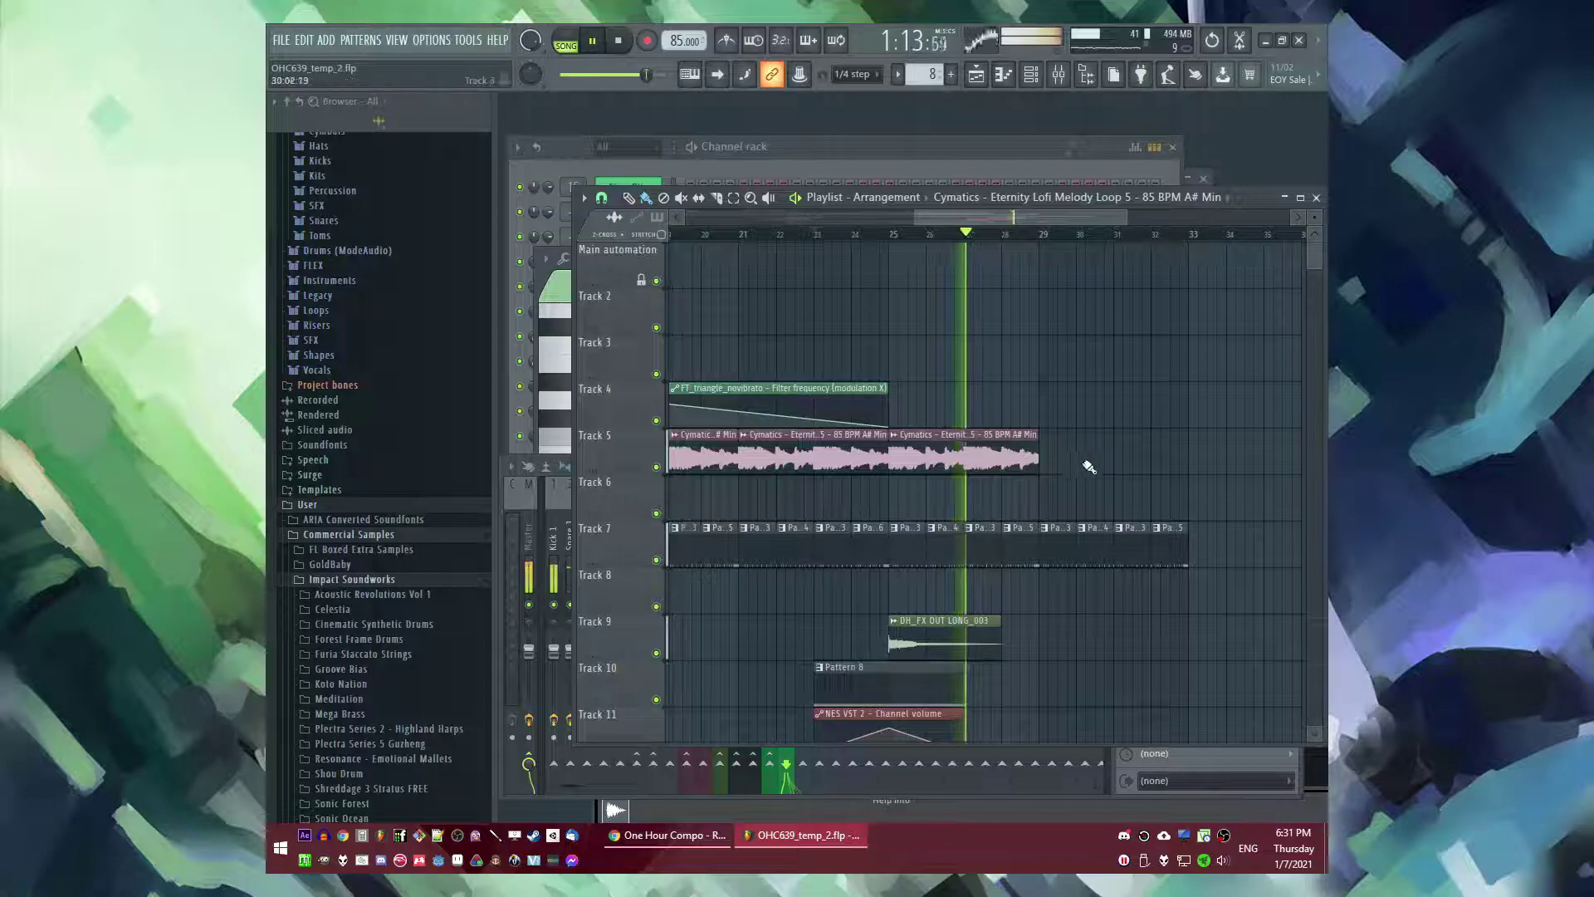
pyautogui.rightClick(1171, 549)
pyautogui.click(1161, 548)
# - Slice the Track 5 melody loop clip at 25:09 and remove everything after the cut
pyautogui.scroll(3, 978, 374)
pyautogui.click(760, 234)
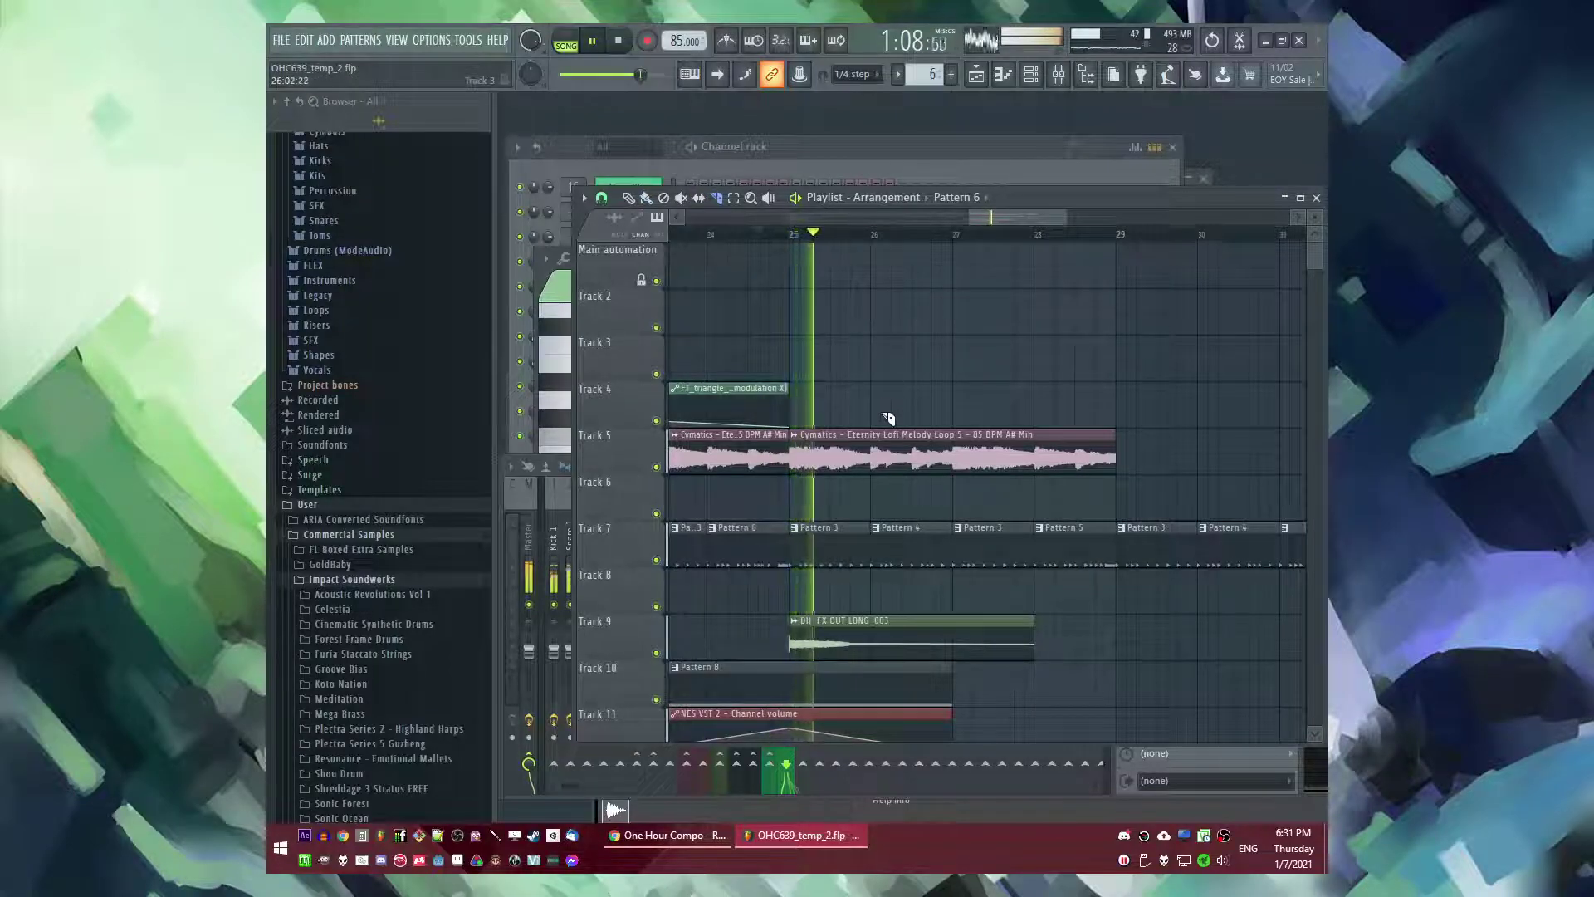
pyautogui.press('space')
pyautogui.scroll(2, 842, 427)
pyautogui.press('space')
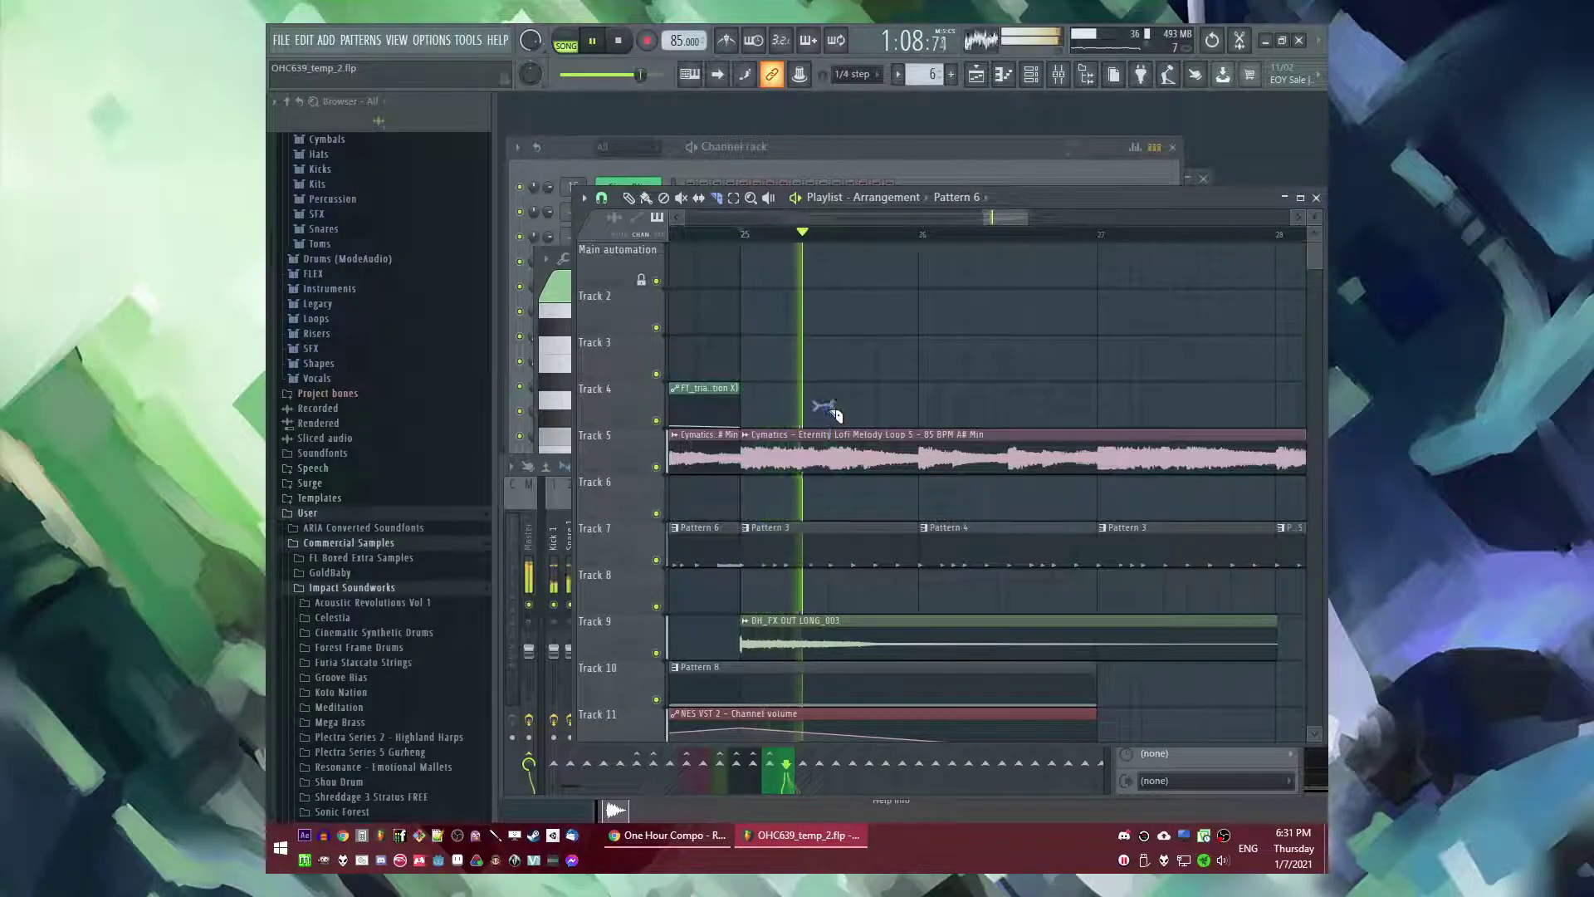
pyautogui.scroll(-1, 843, 496)
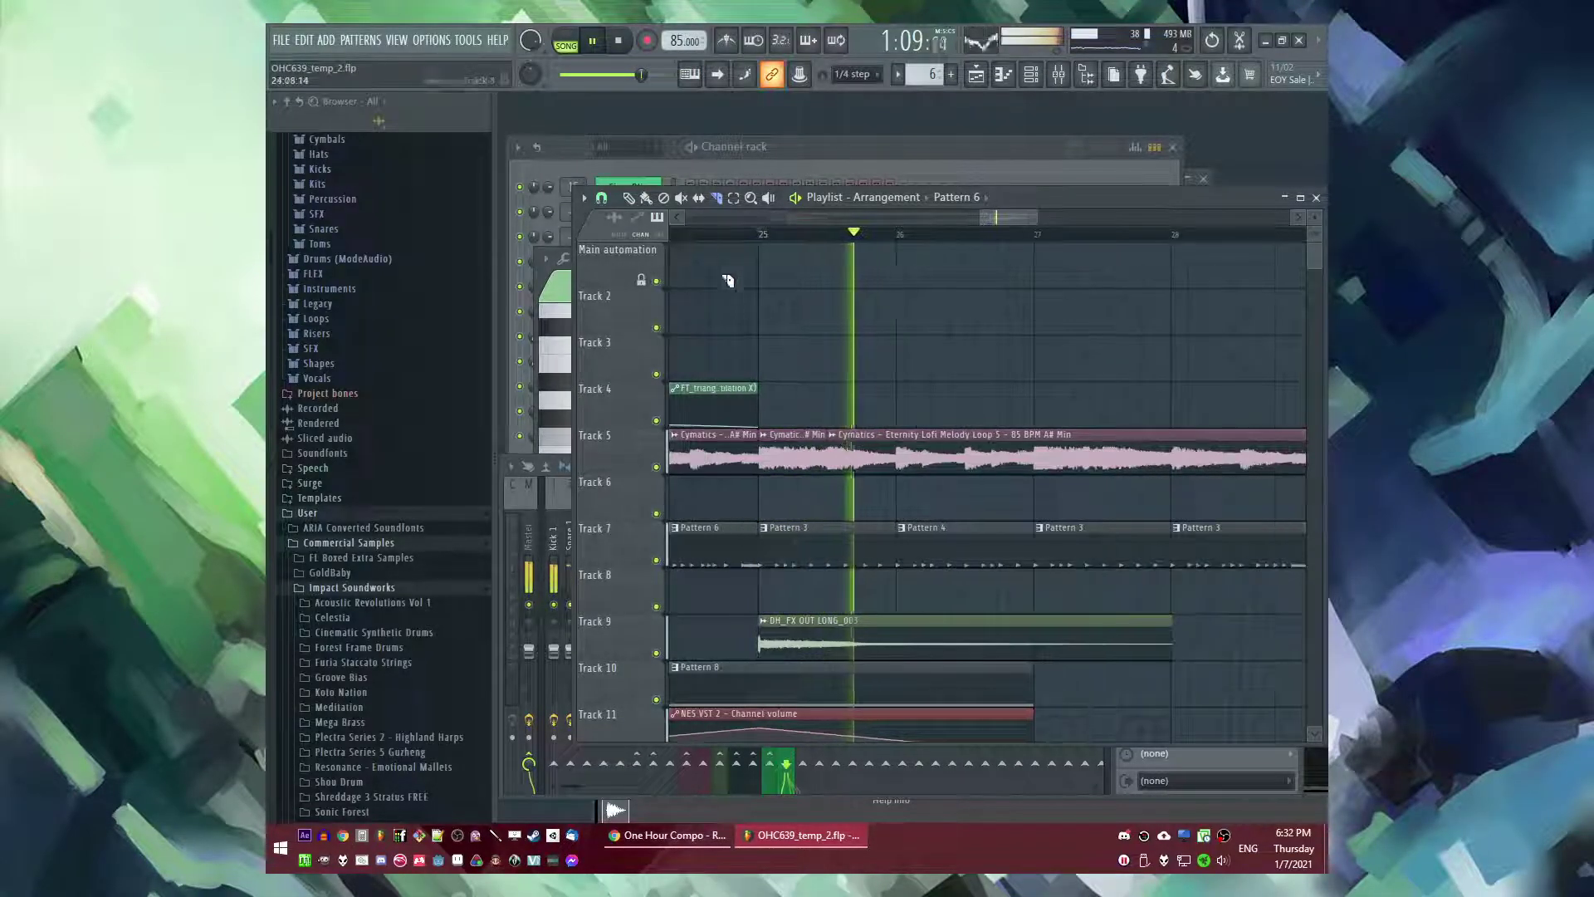
pyautogui.rightClick(848, 444)
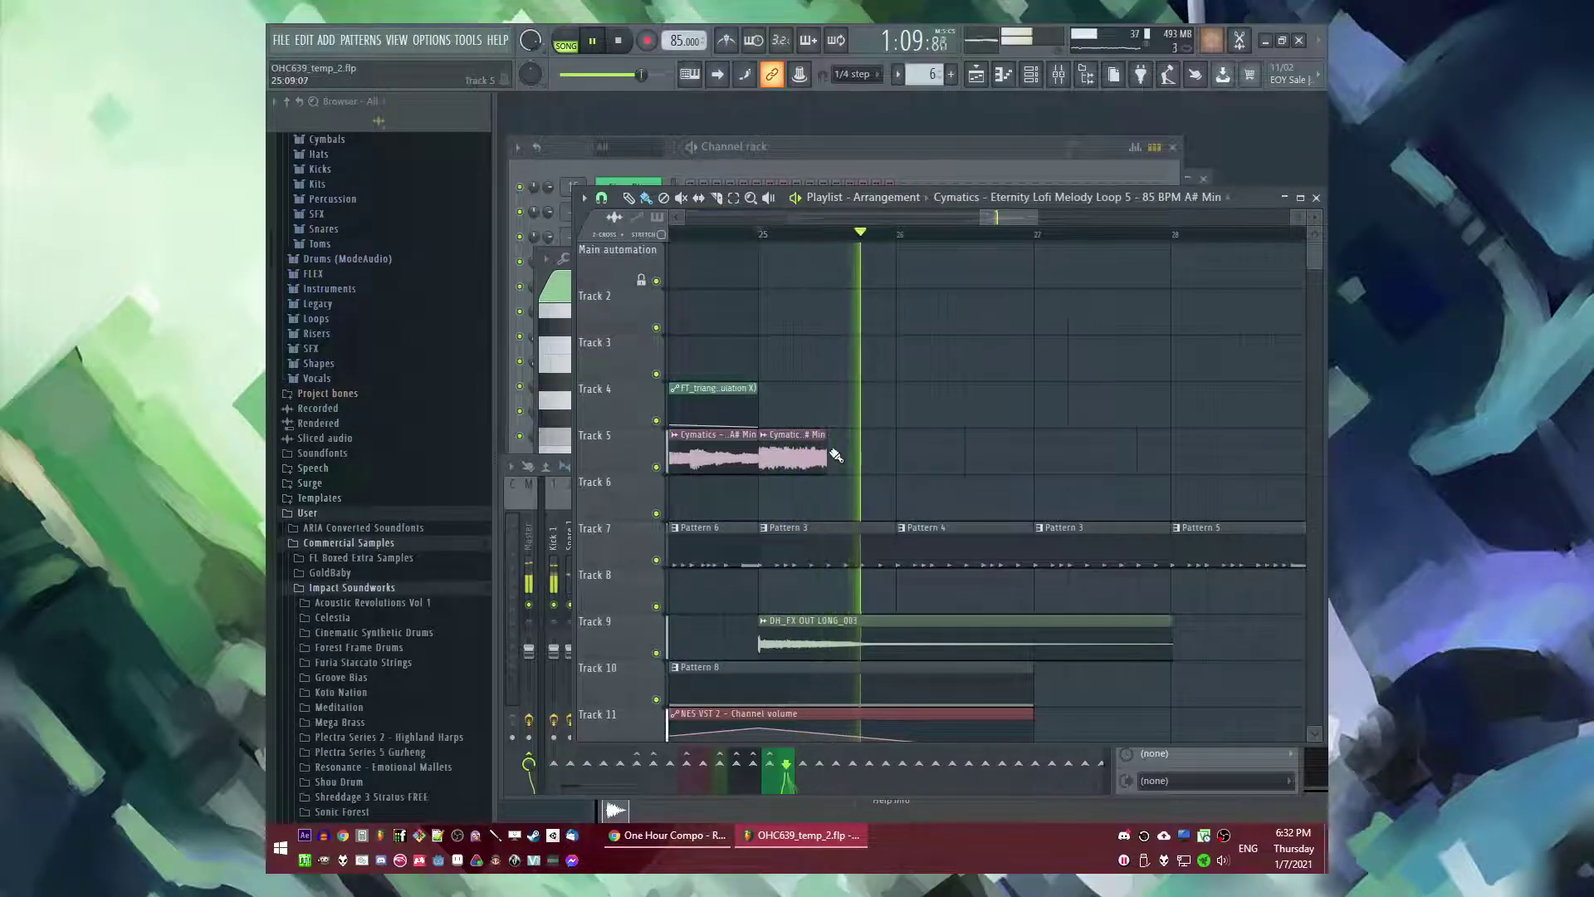
pyautogui.hotkey('ctrl', 'z')
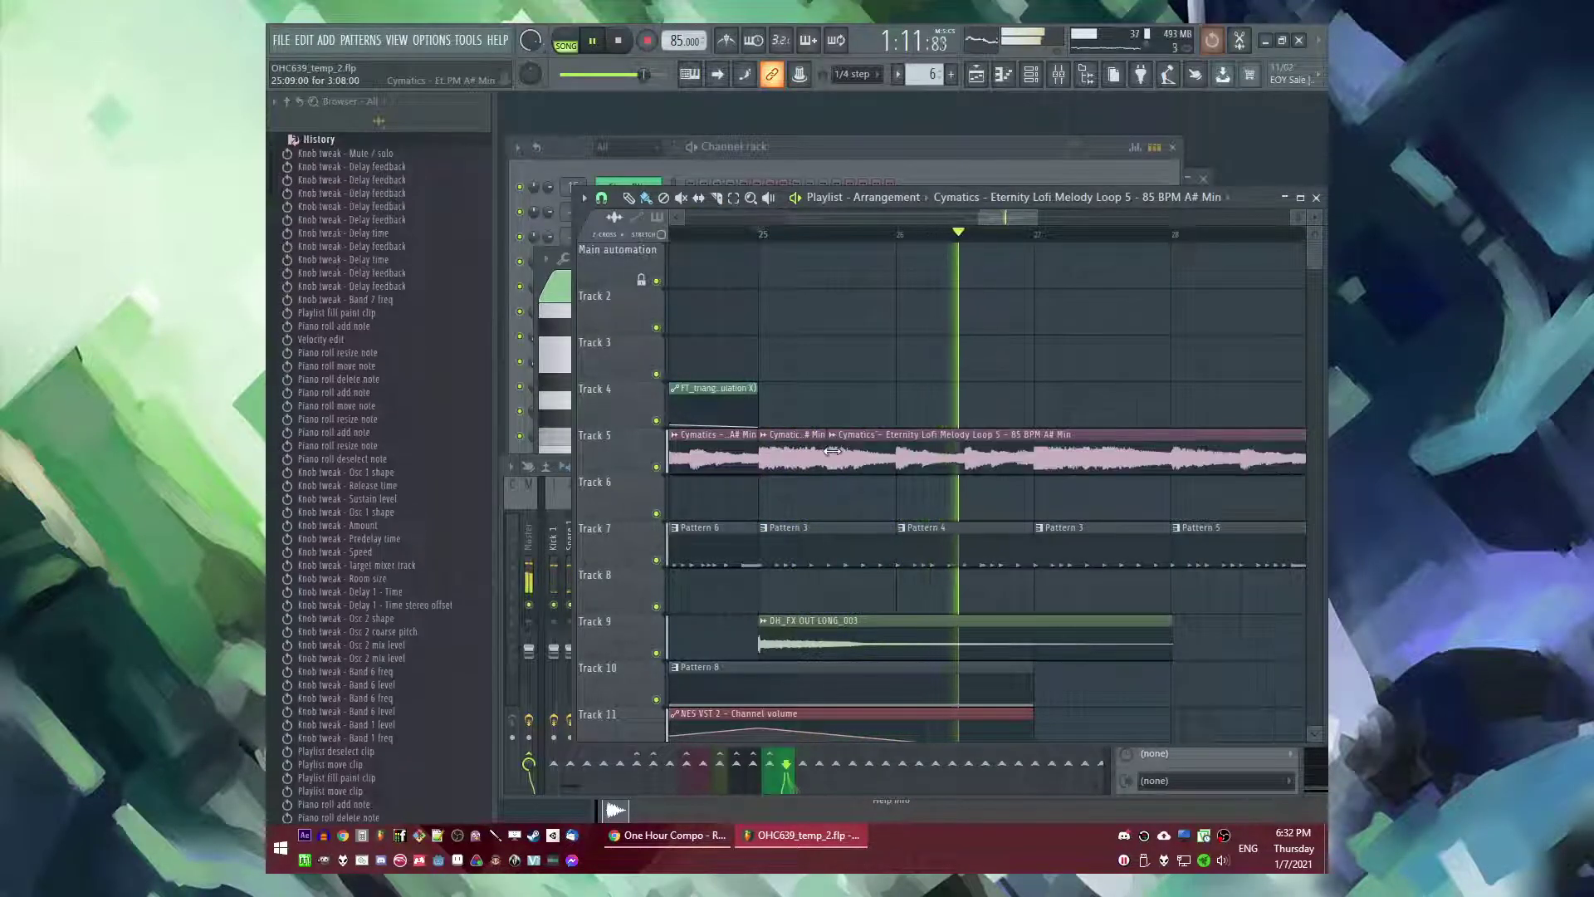
pyautogui.hotkey('ctrl', 'z')
# - Place half-bar copies of the loop slice at 25:09 and bar 26 on Track 5, keeping only the one at bar 26
pyautogui.click(834, 457)
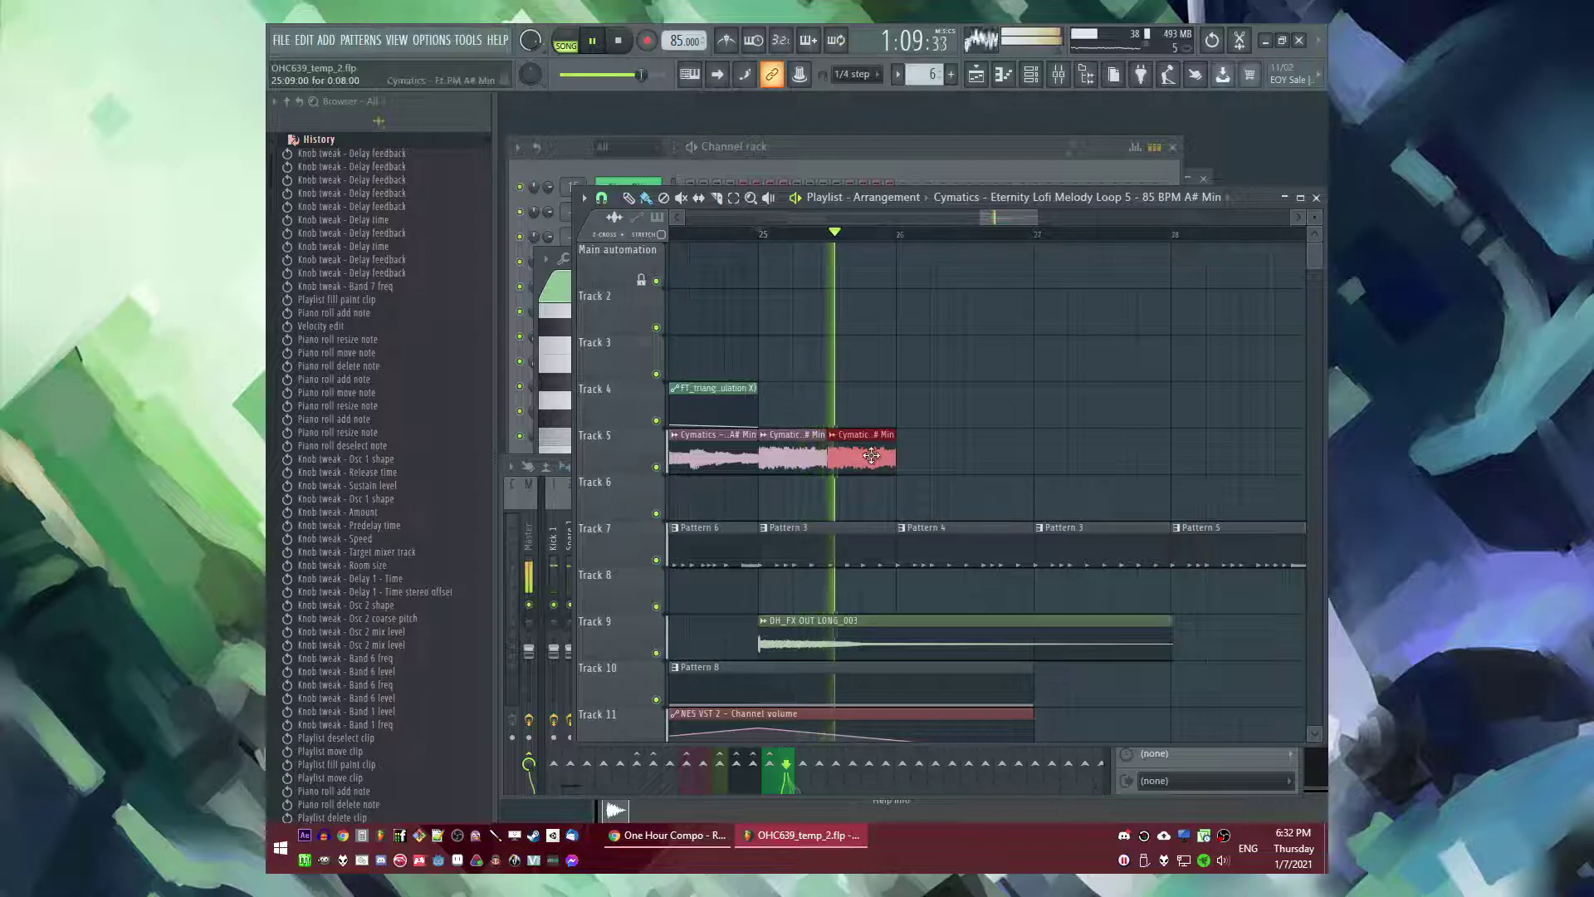
pyautogui.press('space')
pyautogui.moveTo(826, 457); pyautogui.dragTo(807, 456)
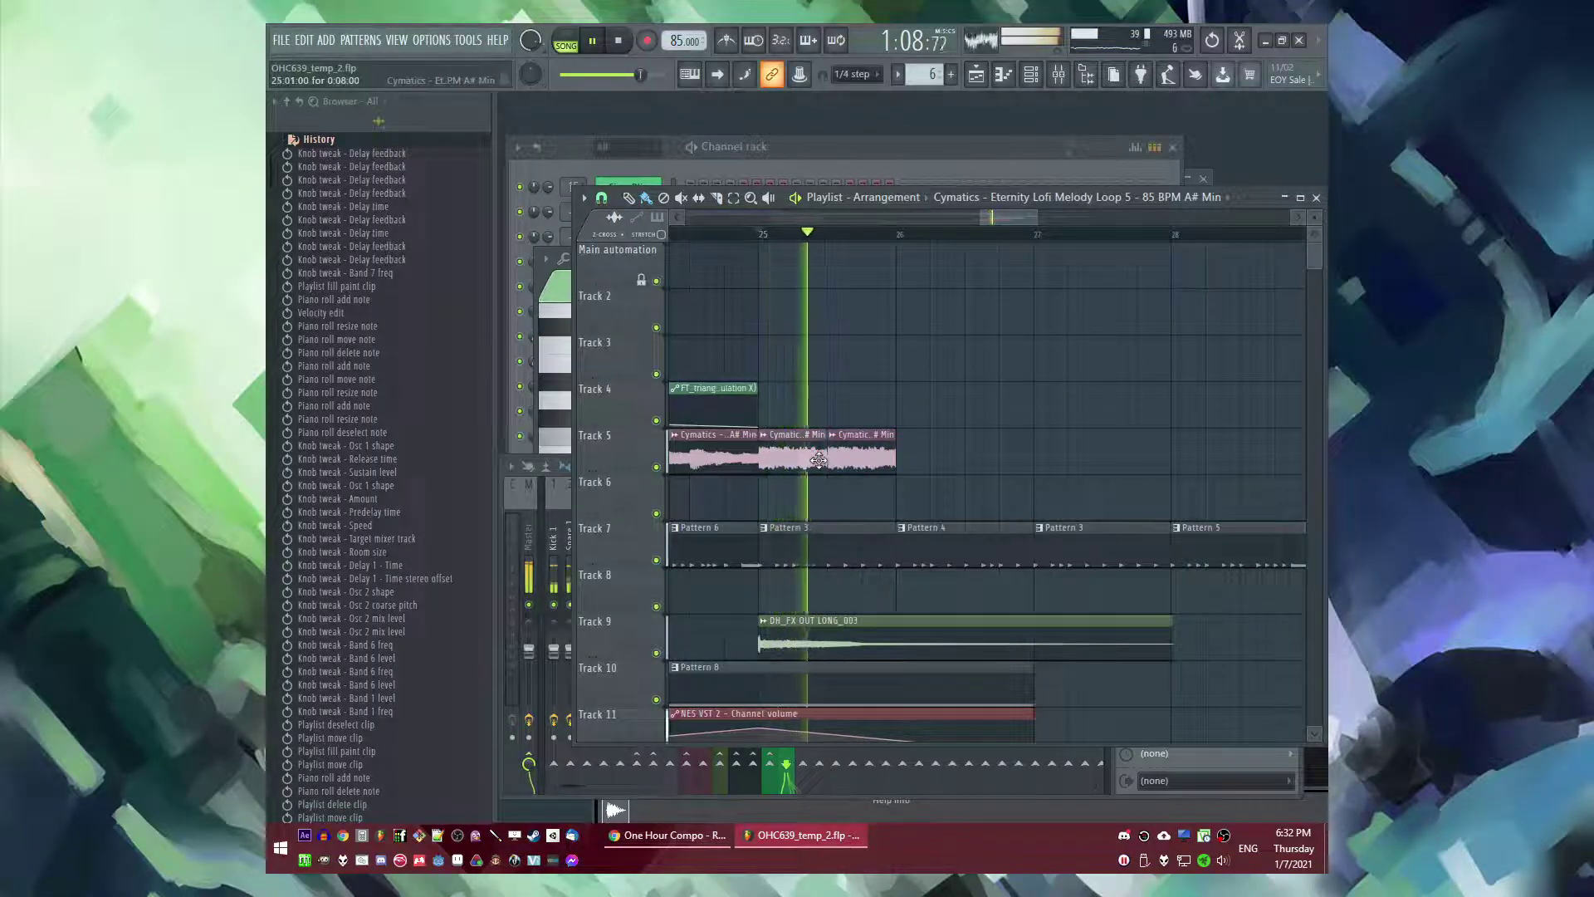
pyautogui.click(904, 453)
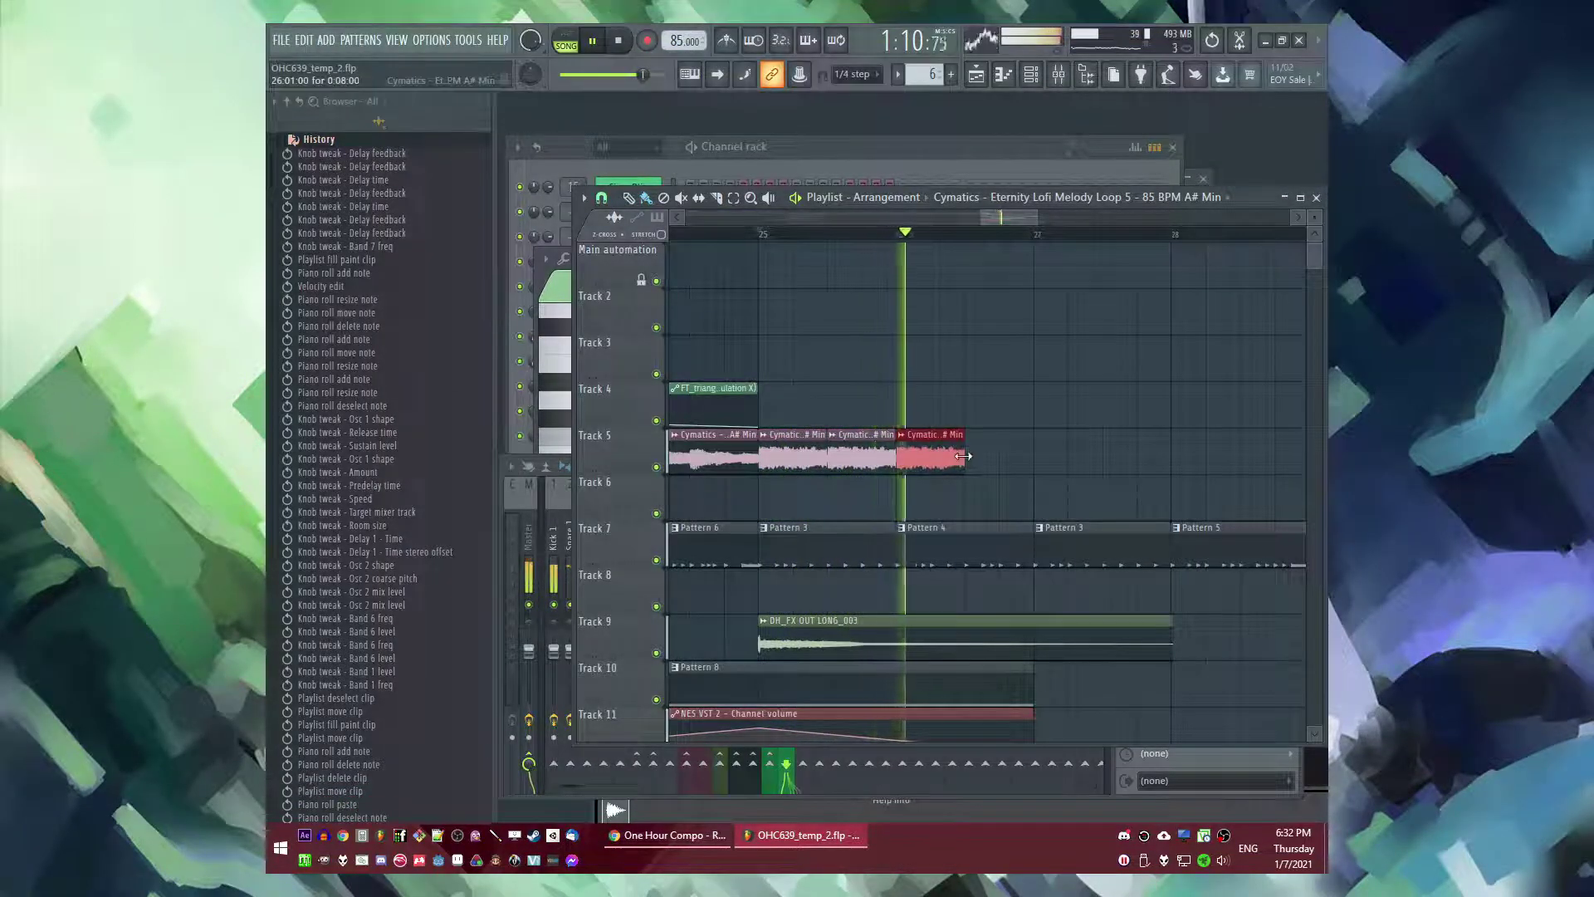
pyautogui.rightClick(873, 456)
pyautogui.press('space')
# - Extend the Track 5 slices at bars 25 and 26 to one full bar each and shift the second one to 26:03
pyautogui.moveTo(828, 457); pyautogui.dragTo(902, 462)
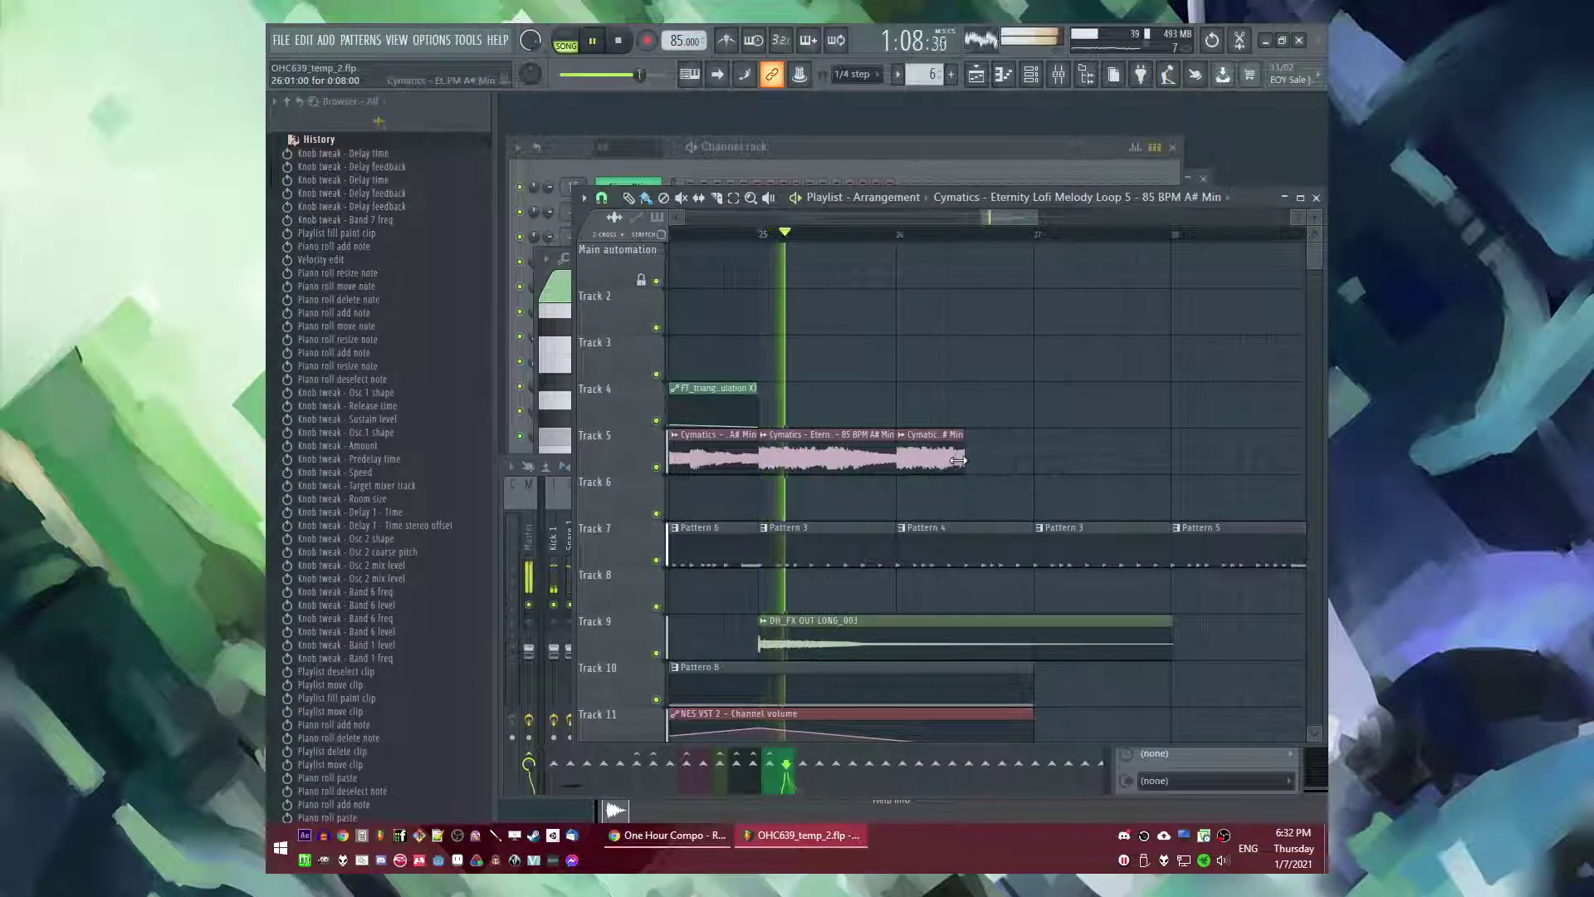
pyautogui.moveTo(963, 456); pyautogui.dragTo(1029, 458)
pyautogui.moveTo(903, 467)
pyautogui.mouseDown()
pyautogui.moveTo(968, 467)
pyautogui.moveTo(916, 465)
pyautogui.mouseUp()
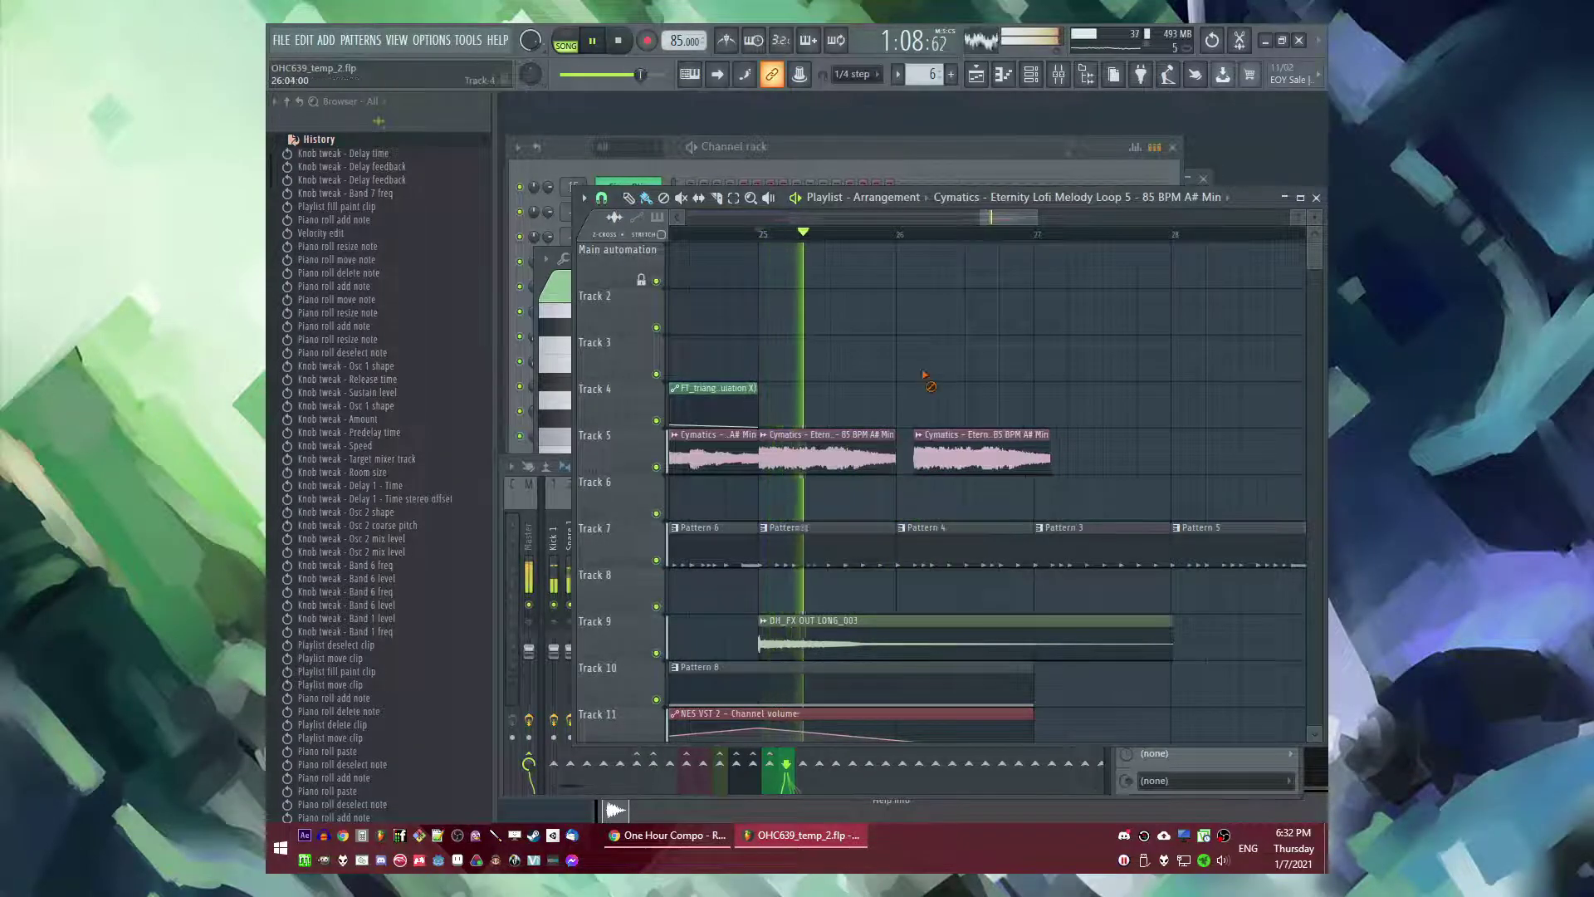
# - Delete the DH_FX OUT LONG_001 clip at bar 25 on Track 9
pyautogui.scroll(-5, 907, 407)
pyautogui.scroll(2, 904, 415)
pyautogui.rightClick(910, 490)
pyautogui.scroll(-3, 904, 475)
pyautogui.scroll(3, 904, 475)
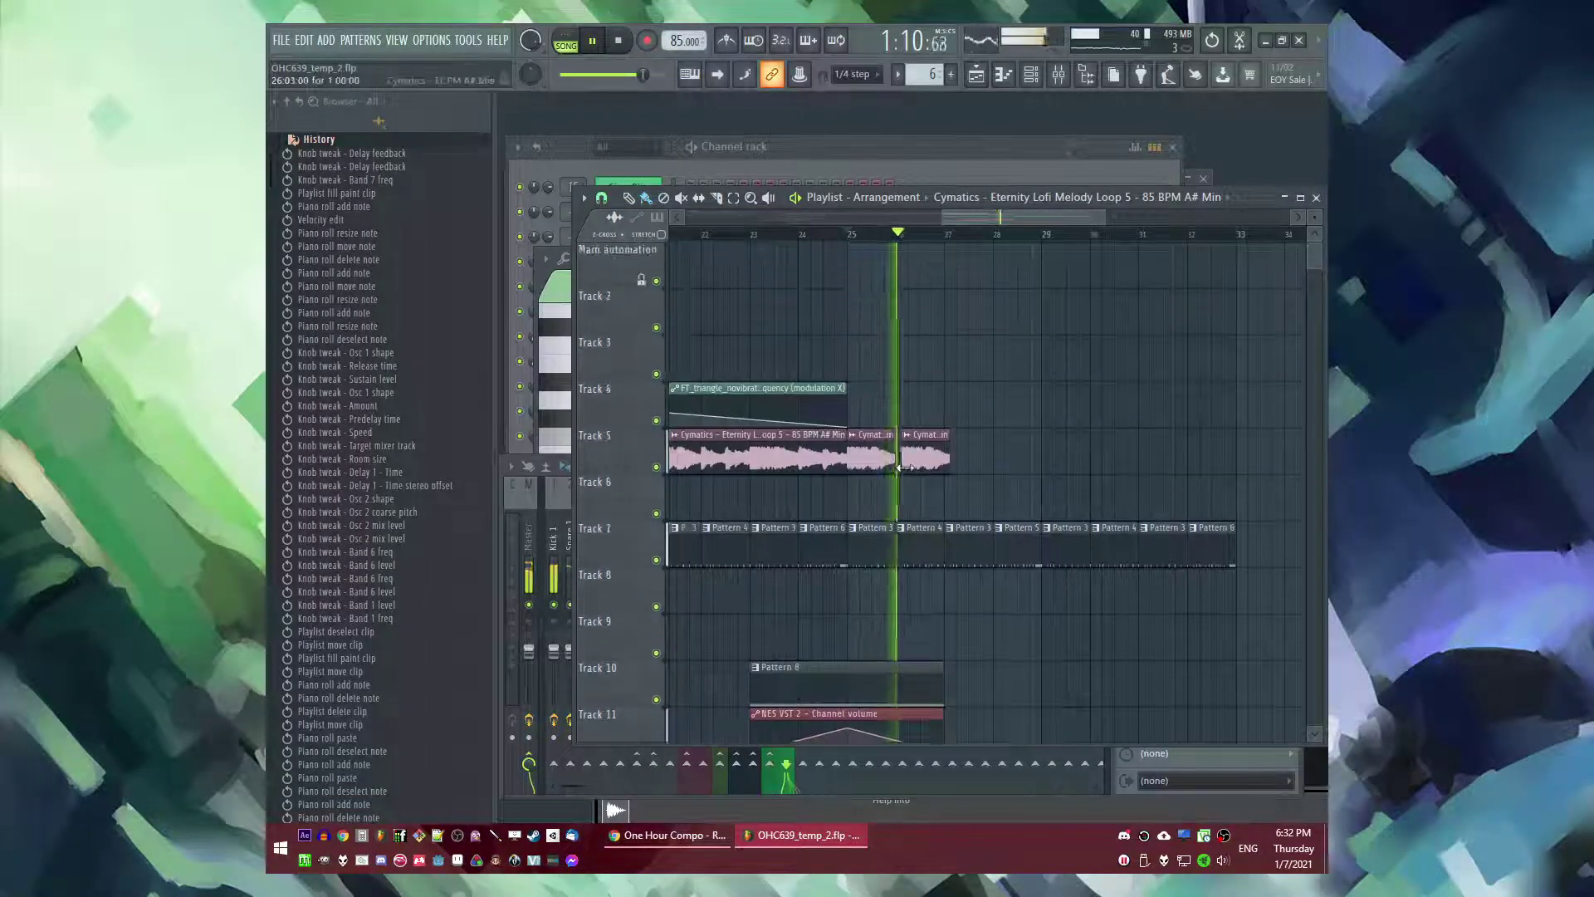
pyautogui.scroll(3, 955, 490)
# - Arrange six-step melody loop slices at 26:03 and 26:09 on Track 5 and at 26:15 on Track 4
pyautogui.press('KP_Divide')
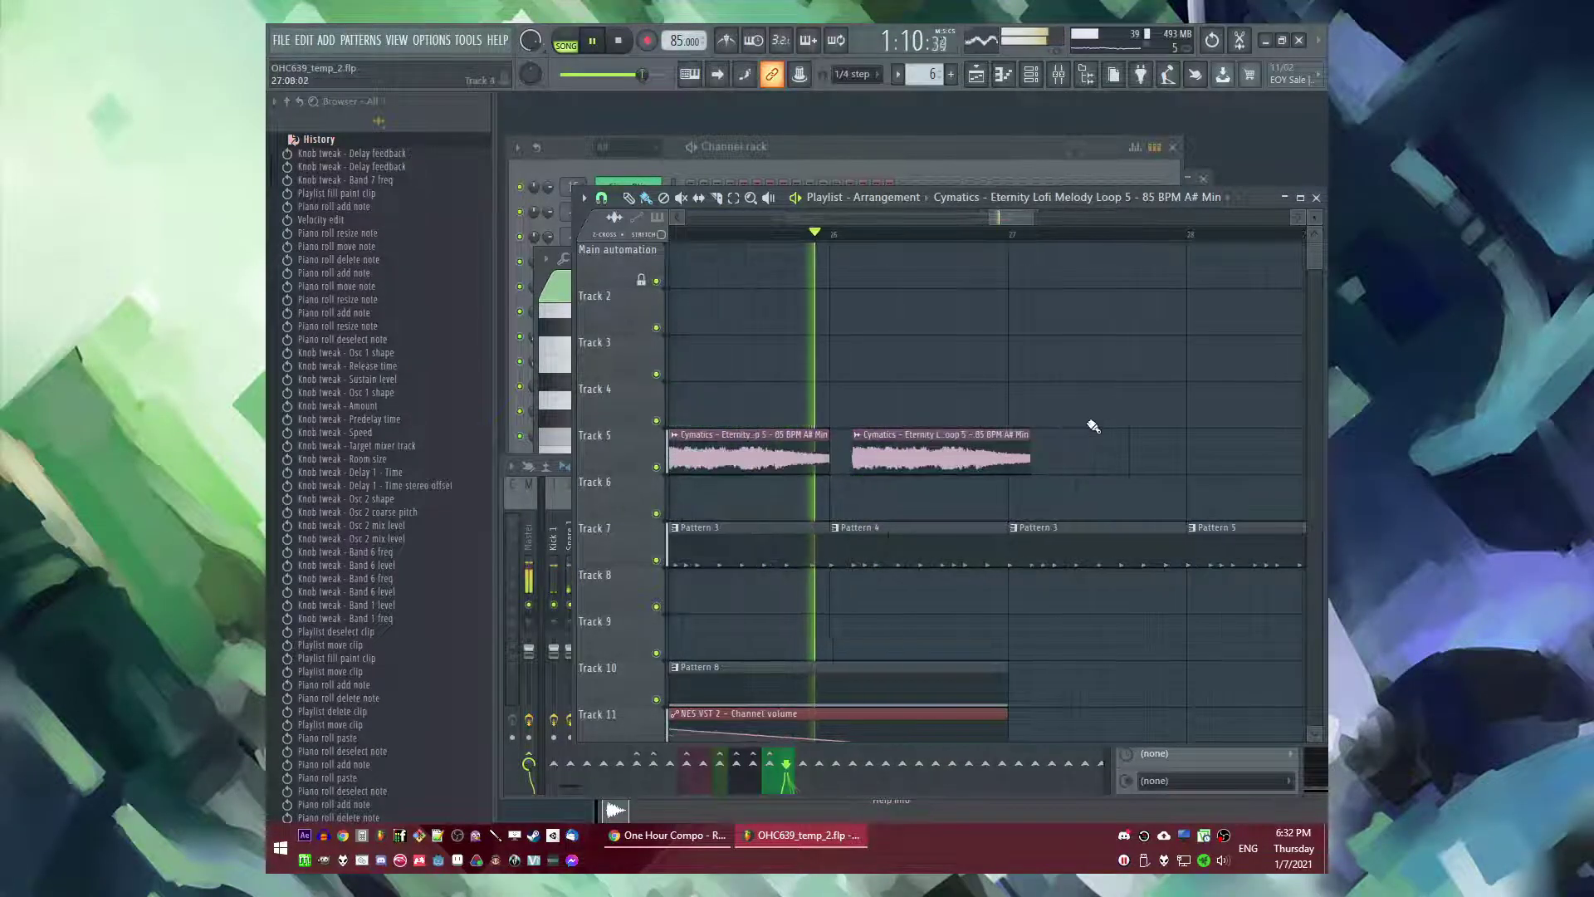
pyautogui.scroll(1, 1042, 456)
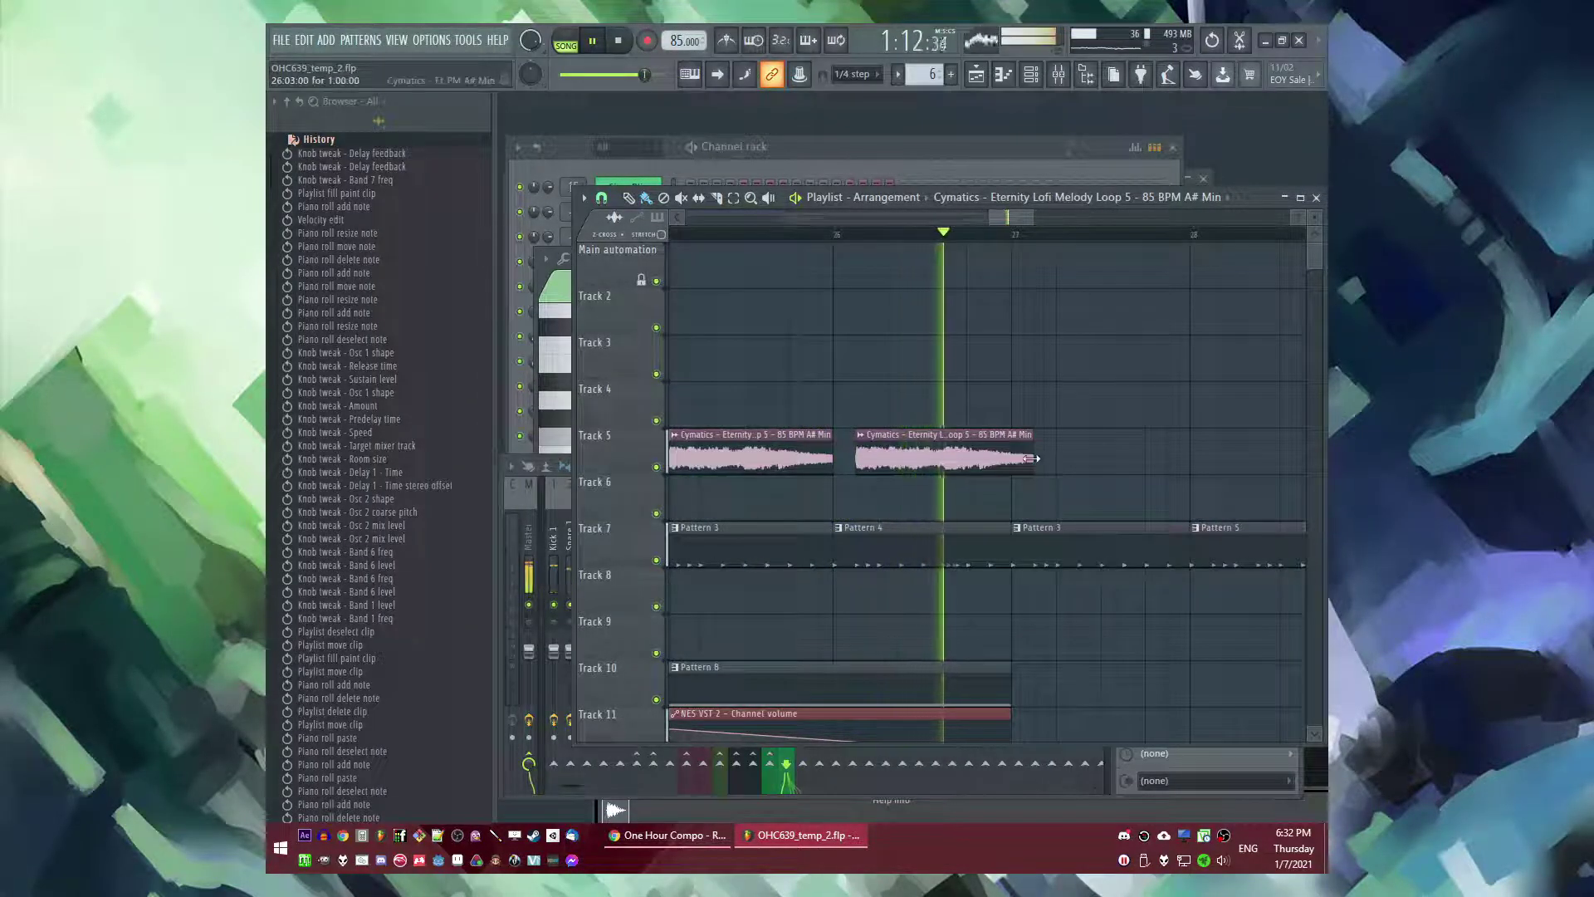
pyautogui.click(841, 241)
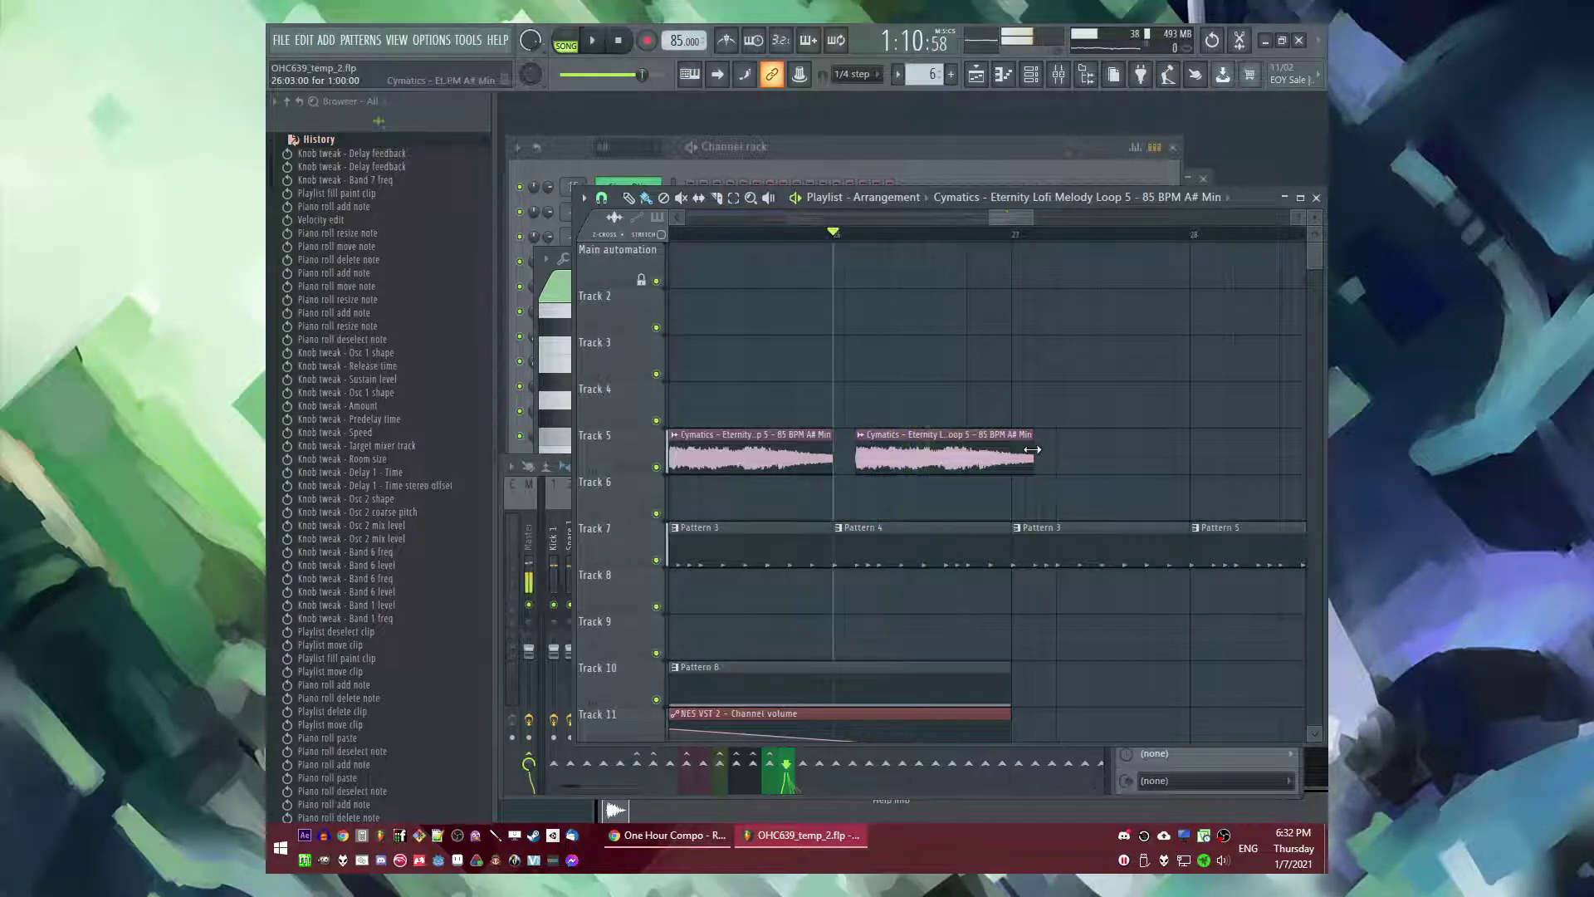
pyautogui.moveTo(1032, 449); pyautogui.dragTo(1146, 464)
pyautogui.press('space')
pyautogui.click(930, 464)
pyautogui.click(994, 413)
pyautogui.press('space')
pyautogui.moveTo(923, 458); pyautogui.dragTo(945, 463)
pyautogui.press('space')
pyautogui.press('space')
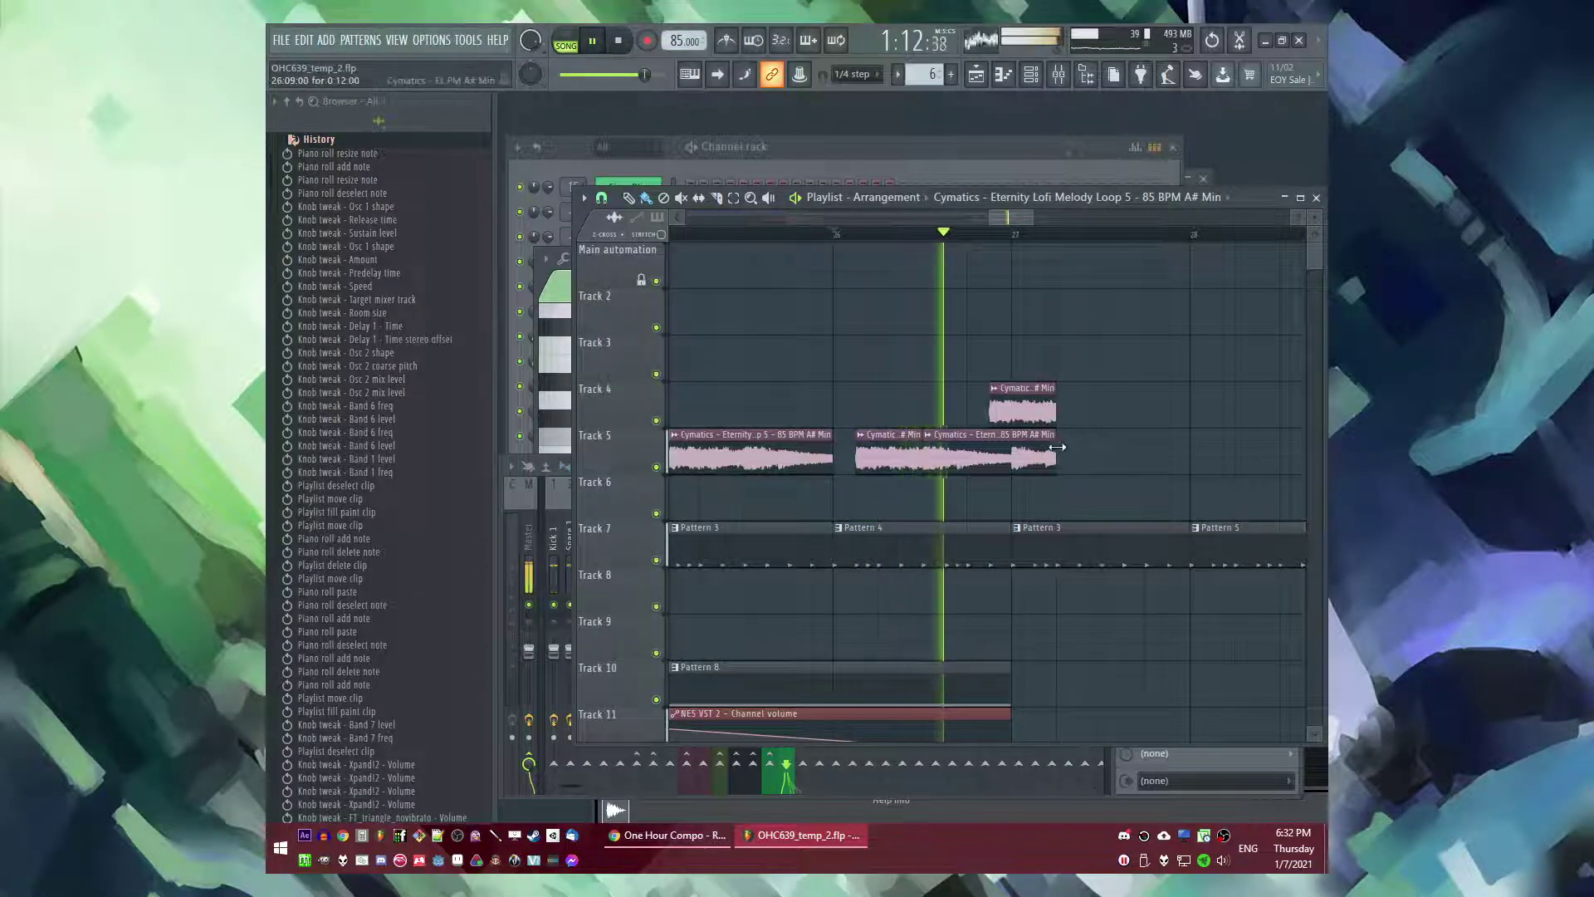
pyautogui.moveTo(1056, 456); pyautogui.dragTo(988, 457)
pyautogui.press('space')
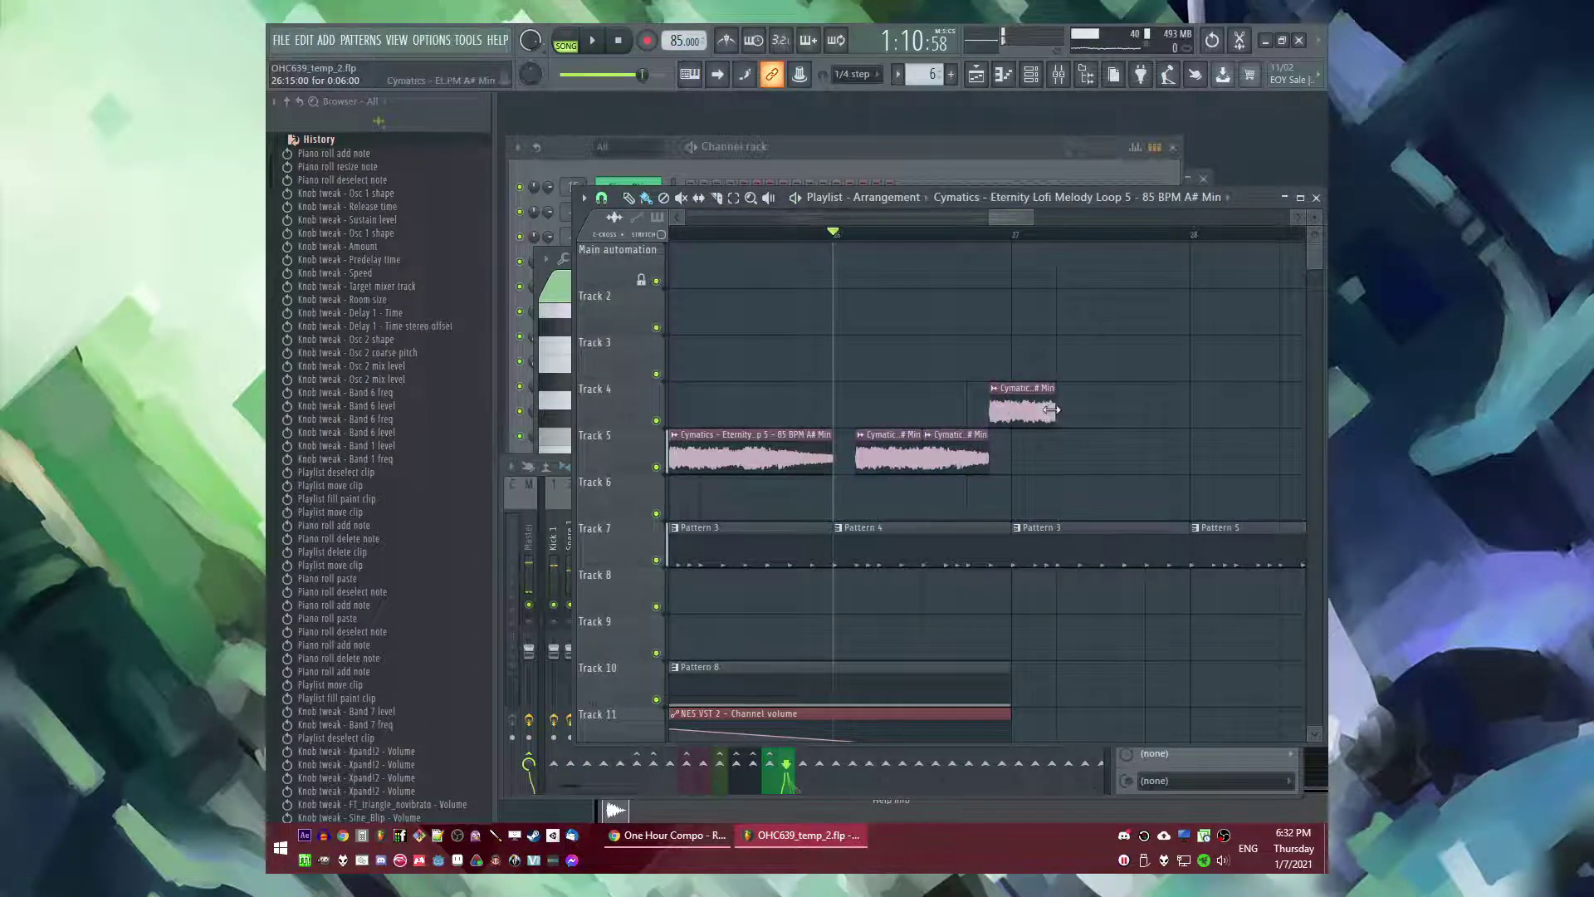
# - Extend the Track 4 loop slice that starts at 26:15 to about the middle of bar 31
pyautogui.moveTo(1052, 409); pyautogui.dragTo(1242, 407)
pyautogui.scroll(-3, 1026, 247)
pyautogui.hscroll(3, 1027, 249)
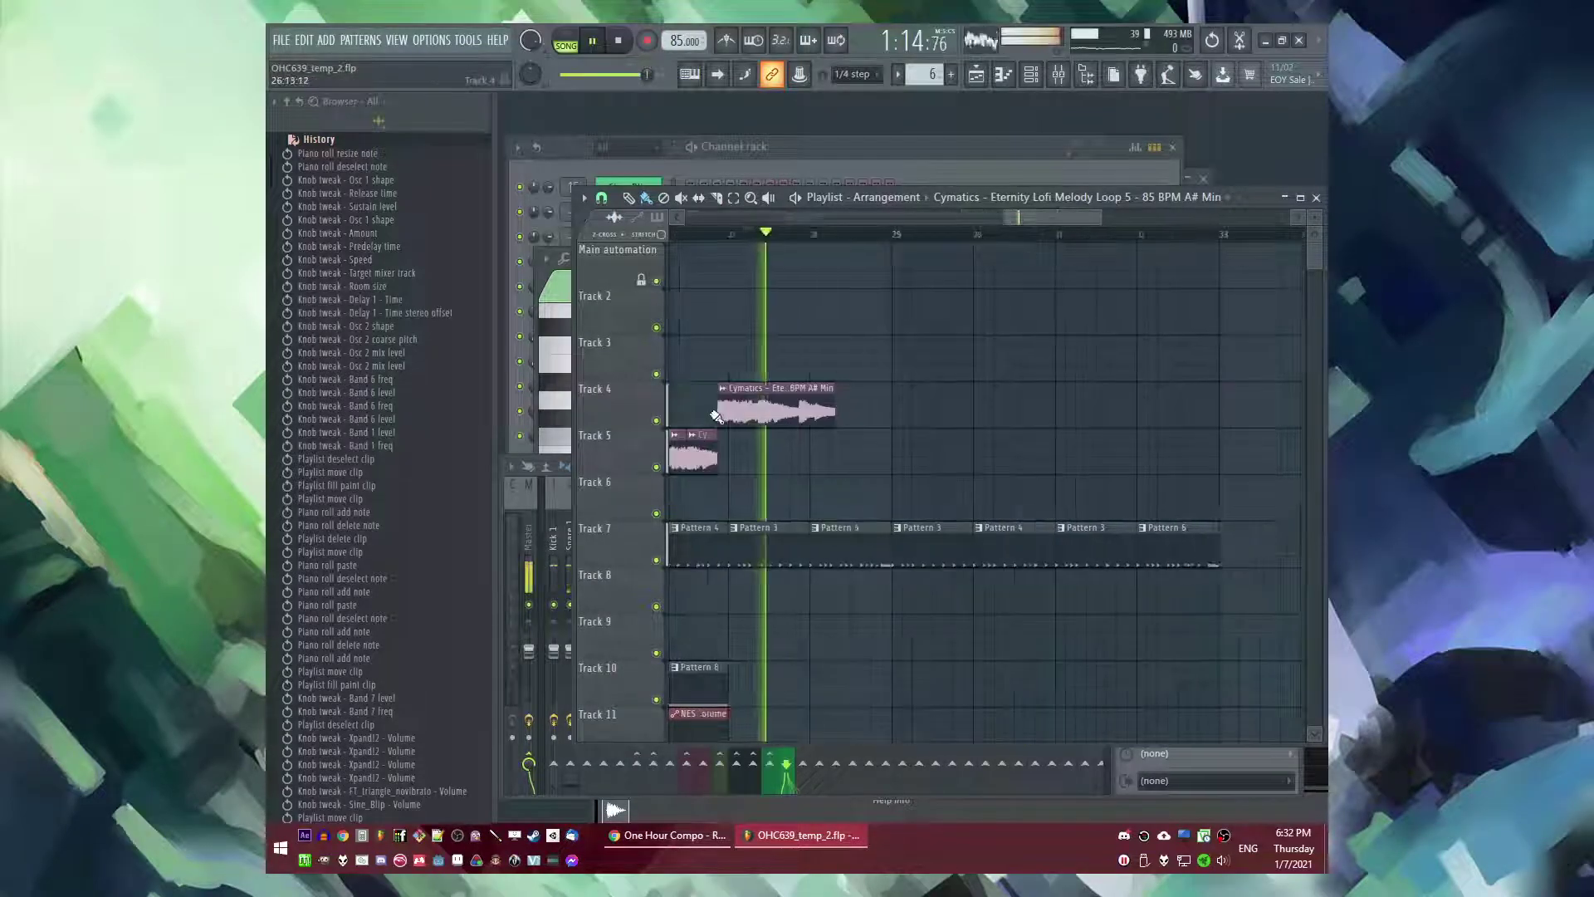
pyautogui.moveTo(833, 415); pyautogui.dragTo(1112, 417)
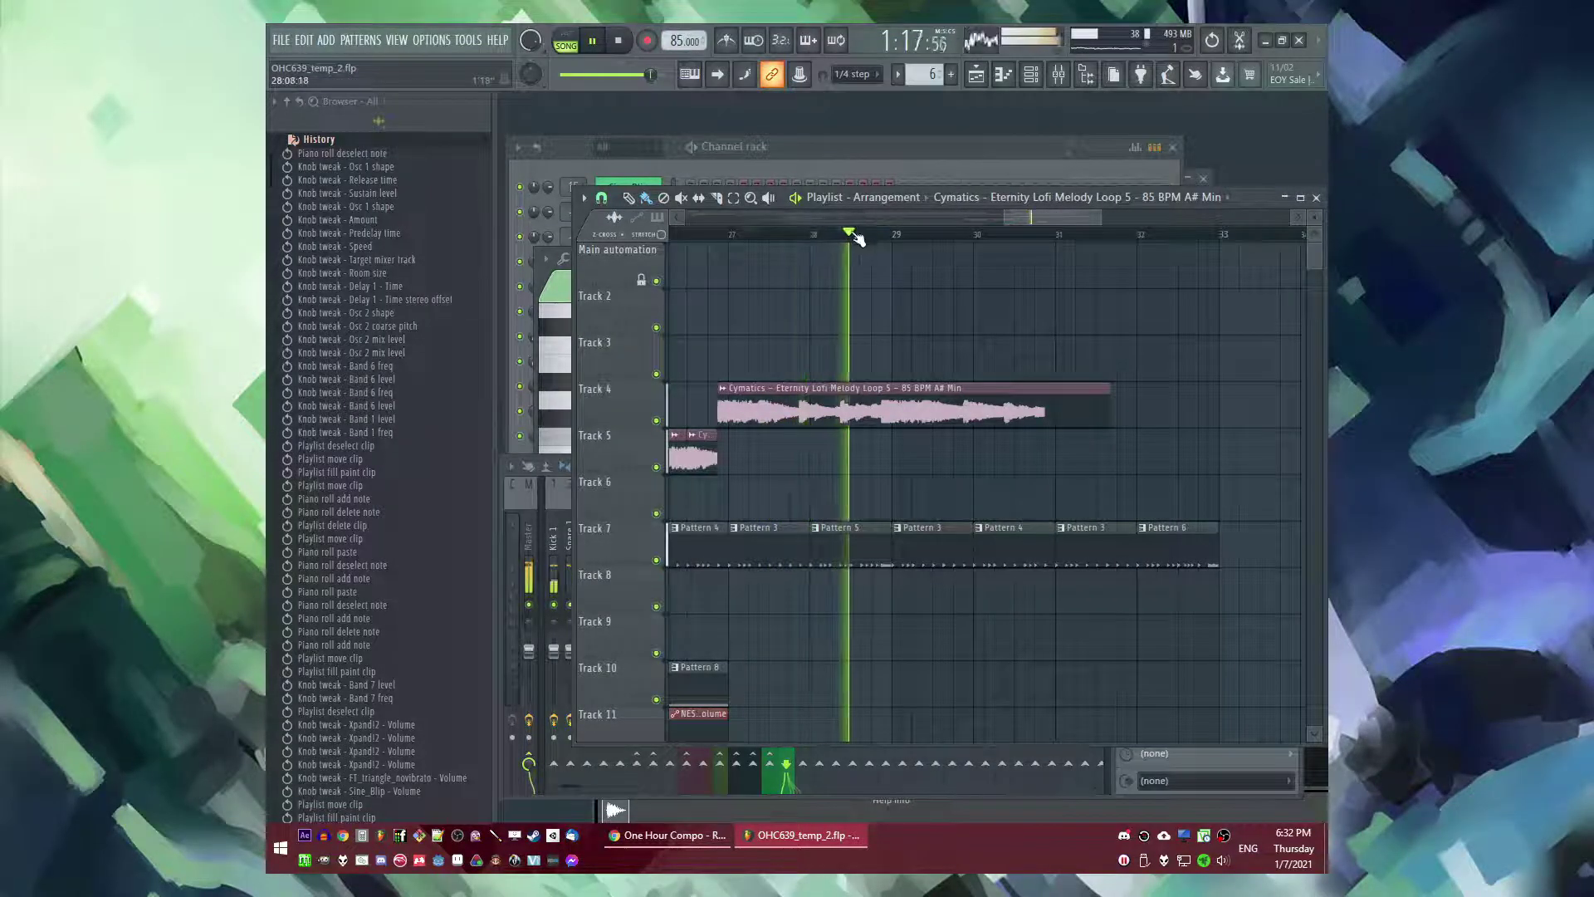
# - Audition the extended Track 4 loop clip from various points up to bar 31 to examine its ending
pyautogui.click(959, 238)
pyautogui.click(1015, 238)
pyautogui.moveTo(1043, 221); pyautogui.dragTo(1010, 224)
pyautogui.press('space')
pyautogui.press('space')
pyautogui.click(896, 238)
pyautogui.scroll(3, 907, 332)
pyautogui.scroll(-2, 924, 373)
pyautogui.press('space')
pyautogui.press('space')
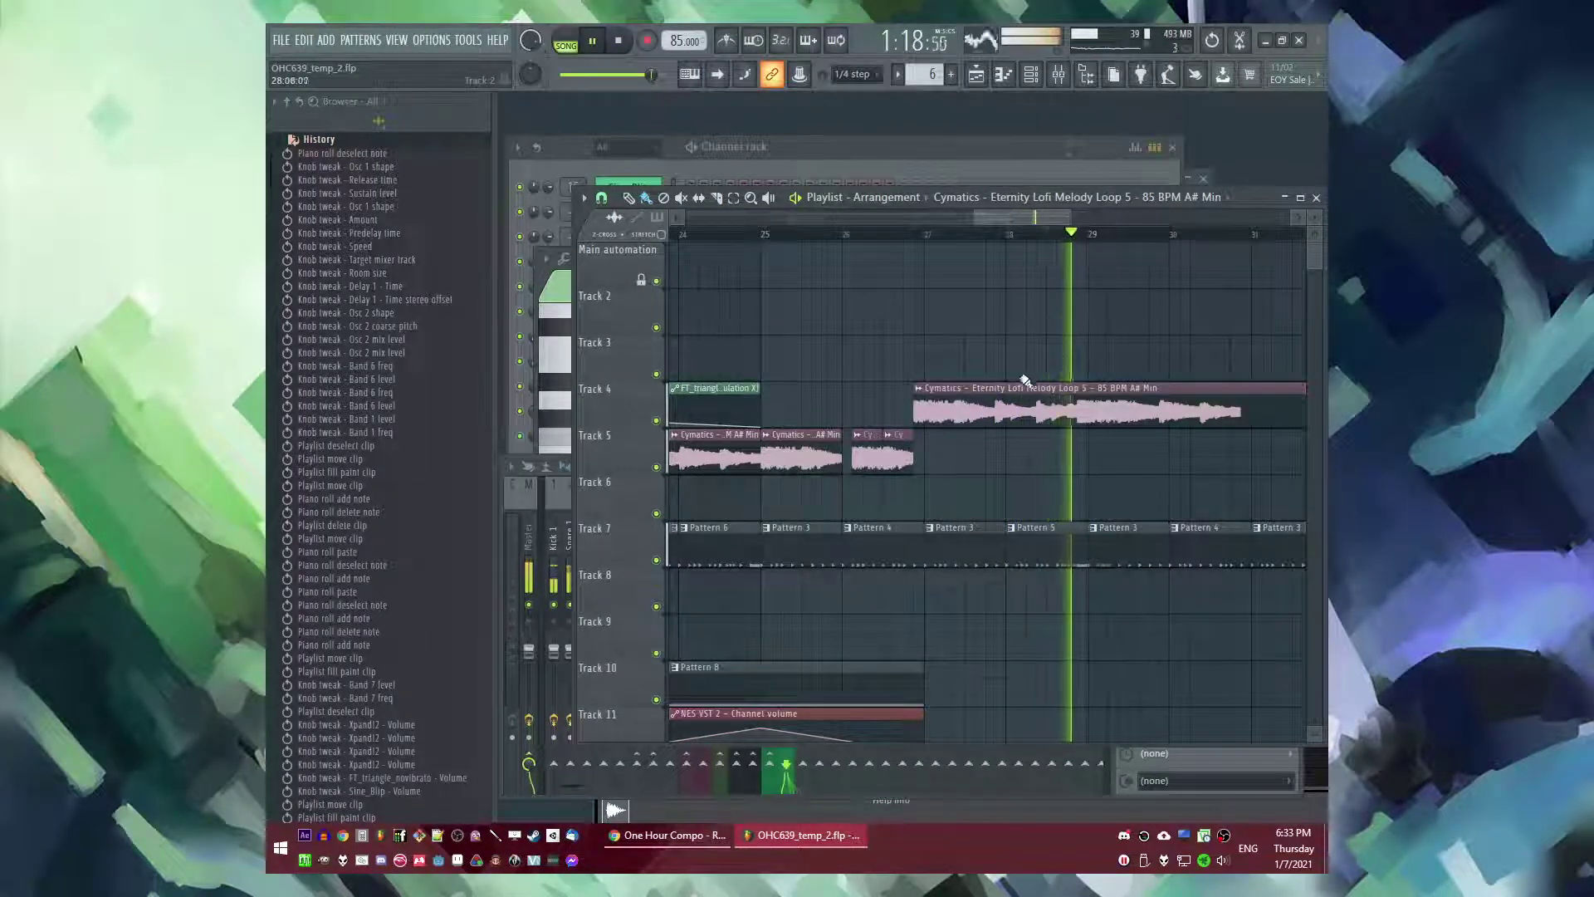
pyautogui.moveTo(1056, 221); pyautogui.dragTo(1079, 222)
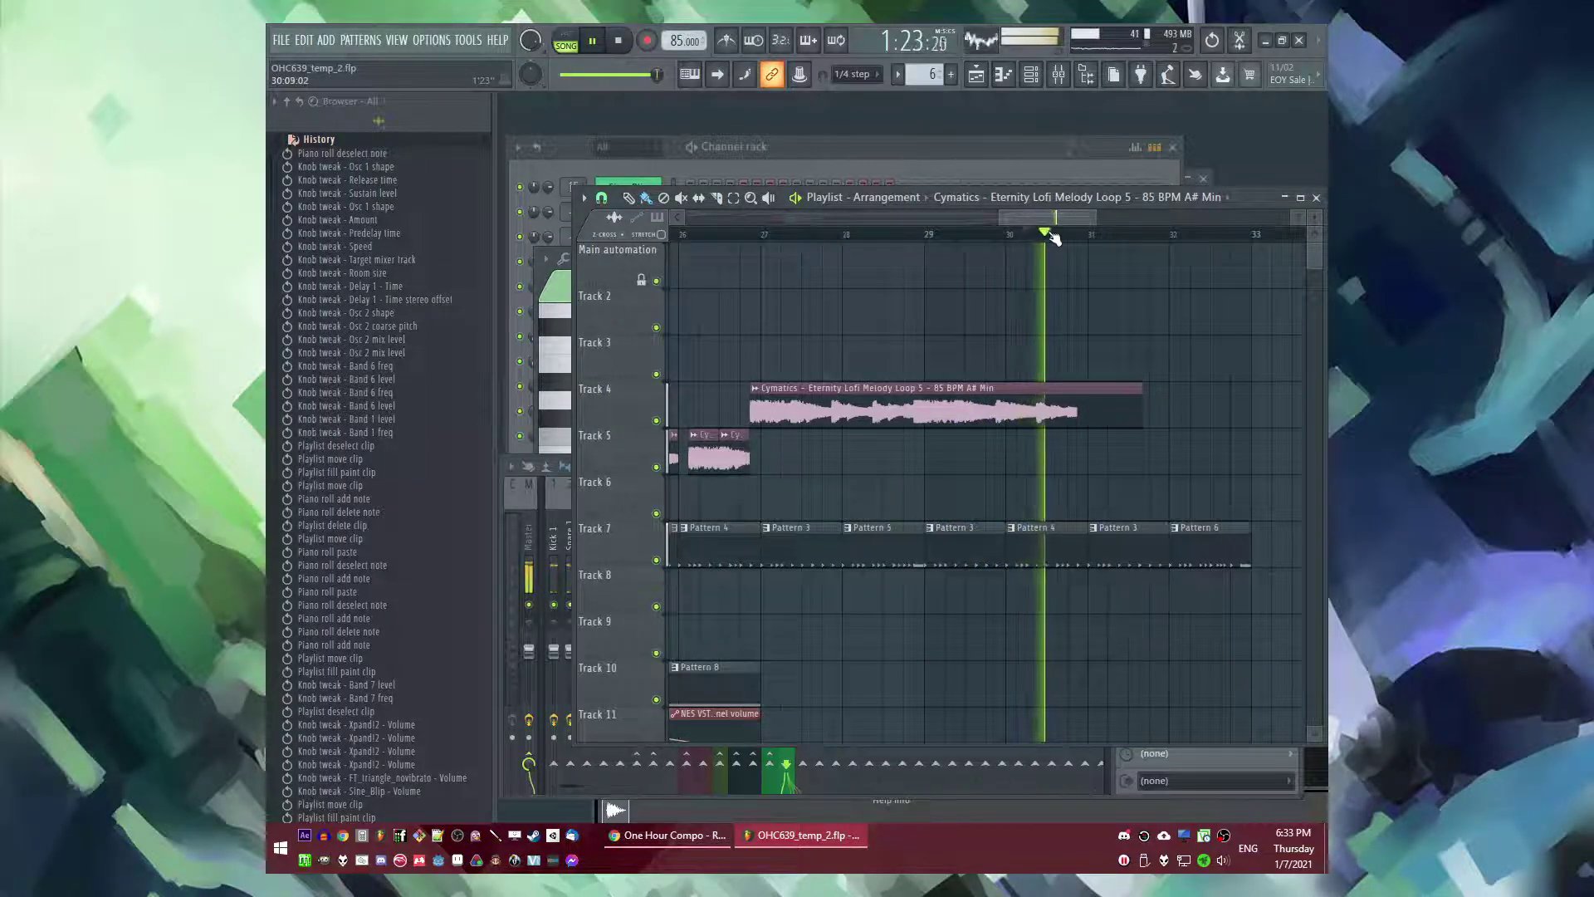
pyautogui.moveTo(1057, 220); pyautogui.dragTo(1044, 221)
pyautogui.press('space')
# - Reduce the Track 4 clip at 26:15 to the melody loop's tail and shorten it to two steps
pyautogui.moveTo(845, 410); pyautogui.dragTo(902, 428)
pyautogui.press('space')
pyautogui.click(762, 236)
pyautogui.scroll(2, 855, 320)
pyautogui.scroll(1, 864, 322)
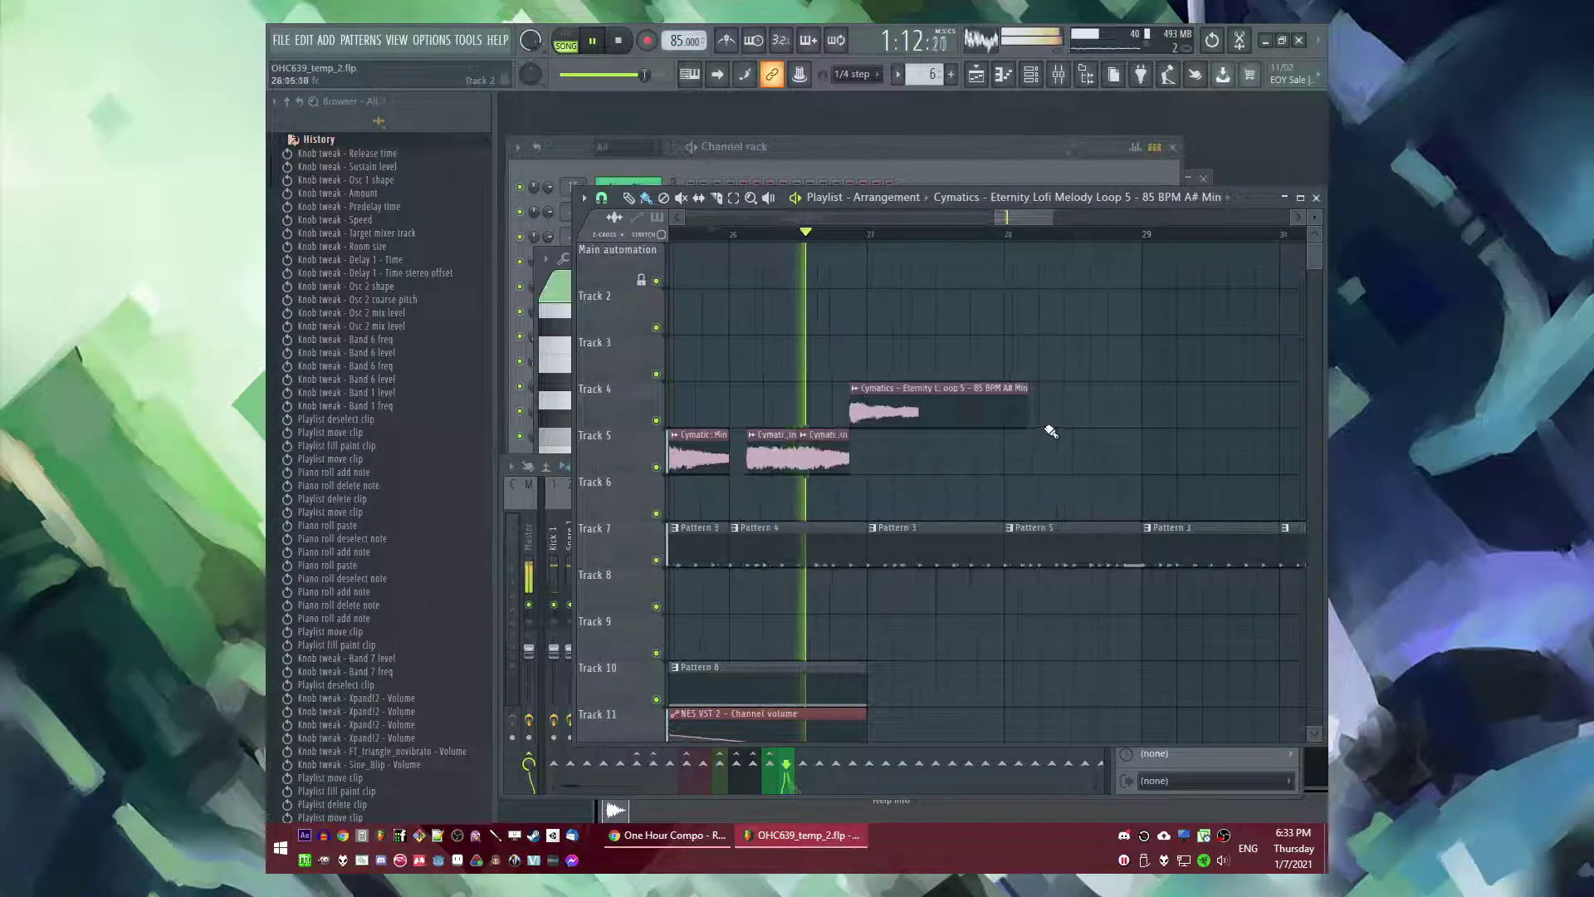
pyautogui.moveTo(1027, 420); pyautogui.dragTo(862, 421)
pyautogui.press('space')
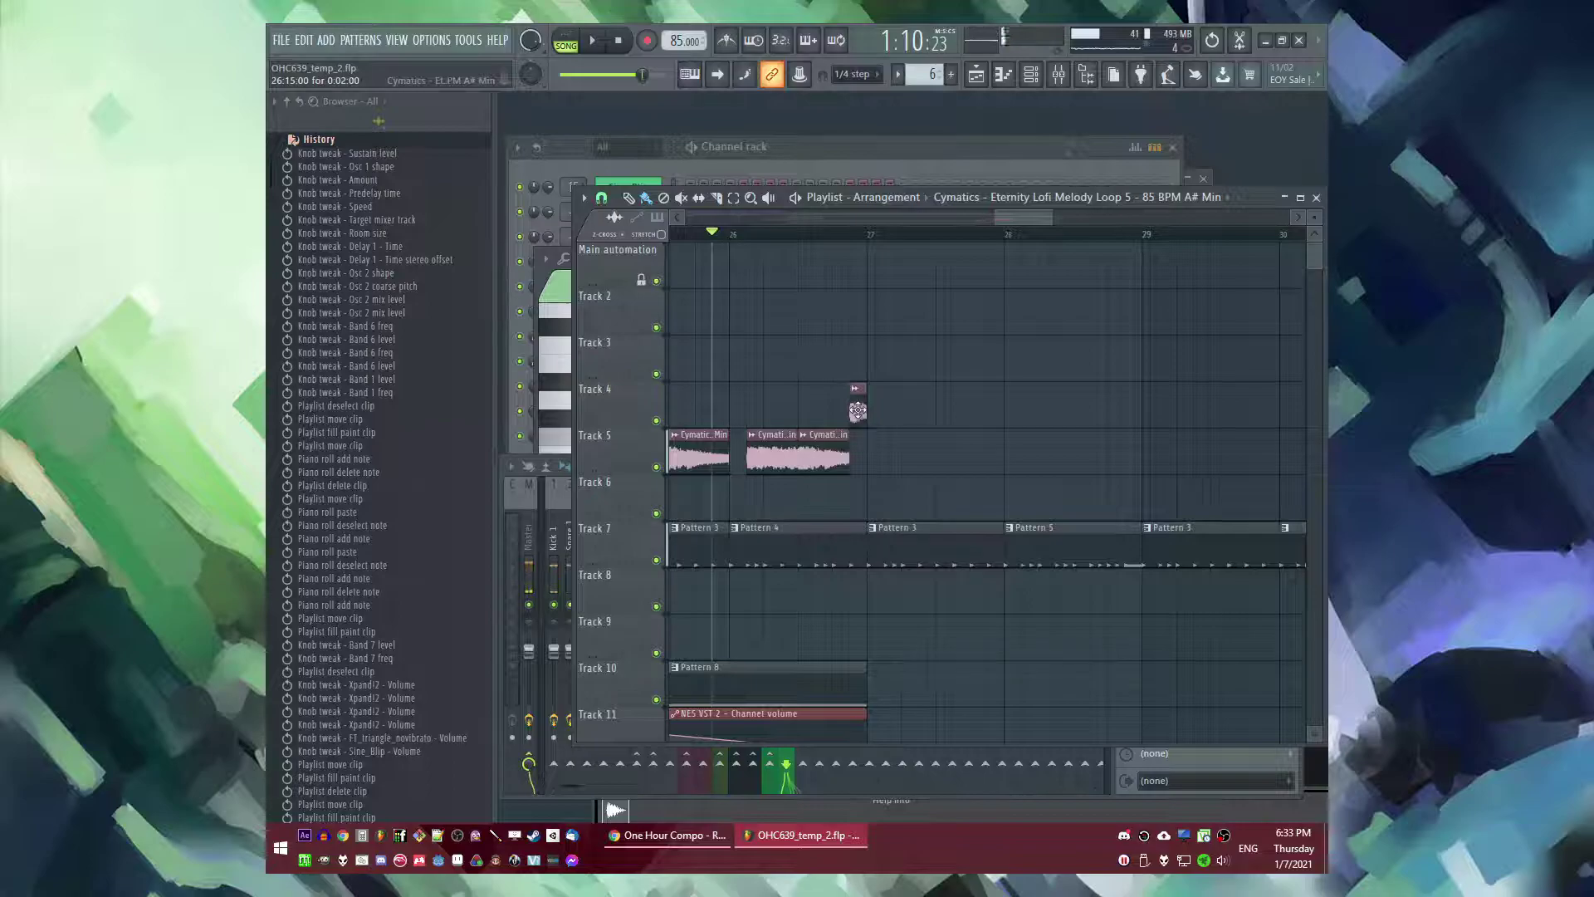
pyautogui.click(854, 410)
pyautogui.press('space')
pyautogui.scroll(-2, 924, 422)
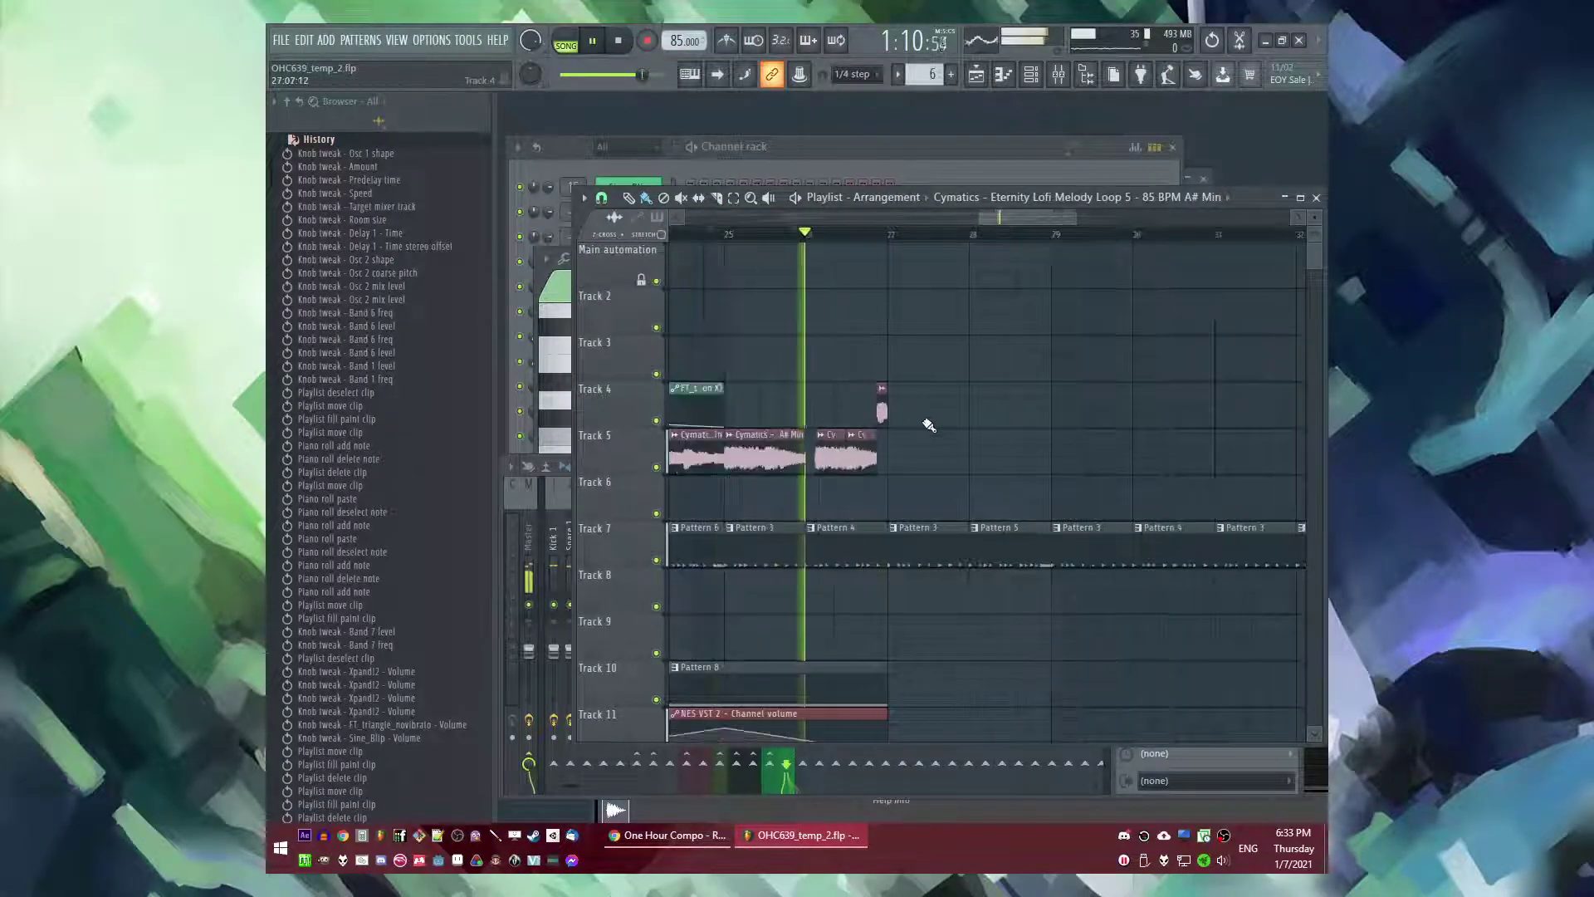
# - Place a one-bar copy of the bar 25 loop slice at bar 27 on Track 5 and clear the selection
pyautogui.click(779, 456)
pyautogui.click(905, 462)
pyautogui.moveTo(961, 457); pyautogui.dragTo(1132, 459)
pyautogui.moveTo(893, 469); pyautogui.dragTo(924, 453)
pyautogui.click(787, 235)
pyautogui.keyDown('ctrl'); pyautogui.click(923, 376); pyautogui.keyUp('ctrl')
pyautogui.scroll(2, 853, 422)
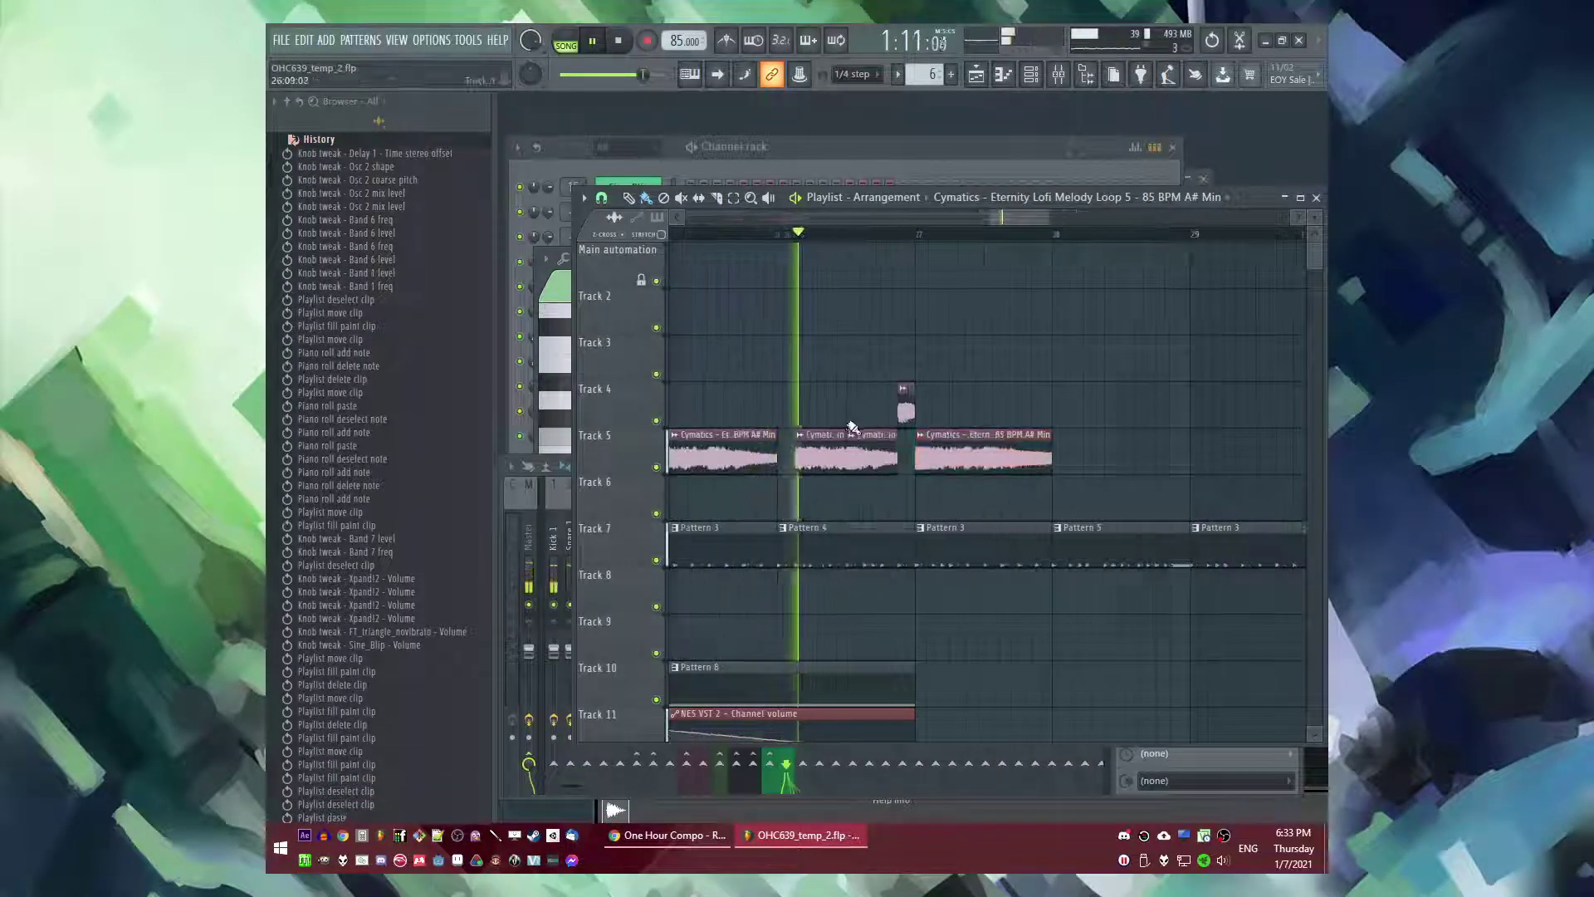
# - Shorten the Track 5 slice at 26:03 to three steps, add a three-step copy at 26:06 and audition the stutter
pyautogui.scroll(-3, 847, 428)
pyautogui.moveTo(881, 455); pyautogui.dragTo(859, 456)
pyautogui.click(872, 457)
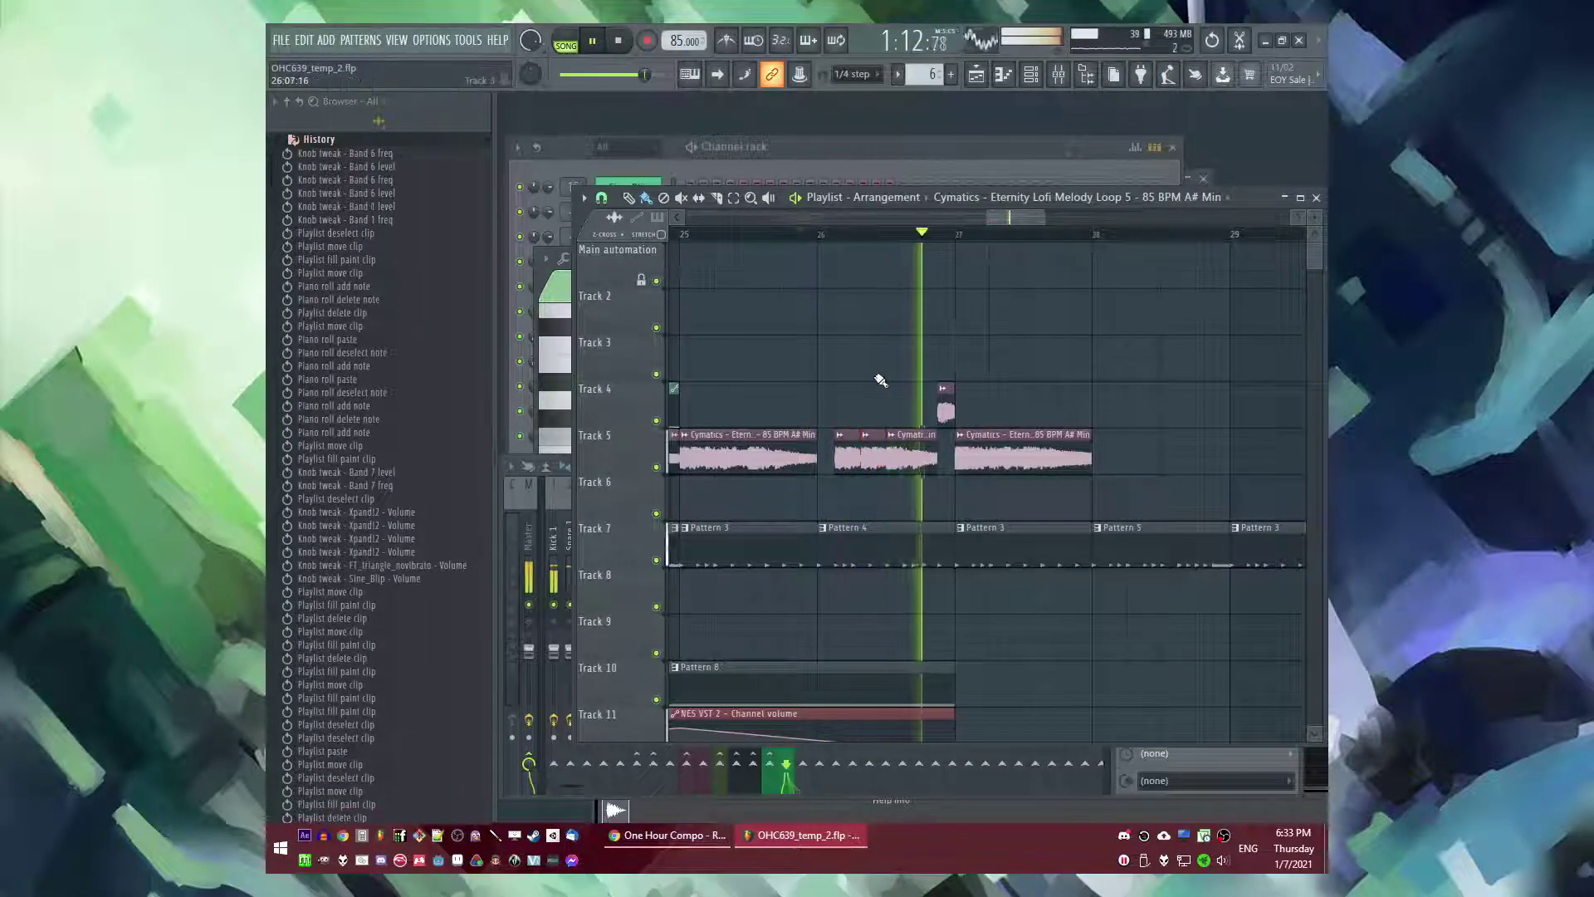
pyautogui.press('space')
pyautogui.press('space')
pyautogui.scroll(3, 876, 392)
pyautogui.scroll(3, 873, 387)
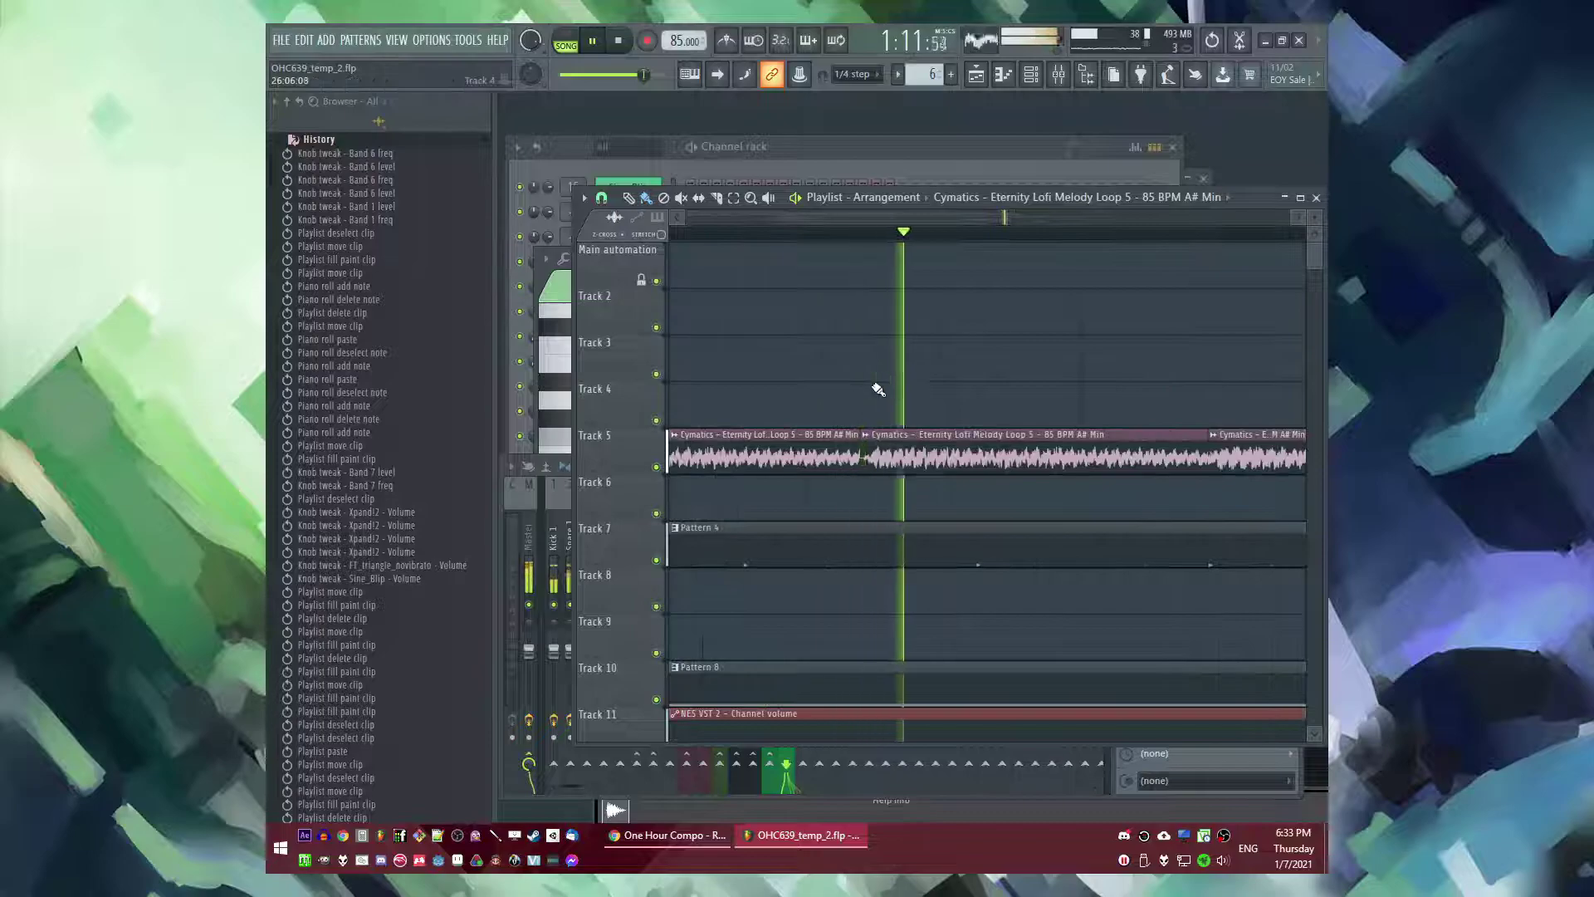
pyautogui.scroll(-6, 900, 403)
pyautogui.press('space')
pyautogui.press('space')
# - Trim the Track 5 slice at 26:06 to two steps and place a one-step loop slice at 26:08 on Track 4
pyautogui.scroll(2, 913, 428)
pyautogui.moveTo(925, 459)
pyautogui.mouseDown()
pyautogui.moveTo(909, 457)
pyautogui.moveTo(933, 419)
pyautogui.mouseUp()
pyautogui.press('space')
pyautogui.click(918, 413)
pyautogui.press('space')
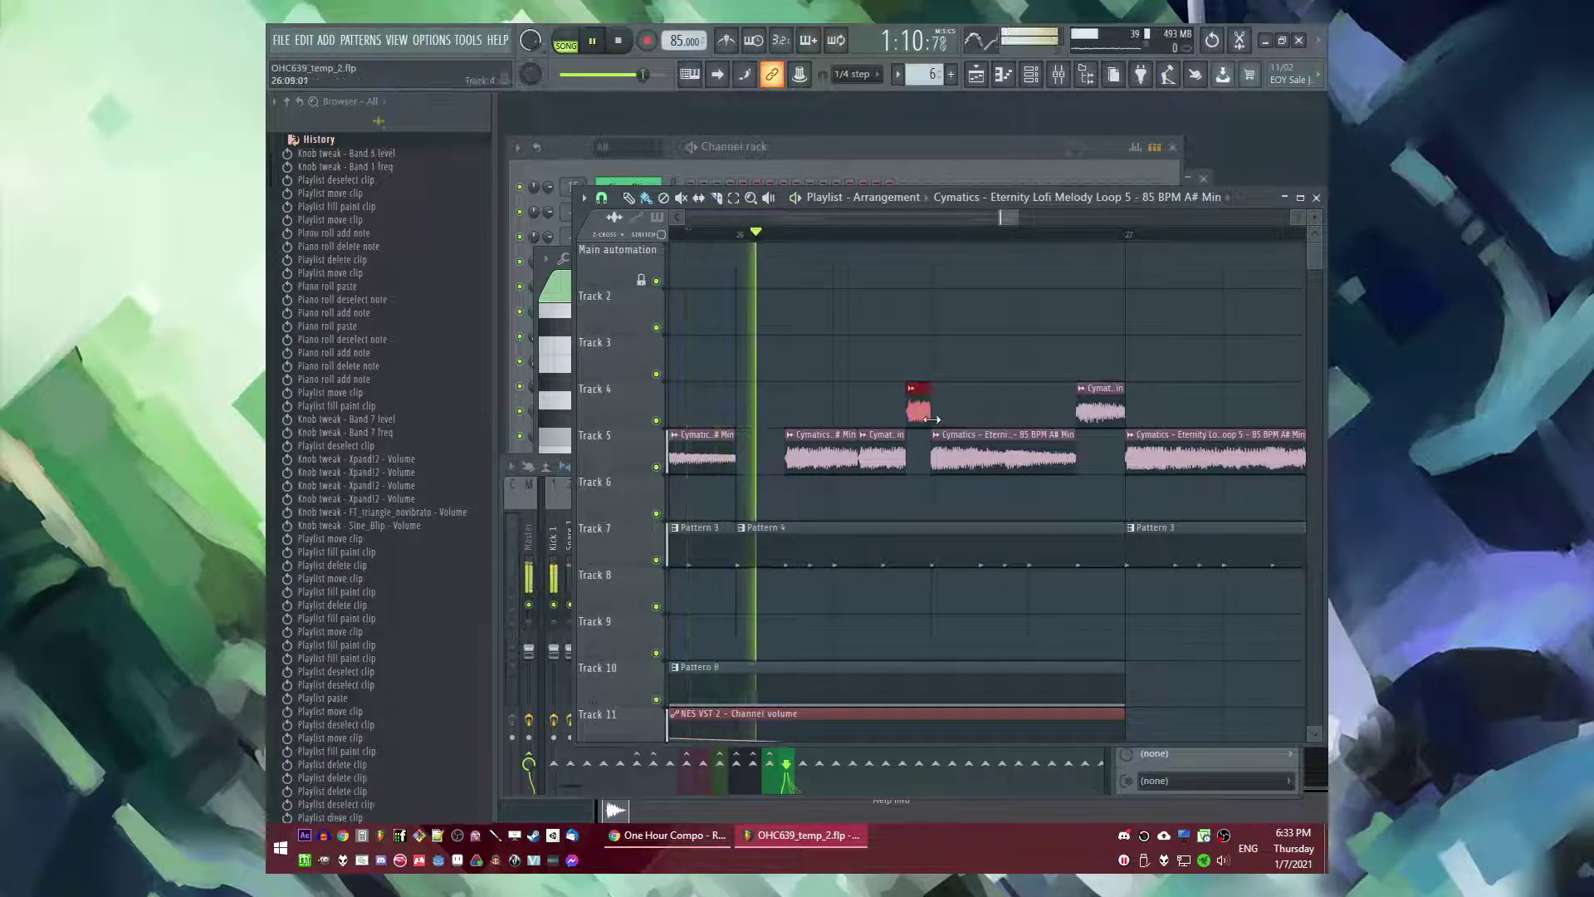
pyautogui.scroll(2, 916, 324)
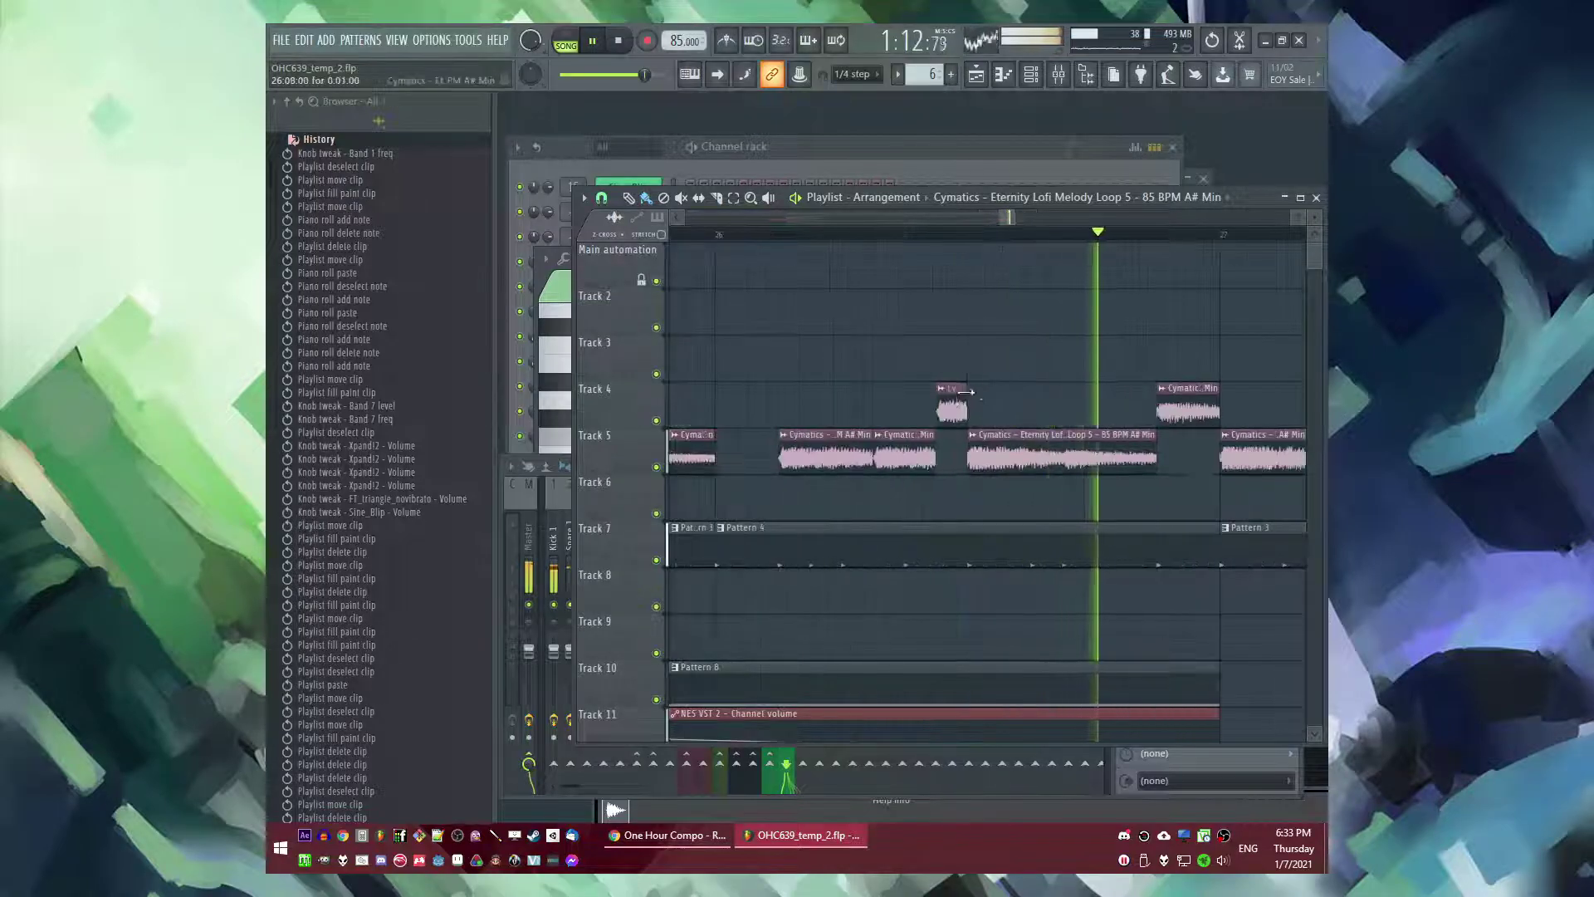
pyautogui.scroll(-4, 955, 357)
pyautogui.press('space')
pyautogui.press('space')
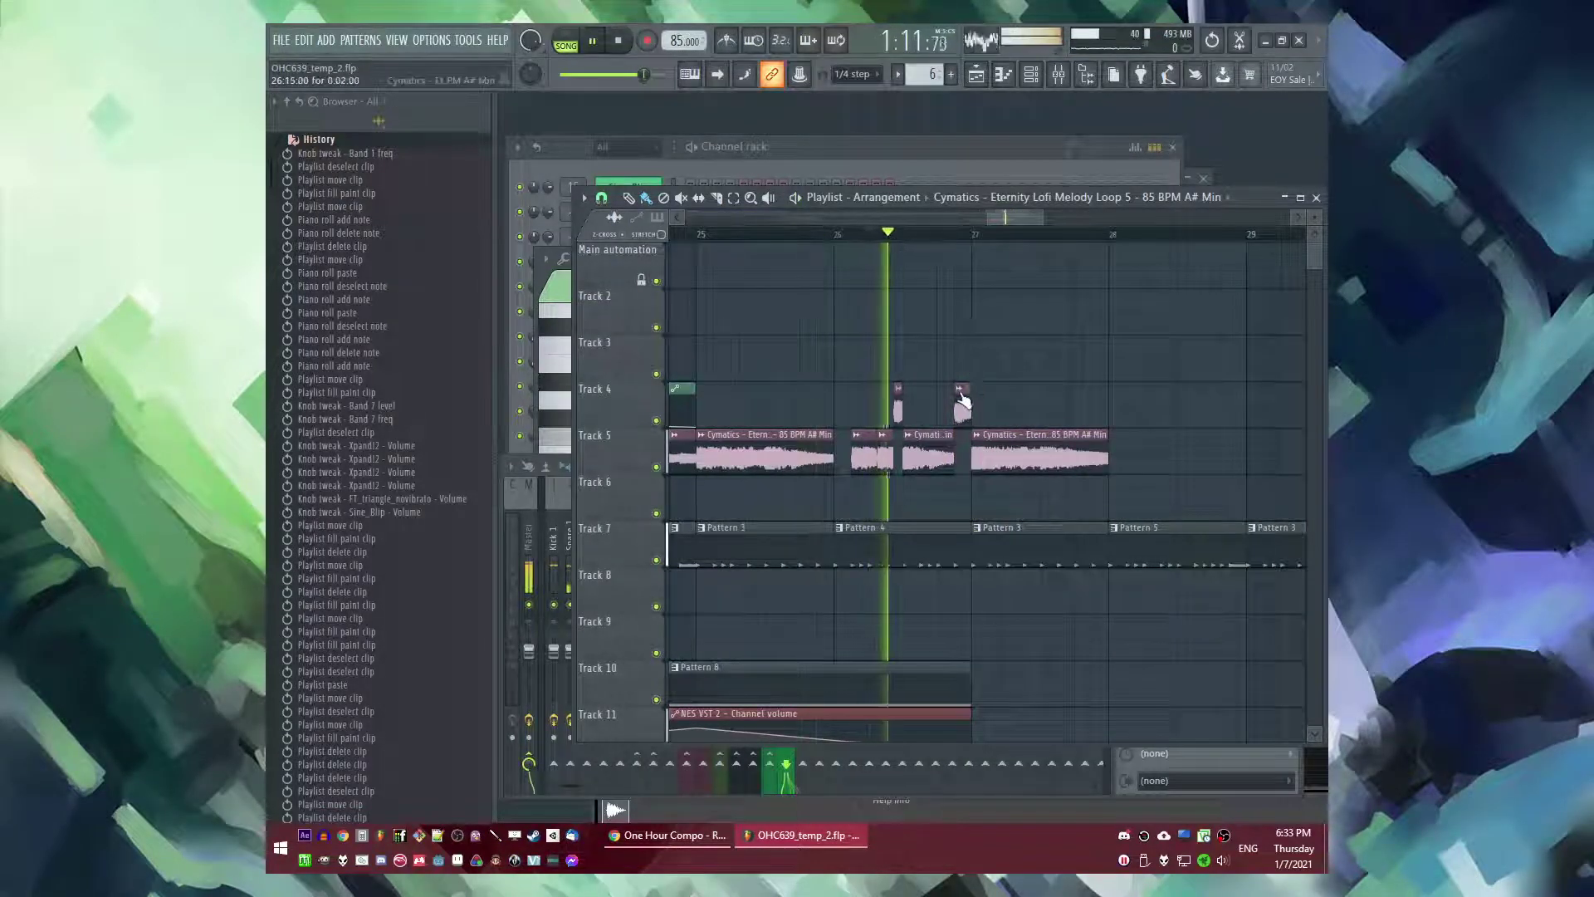
# - Make the two-step Track 4 clip at 26:15 a unique version of the Cymatics melody loop sample
pyautogui.scroll(3, 958, 407)
pyautogui.click(961, 388)
pyautogui.click(987, 513)
pyautogui.press('space')
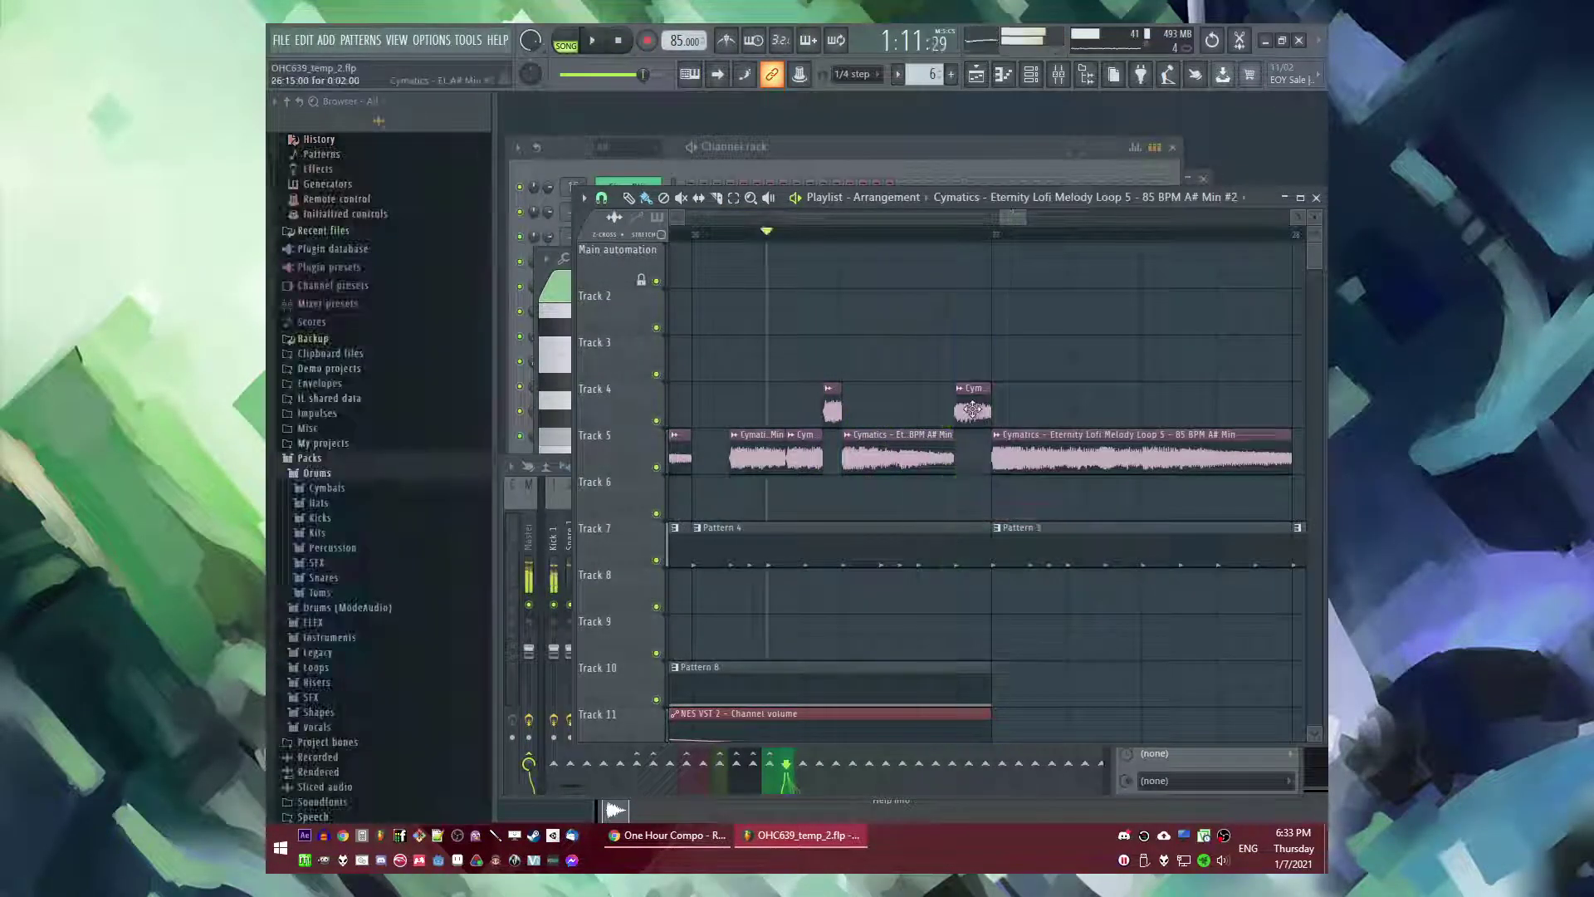
# - Try a 4-semitone pitch range with a +360 cent pitch on the #2 melody sample at 26:15 and audition it
pyautogui.press('space')
pyautogui.doubleClick(971, 405)
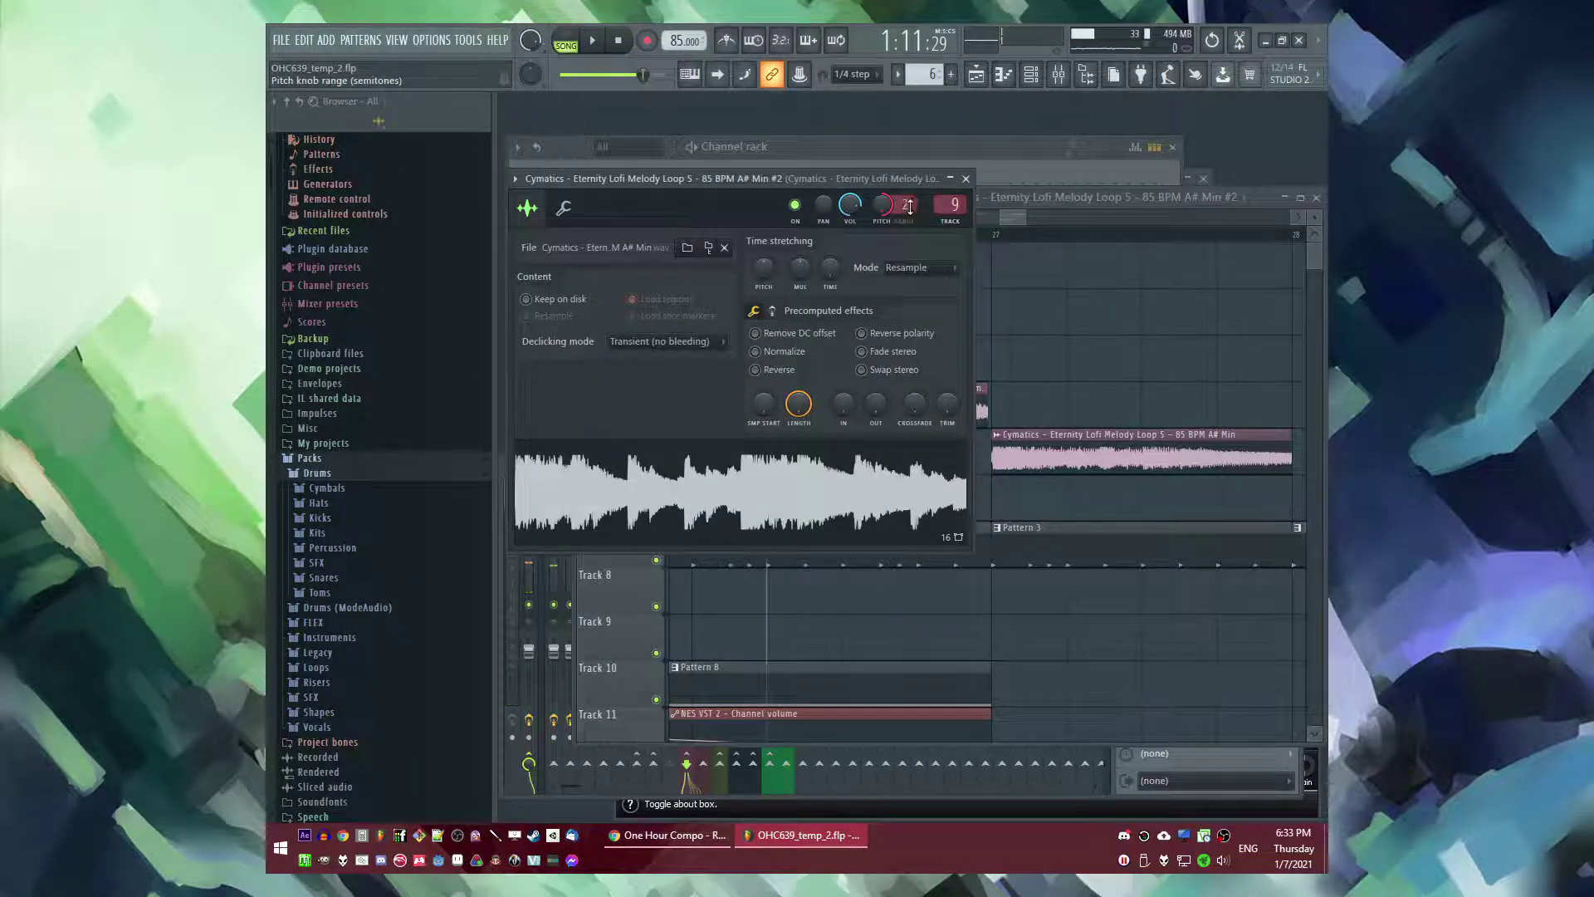
pyautogui.click(976, 258)
pyautogui.press('space')
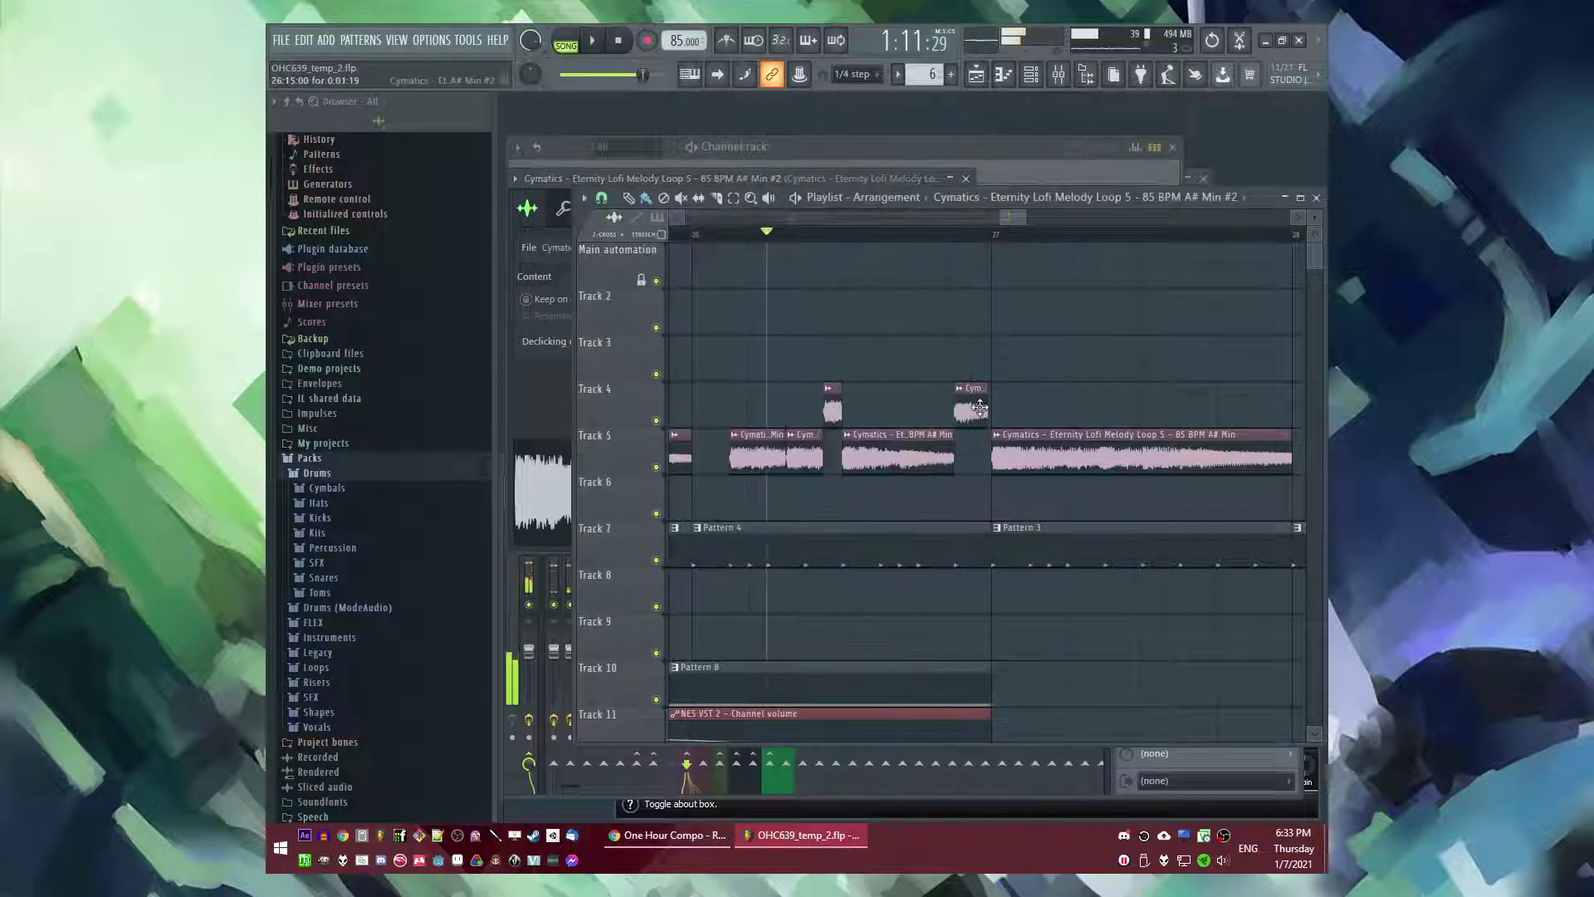
pyautogui.doubleClick(978, 421)
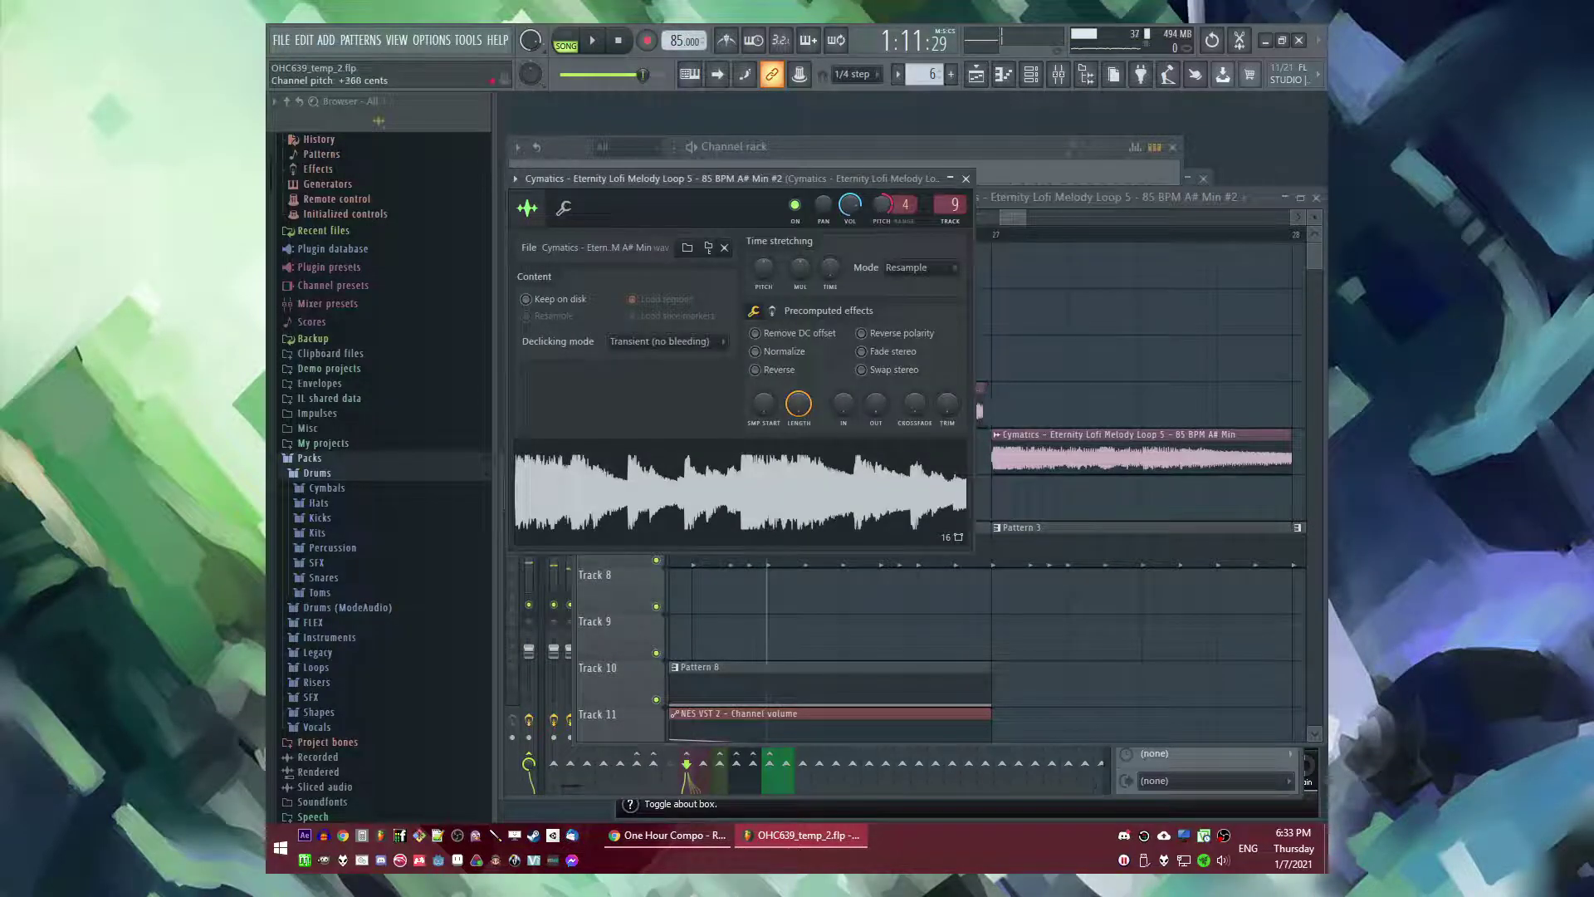
pyautogui.click(1075, 313)
pyautogui.press('space')
# - Try the #2 melody sample at +200 cents with a 2-semitone pitch range against the surrounding slices
pyautogui.doubleClick(969, 405)
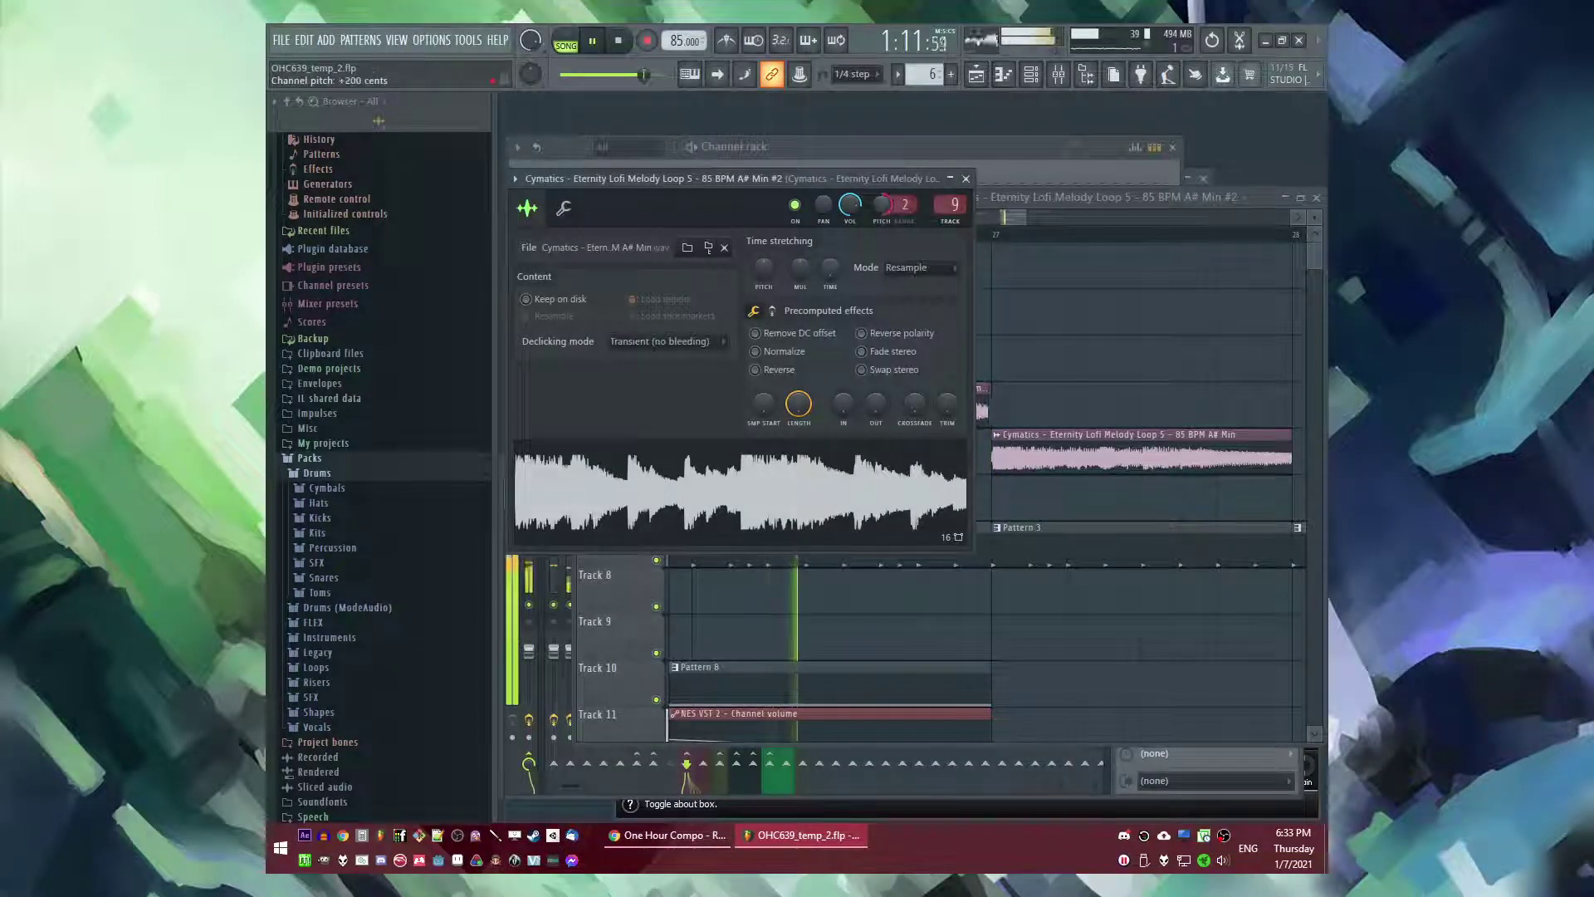
pyautogui.click(1130, 392)
pyautogui.scroll(-3, 855, 397)
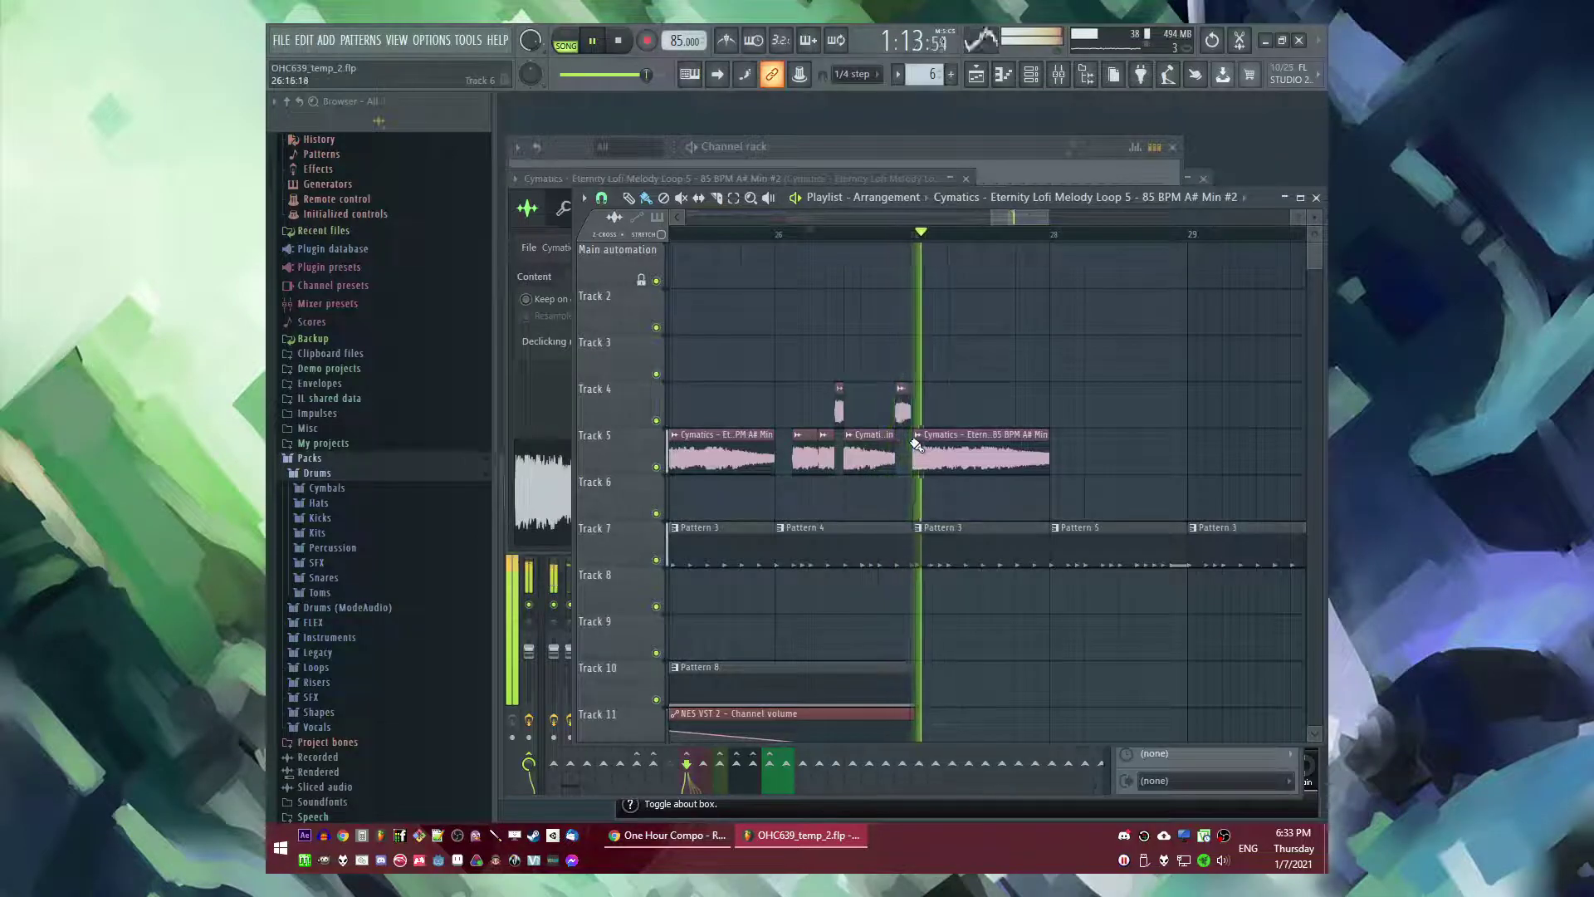
pyautogui.scroll(4, 914, 414)
pyautogui.press('space')
# - Lengthen the Track 4 clip at 26:15 to about one bar, shift which part of the loop it plays, and audition it
pyautogui.moveTo(910, 413); pyautogui.dragTo(1078, 411)
pyautogui.scroll(-3, 872, 390)
pyautogui.press('space')
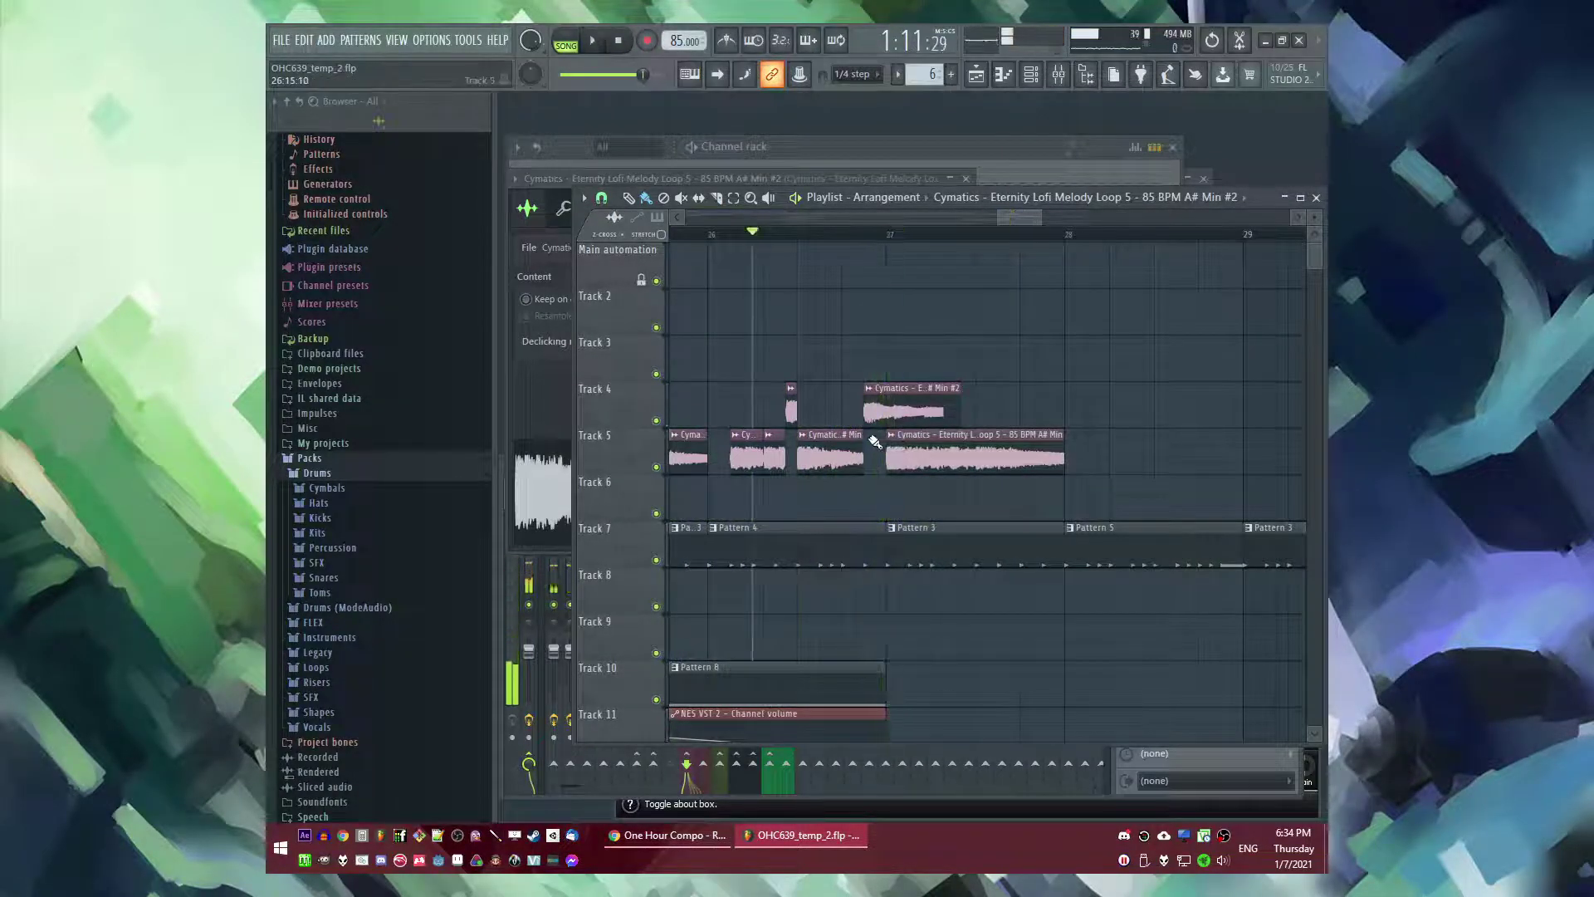
pyautogui.moveTo(918, 409)
pyautogui.mouseDown()
pyautogui.moveTo(1019, 410)
pyautogui.moveTo(832, 407)
pyautogui.moveTo(888, 407)
pyautogui.mouseUp()
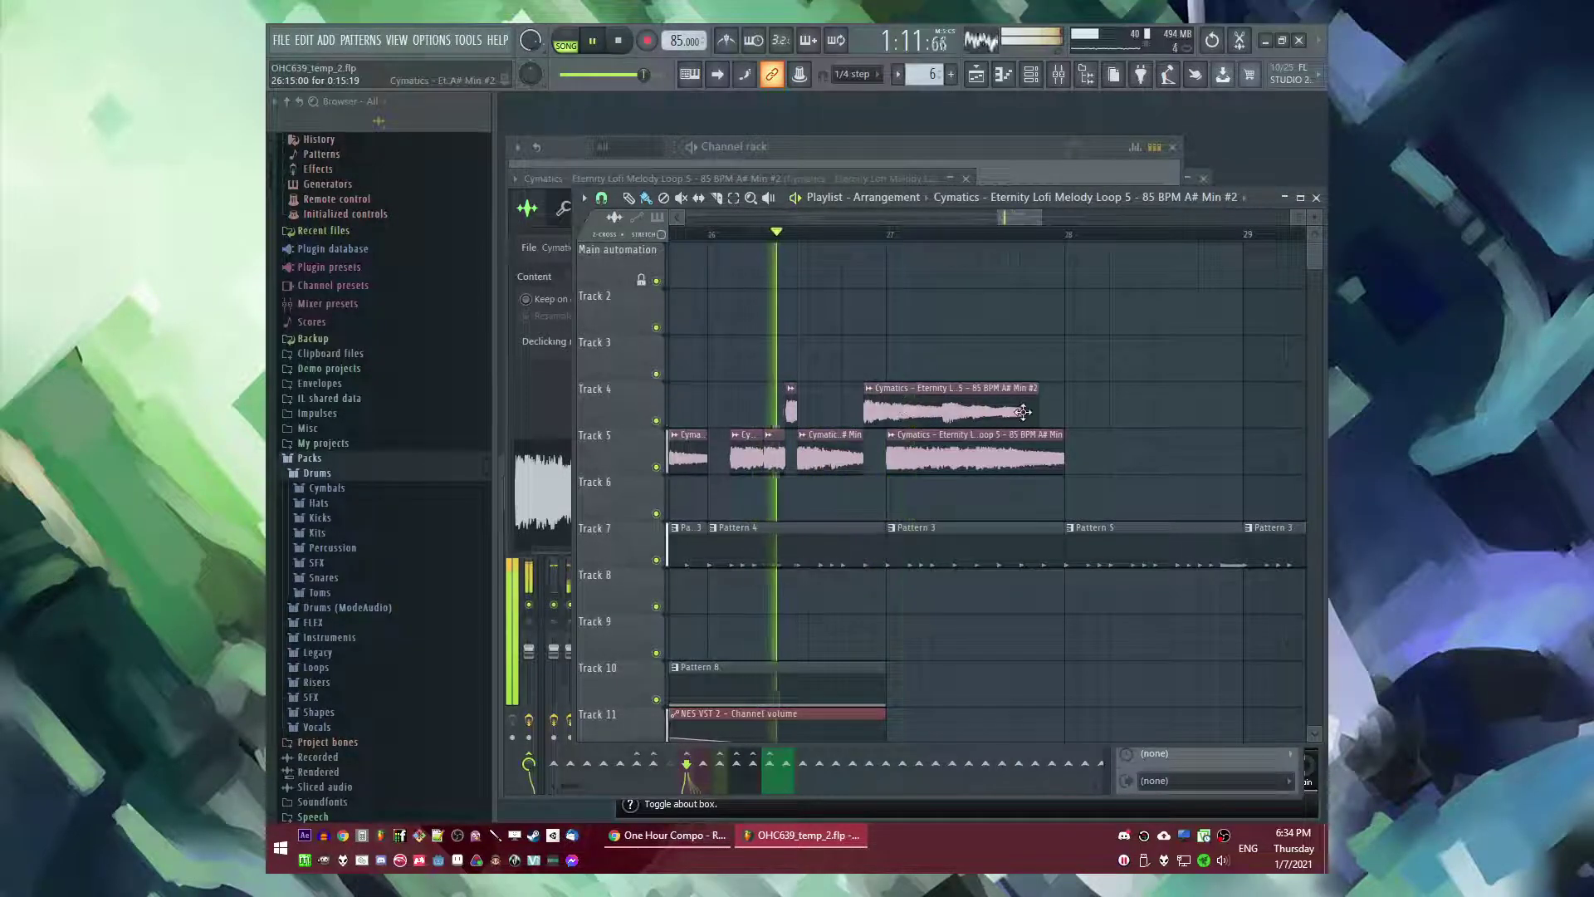
pyautogui.moveTo(1056, 415)
pyautogui.mouseDown()
pyautogui.moveTo(989, 416)
pyautogui.moveTo(1033, 416)
pyautogui.mouseUp()
pyautogui.press('space')
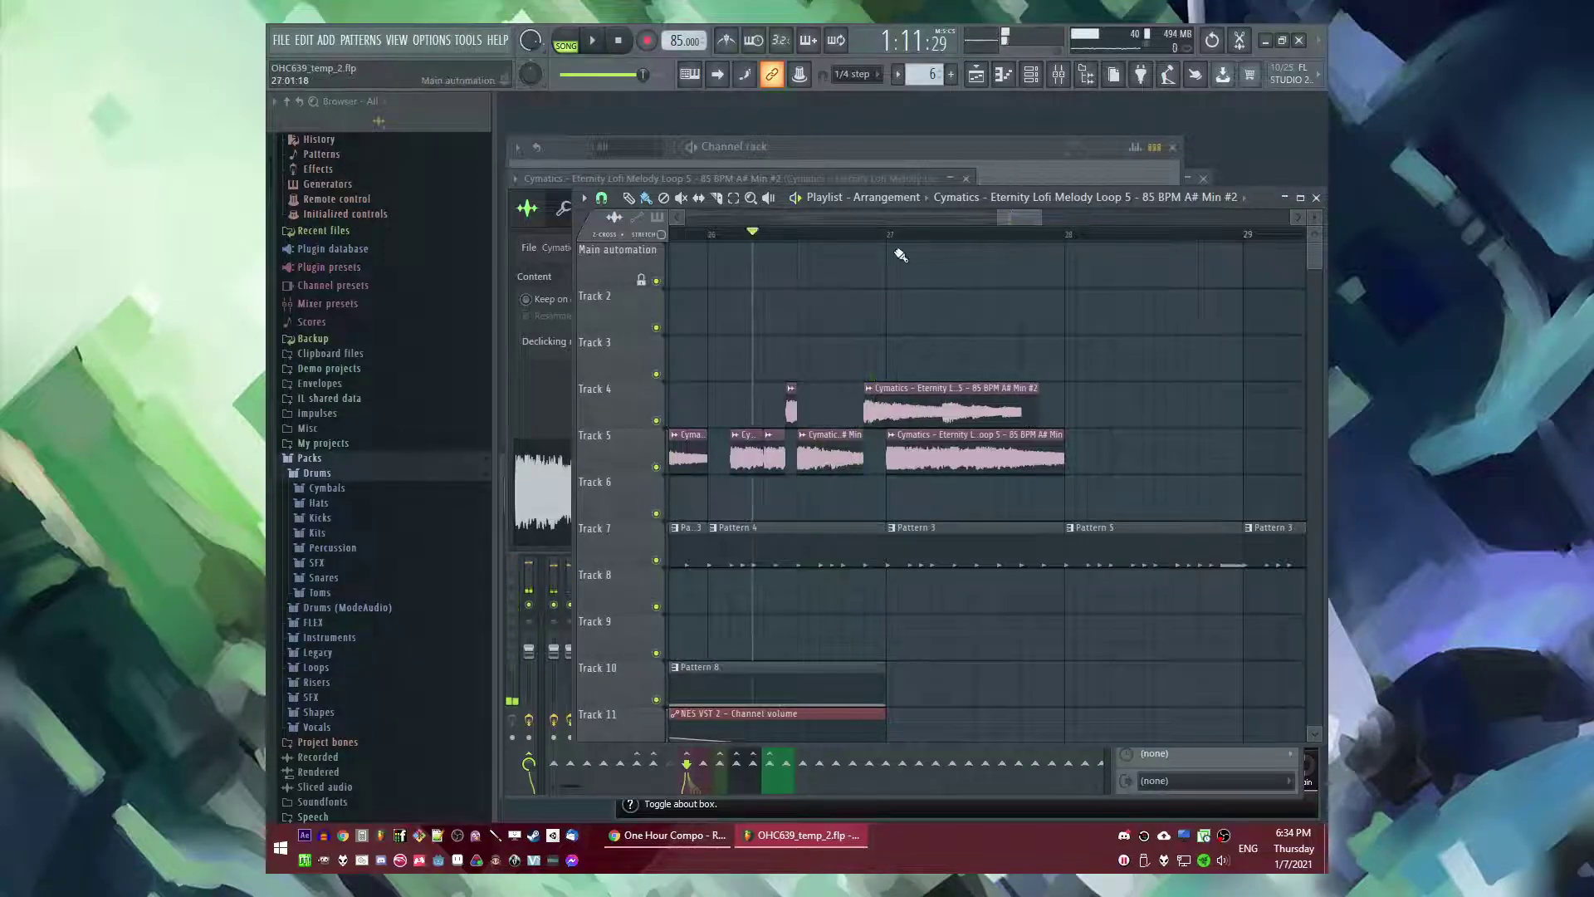
# - Try a pitch range of 3 semitones on the #2 melody sample and audition it
pyautogui.press('space')
pyautogui.doubleClick(914, 388)
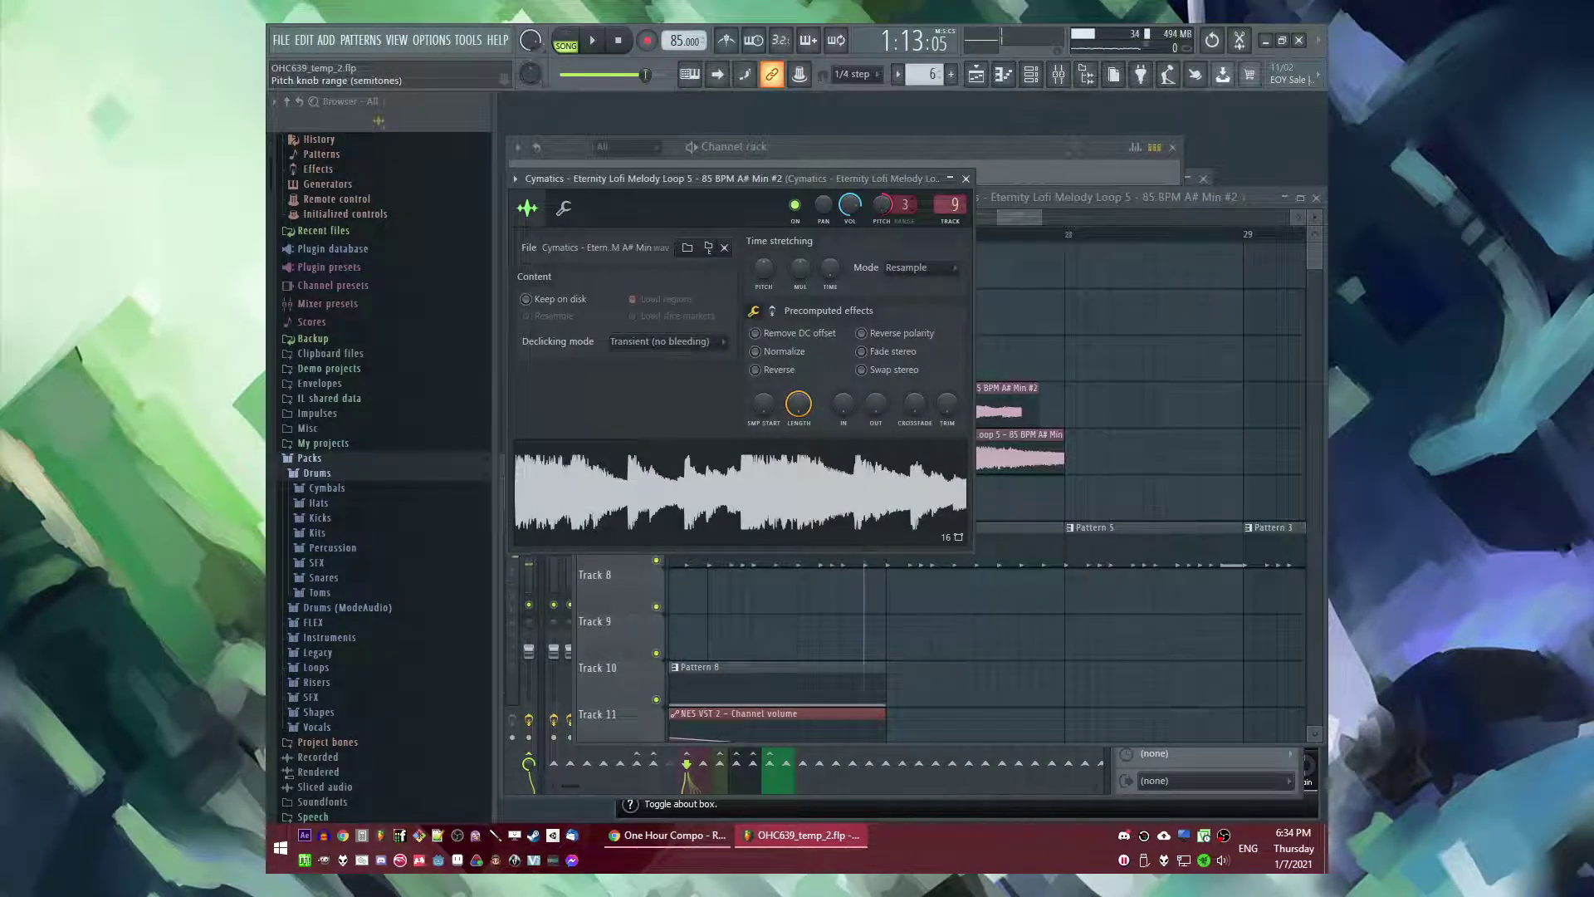
pyautogui.rightClick(1048, 327)
pyautogui.press('space')
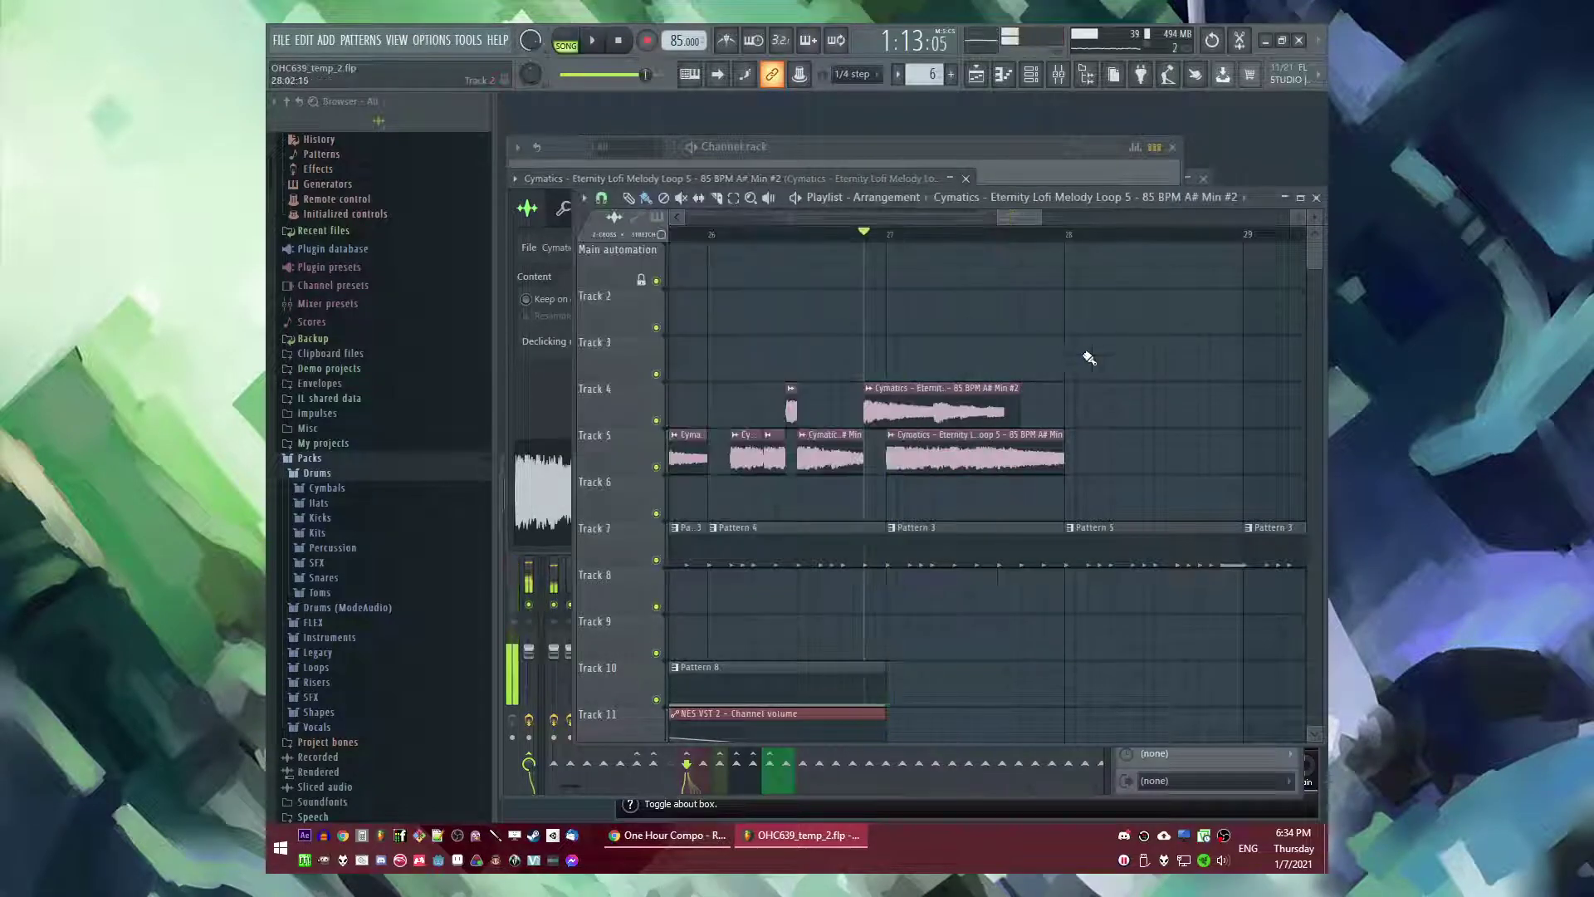
# - Set the pitch range of the #2 melody sample to 4 semitones and audition the result
pyautogui.scroll(2, 986, 338)
pyautogui.press('space')
pyautogui.doubleClick(978, 417)
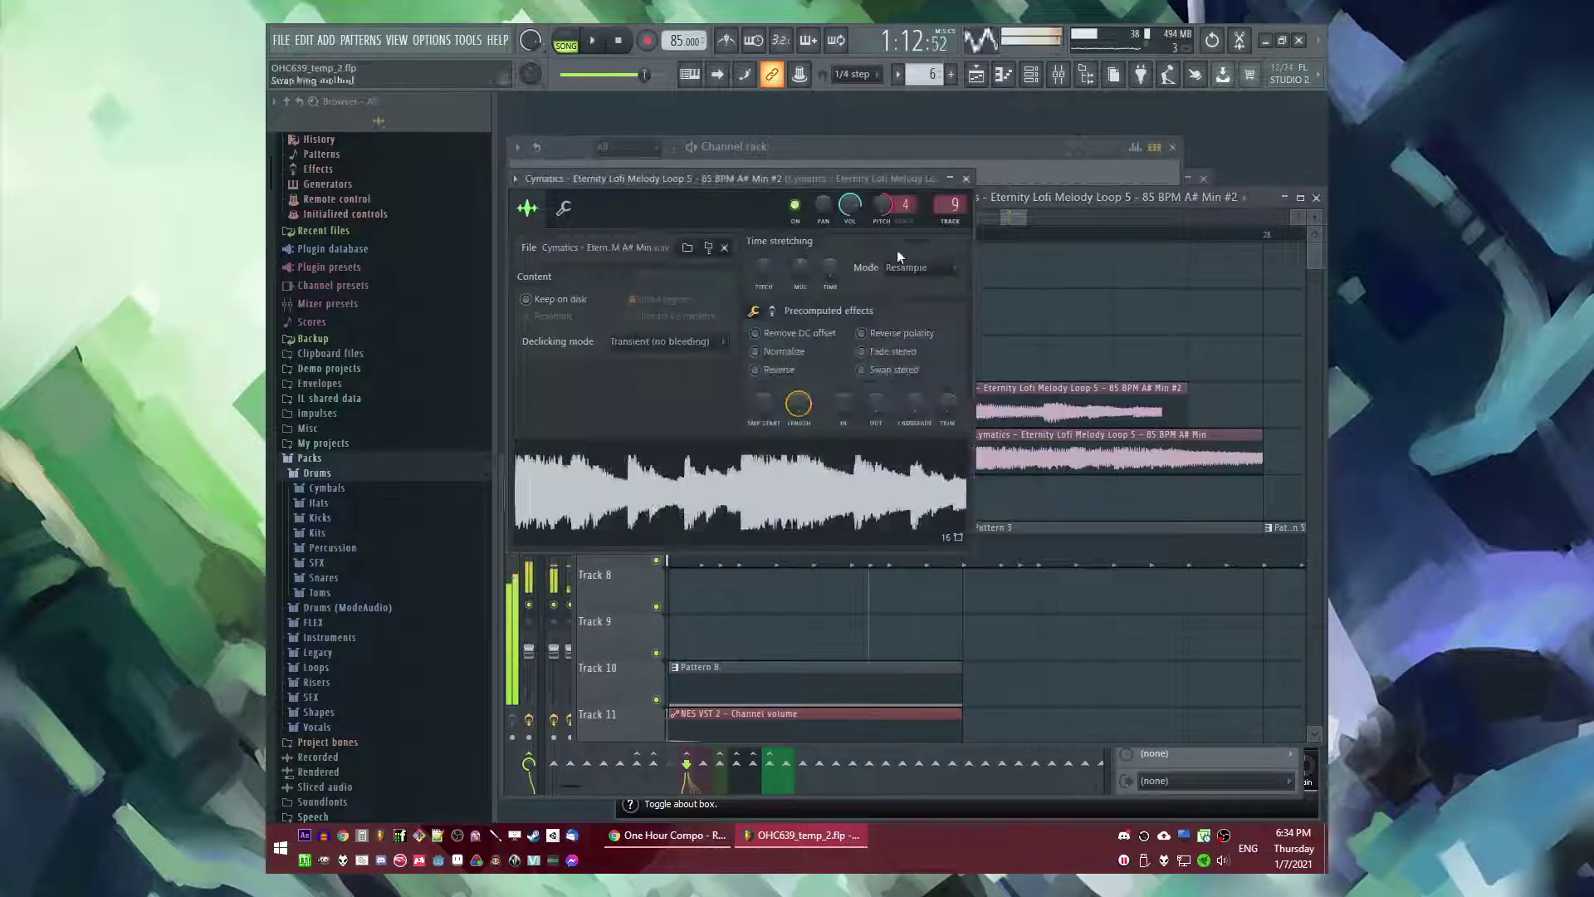
pyautogui.click(1114, 352)
pyautogui.scroll(-2, 1069, 392)
pyautogui.press('space')
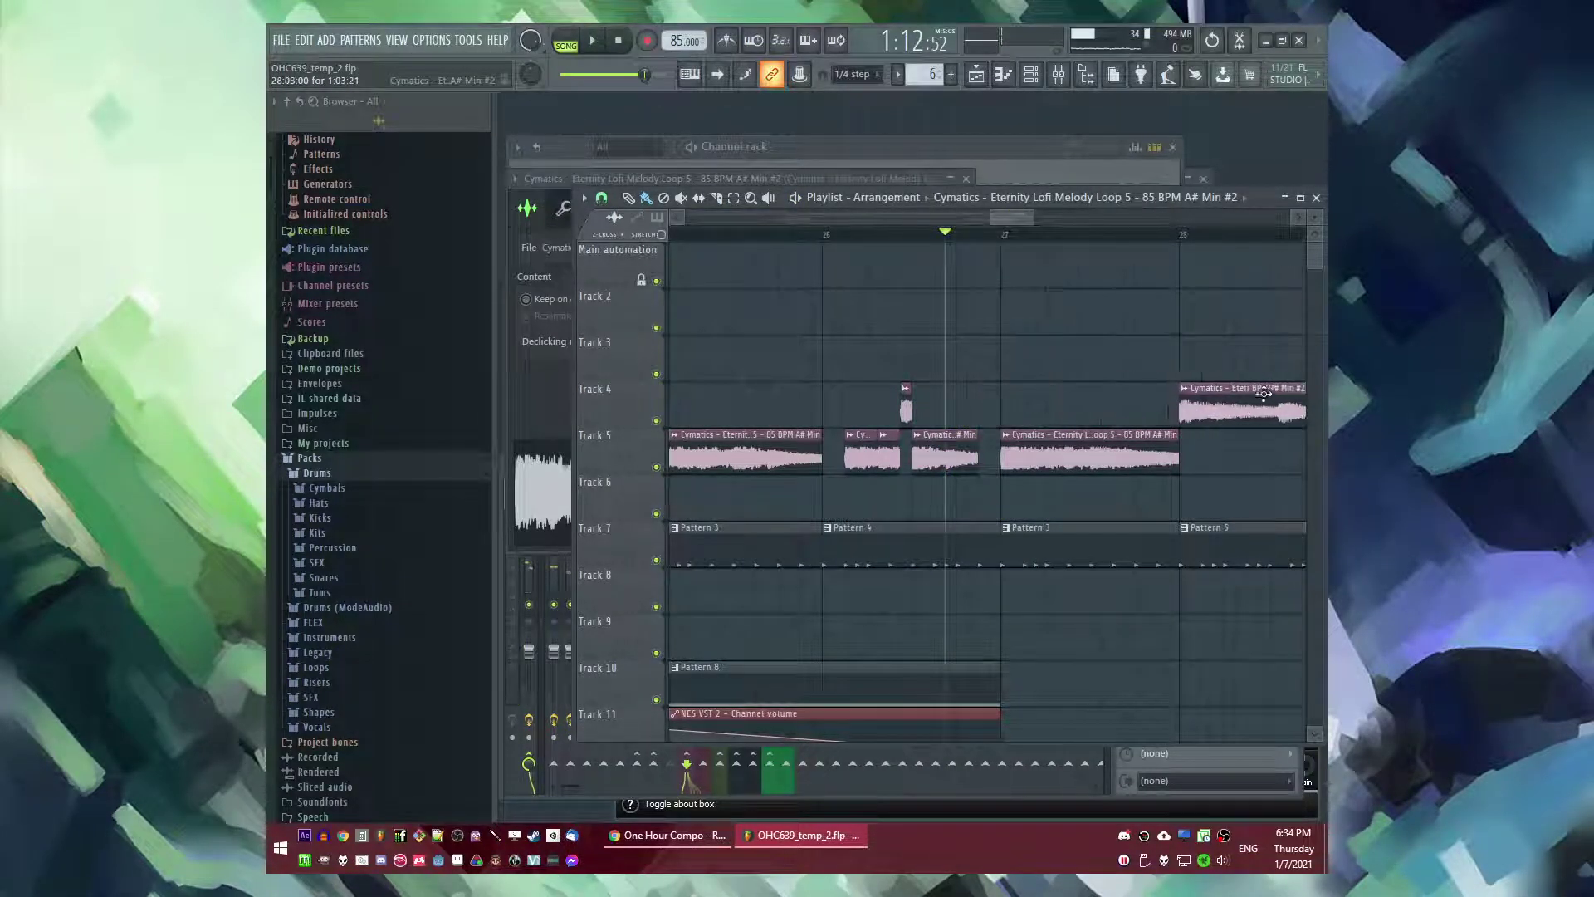
# - Reposition the #2 melody clip at 26:15 on Track 4 and extend it to about four and a half bars
pyautogui.scroll(-3, 974, 368)
pyautogui.moveTo(972, 404); pyautogui.dragTo(802, 404)
pyautogui.hscroll(-3, 947, 405)
pyautogui.moveTo(1026, 413); pyautogui.dragTo(1124, 412)
pyautogui.press('space')
pyautogui.scroll(3, 1074, 391)
pyautogui.press('space')
pyautogui.scroll(2, 1097, 390)
pyautogui.scroll(-2, 955, 385)
pyautogui.press('space')
pyautogui.scroll(-2, 981, 387)
pyautogui.press('space')
pyautogui.hscroll(1, 1254, 420)
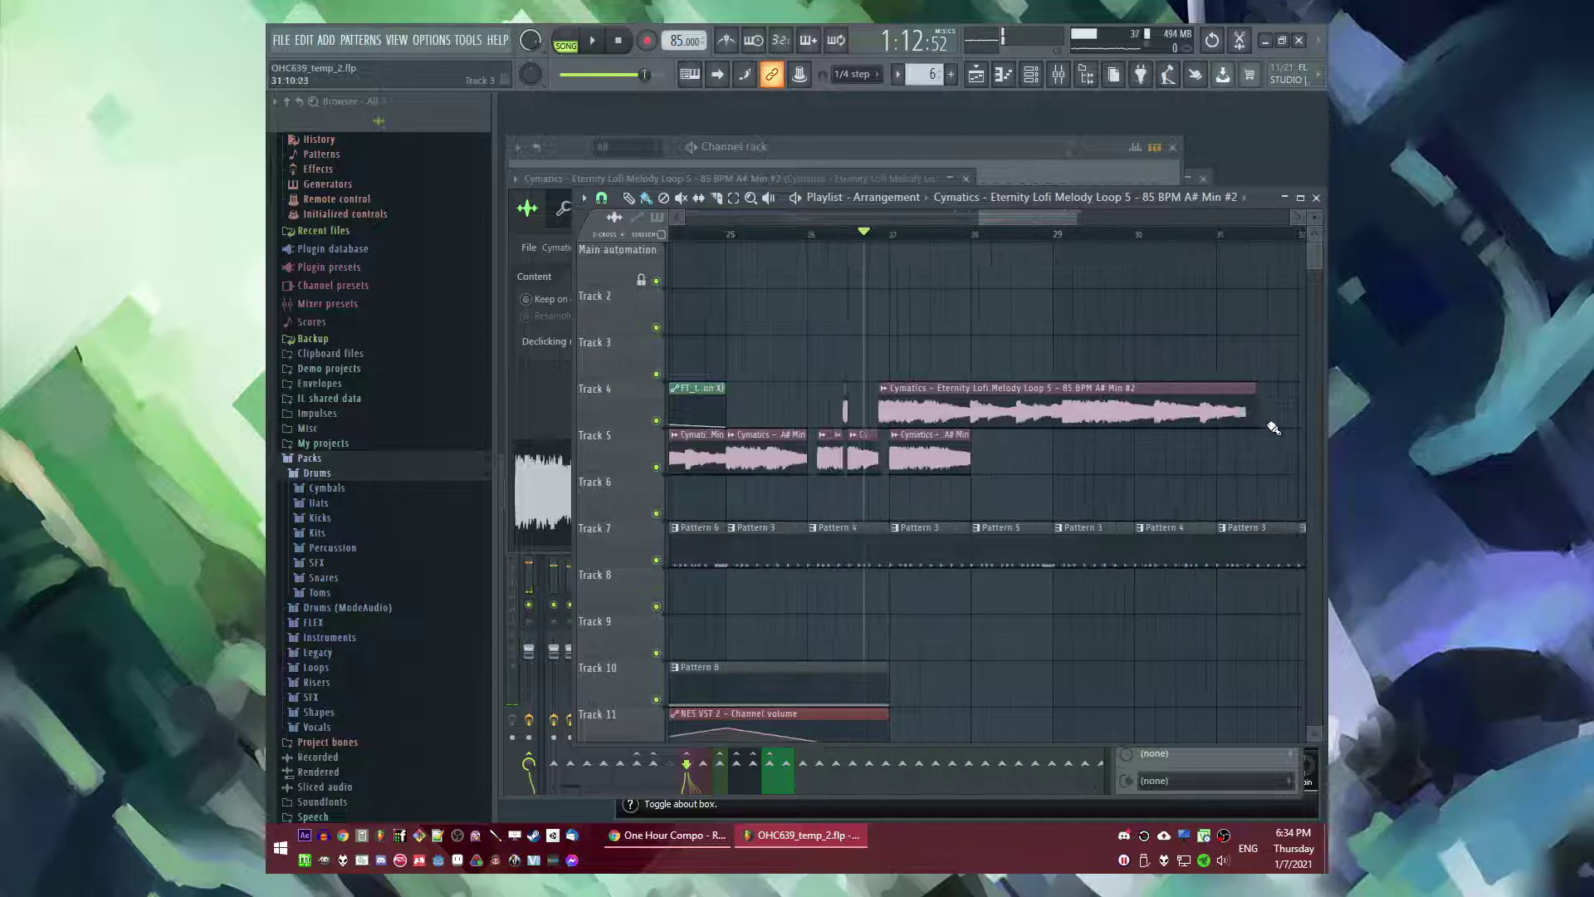
# - Cut away the start of the #2 melody clip, keeping it at 26:15, and shorten it to two steps ending at bar 27
pyautogui.scroll(3, 938, 379)
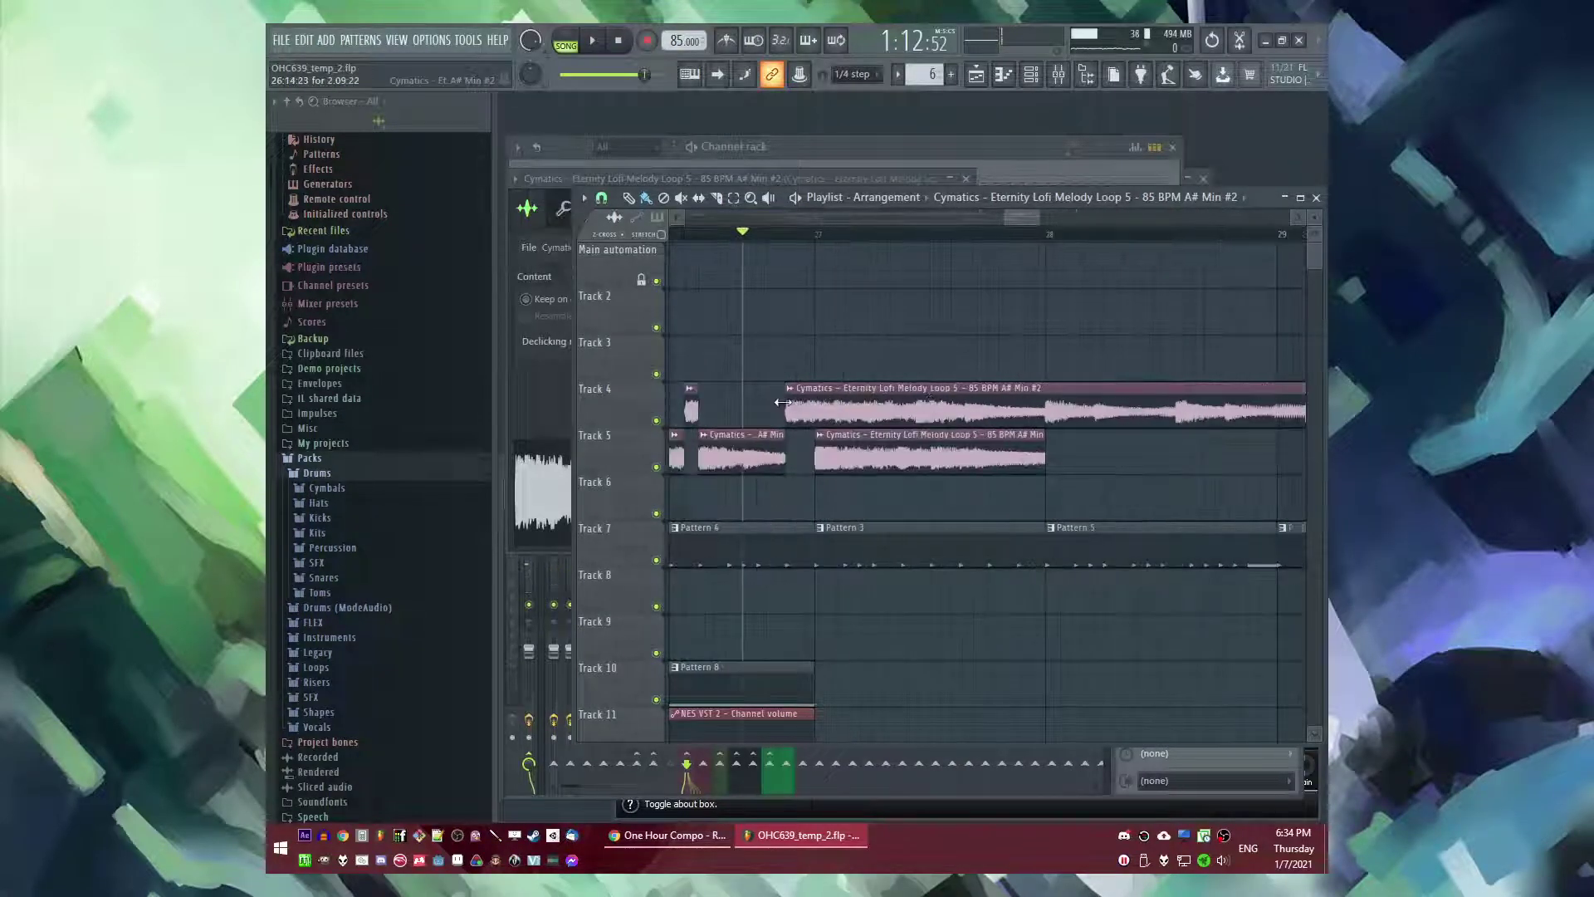
pyautogui.moveTo(911, 418); pyautogui.dragTo(830, 413)
pyautogui.press('space')
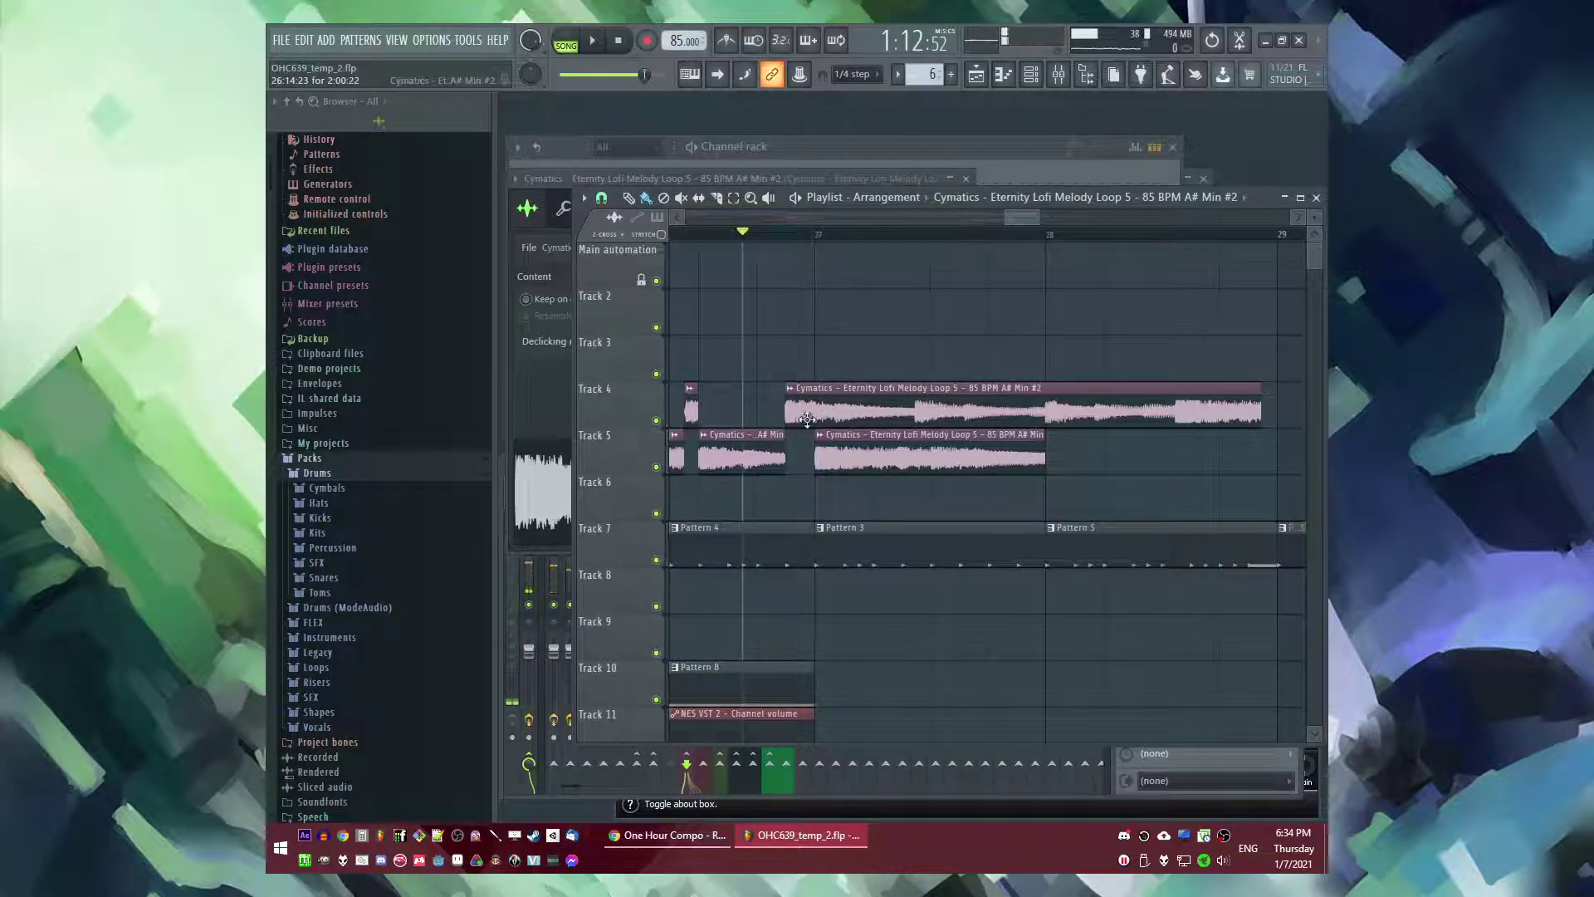
pyautogui.moveTo(920, 421); pyautogui.dragTo(791, 421)
pyautogui.press('space')
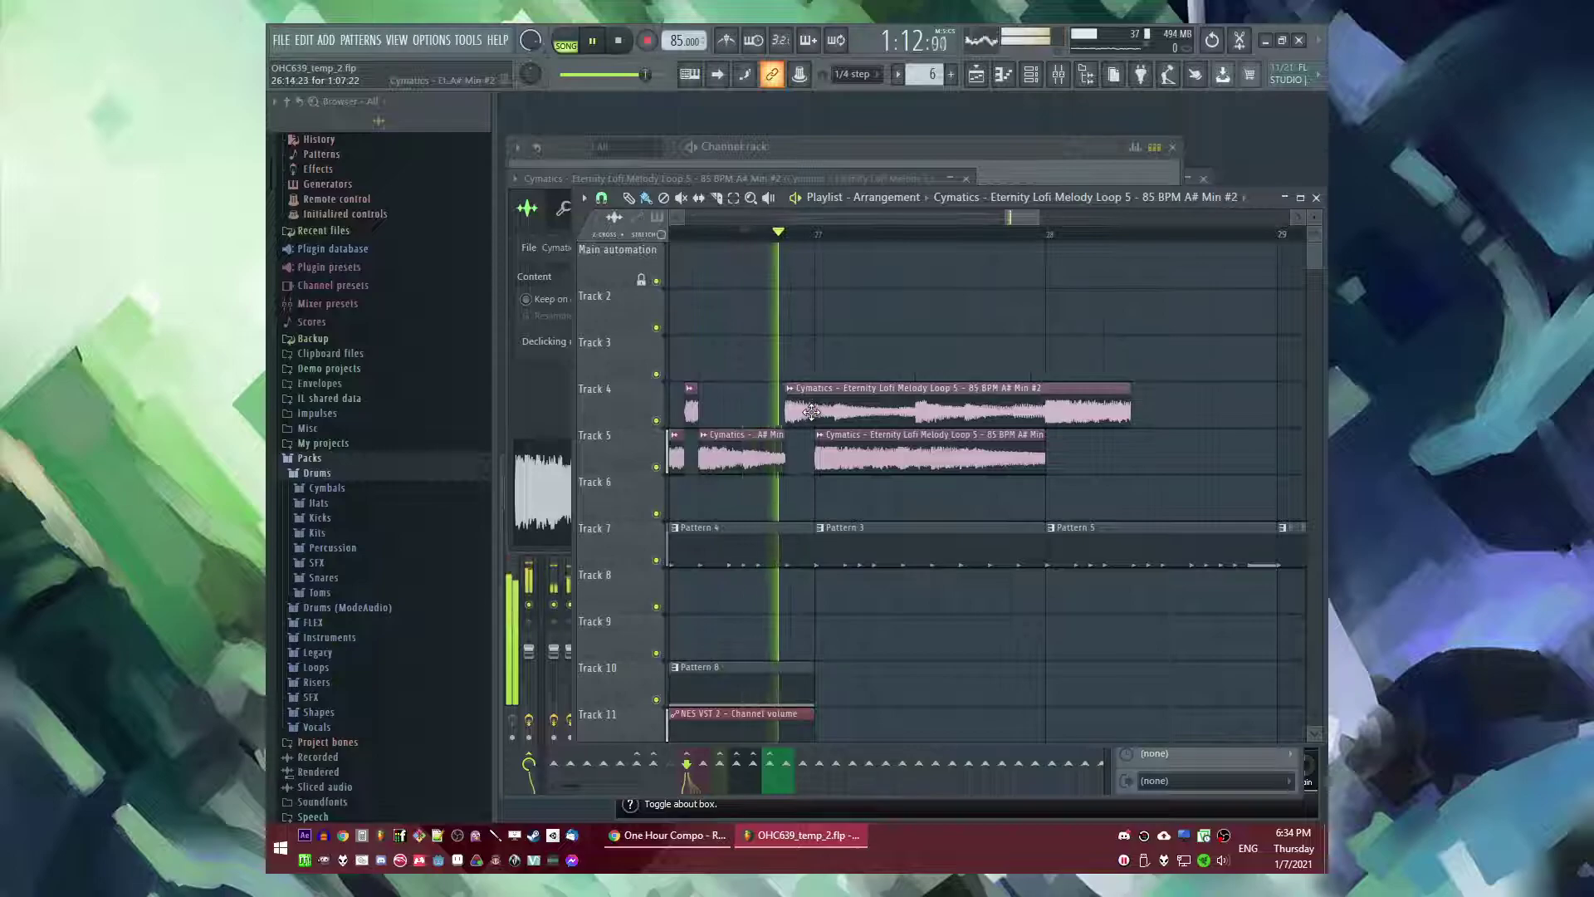
pyautogui.moveTo(1139, 418); pyautogui.dragTo(814, 424)
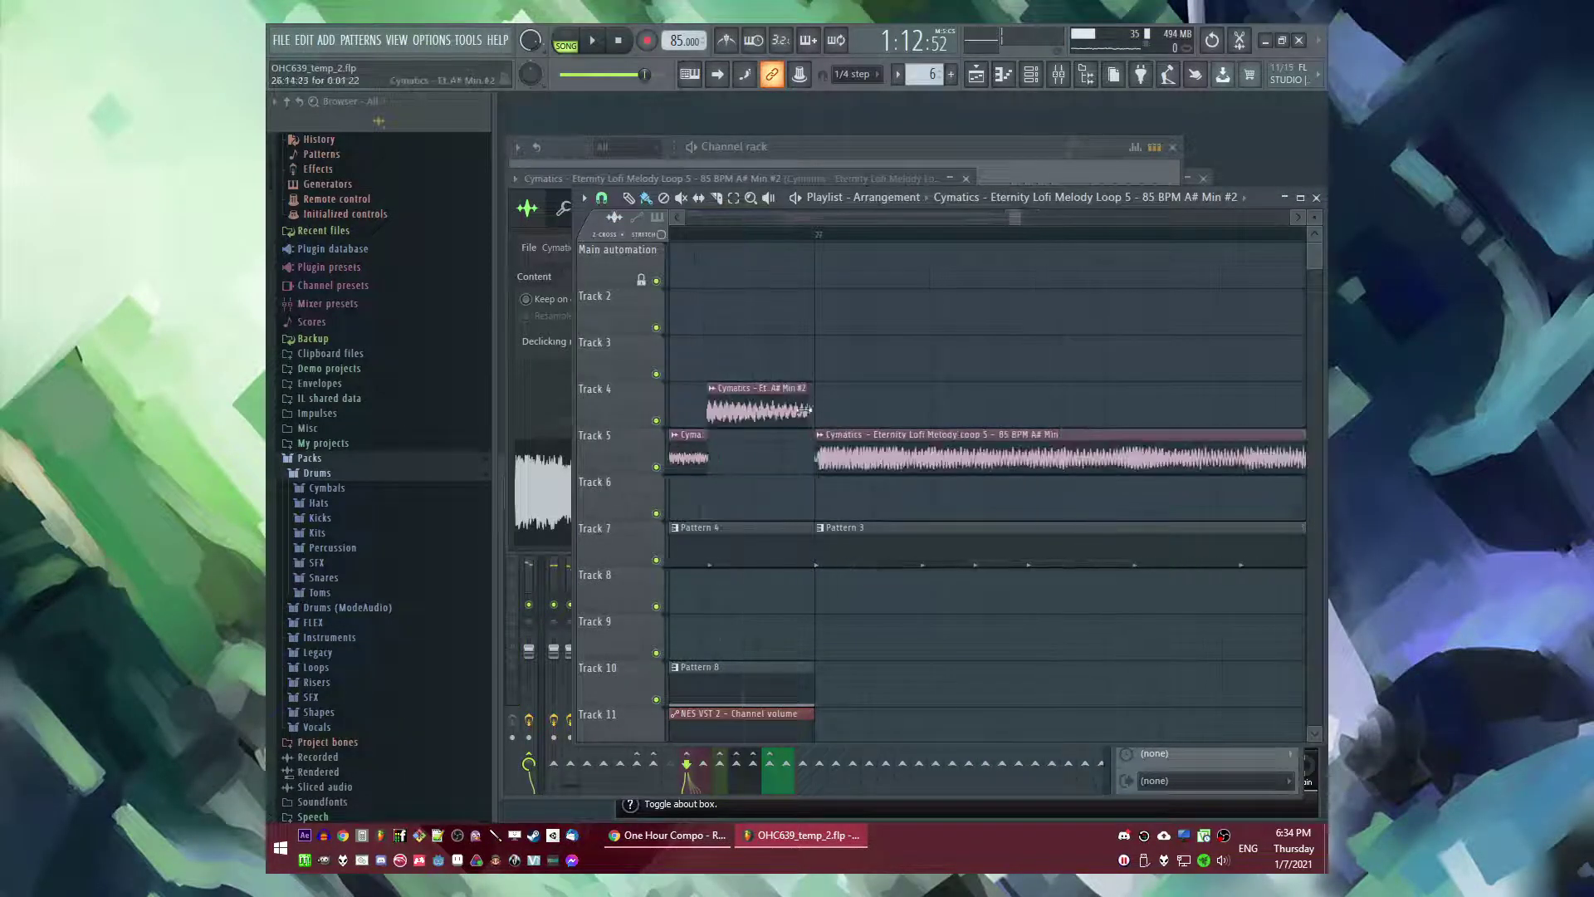
pyautogui.press('space')
# - Shorten the Track 5 loop slice at bar 27 to eight steps and audition the passage
pyautogui.scroll(3, 820, 410)
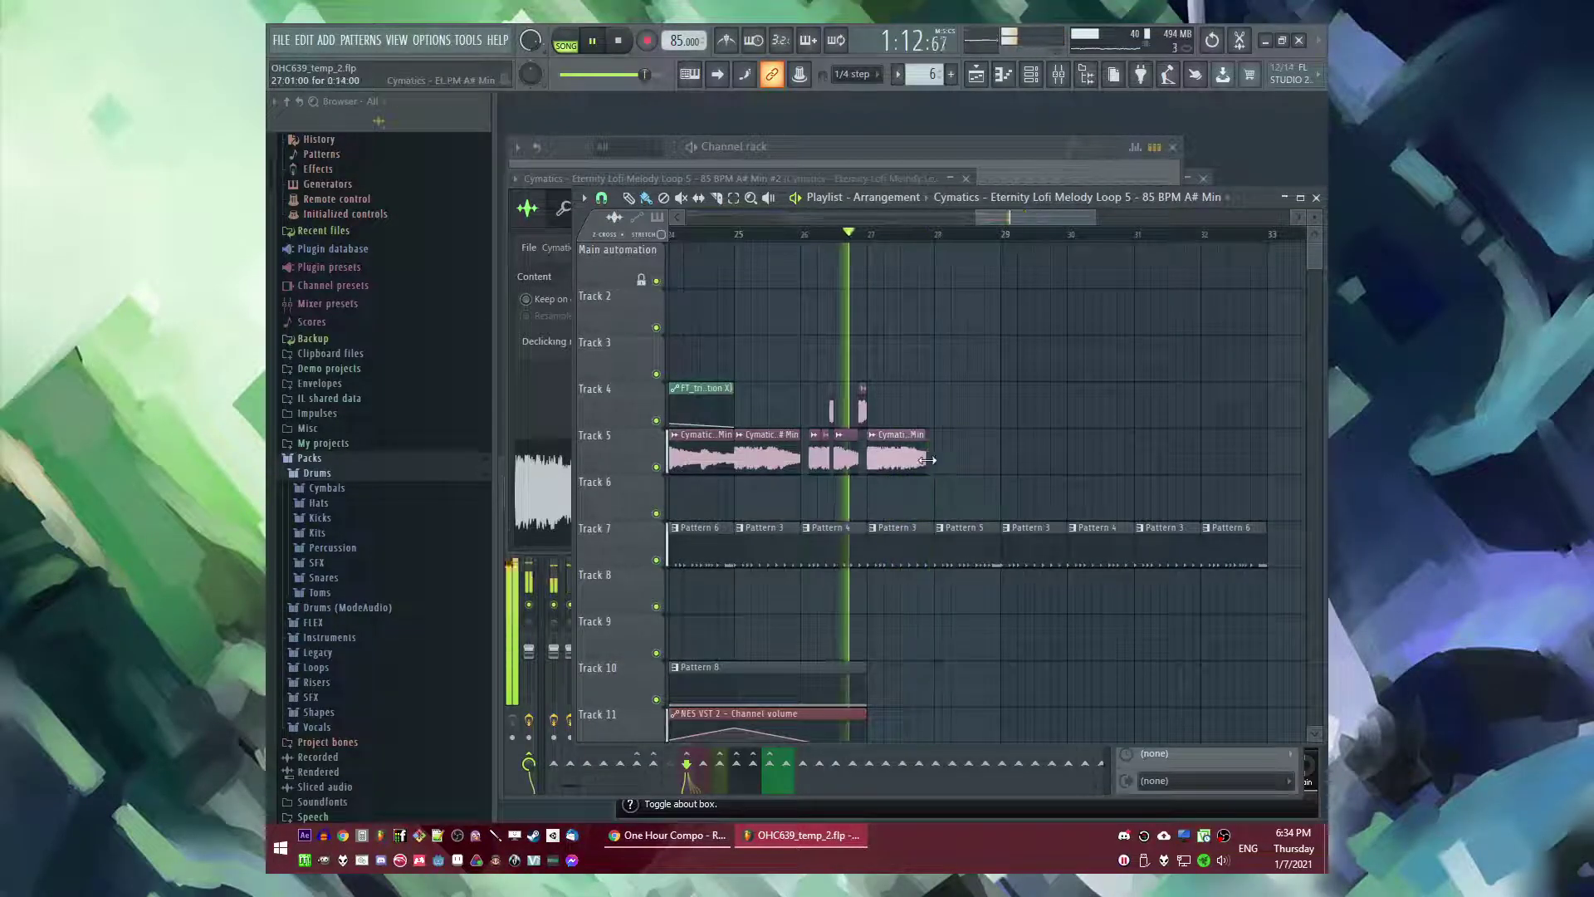
pyautogui.scroll(3, 929, 454)
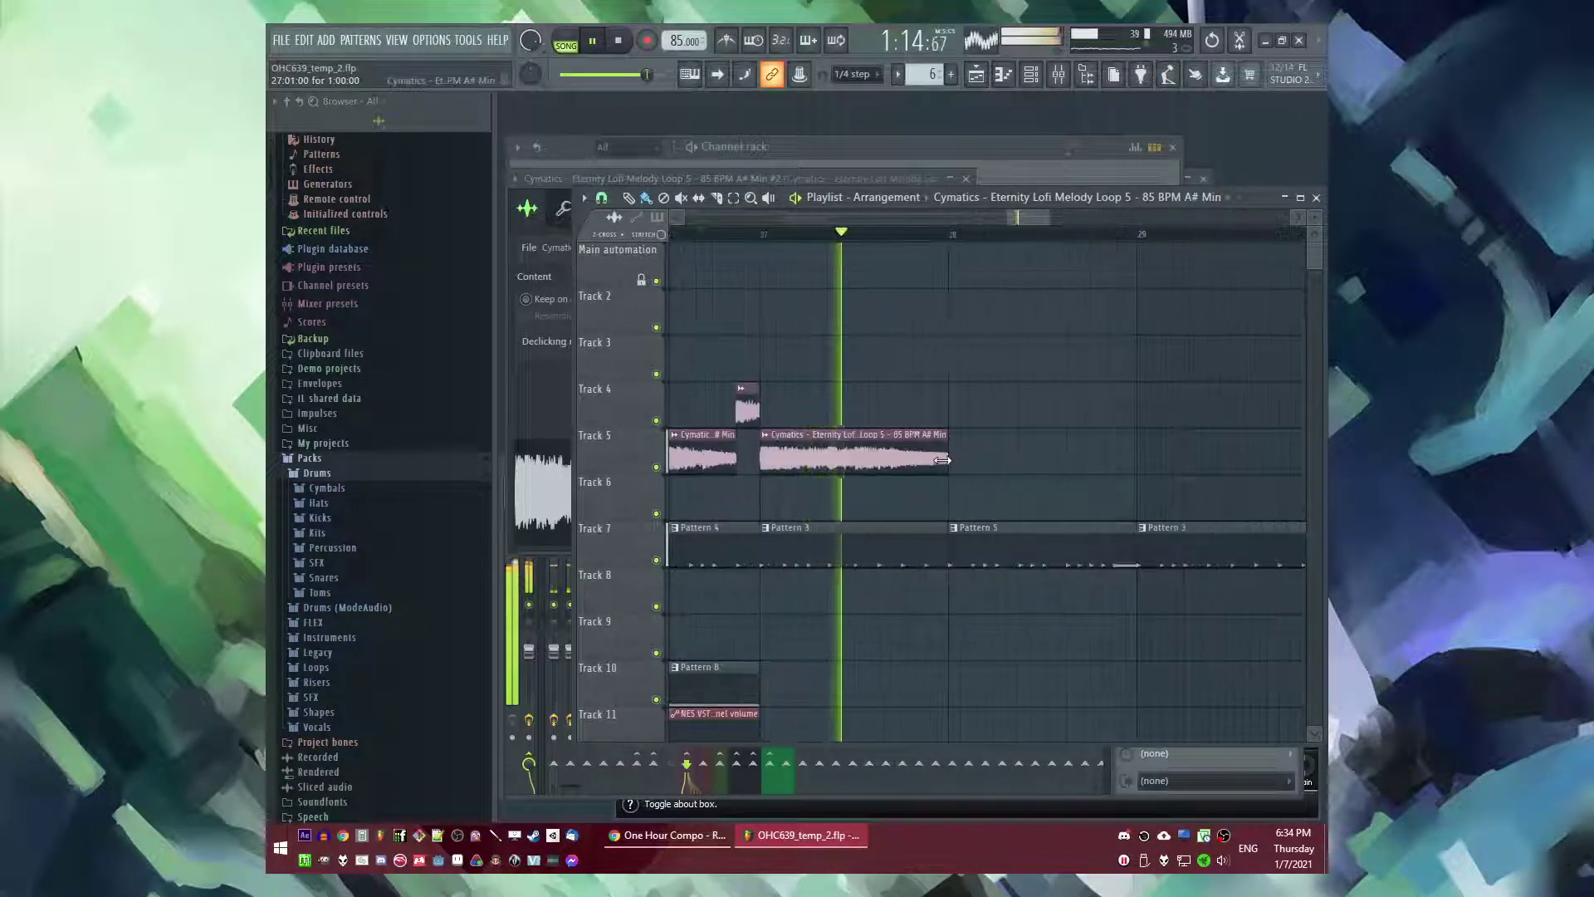
pyautogui.moveTo(941, 458); pyautogui.dragTo(844, 459)
pyautogui.press('space')
pyautogui.press('space')
# - Add another melody loop clip and trim it to a six-step slice at 27:11 on Track 5
pyautogui.click(974, 366)
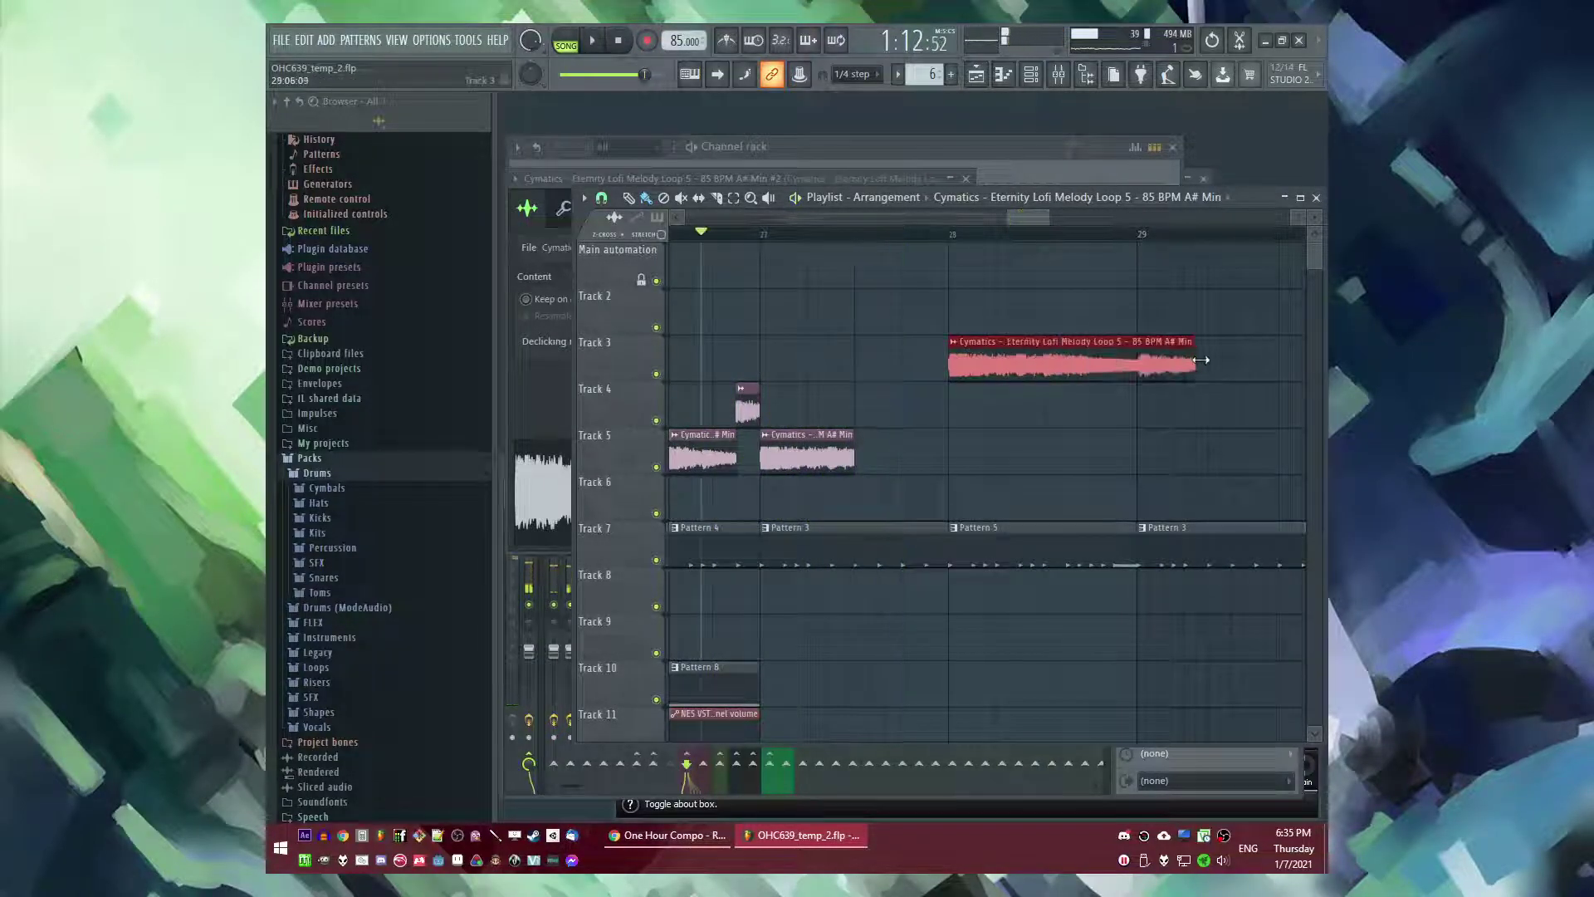
pyautogui.moveTo(1129, 359); pyautogui.dragTo(1144, 360)
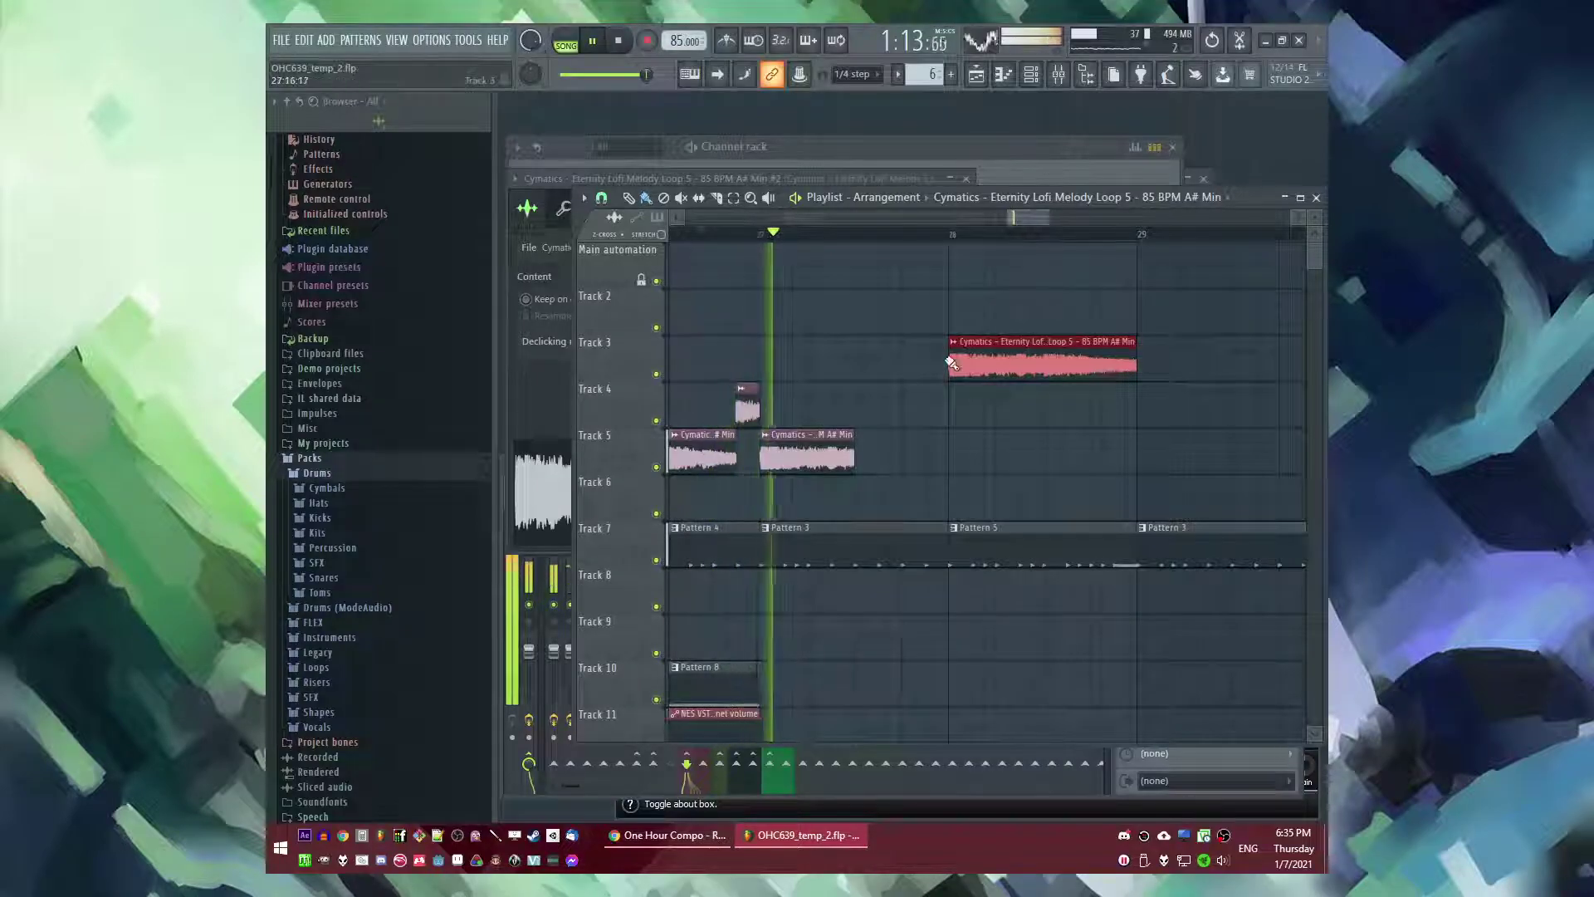
pyautogui.moveTo(950, 361); pyautogui.dragTo(892, 465)
pyautogui.scroll(-4, 1068, 431)
pyautogui.scroll(3, 1072, 433)
pyautogui.moveTo(902, 456); pyautogui.dragTo(951, 455)
pyautogui.press('space')
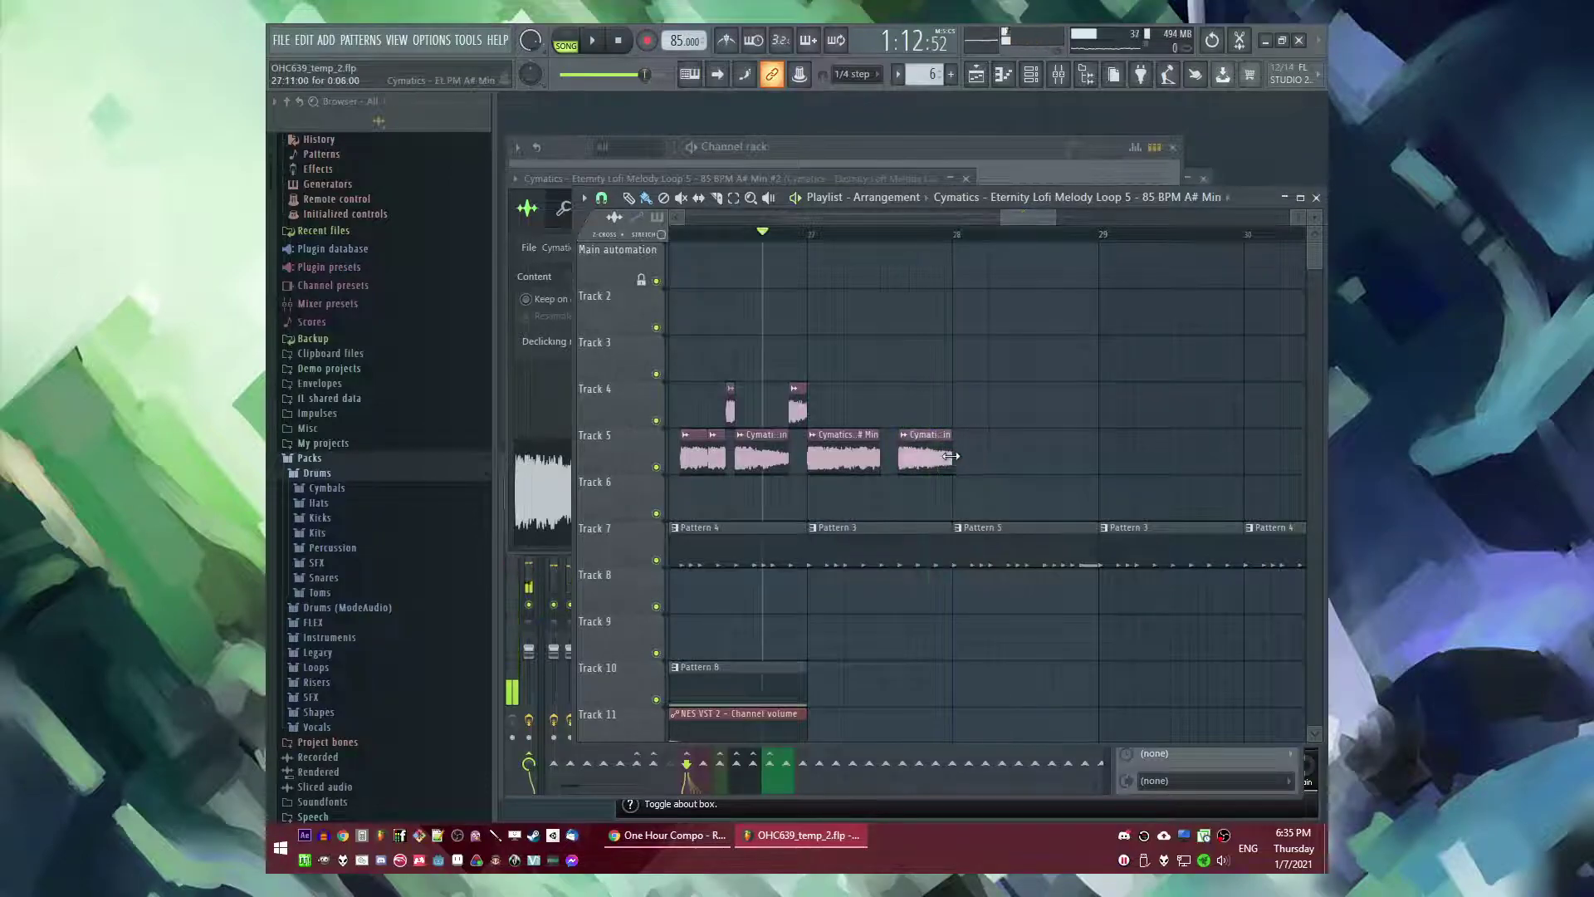
# - Add a melody loop clip at bar 28, trim its start to a later part of the loop, and move it to Track 4
pyautogui.click(961, 457)
pyautogui.moveTo(1004, 459); pyautogui.dragTo(1113, 458)
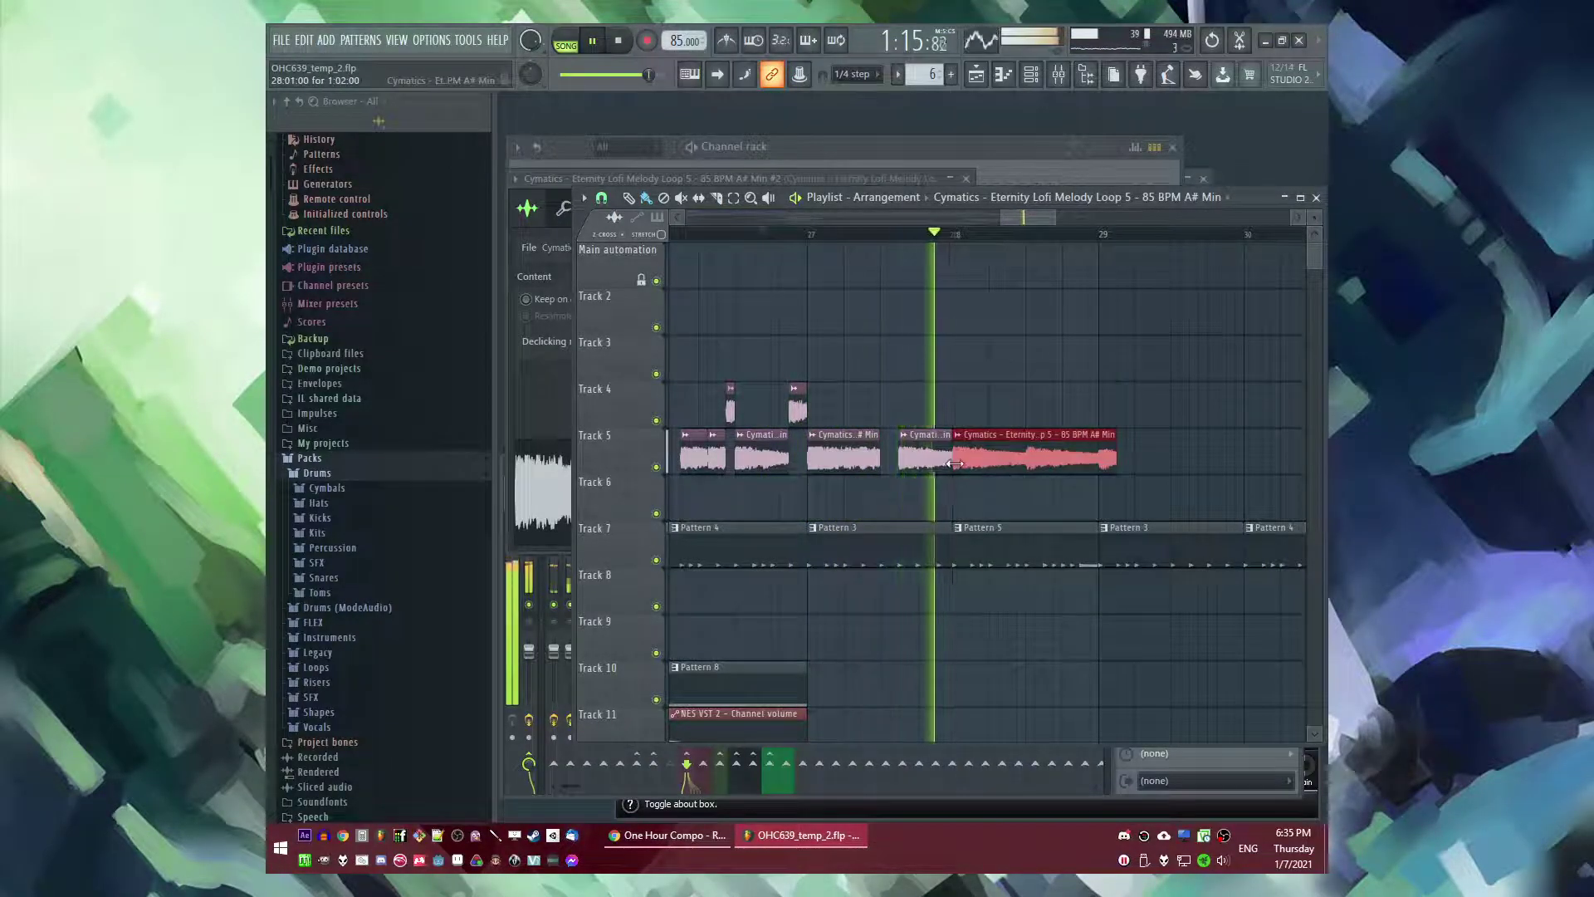
pyautogui.moveTo(956, 457); pyautogui.dragTo(1030, 457)
pyautogui.press('space')
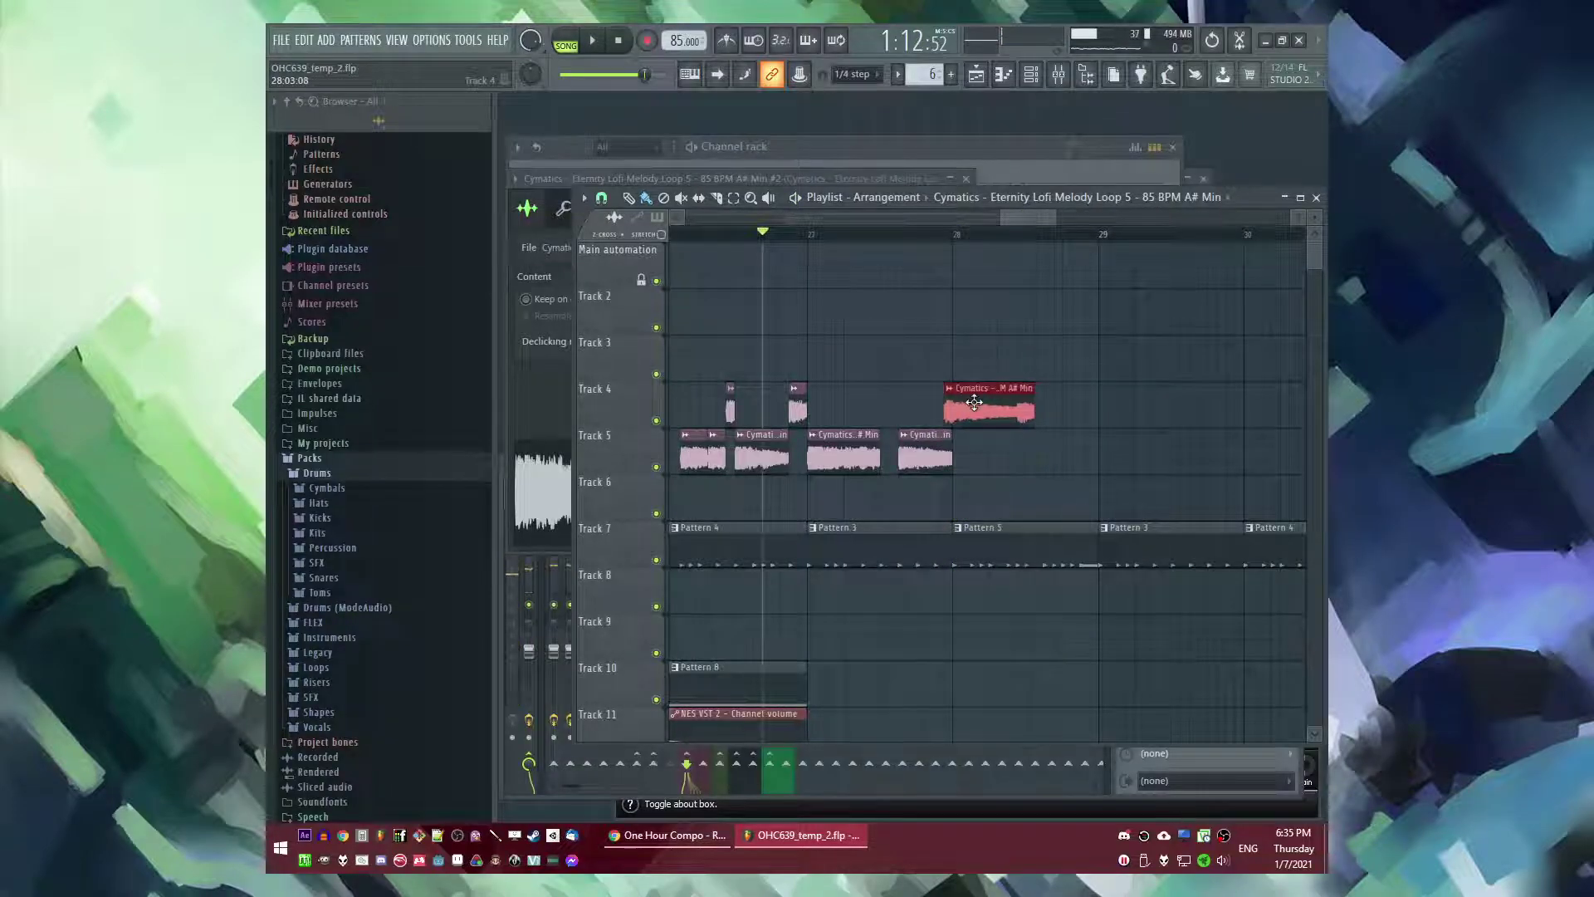
# - Align the Track 4 slice to bar 28, shorten it to six steps, and audition from just before it
pyautogui.click(953, 238)
pyautogui.moveTo(1034, 219); pyautogui.dragTo(1052, 221)
pyautogui.press('space')
pyautogui.click(829, 411)
pyautogui.press('space')
pyautogui.rightClick(829, 411)
pyautogui.press('space')
pyautogui.moveTo(823, 412); pyautogui.dragTo(792, 411)
pyautogui.press('space')
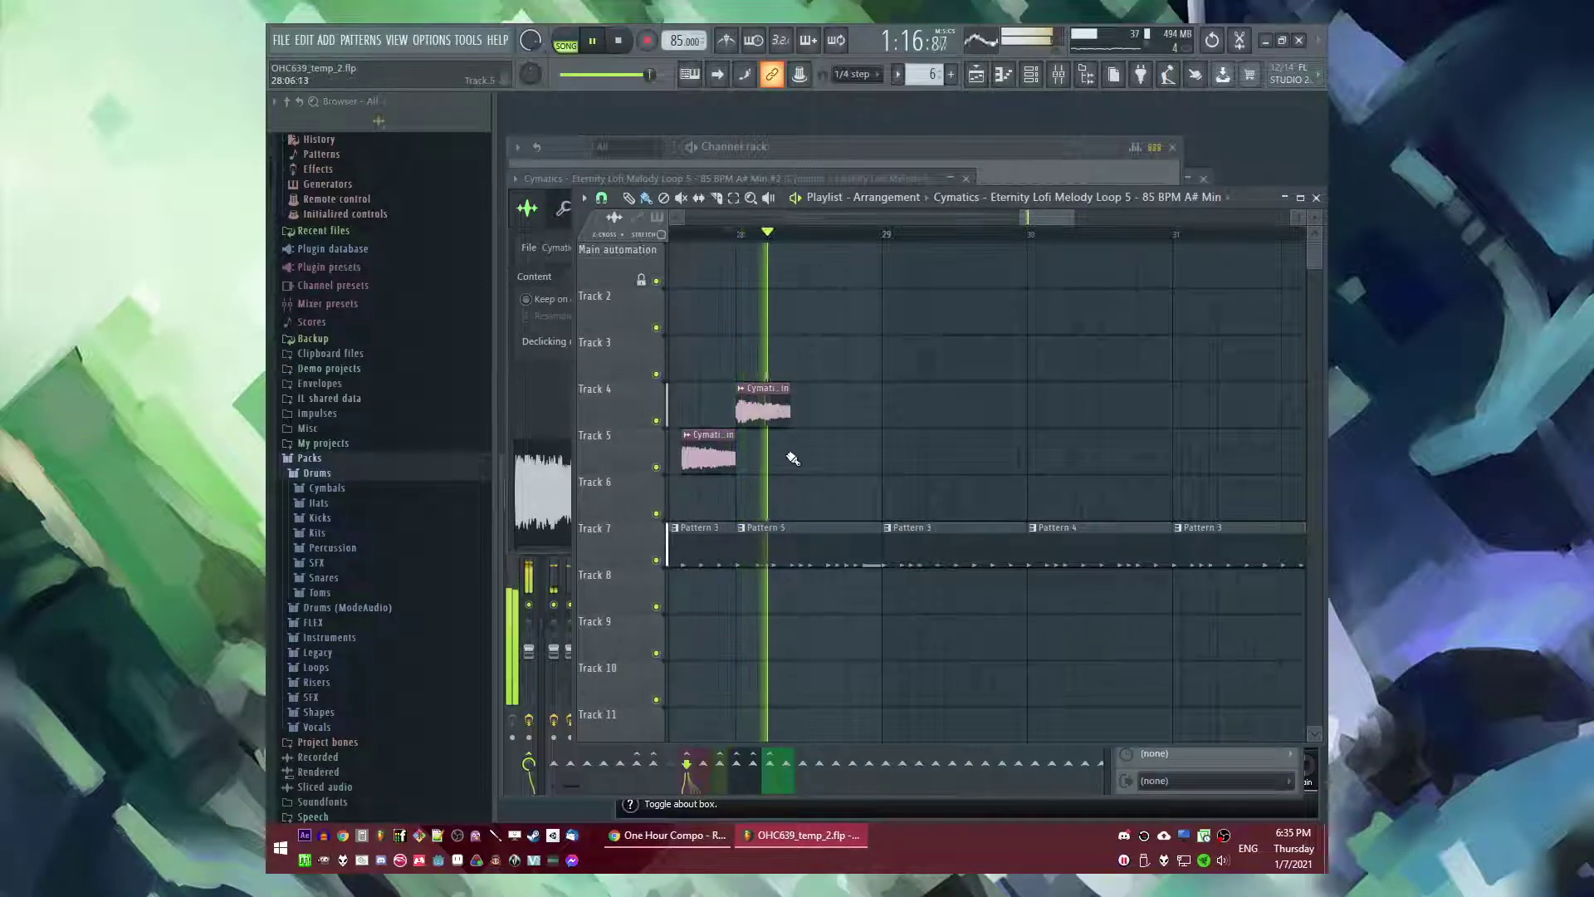
# - Shorten the Track 4 slice at bar 28 to five steps and add a three-step slice at 28:06 on Track 5
pyautogui.moveTo(845, 457); pyautogui.dragTo(780, 415)
pyautogui.press('space')
pyautogui.press('space')
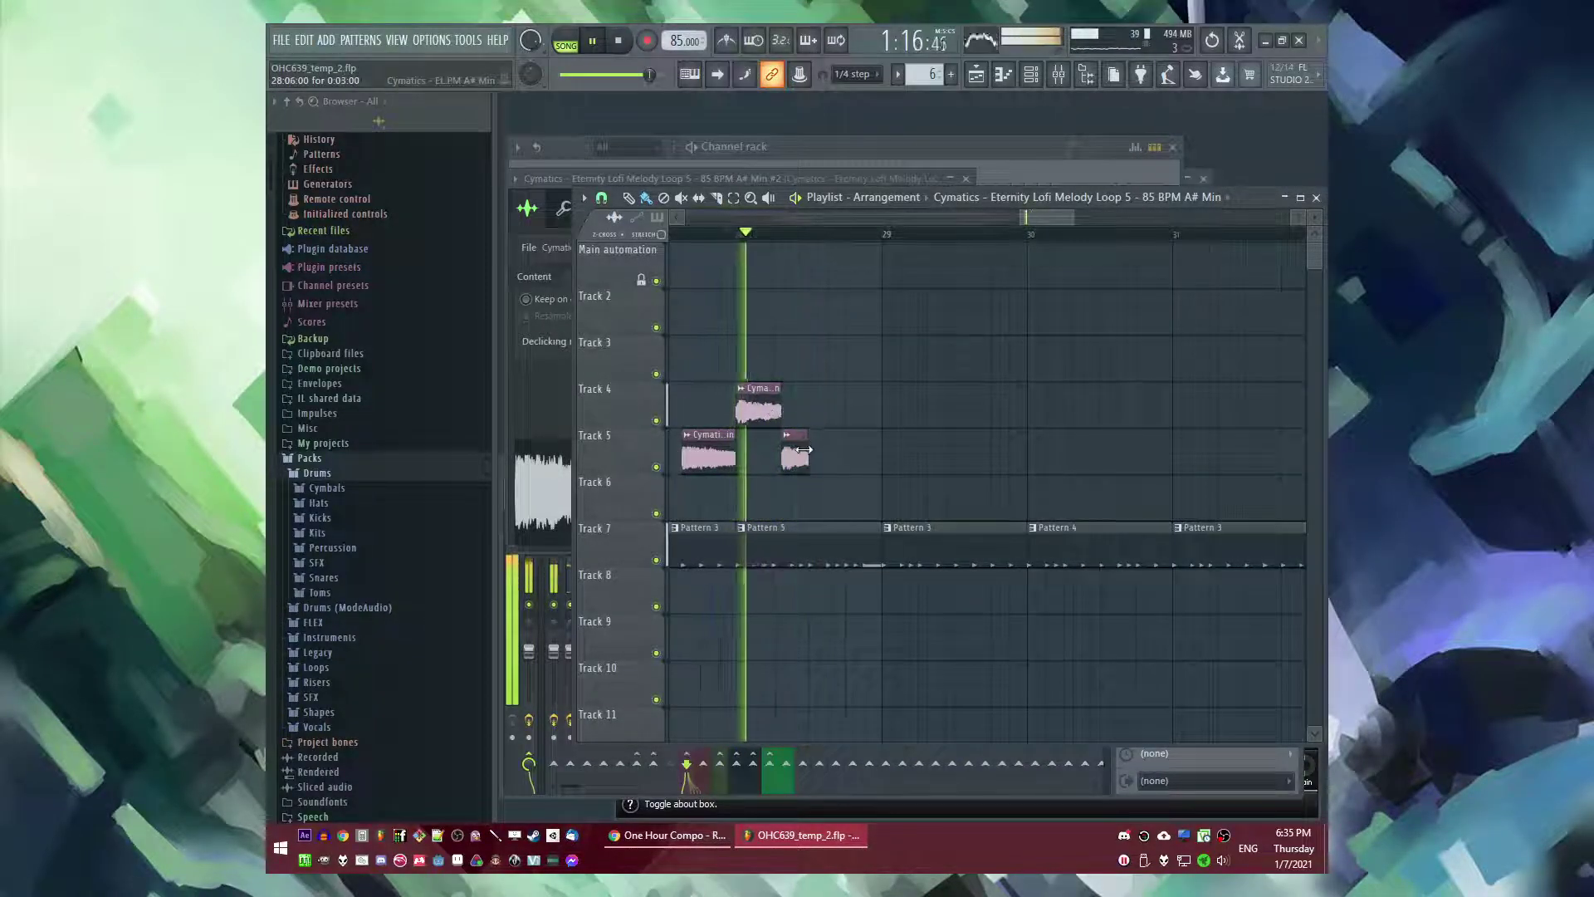
pyautogui.press('space')
# - Trim the Track 5 slice at 28:06 to two steps and place a one-step slice at 28:08 on Track 4
pyautogui.scroll(2, 795, 449)
pyautogui.moveTo(825, 452); pyautogui.dragTo(807, 450)
pyautogui.click(827, 400)
pyautogui.press('space')
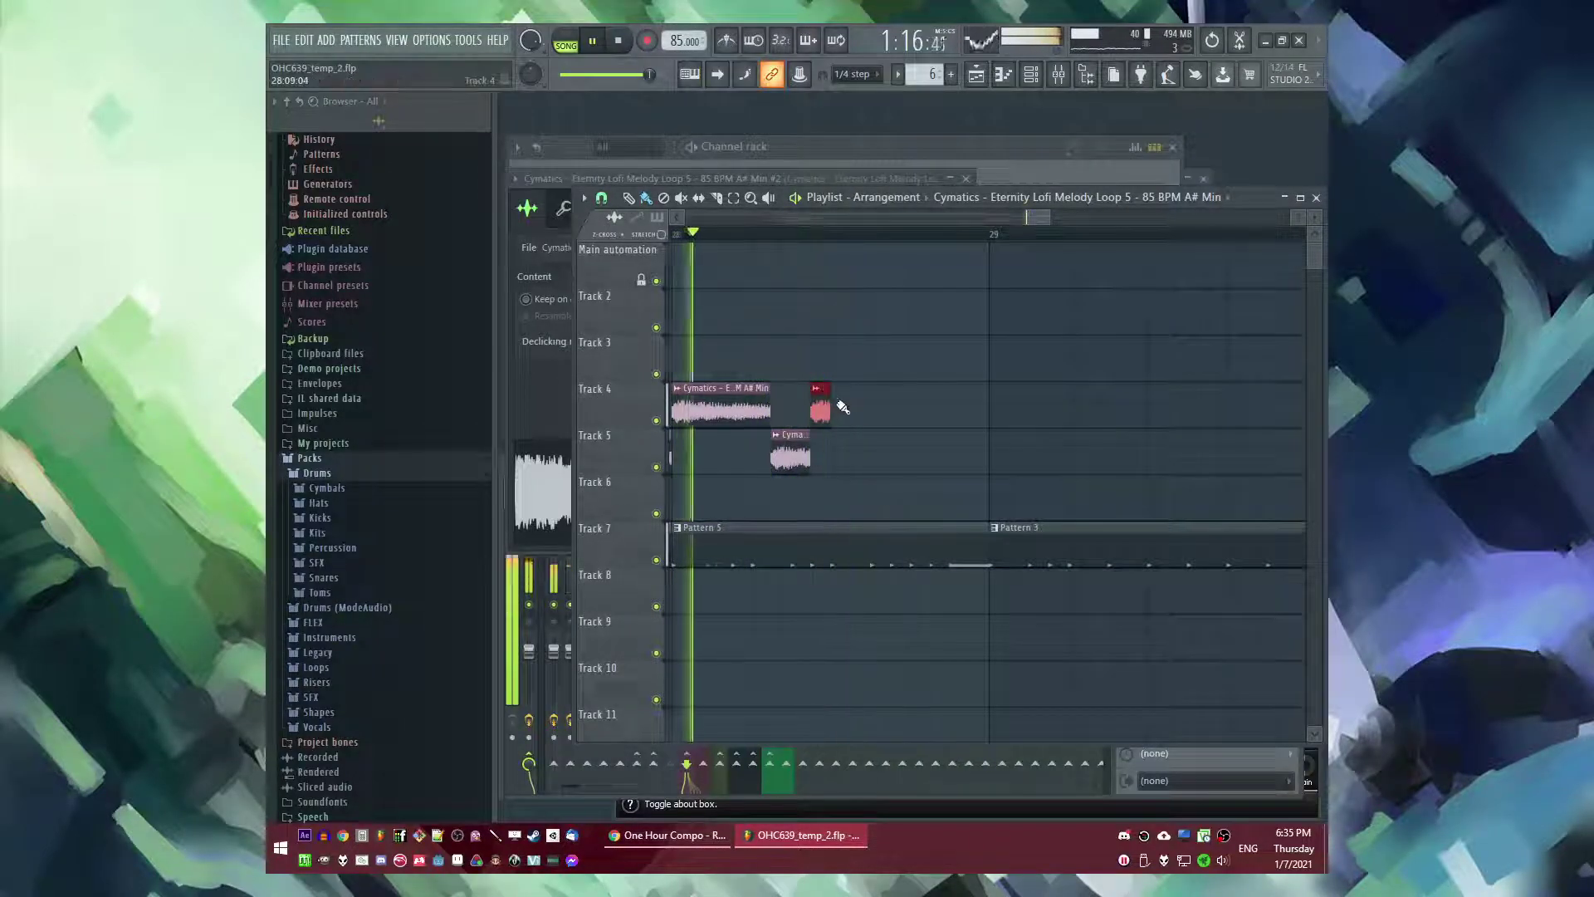
pyautogui.scroll(2, 839, 404)
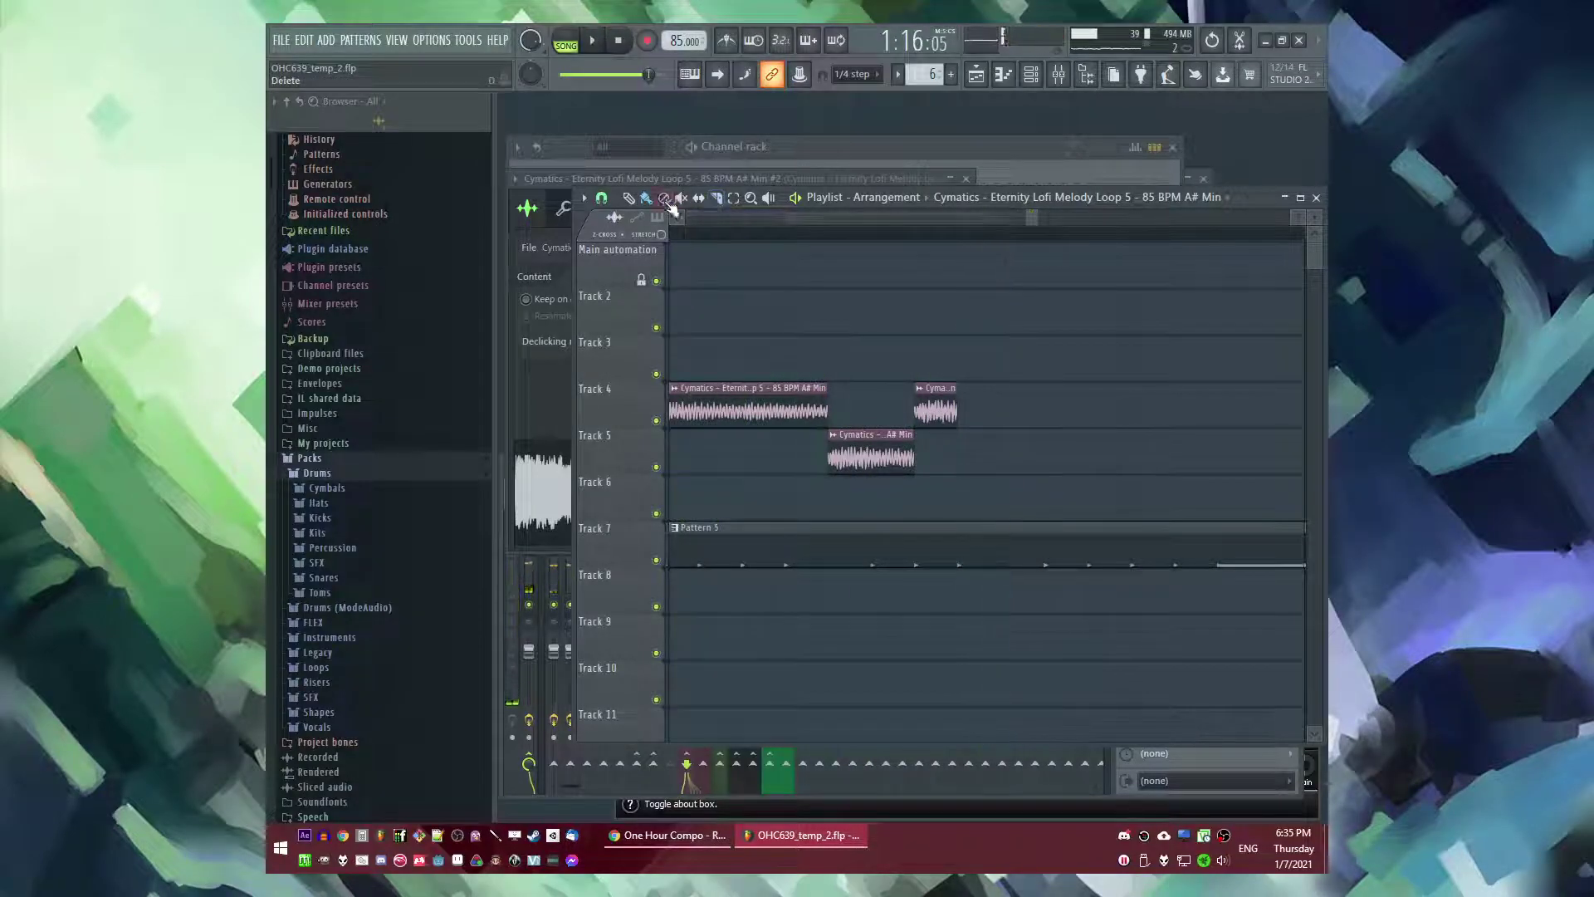
pyautogui.scroll(-2, 936, 405)
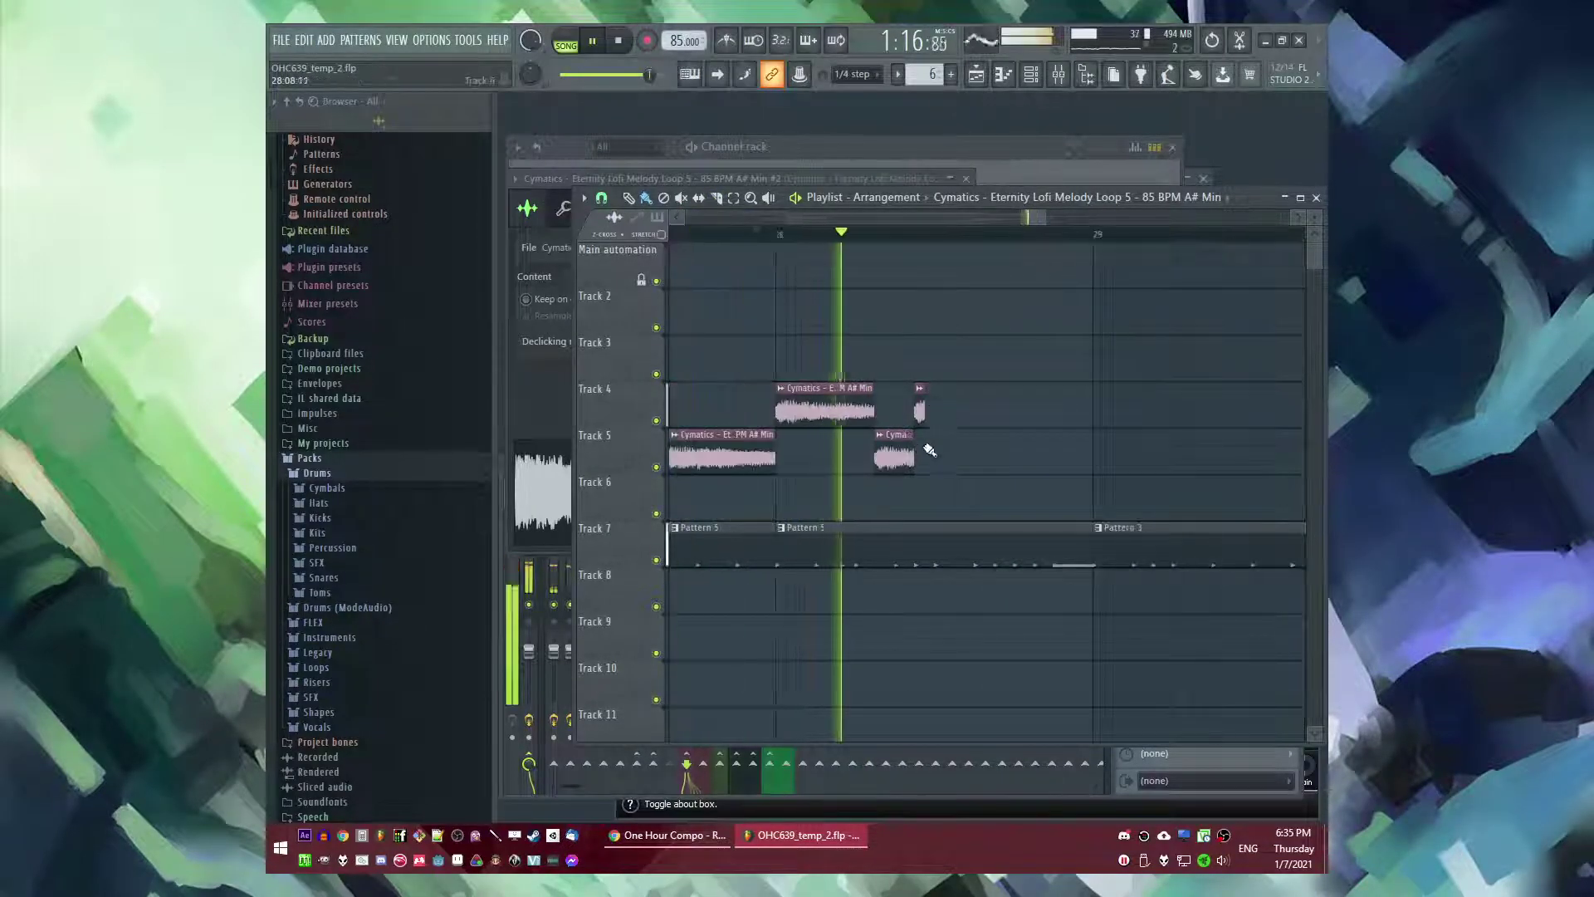
# - Place a two-step slice at 28:10 on Track 5 and stretch the Track 4 slice at 28:08 to about one step
pyautogui.click(984, 459)
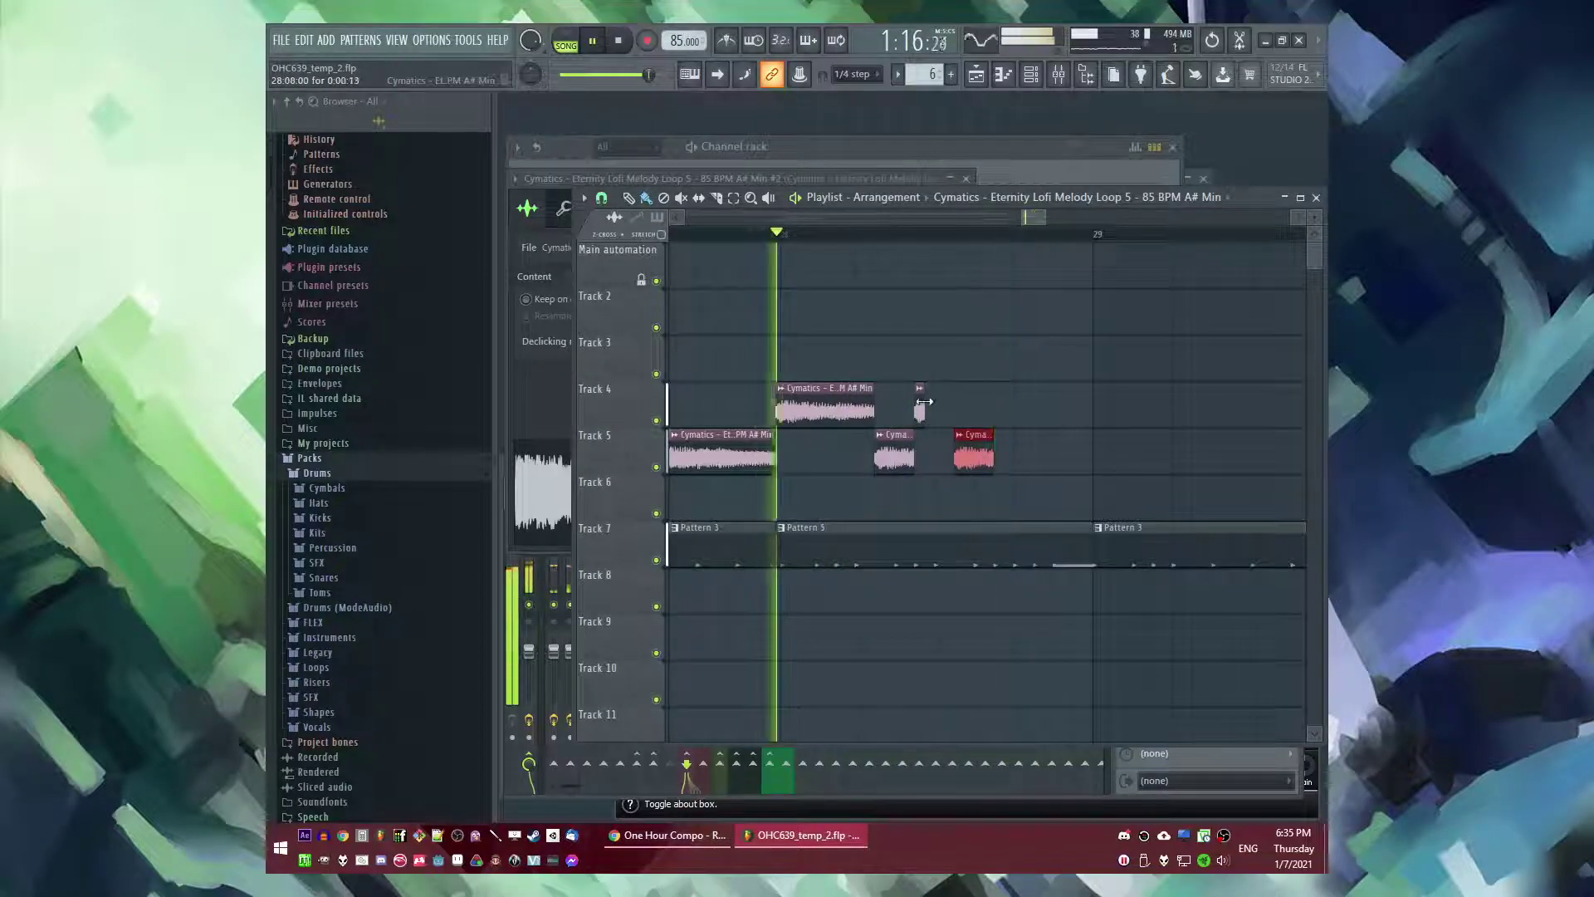
pyautogui.moveTo(925, 402); pyautogui.dragTo(933, 402)
pyautogui.scroll(4, 928, 404)
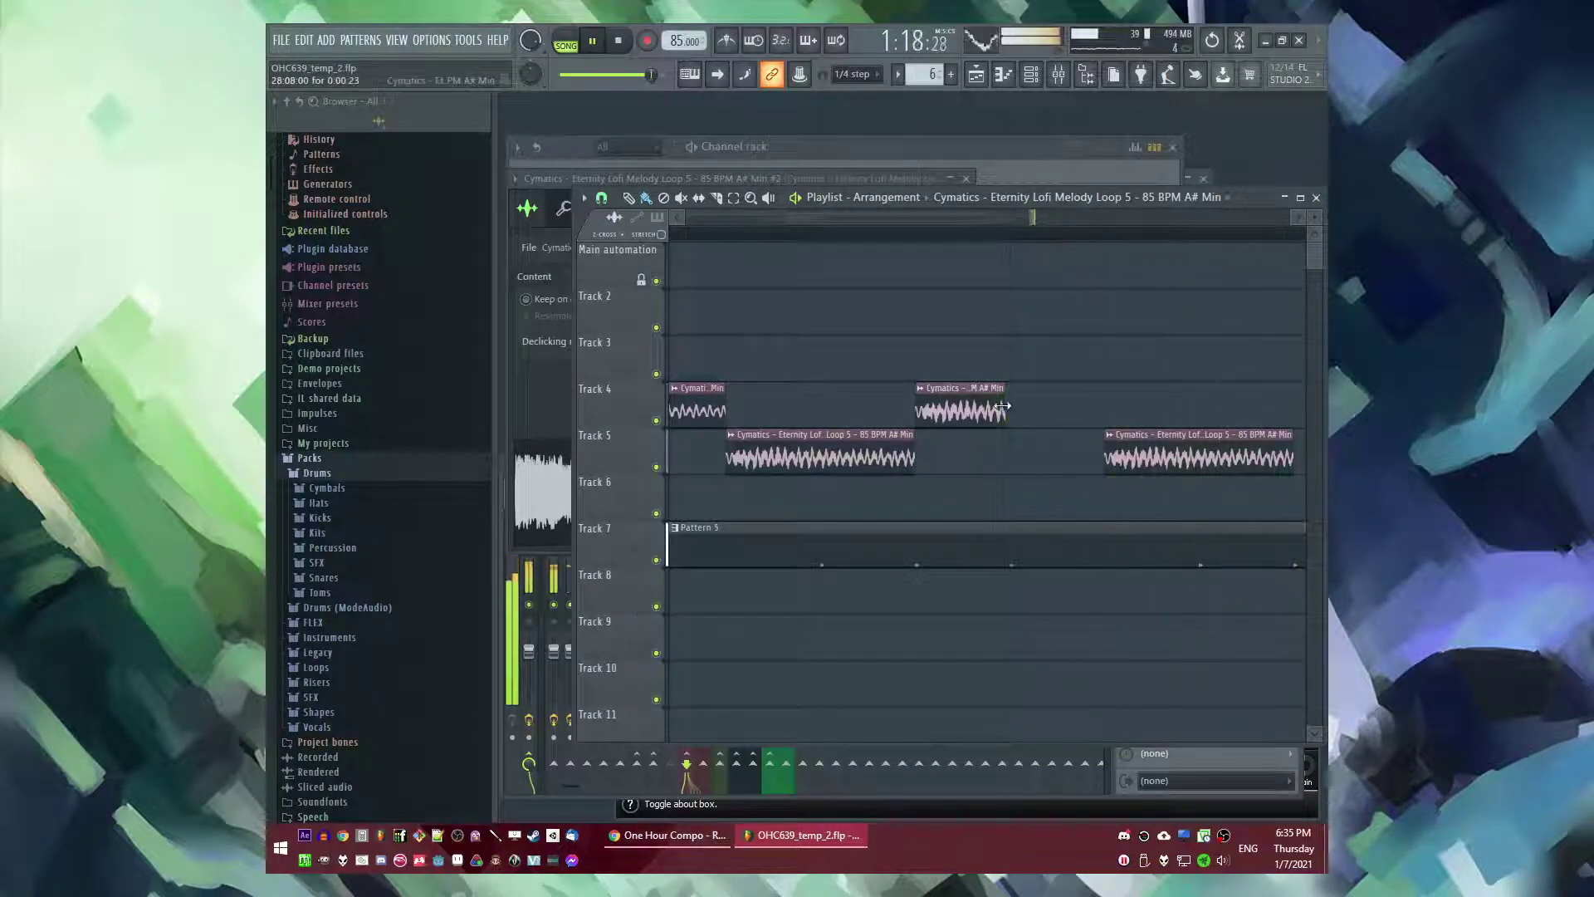
pyautogui.press('space')
# - Lengthen the Track 5 slice at 28:10 to seven steps, ending at bar 29, and audition it
pyautogui.scroll(-4, 985, 409)
pyautogui.moveTo(845, 447); pyautogui.dragTo(881, 458)
pyautogui.press('space')
pyautogui.scroll(-2, 1010, 413)
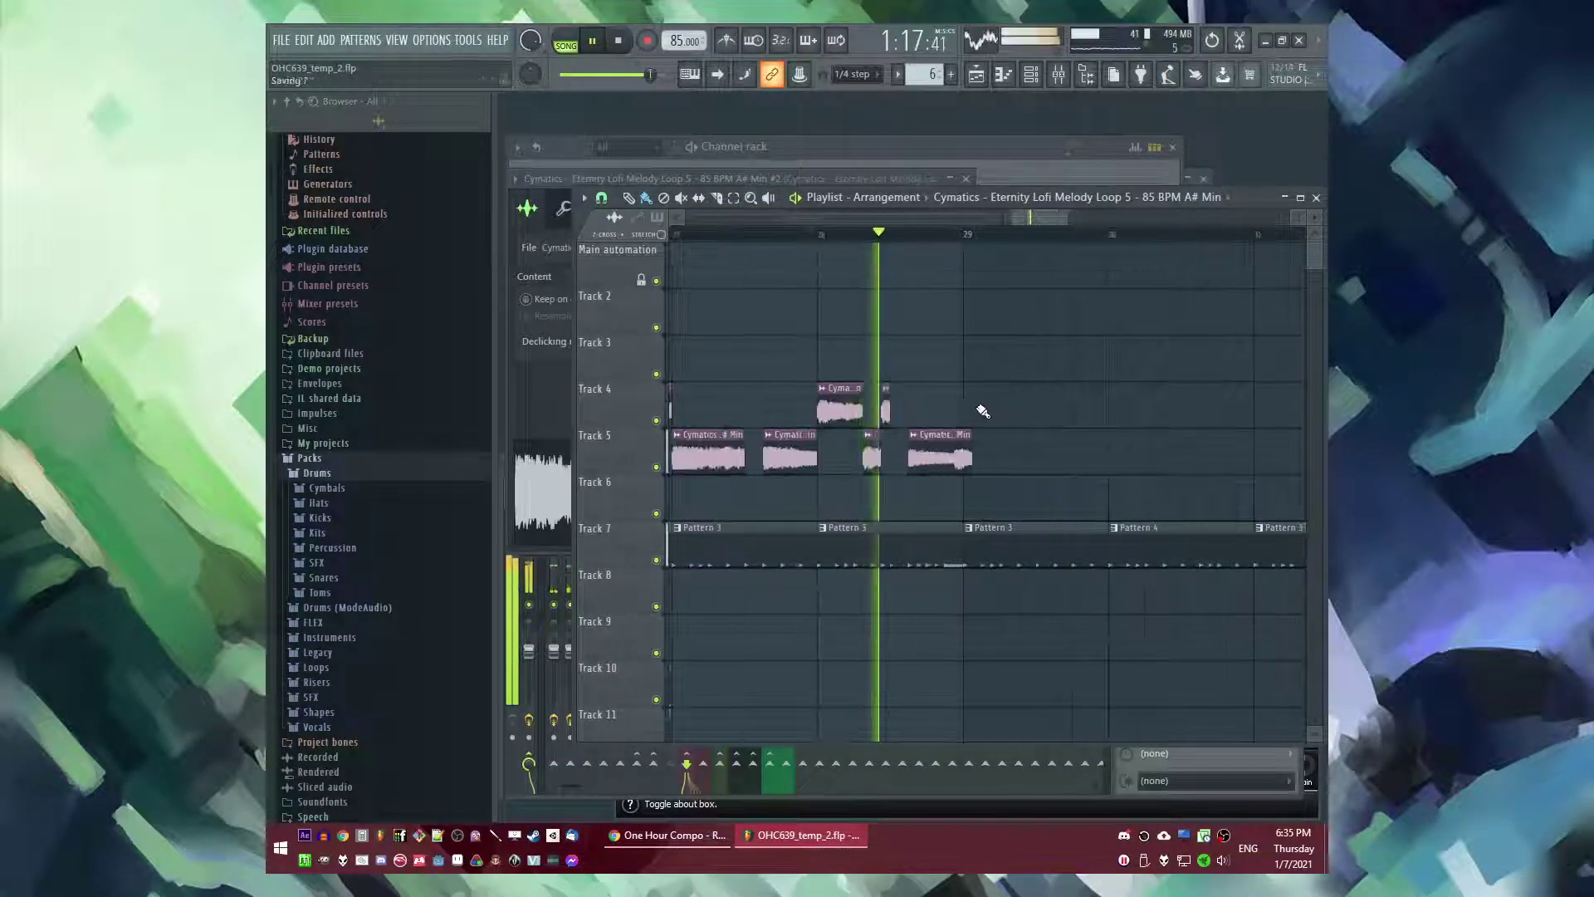
pyautogui.press('space')
# - Shorten the Track 5 slice at 28:10 to one step and place a one-step copy at 28:11
pyautogui.scroll(2, 917, 459)
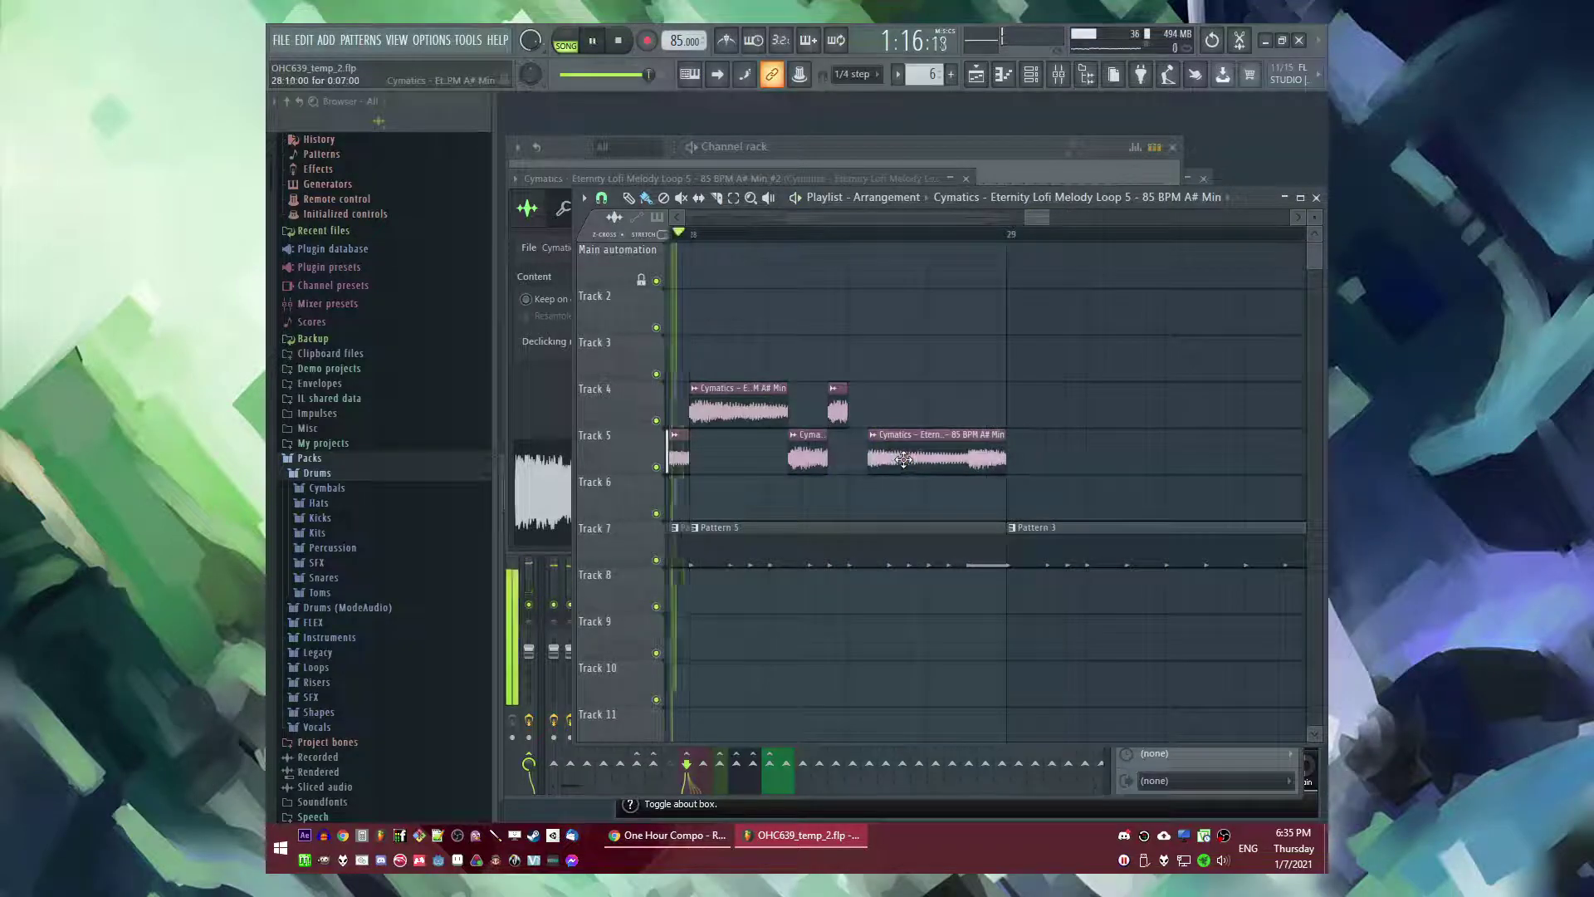
pyautogui.moveTo(1004, 459); pyautogui.dragTo(887, 461)
pyautogui.click(898, 460)
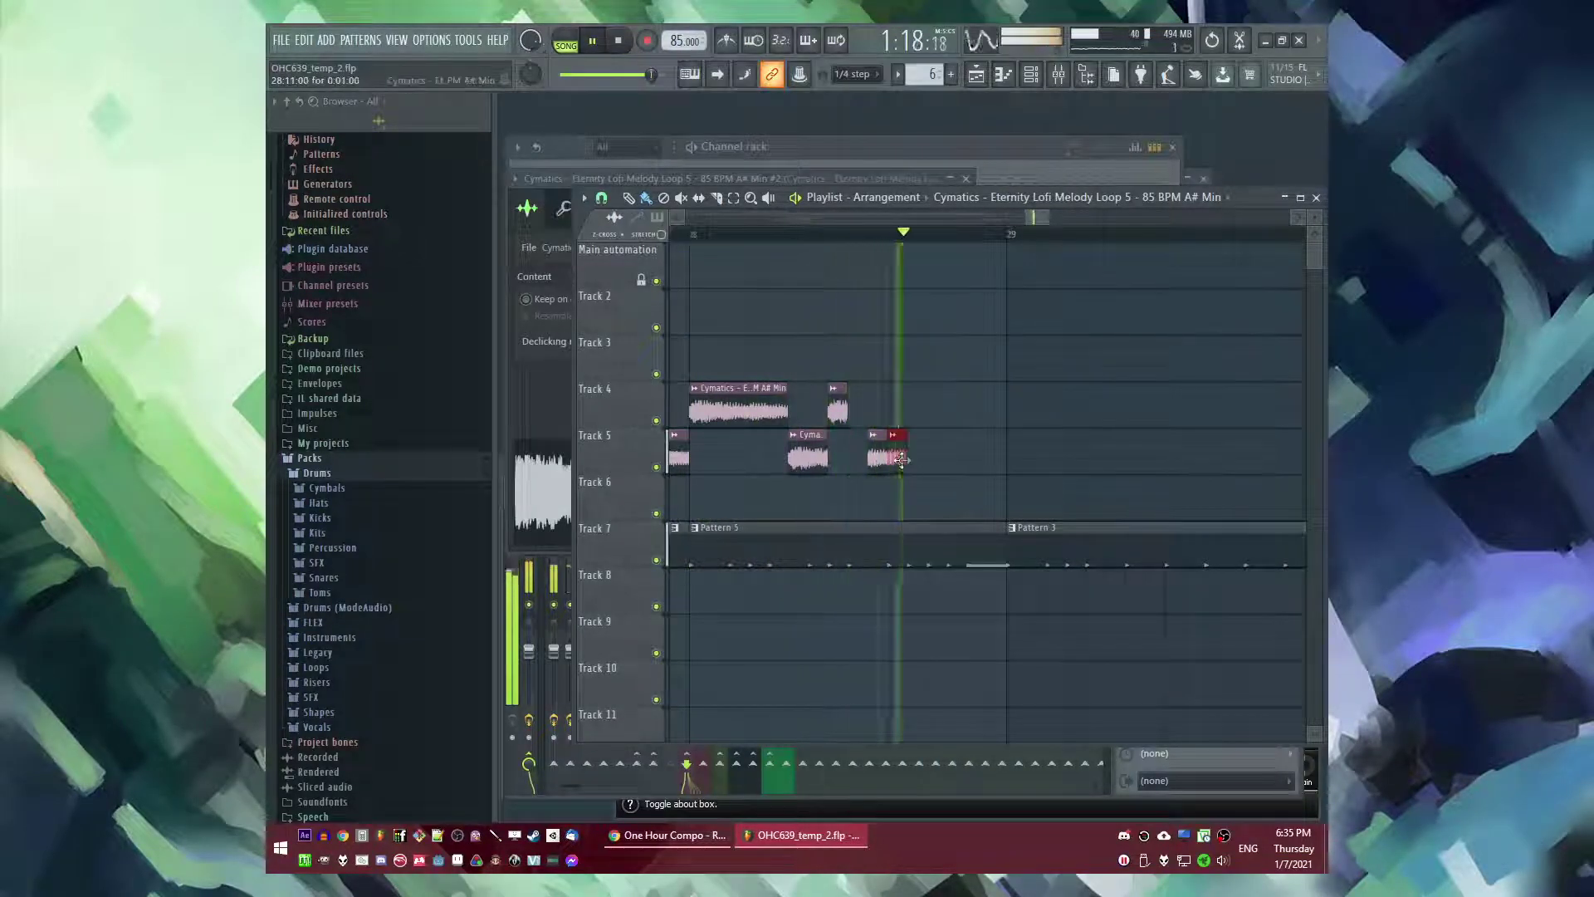
pyautogui.press('space')
# - Lengthen the Track 5 slice at 28:11 to four steps and add a four-step copy at 28:15
pyautogui.scroll(2, 890, 459)
pyautogui.moveTo(952, 459); pyautogui.dragTo(1331, 463)
pyautogui.scroll(-4, 1163, 463)
pyautogui.press('space')
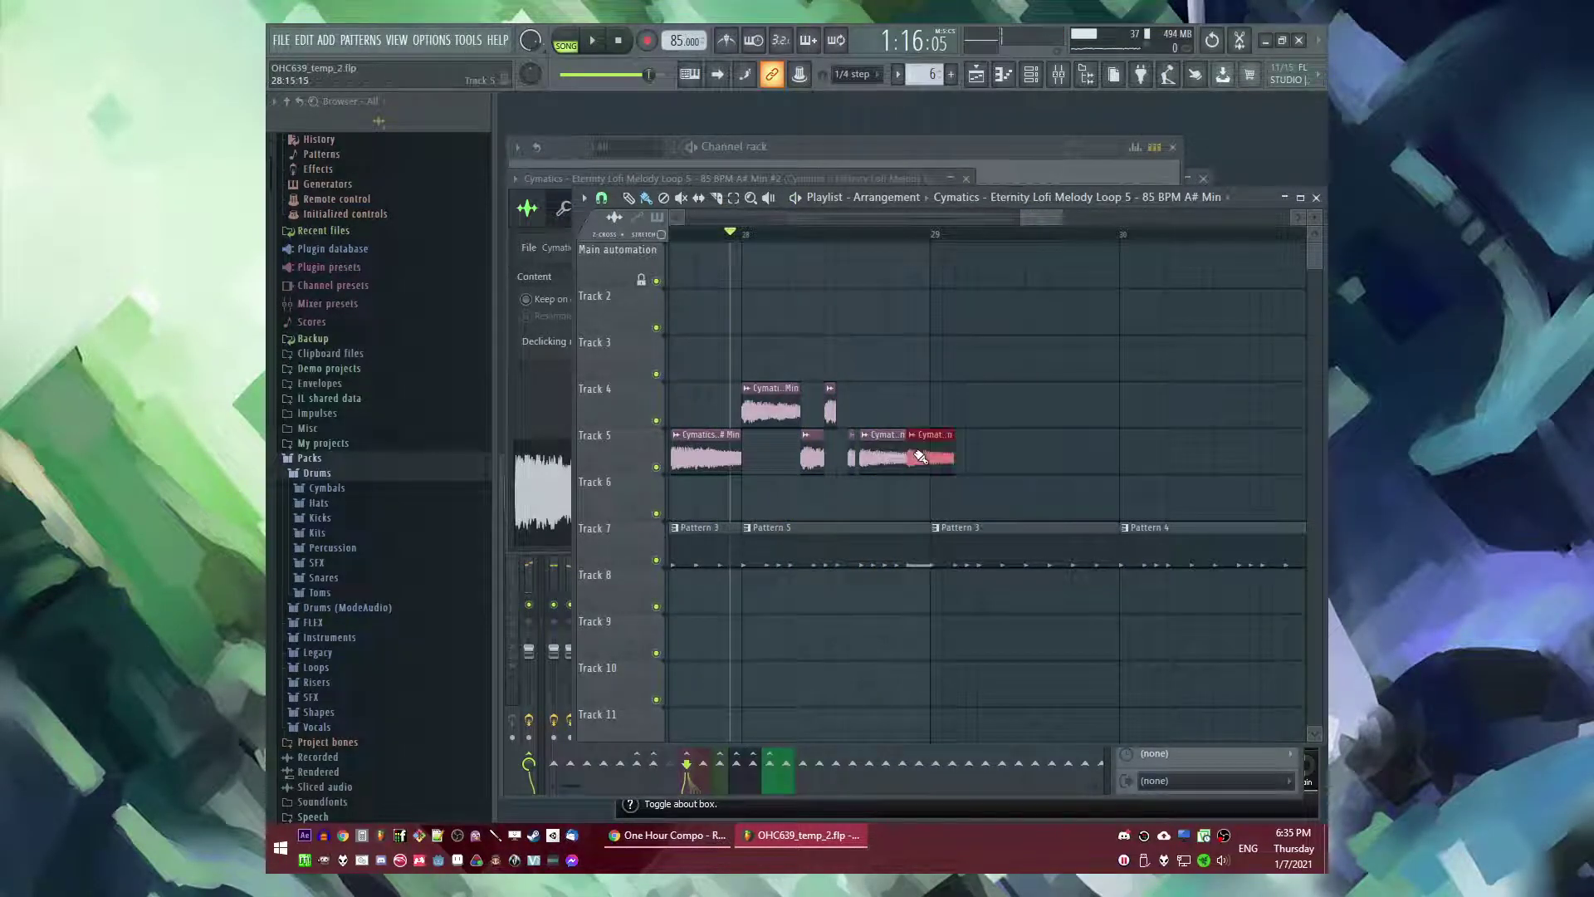
# - Make the Track 5 slice at 28:15 a unique sample, open its channel settings and audition it
pyautogui.doubleClick(923, 453)
pyautogui.rightClick(1160, 349)
pyautogui.press('space')
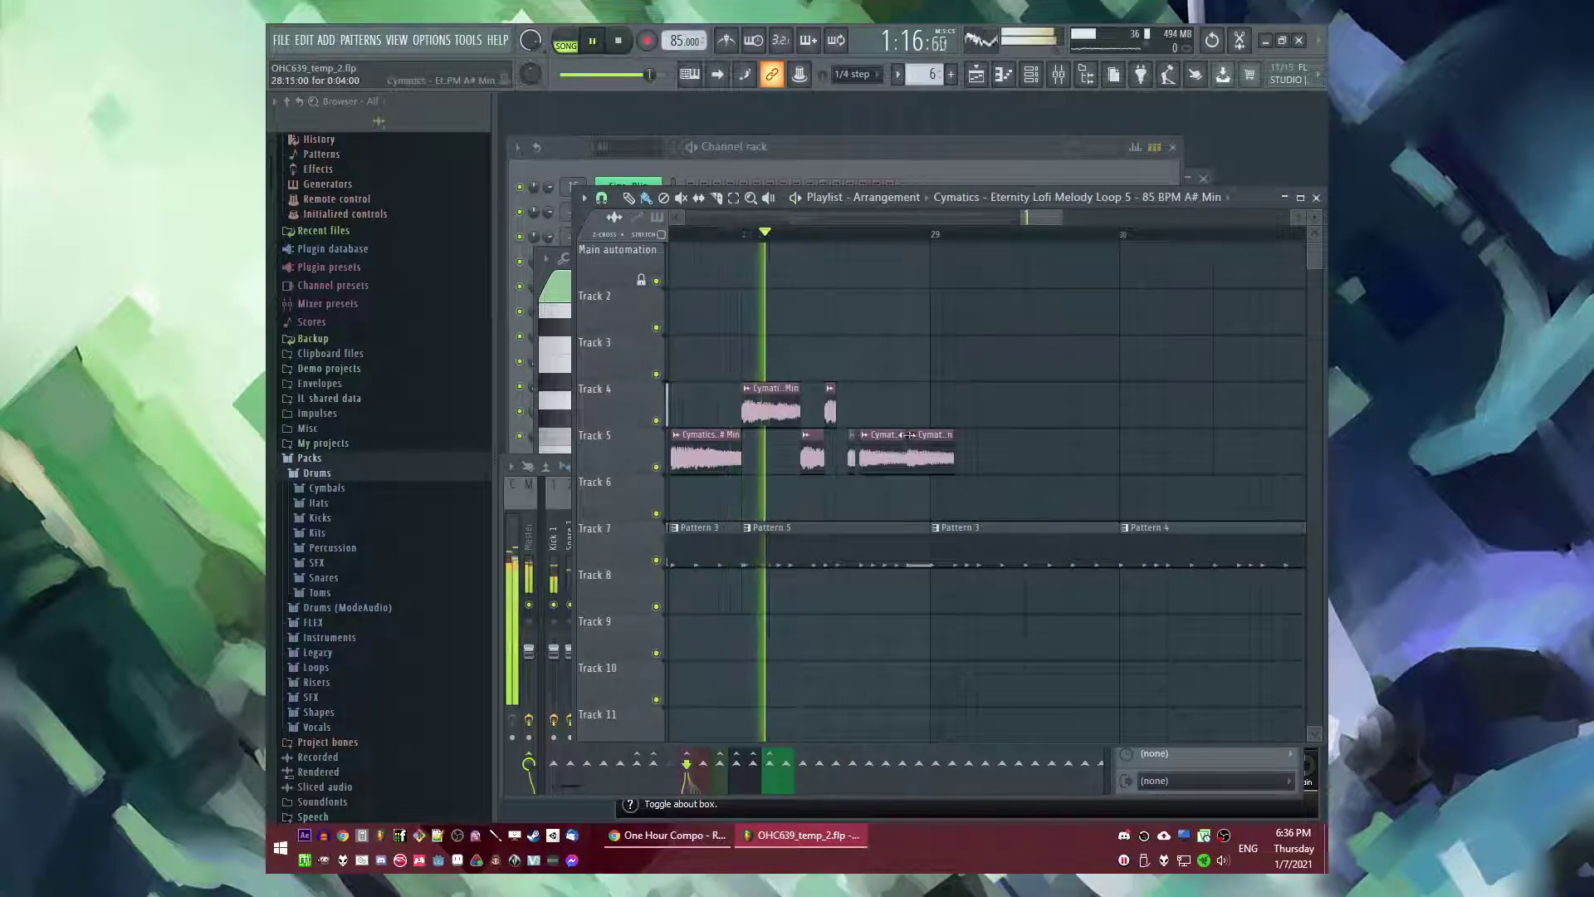
pyautogui.rightClick(917, 443)
pyautogui.click(949, 545)
pyautogui.doubleClick(936, 456)
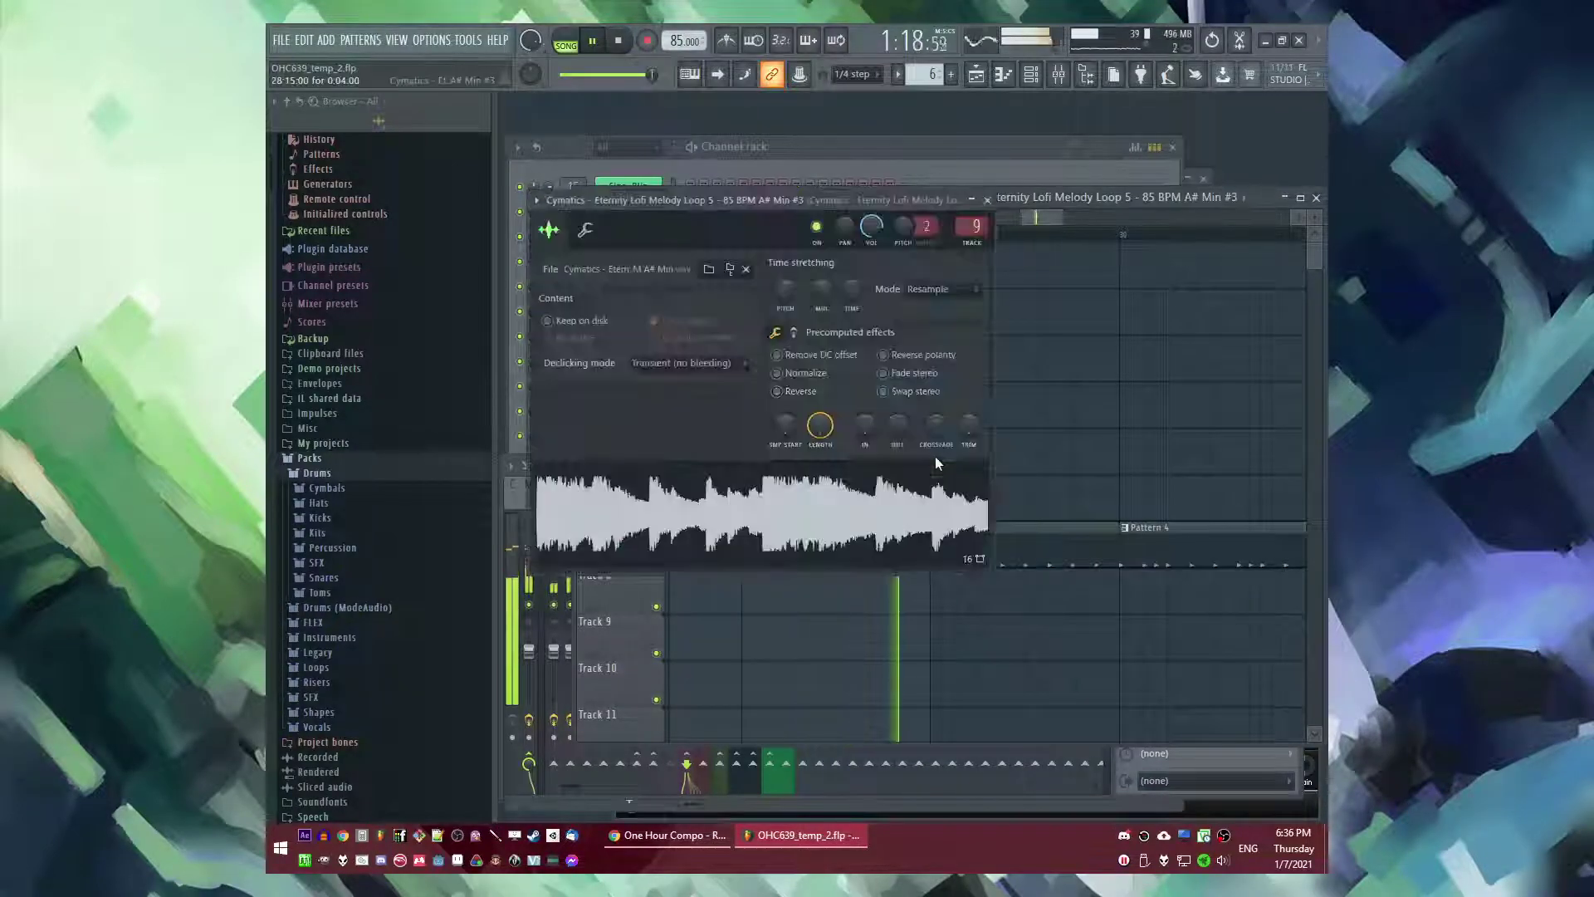
pyautogui.press('space')
pyautogui.click(1036, 295)
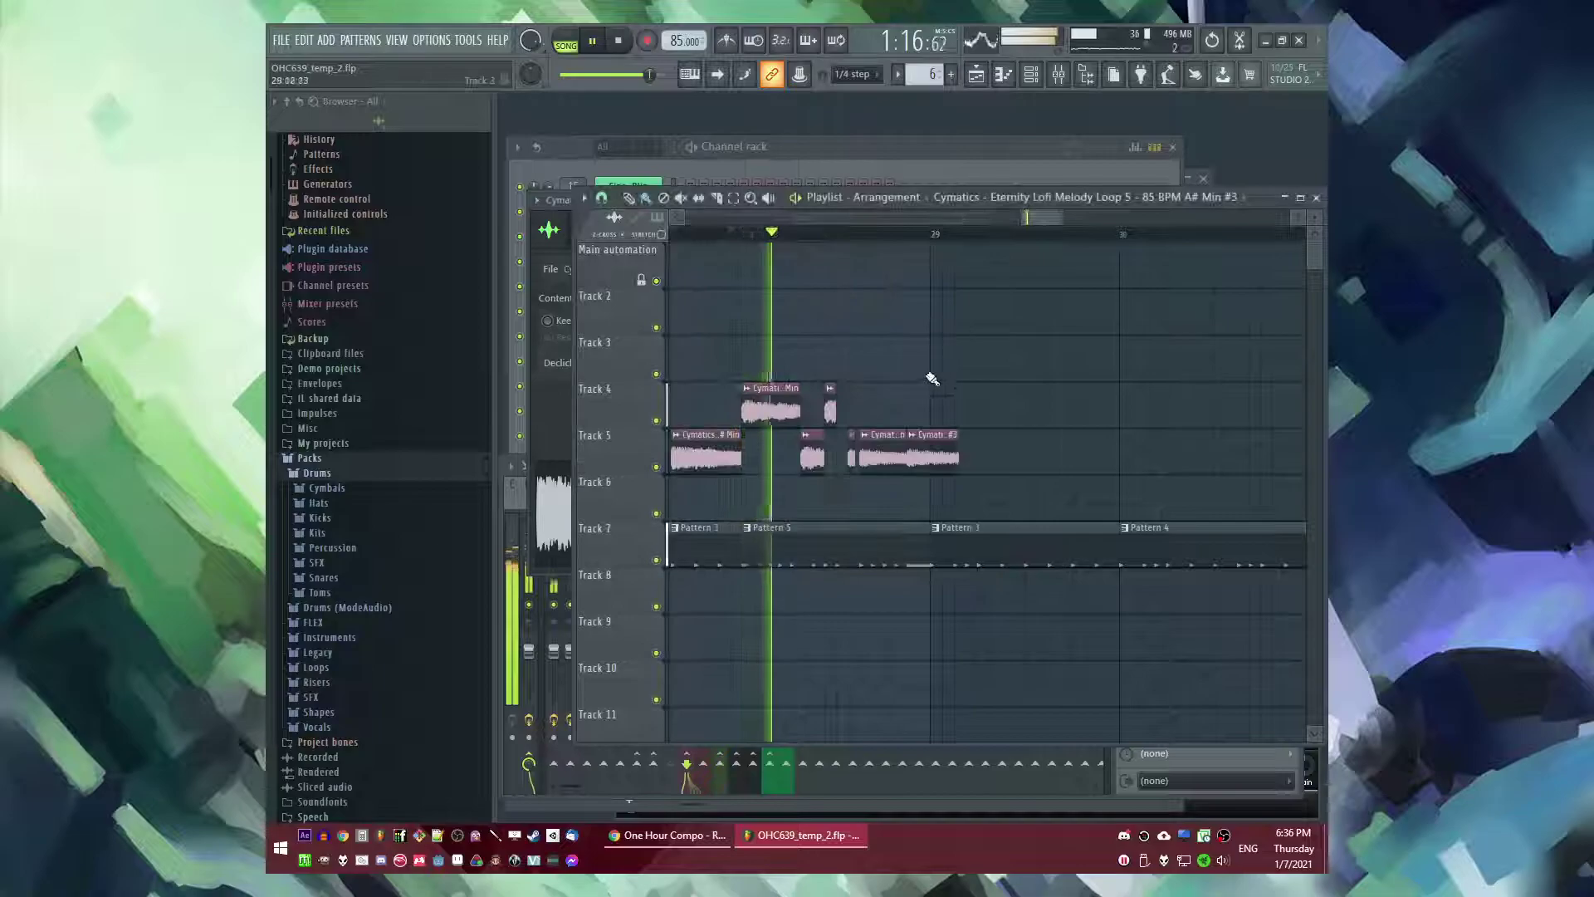
# - Trim the unique Track 5 slice at 28:15 to two steps so it ends at bar 29
pyautogui.scroll(-3, 1032, 359)
pyautogui.scroll(2, 1028, 361)
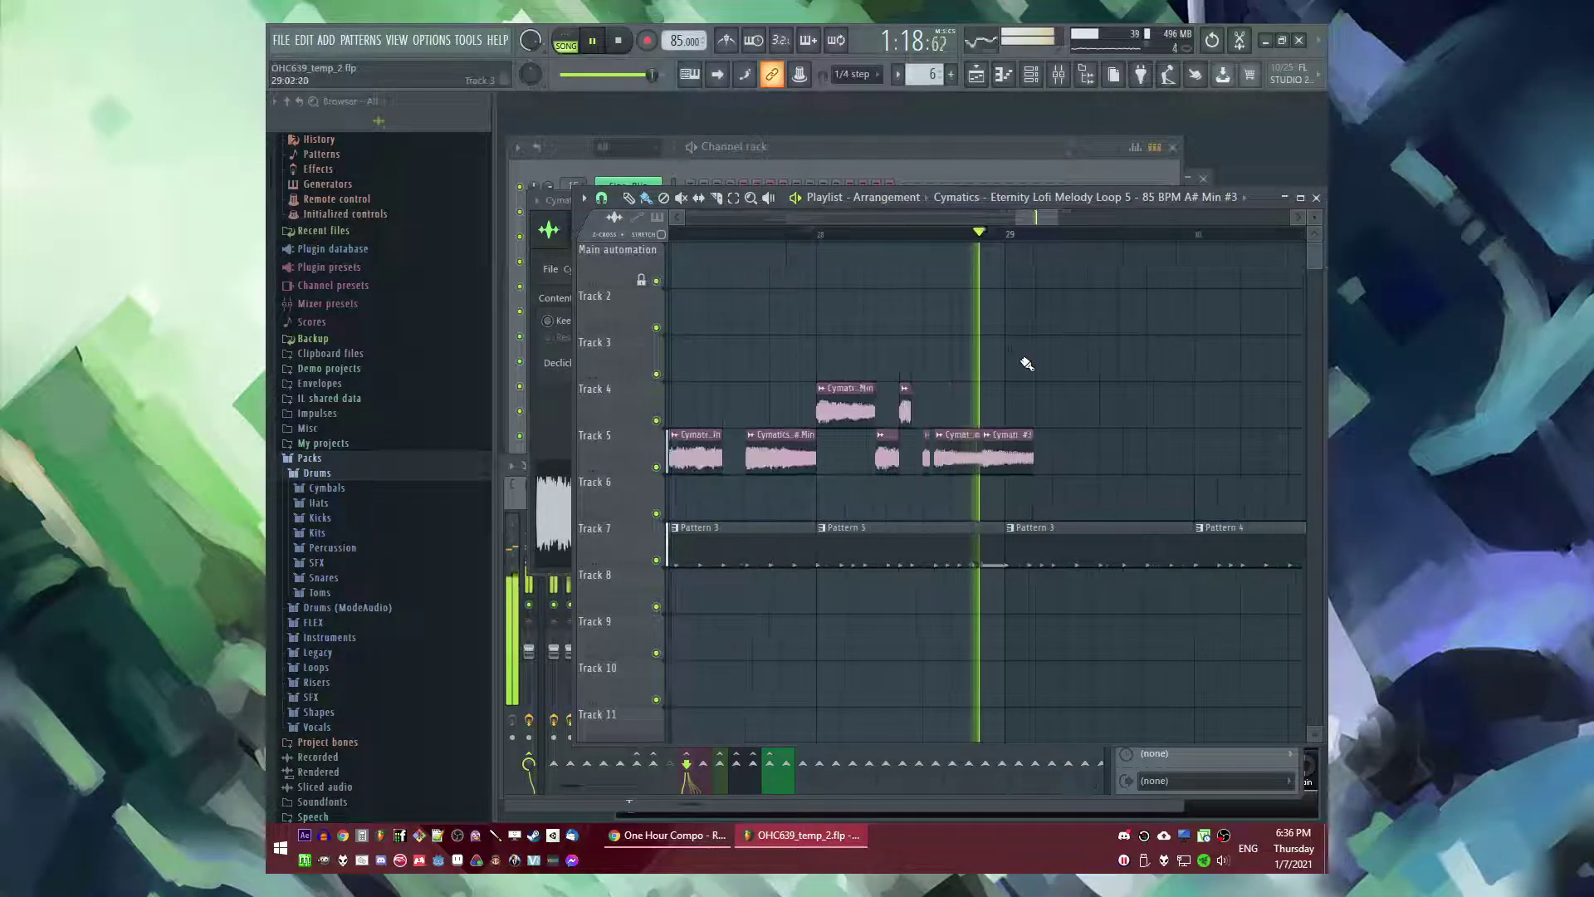
pyautogui.press('space')
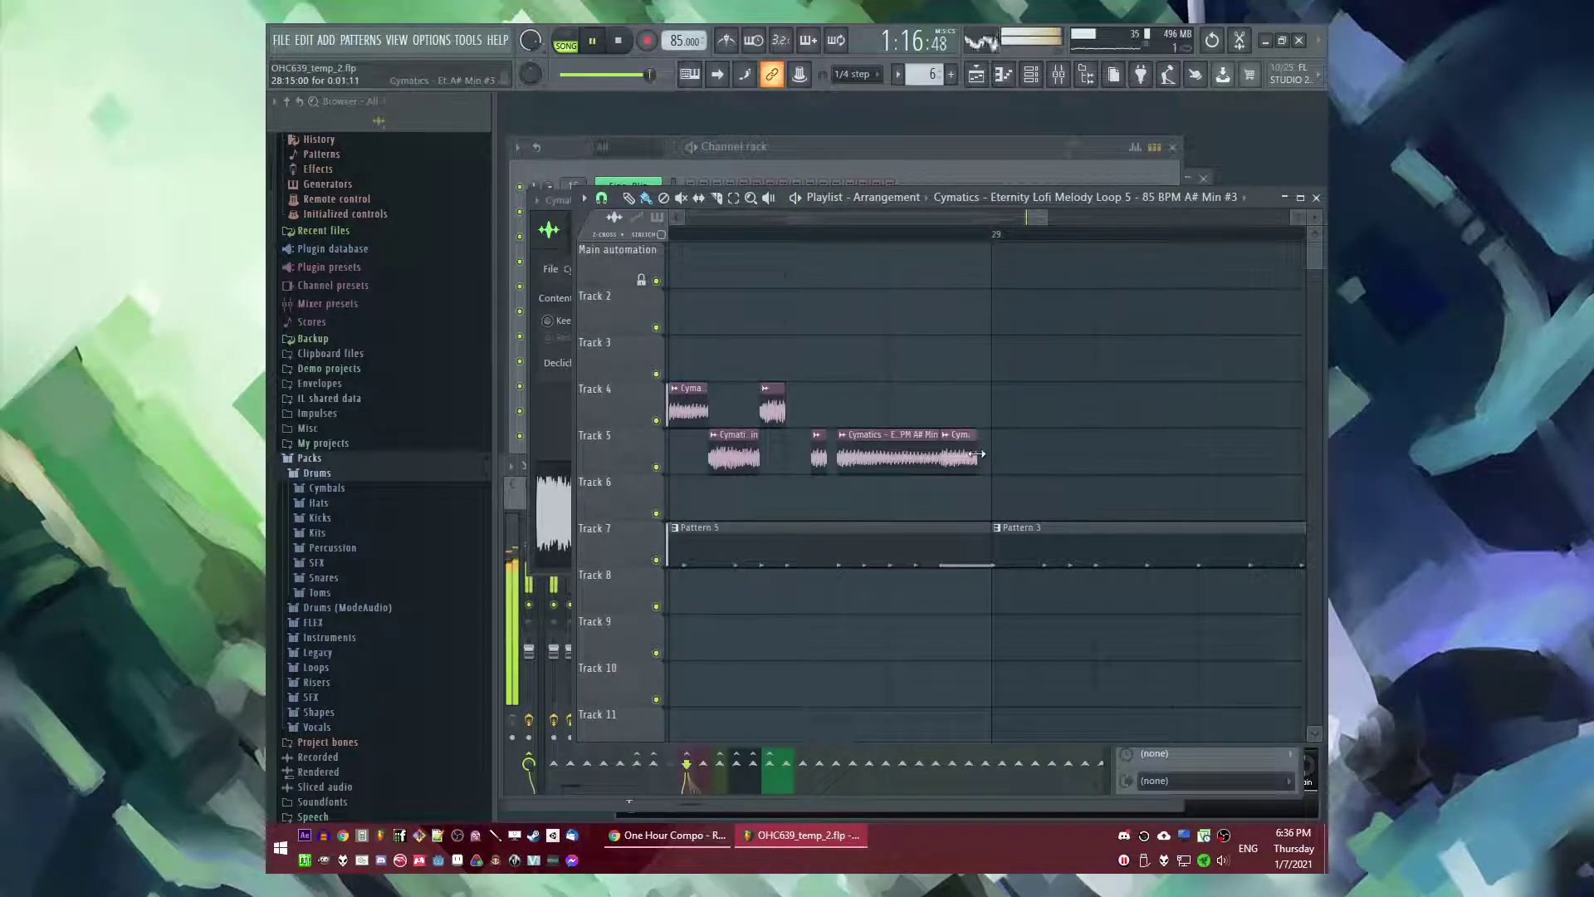
pyautogui.scroll(3, 990, 454)
pyautogui.moveTo(1036, 454); pyautogui.dragTo(999, 454)
pyautogui.scroll(-4, 1018, 427)
pyautogui.press('space')
# - Duplicate the melody slices of bars 25 to 28 into bars 29 to 32
pyautogui.moveTo(1059, 355); pyautogui.dragTo(855, 470)
pyautogui.hotkey('ctrl', 'b')
pyautogui.press('space')
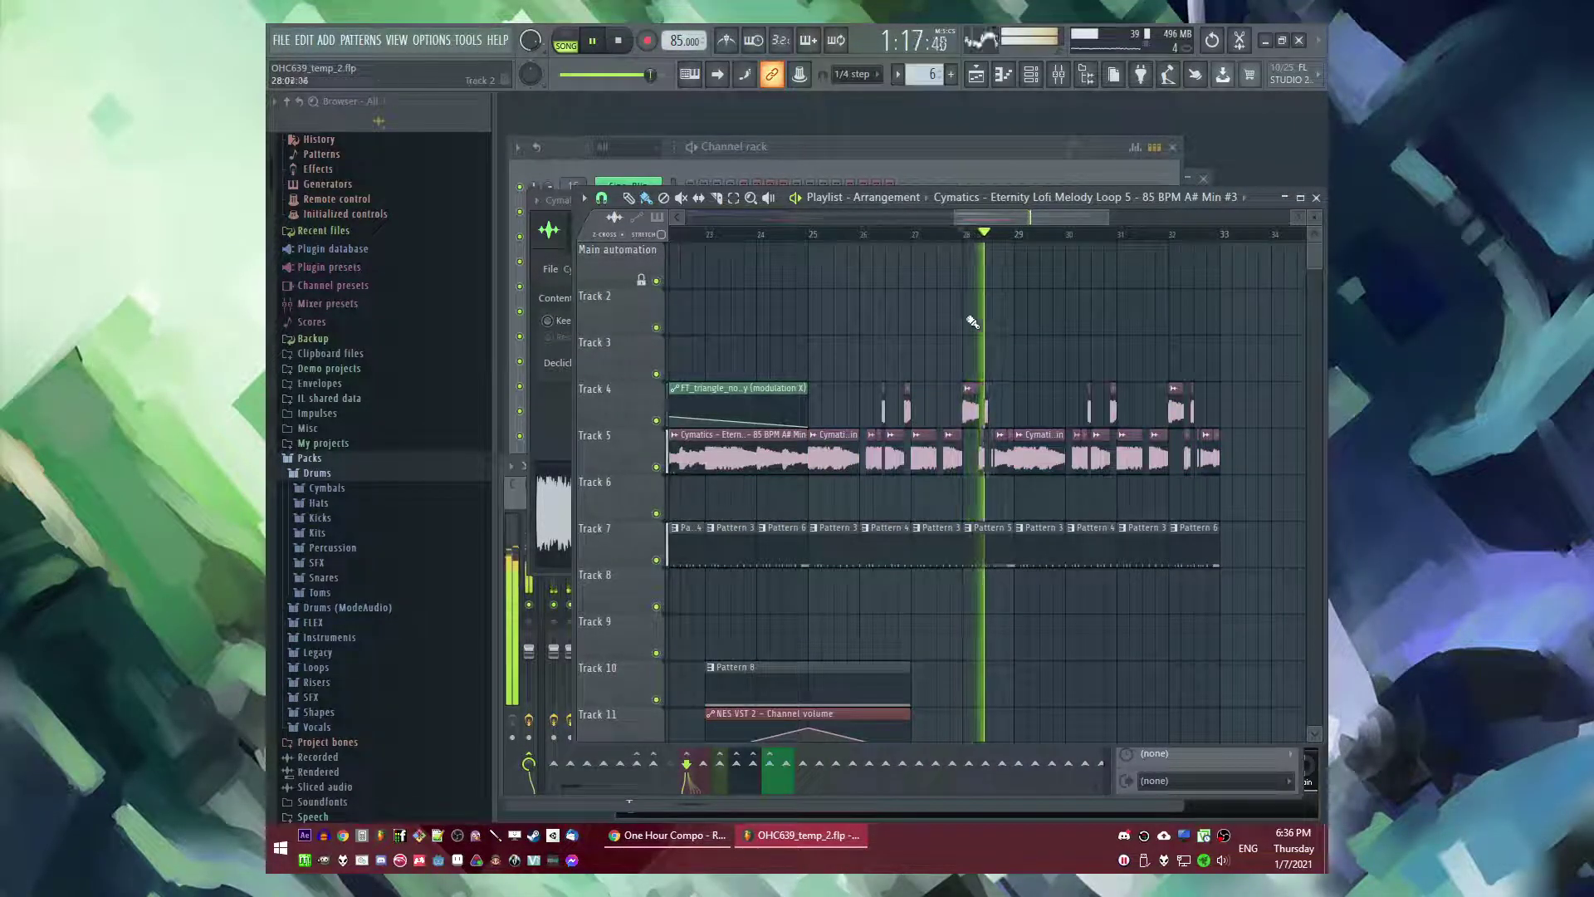
# - Play back the duplicated bars 29 to 32 and examine the slice arrangement in bar 32
pyautogui.hscroll(1, 984, 324)
pyautogui.moveTo(1020, 218); pyautogui.dragTo(1053, 216)
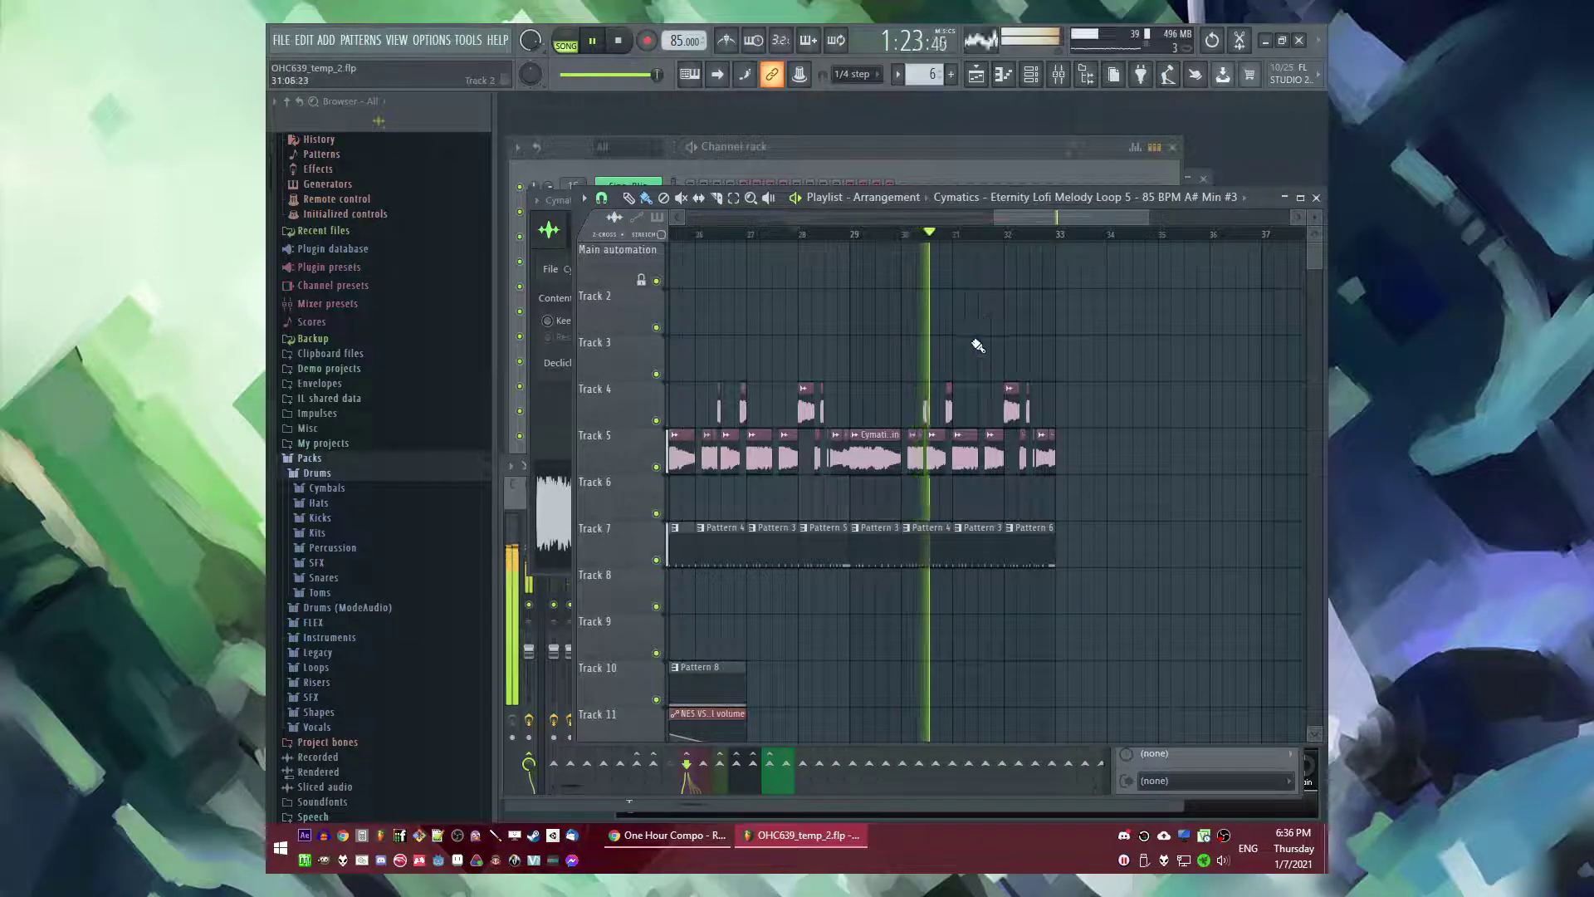
pyautogui.scroll(4, 1046, 363)
pyautogui.scroll(-3, 955, 332)
pyautogui.scroll(4, 895, 375)
pyautogui.scroll(-2, 961, 318)
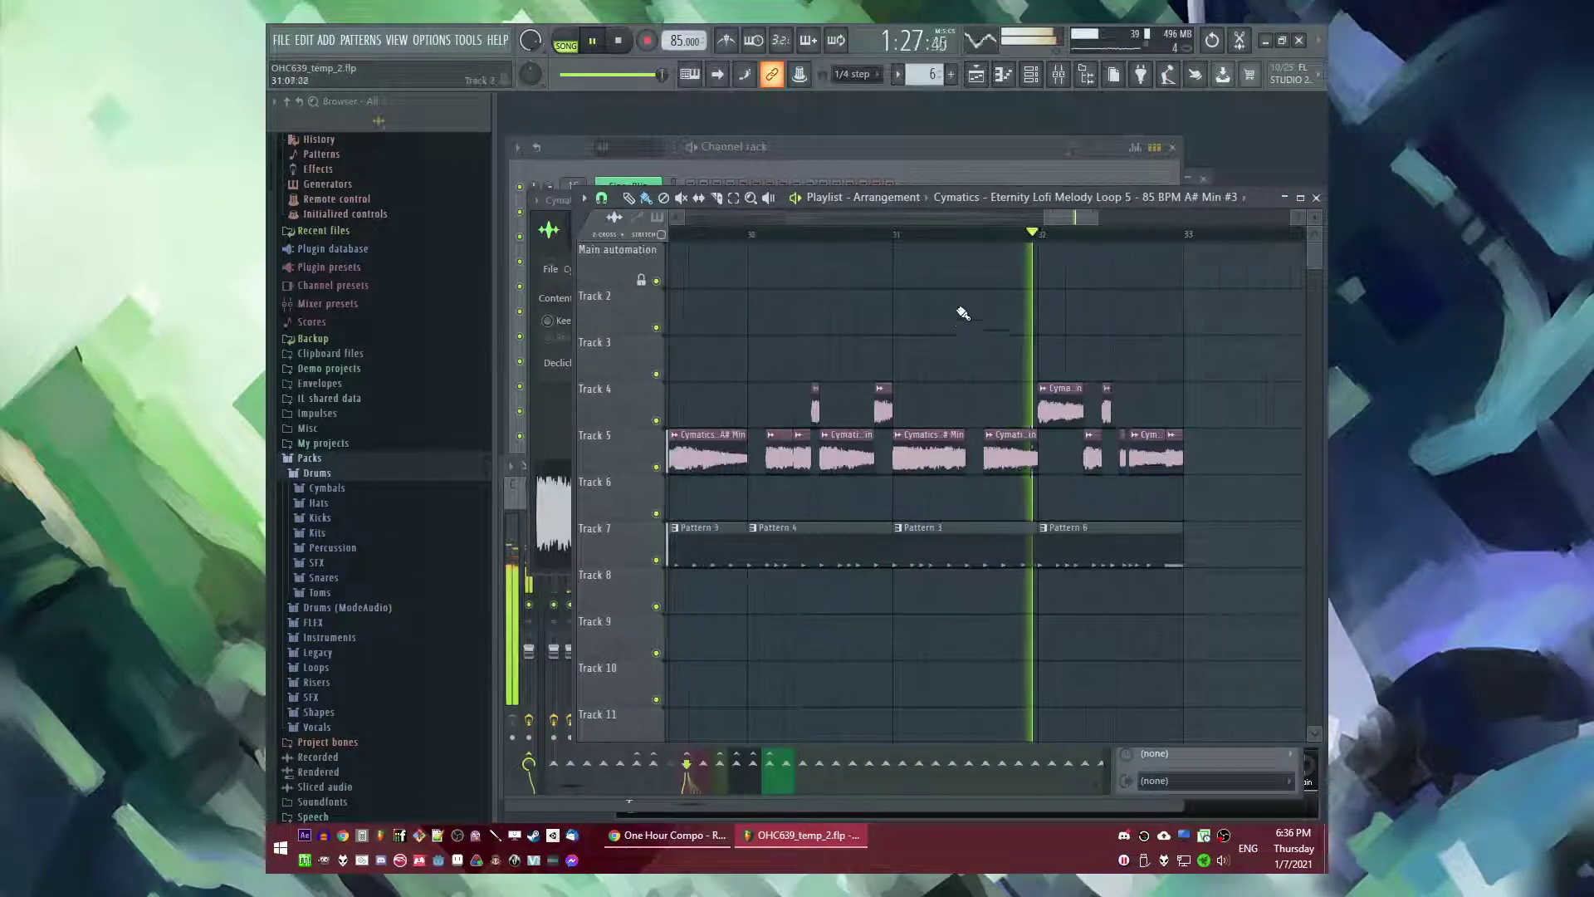
pyautogui.moveTo(1061, 221); pyautogui.dragTo(1085, 239)
pyautogui.scroll(-3, 1067, 349)
pyautogui.scroll(4, 1030, 419)
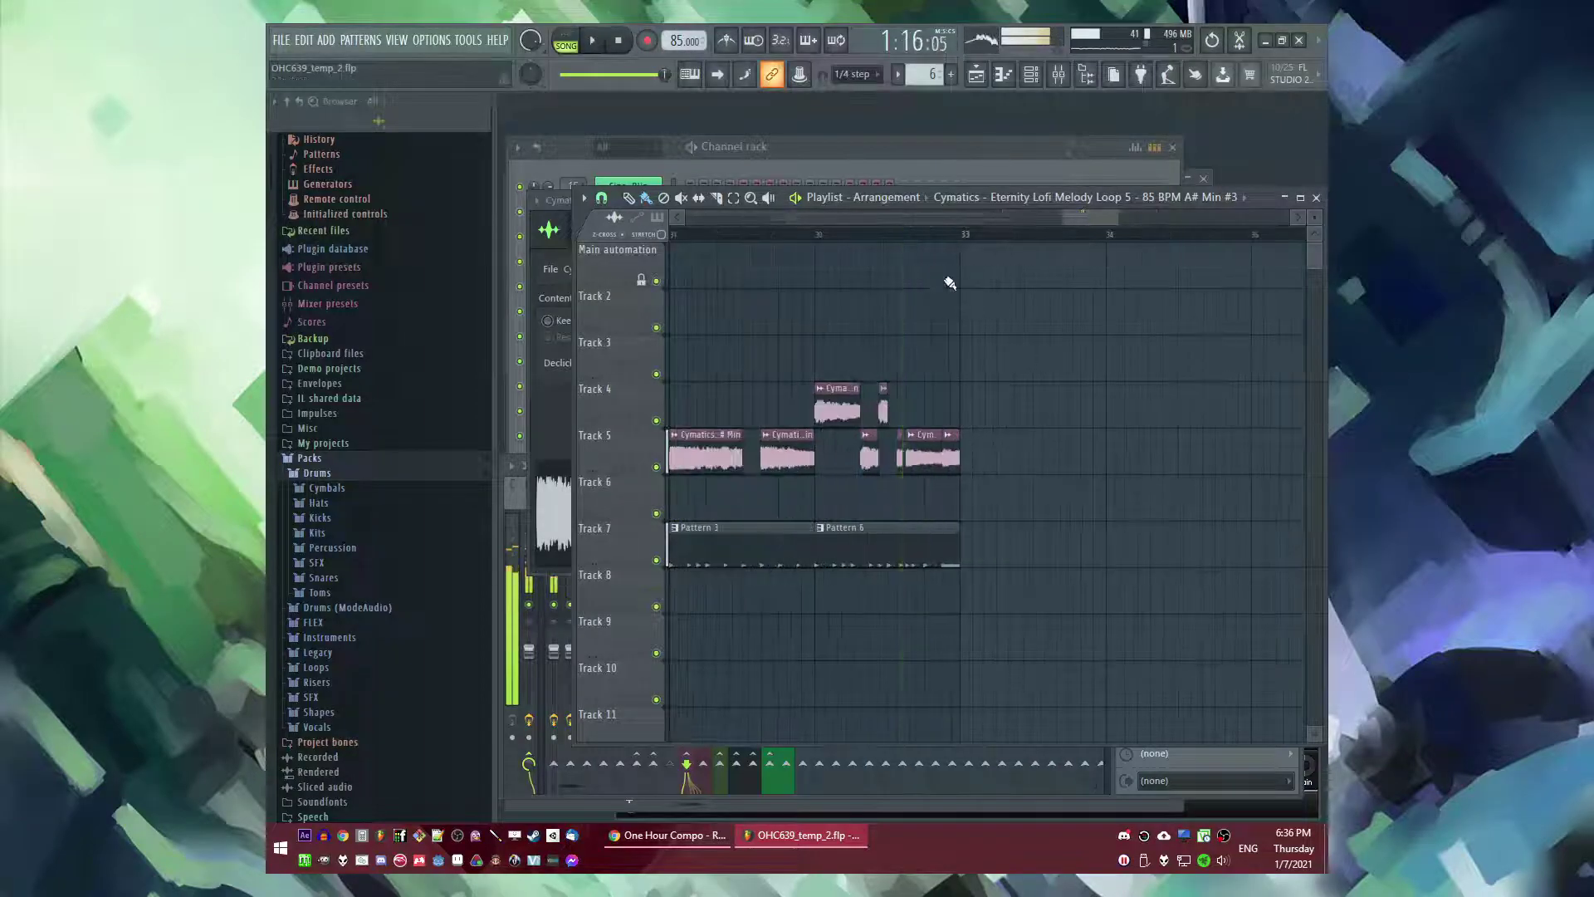
pyautogui.scroll(3, 961, 338)
pyautogui.scroll(-1, 966, 336)
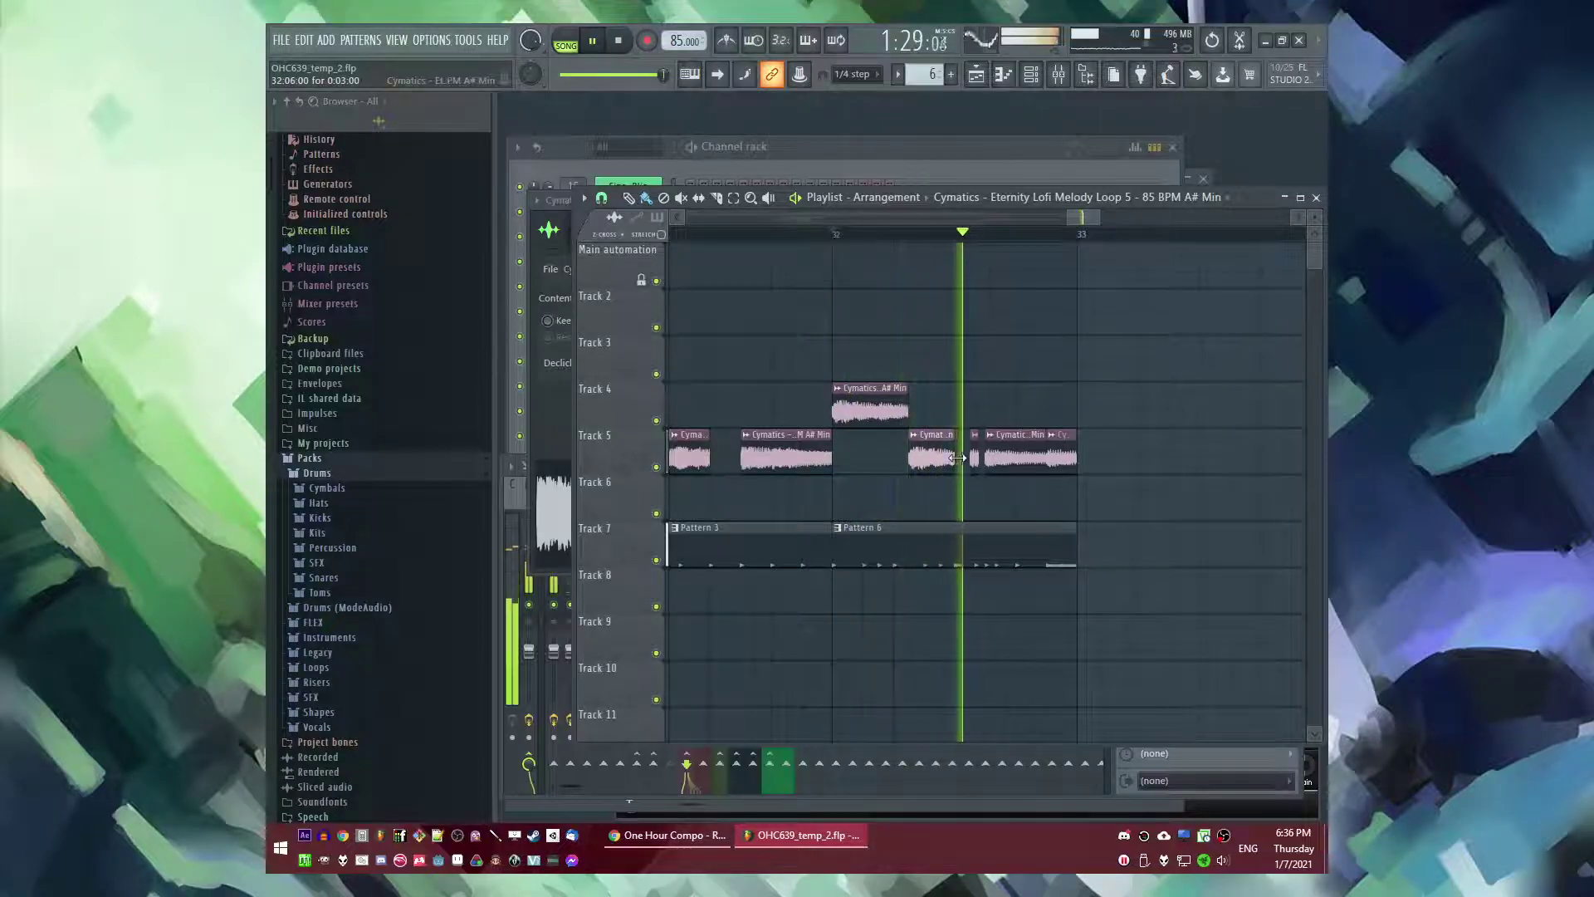
# - Rearrange bar 32 with a two-step slice at 32:07 on Track 5 and a four-step slice at 32:09 on Track 4
pyautogui.moveTo(966, 456); pyautogui.dragTo(970, 457)
pyautogui.rightClick(967, 456)
pyautogui.press('space')
pyautogui.rightClick(973, 456)
pyautogui.rightClick(968, 456)
pyautogui.hotkey('ctrl', 'z')
pyautogui.press('space')
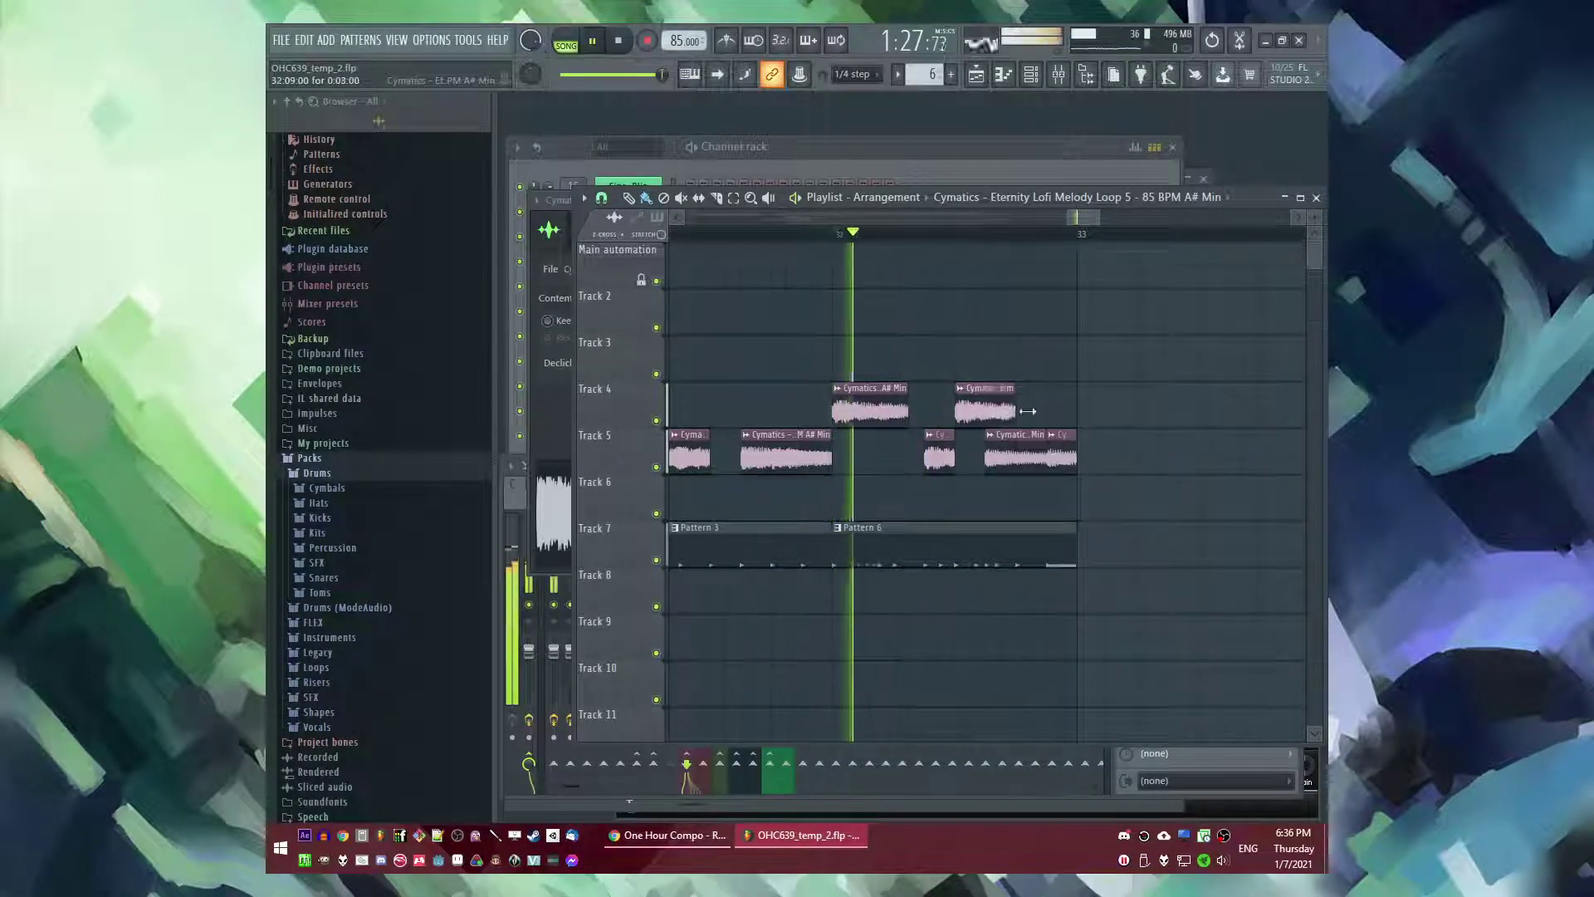
# - Trim the Track 4 slice at 32:09 to two steps and place a two-step Track 5 slice at 32:12
pyautogui.moveTo(1017, 410); pyautogui.dragTo(1107, 410)
pyautogui.moveTo(990, 415)
pyautogui.mouseDown()
pyautogui.moveTo(1004, 414)
pyautogui.moveTo(980, 407)
pyautogui.mouseUp()
pyautogui.press('space')
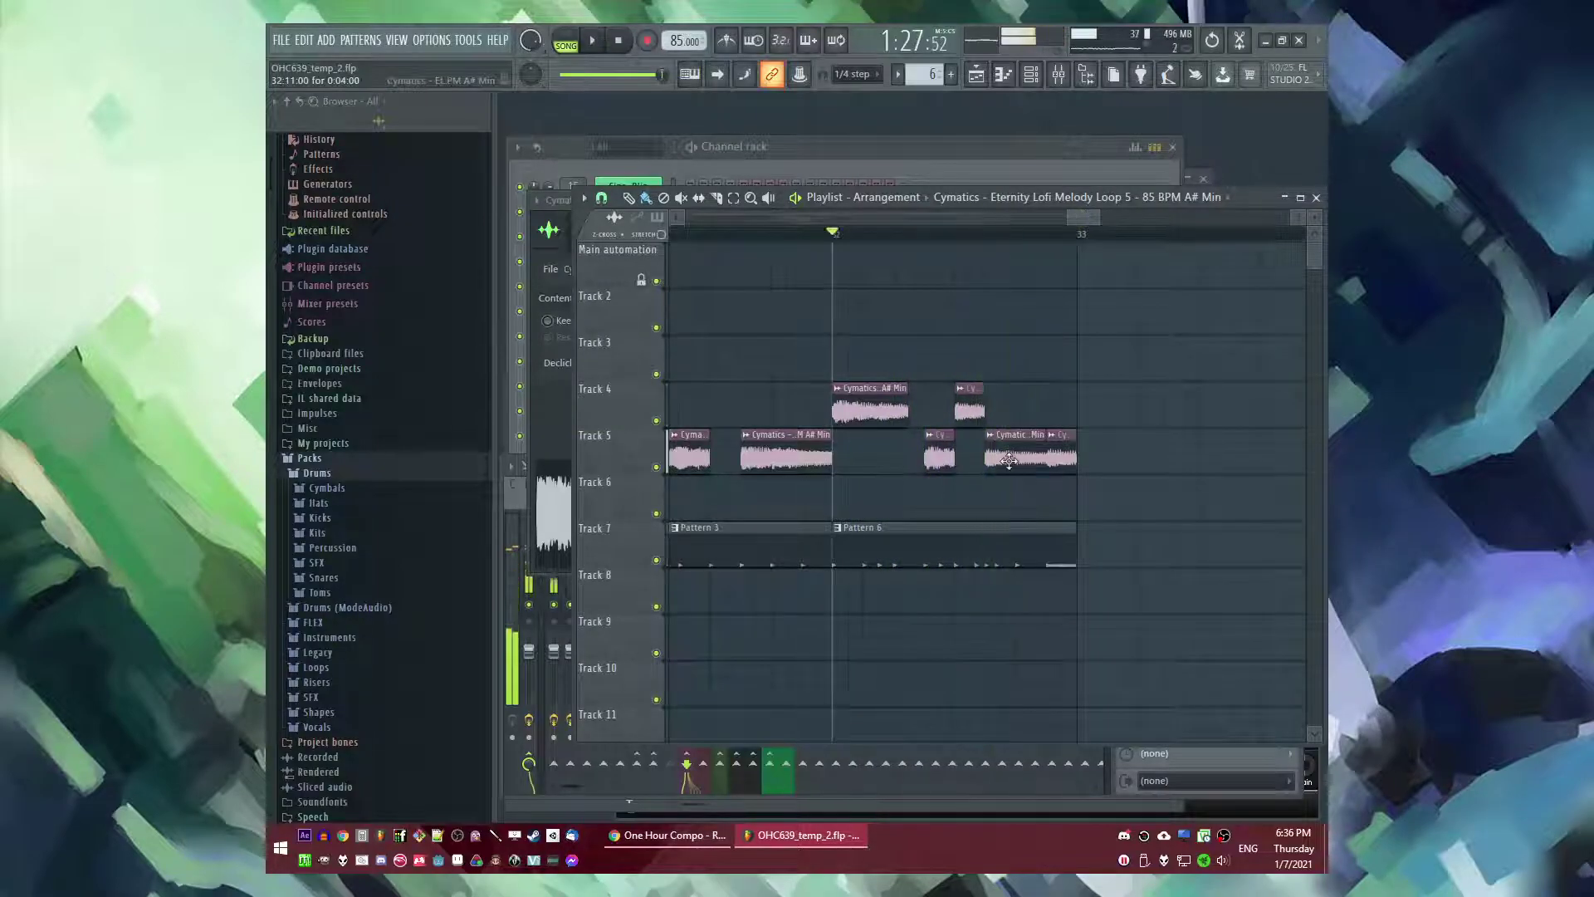
pyautogui.press('space')
pyautogui.moveTo(999, 468); pyautogui.dragTo(1015, 468)
pyautogui.moveTo(983, 417); pyautogui.dragTo(999, 417)
pyautogui.press('space')
pyautogui.press('space')
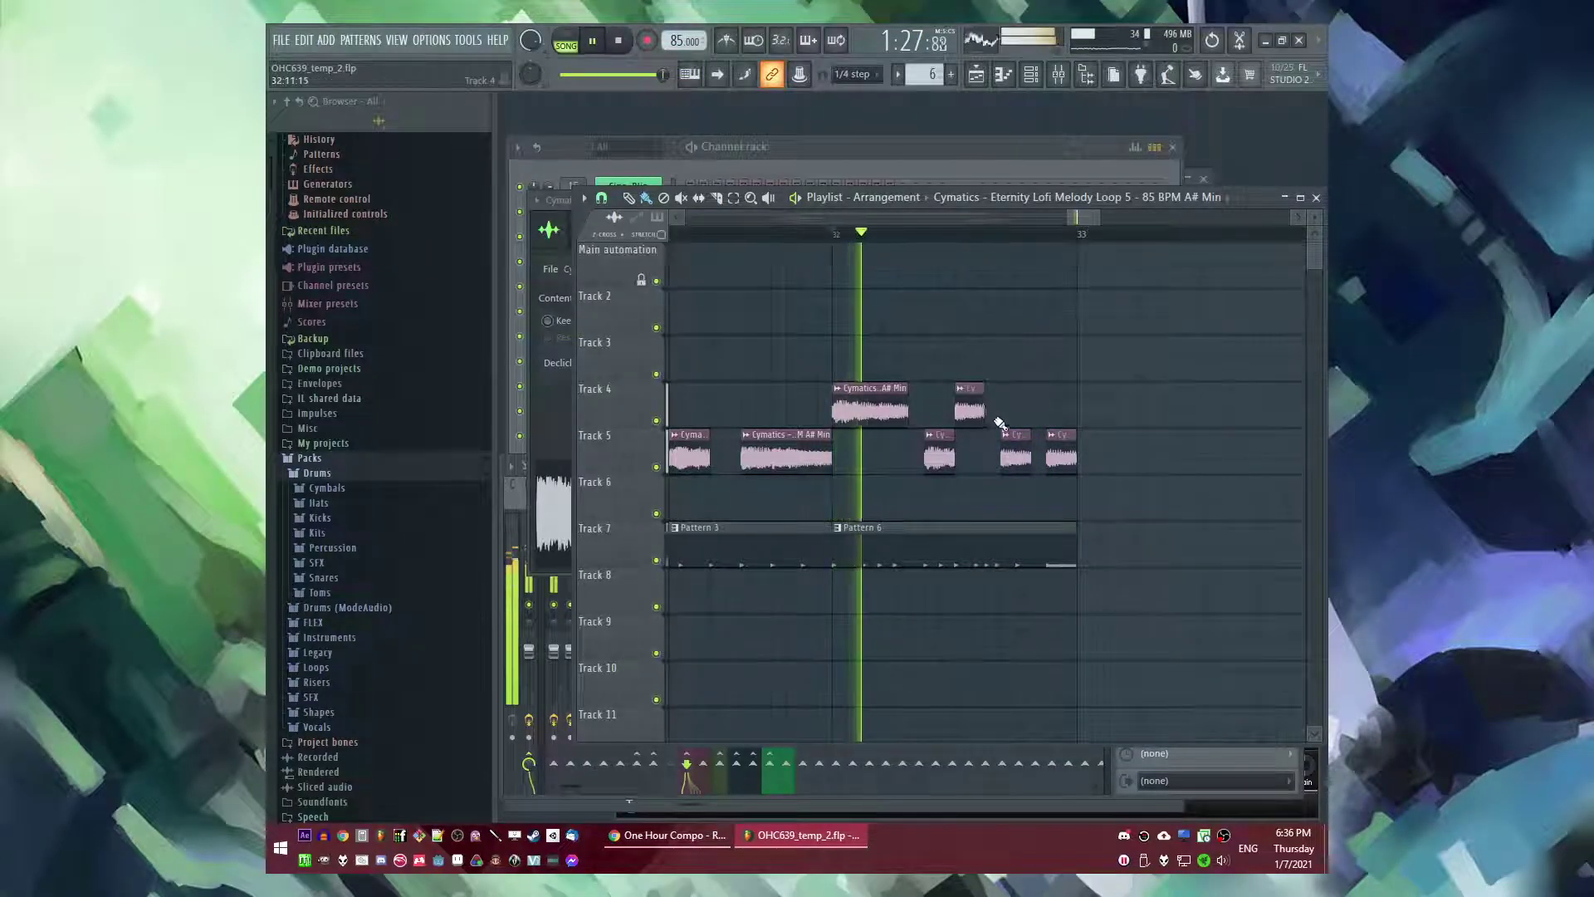
# - Lengthen the Track 4 slice at 32:09 to three steps and shorten the Track 5 slice at 32:12 to one step
pyautogui.press('space')
pyautogui.moveTo(983, 417); pyautogui.dragTo(1018, 448)
pyautogui.press('space')
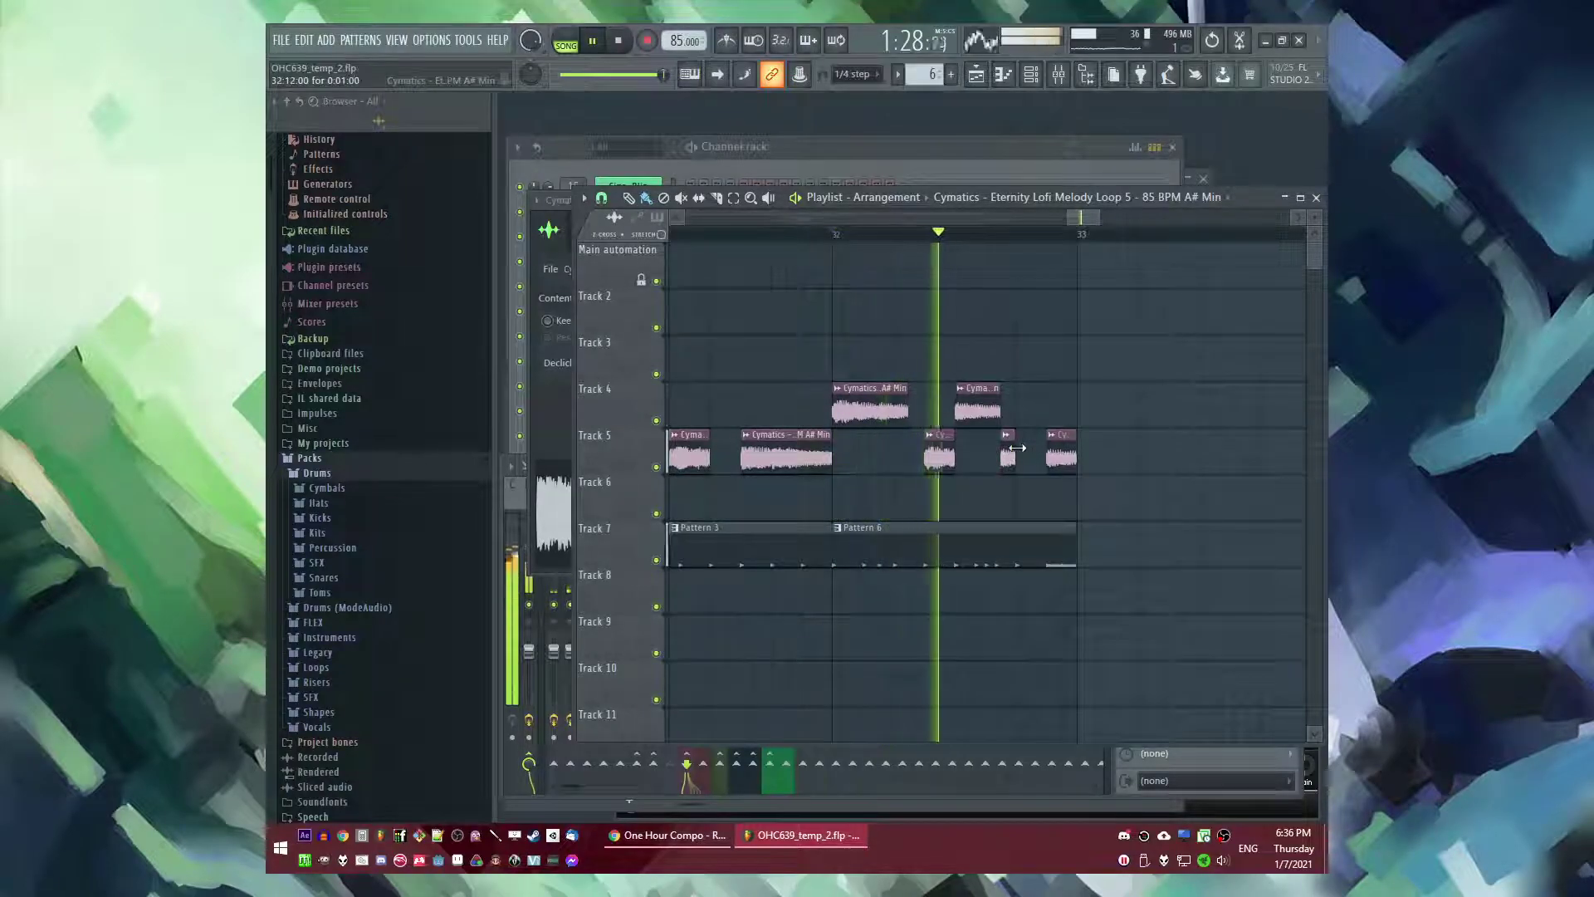
pyautogui.press('space')
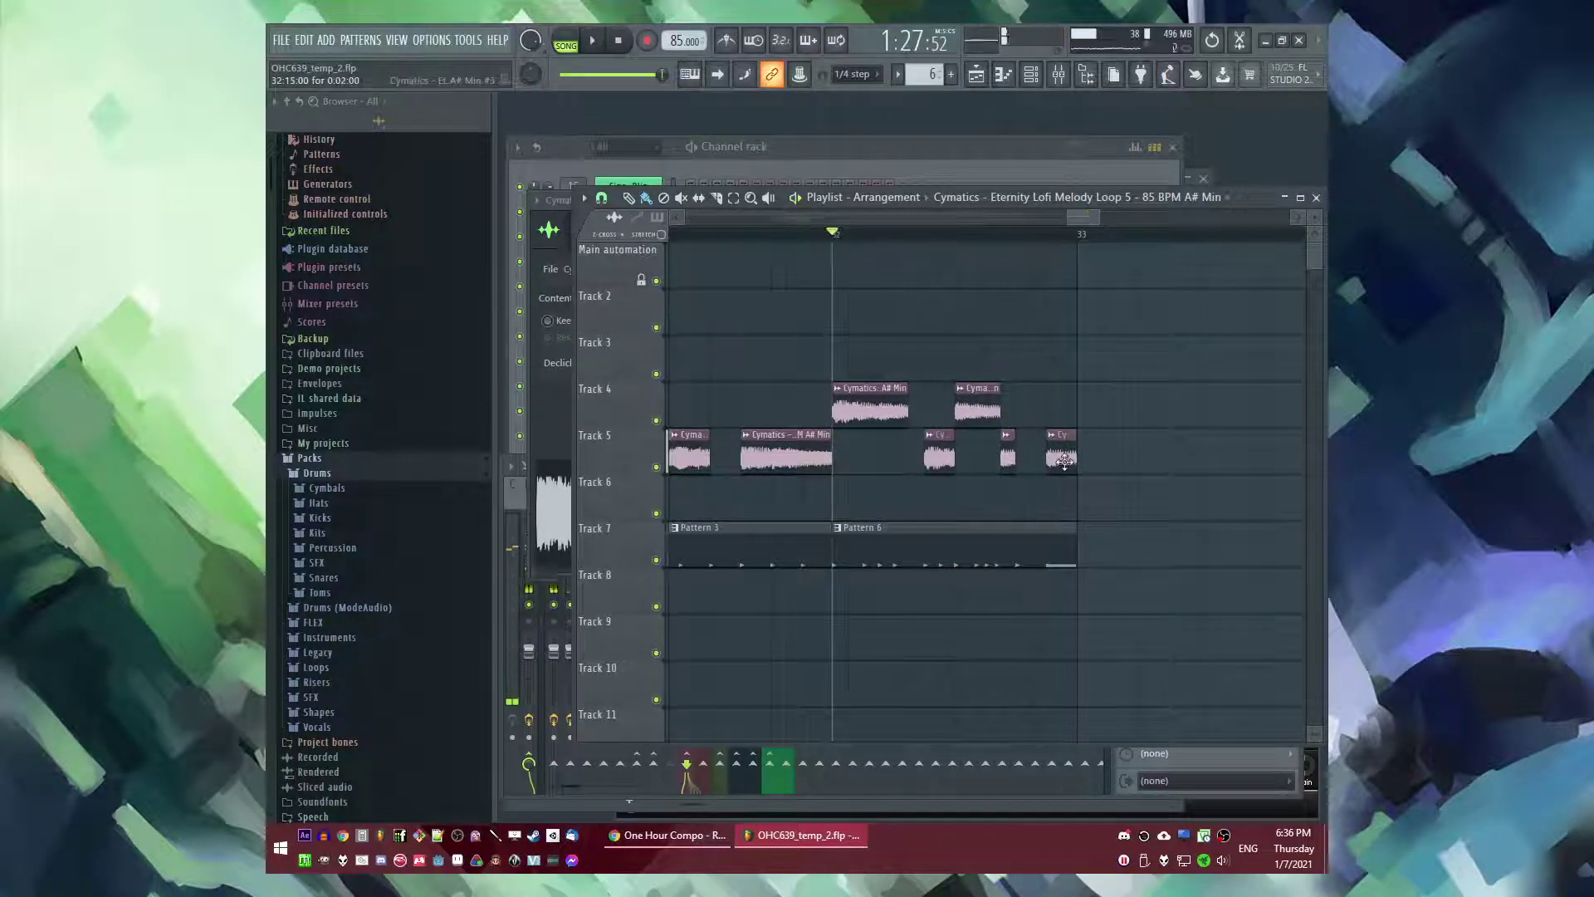
# - Move the #3 slice at 32:15 on Track 5 out past bar 33 and audition bar 32
pyautogui.press('space')
pyautogui.moveTo(1044, 460); pyautogui.dragTo(1204, 451)
pyautogui.press('space')
pyautogui.press('space')
pyautogui.doubleClick(1031, 463)
pyautogui.rightClick(1203, 410)
pyautogui.press('space')
# - Place a two-step slice on Track 6 at 32:13 and audition it
pyautogui.click(1010, 465)
pyautogui.press('space')
pyautogui.click(1030, 466)
pyautogui.moveTo(1029, 466); pyautogui.dragTo(1259, 469)
pyautogui.moveTo(1019, 468); pyautogui.dragTo(1006, 513)
pyautogui.press('space')
pyautogui.press('space')
pyautogui.press('space')
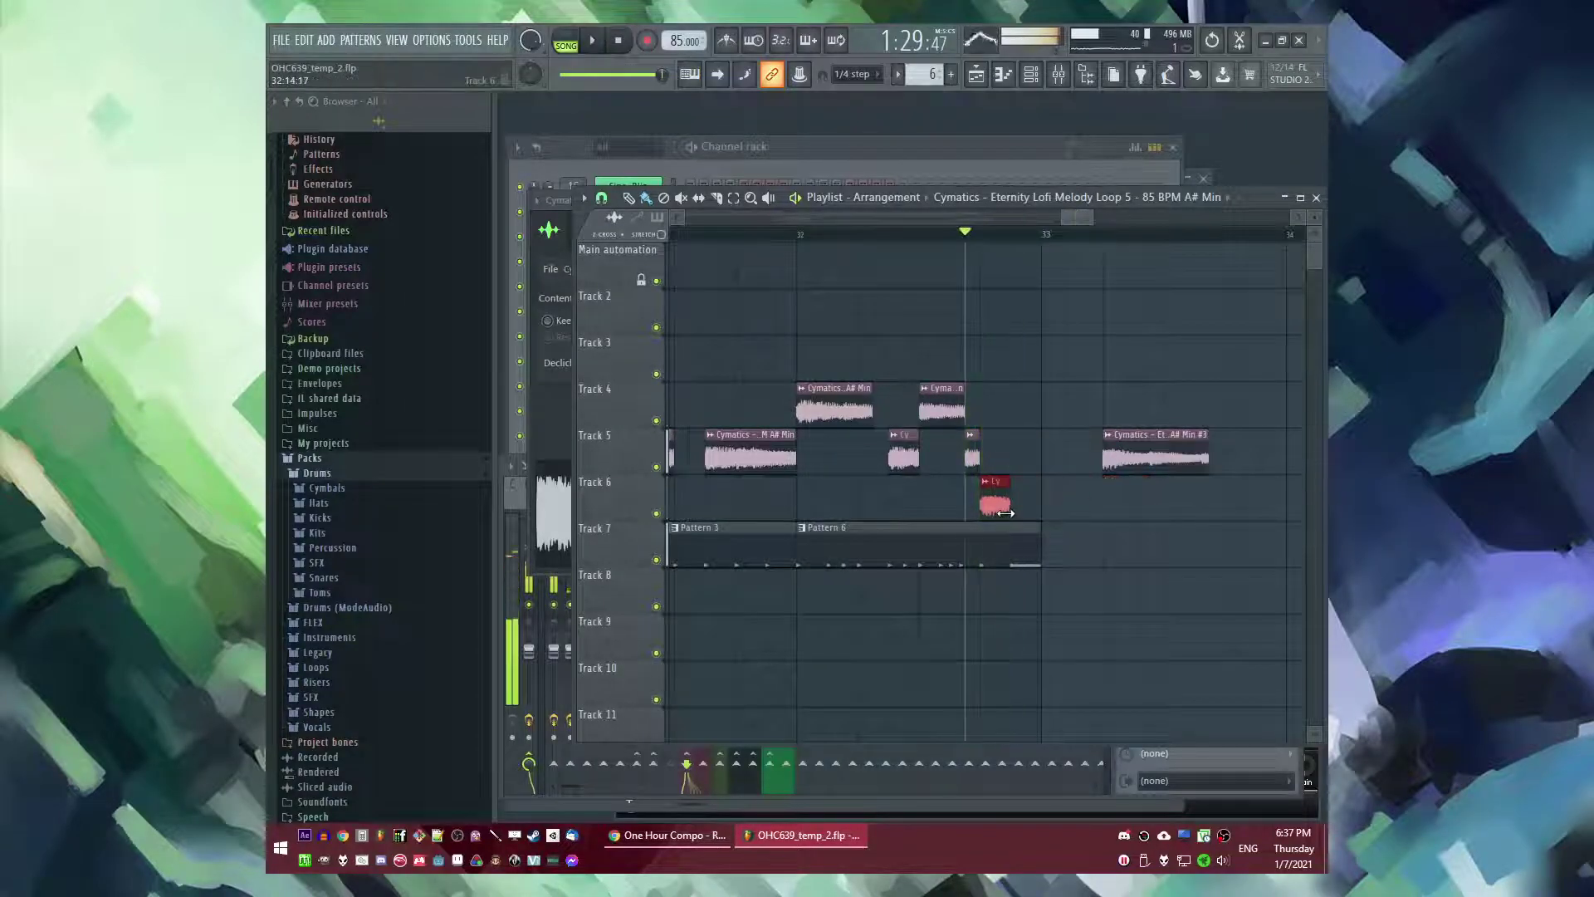
pyautogui.press('space')
# - Replace the #3 slice with a two-step slice of the original loop at 32:15 on Track 5
pyautogui.moveTo(1141, 466); pyautogui.dragTo(1059, 466)
pyautogui.press('space')
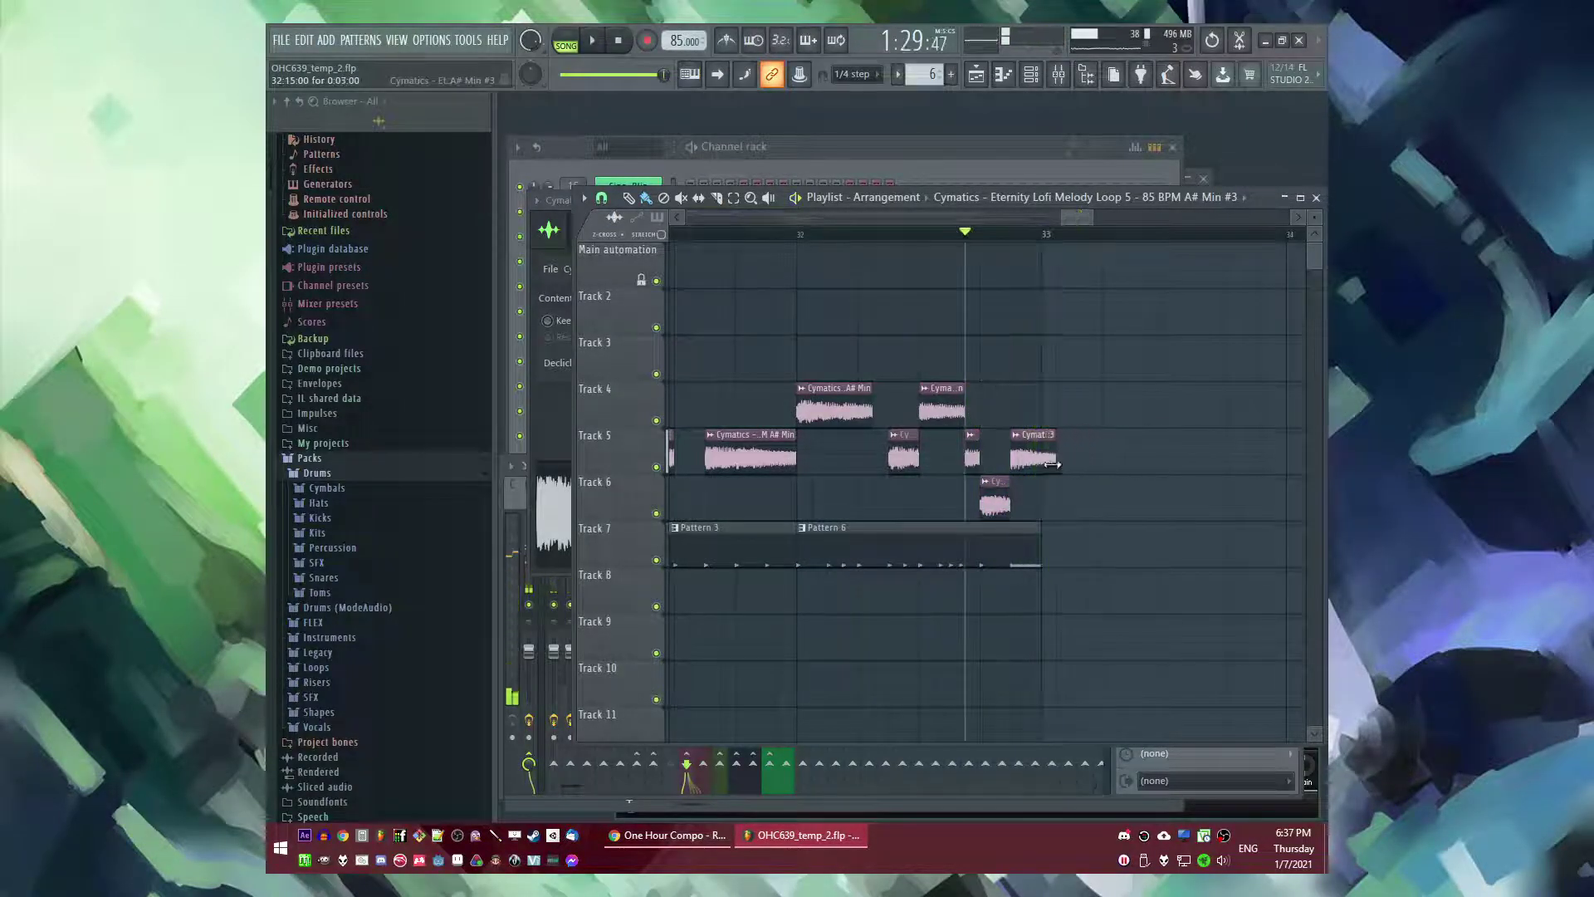
pyautogui.rightClick(1104, 465)
pyautogui.press('space')
pyautogui.click(1019, 467)
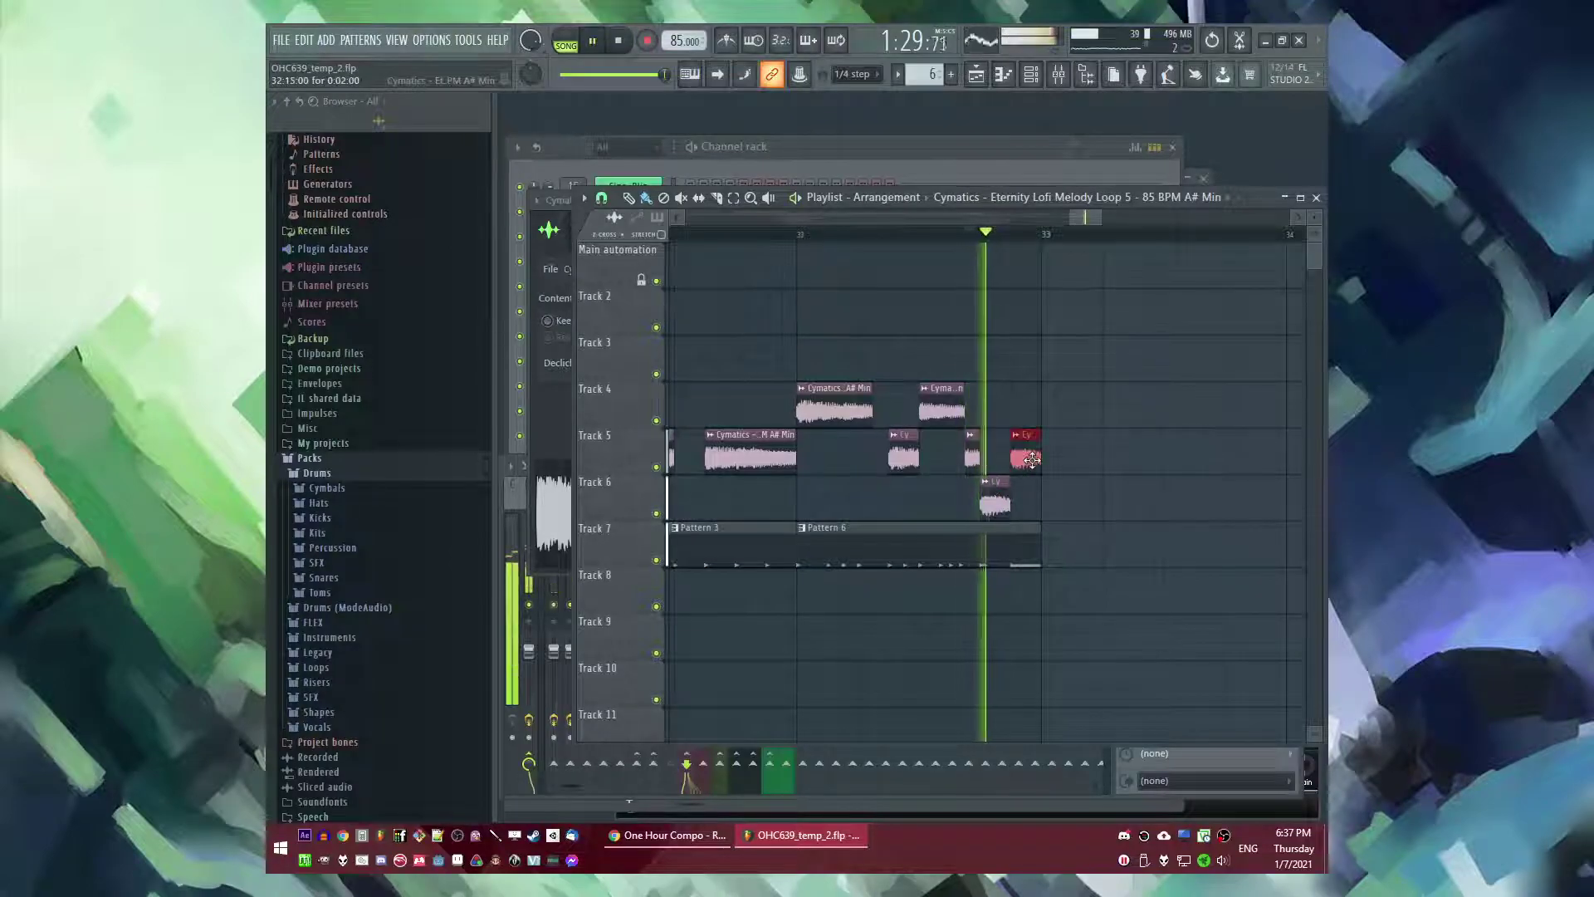
# - Shorten the Track 5 slice at 32:15 to one step and add a two-step copy at 32:16
pyautogui.scroll(-1, 1041, 460)
pyautogui.press('space')
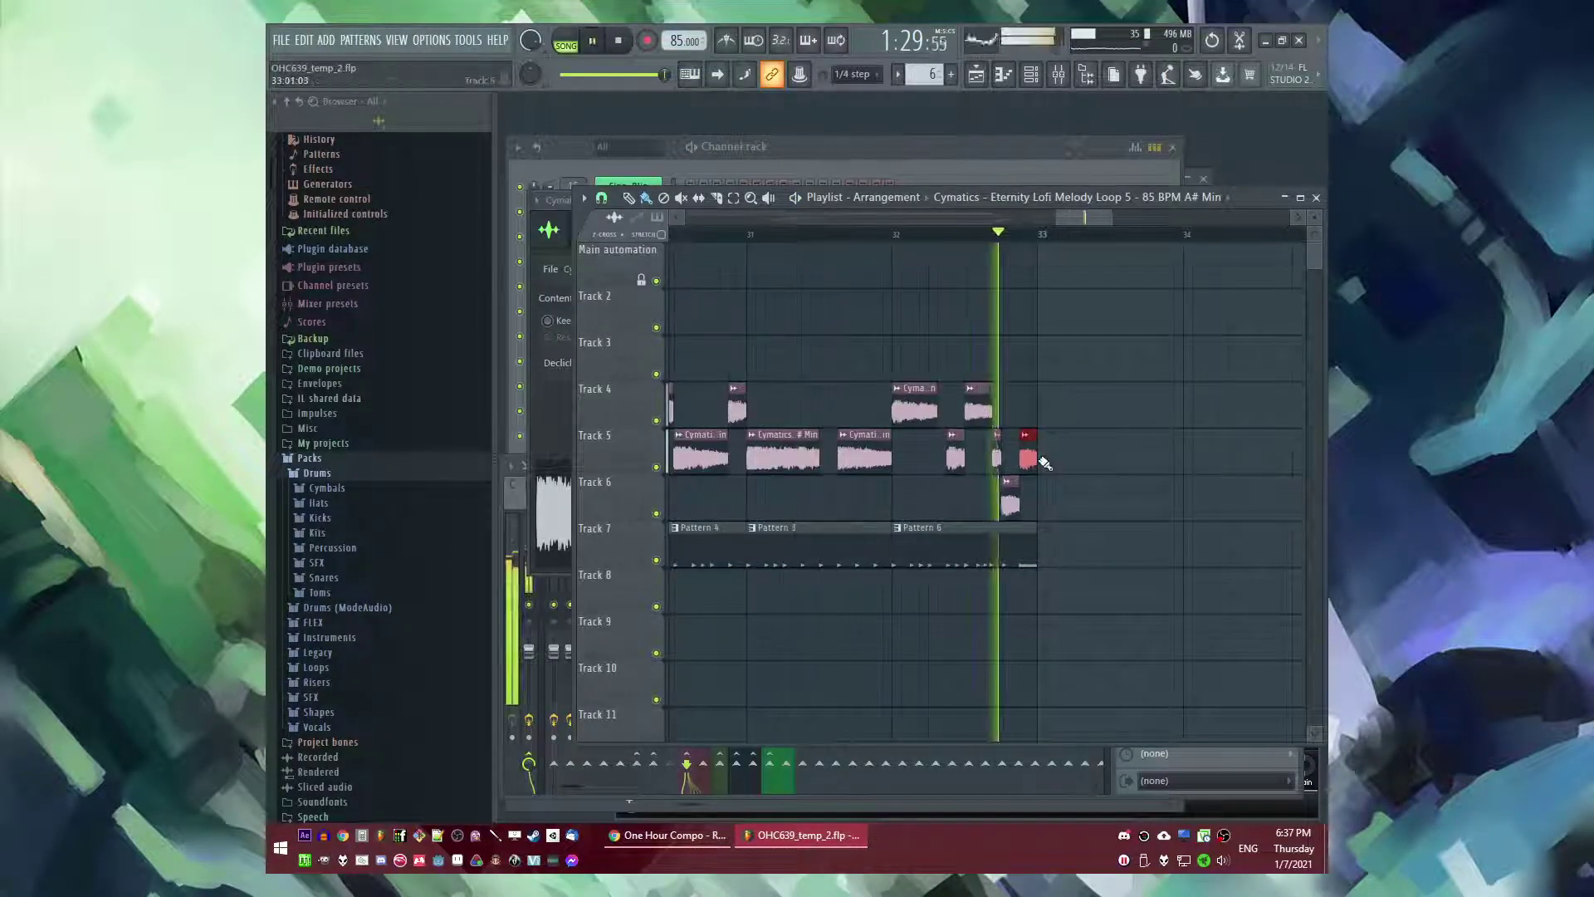
pyautogui.scroll(2, 1042, 460)
pyautogui.moveTo(1035, 458); pyautogui.dragTo(1190, 465)
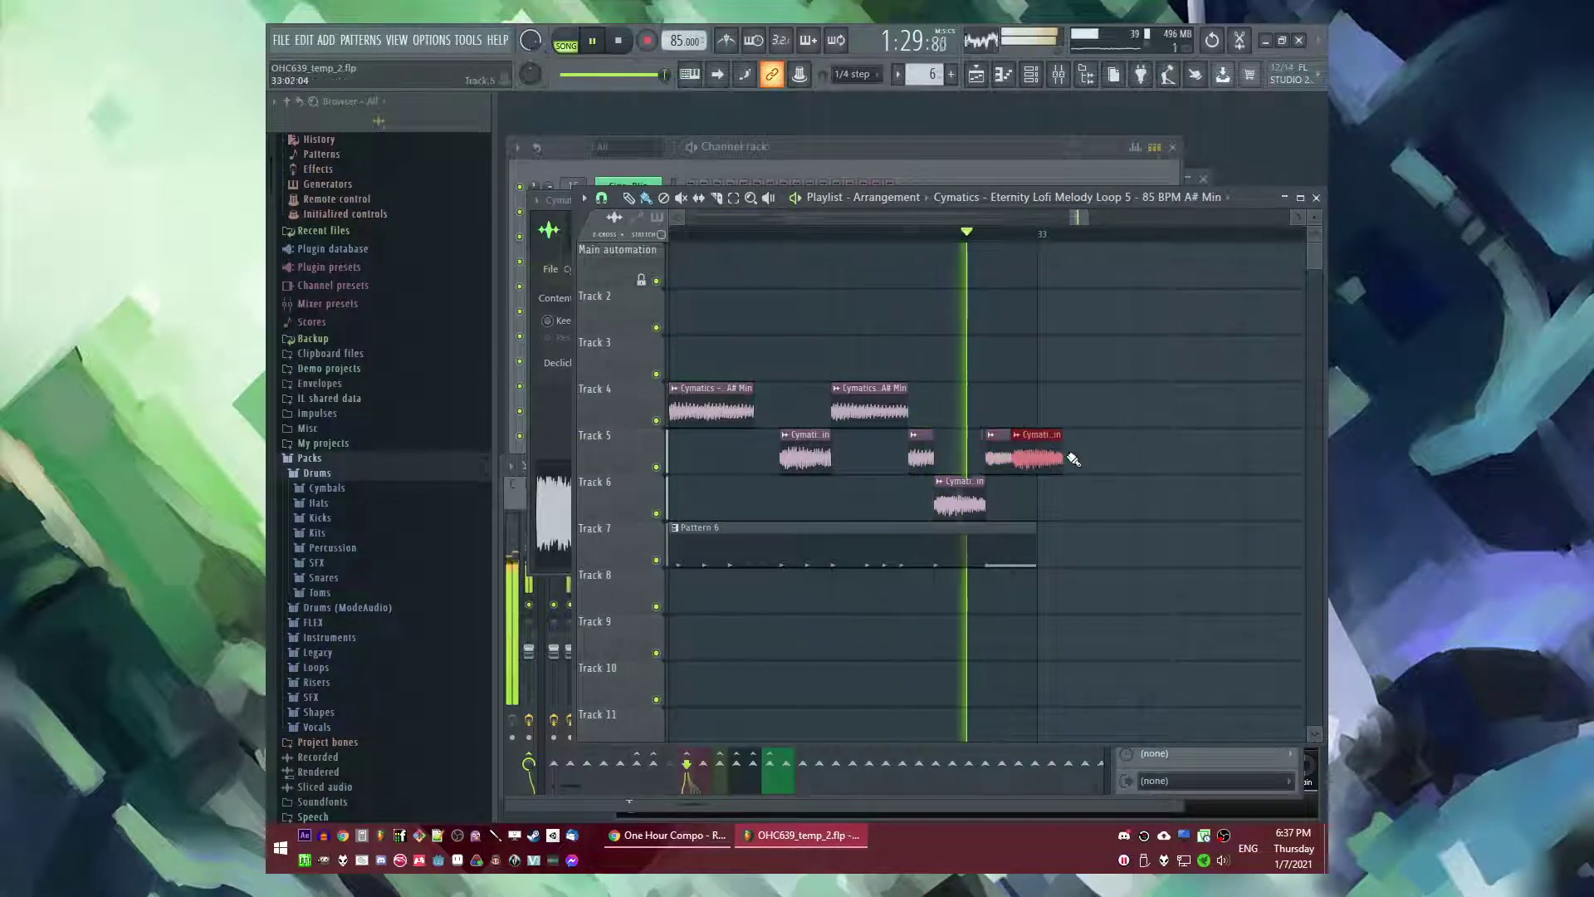
# - Duplicate the melody slices and the Track 7 drum patterns of bars 25 to 32 into bars 33 to 40
pyautogui.scroll(-3, 1038, 459)
pyautogui.scroll(-3, 1047, 335)
pyautogui.moveTo(1119, 337); pyautogui.dragTo(810, 493)
pyautogui.hotkey('ctrl', 'b')
pyautogui.moveTo(808, 534); pyautogui.dragTo(1111, 610)
pyautogui.hotkey('ctrl', 'b')
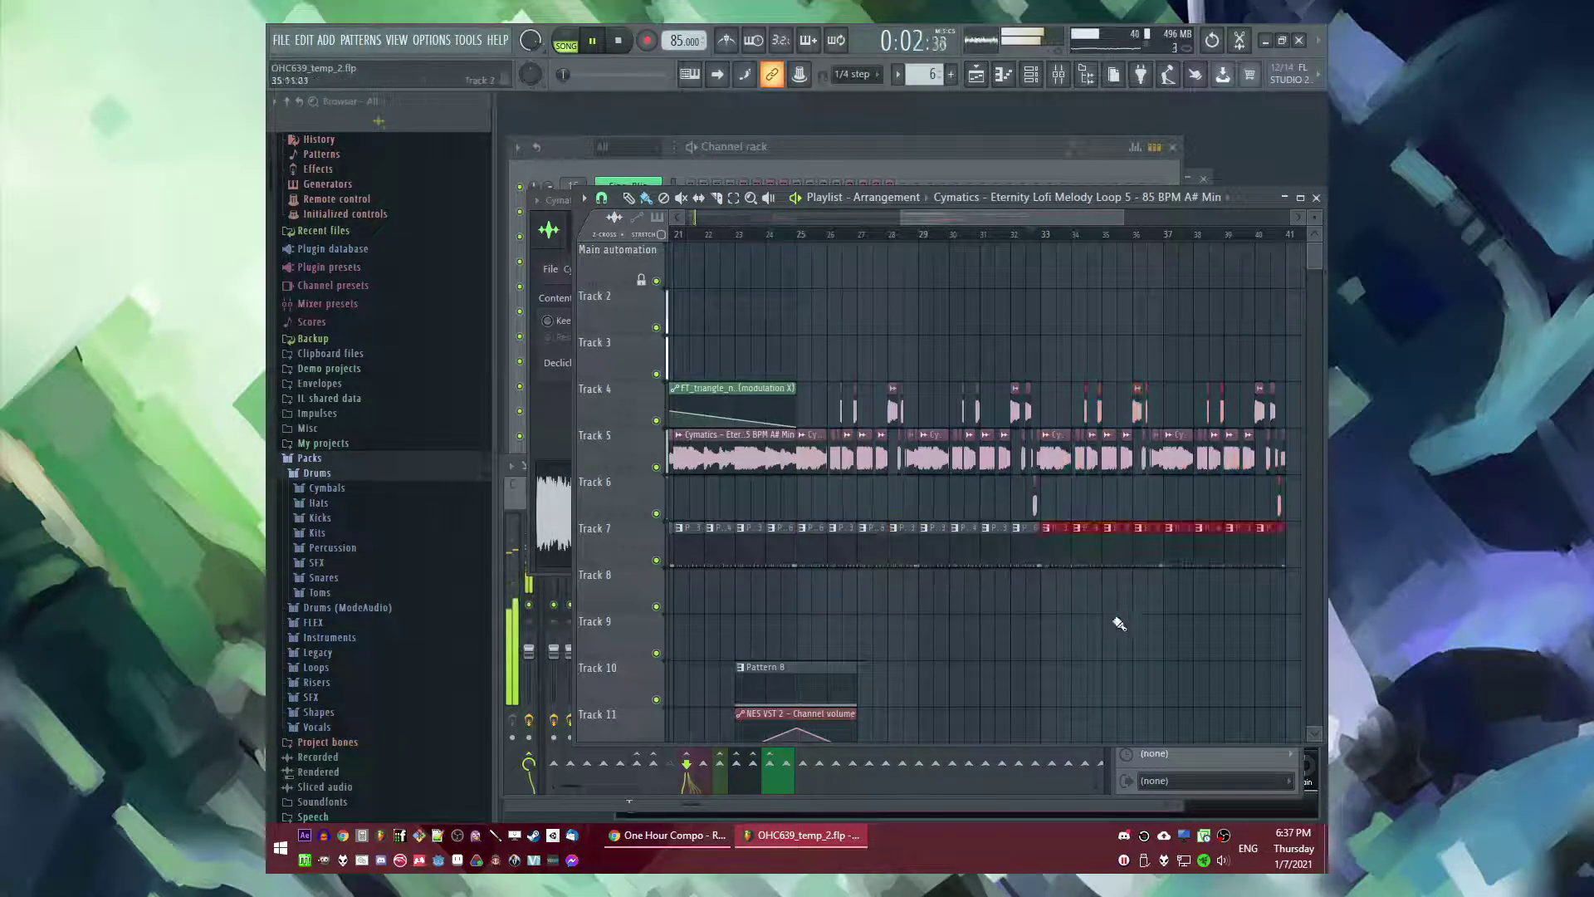
# - Play the arrangement from bar 25 and look over the clips on all tracks
pyautogui.click(791, 235)
pyautogui.scroll(-5, 878, 427)
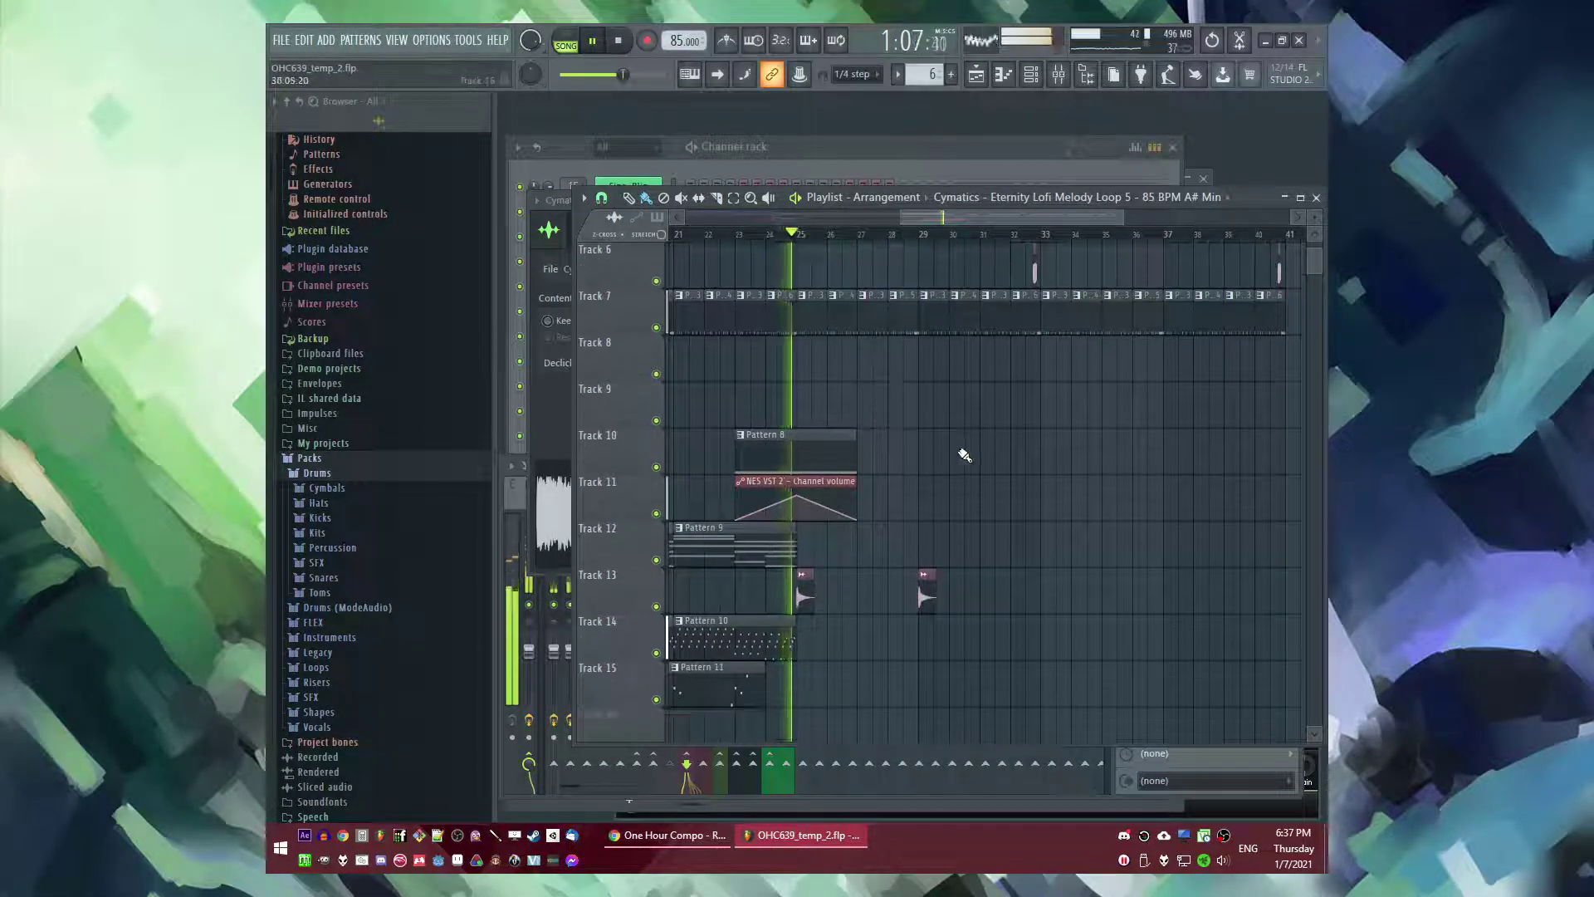
pyautogui.scroll(-3, 1104, 471)
pyautogui.scroll(-2, 991, 548)
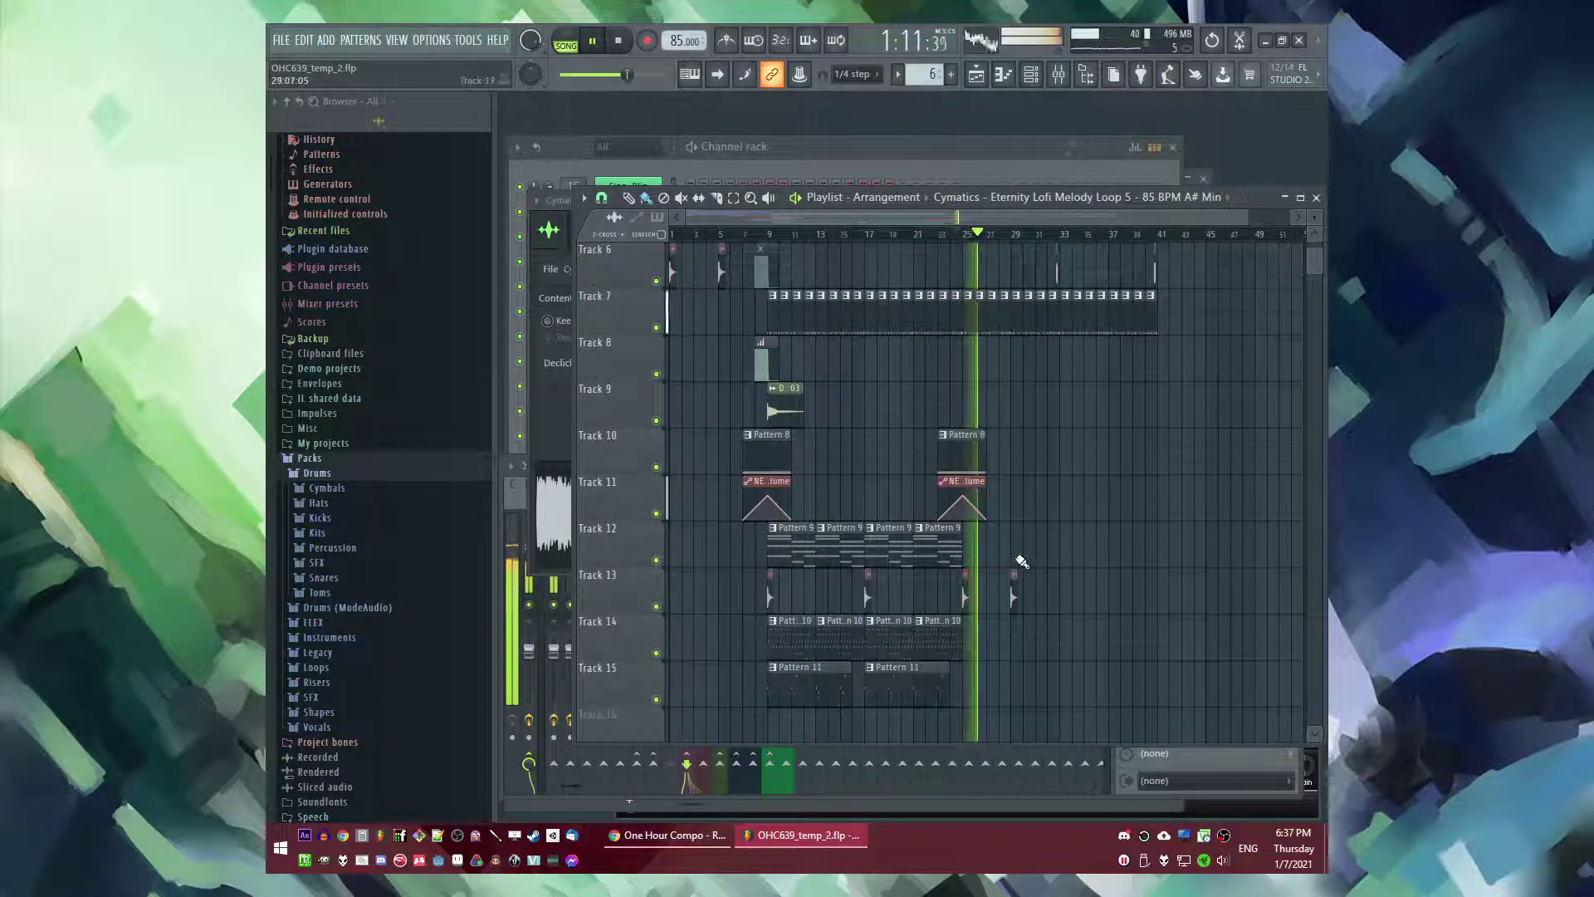
pyautogui.scroll(5, 1030, 589)
pyautogui.scroll(3, 1029, 606)
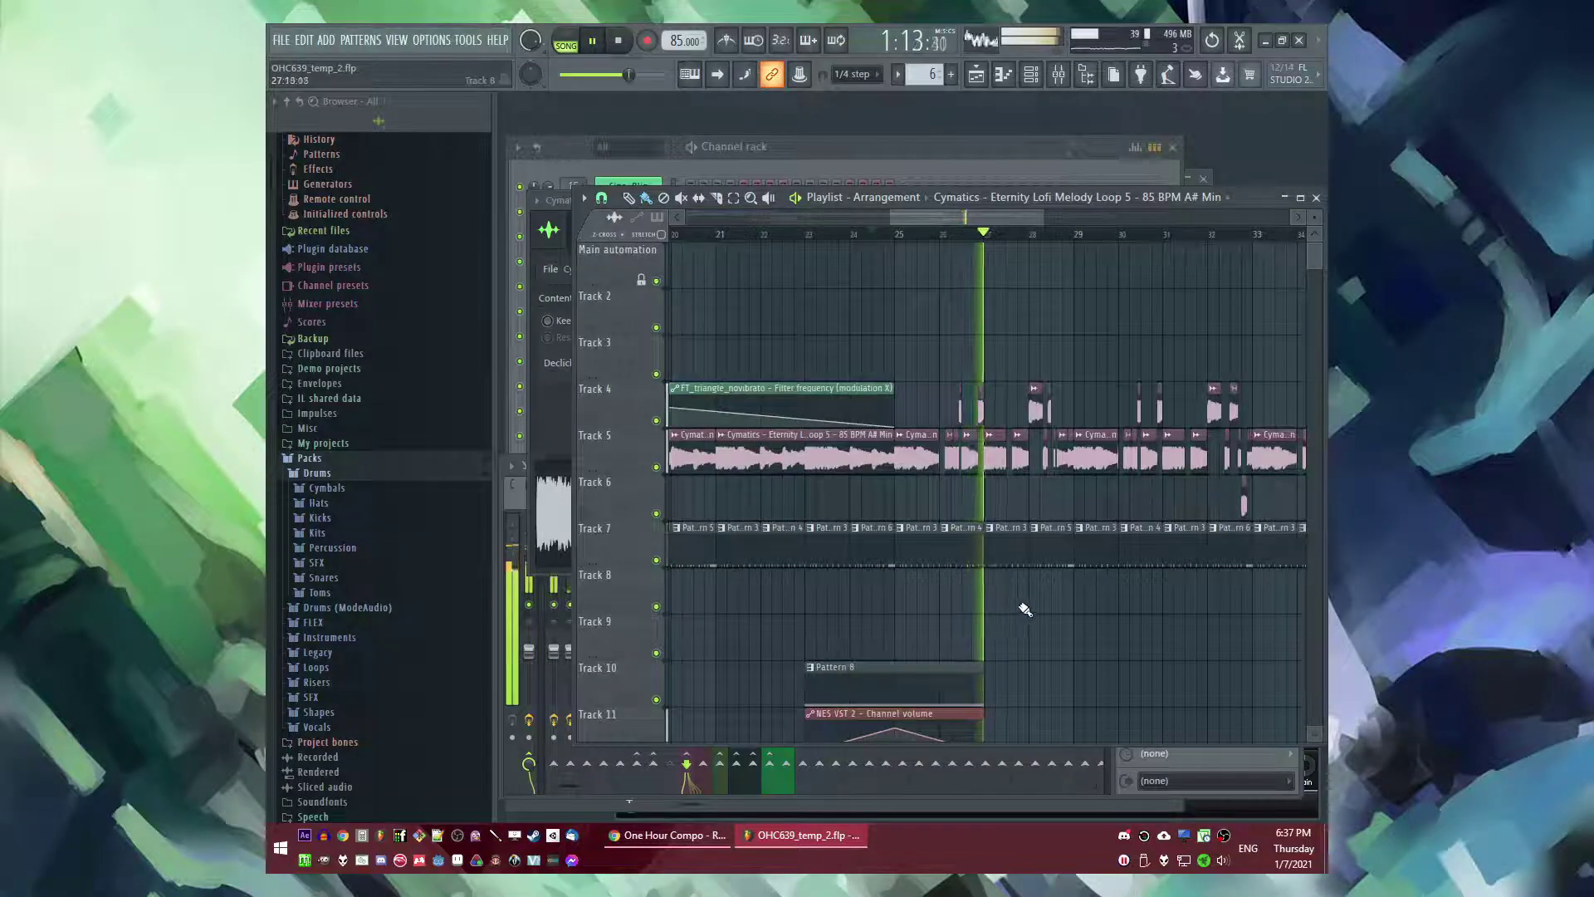
pyautogui.moveTo(1025, 606); pyautogui.dragTo(1059, 602)
pyautogui.rightClick(1060, 601)
pyautogui.scroll(2, 1141, 646)
pyautogui.scroll(-2, 1031, 621)
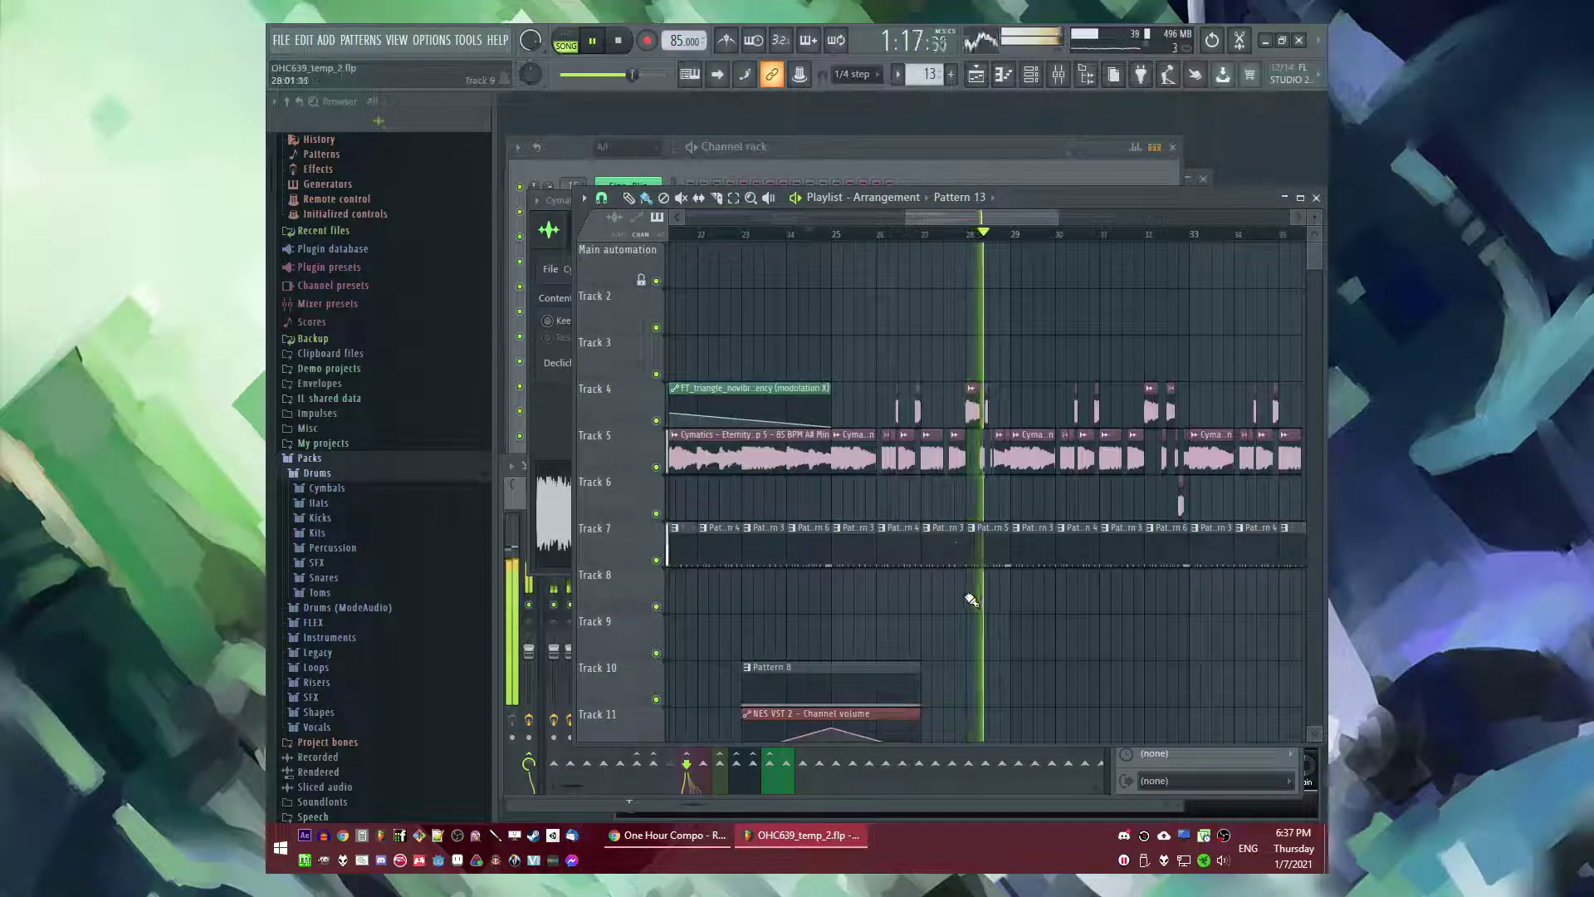
pyautogui.scroll(2, 988, 610)
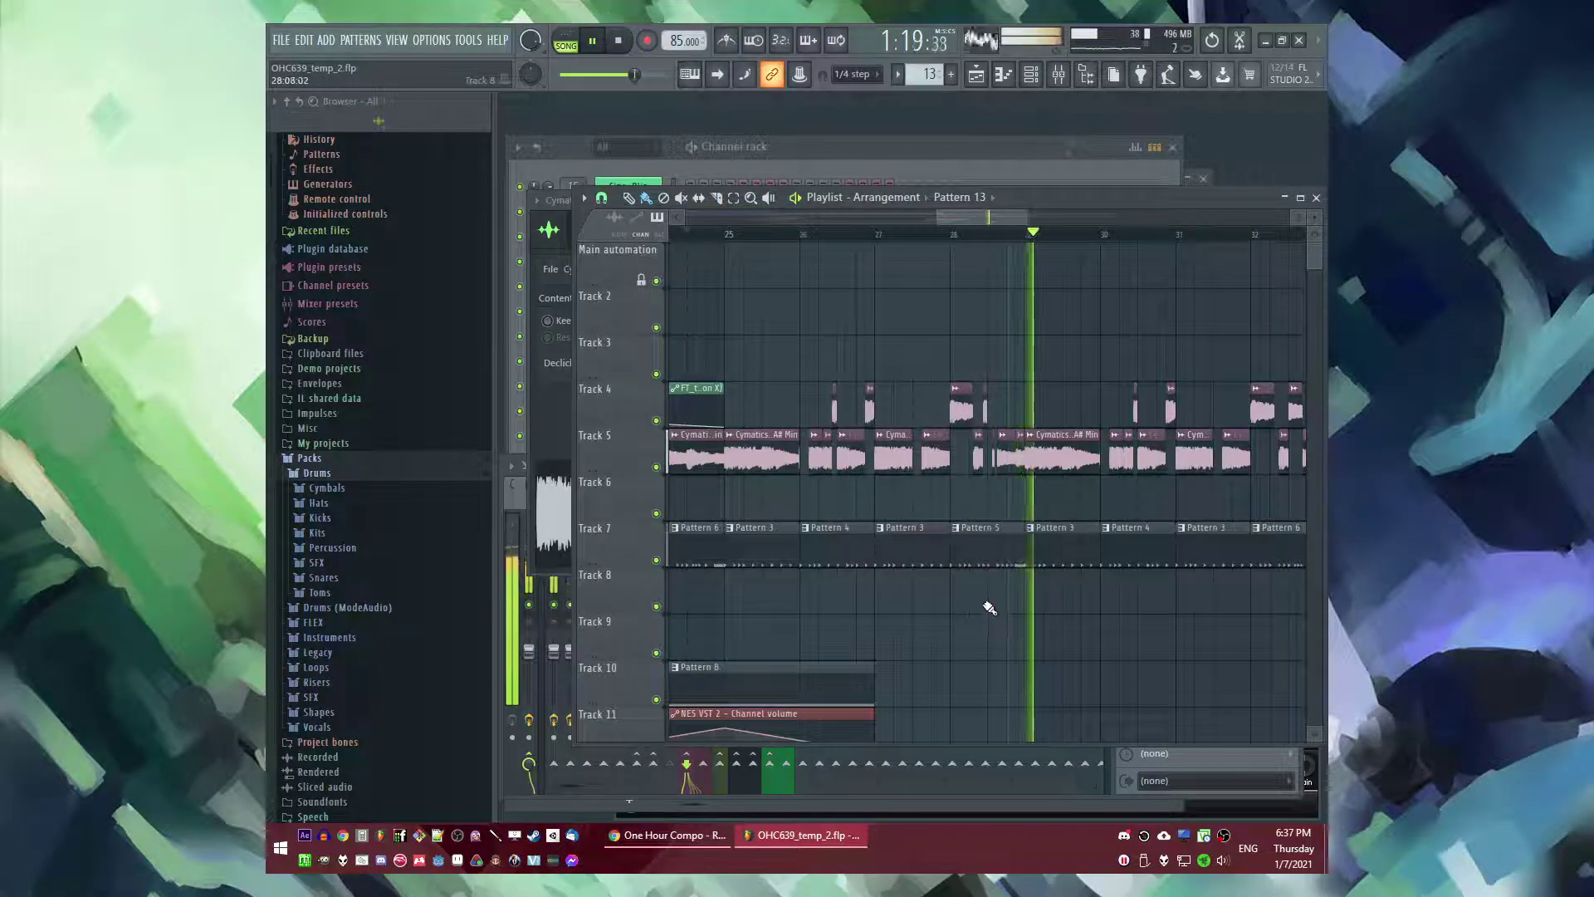
# - Make the Track 7 drum pattern clip at bar 26 unique and open its pattern for editing in pattern mode
pyautogui.click(726, 234)
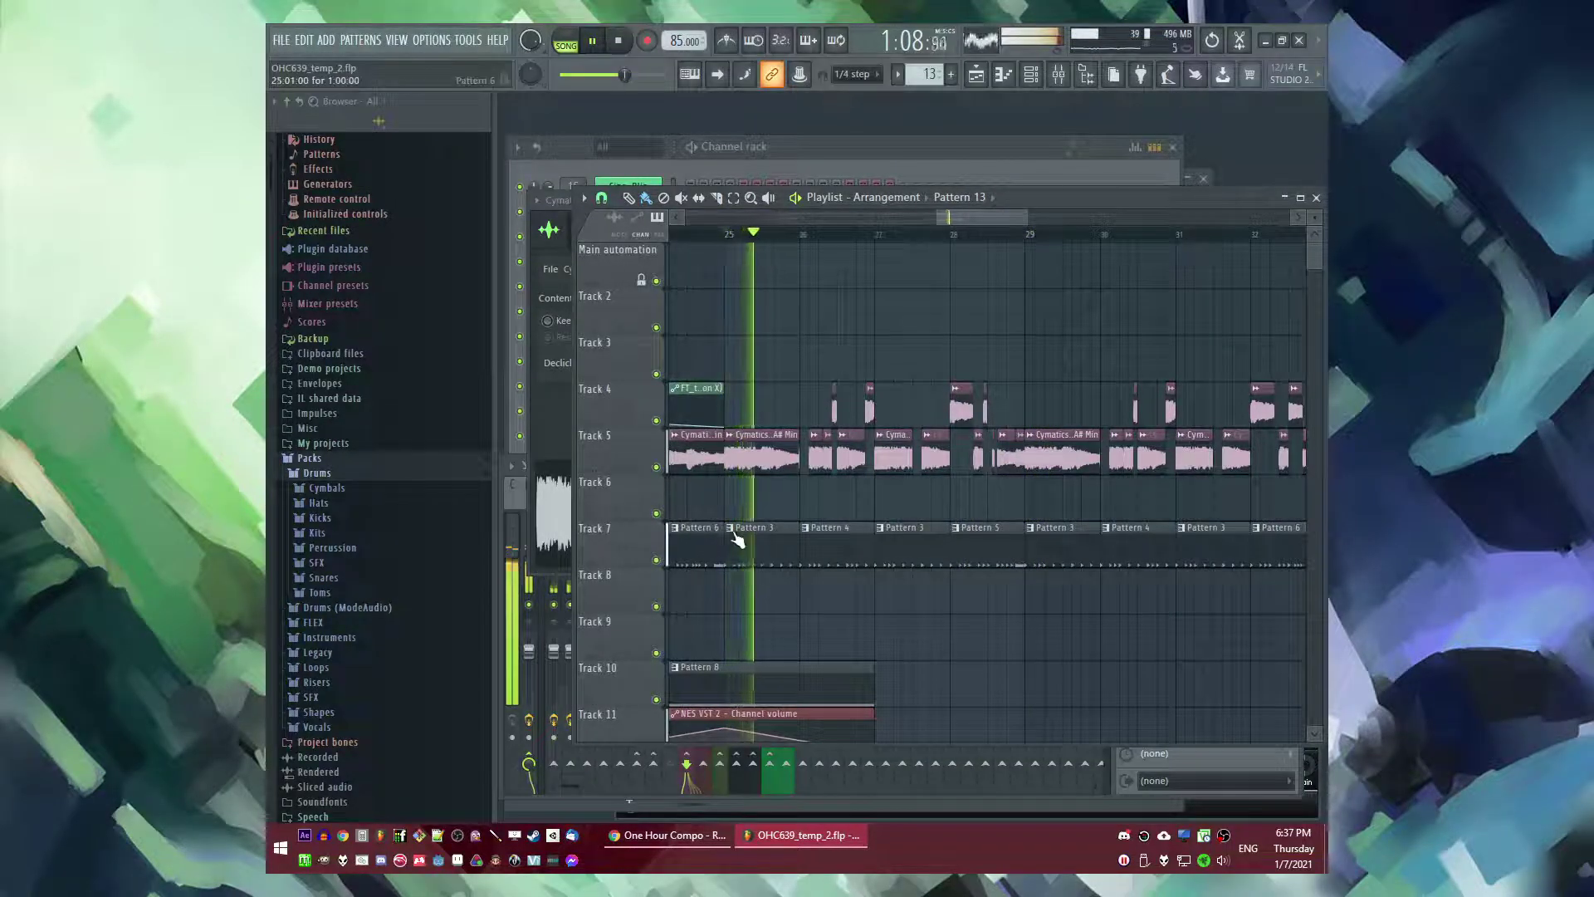
pyautogui.scroll(2, 739, 540)
pyautogui.rightClick(847, 538)
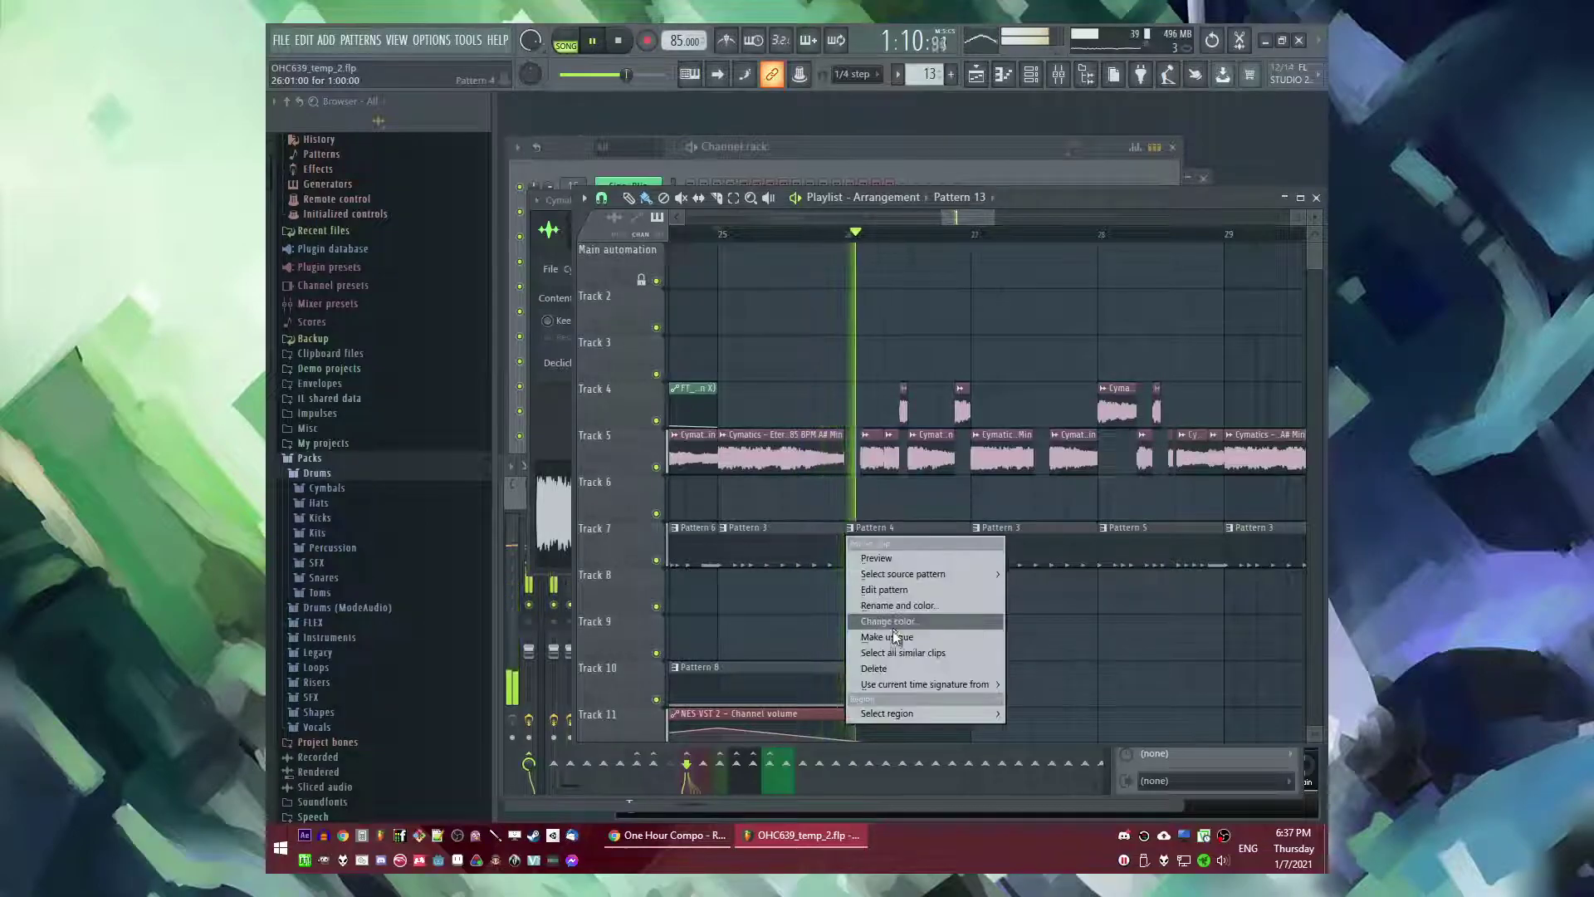
pyautogui.click(891, 636)
pyautogui.press('l')
pyautogui.doubleClick(866, 539)
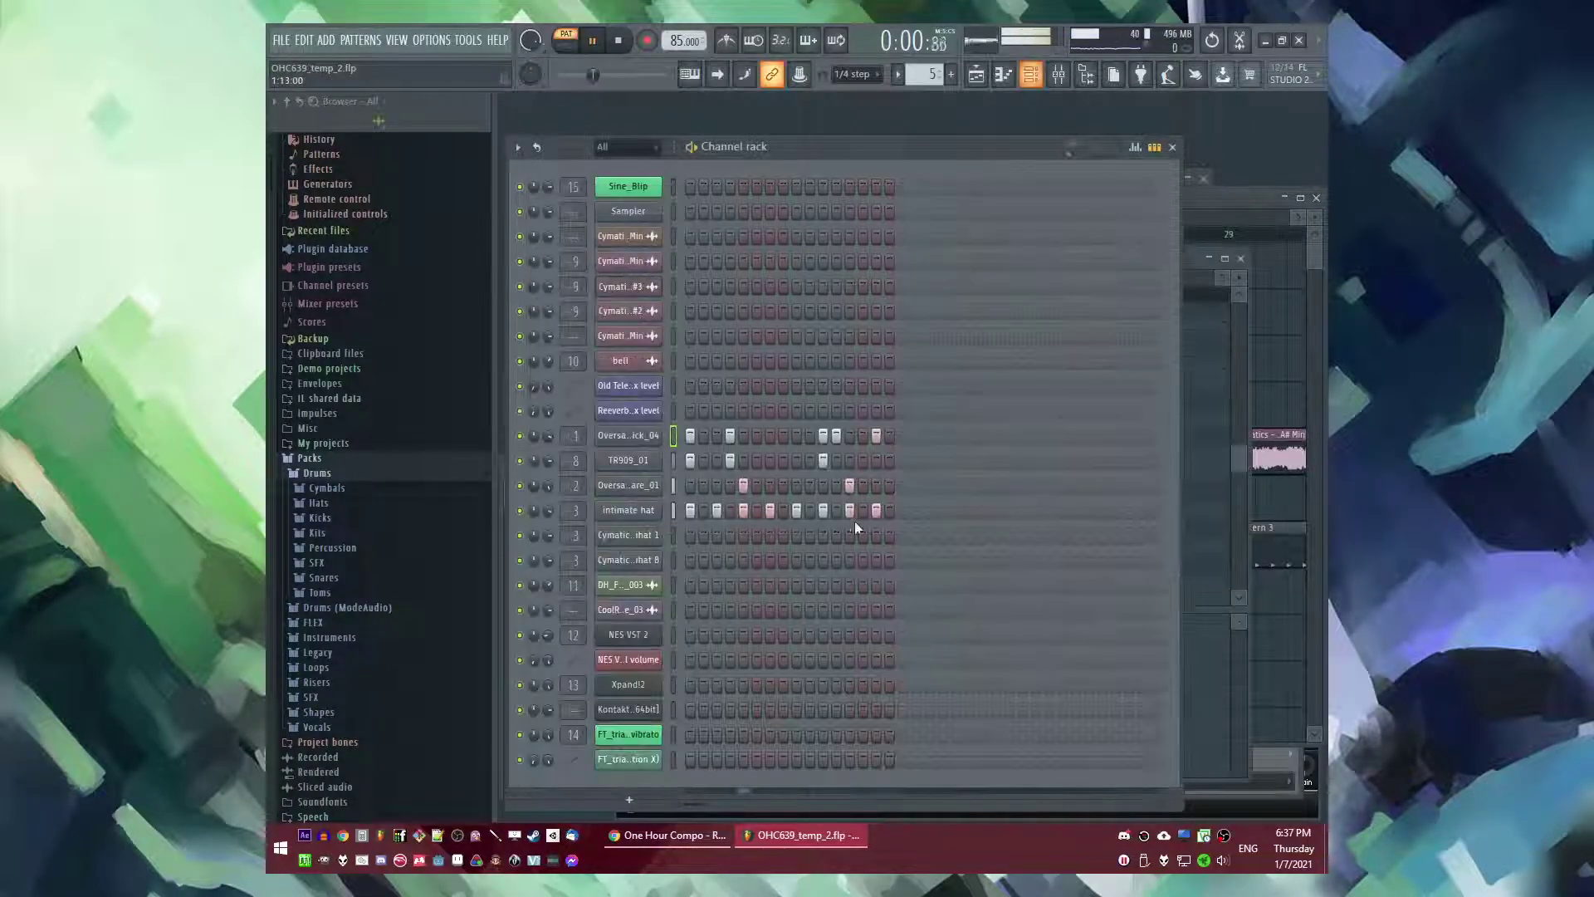
# - Convert the Oversampled_dd_kick_04 steps to the piano roll and add half-step kicks before step 4, with lower velocities on the in-between hits
pyautogui.rightClick(657, 436)
pyautogui.click(696, 435)
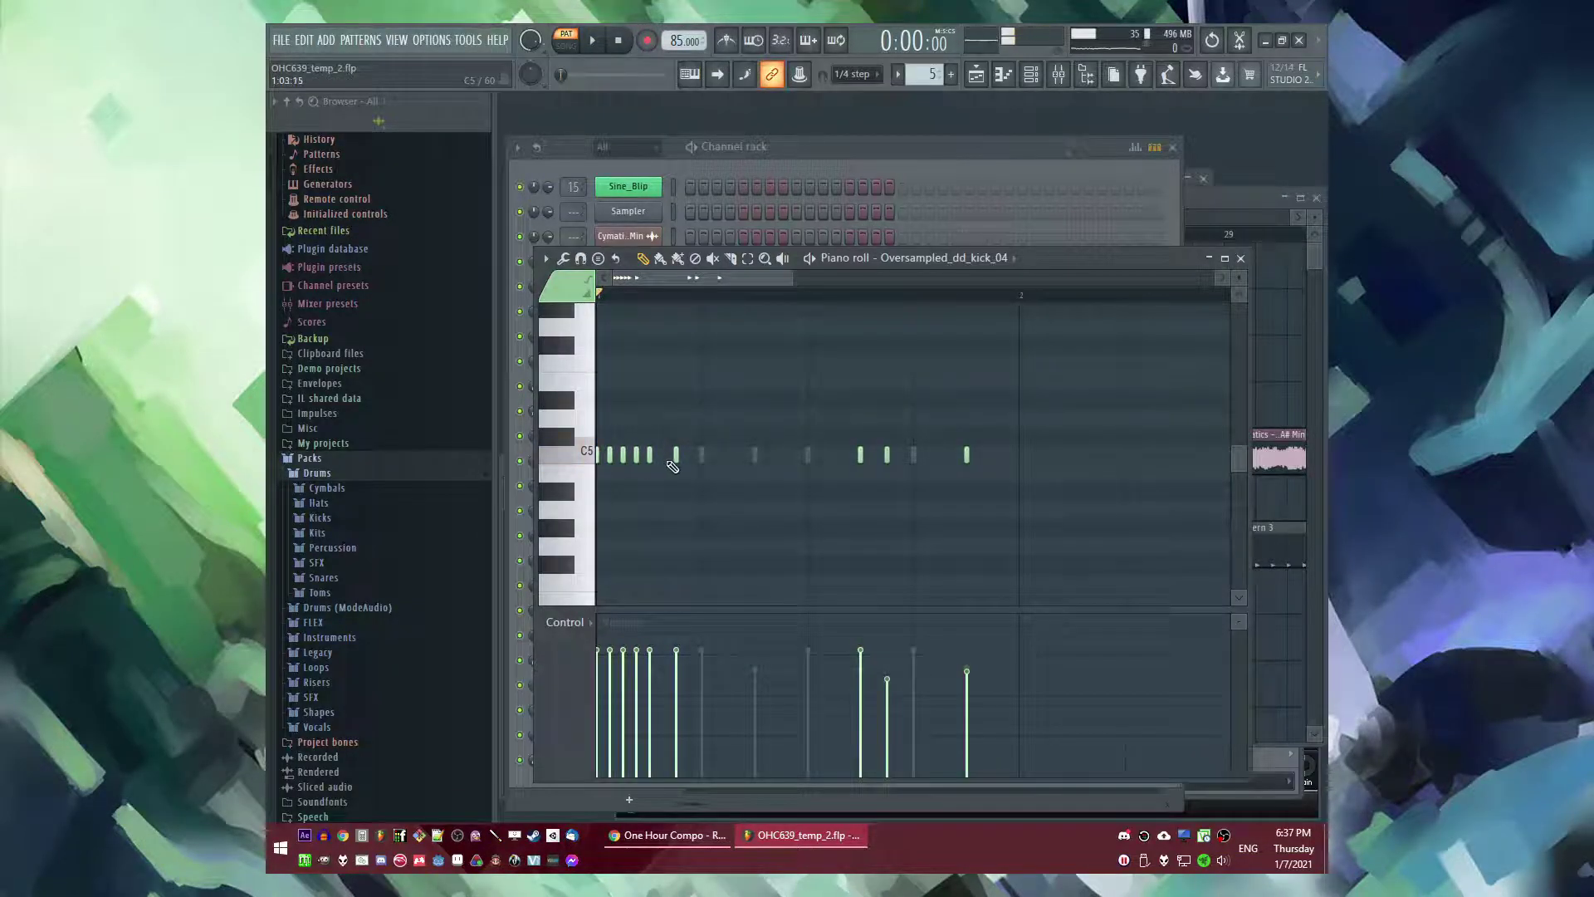
pyautogui.press('space')
pyautogui.click(637, 700)
pyautogui.click(663, 699)
pyautogui.press('space')
pyautogui.scroll(2, 632, 486)
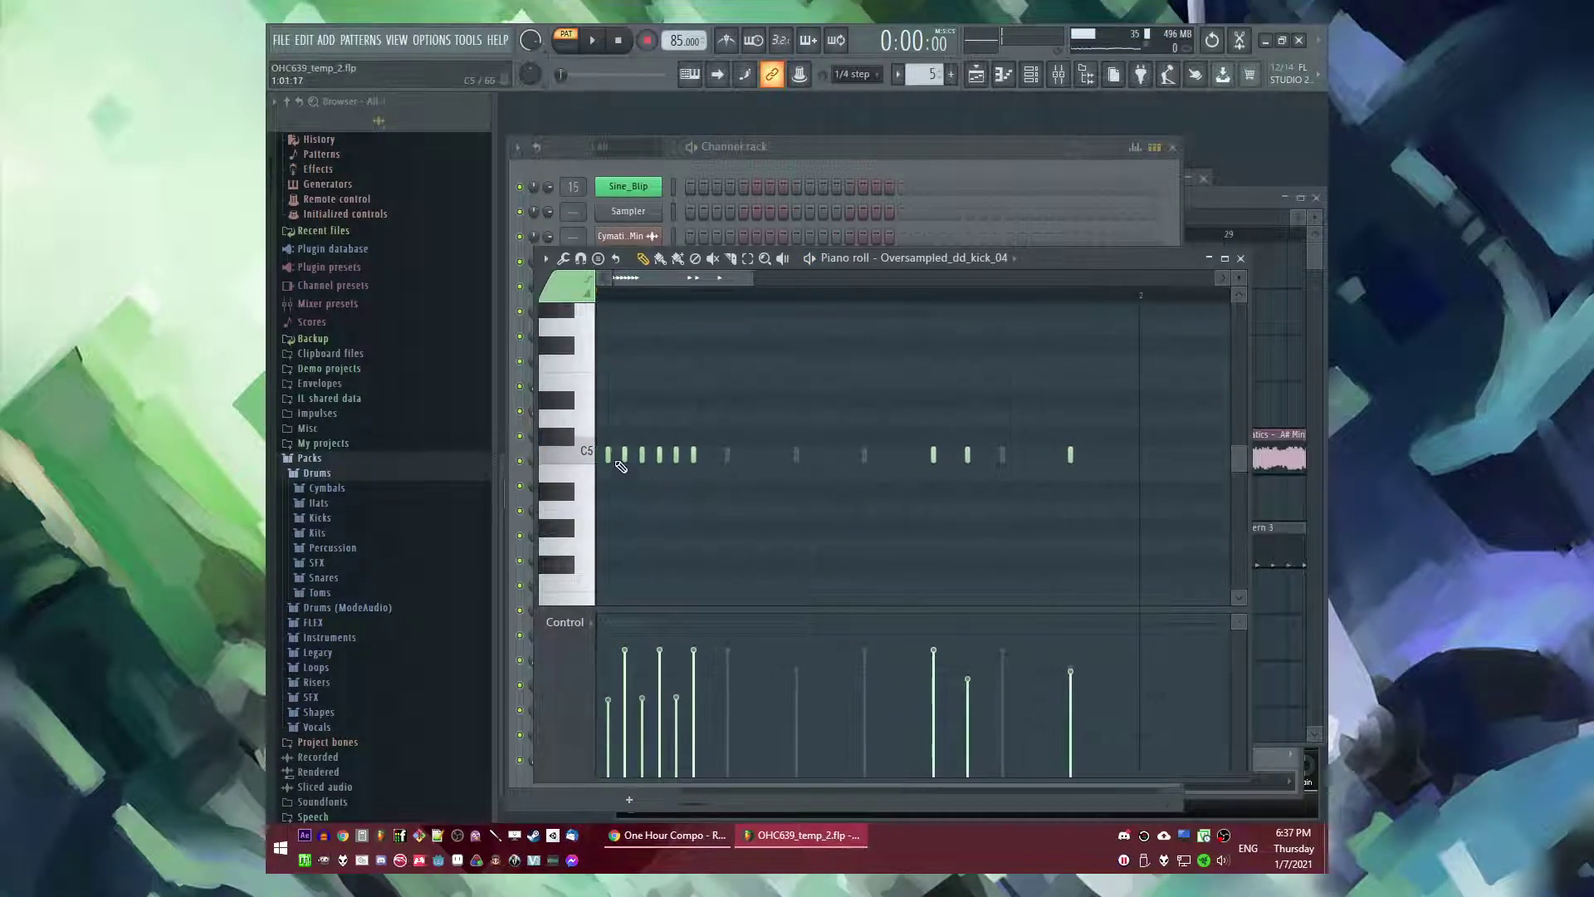
# - Thin out the early half-step kicks and add quarter-step kicks between steps 3 and 4 to form a fast roll
pyautogui.press('space')
pyautogui.click(641, 456)
pyautogui.rightClick(640, 456)
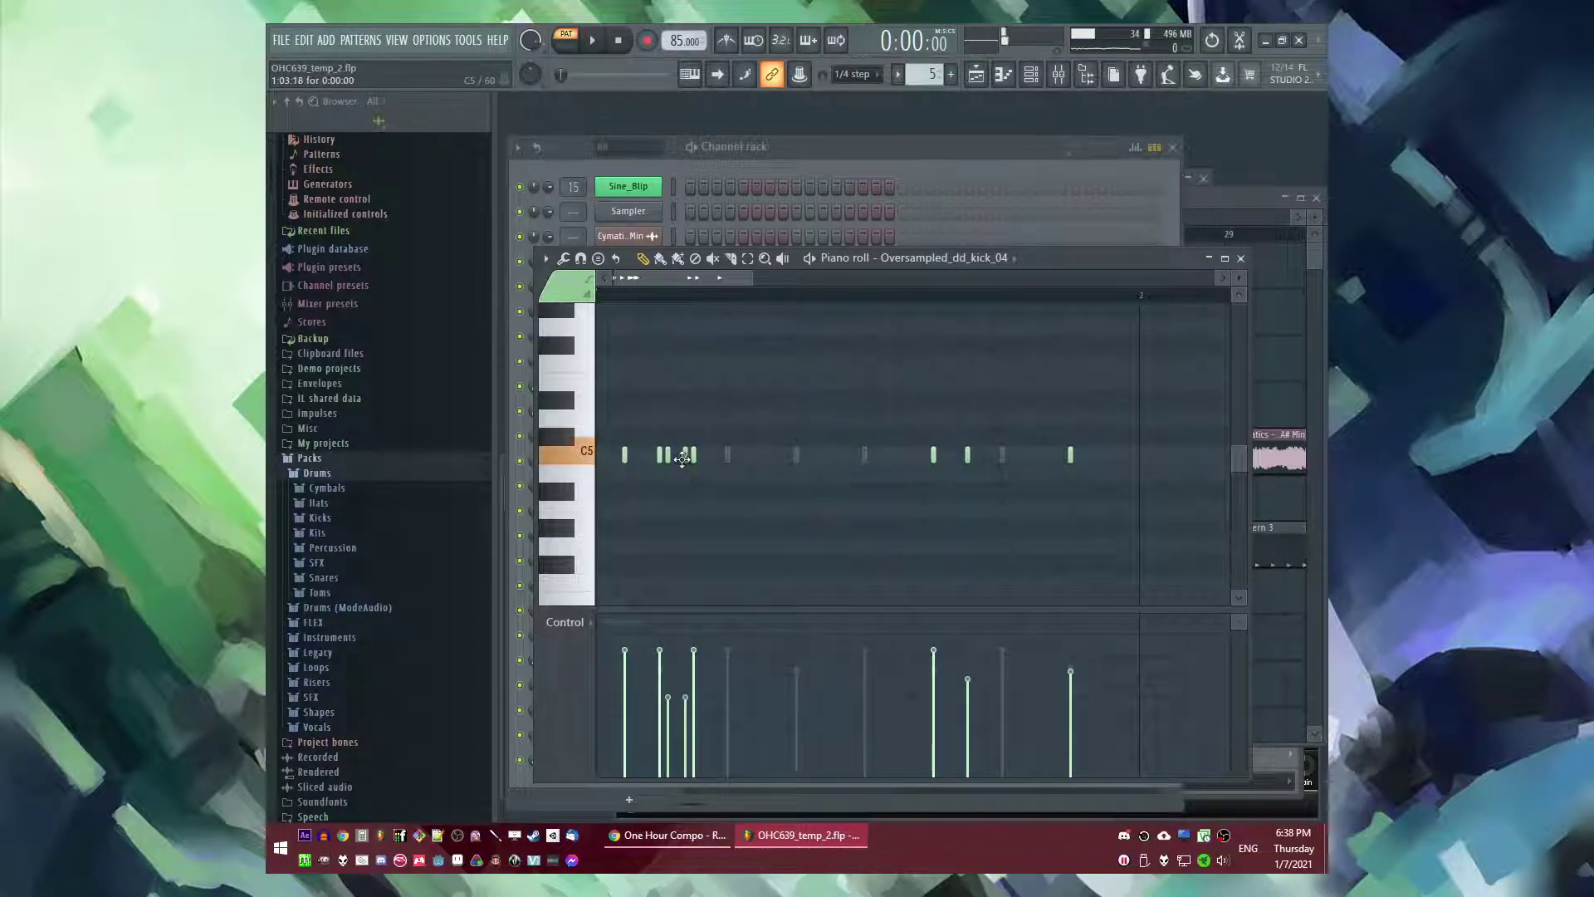
pyautogui.click(686, 459)
pyautogui.press('space')
# - Ramp the kick roll's velocities upward from step 3 to step 4 and audition the pattern
pyautogui.moveTo(659, 723); pyautogui.dragTo(688, 667)
pyautogui.press('space')
pyautogui.press('space')
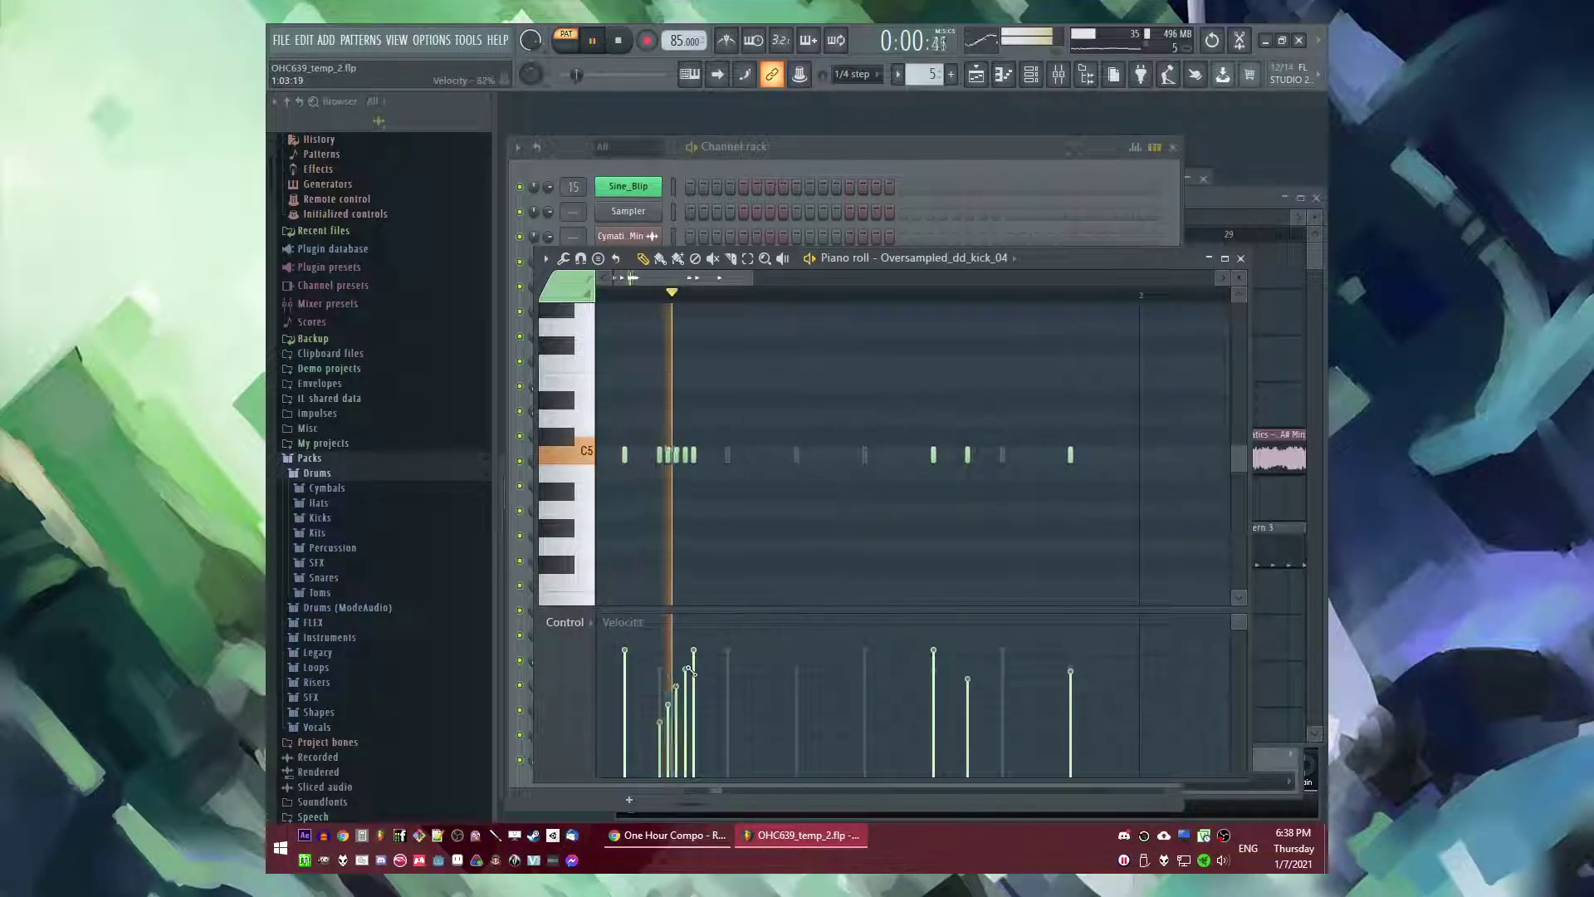
# - Return to the playlist and play the song from bar 25 to hear the edited kick pattern
pyautogui.press('F9')
pyautogui.press('F5')
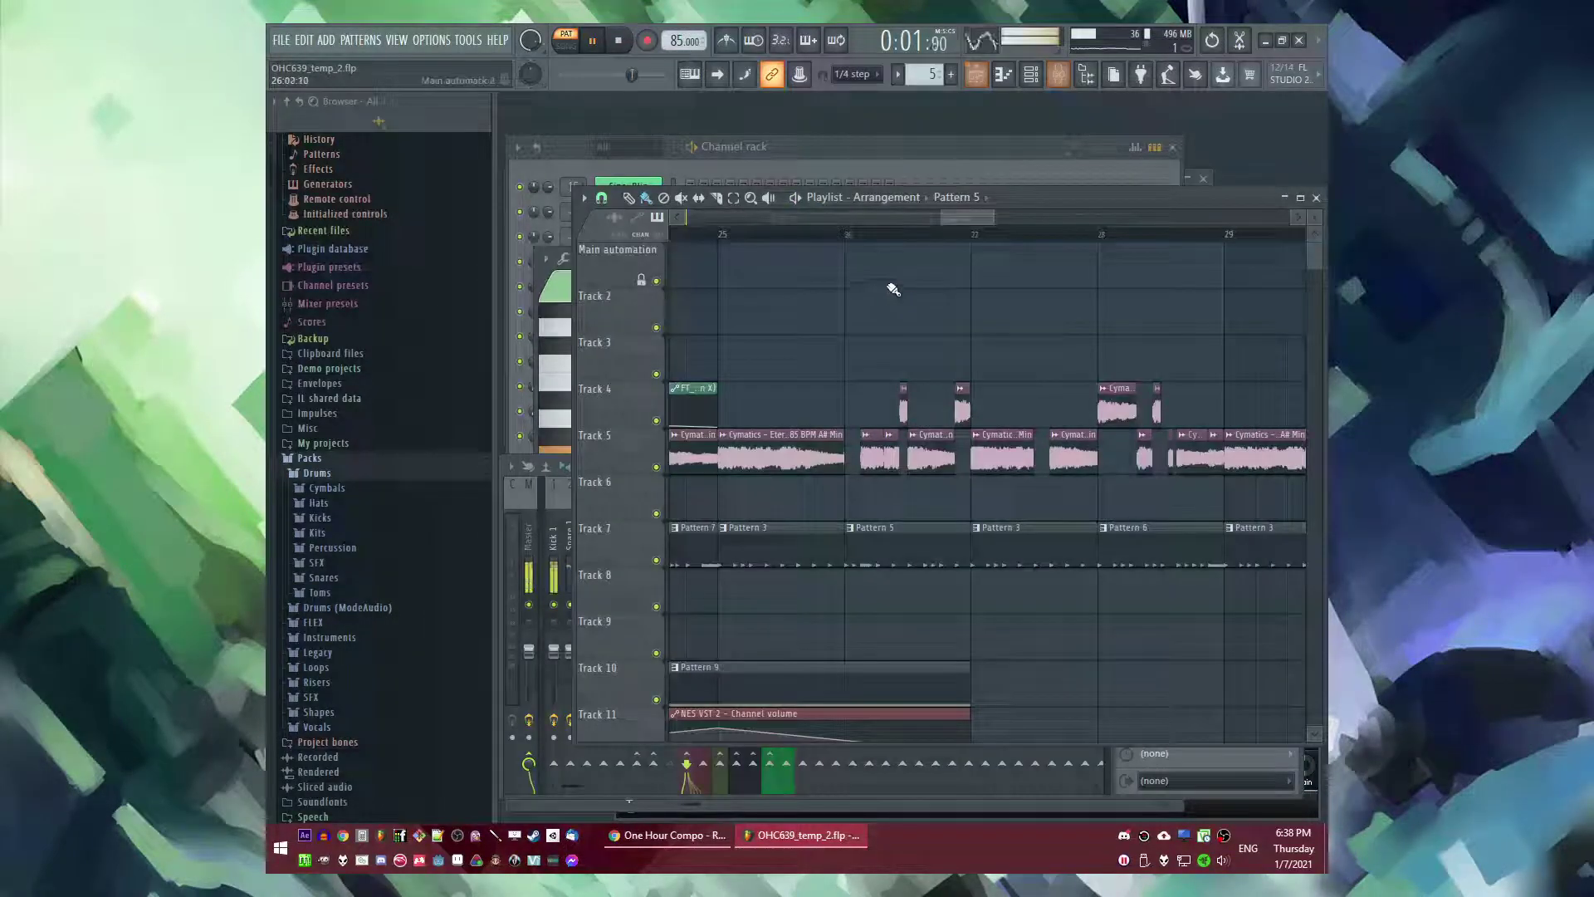
pyautogui.click(860, 240)
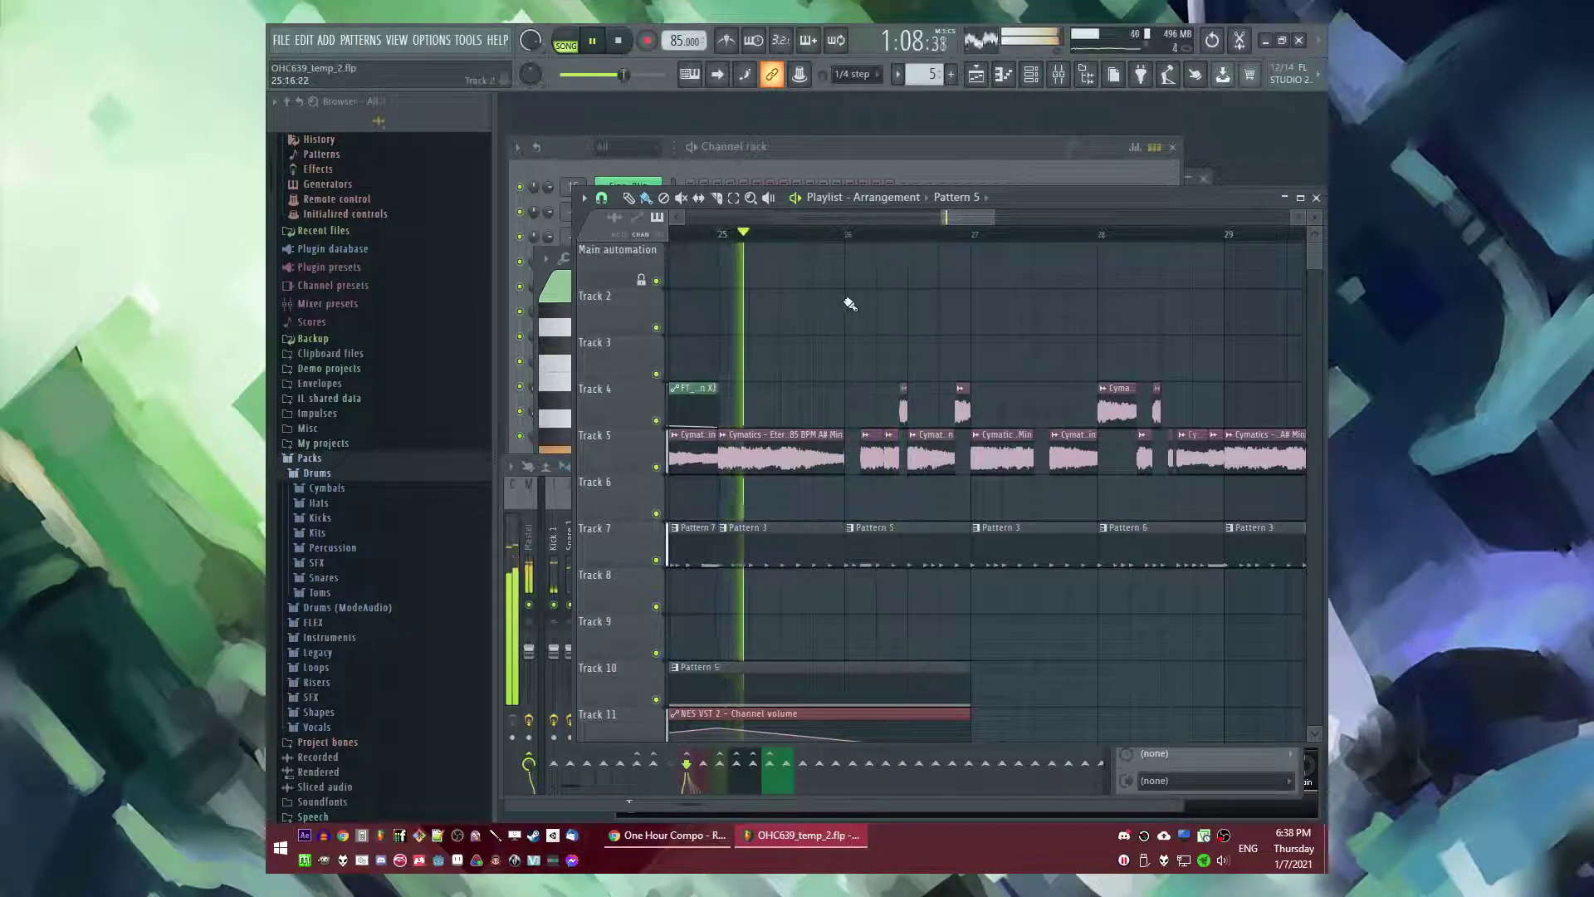
# - Rework Pattern 5's opening Oversampled_dd_kick_04 hits into a quarter-step roll from step 1 to step 2 with rising velocities, and audition it
pyautogui.doubleClick(862, 551)
pyautogui.press('F6')
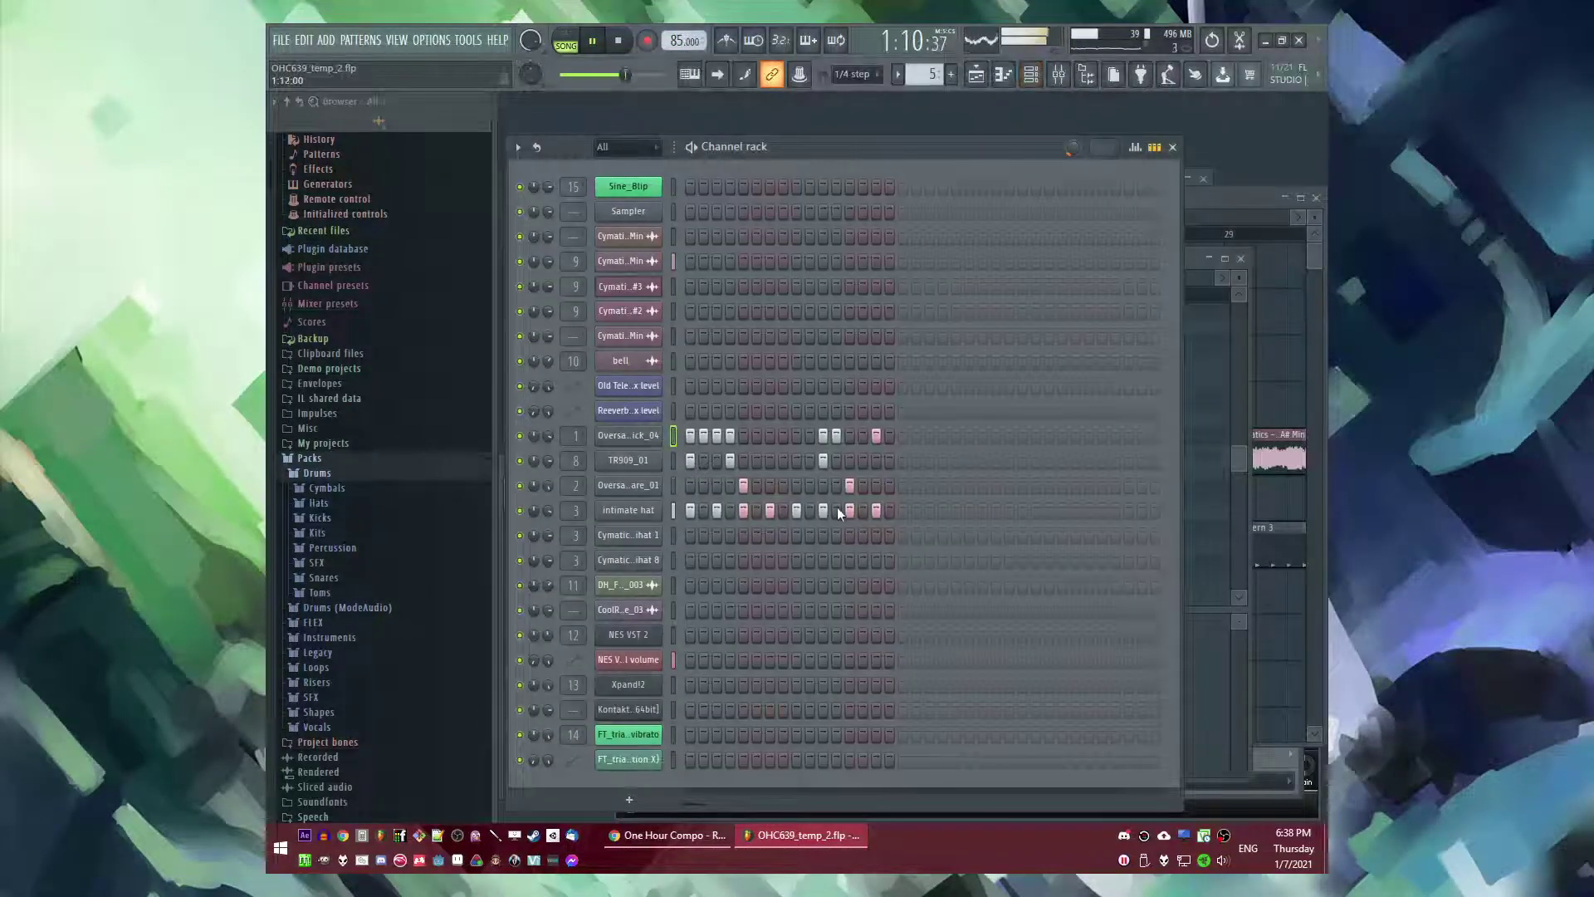
pyautogui.rightClick(653, 433)
pyautogui.click(699, 436)
pyautogui.rightClick(652, 435)
pyautogui.click(699, 436)
pyautogui.scroll(3, 623, 455)
pyautogui.scroll(-3, 958, 477)
pyautogui.scroll(4, 579, 491)
pyautogui.press('space')
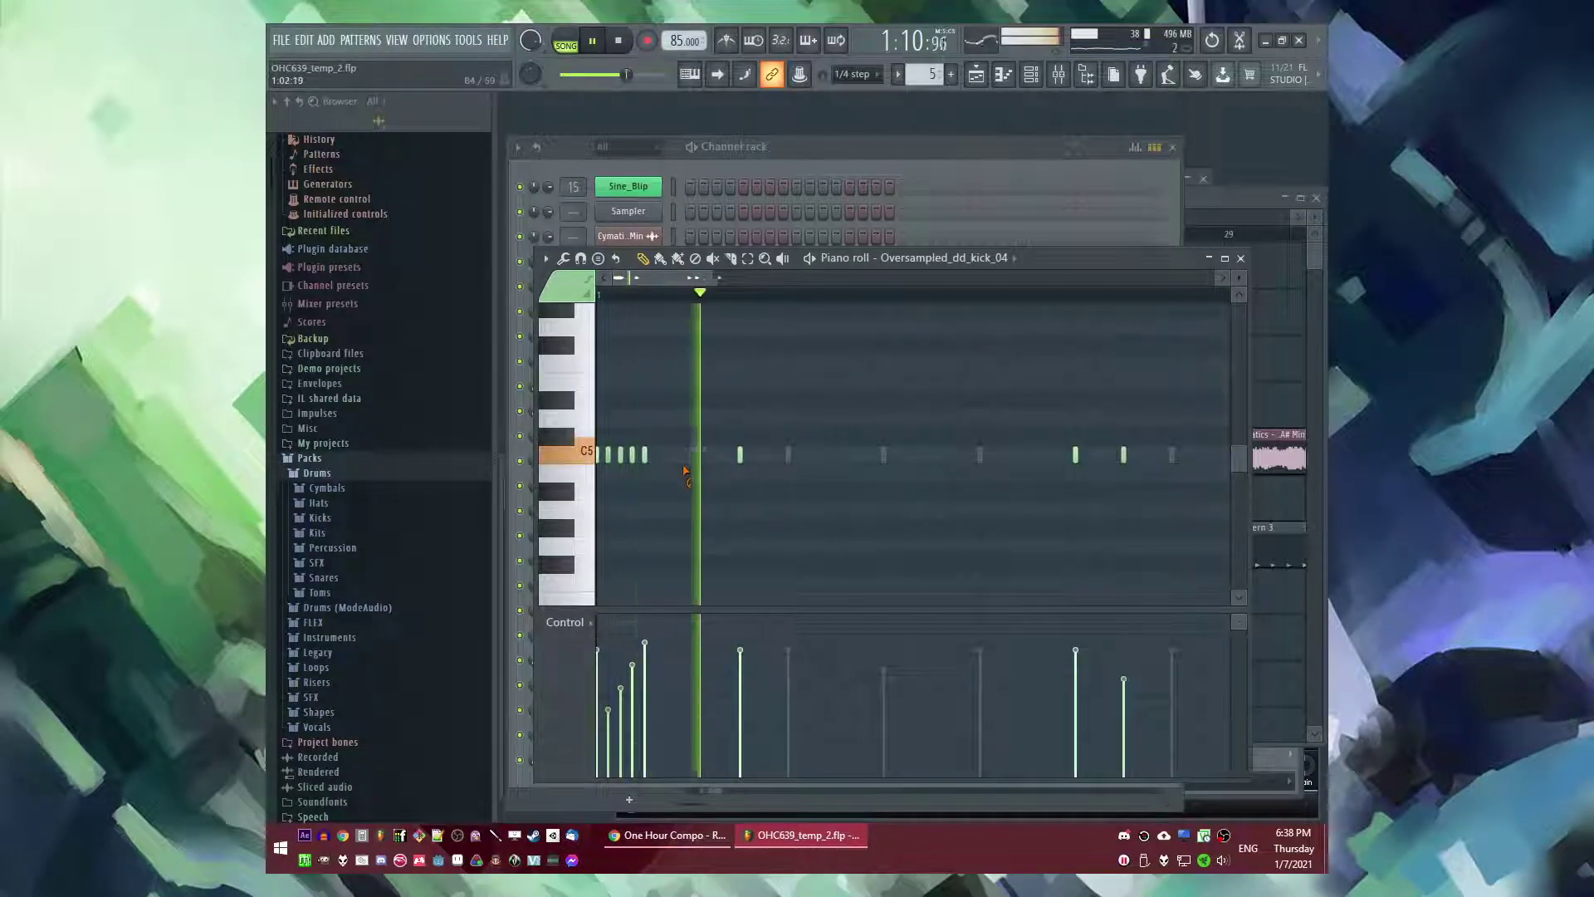
pyautogui.press('space')
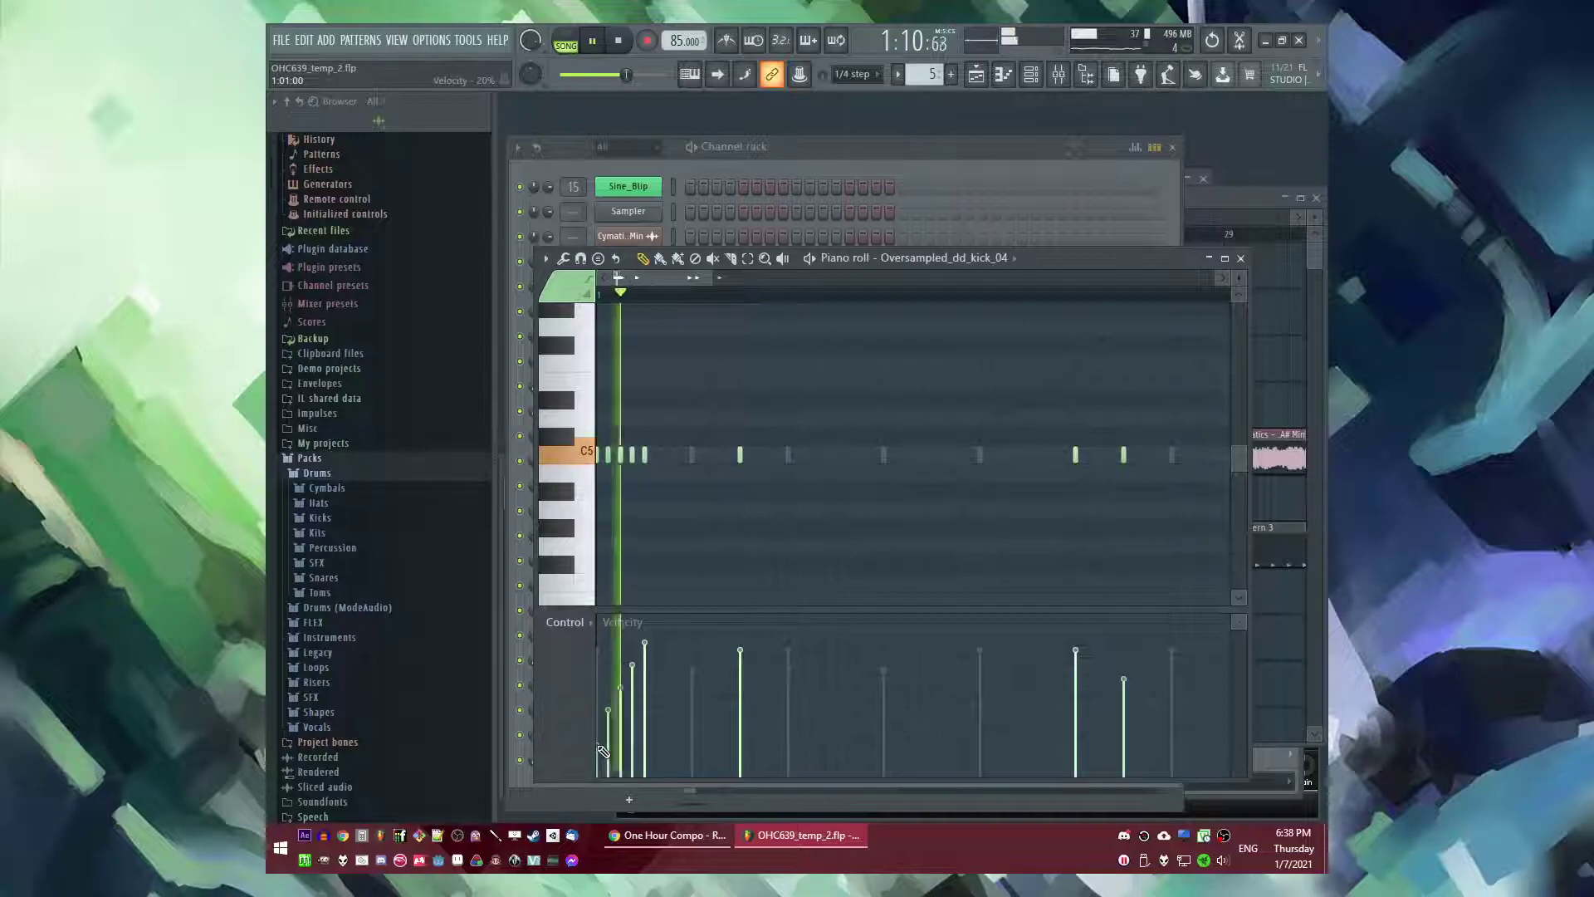
pyautogui.scroll(-2, 707, 544)
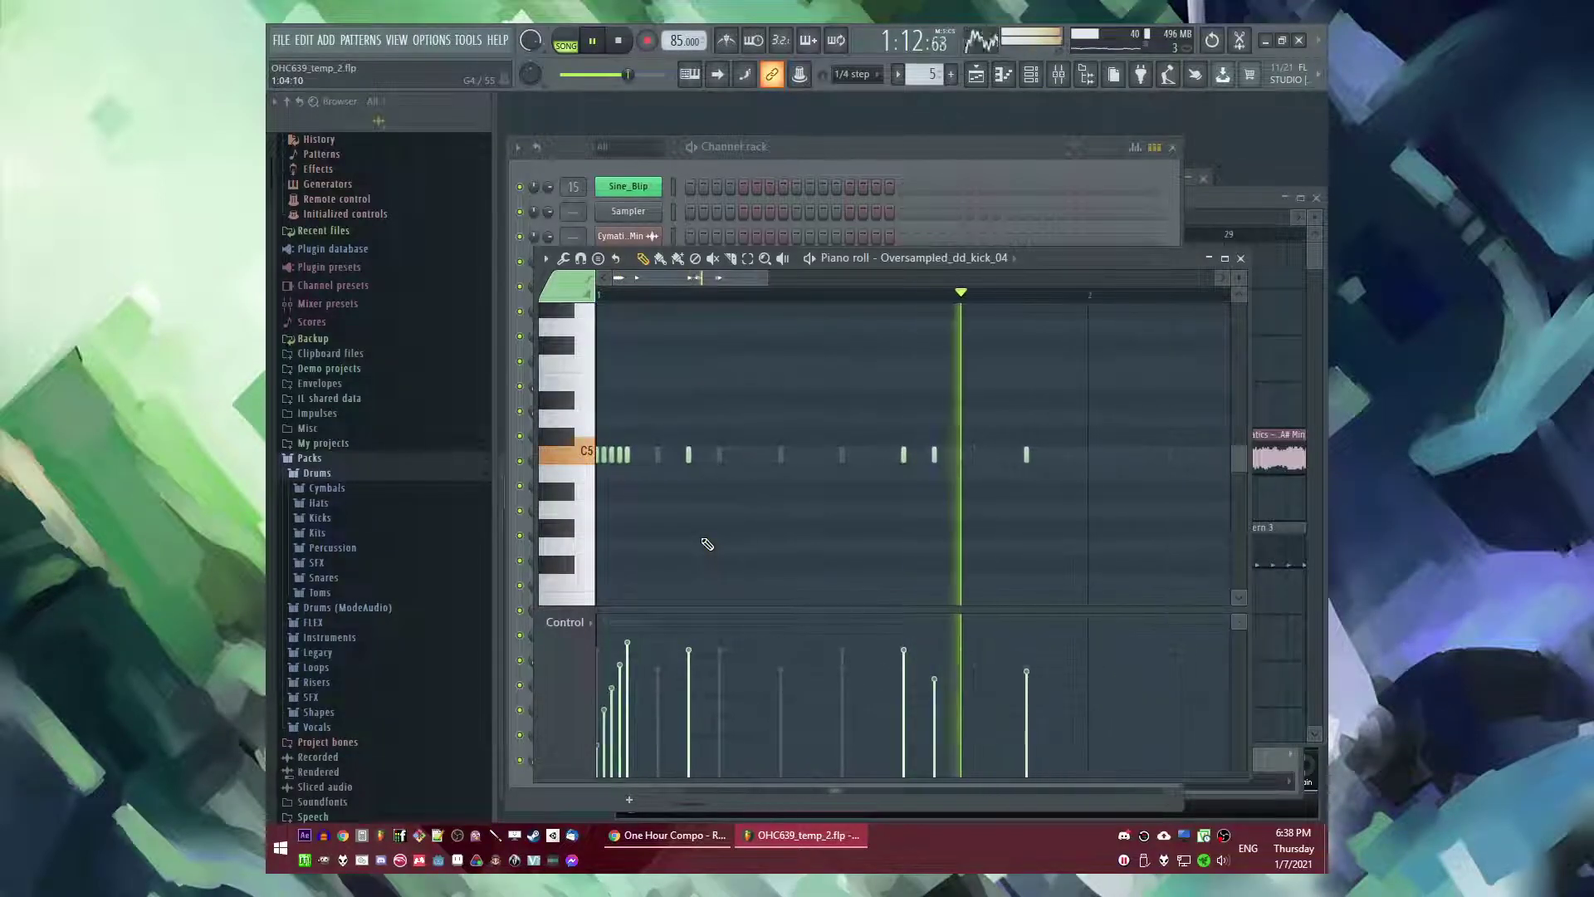
# - Add a kick on step 8 and a quieter one half a step before it
pyautogui.click(811, 455)
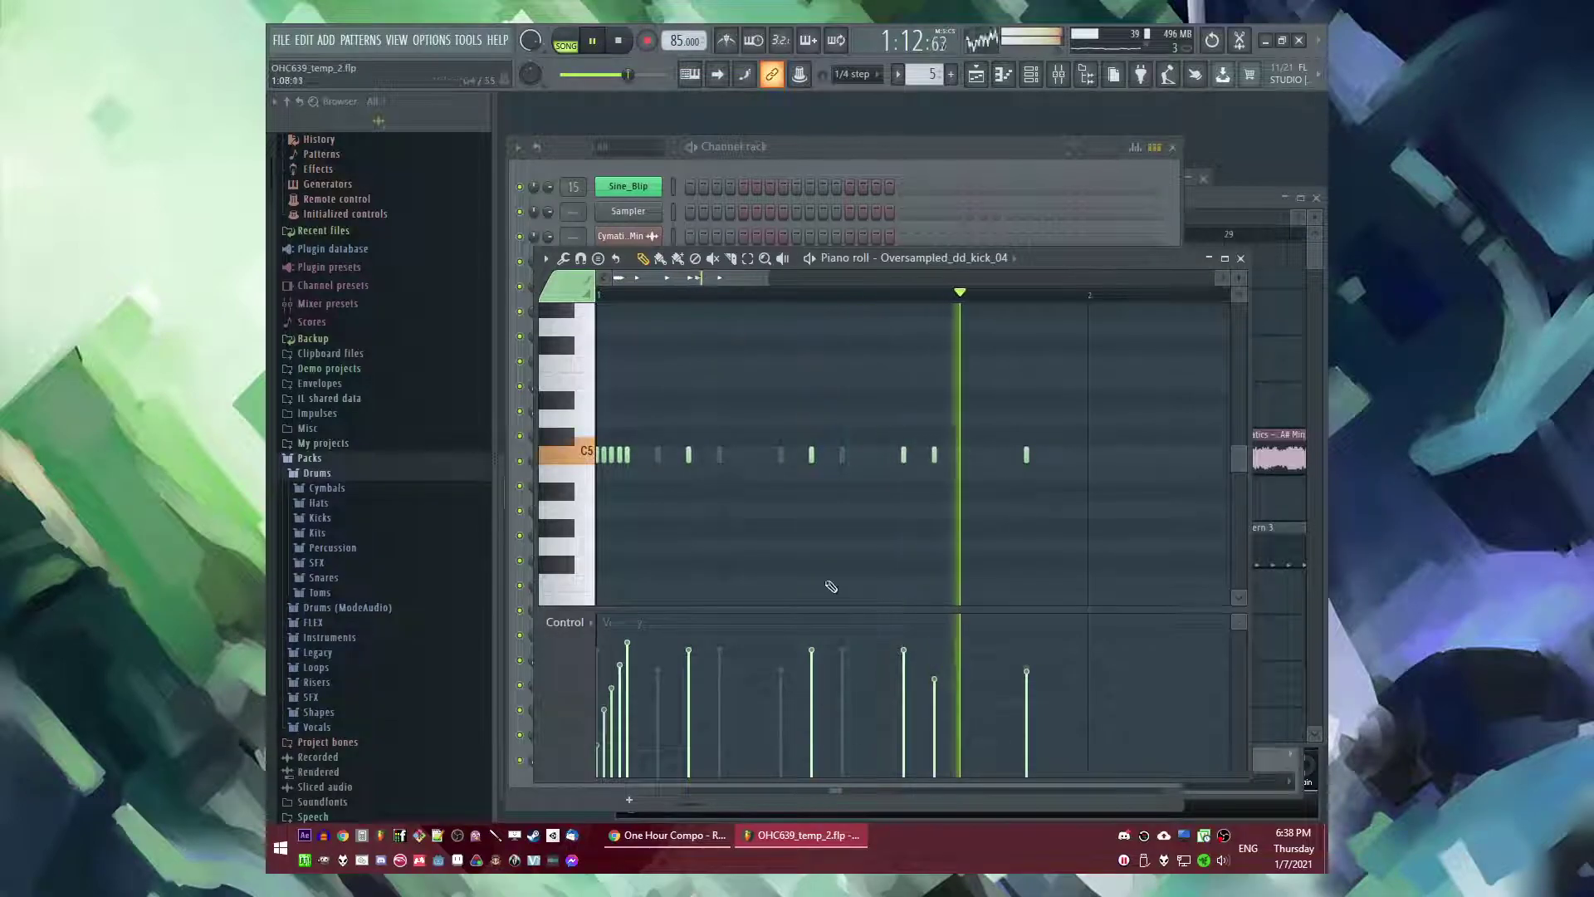
pyautogui.click(799, 456)
pyautogui.click(795, 704)
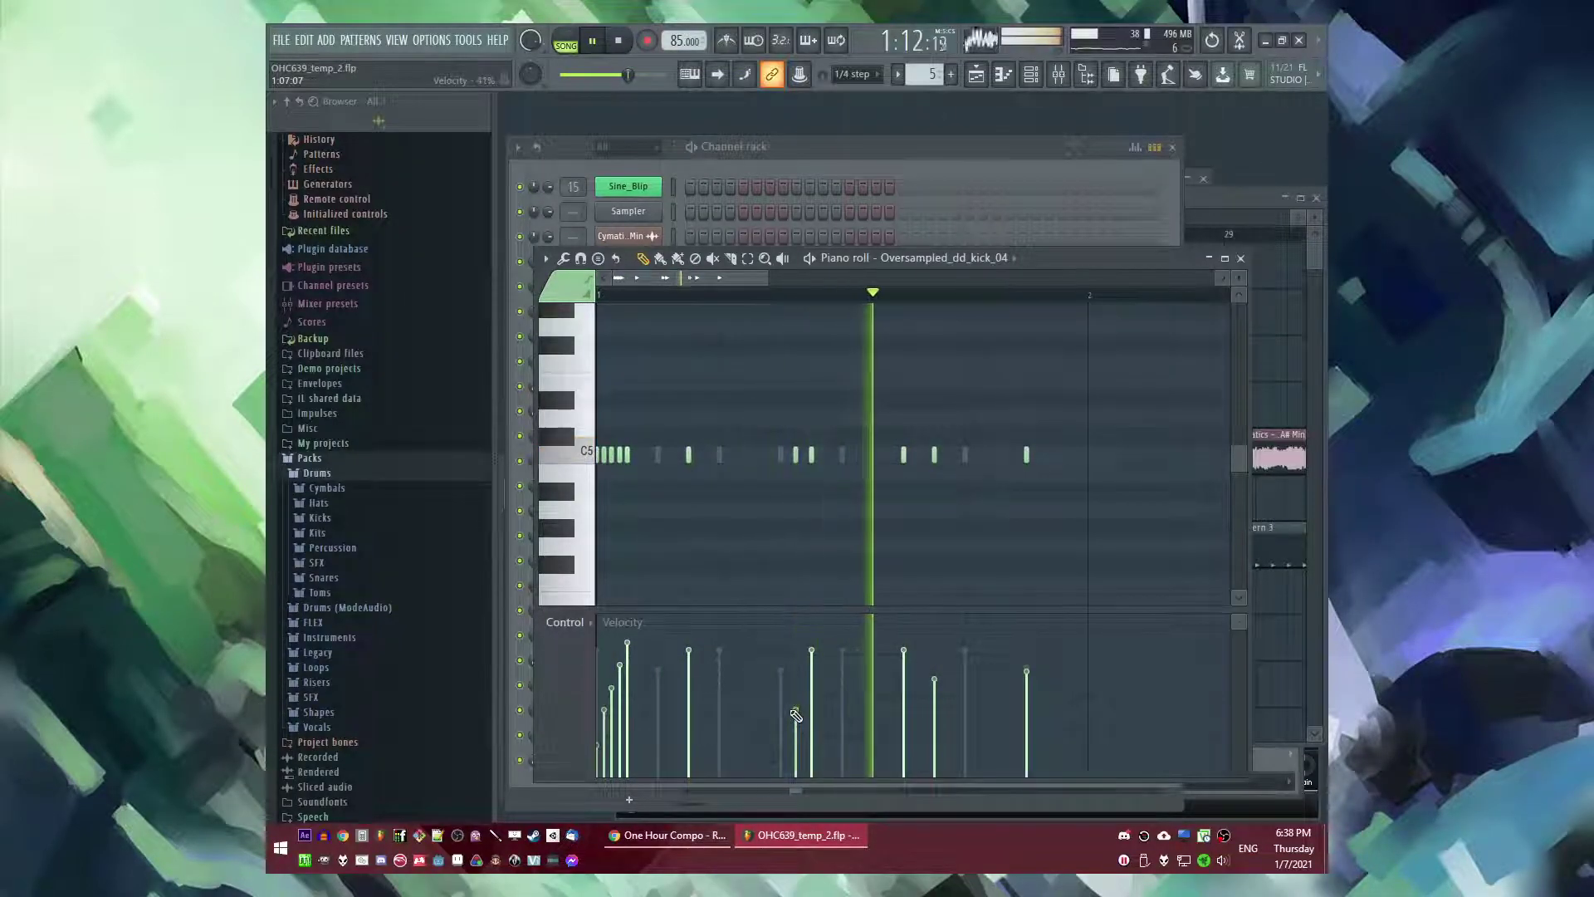
# - Move TR909_01's hit from step 1 to step 2 and add hits on steps 8 and 15
pyautogui.press('space')
pyautogui.press('F6')
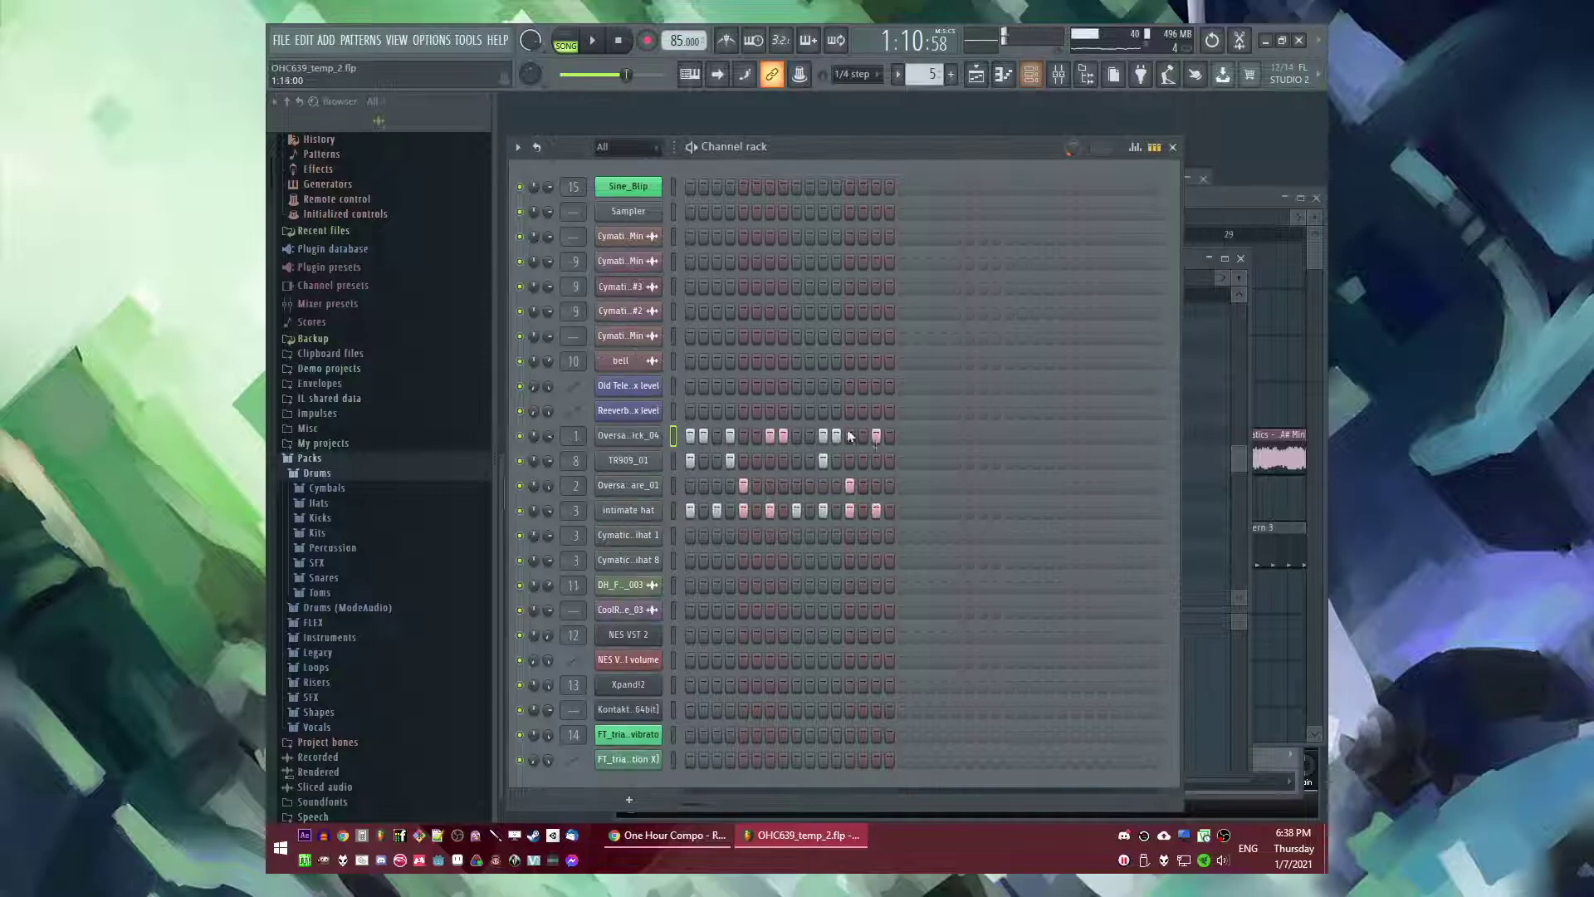
pyautogui.rightClick(690, 461)
pyautogui.click(701, 461)
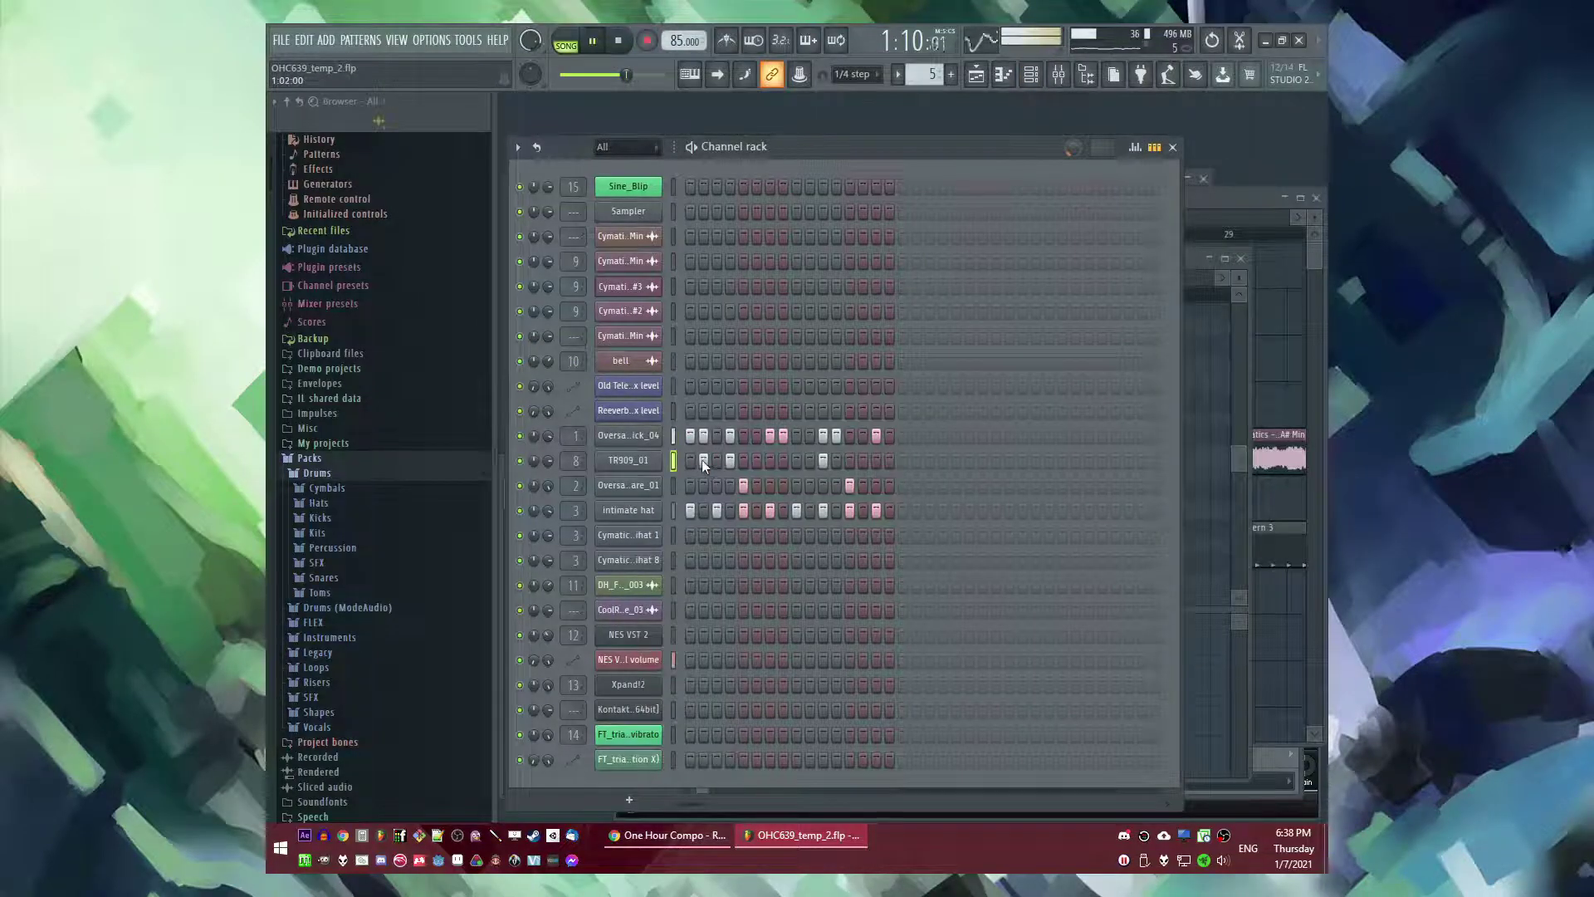
pyautogui.click(784, 461)
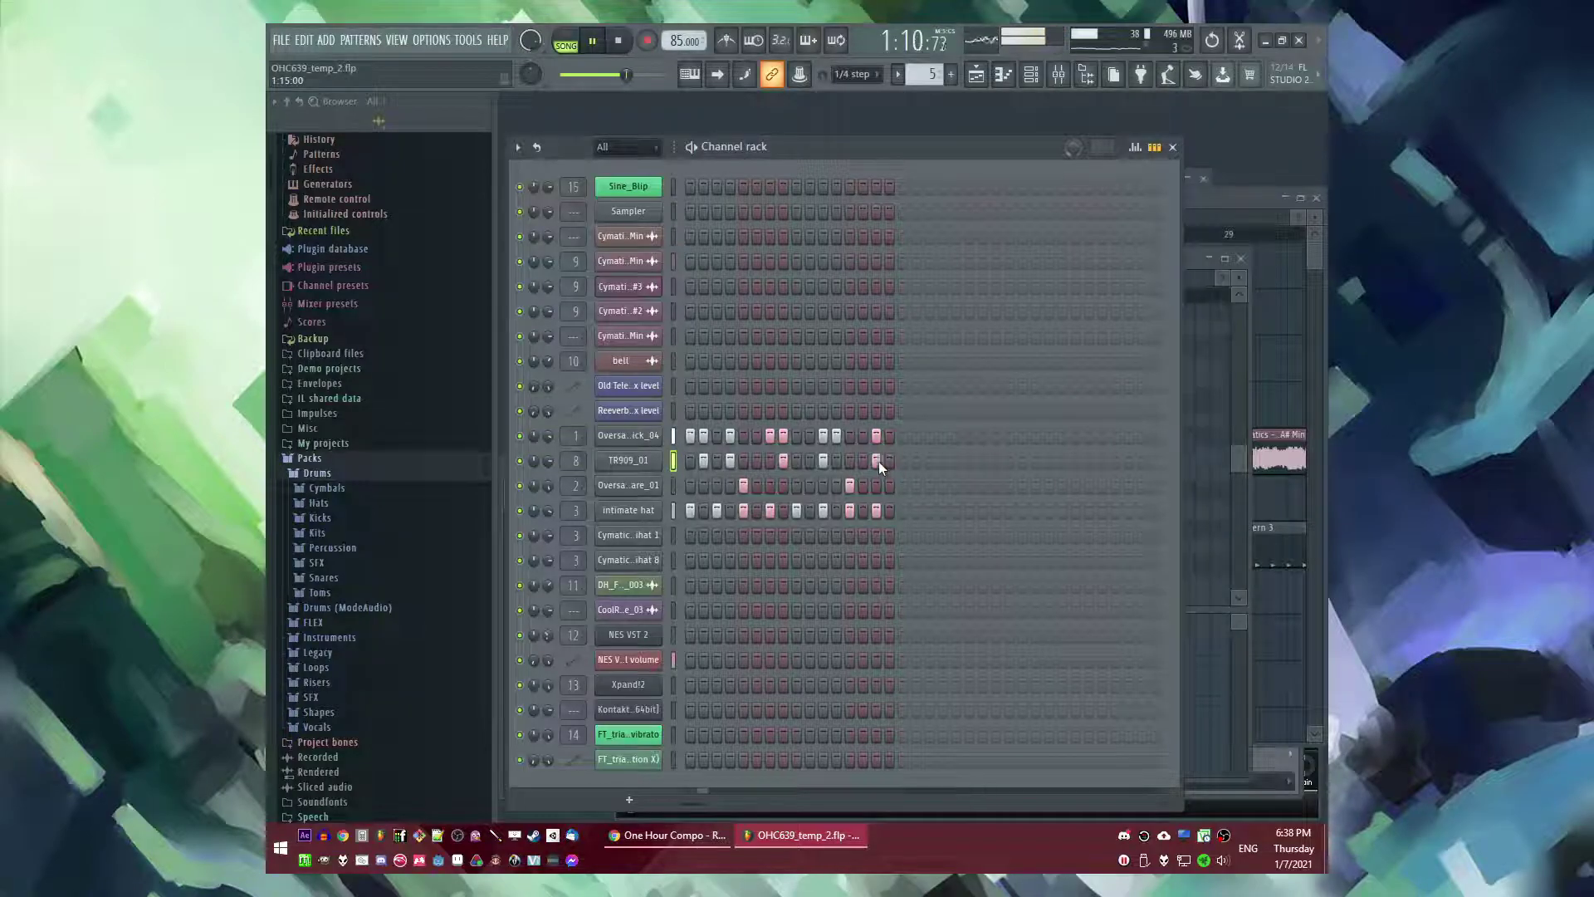
# - Add a quieter Oversampled_dd_kick_04 hit on step 14 in the piano roll and return to the playlist
pyautogui.rightClick(662, 437)
pyautogui.click(690, 436)
pyautogui.press('space')
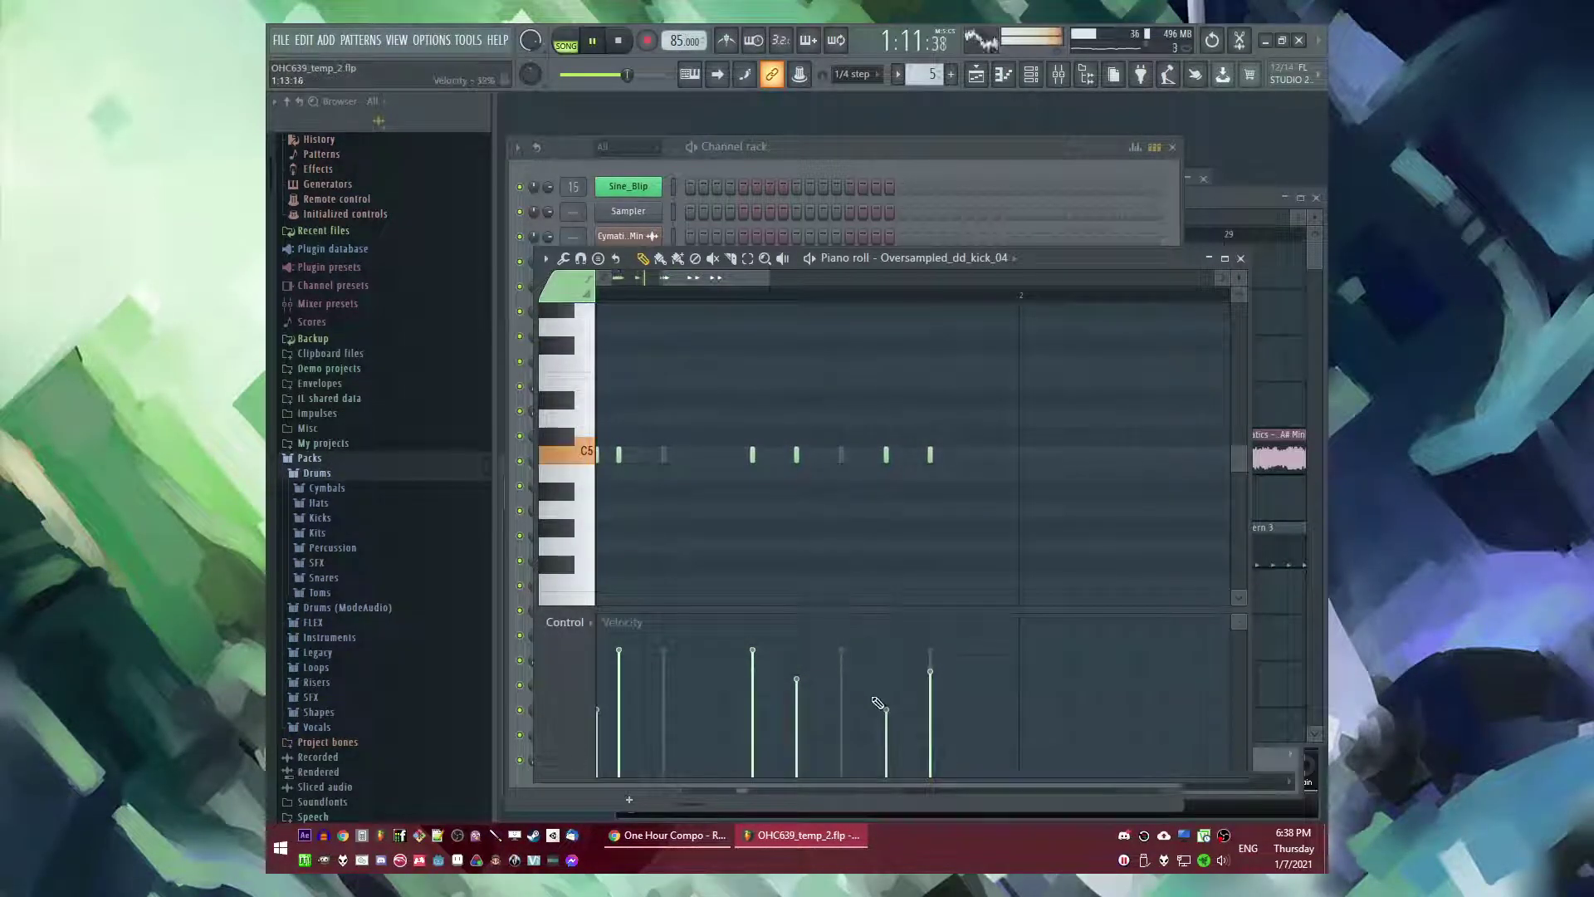
pyautogui.press('Escape')
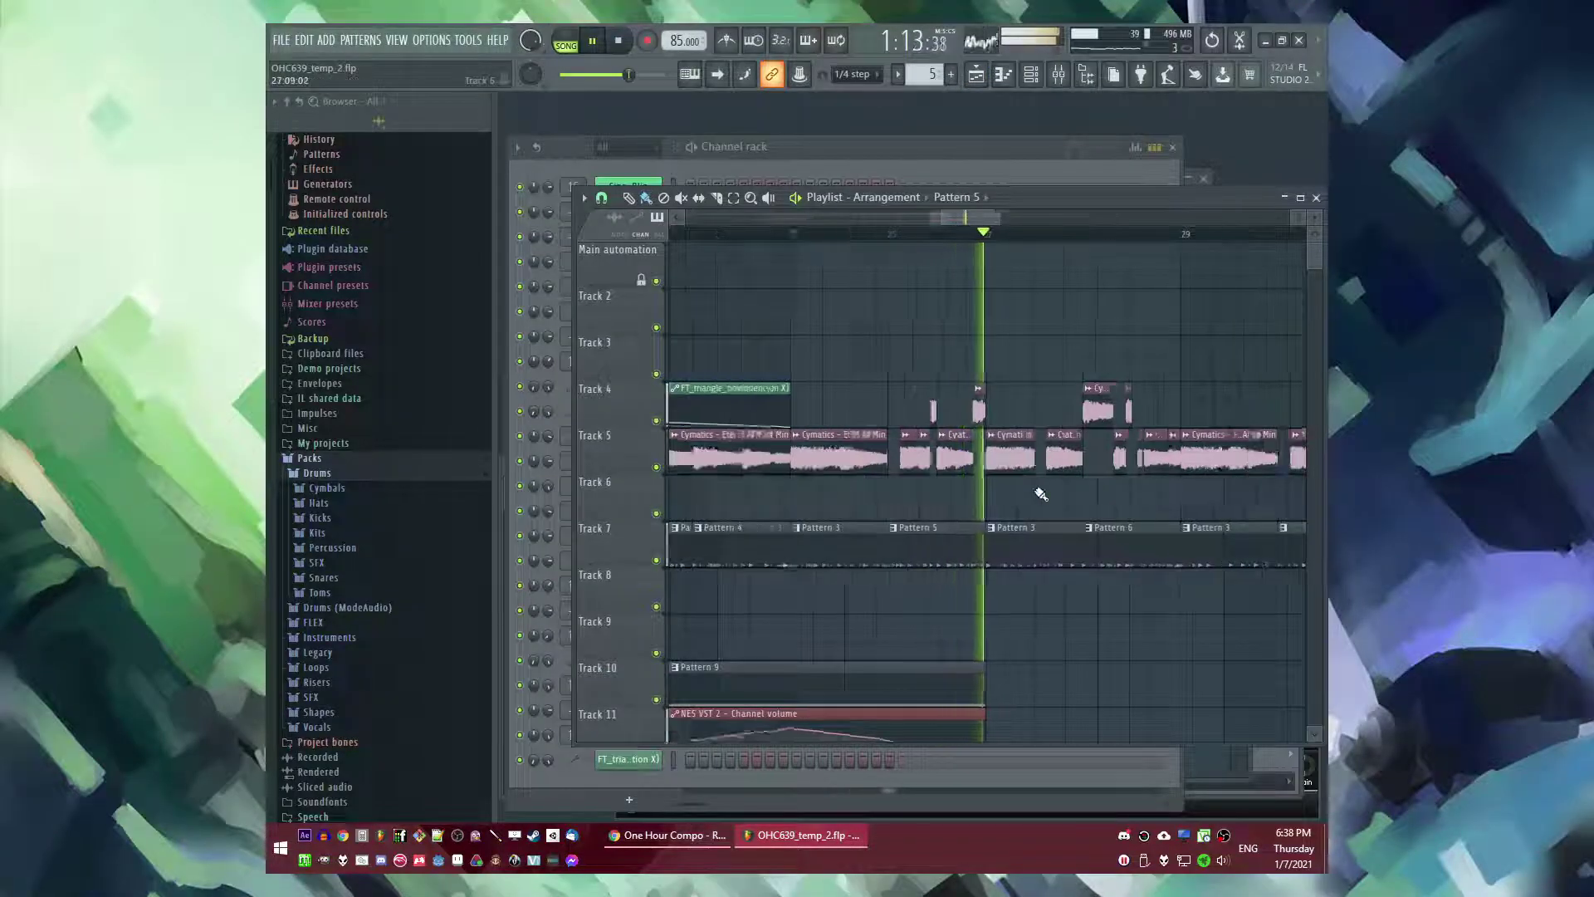
# - Place Pattern 5 at bar 30 on Track 7 in place of the existing clip
pyautogui.scroll(-2, 1042, 496)
pyautogui.scroll(1, 1055, 516)
pyautogui.scroll(-4, 936, 546)
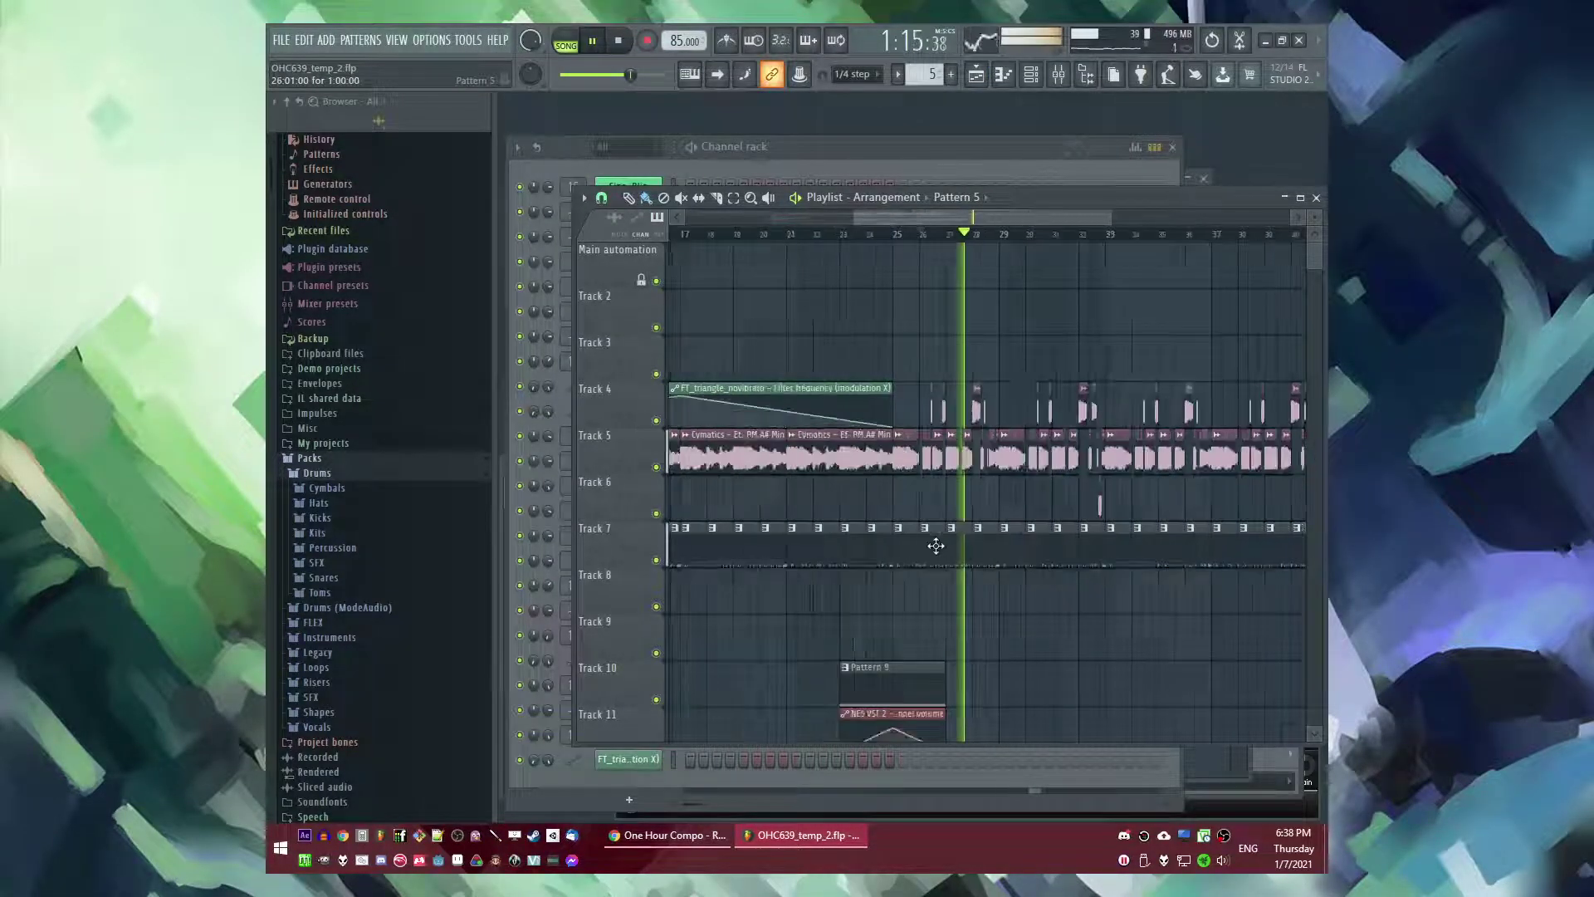
pyautogui.scroll(4, 780, 551)
pyautogui.scroll(-6, 947, 591)
pyautogui.scroll(3, 1003, 593)
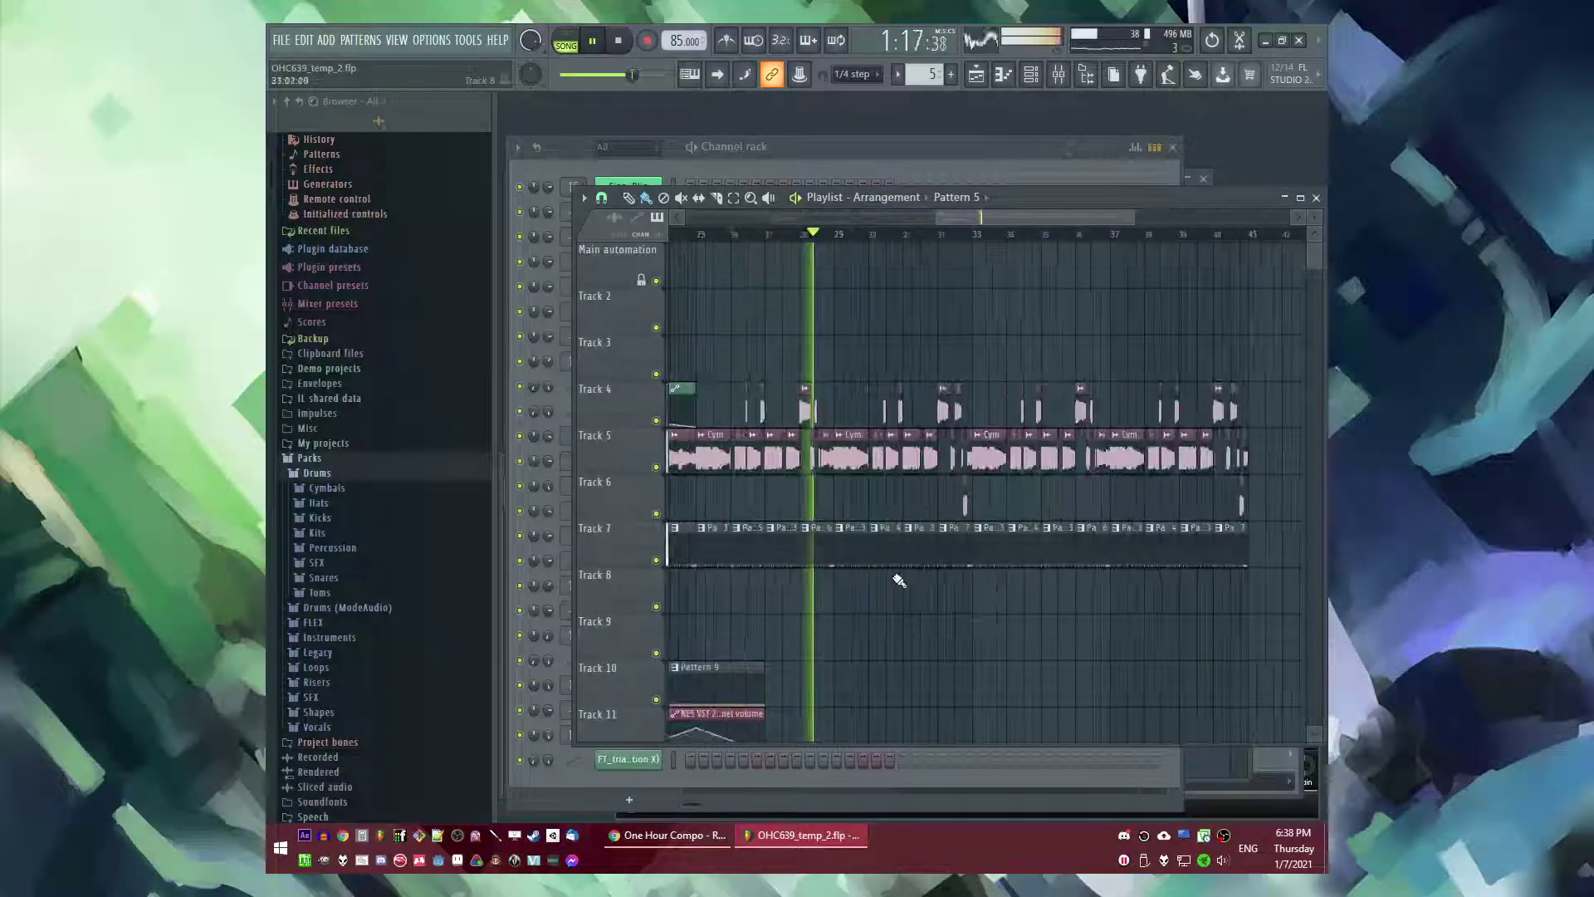
pyautogui.scroll(3, 871, 576)
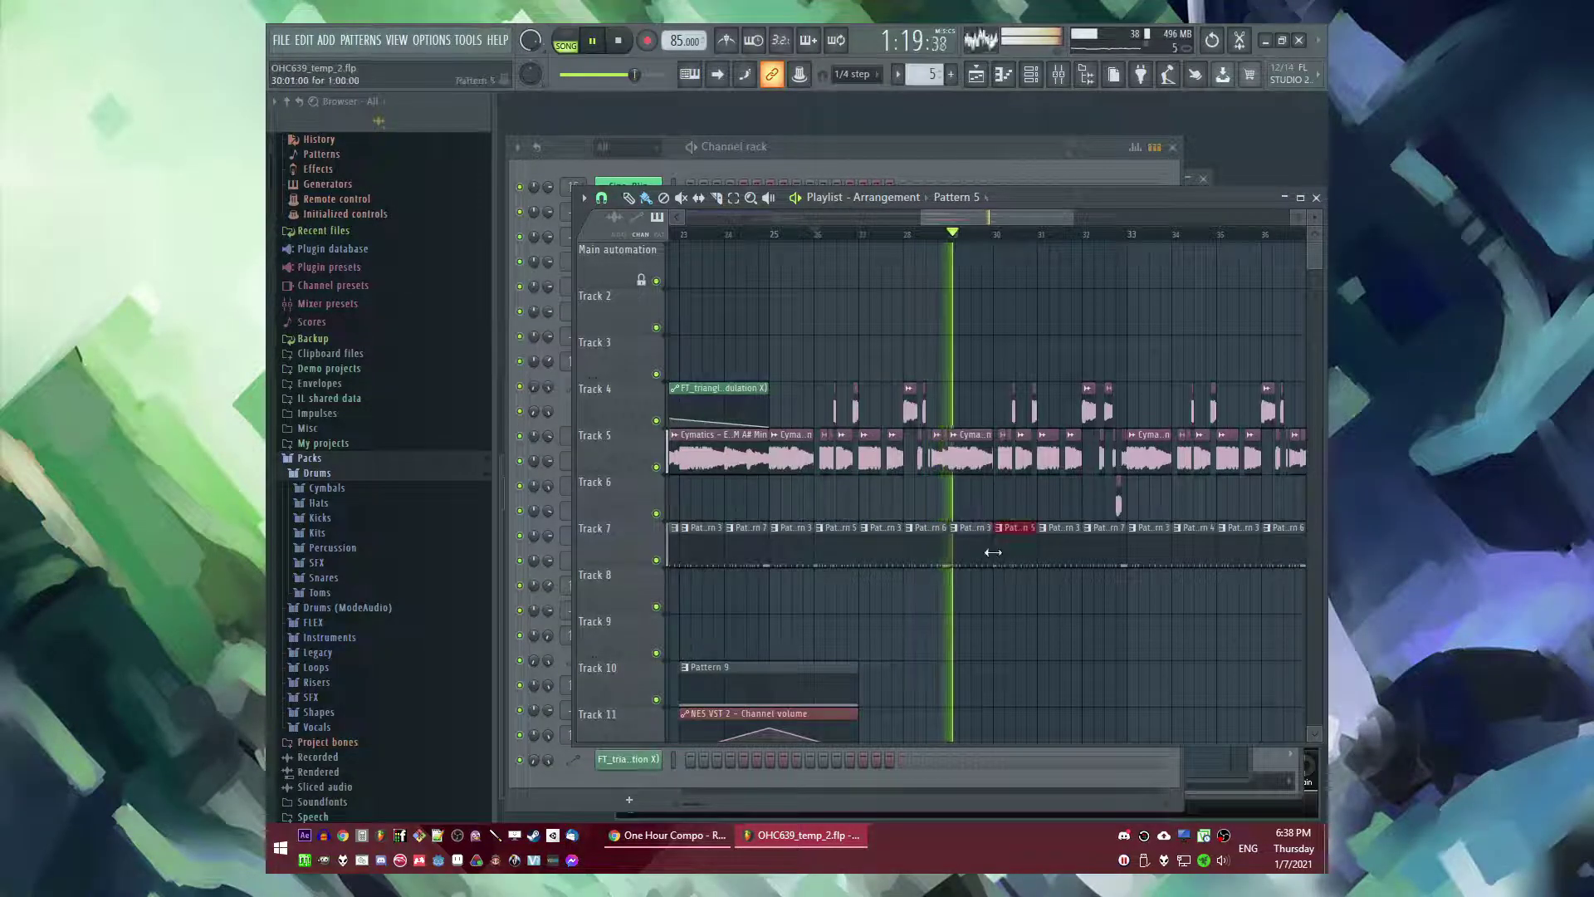
# - Play from bar 27, make the Pattern 3 clip there unique, and open it for editing
pyautogui.scroll(1, 994, 553)
pyautogui.scroll(2, 978, 534)
pyautogui.click(804, 235)
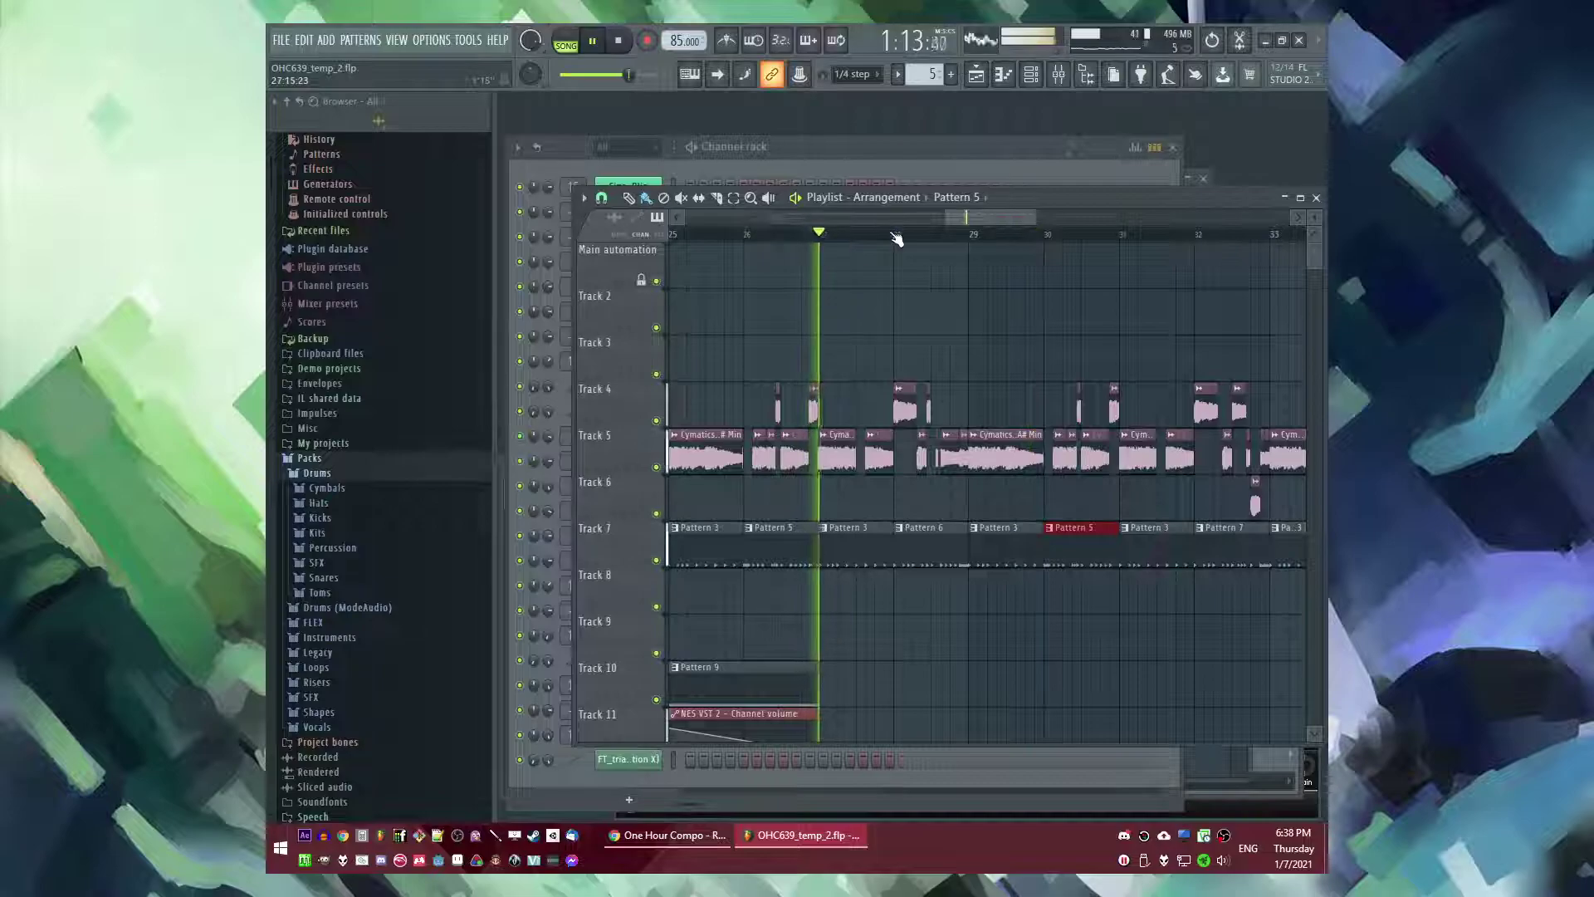
pyautogui.click(824, 528)
pyautogui.click(854, 621)
pyautogui.doubleClick(854, 540)
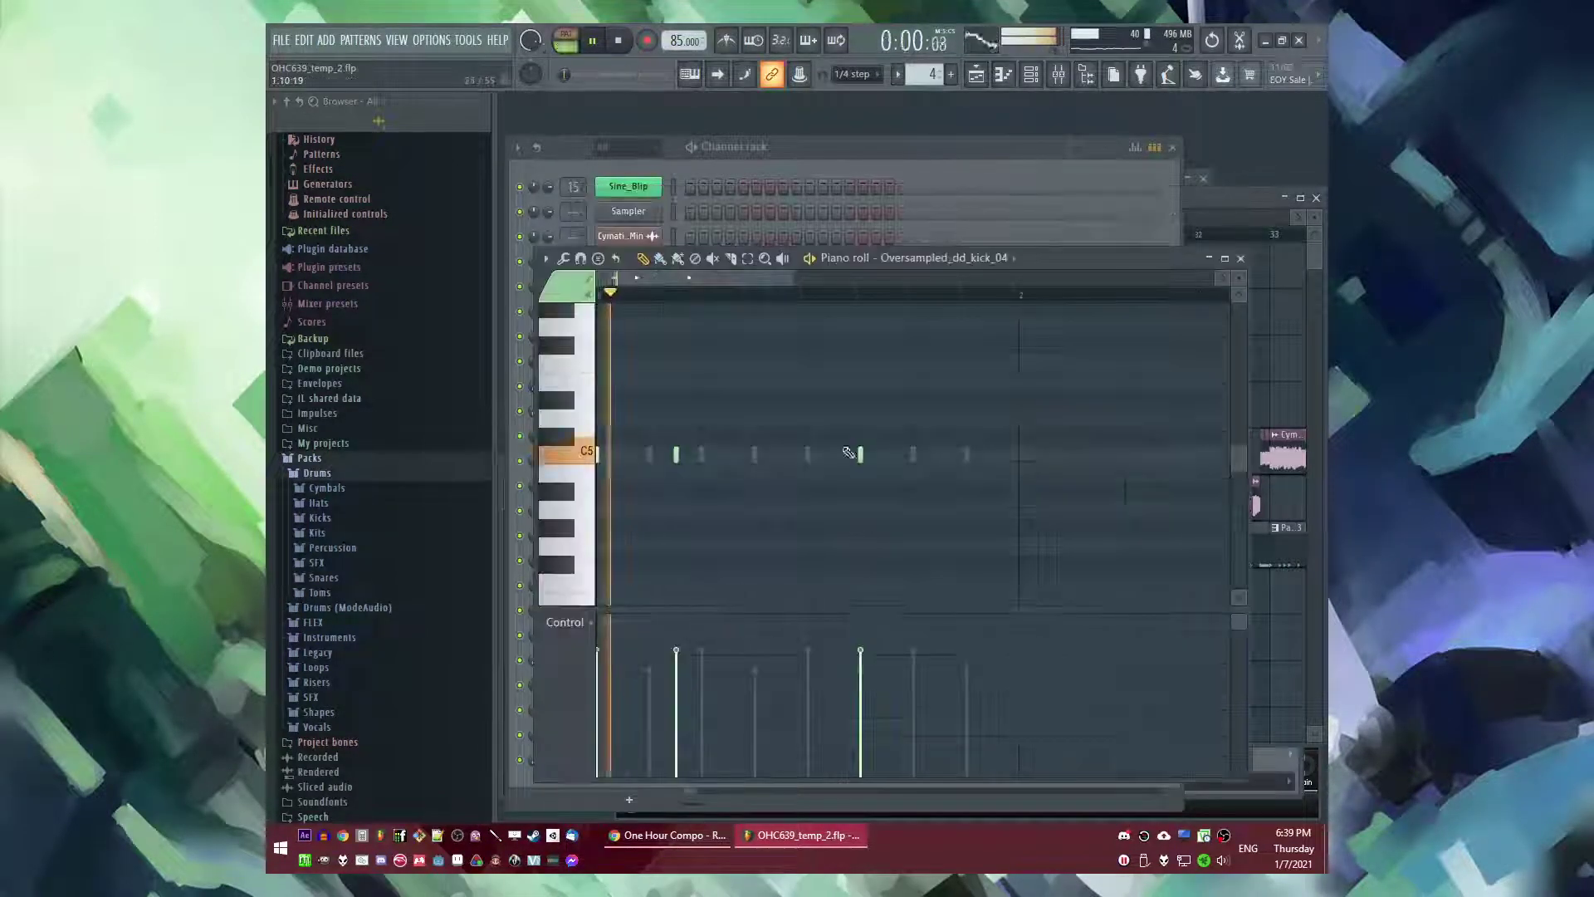
# - Add hits on step 8 of Oversampled_dd_kick_04 and TR909_01 in the new Pattern 4 while playing from bar 27
pyautogui.press('F6')
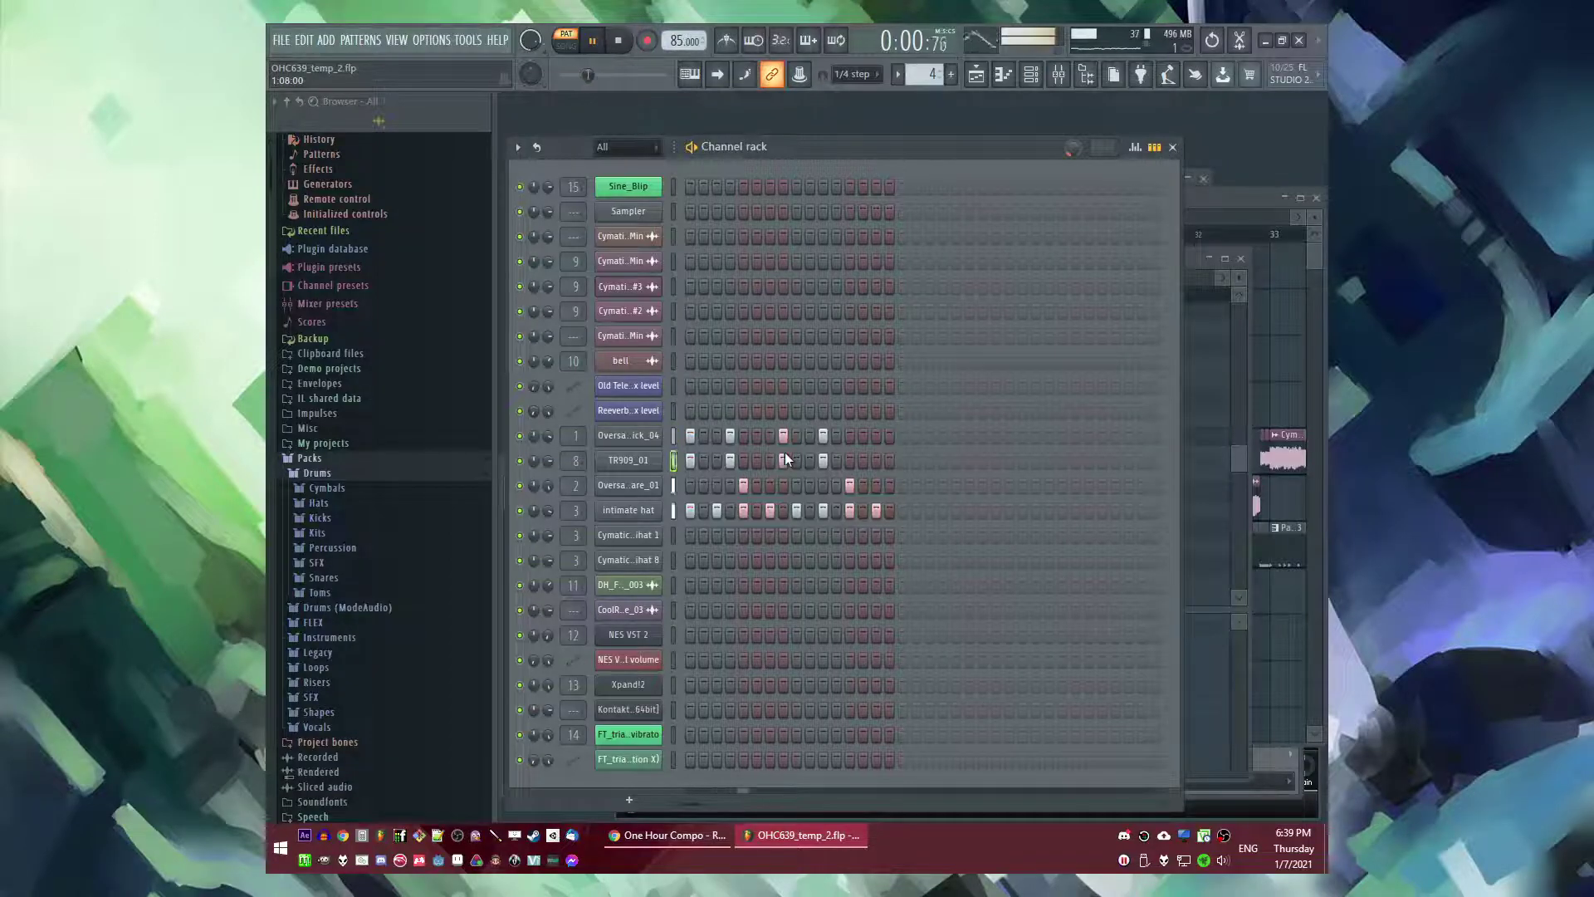
pyautogui.press('F5')
pyautogui.click(822, 236)
pyautogui.doubleClick(843, 534)
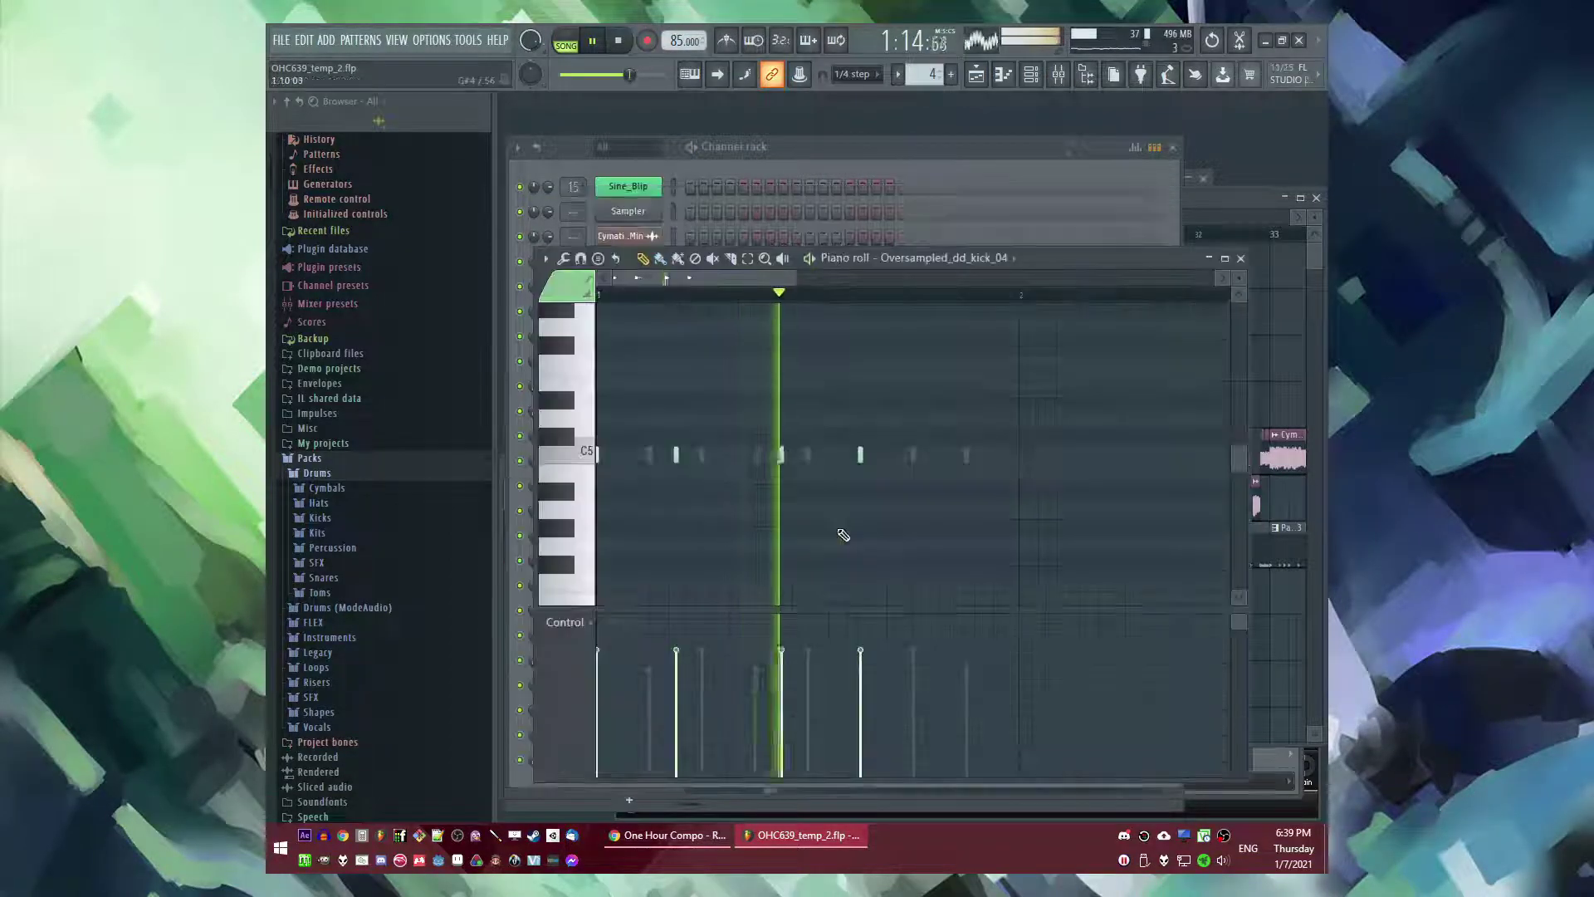
pyautogui.press('F6')
pyautogui.rightClick(769, 465)
pyautogui.click(783, 461)
# - Add an Oversampled_dd_kick_04 hit on step 7 and lower its velocity below the neighbouring hits
pyautogui.click(784, 438)
pyautogui.rightClick(634, 439)
pyautogui.click(671, 435)
pyautogui.rightClick(656, 437)
pyautogui.click(666, 440)
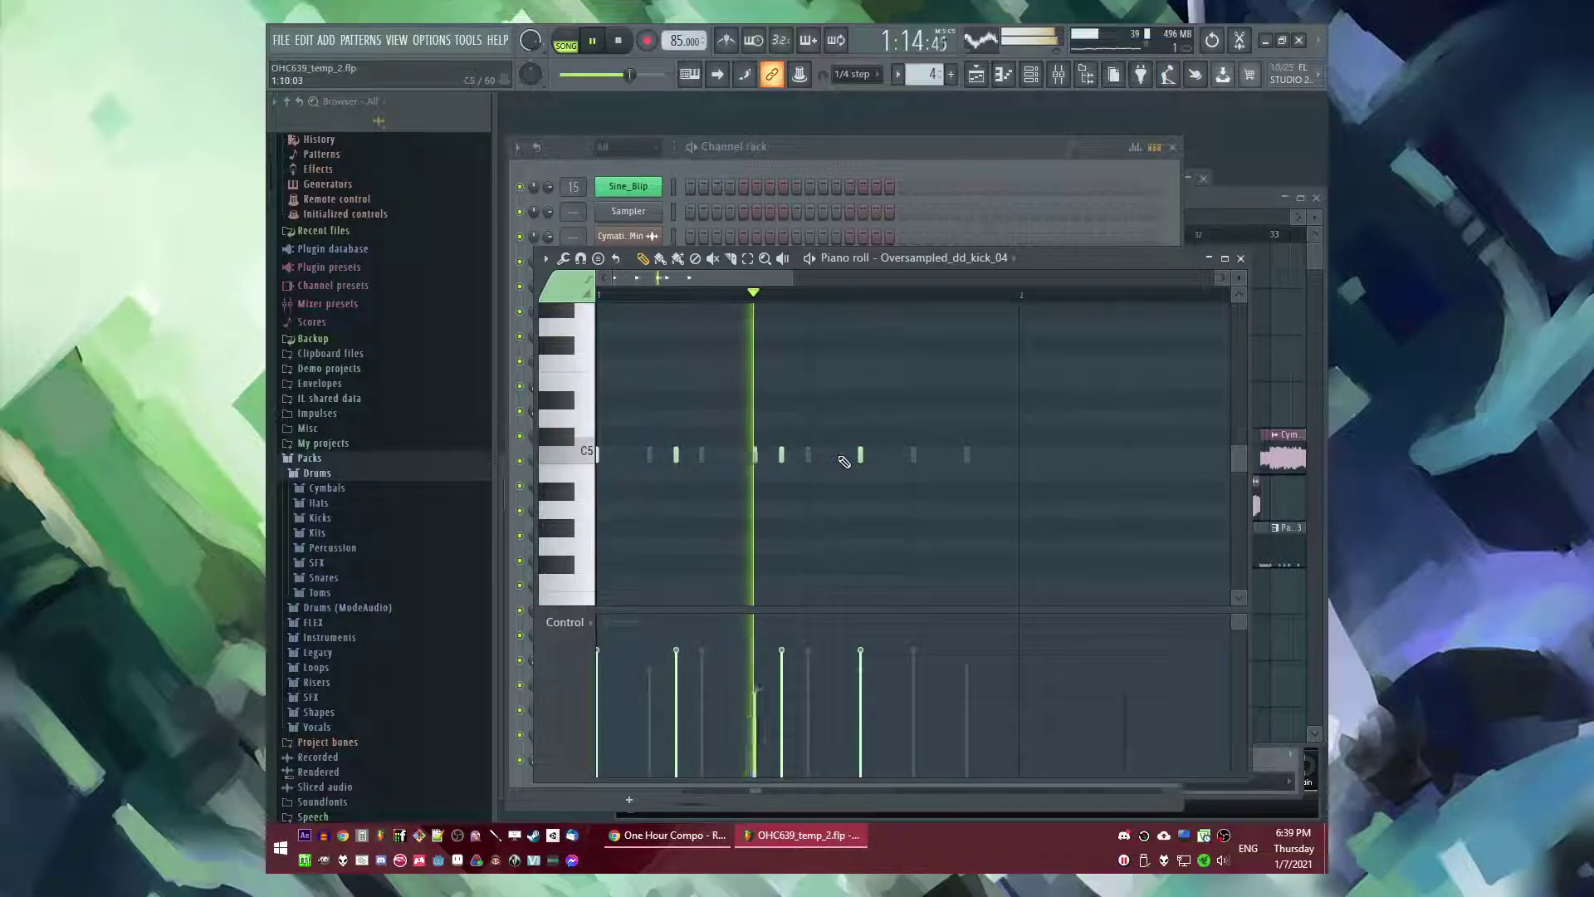
pyautogui.click(839, 158)
# - Replace the intimate hat hit on step 9 with Cymatics - Eternity Open Hihat 1 and open that channel's piano roll
pyautogui.press('space')
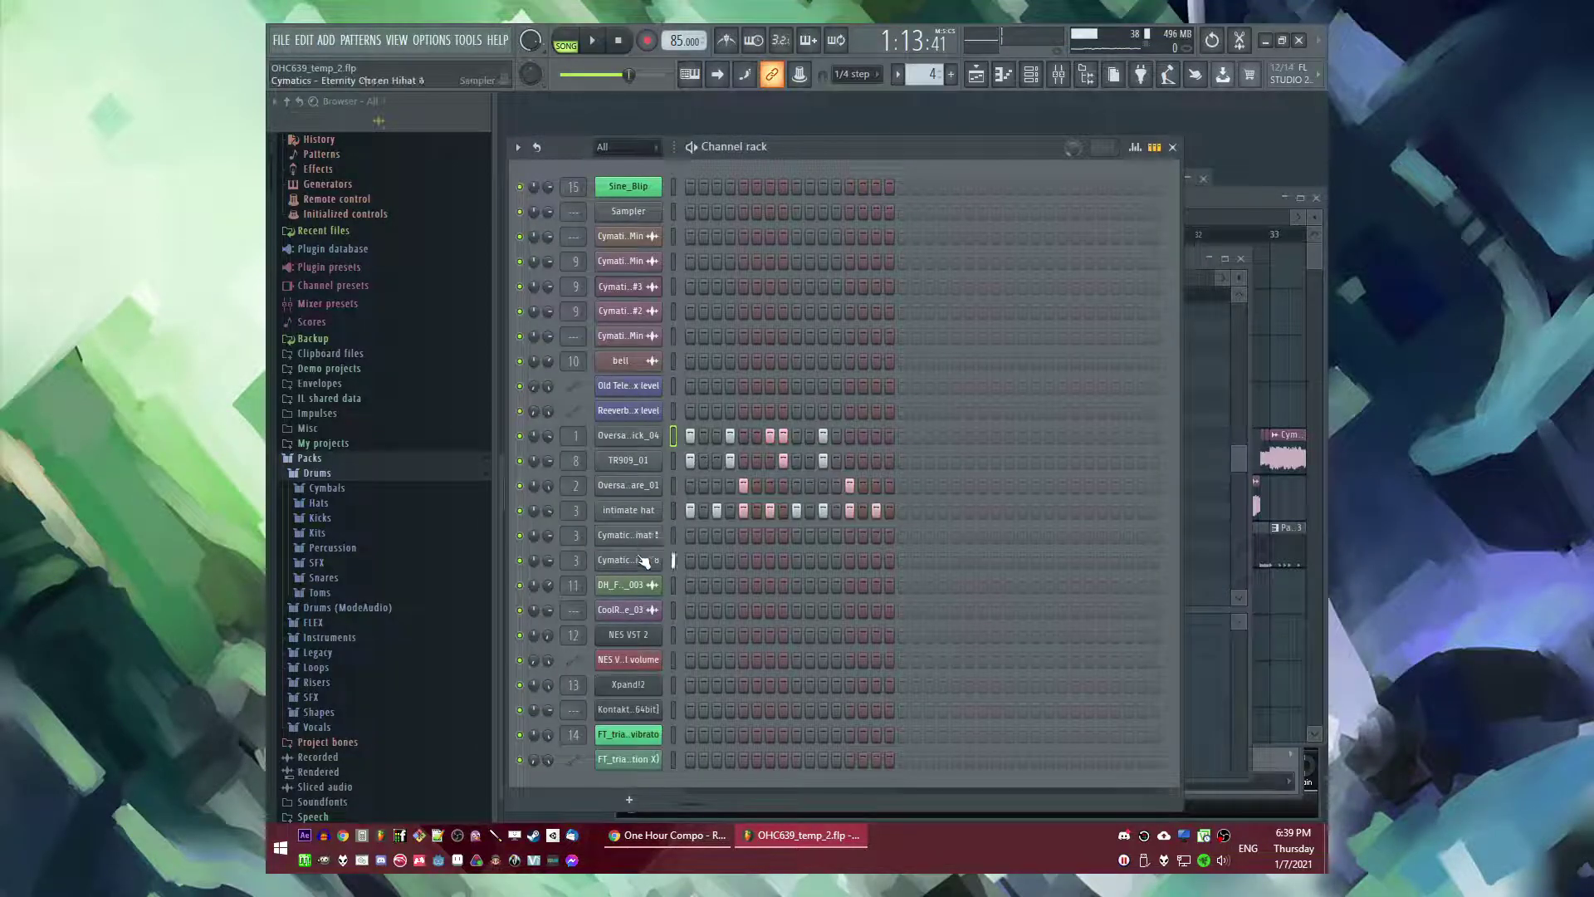
pyautogui.press('space')
pyautogui.click(797, 536)
pyautogui.rightClick(656, 534)
pyautogui.click(691, 534)
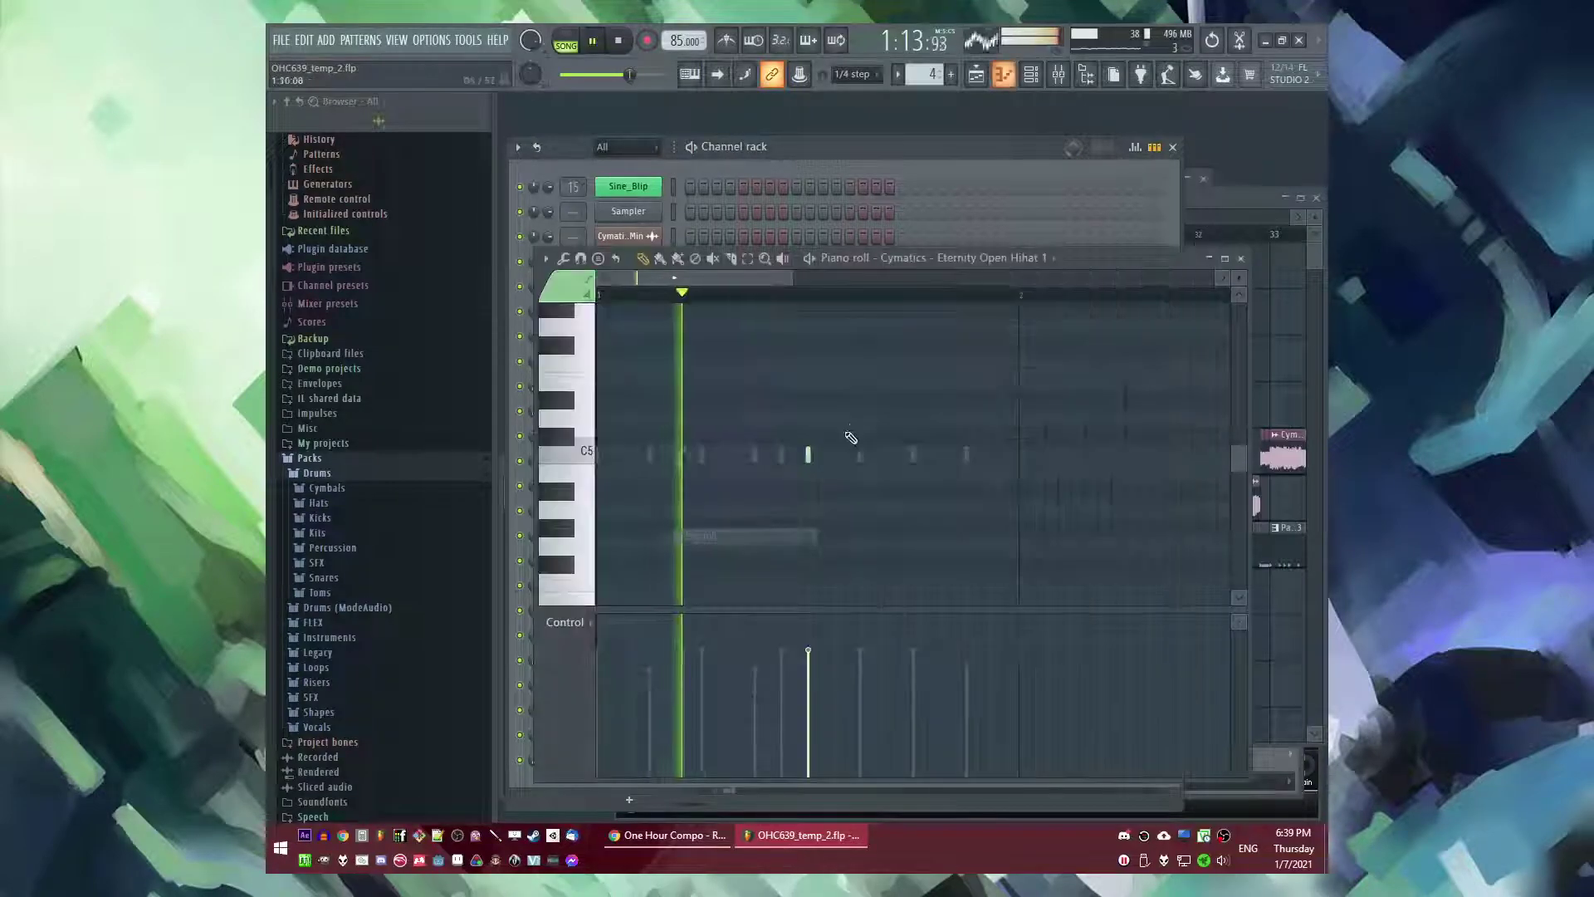
# - Lengthen the open hihat note on step 9 to one full step and audition it
pyautogui.press('space')
pyautogui.moveTo(832, 458); pyautogui.dragTo(839, 457)
pyautogui.press('space')
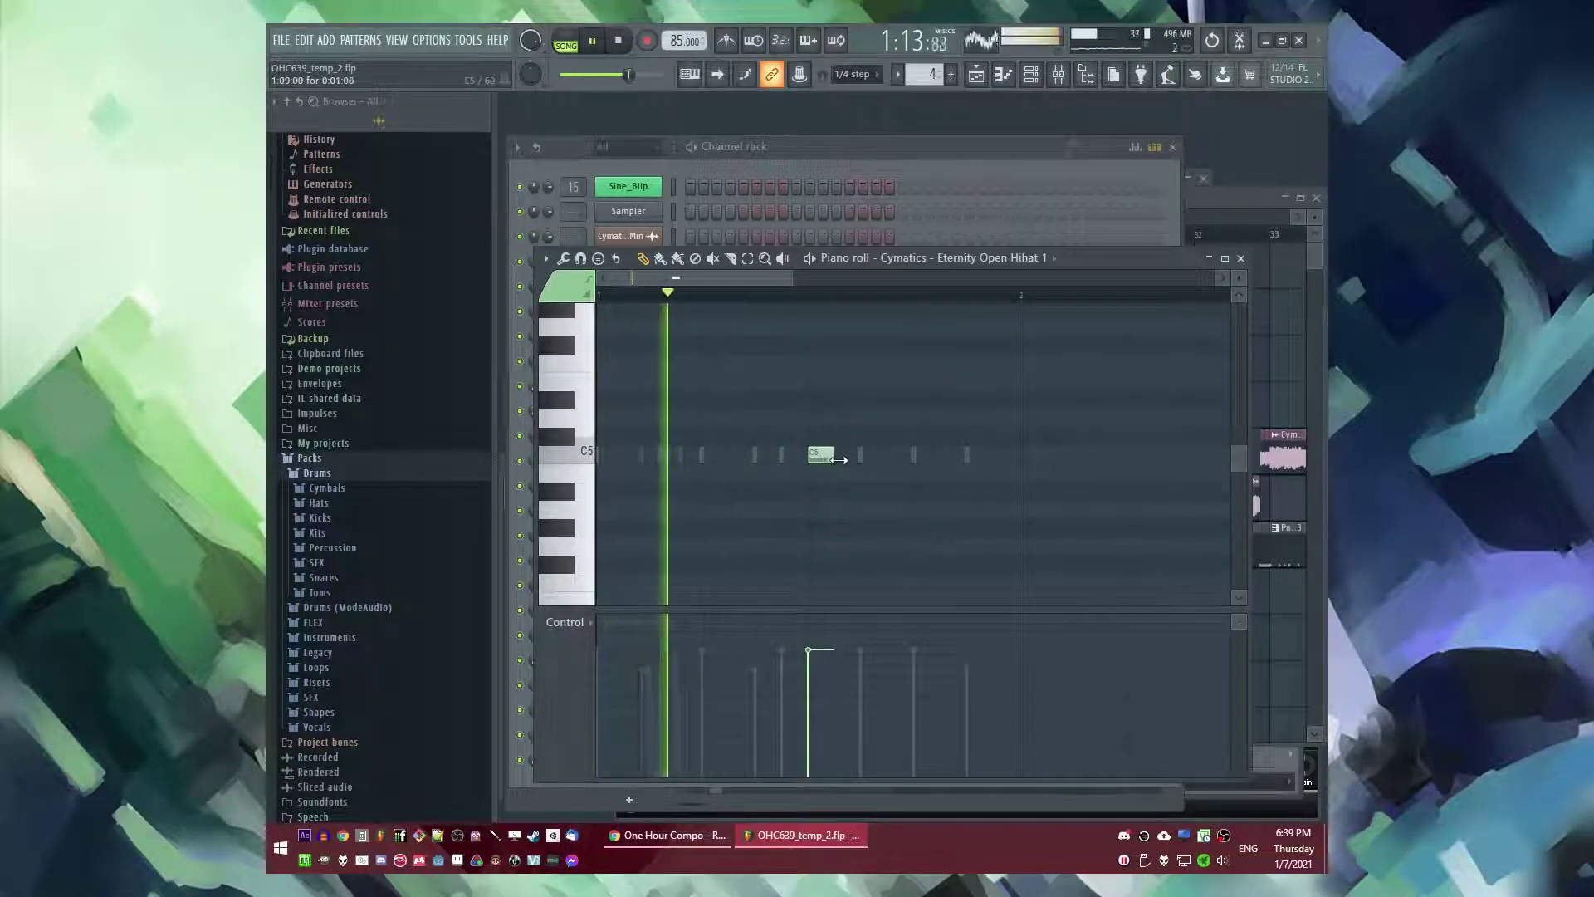
# - Preview samples in the Hats and Percussion packs and load Grv Clap 06 as a new channel below Open Hihat 1
pyautogui.click(322, 504)
pyautogui.press('space')
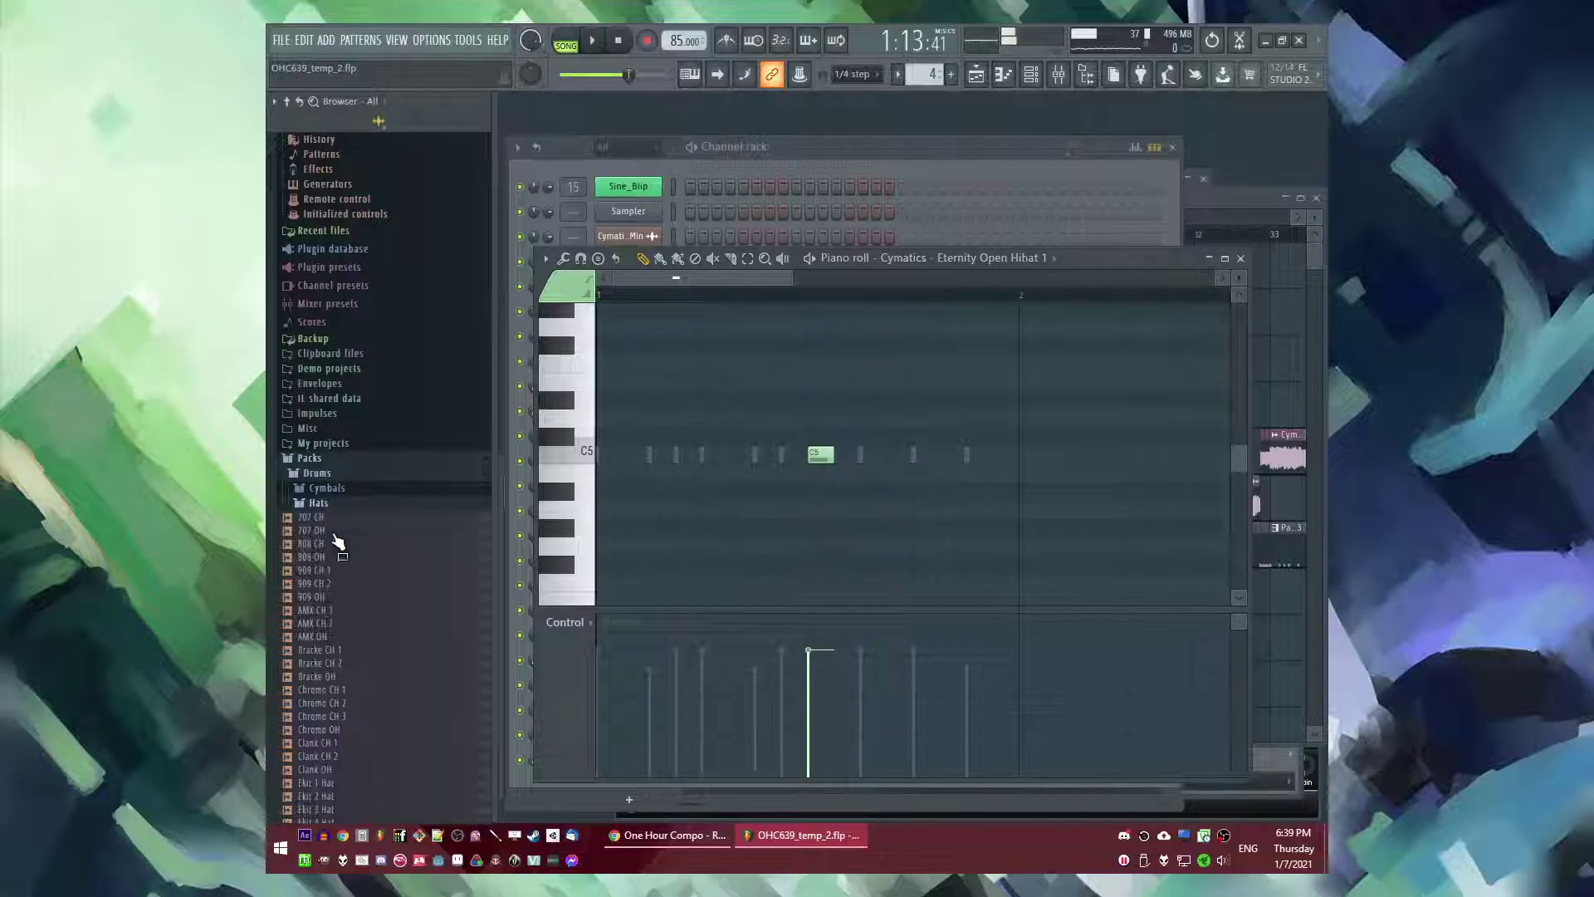
pyautogui.scroll(-15, 366, 499)
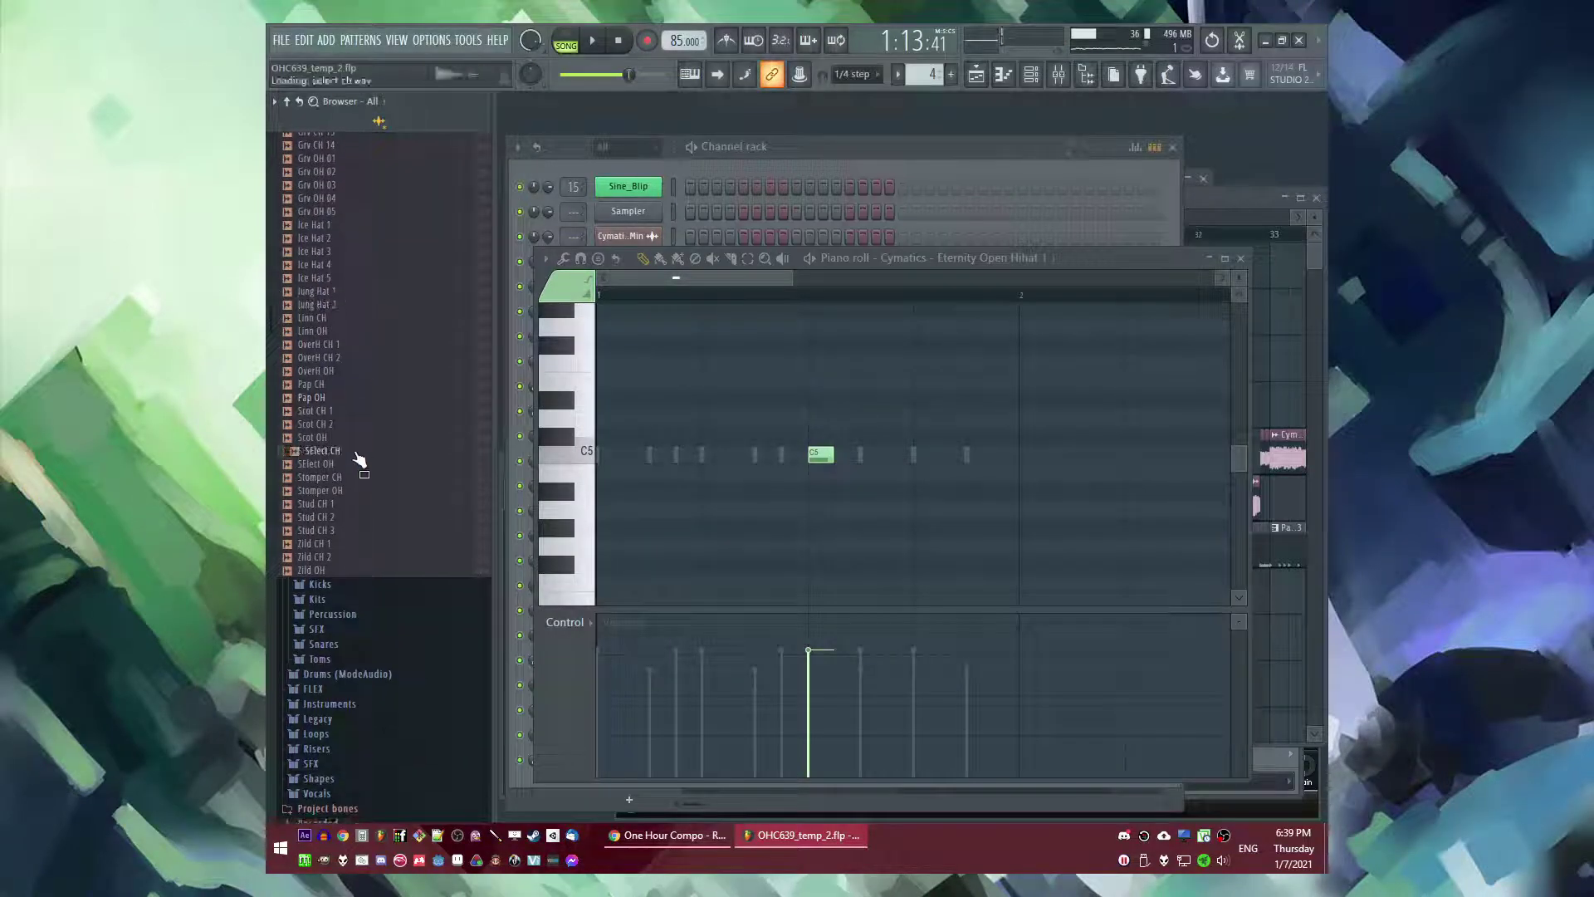
pyautogui.click(336, 614)
pyautogui.click(407, 366)
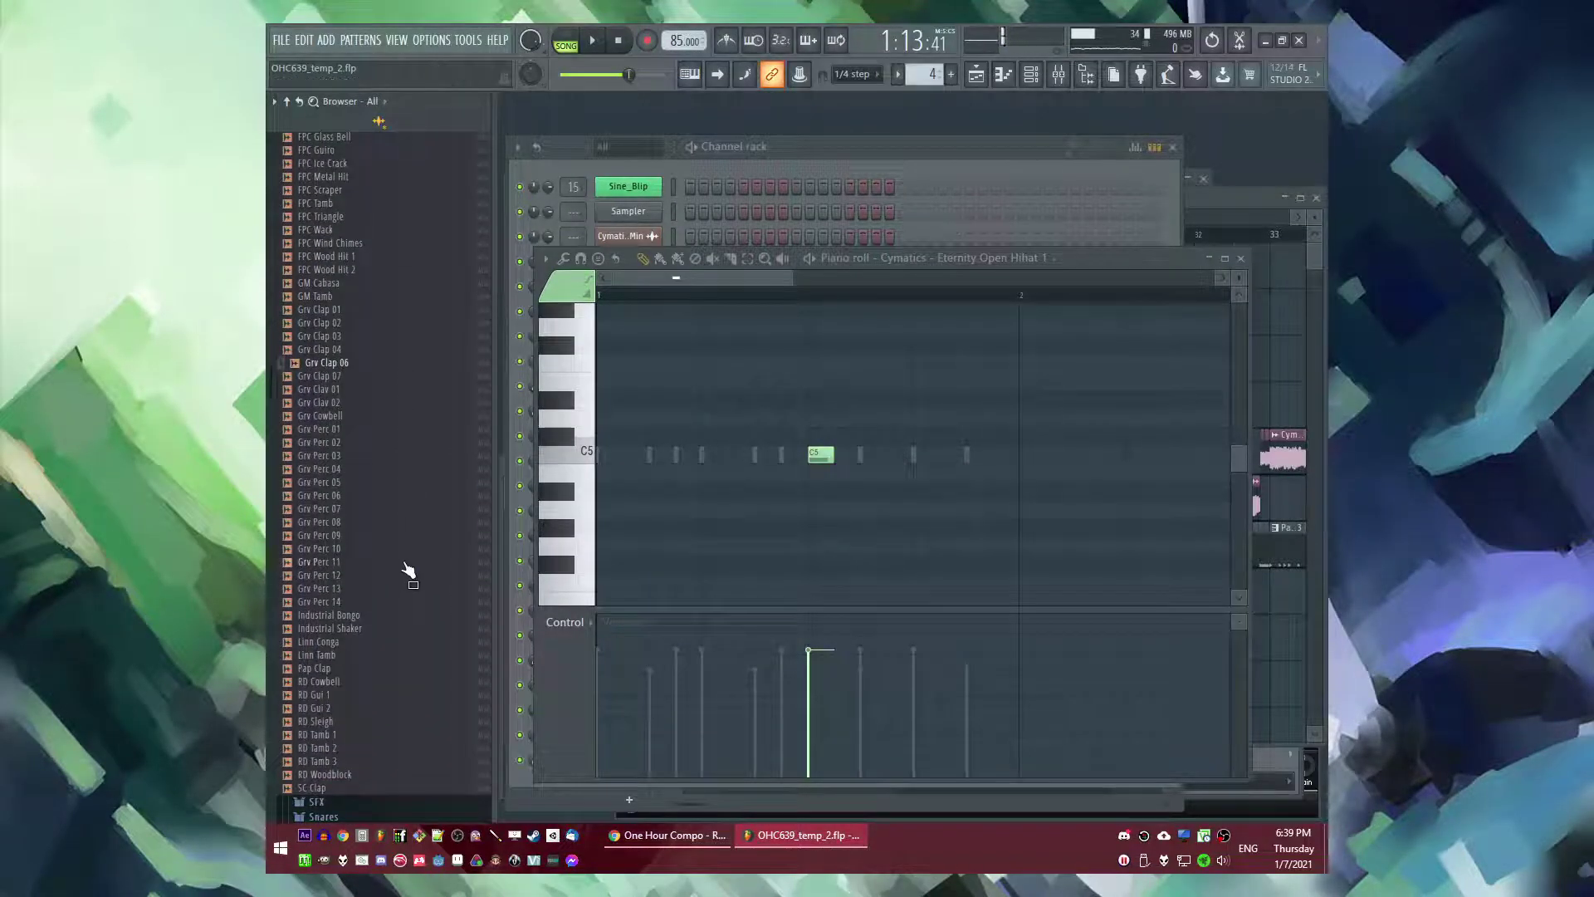
pyautogui.press('F6')
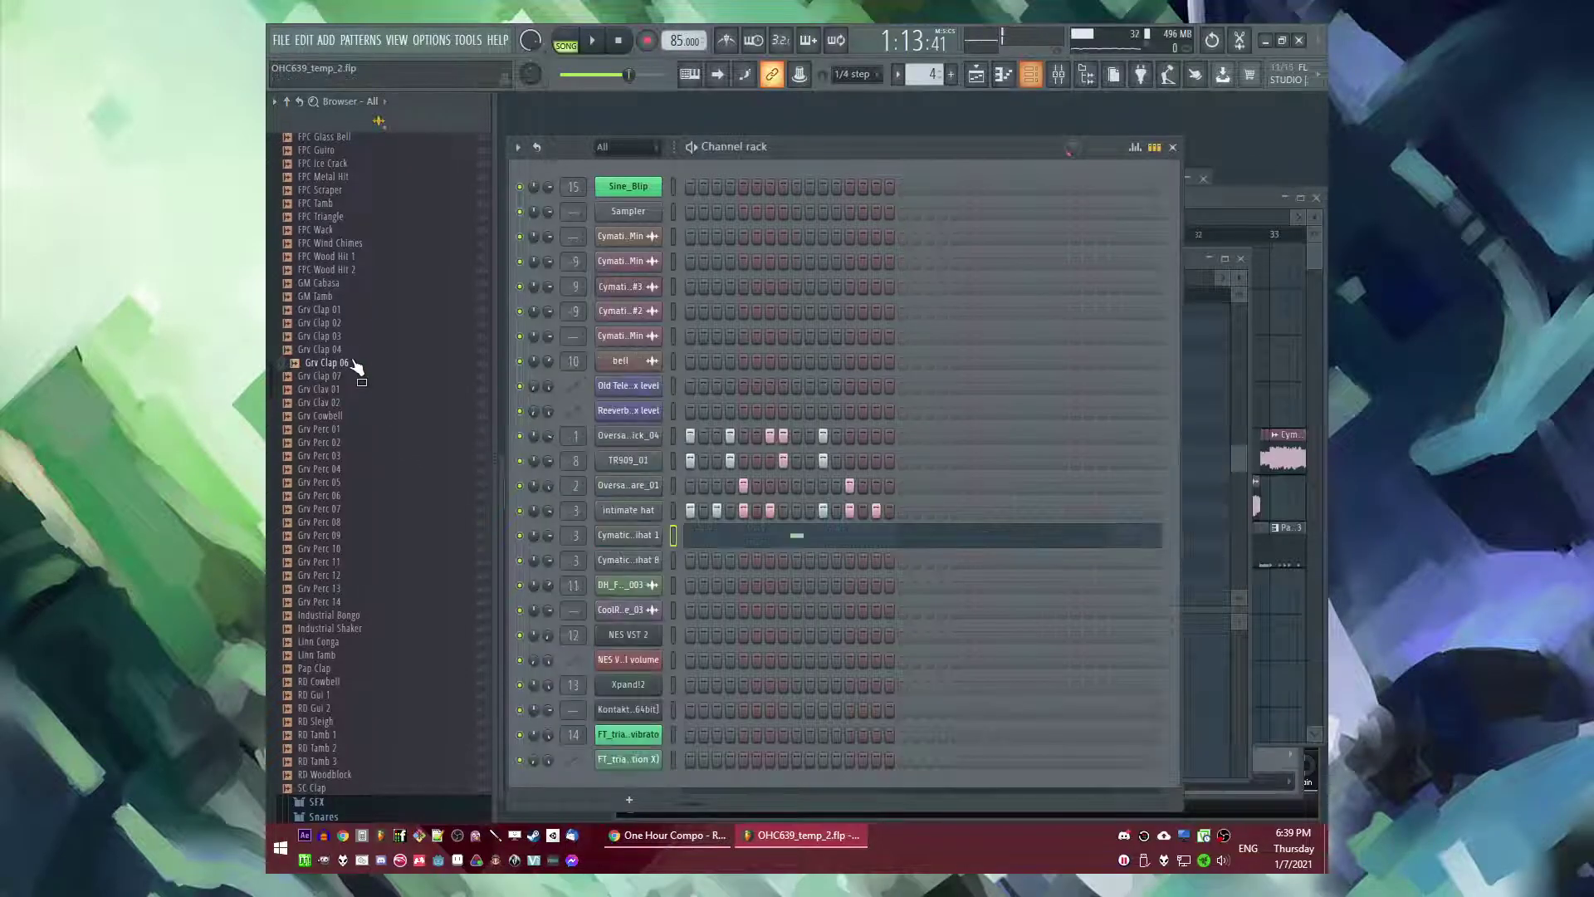
pyautogui.moveTo(658, 556); pyautogui.dragTo(627, 551)
# - Place a Grv Clap 06 hit on step 9 and delete the Open Hihat 1 note
pyautogui.press('space')
pyautogui.click(797, 560)
pyautogui.click(798, 546)
pyautogui.rightClick(822, 455)
pyautogui.press('F6')
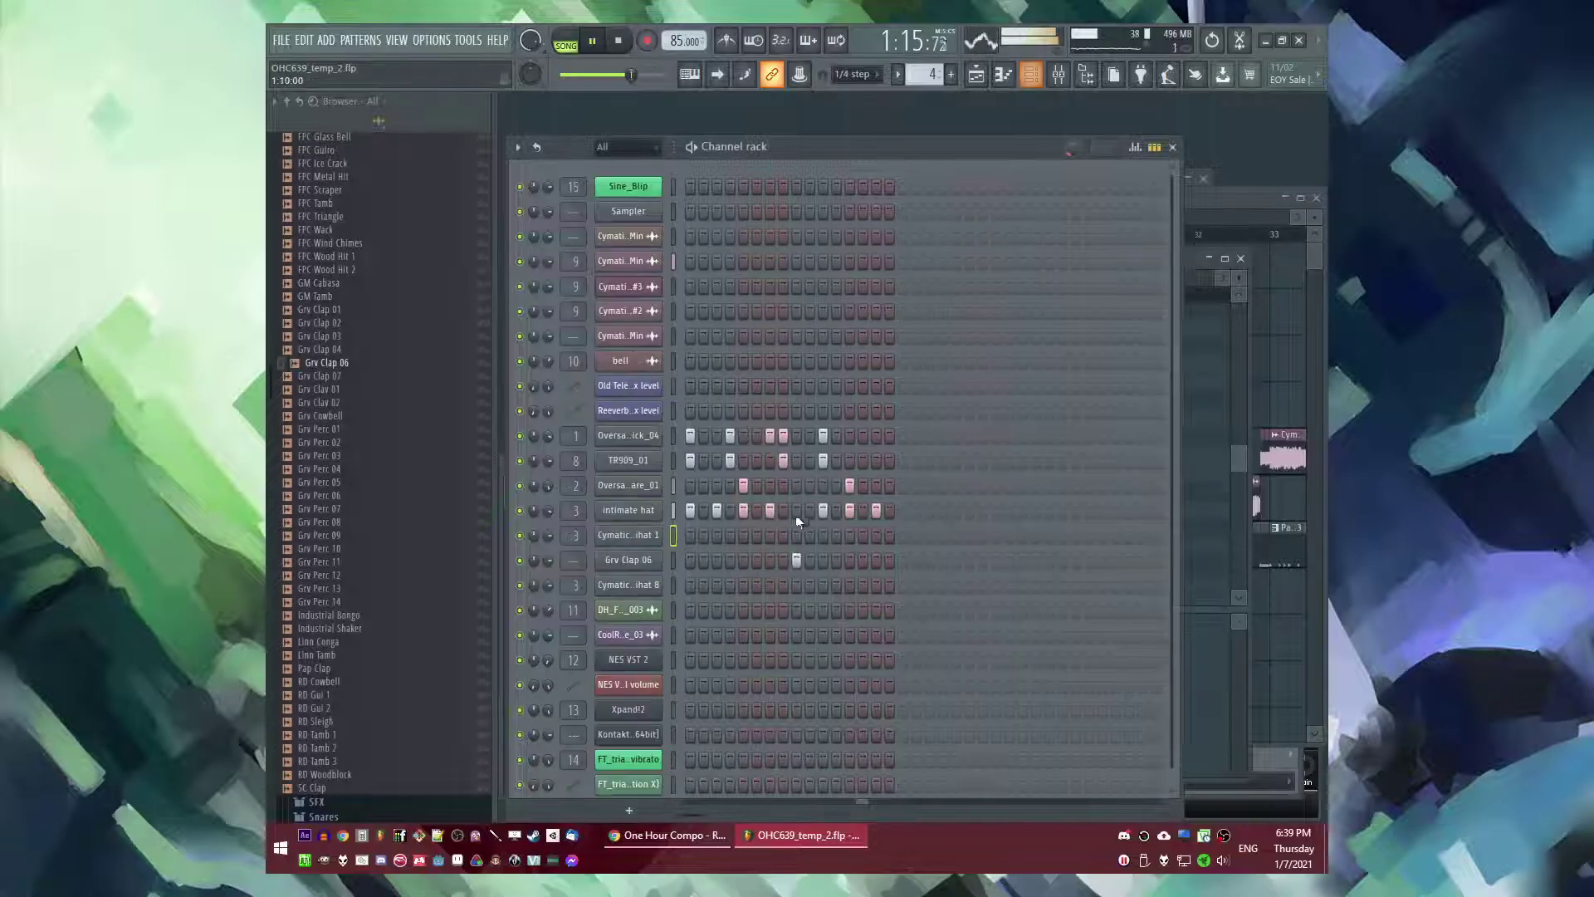
# - Route Grv Clap 06 to mixer track 4 (Filler 1) and play the section
pyautogui.click(660, 565)
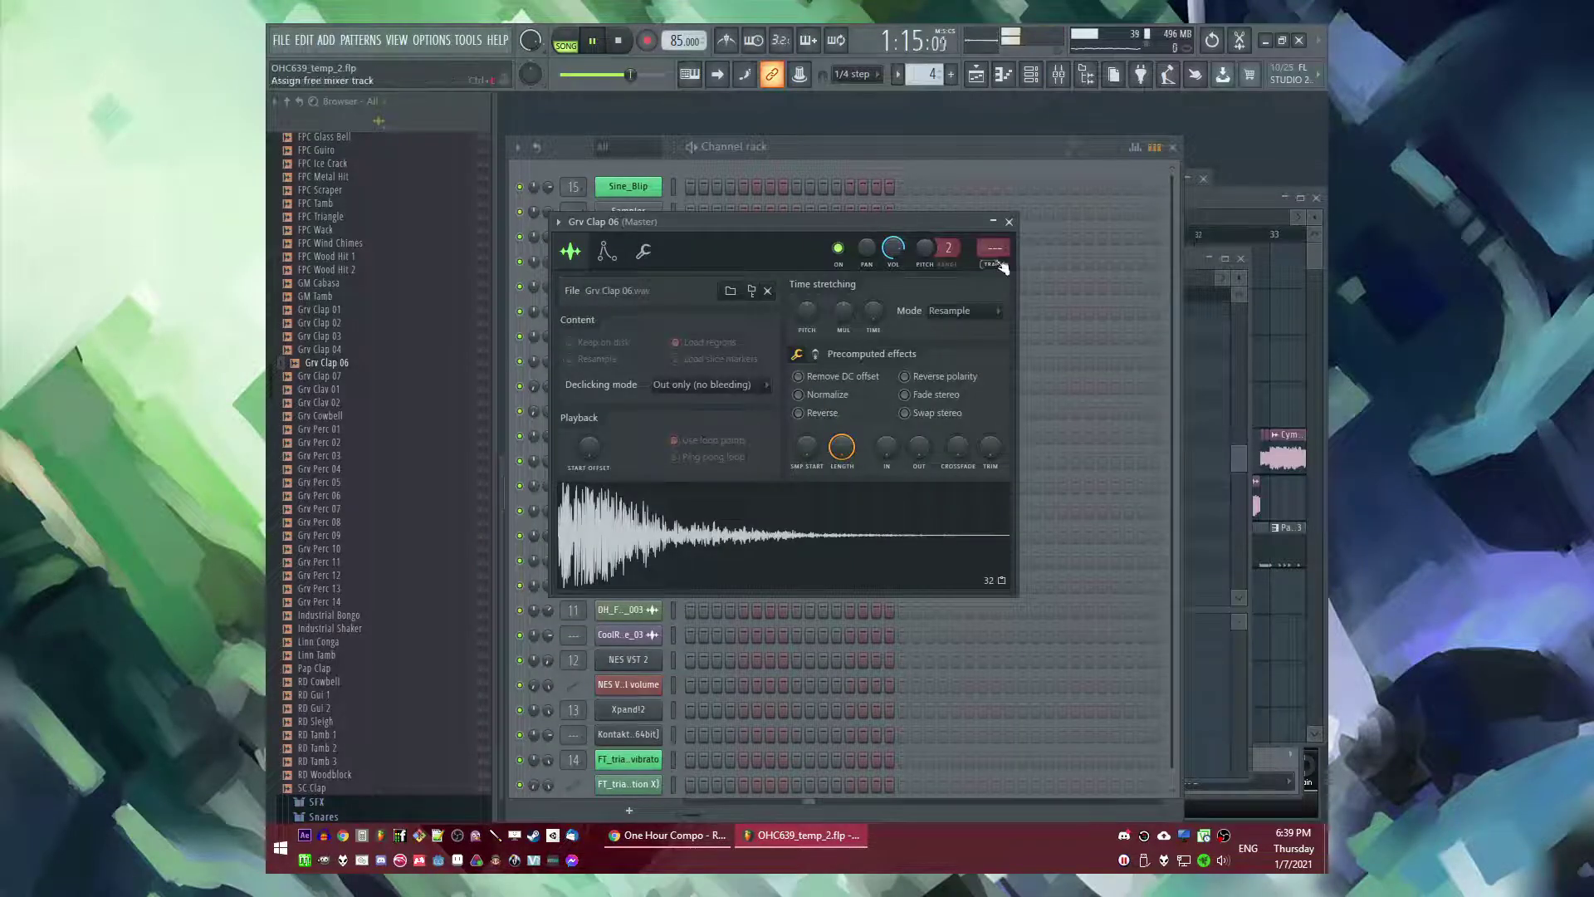
pyautogui.doubleClick(995, 249)
pyautogui.moveTo(995, 249); pyautogui.dragTo(995, 227)
pyautogui.press('space')
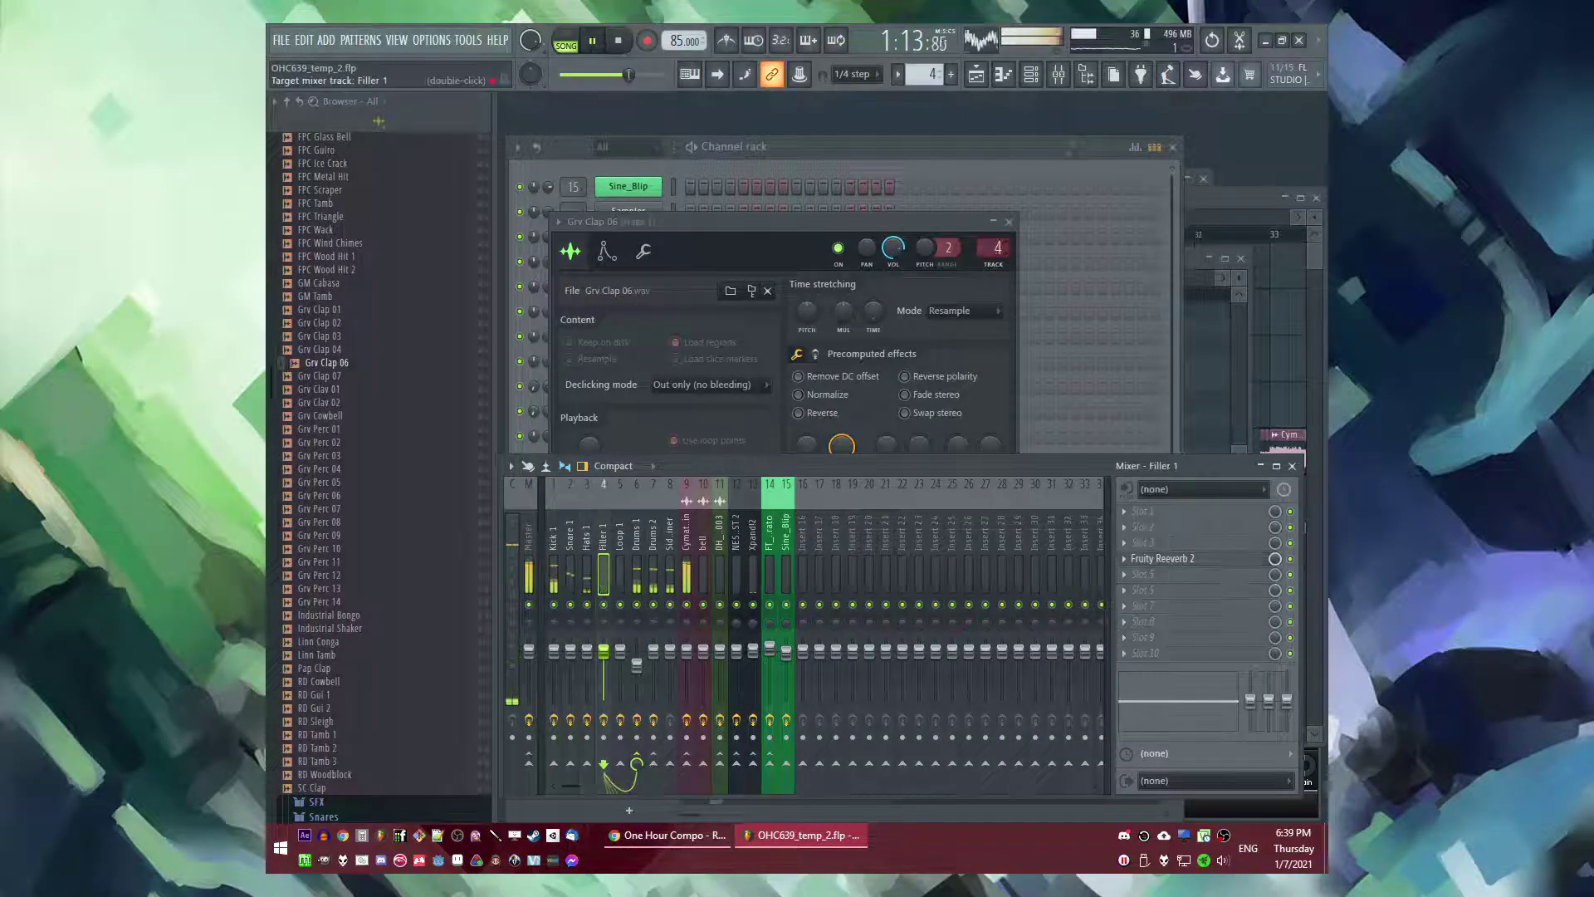
# - Add SampleReducer at about 7337 Hz on Filler 1 before Fruity Reeverb 2, and set the reverb's decay time to 0.4 sec
pyautogui.click(1125, 574)
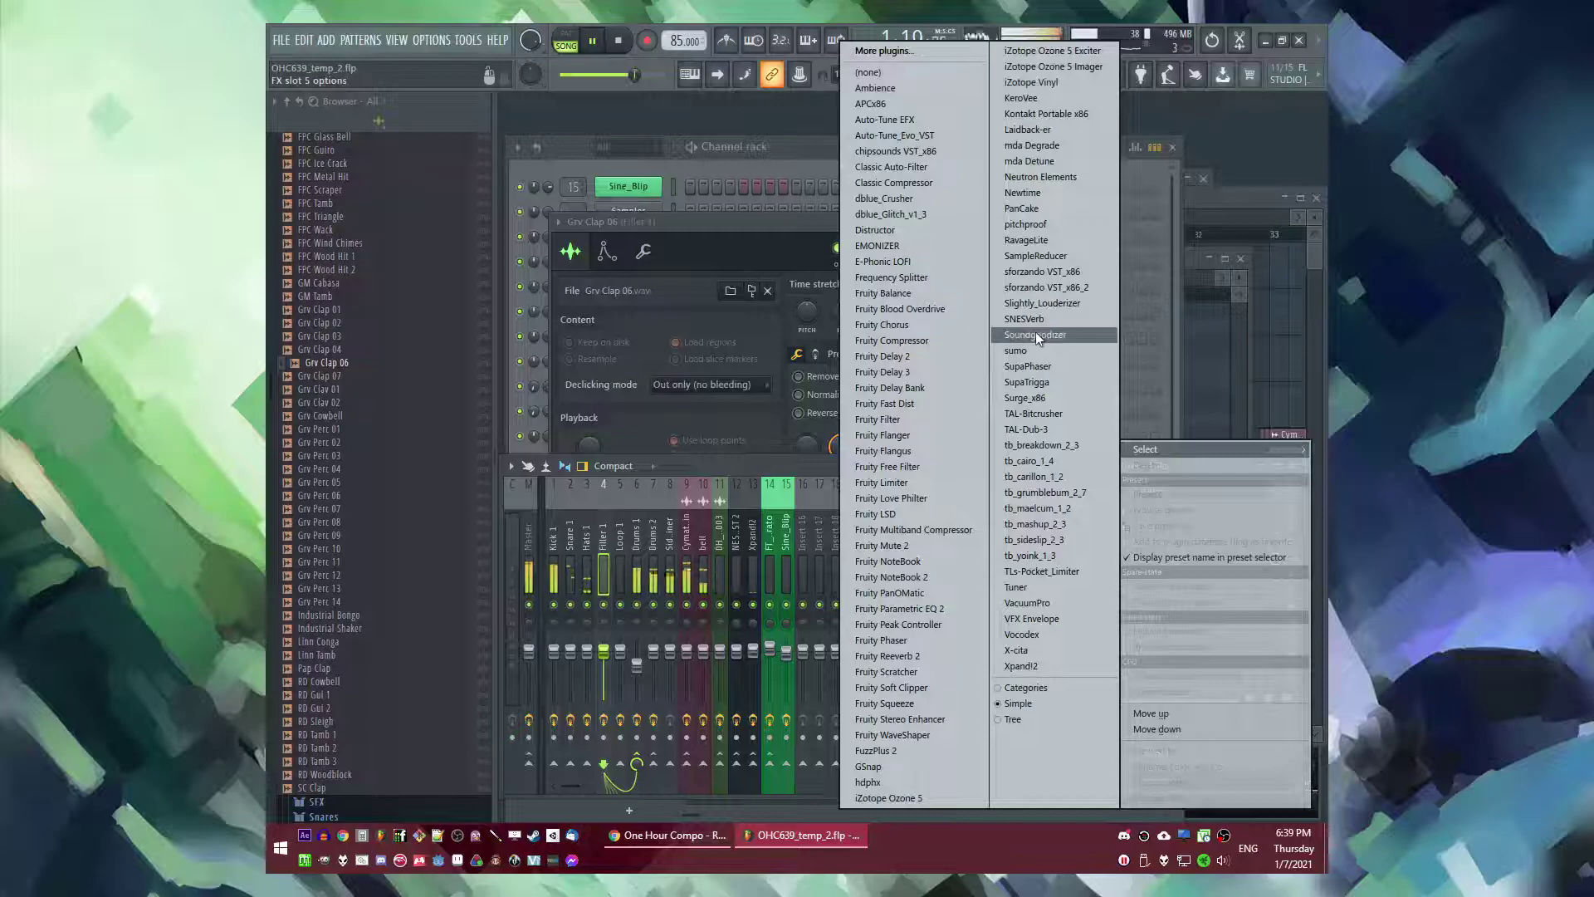
pyautogui.click(1036, 258)
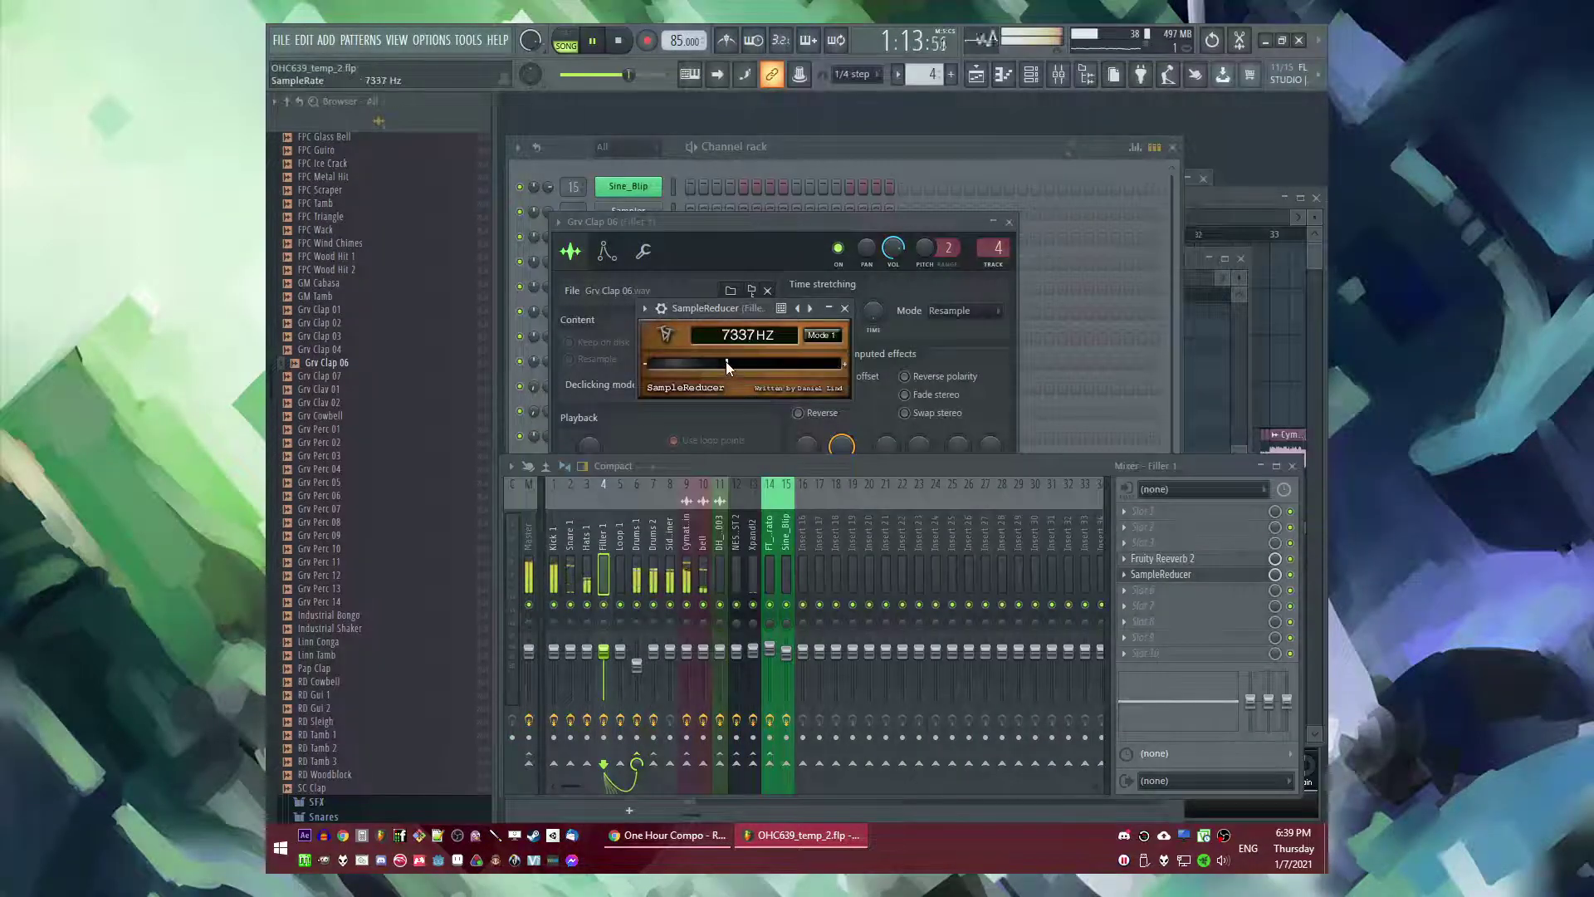
pyautogui.click(1183, 575)
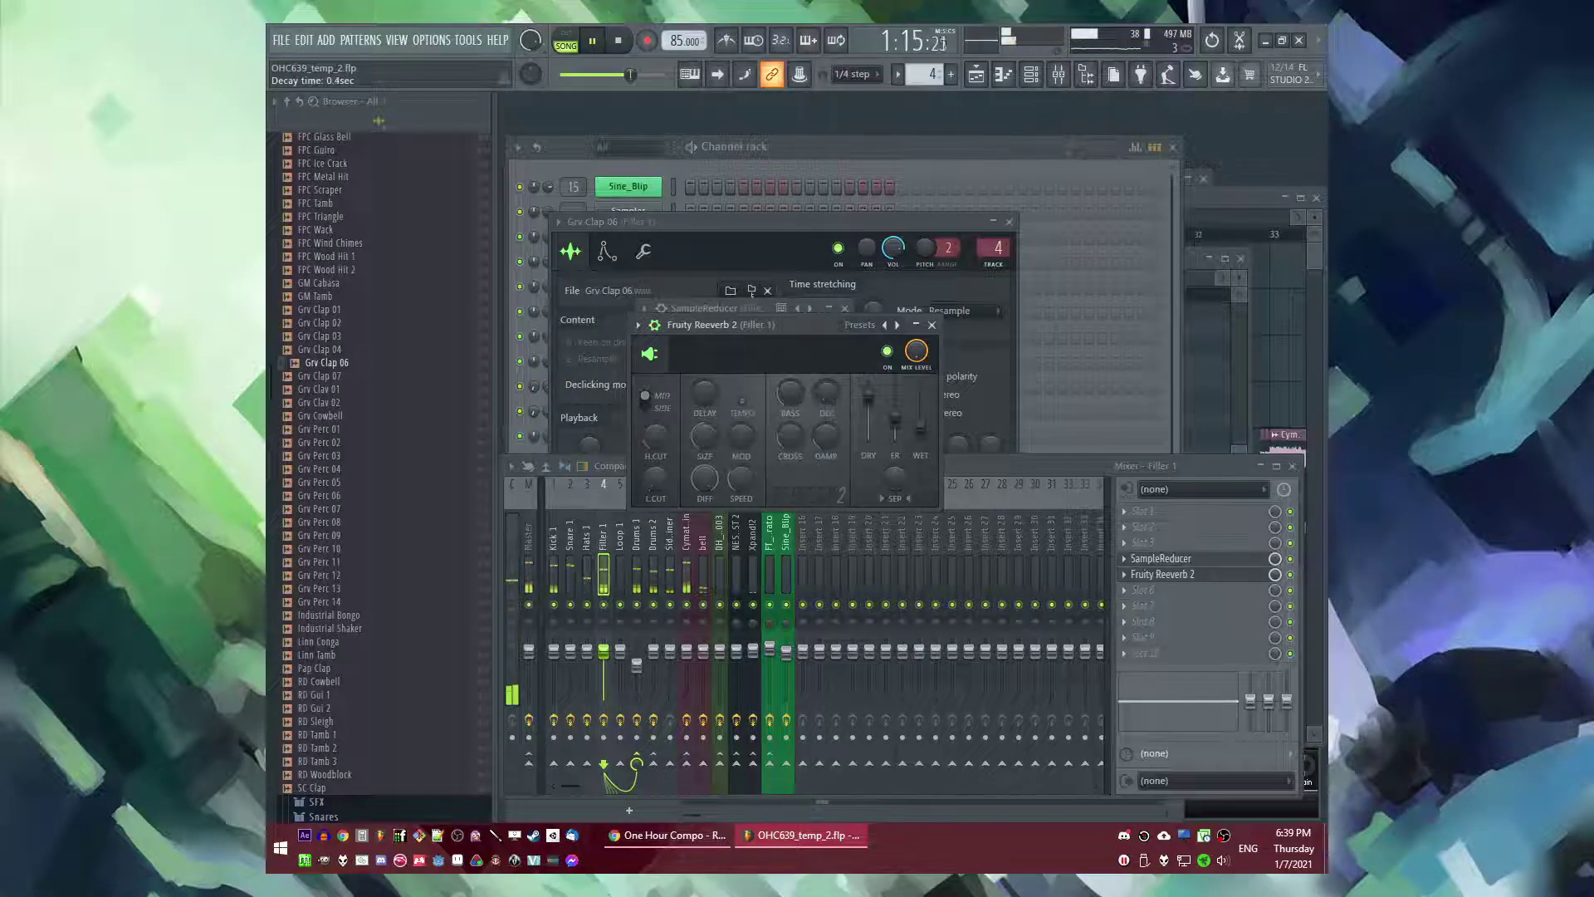
# - Close the reverb, open Grv Clap 06 in the piano roll, and audition the clap's velocity on step 9
pyautogui.click(931, 326)
pyautogui.click(950, 161)
pyautogui.rightClick(659, 555)
pyautogui.click(676, 558)
pyautogui.press('space')
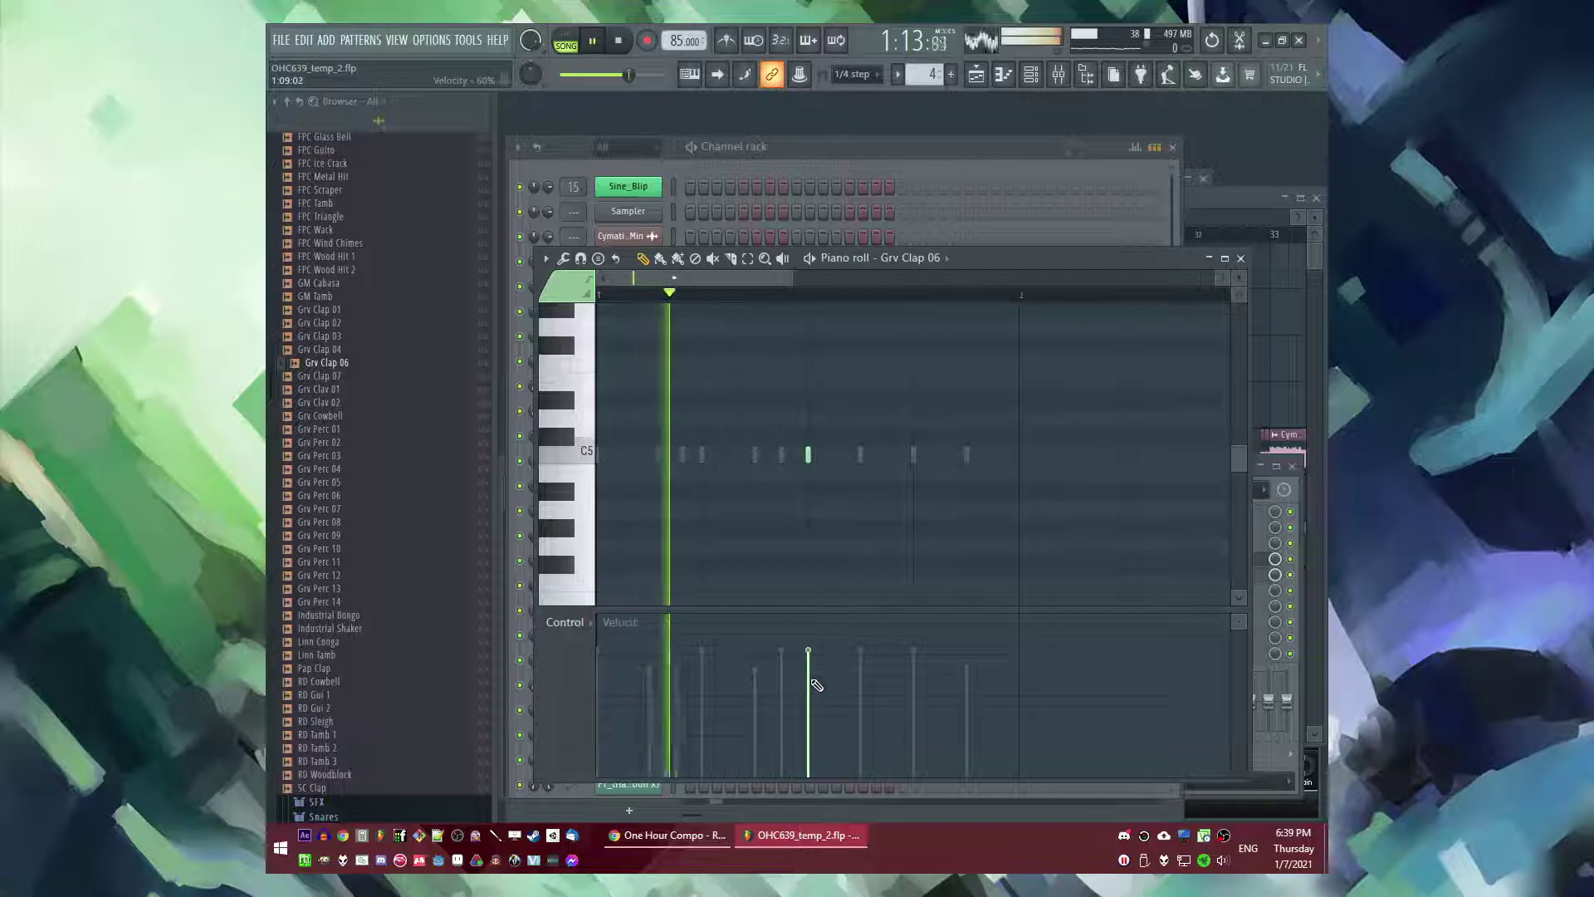
# - Return to the channel rack, preview percussion samples including Grv Perc 10, and set Grv Clap 06's channel volume to about 62%
pyautogui.press('F5')
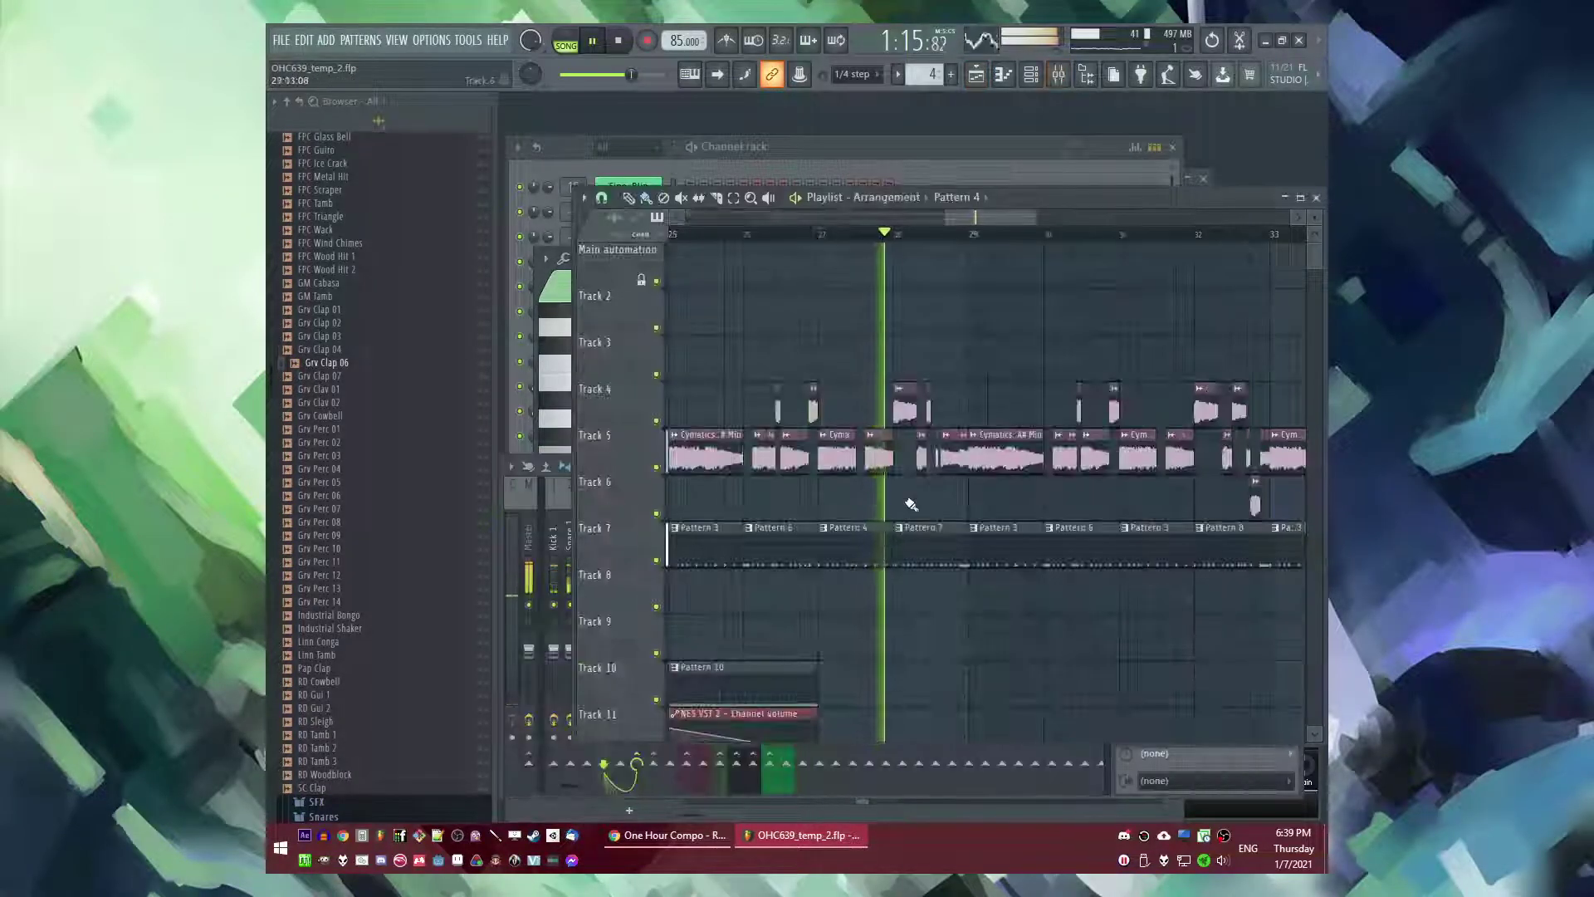
pyautogui.press('F6')
pyautogui.press('space')
pyautogui.click(345, 603)
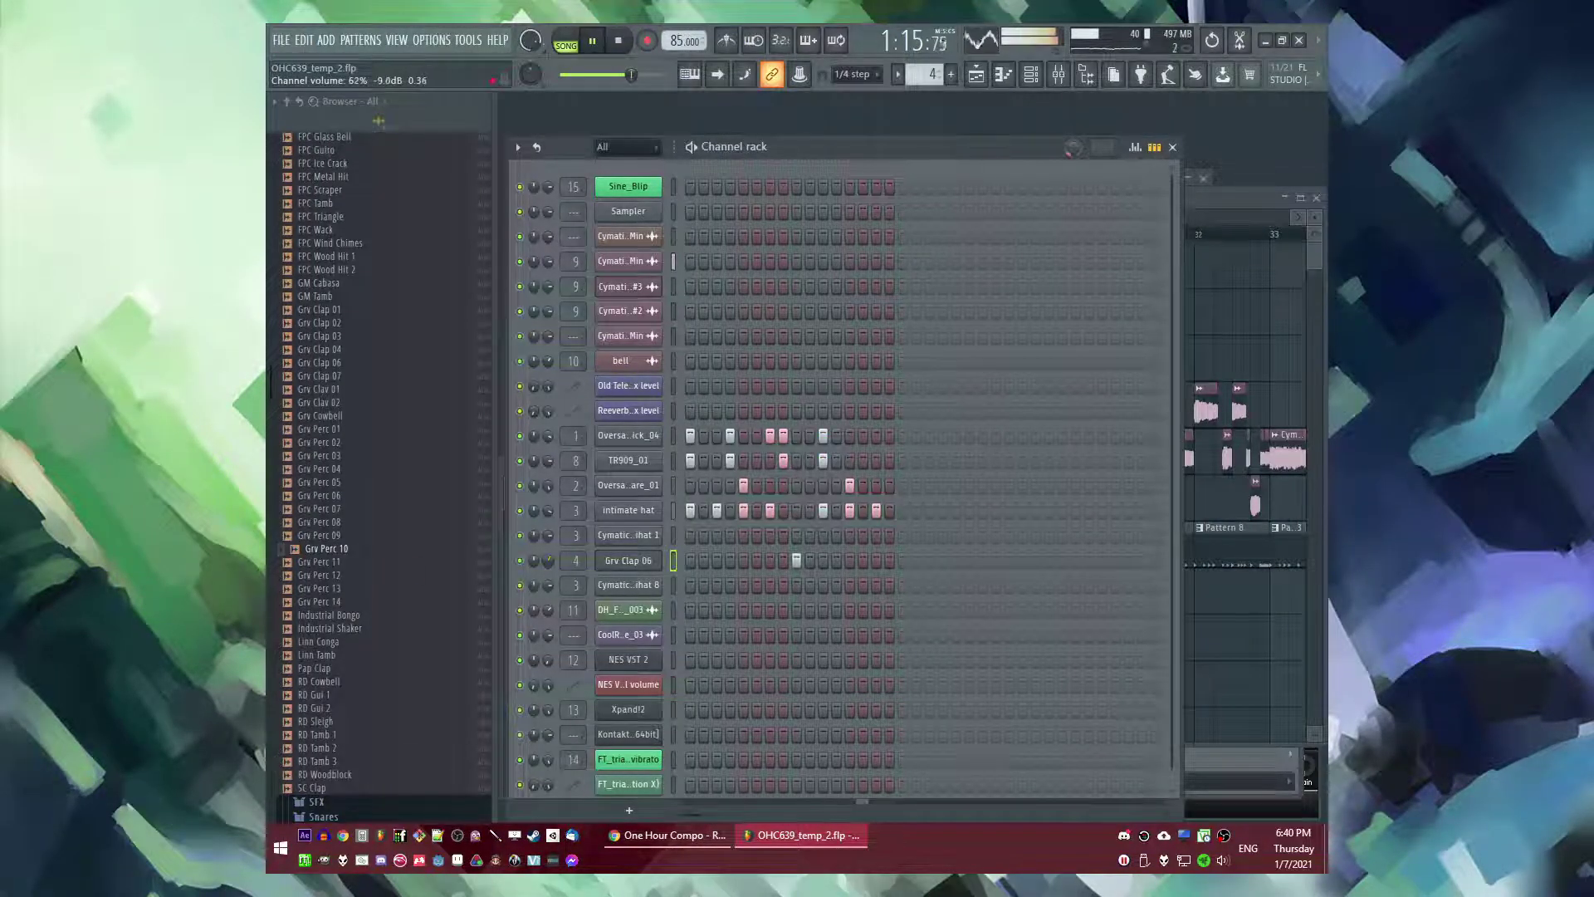
# - Open the Foley folder of Drums (ModeAudio) and preview samples including MA Wood Drop 01, MA Lid Screw 02 and MA CoffeePot Rattle 01
pyautogui.scroll(-6, 340, 552)
pyautogui.click(341, 581)
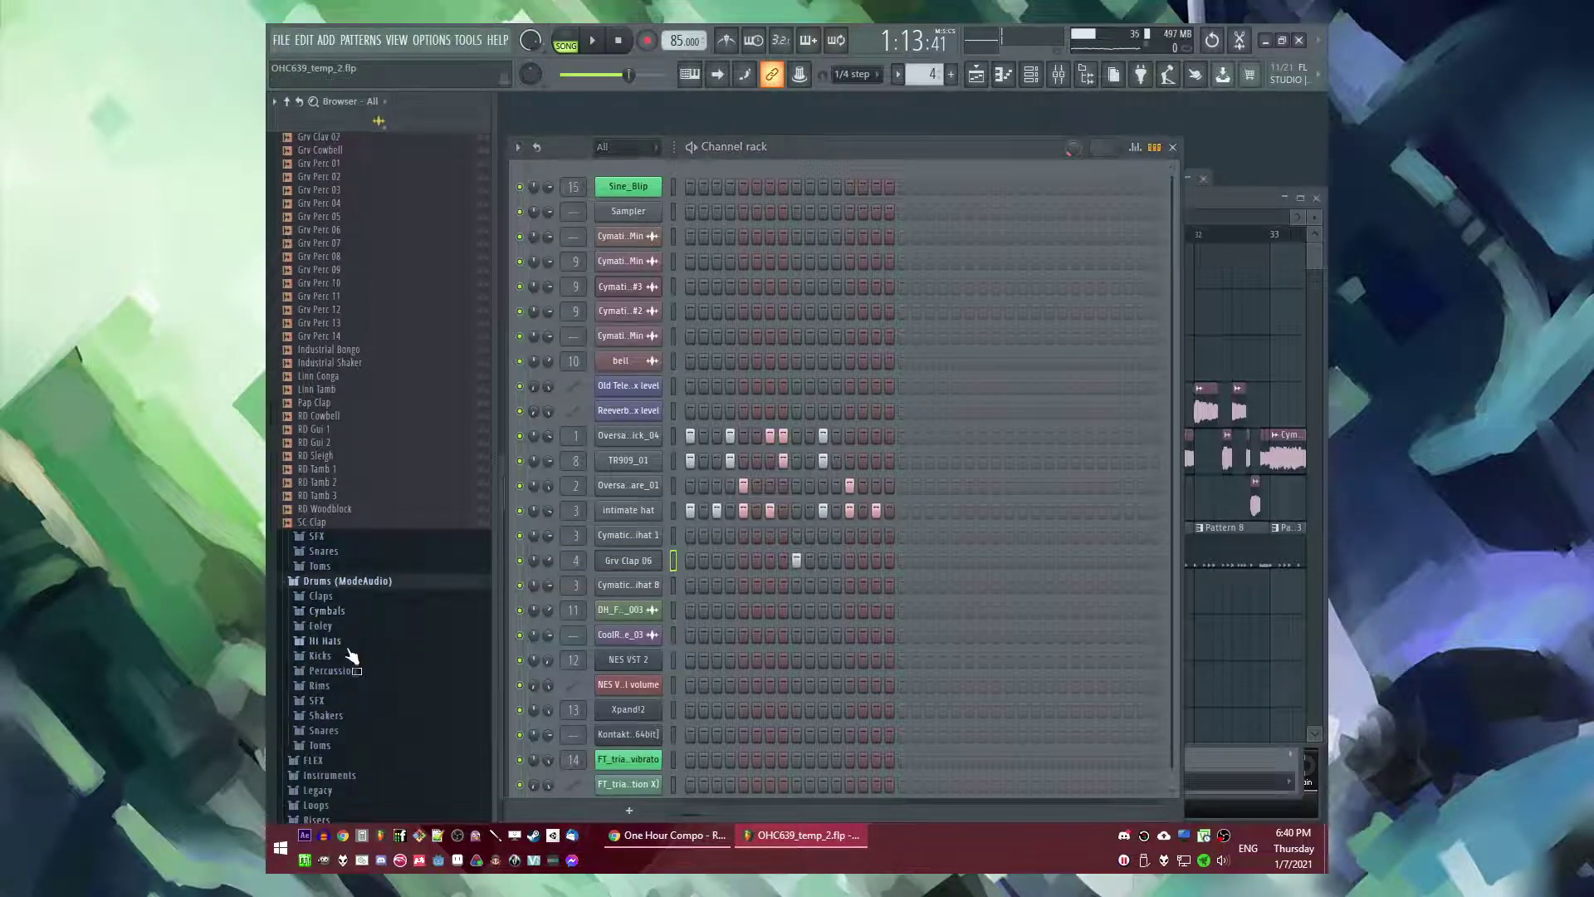
pyautogui.click(321, 626)
pyautogui.scroll(-3, 387, 480)
pyautogui.scroll(-5, 357, 563)
pyautogui.scroll(-3, 381, 559)
pyautogui.scroll(-7, 375, 641)
pyautogui.click(379, 392)
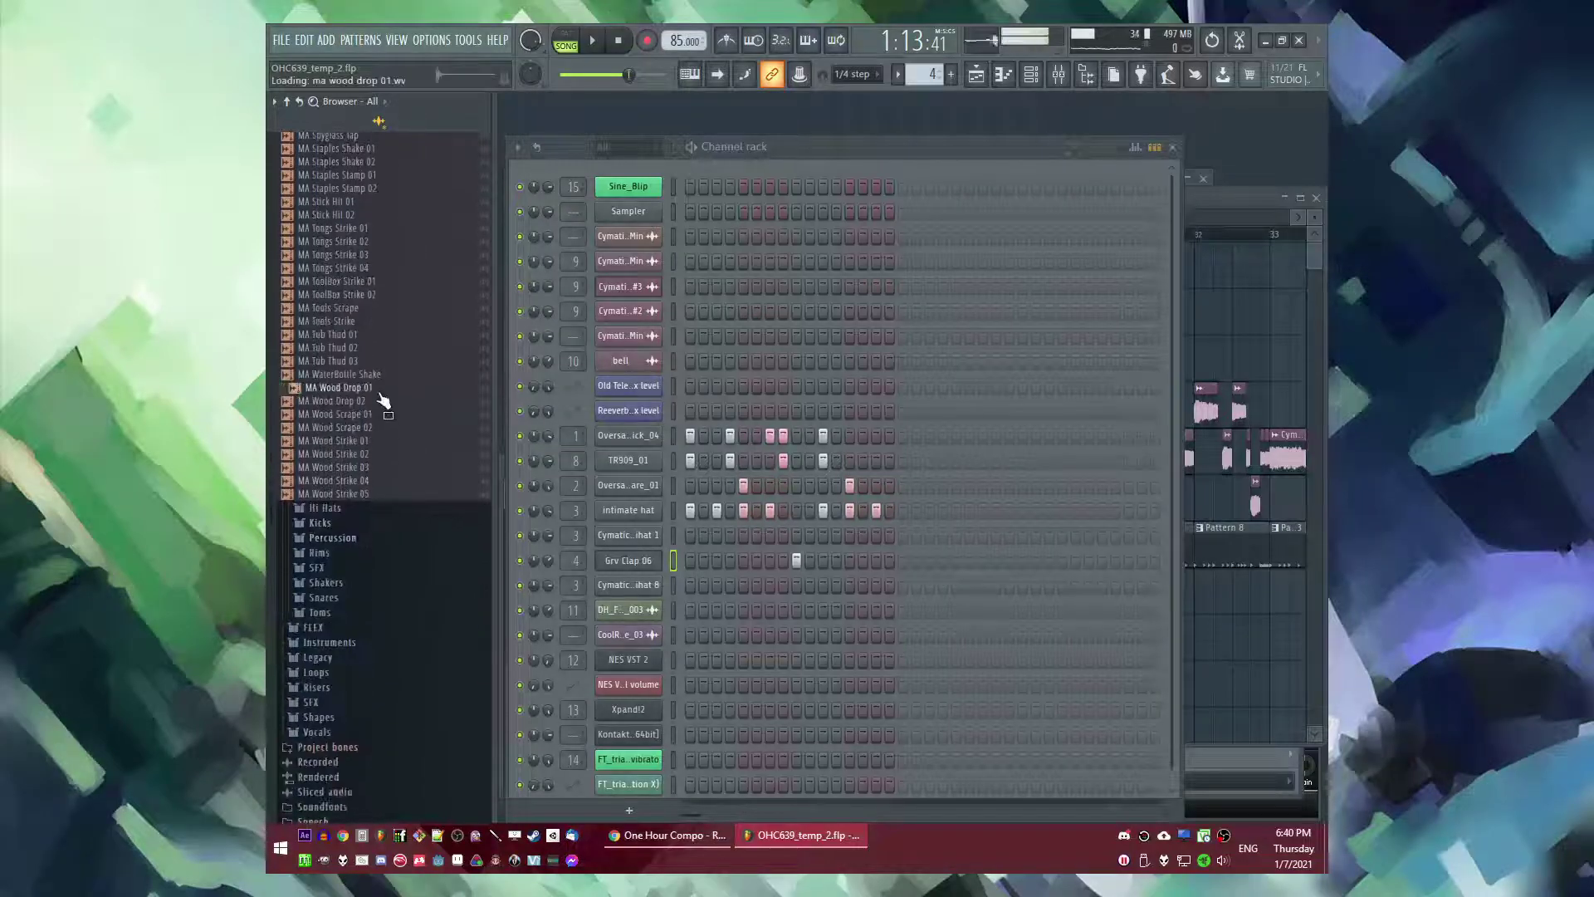
pyautogui.scroll(12, 385, 409)
pyautogui.click(392, 401)
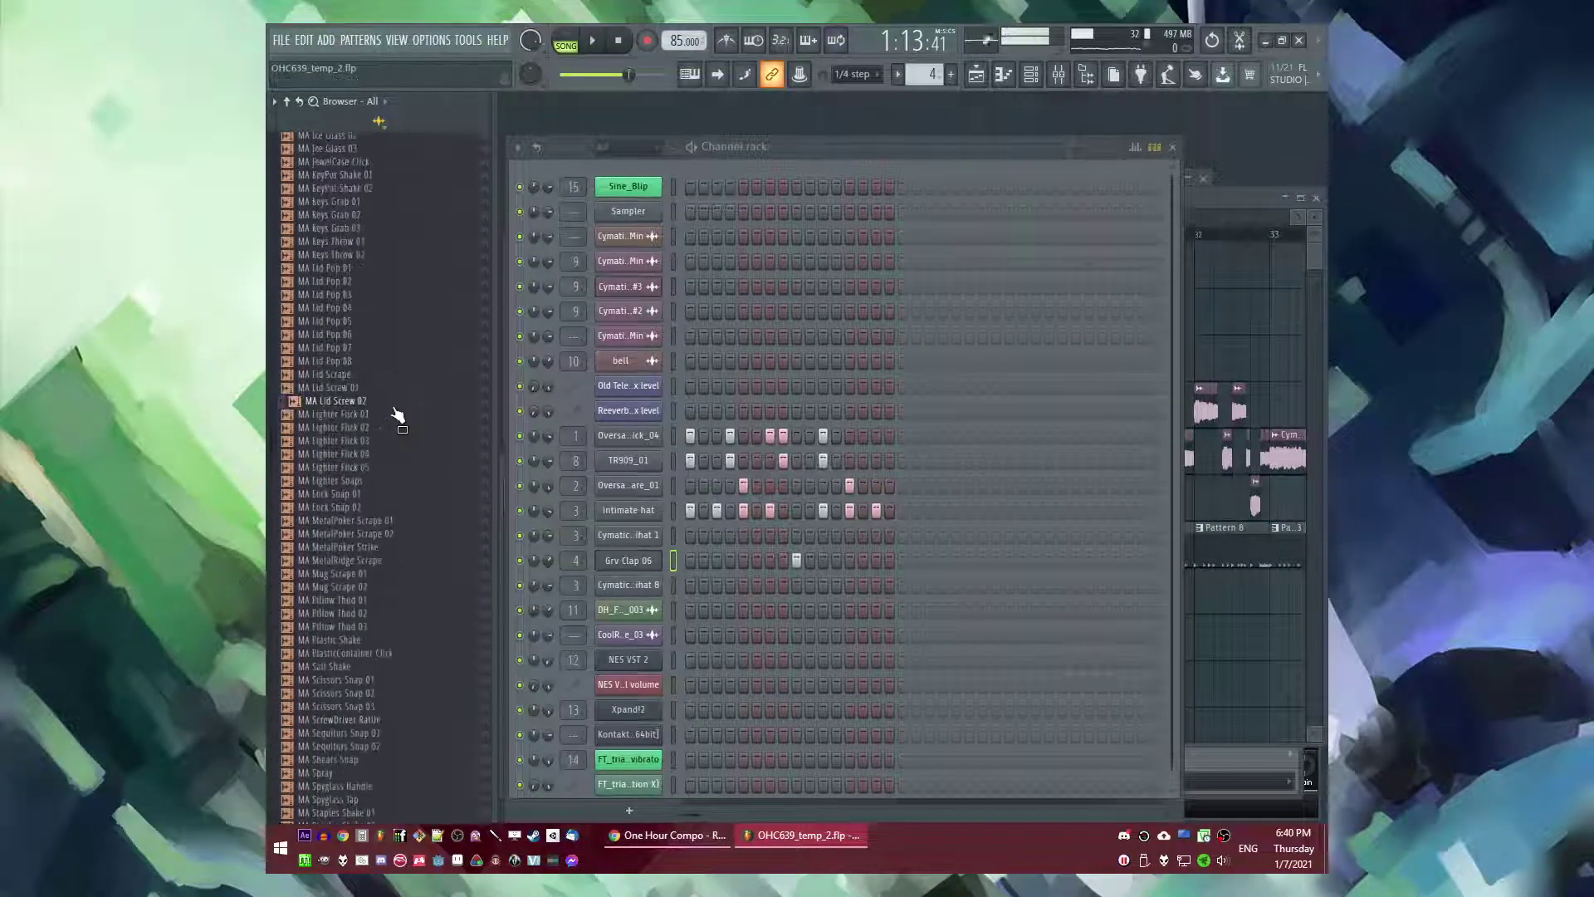
pyautogui.scroll(9, 389, 416)
pyautogui.click(385, 452)
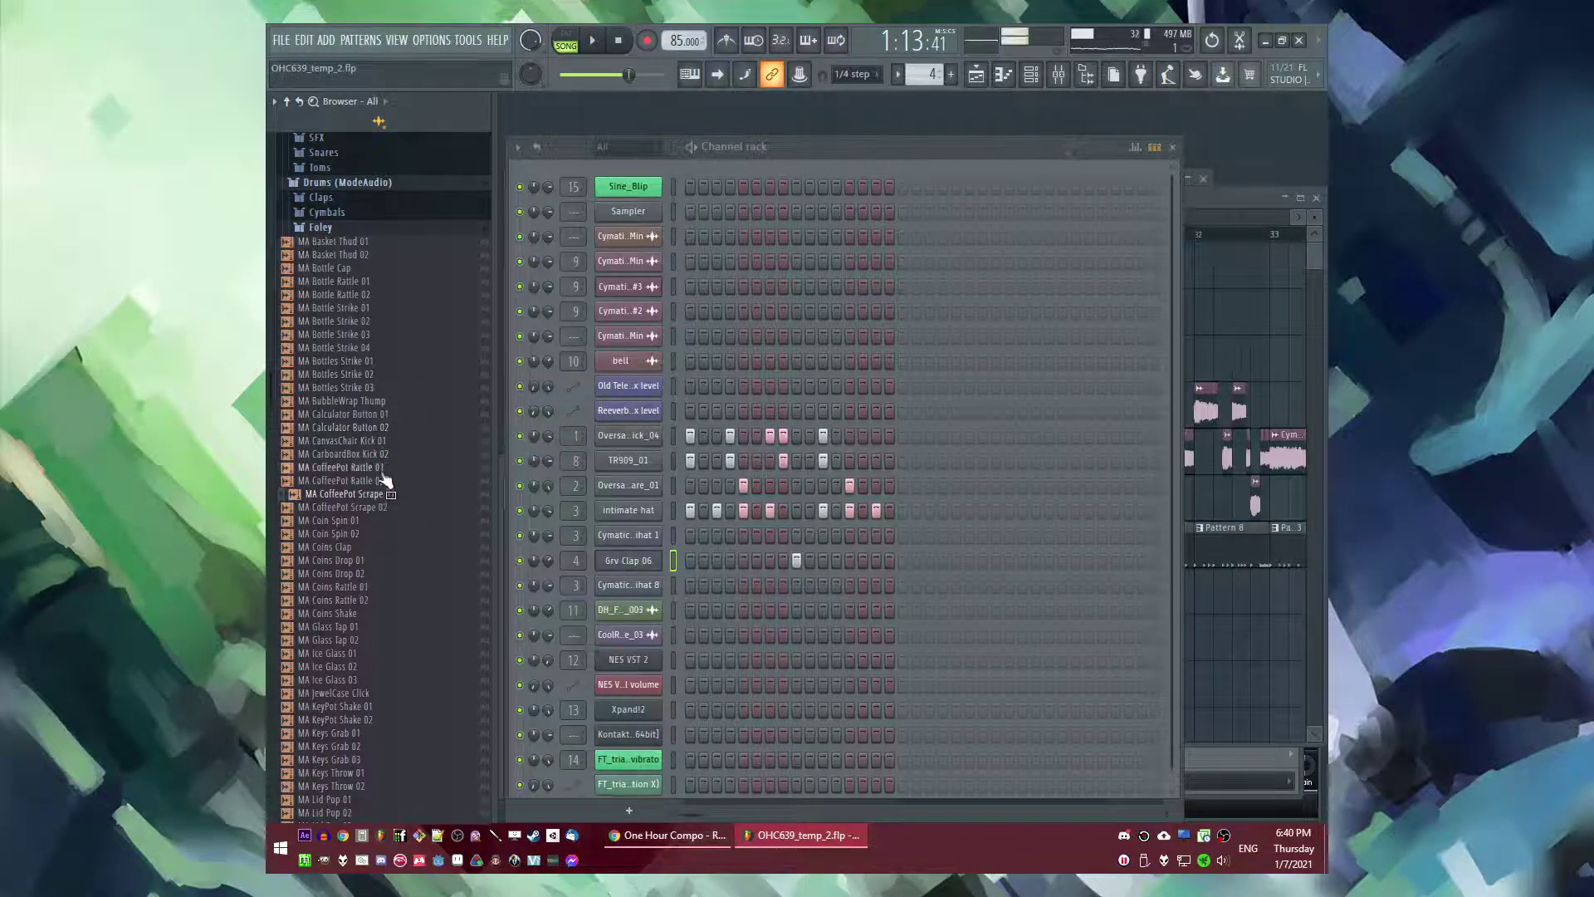
# - Layer a step 9 percussion channel below Grv Clap 06, trying MA CoffeePot Rattle 01 before loading MA Coins Clap, and play the section
pyautogui.moveTo(634, 573); pyautogui.dragTo(635, 581)
pyautogui.press('space')
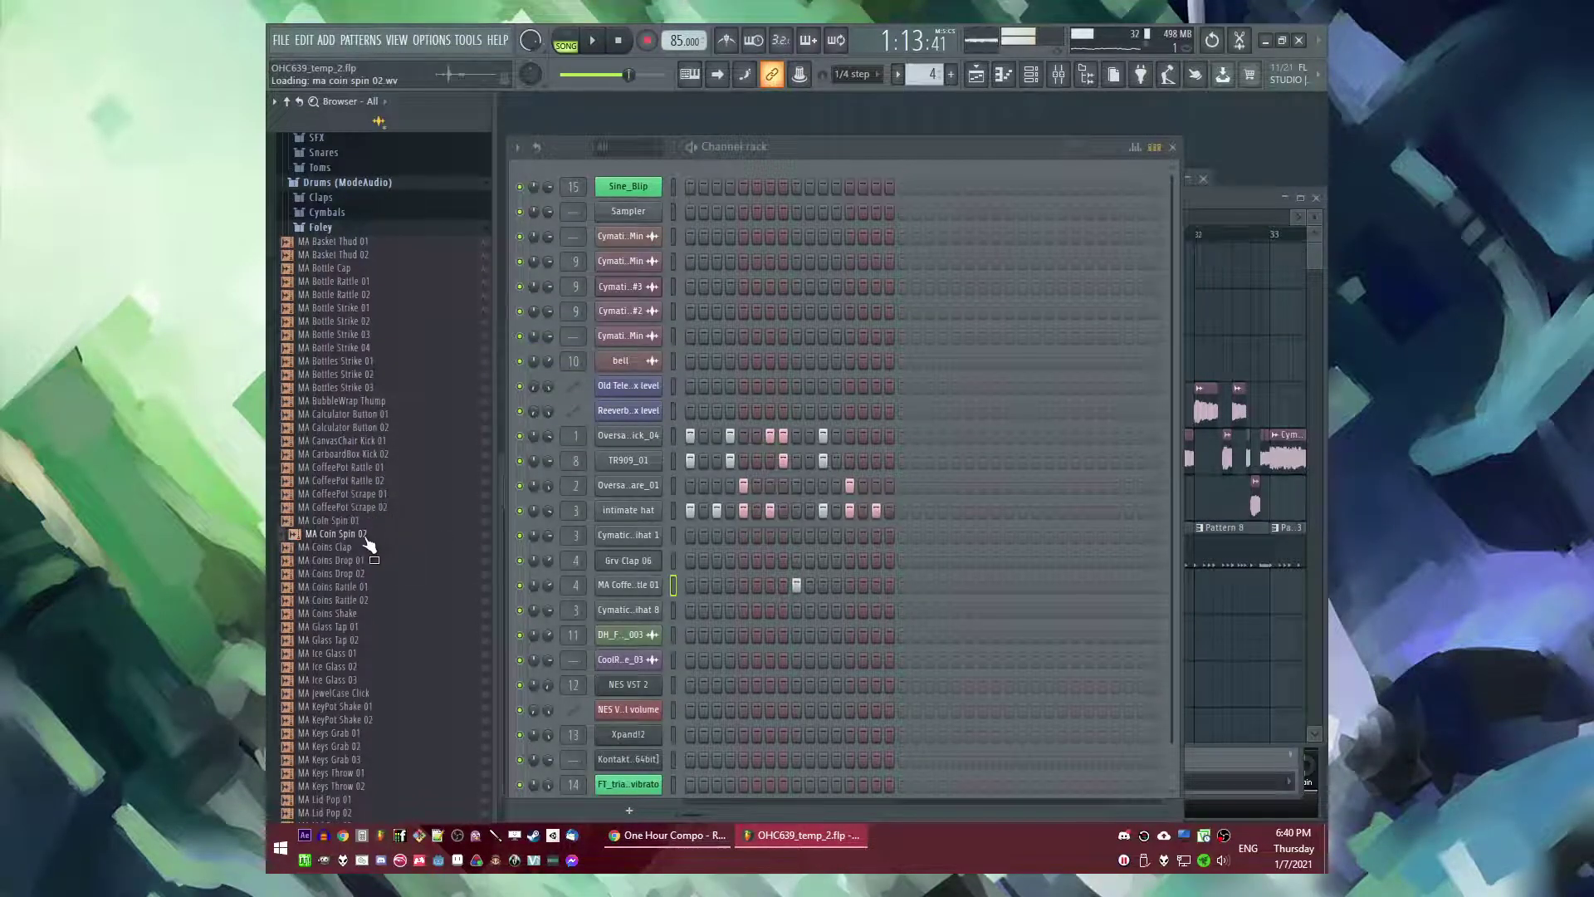
pyautogui.moveTo(642, 586); pyautogui.dragTo(633, 596)
pyautogui.press('space')
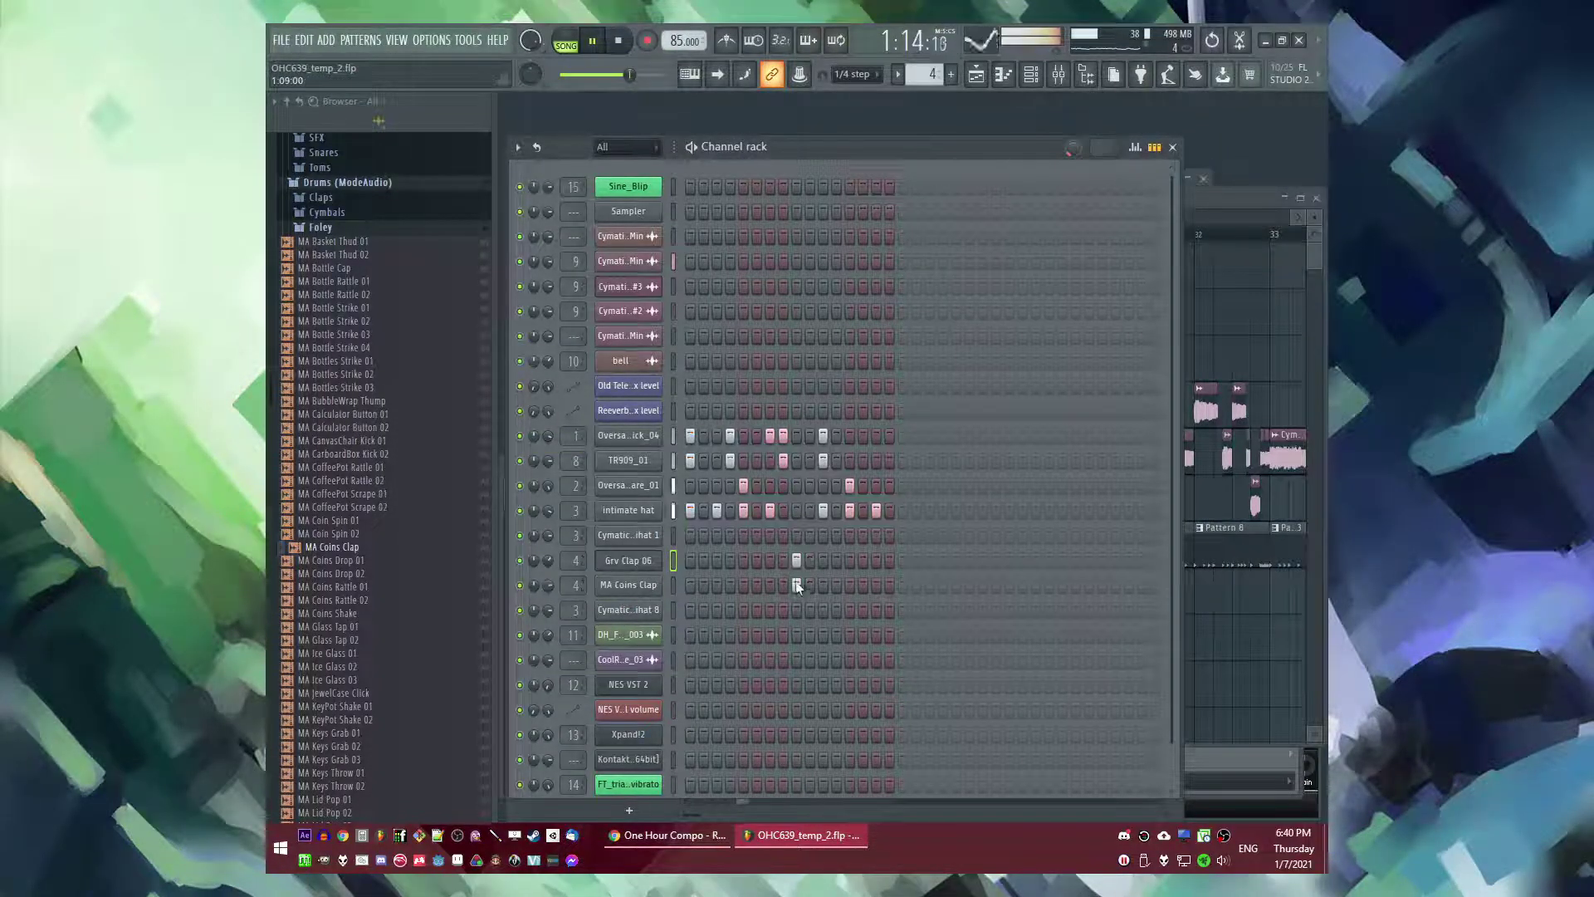
# - Make the Track 7 drum clip at bar 28 a unique pattern in the playlist and play from bar 28
pyautogui.rightClick(1298, 640)
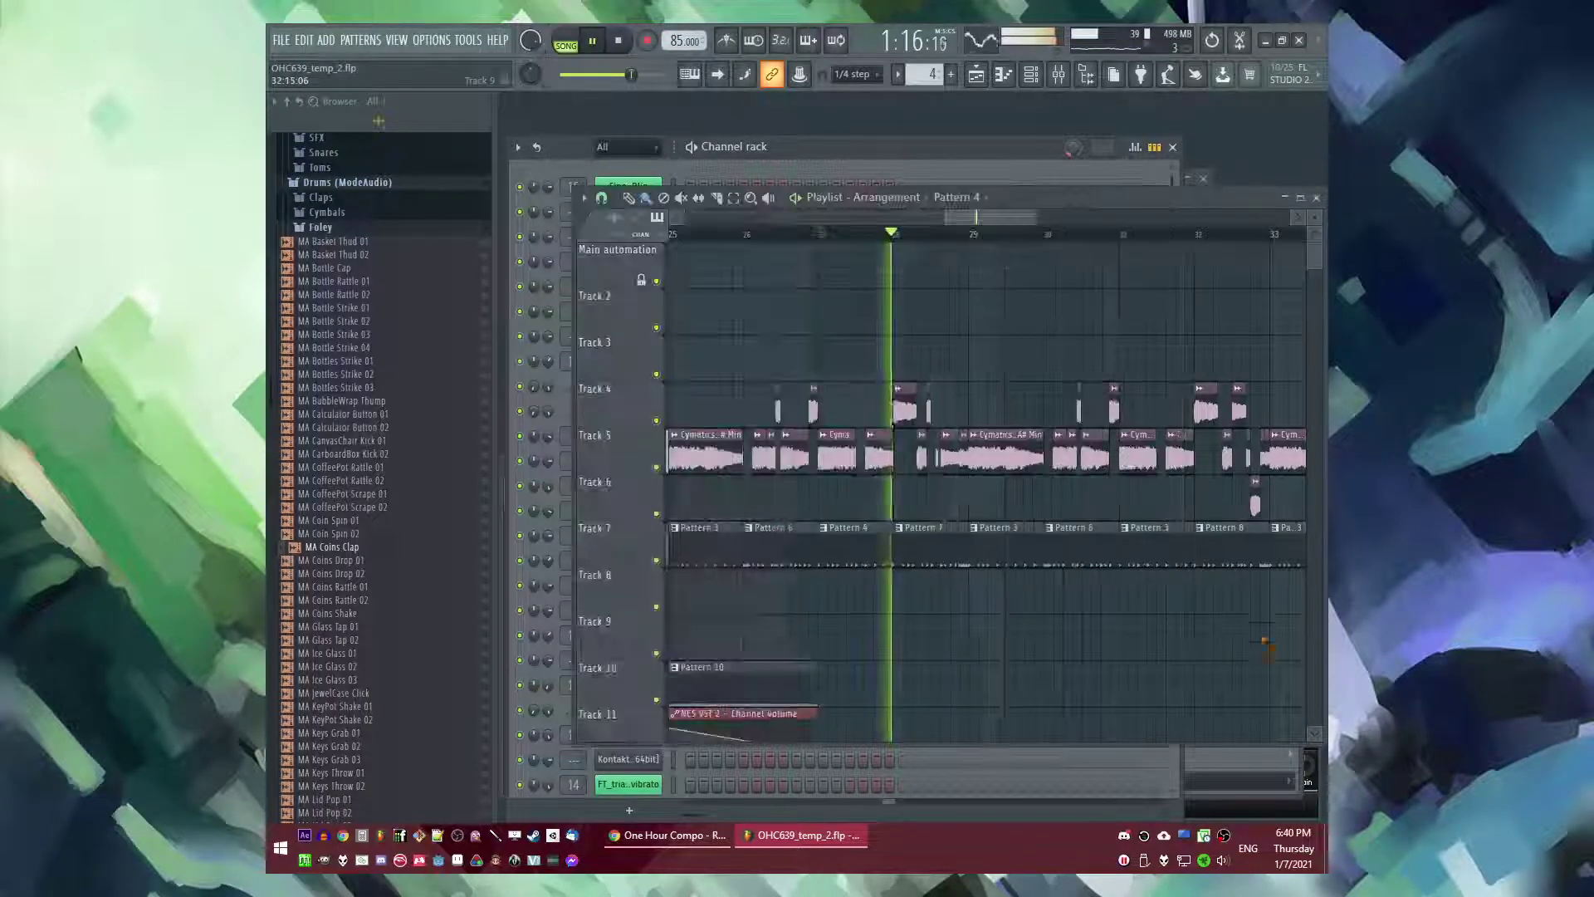
pyautogui.rightClick(903, 538)
pyautogui.click(939, 635)
pyautogui.click(903, 233)
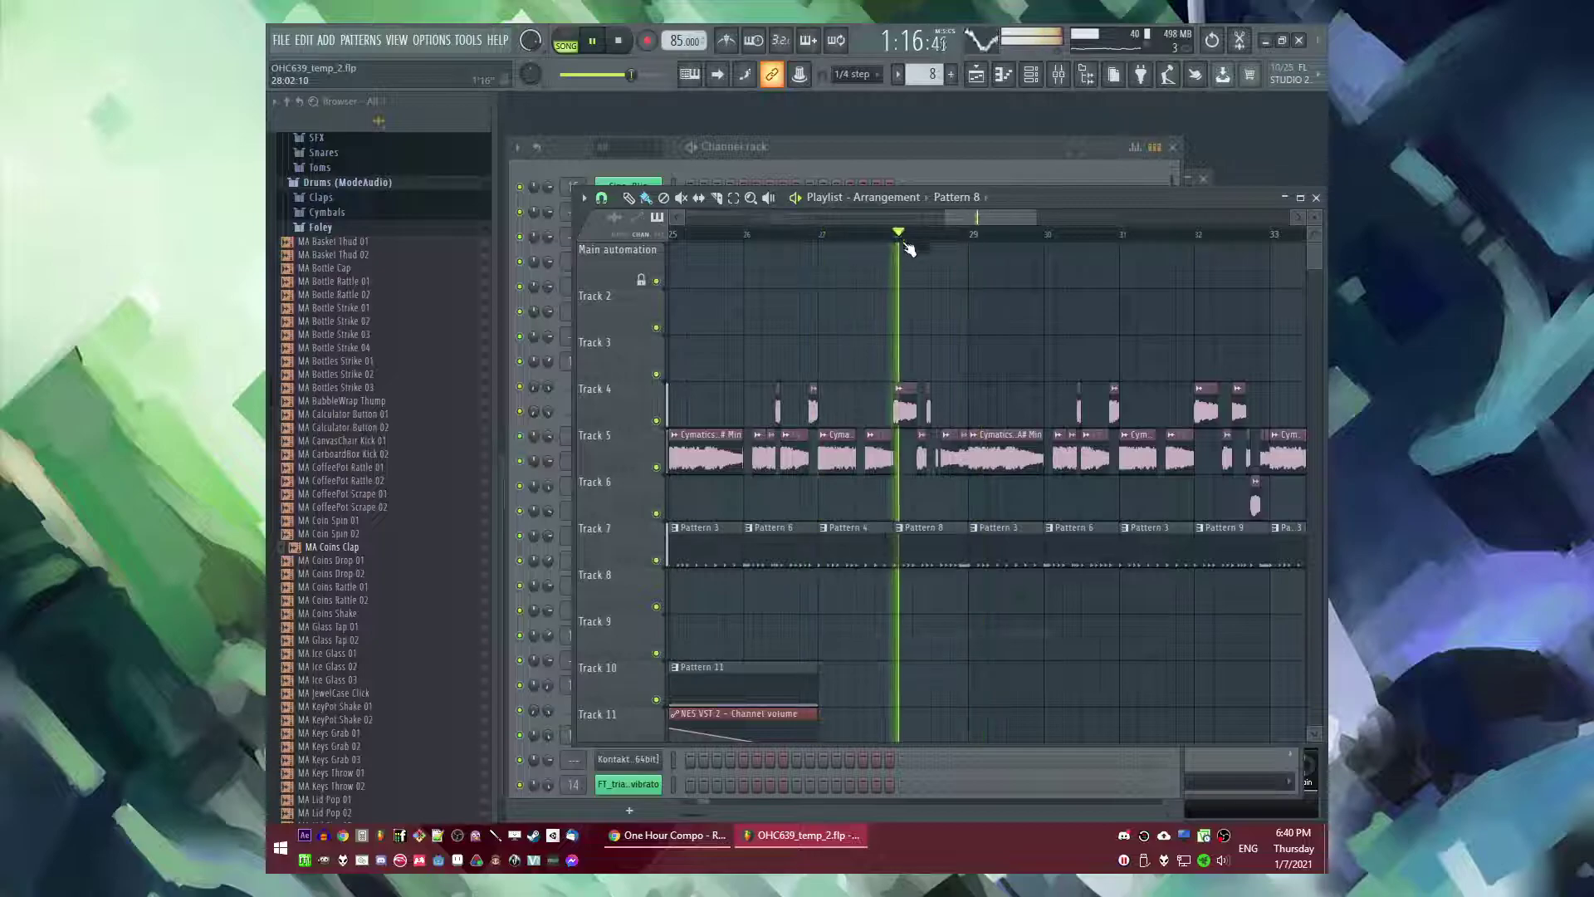
# - Open Pattern 8 and its kick notes, return playback to song mode, and restart the song from bar 28
pyautogui.doubleClick(913, 561)
pyautogui.press('F6')
pyautogui.press('space')
pyautogui.press('F6')
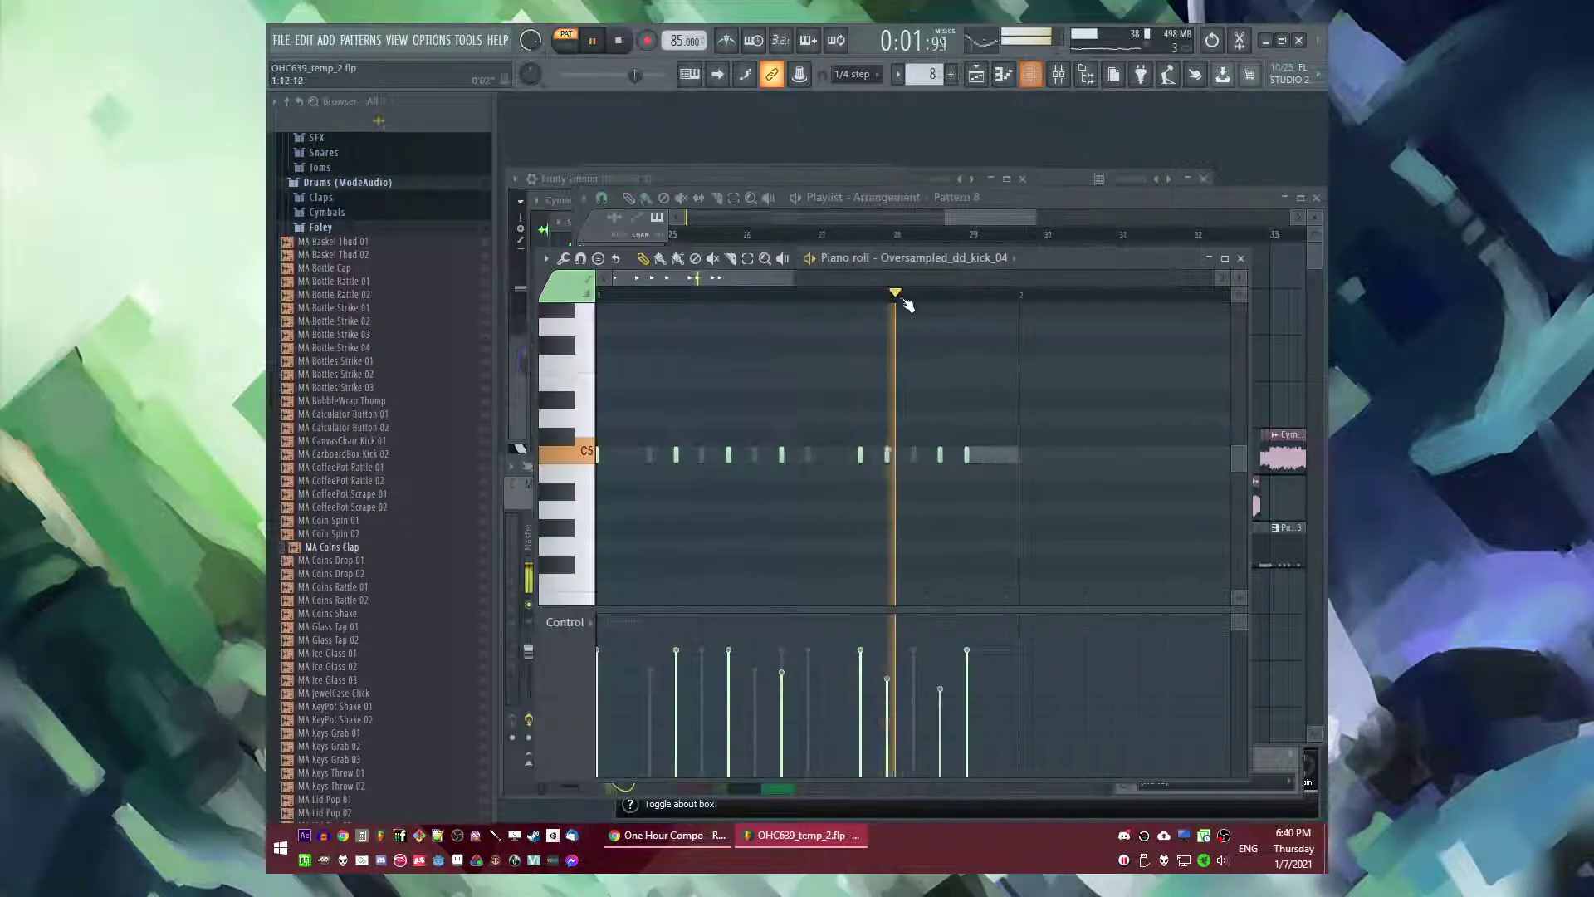
pyautogui.click(741, 297)
pyautogui.press('Down')
pyautogui.press('l')
pyautogui.click(612, 295)
pyautogui.press('F6')
pyautogui.press('F5')
pyautogui.click(900, 237)
# - Remove the stray playlist clip, reopen Pattern 8 in the channel rack, and show the Oversampled_dd_kick_04 notes in the piano roll
pyautogui.click(920, 572)
pyautogui.rightClick(922, 581)
pyautogui.doubleClick(919, 551)
pyautogui.press('F6')
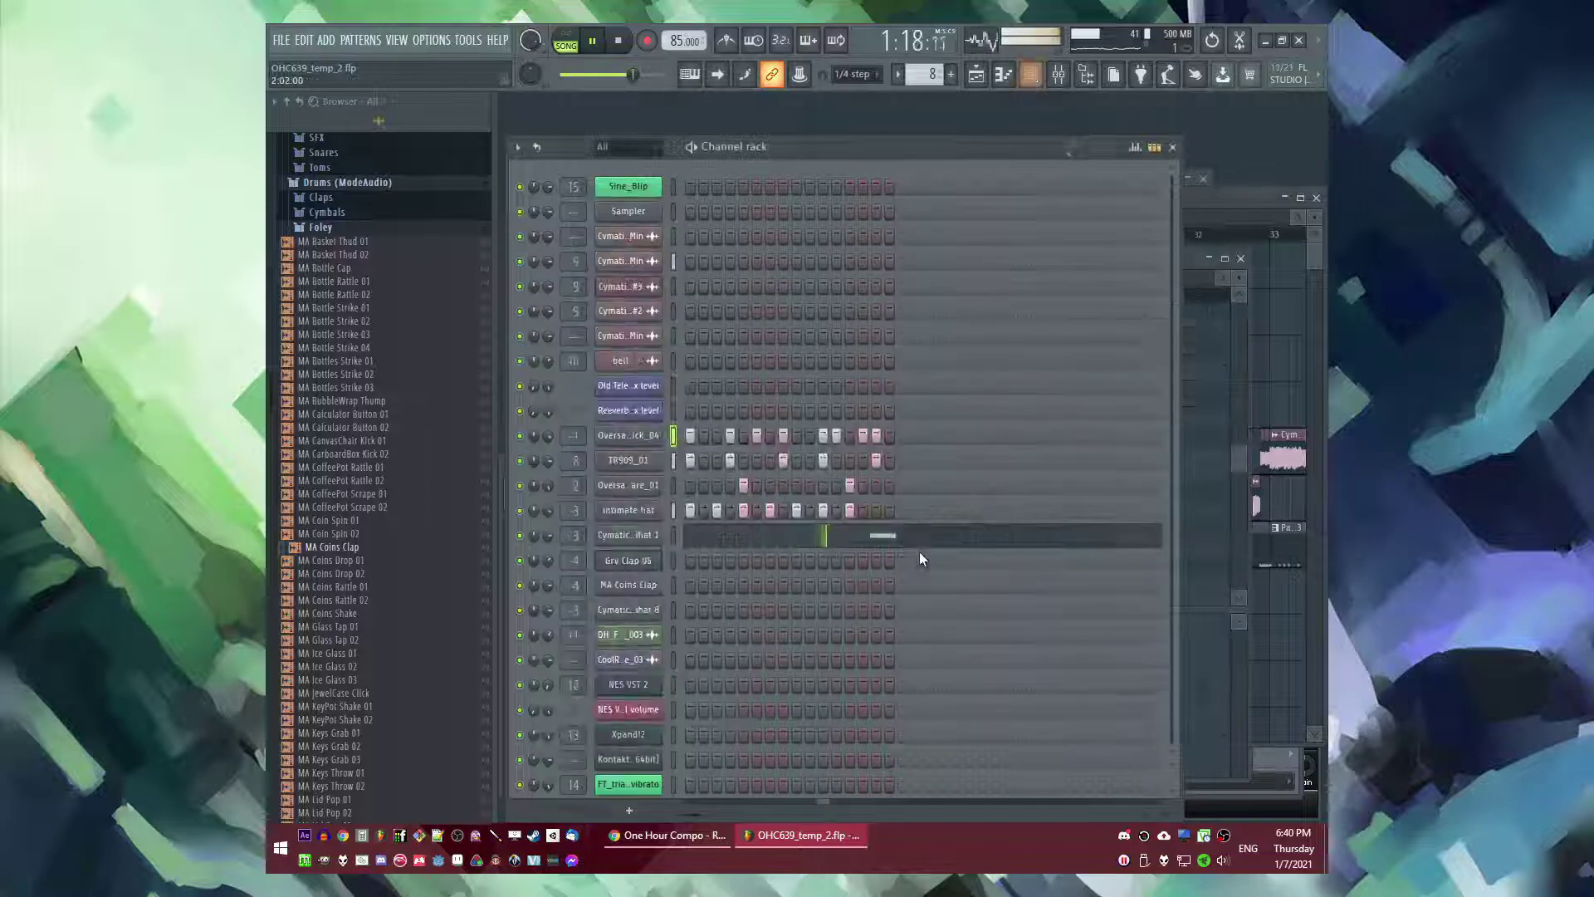
pyautogui.rightClick(619, 433)
pyautogui.click(643, 432)
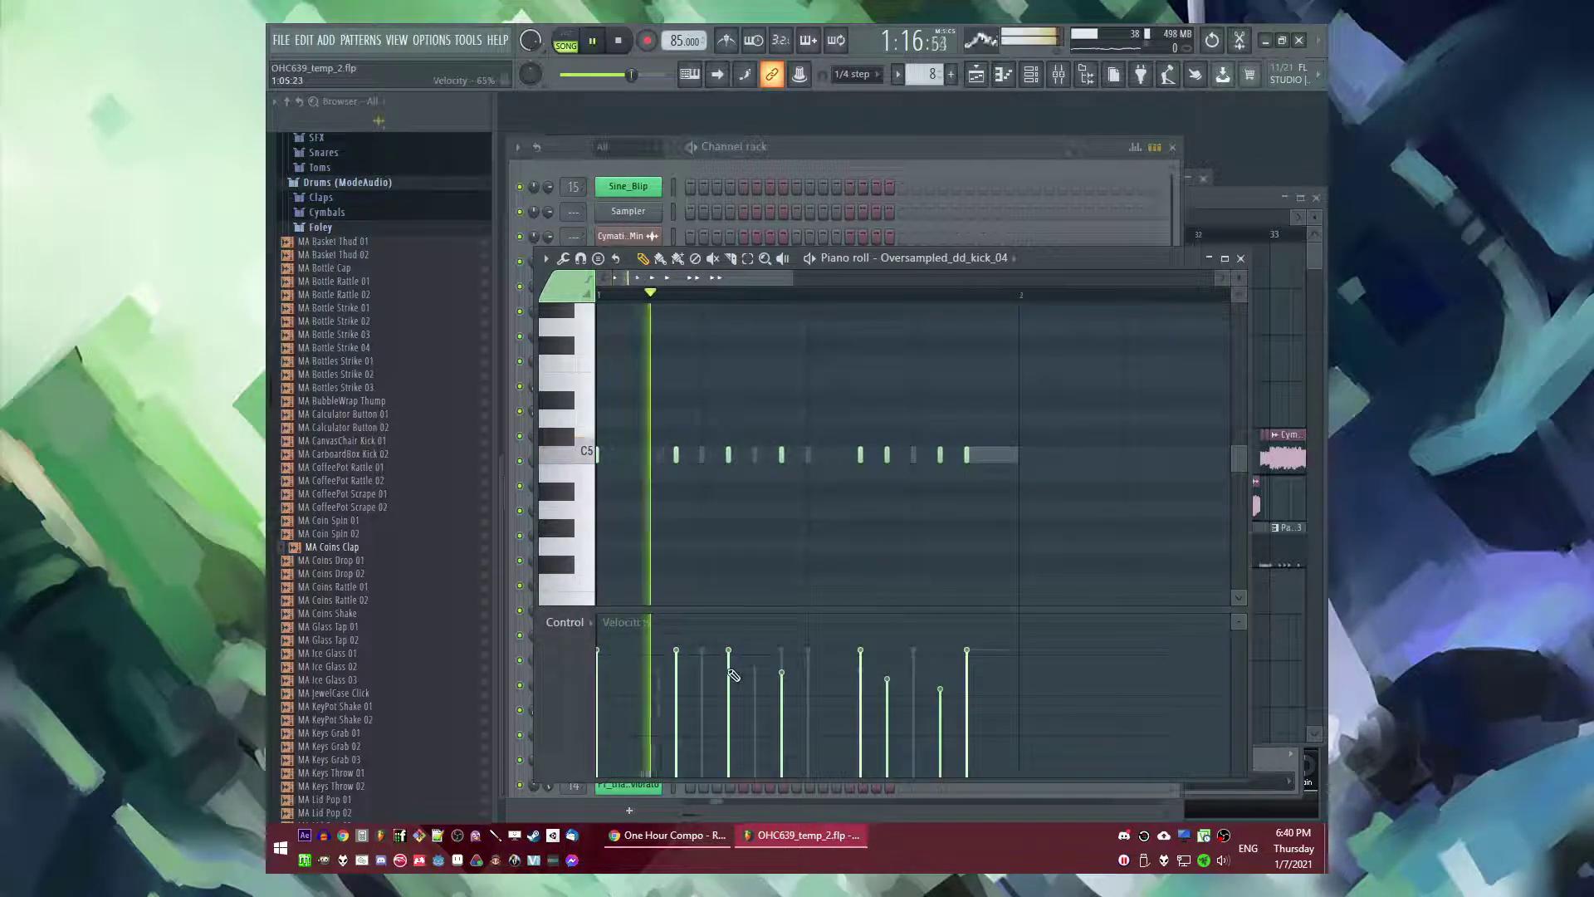
# - In the intimate hat's notes, remove the step 9 hit and add quieter hits at step 6 and halfway to step 7, plus one at step 8
pyautogui.doubleClick(808, 454)
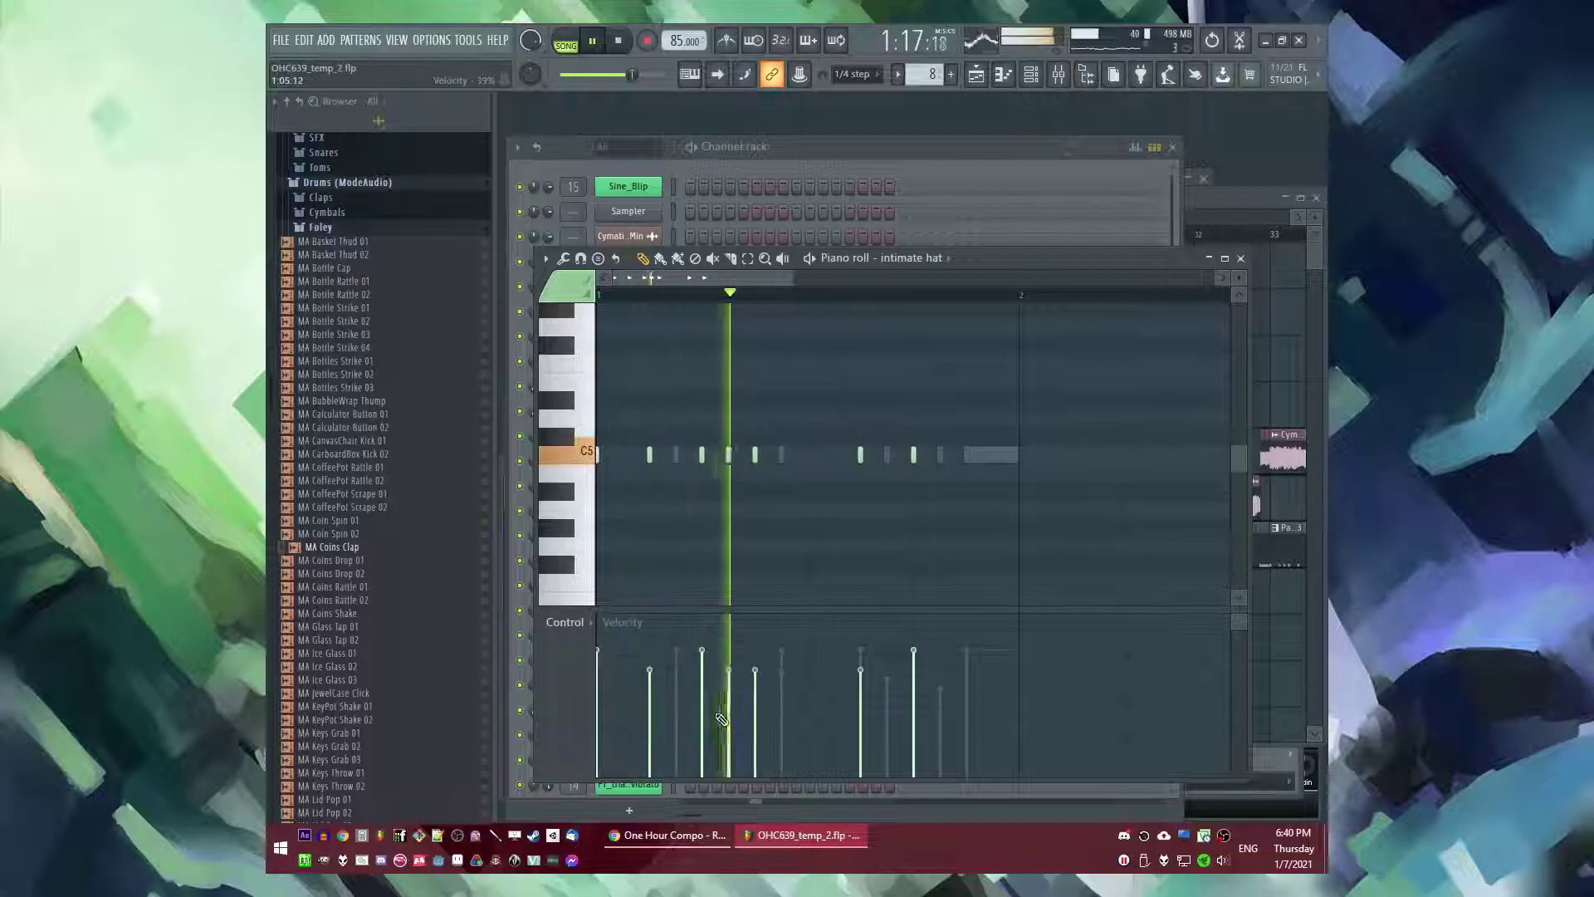
pyautogui.click(728, 454)
pyautogui.click(742, 454)
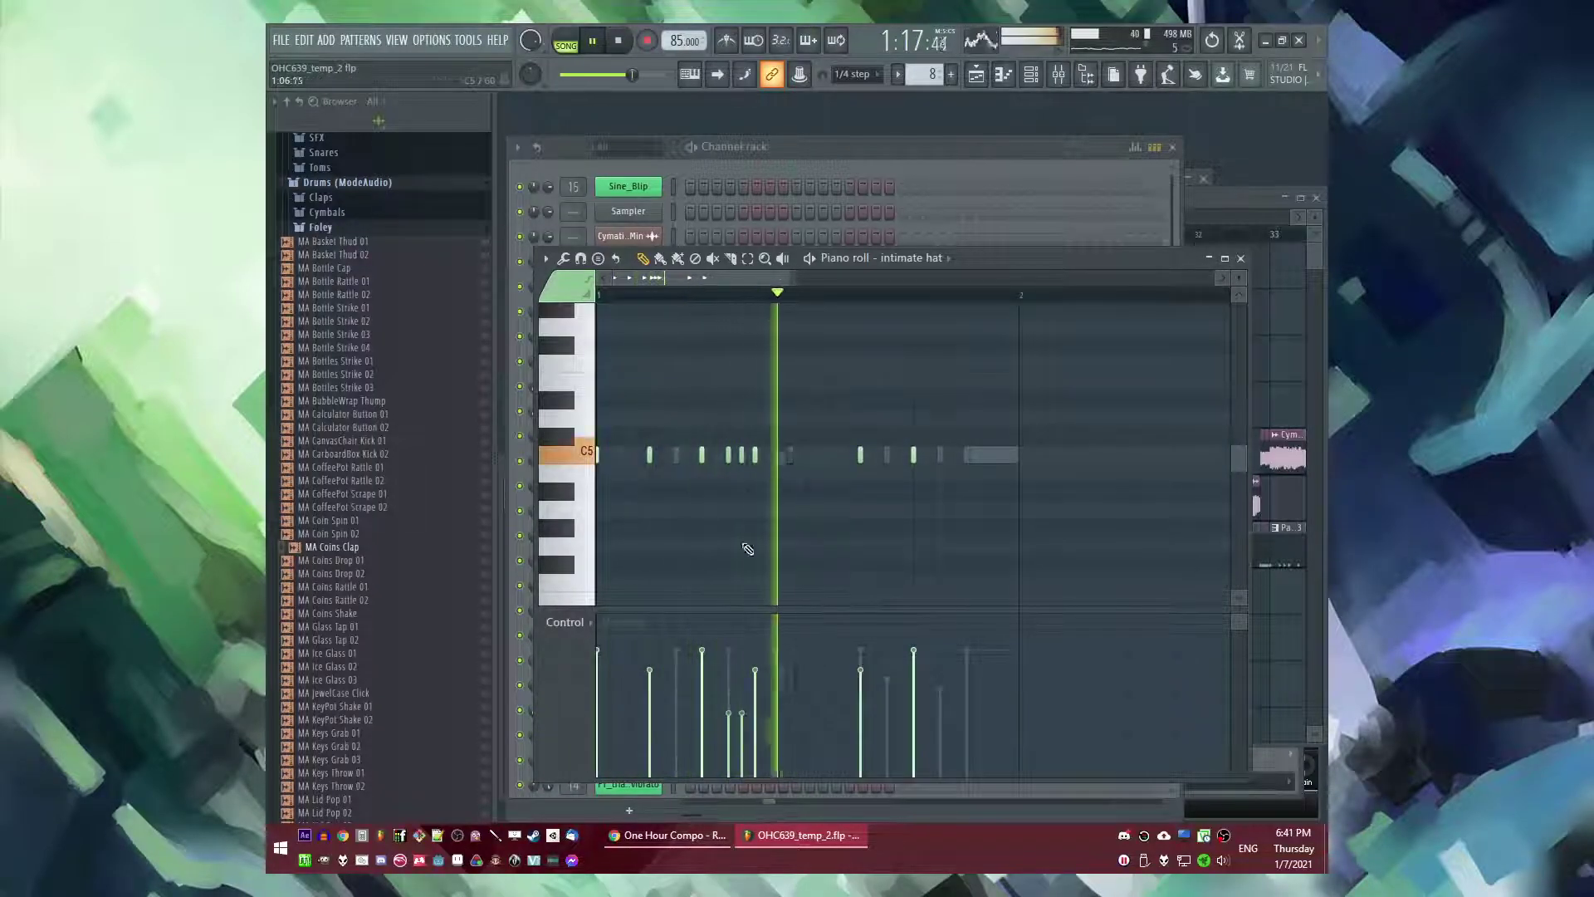
pyautogui.press('space')
pyautogui.press('space')
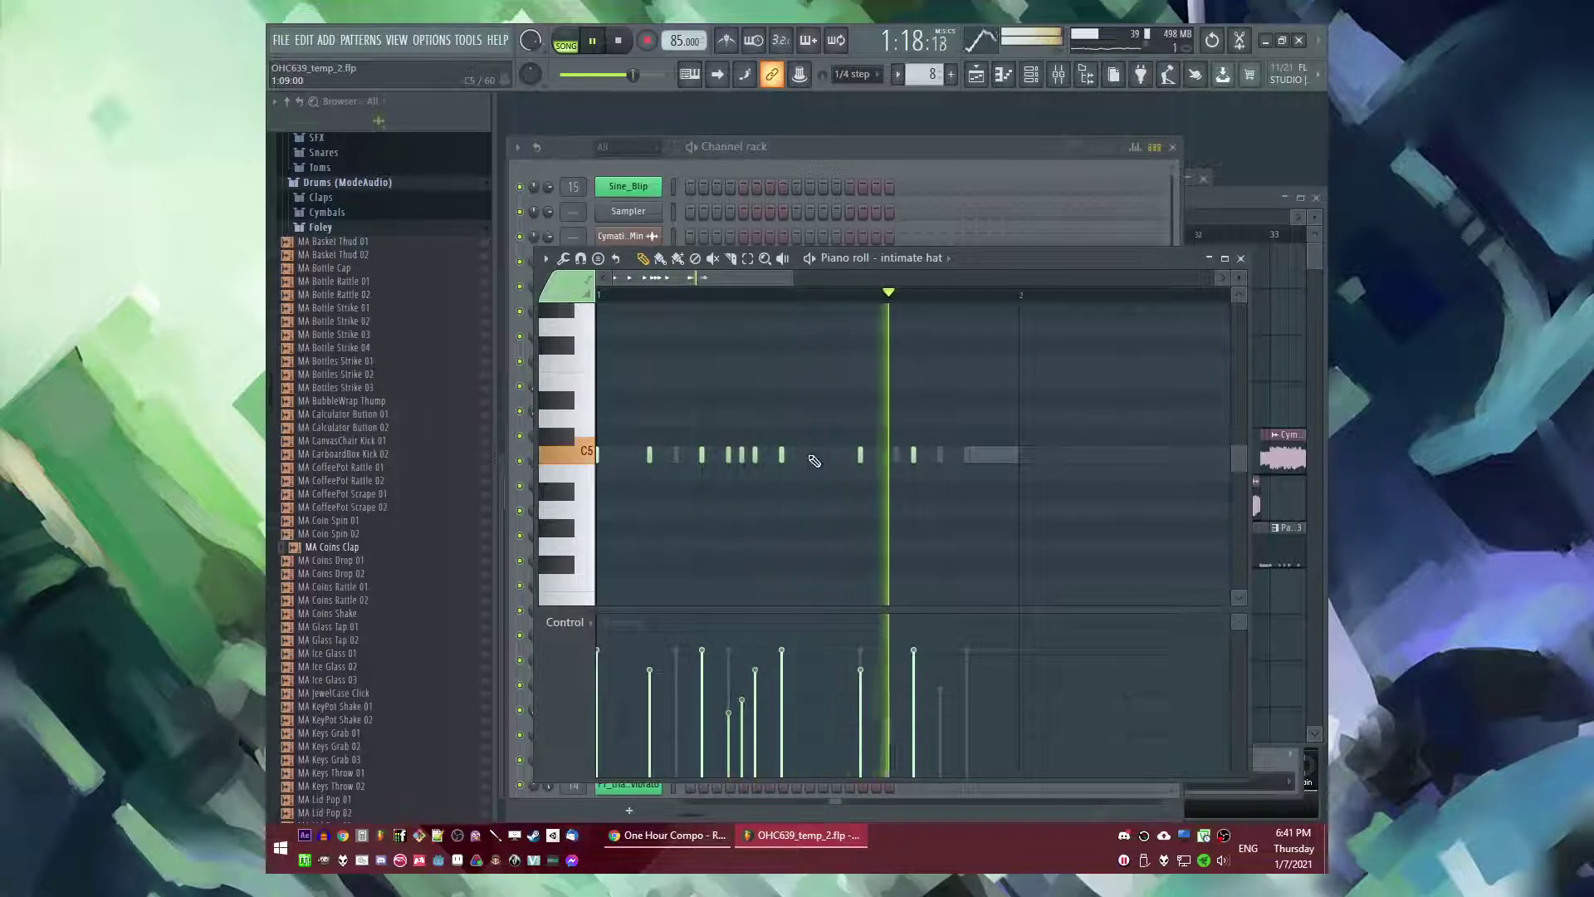
# - Add a fast intimate hat roll of quarter-step notes from step 9 up to step 11
pyautogui.press('space')
pyautogui.scroll(3, 822, 457)
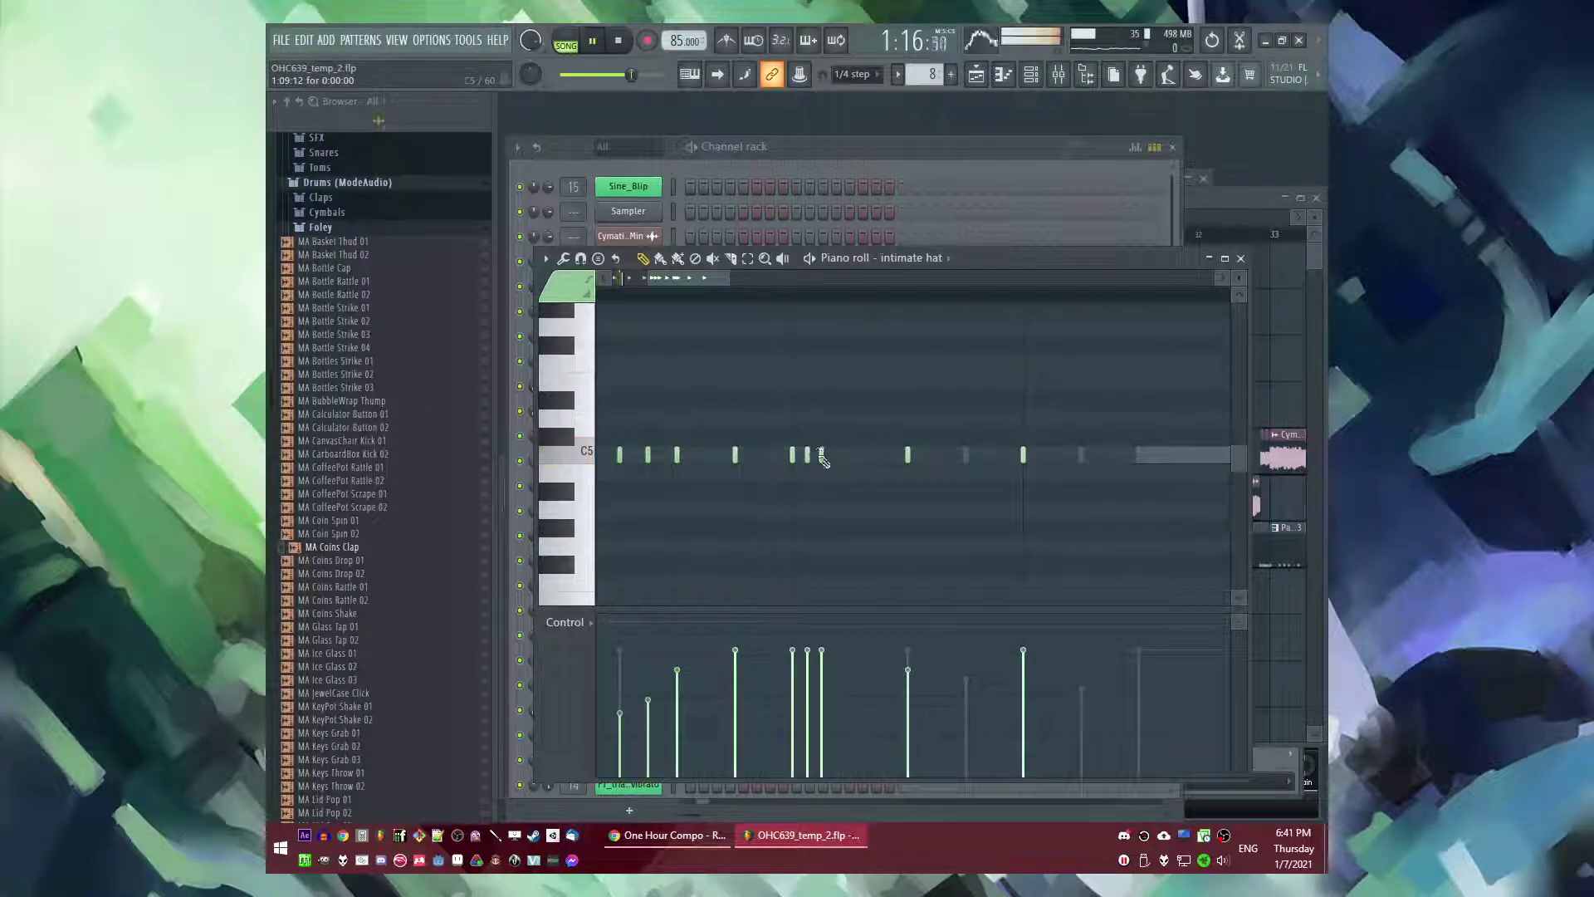
pyautogui.click(852, 458)
pyautogui.click(866, 458)
pyautogui.click(881, 458)
pyautogui.click(896, 457)
pyautogui.press('space')
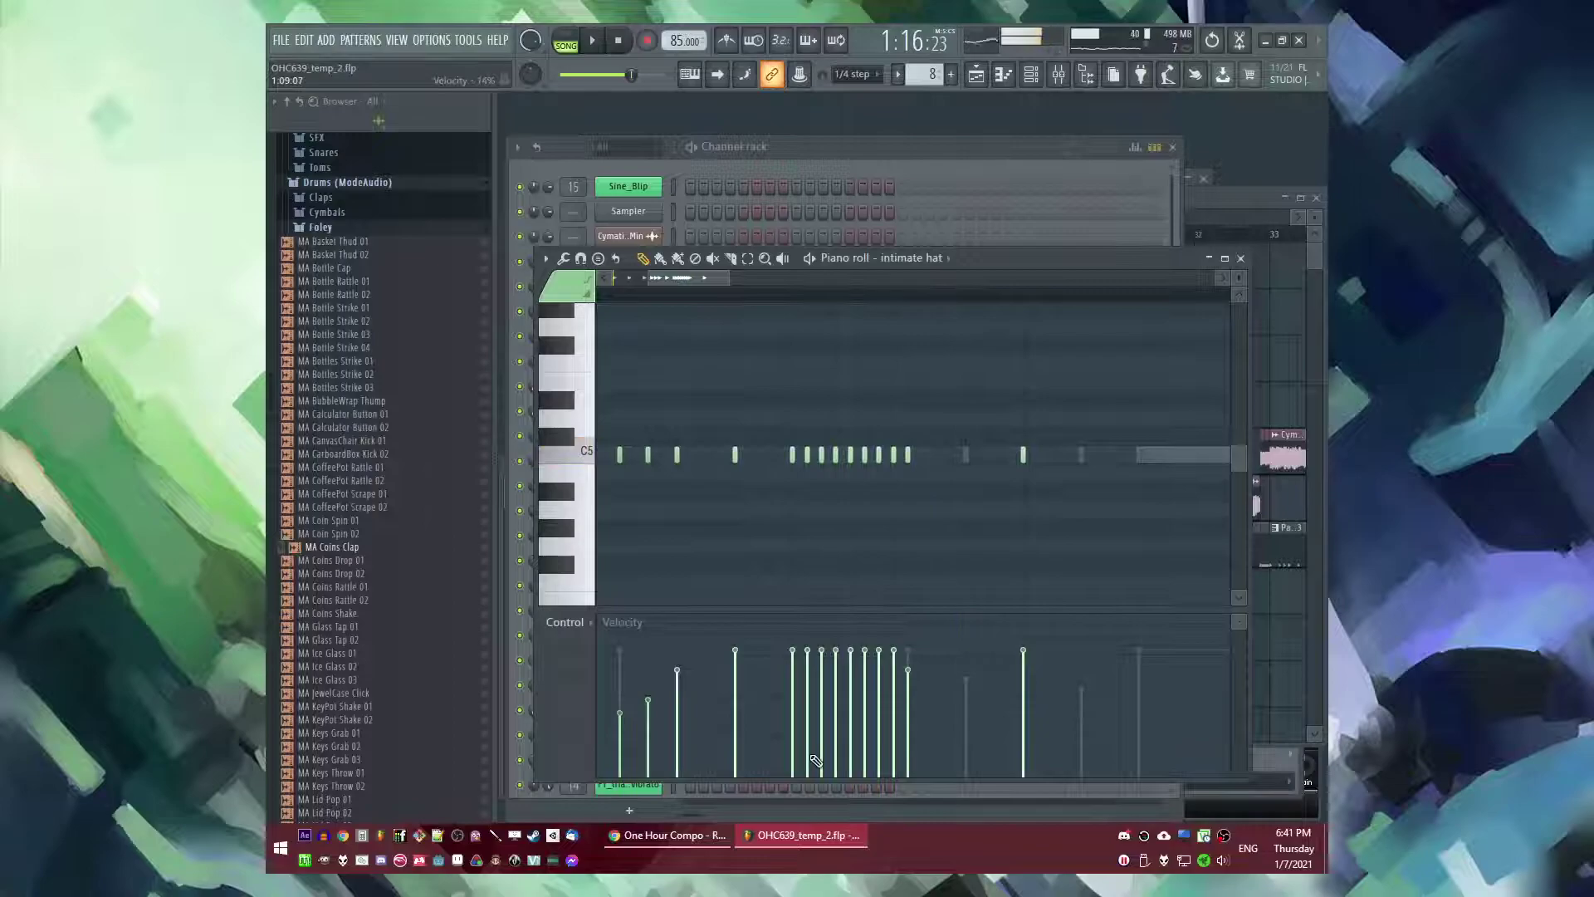
# - Shape the hat roll's velocities as a falling ramp after trying a rising one, and add a quieter hat at step 12
pyautogui.moveTo(808, 741); pyautogui.dragTo(933, 633)
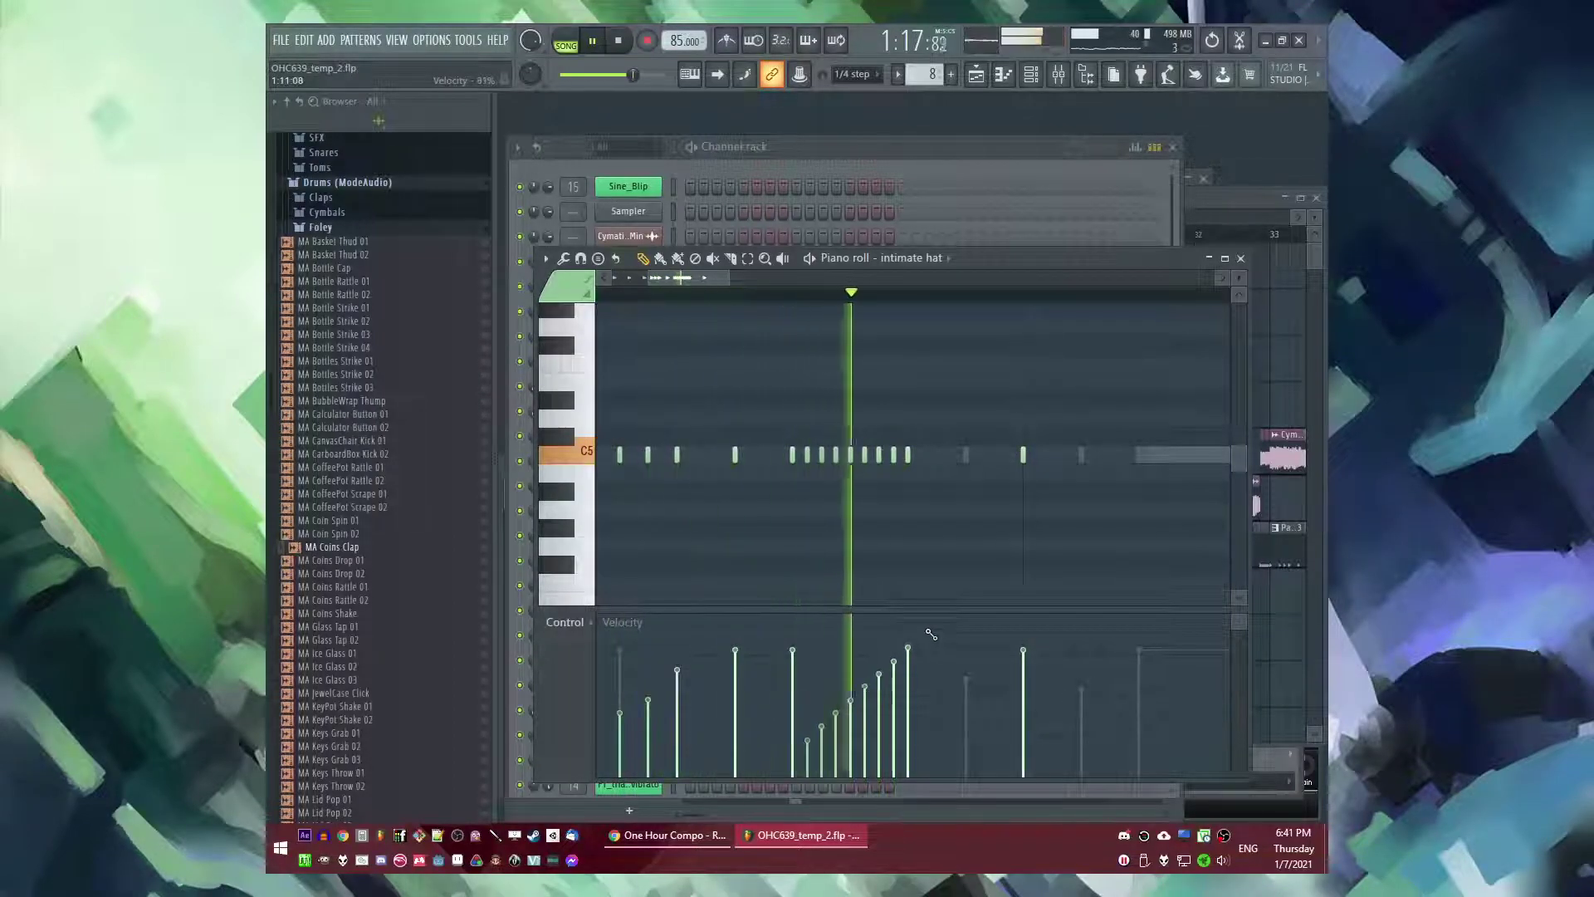
pyautogui.moveTo(904, 712); pyautogui.dragTo(939, 759)
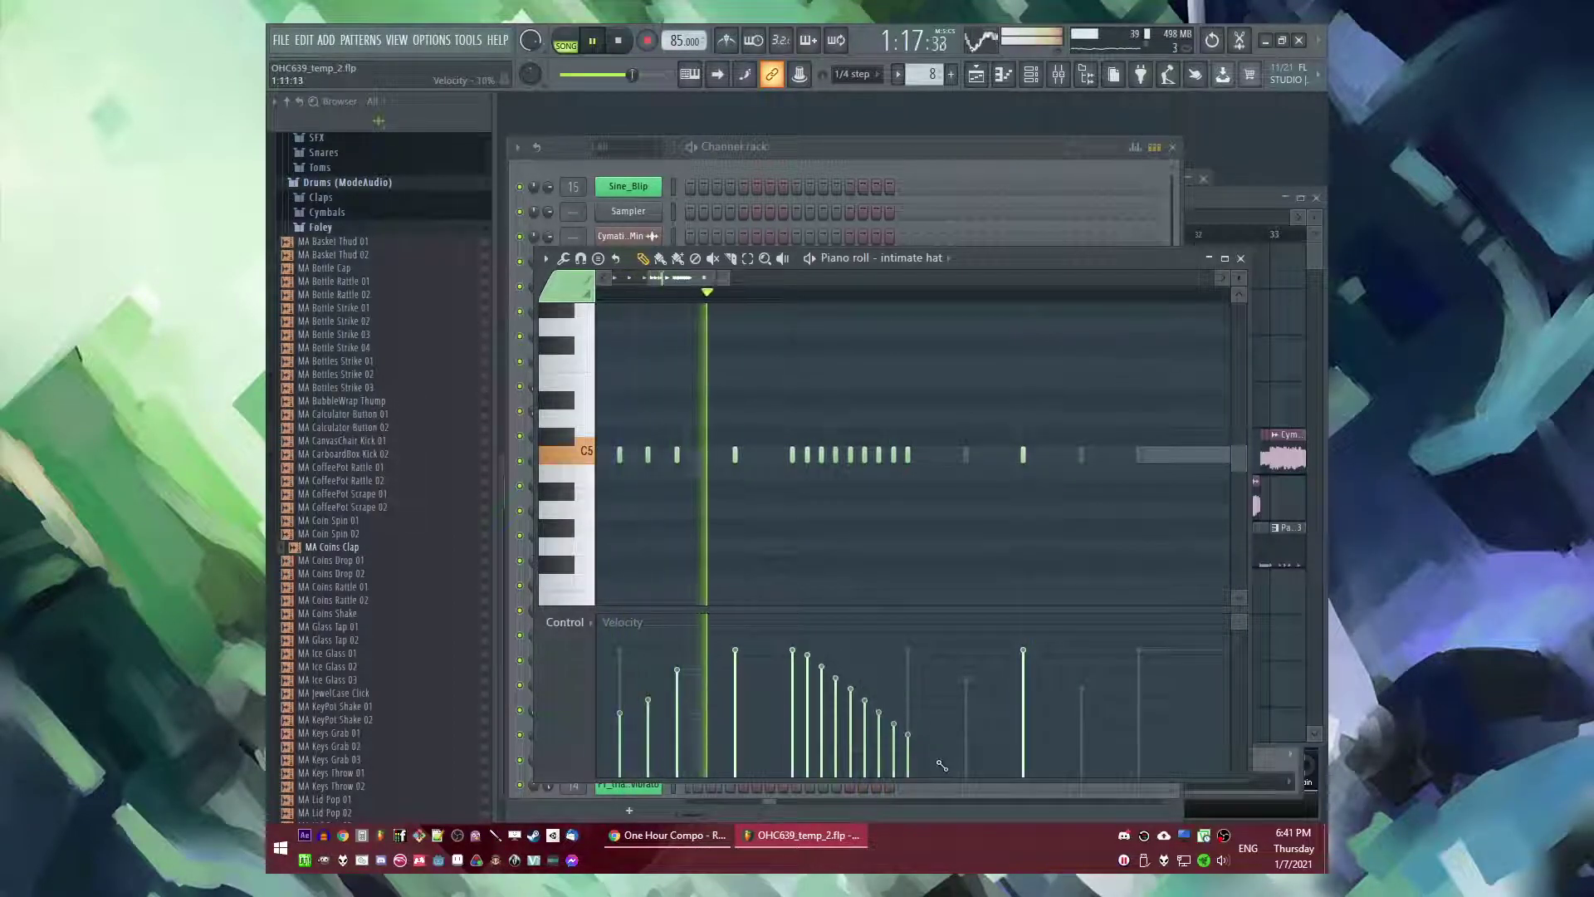
pyautogui.press('space')
pyautogui.click(967, 705)
pyautogui.scroll(-3, 883, 506)
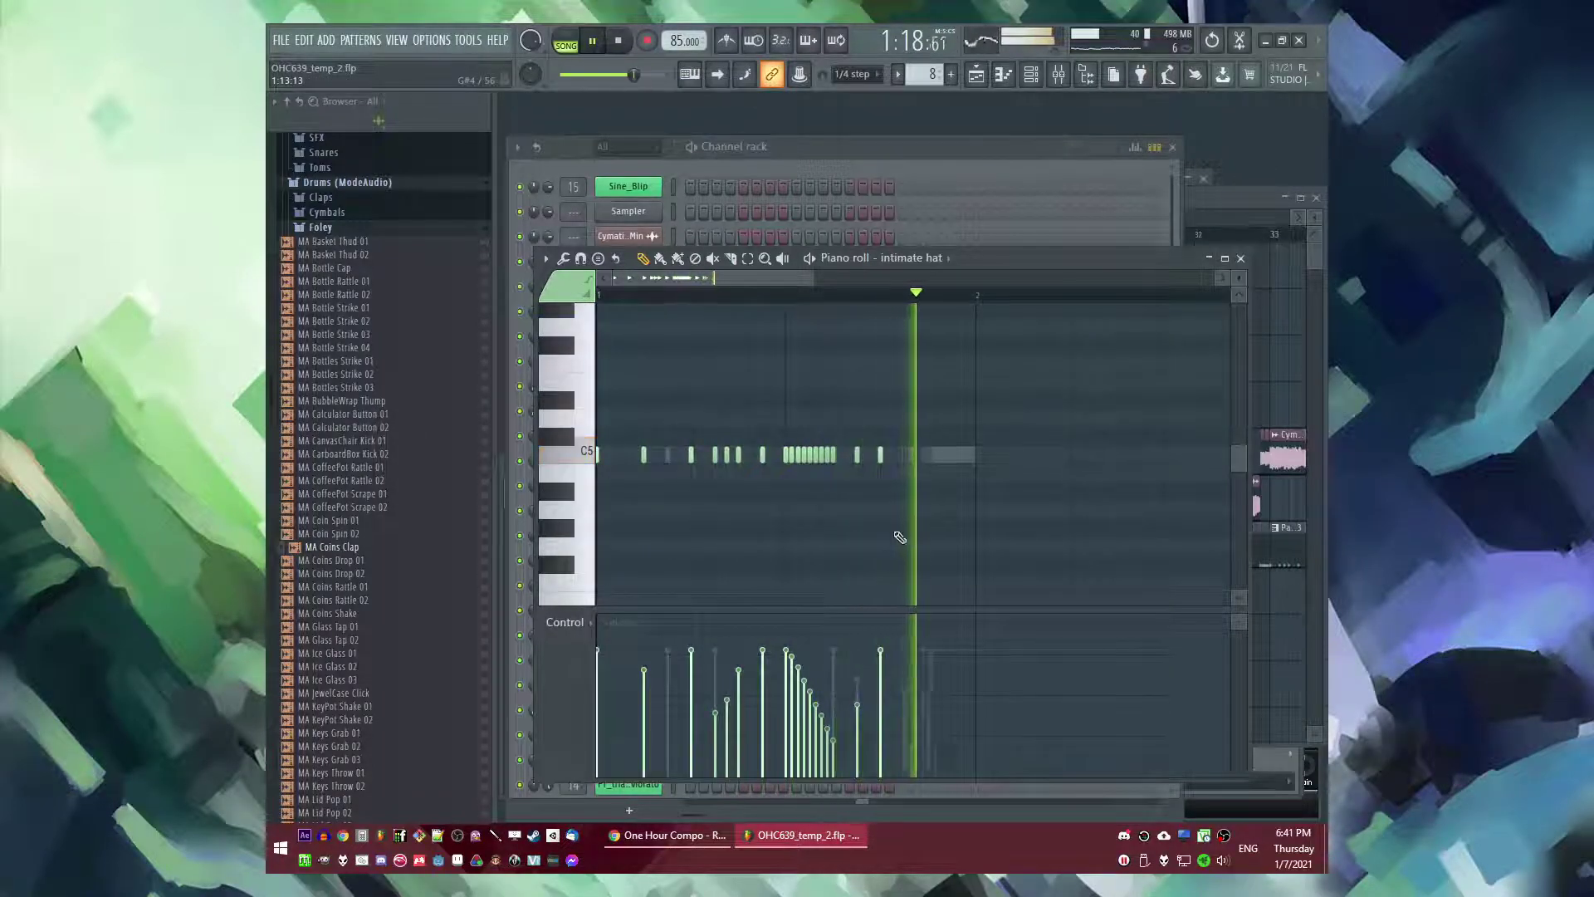
pyautogui.scroll(1, 905, 532)
pyautogui.press('space')
# - Try clearing the Track 7 drum clips from bar 29 onward in the playlist, and undo the deletion
pyautogui.press('F7')
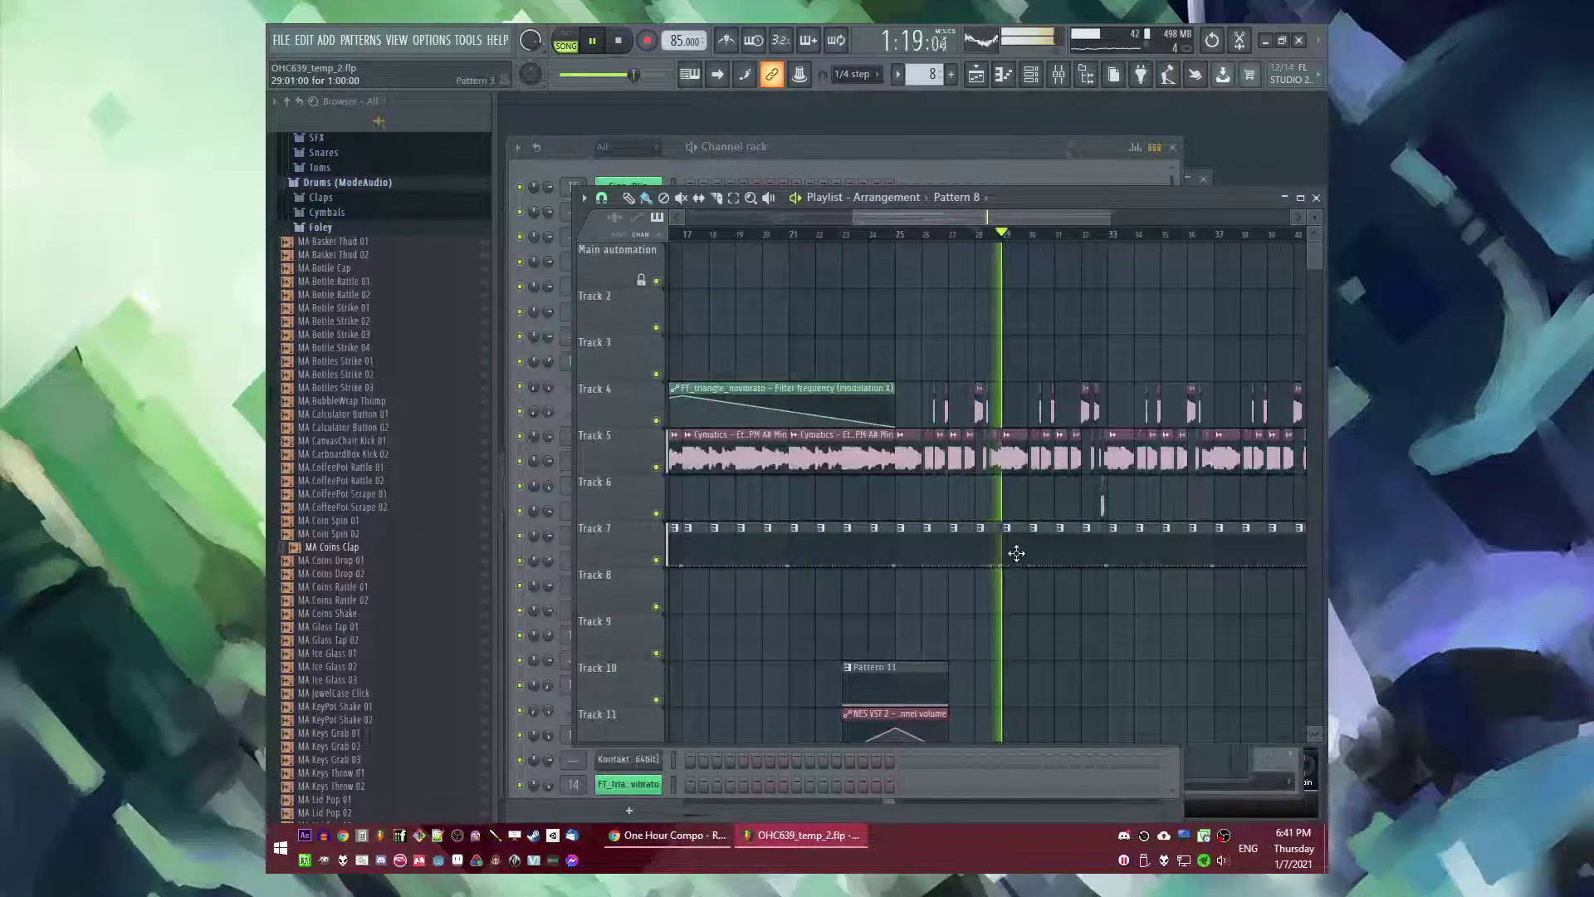
pyautogui.scroll(-1, 1016, 553)
pyautogui.moveTo(1014, 553); pyautogui.dragTo(1212, 569)
pyautogui.moveTo(1068, 553); pyautogui.dragTo(895, 548)
pyautogui.scroll(2, 1033, 576)
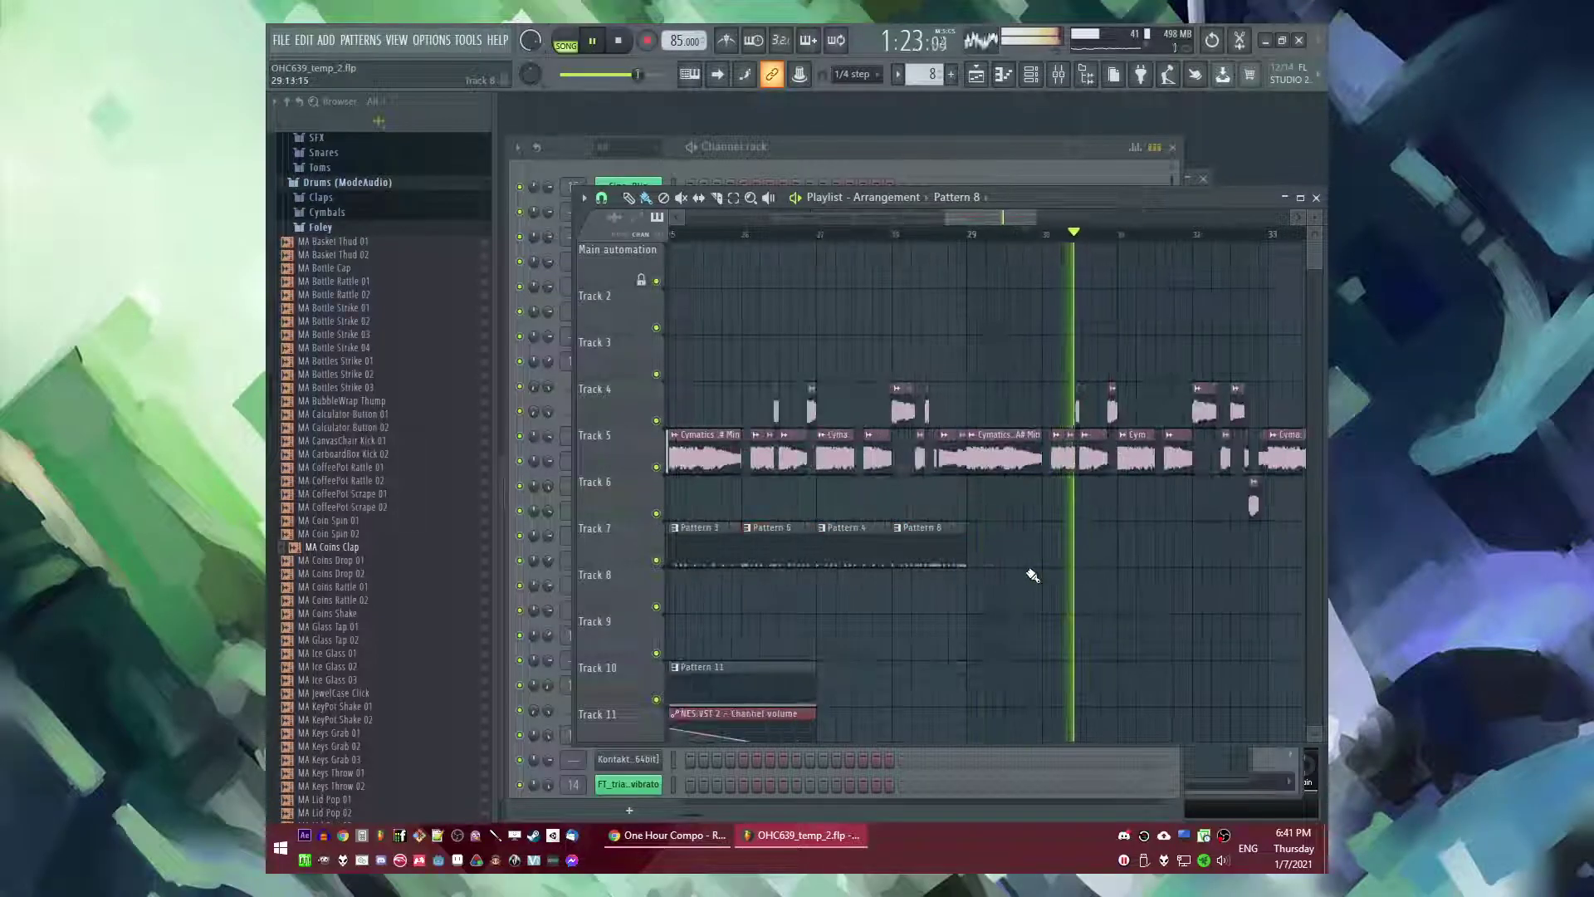
pyautogui.scroll(-2, 1022, 573)
pyautogui.hotkey('ctrl', 'alt', 'z')
pyautogui.hotkey('ctrl', 'alt', 'z')
pyautogui.hotkey('ctrl', 'alt', 'z')
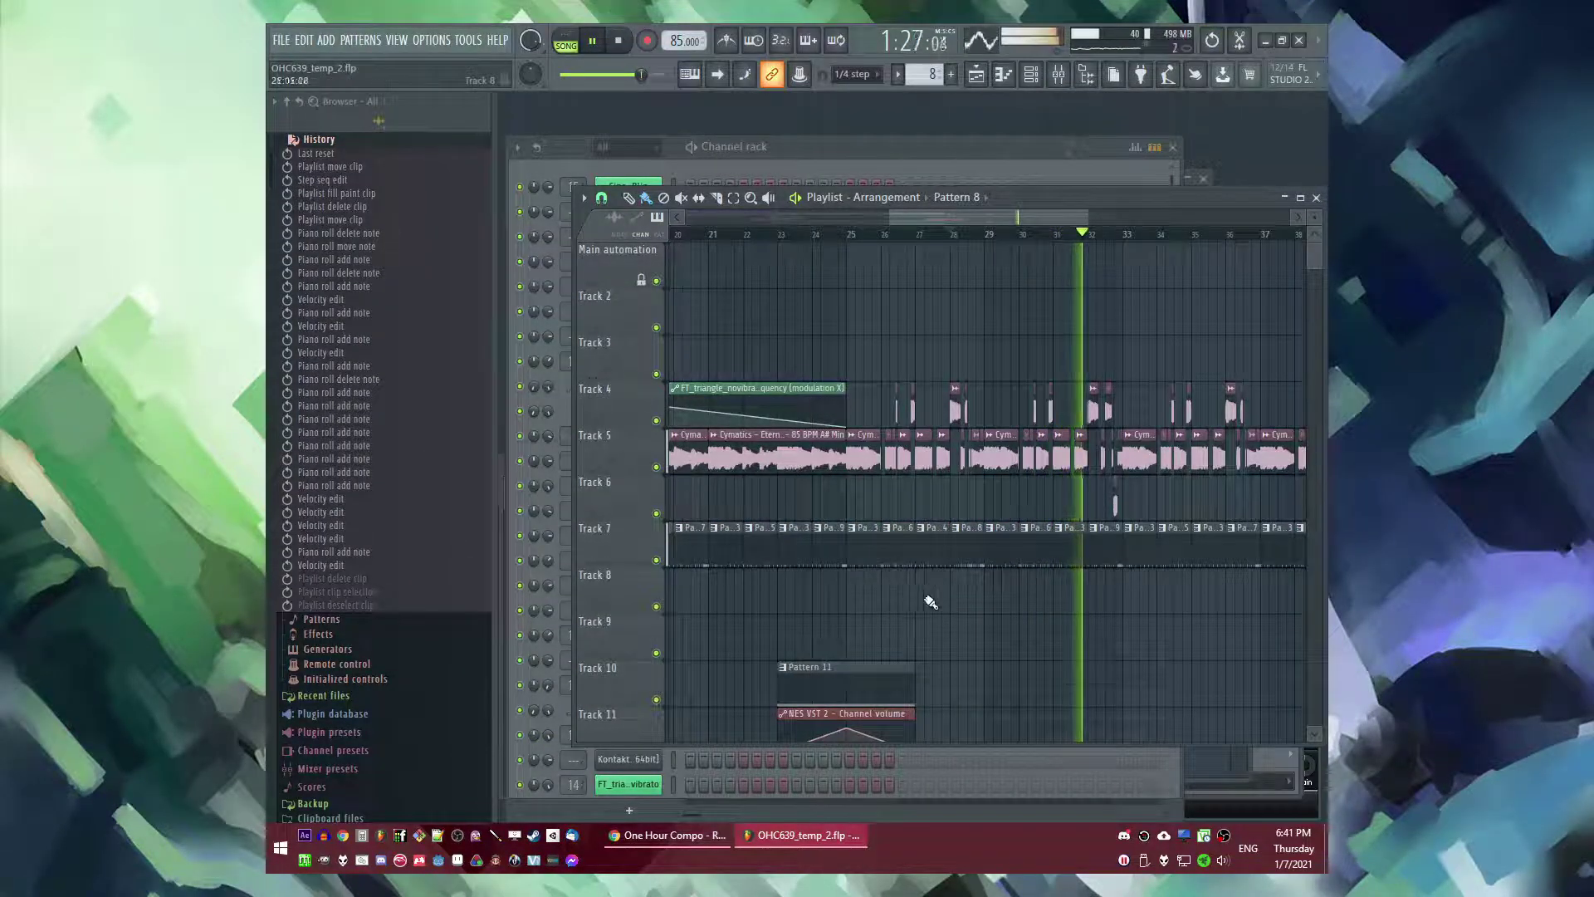
# - Replace one Track 7 drum clip with a copy of another, and delete the Track 7 pattern clips from bar 33 onward
pyautogui.scroll(-1, 954, 573)
pyautogui.scroll(2, 930, 571)
pyautogui.click(890, 565)
pyautogui.rightClick(1057, 562)
pyautogui.click(1056, 560)
pyautogui.scroll(-2, 1052, 559)
pyautogui.rightClick(1049, 544)
pyautogui.moveTo(1078, 548); pyautogui.dragTo(1073, 548)
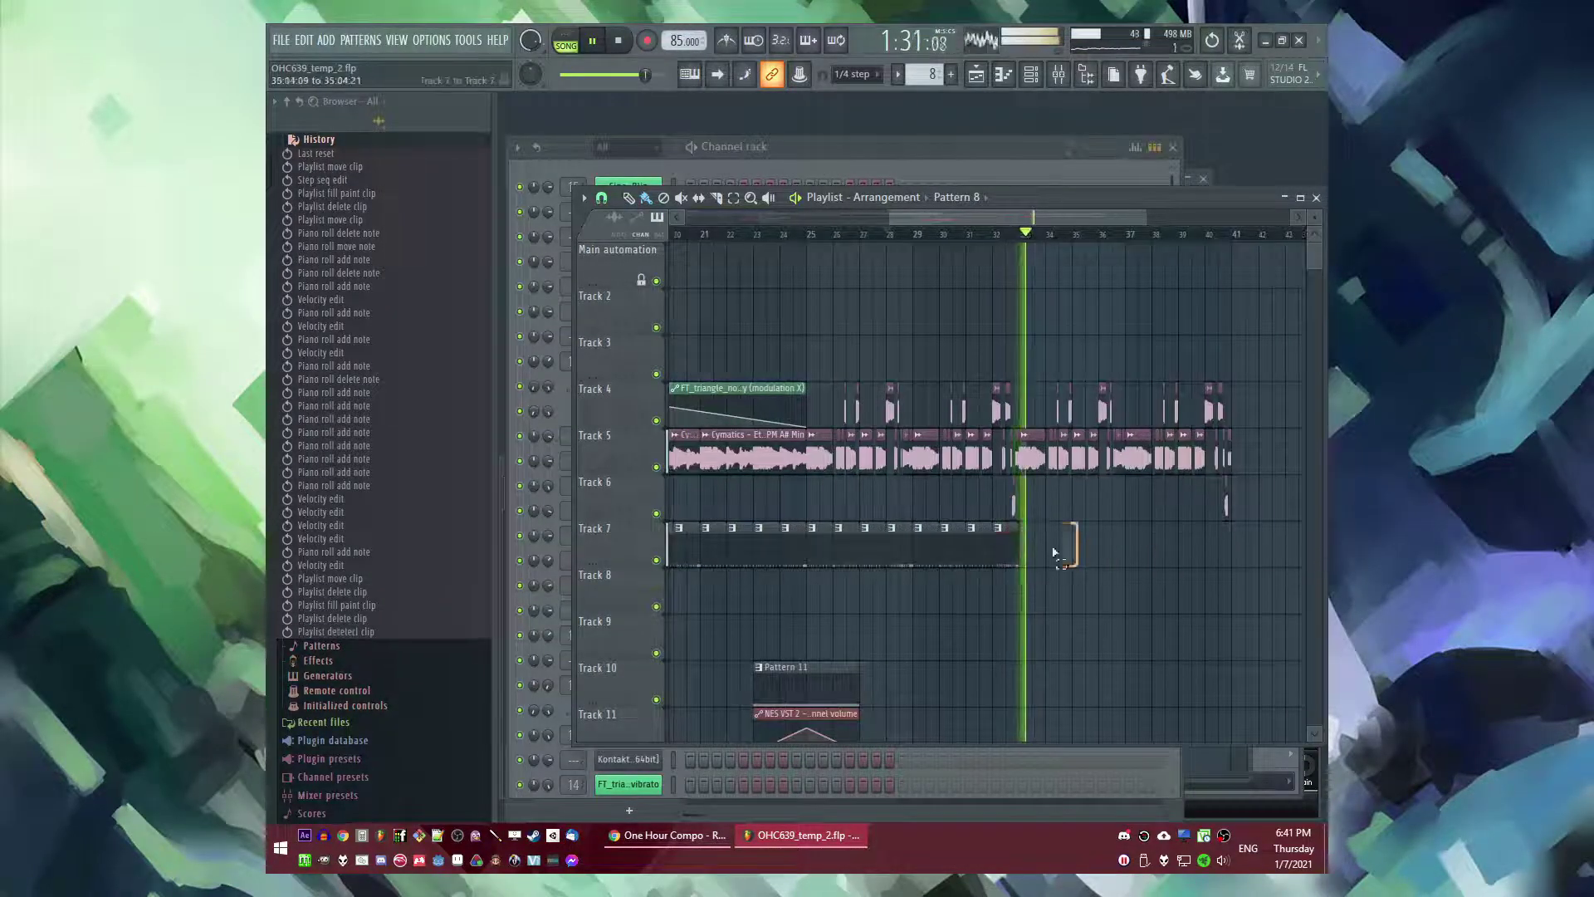
# - Duplicate the Track 7 drum clips starting at bar 25 to refill the following bars, and play from bar 25
pyautogui.moveTo(822, 566); pyautogui.dragTo(821, 566)
pyautogui.hotkey('ctrl', 'b')
pyautogui.click(811, 236)
pyautogui.scroll(4, 839, 386)
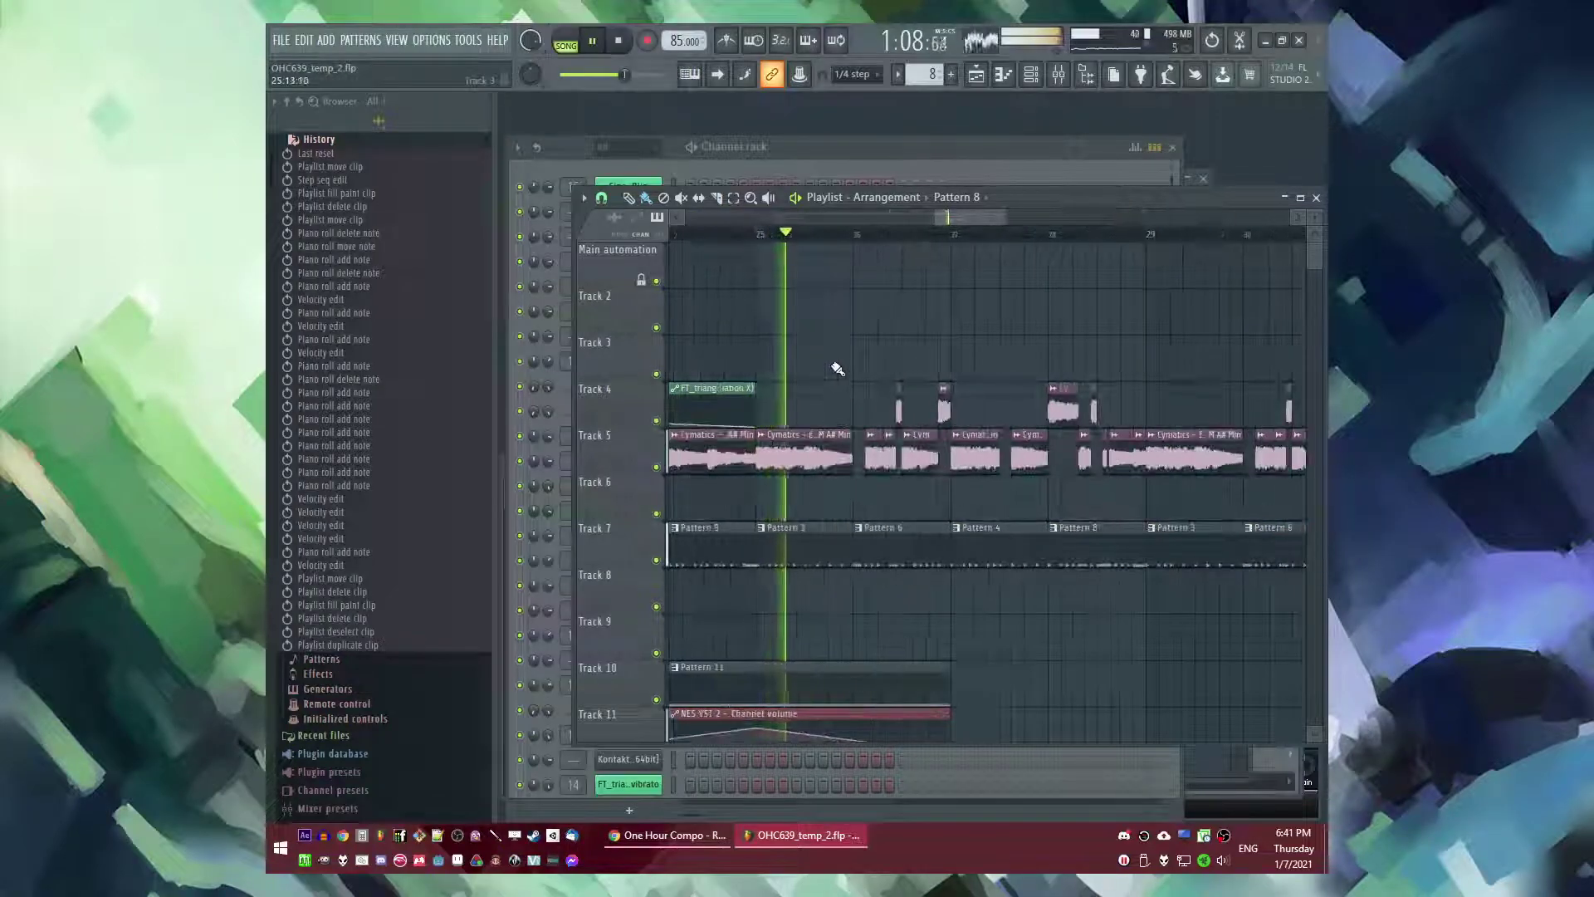
# - Open the Pattern 6 clip at bar 26 to inspect its kick notes, and return to the playlist
pyautogui.keyDown('ctrl'); pyautogui.click(839, 371); pyautogui.keyUp('ctrl')
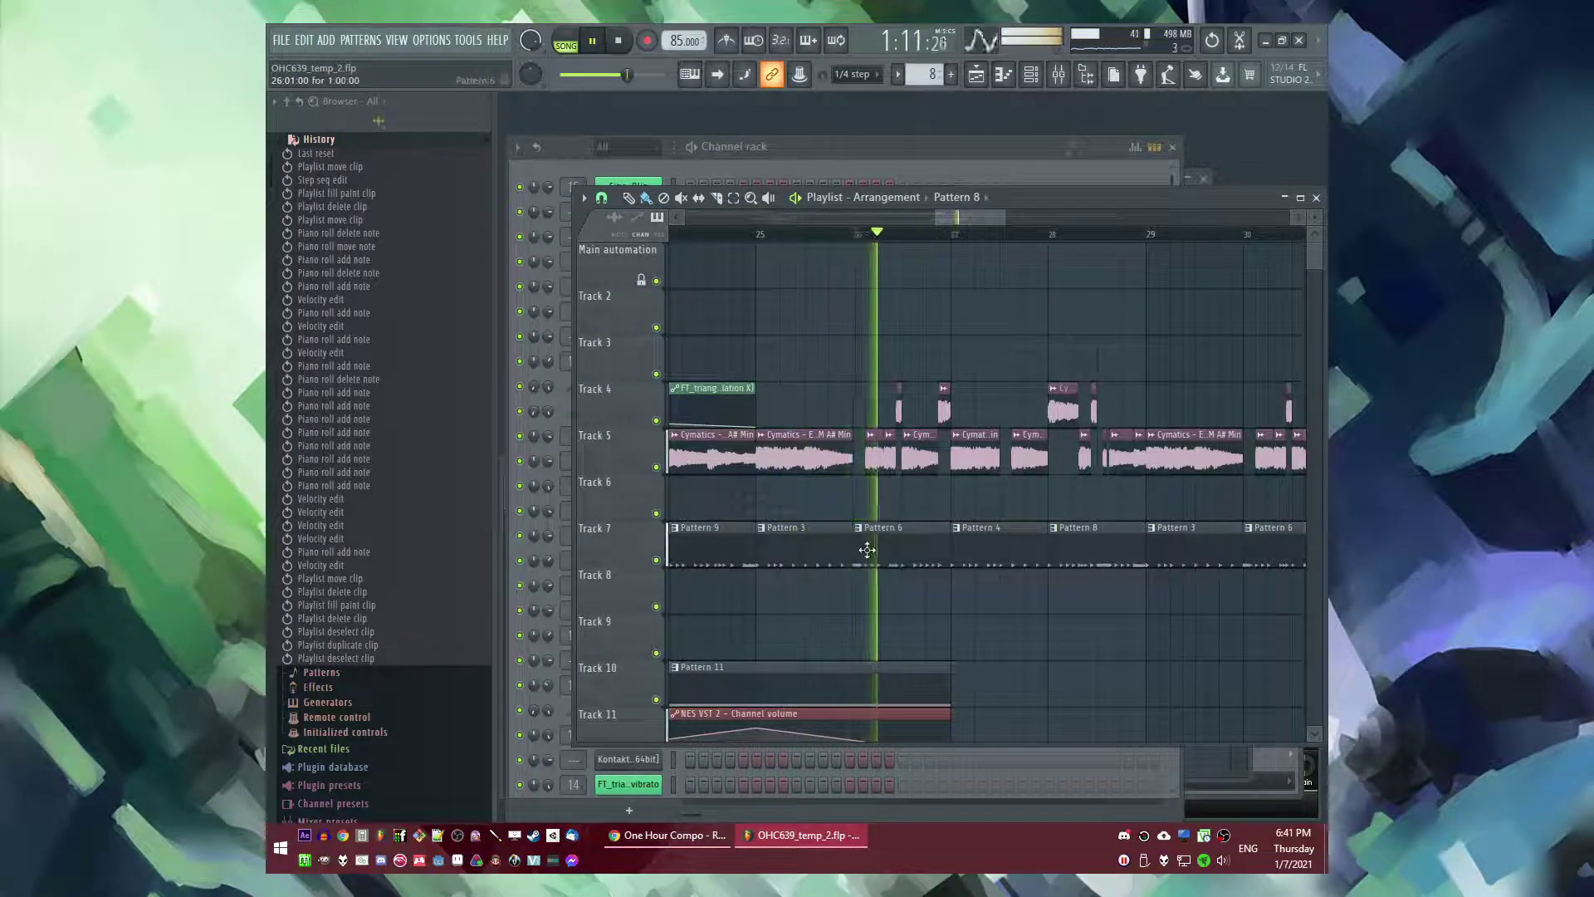
pyautogui.scroll(-3, 881, 550)
pyautogui.scroll(2, 892, 583)
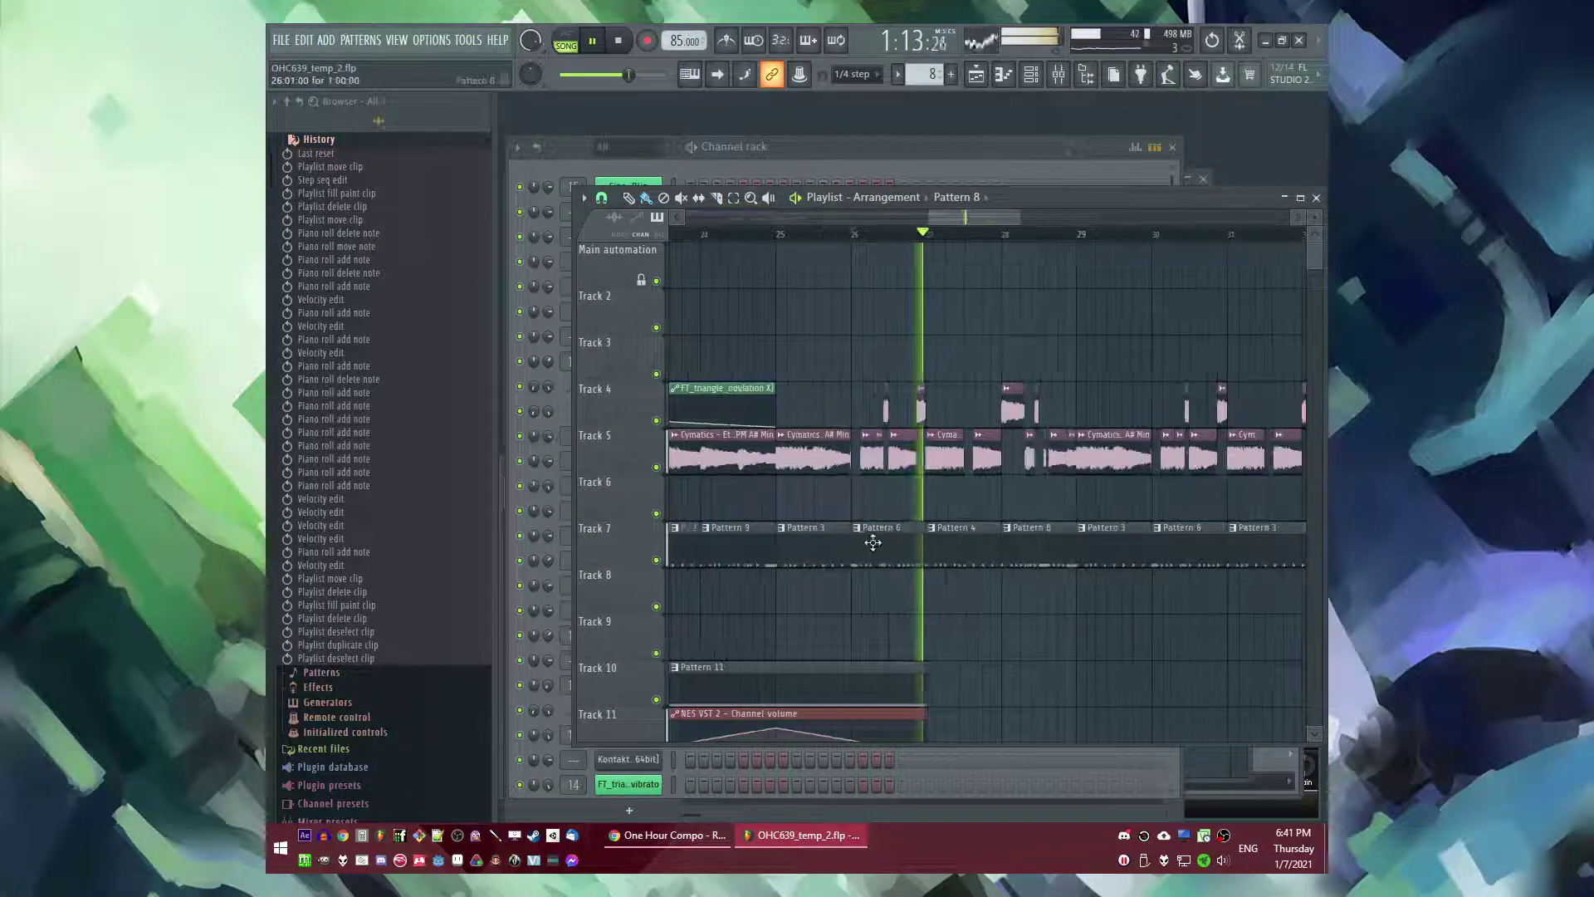
pyautogui.scroll(-2, 866, 545)
pyautogui.doubleClick(882, 551)
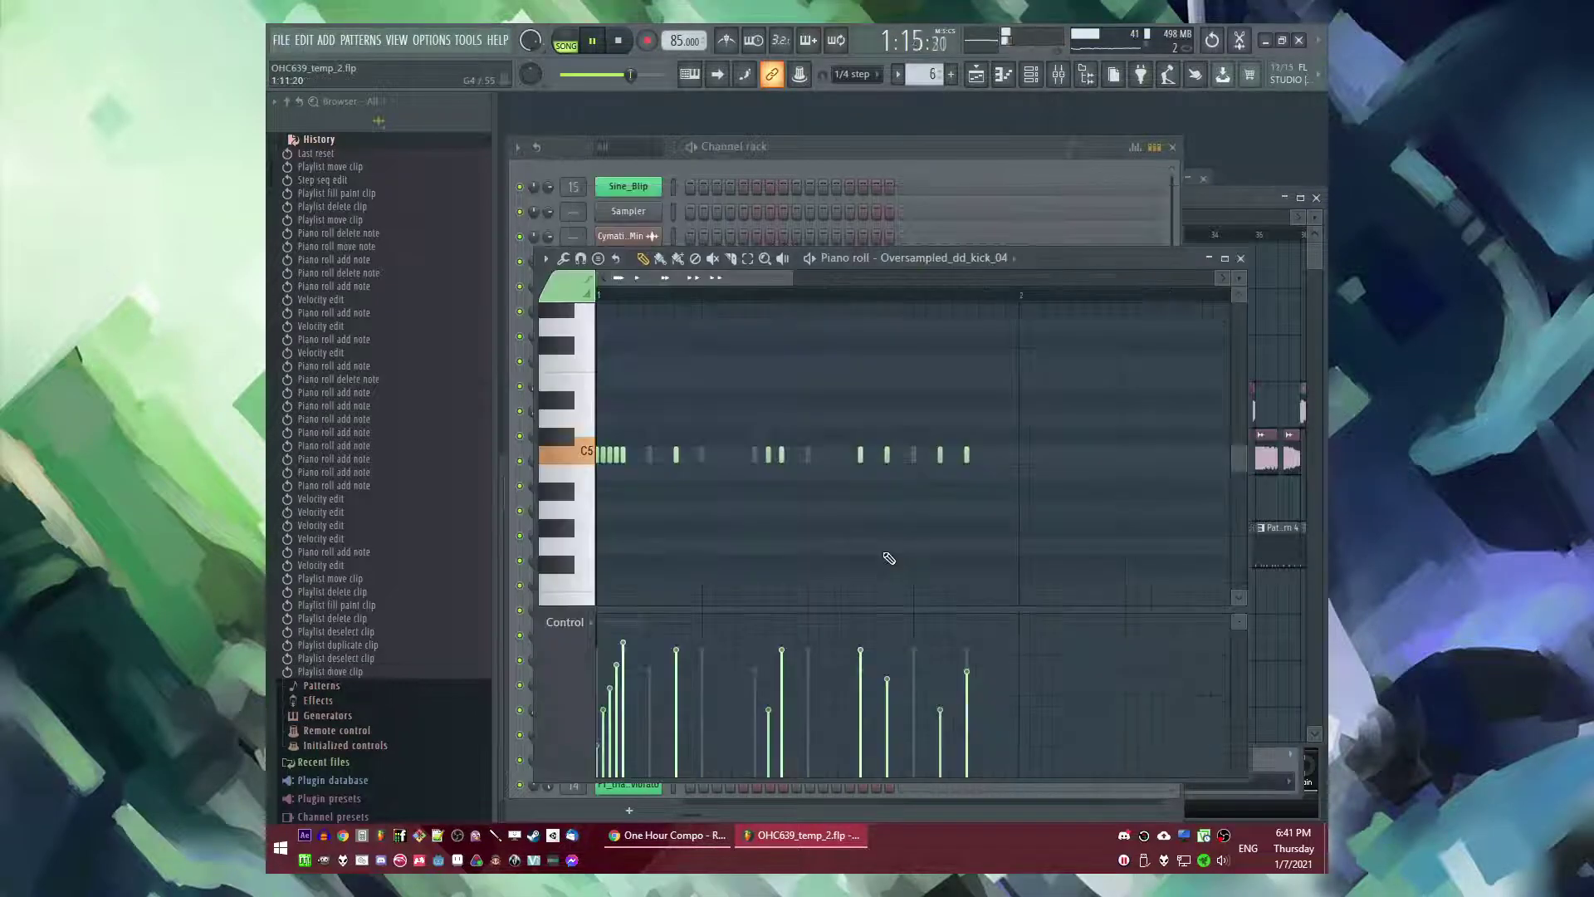
pyautogui.press('Tab')
pyautogui.press('Tab')
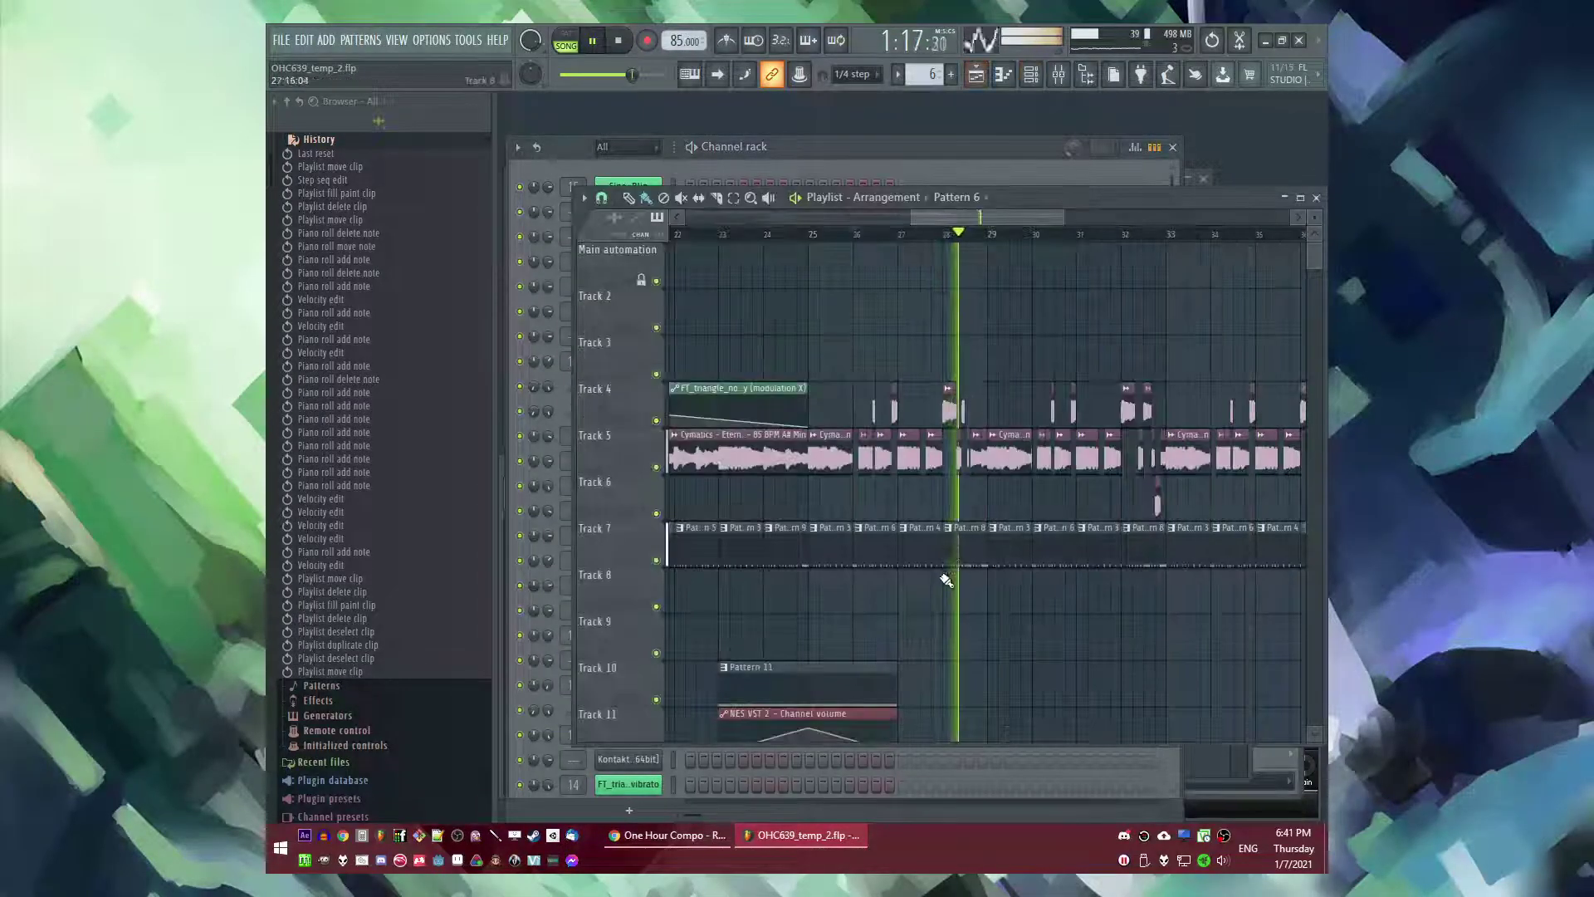
# - Replace the clip at bar 31 on Track 7 with a Pattern 4 clip
pyautogui.click(935, 560)
pyautogui.rightClick(1089, 558)
pyautogui.click(1078, 555)
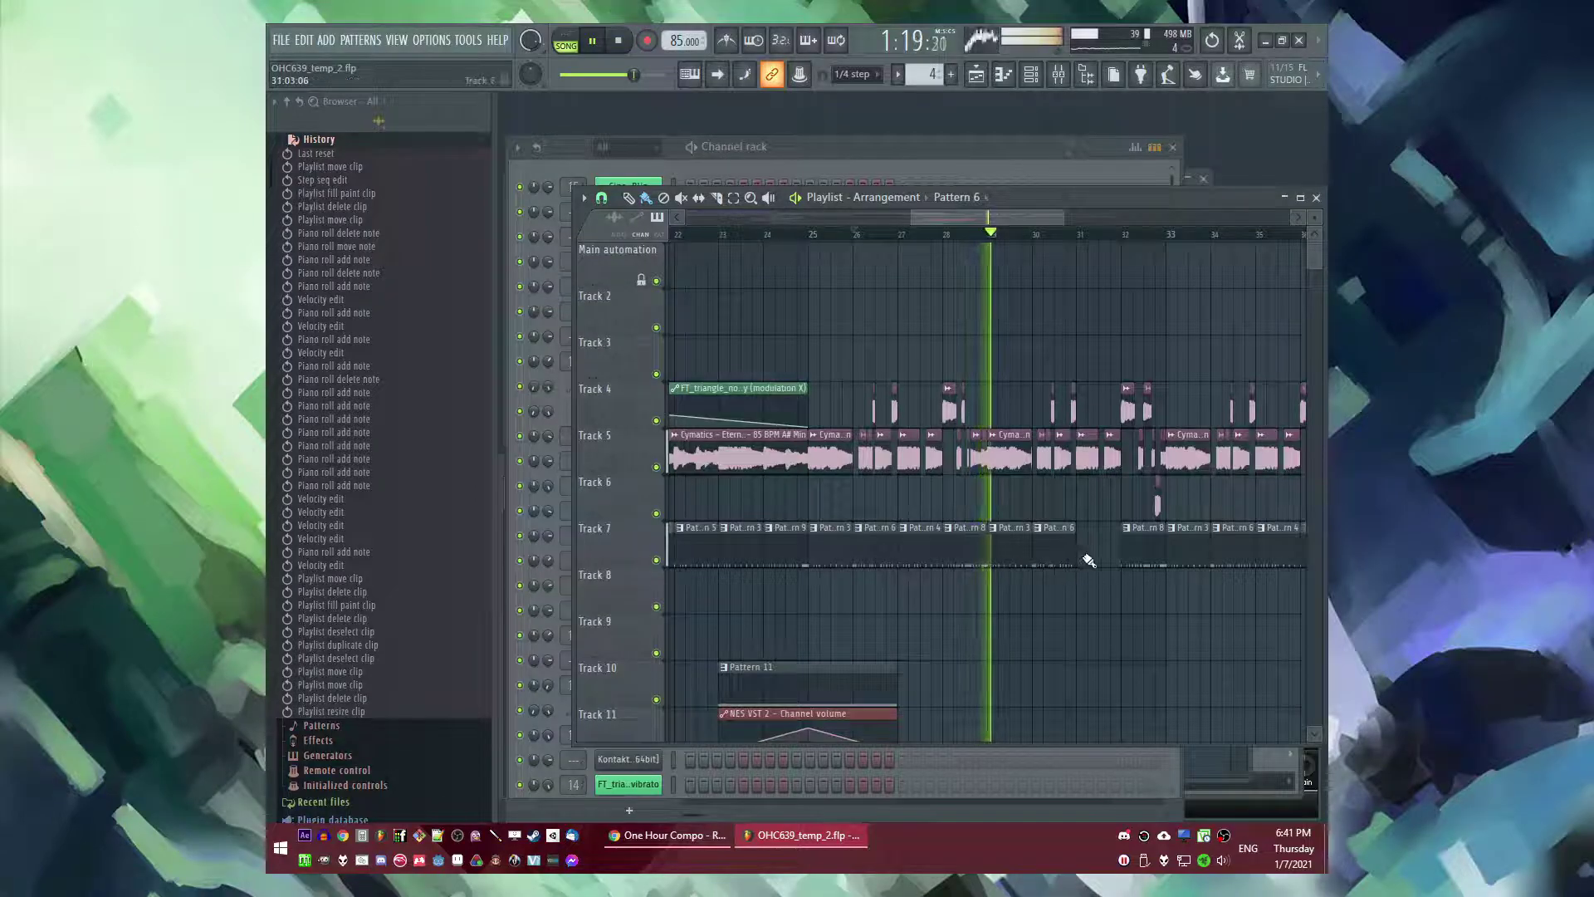
pyautogui.click(908, 536)
pyautogui.click(1087, 562)
# - Delete the Track 7 clips from bar 33 onward and duplicate the clips of bars 25 to 32 into their place
pyautogui.scroll(-5, 953, 548)
pyautogui.scroll(2, 913, 544)
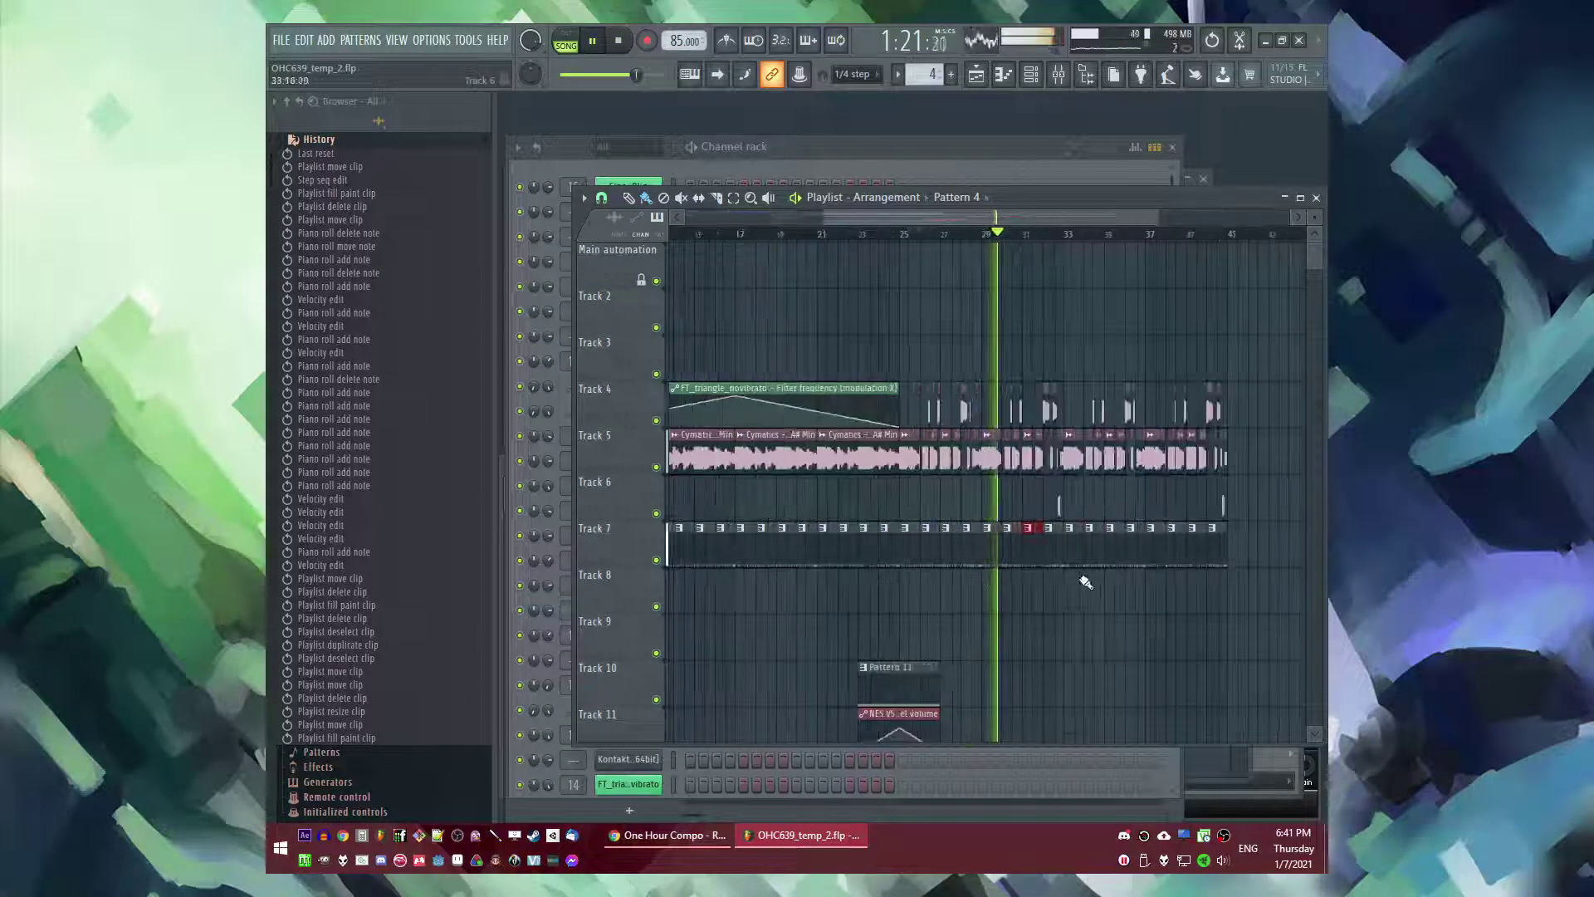
pyautogui.rightClick(1077, 555)
pyautogui.moveTo(1207, 593); pyautogui.dragTo(917, 572)
pyautogui.hotkey('ctrl', 'b')
pyautogui.keyDown('ctrl'); pyautogui.click(945, 613); pyautogui.keyUp('ctrl')
# - Open the Pattern 4 clip at bar 27 in the channel rack with playback in pattern mode
pyautogui.scroll(4, 940, 600)
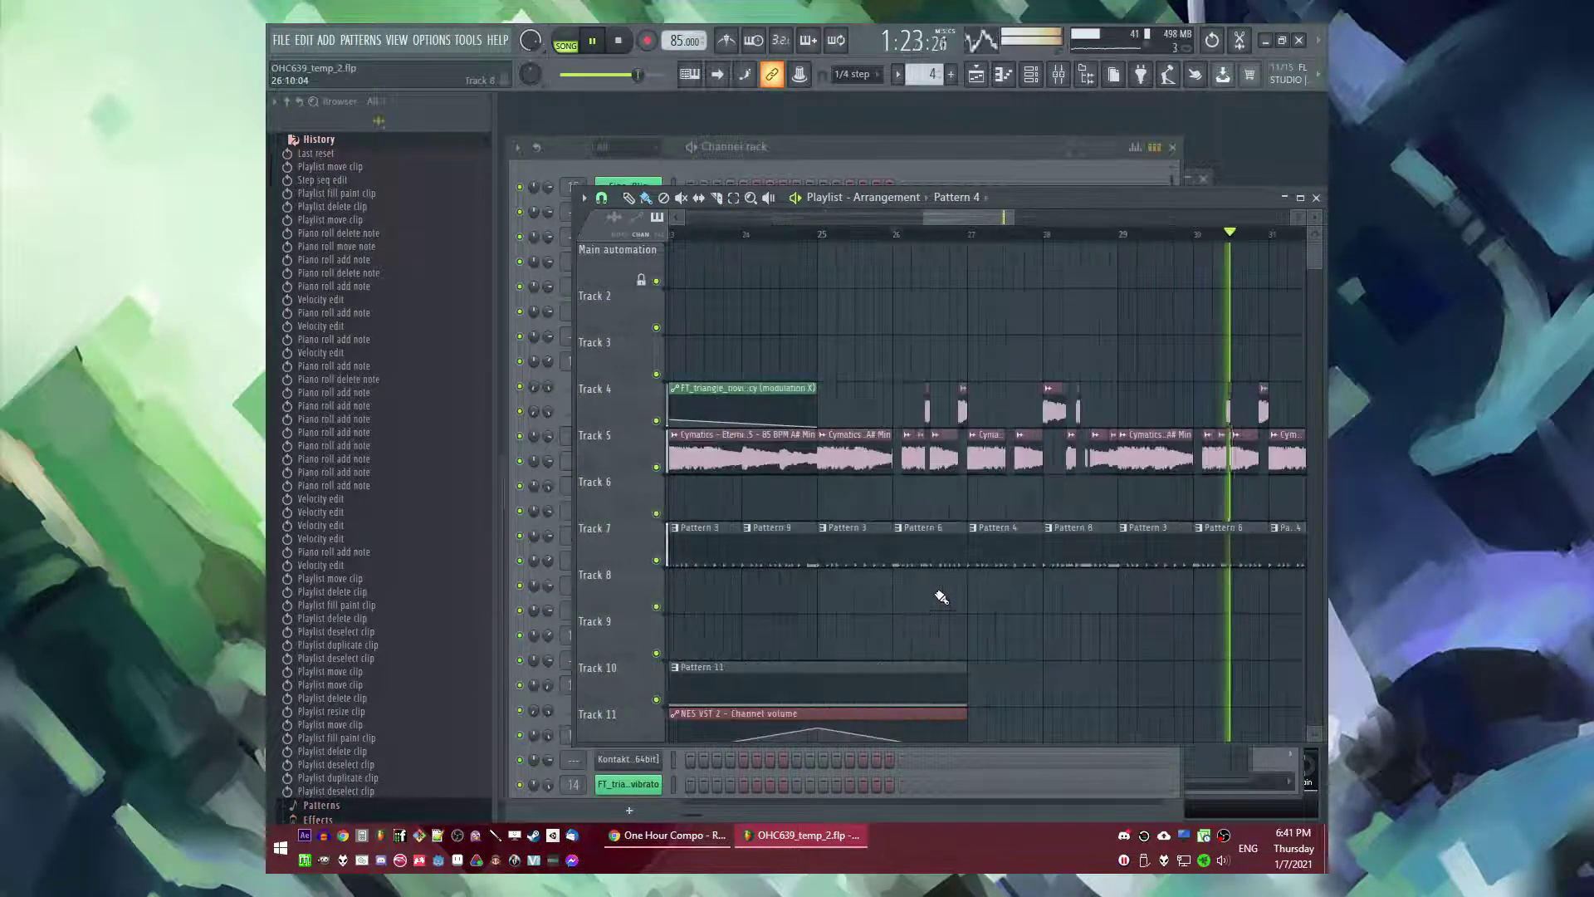
pyautogui.doubleClick(981, 547)
pyautogui.press('l')
pyautogui.press('F6')
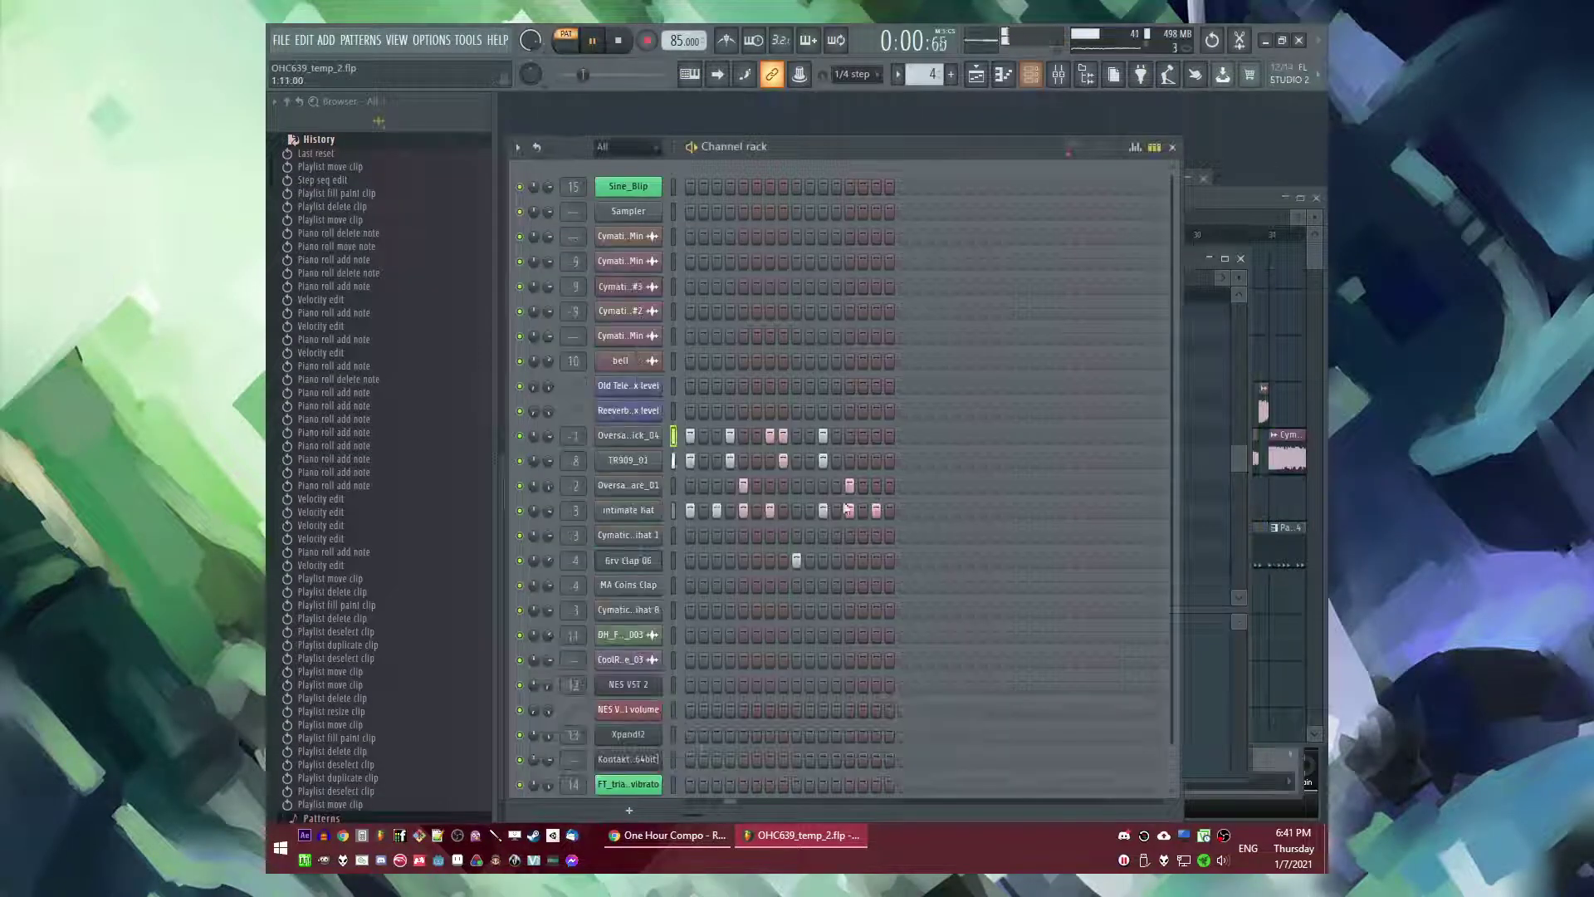
pyautogui.click(730, 510)
pyautogui.rightClick(728, 512)
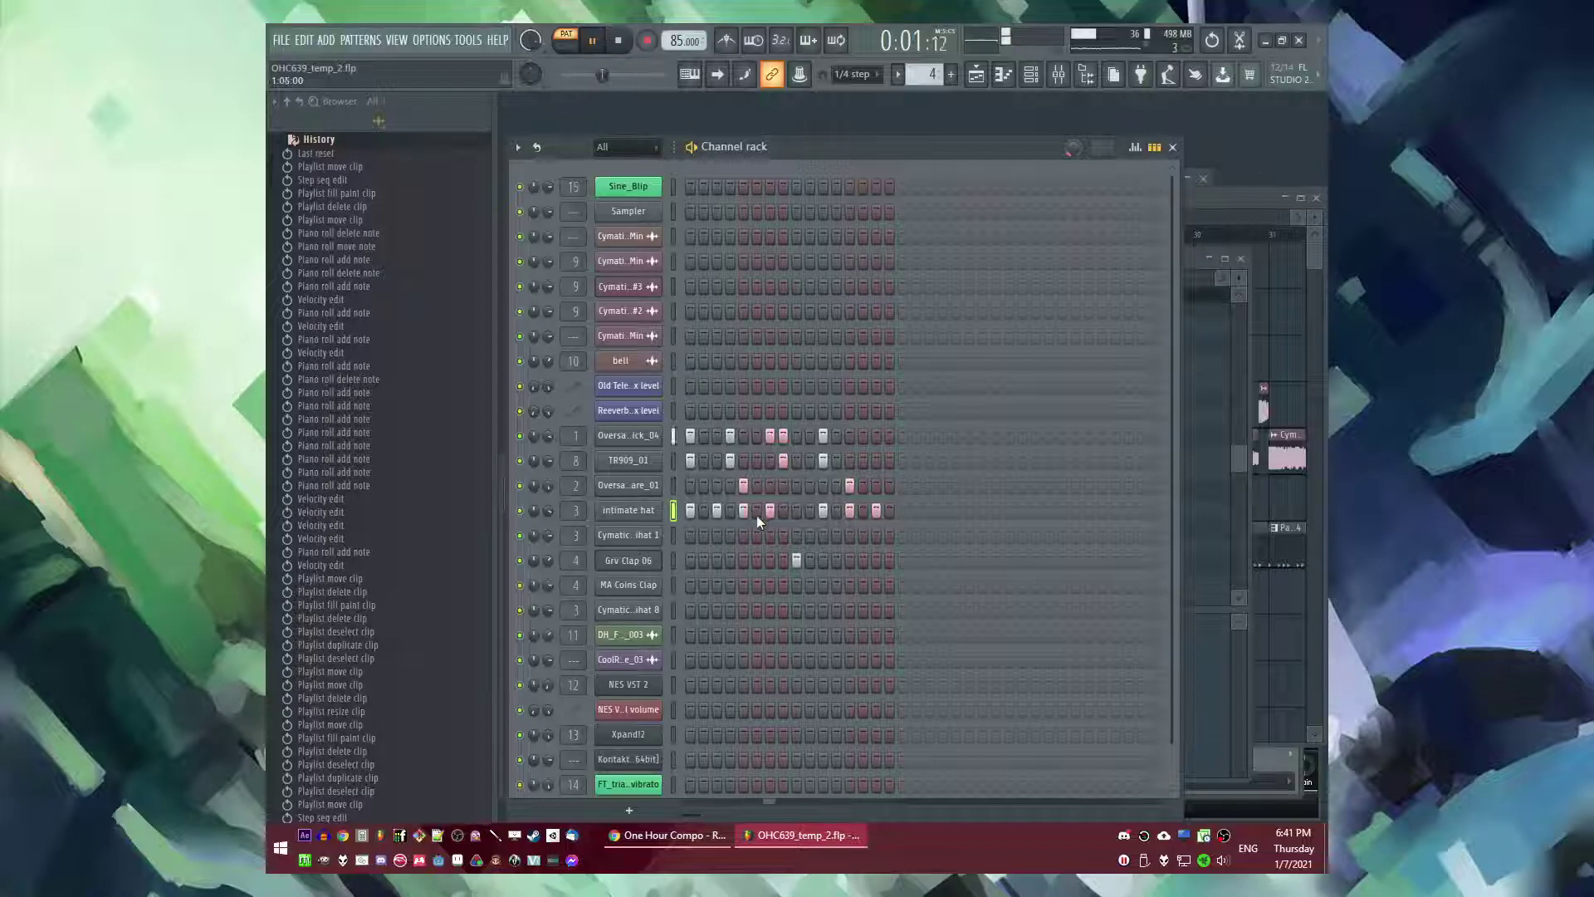
pyautogui.click(702, 515)
pyautogui.rightClick(702, 514)
# - Add soft C5 fill notes near the end of Pattern 4's intimate hat part with reduced velocities, and return to the playlist
pyautogui.rightClick(628, 510)
pyautogui.click(694, 508)
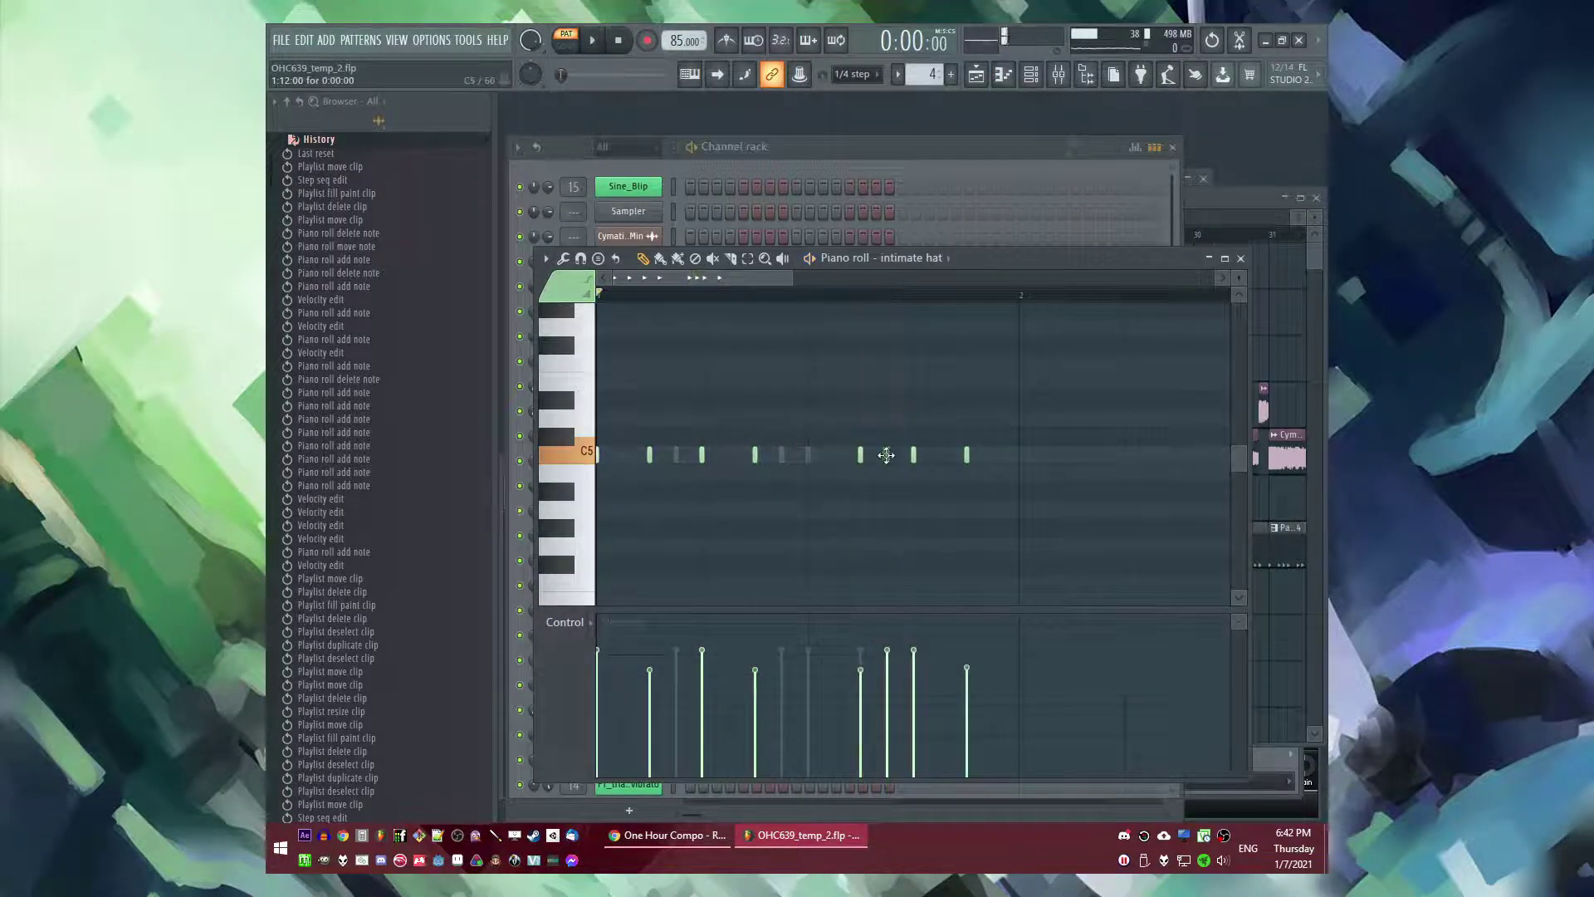
pyautogui.keyDown('ctrl'); pyautogui.scroll(2, 887, 455); pyautogui.keyUp('ctrl')
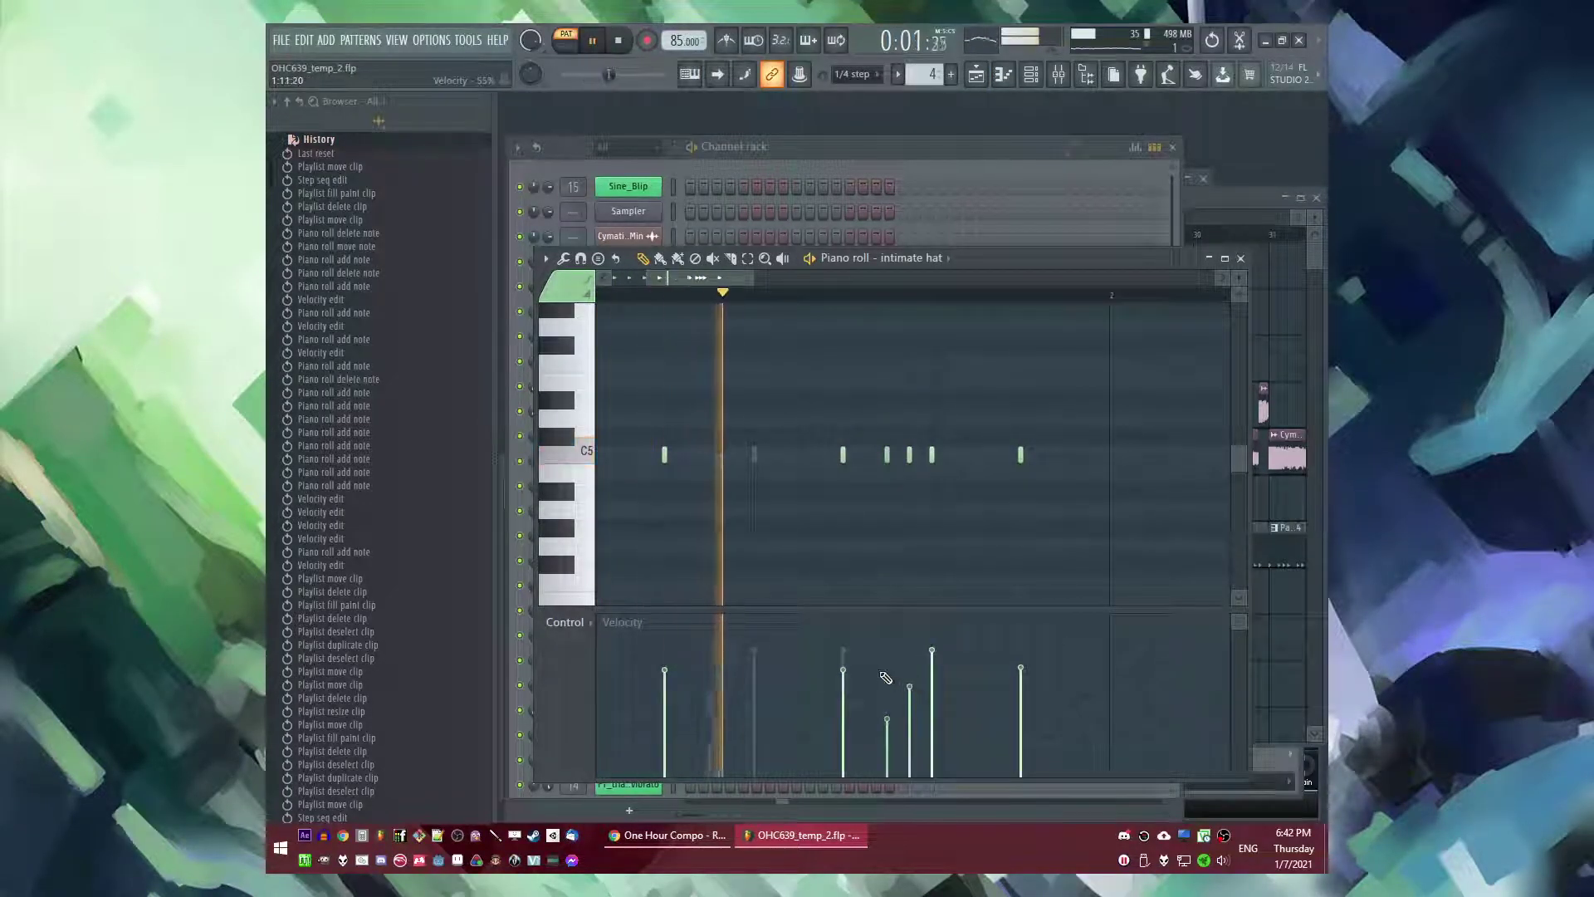
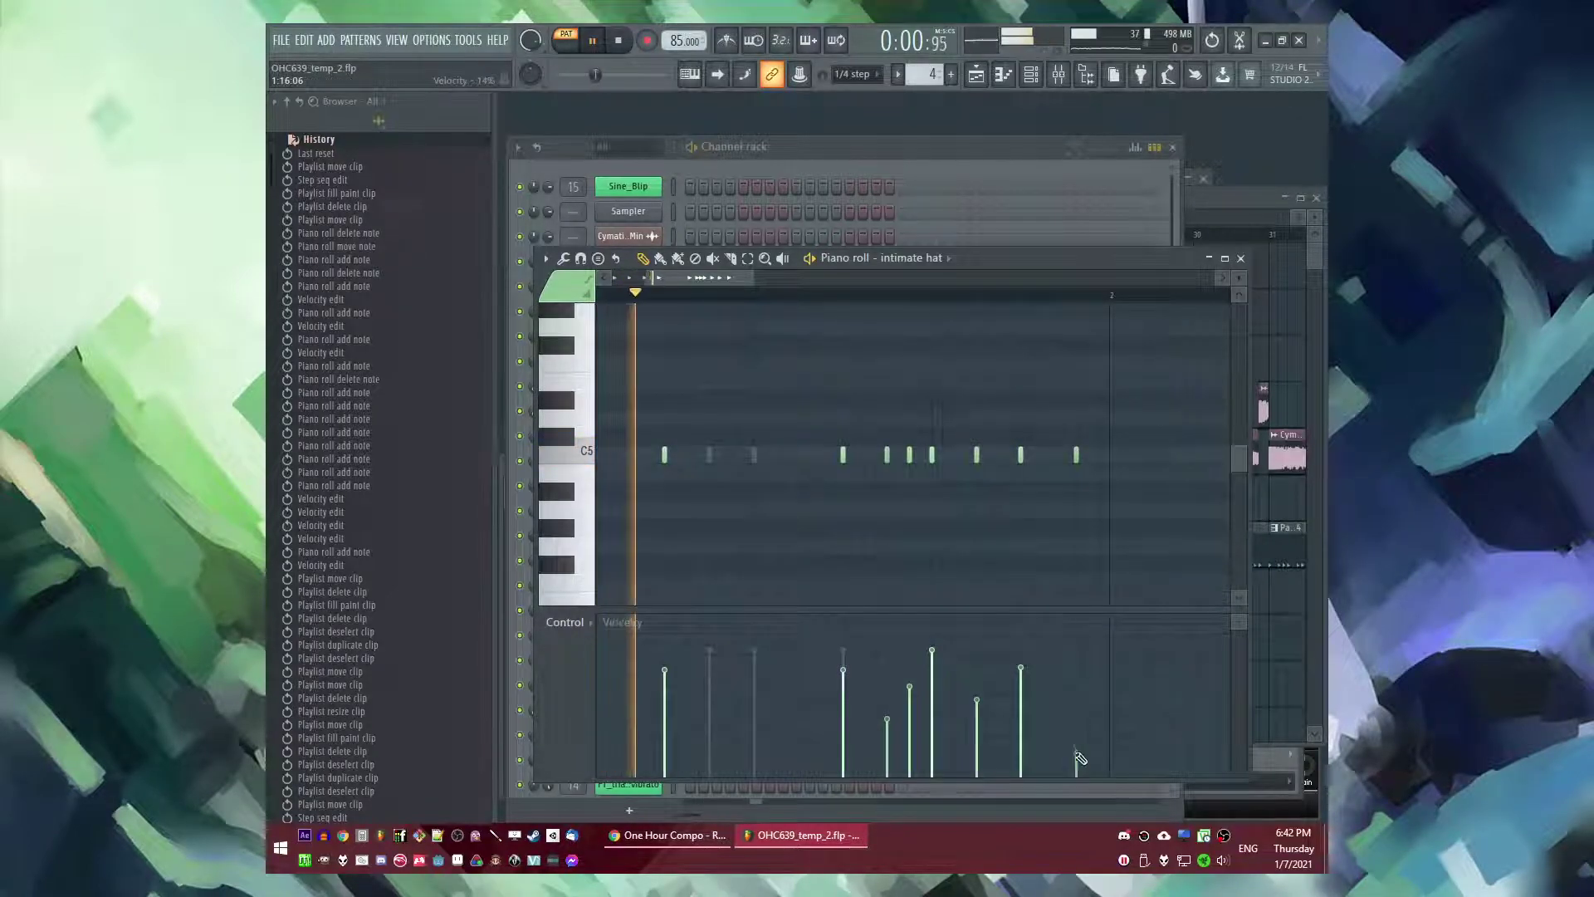
pyautogui.keyDown('ctrl'); pyautogui.scroll(-2, 889, 479); pyautogui.keyUp('ctrl')
pyautogui.click(995, 455)
pyautogui.click(993, 732)
pyautogui.rightClick(942, 456)
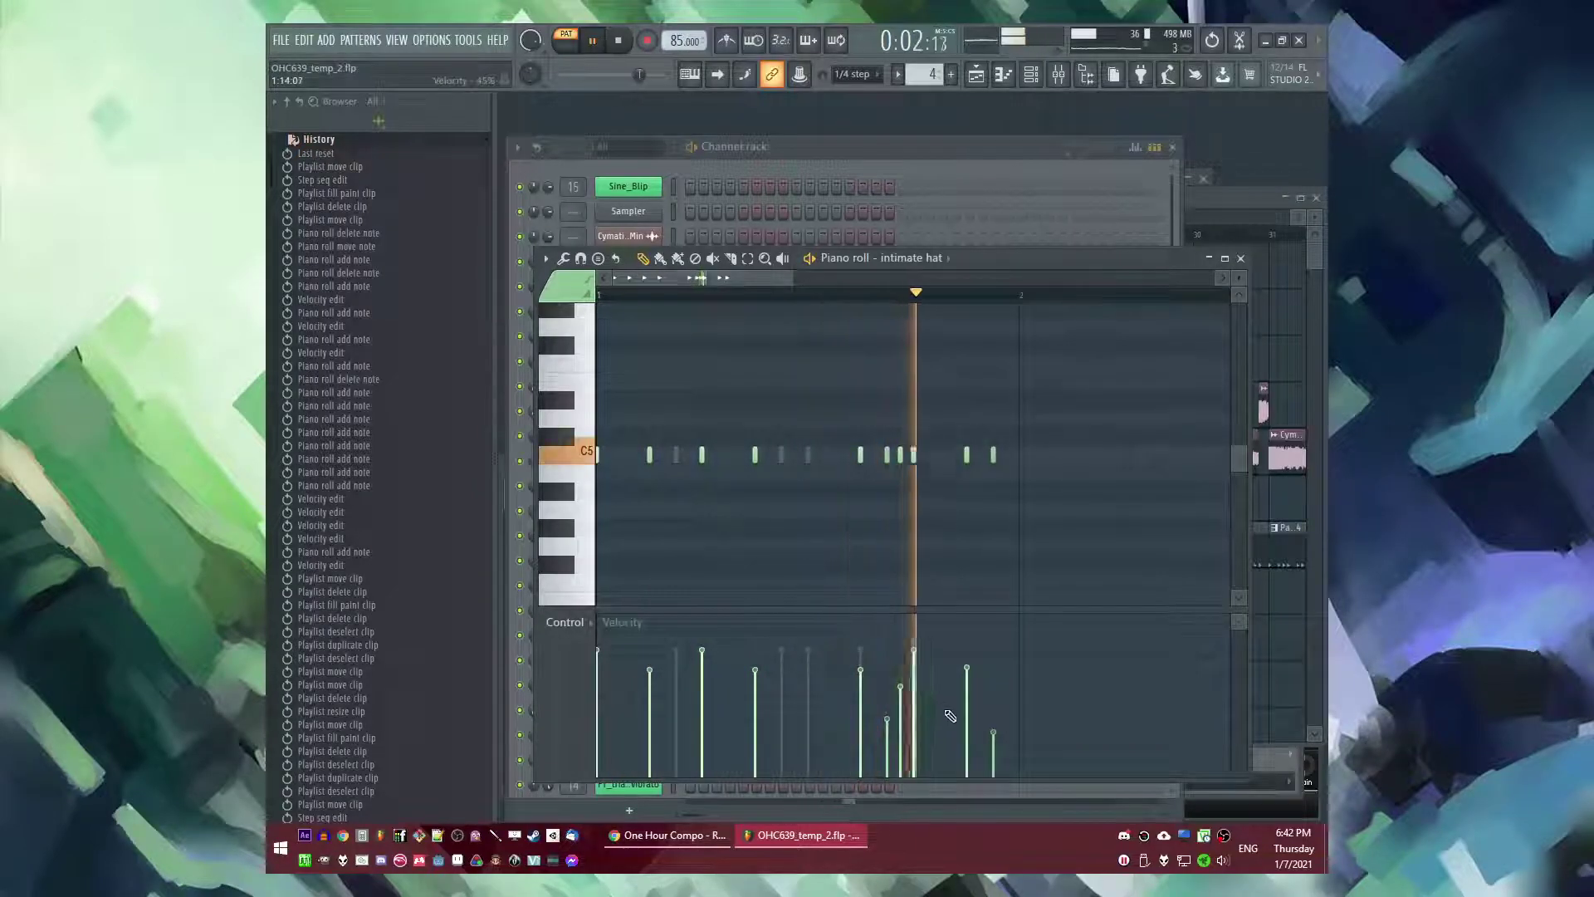
pyautogui.click(940, 454)
pyautogui.moveTo(941, 732)
pyautogui.mouseDown()
pyautogui.moveTo(994, 698)
pyautogui.moveTo(967, 661)
pyautogui.moveTo(994, 717)
pyautogui.mouseUp()
pyautogui.press('Tab')
pyautogui.press('Tab')
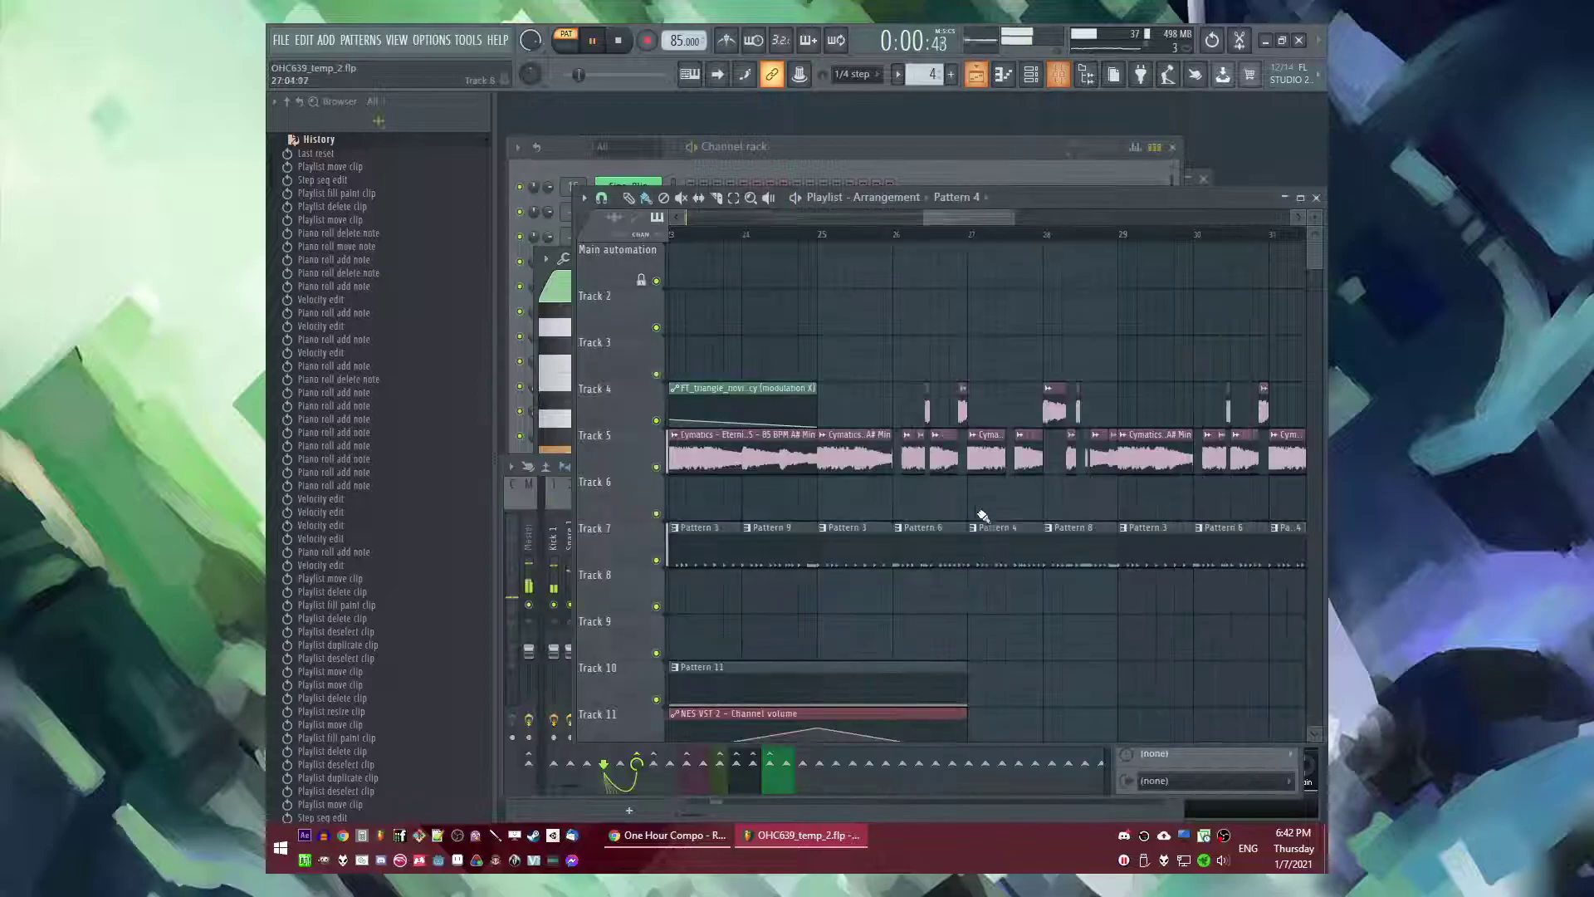
# - Select Pattern 6, play the song from around bar 26, and save the project as new version OHC639_temp_3.flp
pyautogui.doubleClick(938, 545)
pyautogui.press('F5')
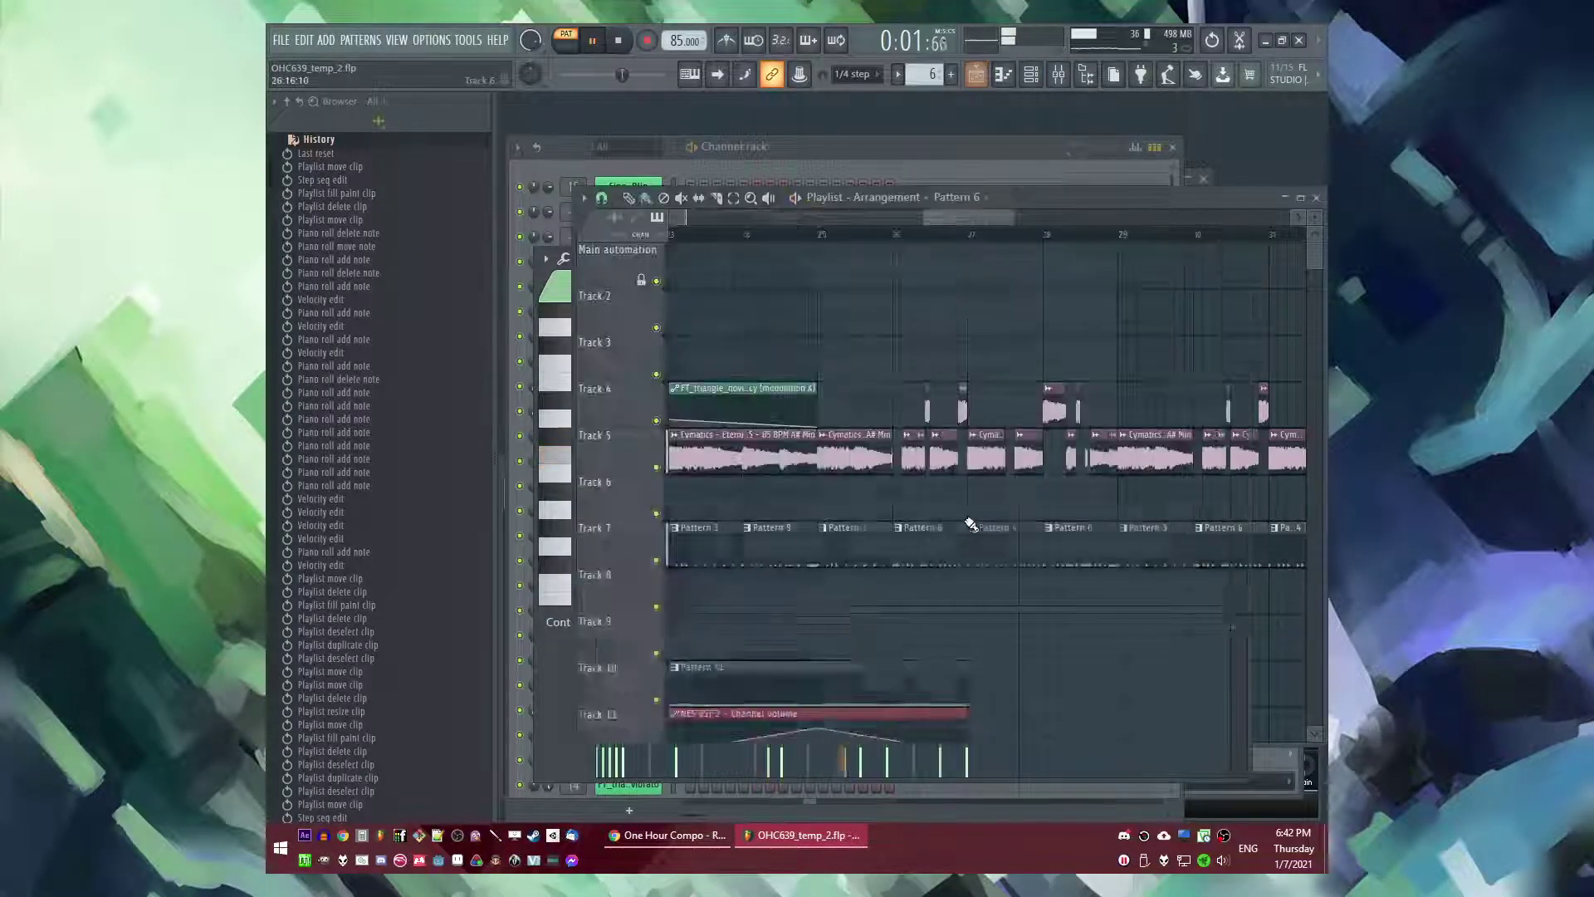
pyautogui.scroll(-2, 998, 573)
pyautogui.click(928, 236)
pyautogui.moveTo(949, 218); pyautogui.dragTo(978, 218)
pyautogui.hotkey('ctrl', 'n')
pyautogui.scroll(5, 861, 560)
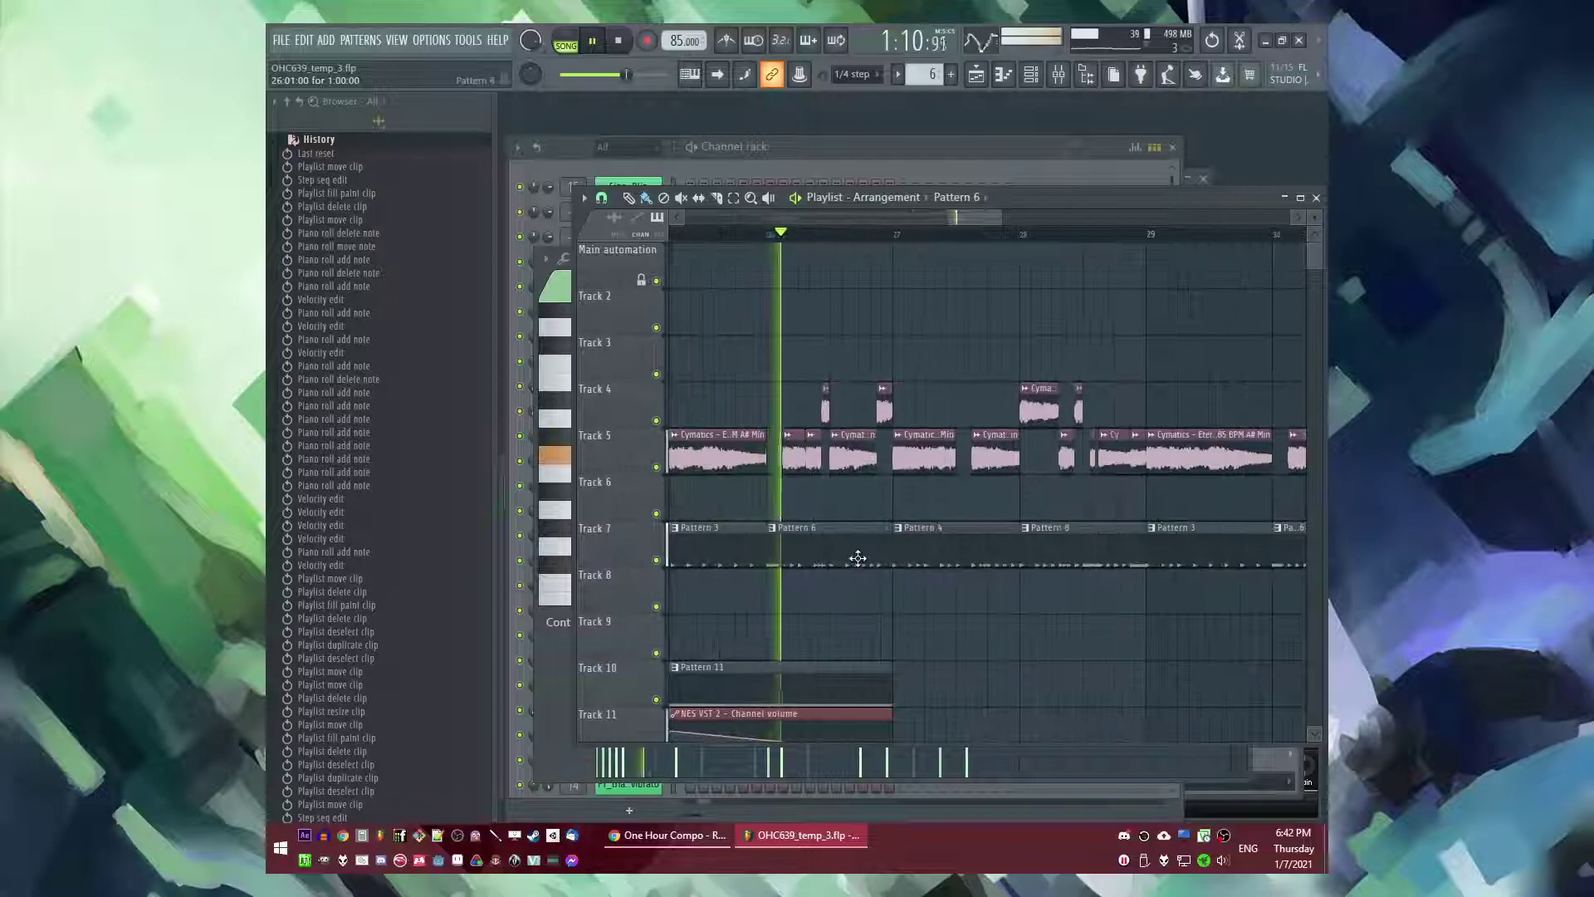
# - Add soft C5 ghost notes with reduced velocities between the main hits and at the end of Pattern 6's intimate hat part
pyautogui.press('F7')
pyautogui.press('l')
pyautogui.press('F6')
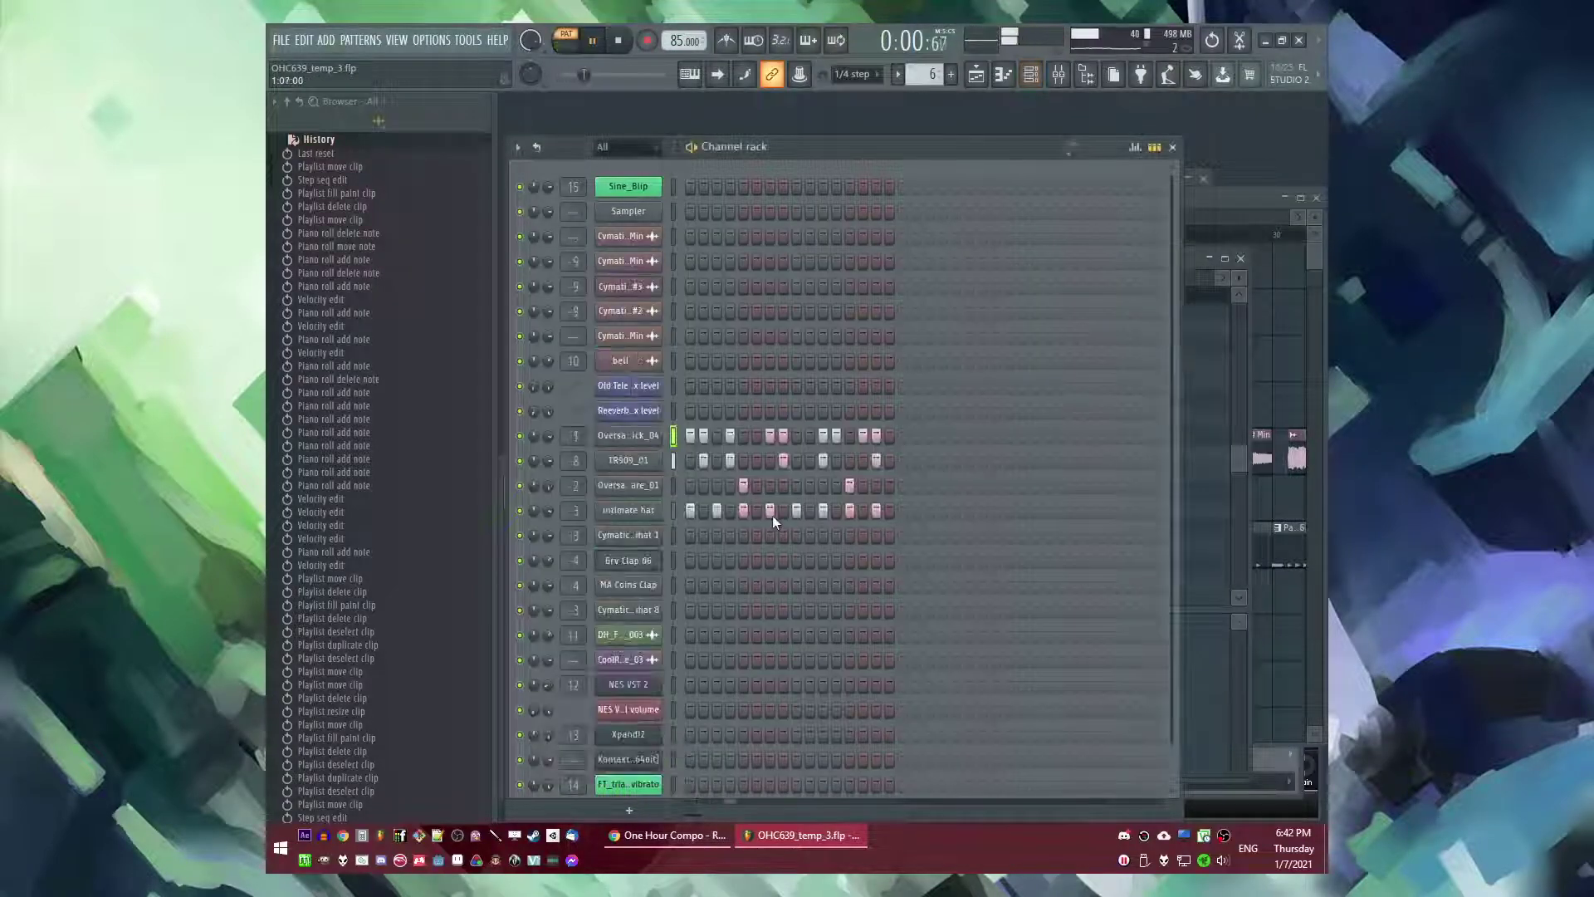
pyautogui.press('space')
pyautogui.click(730, 510)
pyautogui.rightClick(648, 513)
pyautogui.click(688, 510)
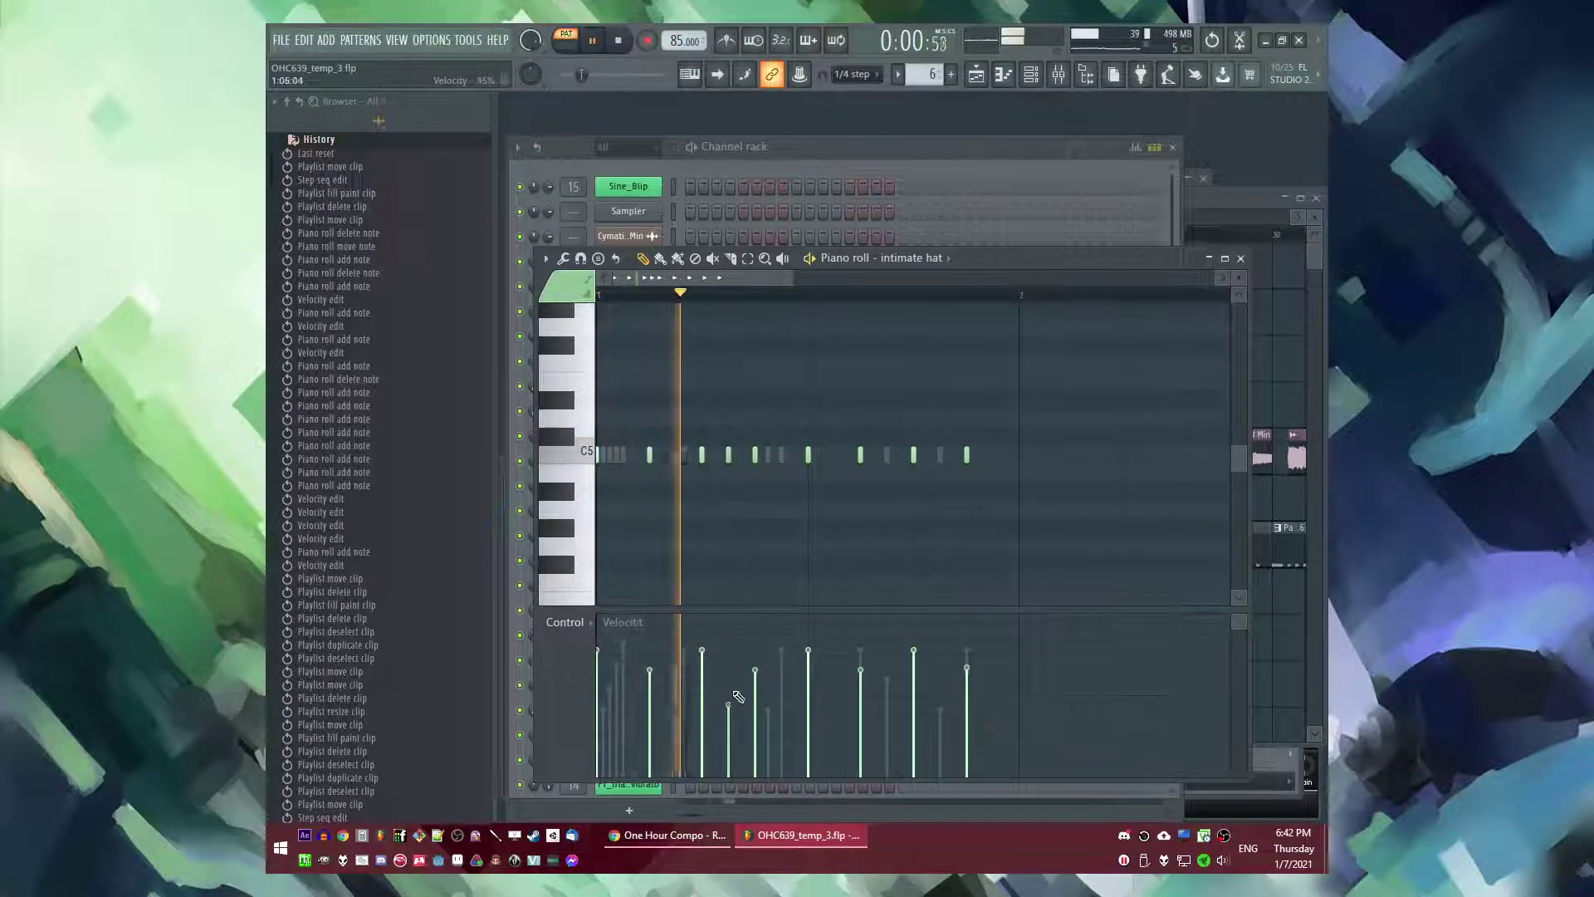
pyautogui.click(716, 455)
pyautogui.click(726, 689)
pyautogui.click(781, 455)
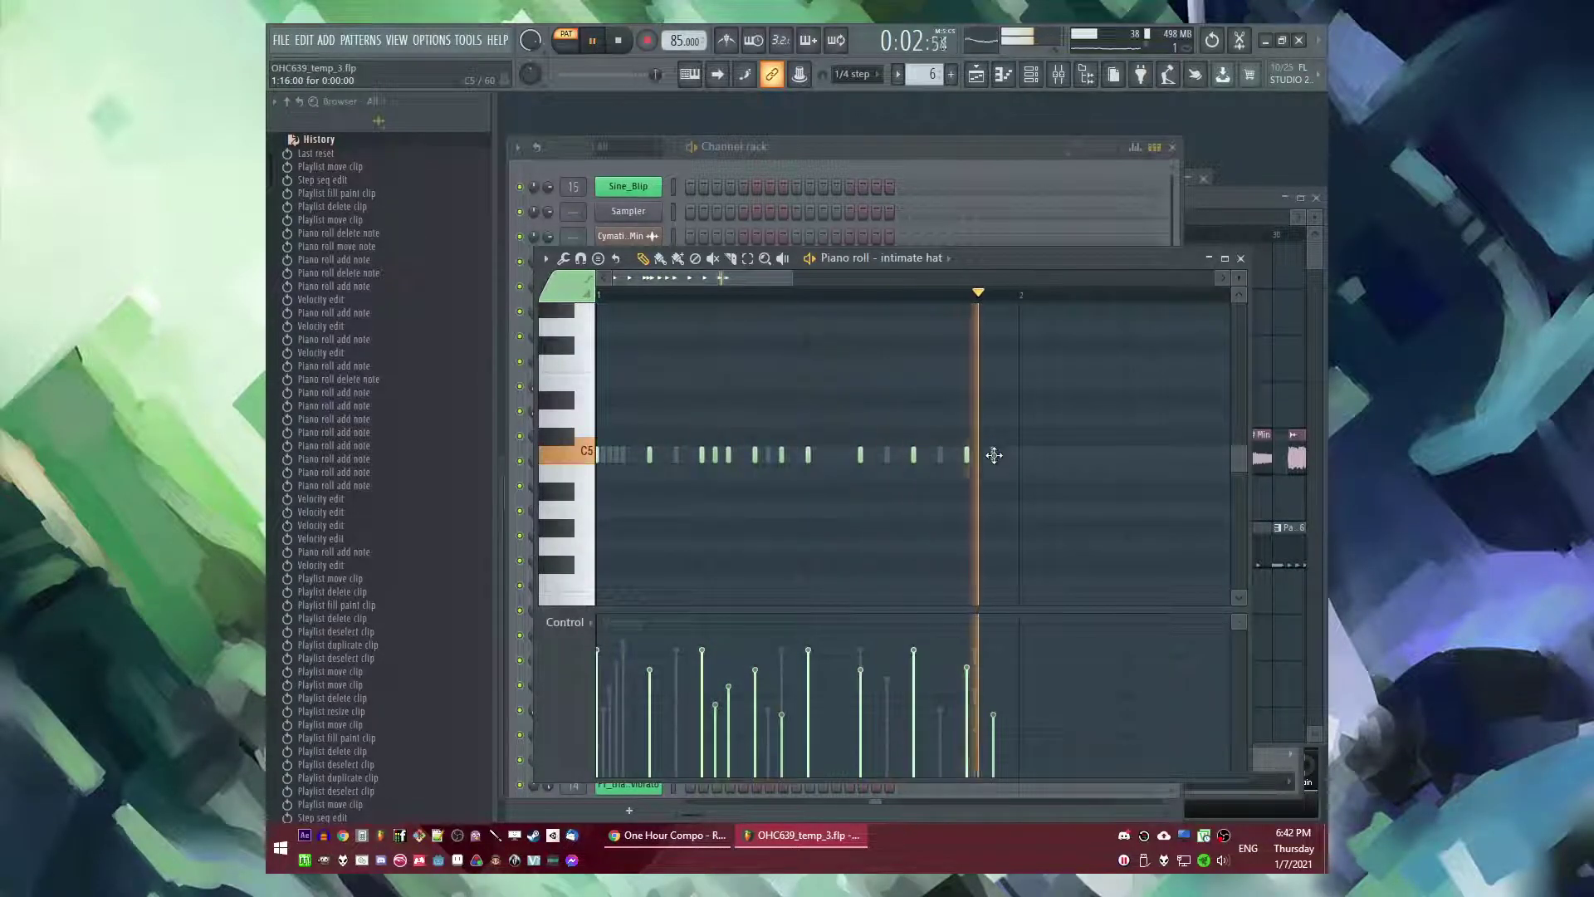
# - Play the song arrangement and place bell clips on Track 13 at bars 33 and 37
pyautogui.press('F5')
pyautogui.click(897, 236)
pyautogui.scroll(-5, 896, 237)
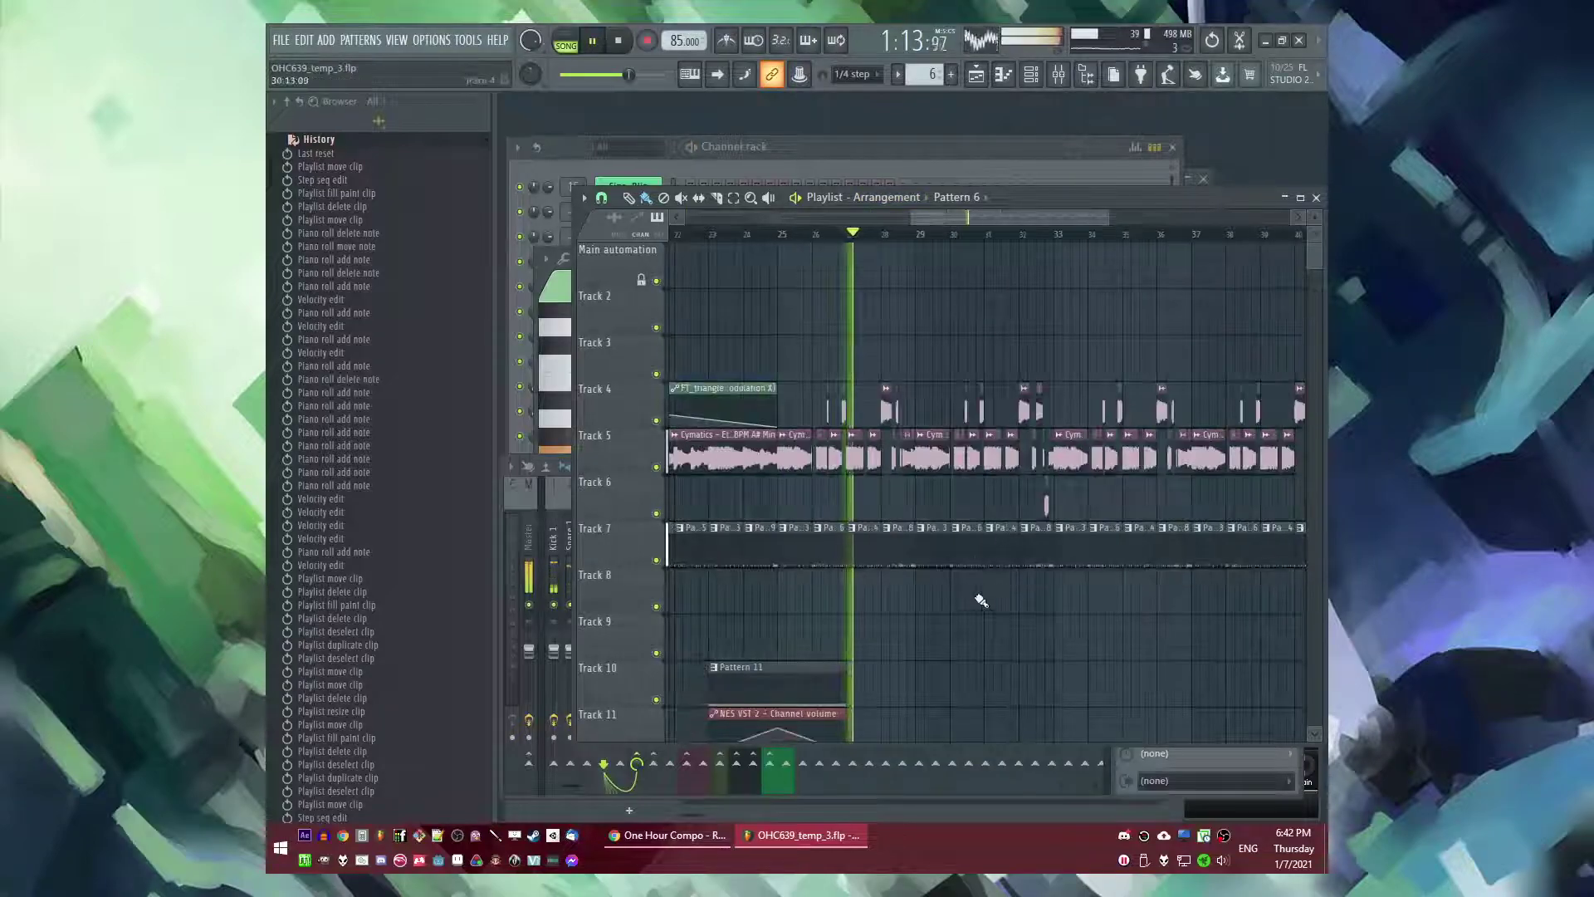
pyautogui.scroll(-3, 998, 549)
pyautogui.scroll(3, 1061, 572)
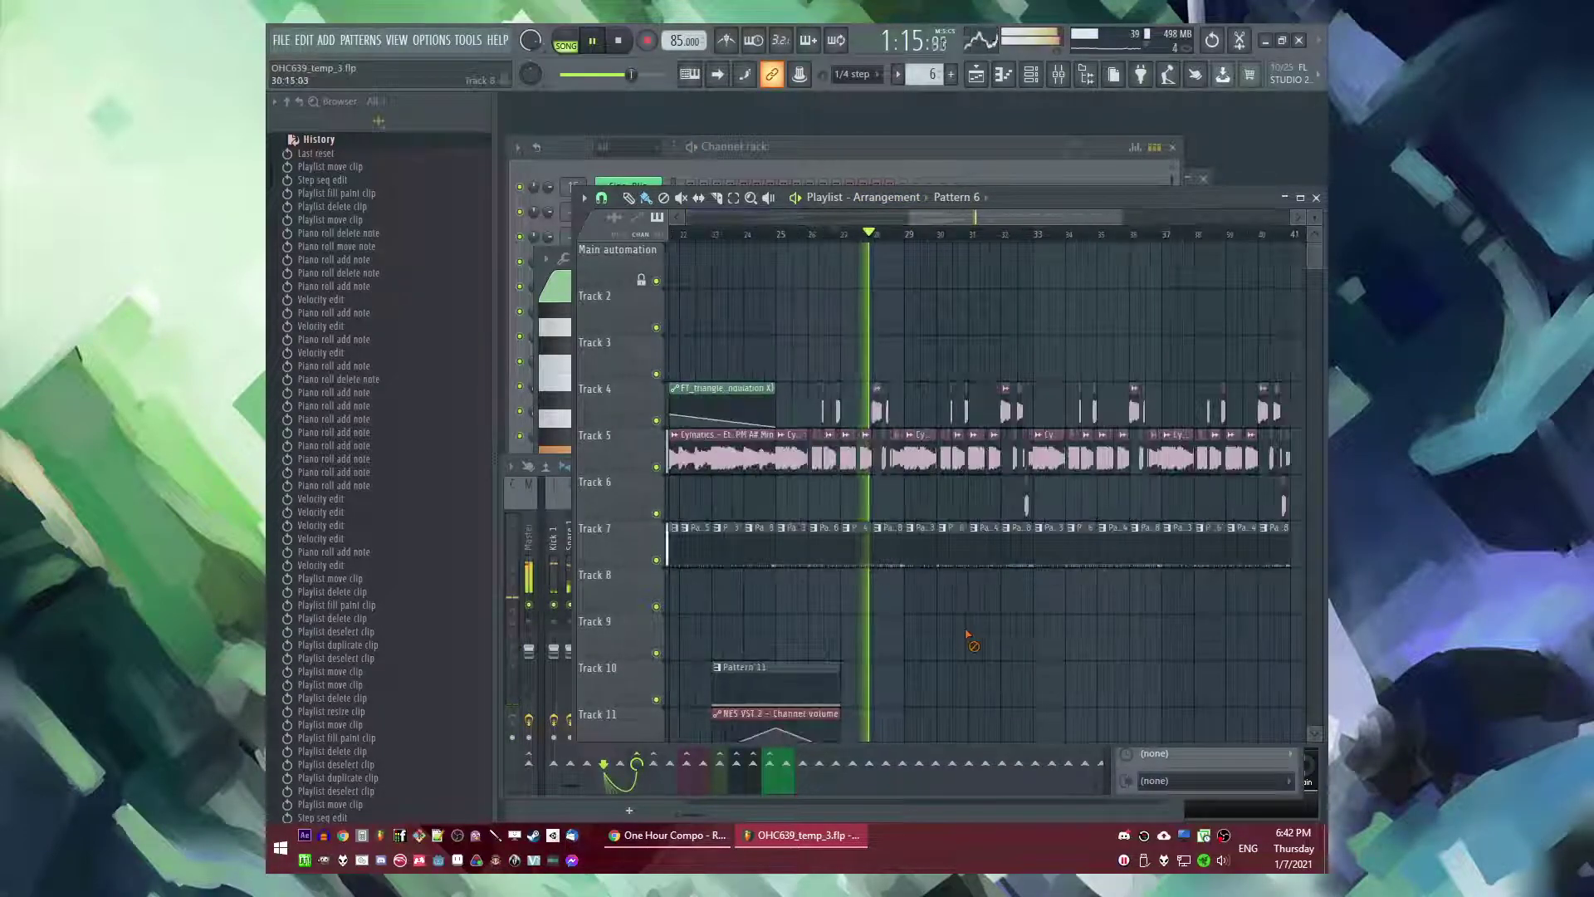
pyautogui.scroll(-3, 929, 614)
pyautogui.scroll(-3, 934, 604)
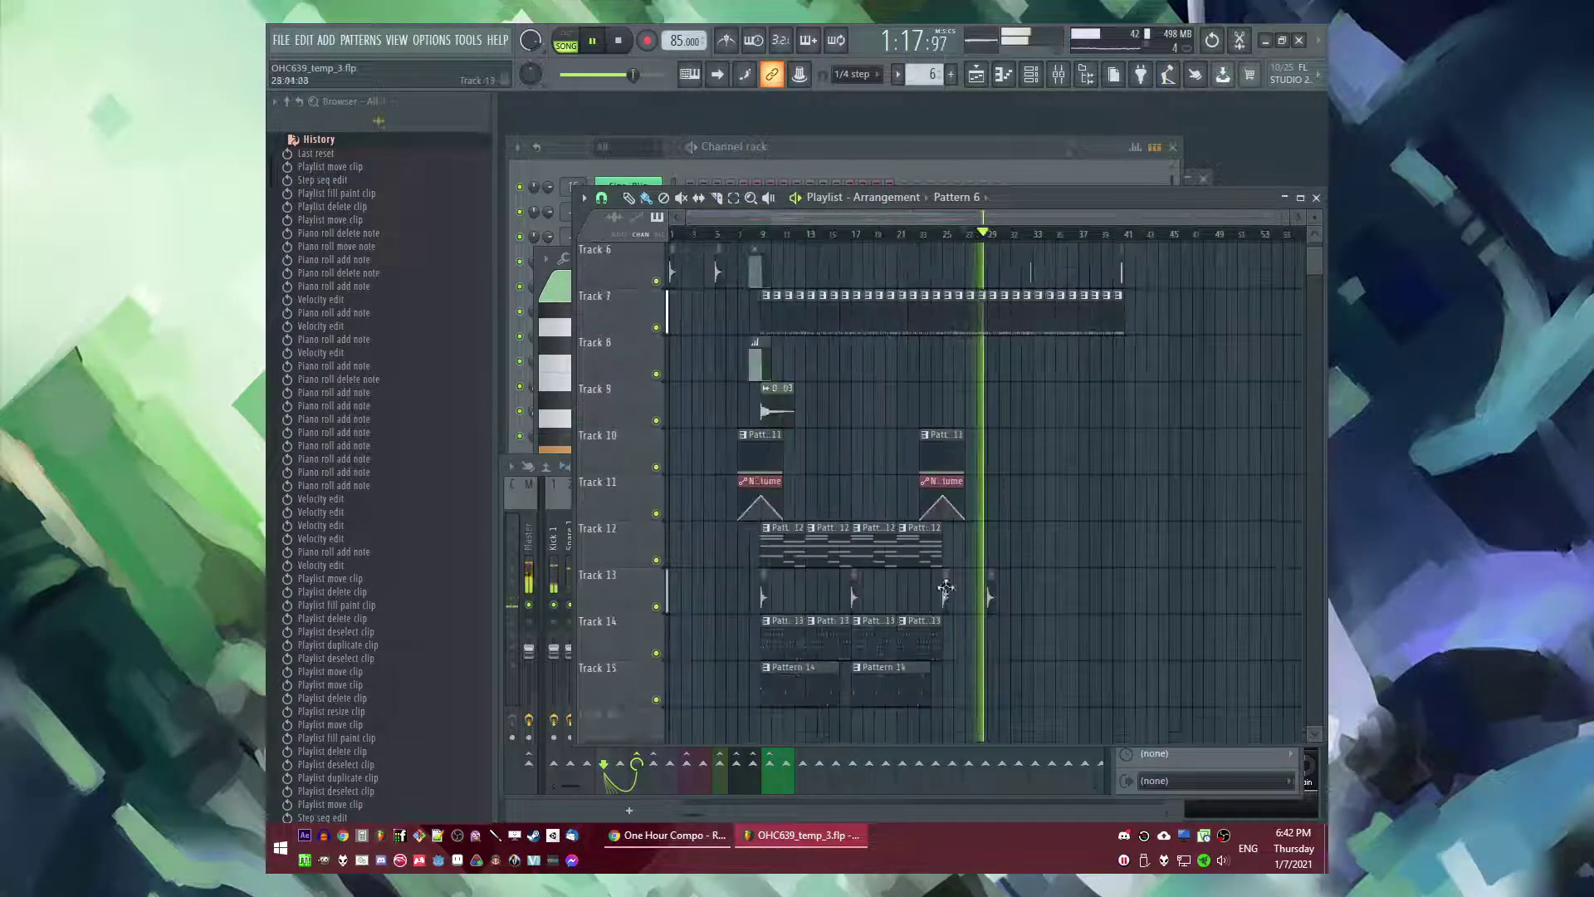
pyautogui.scroll(2, 989, 593)
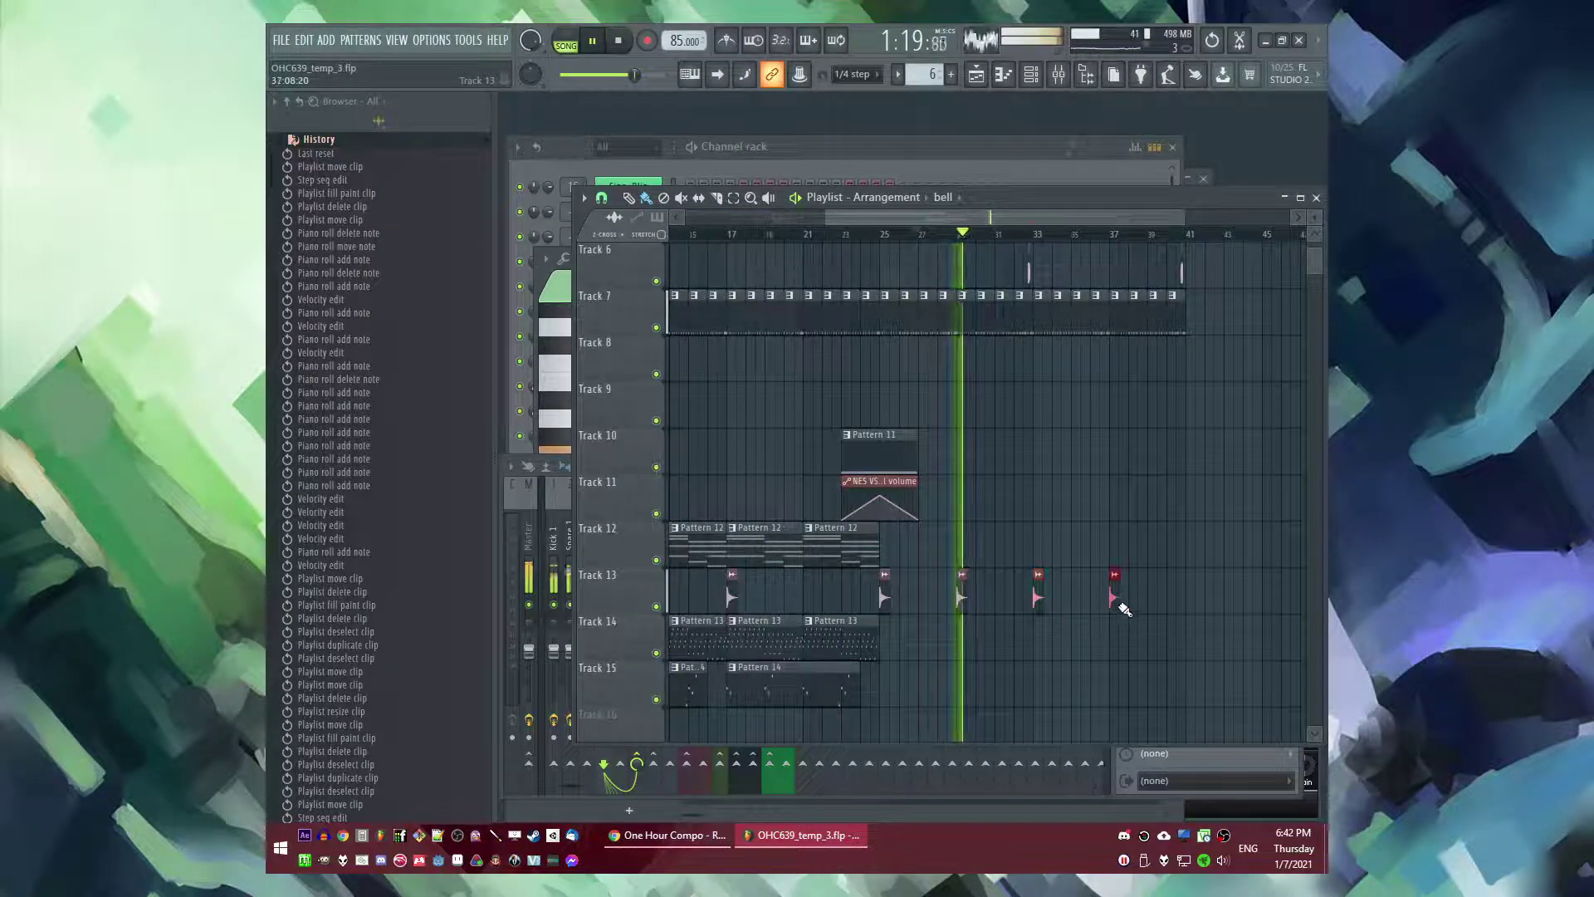
# - Place a Pattern 12 clip on Track 12 at bar 33
pyautogui.scroll(2, 1038, 476)
pyautogui.scroll(-2, 1039, 482)
pyautogui.scroll(4, 1040, 498)
pyautogui.scroll(2, 986, 633)
pyautogui.scroll(-5, 984, 632)
pyautogui.scroll(-3, 980, 490)
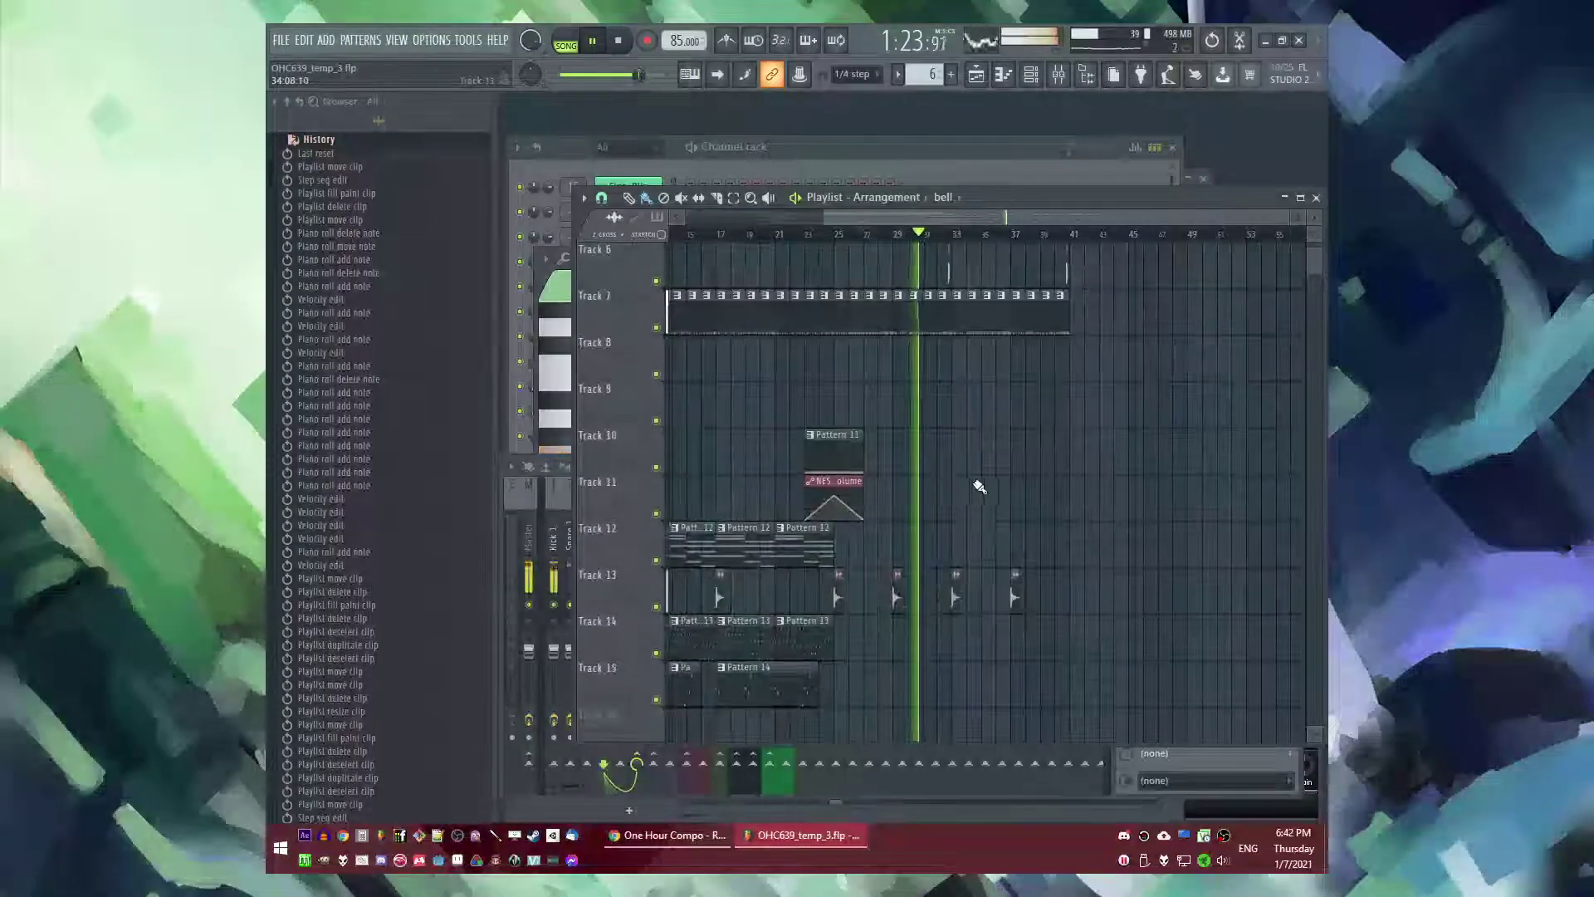
pyautogui.scroll(-2, 947, 548)
pyautogui.scroll(2, 1047, 570)
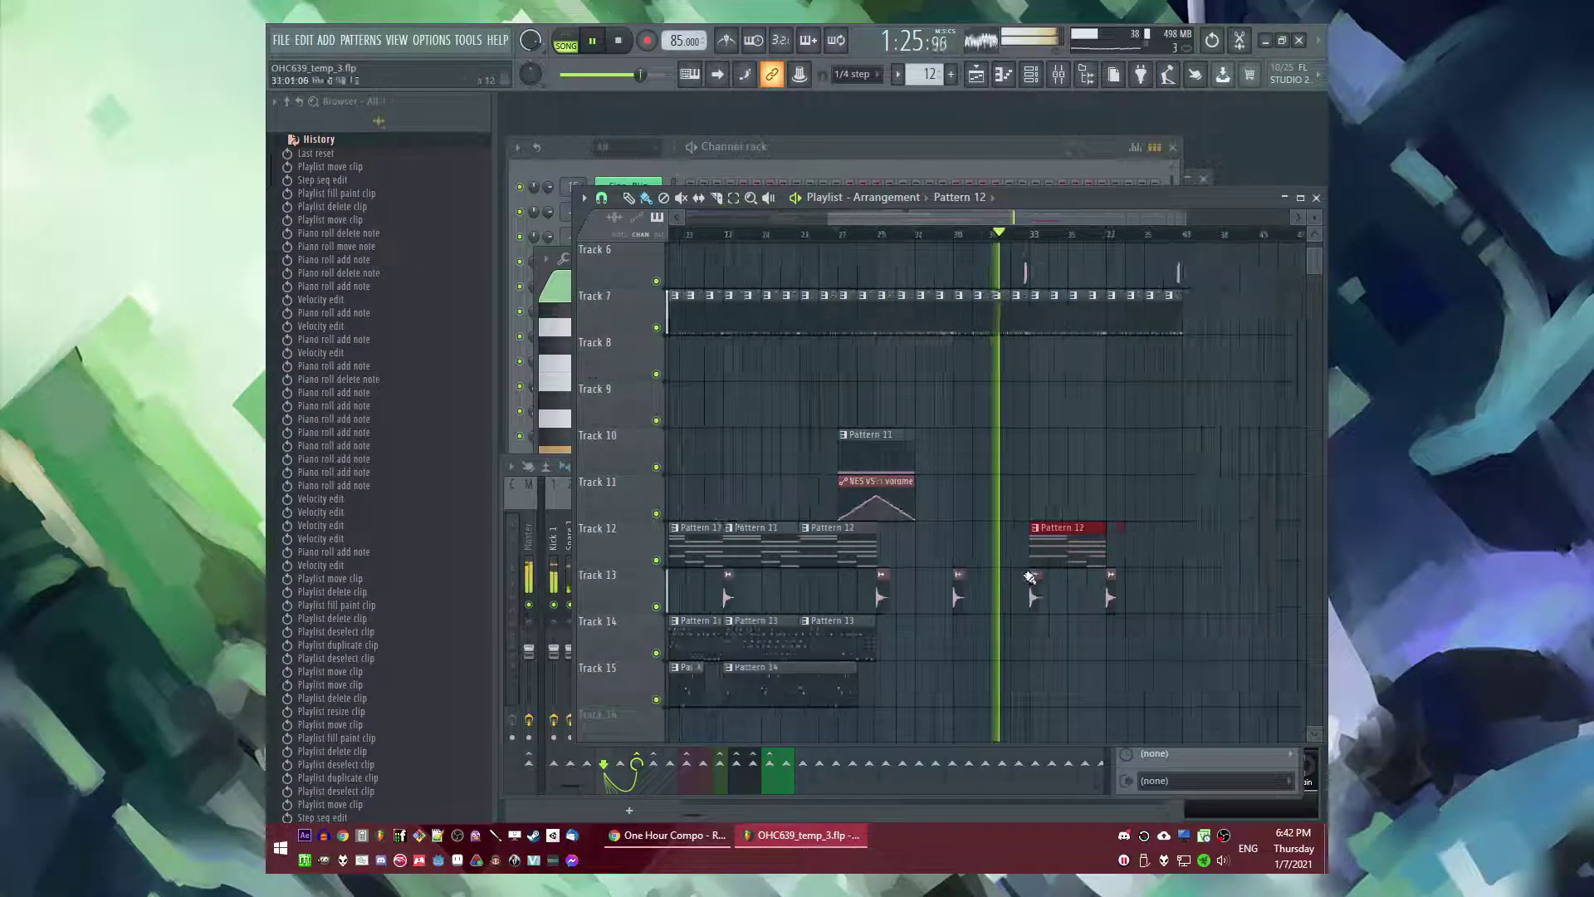
# - Delete the Track 7 drum clip at bar 32 and place a Pattern 14 clip on Track 15 at bar 33
pyautogui.scroll(4, 1059, 556)
pyautogui.scroll(3, 989, 523)
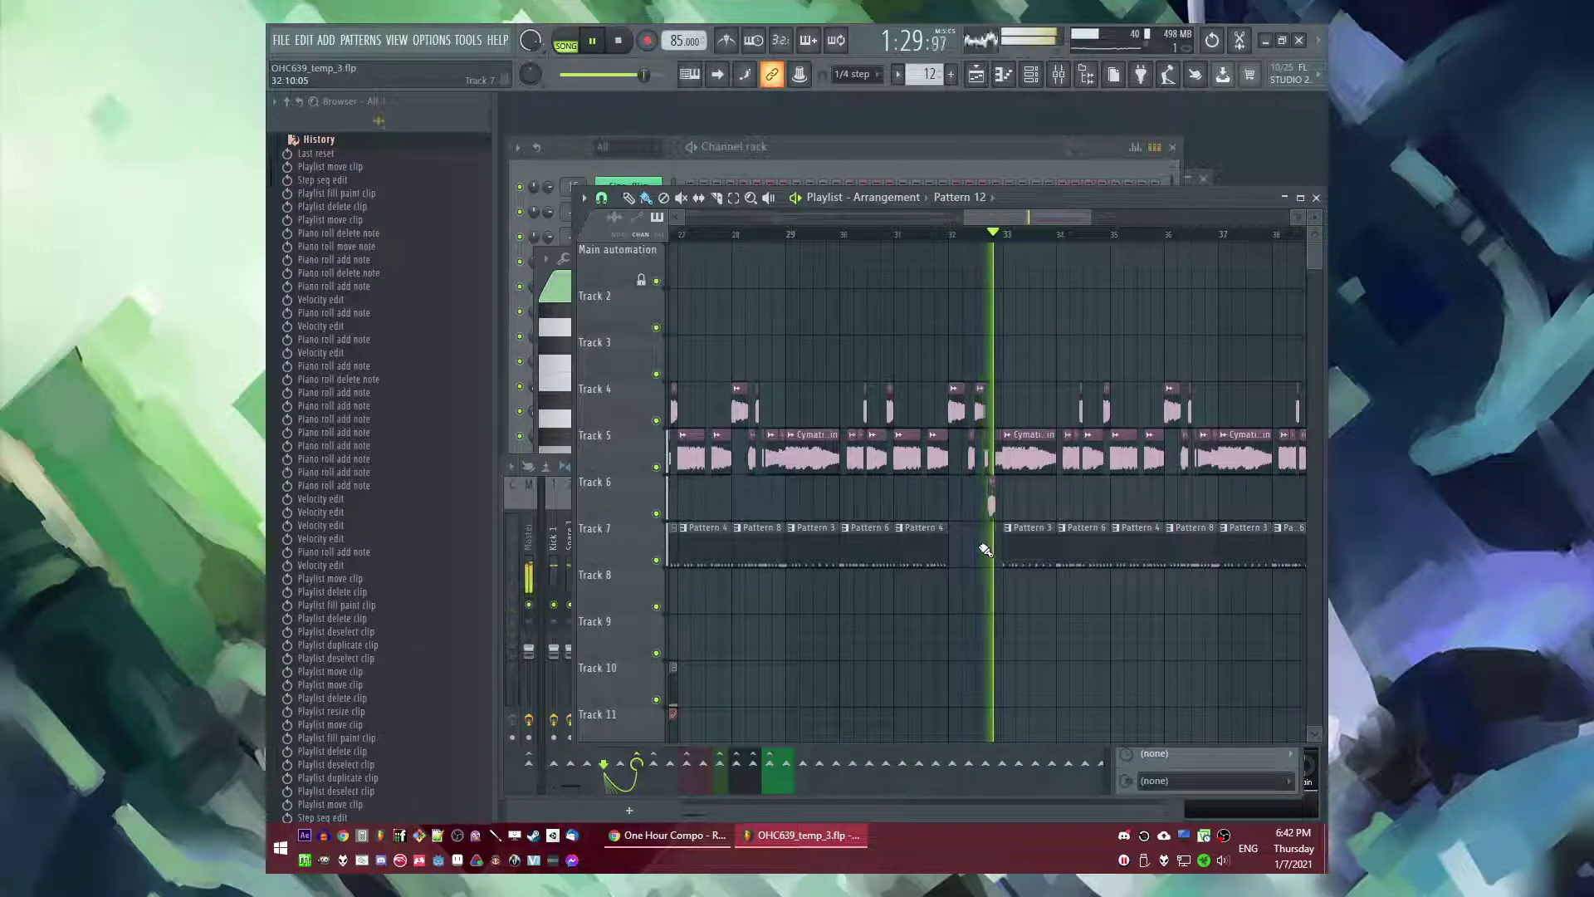
pyautogui.scroll(-4, 985, 550)
pyautogui.scroll(-3, 884, 575)
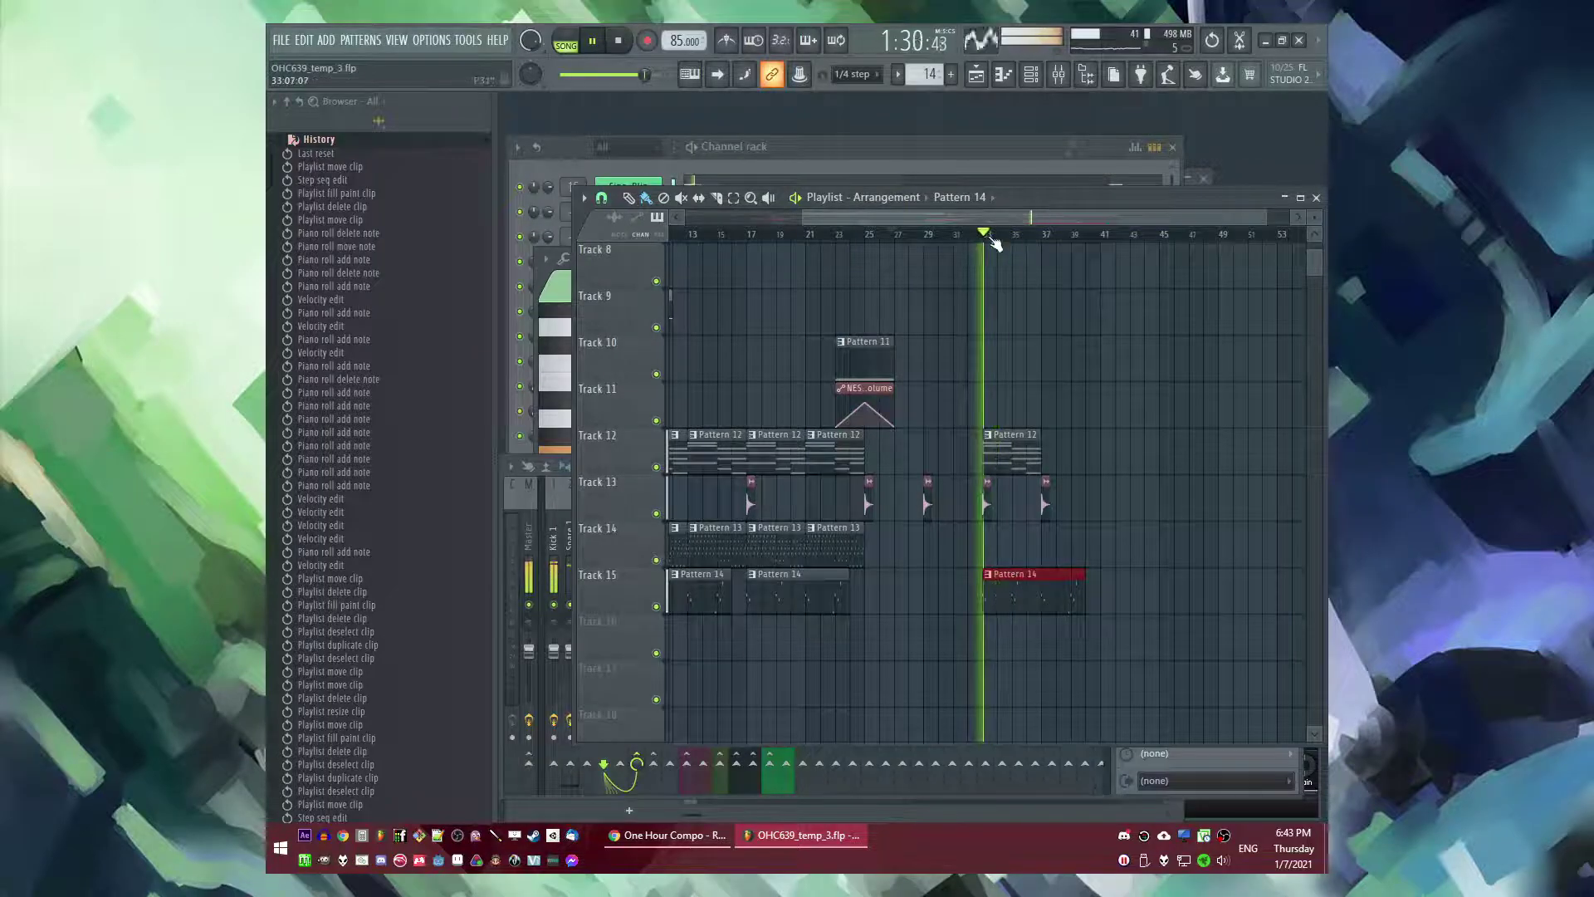
# - Add the crash4 sample from the Overused Transition FX folder to Track 9 of the playlist, just before bar 33
pyautogui.scroll(5, 1013, 359)
pyautogui.scroll(-4, 1010, 459)
pyautogui.scroll(-2, 1010, 459)
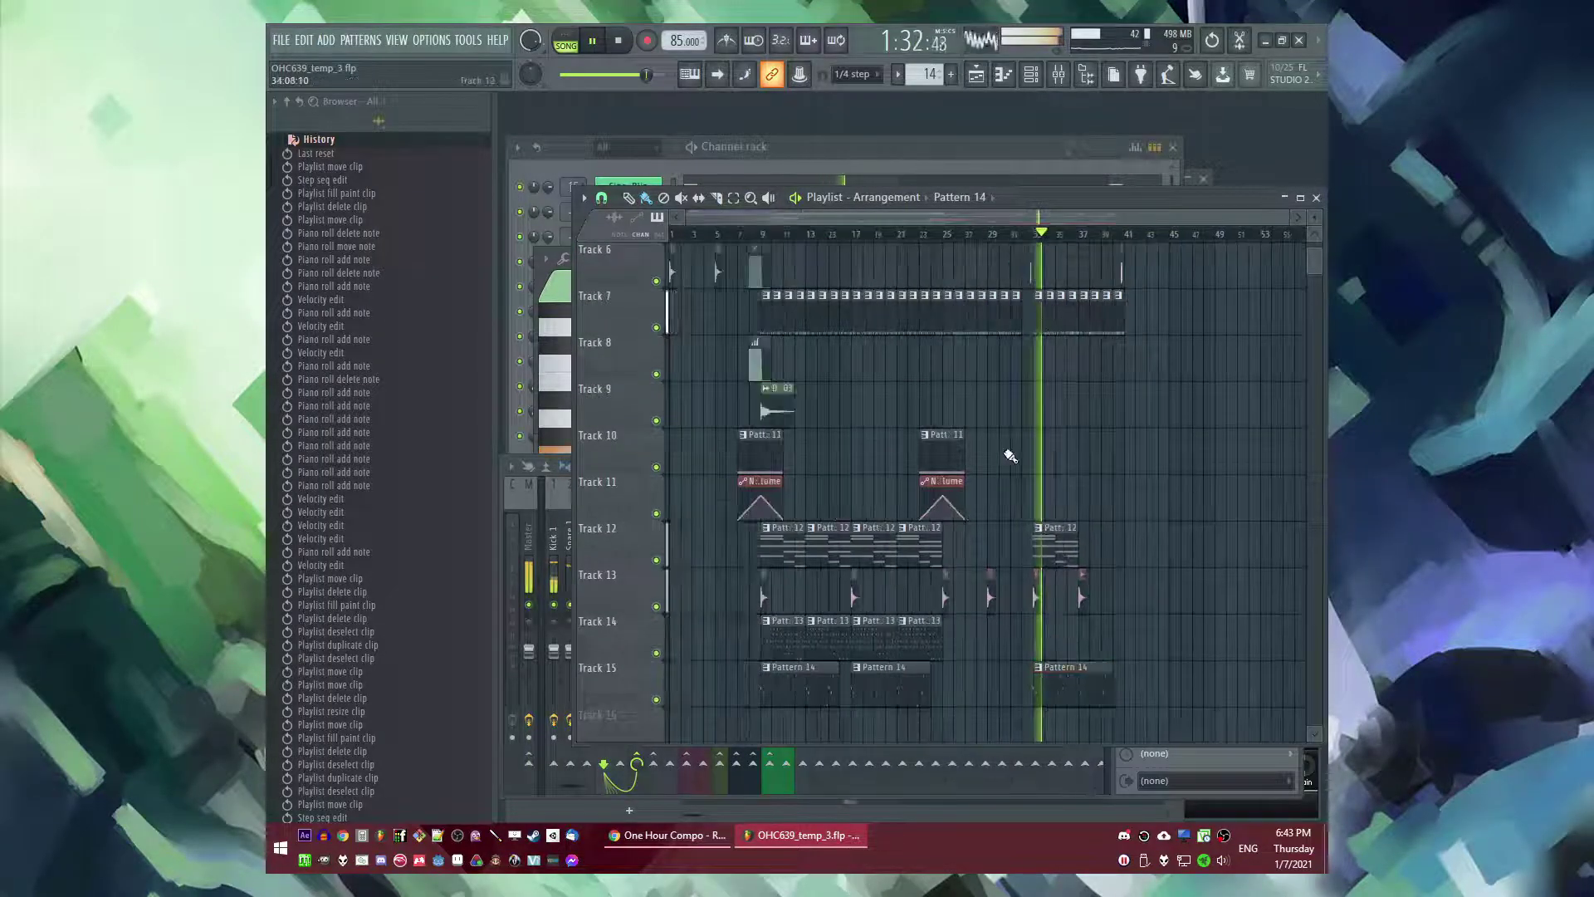
pyautogui.click(288, 100)
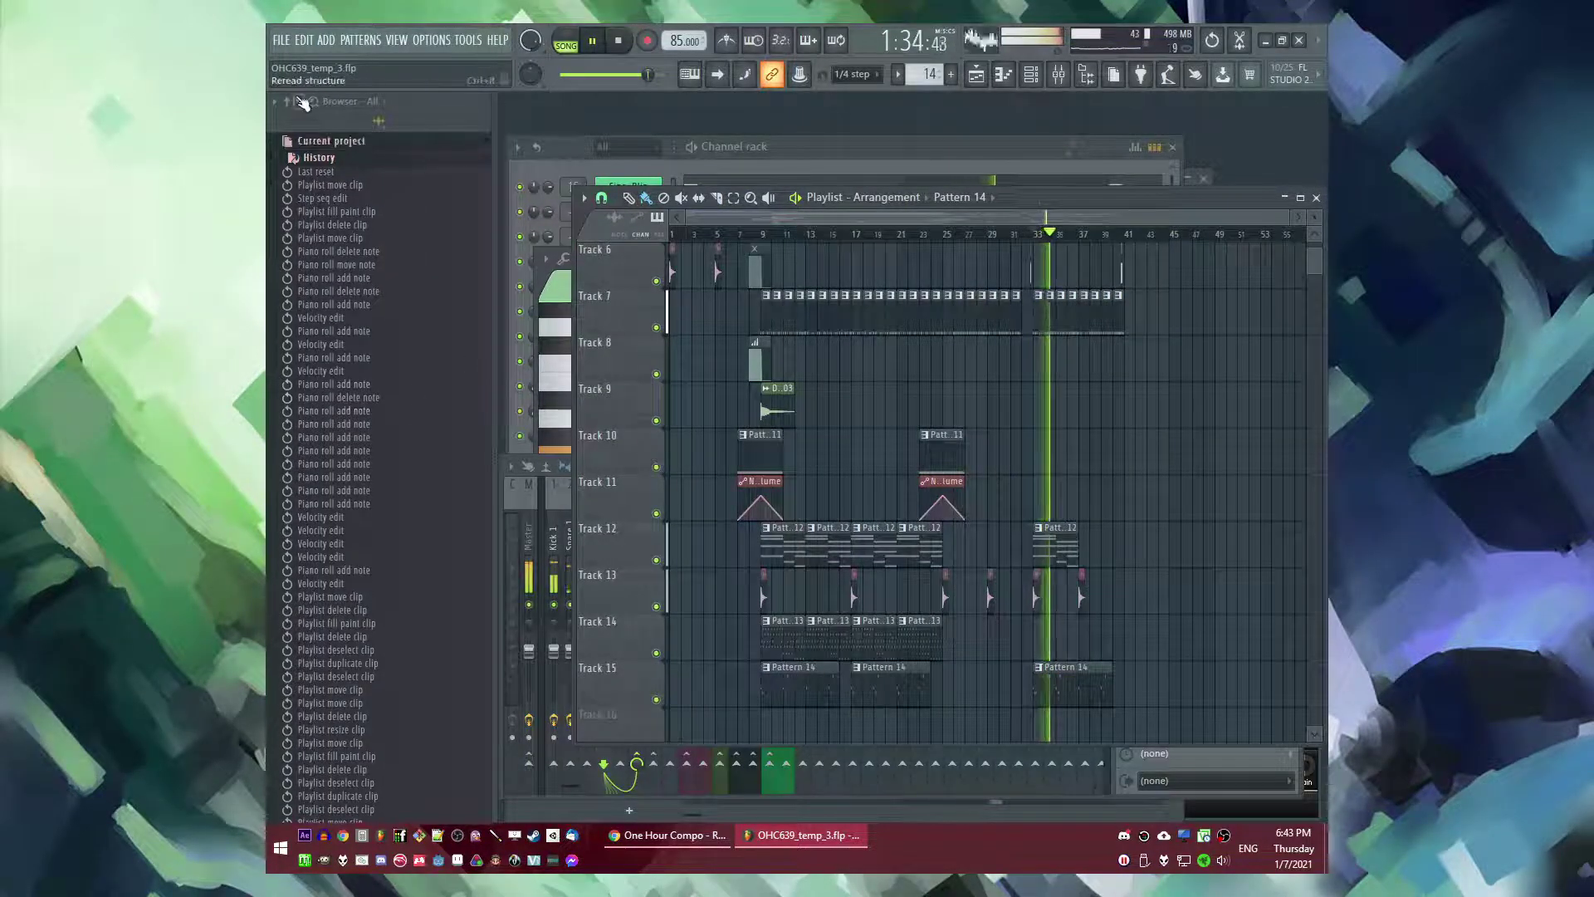
pyautogui.scroll(-10, 382, 432)
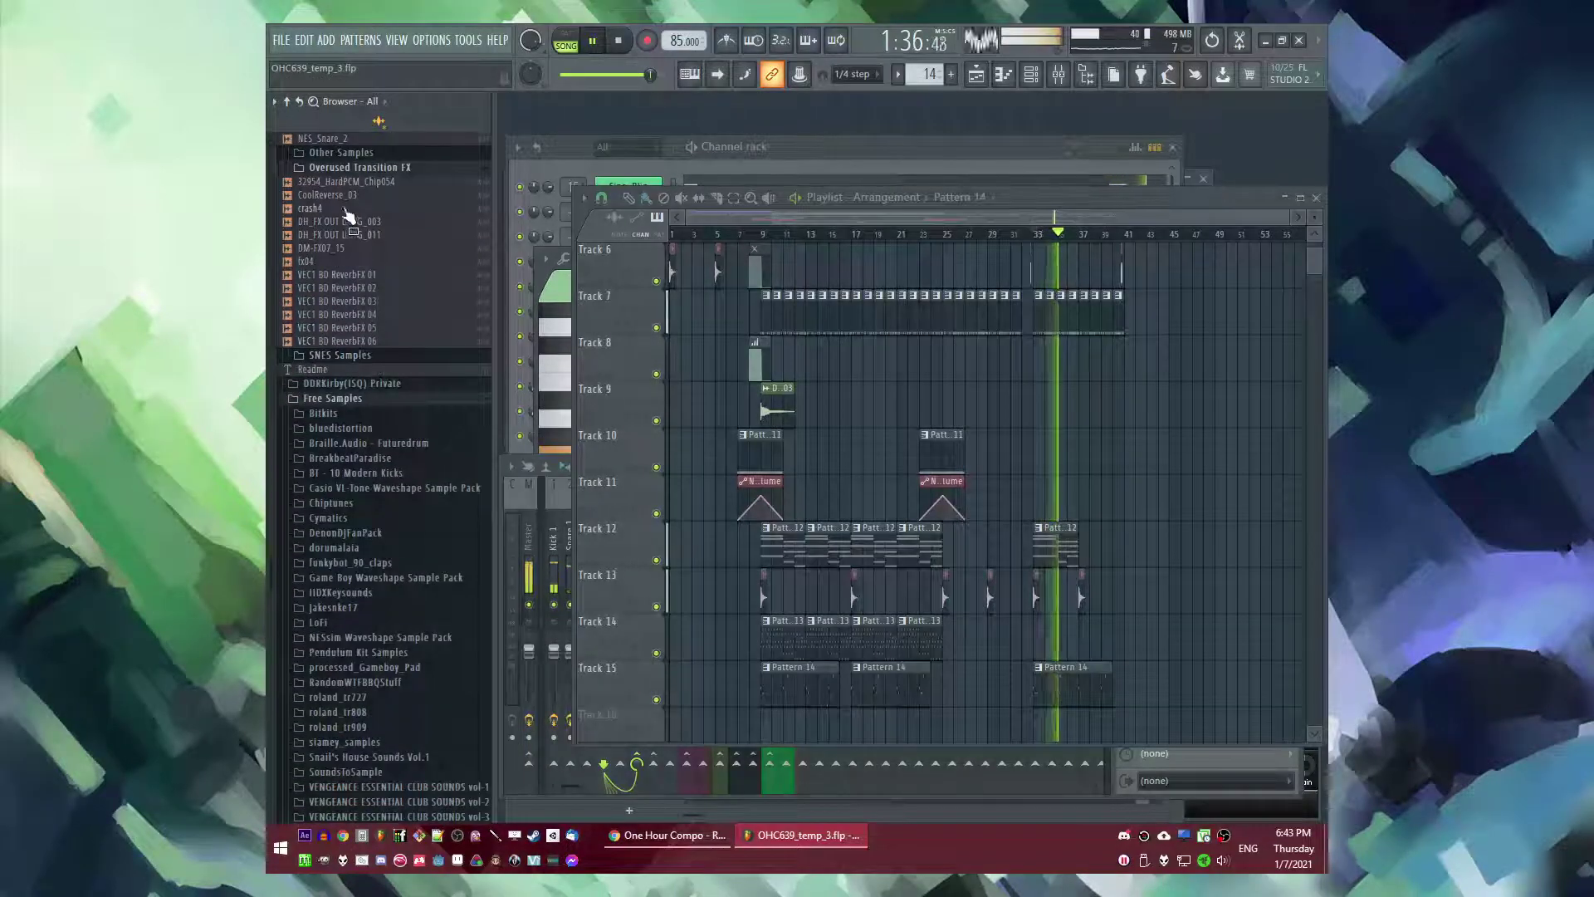
pyautogui.moveTo(332, 214); pyautogui.dragTo(824, 418)
pyautogui.scroll(5, 1082, 407)
pyautogui.scroll(4, 854, 409)
# - Route the crash4 channel to mixer track 16 and load Fruity Delay Bank into effect slot 4
pyautogui.doubleClick(835, 417)
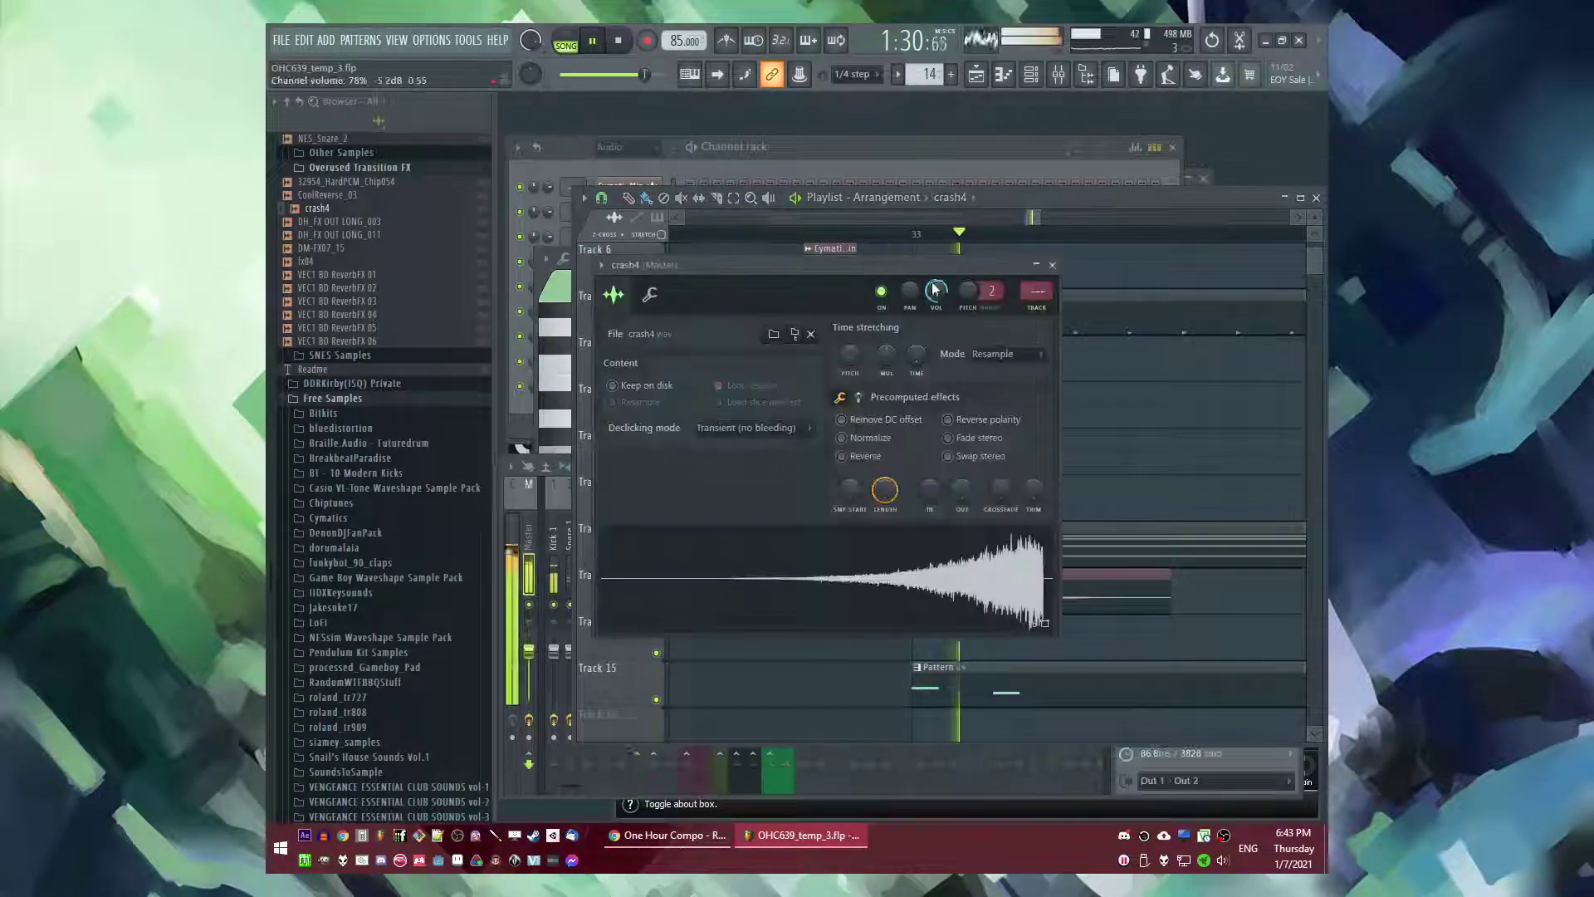
pyautogui.hotkey('ctrl', 'l')
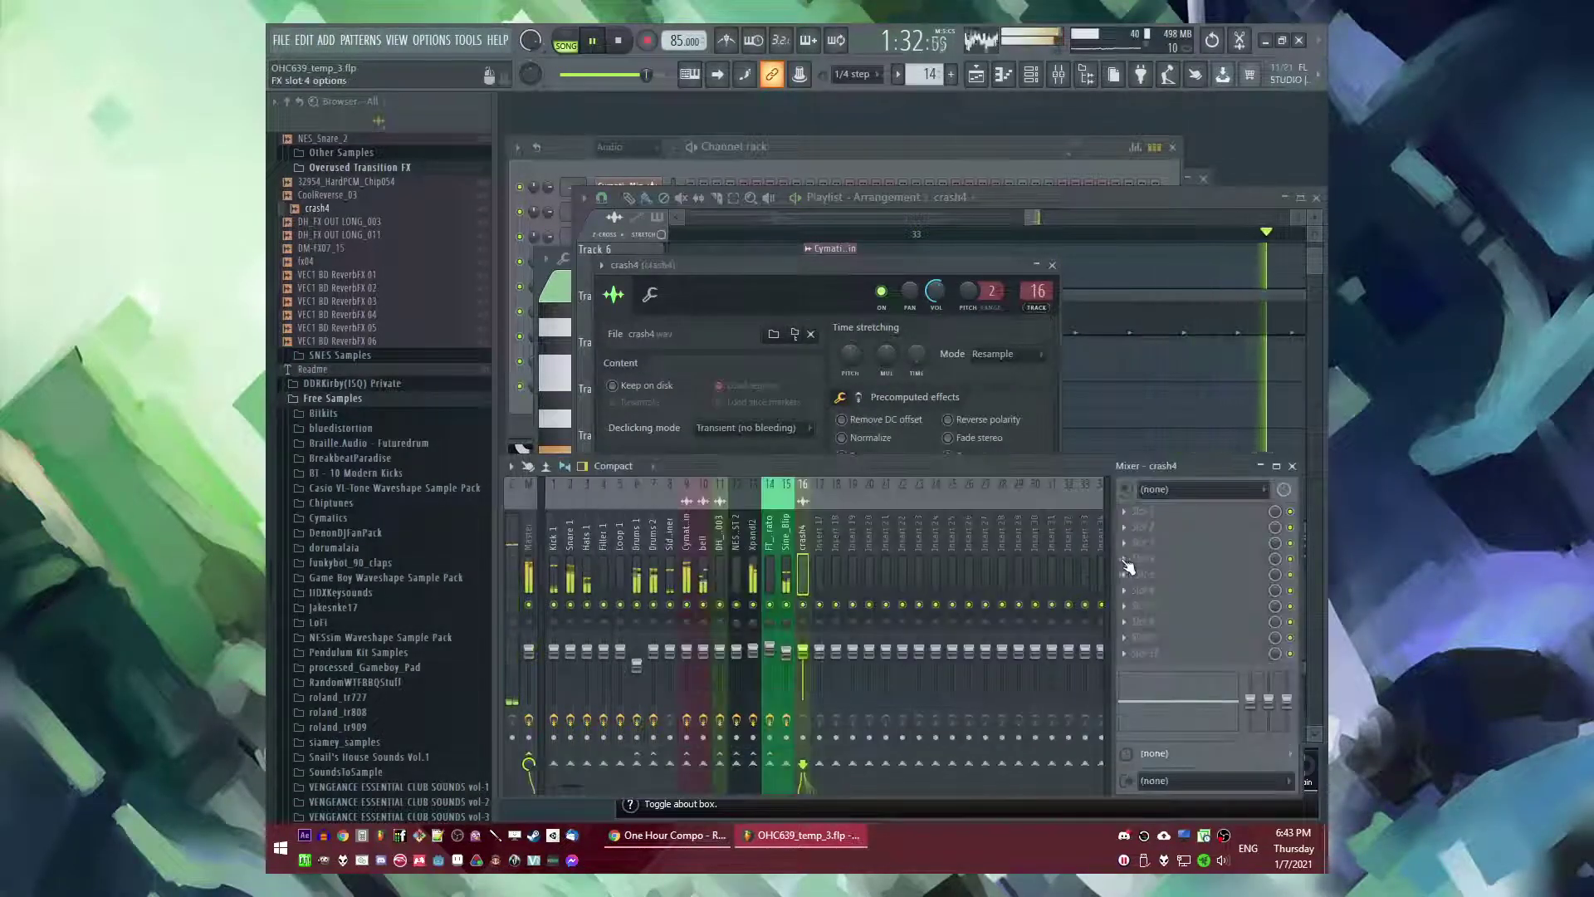
pyautogui.click(1128, 565)
pyautogui.click(922, 390)
# - Load Fruity Reeverb 2 into effect slot 7 and set the delay bank's feedback mode to ping-pong
pyautogui.click(1131, 624)
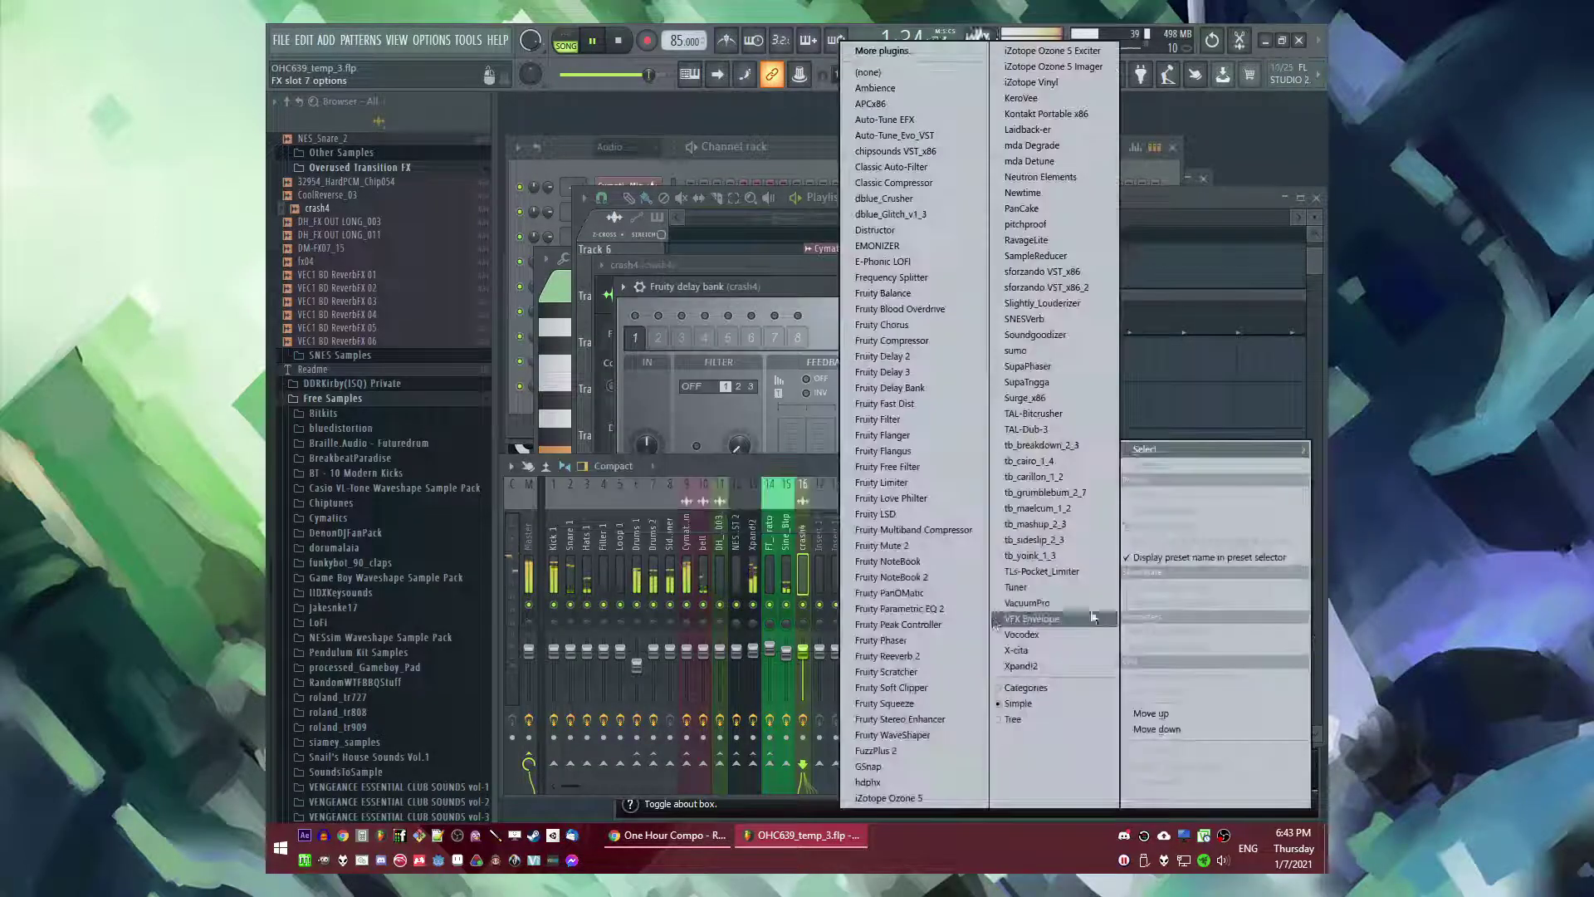
pyautogui.click(938, 658)
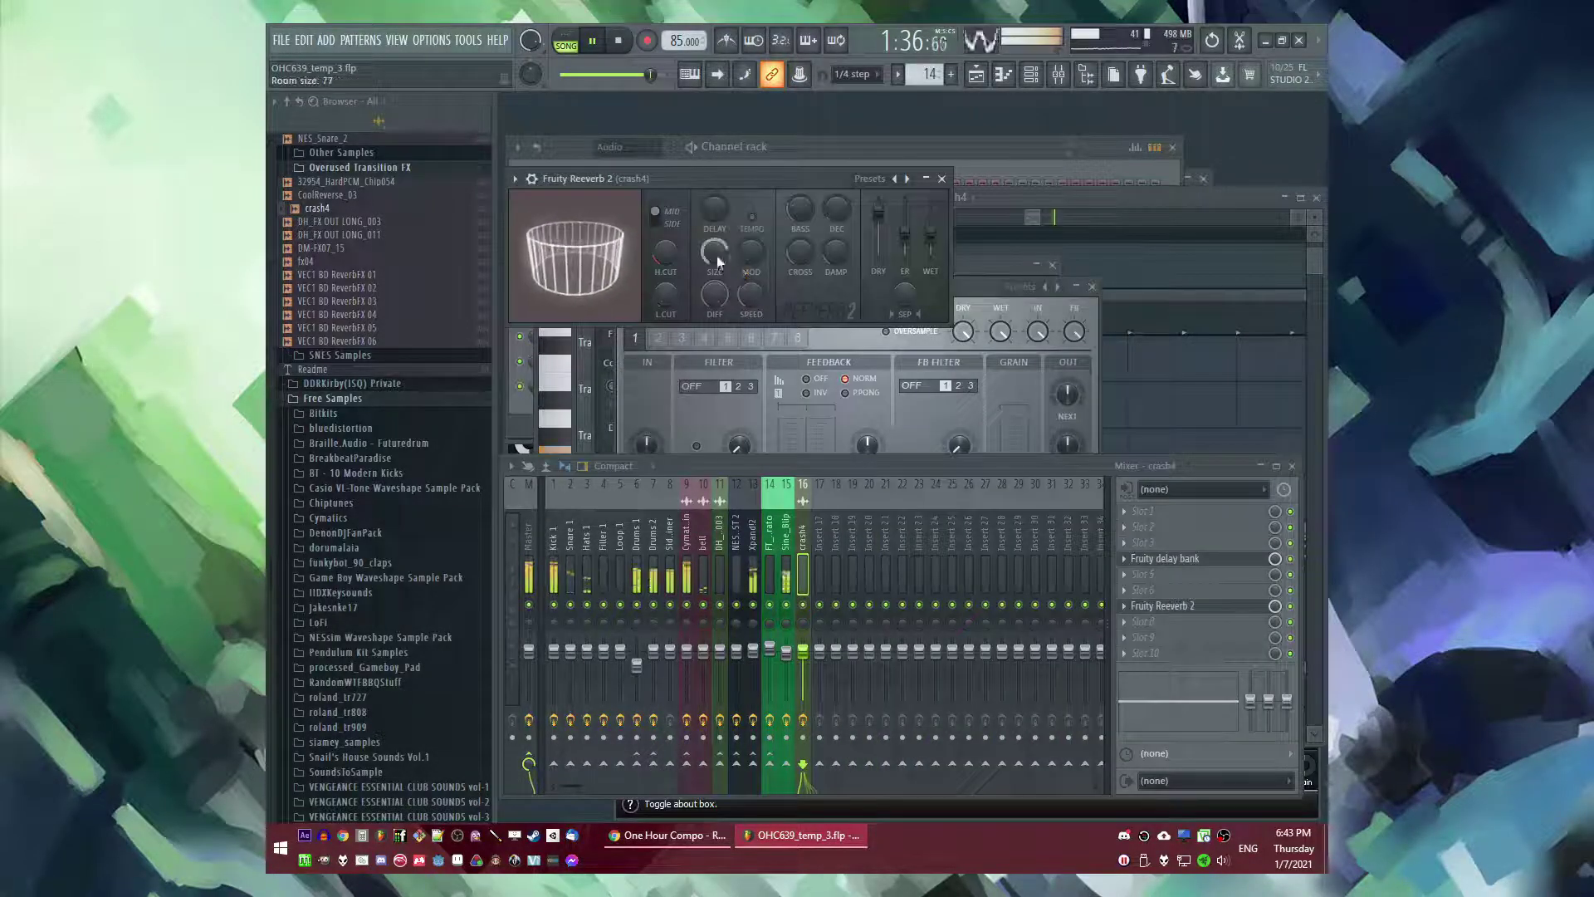
pyautogui.click(878, 399)
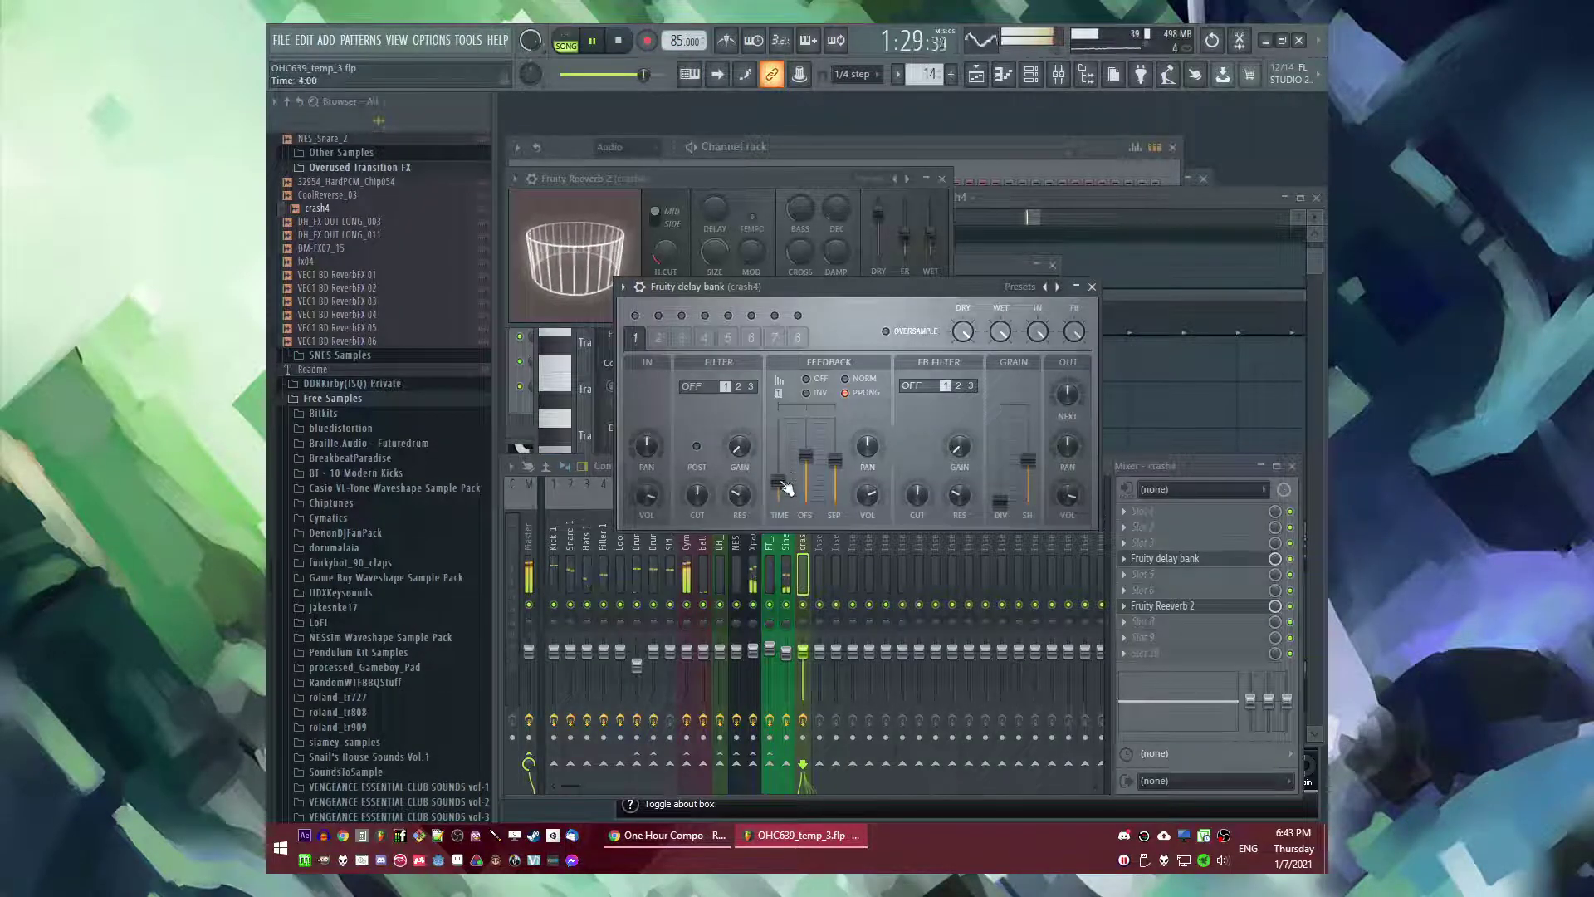
# - Place the DH_FX OUT LONG_003 sample on Track 10 at bar 33 and another Pattern 12 clip on Track 12 at bar 37
pyautogui.click(1224, 439)
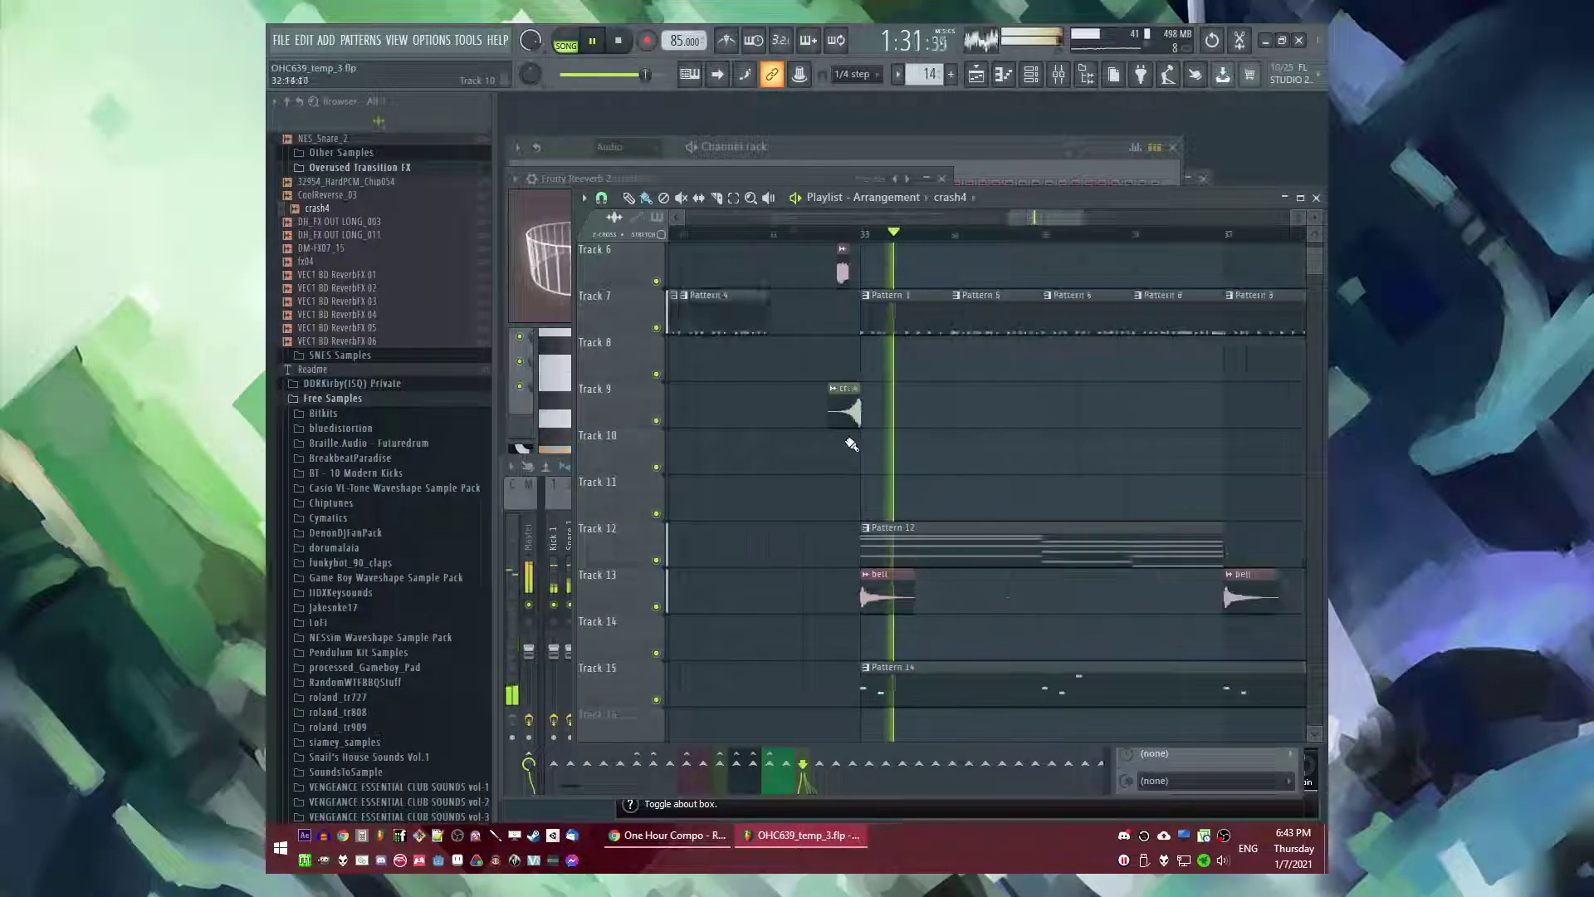
pyautogui.scroll(-1, 801, 462)
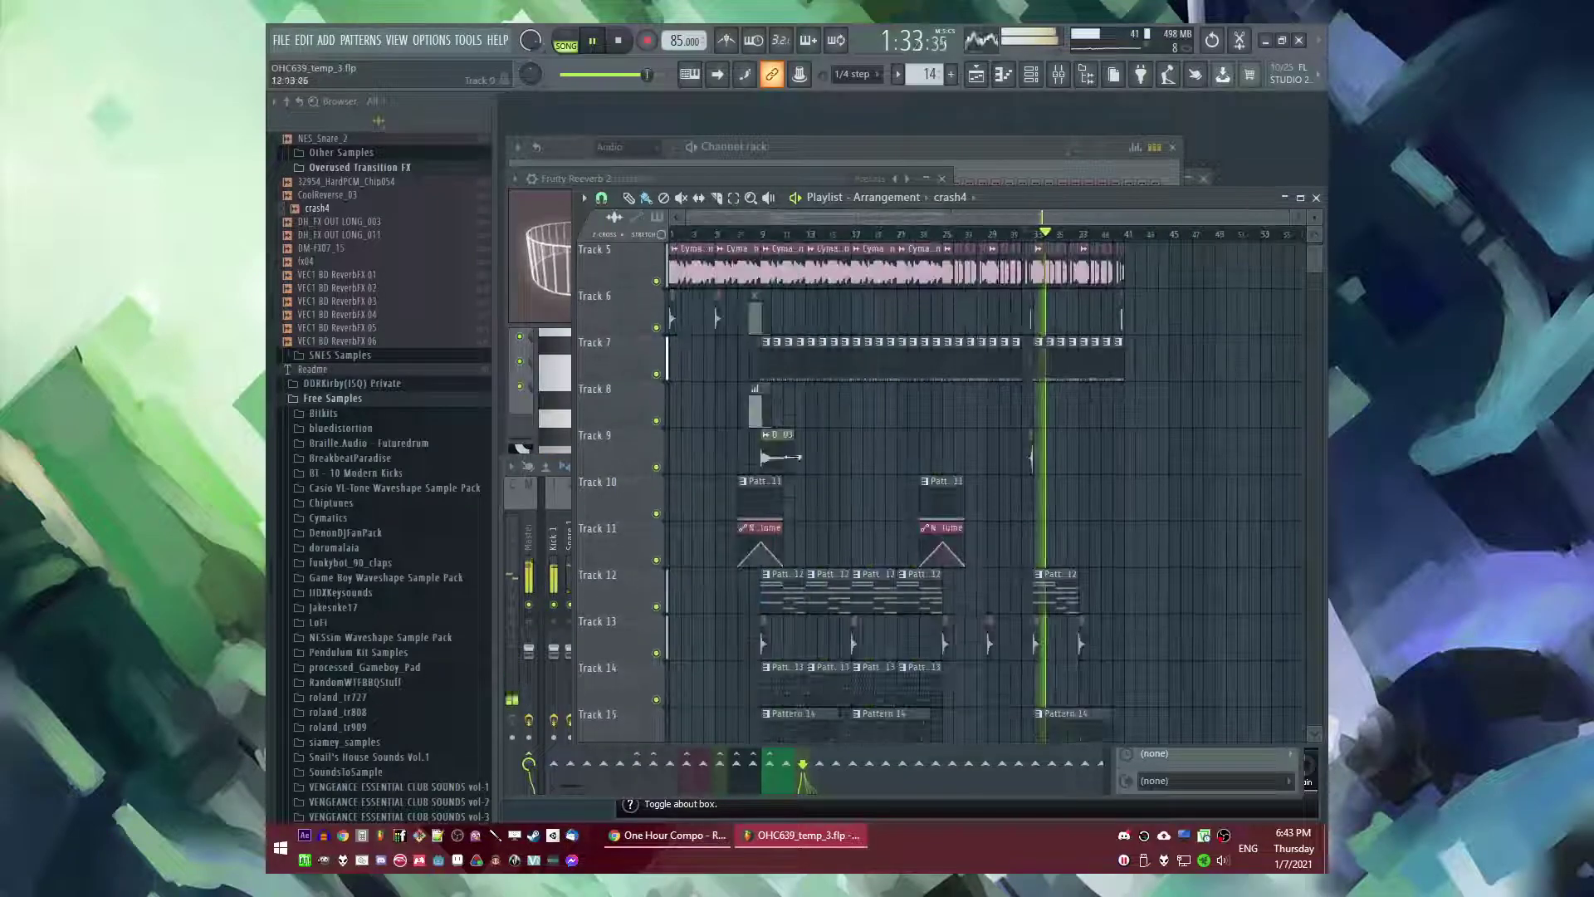
pyautogui.click(790, 457)
pyautogui.scroll(3, 1100, 513)
pyautogui.click(899, 236)
pyautogui.scroll(3, 897, 237)
pyautogui.scroll(-3, 898, 249)
pyautogui.click(961, 580)
pyautogui.click(1033, 590)
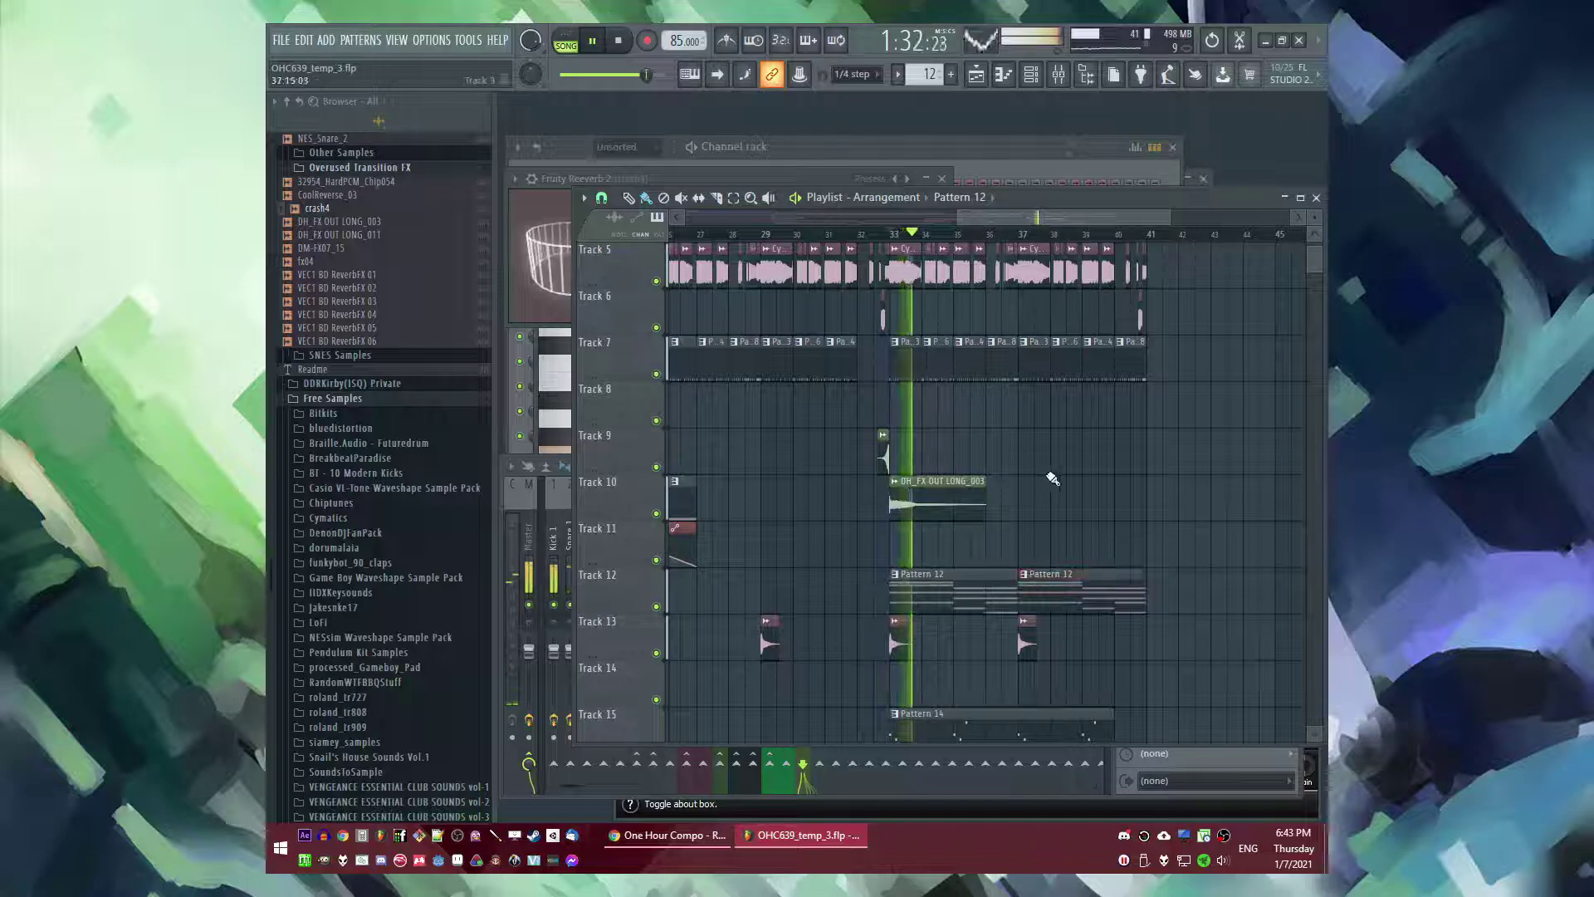
# - Play the arrangement from bar 25 and select bars 25 to 33 on the playlist timeline
pyautogui.scroll(4, 1006, 510)
pyautogui.scroll(-3, 1005, 505)
pyautogui.scroll(4, 1082, 525)
pyautogui.scroll(-3, 1021, 502)
pyautogui.scroll(3, 789, 365)
pyautogui.click(720, 236)
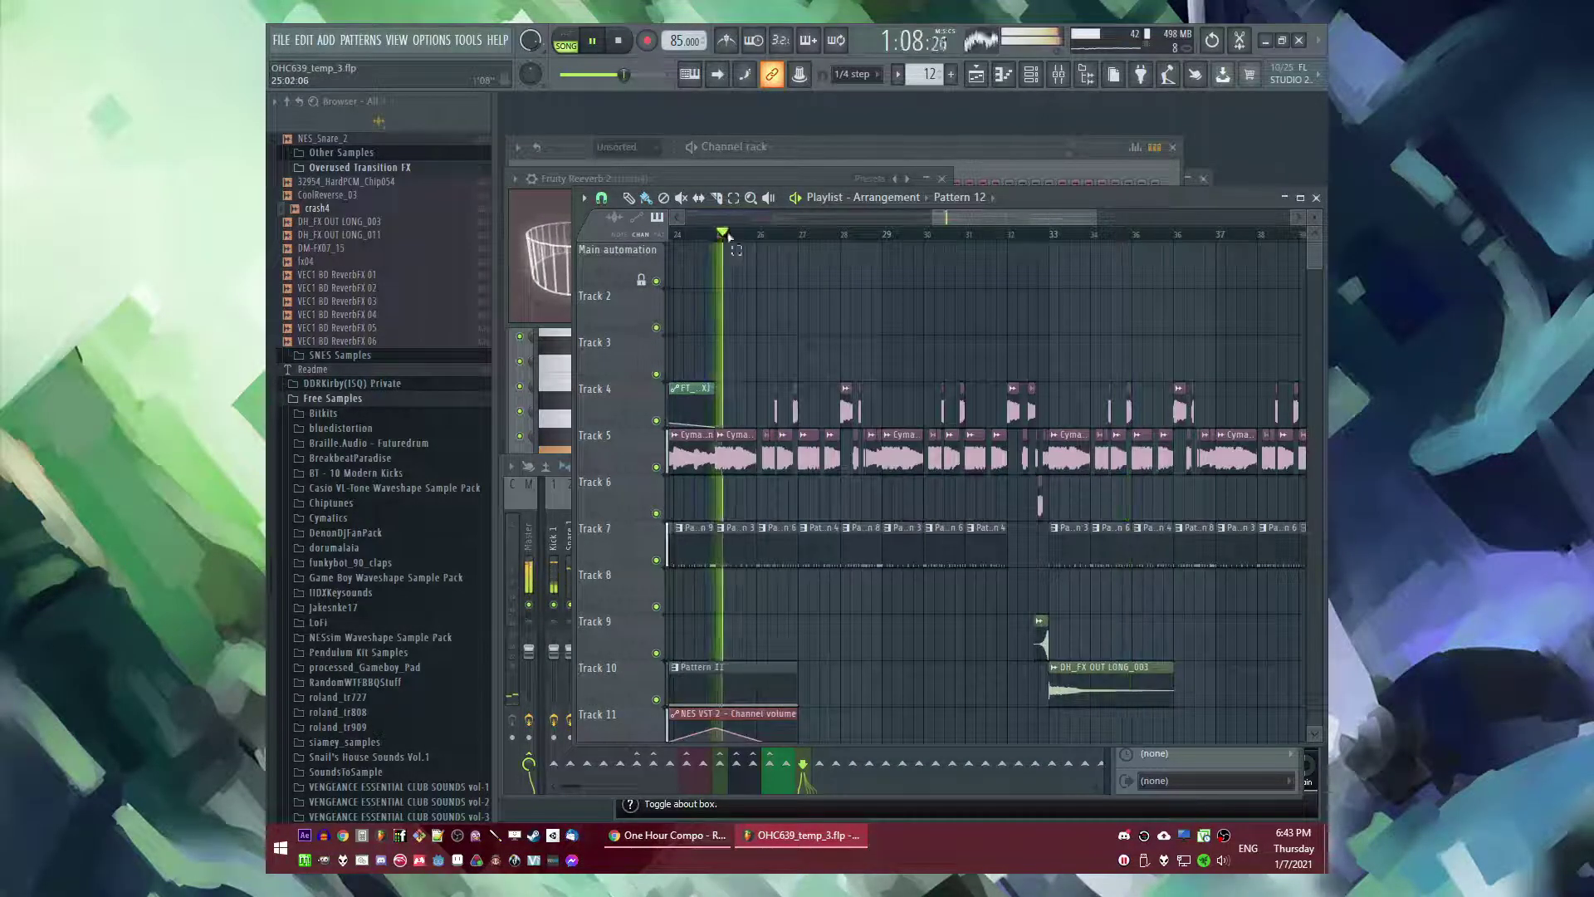
pyautogui.moveTo(720, 236); pyautogui.dragTo(1049, 236)
pyautogui.keyDown('ctrl'); pyautogui.click(822, 300); pyautogui.keyUp('ctrl')
# - Load Fruity Parametric EQ 2 into effect slot 4 of the Cymatics Eternity melody loop's mixer track
pyautogui.press('F9')
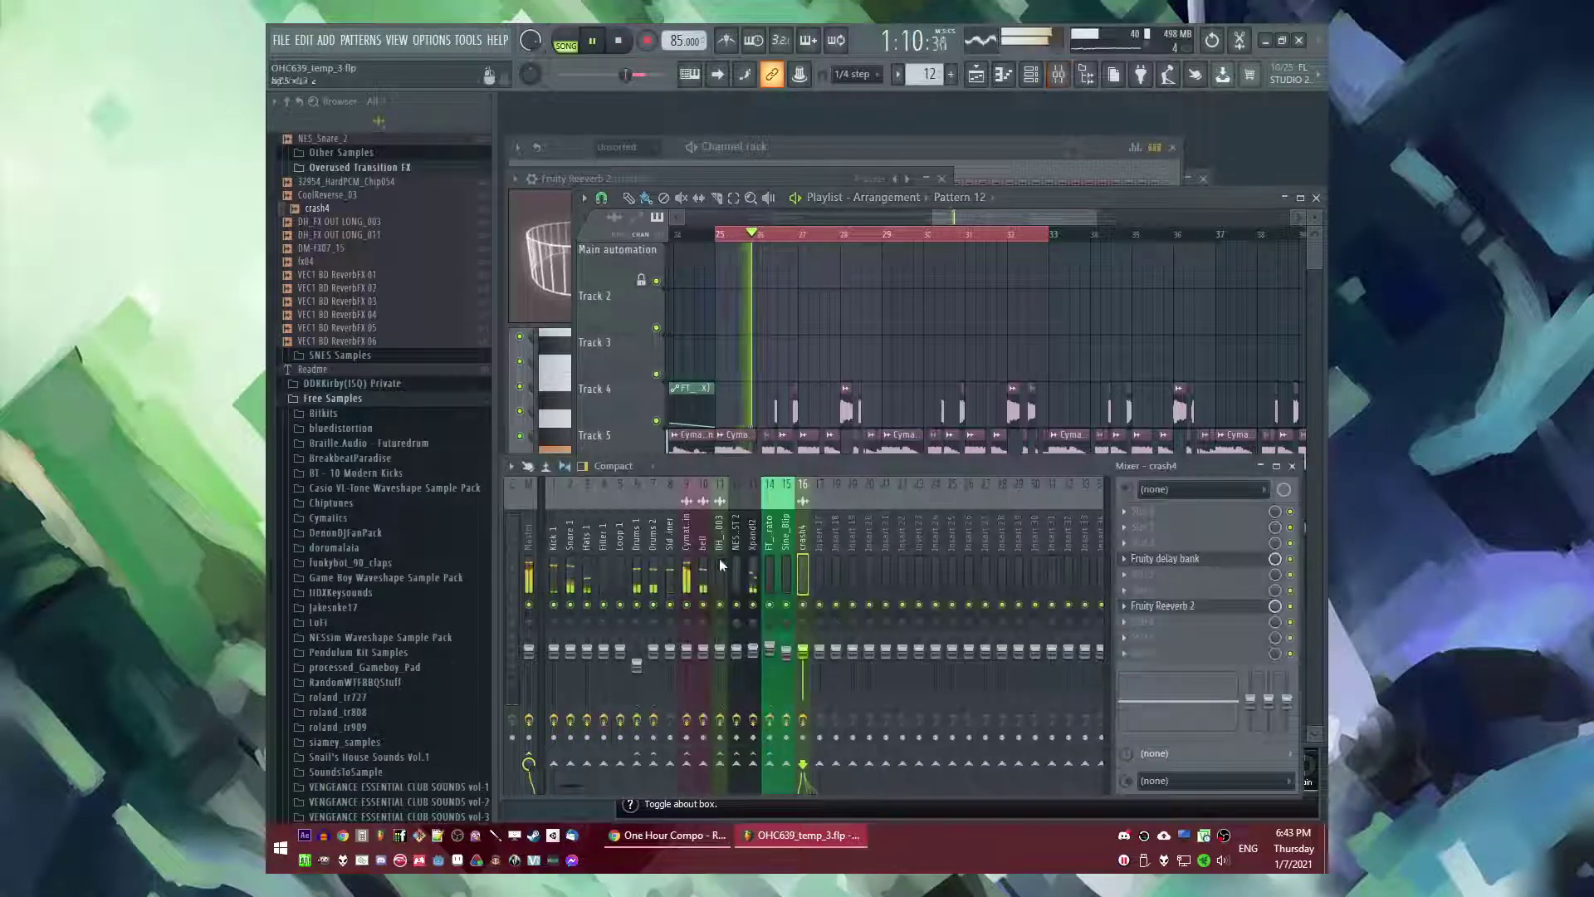
pyautogui.click(686, 573)
pyautogui.click(1125, 527)
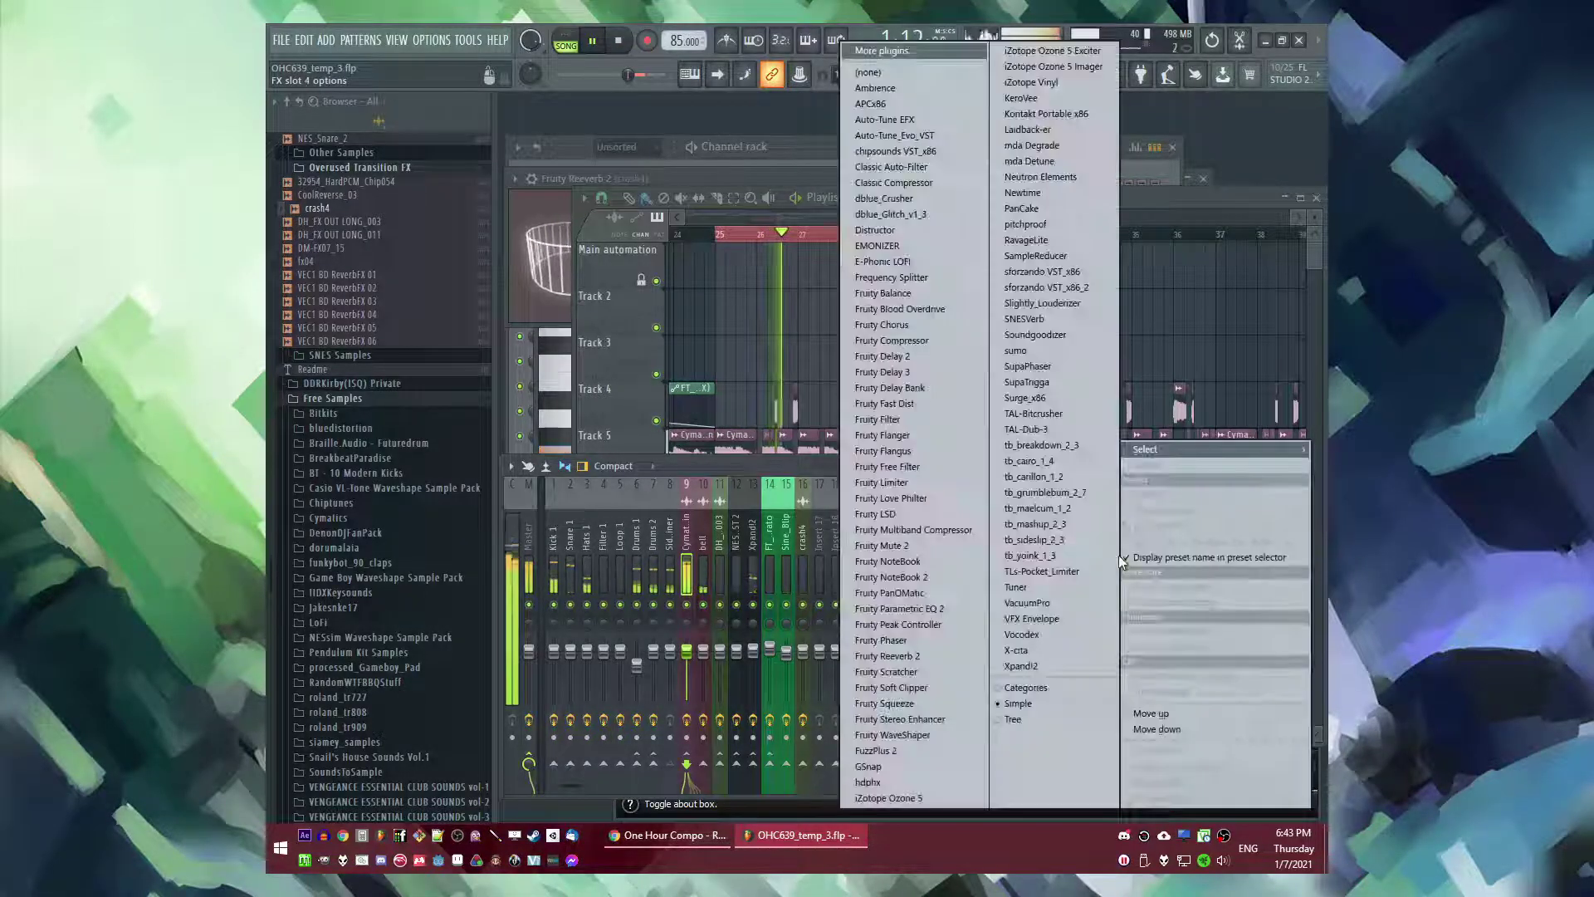
pyautogui.click(885, 559)
# - Turn band 1 of the new Parametric EQ 2 into a Gentle 8 high-pass and raise its cutoff into the low mids
pyautogui.moveTo(735, 469); pyautogui.dragTo(755, 568)
pyautogui.moveTo(1121, 620)
pyautogui.mouseDown()
pyautogui.moveTo(1119, 664)
pyautogui.moveTo(1119, 598)
pyautogui.moveTo(1117, 615)
pyautogui.mouseUp()
pyautogui.moveTo(1122, 358); pyautogui.dragTo(1122, 332)
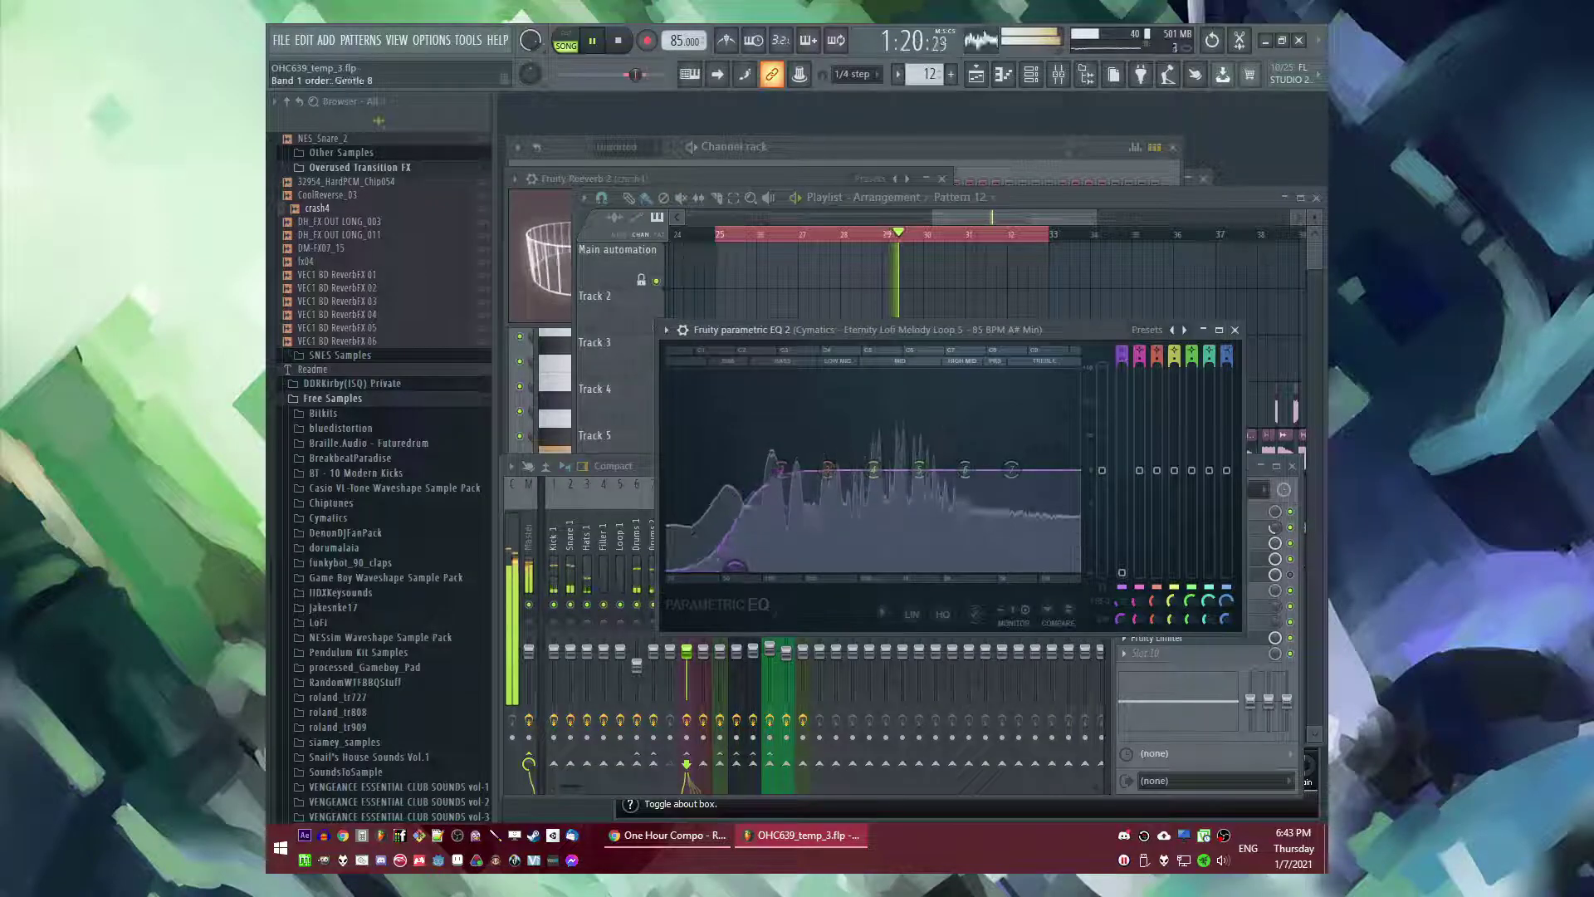
pyautogui.moveTo(744, 582); pyautogui.dragTo(801, 569)
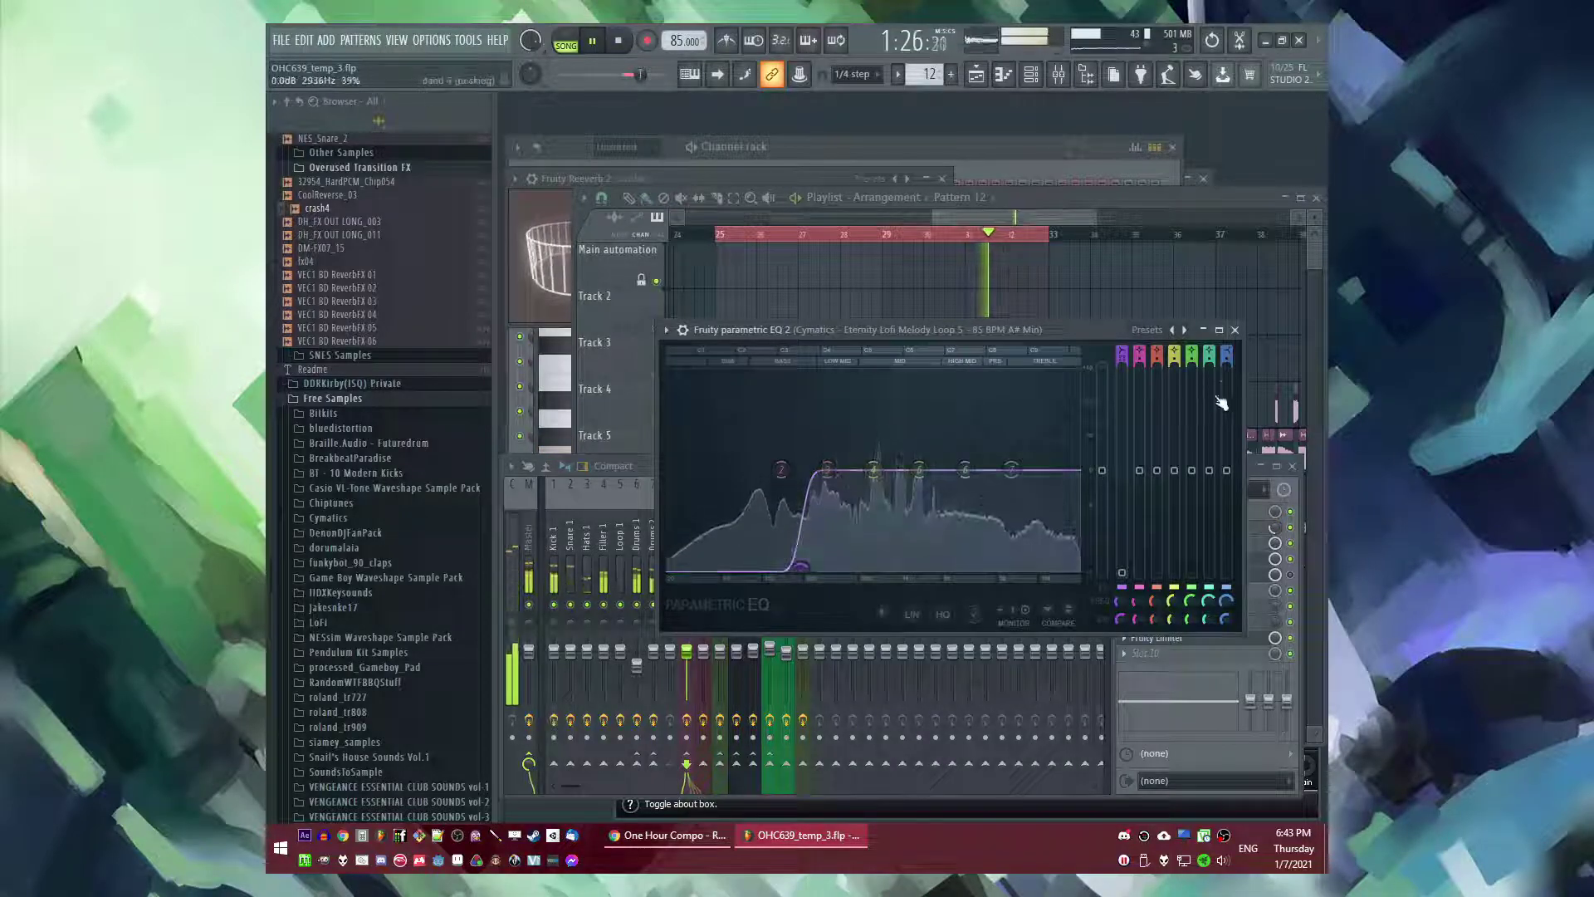
pyautogui.click(1235, 331)
pyautogui.rightClick(1174, 326)
# - Set the slot 4 Parametric EQ 2 mix level to 0% and create an automation clip for it over bars 25 to 33
pyautogui.click(726, 236)
pyautogui.press('F9')
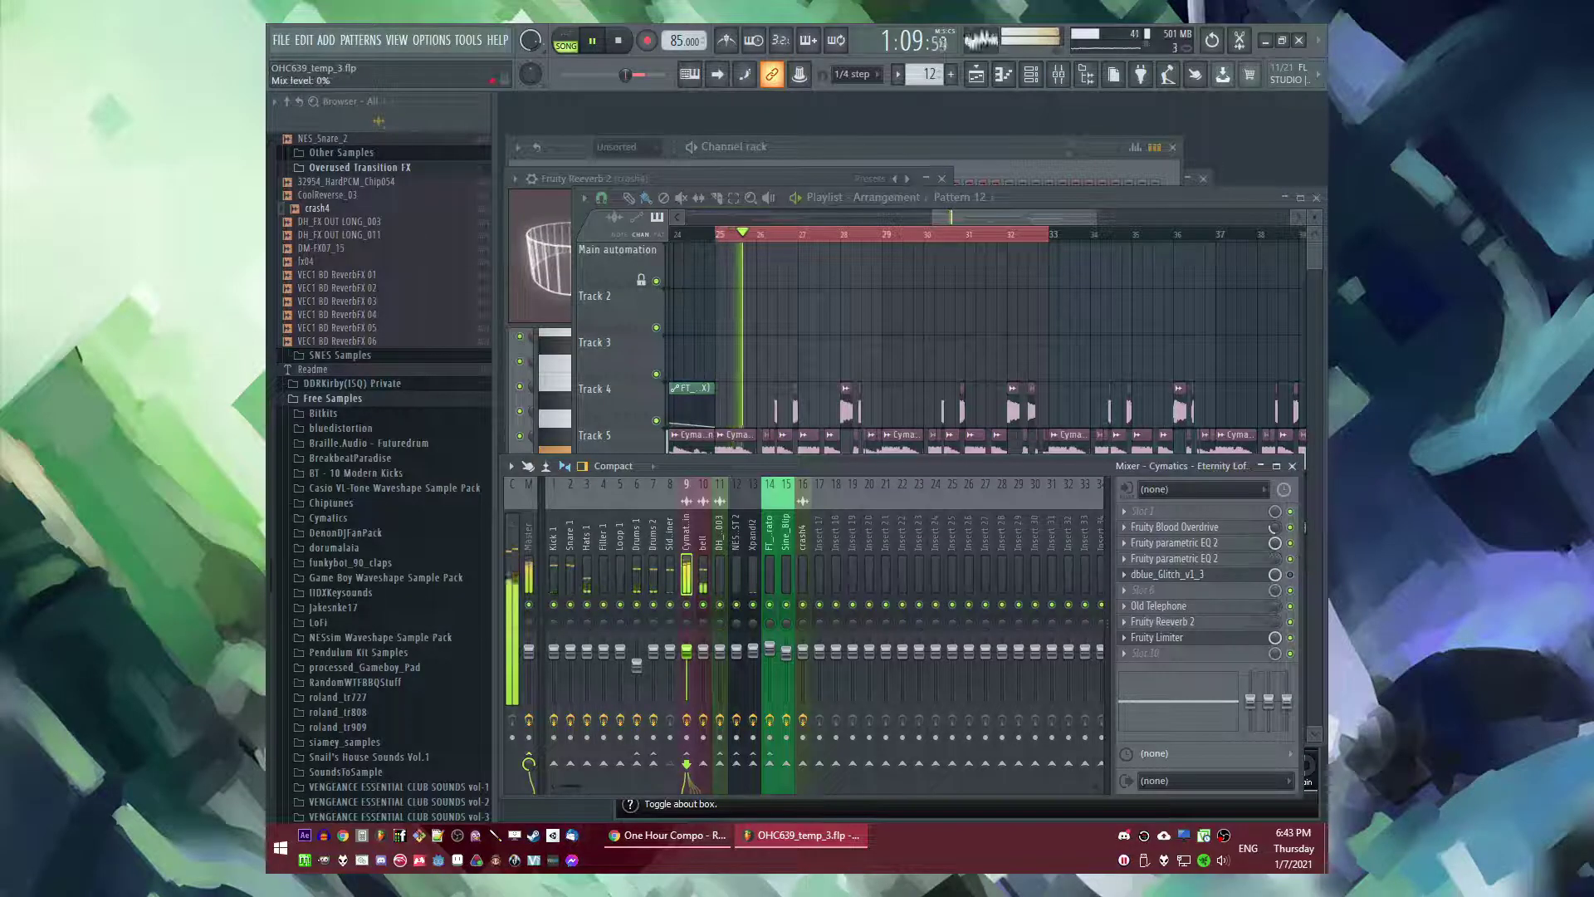
pyautogui.rightClick(1277, 558)
pyautogui.click(1268, 639)
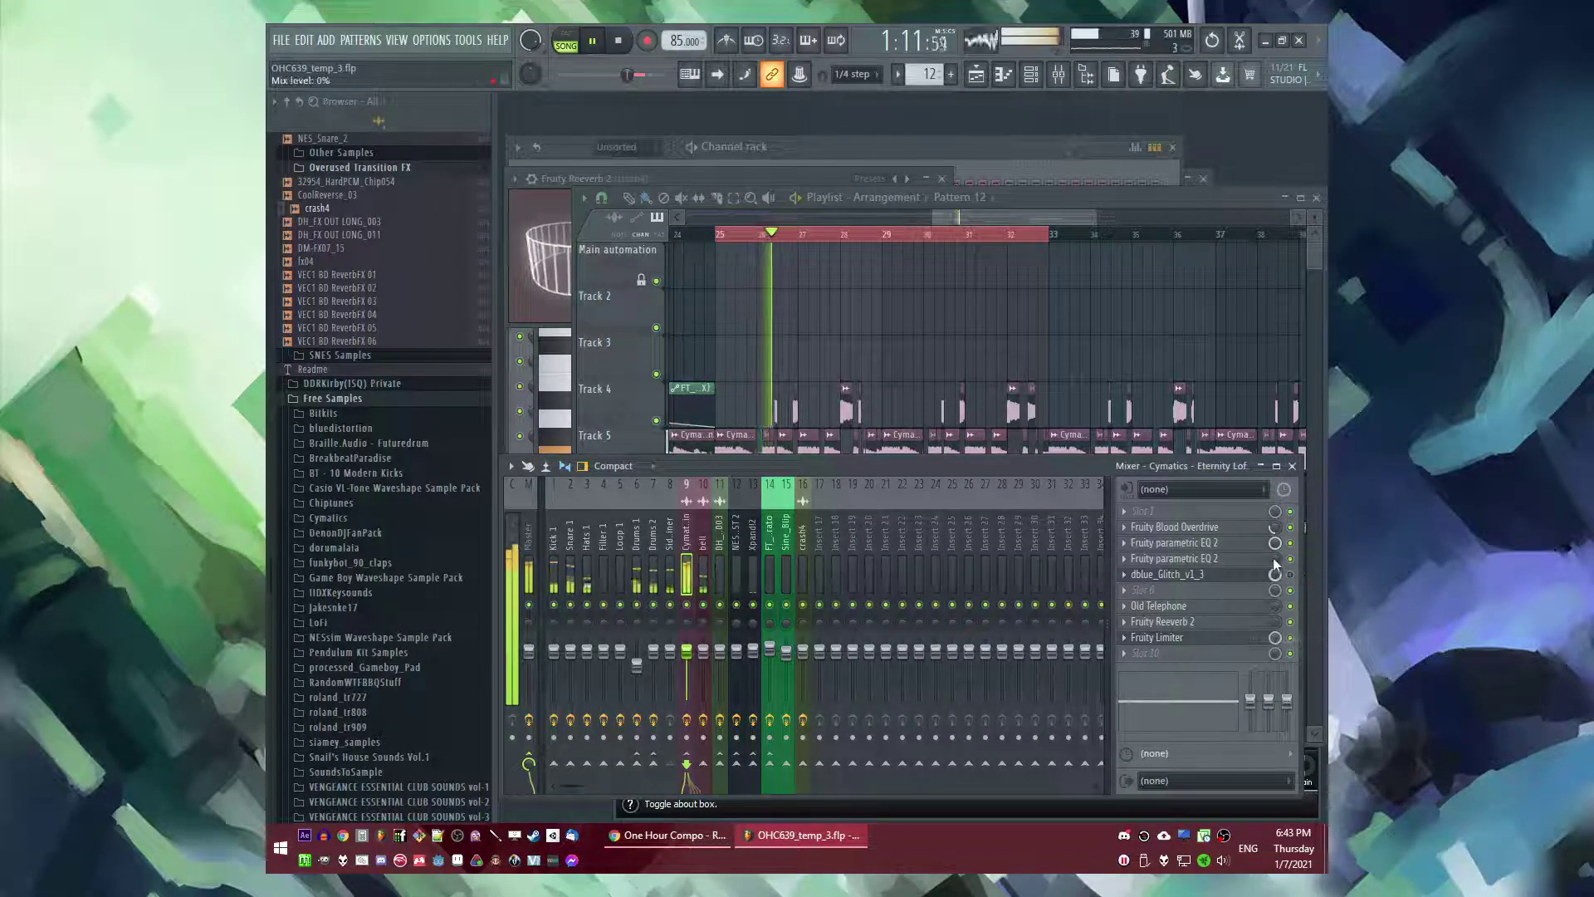
pyautogui.rightClick(1276, 563)
pyautogui.click(1229, 668)
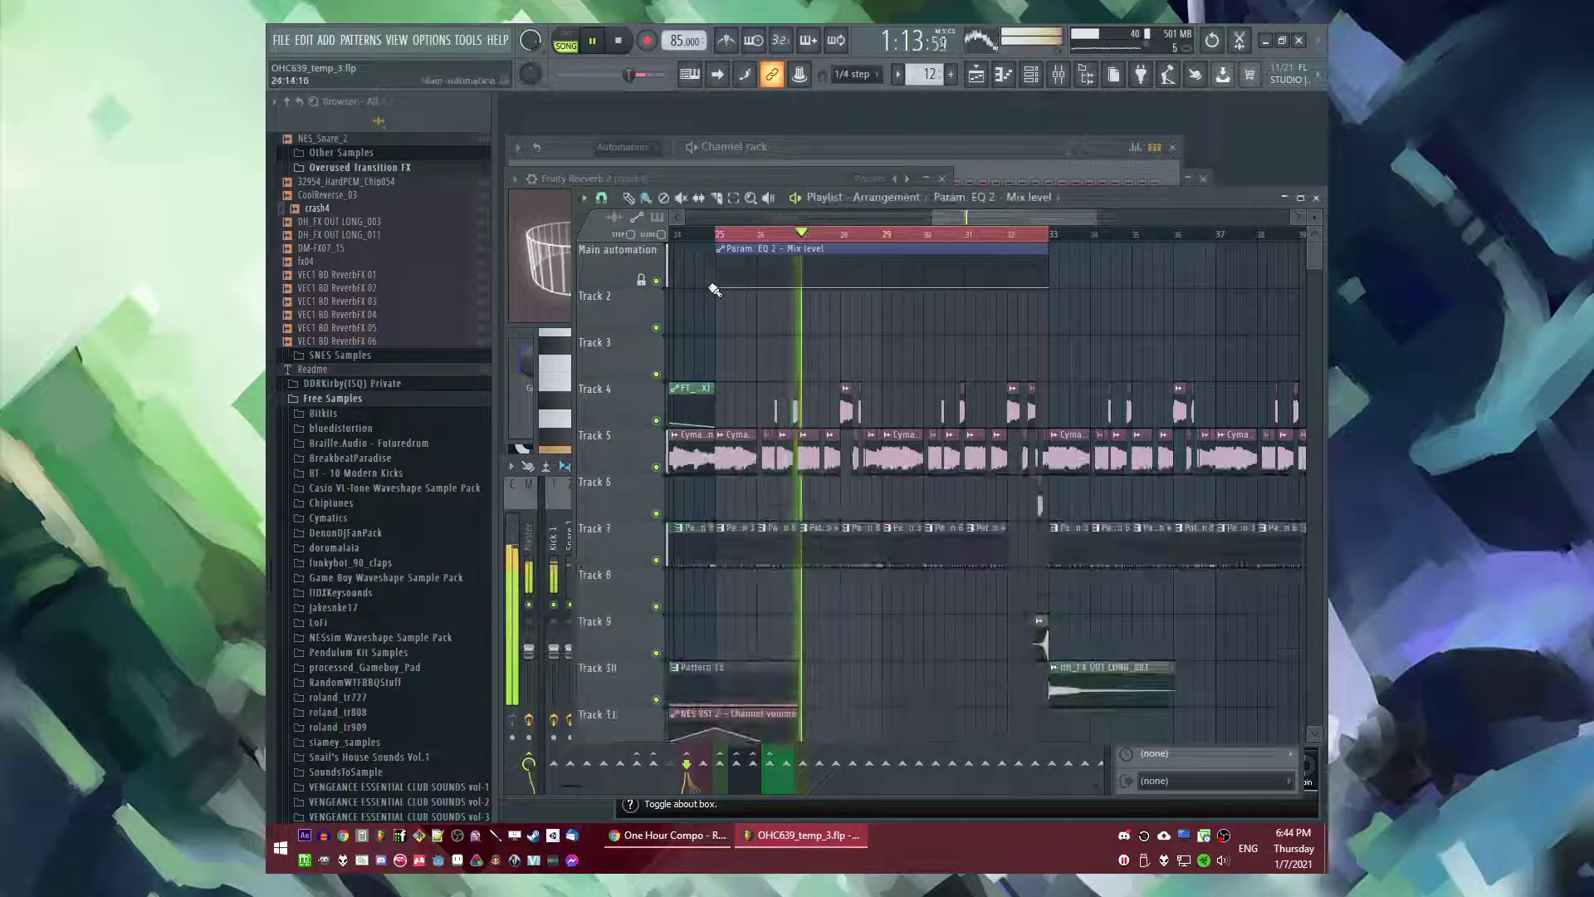
# - Raise the Param. EQ 2 mix level automation across bars 25 to 33 and clear the timeline selection
pyautogui.click(720, 292)
pyautogui.rightClick(726, 298)
pyautogui.moveTo(717, 288); pyautogui.dragTo(718, 256)
pyautogui.moveTo(1056, 288); pyautogui.dragTo(1059, 240)
pyautogui.keyDown('ctrl'); pyautogui.click(1004, 239); pyautogui.keyUp('ctrl')
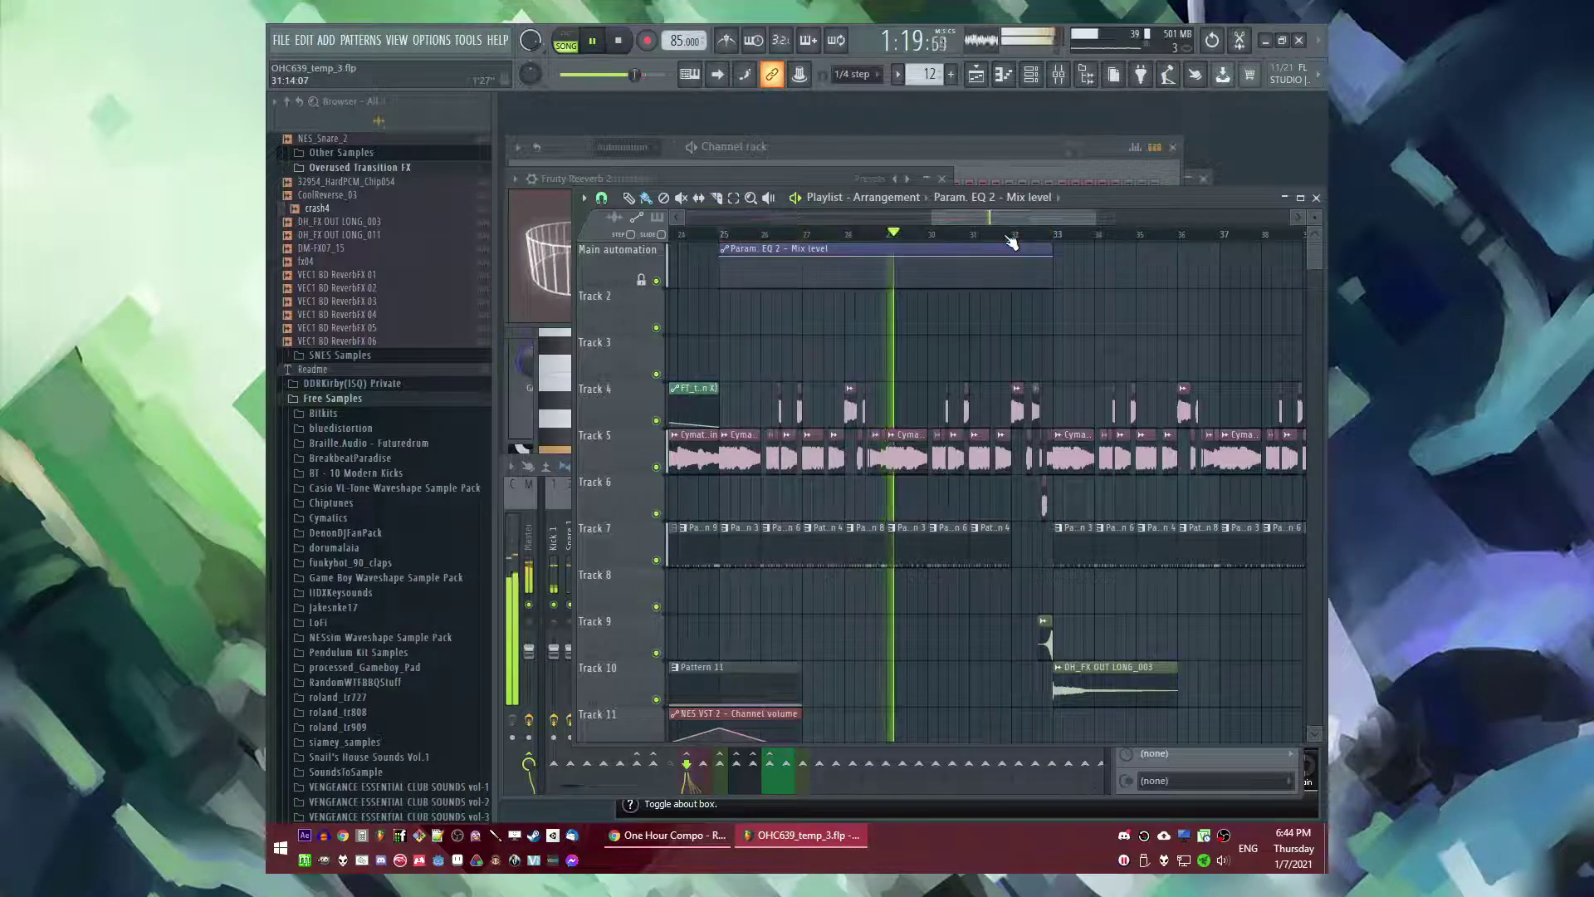
# - Listen through the transition into bar 33 while reviewing the playlist tracks around it
pyautogui.keyDown('ctrl'); pyautogui.scroll(3, 1129, 357); pyautogui.keyUp('ctrl')
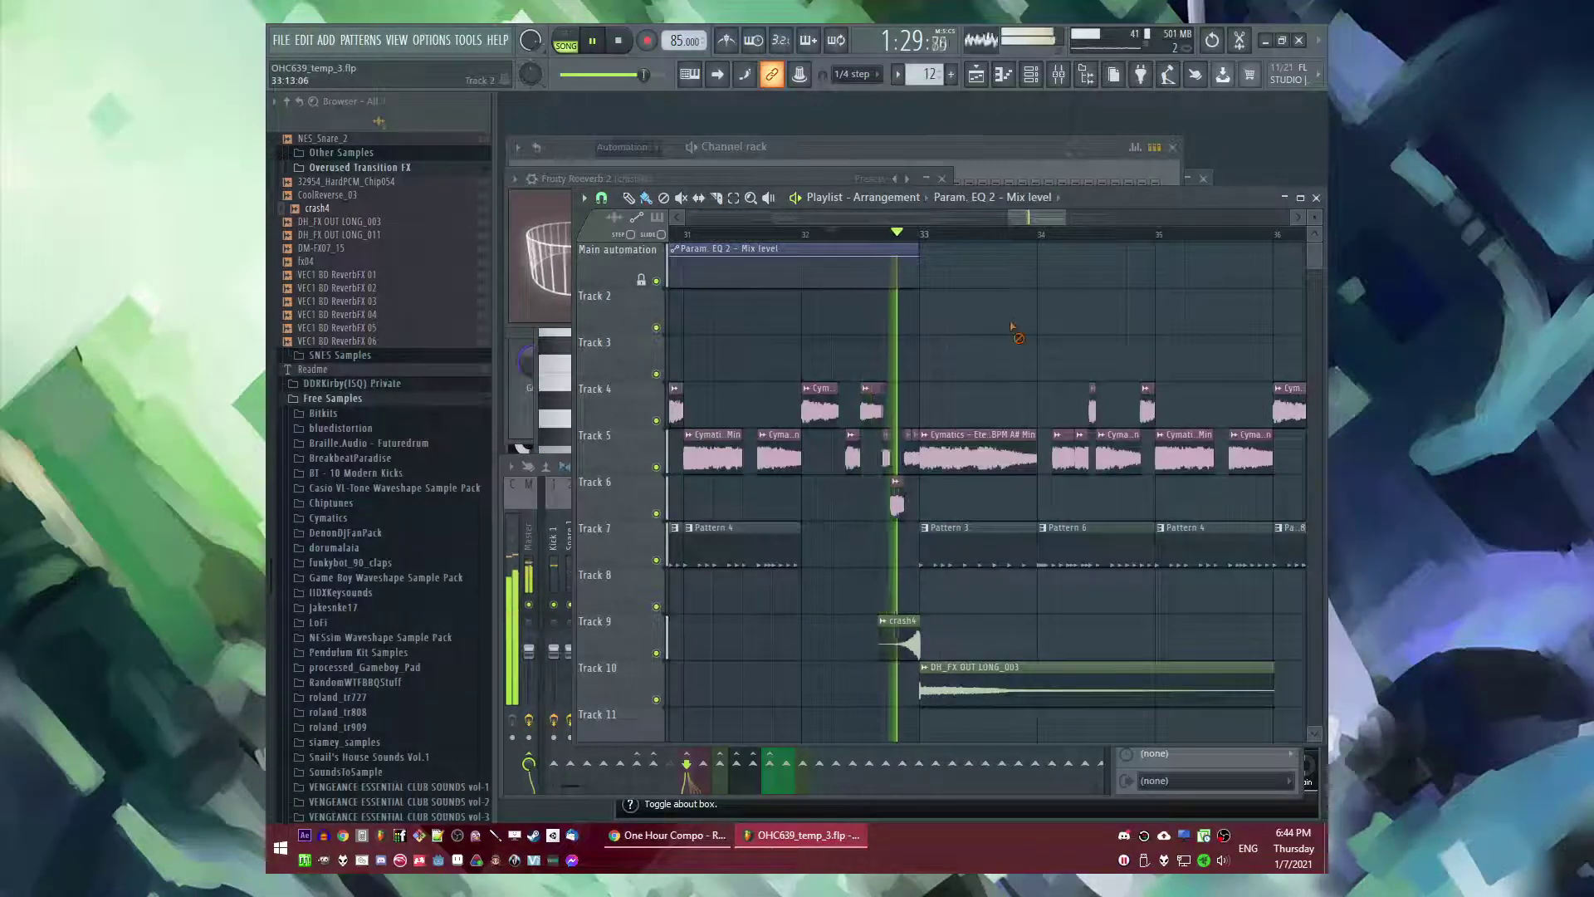
pyautogui.keyDown('ctrl'); pyautogui.scroll(-4, 980, 337); pyautogui.keyUp('ctrl')
pyautogui.scroll(-5, 879, 310)
pyautogui.scroll(5, 905, 322)
pyautogui.keyDown('ctrl'); pyautogui.scroll(-3, 998, 357); pyautogui.keyUp('ctrl')
pyautogui.keyDown('ctrl'); pyautogui.scroll(4, 1007, 347); pyautogui.keyUp('ctrl')
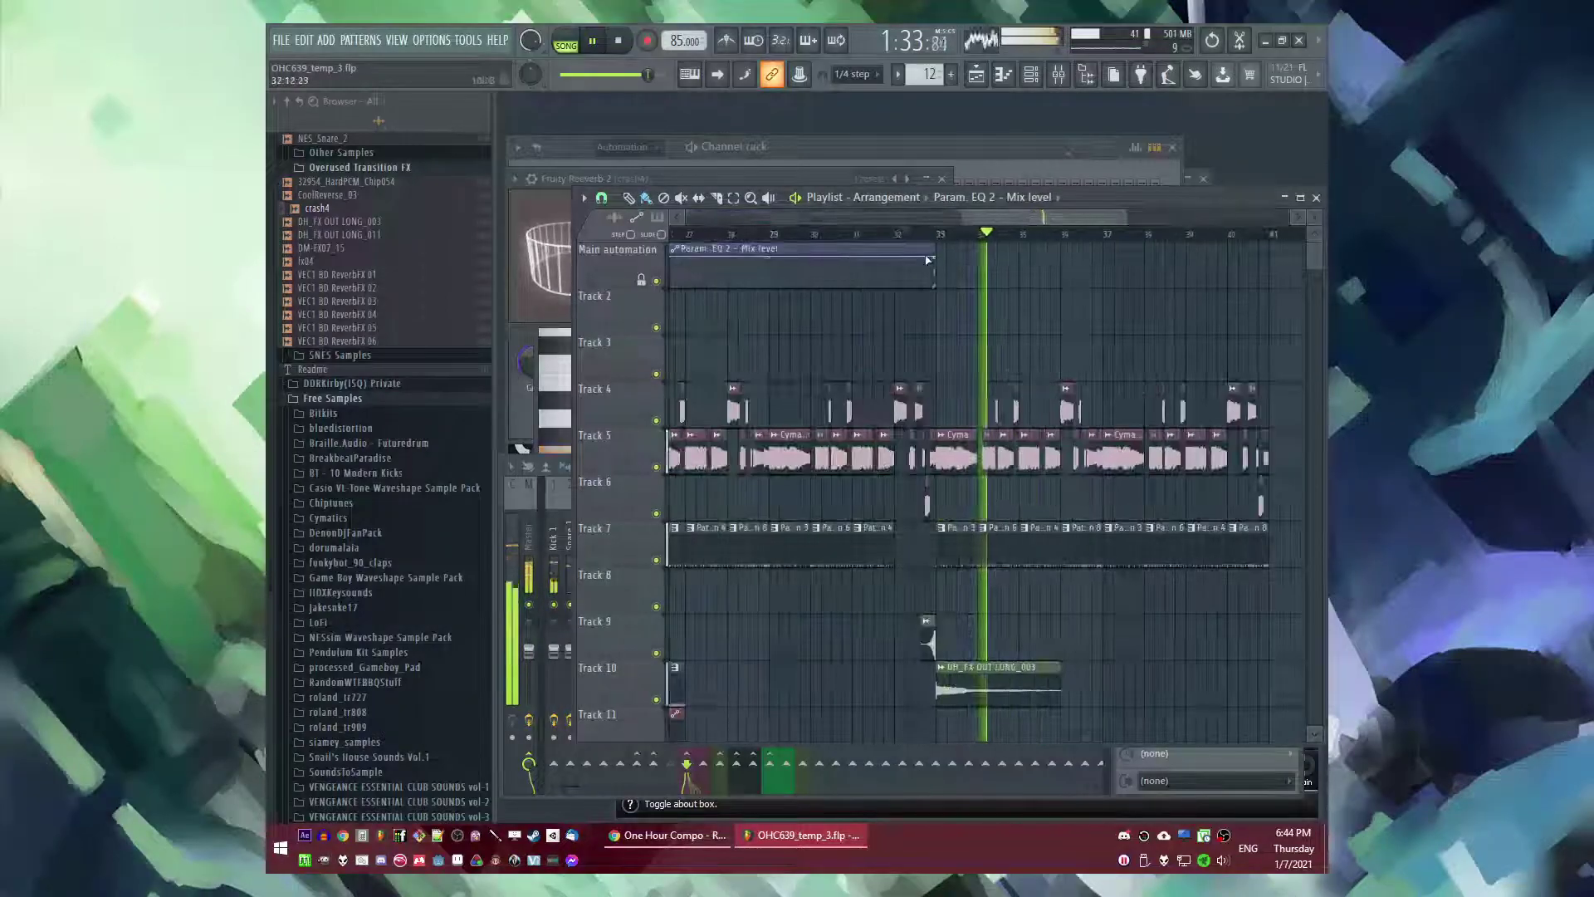
pyautogui.scroll(-4, 1039, 345)
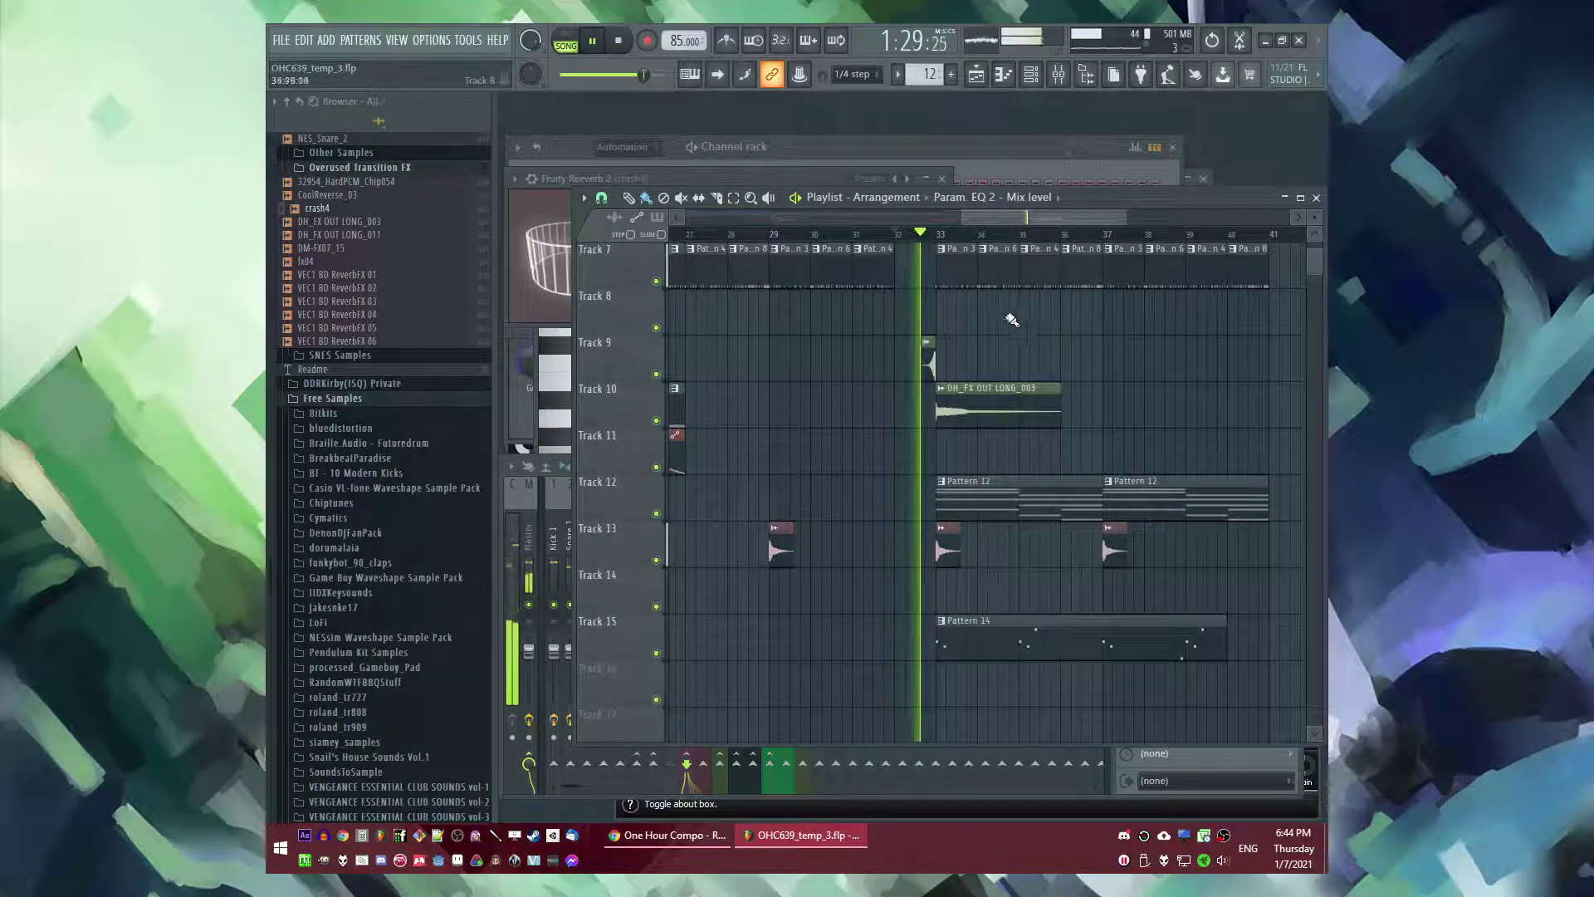
pyautogui.scroll(4, 1051, 332)
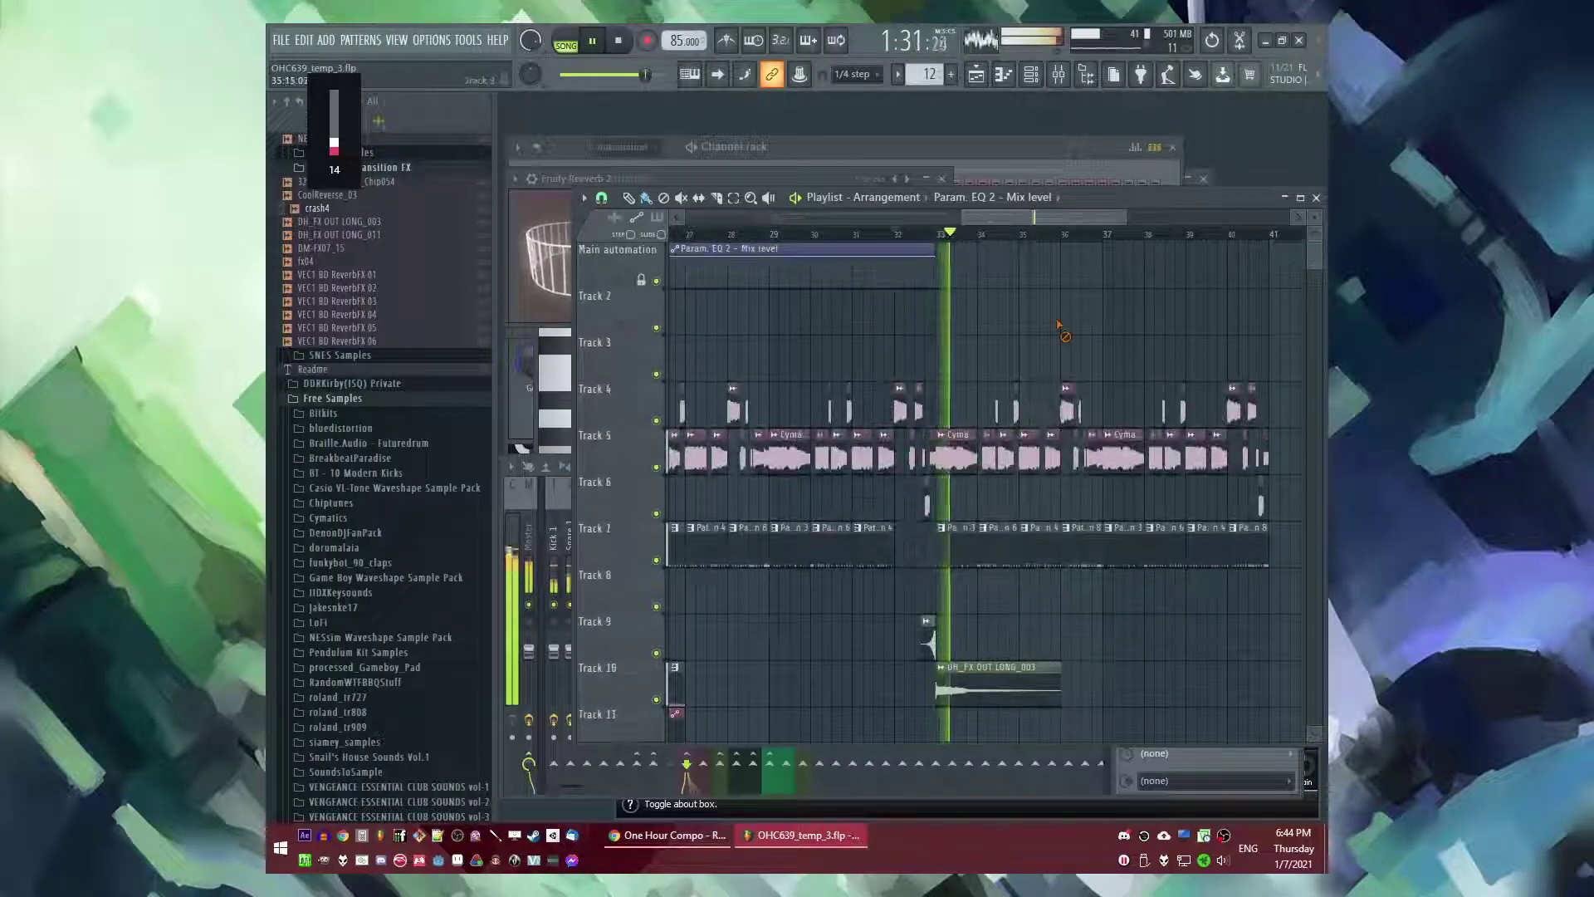
pyautogui.keyDown('ctrl'); pyautogui.scroll(-3, 1014, 321); pyautogui.keyUp('ctrl')
pyautogui.scroll(-3, 1102, 484)
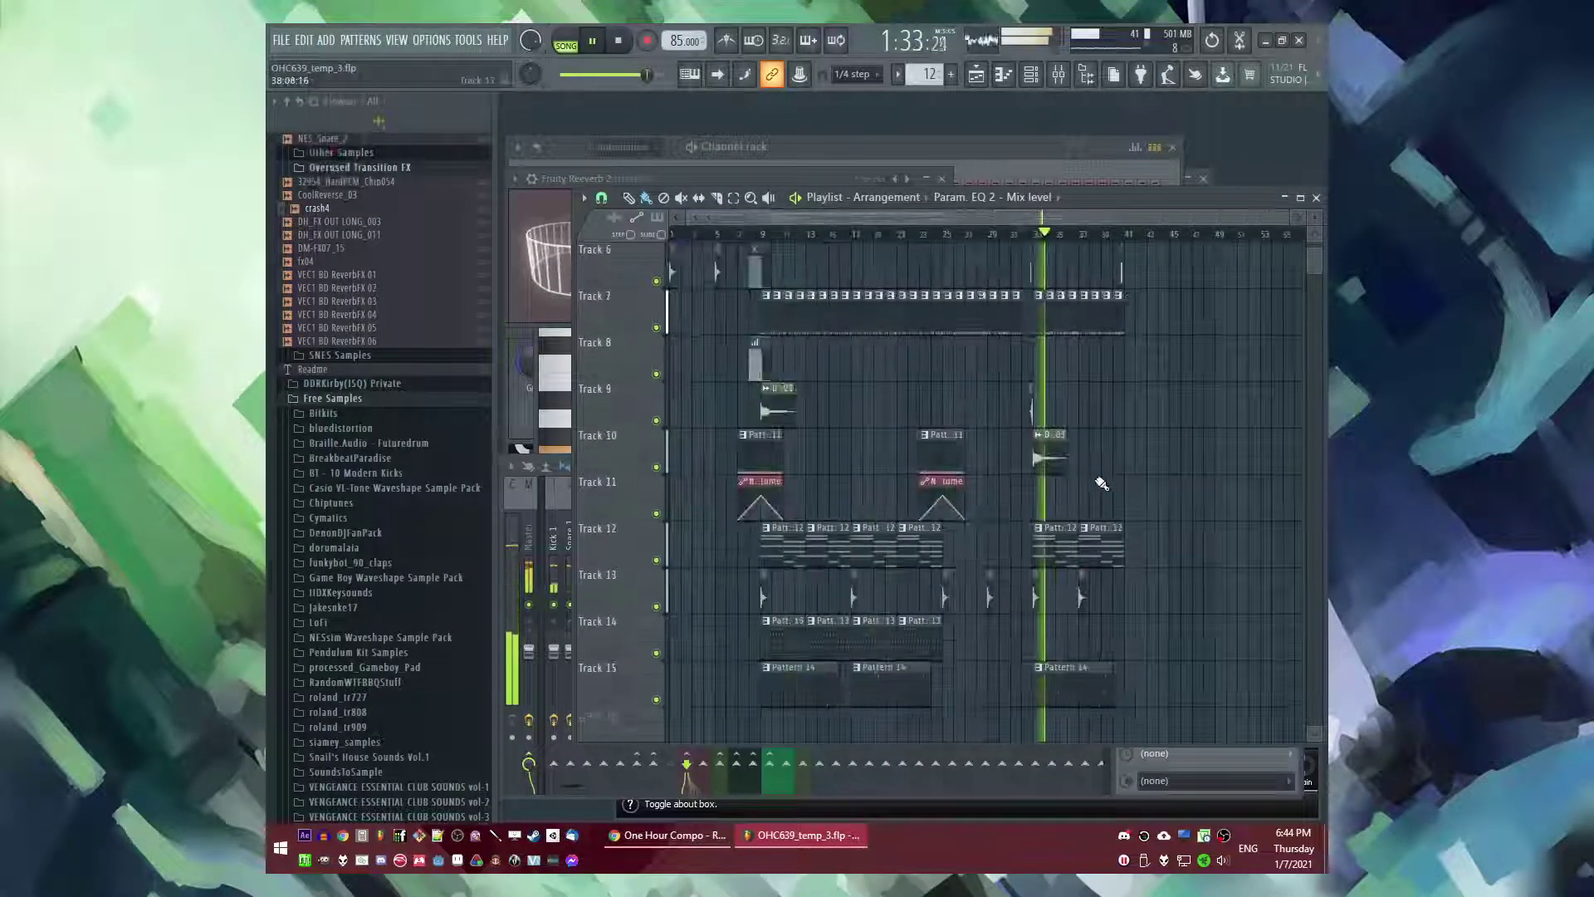
# - Place a new empty Pattern 16 clip on Track 8 at bar 33 and save the project
pyautogui.scroll(2, 1095, 435)
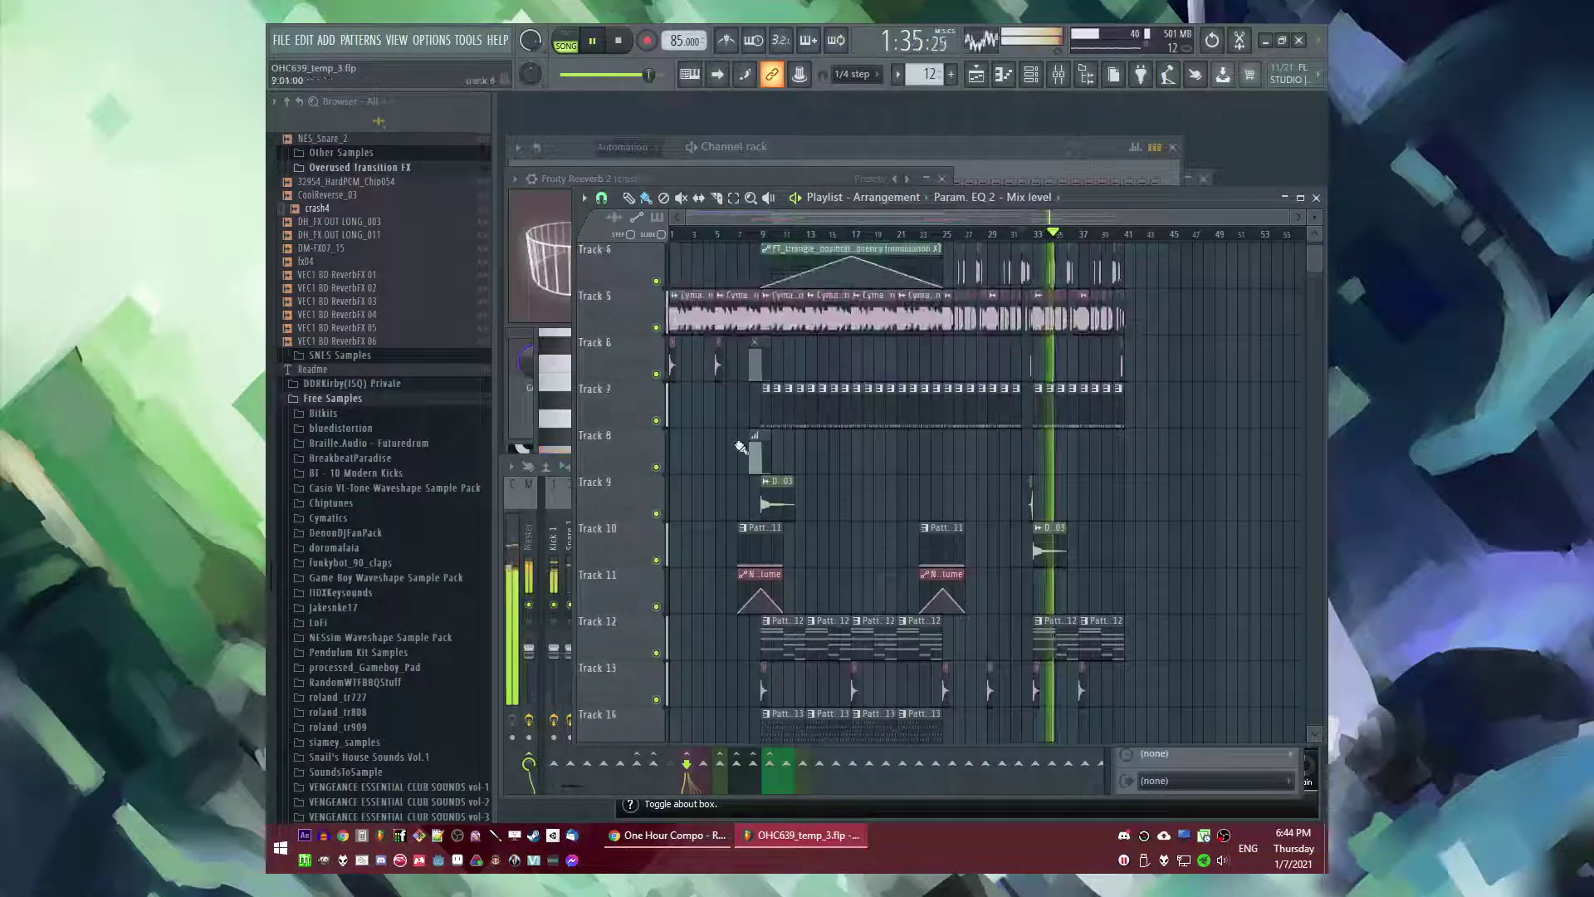
pyautogui.keyDown('ctrl'); pyautogui.scroll(5, 1131, 513); pyautogui.keyUp('ctrl')
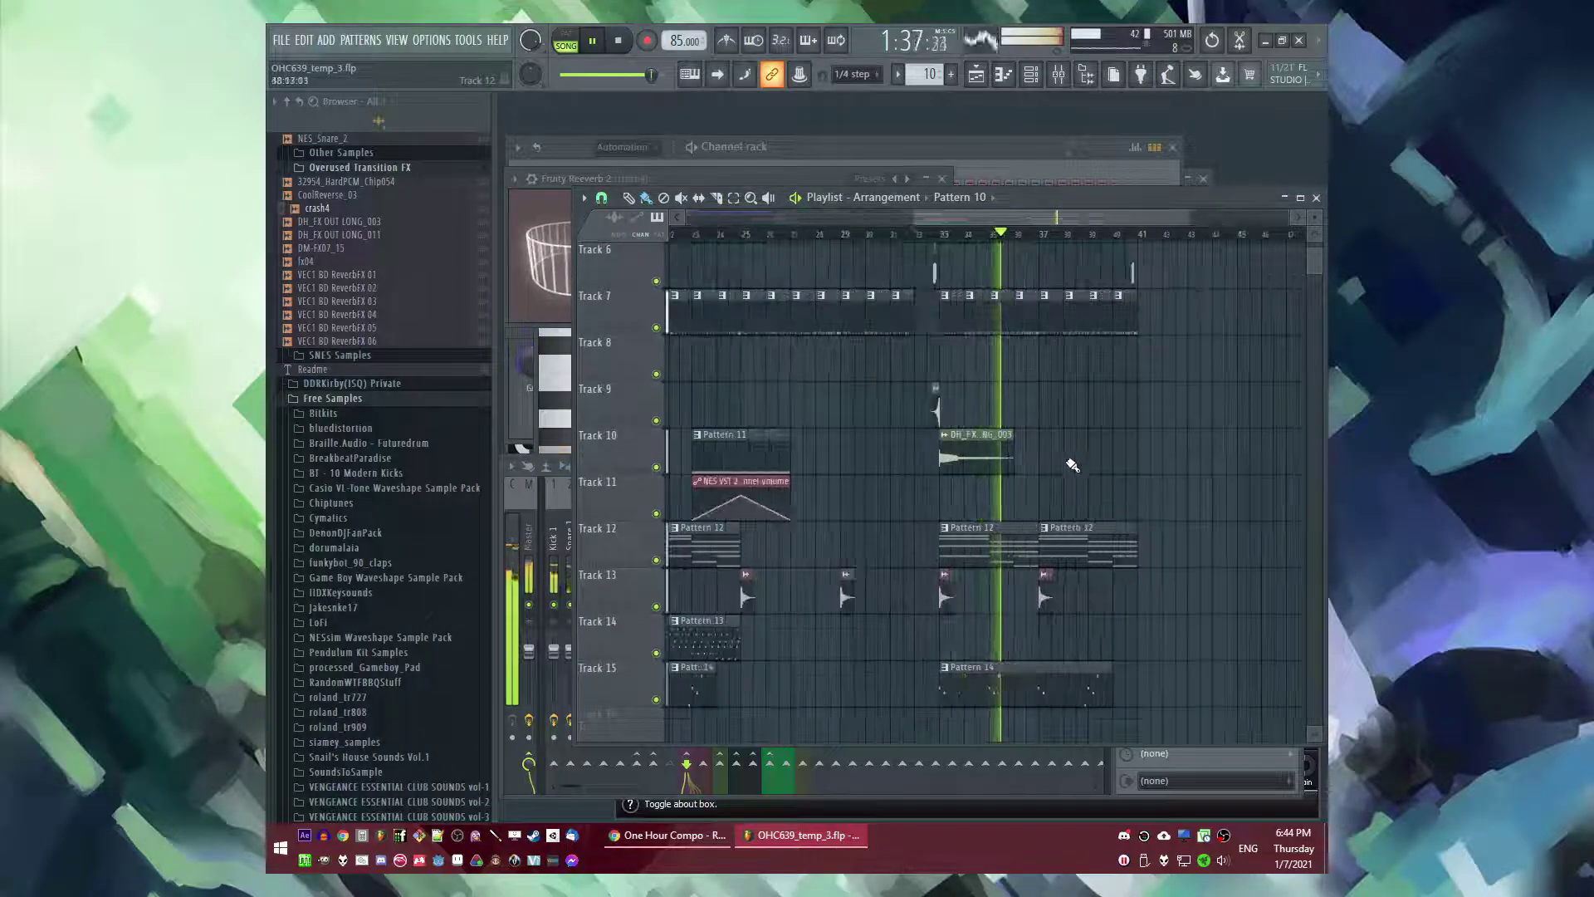
pyautogui.click(954, 455)
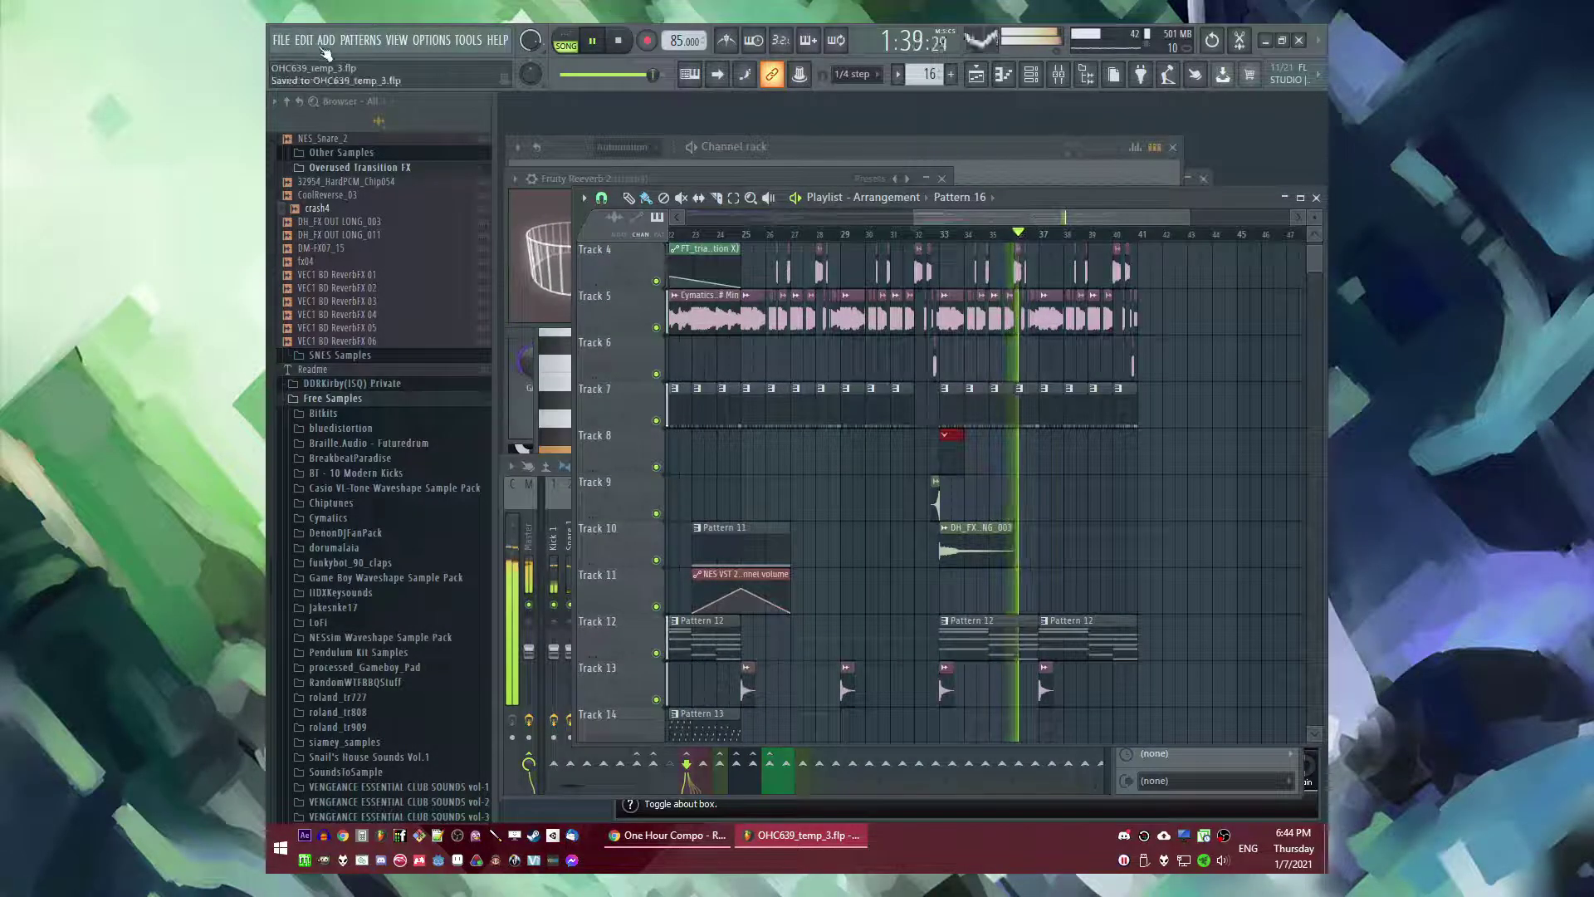
# - Browse to the Full Drum Loops of the Cymatics Eternity Sample Pack and audition its loops with song playback stopped
pyautogui.scroll(10, 331, 515)
pyautogui.scroll(15, 330, 515)
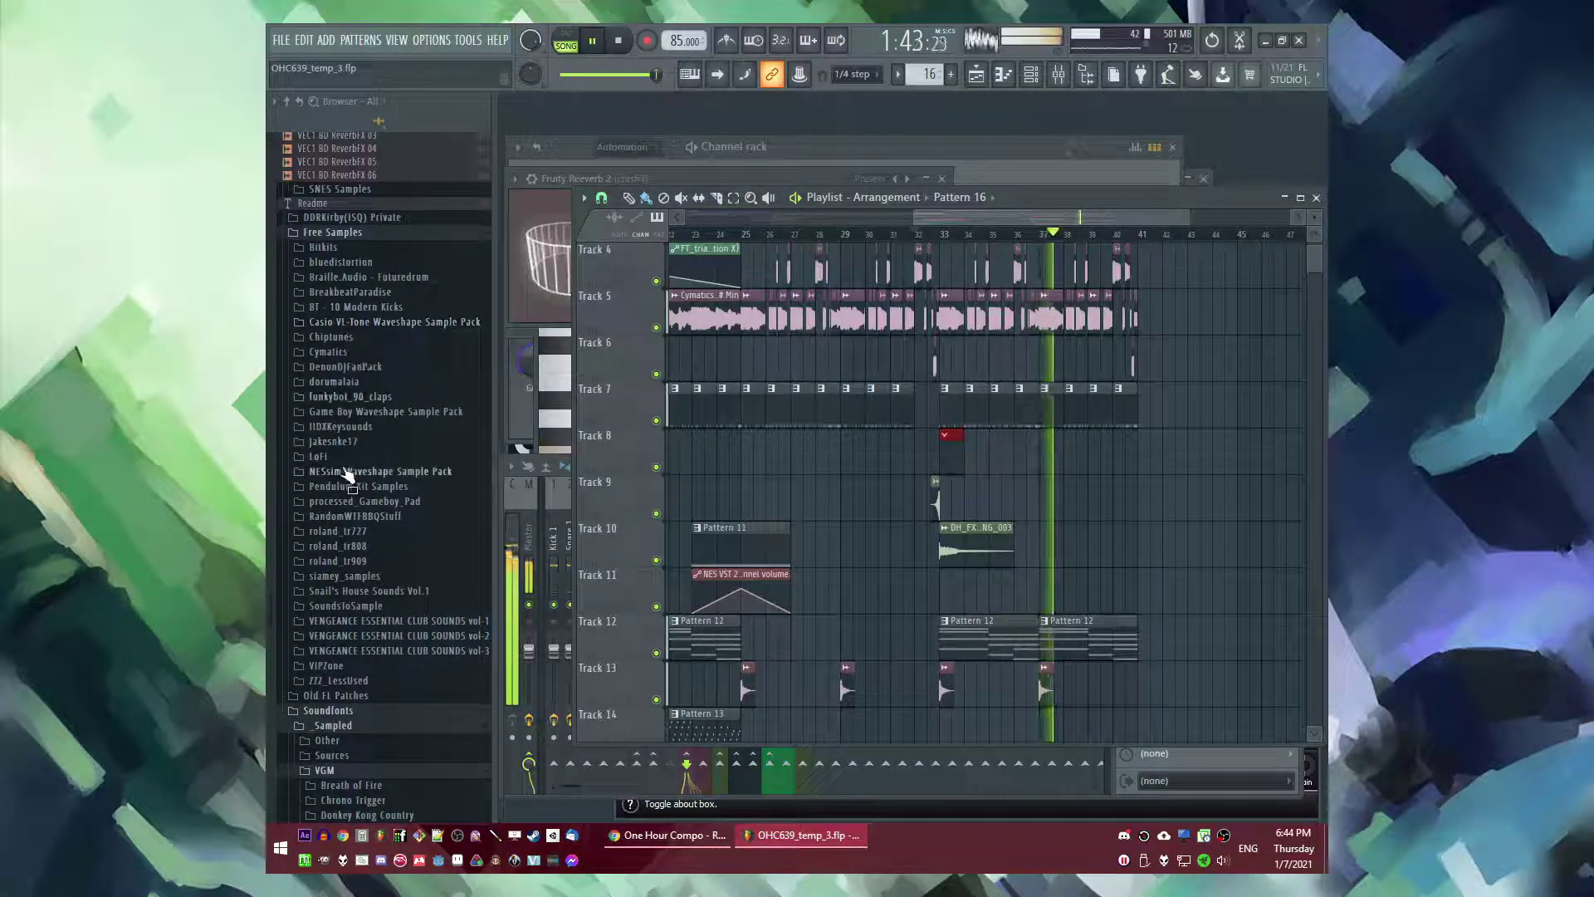
pyautogui.click(332, 352)
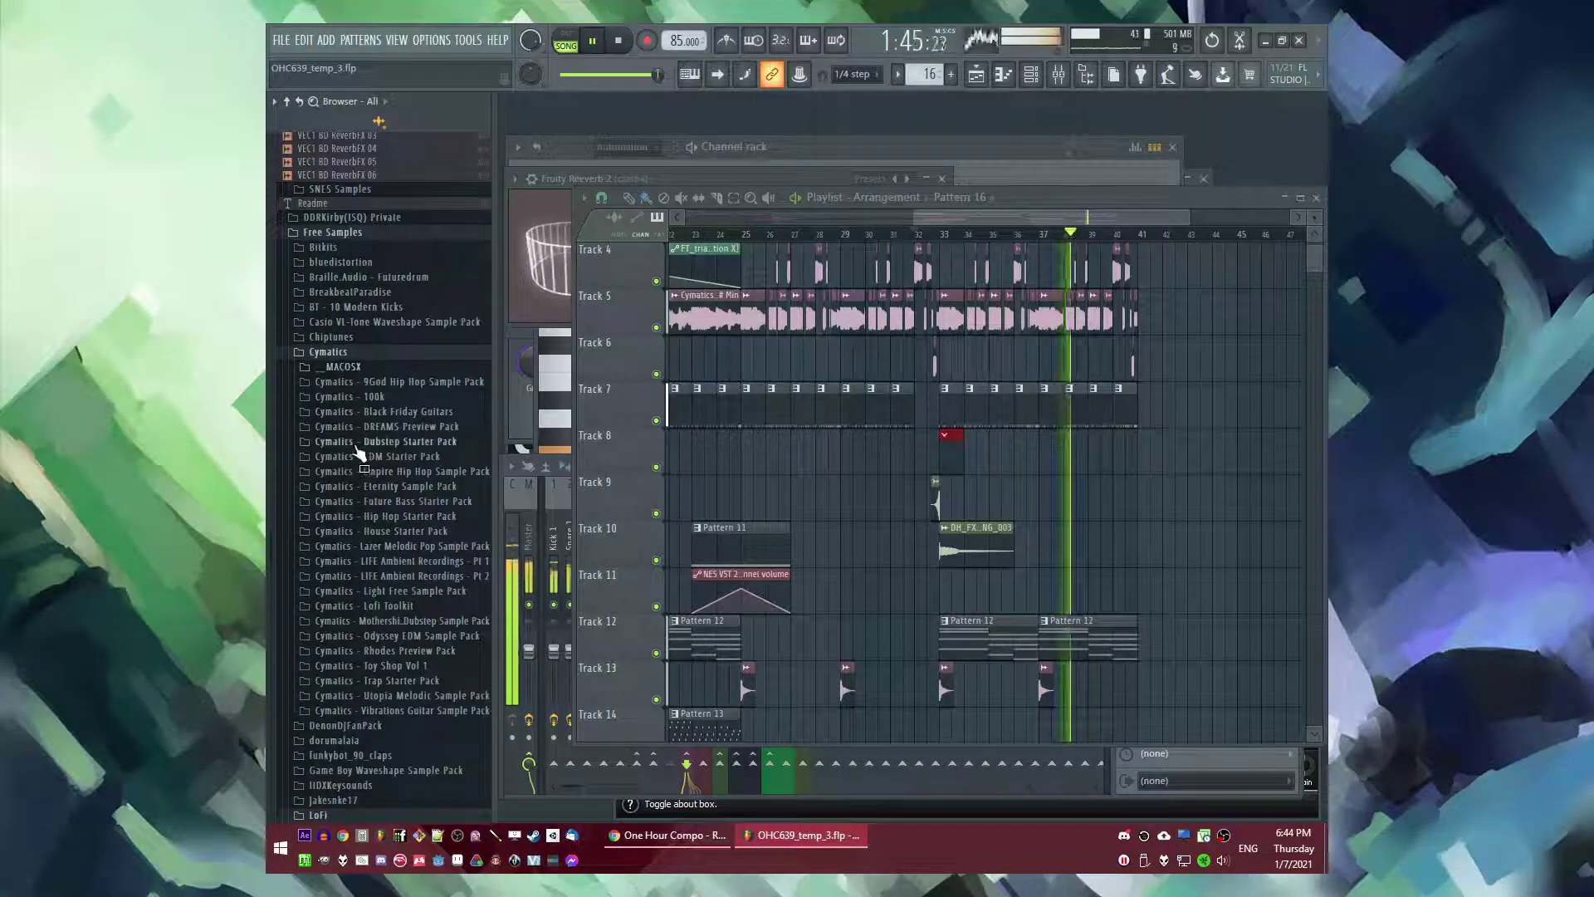
pyautogui.click(375, 489)
pyautogui.click(347, 519)
pyautogui.press('space')
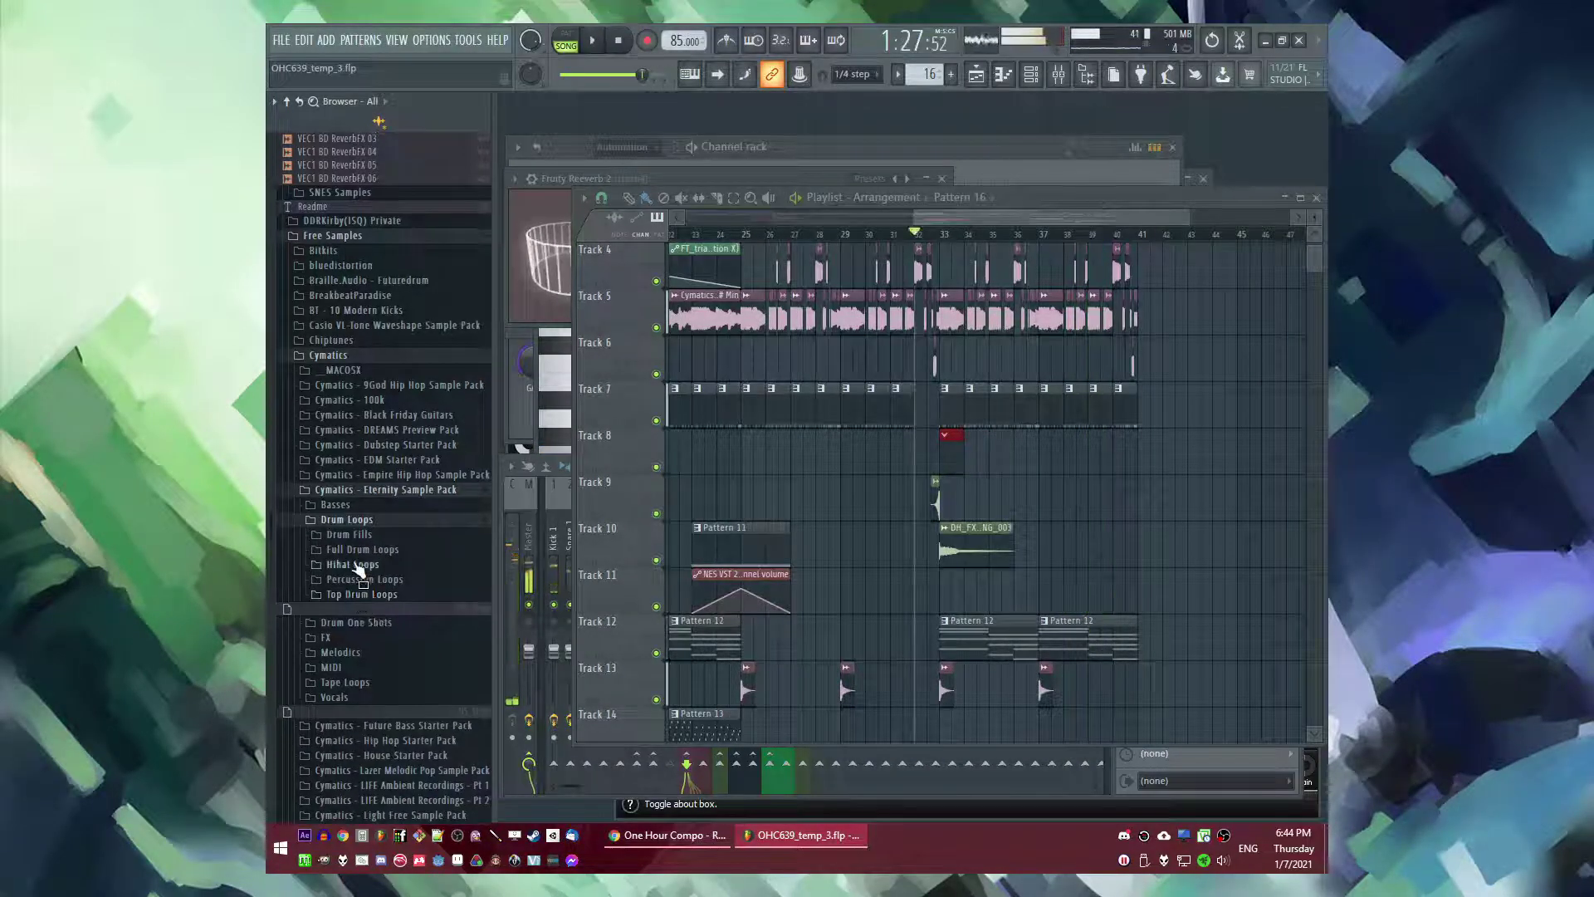
pyautogui.click(357, 550)
pyautogui.scroll(-3, 370, 581)
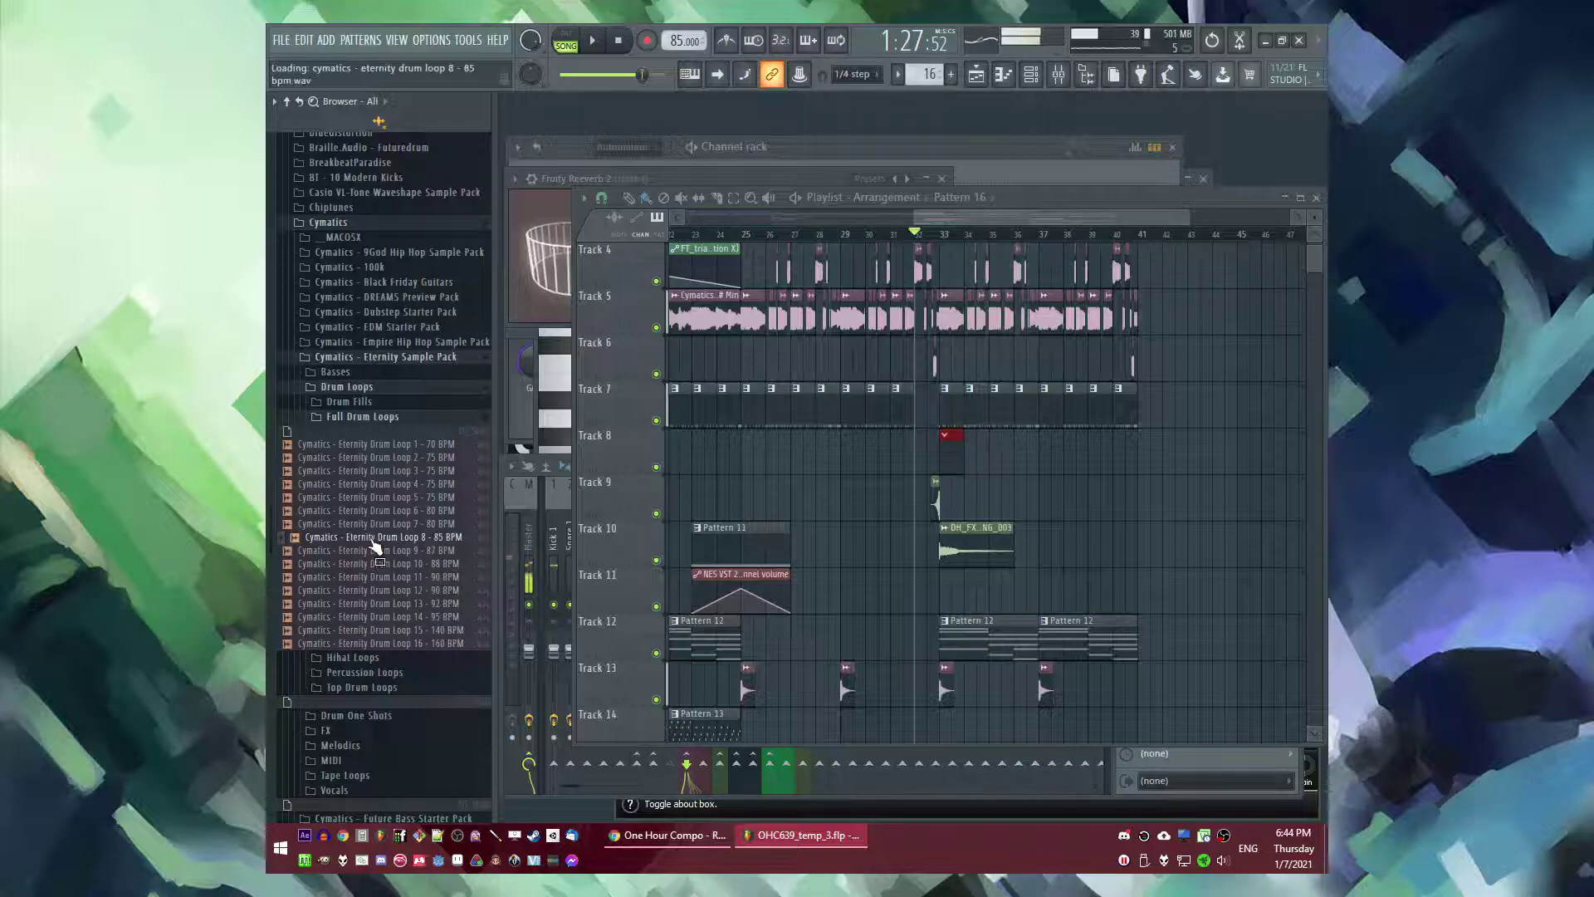
# - Add a Slicex channel loaded with Cymatics Eternity Drum Loop 7 - 80 BPM and play the song from bar 33
pyautogui.press('F6')
pyautogui.click(327, 40)
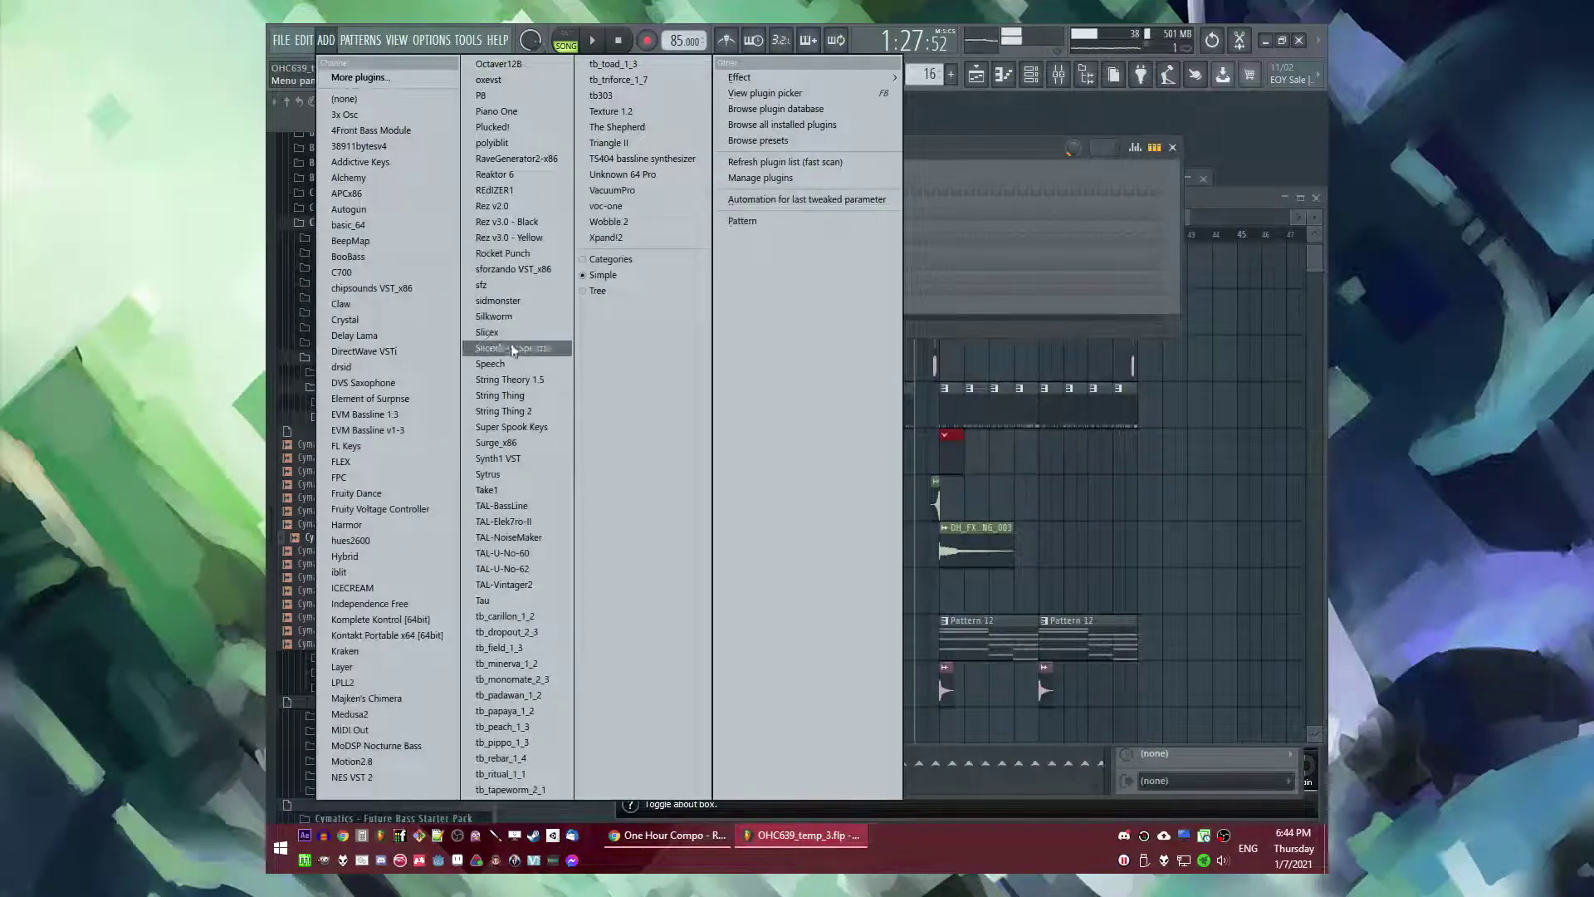
pyautogui.click(488, 332)
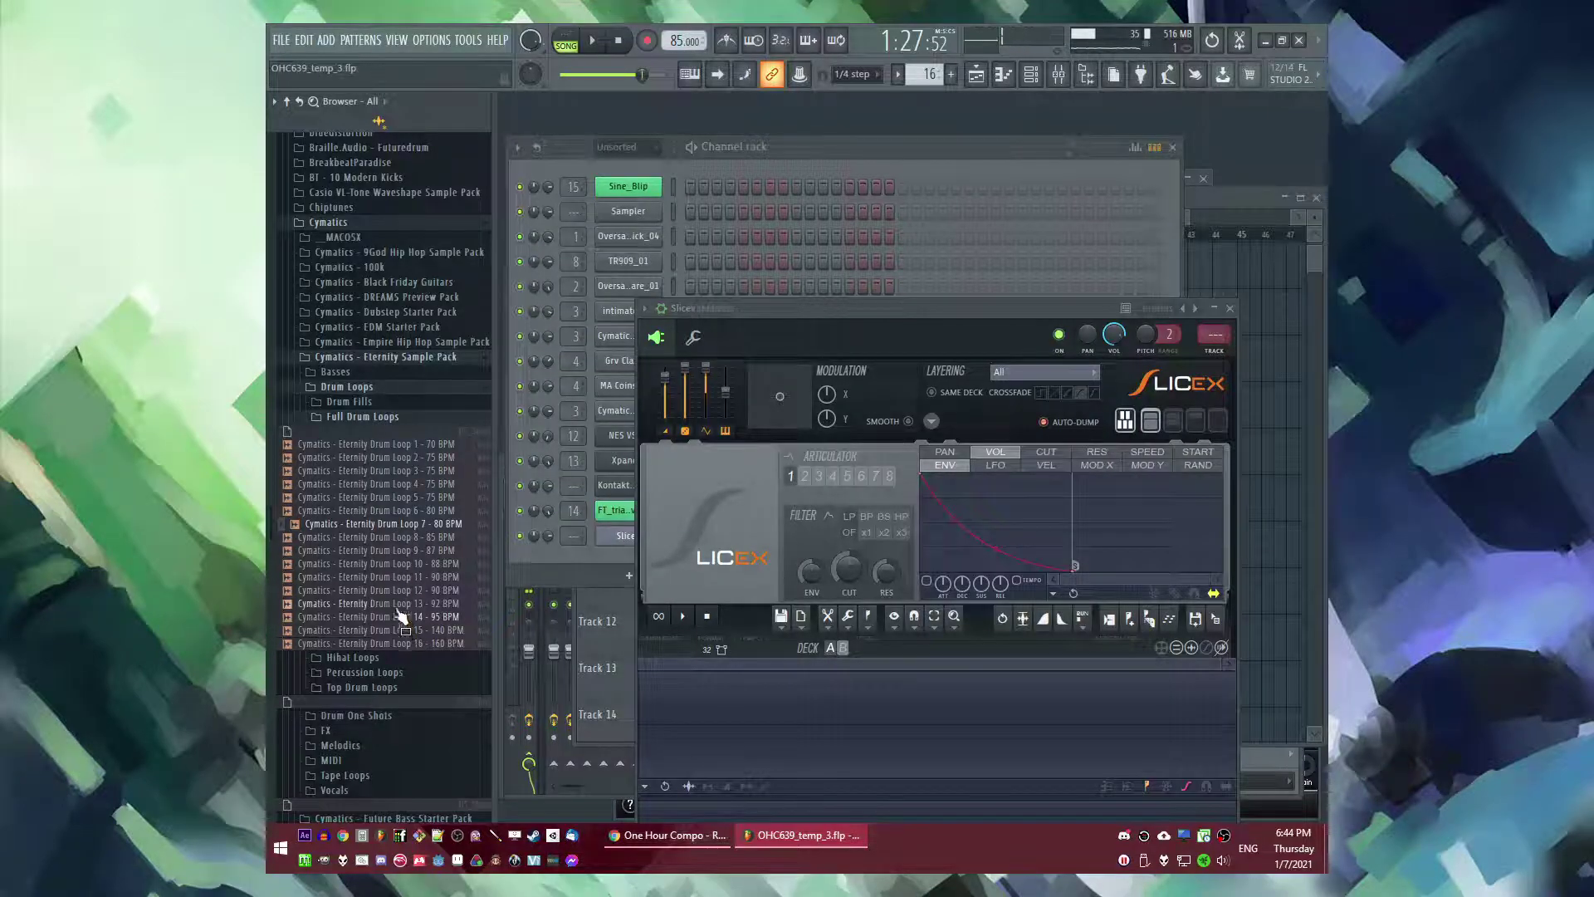
pyautogui.moveTo(406, 530); pyautogui.dragTo(830, 706)
pyautogui.press('space')
pyautogui.press('F5')
pyautogui.scroll(4, 1038, 415)
pyautogui.click(774, 236)
pyautogui.scroll(-3, 1034, 449)
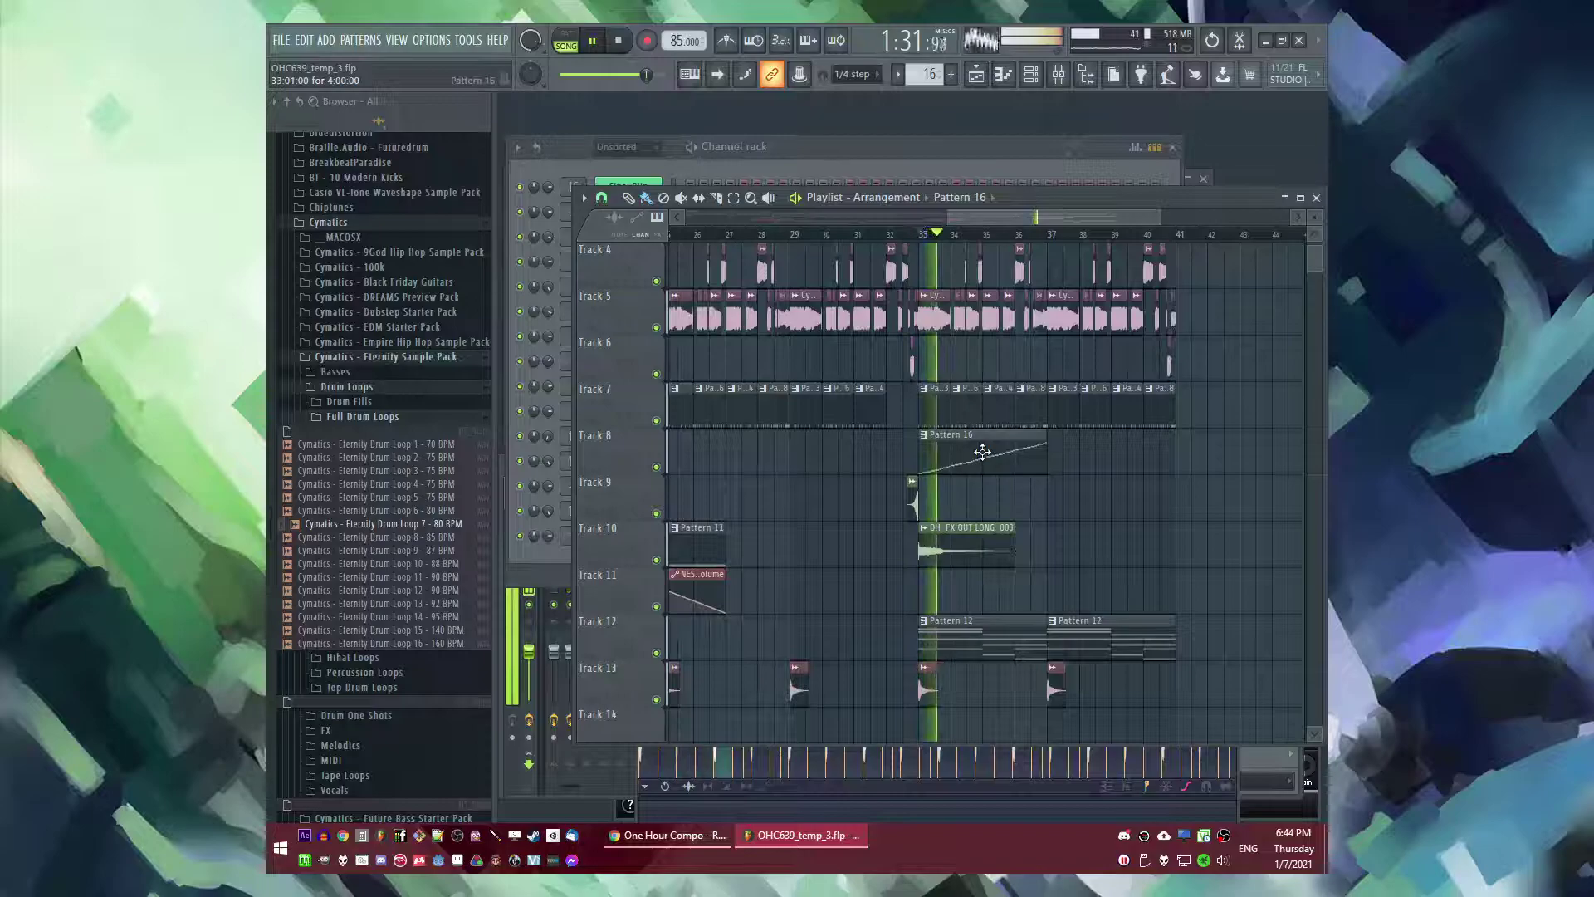
# - Replace the Slicex loop with Cymatics Eternity Drum Loop 12 - 90 BPM after auditioning alternatives, and play the song from bar 33
pyautogui.doubleClick(984, 455)
pyautogui.press('l')
pyautogui.click(438, 594)
pyautogui.press('space')
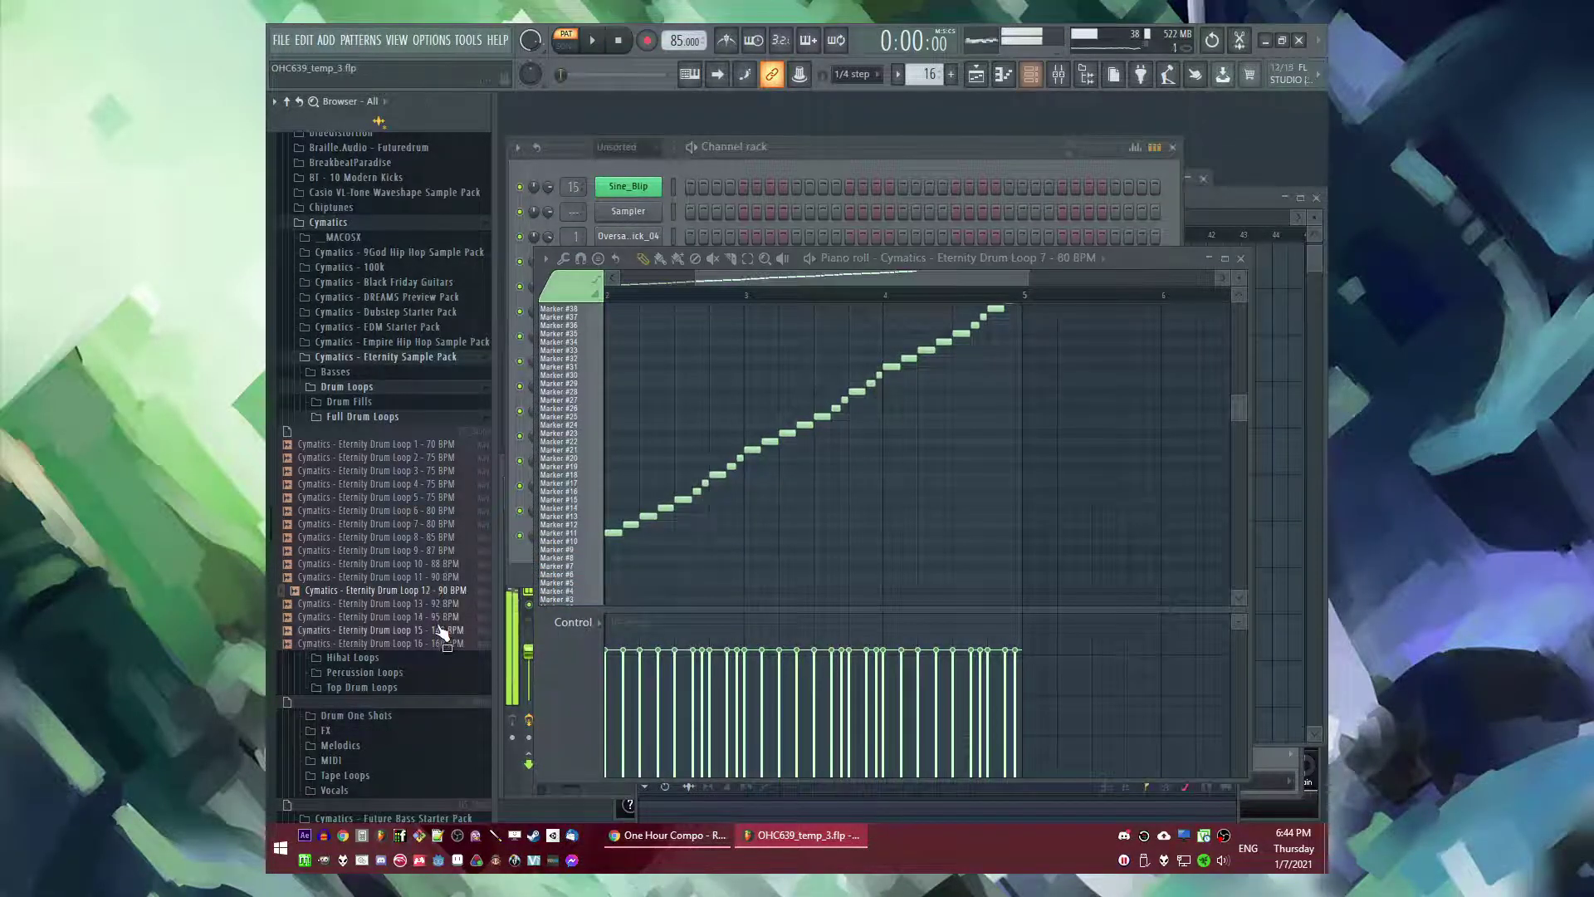
pyautogui.press('F6')
pyautogui.click(443, 631)
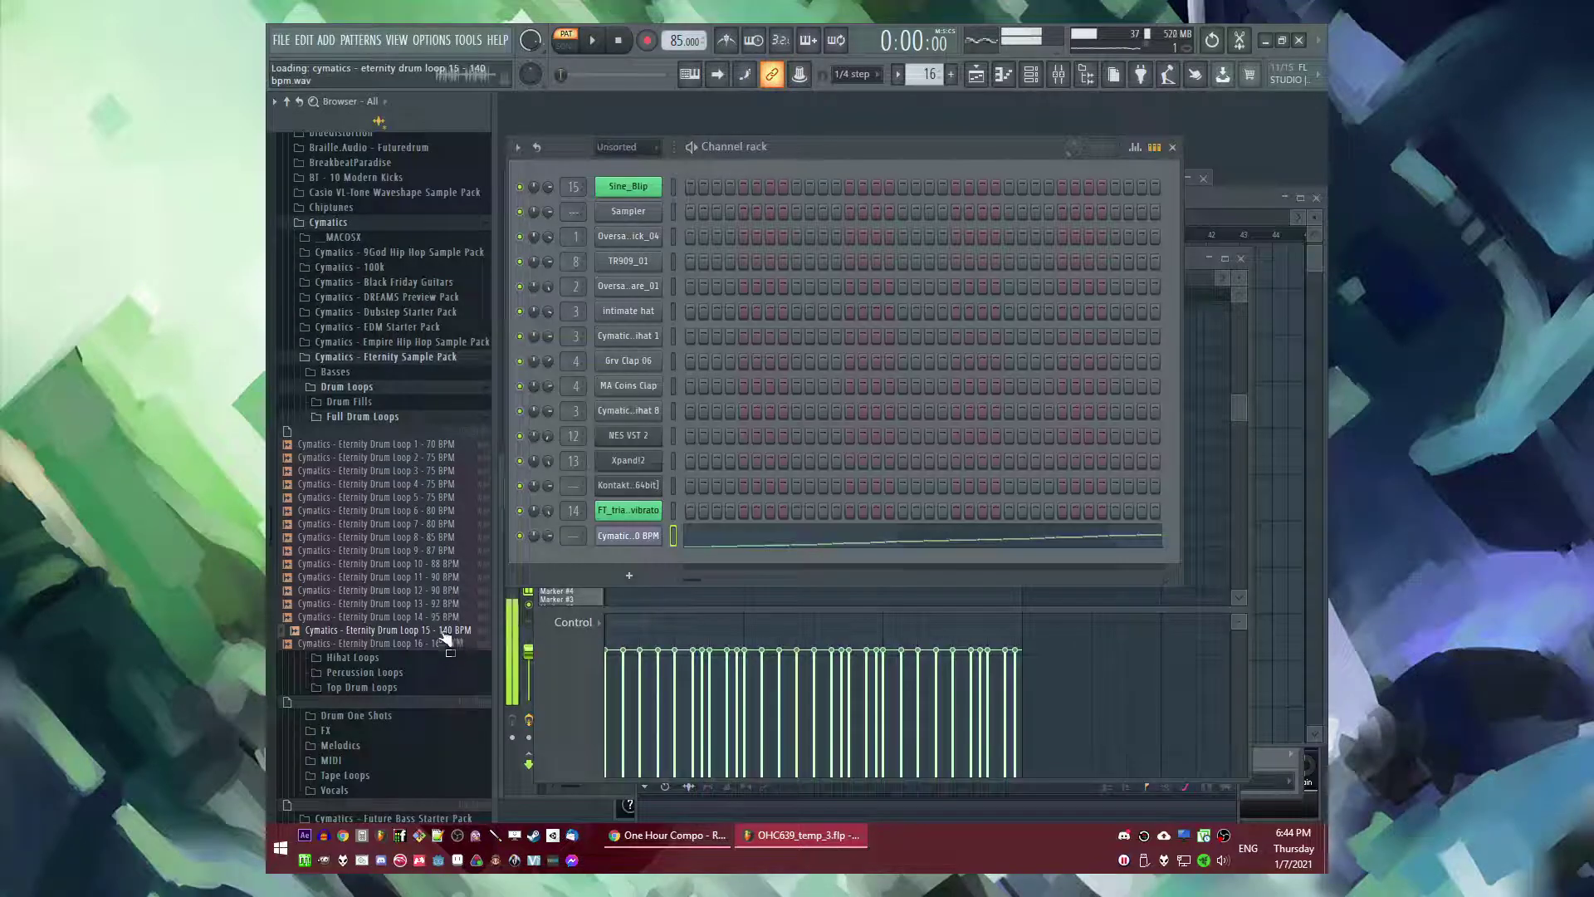
pyautogui.click(433, 592)
pyautogui.press('space')
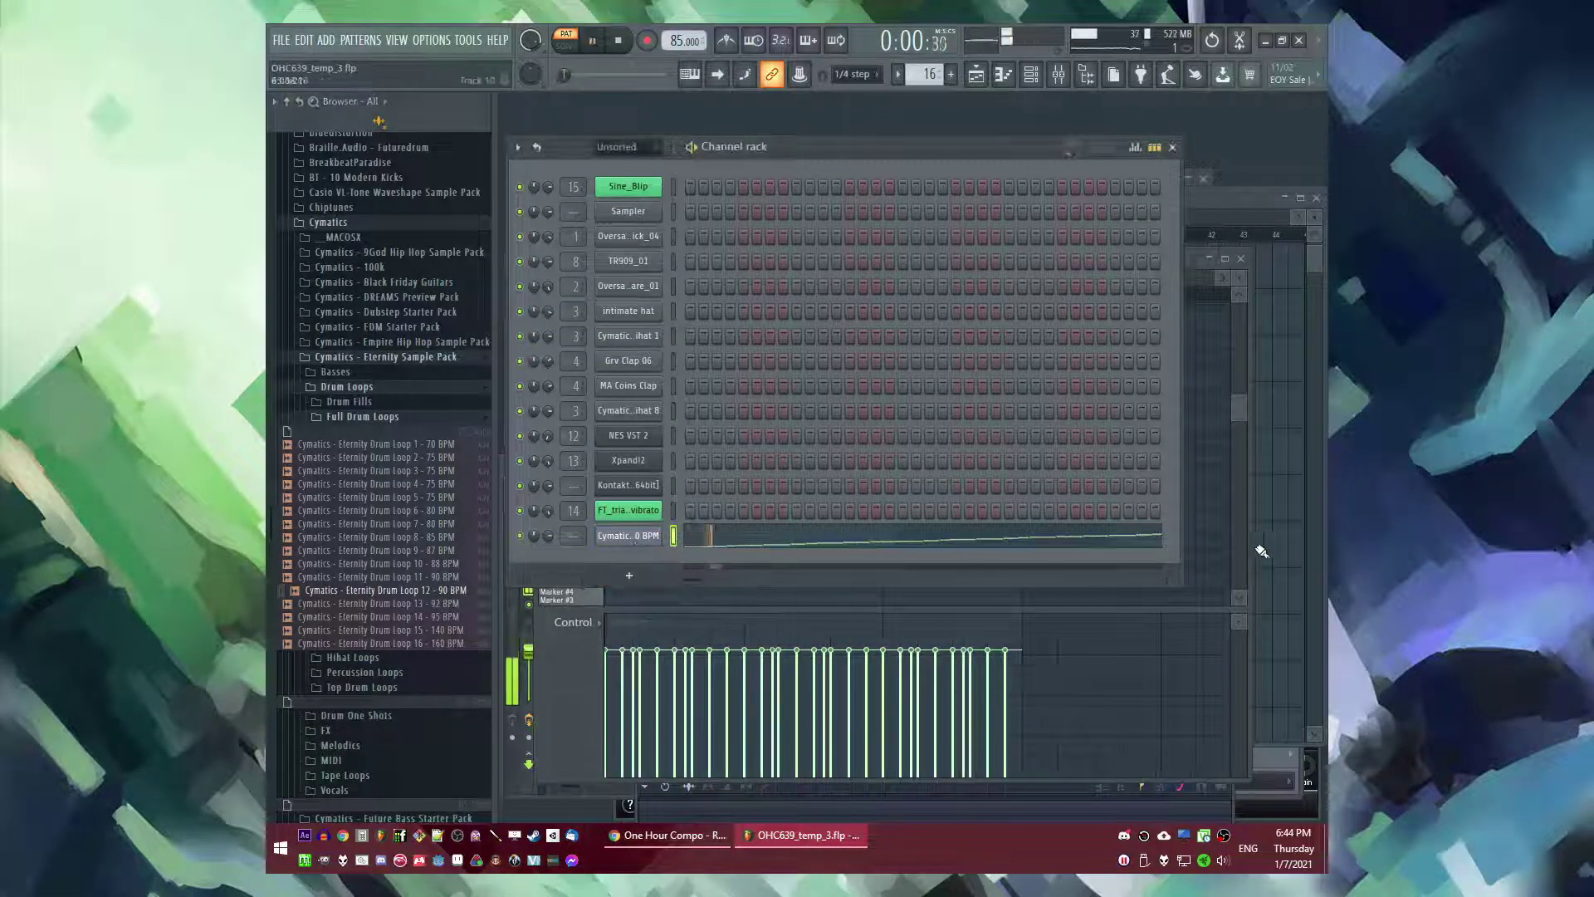
pyautogui.press('F5')
pyautogui.click(934, 236)
pyautogui.scroll(2, 1055, 467)
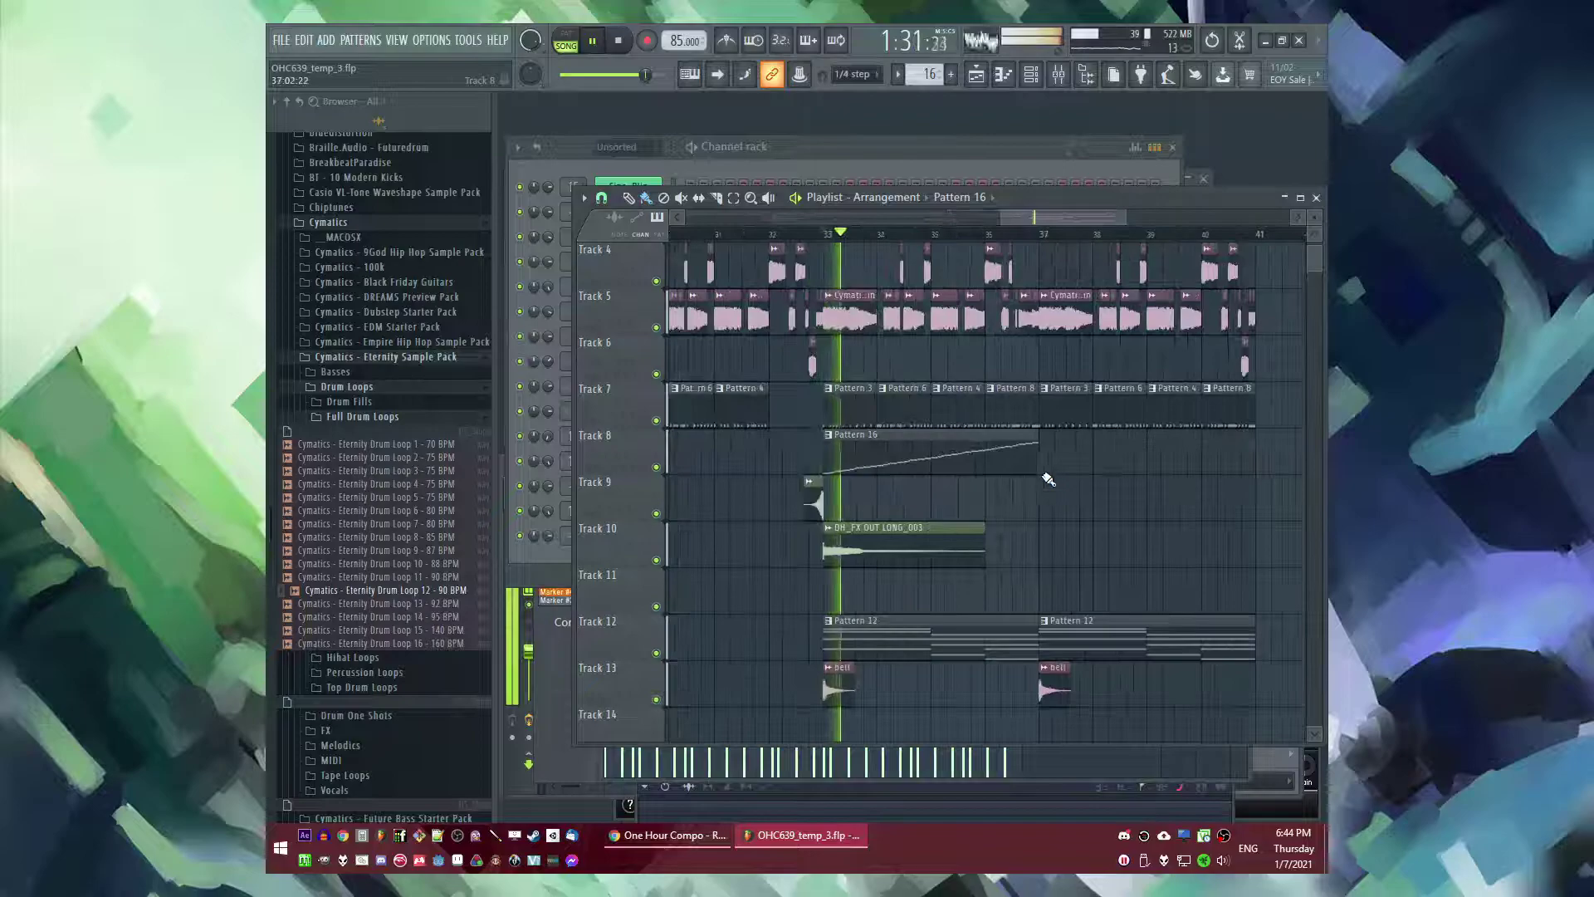
# - Route the sliced drum loop channel in Pattern 16 to mixer track 5, Loop 1
pyautogui.doubleClick(950, 465)
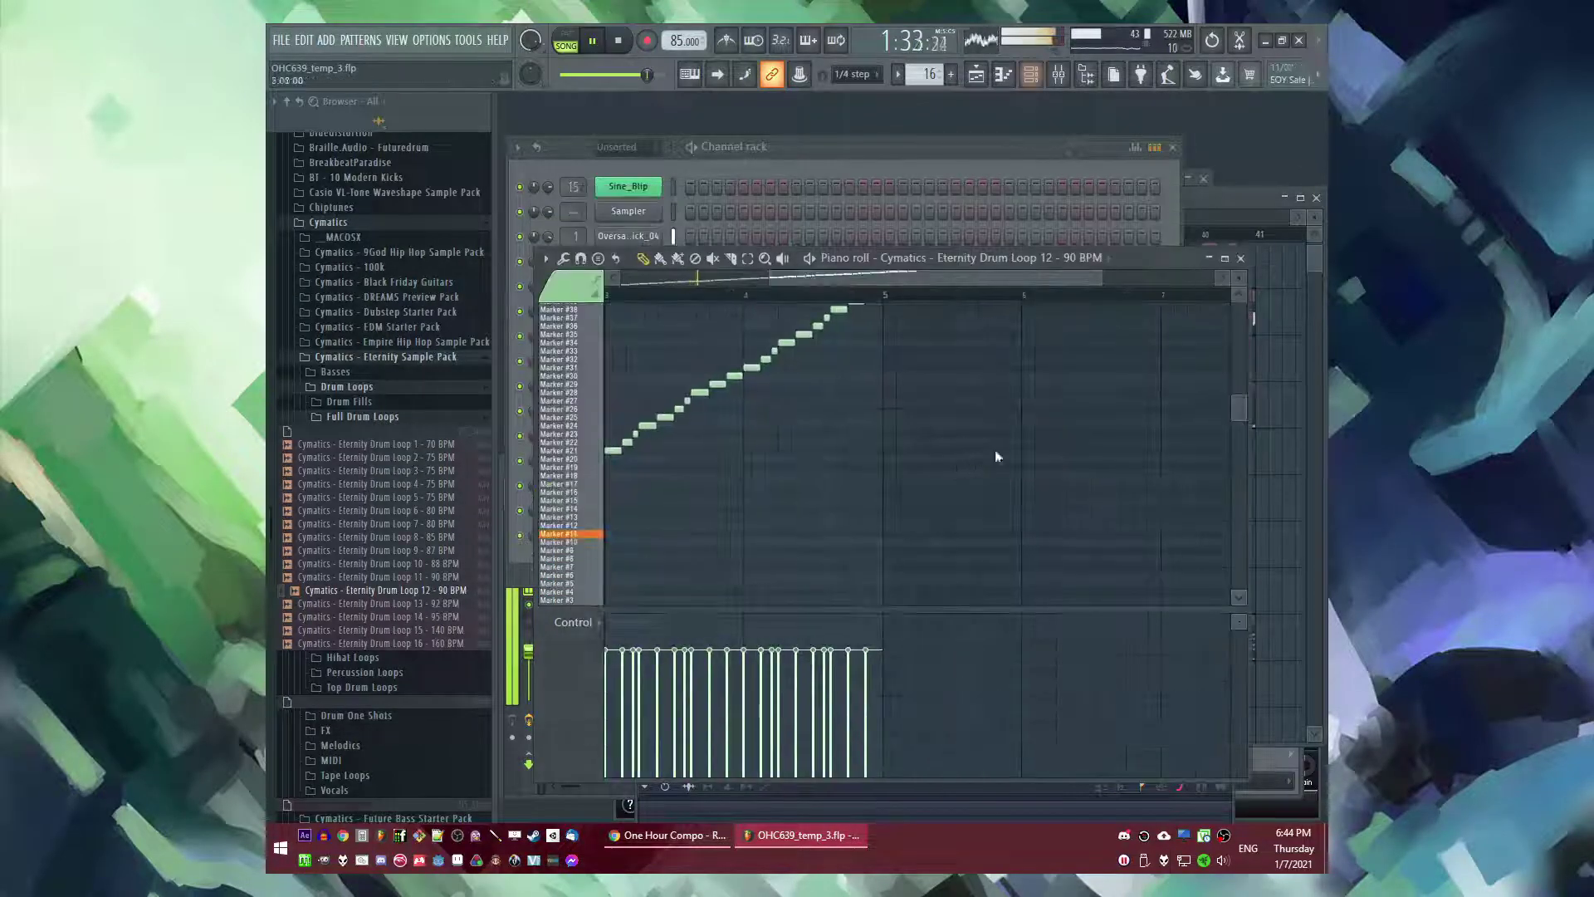
pyautogui.press('F6')
pyautogui.click(615, 536)
pyautogui.press('F9')
pyautogui.moveTo(1209, 334); pyautogui.dragTo(1213, 317)
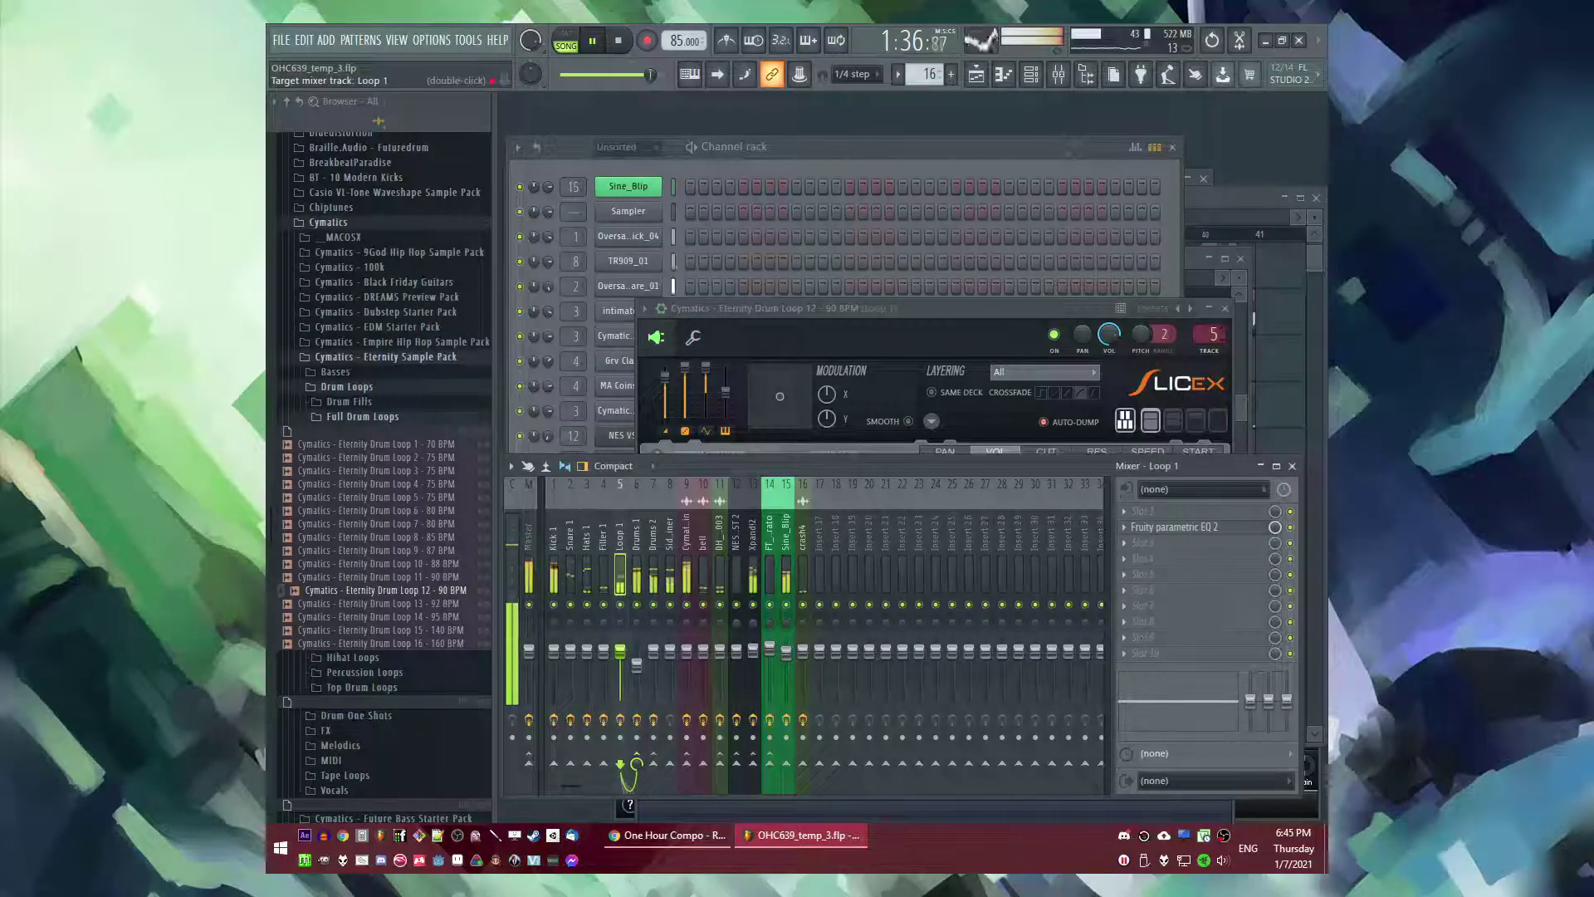
# - Open Fruity Parametric EQ 2 on the Loop 1 mixer track and reset its band 2 low cut
pyautogui.click(1198, 529)
pyautogui.click(1198, 530)
pyautogui.click(1198, 530)
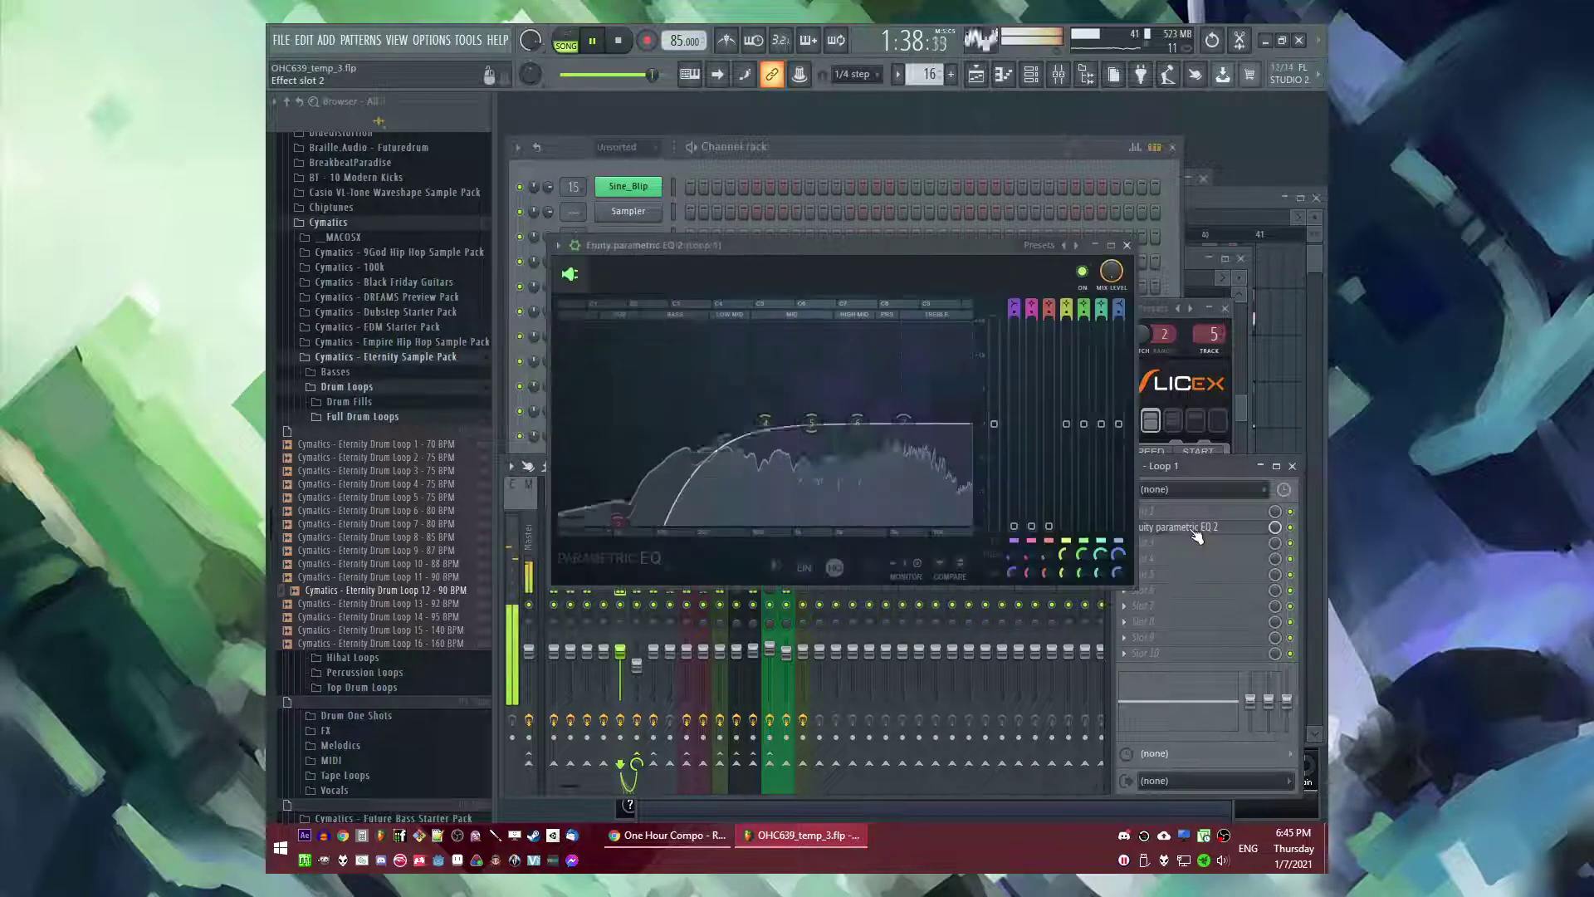
pyautogui.keyDown('alt'); pyautogui.click(638, 513); pyautogui.keyUp('alt')
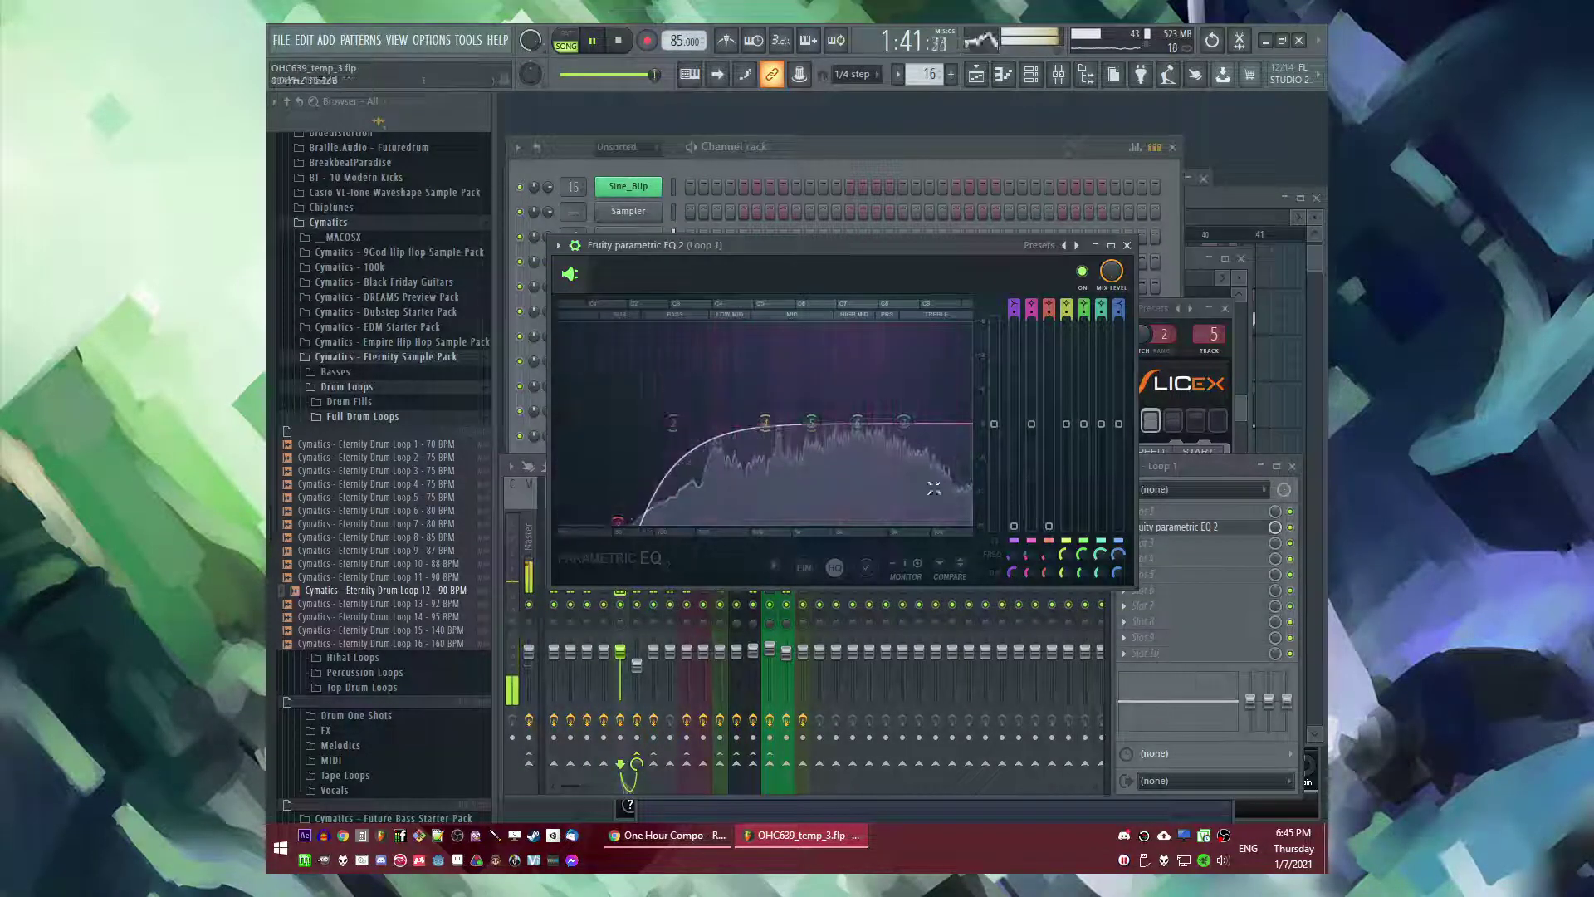
# - Close the Loop 1 equalizer and open the sliced drum loop of Pattern 16 in the piano roll
pyautogui.click(1127, 245)
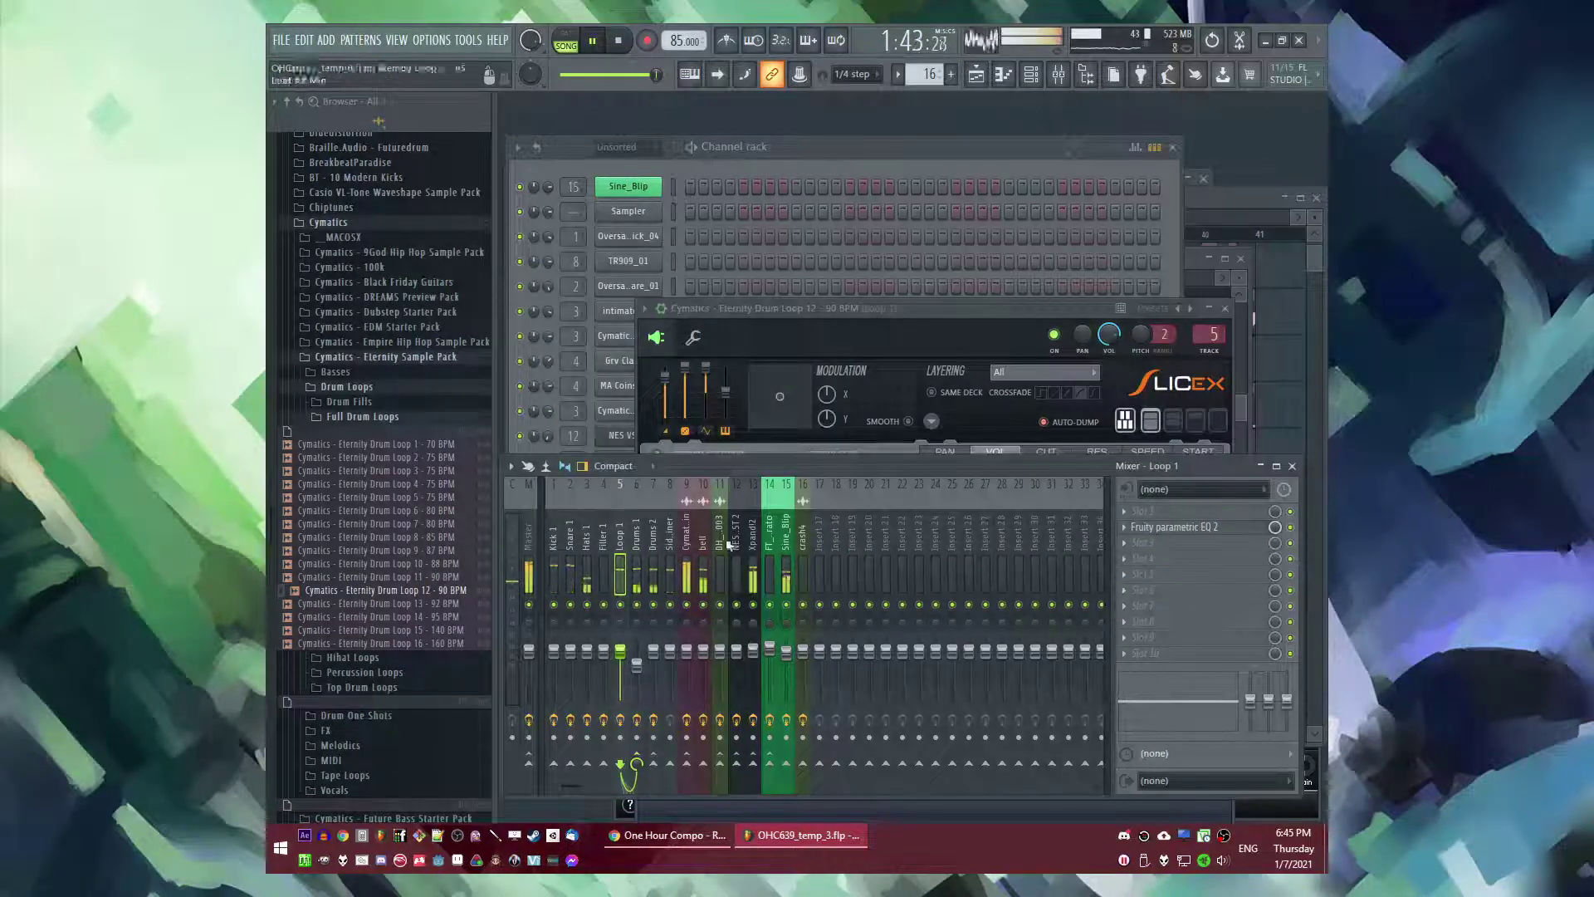
pyautogui.press('F5')
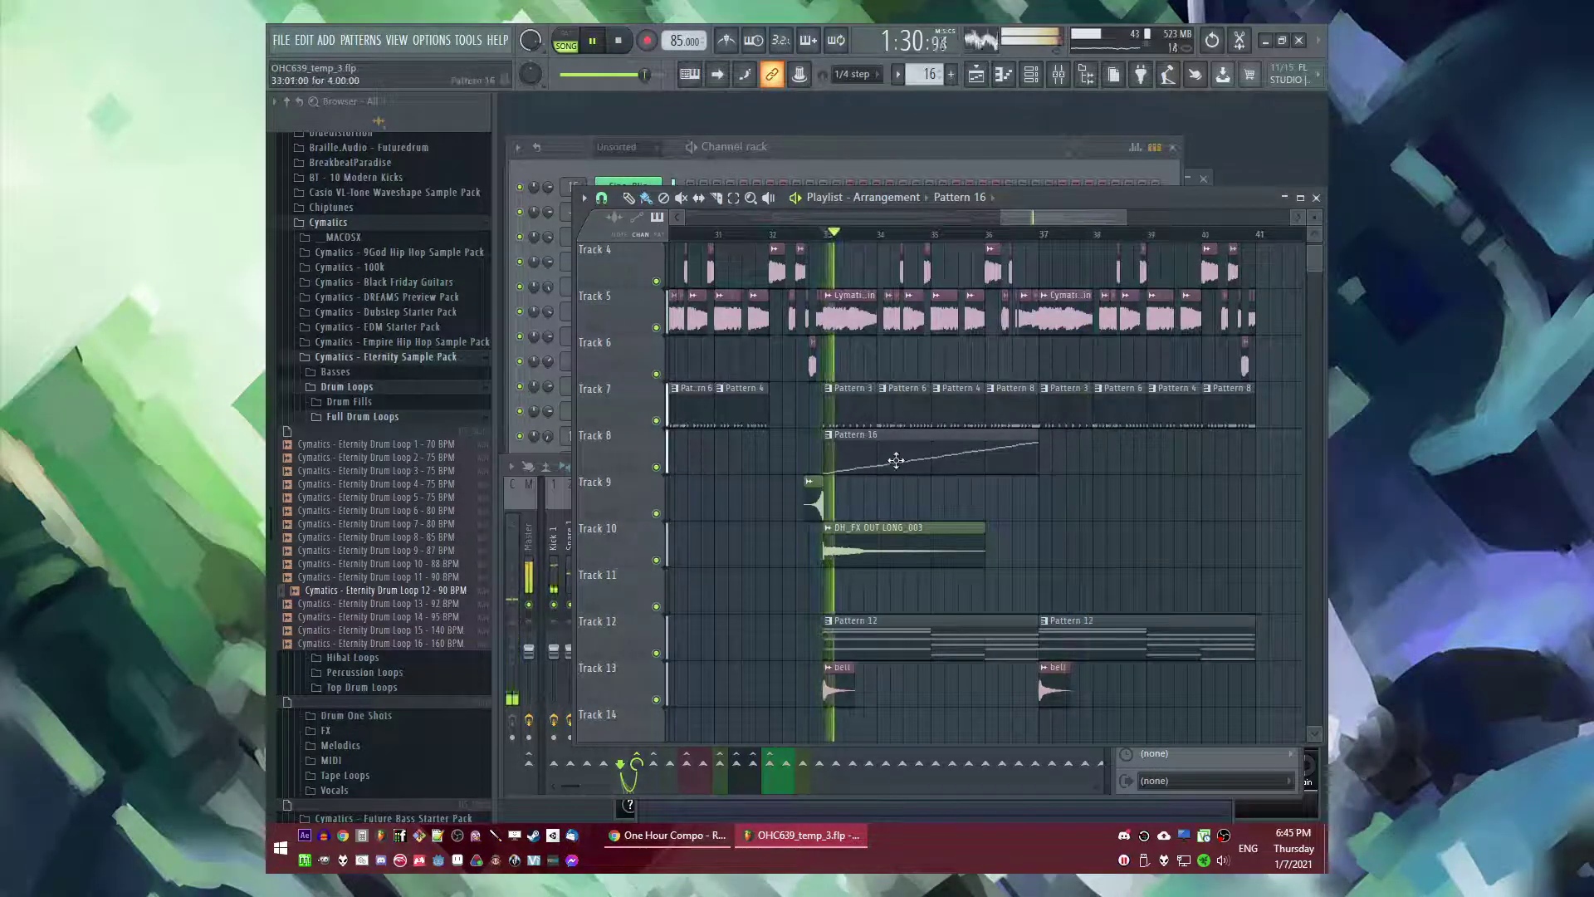
pyautogui.doubleClick(896, 460)
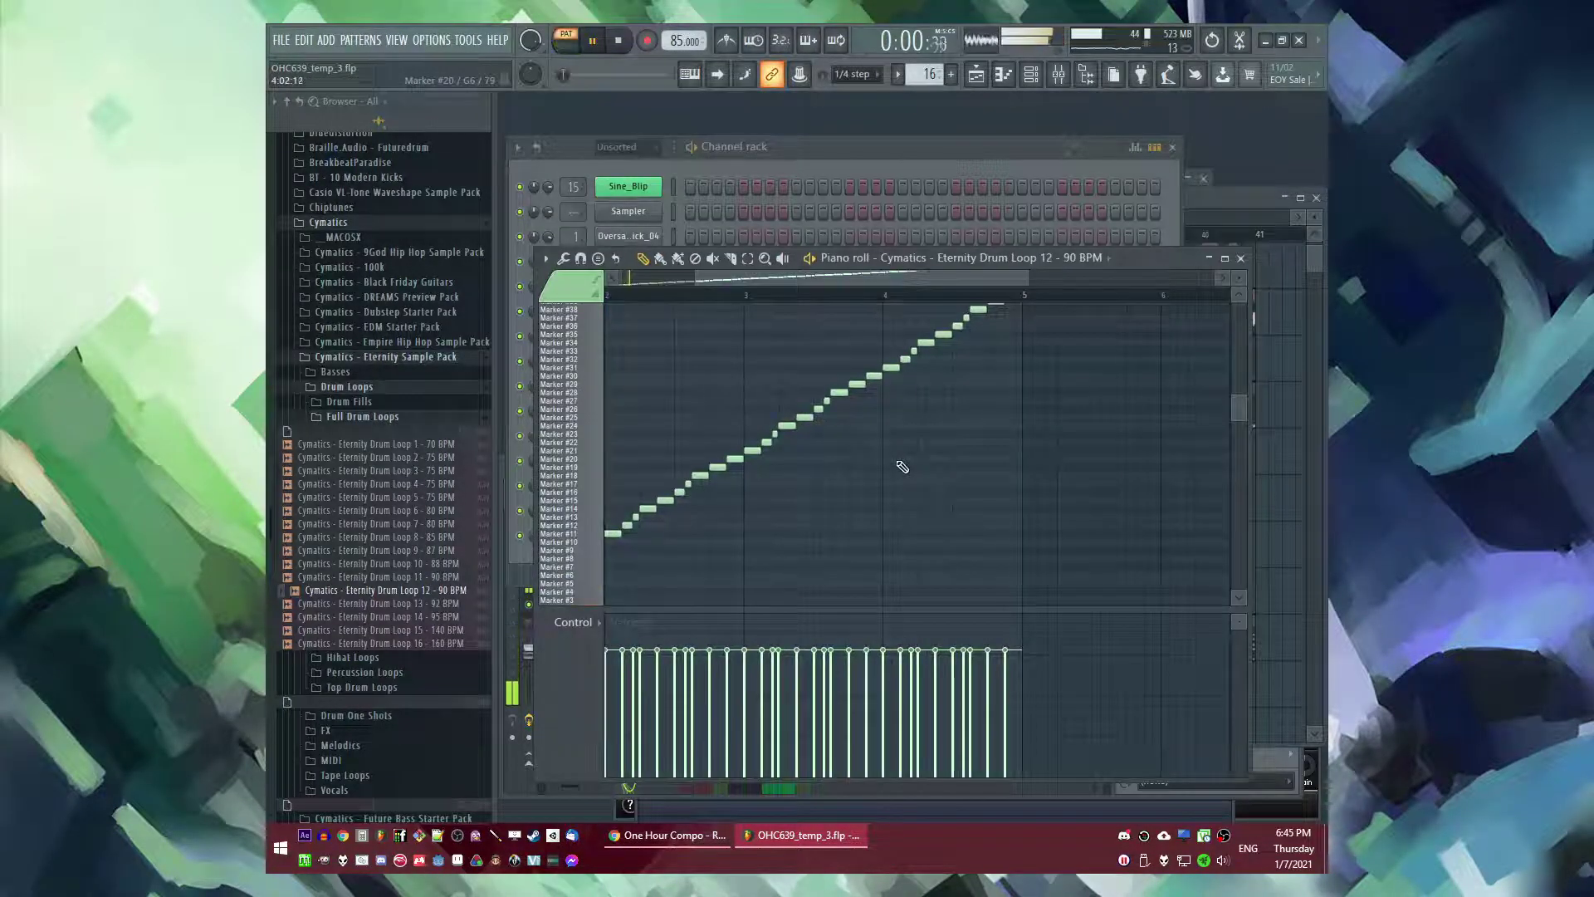
# - Expand the Hihat Loops, Percussion Loops and Top Drum Loops folders of the Cymatics Eternity pack and stop playback
pyautogui.click(383, 663)
pyautogui.scroll(-4, 394, 656)
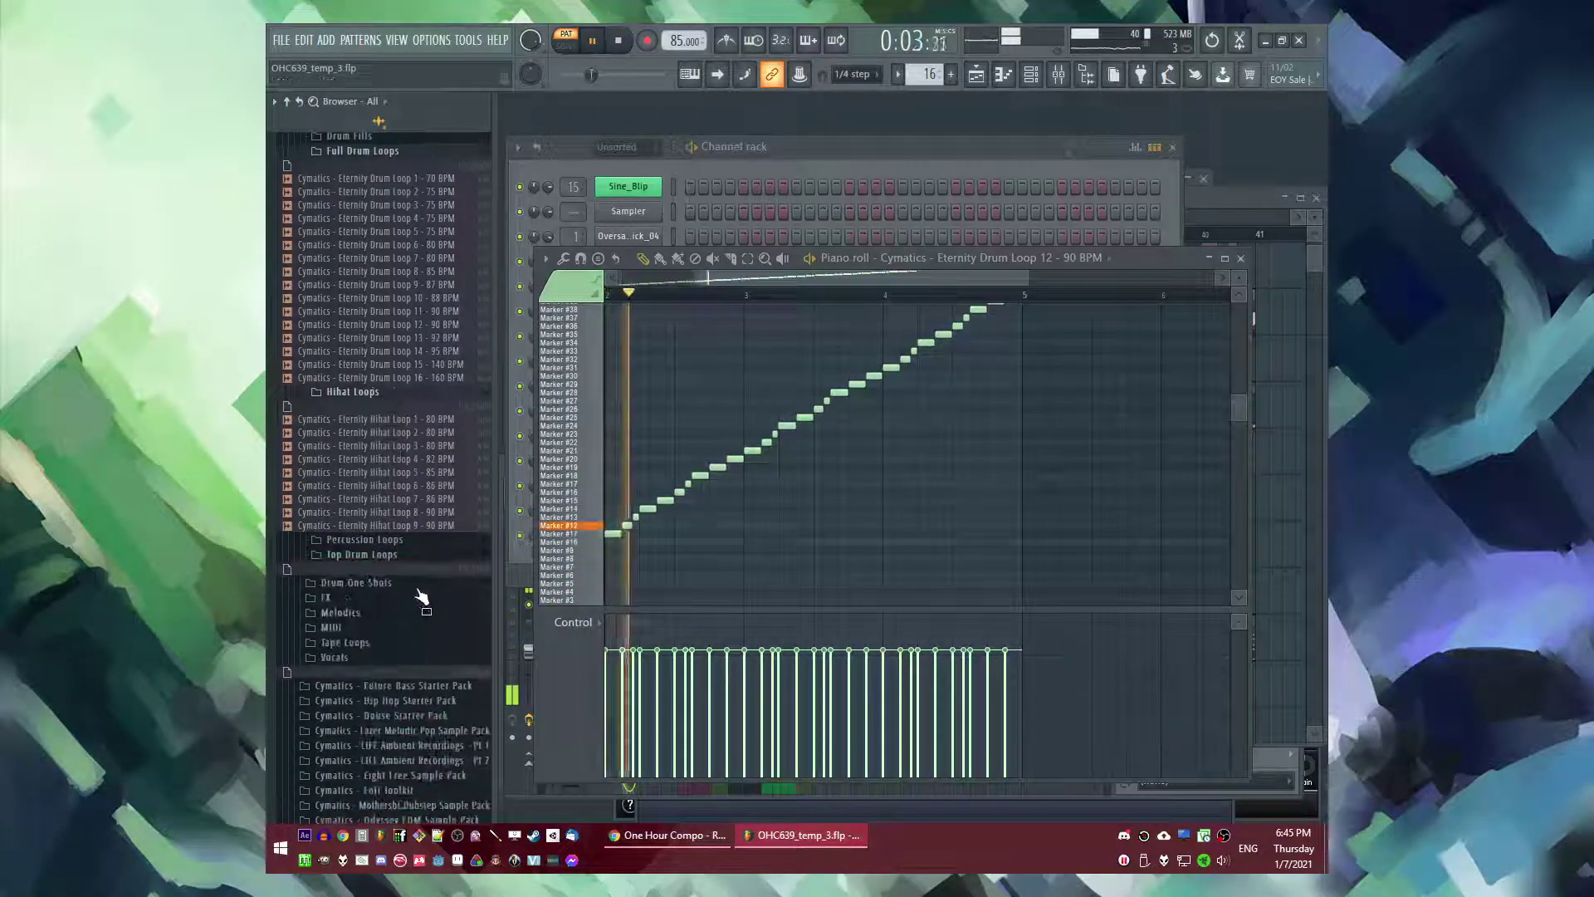
pyautogui.click(423, 545)
pyautogui.click(417, 768)
pyautogui.scroll(-6, 427, 670)
pyautogui.press('space')
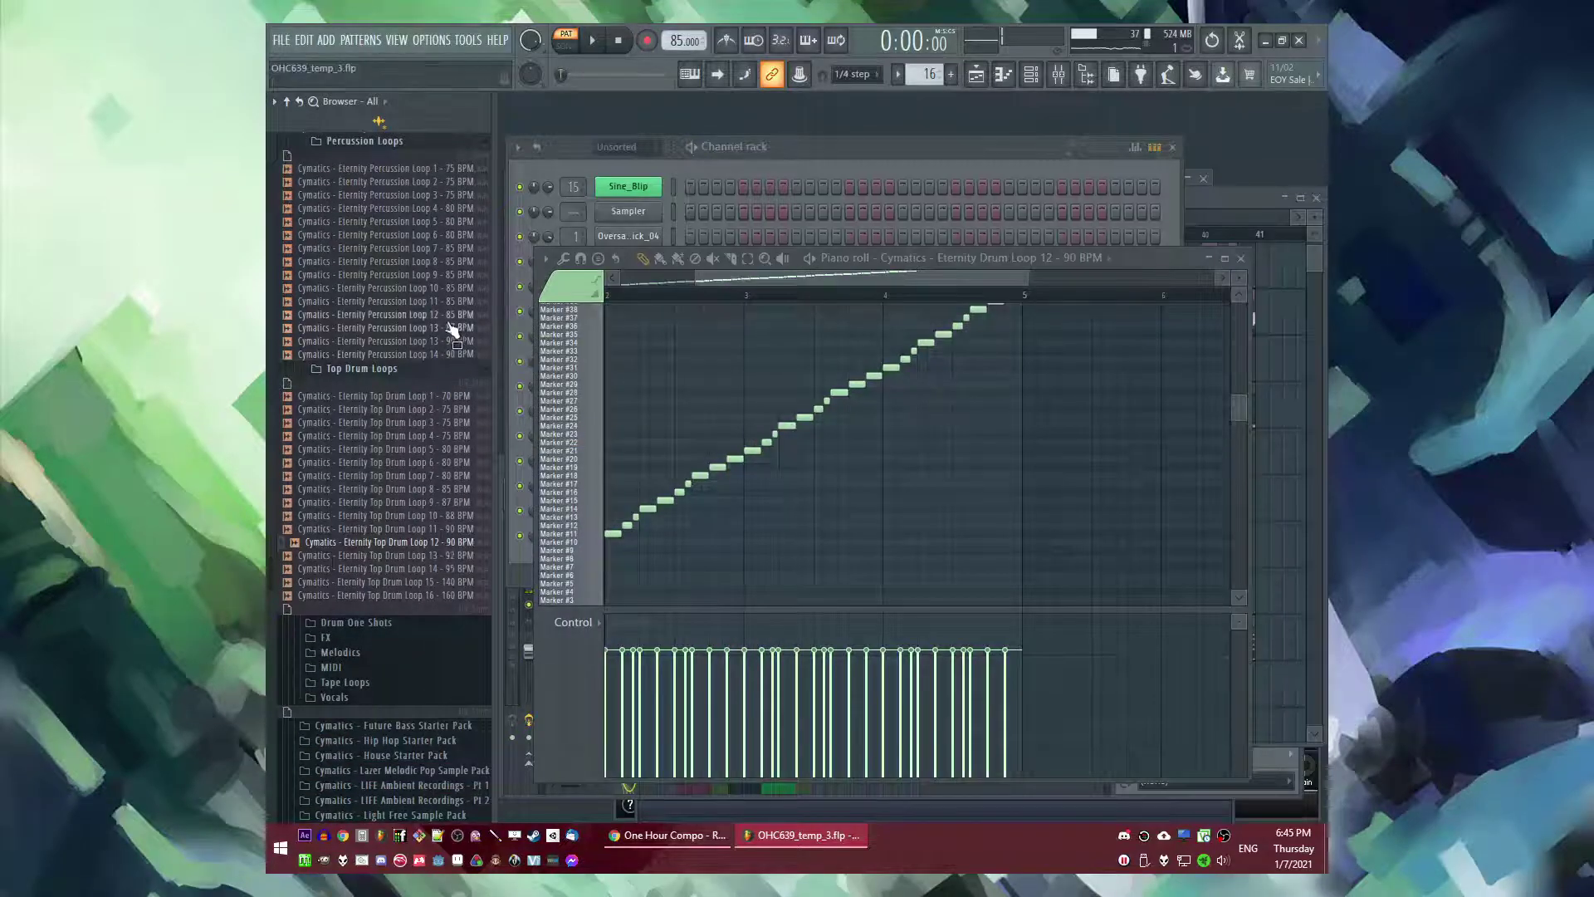
# - Audition Cymatics Eternity Percussion Loop 12, Top Drum Loops 12 and 14, and Hihat Loop 7 as alternatives
pyautogui.click(451, 316)
pyautogui.scroll(2, 453, 324)
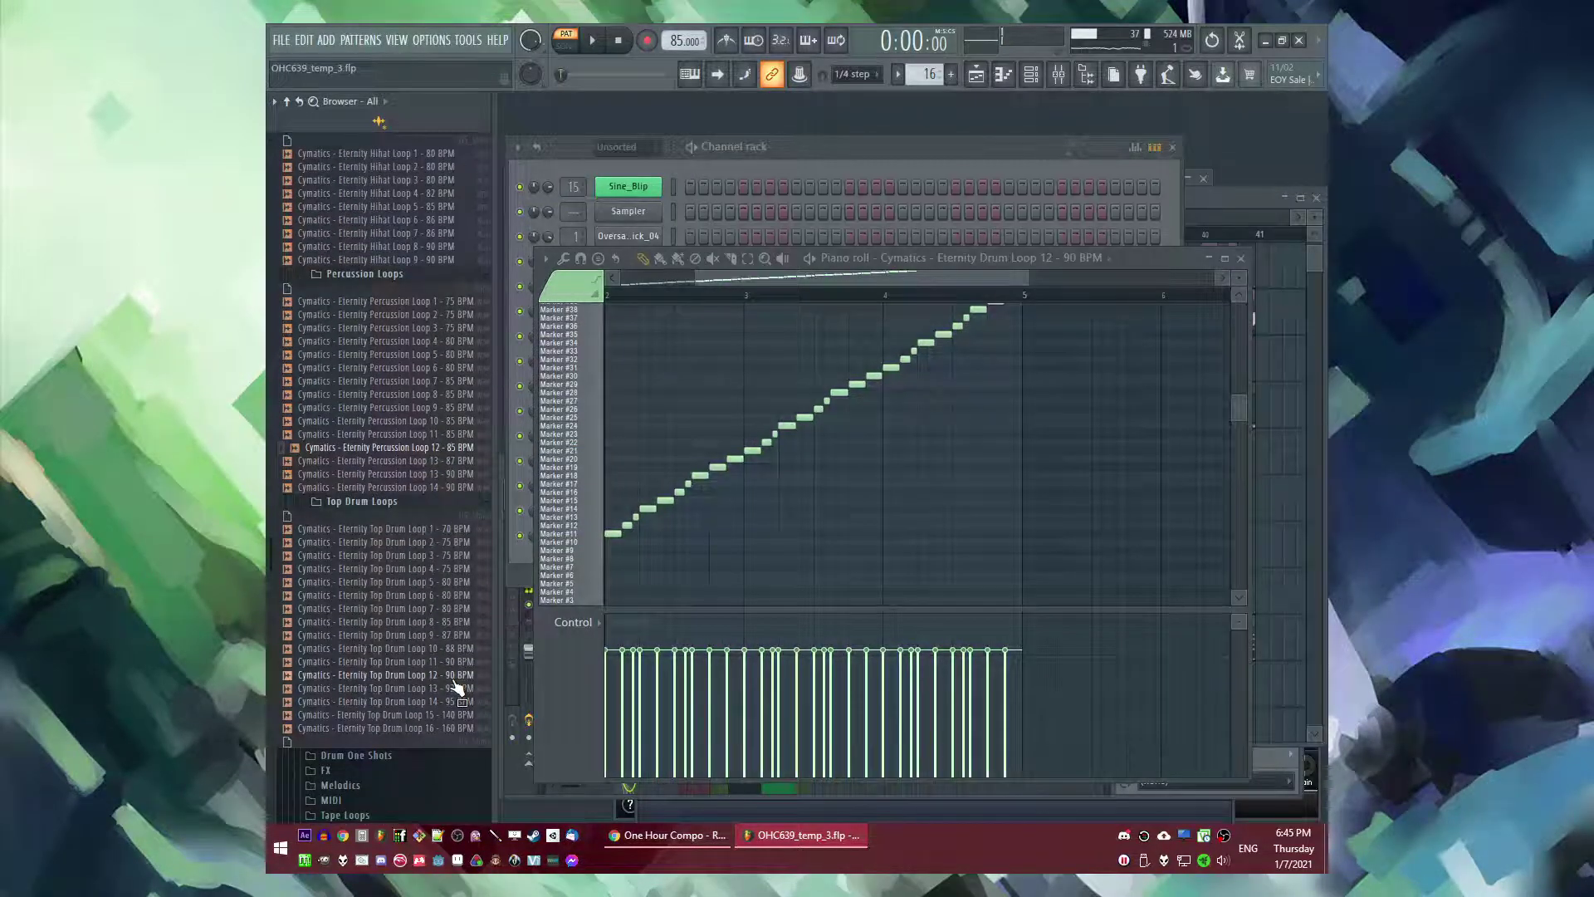
pyautogui.moveTo(458, 687); pyautogui.dragTo(633, 542)
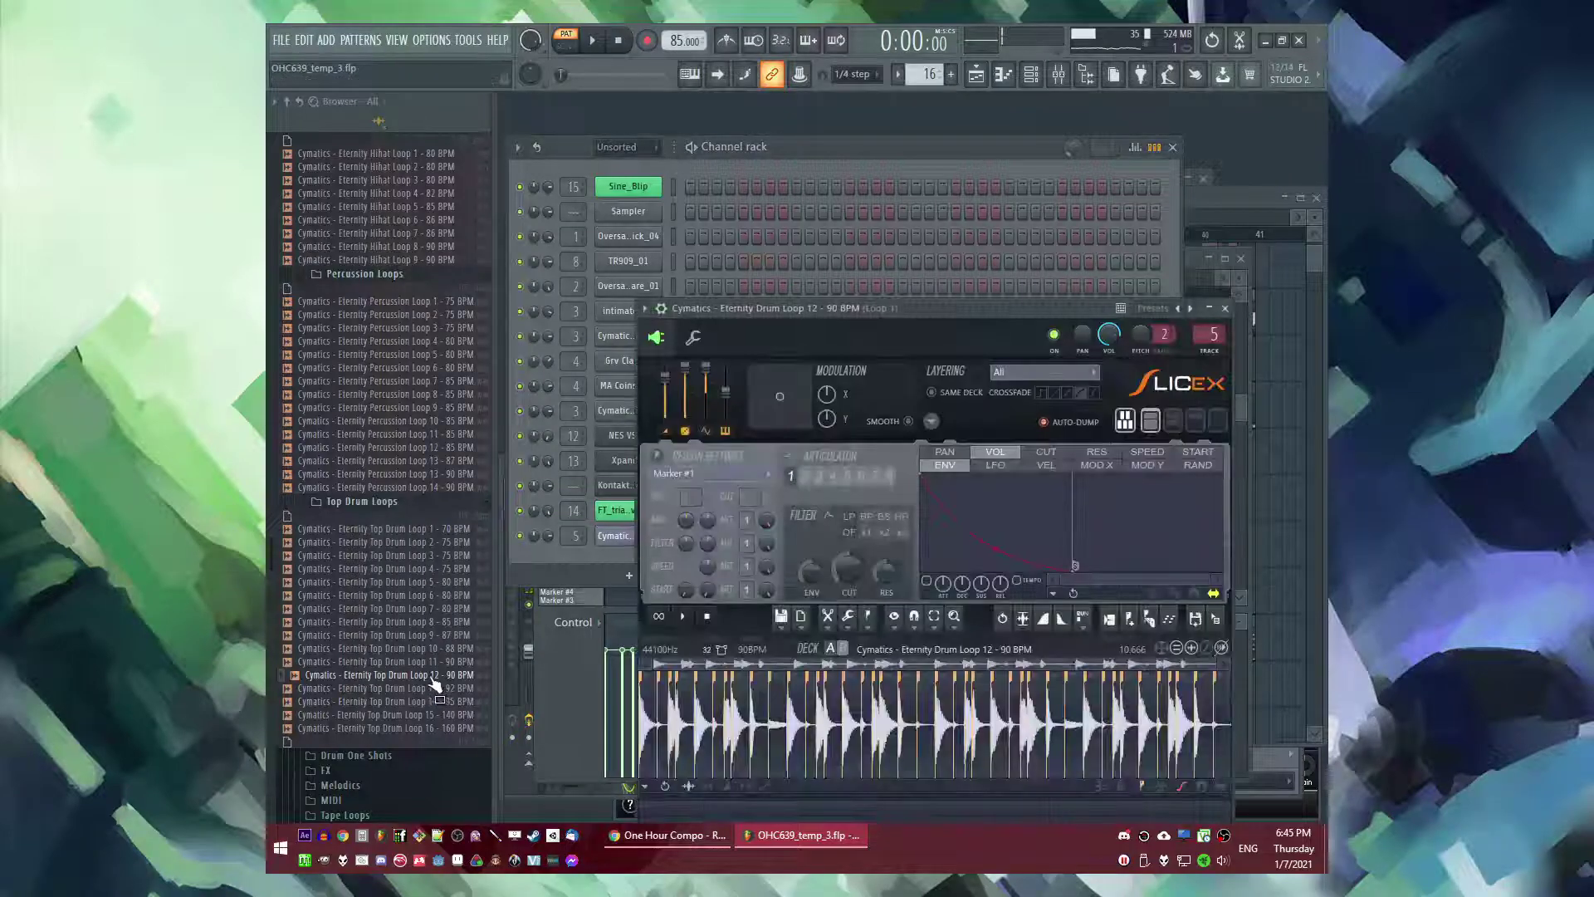
pyautogui.moveTo(411, 702); pyautogui.dragTo(412, 706)
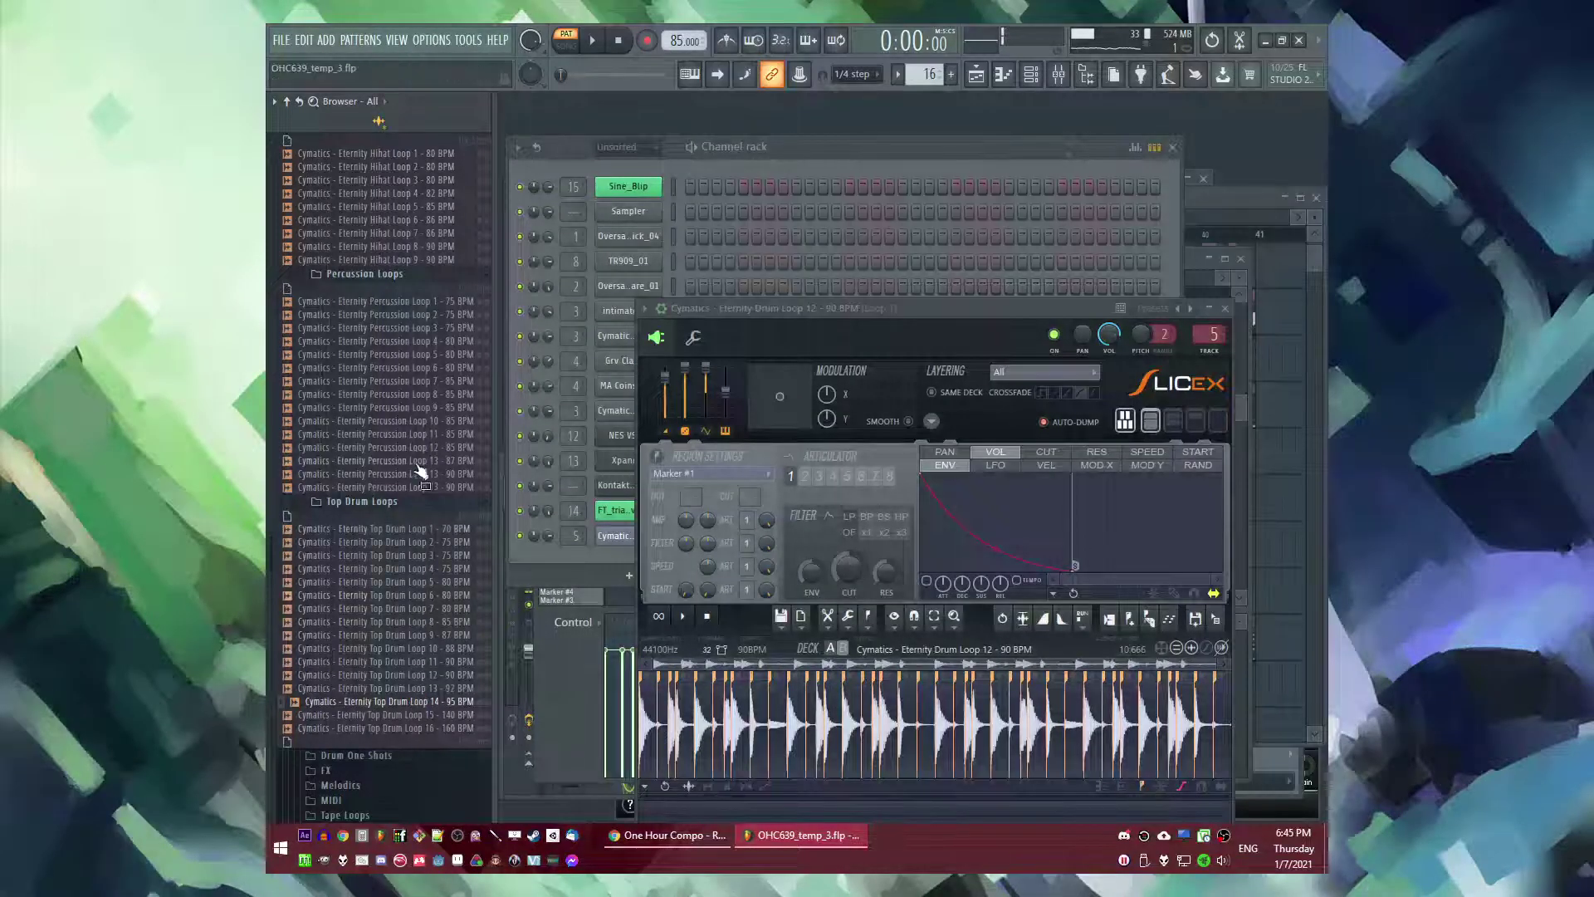
pyautogui.scroll(2, 423, 458)
pyautogui.click(422, 380)
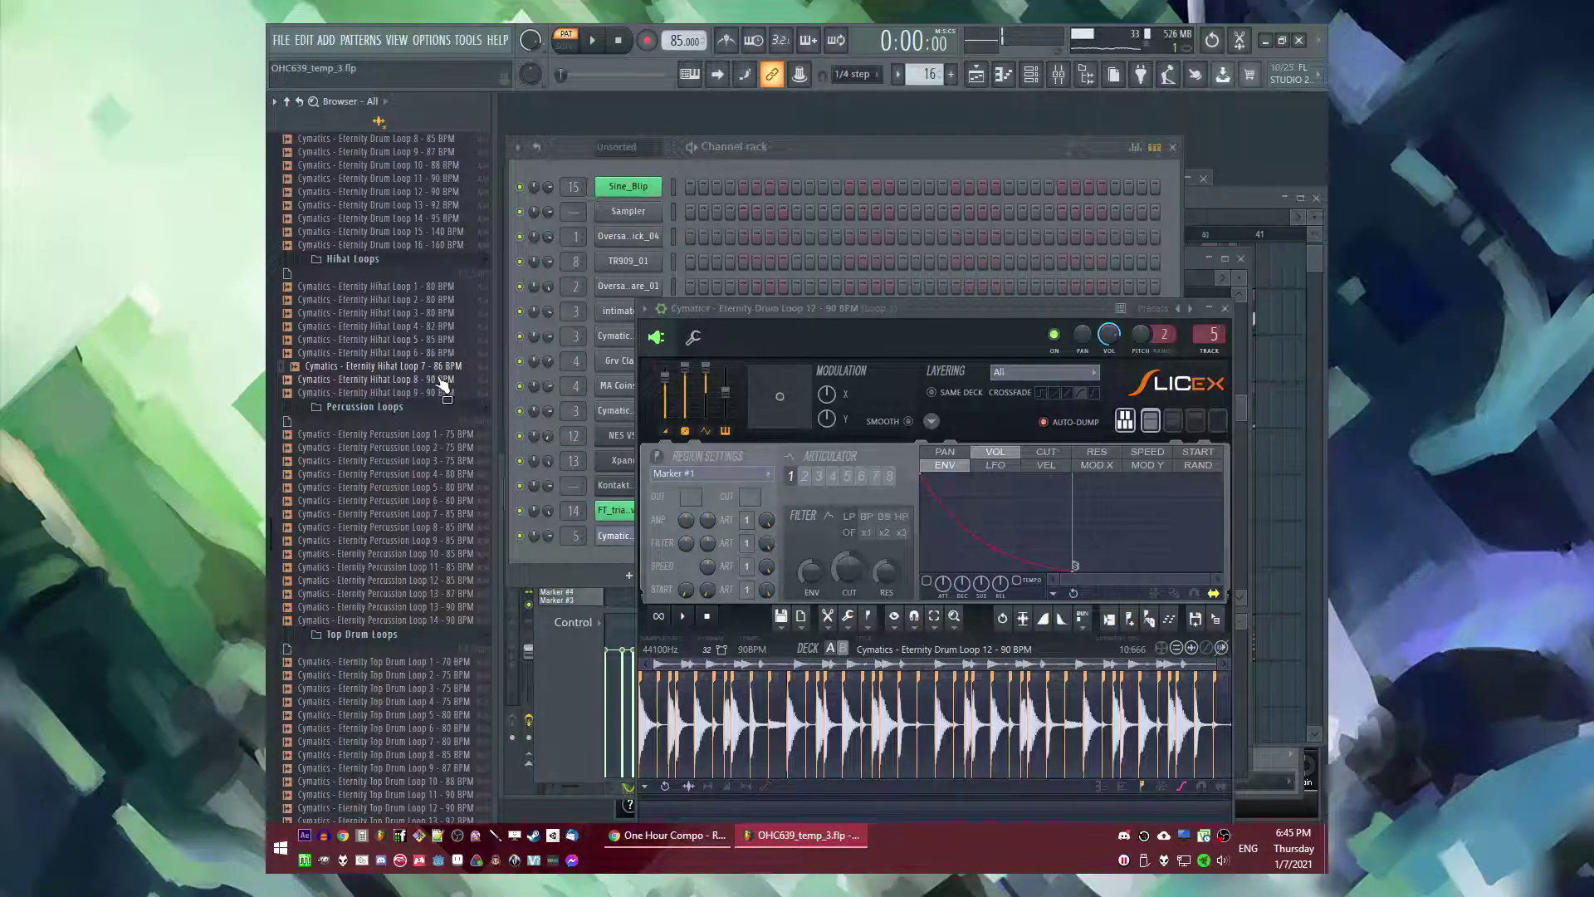
# - Try Cymatics Eternity Hihat Loop 5 - 85 BPM in the Slicex channel and play the song from bar 33
pyautogui.moveTo(438, 362); pyautogui.dragTo(441, 343)
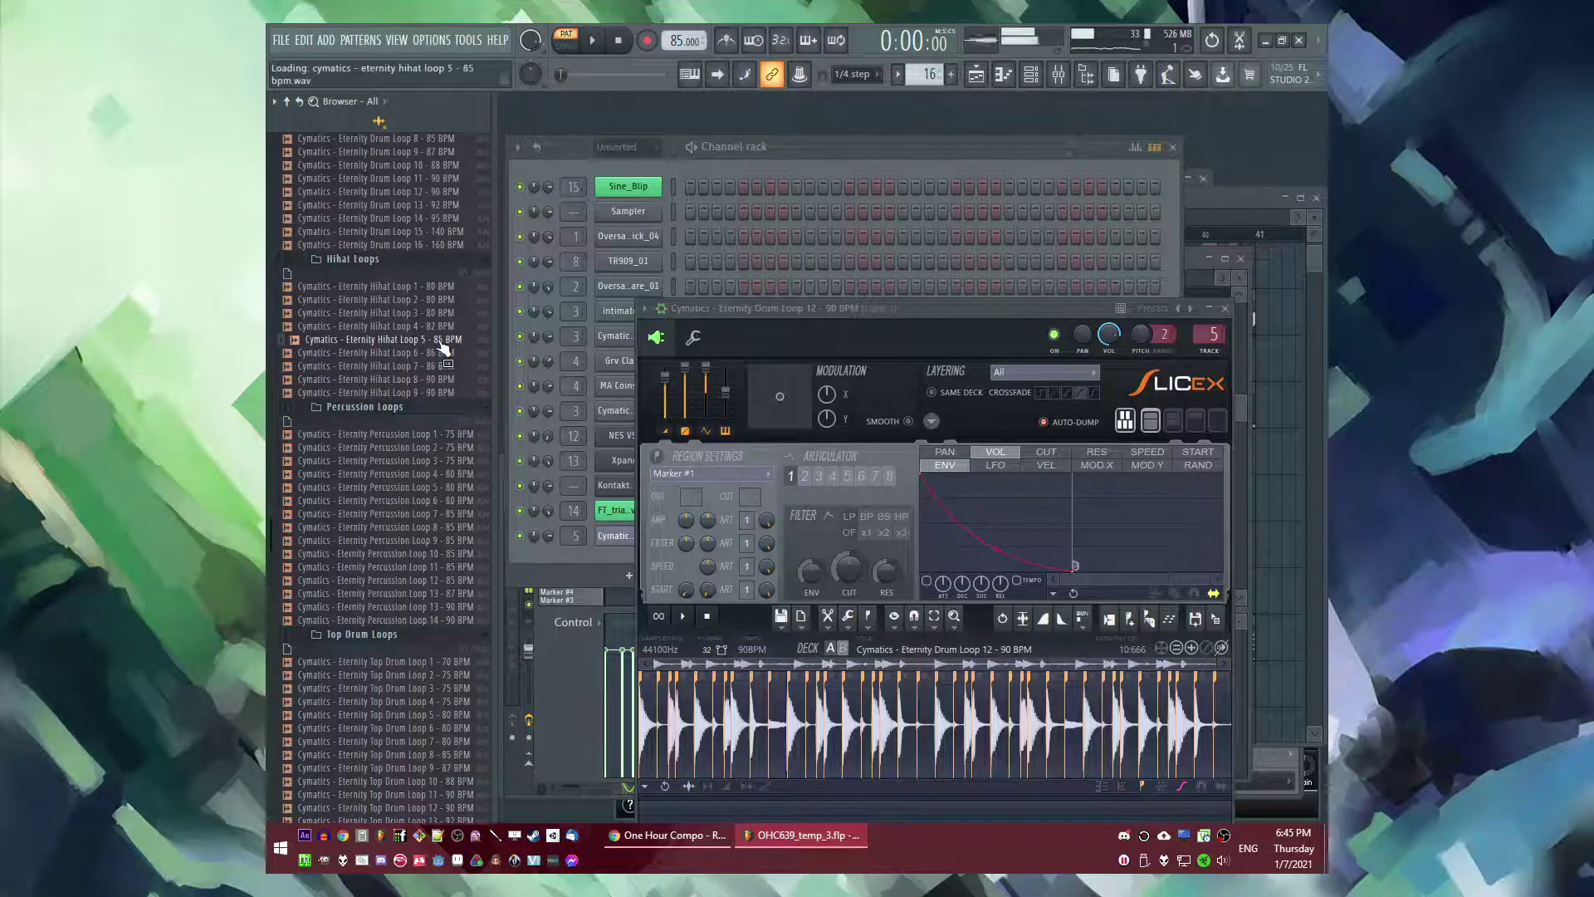
pyautogui.press('space')
pyautogui.press('F5')
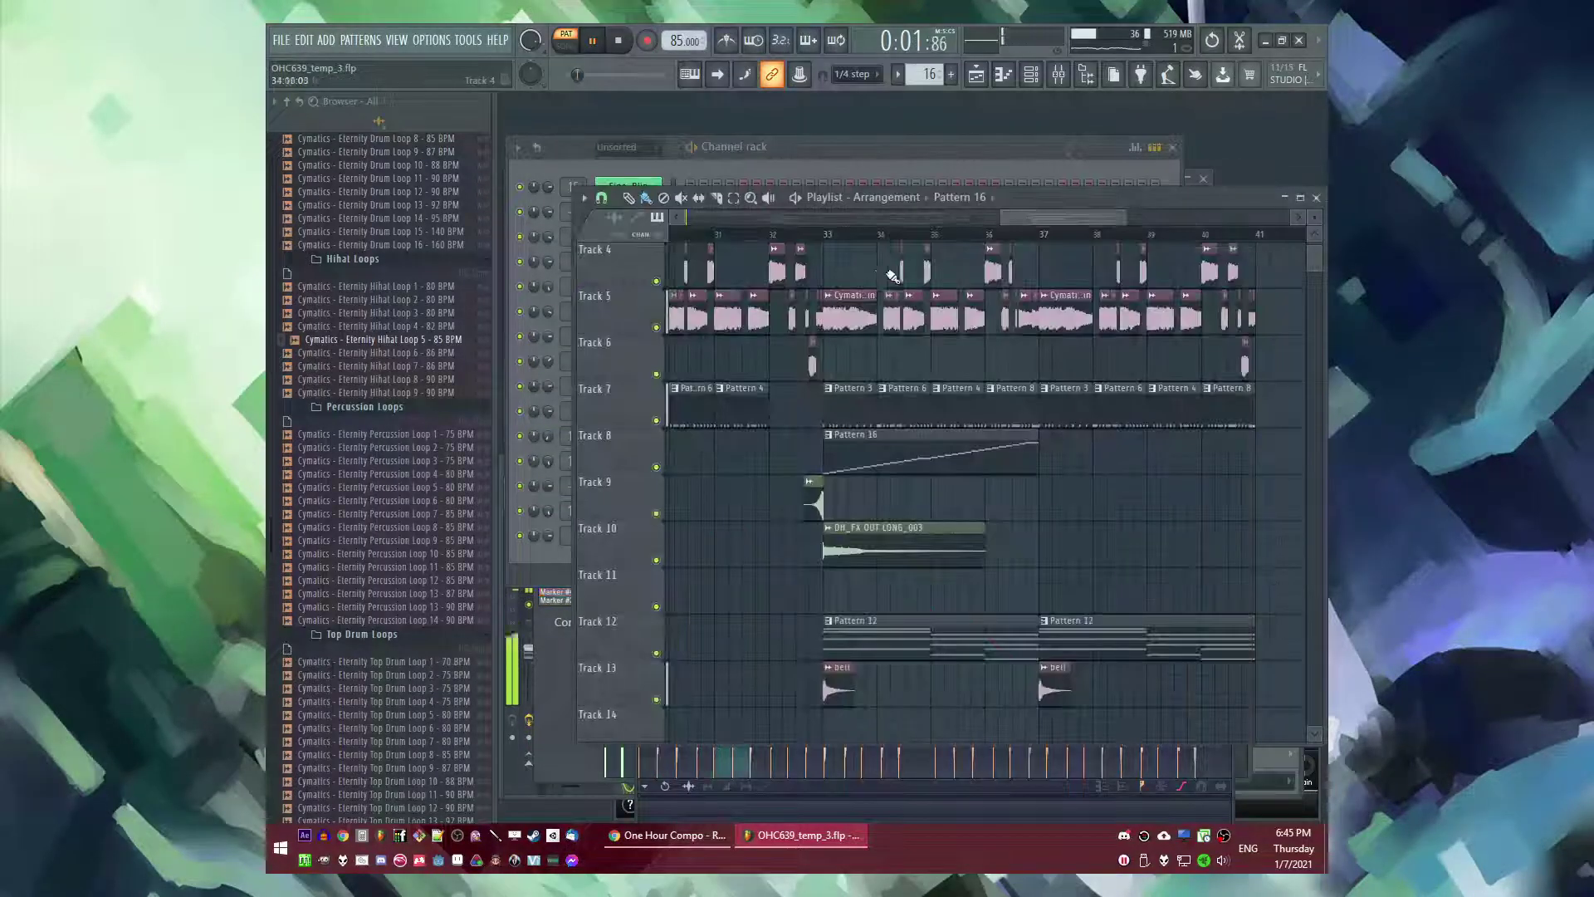
pyautogui.click(835, 236)
pyautogui.scroll(1, 835, 249)
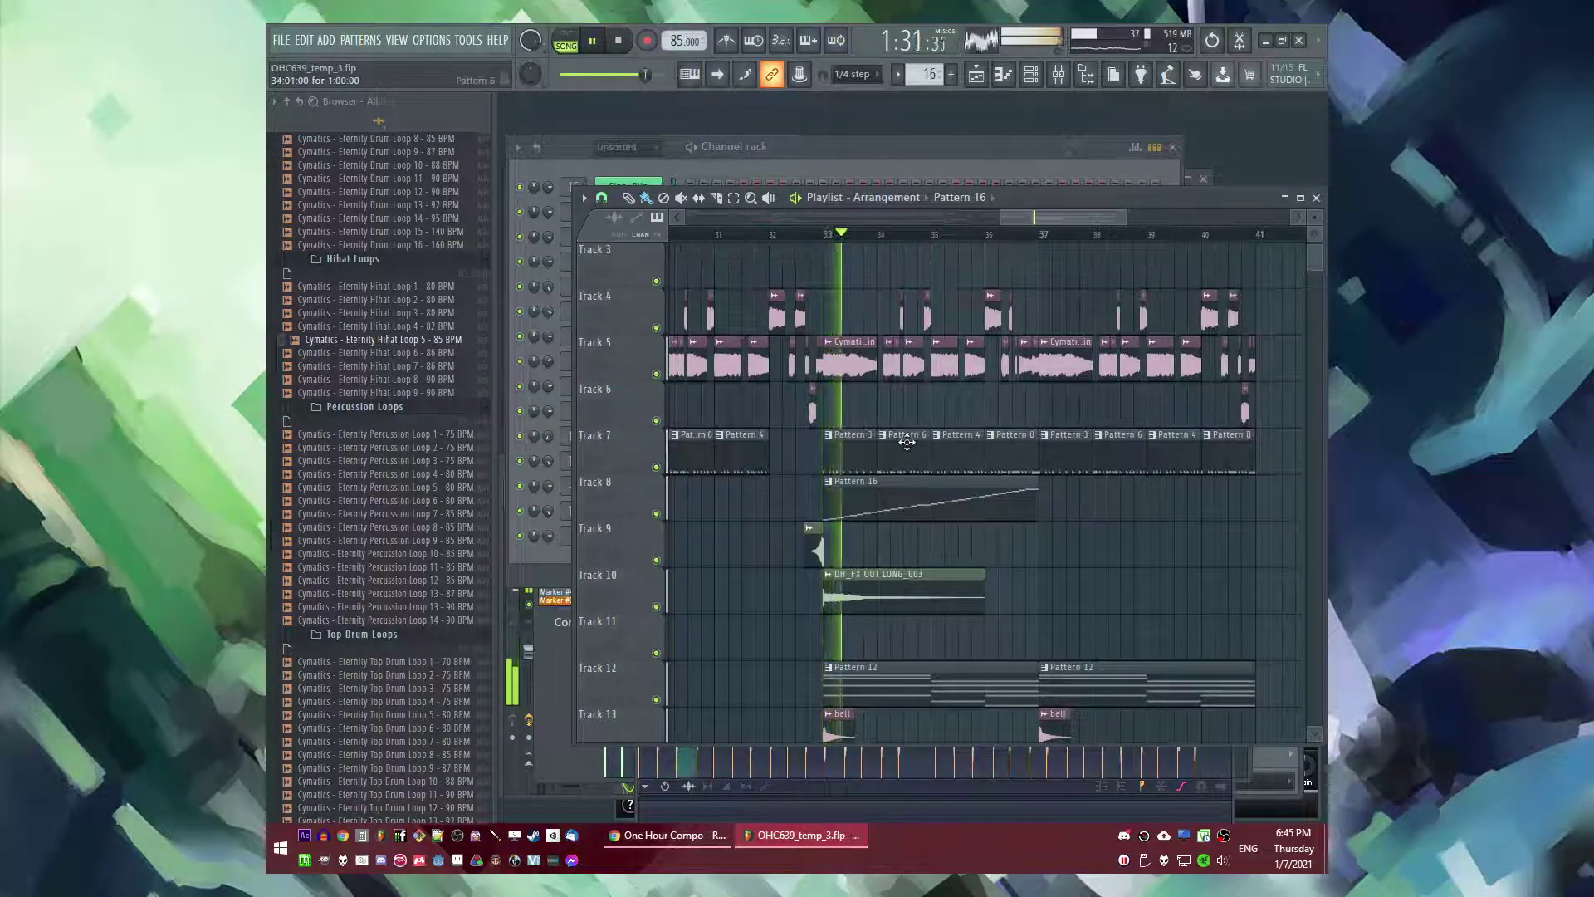
pyautogui.press('space')
# - Replace the Slicex loop with Cymatics Eternity Percussion Loop 10 - 85 BPM after auditioning alternatives, and play the song
pyautogui.click(454, 328)
pyautogui.click(435, 475)
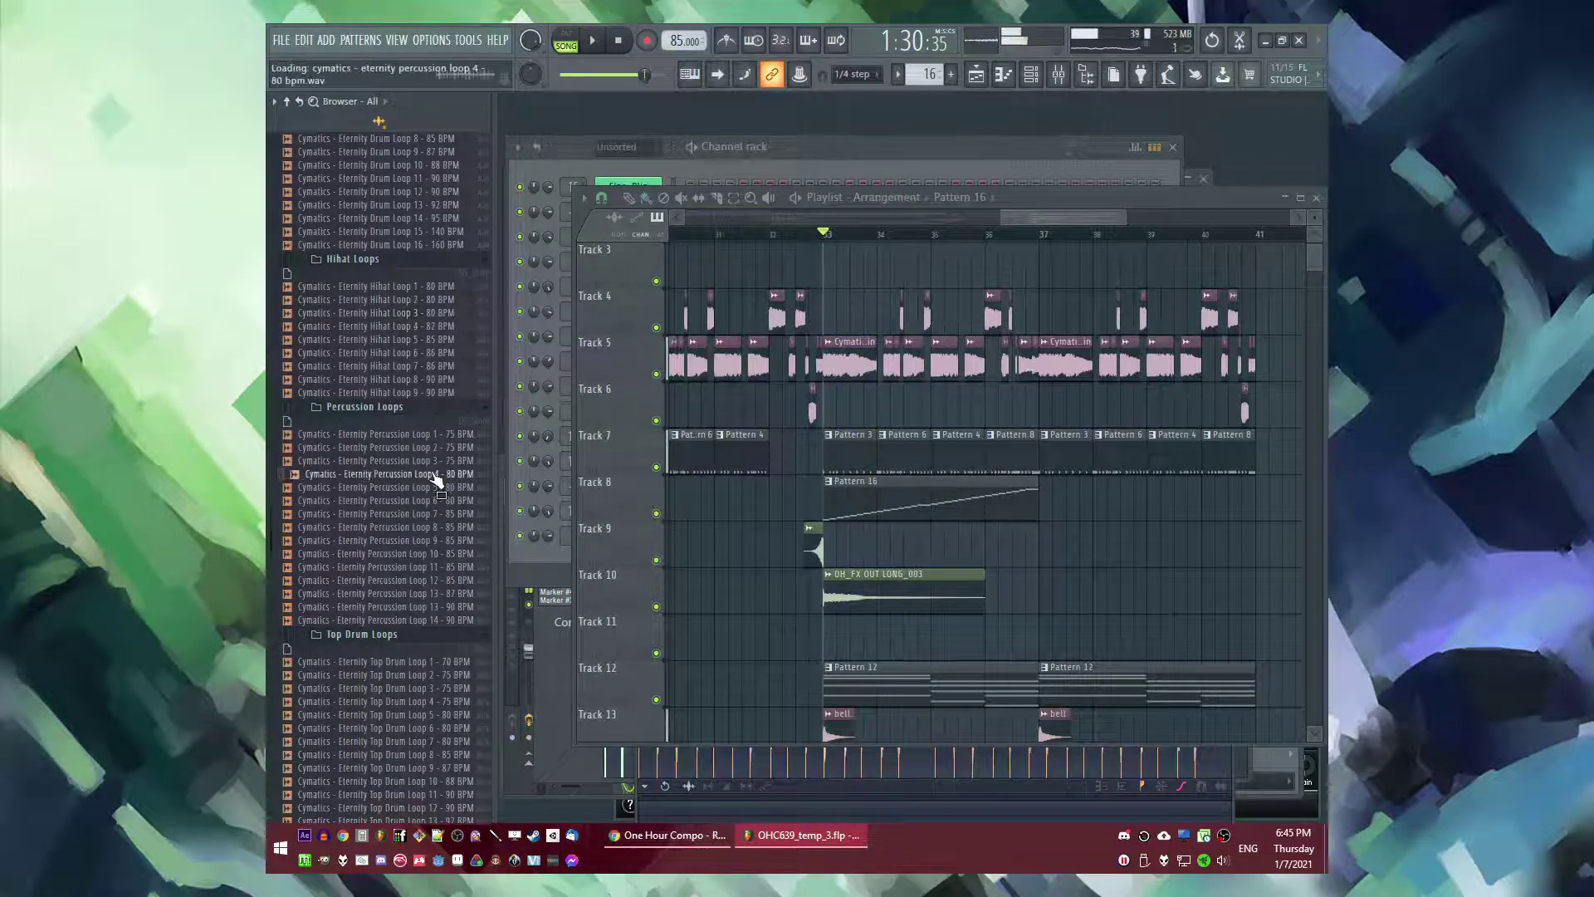
pyautogui.press('F6')
pyautogui.click(429, 488)
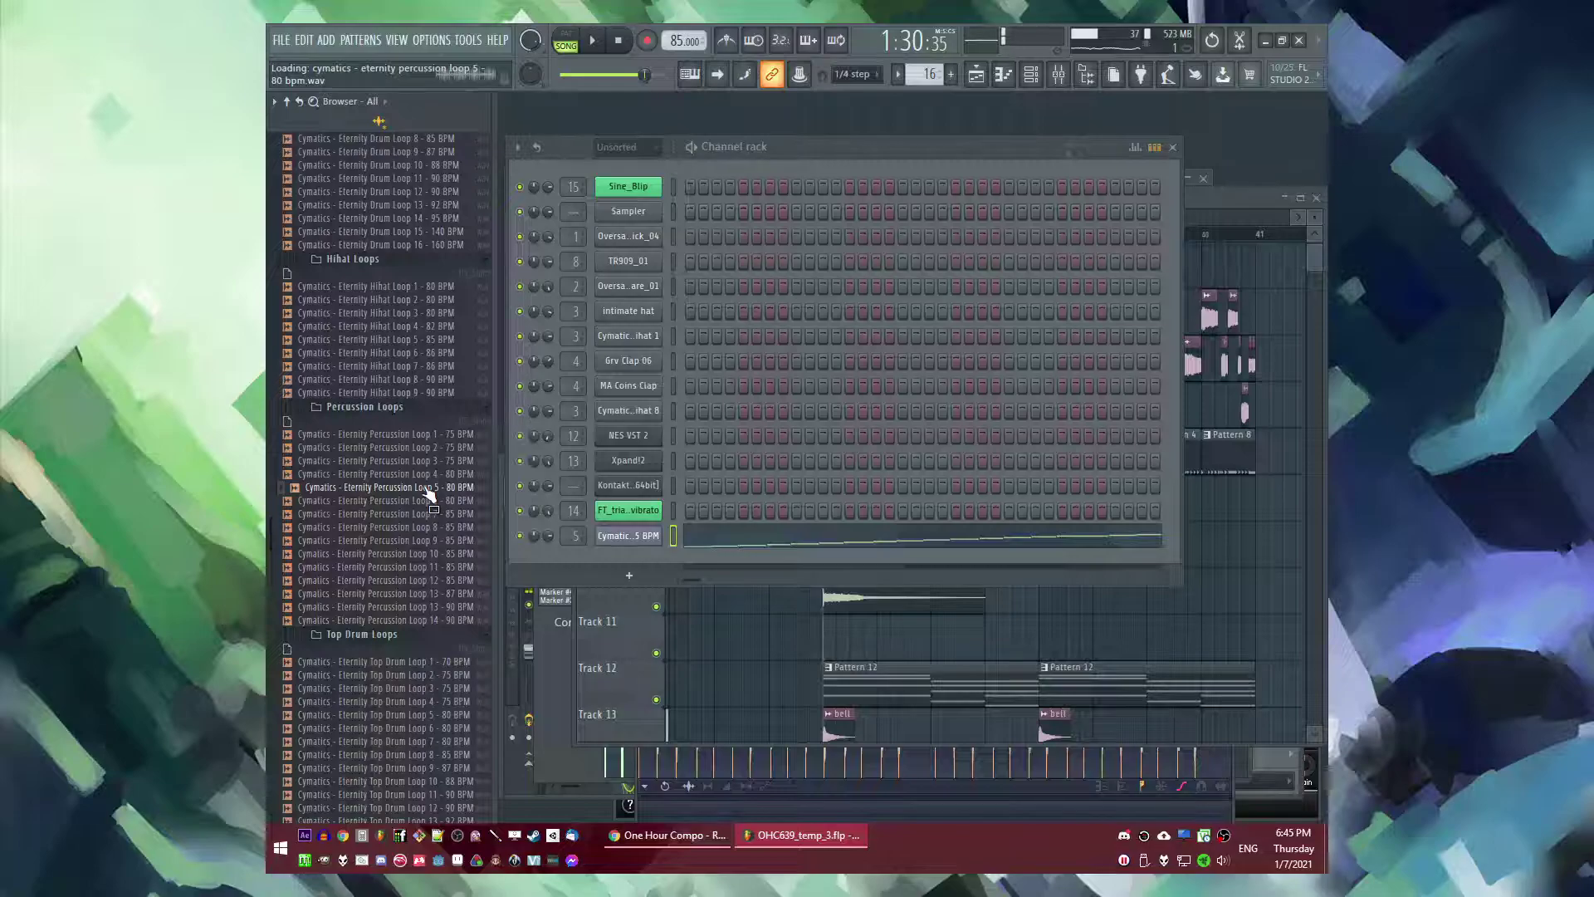
pyautogui.click(438, 553)
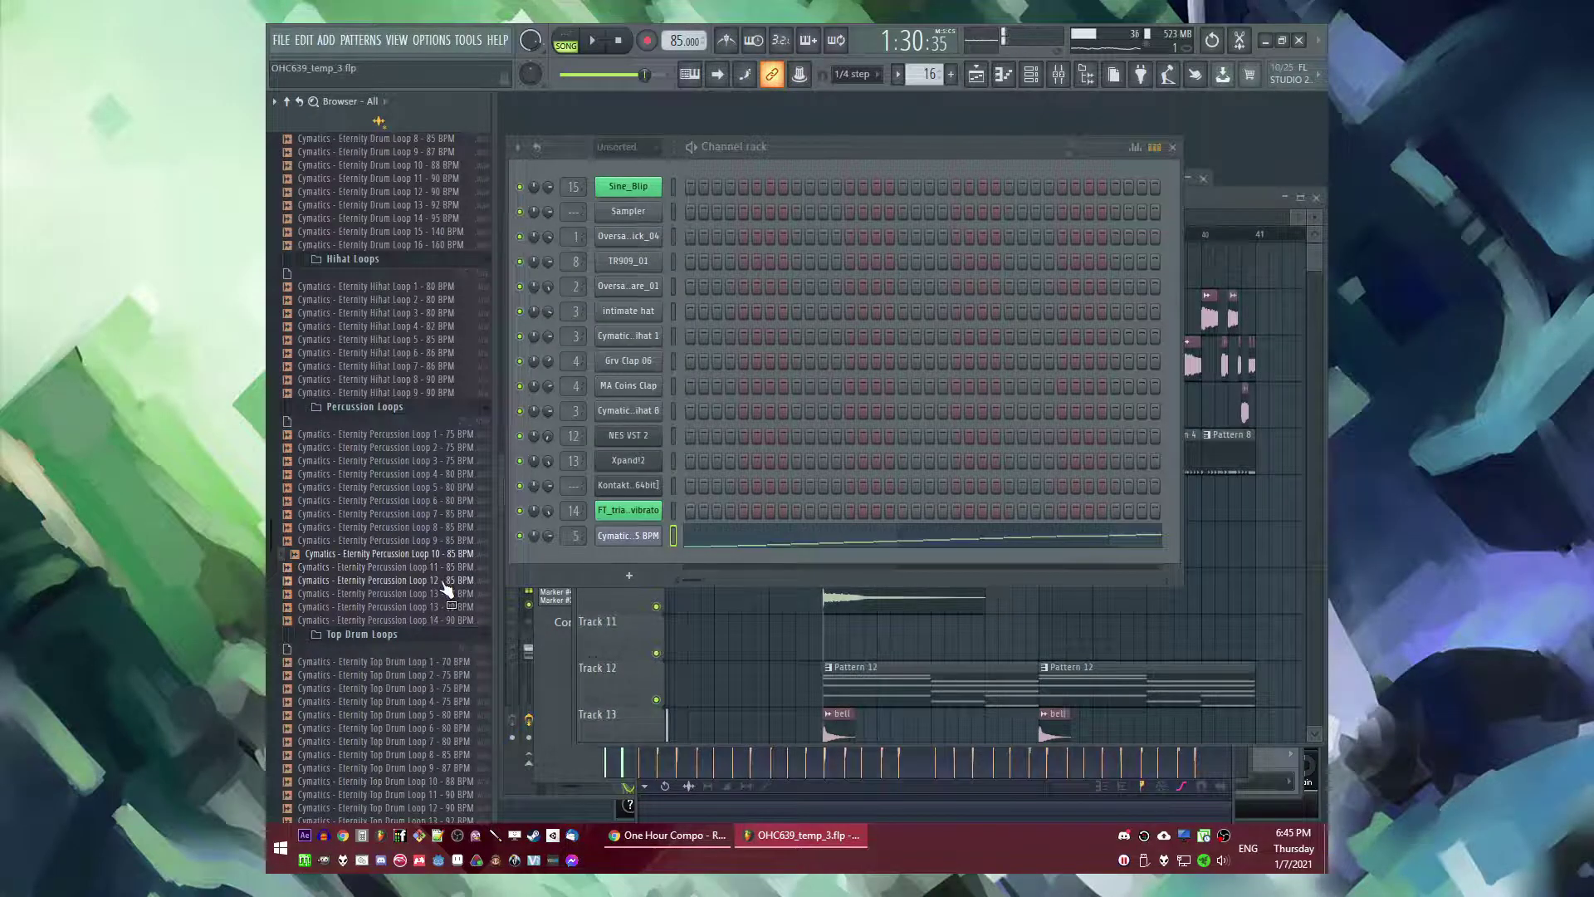
pyautogui.press('space')
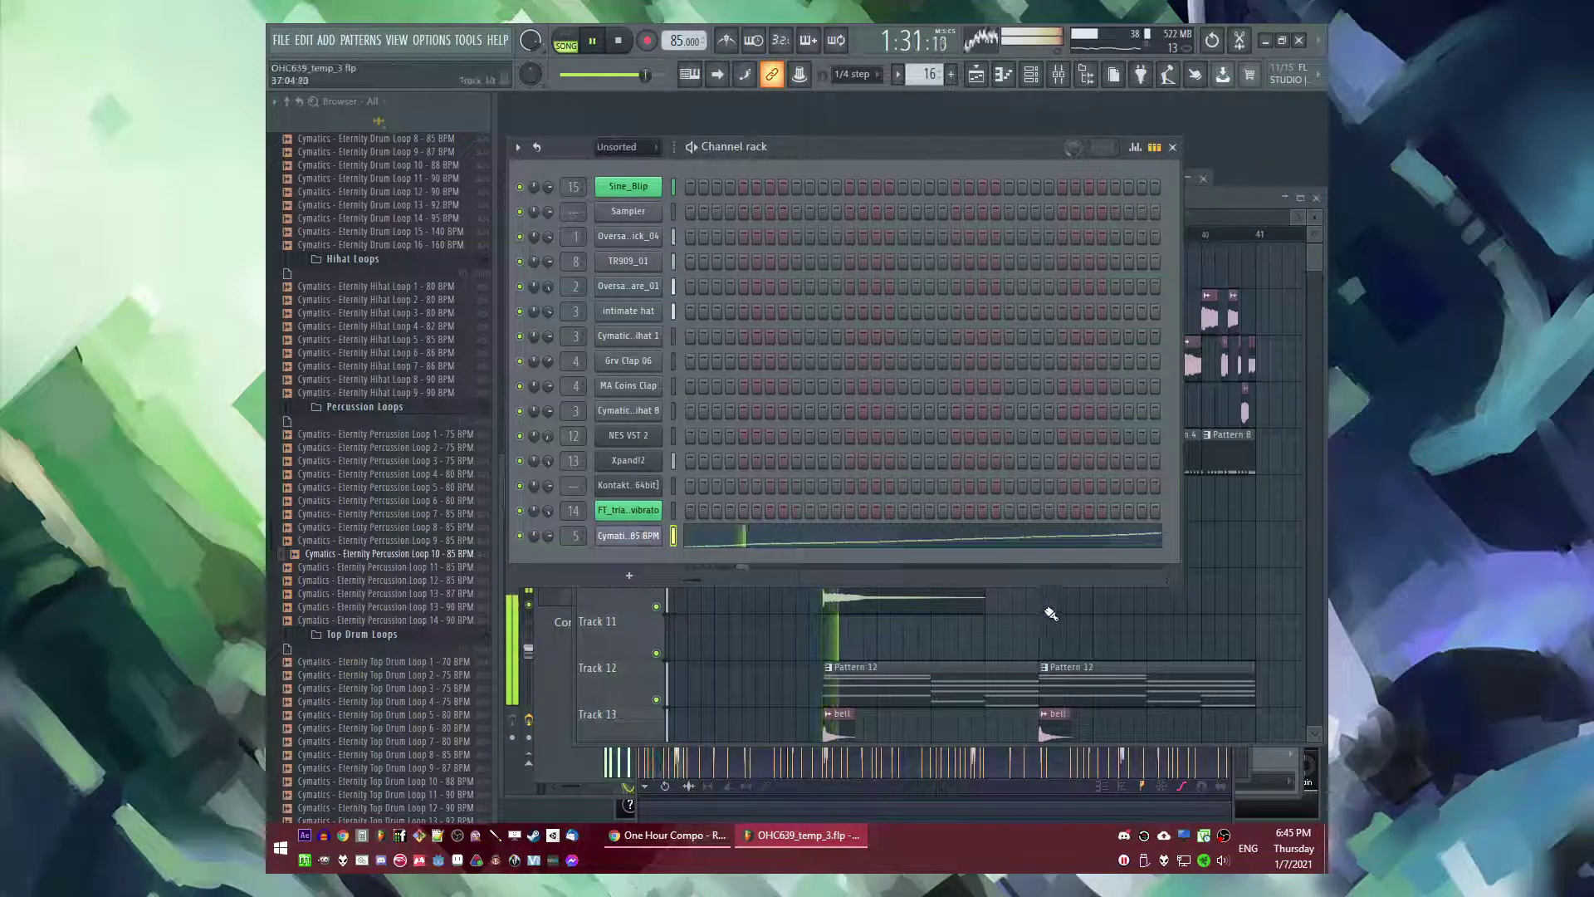
# - Reset the band 3 low cut in Fruity Parametric EQ 2 on the Loop 1 mixer track
pyautogui.press('F5')
pyautogui.press('F9')
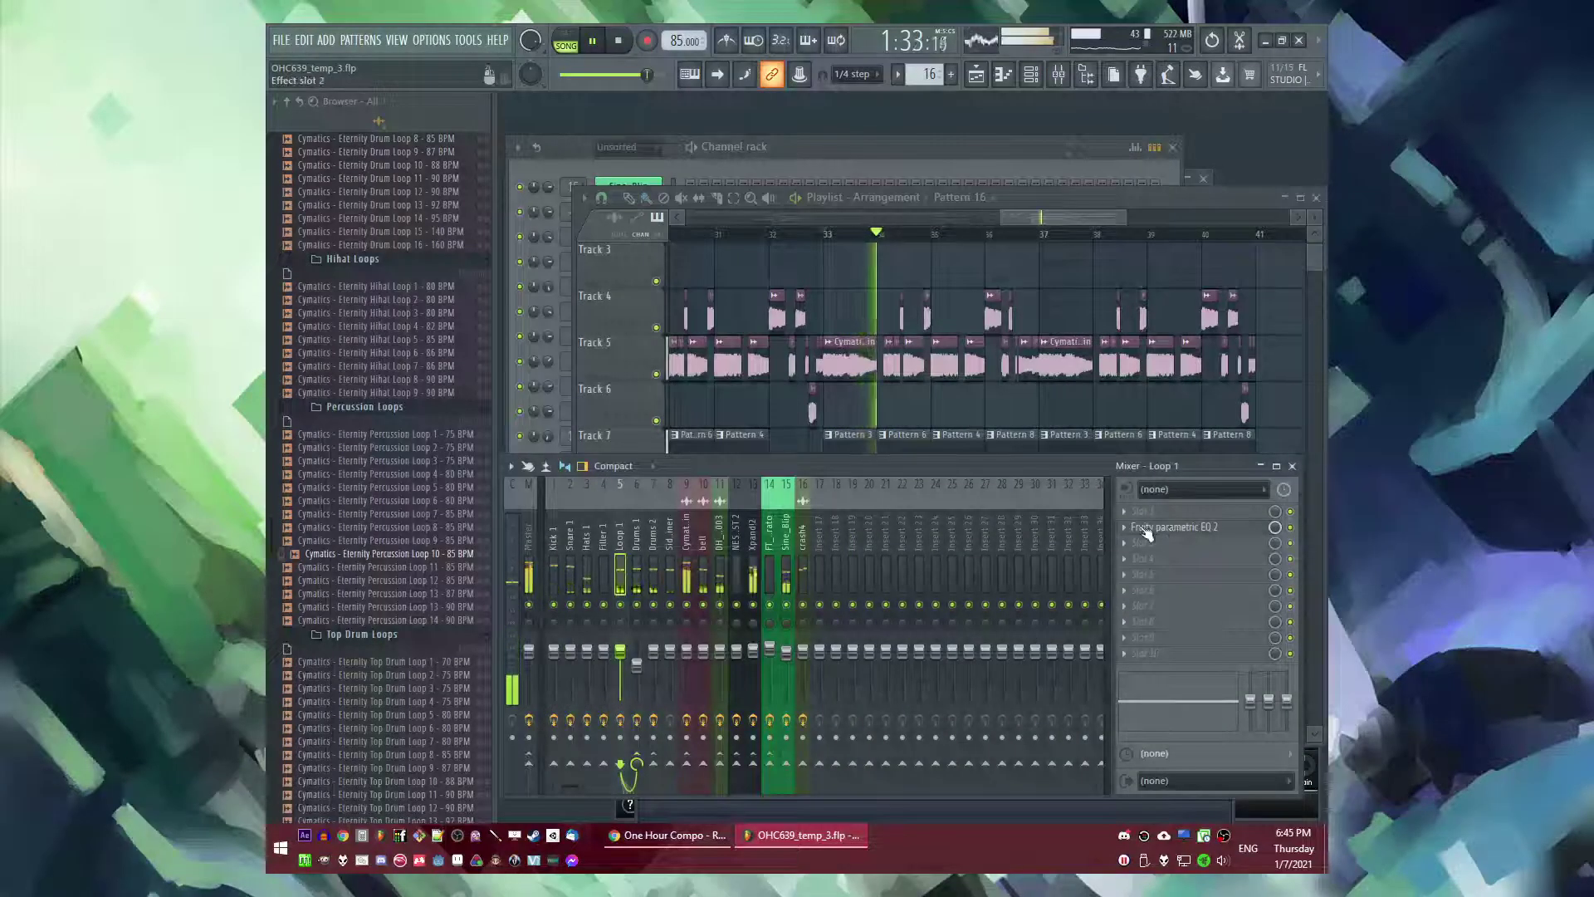
pyautogui.click(1149, 533)
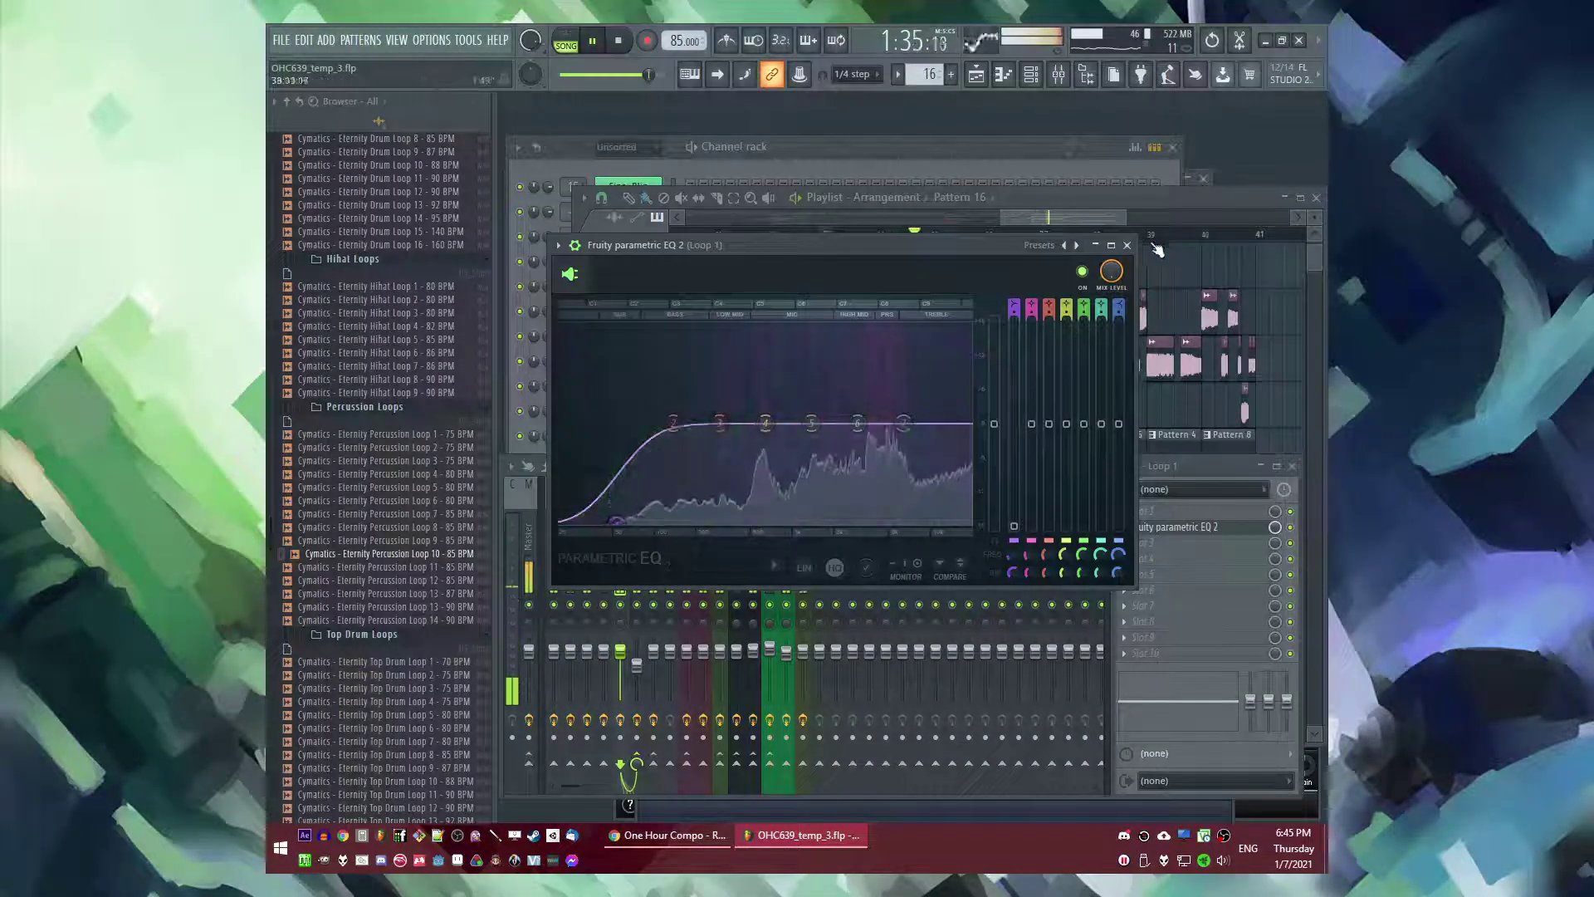
pyautogui.click(1127, 245)
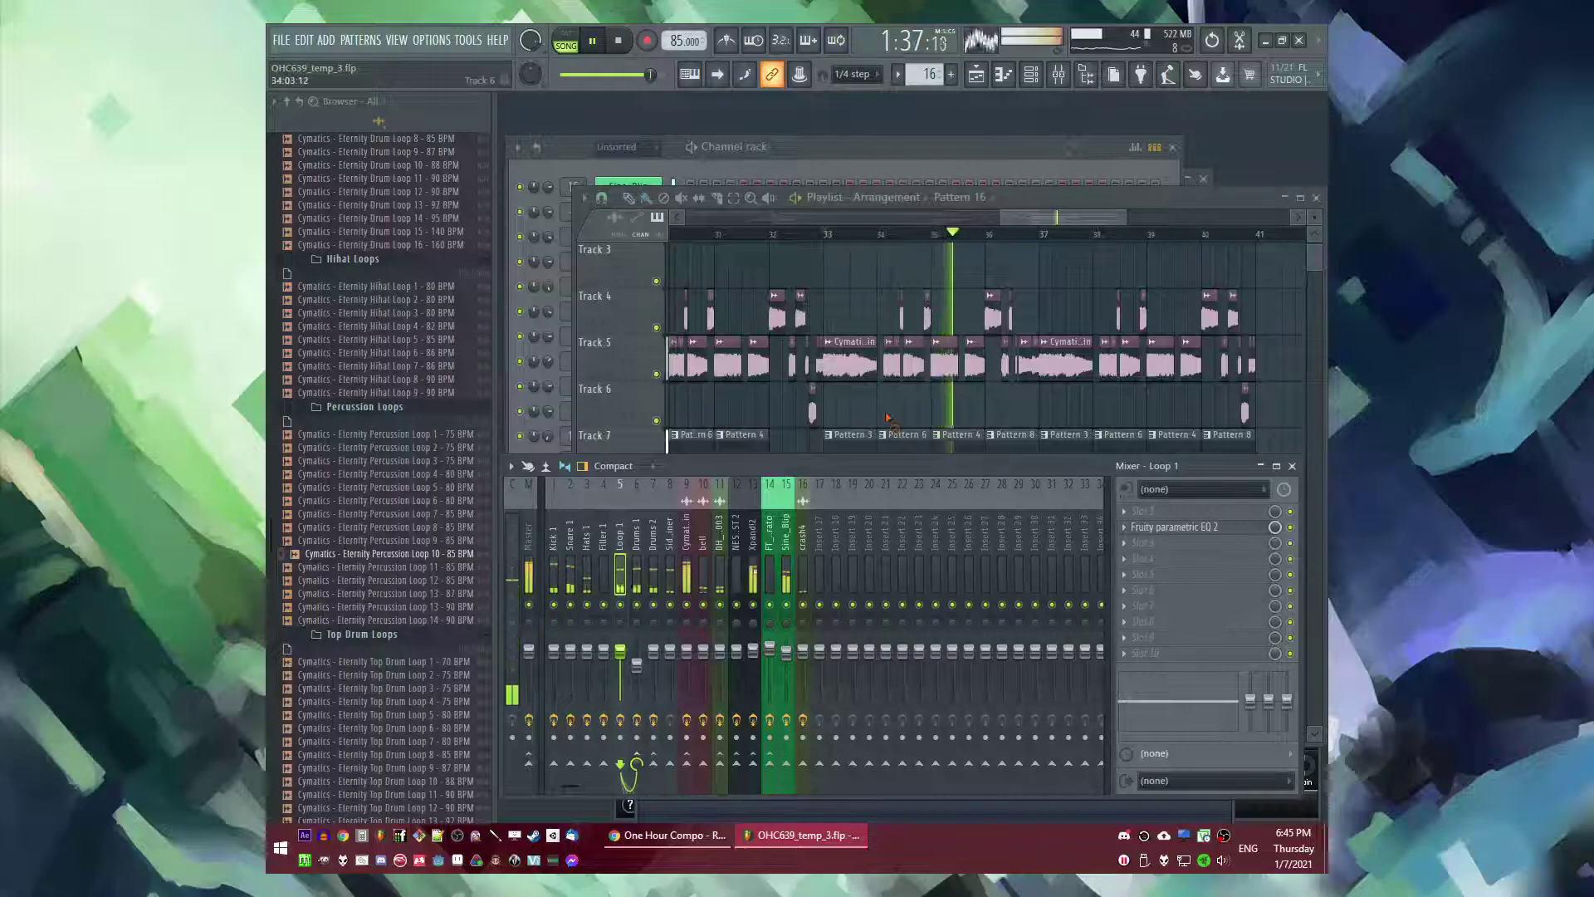
# - Open Pattern 16 in the piano roll and play the pattern on its own to check the new percussion slices
pyautogui.press('F5')
pyautogui.doubleClick(870, 508)
pyautogui.press('l')
pyautogui.press('F6')
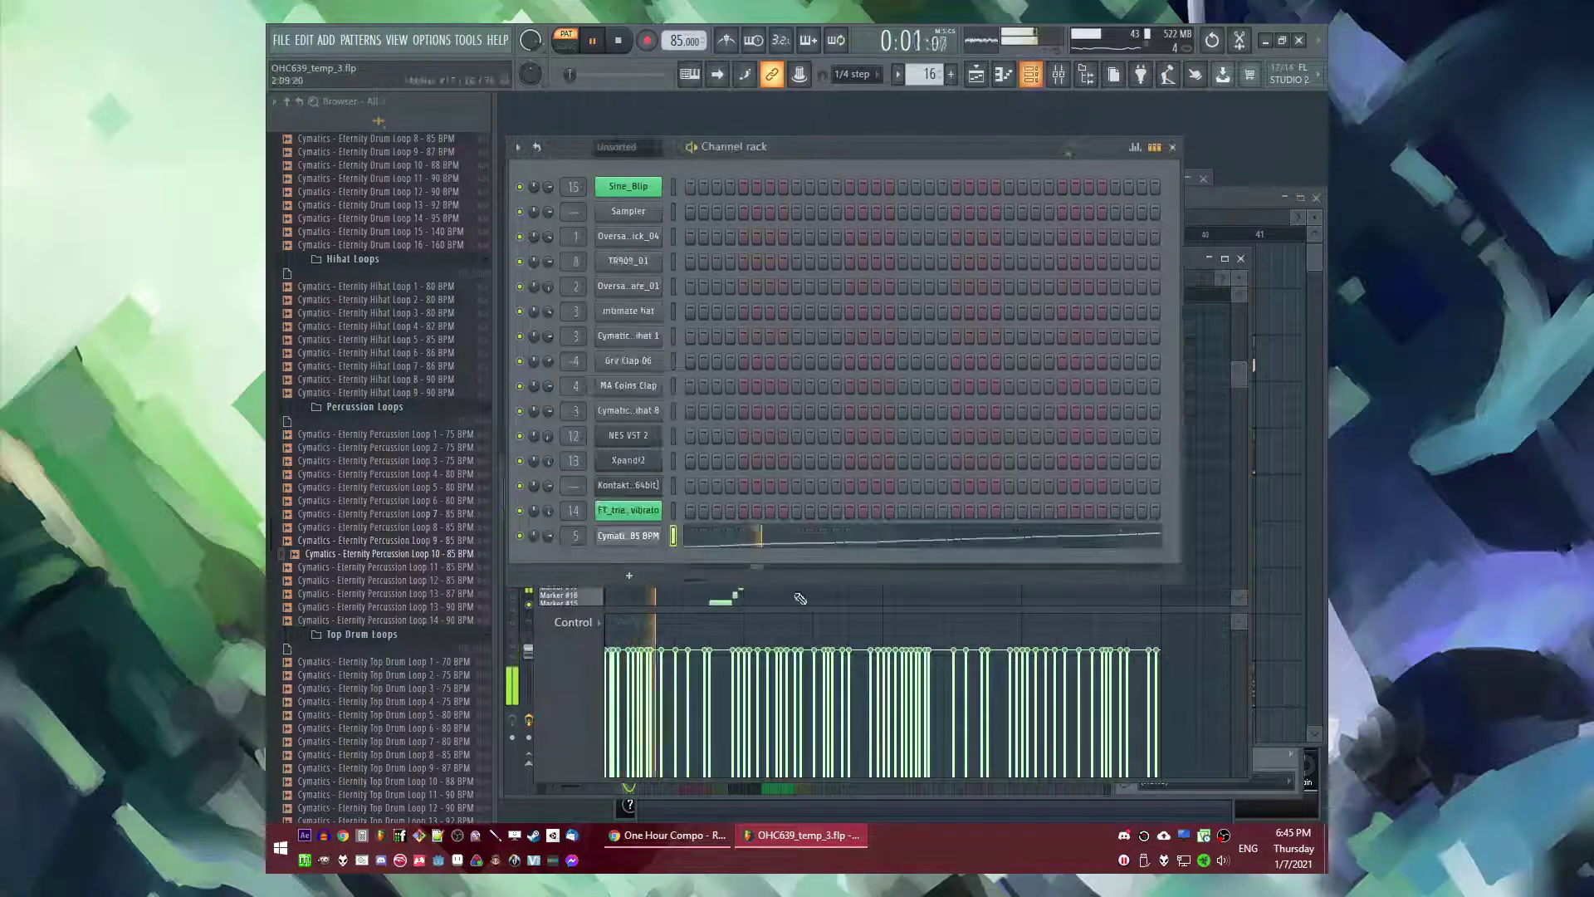
# - Place copies of Pattern 16 at bars 37 and 41 on Track 8 and play the song from bar 33
pyautogui.press('F5')
pyautogui.scroll(-2, 993, 542)
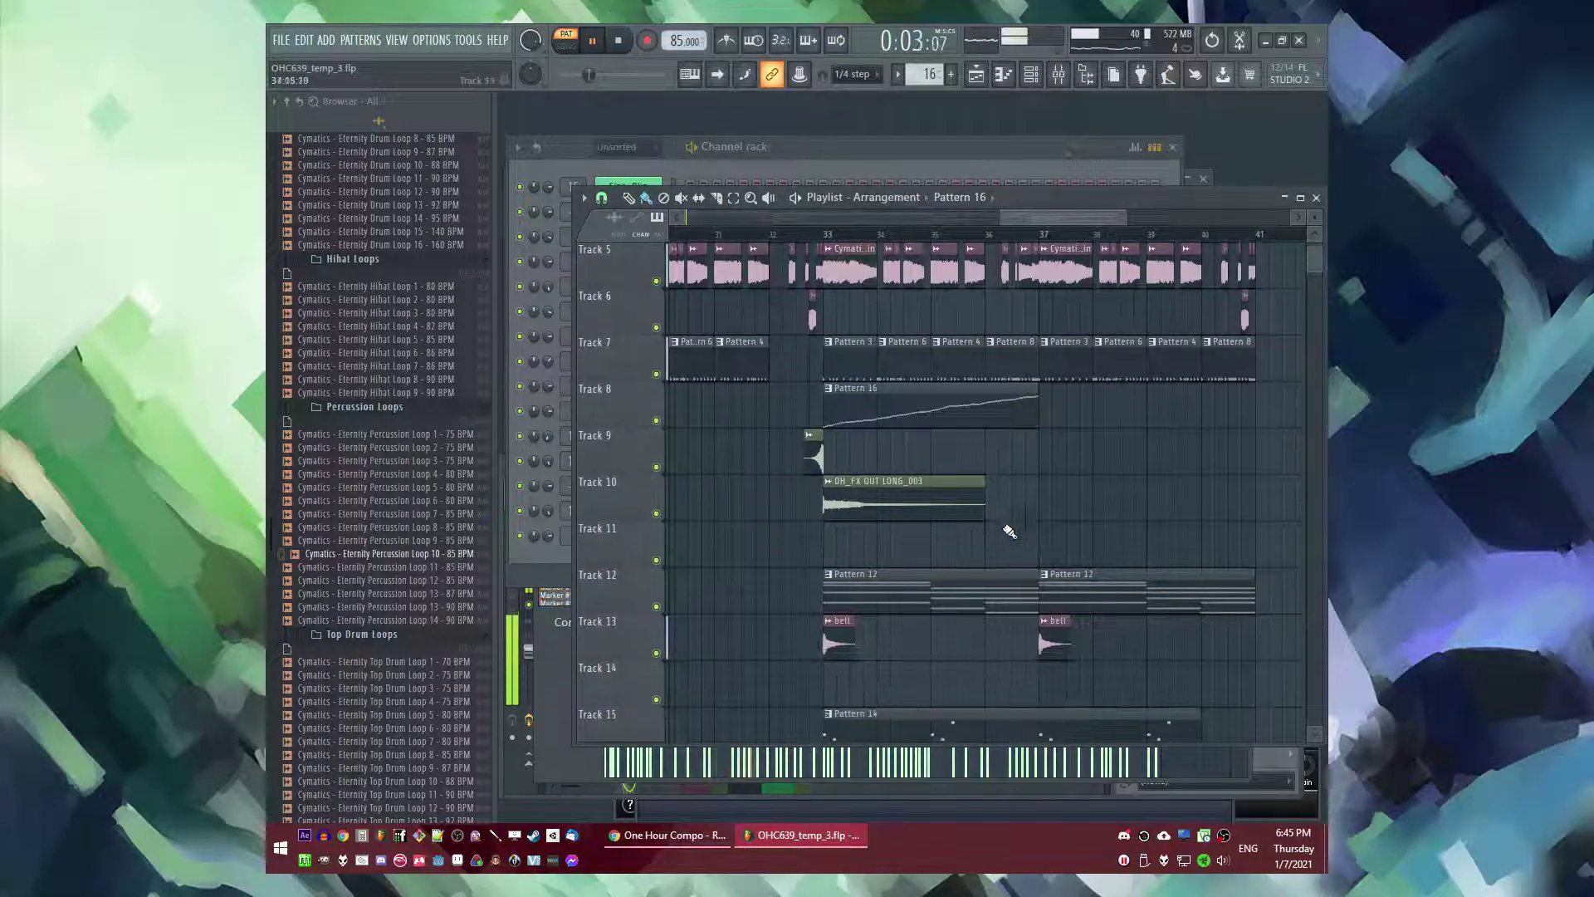
pyautogui.click(1056, 411)
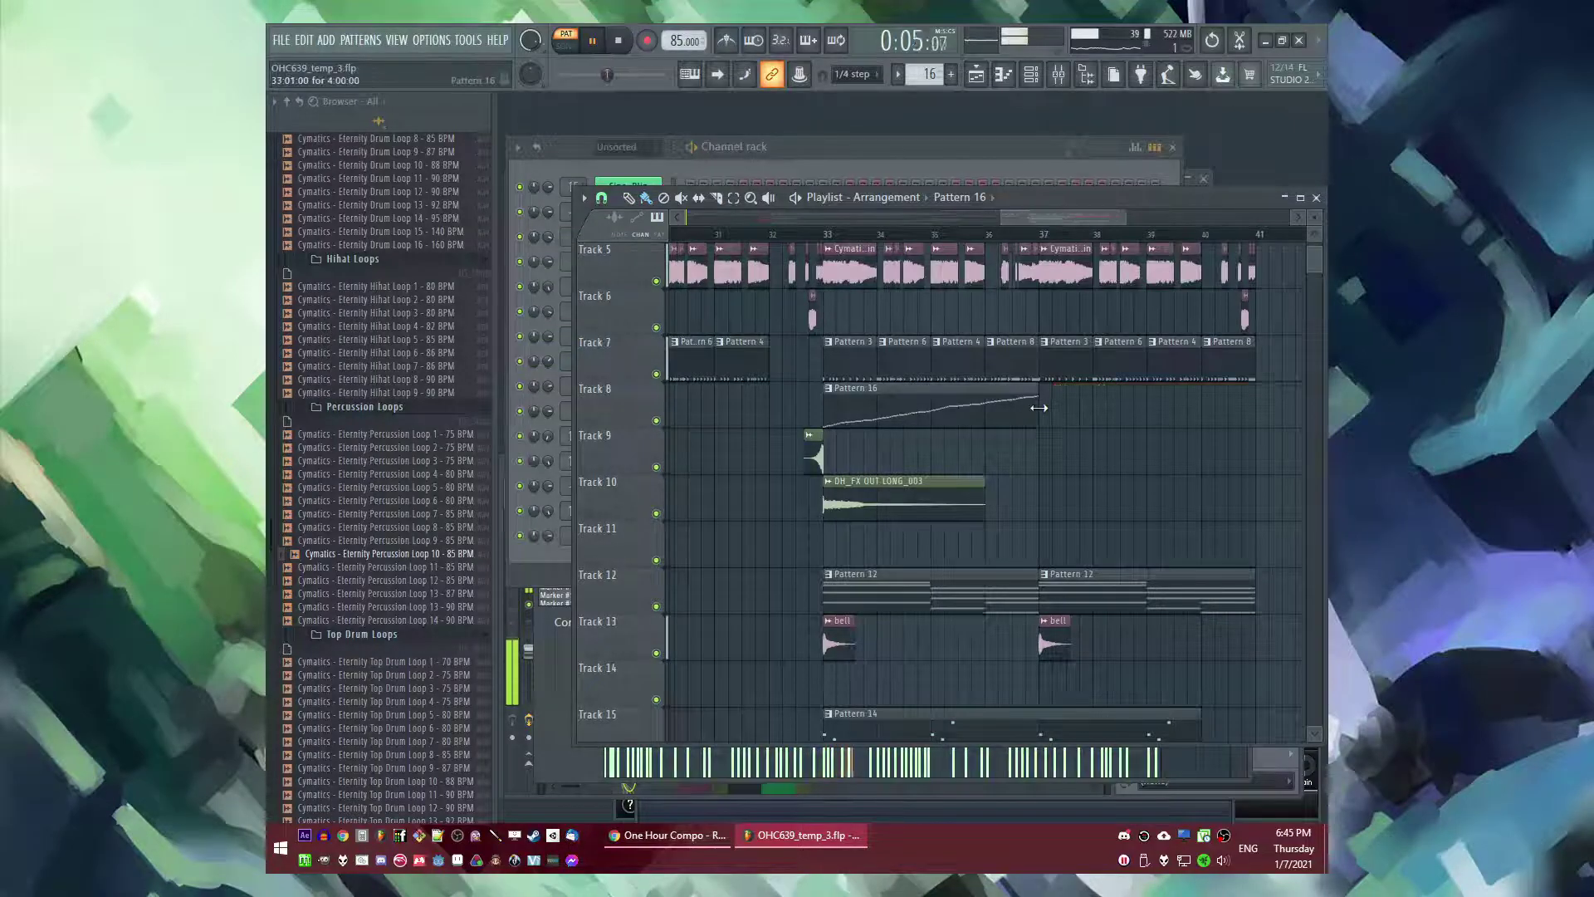
pyautogui.click(1272, 411)
pyautogui.scroll(-4, 853, 415)
pyautogui.click(847, 235)
pyautogui.press('l')
pyautogui.scroll(3, 1071, 428)
# - Add Fruity Blood Overdrive to effect slot 4 of the Loop 1 mixer track
pyautogui.press('F9')
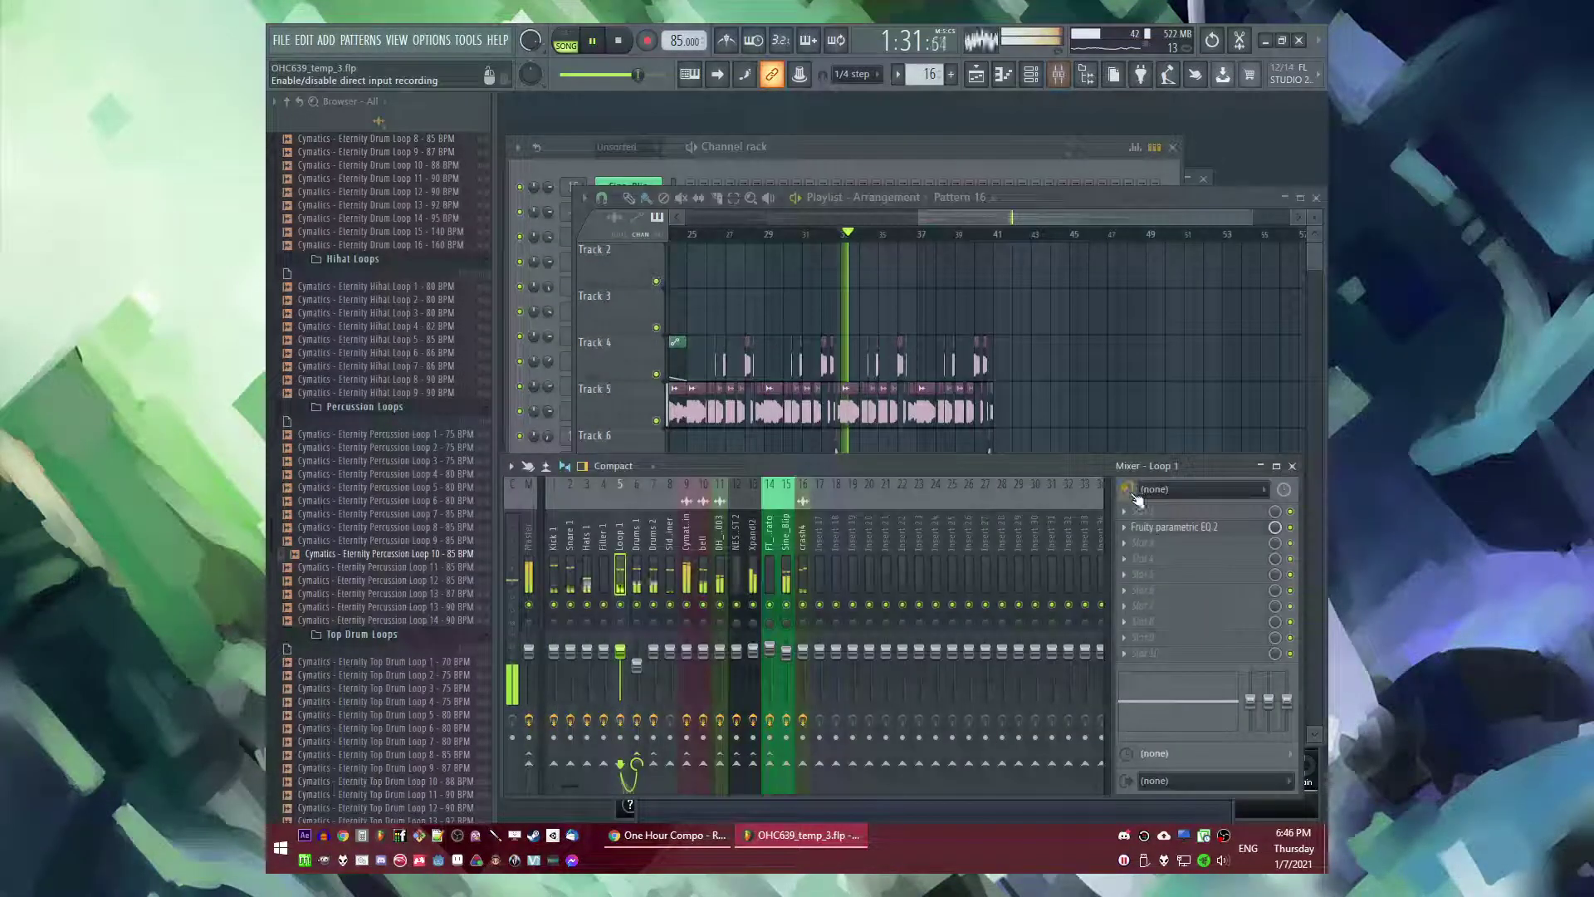
pyautogui.click(1142, 558)
pyautogui.click(925, 303)
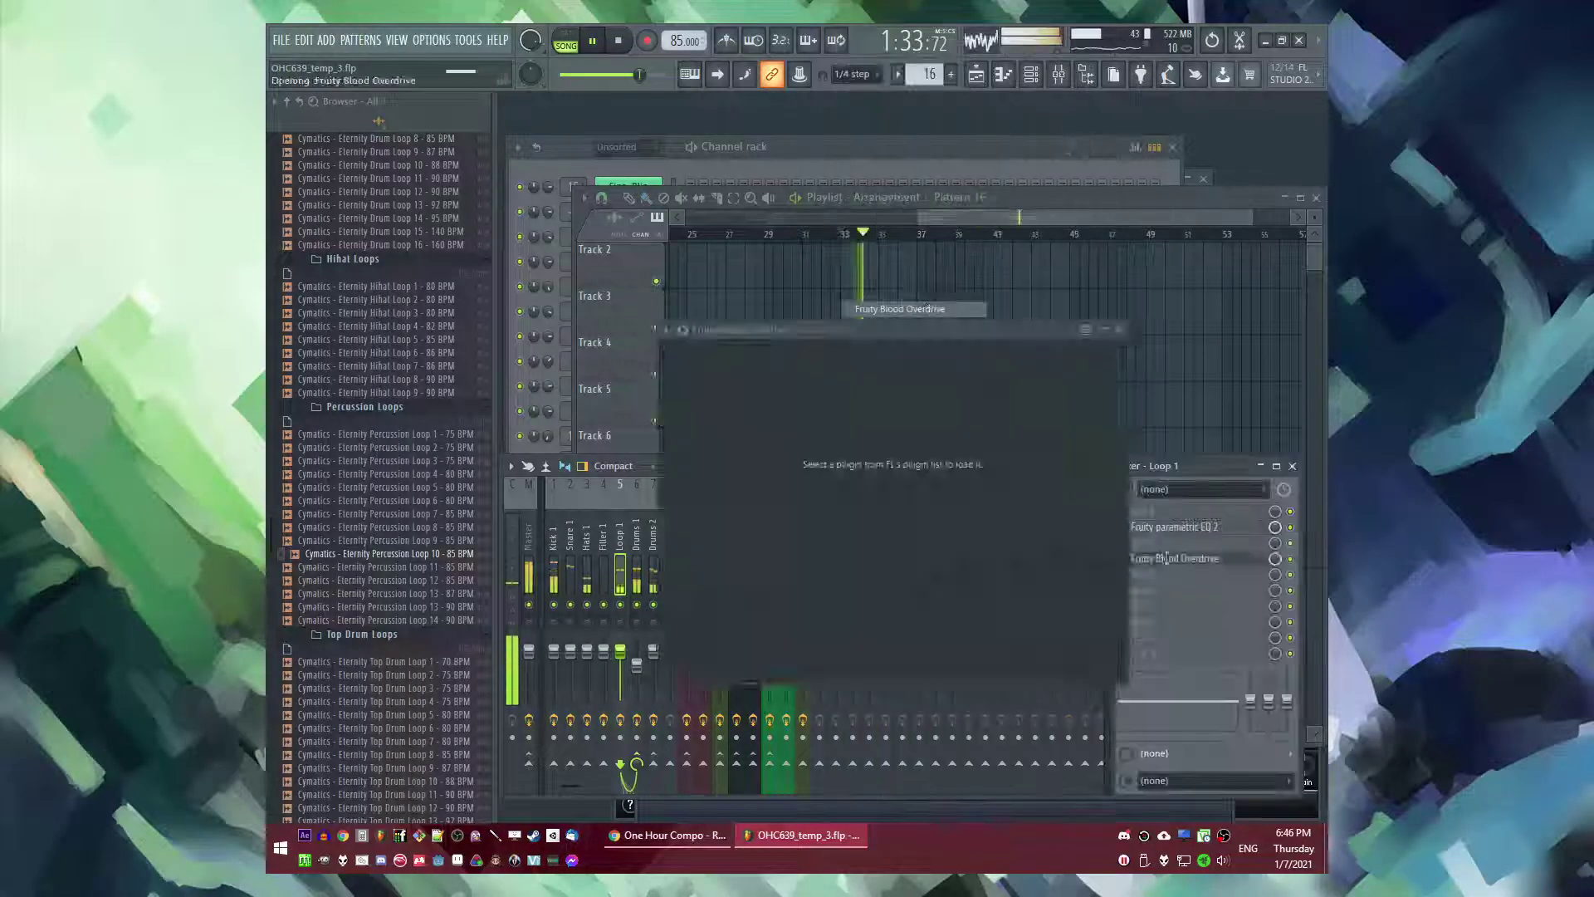
# - Add SampleReducer to effect slot 6 of the Loop 1 mixer track and adjust its sample rate and type
pyautogui.click(1150, 598)
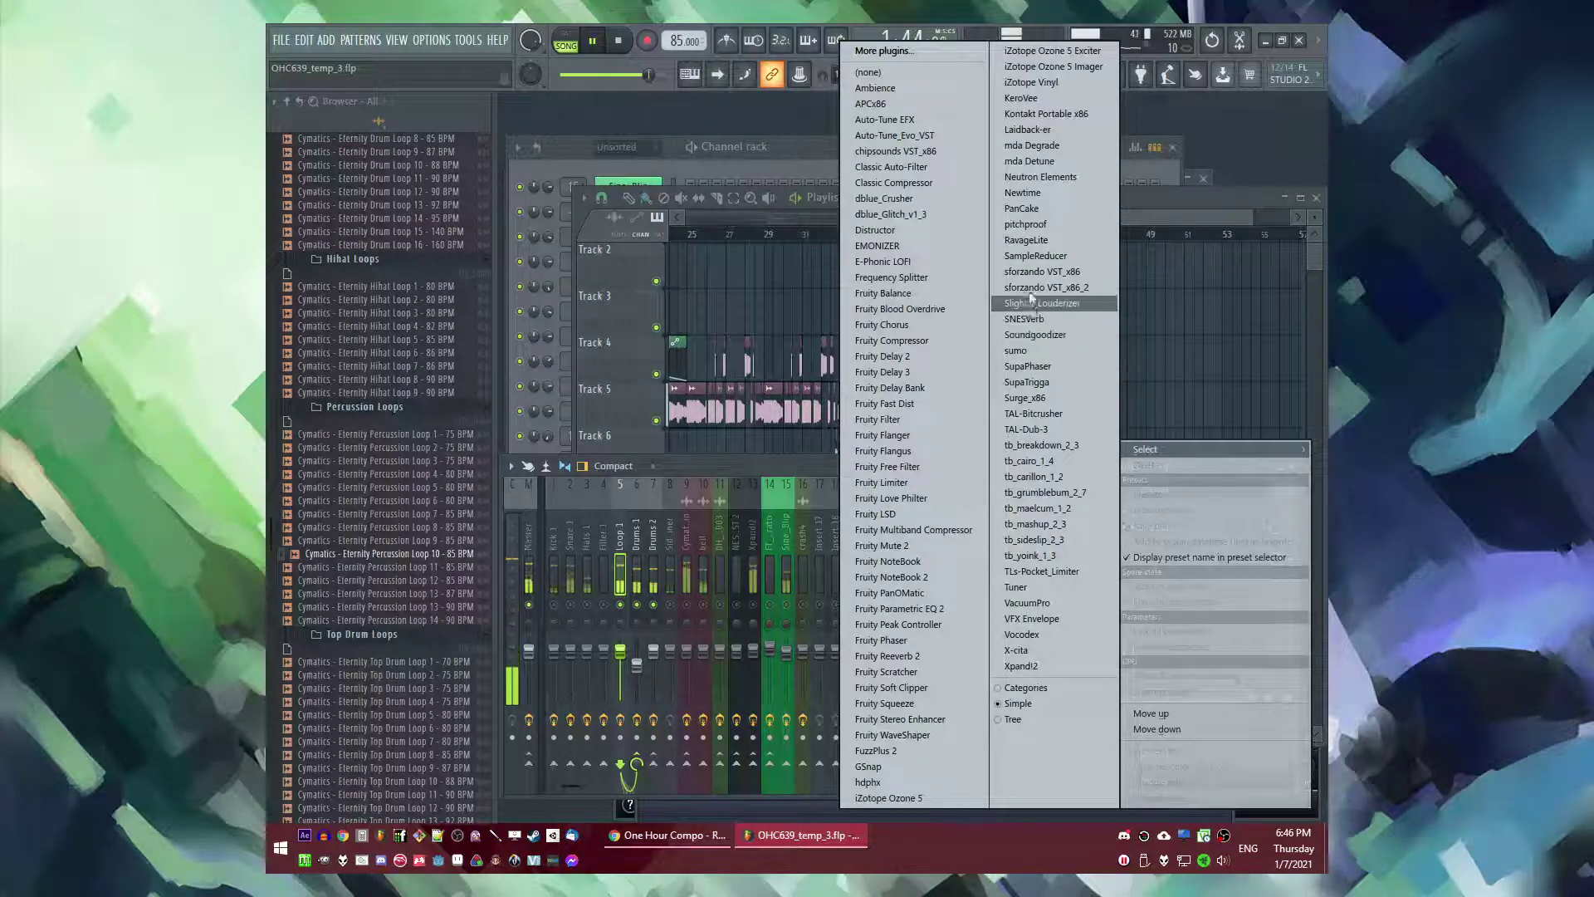
pyautogui.click(1036, 256)
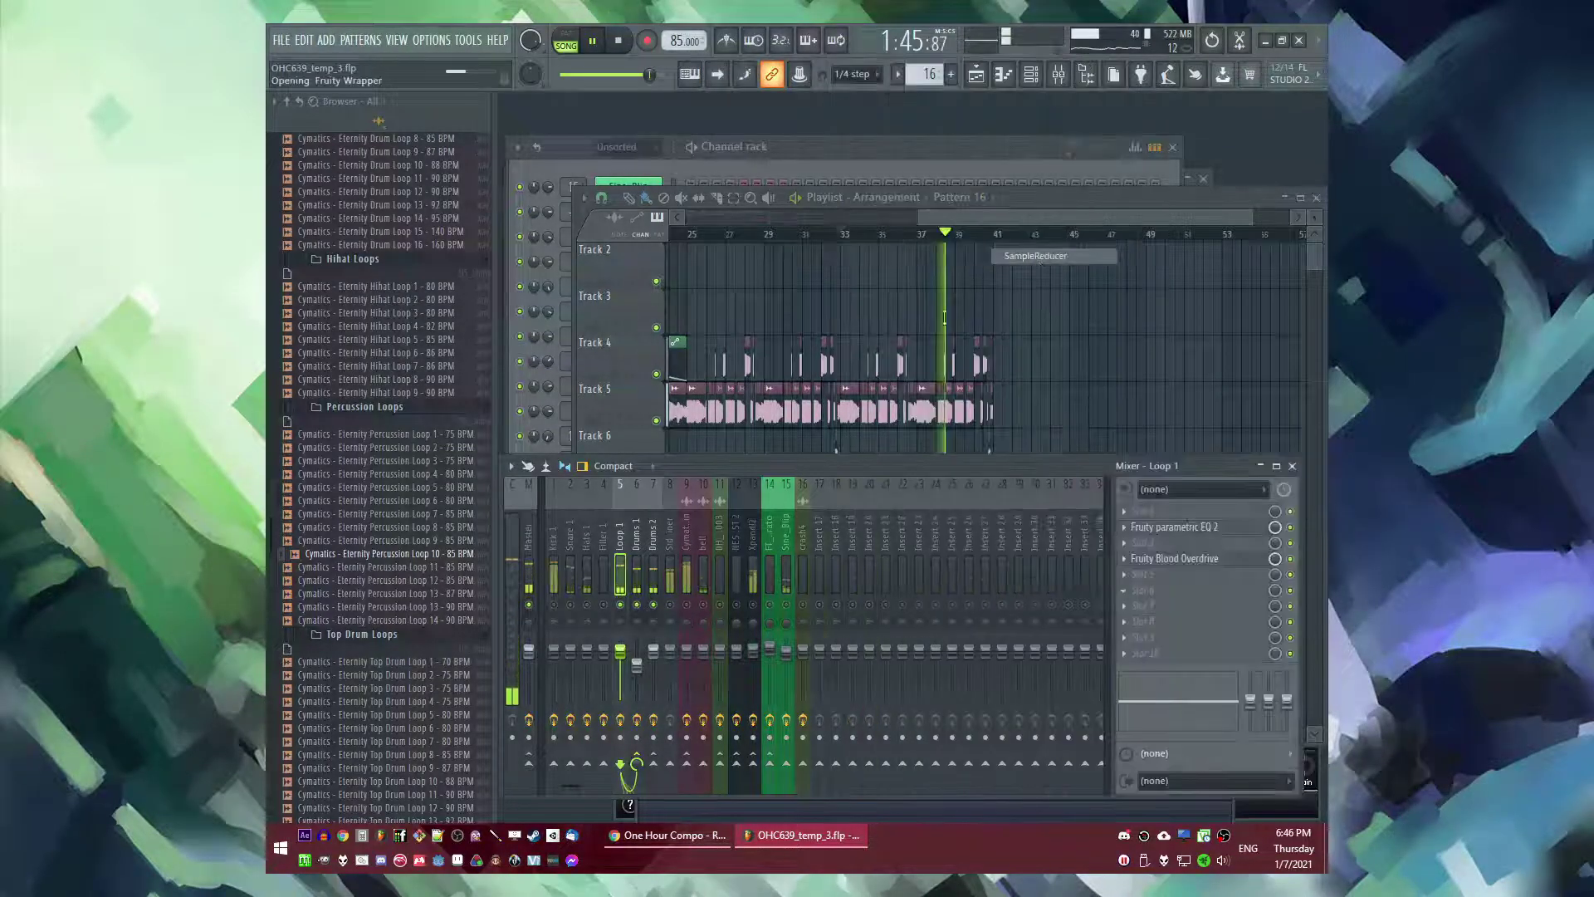
pyautogui.moveTo(656, 251); pyautogui.dragTo(608, 255)
pyautogui.click(710, 227)
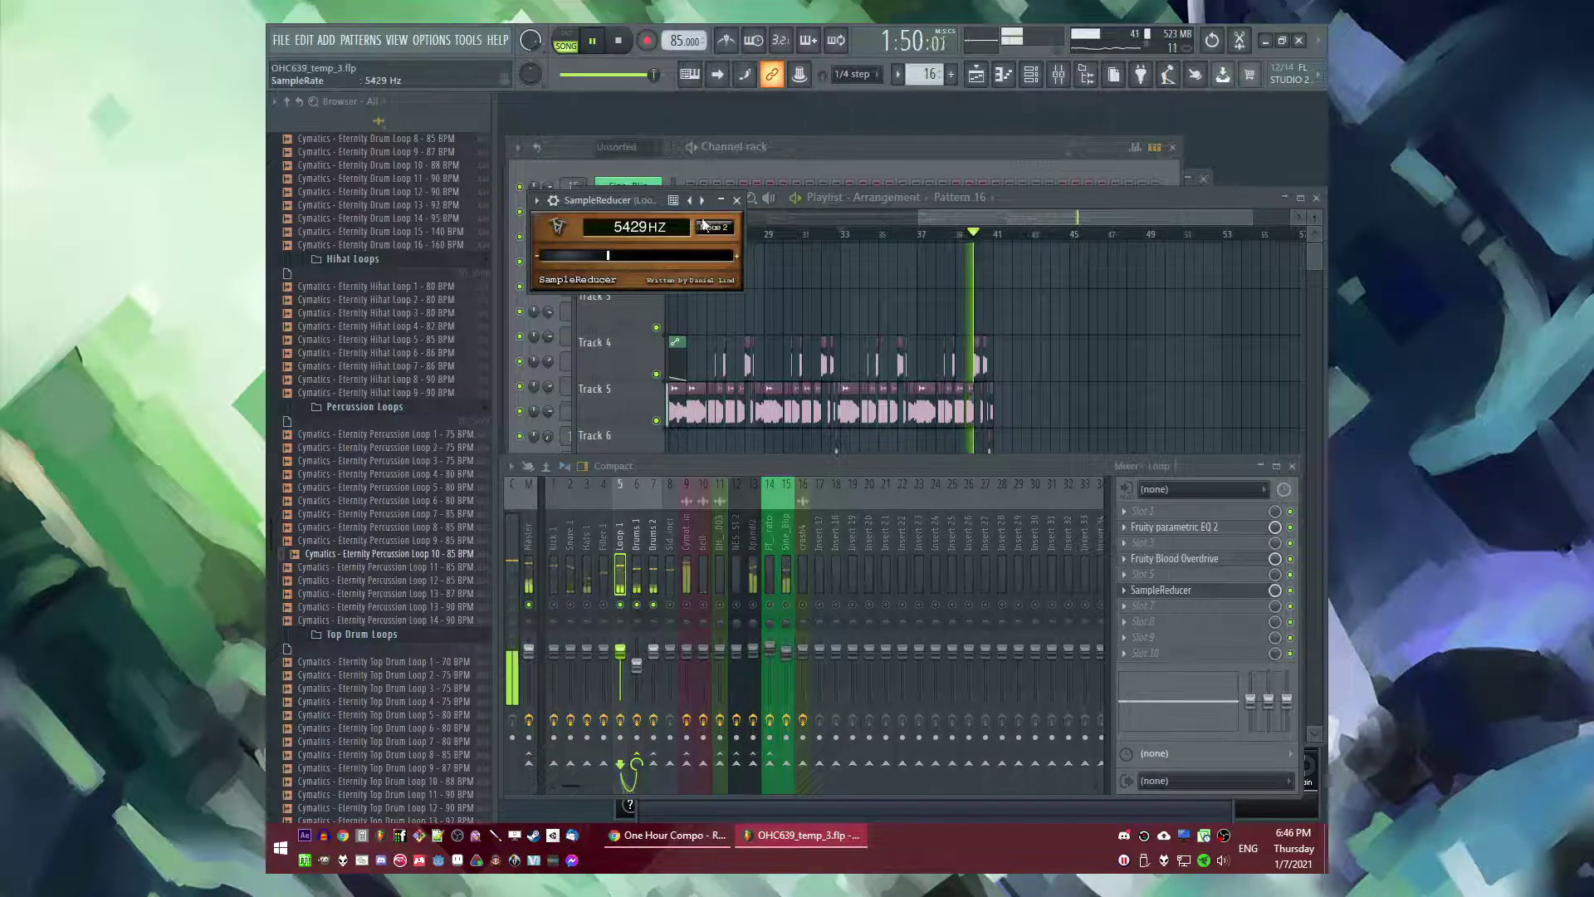
pyautogui.click(715, 227)
pyautogui.click(645, 254)
# - Replay the song from bar 39 and slightly lower the volume of the Loop 1 mixer track
pyautogui.rightClick(1045, 367)
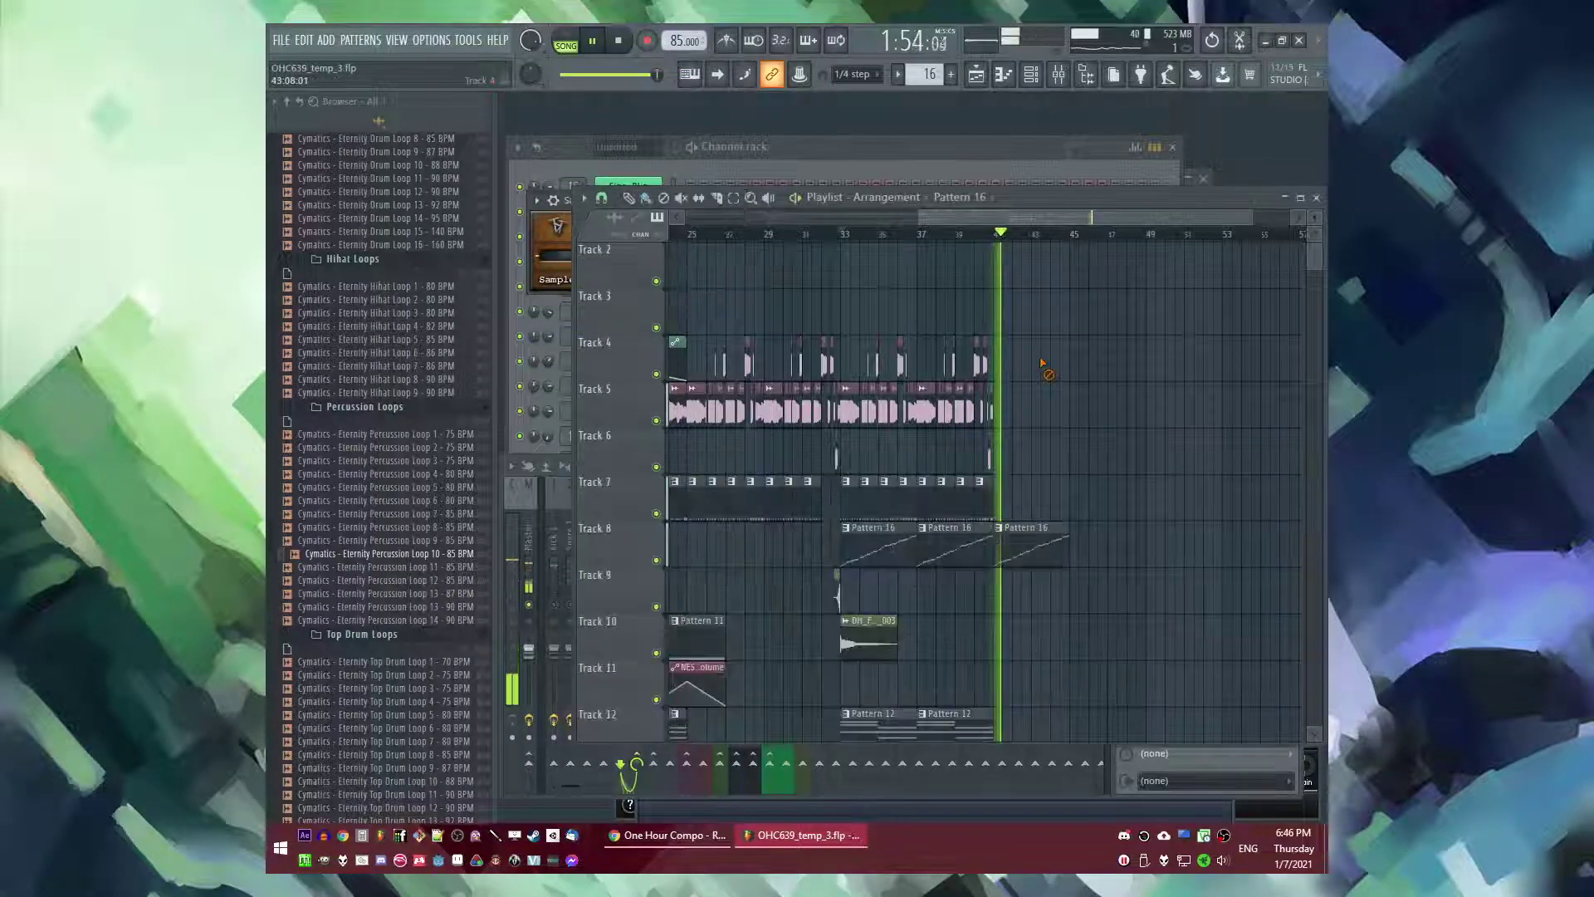
pyautogui.click(554, 656)
pyautogui.click(767, 562)
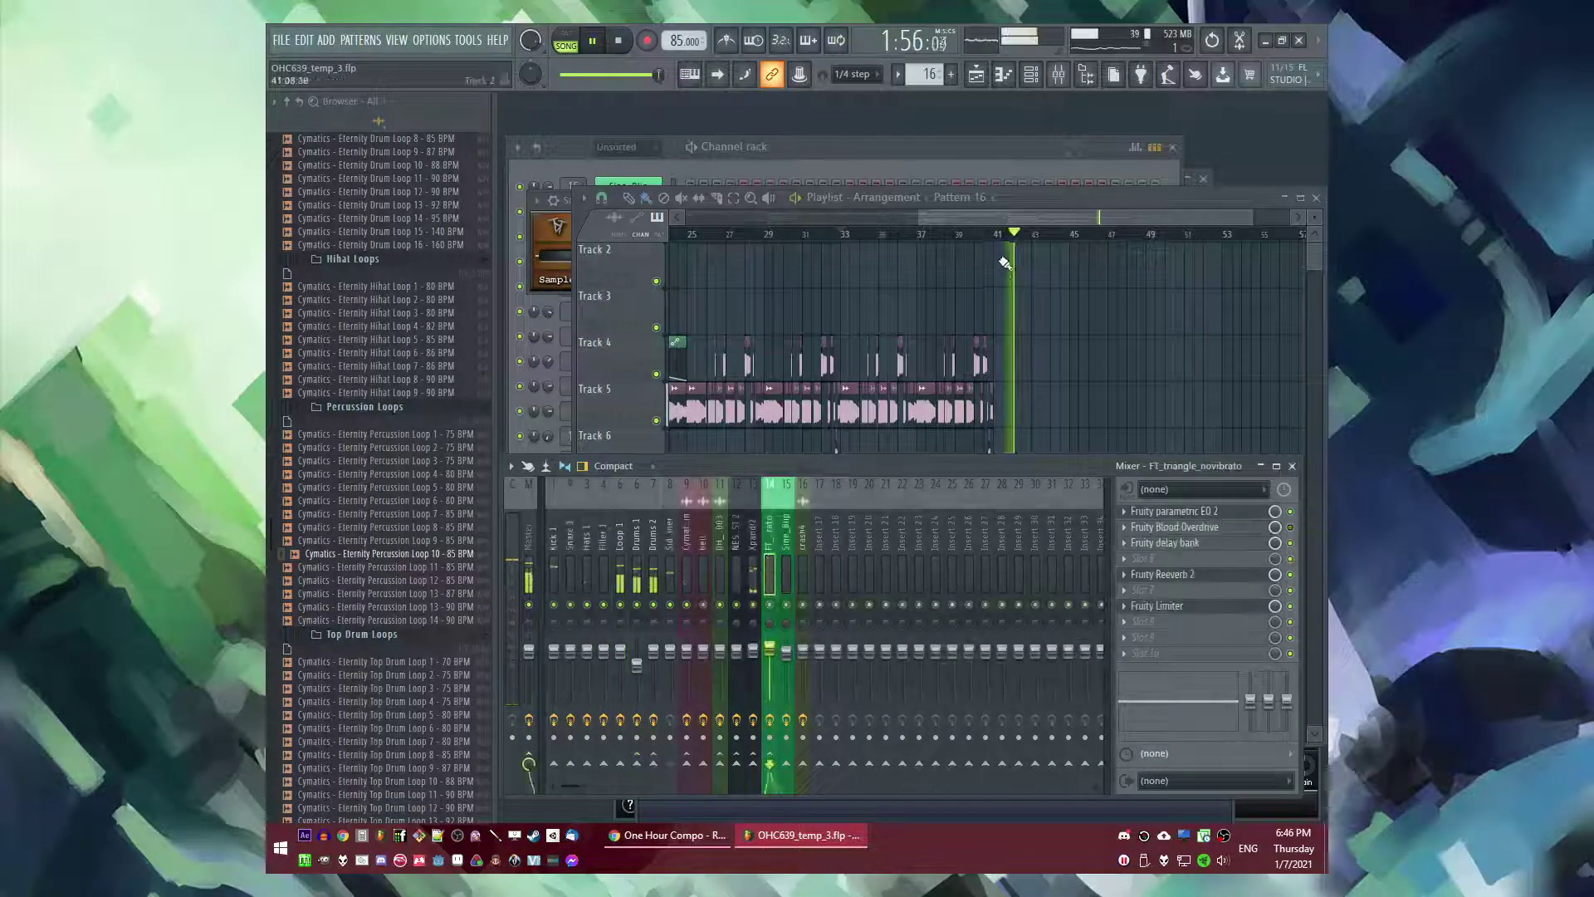
pyautogui.click(954, 235)
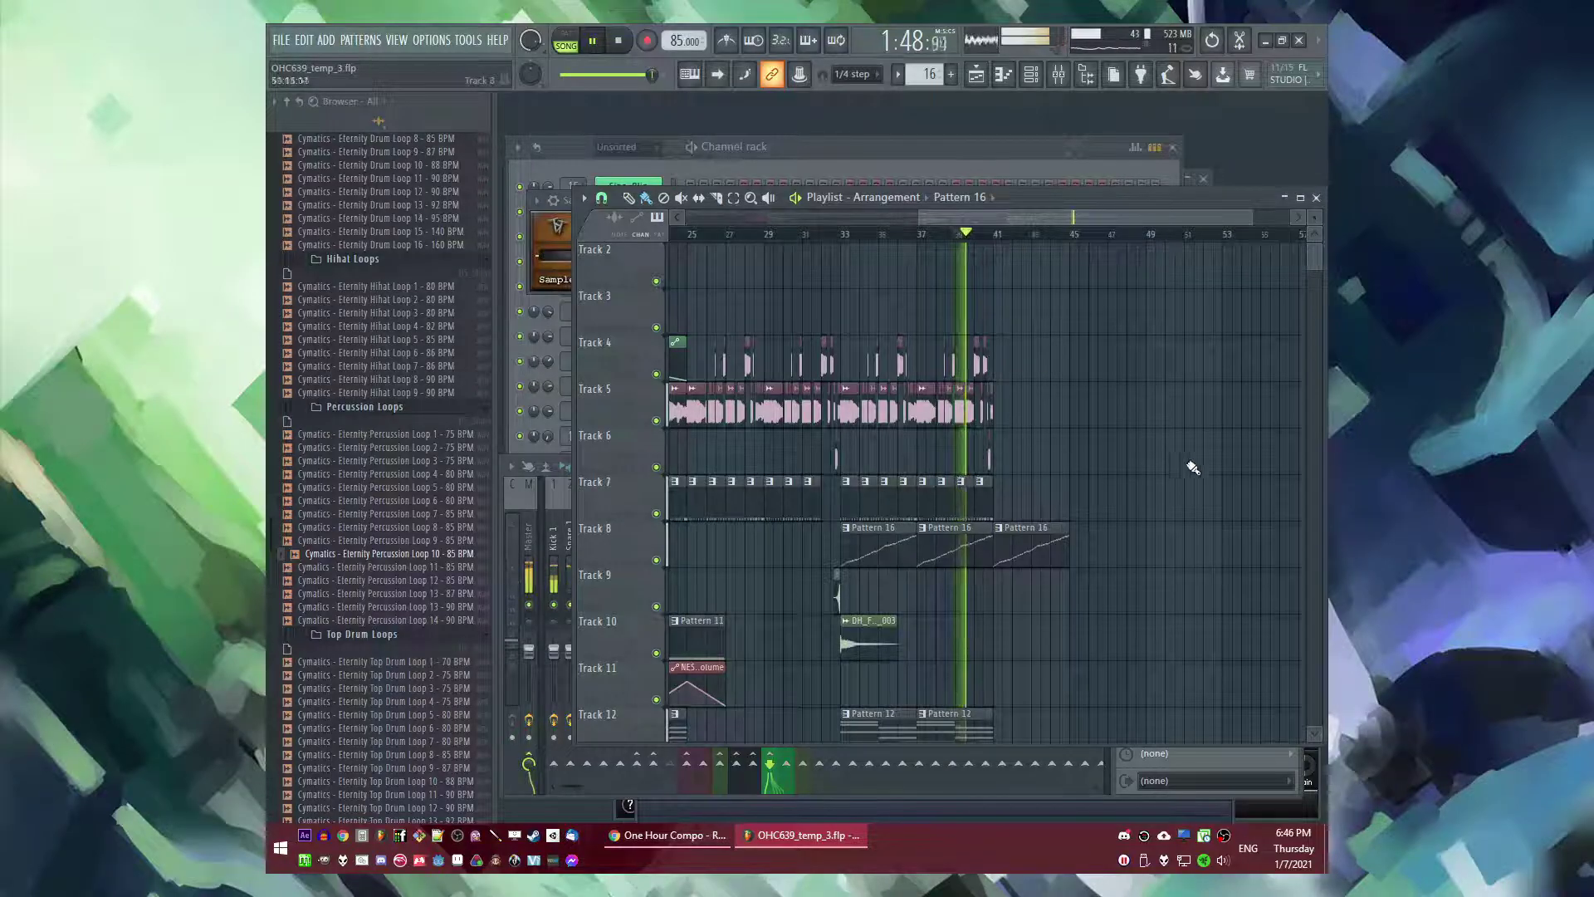
pyautogui.press('F9')
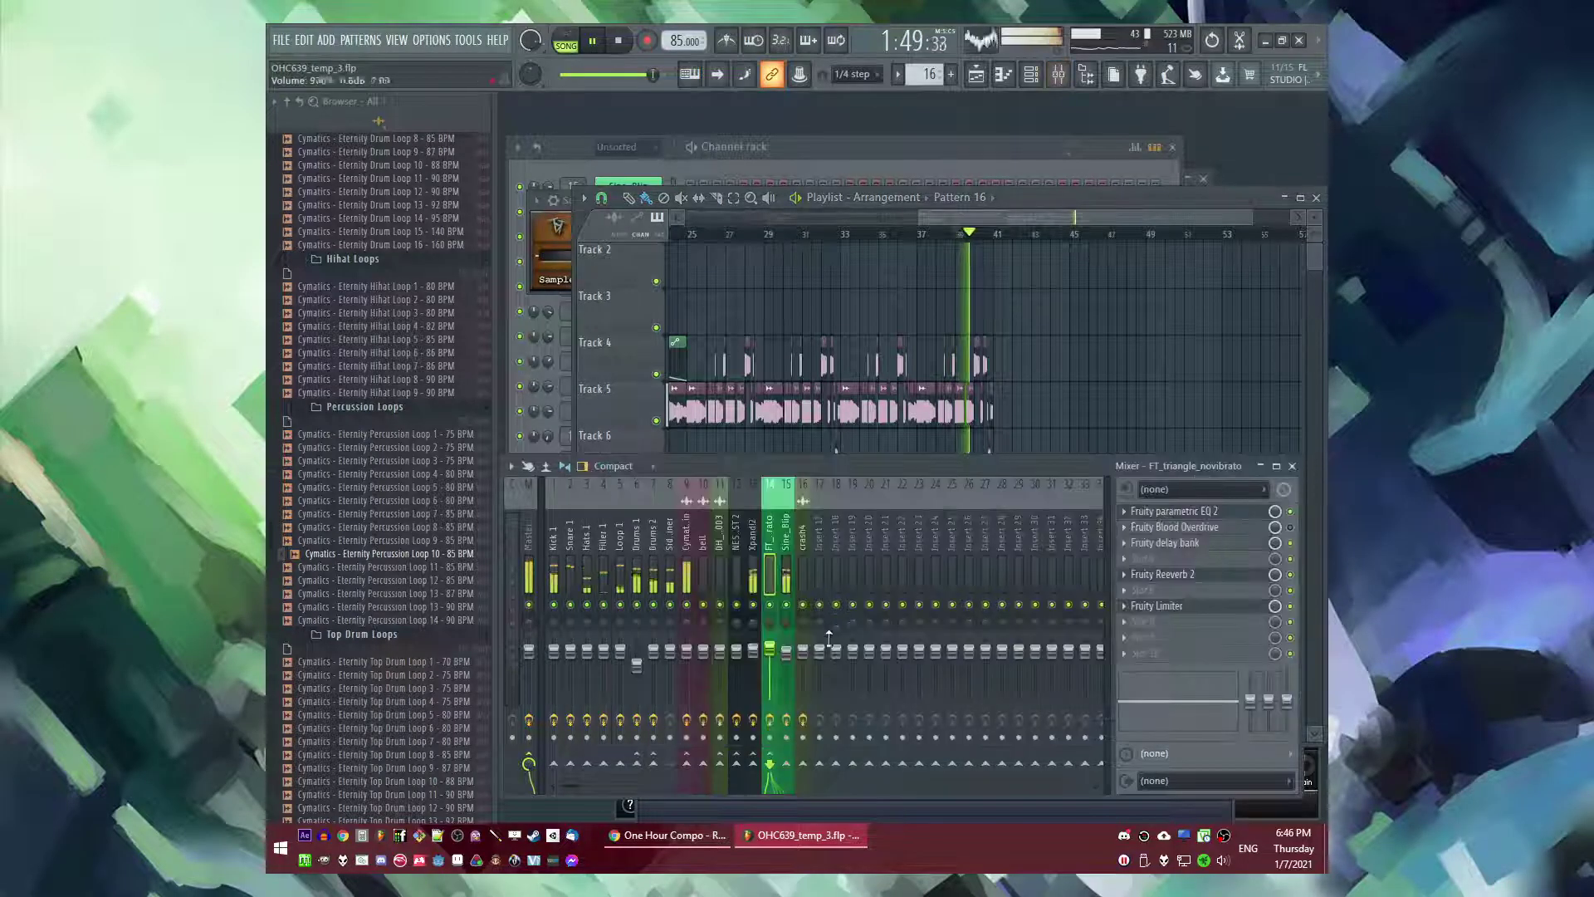
pyautogui.click(621, 574)
pyautogui.moveTo(620, 650); pyautogui.dragTo(620, 654)
# - Try to continue the Track 7 patterns past bar 41 with duplicates, then delete the copies
pyautogui.press('F5')
pyautogui.scroll(3, 1038, 463)
pyautogui.moveTo(979, 483); pyautogui.dragTo(811, 518)
pyautogui.hotkey('ctrl', 'b')
pyautogui.scroll(-2, 1019, 499)
pyautogui.rightClick(1063, 410)
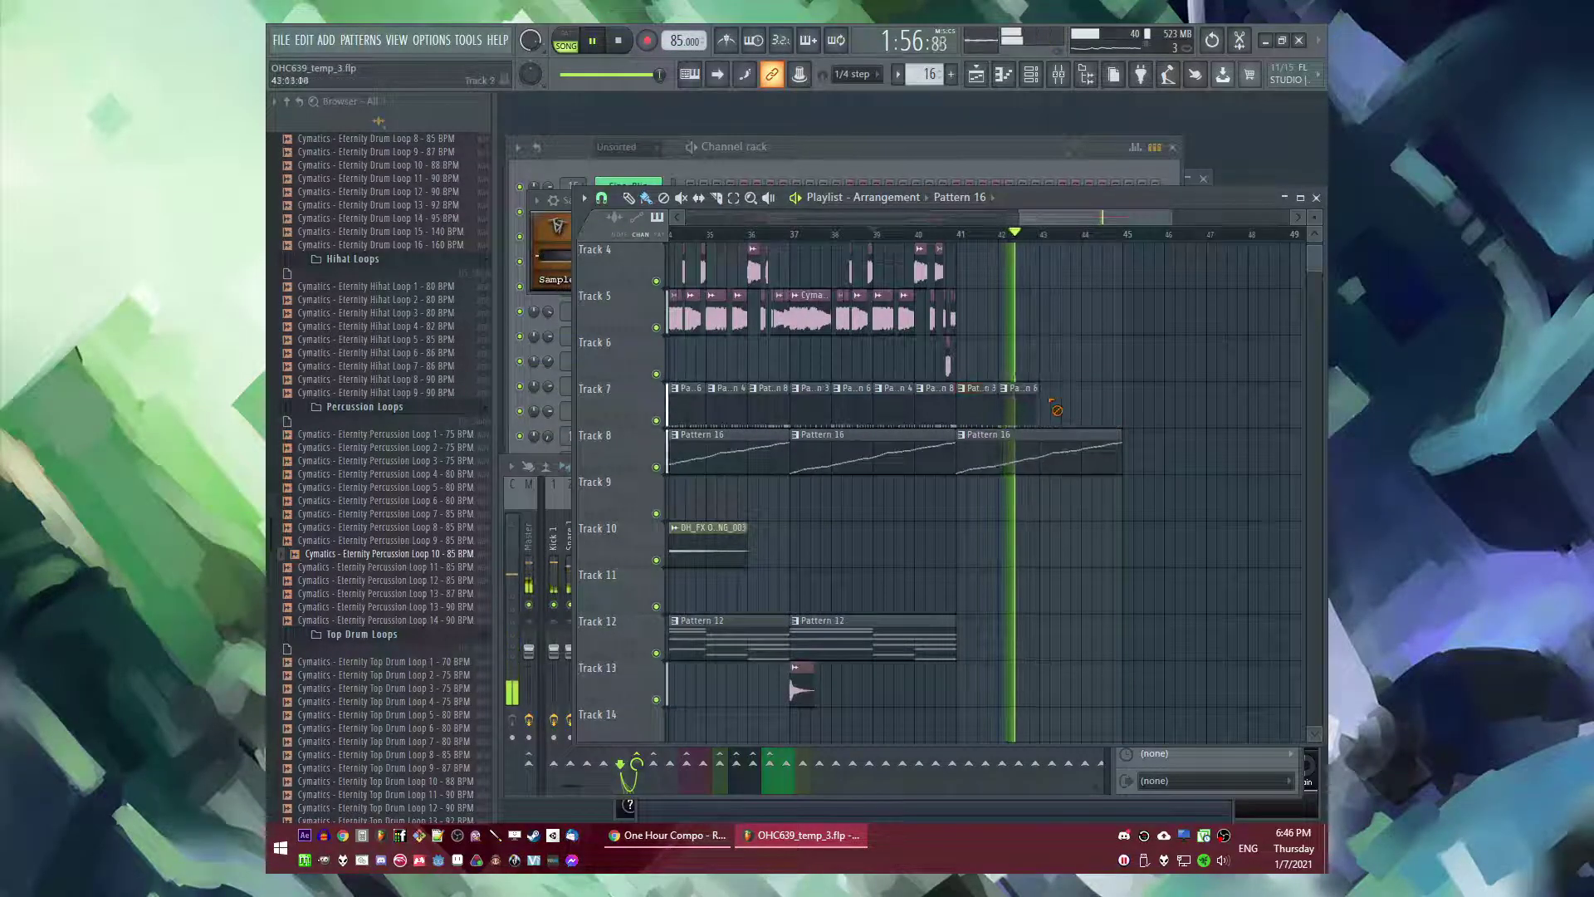
# - Place another Pattern 12 clip at bar 41 on Track 12 and pick Pattern 14 from Track 15 as the current clip
pyautogui.scroll(-2, 1044, 409)
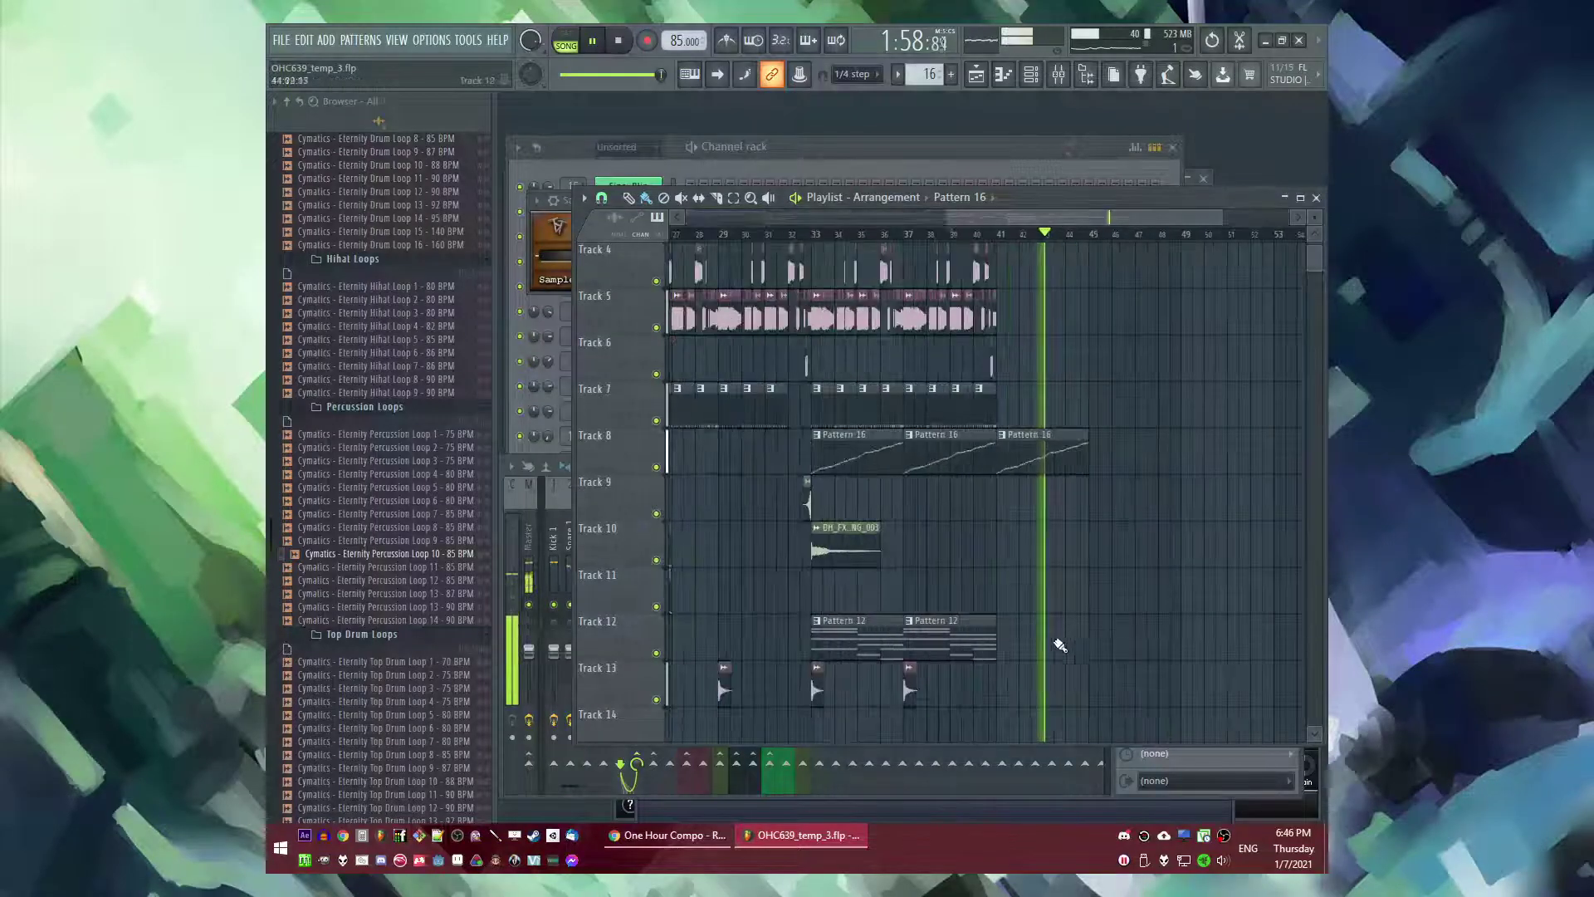
pyautogui.scroll(-3, 999, 647)
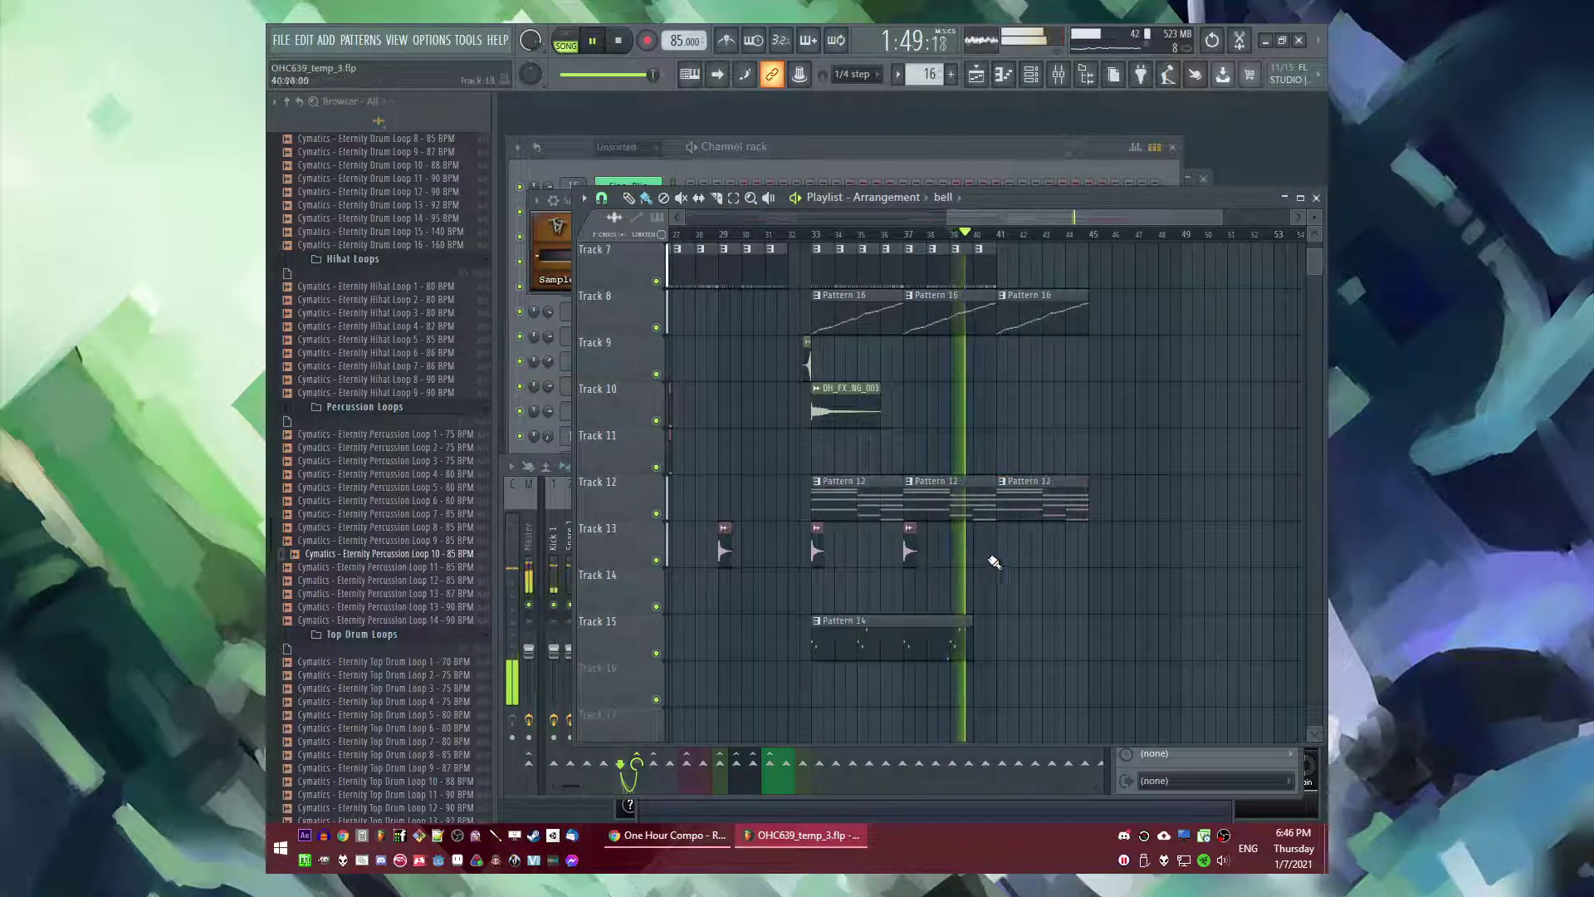
pyautogui.click(945, 646)
pyautogui.scroll(5, 1125, 623)
pyautogui.scroll(2, 1035, 420)
pyautogui.scroll(-4, 1080, 423)
pyautogui.scroll(3, 1088, 423)
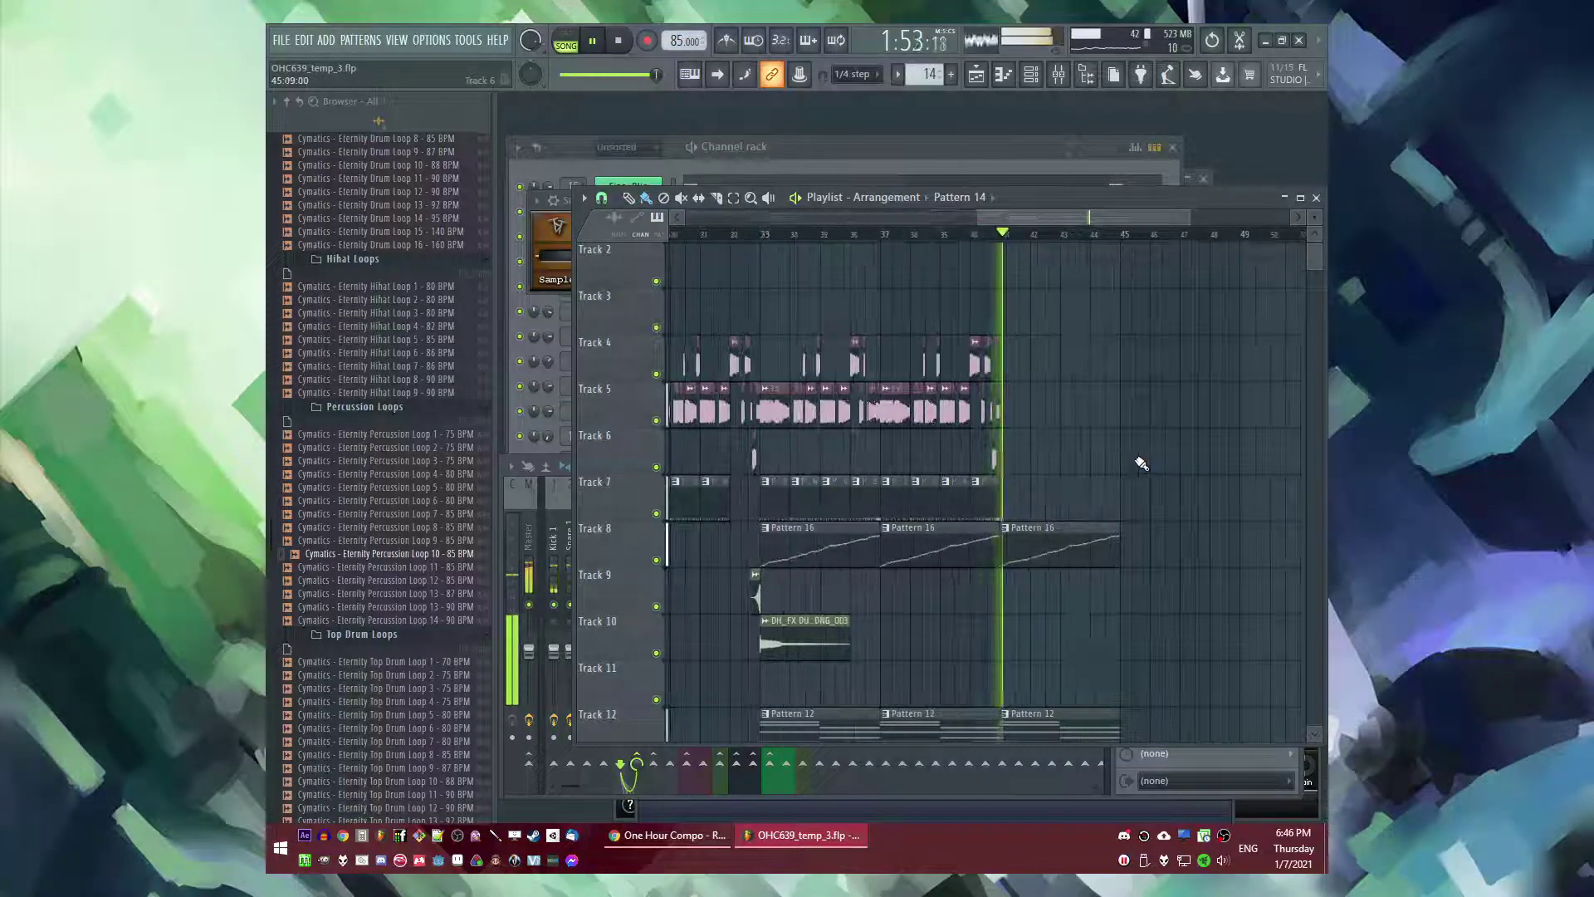
# - Place another Pattern 12 clip on Track 12, bell clip on Track 13 and Pattern 16 clip on Track 8 at bar 45
pyautogui.scroll(-1, 1104, 493)
pyautogui.click(1101, 592)
pyautogui.click(1132, 594)
pyautogui.click(1096, 413)
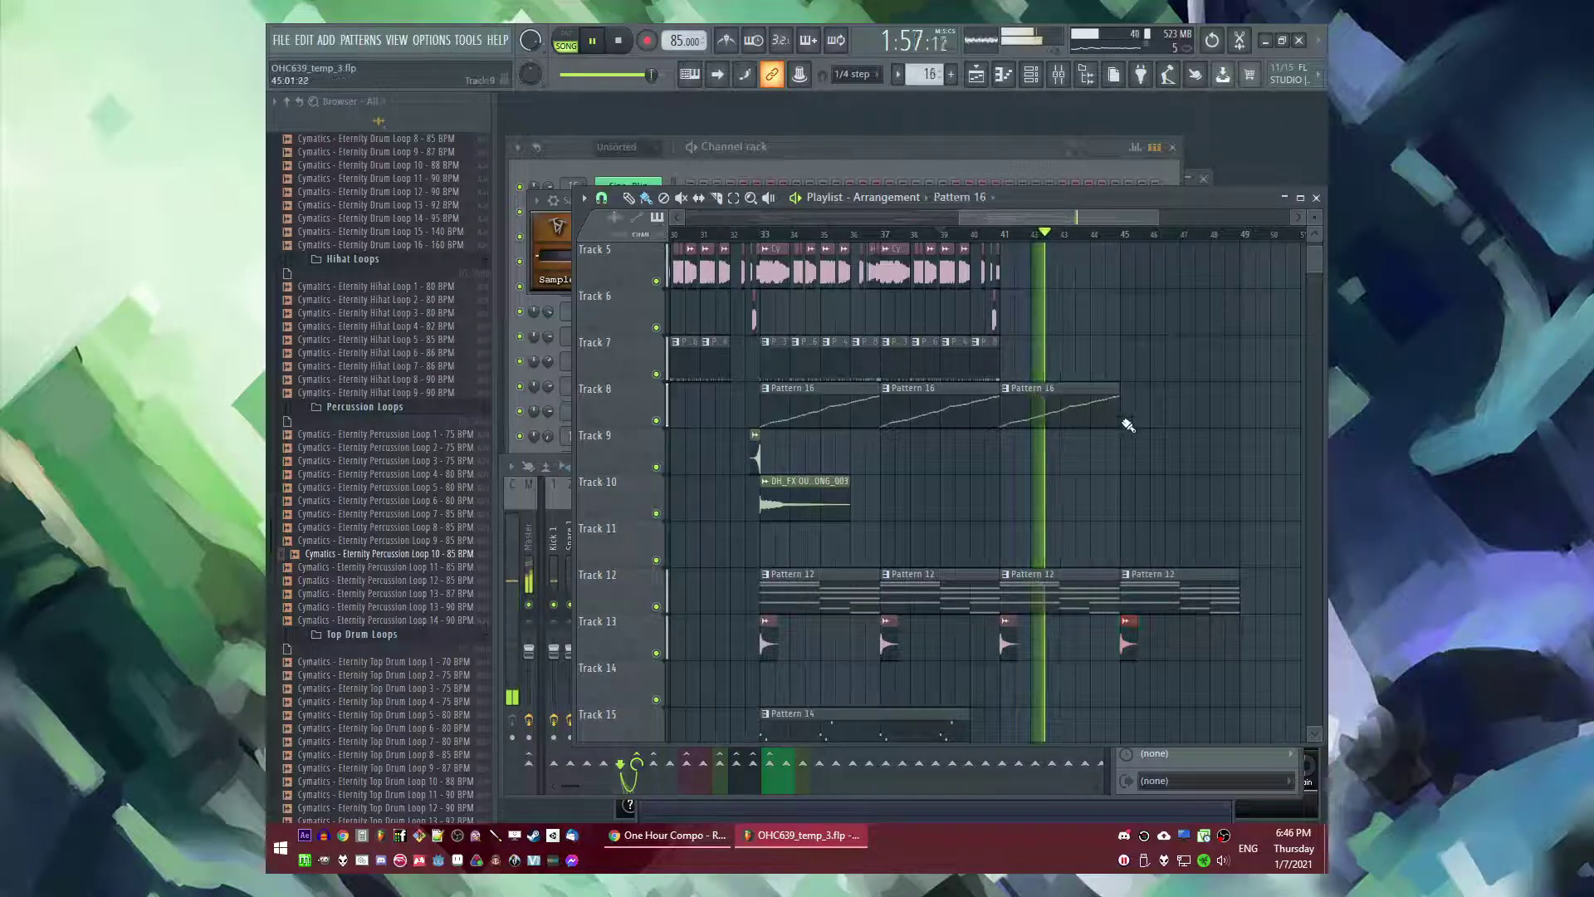
pyautogui.click(1129, 413)
# - Copy the Track 7 pattern clips from bars 9 to 17 and paste them on the same track starting at bar 41
pyautogui.scroll(4, 1071, 506)
pyautogui.moveTo(1038, 524); pyautogui.dragTo(761, 547)
pyautogui.scroll(-4, 1071, 549)
pyautogui.scroll(3, 808, 562)
pyautogui.moveTo(859, 563); pyautogui.dragTo(683, 551)
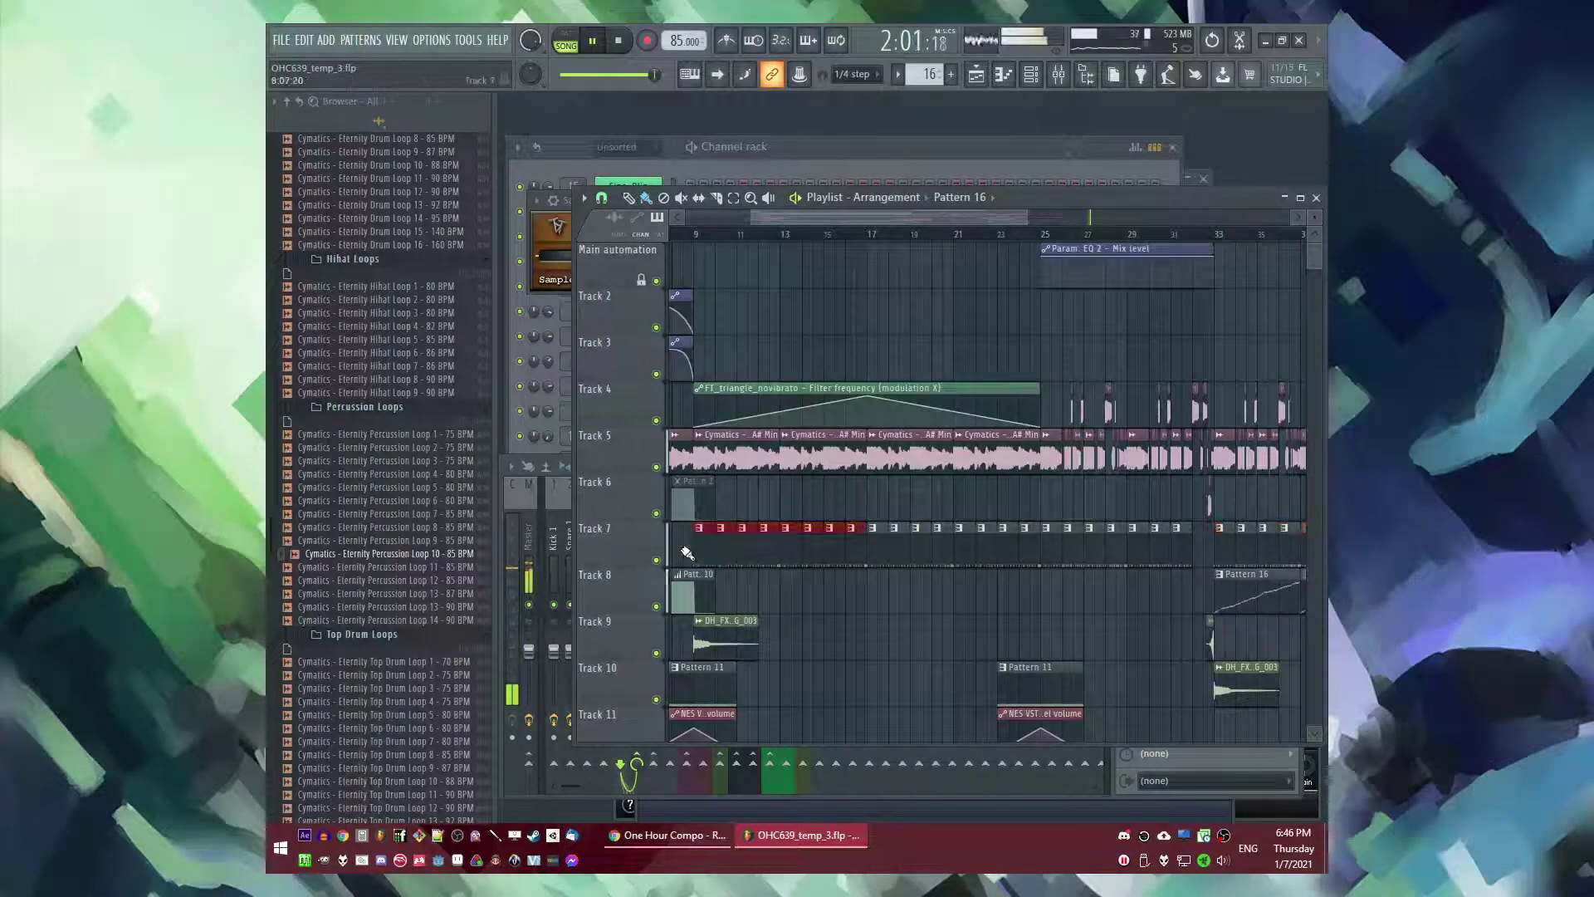
pyautogui.hotkey('ctrl', 'c')
pyautogui.scroll(-3, 1057, 536)
pyautogui.scroll(6, 1101, 534)
pyautogui.hotkey('ctrl', 'v')
pyautogui.scroll(-3, 1187, 527)
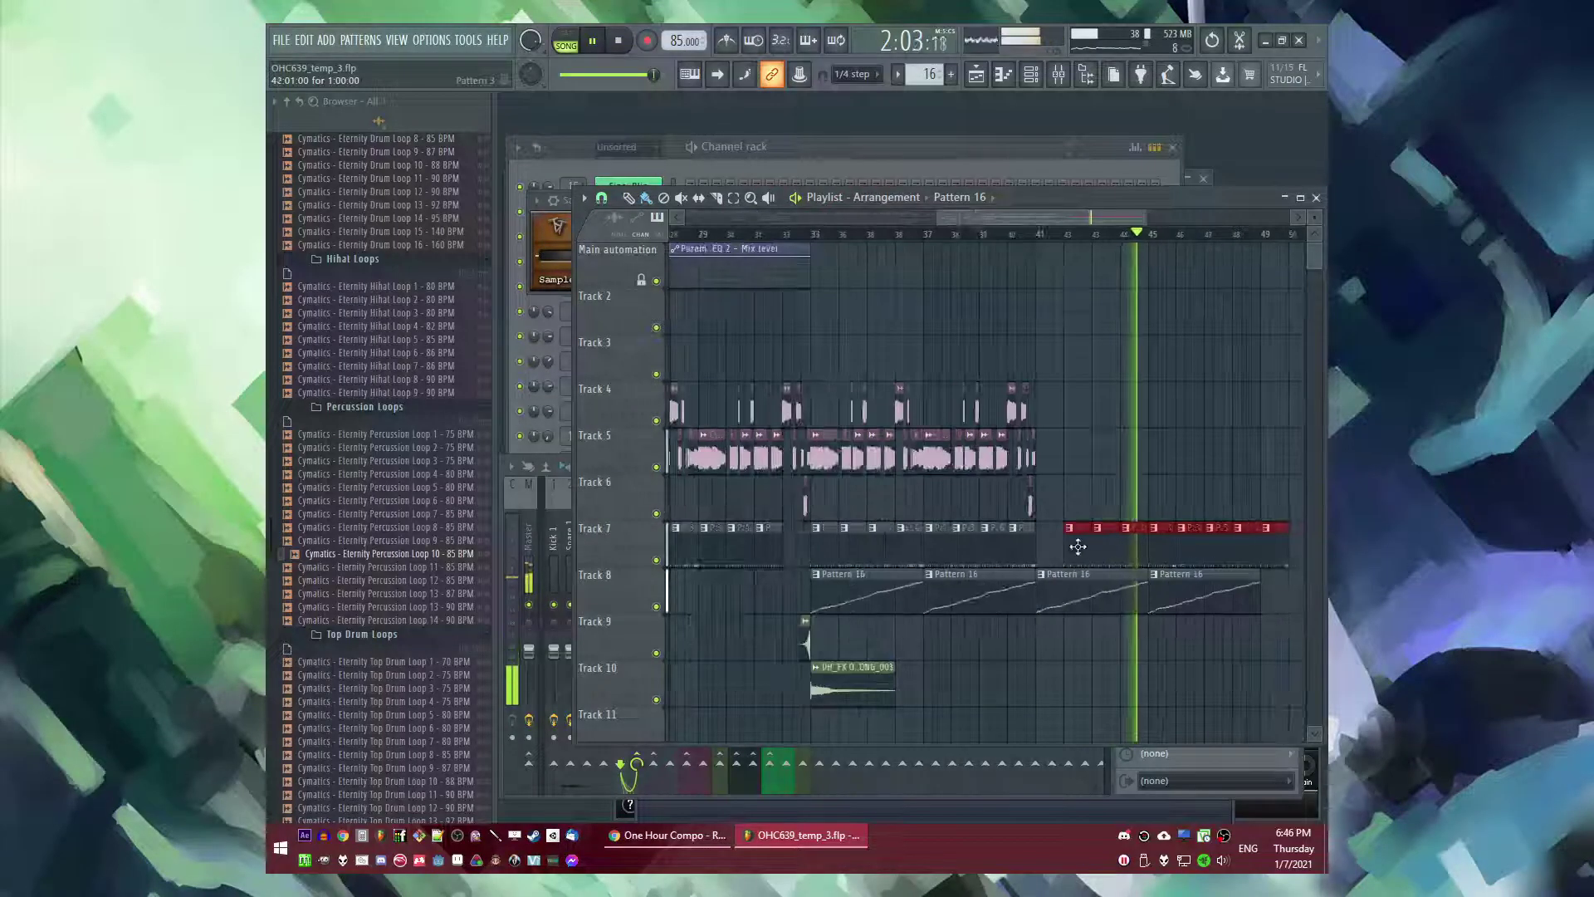
pyautogui.moveTo(1079, 546); pyautogui.dragTo(1052, 547)
pyautogui.scroll(-3, 1050, 532)
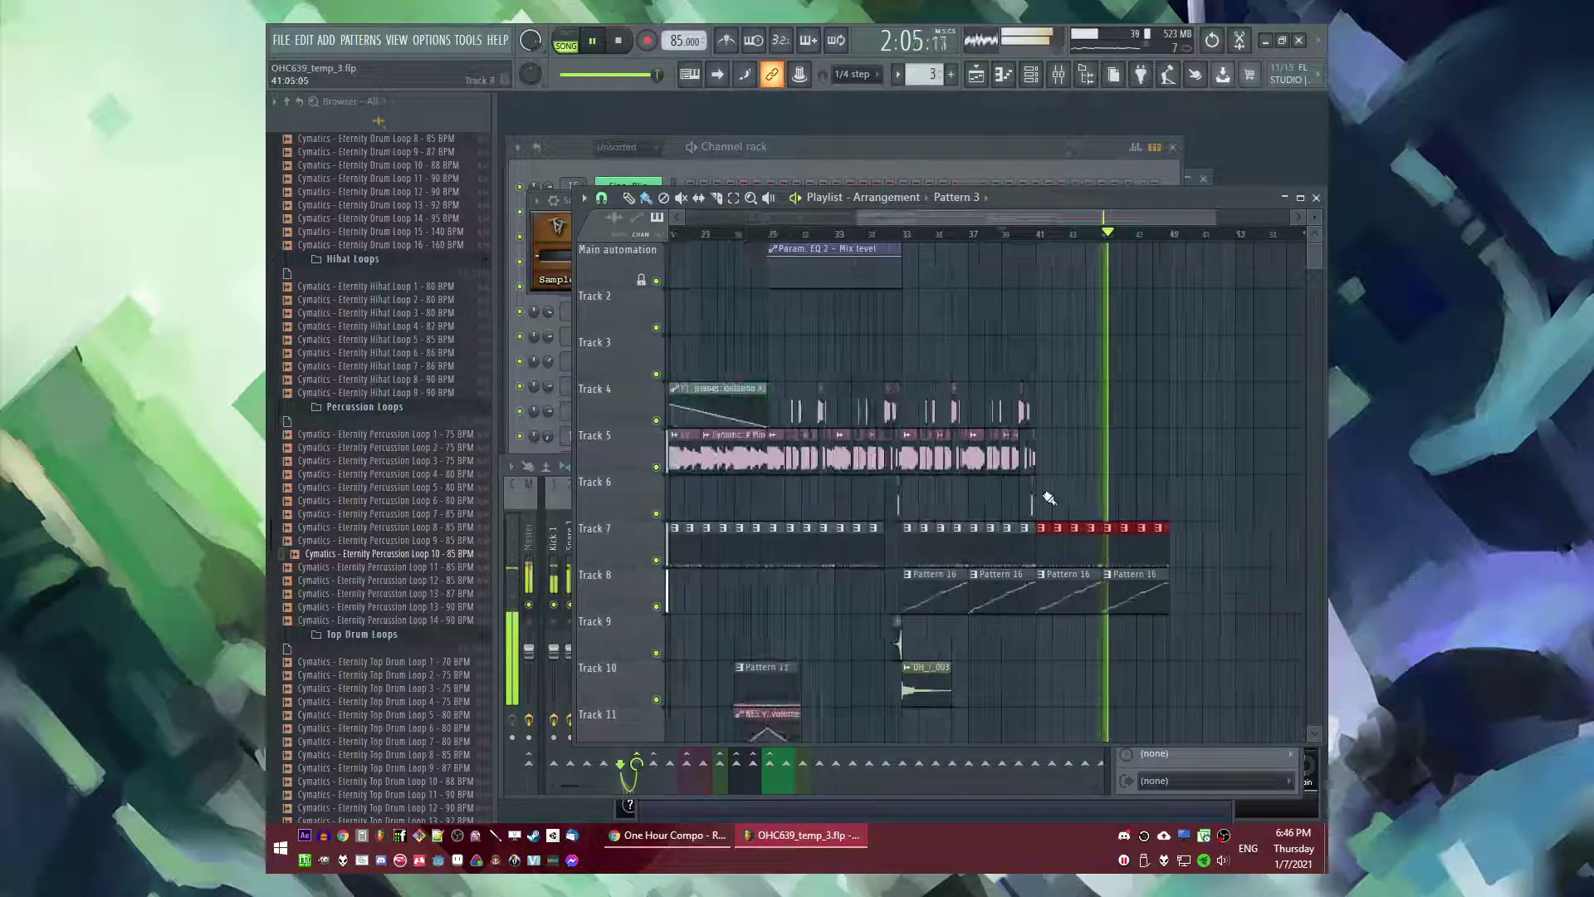
# - Remove all but the first pasted Track 7 clip and make the remaining one at bar 41 a unique pattern
pyautogui.scroll(4, 1146, 519)
pyautogui.moveTo(1158, 546); pyautogui.dragTo(919, 548)
pyautogui.press('space')
pyautogui.click(867, 529)
pyautogui.click(899, 638)
# - Thin out the bar 41 drum pattern by clearing its snare hits and leaving both kick layers only on steps 1 and 4
pyautogui.doubleClick(888, 548)
pyautogui.press('l')
pyautogui.press('space')
pyautogui.press('F6')
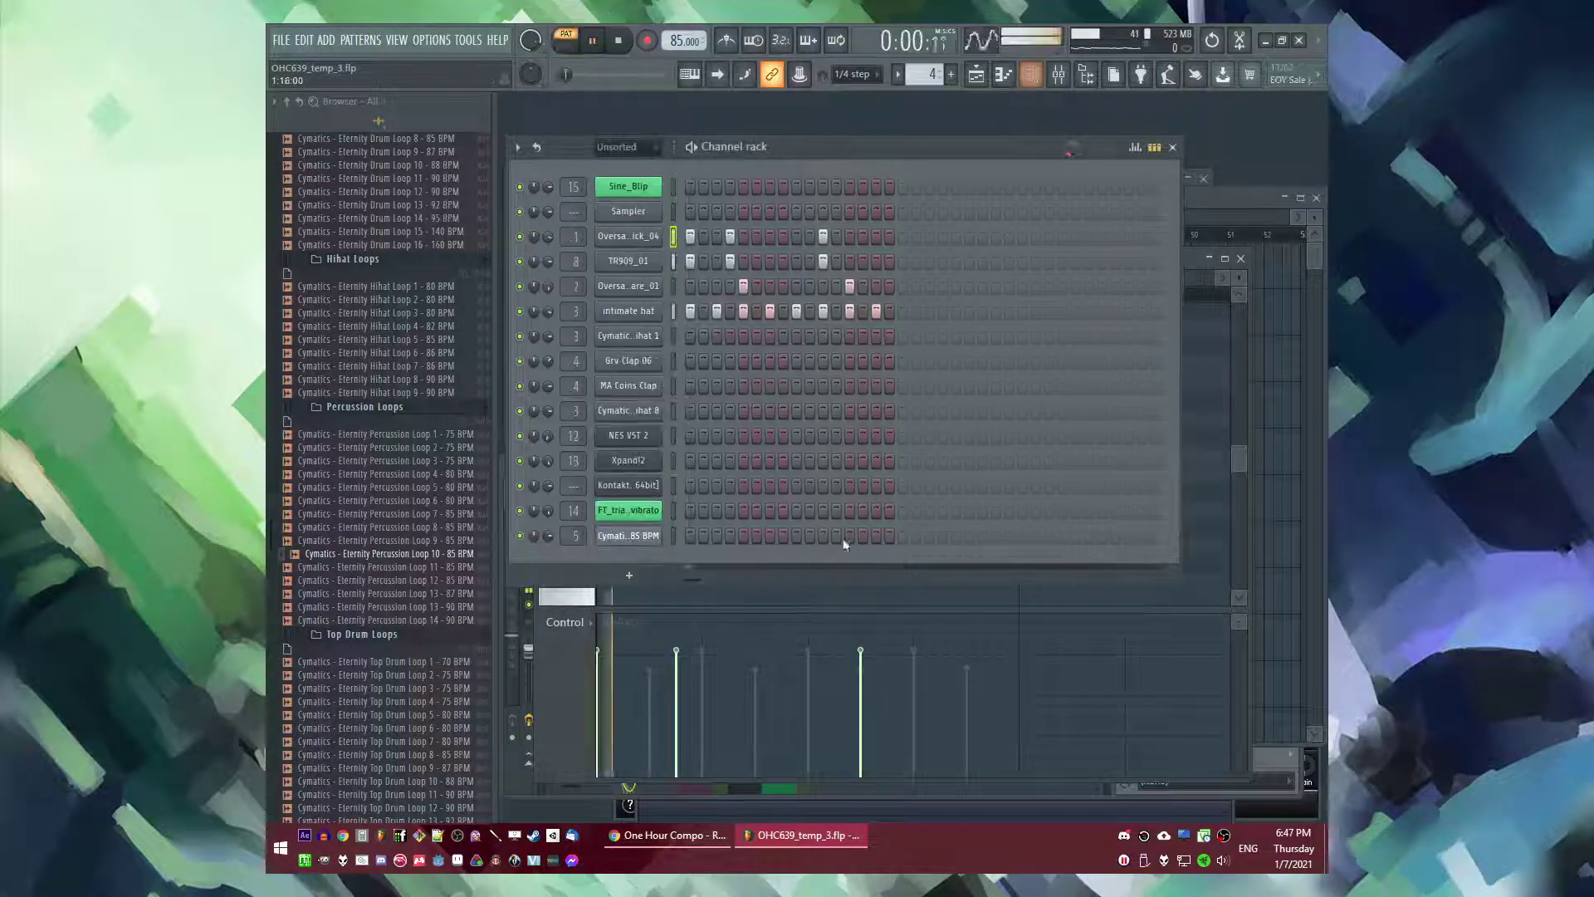
pyautogui.moveTo(726, 289); pyautogui.dragTo(855, 286)
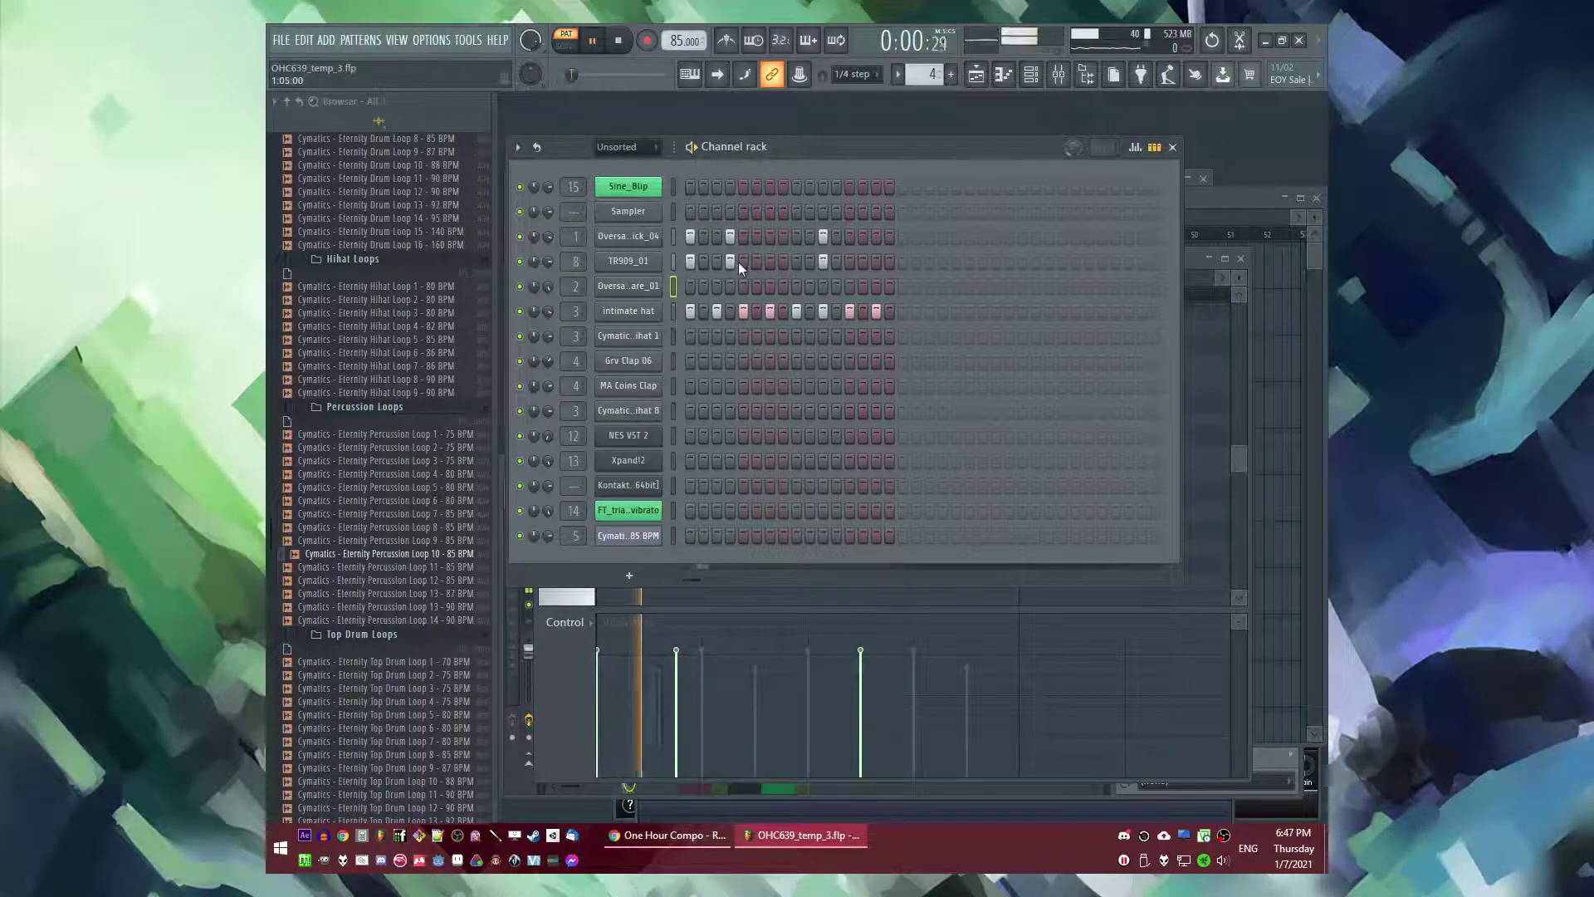
pyautogui.click(728, 257)
pyautogui.click(734, 235)
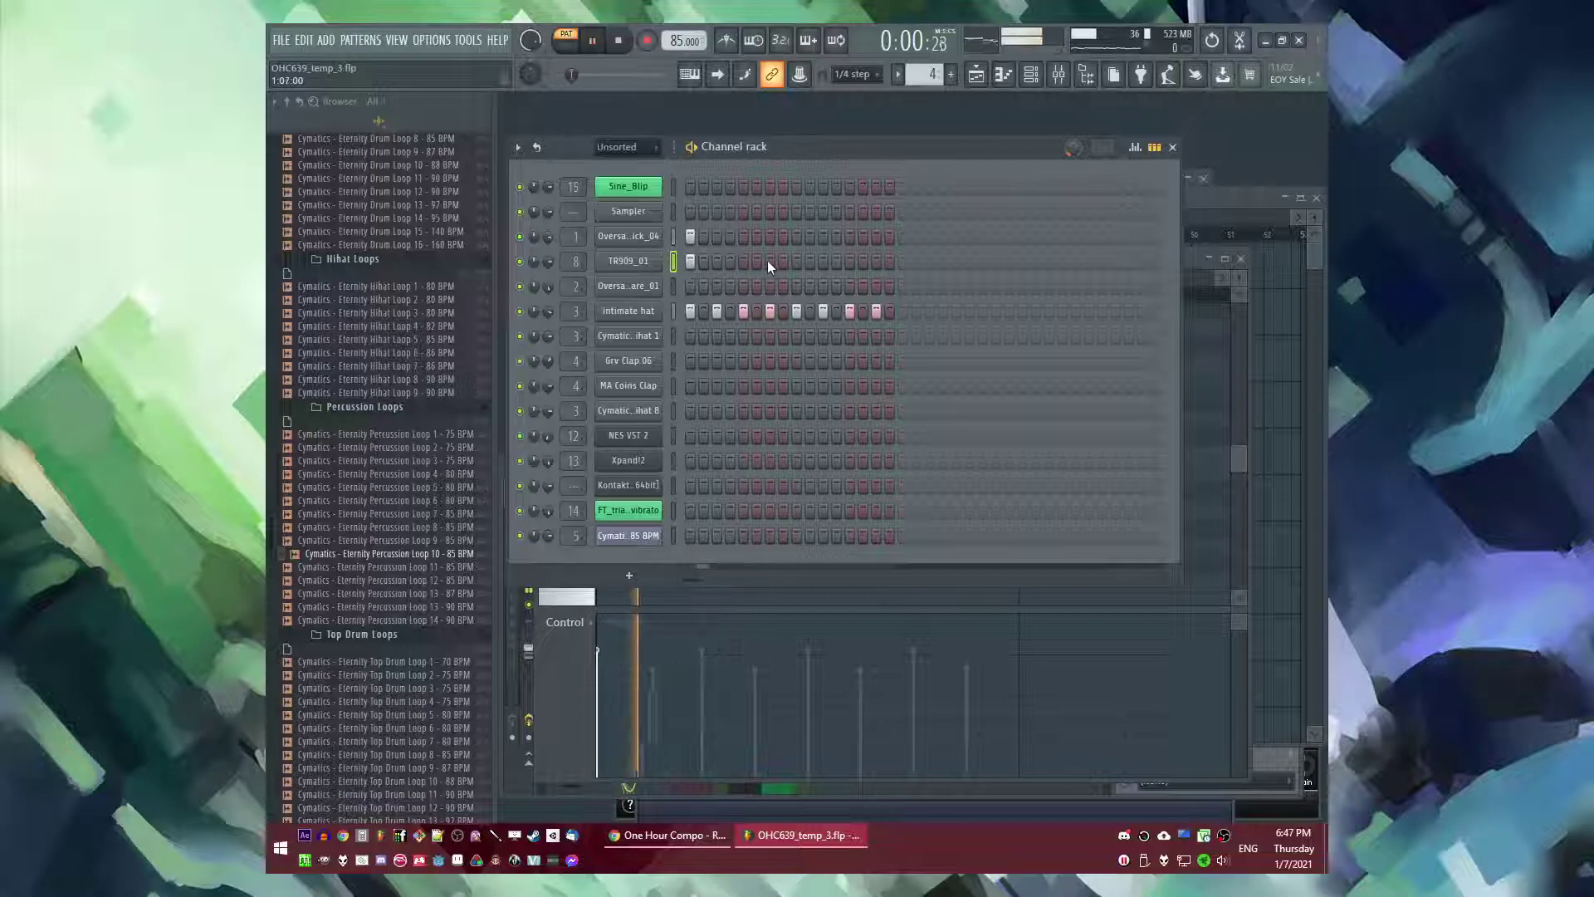
pyautogui.press('space')
pyautogui.click(734, 238)
pyautogui.click(735, 263)
# - Play the song from bar 41 and repeat the thinned drum pattern along Track 7 up to bar 49
pyautogui.press('Tab')
pyautogui.press('Tab')
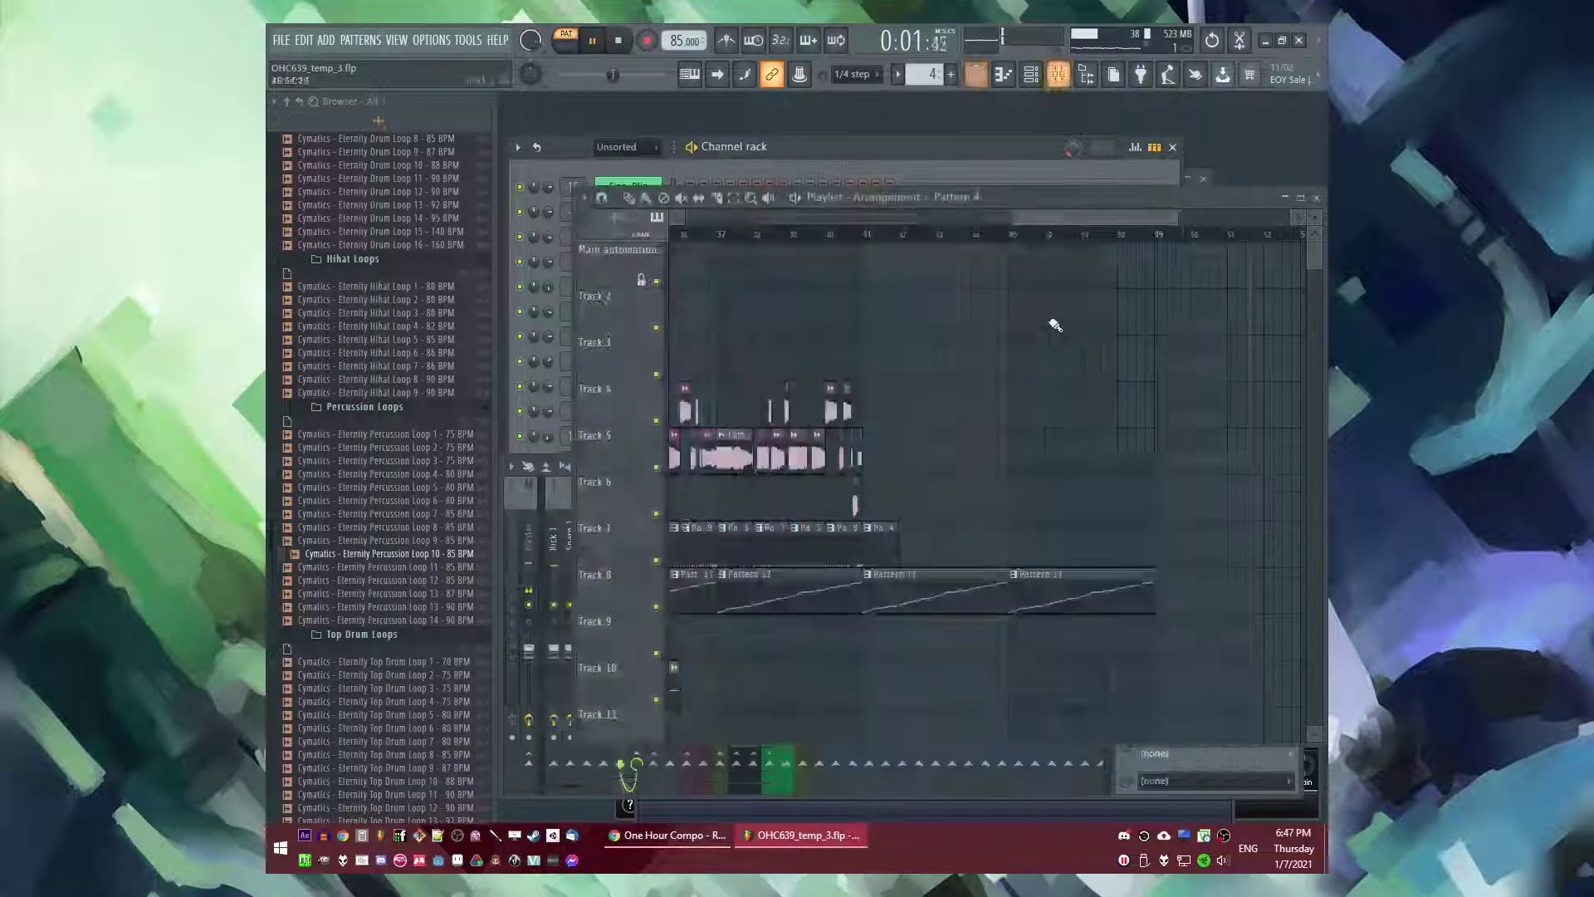
pyautogui.click(868, 235)
pyautogui.moveTo(908, 540); pyautogui.dragTo(1129, 534)
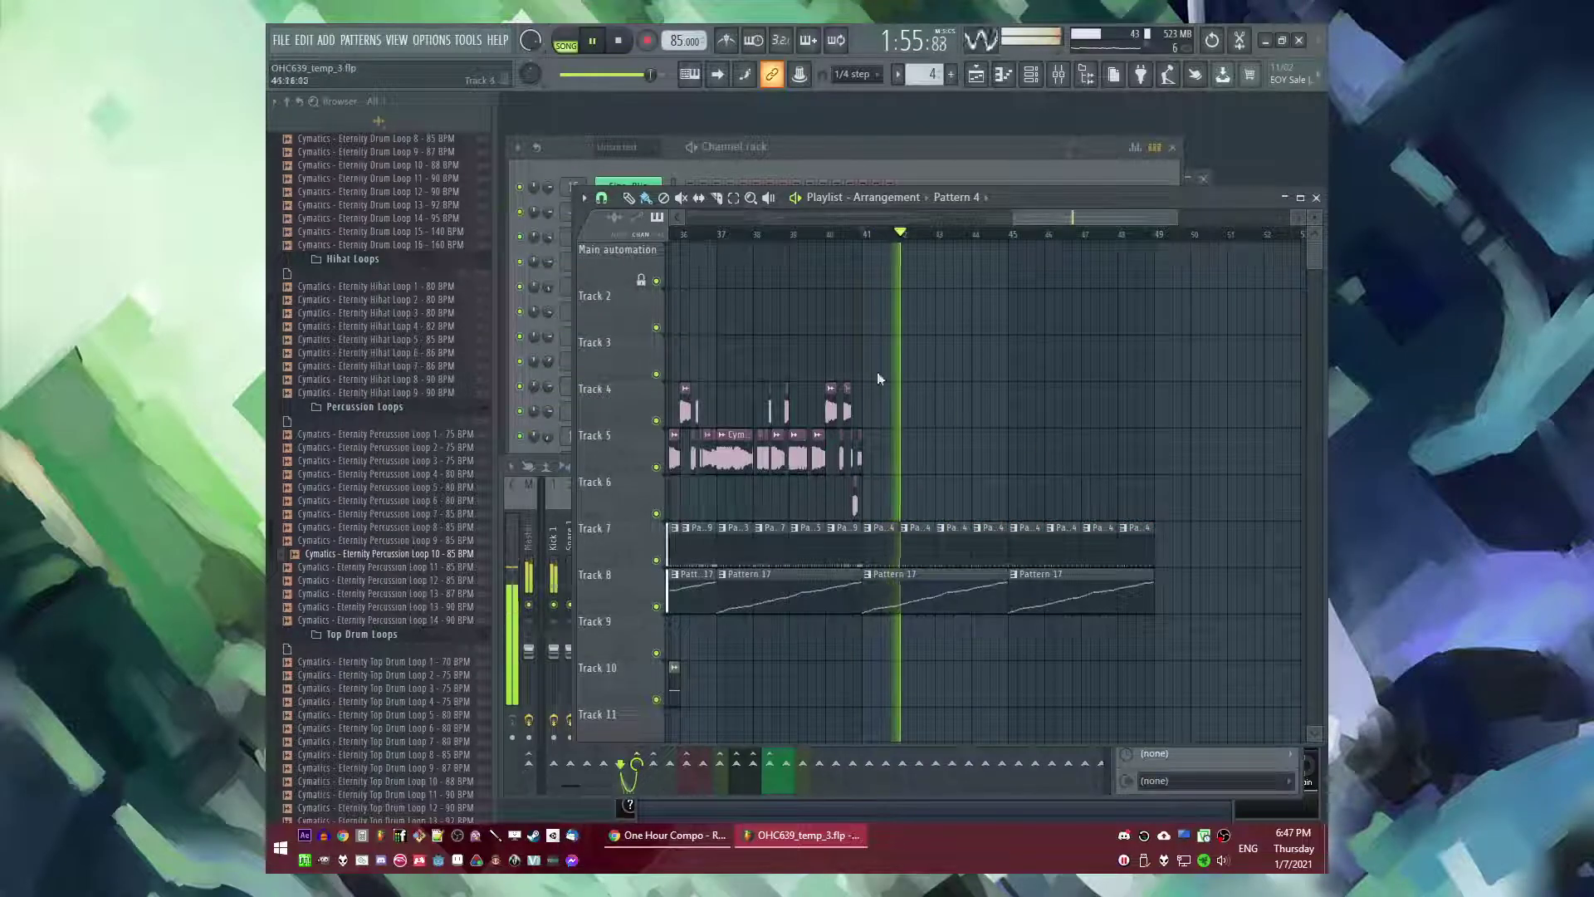
# - Make the Track 7 drum clip at bar 42 a unique pattern
pyautogui.press('F6')
pyautogui.press('F5')
pyautogui.rightClick(904, 531)
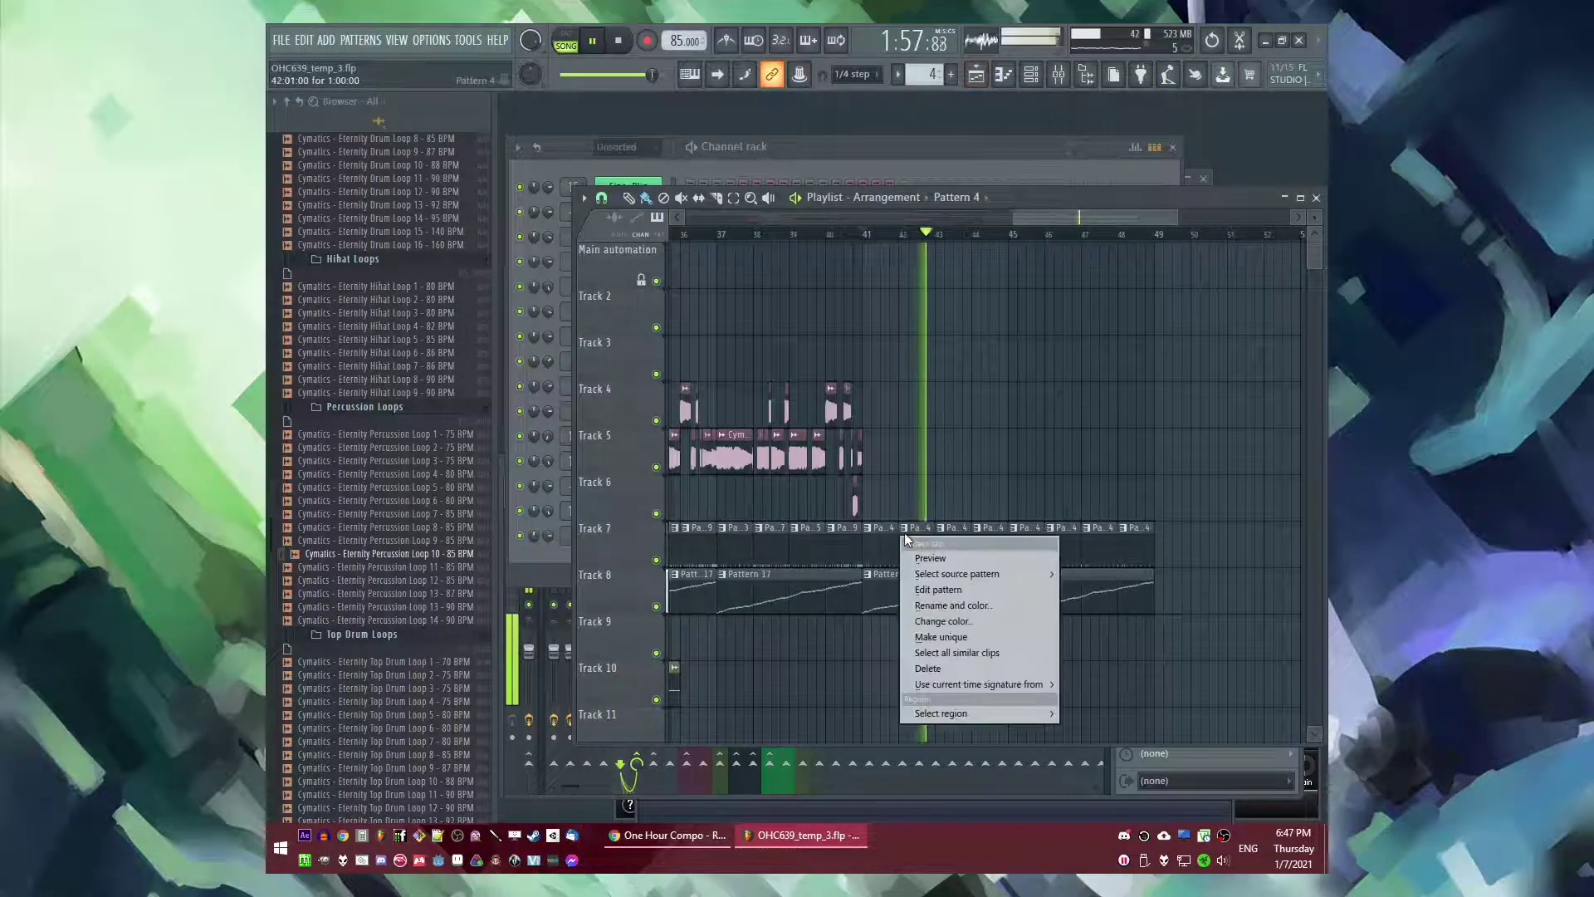
pyautogui.click(939, 636)
# - Vary the bar 42 drum pattern with a snare on step 11 and both kick layers on step 15
pyautogui.doubleClick(918, 528)
pyautogui.press('l')
pyautogui.press('F6')
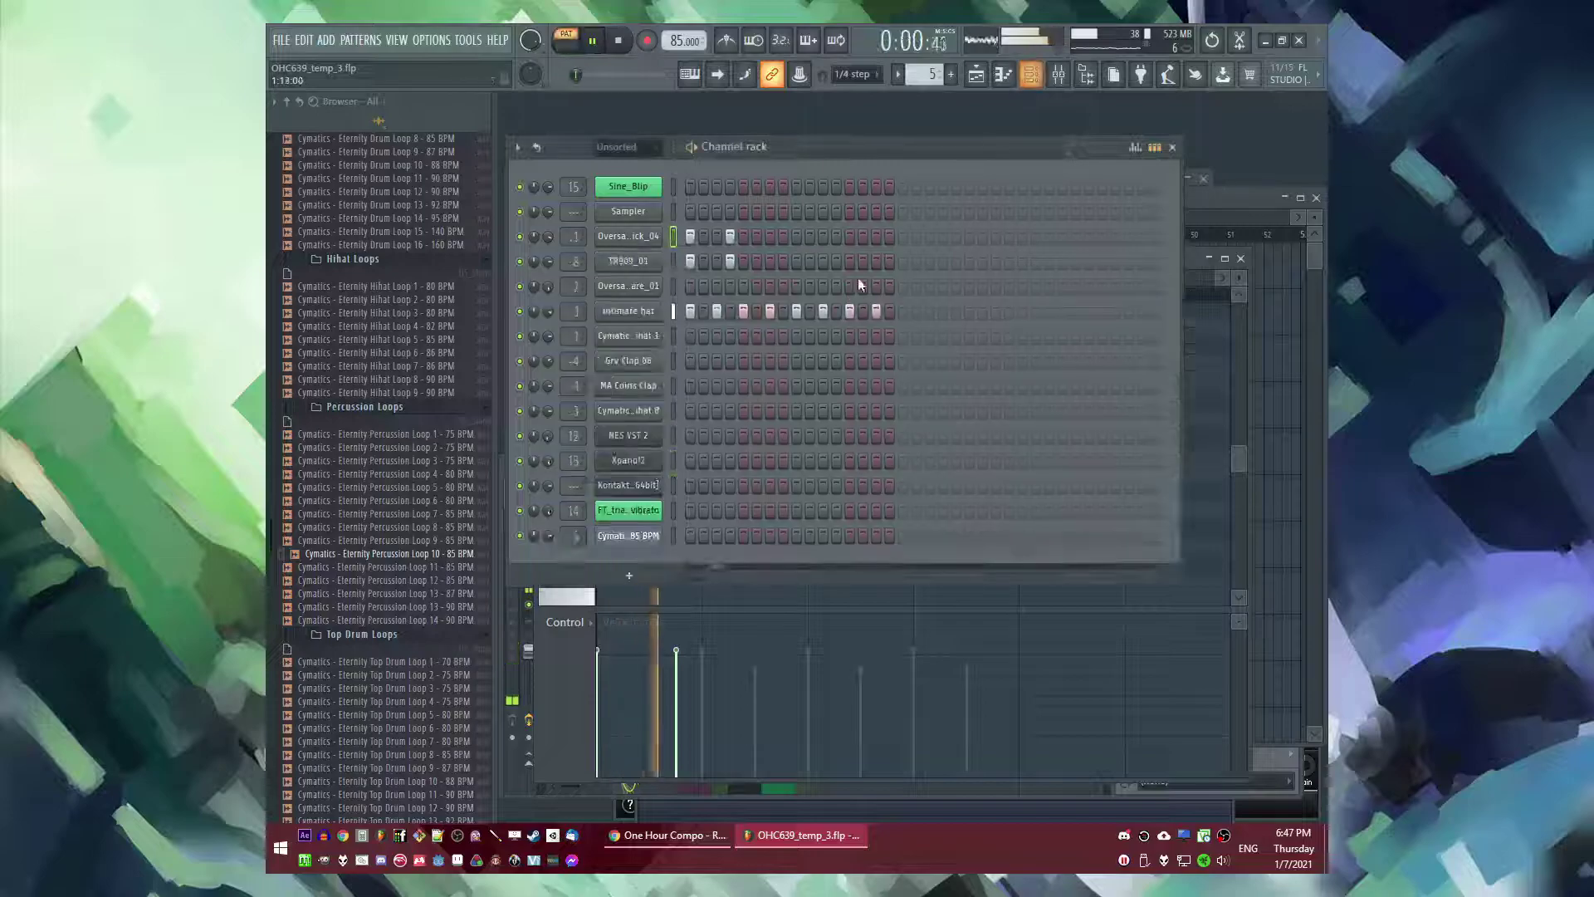
pyautogui.click(854, 287)
pyautogui.rightClick(852, 286)
pyautogui.click(823, 286)
pyautogui.click(876, 236)
pyautogui.click(876, 261)
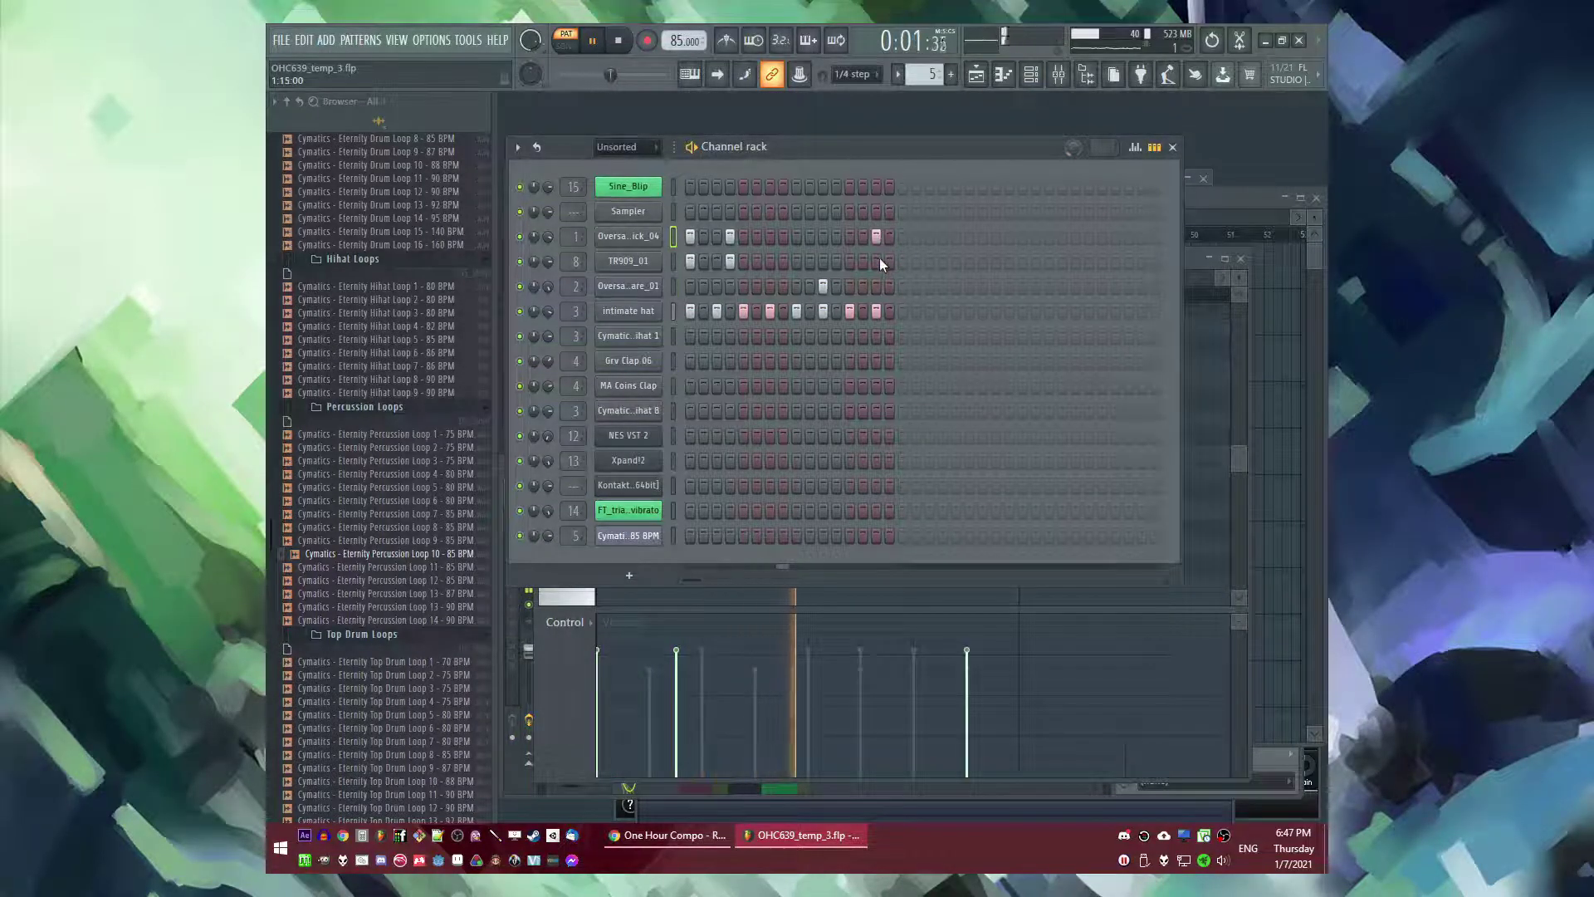
pyautogui.press('l')
# - Replace the Track 7 clips at bars 44, 46 and 48 with the Pattern 5 variation and save the project
pyautogui.press('F5')
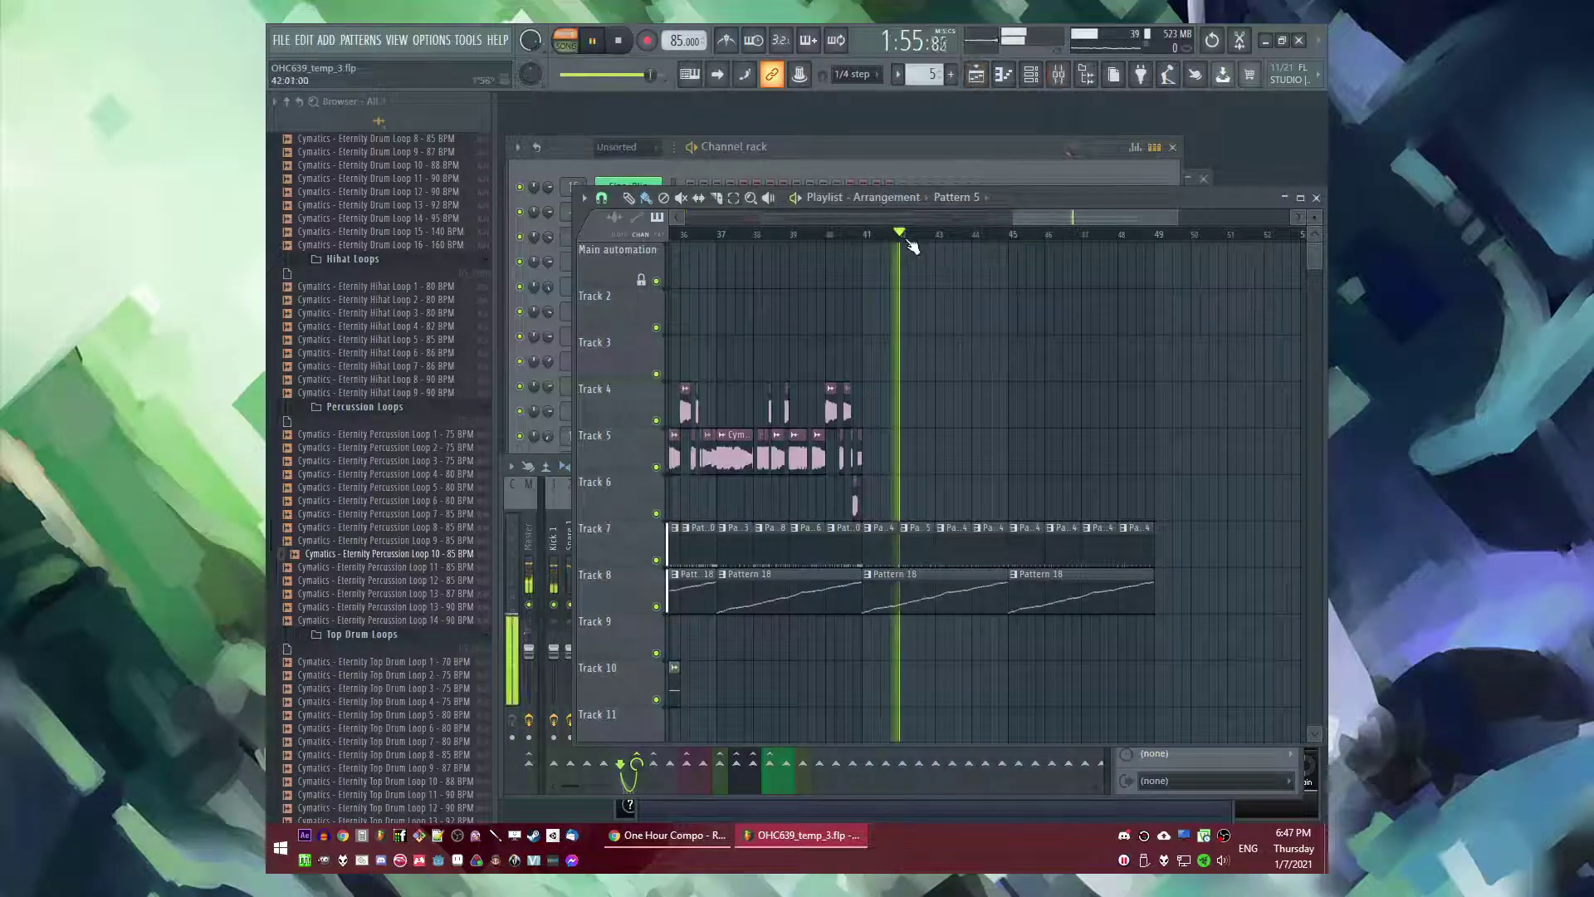
pyautogui.rightClick(979, 541)
pyautogui.click(979, 542)
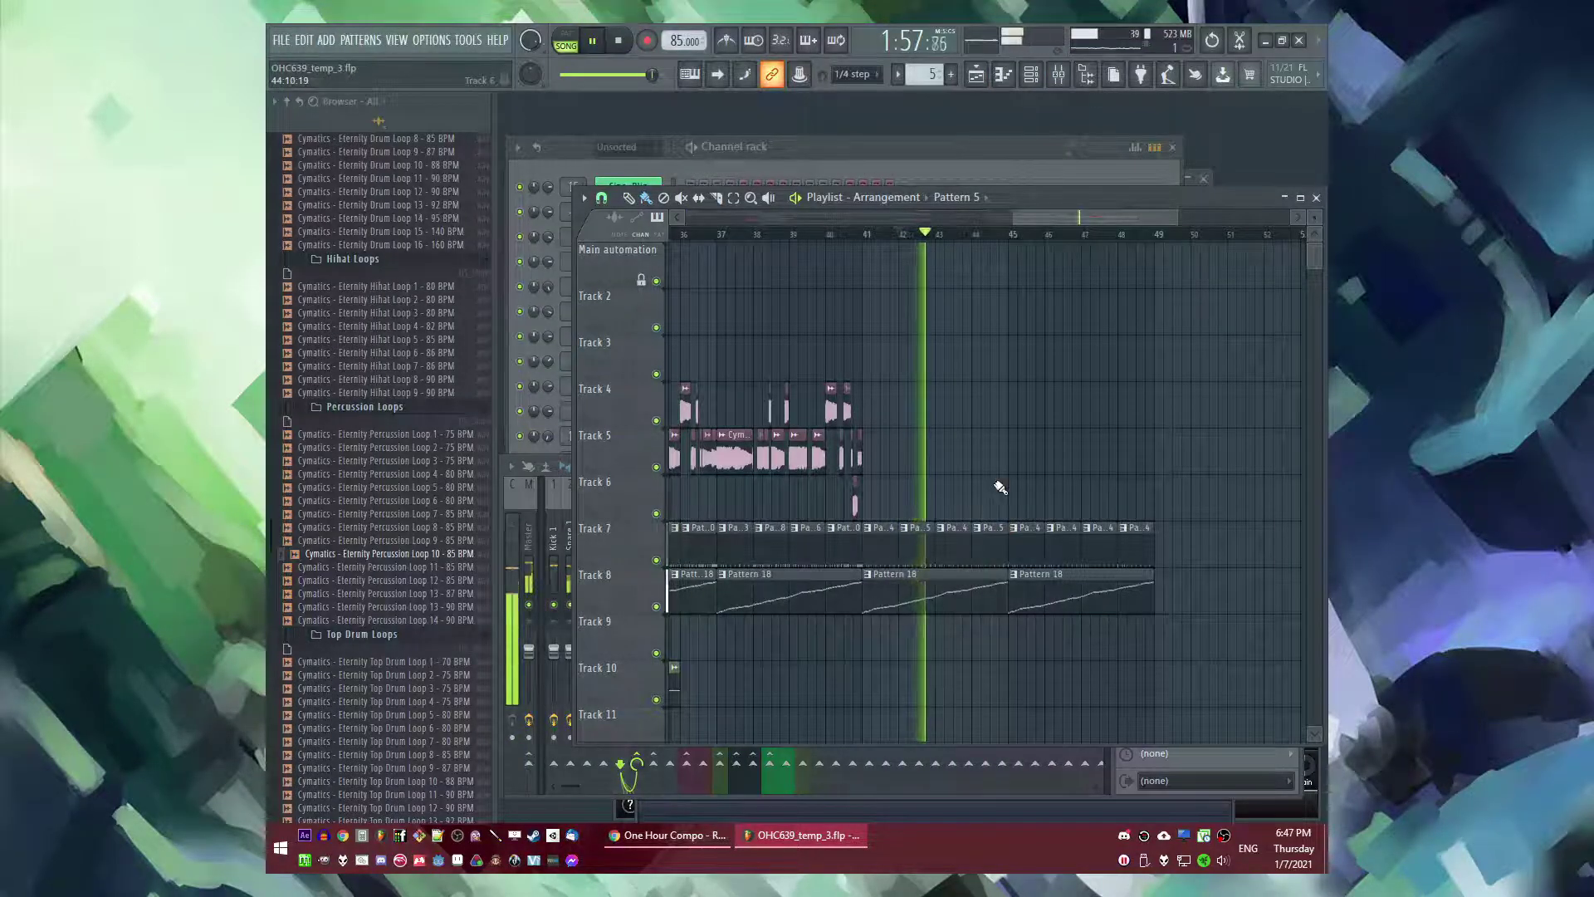
pyautogui.scroll(-3, 1015, 503)
pyautogui.rightClick(1070, 414)
pyautogui.click(1069, 414)
pyautogui.rightClick(1128, 402)
pyautogui.click(1130, 403)
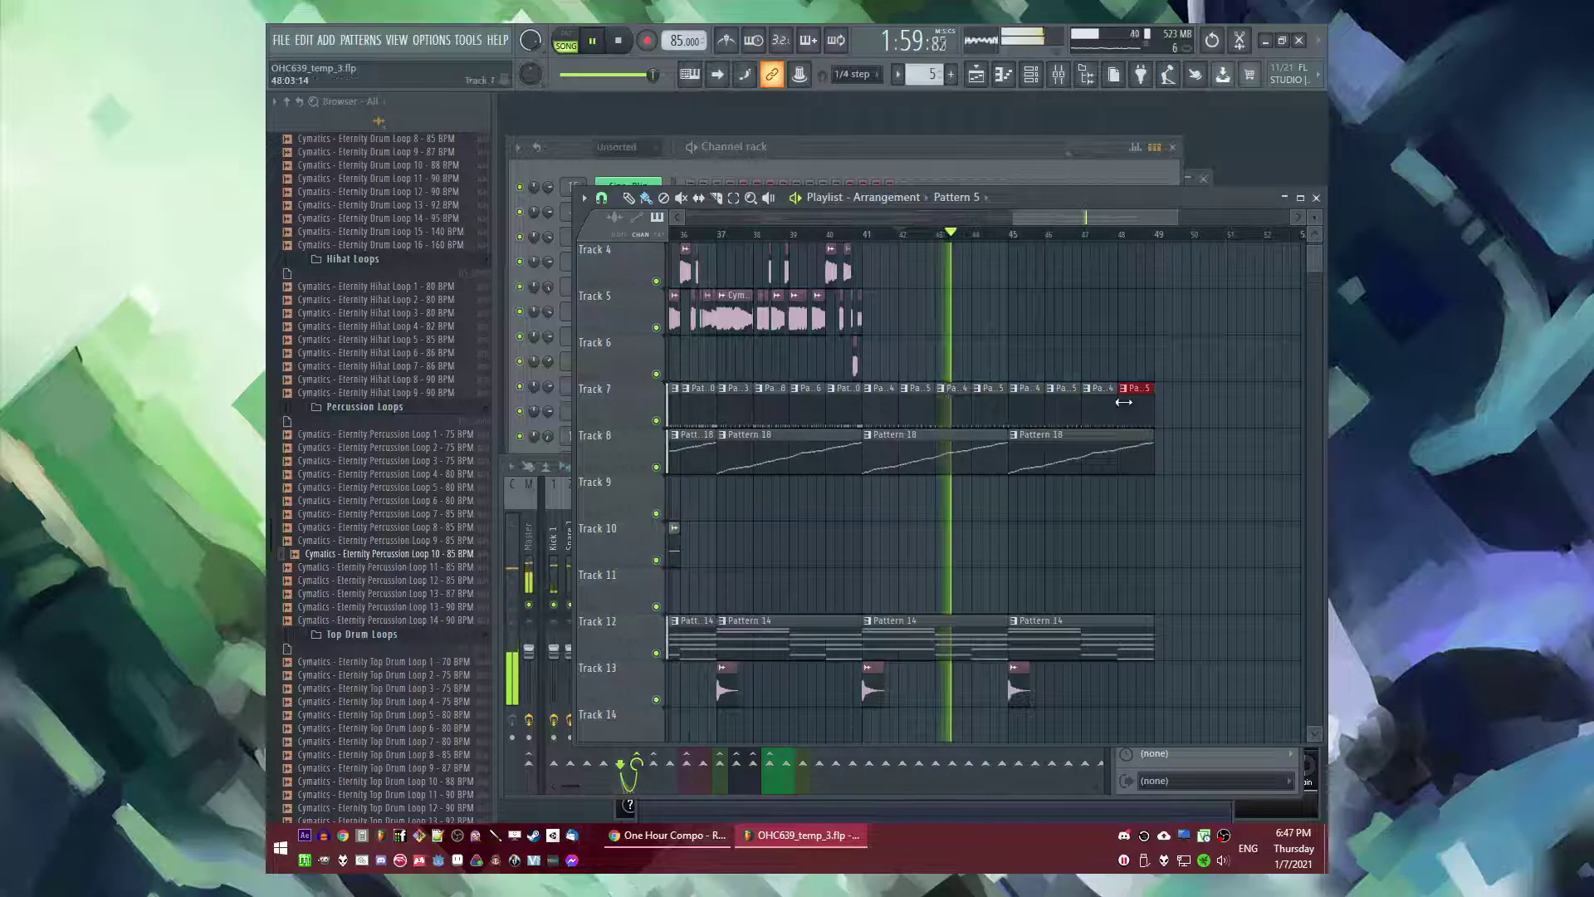
pyautogui.scroll(3, 1084, 363)
pyautogui.hotkey('ctrl', 's')
# - Create a new empty pattern and place its clip at bar 41 on Track 9
pyautogui.scroll(-4, 1038, 381)
pyautogui.press('F4')
pyautogui.click(870, 449)
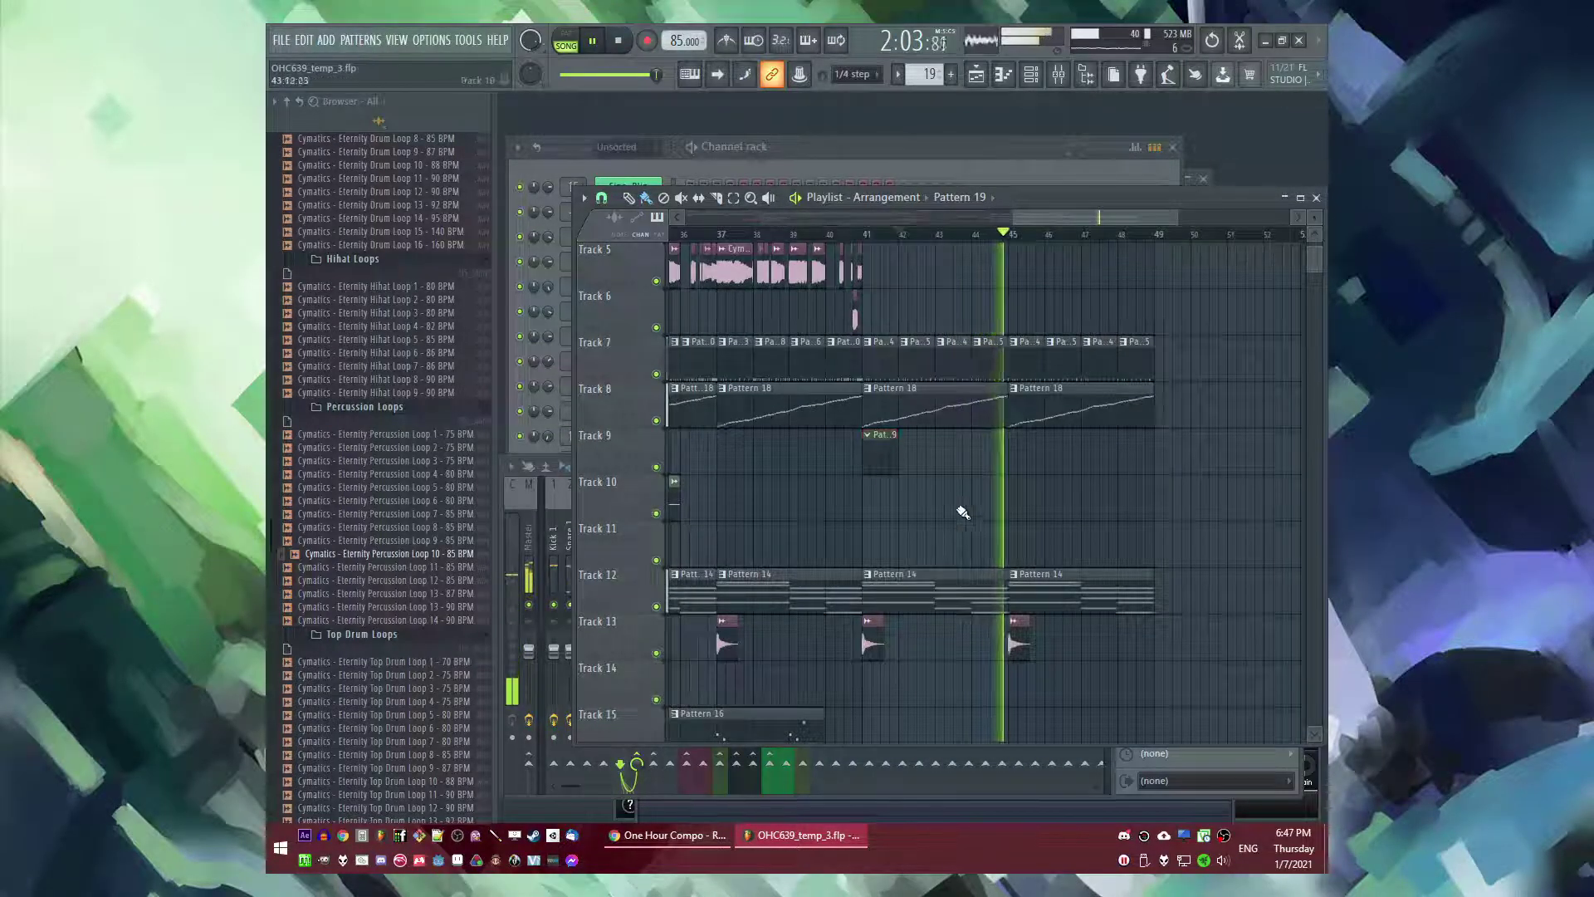
pyautogui.scroll(4, 963, 490)
pyautogui.scroll(-3, 973, 467)
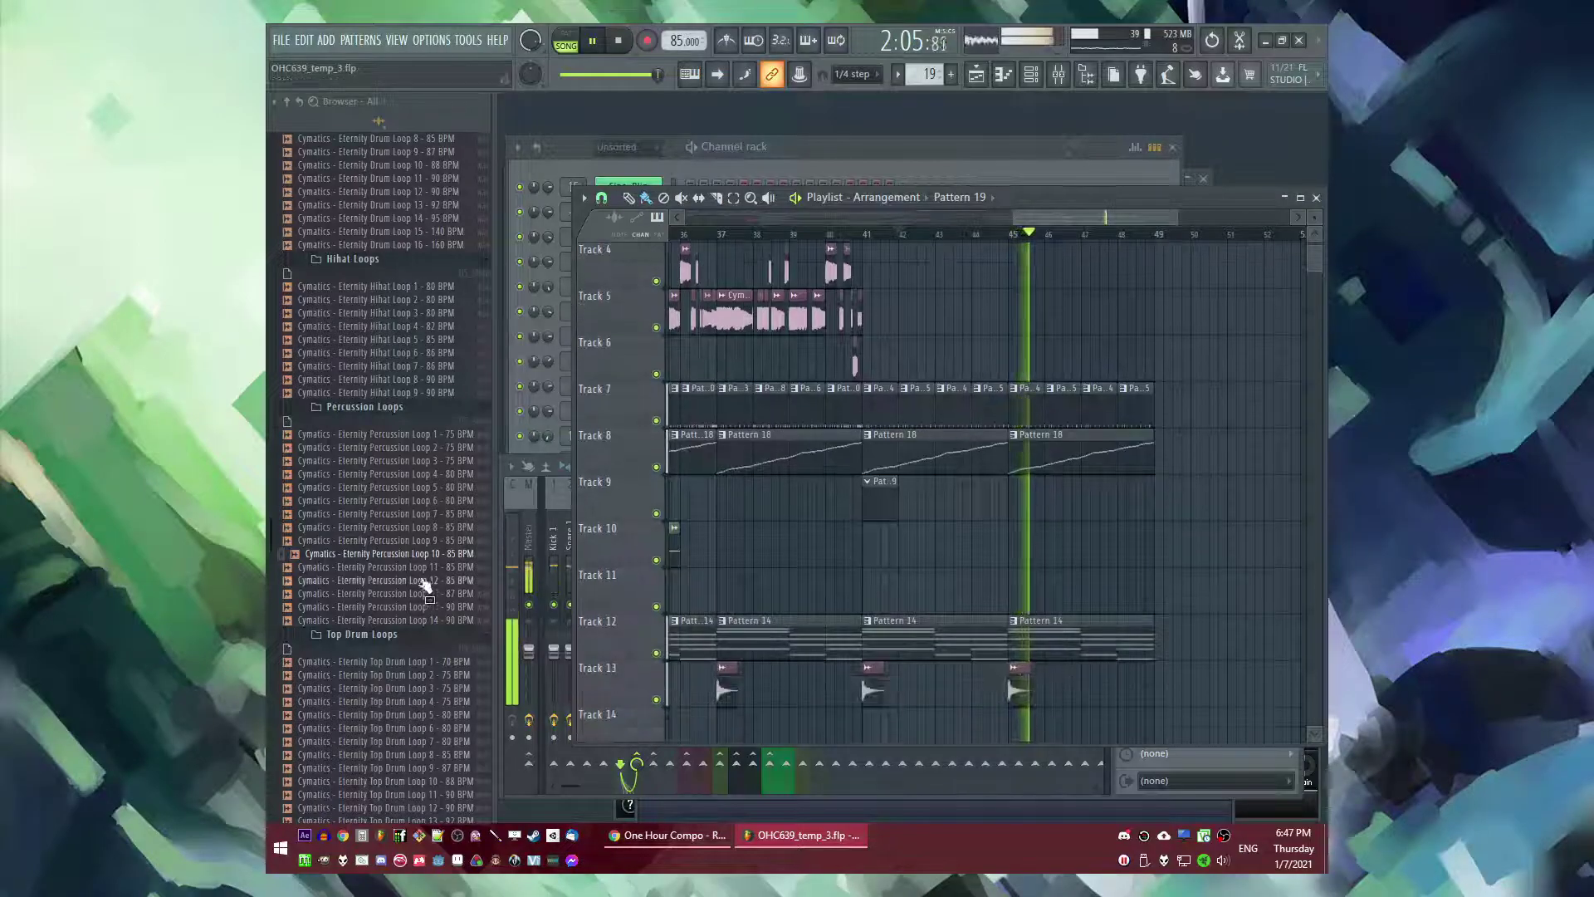
# - Replay the transition into bar 41 and examine the sample folders, mixer levels and neighbouring playlist tracks
pyautogui.scroll(10, 419, 585)
pyautogui.scroll(-9, 419, 586)
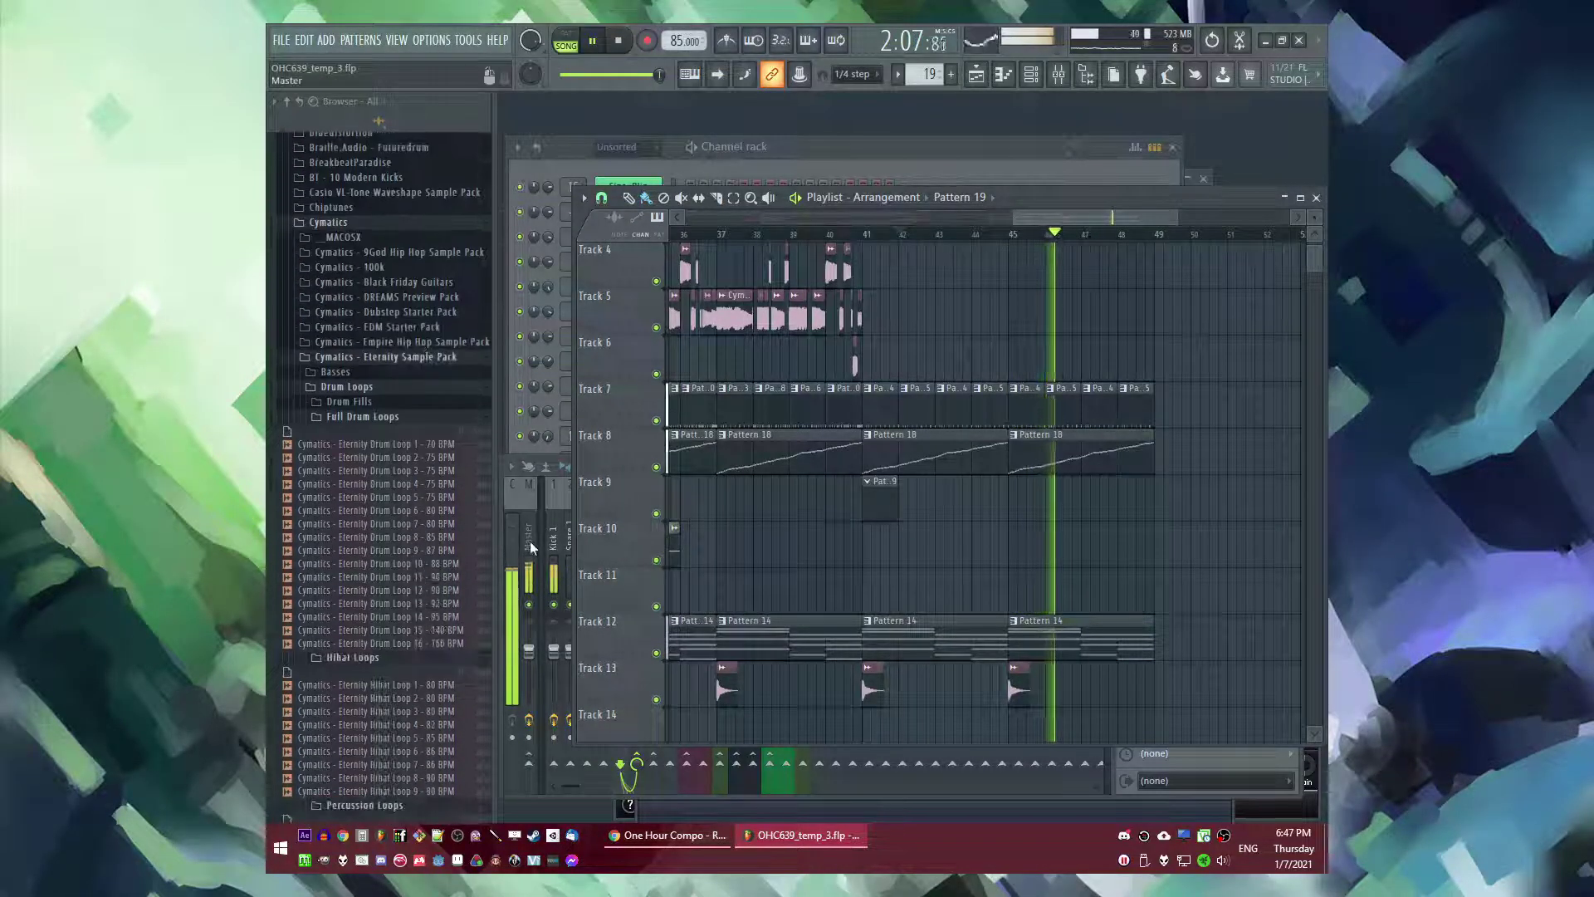
pyautogui.press('F9')
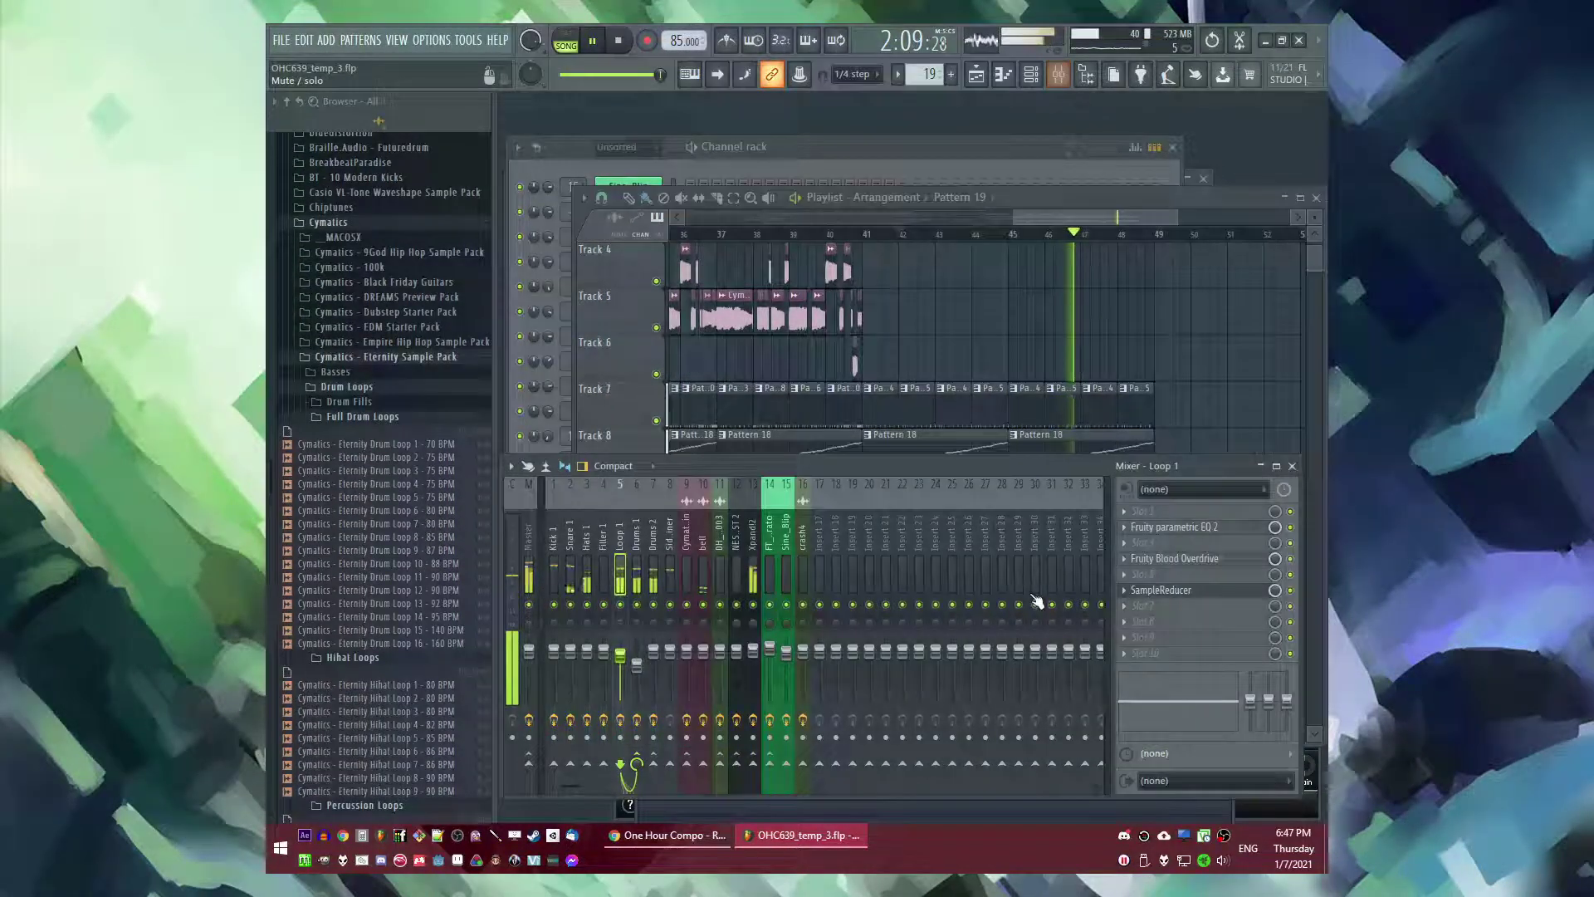
pyautogui.rightClick(1022, 335)
pyautogui.click(864, 235)
pyautogui.scroll(3, 983, 349)
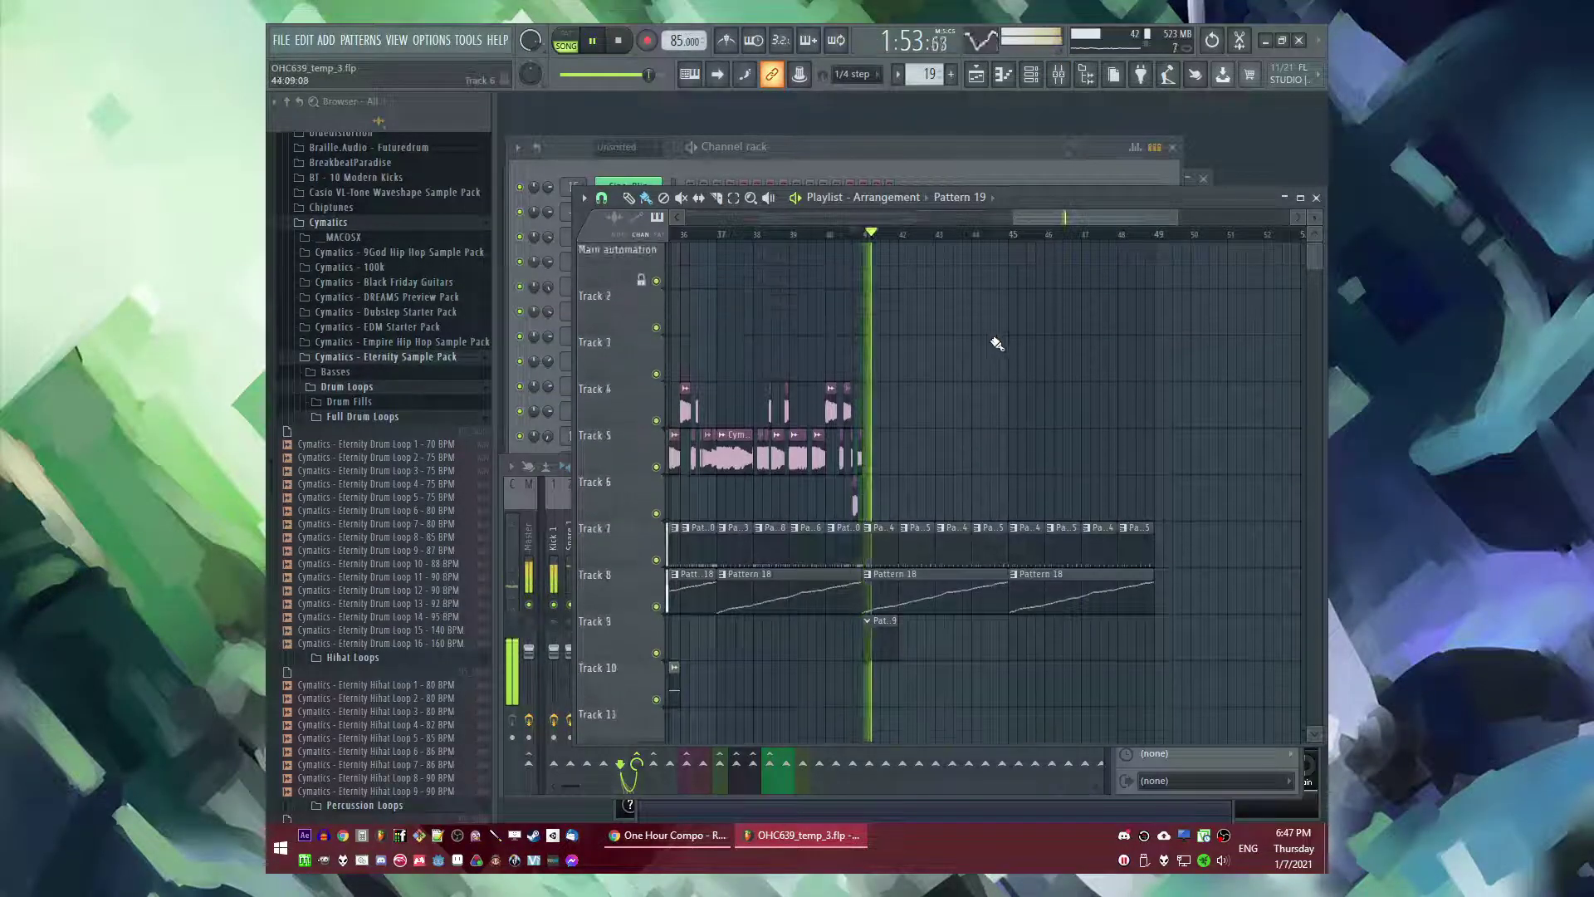
pyautogui.scroll(-3, 1001, 352)
pyautogui.click(895, 237)
pyautogui.press('space')
pyautogui.scroll(-5, 917, 351)
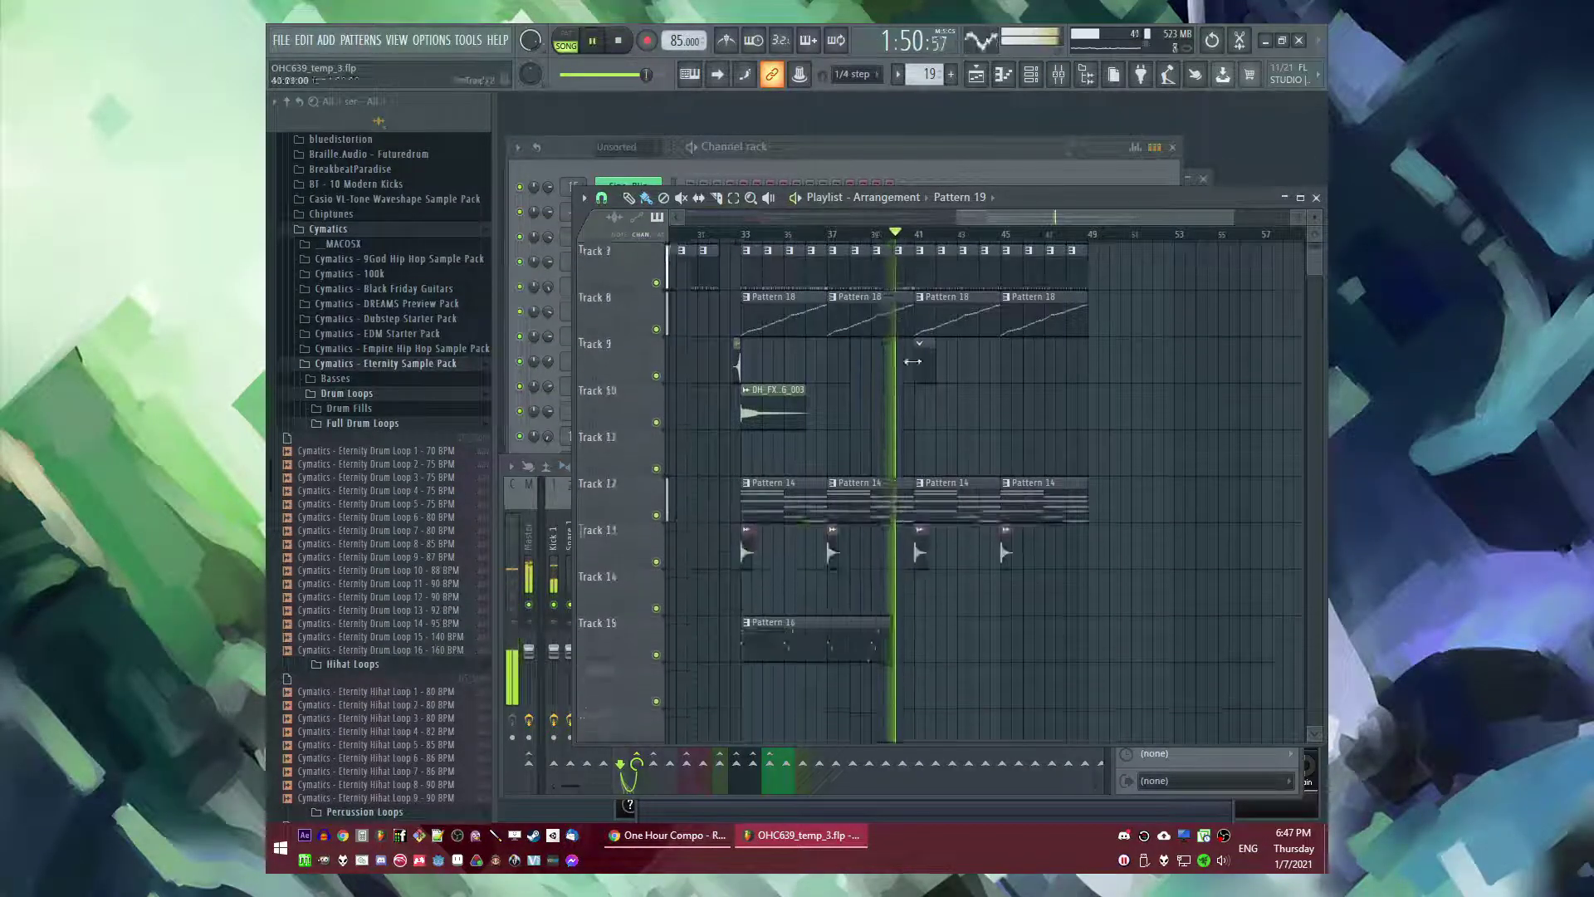
pyautogui.scroll(3, 916, 365)
pyautogui.scroll(5, 920, 470)
pyautogui.scroll(-4, 925, 475)
pyautogui.scroll(1, 977, 445)
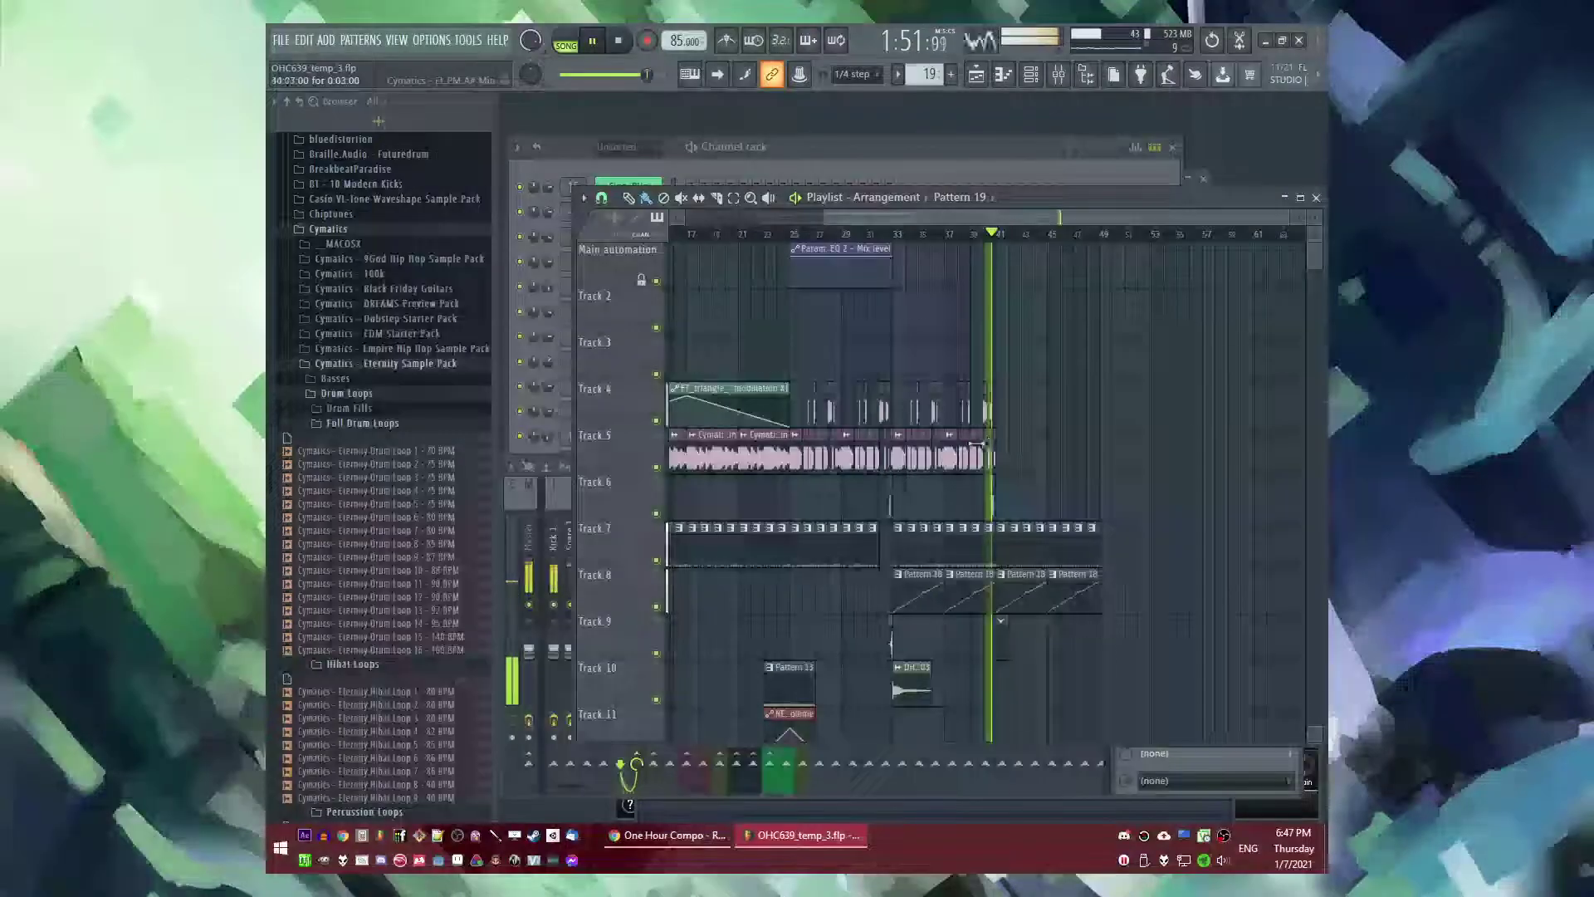
# - Try a slice of the Eternity Lofi Melody Loop 5 at bar 41 on Track 4, then delete it
pyautogui.scroll(3, 804, 451)
pyautogui.click(795, 450)
pyautogui.scroll(-3, 818, 449)
pyautogui.scroll(4, 1050, 424)
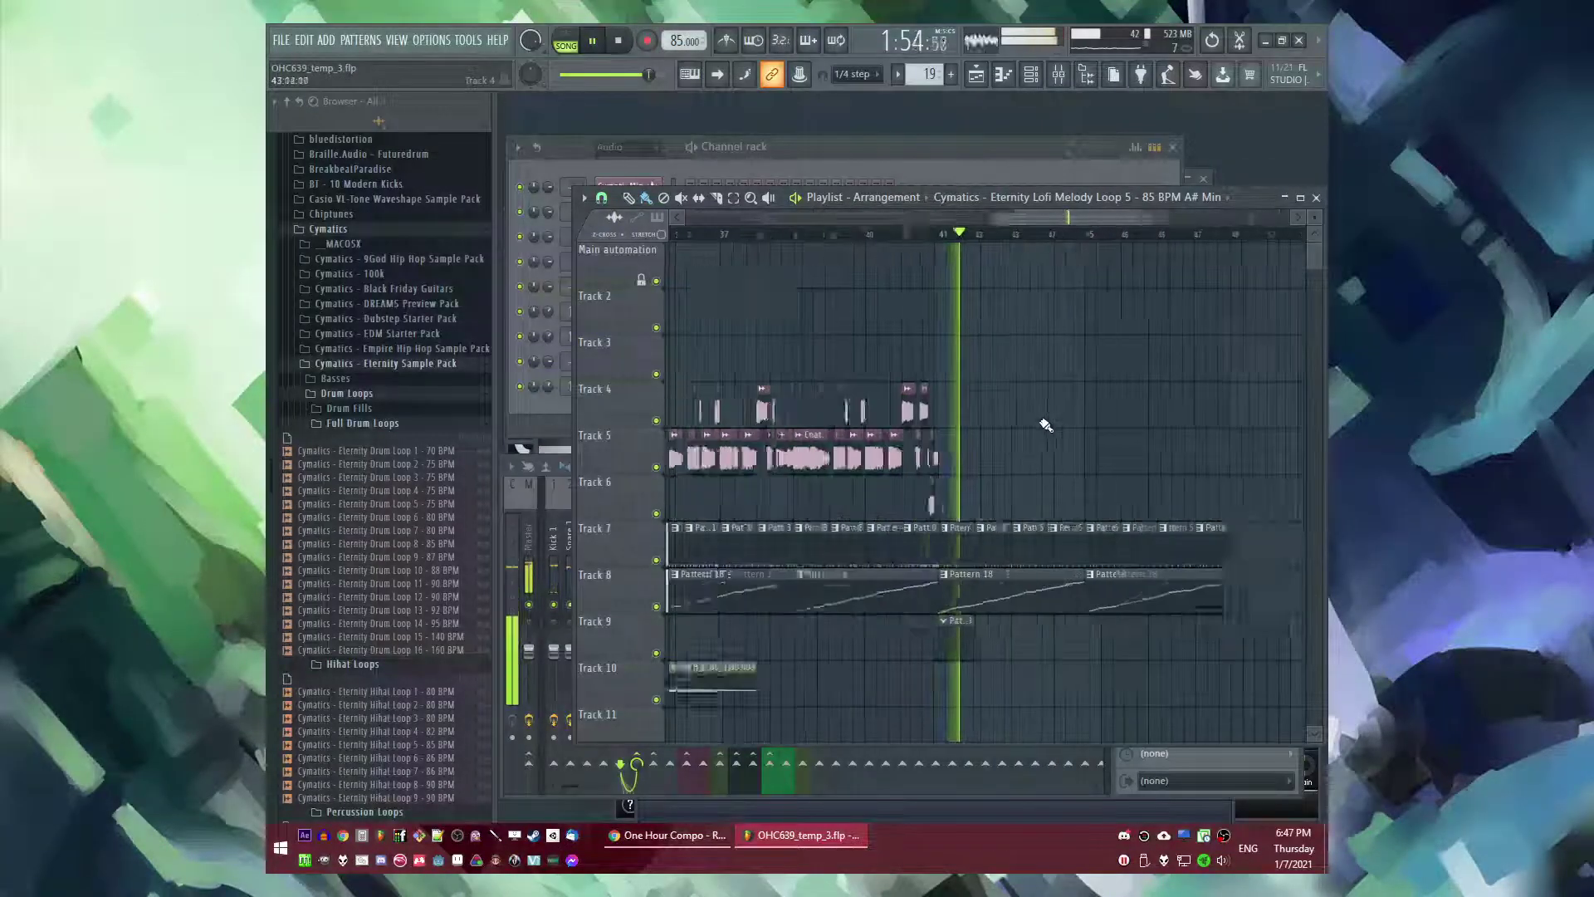
pyautogui.click(971, 412)
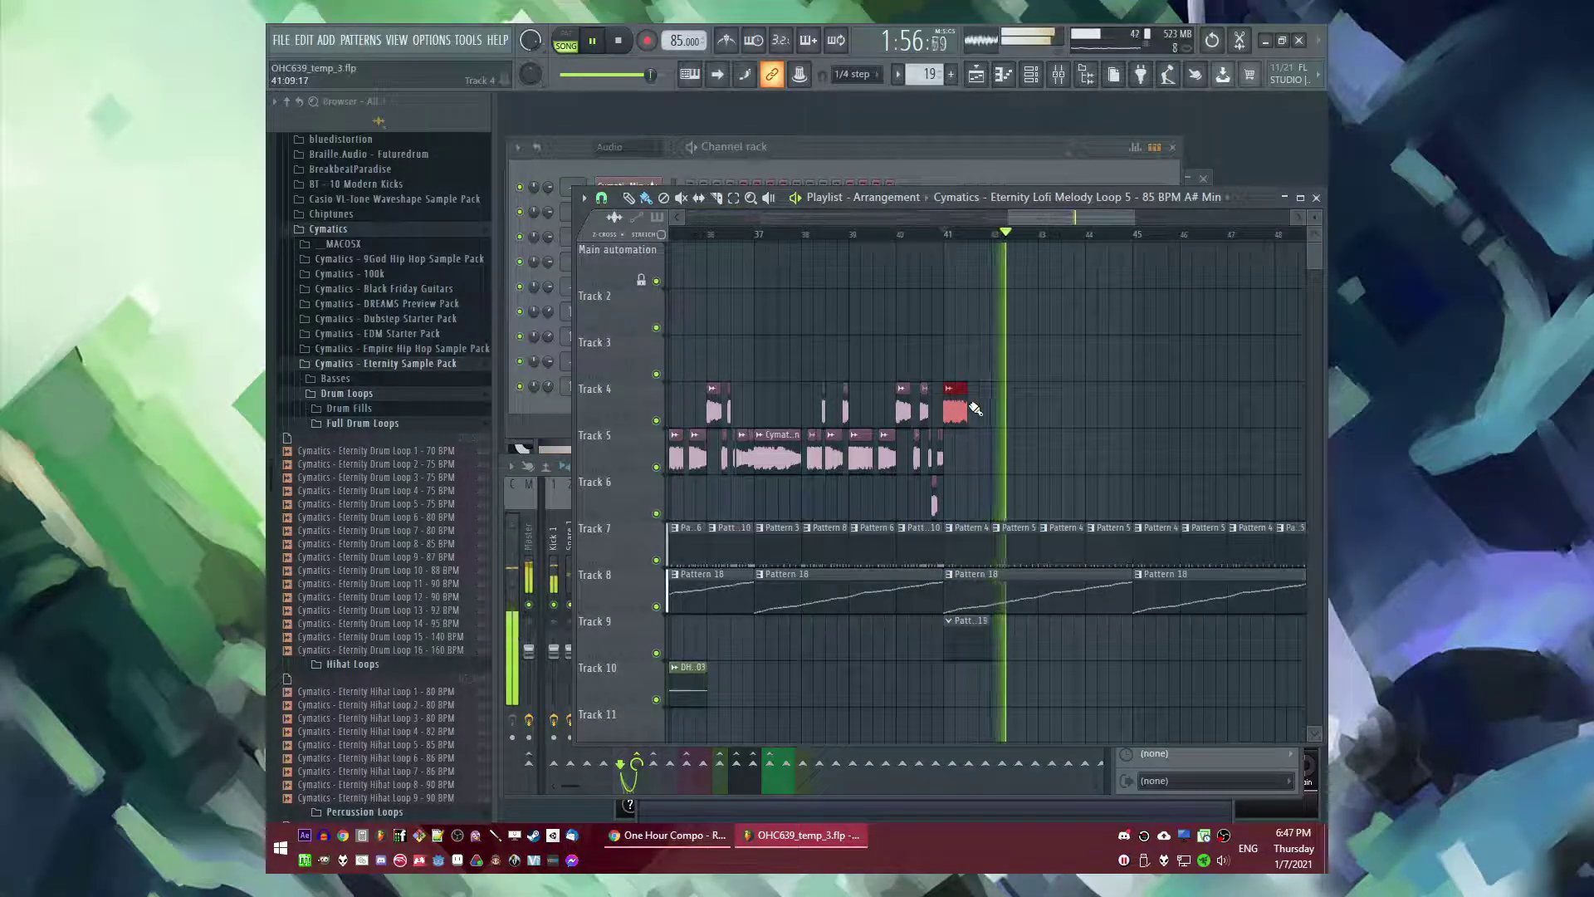
pyautogui.rightClick(966, 406)
# - Place a copy of the crash4 clip on Track 10 and align its swelling end with bar 41
pyautogui.click(927, 235)
pyautogui.scroll(-3, 1018, 405)
pyautogui.scroll(-4, 1018, 405)
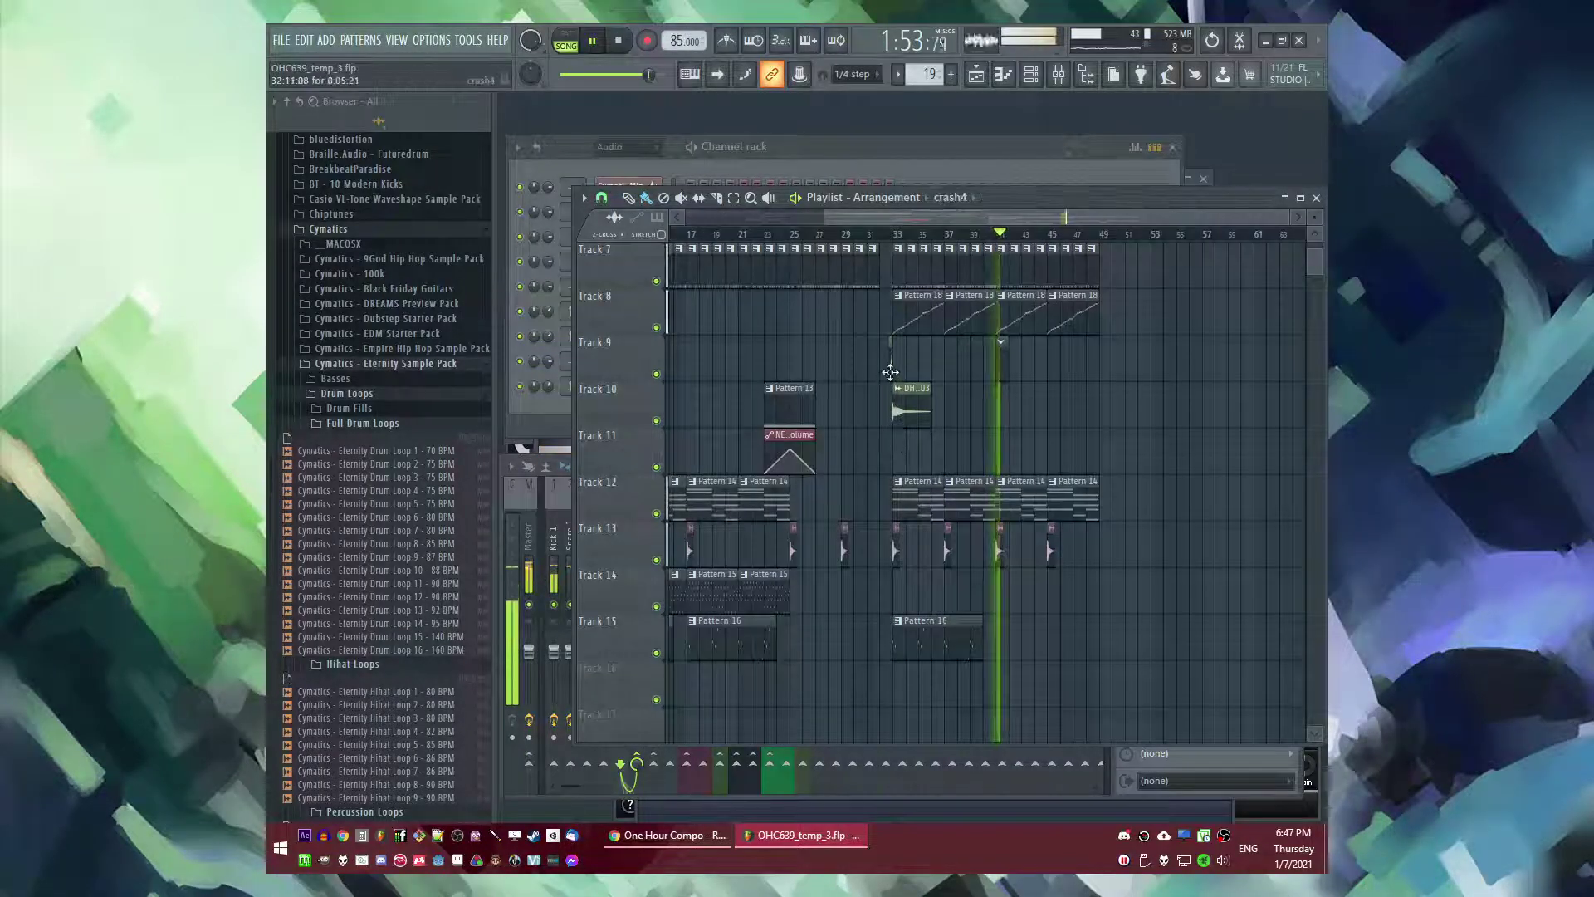
pyautogui.scroll(4, 1013, 415)
pyautogui.click(913, 235)
pyautogui.click(921, 415)
pyautogui.scroll(5, 921, 415)
pyautogui.moveTo(920, 414); pyautogui.dragTo(957, 413)
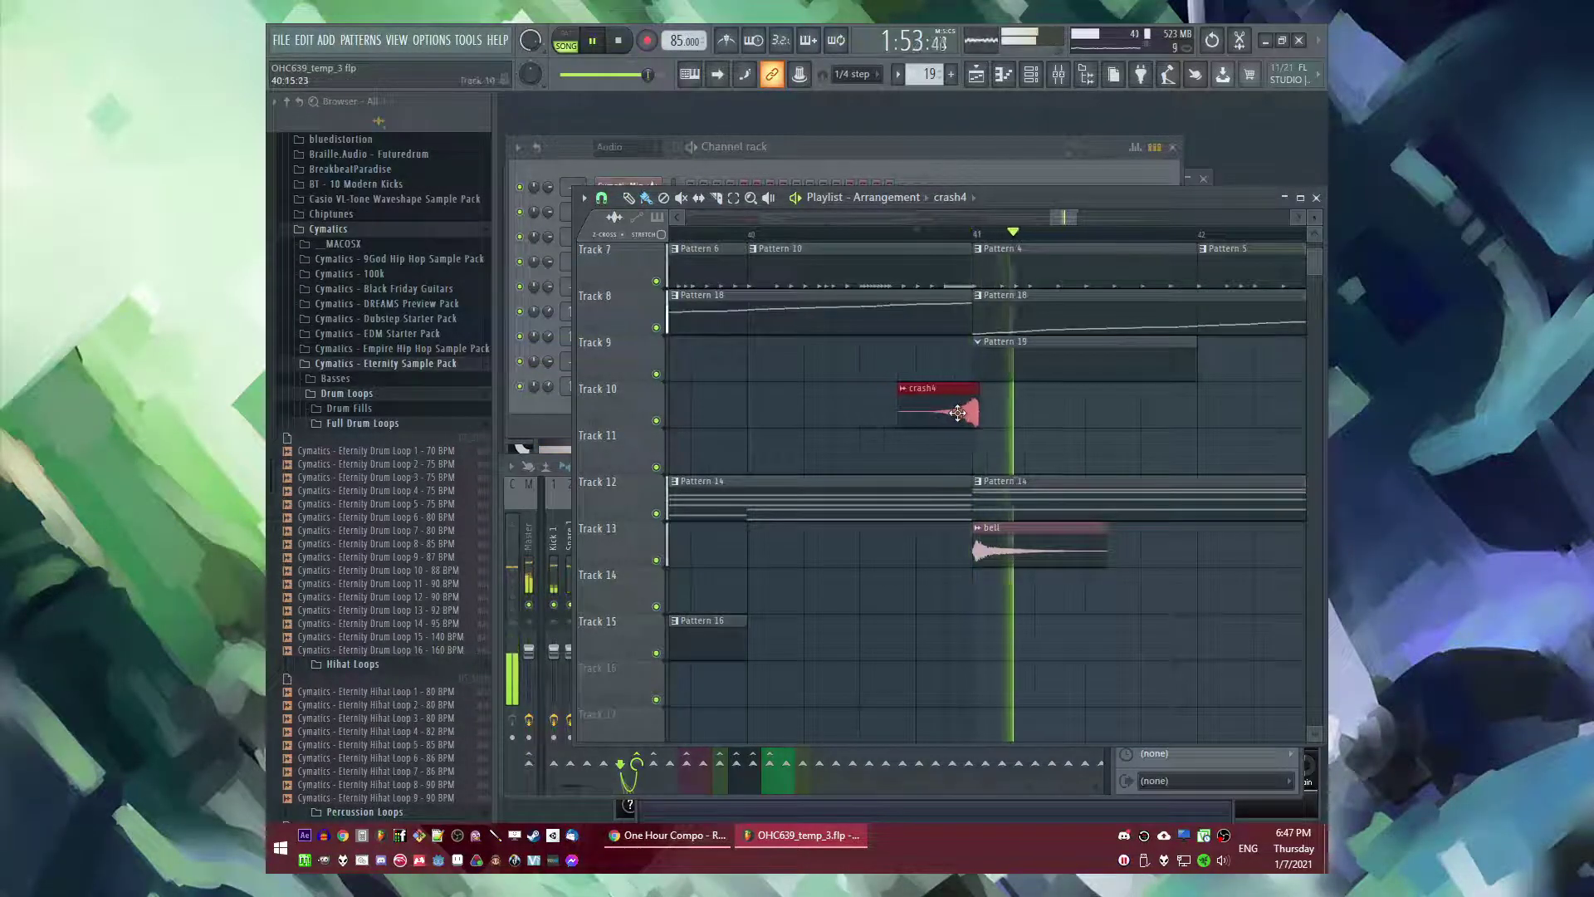
pyautogui.scroll(4, 950, 411)
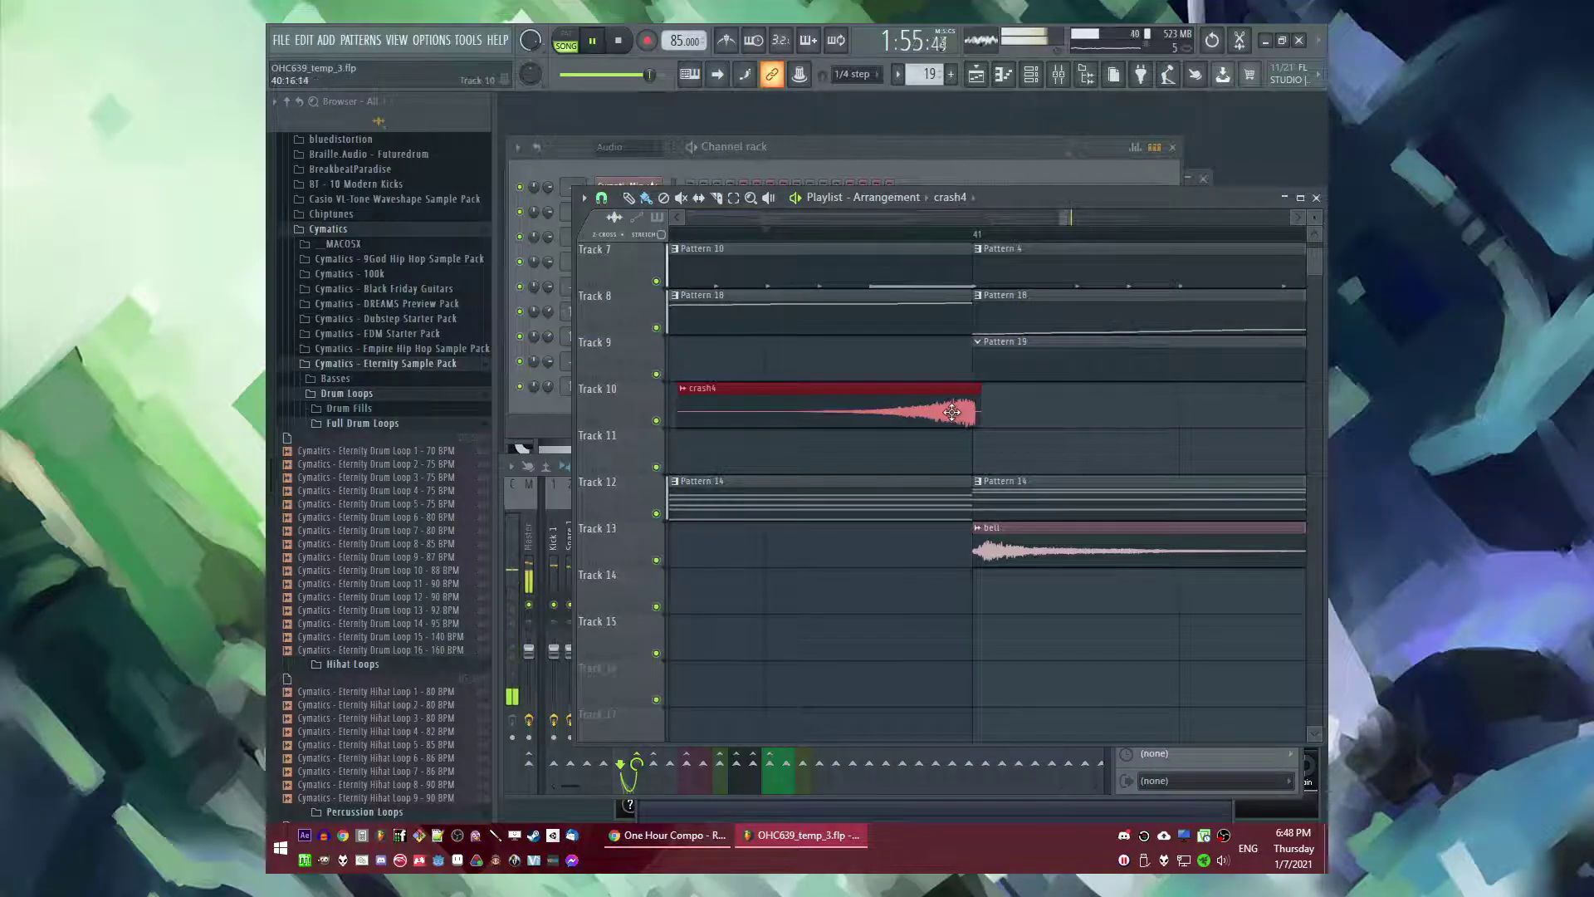
# - Add a Pattern 16 clip at bar 41 on Track 15 and shorten it to one bar
pyautogui.scroll(-5, 949, 412)
pyautogui.click(963, 651)
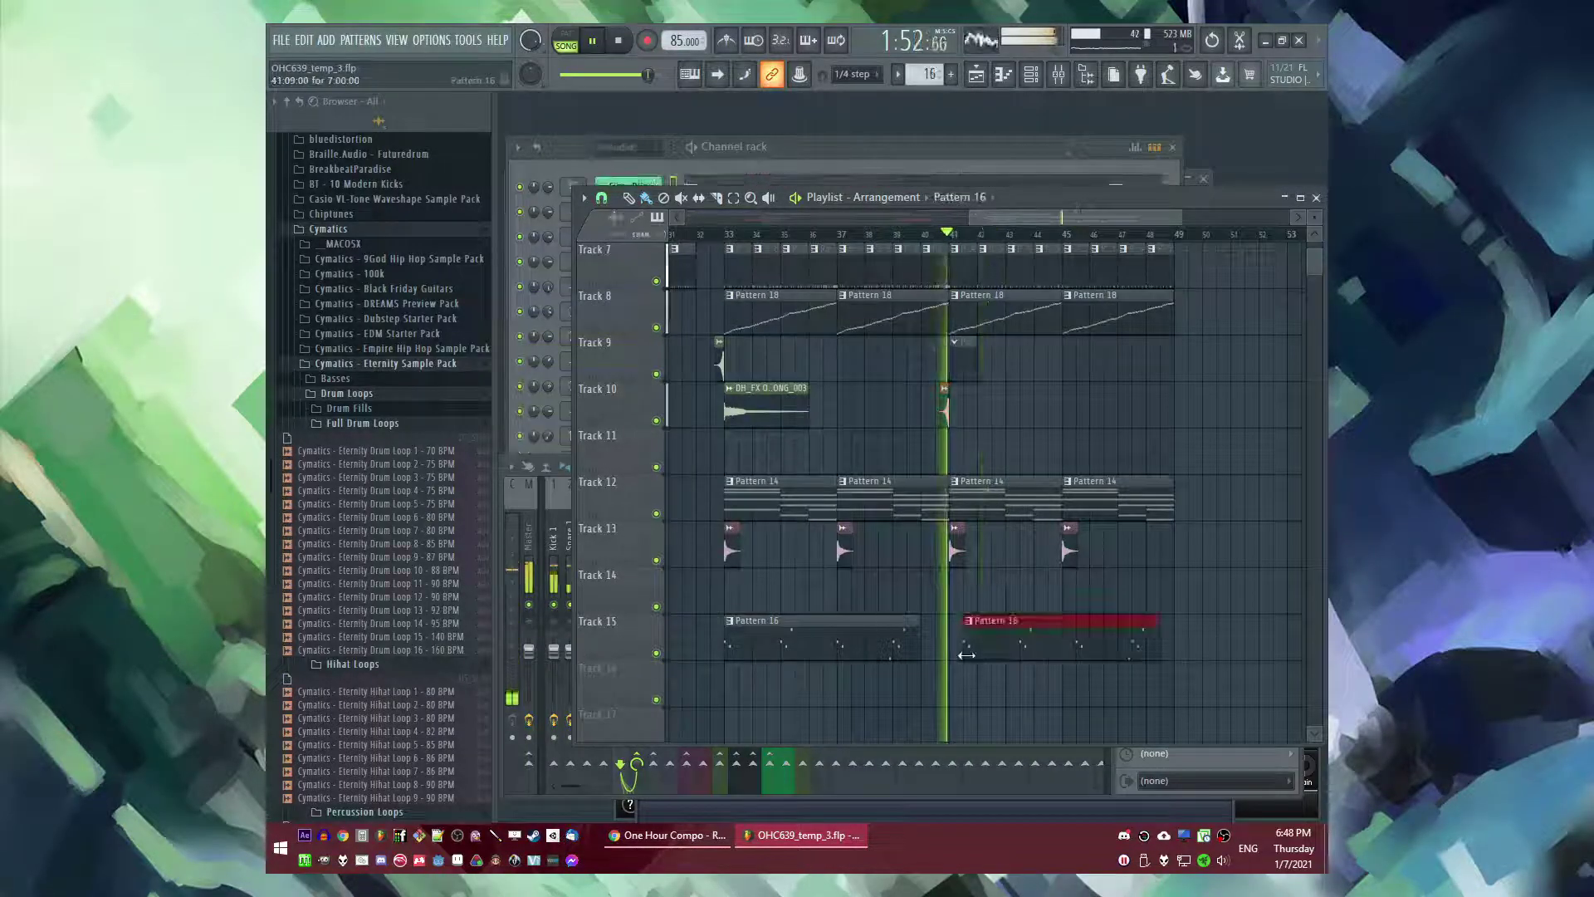
pyautogui.moveTo(1143, 650); pyautogui.dragTo(975, 663)
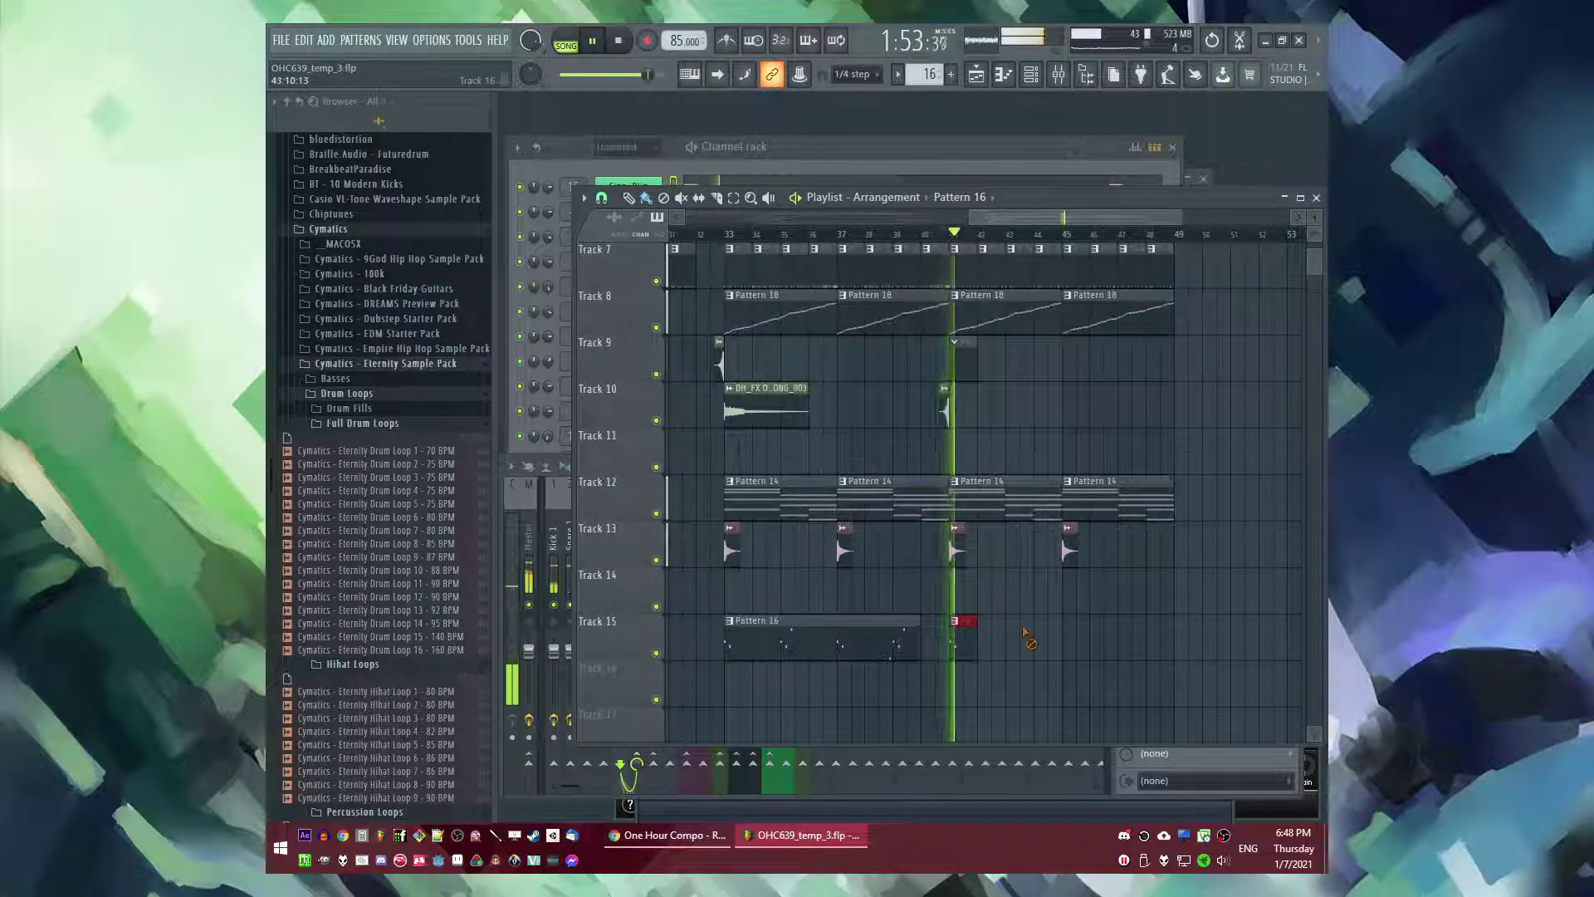
pyautogui.scroll(4, 1028, 631)
pyautogui.press('F6')
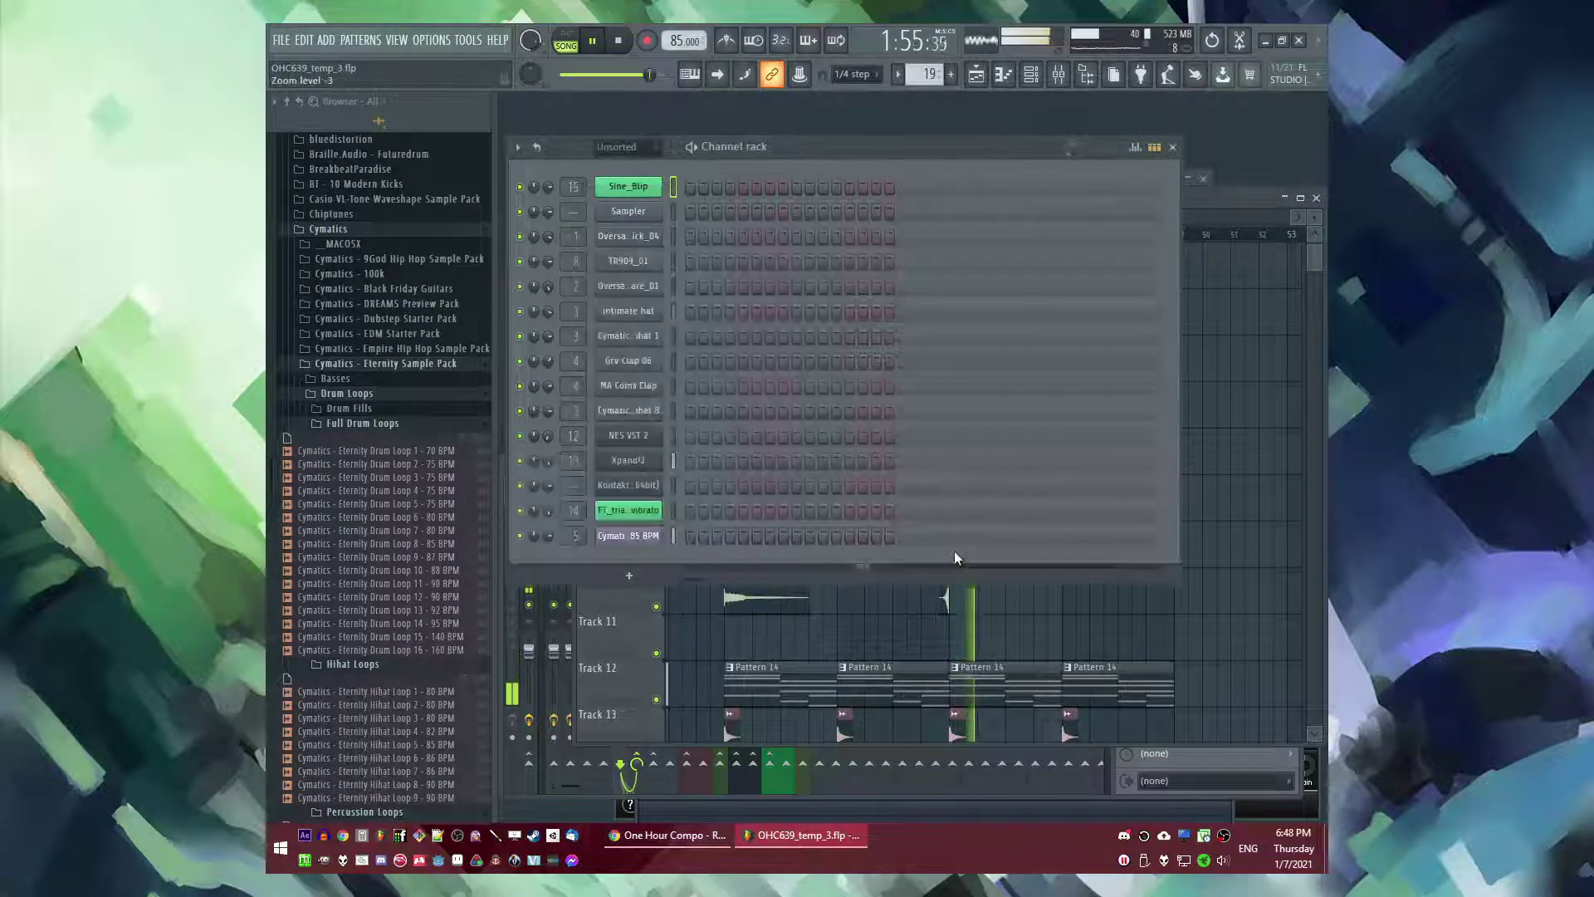
pyautogui.press('F6')
pyautogui.press('F6')
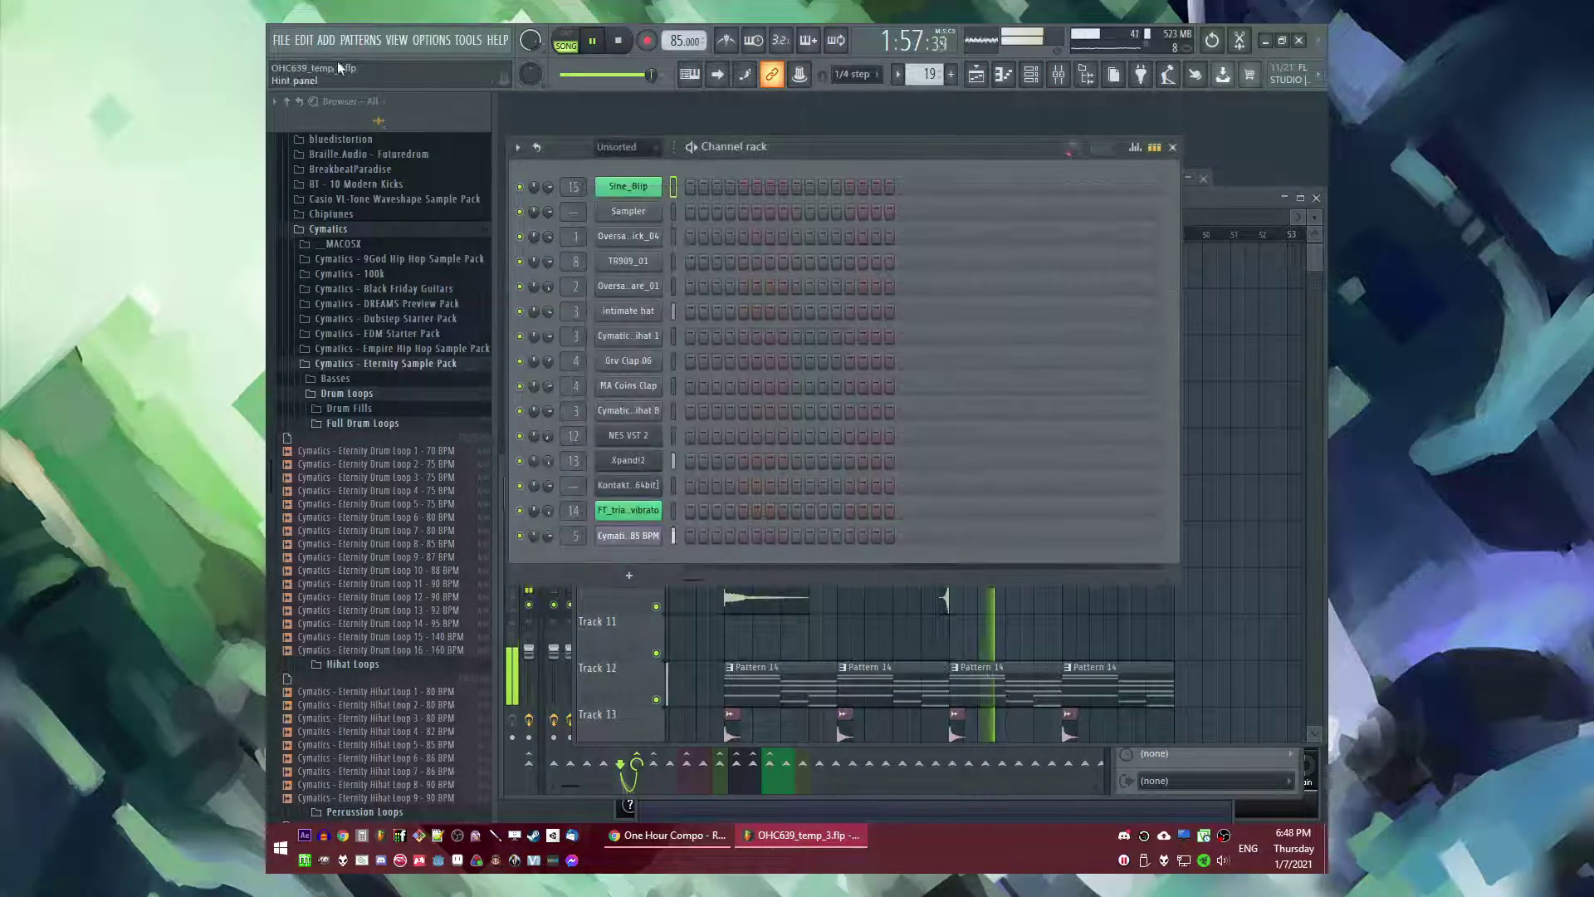
pyautogui.click(325, 39)
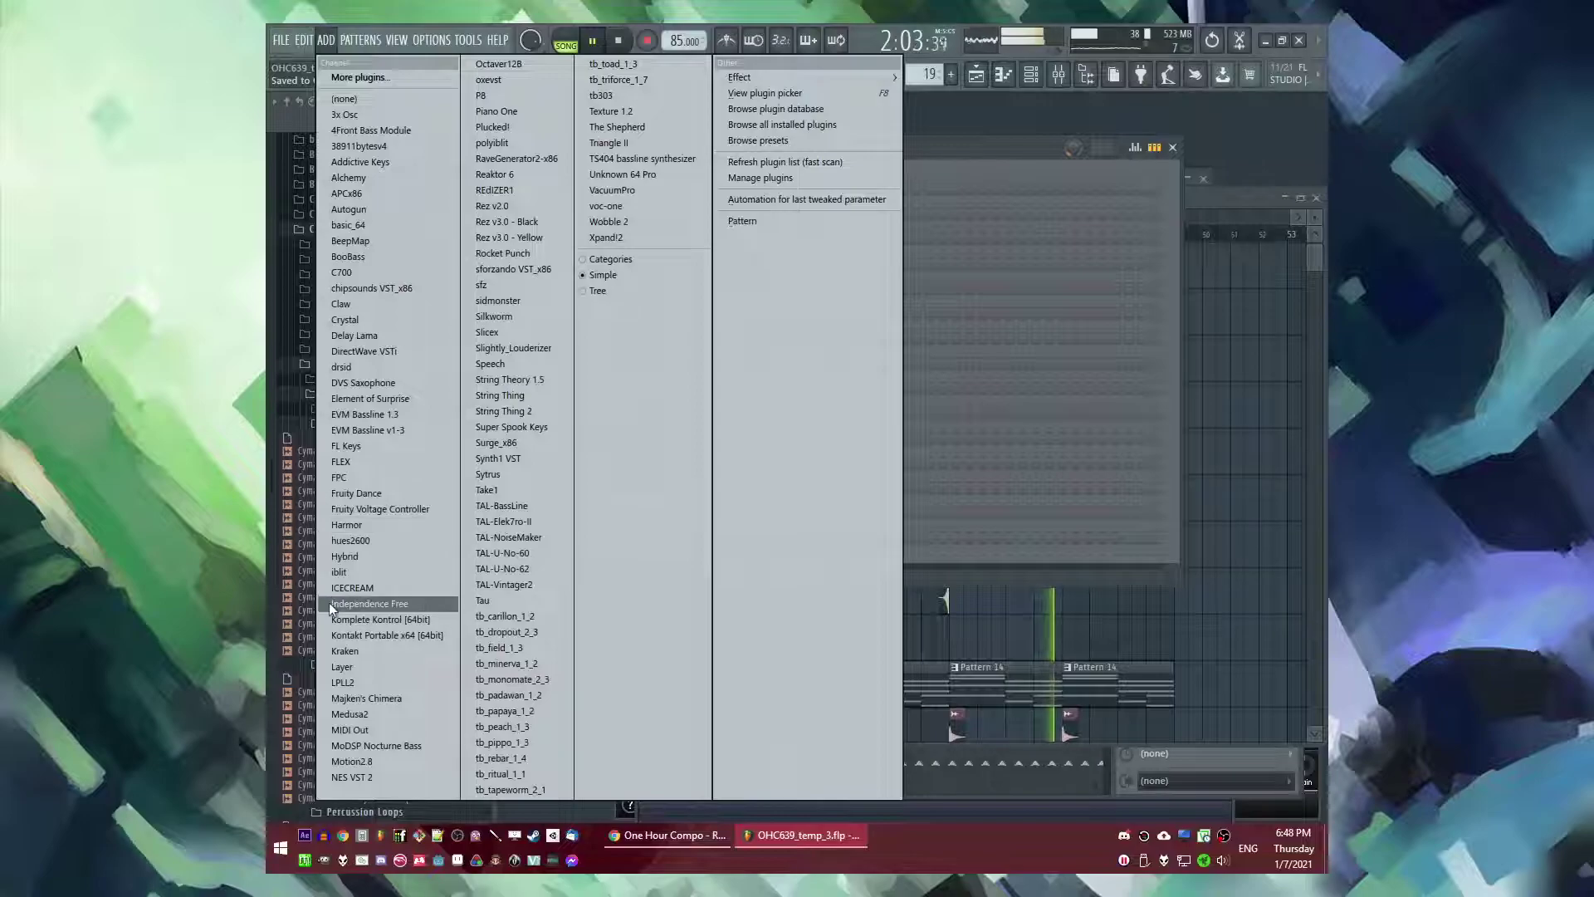
pyautogui.click(1256, 527)
# - Copy the earlier Pattern 15 clips and lay them out on Track 14 from bar 41 onward
pyautogui.scroll(-4, 1169, 554)
pyautogui.scroll(-3, 1154, 558)
pyautogui.moveTo(911, 507); pyautogui.dragTo(702, 497)
pyautogui.hotkey('ctrl', 'c')
pyautogui.scroll(5, 1152, 486)
pyautogui.hotkey('ctrl', 'v')
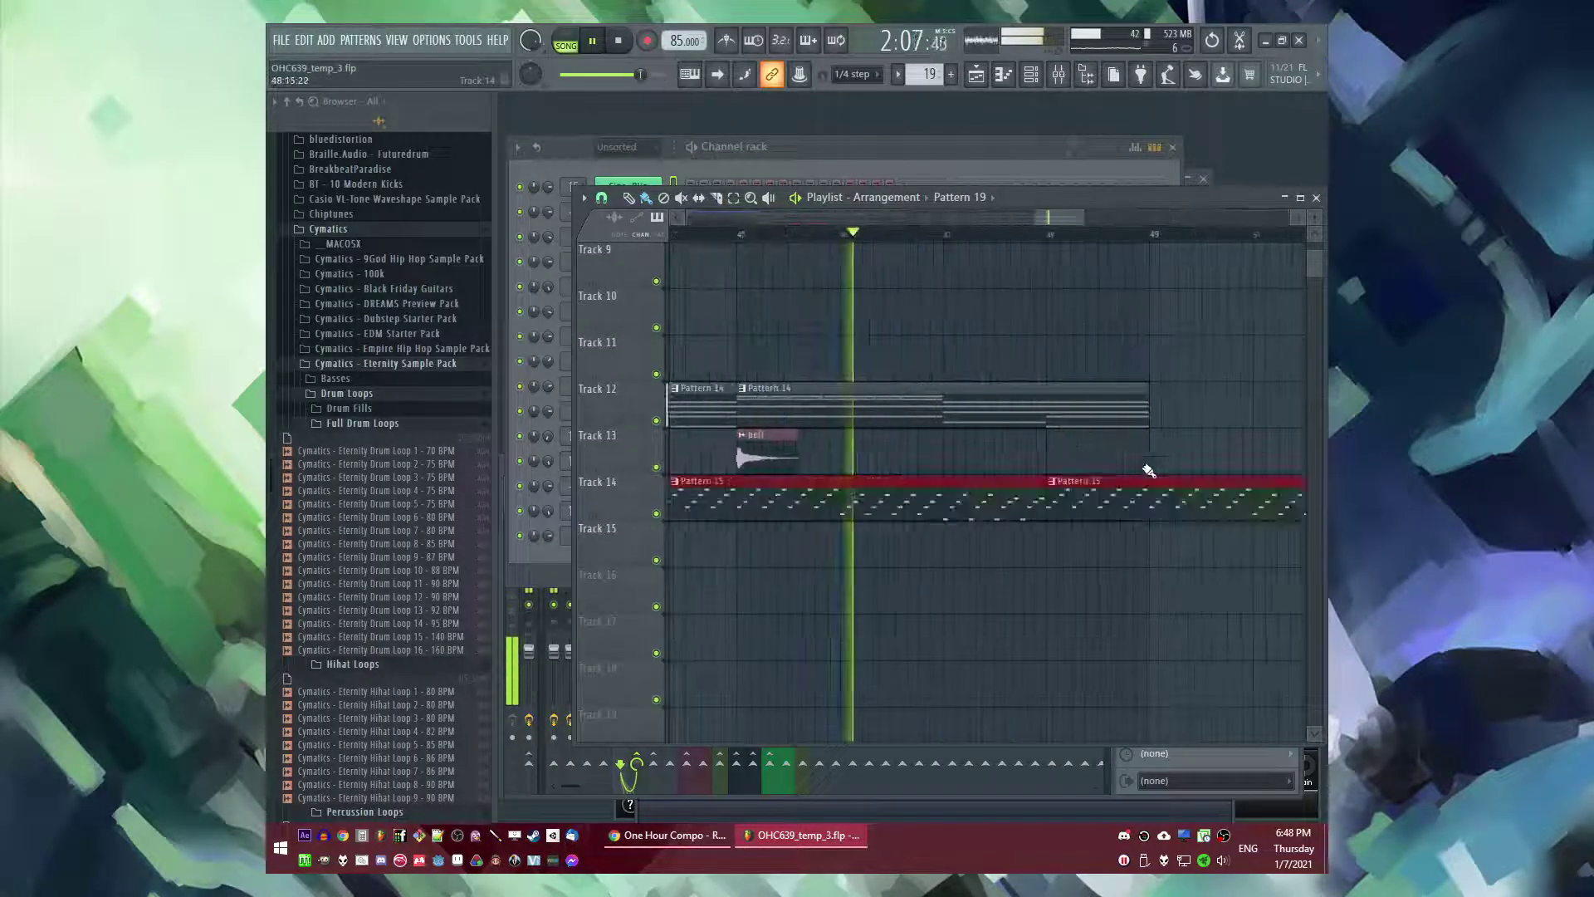
pyautogui.scroll(-4, 1146, 467)
pyautogui.click(1030, 504)
pyautogui.scroll(4, 1173, 551)
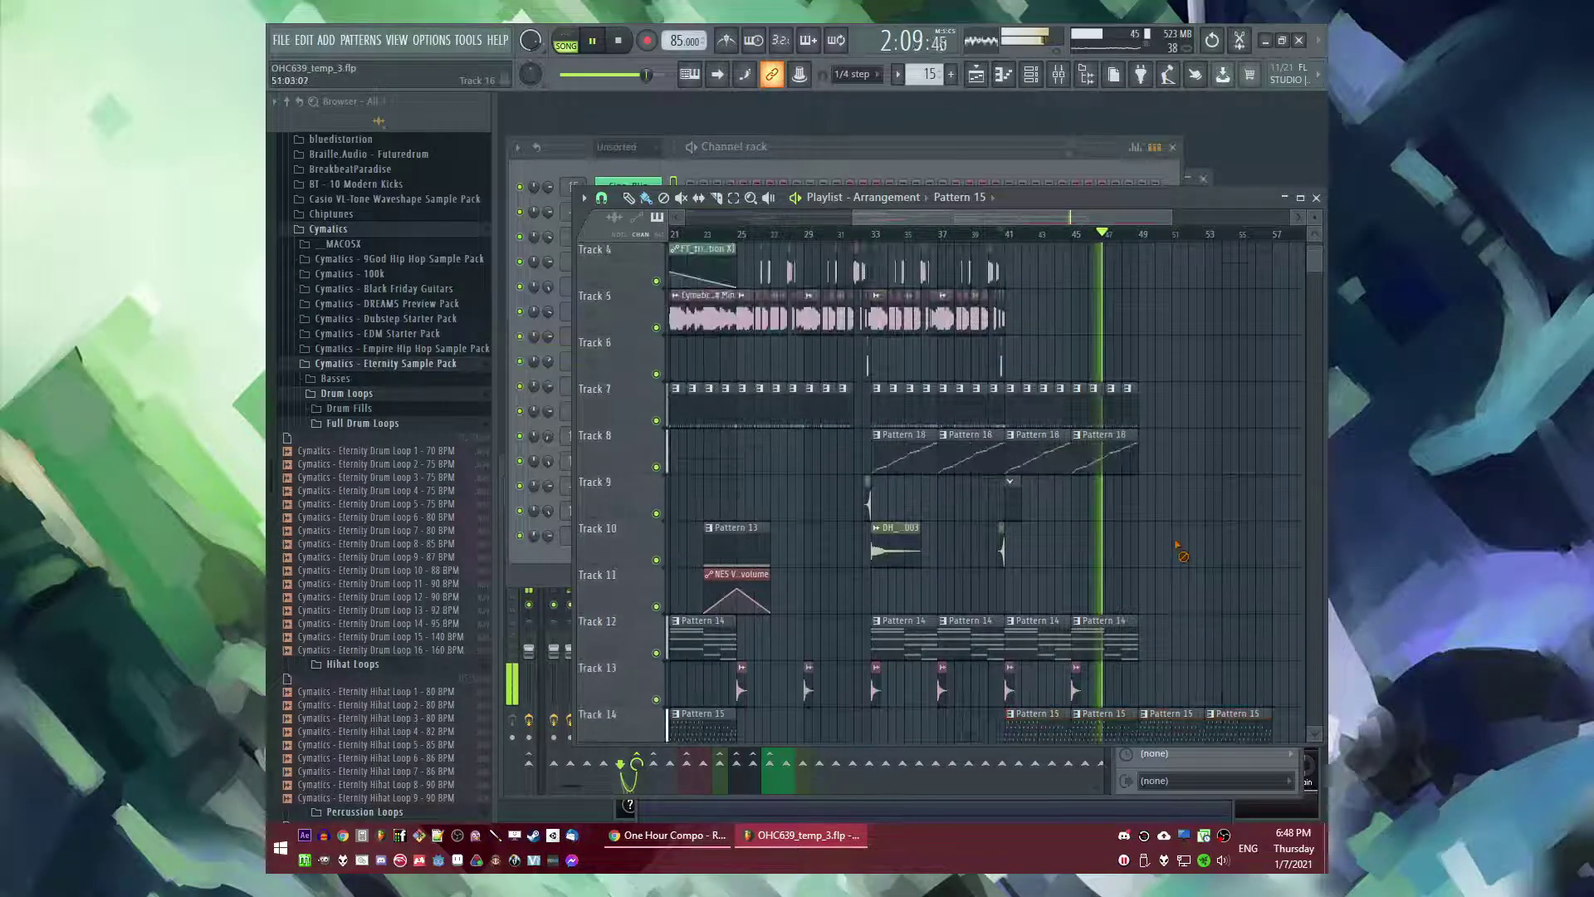
pyautogui.scroll(1, 1174, 551)
pyautogui.scroll(-3, 1173, 550)
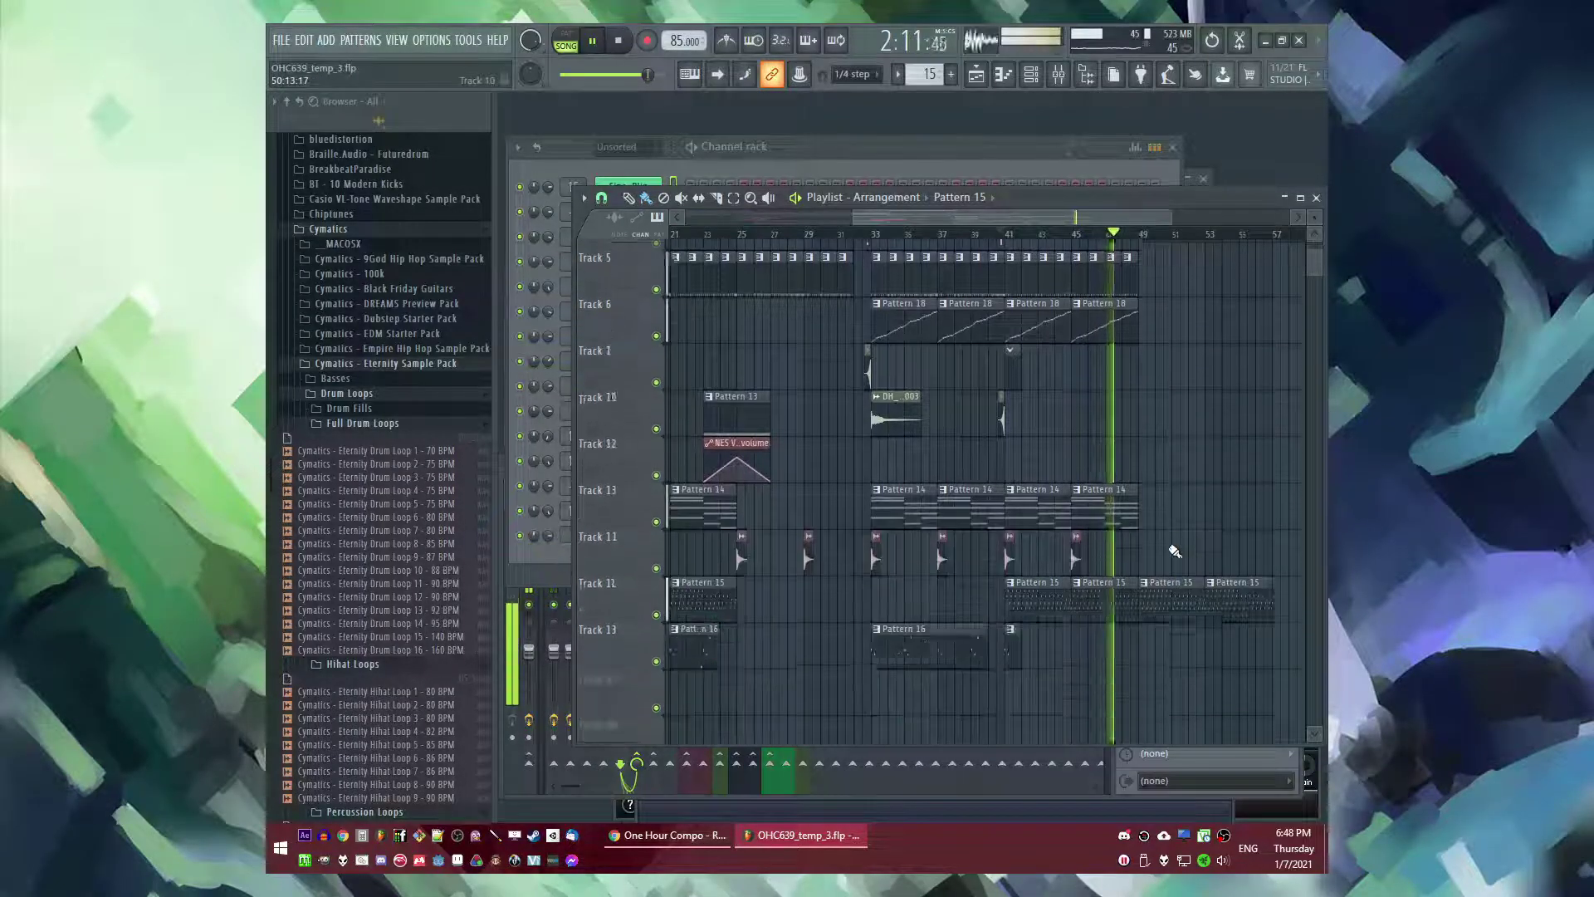
# - Place an FT_triangle_novibrato filter frequency automation clip at bar 41 on Track 11
pyautogui.scroll(2, 1165, 535)
pyautogui.scroll(-2, 1161, 507)
pyautogui.click(808, 250)
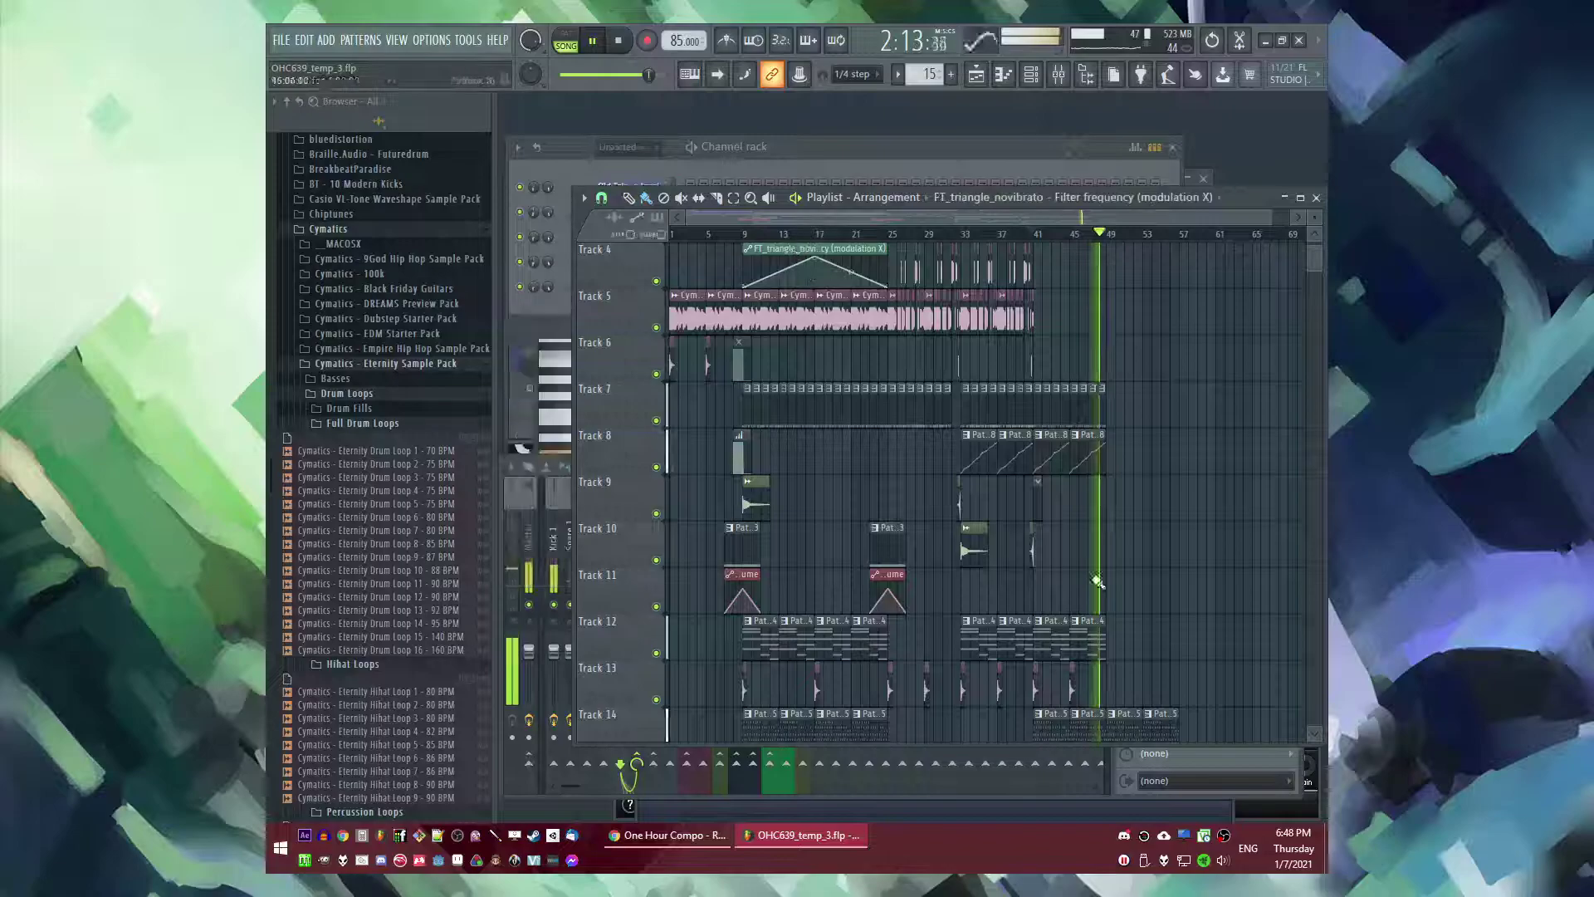
pyautogui.scroll(3, 1088, 530)
pyautogui.click(970, 585)
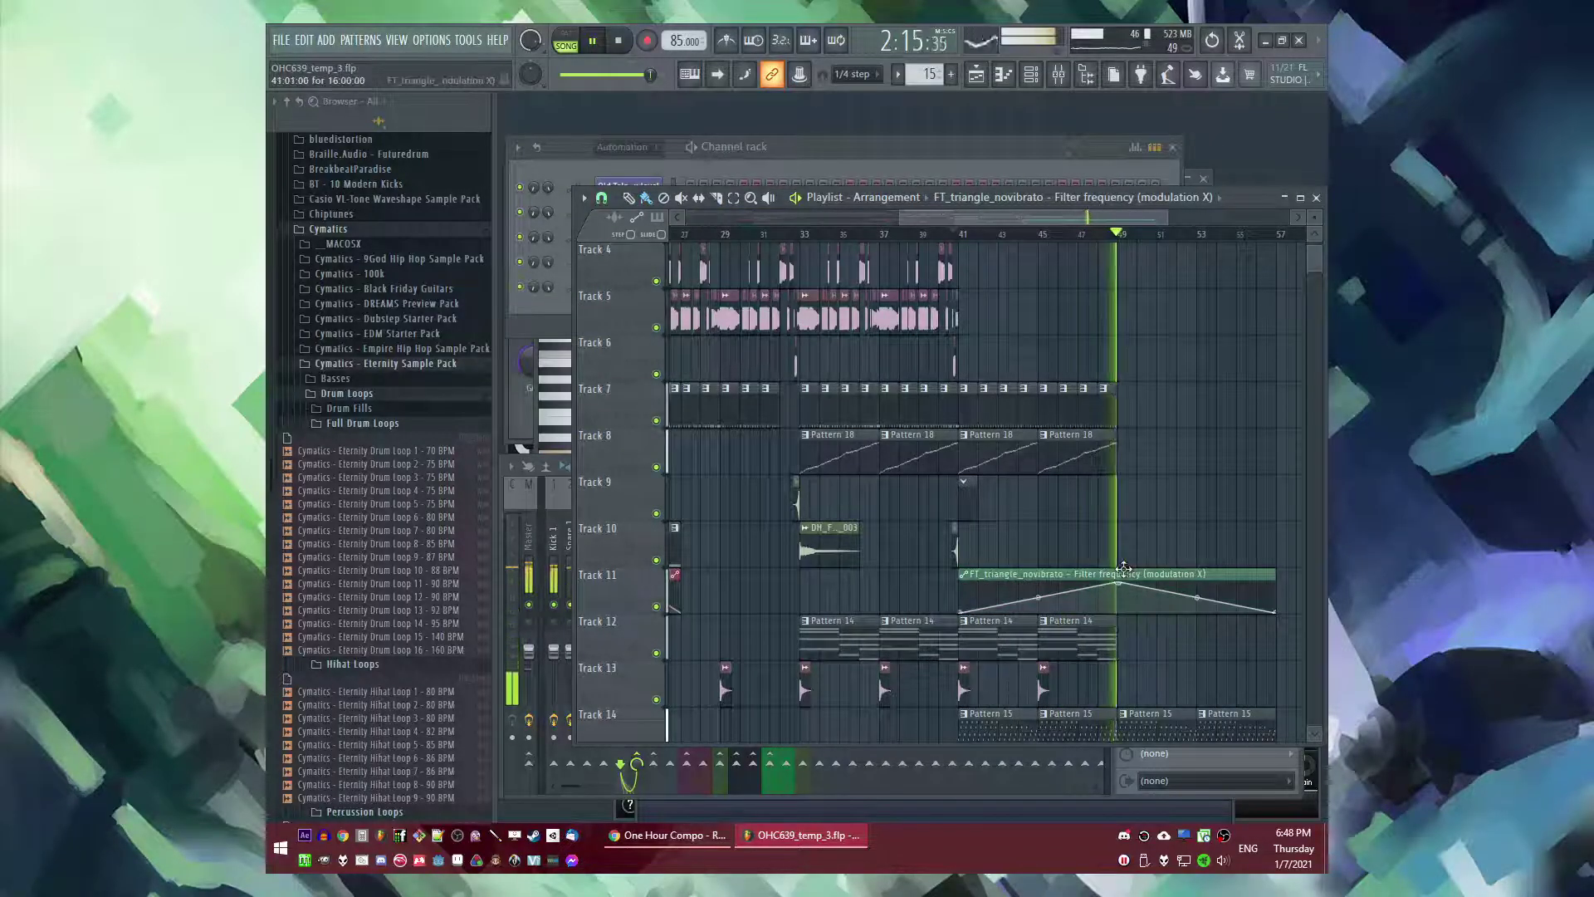
# - Duplicate the Track 7 drum, Pattern 18 and Pattern 14 clips from bars 41–49 into bars 49–57
pyautogui.moveTo(970, 406); pyautogui.dragTo(966, 403)
pyautogui.hotkey('ctrl', 'b')
pyautogui.keyDown('ctrl'); pyautogui.click(1082, 345); pyautogui.keyUp('ctrl')
# - Copy the bell clip to bar 49 on Track 13 and the one-bar Pattern 16 clip to bars 45, 49 and 53 on Track 15
pyautogui.scroll(-4, 1163, 428)
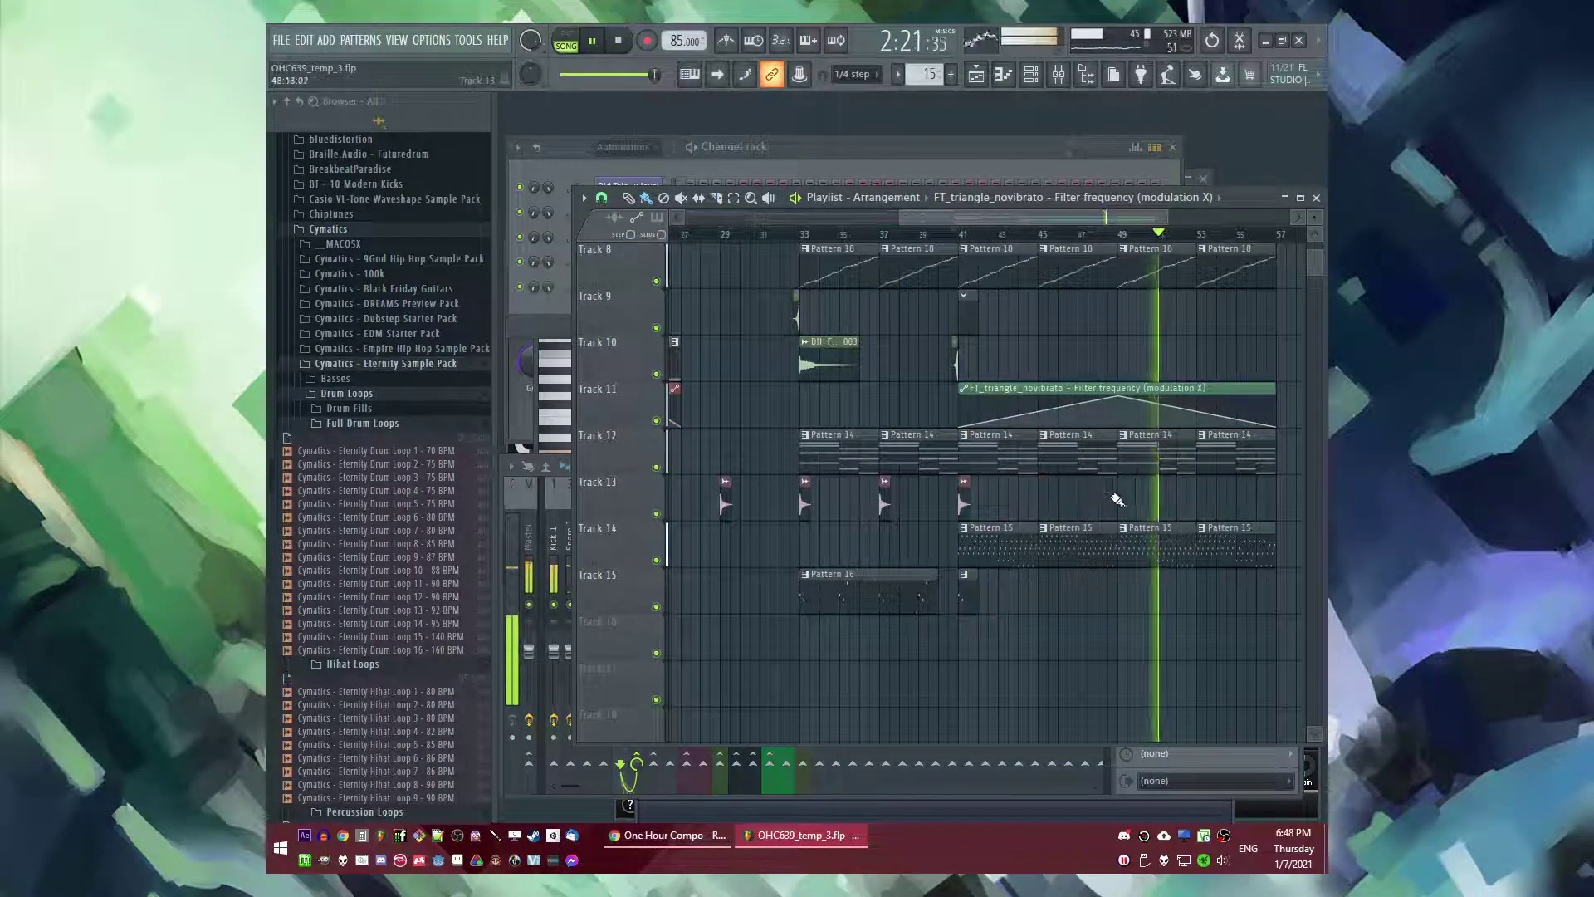
pyautogui.rightClick(1142, 487)
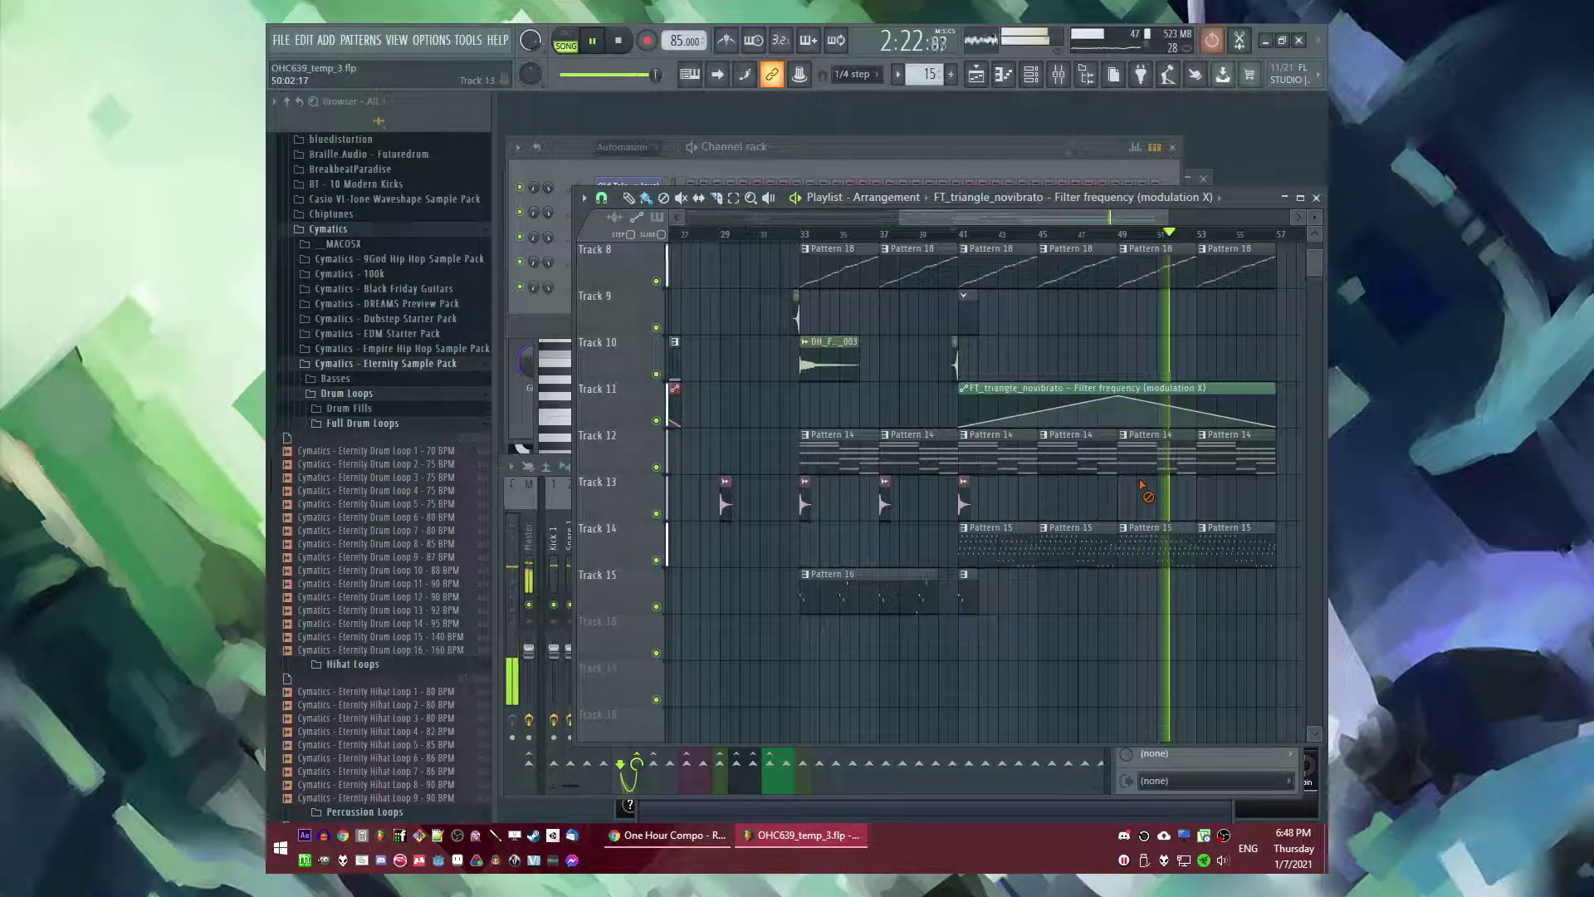
pyautogui.click(967, 513)
pyautogui.click(972, 599)
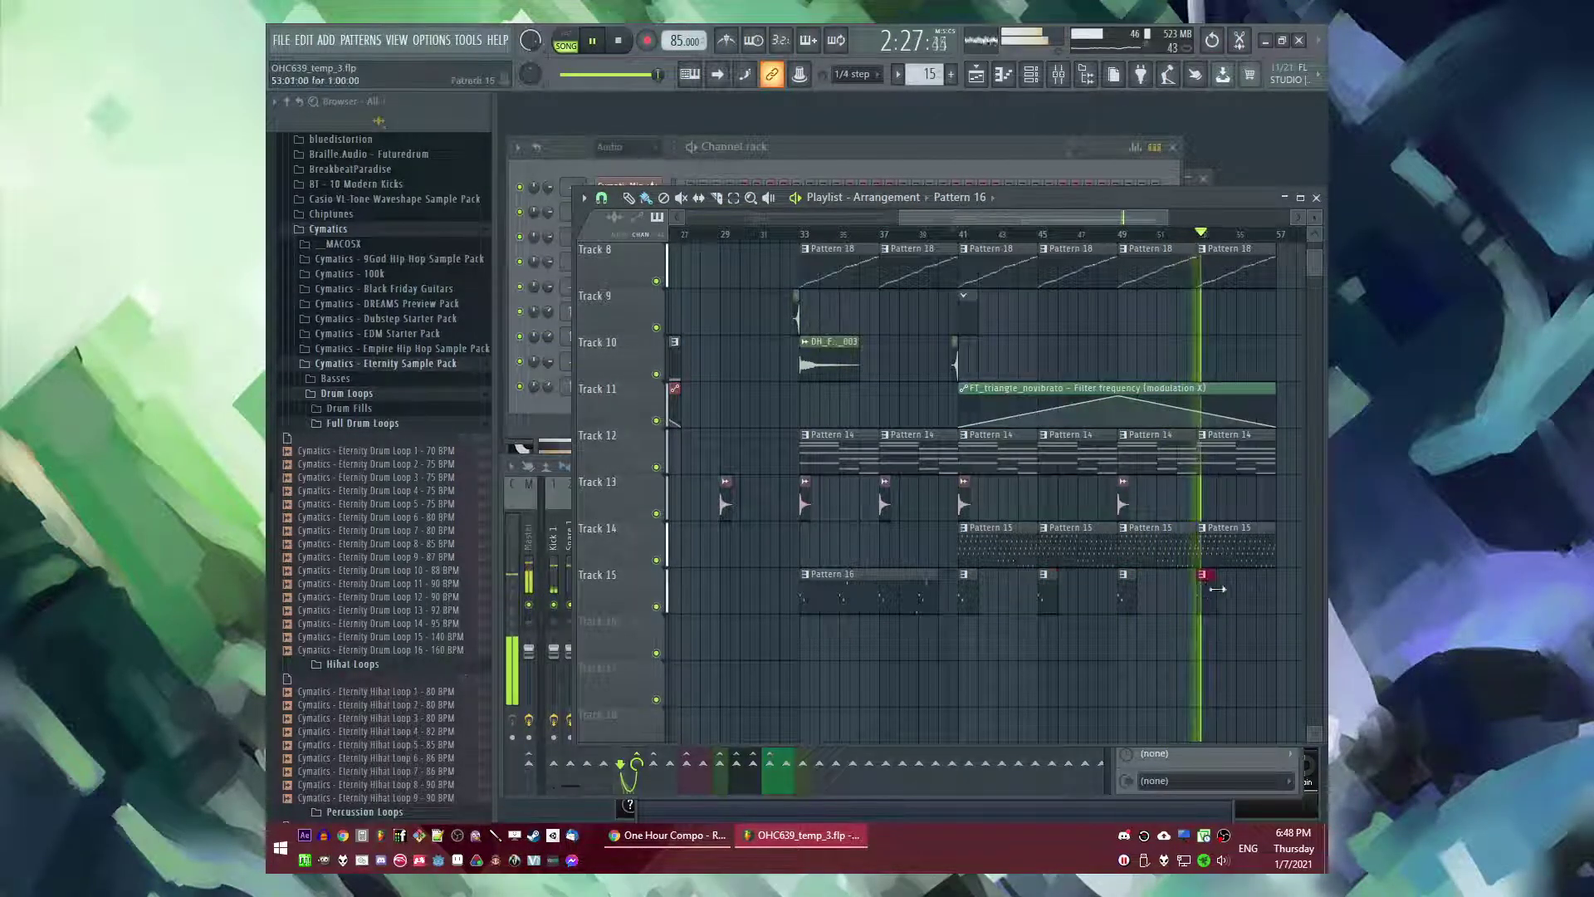
# - Play back the transition into bar 41 and select the Pattern 19 clip on Track 9
pyautogui.scroll(5, 1216, 590)
pyautogui.click(942, 235)
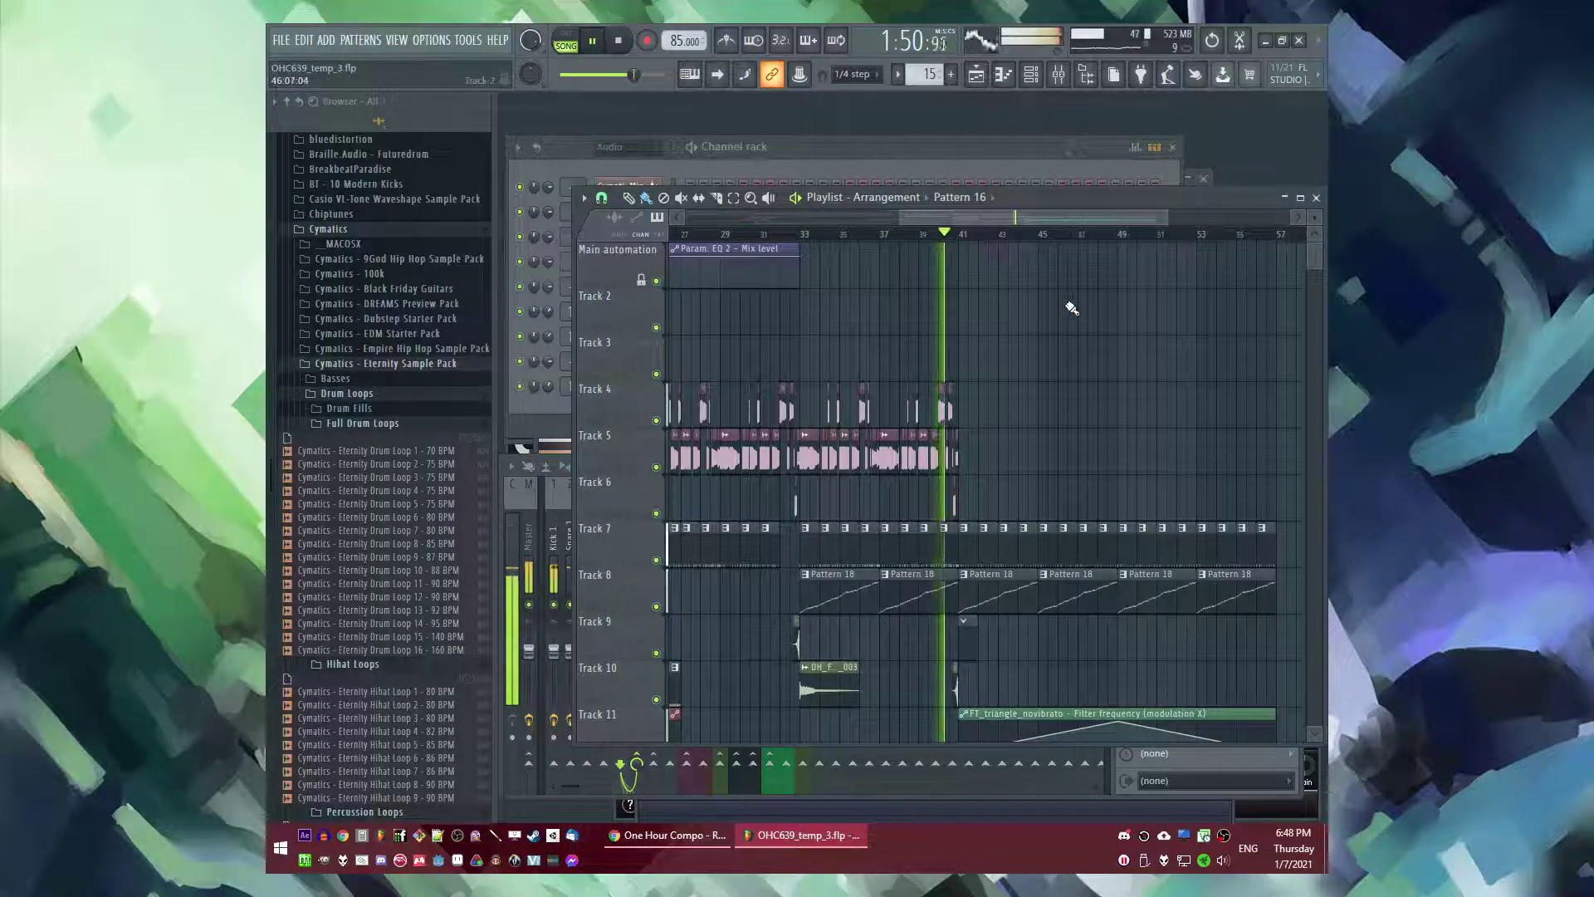
pyautogui.scroll(-3, 1043, 323)
pyautogui.scroll(4, 1032, 357)
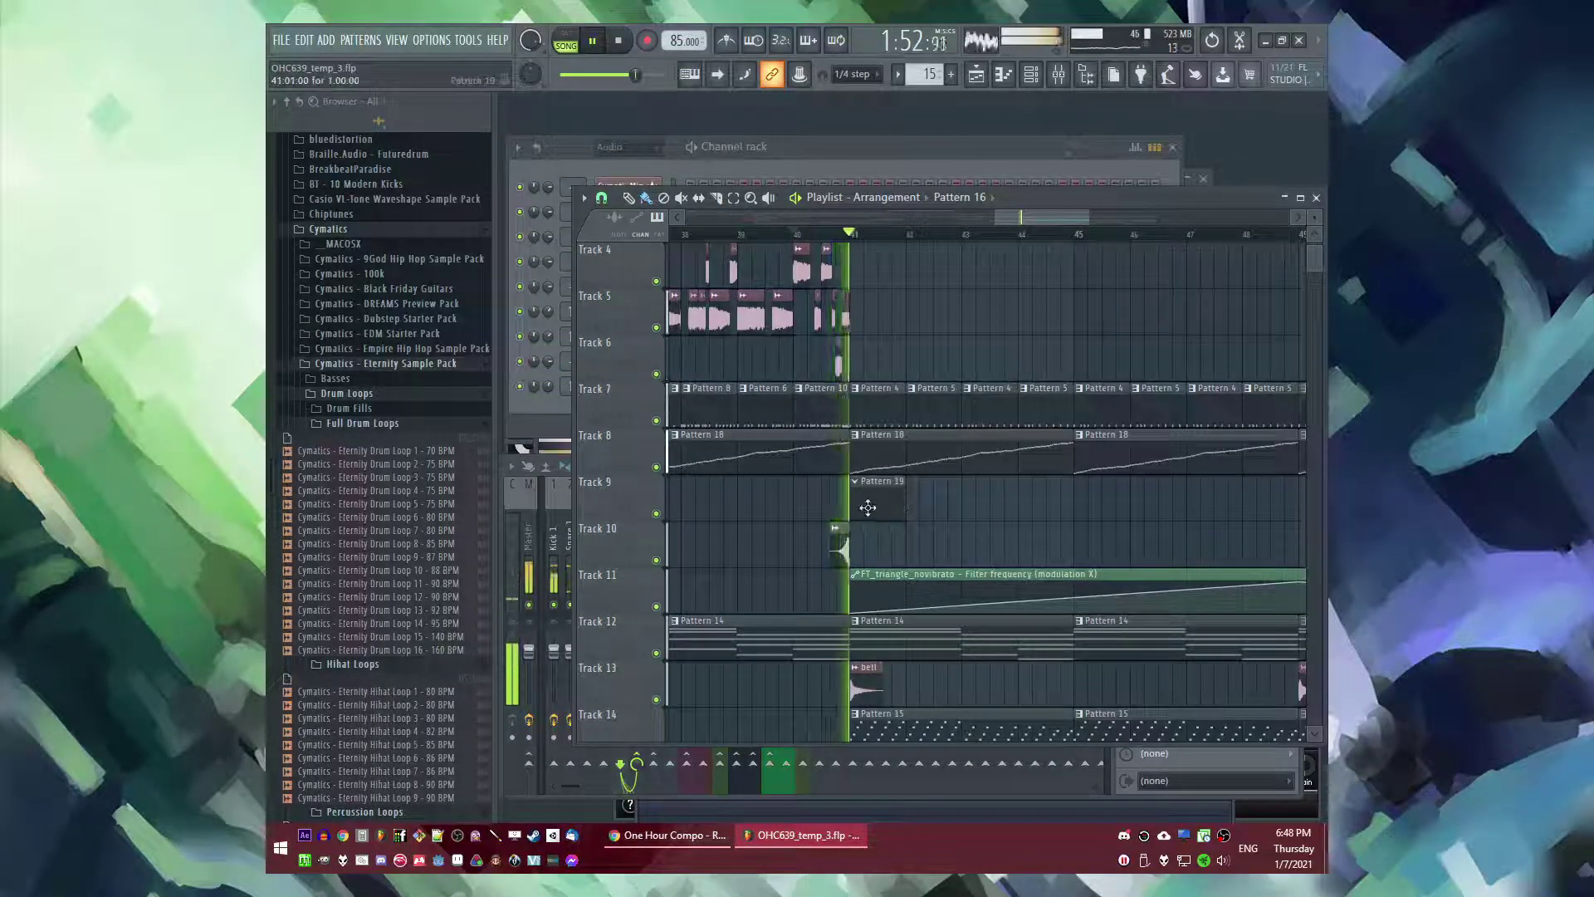
pyautogui.click(868, 504)
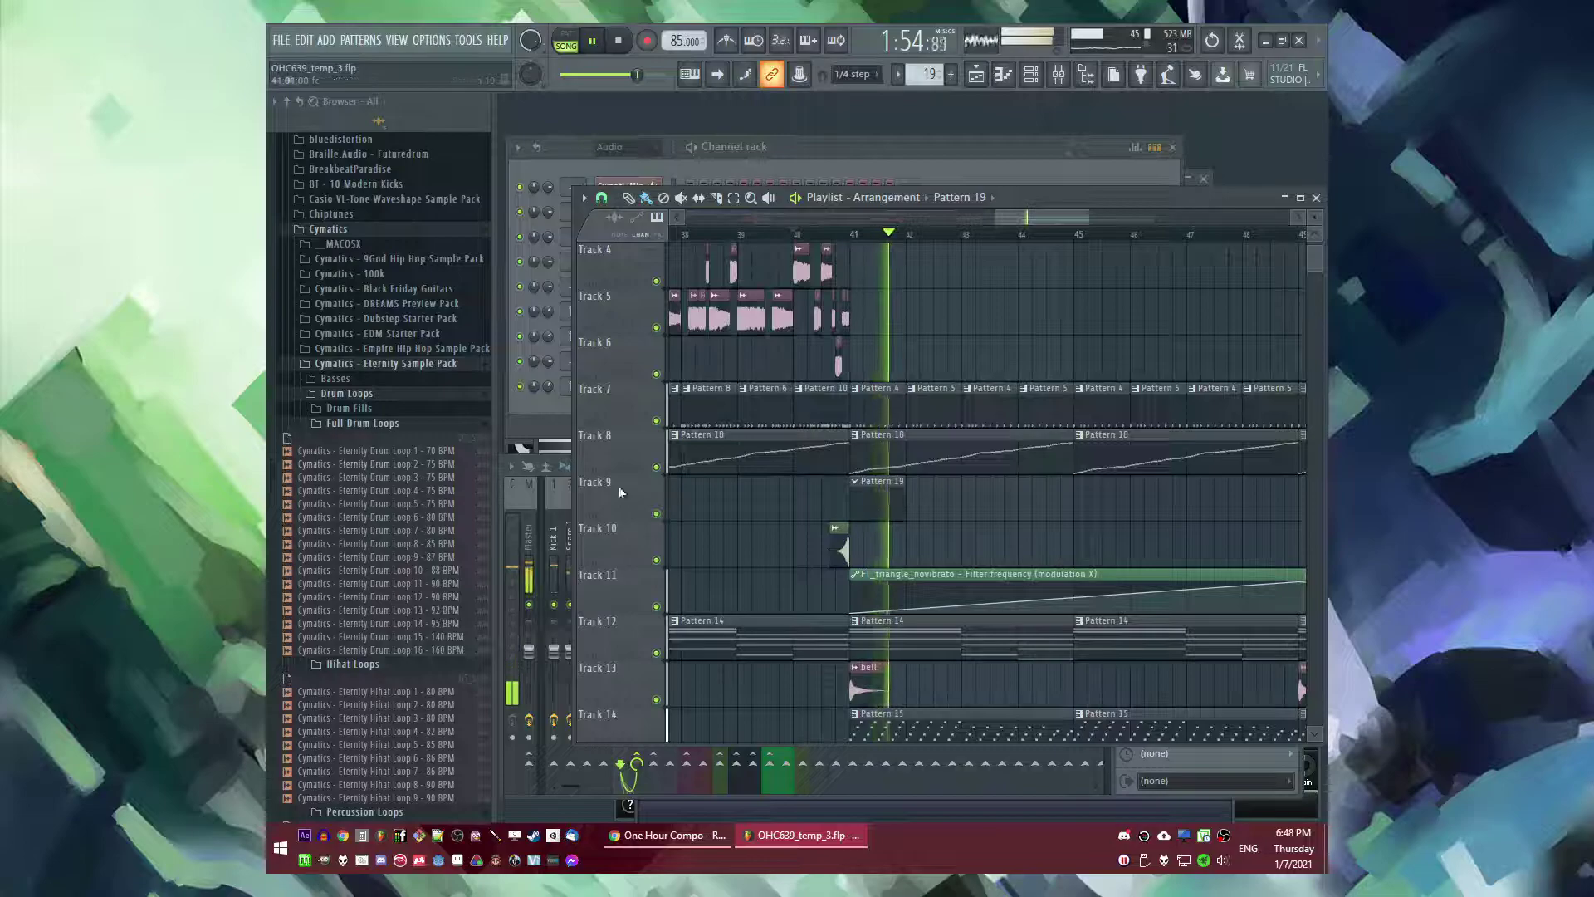
# - Stop playback and browse the sample library folders, including the Groove Bias folder, for a usable sound
pyautogui.scroll(-10, 391, 462)
pyautogui.scroll(4, 382, 474)
pyautogui.scroll(-5, 373, 490)
pyautogui.scroll(2, 378, 502)
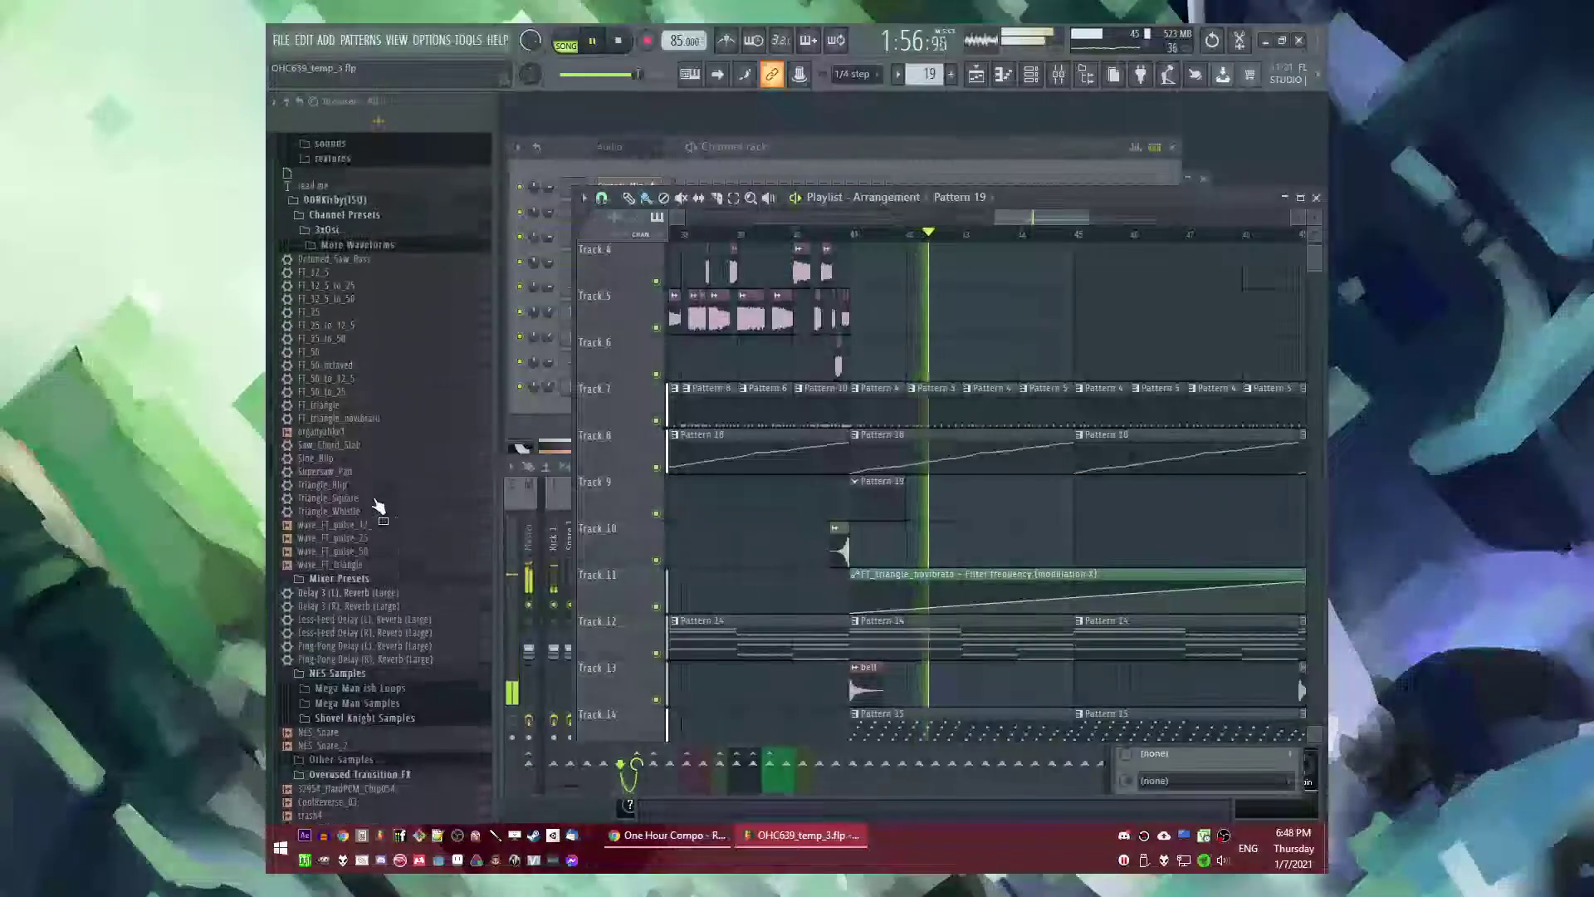
pyautogui.press('F6')
pyautogui.press('space')
pyautogui.scroll(12, 363, 499)
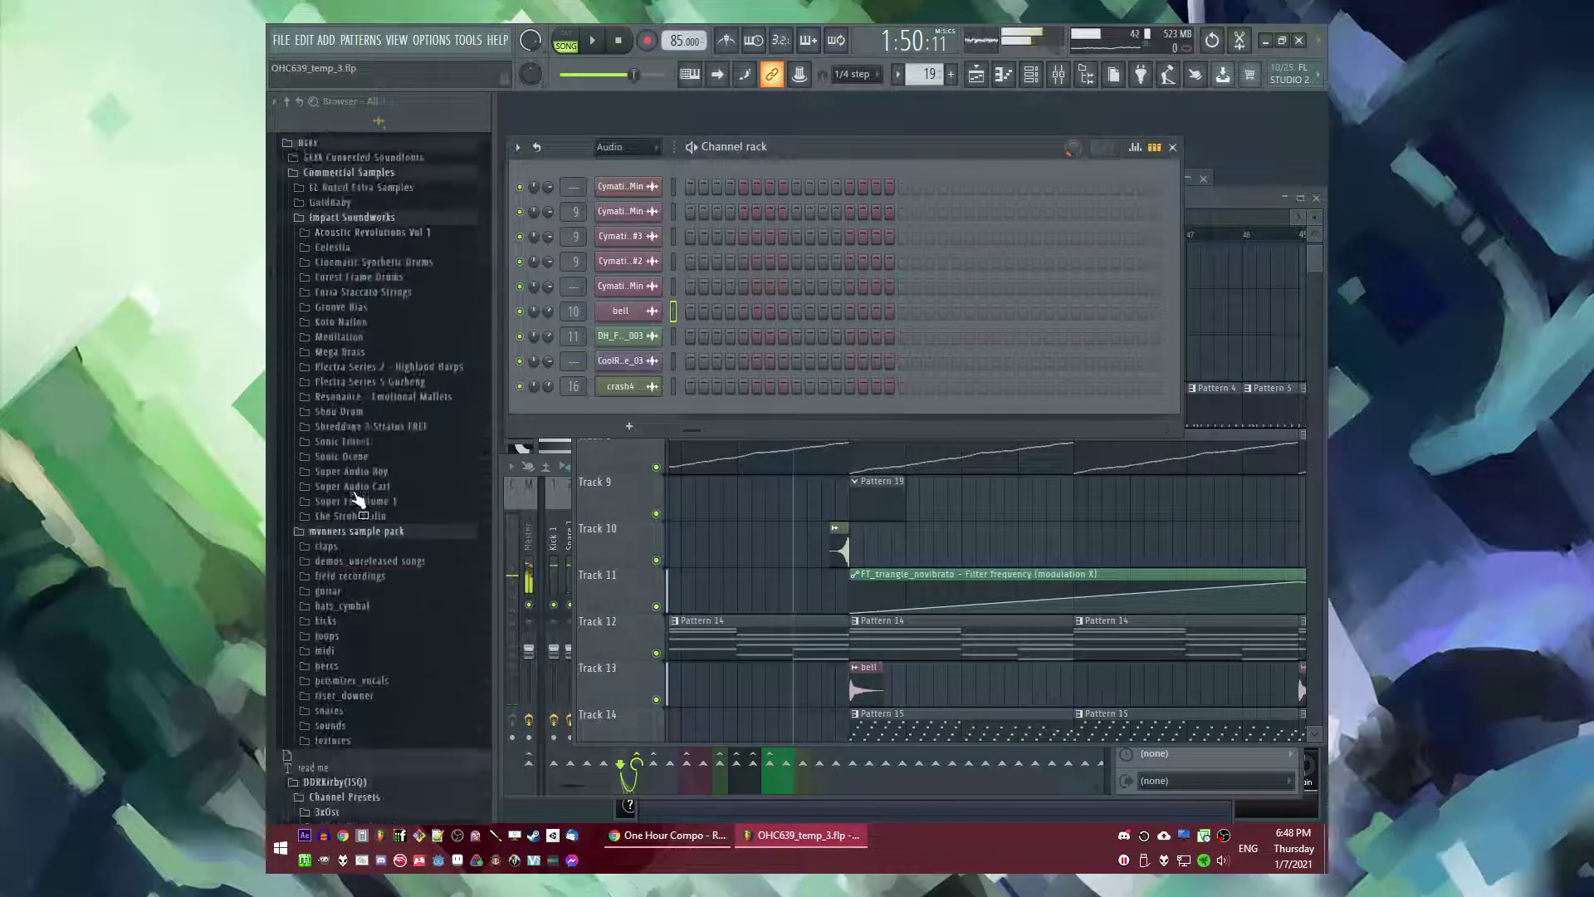
pyautogui.click(349, 301)
pyautogui.click(349, 301)
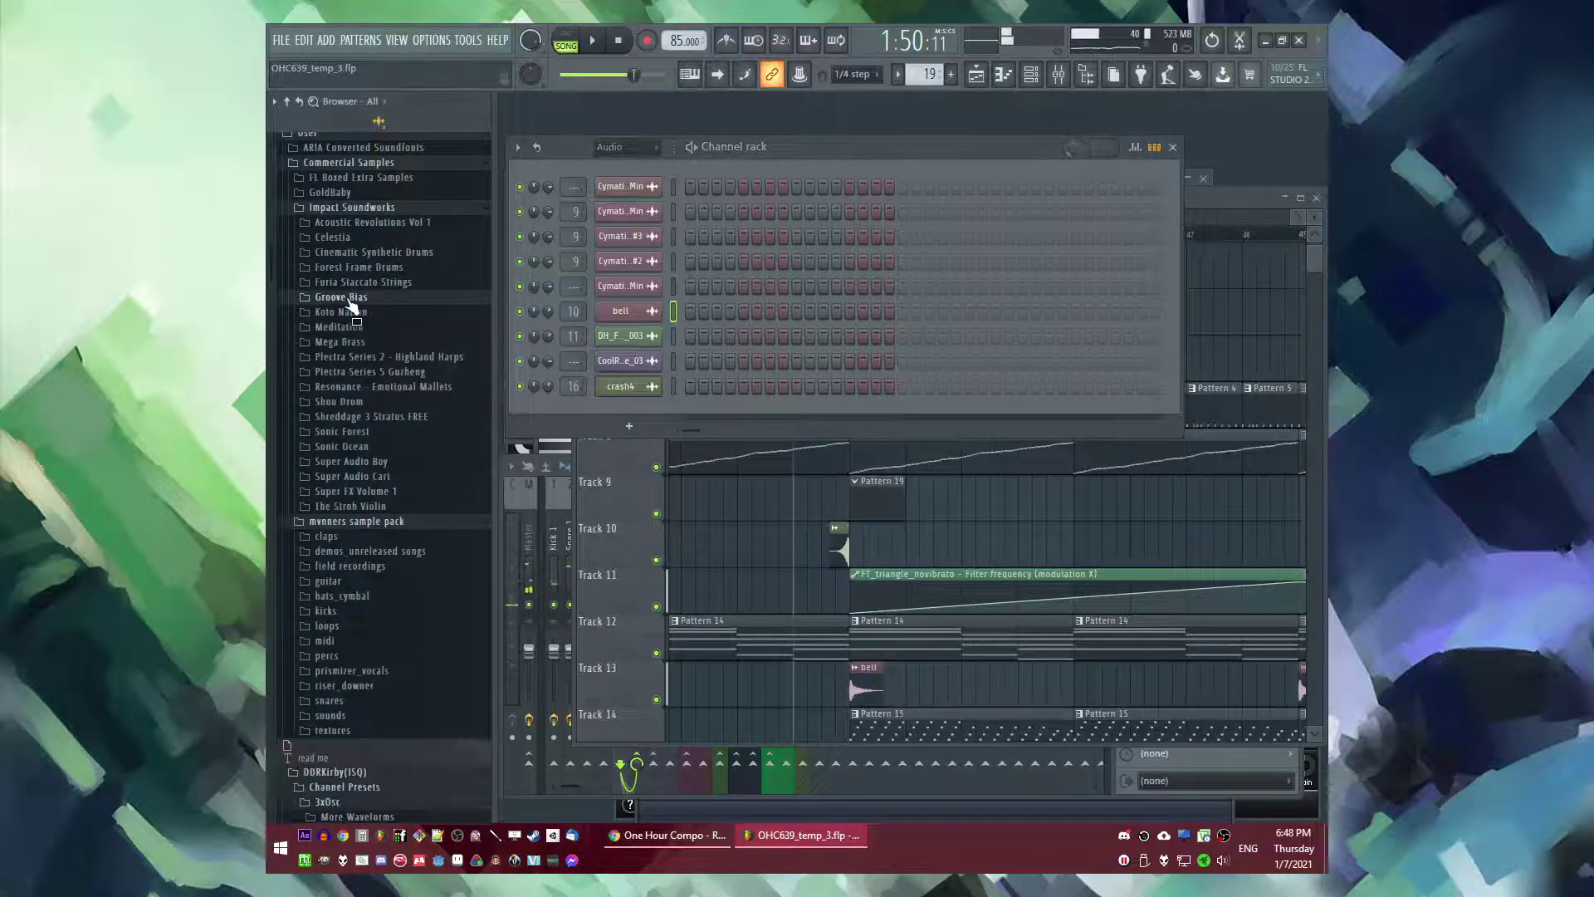
# - Play the earlier part of the arrangement from several points to review the section between bars 9 and 25
pyautogui.click(1063, 521)
pyautogui.press('space')
pyautogui.scroll(-5, 1146, 455)
pyautogui.click(818, 234)
pyautogui.click(862, 236)
pyautogui.scroll(-3, 783, 325)
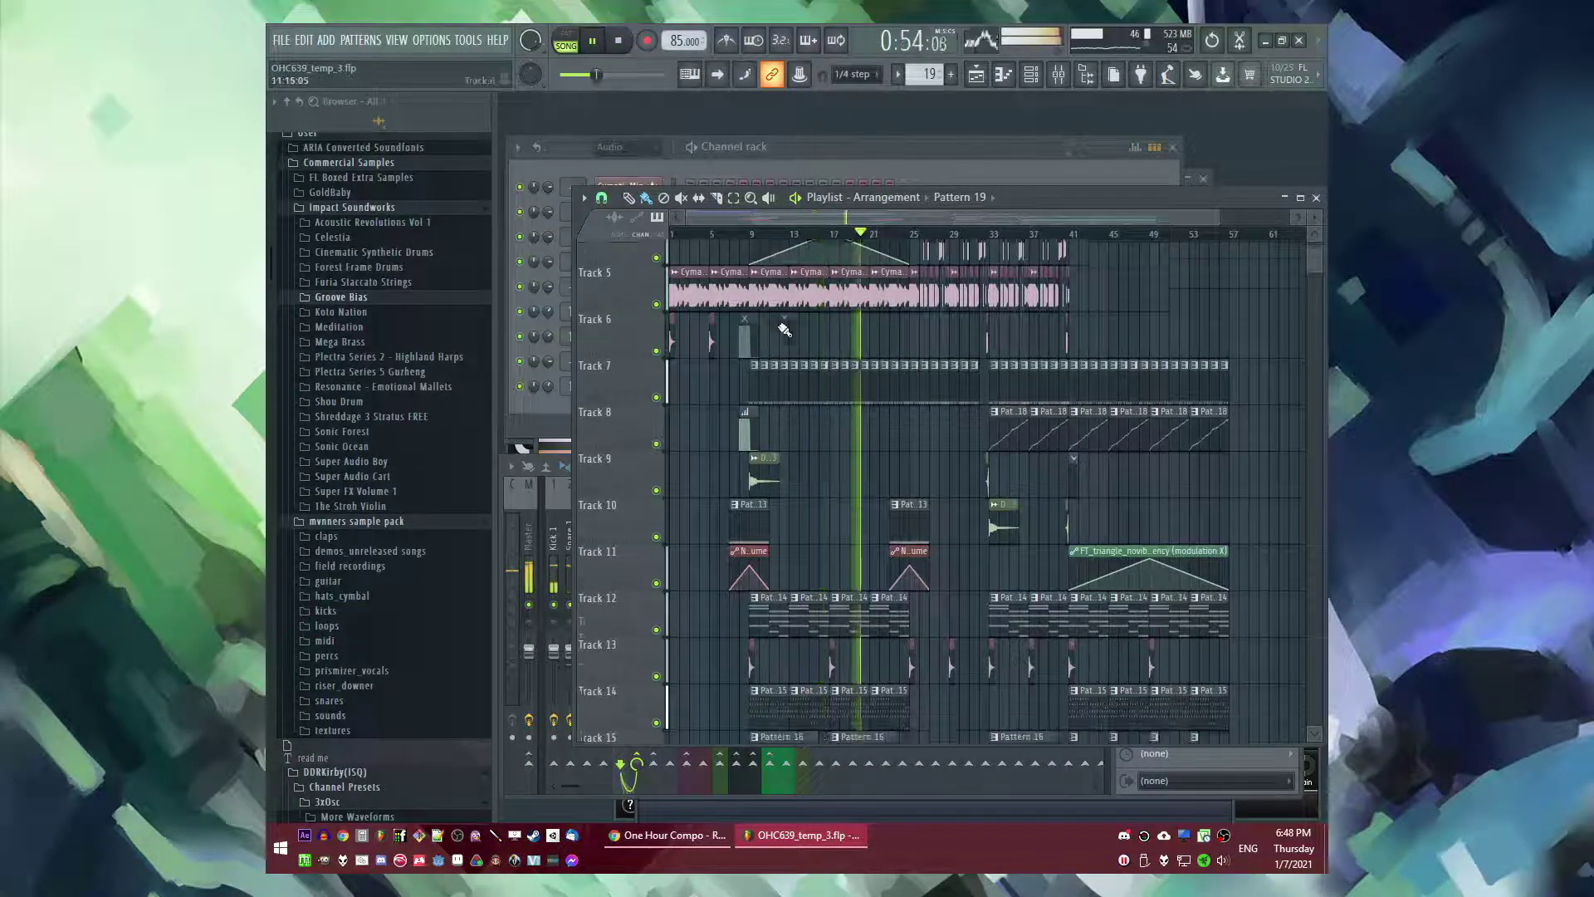
pyautogui.scroll(5, 774, 308)
pyautogui.click(697, 235)
pyautogui.scroll(1, 845, 275)
pyautogui.scroll(2, 845, 275)
pyautogui.click(849, 235)
pyautogui.scroll(-4, 914, 513)
pyautogui.scroll(4, 914, 508)
# - Set band 6 of the FT_triangle_novibrato track's Parametric EQ 2 to a cut of about 6 dB near 6428 Hz
pyautogui.press('F9')
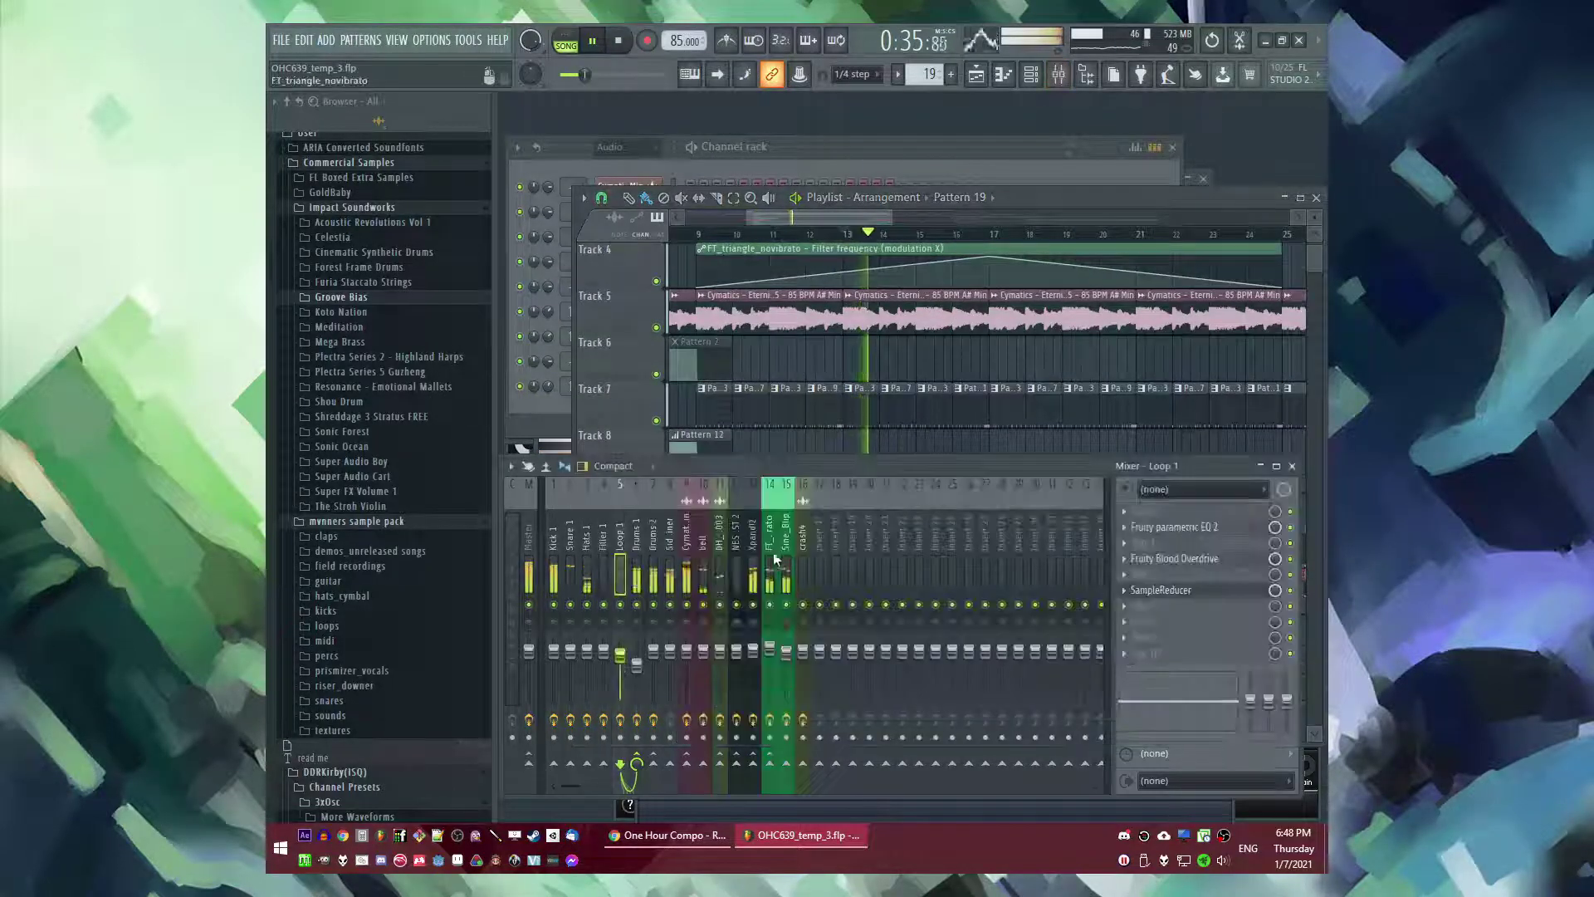
pyautogui.click(774, 563)
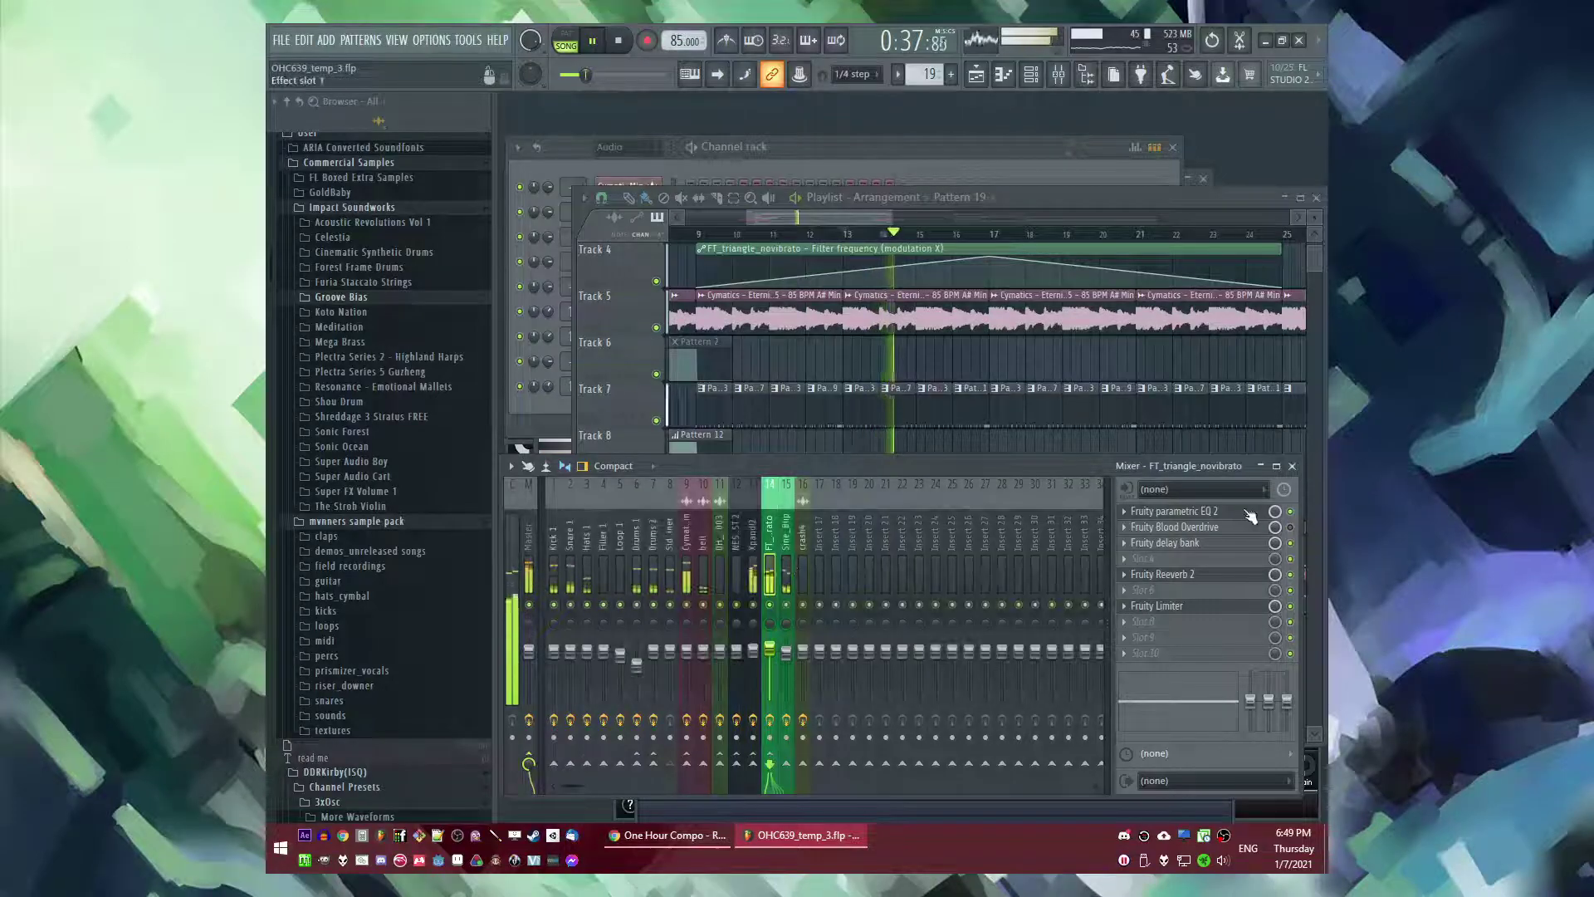
pyautogui.click(1237, 517)
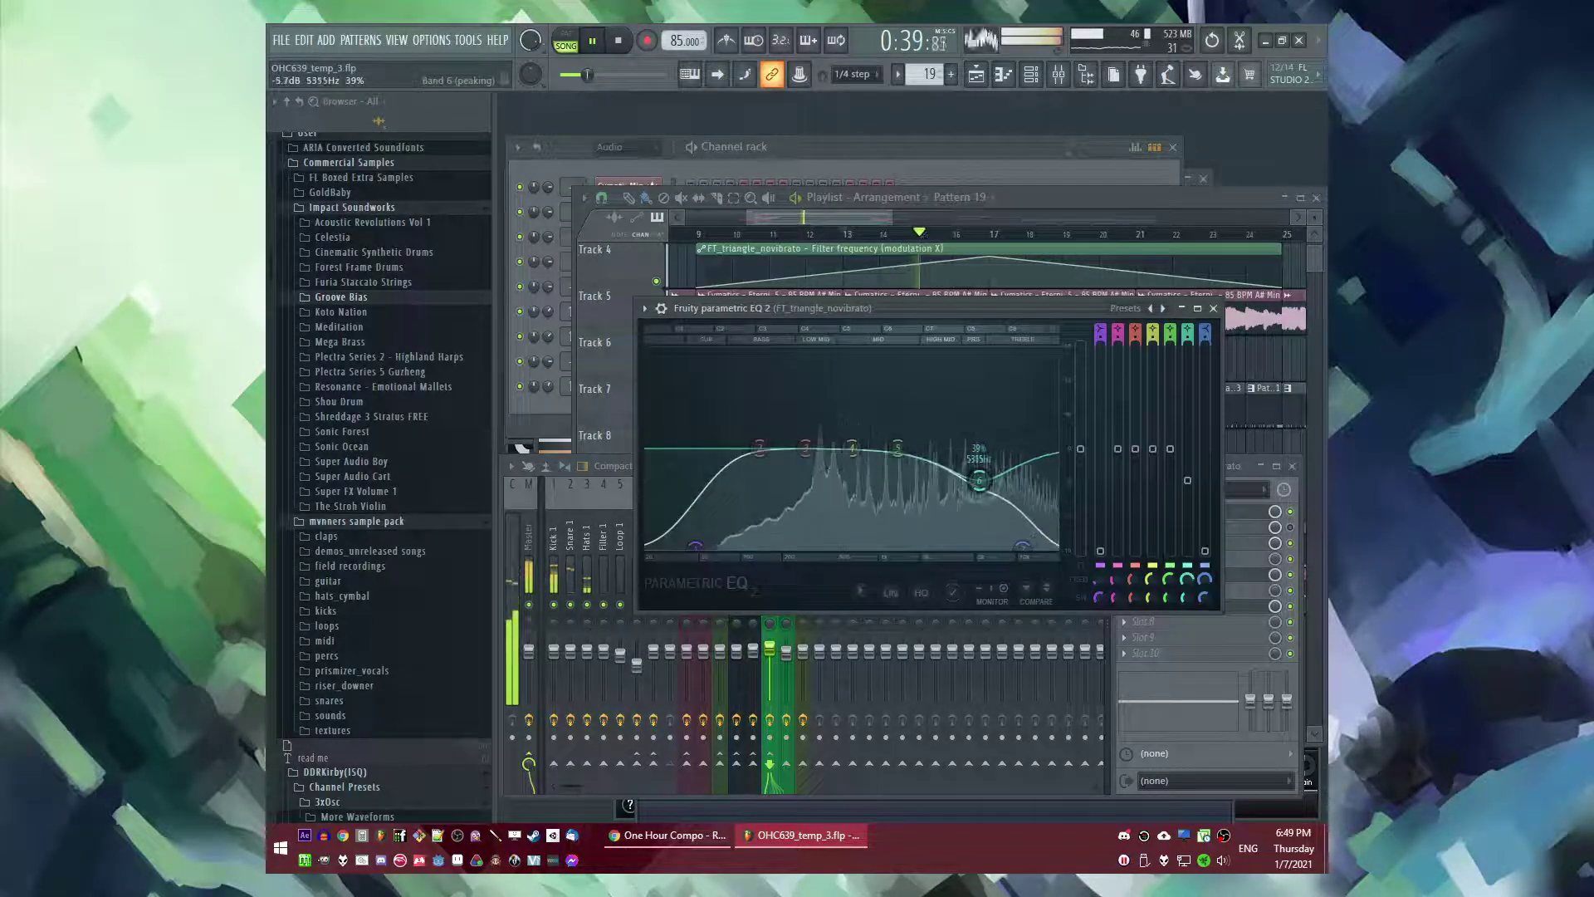
pyautogui.moveTo(994, 483); pyautogui.dragTo(990, 483)
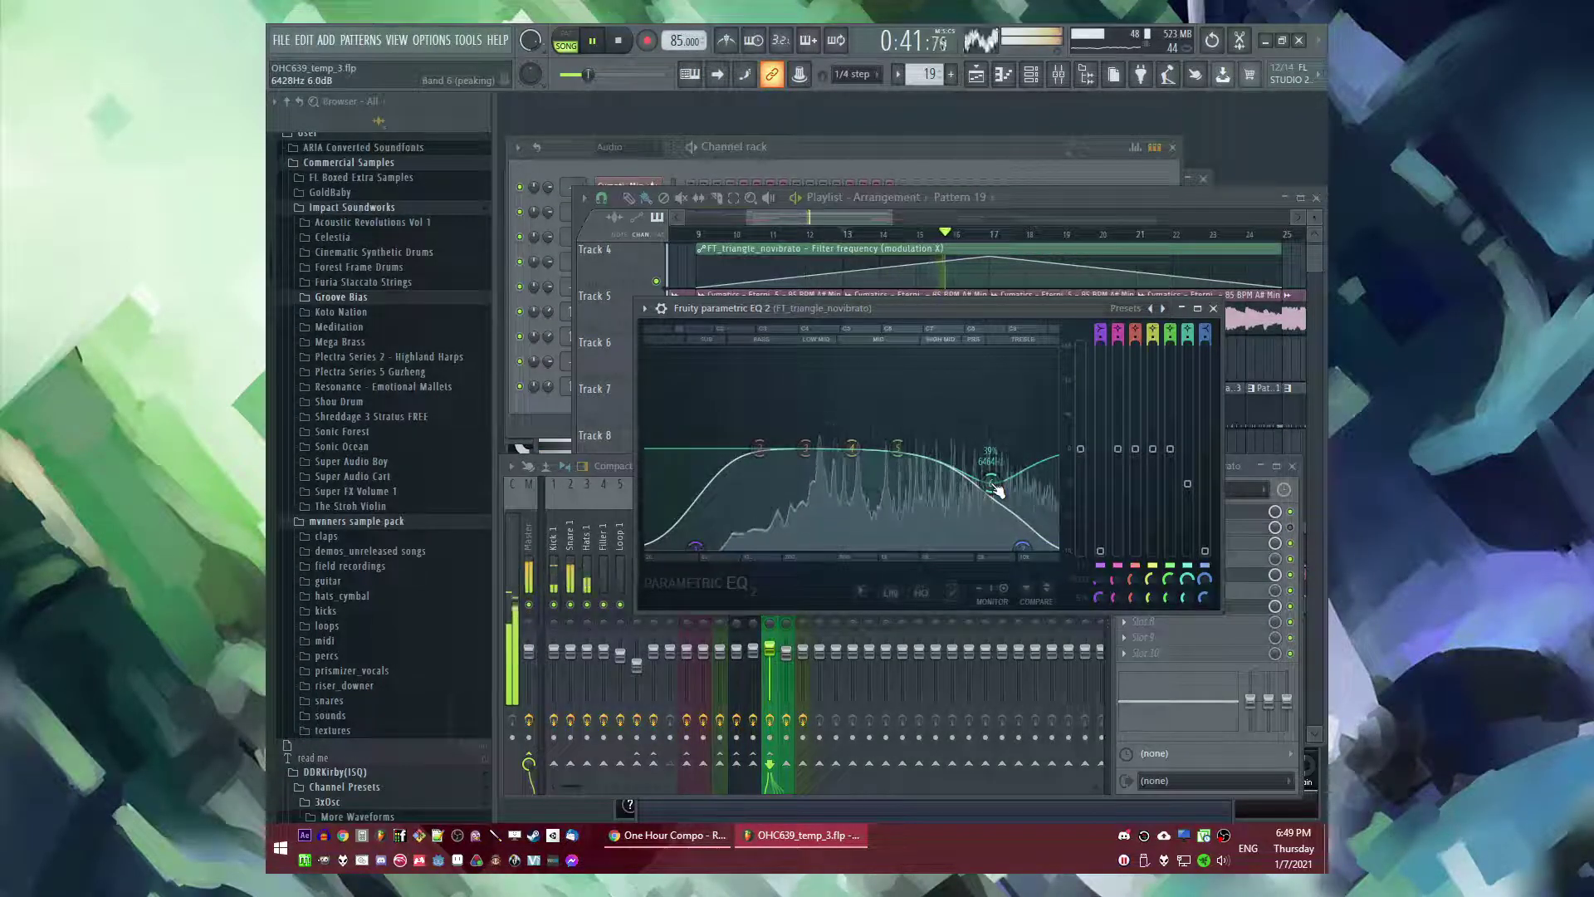
pyautogui.click(1214, 308)
pyautogui.rightClick(920, 384)
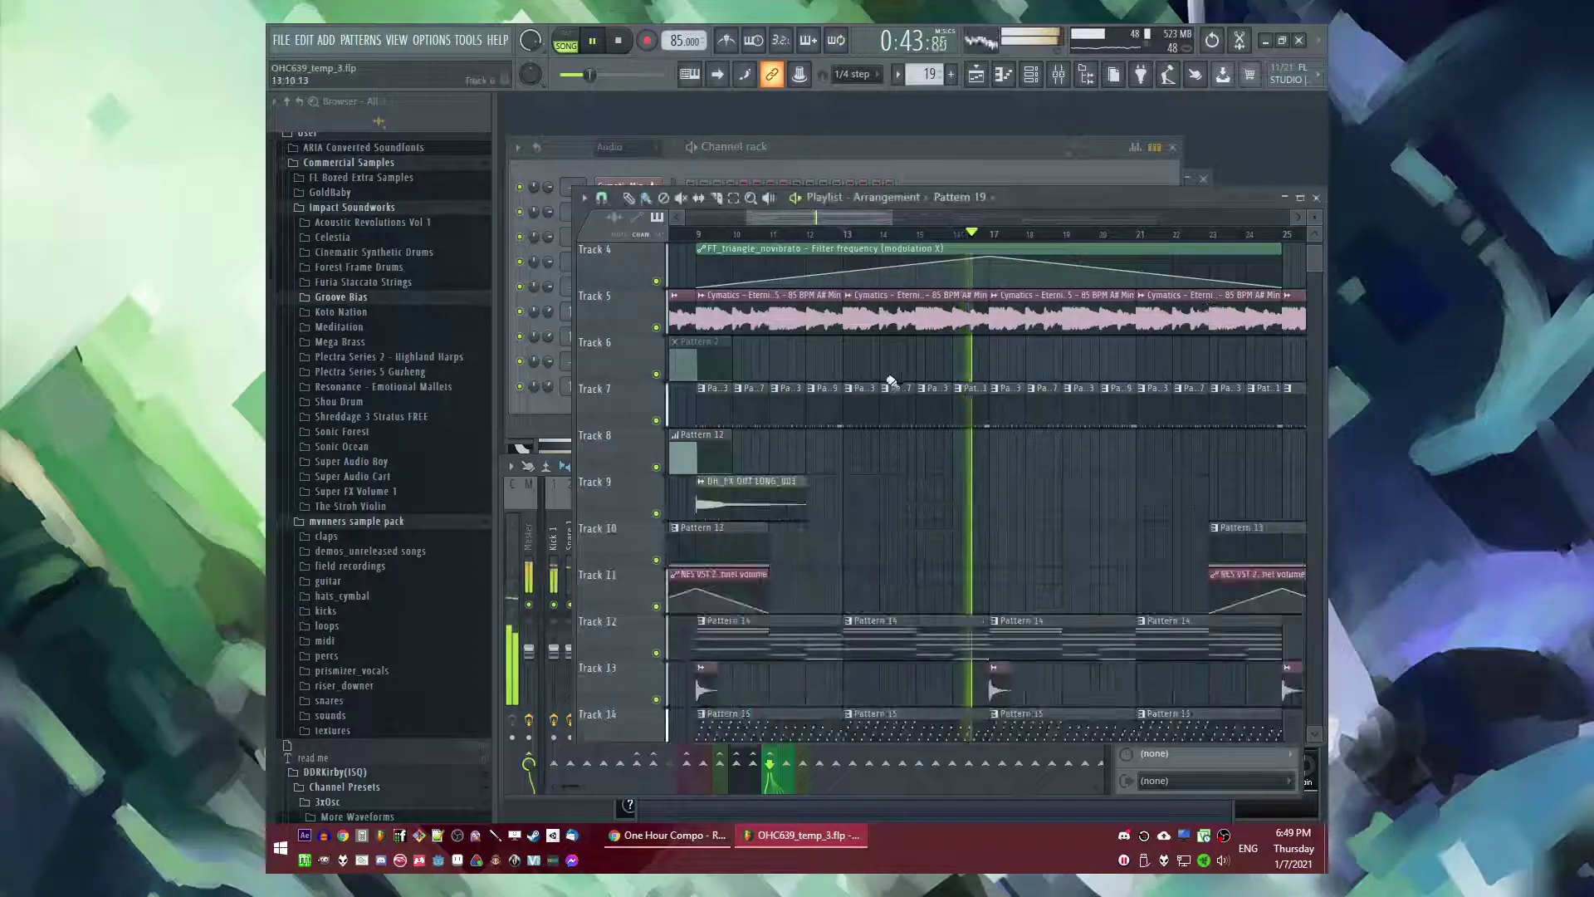
# - Listen again to the transition into bar 41 and examine the clips around it
pyautogui.scroll(-4, 791, 395)
pyautogui.scroll(3, 1096, 374)
pyautogui.click(859, 236)
pyautogui.scroll(3, 874, 237)
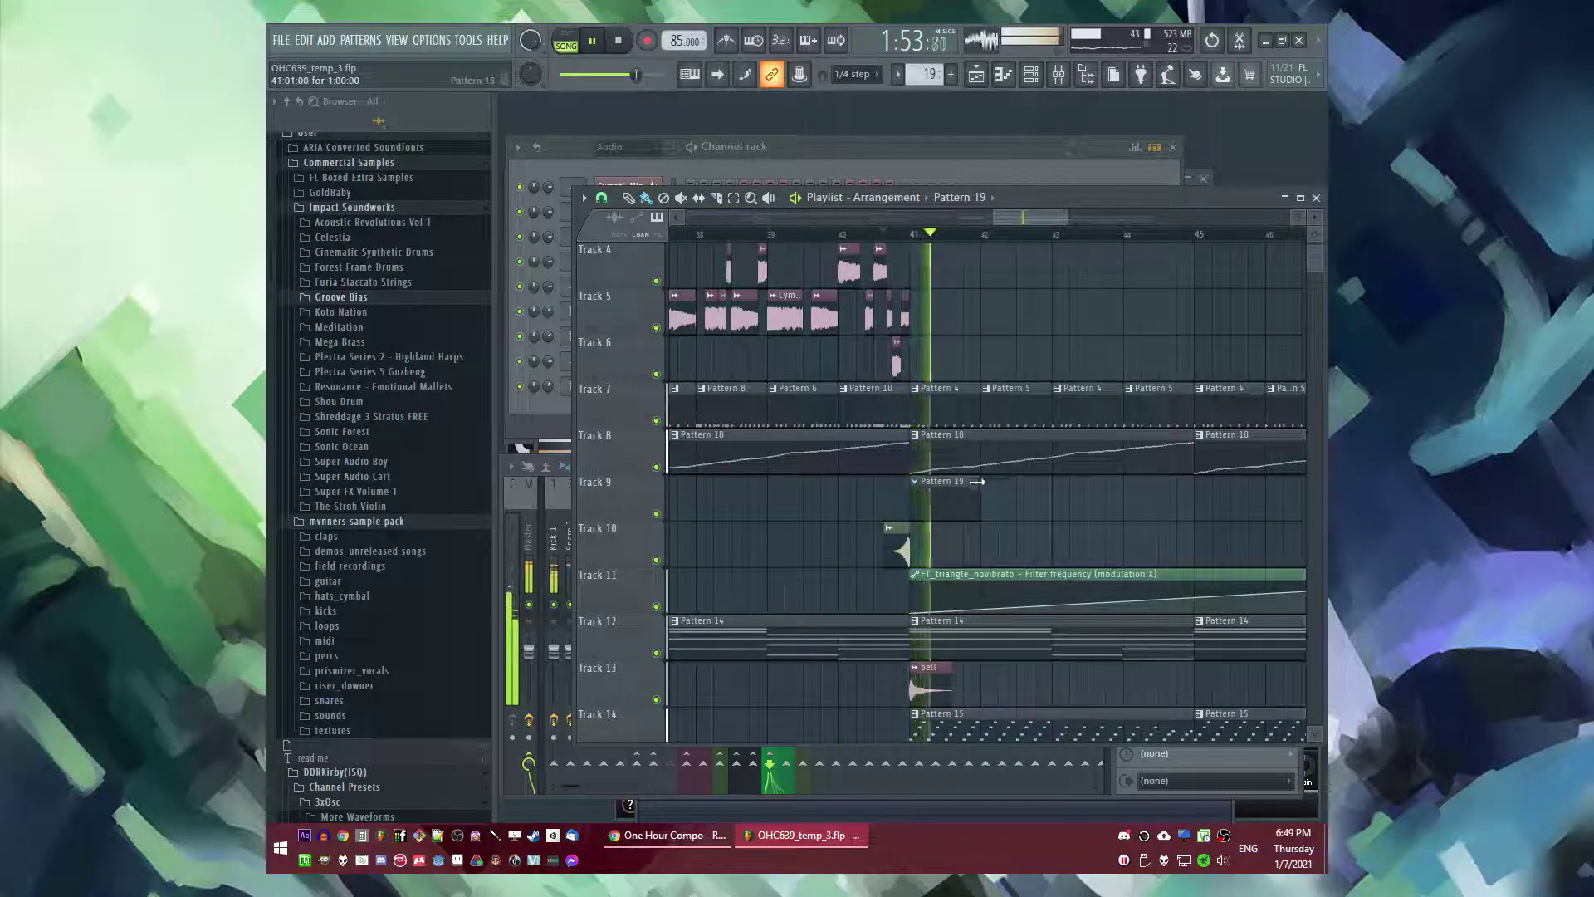
pyautogui.scroll(3, 980, 390)
pyautogui.scroll(-2, 980, 390)
pyautogui.scroll(-4, 954, 498)
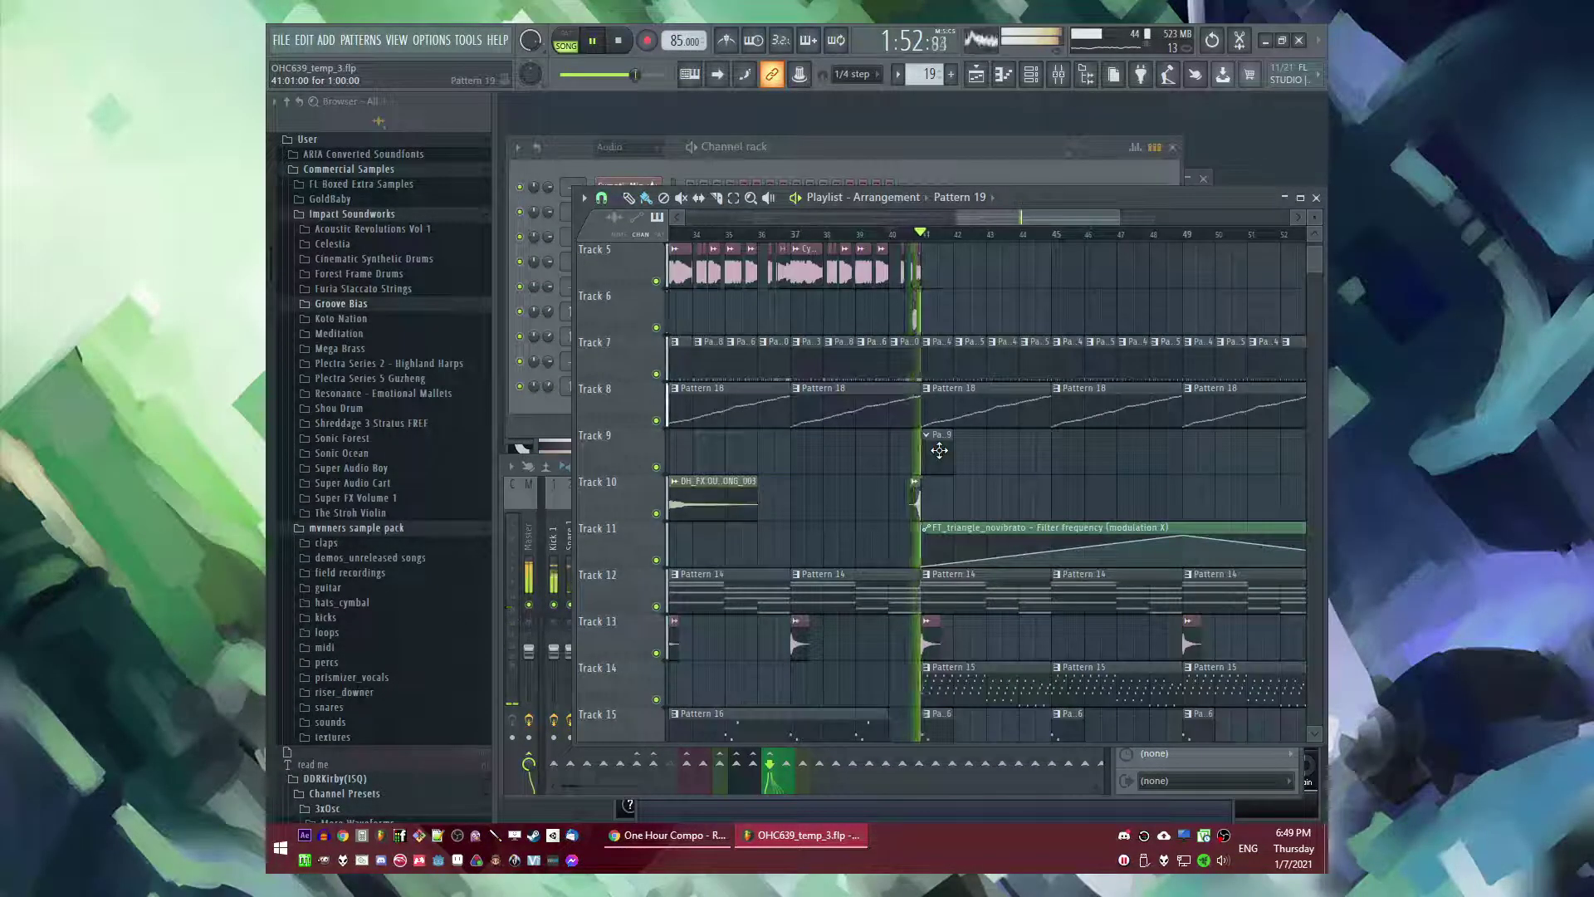
pyautogui.scroll(4, 947, 445)
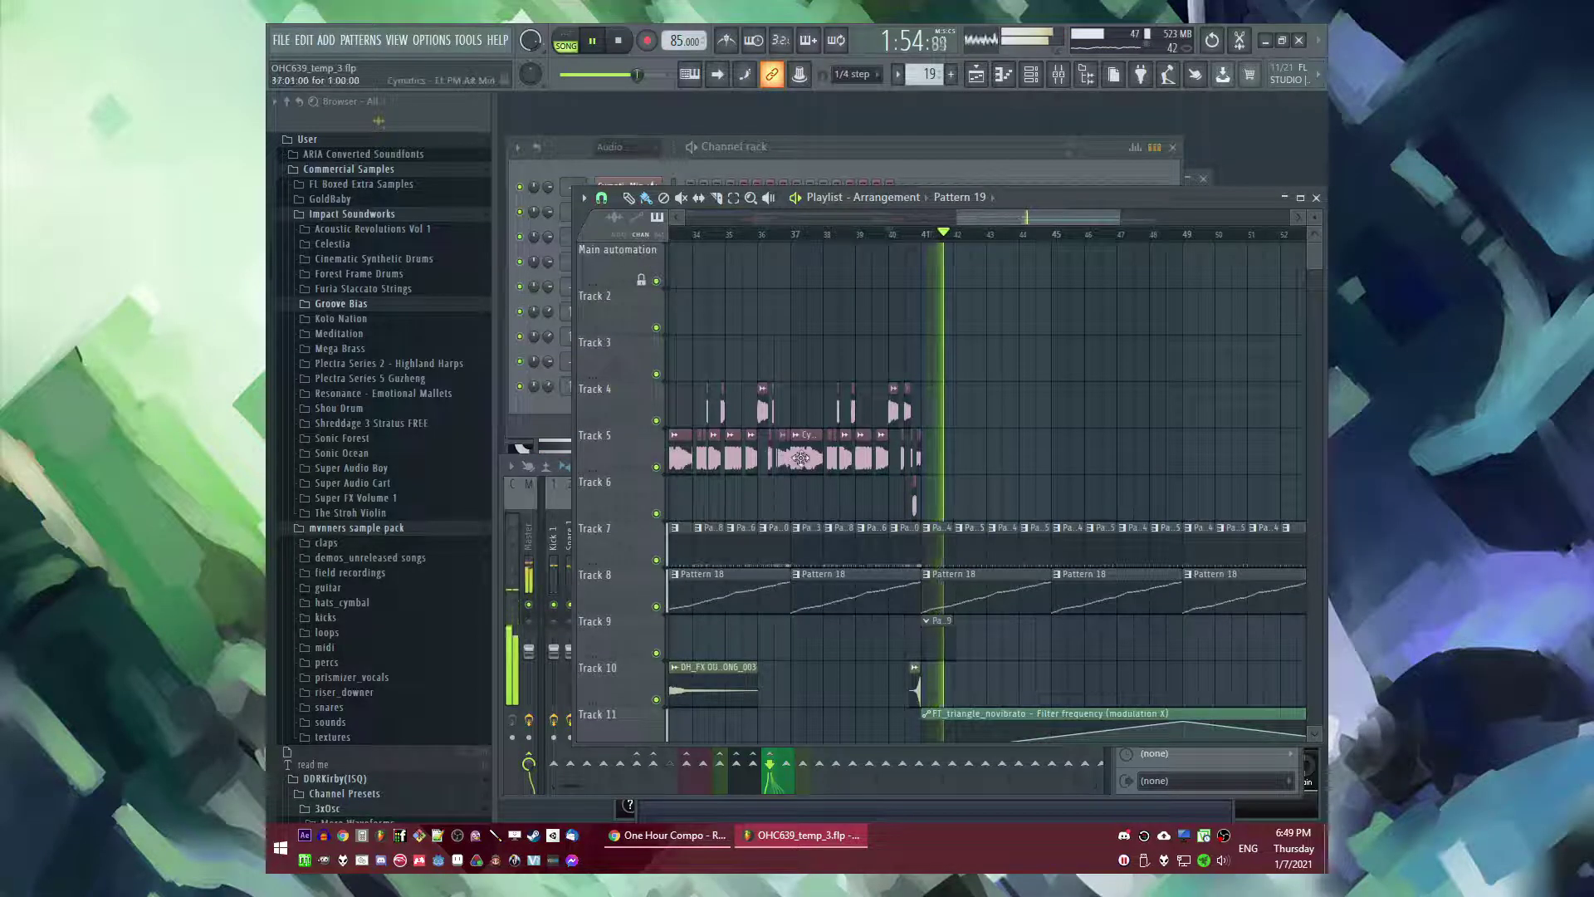
# - Place a slice of the Eternity Lofi Melody Loop 5 at bar 41 on Track 4 and make it unique
pyautogui.click(800, 457)
pyautogui.scroll(2, 918, 402)
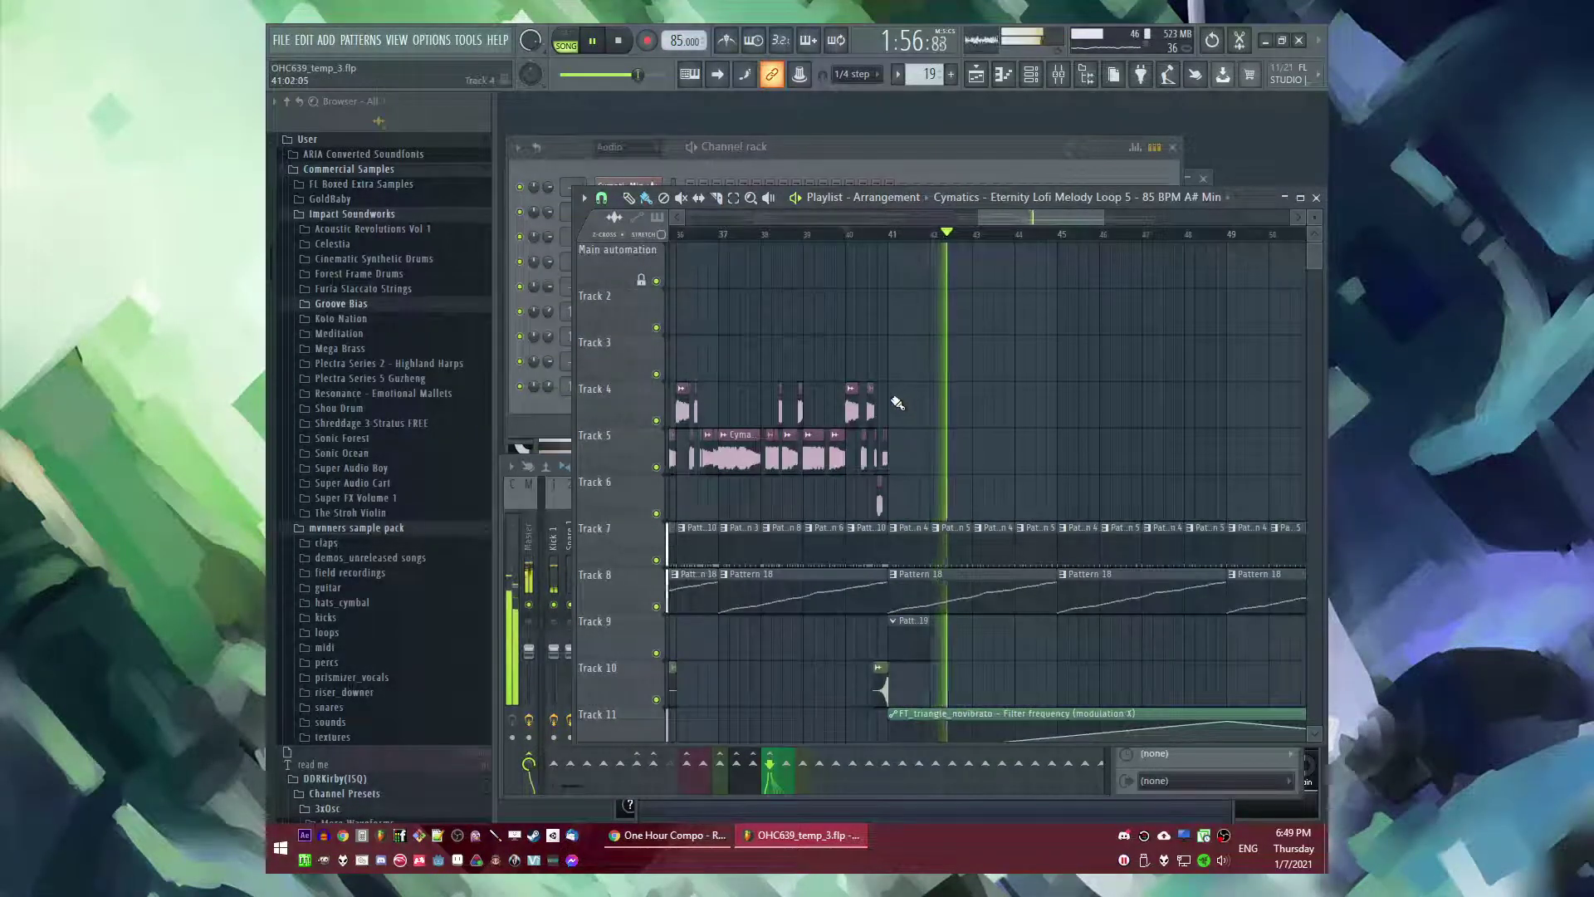
pyautogui.click(901, 402)
pyautogui.click(893, 389)
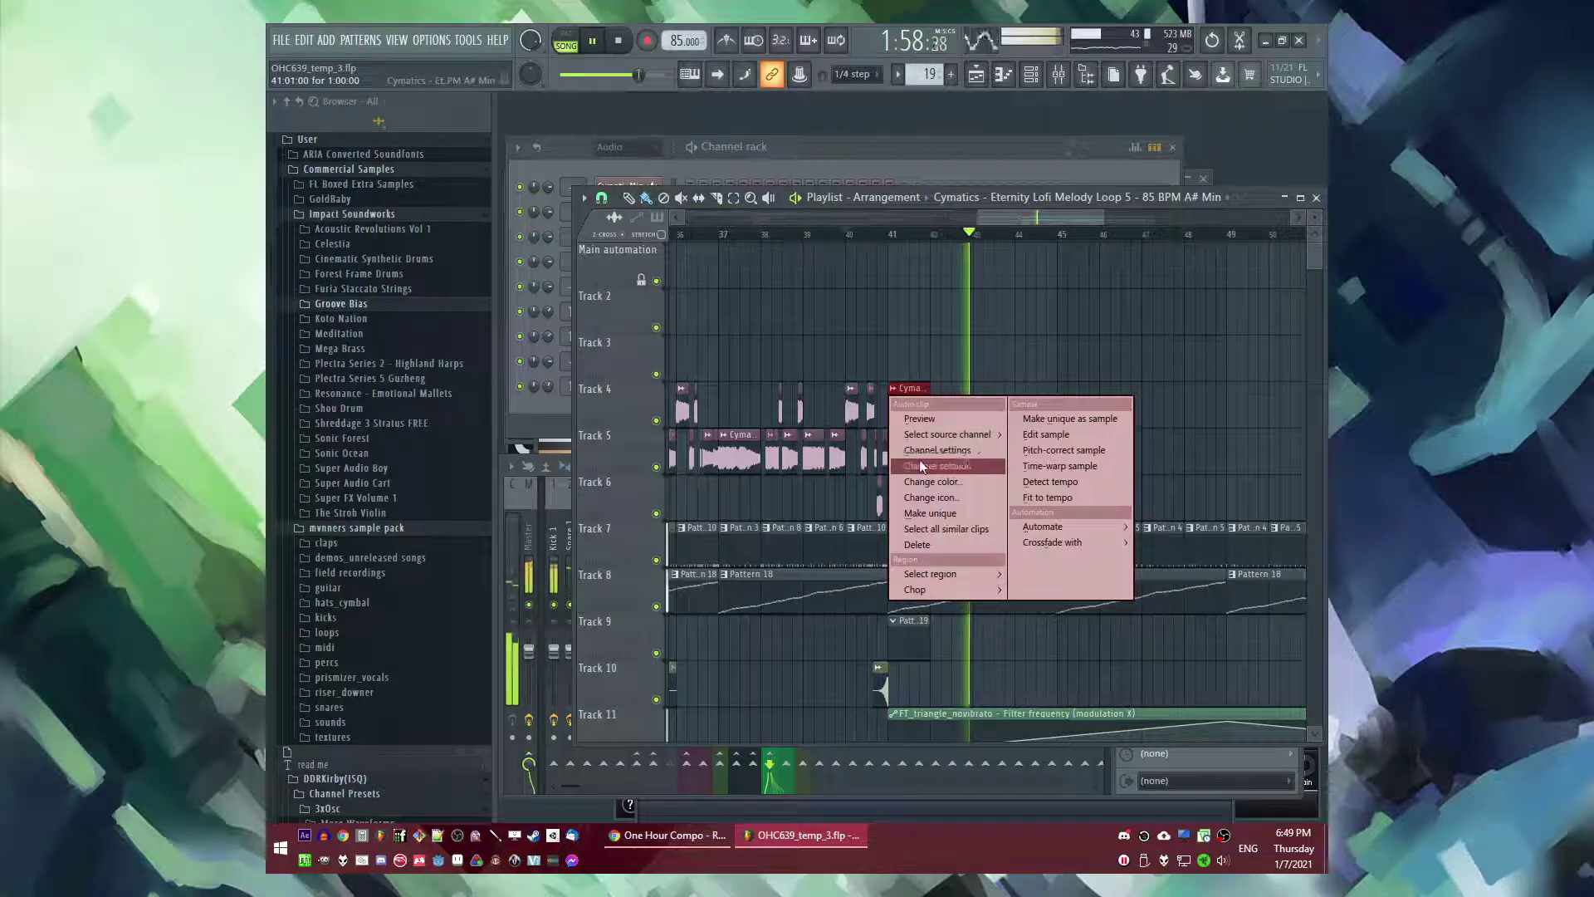
pyautogui.click(913, 514)
# - Route the unique melody loop channel to mixer track 17 and add a Fruity delay bank in effect slot 5
pyautogui.doubleClick(917, 408)
pyautogui.click(1118, 370)
pyautogui.click(1131, 579)
pyautogui.moveTo(1146, 449)
pyautogui.click(890, 390)
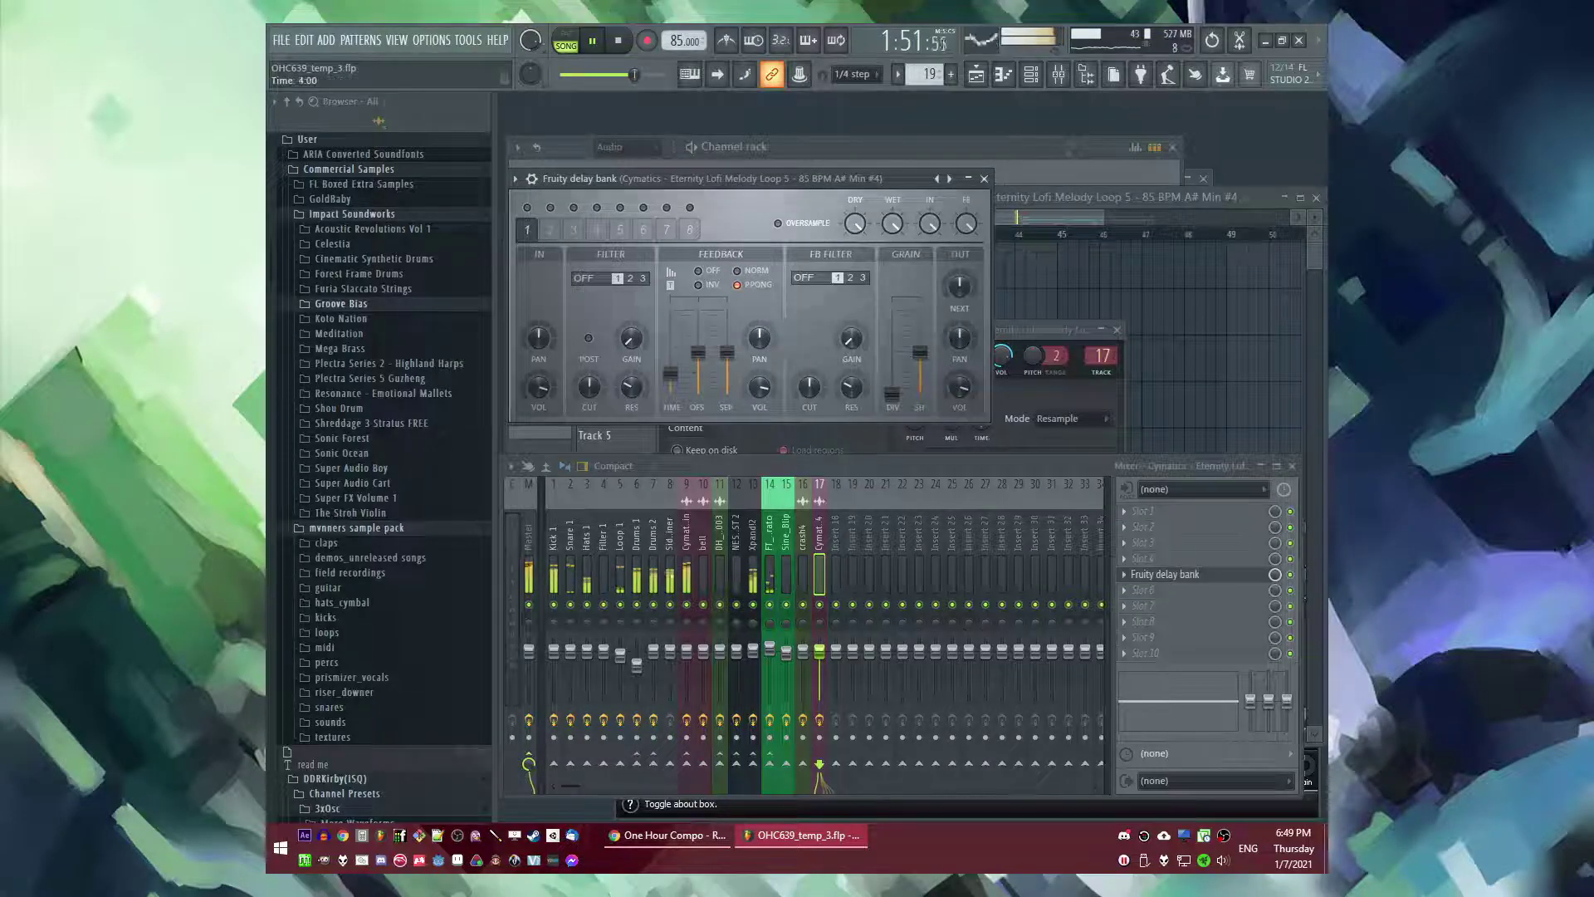
# - Shorten the unique melody loop clip at bar 41 to half a bar and play it back
pyautogui.click(1198, 368)
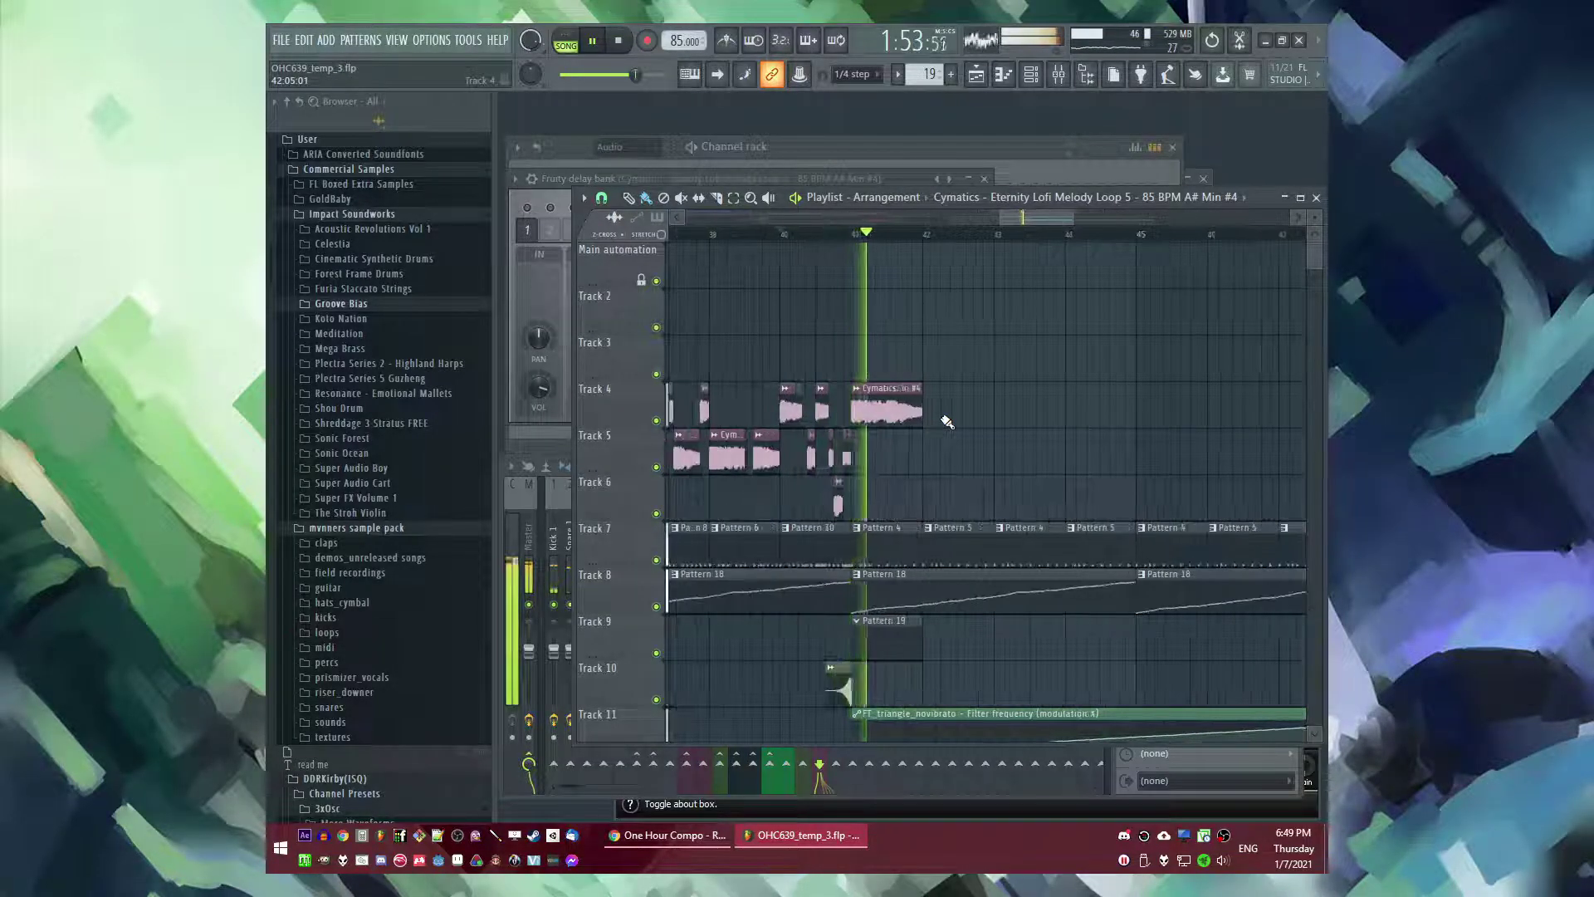
pyautogui.moveTo(920, 420); pyautogui.dragTo(887, 421)
pyautogui.click(857, 233)
# - Set the Fruity delay bank's feedback time on the melody loop track to 8:00
pyautogui.press('F9')
pyautogui.click(1212, 577)
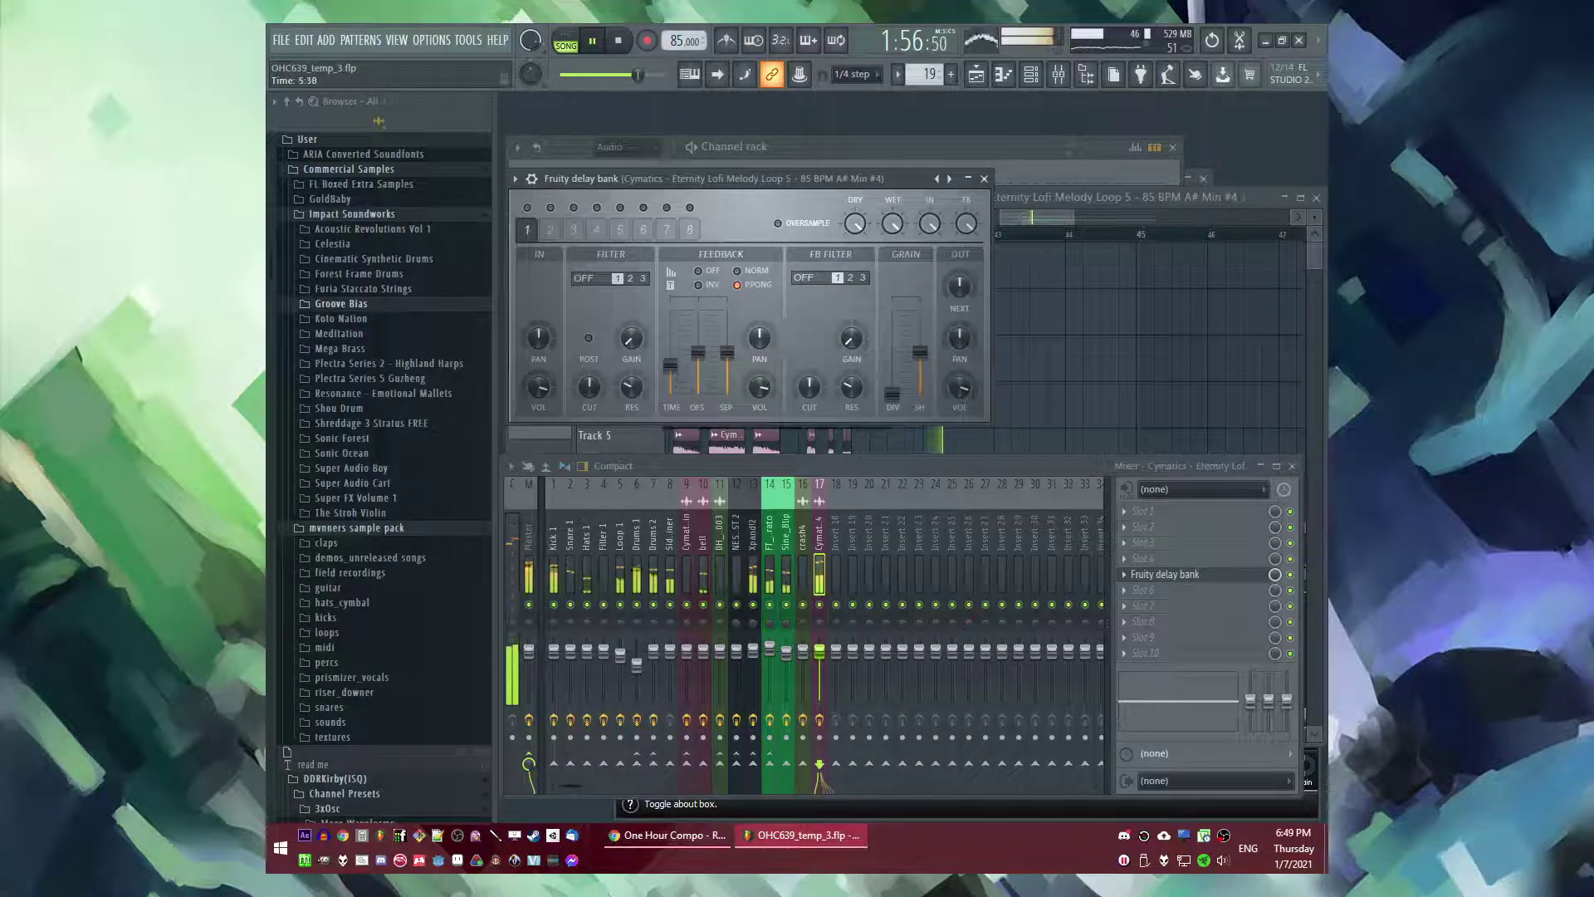
pyautogui.press('F5')
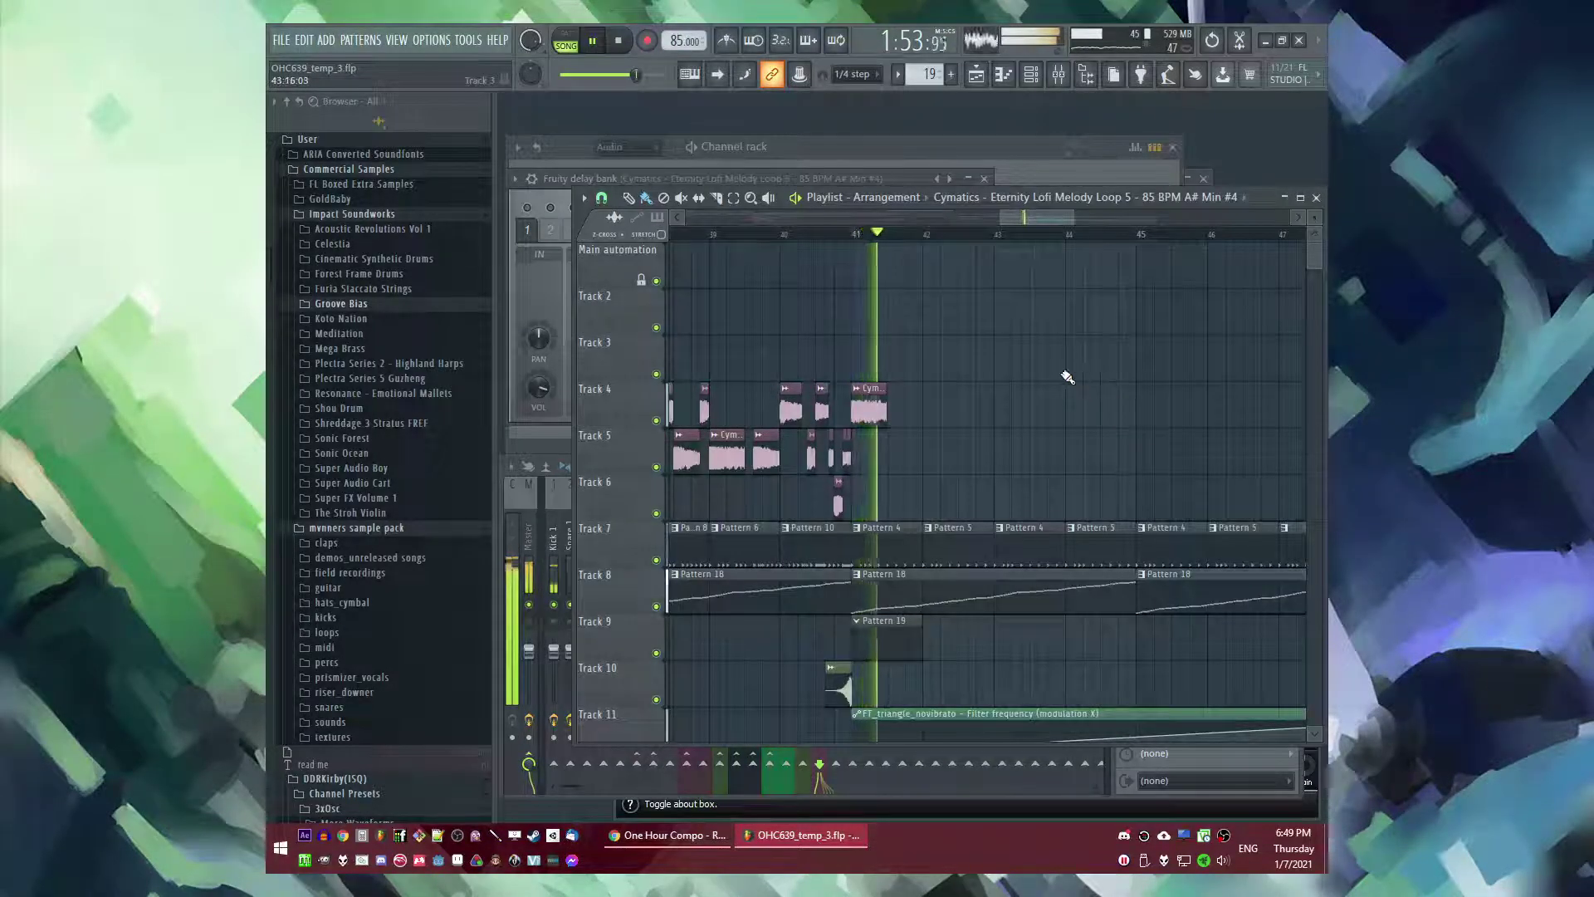
pyautogui.press('F9')
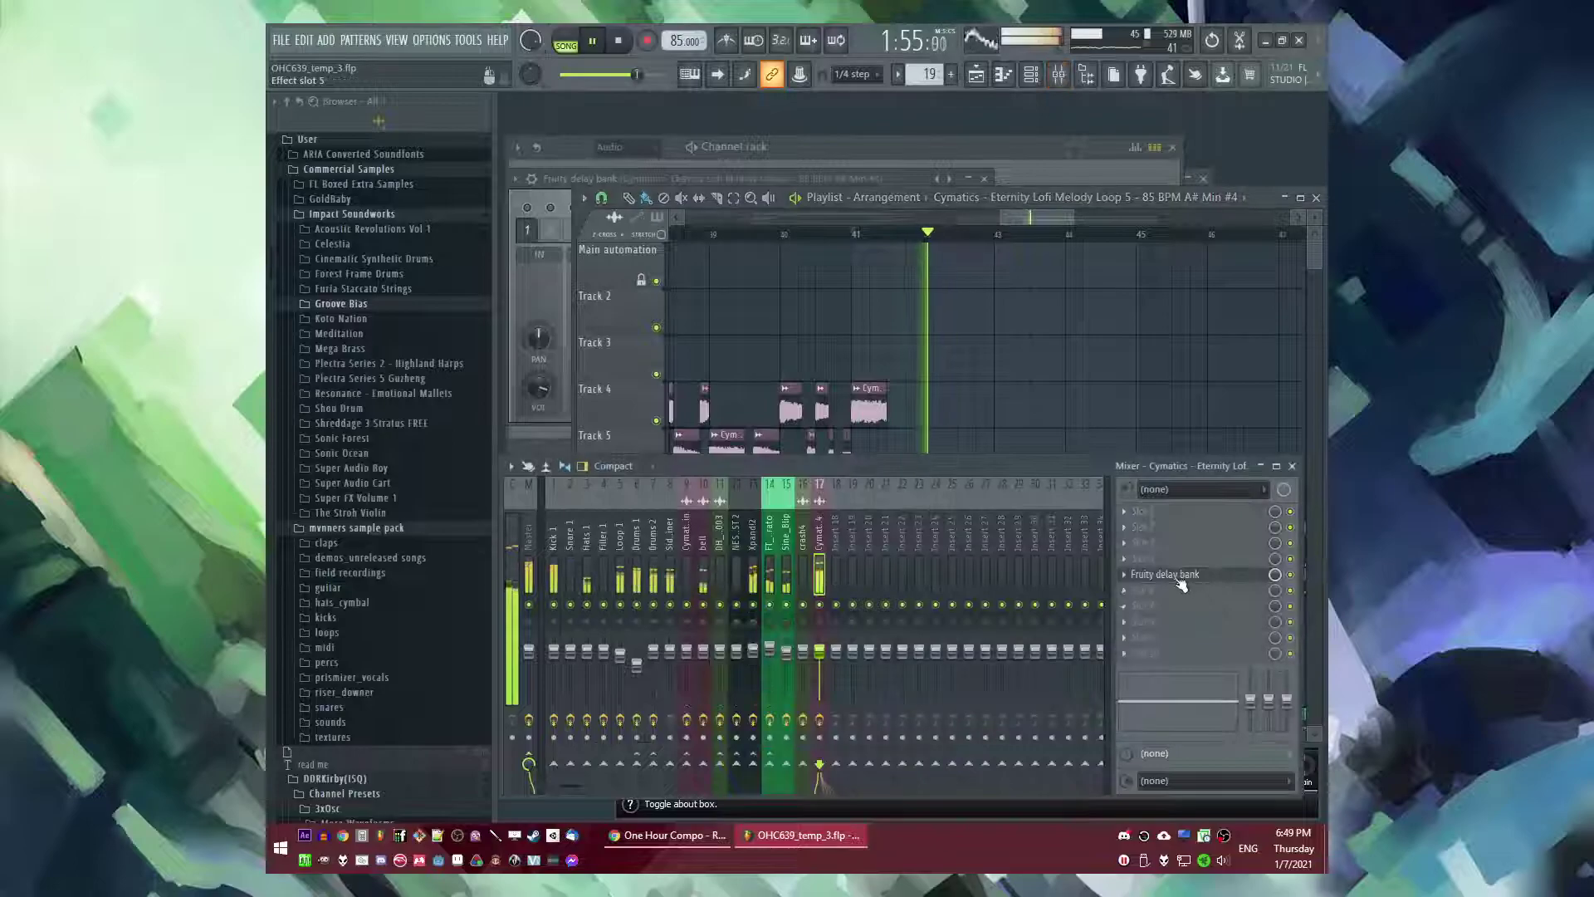
pyautogui.click(1171, 574)
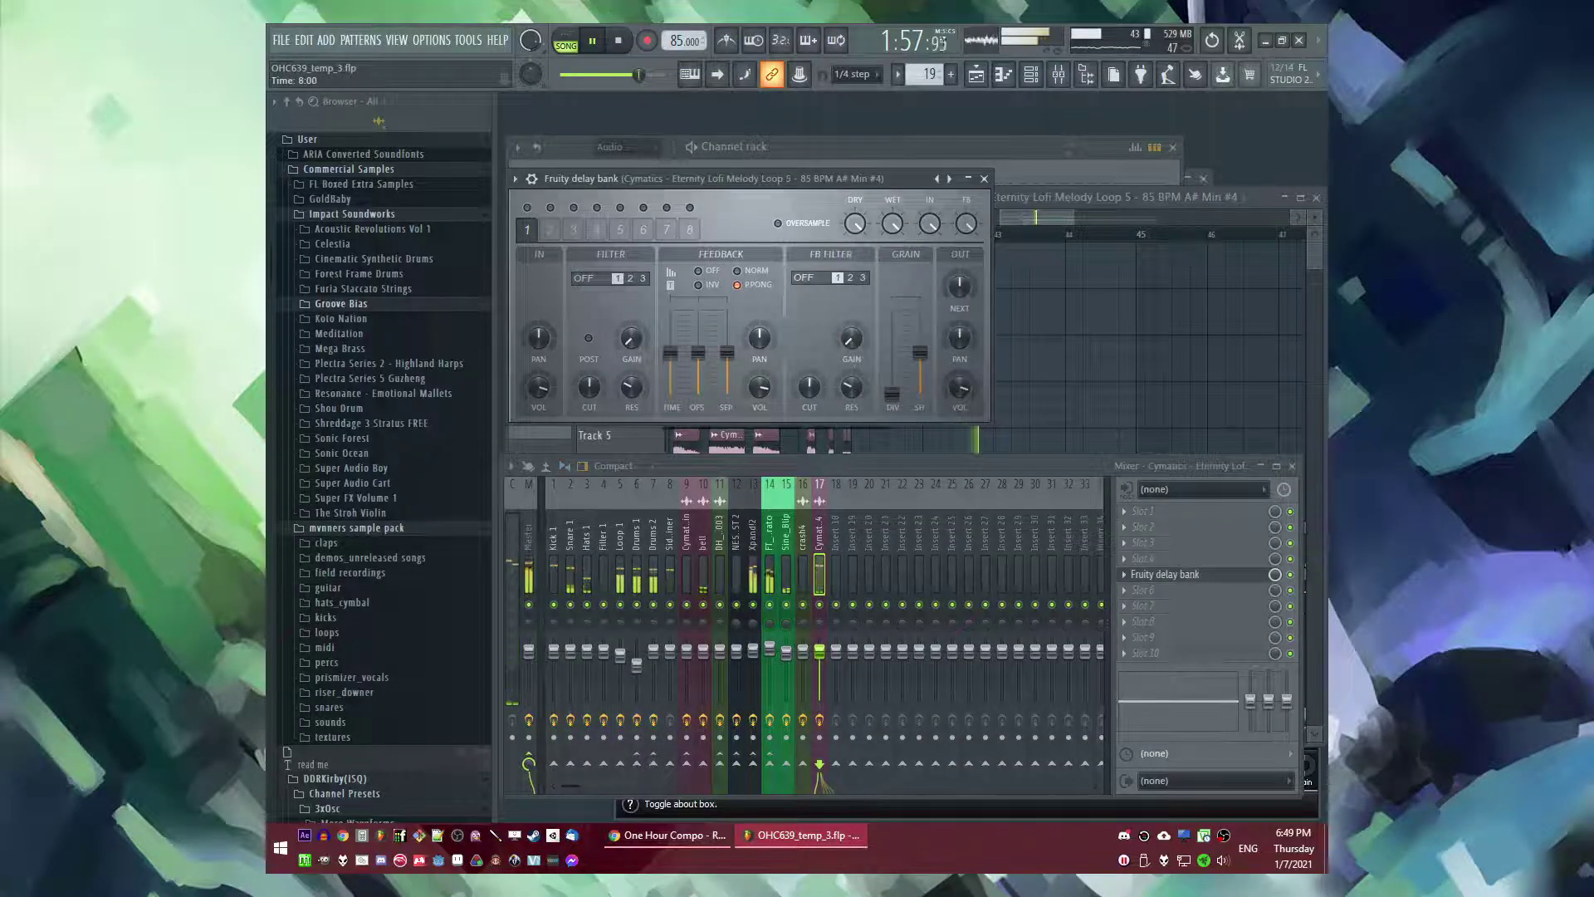
pyautogui.press('F5')
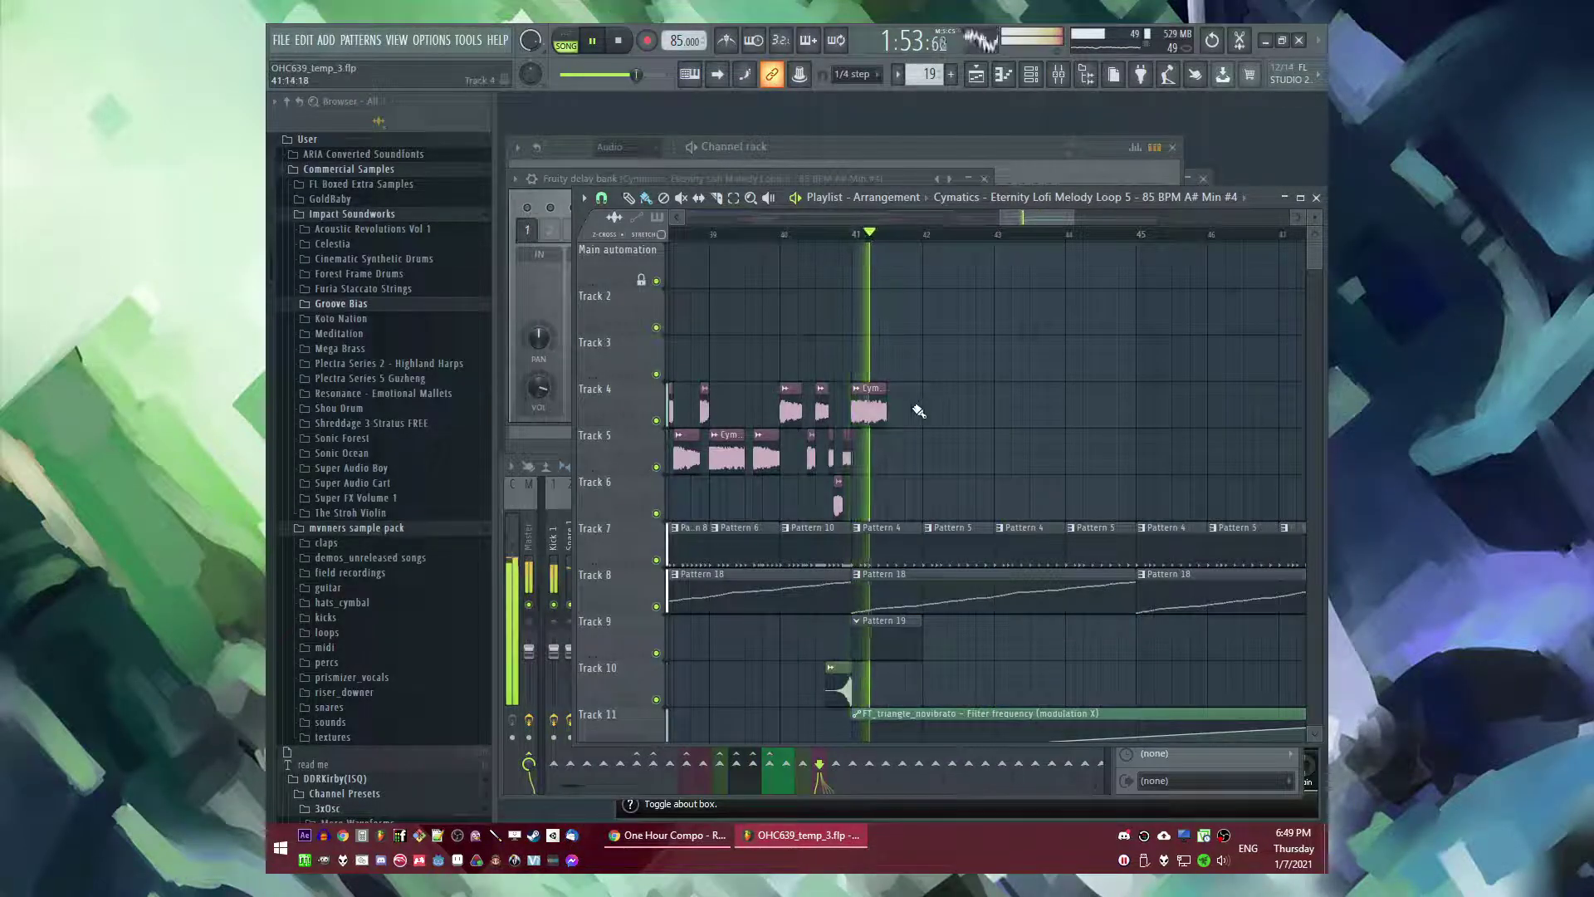
# - Try a copy of the half-bar melody loop clip at bar 45 on Track 4, then delete it
pyautogui.scroll(-3, 925, 411)
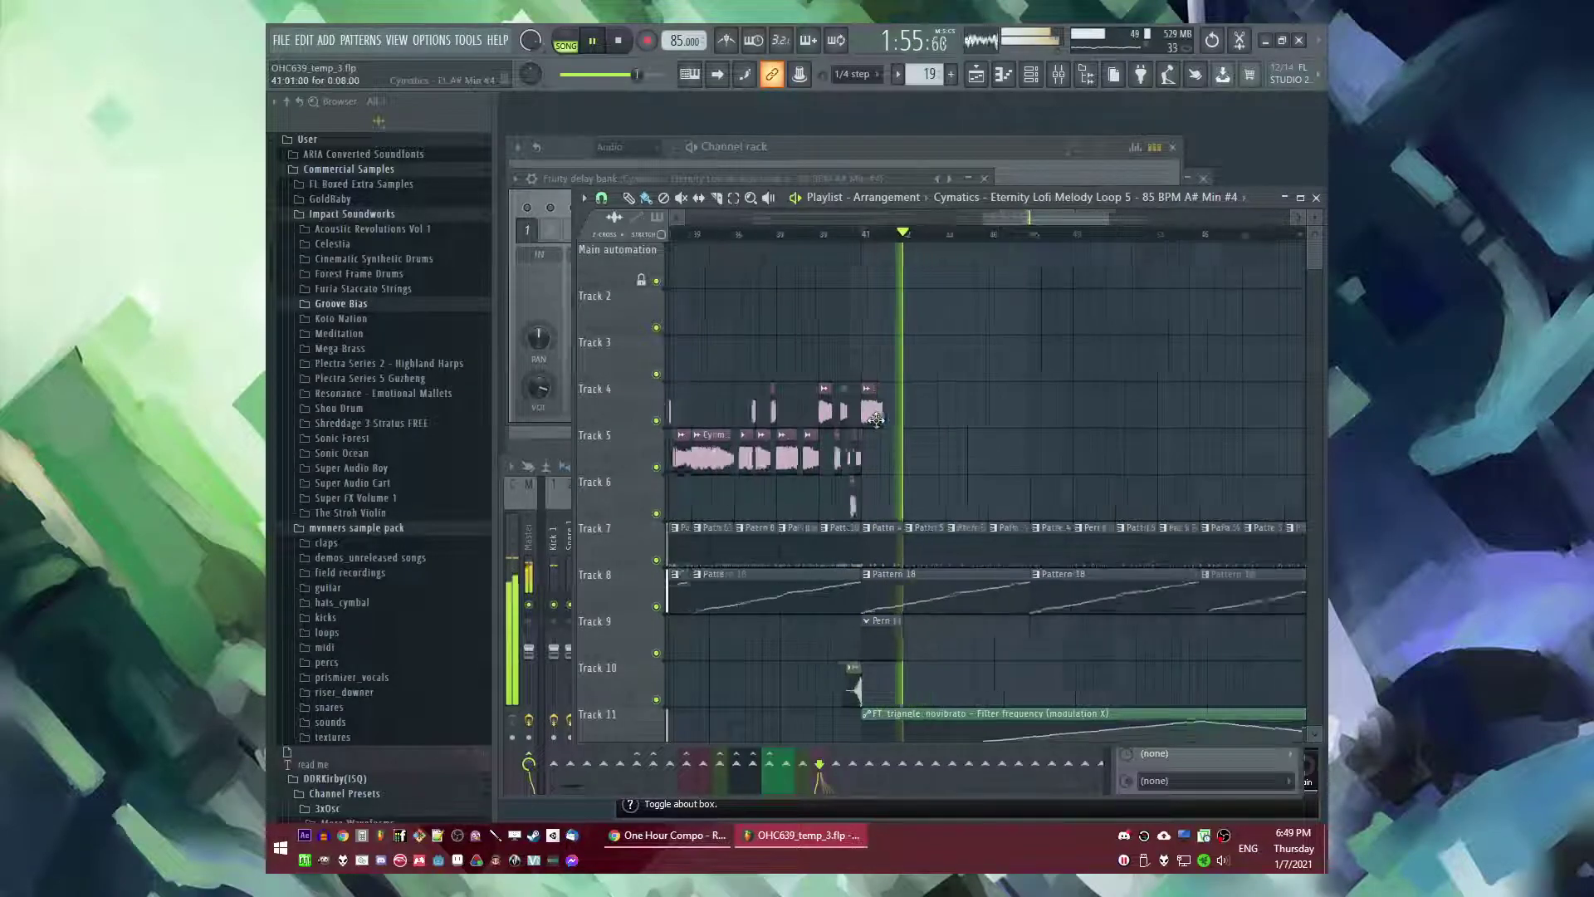
pyautogui.scroll(-3, 930, 440)
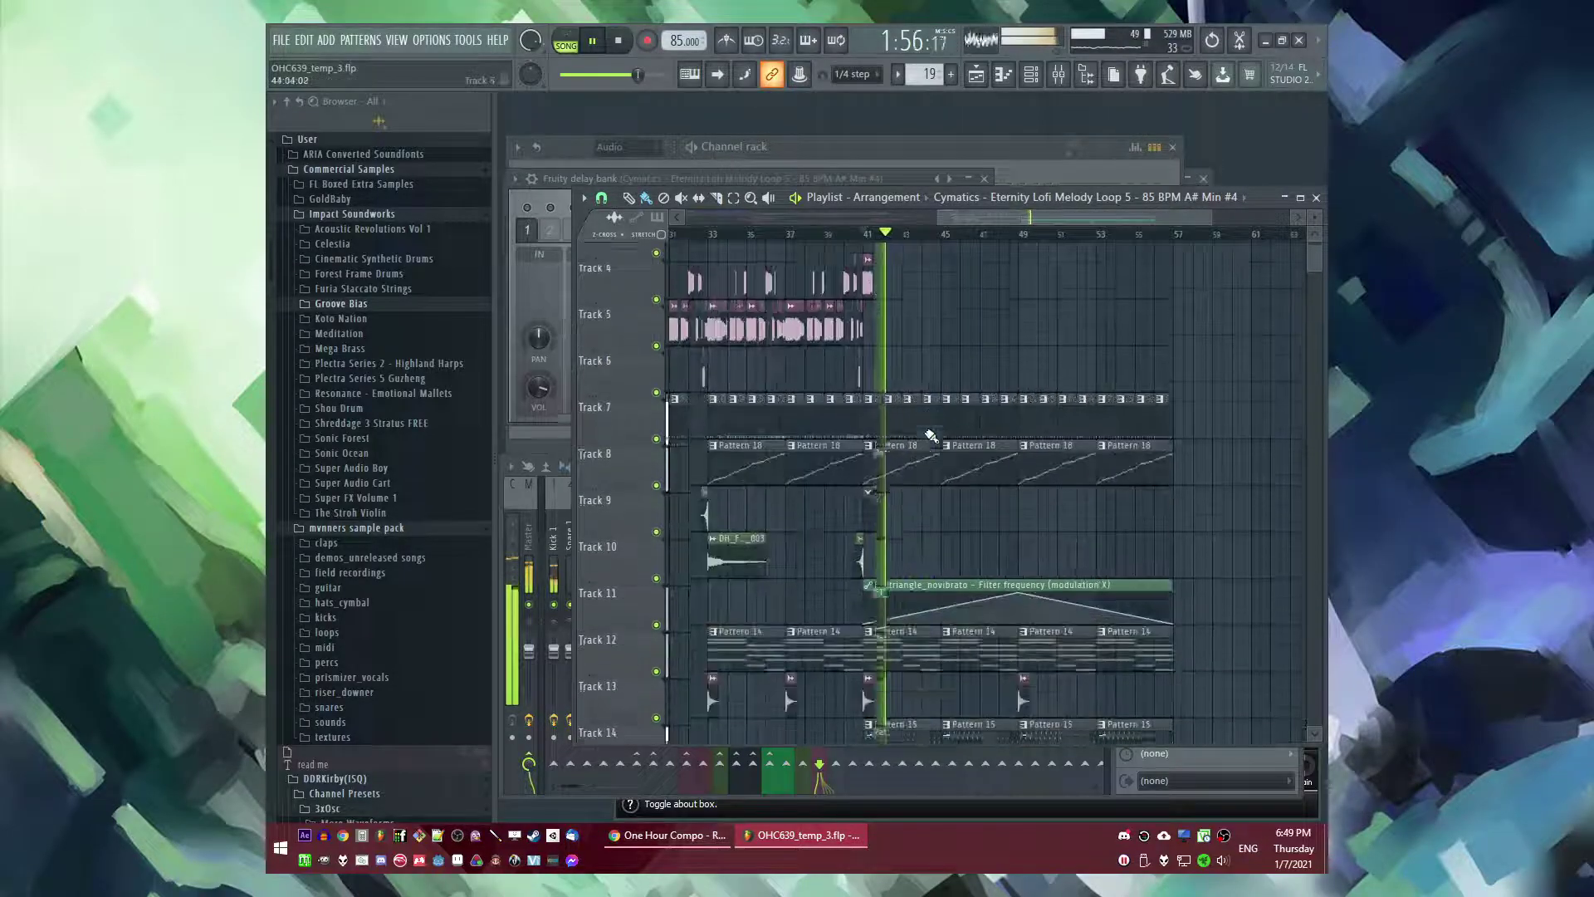
pyautogui.click(875, 510)
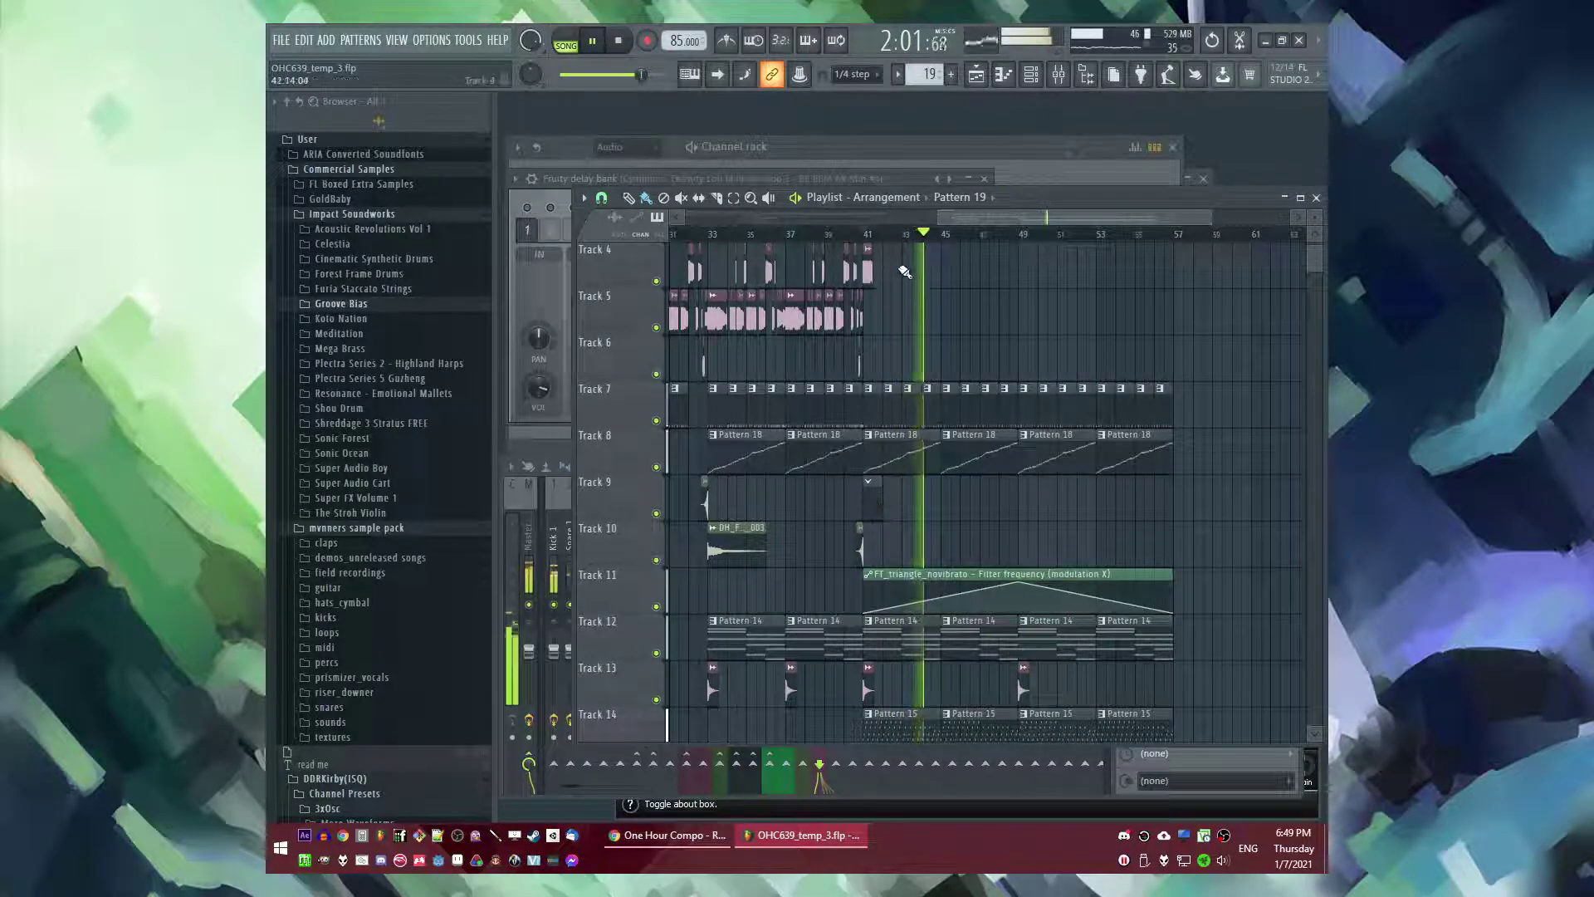
pyautogui.scroll(3, 883, 277)
pyautogui.click(852, 271)
pyautogui.click(1020, 265)
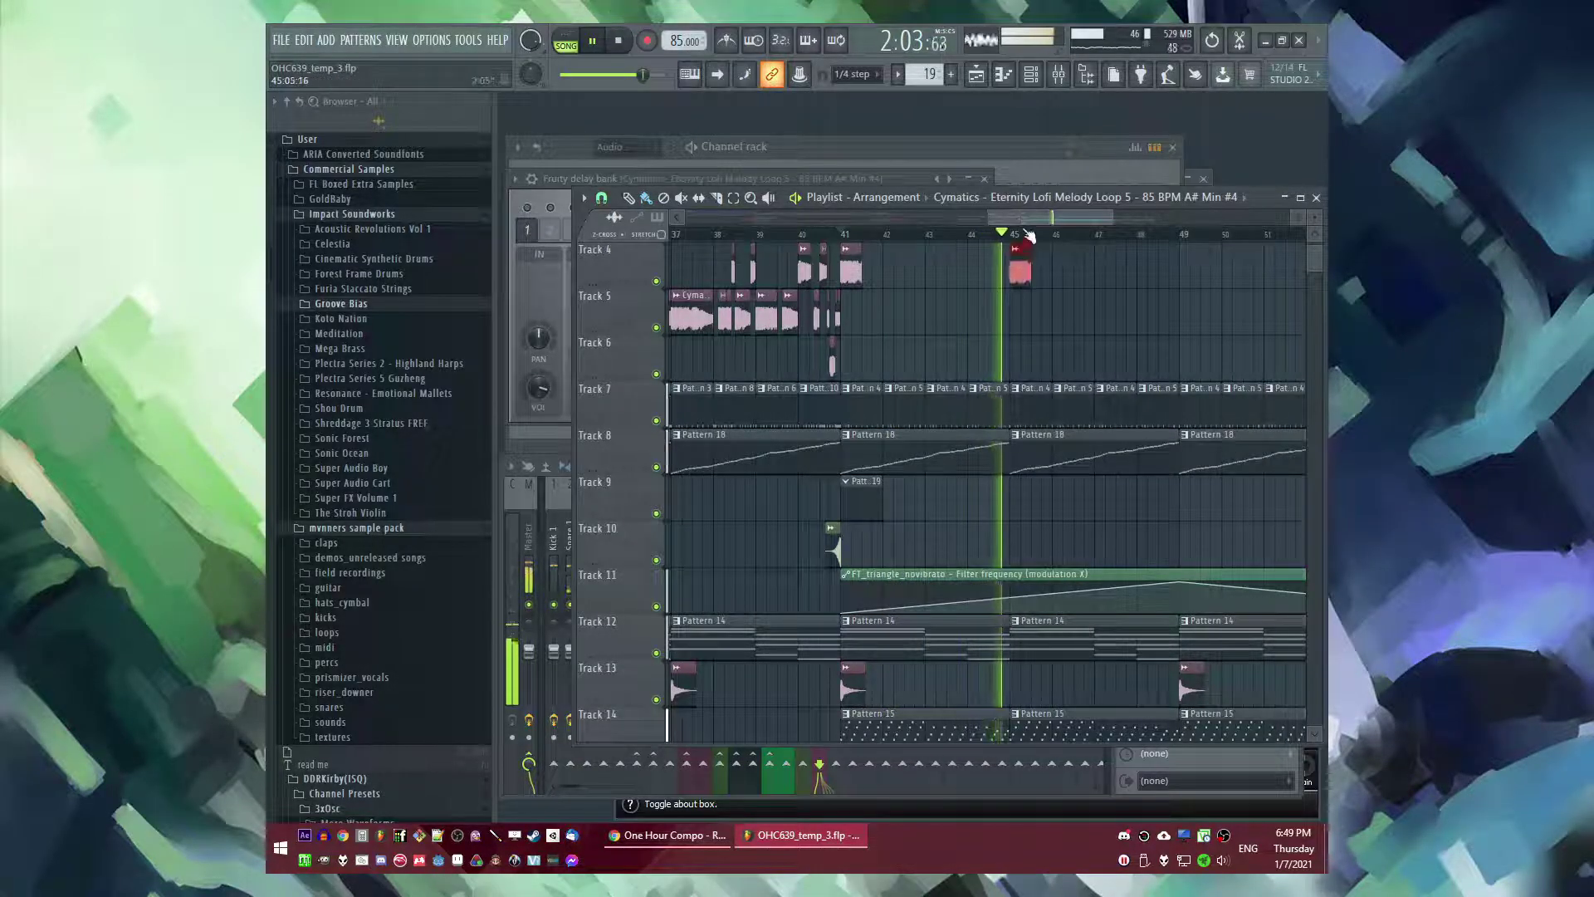
pyautogui.moveTo(1026, 219); pyautogui.dragTo(1042, 218)
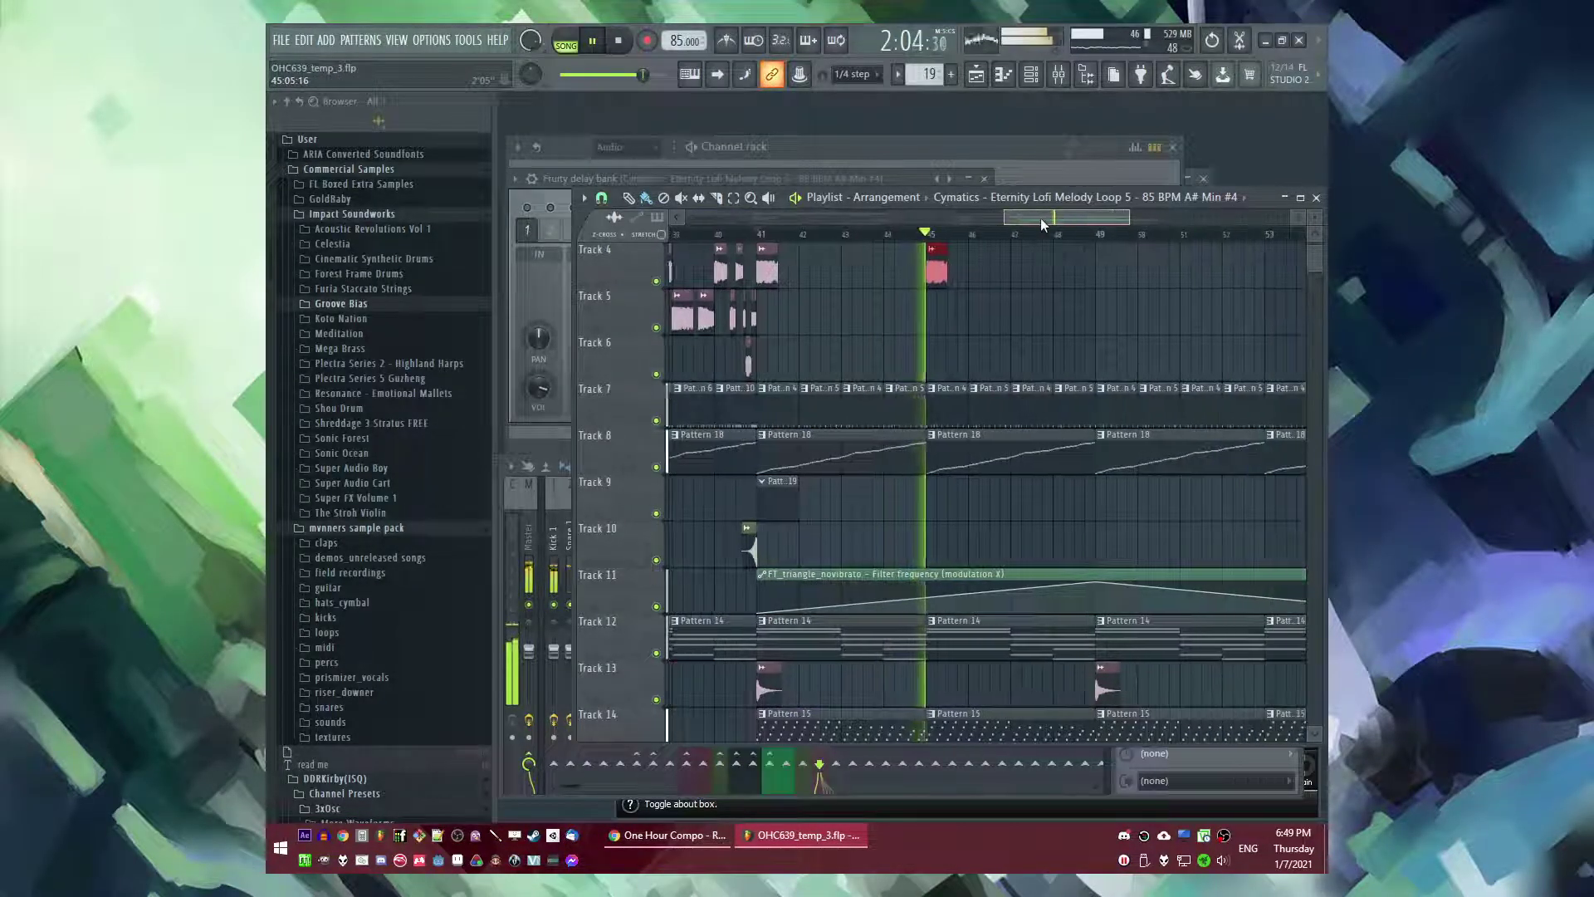
pyautogui.rightClick(936, 270)
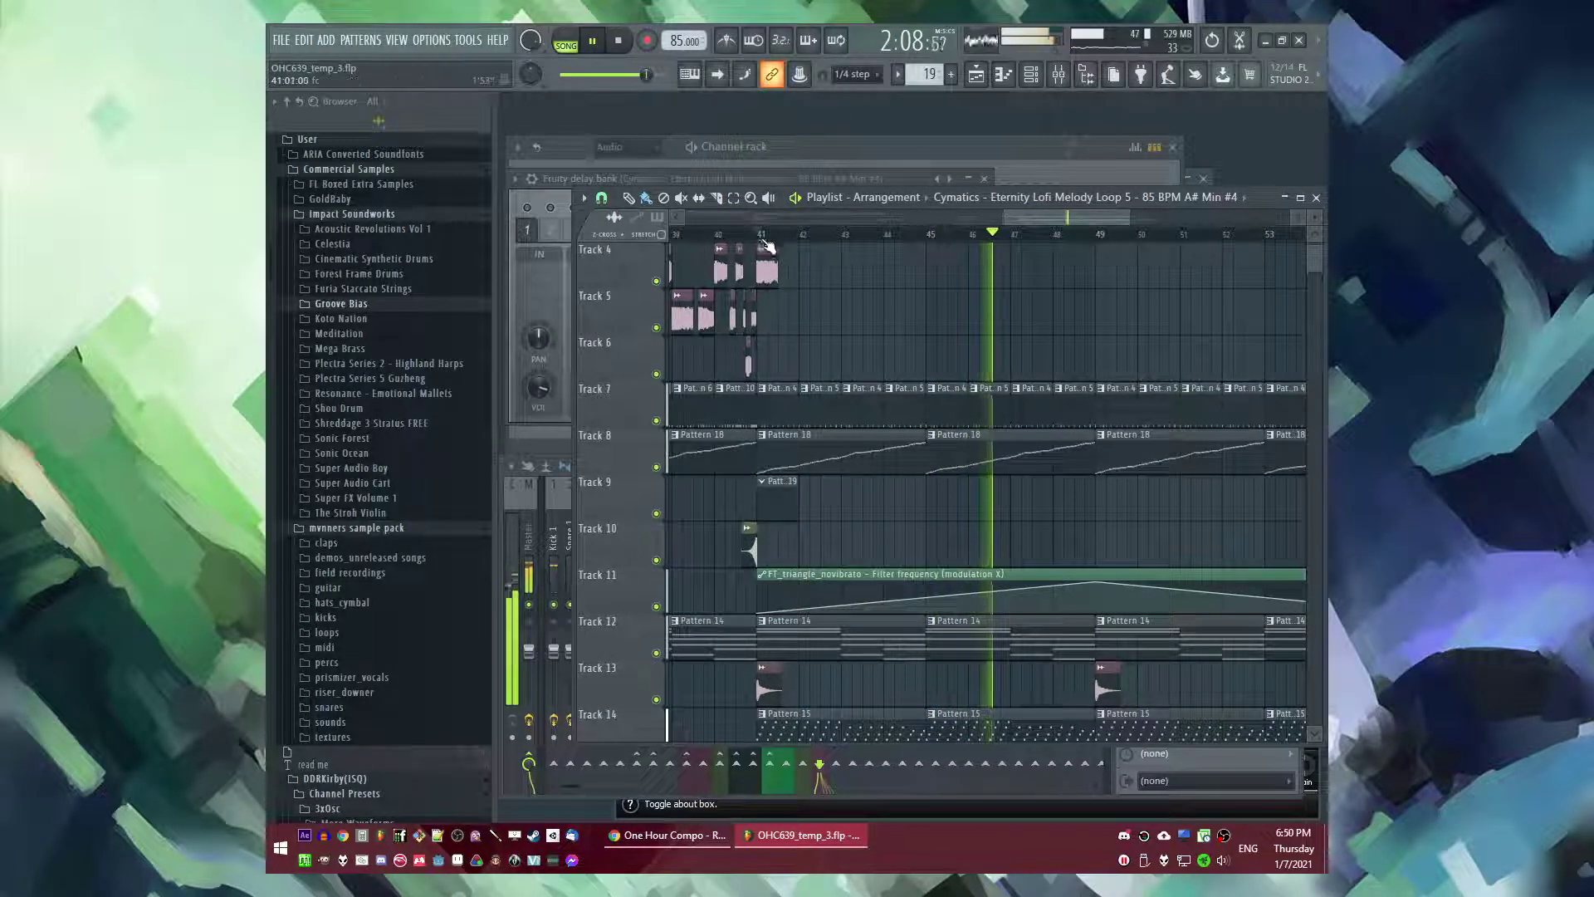
# - Play the section from bar 41 and move the Pattern 19 clip on Track 9 to bar 45
pyautogui.click(762, 235)
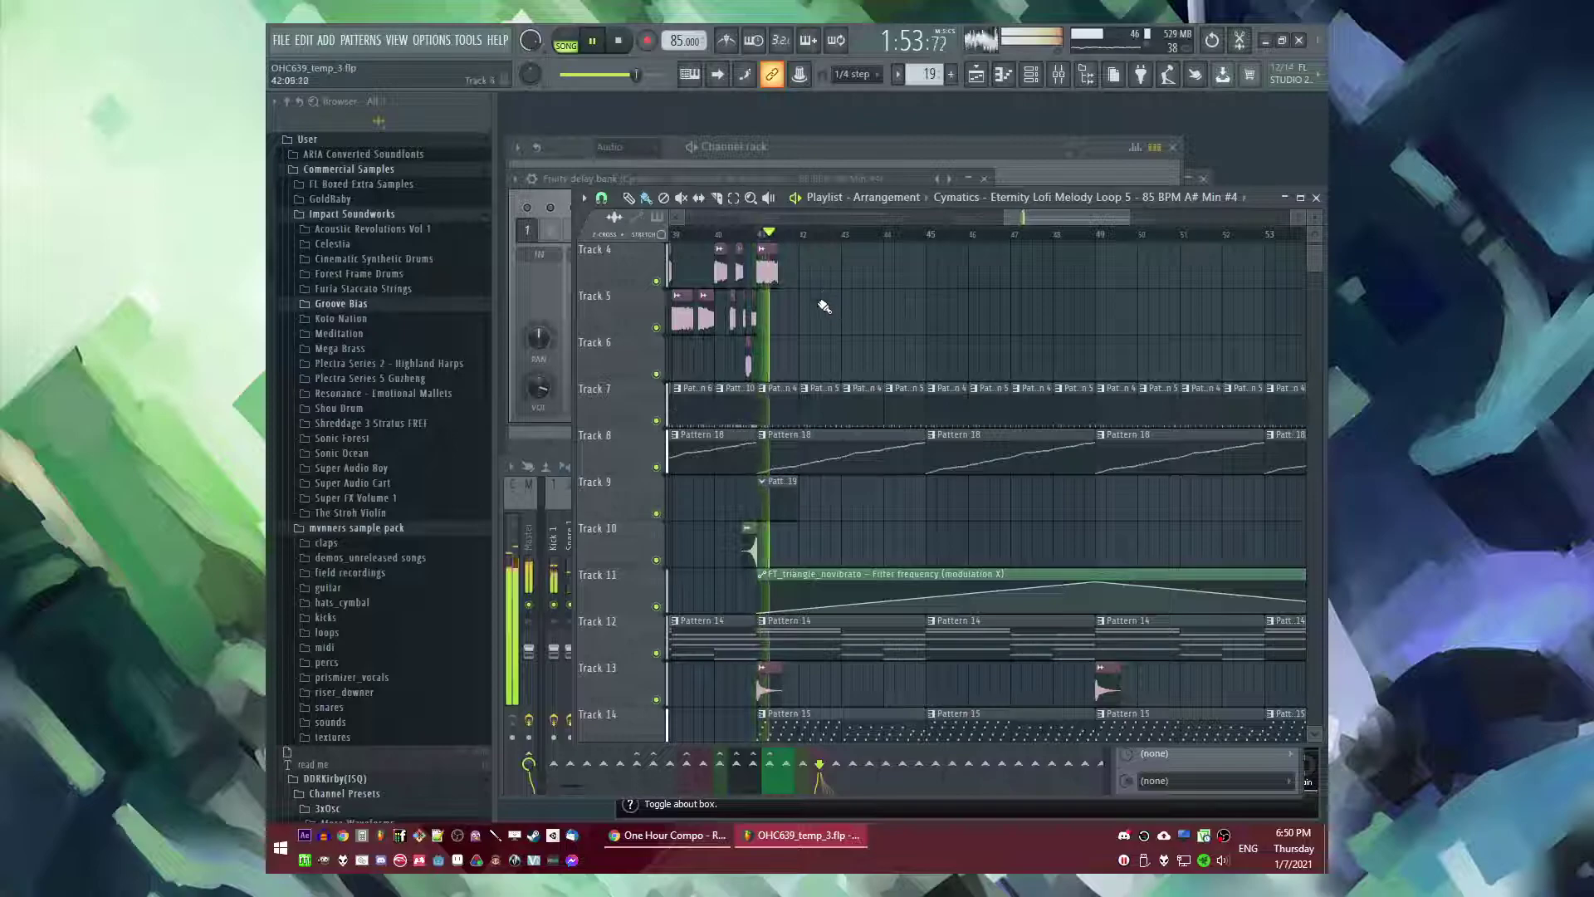
pyautogui.scroll(-1, 827, 302)
pyautogui.click(778, 464)
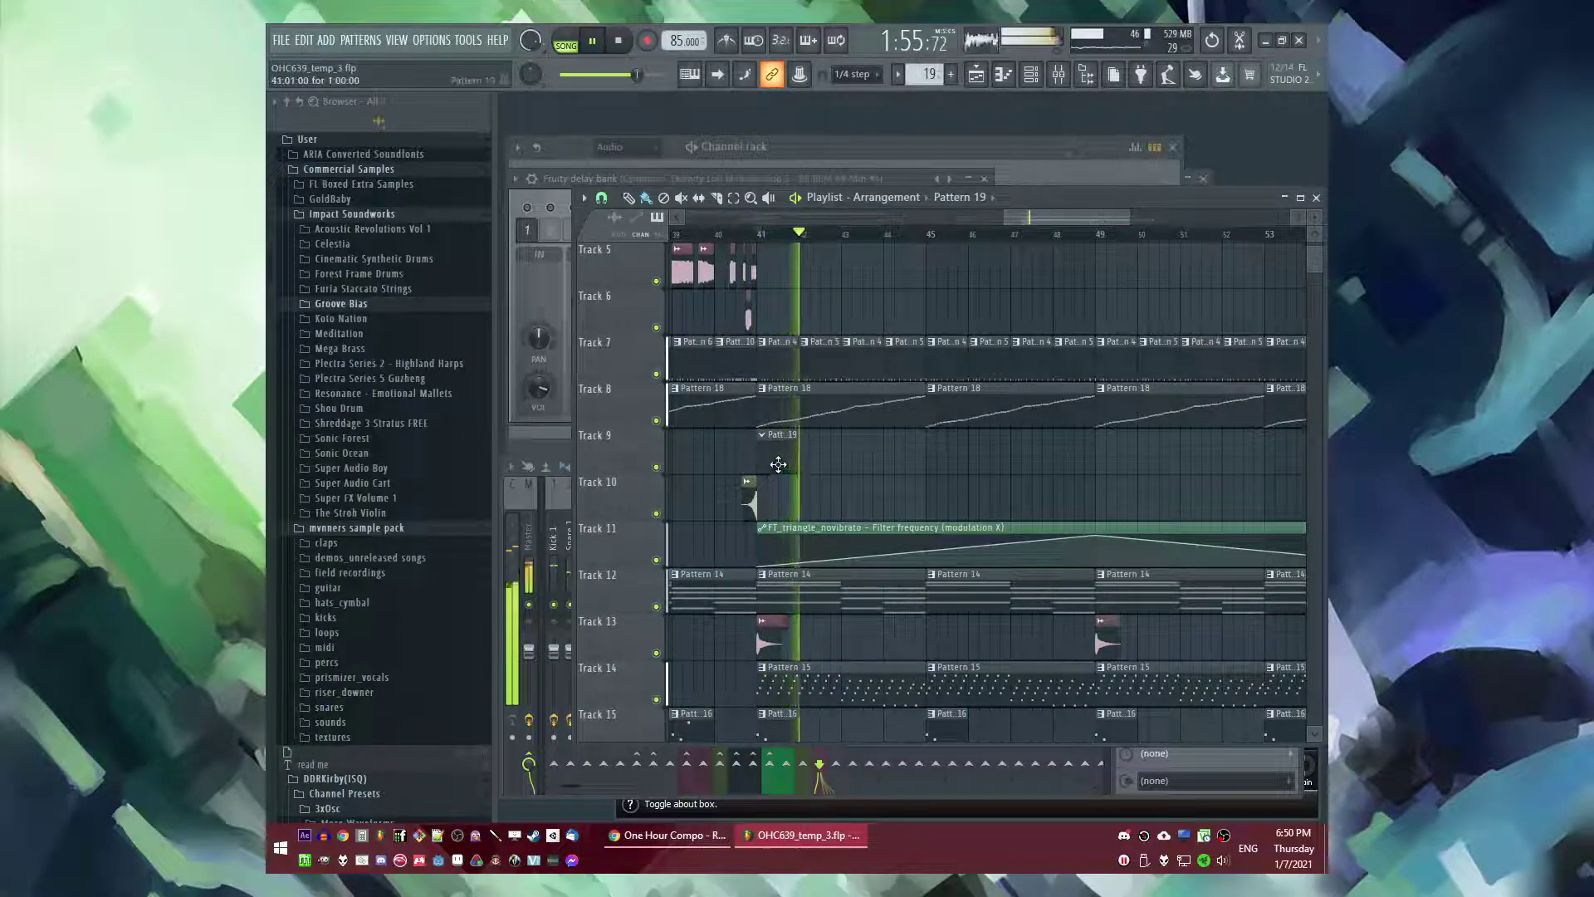
pyautogui.moveTo(790, 457); pyautogui.dragTo(948, 464)
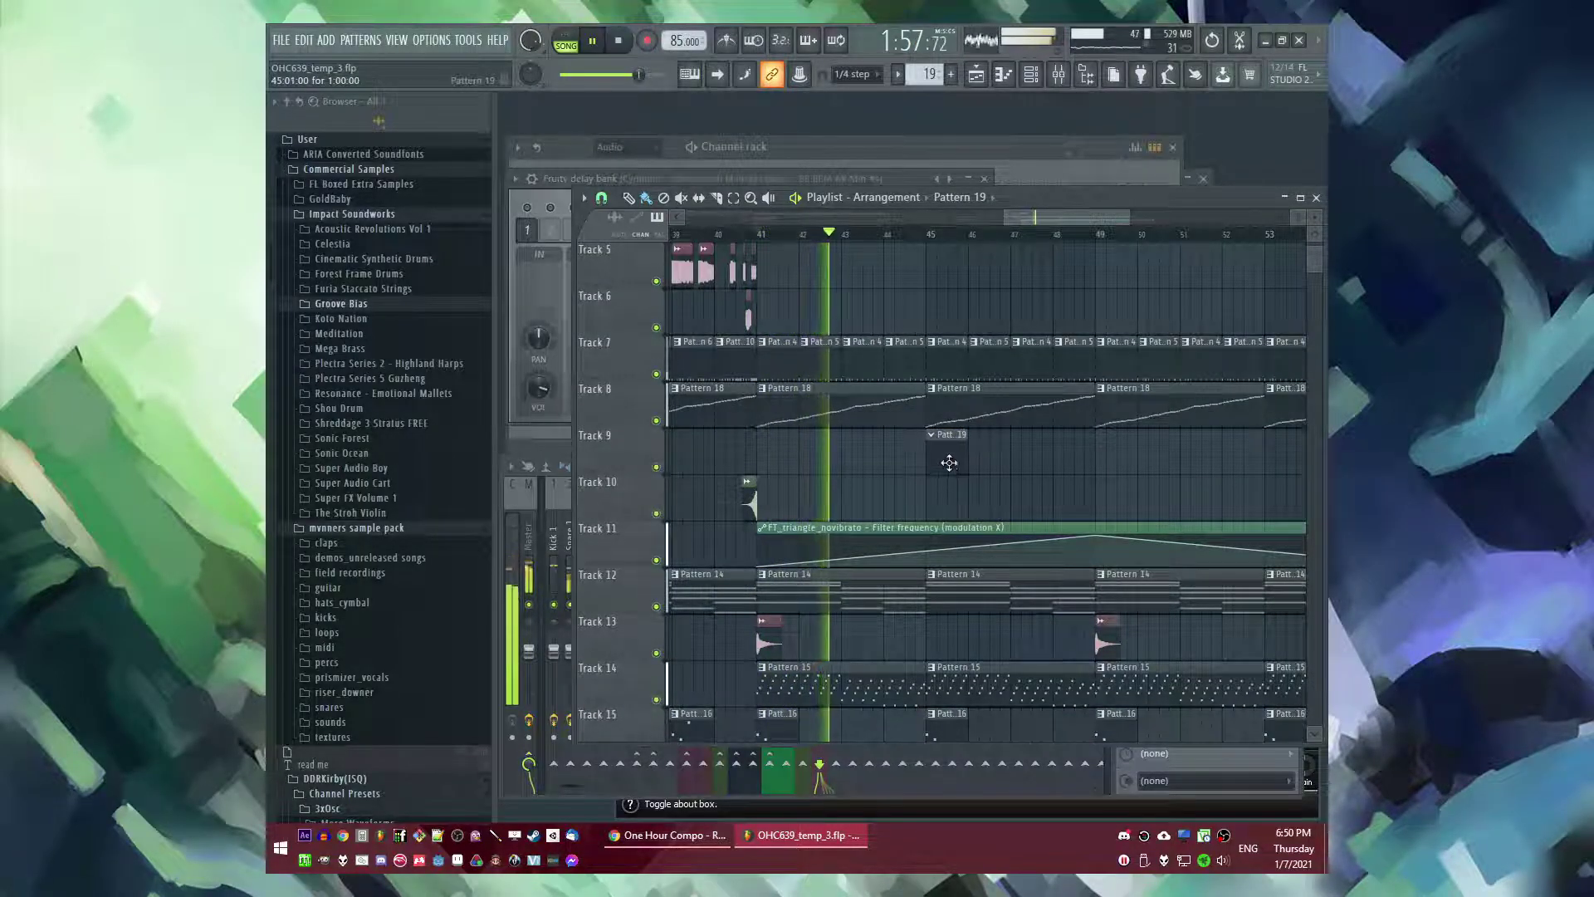
pyautogui.scroll(2, 948, 474)
pyautogui.scroll(-1, 947, 519)
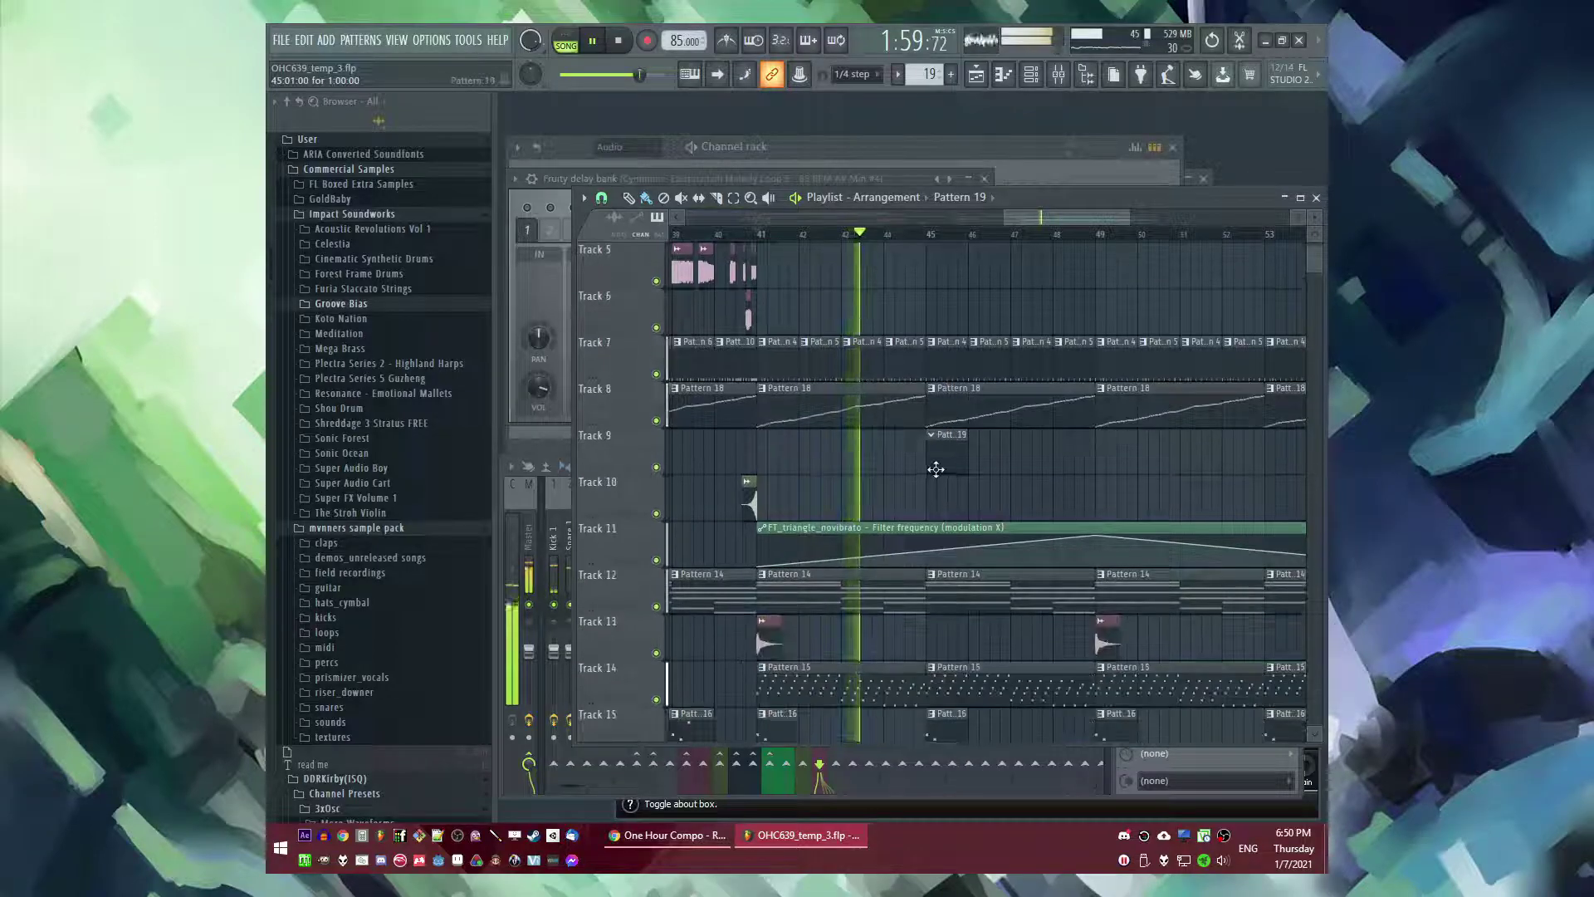
# - Place a copy of the bell clip at bar 45 on Track 13
pyautogui.press('F9')
pyautogui.press('F9')
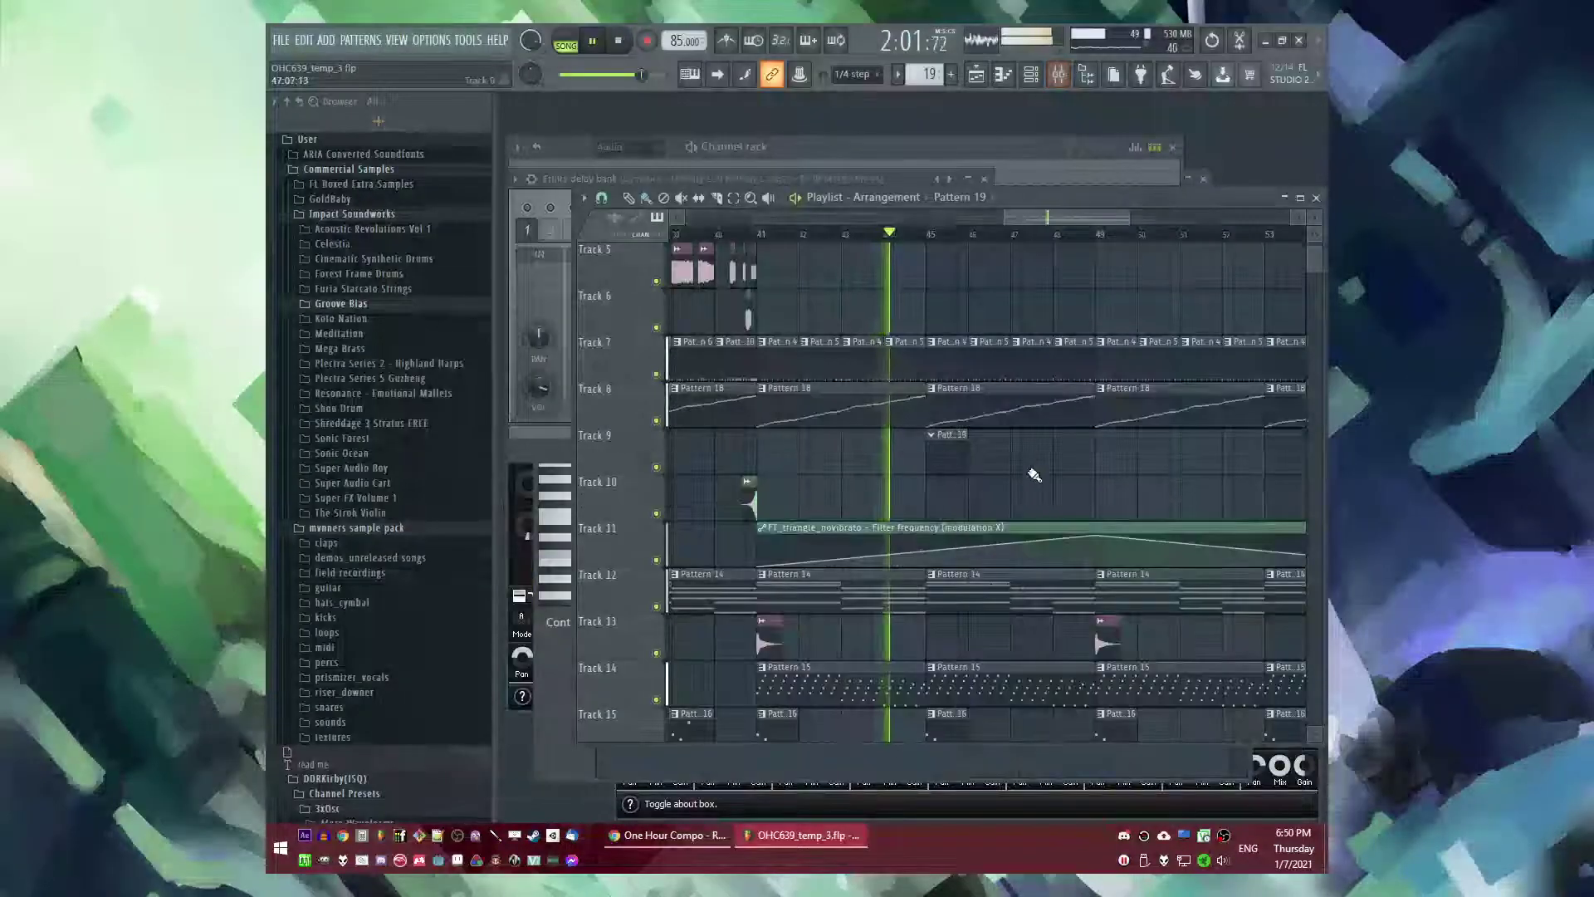
pyautogui.scroll(-2, 970, 462)
pyautogui.click(858, 642)
pyautogui.click(955, 643)
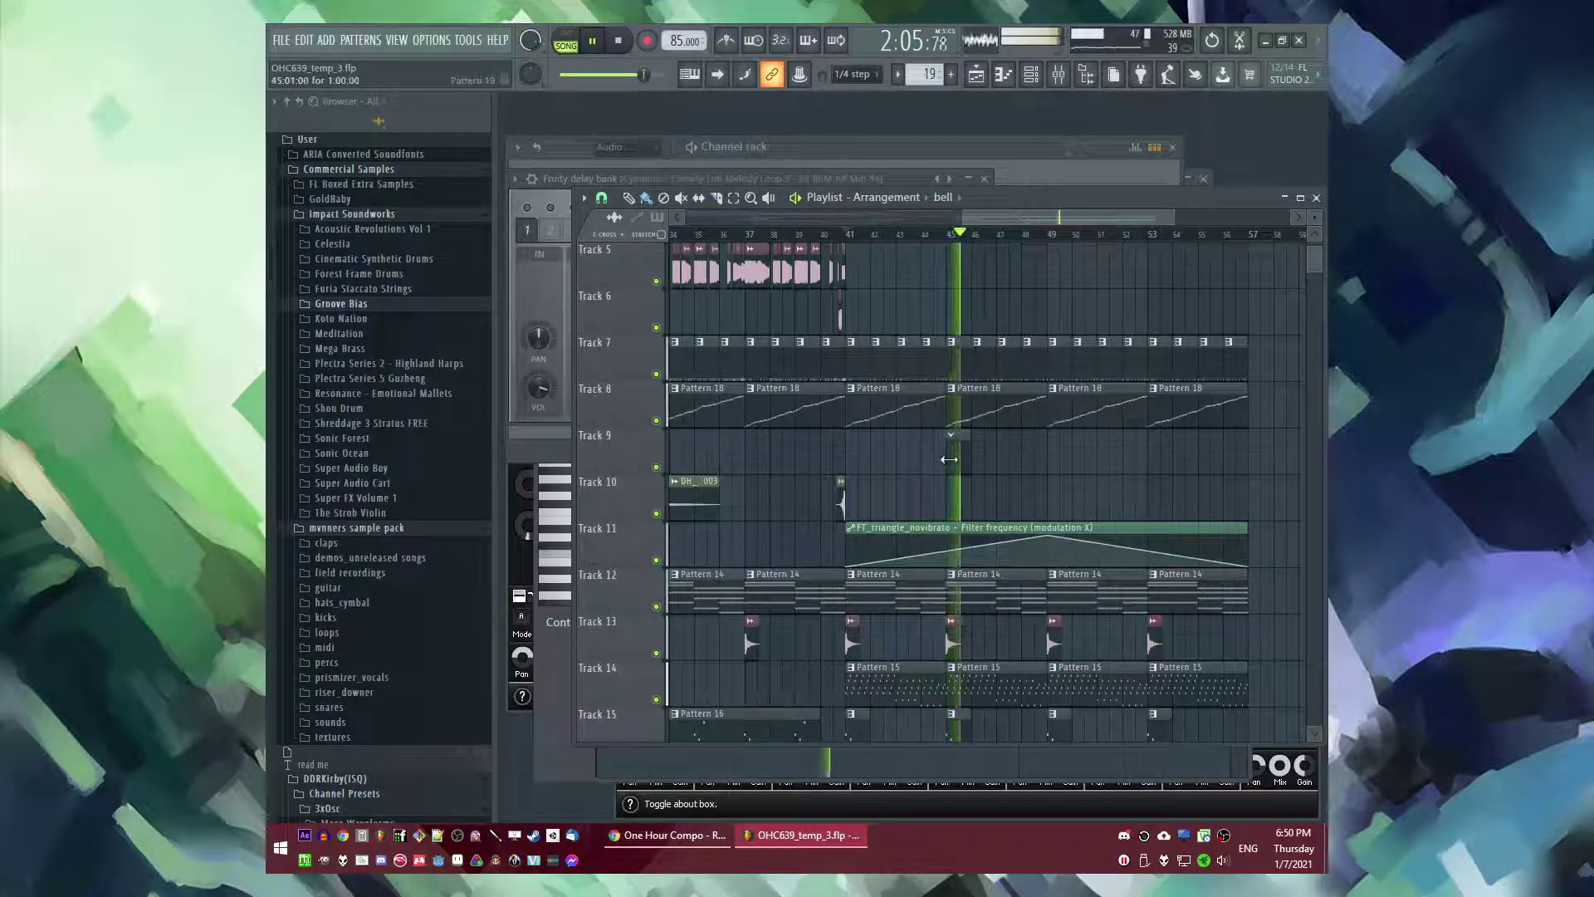
# - Add the DM-FX07_15 sample from Overused Transition FX to Track 10 at bar 45 and play it in context
pyautogui.press('F6')
pyautogui.press('space')
pyautogui.scroll(-10, 402, 548)
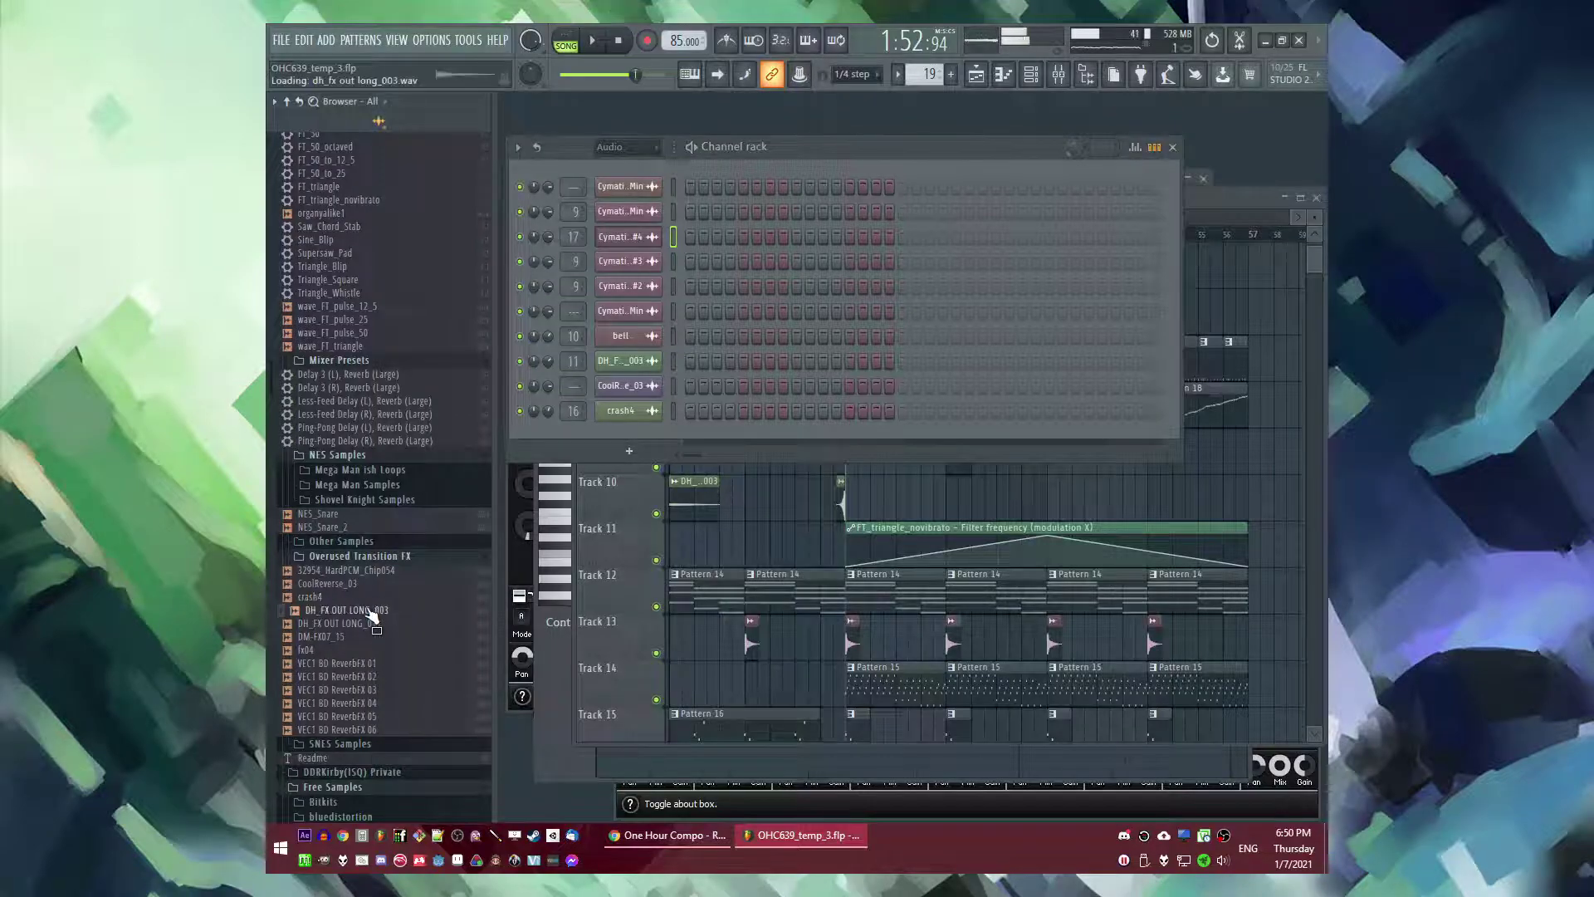
pyautogui.press('F5')
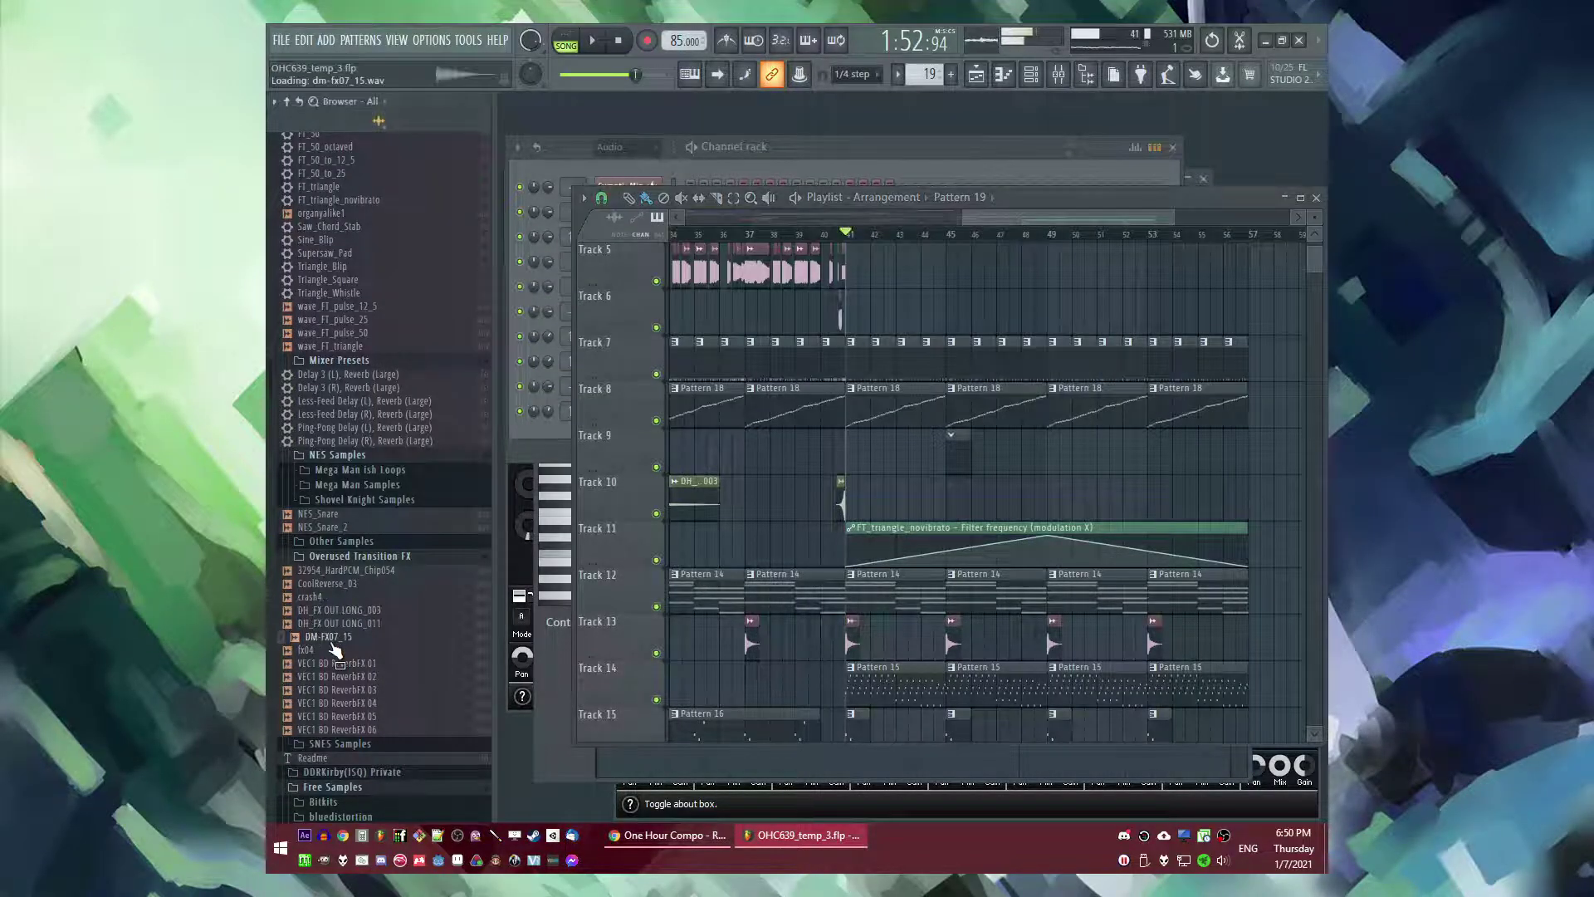
pyautogui.moveTo(952, 496); pyautogui.dragTo(952, 497)
pyautogui.scroll(3, 952, 496)
pyautogui.press('space')
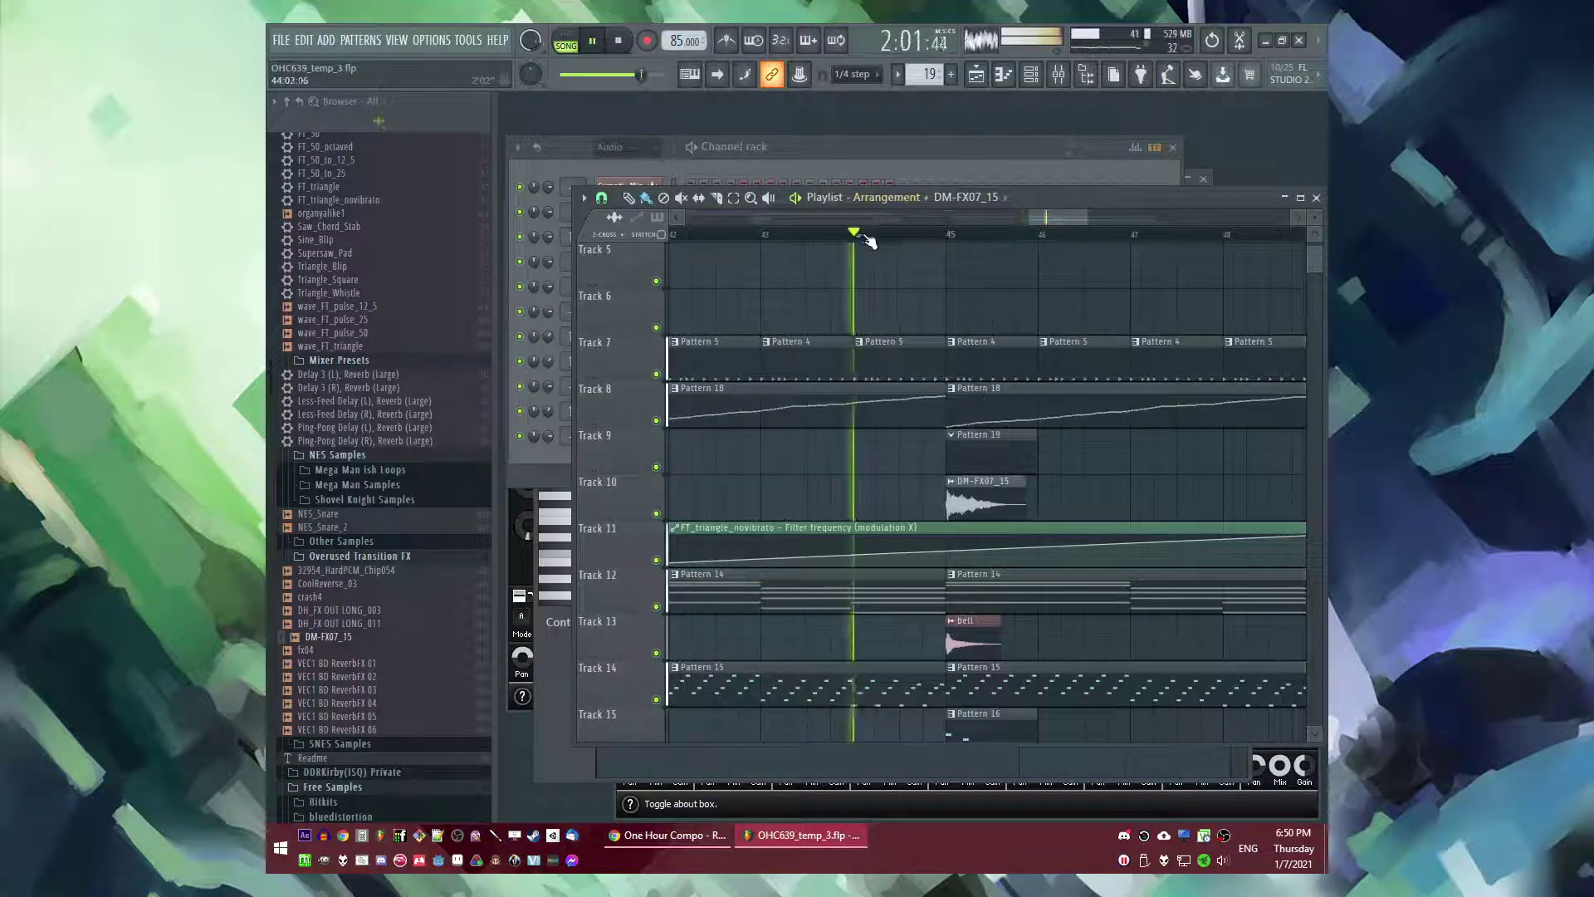
# - Delete the bell clip at bar 45 on Track 13
pyautogui.doubleClick(975, 497)
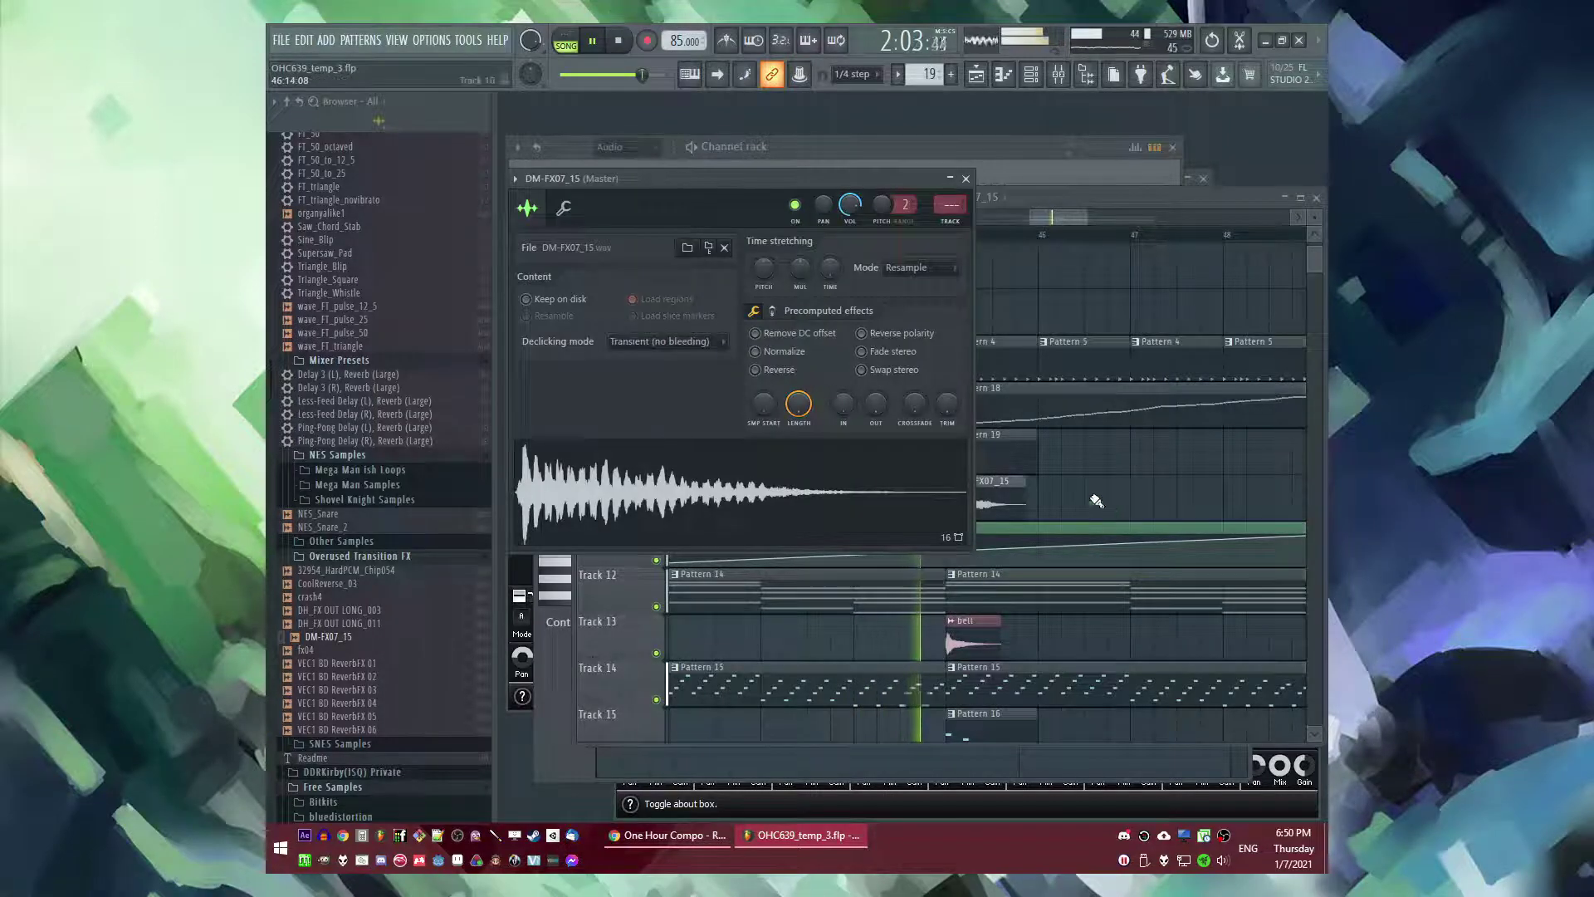
pyautogui.rightClick(978, 634)
pyautogui.scroll(-2, 844, 477)
pyautogui.scroll(2, 864, 496)
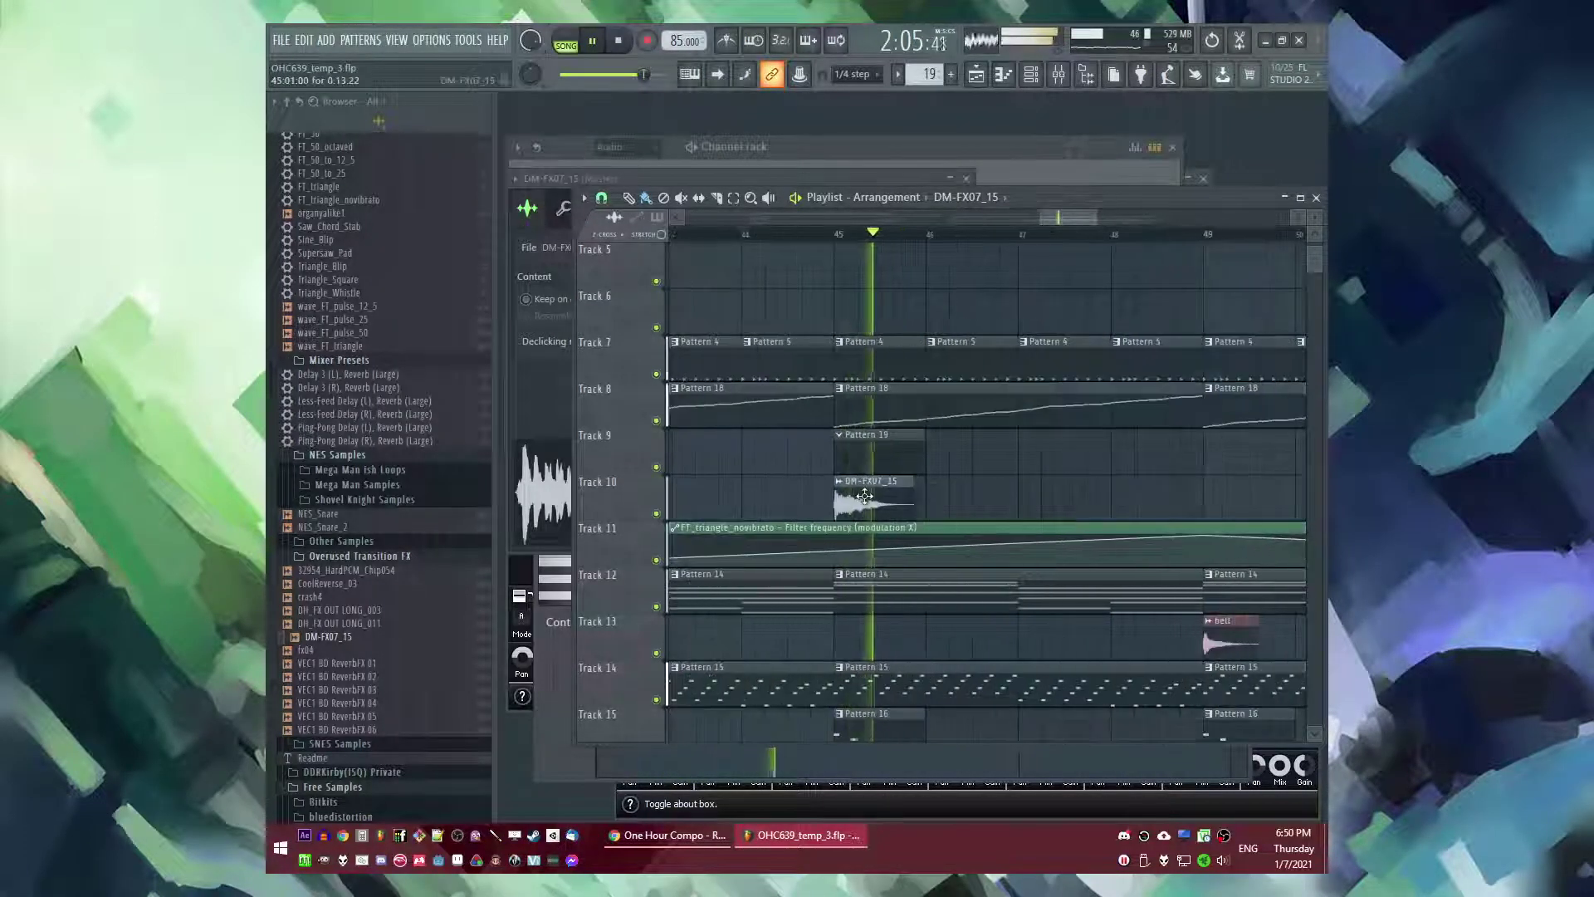
# - Set the DM-FX07_15 sample's pitch range to 10 semitones, lower its pitch and audition it from bar 45
pyautogui.doubleClick(865, 496)
pyautogui.moveTo(919, 200); pyautogui.dragTo(912, 170)
pyautogui.moveTo(899, 175); pyautogui.dragTo(875, 224)
pyautogui.rightClick(1028, 459)
pyautogui.click(822, 235)
pyautogui.doubleClick(878, 494)
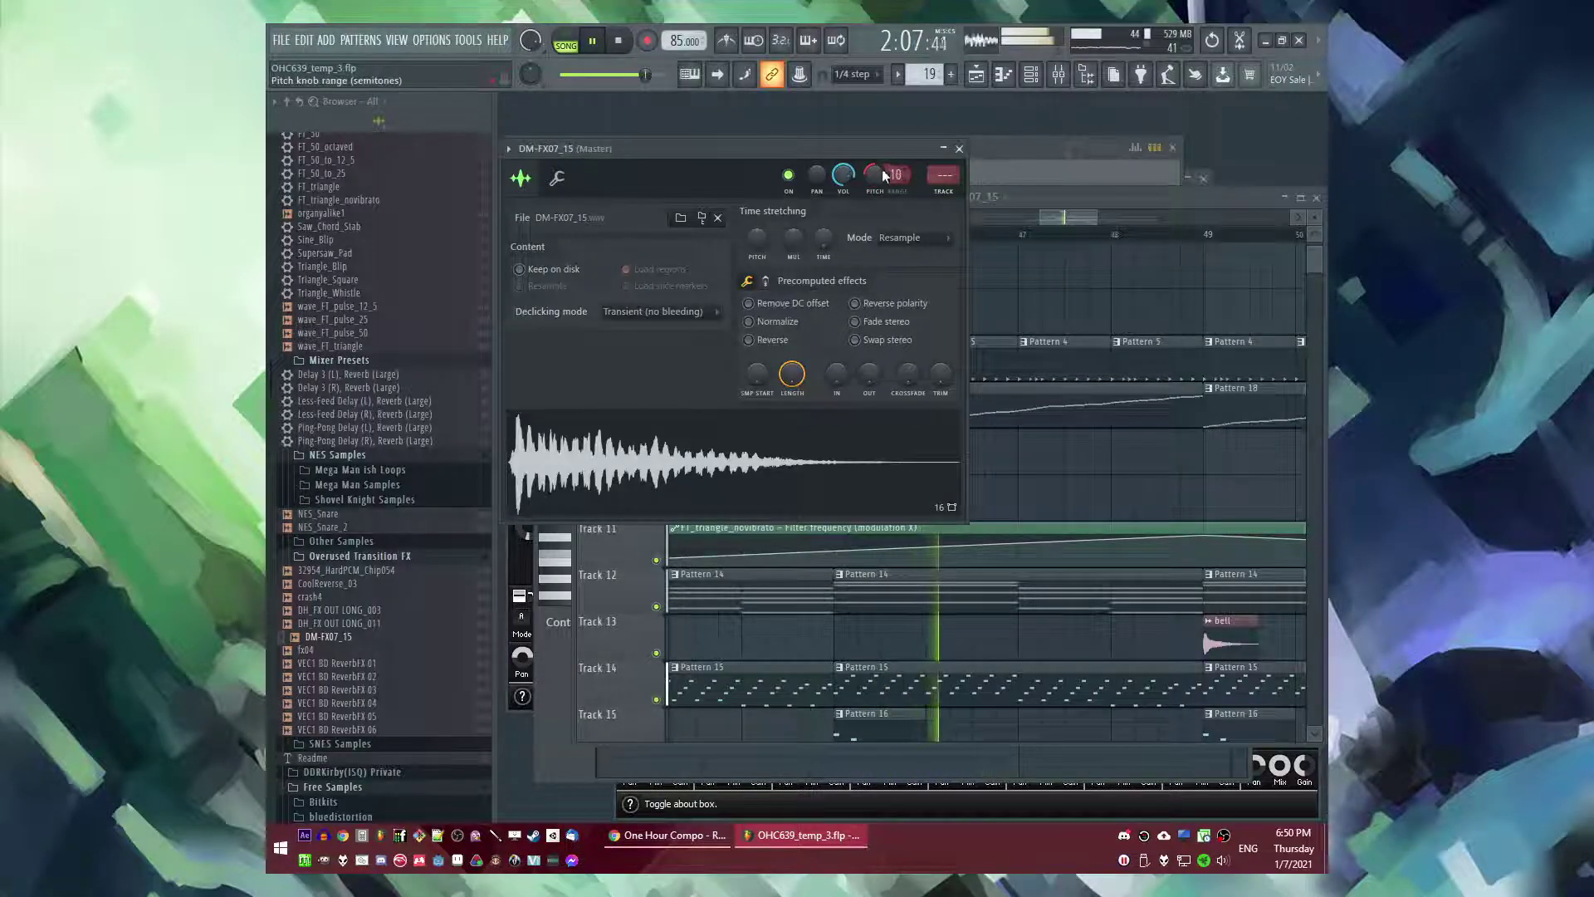
pyautogui.press('space')
pyautogui.press('space')
# - Route the DM-FX07_15 channel to mixer track 18 and add a Fruity delay bank in effect slot 3
pyautogui.hotkey('ctrl', 'l')
pyautogui.click(1127, 543)
pyautogui.moveTo(1141, 452)
pyautogui.click(944, 389)
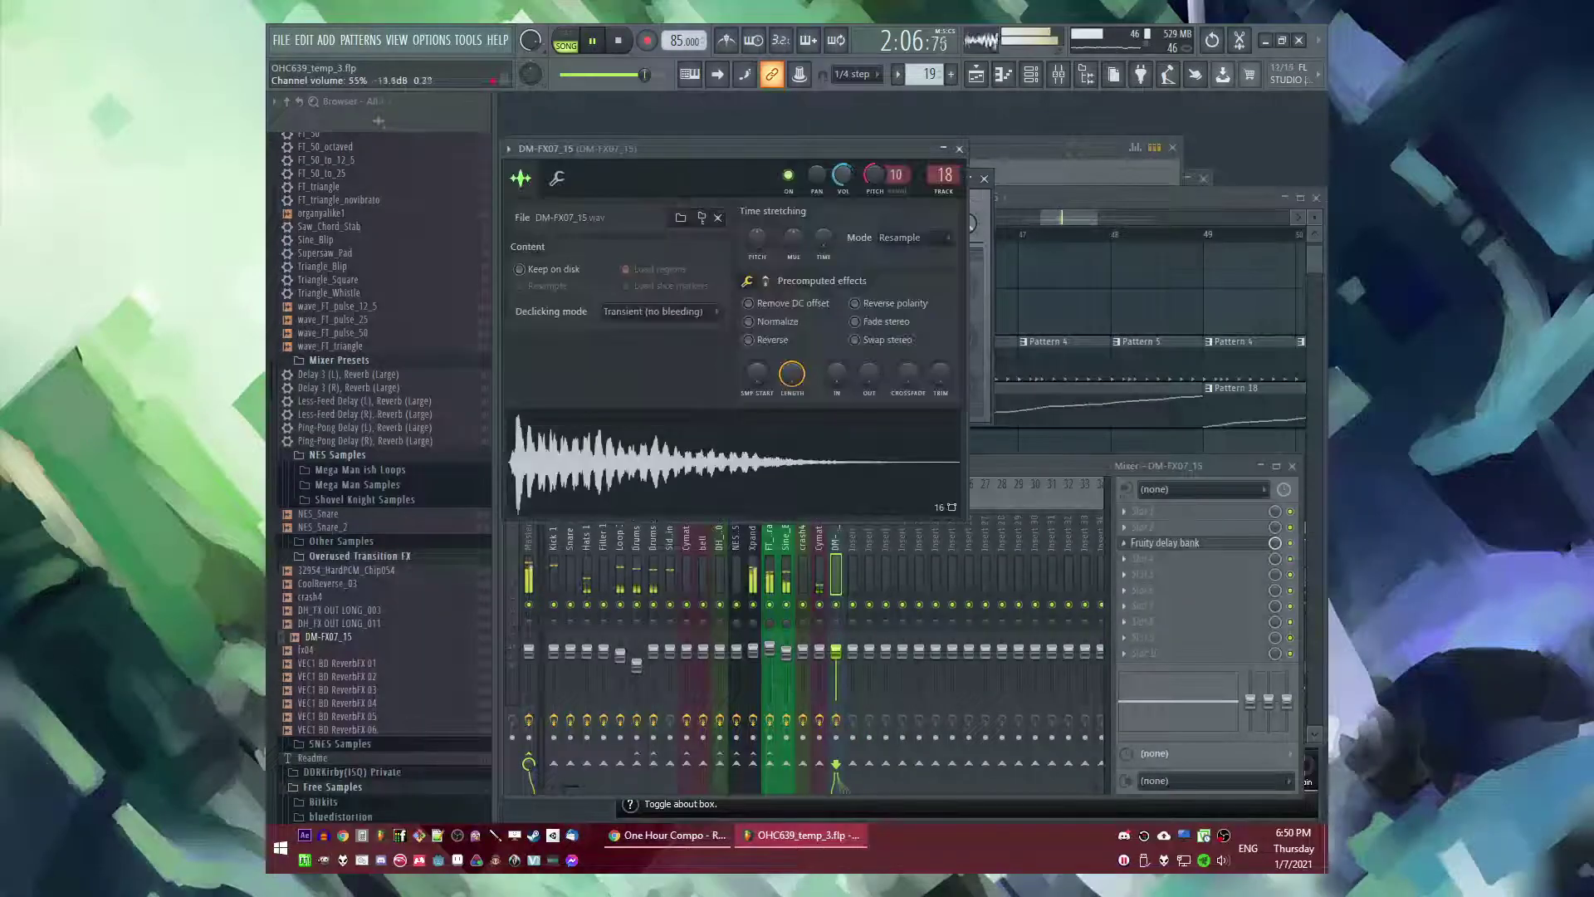
# - Add Fruity Reeverb 2 with room size 100 in slot 6 and SampleReducer in slot 8 of mixer track 18
pyautogui.click(1130, 591)
pyautogui.click(914, 656)
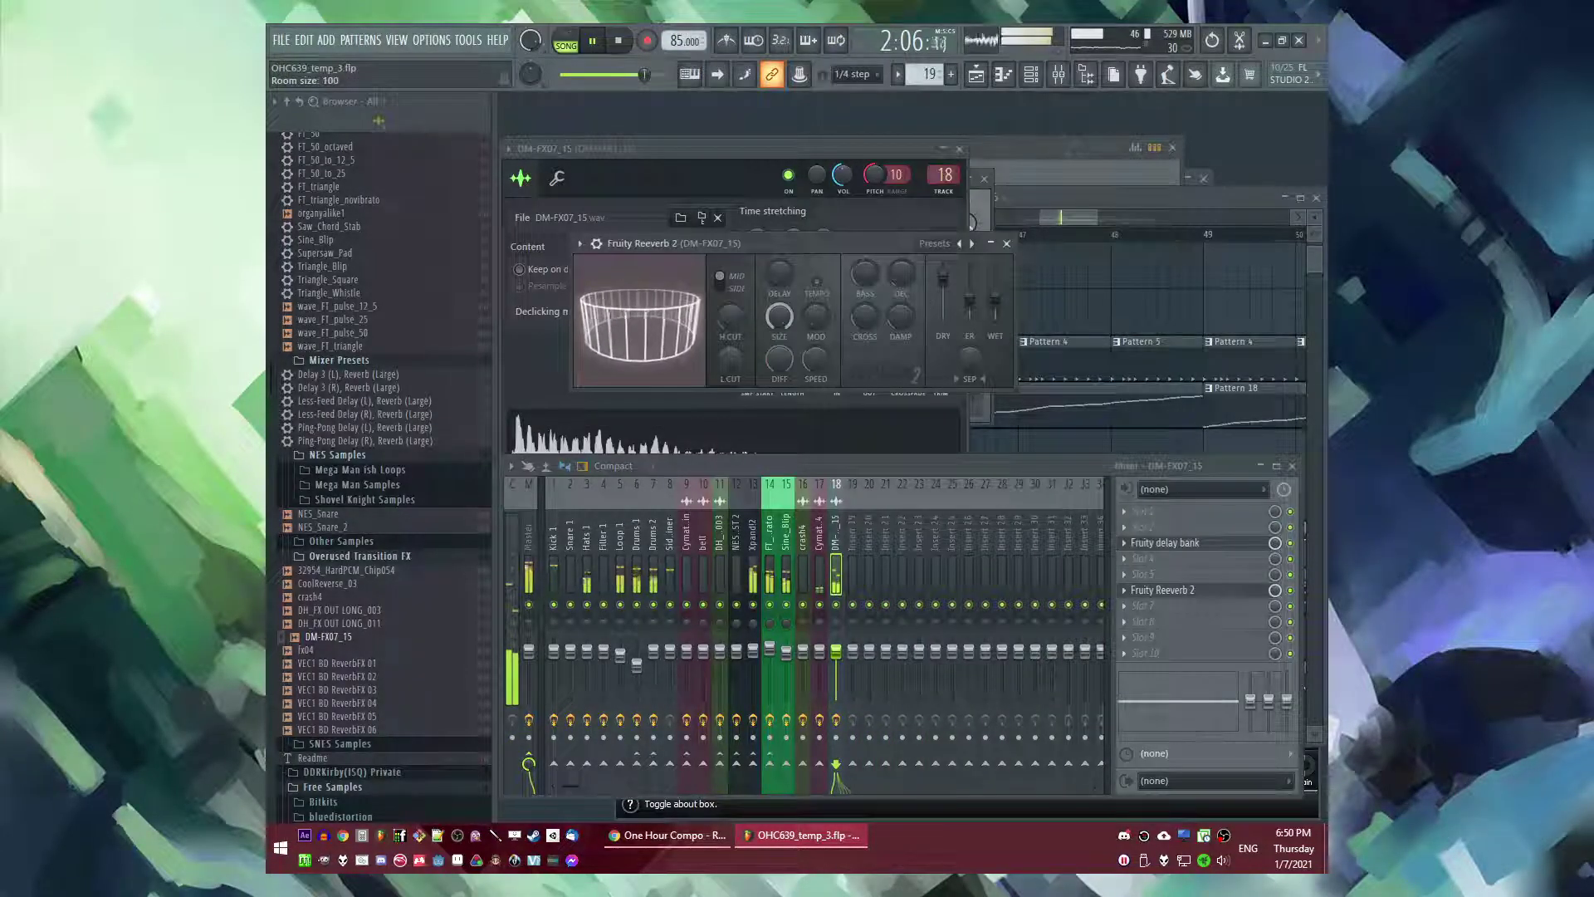
pyautogui.click(1126, 622)
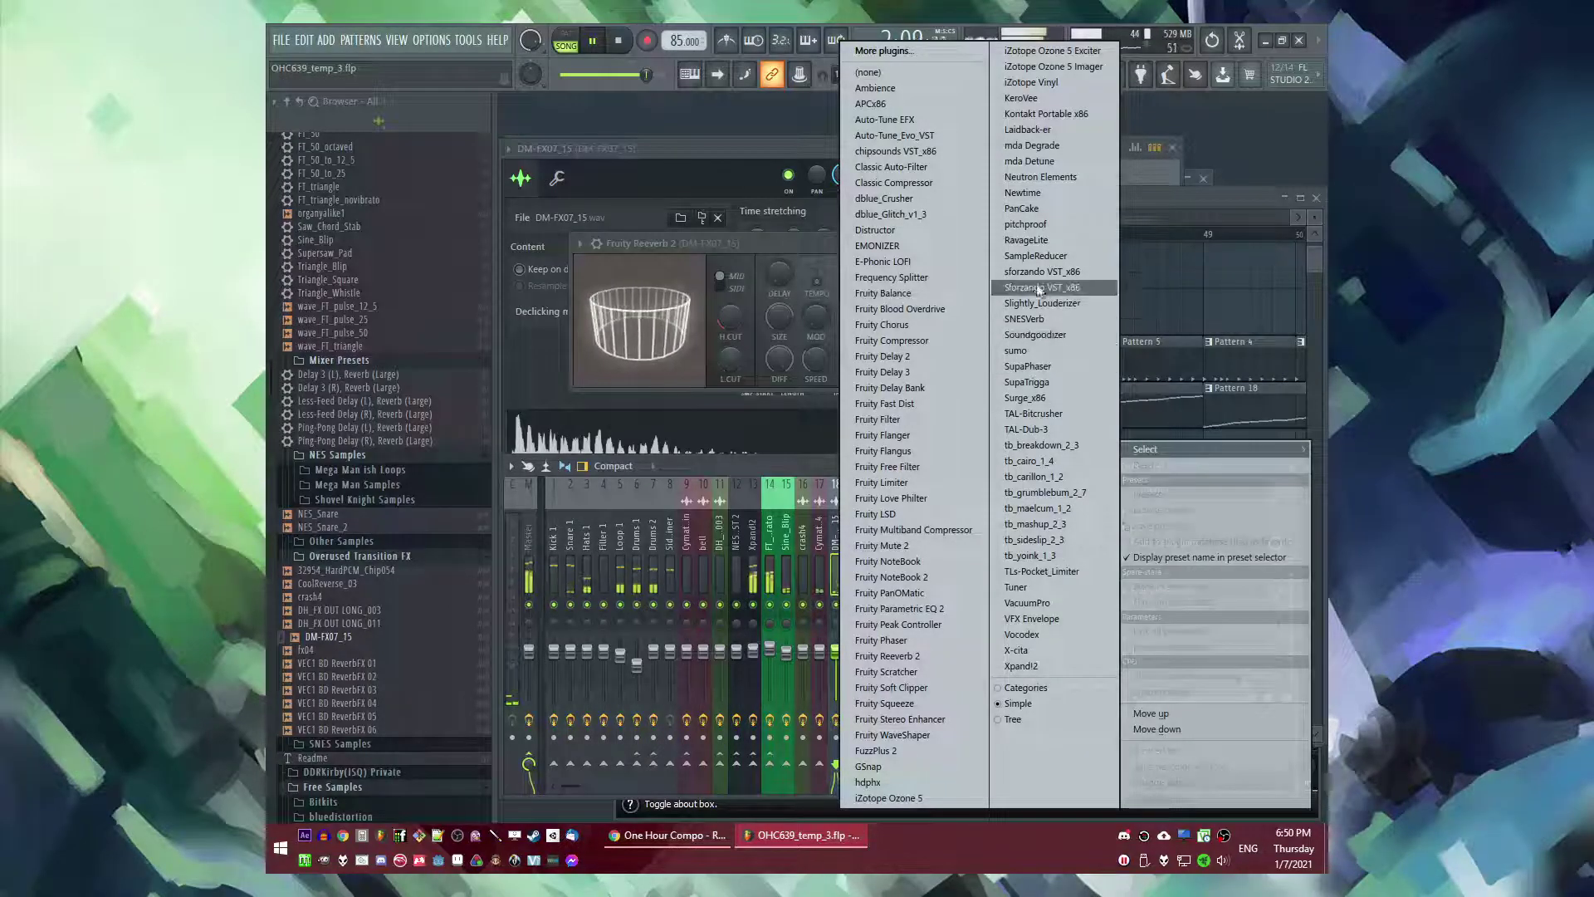
pyautogui.click(1035, 255)
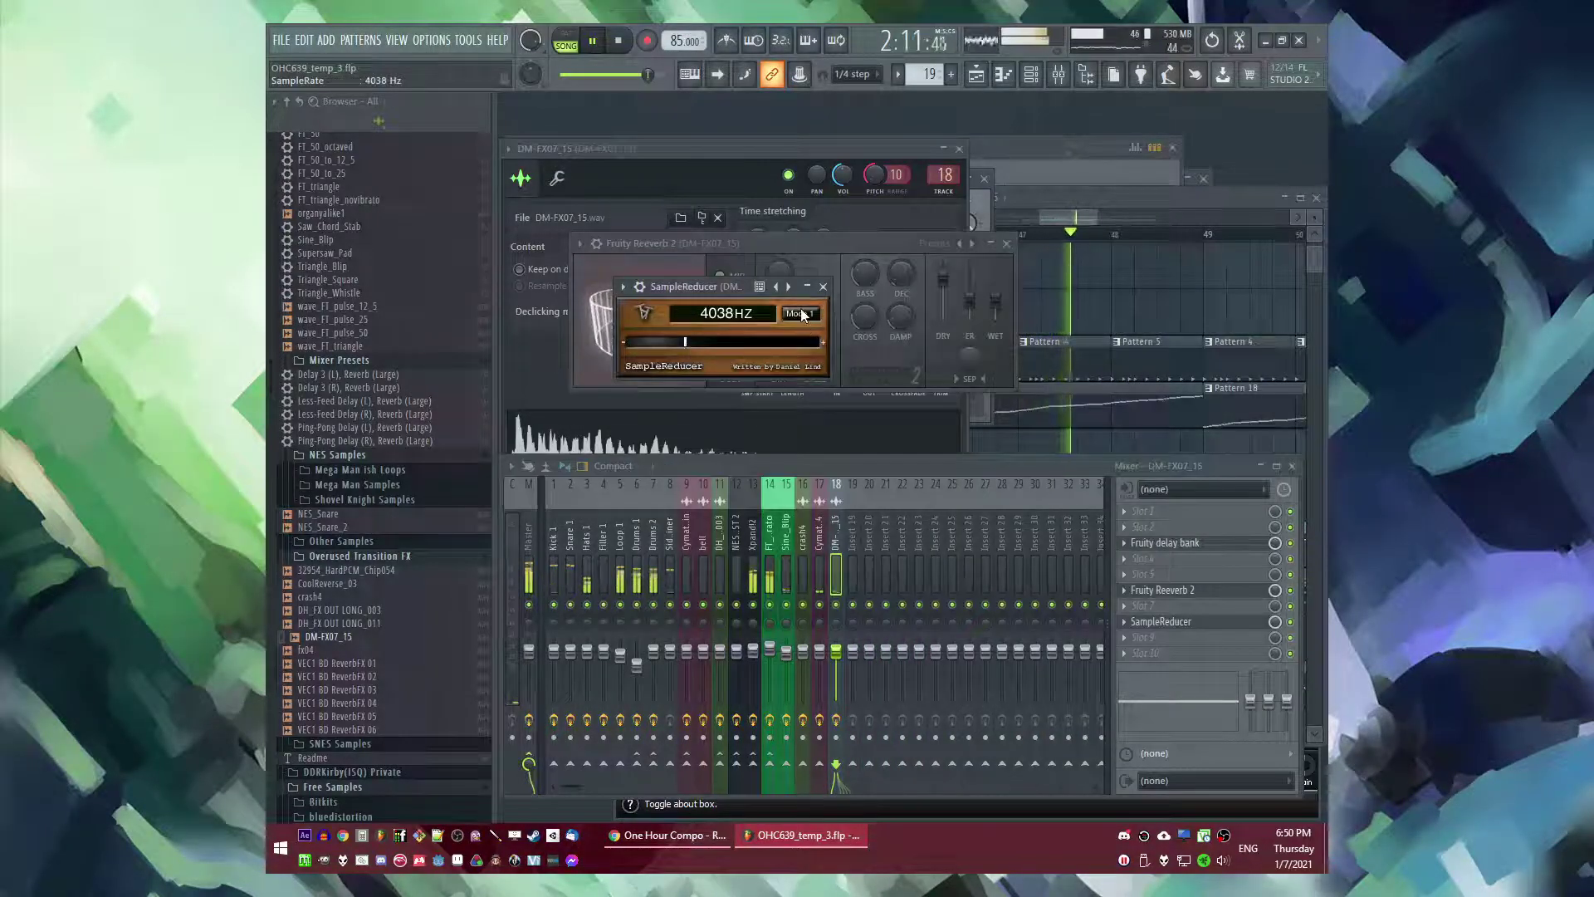
pyautogui.click(823, 287)
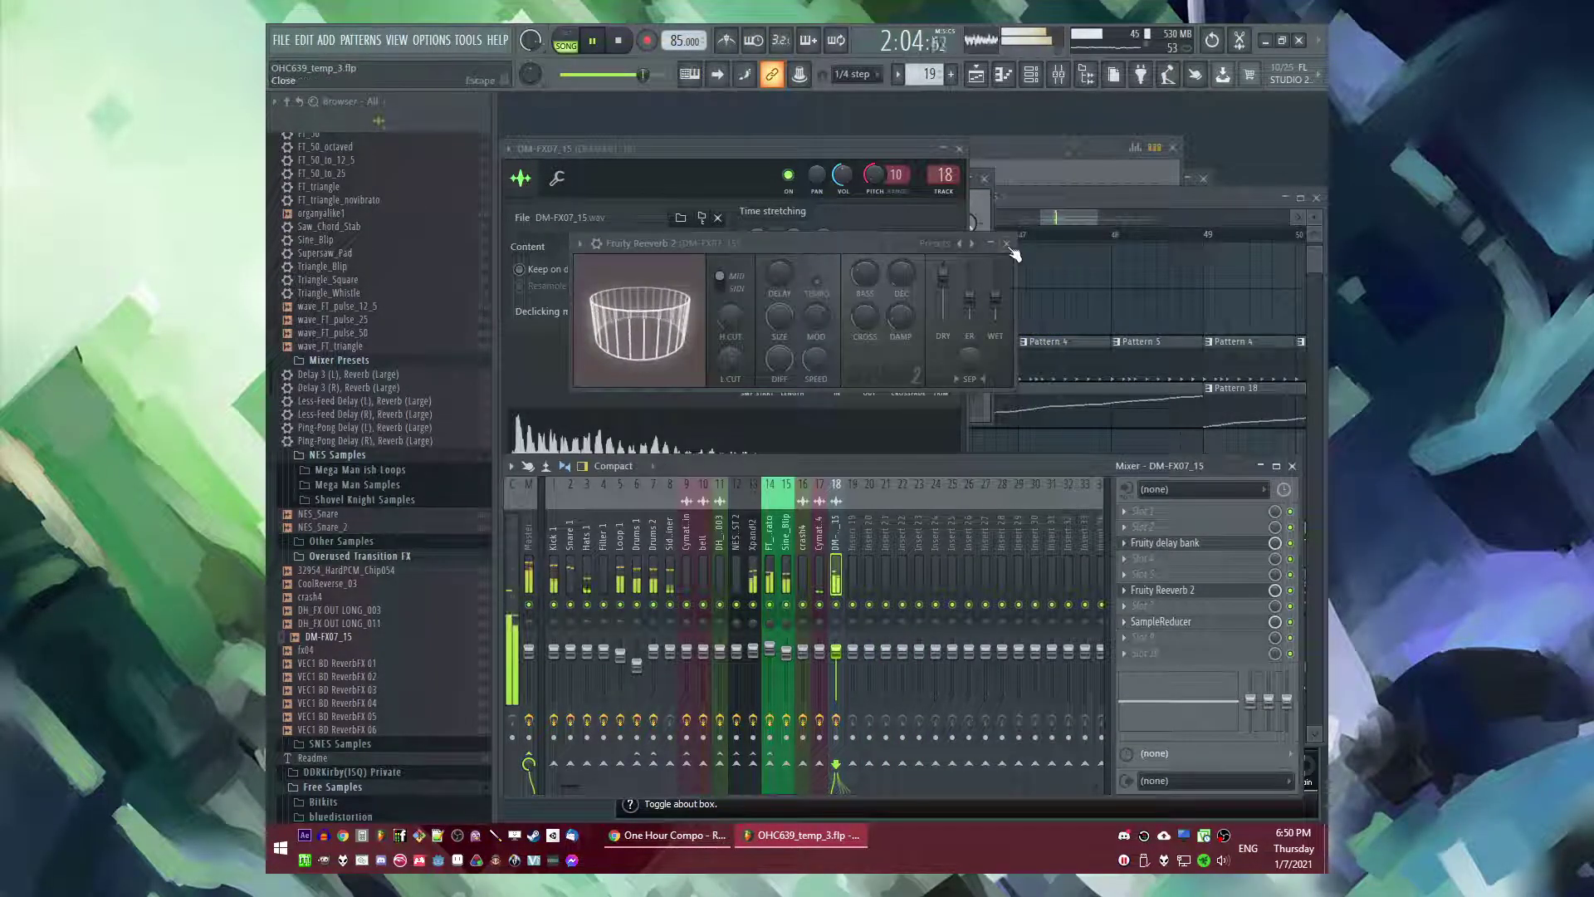
pyautogui.click(1166, 623)
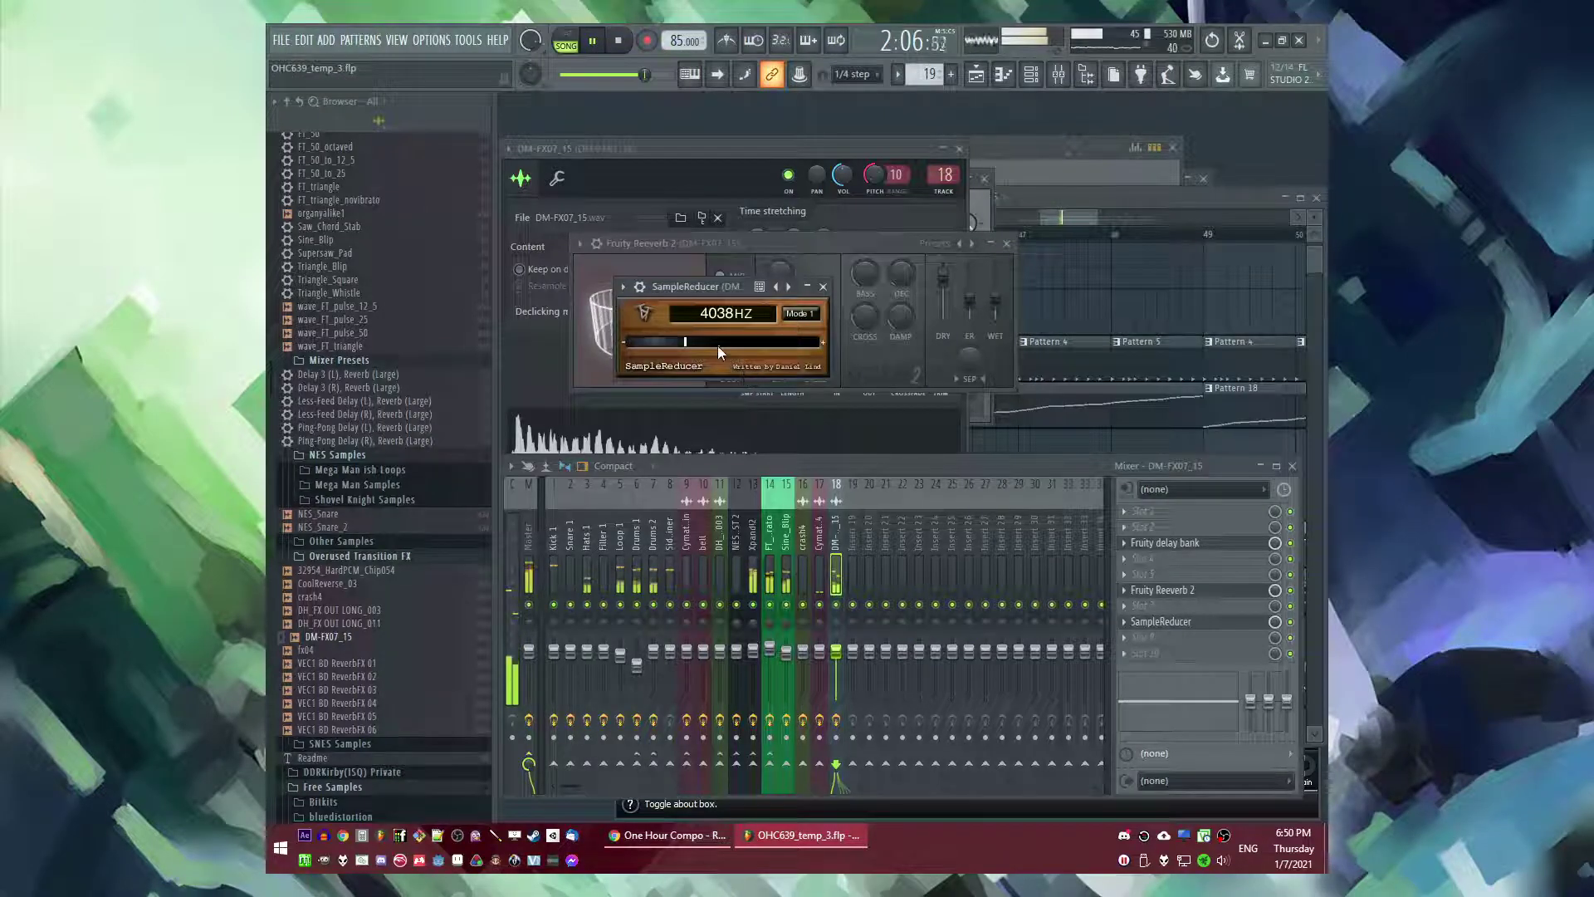
pyautogui.click(823, 286)
pyautogui.click(1007, 243)
pyautogui.click(959, 148)
# - Move the Pattern 19 clip on Track 9 to bar 51
pyautogui.rightClick(1090, 284)
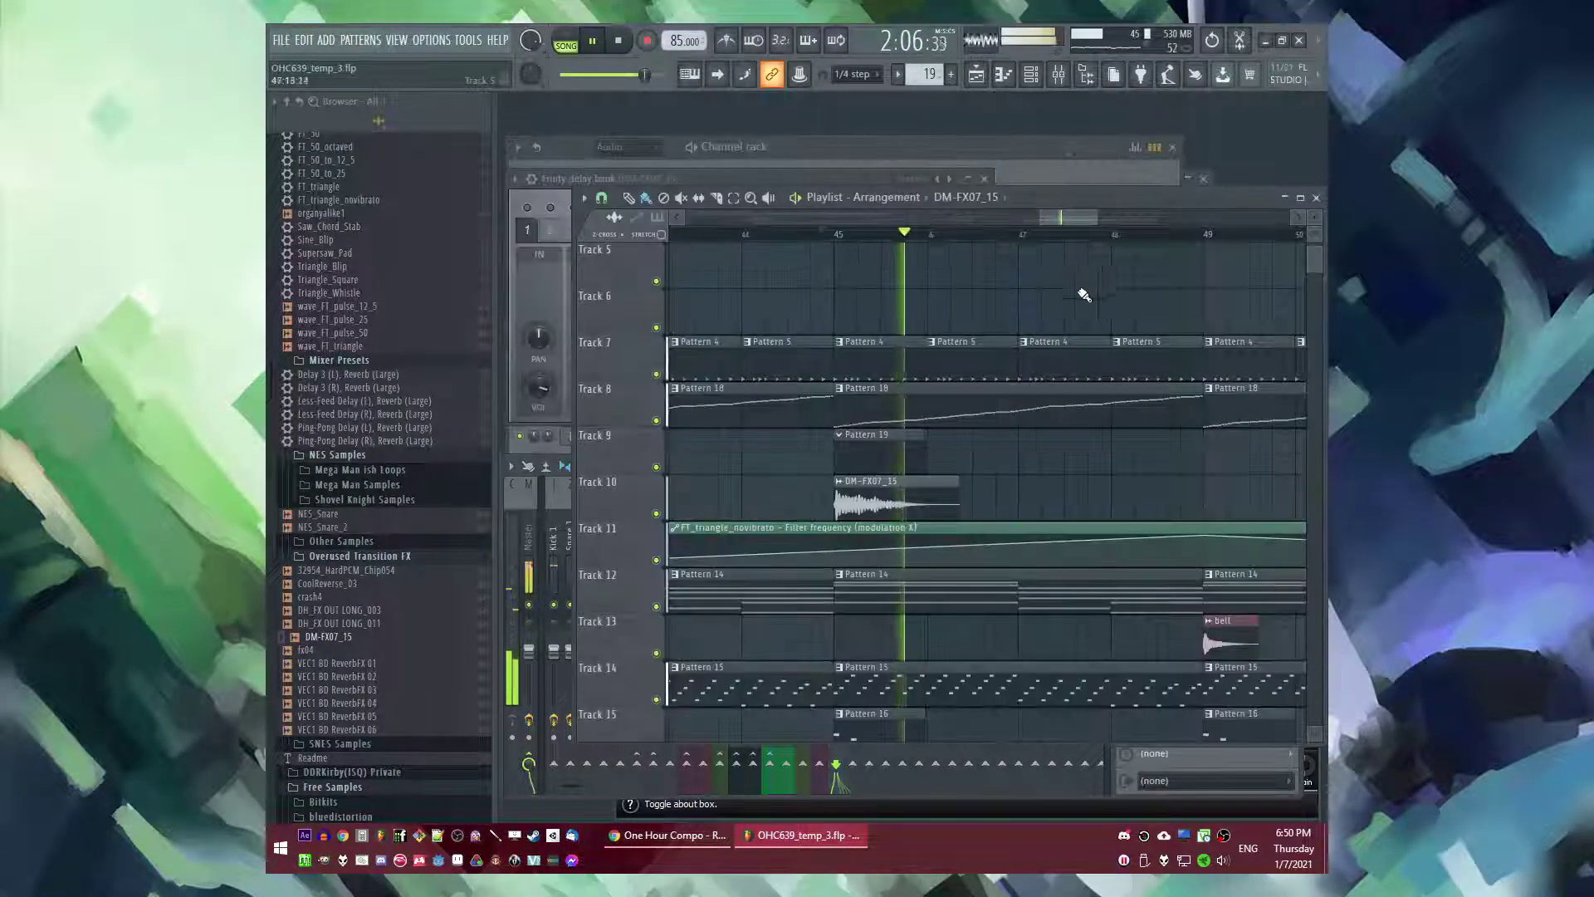
pyautogui.scroll(-4, 1093, 288)
pyautogui.scroll(-2, 938, 353)
pyautogui.moveTo(892, 365); pyautogui.dragTo(999, 360)
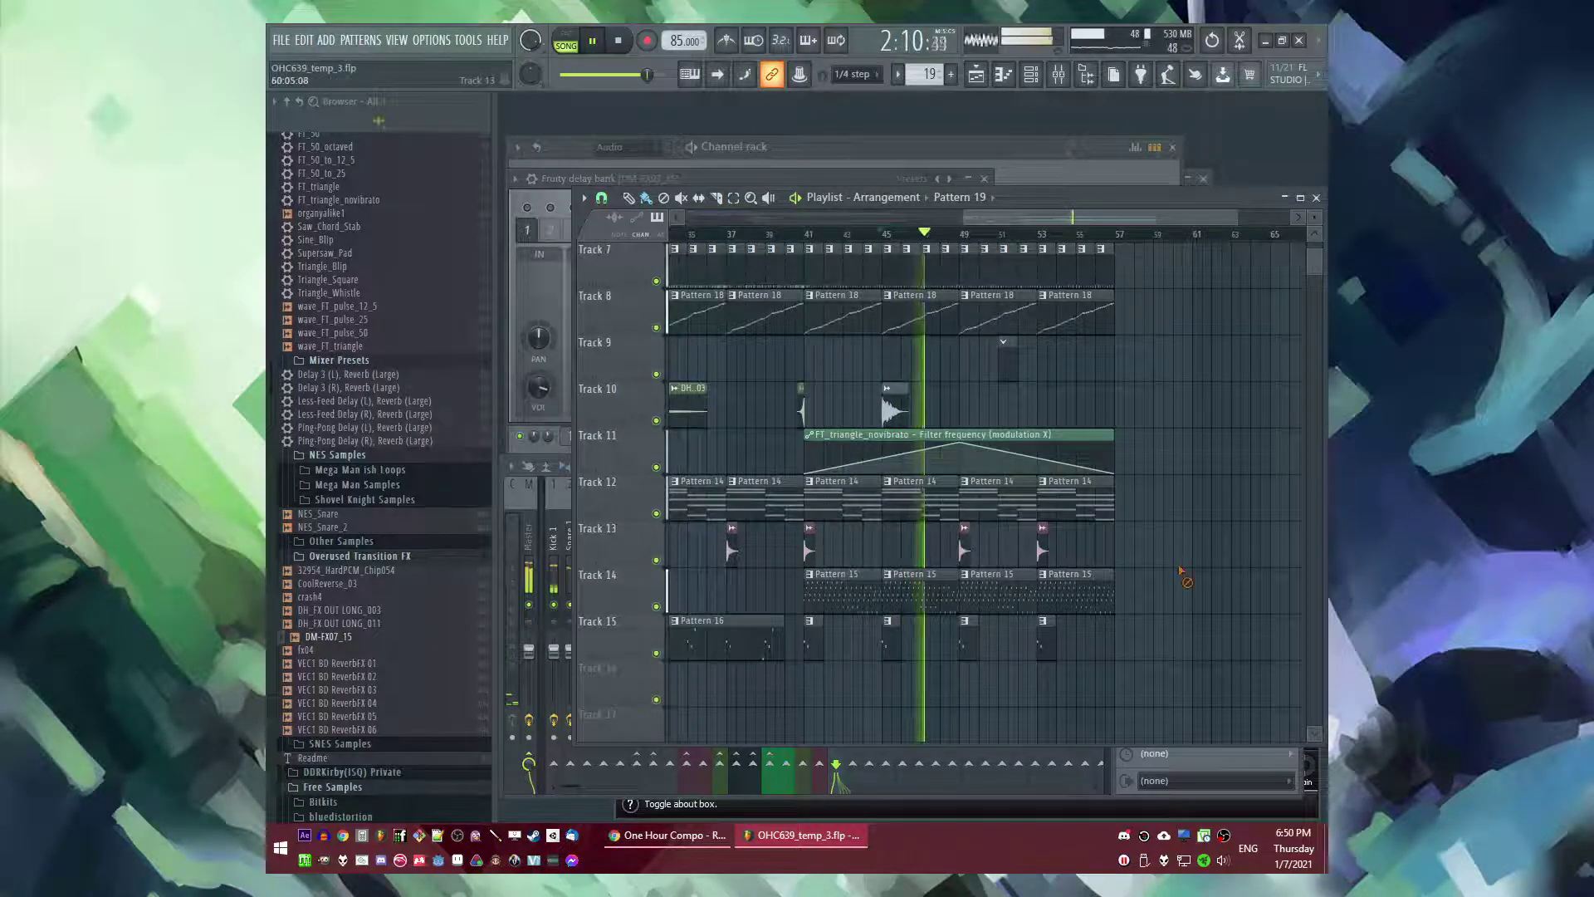
# - Make the FT_triangle_novibrato filter frequency automation clip unique and curve its rising segment with about 20% tension
pyautogui.click(810, 434)
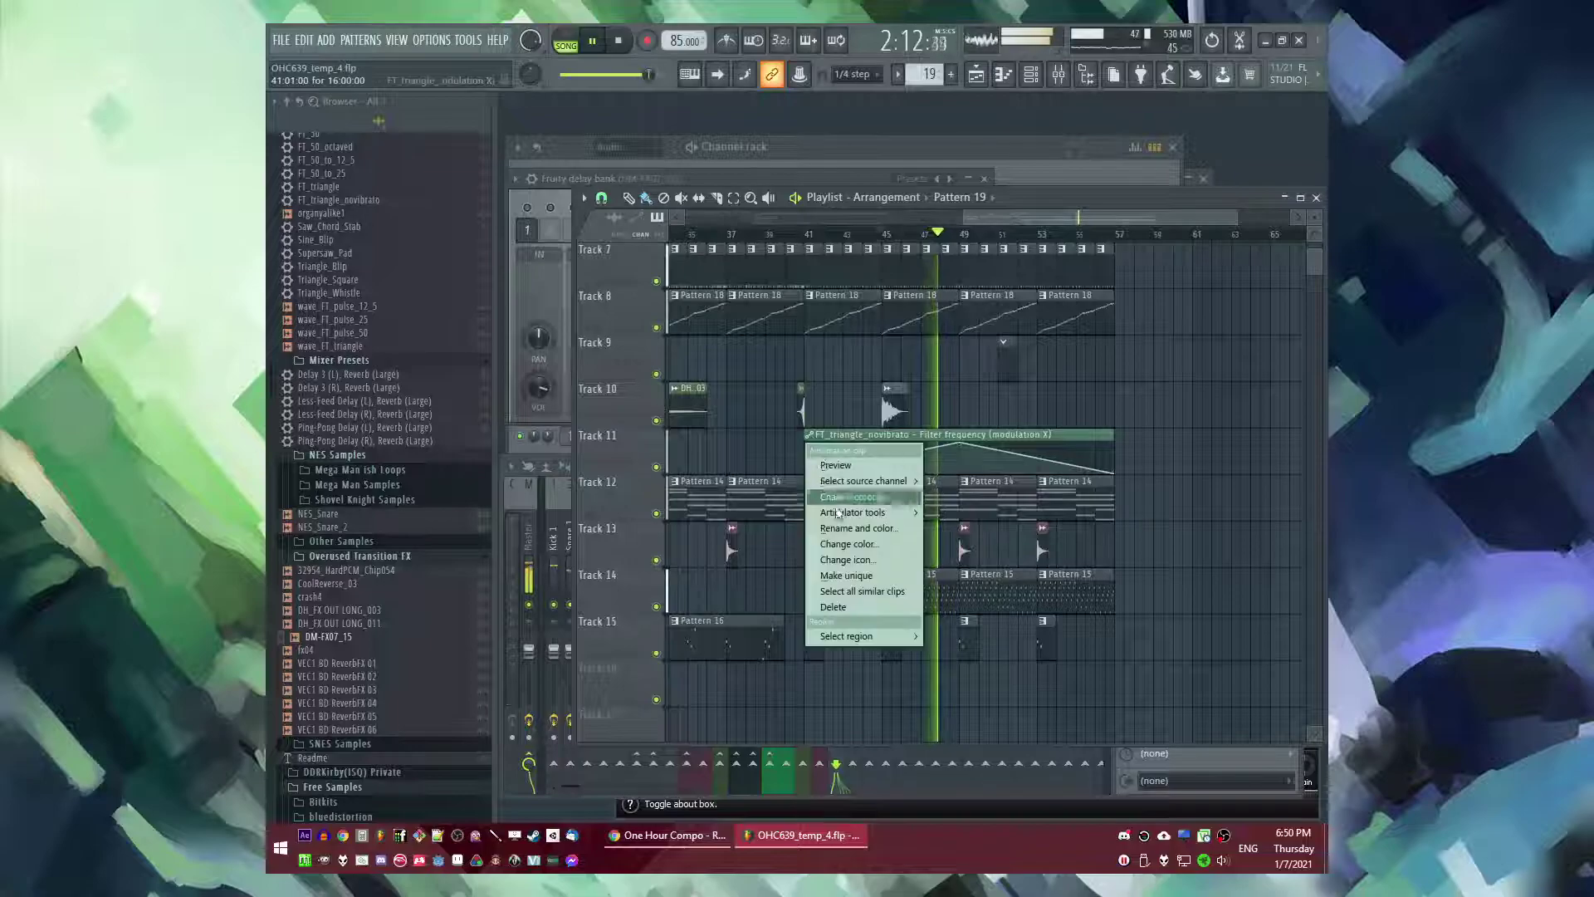
pyautogui.click(849, 577)
pyautogui.moveTo(882, 459); pyautogui.dragTo(881, 470)
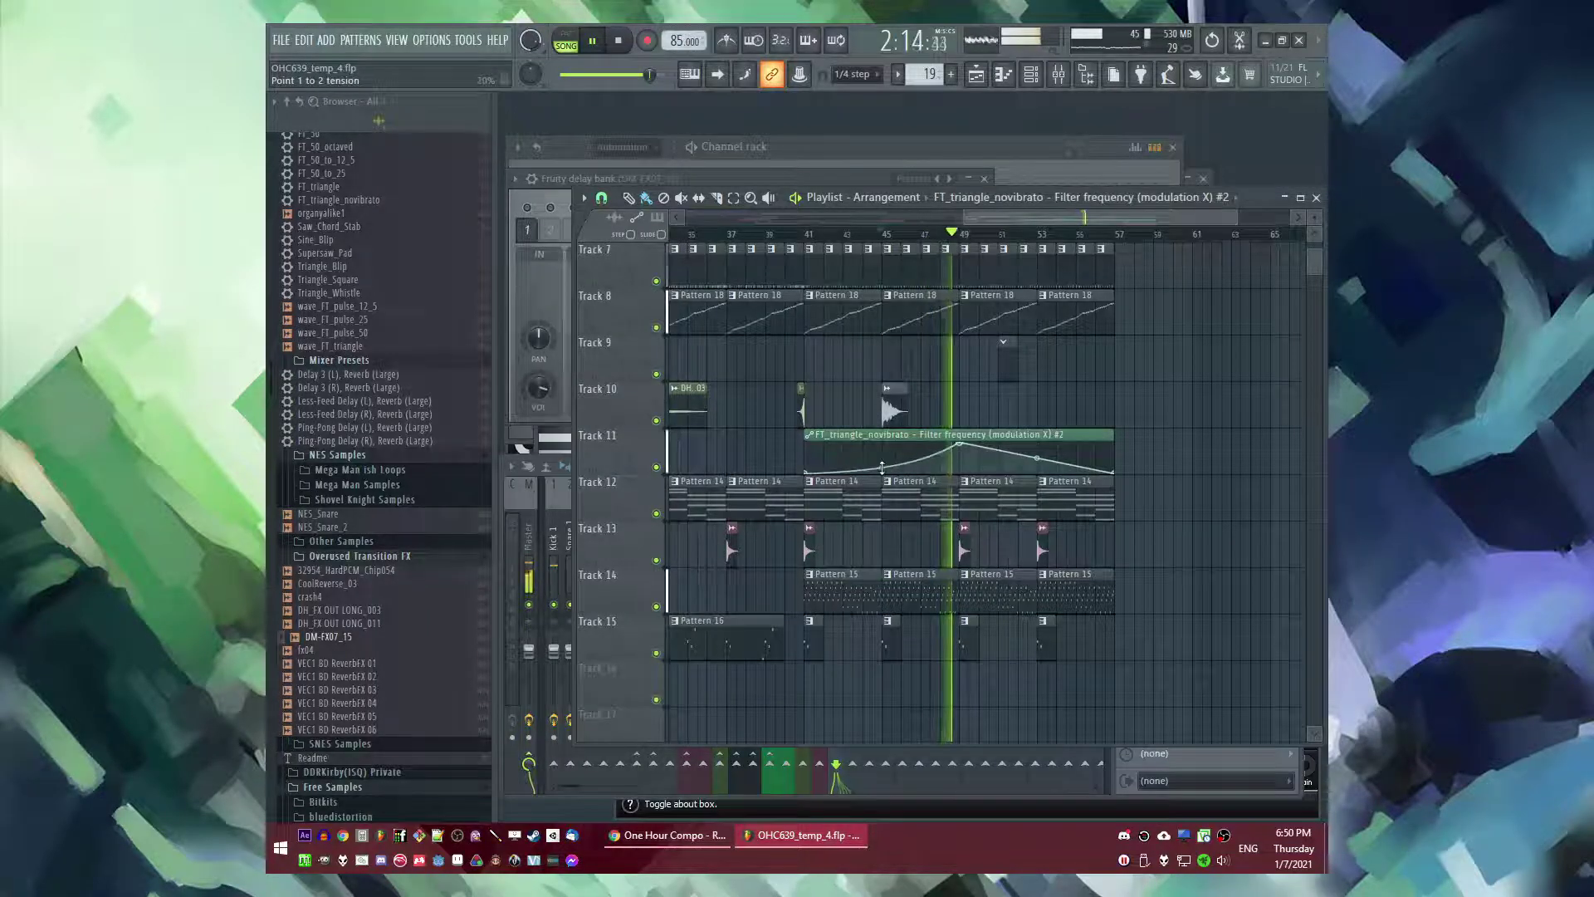
# - Play back the section from around bar 45 into bar 49 to check the reshaped filter automation
pyautogui.click(890, 235)
pyautogui.scroll(3, 913, 237)
pyautogui.click(920, 237)
pyautogui.click(981, 235)
pyautogui.moveTo(1043, 216); pyautogui.dragTo(1054, 218)
pyautogui.scroll(3, 1007, 416)
pyautogui.scroll(-3, 1001, 425)
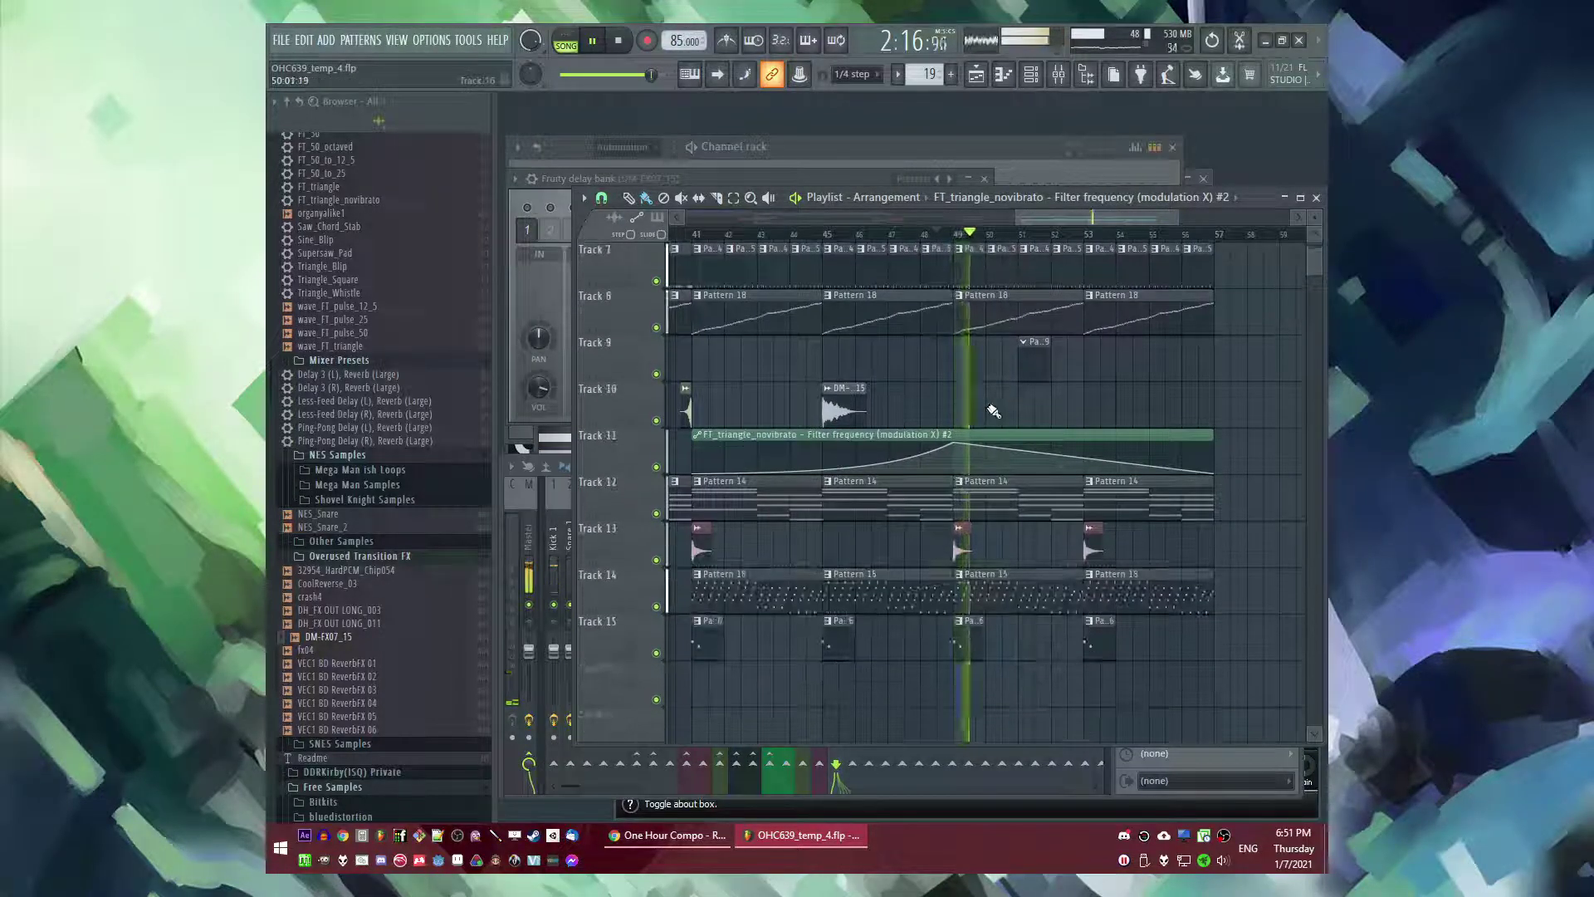
# - Create the new Pattern 20 and place it at bar 41 on Track 16
pyautogui.scroll(-3, 994, 410)
pyautogui.scroll(1, 993, 410)
pyautogui.scroll(-2, 988, 419)
pyautogui.press('F4')
pyautogui.press('Return')
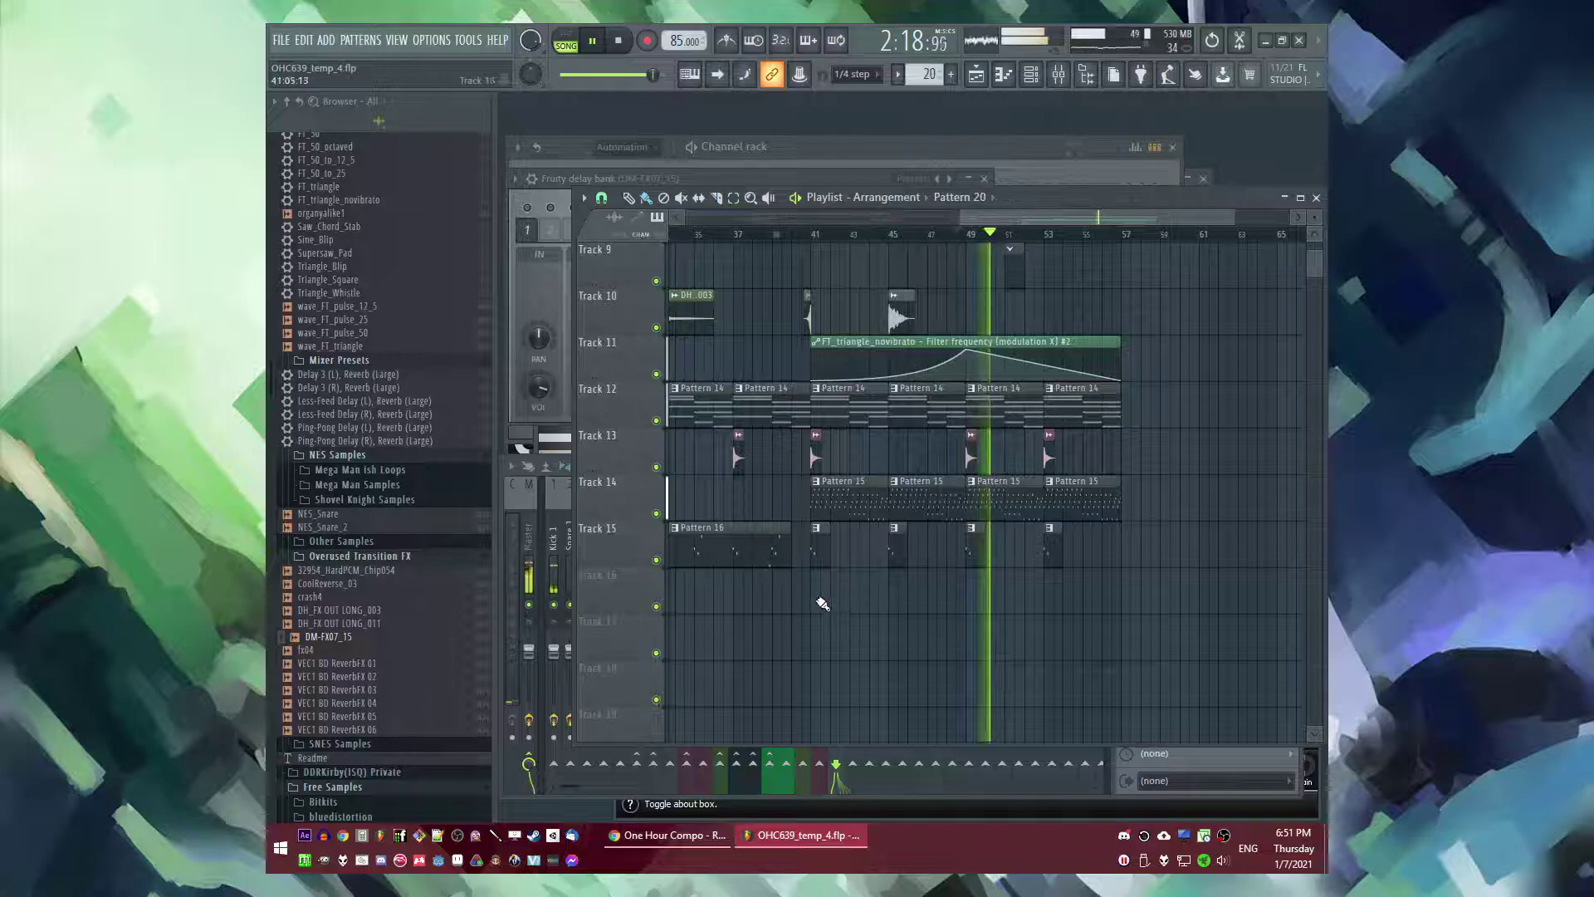
# - Copy all notes from Pattern 14 and reselect the Pattern 20 clip on Track 16
pyautogui.doubleClick(844, 410)
pyautogui.hotkey('ctrl', 'a')
pyautogui.press('F5')
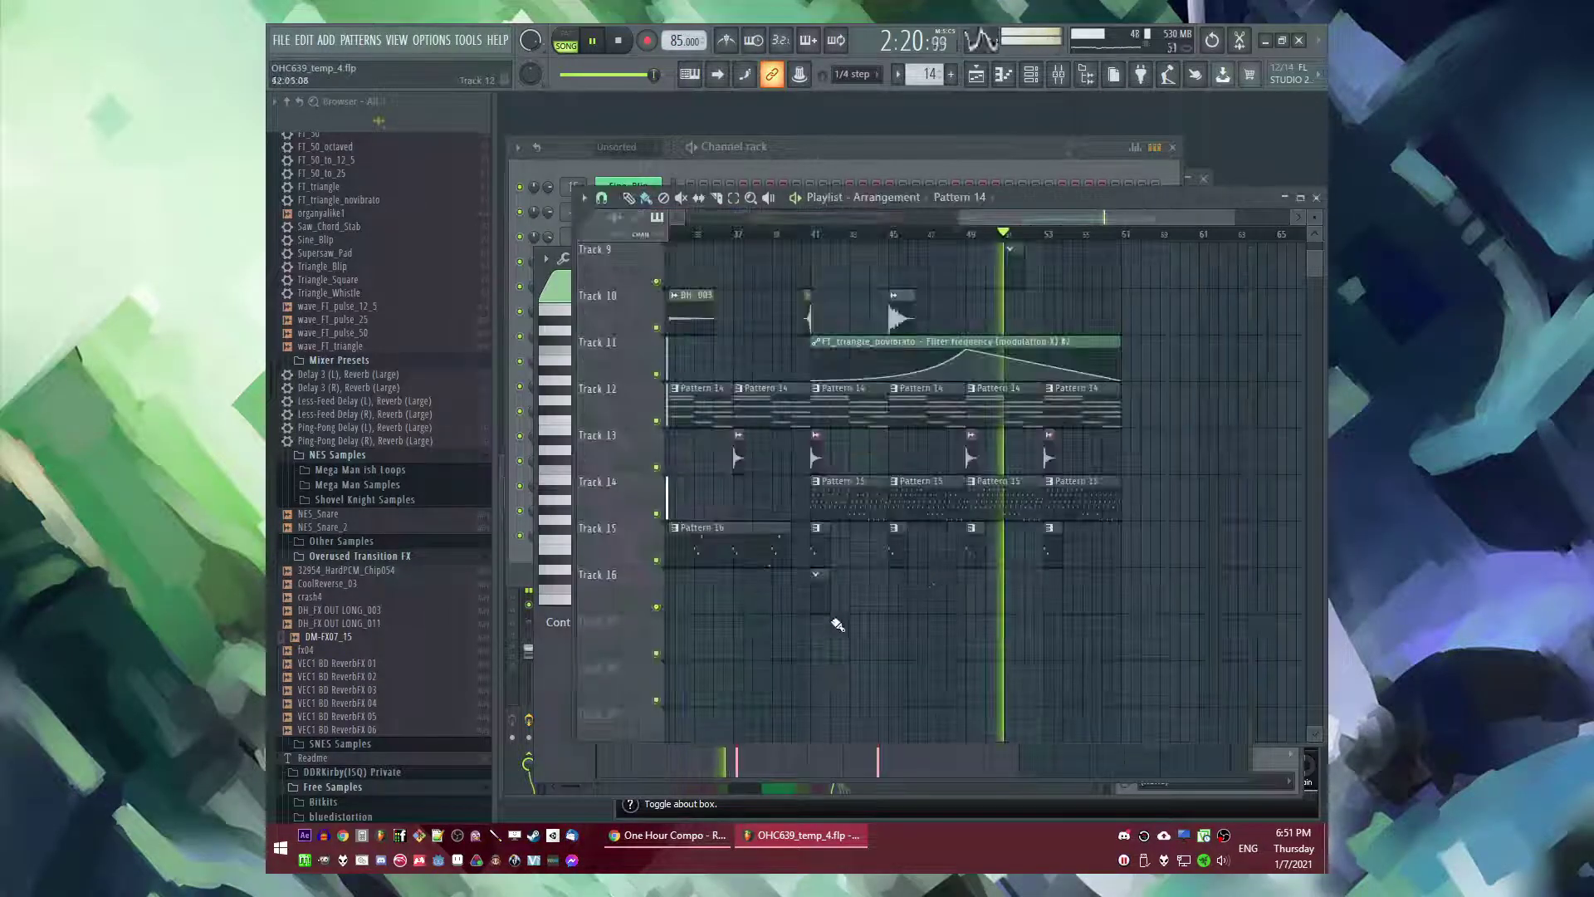
pyautogui.click(836, 598)
# - Add a second Xpand!2 instrument channel to the project
pyautogui.press('F6')
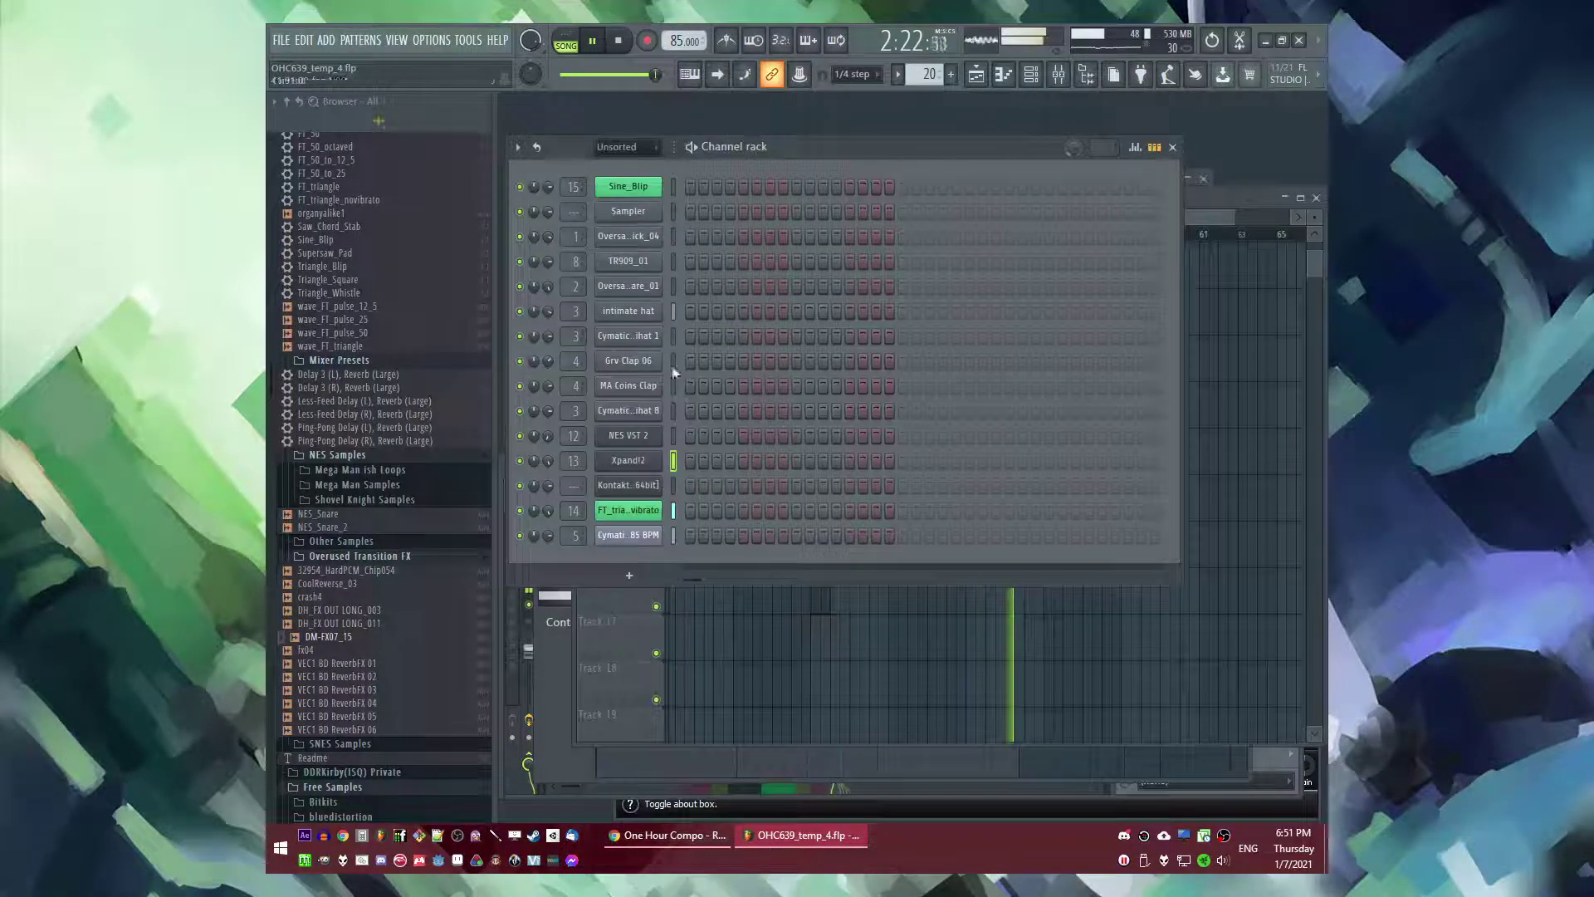
pyautogui.click(330, 41)
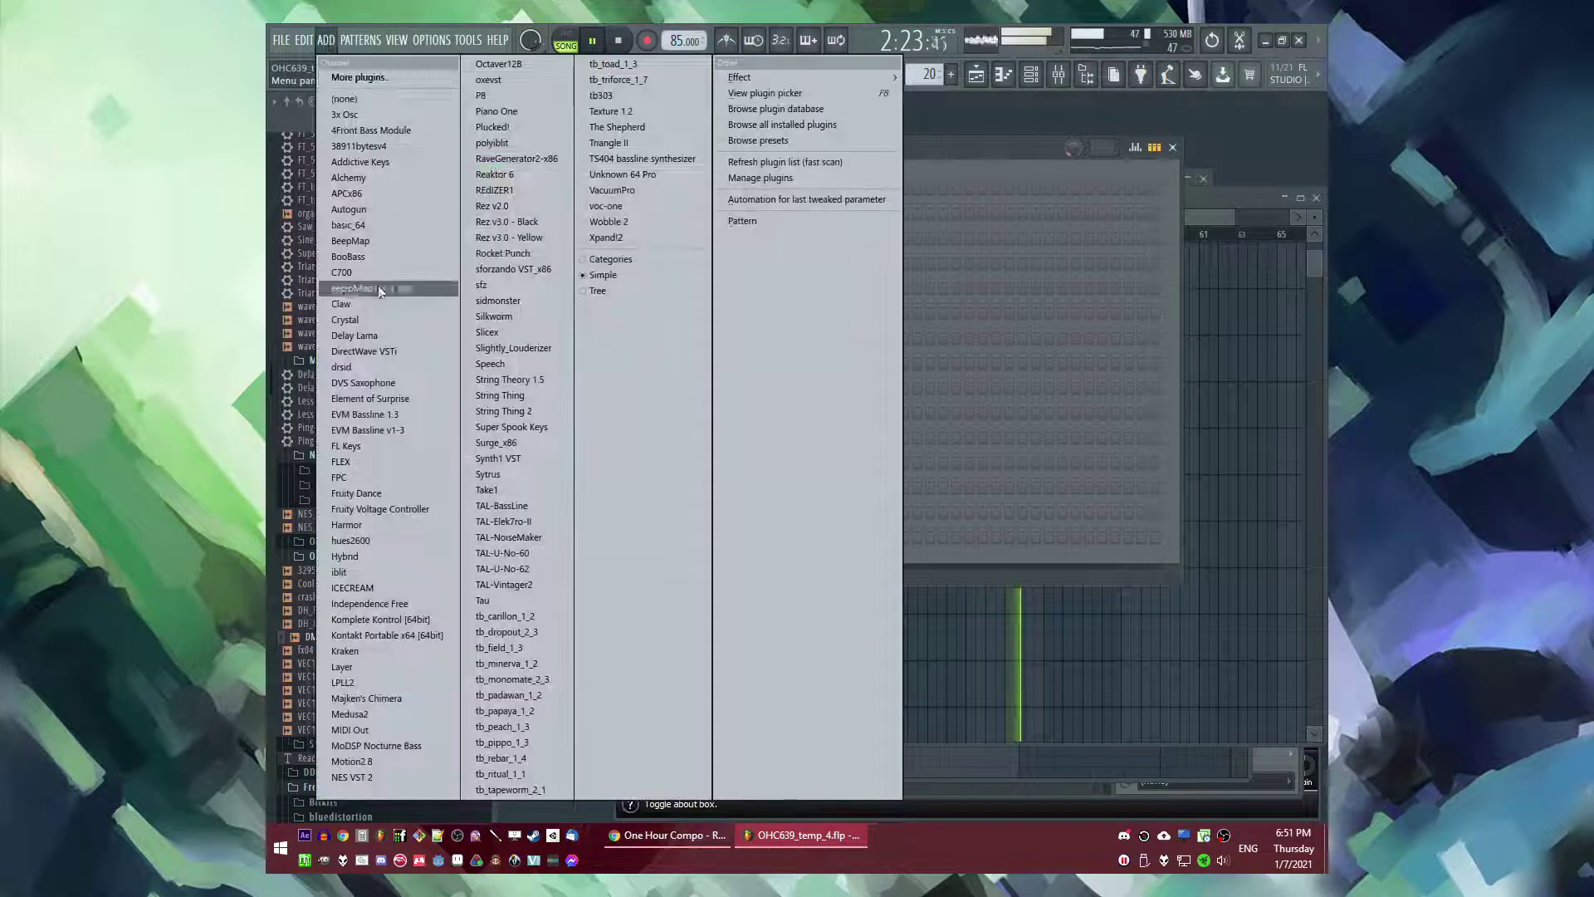
pyautogui.click(610, 237)
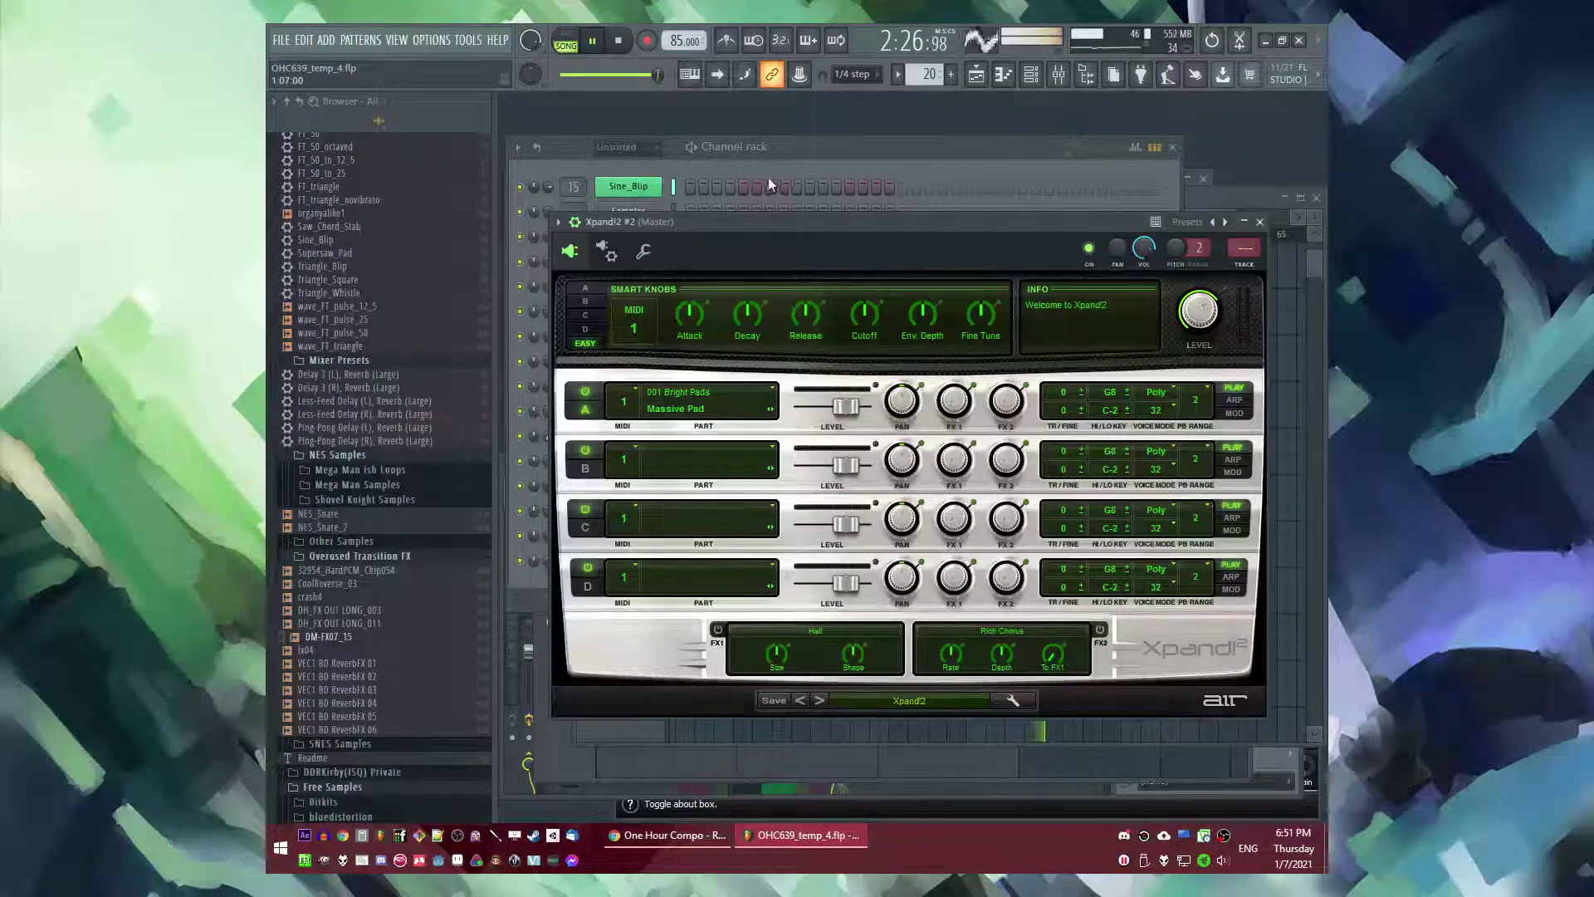
# - Paste the copied Pattern 14 notes into the Xpand!2 #2 piano roll and play the pattern on its own
pyautogui.click(766, 178)
pyautogui.rightClick(656, 548)
pyautogui.click(690, 549)
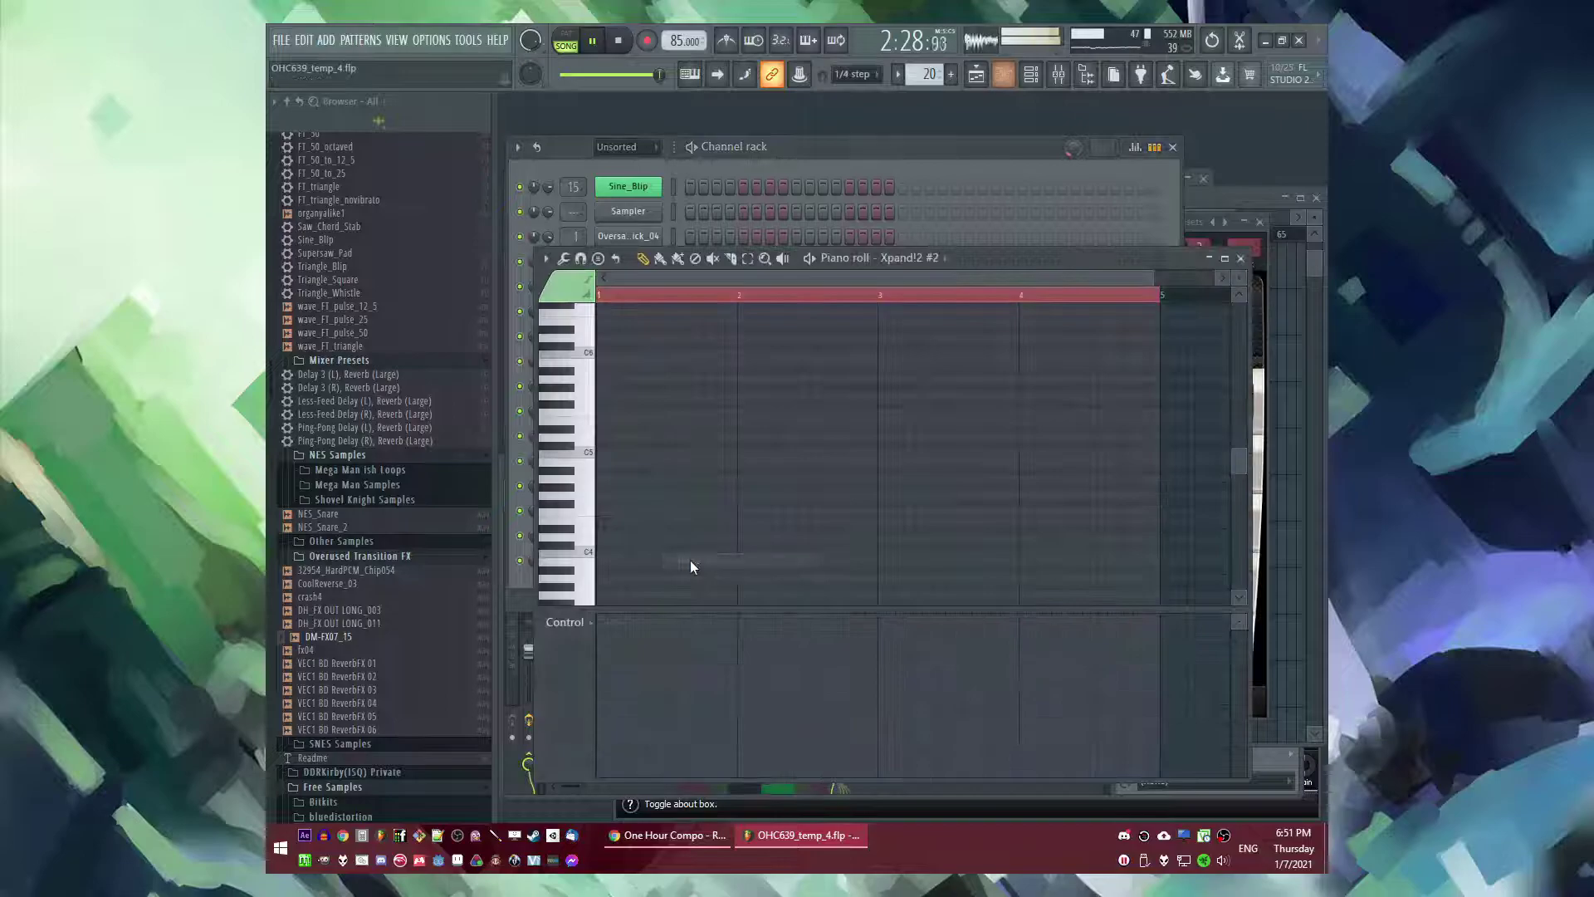
pyautogui.hotkey('ctrl', 'v')
pyautogui.press('l')
pyautogui.click(793, 166)
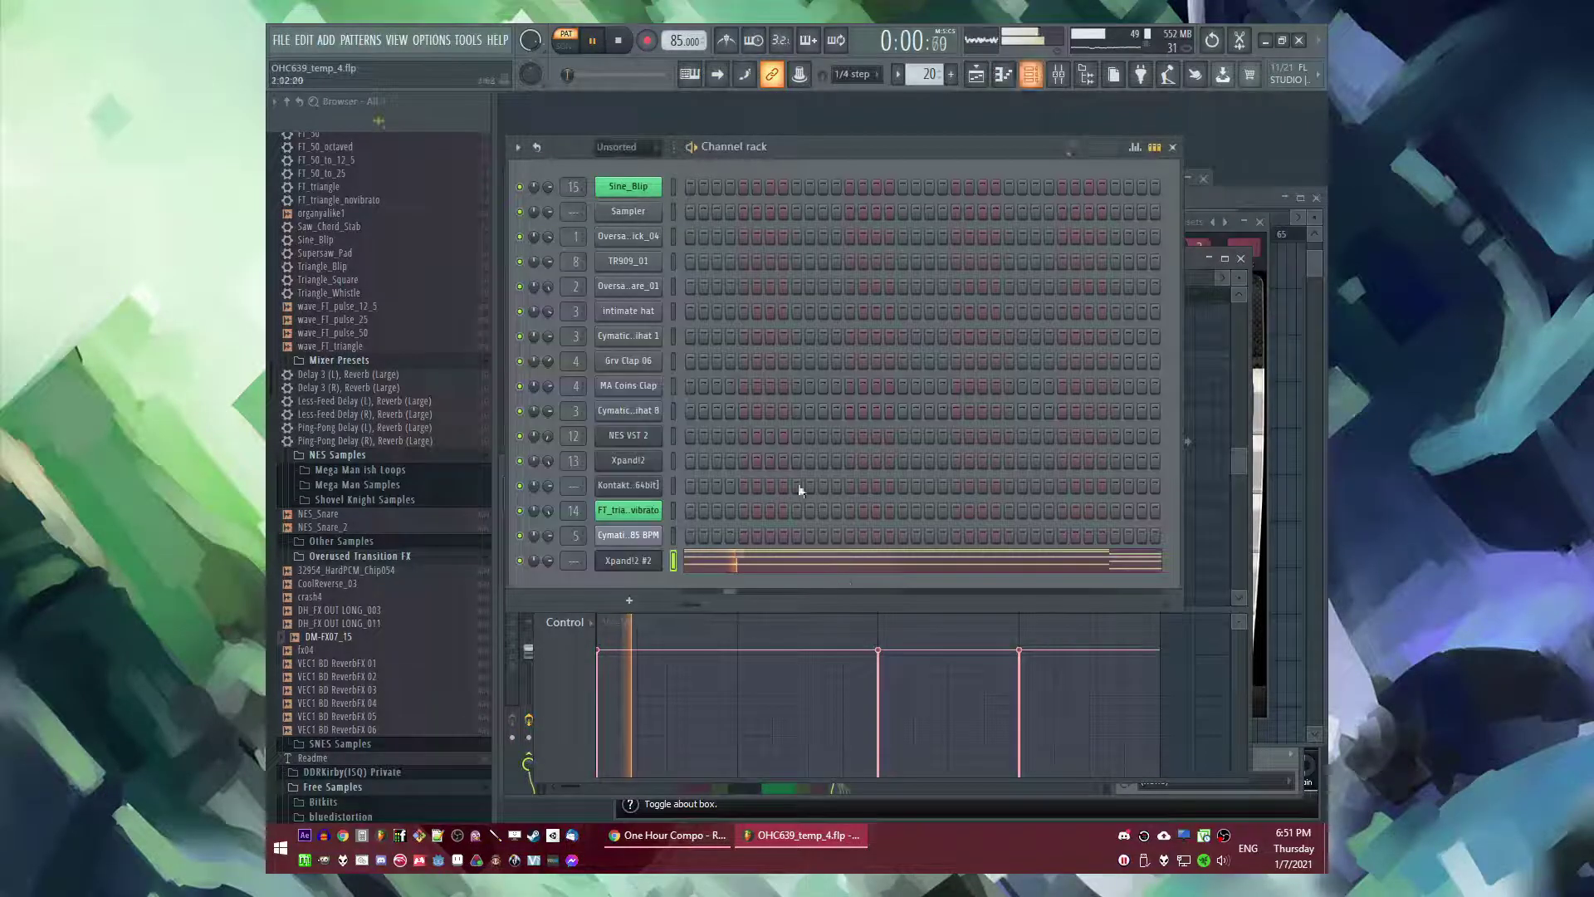
# - Repeat the Pattern 20 clip on Track 16 at bars 45, 49 and 53
pyautogui.click(631, 563)
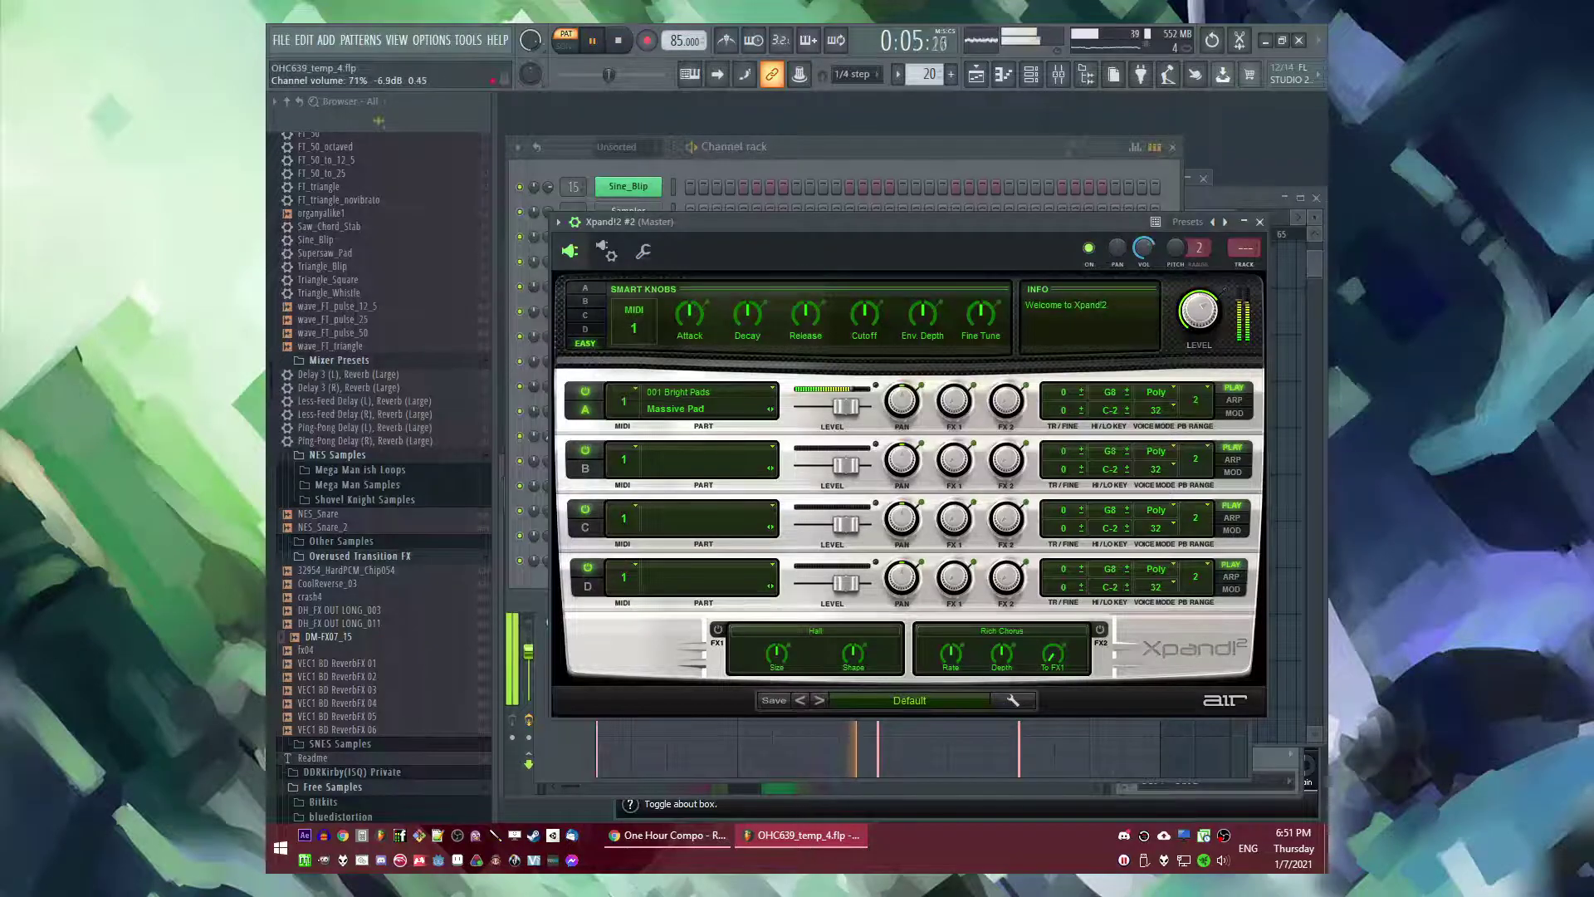
pyautogui.press('F5')
pyautogui.moveTo(897, 601); pyautogui.dragTo(1009, 595)
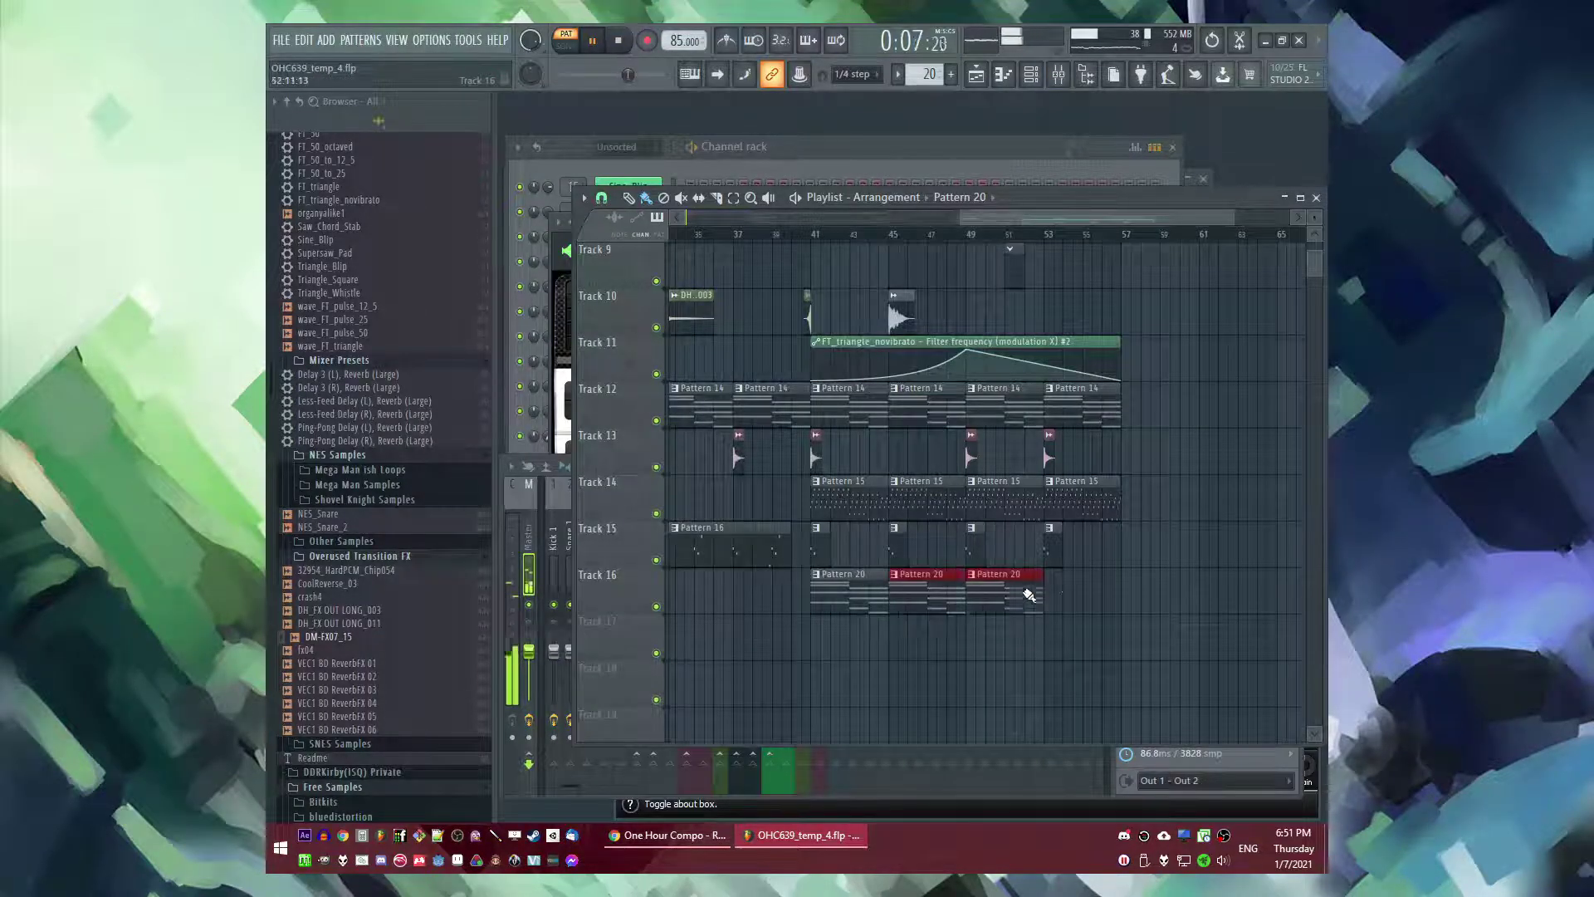
# - Adjust the Release smart knob of Xpand!2 #2 and listen to the pad within the song from bar 41
pyautogui.press('F6')
pyautogui.click(649, 560)
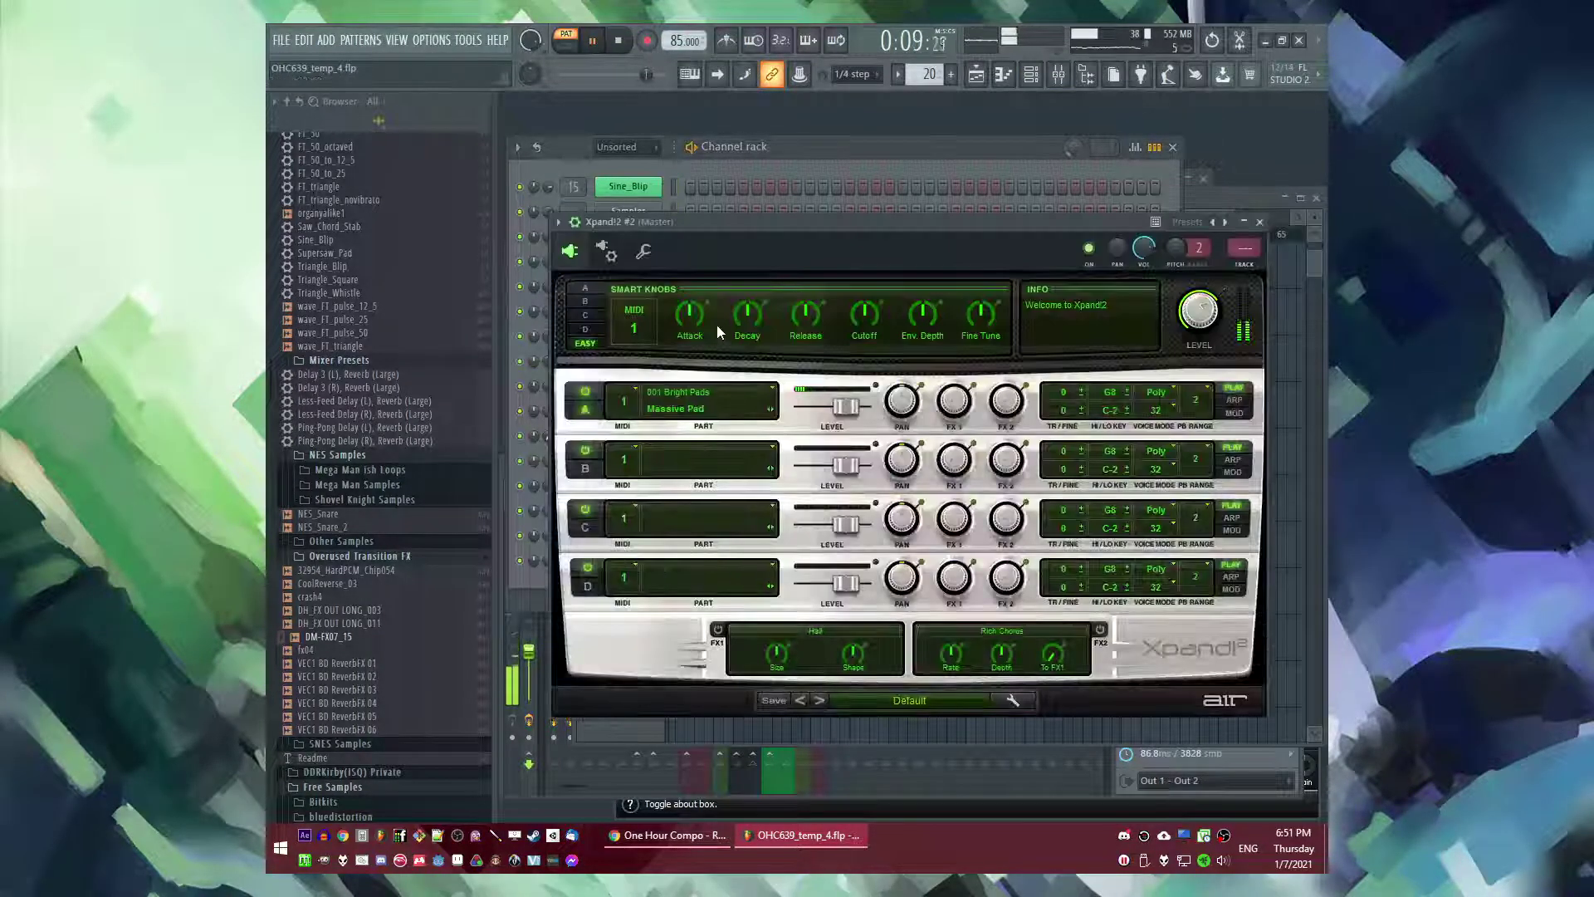
pyautogui.moveTo(809, 307); pyautogui.dragTo(809, 314)
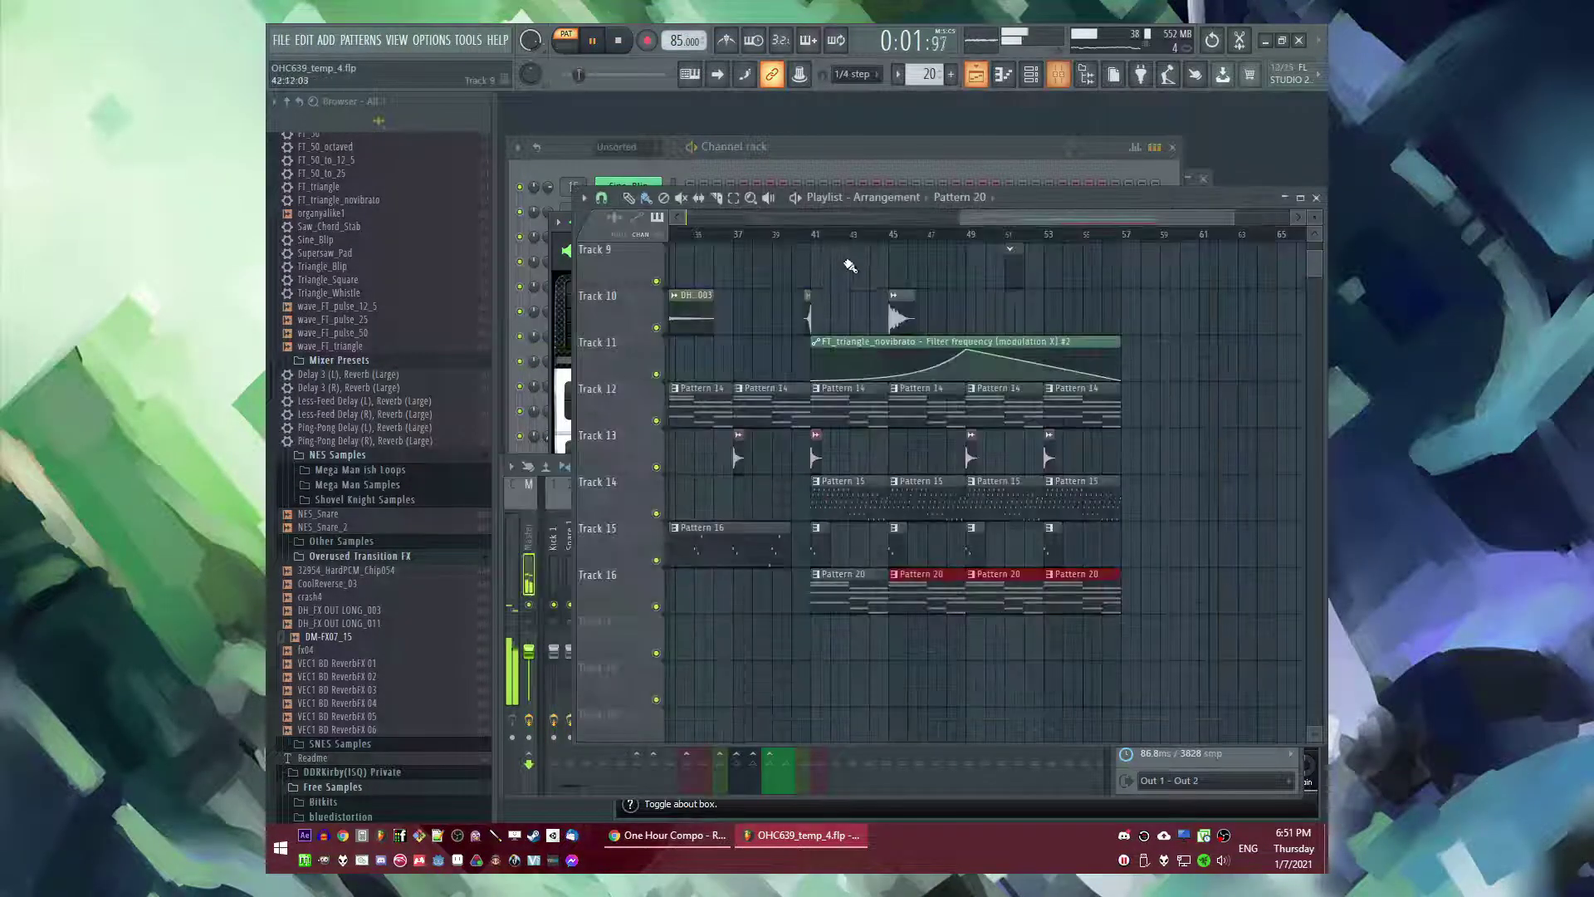
pyautogui.press('F7')
pyautogui.press('F7')
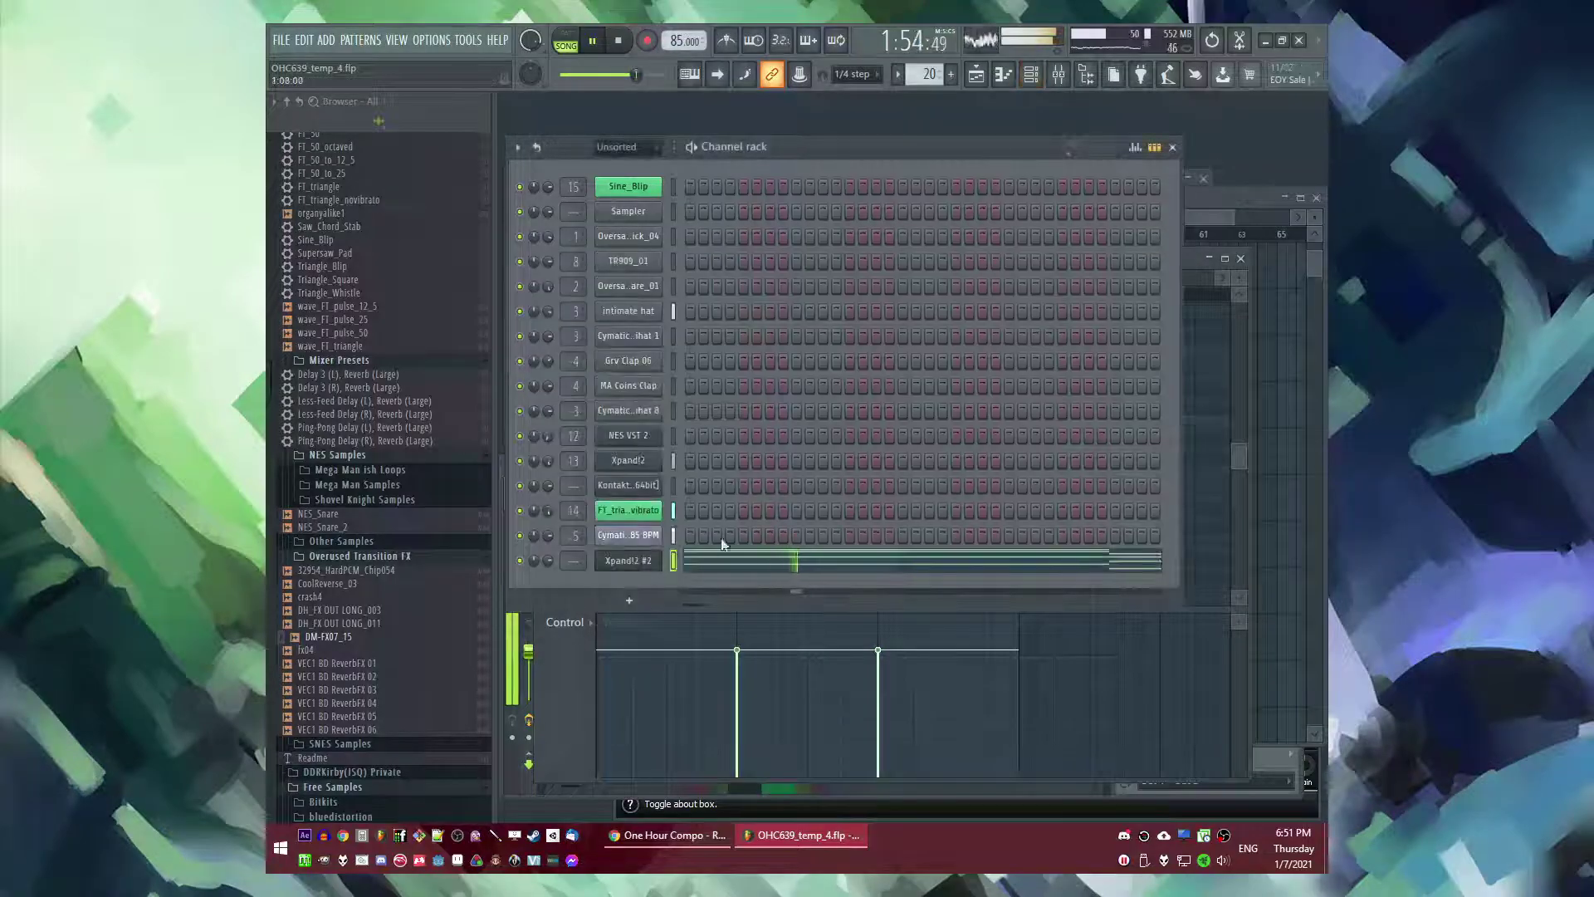
# - Lower the channel volume of Xpand!2 #2 to 69% and listen to the pad in the song mix
pyautogui.click(640, 561)
pyautogui.press('F9')
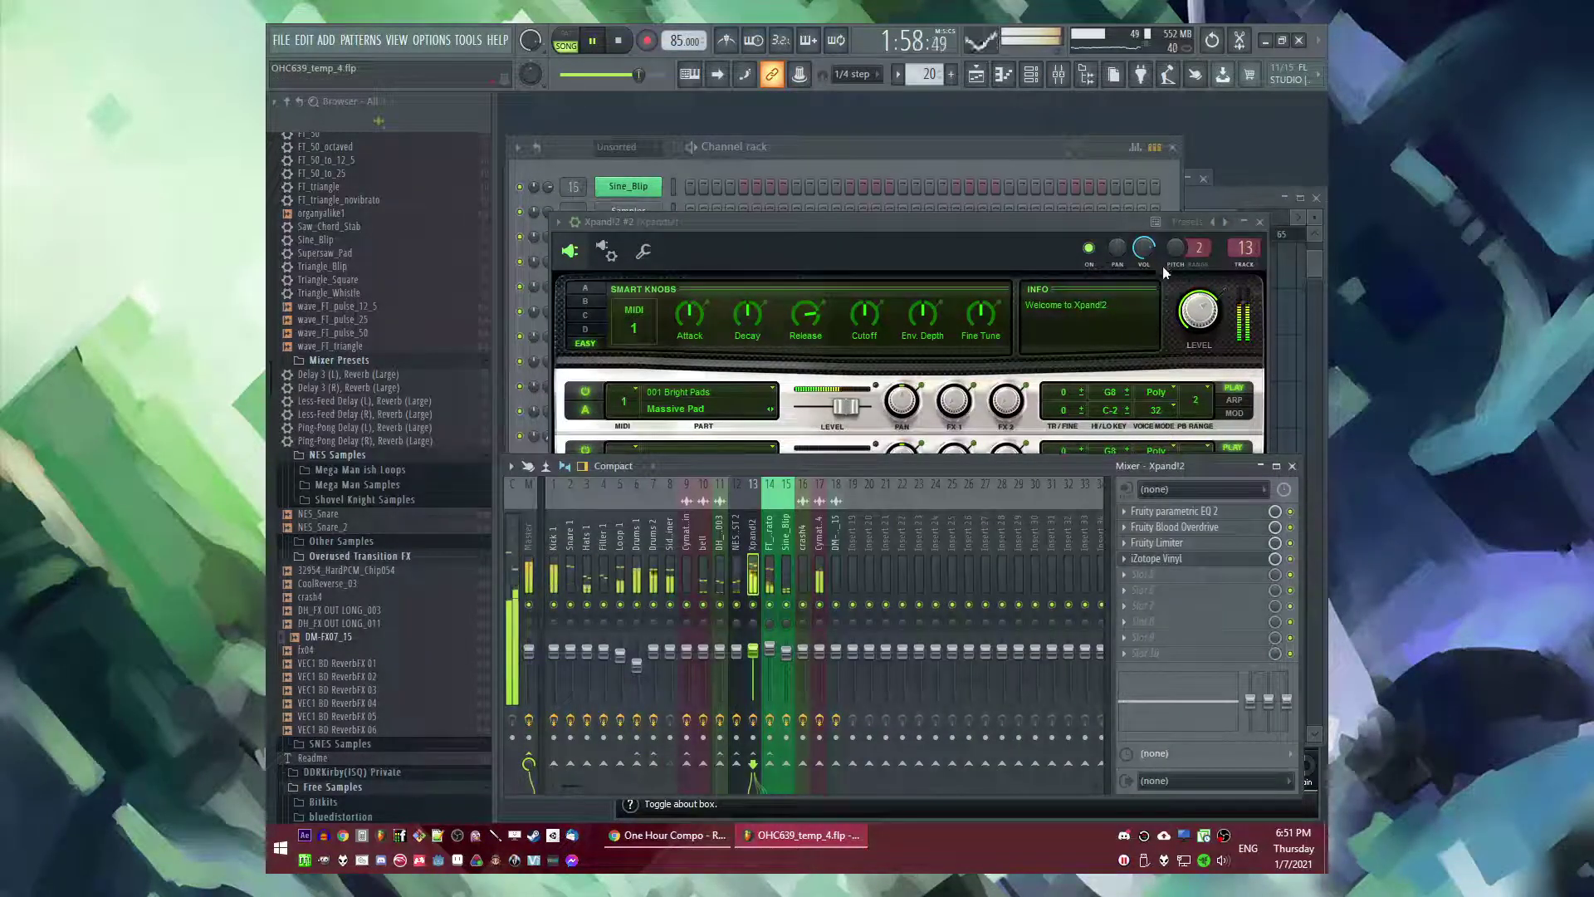
pyautogui.moveTo(1144, 248); pyautogui.dragTo(1144, 265)
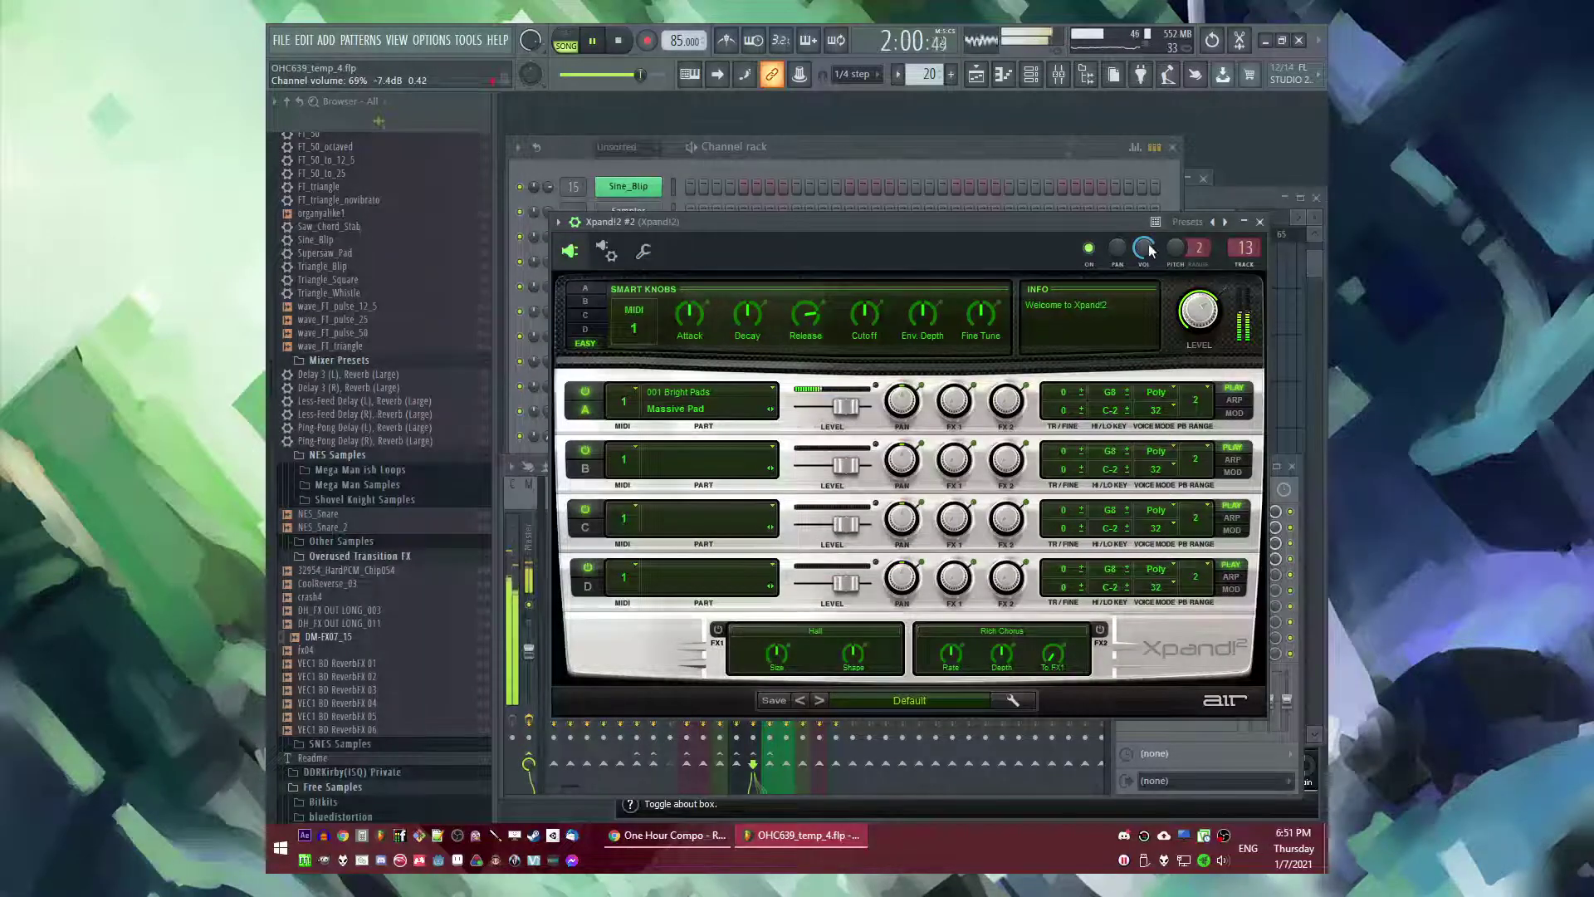
pyautogui.press('F5')
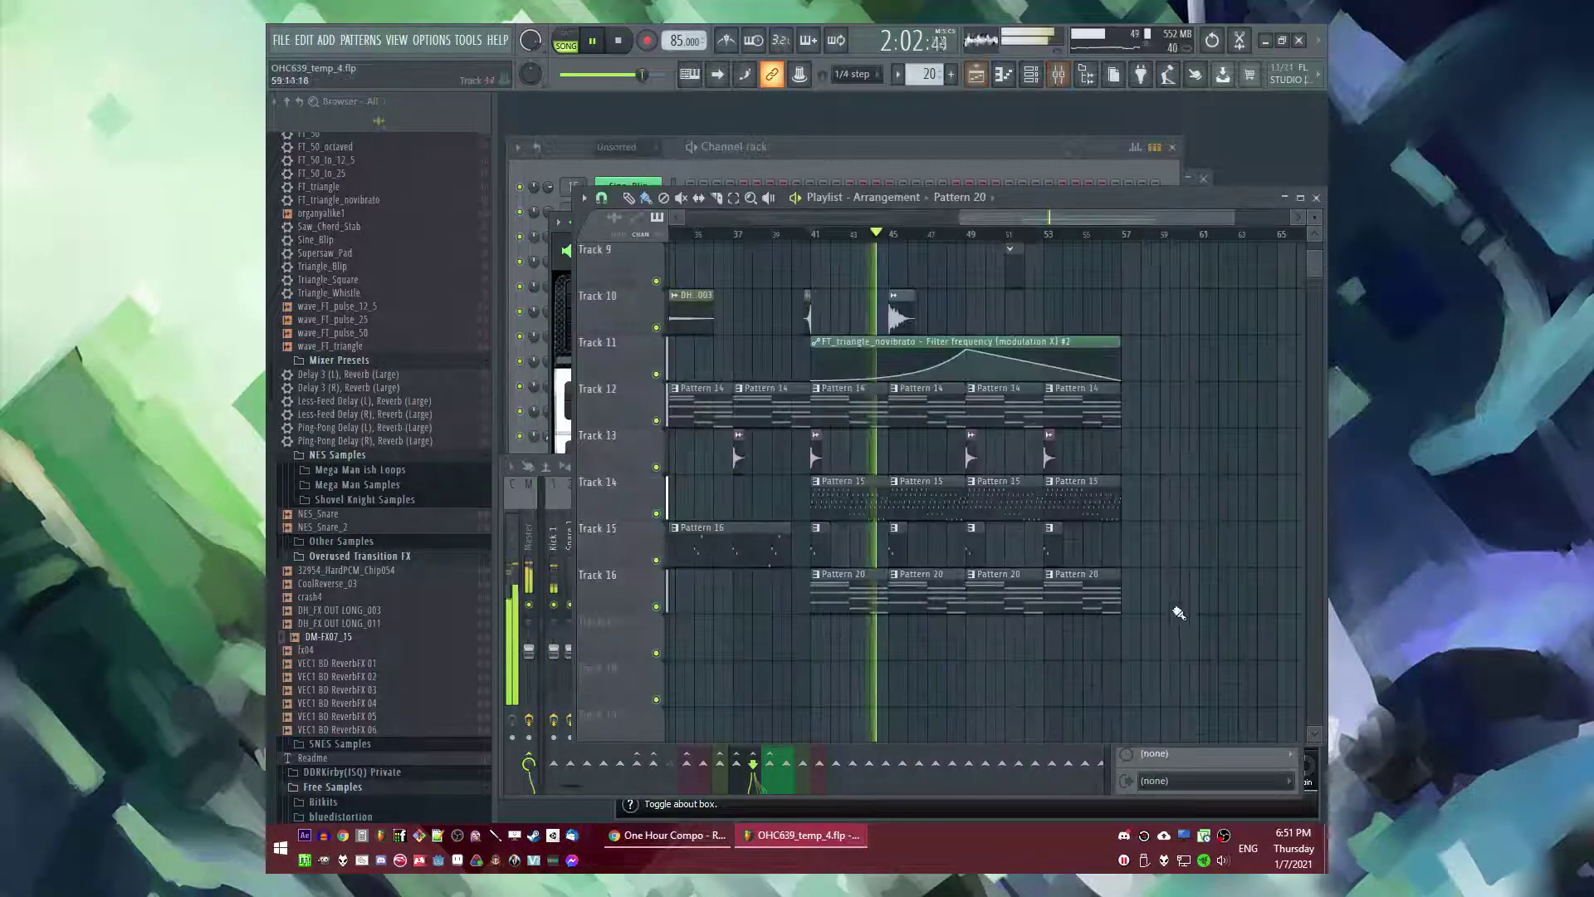
pyautogui.press('F6')
pyautogui.press('F5')
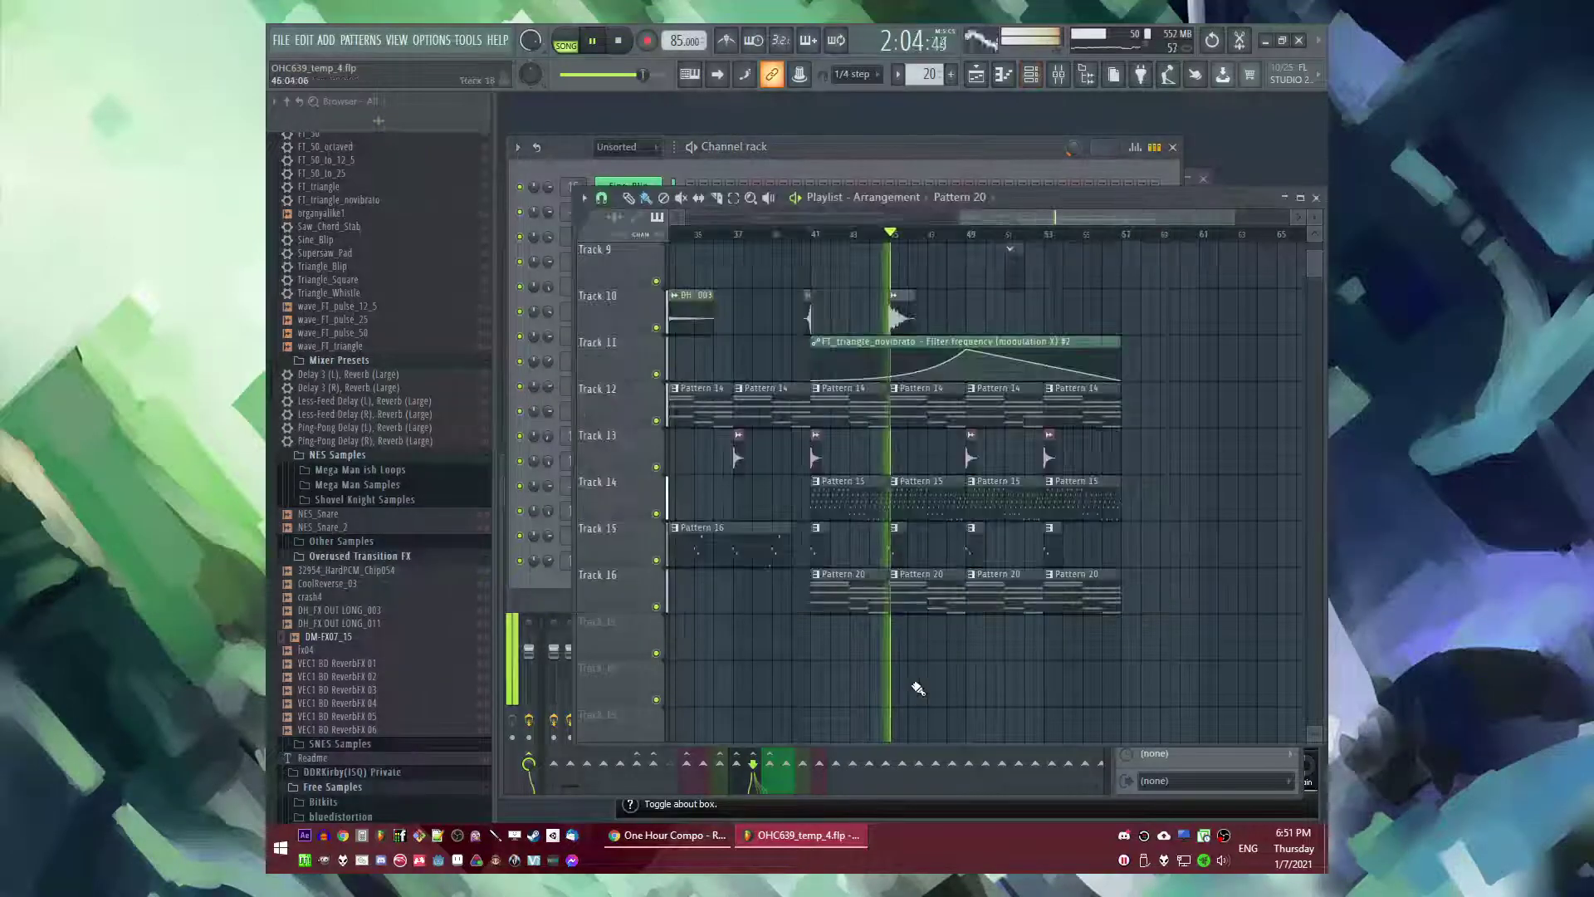
pyautogui.press('F9')
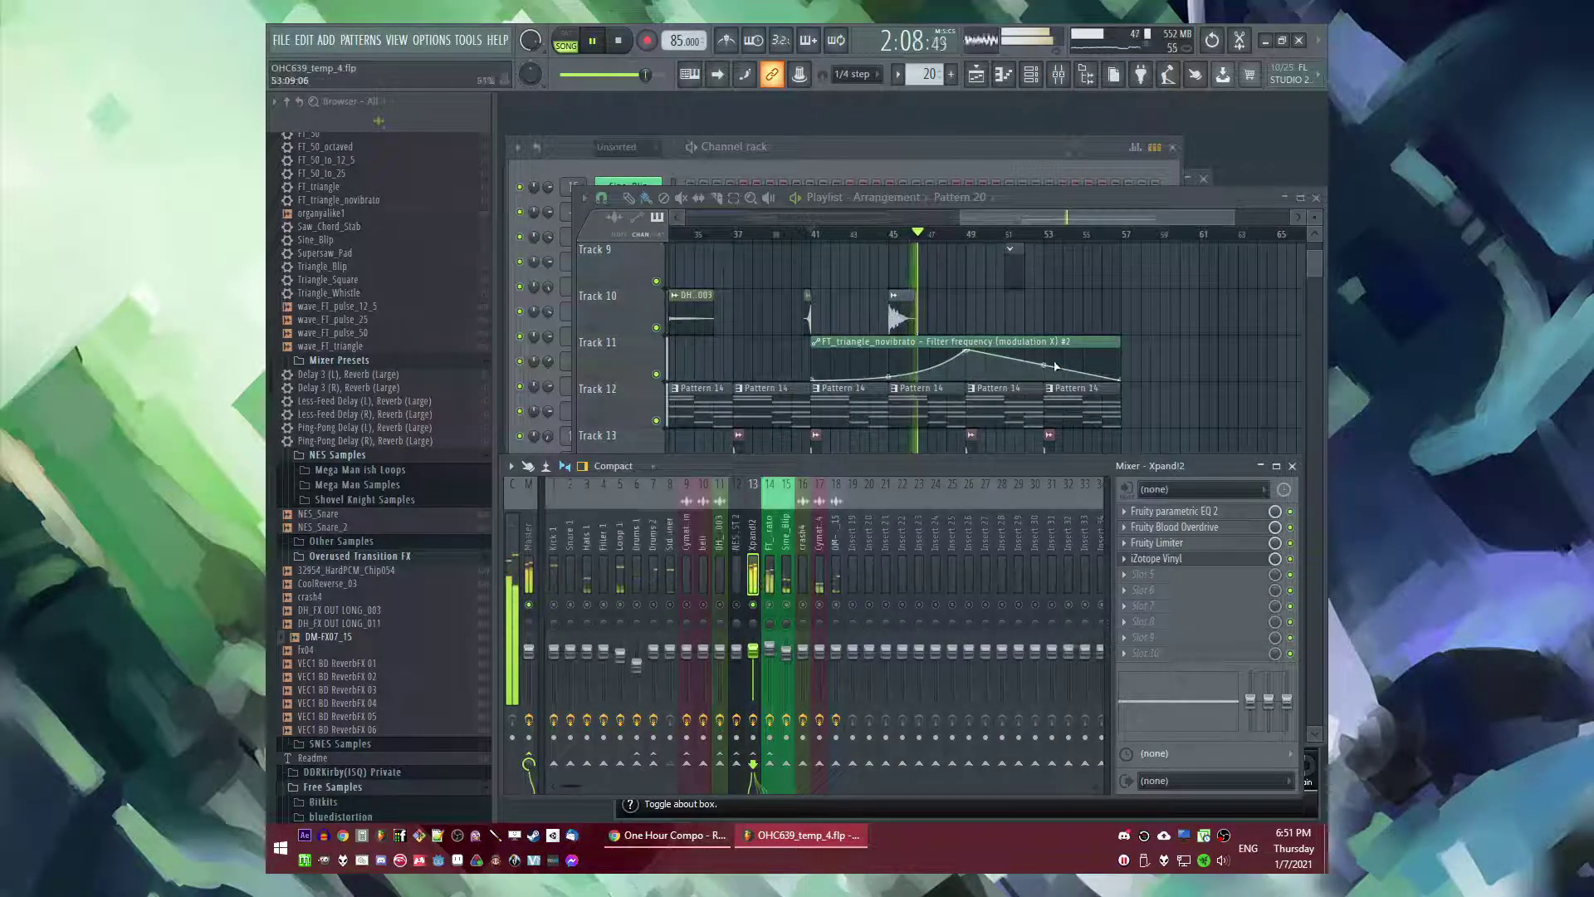
# - Look through the playlist tracks around bars 41 to 57 and the sample browser while listening to the song
pyautogui.press('F5')
pyautogui.scroll(3, 1004, 324)
pyautogui.scroll(2, 997, 437)
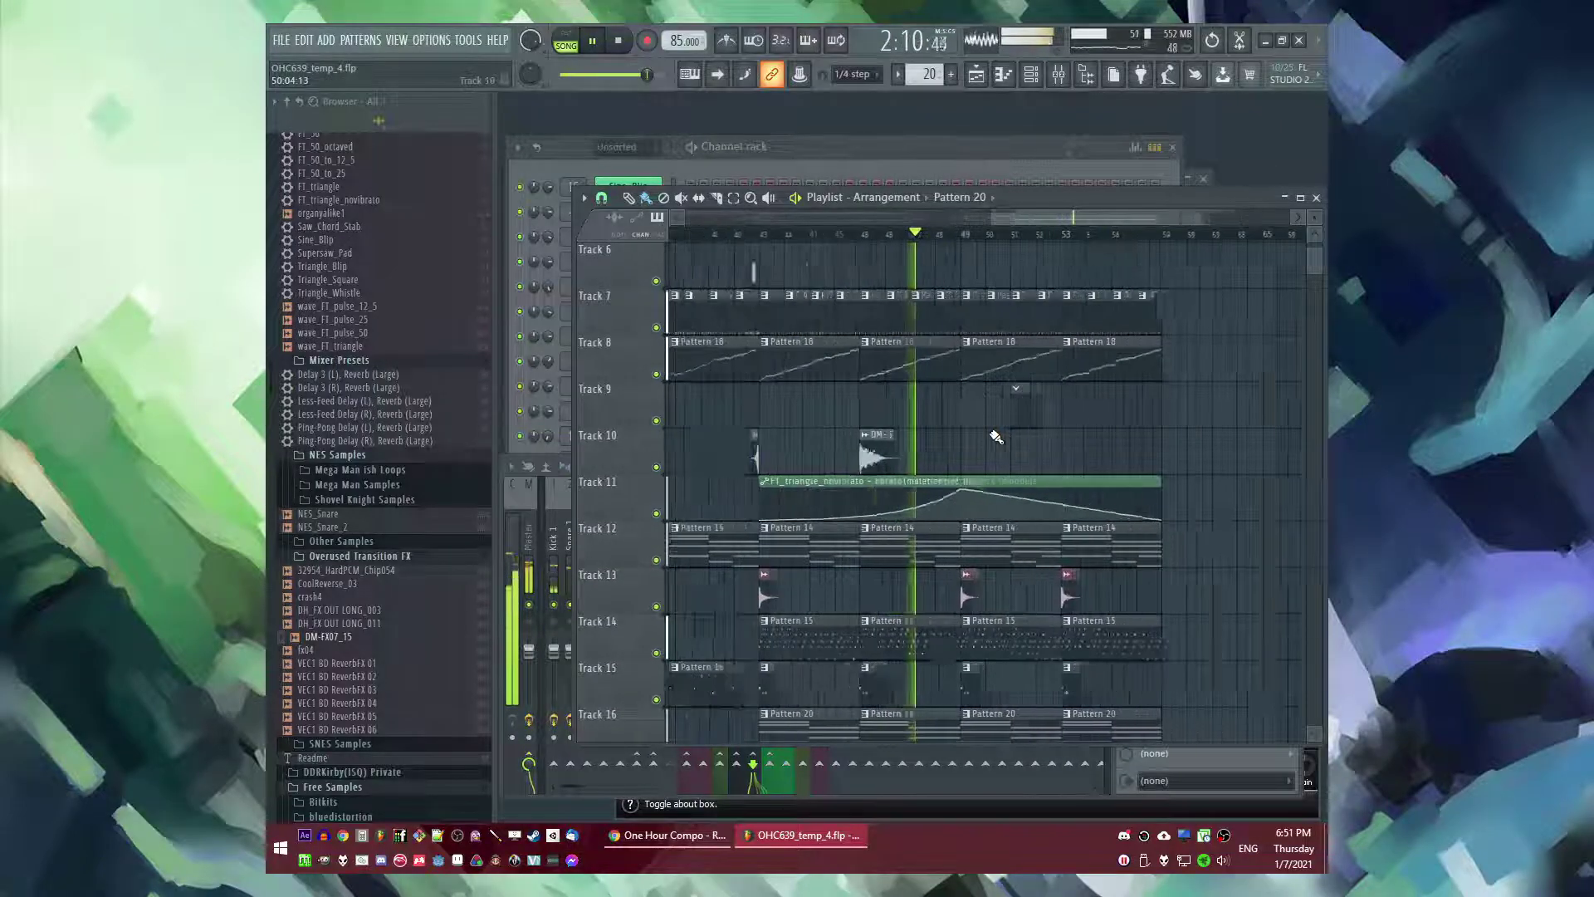
pyautogui.scroll(-4, 996, 437)
pyautogui.press('F4')
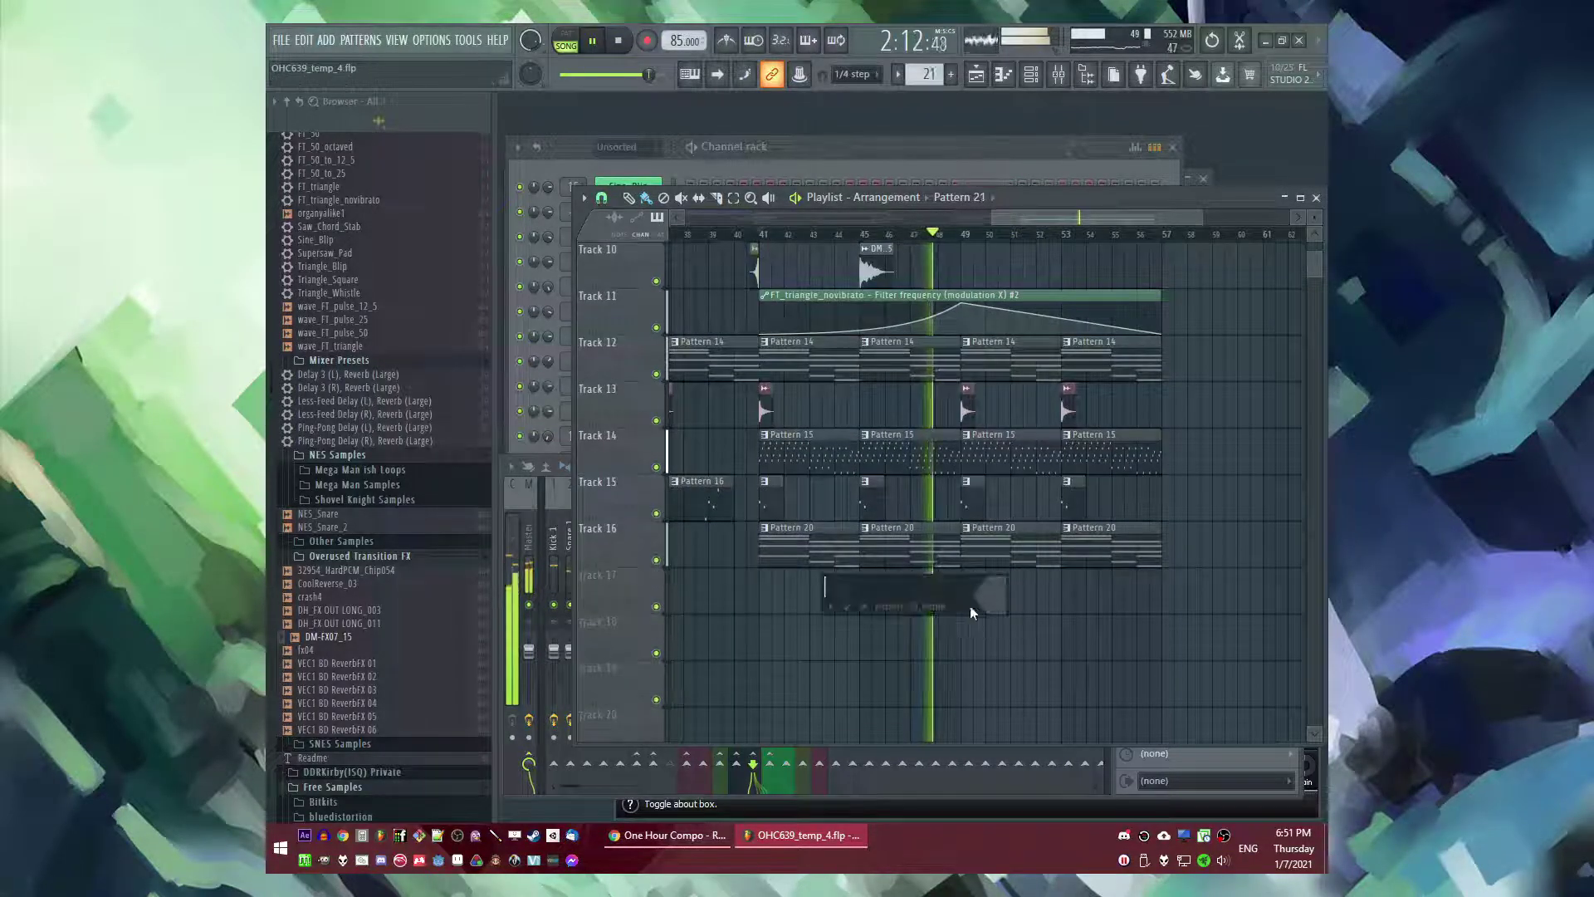
pyautogui.scroll(9, 973, 606)
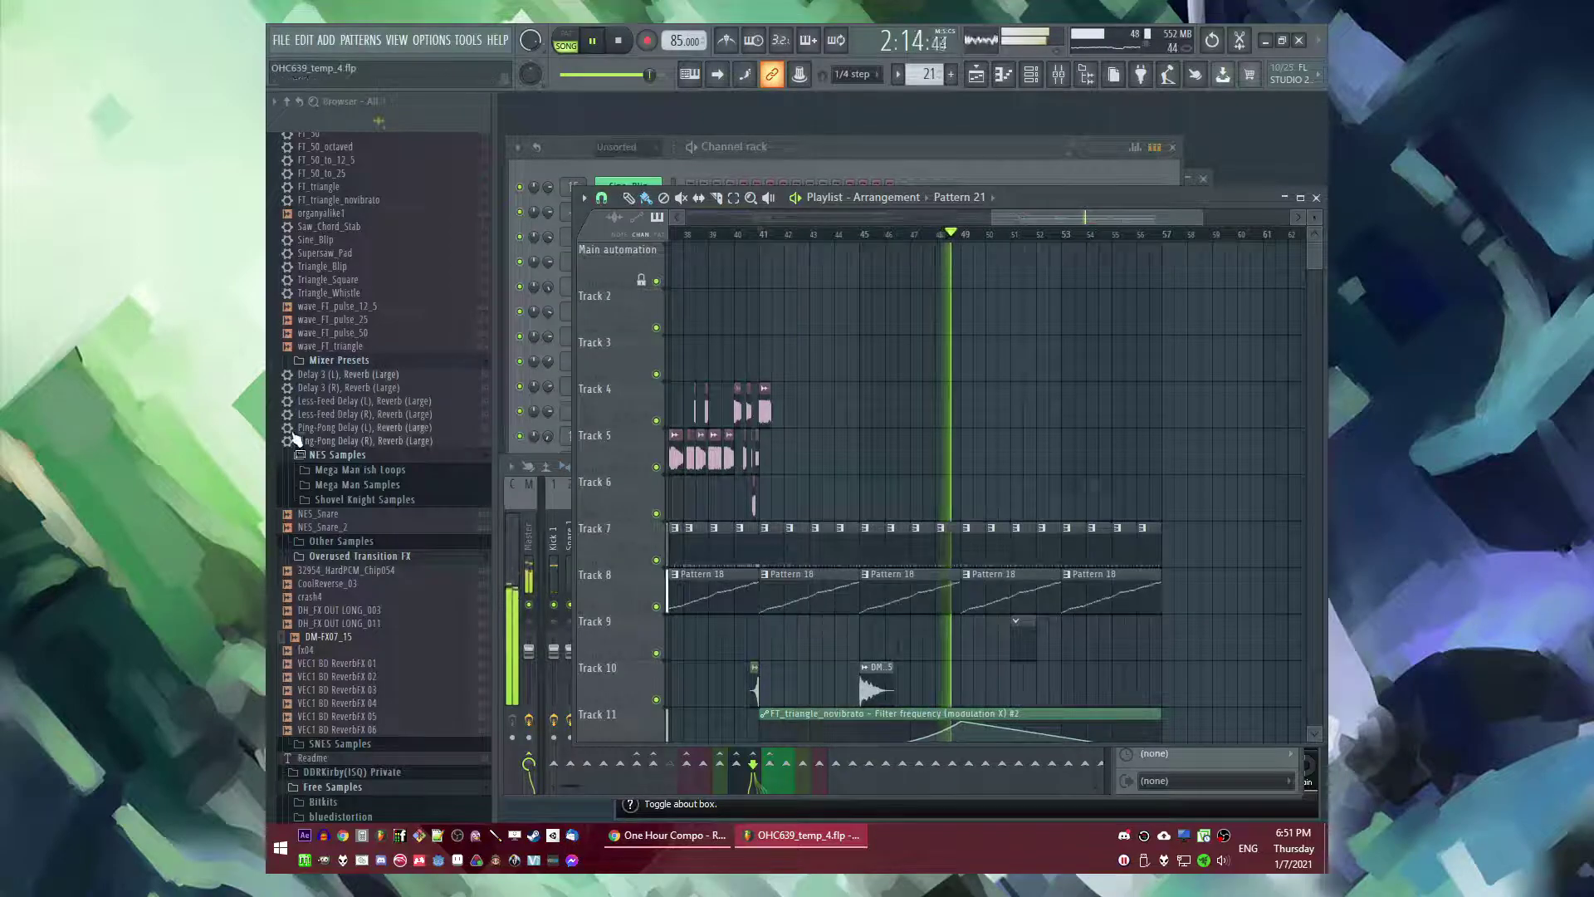
pyautogui.scroll(12, 315, 440)
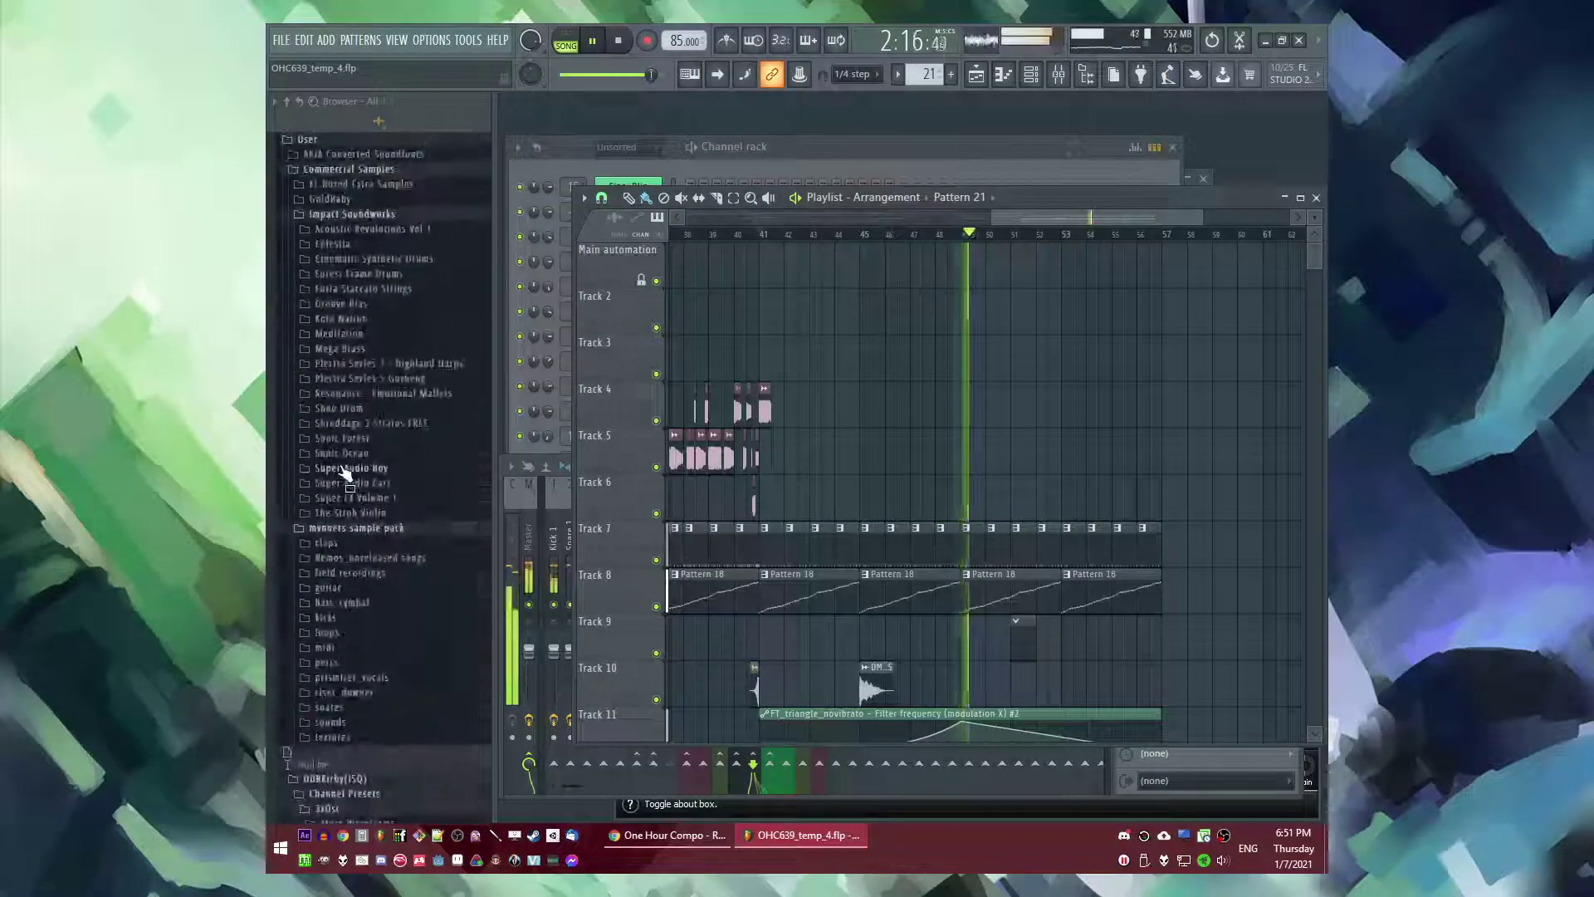
pyautogui.scroll(6, 344, 473)
pyautogui.press('space')
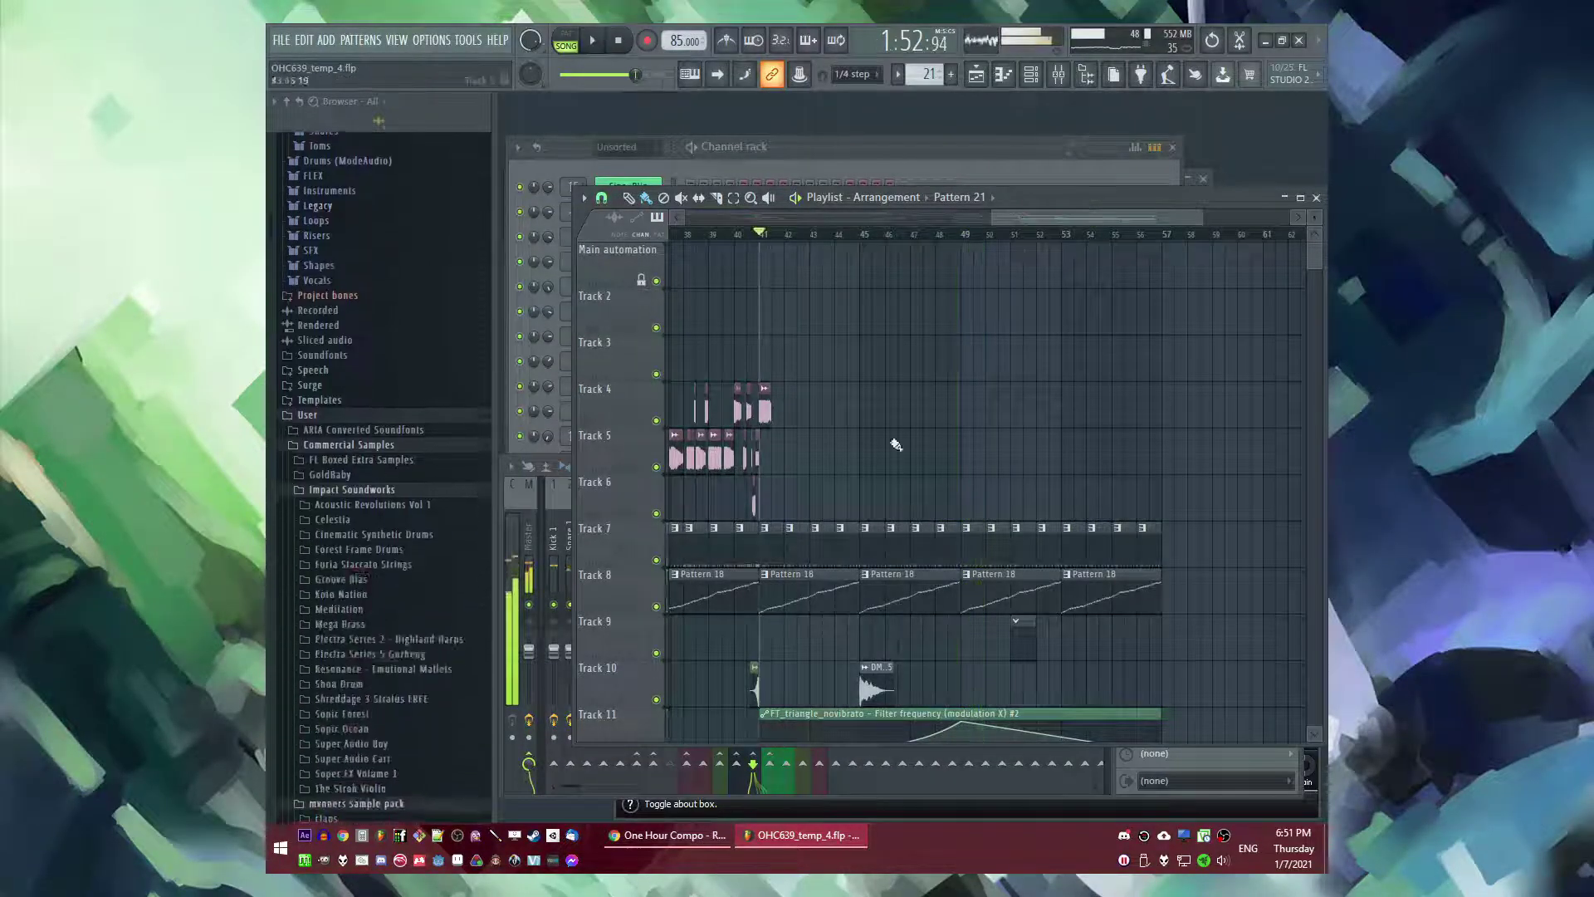
pyautogui.scroll(-4, 1013, 332)
pyautogui.press('space')
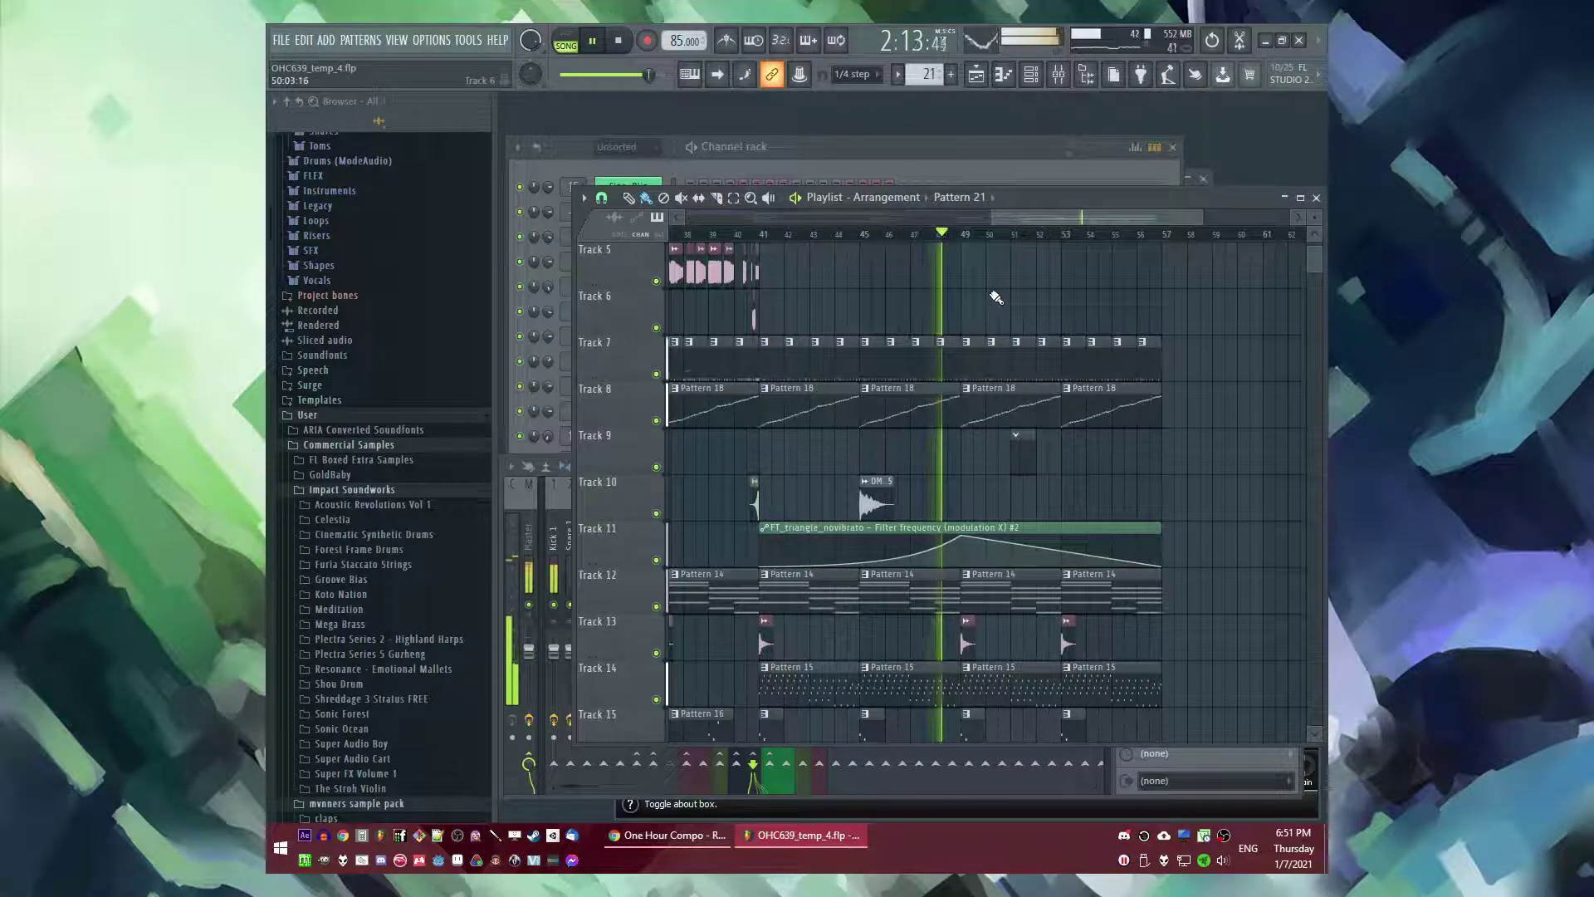
# - Make the drum clip at bar 49 on Track 7 a unique pattern
pyautogui.scroll(-8, 477, 537)
pyautogui.scroll(3, 954, 348)
pyautogui.click(936, 342)
pyautogui.click(973, 451)
pyautogui.scroll(-3, 896, 358)
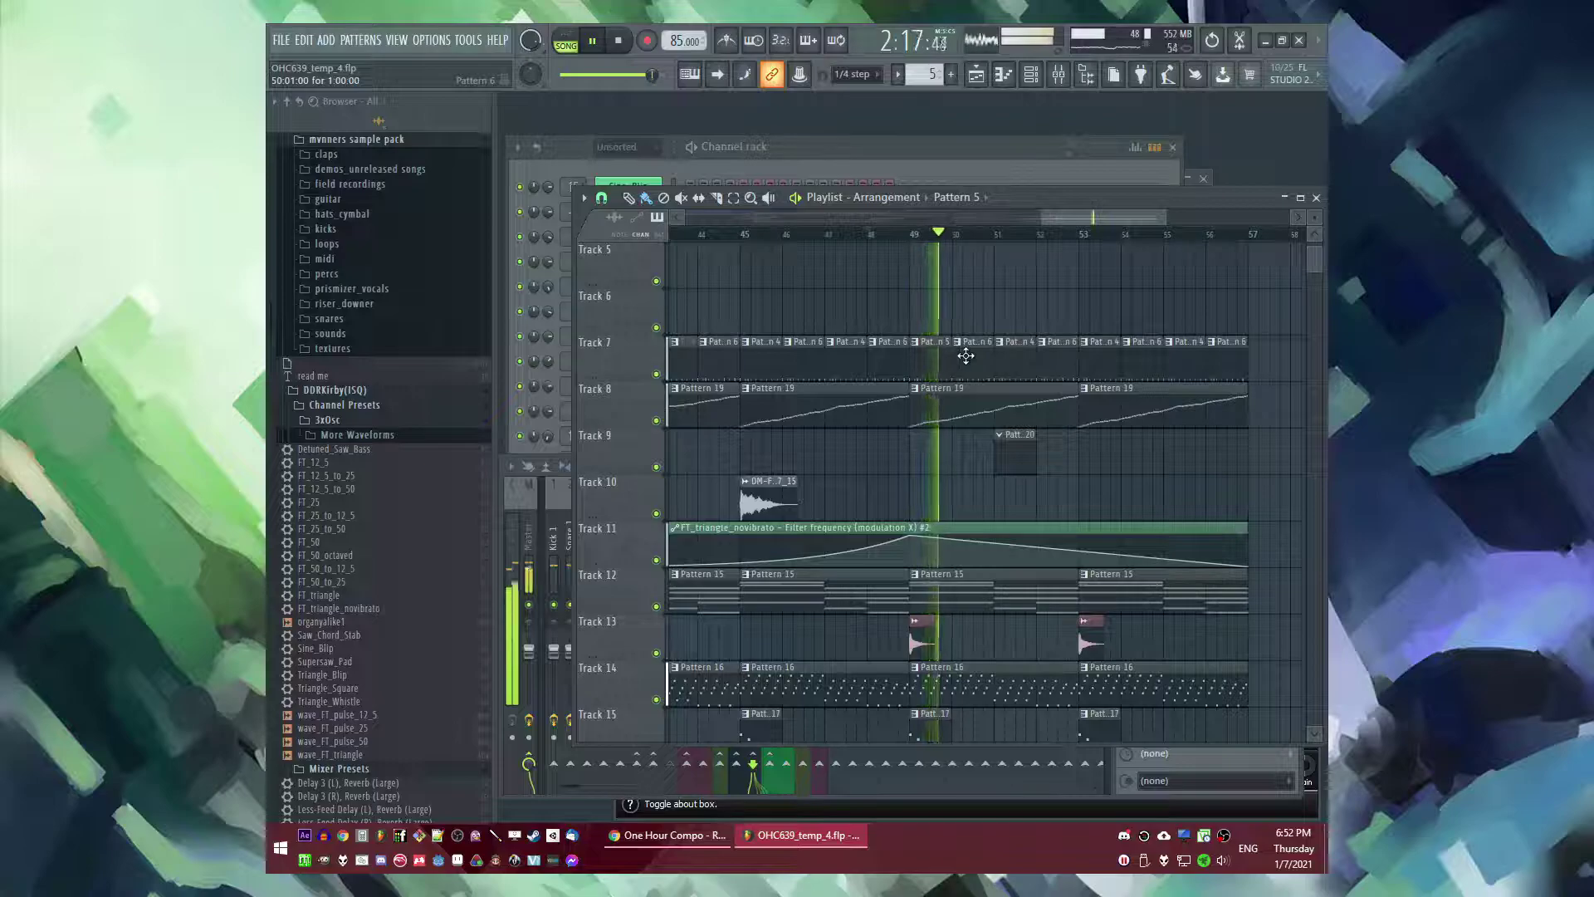
# - Replace the Track 7 drum clips from bar 49 to 57 with a copy of those from bars 9 to 17
pyautogui.scroll(-5, 966, 355)
pyautogui.scroll(1, 846, 356)
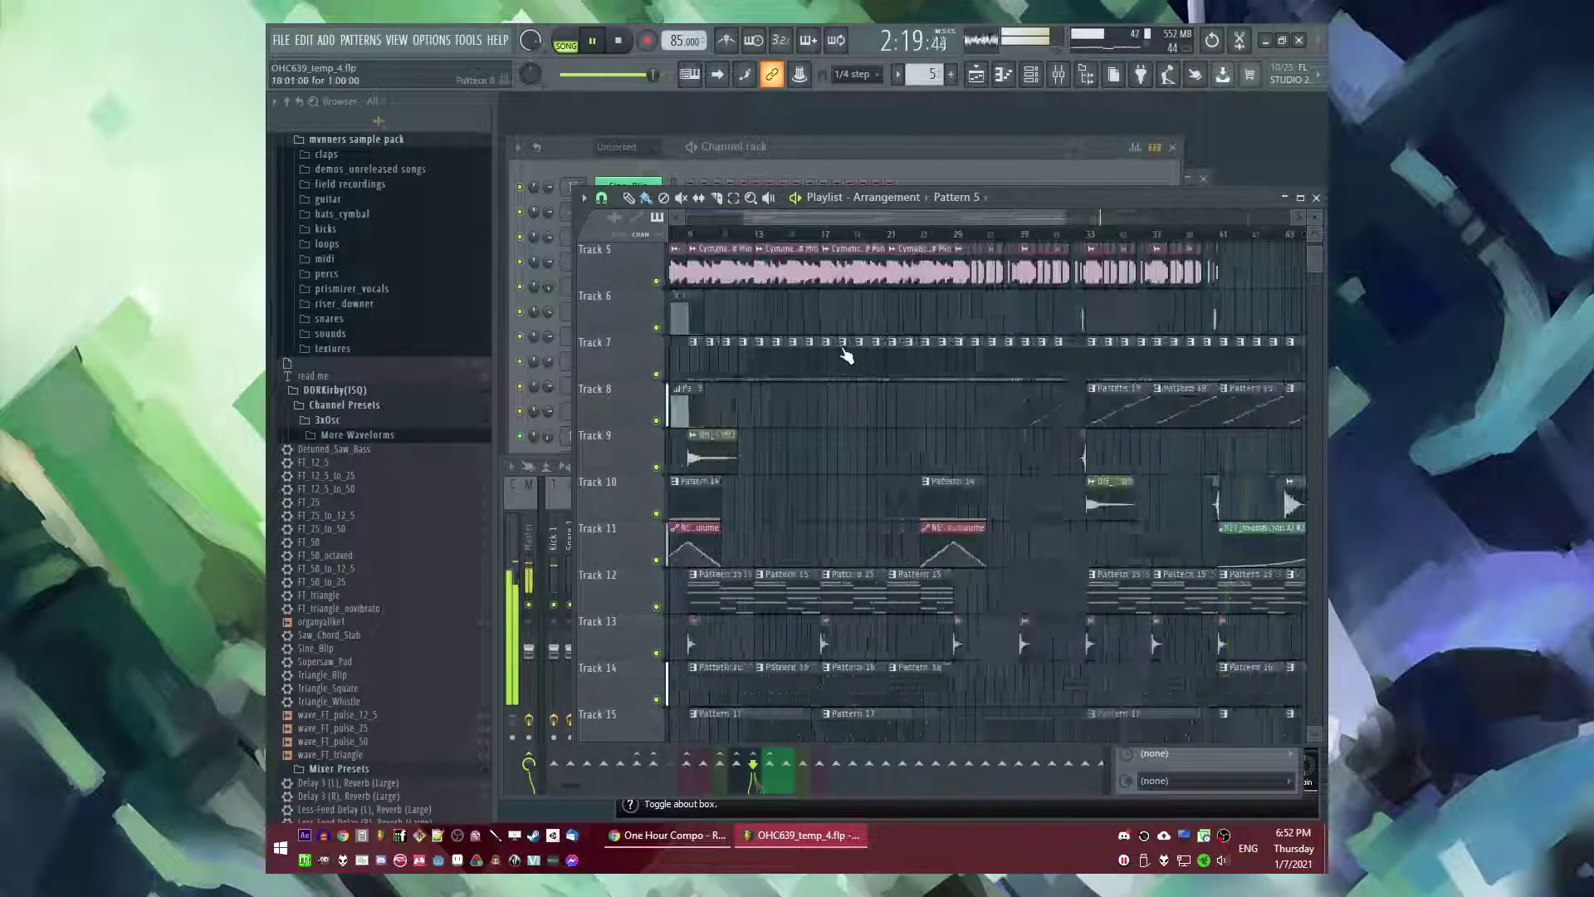
pyautogui.moveTo(698, 341); pyautogui.dragTo(814, 366)
pyautogui.hotkey('ctrl', 'c')
pyautogui.scroll(-3, 793, 364)
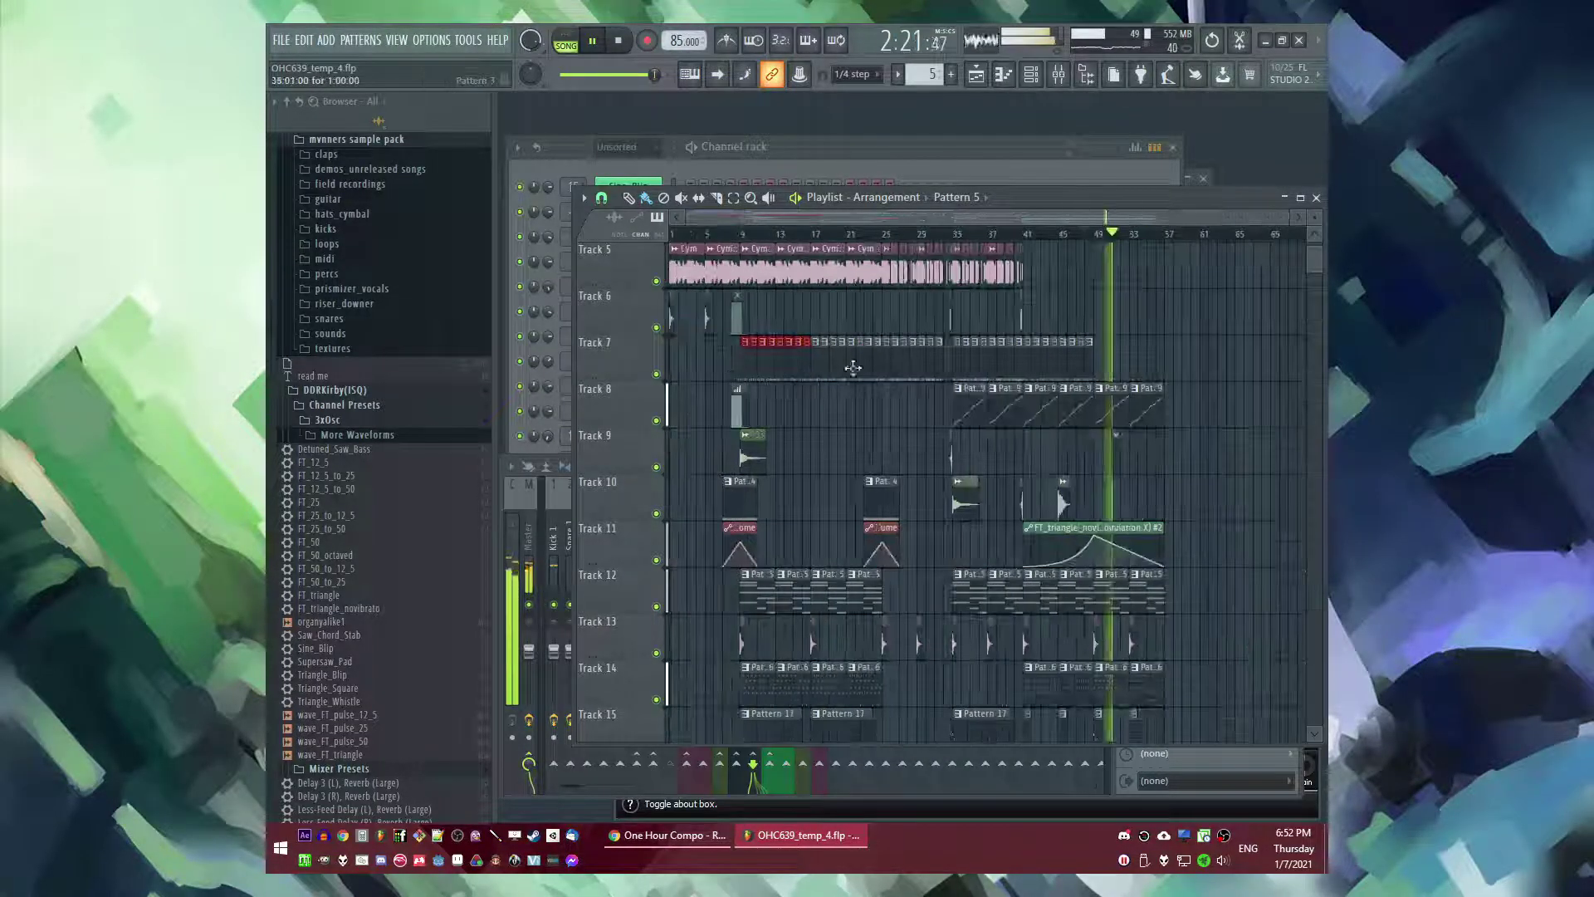
pyautogui.scroll(6, 1162, 346)
pyautogui.hotkey('ctrl', 'v')
pyautogui.moveTo(1071, 353); pyautogui.dragTo(977, 350)
pyautogui.click(963, 236)
pyautogui.hotkey('ctrl', 'd')
# - Check the kick notes of Pattern 4 in the piano roll and listen to the song from bar 49
pyautogui.doubleClick(842, 367)
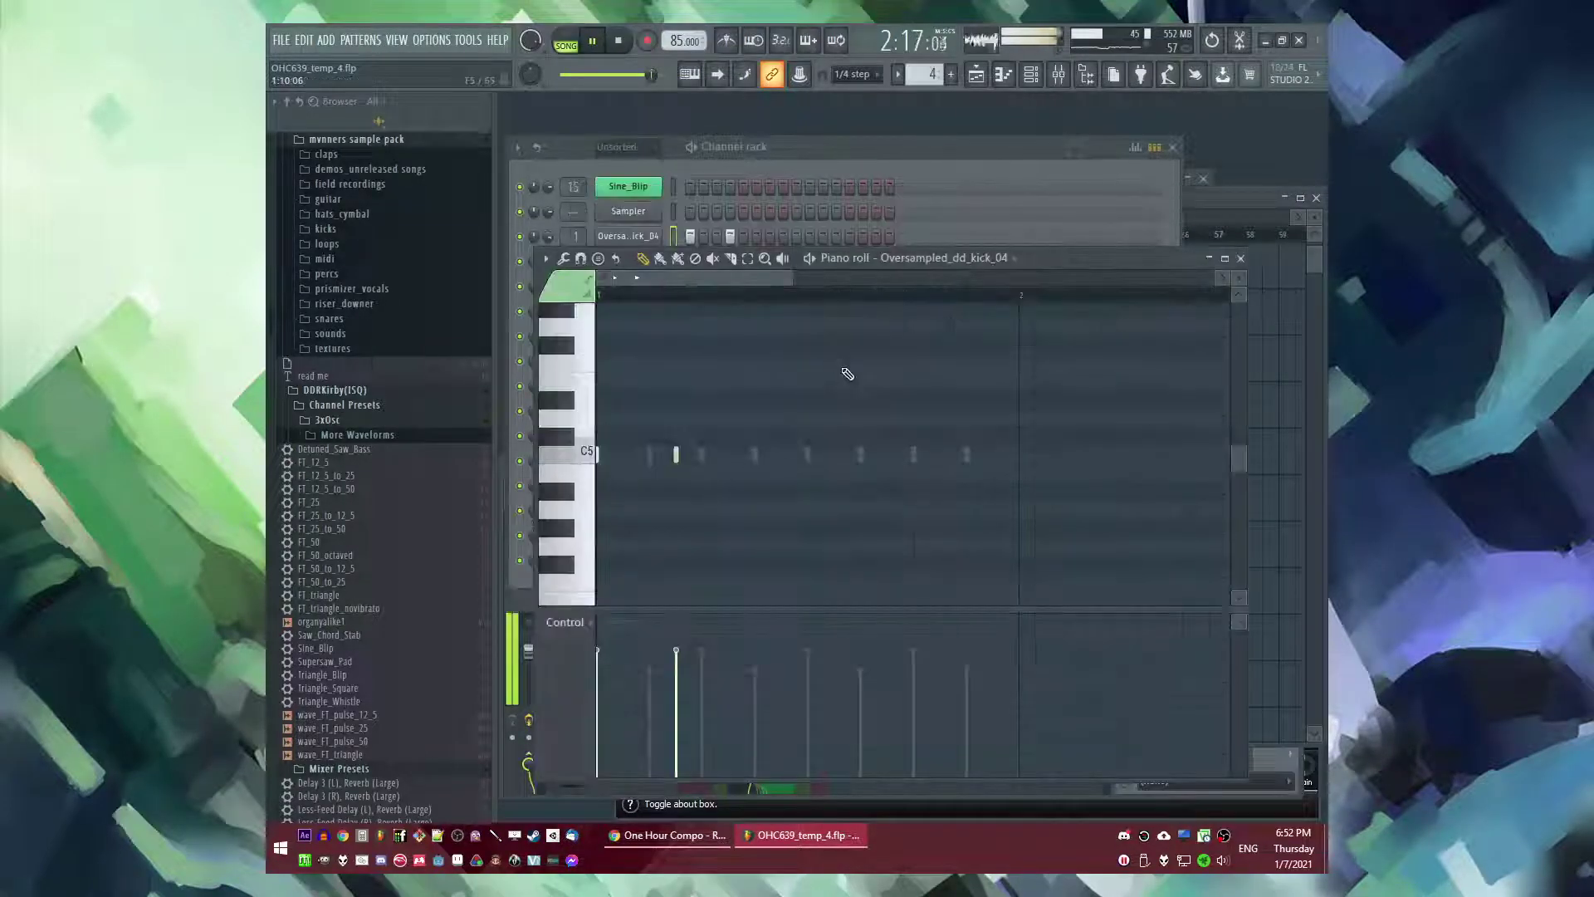
pyautogui.press('l')
pyautogui.press('F6')
pyautogui.press('F5')
pyautogui.press('l')
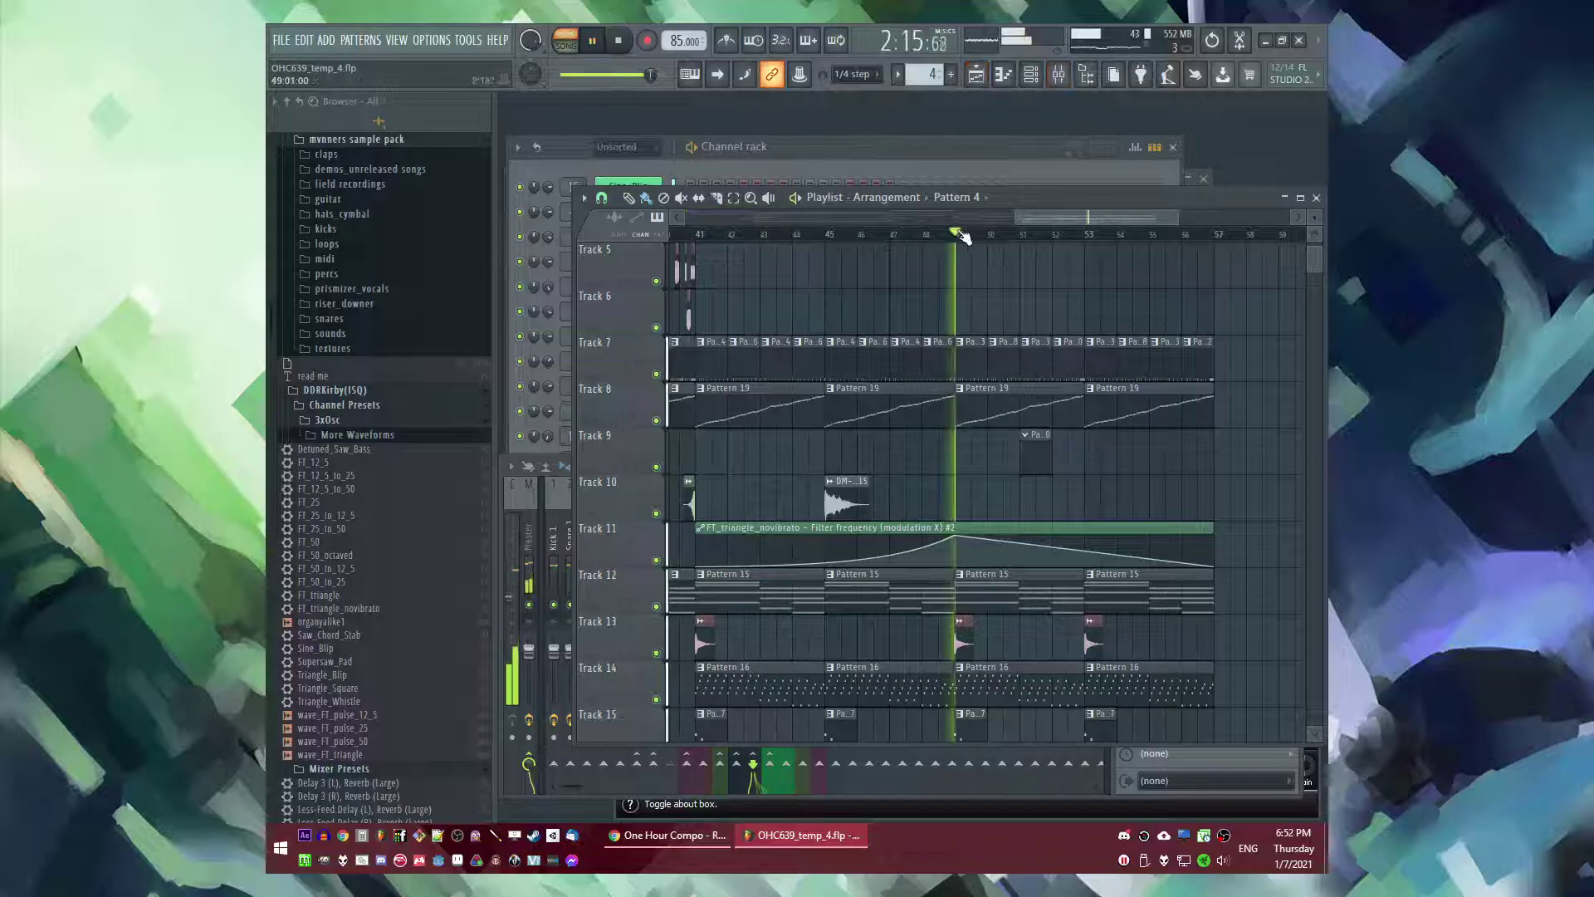
pyautogui.press('F9')
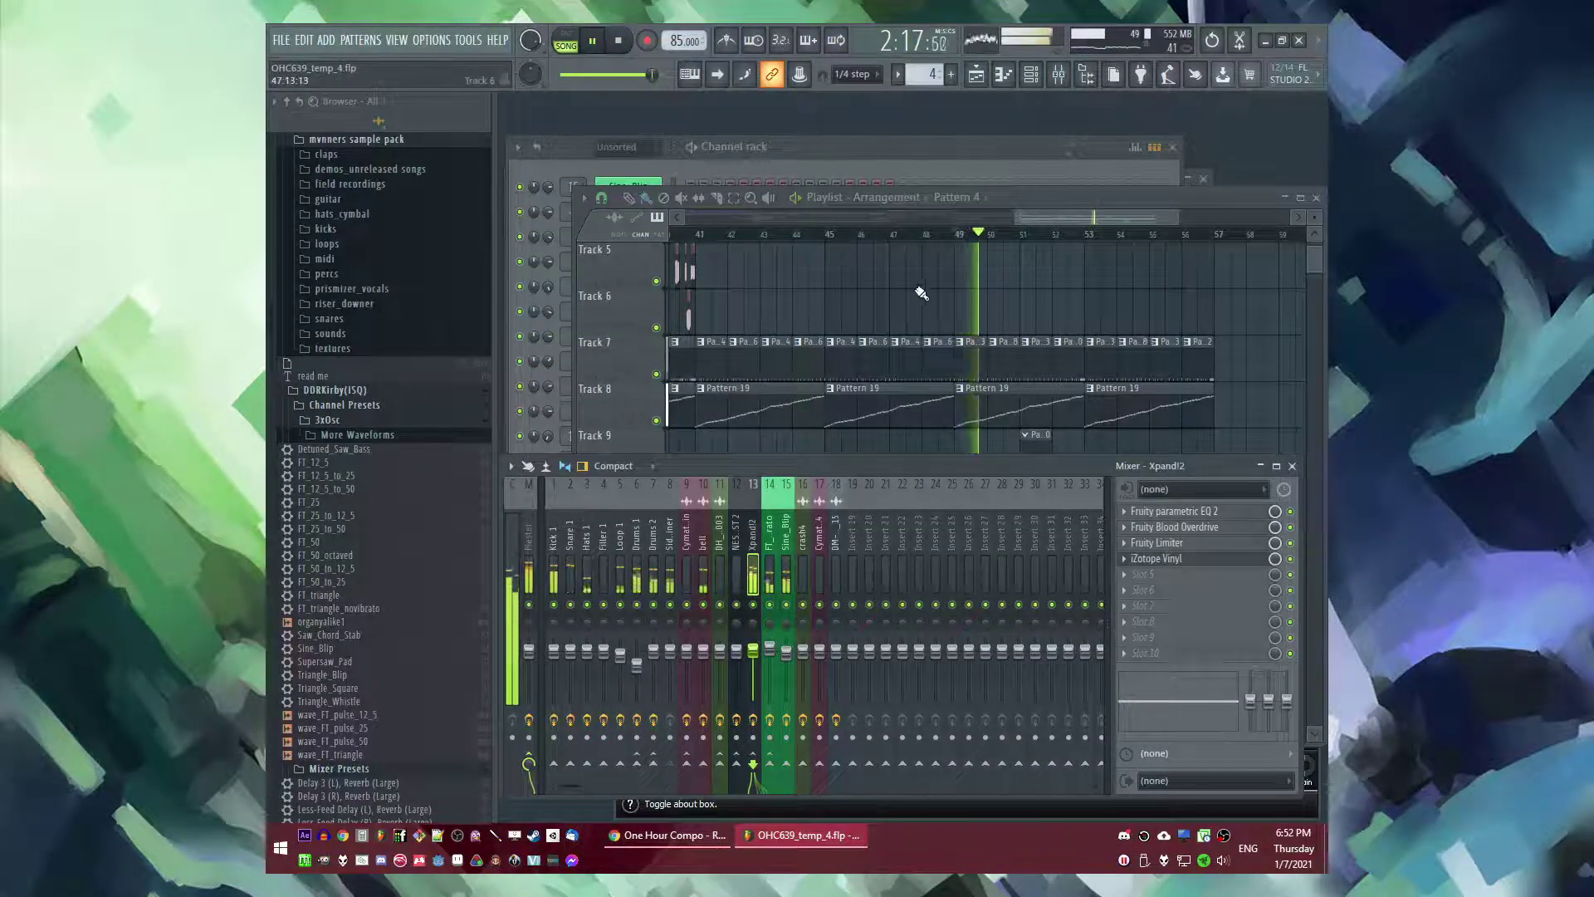
# - Browse the sample packs, expanding the Legacy folder, for sounds to add to the section after bar 49
pyautogui.press('F5')
pyautogui.scroll(-2, 882, 319)
pyautogui.scroll(-2, 872, 324)
pyautogui.scroll(5, 1034, 399)
pyautogui.scroll(-1, 979, 402)
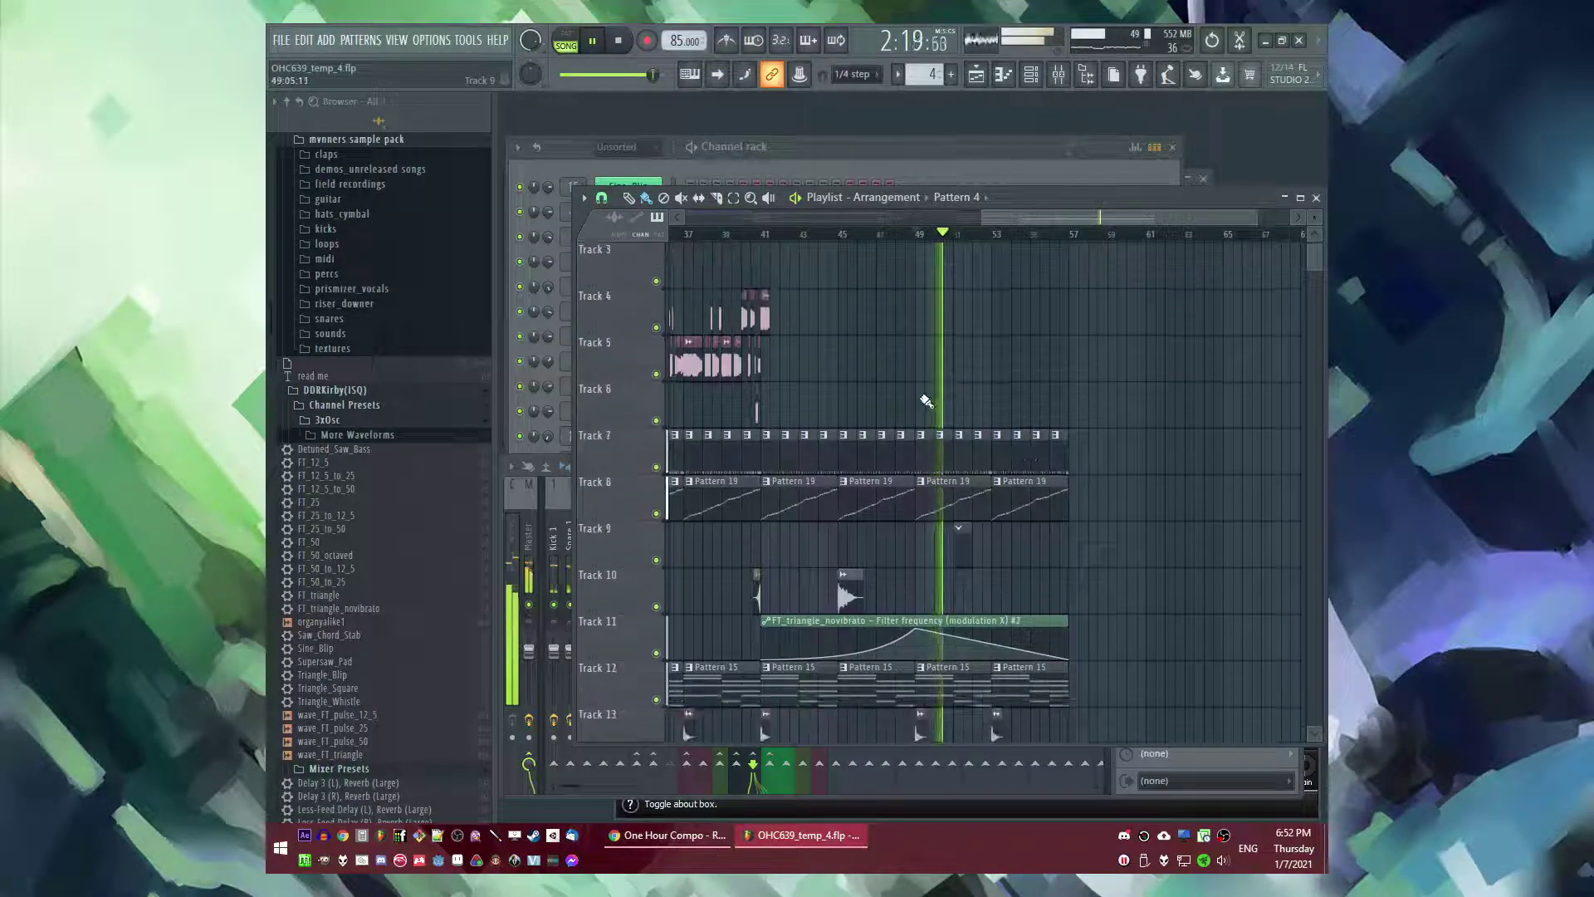
pyautogui.scroll(8, 355, 648)
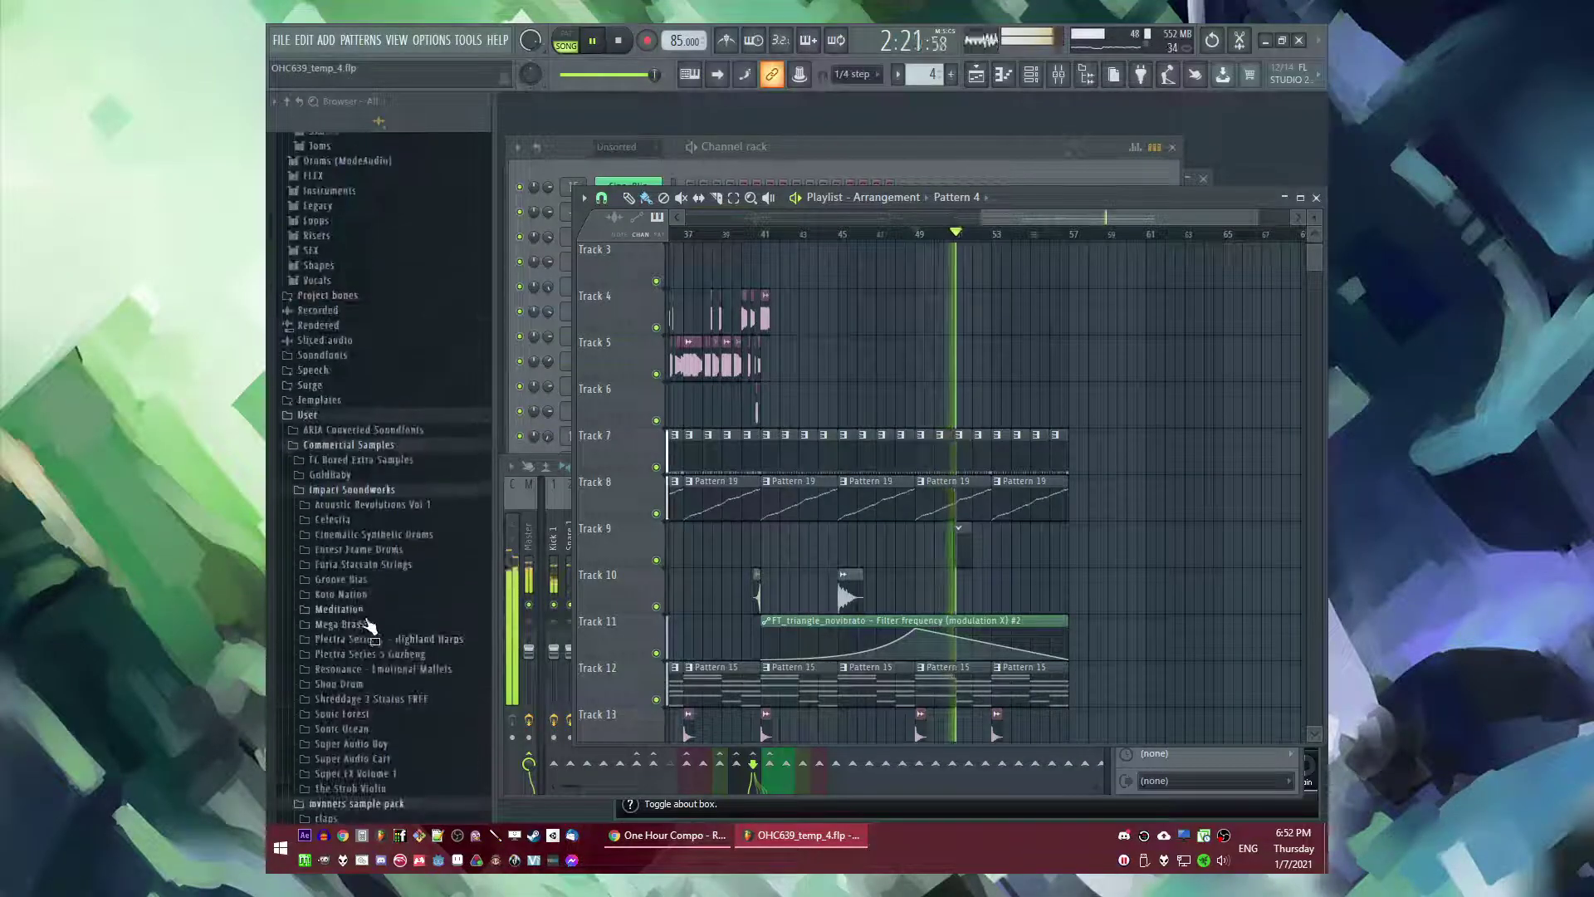
pyautogui.scroll(3, 324, 415)
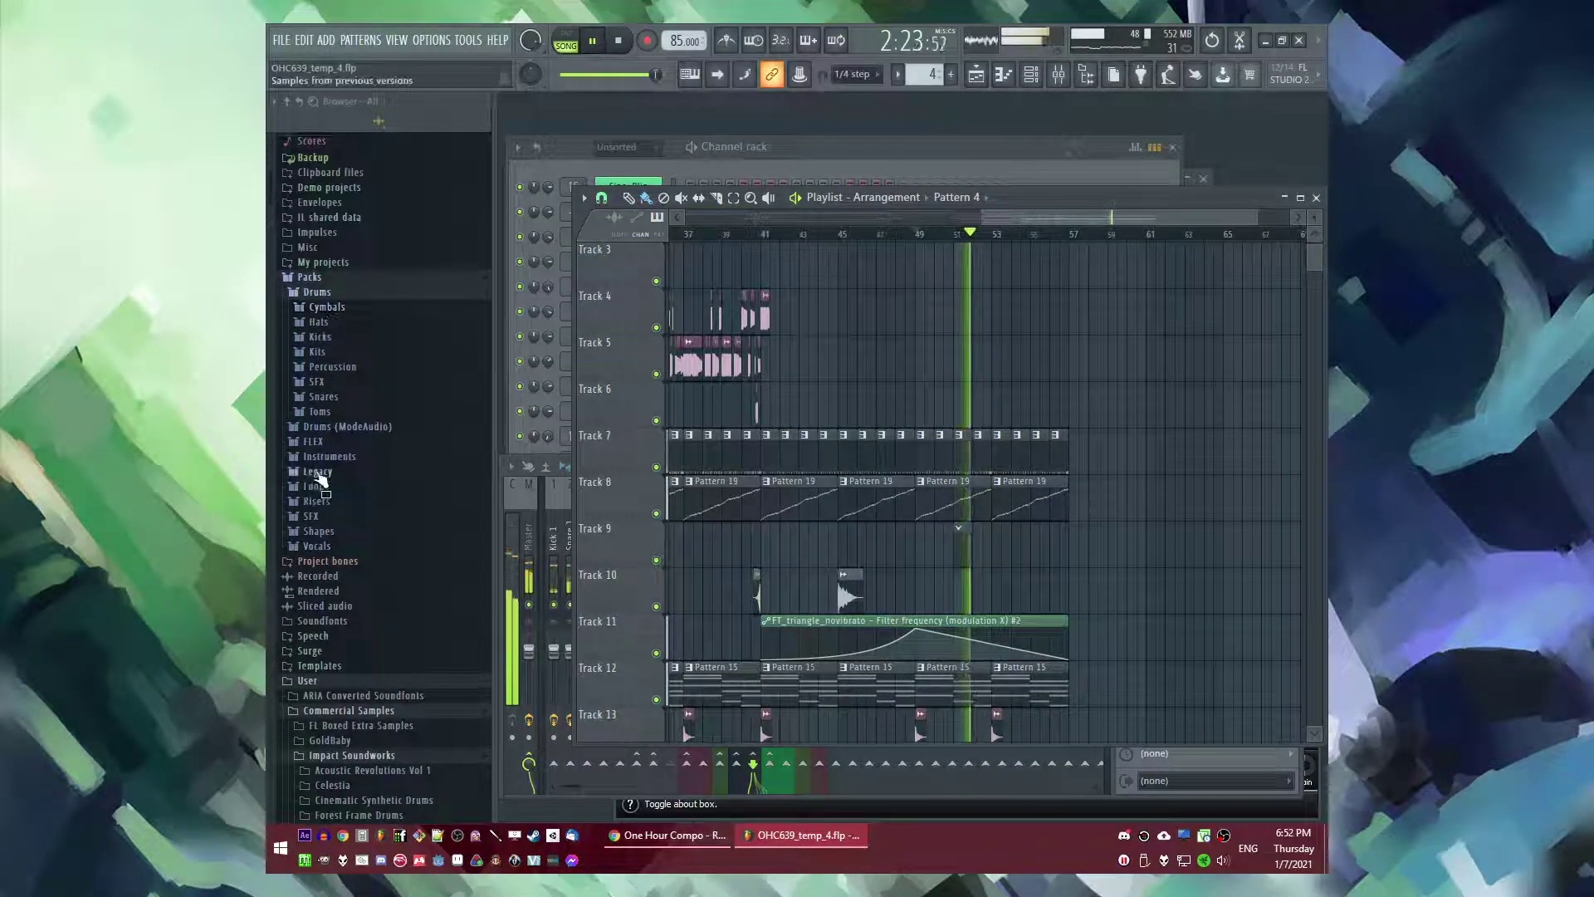
pyautogui.click(334, 427)
pyautogui.click(333, 473)
pyautogui.click(333, 472)
pyautogui.click(338, 428)
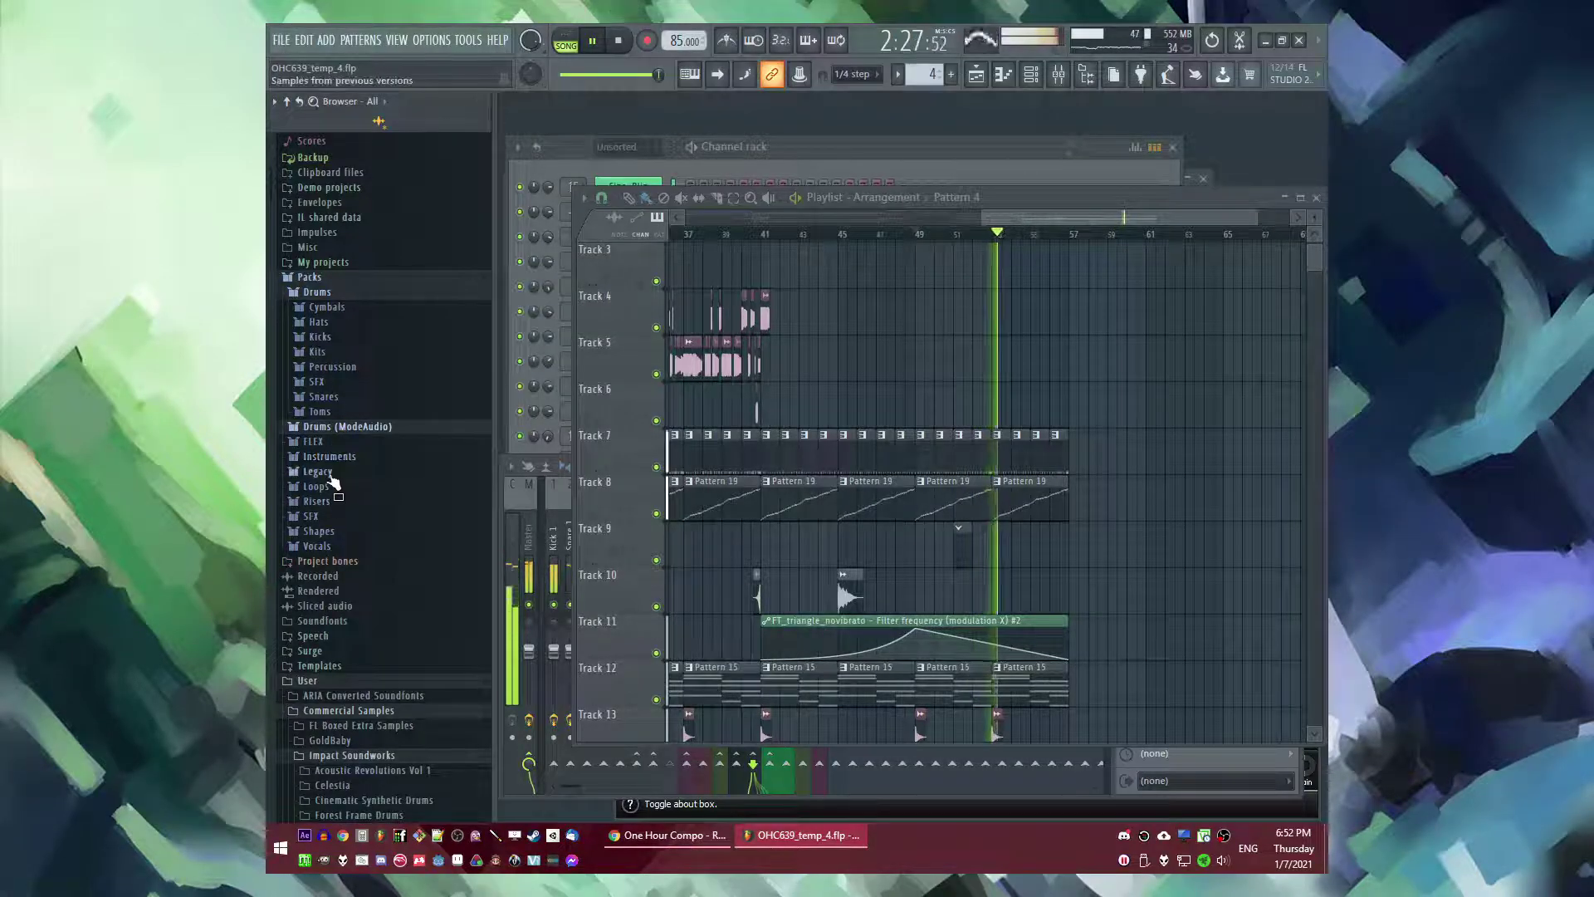
pyautogui.click(320, 470)
pyautogui.click(332, 486)
pyautogui.scroll(-2, 341, 488)
pyautogui.click(340, 474)
# - Place two Cymatics Eternity Lofi Melody Loop 5 clips on Track 6 to fill bars 49 to 57
pyautogui.keyDown('ctrl'); pyautogui.rightClick(1064, 362); pyautogui.keyUp('ctrl')
pyautogui.scroll(3, 1012, 352)
pyautogui.moveTo(1103, 309)
pyautogui.mouseDown()
pyautogui.moveTo(901, 412)
pyautogui.moveTo(1069, 414)
pyautogui.mouseUp()
pyautogui.scroll(-3, 831, 401)
pyautogui.click(862, 370)
pyautogui.scroll(3, 1193, 404)
pyautogui.keyDown('shift'); pyautogui.middleClick(914, 416); pyautogui.keyUp('shift')
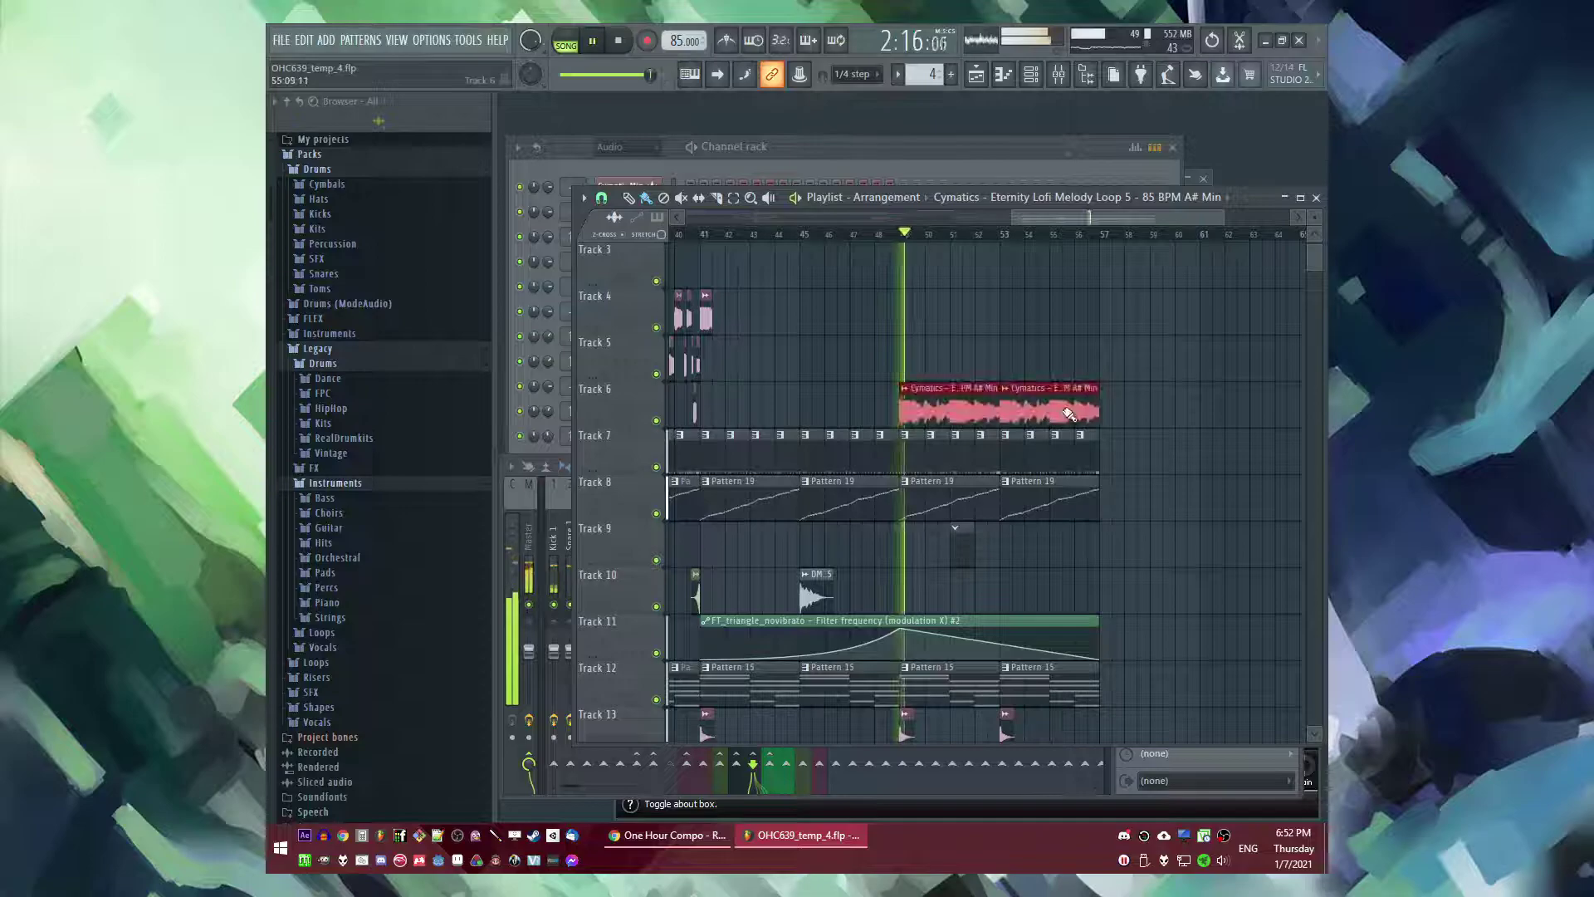
# - Add Fruity Parametric EQ 2 to the first effect slot of the Cymatics melody loop's mixer track
pyautogui.doubleClick(935, 401)
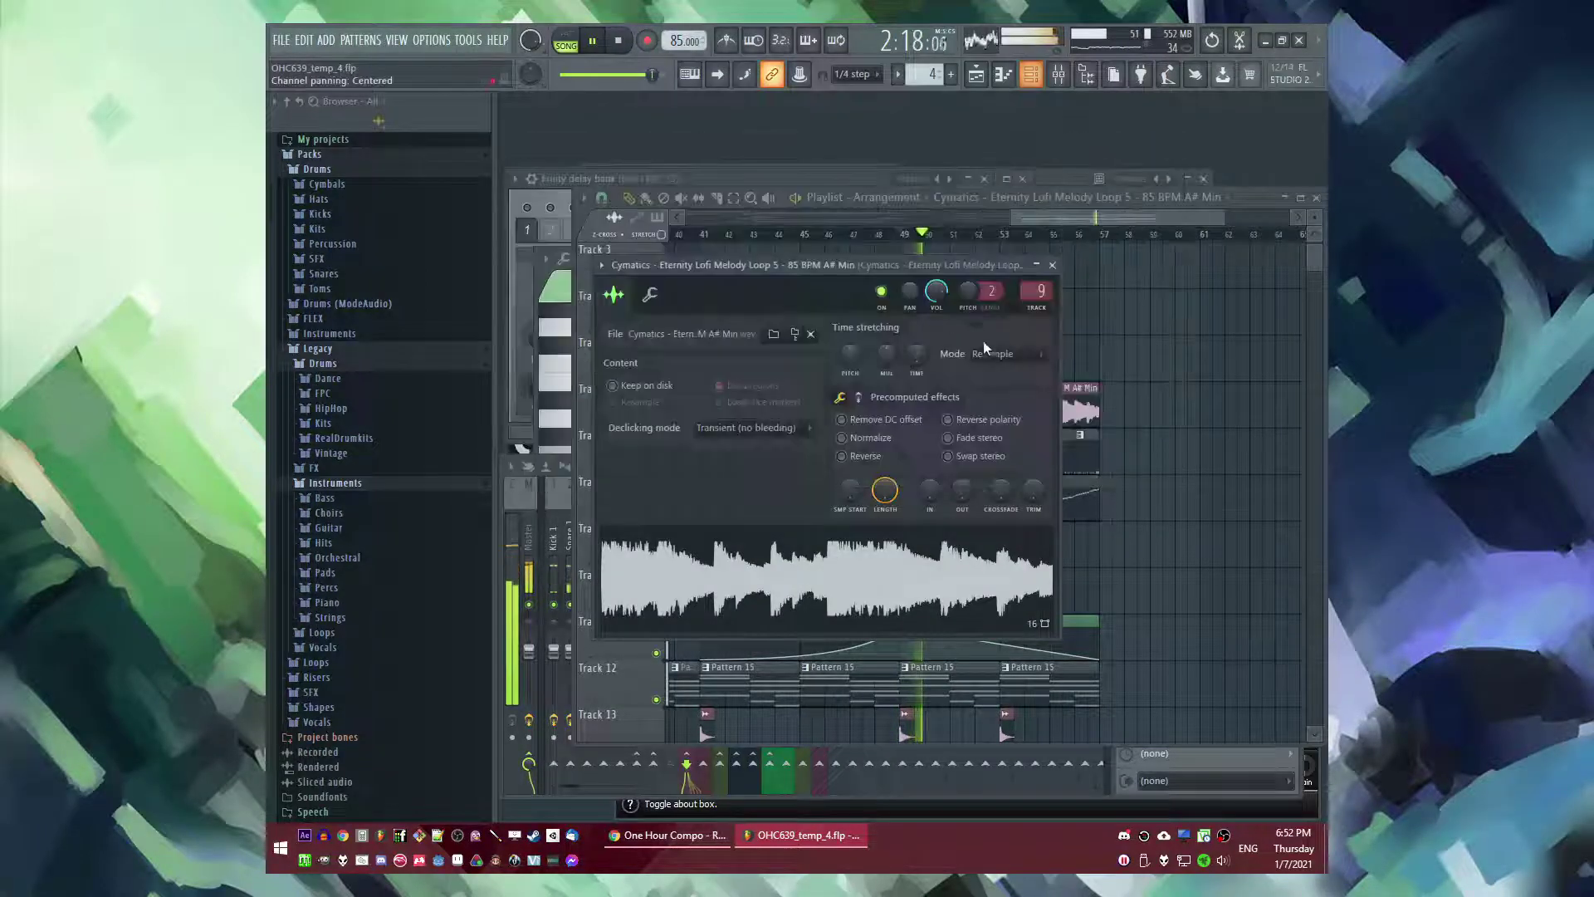
pyautogui.press('F6')
pyautogui.press('F6')
pyautogui.press('F9')
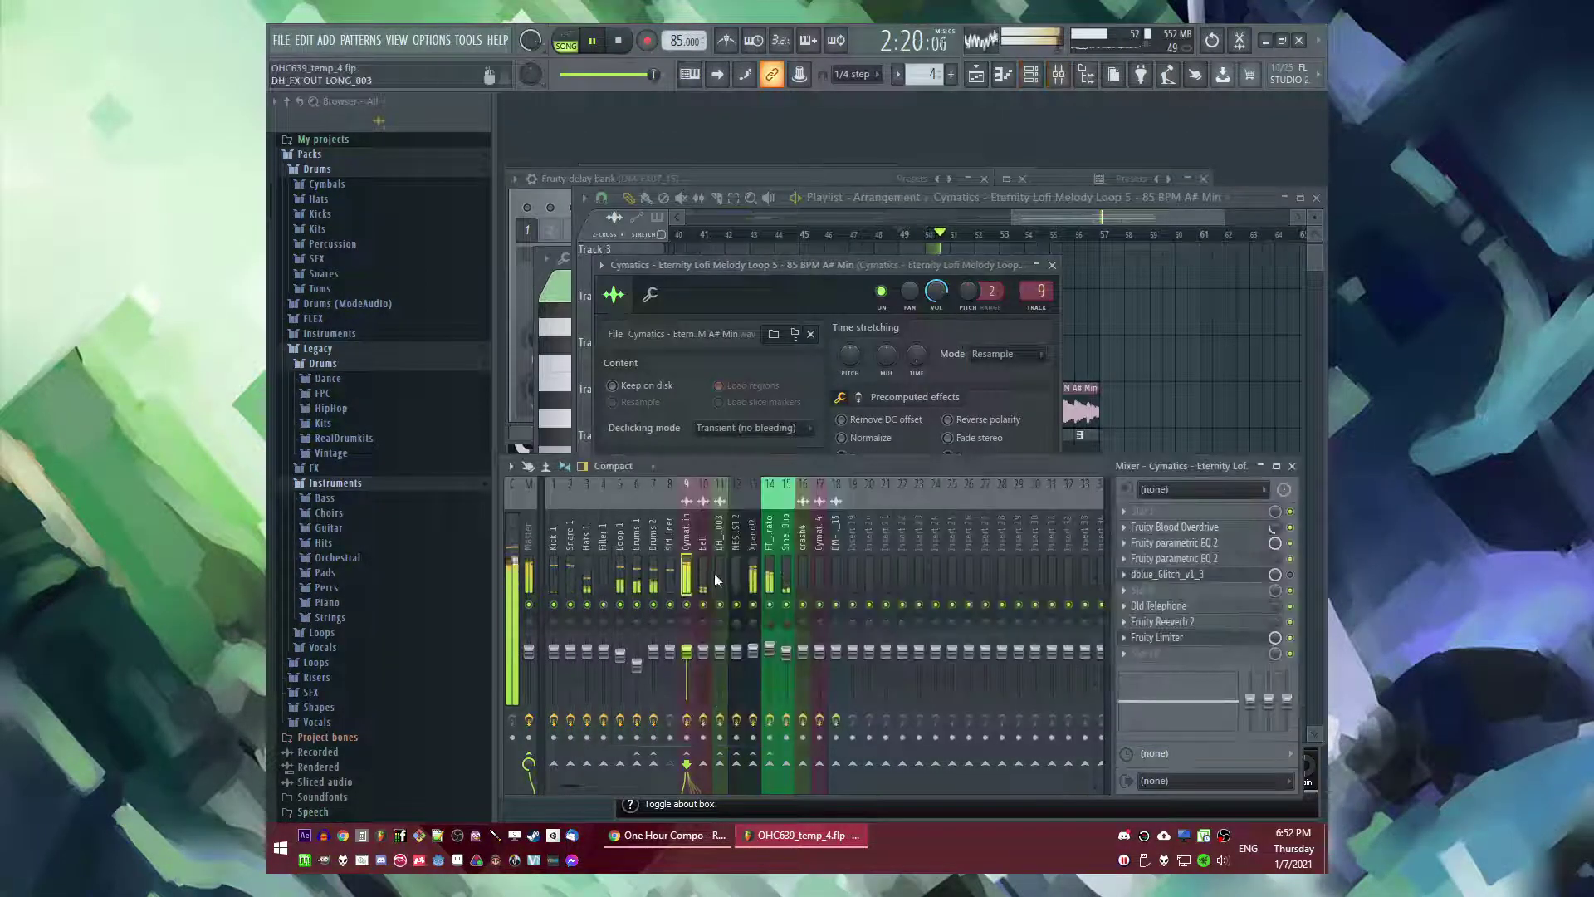
pyautogui.click(1126, 515)
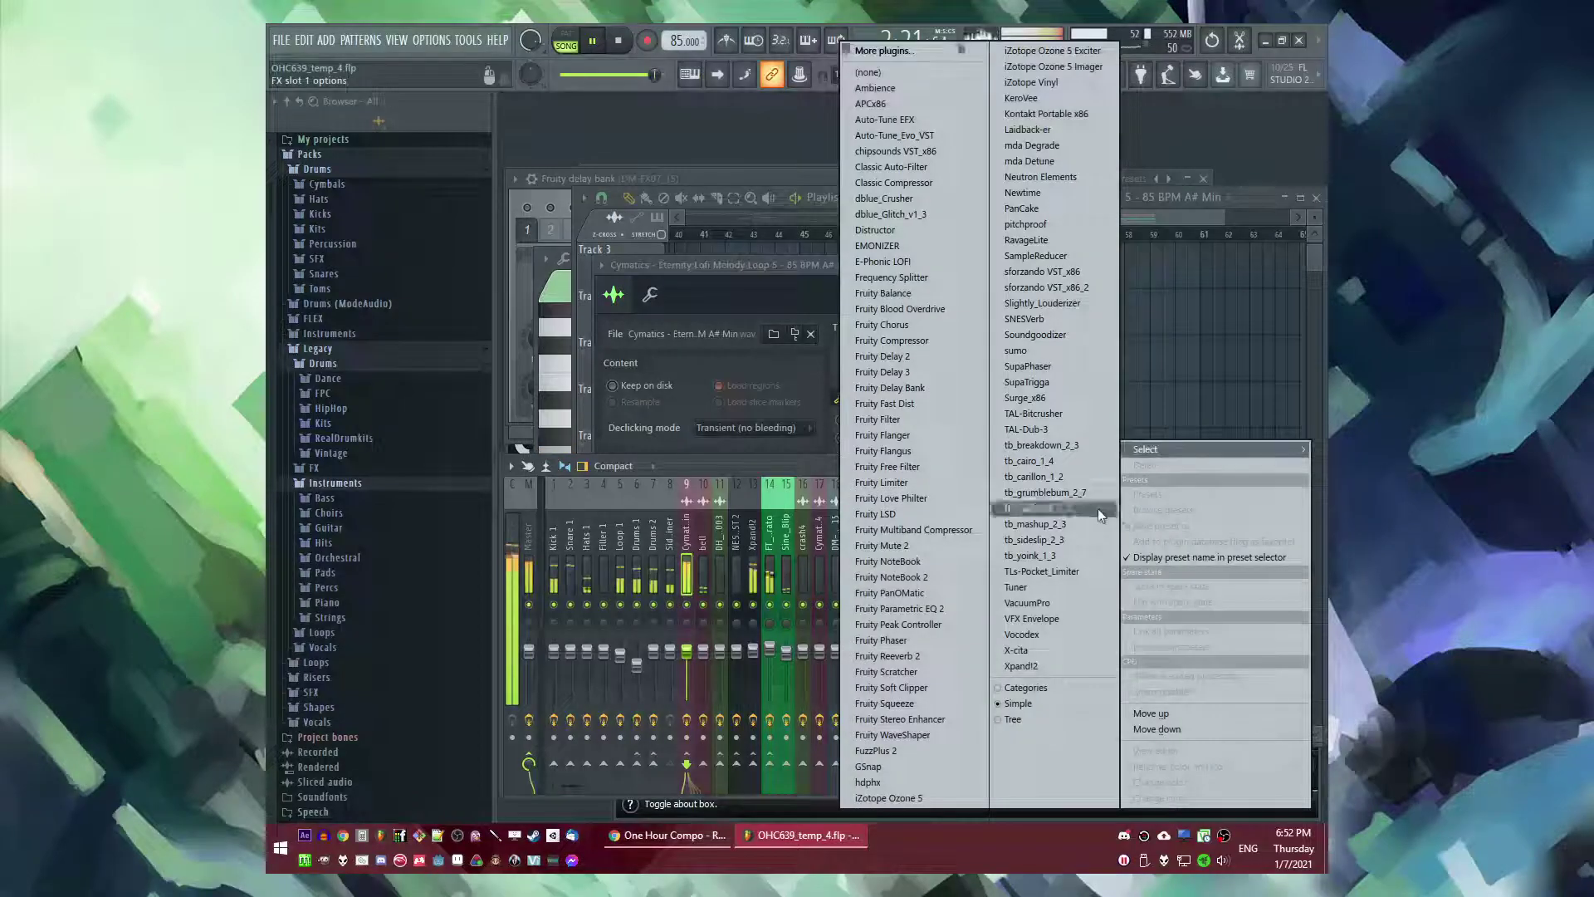
pyautogui.click(913, 563)
# - Shape band 7 of the new EQ into a steep low-pass that cuts the melody loop's mids and highs
pyautogui.moveTo(968, 427); pyautogui.dragTo(802, 524)
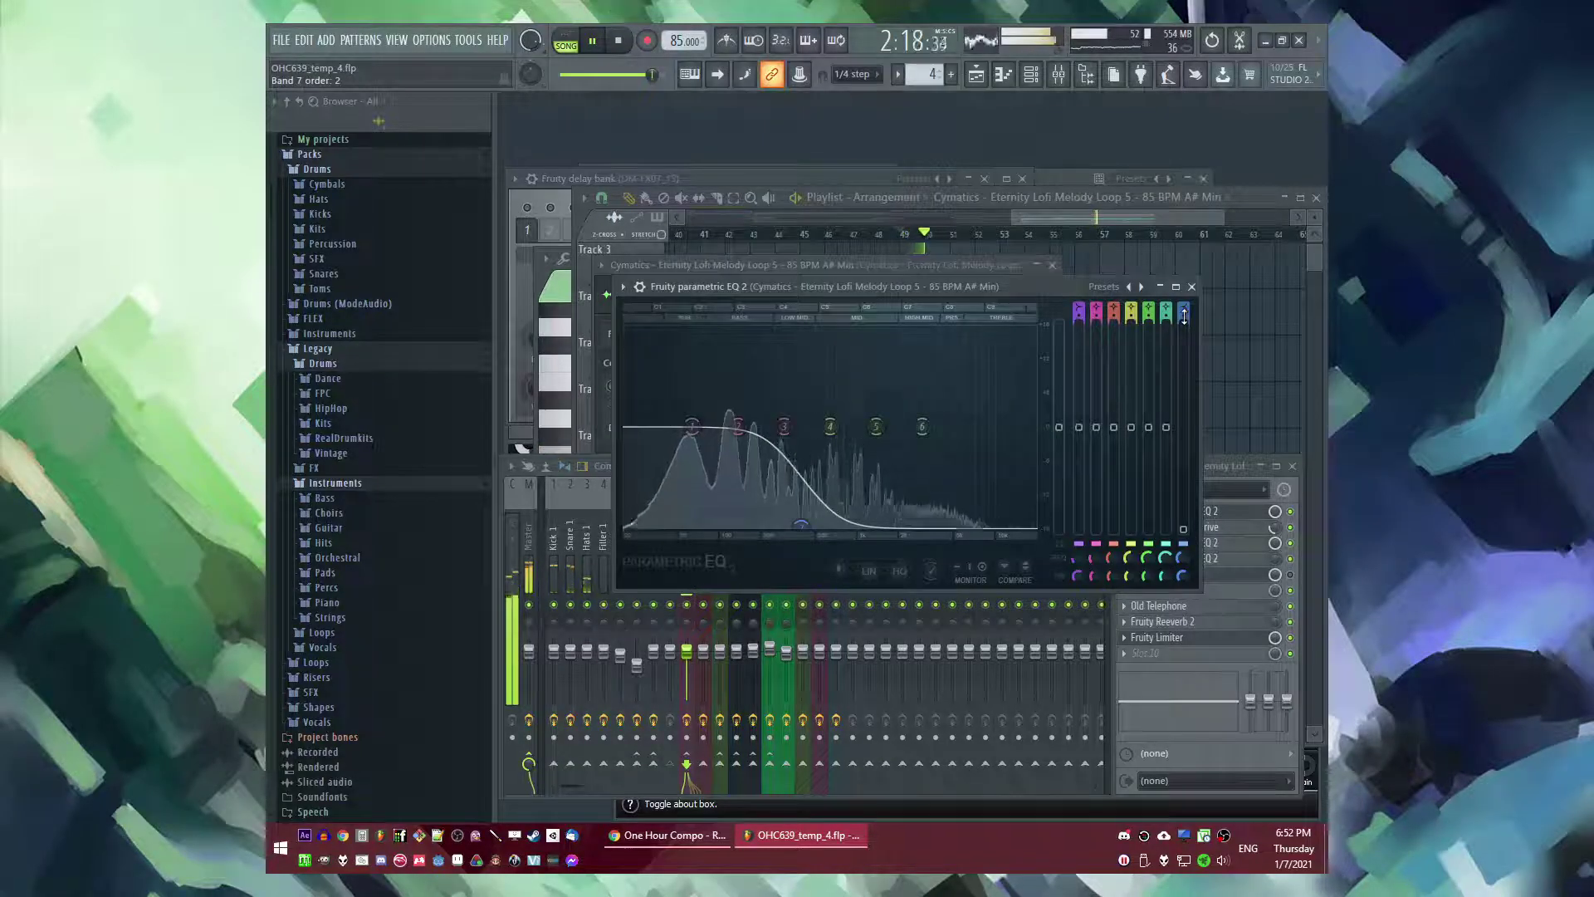
pyautogui.moveTo(1184, 316); pyautogui.dragTo(1184, 286)
pyautogui.moveTo(802, 525)
pyautogui.mouseDown()
pyautogui.moveTo(833, 525)
pyautogui.moveTo(799, 524)
pyautogui.mouseUp()
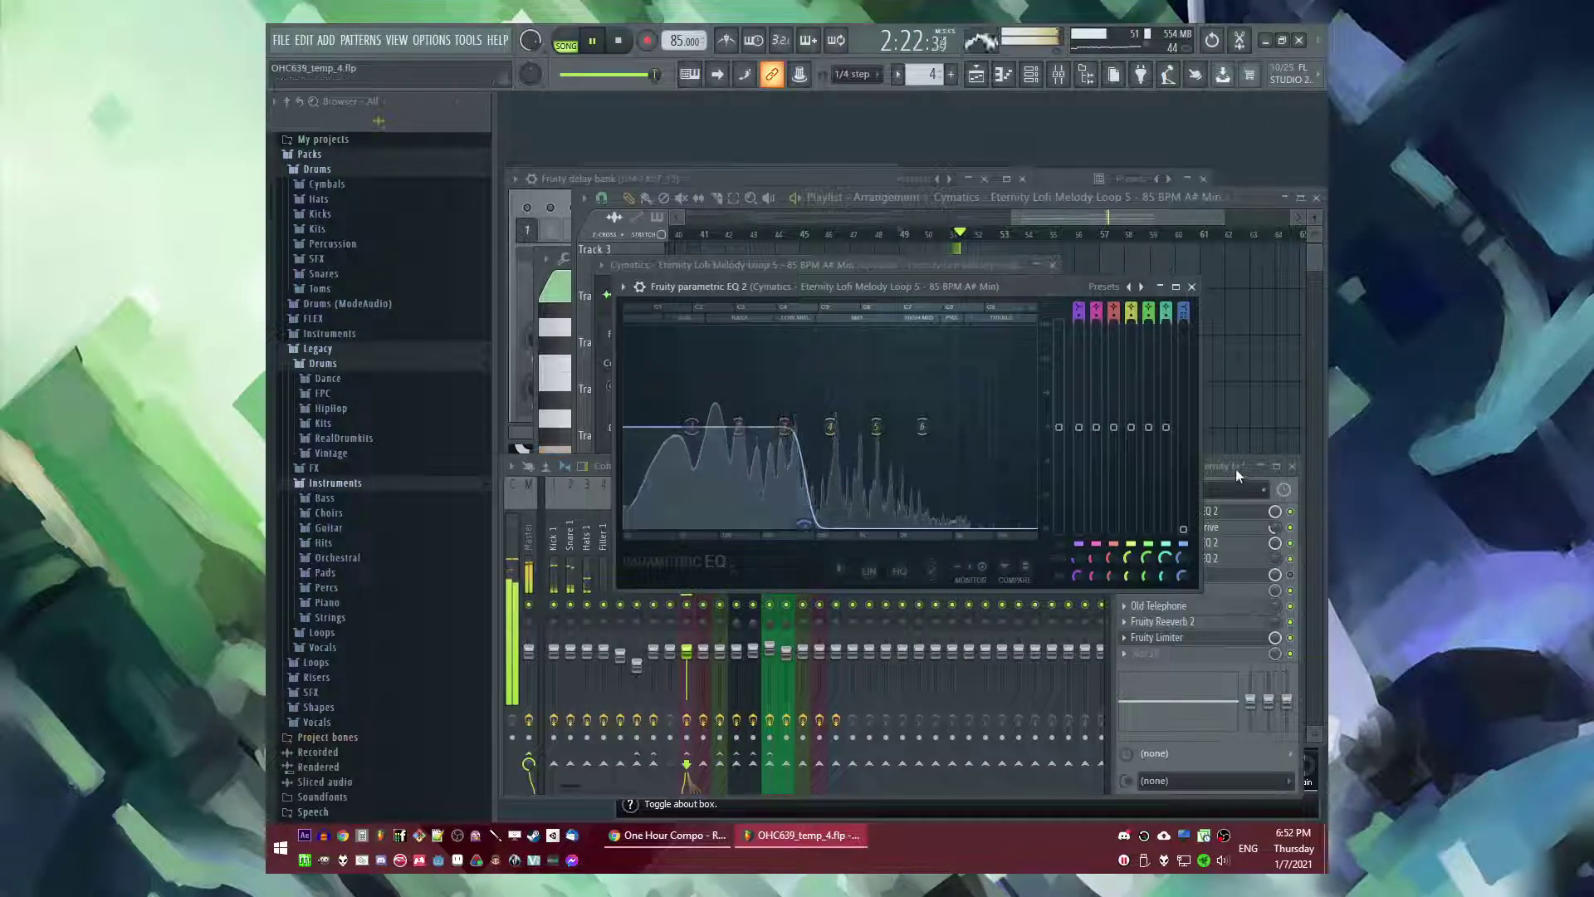
# - Set the new EQ's mix level to 0% and store it as the song's initial value
pyautogui.click(1218, 470)
pyautogui.rightClick(1275, 512)
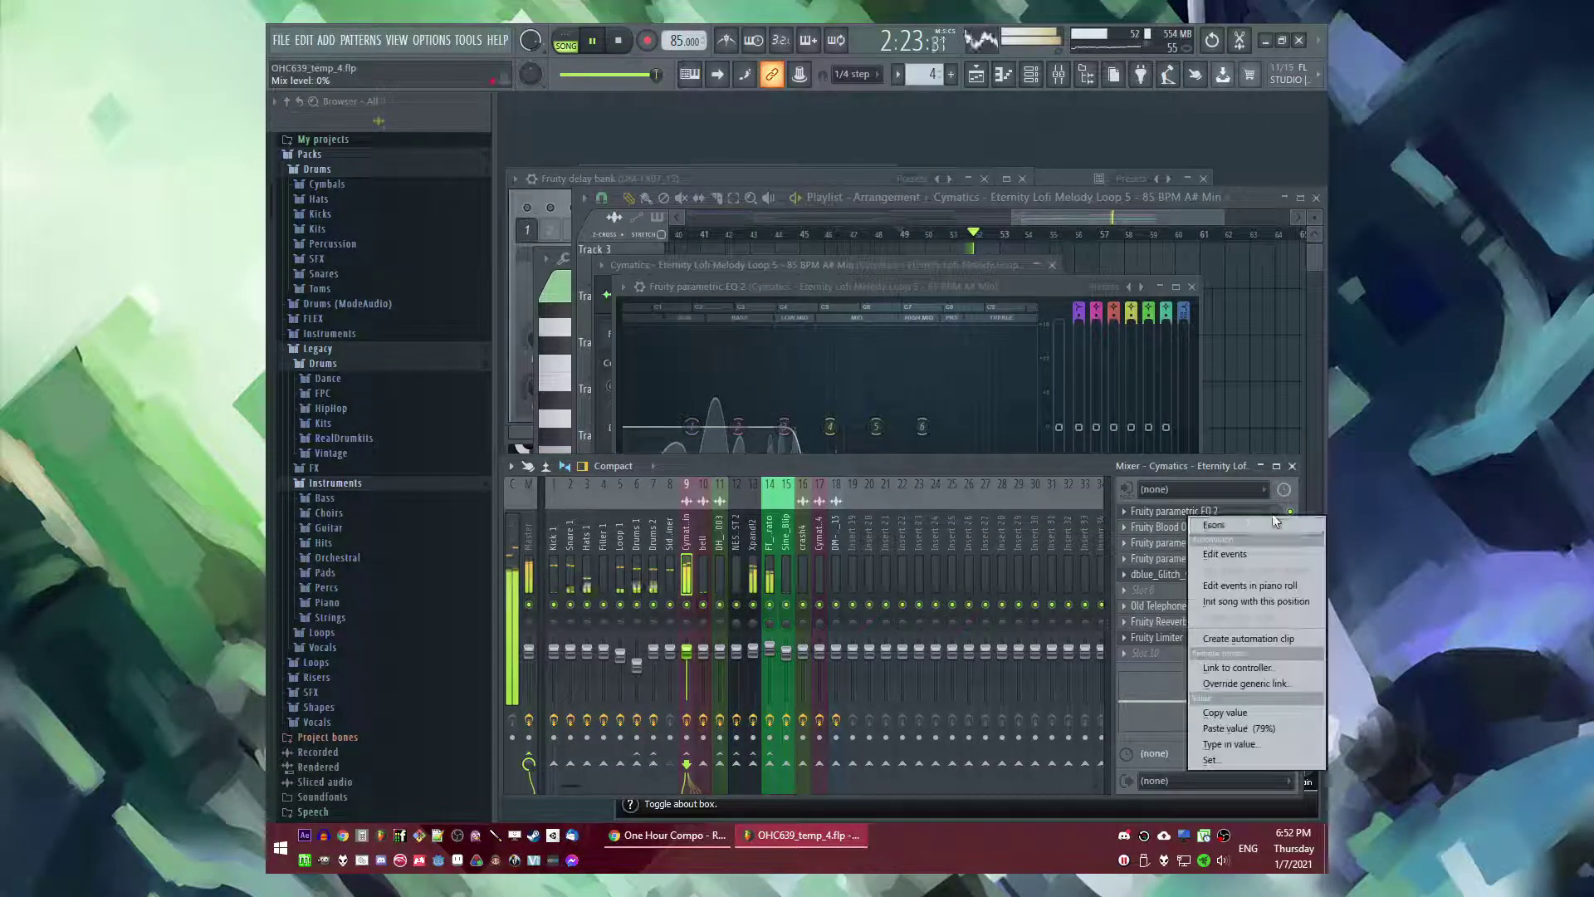
pyautogui.click(1264, 602)
pyautogui.rightClick(1238, 338)
# - Create an automation clip for the EQ's mix level over bars 49 to 57 and raise its level to the maximum
pyautogui.moveTo(917, 237); pyautogui.dragTo(1083, 249)
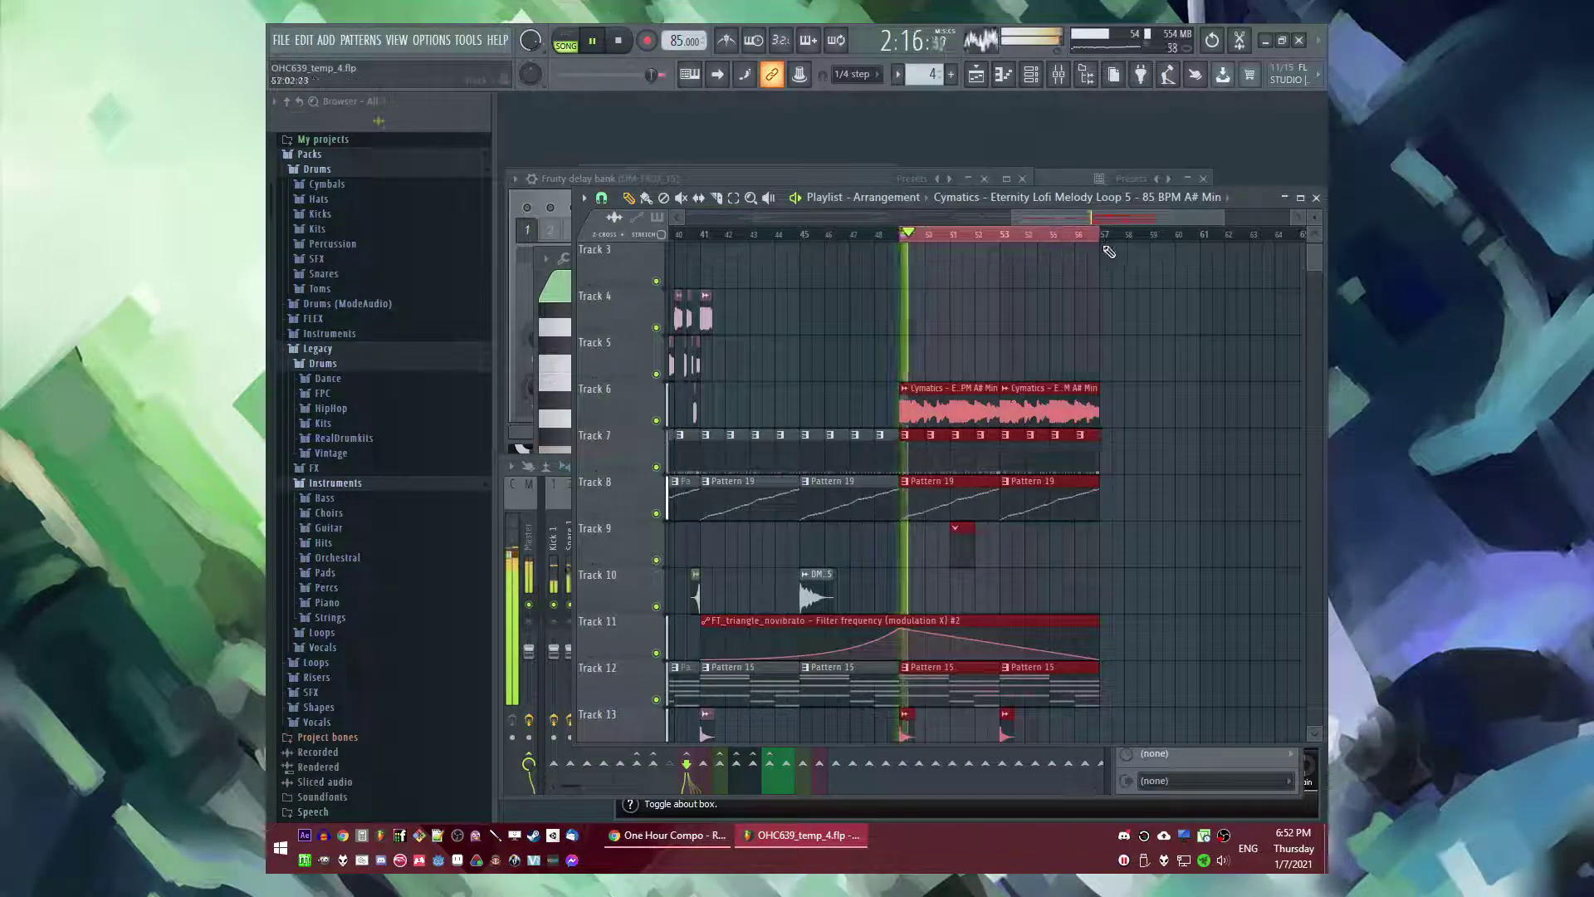
pyautogui.press('F9')
pyautogui.rightClick(1274, 514)
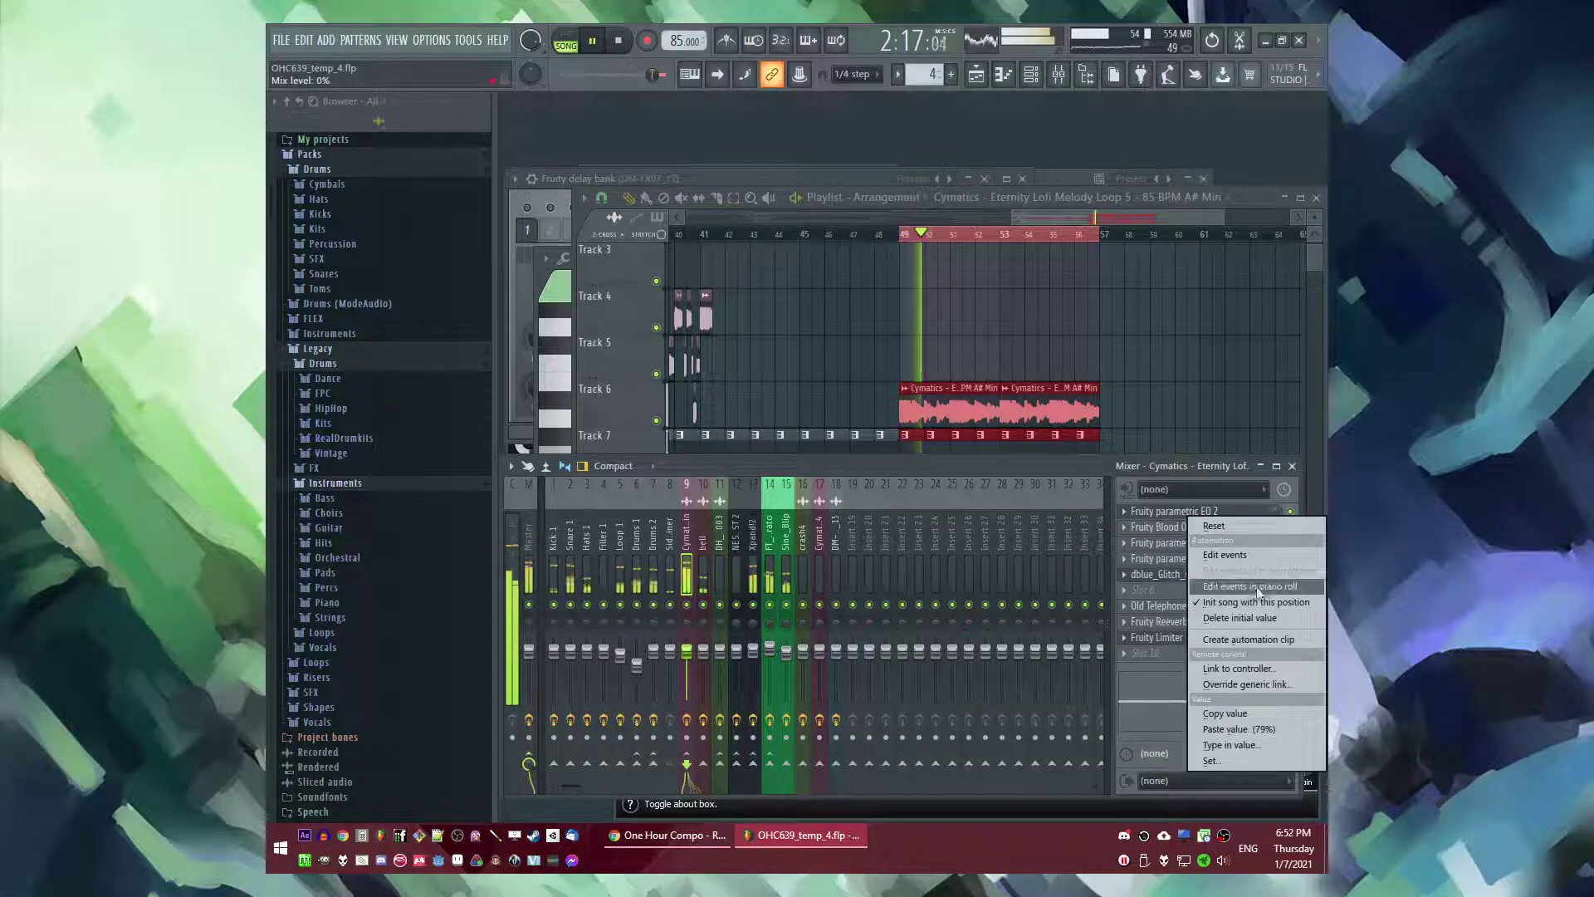
pyautogui.click(1247, 639)
pyautogui.moveTo(903, 302); pyautogui.dragTo(904, 264)
pyautogui.rightClick(1080, 285)
pyautogui.moveTo(1080, 286); pyautogui.dragTo(1108, 237)
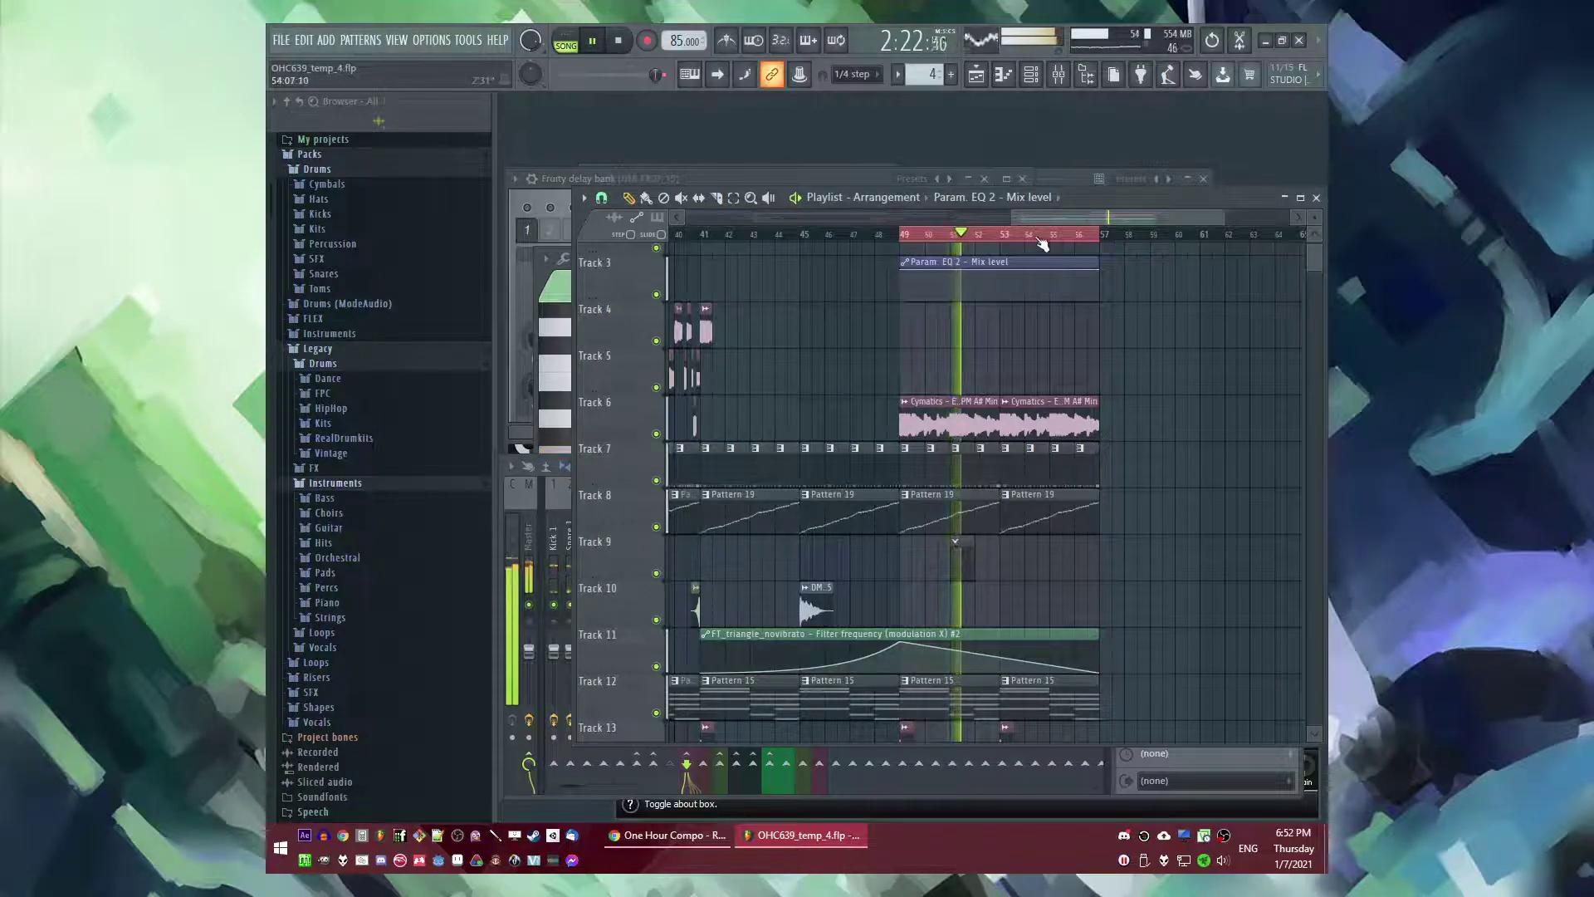
# - Copy the Pattern 14 clip and its NES VST 2 channel volume automation around bar 25 on Tracks 10 and 11
pyautogui.scroll(-4, 980, 433)
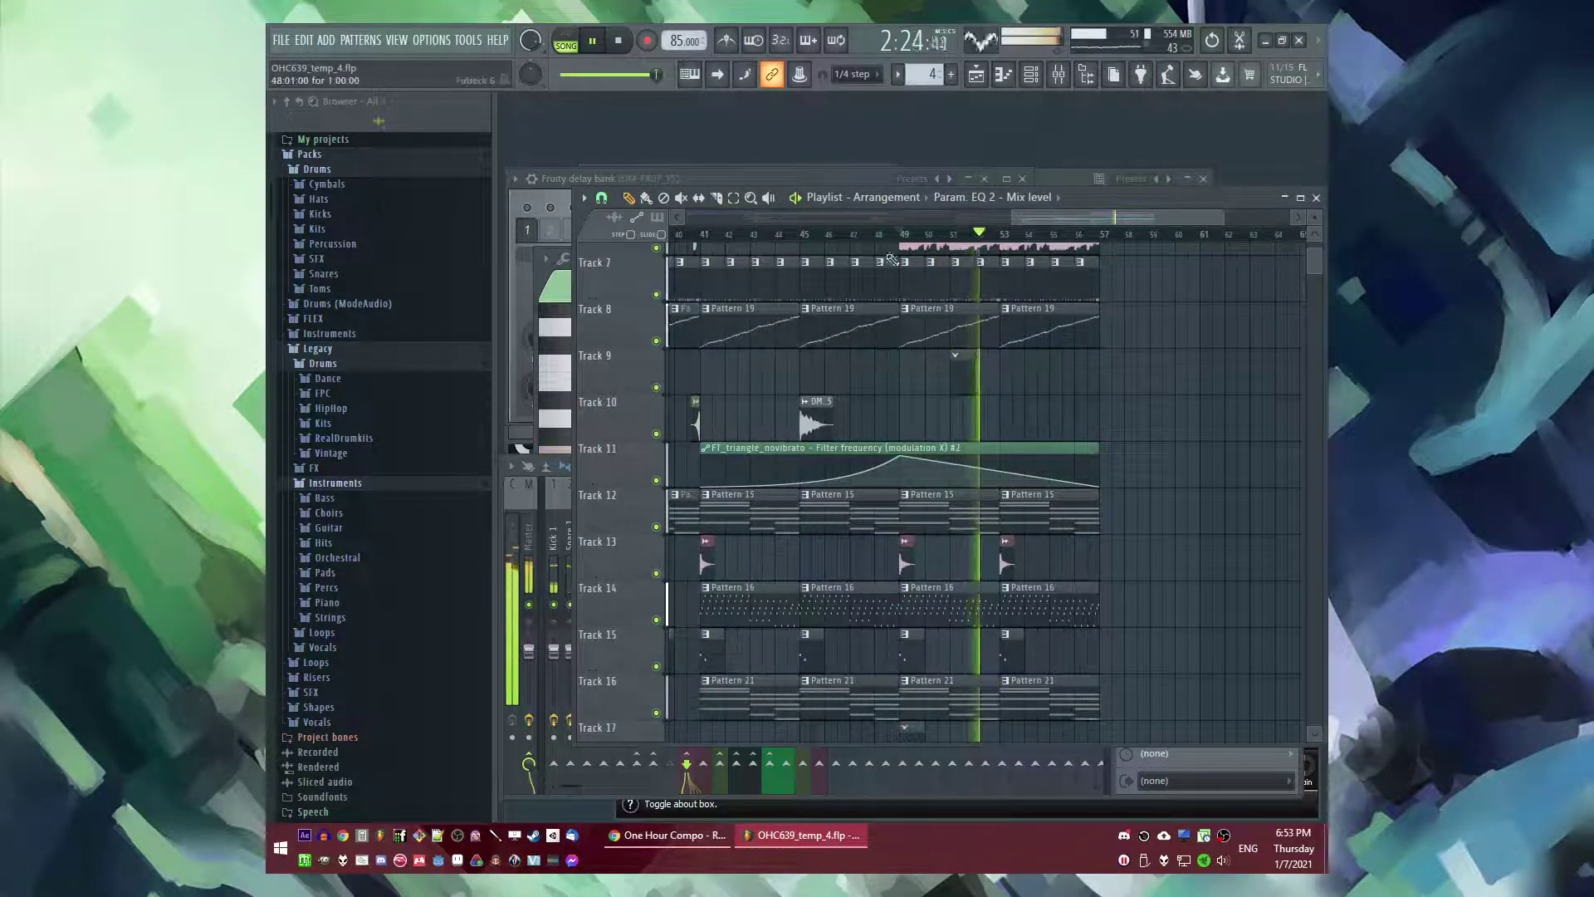
pyautogui.scroll(-2, 905, 502)
pyautogui.keyDown('ctrl'); pyautogui.scroll(-4, 905, 503); pyautogui.keyUp('ctrl')
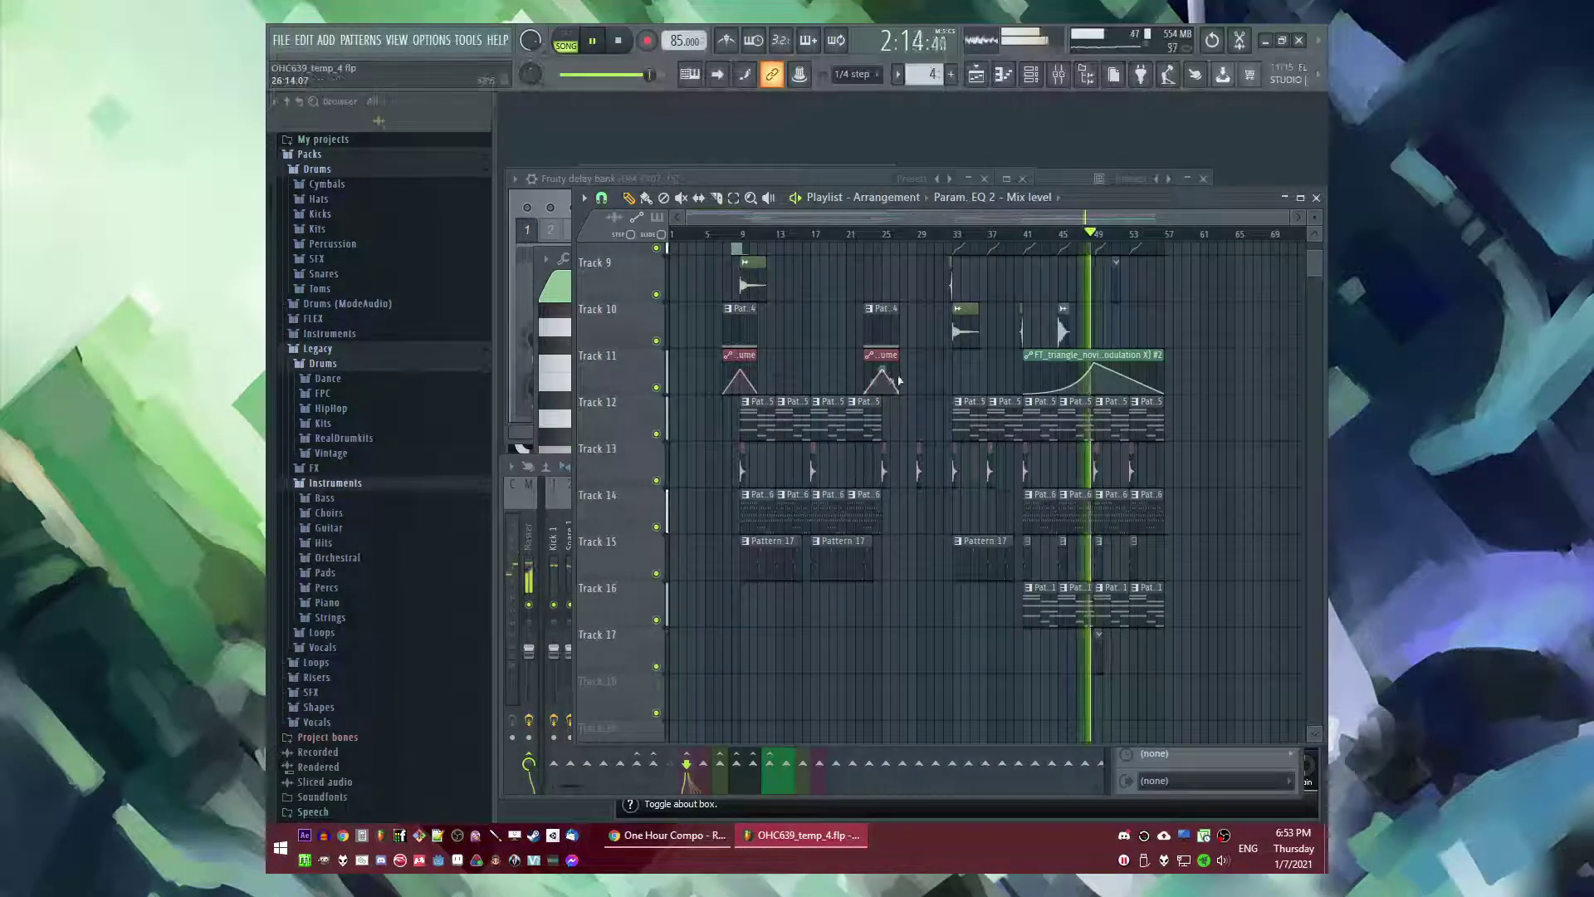
pyautogui.scroll(1, 898, 381)
pyautogui.keyDown('ctrl'); pyautogui.moveTo(910, 370); pyautogui.dragTo(860, 422); pyautogui.keyUp('ctrl')
pyautogui.hotkey('ctrl', 'c')
# - Paste the copied Pattern 14 and NES VST 2 volume clips onto Tracks 18 and 19 from bar 47 to 51
pyautogui.keyDown('ctrl'); pyautogui.scroll(5, 1114, 374); pyautogui.keyUp('ctrl')
pyautogui.hotkey('ctrl', 'v')
pyautogui.keyDown('ctrl'); pyautogui.scroll(-1, 931, 374); pyautogui.keyUp('ctrl')
pyautogui.moveTo(914, 366); pyautogui.dragTo(909, 503)
pyautogui.scroll(-5, 914, 543)
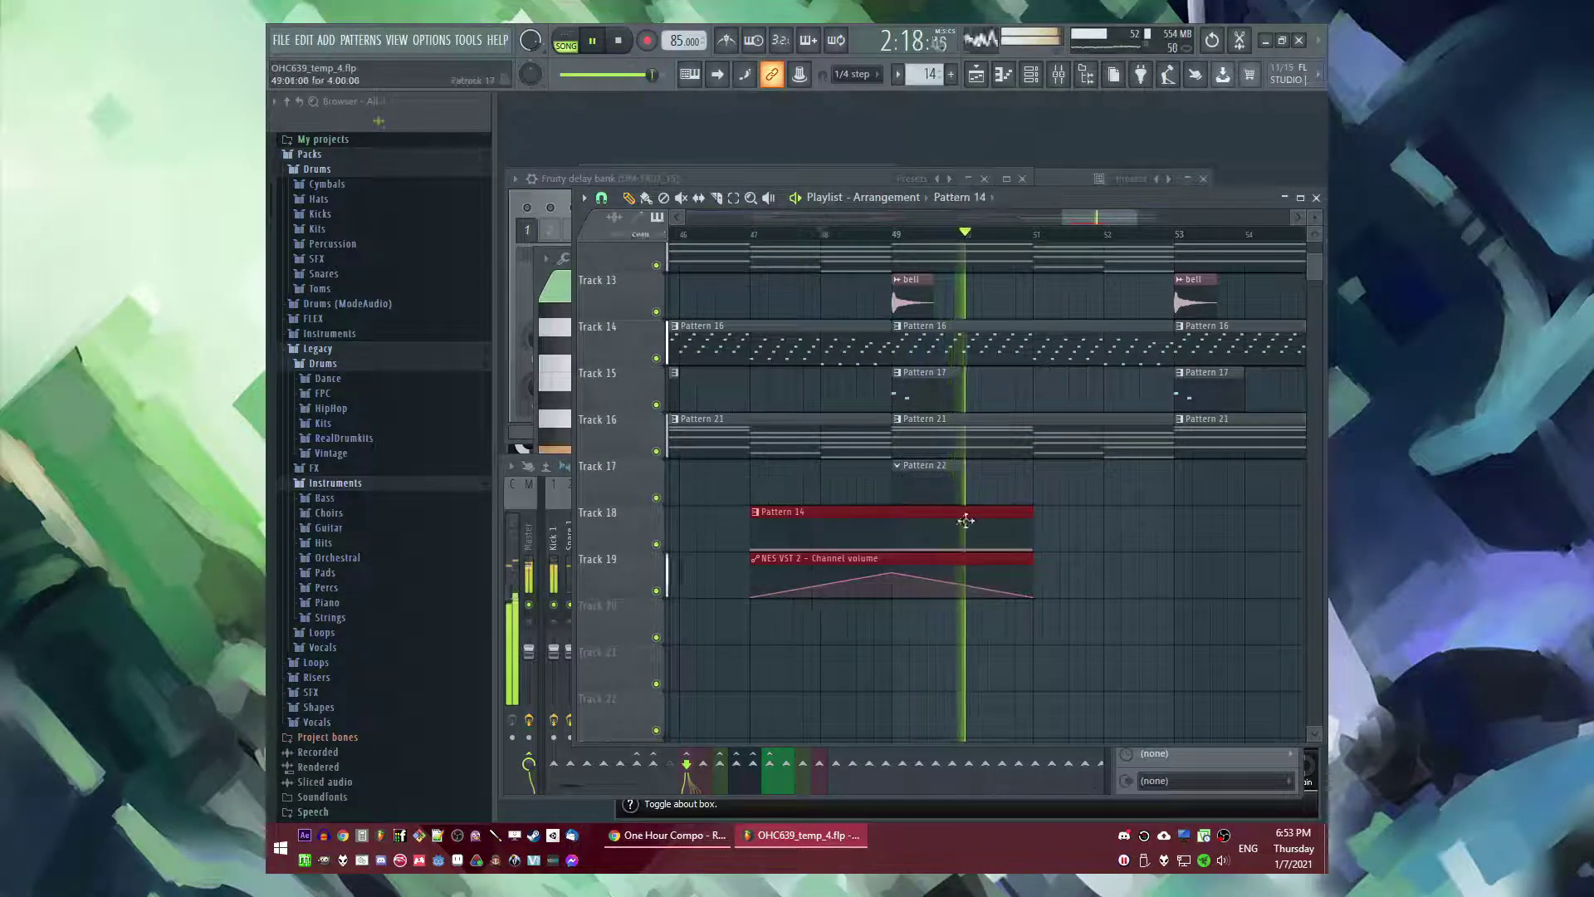
pyautogui.scroll(6, 935, 506)
pyautogui.keyDown('ctrl'); pyautogui.scroll(-2, 926, 503); pyautogui.keyUp('ctrl')
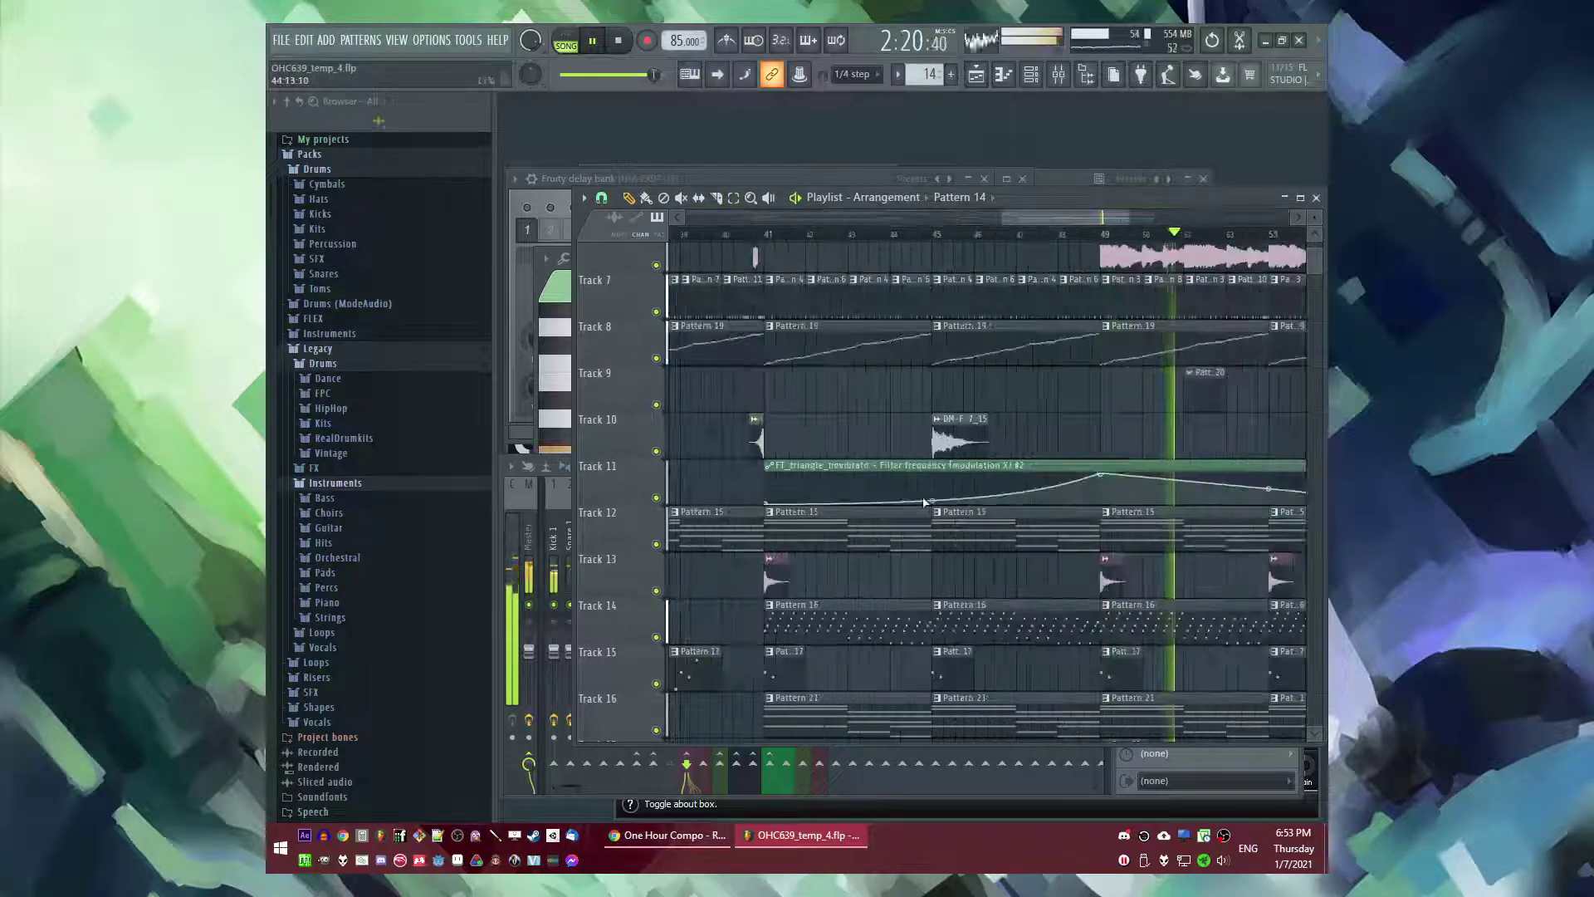
# - Lower the FT_triangle_novibrato filter frequency automation at bar 45 on Track 11 to the minimum
pyautogui.moveTo(931, 502); pyautogui.dragTo(932, 517)
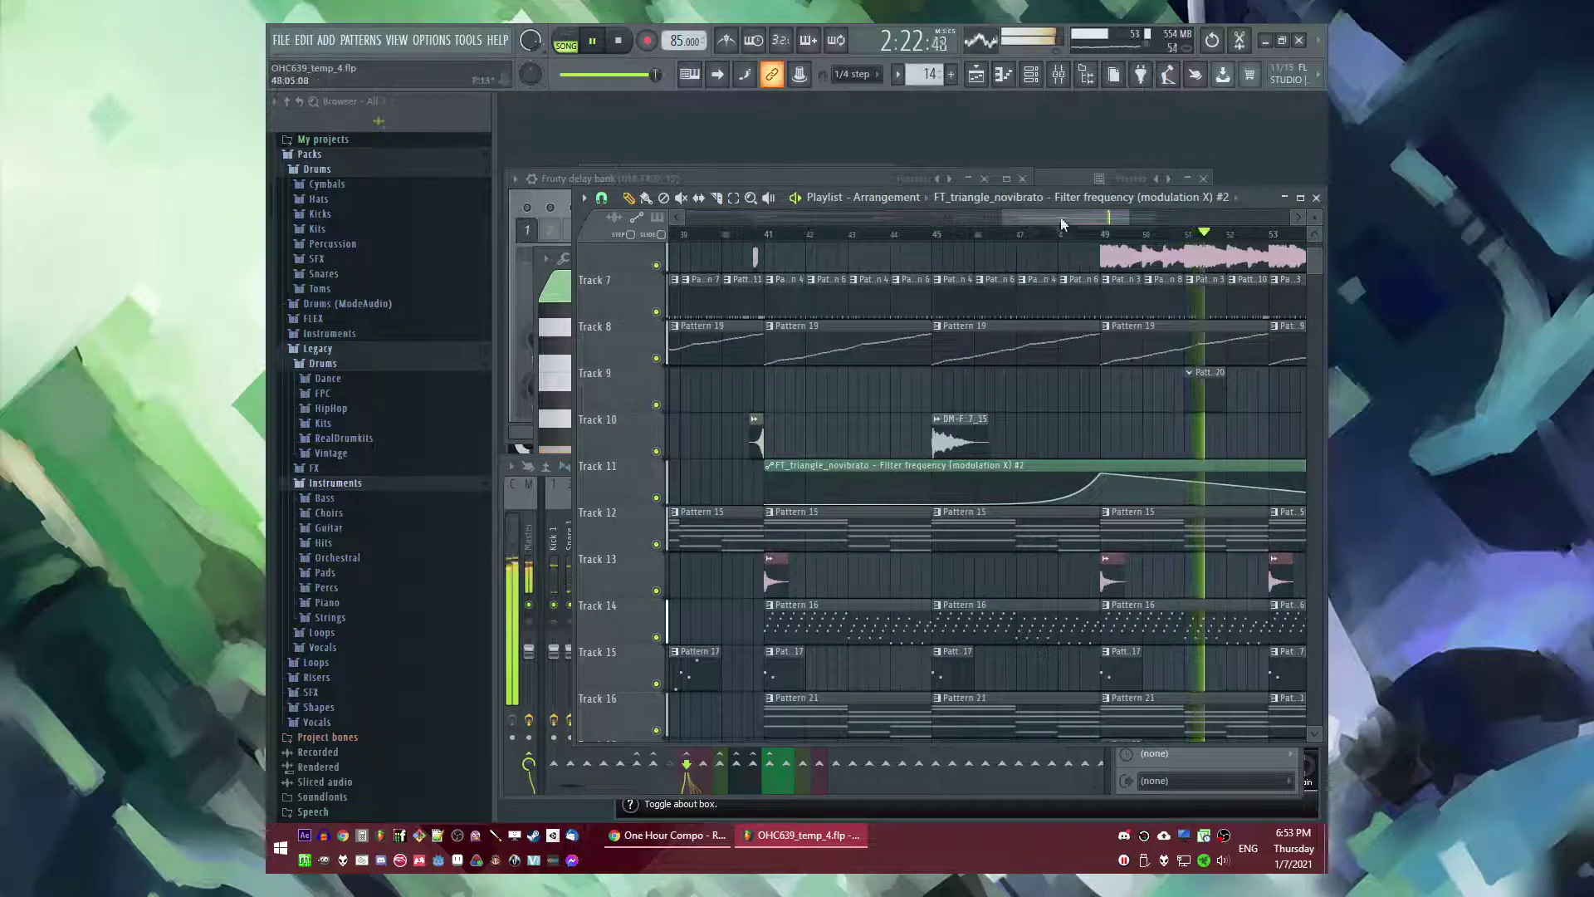
pyautogui.moveTo(1064, 224); pyautogui.dragTo(1121, 255)
pyautogui.scroll(-6, 1077, 434)
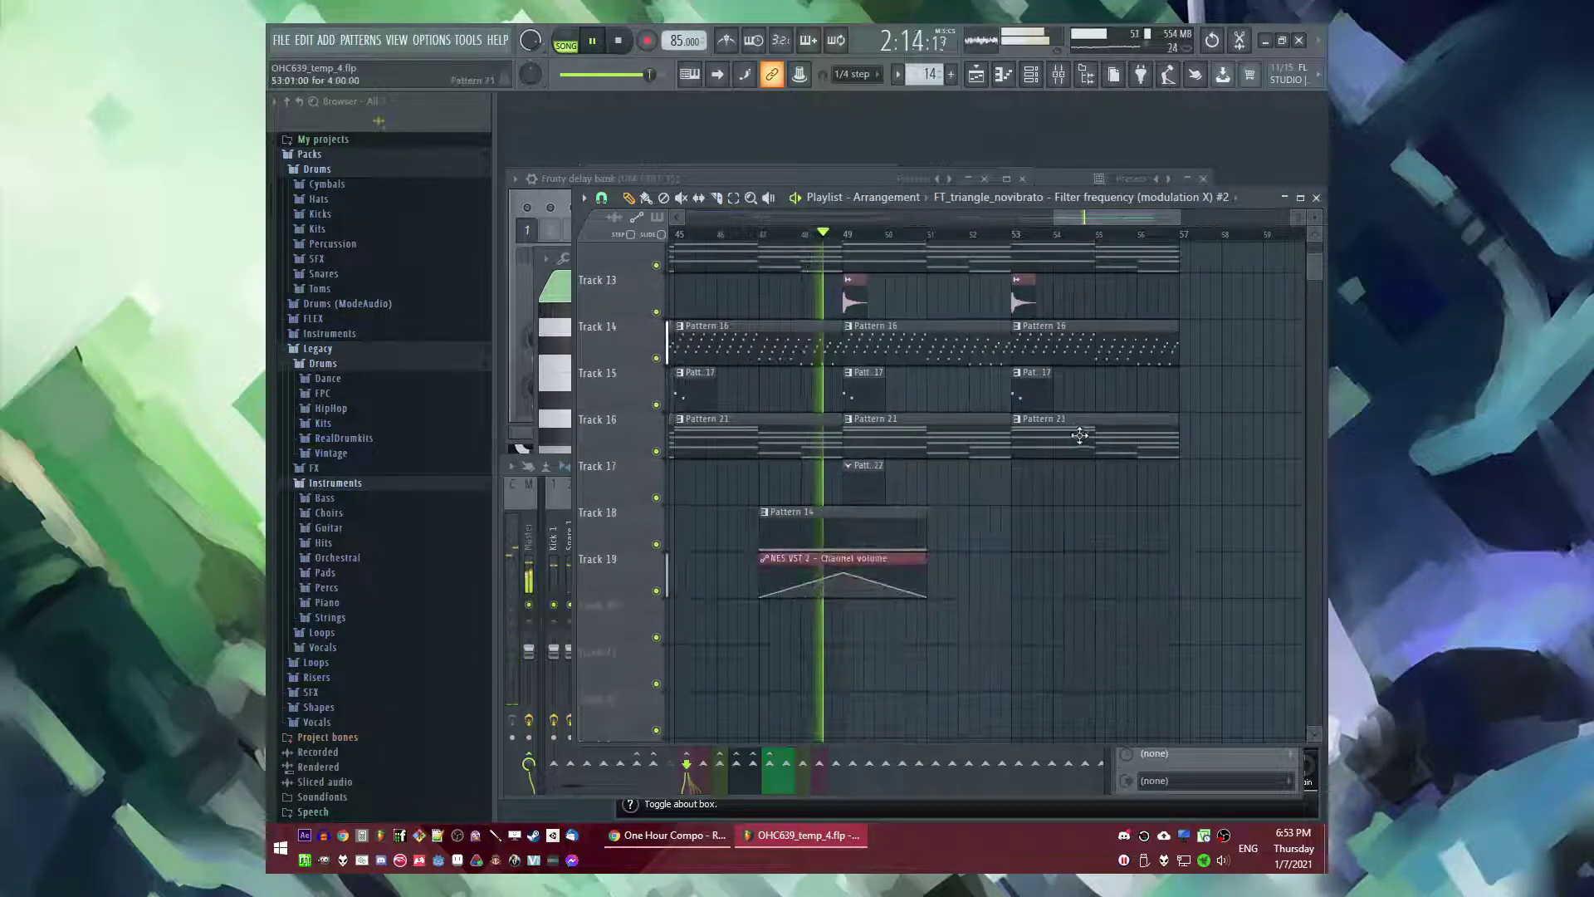
# - Play the arrangement from around bar 40 and review all tracks through the transition at bar 49
pyautogui.scroll(6, 1077, 435)
pyautogui.keyDown('ctrl'); pyautogui.scroll(-3, 1075, 434); pyautogui.keyUp('ctrl')
pyautogui.click(789, 235)
pyautogui.keyDown('ctrl'); pyautogui.scroll(-4, 993, 300); pyautogui.keyUp('ctrl')
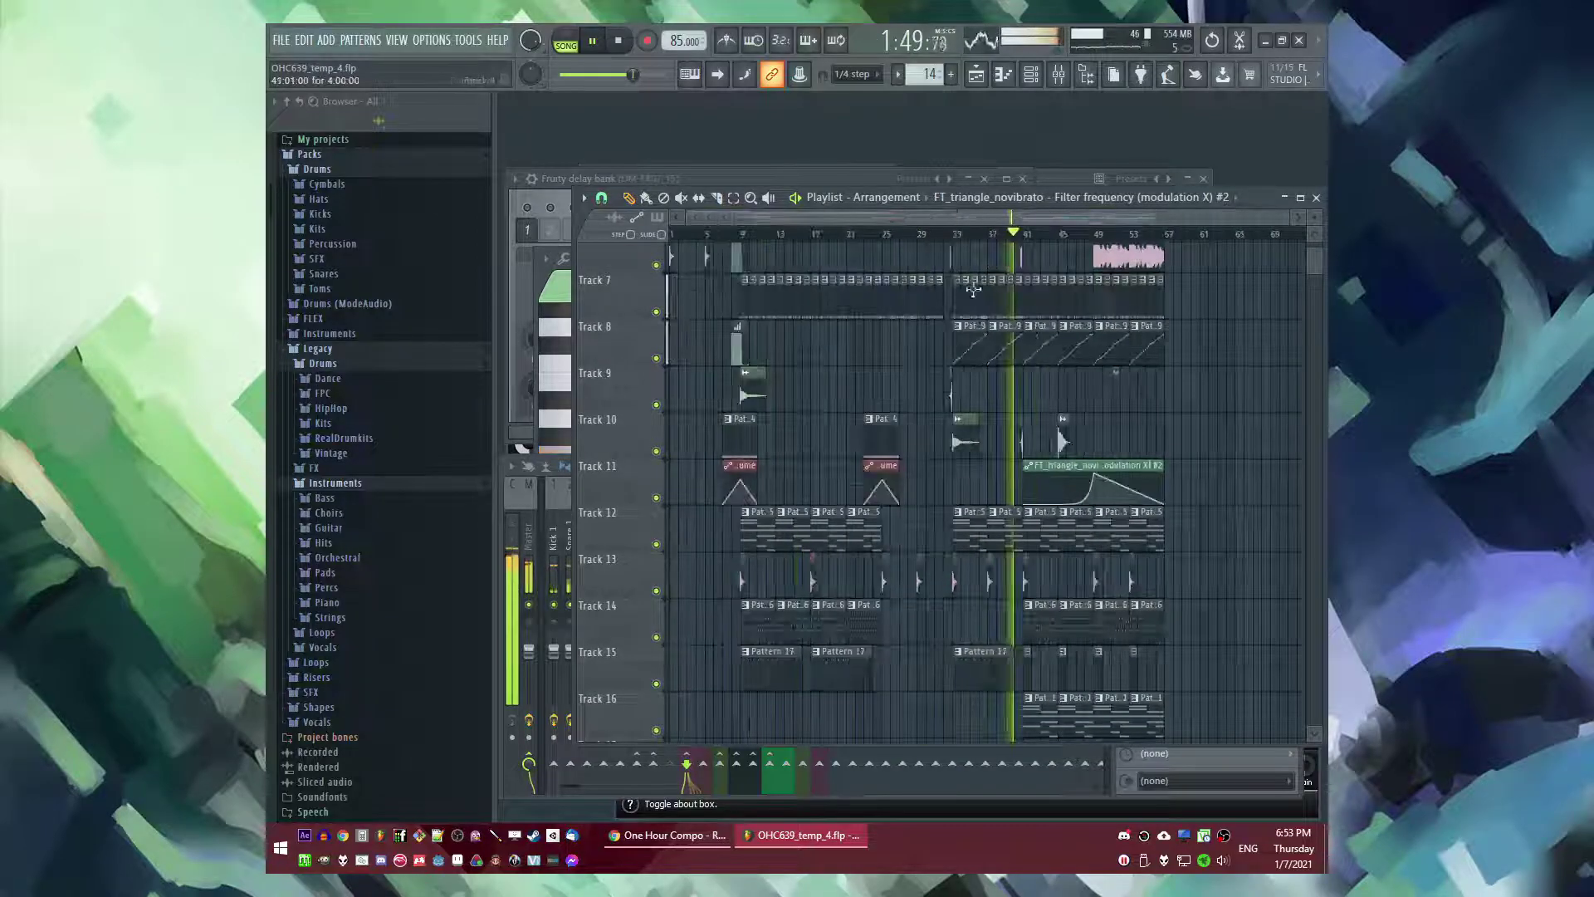
pyautogui.scroll(4, 918, 239)
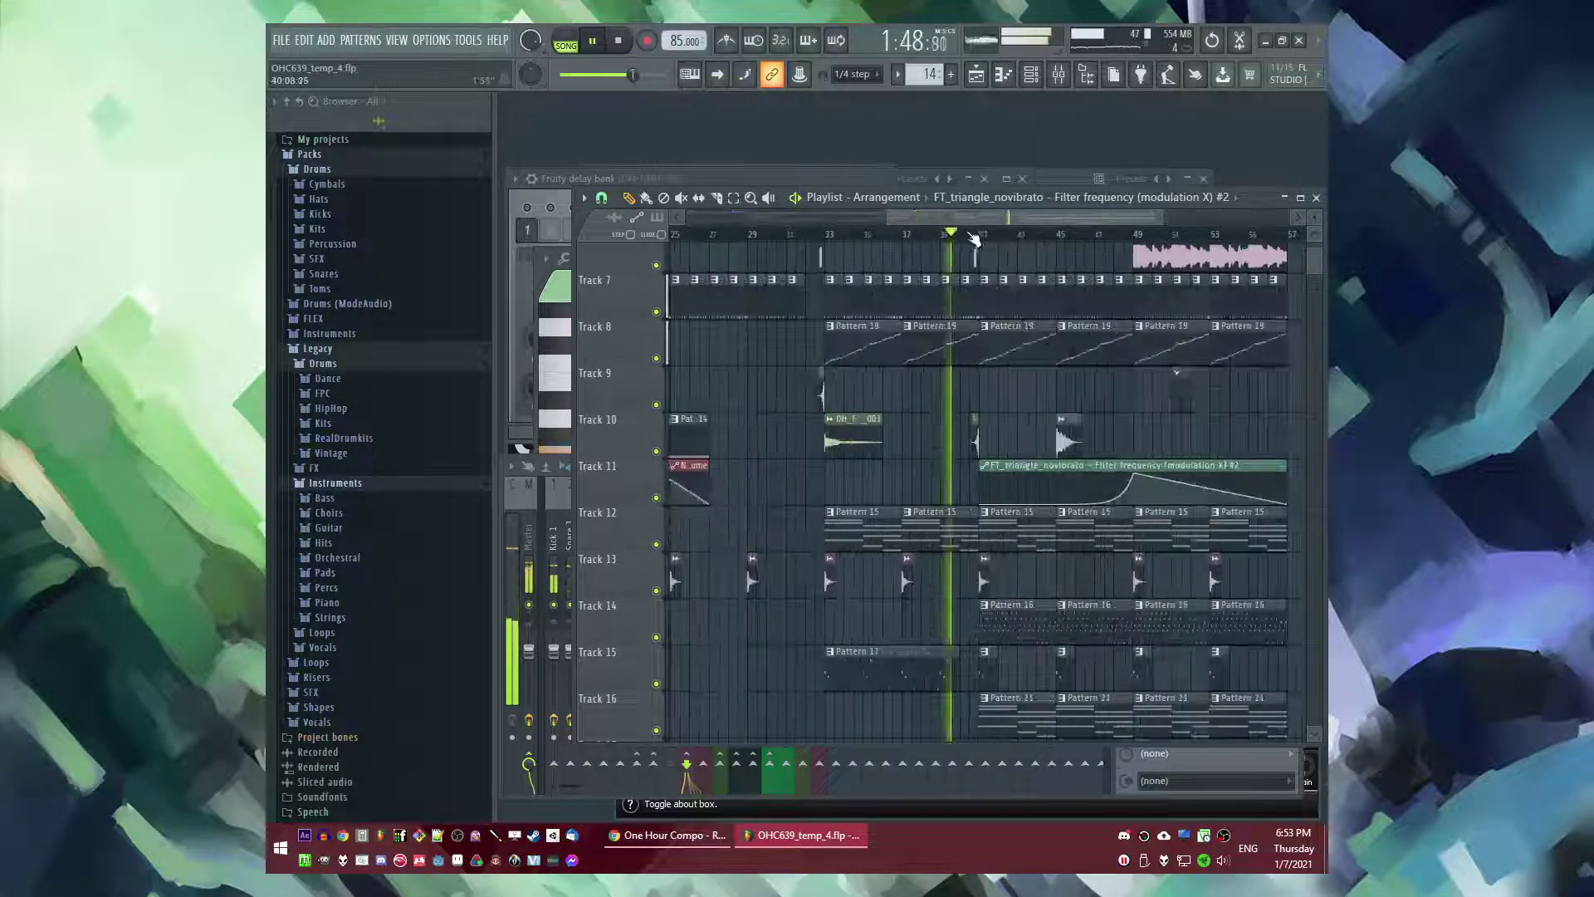
pyautogui.scroll(6, 973, 437)
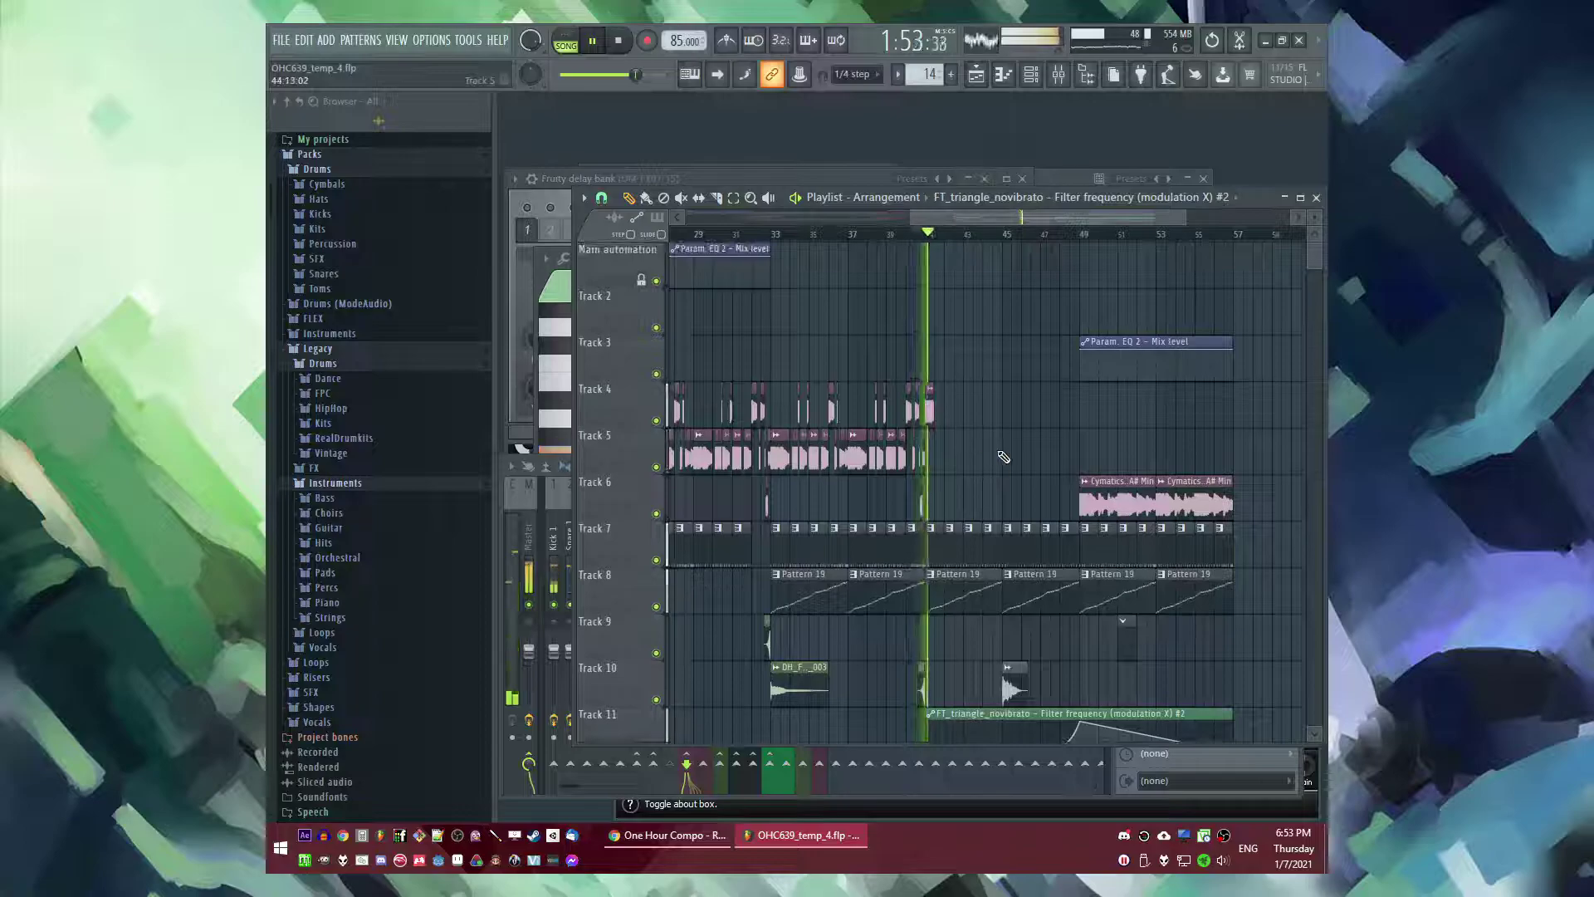
pyautogui.scroll(-3, 1002, 457)
pyautogui.moveTo(1015, 219); pyautogui.dragTo(1041, 225)
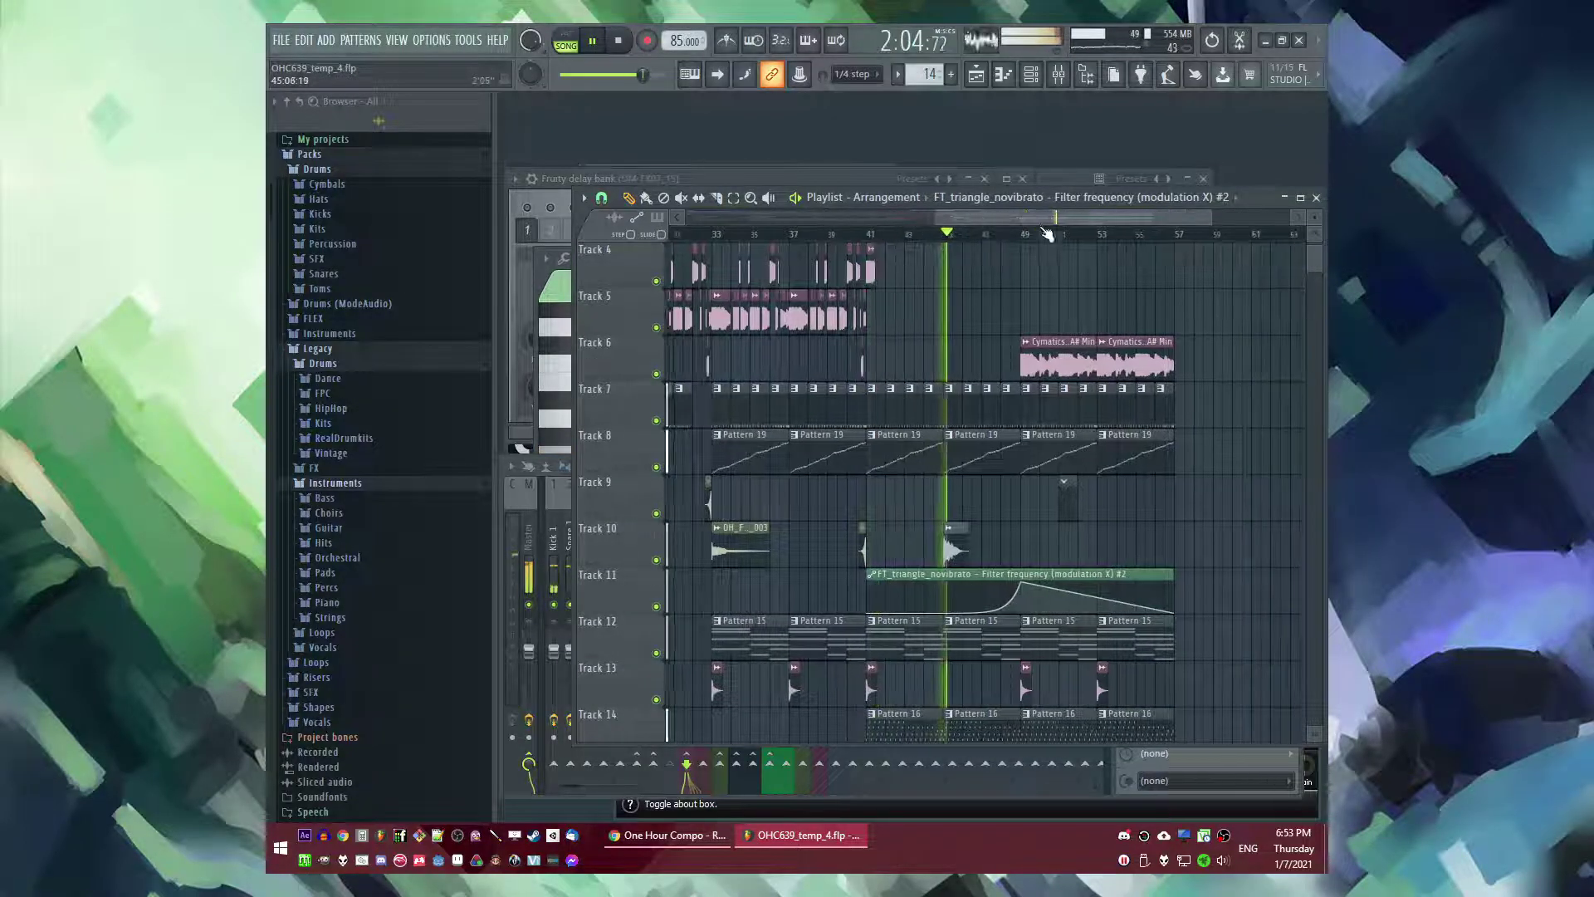
pyautogui.scroll(3, 889, 285)
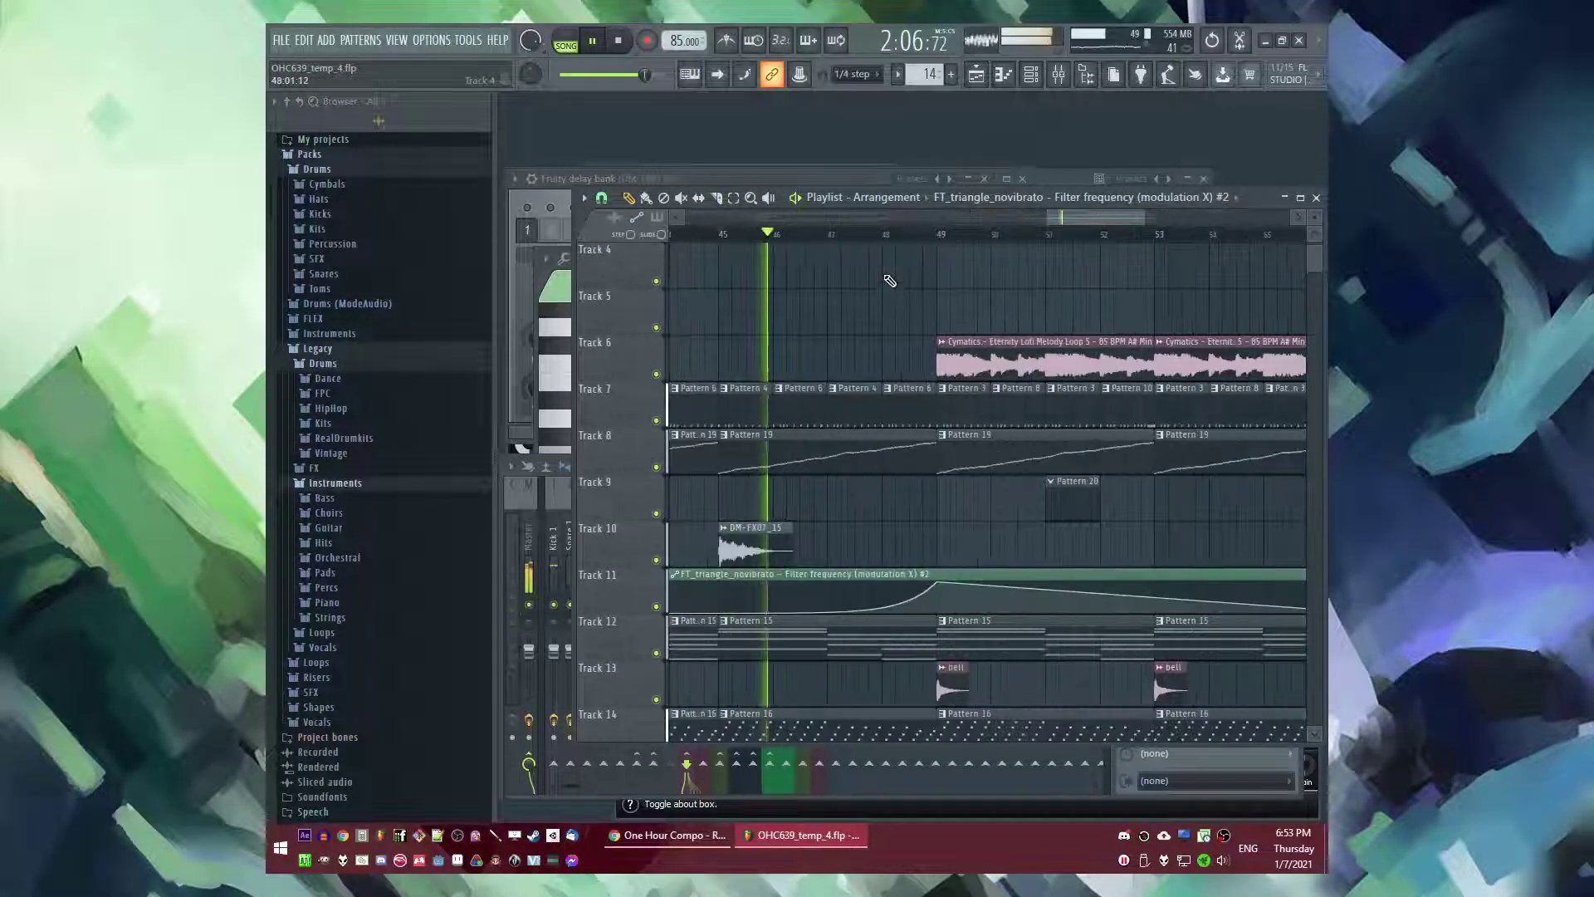
pyautogui.scroll(-3, 911, 314)
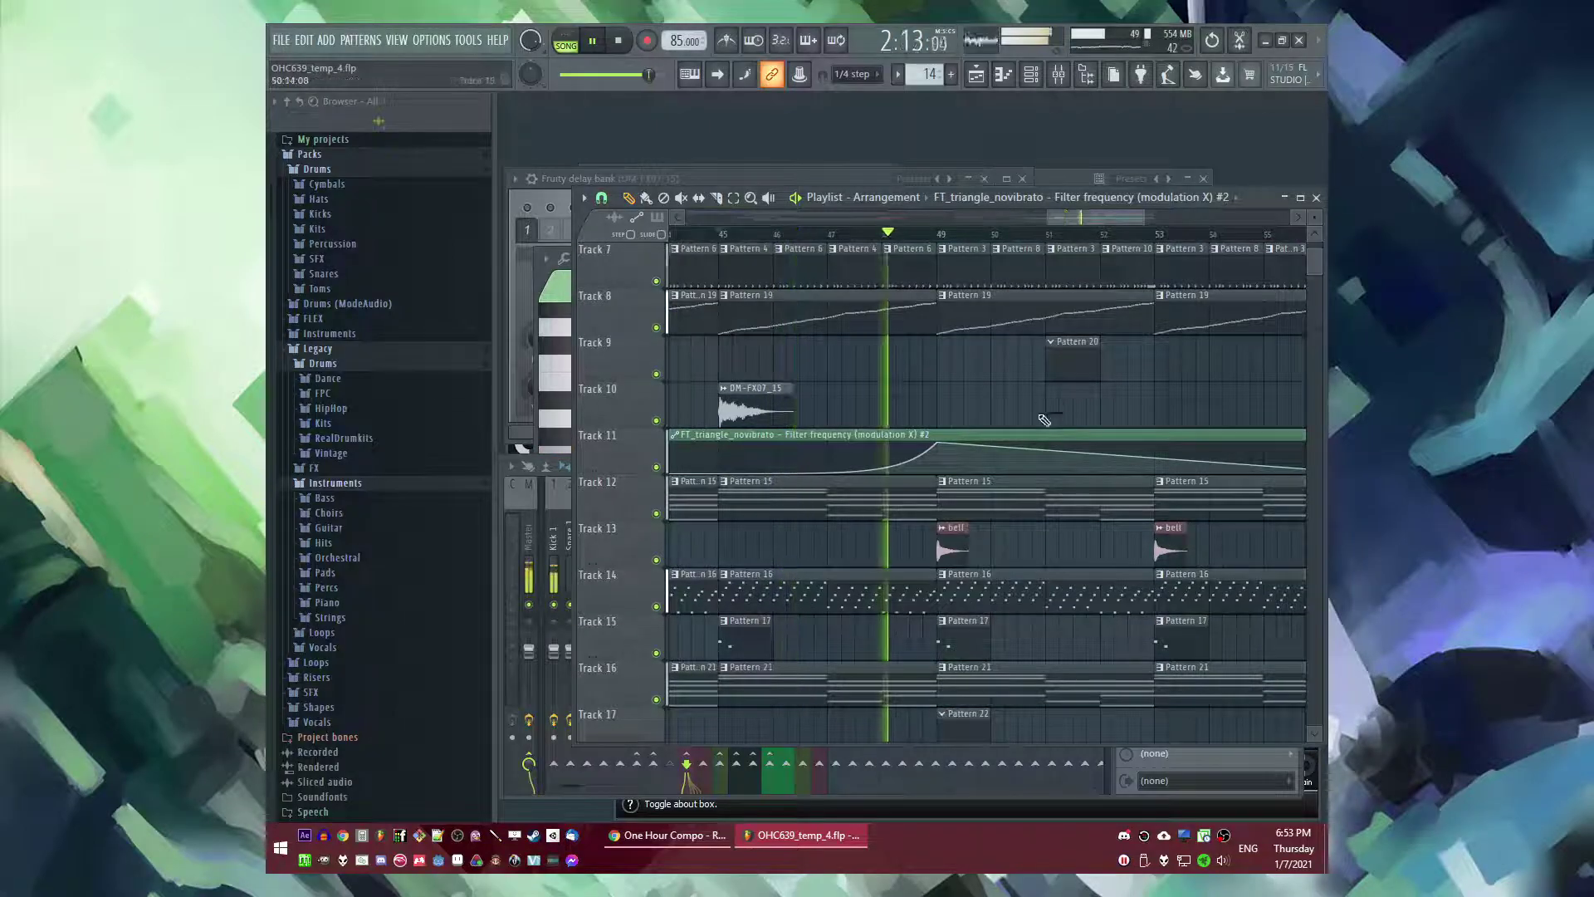
# - Remove the Pattern 19 clips from bar 49 onward on Track 8 and move Track 9's Pattern 20 clip to start at bar 49
pyautogui.scroll(5, 1041, 411)
pyautogui.moveTo(1101, 576); pyautogui.dragTo(991, 576)
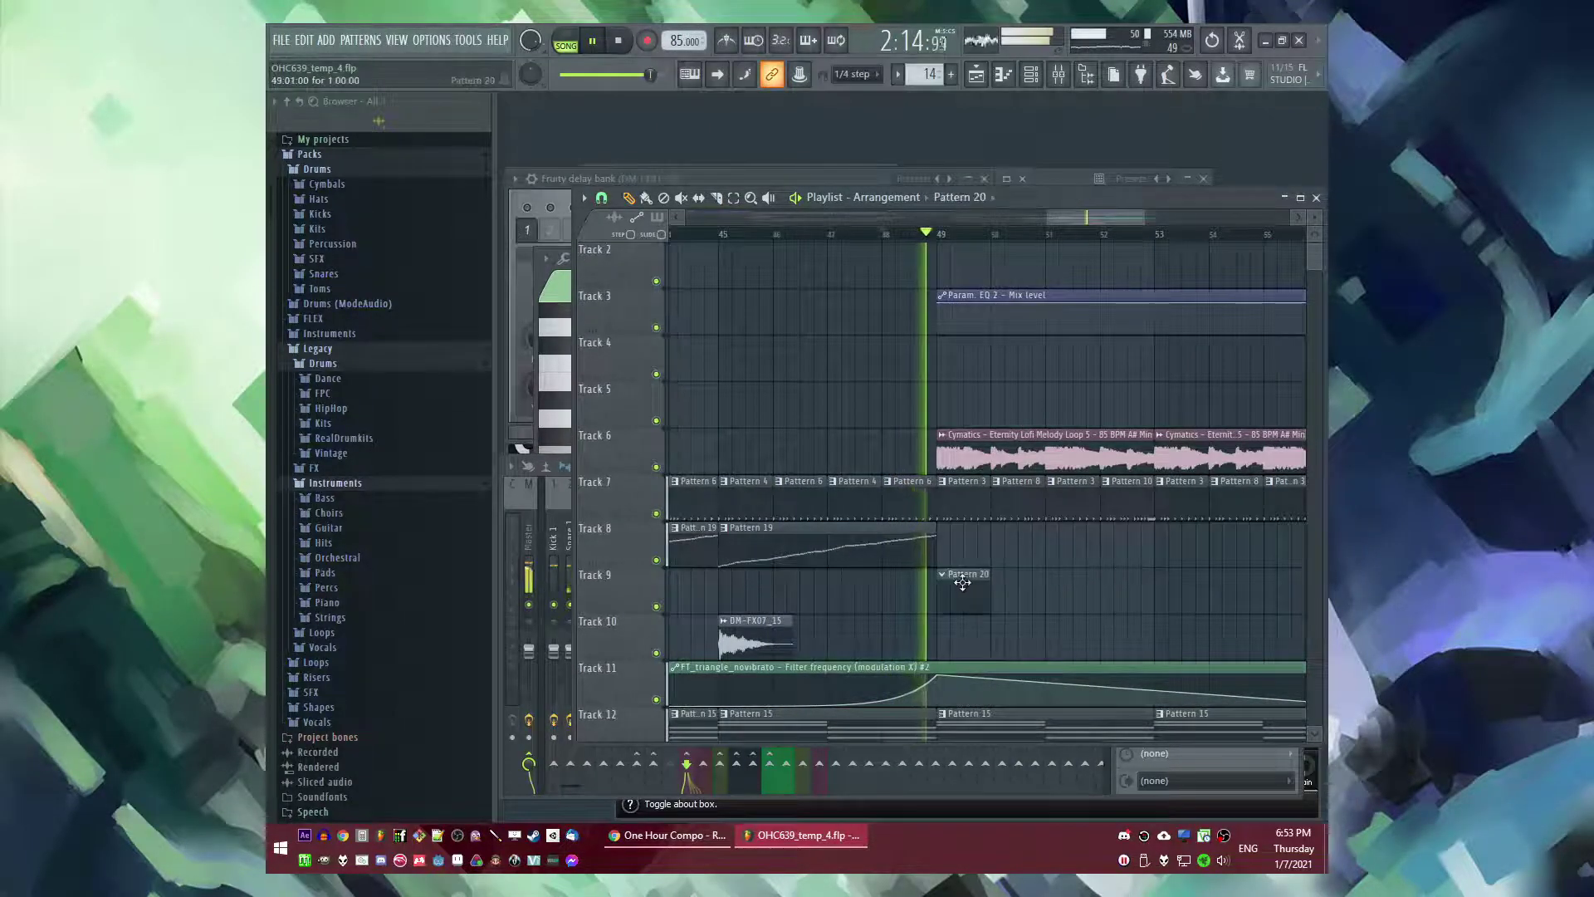
pyautogui.click(895, 235)
pyautogui.scroll(-3, 964, 416)
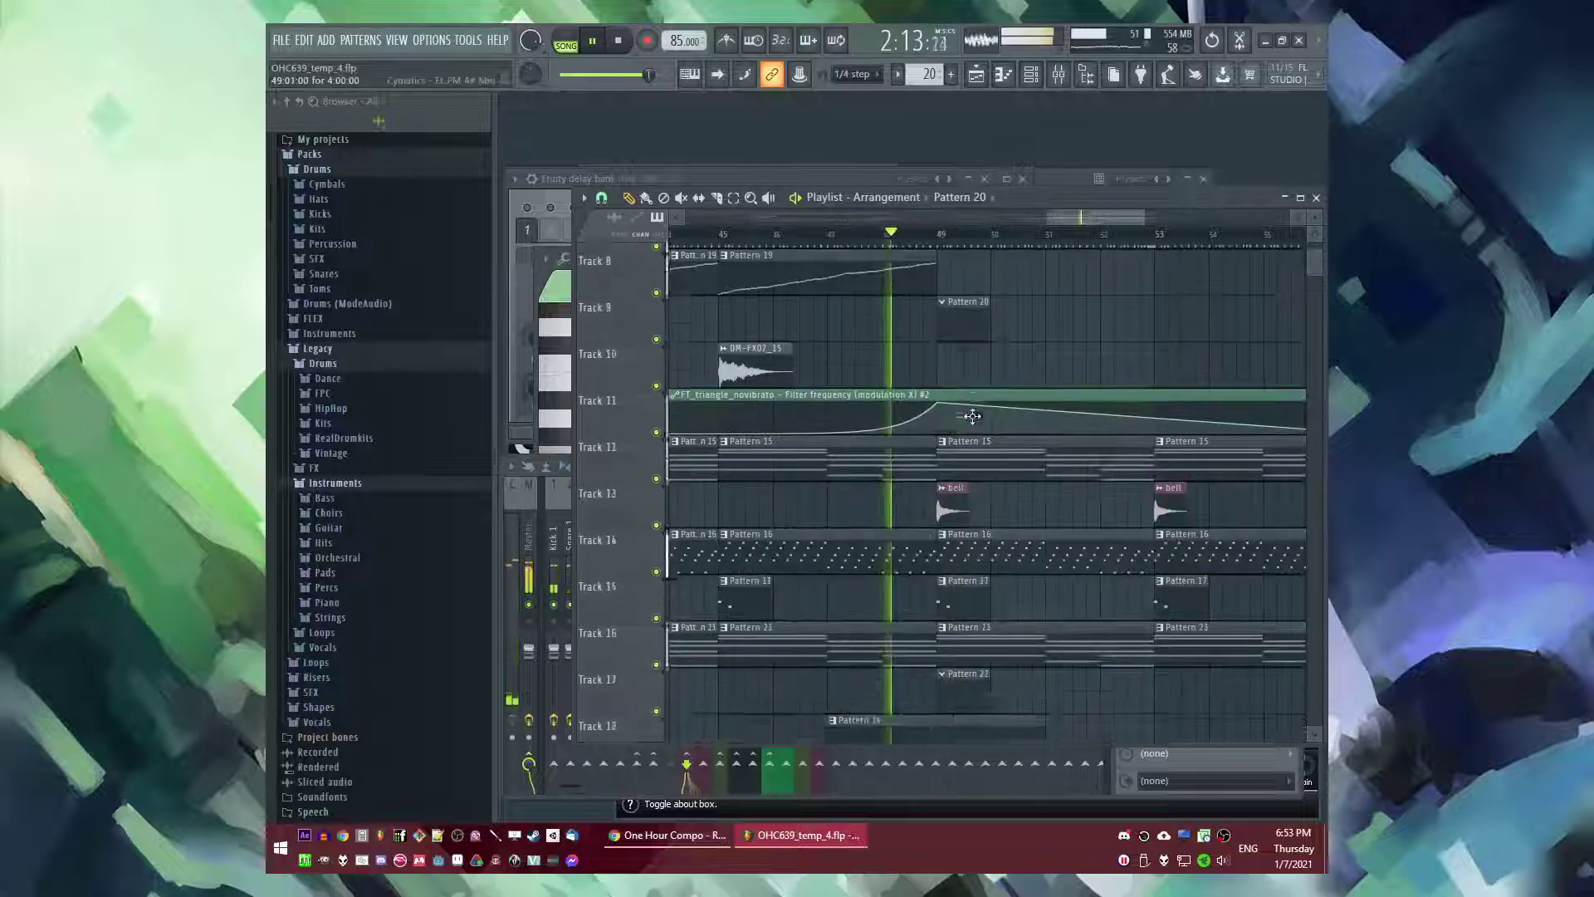
pyautogui.scroll(2, 1014, 434)
pyautogui.scroll(-3, 1057, 451)
# - Audition the hi-hat, percussion and top drum loops in the Cymatics Eternity sample pack
pyautogui.scroll(-20, 370, 474)
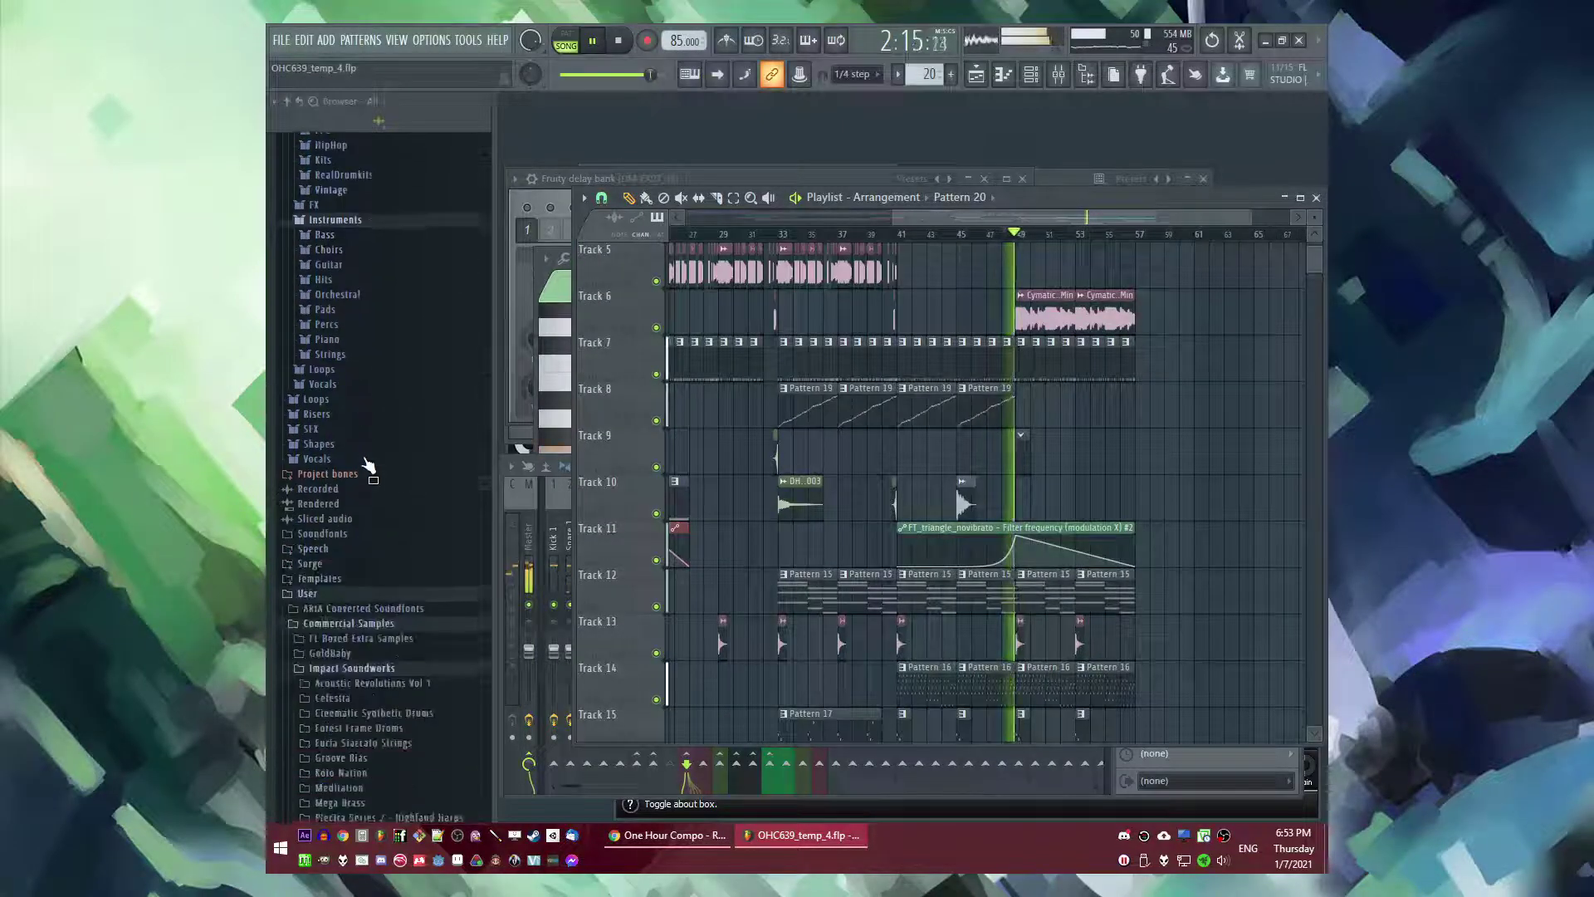
pyautogui.scroll(-15, 369, 457)
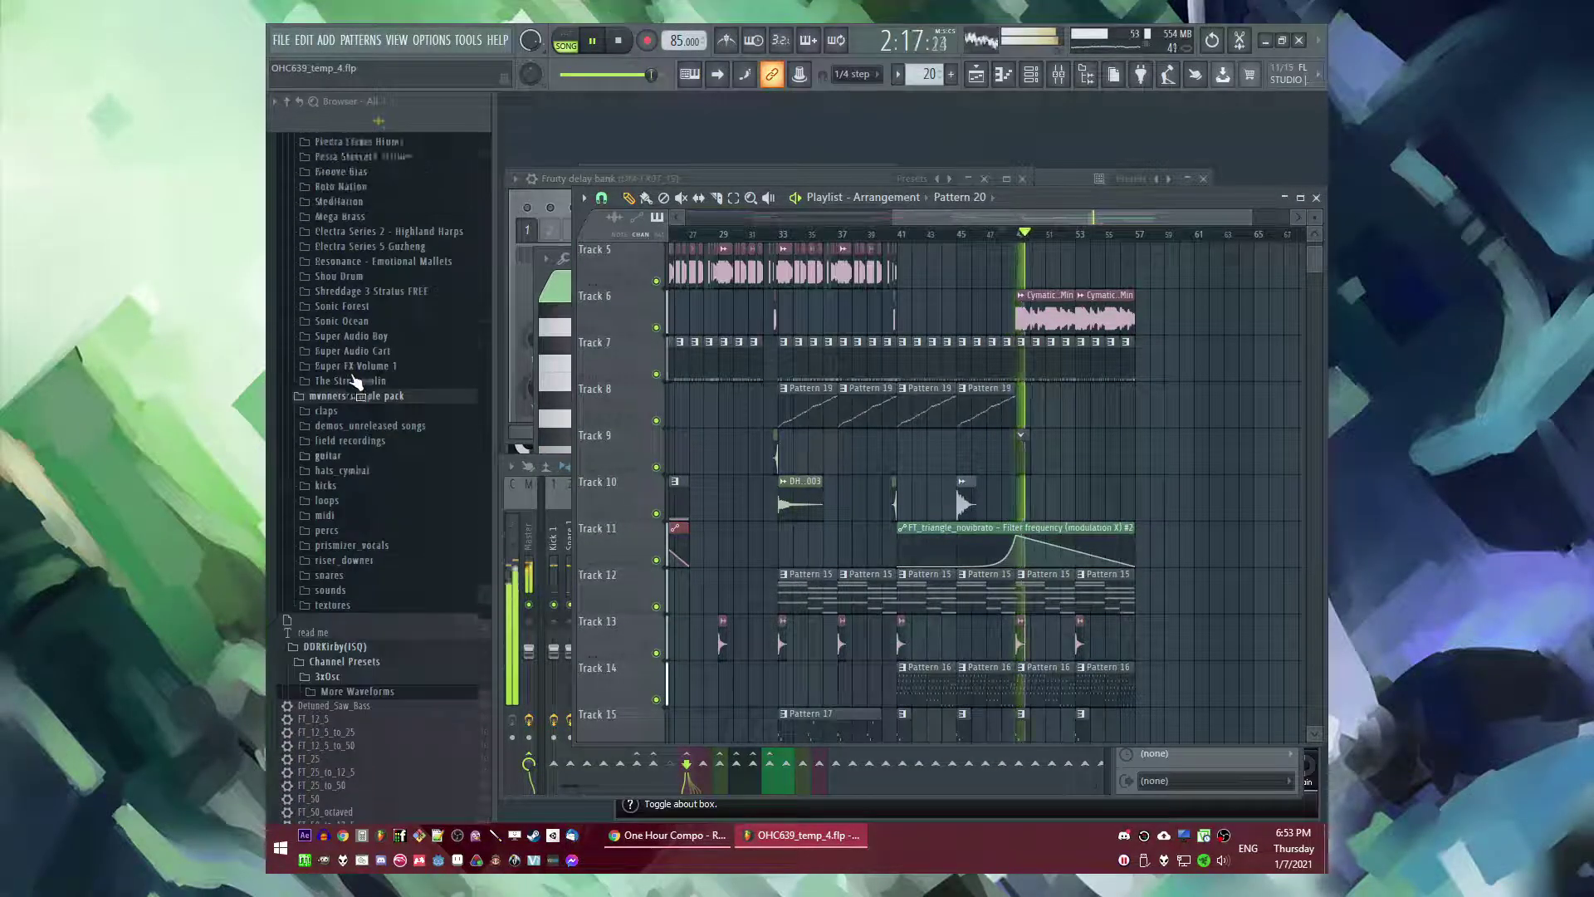
pyautogui.press('space')
pyautogui.scroll(-5, 388, 444)
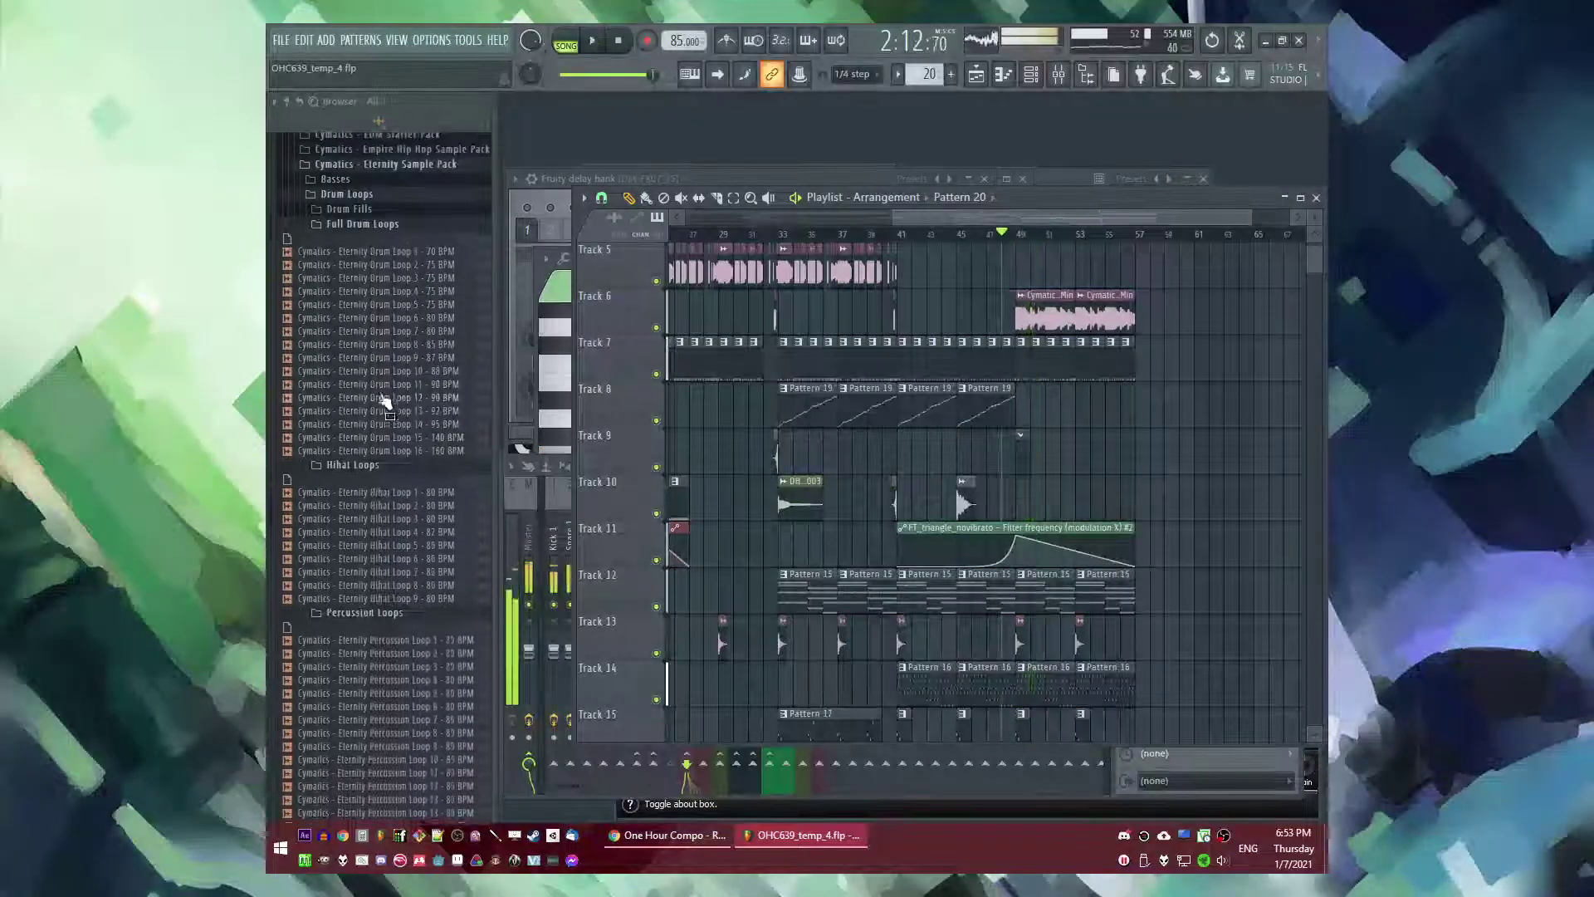
pyautogui.click(393, 349)
pyautogui.scroll(-10, 365, 448)
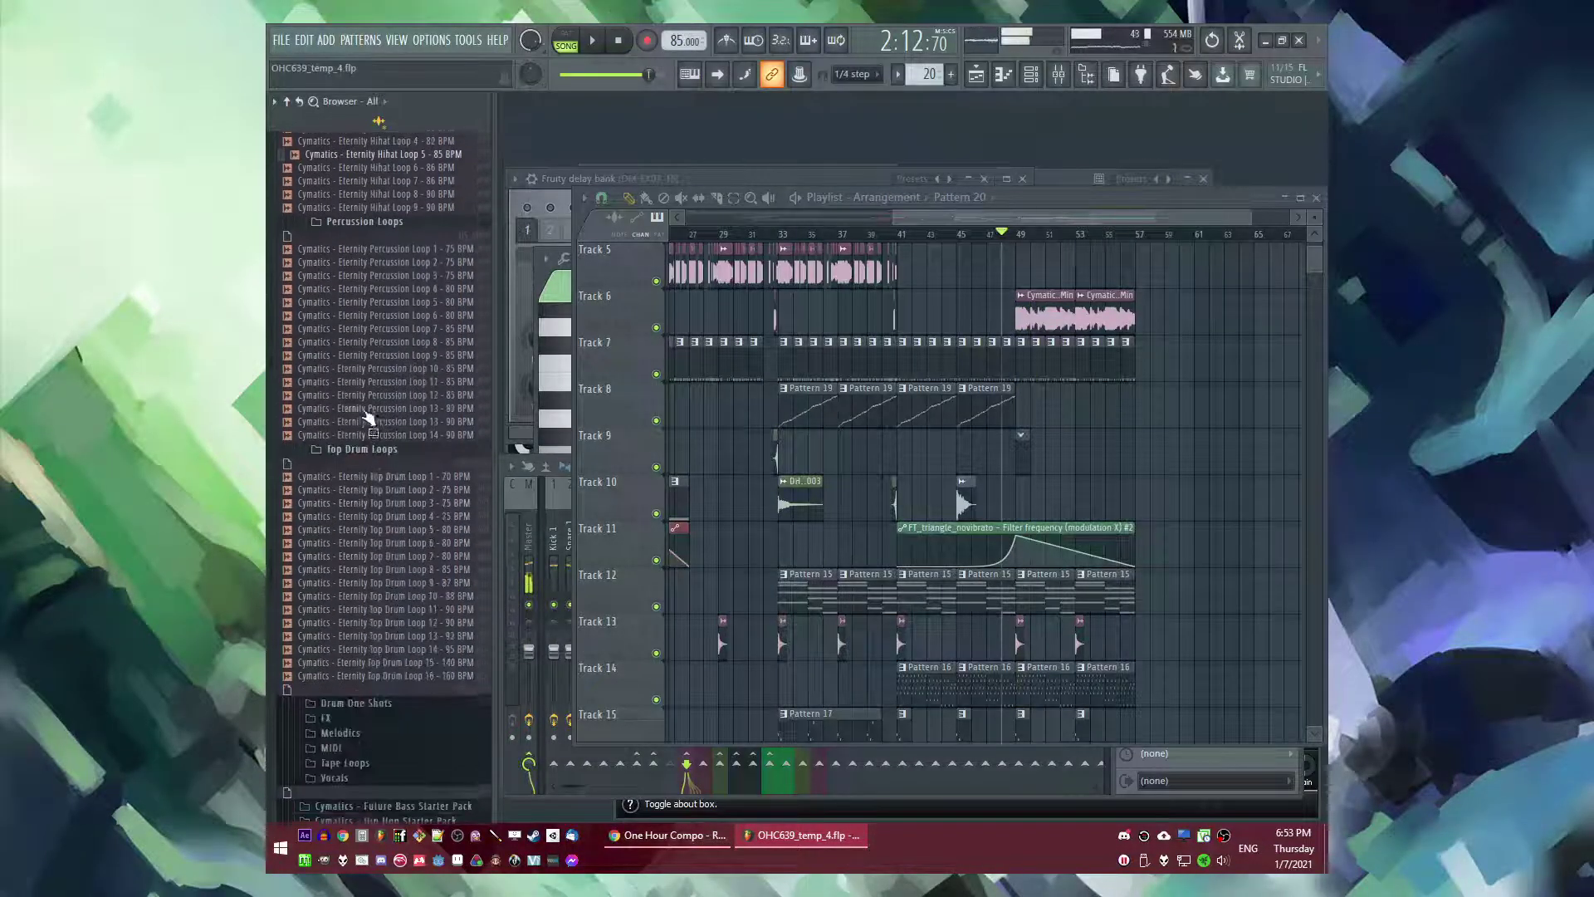
pyautogui.click(380, 329)
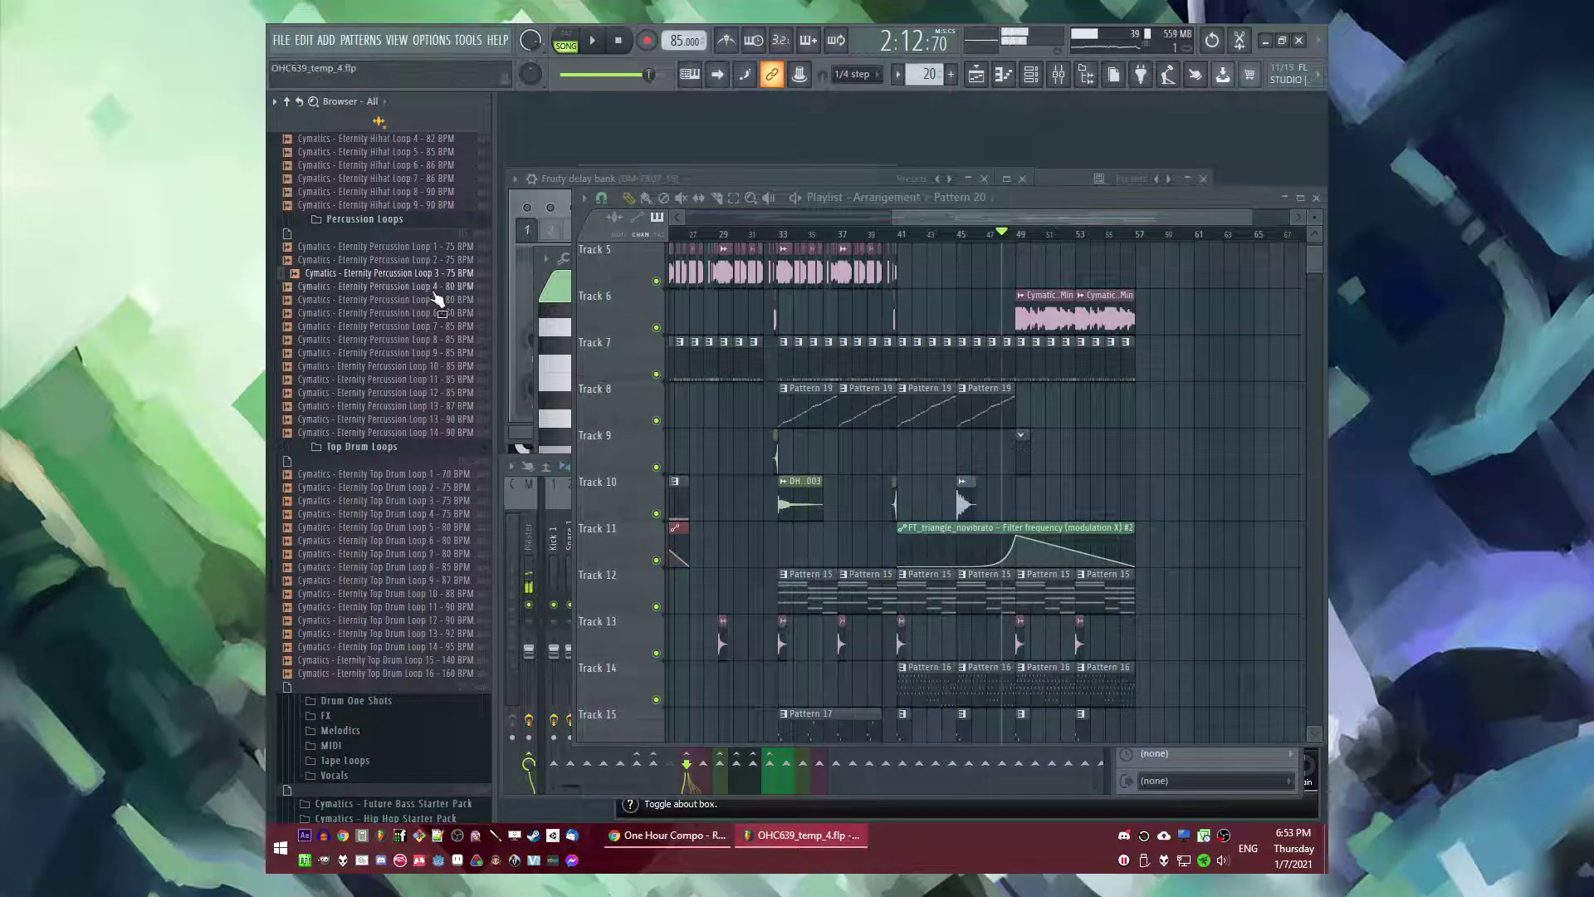
pyautogui.click(424, 419)
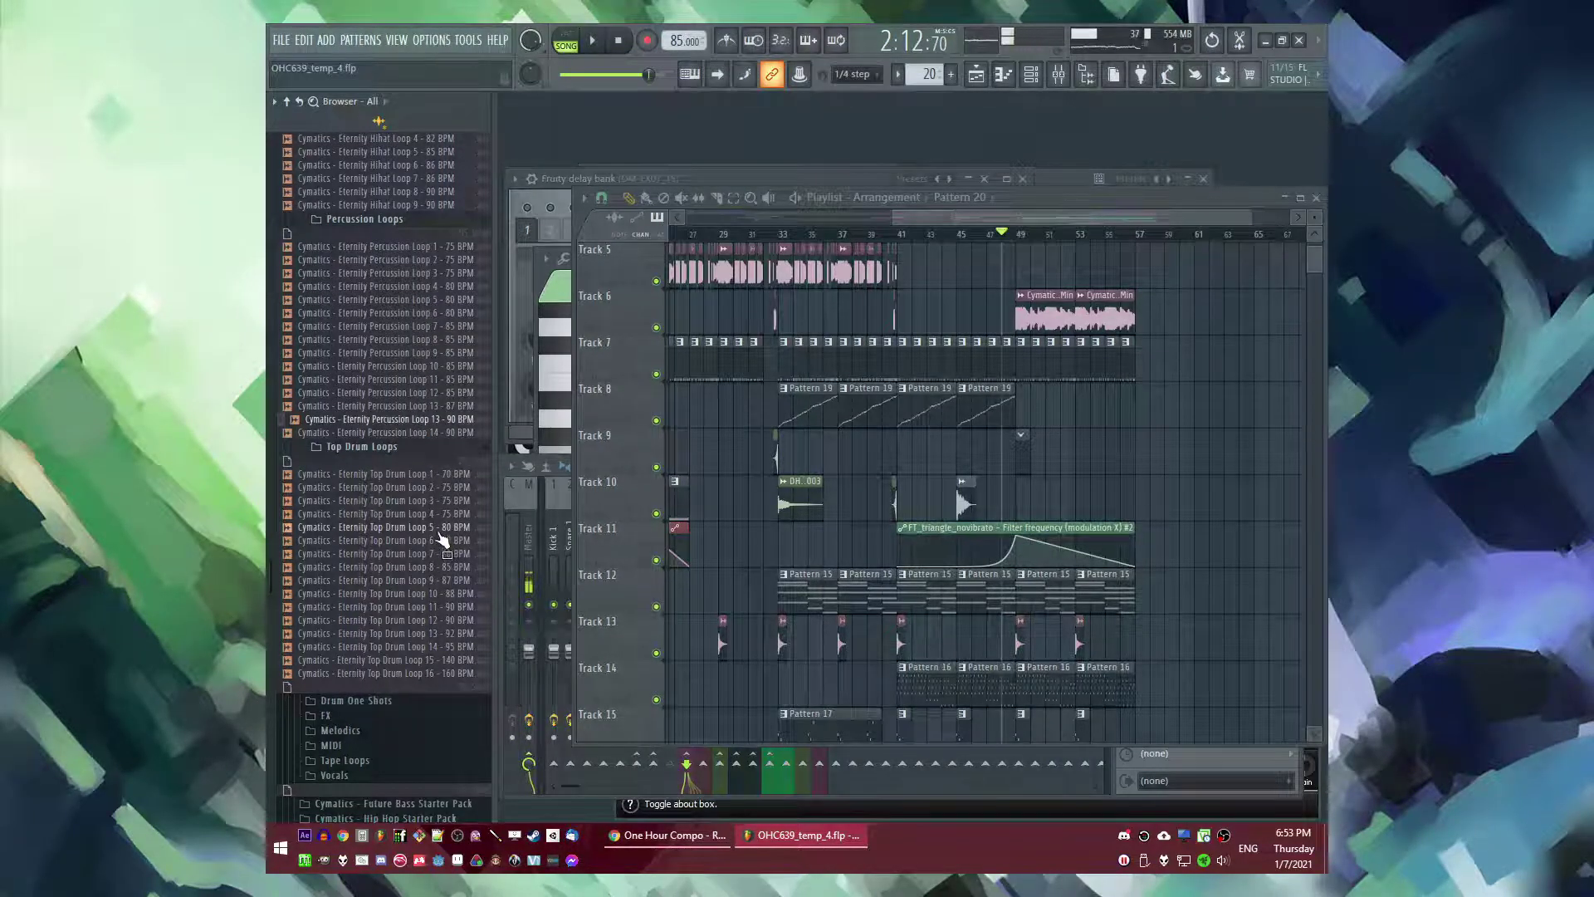
pyautogui.click(433, 674)
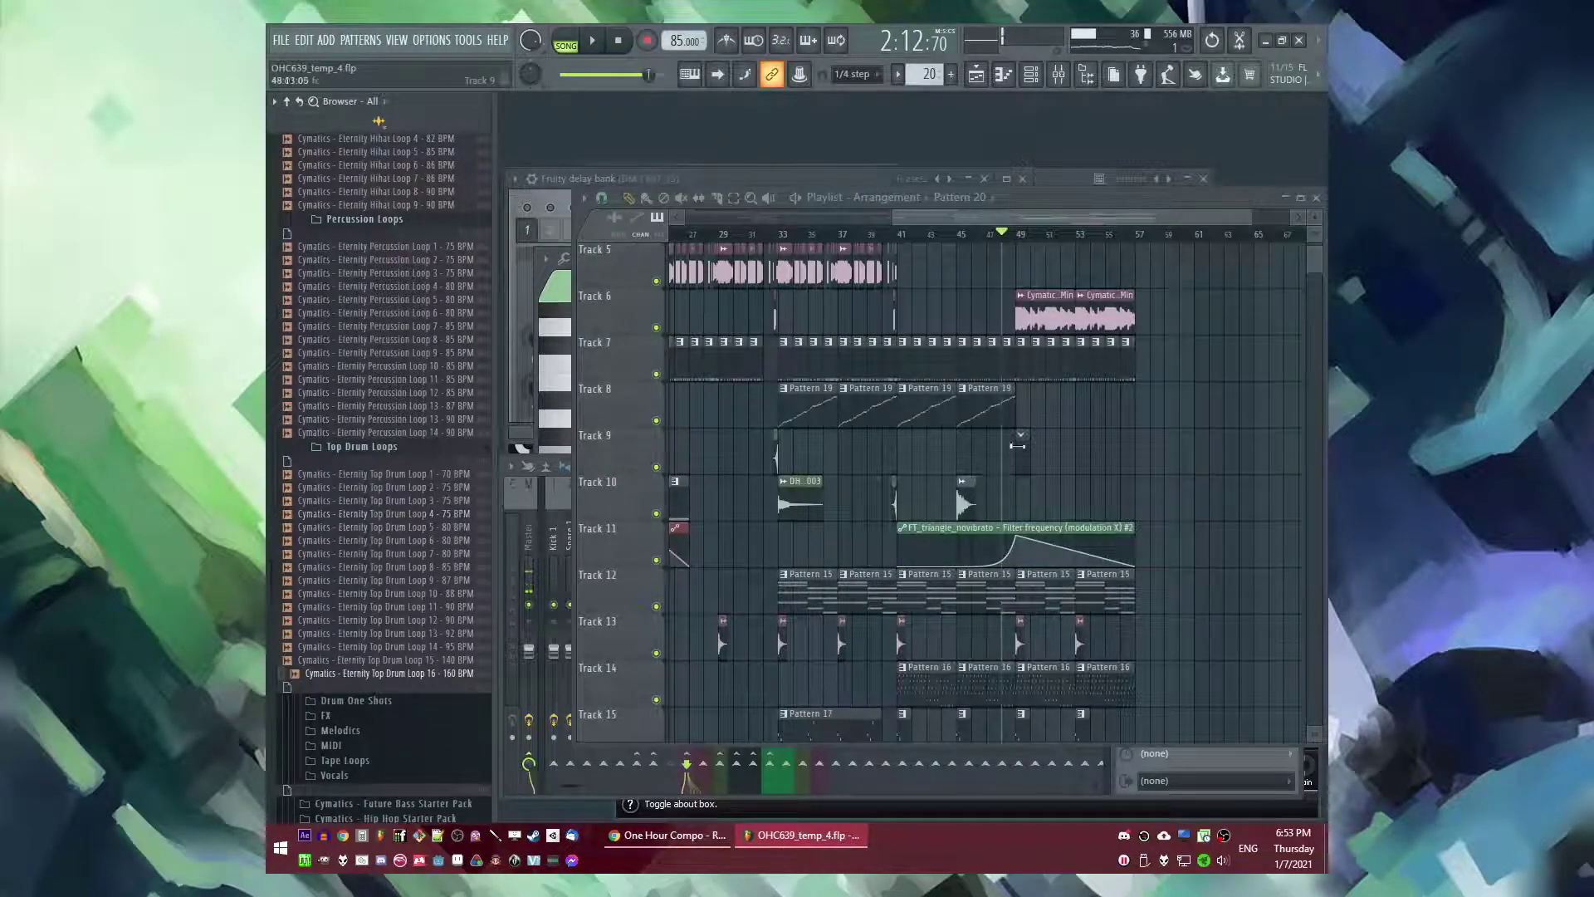
# - Load Cymatics - Eternity Top Drum Loop 16 - 160 BPM into a new Slicex channel for Pattern 20
pyautogui.scroll(5, 1017, 454)
pyautogui.click(326, 41)
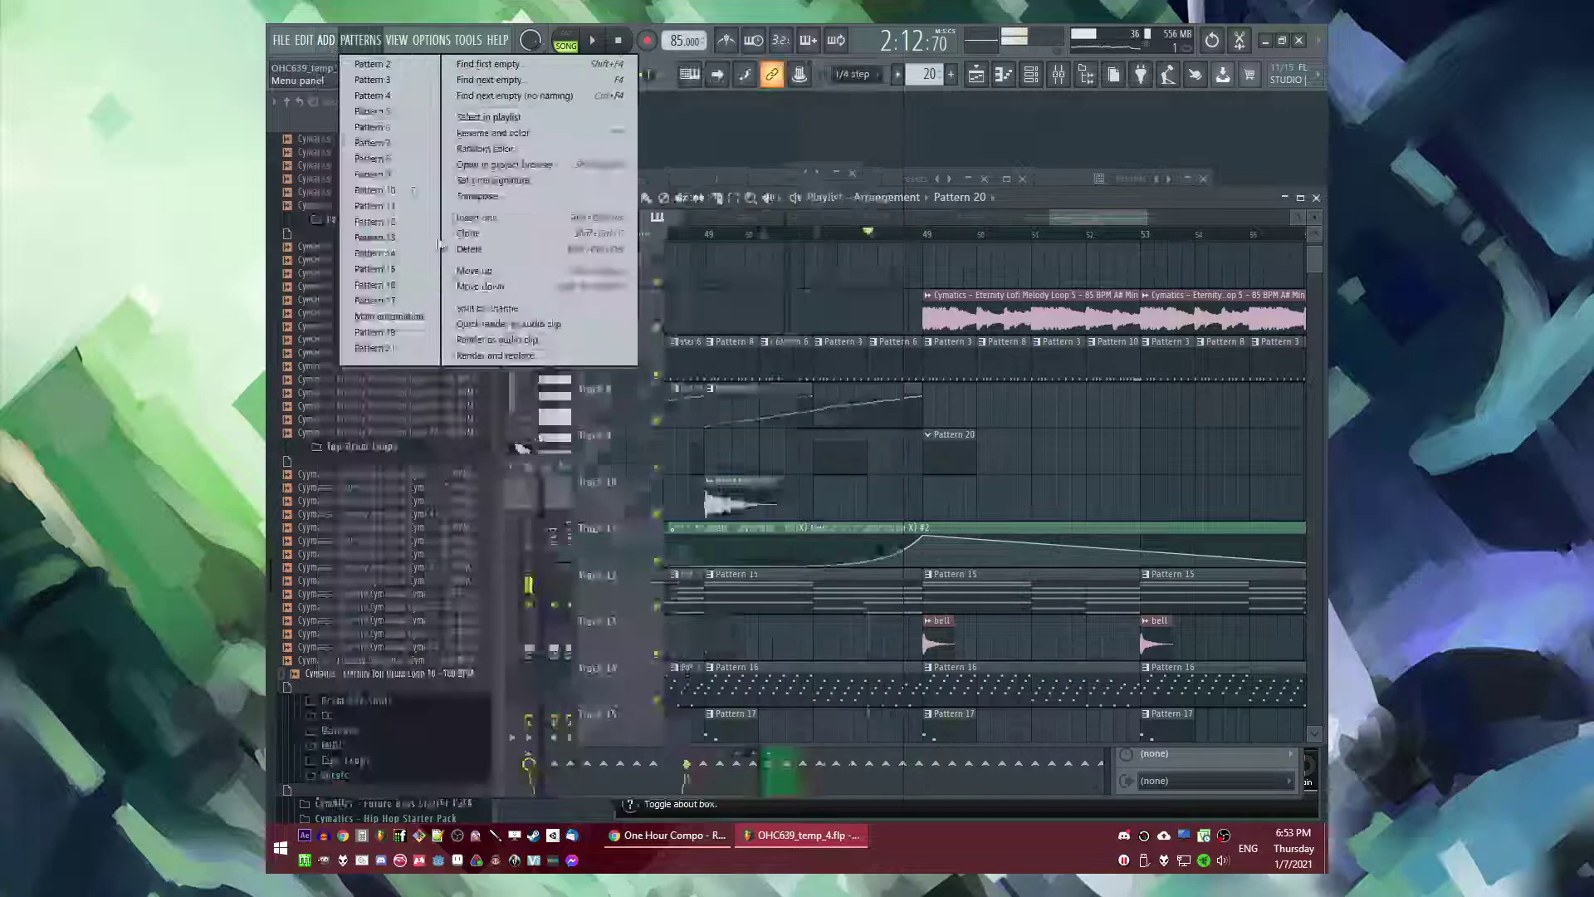
pyautogui.moveTo(326, 41)
pyautogui.click(505, 330)
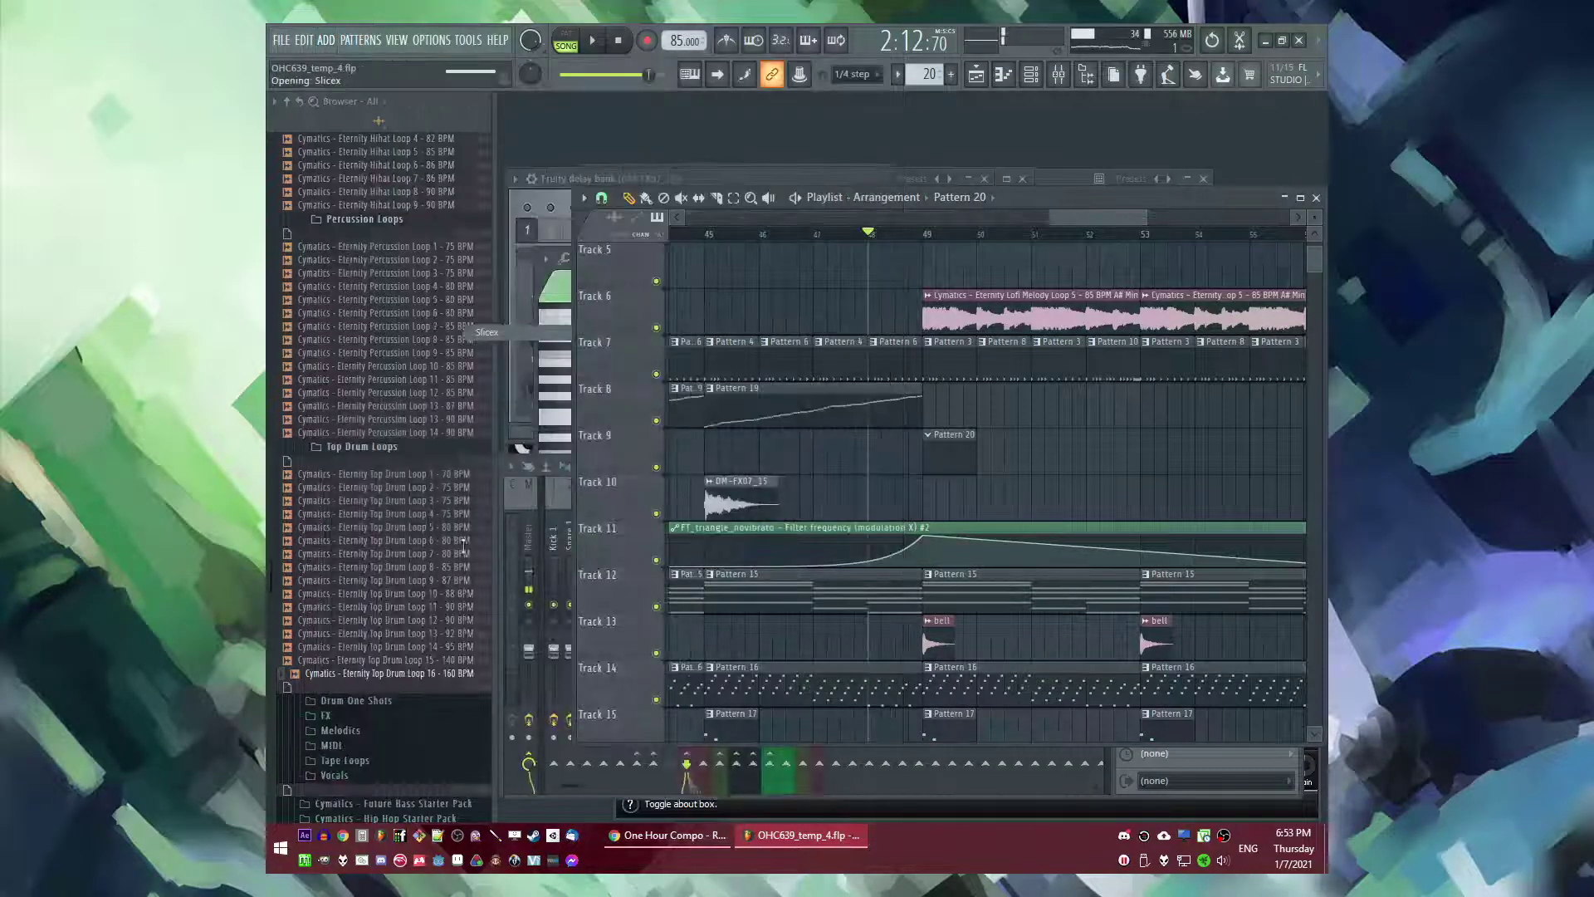
pyautogui.moveTo(737, 668); pyautogui.dragTo(738, 669)
pyautogui.press('space')
# - Fill bars 49 to 57 of Track 9 with consecutive two-bar Pattern 20 clips
pyautogui.click(1236, 493)
pyautogui.click(933, 236)
pyautogui.click(1206, 443)
pyautogui.scroll(-3, 1040, 463)
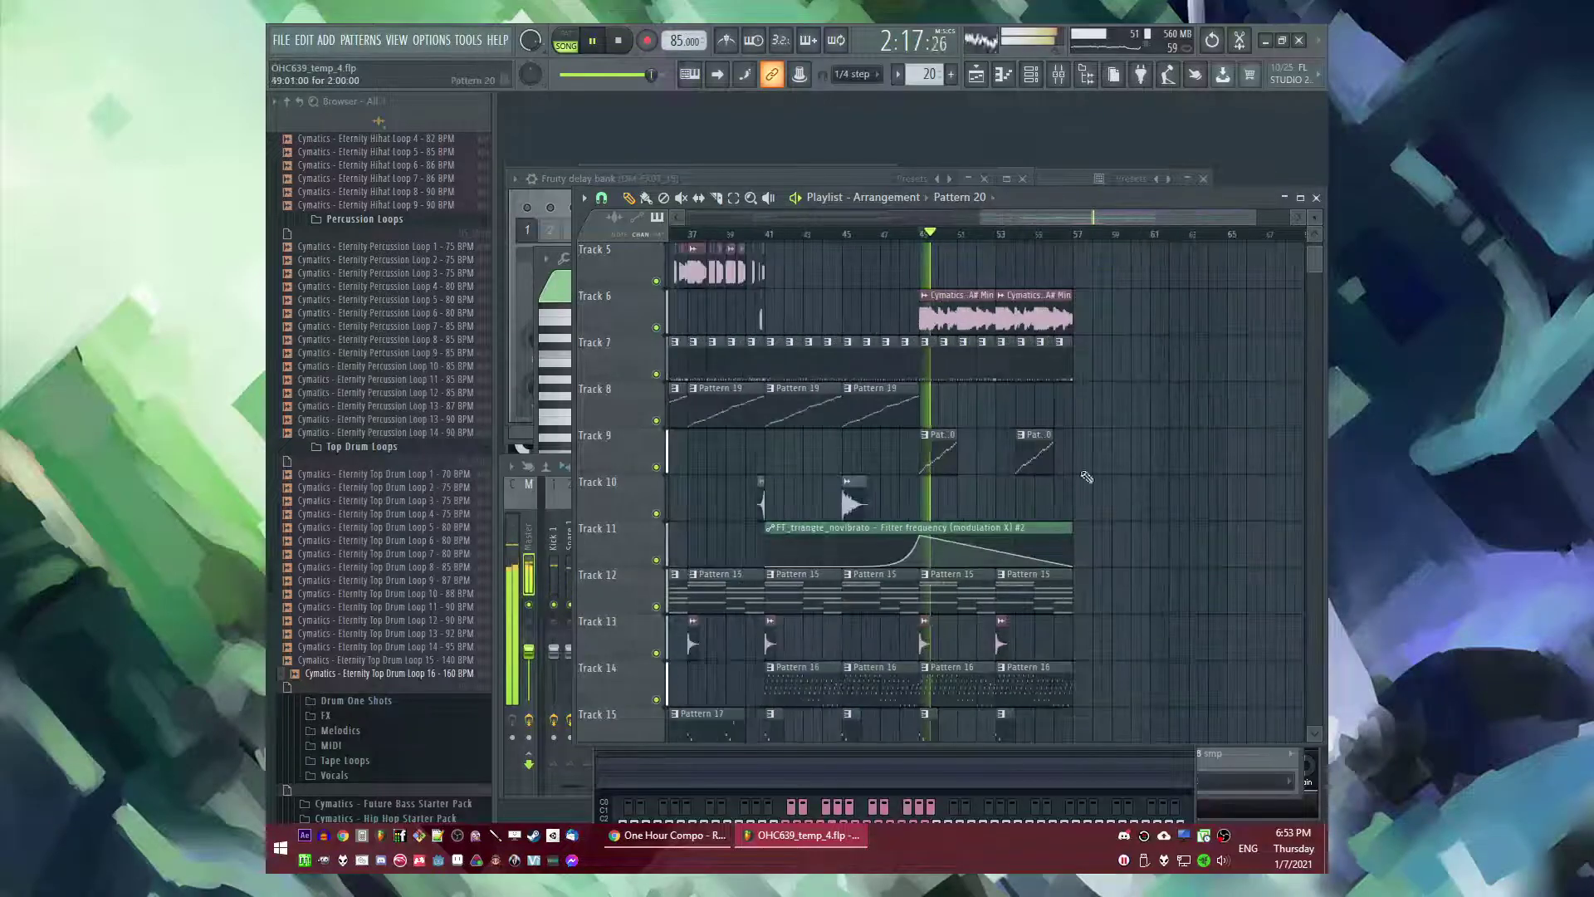
pyautogui.scroll(3, 955, 461)
pyautogui.moveTo(955, 457); pyautogui.dragTo(1263, 441)
# - Route the Top Drum Loop 16 Slicex channel to mixer track 5, Loop 1
pyautogui.doubleClick(924, 456)
pyautogui.press('F6')
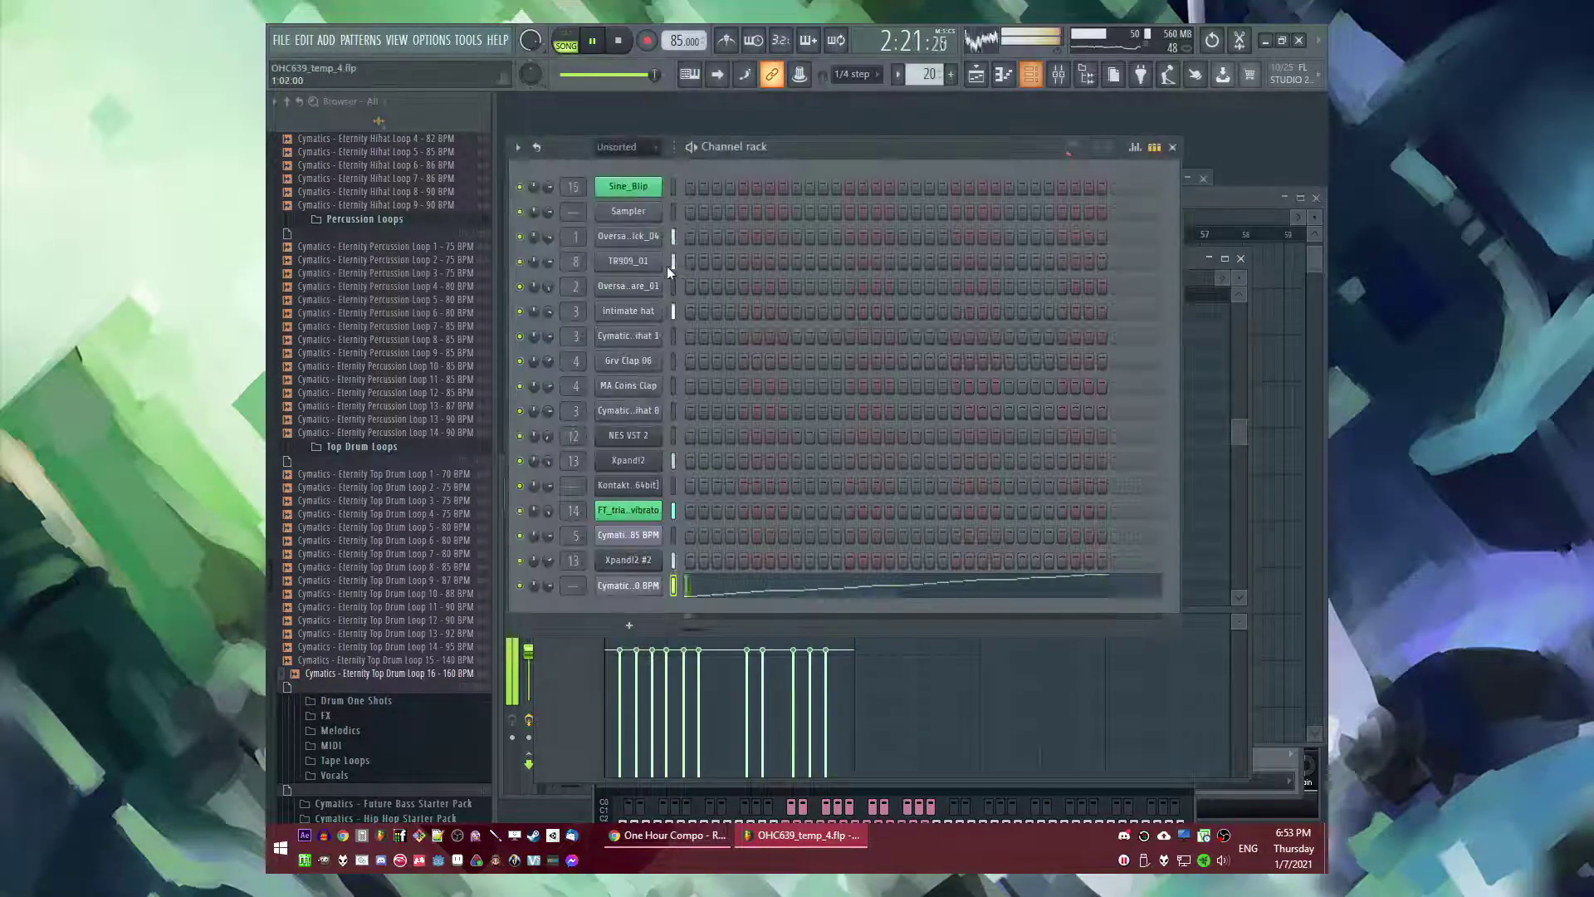
pyautogui.click(629, 585)
pyautogui.doubleClick(1175, 291)
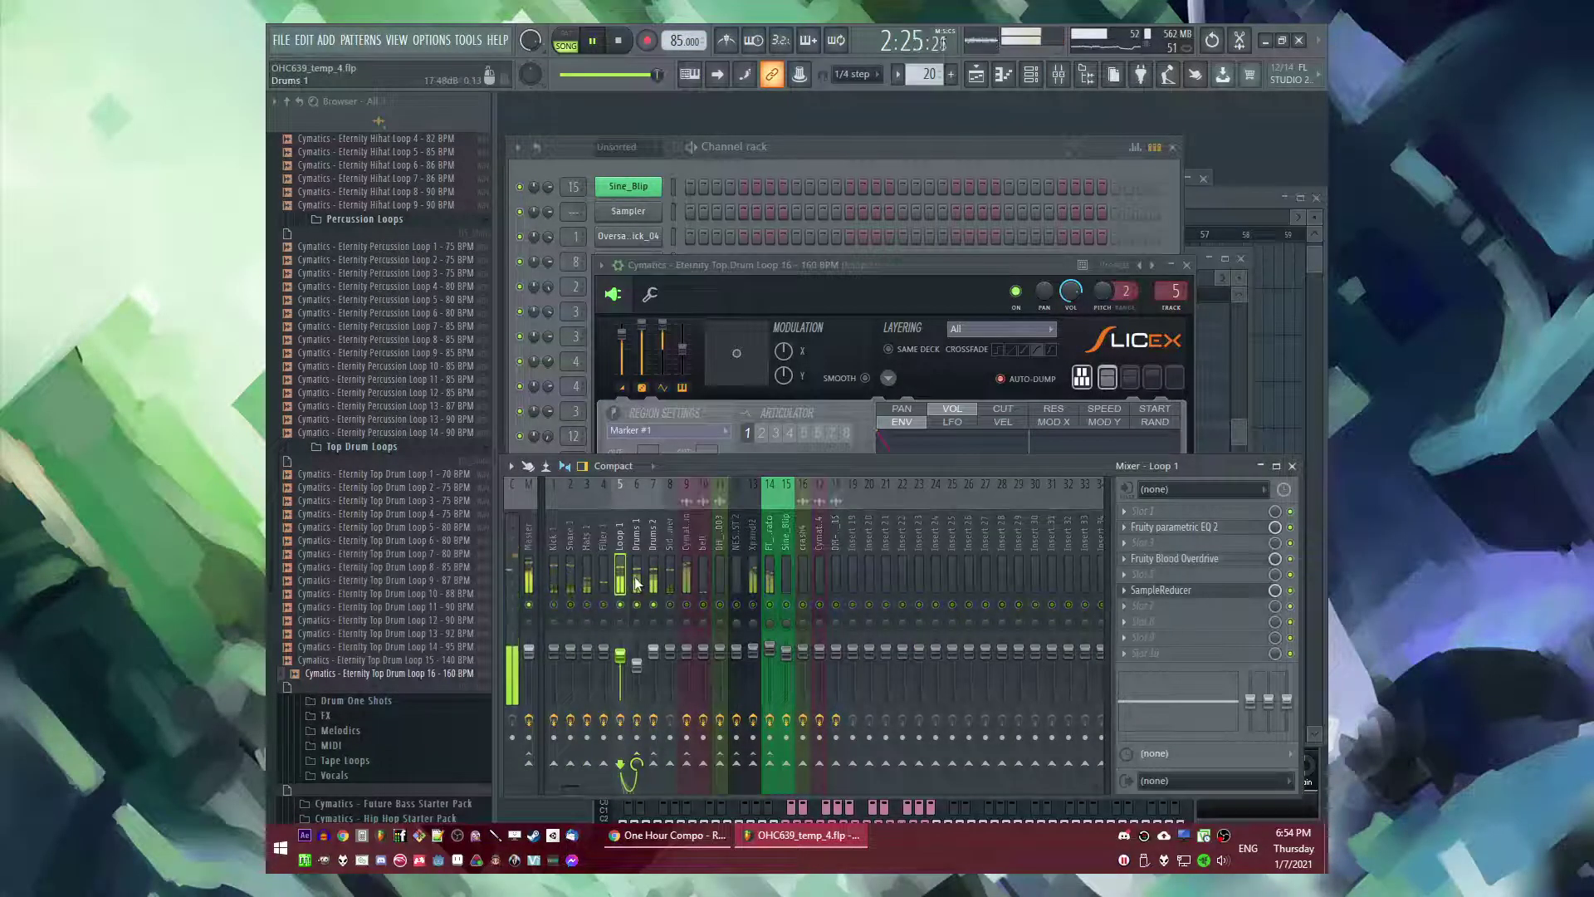
pyautogui.click(878, 262)
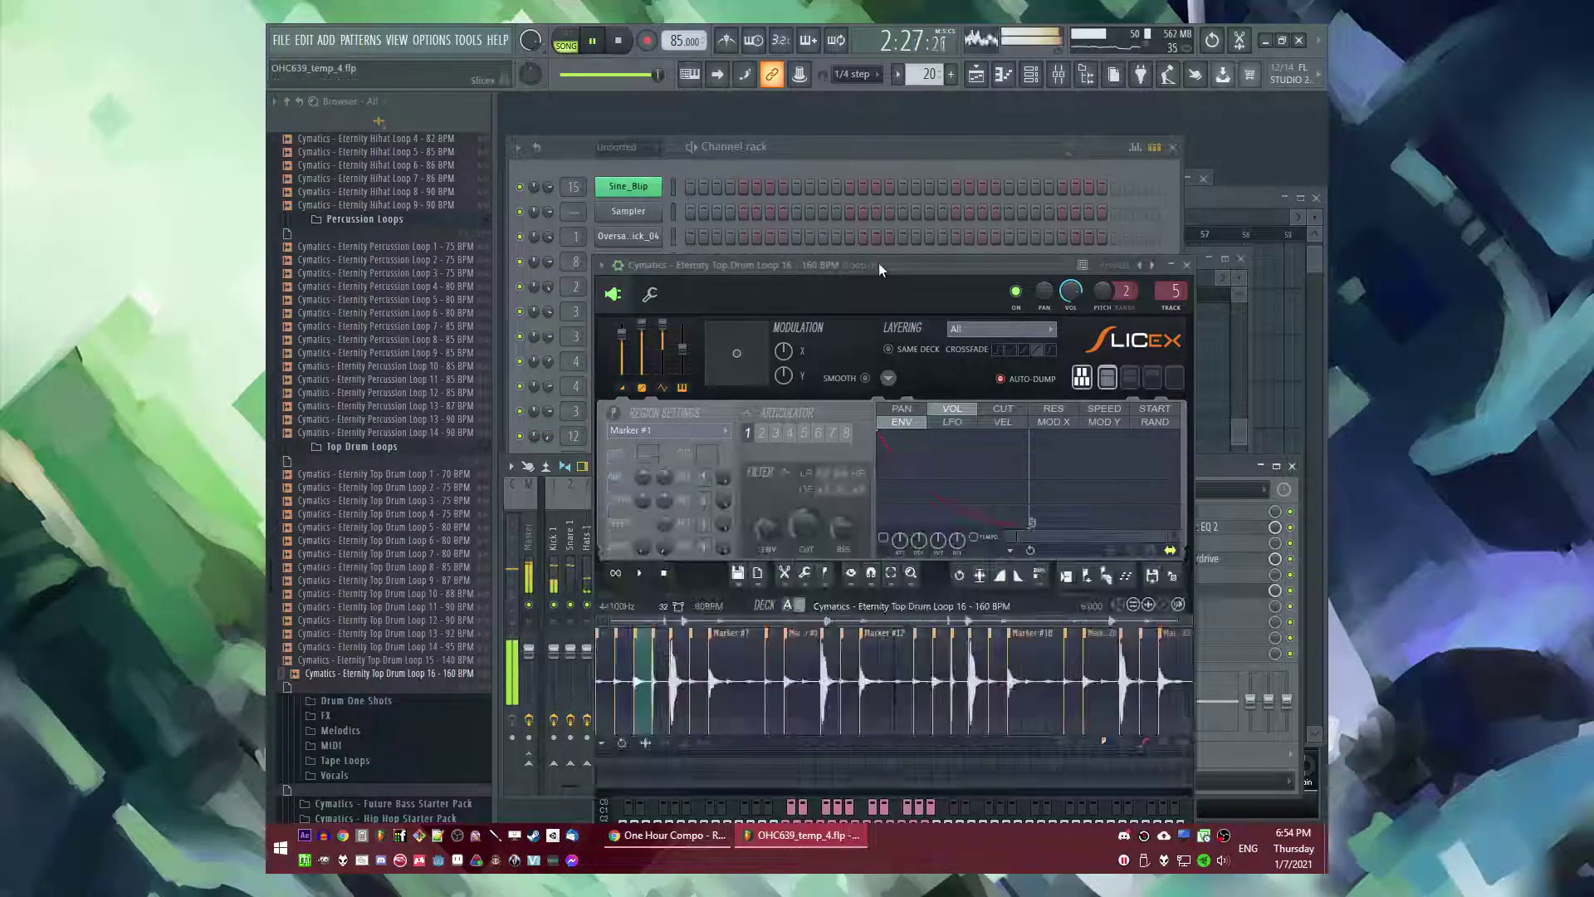
# - Lower the volume of the loudest Slicex slices: Marker #5, Marker #21 and the two tall hits between them
pyautogui.click(682, 691)
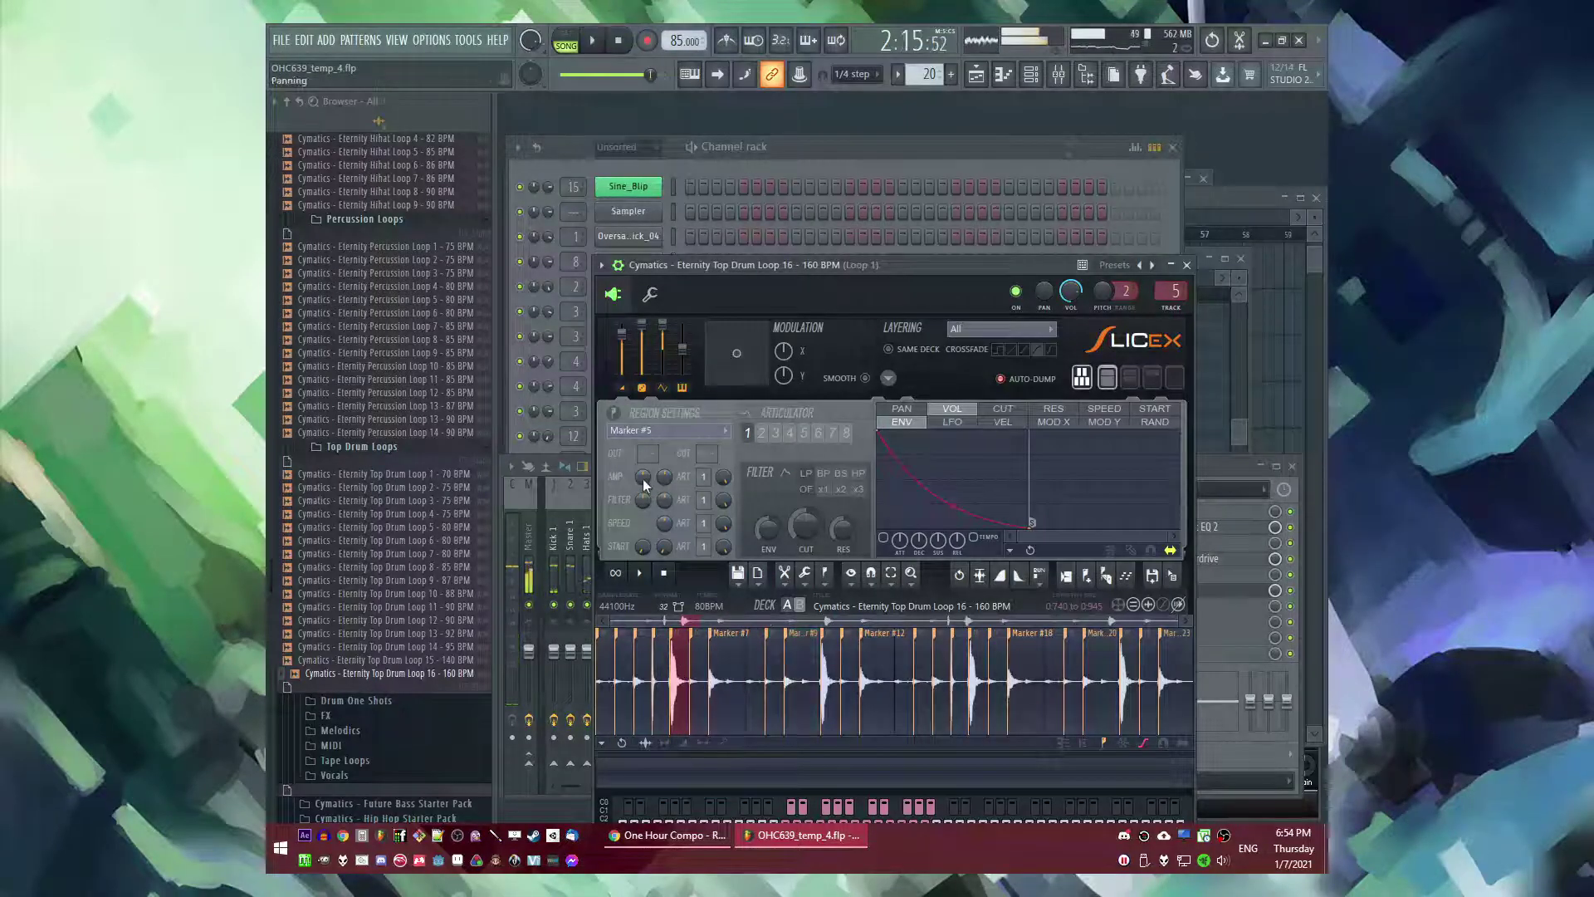
pyautogui.click(819, 681)
pyautogui.click(829, 678)
pyautogui.moveTo(665, 477); pyautogui.dragTo(665, 492)
pyautogui.click(981, 684)
pyautogui.click(1130, 681)
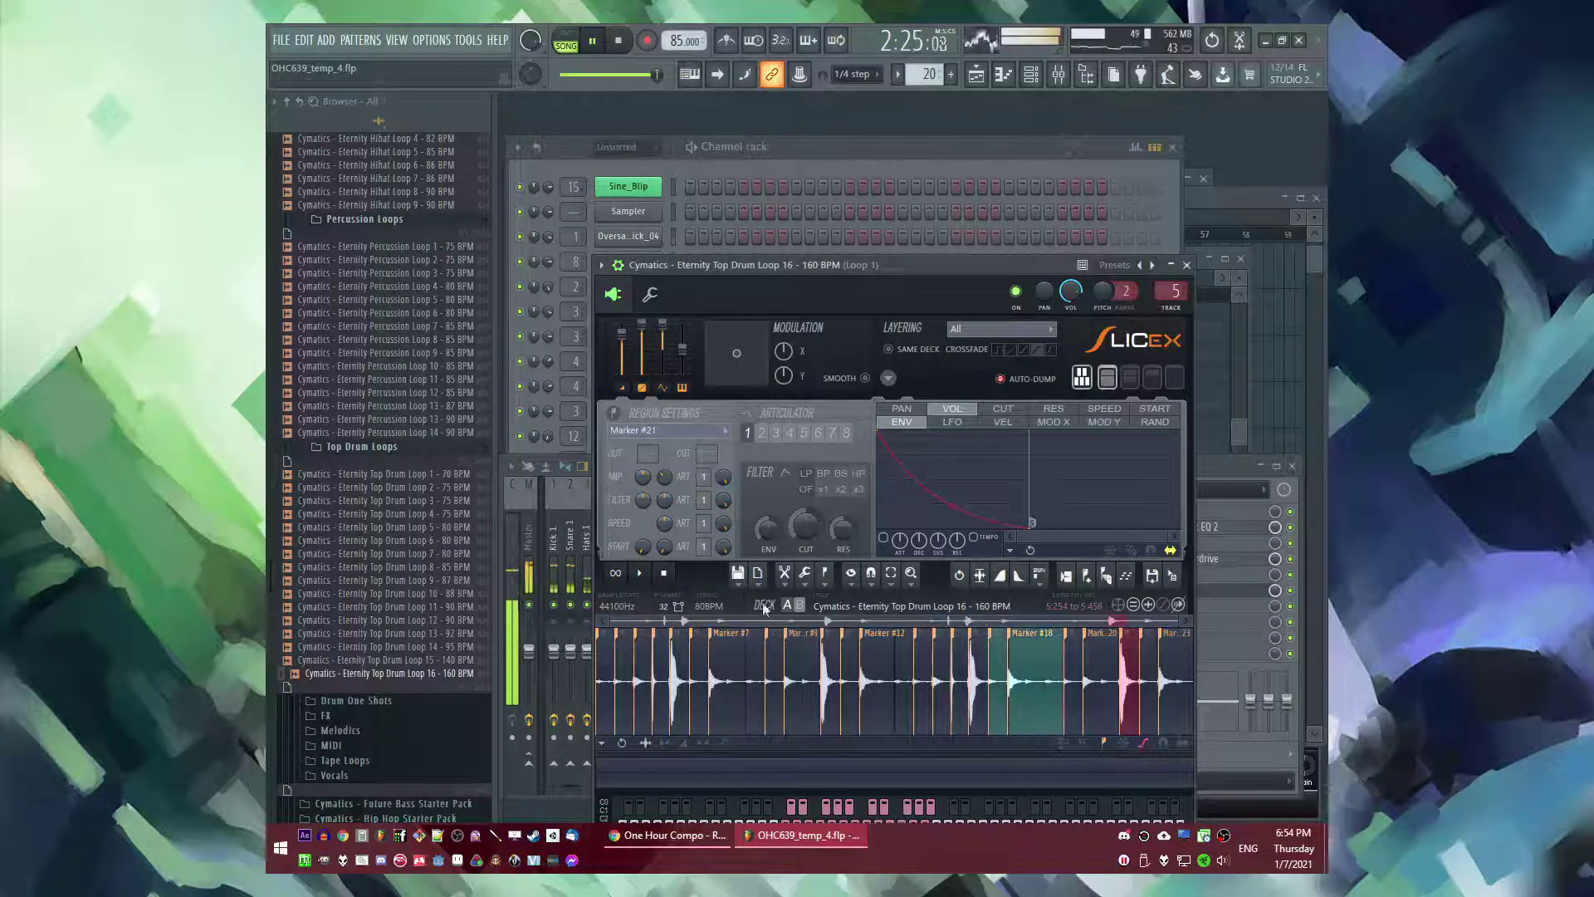
# - Set the volume of the Marker #7 and Marker #18 slices to -8.6 dB and return to the playlist
pyautogui.click(731, 686)
pyautogui.moveTo(669, 470); pyautogui.dragTo(669, 498)
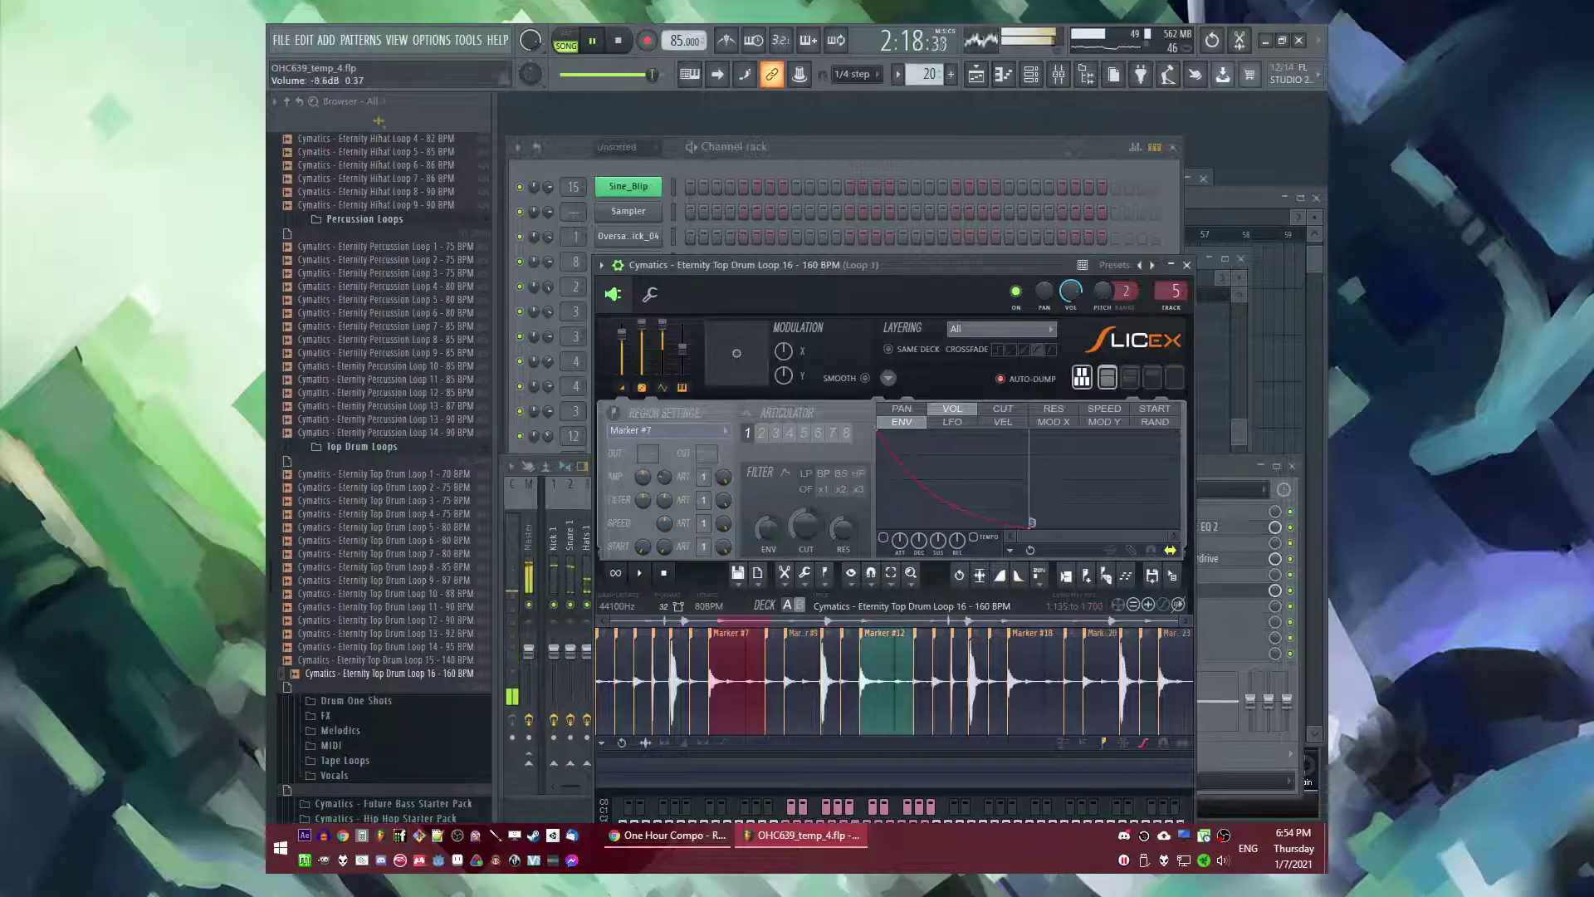
pyautogui.click(1034, 689)
pyautogui.moveTo(665, 477); pyautogui.dragTo(665, 498)
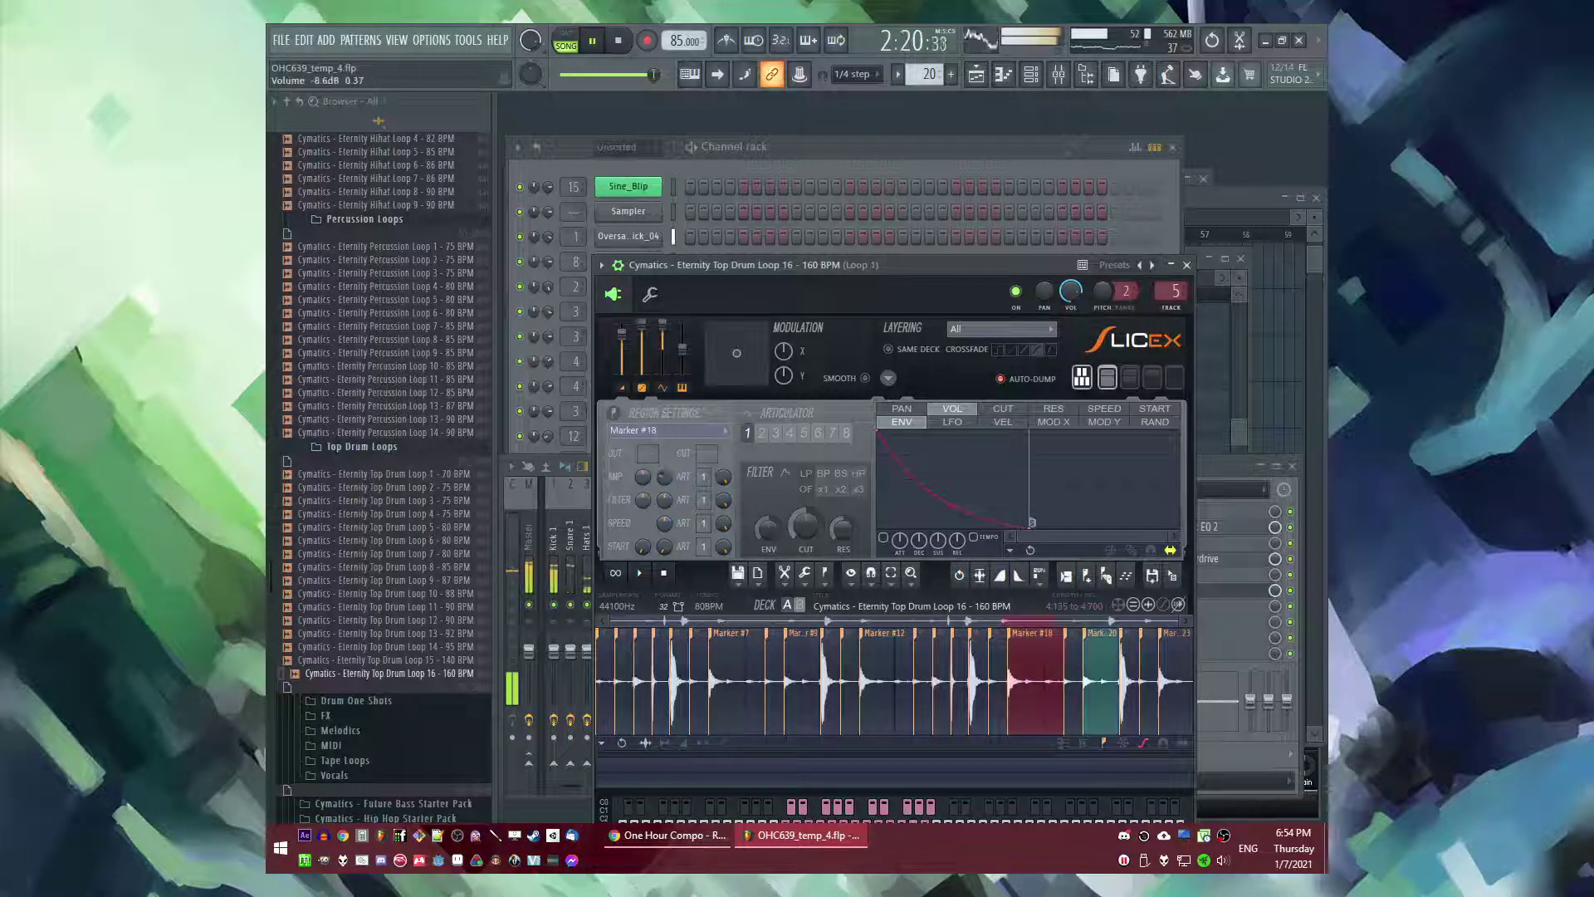
pyautogui.press('F9')
pyautogui.press('F5')
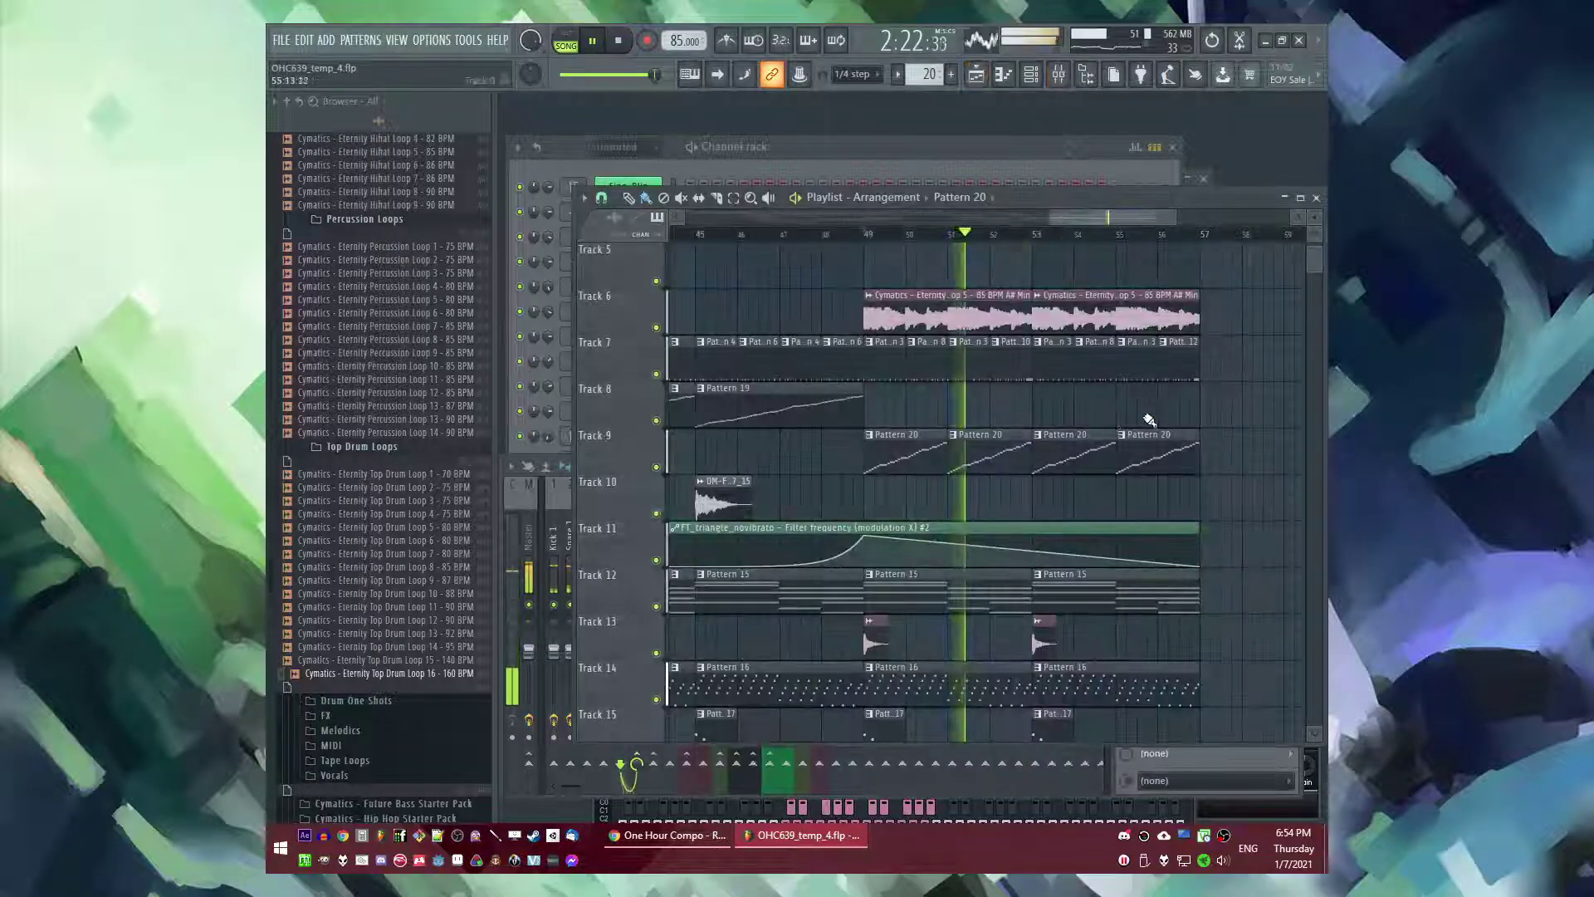
# - Reuse the Pattern 13 clip from just before bar 9 on Track 8 by placing a copy on Track 10 at bar 48
pyautogui.click(826, 234)
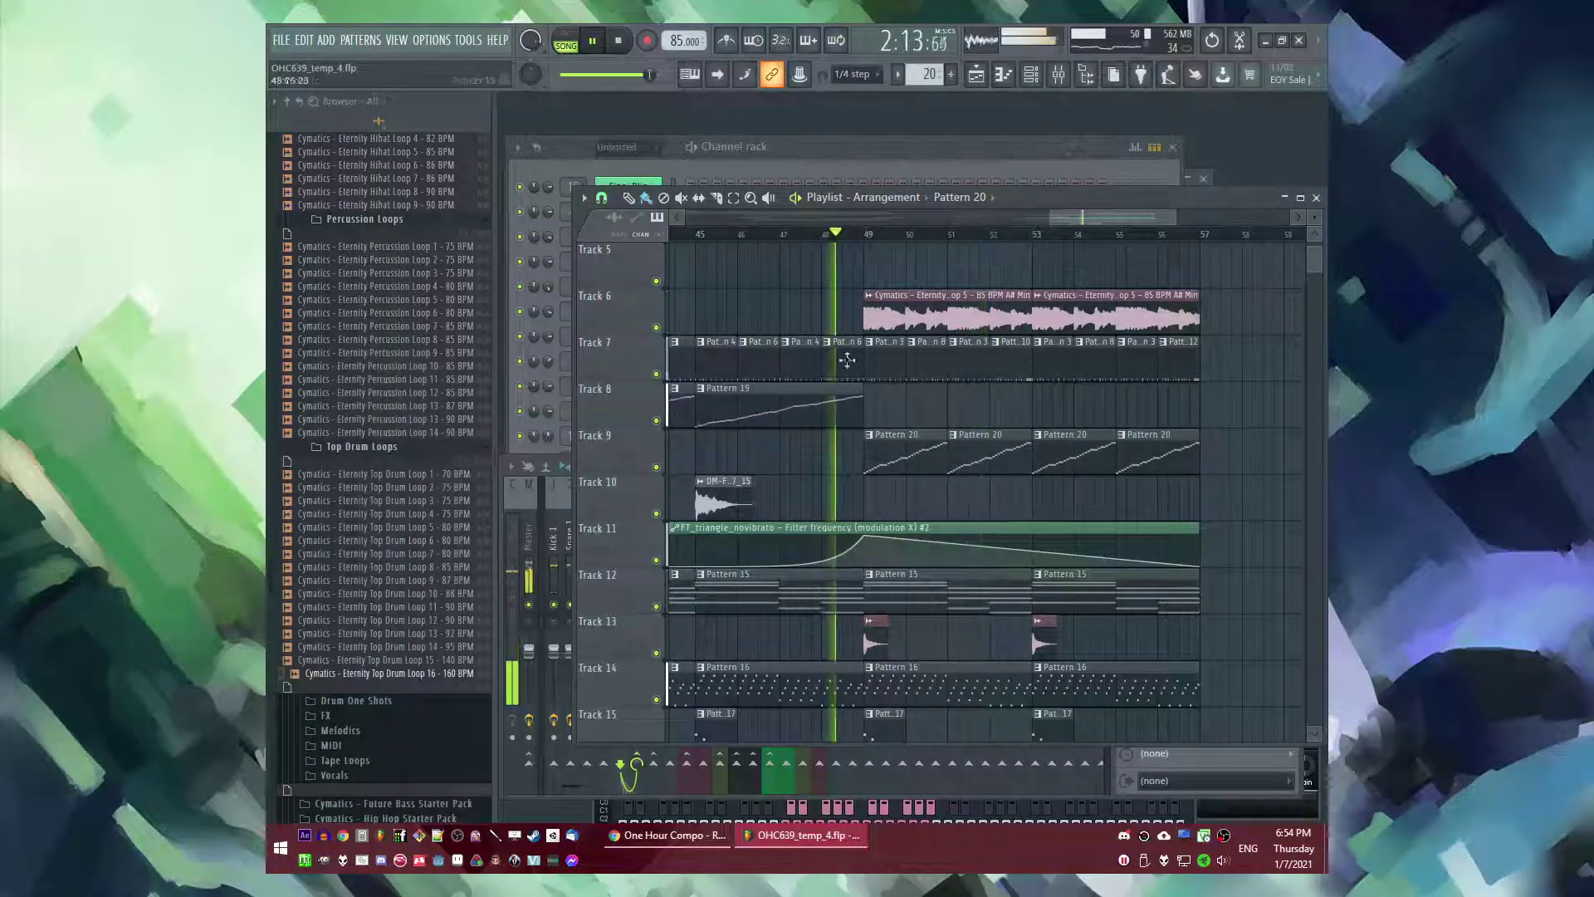
pyautogui.scroll(4, 936, 416)
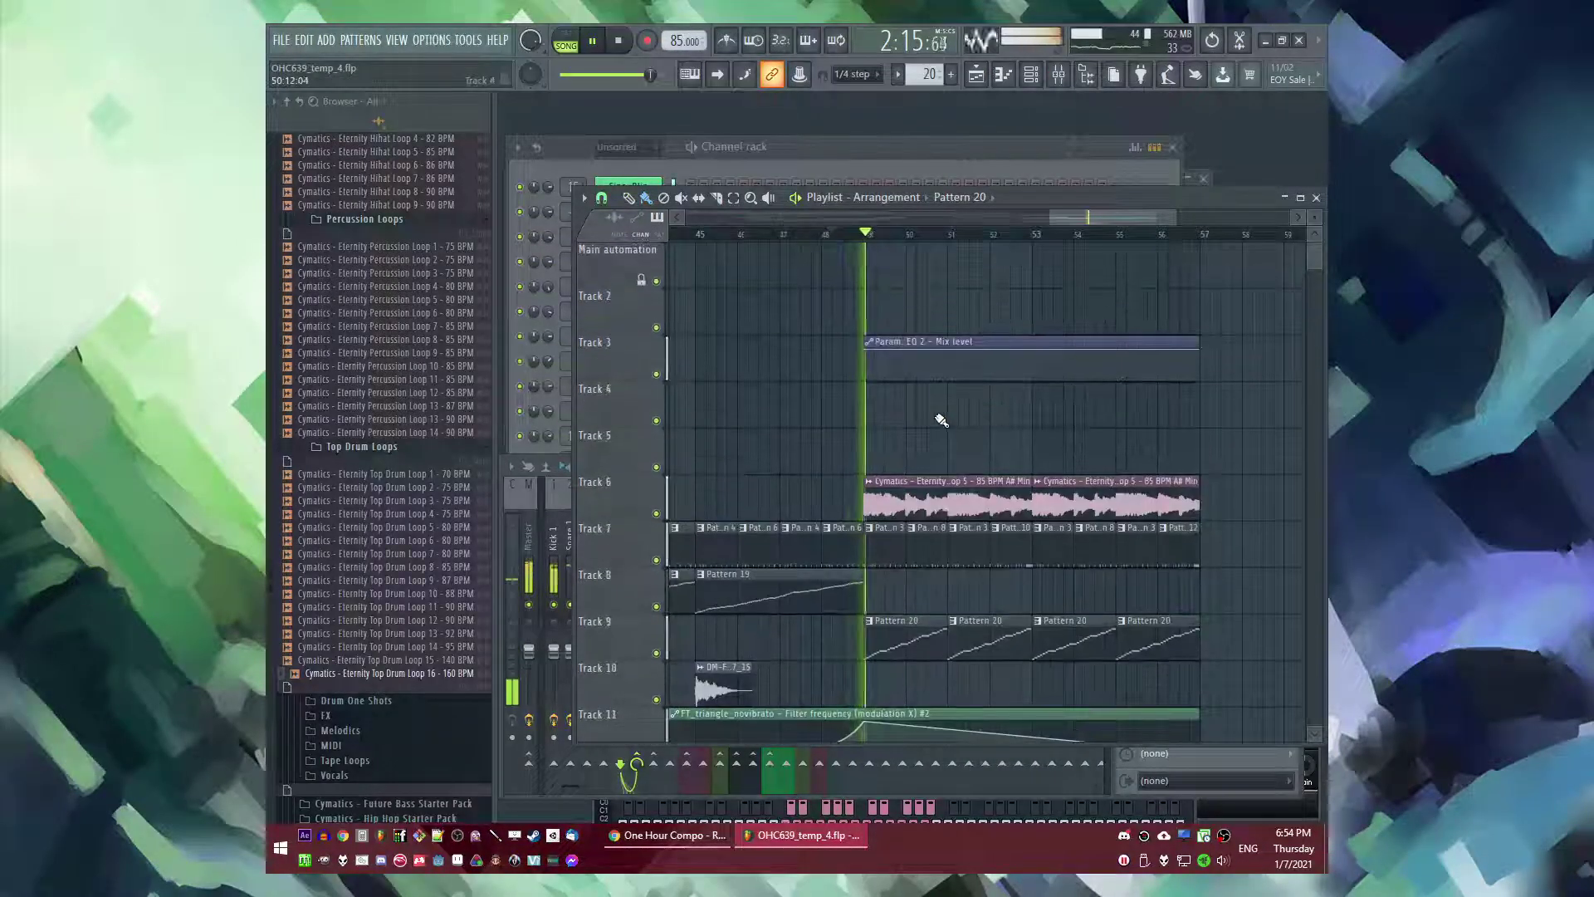
pyautogui.scroll(-5, 939, 418)
pyautogui.scroll(-4, 926, 420)
pyautogui.scroll(-2, 915, 424)
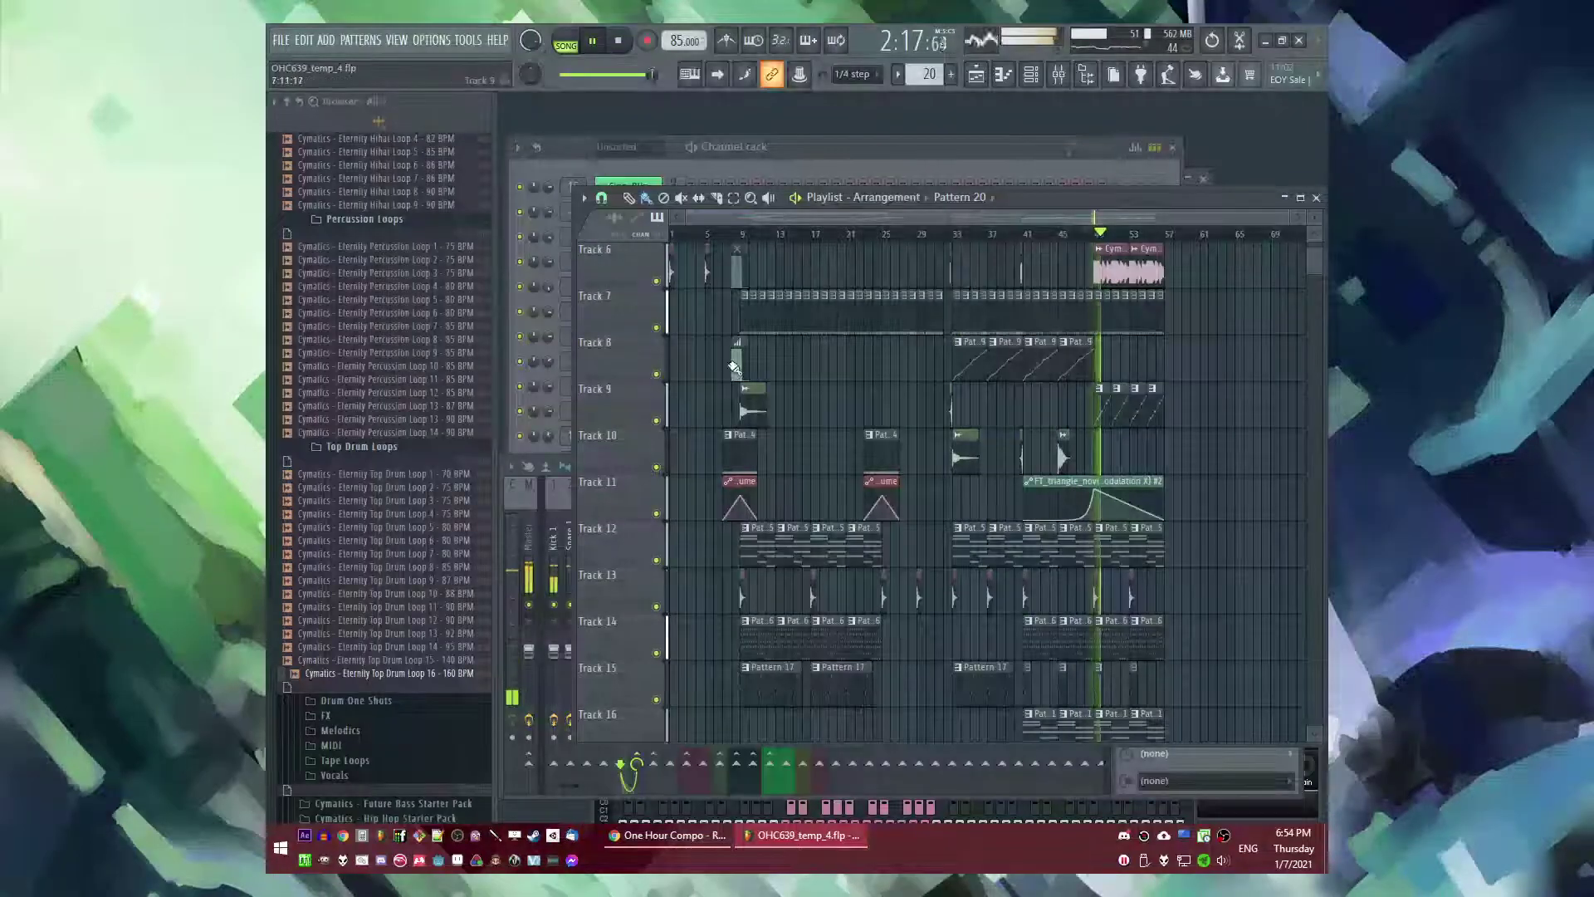
pyautogui.scroll(6, 1079, 440)
pyautogui.click(1078, 452)
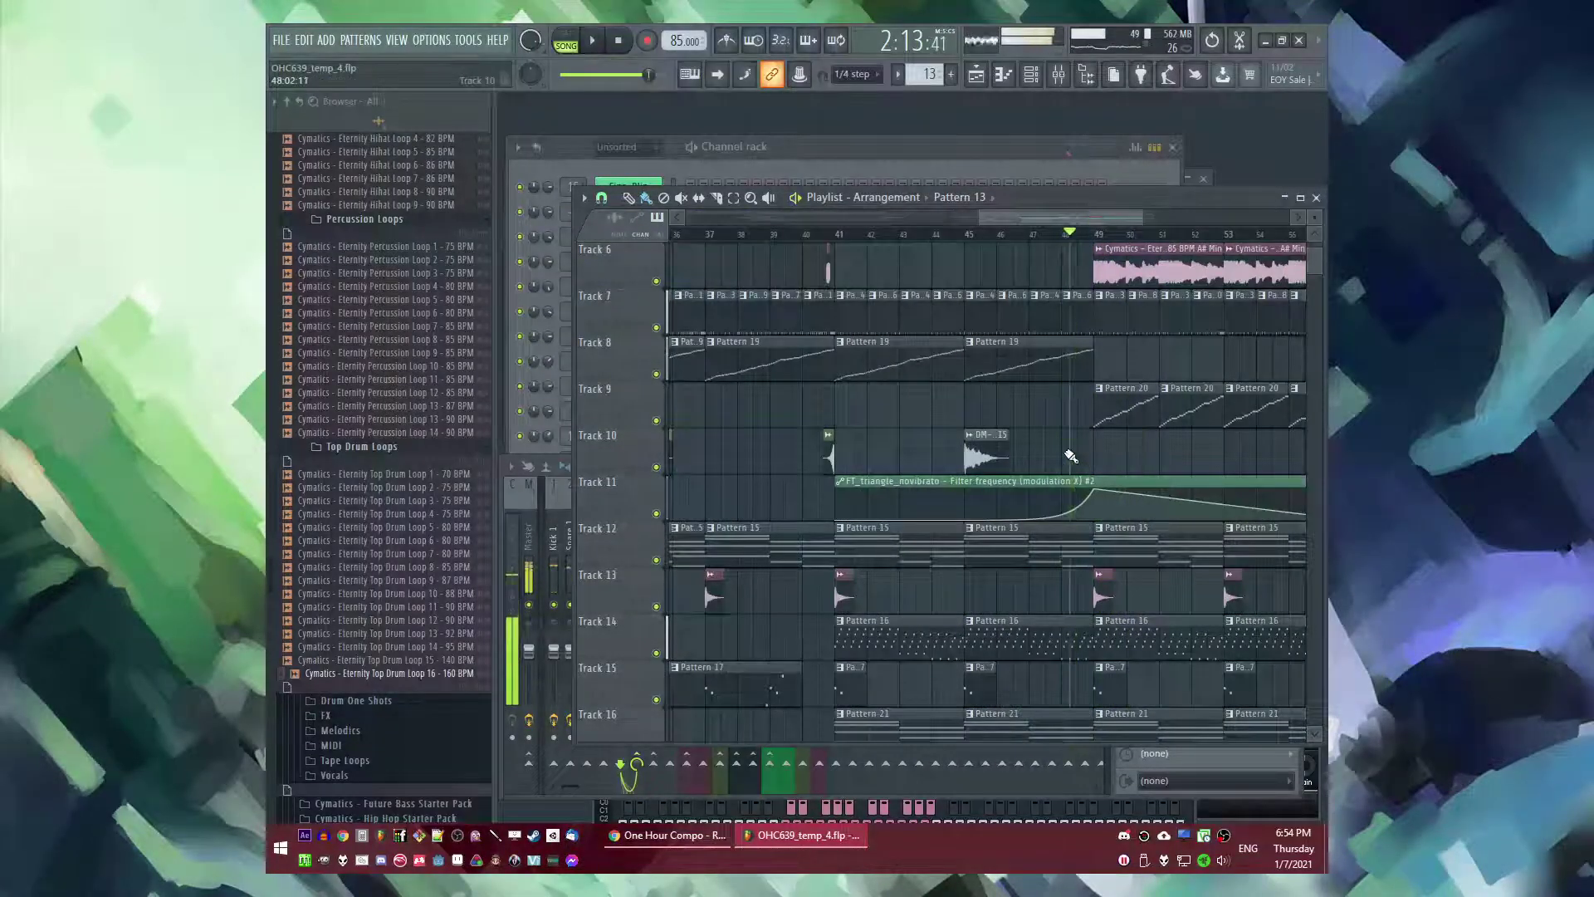
# - Play the transition from around bar 48 and review how the tracks line up into bar 49
pyautogui.hscroll(2, 1076, 374)
pyautogui.scroll(-5, 1091, 452)
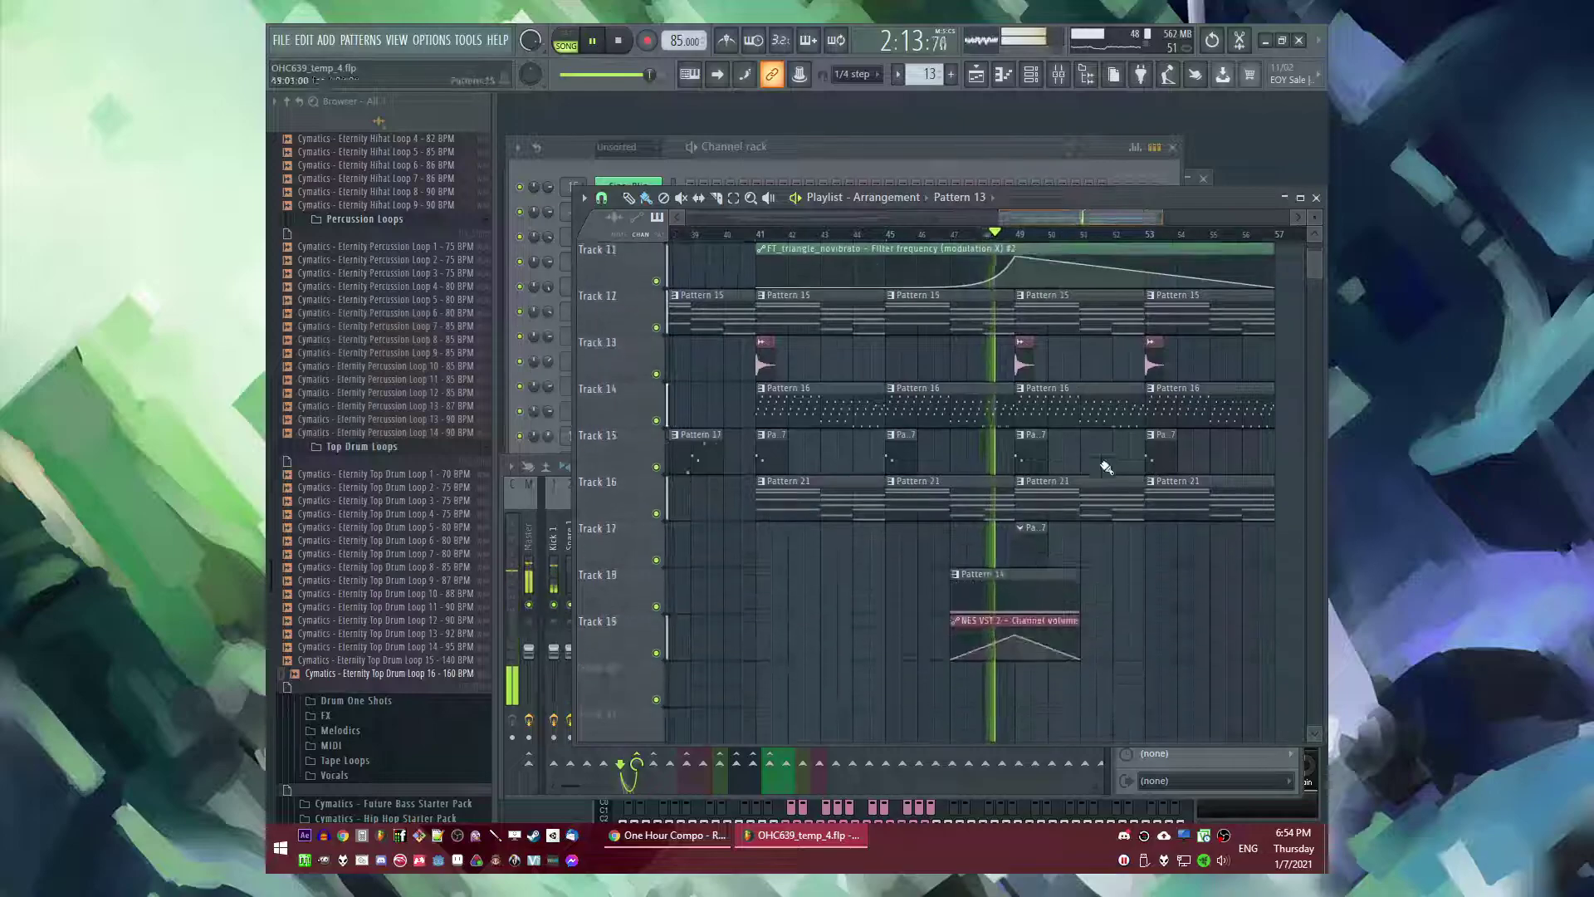
pyautogui.scroll(6, 1210, 531)
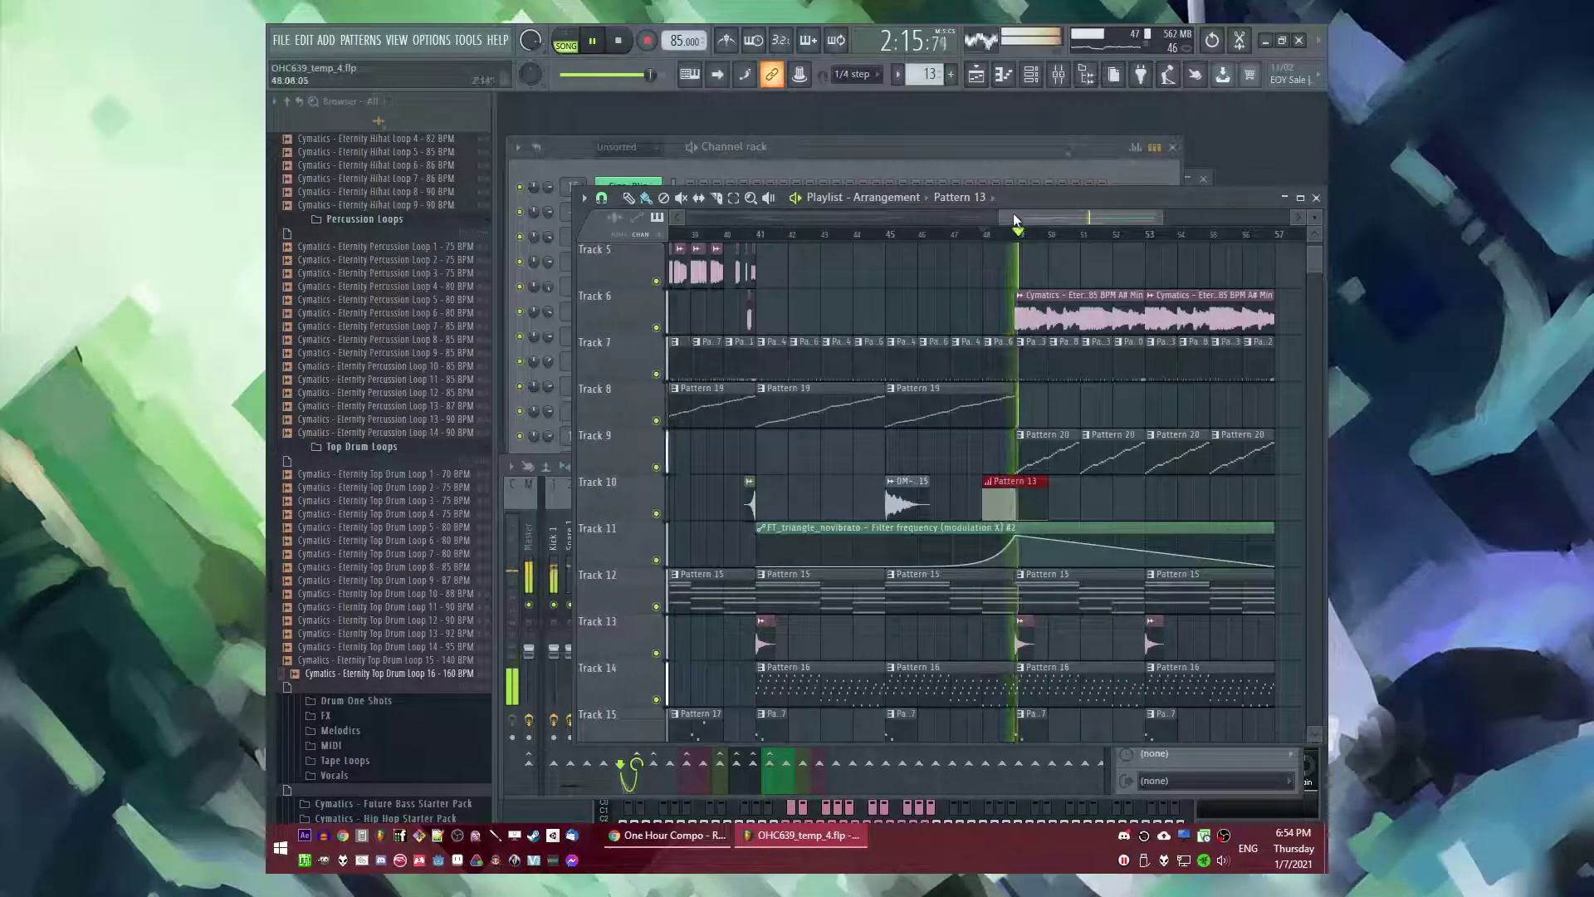
pyautogui.hscroll(3, 996, 433)
pyautogui.scroll(4, 997, 433)
pyautogui.scroll(-2, 989, 441)
pyautogui.scroll(3, 1000, 441)
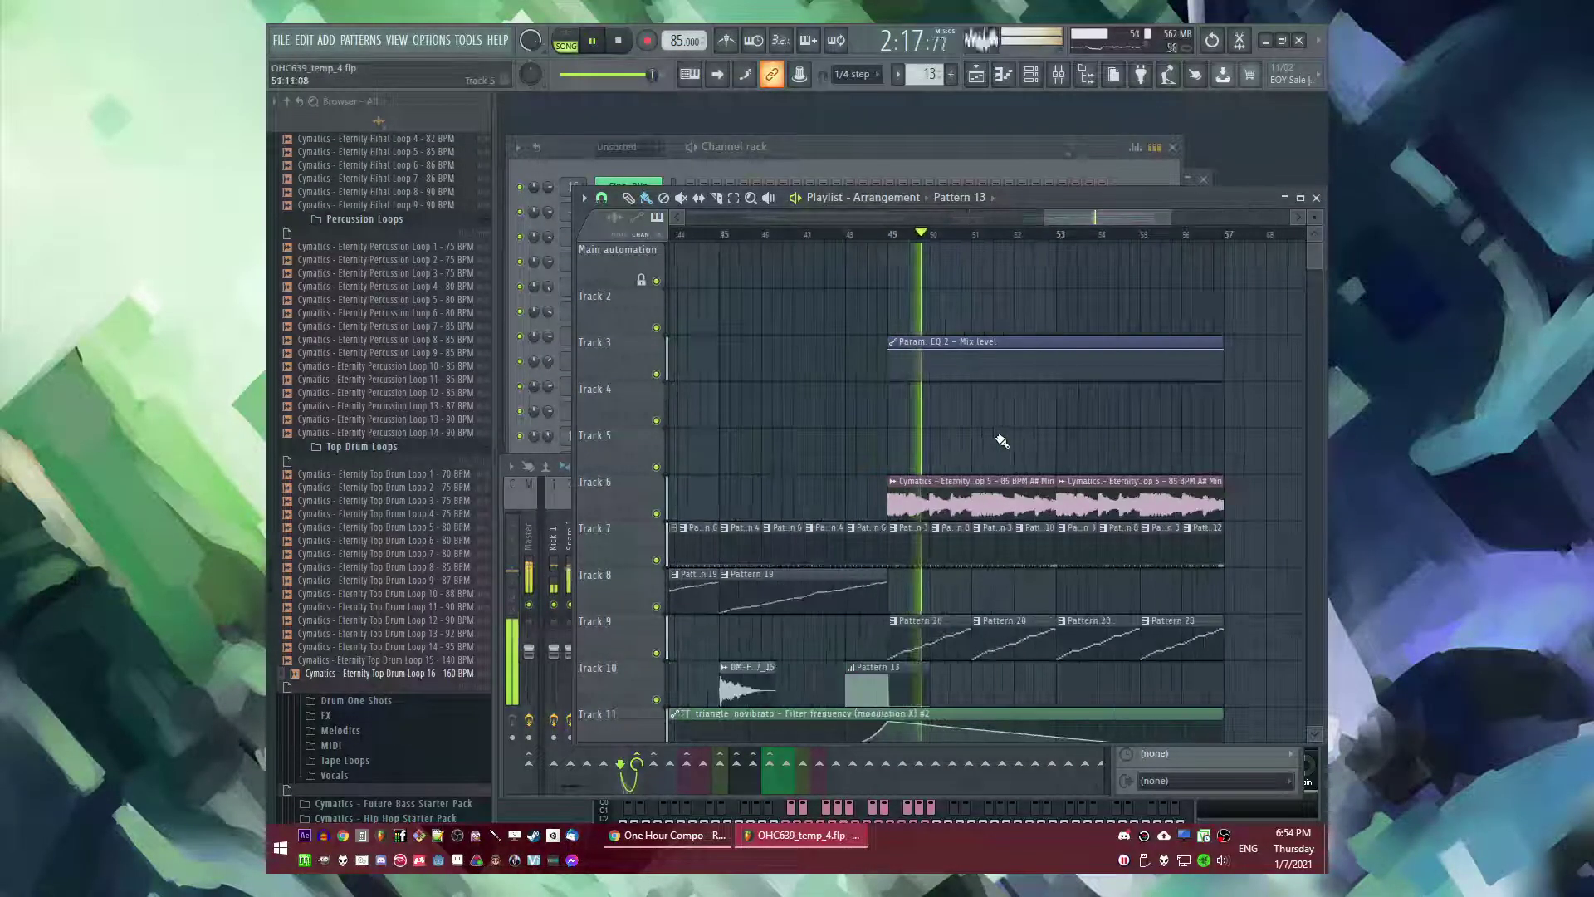
# - Place a new, empty Pattern 22 clip on Track 5 of the playlist at bar 49
pyautogui.click(907, 462)
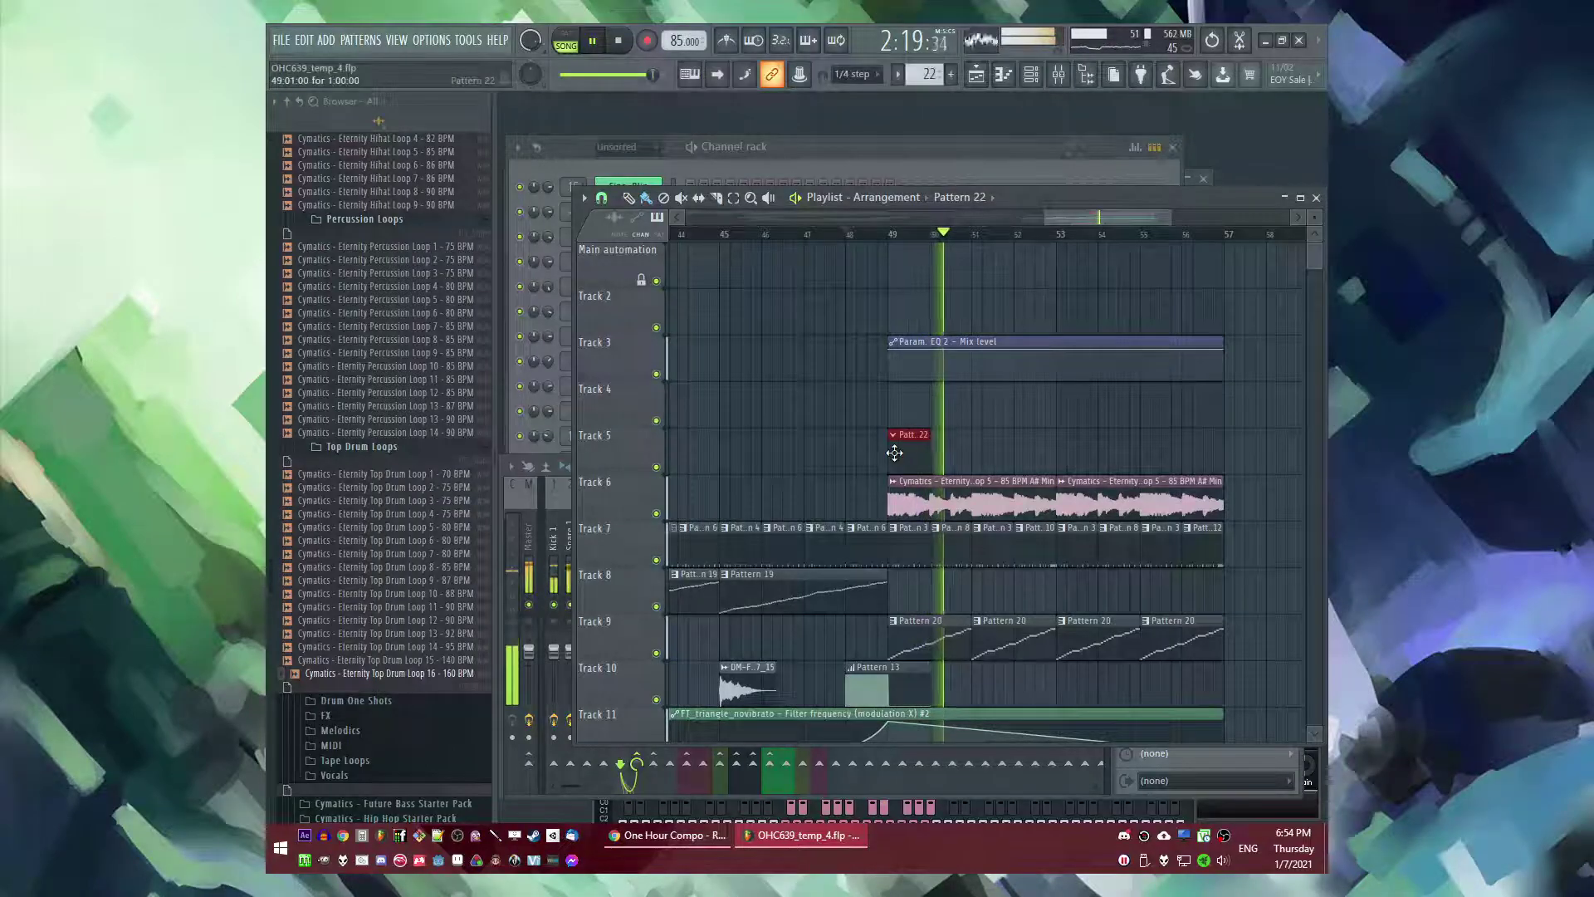
pyautogui.click(322, 39)
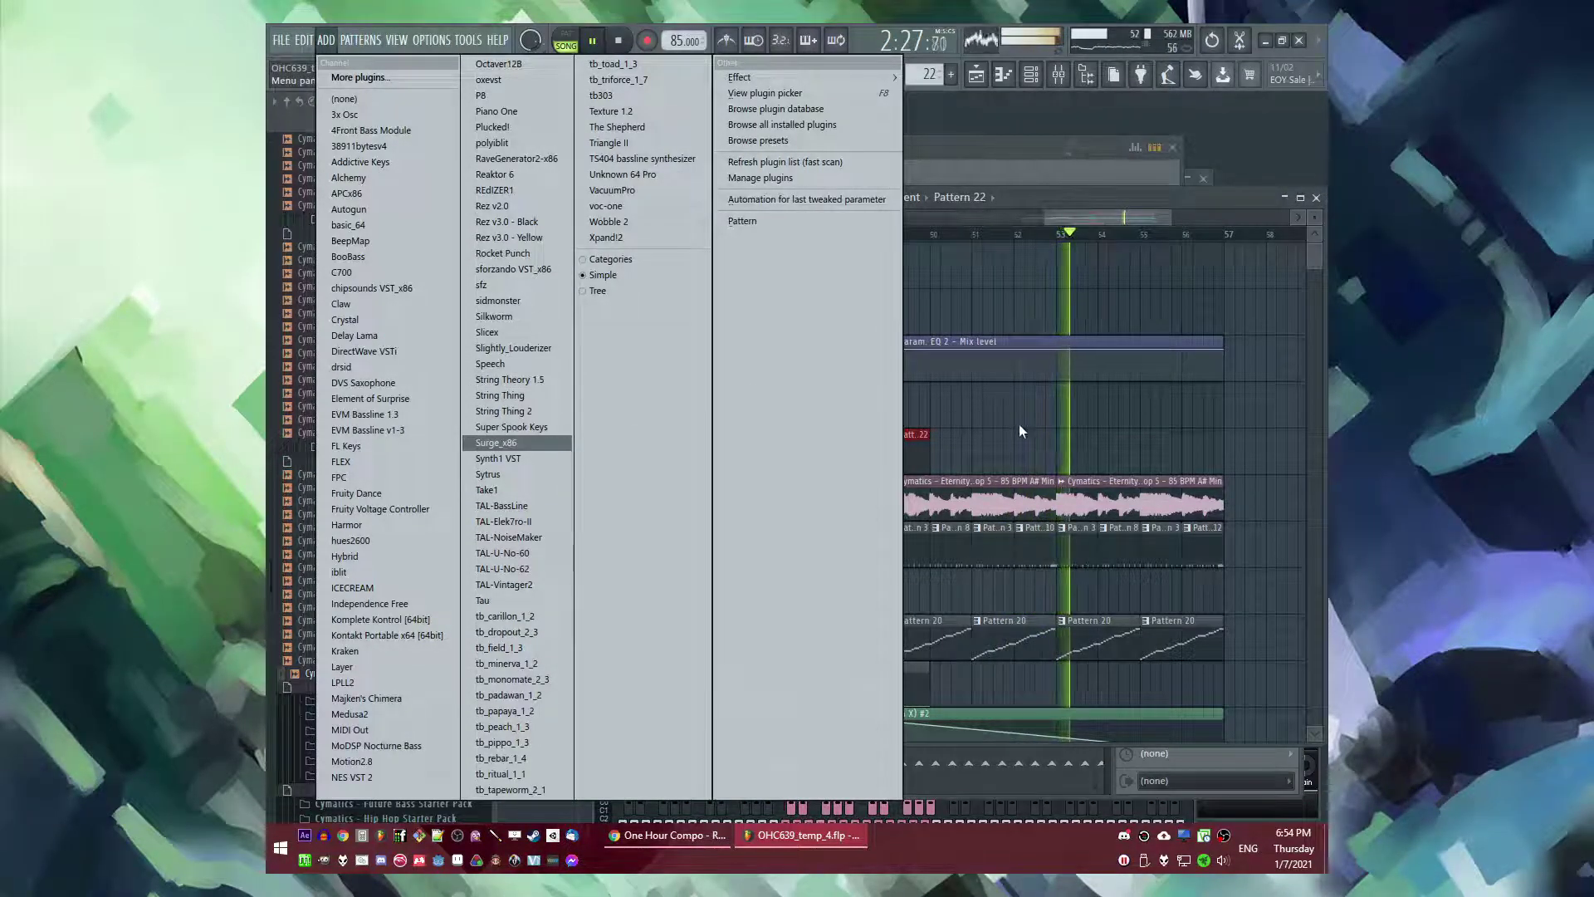
pyautogui.click(961, 445)
# - Preview samples in the Illusion of Gaia soundfont folder and load Pan Flute_S33 as the first channel of Pattern 22
pyautogui.press('F6')
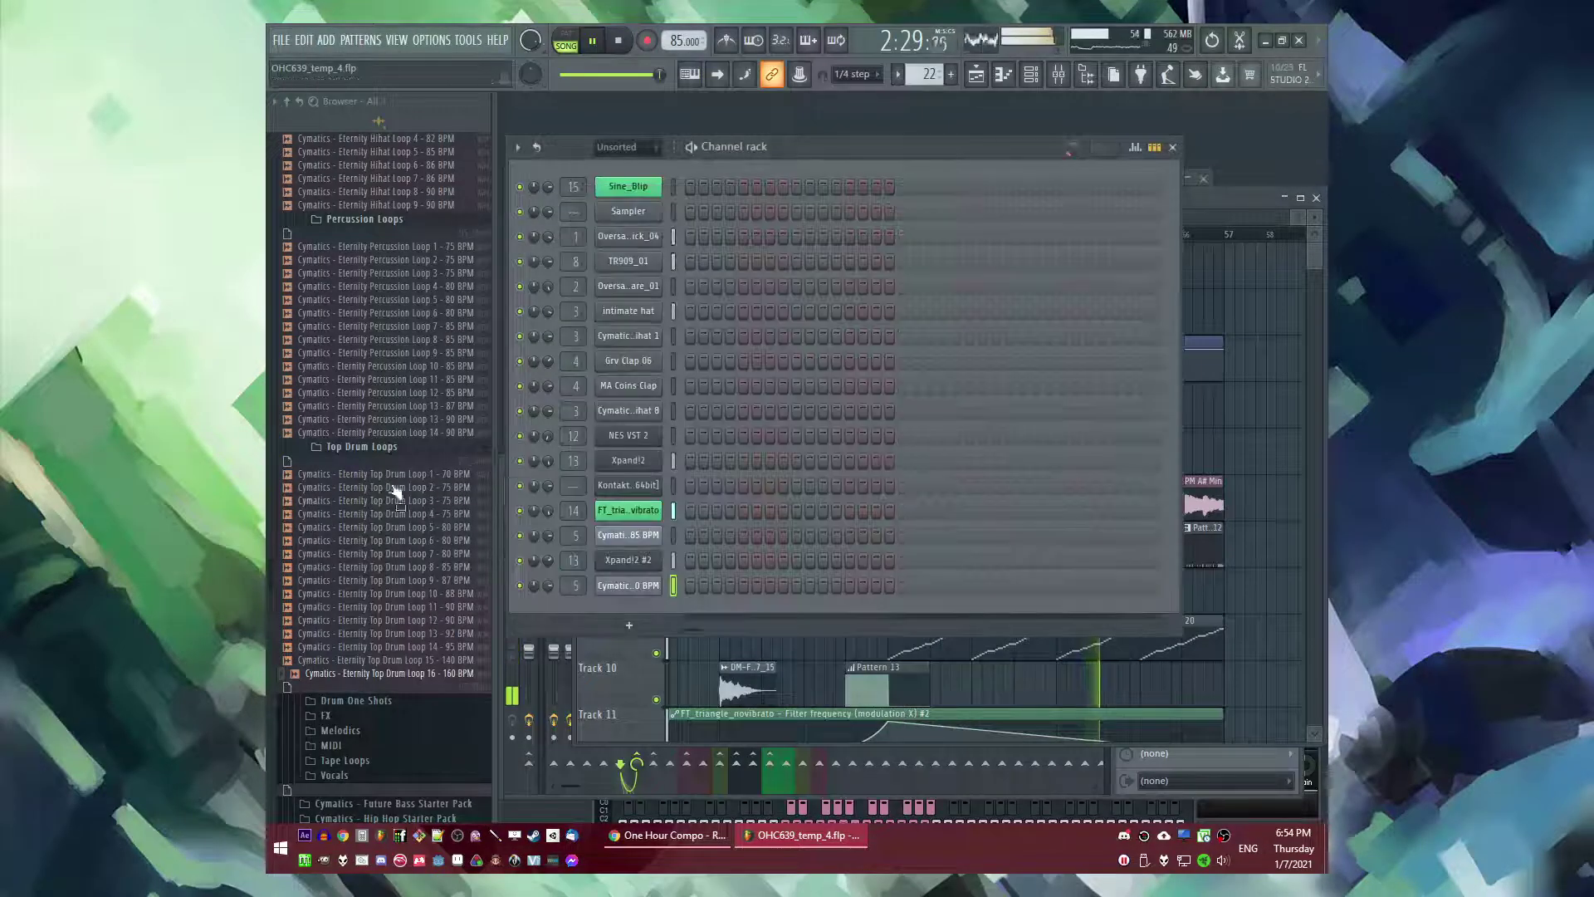
pyautogui.scroll(-15, 443, 487)
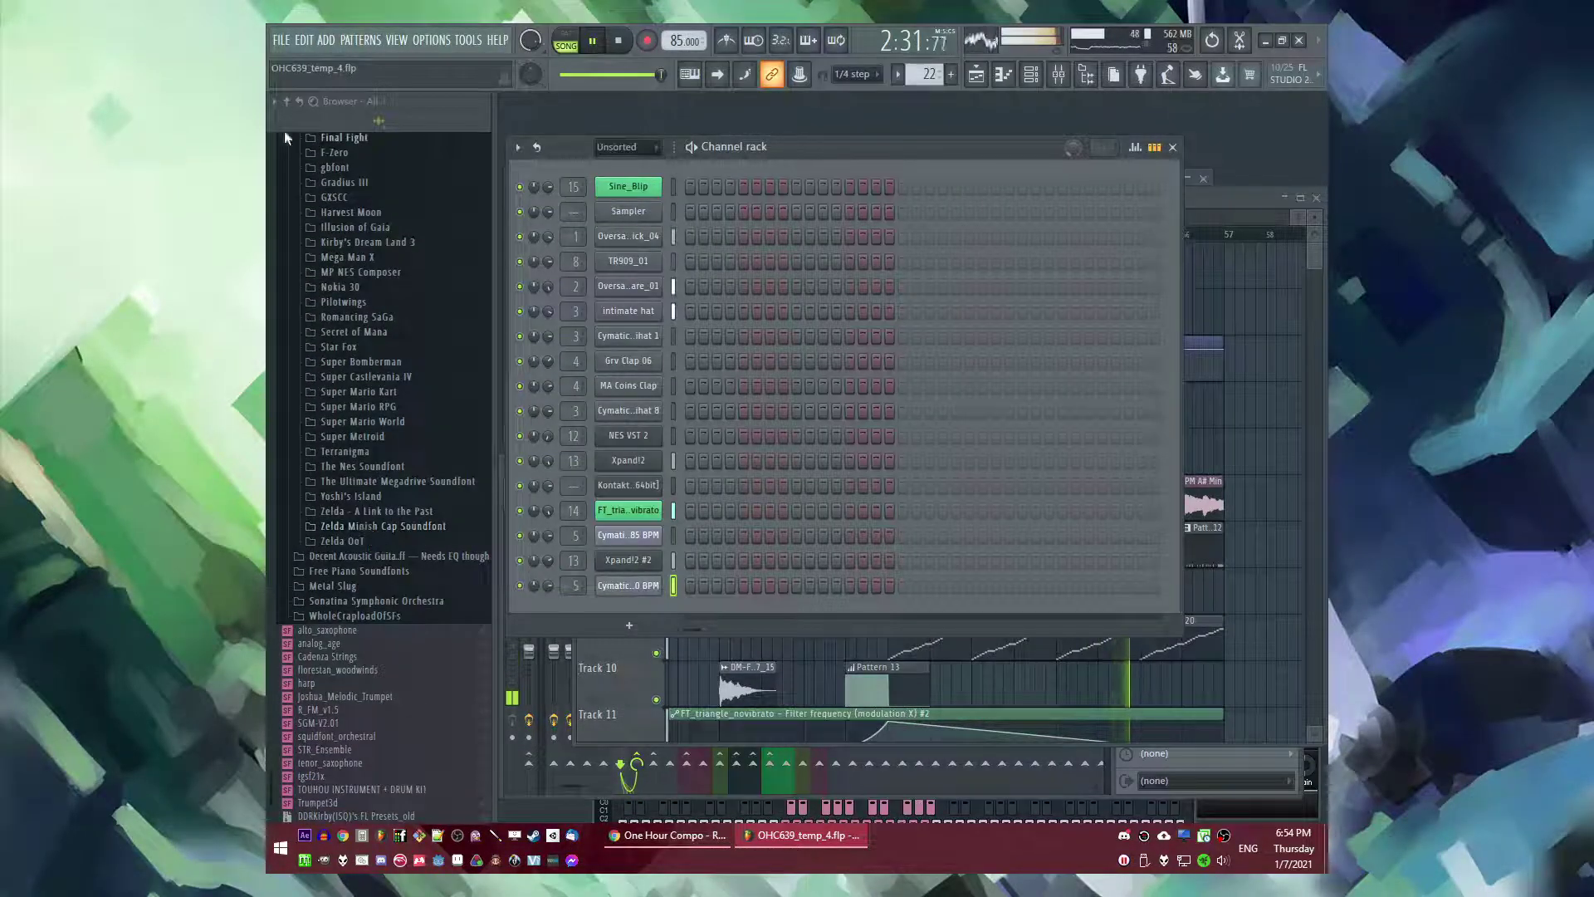
pyautogui.click(299, 103)
pyautogui.scroll(-20, 370, 477)
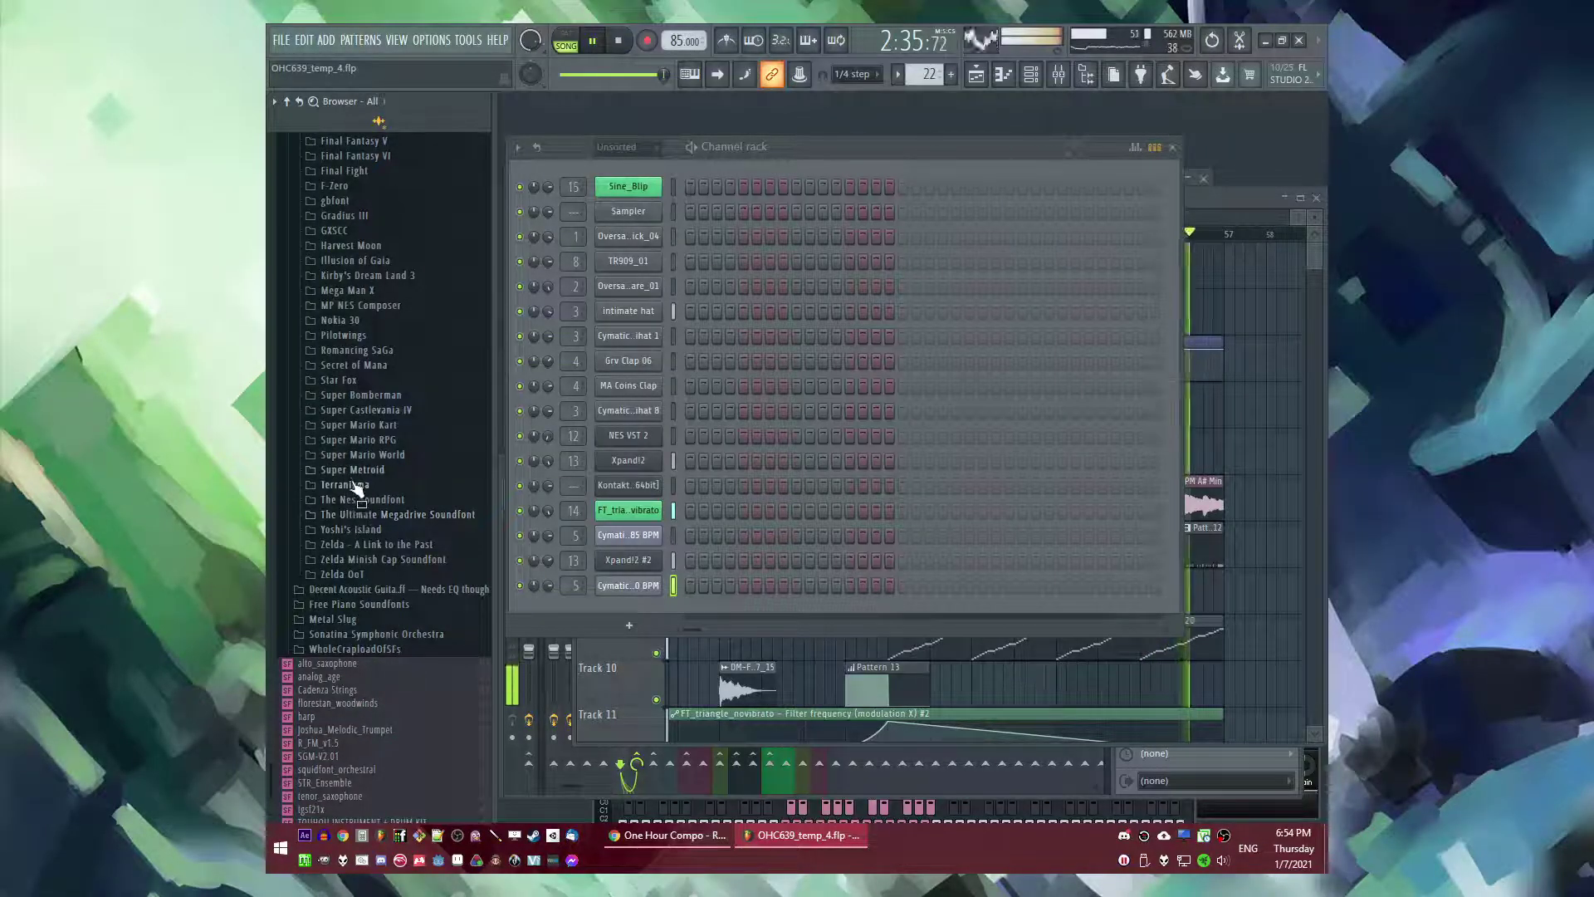
pyautogui.click(356, 260)
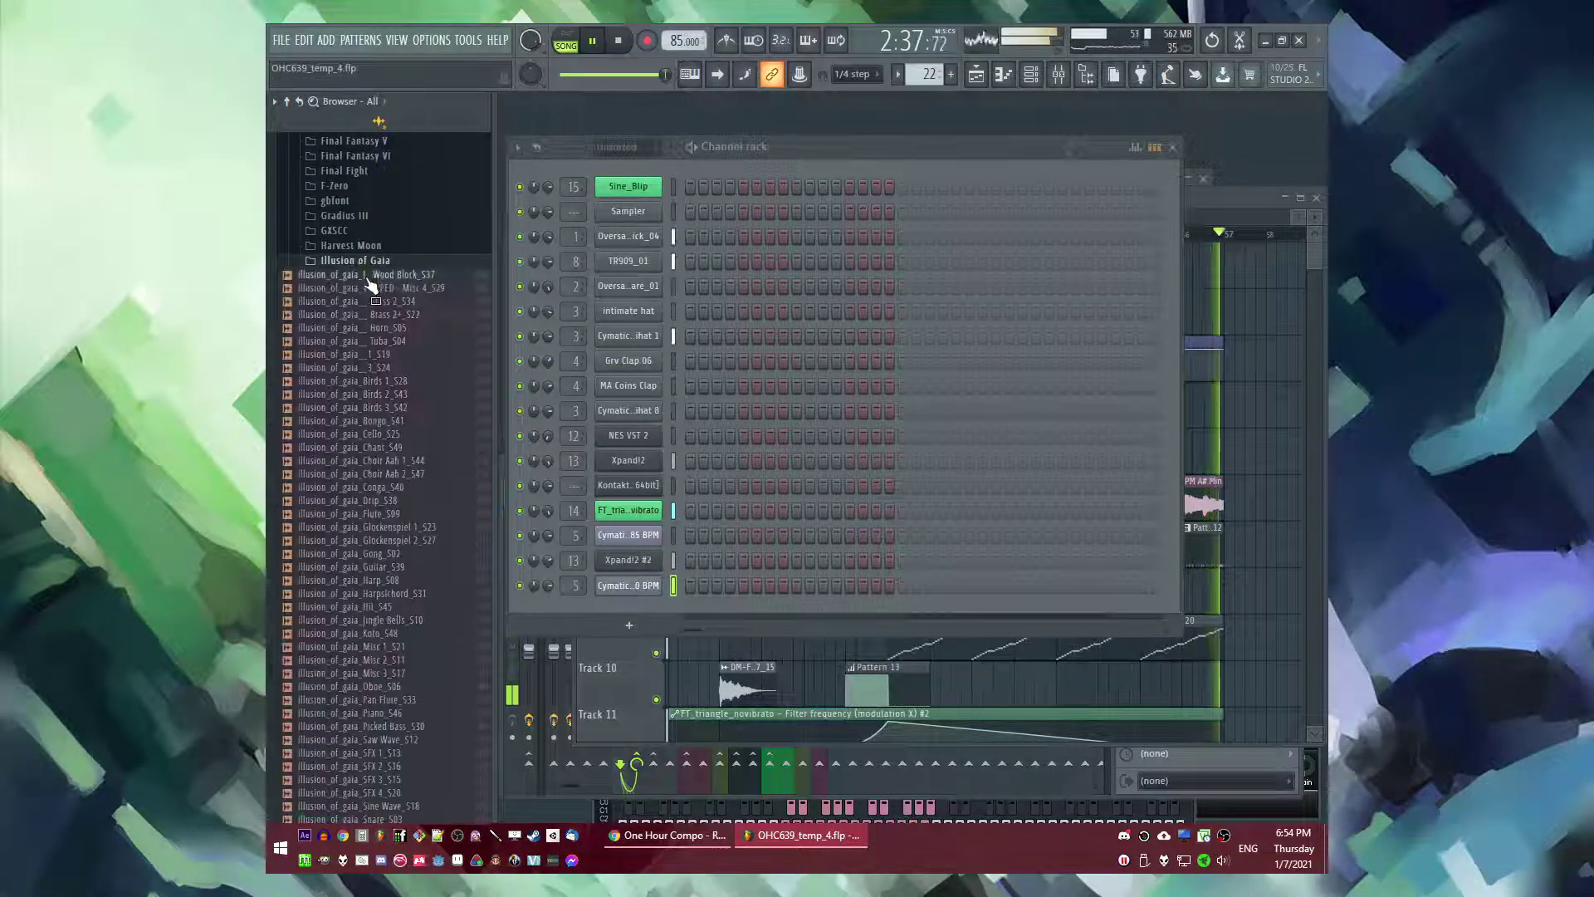
pyautogui.scroll(1, 396, 556)
pyautogui.click(395, 554)
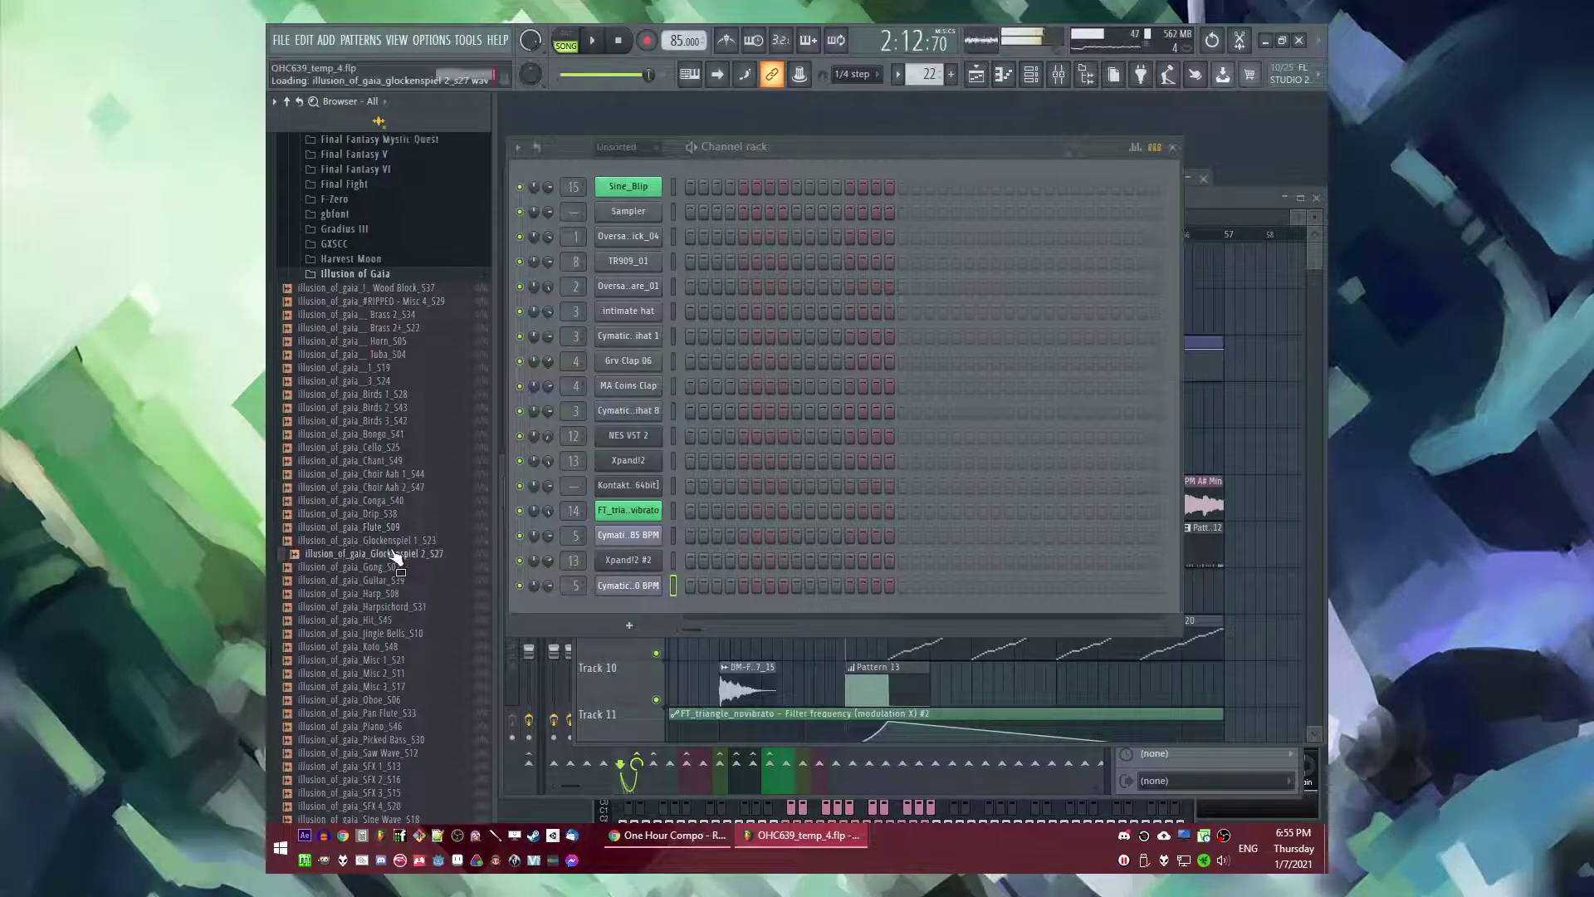
pyautogui.scroll(-4, 397, 702)
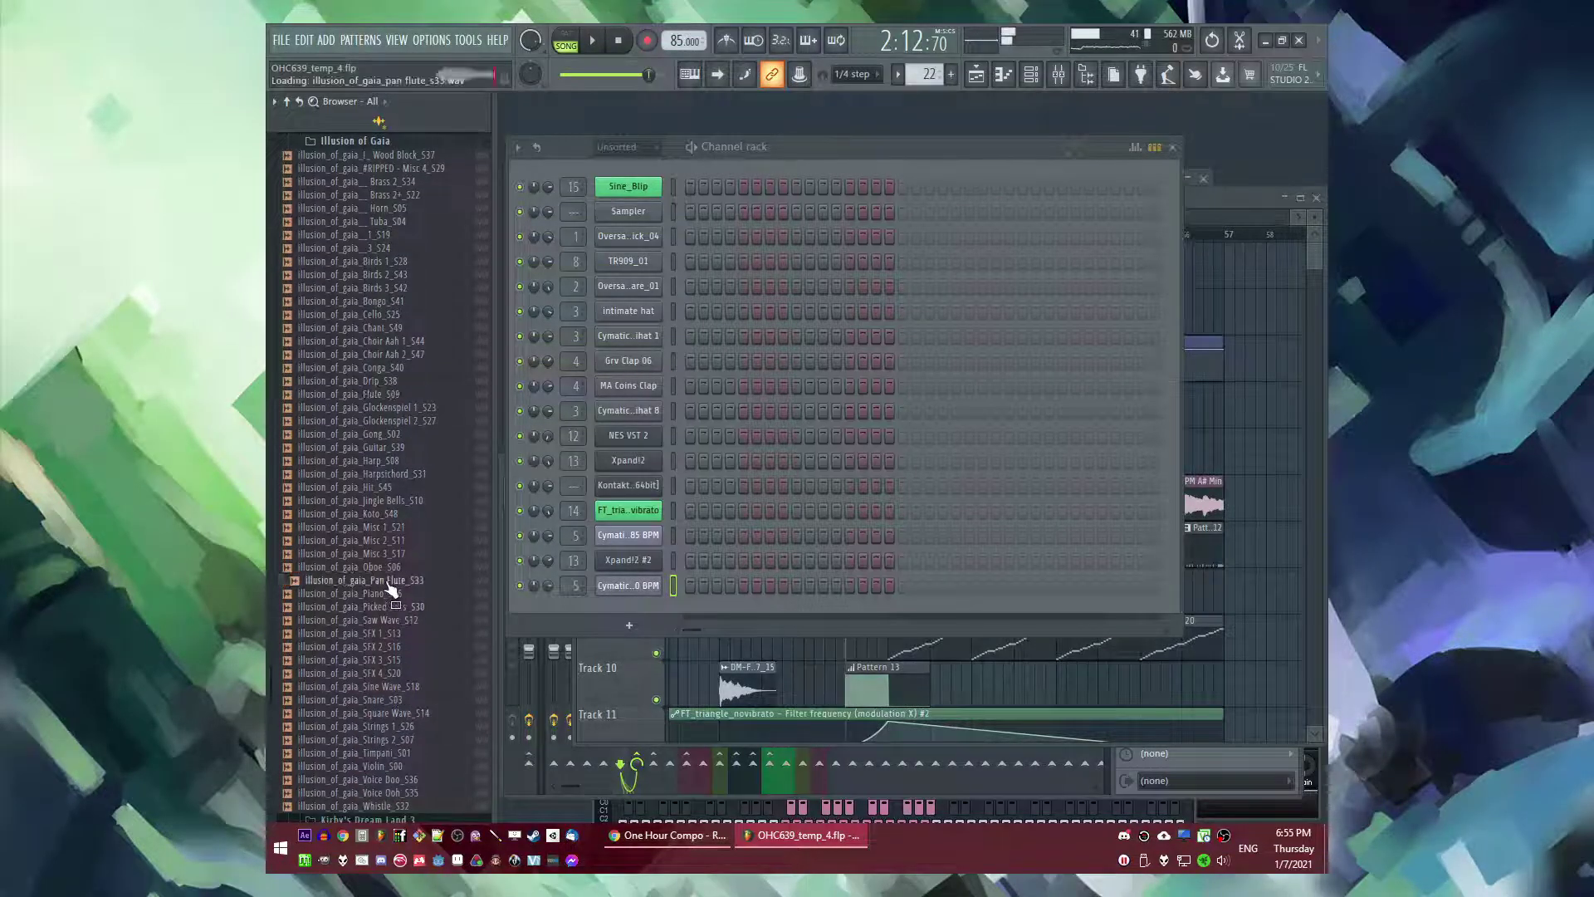
pyautogui.moveTo(624, 171); pyautogui.dragTo(637, 176)
# - Play the song around bar 49 and enter a Pan Flute step at 1:05:00, shown in the channel's piano roll
pyautogui.press('space')
pyautogui.rightClick(646, 183)
pyautogui.click(696, 185)
pyautogui.click(1287, 392)
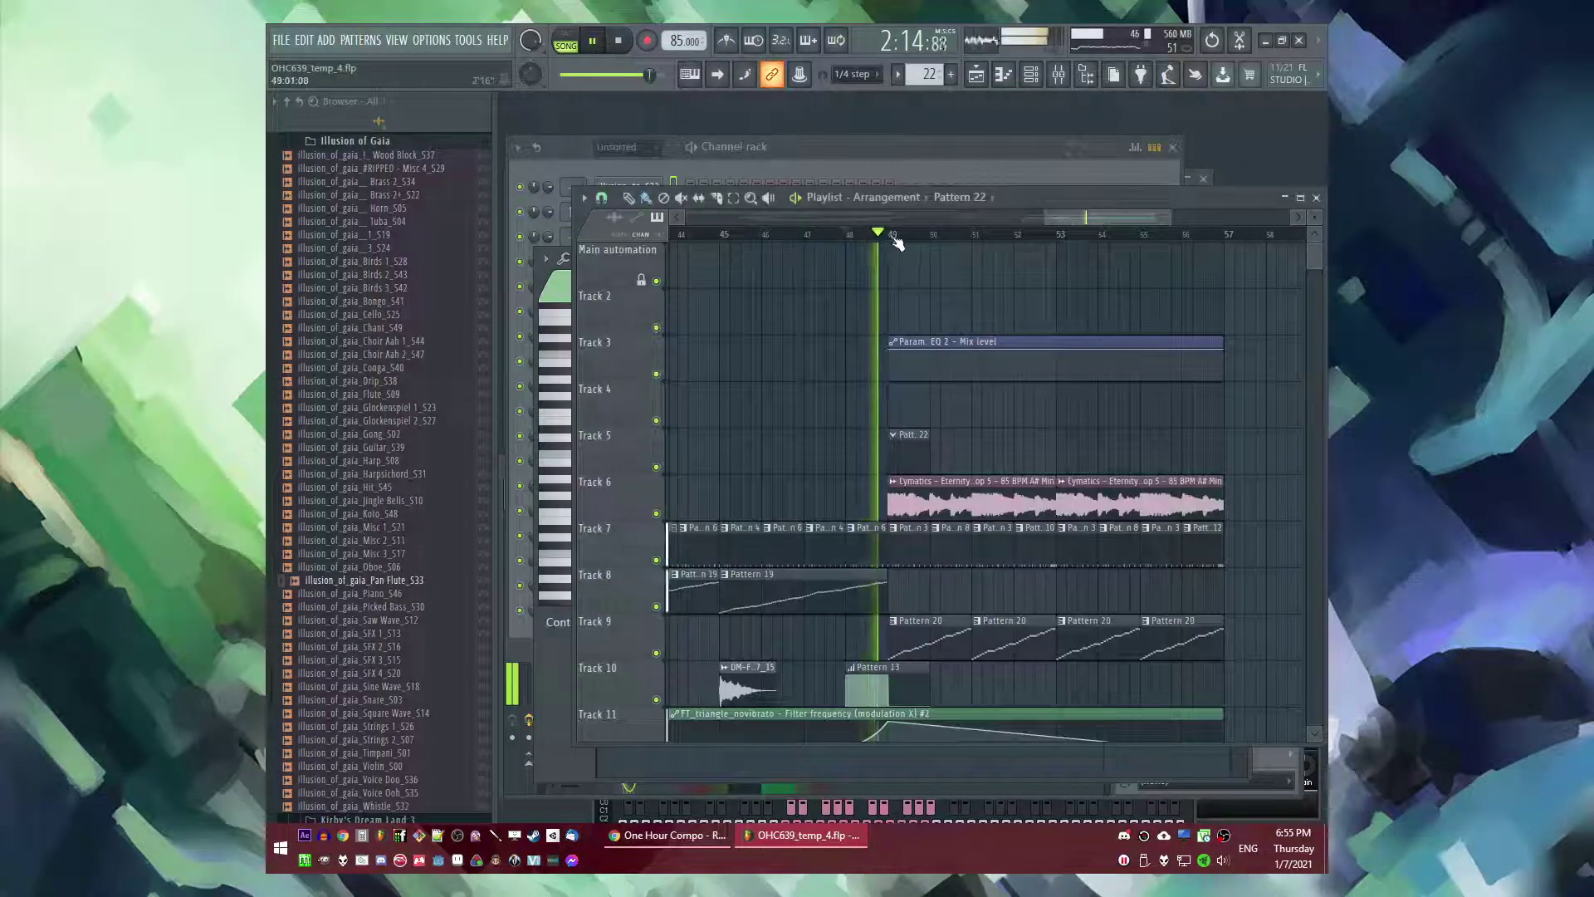
pyautogui.click(880, 161)
pyautogui.click(697, 186)
pyautogui.press('space')
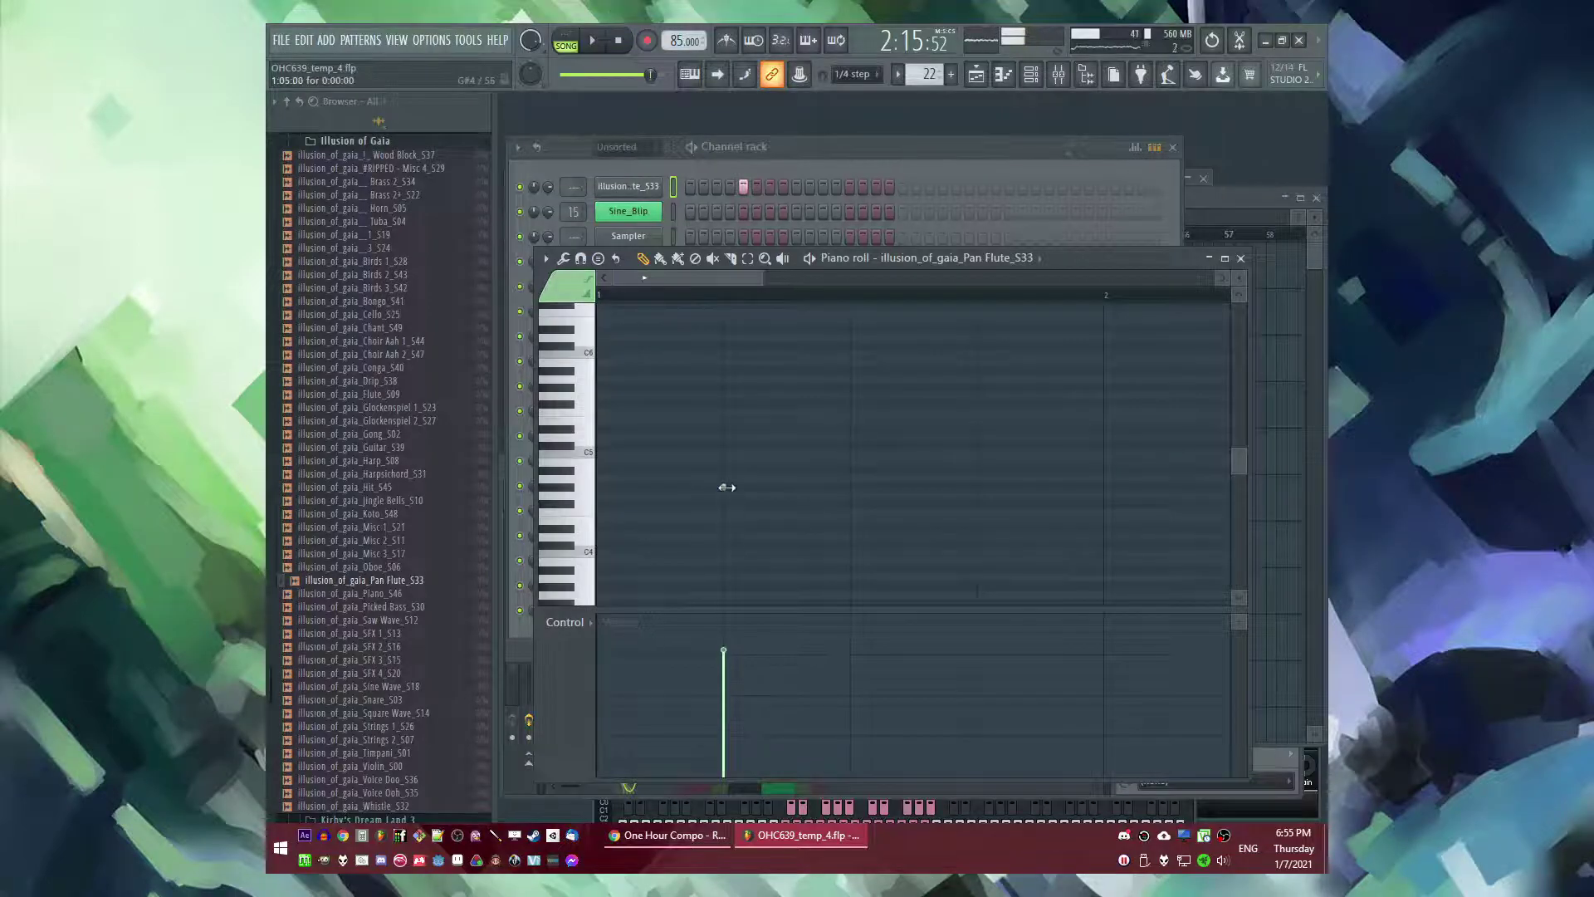
# - Replace the infinite-length step with a G#4 note lasting 0:04:00 at 1:05:00
pyautogui.doubleClick(723, 487)
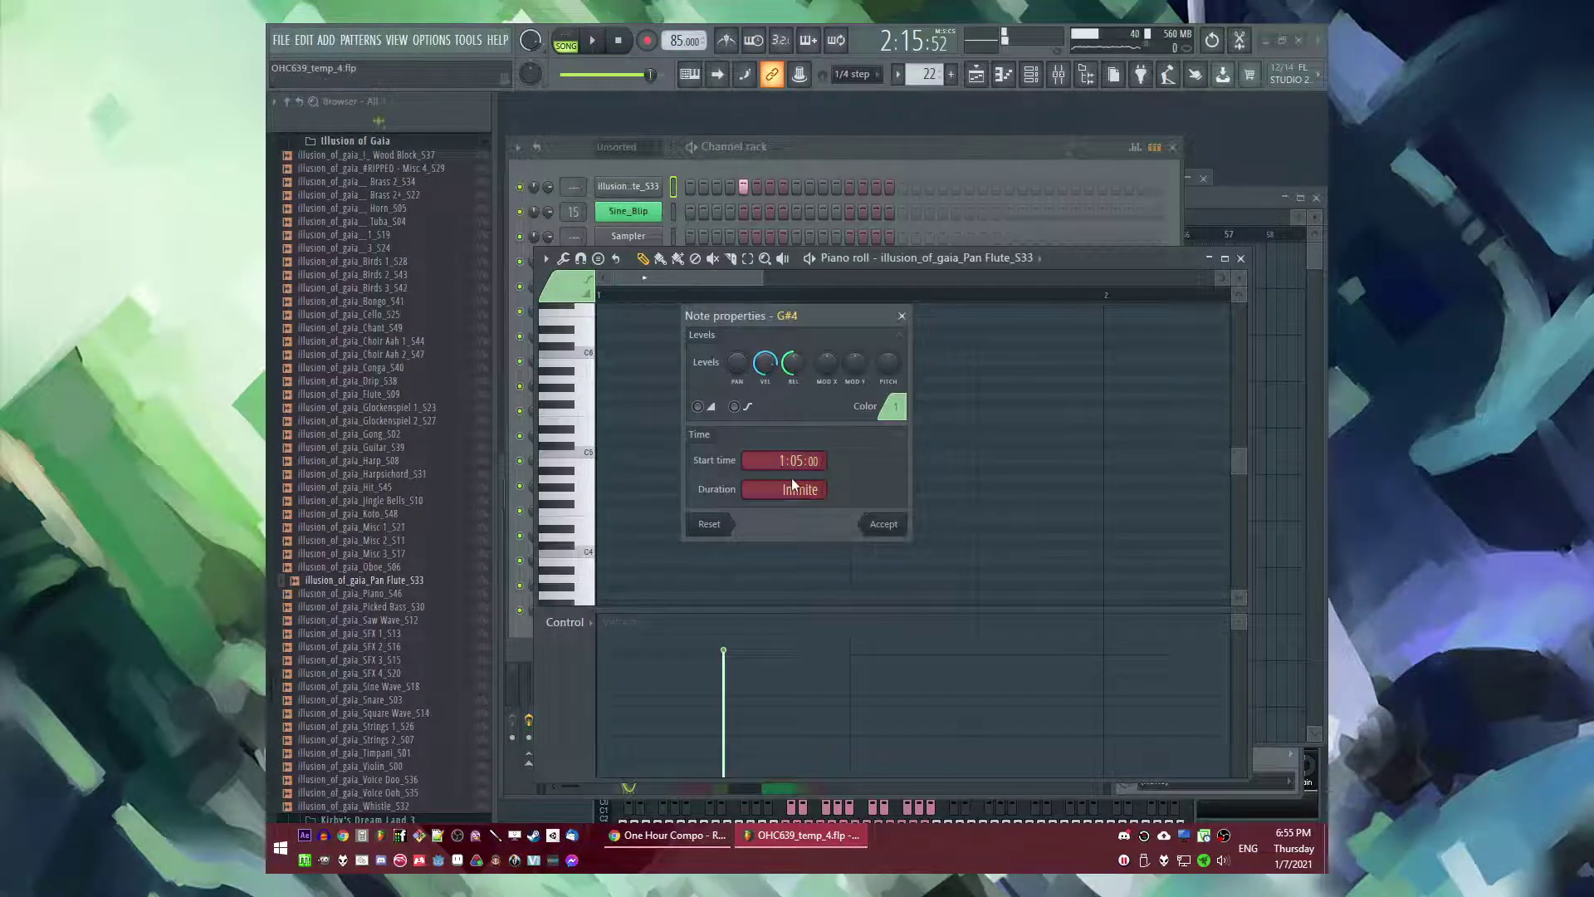
pyautogui.click(882, 524)
pyautogui.moveTo(733, 487); pyautogui.dragTo(727, 420)
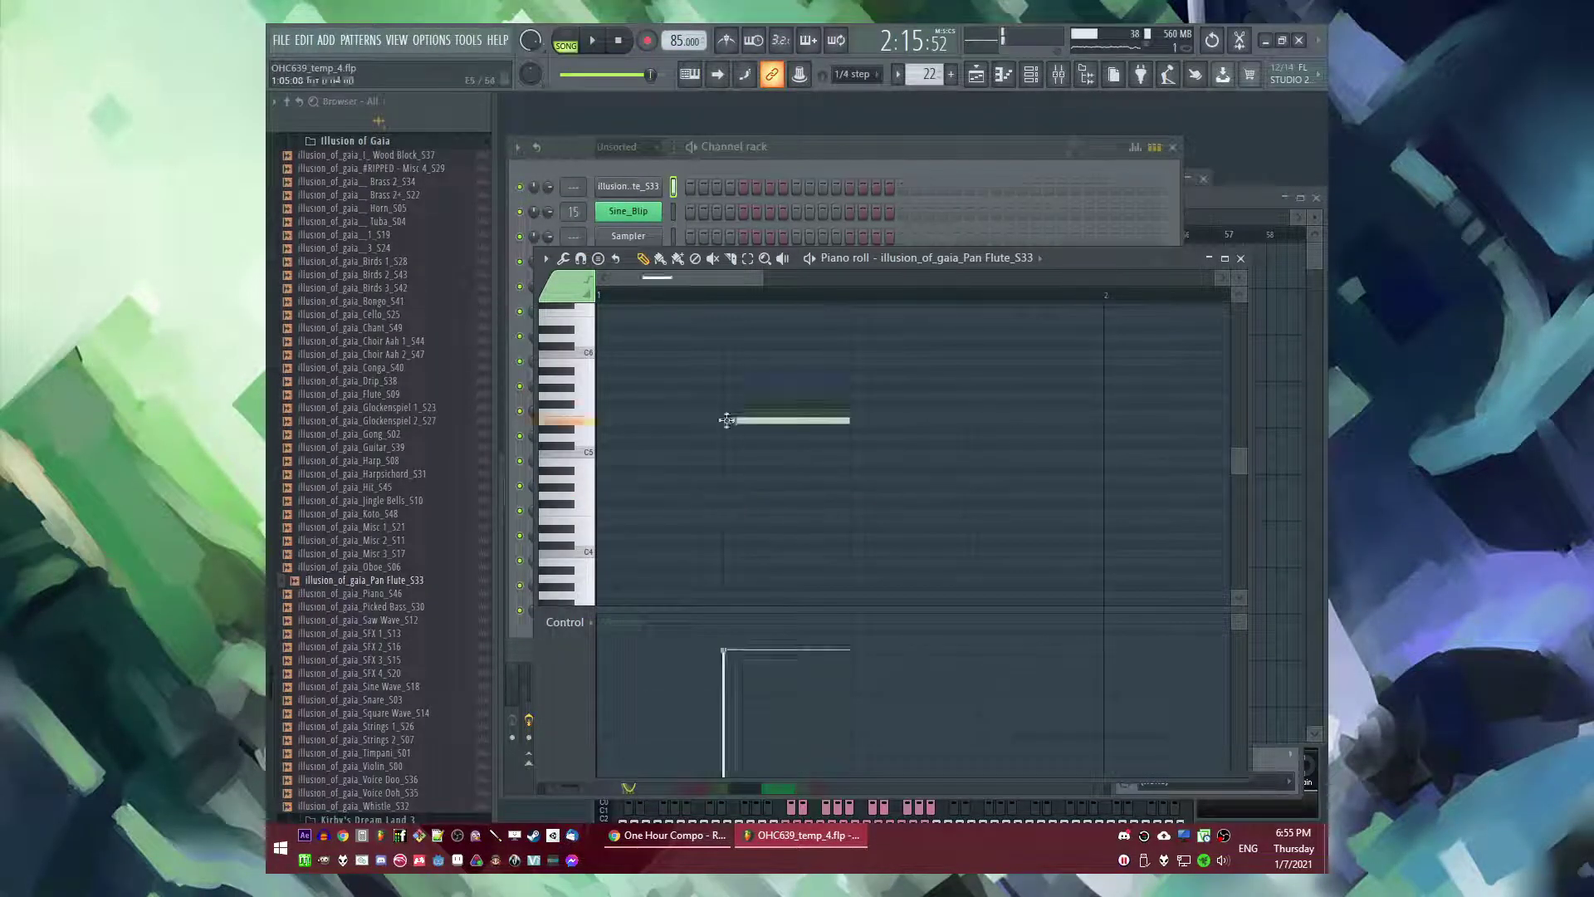
pyautogui.rightClick(722, 425)
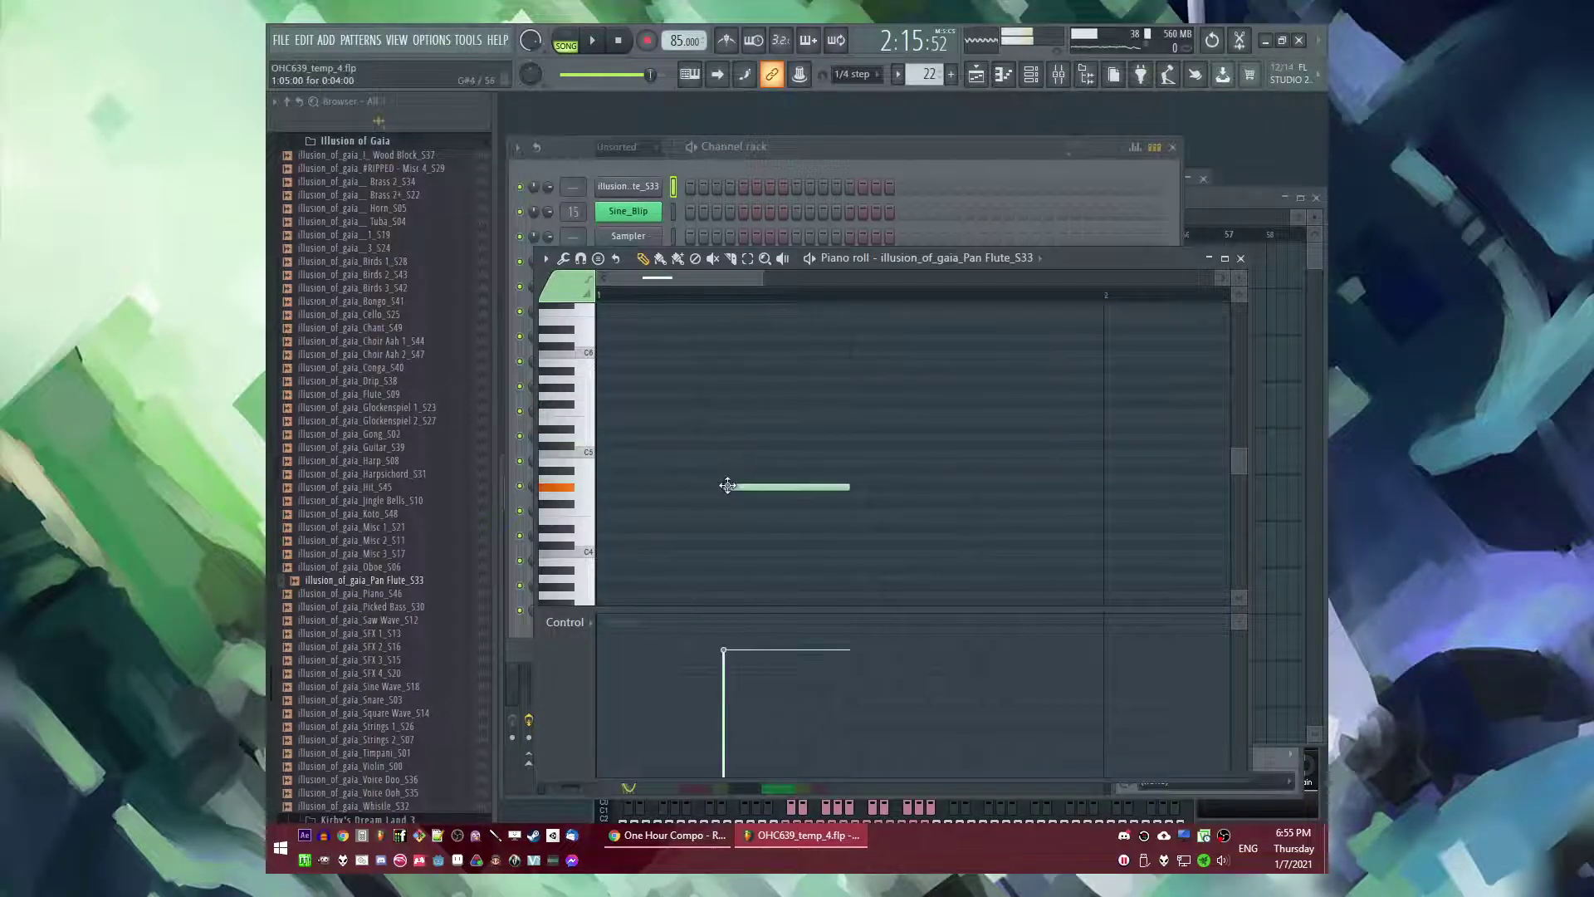
# - Shift the G#4 note's start to 1:07:00 and lengthen it to about seven and a half steps while auditioning it
pyautogui.click(773, 464)
pyautogui.press('space')
pyautogui.click(788, 468)
pyautogui.rightClick(809, 469)
pyautogui.press('space')
pyautogui.press('space')
pyautogui.moveTo(813, 489); pyautogui.dragTo(1022, 487)
pyautogui.press('space')
pyautogui.press('space')
# - Add an A#4 slide note at 1:09:00 lasting 0:01:00 and extend the G#4 note to the end of bar 2
pyautogui.click(851, 476)
pyautogui.moveTo(848, 476); pyautogui.dragTo(850, 463)
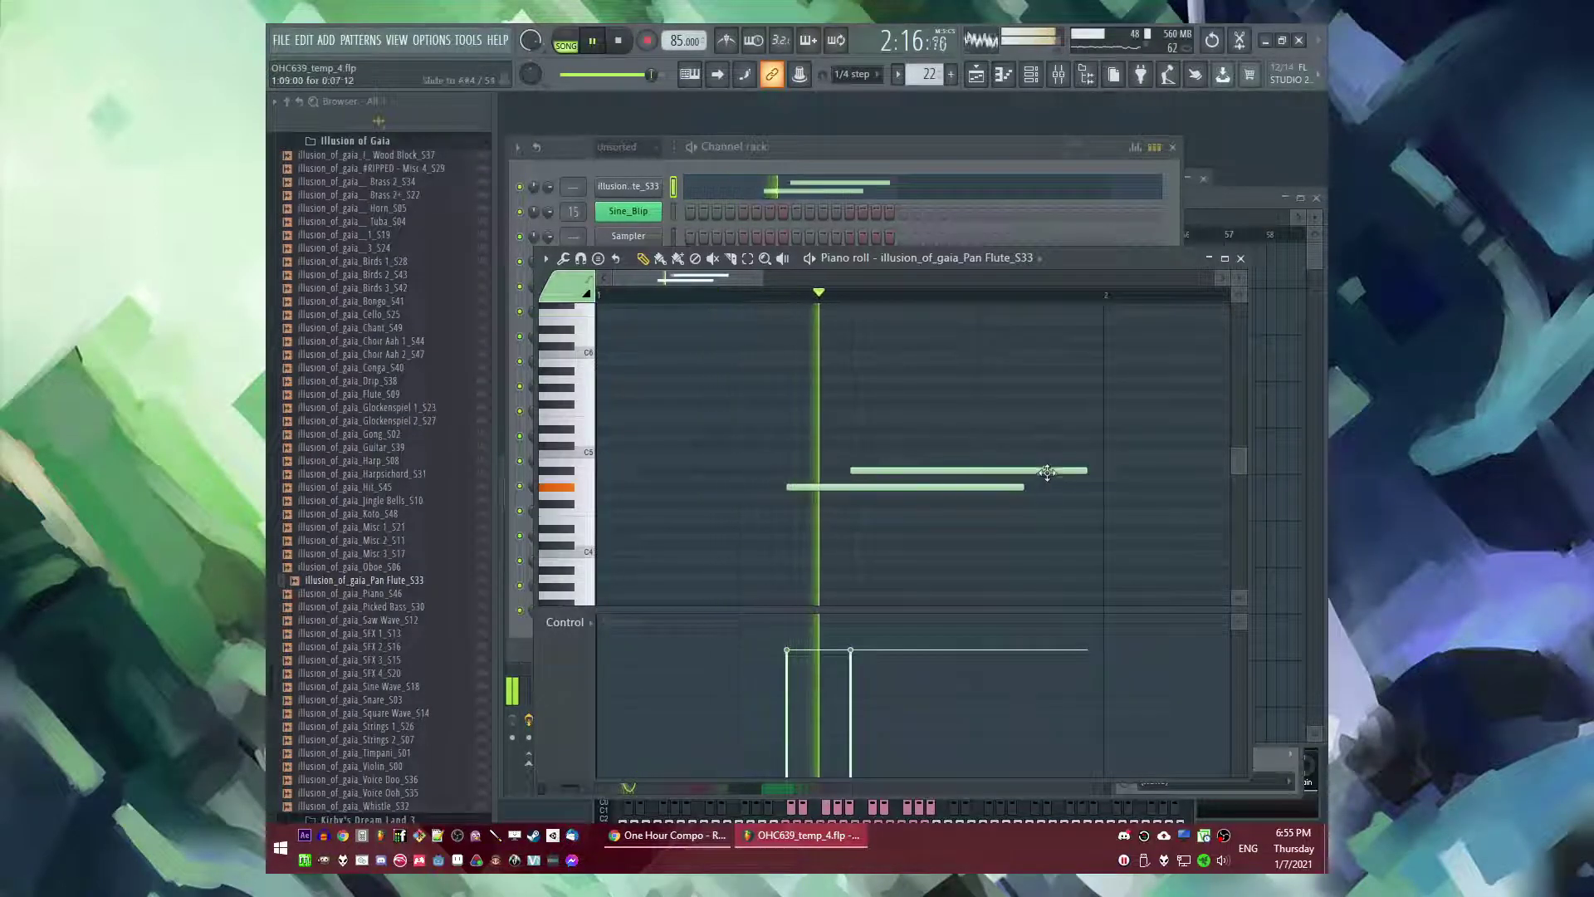
pyautogui.moveTo(1087, 471); pyautogui.dragTo(868, 487)
pyautogui.press('space')
pyautogui.press('space')
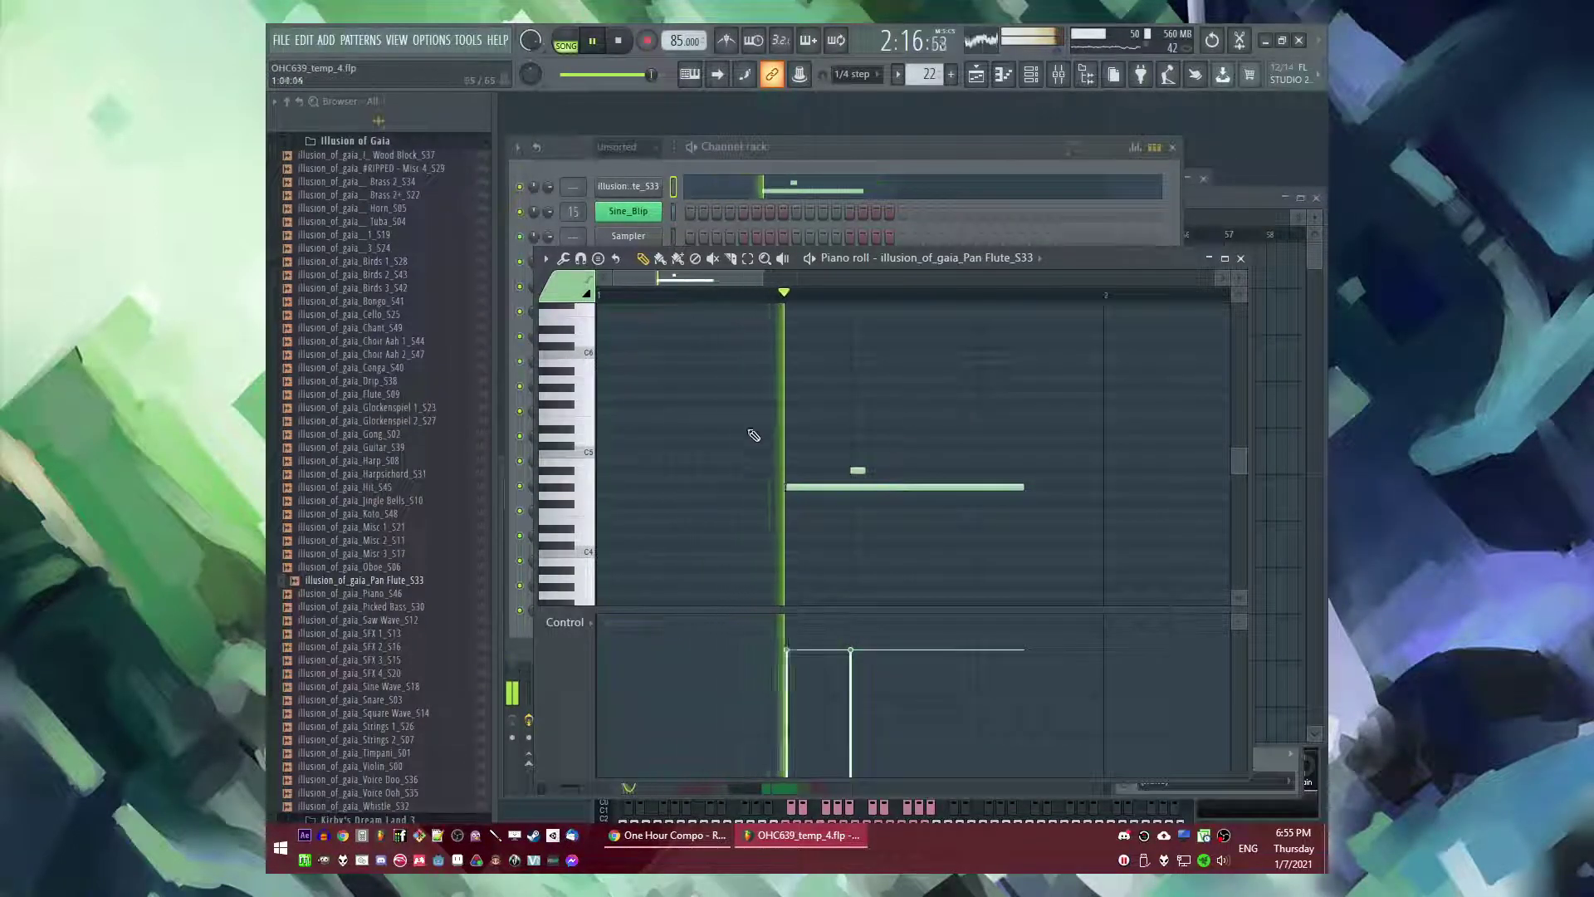
pyautogui.scroll(-3, 783, 482)
pyautogui.moveTo(768, 487); pyautogui.dragTo(901, 487)
pyautogui.scroll(3, 703, 471)
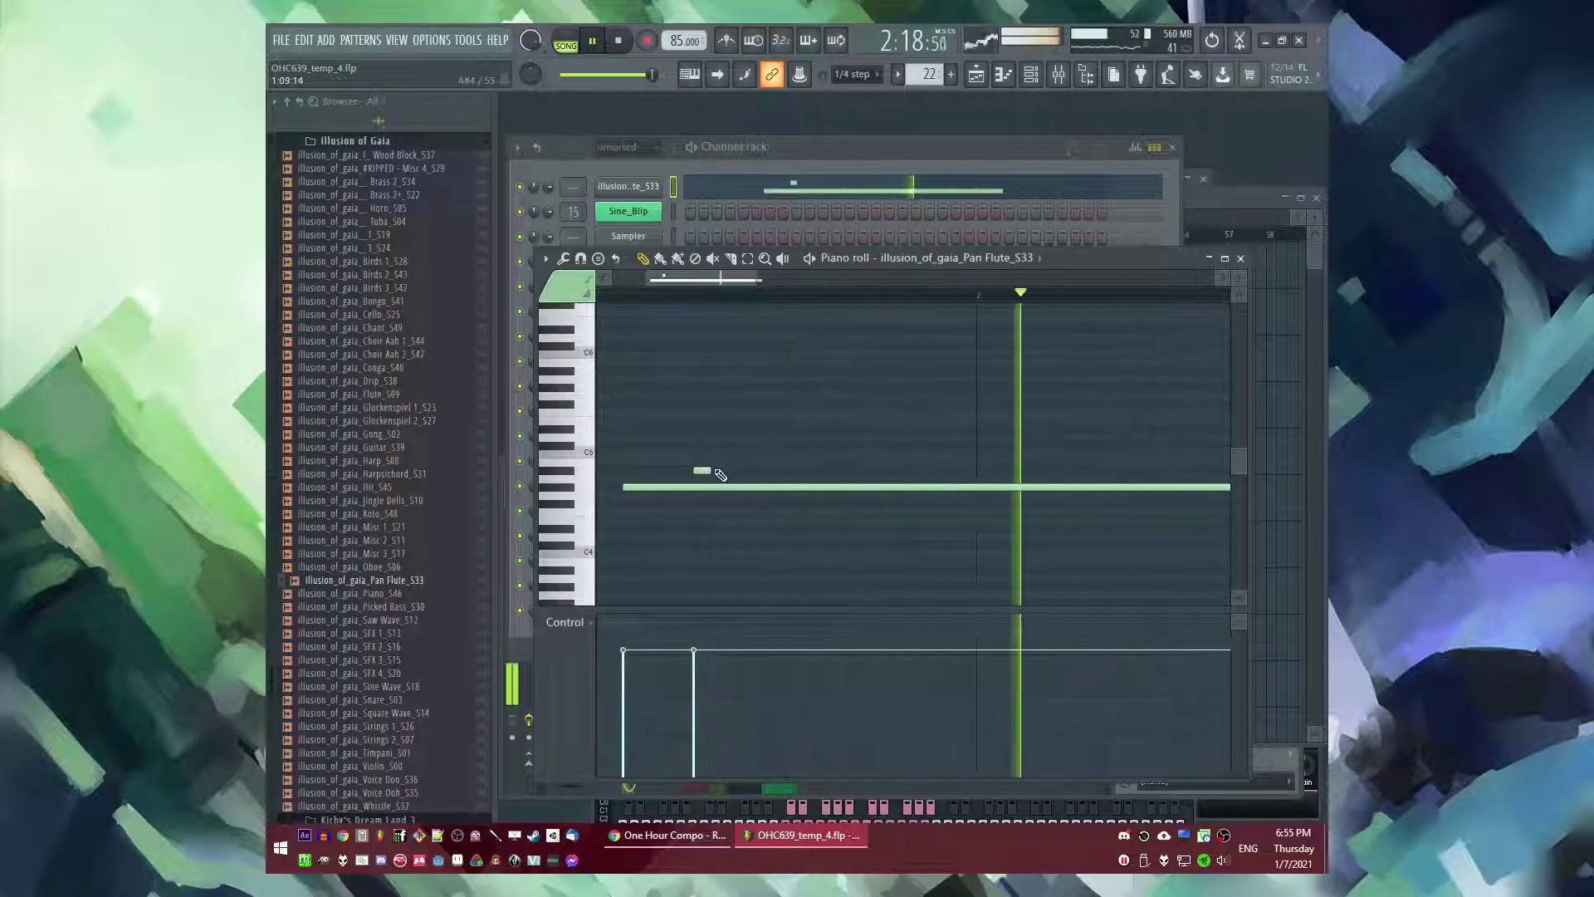
pyautogui.moveTo(705, 471); pyautogui.dragTo(729, 471)
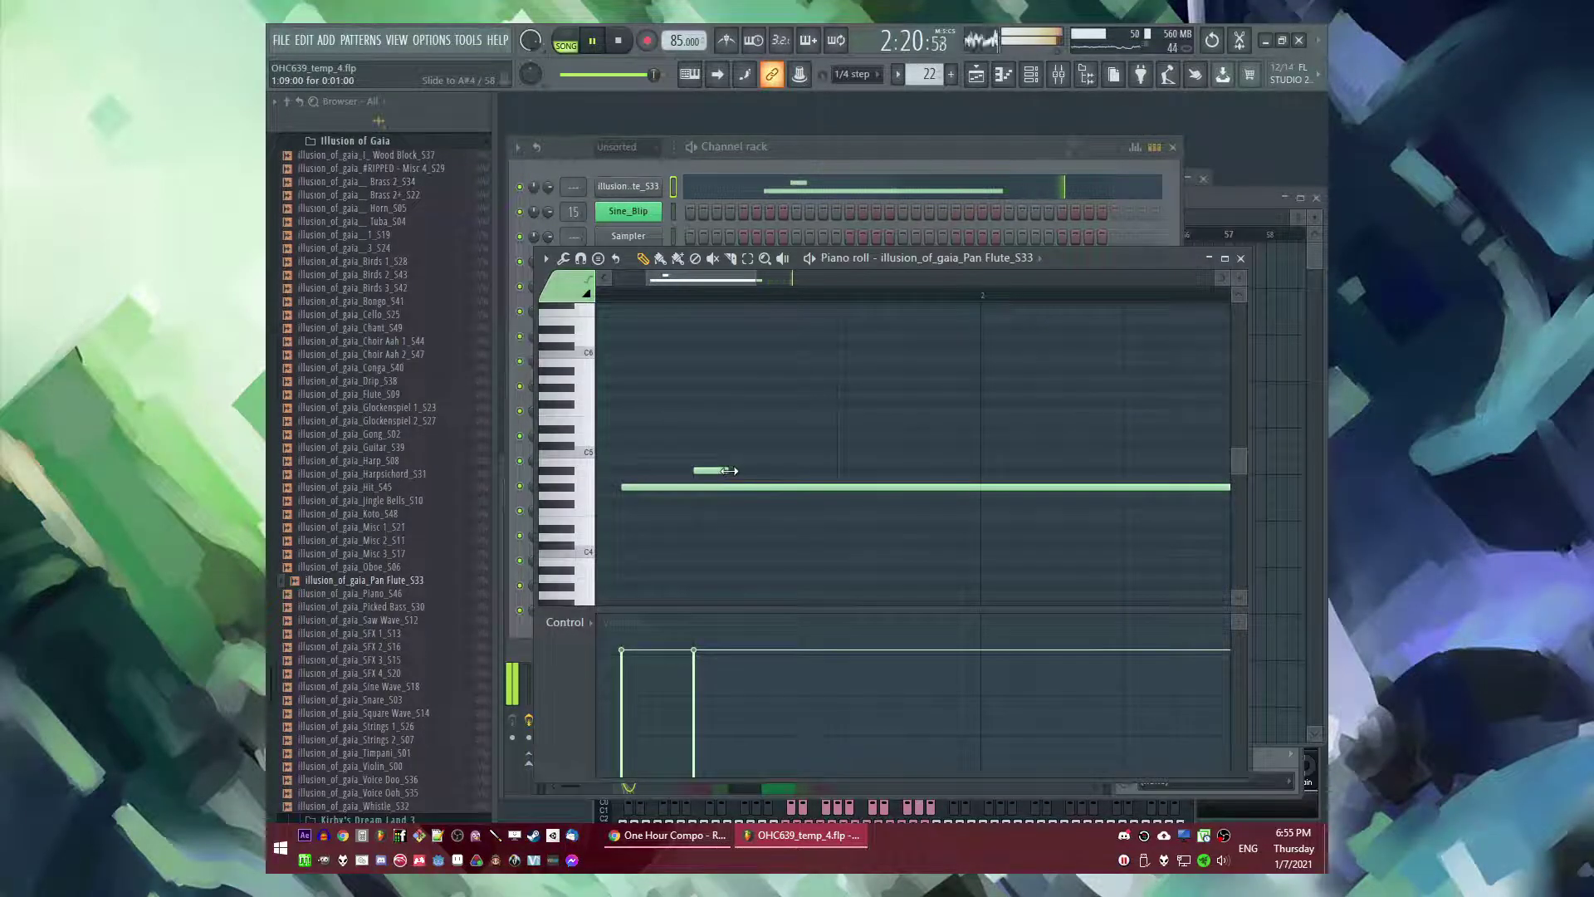
# - Raise both flute notes by one octave and add a one-bar A#5 slide note at the start of bar 2
pyautogui.scroll(-3, 728, 471)
pyautogui.hotkey('ctrl', 'a')
pyautogui.moveTo(734, 488); pyautogui.dragTo(871, 390)
pyautogui.keyDown('ctrl'); pyautogui.click(747, 405); pyautogui.keyUp('ctrl')
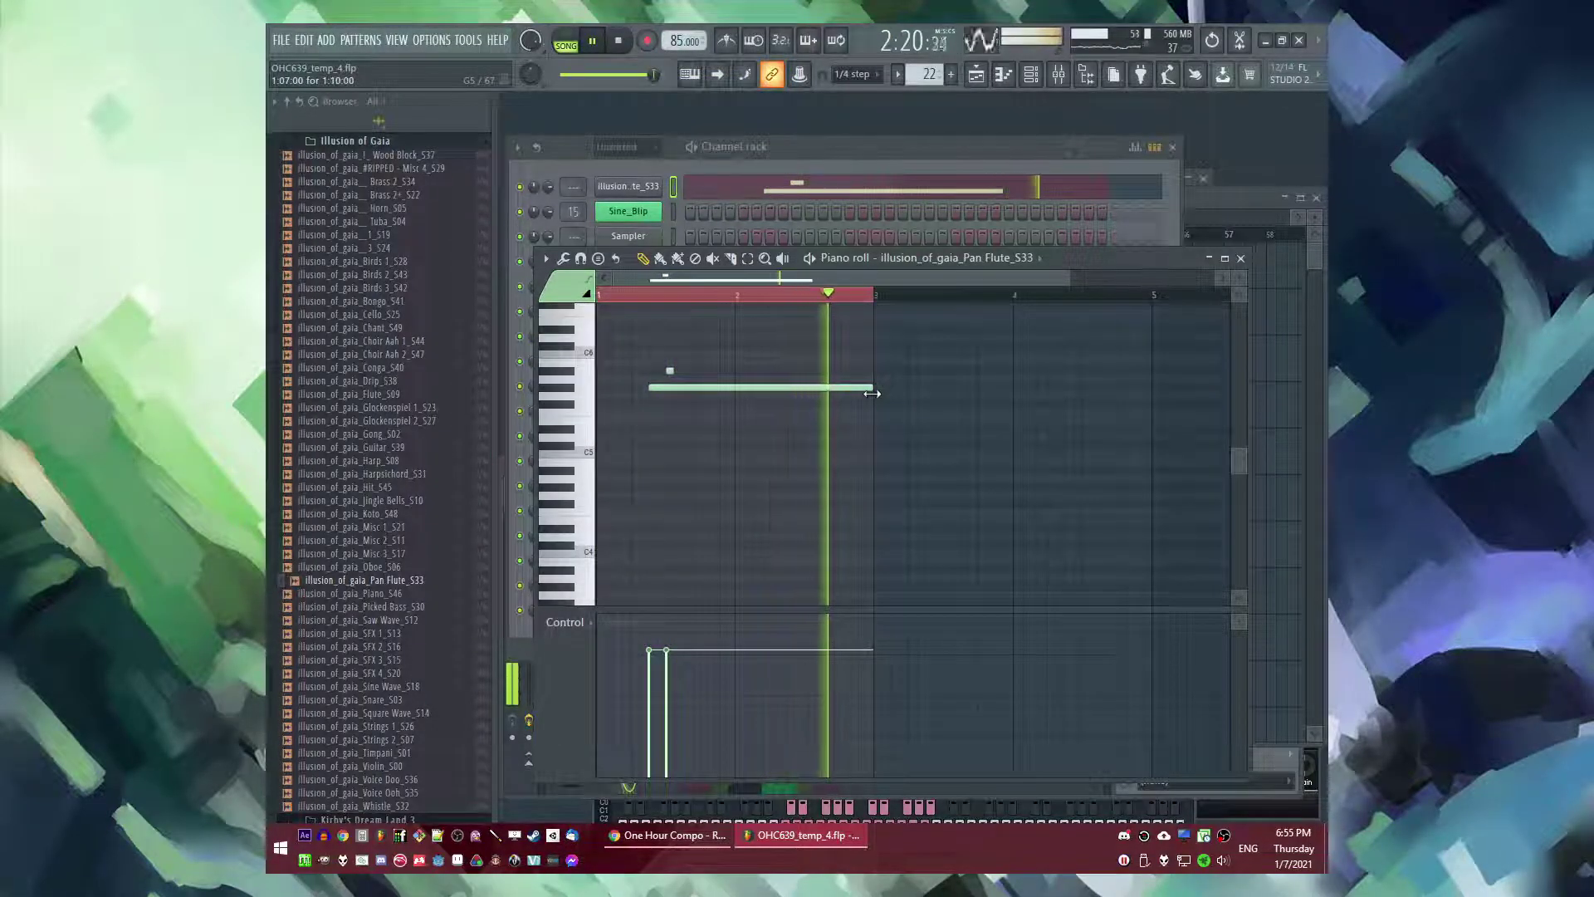
pyautogui.scroll(2, 872, 393)
pyautogui.click(730, 371)
pyautogui.press('space')
# - Duplicate the flute phrase into bars 3 and 4 and raise the copied notes by seven semitones
pyautogui.scroll(4, 987, 369)
pyautogui.hotkey('ctrl', 'a')
pyautogui.hotkey('ctrl', 'b')
pyautogui.scroll(-3, 961, 371)
pyautogui.scroll(2, 974, 384)
pyautogui.moveTo(983, 427); pyautogui.dragTo(980, 422)
pyautogui.keyDown('ctrl'); pyautogui.click(957, 400); pyautogui.keyUp('ctrl')
pyautogui.scroll(-3, 960, 402)
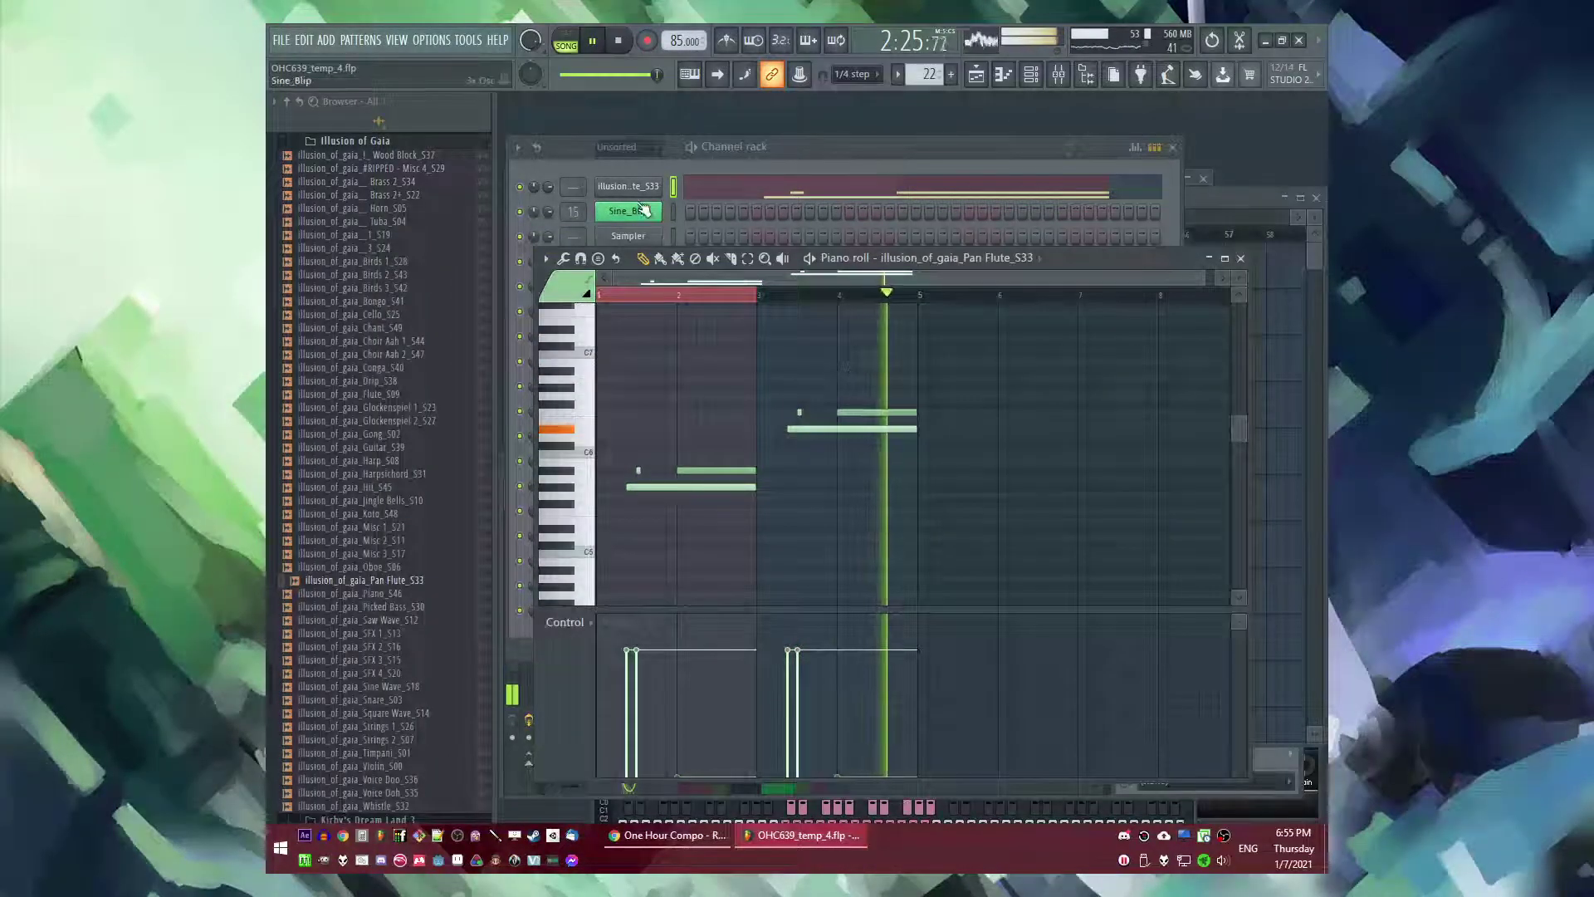
# - Open the Pan Flute channel's pitch modulation settings and set the LFO predelay to 43%
pyautogui.click(641, 173)
pyautogui.click(638, 185)
pyautogui.press('l')
pyautogui.click(672, 318)
pyautogui.click(785, 353)
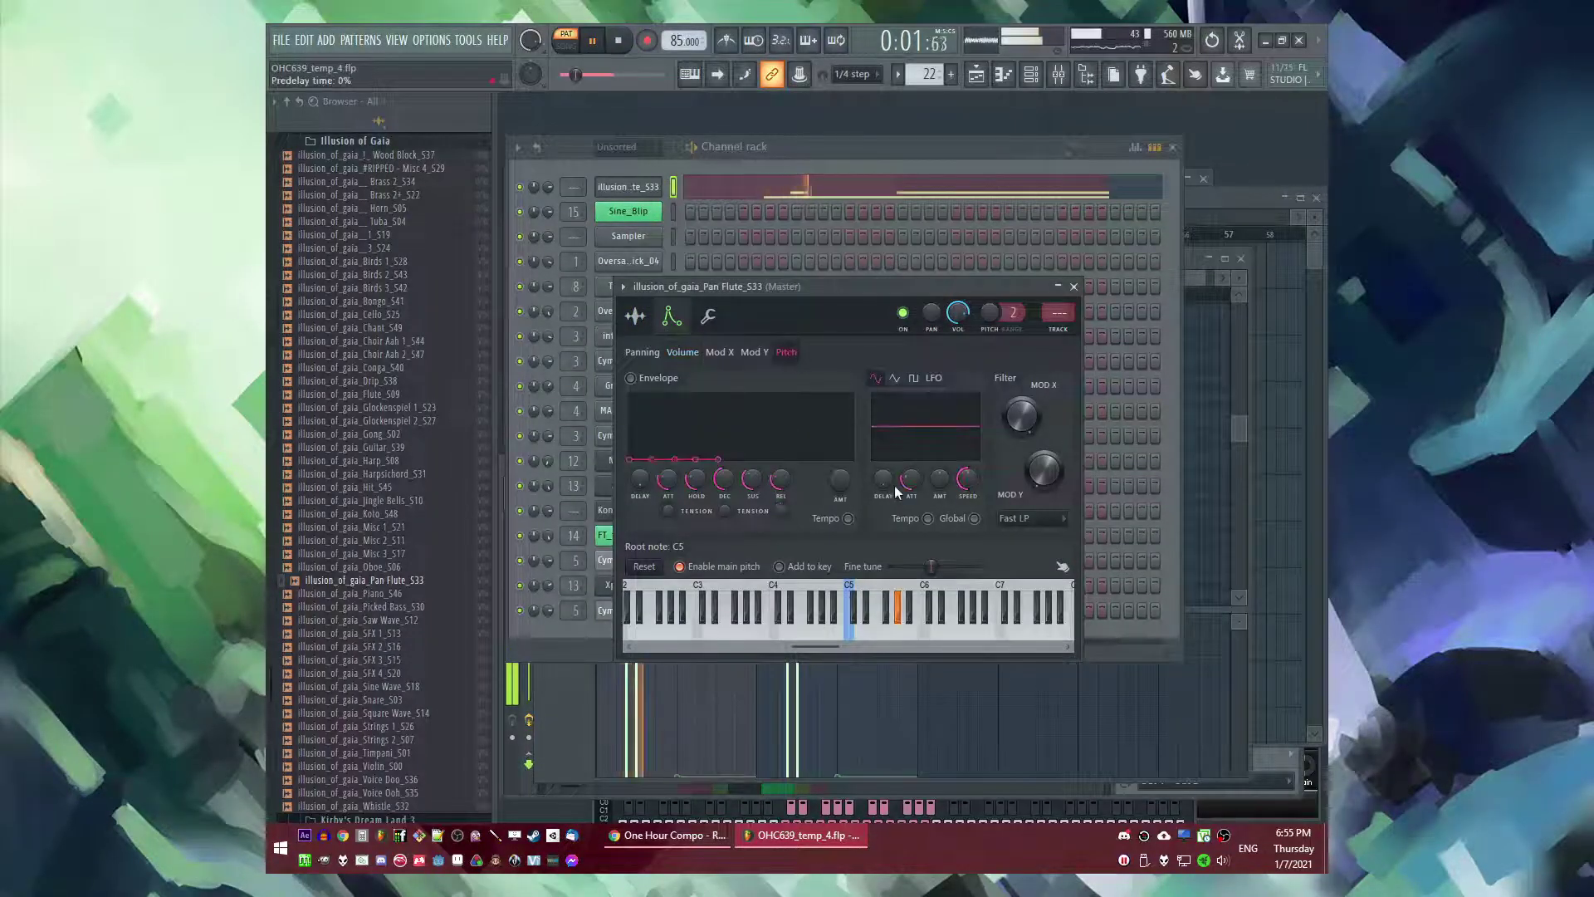
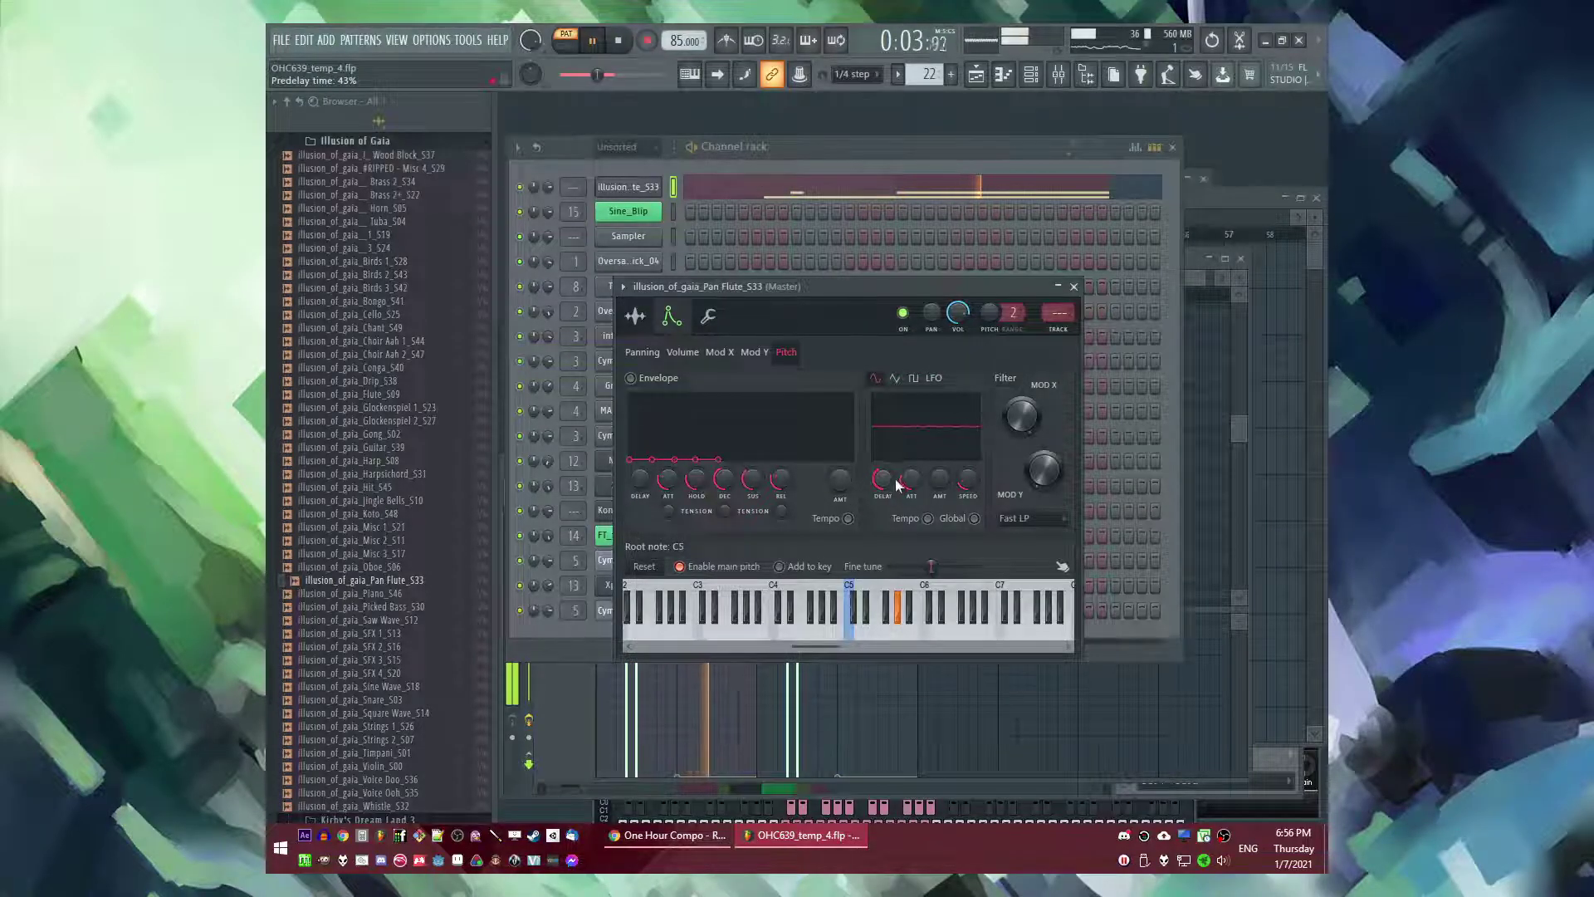
# - Route the Pan Flute to mixer track 19 and add Fruity Delay Bank with time 3:00 and Fruity Reeverb 2 with room size 75
pyautogui.click(1059, 329)
pyautogui.click(1127, 542)
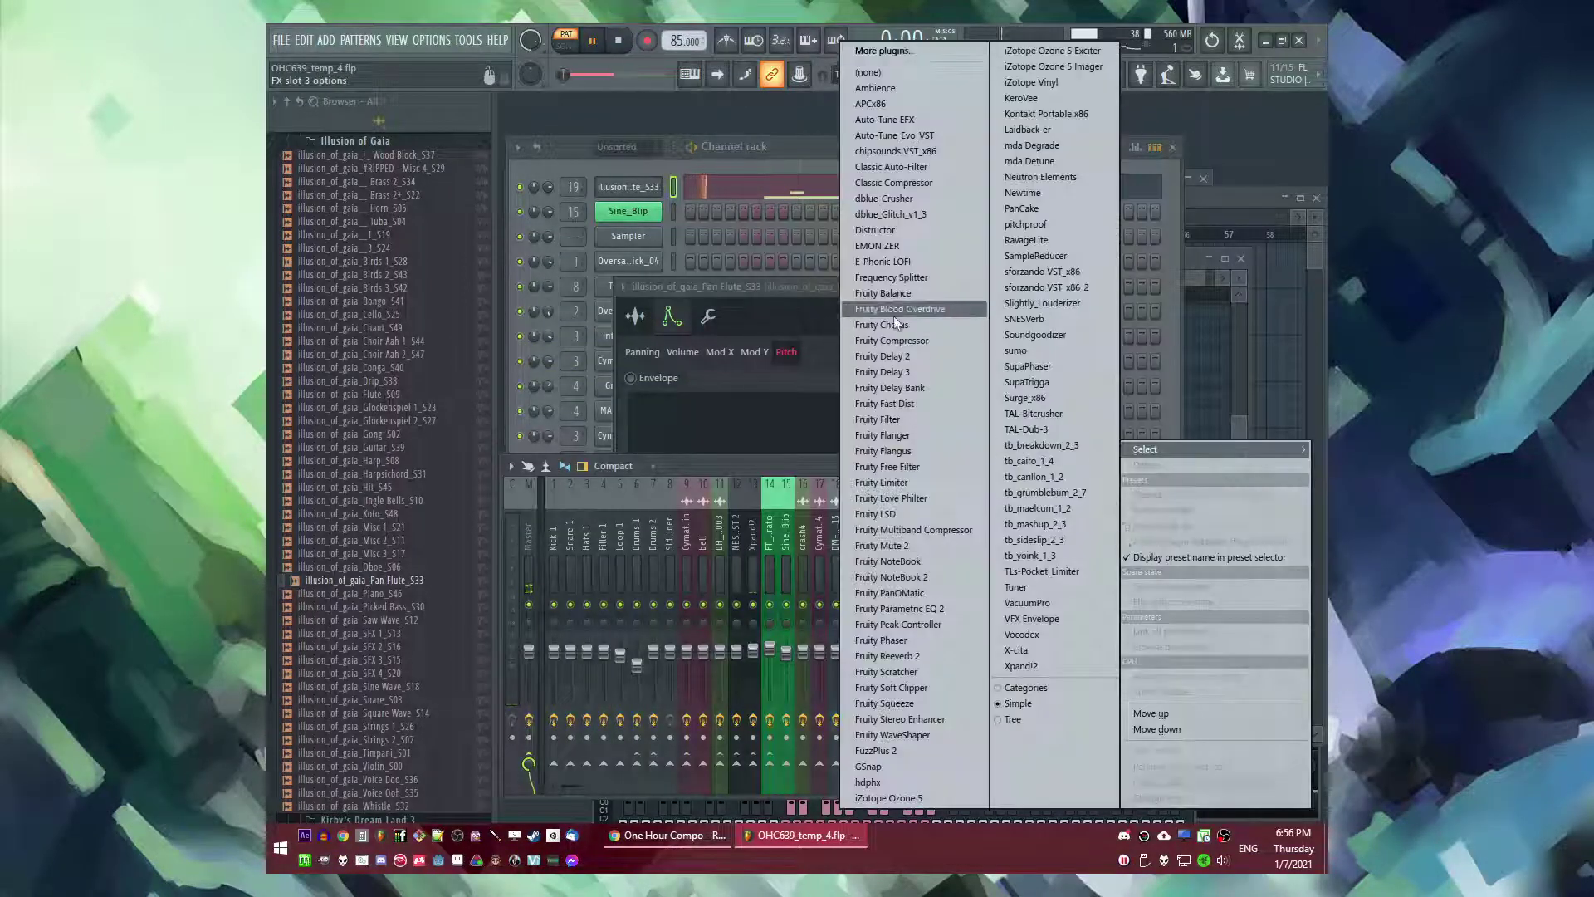
pyautogui.click(903, 388)
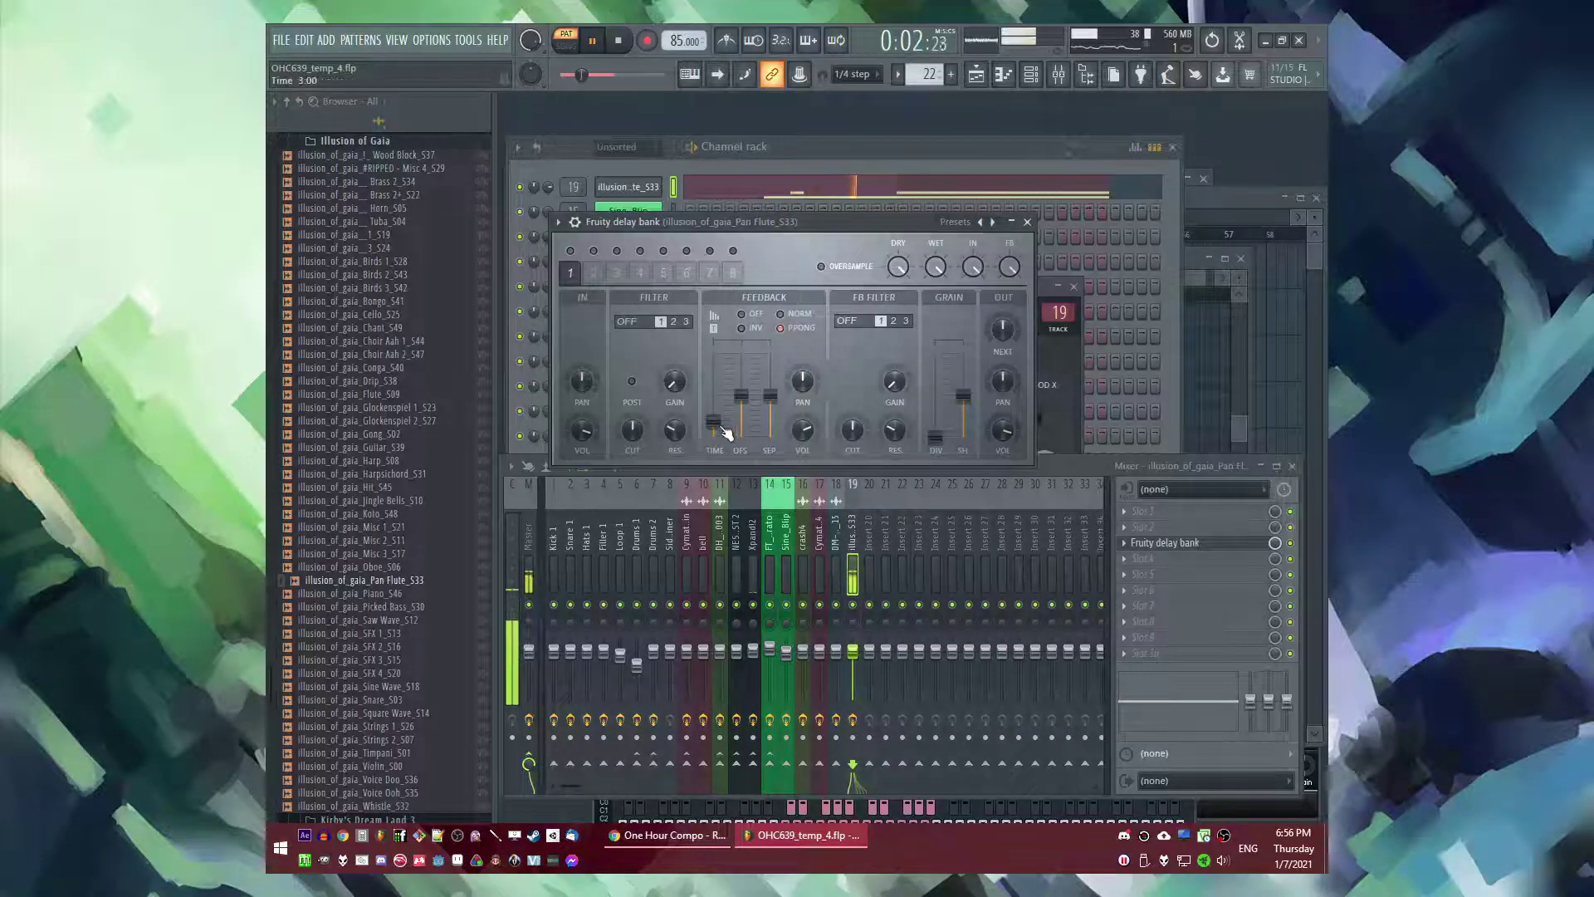
pyautogui.click(1126, 579)
pyautogui.click(905, 669)
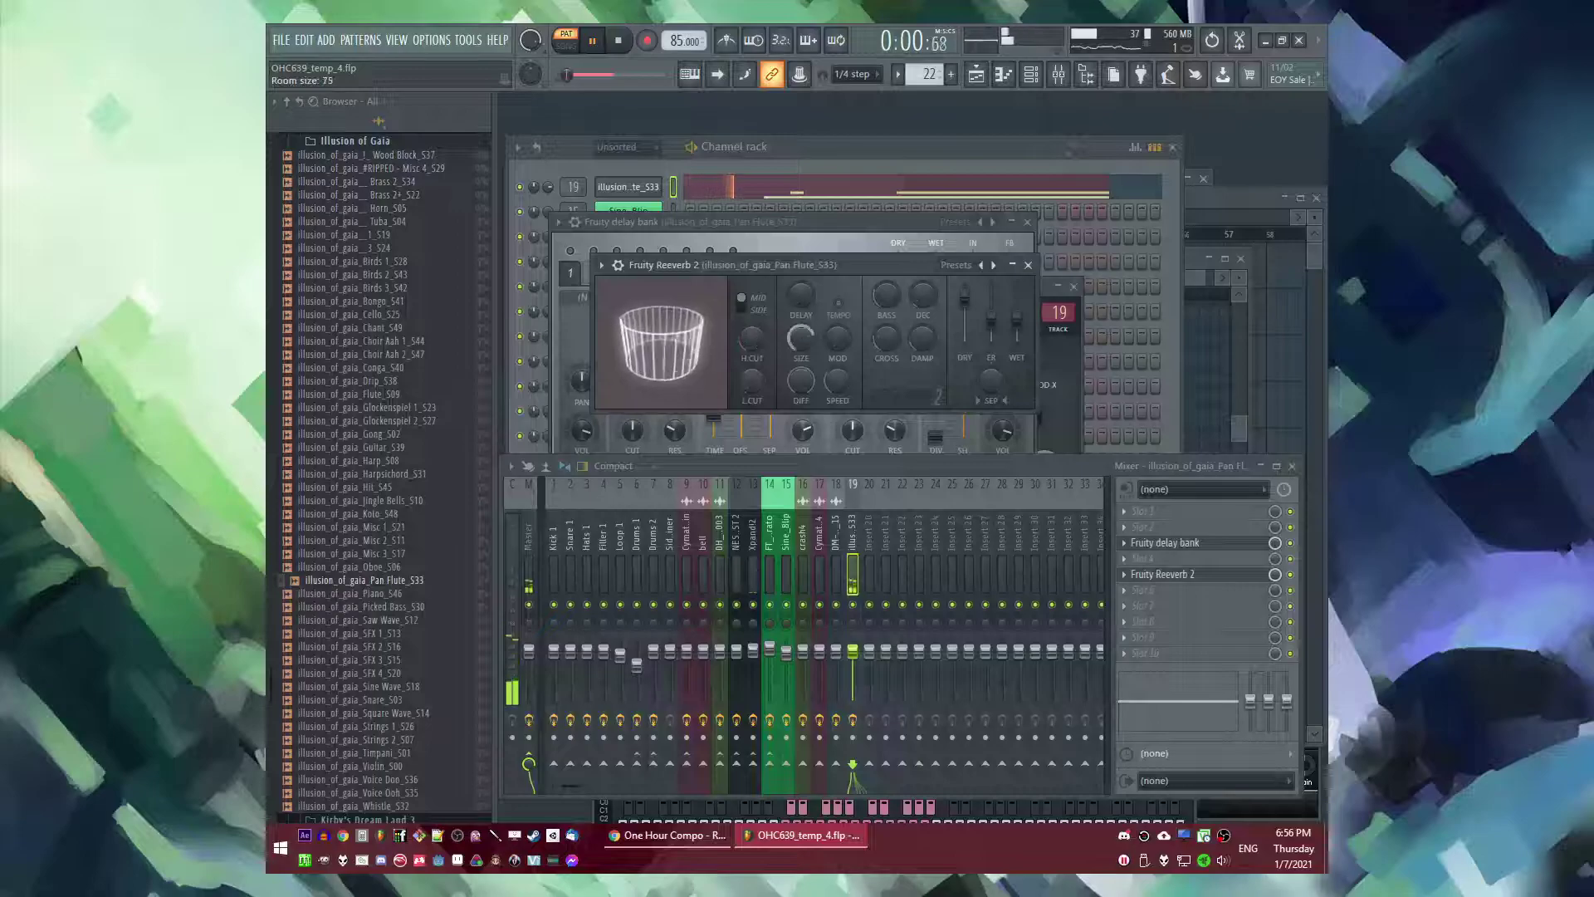
# - Add Fruity Parametric EQ 2 in the flute track's first slot, cutting the lows and slightly boosting the highs
pyautogui.click(1128, 589)
pyautogui.click(933, 615)
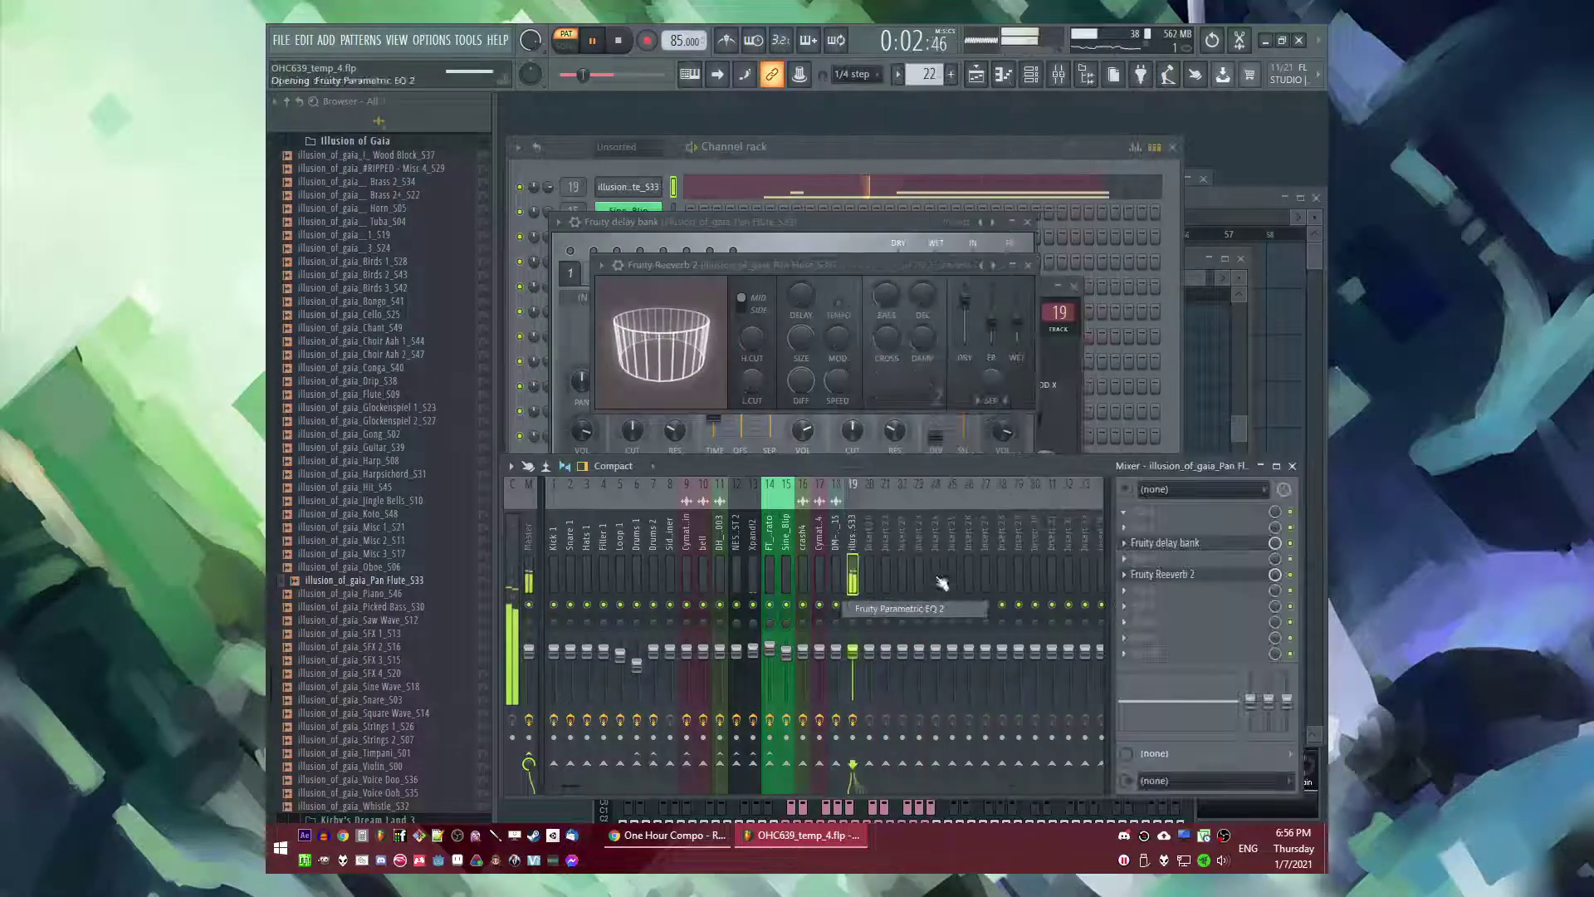
pyautogui.moveTo(816, 320); pyautogui.dragTo(849, 304)
pyautogui.moveTo(583, 321); pyautogui.dragTo(583, 421)
pyautogui.press('F9')
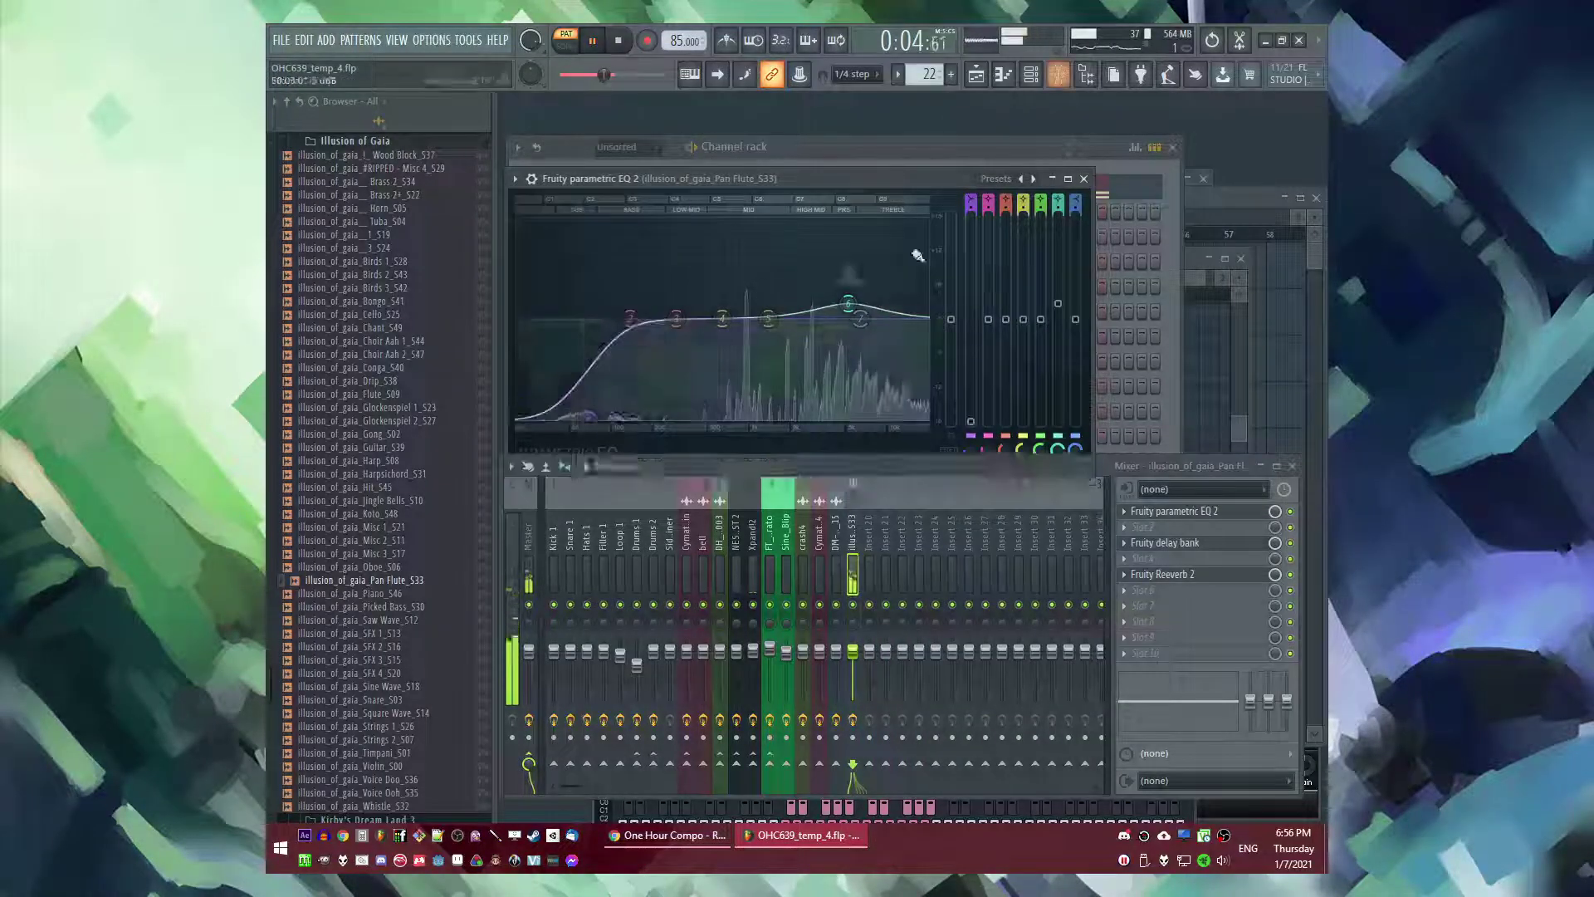
# - Repeat Pattern 22 on Track 5 at bar 53 and delete the Param. EQ 2 Mix level clip at bar 49 on Track 3
pyautogui.press('F5')
pyautogui.click(897, 234)
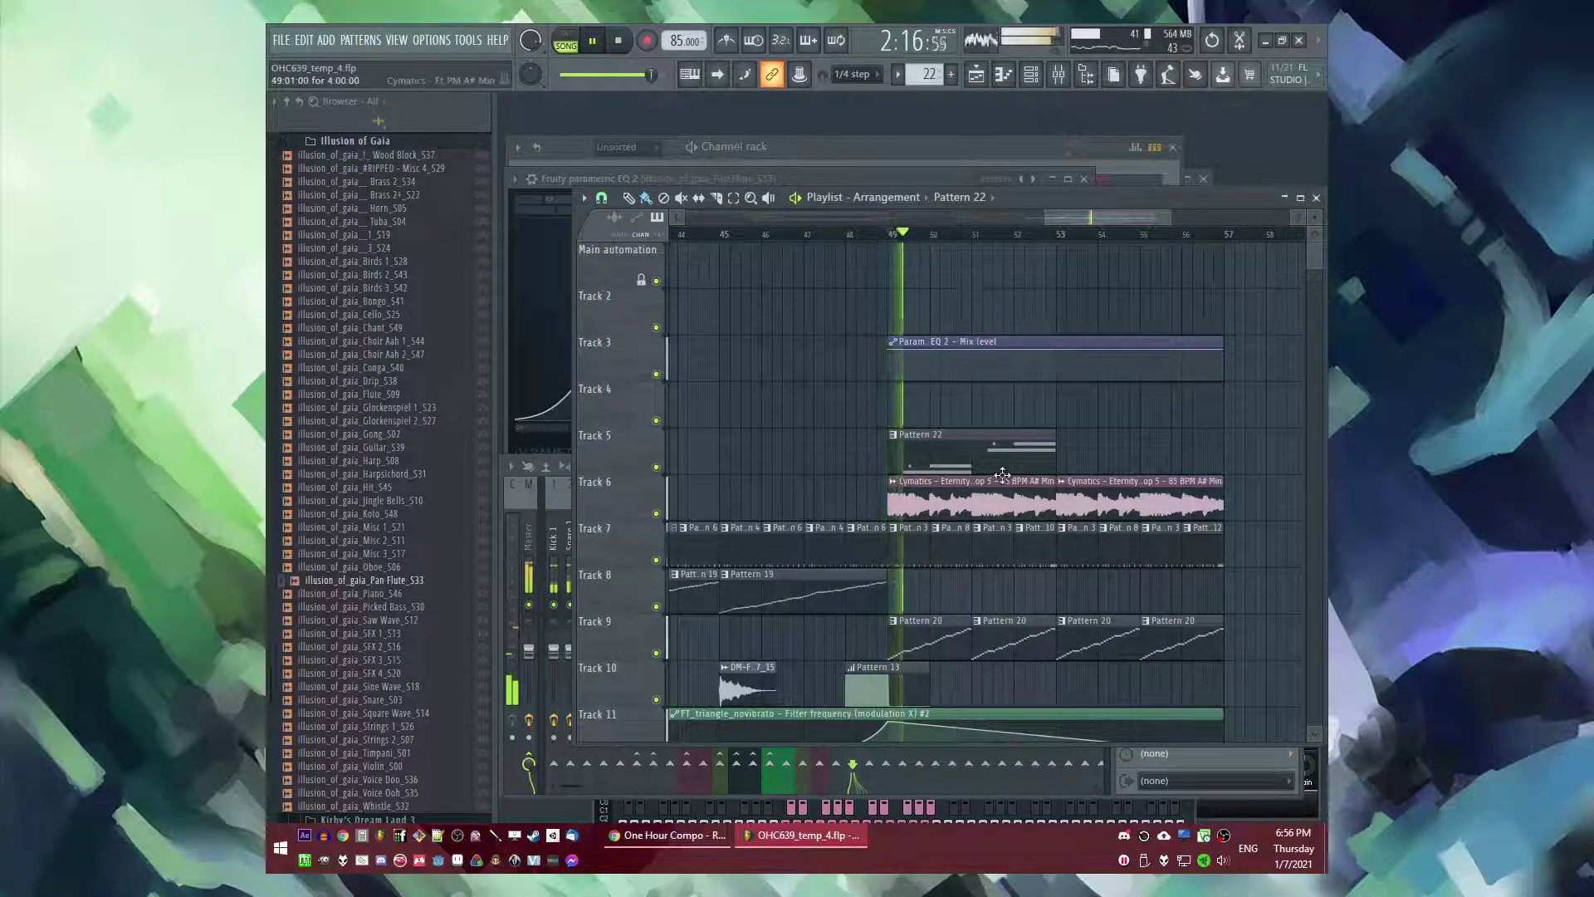
pyautogui.scroll(-4, 985, 452)
pyautogui.scroll(3, 932, 445)
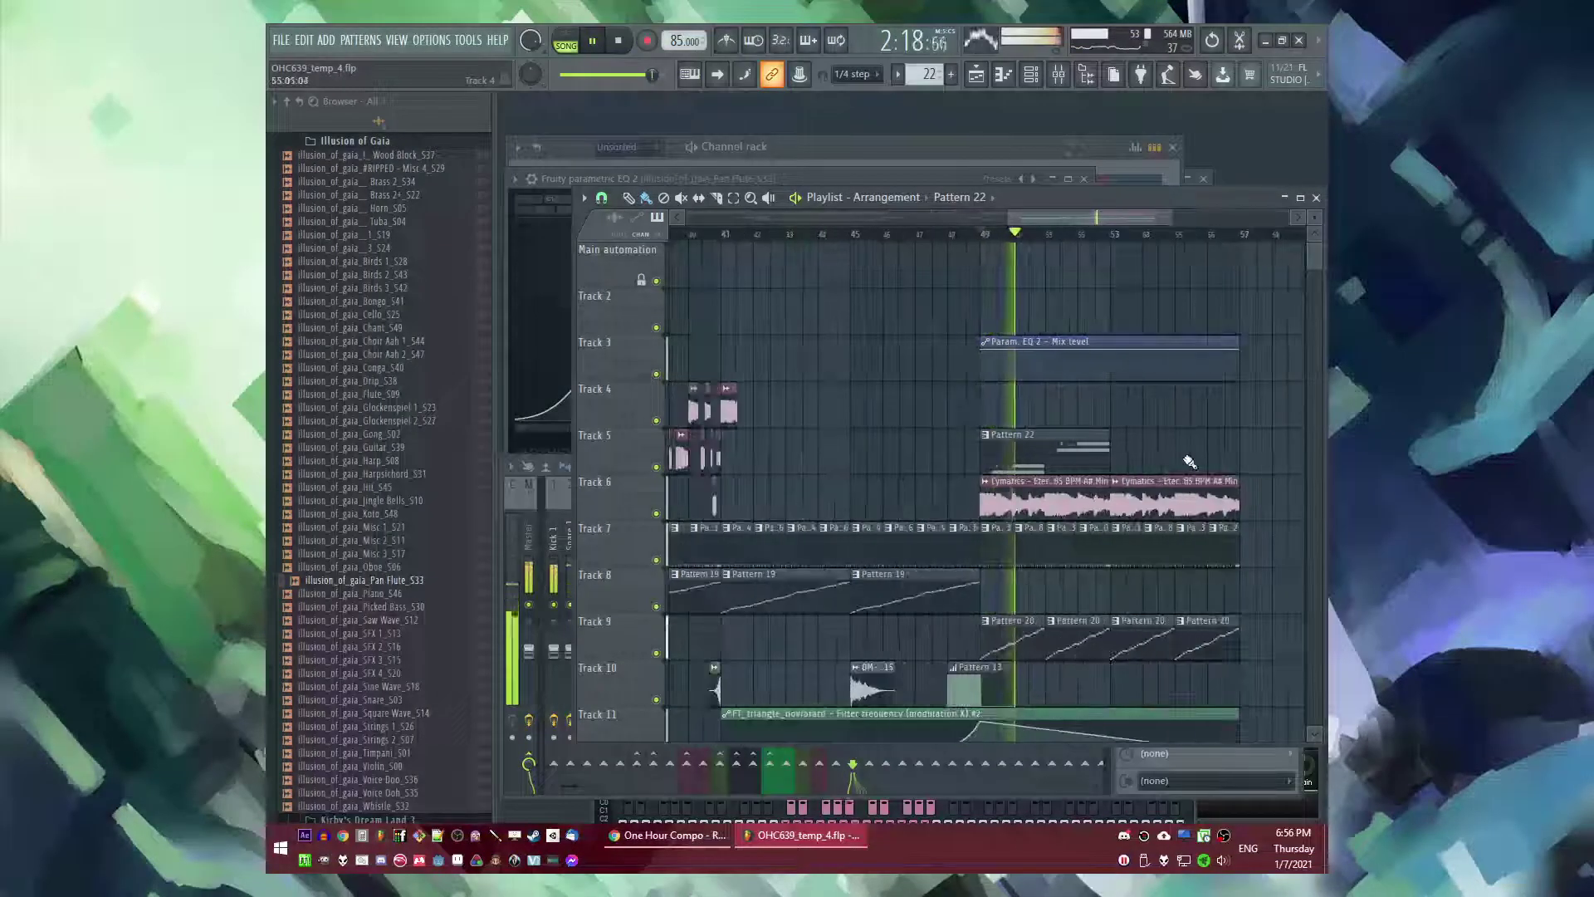
pyautogui.hscroll(3, 1069, 461)
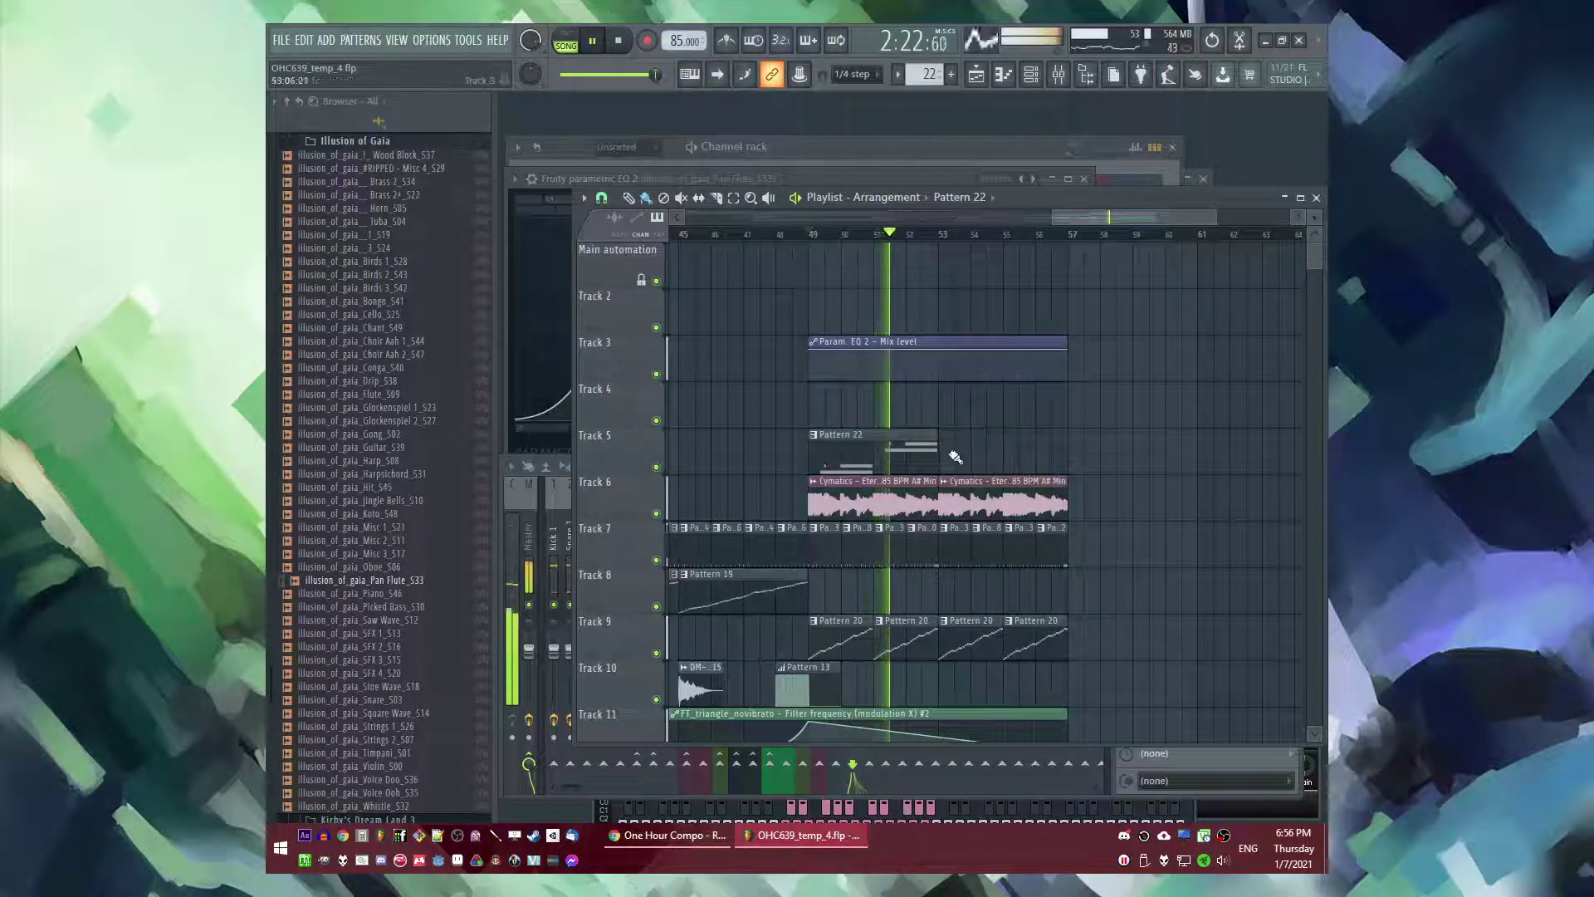
pyautogui.scroll(-5, 1125, 373)
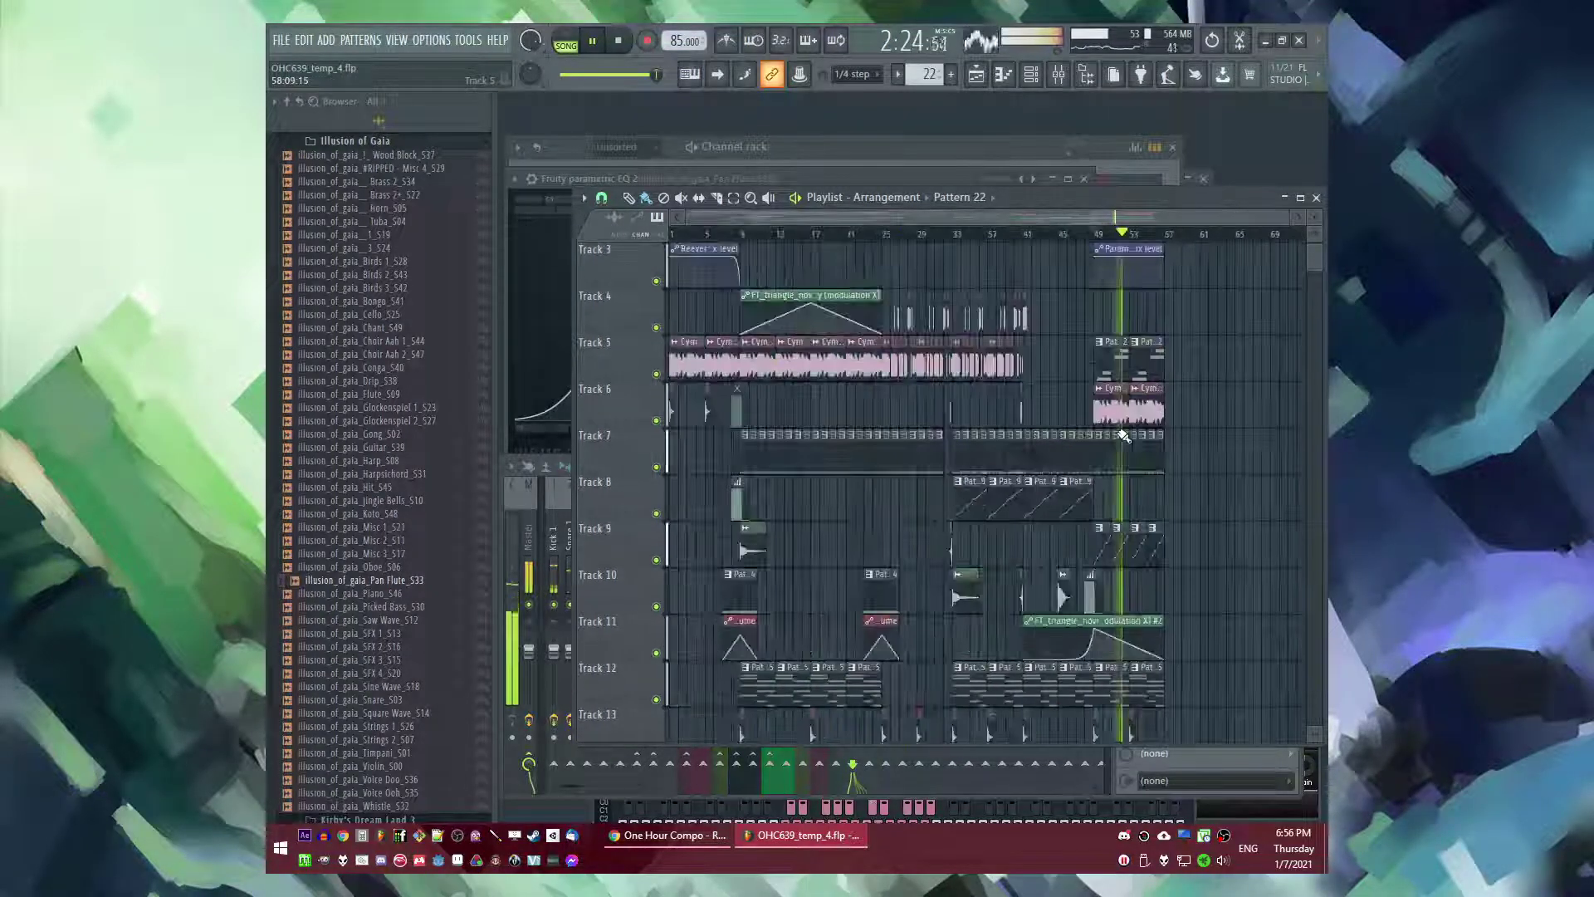
pyautogui.scroll(5, 1196, 370)
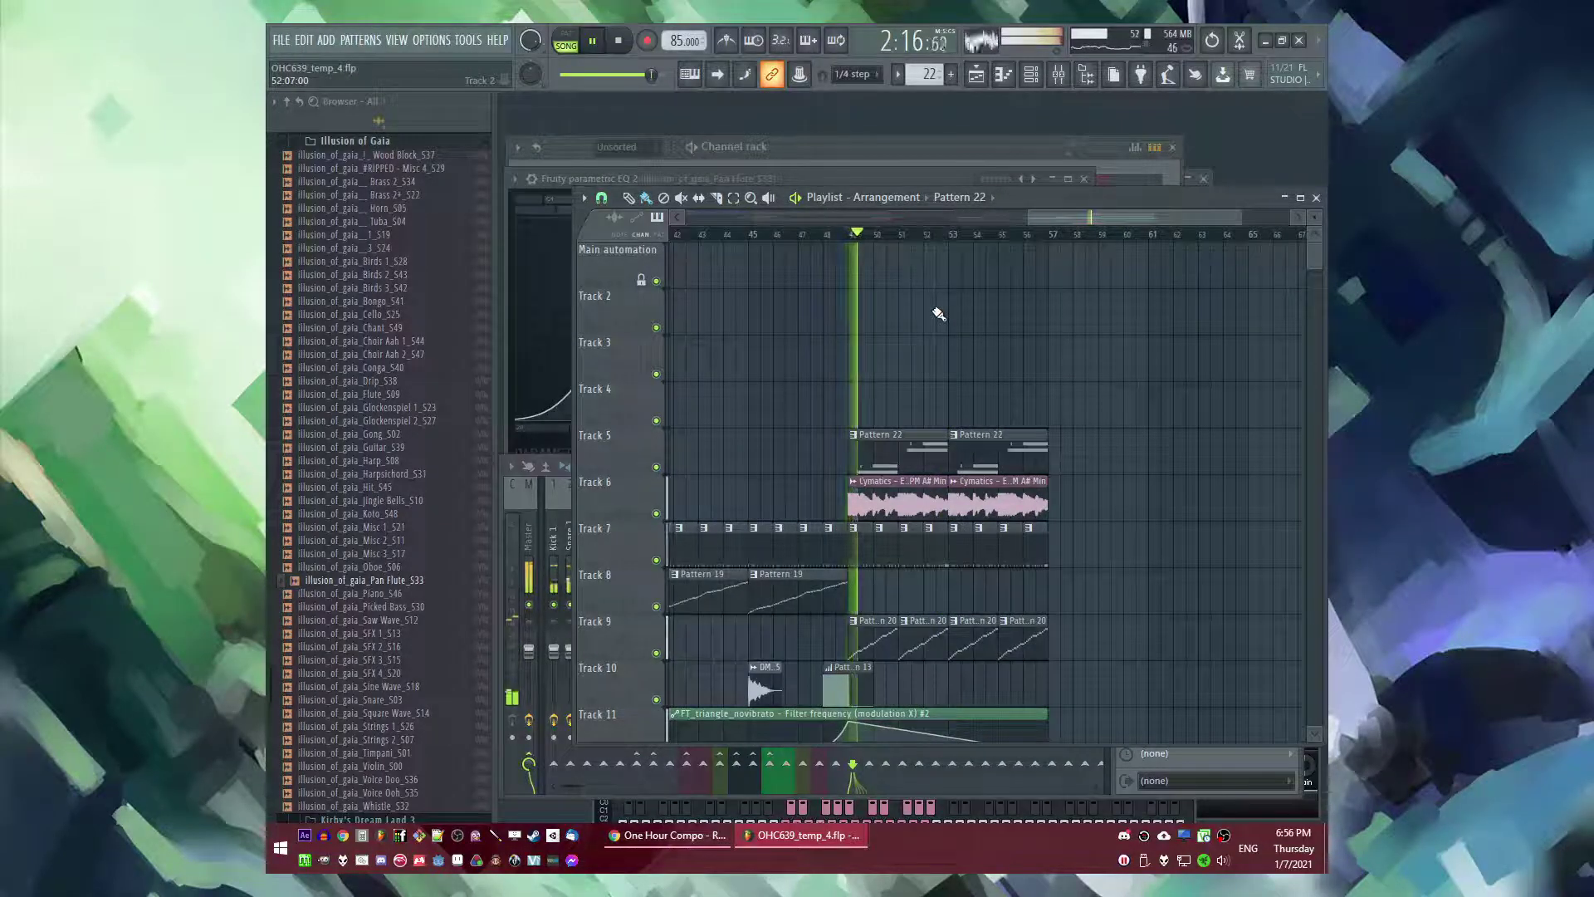
# - Place a Pattern 22 clip on Track 17 at bar 49, below the Pattern 21 clips
pyautogui.scroll(-5, 1007, 391)
pyautogui.scroll(6, 1130, 409)
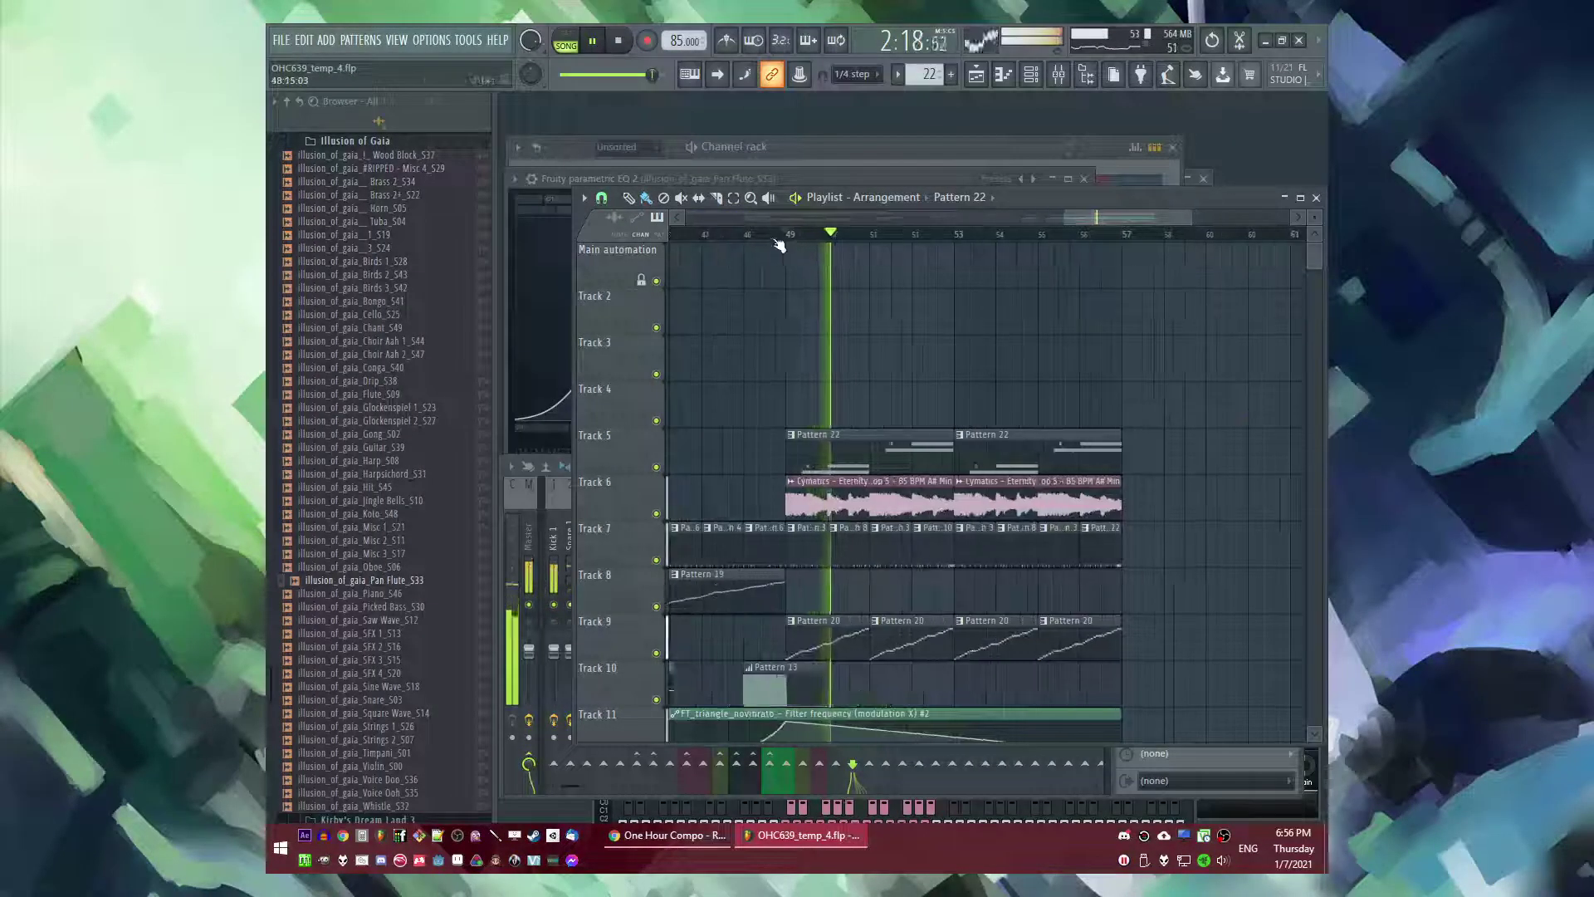
pyautogui.scroll(-4, 955, 297)
pyautogui.scroll(-5, 1028, 338)
pyautogui.scroll(5, 1076, 366)
pyautogui.scroll(-9, 1093, 411)
pyautogui.scroll(4, 1085, 585)
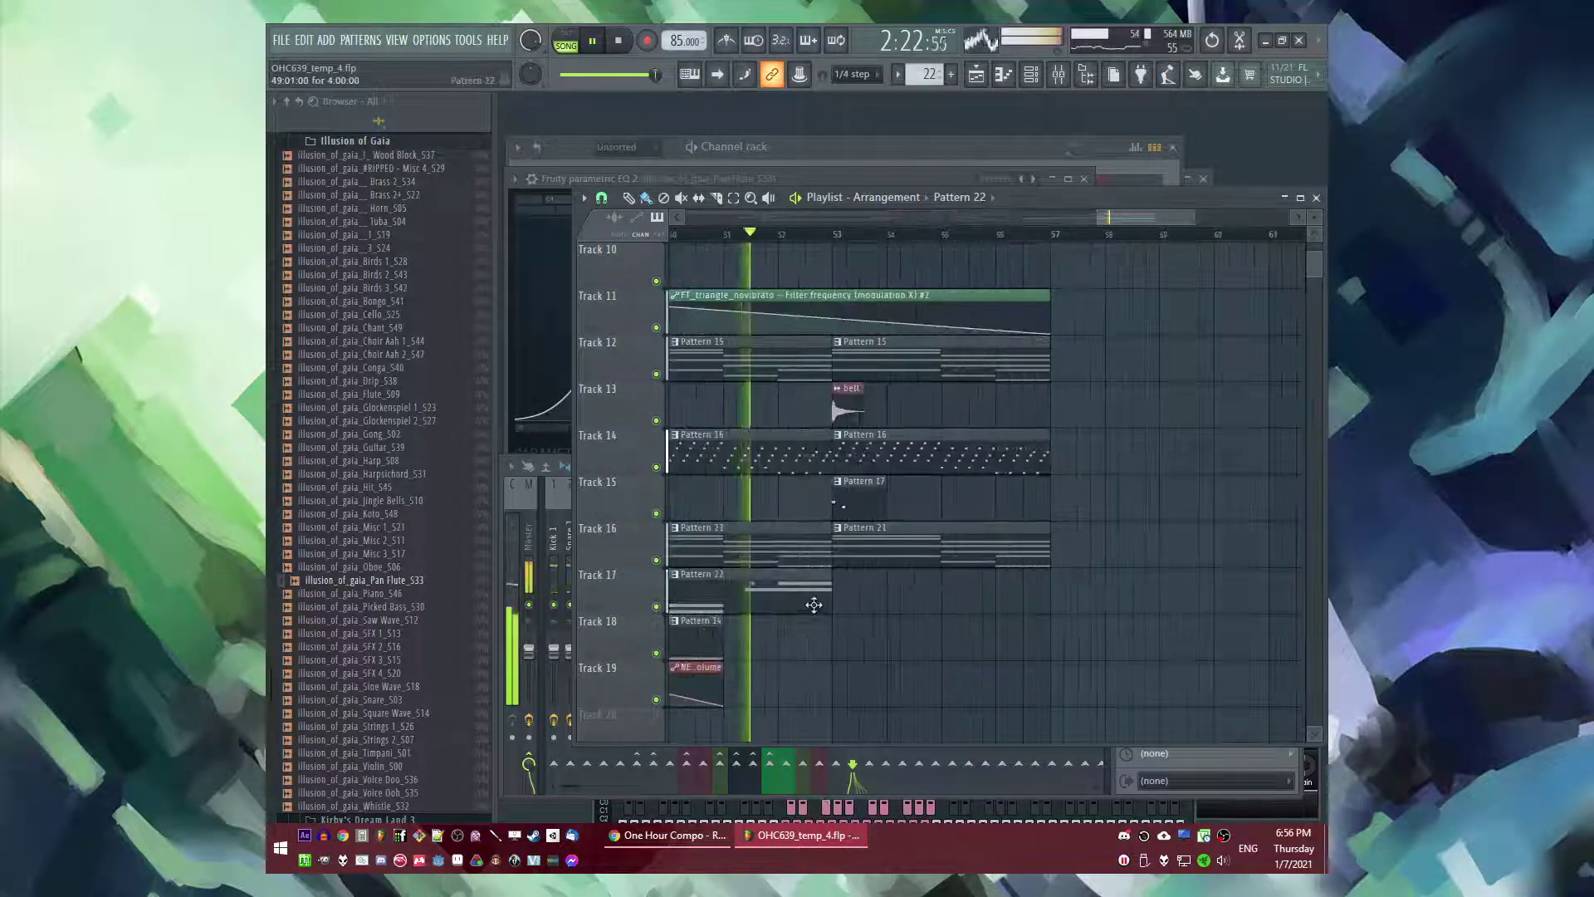
# - Delete both Pattern 22 clips from Track 5 and place a second Pattern 22 clip on Track 17 at bar 53
pyautogui.scroll(5, 1048, 575)
pyautogui.rightClick(822, 441)
pyautogui.rightClick(884, 449)
pyautogui.scroll(-6, 901, 479)
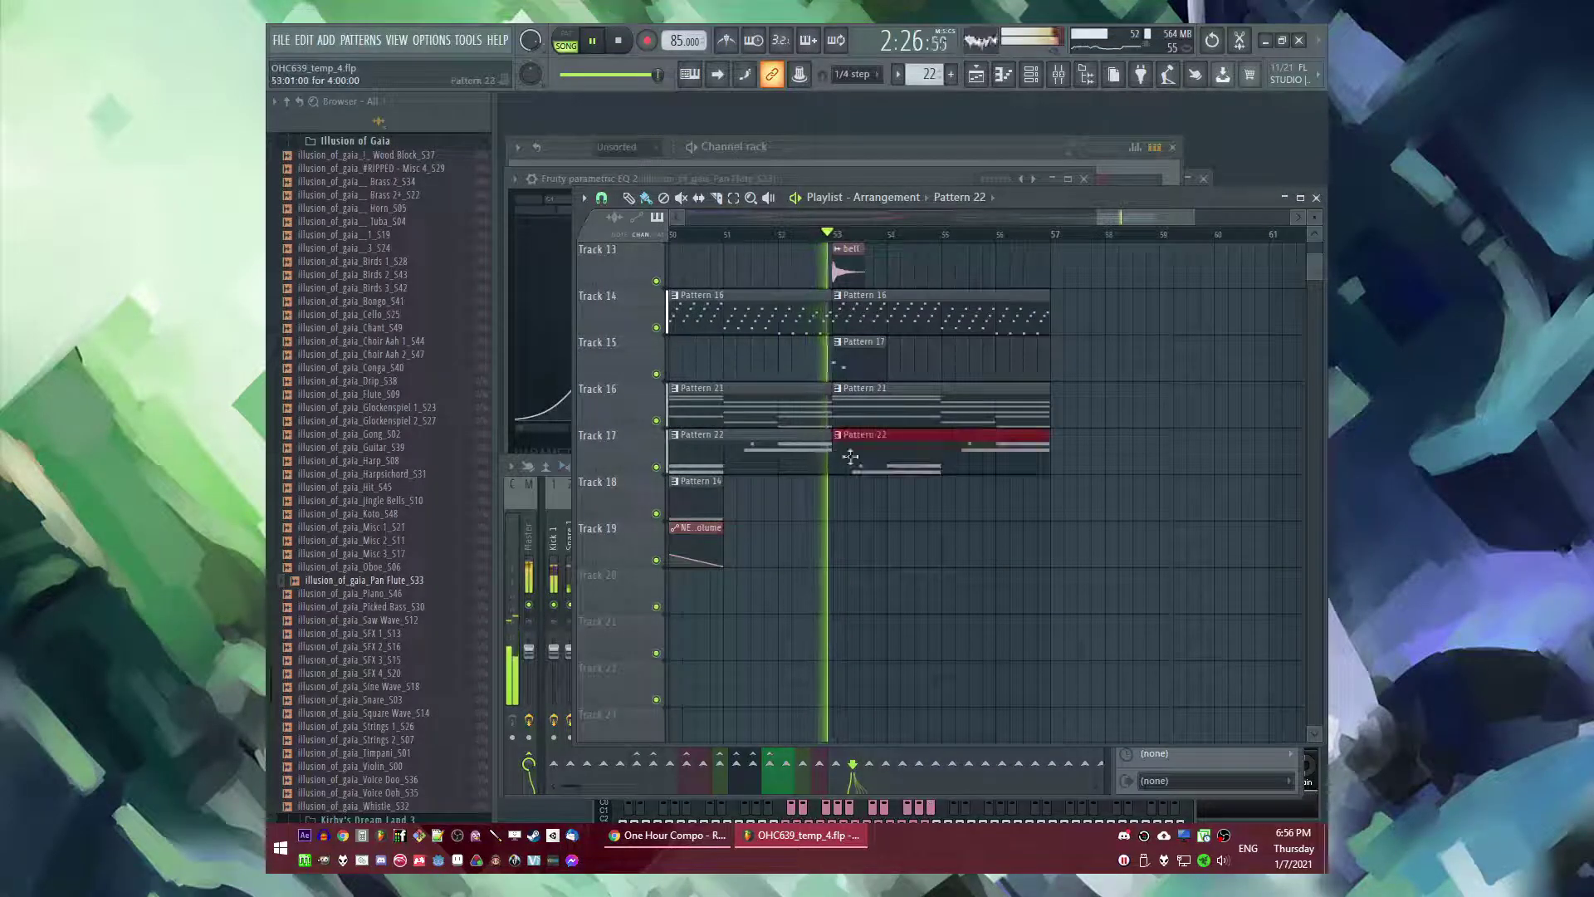
pyautogui.scroll(3, 1128, 530)
pyautogui.scroll(-2, 1128, 530)
pyautogui.scroll(-2, 1178, 559)
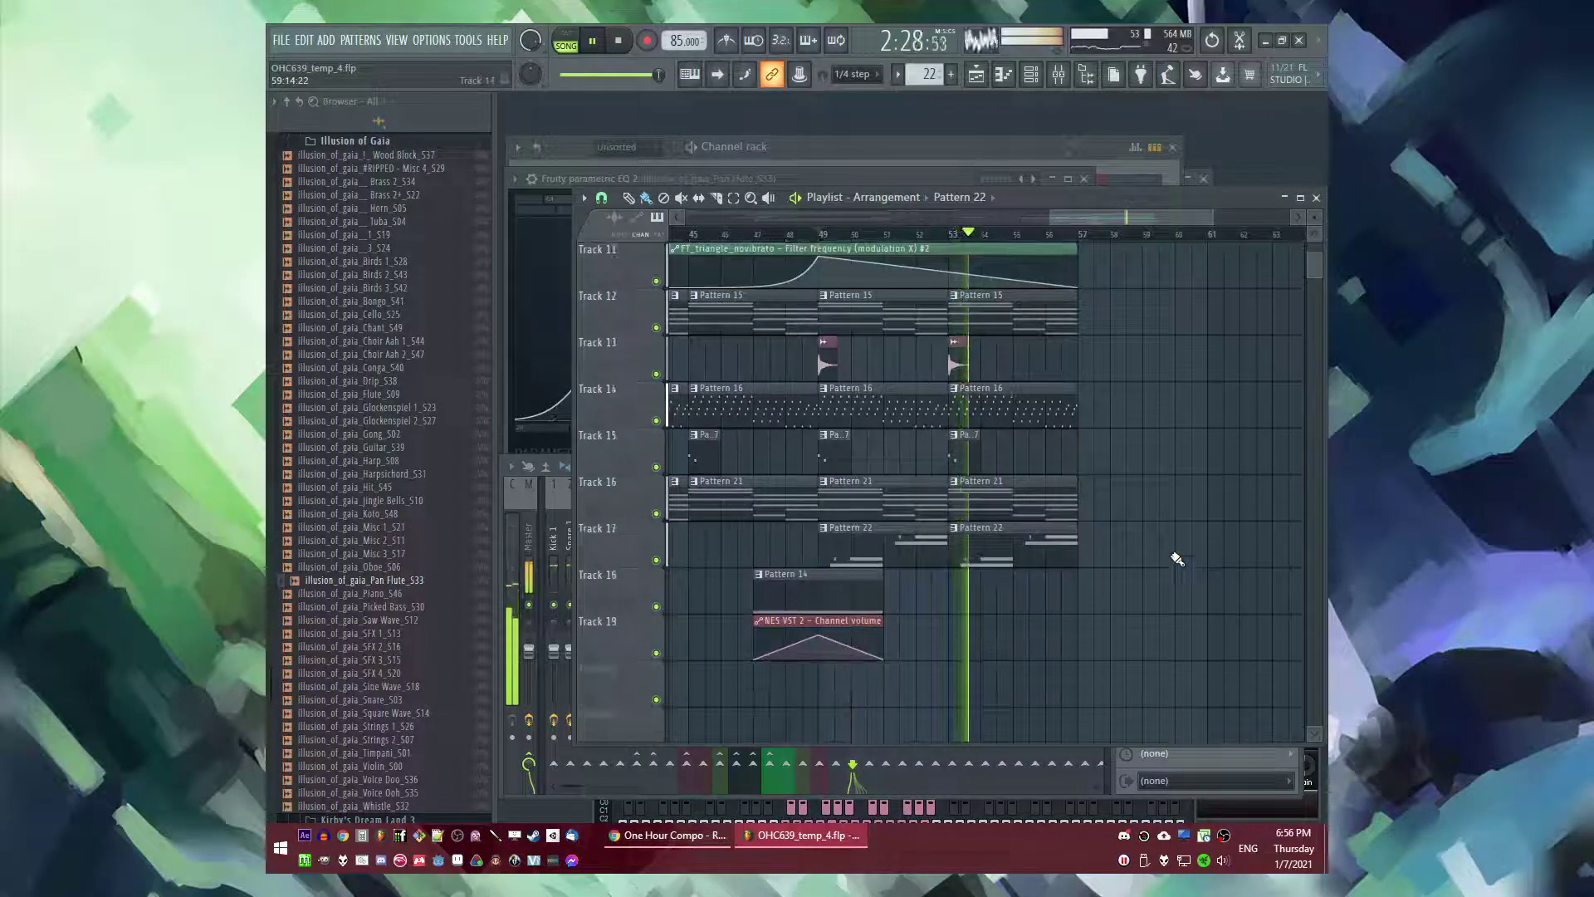
# - Make the Track 17 flute clip at bar 53 a unique pattern and play back its pan flute notes in the piano roll
pyautogui.click(959, 538)
pyautogui.click(1051, 646)
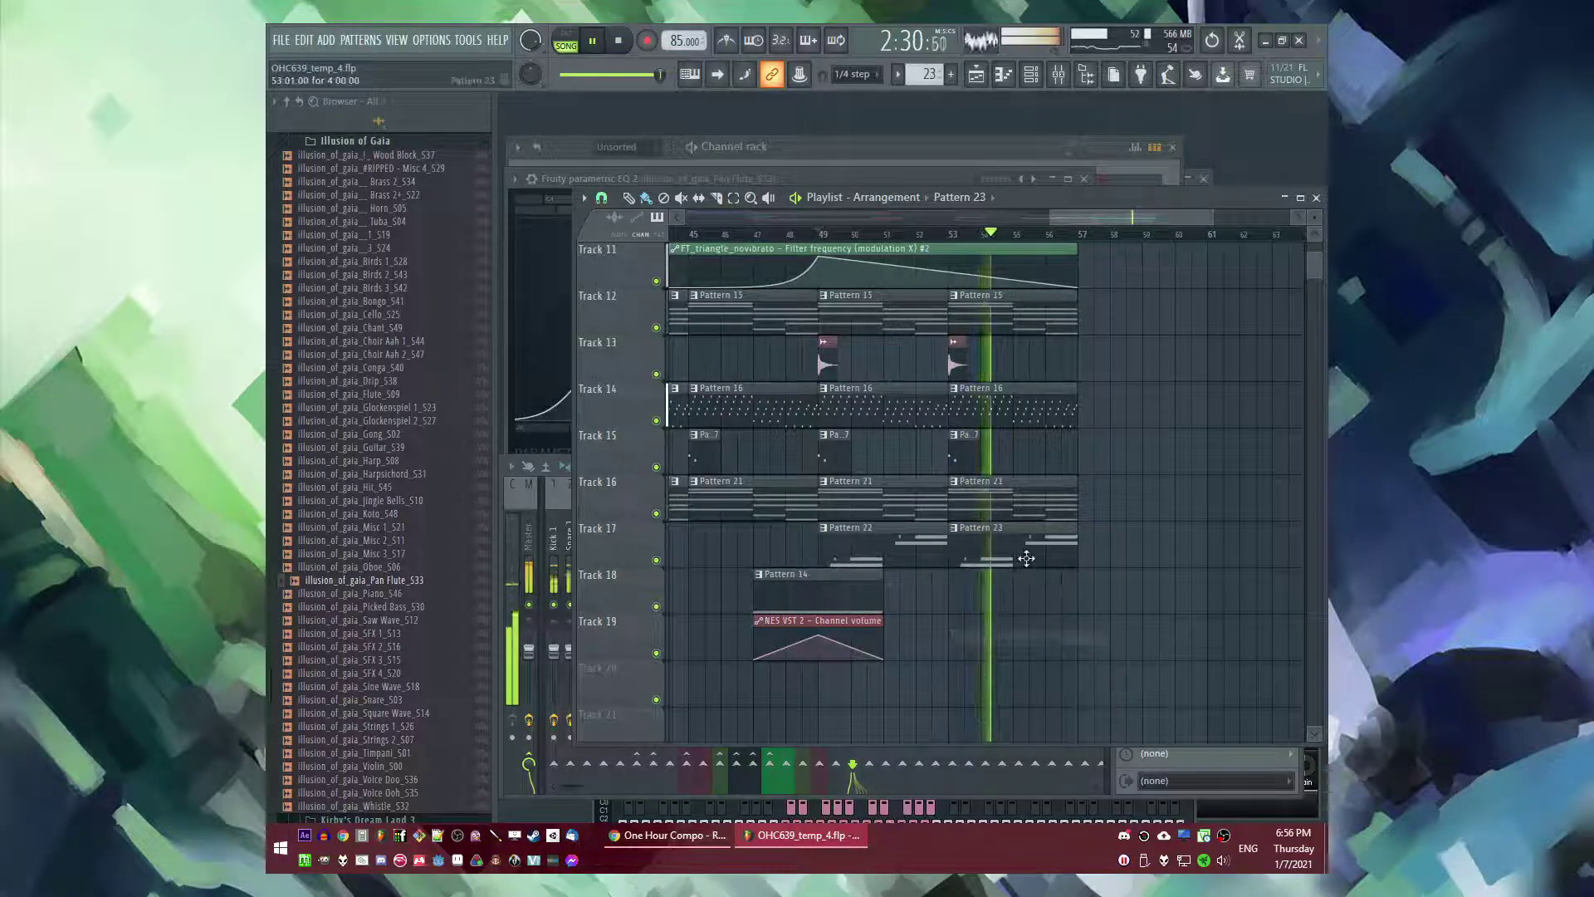
pyautogui.press('space')
pyautogui.scroll(3, 781, 440)
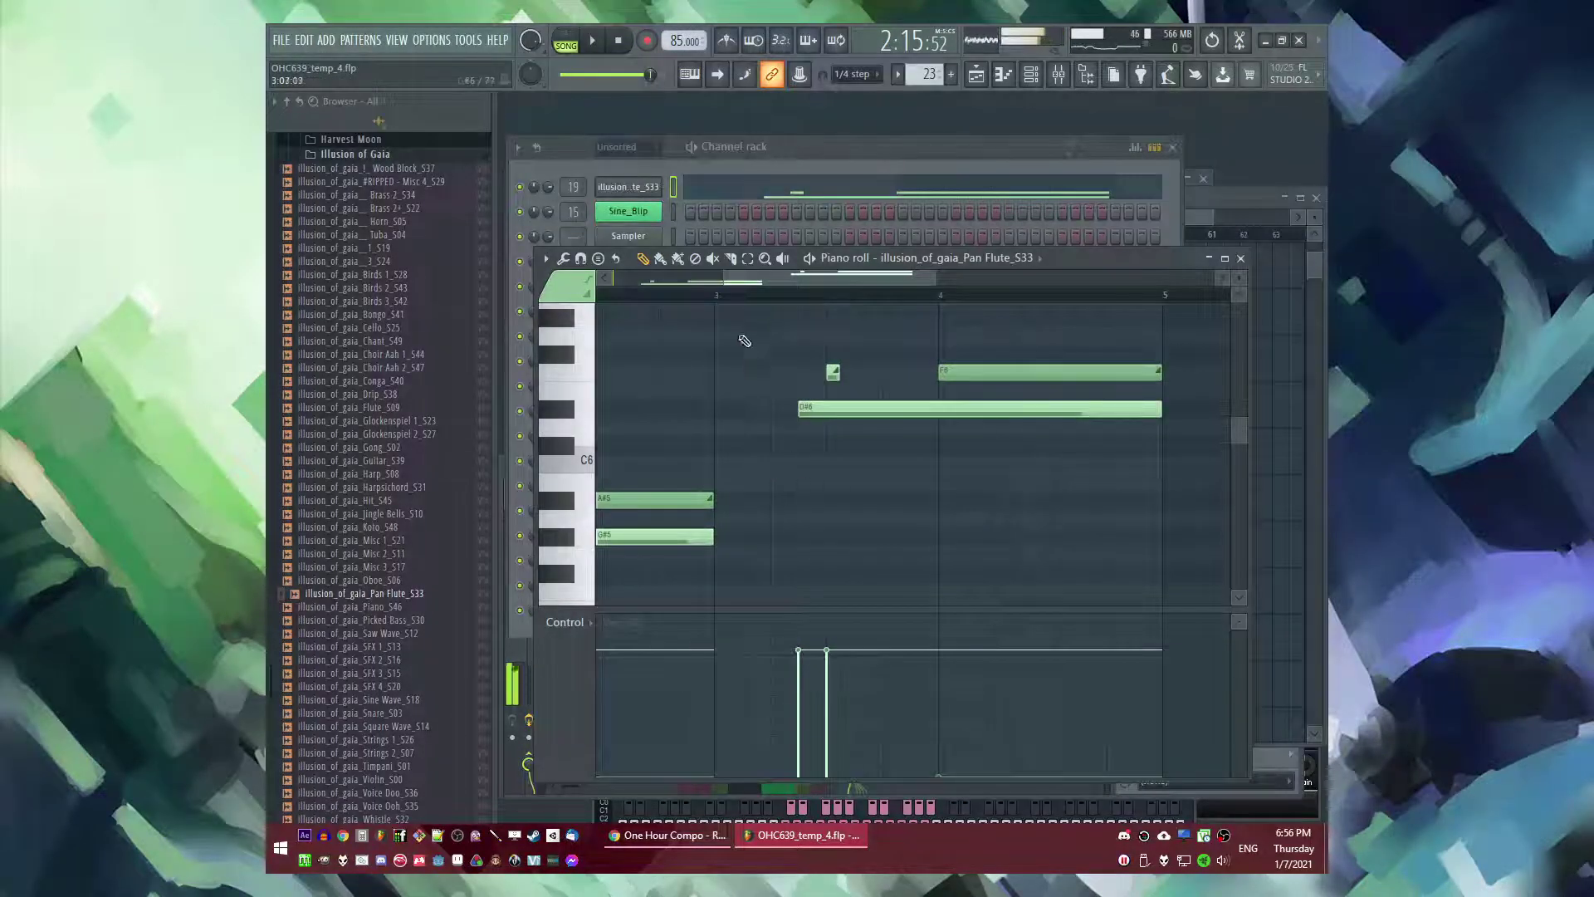
pyautogui.scroll(-2, 672, 309)
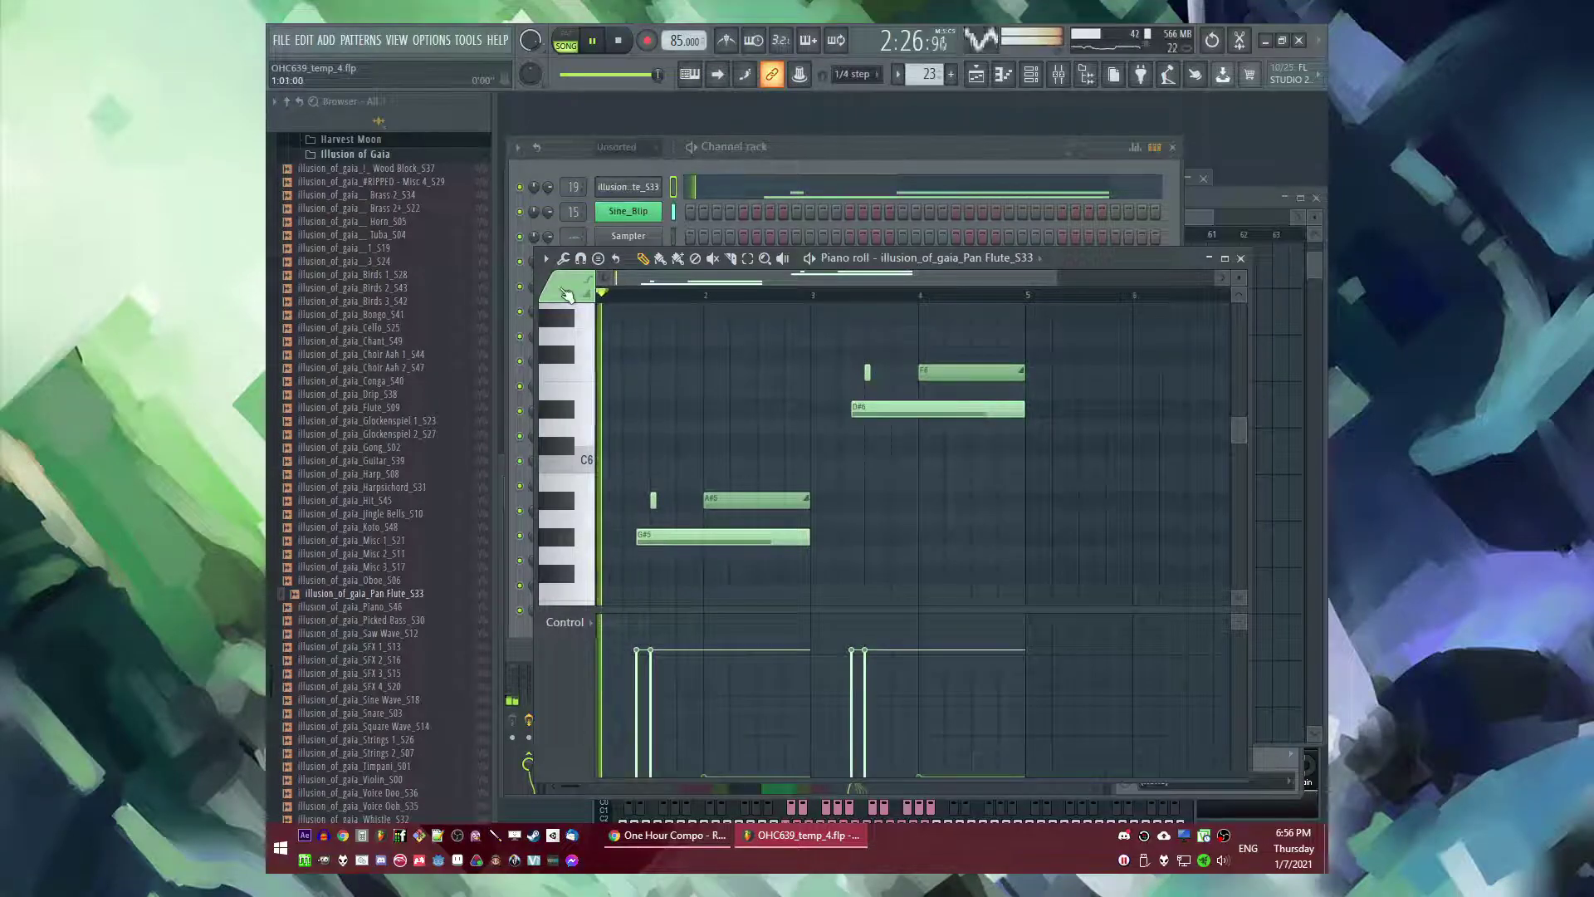
pyautogui.scroll(3, 813, 438)
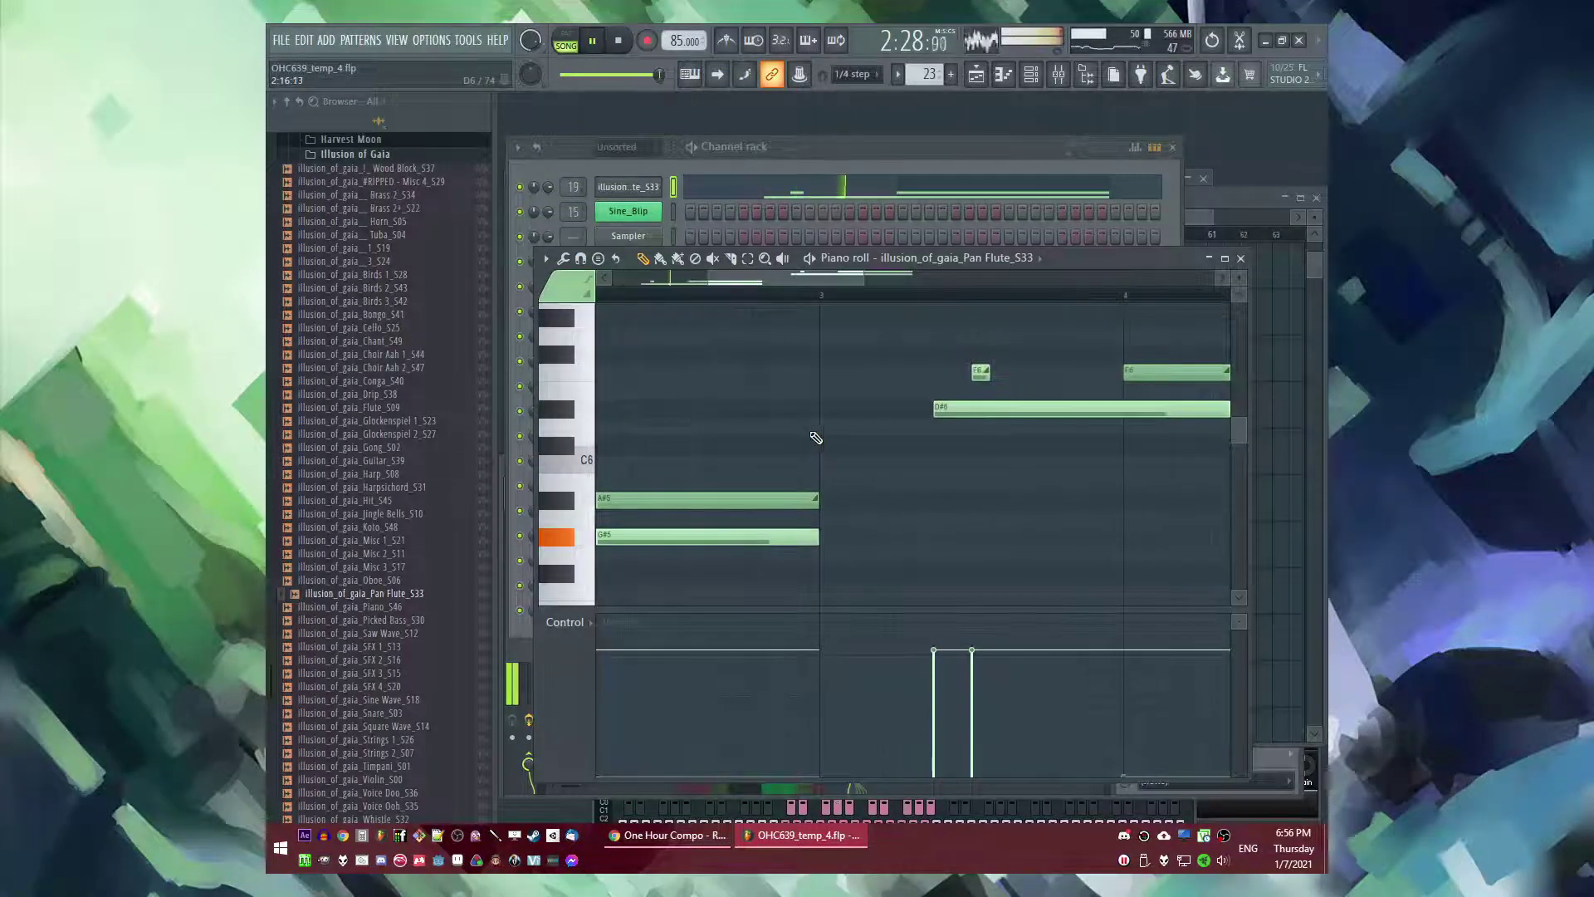
pyautogui.press('F9')
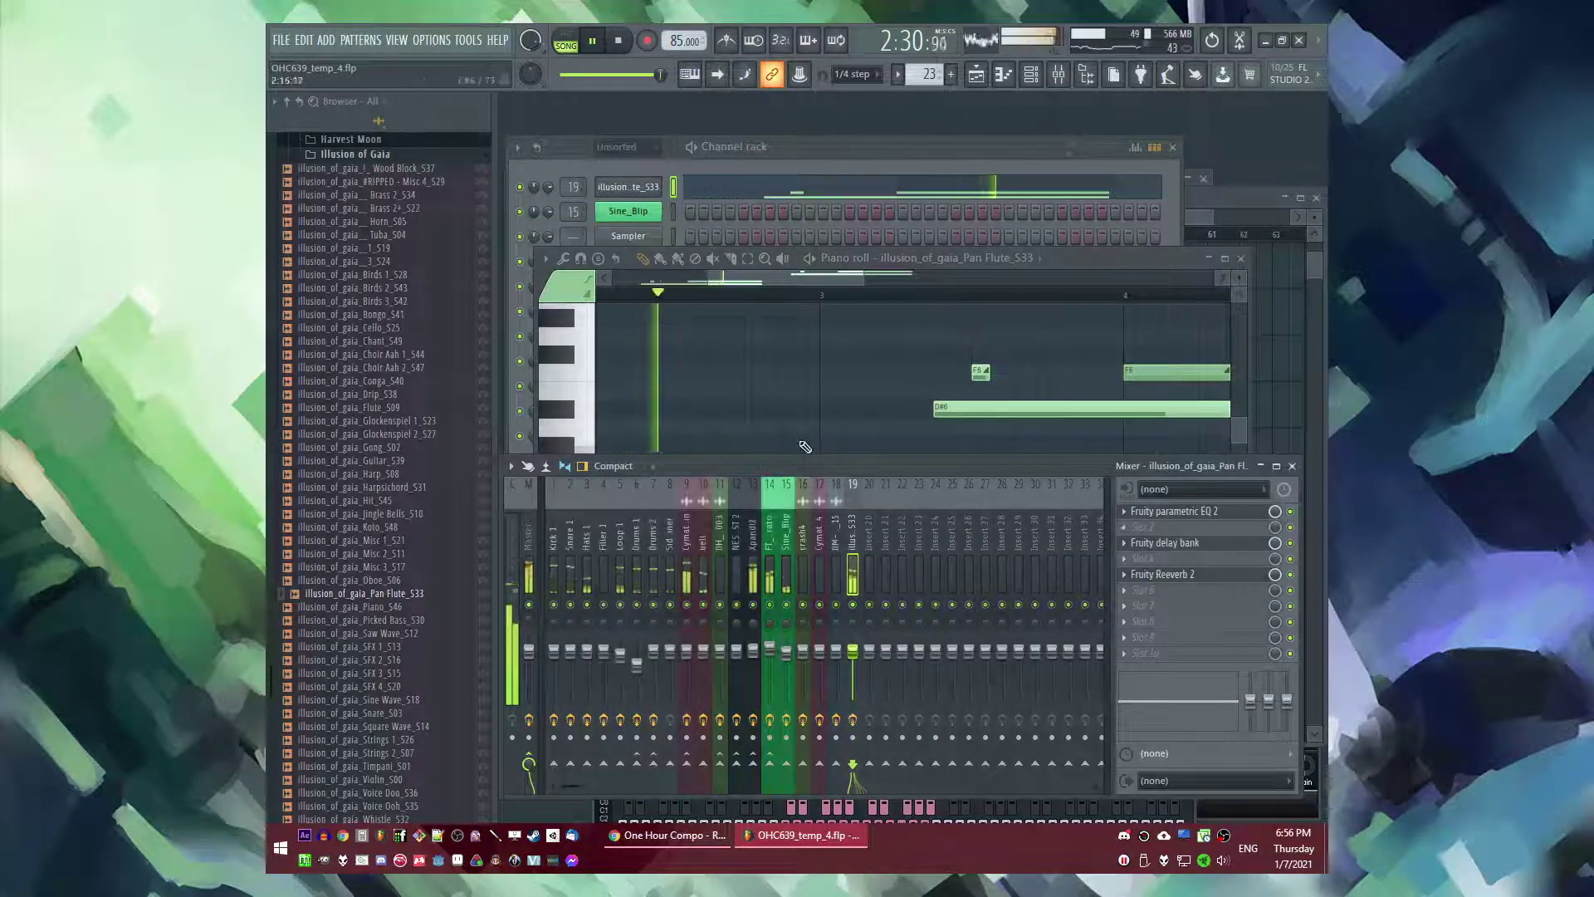
pyautogui.press('F7')
# - Try ending bar 2 of the flute melody with two short notes, C#6 at 2:13 and C6 at 2:15
pyautogui.scroll(1, 808, 430)
pyautogui.press('space')
pyautogui.click(782, 431)
pyautogui.rightClick(783, 431)
pyautogui.click(1053, 467)
pyautogui.click(782, 417)
pyautogui.moveTo(782, 416); pyautogui.dragTo(783, 531)
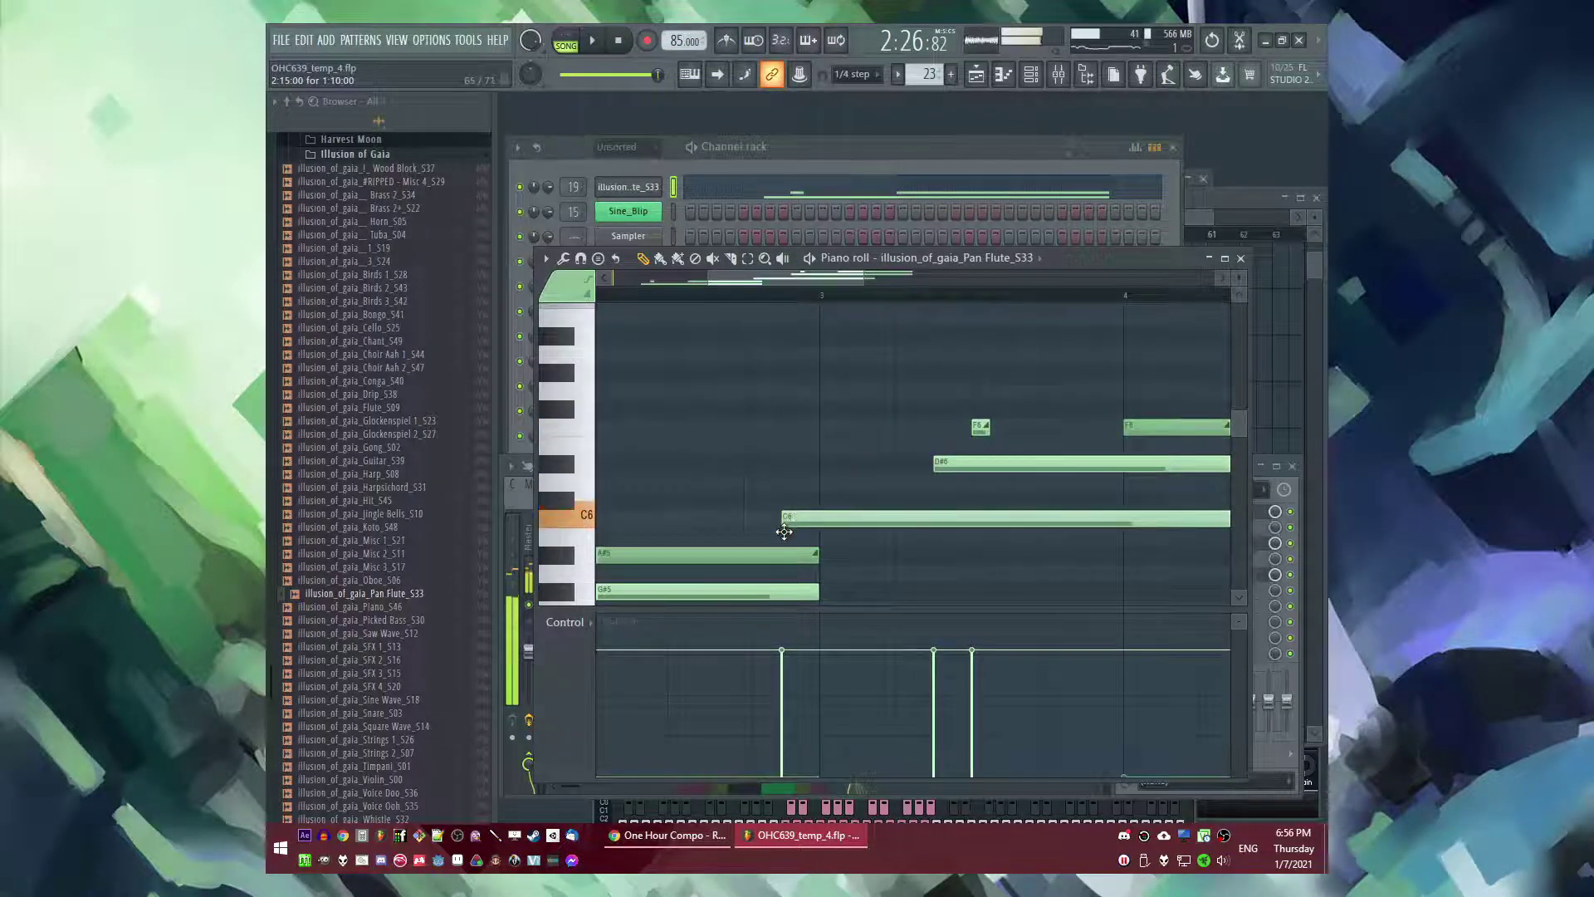
pyautogui.scroll(-4, 784, 531)
pyautogui.press('space')
pyautogui.moveTo(939, 521); pyautogui.dragTo(789, 523)
pyautogui.scroll(4, 791, 526)
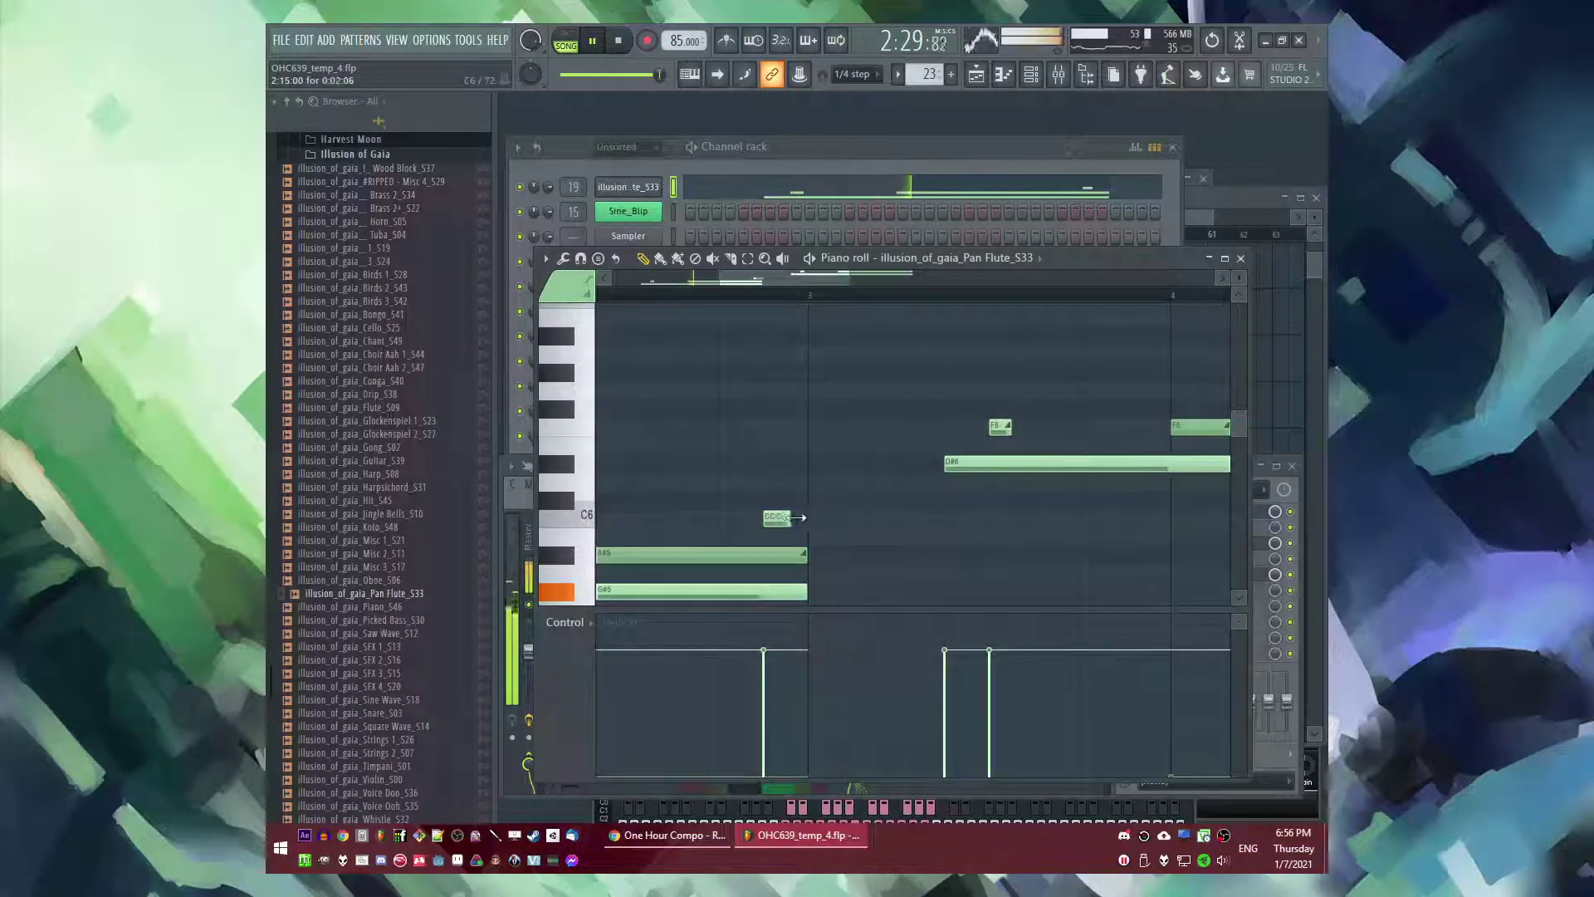
pyautogui.moveTo(794, 526); pyautogui.dragTo(757, 508)
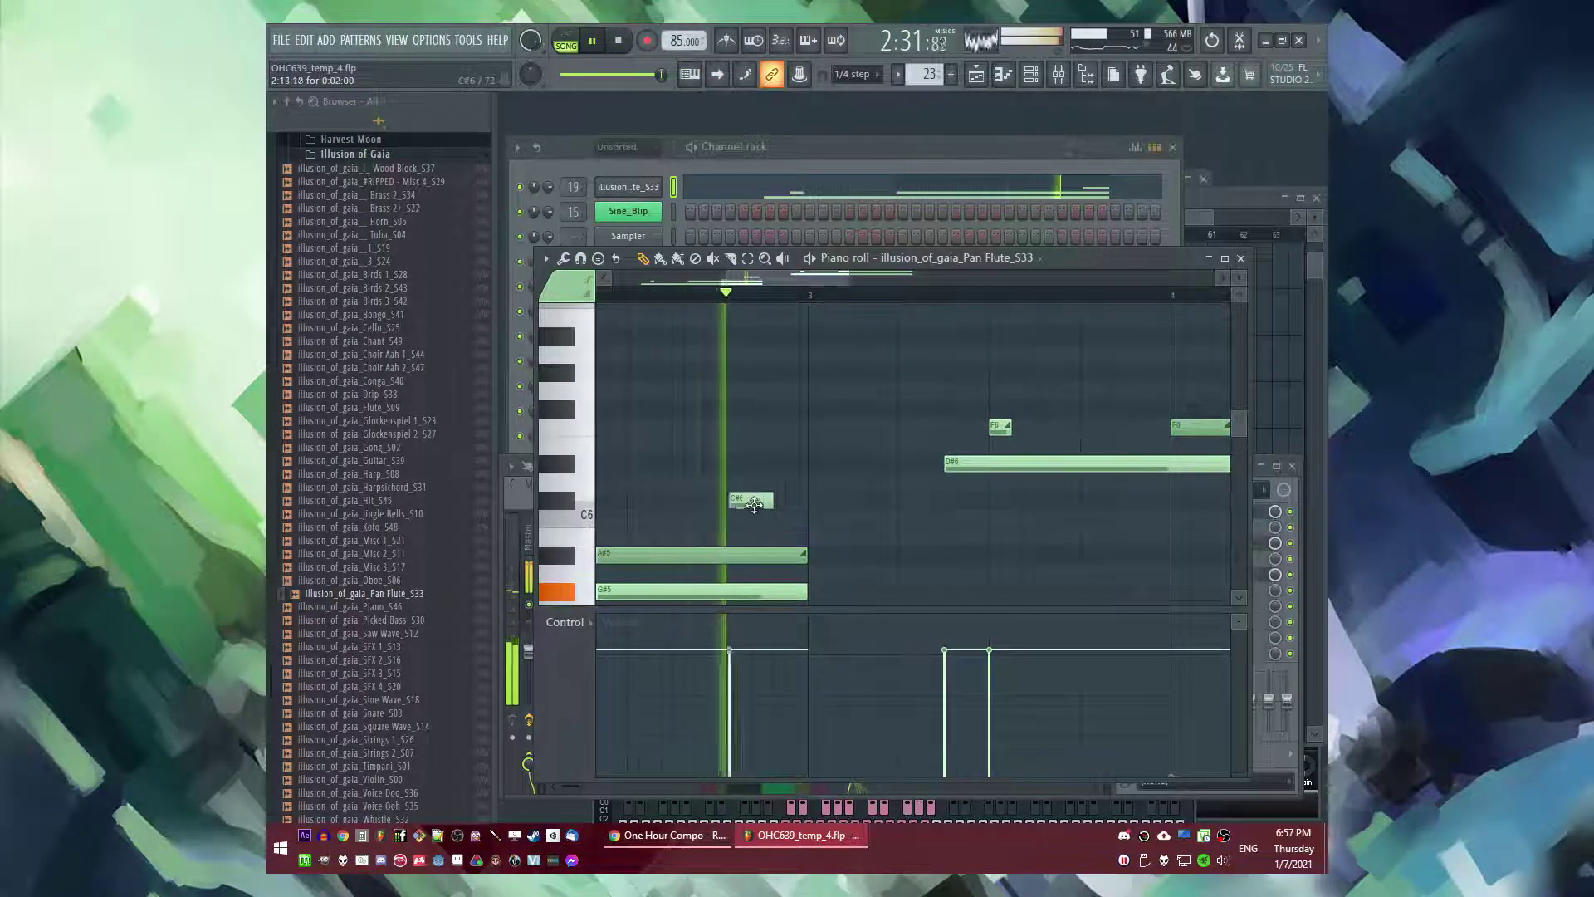
pyautogui.press('space')
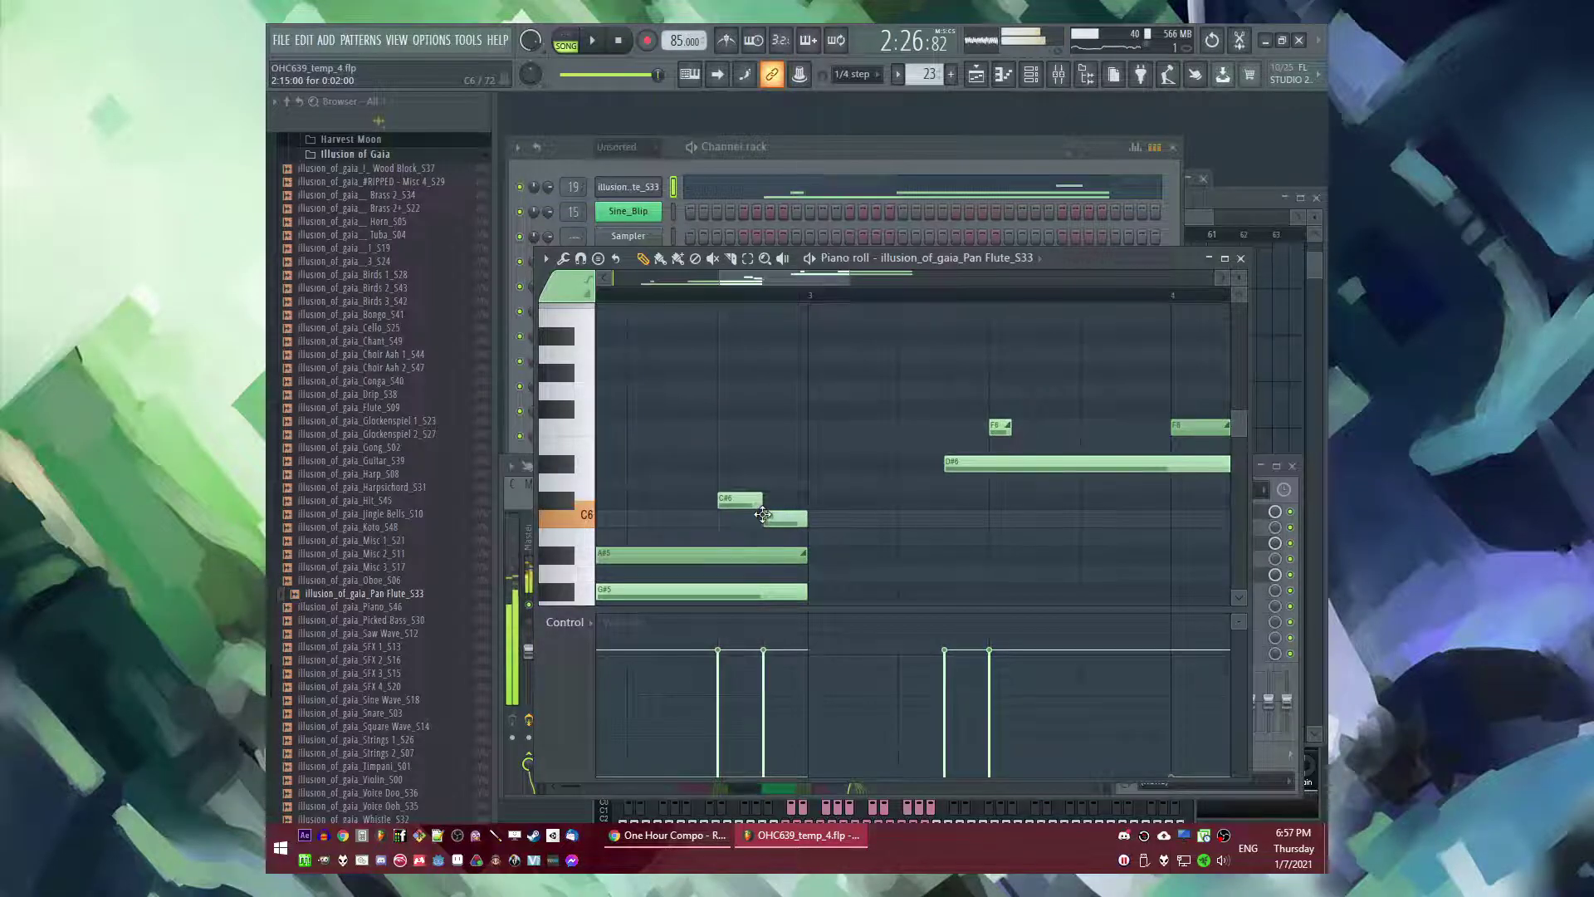
# - Play back the flute melody and delete the short C#6 and C6 notes at the end of bar 2
pyautogui.scroll(-4, 846, 510)
pyautogui.scroll(2, 846, 497)
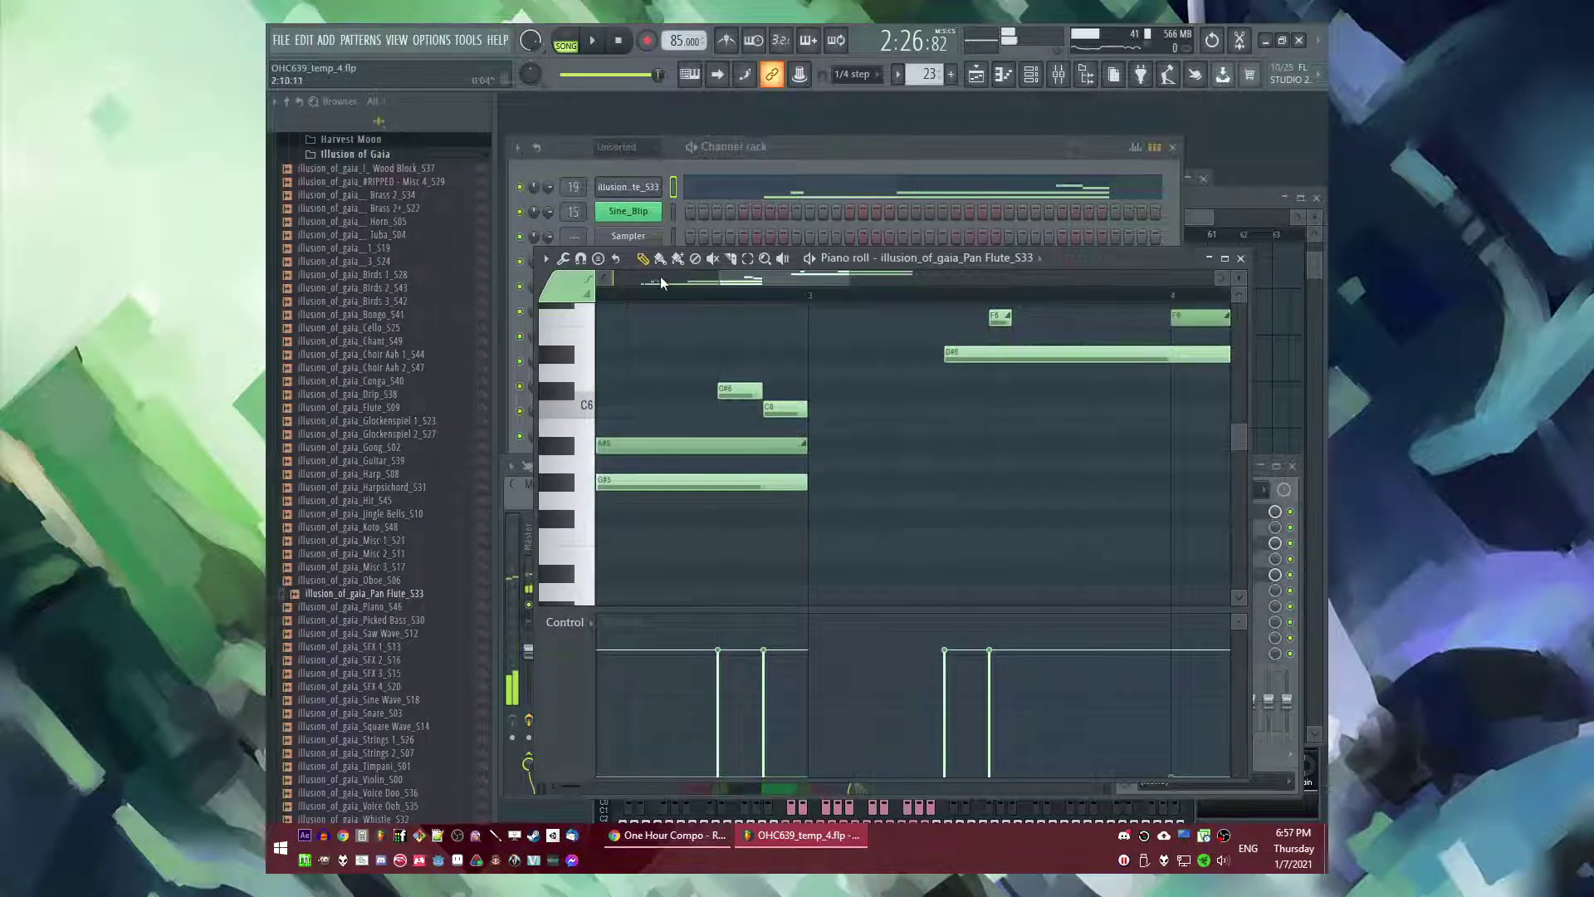
pyautogui.press('space')
pyautogui.scroll(-4, 880, 348)
pyautogui.scroll(3, 880, 431)
pyautogui.rightClick(857, 500)
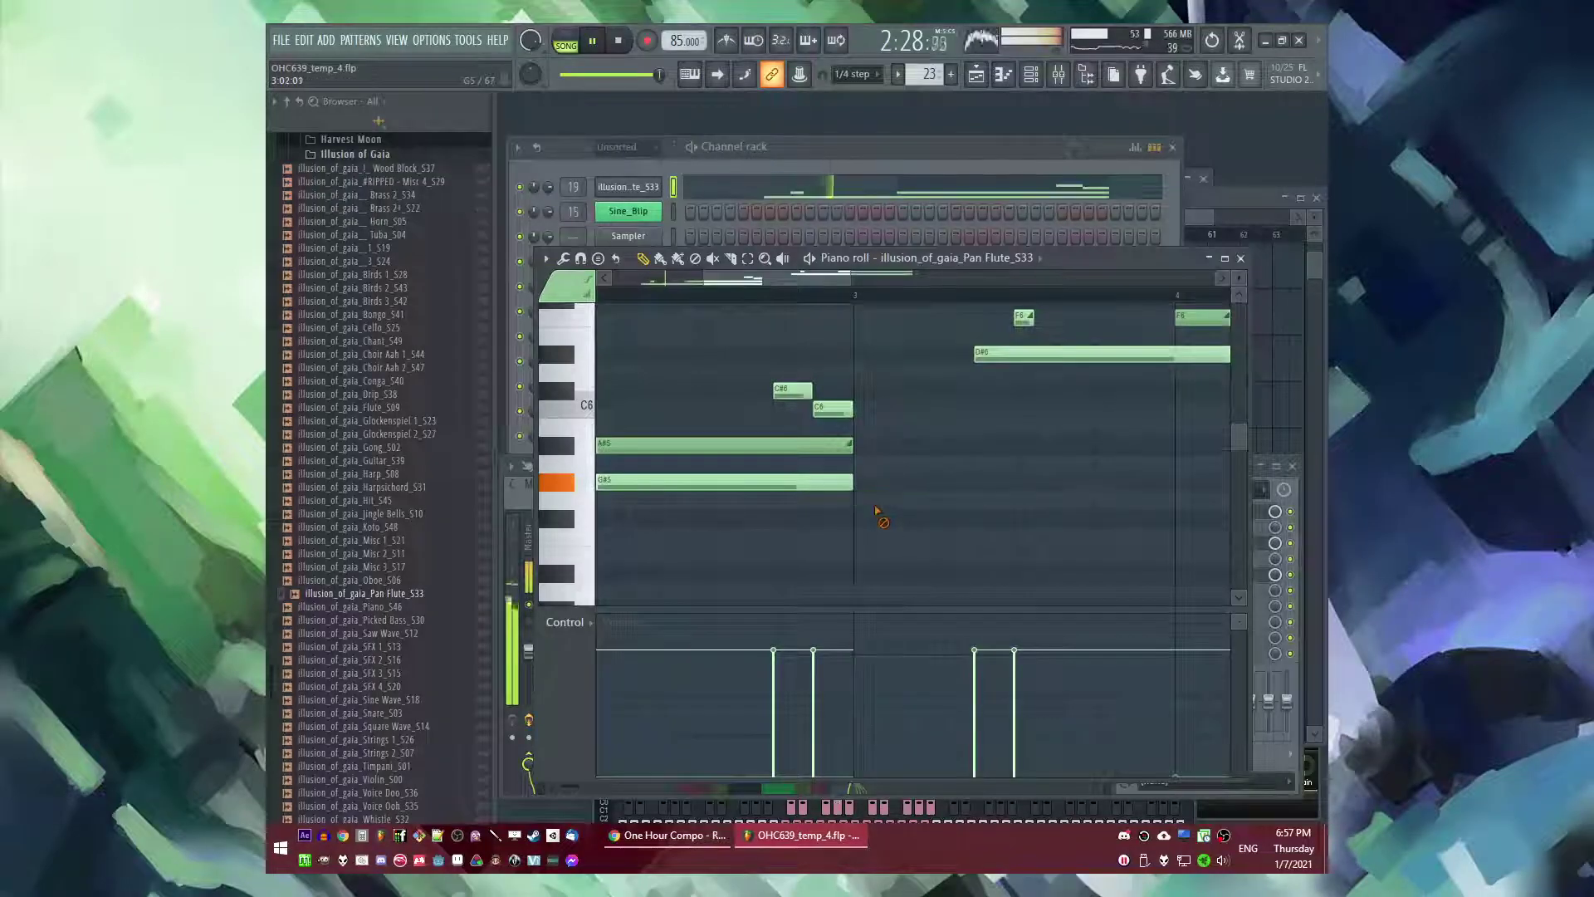
pyautogui.rightClick(791, 390)
pyautogui.rightClick(828, 408)
# - Add two-step G#5 and F5 notes at 2:13 and 2:15 of the flute melody and play them back
pyautogui.press('space')
pyautogui.moveTo(780, 516); pyautogui.dragTo(782, 481)
pyautogui.scroll(-3, 736, 674)
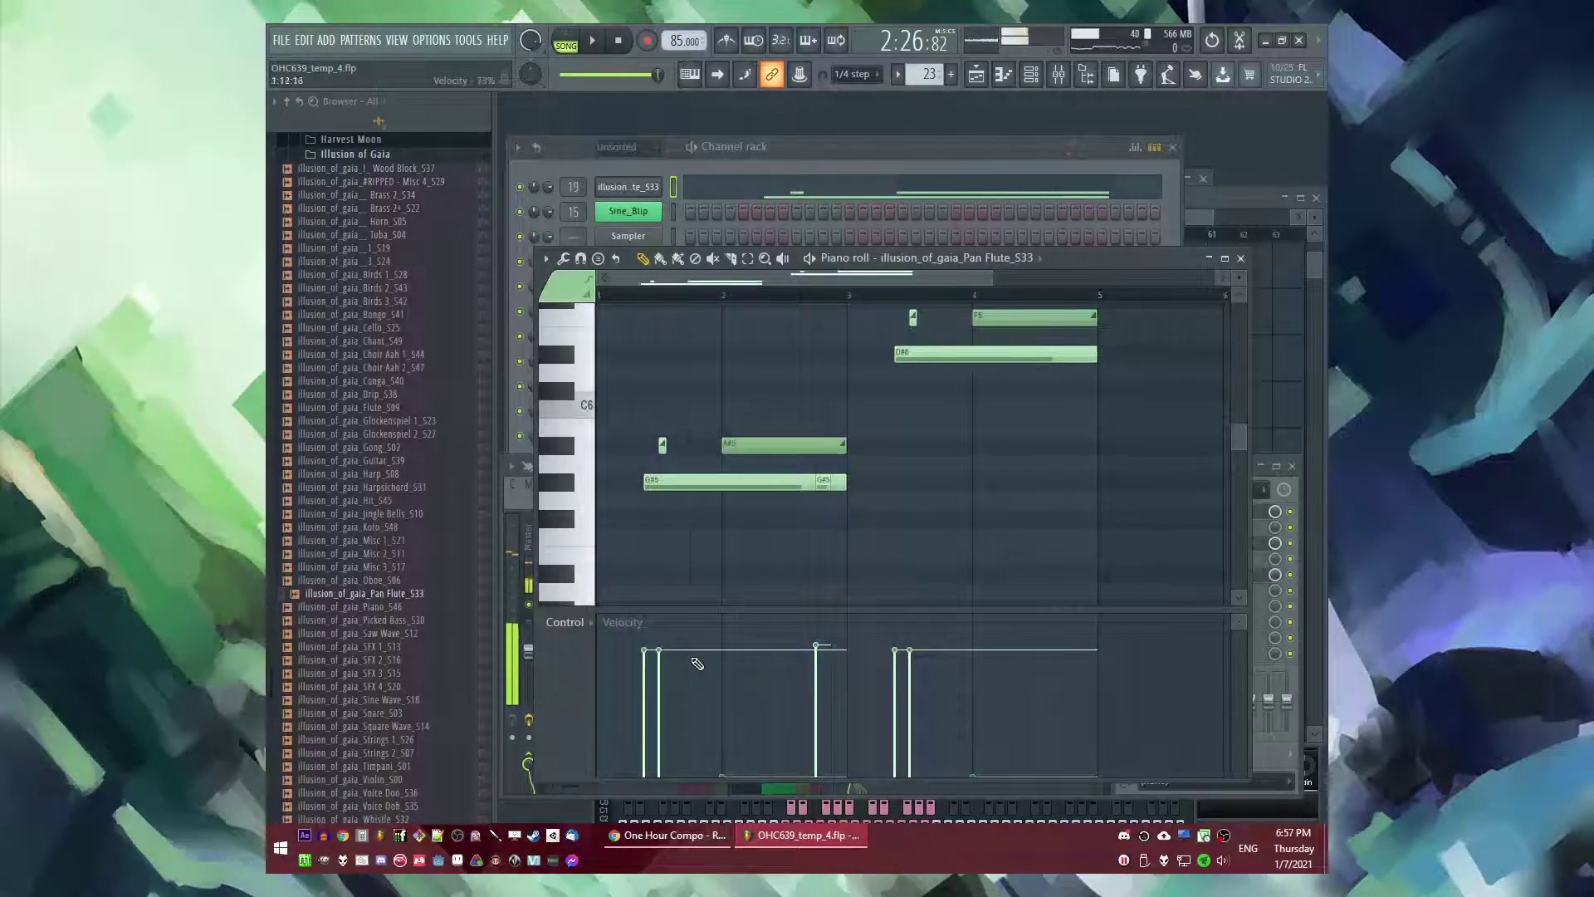
pyautogui.scroll(3, 821, 488)
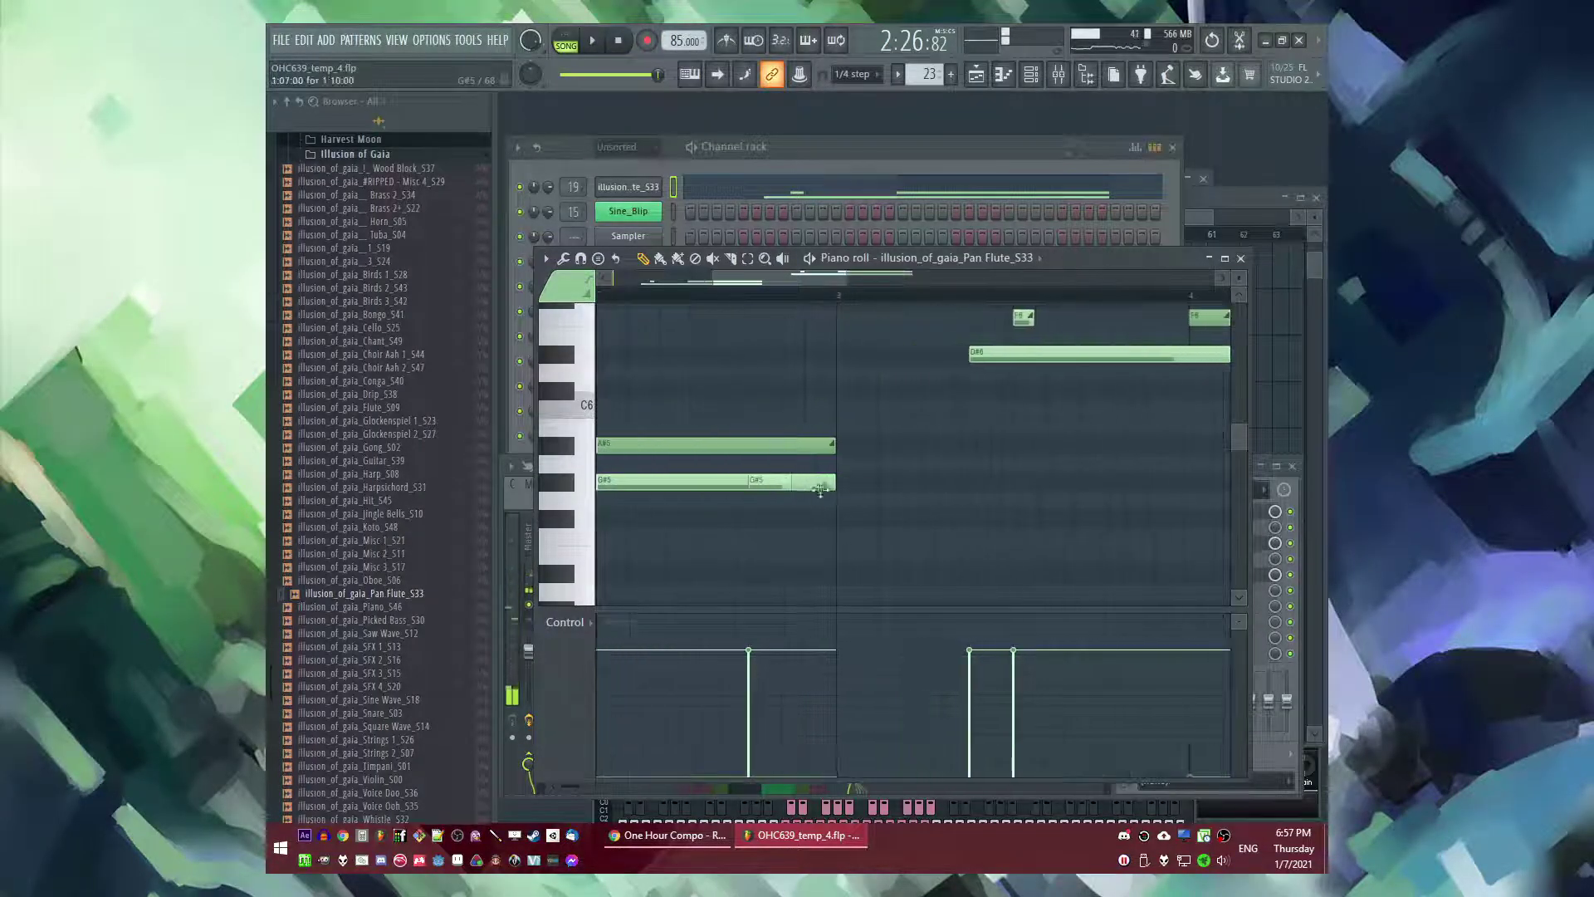
pyautogui.moveTo(798, 519); pyautogui.dragTo(823, 555)
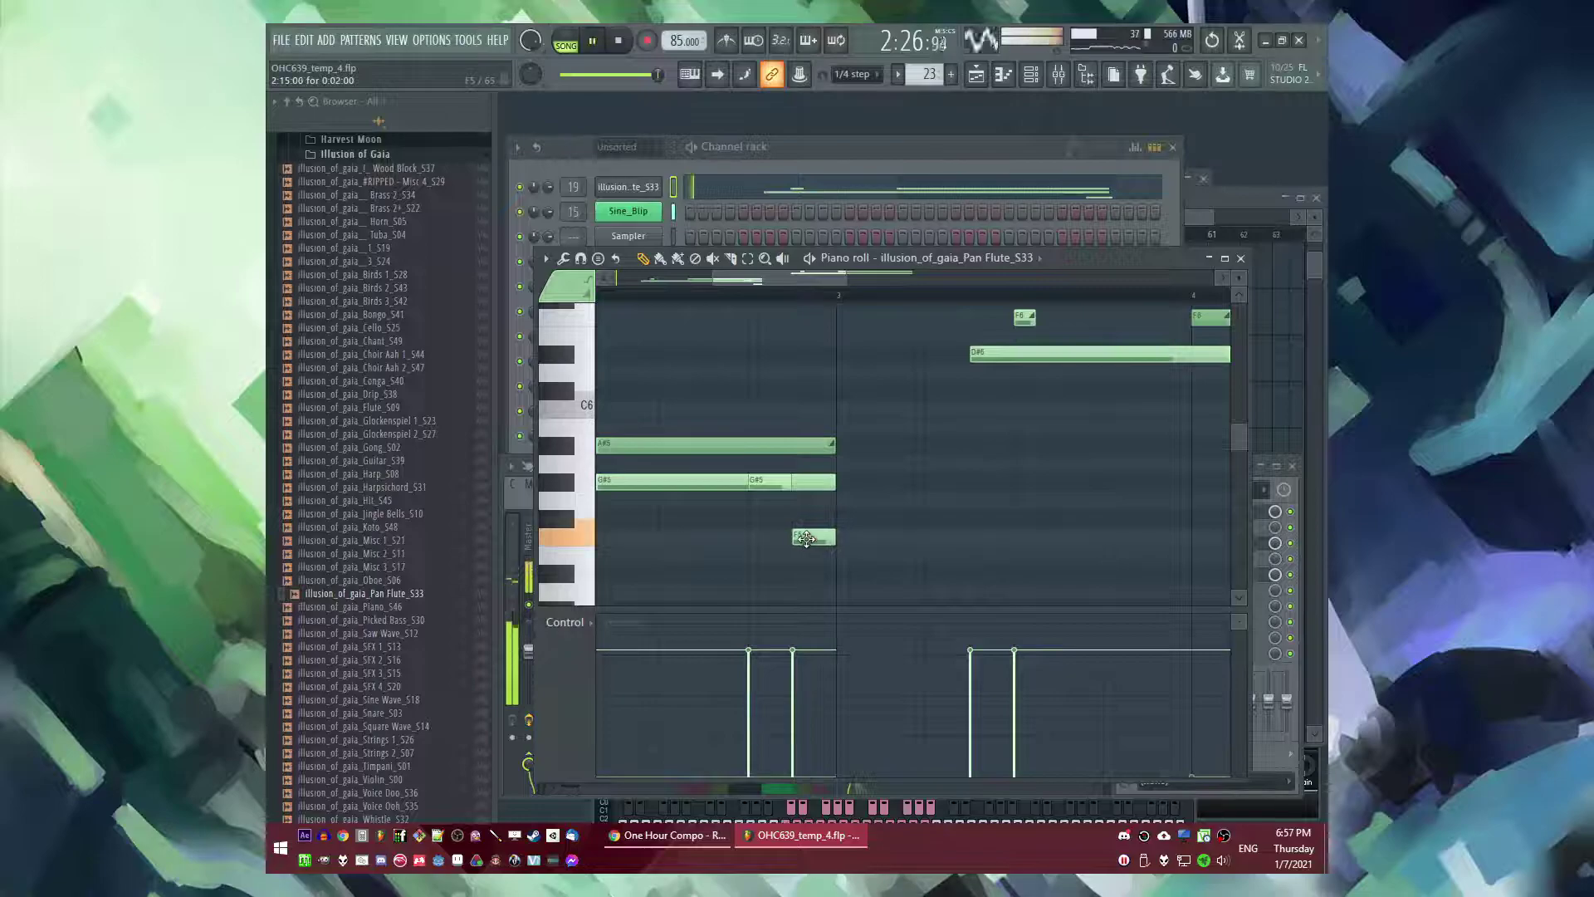
pyautogui.click(707, 296)
pyautogui.scroll(-2, 954, 501)
pyautogui.scroll(-2, 882, 557)
pyautogui.press('space')
pyautogui.press('space')
# - Continue the descending line in bar 3 with four-step D#5 and A#4 notes at 3:01 and 3:05, linked by a B4 slide at 3:03
pyautogui.click(886, 463)
pyautogui.press('space')
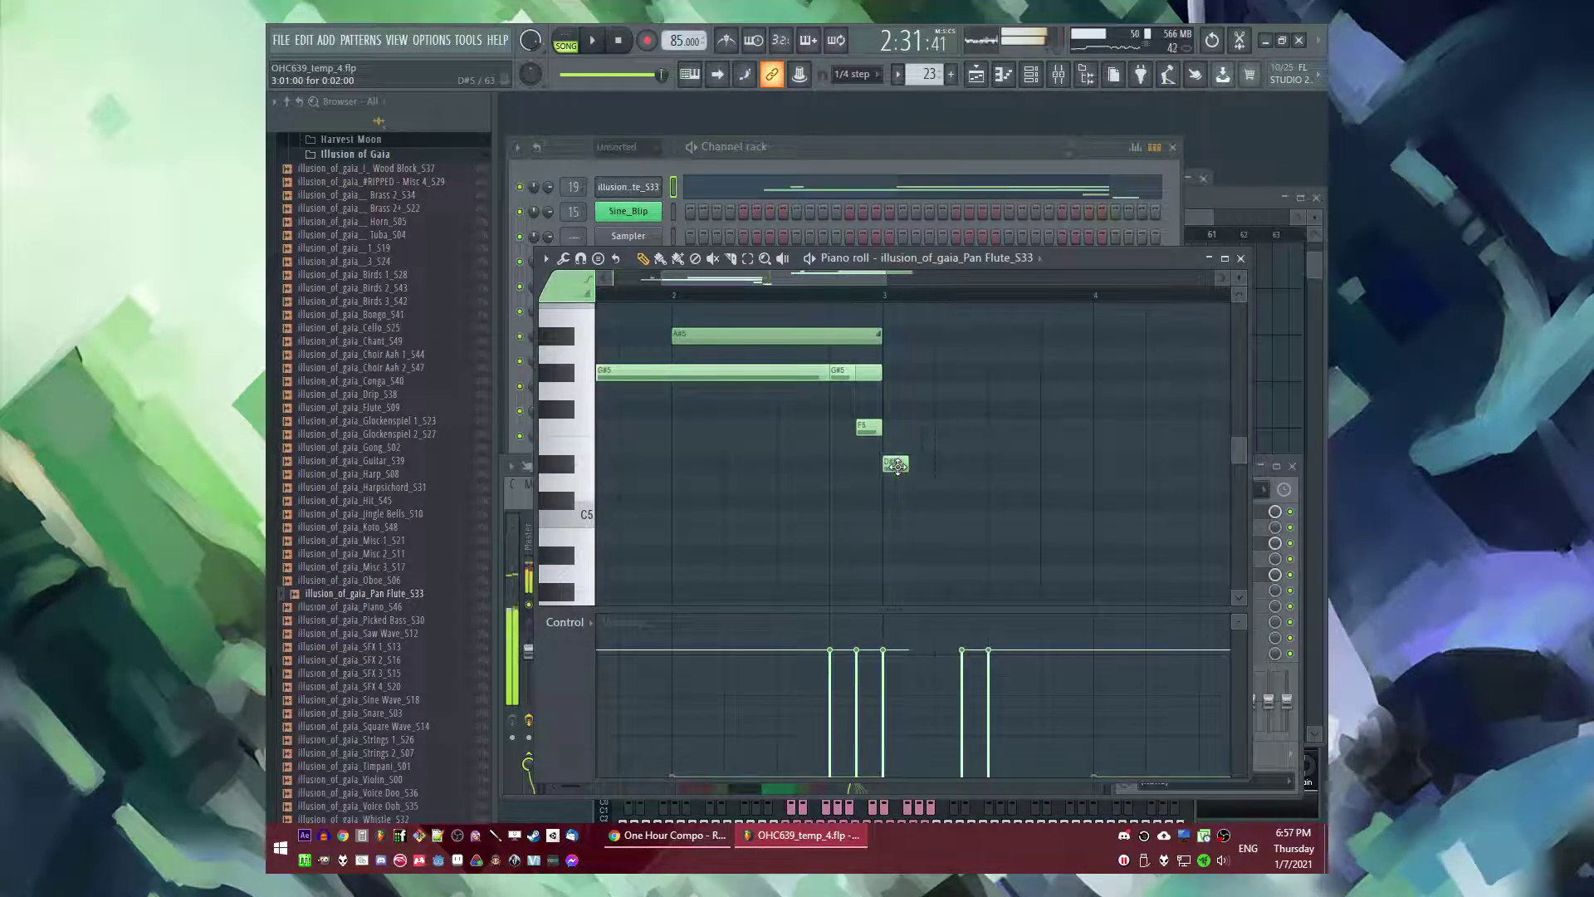
pyautogui.scroll(2, 942, 494)
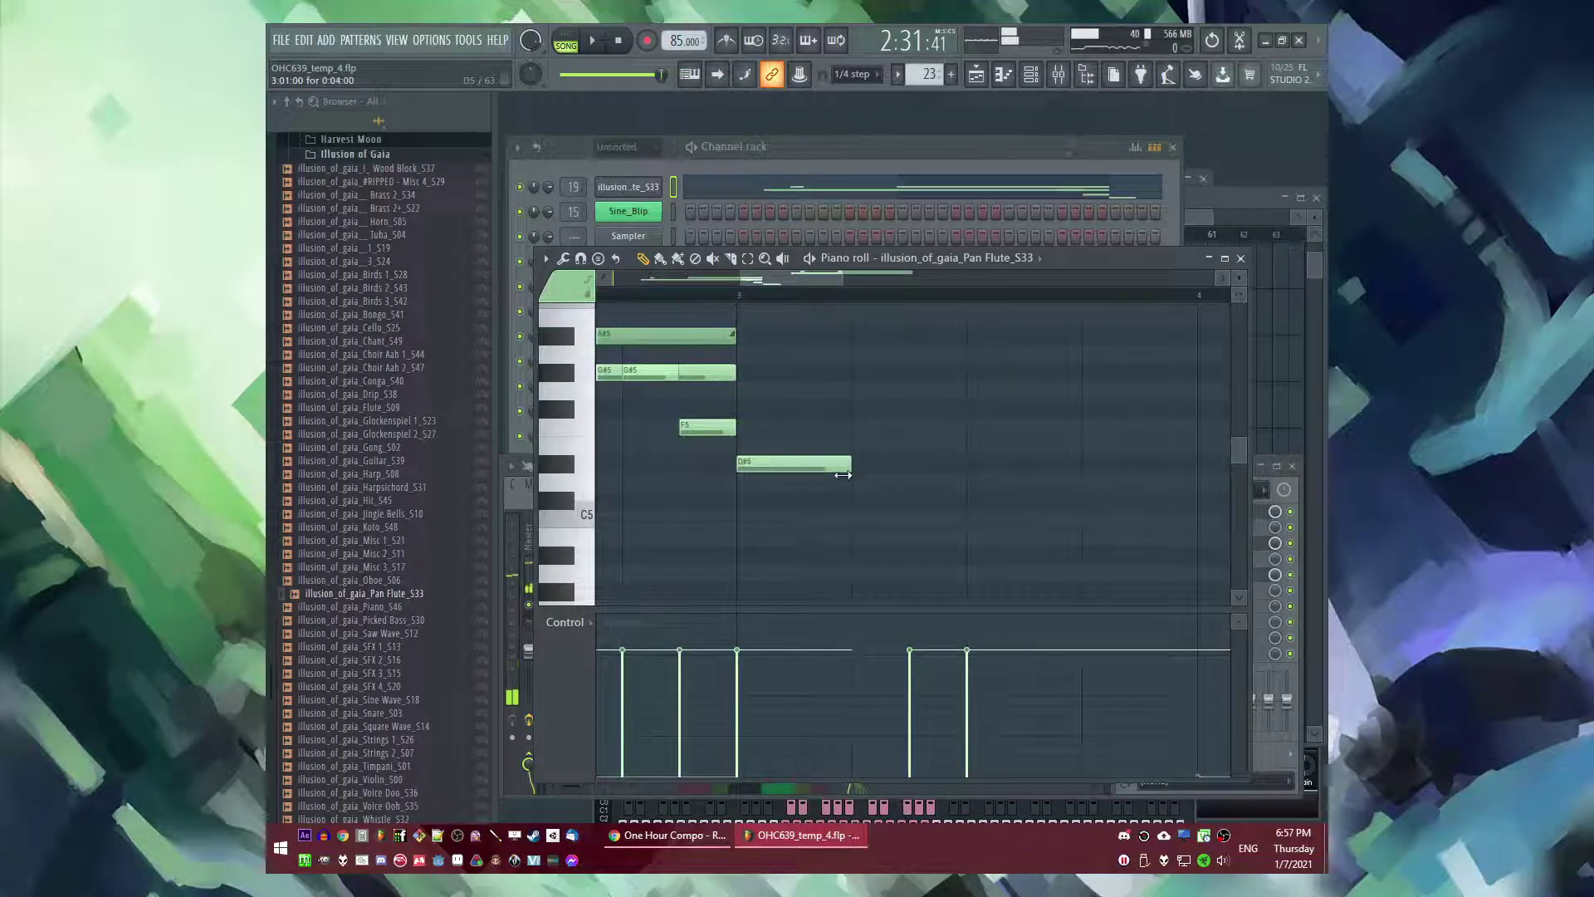
pyautogui.moveTo(846, 519)
pyautogui.mouseDown()
pyautogui.moveTo(855, 565)
pyautogui.moveTo(840, 542)
pyautogui.mouseUp()
pyautogui.press('space')
pyautogui.click(801, 535)
pyautogui.press('space')
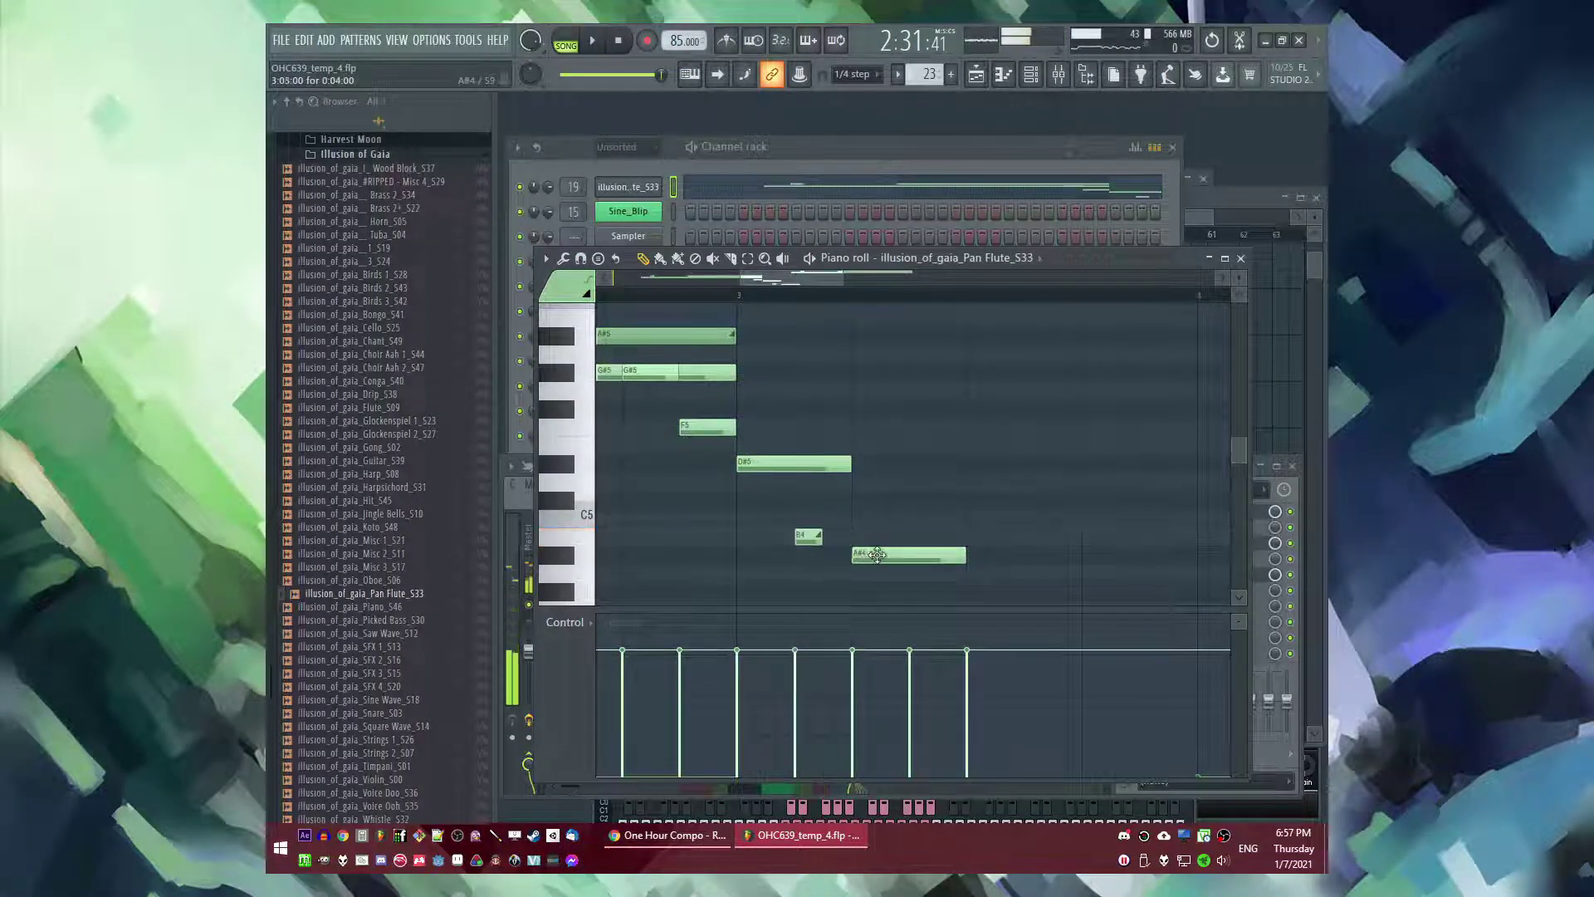
# - Shorten the D#5 at 3:01 to three steps and start the A#4 at 3:04, extending it to five steps
pyautogui.press('space')
pyautogui.moveTo(850, 463); pyautogui.dragTo(823, 463)
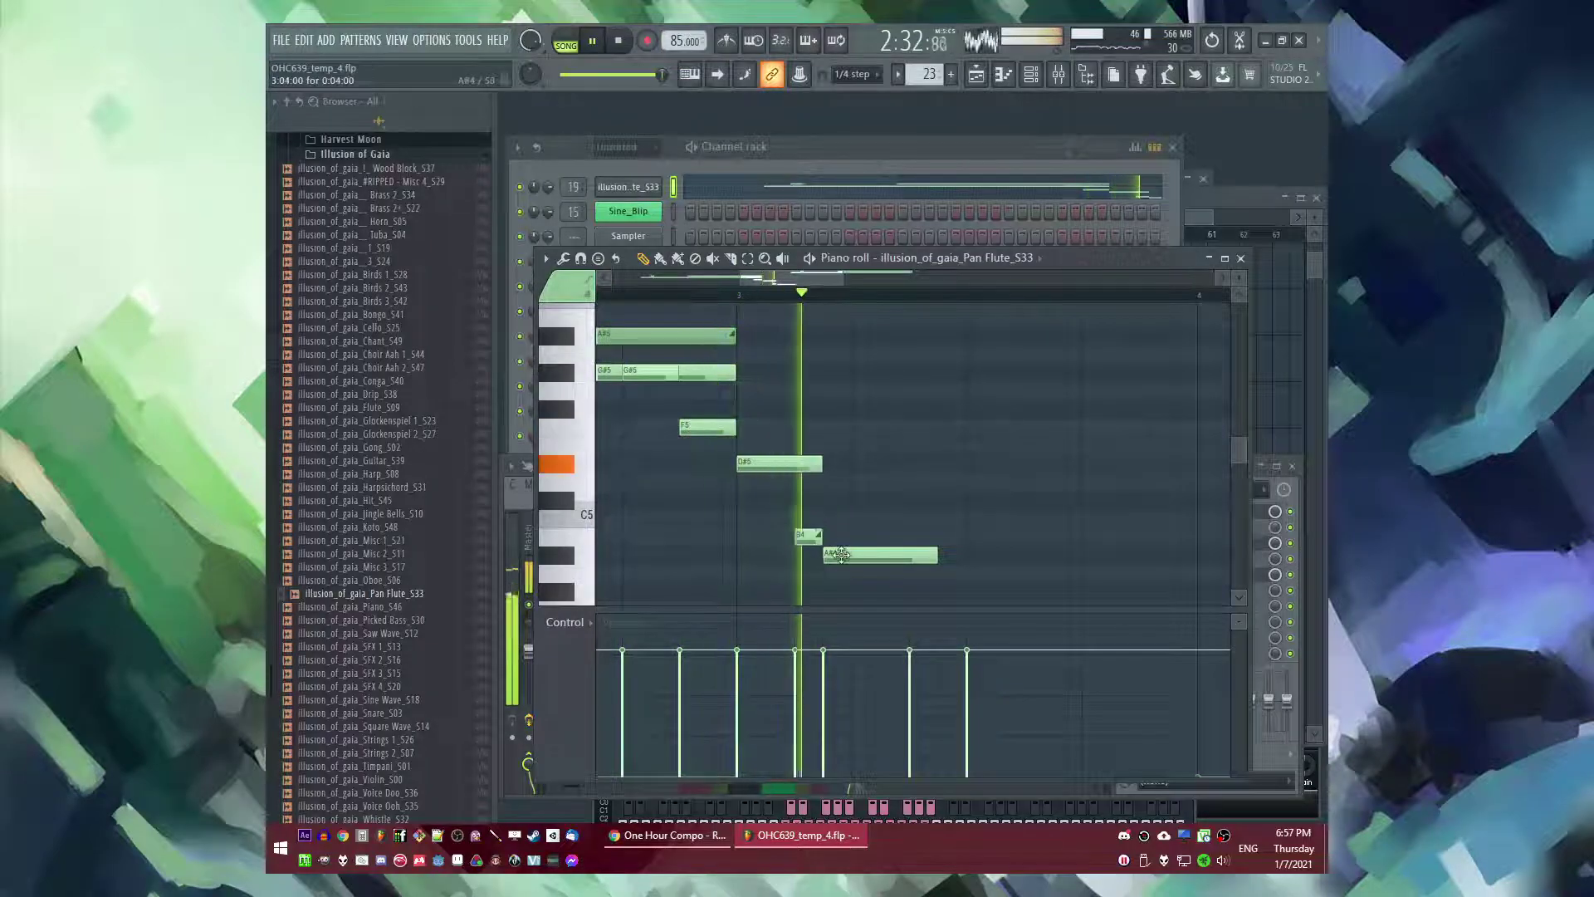
pyautogui.press('space')
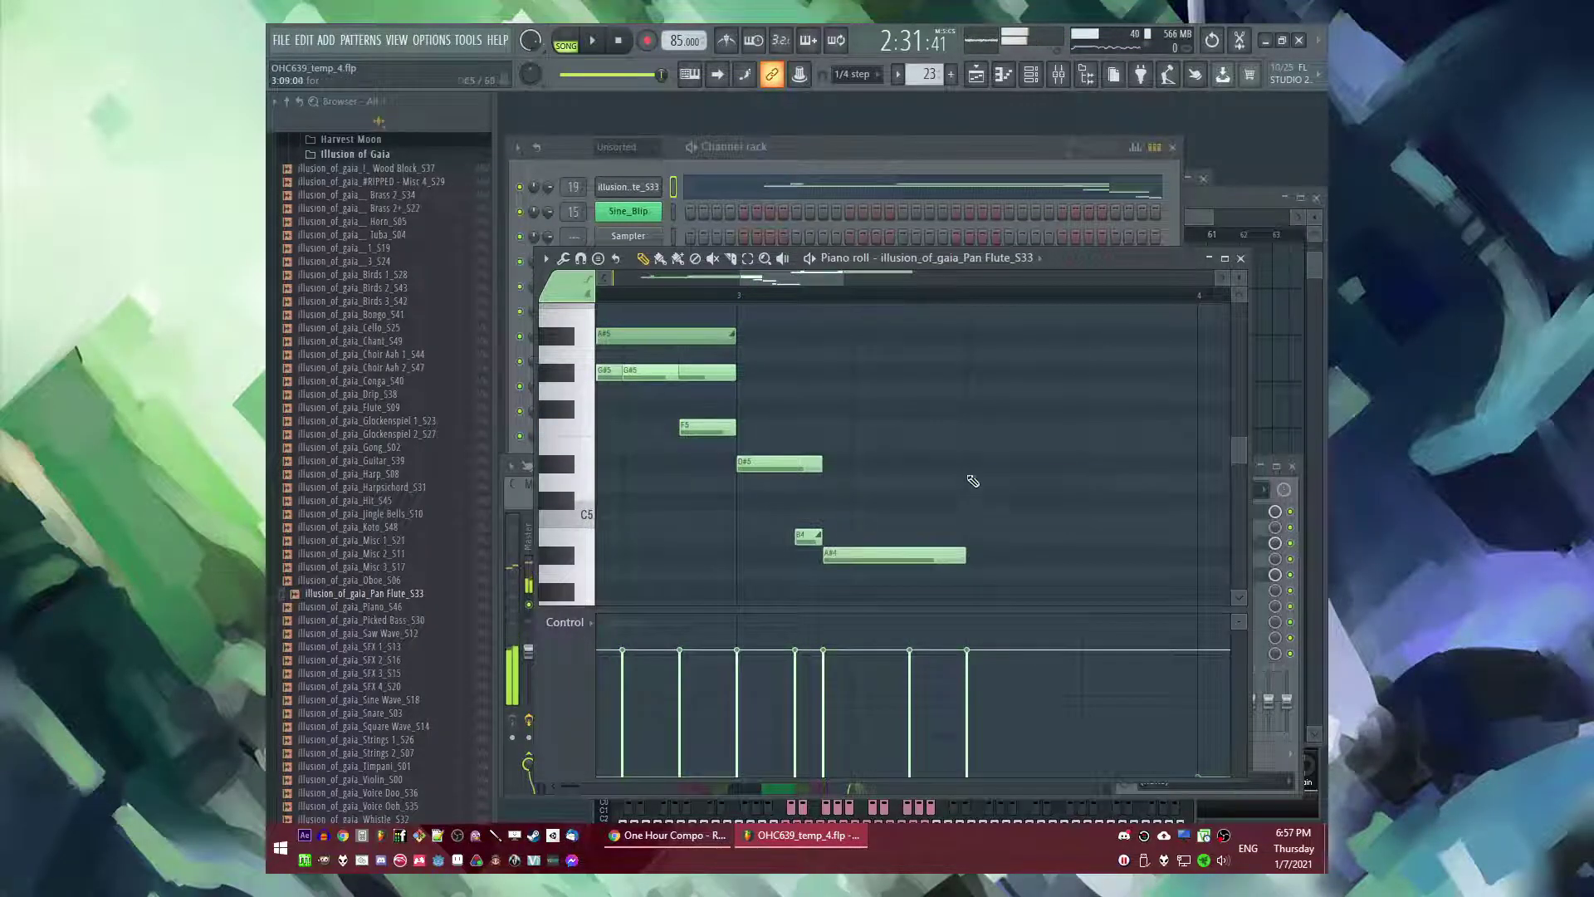
# - Add a short D#5 at 3:09 followed by a five-step F5, and delete the original high notes of bars 3 and 4
pyautogui.moveTo(965, 466); pyautogui.dragTo(978, 420)
pyautogui.press('space')
pyautogui.moveTo(1110, 463); pyautogui.dragTo(980, 464)
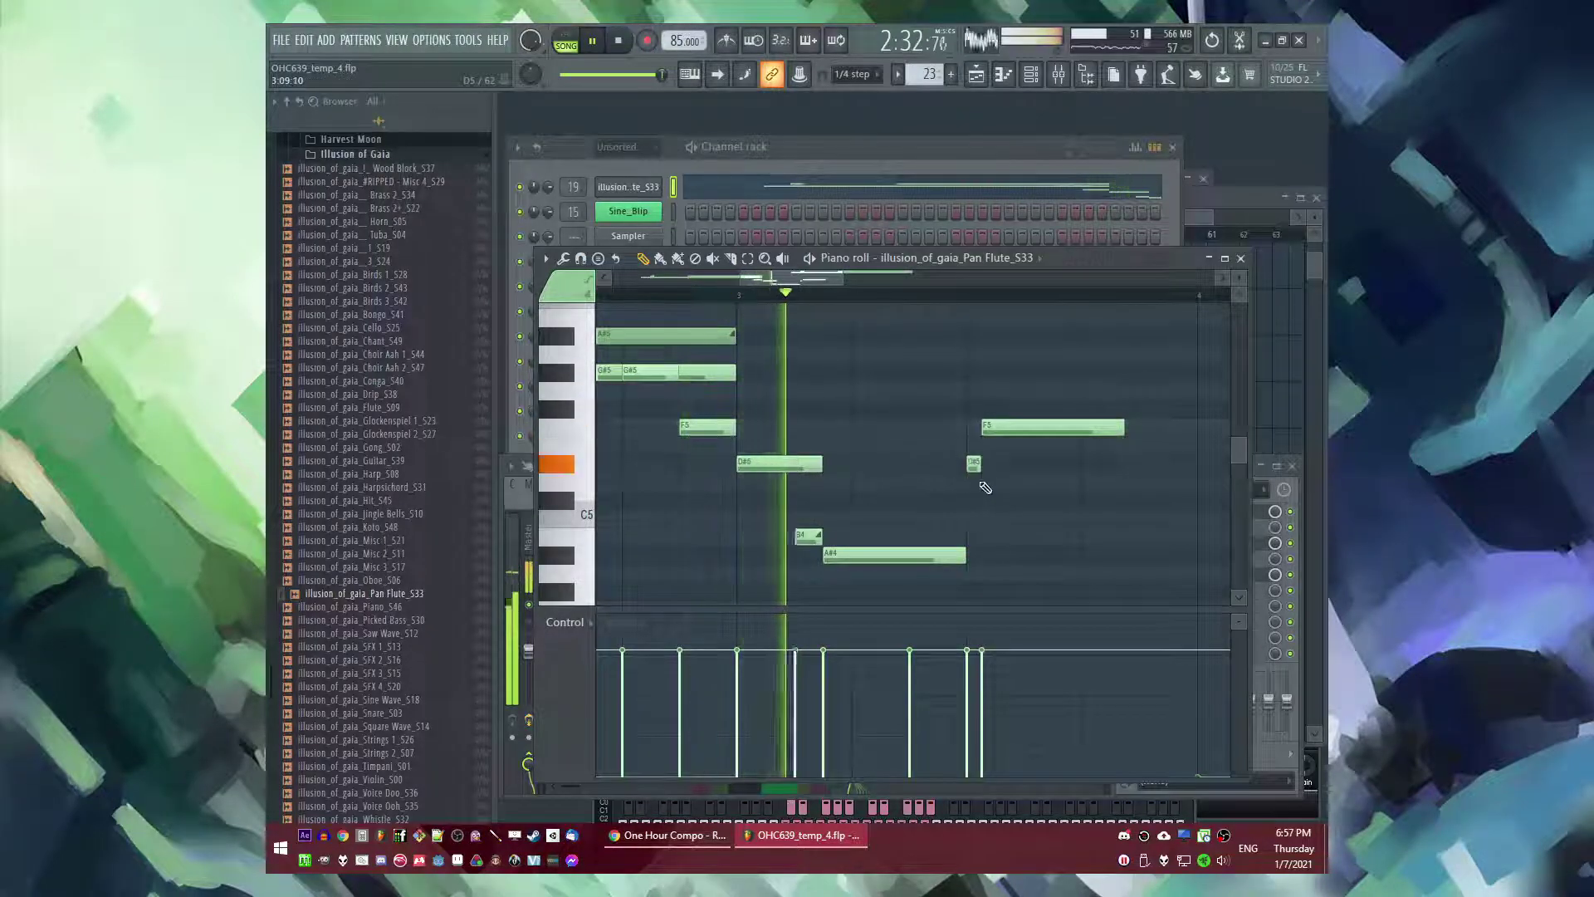
pyautogui.scroll(5, 967, 475)
pyautogui.rightClick(981, 534)
pyautogui.rightClick(1136, 571)
pyautogui.scroll(-5, 855, 482)
# - Move the short D#5 and following F5 earlier to 3:07 and shorten the A#4 to three steps
pyautogui.click(737, 302)
pyautogui.hscroll(1, 798, 341)
pyautogui.moveTo(902, 389); pyautogui.dragTo(1084, 453)
pyautogui.press('space')
pyautogui.press('space')
pyautogui.moveTo(901, 462); pyautogui.dragTo(847, 463)
pyautogui.moveTo(900, 554); pyautogui.dragTo(843, 555)
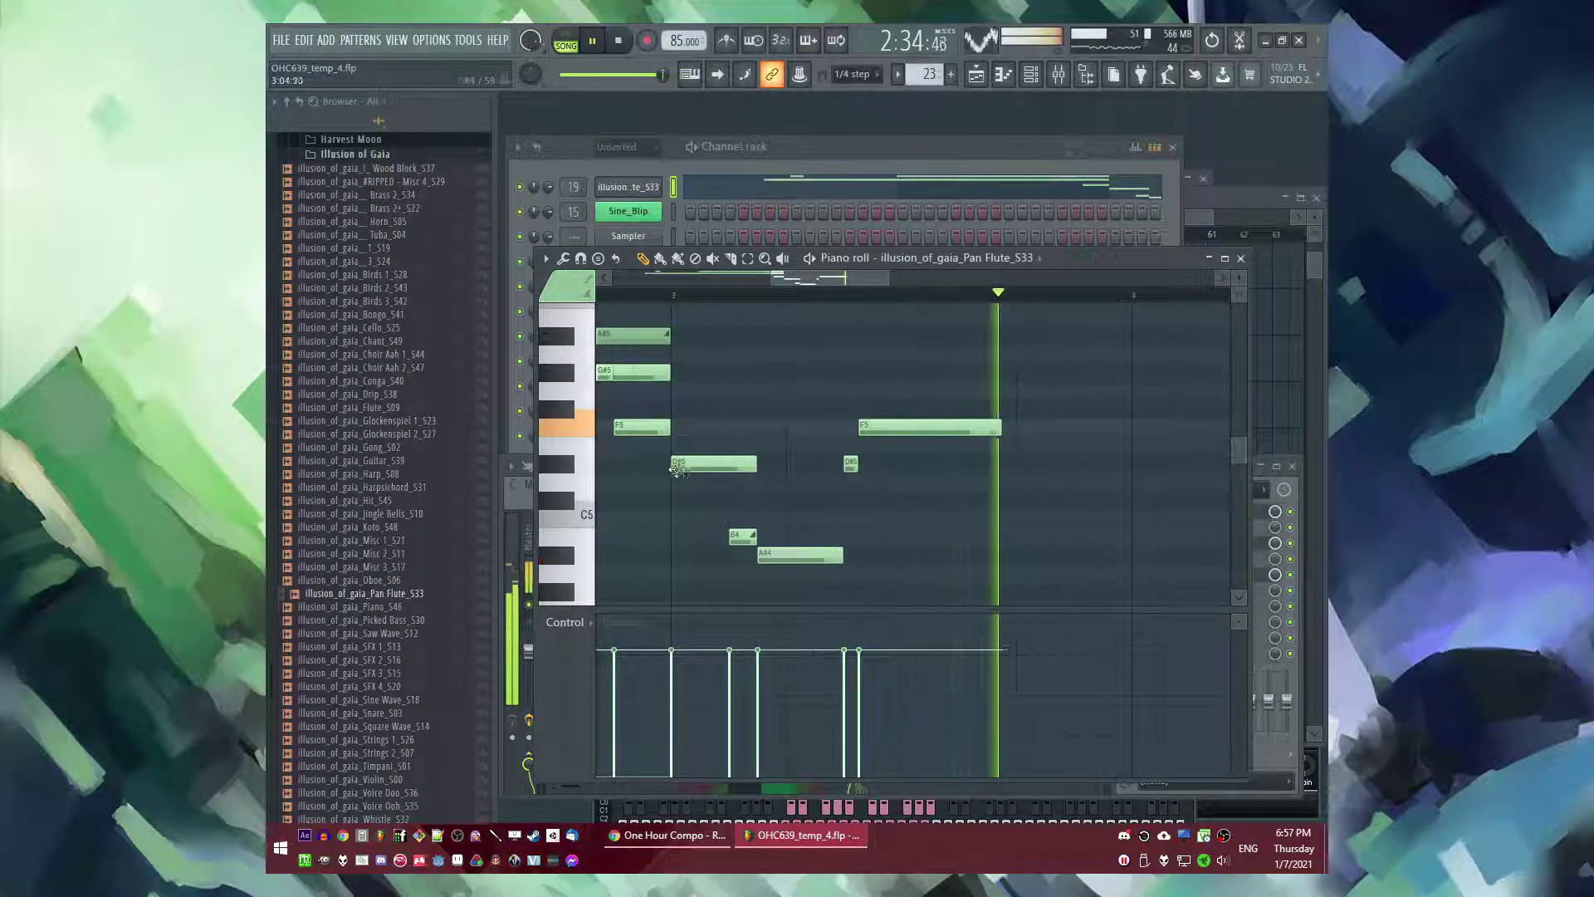
# - Extend the F5 to the end of bar 4 and overlay an F5 slide note from 4:01 with its velocity lowered to a minimum
pyautogui.scroll(-5, 689, 480)
pyautogui.moveTo(764, 428); pyautogui.dragTo(926, 429)
pyautogui.press('space')
pyautogui.press('space')
pyautogui.scroll(1, 838, 411)
pyautogui.scroll(1, 818, 407)
pyautogui.click(777, 426)
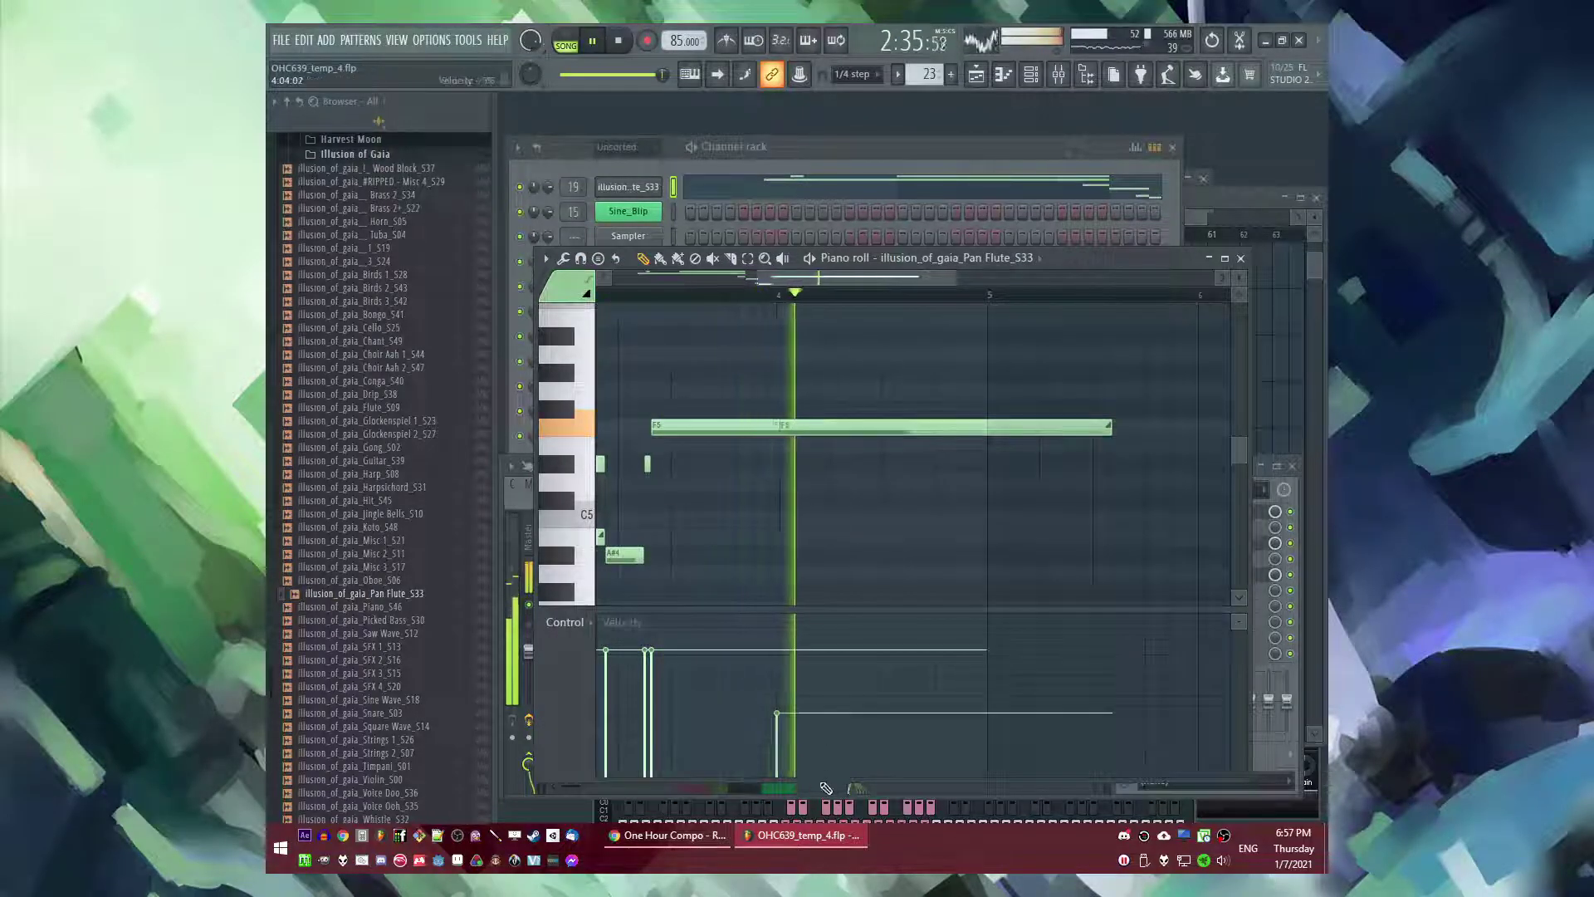
pyautogui.moveTo(1109, 427); pyautogui.dragTo(970, 483)
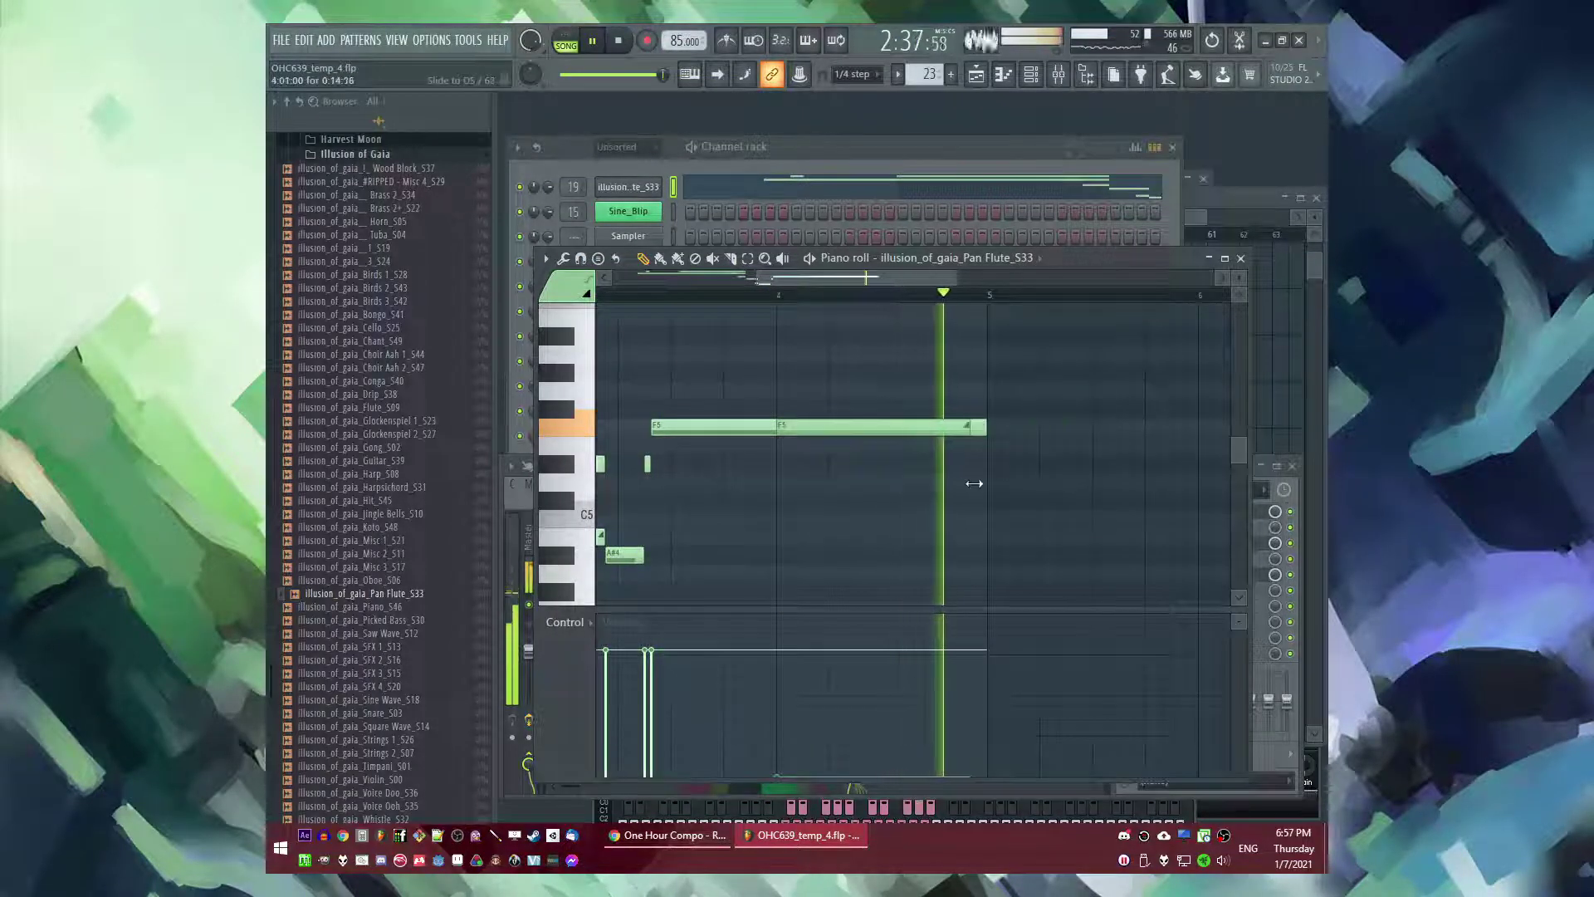
# - Repeat the two flute pattern clips on Track 17 across bars 57 to 65 in the playlist and save the project
pyautogui.press('F5')
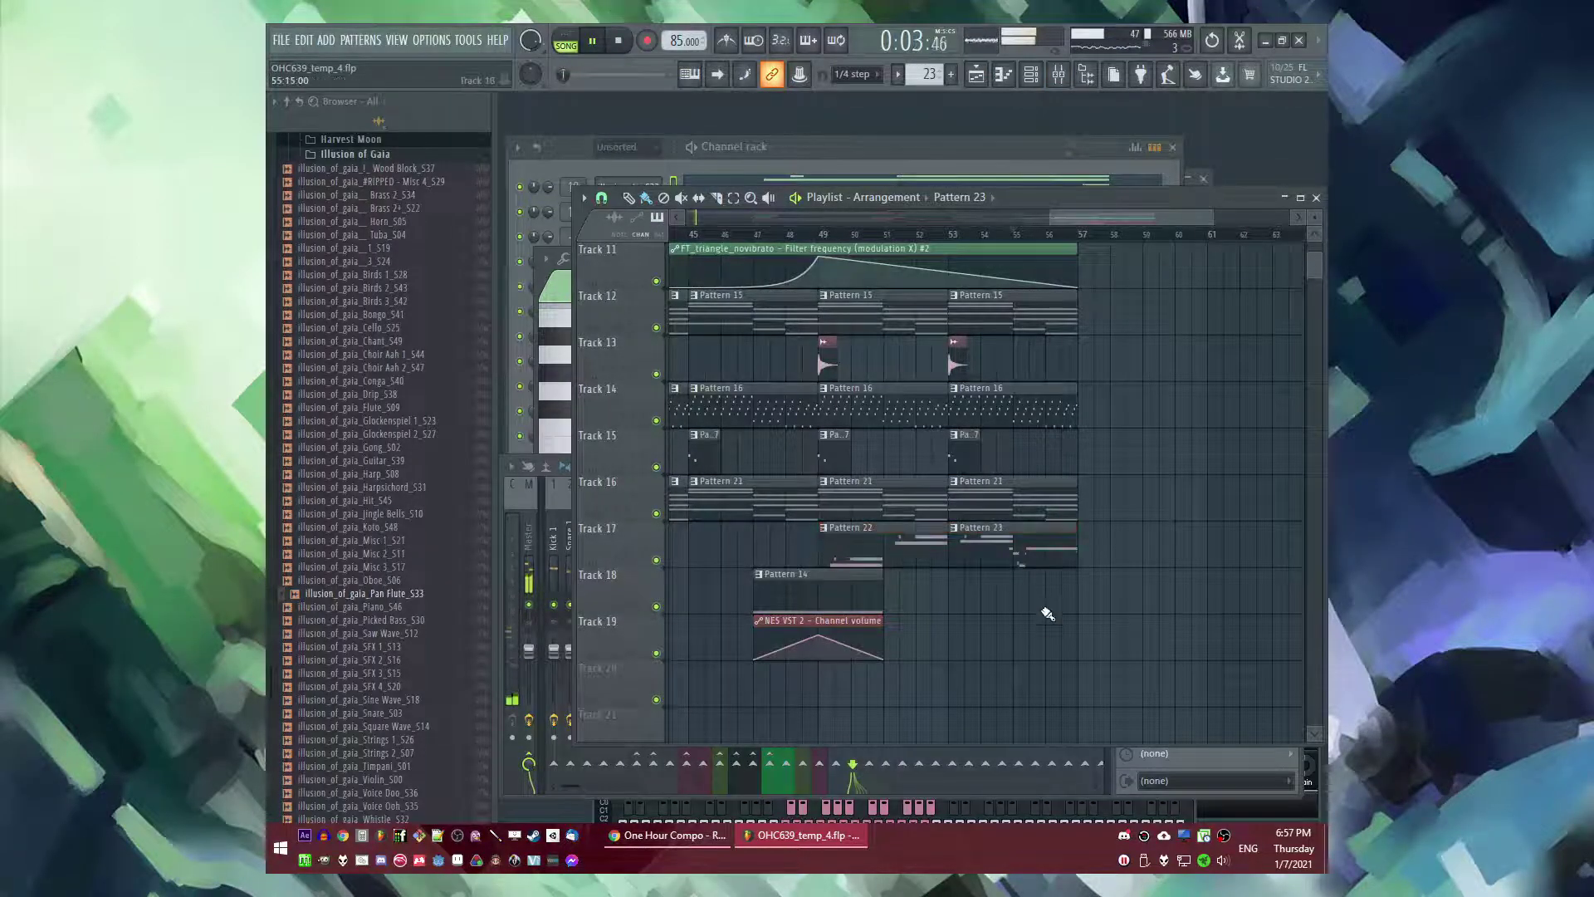
pyautogui.moveTo(939, 551); pyautogui.dragTo(933, 551)
pyautogui.hotkey('ctrl', 'b')
pyautogui.scroll(6, 946, 531)
pyautogui.hotkey('ctrl', 's')
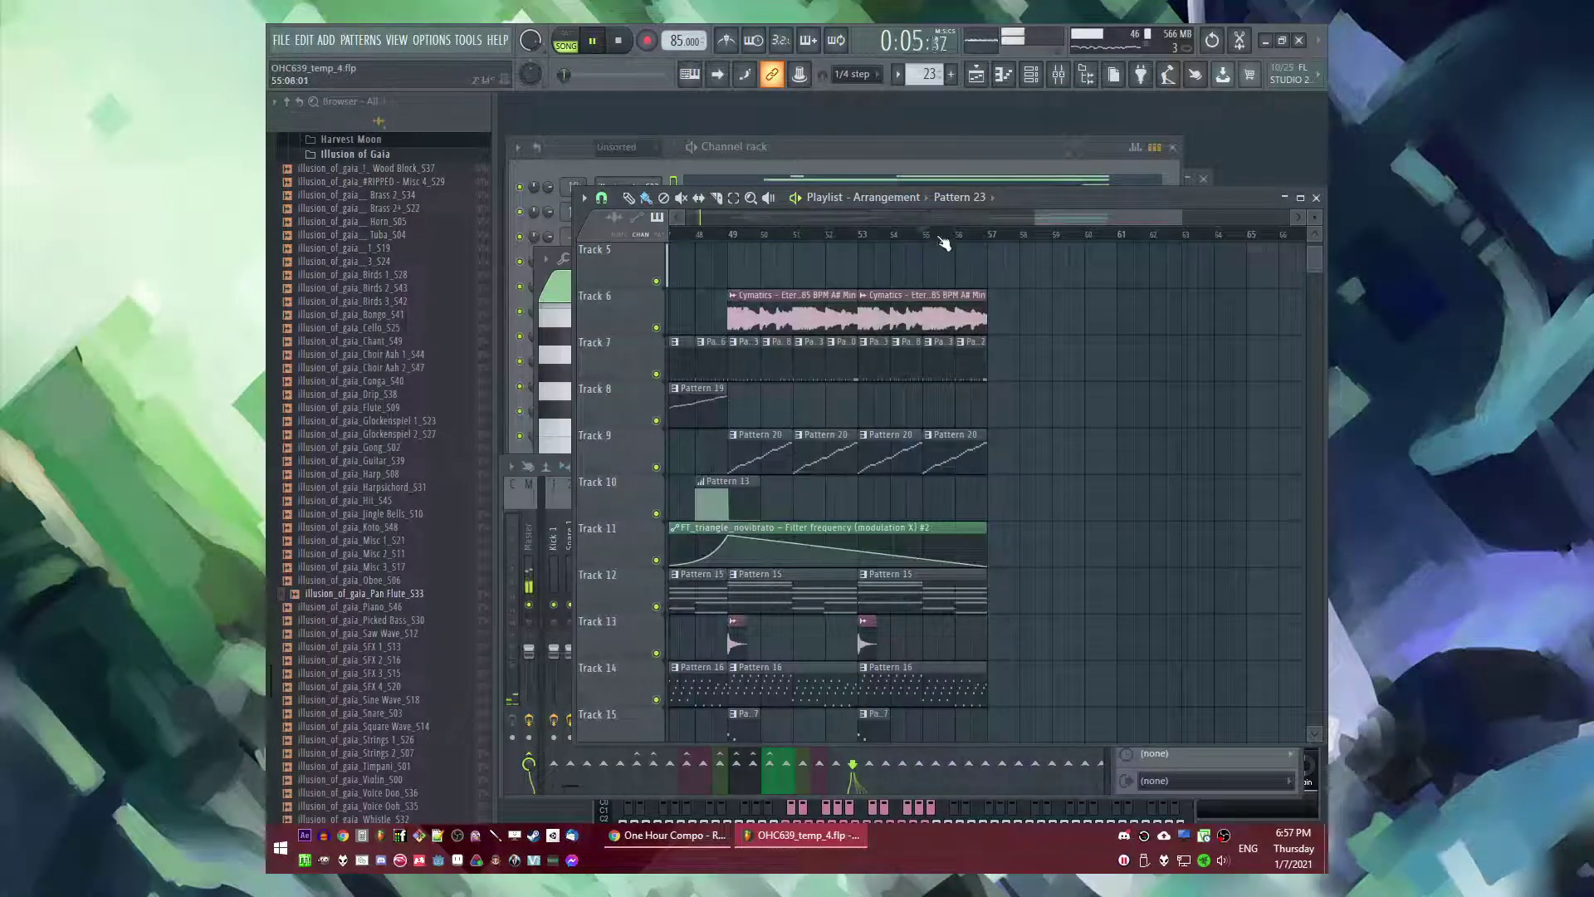
# - Repeat the Pattern 20 clips on Track 9 and the Cymatics loops on Track 6 across bars 57 to 65
pyautogui.scroll(-4, 1014, 338)
pyautogui.scroll(-1, 1124, 391)
pyautogui.scroll(1, 1007, 434)
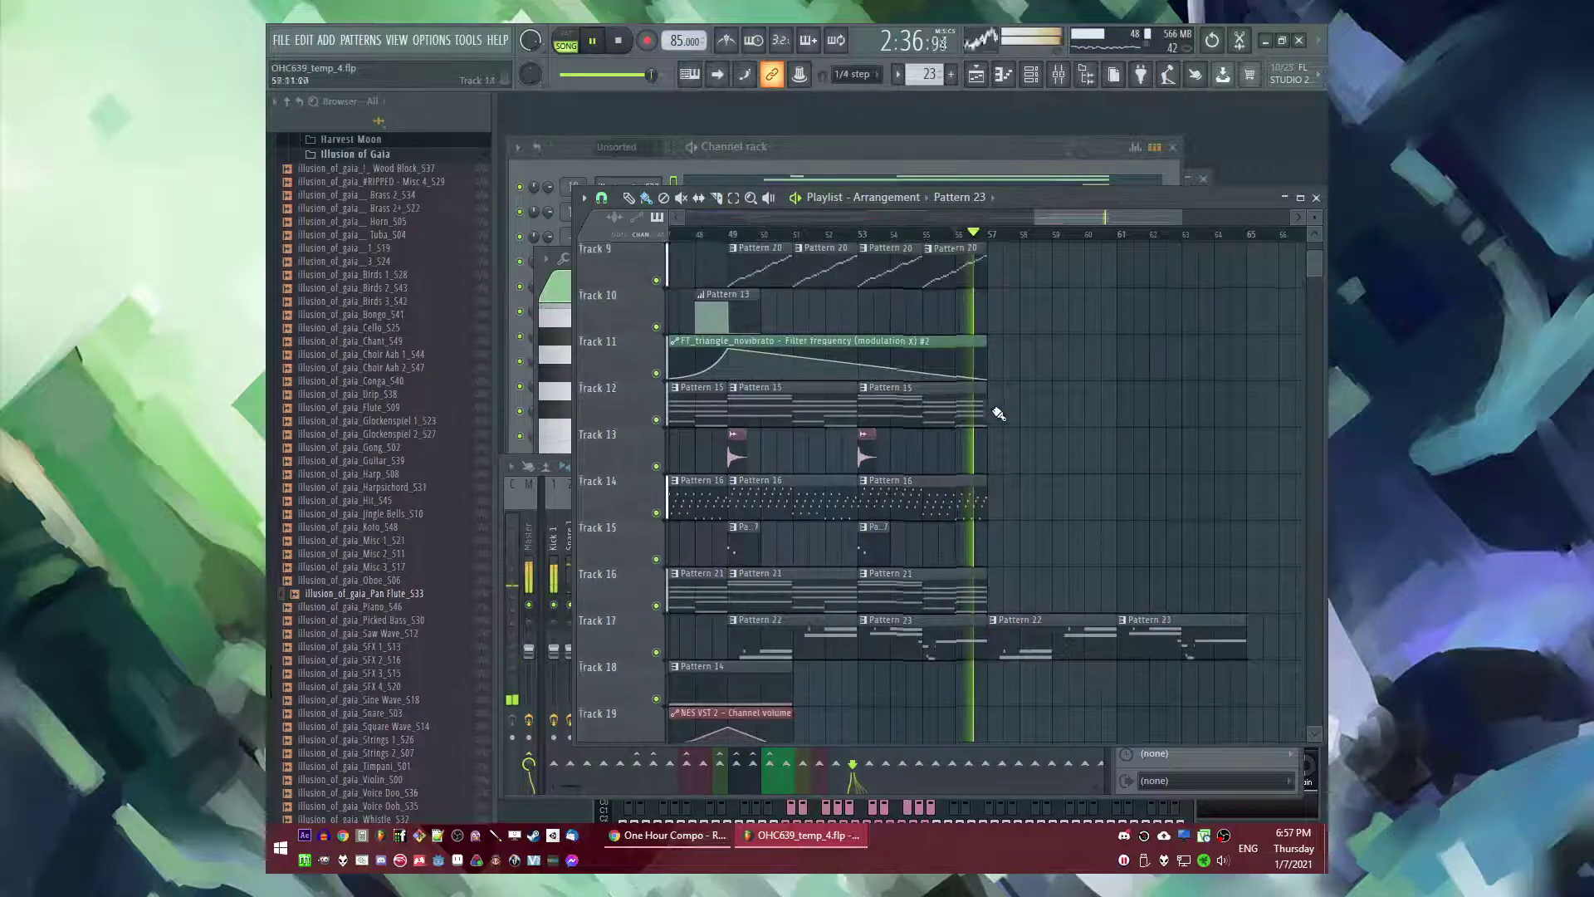
pyautogui.scroll(5, 1072, 482)
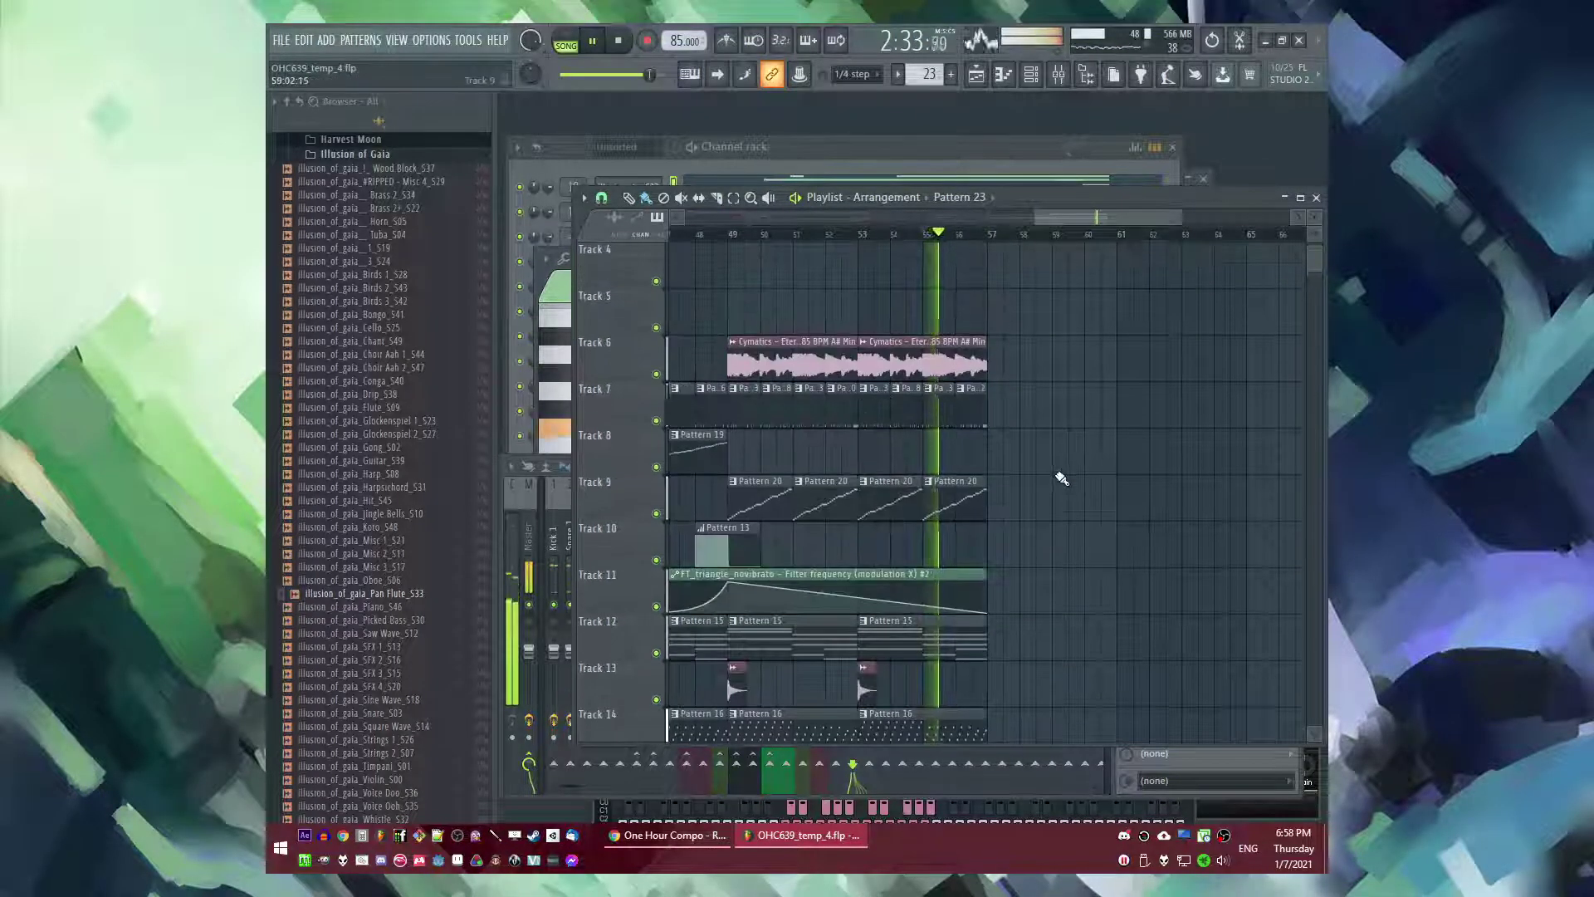
pyautogui.scroll(-1, 1059, 477)
pyautogui.hotkey('ctrl', 'b')
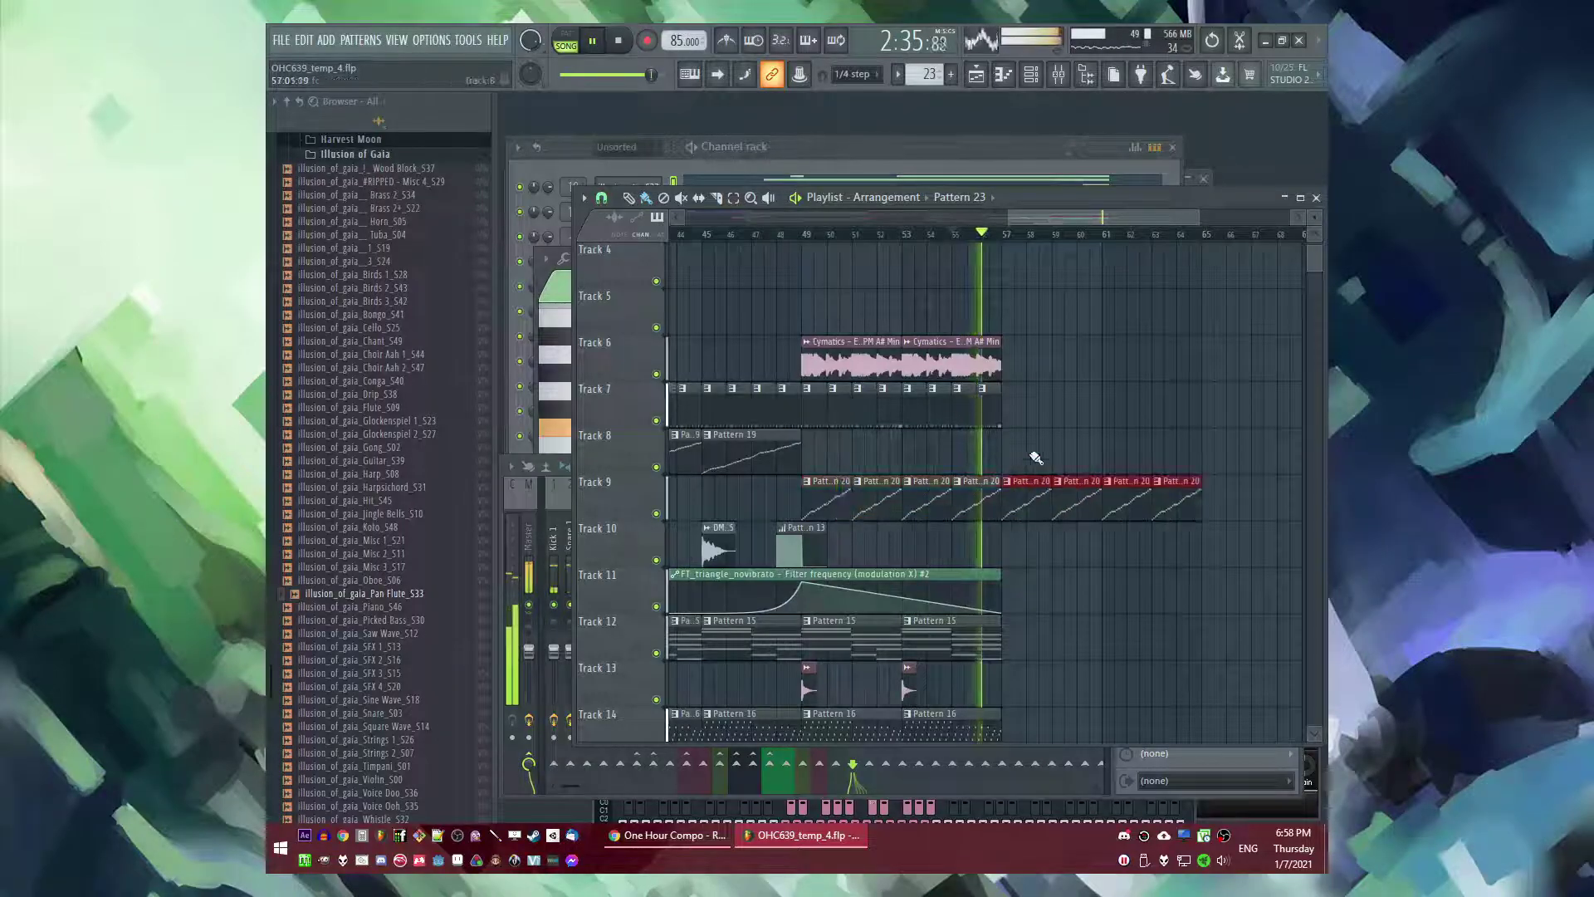
pyautogui.scroll(2, 1059, 441)
pyautogui.hotkey('ctrl', 'b')
pyautogui.moveTo(1061, 223); pyautogui.dragTo(1081, 253)
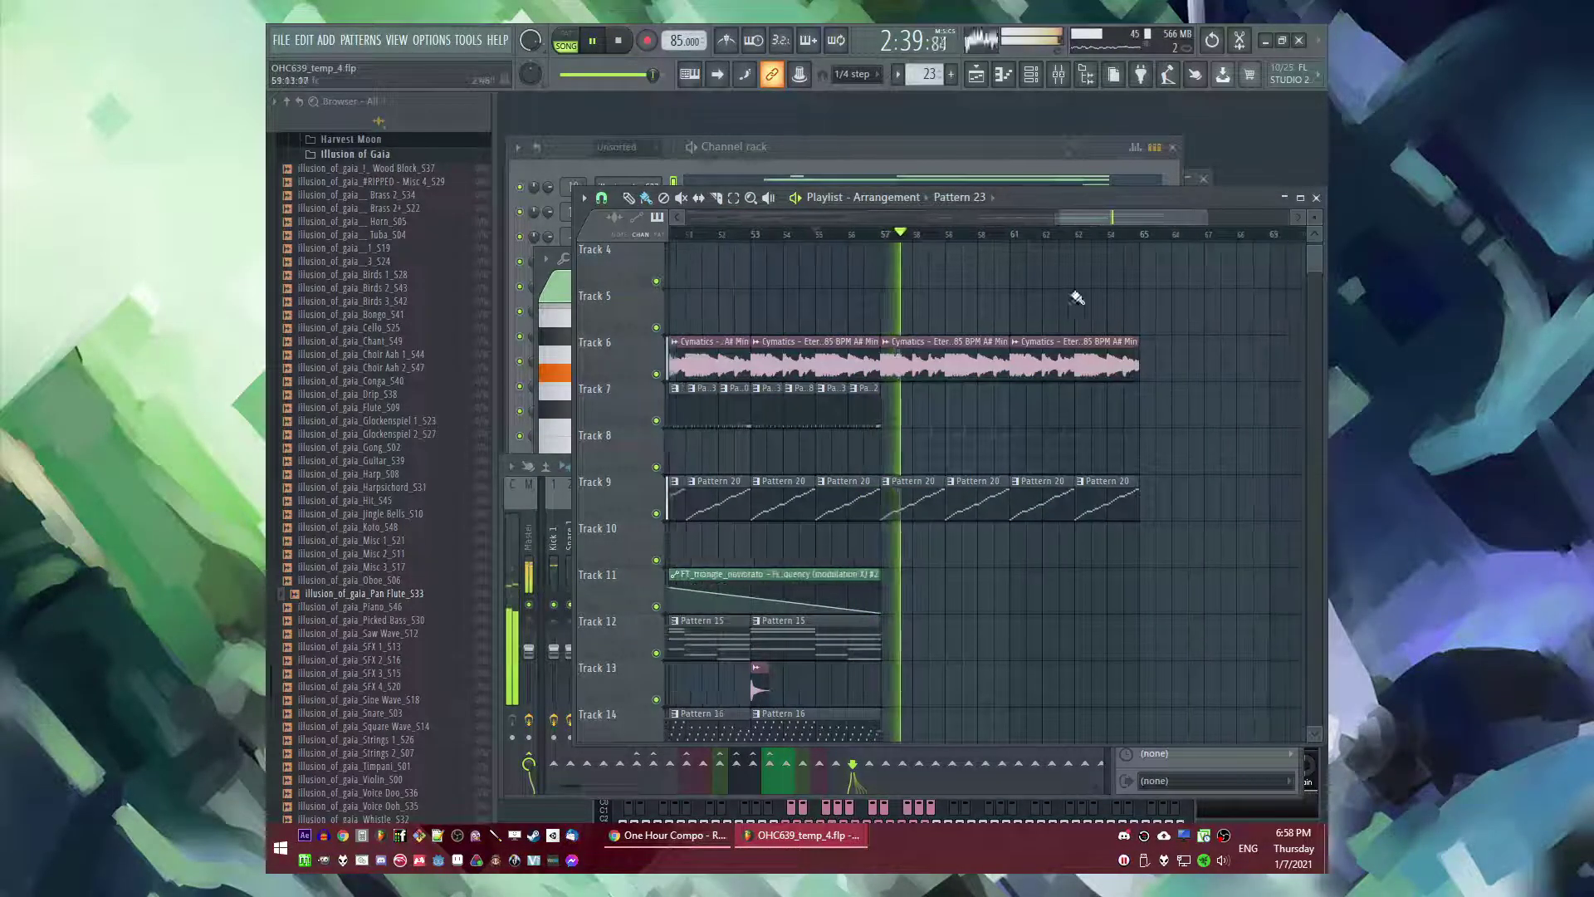
# - Repeat the Pattern 15 clips on Track 12 and the Pattern 21 clips on Track 16 across bars 57 to 65
pyautogui.scroll(-6, 1050, 445)
pyautogui.scroll(5, 1052, 478)
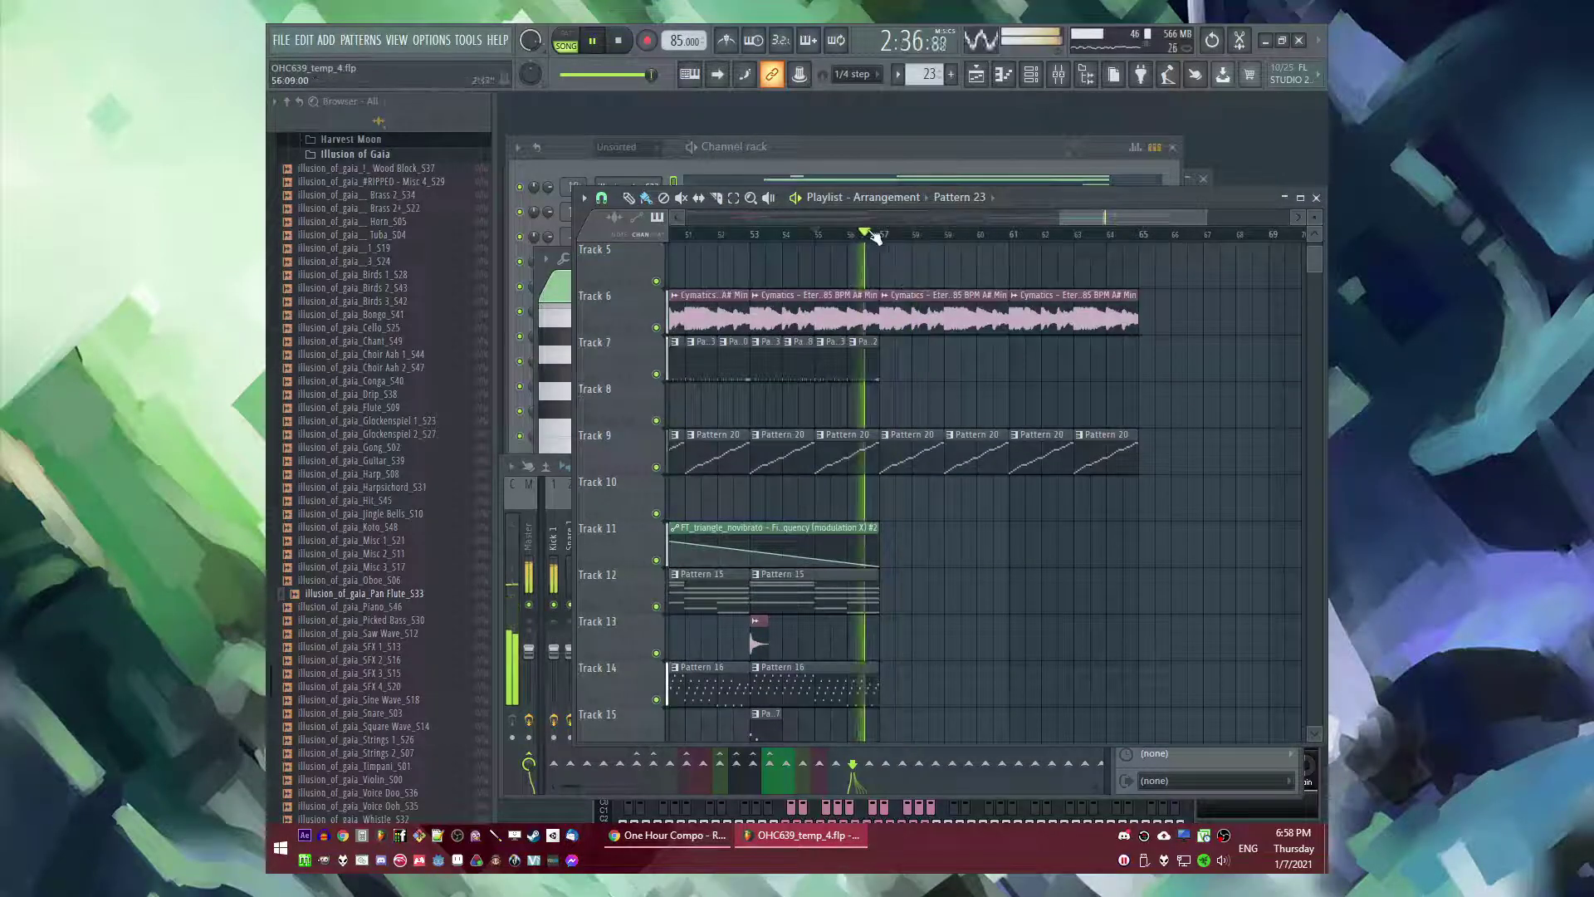
pyautogui.scroll(-5, 1032, 463)
pyautogui.scroll(9, 1047, 482)
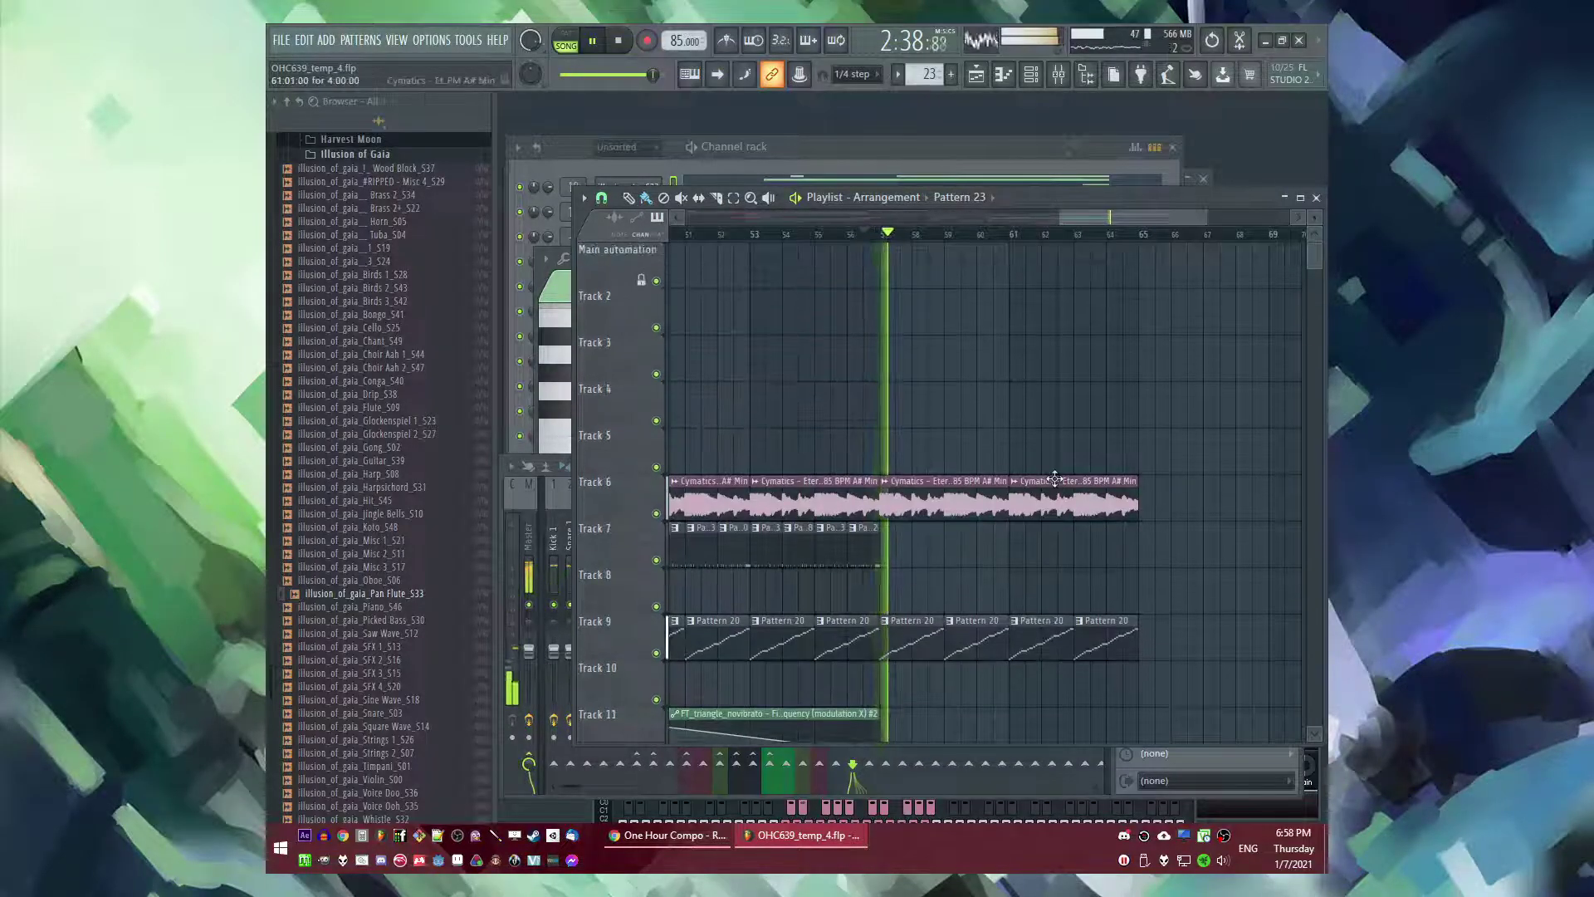
pyautogui.scroll(-2, 963, 414)
pyautogui.scroll(-3, 1108, 407)
pyautogui.scroll(-1, 1092, 405)
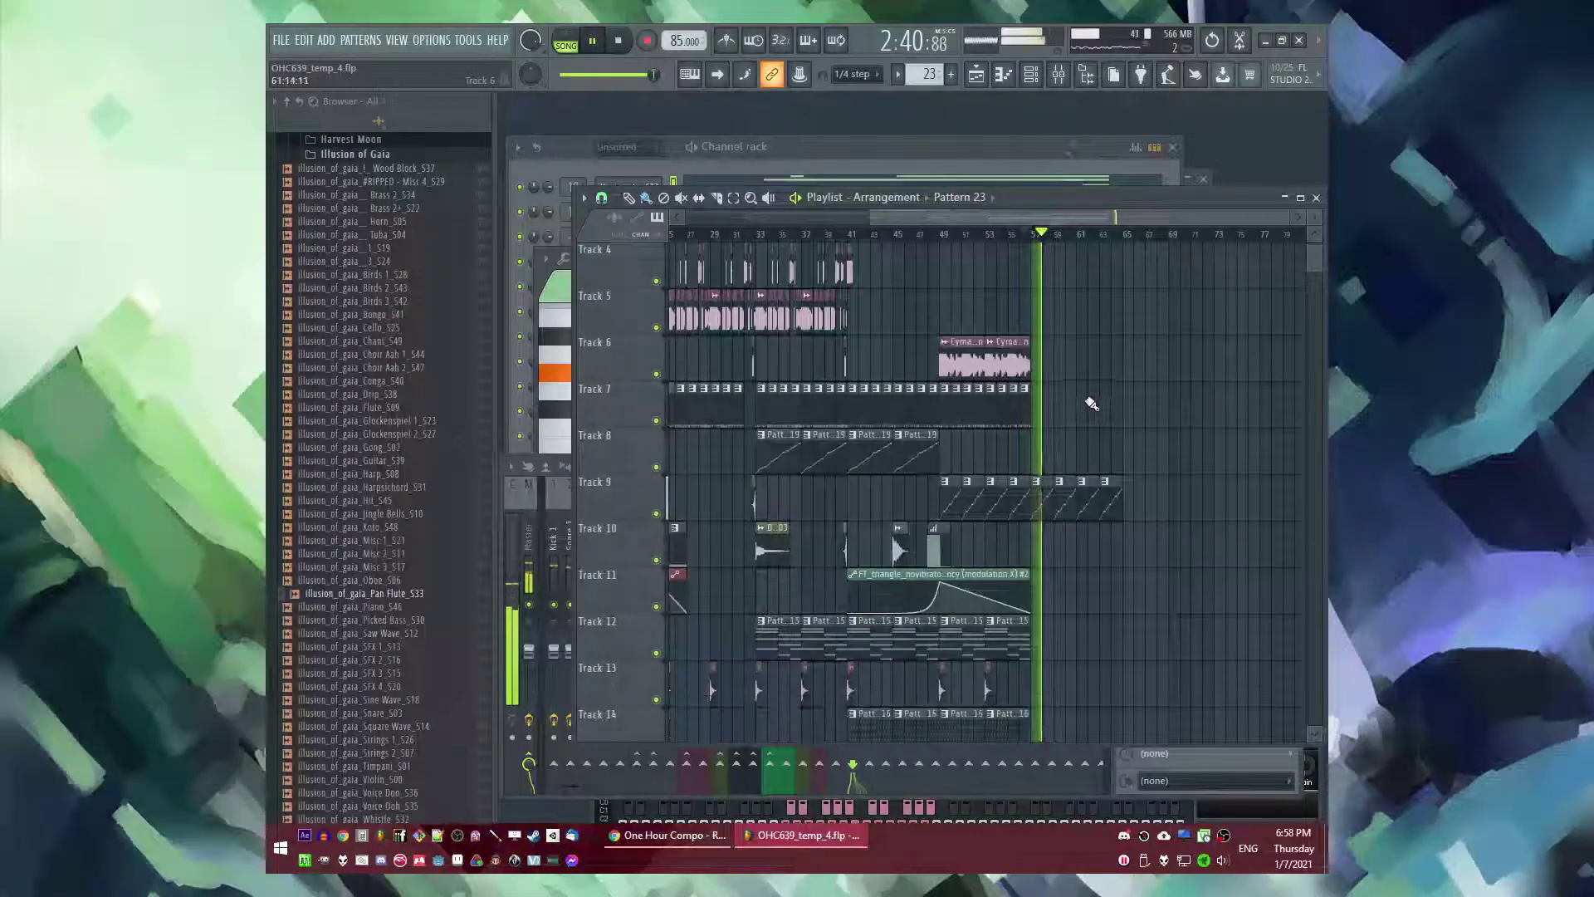
pyautogui.scroll(-2, 1088, 396)
pyautogui.scroll(2, 1211, 434)
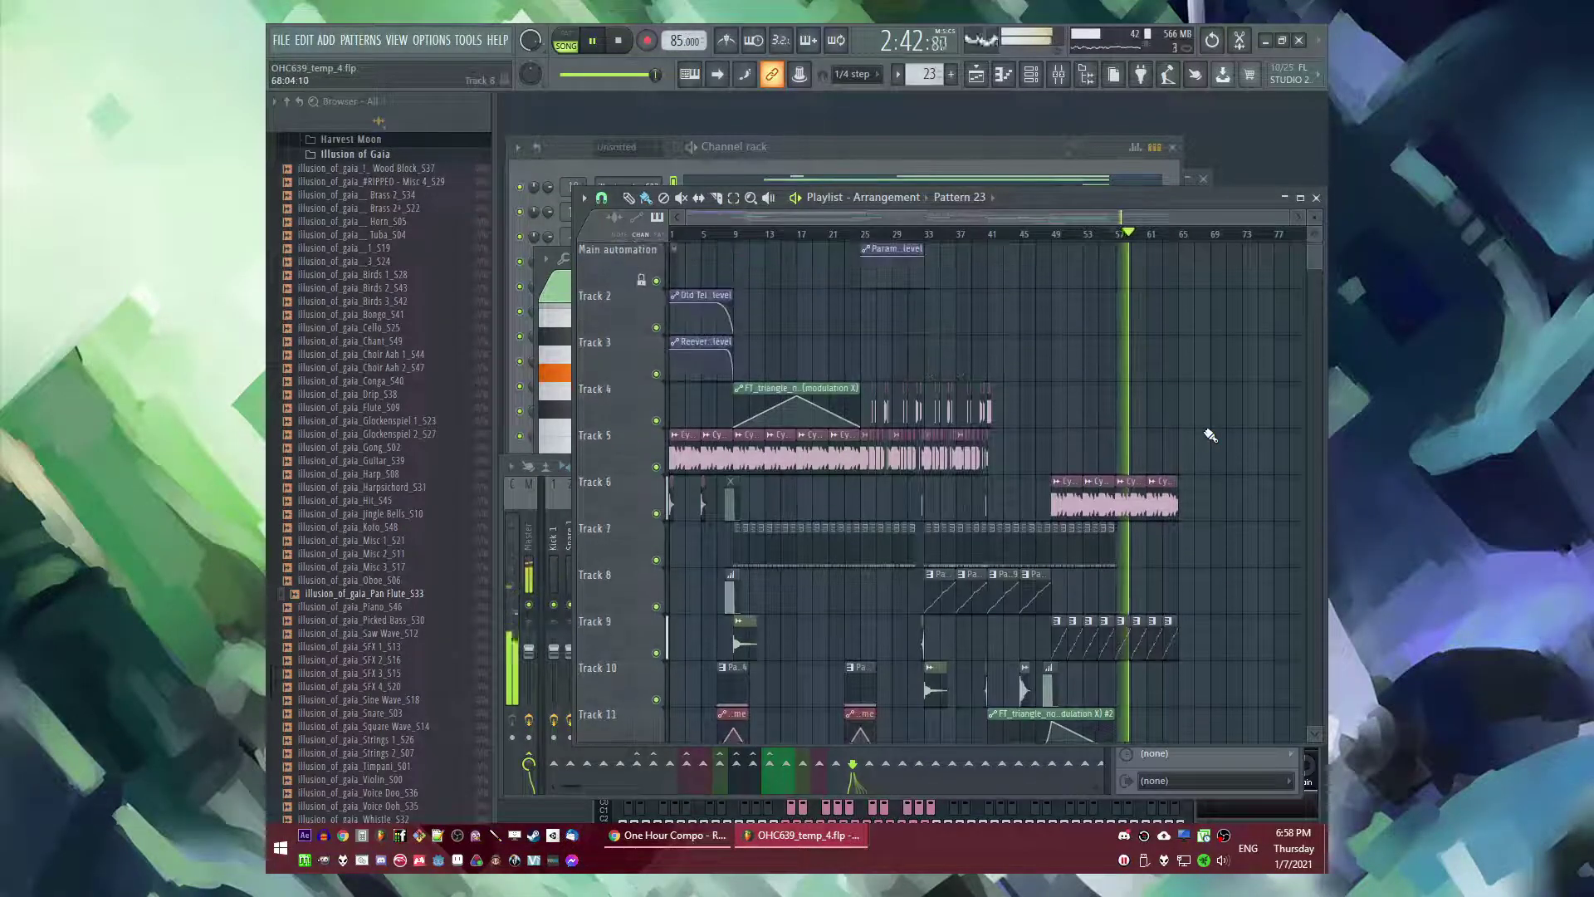
pyautogui.scroll(4, 1232, 465)
pyautogui.scroll(-6, 1221, 498)
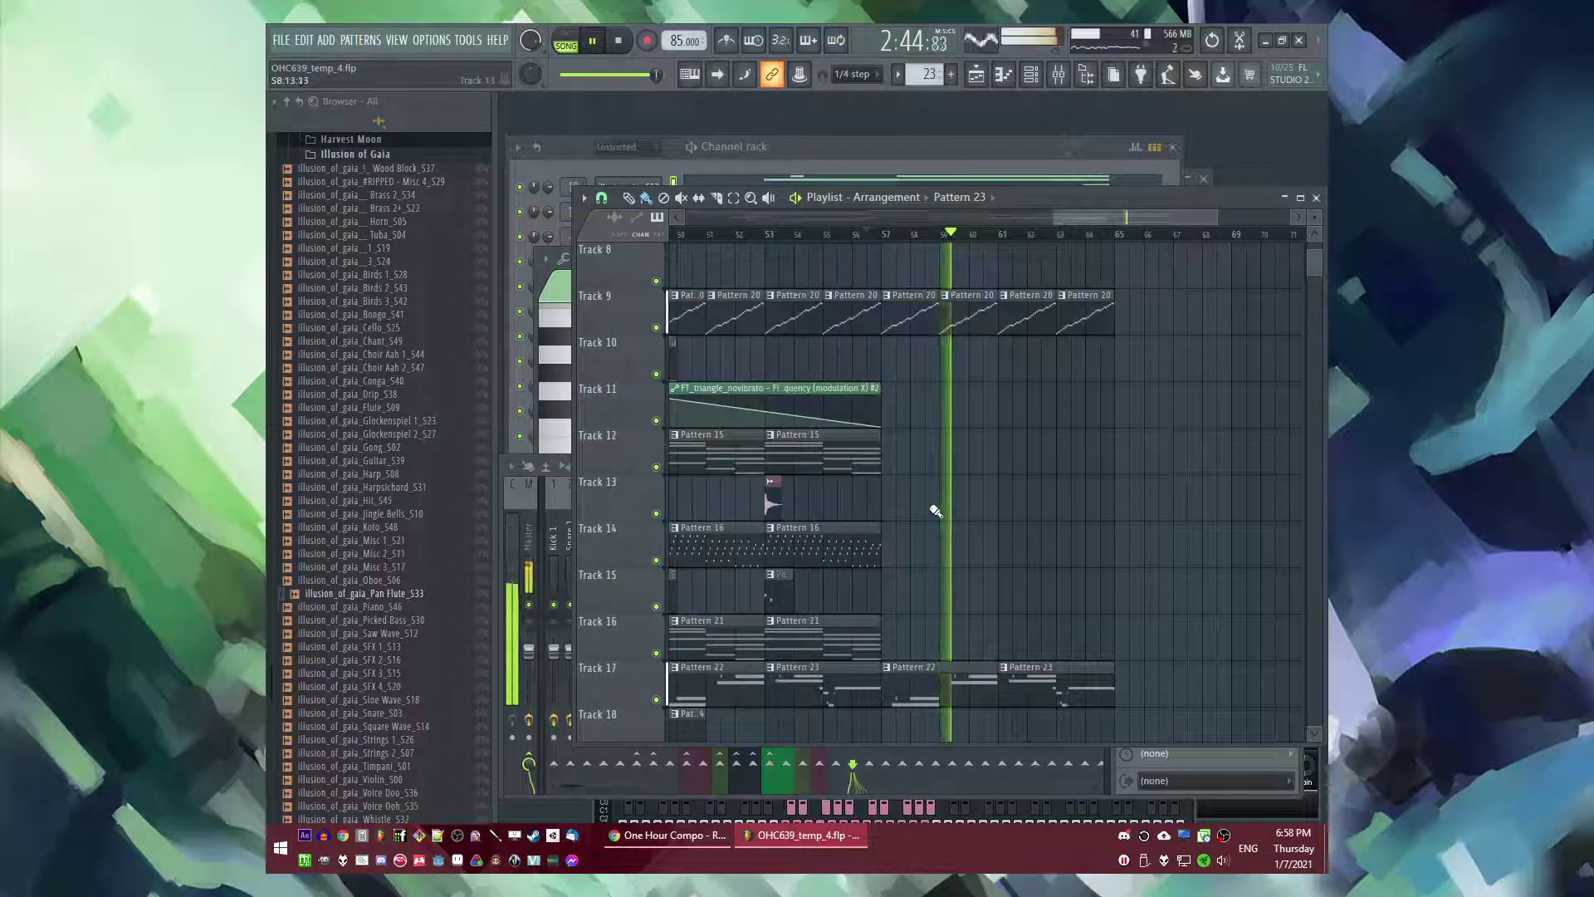
pyautogui.click(854, 553)
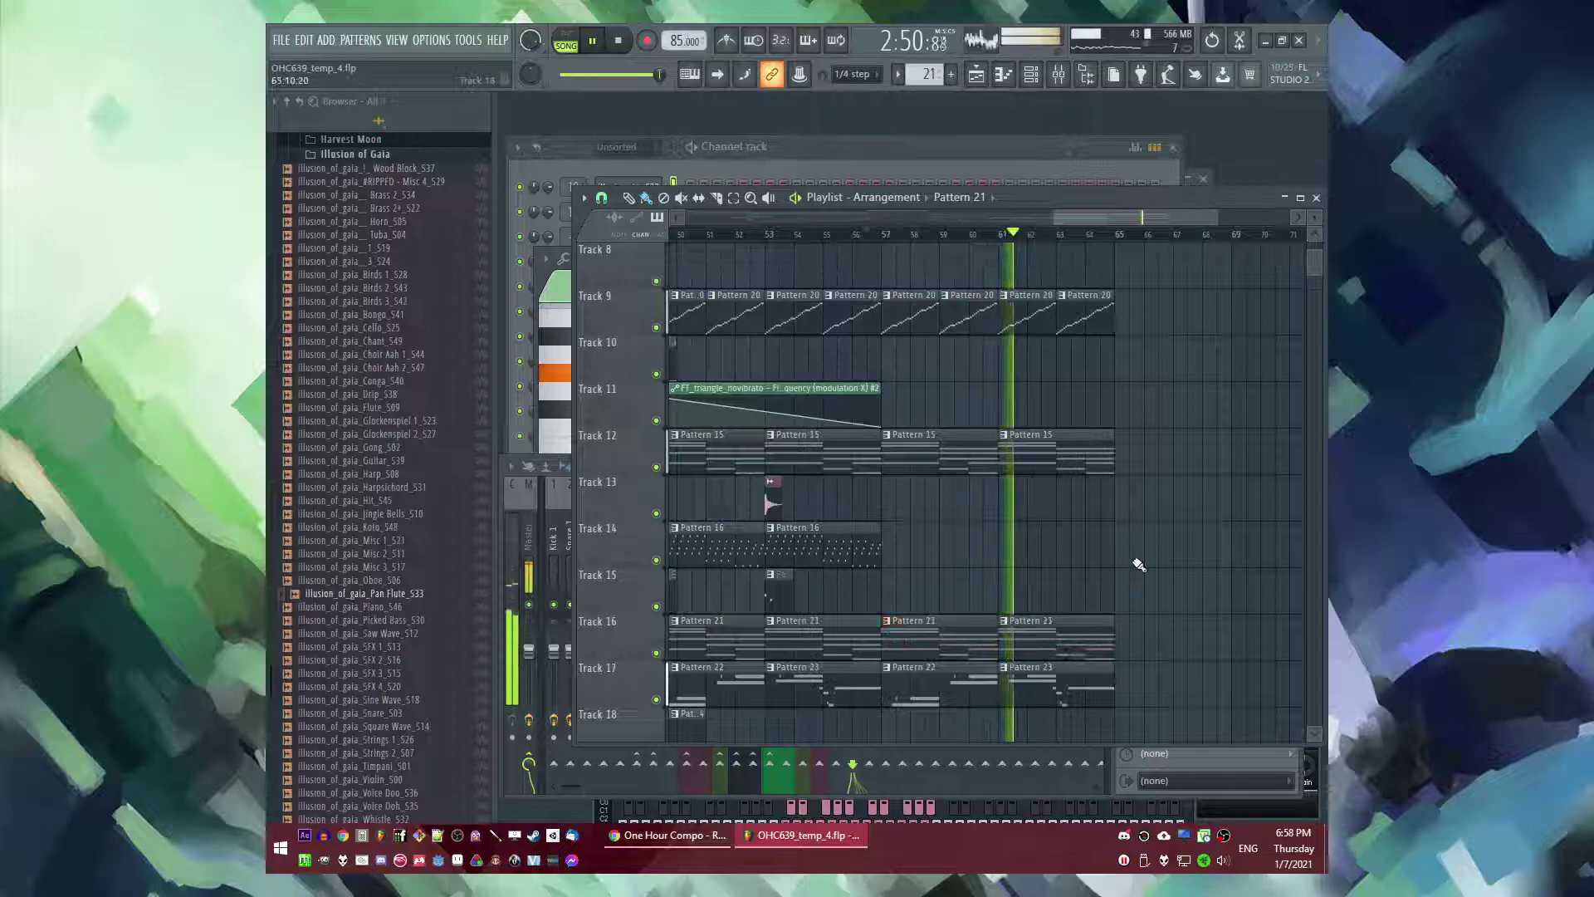
# - Replay the song from about bar 56 and examine which tracks lack transition effects around bars 57 to 65
pyautogui.scroll(6, 1020, 425)
pyautogui.click(861, 236)
pyautogui.scroll(-4, 931, 402)
pyautogui.scroll(4, 947, 490)
pyautogui.scroll(-3, 1105, 542)
pyautogui.scroll(-2, 1146, 539)
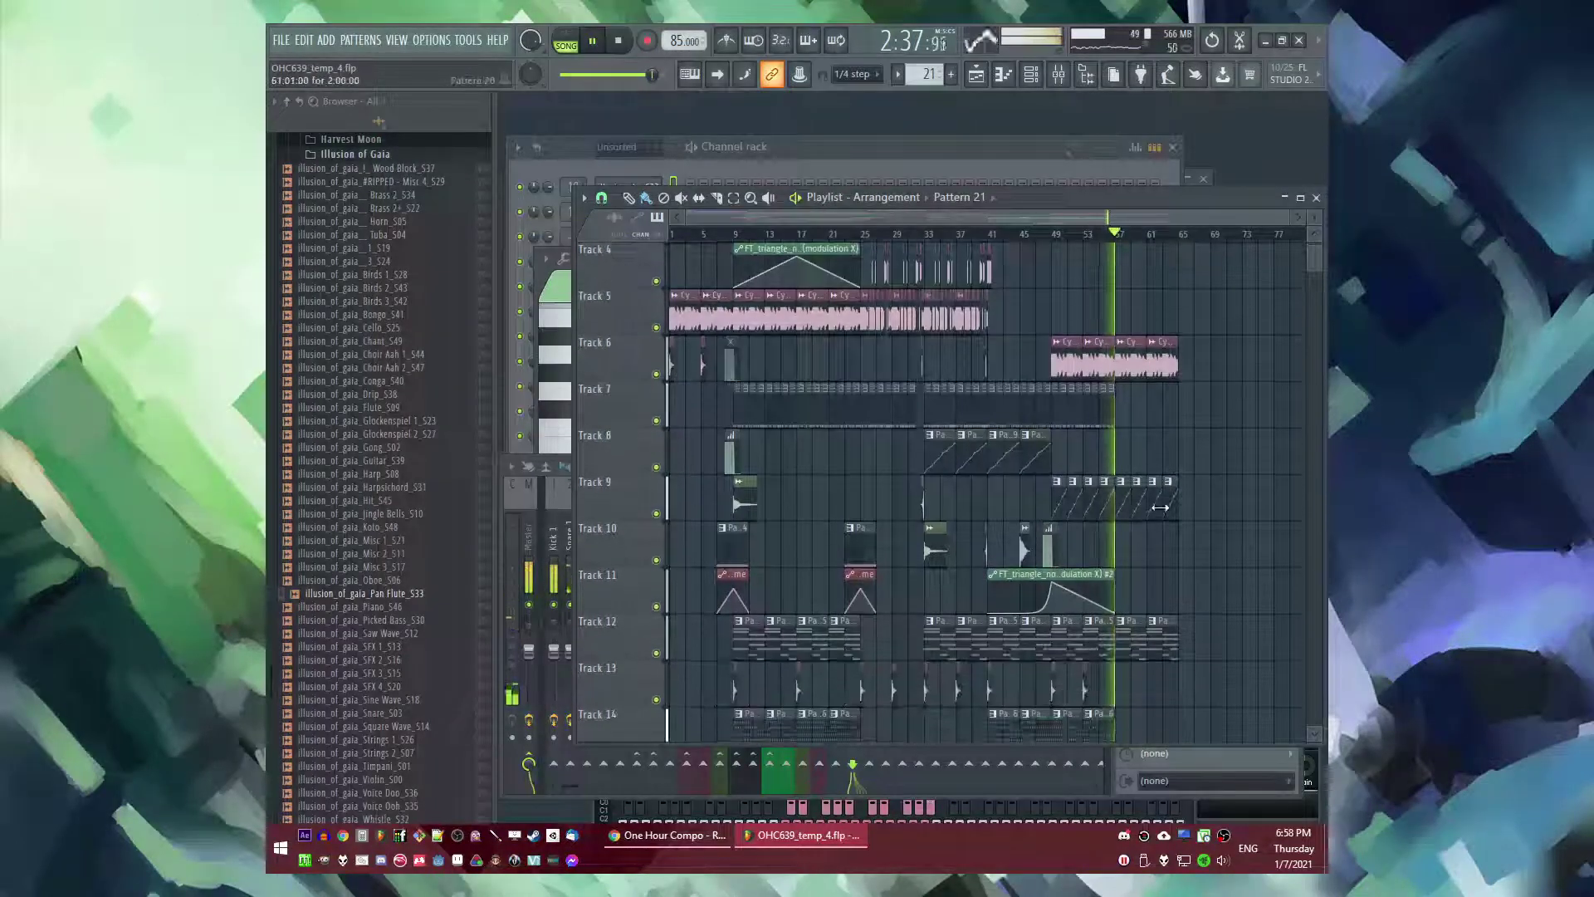
pyautogui.scroll(2, 1129, 441)
pyautogui.scroll(3, 1059, 413)
pyautogui.scroll(-3, 979, 427)
# - Place a crash4 clip on Track 8 of the playlist so that it ends at bar 57
pyautogui.click(289, 103)
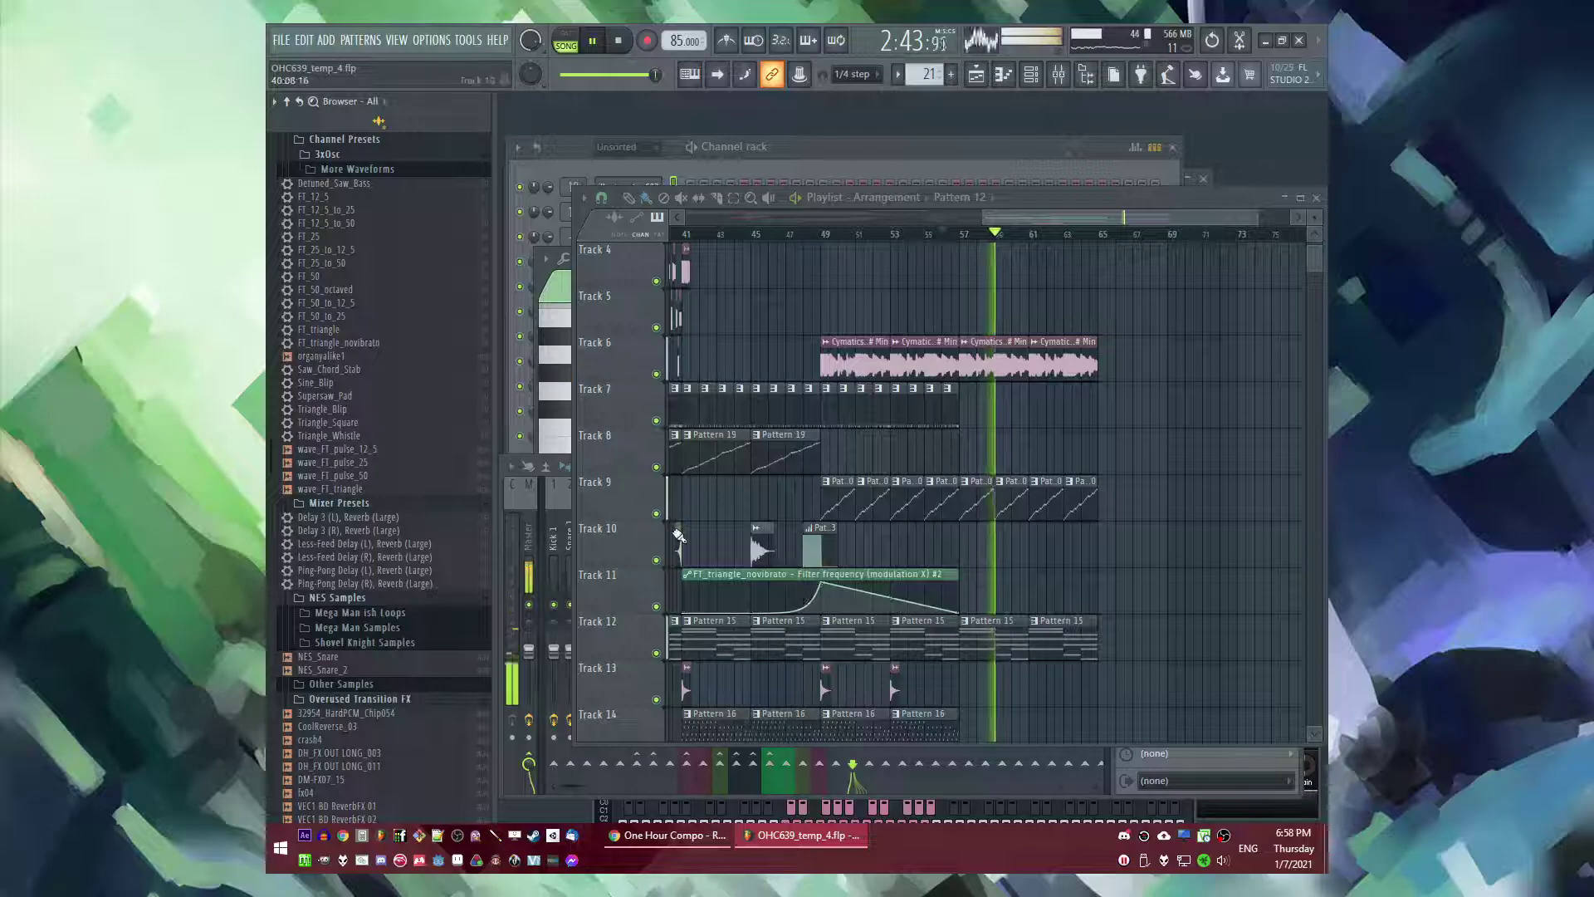
pyautogui.scroll(3, 955, 452)
pyautogui.click(957, 455)
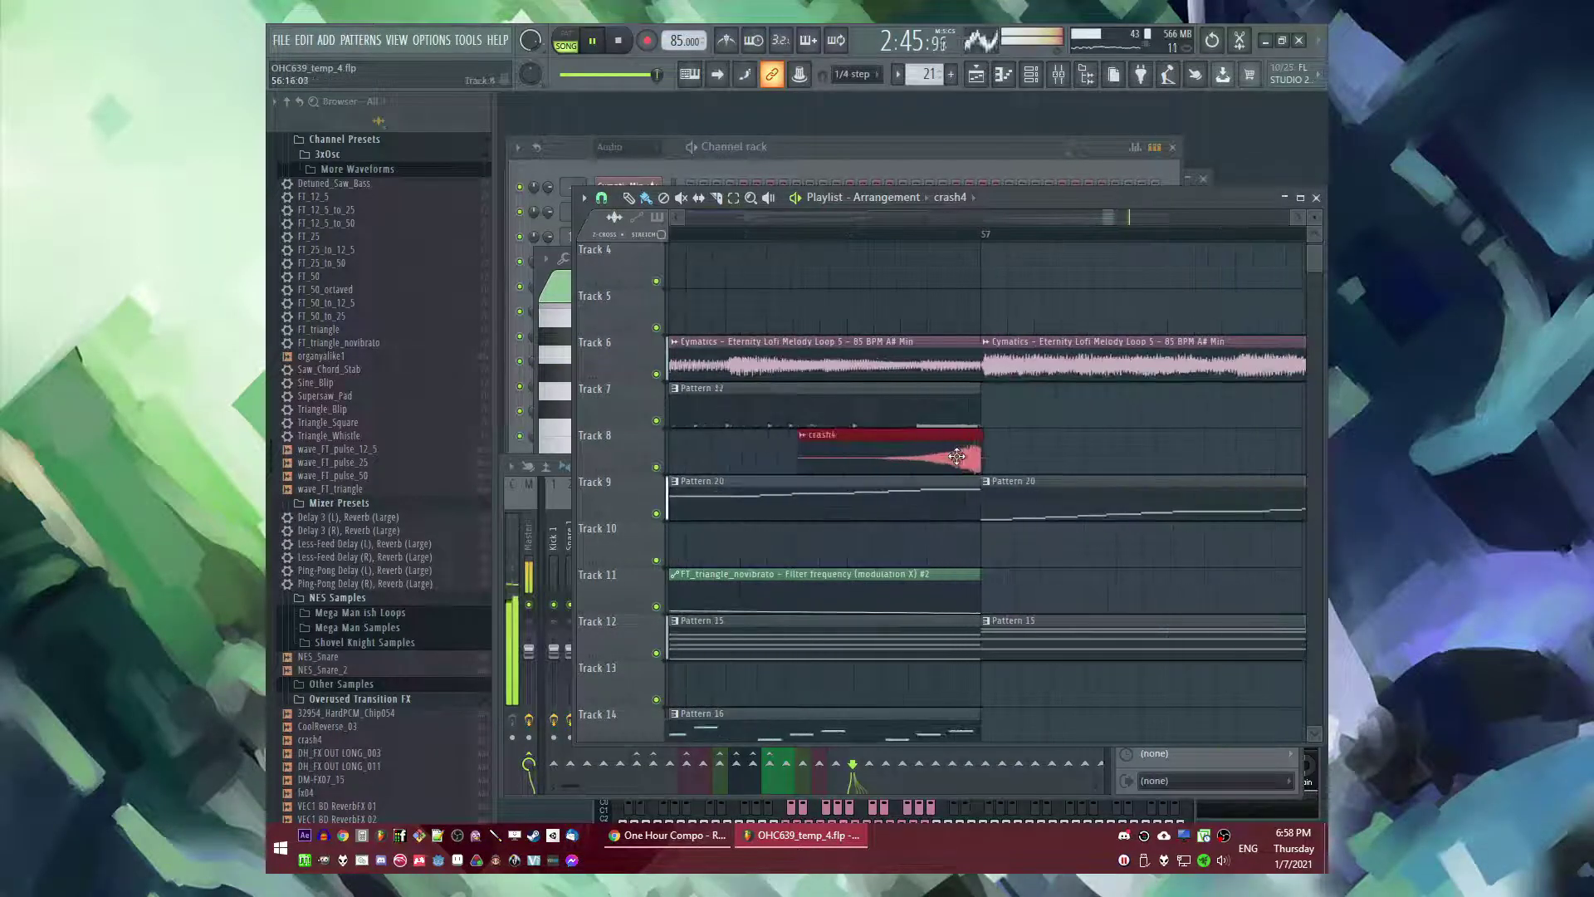
# - Add the VEC1 BD ReverbFX 02 sample to Track 10 at bar 57, open its channel settings and audition the transition
pyautogui.scroll(-3, 957, 456)
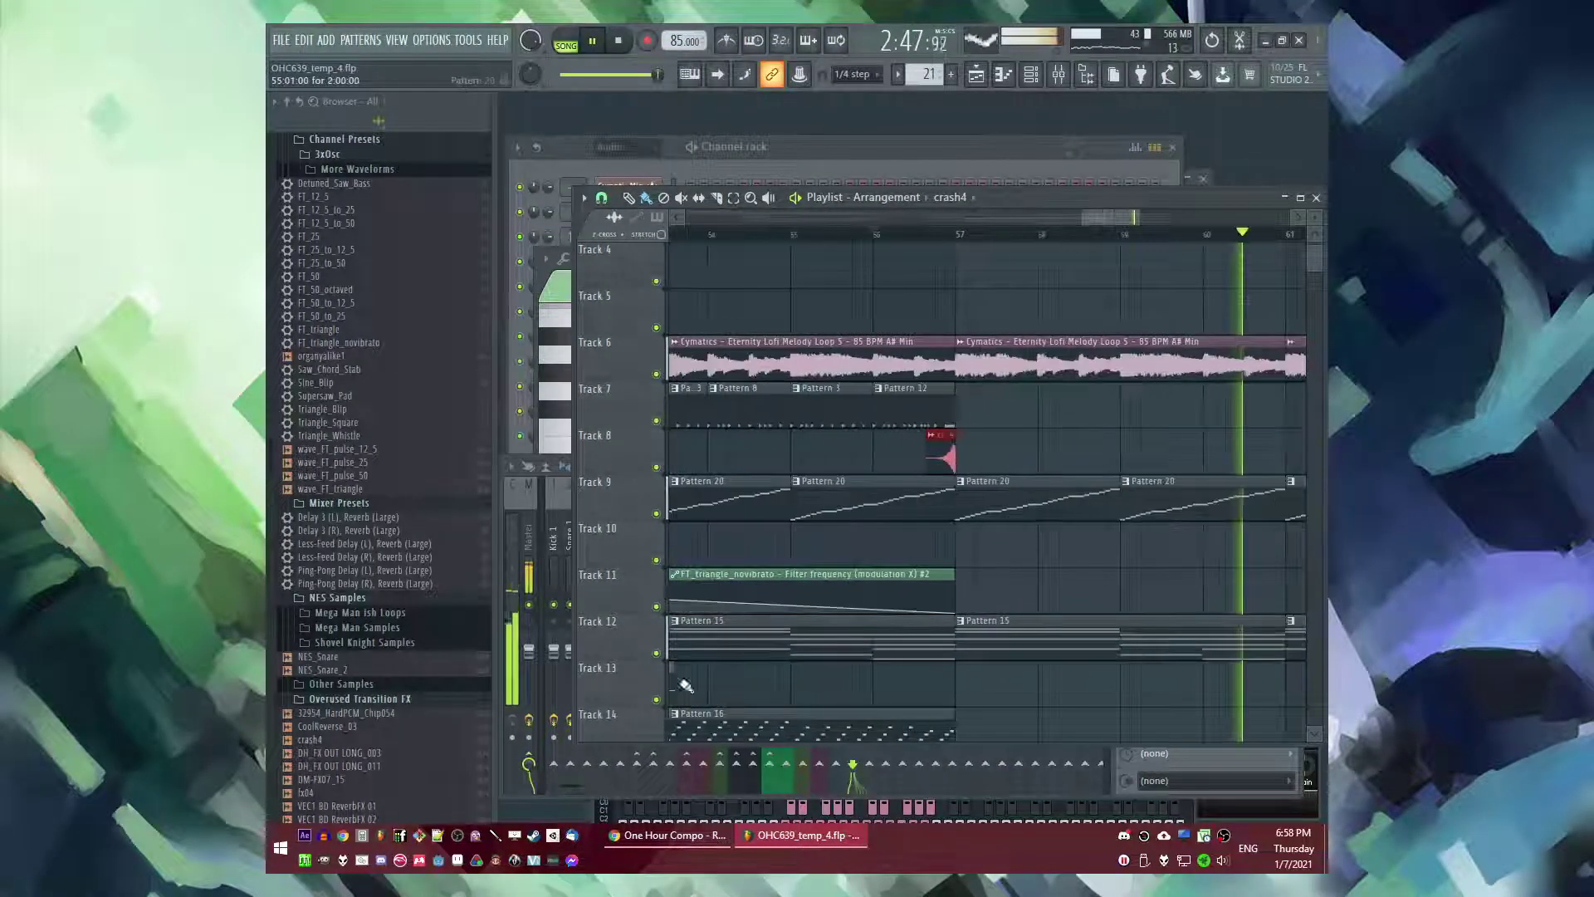
pyautogui.moveTo(333, 819); pyautogui.dragTo(968, 551)
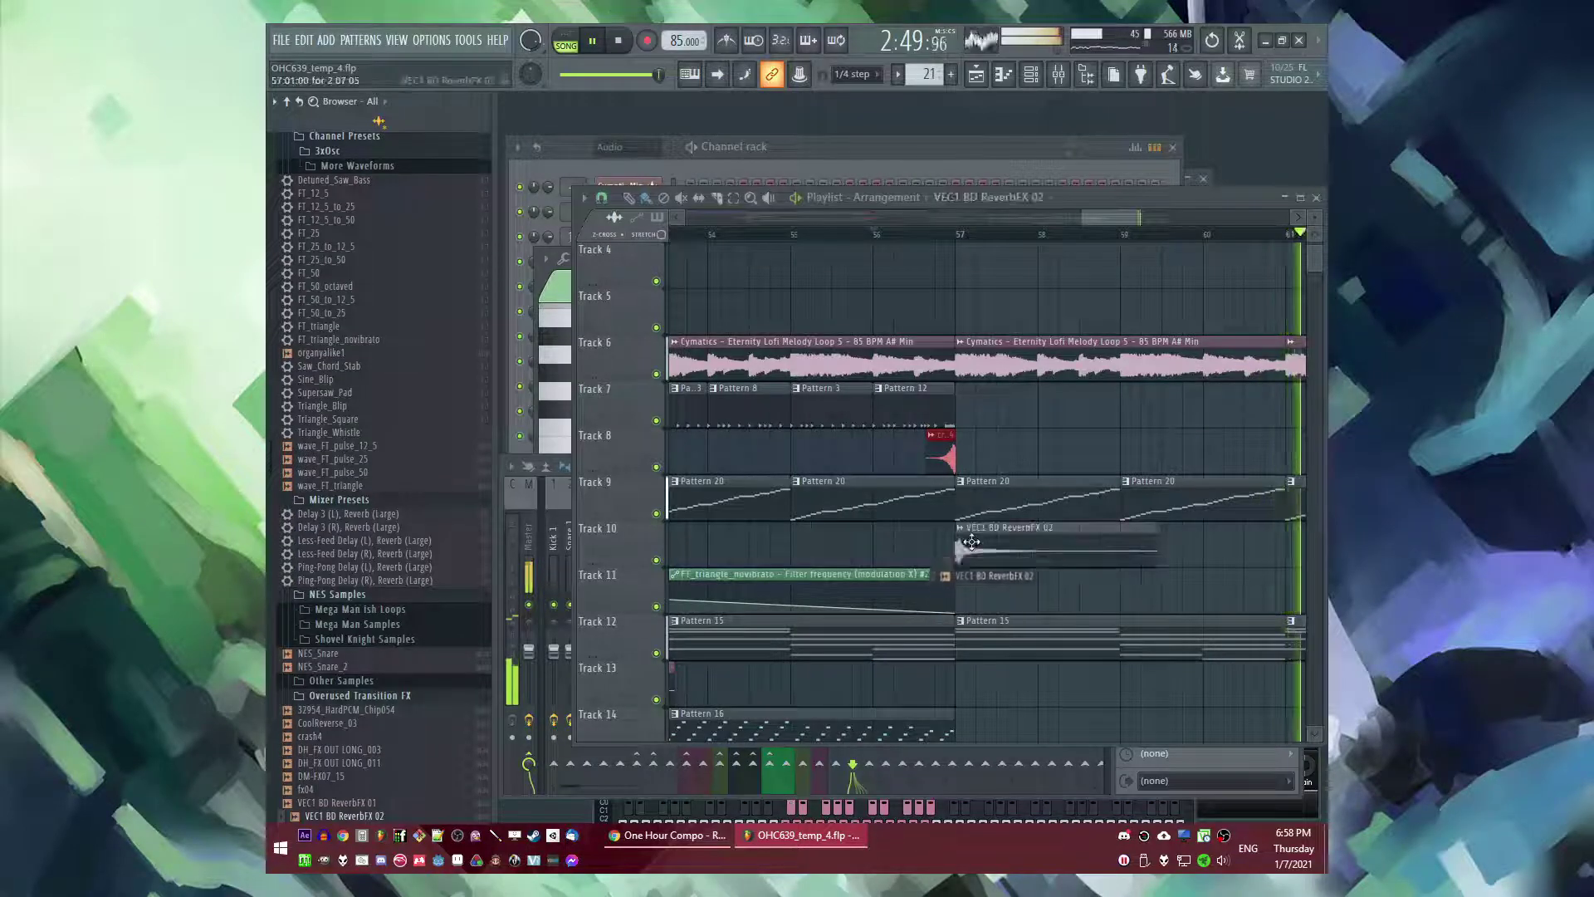
pyautogui.doubleClick(969, 550)
pyautogui.click(872, 235)
pyautogui.moveTo(980, 327); pyautogui.dragTo(979, 333)
pyautogui.click(1096, 308)
# - Place bell clips on Track 13 at bars 57 and 65 and replay from bar 57
pyautogui.scroll(-5, 1032, 349)
pyautogui.scroll(-4, 1012, 465)
pyautogui.scroll(3, 909, 482)
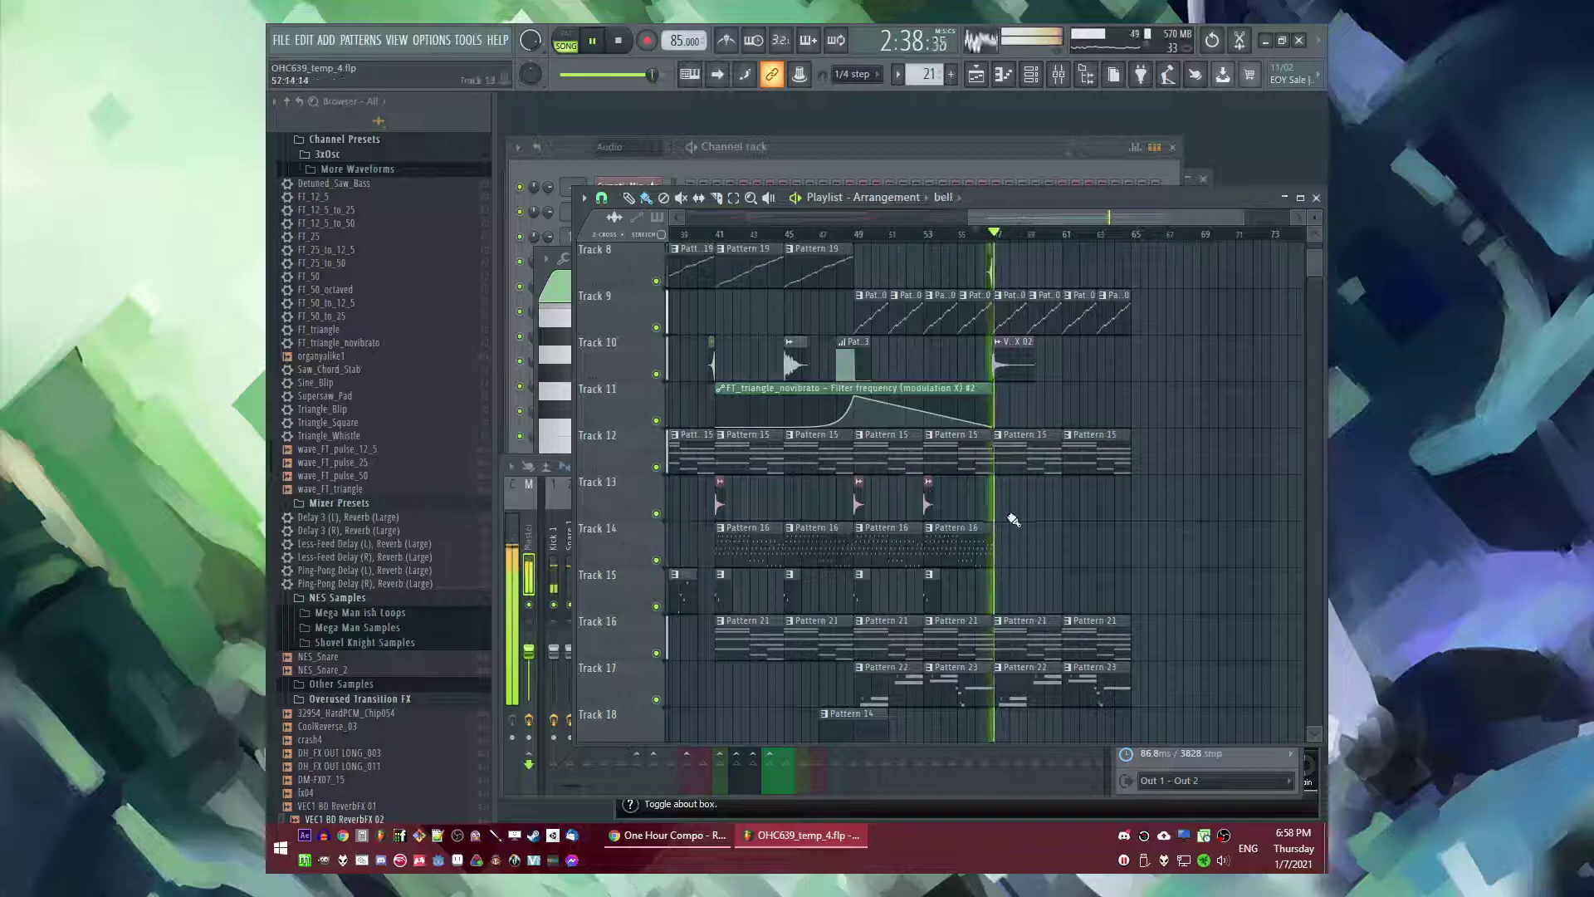
pyautogui.scroll(3, 1048, 534)
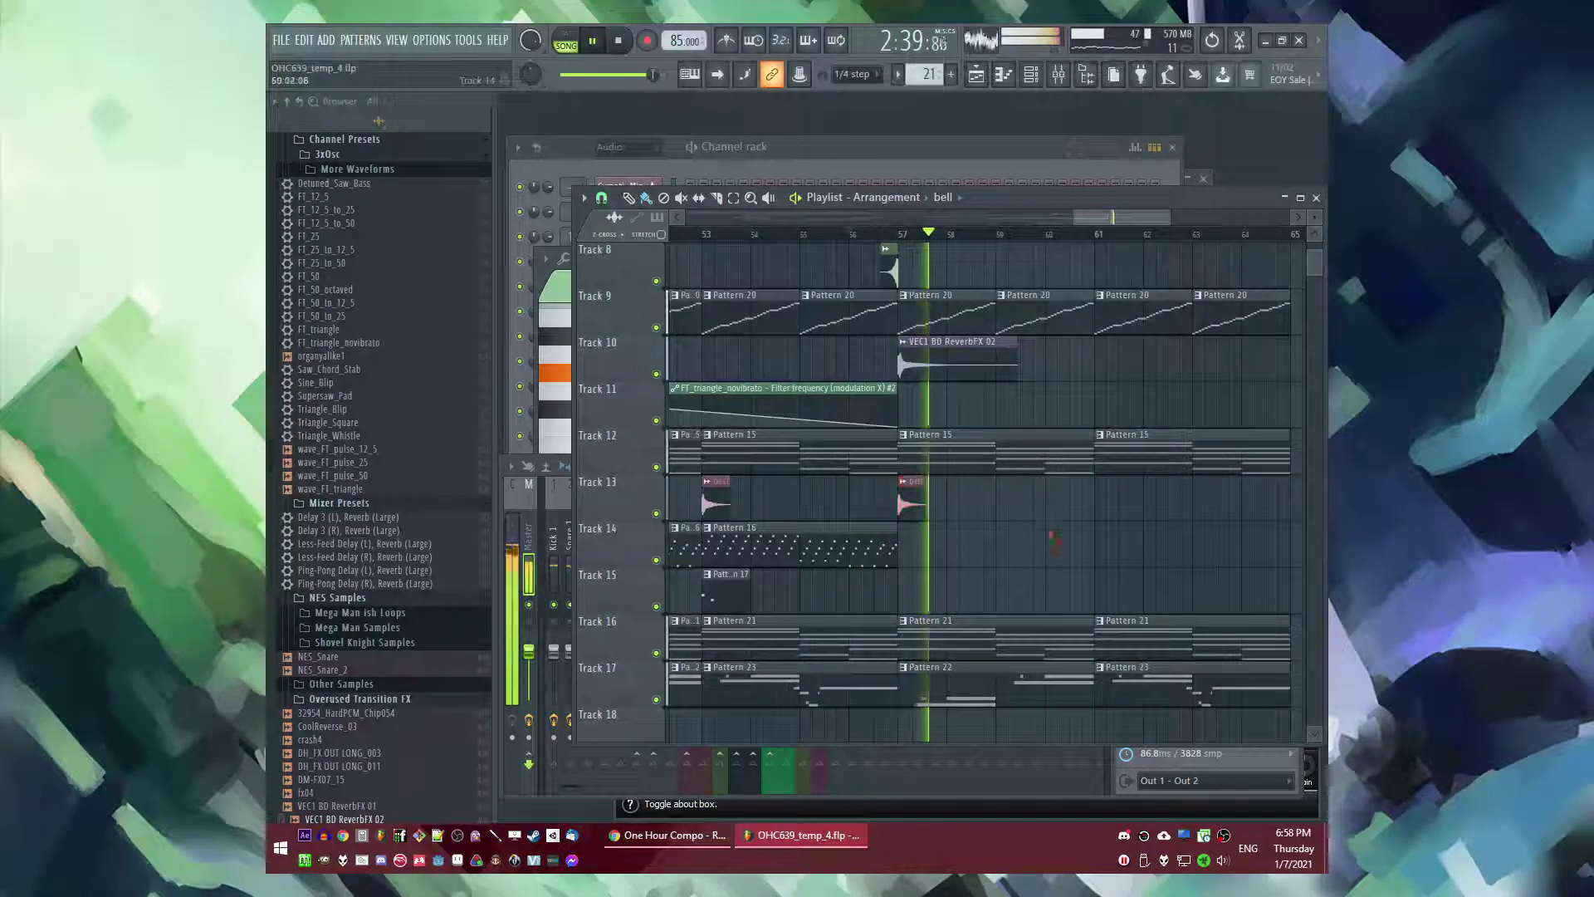
pyautogui.click(900, 235)
pyautogui.scroll(-3, 913, 498)
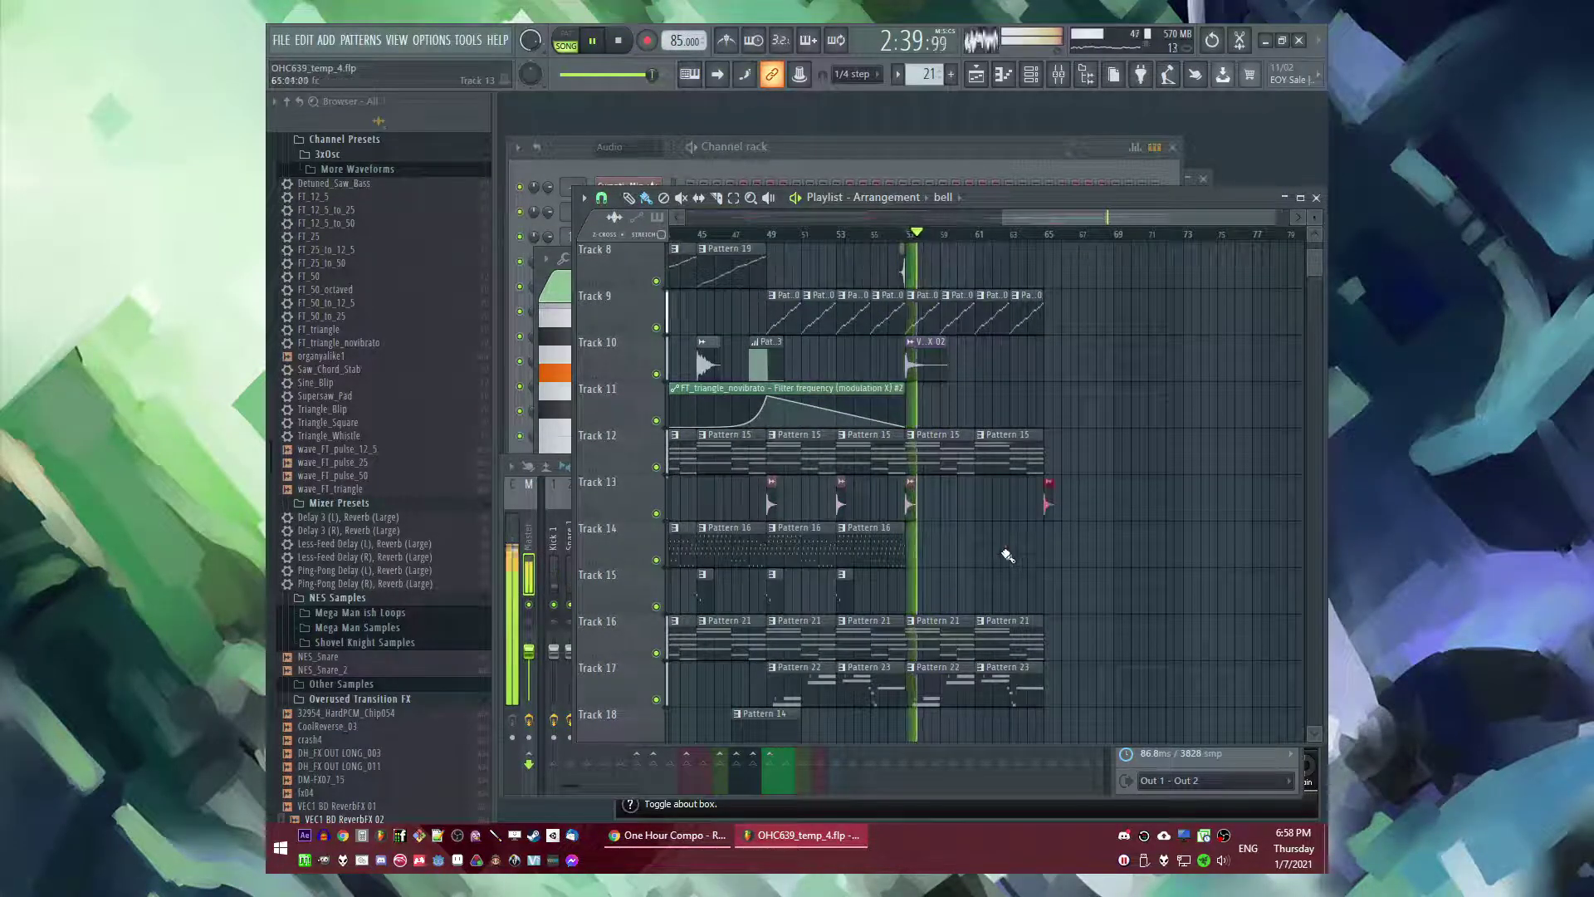
# - Raise the wet level of Fruity Reeverb 2 on the pan flute's mixer track while the song plays
pyautogui.press('F9')
pyautogui.click(854, 554)
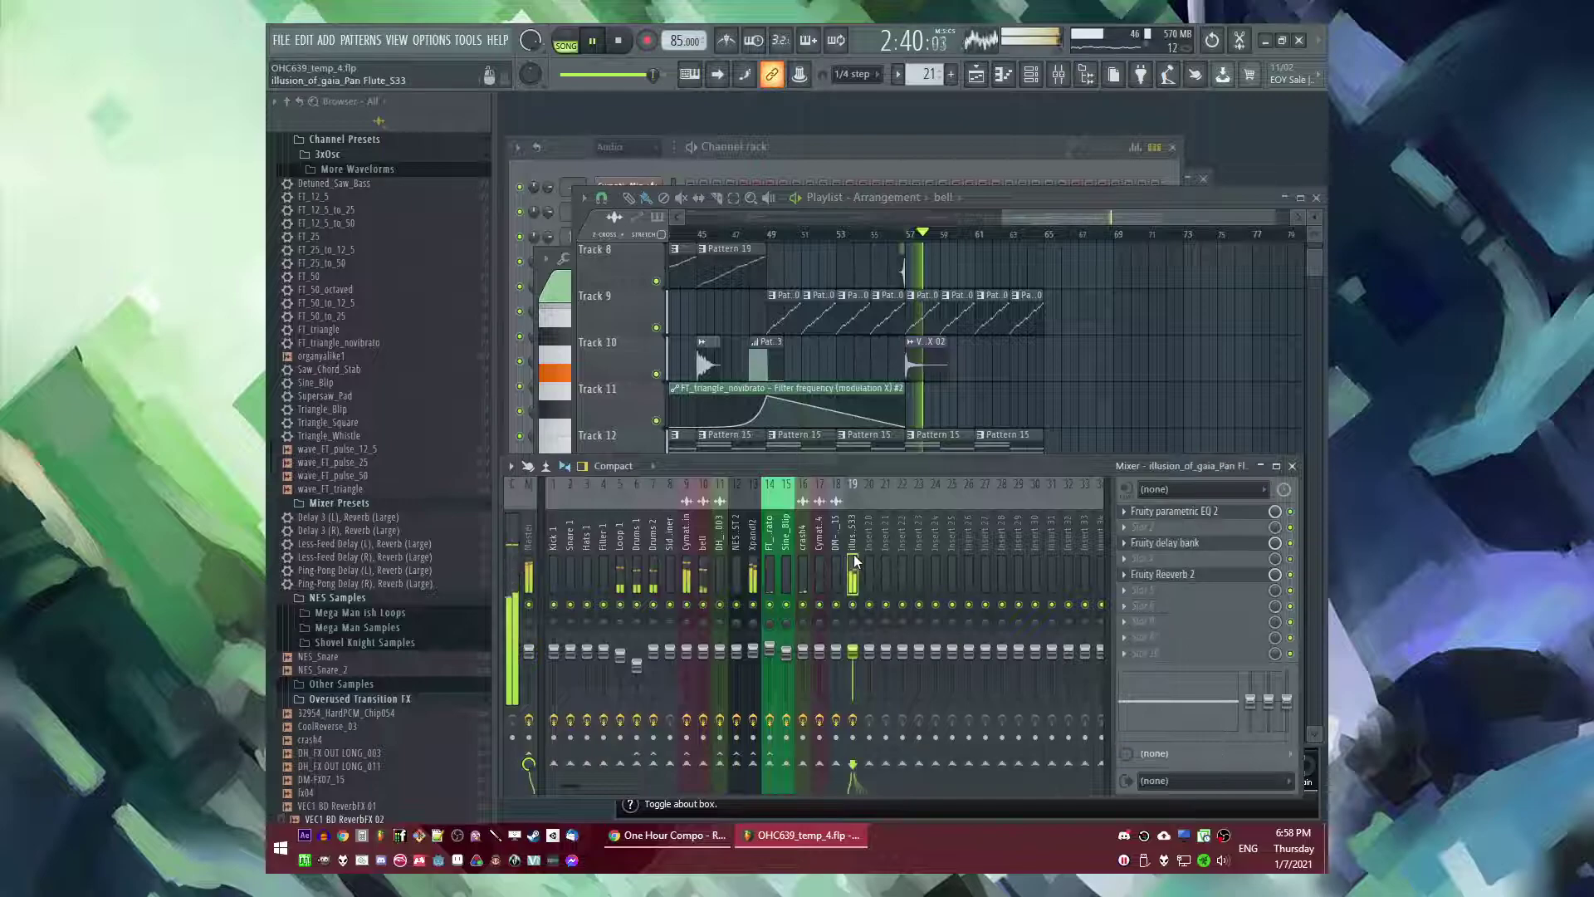
pyautogui.click(1163, 575)
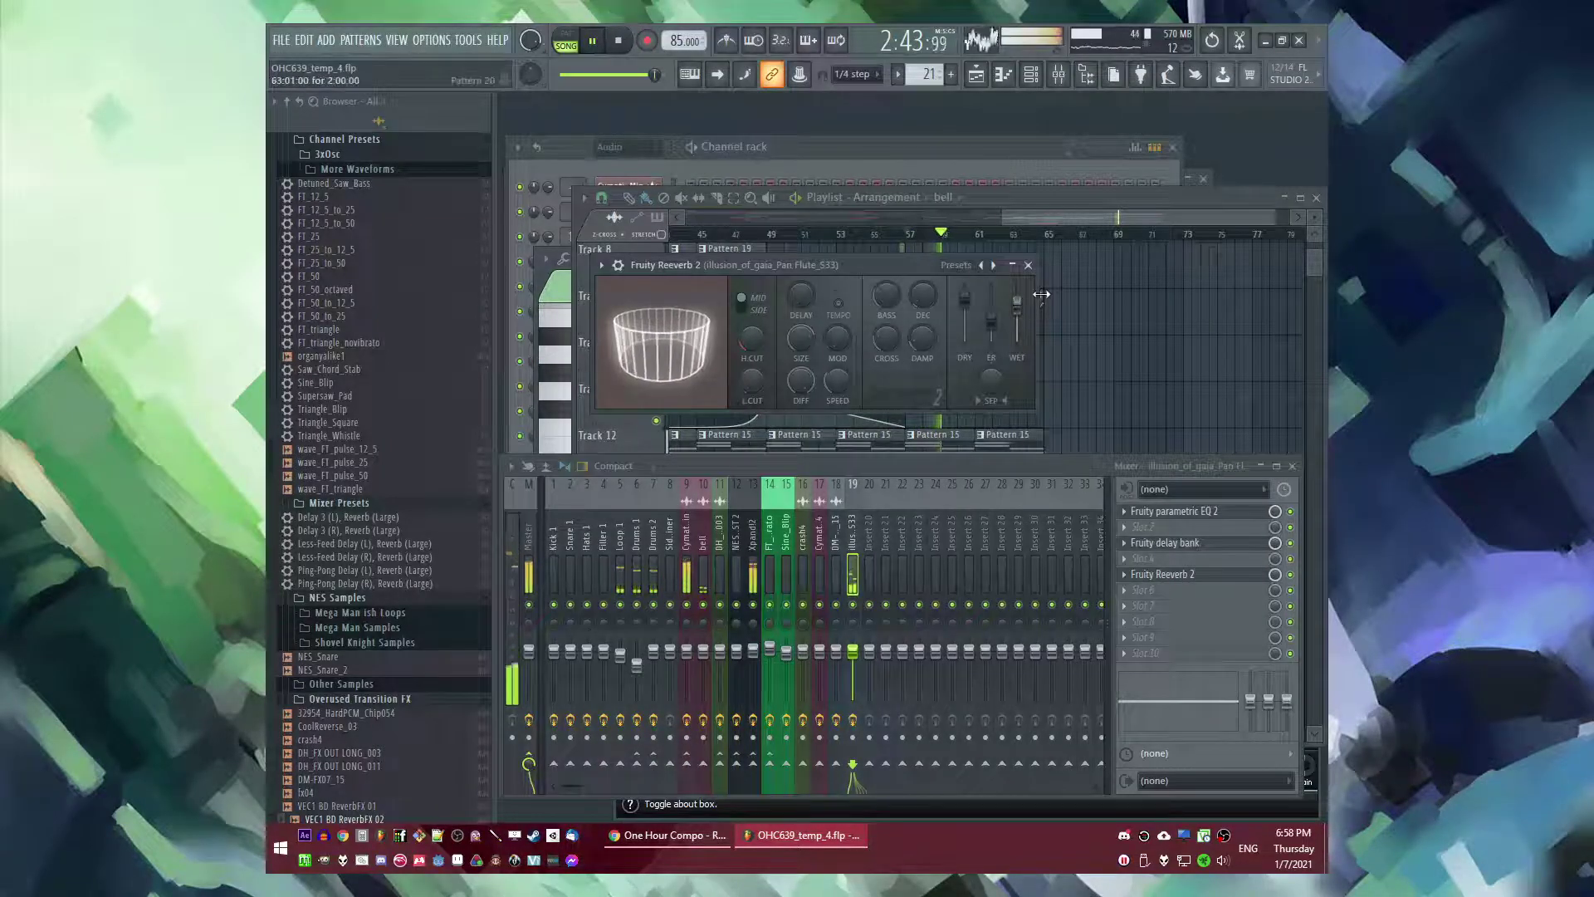
pyautogui.rightClick(1165, 309)
pyautogui.scroll(5, 1105, 386)
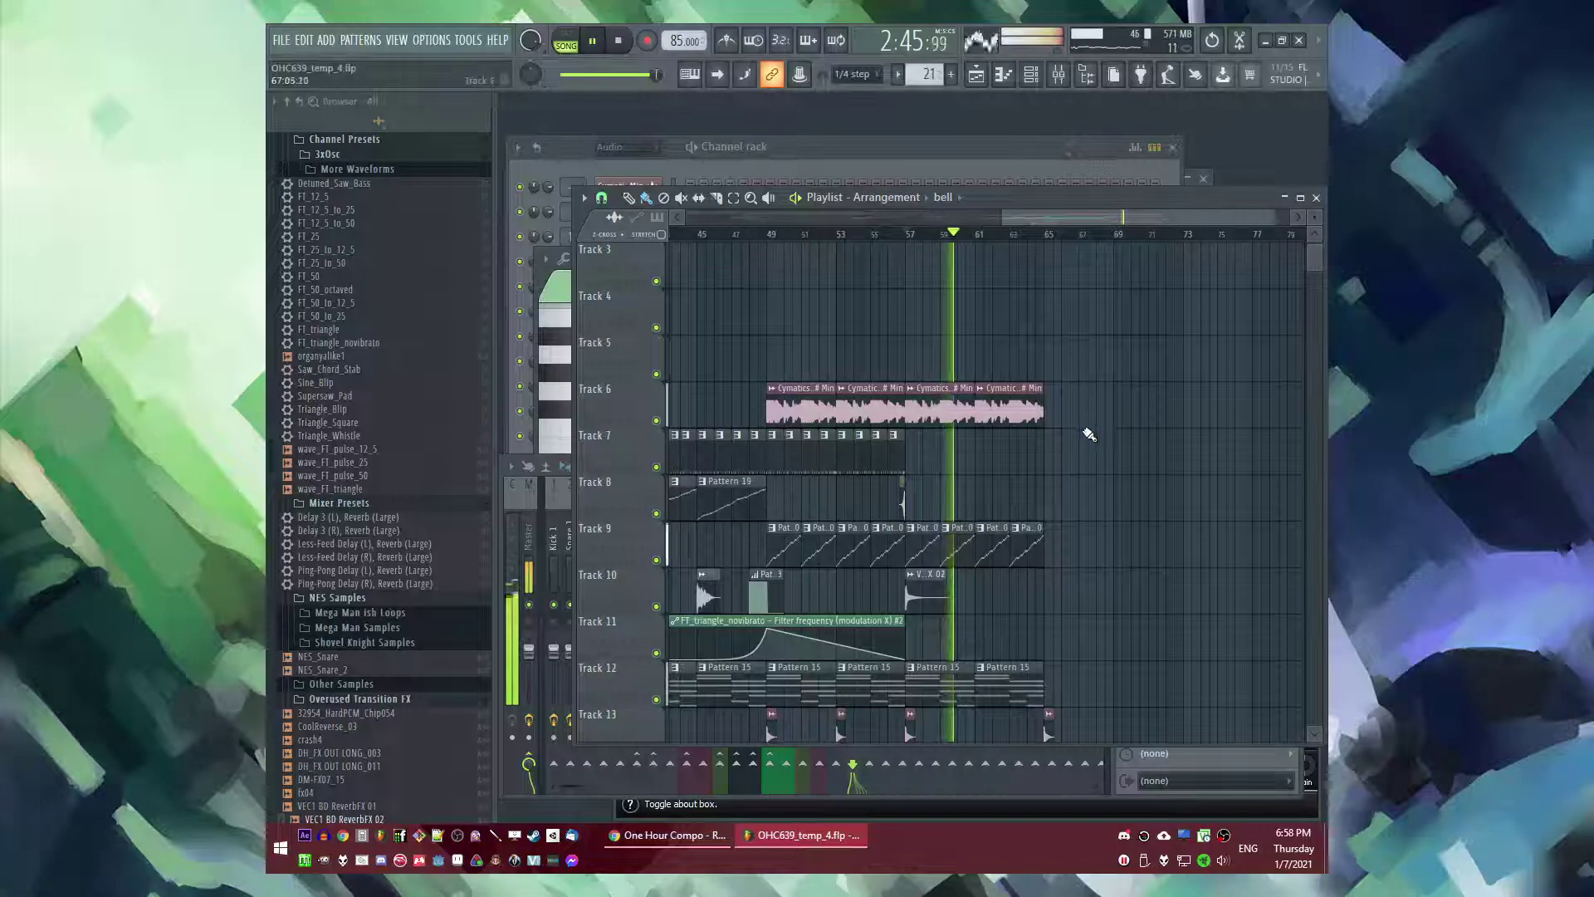
pyautogui.press('F9')
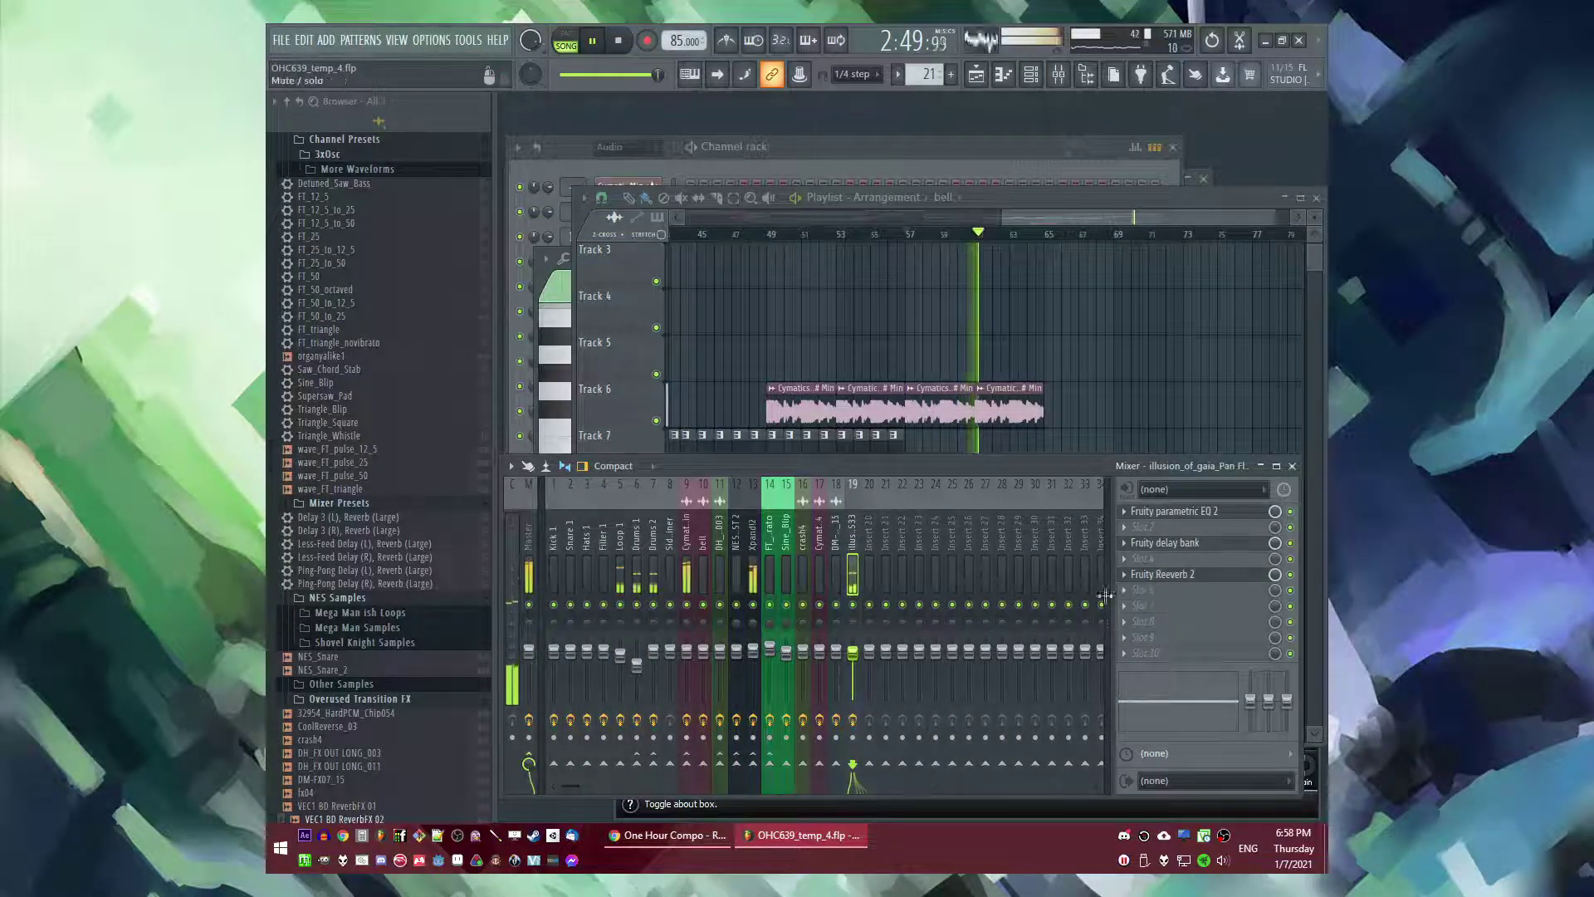
pyautogui.click(1158, 581)
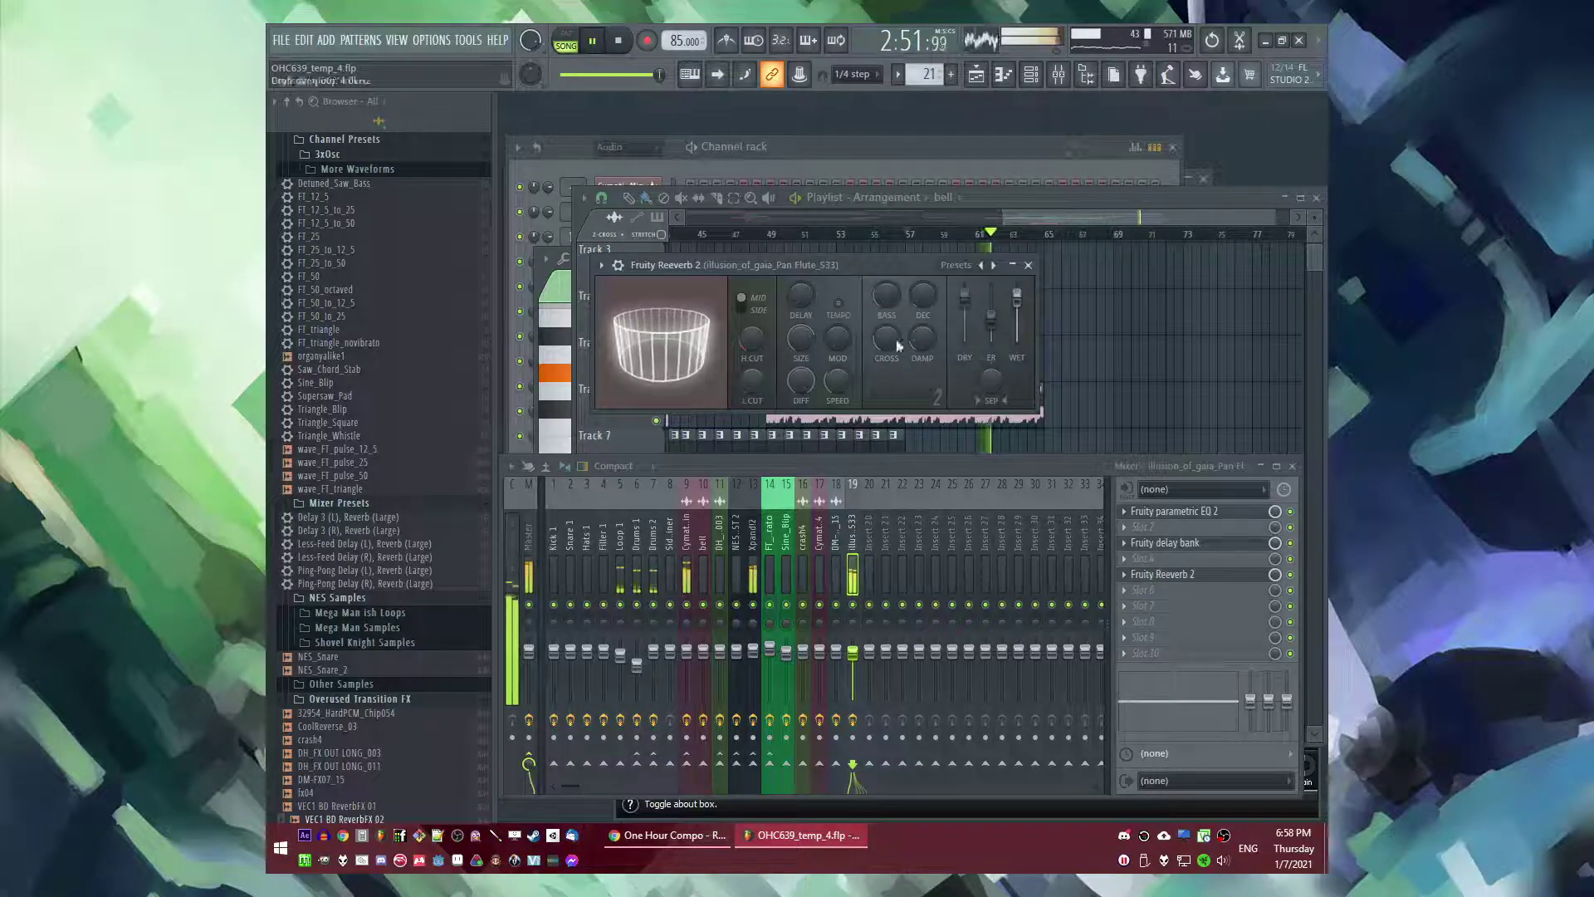
pyautogui.rightClick(1114, 298)
# - Skim through the arrangement from the intro to about bar 45, playing successive sections and examining the clips on all tracks
pyautogui.scroll(-3, 1170, 352)
pyautogui.click(700, 235)
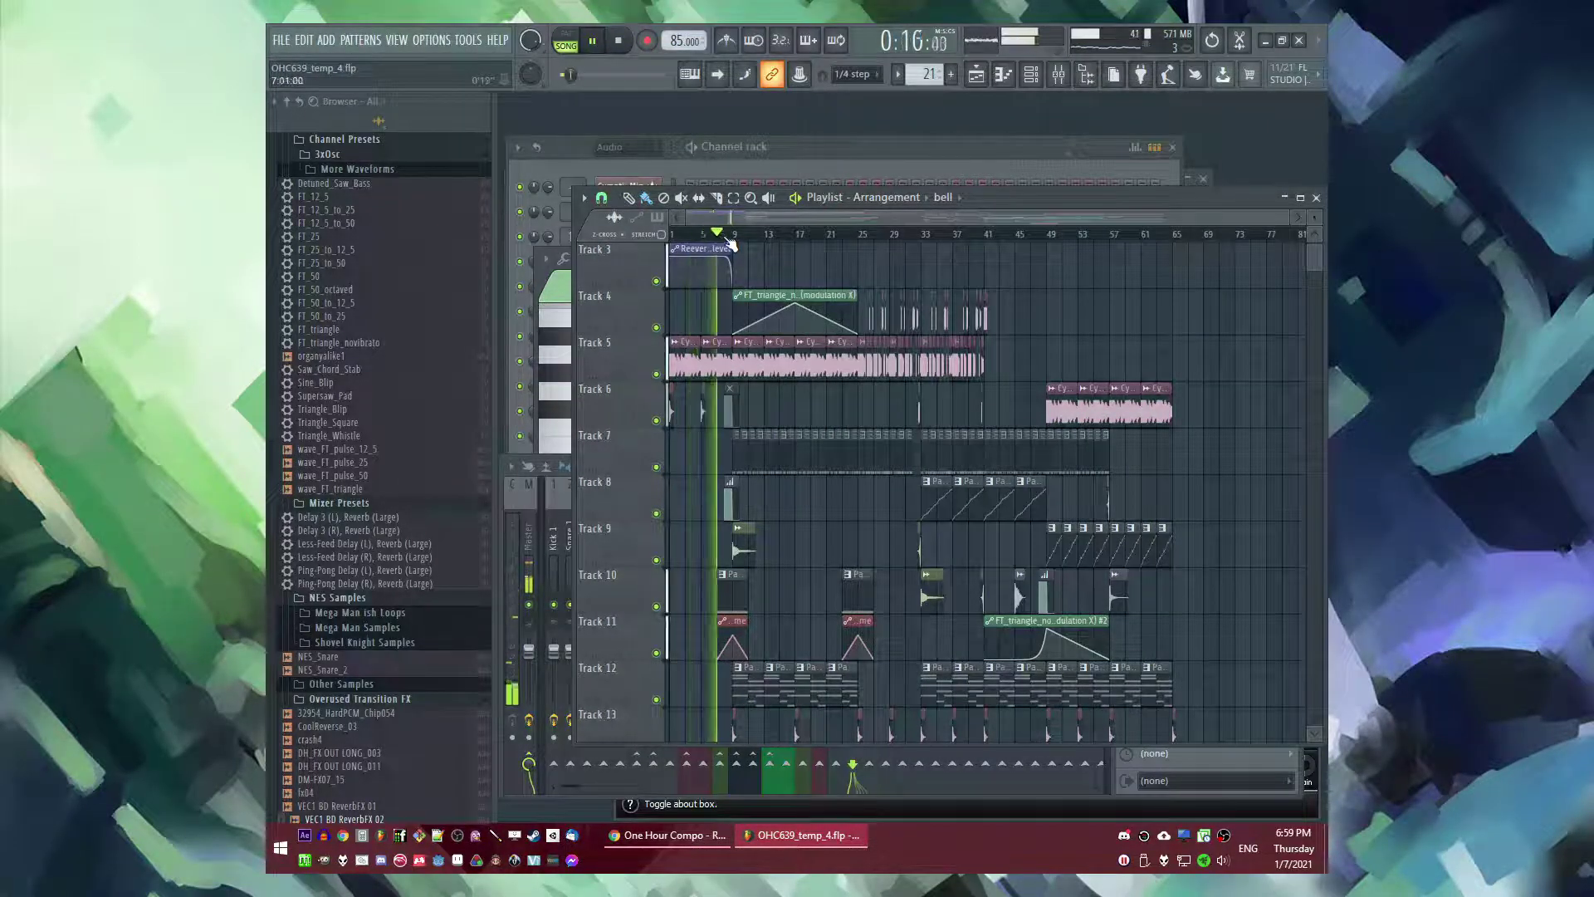
pyautogui.click(734, 235)
pyautogui.moveTo(863, 238); pyautogui.dragTo(901, 238)
pyautogui.scroll(5, 985, 280)
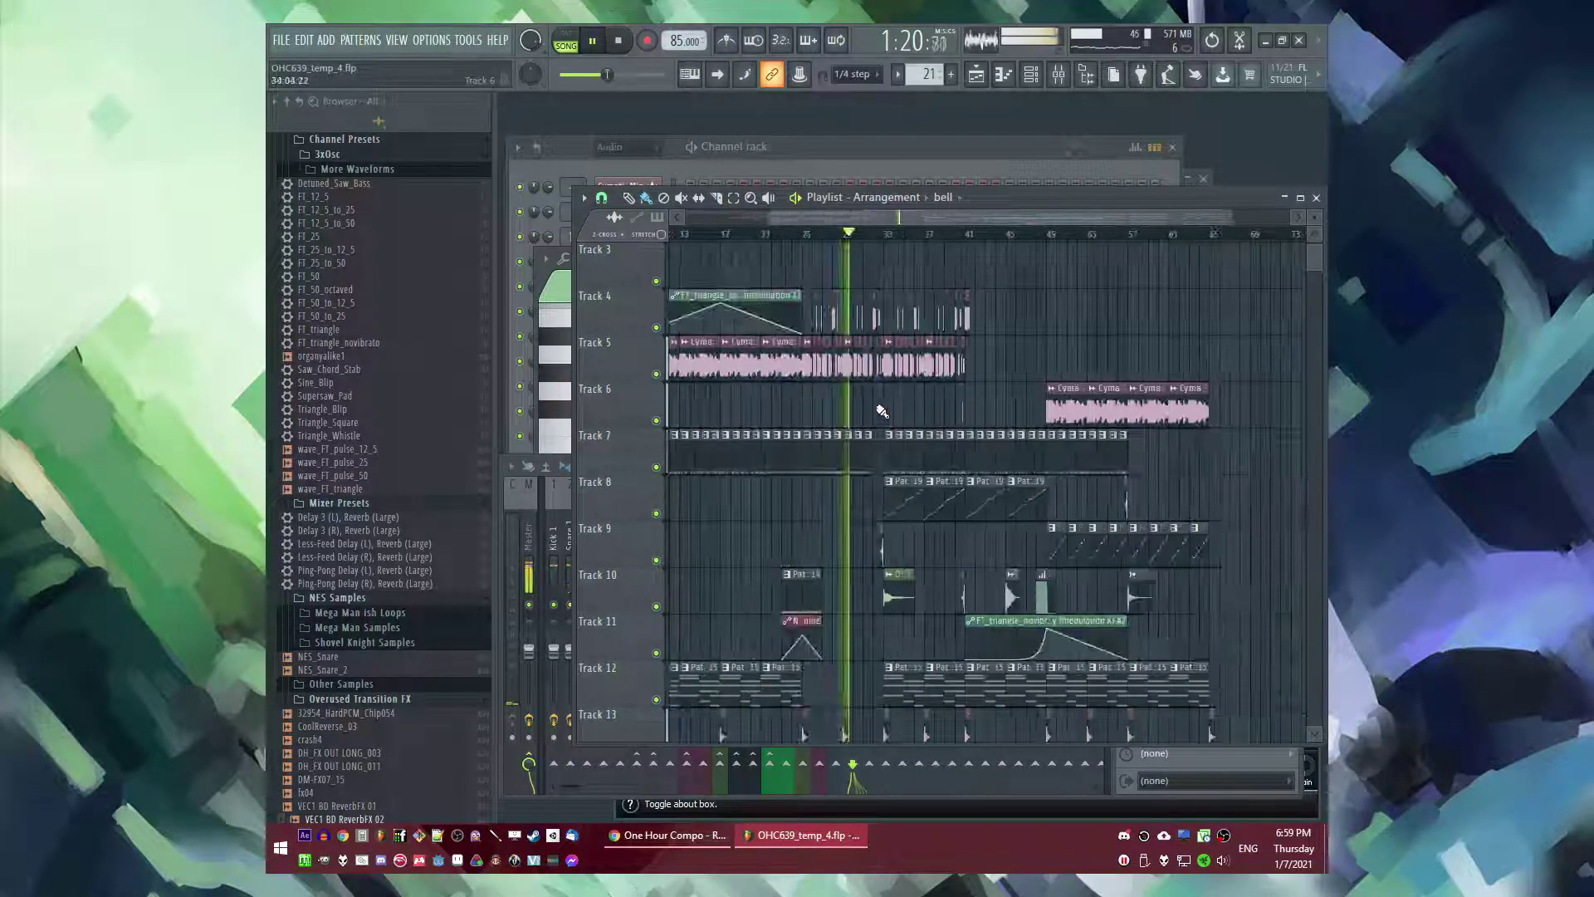
pyautogui.scroll(-4, 871, 397)
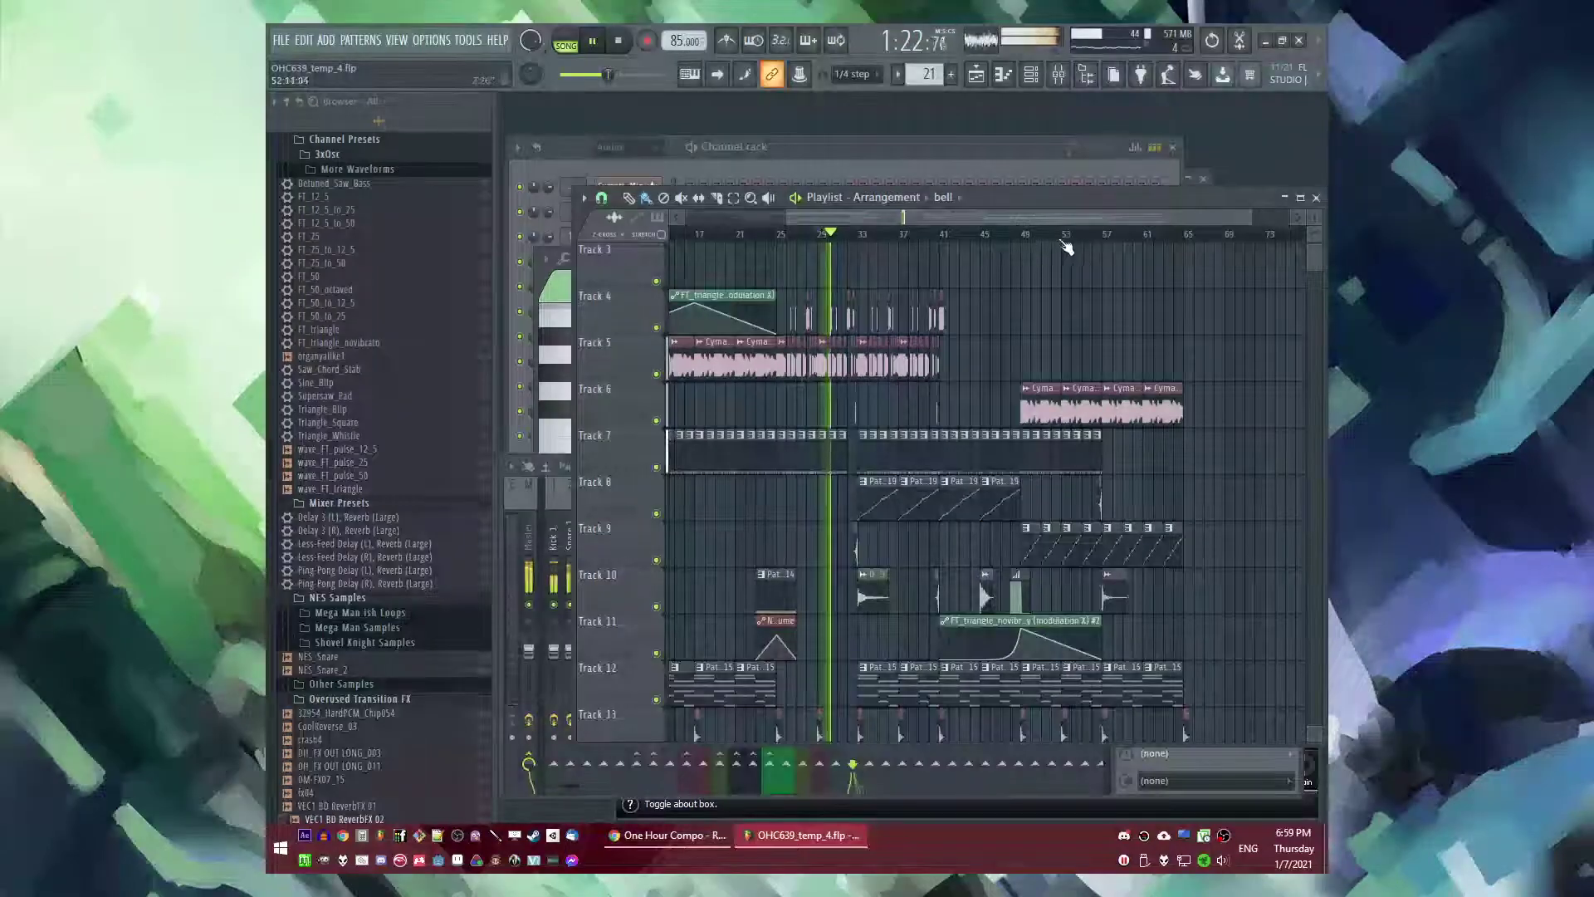
pyautogui.moveTo(909, 235); pyautogui.dragTo(1016, 221)
pyautogui.scroll(-2, 1089, 415)
pyautogui.scroll(2, 1048, 424)
pyautogui.scroll(-3, 938, 407)
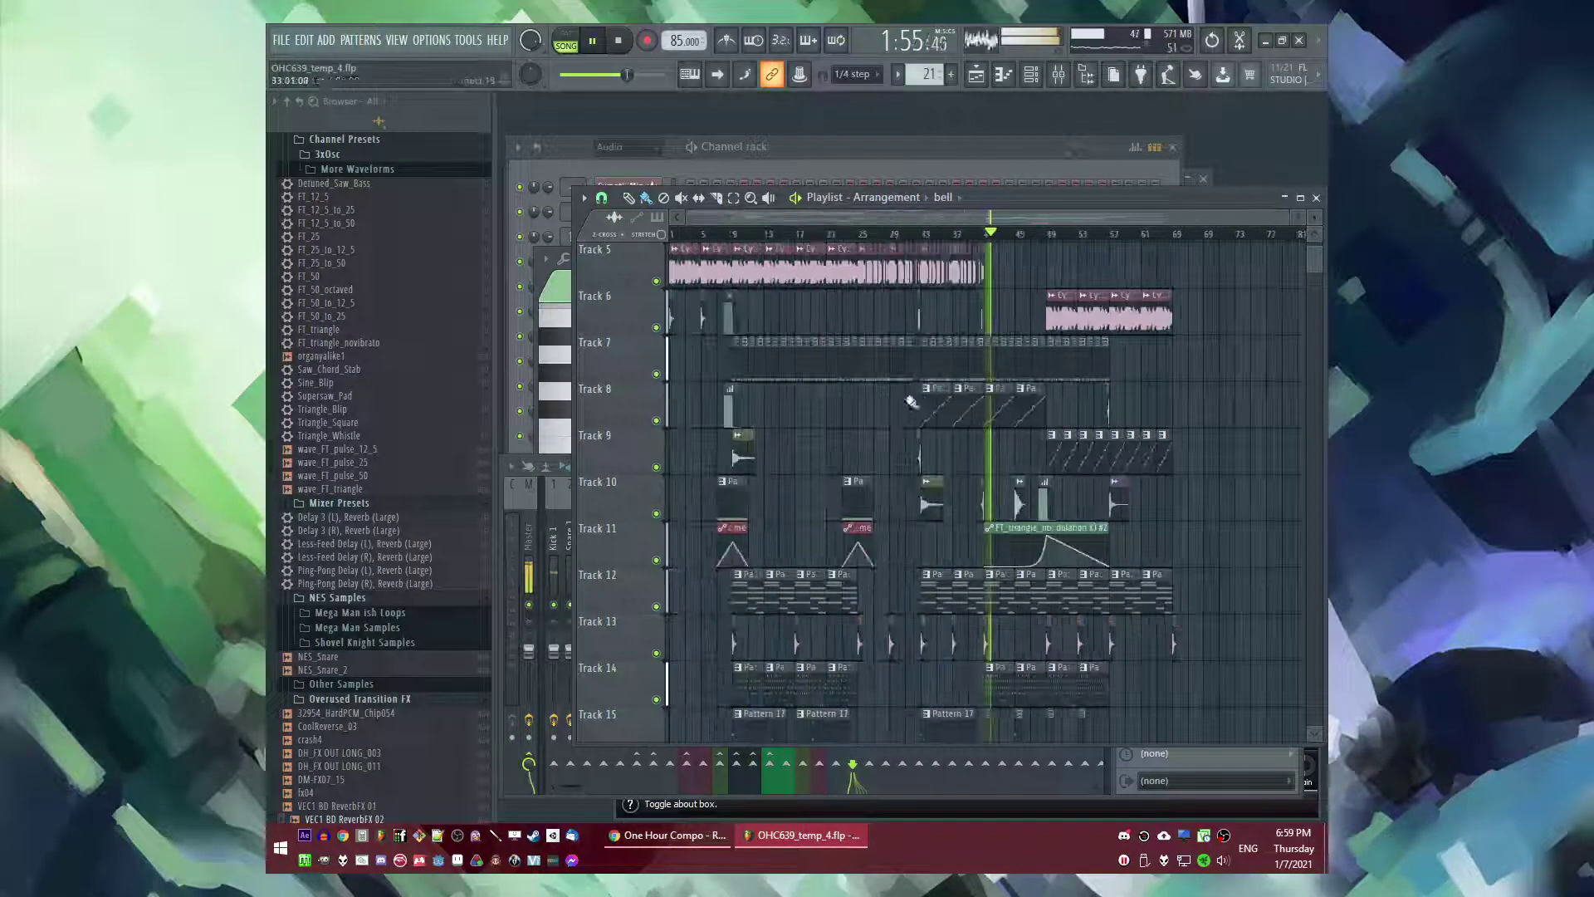
pyautogui.scroll(3, 1053, 432)
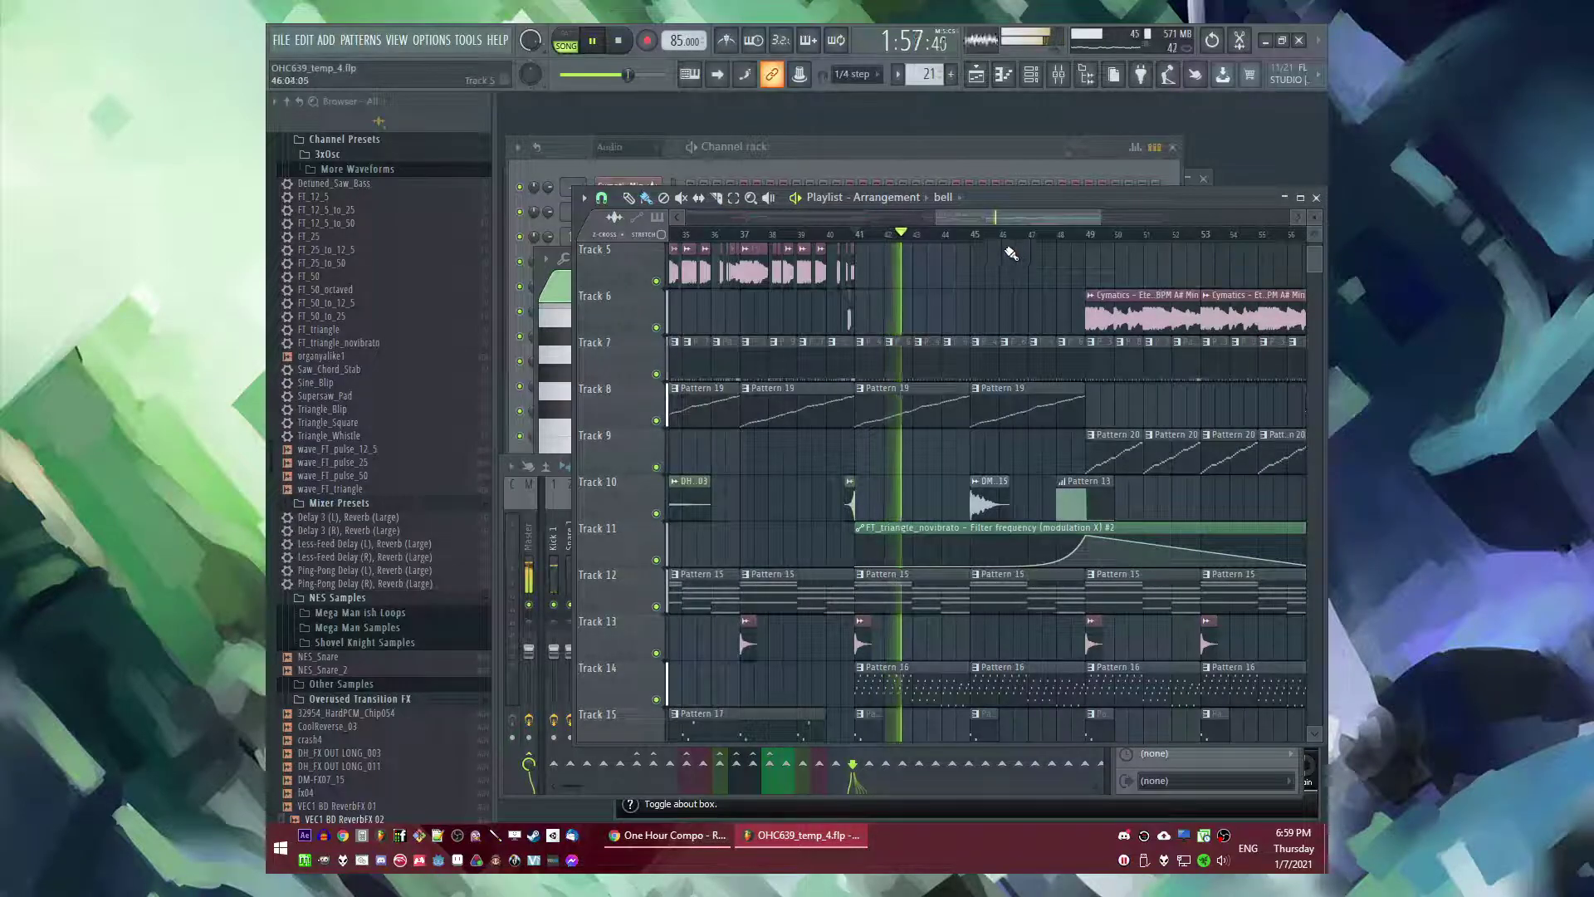
pyautogui.moveTo(1005, 221); pyautogui.dragTo(1021, 219)
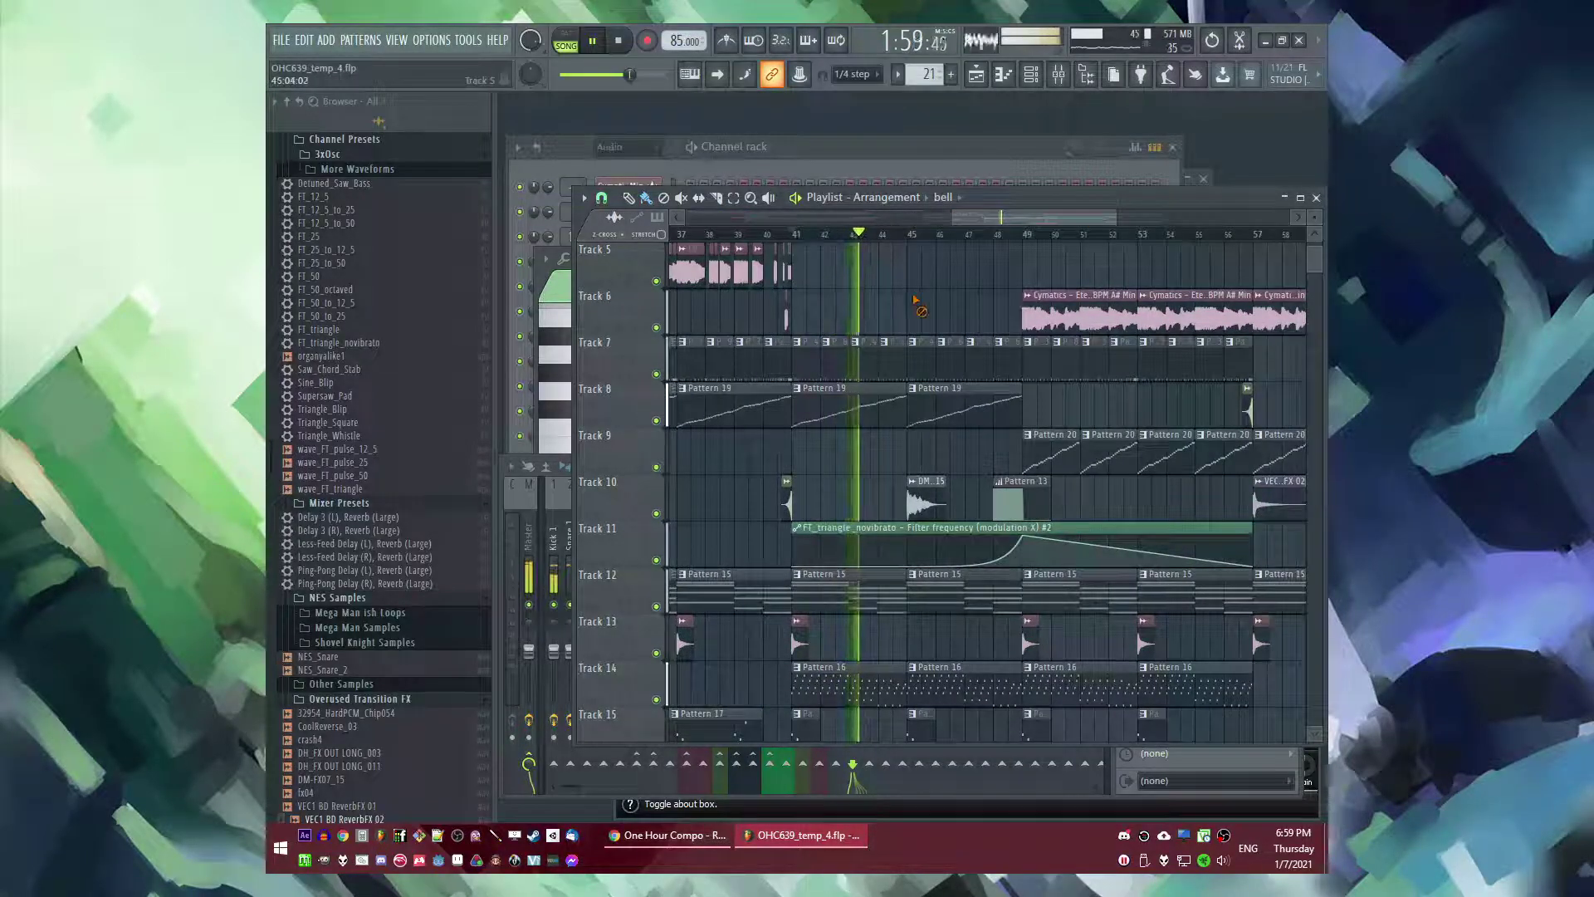
pyautogui.scroll(-1, 924, 291)
pyautogui.scroll(3, 918, 349)
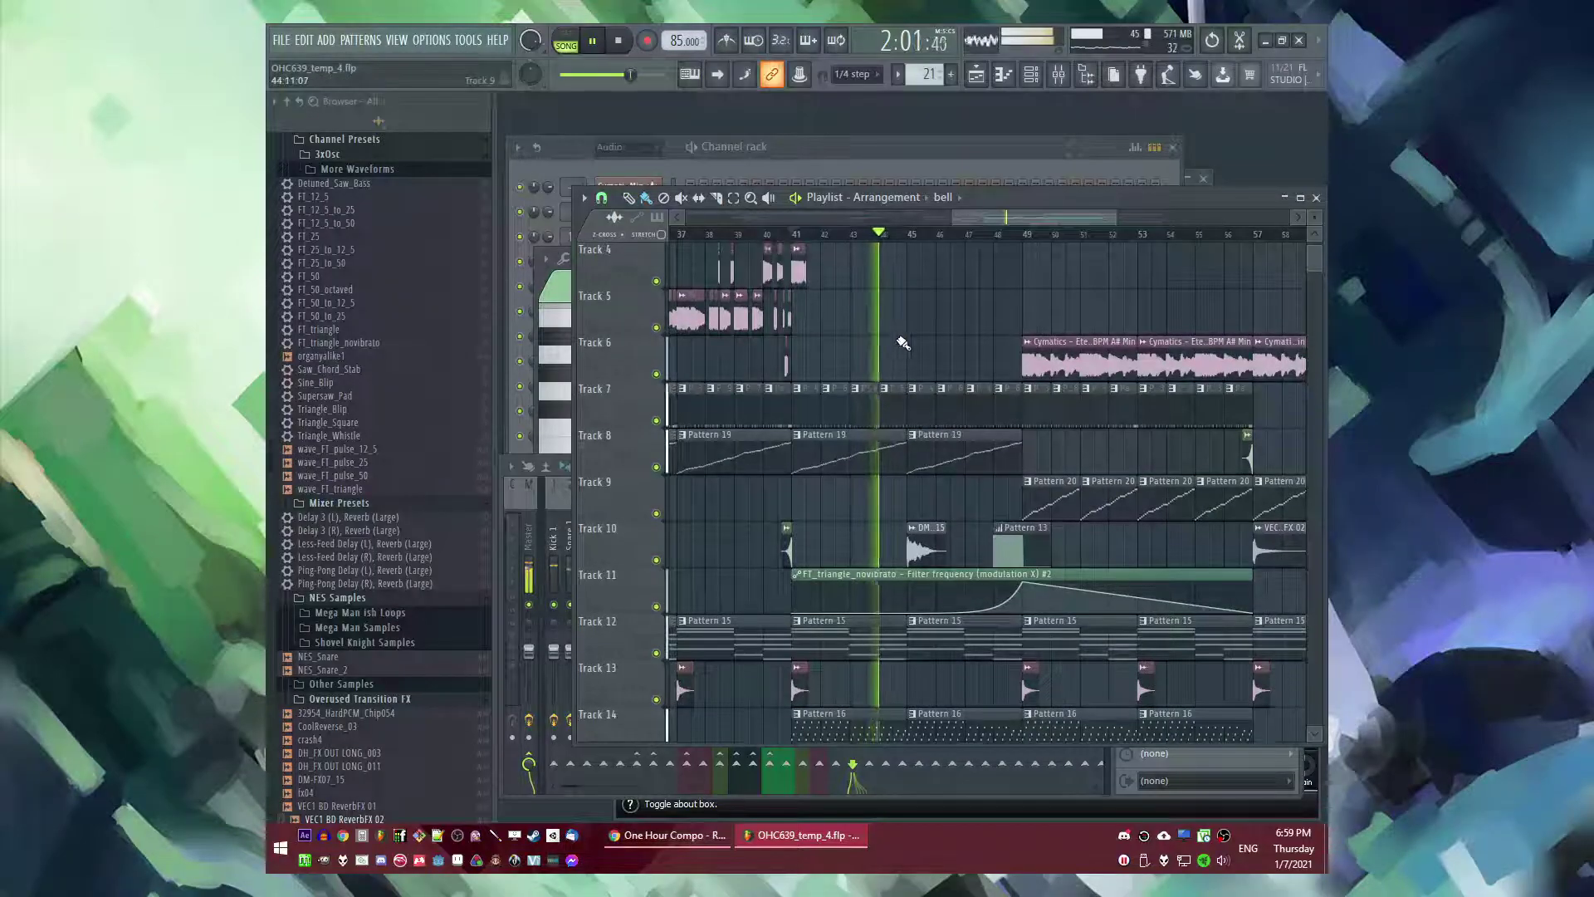
pyautogui.scroll(-10, 902, 343)
pyautogui.scroll(-4, 984, 495)
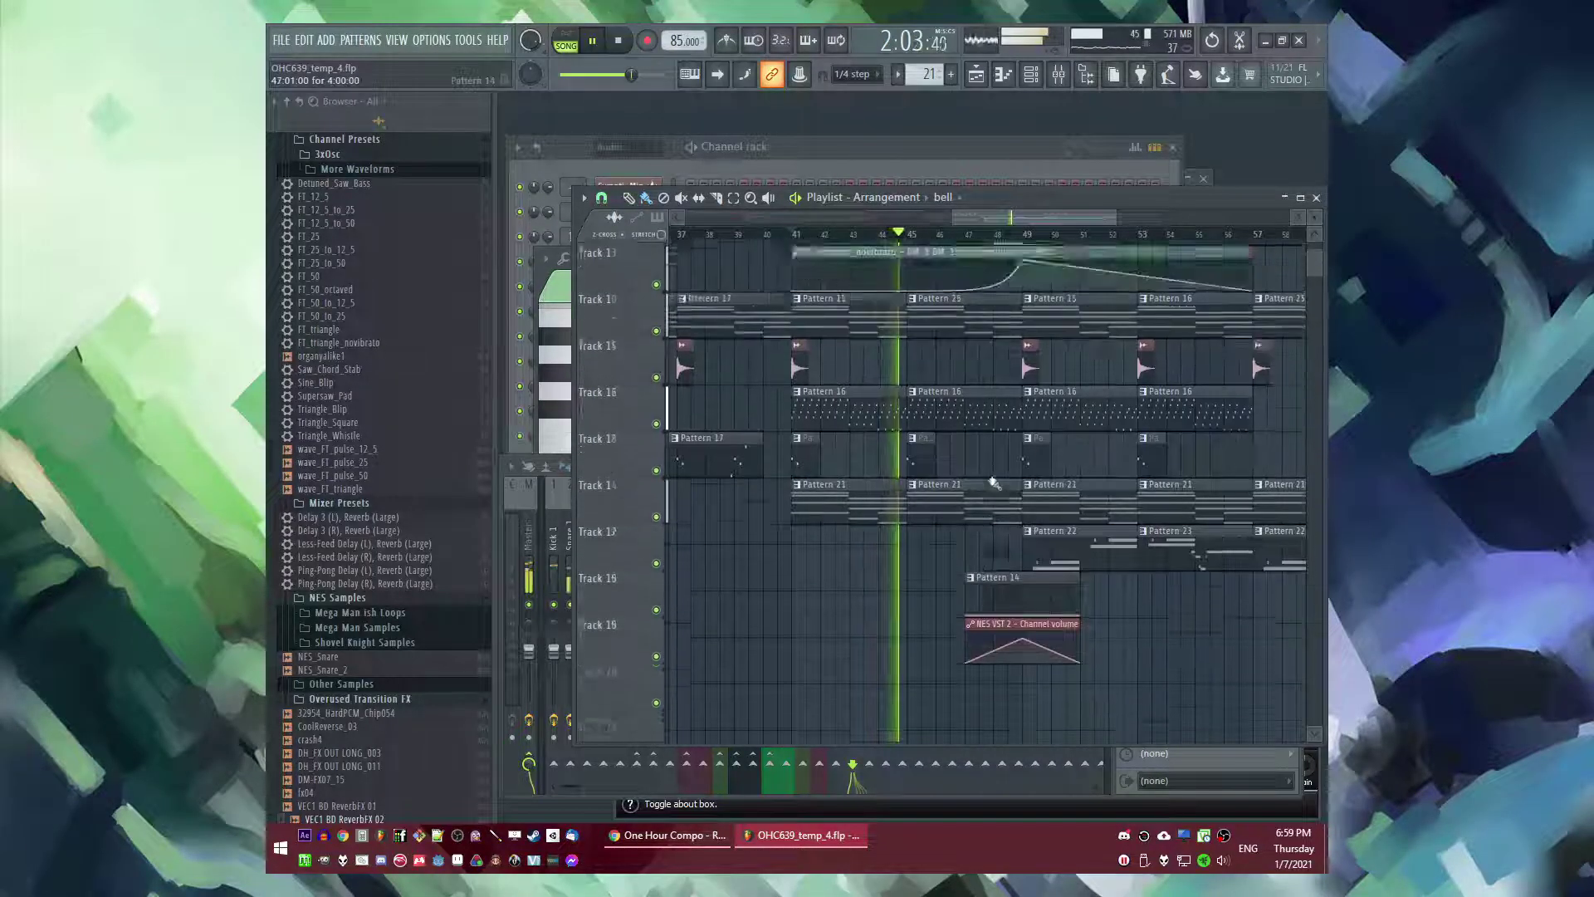
# - Copy the last four drum pattern clips on Track 7, bars 53 to 57, and paste them at bar 65
pyautogui.scroll(6, 988, 485)
pyautogui.scroll(-4, 997, 495)
pyautogui.scroll(4, 1064, 506)
pyautogui.scroll(8, 1000, 431)
pyautogui.scroll(-5, 988, 397)
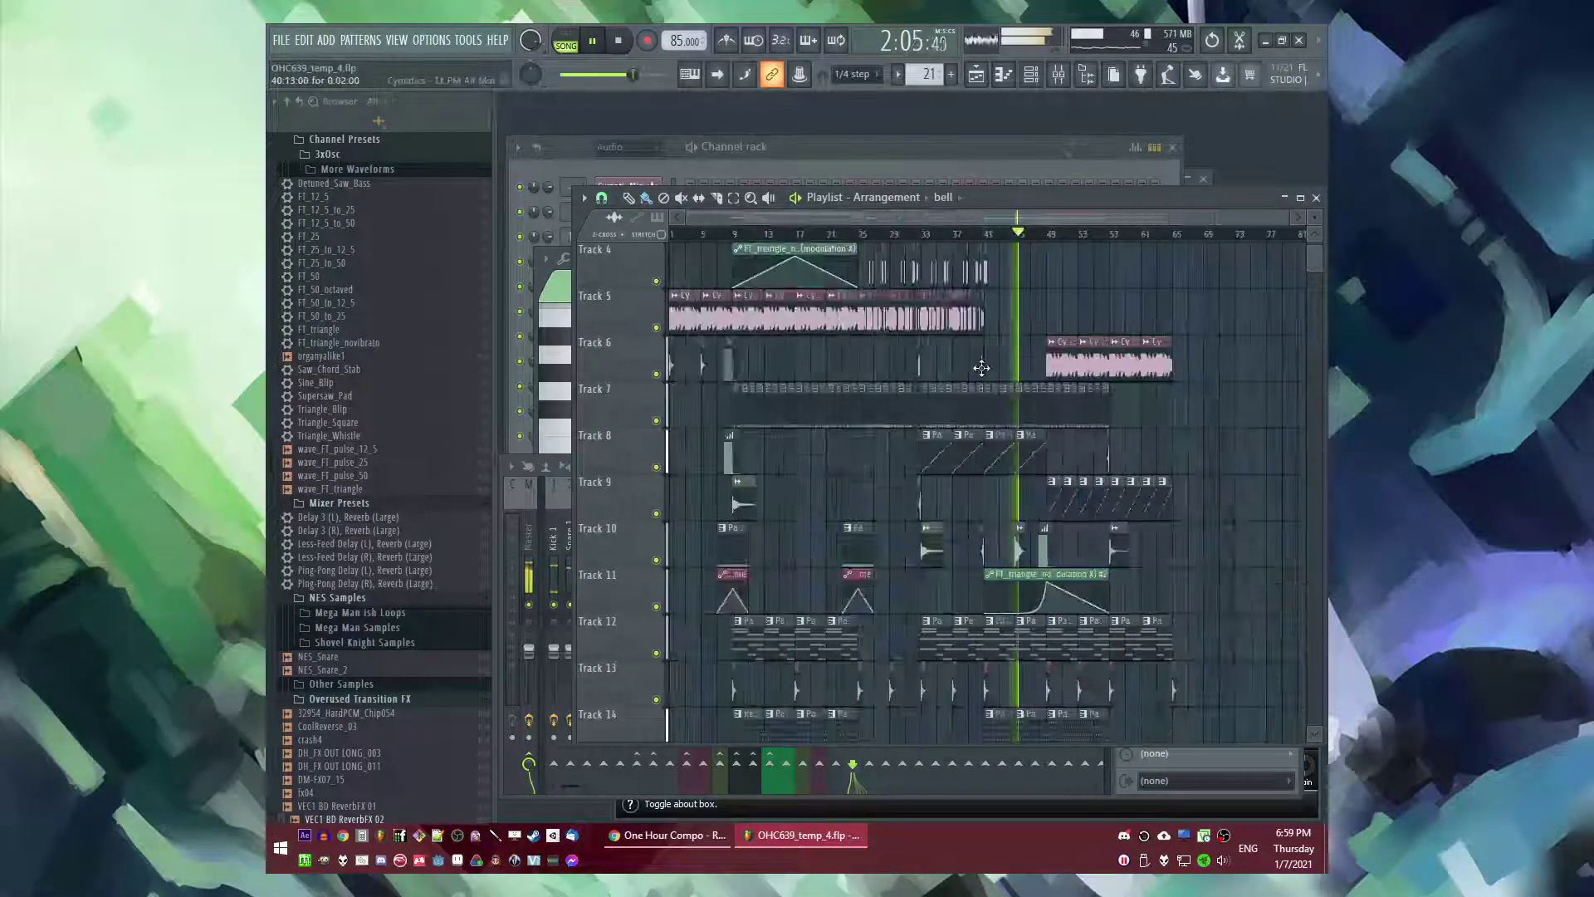
pyautogui.scroll(5, 1175, 418)
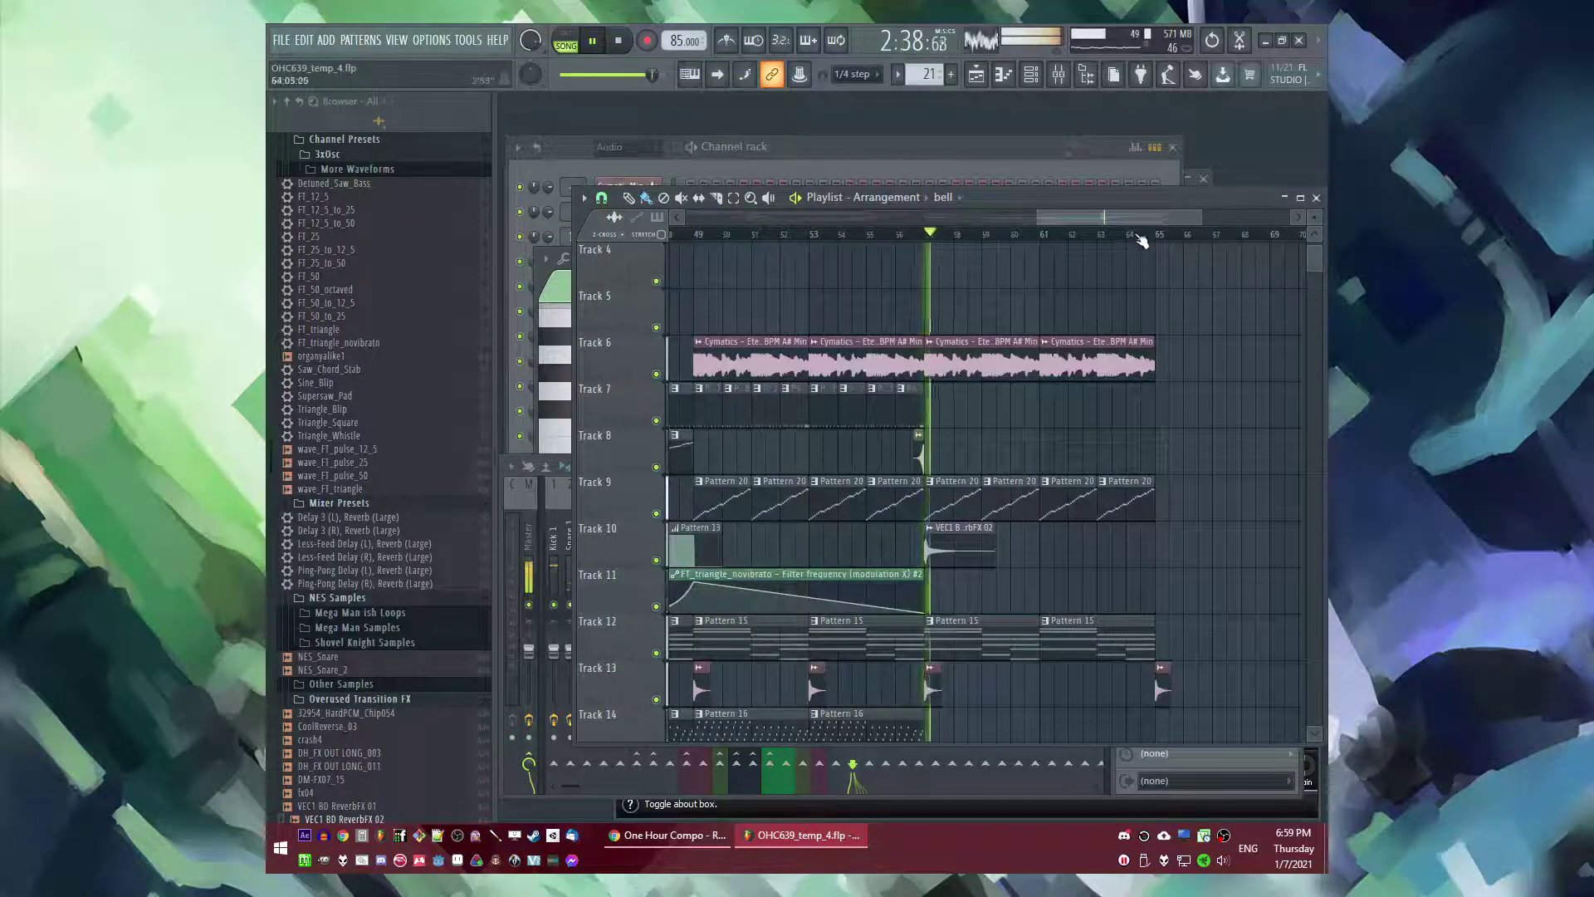
pyautogui.moveTo(1117, 221); pyautogui.dragTo(1140, 221)
pyautogui.scroll(-1, 859, 370)
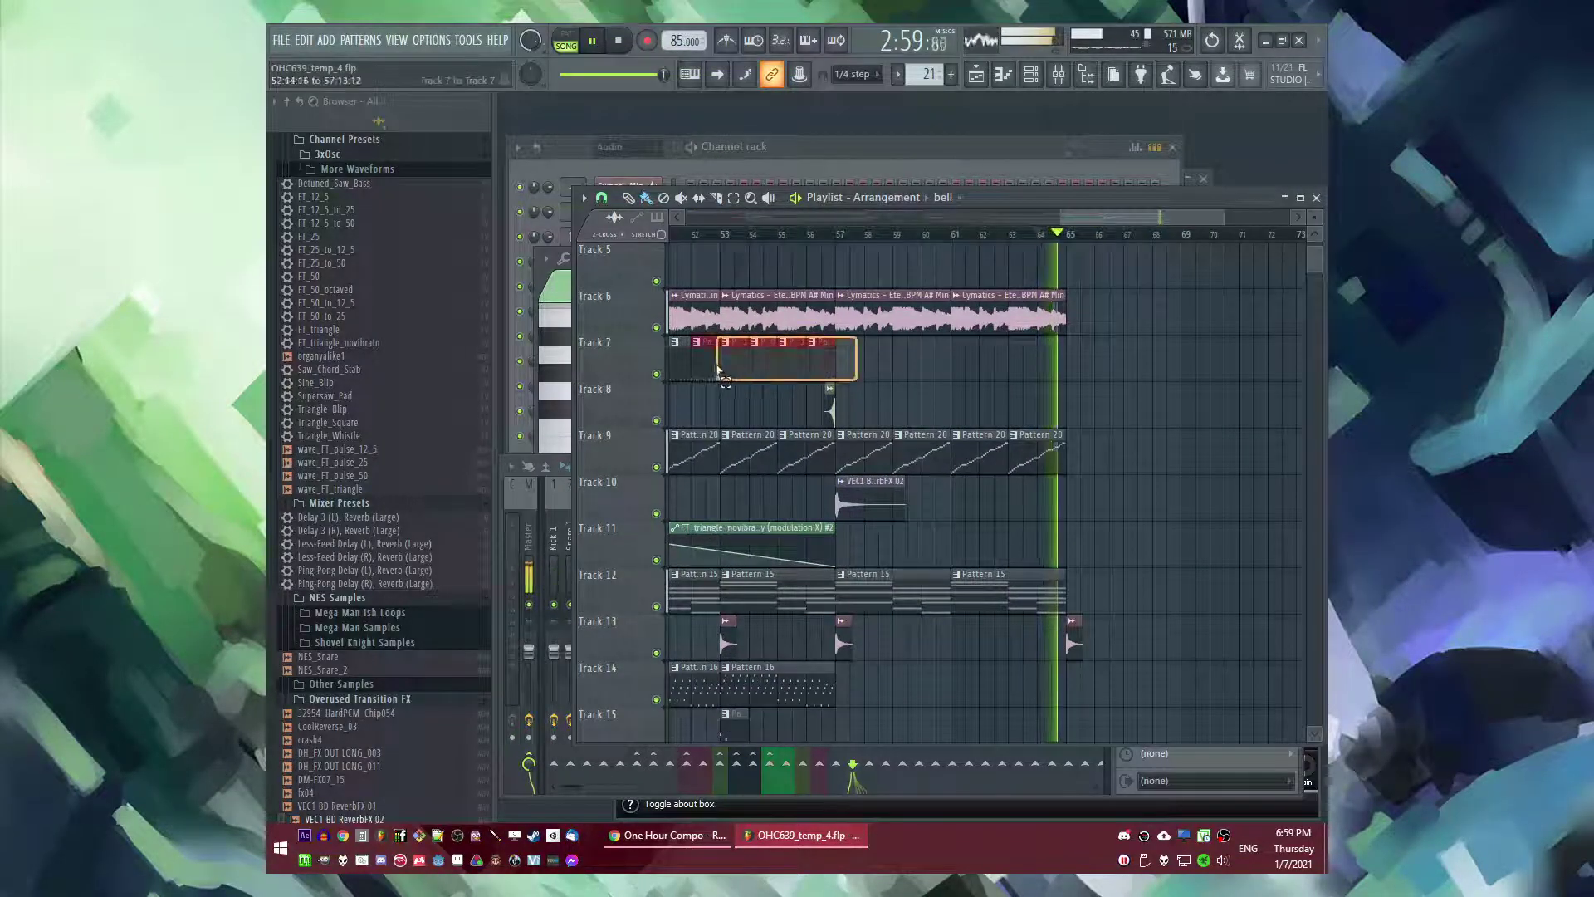
pyautogui.scroll(7, 1134, 364)
pyautogui.hotkey('ctrl', 'v')
pyautogui.scroll(-9, 1118, 370)
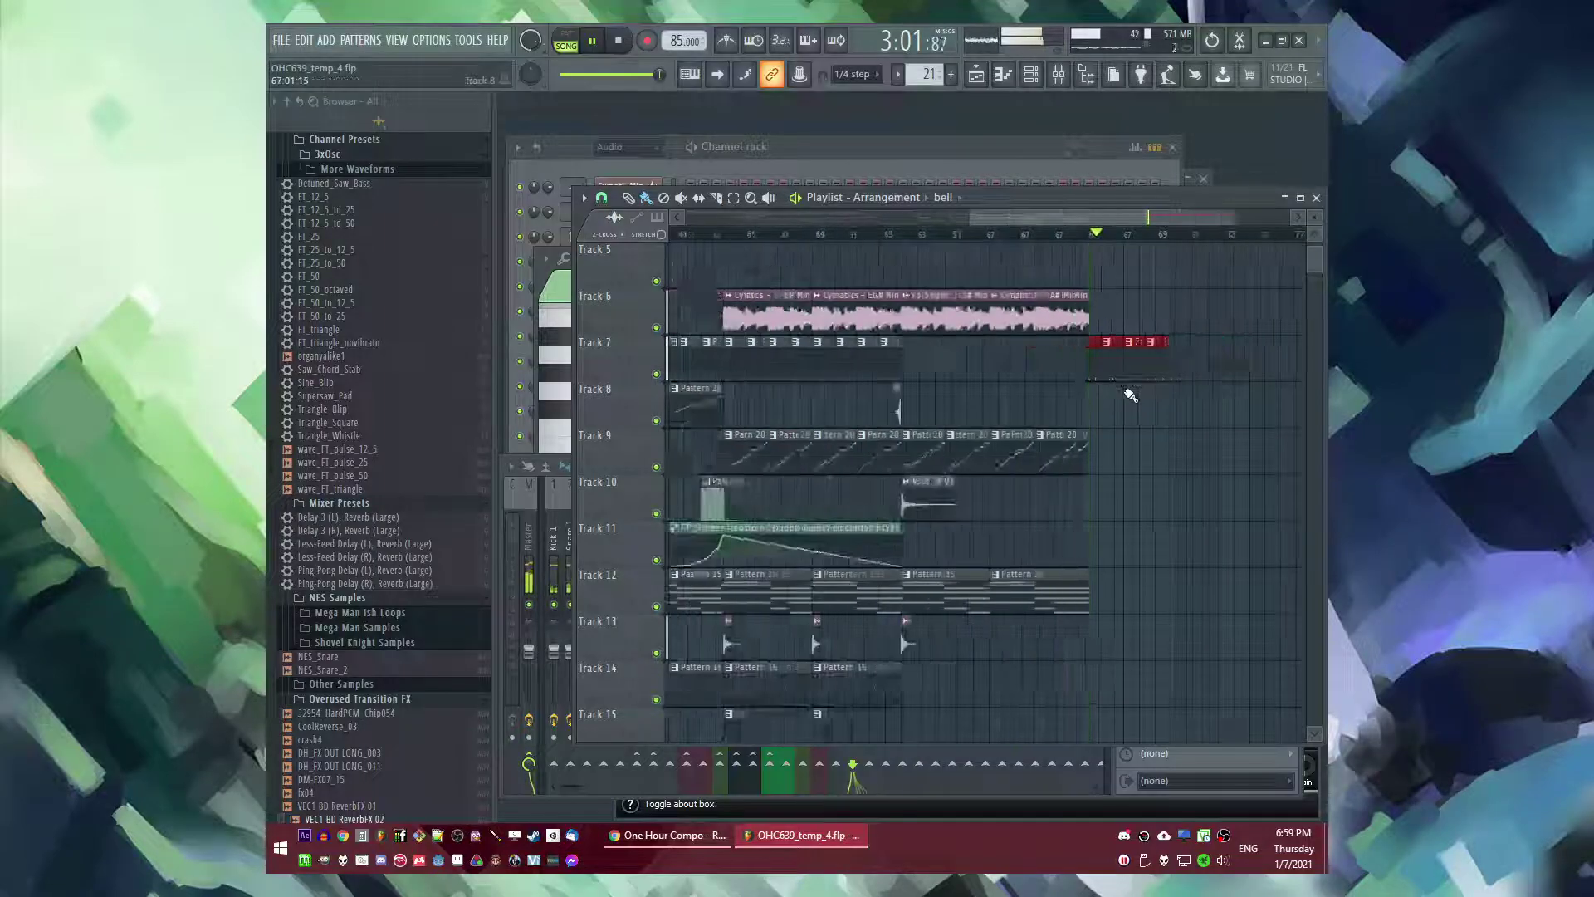
# - Copy the Param. EQ 2 - Mix level automation clip at bar 25 on the Main automation track and paste it at bar 65
pyautogui.scroll(4, 1140, 432)
pyautogui.scroll(-1, 1140, 434)
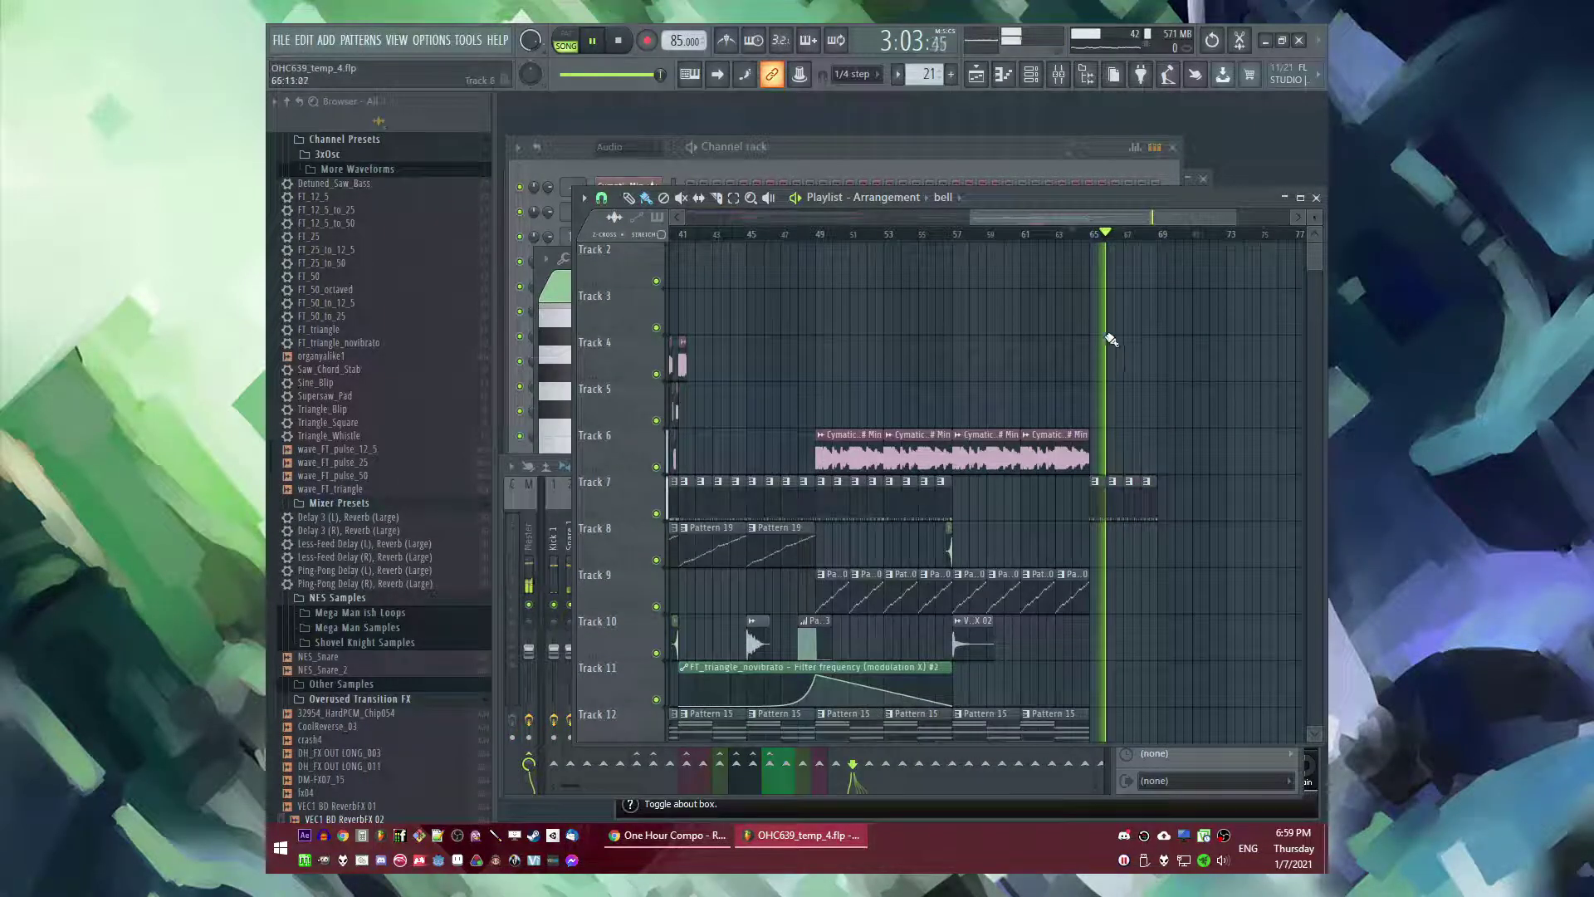
pyautogui.click(1081, 238)
pyautogui.scroll(-2, 1121, 299)
pyautogui.scroll(3, 1151, 355)
pyautogui.scroll(-4, 1146, 366)
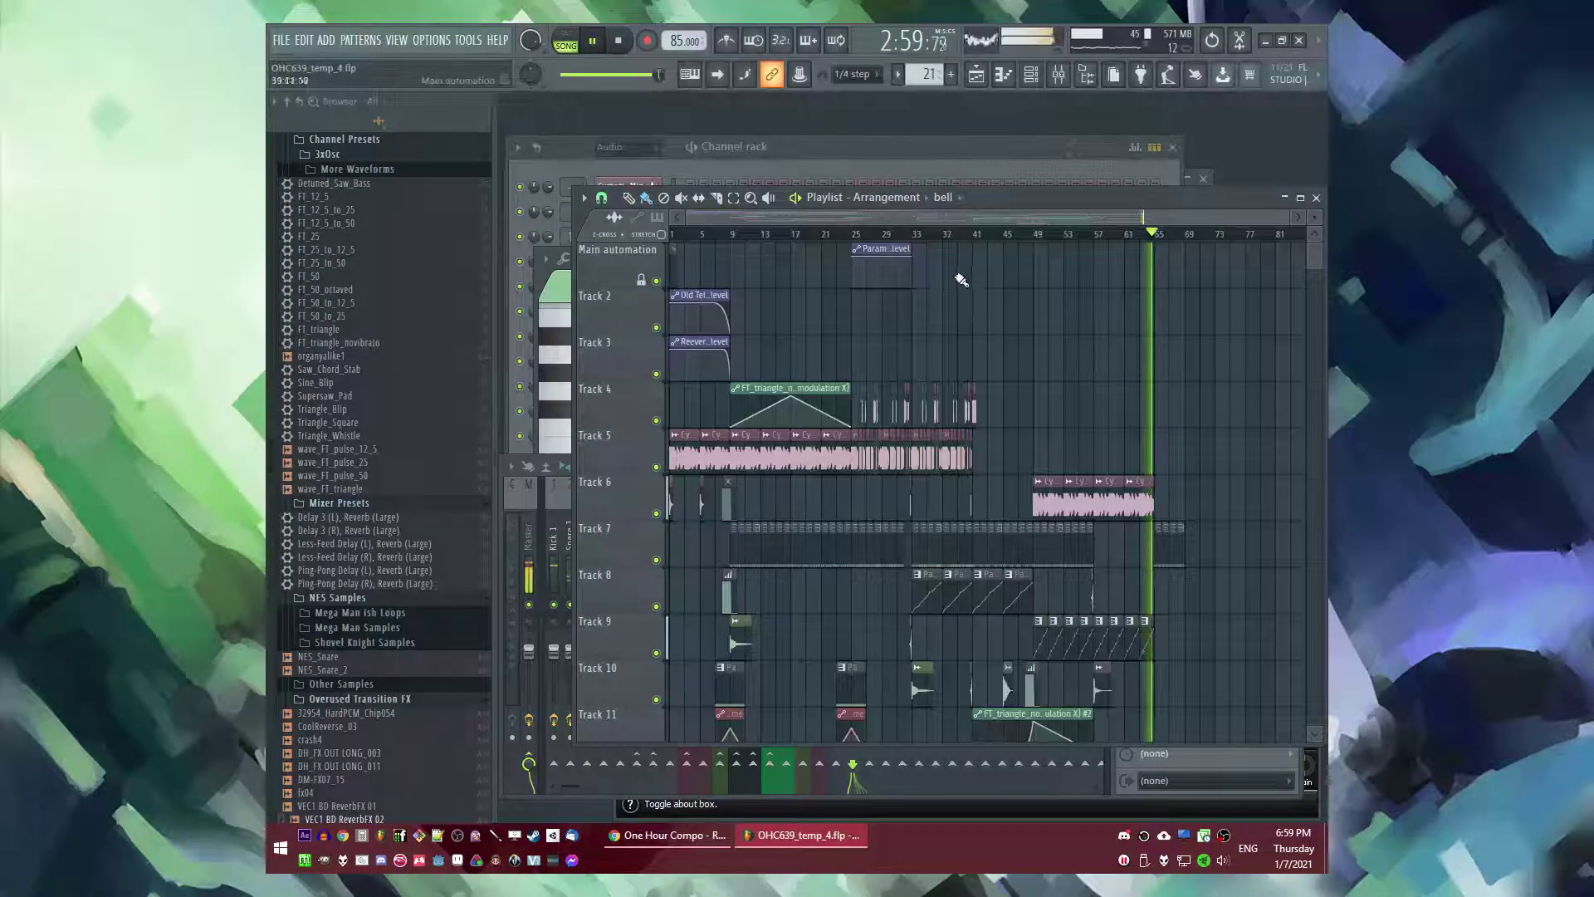
pyautogui.scroll(8, 1154, 357)
pyautogui.scroll(-1, 1162, 415)
pyautogui.hotkey('ctrl', 'v')
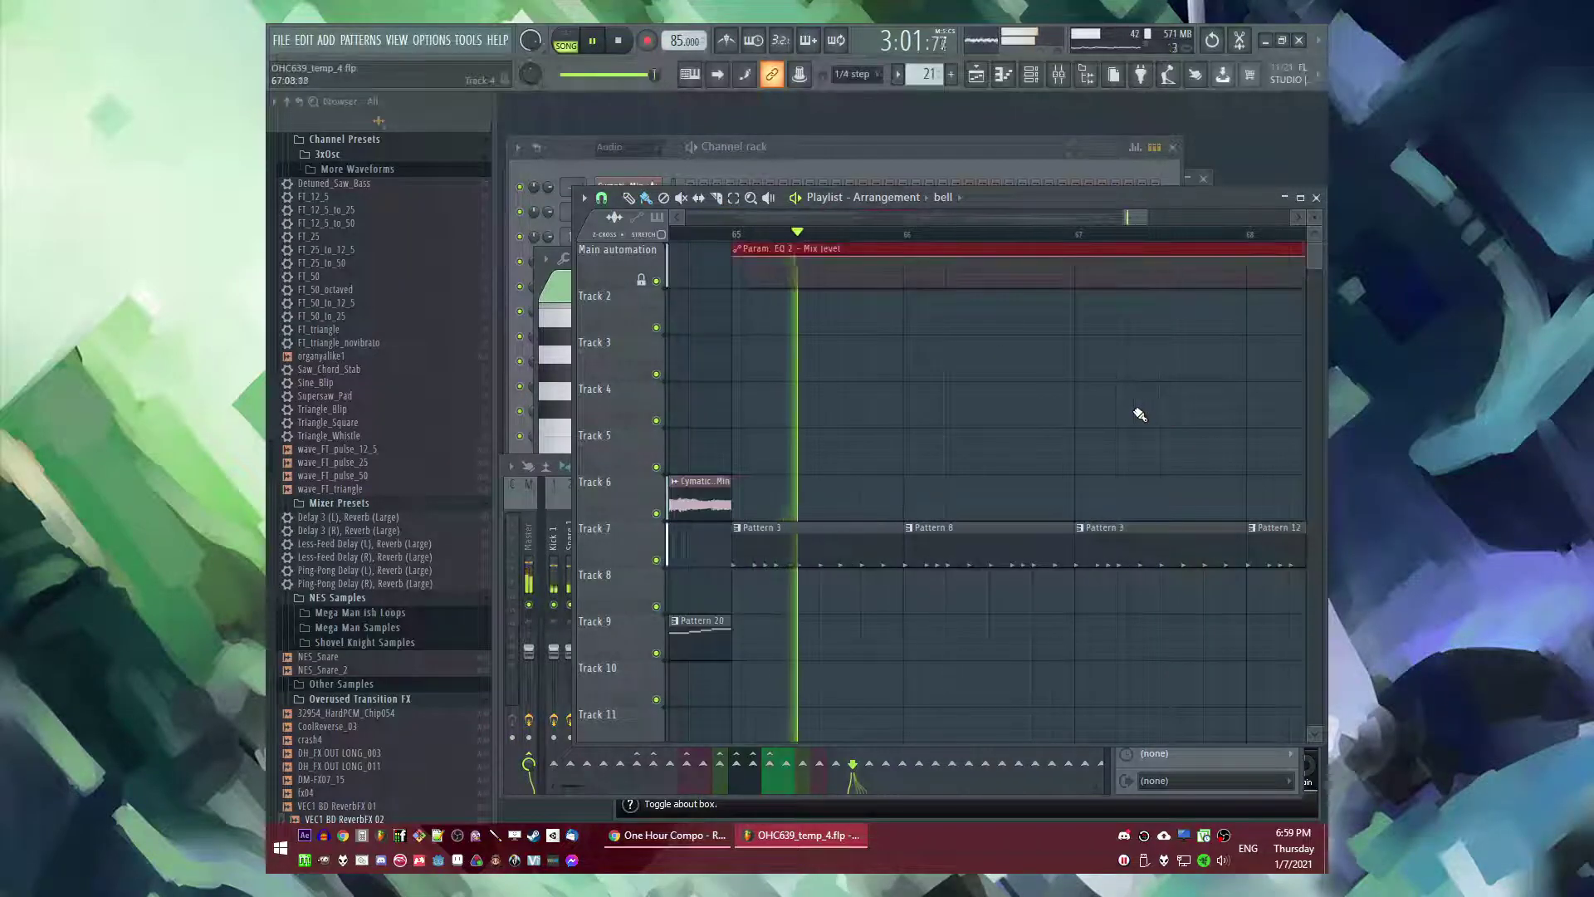
# - Pick up the Cymatics Eternity Lofi Melody Loop 5 chop from Track 5 and place it on that track at bar 65
pyautogui.scroll(-6, 1141, 411)
pyautogui.scroll(-4, 855, 369)
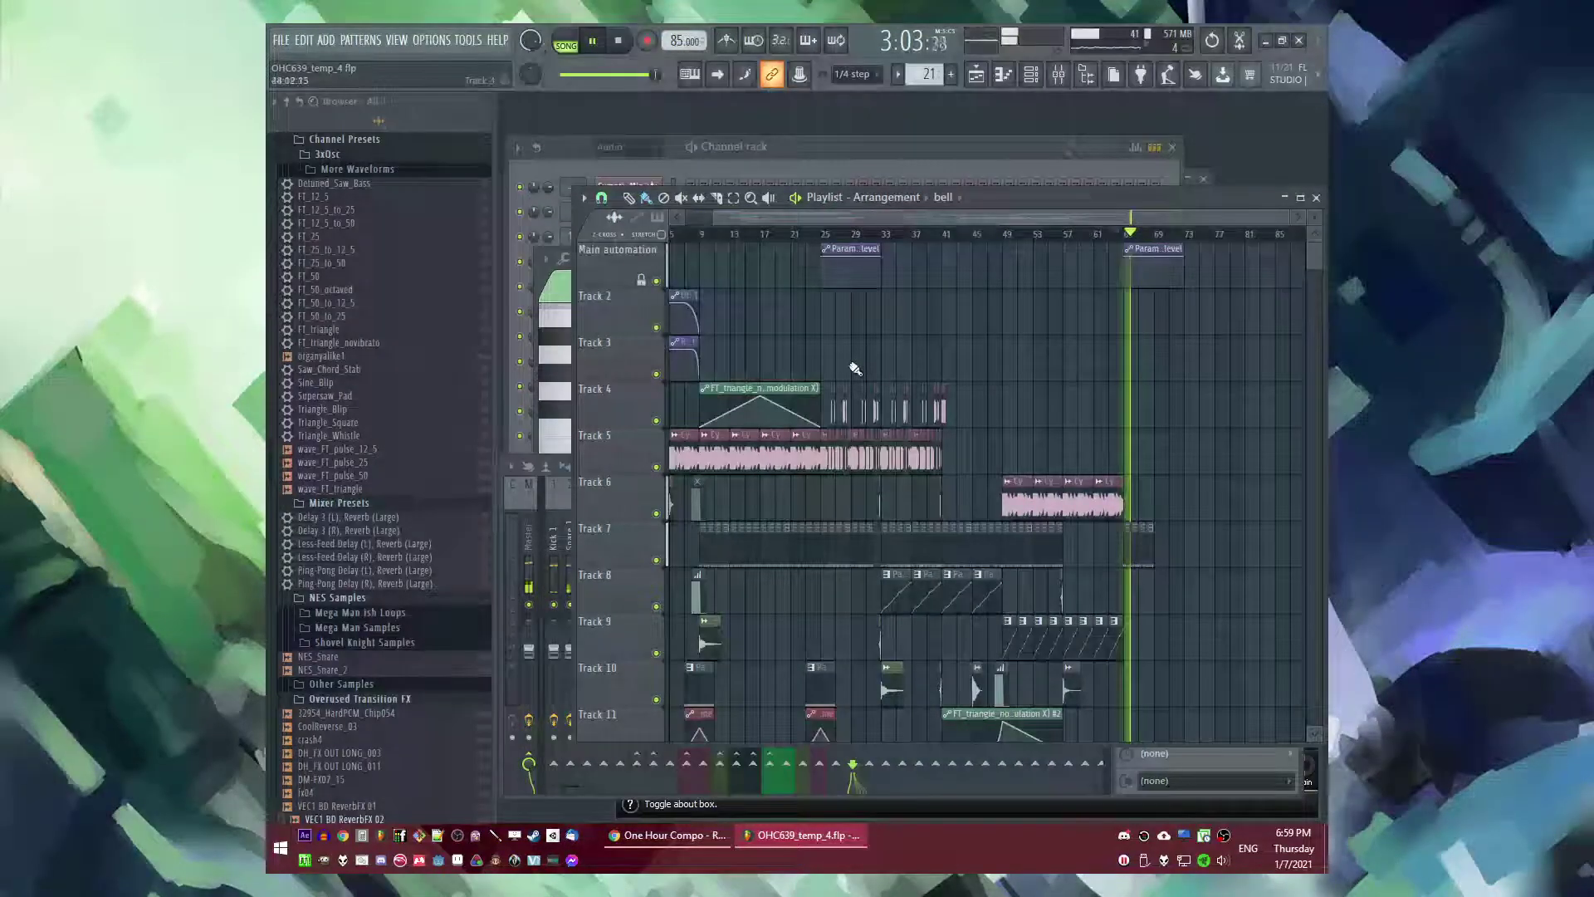
pyautogui.scroll(4, 835, 450)
pyautogui.click(826, 451)
pyautogui.scroll(-4, 868, 448)
pyautogui.scroll(5, 1165, 461)
pyautogui.click(1085, 458)
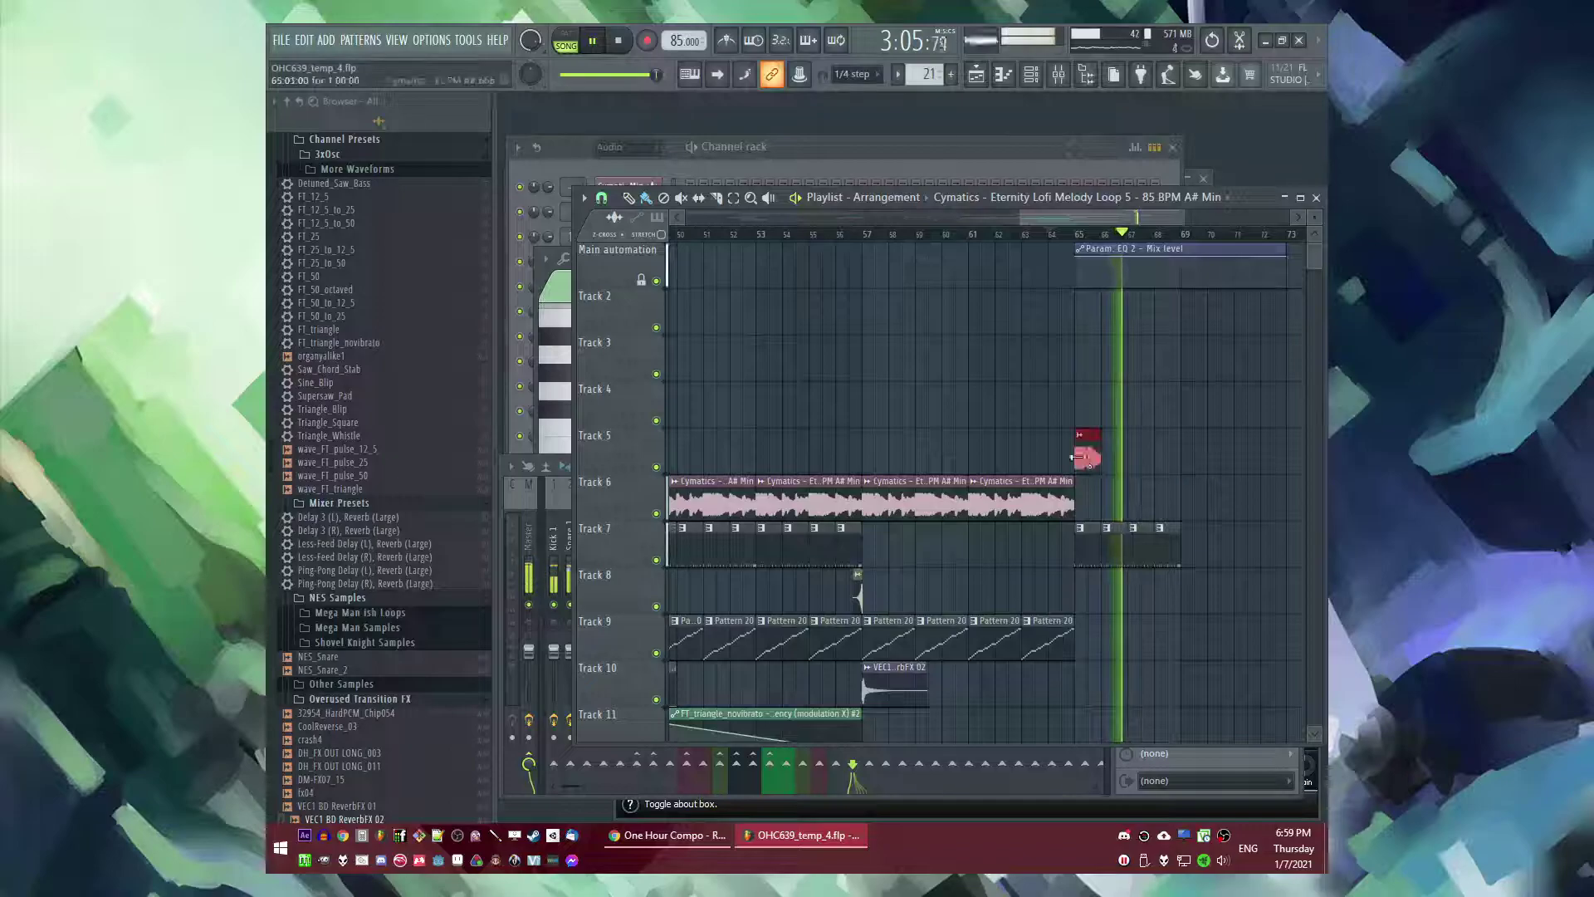
# - Trim the melody loop clip at bar 65 on Track 5 to half a bar and make it unique
pyautogui.scroll(3, 1077, 458)
pyautogui.moveTo(900, 466); pyautogui.dragTo(976, 465)
pyautogui.moveTo(1000, 460); pyautogui.dragTo(925, 457)
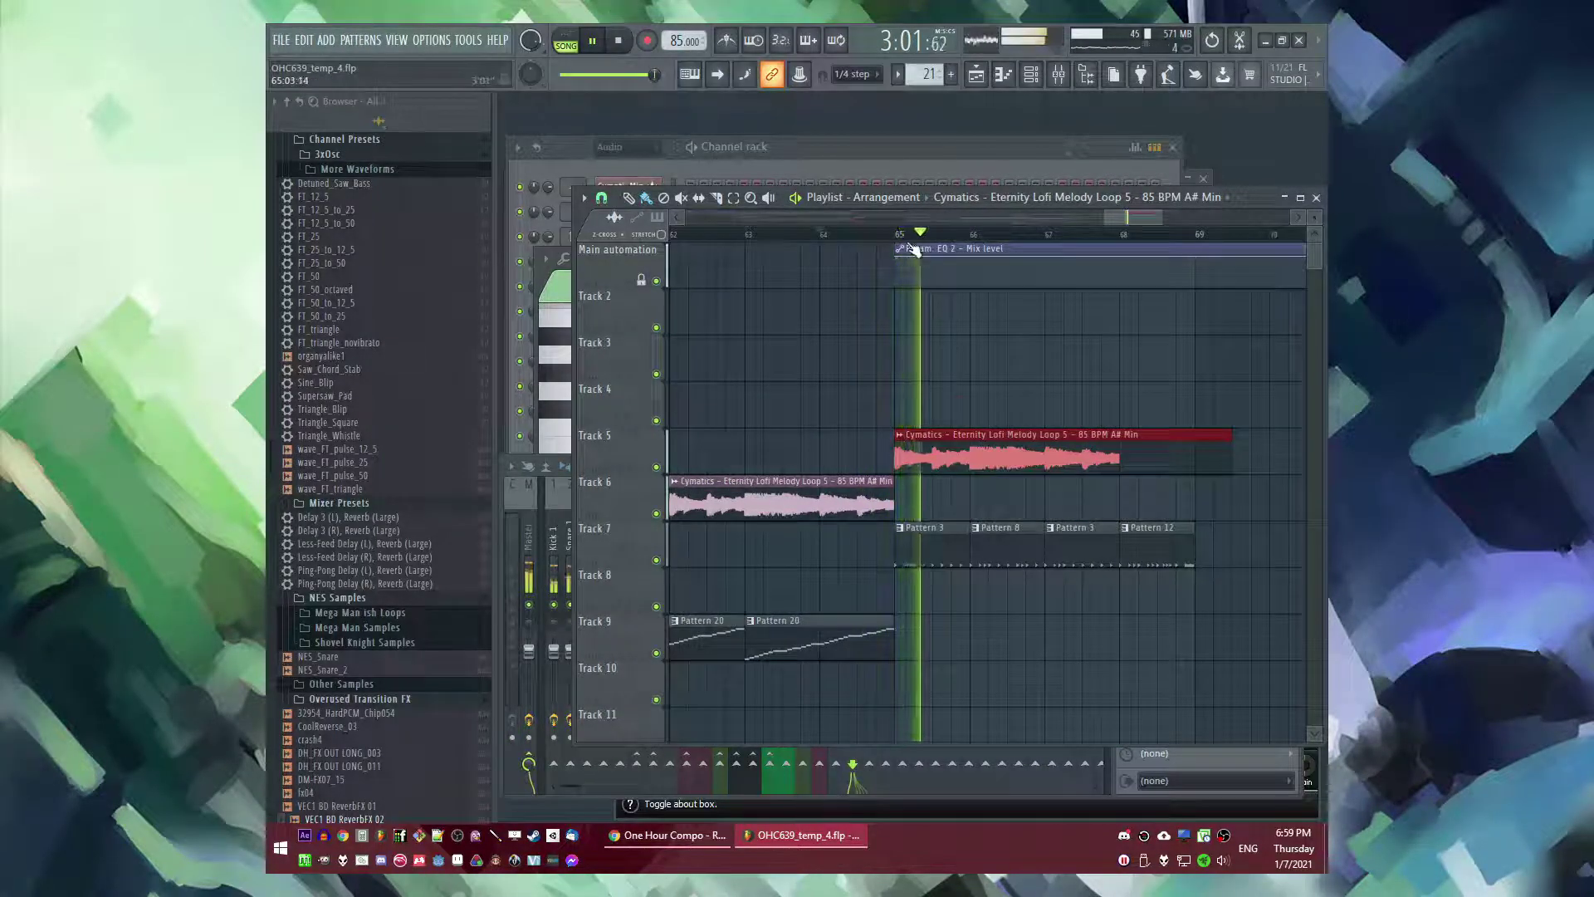
pyautogui.moveTo(1231, 457); pyautogui.dragTo(930, 464)
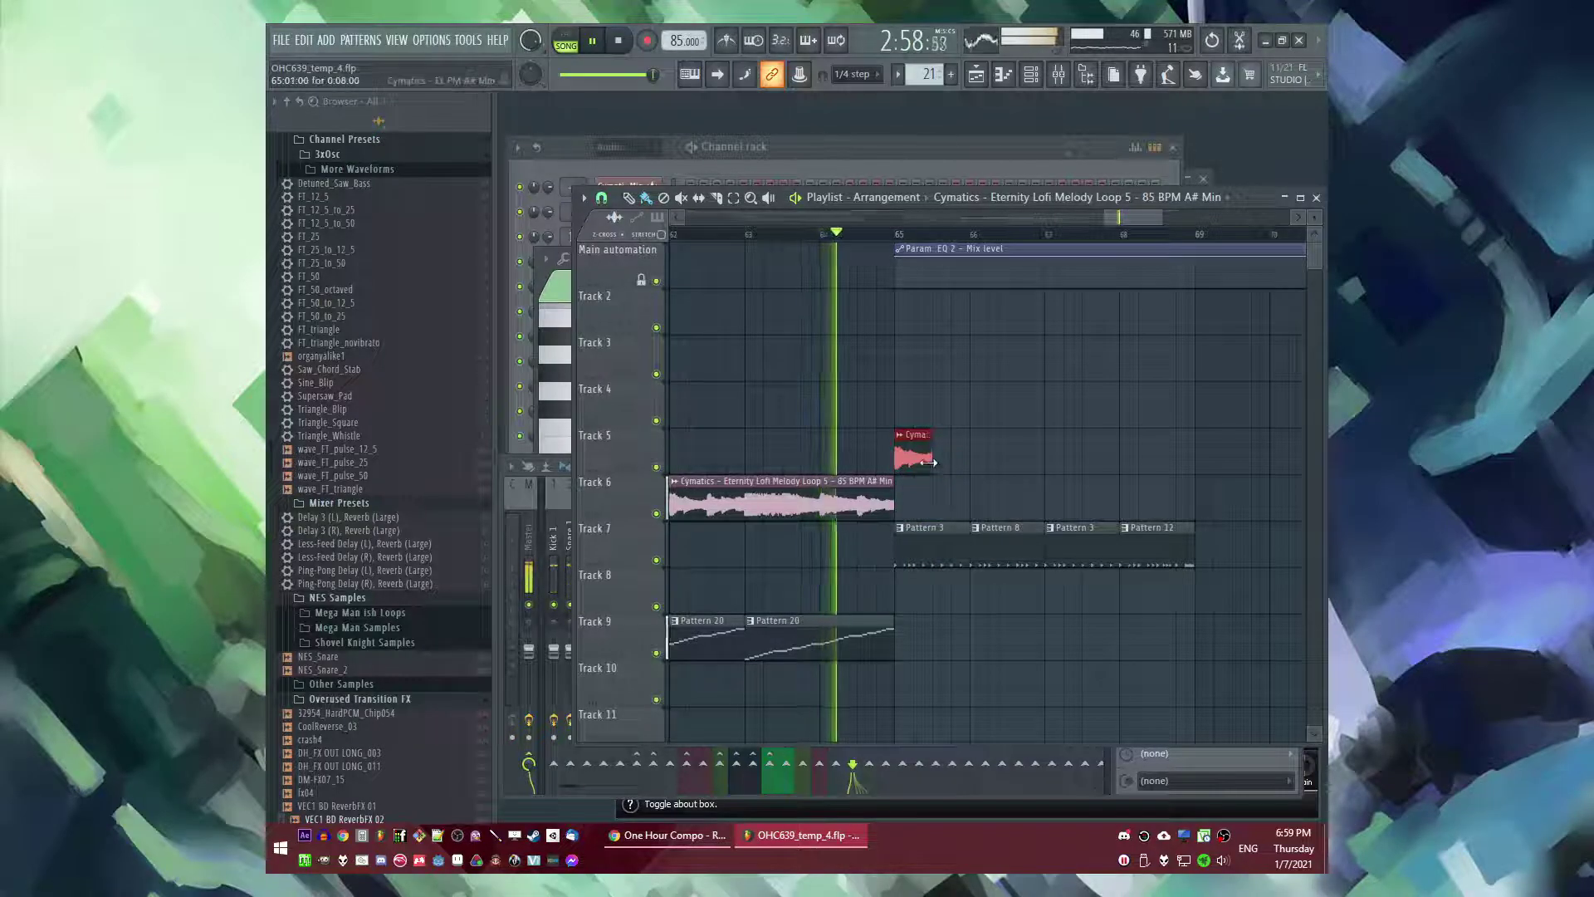
pyautogui.click(900, 434)
pyautogui.click(933, 558)
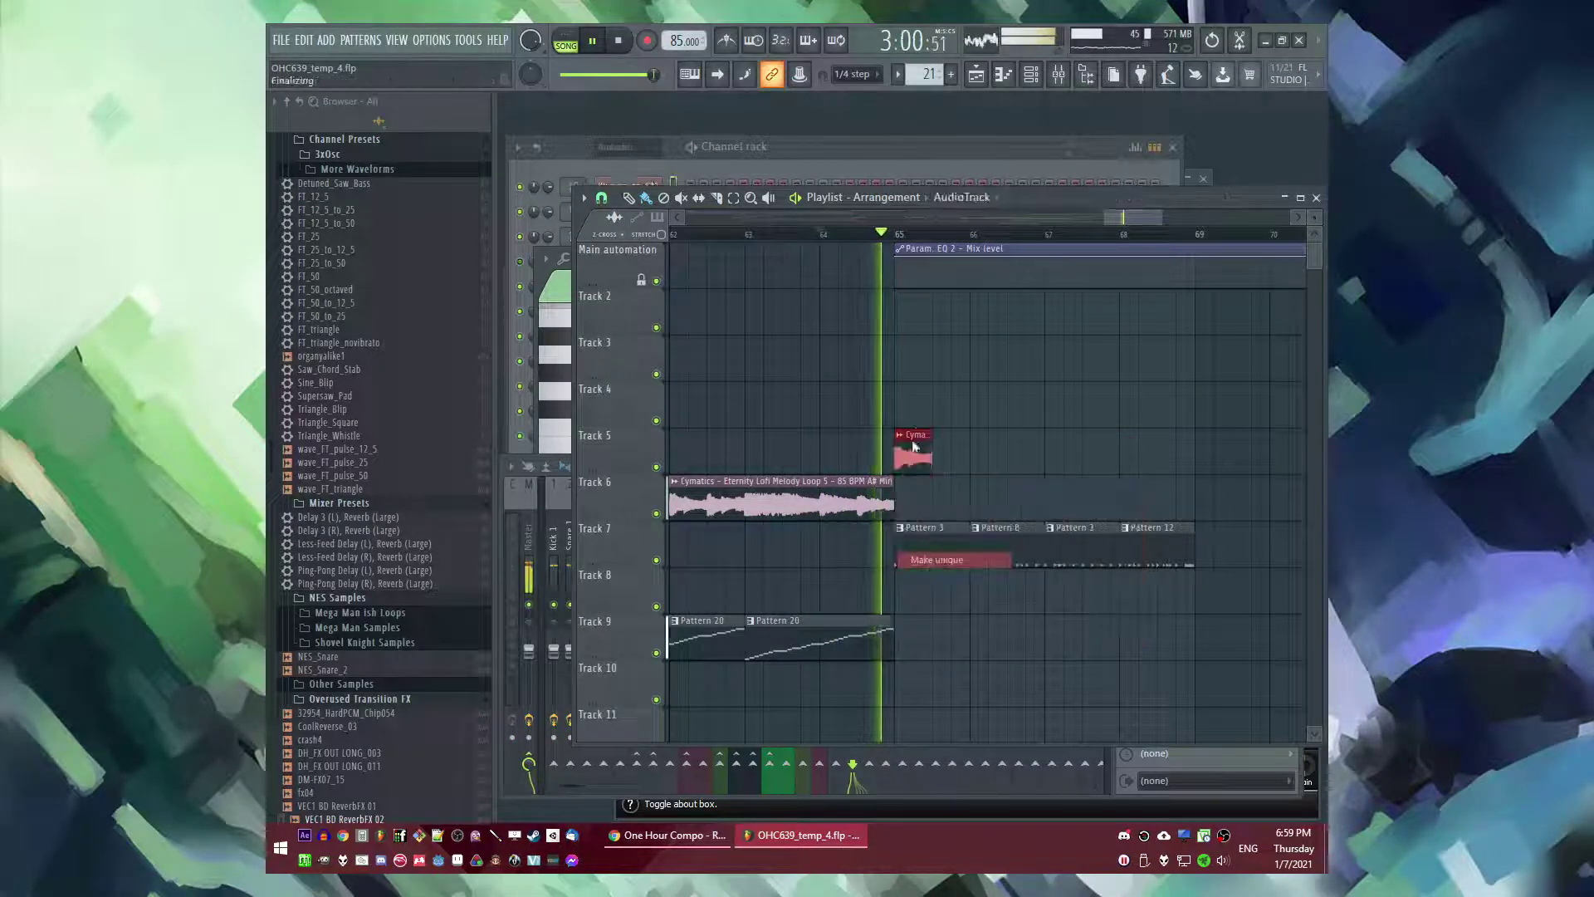
# - Stretch the unique melody loop clip to one bar with the time-stretch multiplier and change its stretching mode from Resample
pyautogui.doubleClick(916, 440)
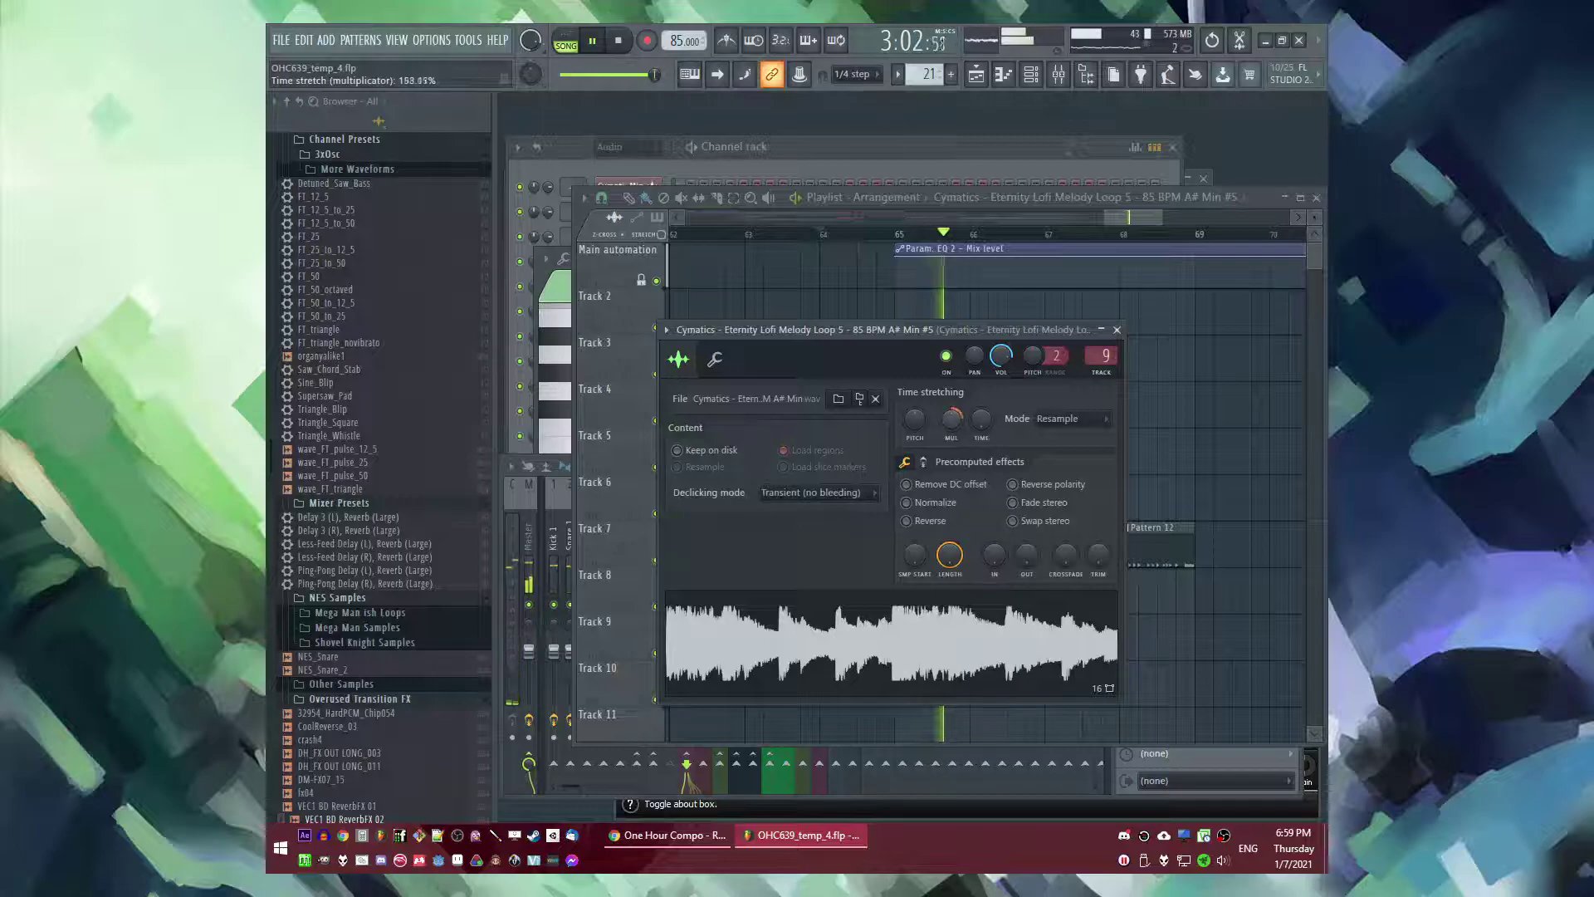
pyautogui.press('Escape')
pyautogui.press('space')
pyautogui.press('space')
pyautogui.click(899, 236)
pyautogui.doubleClick(949, 463)
pyautogui.click(1024, 418)
pyautogui.click(1055, 497)
pyautogui.press('Escape')
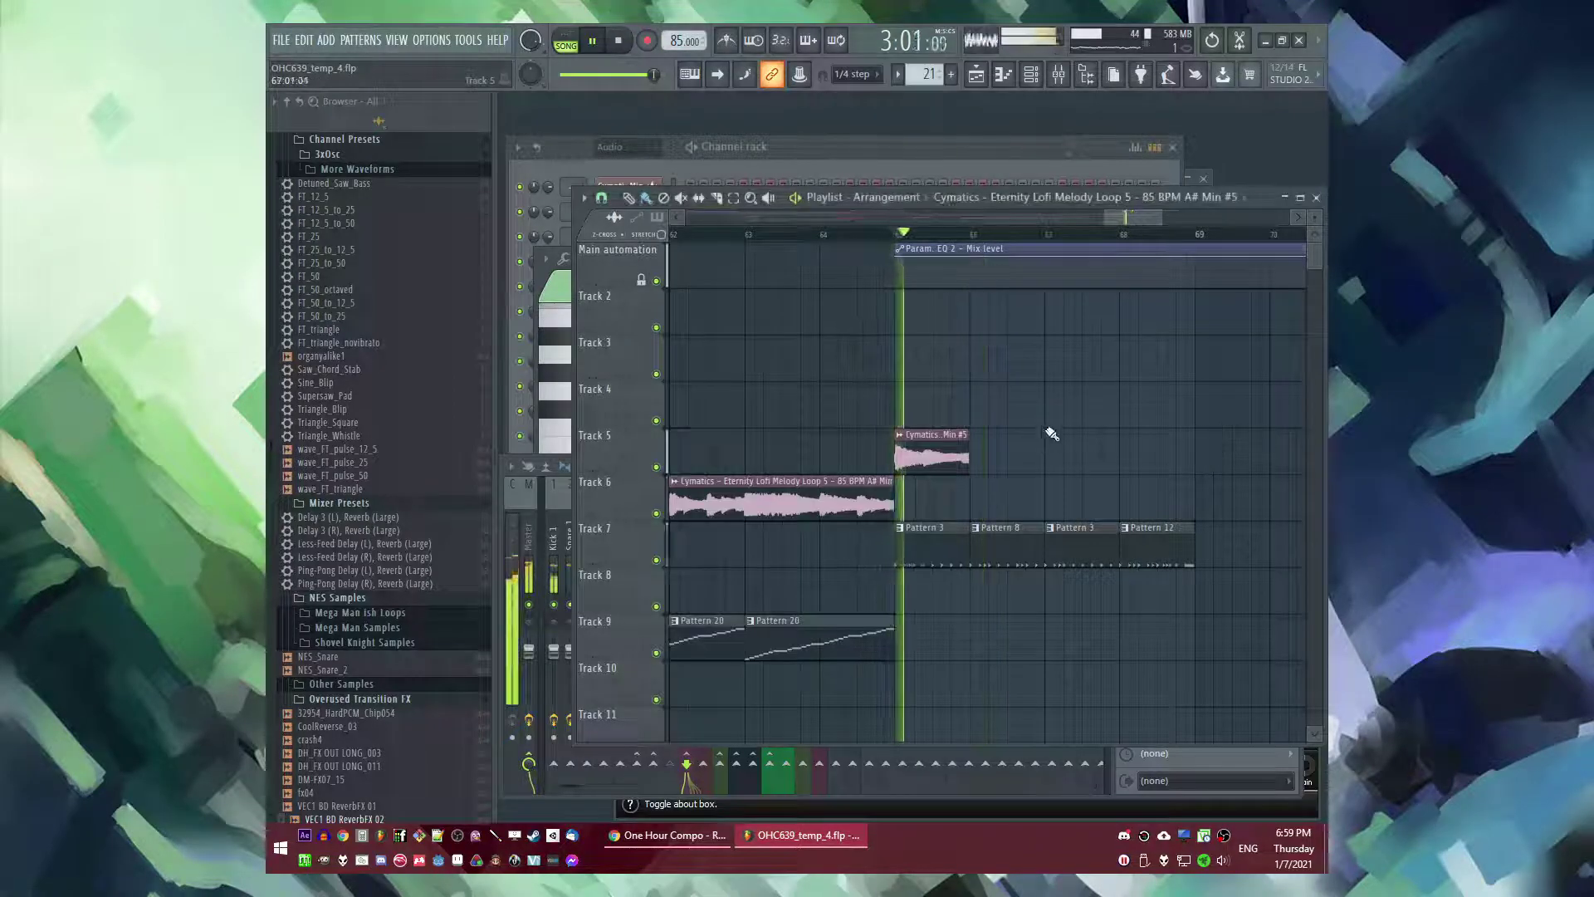
# - Place a one-bar copy of the stretched melody loop on Track 6 at bar 66
pyautogui.scroll(3, 982, 465)
pyautogui.scroll(3, 982, 465)
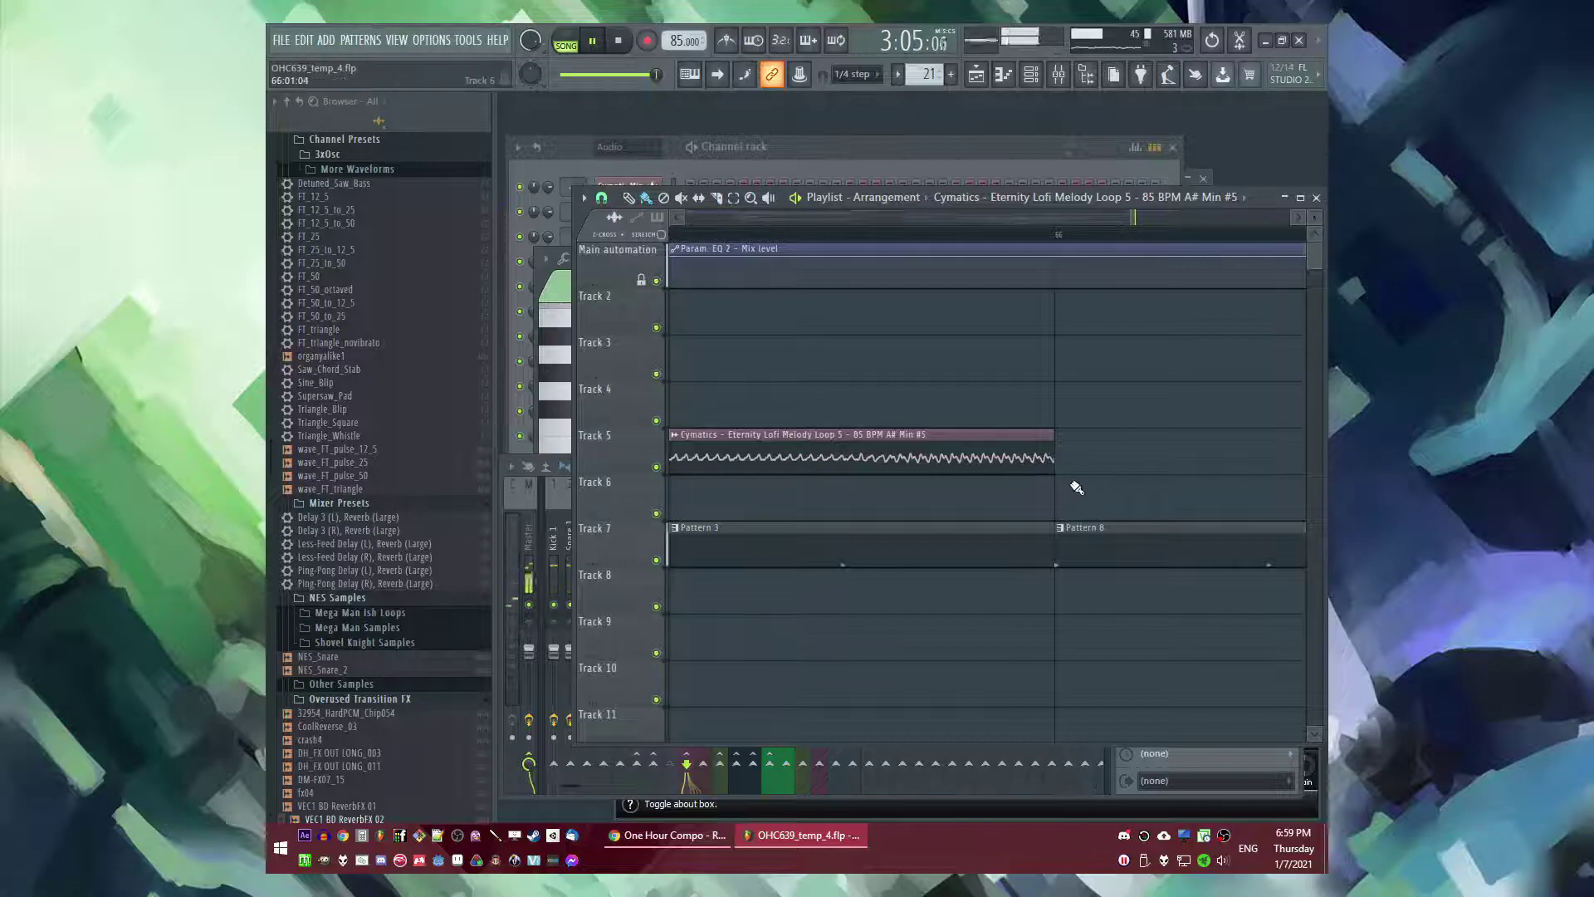
pyautogui.scroll(-3, 1042, 492)
pyautogui.click(1033, 496)
pyautogui.scroll(-3, 913, 498)
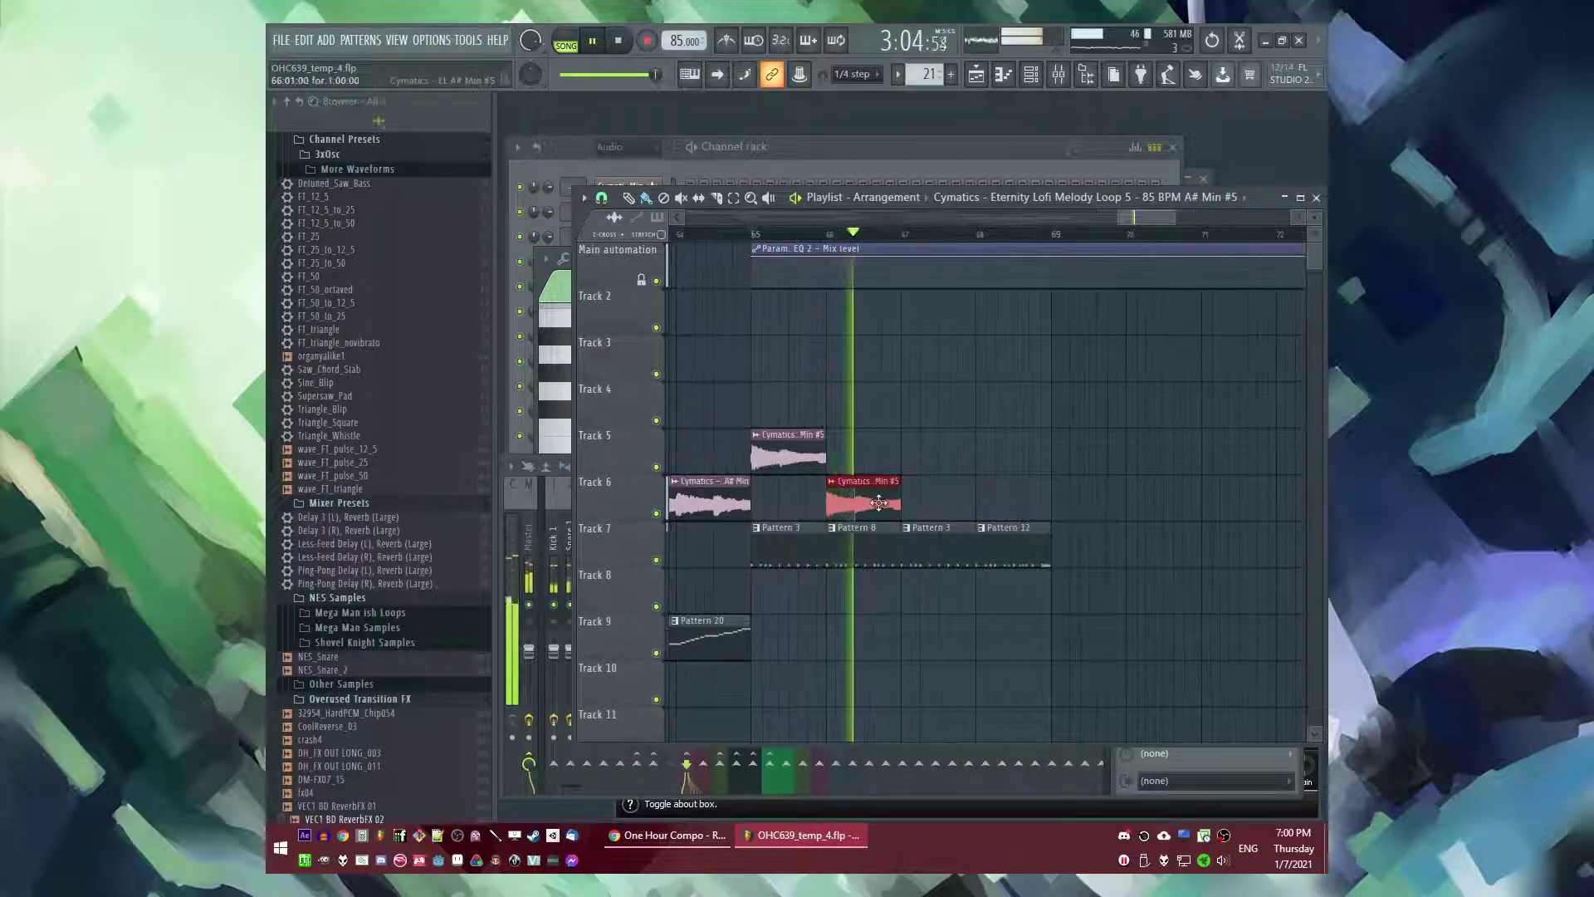
# - Replace the stretched loop copy on Track 6 with a longer section on Track 5 running from bar 66 to bar 69
pyautogui.press('space')
pyautogui.click(905, 465)
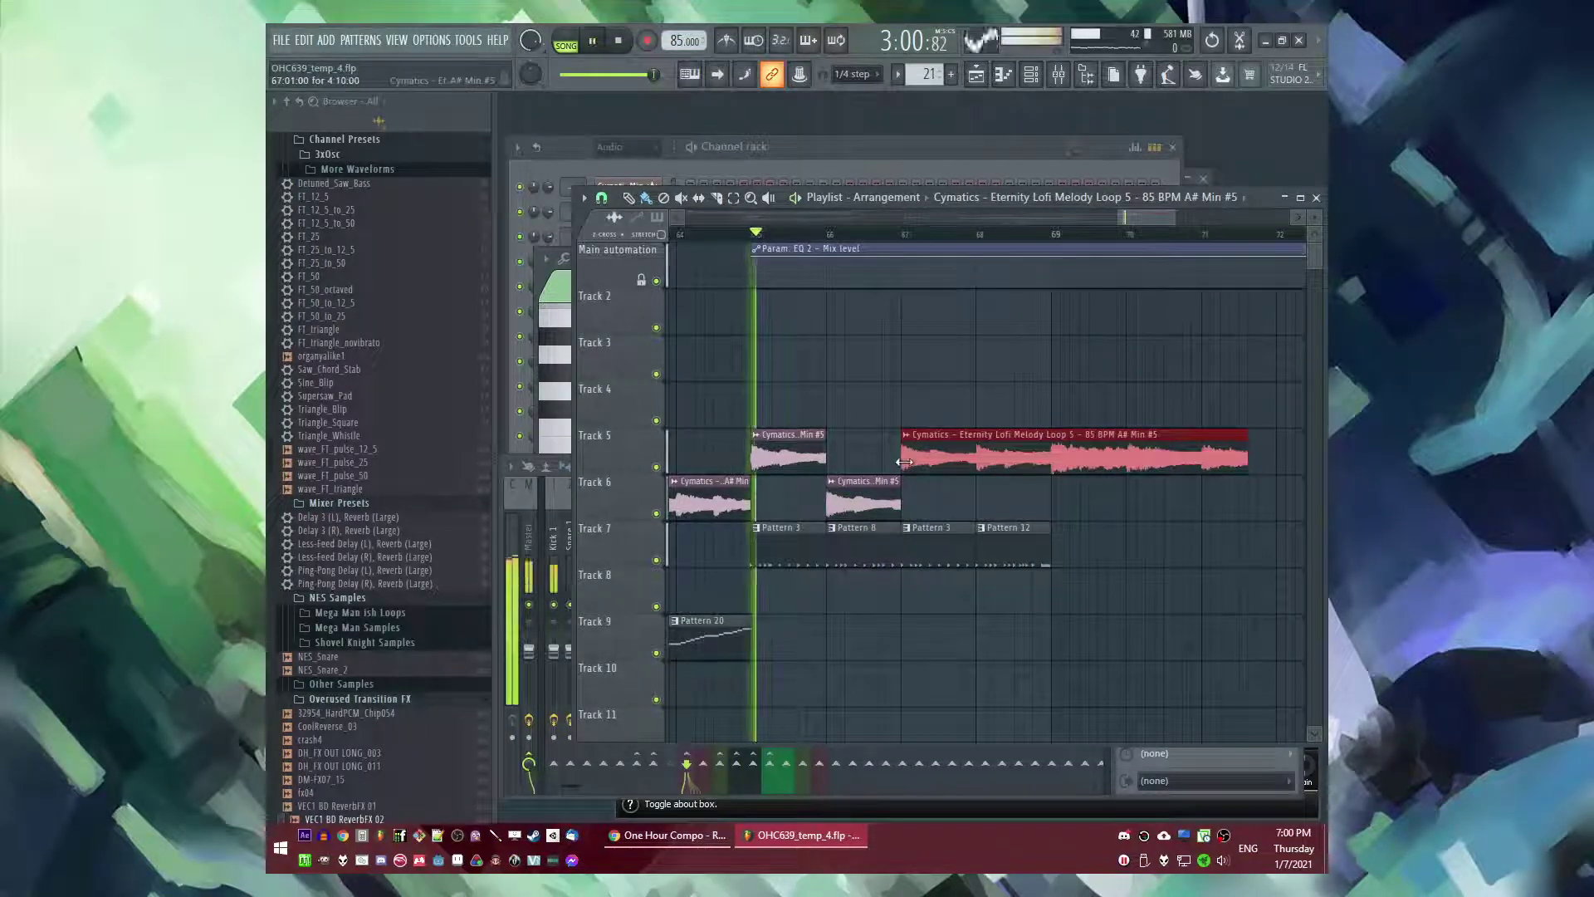
pyautogui.moveTo(903, 462); pyautogui.dragTo(829, 462)
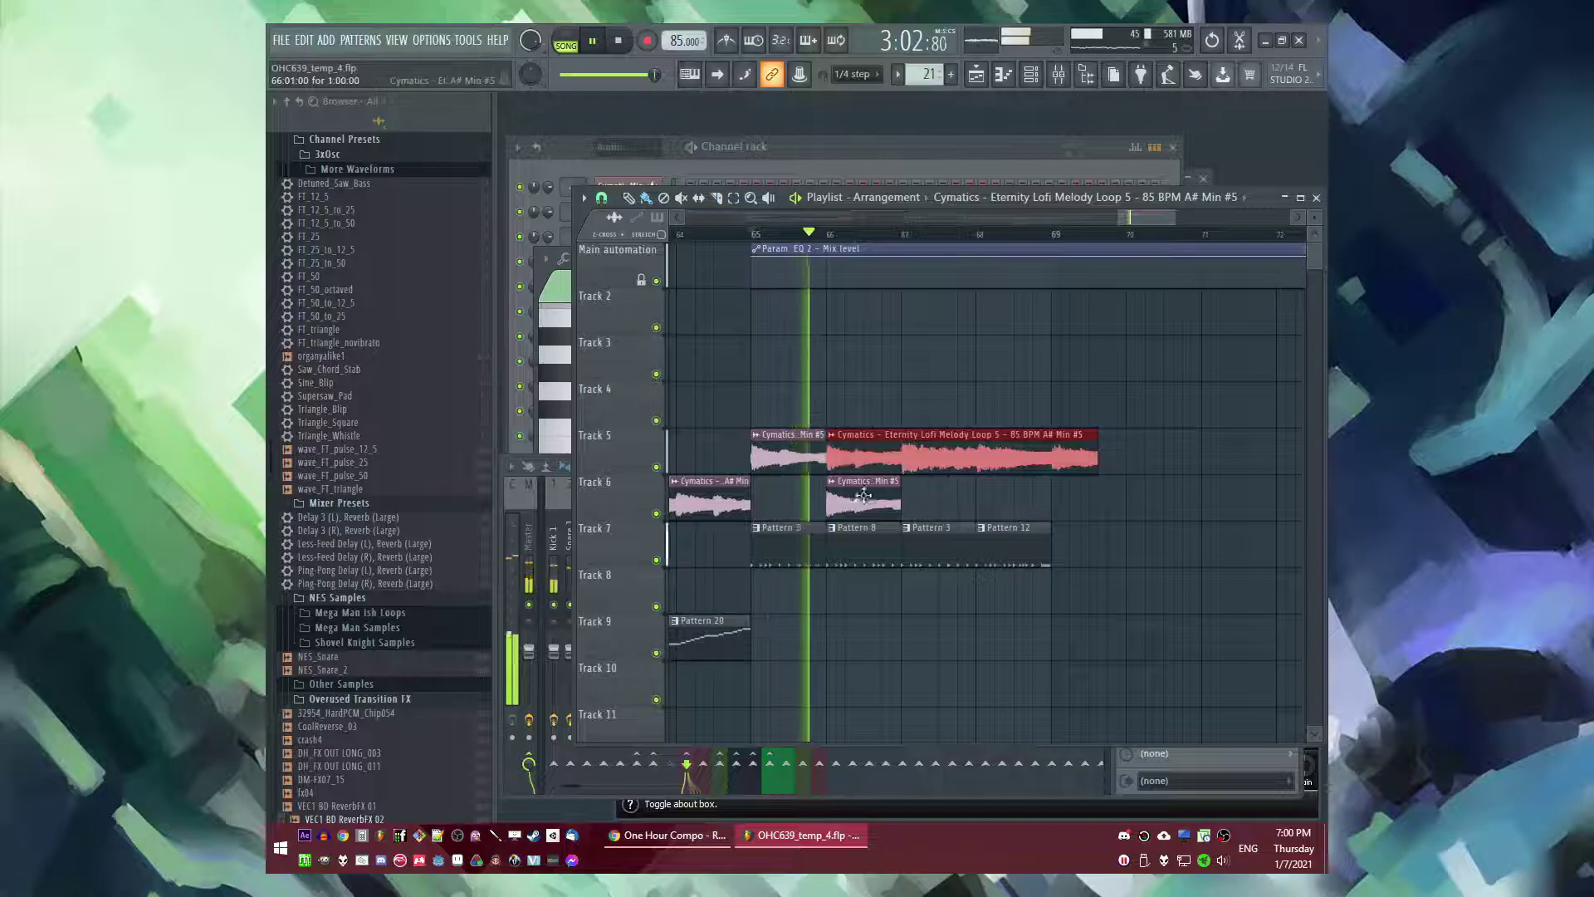
pyautogui.rightClick(863, 493)
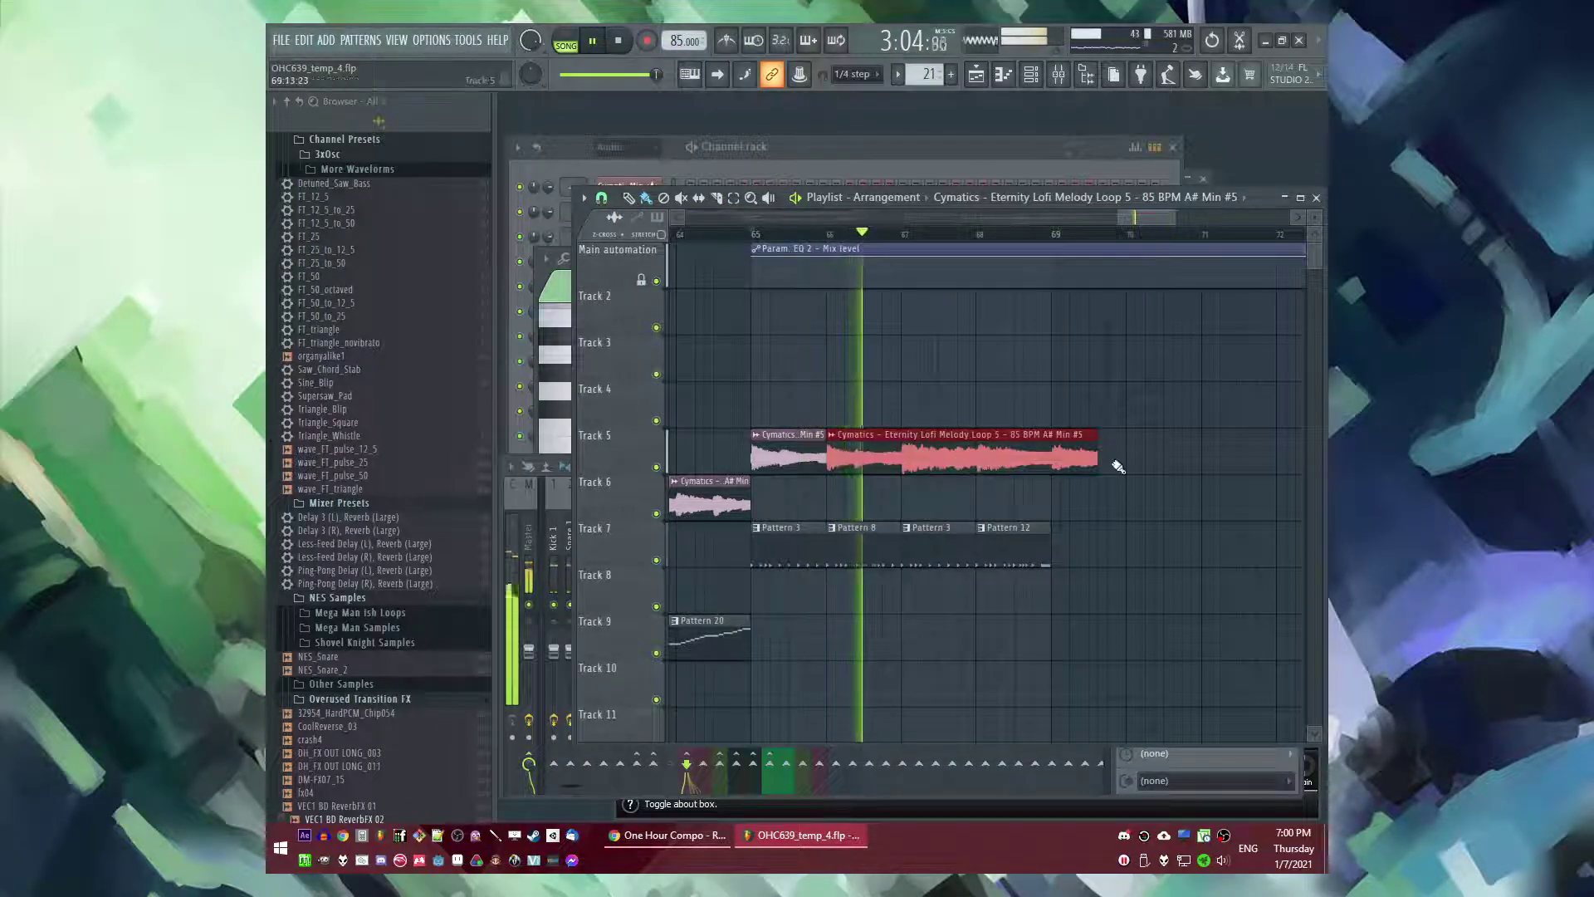
pyautogui.moveTo(1092, 461); pyautogui.dragTo(1051, 485)
pyautogui.press('space')
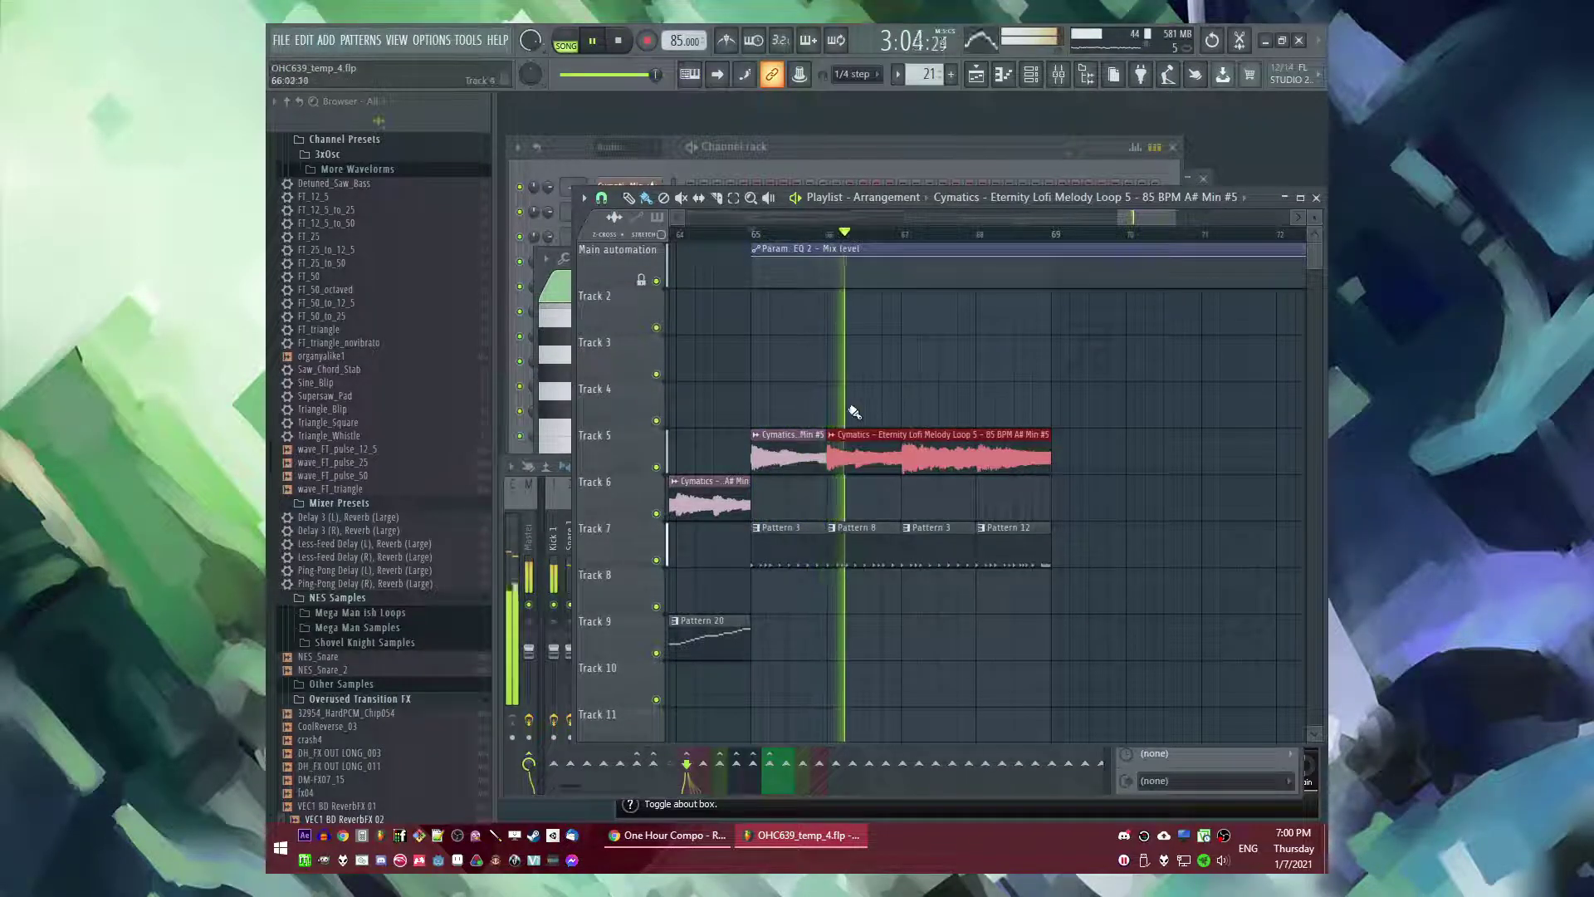
# - Move the first stretched loop clip up to Track 4 and shorten the one at bar 66 on Track 5 to one bar
pyautogui.moveTo(814, 447); pyautogui.dragTo(831, 403)
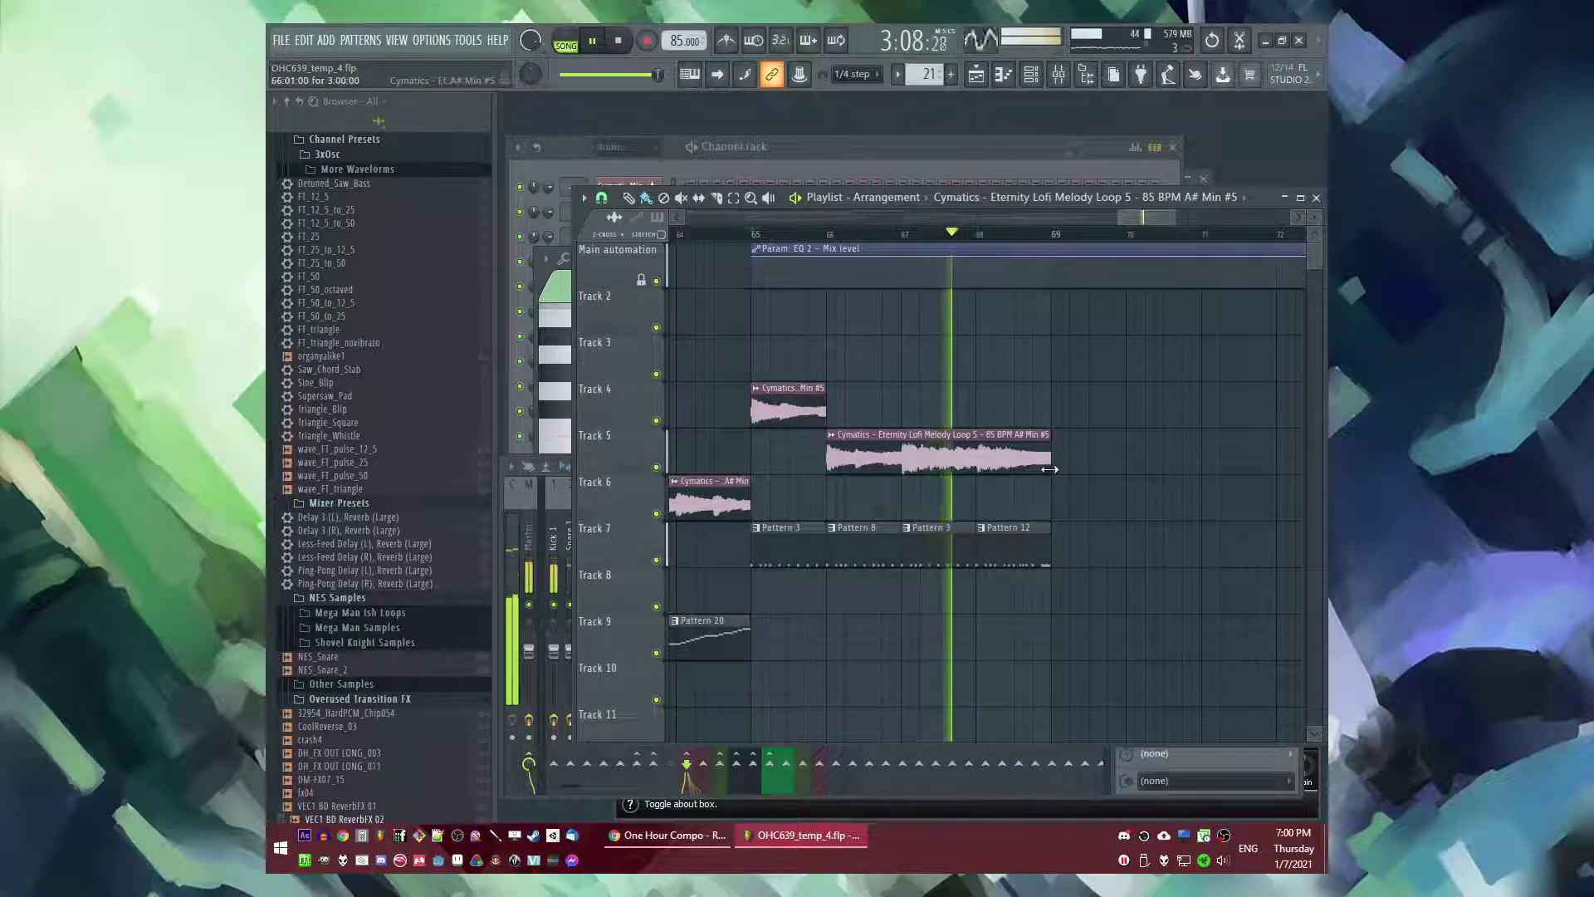
pyautogui.moveTo(1049, 469); pyautogui.dragTo(886, 475)
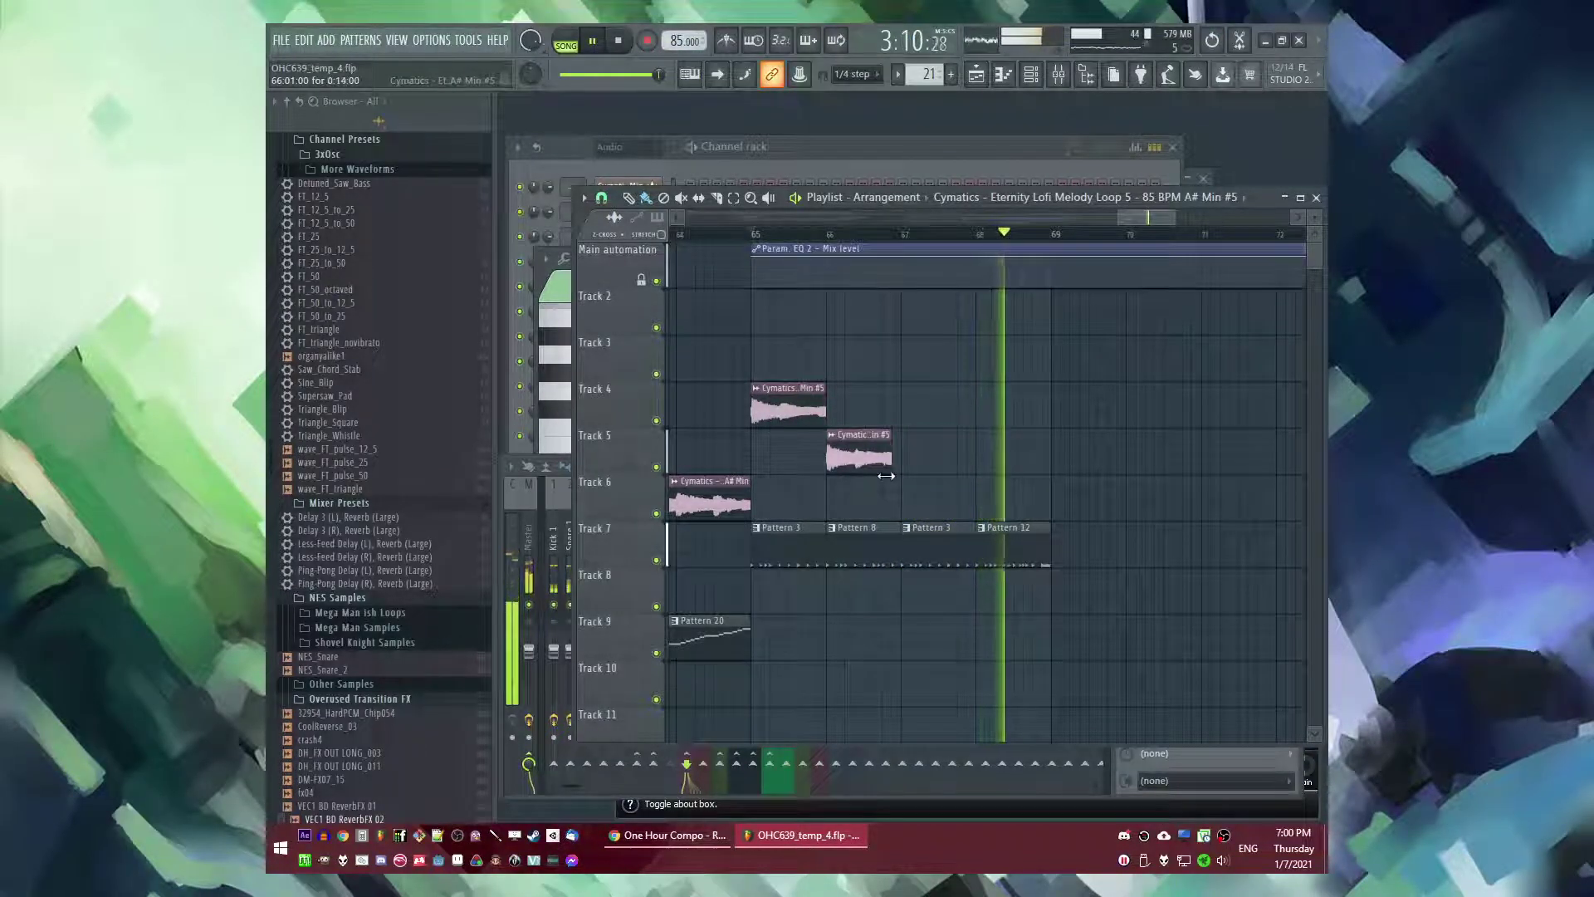
# - Add another section of the stretched melody loop on Track 5, positioned and trimmed to run from bar 67 to bar 69
pyautogui.click(1001, 462)
pyautogui.moveTo(1050, 459); pyautogui.dragTo(1299, 456)
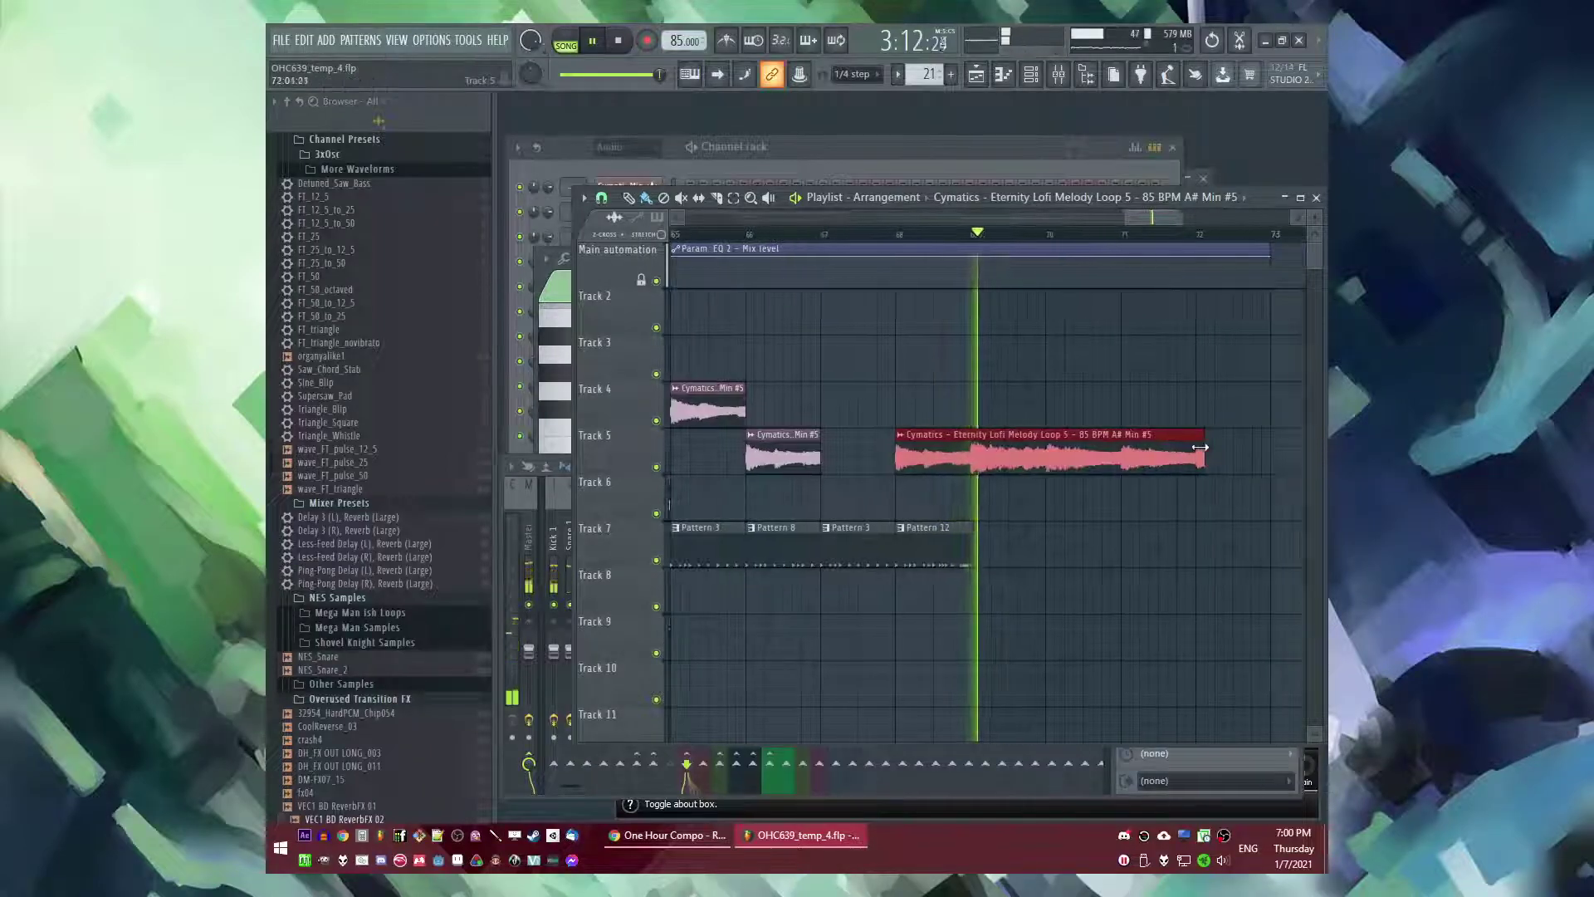
pyautogui.moveTo(897, 452); pyautogui.dragTo(1118, 462)
pyautogui.moveTo(1128, 462); pyautogui.dragTo(855, 458)
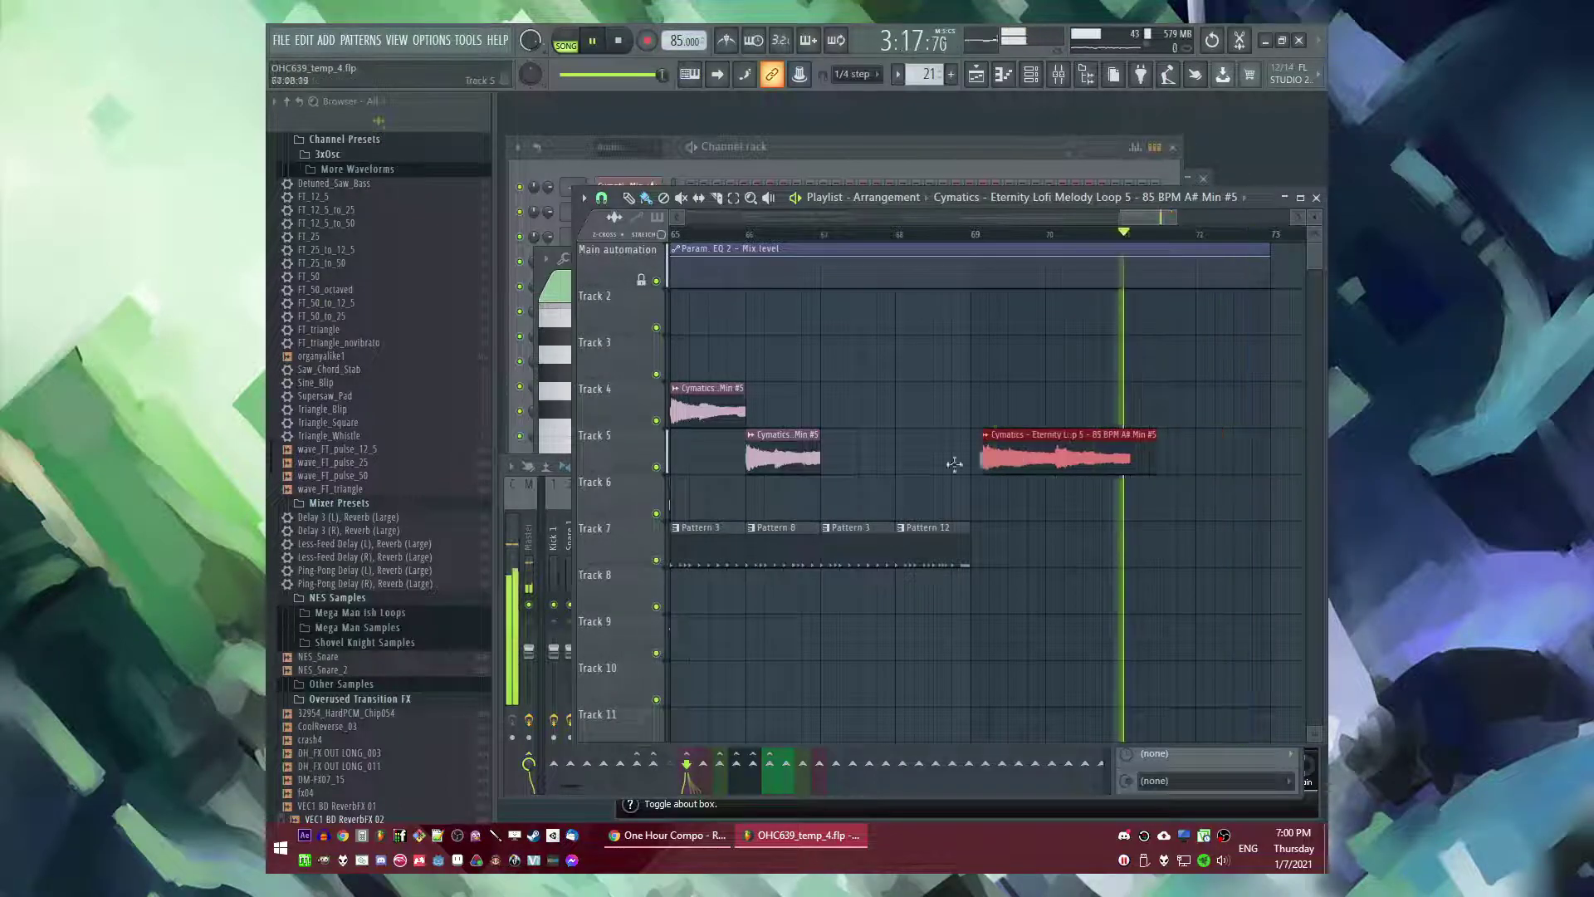
pyautogui.click(684, 235)
pyautogui.scroll(-1, 1120, 374)
pyautogui.scroll(2, 1062, 431)
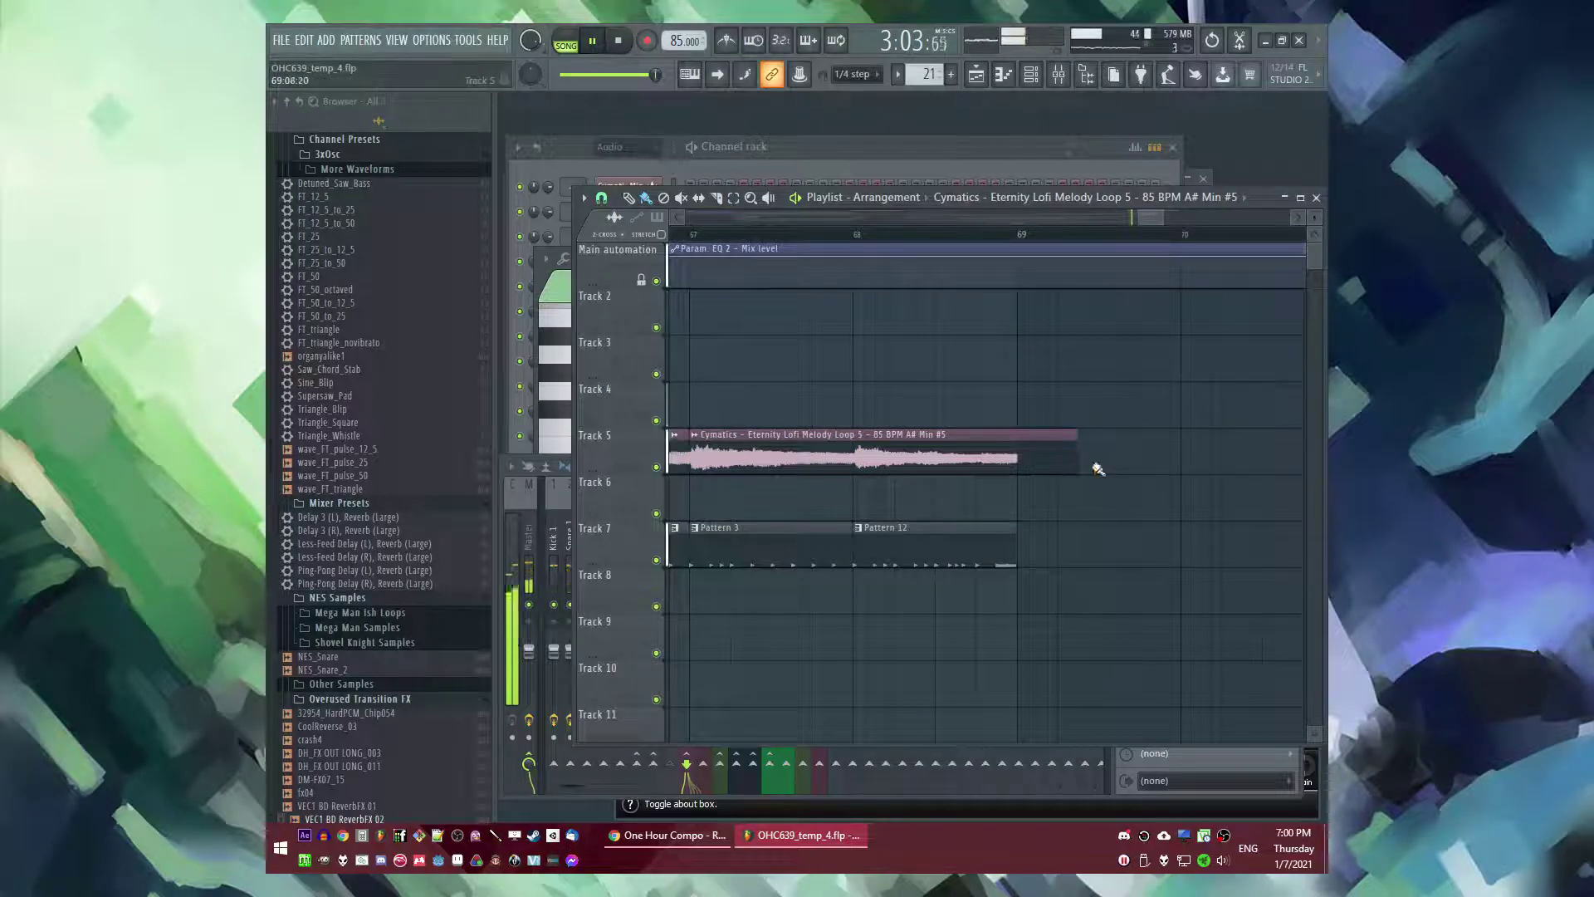
pyautogui.scroll(-2, 1023, 381)
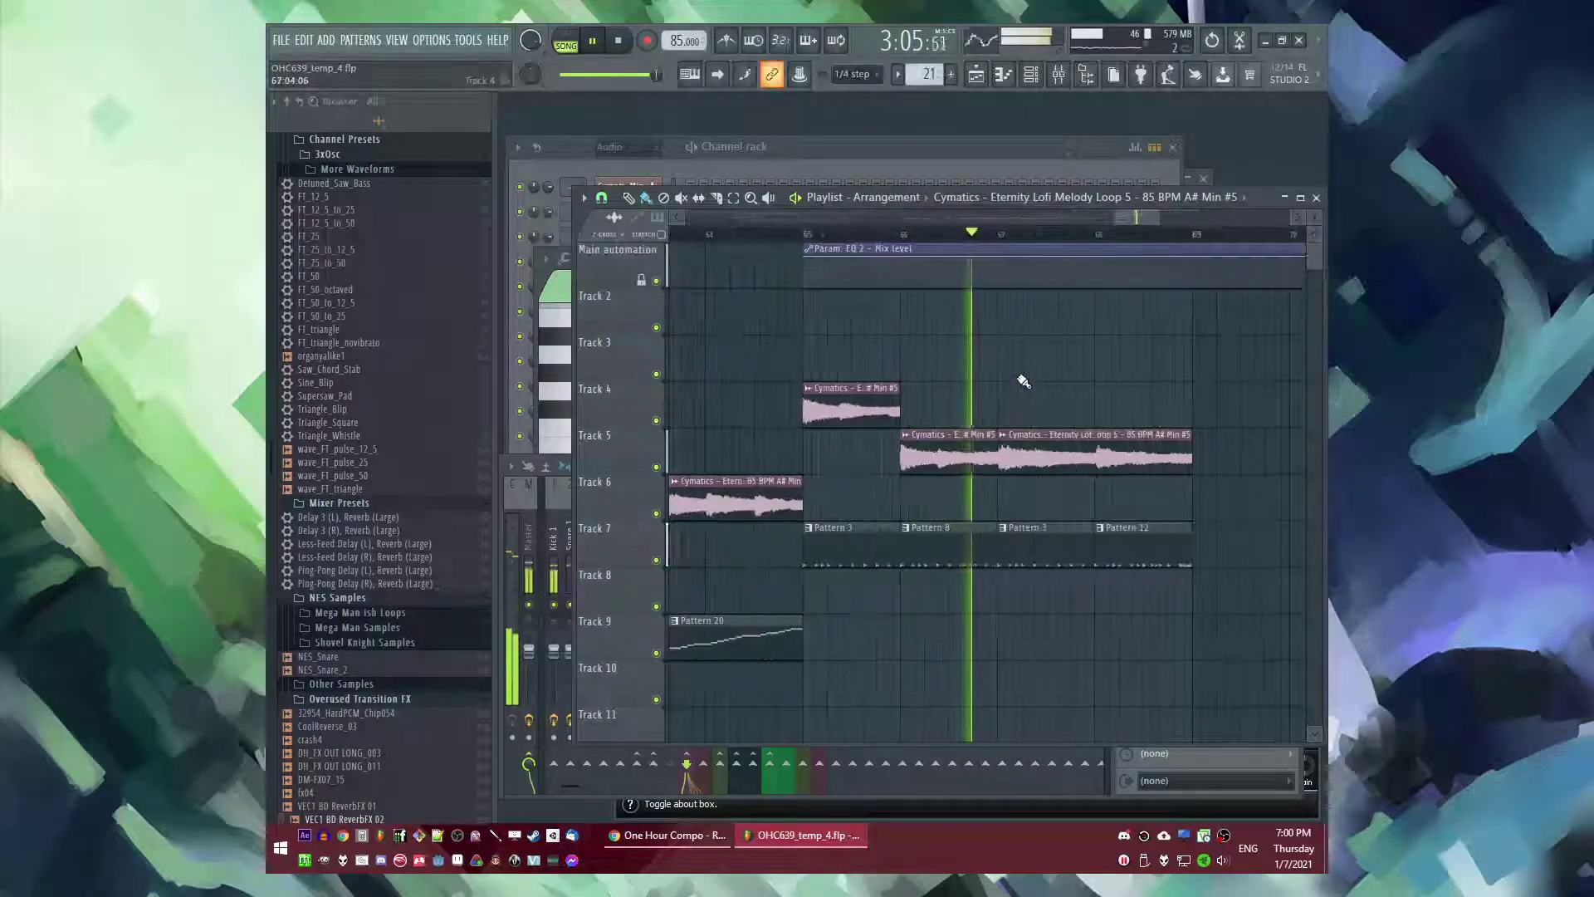
# - Move the first stretched loop clip back to Track 5 and duplicate the three loop clips across bars 69 to 73
pyautogui.scroll(-2, 1023, 380)
pyautogui.scroll(2, 936, 394)
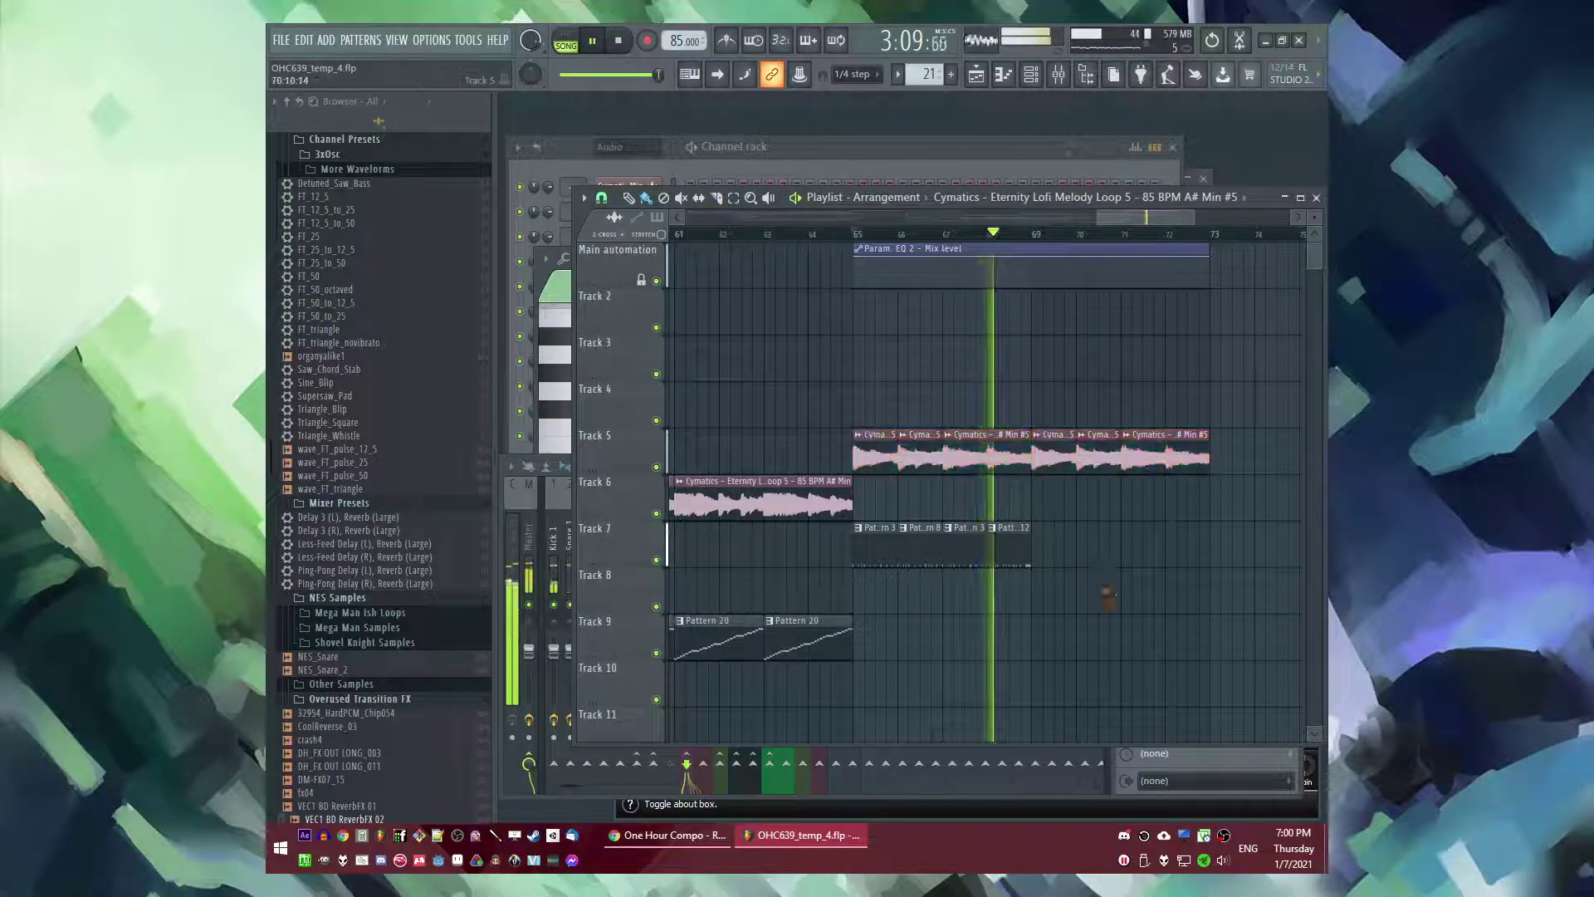
pyautogui.scroll(1, 1093, 590)
pyautogui.scroll(-3, 1089, 595)
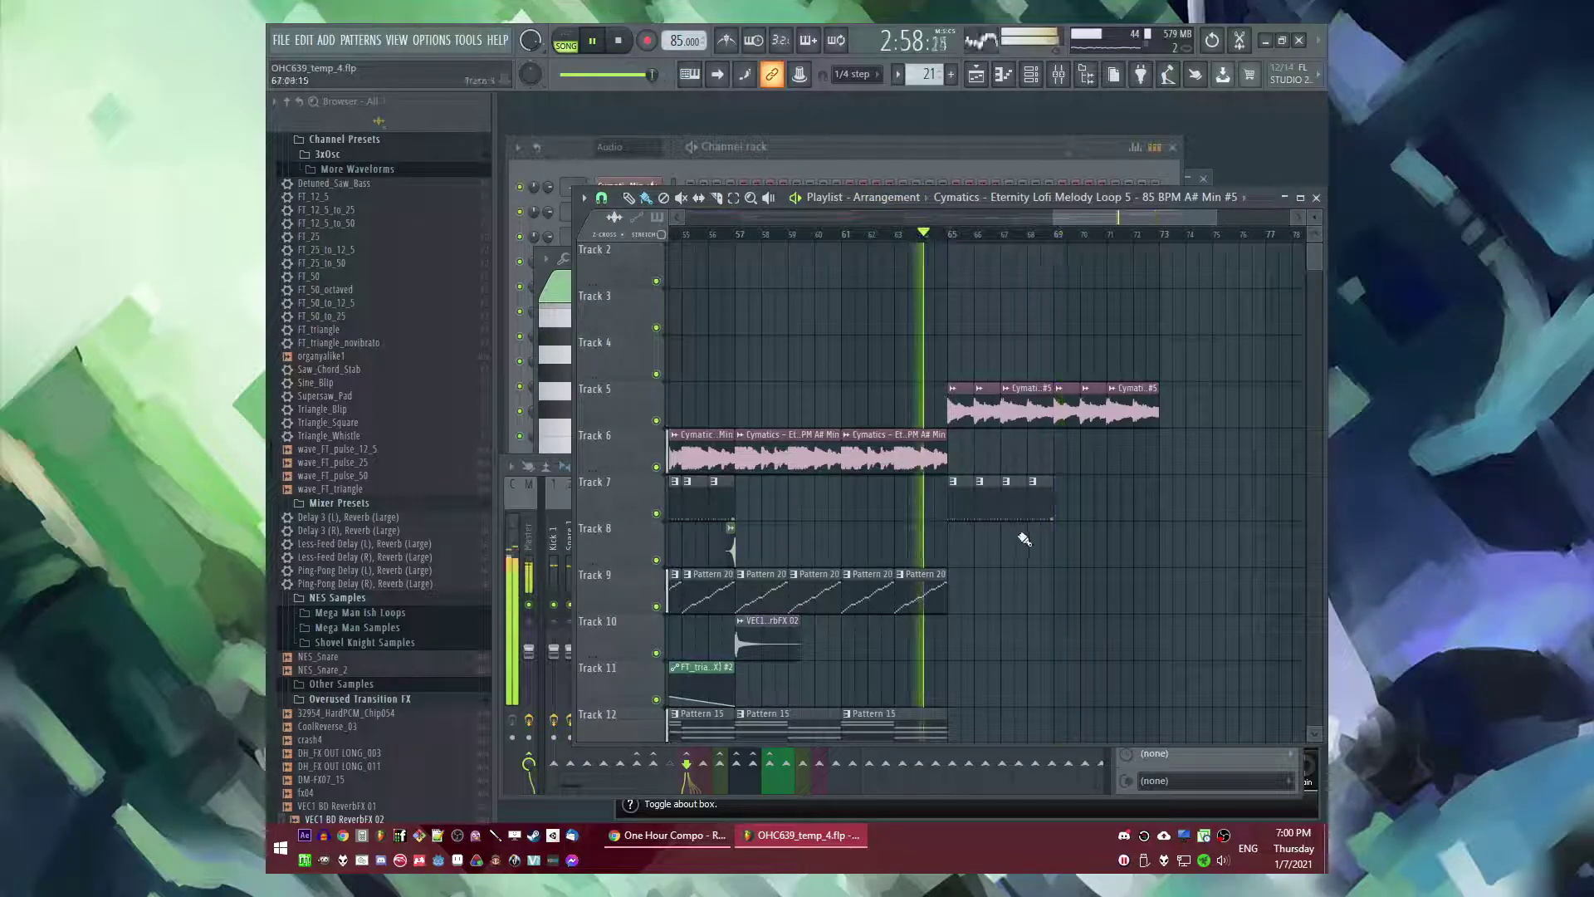
# - Copy the Pattern 24 clip and the NES VST 2 channel volume automation on Tracks 18 and 19 to bar 63
pyautogui.scroll(-1, 1018, 552)
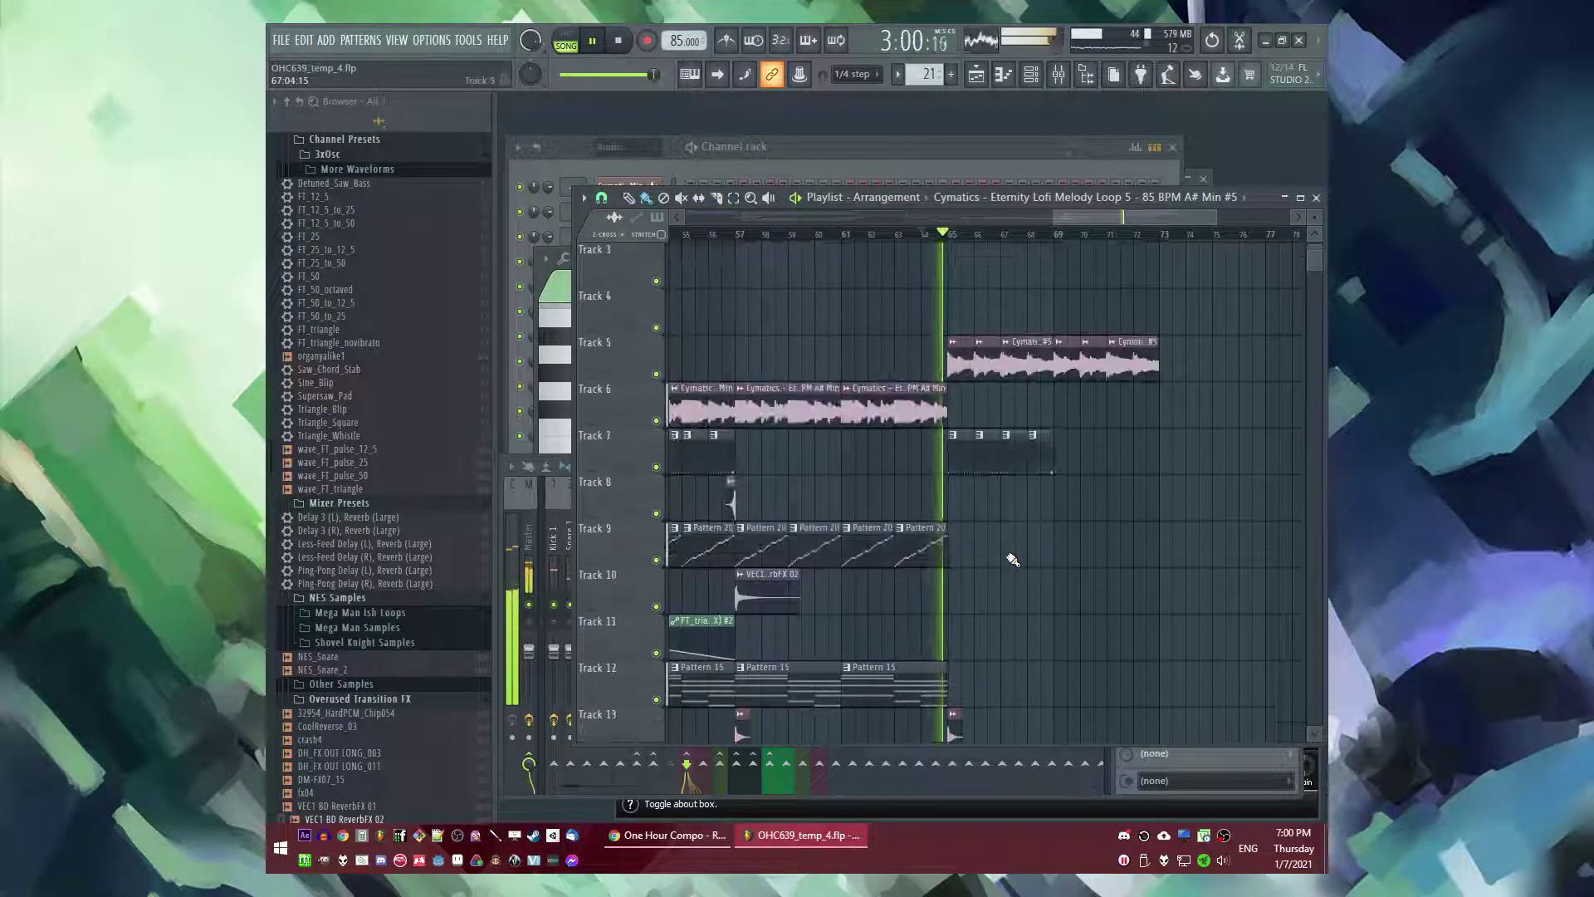
pyautogui.scroll(-3, 1021, 558)
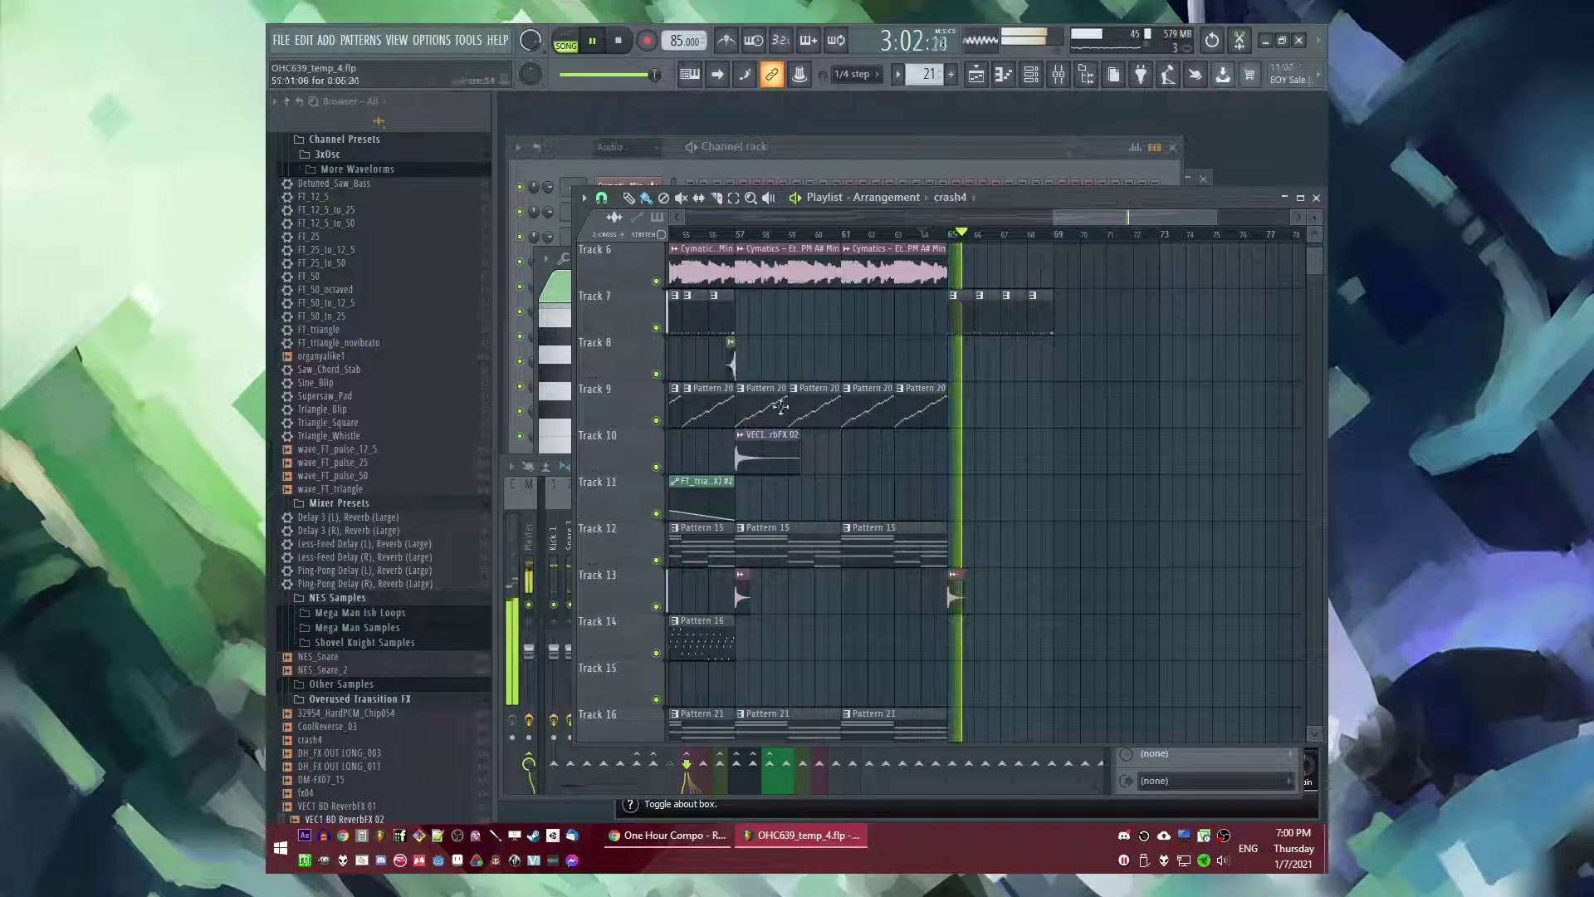
pyautogui.scroll(-4, 1079, 523)
pyautogui.scroll(4, 1035, 642)
pyautogui.hotkey('ctrl', 'v')
pyautogui.scroll(-2, 1016, 643)
pyautogui.scroll(7, 944, 329)
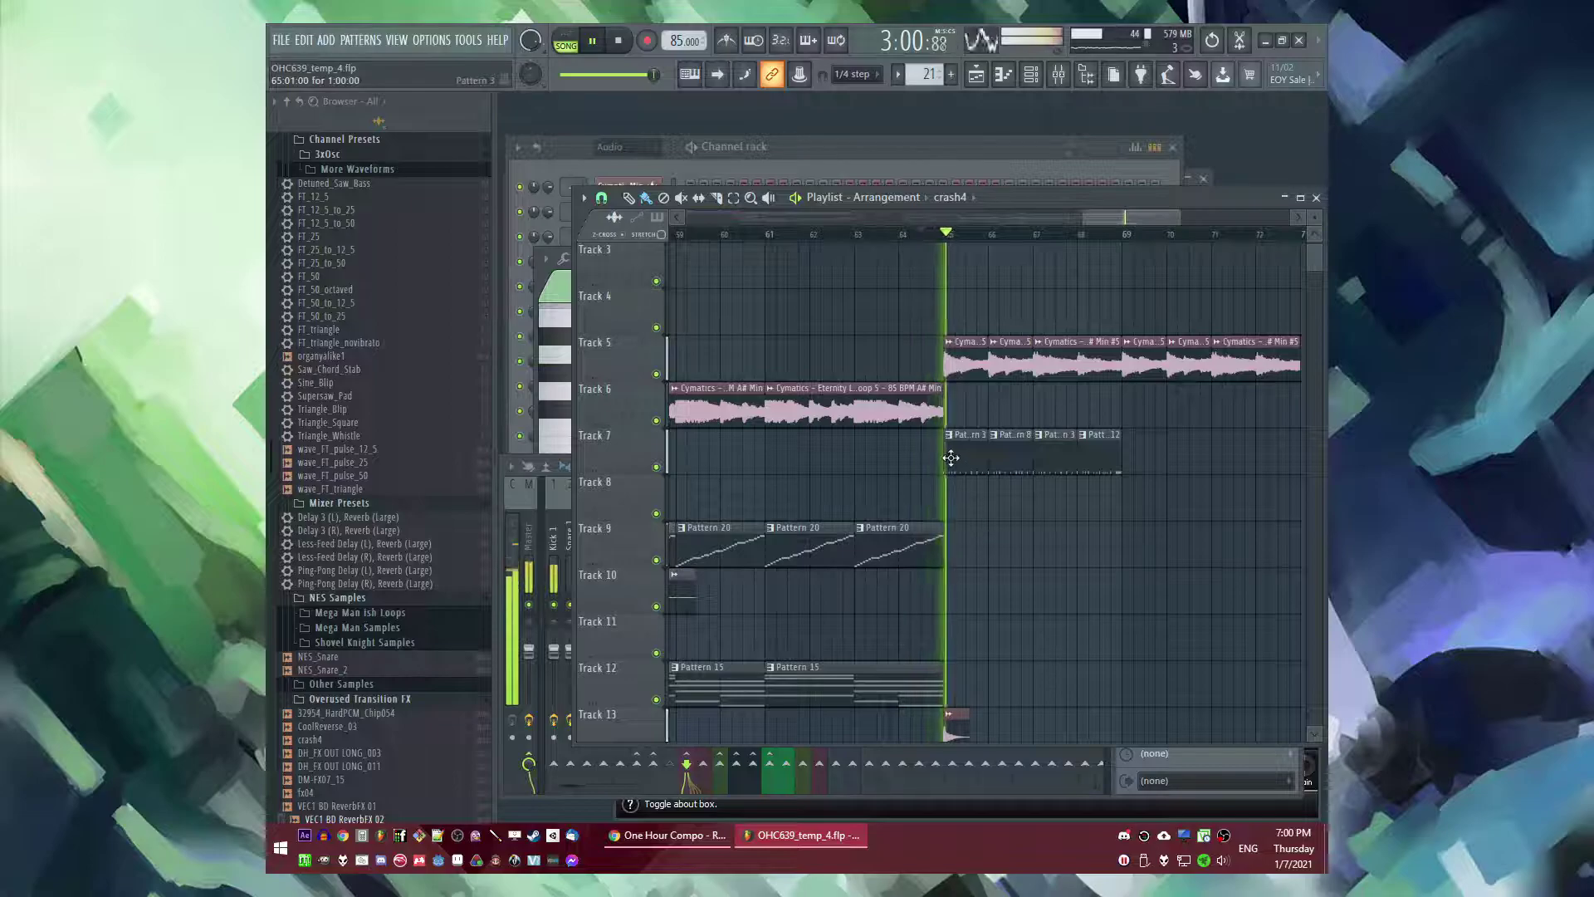
# - Play the arrangement from bar 63 and look over all tracks around the transition at bar 65
pyautogui.scroll(-3, 950, 457)
pyautogui.scroll(2, 951, 461)
pyautogui.scroll(-5, 953, 473)
pyautogui.scroll(-5, 942, 488)
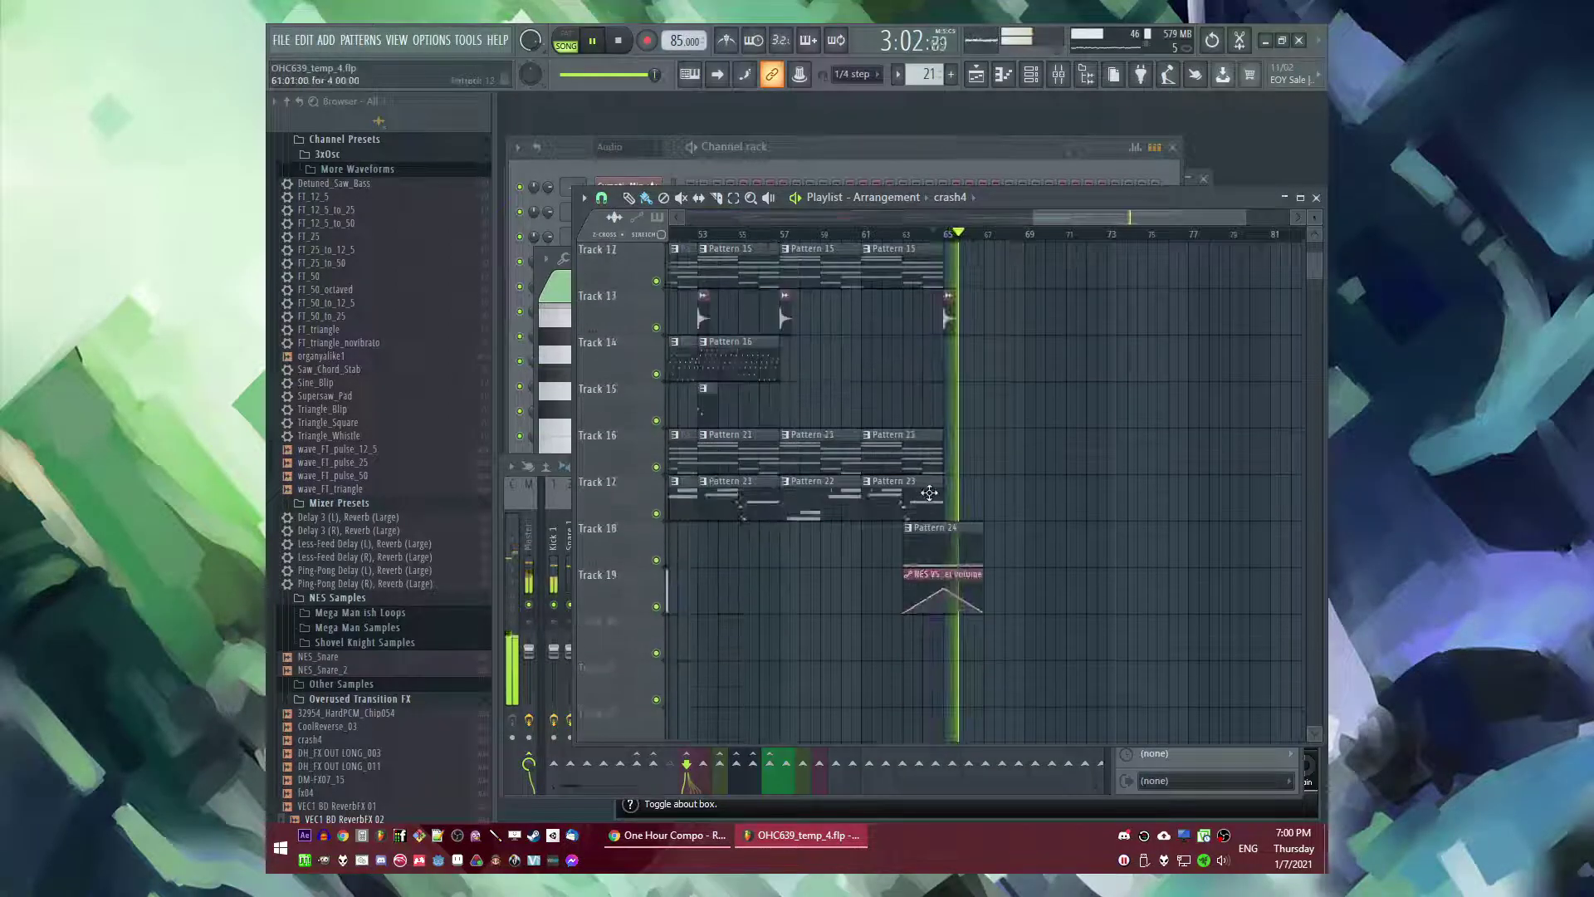
pyautogui.press('space')
pyautogui.scroll(6, 963, 436)
pyautogui.scroll(4, 942, 376)
pyautogui.press('space')
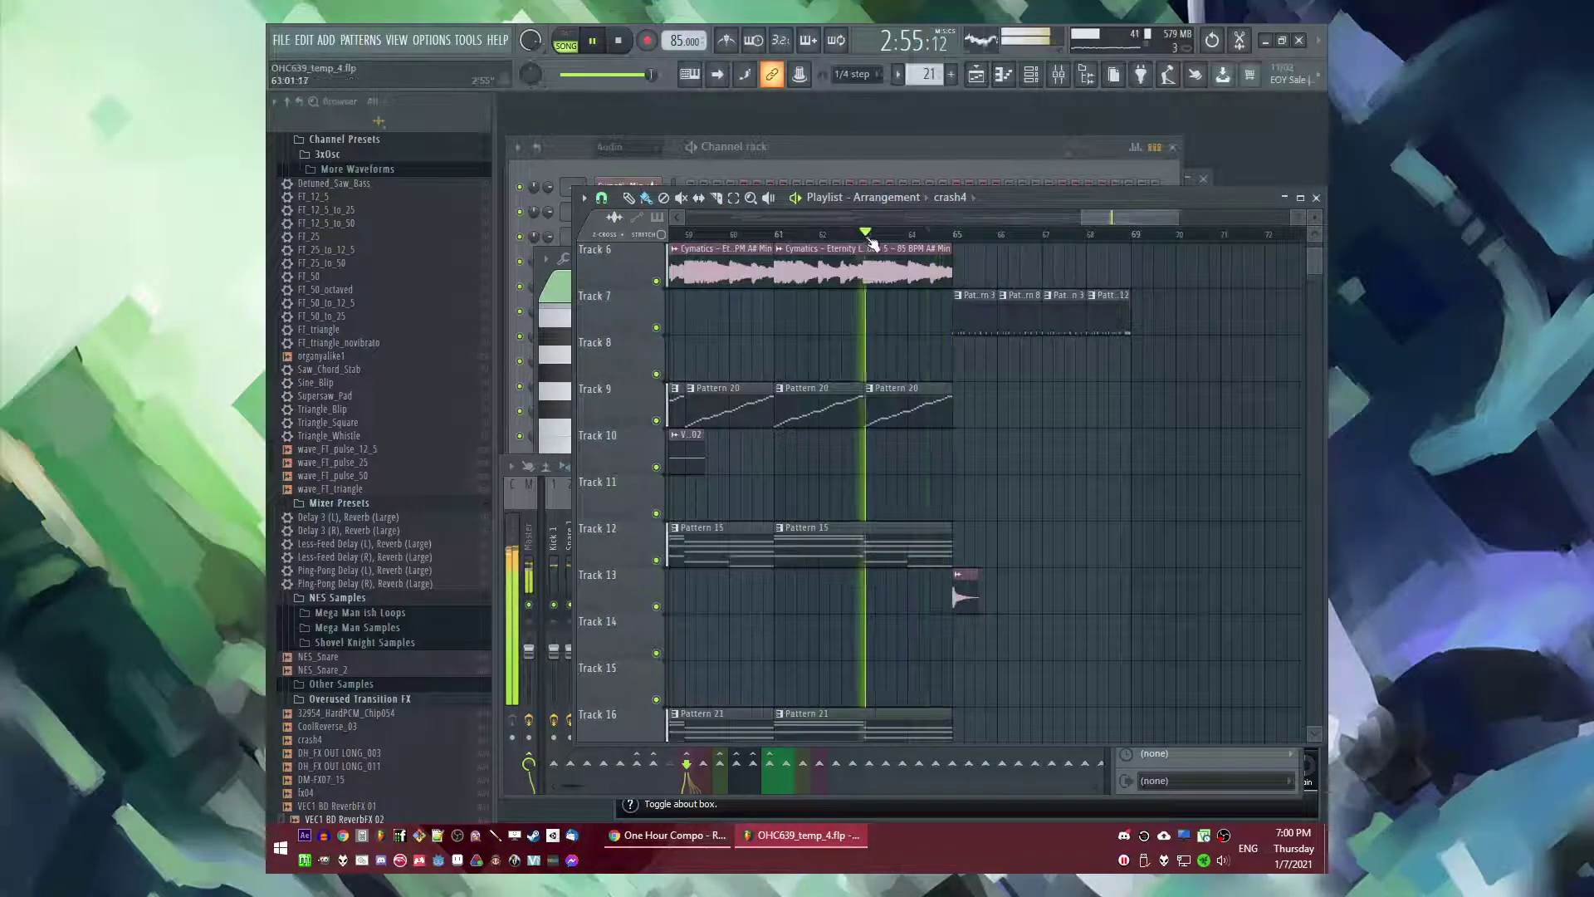
pyautogui.scroll(1, 997, 395)
pyautogui.scroll(-14, 1026, 498)
pyautogui.scroll(14, 1047, 507)
pyautogui.scroll(4, 983, 387)
# - Make the Pattern 3 clip at bar 65 on Track 7 unique and open its kick notes in the piano roll
pyautogui.click(916, 342)
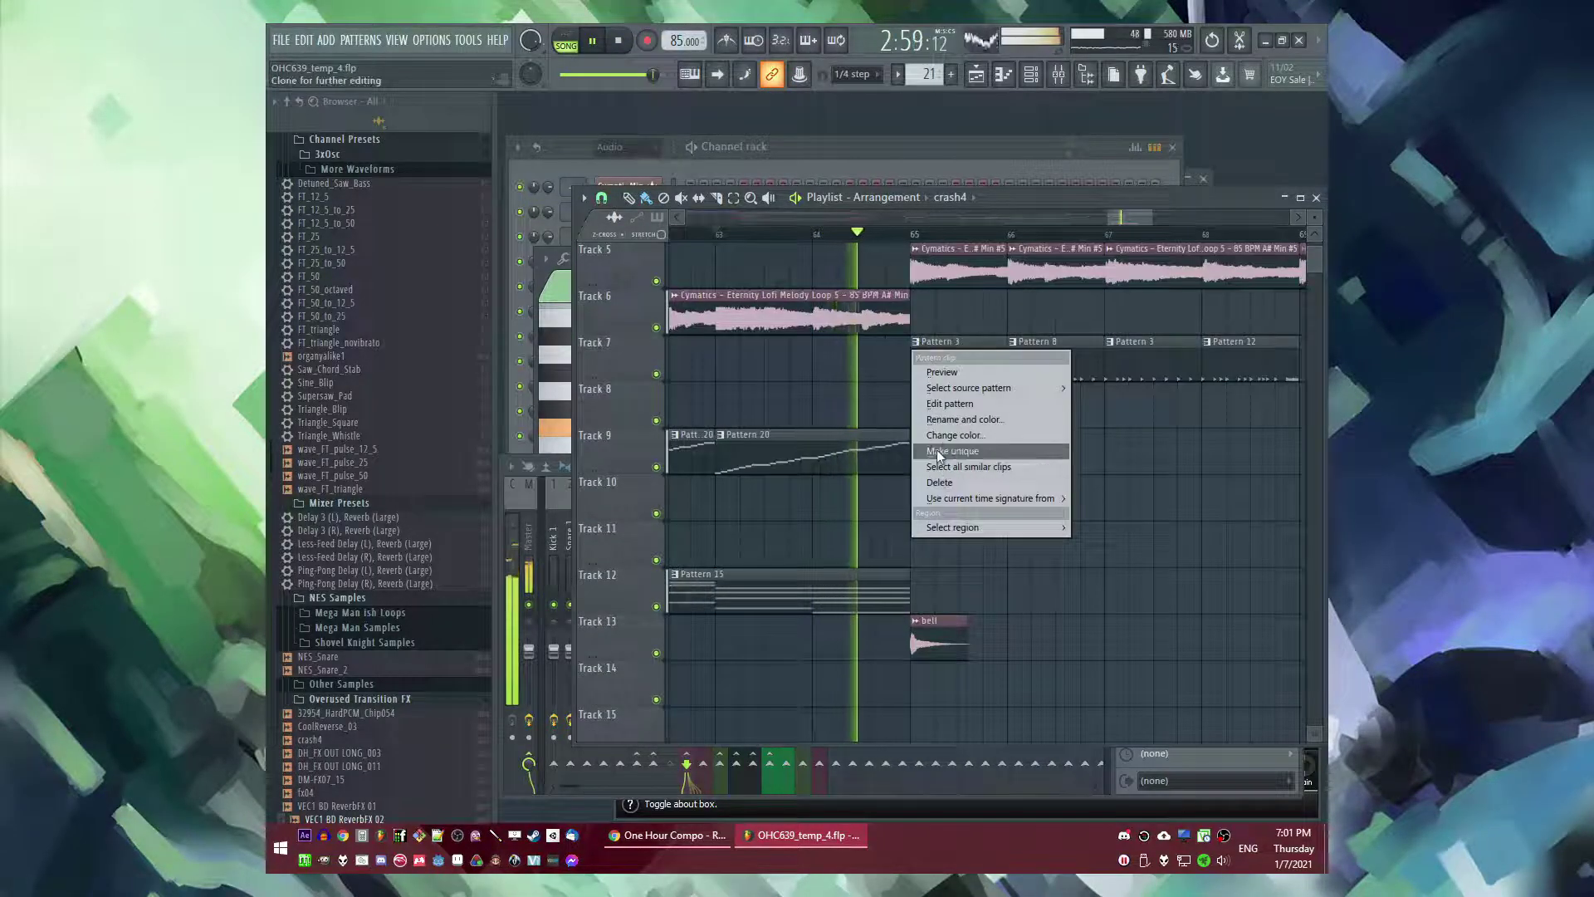
pyautogui.click(937, 451)
pyautogui.doubleClick(933, 362)
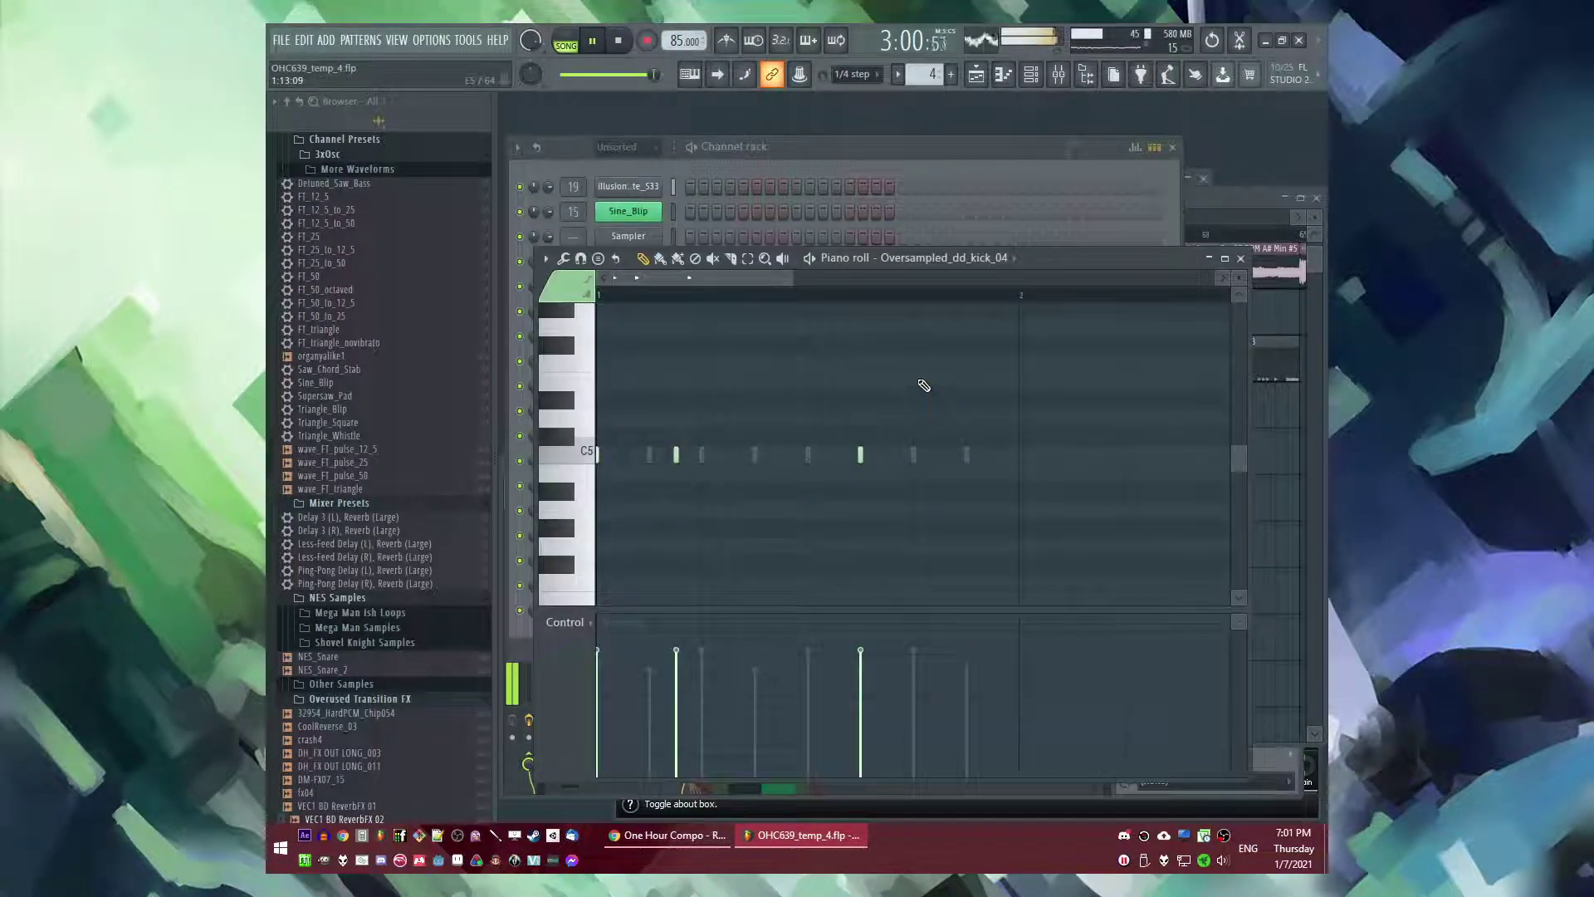
# - Move the kick and TR909_01 hits from step 11 to step 7 and the snare from step 13 to step 9
pyautogui.click(827, 157)
pyautogui.press('l')
pyautogui.click(796, 311)
pyautogui.click(769, 286)
pyautogui.click(770, 261)
pyautogui.click(823, 262)
pyautogui.click(823, 285)
pyautogui.click(848, 310)
# - Replace the clips from bar 66 on Track 7 with Pattern 4 clips painted up to bar 73
pyautogui.press('F5')
pyautogui.click(915, 233)
pyautogui.press('l')
pyautogui.scroll(1, 912, 386)
pyautogui.scroll(-4, 912, 389)
pyautogui.rightClick(905, 465)
pyautogui.moveTo(903, 464); pyautogui.dragTo(1141, 440)
pyautogui.scroll(3, 909, 415)
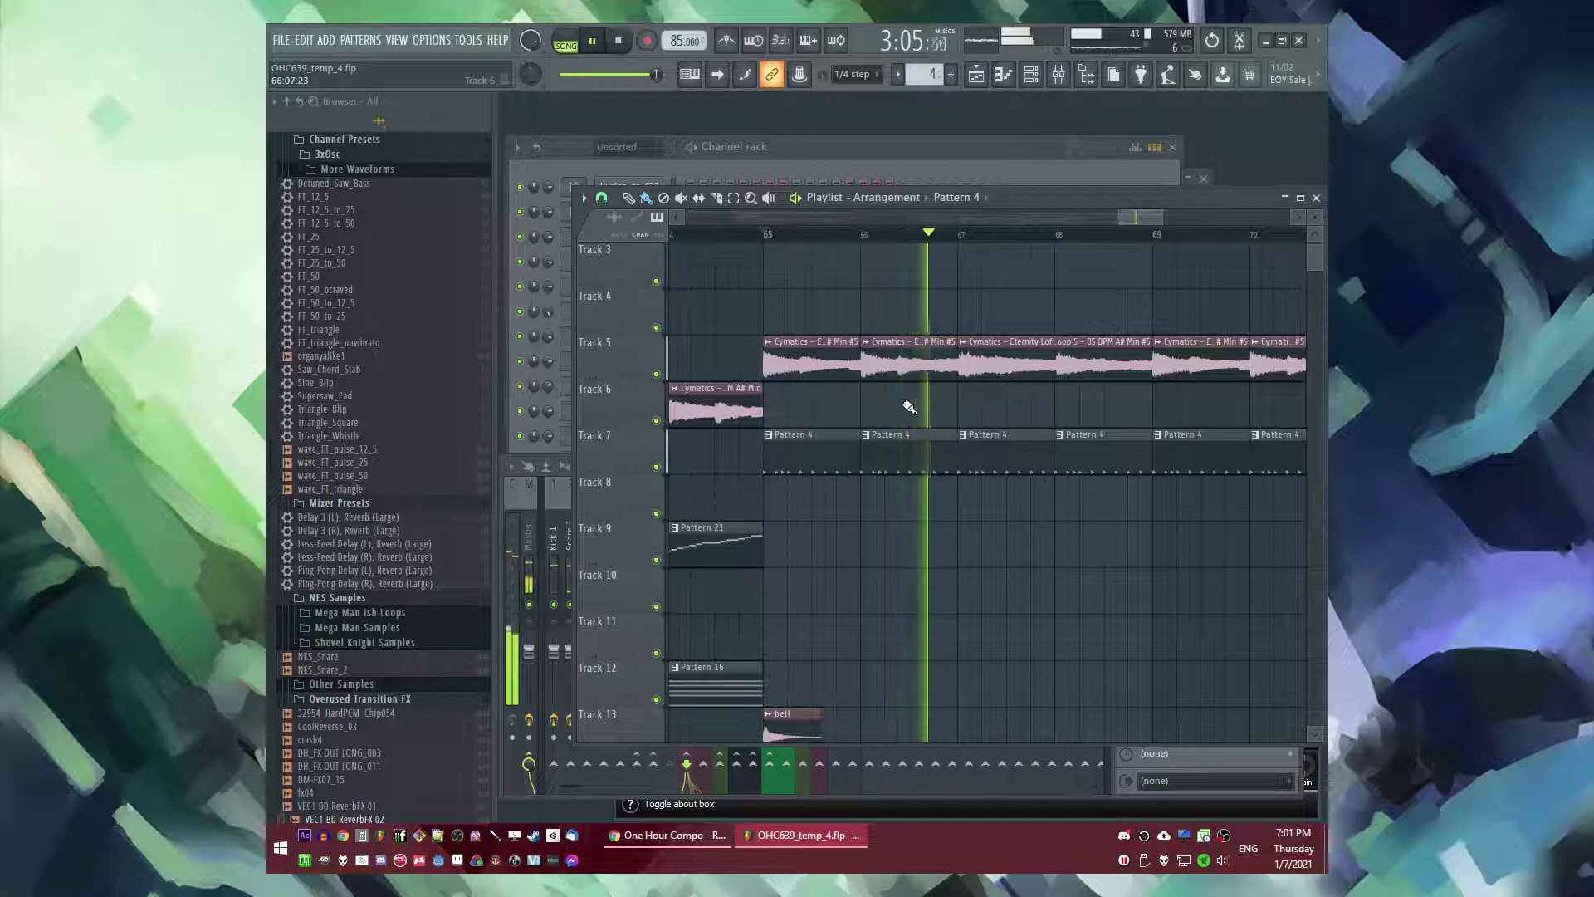
# - Make the Pattern 4 clip at bar 66 on Track 7 unique and open its steps for editing
pyautogui.click(868, 435)
pyautogui.click(901, 544)
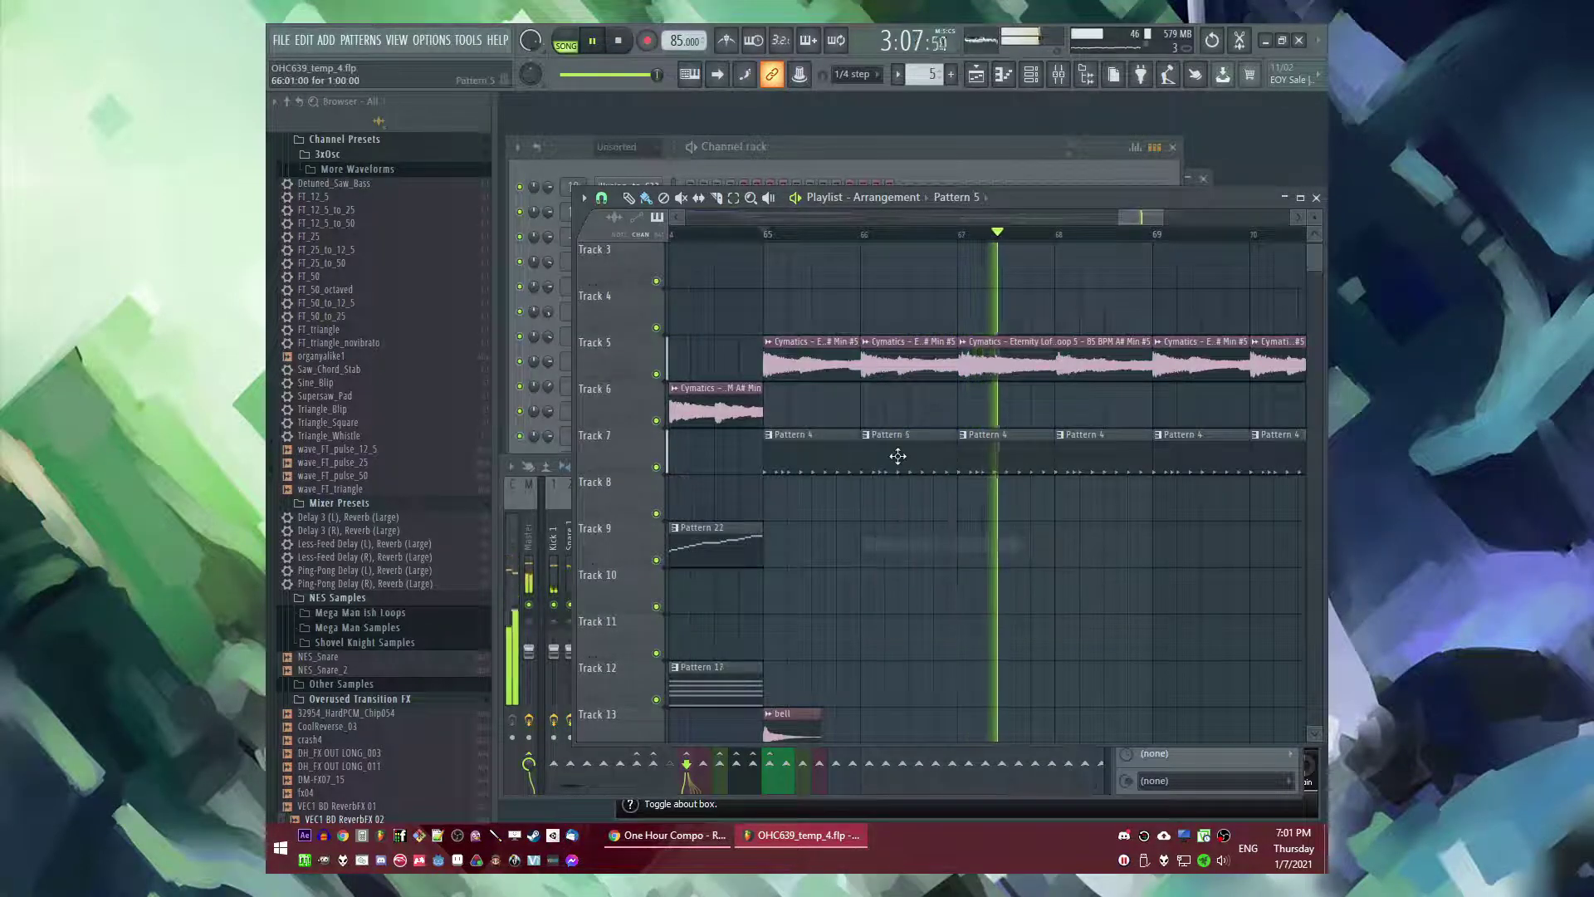
pyautogui.doubleClick(899, 457)
pyautogui.press('l')
pyautogui.press('F6')
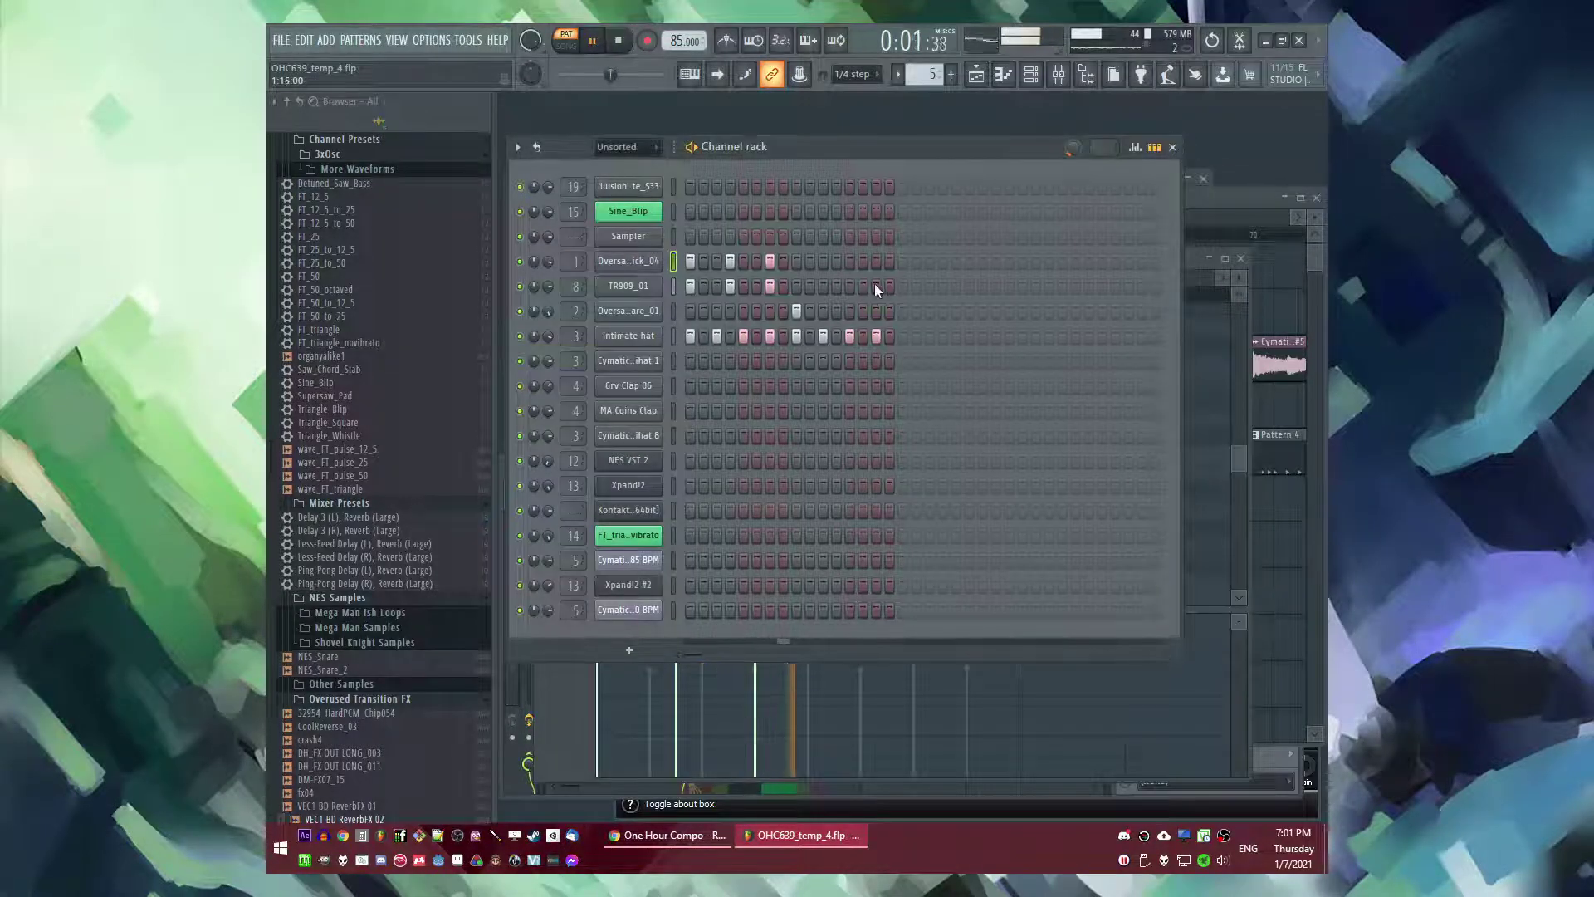
# - Add kicks on steps 15 and 16, the last one softer, and a TR909_01 hit on step 15
pyautogui.click(876, 266)
pyautogui.click(877, 284)
pyautogui.click(888, 263)
pyautogui.click(888, 283)
pyautogui.rightClick(889, 288)
pyautogui.rightClick(634, 262)
pyautogui.click(694, 262)
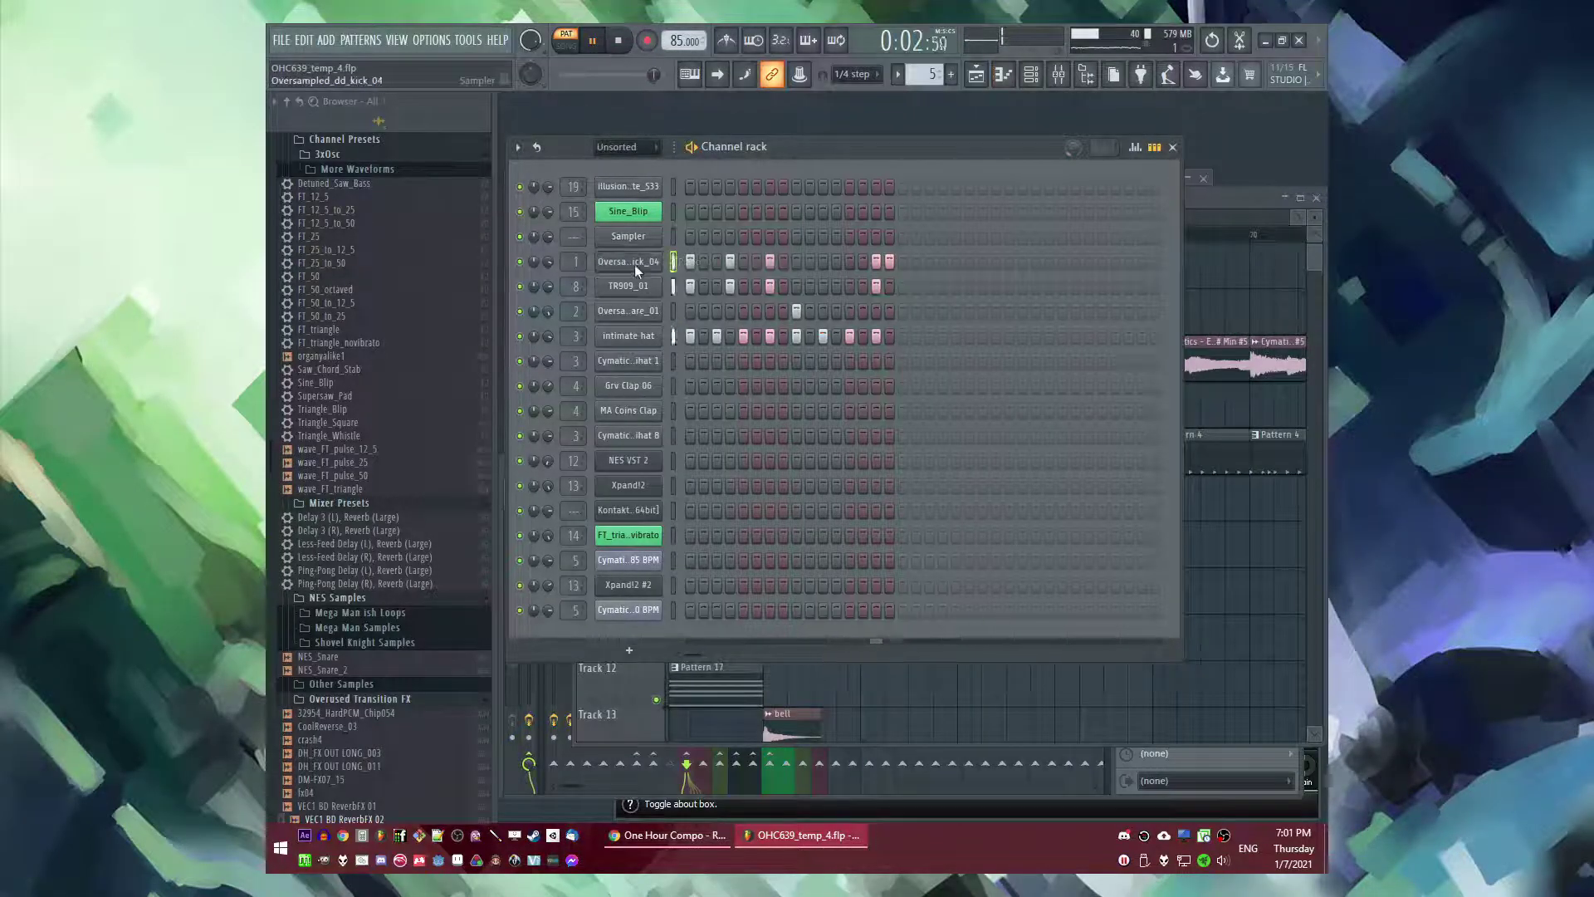
pyautogui.press('F5')
pyautogui.click(926, 235)
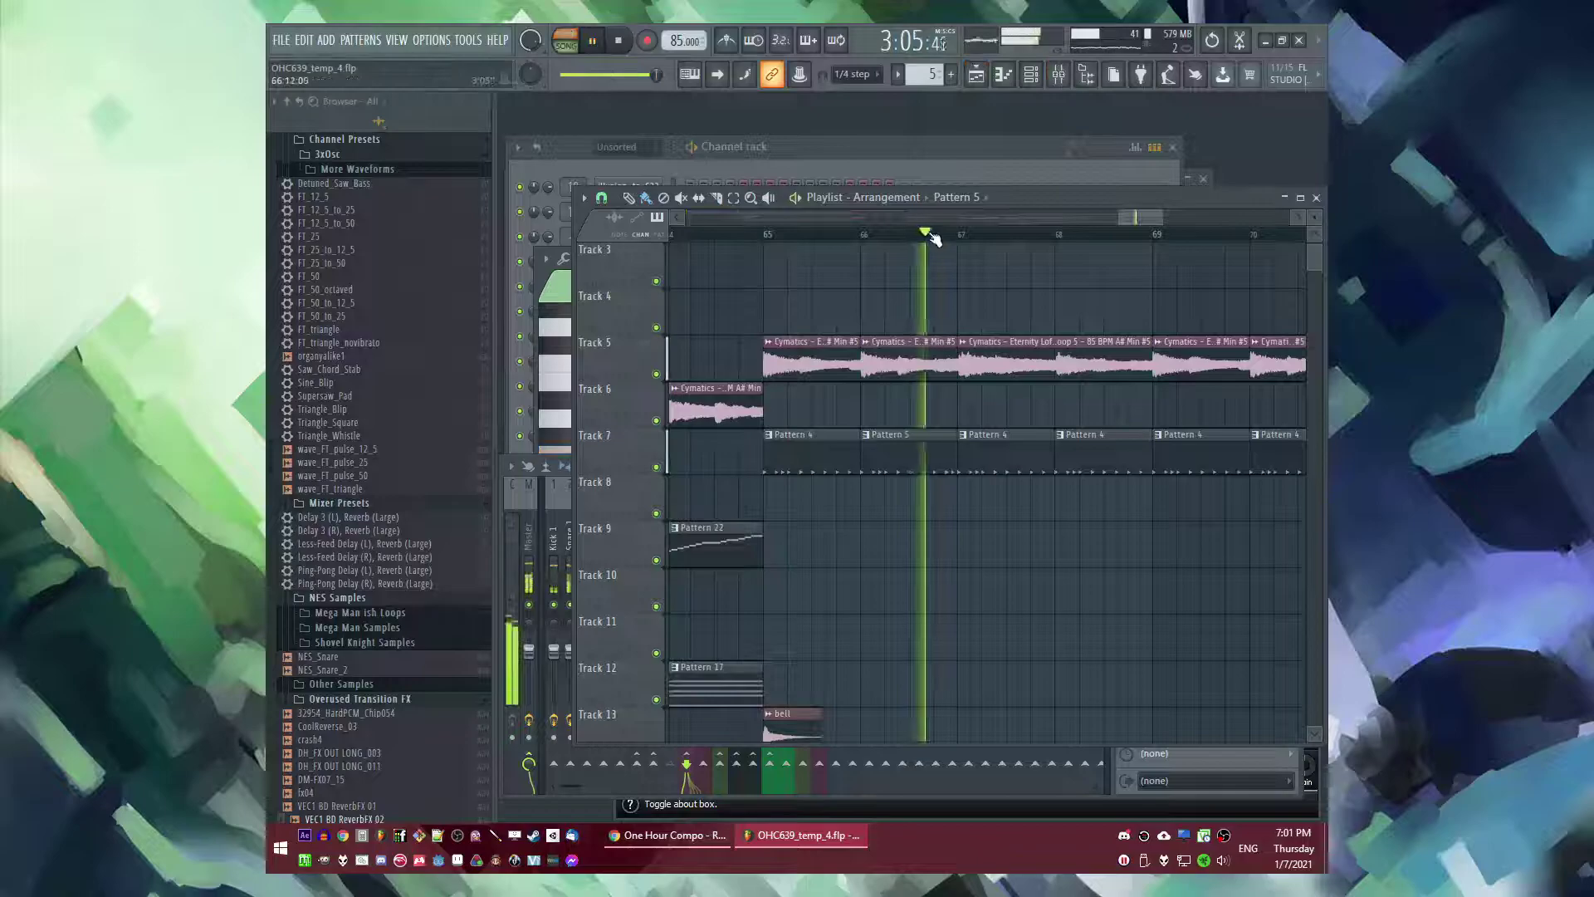
pyautogui.scroll(-3, 980, 481)
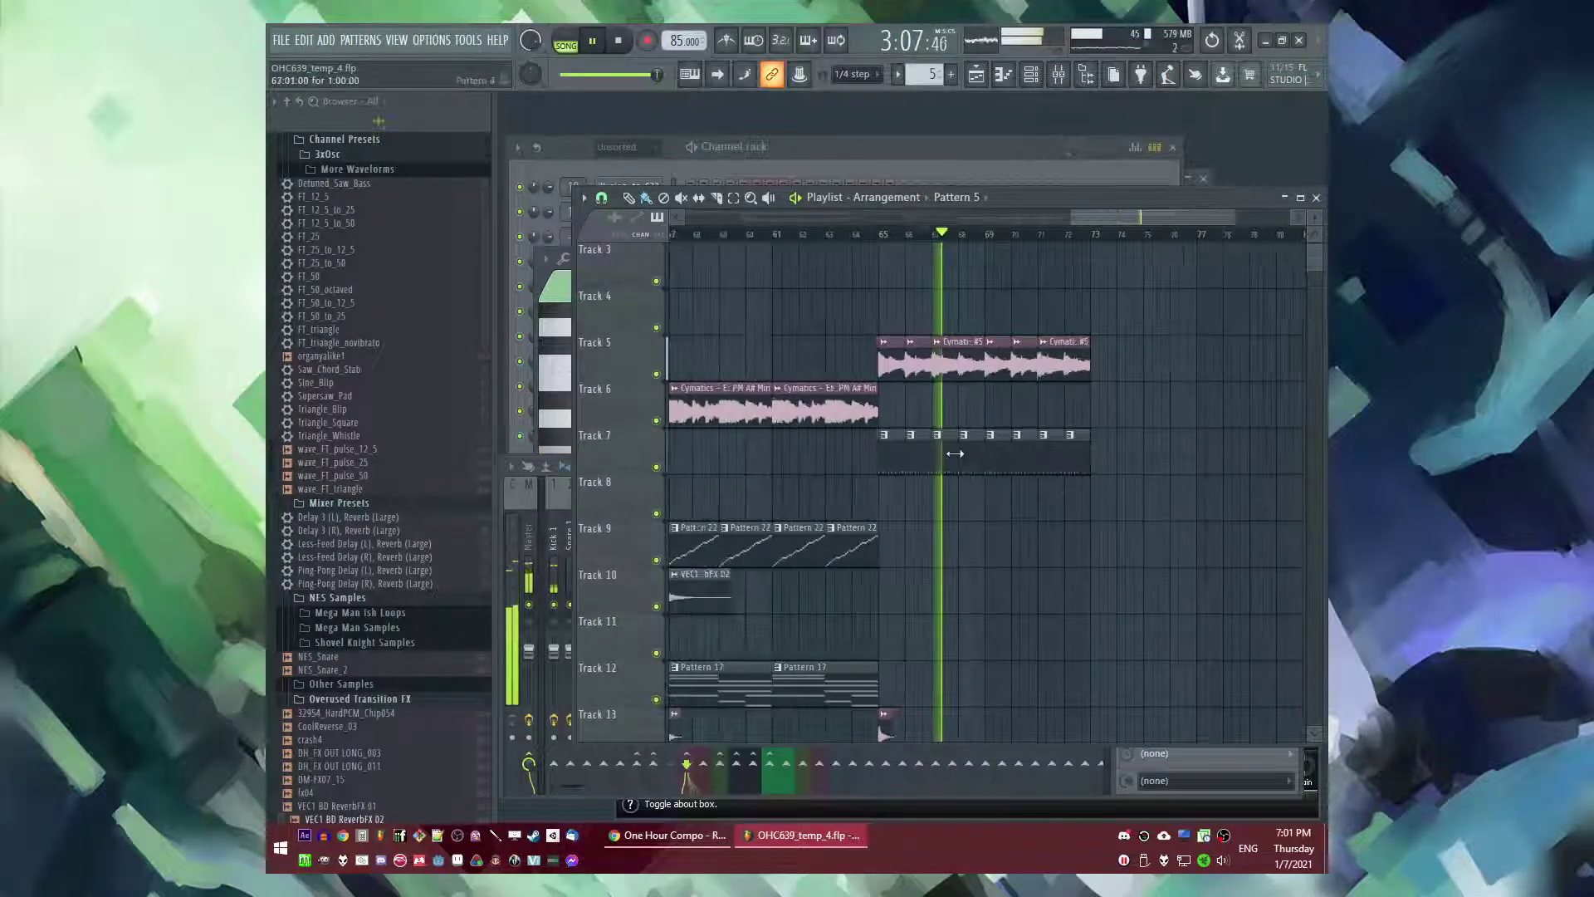
# - Replace the intimate hat on step 15 with an Eternity Open Hihat 1 note extended to the end of the bar
pyautogui.press('l')
pyautogui.press('F6')
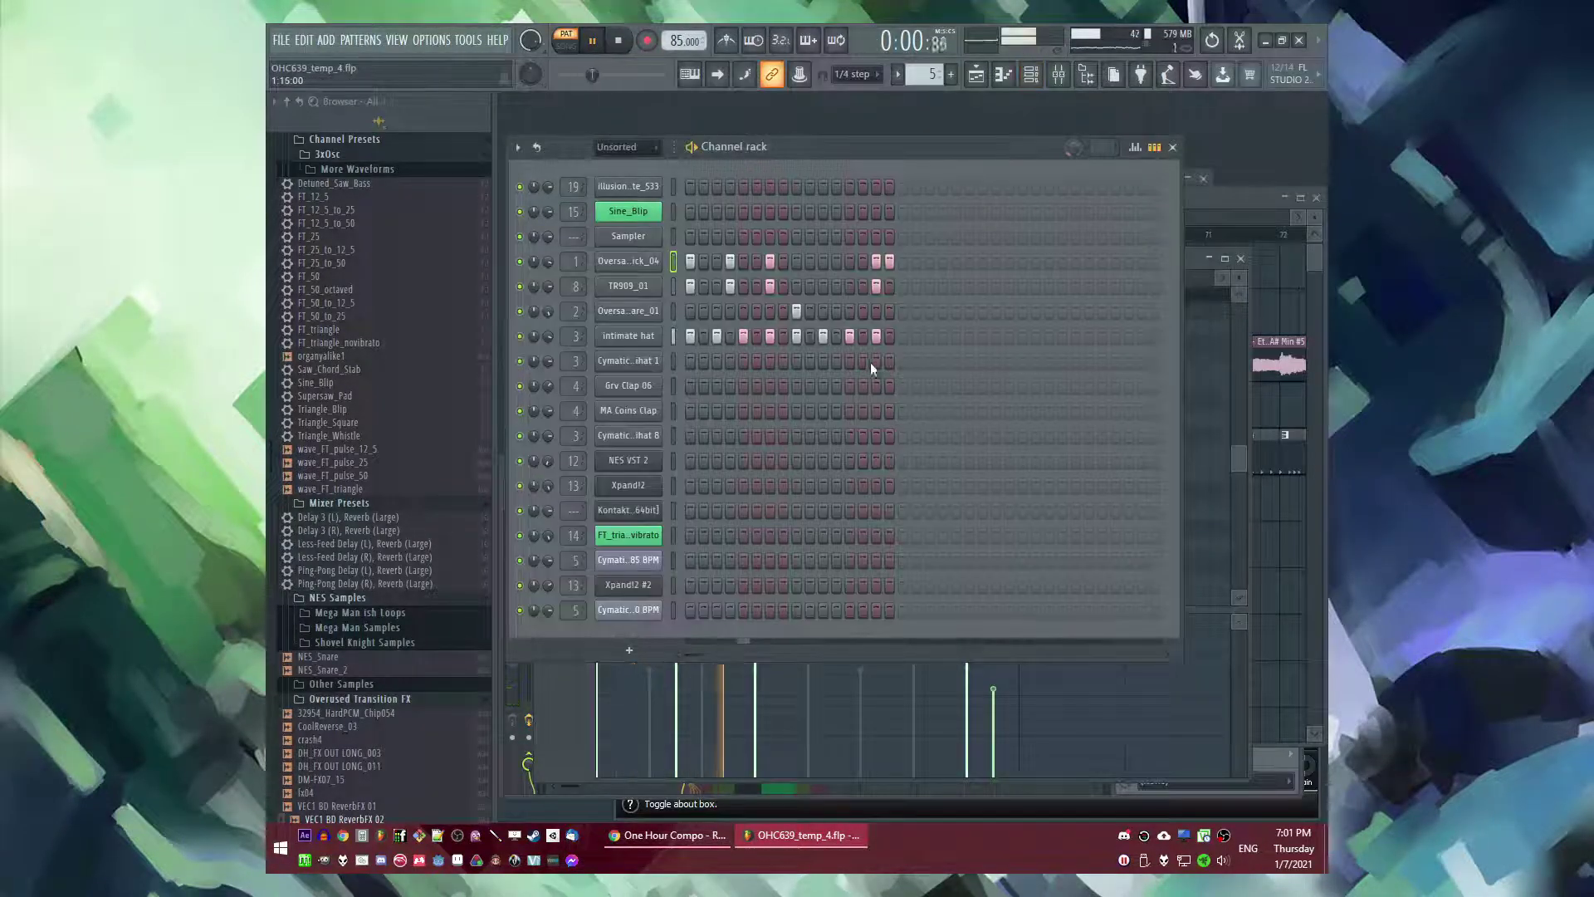
pyautogui.click(876, 336)
pyautogui.click(876, 360)
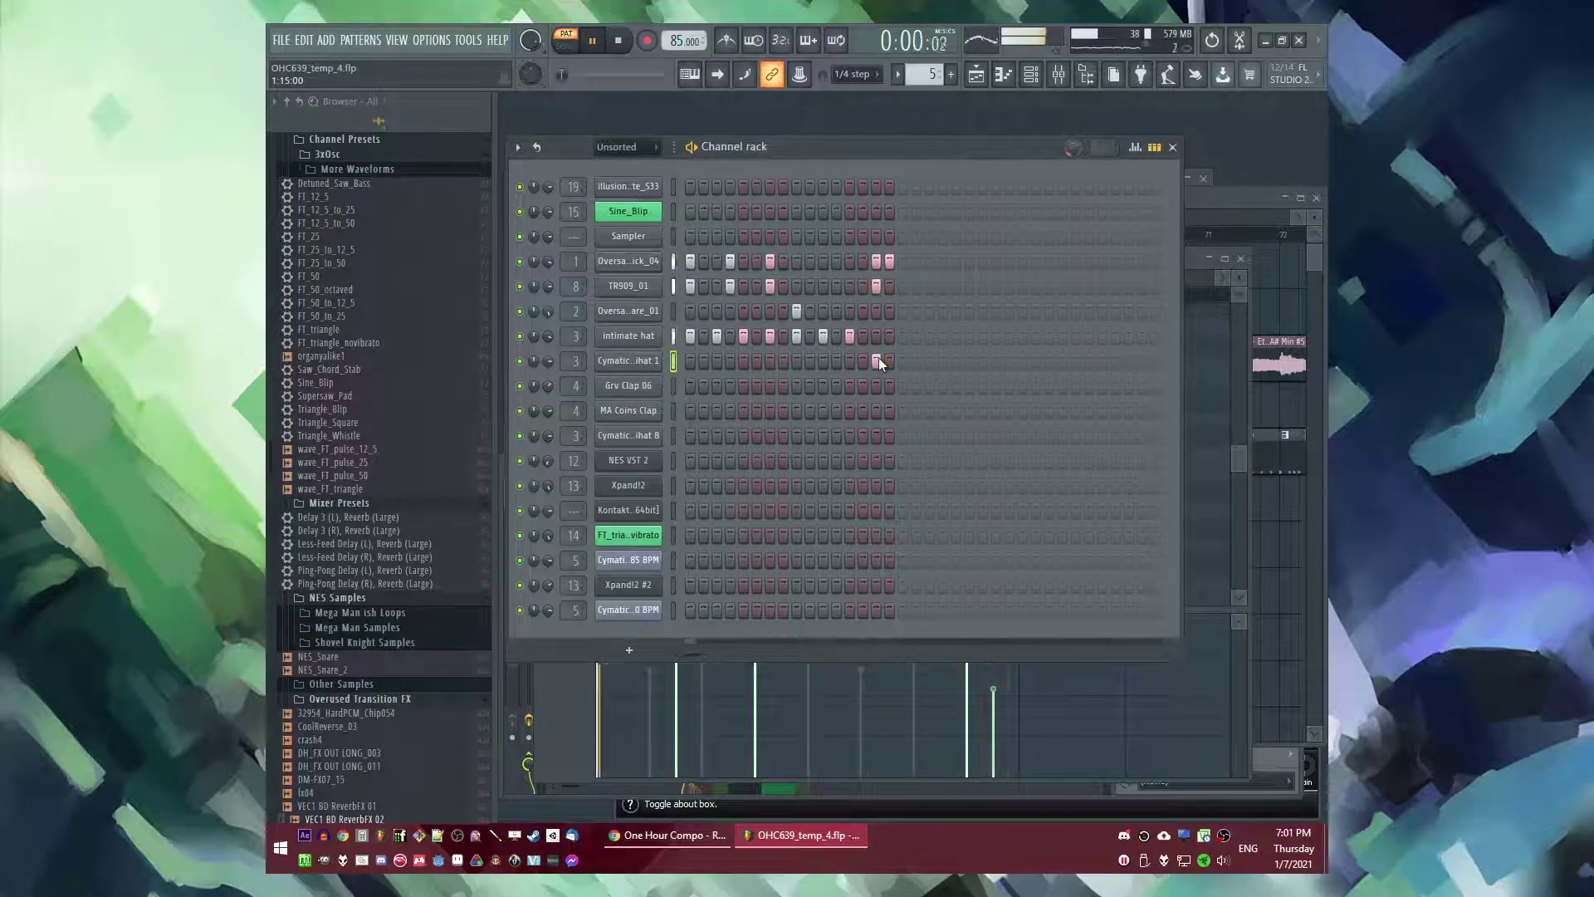
pyautogui.rightClick(604, 368)
pyautogui.click(627, 361)
pyautogui.press('space')
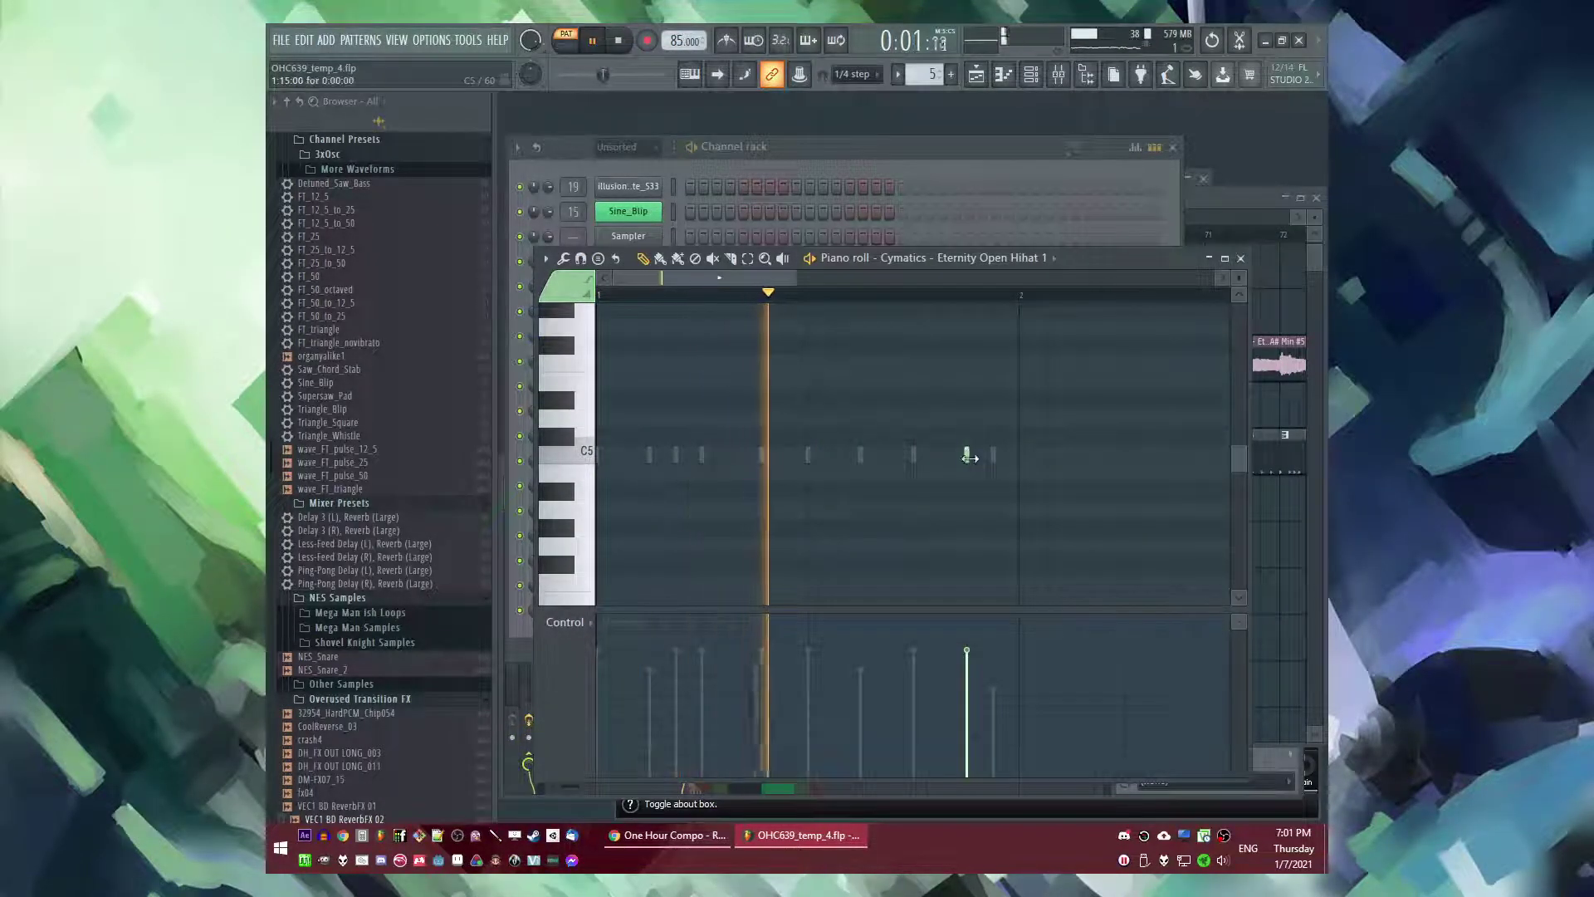
pyautogui.moveTo(972, 454); pyautogui.dragTo(1021, 461)
# - Replace the Pattern 4 clip at bar 68 on Track 7 with a Pattern 5 clip and play from bar 66
pyautogui.press('F5')
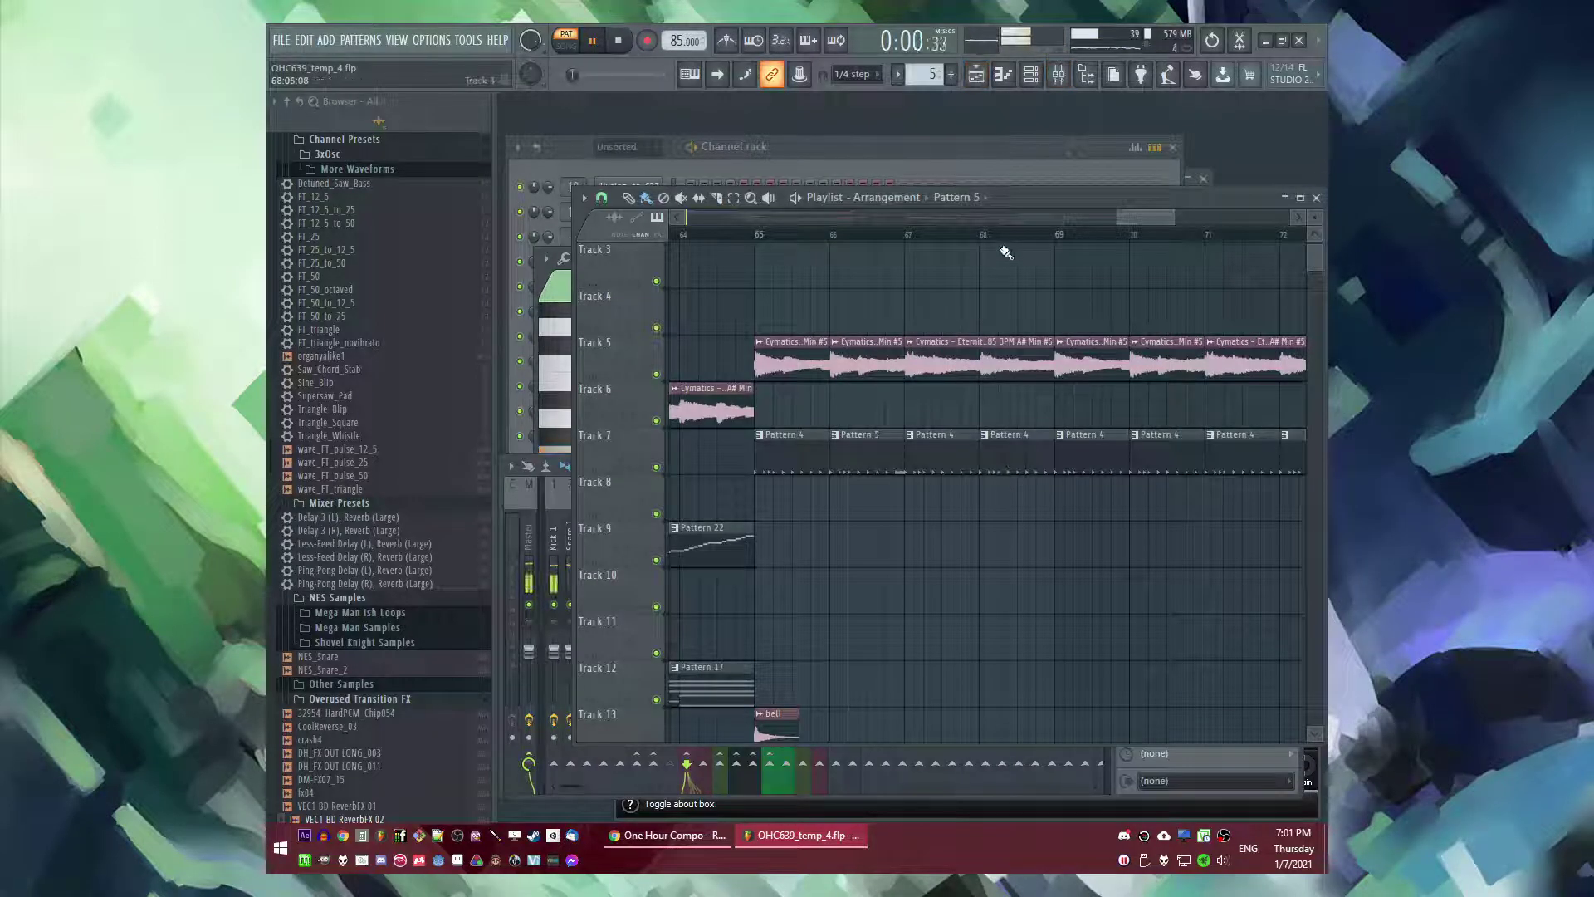
pyautogui.click(891, 238)
pyautogui.rightClick(1000, 452)
pyautogui.click(992, 453)
pyautogui.click(859, 237)
# - Make the clip at bar 66 on Track 7 unique and swap its open hi-hat for an intimate hat on step 15
pyautogui.click(837, 437)
pyautogui.click(861, 480)
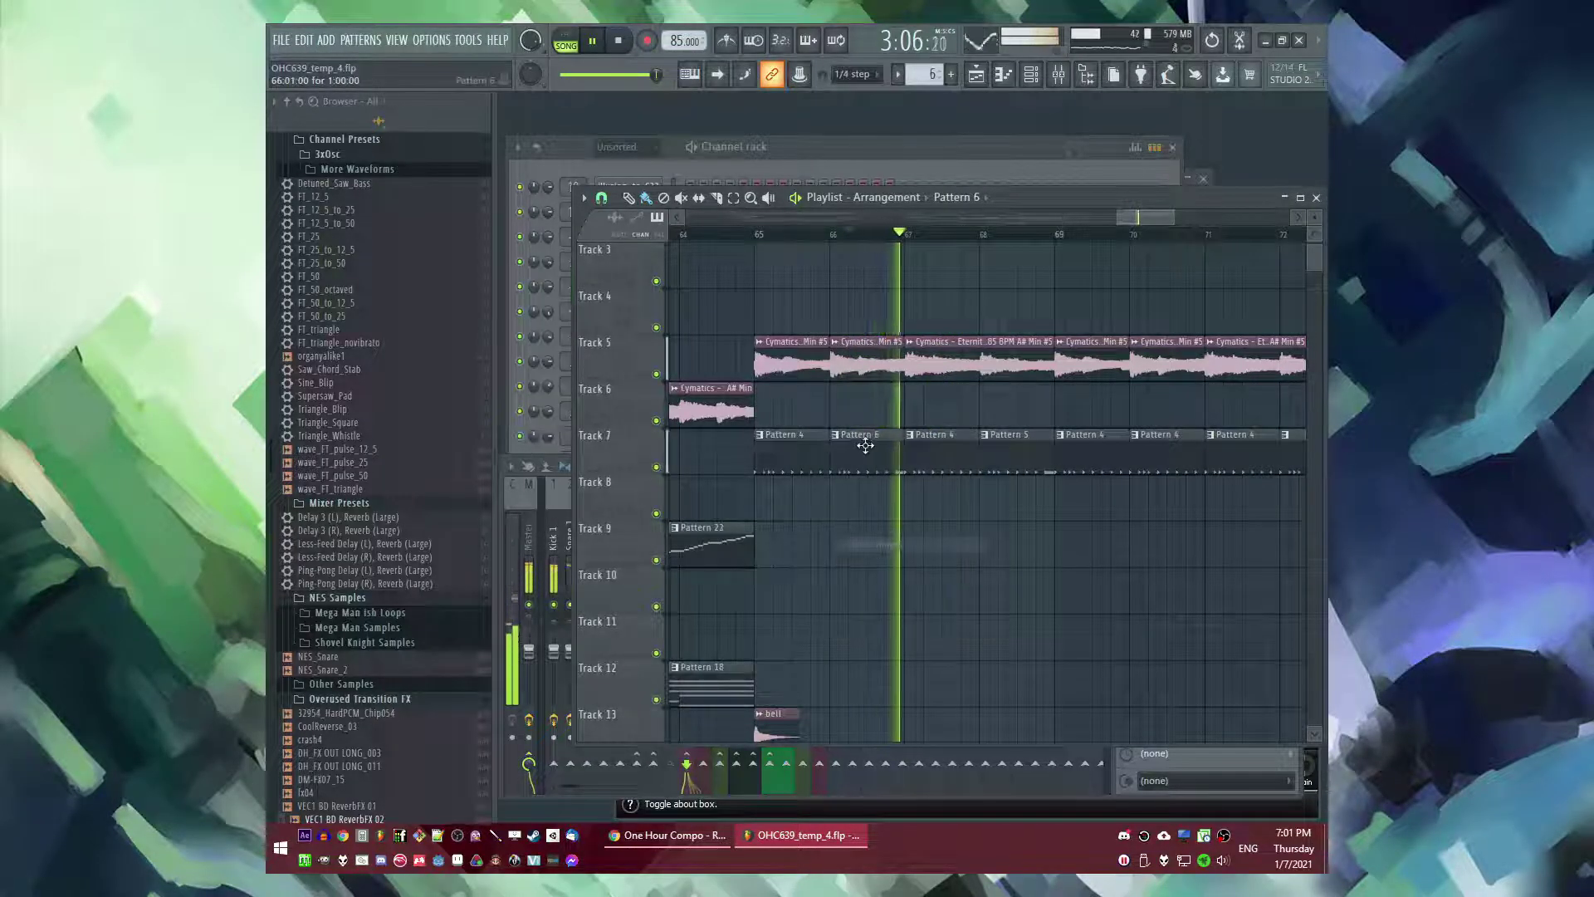
pyautogui.doubleClick(872, 452)
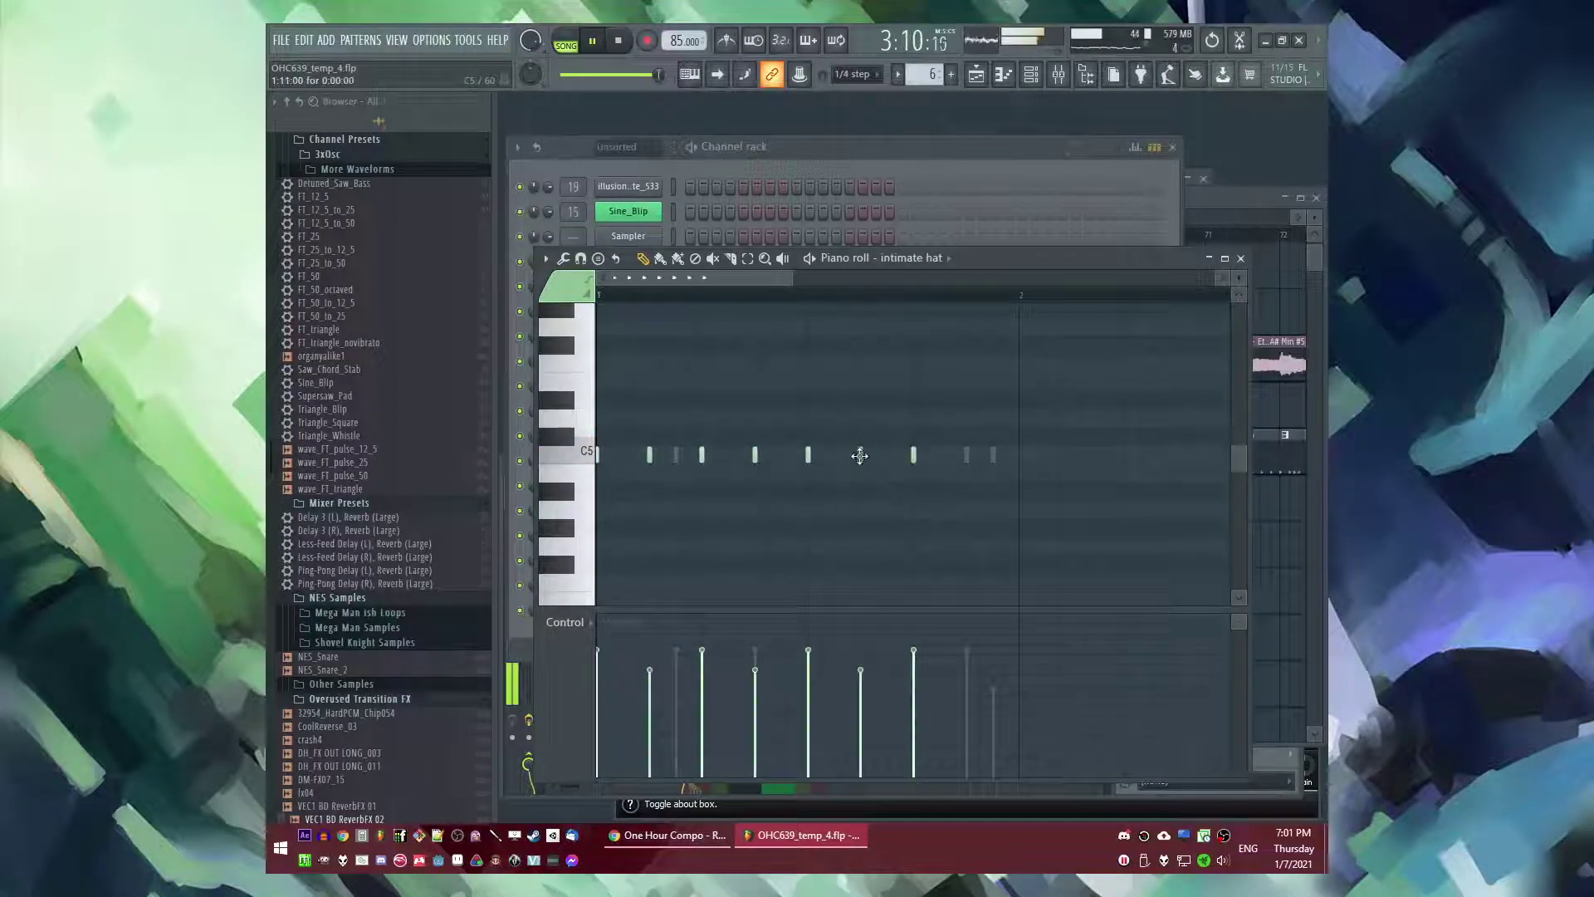
pyautogui.moveTo(773, 297); pyautogui.dragTo(605, 297)
pyautogui.press('F5')
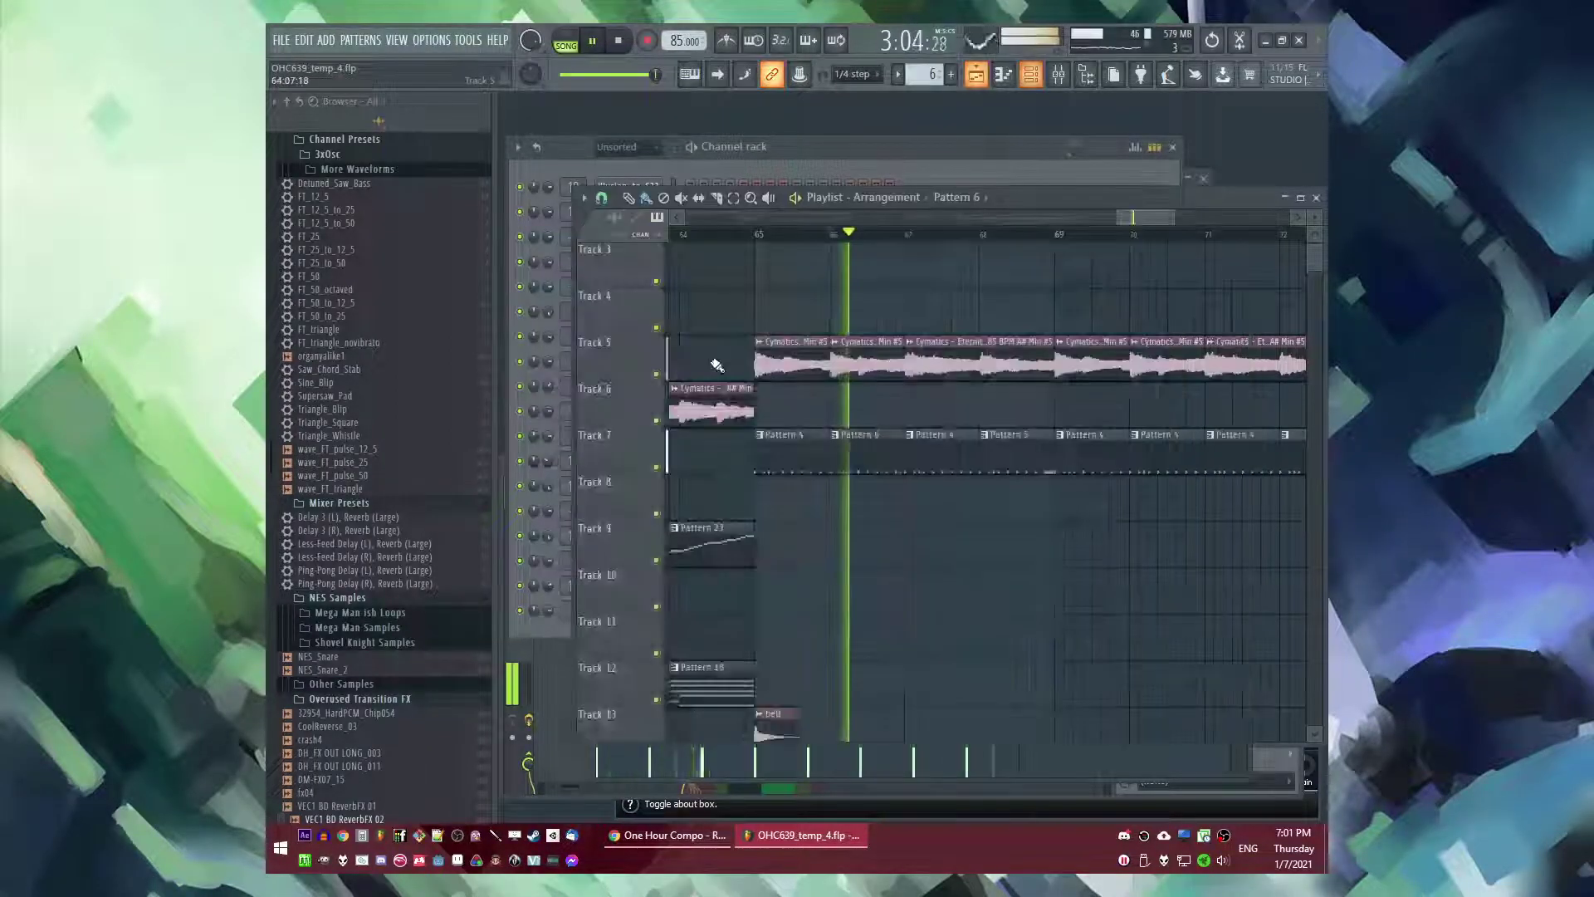
pyautogui.press('F6')
pyautogui.press('F5')
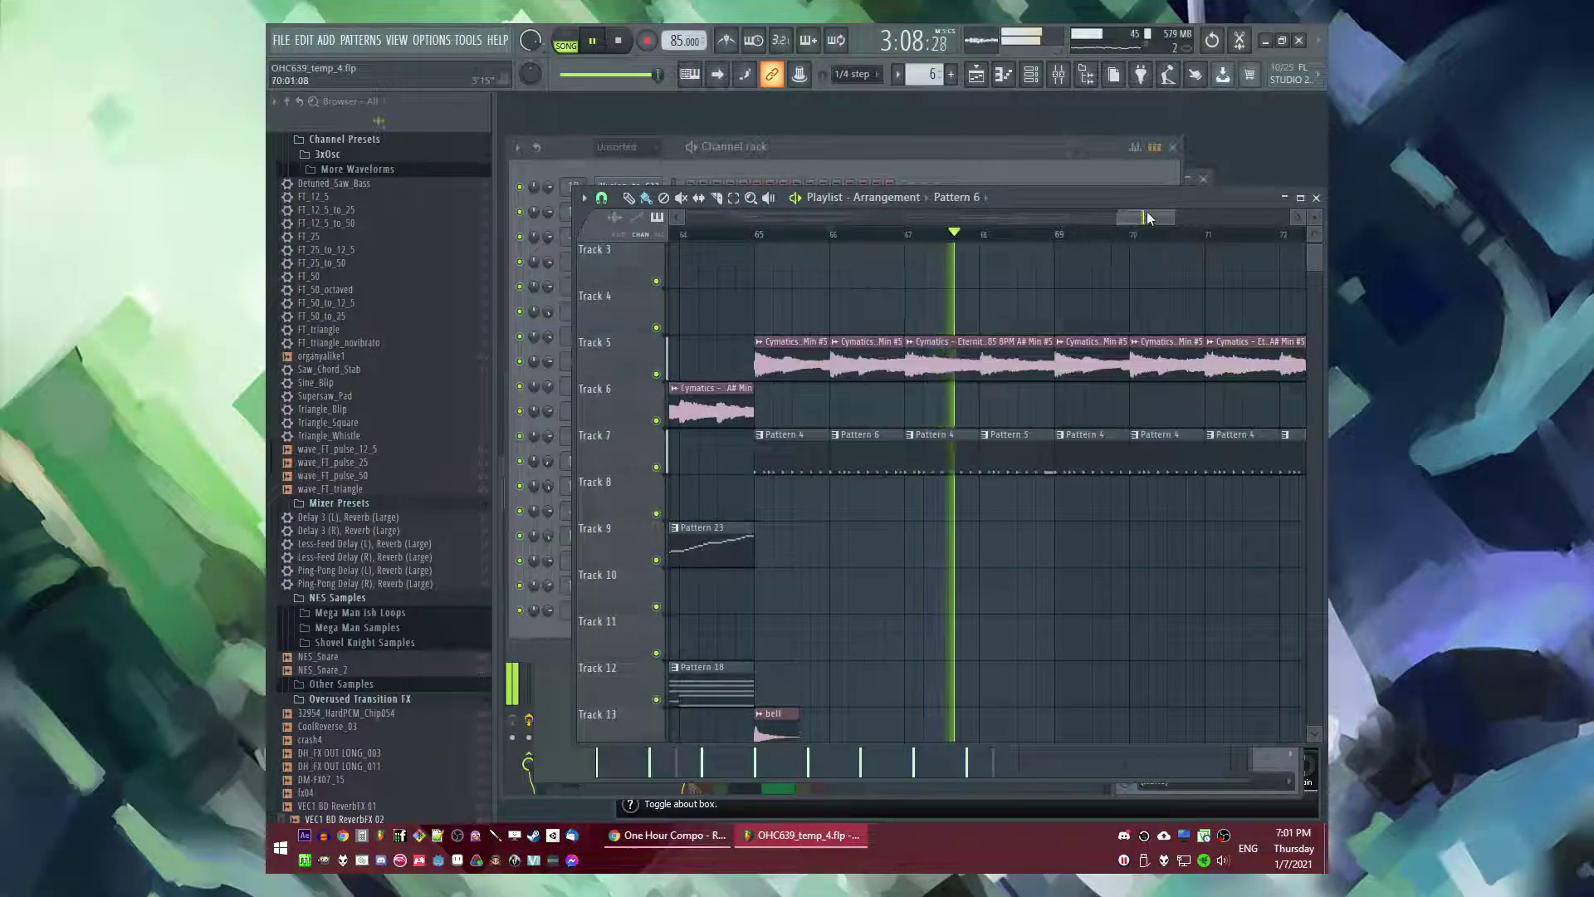
# - Open the Pattern 5 clip at bar 68 on Track 7 and add a softer kick on step 2
pyautogui.moveTo(1146, 218); pyautogui.dragTo(1154, 218)
pyautogui.scroll(2, 963, 299)
pyautogui.scroll(-1, 911, 498)
pyautogui.press('space')
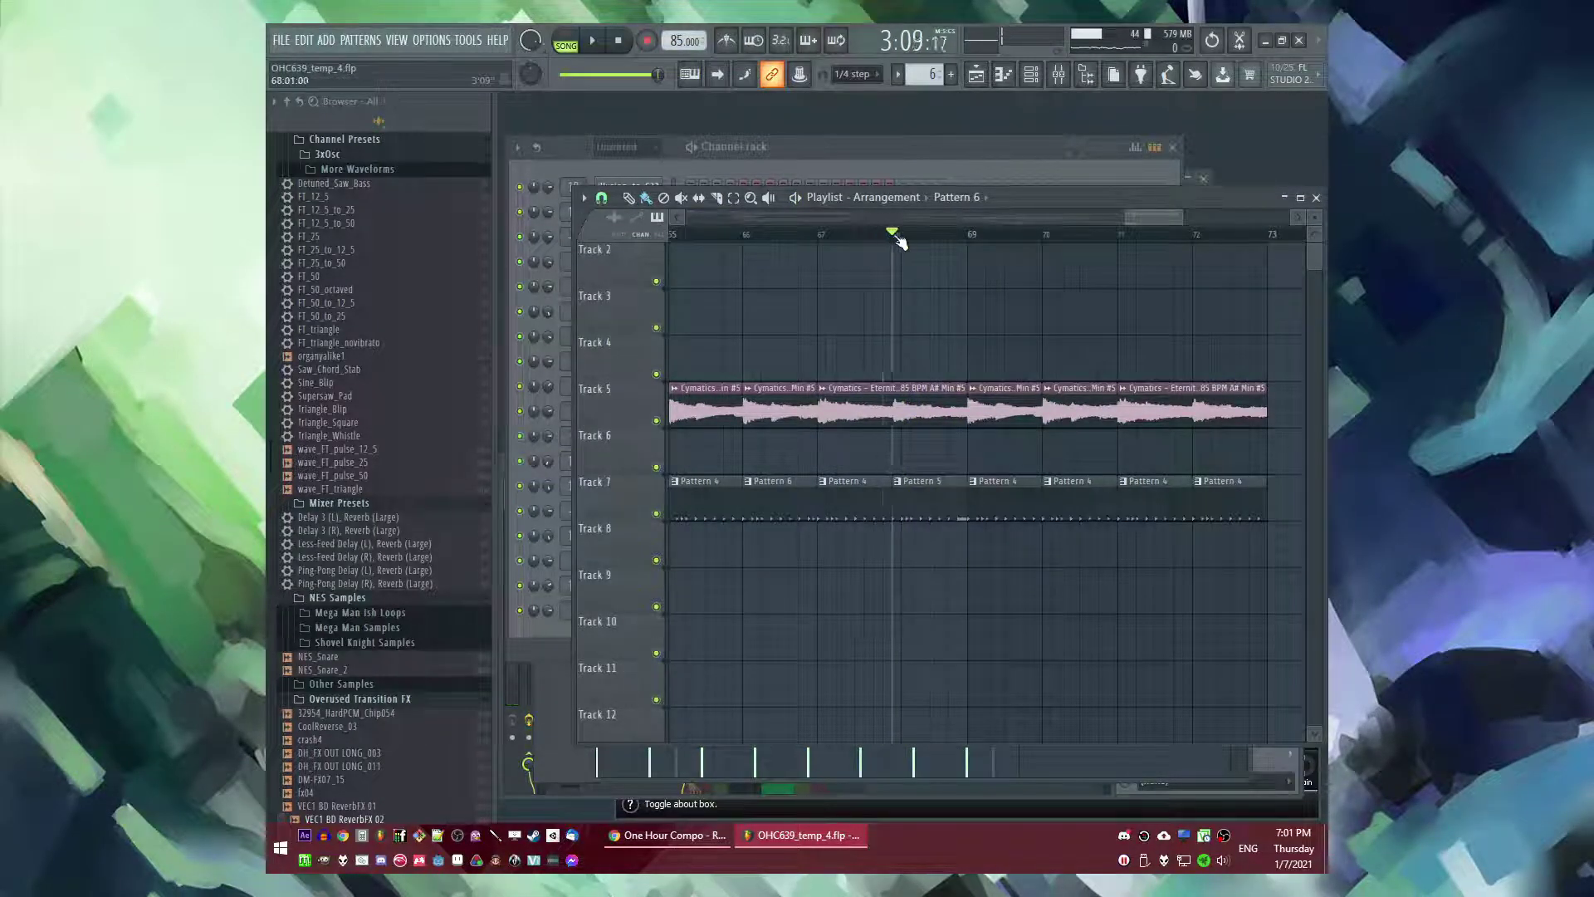
pyautogui.doubleClick(945, 488)
pyautogui.press('l')
pyautogui.press('F6')
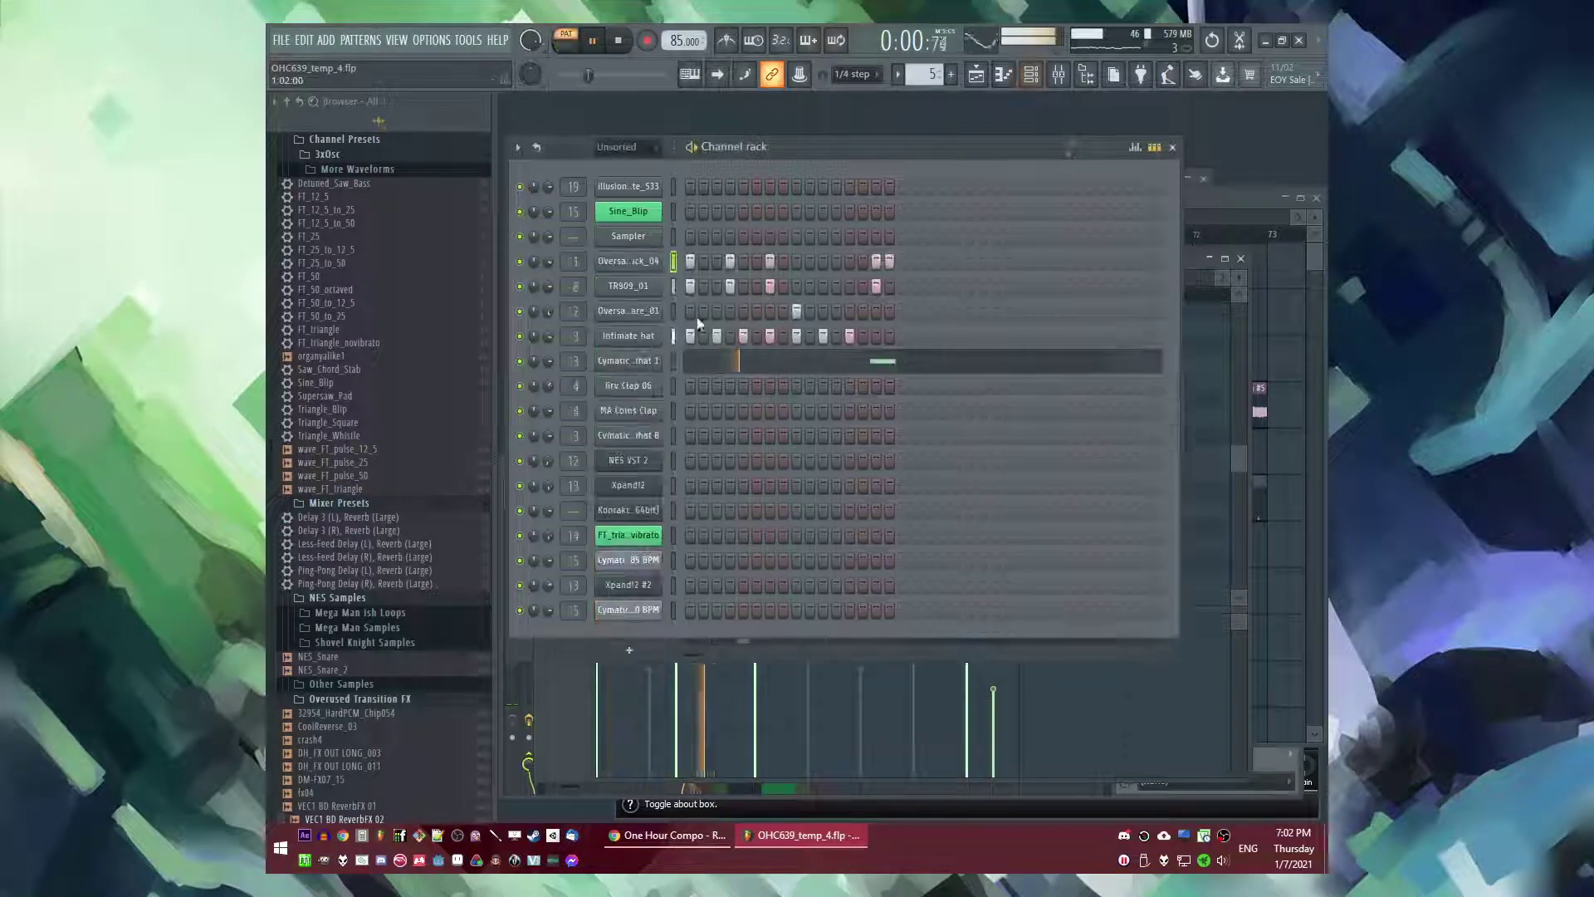
pyautogui.press('space')
pyautogui.rightClick(647, 261)
pyautogui.click(690, 261)
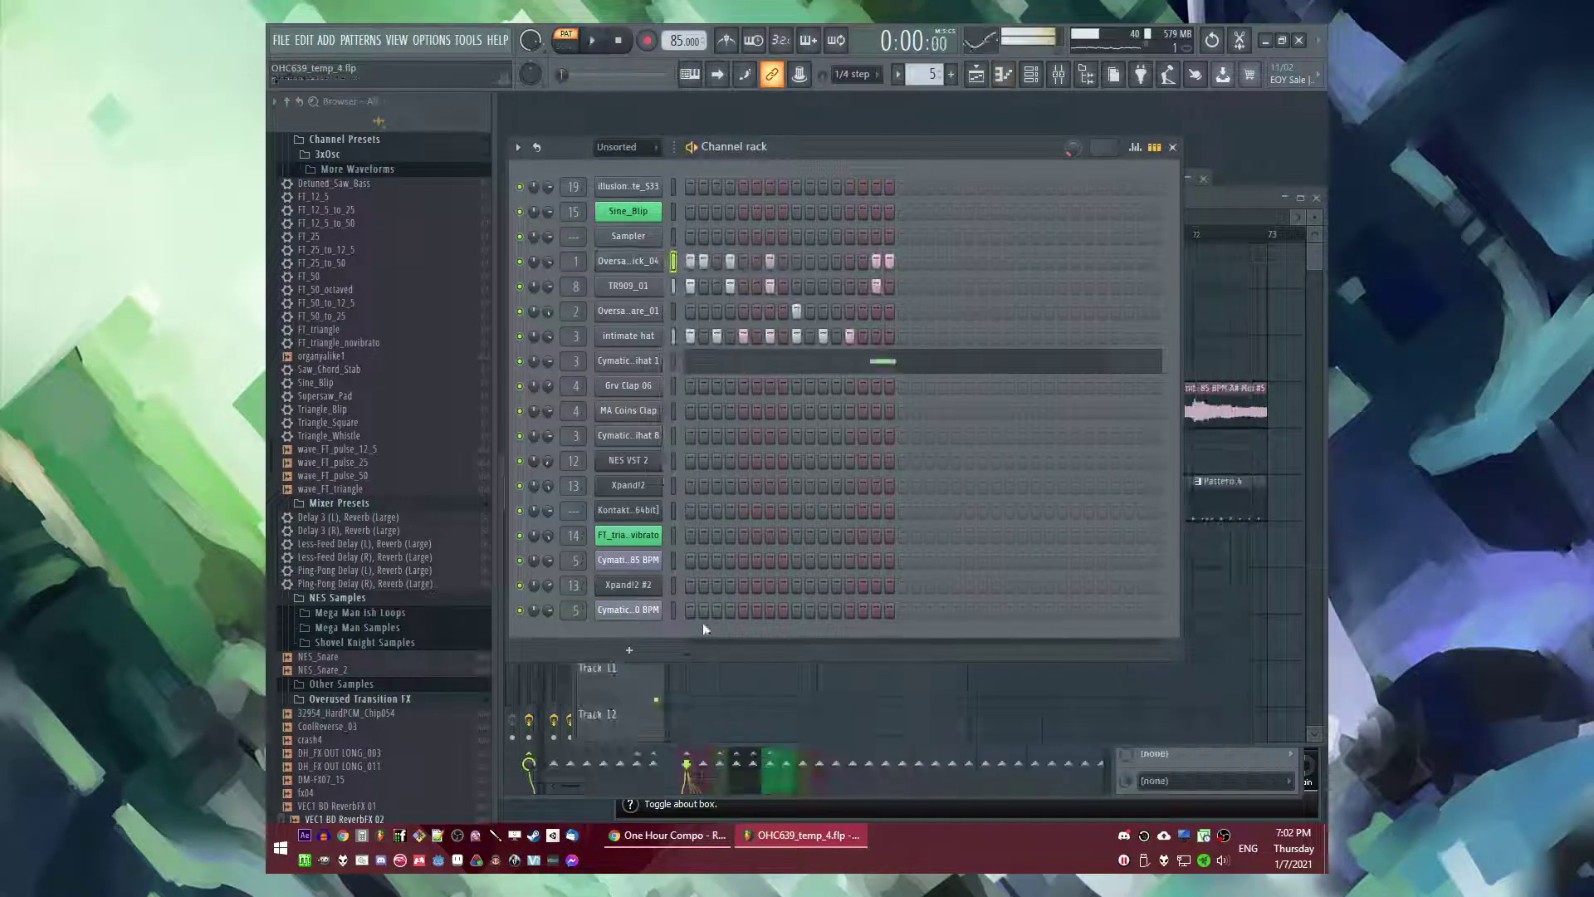
pyautogui.rightClick(646, 260)
pyautogui.click(690, 264)
pyautogui.press('space')
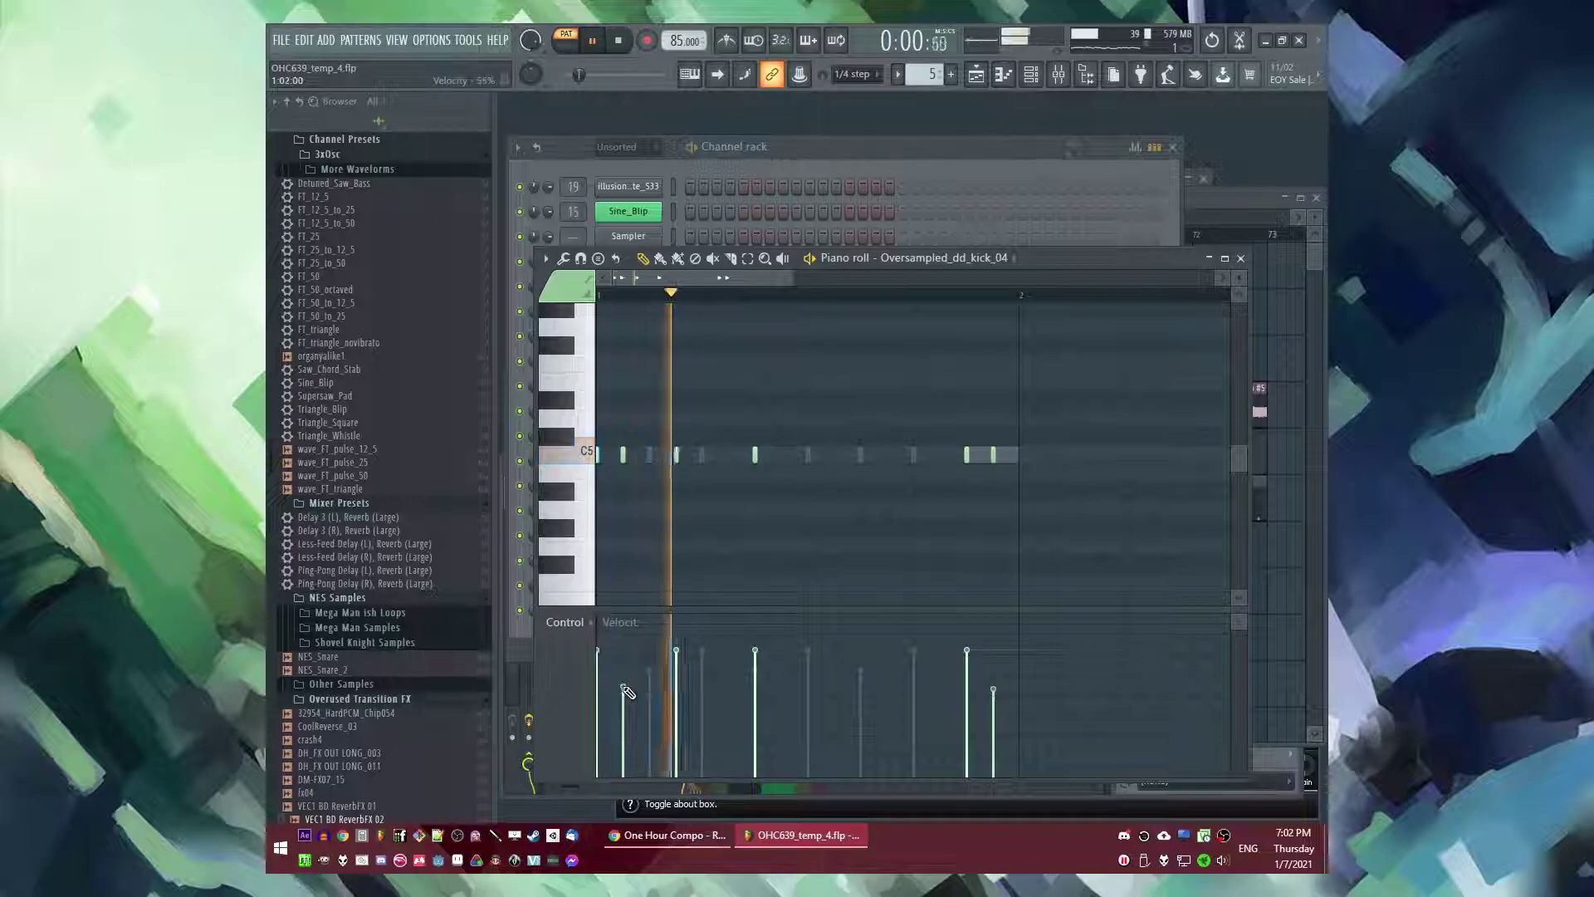
# - Add a fast four-note kick roll on step 6 with rising velocities leading into the kick on step 7
pyautogui.click(741, 459)
pyautogui.moveTo(729, 738); pyautogui.dragTo(729, 730)
pyautogui.scroll(3, 730, 463)
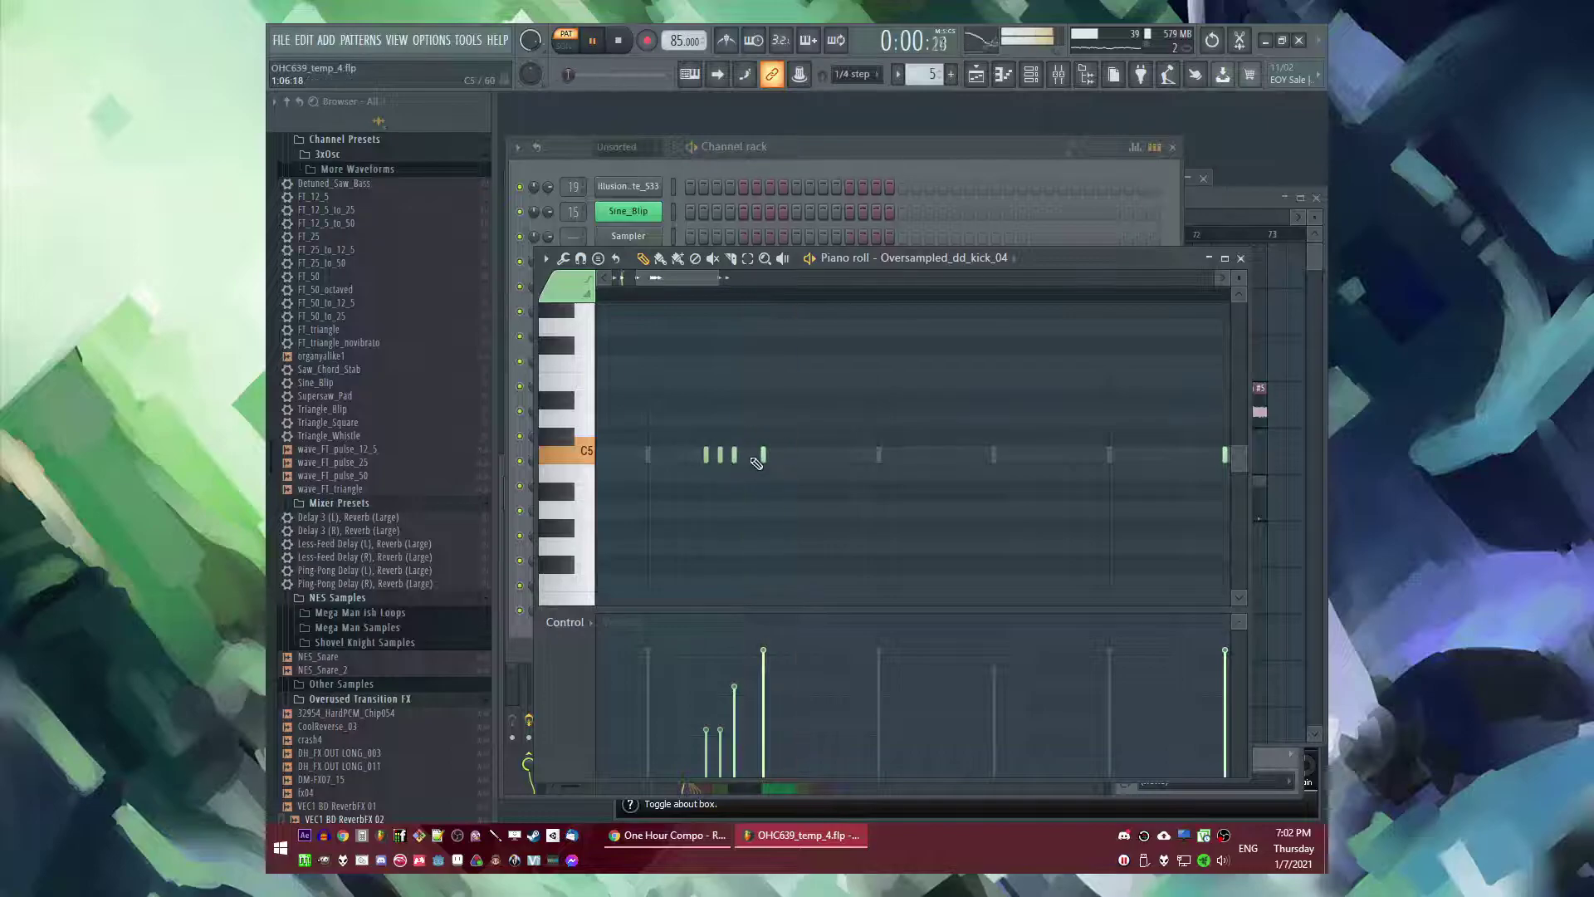
pyautogui.moveTo(719, 714); pyautogui.dragTo(744, 693)
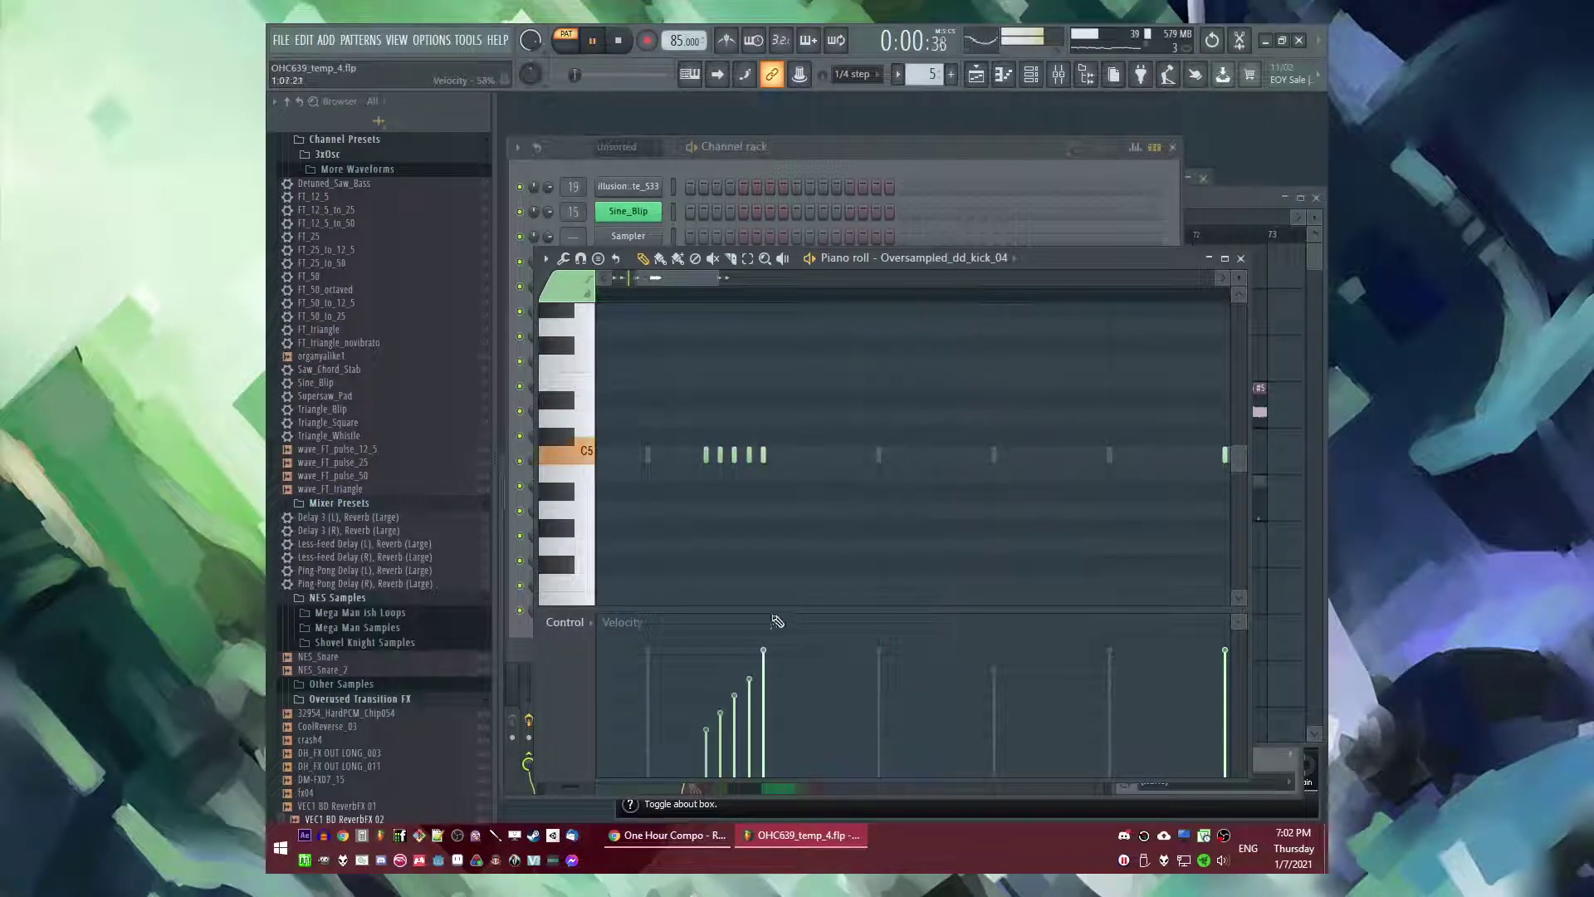
pyautogui.press('space')
pyautogui.press('space')
# - Add softer kicks on steps 8, 11, 12 and 13 of Pattern 5
pyautogui.scroll(-3, 713, 519)
pyautogui.scroll(3, 716, 490)
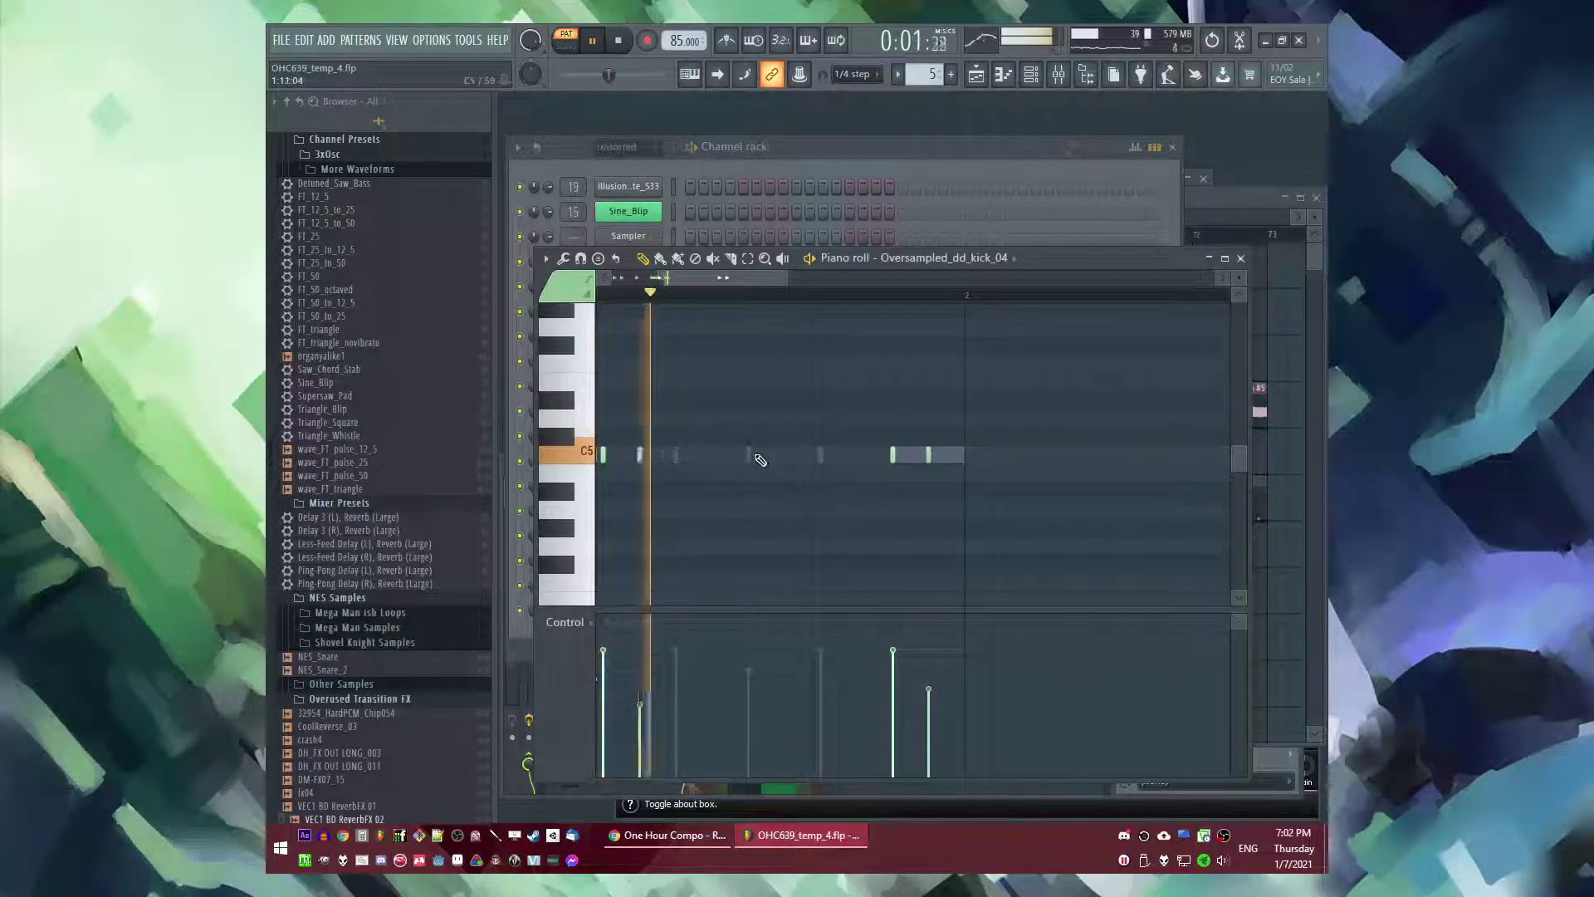
pyautogui.press('space')
pyautogui.scroll(-1, 781, 467)
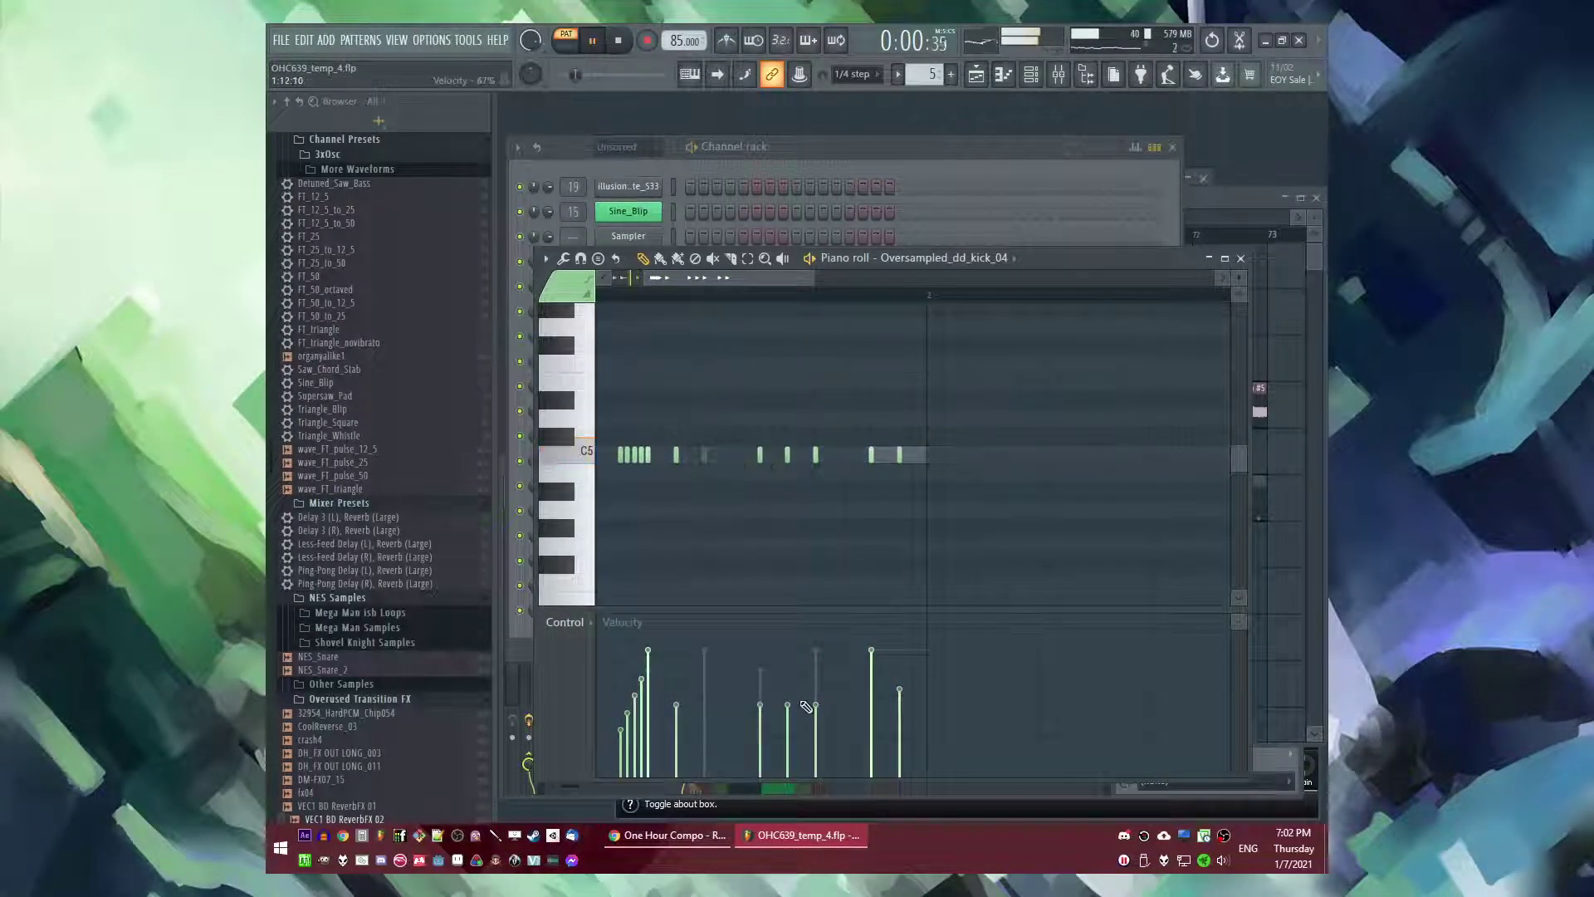
# - Raise the step 12 kick's velocity and replace the kicks on steps 13 and 16 with a softer one on step 14
pyautogui.press('space')
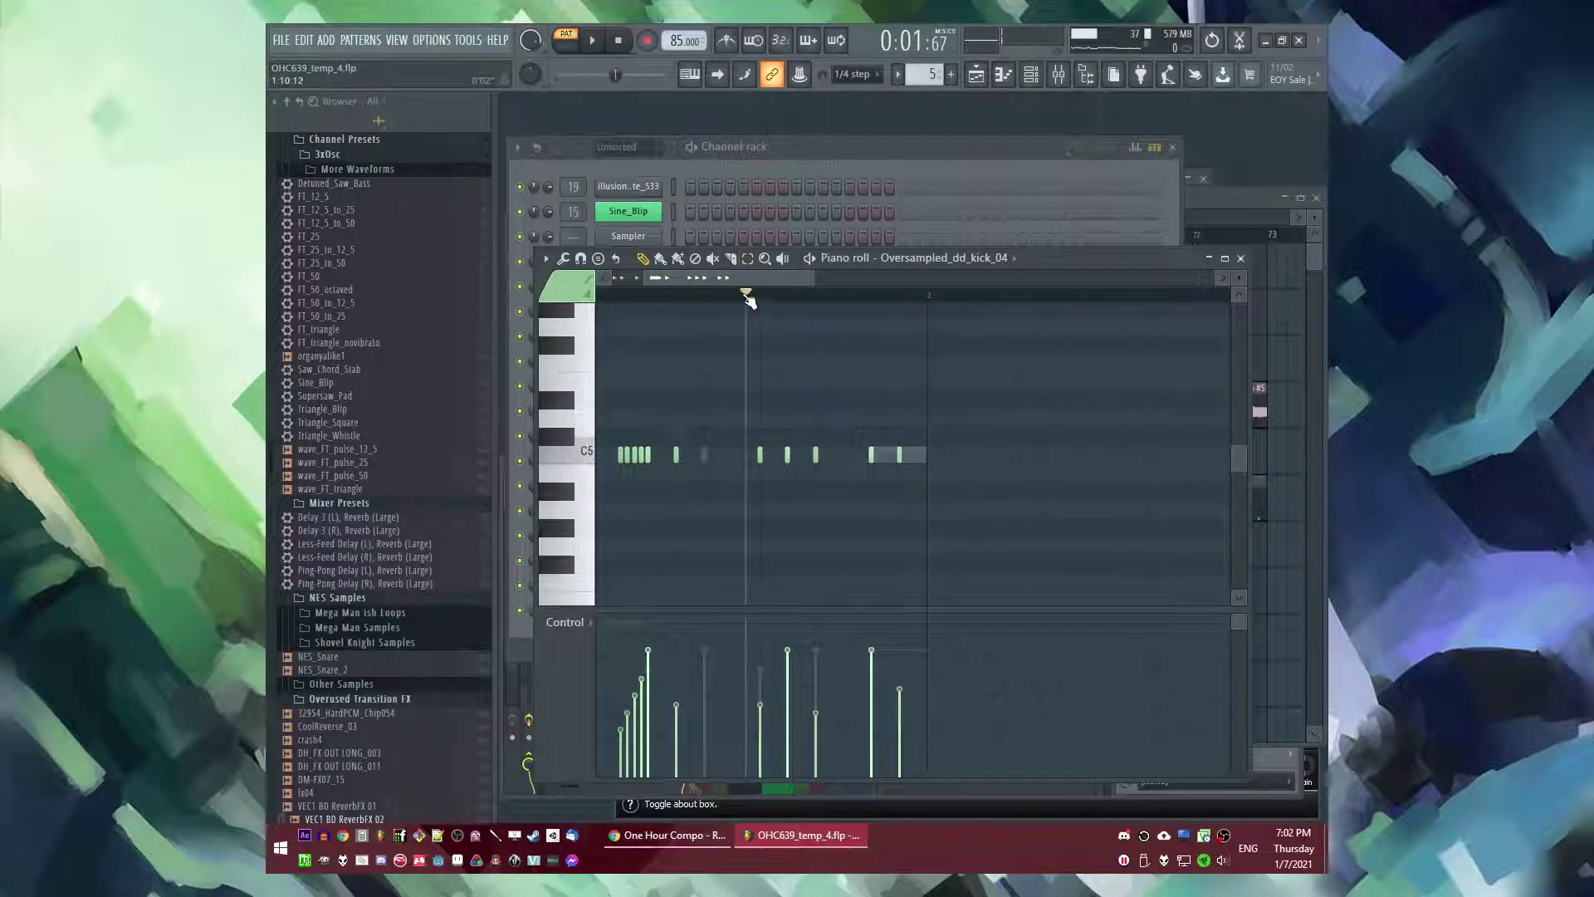
pyautogui.rightClick(872, 455)
pyautogui.press('space')
pyautogui.press('space')
pyautogui.click(845, 456)
pyautogui.rightClick(901, 459)
pyautogui.click(848, 713)
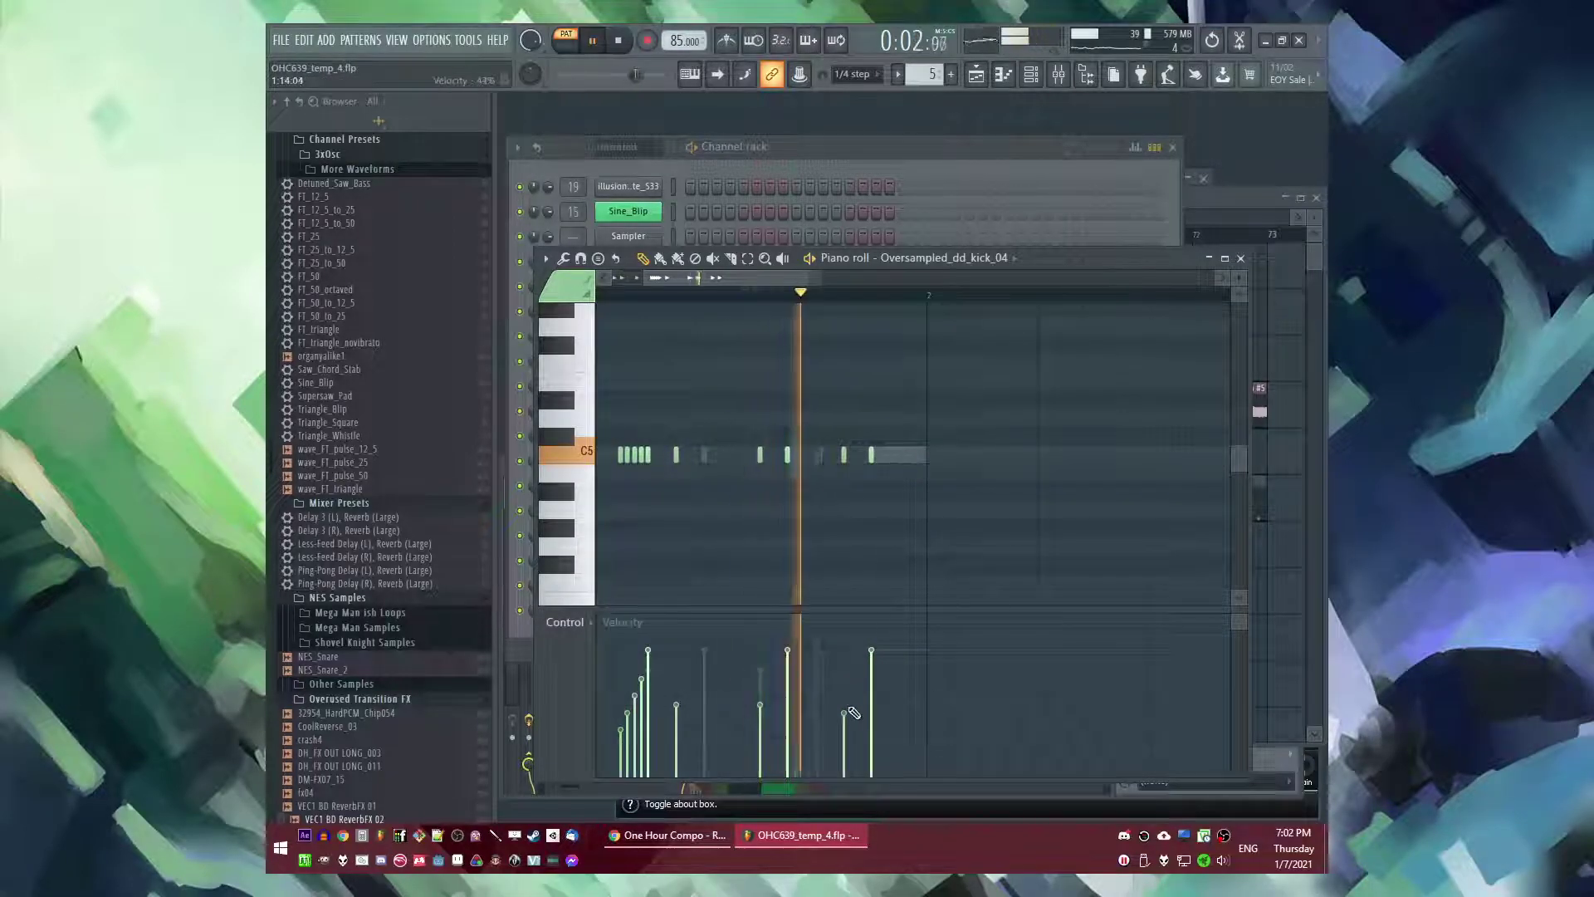
pyautogui.click(847, 704)
# - Copy the four Track 7 drum clips from bars 65 to 69 over the clips in bars 69 to 73
pyautogui.press('F6')
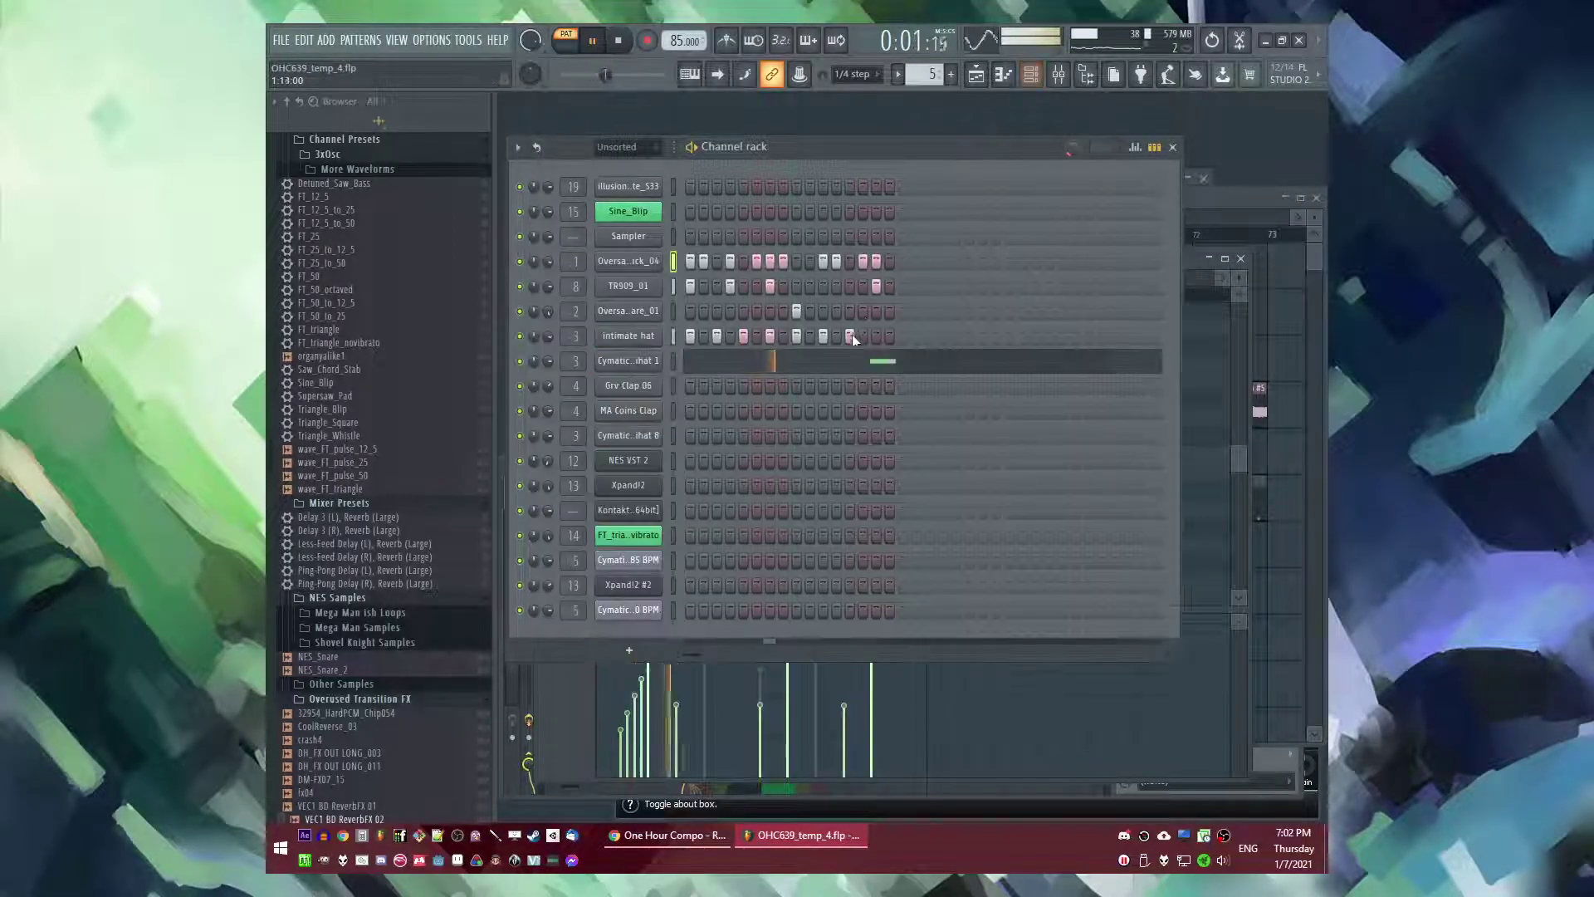
pyautogui.press('F5')
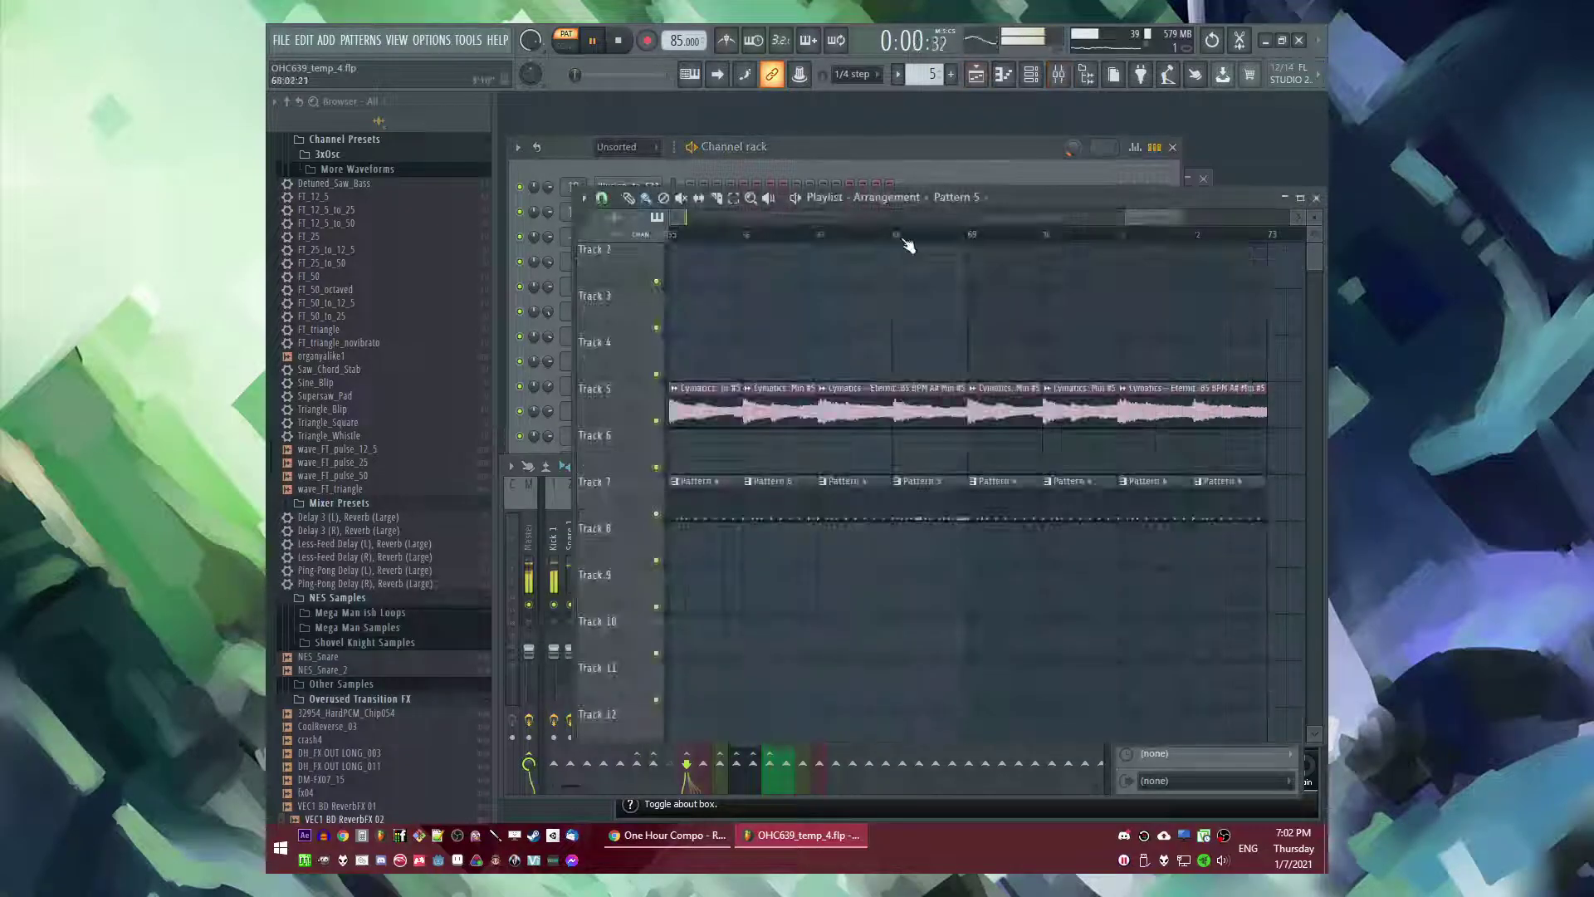
pyautogui.click(901, 235)
pyautogui.scroll(-3, 946, 319)
pyautogui.scroll(2, 996, 446)
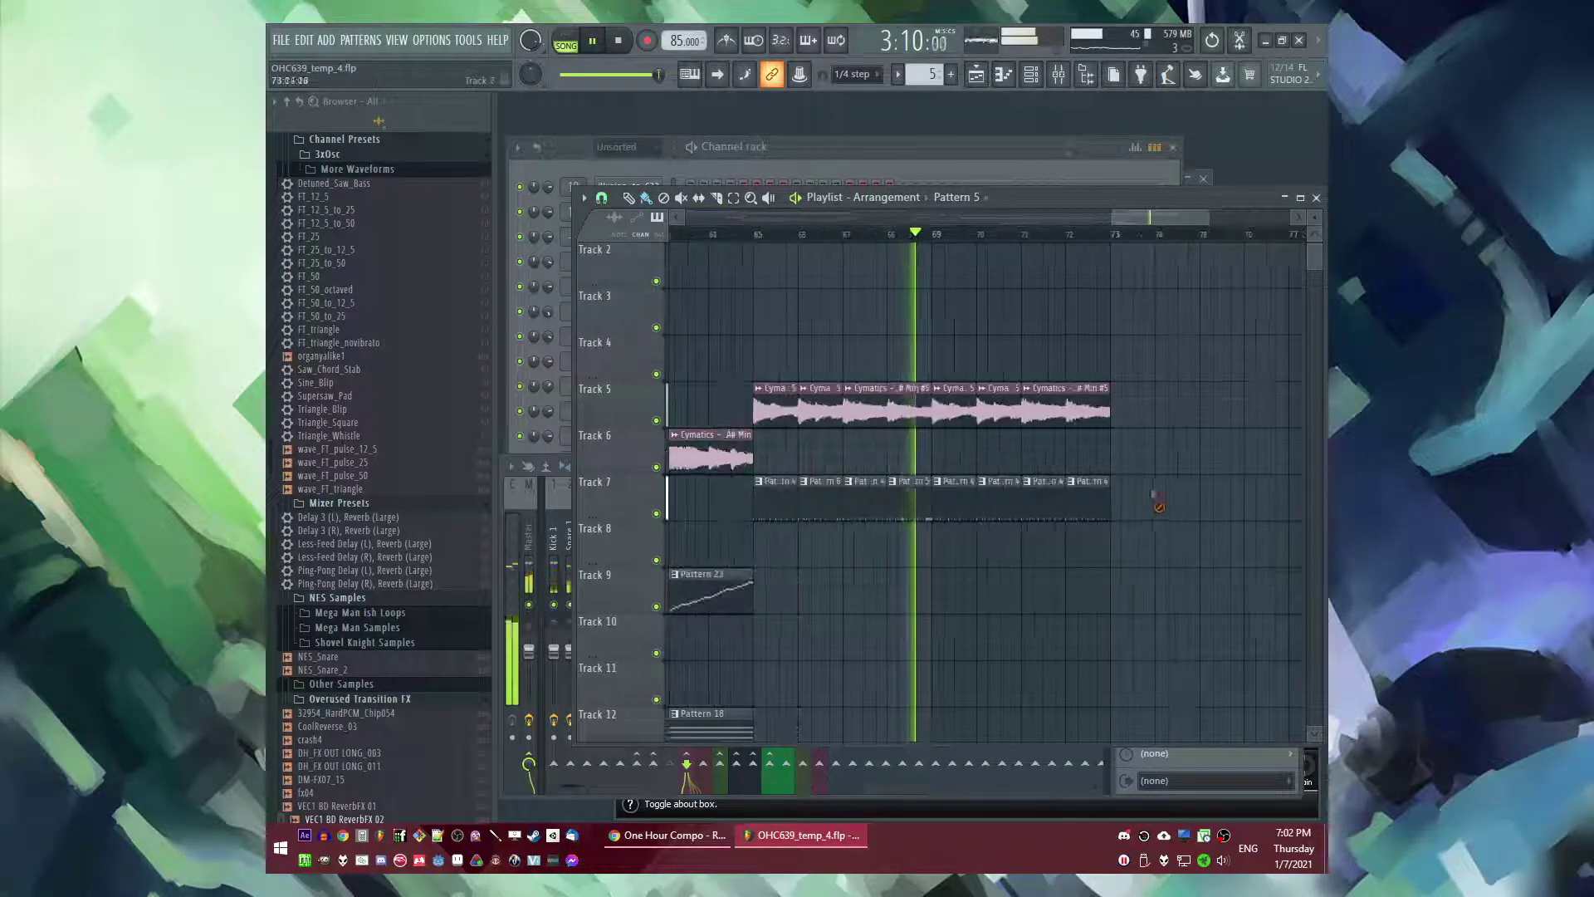
pyautogui.scroll(-2, 1073, 573)
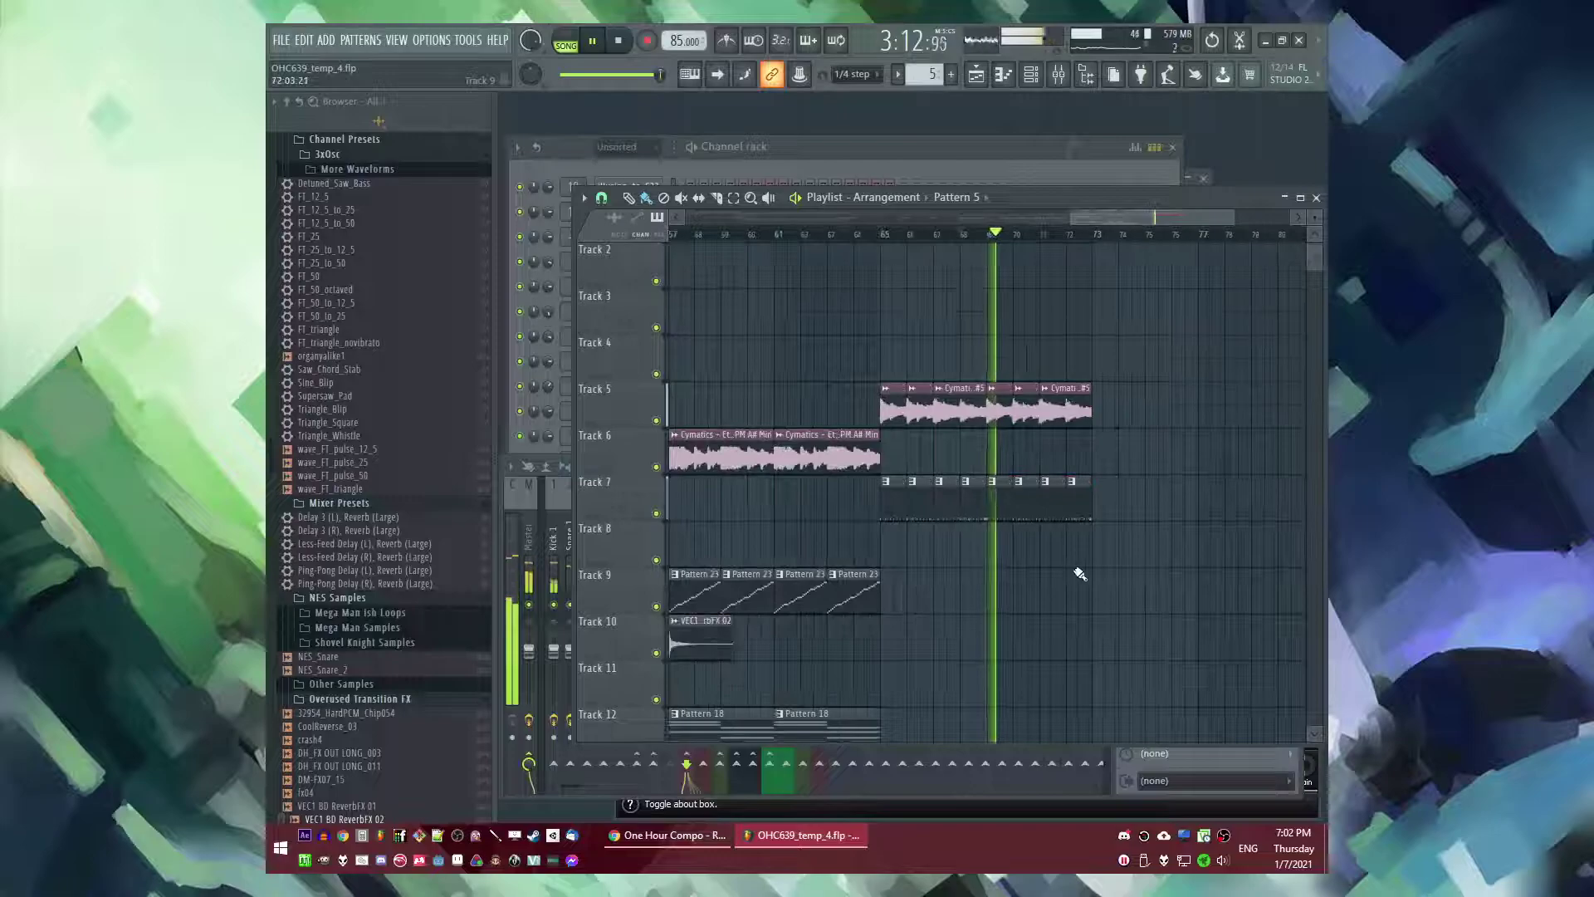
# - Try copying the Pattern 23 clips on Track 9 across bars 65 to 73 and play from bar 65
pyautogui.scroll(-3, 1078, 573)
pyautogui.click(839, 235)
pyautogui.moveTo(891, 459); pyautogui.dragTo(1078, 448)
pyautogui.click(883, 237)
pyautogui.scroll(2, 1003, 390)
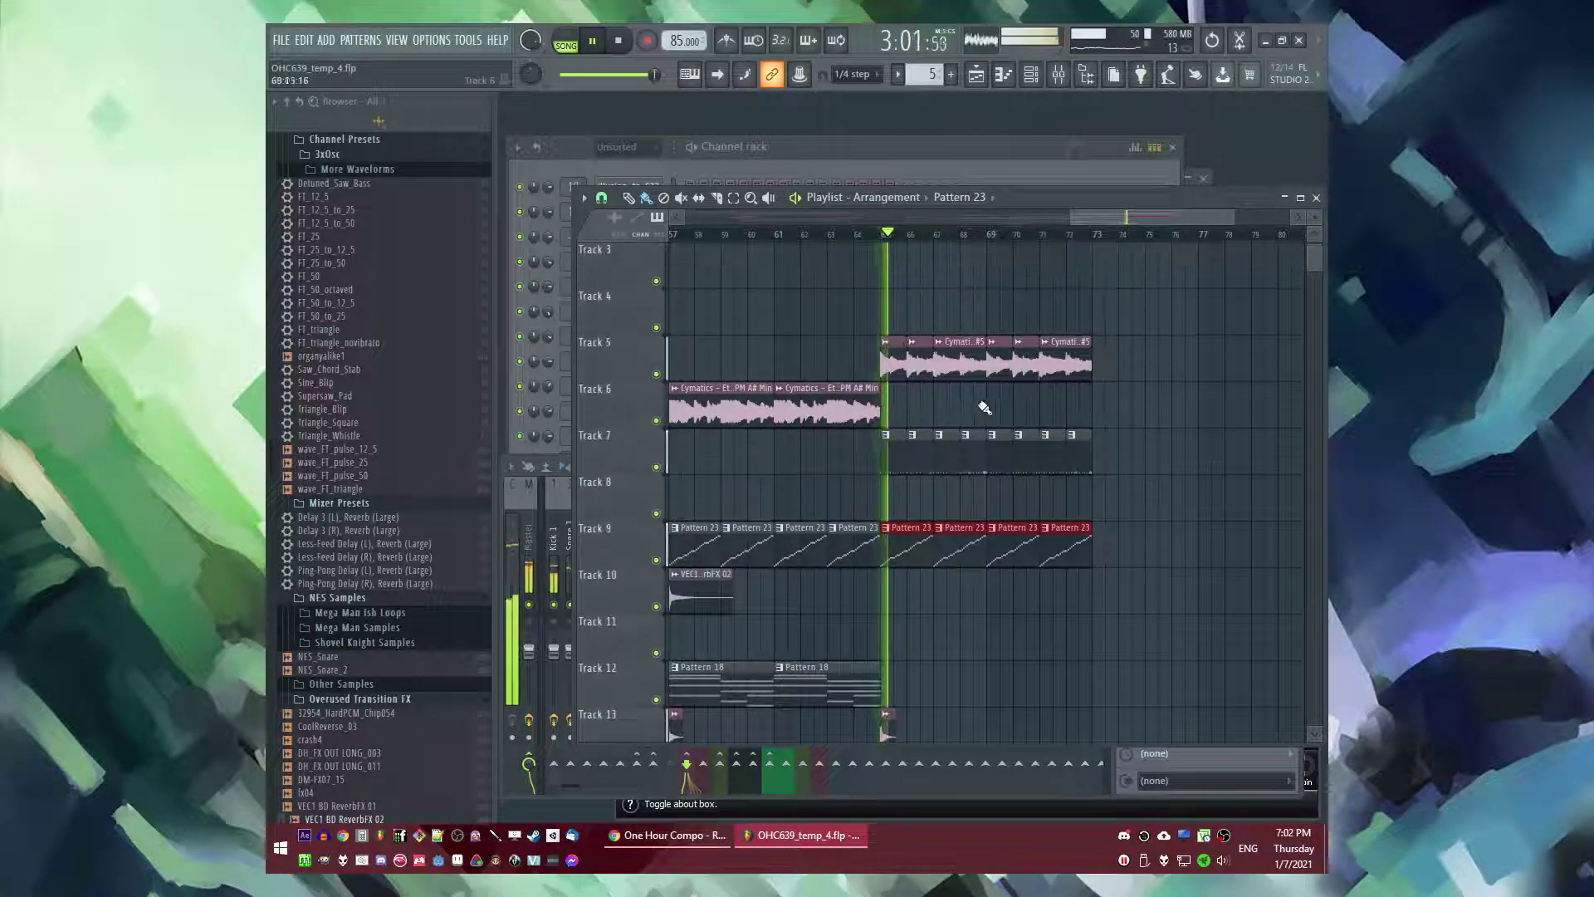
pyautogui.scroll(1, 959, 406)
# - Try Pattern 22 clips on Track 8 at bars 65 and 69 while playing, and remove both again
pyautogui.scroll(-2, 1128, 461)
pyautogui.scroll(-4, 1137, 462)
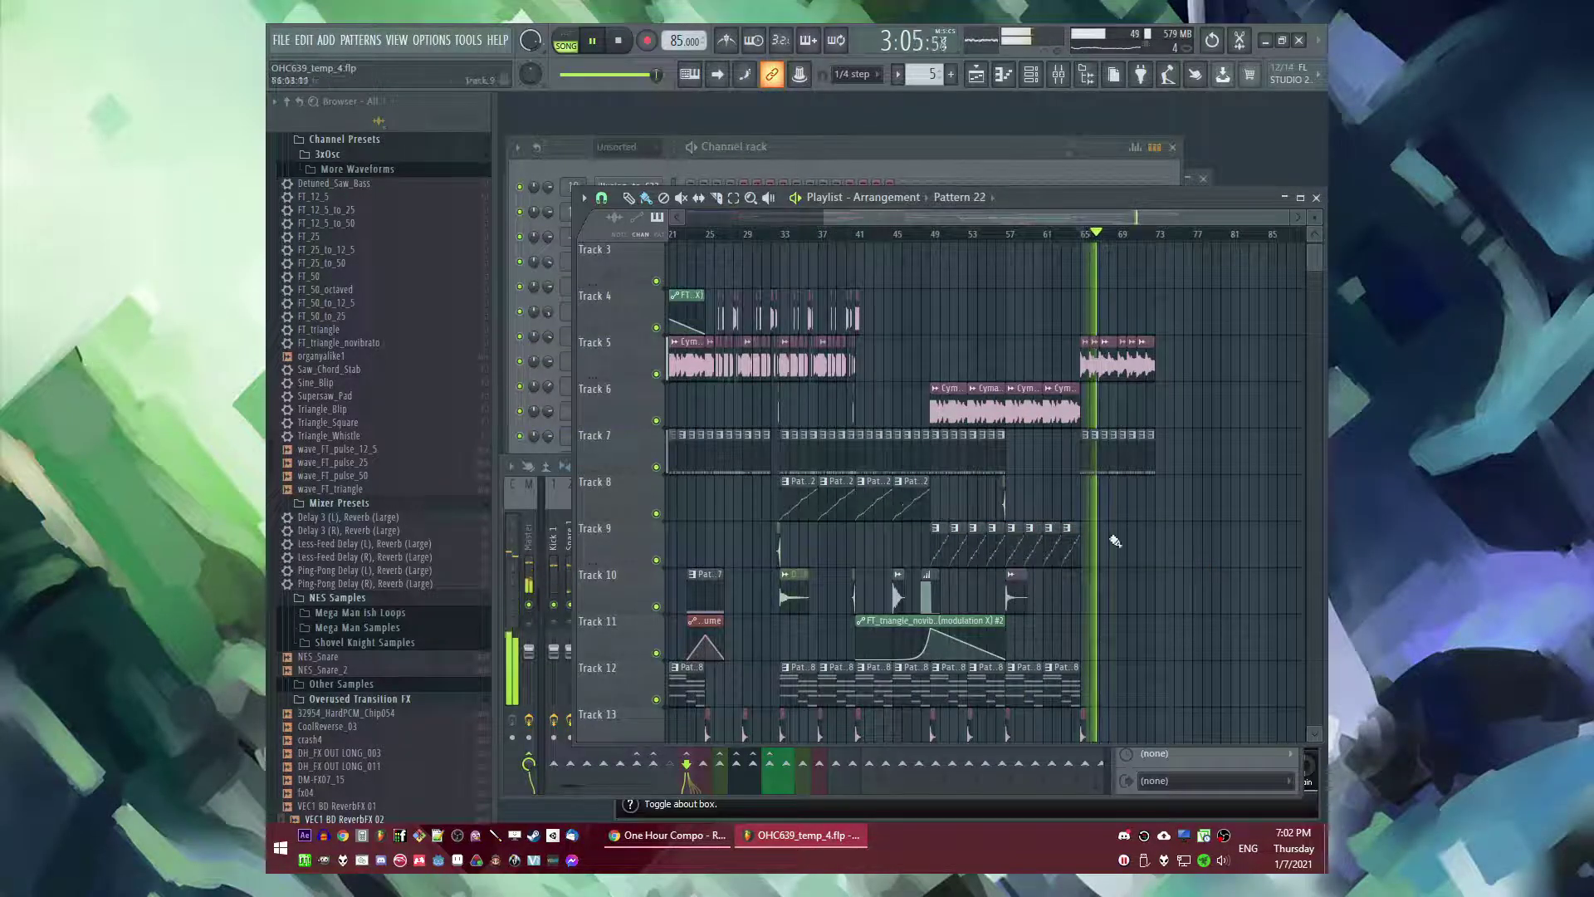
pyautogui.scroll(3, 1050, 522)
pyautogui.click(1054, 512)
pyautogui.scroll(2, 1121, 515)
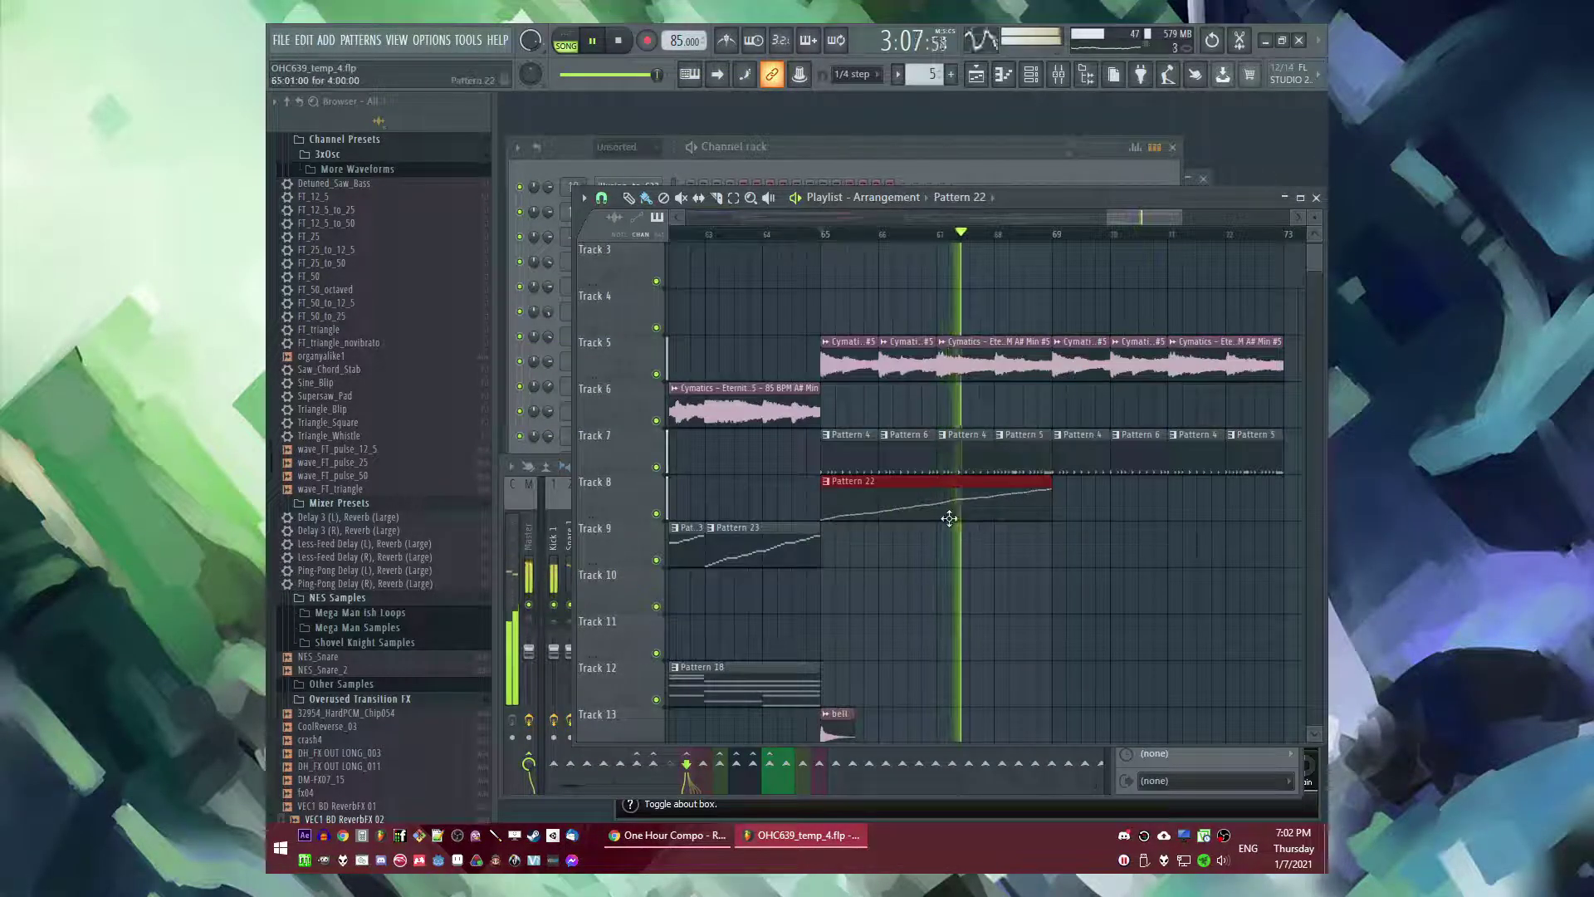
pyautogui.scroll(-2, 949, 514)
pyautogui.click(1011, 504)
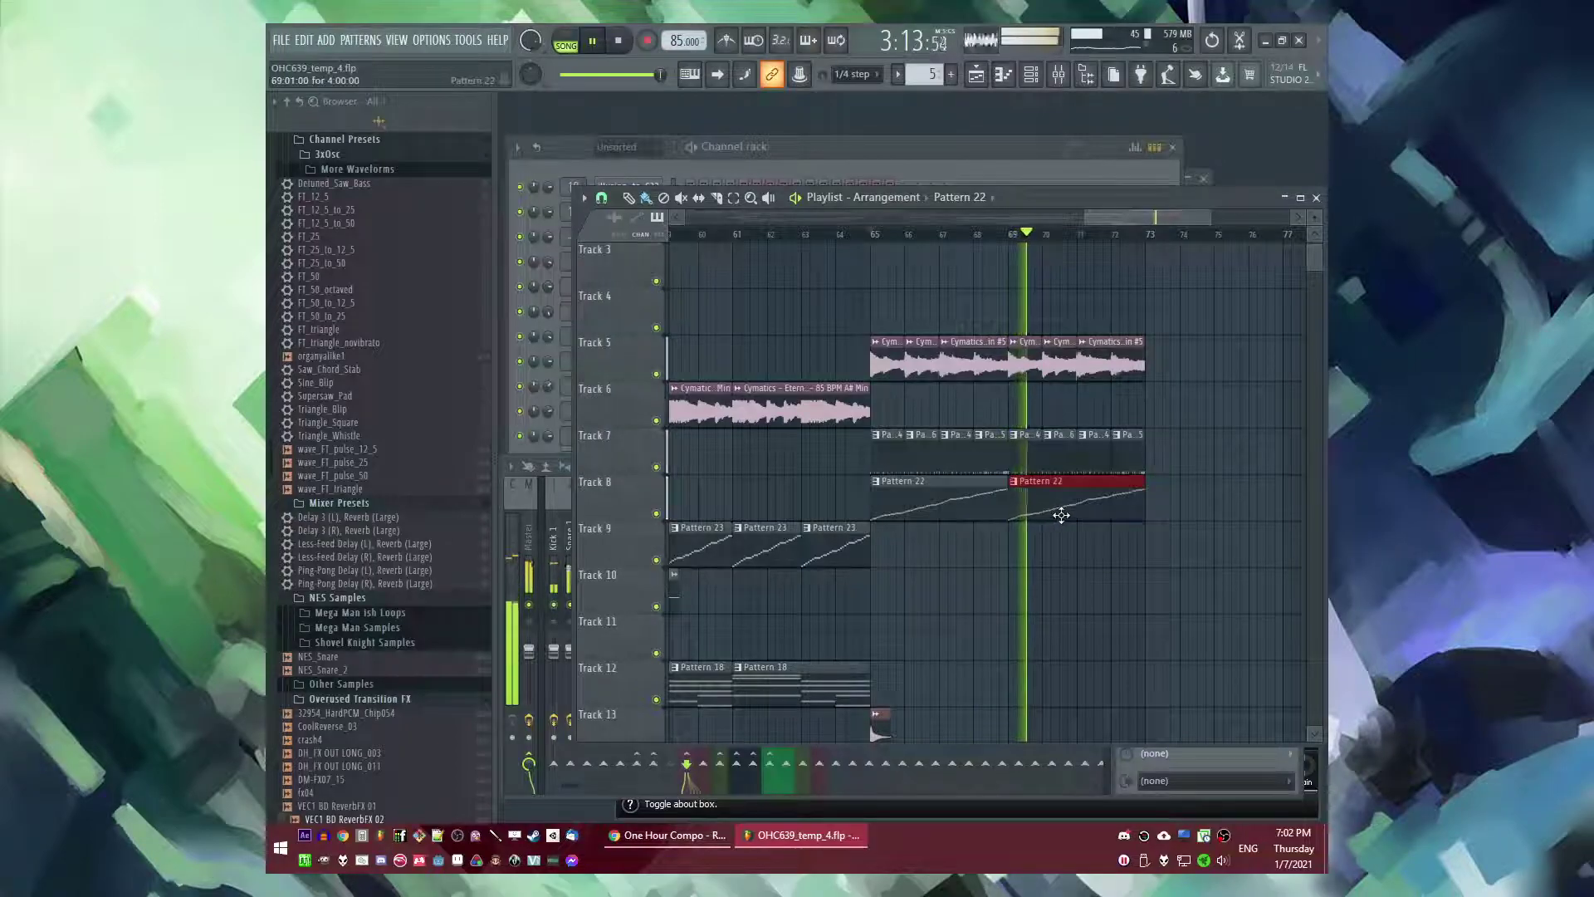
pyautogui.rightClick(1062, 506)
pyautogui.rightClick(905, 508)
# - Place a Pattern 23 clip at bar 65 on Track 9, make it unique and open its loop slices in the piano roll
pyautogui.press('space')
pyautogui.click(882, 545)
pyautogui.click(876, 528)
pyautogui.click(900, 636)
pyautogui.doubleClick(902, 545)
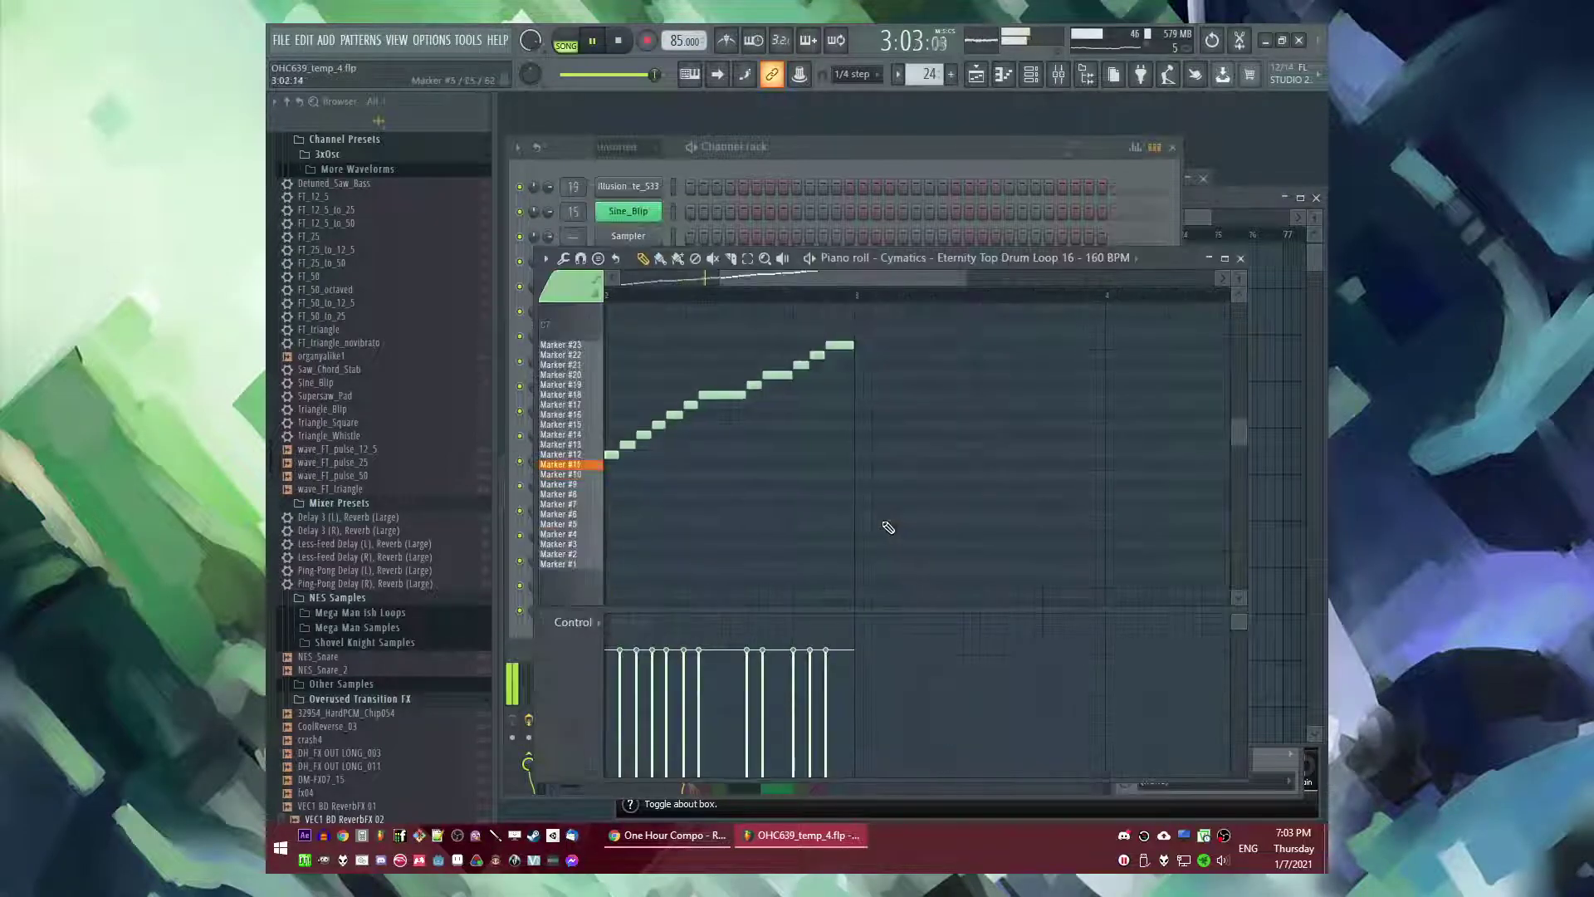
# - Move the fifth slice of the top drum loop to Marker #3 and the tenth slice to Marker #8
pyautogui.scroll(-4, 894, 481)
pyautogui.scroll(4, 648, 548)
pyautogui.scroll(-3, 656, 538)
pyautogui.rightClick(642, 524)
pyautogui.press('space')
pyautogui.scroll(3, 640, 519)
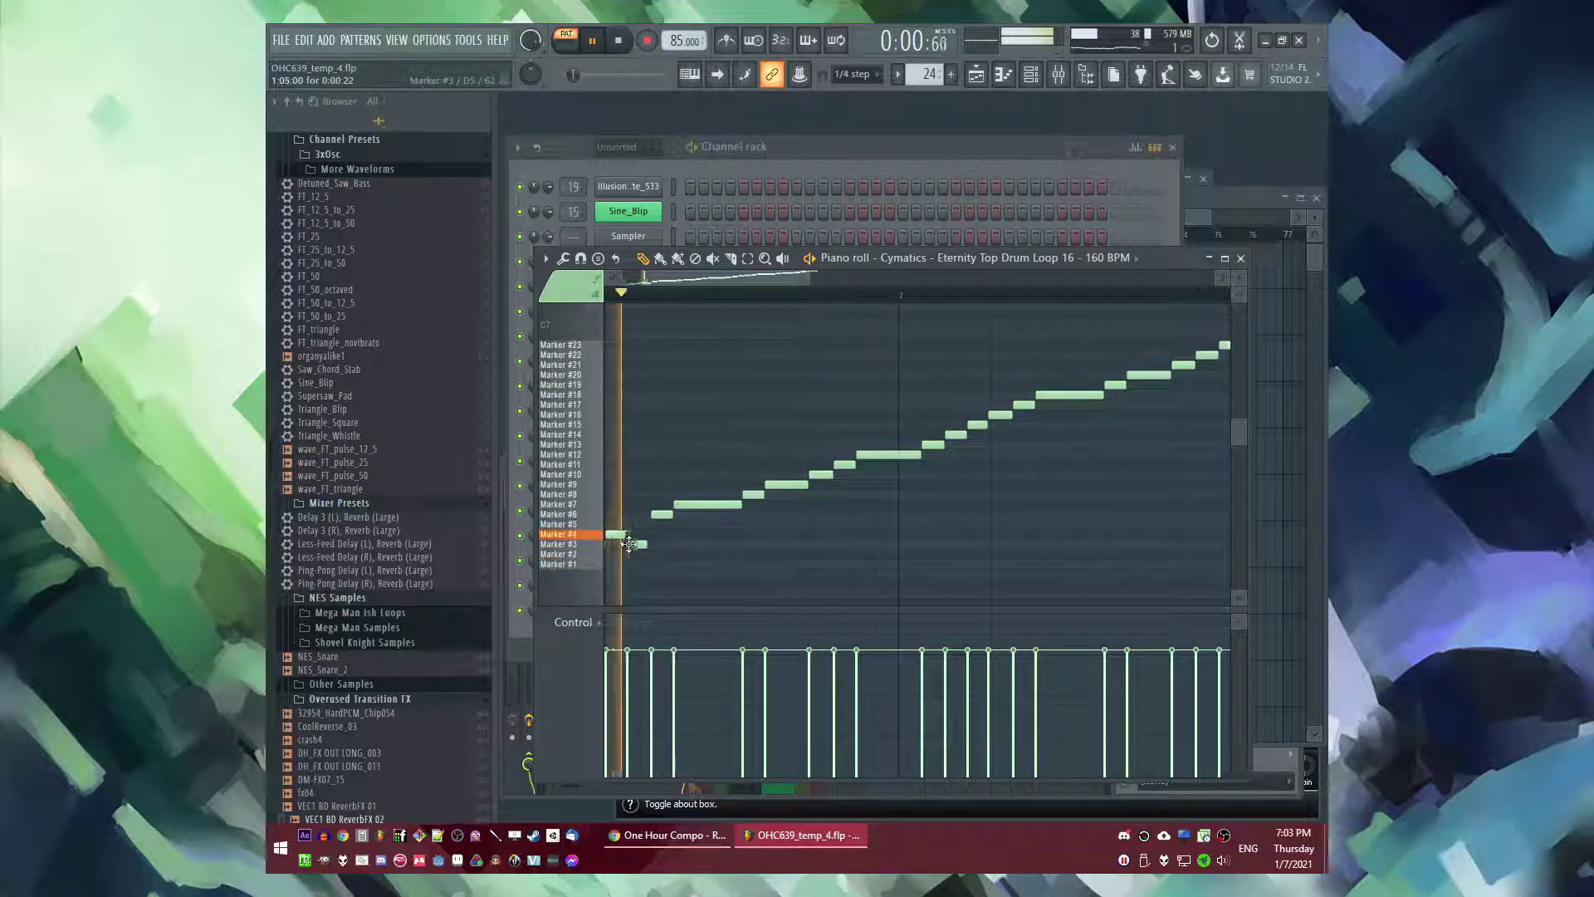
pyautogui.scroll(-3, 645, 550)
pyautogui.scroll(3, 664, 550)
pyautogui.scroll(-2, 716, 533)
pyautogui.moveTo(804, 478); pyautogui.dragTo(804, 499)
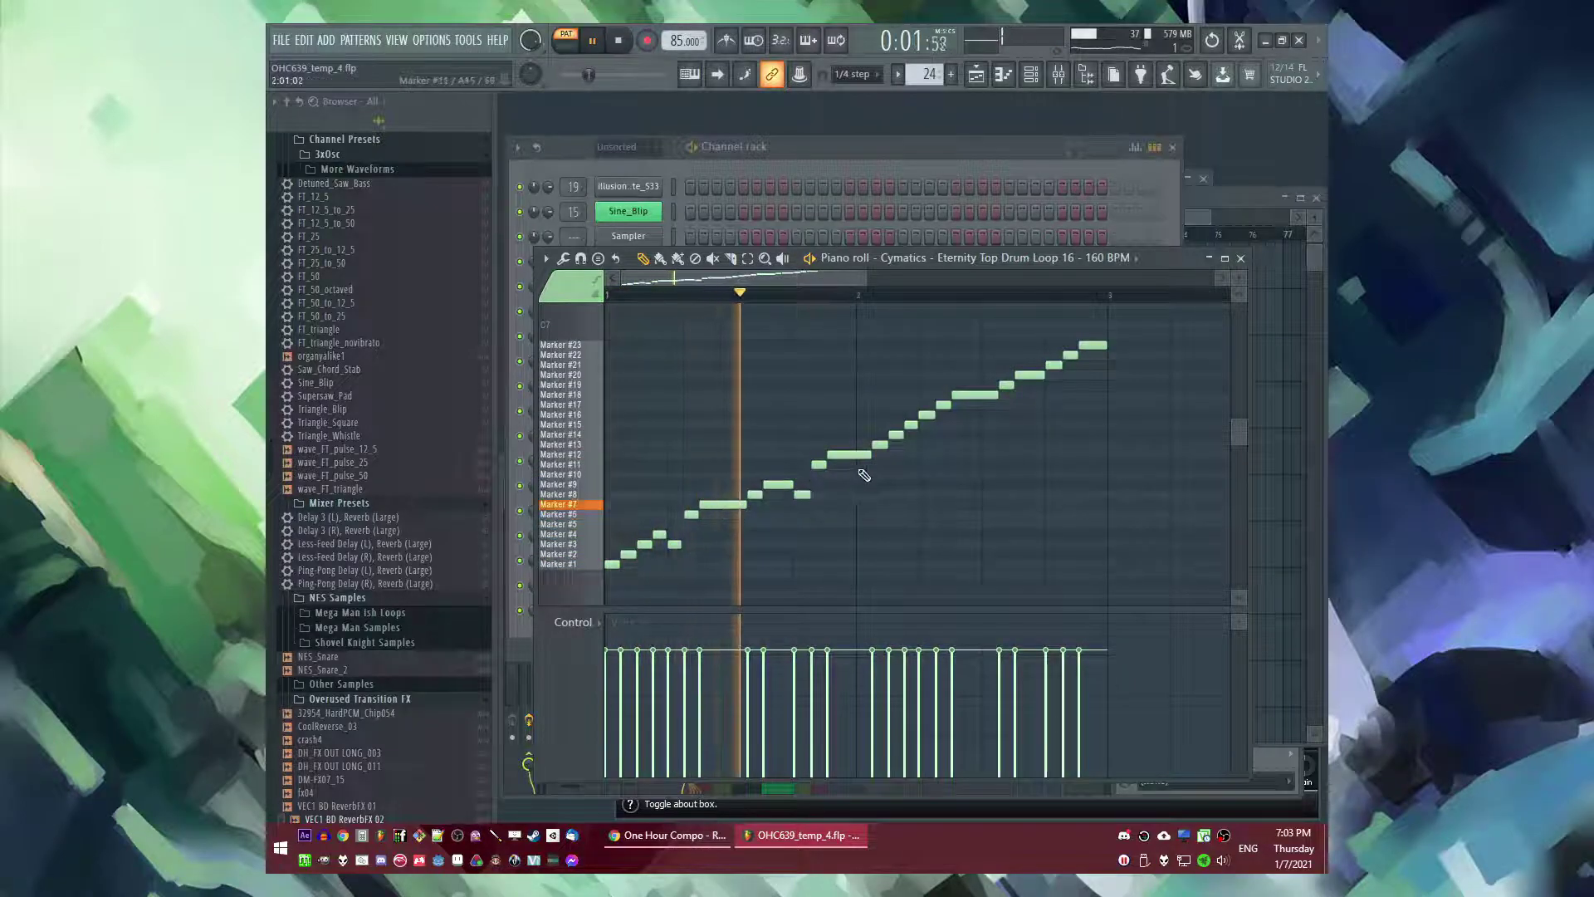
# - Rearrange more slices of the top drum loop, moving notes to Marker #2, Marker #13, Marker #14 and Marker #19
pyautogui.moveTo(923, 427); pyautogui.dragTo(909, 445)
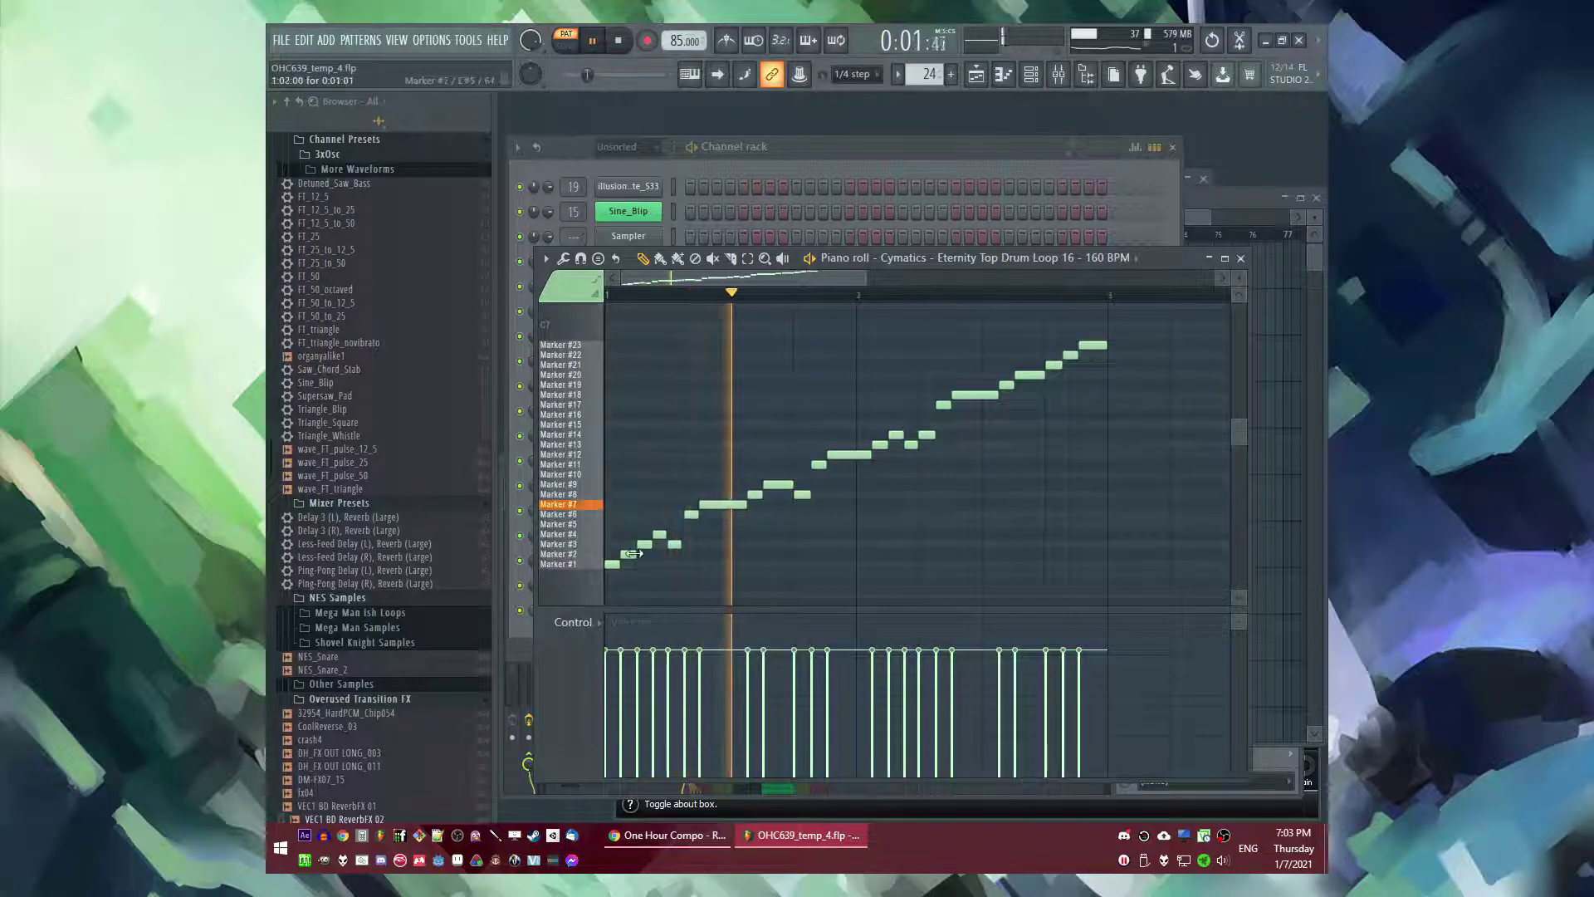
pyautogui.moveTo(660, 535); pyautogui.dragTo(661, 555)
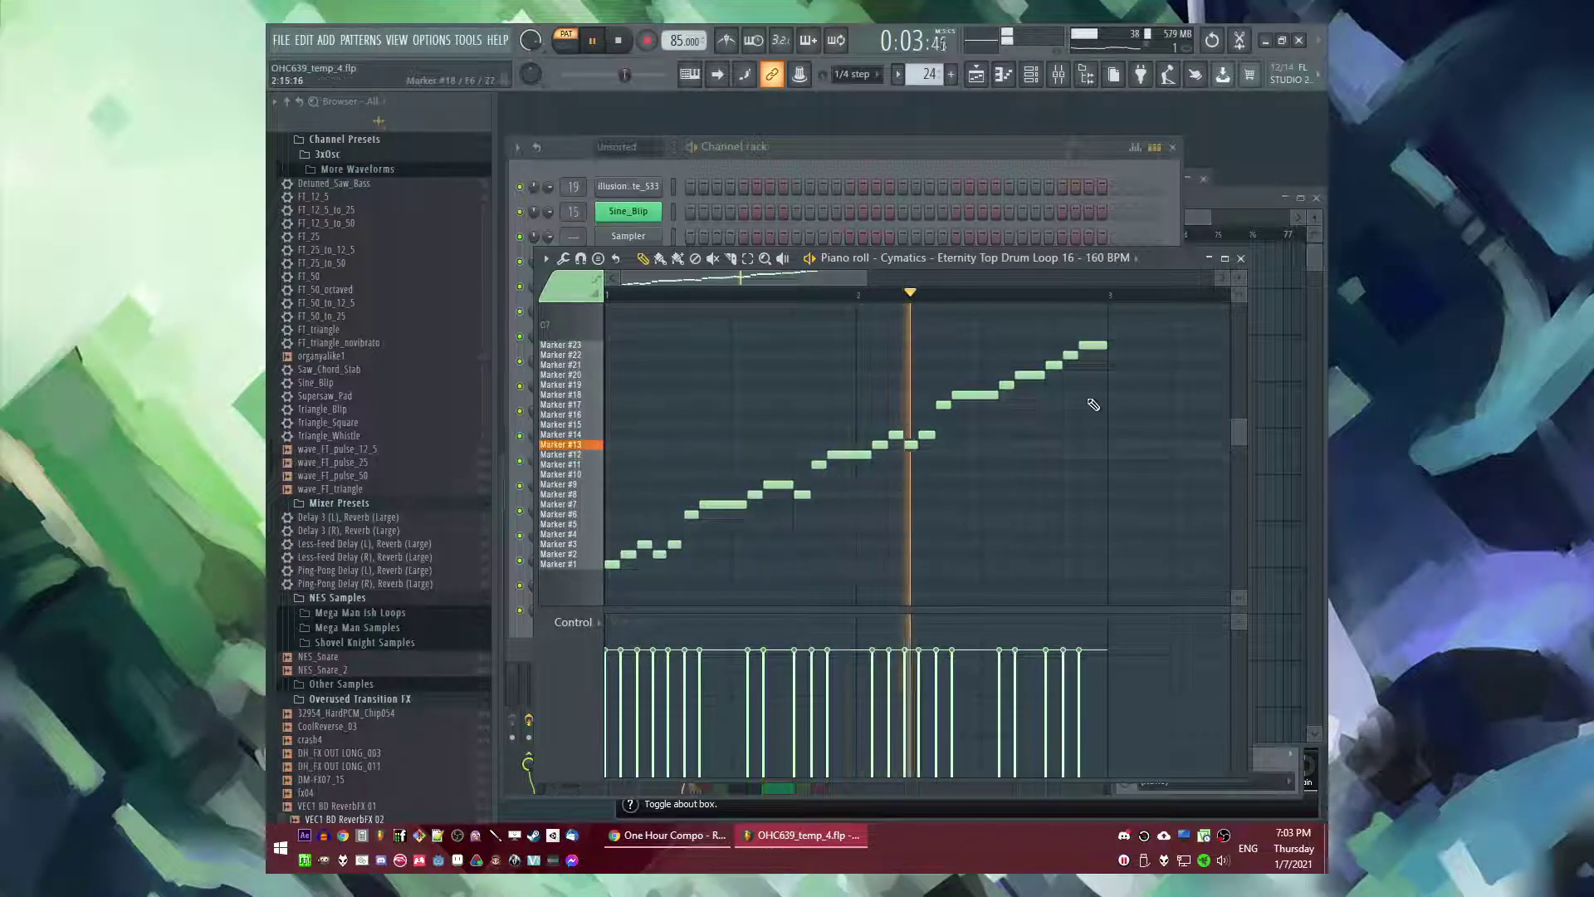
pyautogui.moveTo(1055, 366); pyautogui.dragTo(1048, 387)
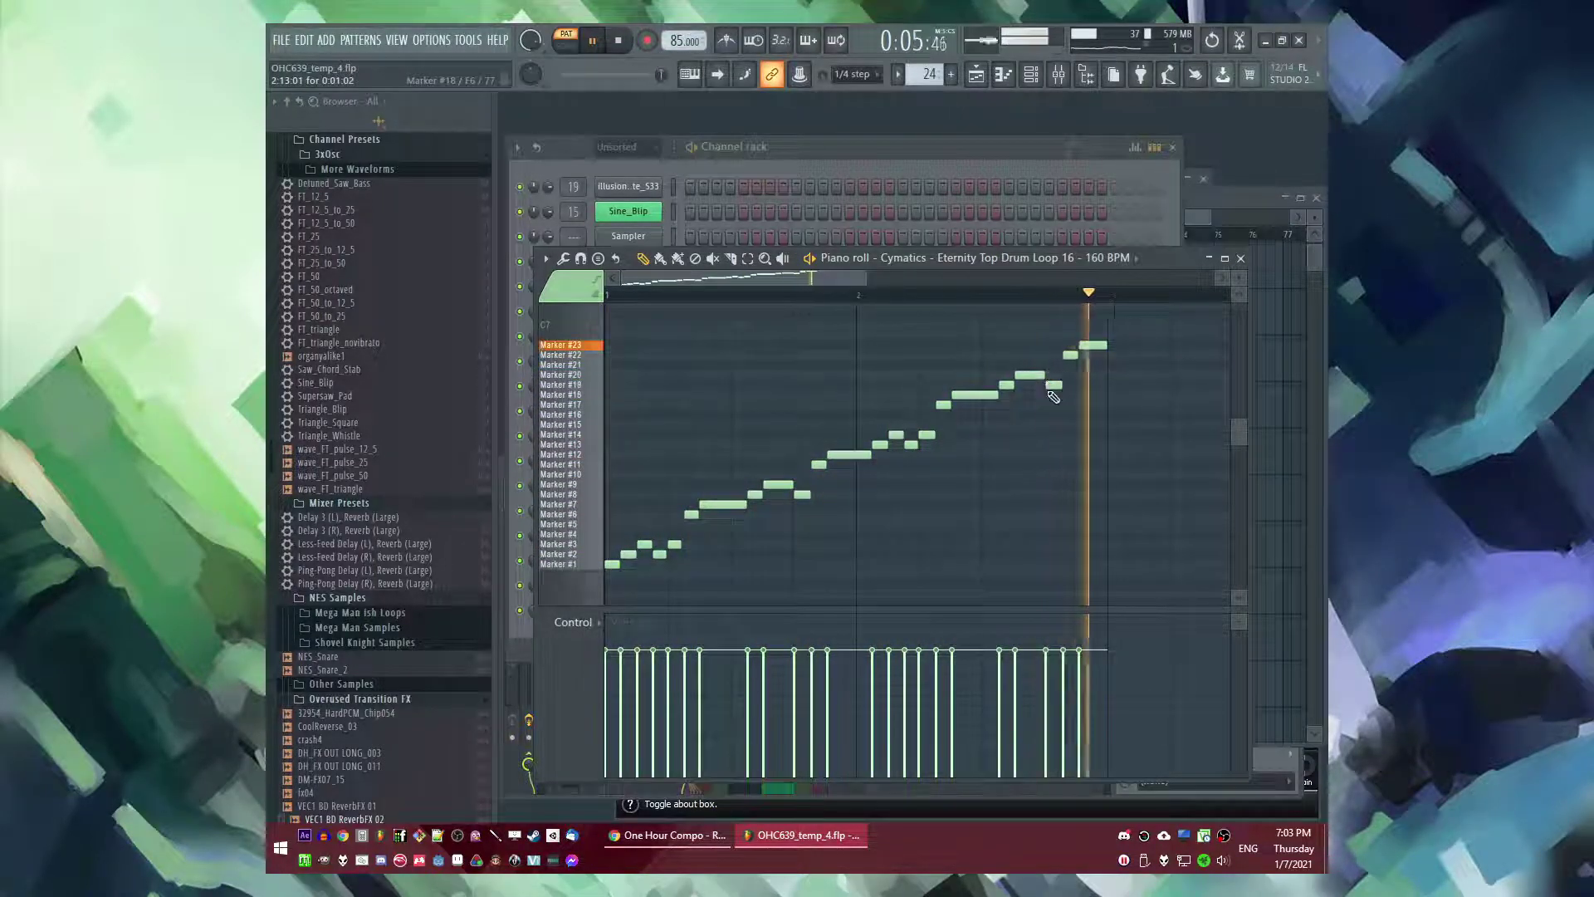
# - Fill Track 9 of the playlist with Pattern 24 clips from bar 65 to bar 73 and play from bar 65
pyautogui.press('F5')
pyautogui.click(880, 237)
pyautogui.moveTo(960, 555); pyautogui.dragTo(1165, 543)
pyautogui.rightClick(1168, 540)
pyautogui.scroll(-5, 1142, 506)
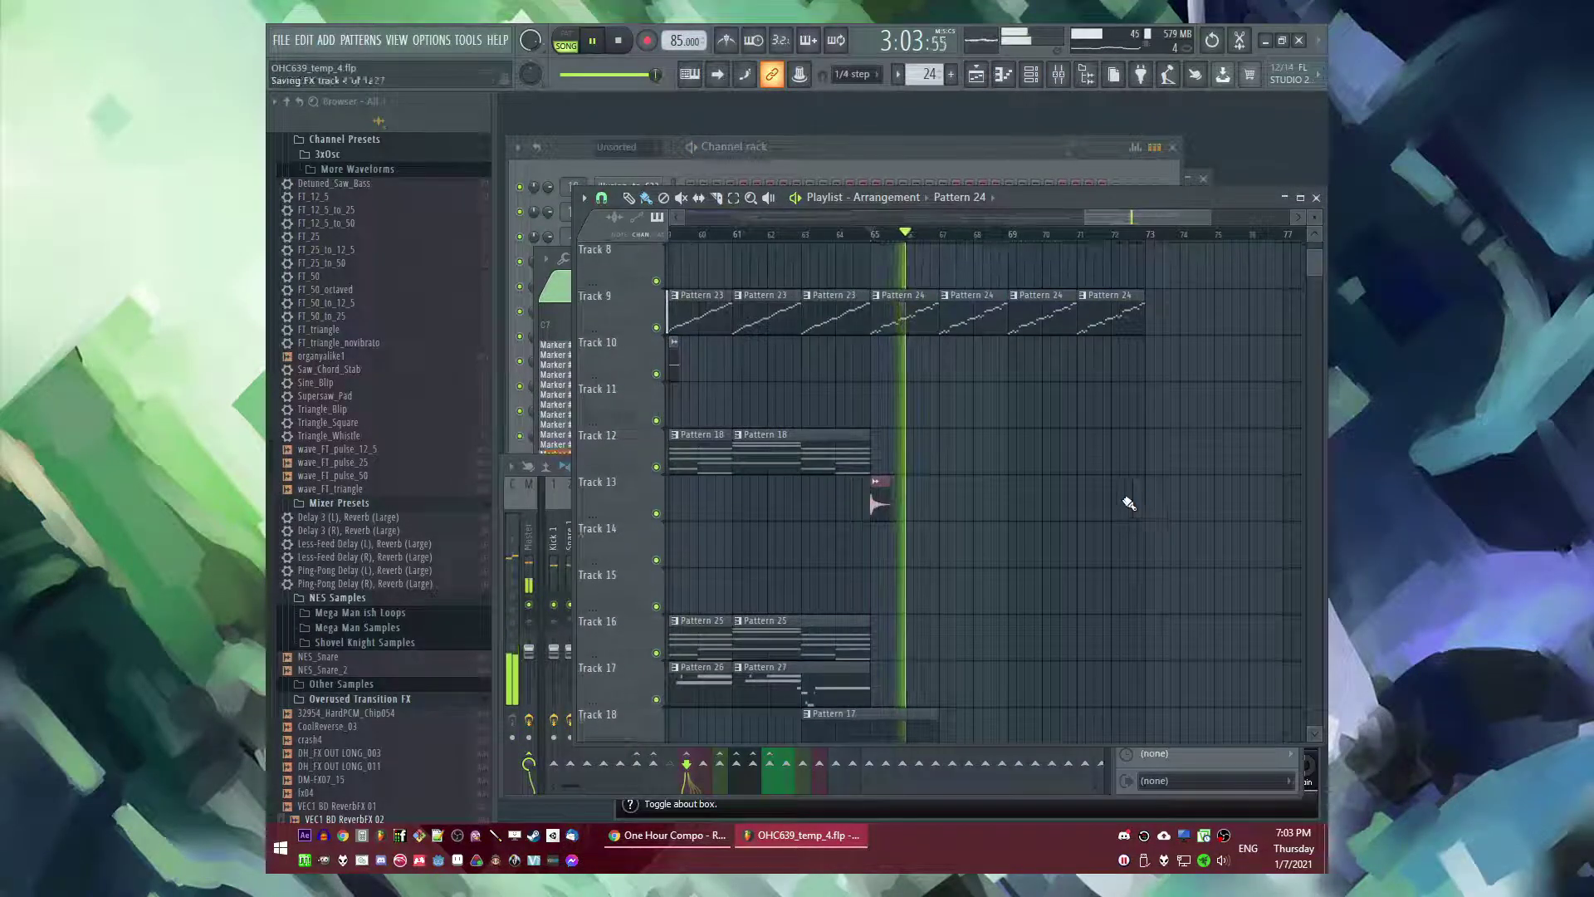
pyautogui.scroll(-2, 1140, 505)
pyautogui.scroll(9, 1021, 466)
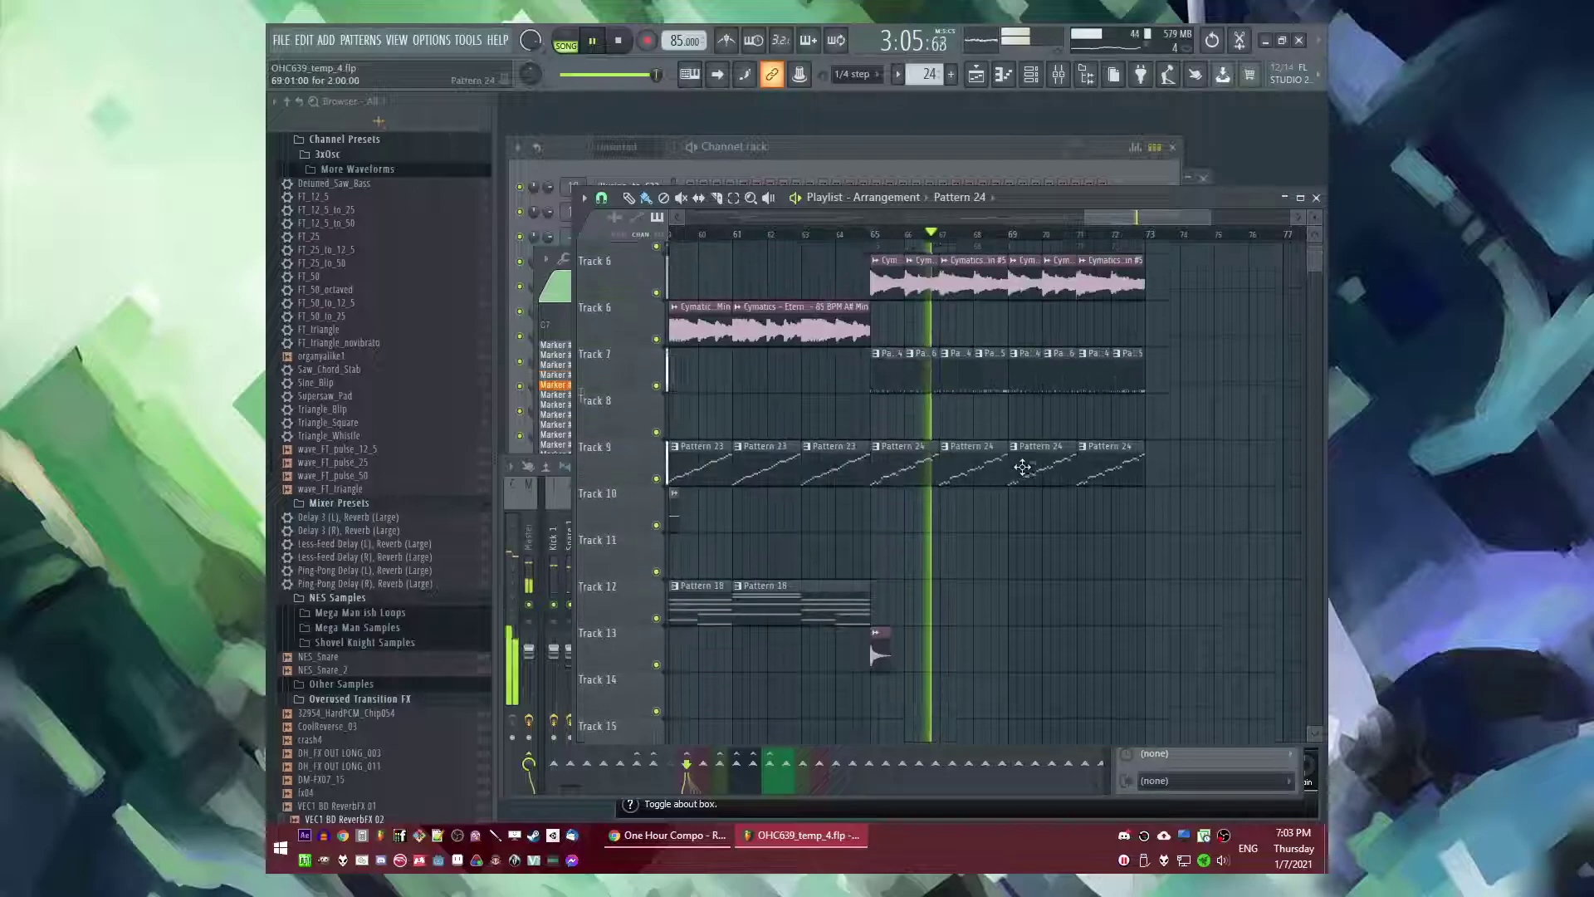
pyautogui.scroll(-5, 1224, 439)
# - Listen to several earlier sections of the song, then to the lead-in before bar 65
pyautogui.click(789, 236)
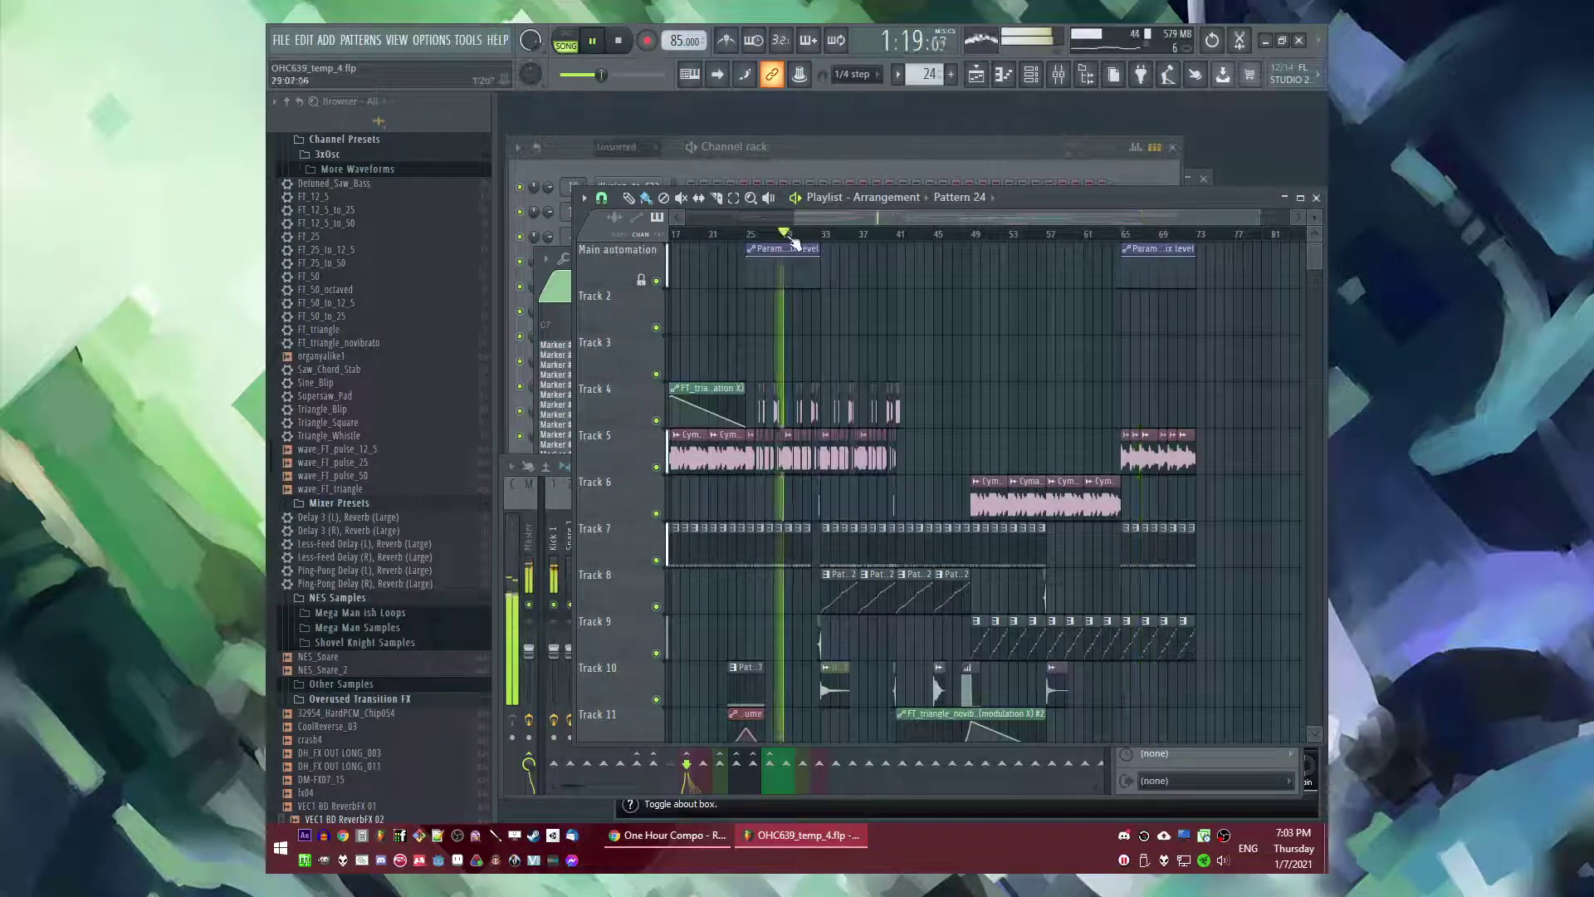
pyautogui.click(840, 236)
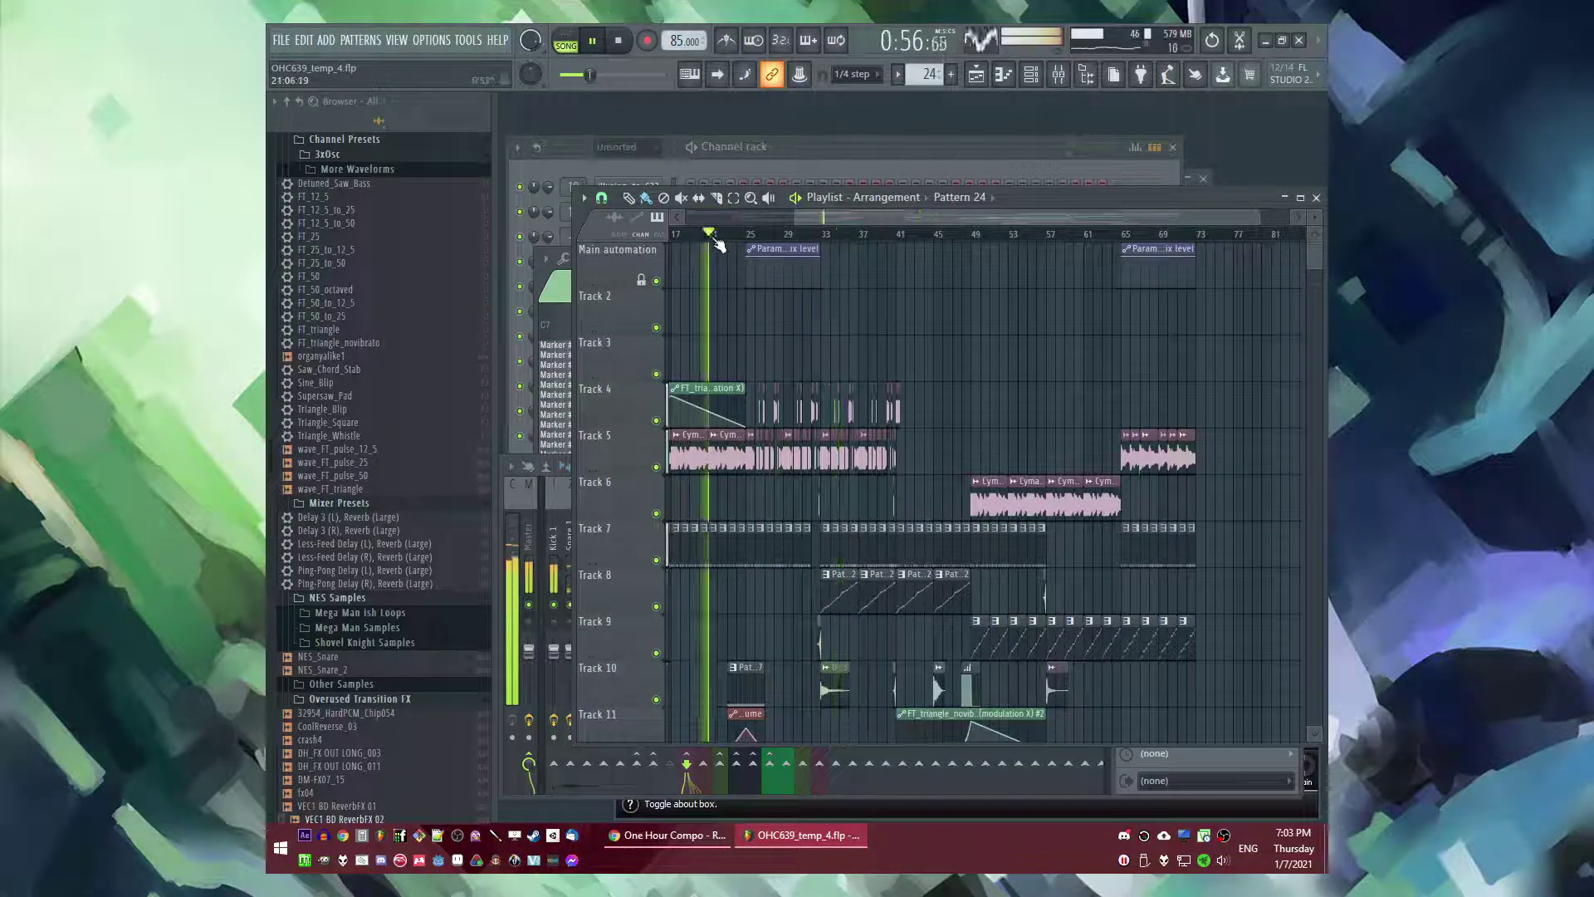
pyautogui.scroll(-5, 729, 466)
pyautogui.scroll(-2, 730, 409)
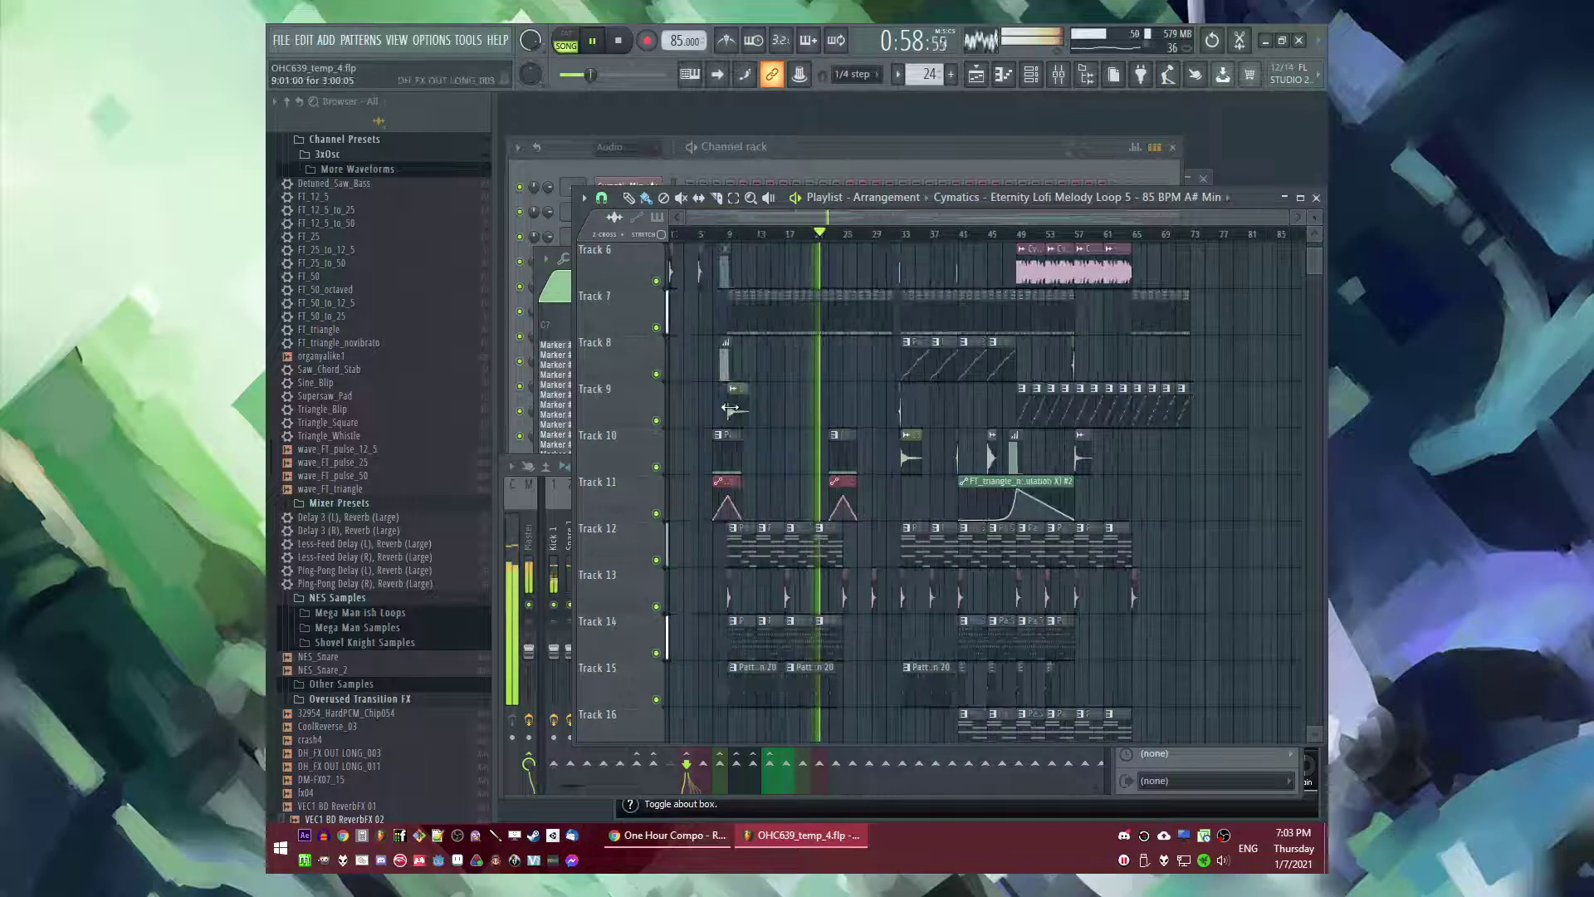
pyautogui.click(745, 239)
pyautogui.click(943, 239)
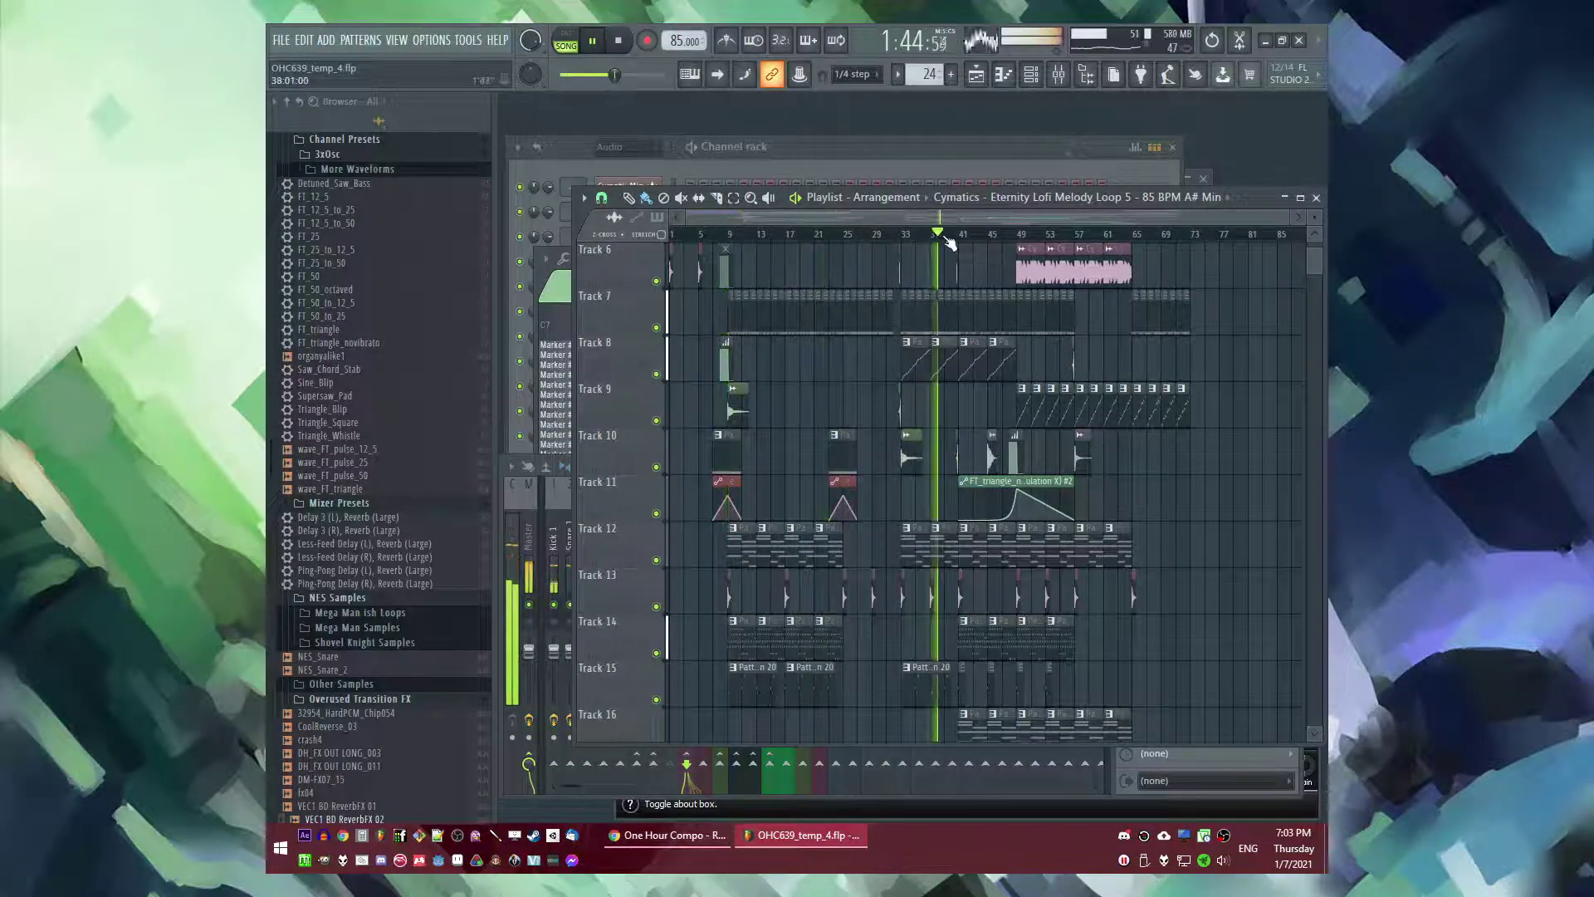
pyautogui.hscroll(2, 951, 229)
pyautogui.click(919, 238)
pyautogui.click(1053, 238)
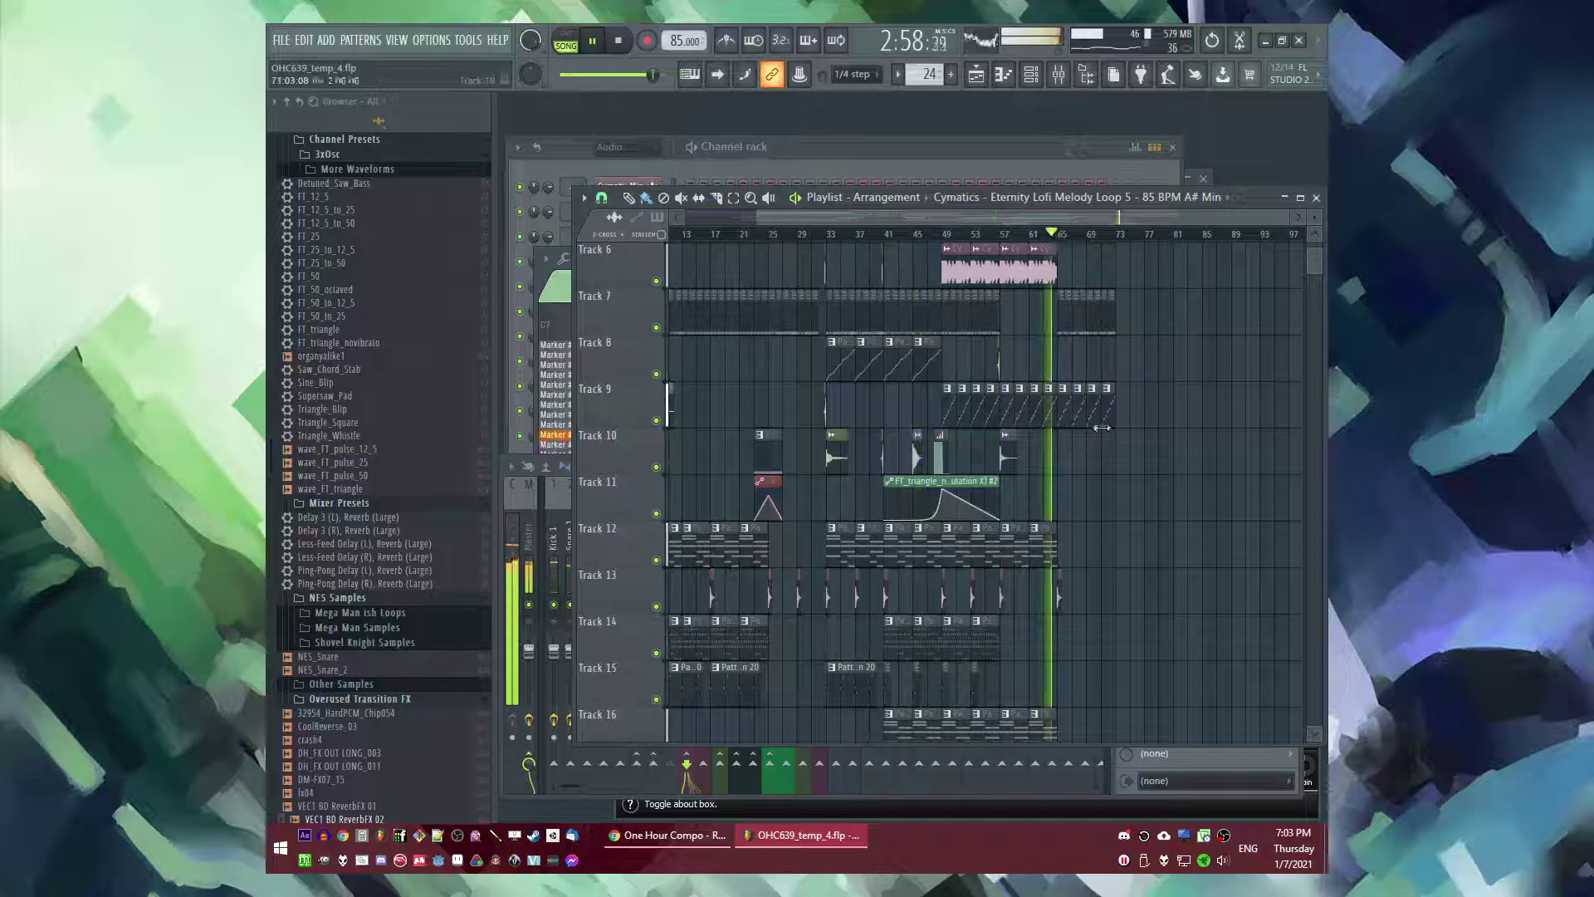
# - Add a one-bar Pattern 28 clip at bar 65 on Track 10
pyautogui.scroll(4, 1103, 432)
pyautogui.scroll(2, 1099, 536)
pyautogui.scroll(2, 1113, 597)
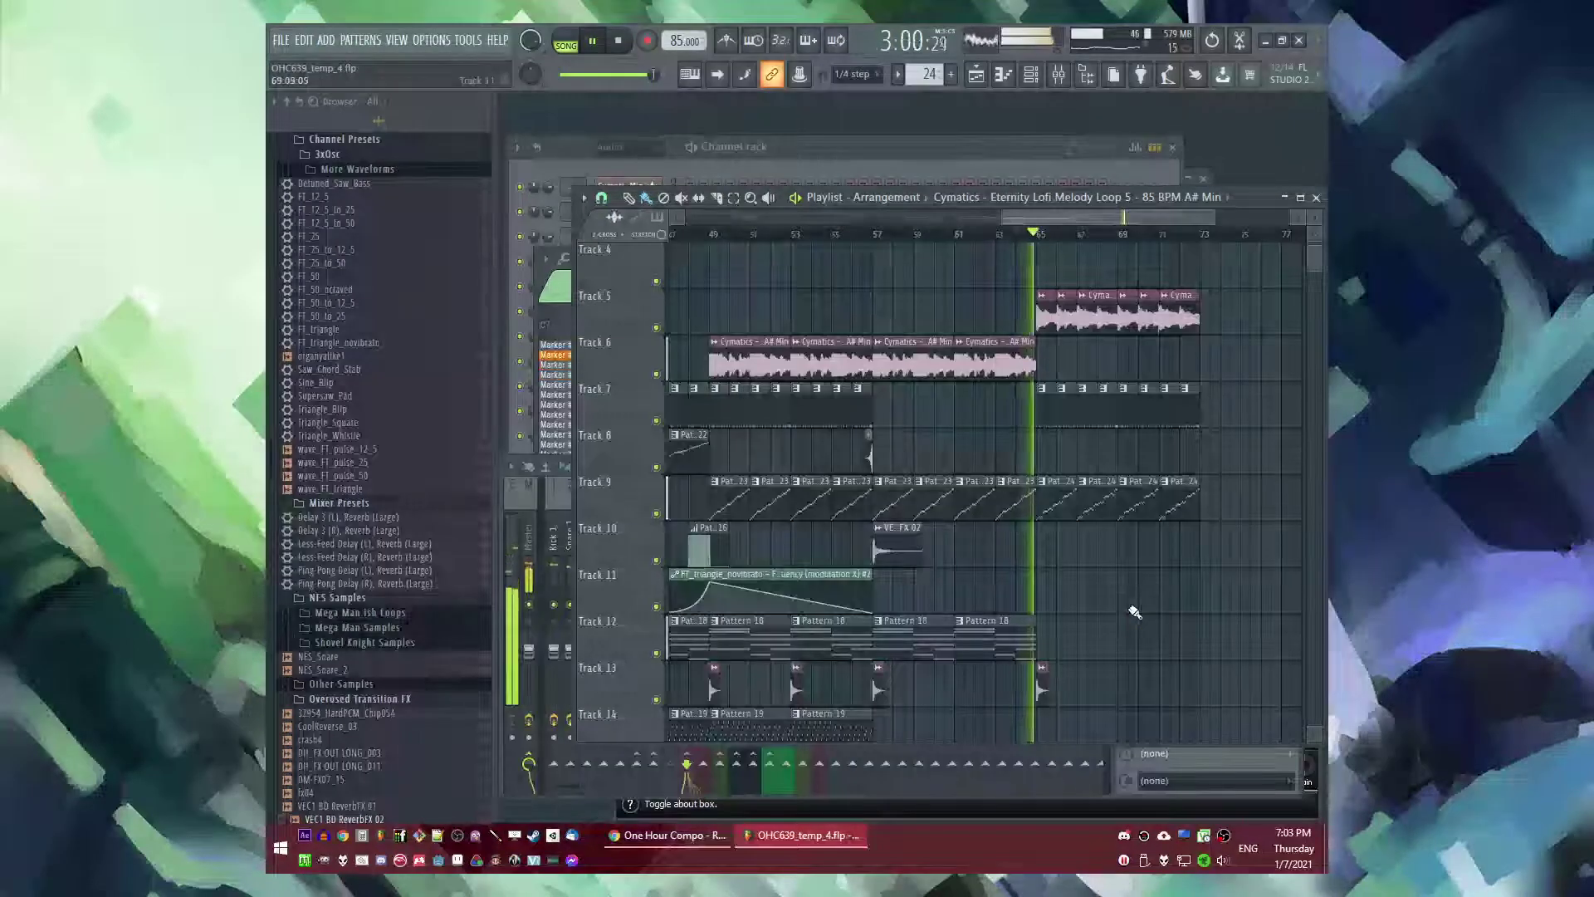
pyautogui.scroll(-5, 1153, 594)
pyautogui.scroll(3, 1200, 565)
pyautogui.scroll(8, 971, 597)
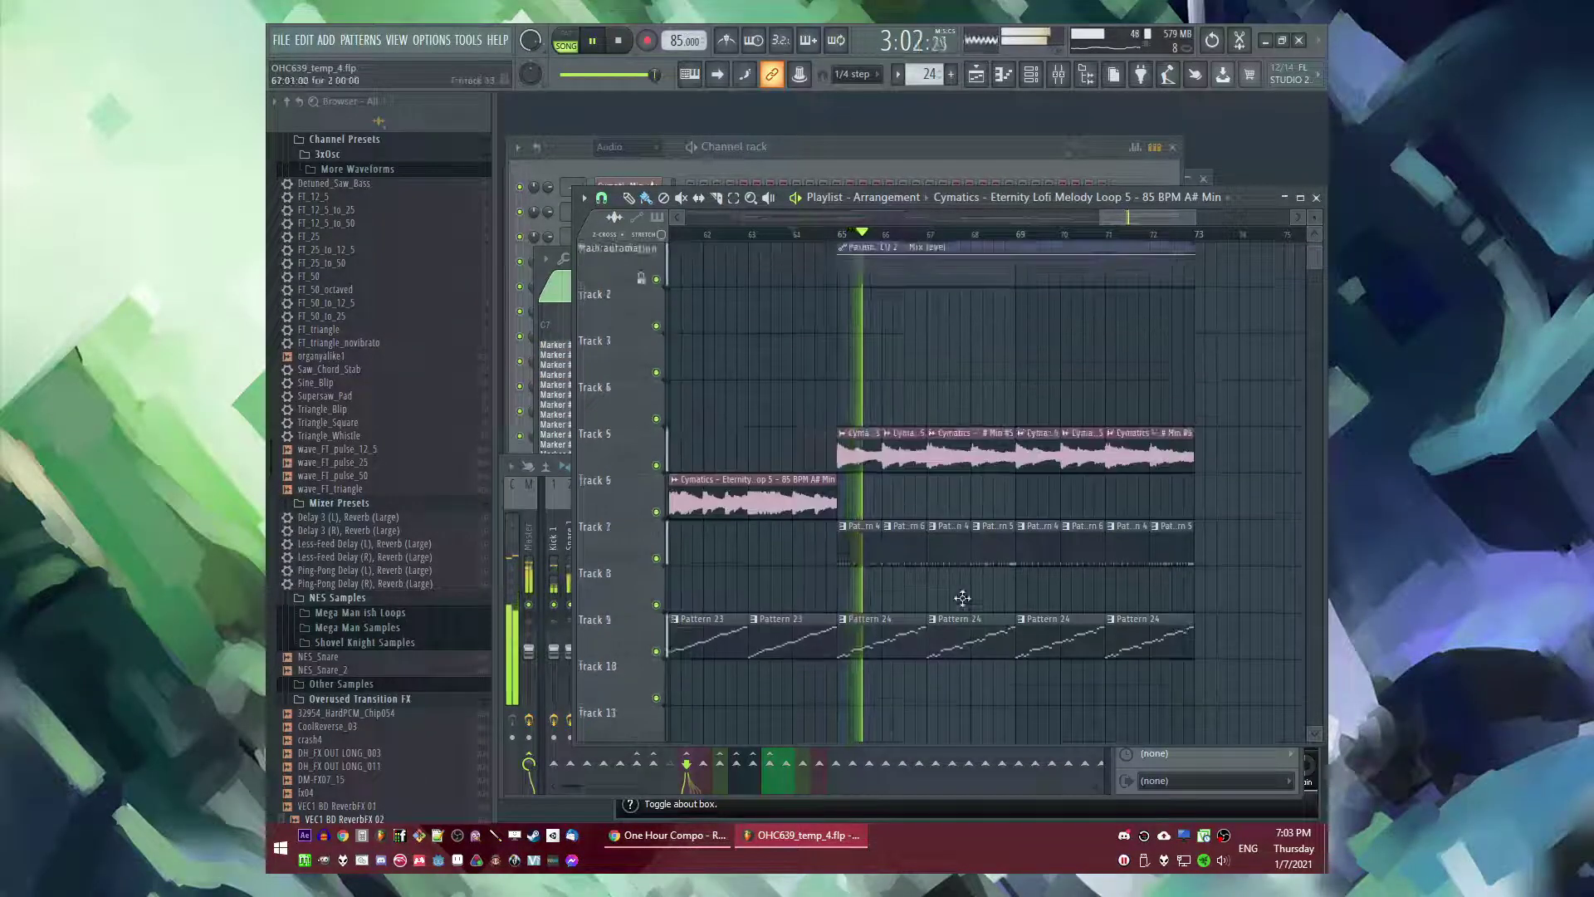
pyautogui.scroll(-2, 963, 598)
pyautogui.scroll(-2, 965, 598)
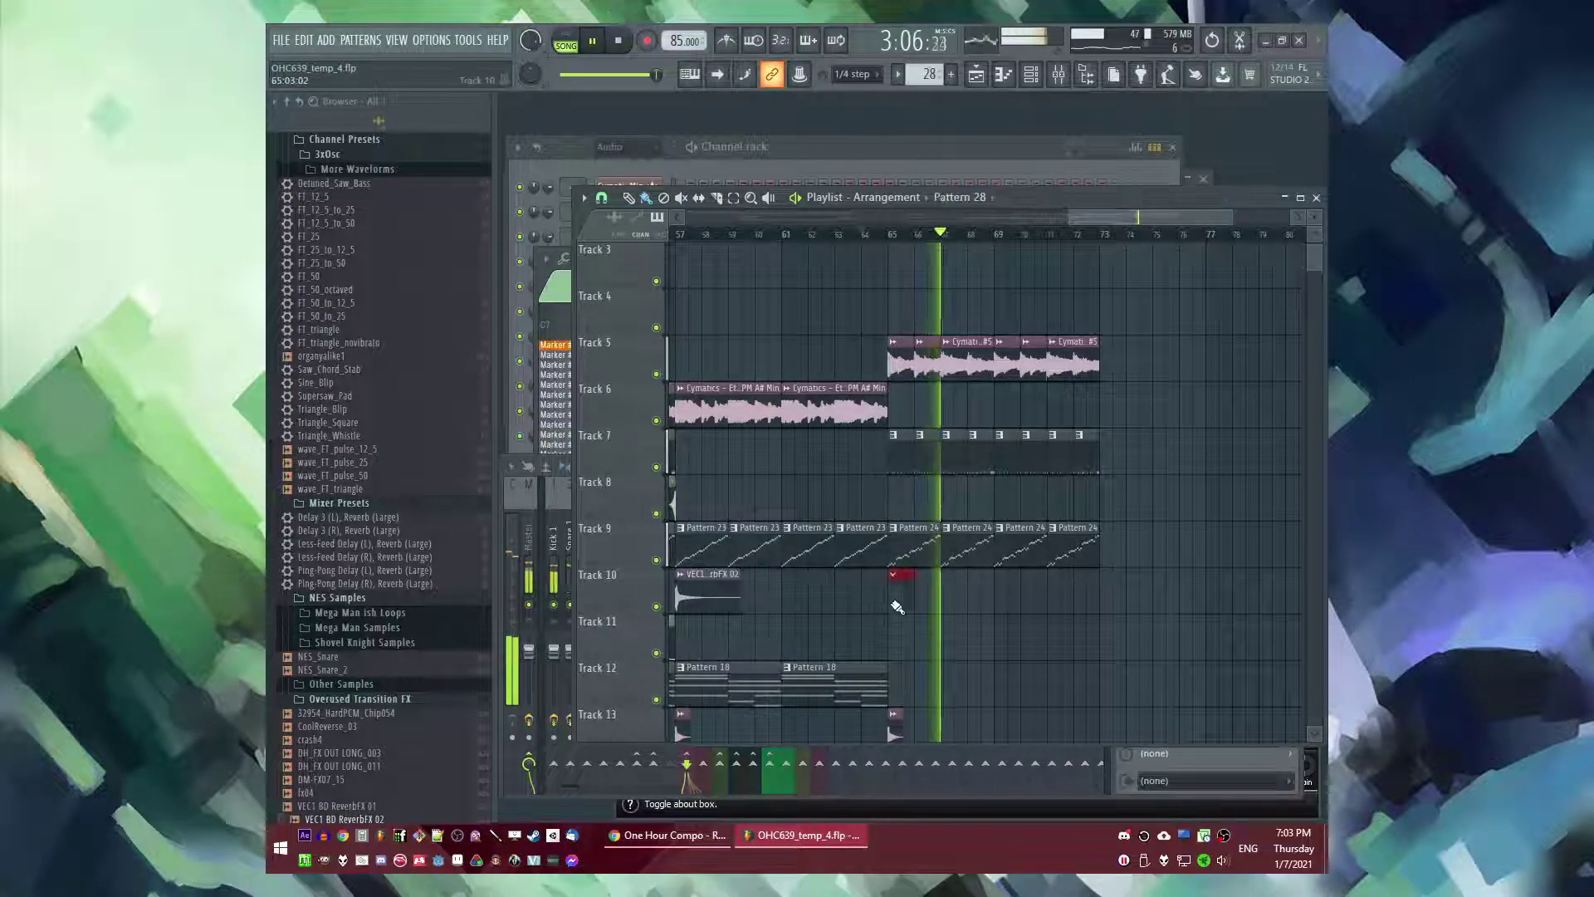
# - Duplicate the Track 5, Track 7 and Track 9 clips of bars 65 to 73 into bars 73 to 81 and play from bar 73
pyautogui.moveTo(1138, 552); pyautogui.dragTo(894, 457)
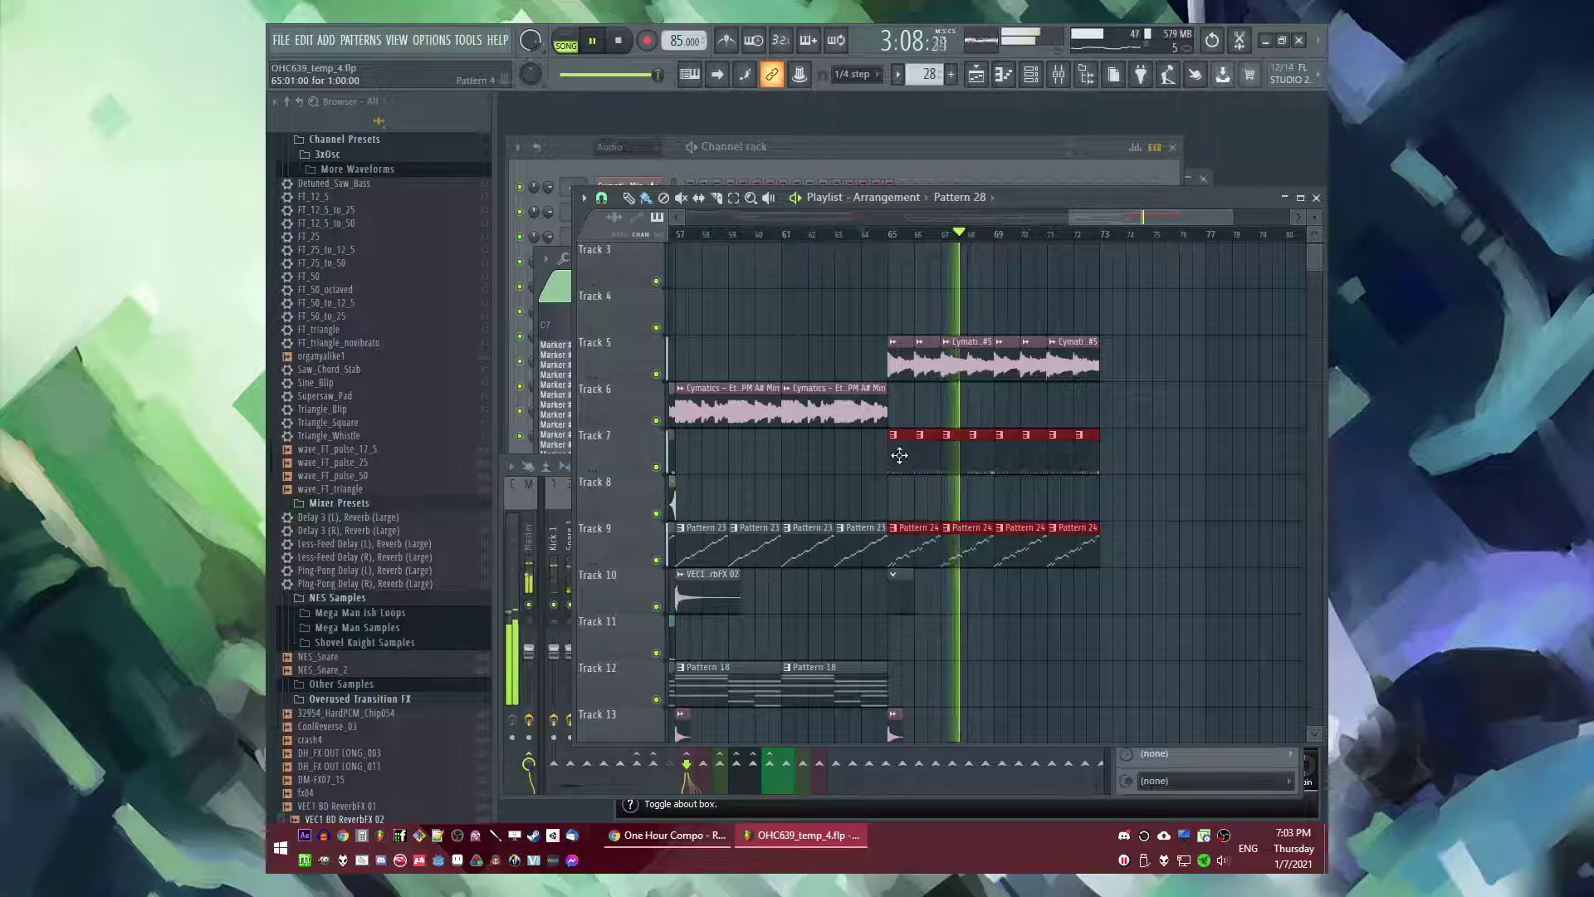
pyautogui.hotkey('ctrl', 'b')
pyautogui.scroll(2, 972, 488)
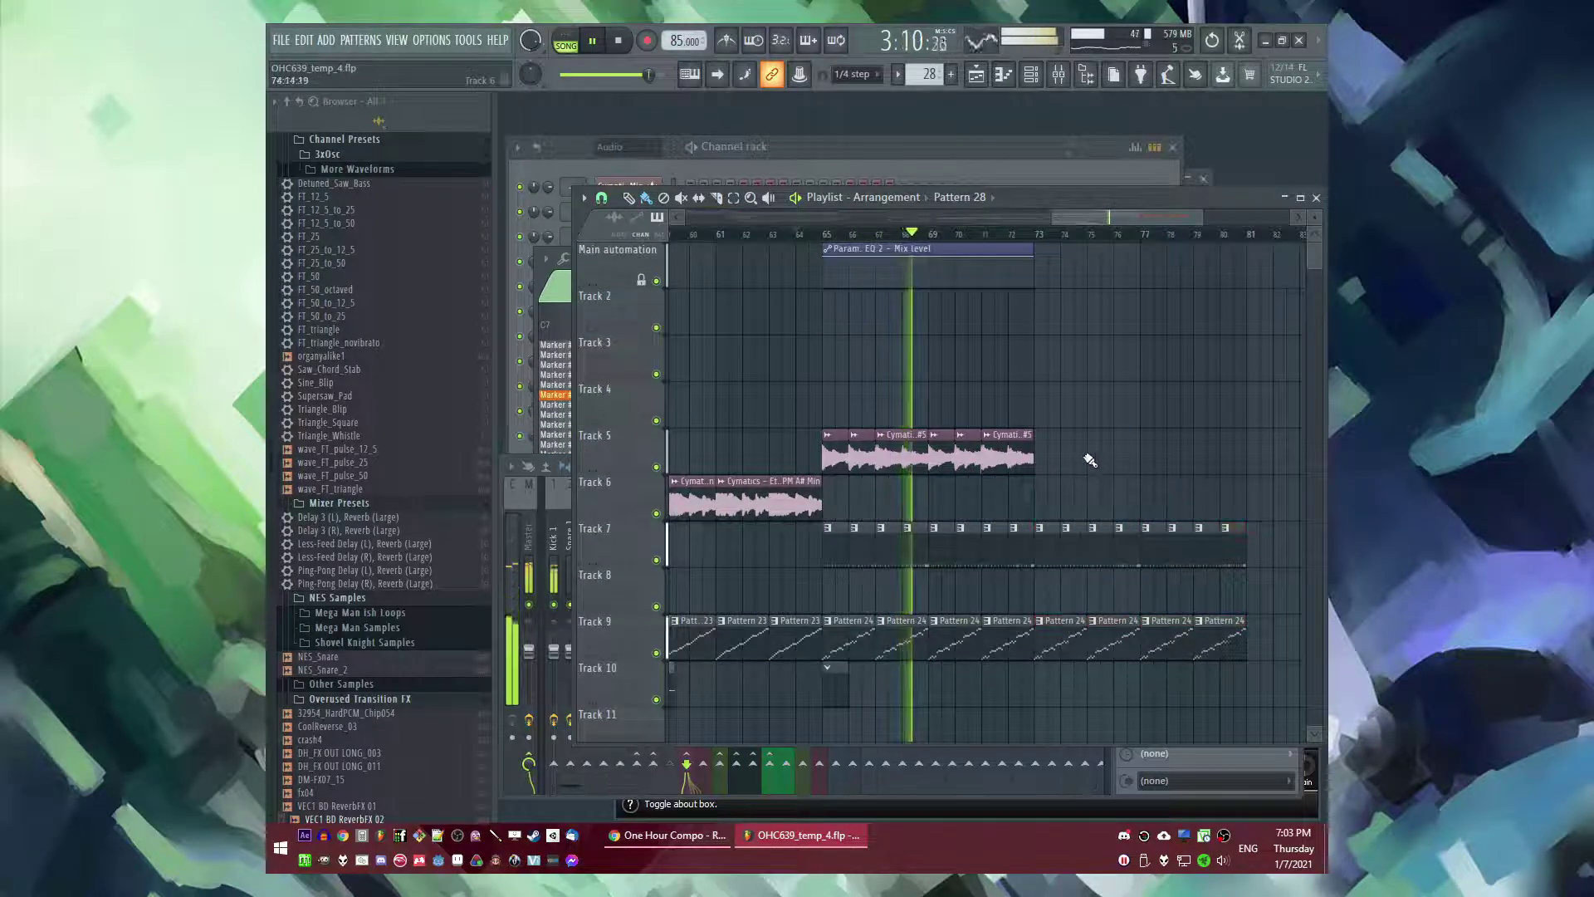
pyautogui.moveTo(836, 457); pyautogui.dragTo(1096, 458)
pyautogui.hotkey('ctrl', 'b')
pyautogui.keyDown('ctrl'); pyautogui.click(1002, 361); pyautogui.keyUp('ctrl')
pyautogui.click(1040, 236)
pyautogui.moveTo(1071, 219); pyautogui.dragTo(1087, 220)
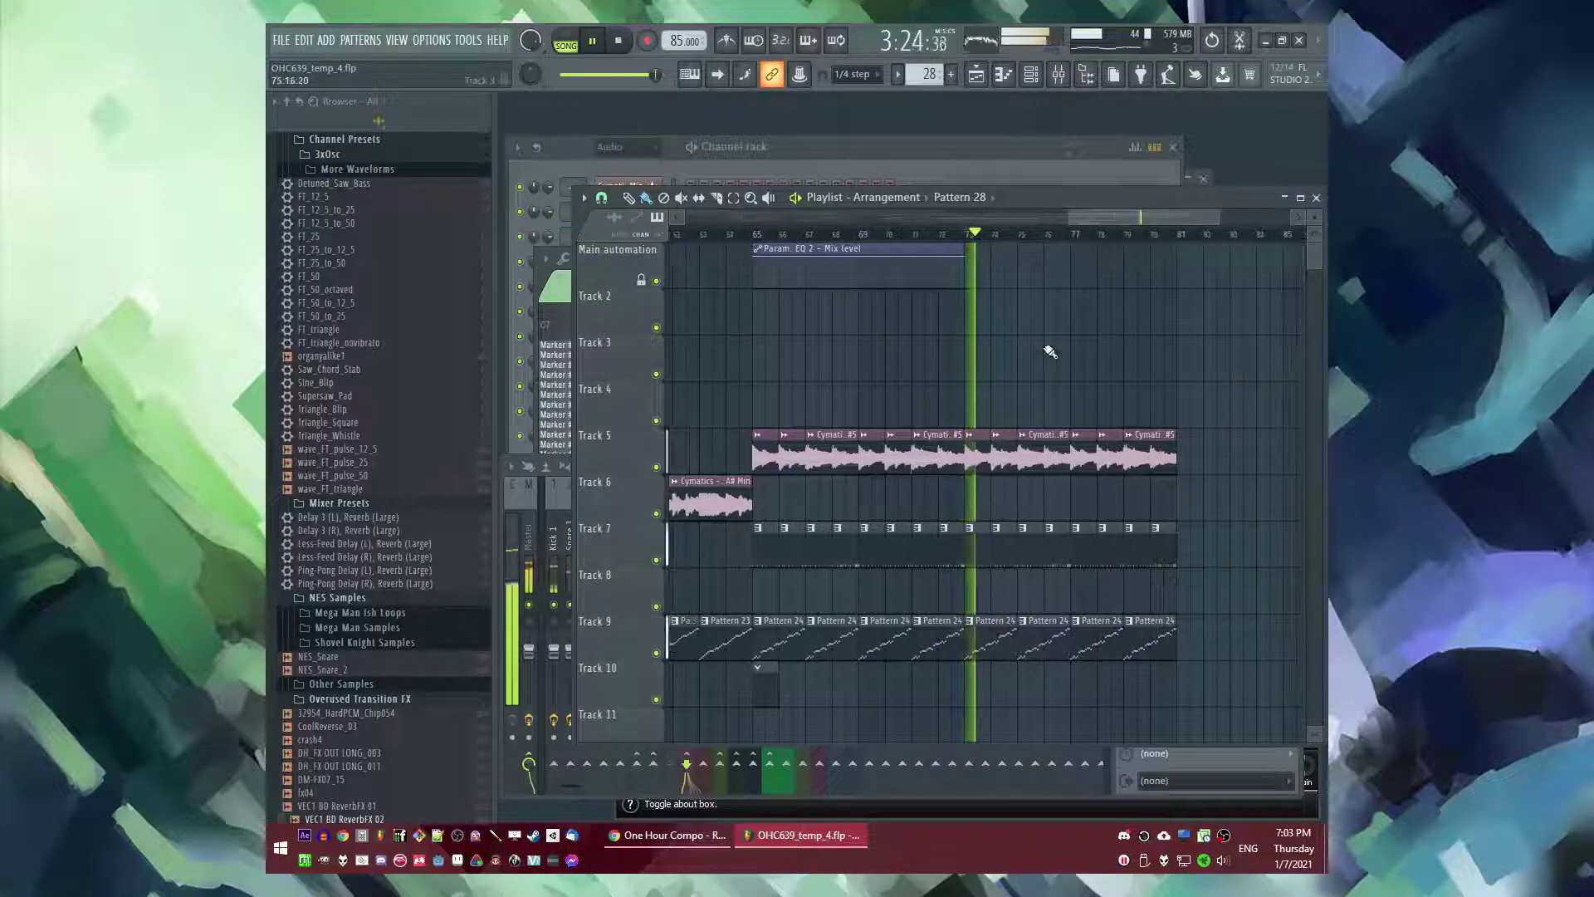
# - Replace the melody loop clips in bars 73 to 75 on Track 5 with a different section of the loop
pyautogui.keyDown('ctrl'); pyautogui.scroll(-5, 972, 461); pyautogui.keyUp('ctrl')
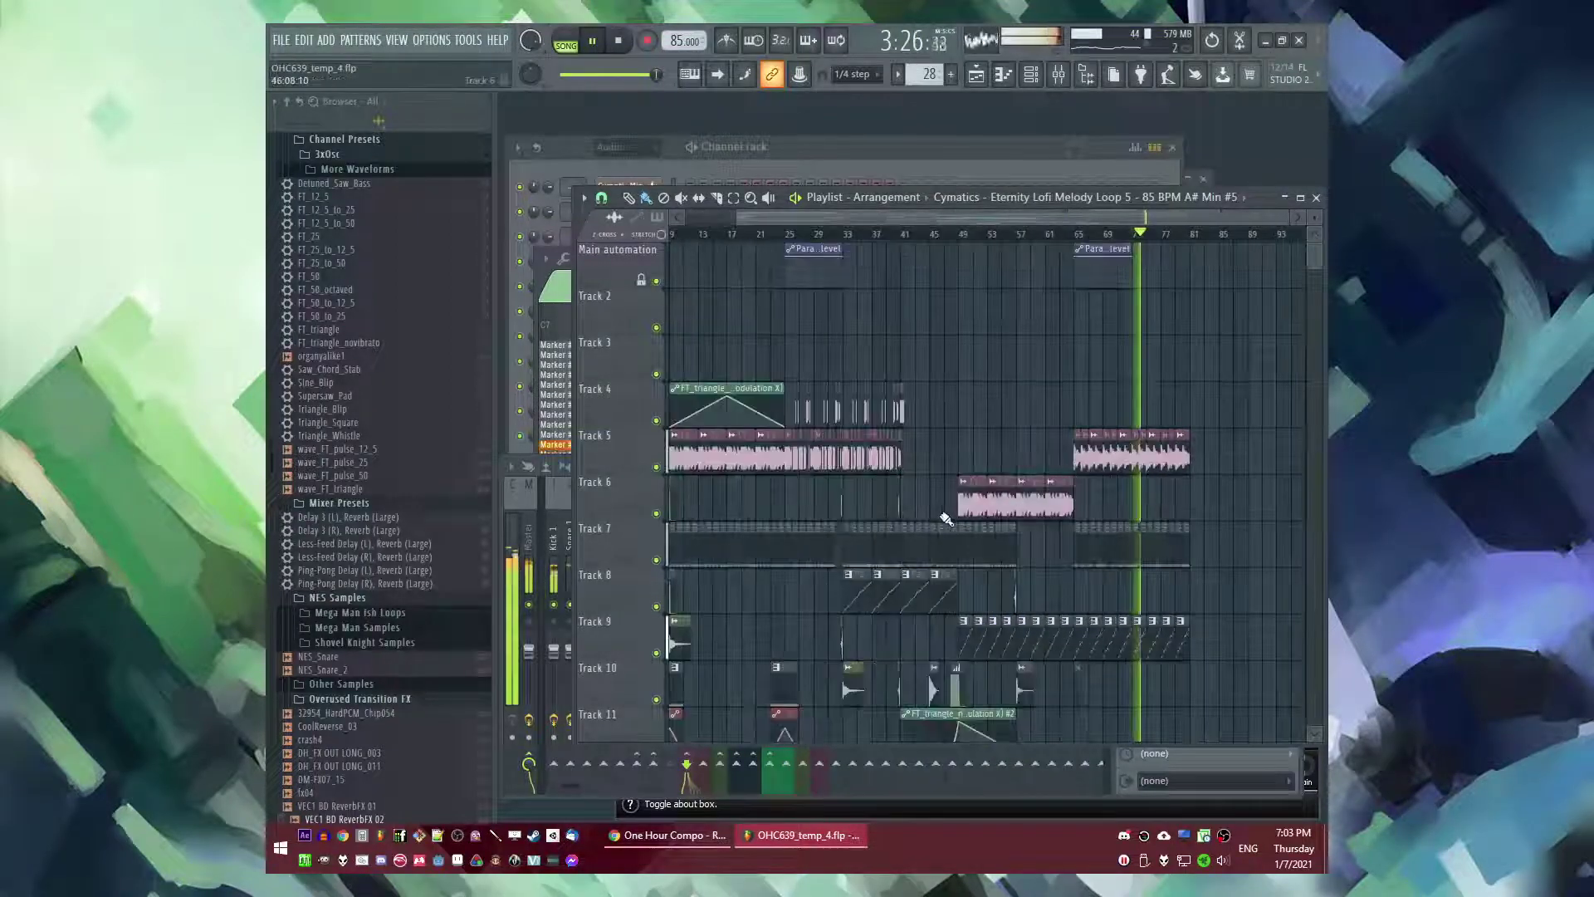
pyautogui.keyDown('ctrl'); pyautogui.scroll(5, 1166, 467); pyautogui.keyUp('ctrl')
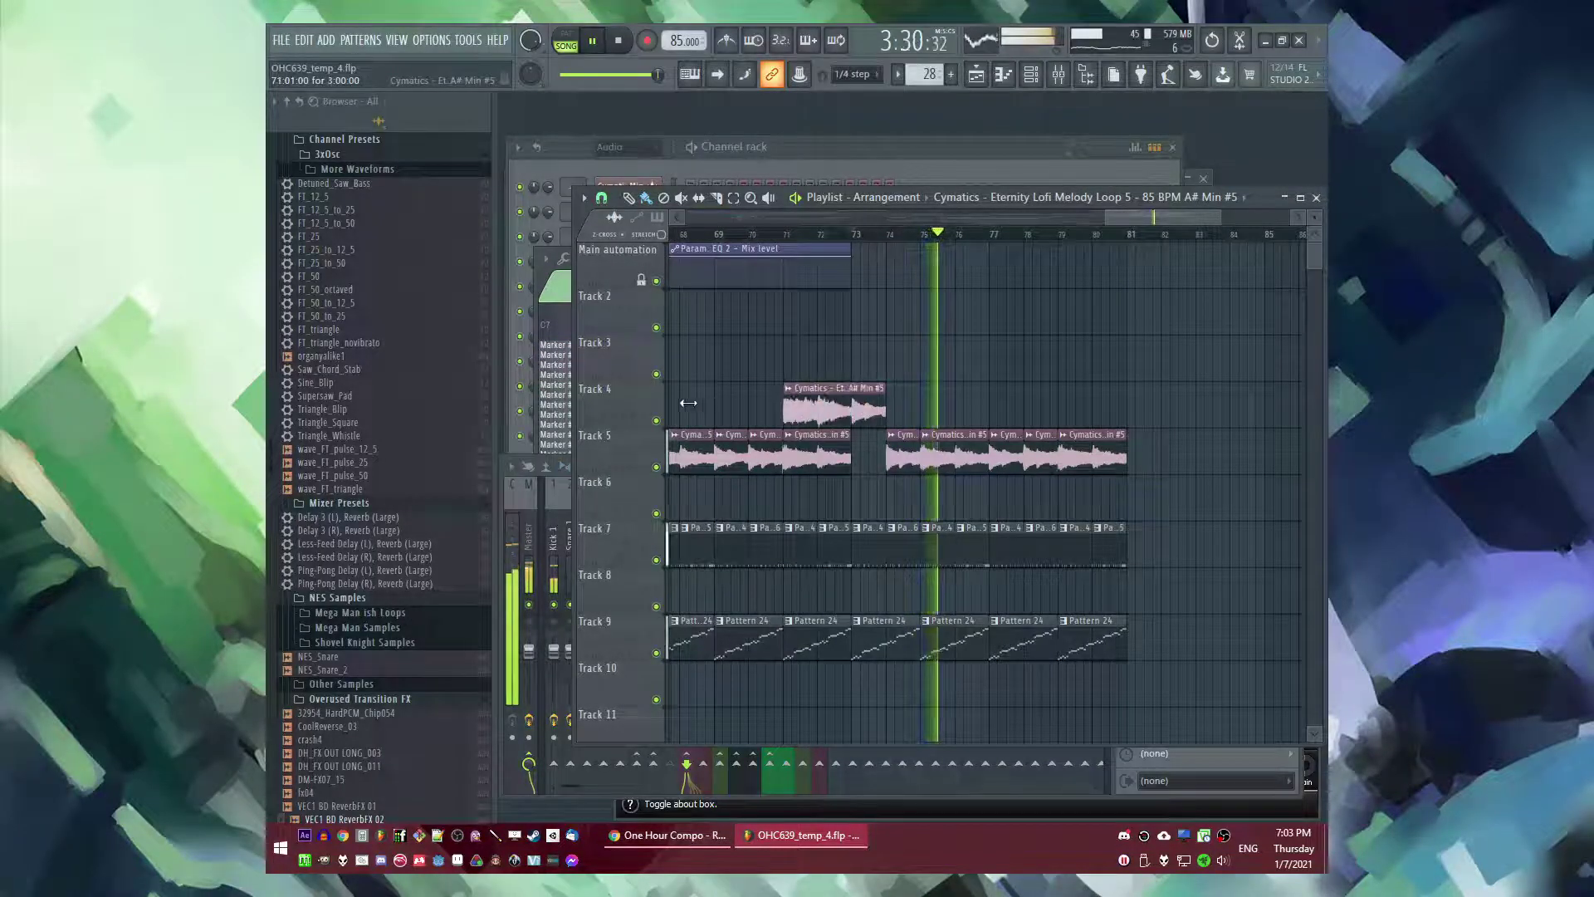
pyautogui.click(860, 233)
pyautogui.moveTo(935, 404); pyautogui.dragTo(887, 407)
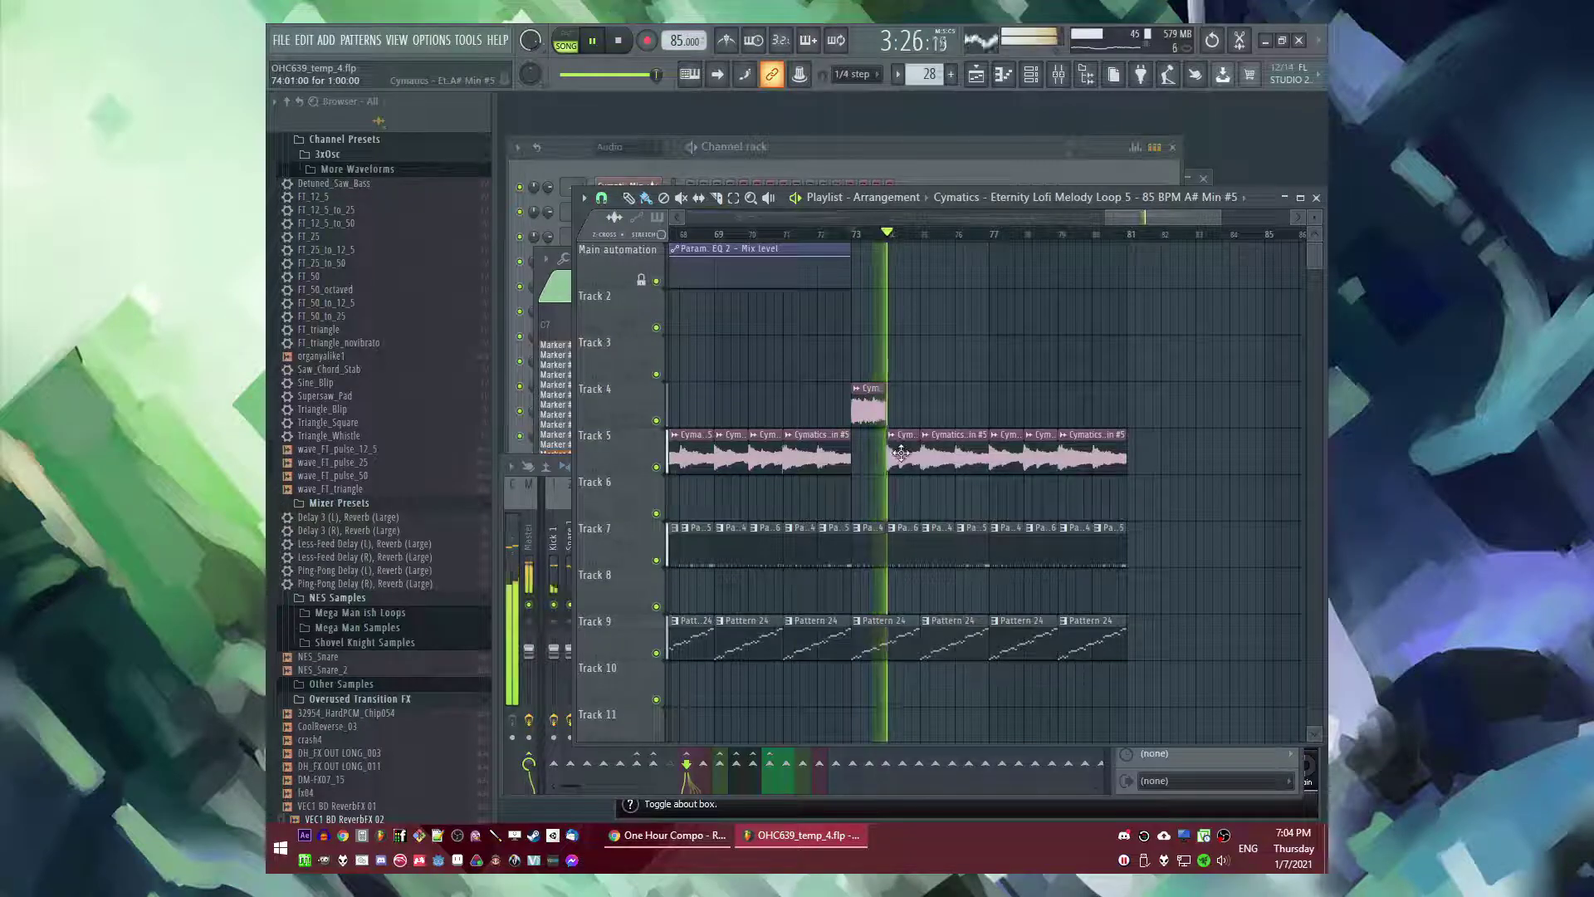
pyautogui.rightClick(901, 452)
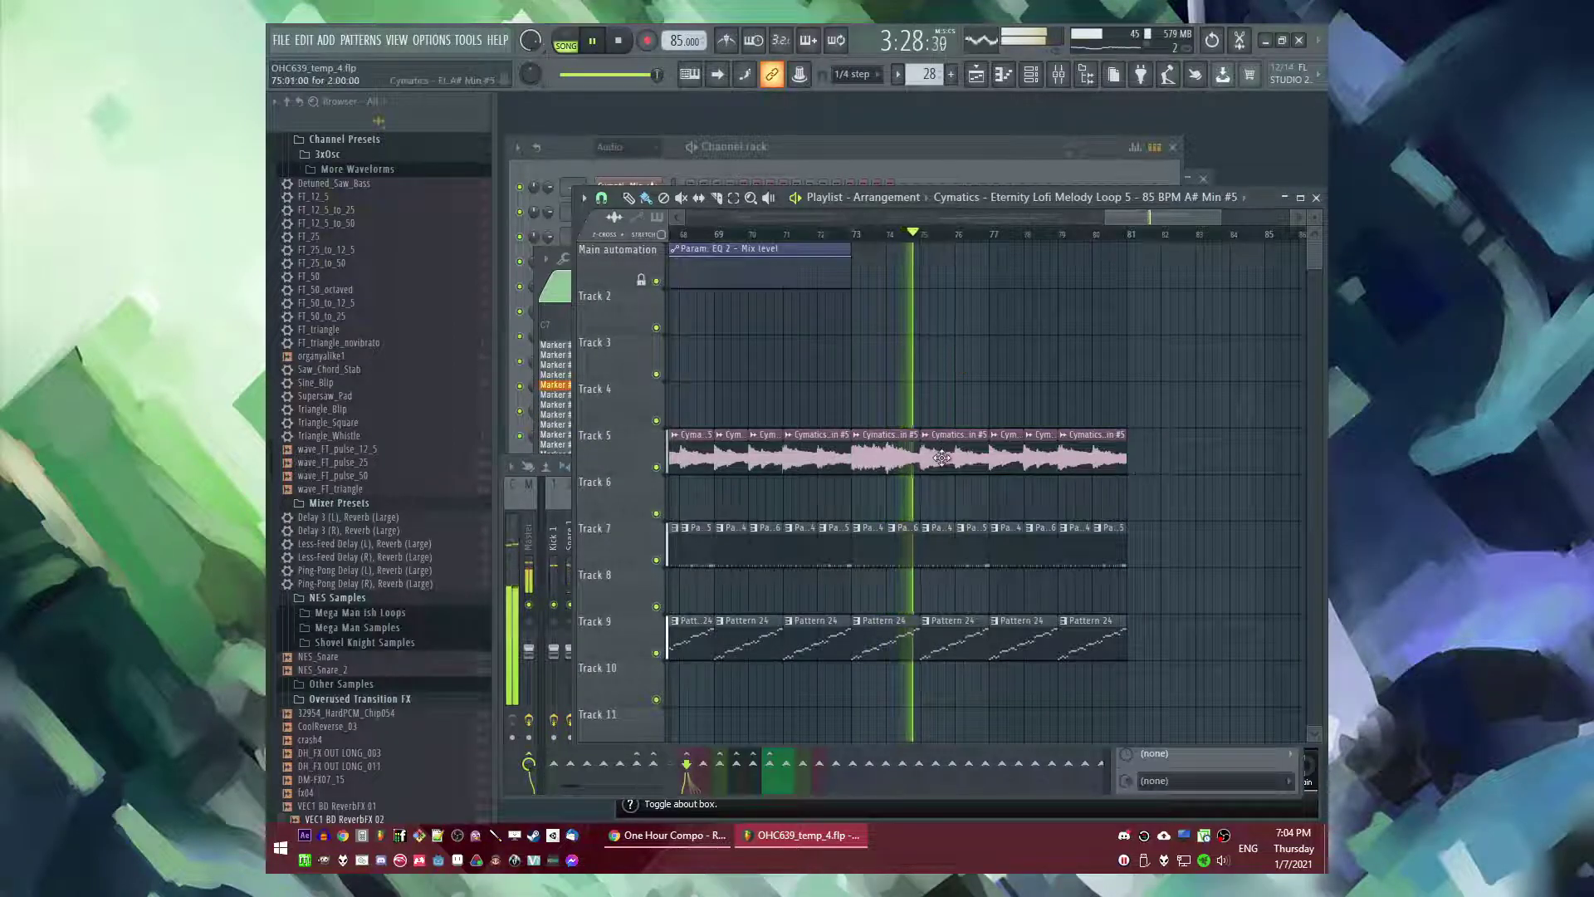
# - Place another melody loop section on Track 4 trimmed to bars 75 to 77, and delete the Track 5 clips from bar 75 on
pyautogui.moveTo(941, 394)
pyautogui.mouseDown()
pyautogui.moveTo(1052, 399)
pyautogui.moveTo(921, 418)
pyautogui.mouseUp()
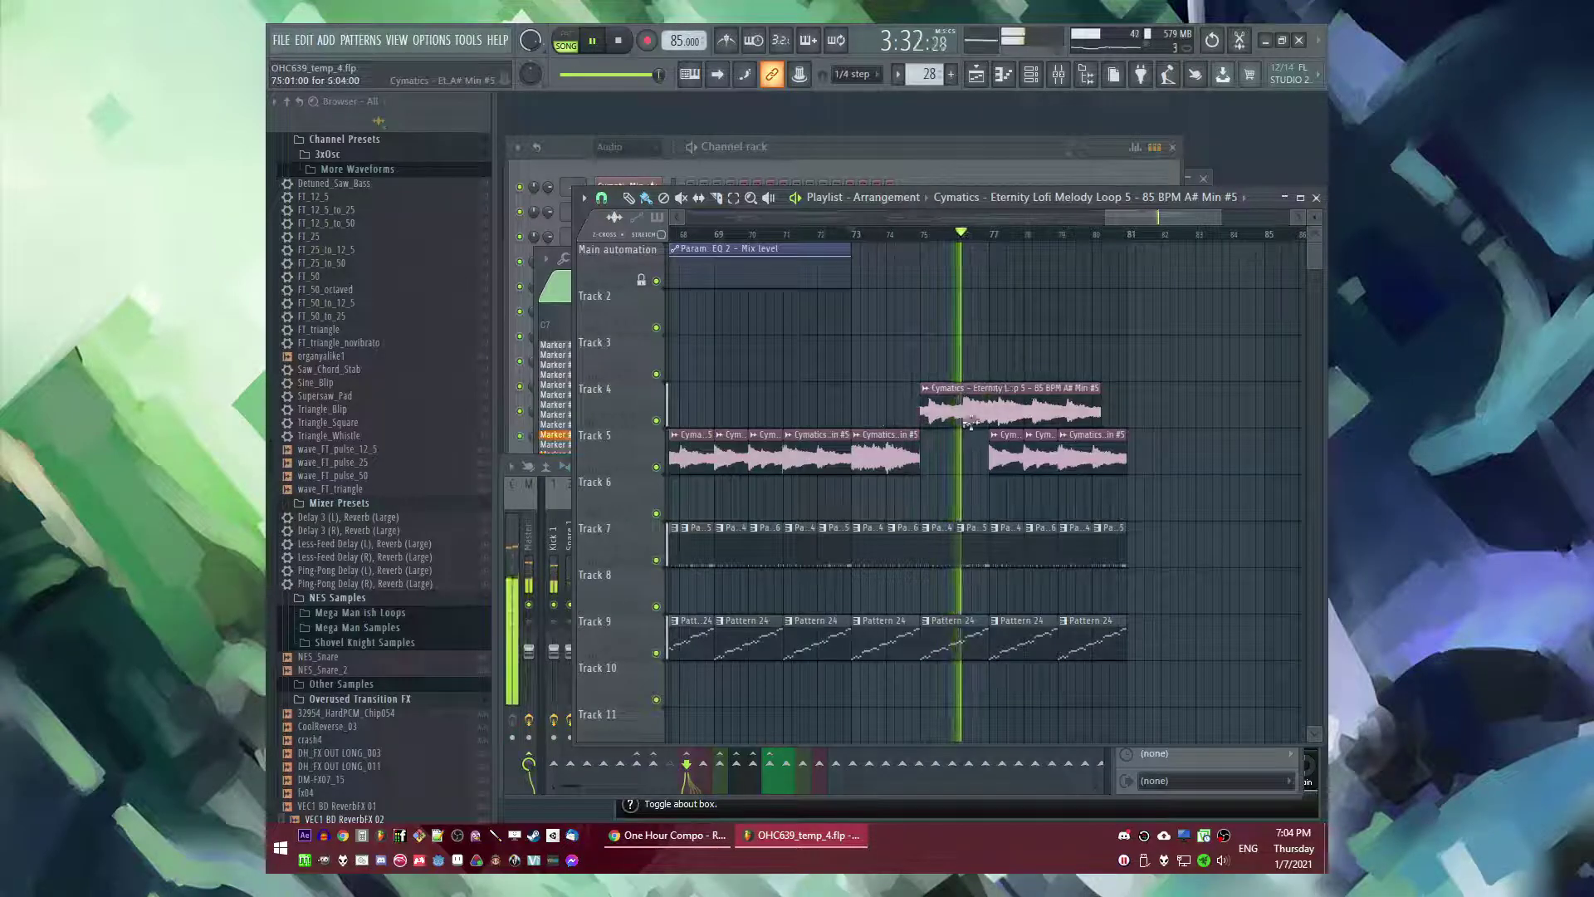
pyautogui.moveTo(1025, 407); pyautogui.dragTo(986, 414)
pyautogui.click(925, 235)
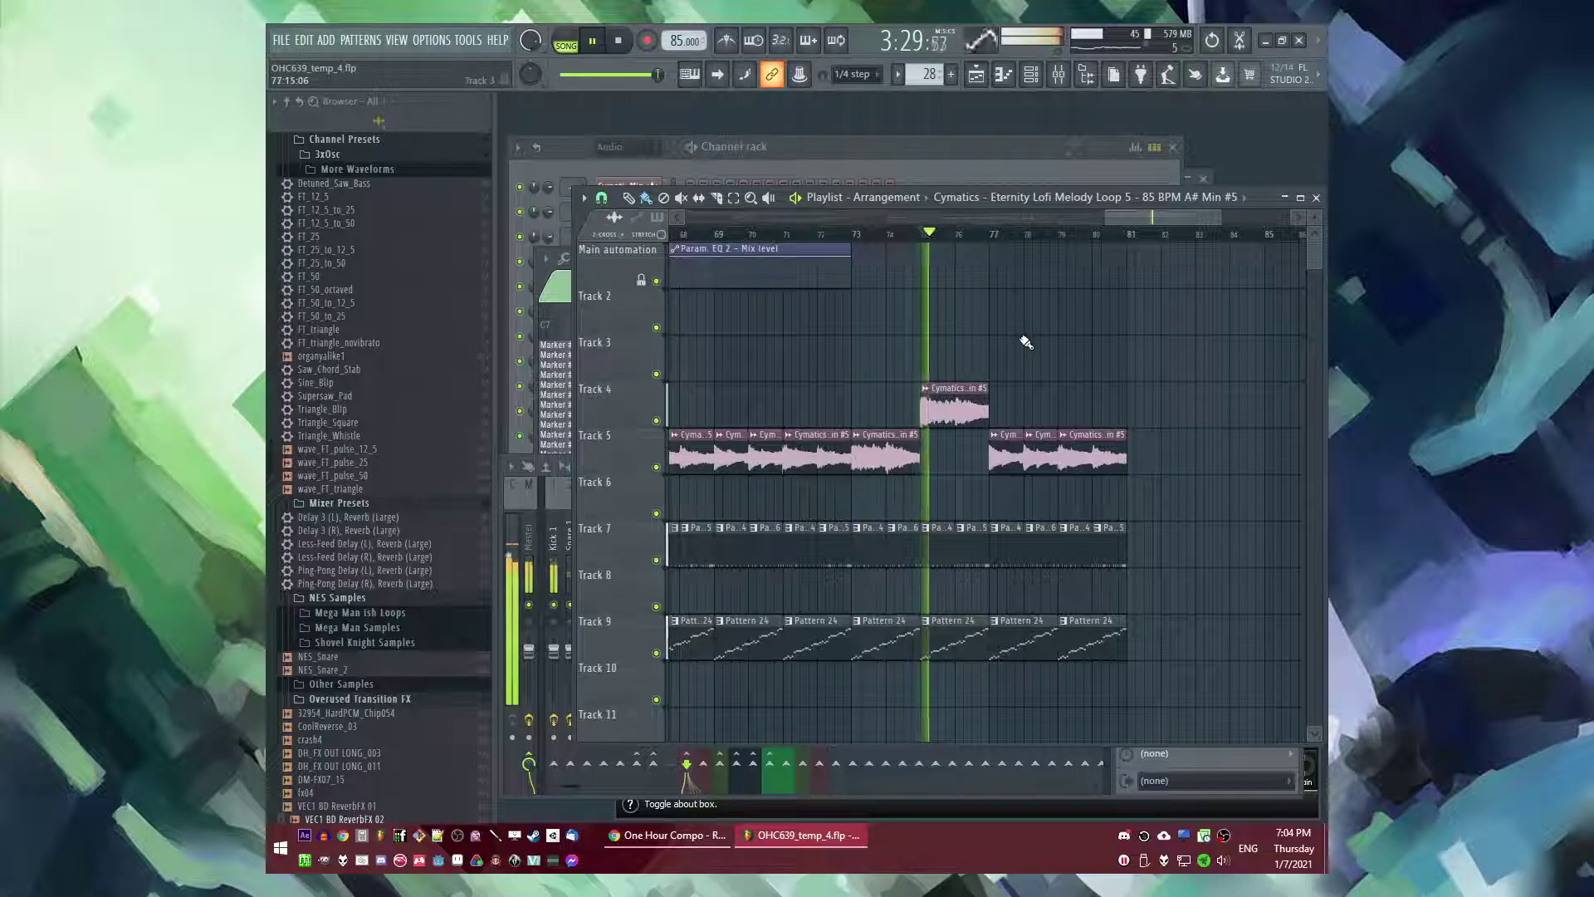
pyautogui.scroll(3, 1026, 342)
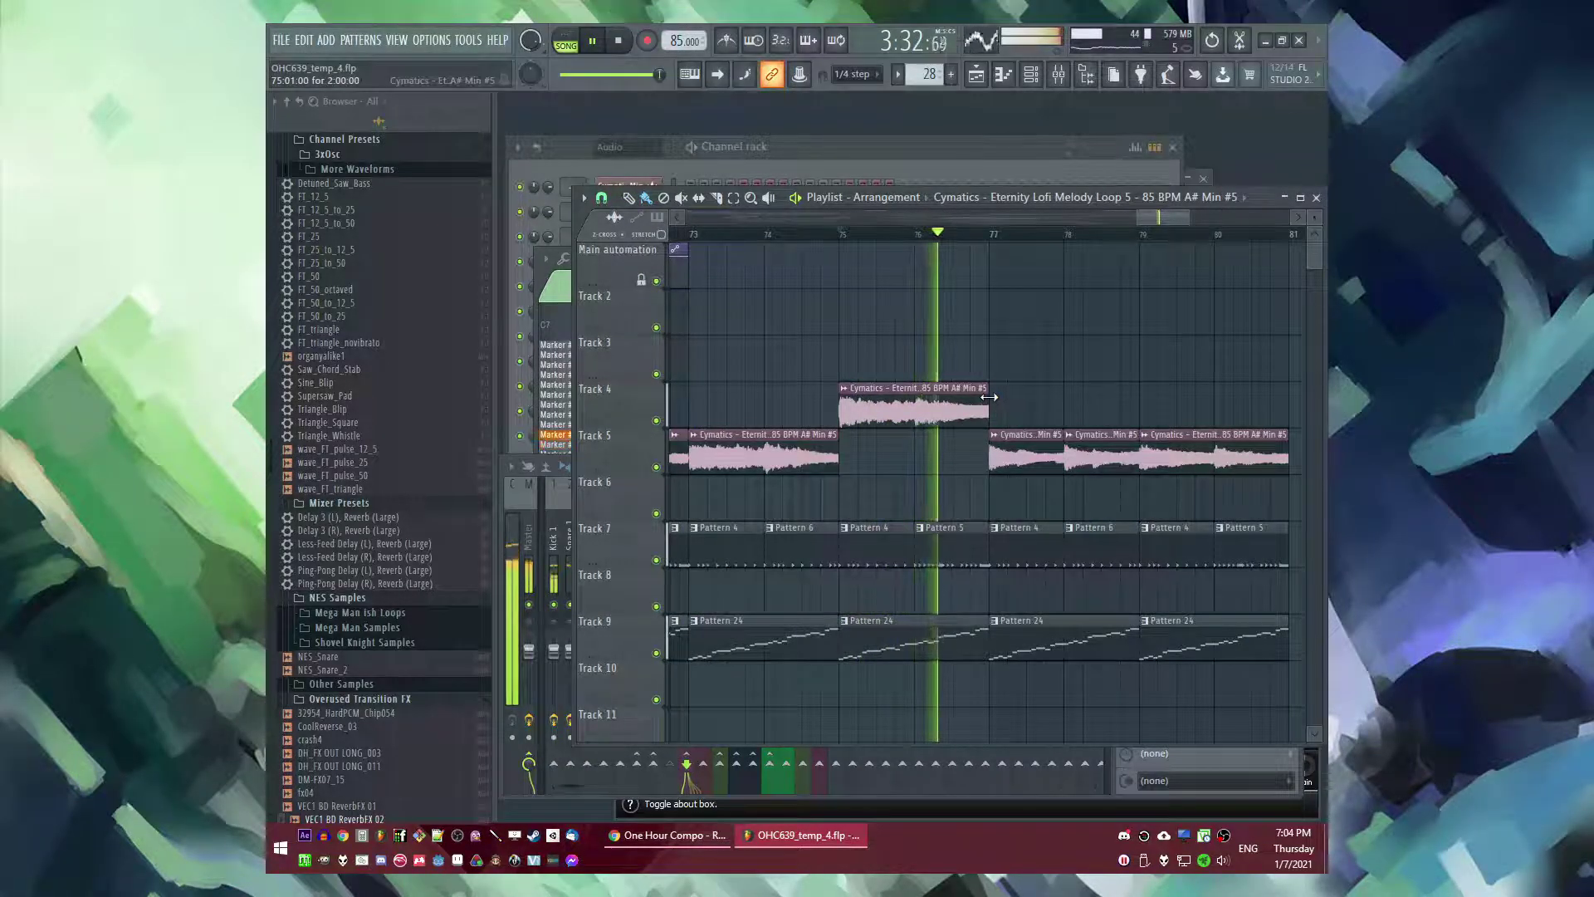
pyautogui.scroll(-3, 1017, 460)
pyautogui.rightClick(1017, 459)
pyautogui.scroll(-2, 997, 440)
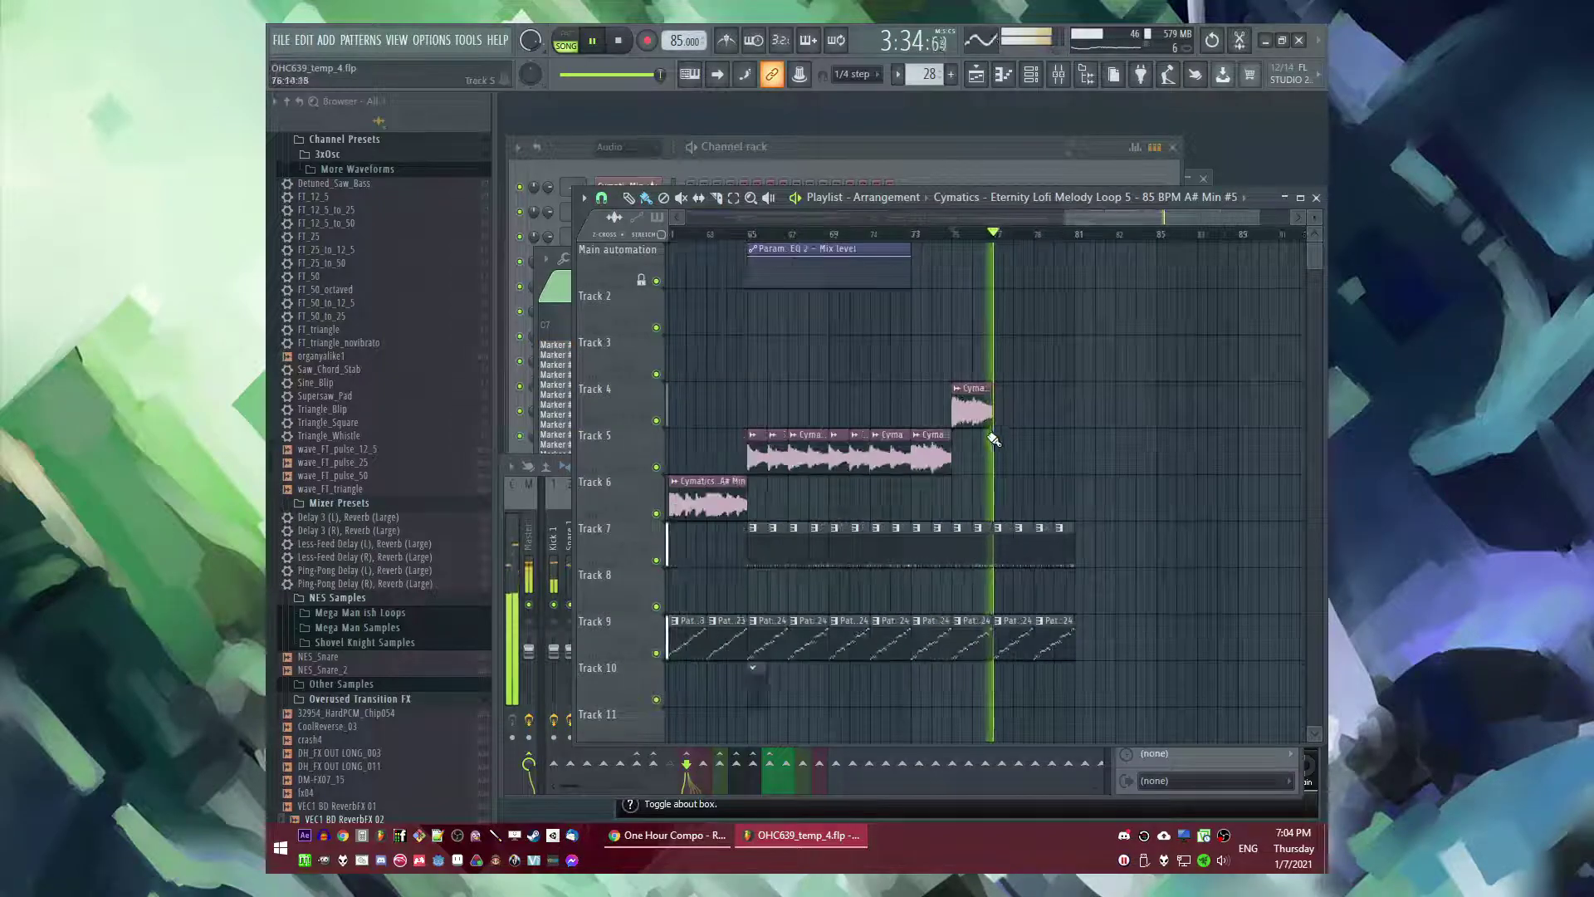
# - Shorten the Track 4 melody clip to bar 75, add a one-bar loop section at bar 76 and line both up on Track 5
pyautogui.press('space')
pyautogui.scroll(3, 997, 420)
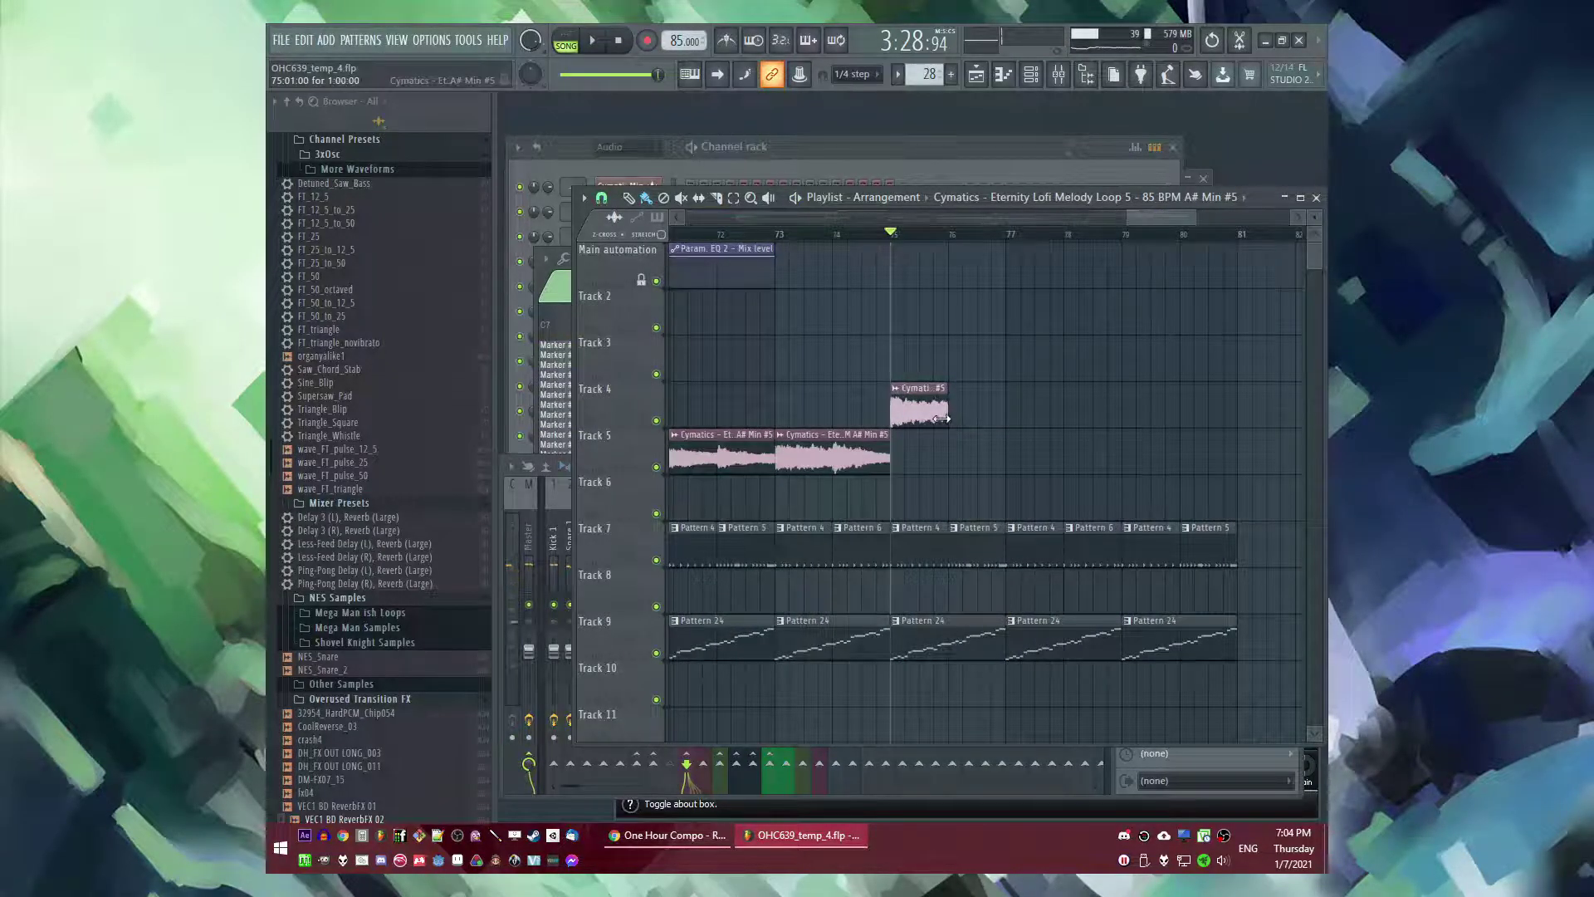
pyautogui.moveTo(1004, 453); pyautogui.dragTo(1196, 462)
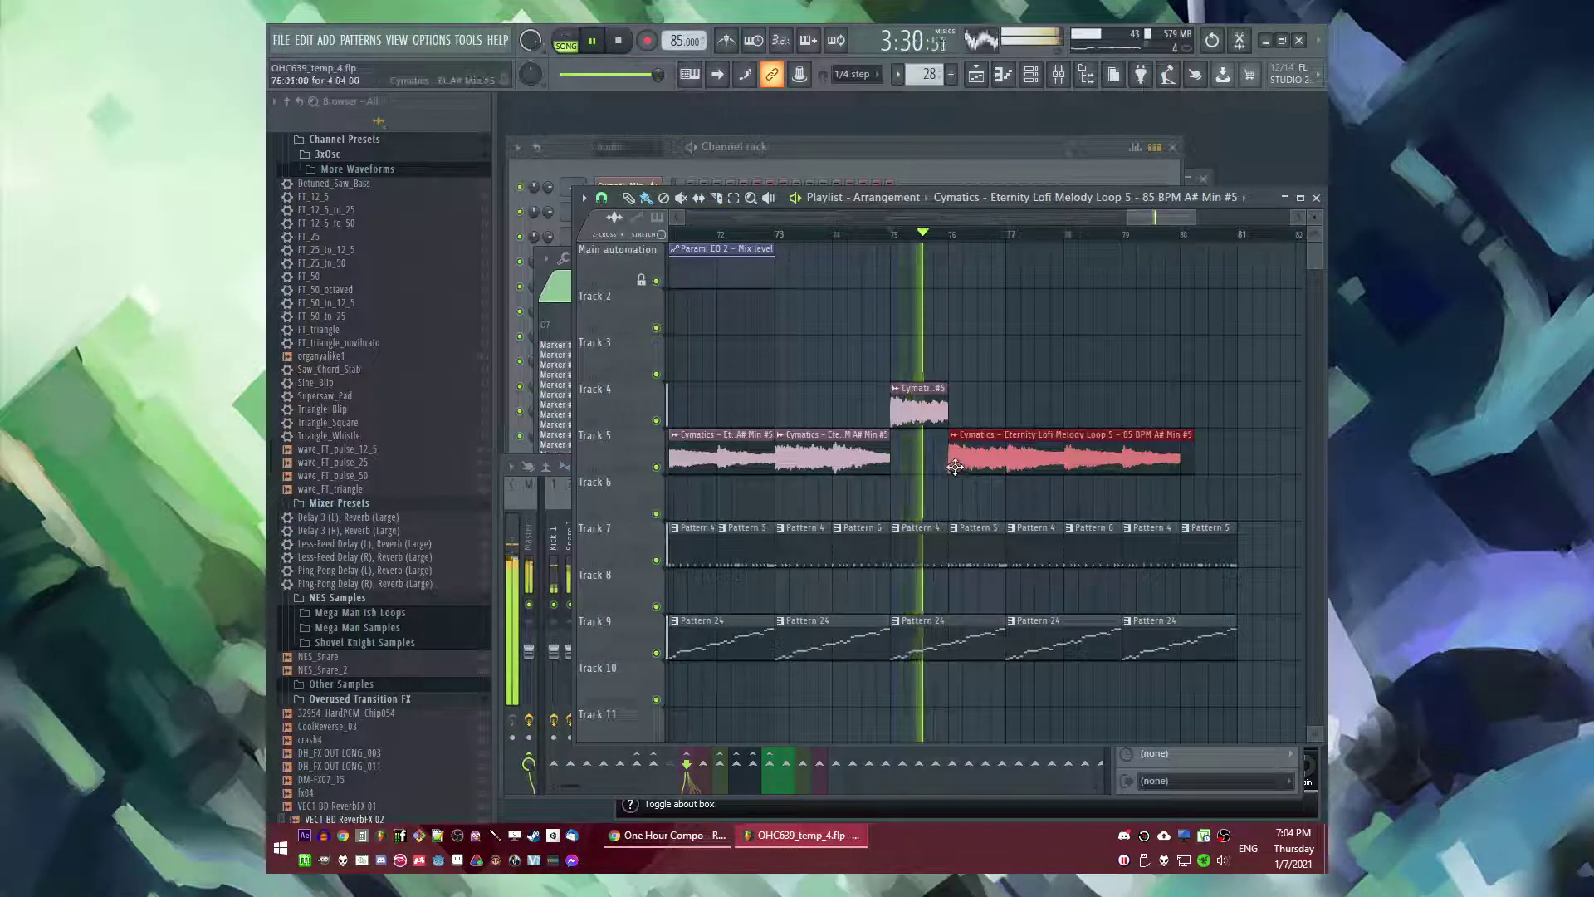
pyautogui.moveTo(1099, 453); pyautogui.dragTo(1004, 454)
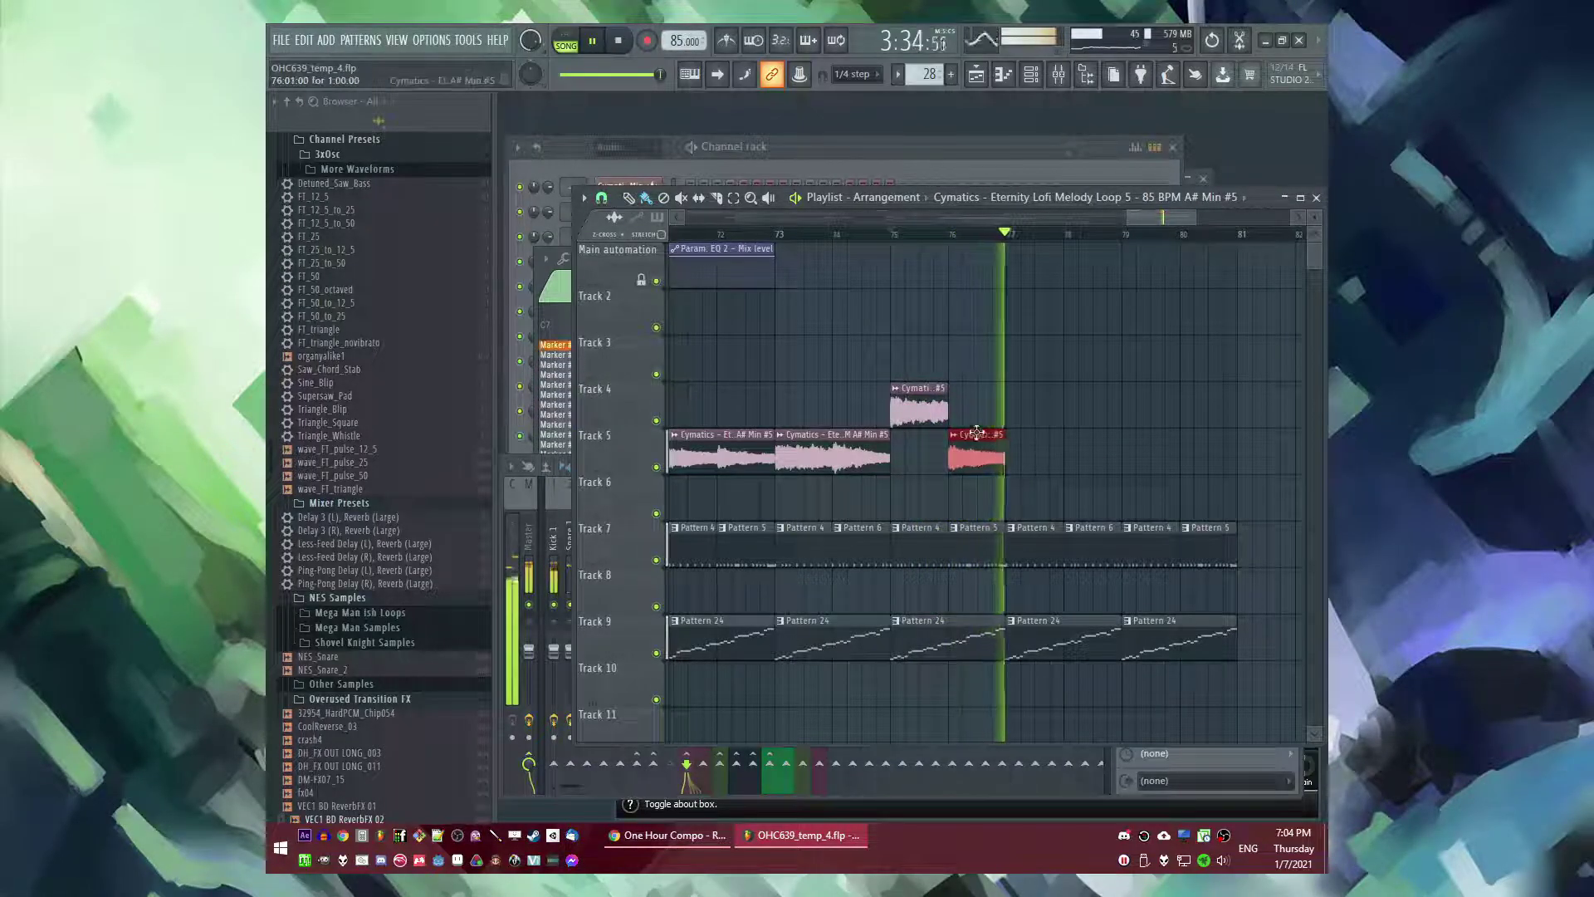
pyautogui.moveTo(925, 408); pyautogui.dragTo(927, 455)
# - Duplicate the melody loop clips of bars 73 to 77 on Track 5 into bars 77 to 81
pyautogui.moveTo(1024, 441); pyautogui.dragTo(814, 465)
pyautogui.hotkey('ctrl', 'b')
pyautogui.scroll(-5, 1072, 432)
pyautogui.keyDown('ctrl'); pyautogui.click(1050, 415); pyautogui.keyUp('ctrl')
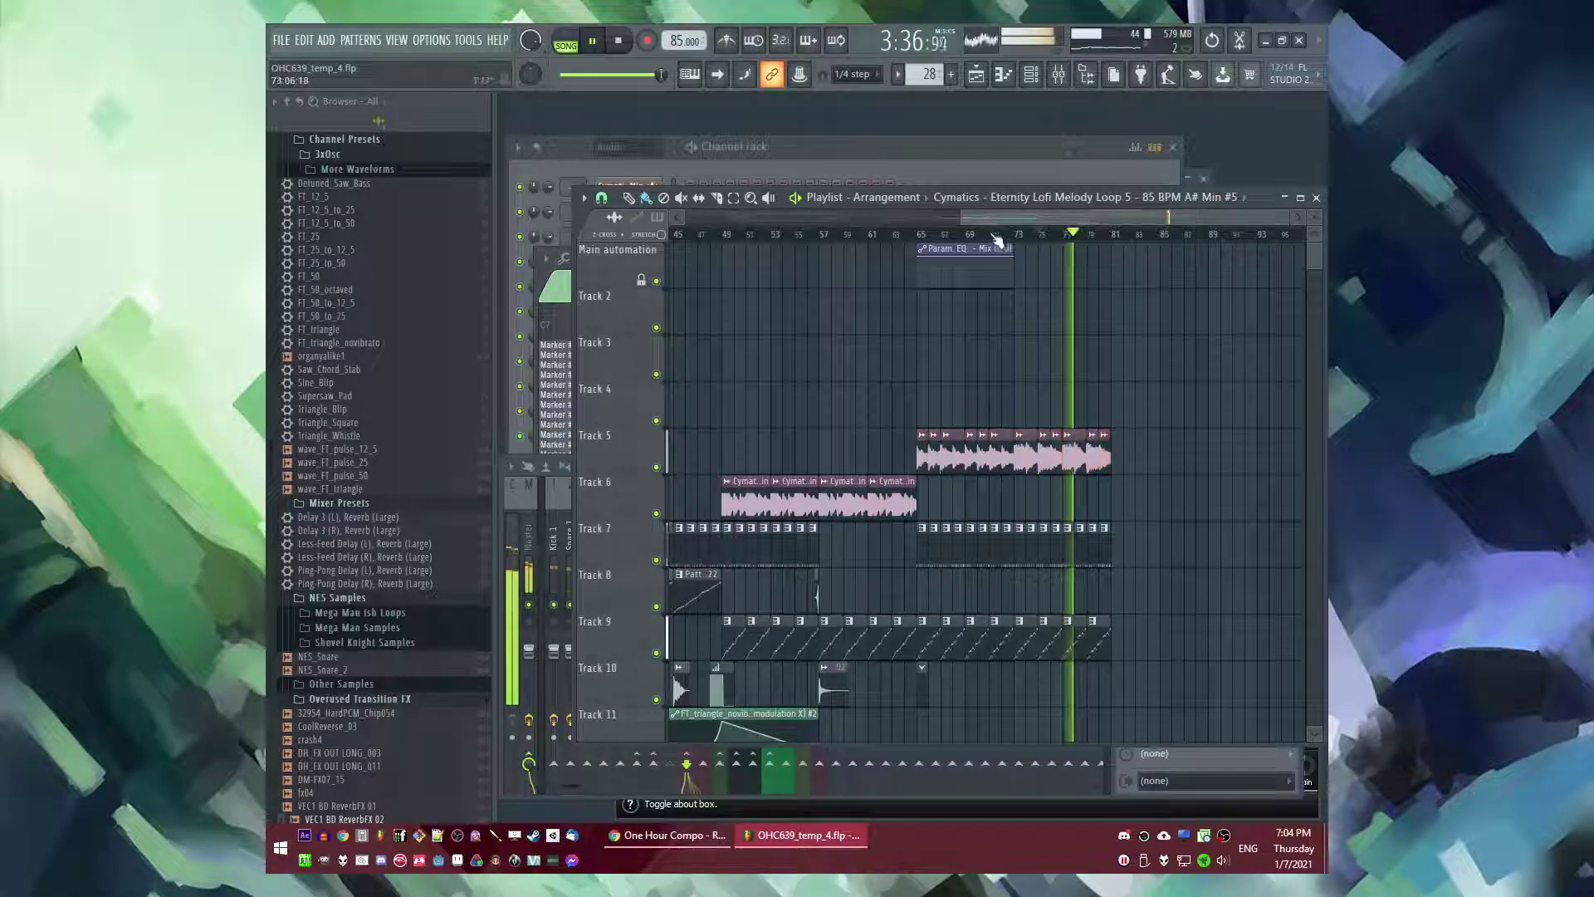
# - Play the ending from bar 65 and look over its tracks for what to add
pyautogui.click(924, 239)
pyautogui.scroll(-4, 944, 407)
pyautogui.scroll(3, 943, 506)
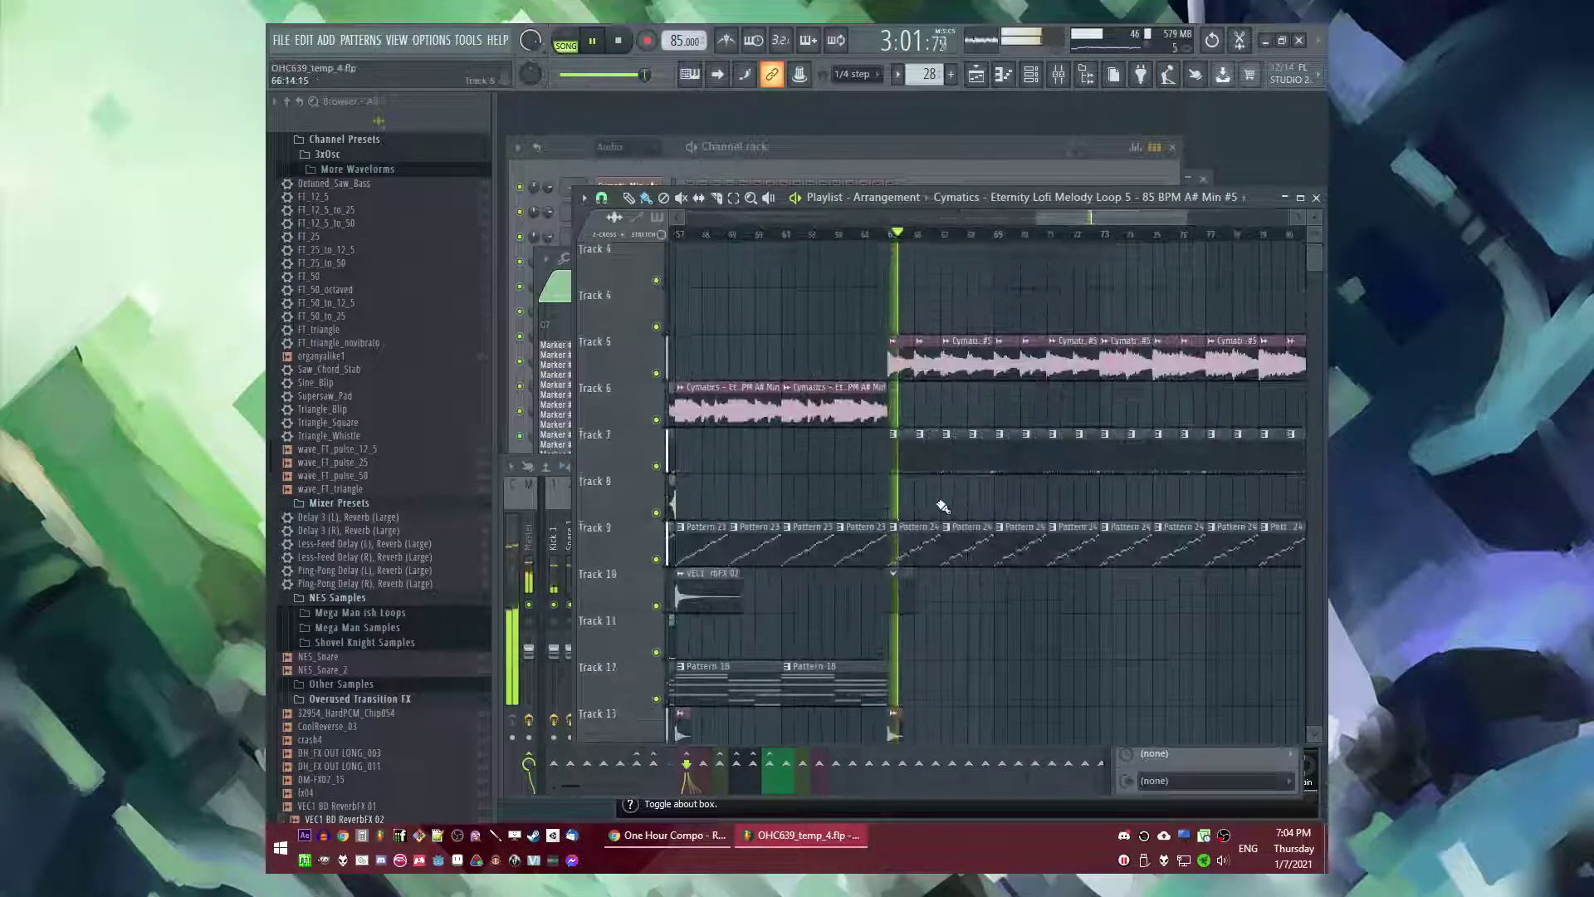
pyautogui.scroll(-2, 913, 581)
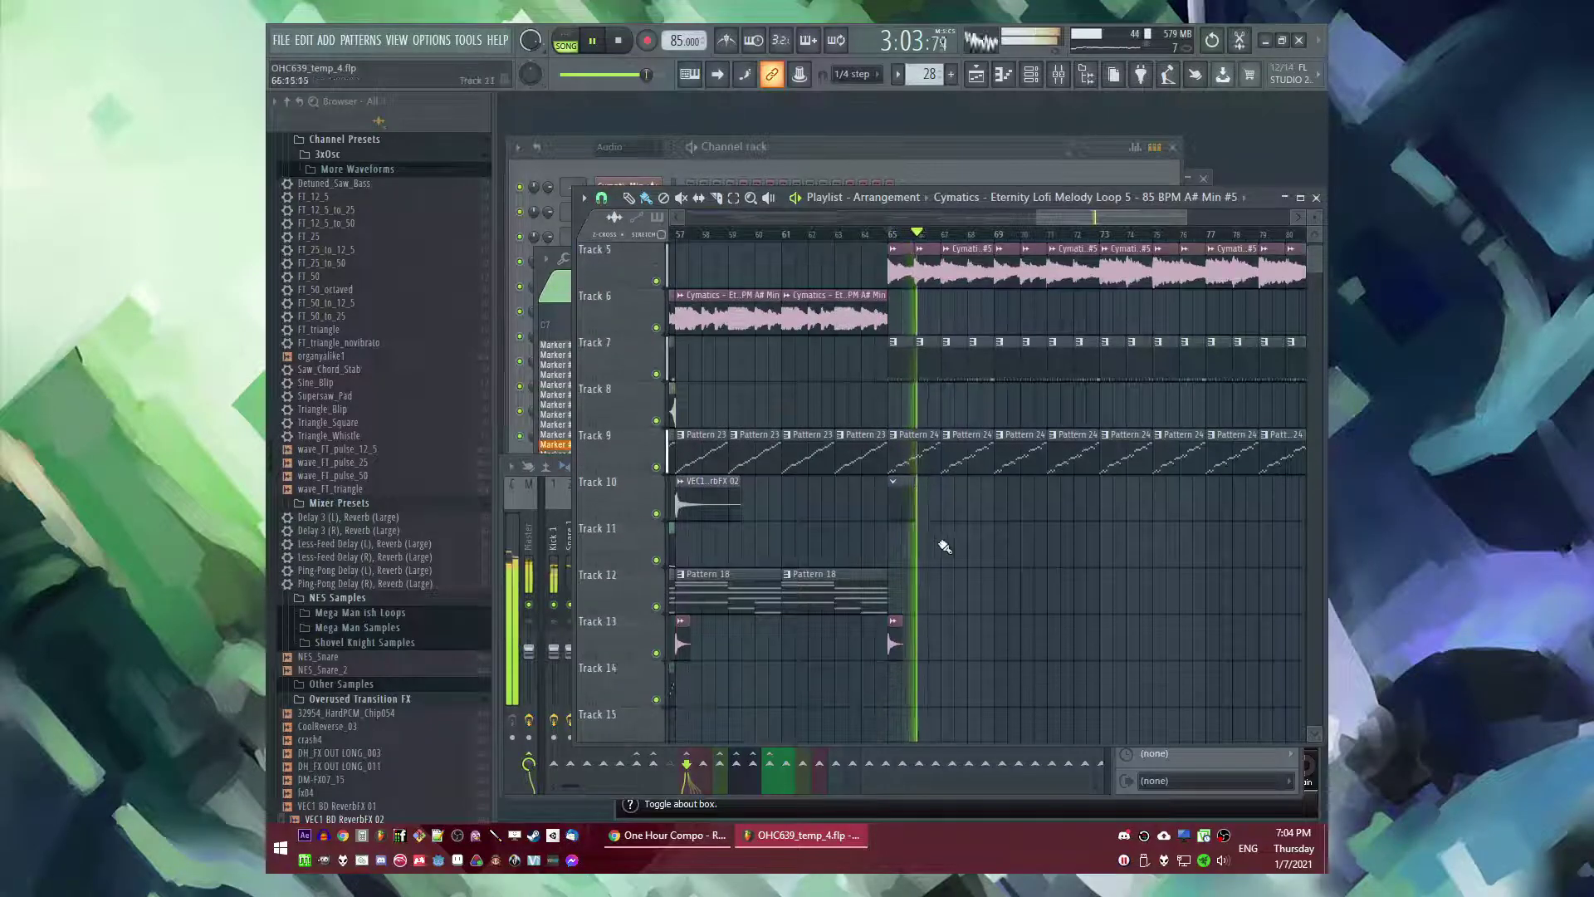
pyautogui.scroll(-2, 916, 505)
pyautogui.scroll(4, 957, 545)
pyautogui.scroll(3, 935, 618)
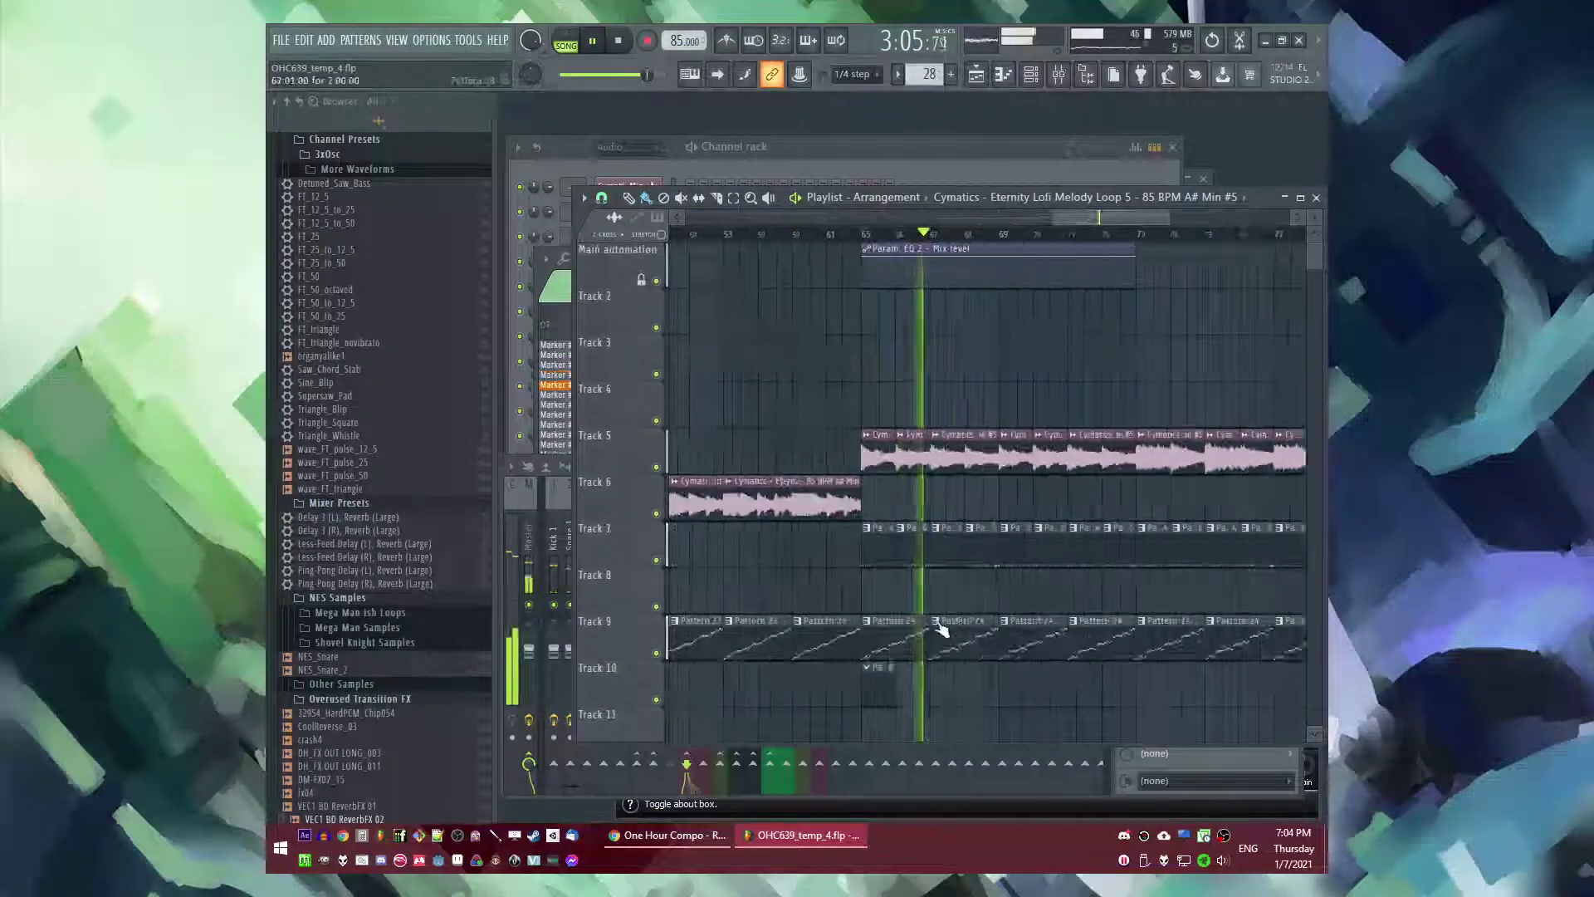
pyautogui.scroll(-3, 922, 615)
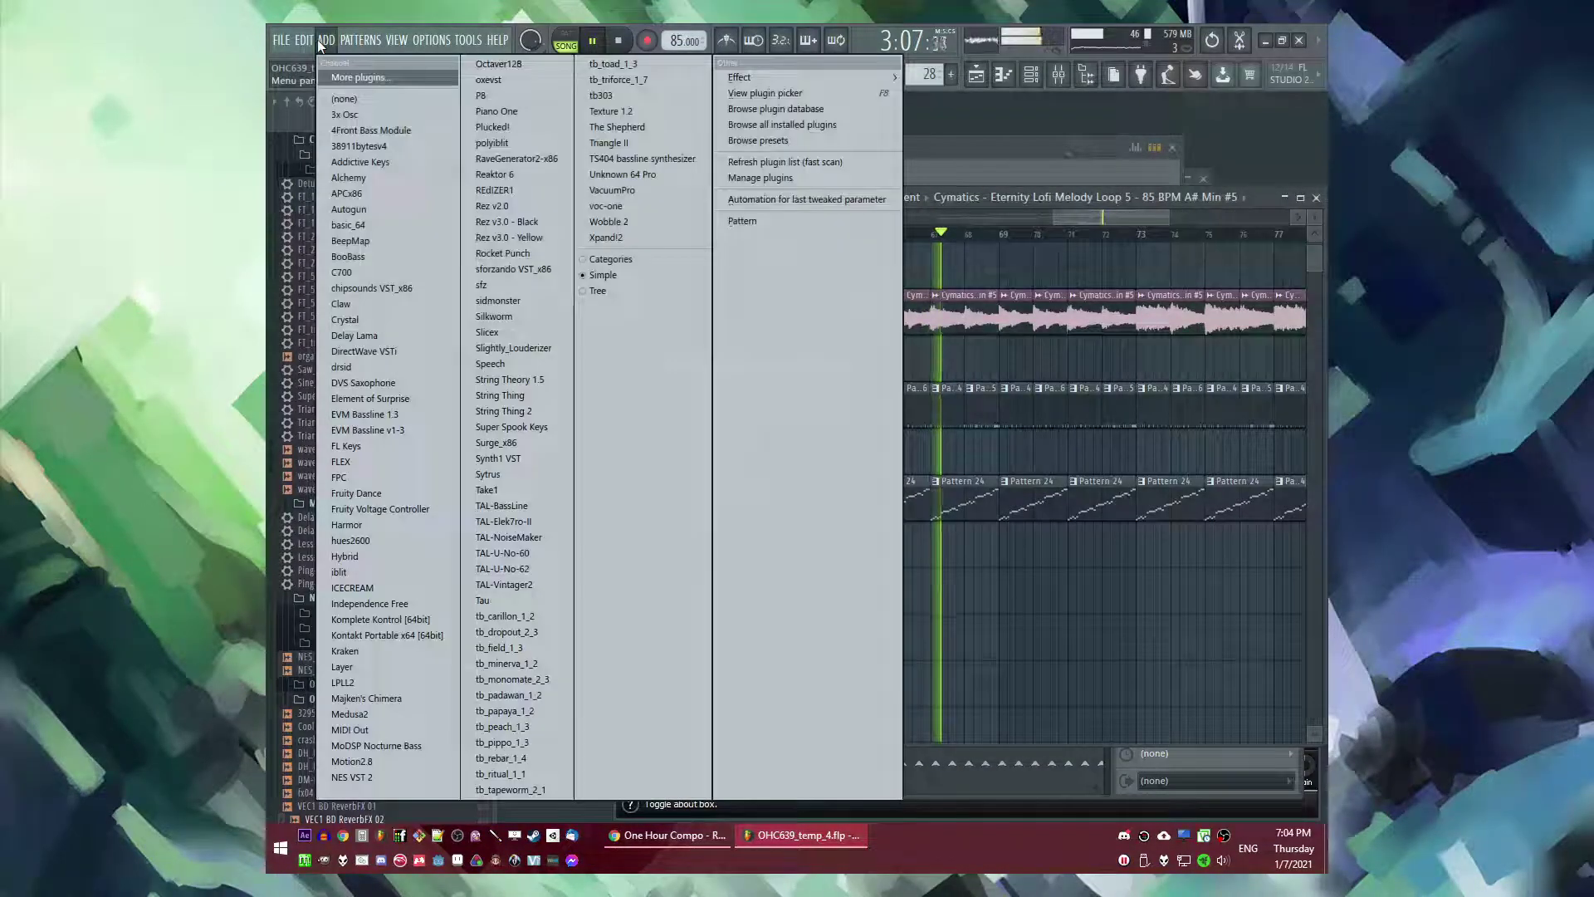
# - Add a second Kontakt Portable x64 instrument and look through the sample folders for a library to load
pyautogui.click(325, 40)
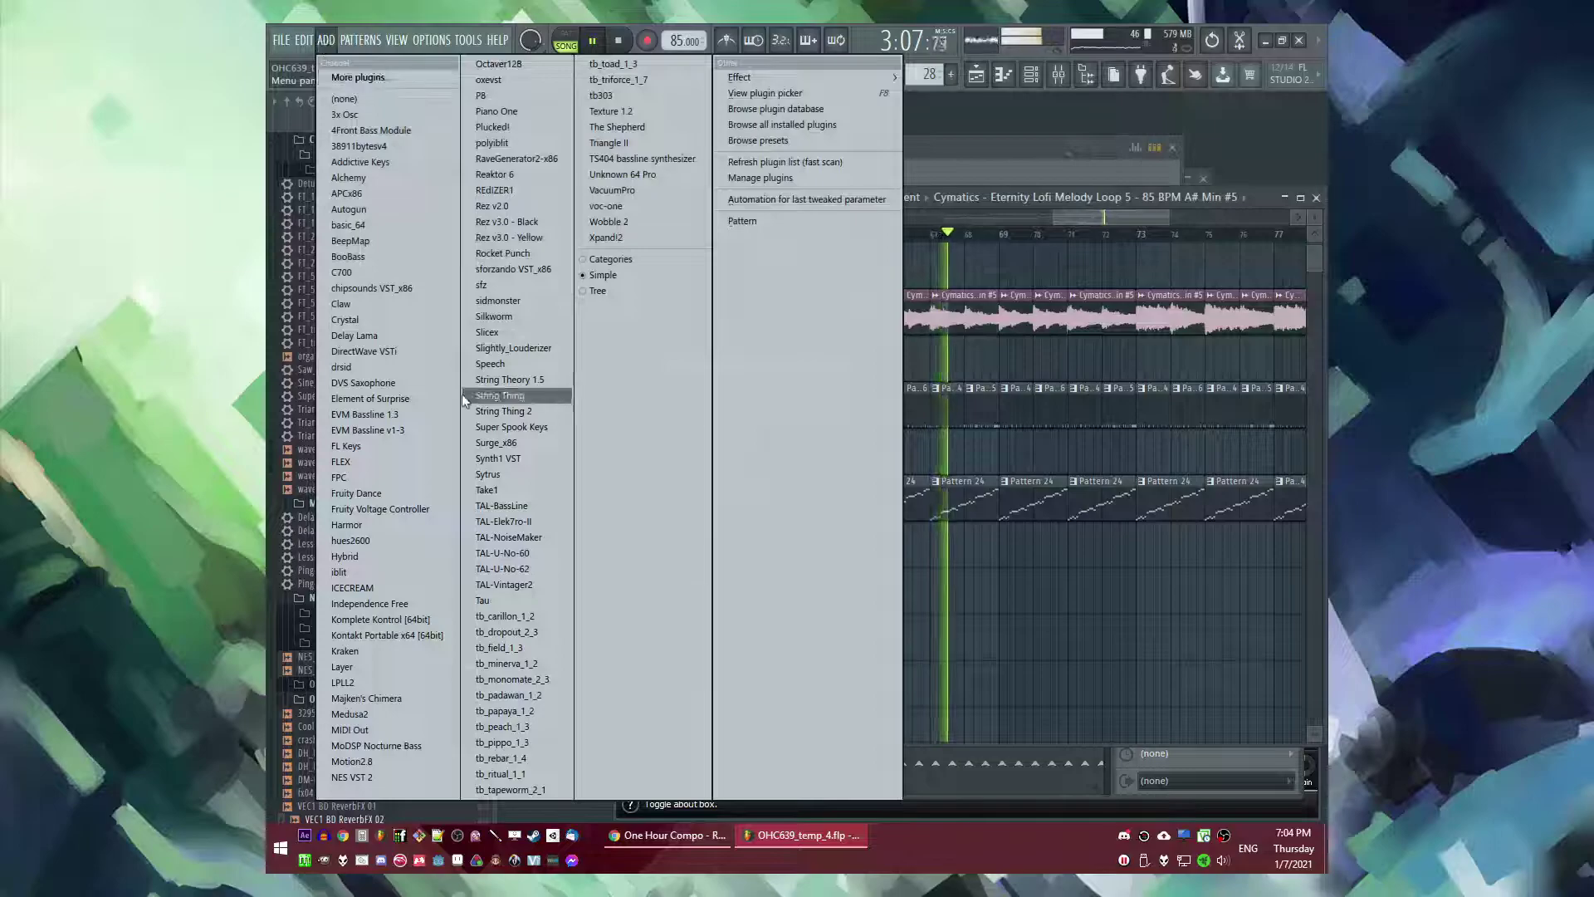
pyautogui.click(386, 636)
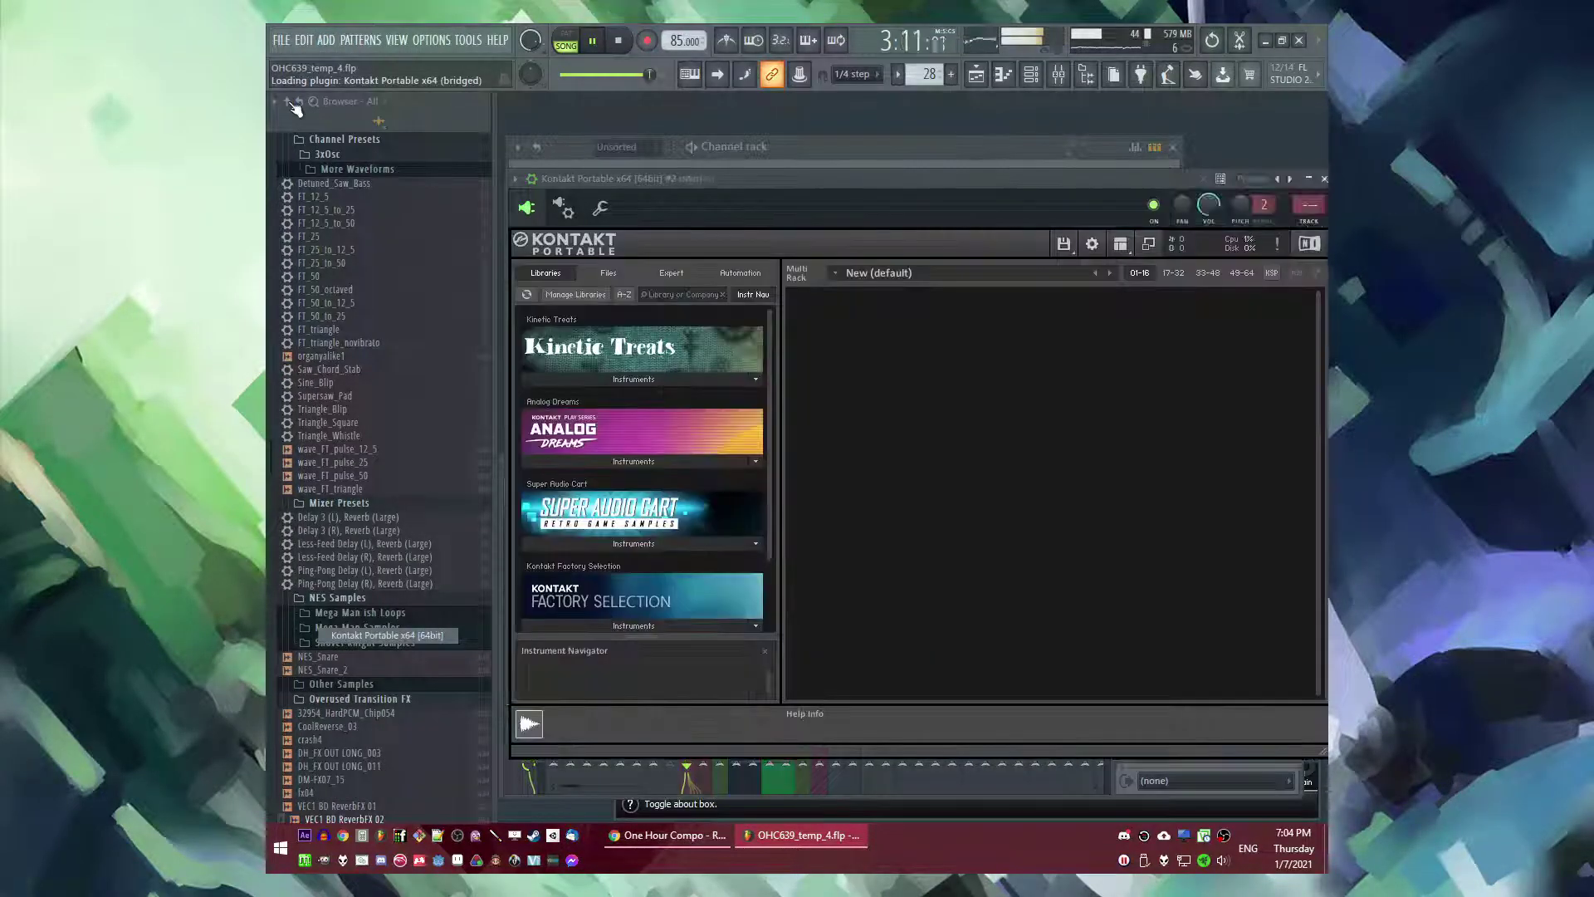
pyautogui.scroll(-5, 352, 417)
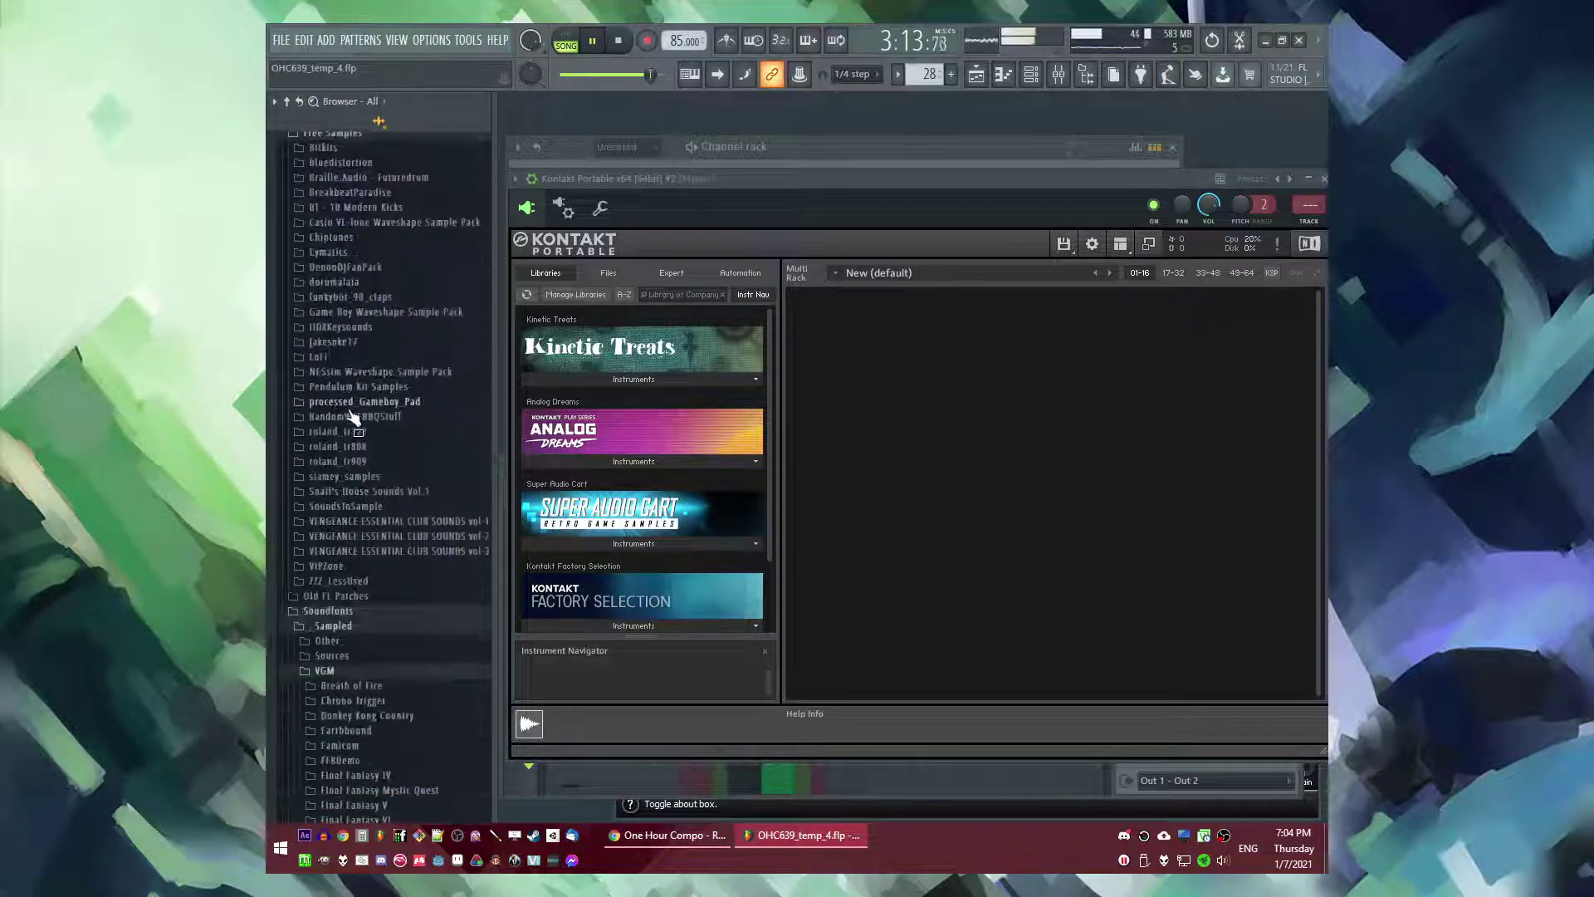
pyautogui.scroll(3, 347, 315)
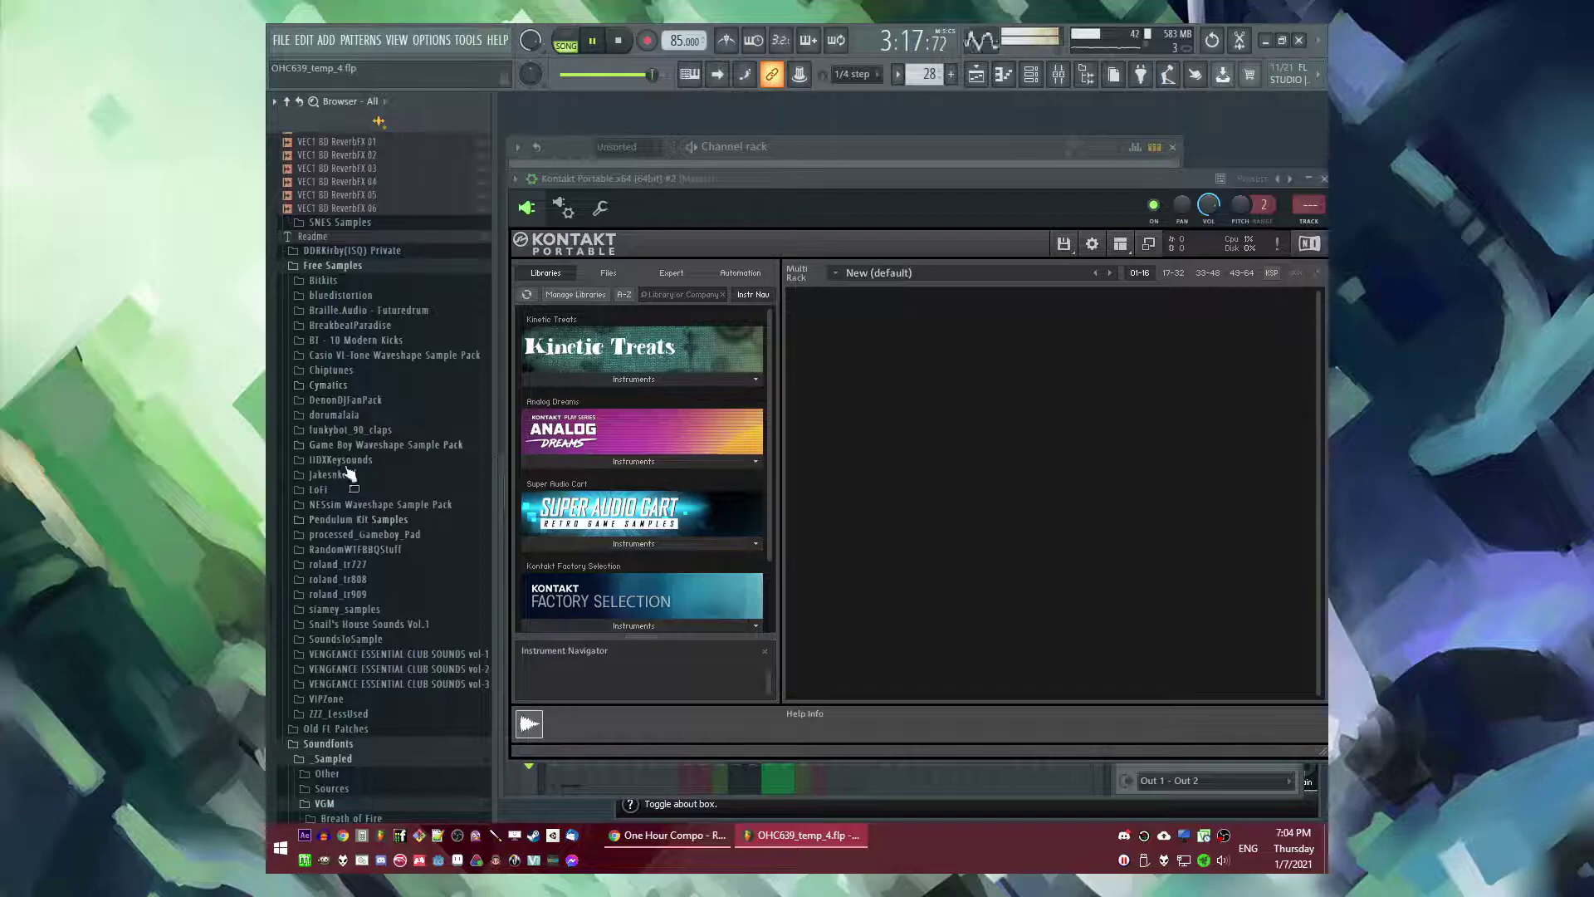
pyautogui.scroll(14, 352, 363)
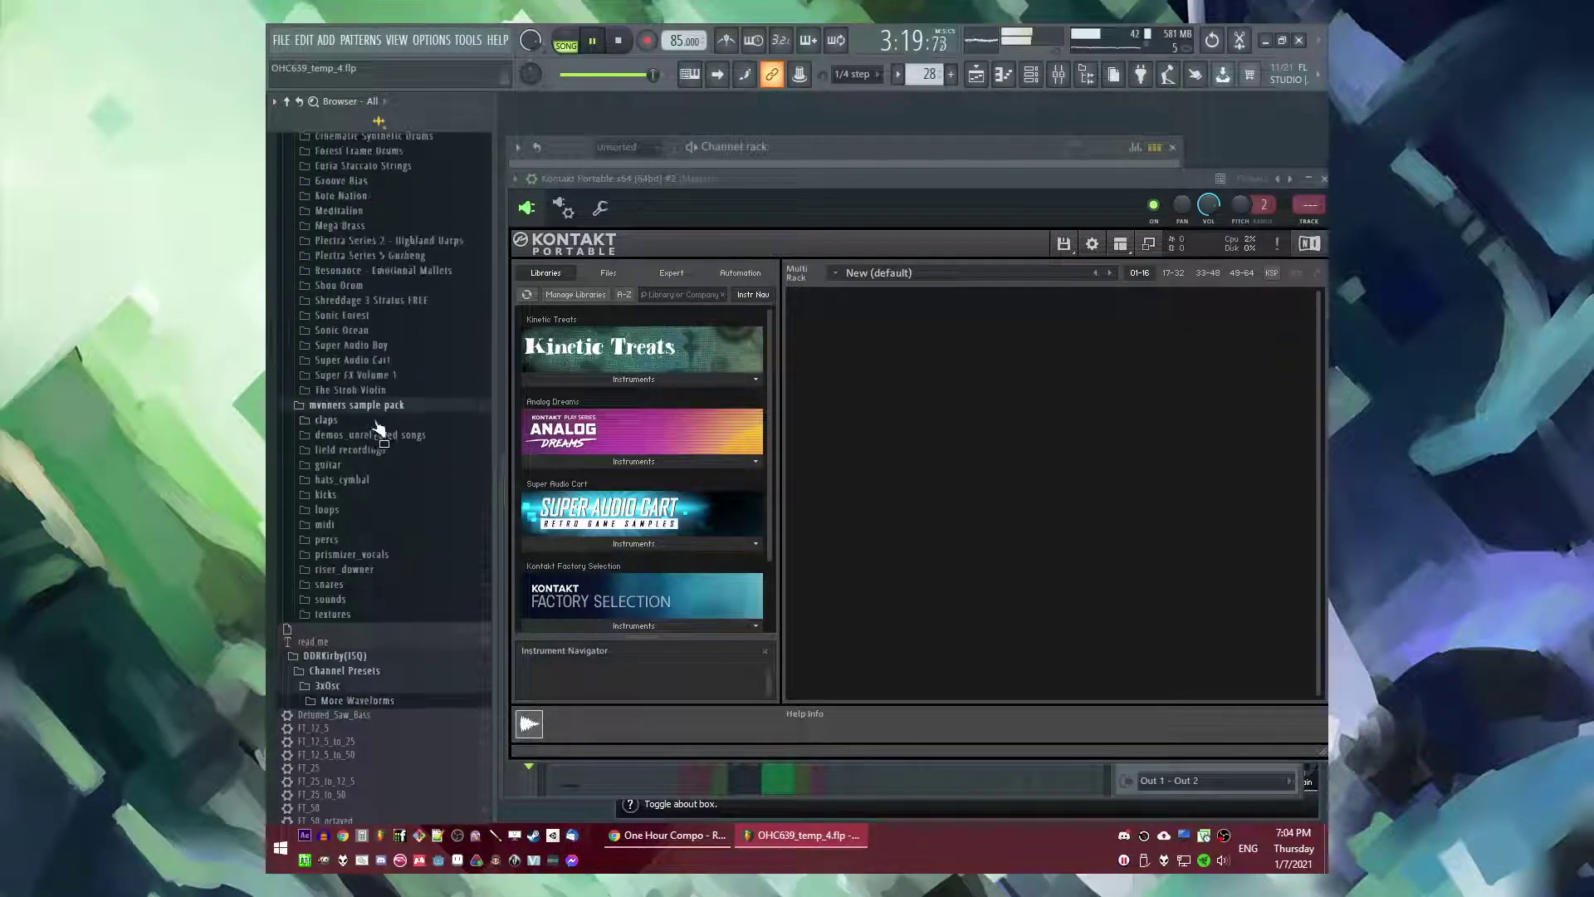
# - Make the Track 7 drum clip at bar 72 unique and open its pattern for editing
pyautogui.press('F6')
pyautogui.press('F5')
pyautogui.click(1109, 388)
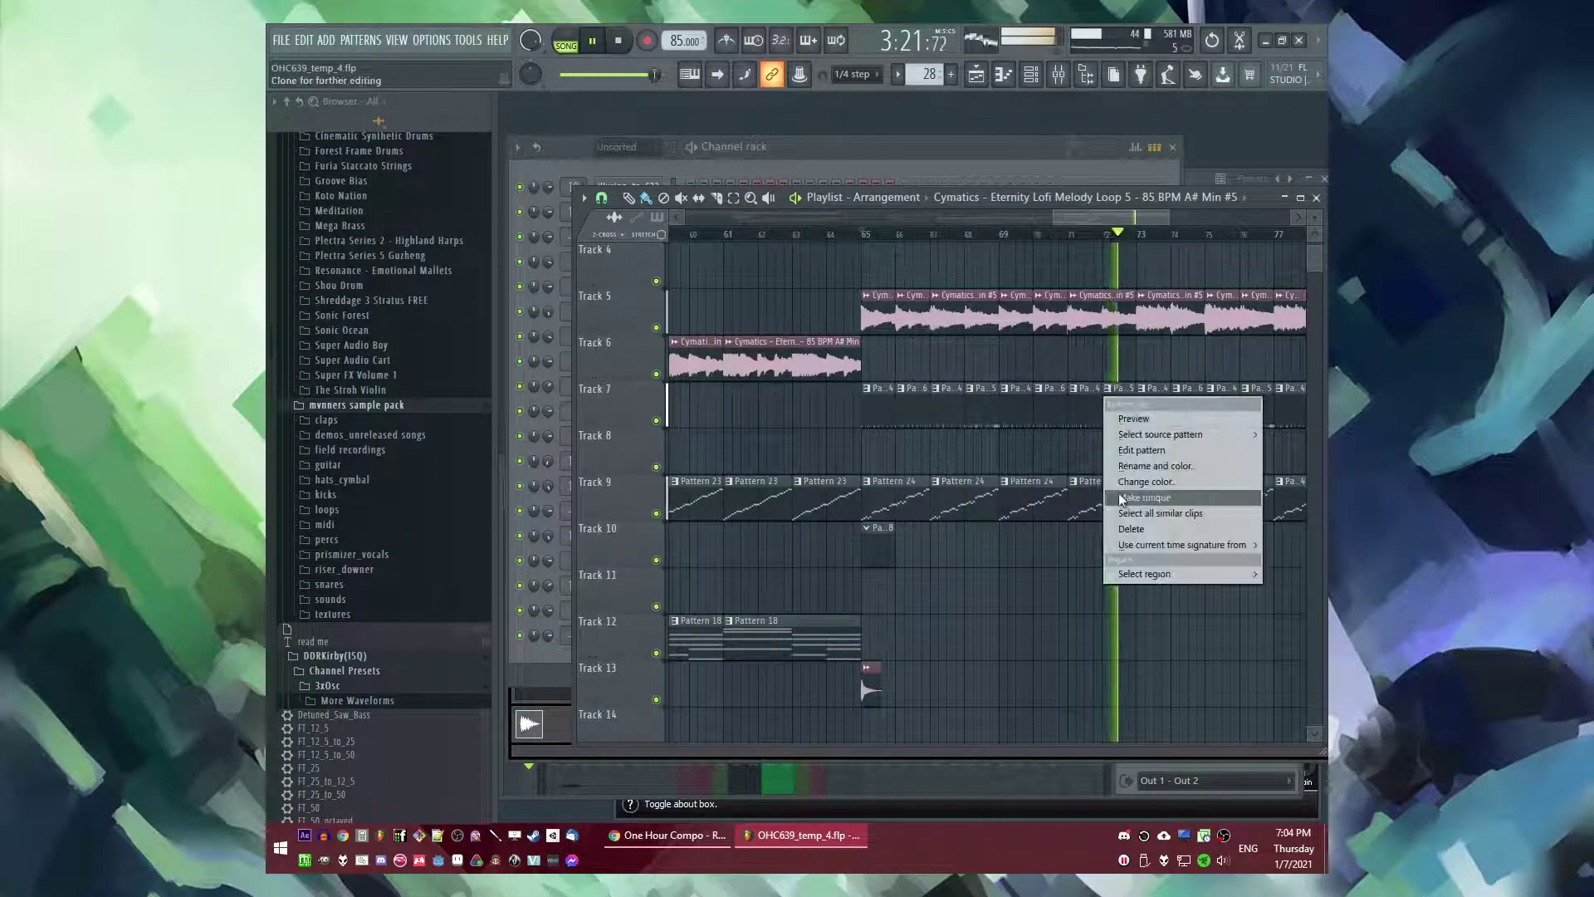
pyautogui.click(1129, 498)
pyautogui.click(1071, 234)
pyautogui.hscroll(2, 1067, 291)
pyautogui.doubleClick(1024, 406)
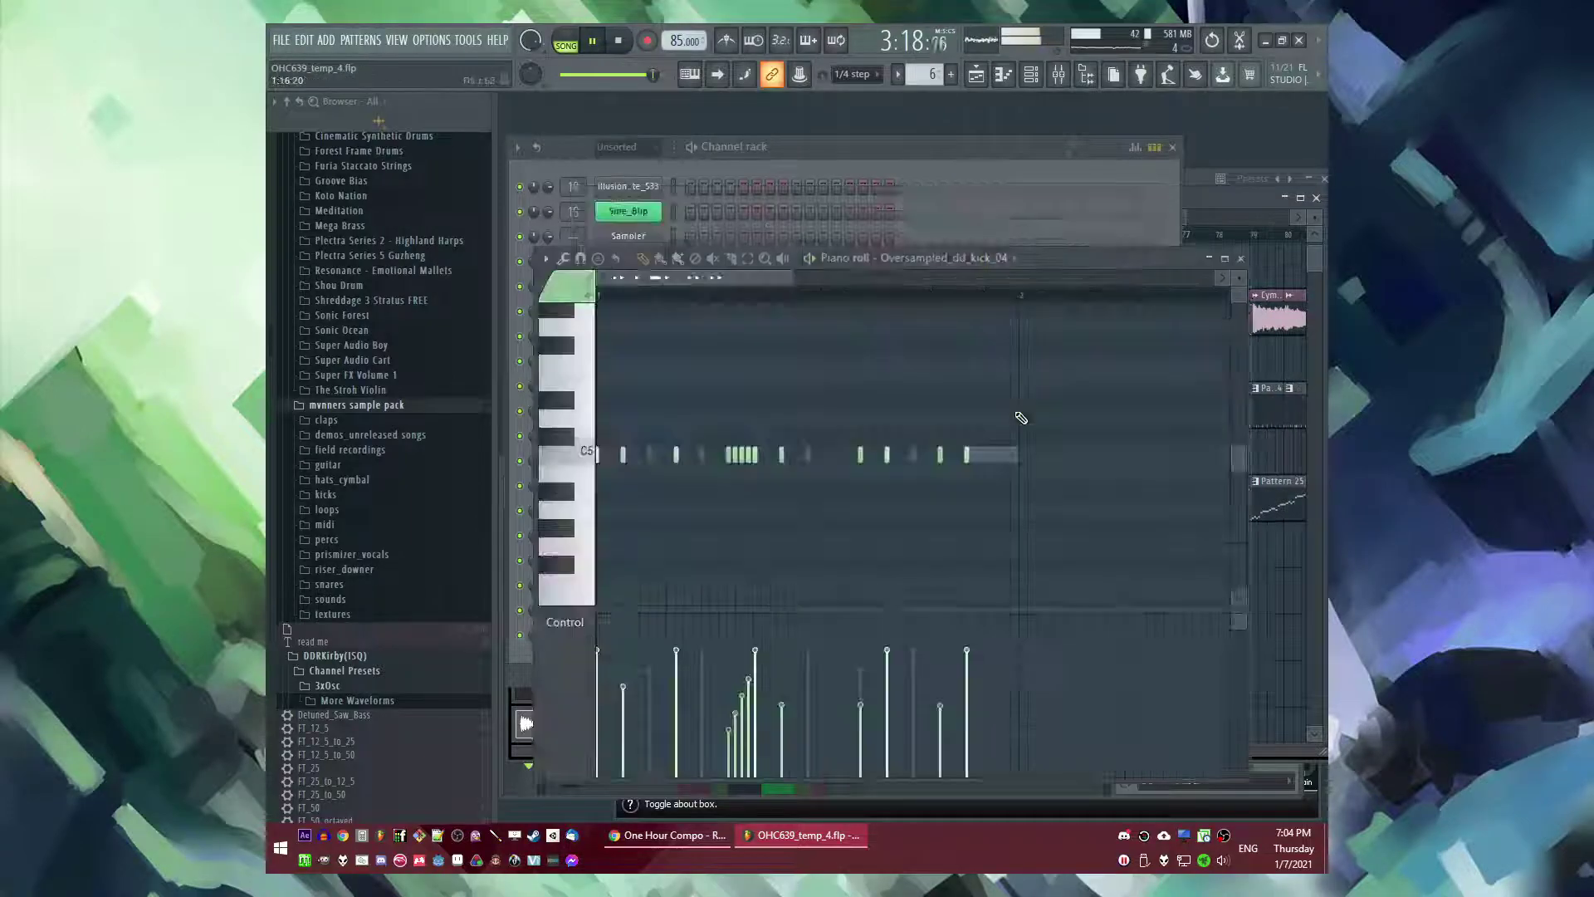
# - Clear the kick and TR909_01 hits on steps 2 to 4 of the bar 72 drum pattern
pyautogui.press('F7')
pyautogui.press('l')
pyautogui.press('space')
pyautogui.moveTo(709, 264); pyautogui.dragTo(730, 264)
pyautogui.click(719, 266)
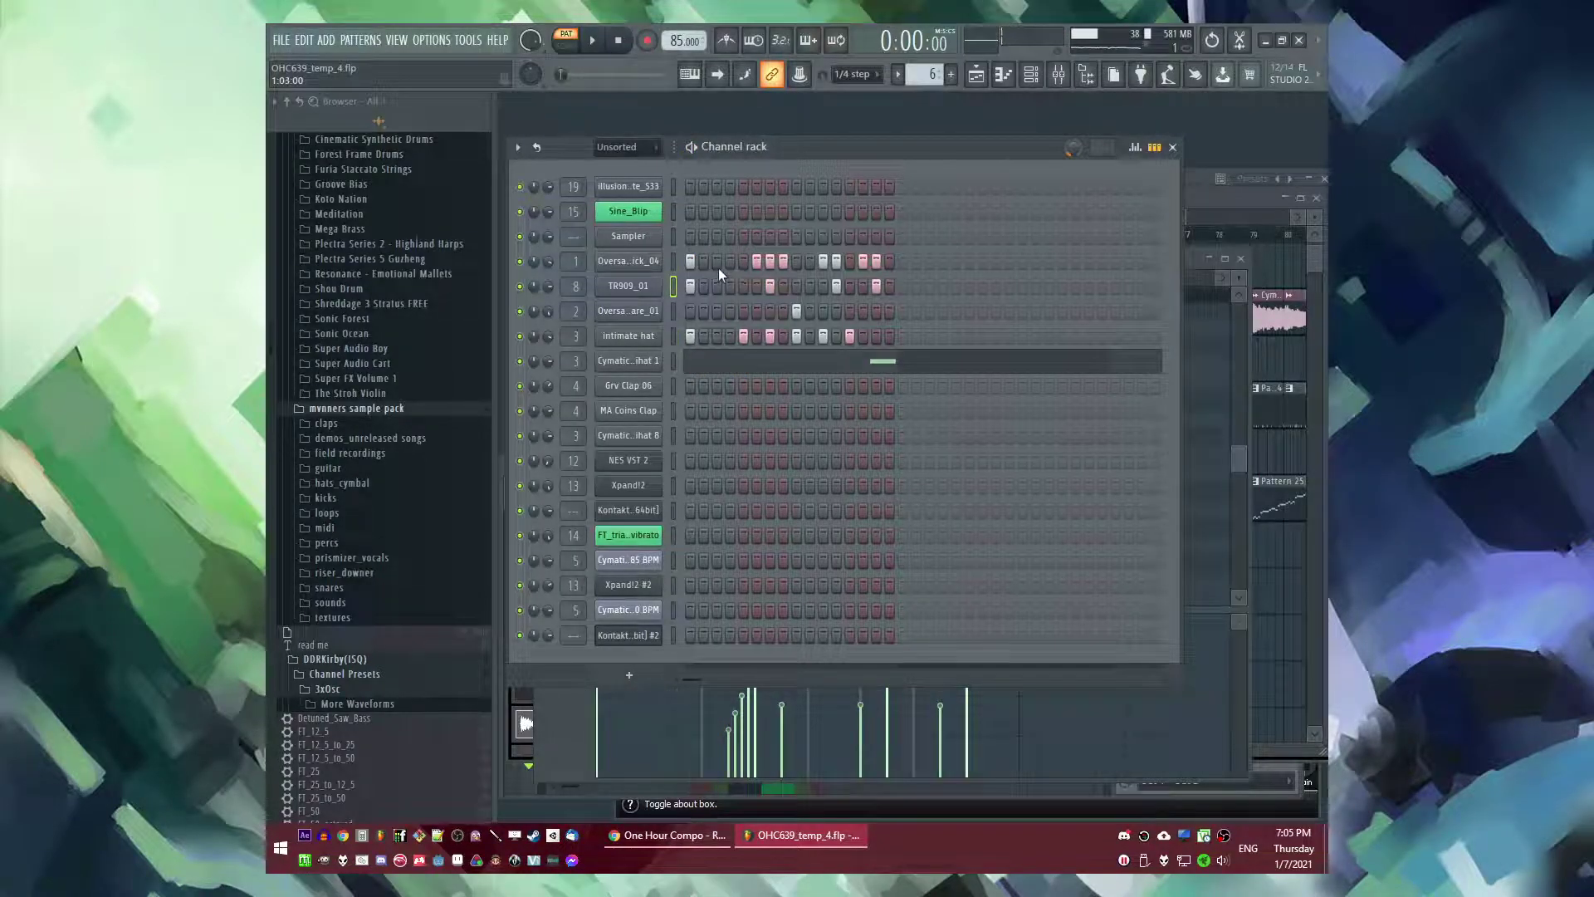
pyautogui.click(719, 287)
pyautogui.press('space')
pyautogui.press('space')
pyautogui.click(718, 285)
pyautogui.click(717, 264)
# - Set the snap to 1/6 beat and add two triplet-spaced C5 kick notes in the first beat
pyautogui.rightClick(644, 261)
pyautogui.click(705, 261)
pyautogui.rightClick(649, 262)
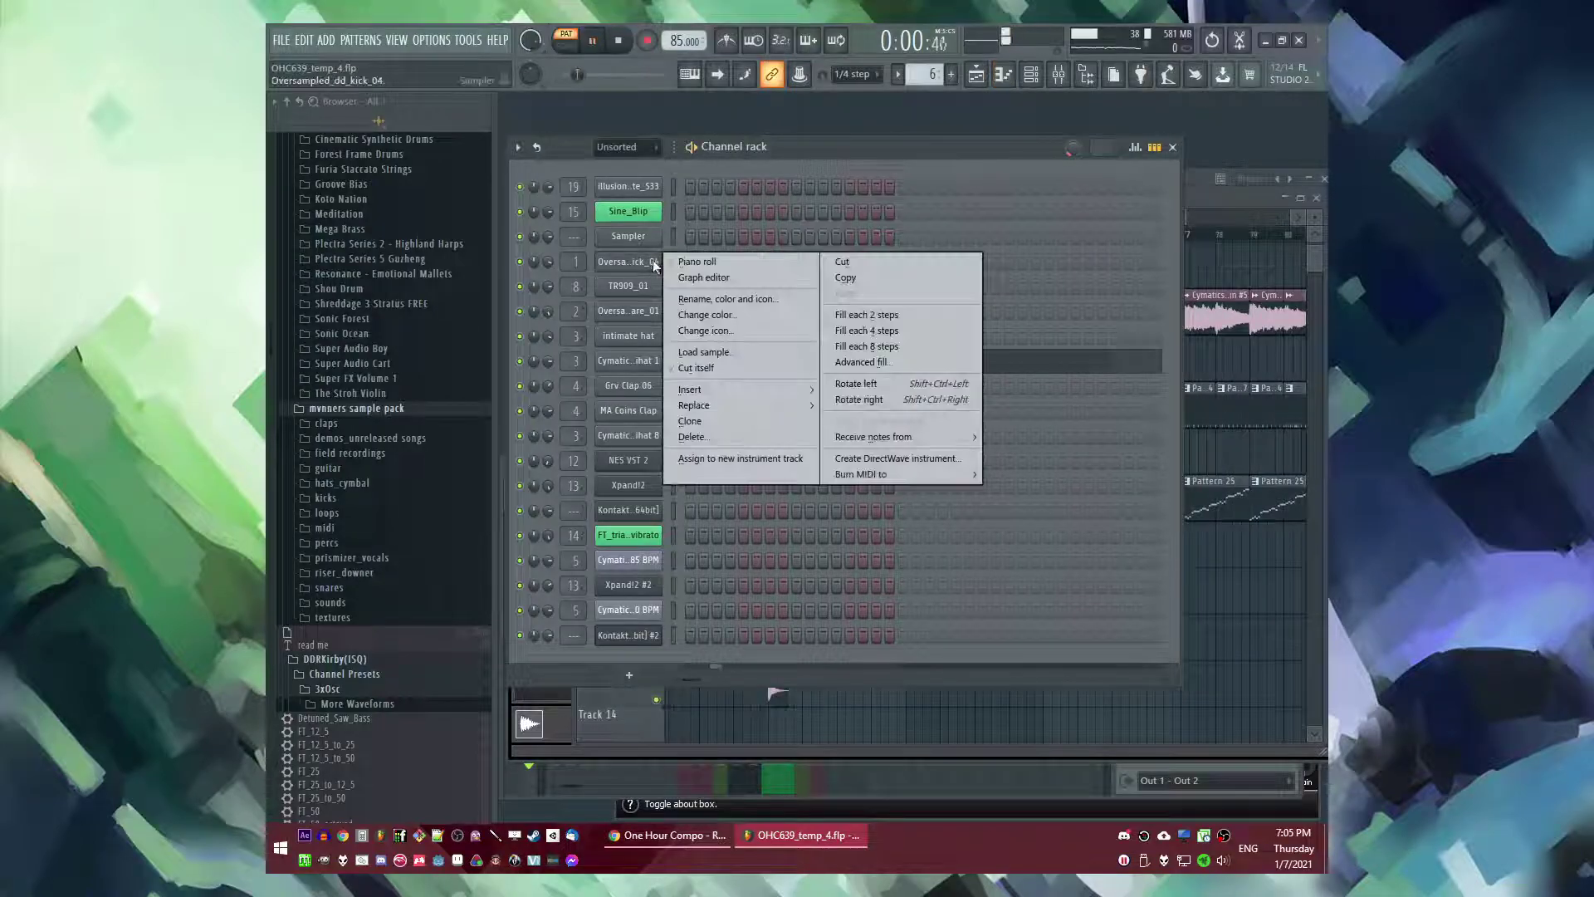
pyautogui.click(700, 262)
pyautogui.click(862, 75)
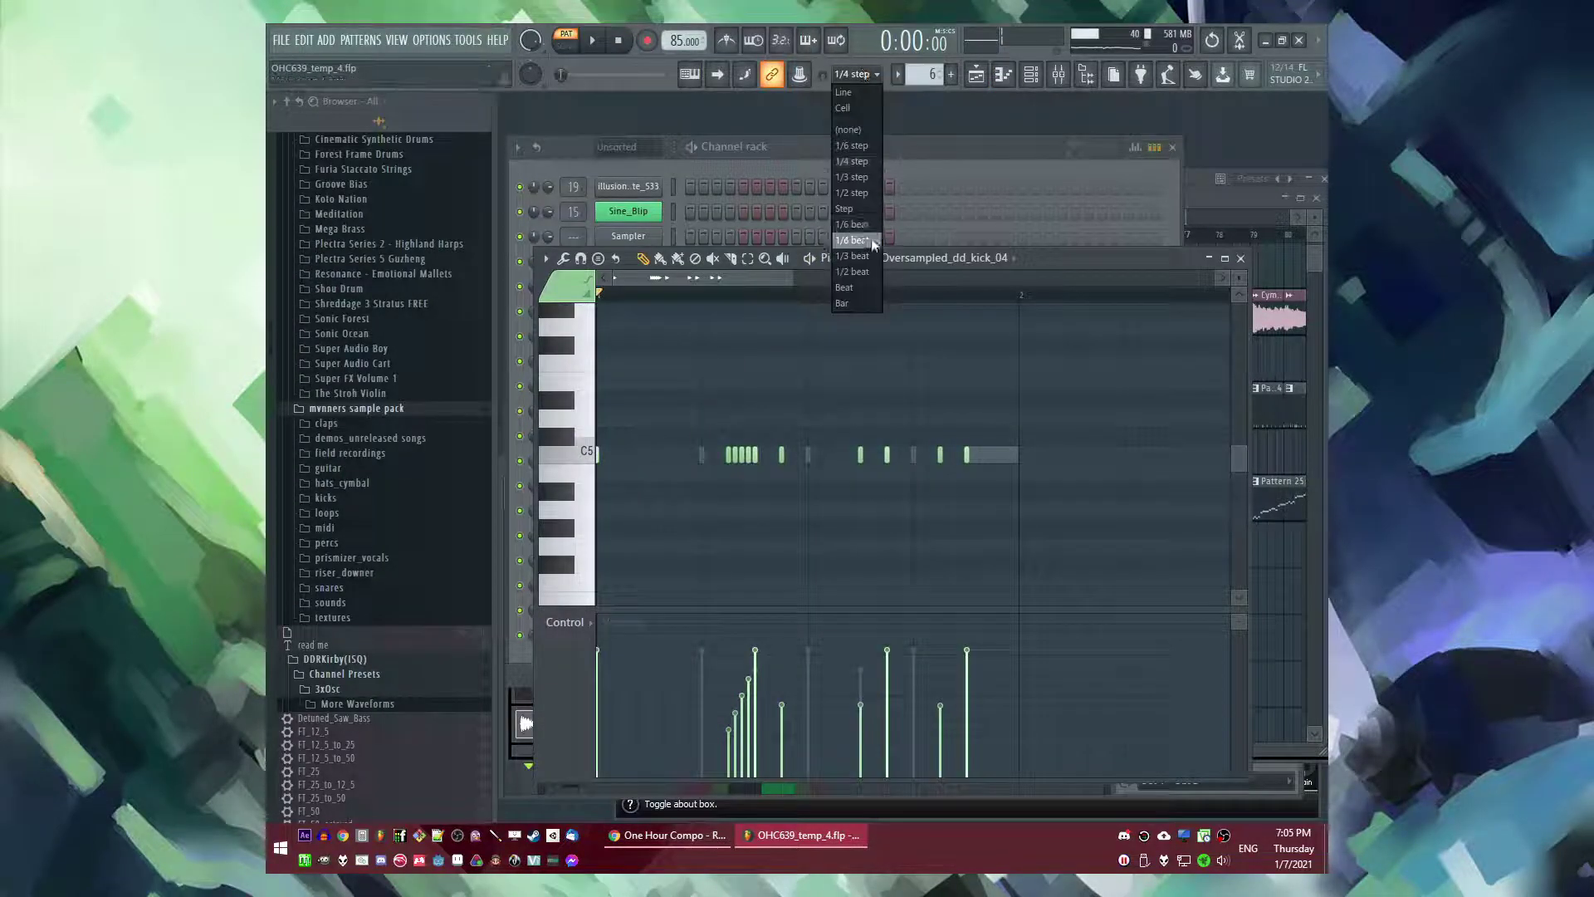
pyautogui.click(851, 224)
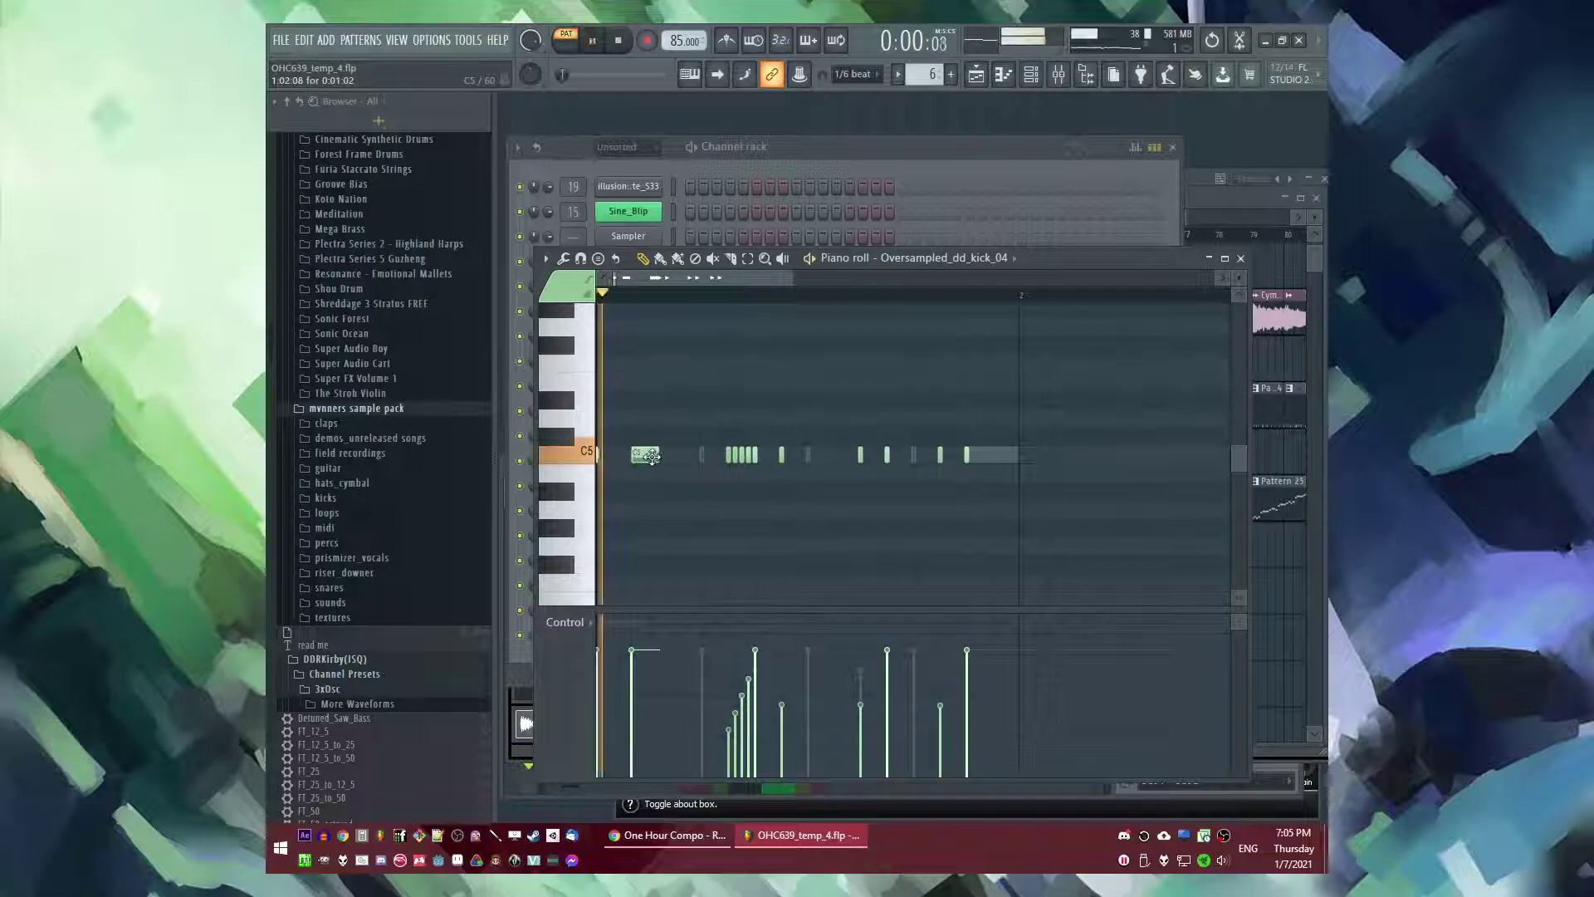
pyautogui.press('space')
pyautogui.click(681, 456)
pyautogui.press('space')
pyautogui.press('space')
# - Delete the old kick notes in the second beat and continue the triplet kicks up to the third beat
pyautogui.rightClick(729, 460)
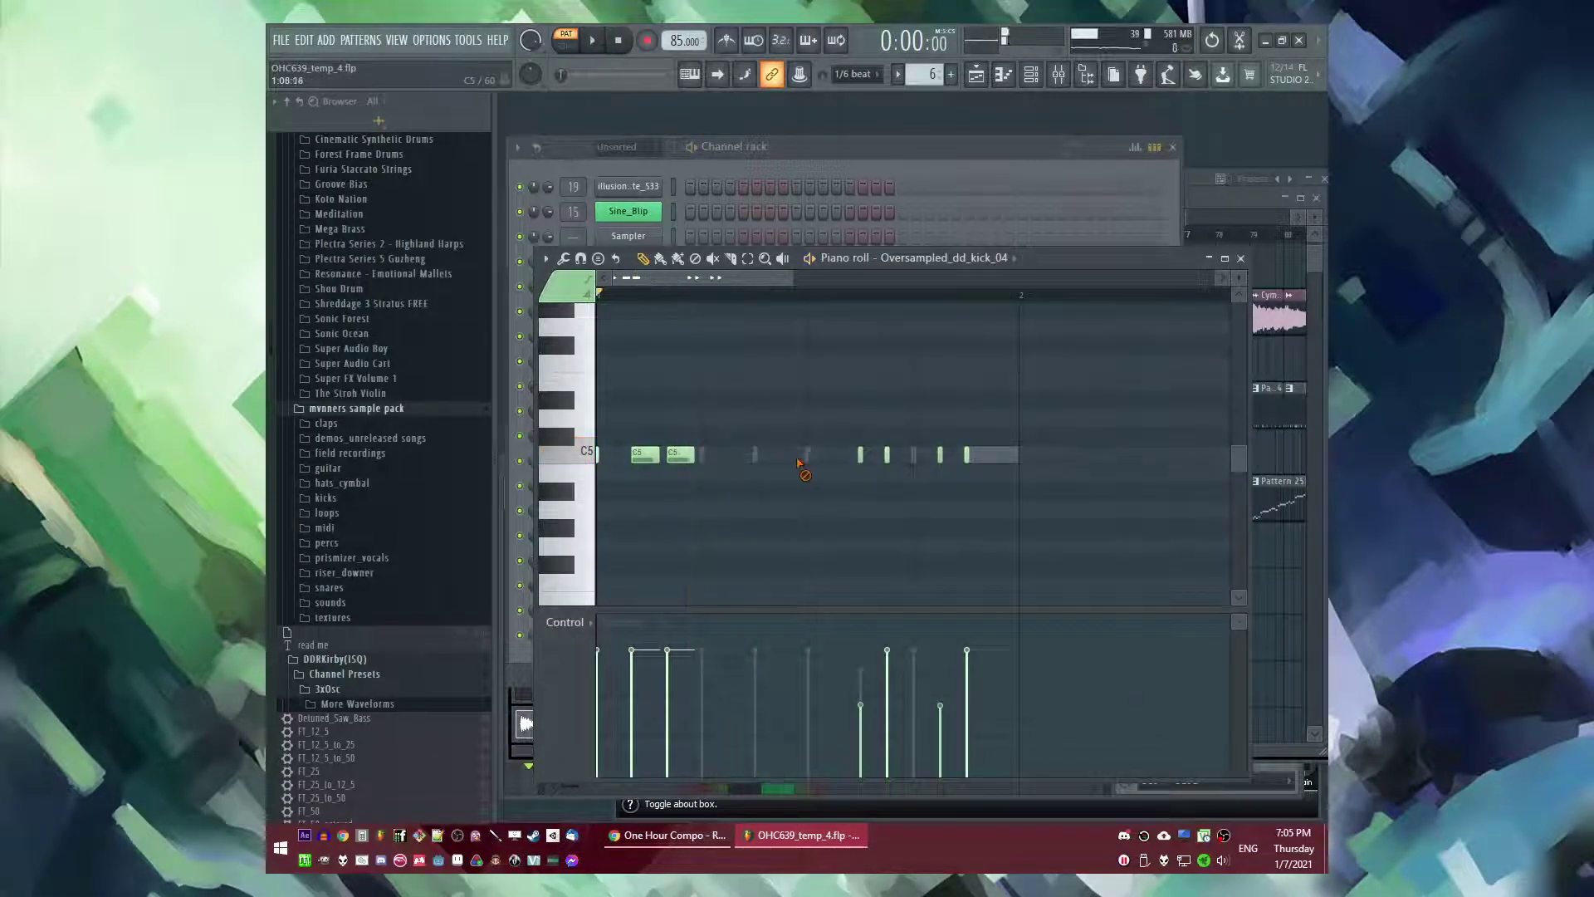
pyautogui.click(740, 458)
pyautogui.press('space')
pyautogui.click(776, 458)
pyautogui.click(811, 459)
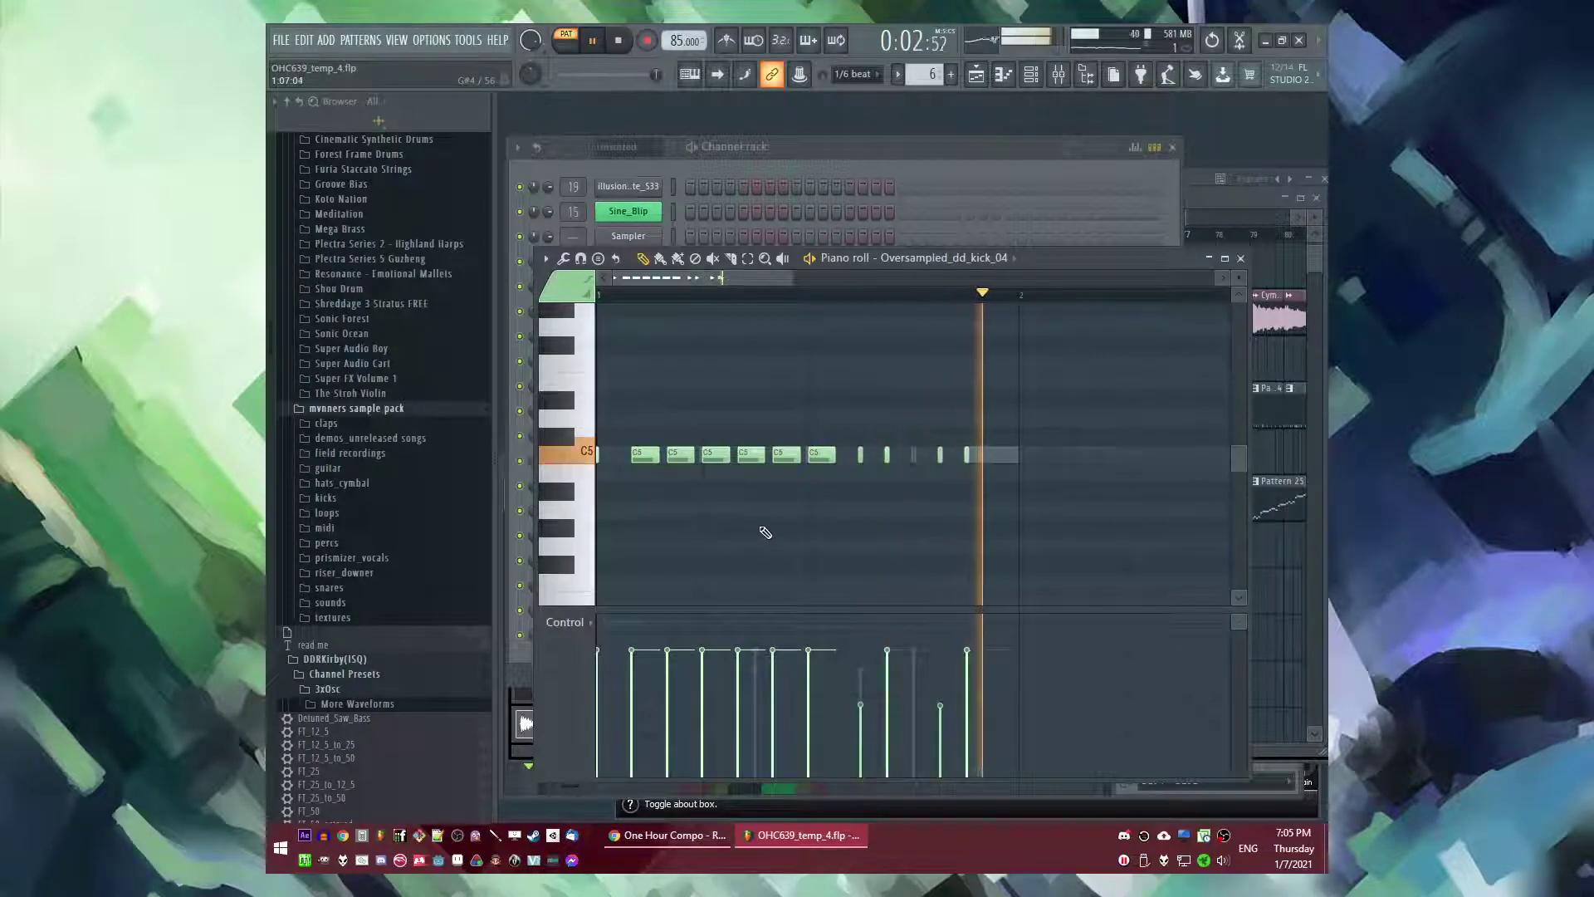
# - Move the TR909_01 hit from step 7 to step 5 and remove the intimate hat hit on step 7
pyautogui.click(778, 186)
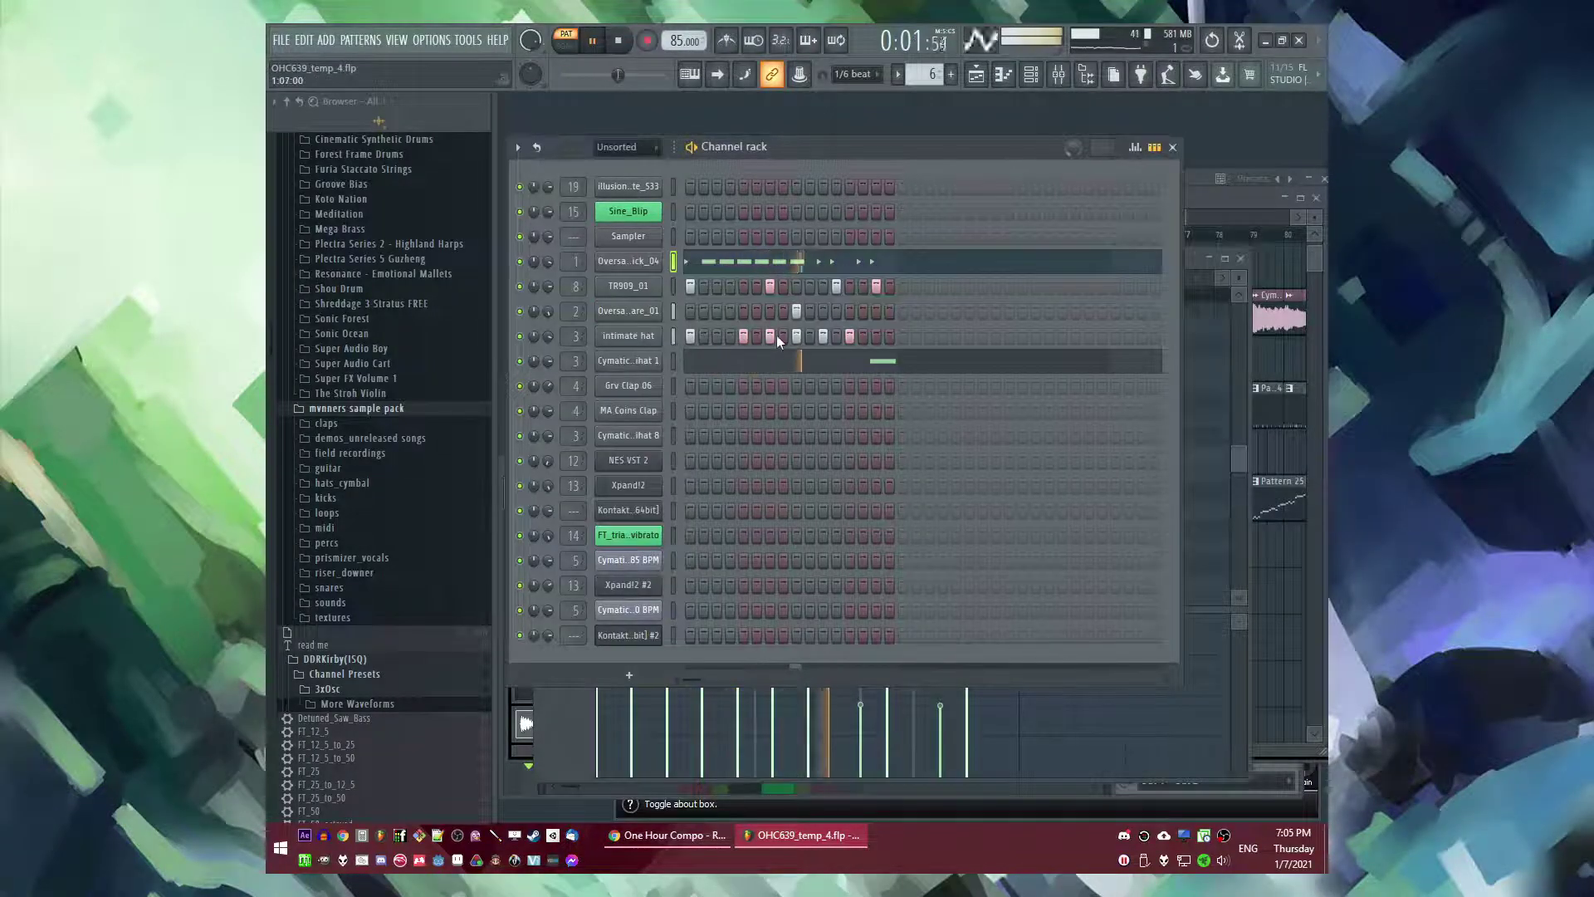
pyautogui.click(770, 286)
pyautogui.click(743, 287)
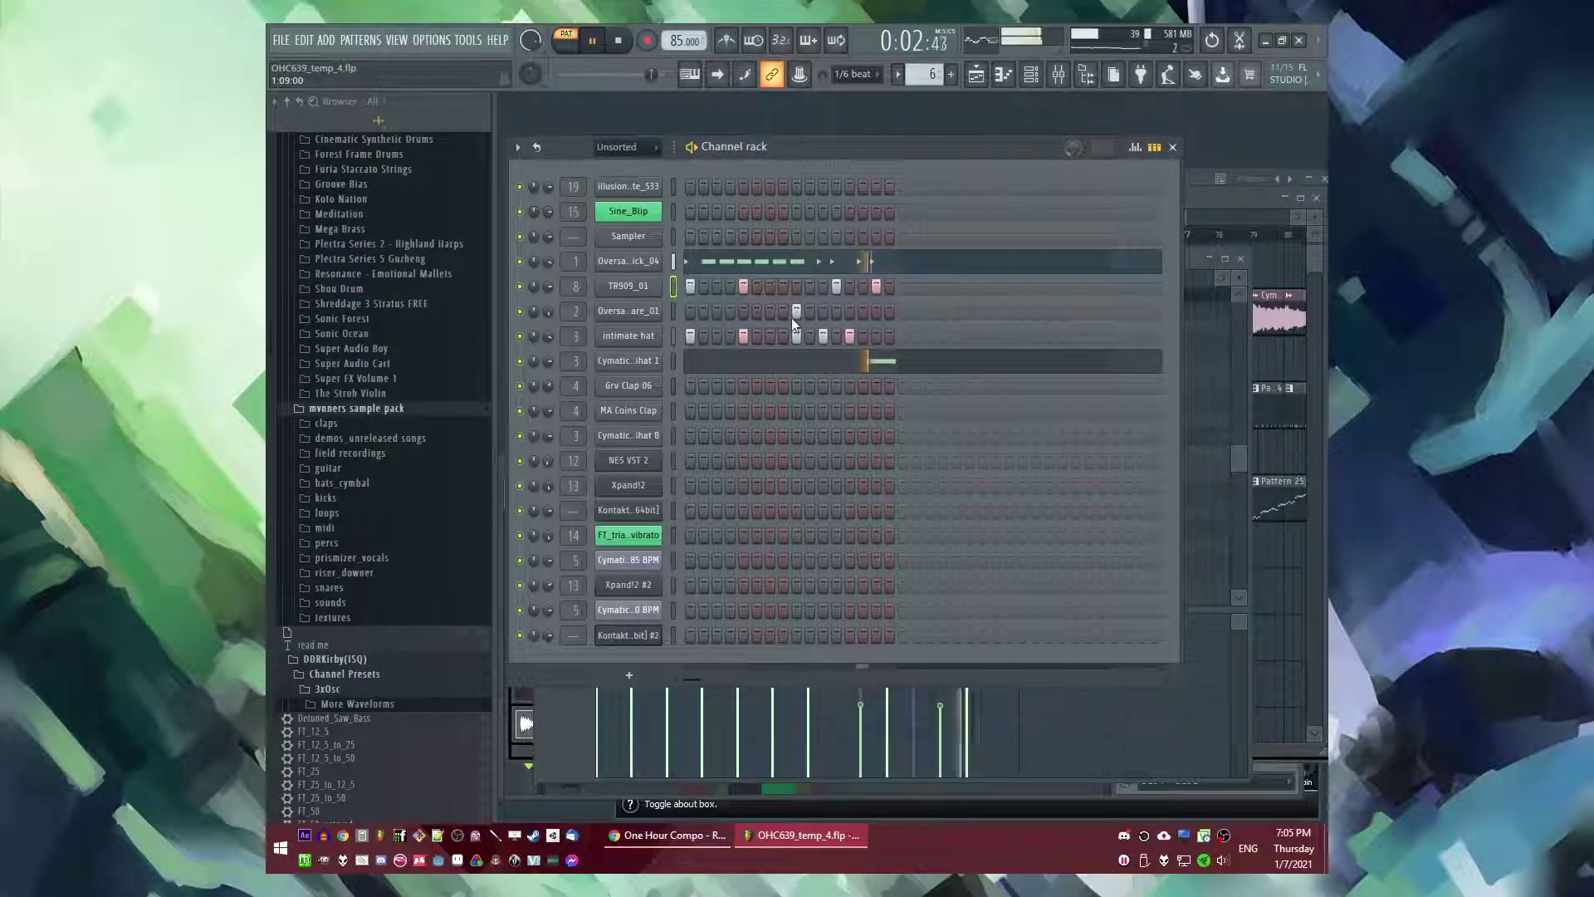
# - Lower the velocity of the off-beat triplet kick notes to about 66% while the pattern plays
pyautogui.click(802, 267)
pyautogui.click(804, 267)
pyautogui.press('space')
pyautogui.press('space')
pyautogui.press('space')
pyautogui.moveTo(632, 675); pyautogui.dragTo(769, 674)
pyautogui.press('space')
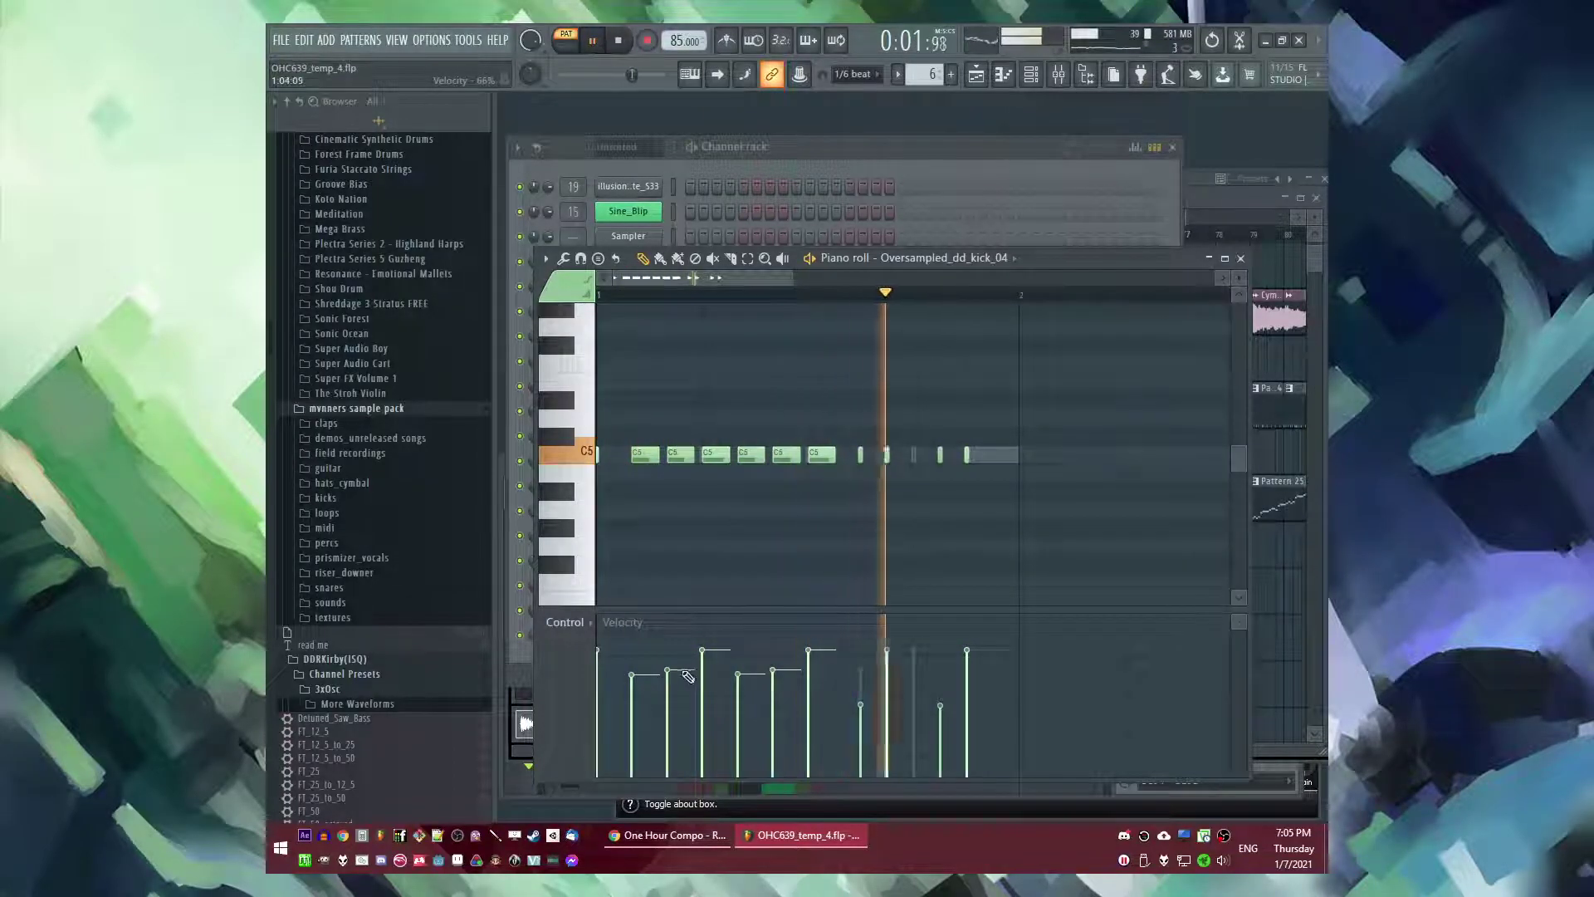
# - Add three short C5 hat notes spaced 1/6 beat apart in the first beat of the intimate hat
pyautogui.click(776, 168)
pyautogui.press('space')
pyautogui.rightClick(647, 345)
pyautogui.click(676, 335)
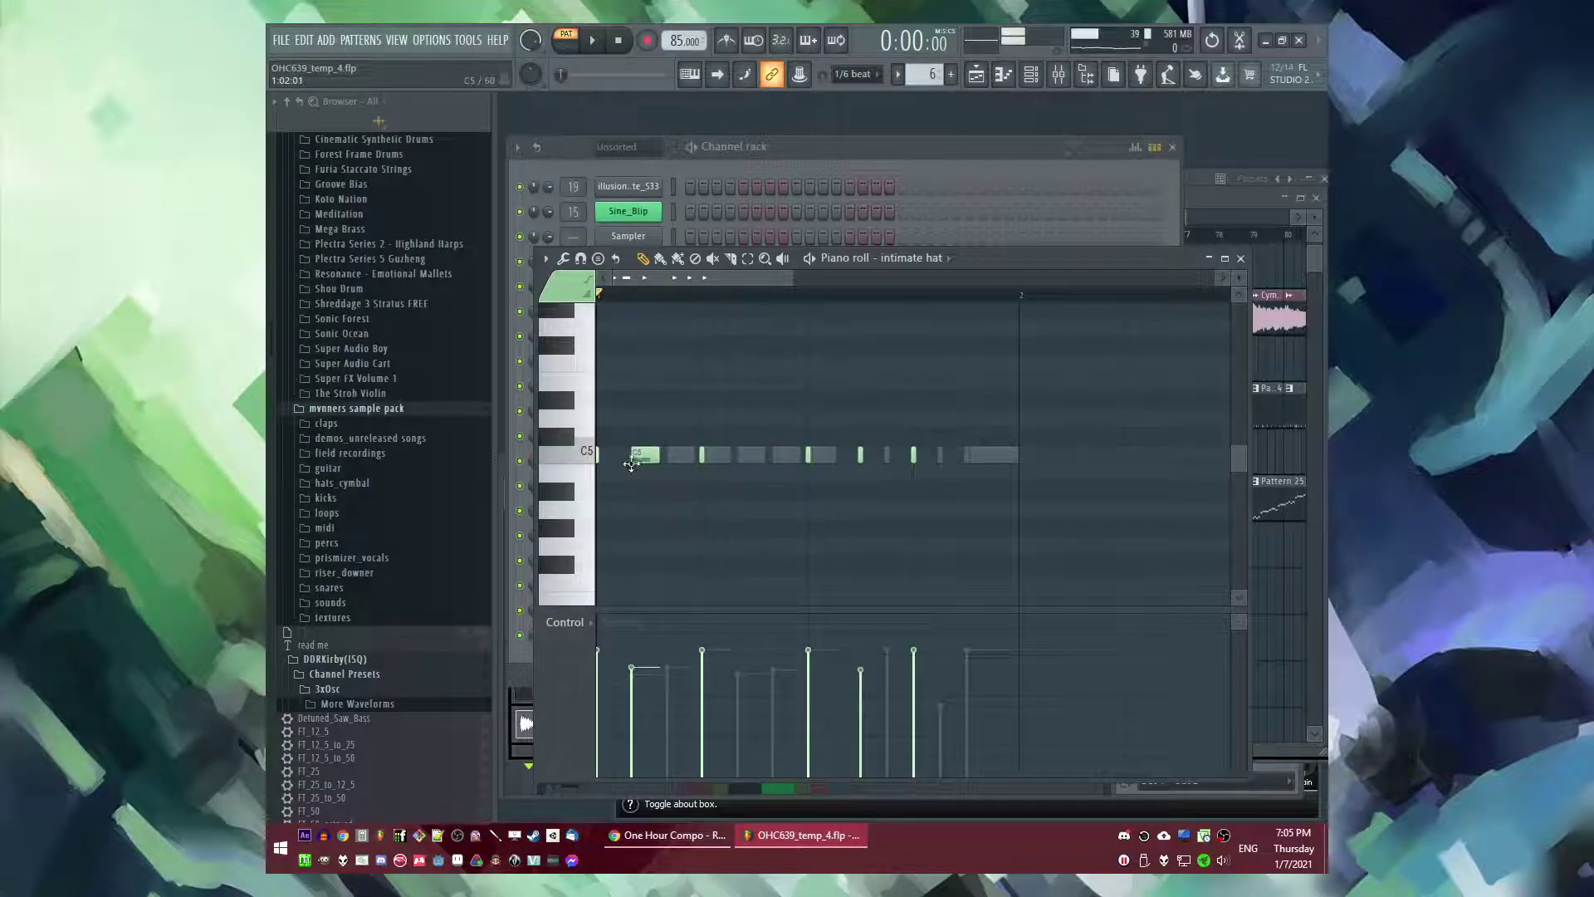
pyautogui.click(674, 454)
pyautogui.press('space')
pyautogui.click(638, 456)
pyautogui.click(654, 456)
pyautogui.moveTo(657, 456)
pyautogui.mouseDown()
pyautogui.moveTo(641, 456)
pyautogui.moveTo(676, 456)
pyautogui.mouseUp()
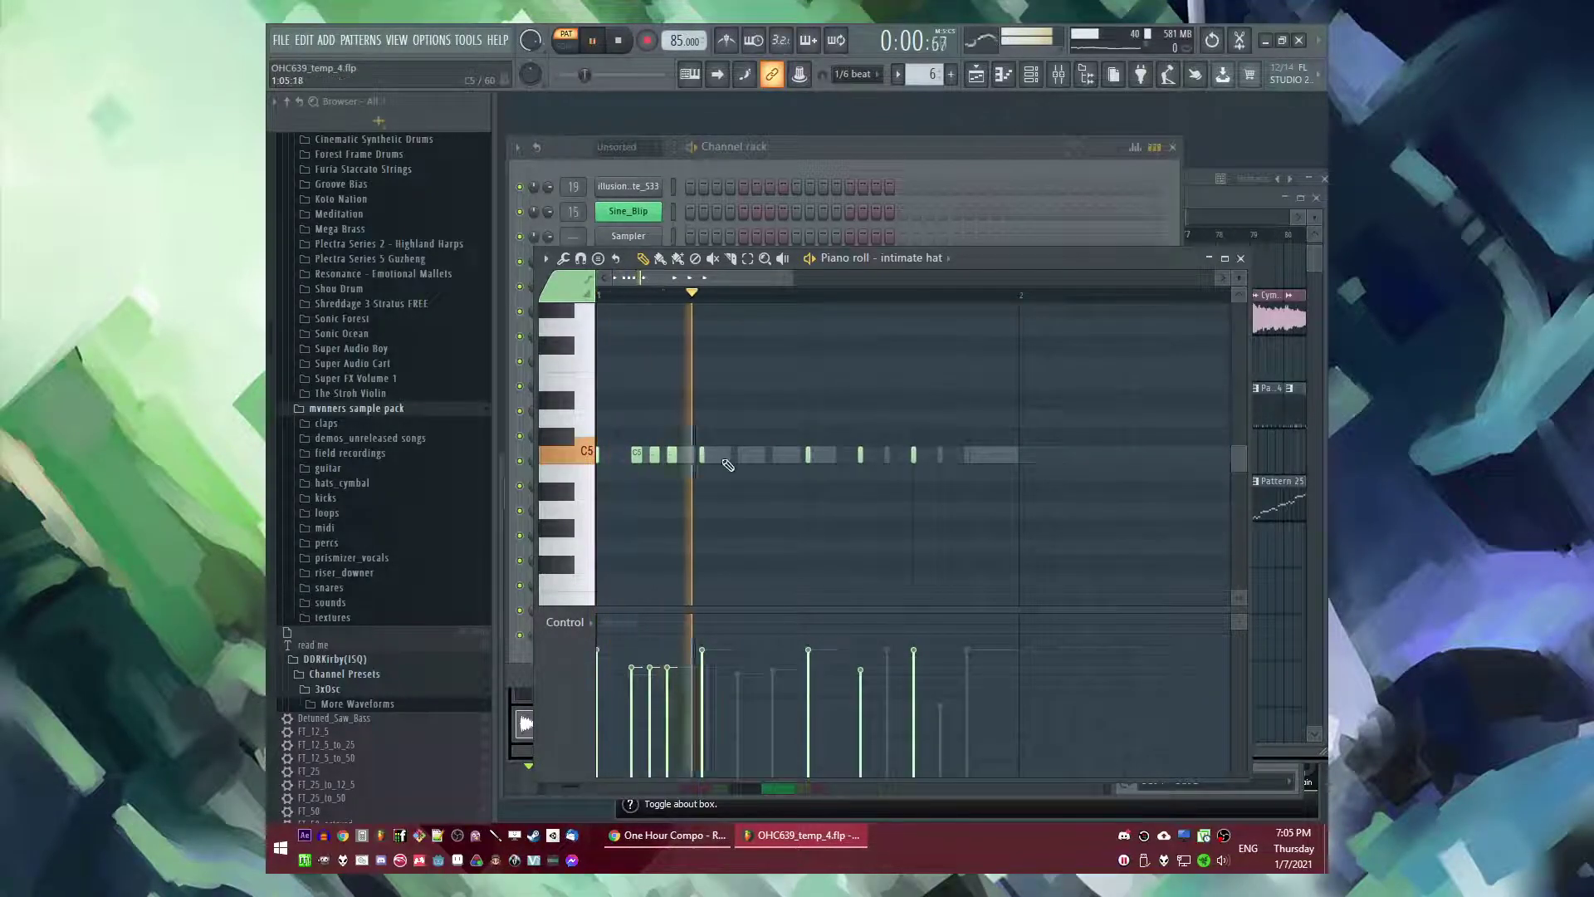
# - Slice the Track 9 Pattern 25 clip at bar 72 and trim its second part to start halfway through the bar
pyautogui.press('F5')
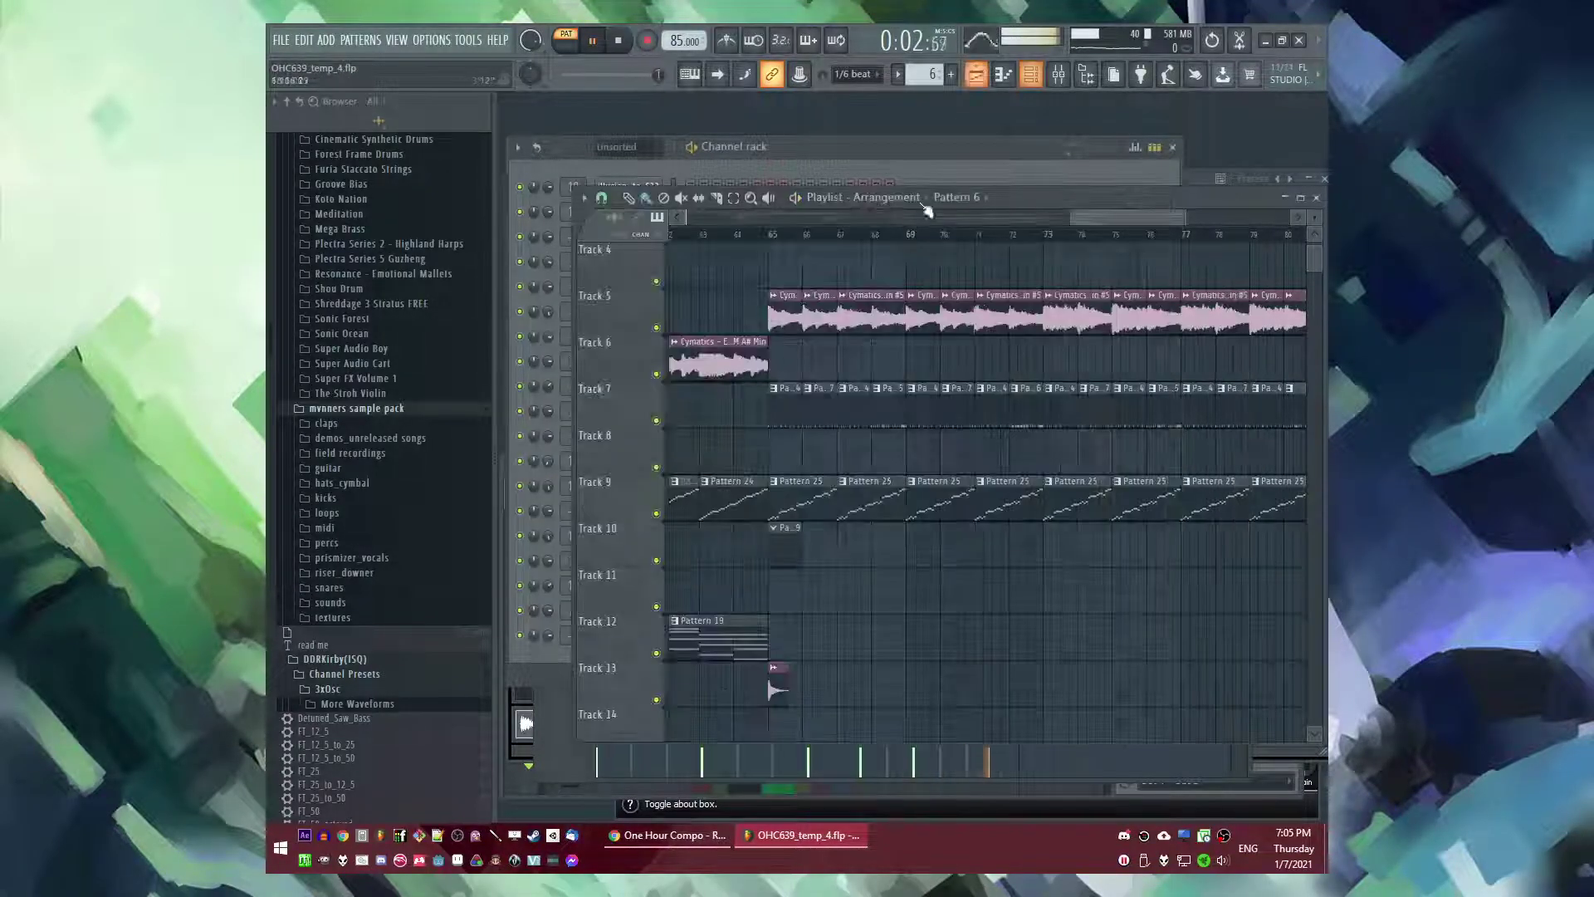
pyautogui.click(773, 236)
pyautogui.click(1038, 236)
pyautogui.moveTo(1041, 235); pyautogui.dragTo(1012, 235)
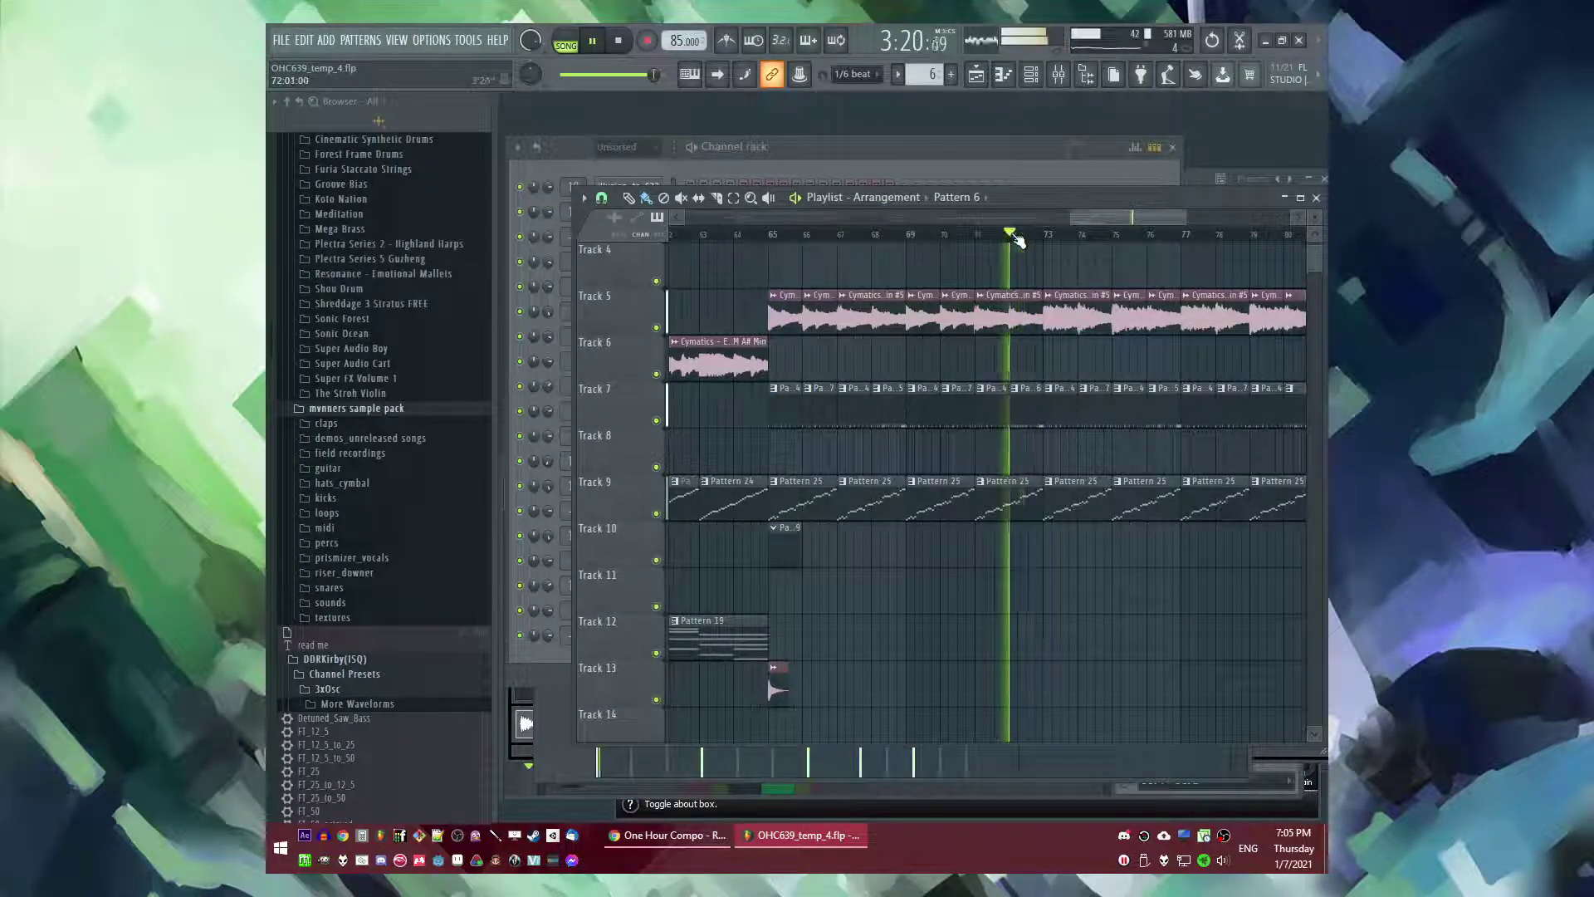
pyautogui.scroll(3, 1056, 491)
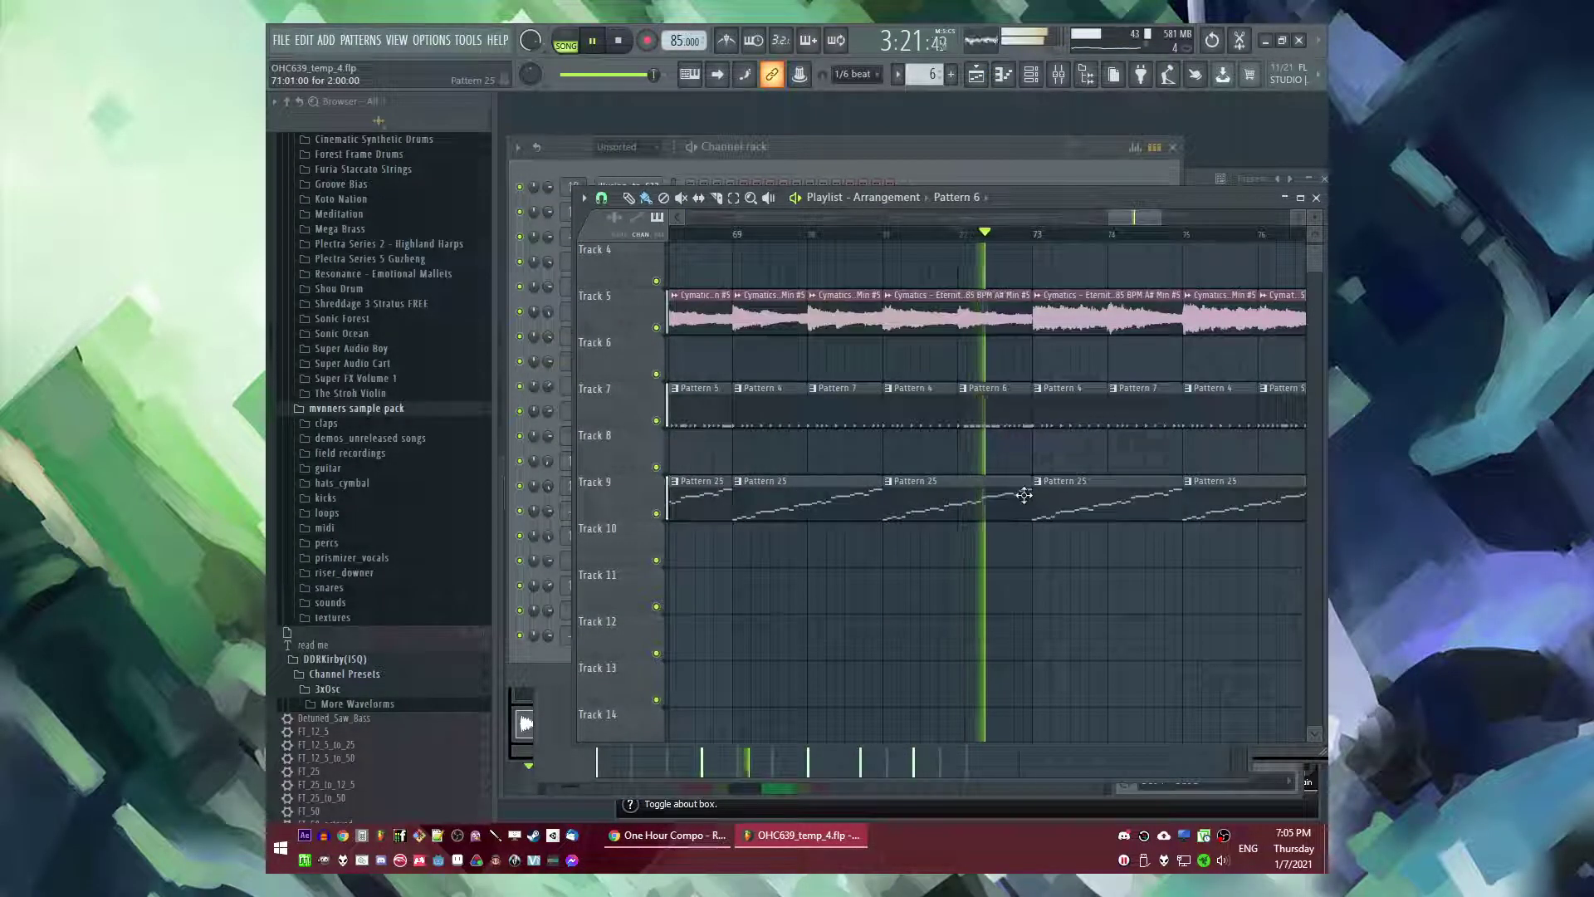
pyautogui.click(720, 199)
pyautogui.scroll(2, 965, 471)
pyautogui.moveTo(933, 462); pyautogui.dragTo(935, 573)
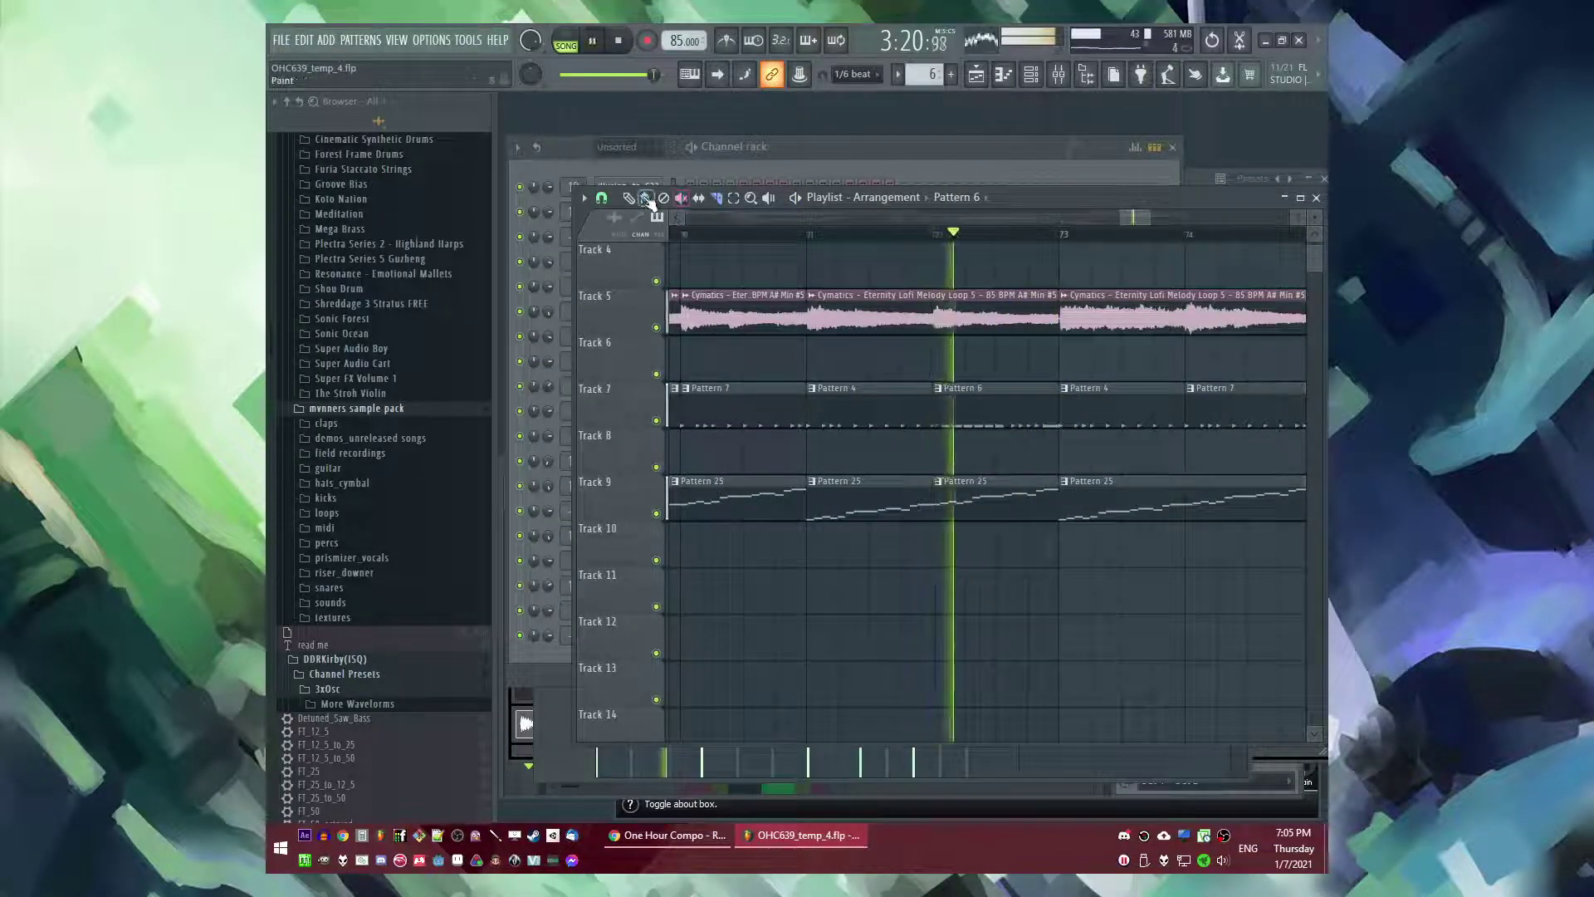
pyautogui.moveTo(937, 516); pyautogui.dragTo(992, 517)
pyautogui.press('space')
pyautogui.press('space')
pyautogui.press('space')
pyautogui.press('space')
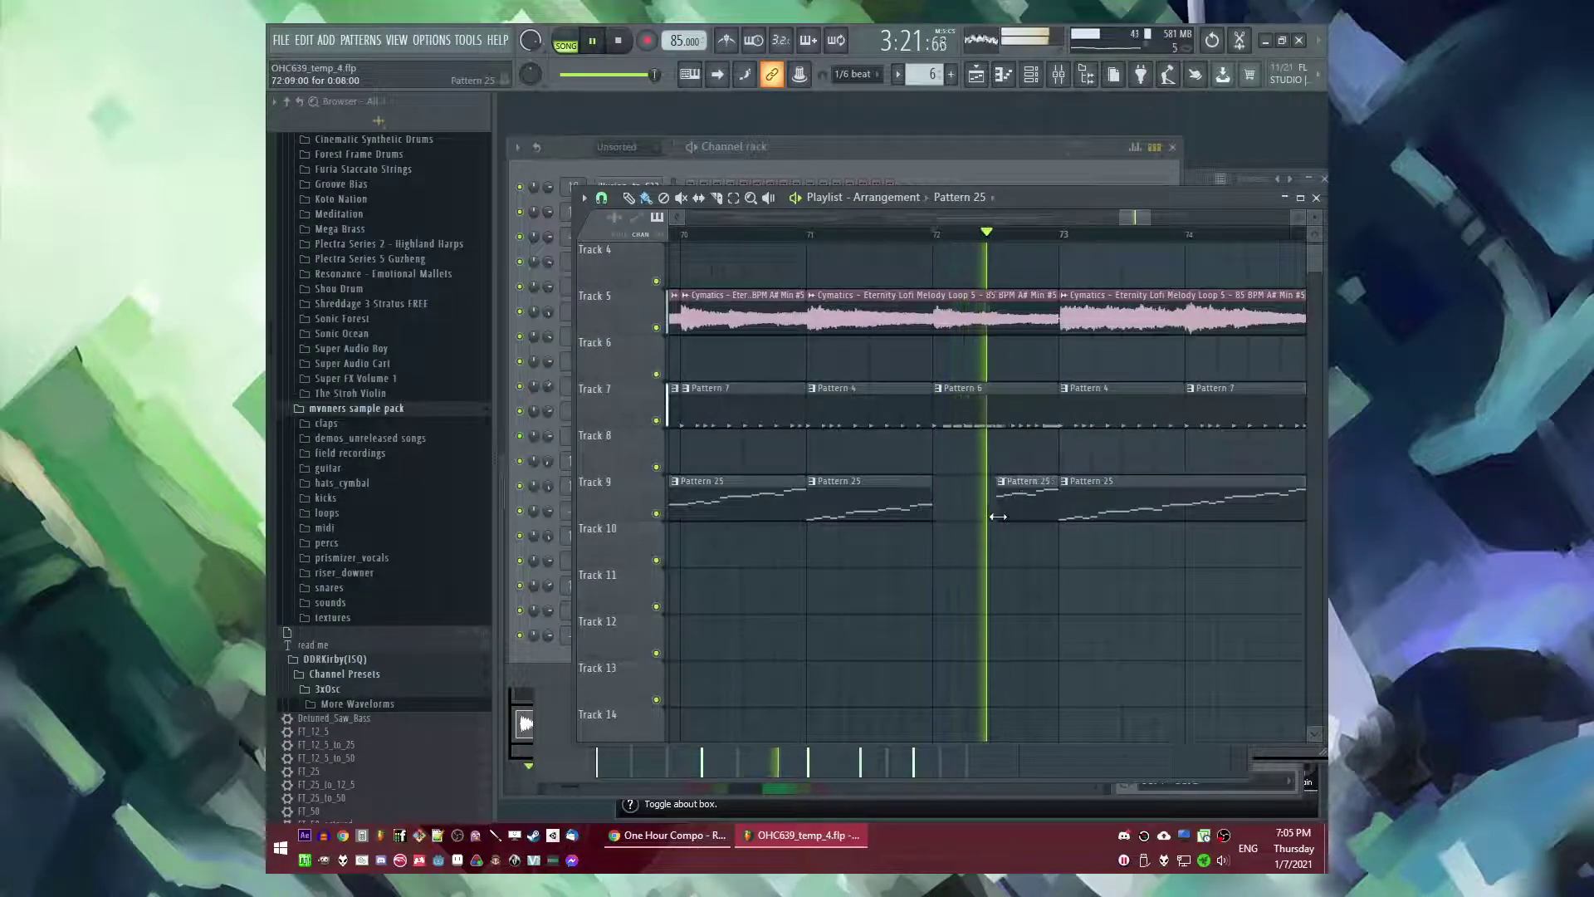
# - Place a crash4 clip on Track 10 at the end of bar 71, leading into bar 72
pyautogui.scroll(-3, 970, 453)
pyautogui.click(913, 235)
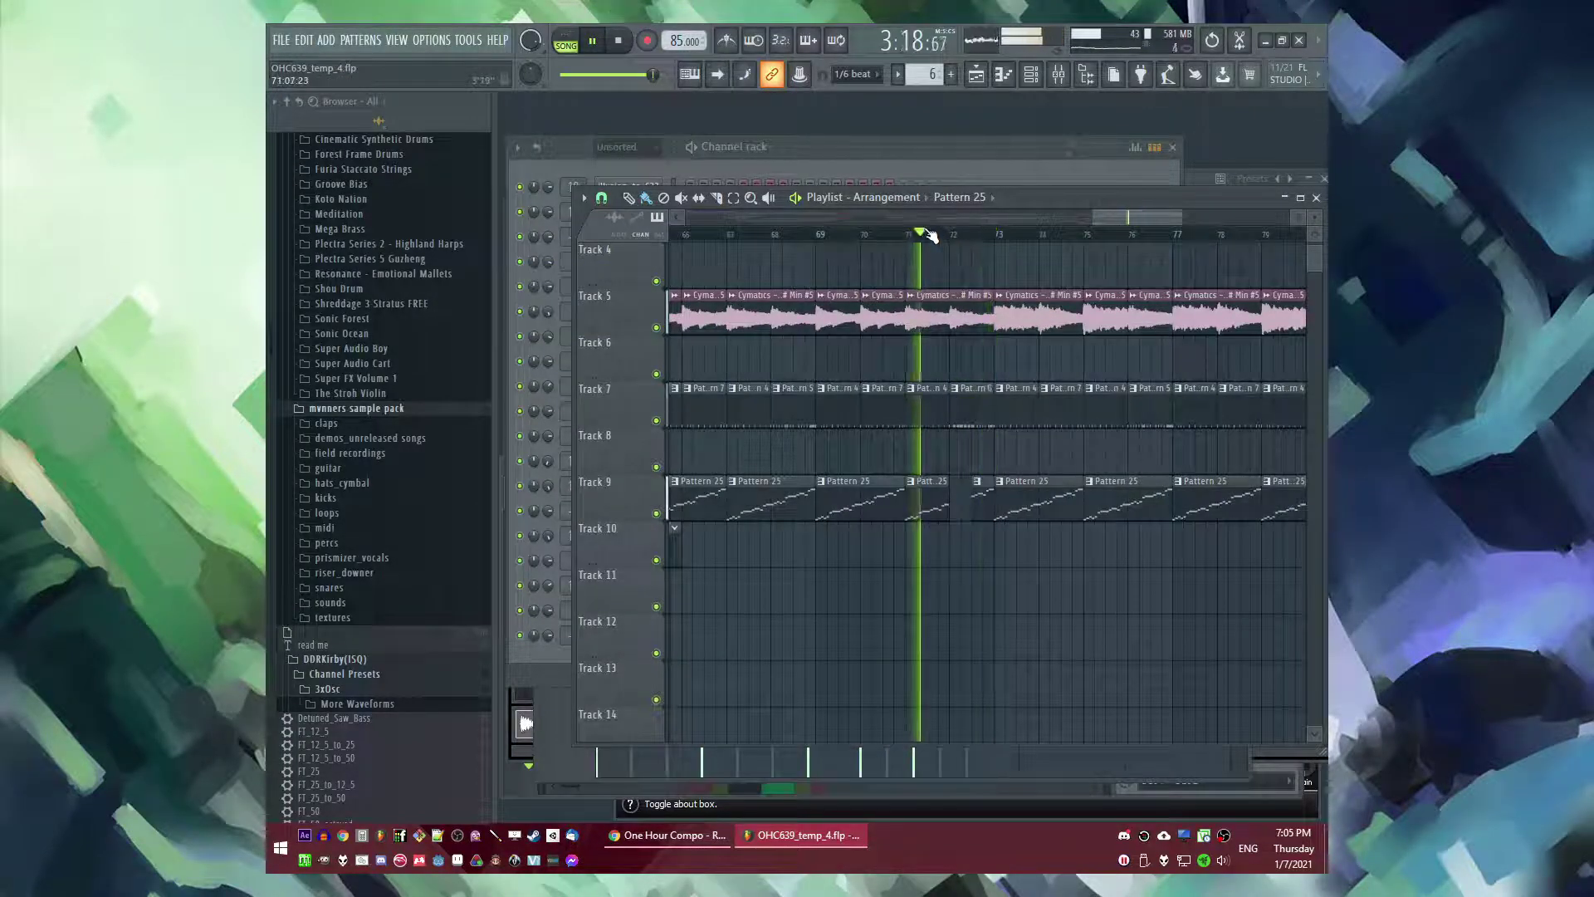
pyautogui.scroll(-4, 1050, 505)
pyautogui.scroll(-3, 1051, 506)
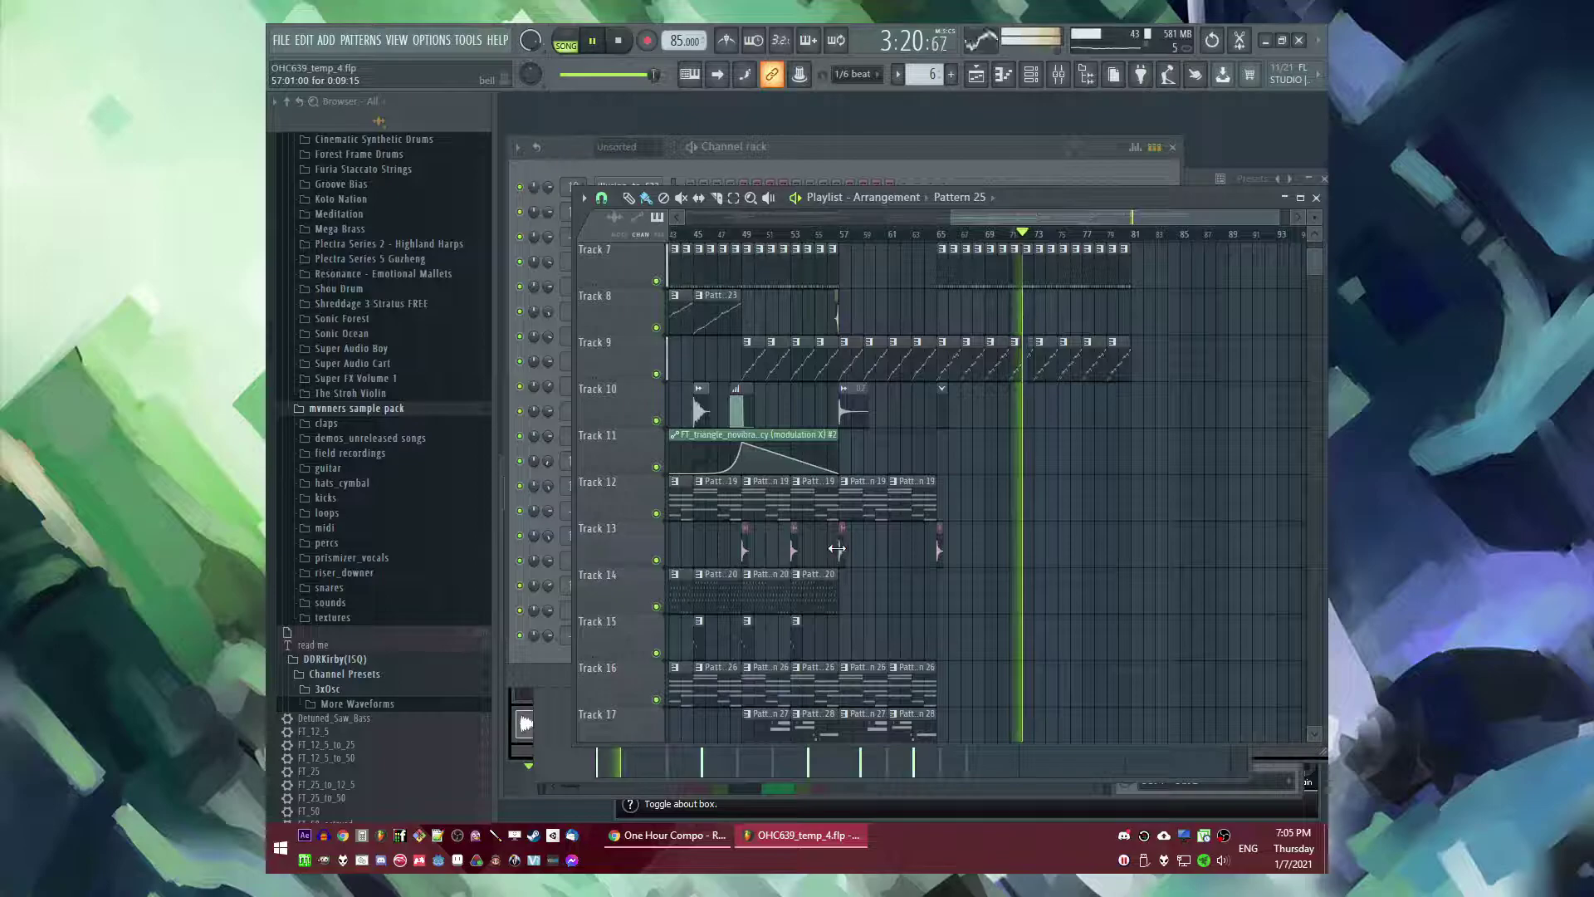
pyautogui.scroll(-4, 846, 548)
pyautogui.scroll(3, 843, 531)
pyautogui.scroll(-3, 922, 382)
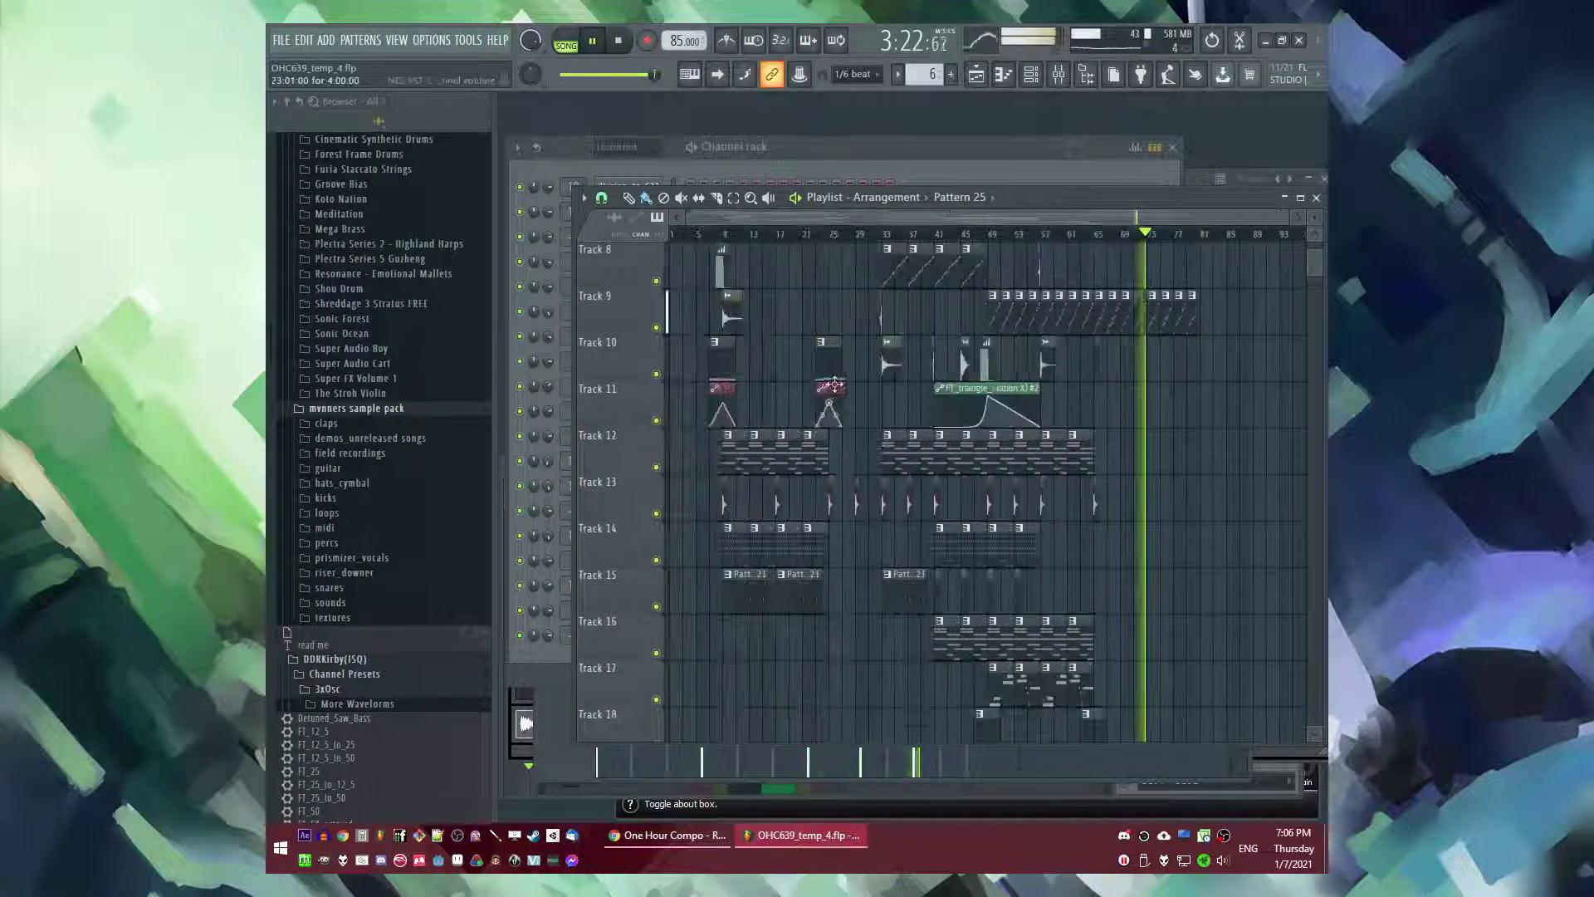
pyautogui.scroll(5, 931, 370)
pyautogui.click(1011, 363)
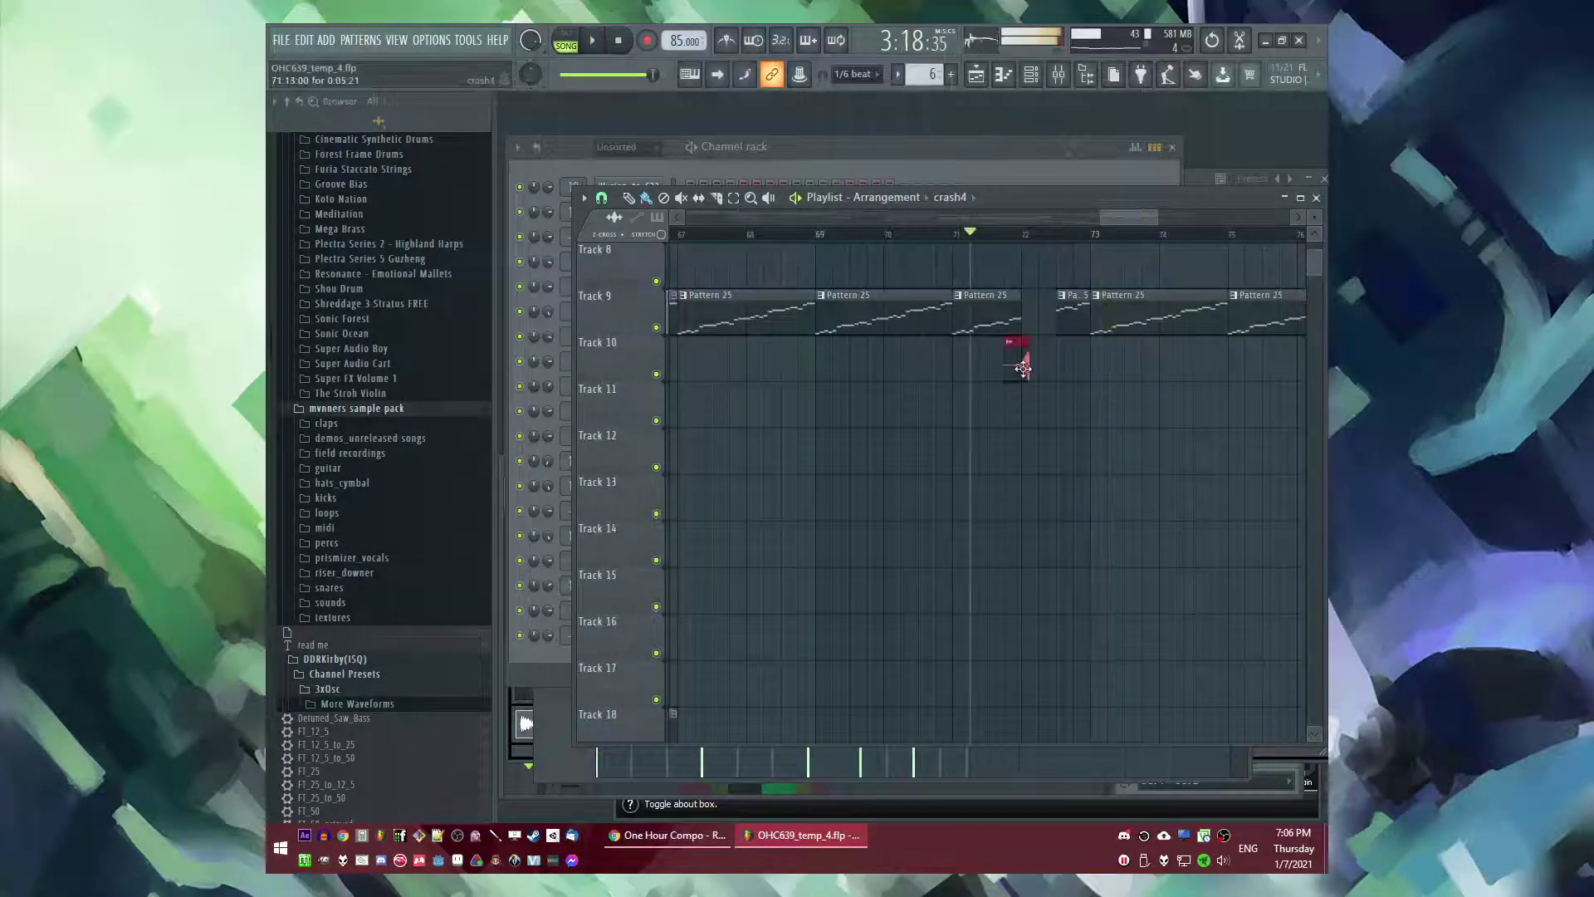
# - Place the VEC reverb effect on Track 11 and DH_FX OUT LONG_003 on Track 12 at bar 73
pyautogui.scroll(-4, 1038, 416)
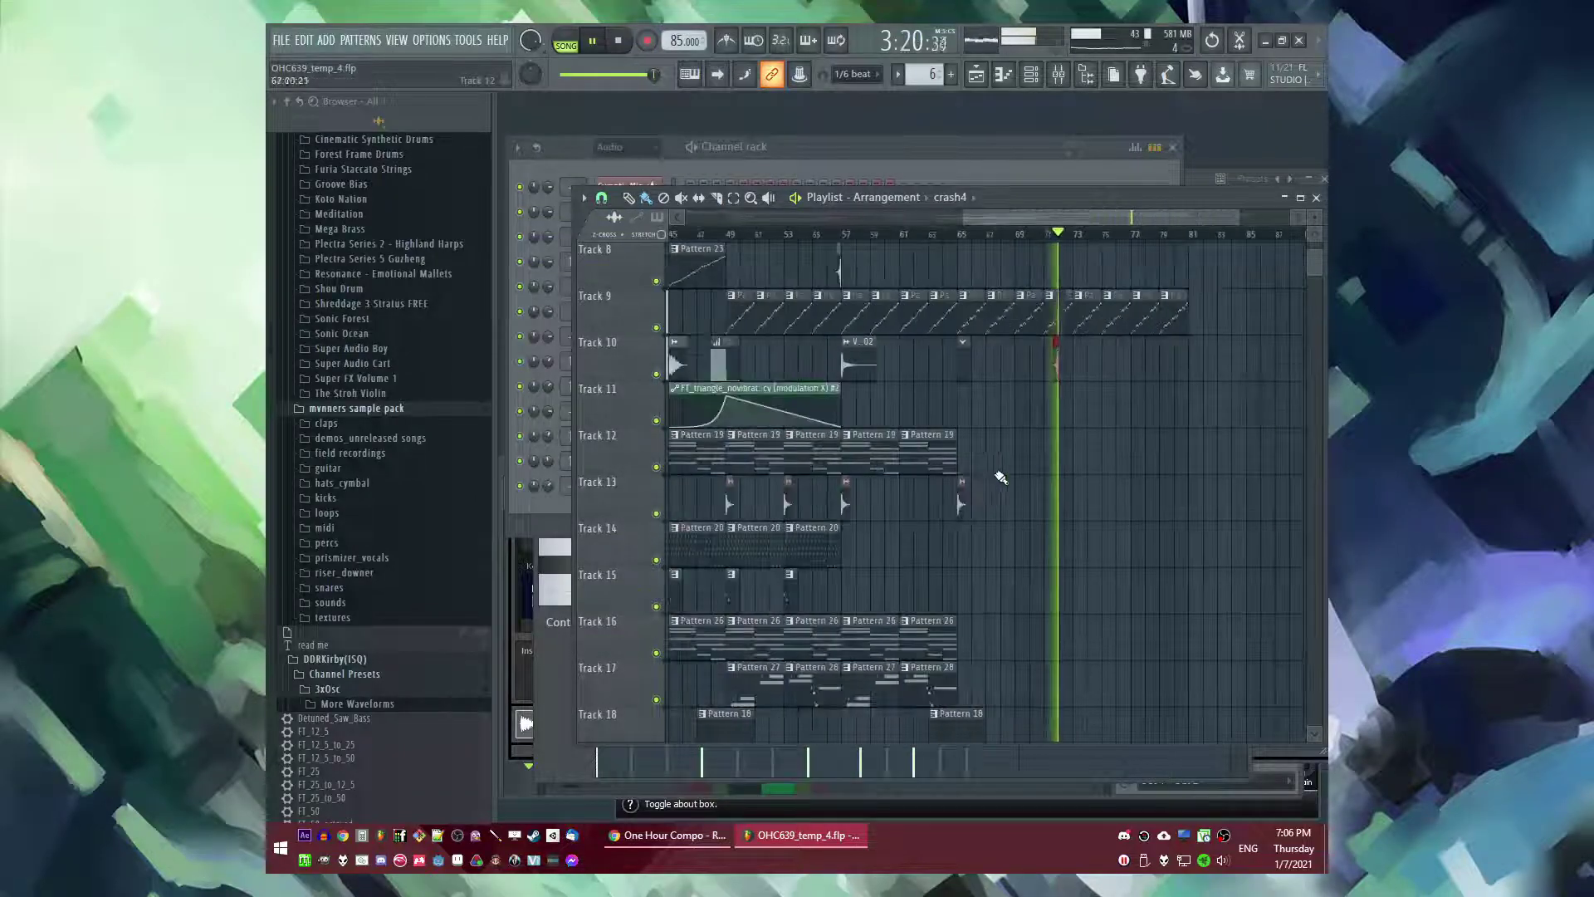
pyautogui.scroll(3, 1102, 407)
pyautogui.click(1009, 415)
pyautogui.scroll(-5, 1060, 494)
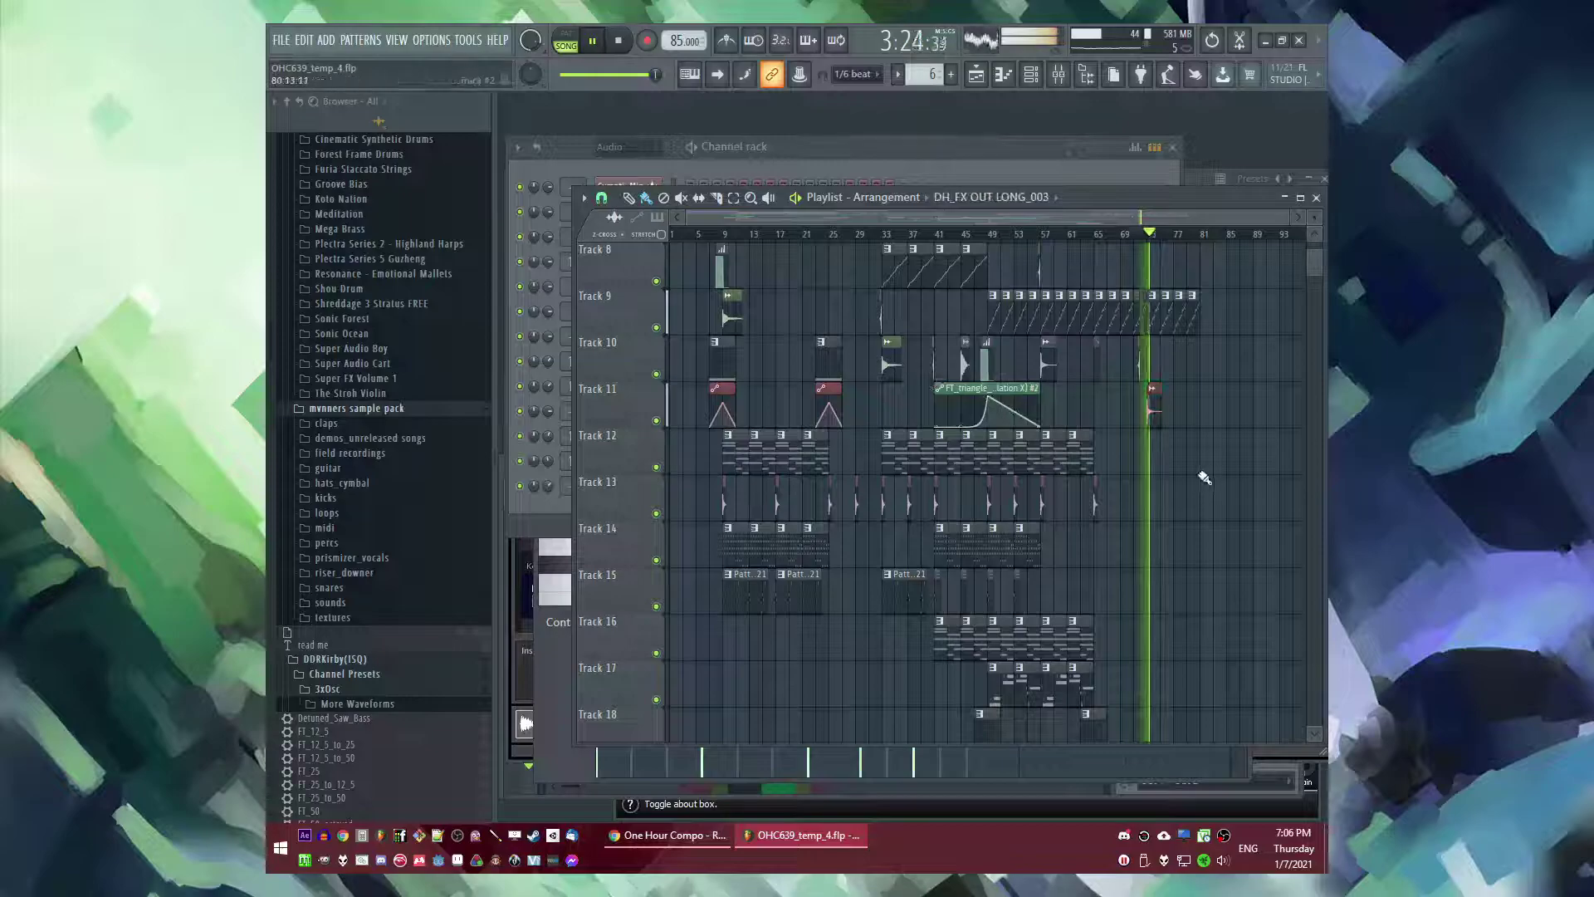
pyautogui.scroll(3, 1146, 459)
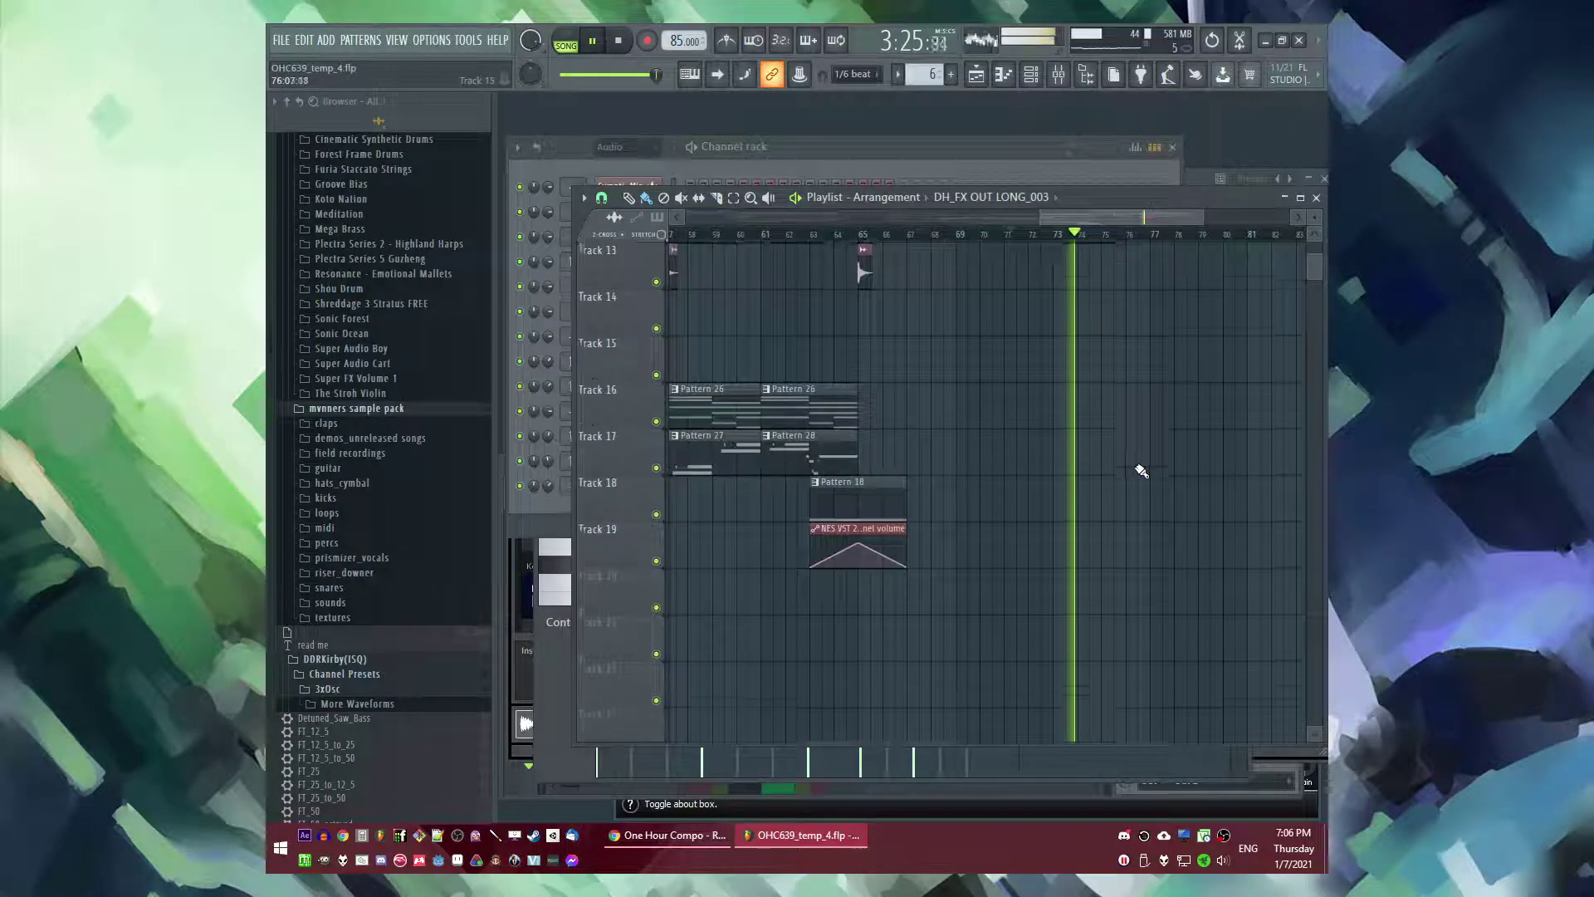
pyautogui.scroll(-1, 1083, 592)
# - Place Pattern 19 on Track 13 and Pattern 26 on Track 16 over bars 73 to 81, and save the project
pyautogui.click(882, 472)
pyautogui.click(1065, 509)
pyautogui.click(1063, 645)
pyautogui.moveTo(1170, 686); pyautogui.dragTo(1072, 488)
pyautogui.hotkey('ctrl', 'b')
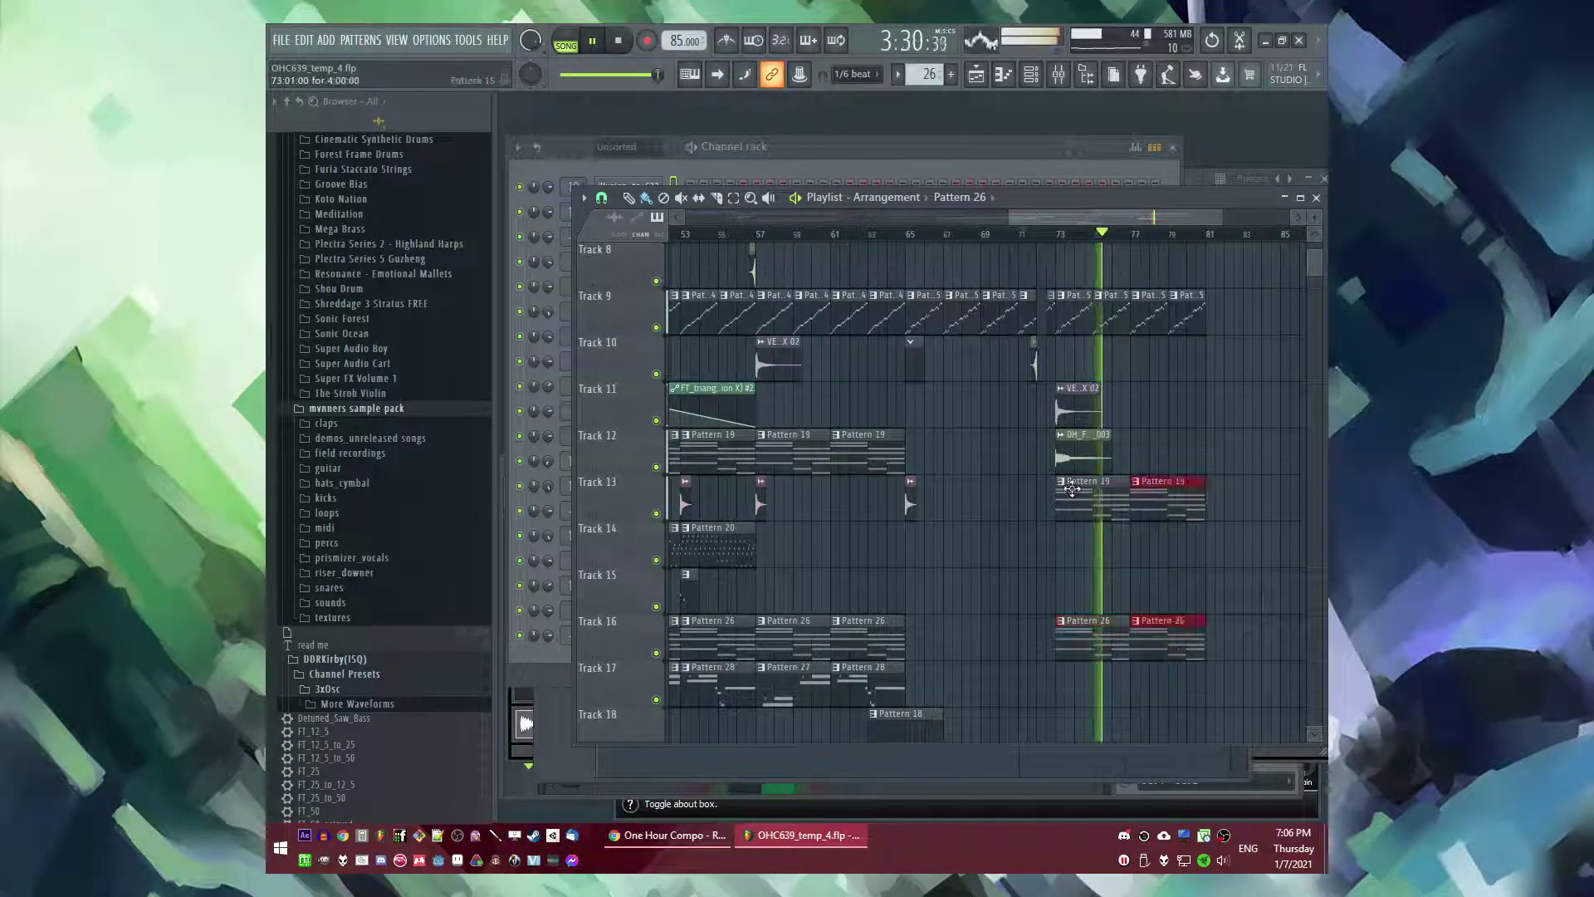
pyautogui.click(1059, 236)
pyautogui.hotkey('ctrl', 's')
# - Move the bar 65 pattern clip from Track 10 to Track 15 and delete both Track 16 Pattern 26 clips from bar 73 on
pyautogui.scroll(2, 1202, 427)
pyautogui.moveTo(912, 453); pyautogui.dragTo(912, 514)
pyautogui.rightClick(1088, 528)
pyautogui.rightClick(1167, 527)
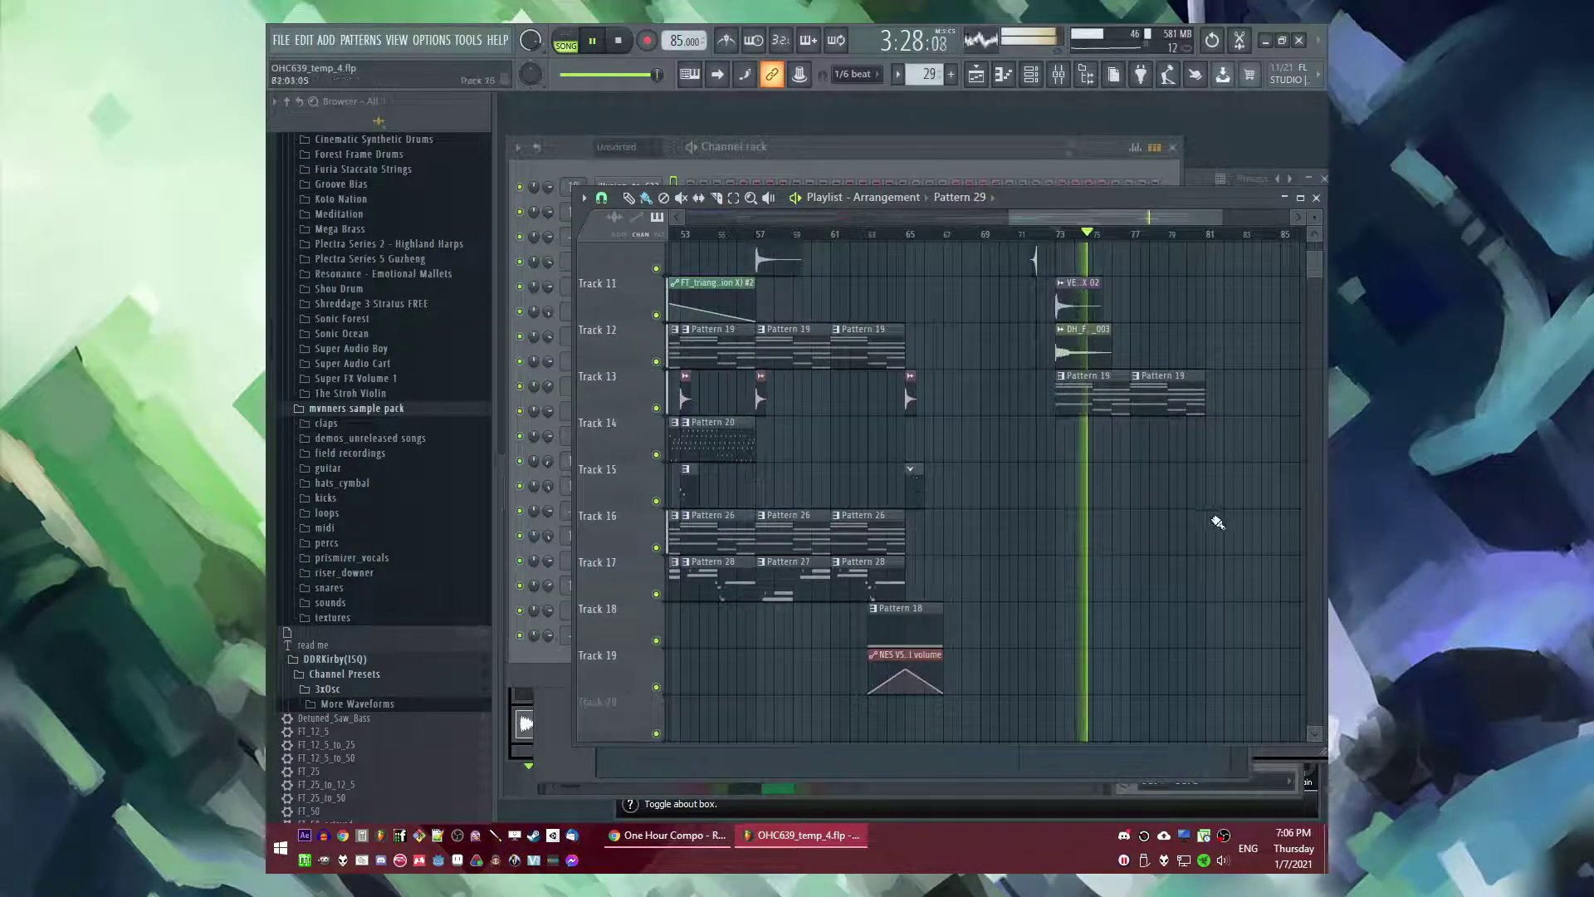
# - Browse the Cymatics packs in the Free Samples collection for a new sound
pyautogui.press('F6')
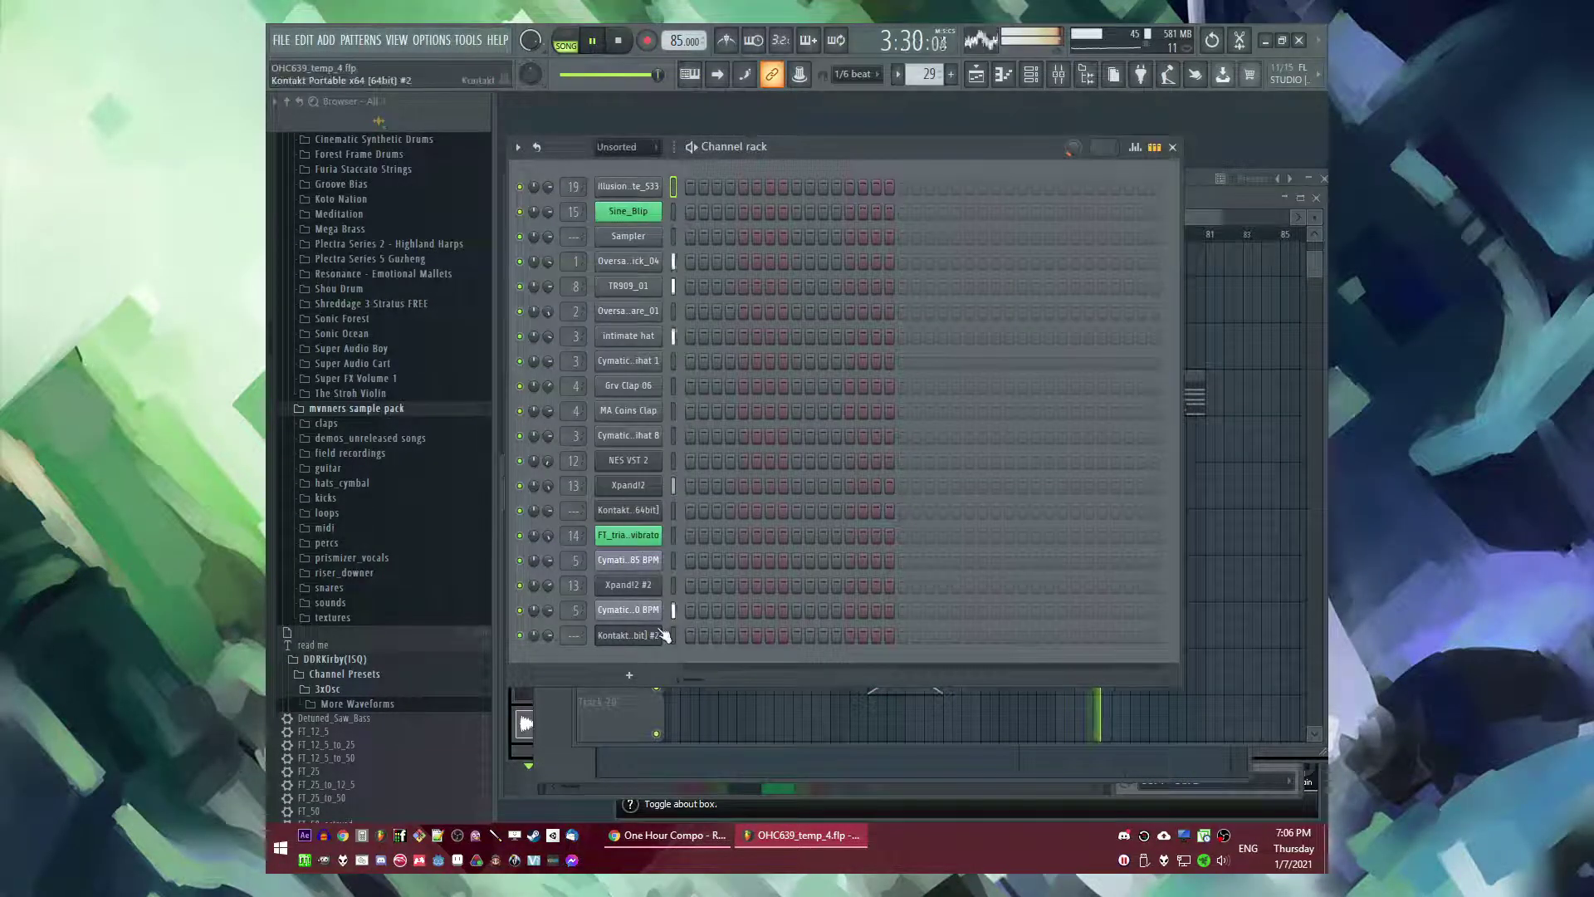
pyautogui.scroll(6, 469, 544)
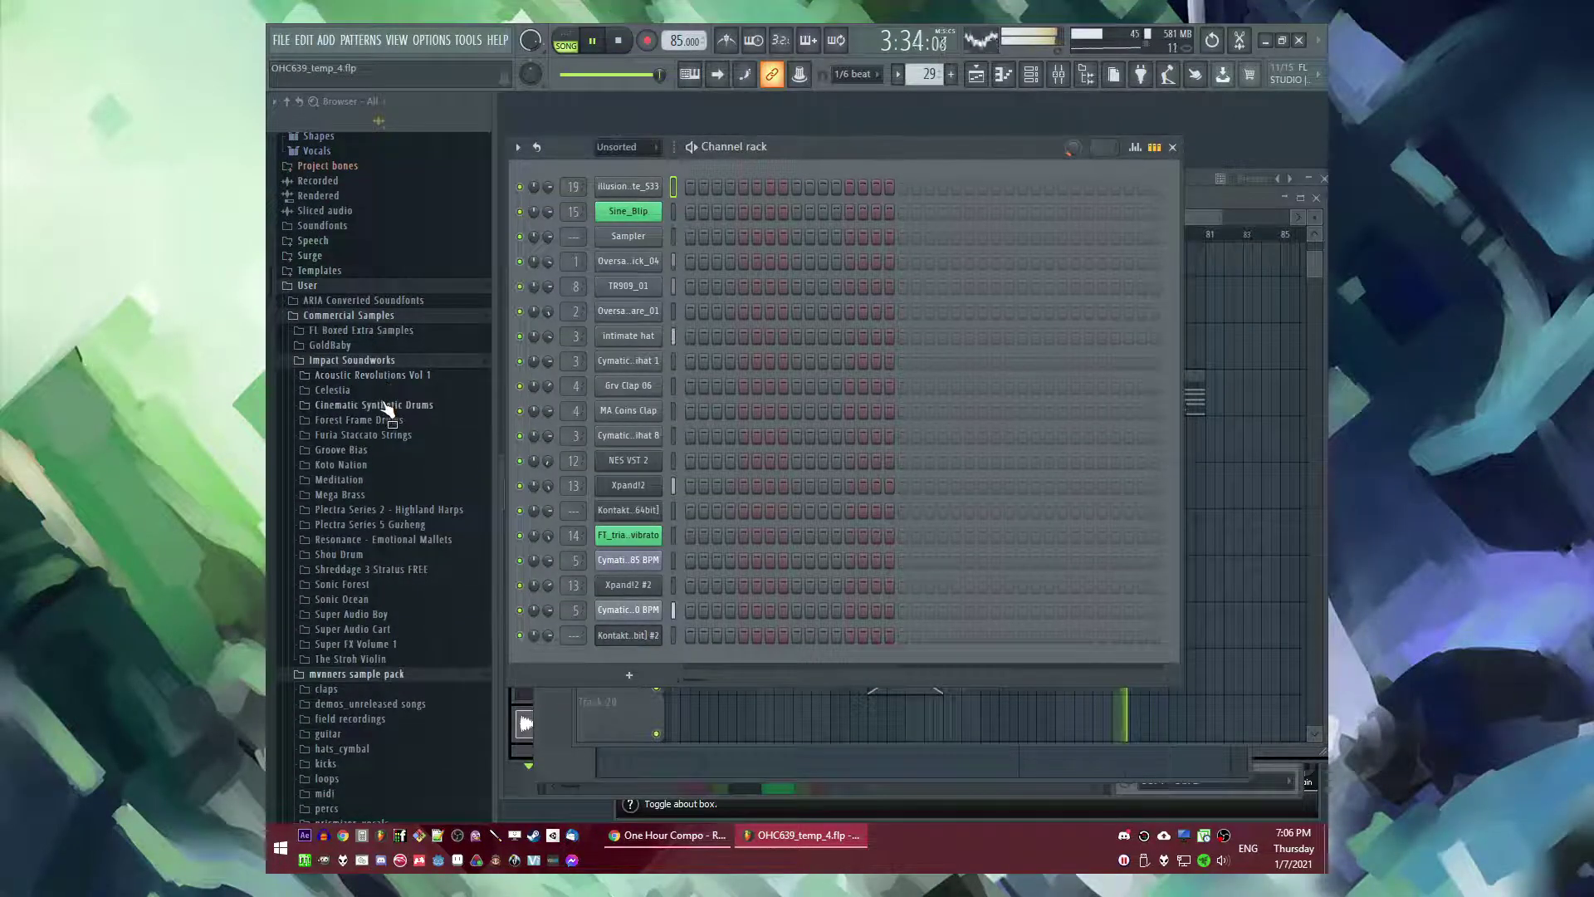
pyautogui.scroll(-10, 386, 407)
pyautogui.click(368, 312)
pyautogui.click(368, 312)
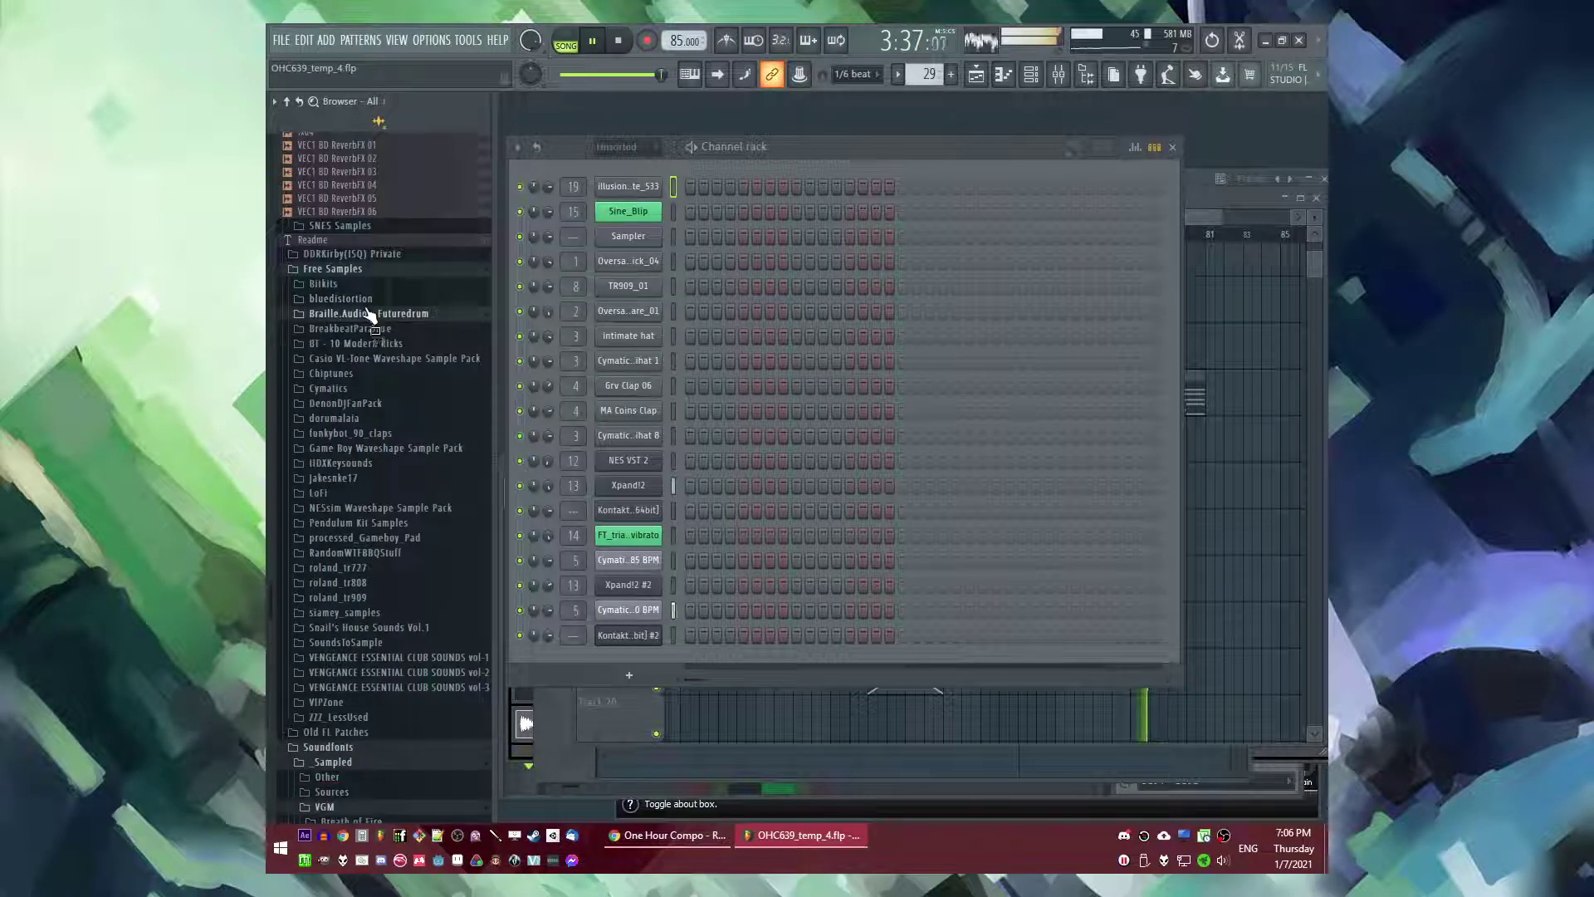
pyautogui.click(372, 390)
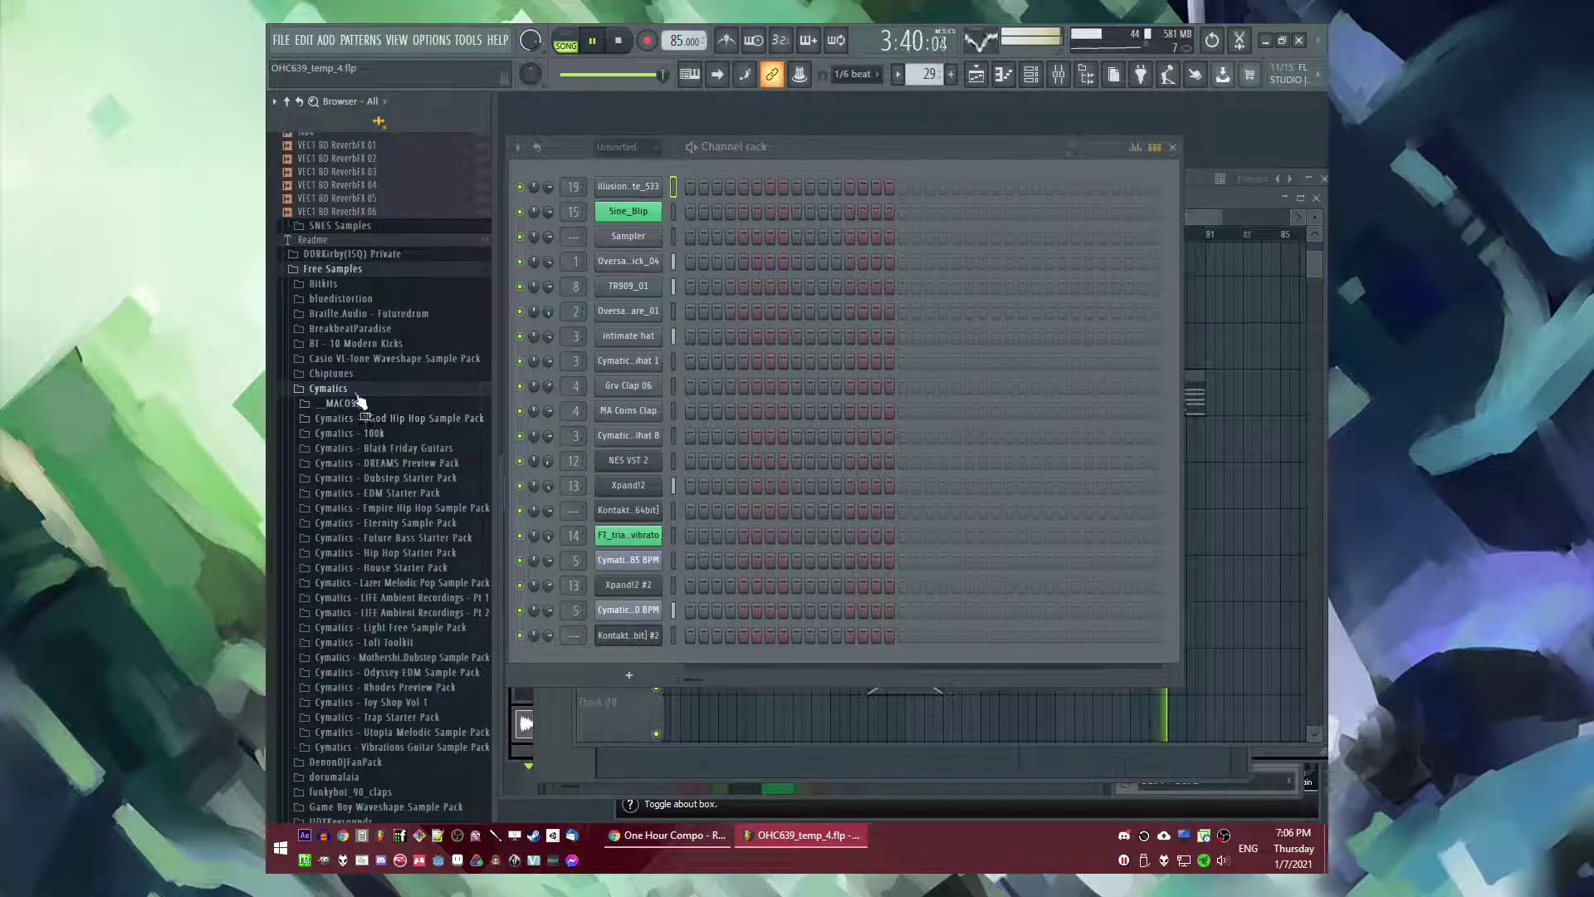
pyautogui.scroll(15, 372, 407)
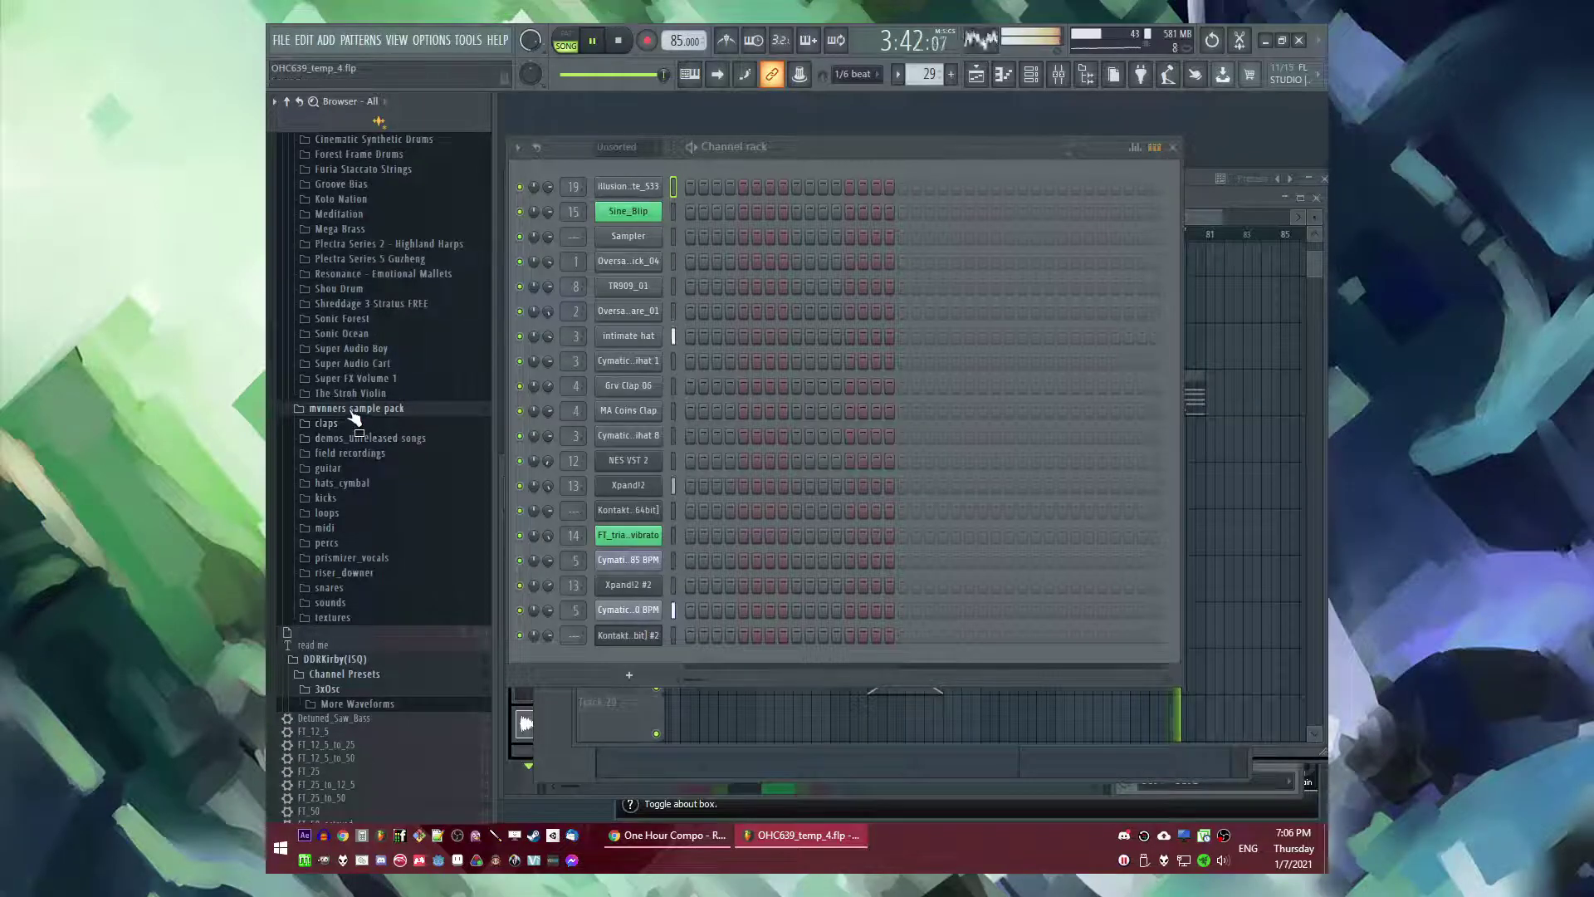
# - Collapse the munners sample pack and open the Natural instruments of Resonance - Emotional Mallets in the Impact Soundworks library
pyautogui.click(349, 409)
pyautogui.scroll(6, 357, 411)
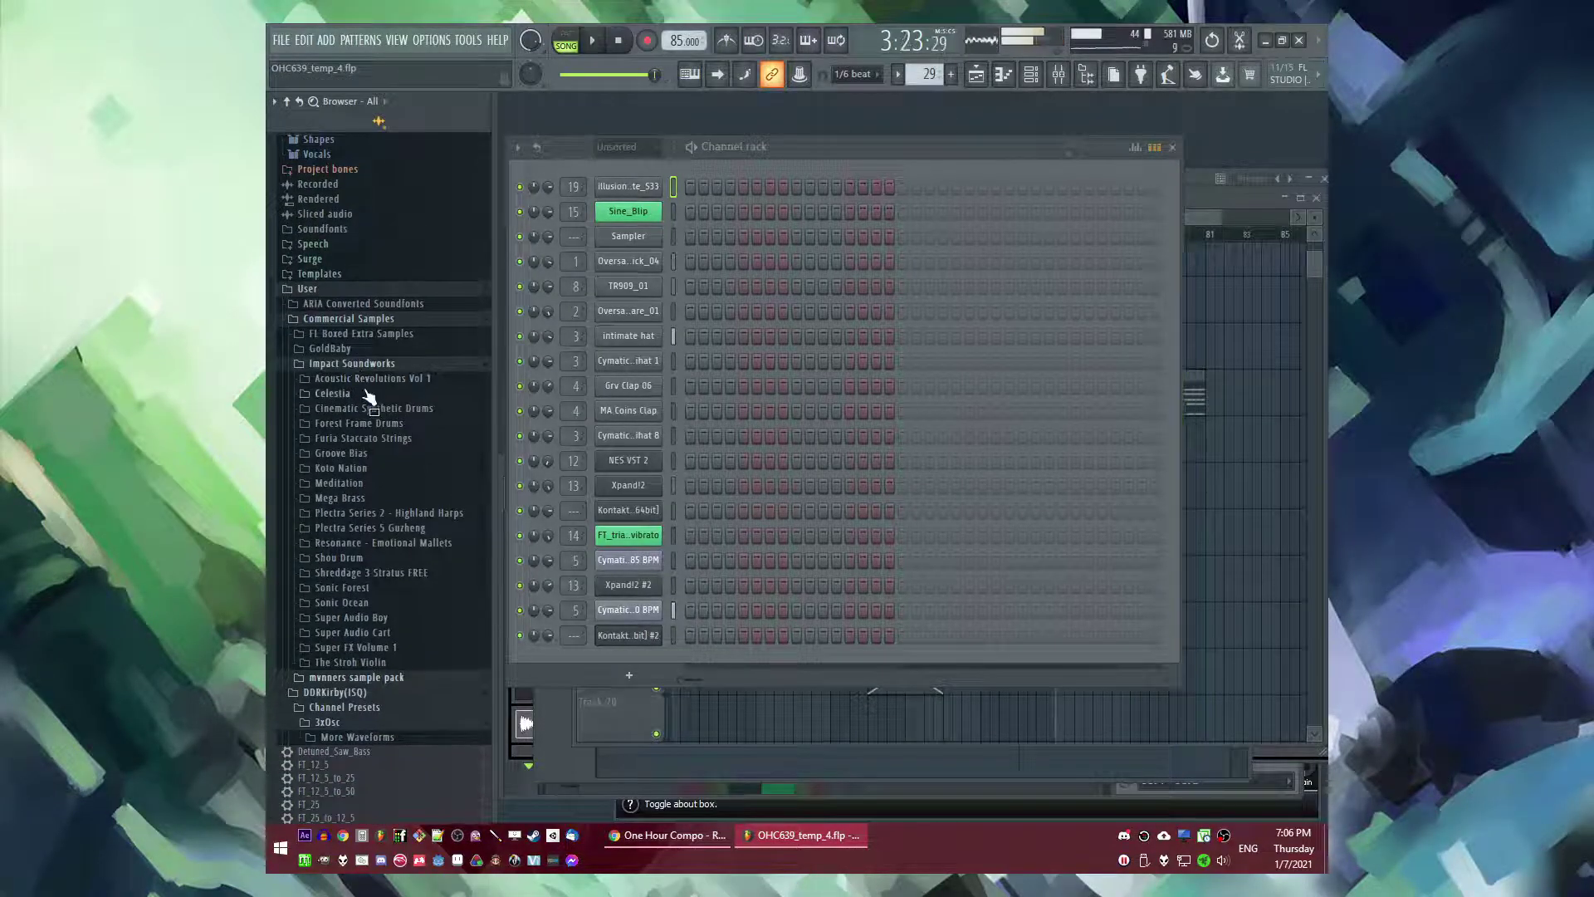
pyautogui.click(368, 409)
pyautogui.click(356, 408)
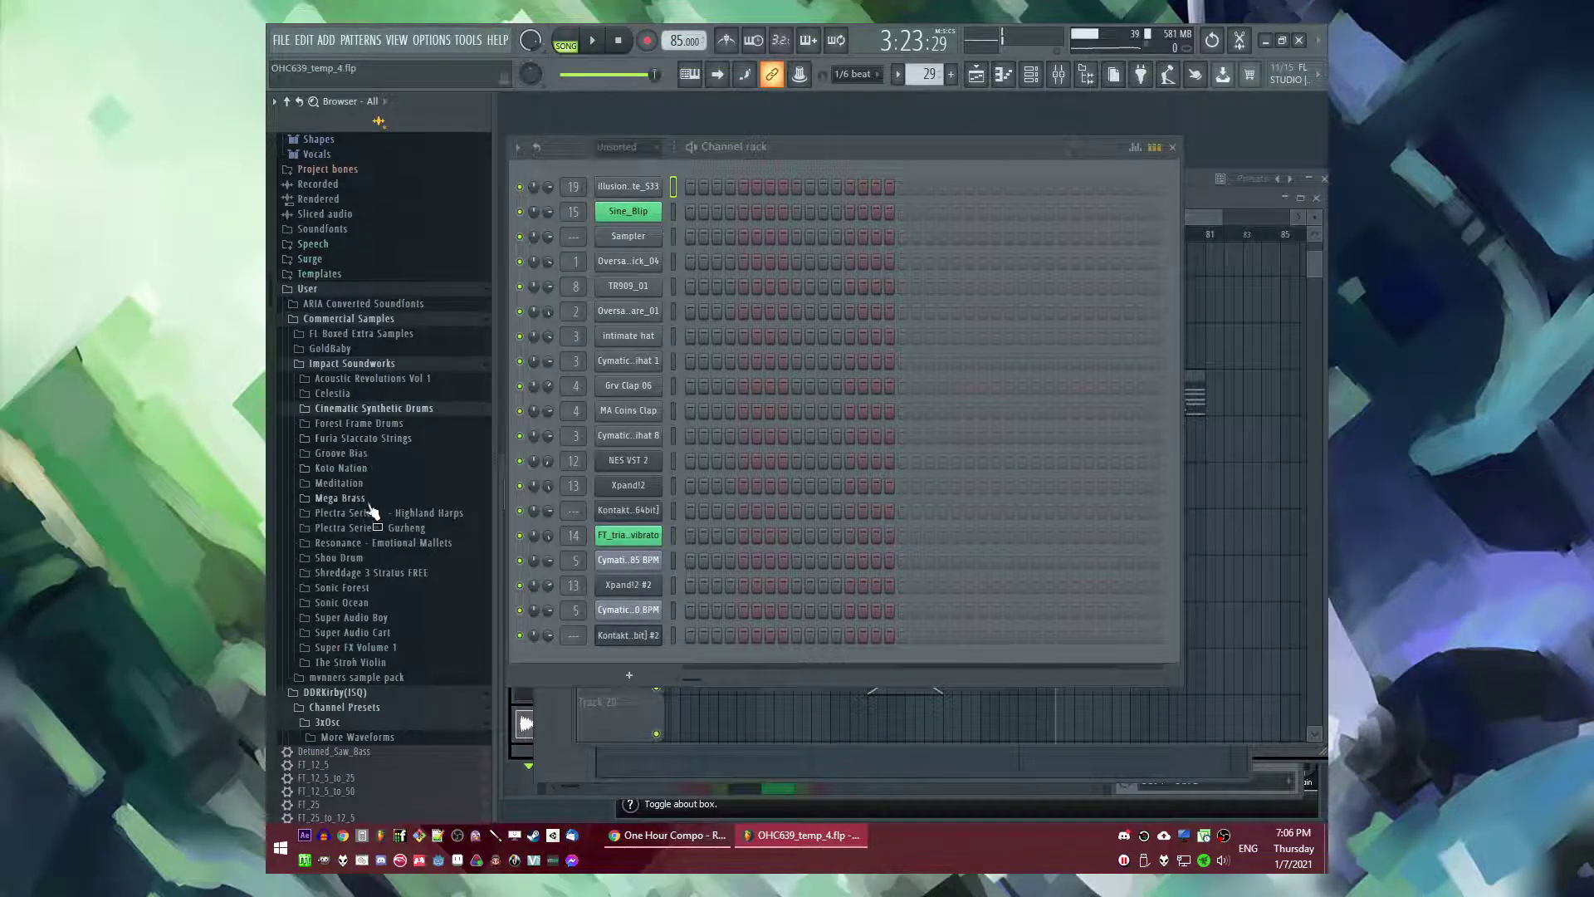
pyautogui.click(370, 548)
pyautogui.click(365, 573)
pyautogui.click(367, 559)
pyautogui.scroll(-4, 372, 548)
pyautogui.click(365, 327)
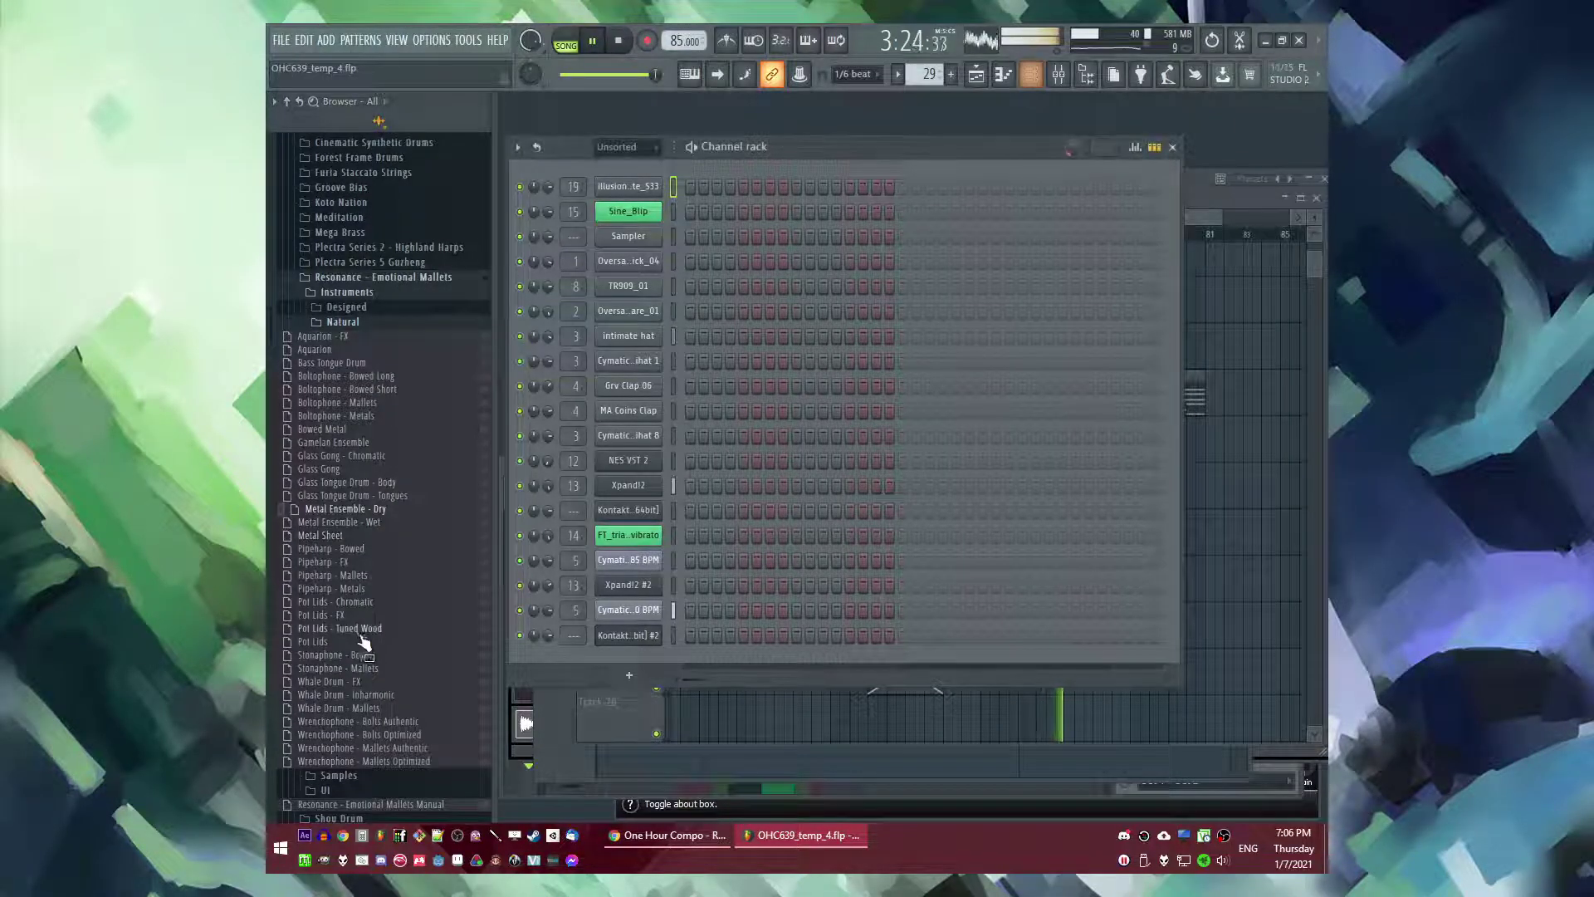
# - Restart playback from bar 65 and load Pipeharp - Mallets into the second Kontakt Portable channel
pyautogui.click(1209, 510)
pyautogui.click(905, 236)
pyautogui.click(506, 523)
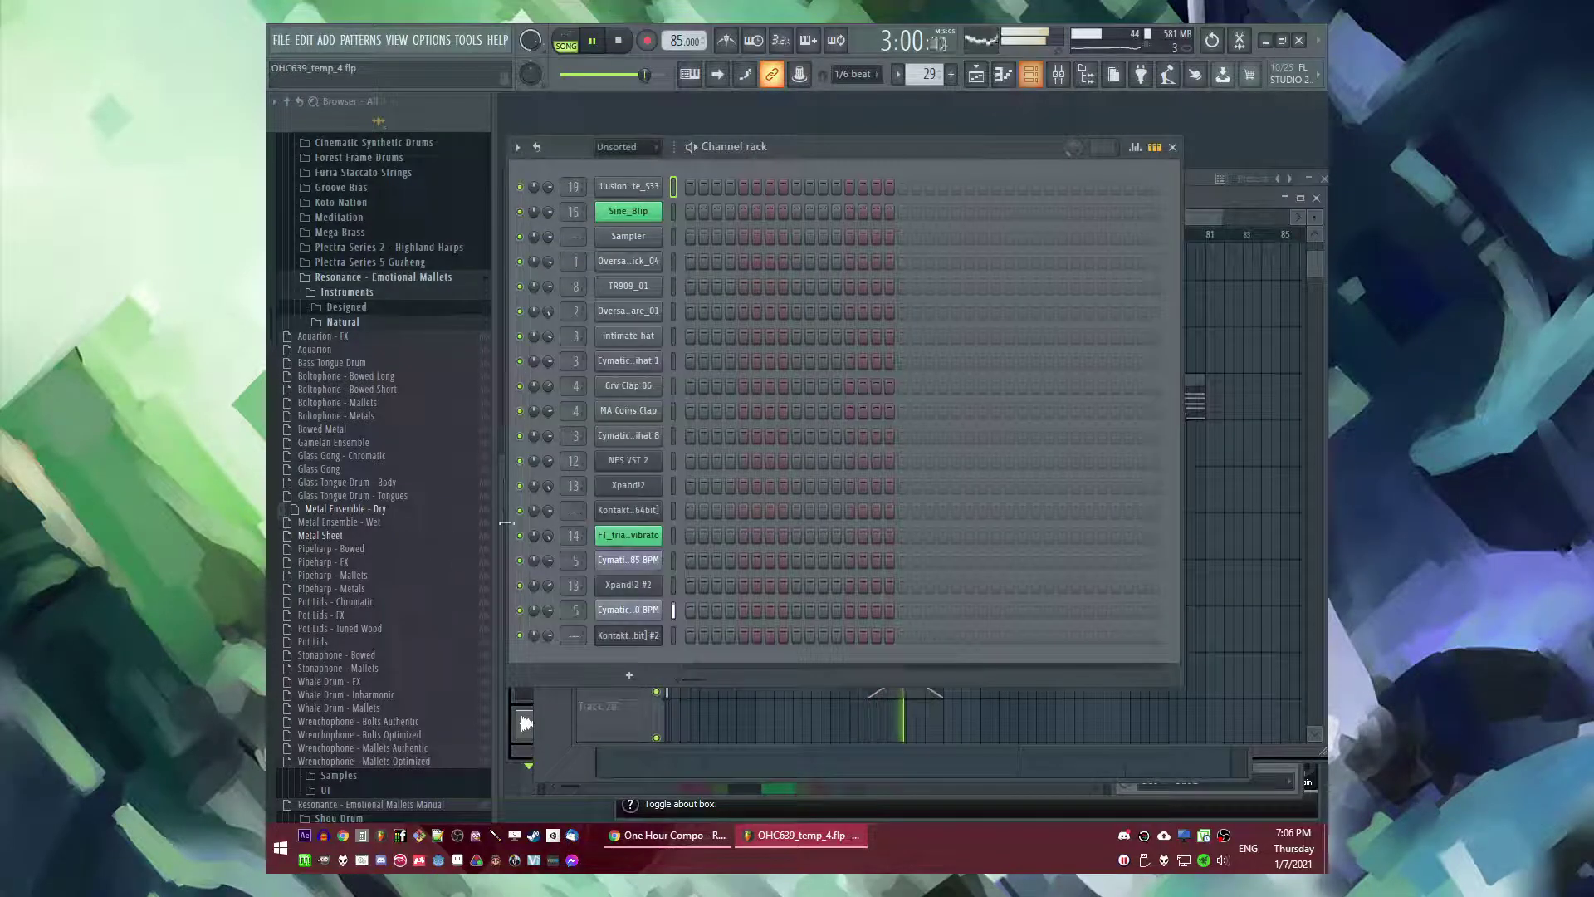
pyautogui.click(628, 635)
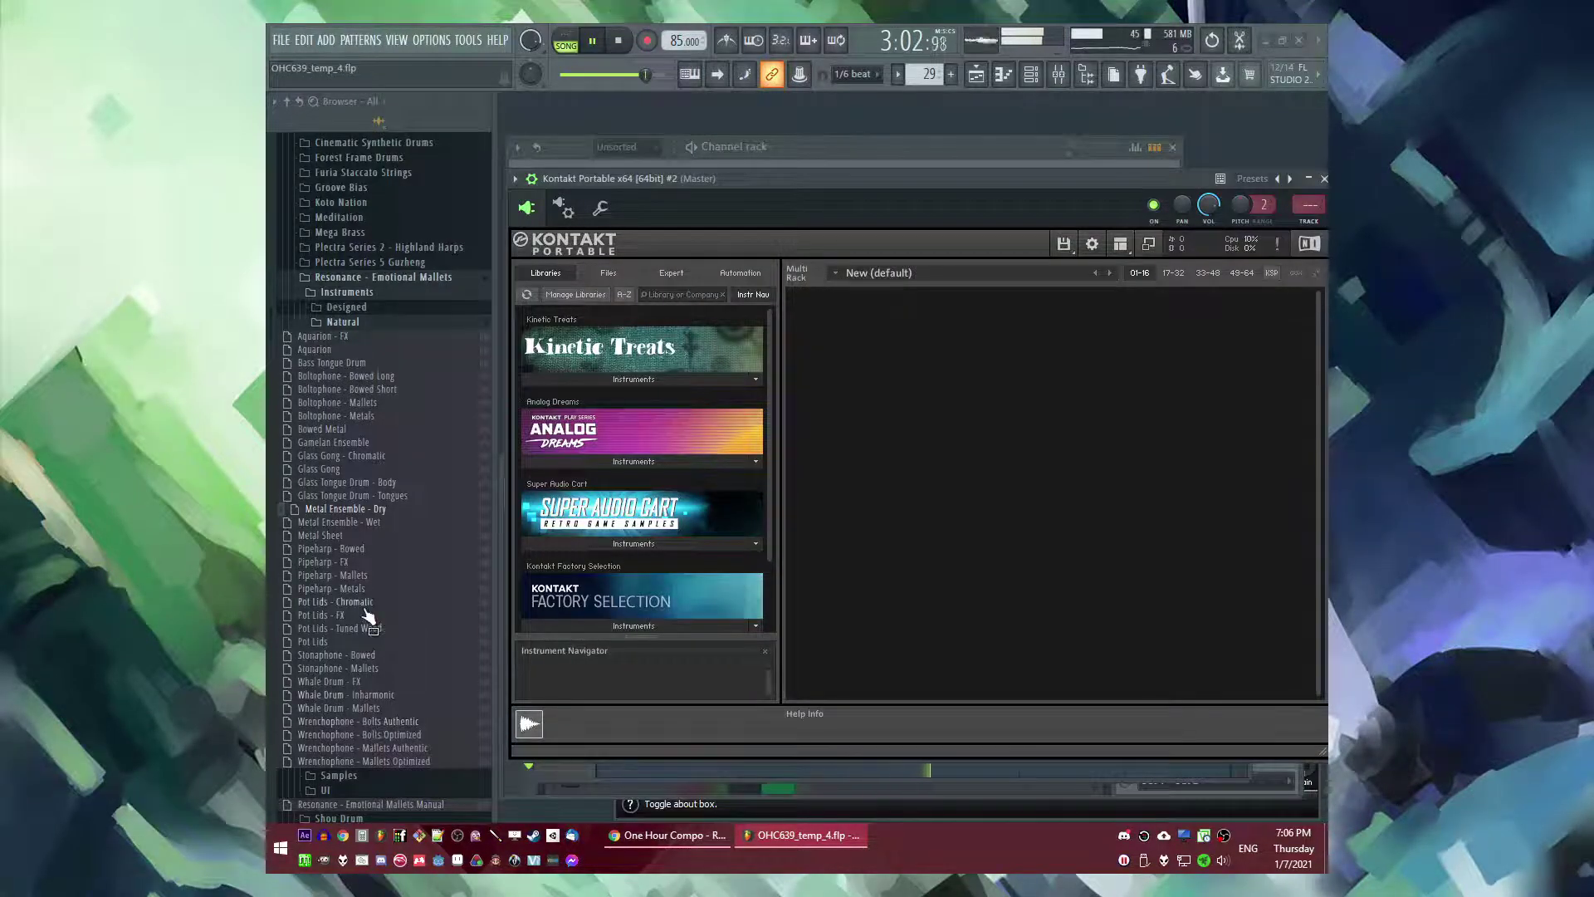
pyautogui.moveTo(353, 575); pyautogui.dragTo(926, 541)
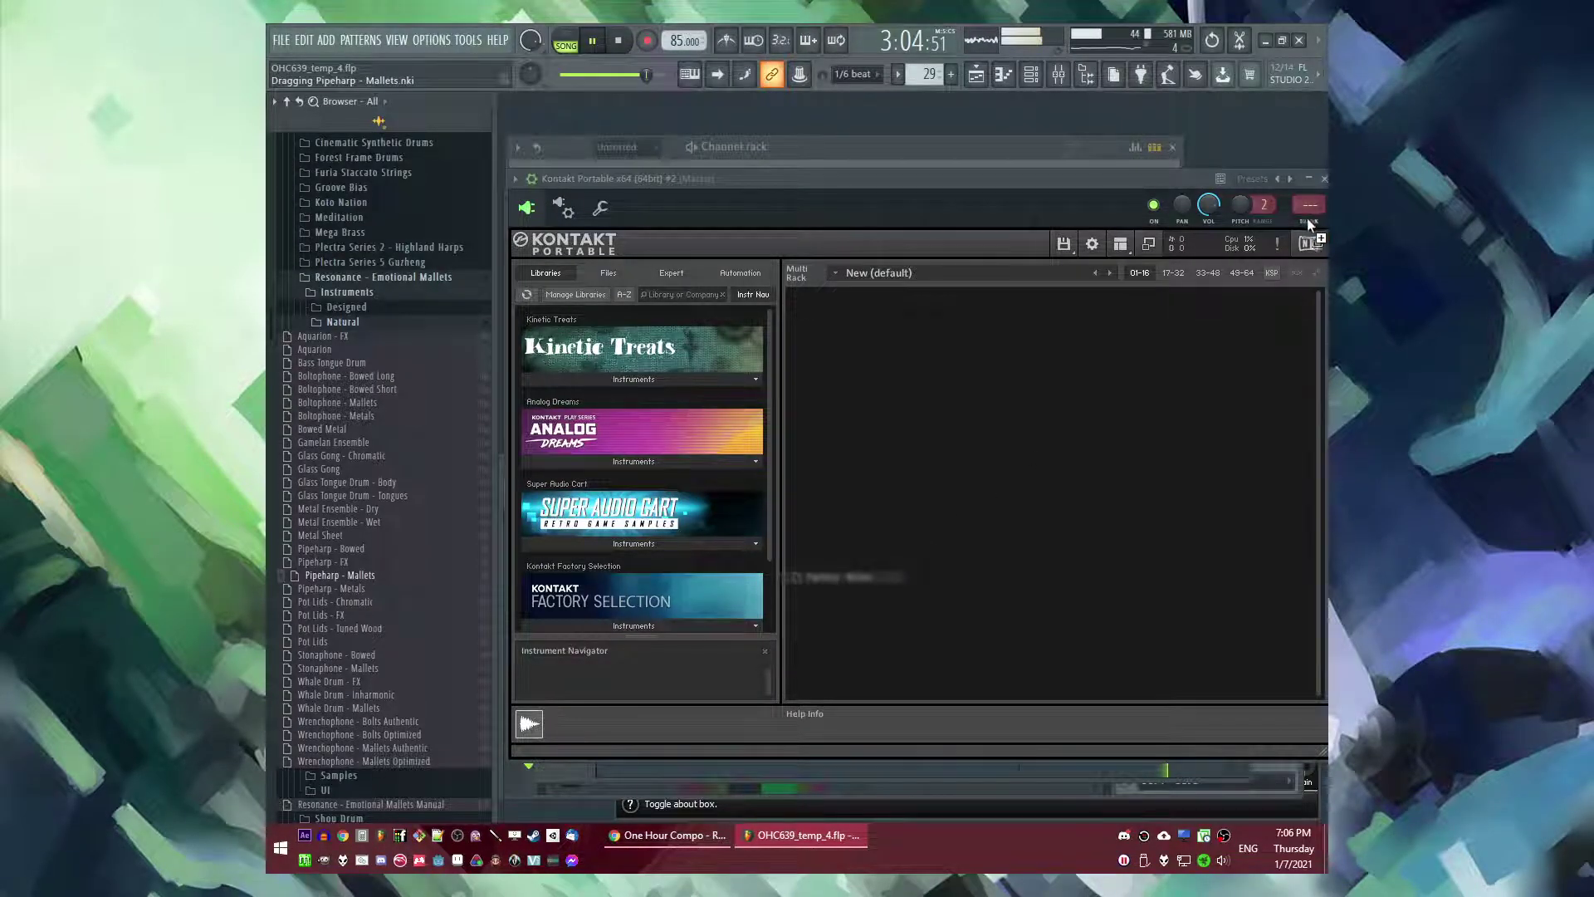
# - Route the second Kontakt to mixer track 20 with Fruity Delay Bank in slot 3 and Fruity Reeverb 2 in slot 5
pyautogui.hotkey('ctrl', 'l')
pyautogui.click(1130, 536)
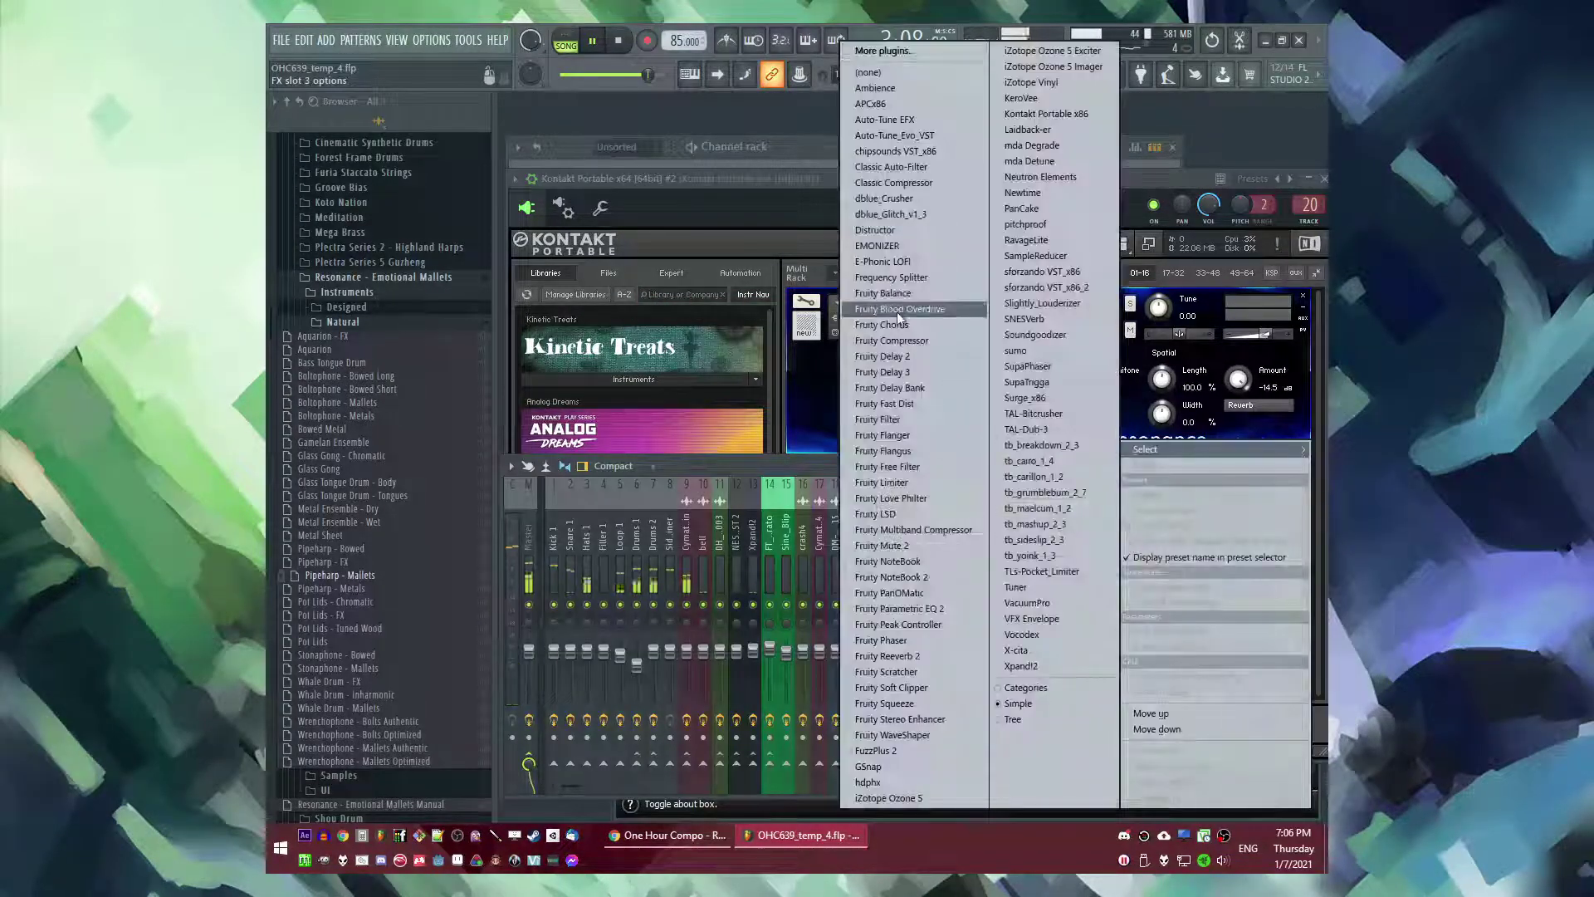
pyautogui.click(917, 395)
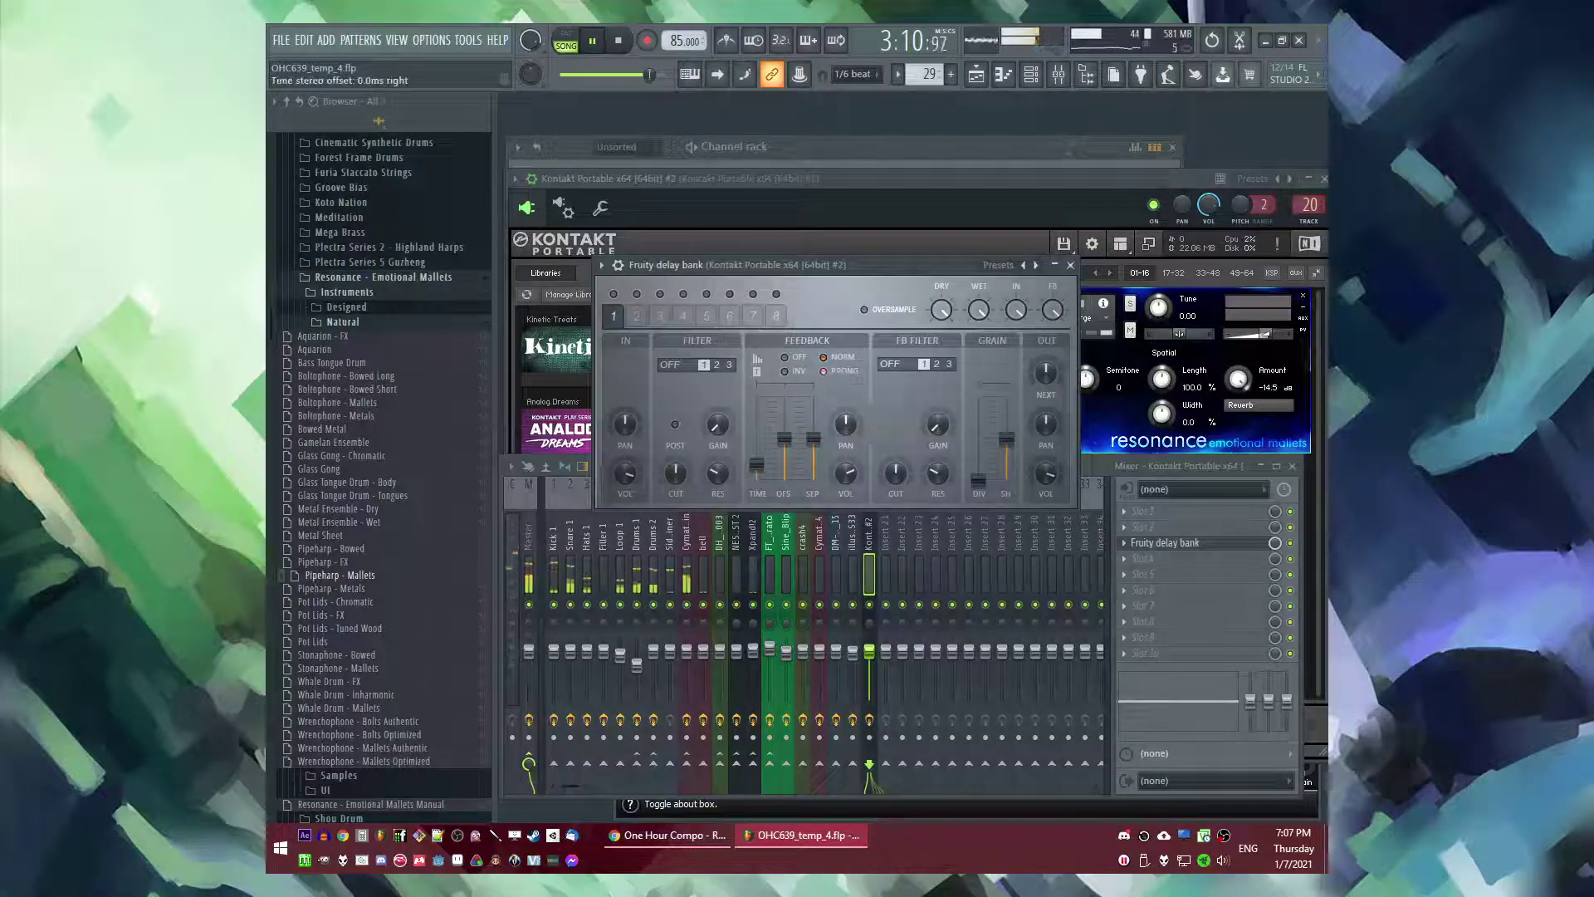
pyautogui.click(1131, 574)
pyautogui.click(893, 655)
pyautogui.moveTo(845, 382); pyautogui.dragTo(844, 361)
# - Open the second Kontakt's piano roll for Pattern 29, try out the first notes and set the snap to 1/4 step
pyautogui.press('F5')
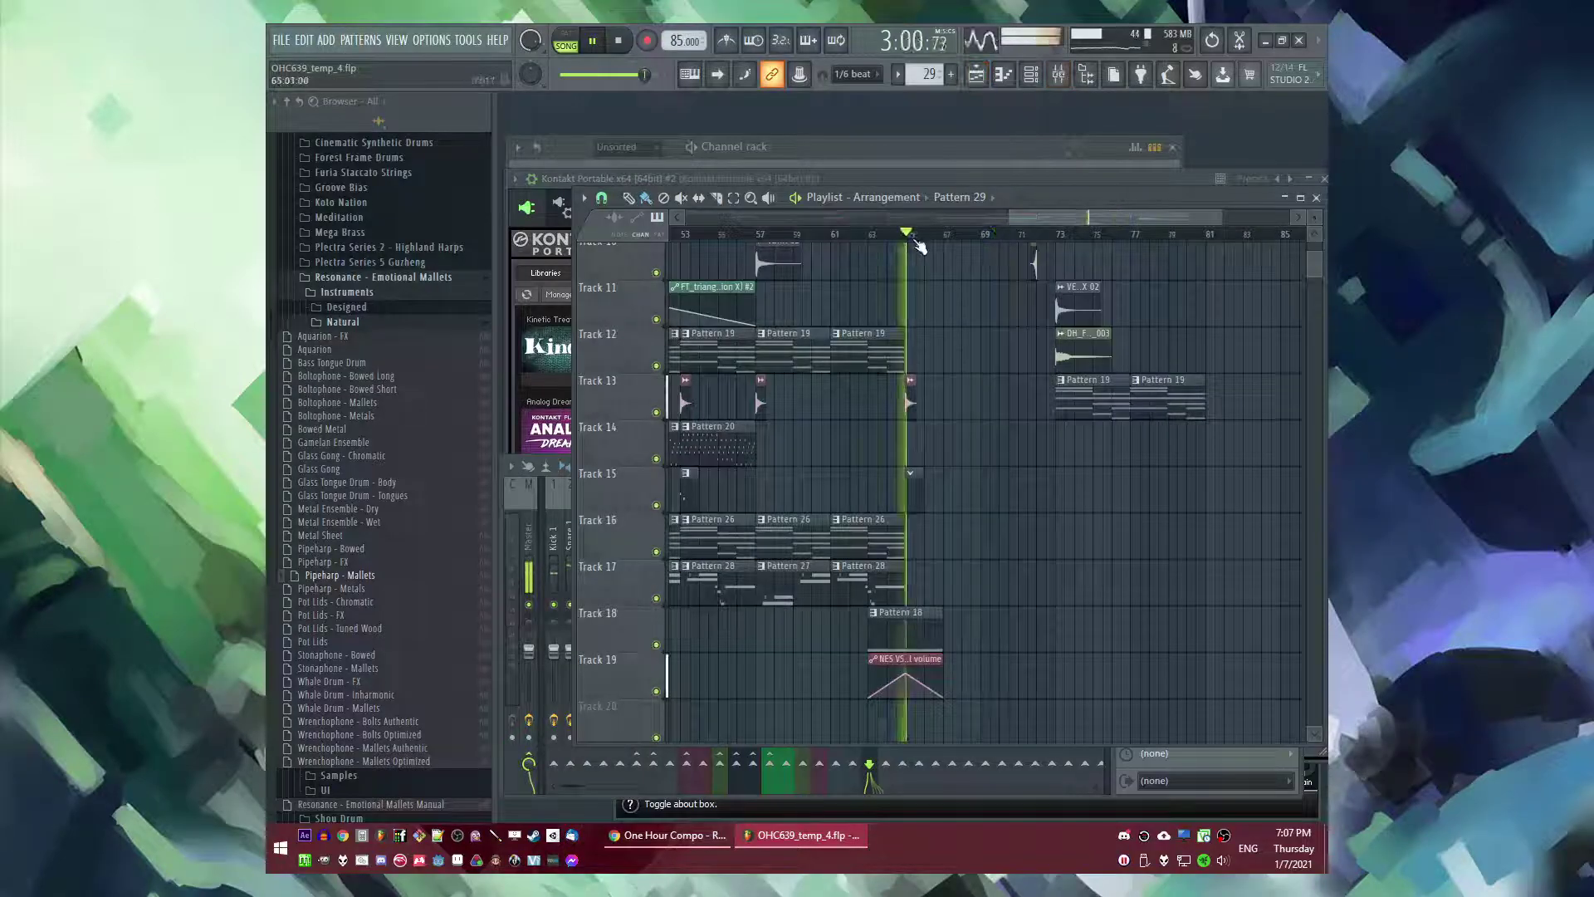
pyautogui.press('F6')
pyautogui.rightClick(636, 636)
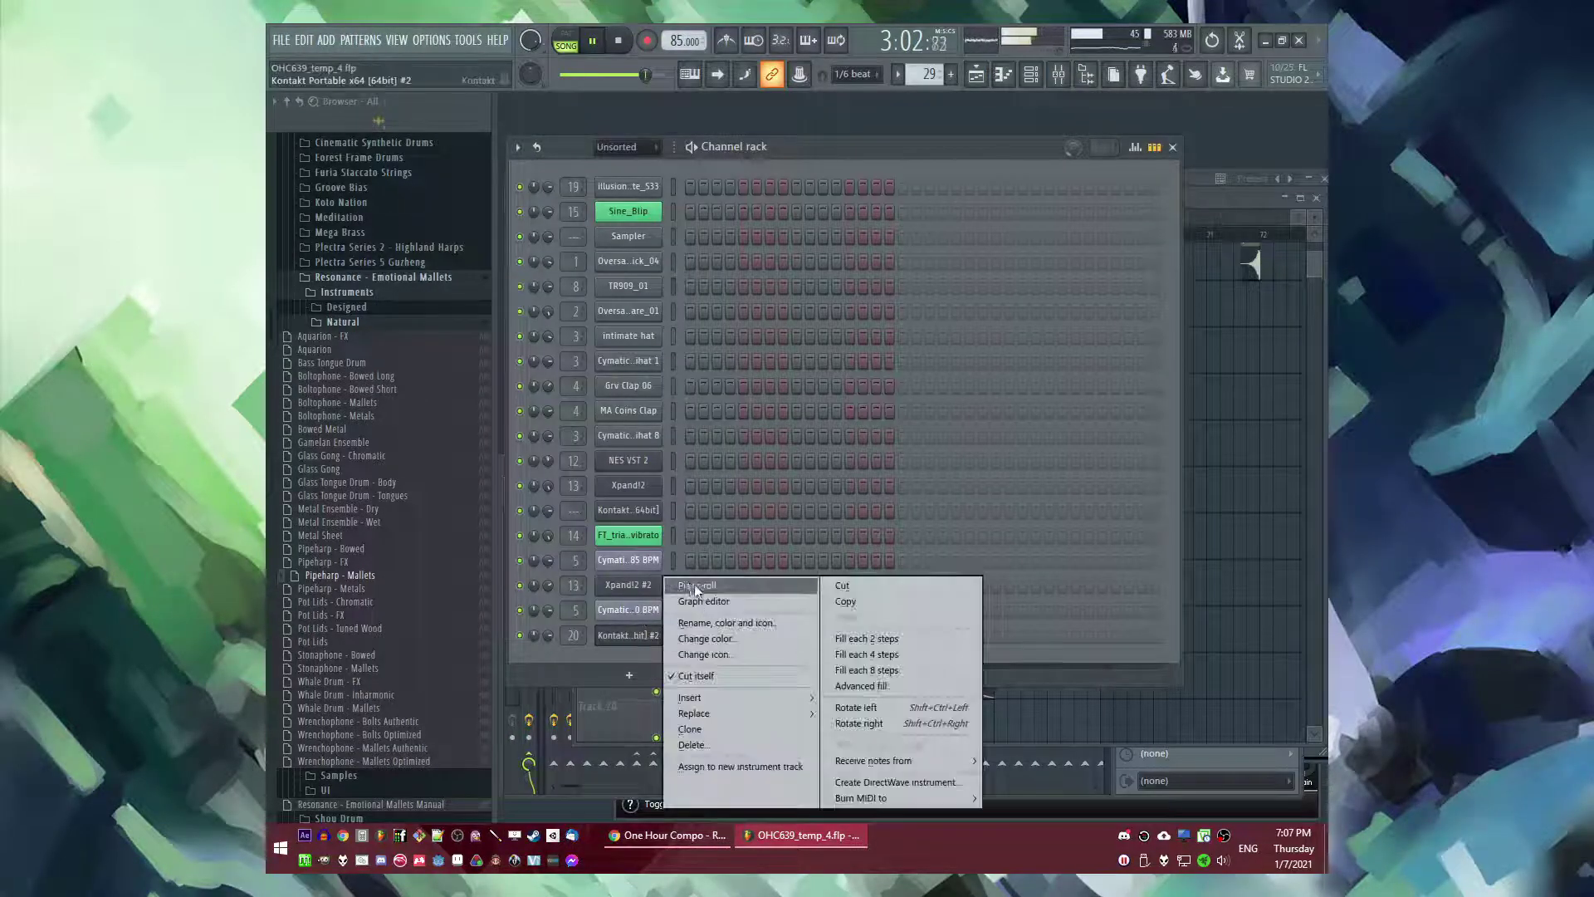
pyautogui.click(696, 591)
pyautogui.click(758, 470)
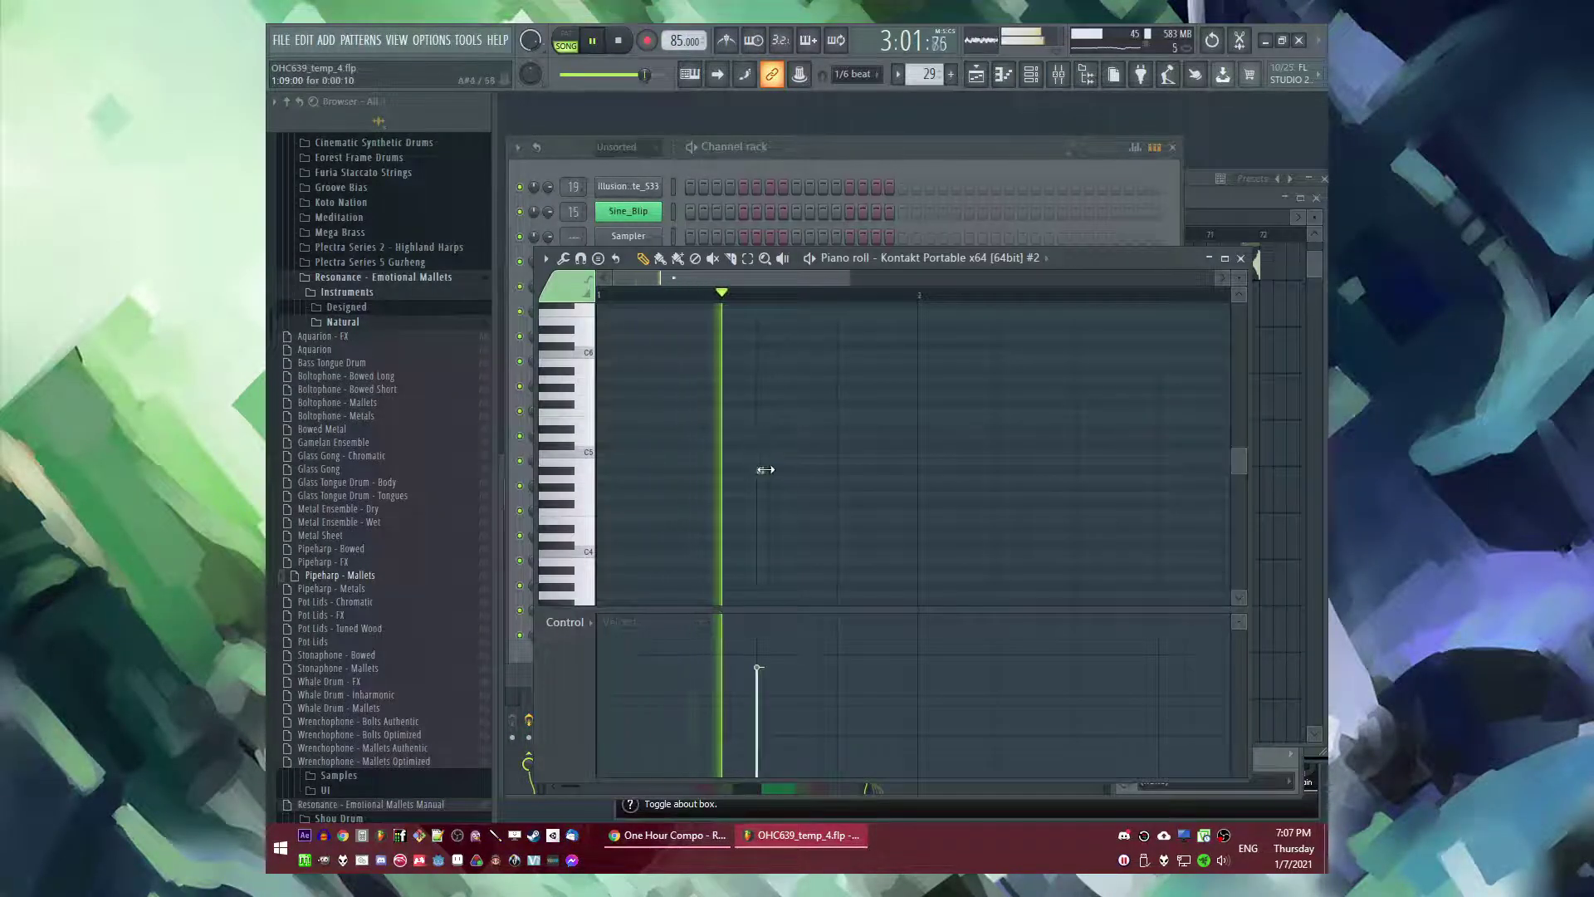
pyautogui.press('space')
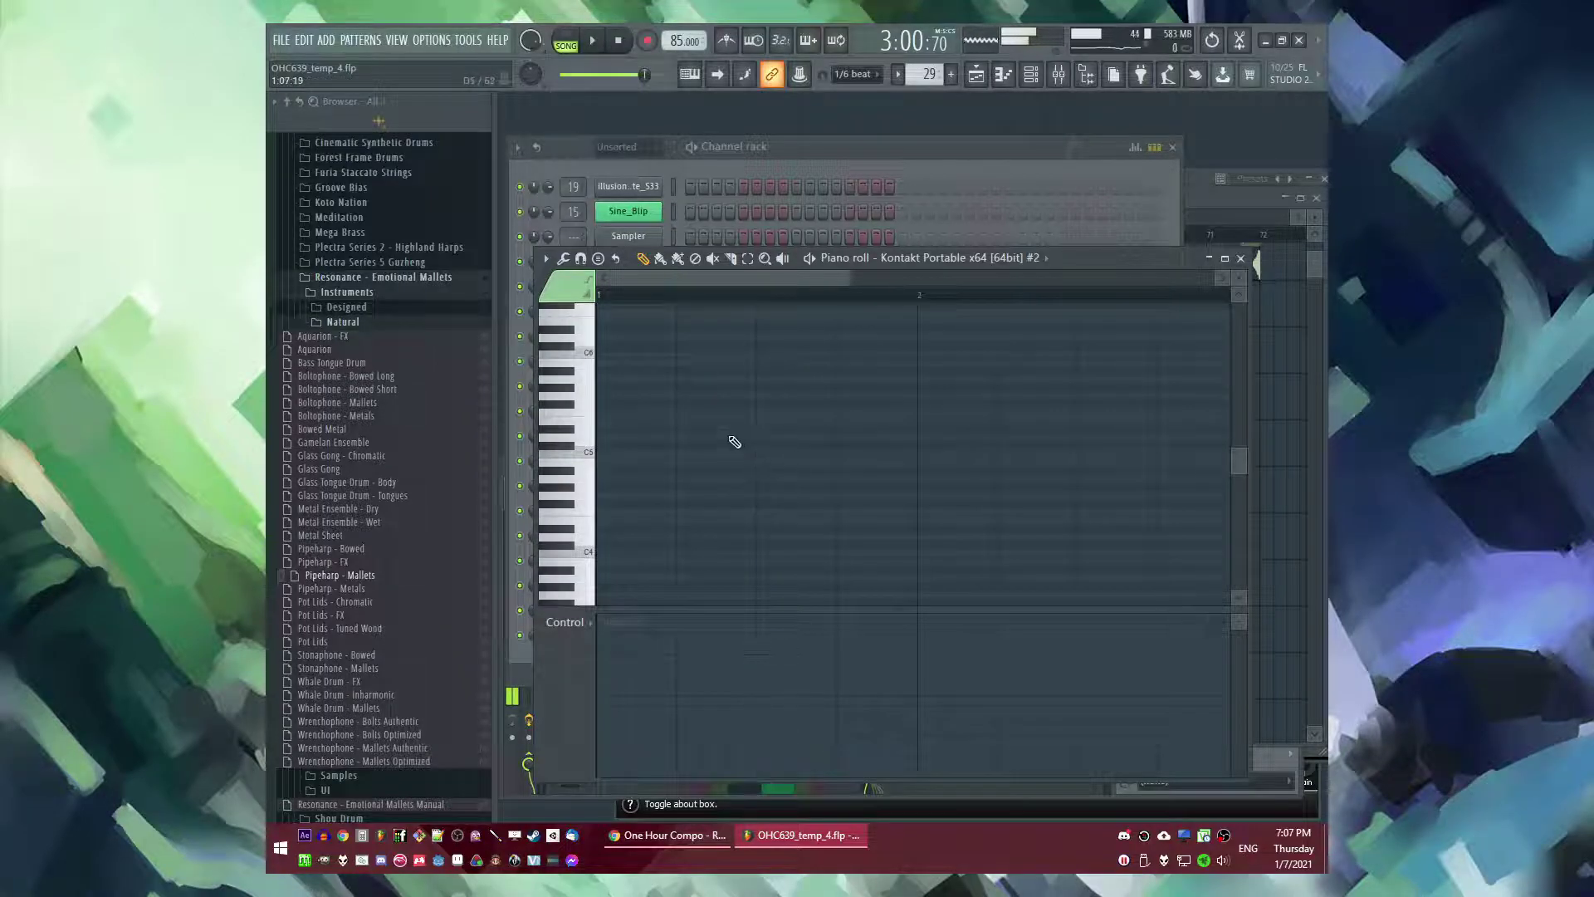
pyautogui.press('space')
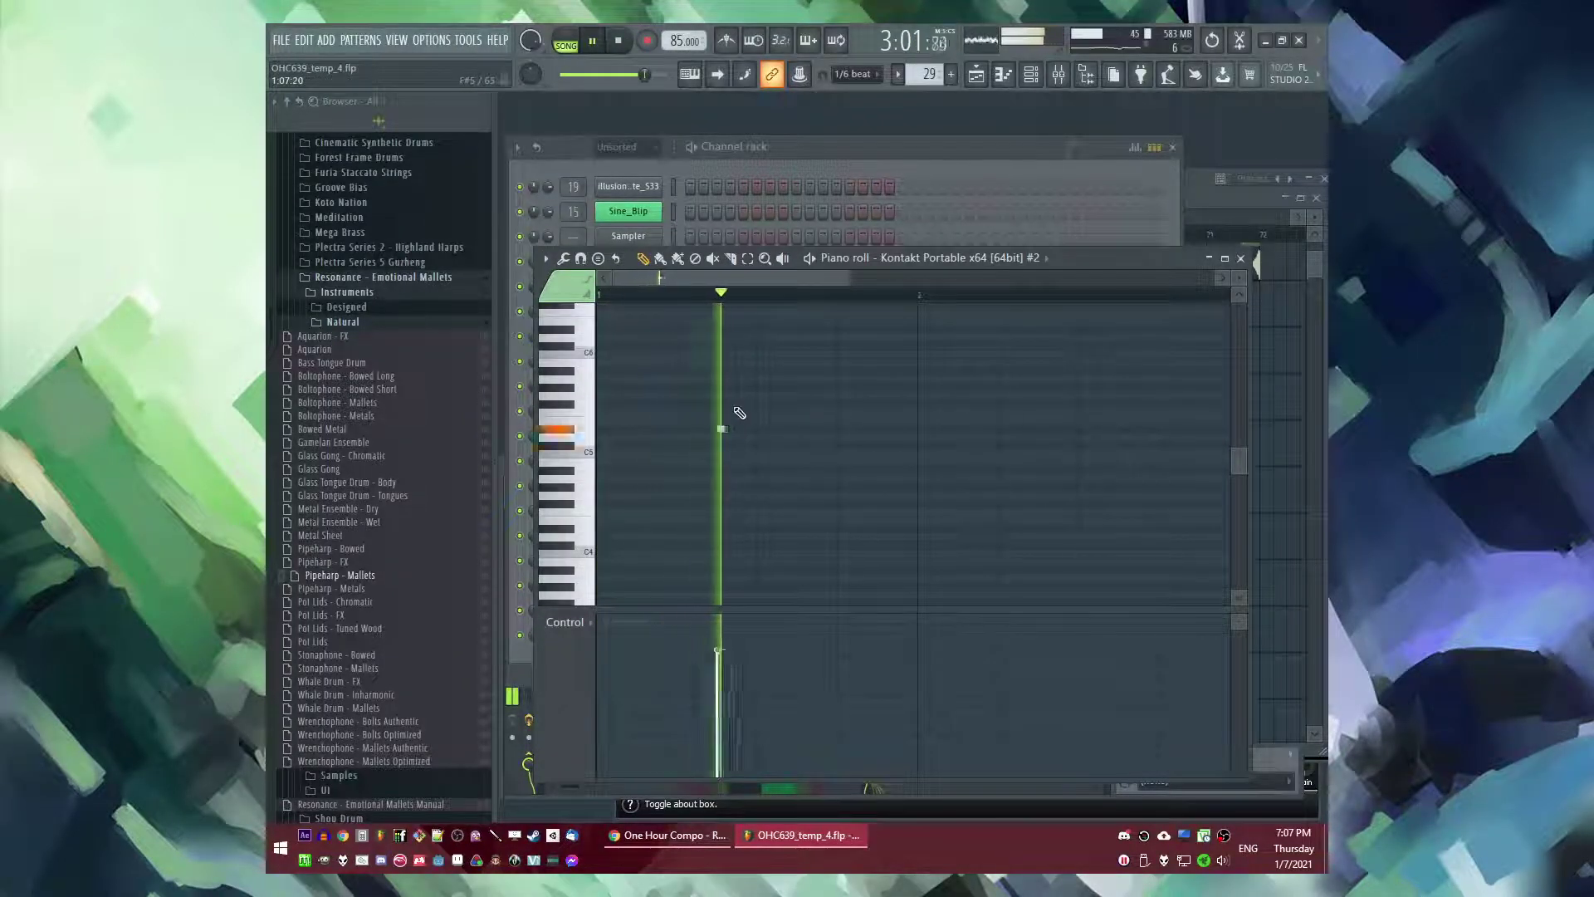
pyautogui.press('space')
pyautogui.press('space')
pyautogui.click(857, 75)
pyautogui.click(854, 162)
# - Draw a mallet motif of D#5, F5 and A#4 in bar 1, answered by G#4, A#4, C#5 and A#4 leading into bar 3
pyautogui.press('space')
pyautogui.click(745, 412)
pyautogui.press('space')
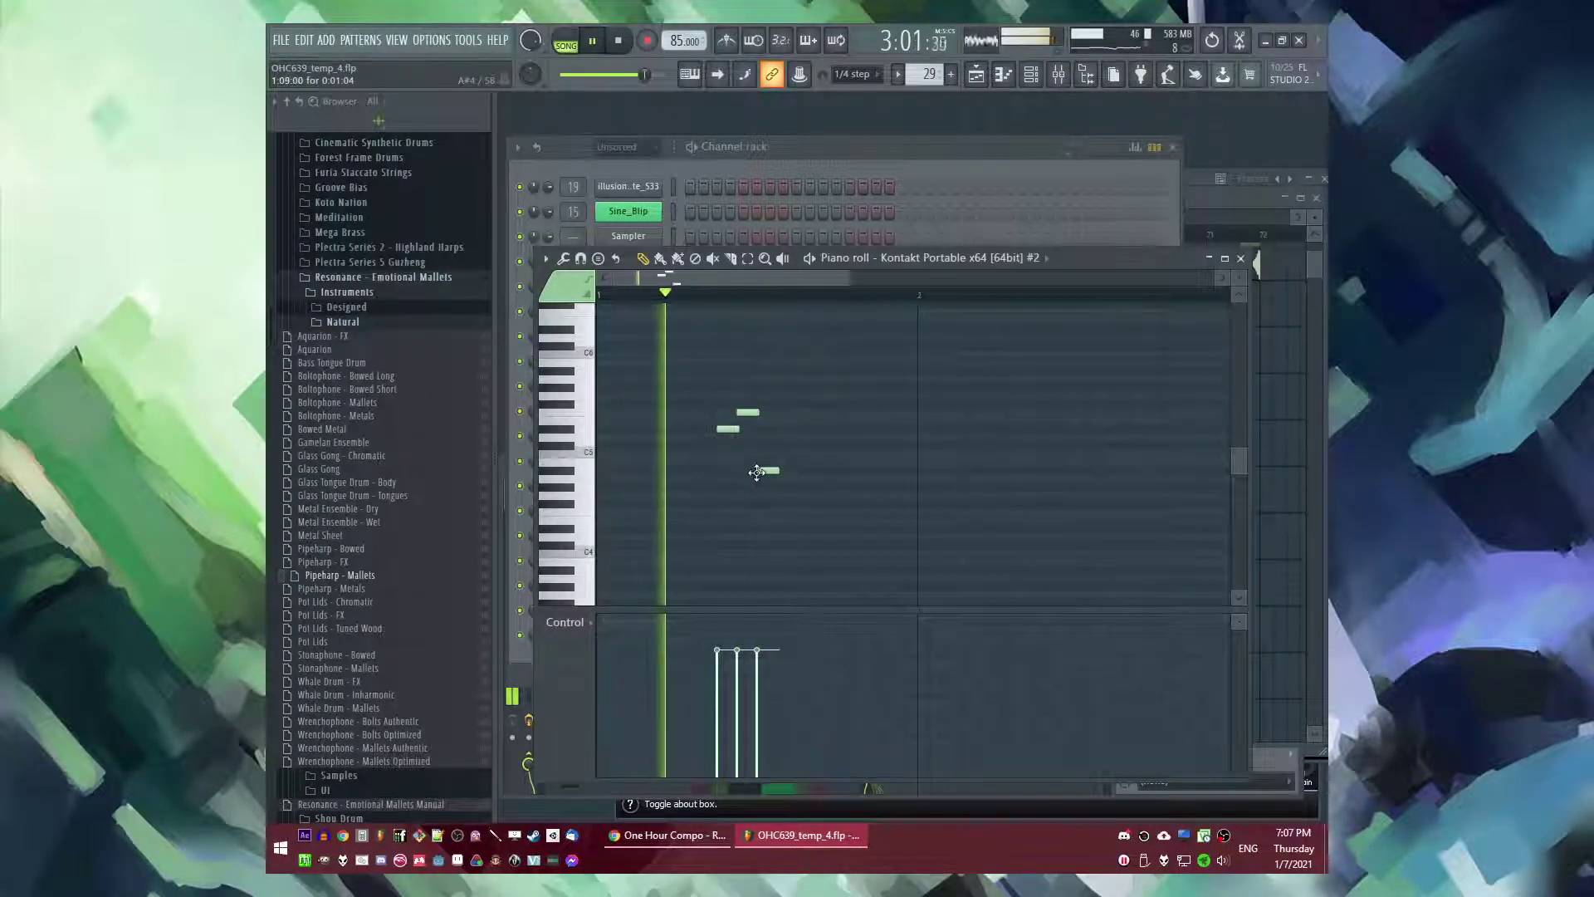
pyautogui.click(764, 471)
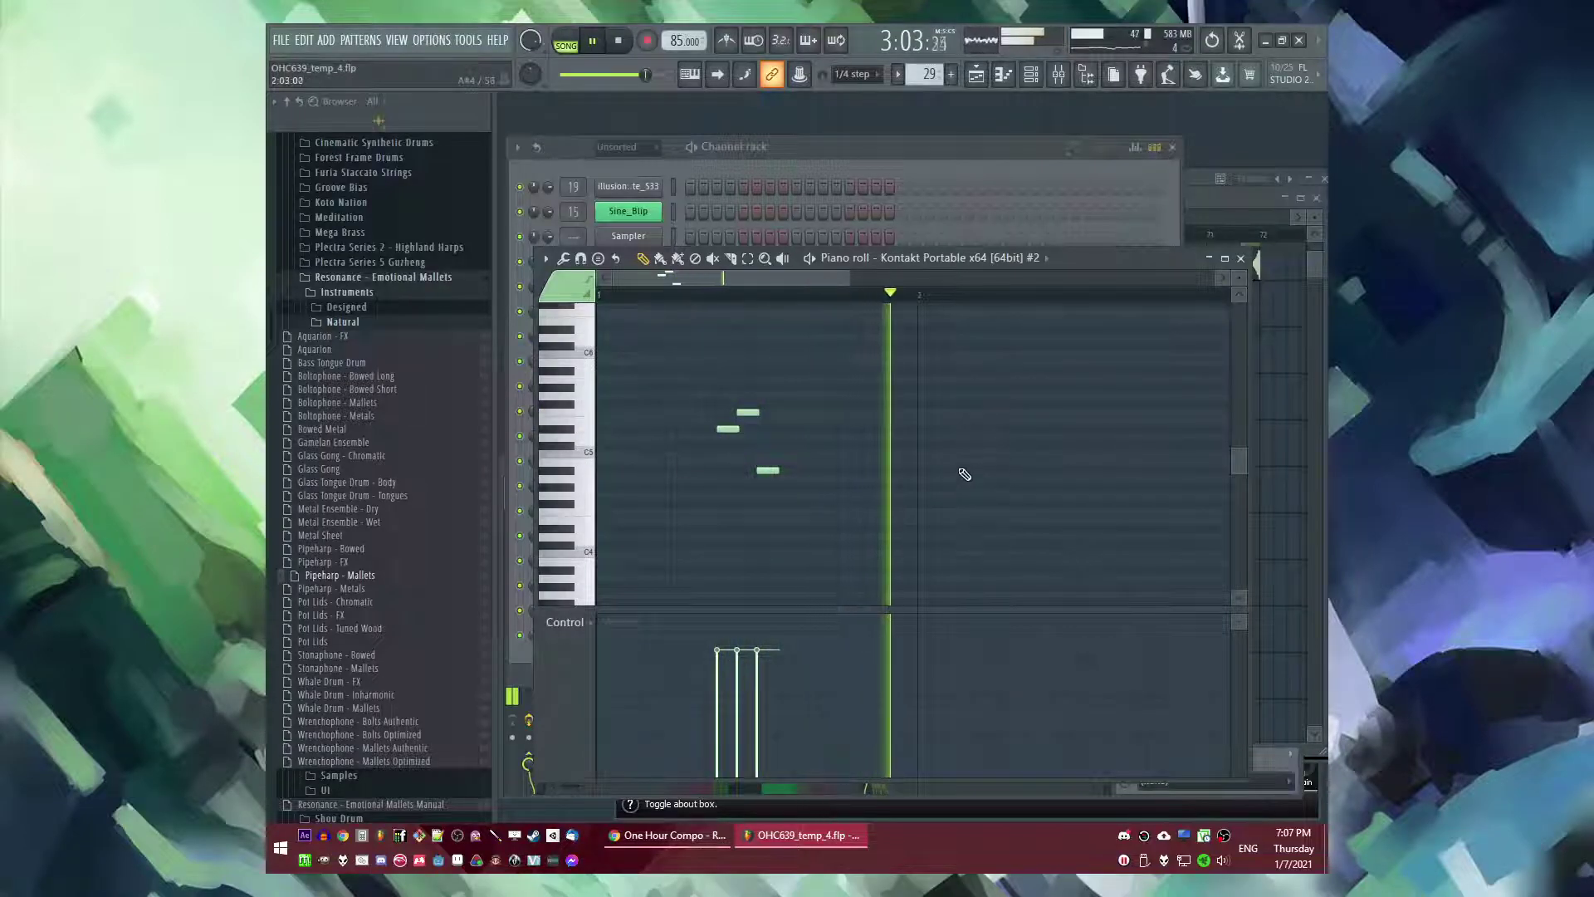
pyautogui.press('space')
pyautogui.click(899, 487)
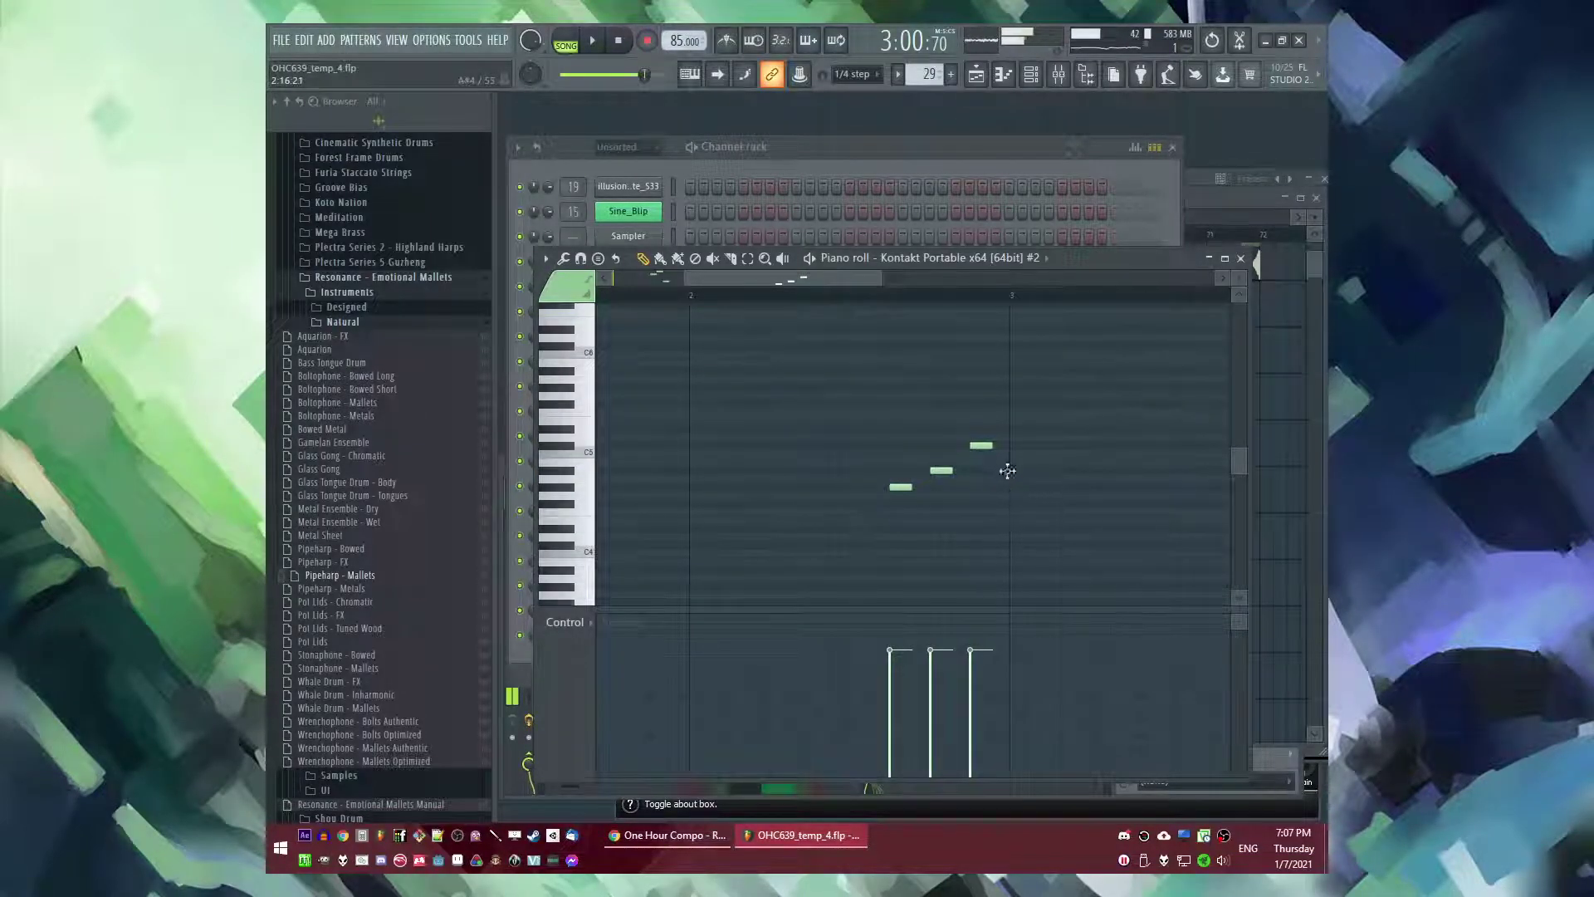
pyautogui.scroll(-3, 987, 469)
pyautogui.press('space')
# - Set the reverb amount of the Pipeharp - Mallets instrument to -8.0 dB
pyautogui.click(741, 156)
pyautogui.click(629, 637)
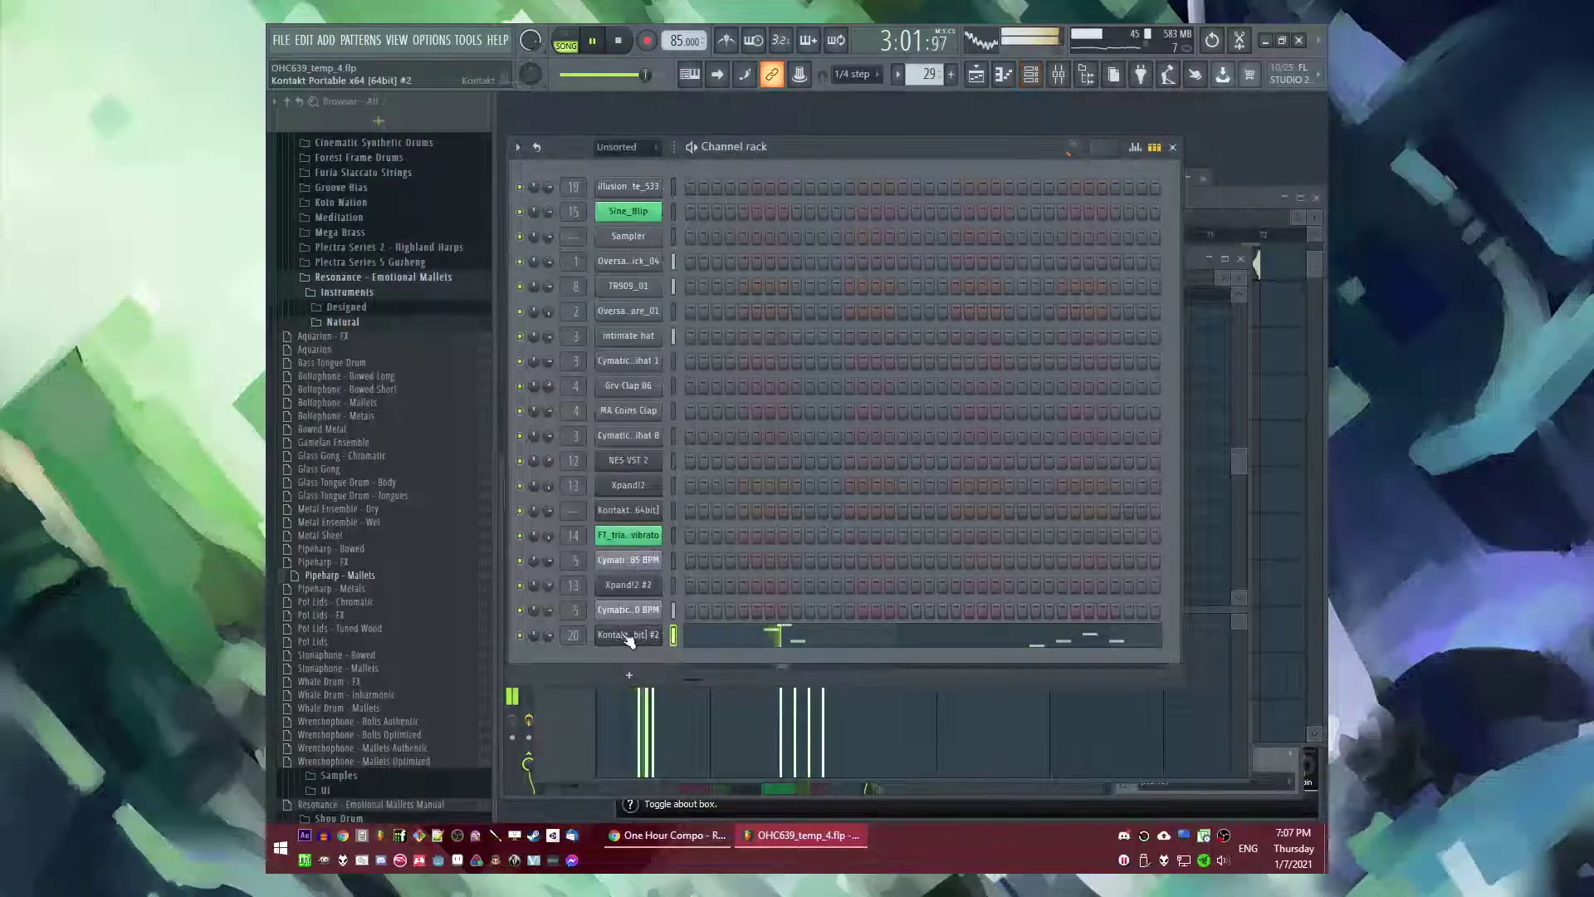
pyautogui.click(628, 637)
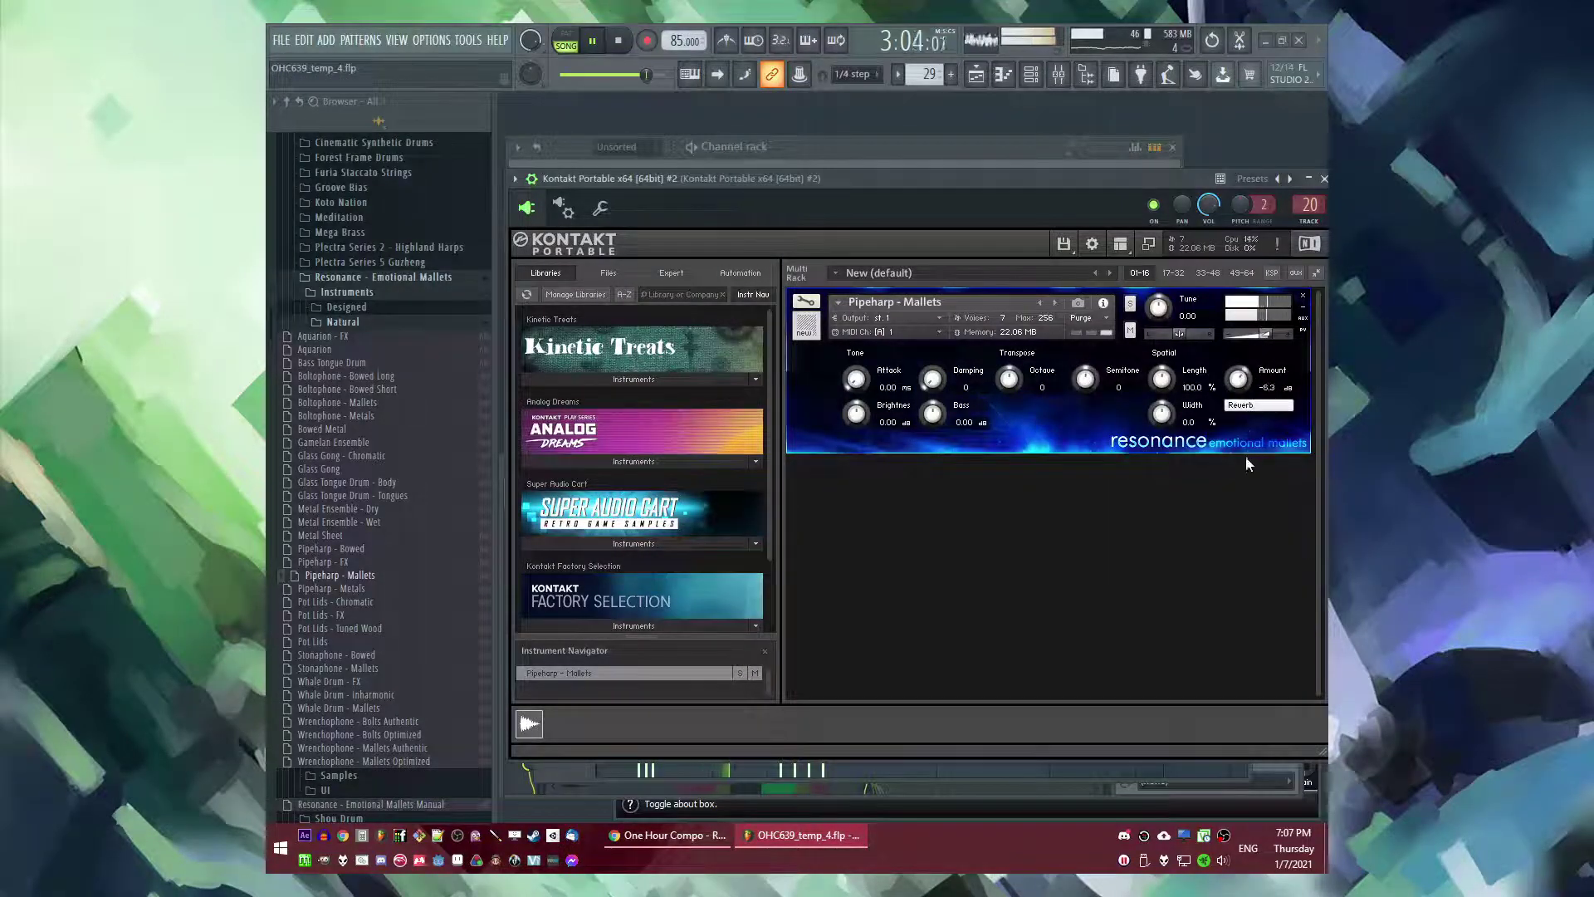
pyautogui.scroll(-3, 1239, 386)
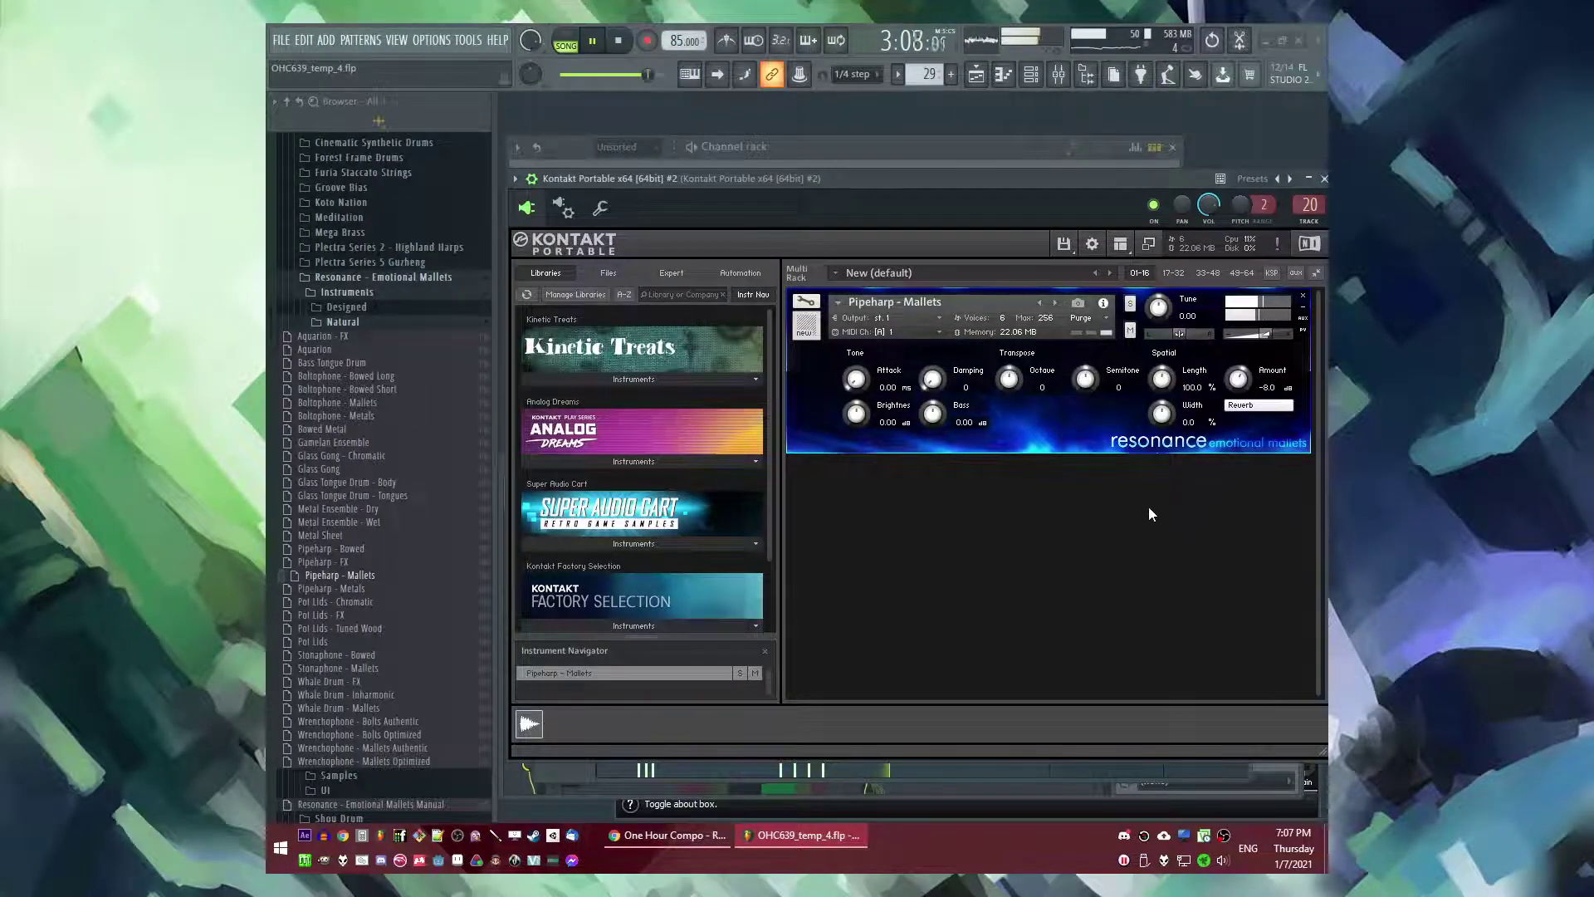
# - Add Fruity Parametric EQ 2 to slot 1 of the mallet's mixer track and lower its lowest band
pyautogui.press('F9')
pyautogui.click(1119, 515)
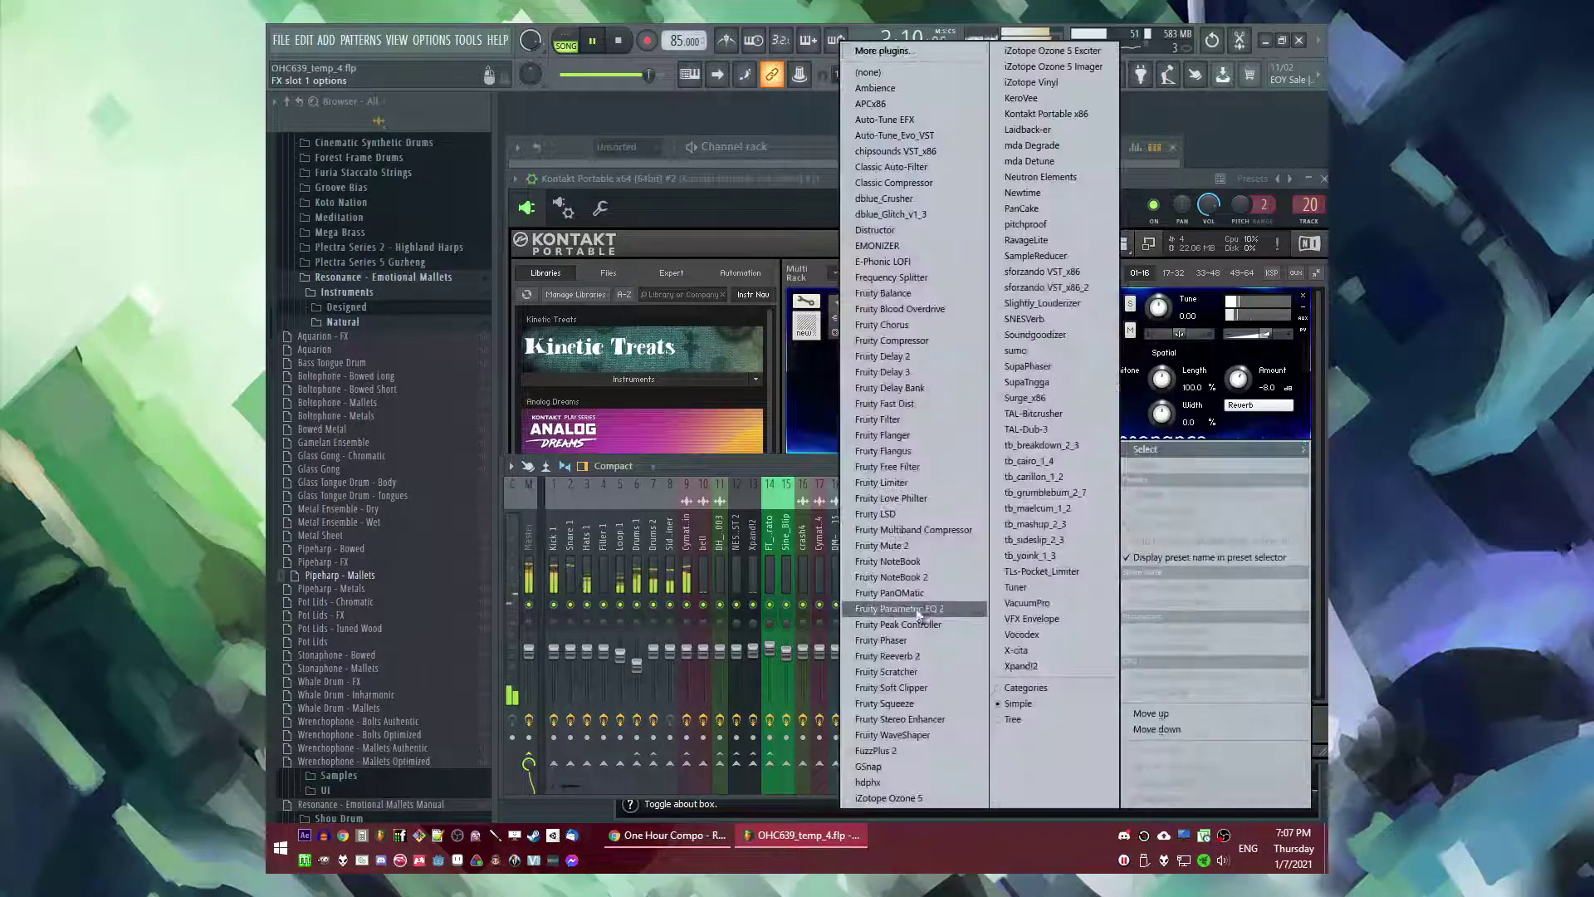
pyautogui.click(916, 606)
pyautogui.moveTo(641, 364); pyautogui.dragTo(642, 459)
# - Select all notes of the mallet motif and transpose them up one octave
pyautogui.press('F5')
pyautogui.doubleClick(914, 488)
pyautogui.hotkey('ctrl', 'a')
pyautogui.scroll(2, 640, 458)
pyautogui.scroll(1, 641, 498)
pyautogui.press('space')
pyautogui.moveTo(641, 521); pyautogui.dragTo(640, 352)
pyautogui.scroll(3, 734, 391)
pyautogui.keyDown('ctrl'); pyautogui.click(737, 391); pyautogui.keyUp('ctrl')
pyautogui.scroll(-1, 641, 480)
pyautogui.scroll(1, 635, 480)
pyautogui.scroll(2, 637, 481)
pyautogui.scroll(-4, 691, 477)
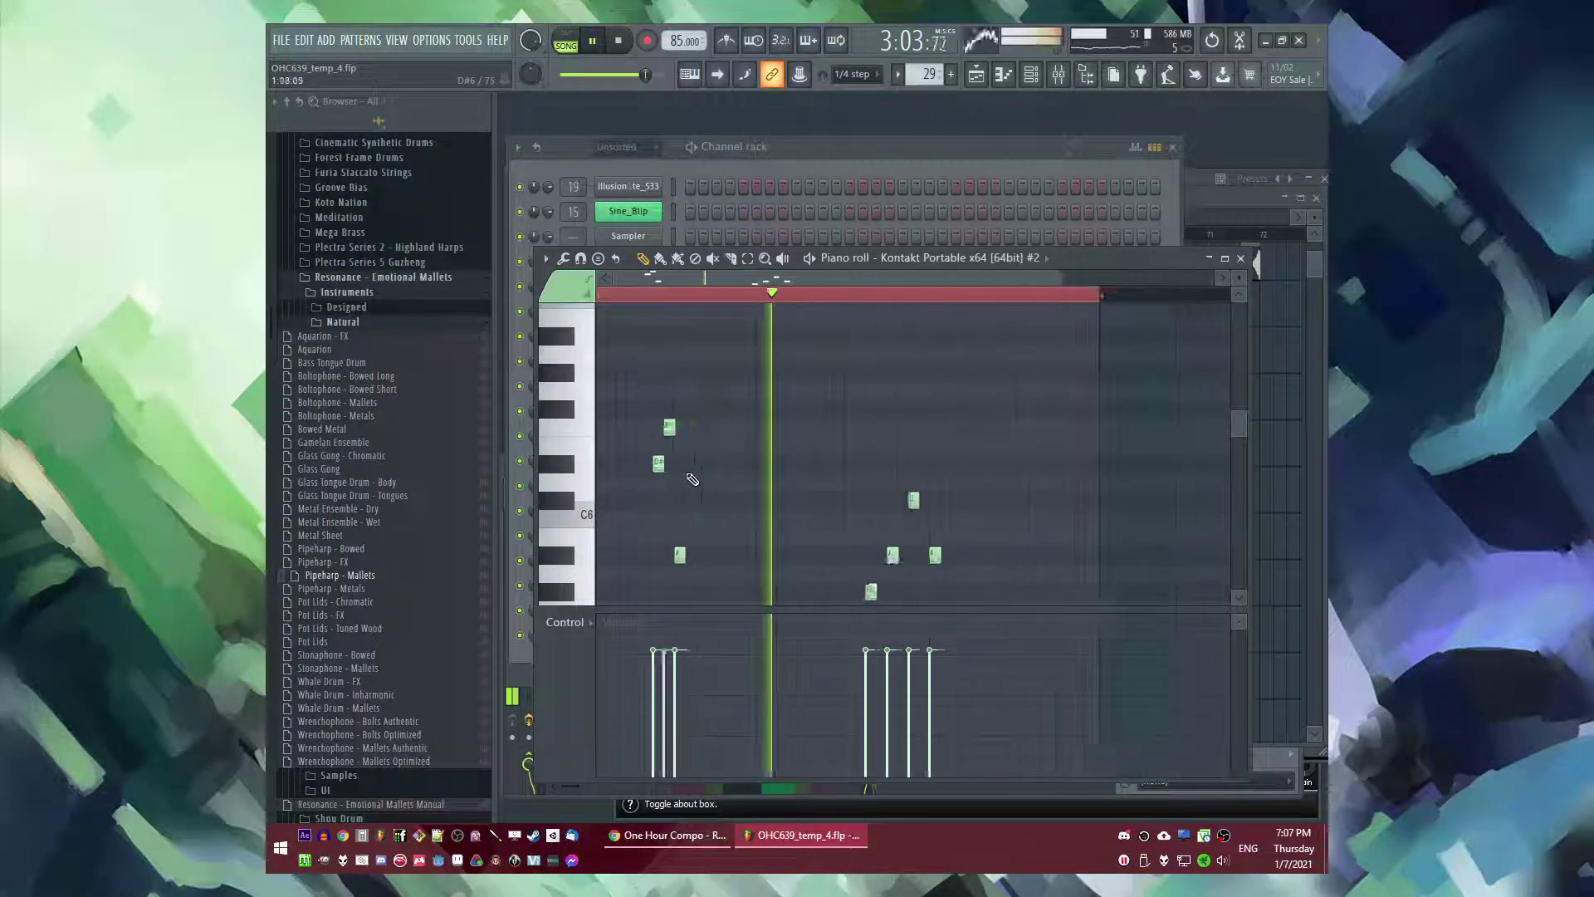
# - Set the Fruity Delay Bank's time stereo offset to 1.1 ms right and move the bar 2 A#5 note directly after the G#5
pyautogui.press('F9')
pyautogui.click(1148, 544)
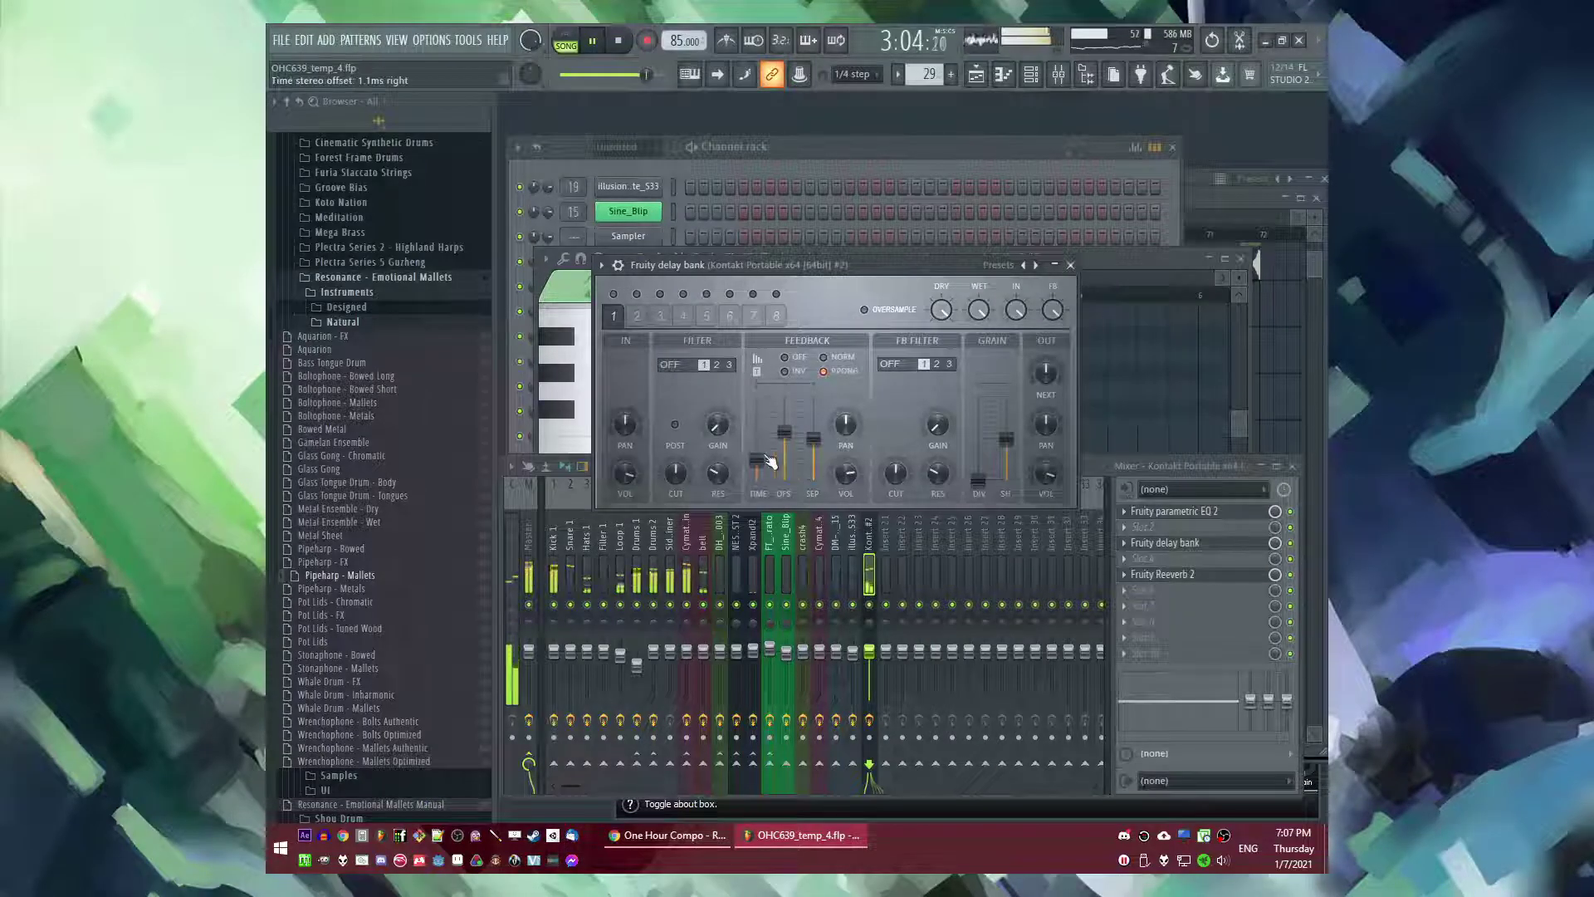
pyautogui.press('F7')
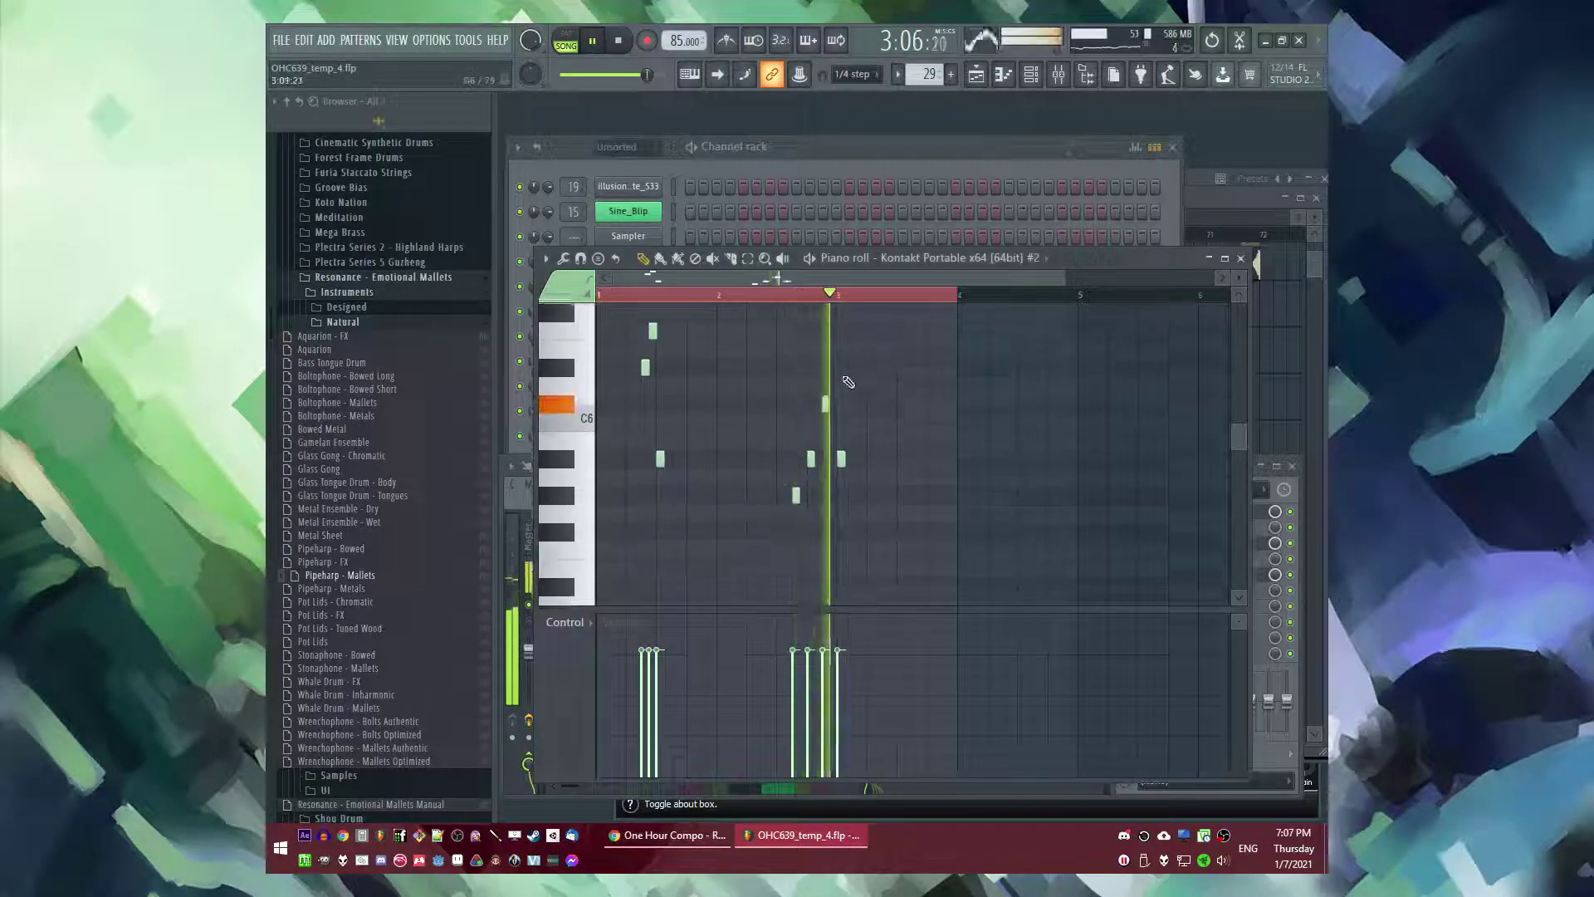
pyautogui.moveTo(823, 447); pyautogui.dragTo(807, 447)
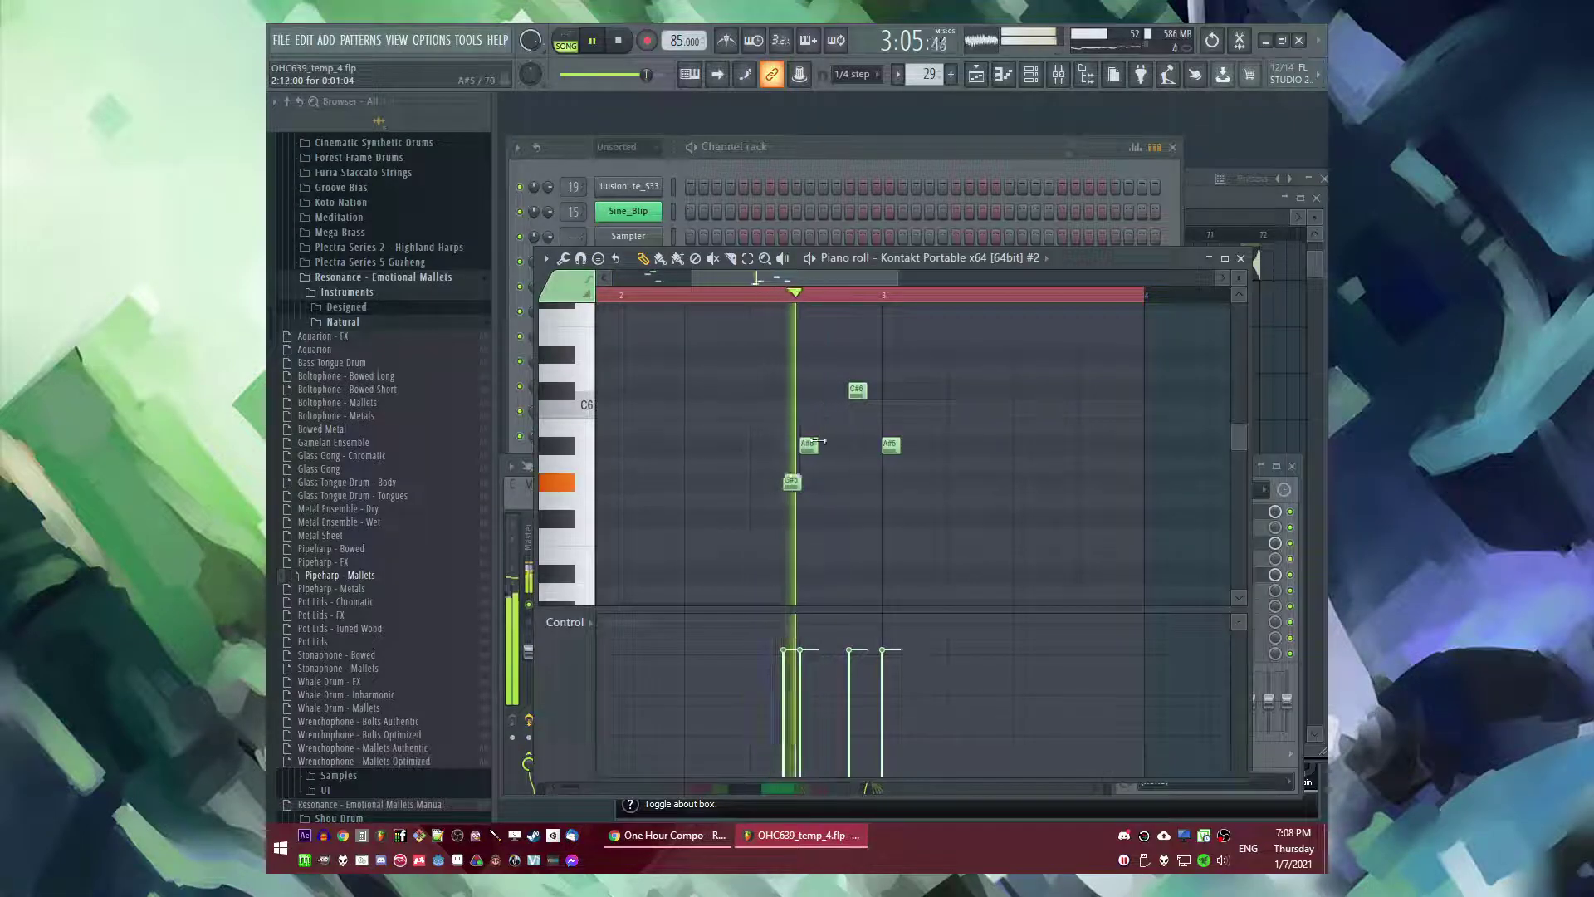
# - Draw a descending run of G#5, F5, D#5, C#5 and G#4 in the second half of bar 4
pyautogui.scroll(-3, 701, 362)
pyautogui.scroll(2, 844, 441)
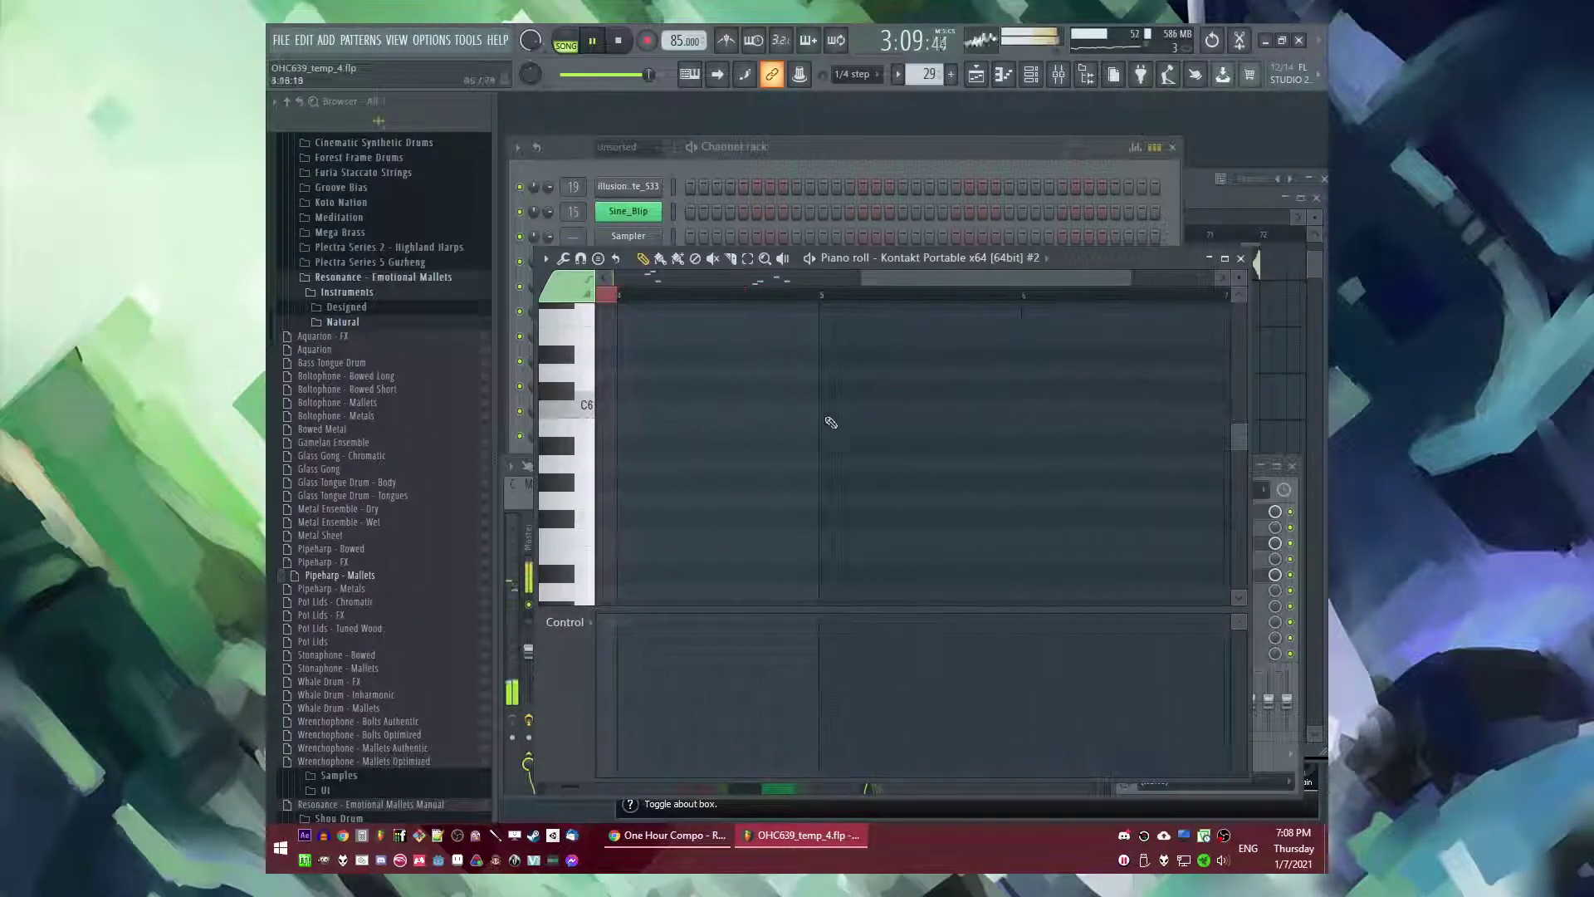
pyautogui.press('space')
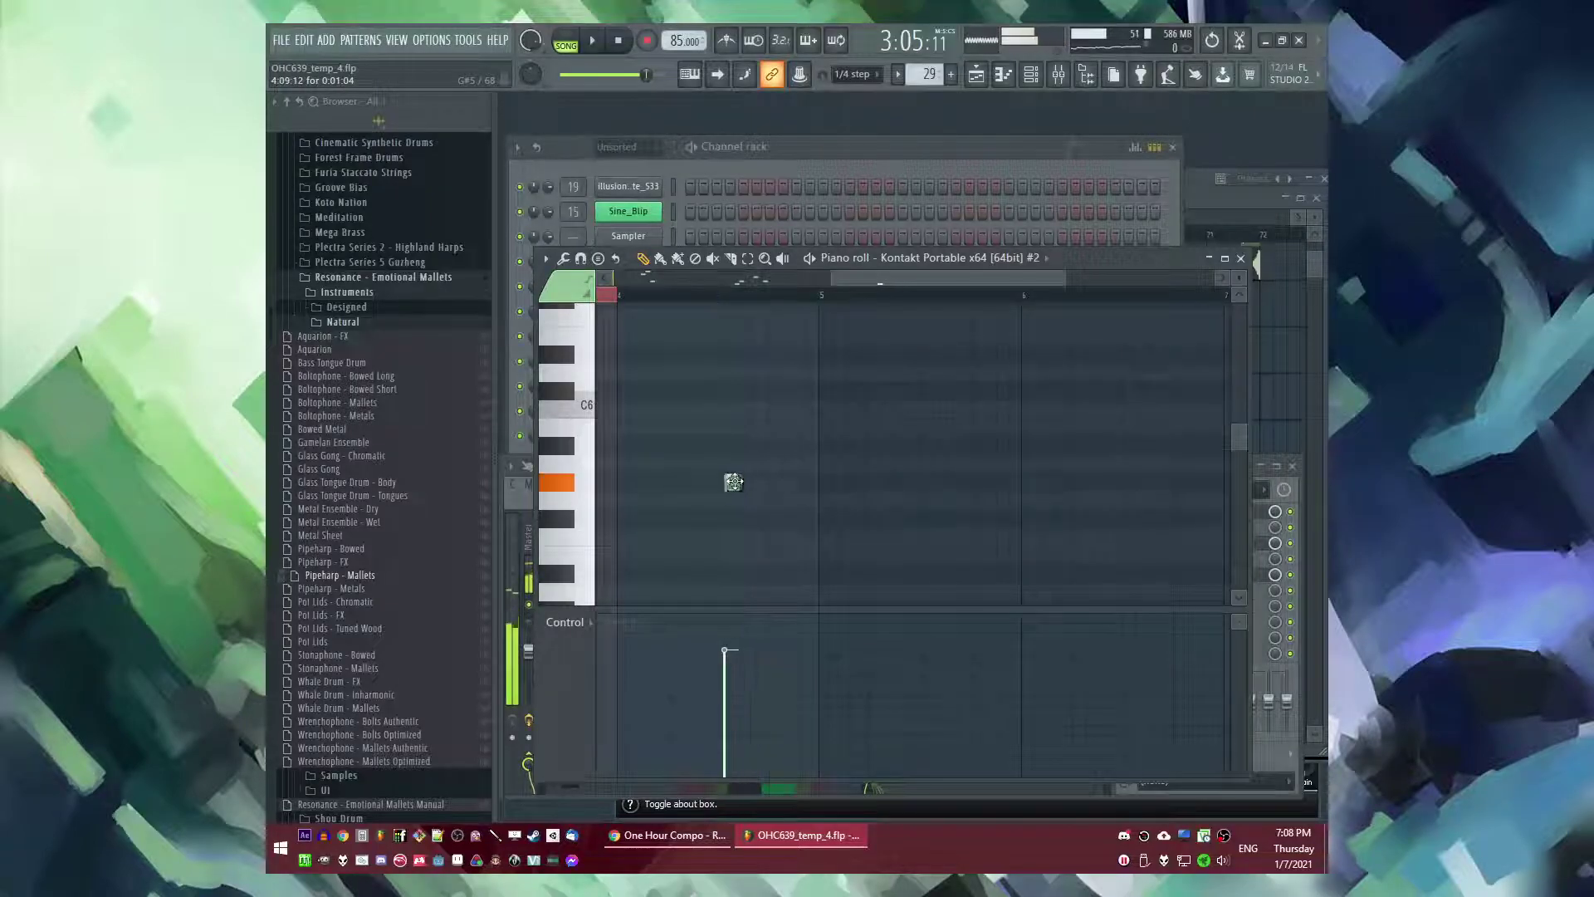
pyautogui.moveTo(743, 527); pyautogui.dragTo(741, 556)
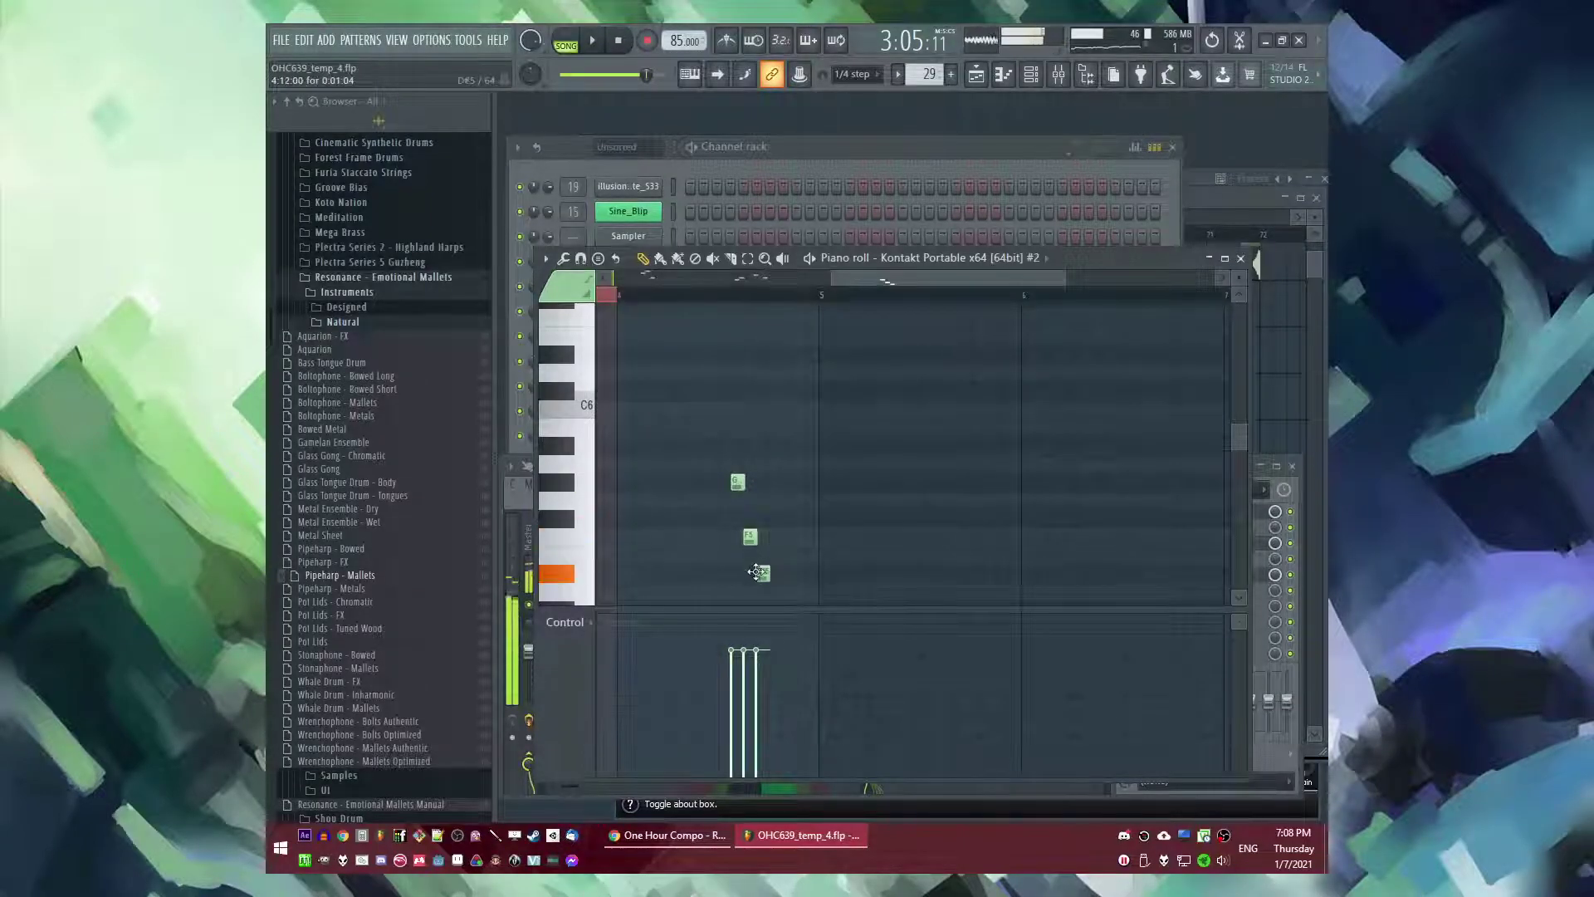
pyautogui.scroll(-3, 762, 570)
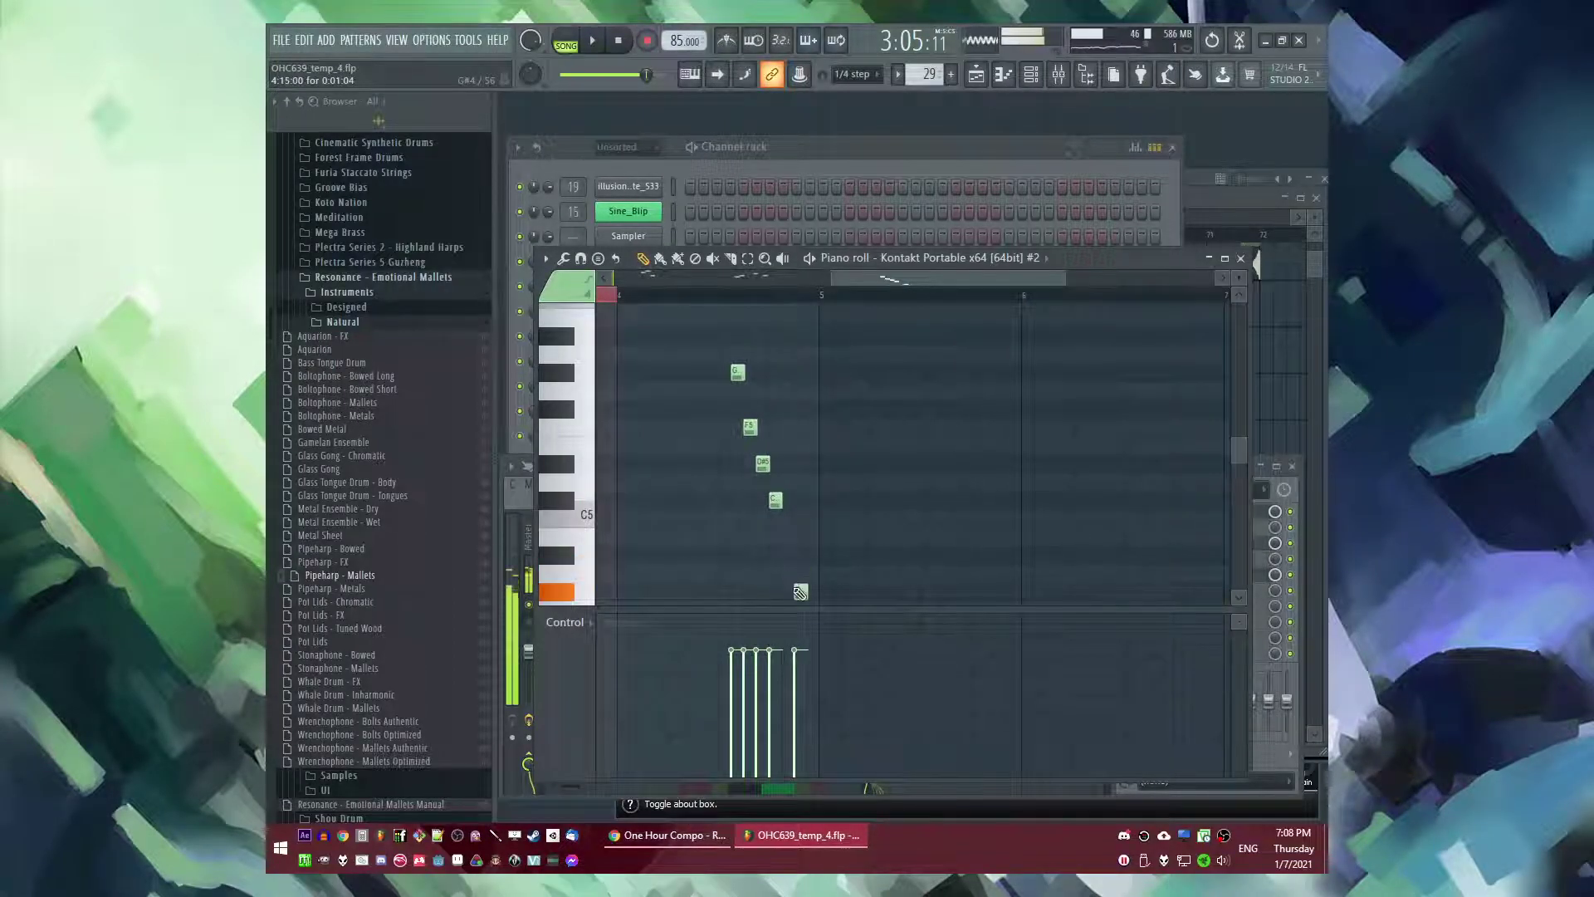
# - Replace the run's last note, G#4, with D#5 and add an F5 at the start of bar 5
pyautogui.click(621, 297)
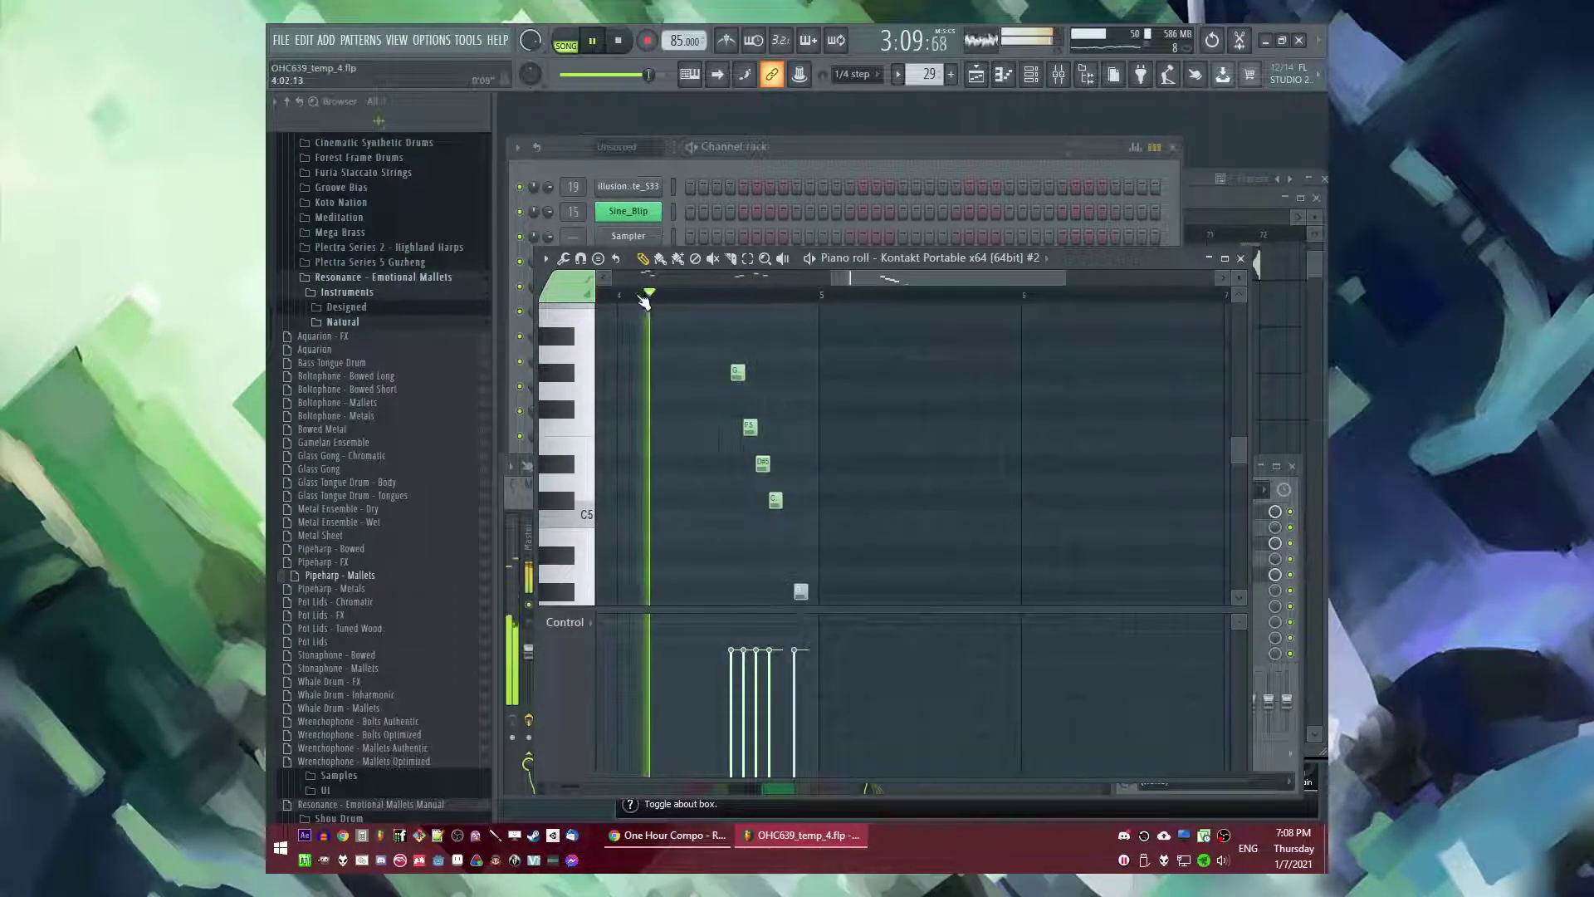
pyautogui.scroll(3, 805, 588)
pyautogui.rightClick(807, 590)
pyautogui.press('space')
pyautogui.click(793, 464)
pyautogui.press('space')
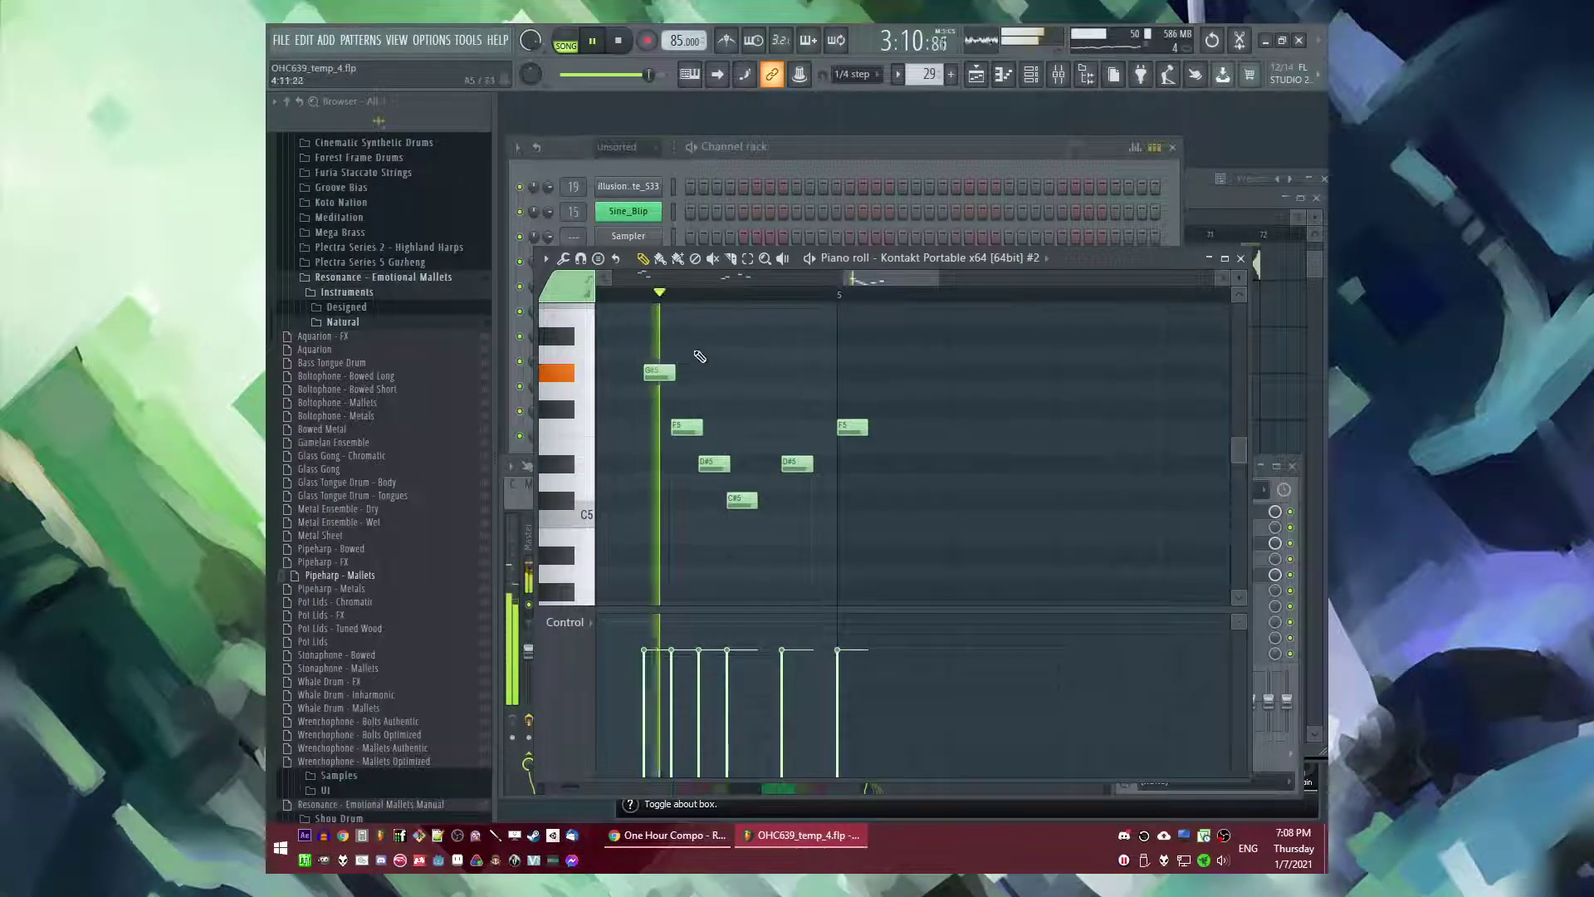
# - Draw a rising motif of A#5, C#6 and E6 in the second half of bar 6
pyautogui.scroll(2, 871, 452)
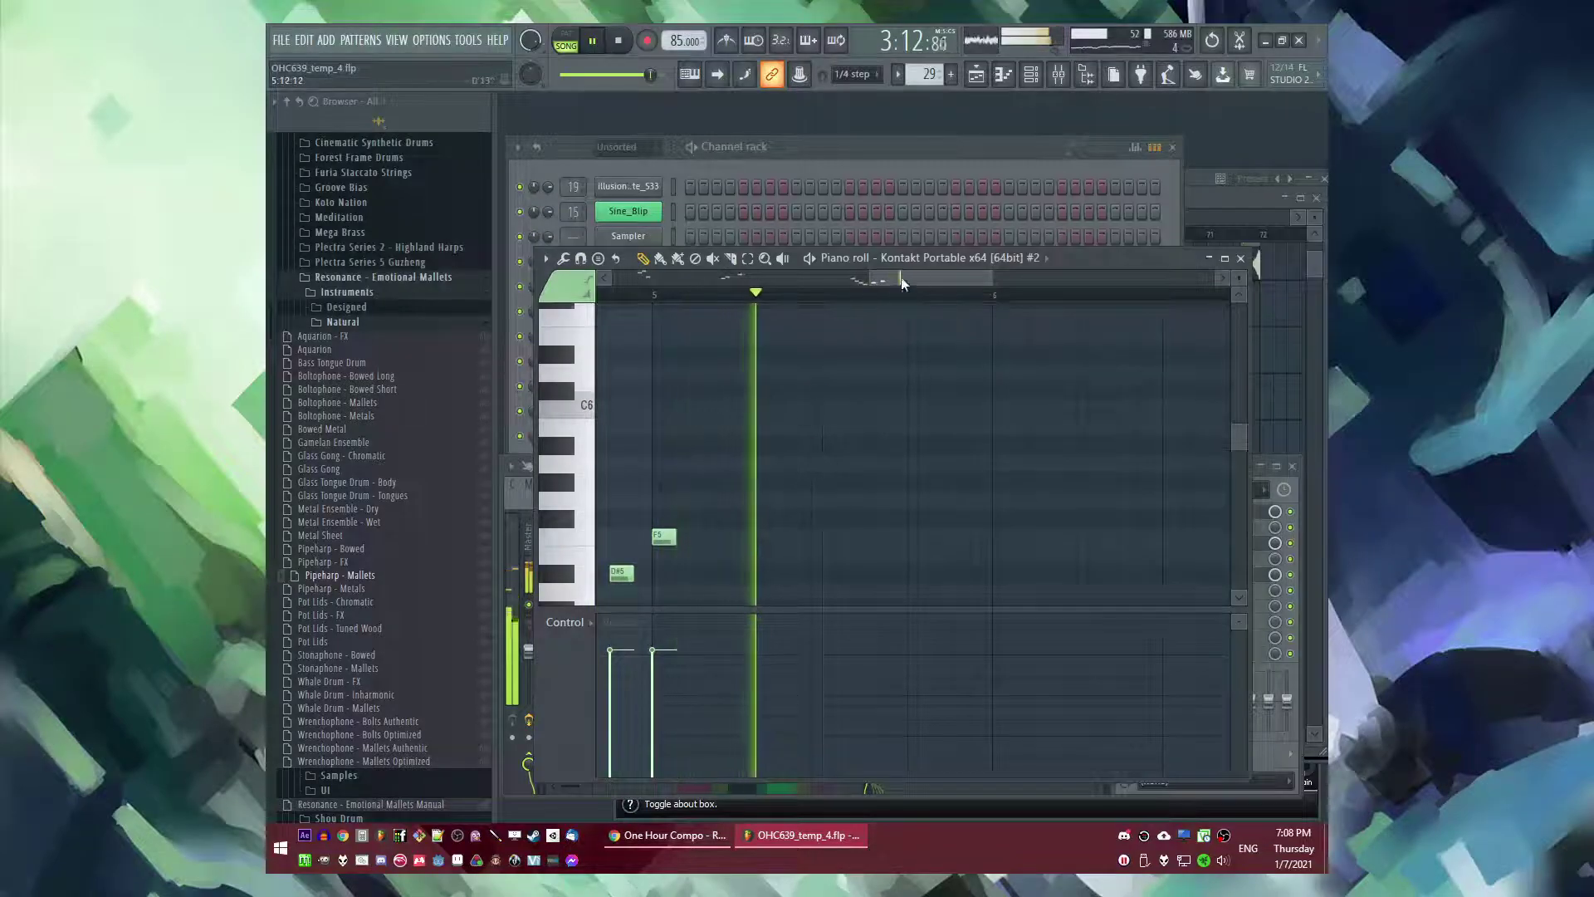
pyautogui.scroll(-3, 913, 384)
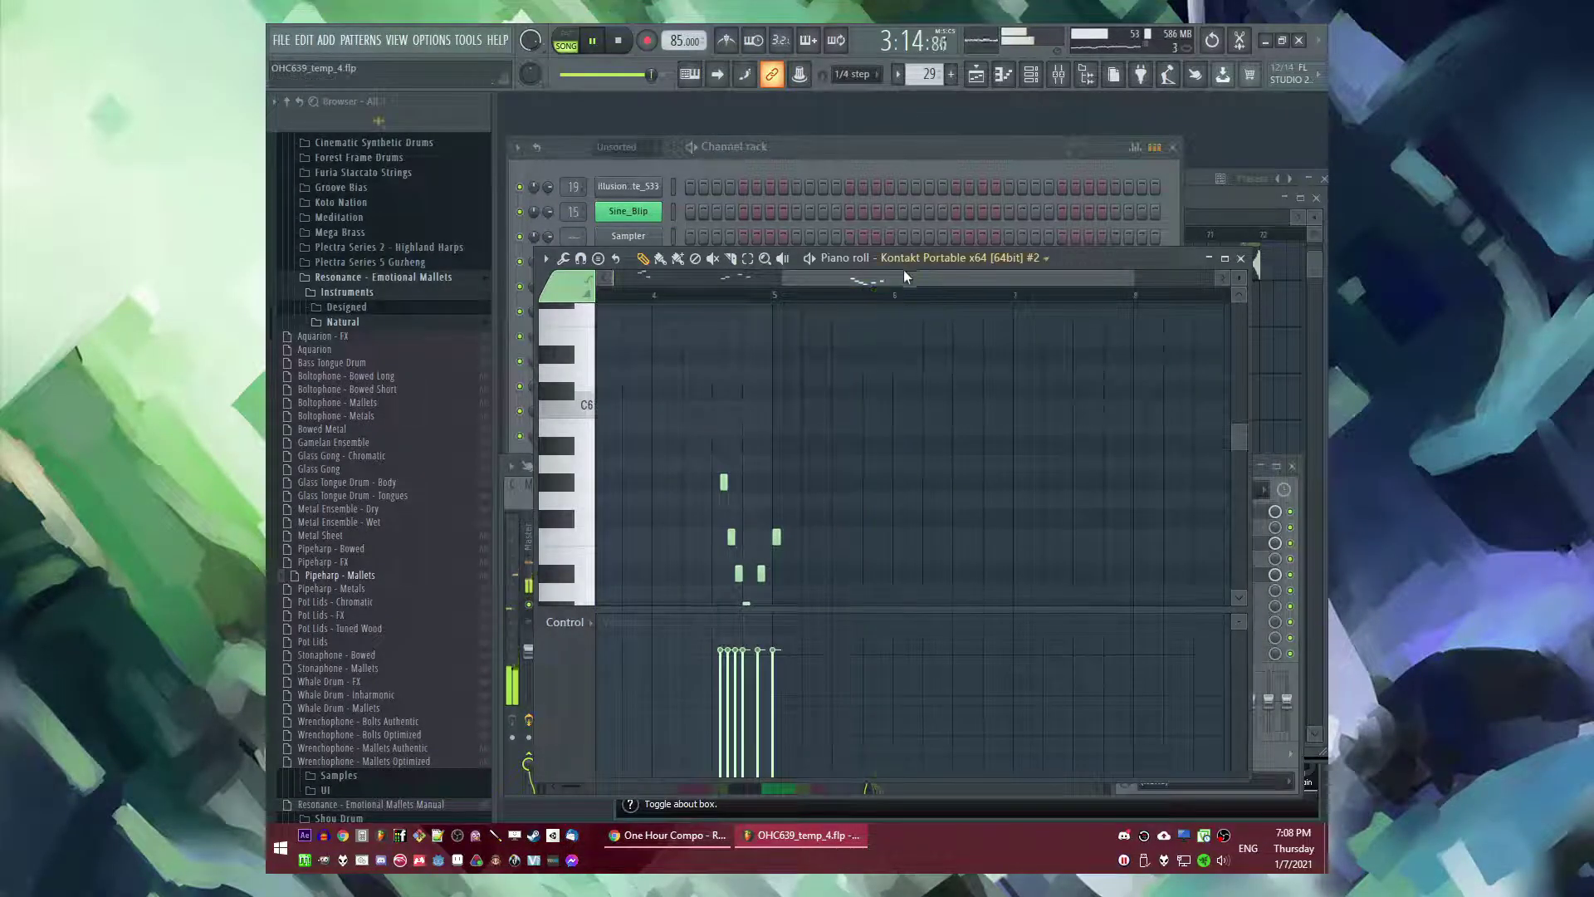
pyautogui.click(873, 463)
pyautogui.press('space')
pyautogui.scroll(3, 871, 462)
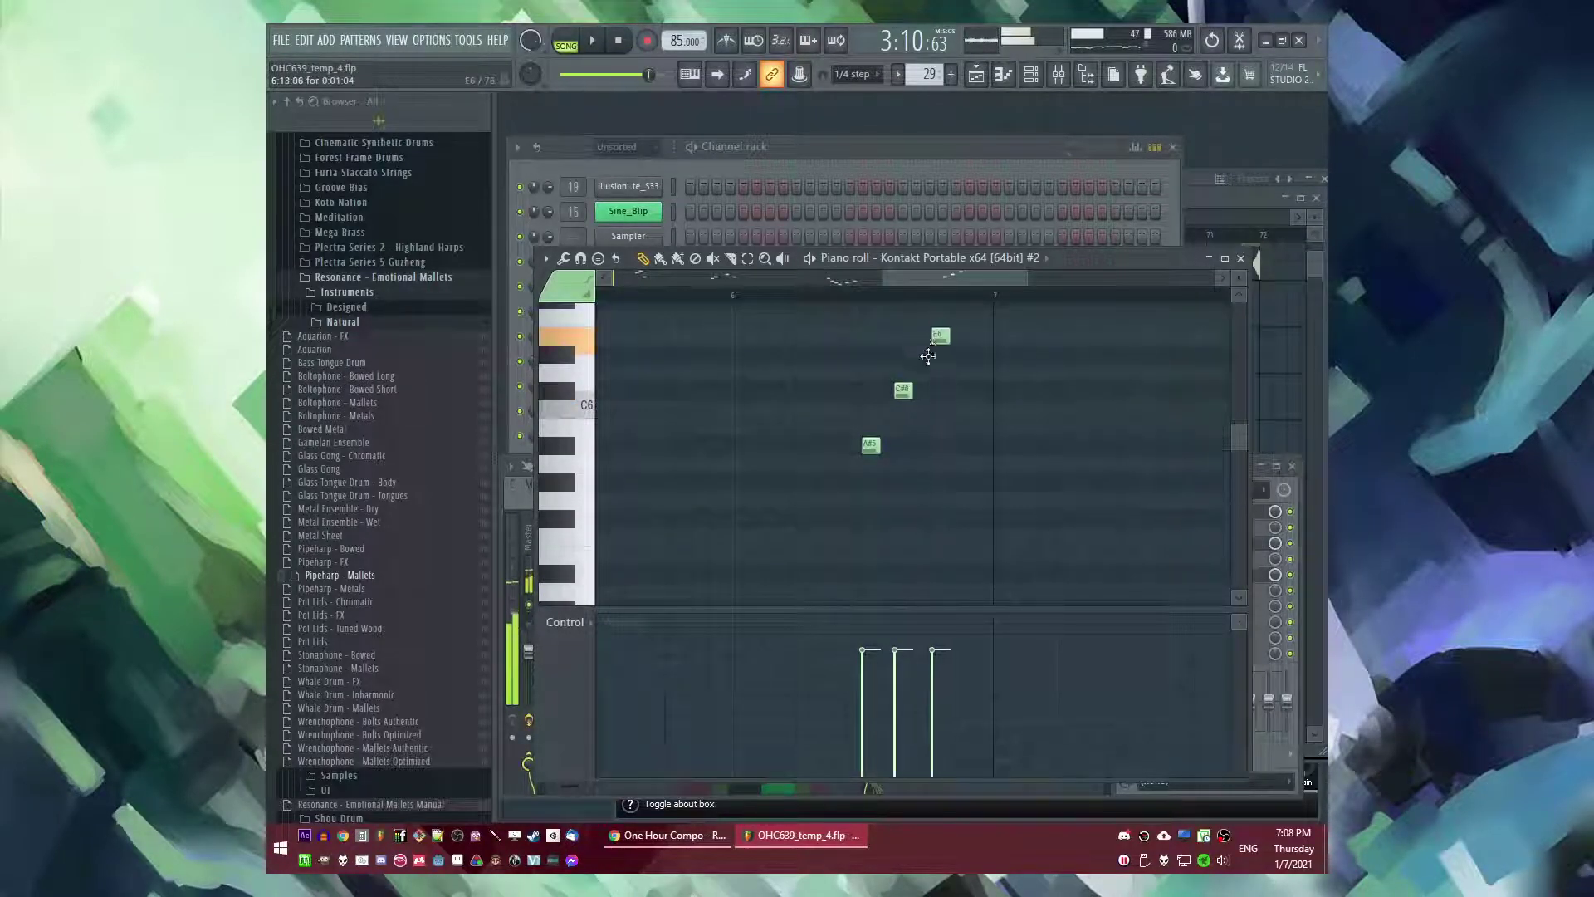
# - Lower the rising motif's last note to D#6 and extend it with two more notes toward bar 7, checking against playback
pyautogui.press('space')
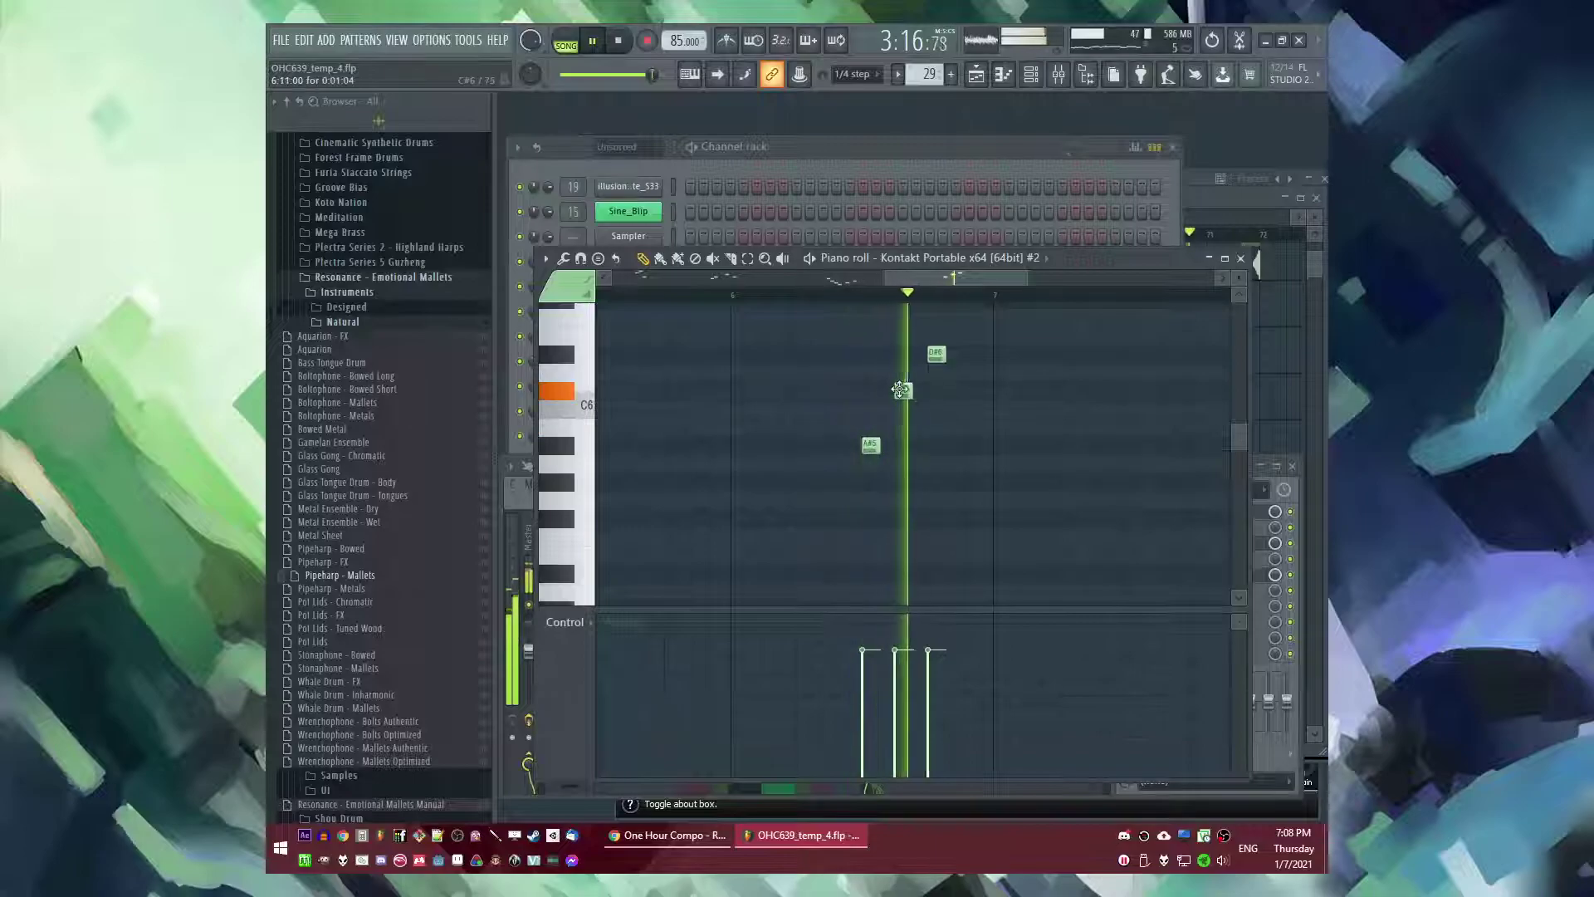
pyautogui.moveTo(901, 390); pyautogui.dragTo(920, 357)
pyautogui.press('space')
pyautogui.press('space')
pyautogui.moveTo(966, 481); pyautogui.dragTo(962, 482)
pyautogui.click(1000, 446)
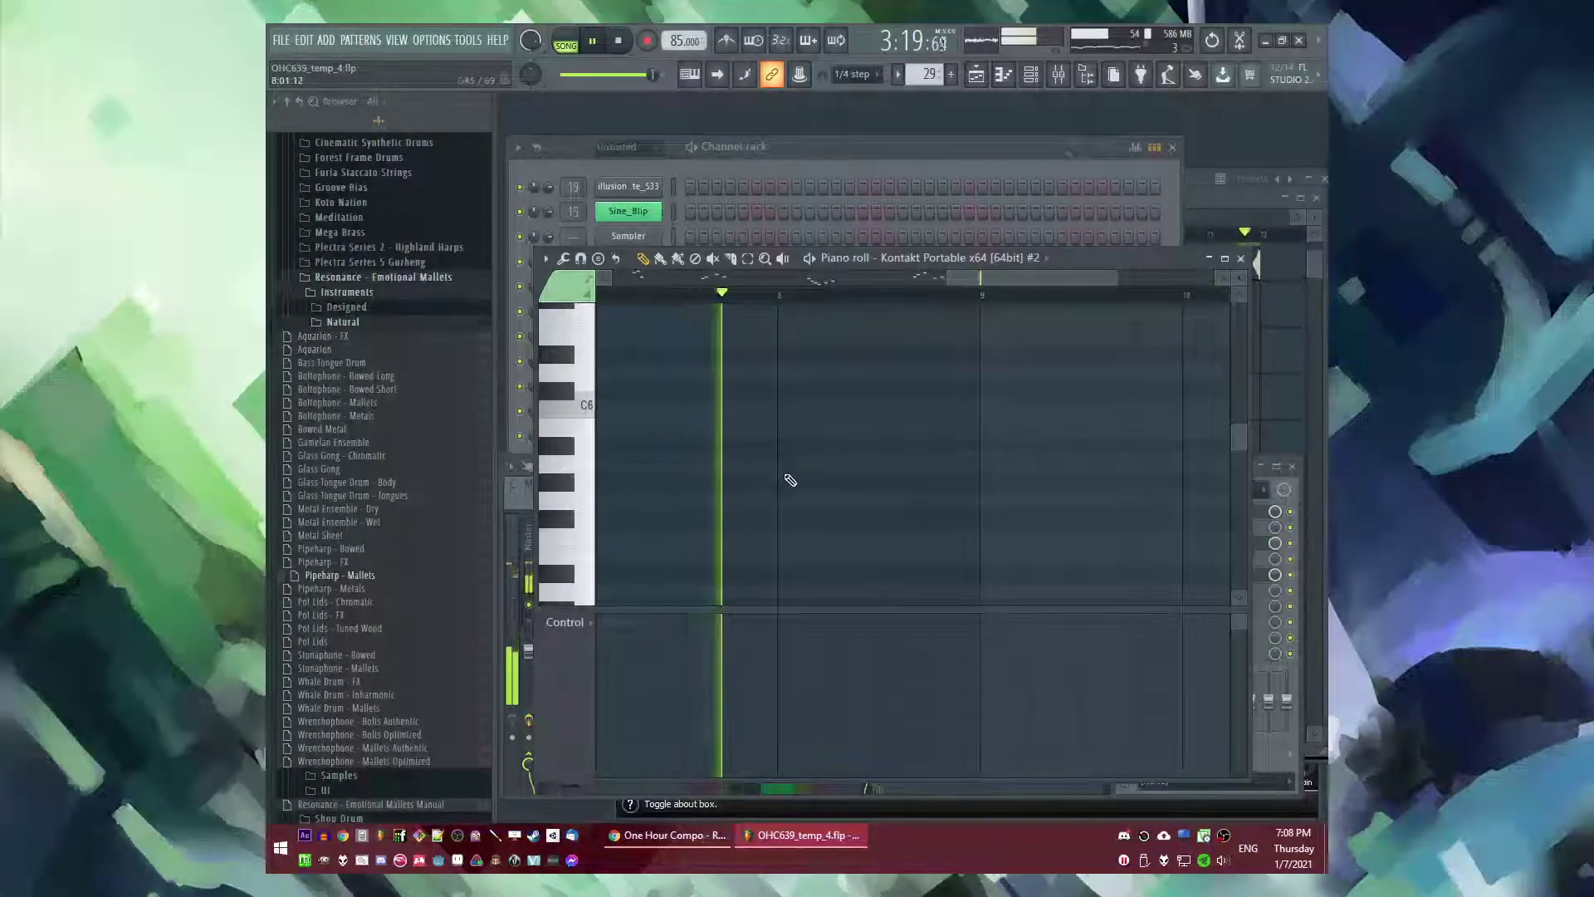
# - Draw a G#5 and an F5 in bar 8, removing the trial notes placed between them
pyautogui.press('space')
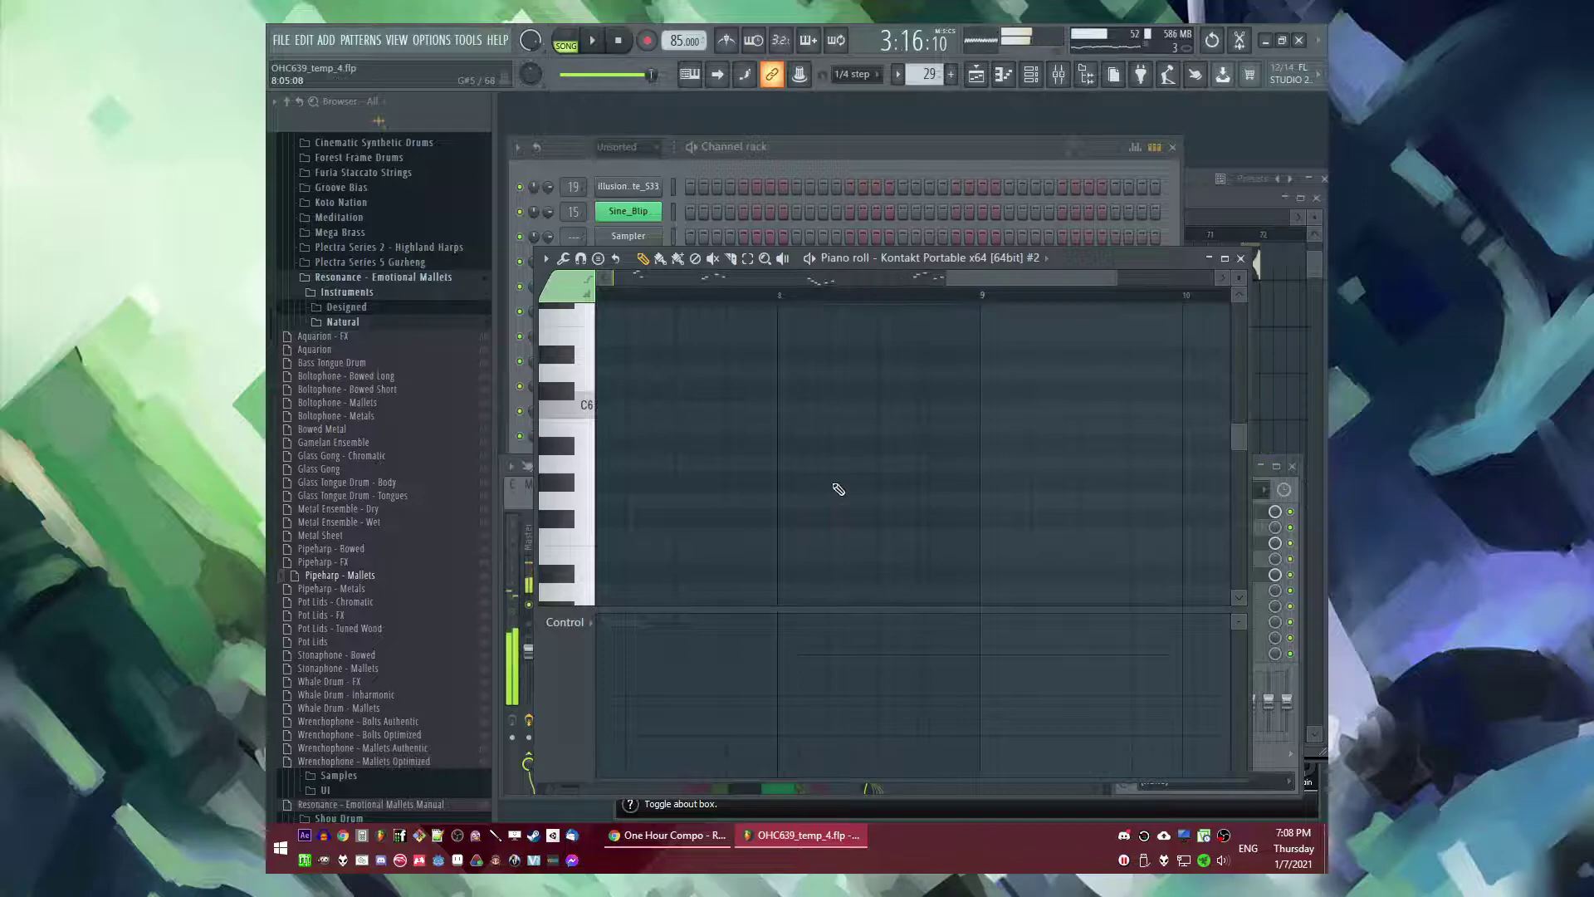
pyautogui.press('space')
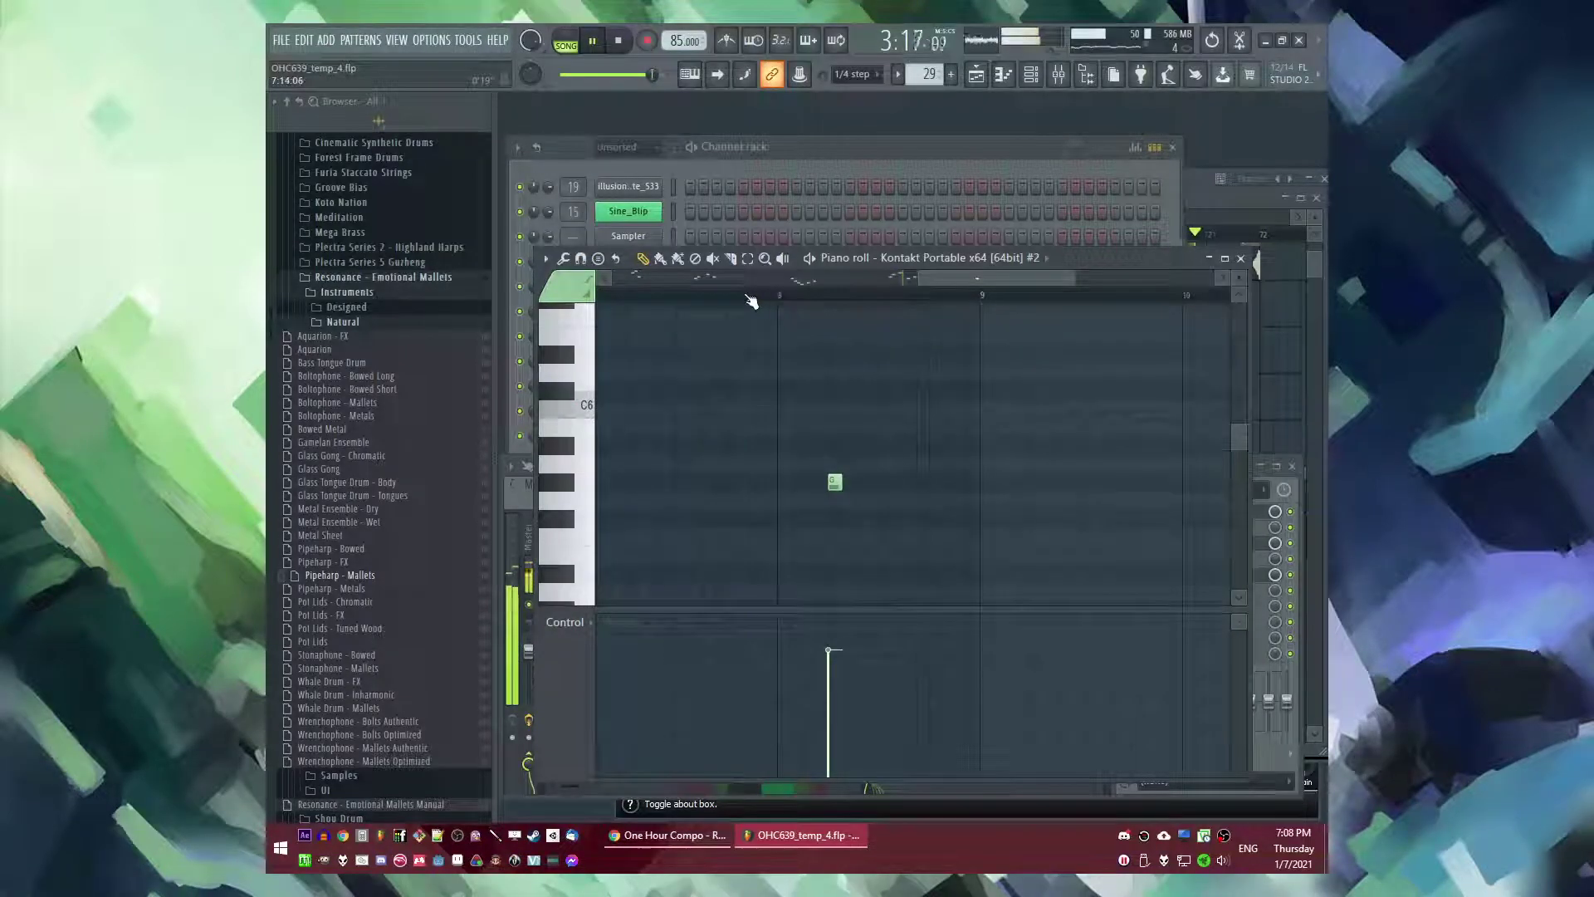
pyautogui.click(861, 500)
pyautogui.rightClick(861, 503)
pyautogui.press('space')
pyautogui.press('space')
pyautogui.click(859, 520)
pyautogui.scroll(2, 874, 540)
pyautogui.rightClick(852, 523)
pyautogui.click(884, 538)
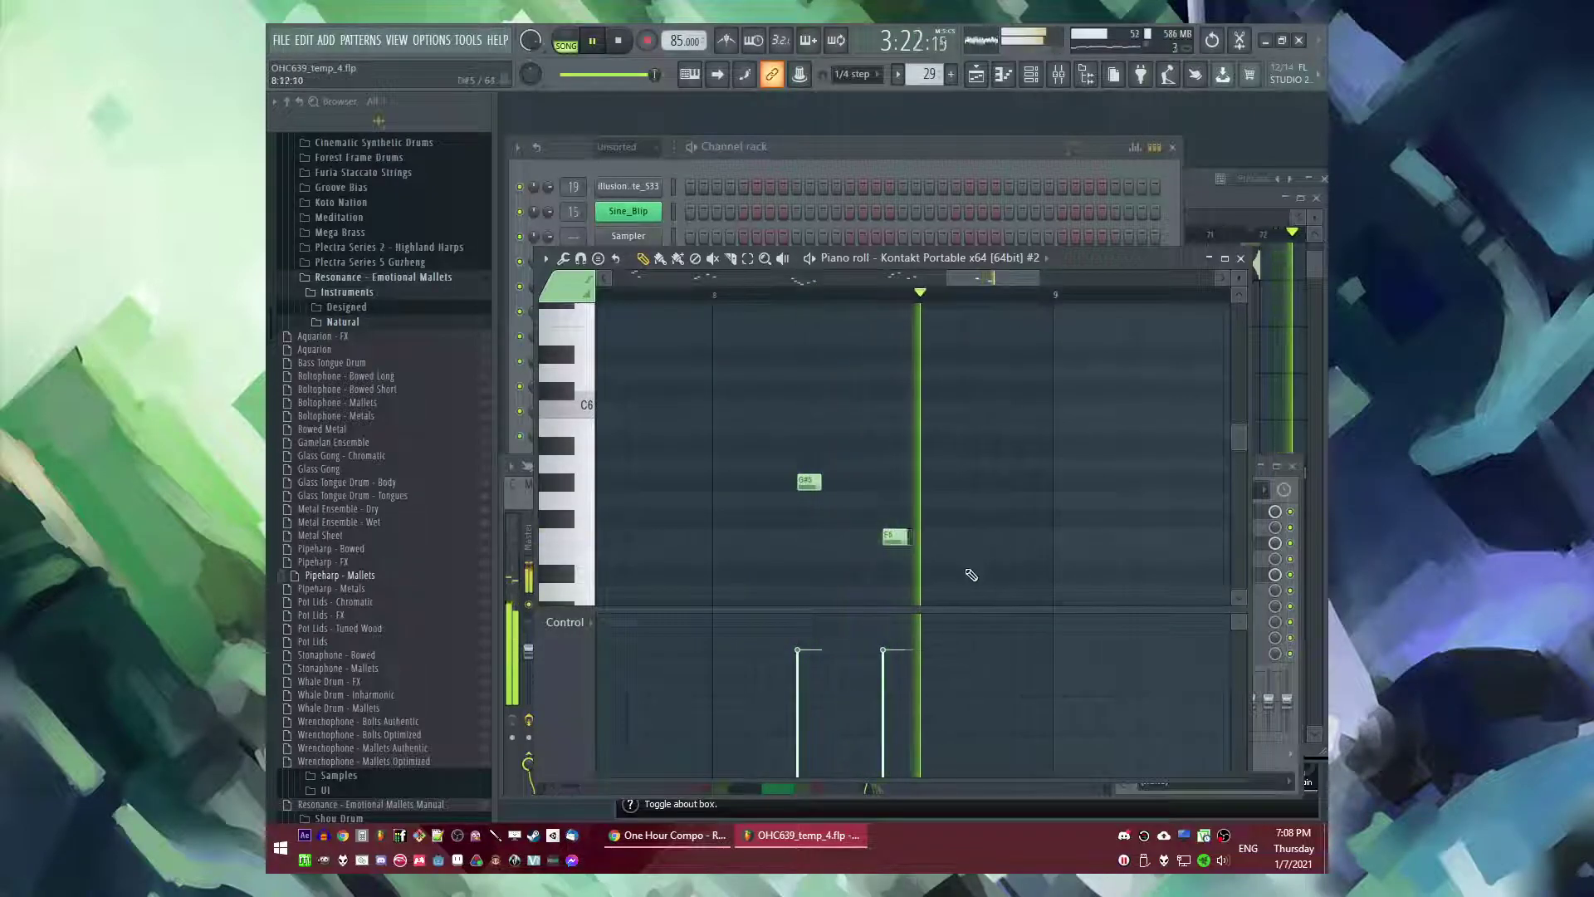
# - Continue the descending line with a D#5 late in bar 8 and an A#4 at the start of bar 9
pyautogui.click(970, 591)
pyautogui.press('space')
pyautogui.scroll(-3, 986, 577)
pyautogui.moveTo(980, 428); pyautogui.dragTo(982, 390)
pyautogui.click(1057, 505)
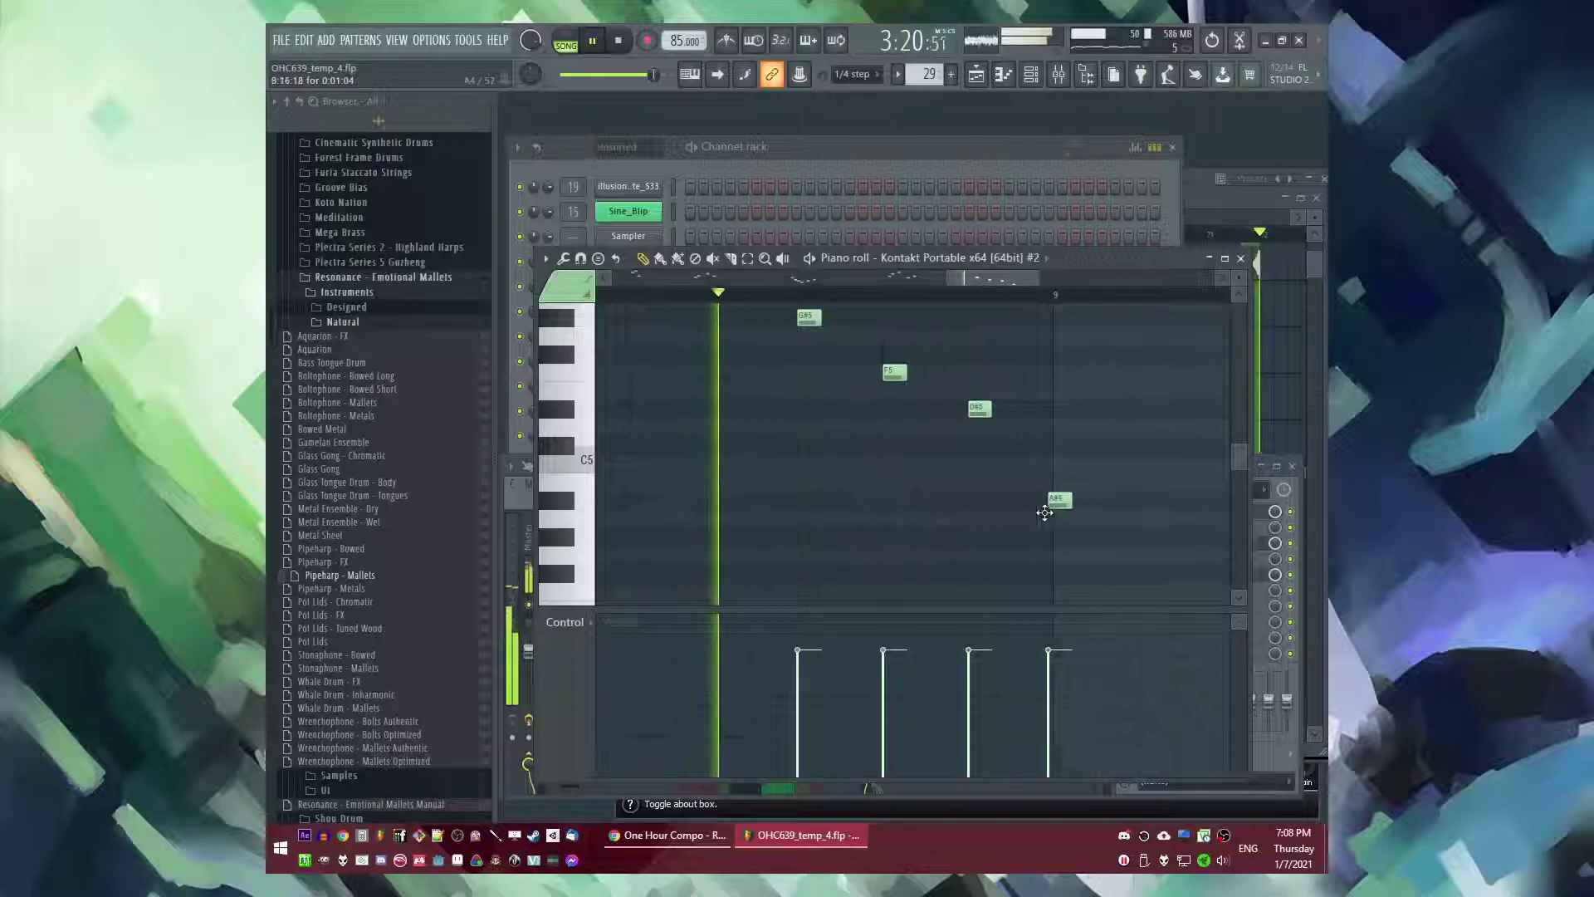
# - Insert an extra D#5 between the F5 and D#5 in bar 8, and return to the playlist with the song playing
pyautogui.scroll(1, 948, 484)
pyautogui.press('space')
pyautogui.click(927, 463)
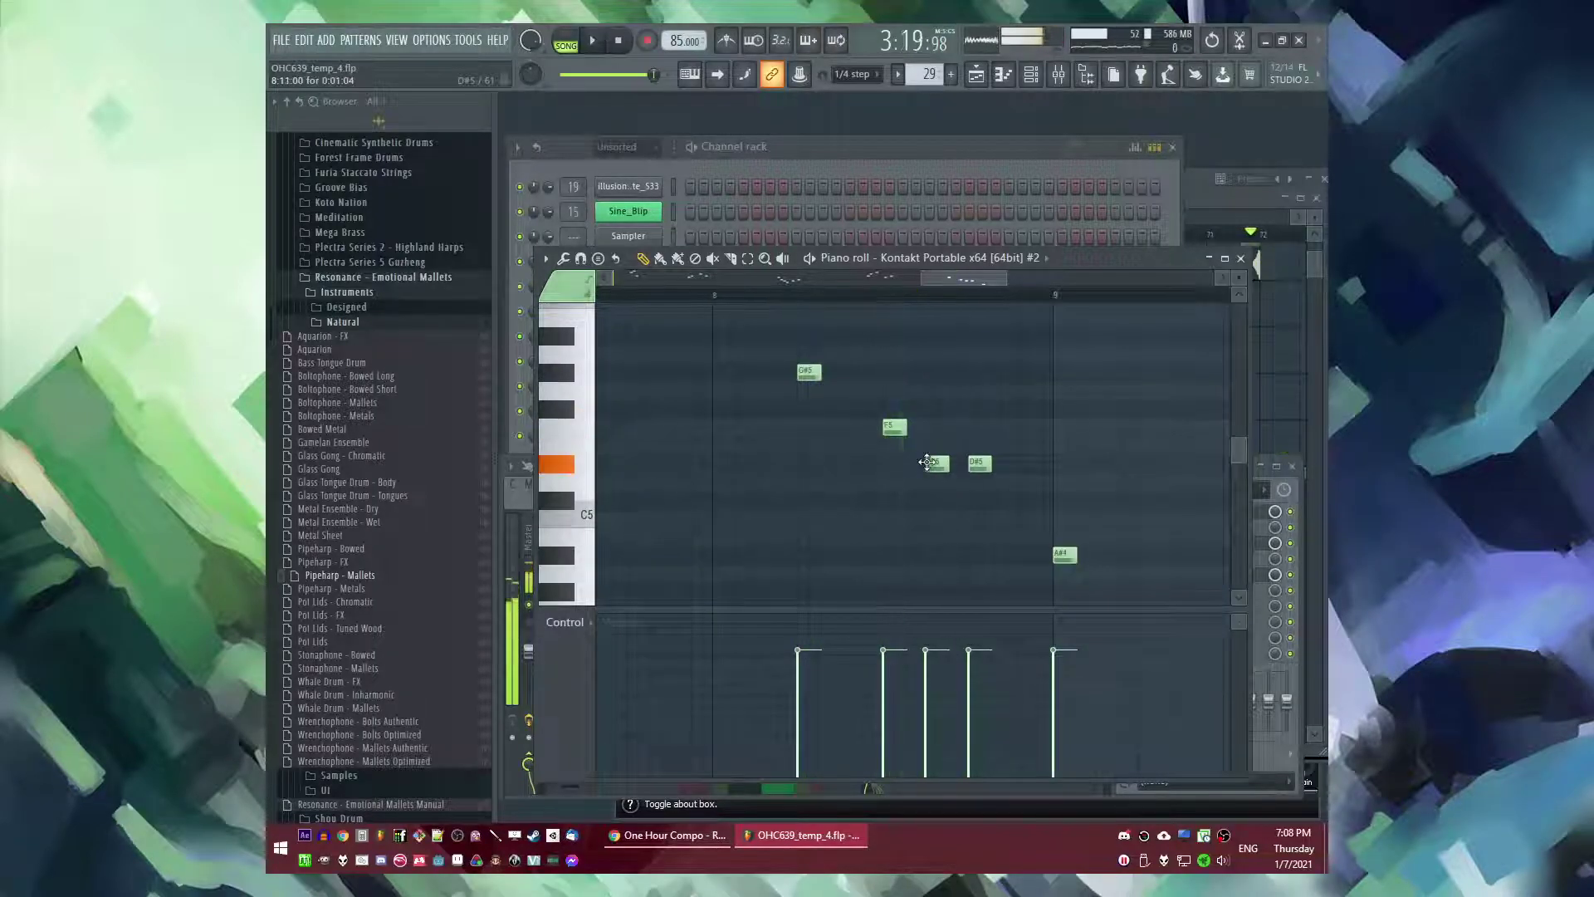
pyautogui.click(1012, 571)
pyautogui.press('space')
pyautogui.press('F5')
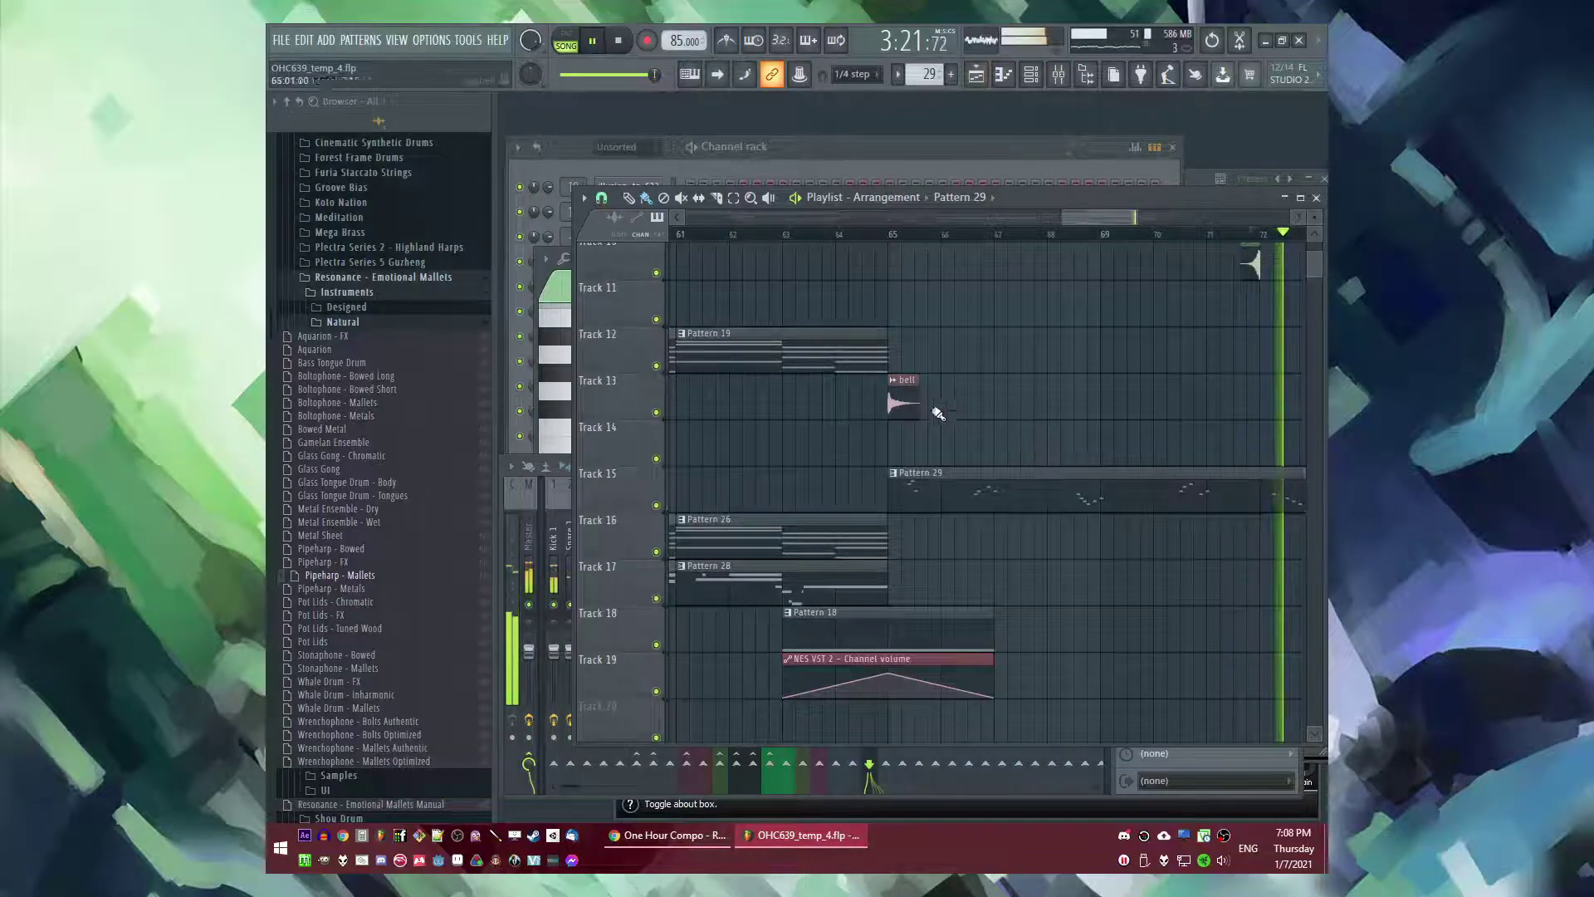
# - Place the bell sample on Track 14 at bars 73 and 81
pyautogui.scroll(-5, 959, 423)
pyautogui.scroll(4, 998, 593)
pyautogui.scroll(-1, 995, 599)
pyautogui.scroll(-1, 1012, 586)
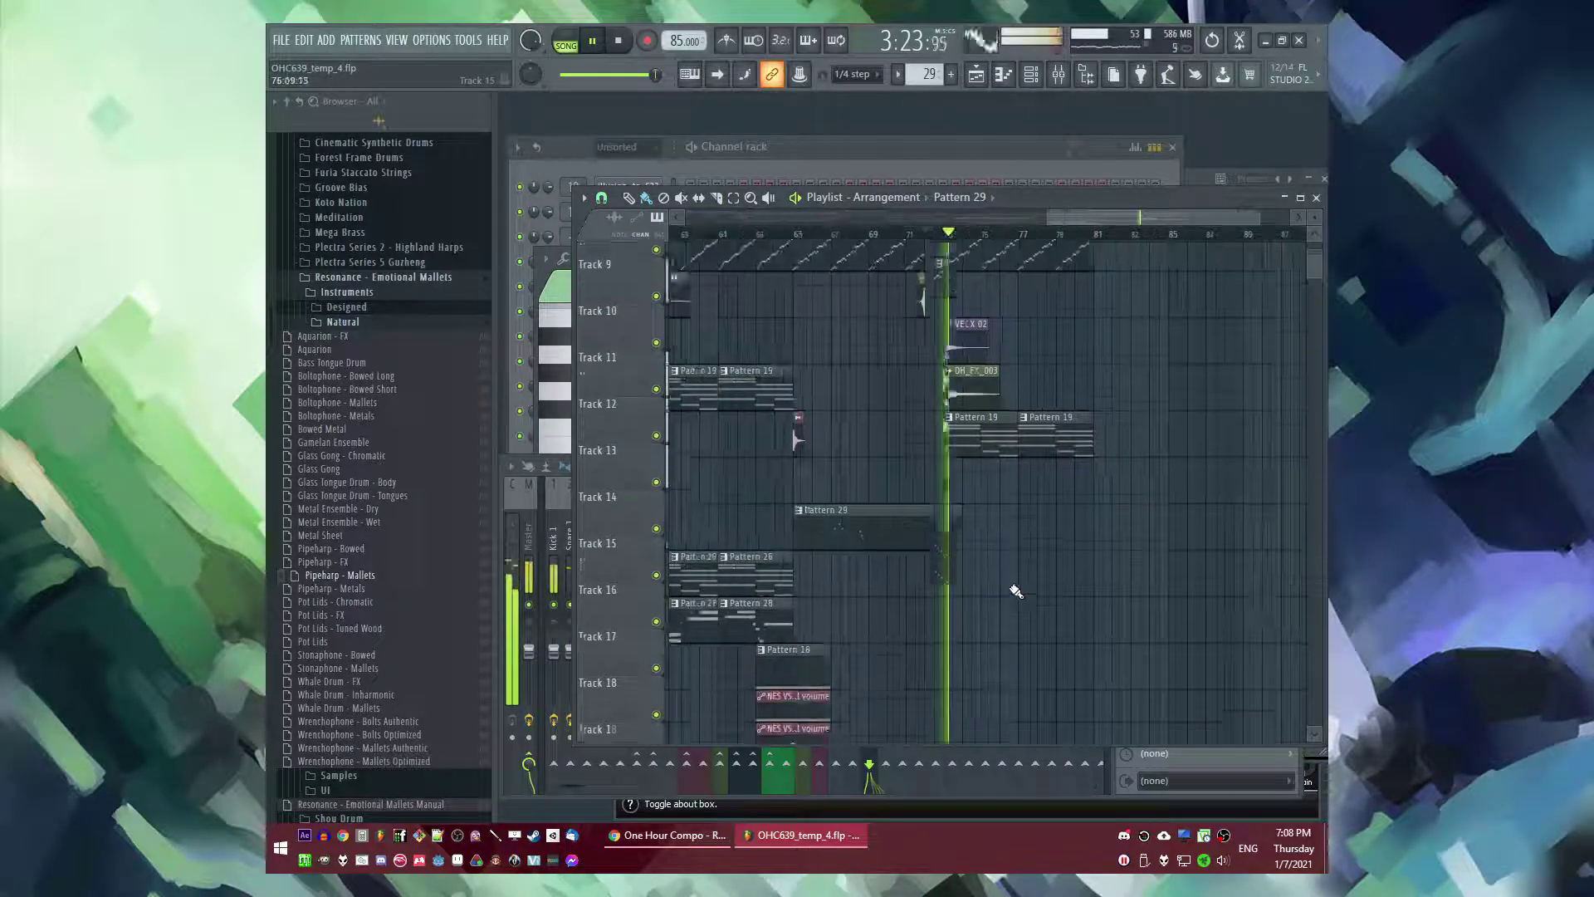
pyautogui.scroll(3, 1064, 549)
pyautogui.scroll(-2, 1064, 548)
pyautogui.scroll(-3, 947, 446)
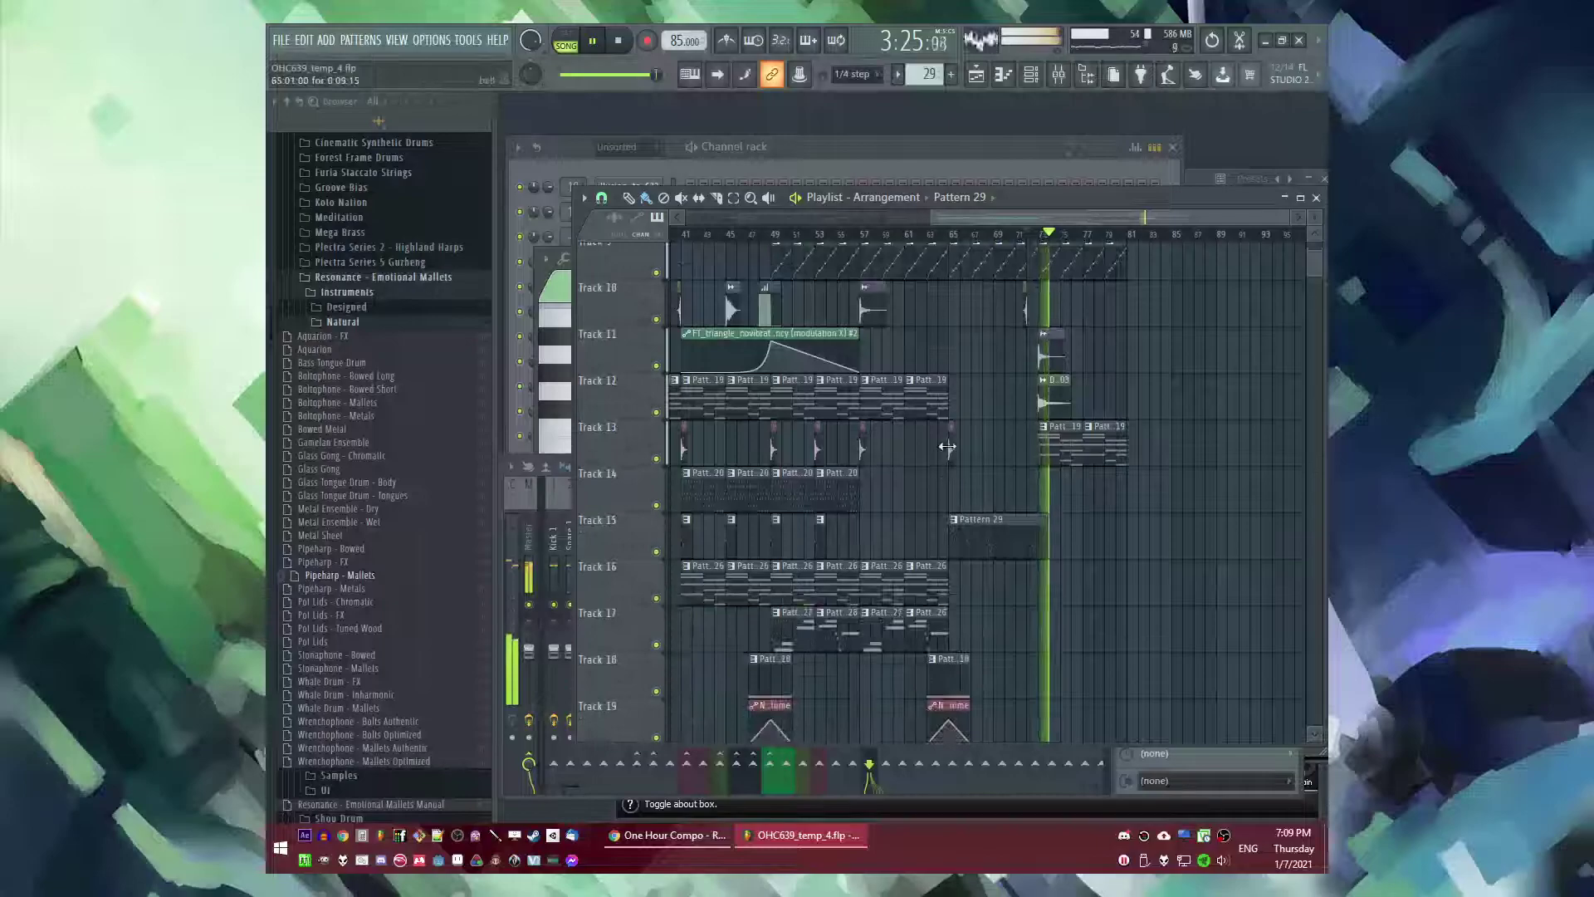
pyautogui.scroll(3, 1055, 490)
pyautogui.scroll(-3, 1083, 493)
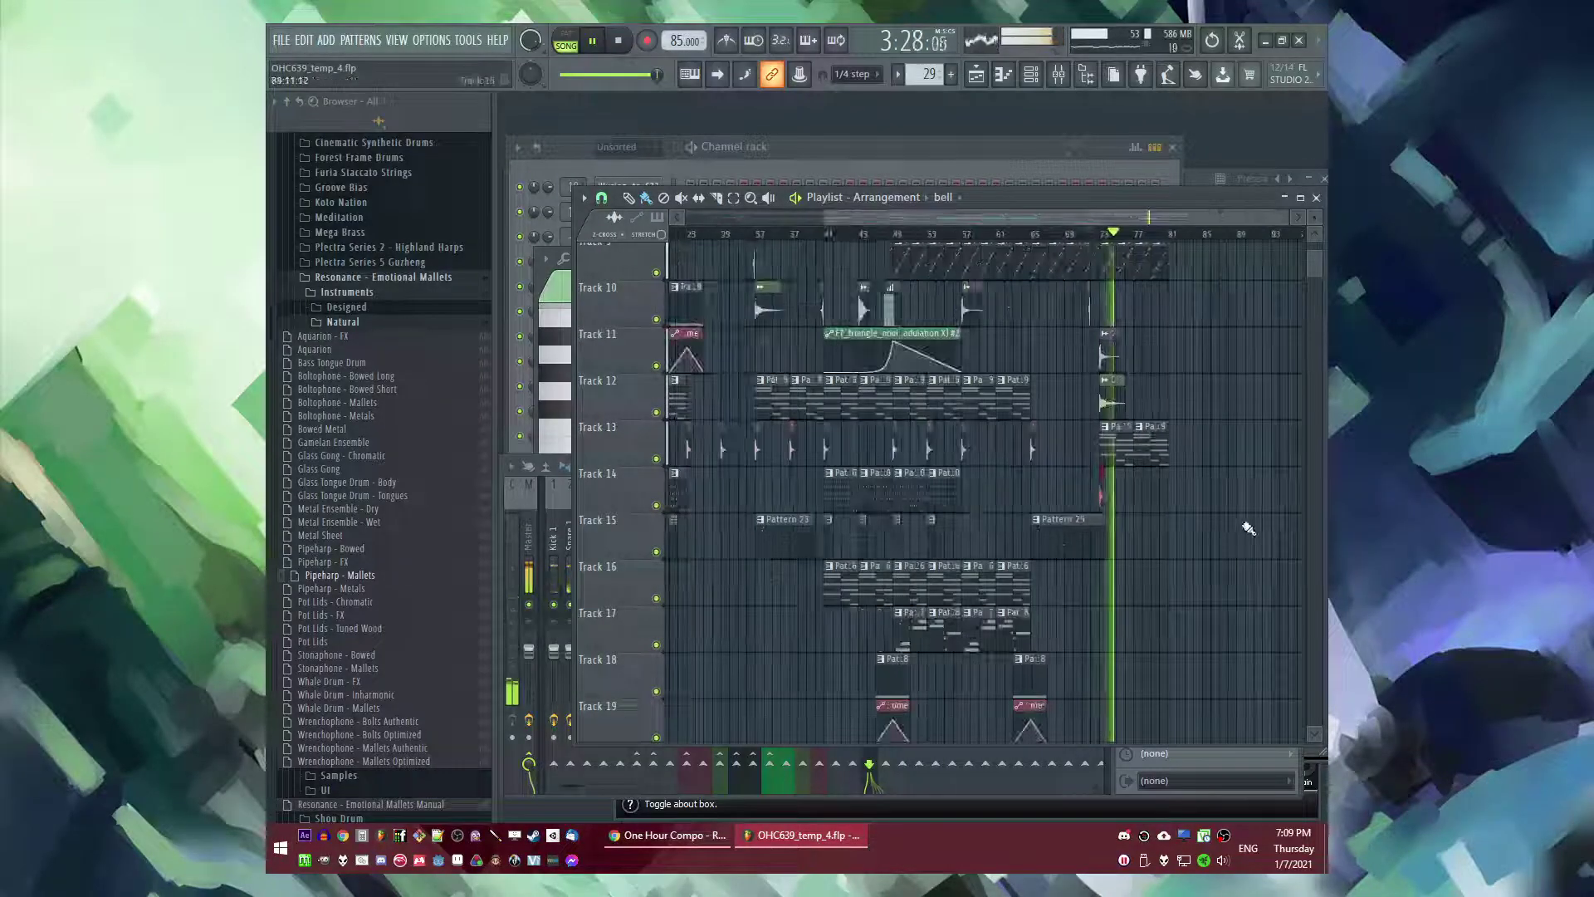
pyautogui.scroll(3, 1025, 508)
pyautogui.scroll(-2, 891, 496)
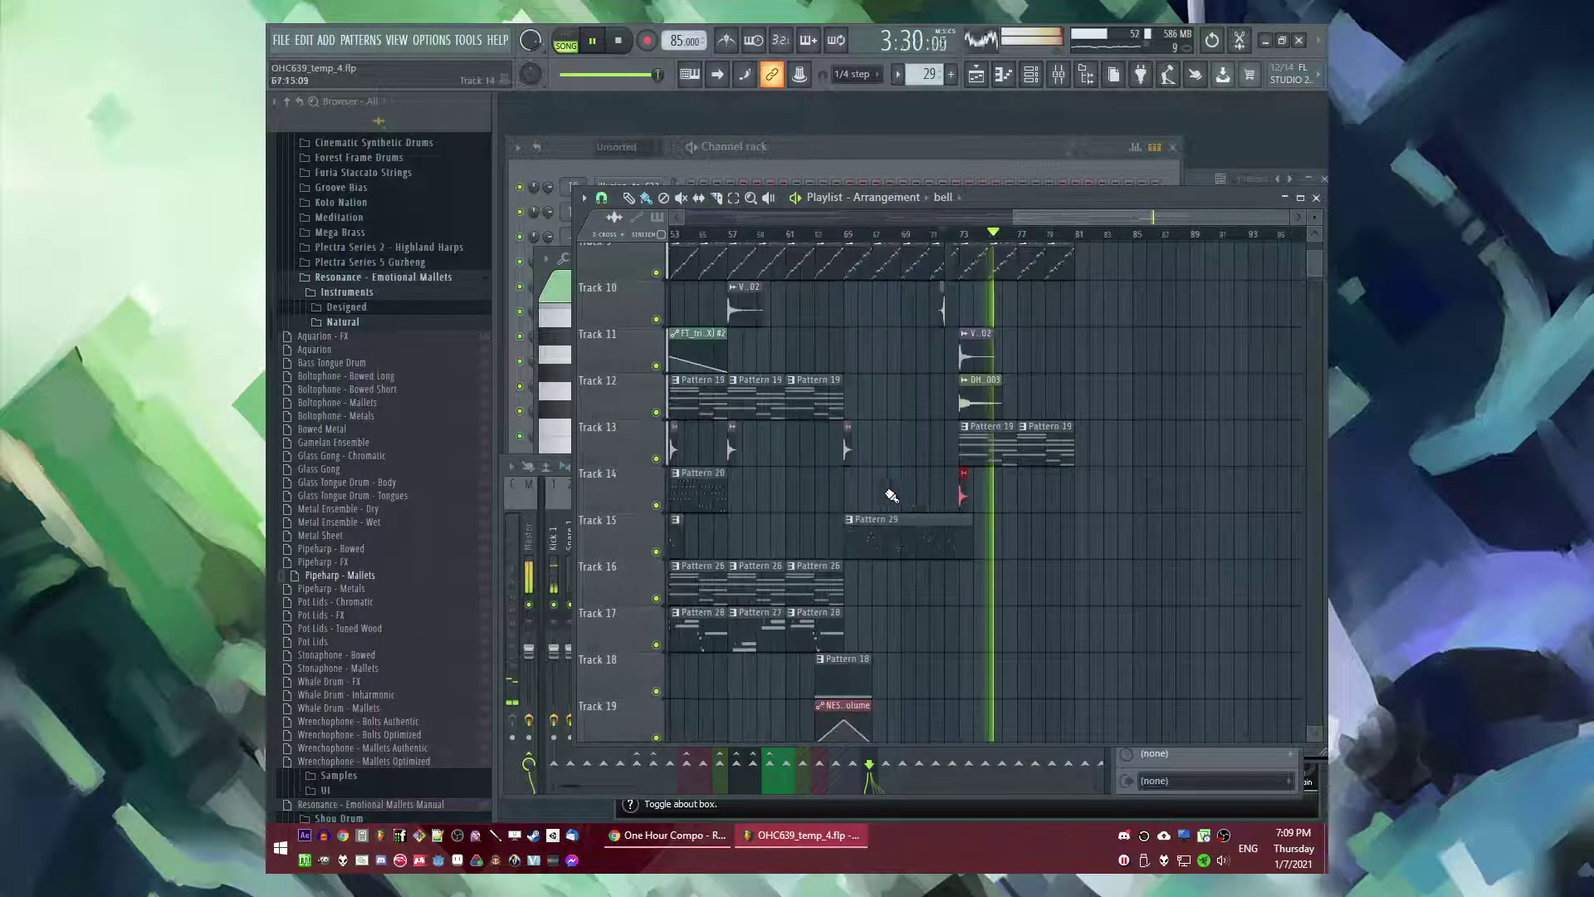
pyautogui.scroll(2, 1066, 516)
pyautogui.scroll(4, 1080, 523)
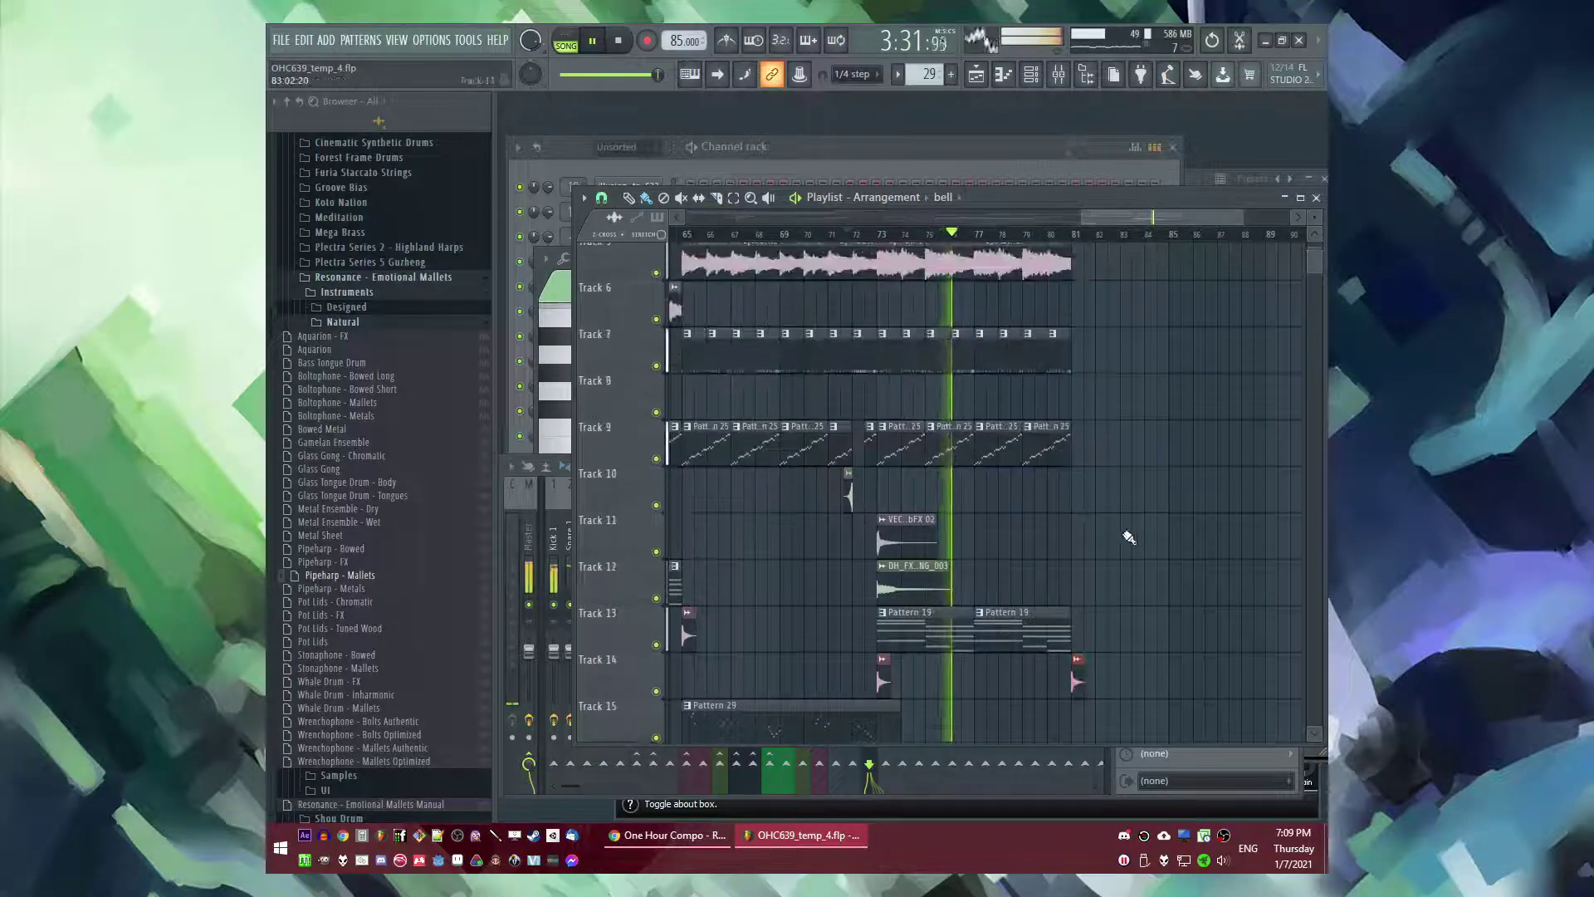
# - Play the arrangement from bar 9 and from around bar 72, comparing which layers each section uses
pyautogui.scroll(5, 1154, 527)
pyautogui.scroll(-4, 1170, 536)
pyautogui.scroll(-10, 1080, 506)
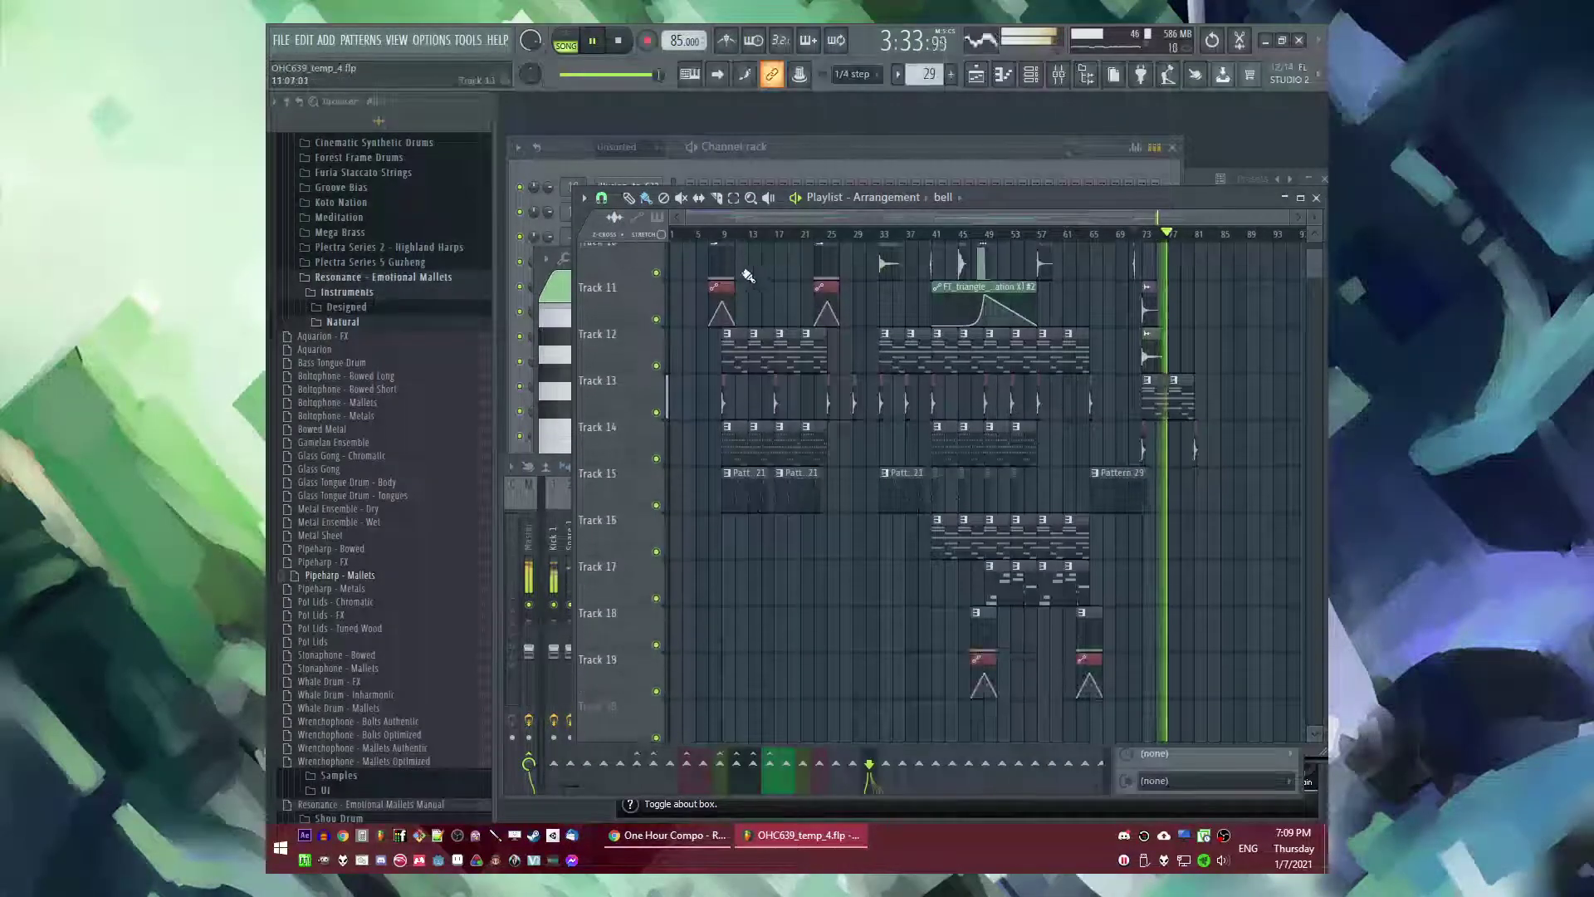
pyautogui.click(733, 236)
pyautogui.scroll(5, 733, 236)
pyautogui.scroll(4, 872, 552)
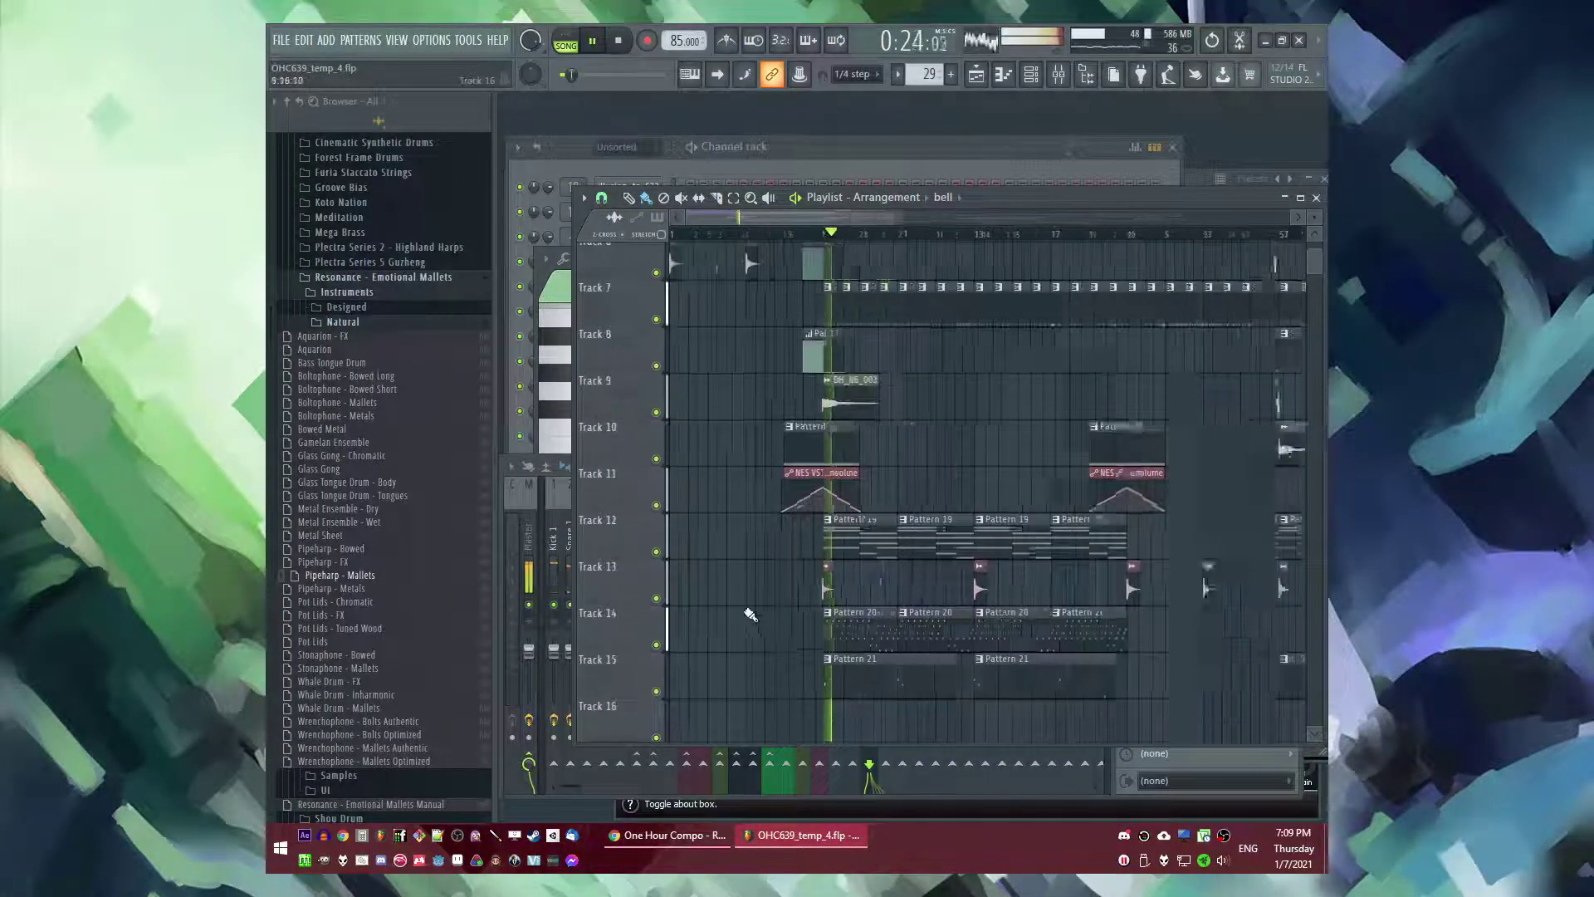
pyautogui.scroll(-5, 750, 612)
pyautogui.scroll(-2, 1253, 534)
pyautogui.scroll(1, 1155, 526)
pyautogui.scroll(2, 1200, 432)
pyautogui.scroll(2, 1198, 424)
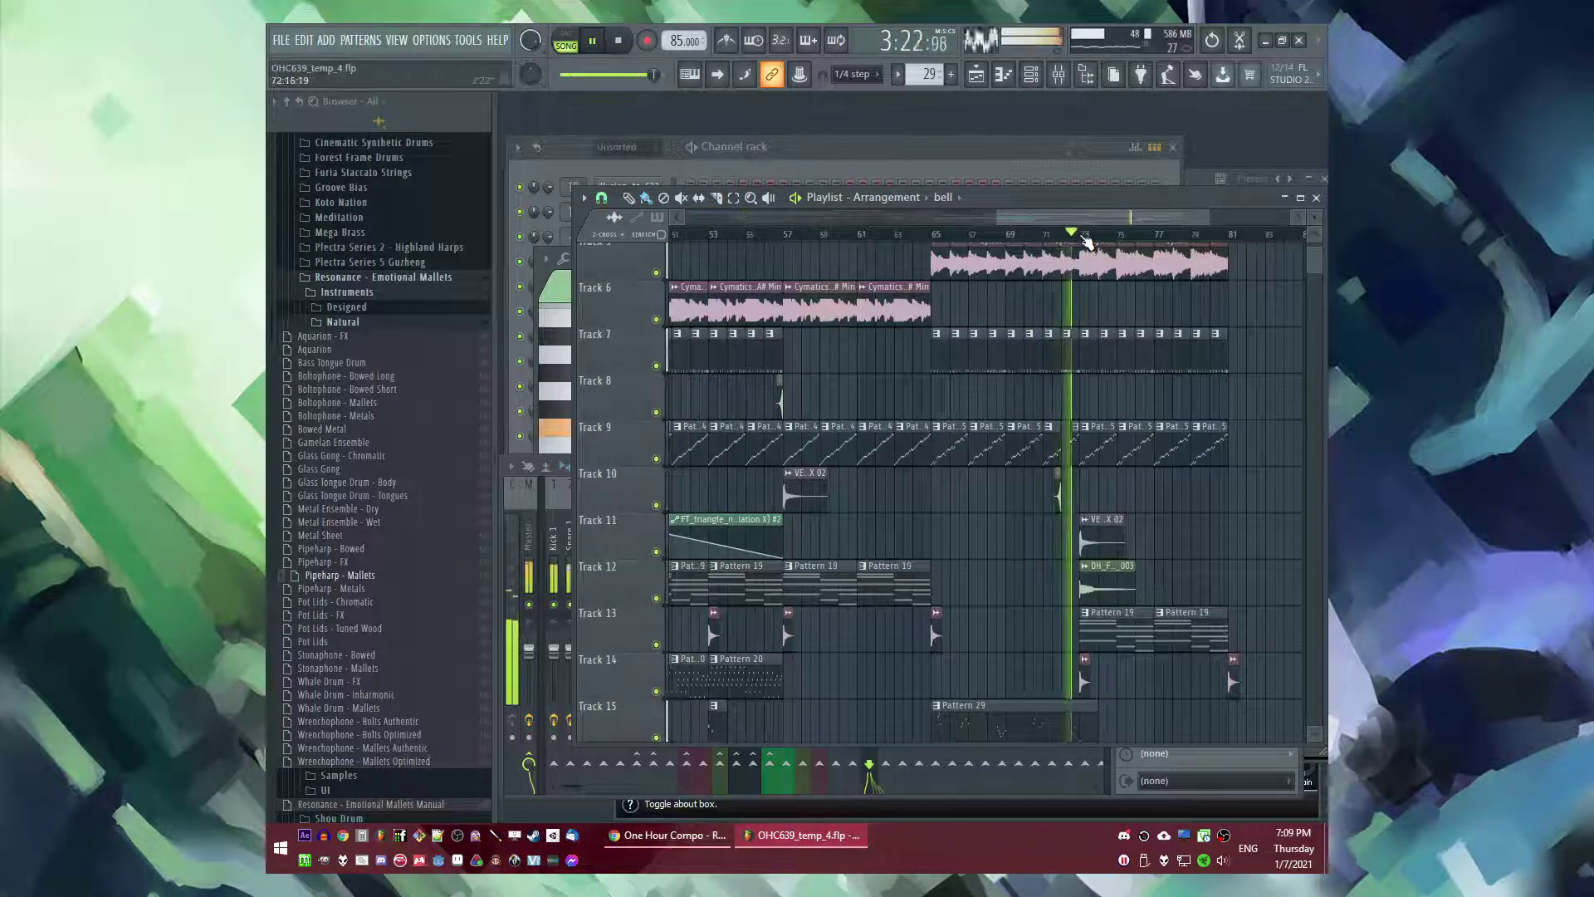
# - Try placing Pattern 27 on Track 16 at bar 73
pyautogui.scroll(-6, 1193, 451)
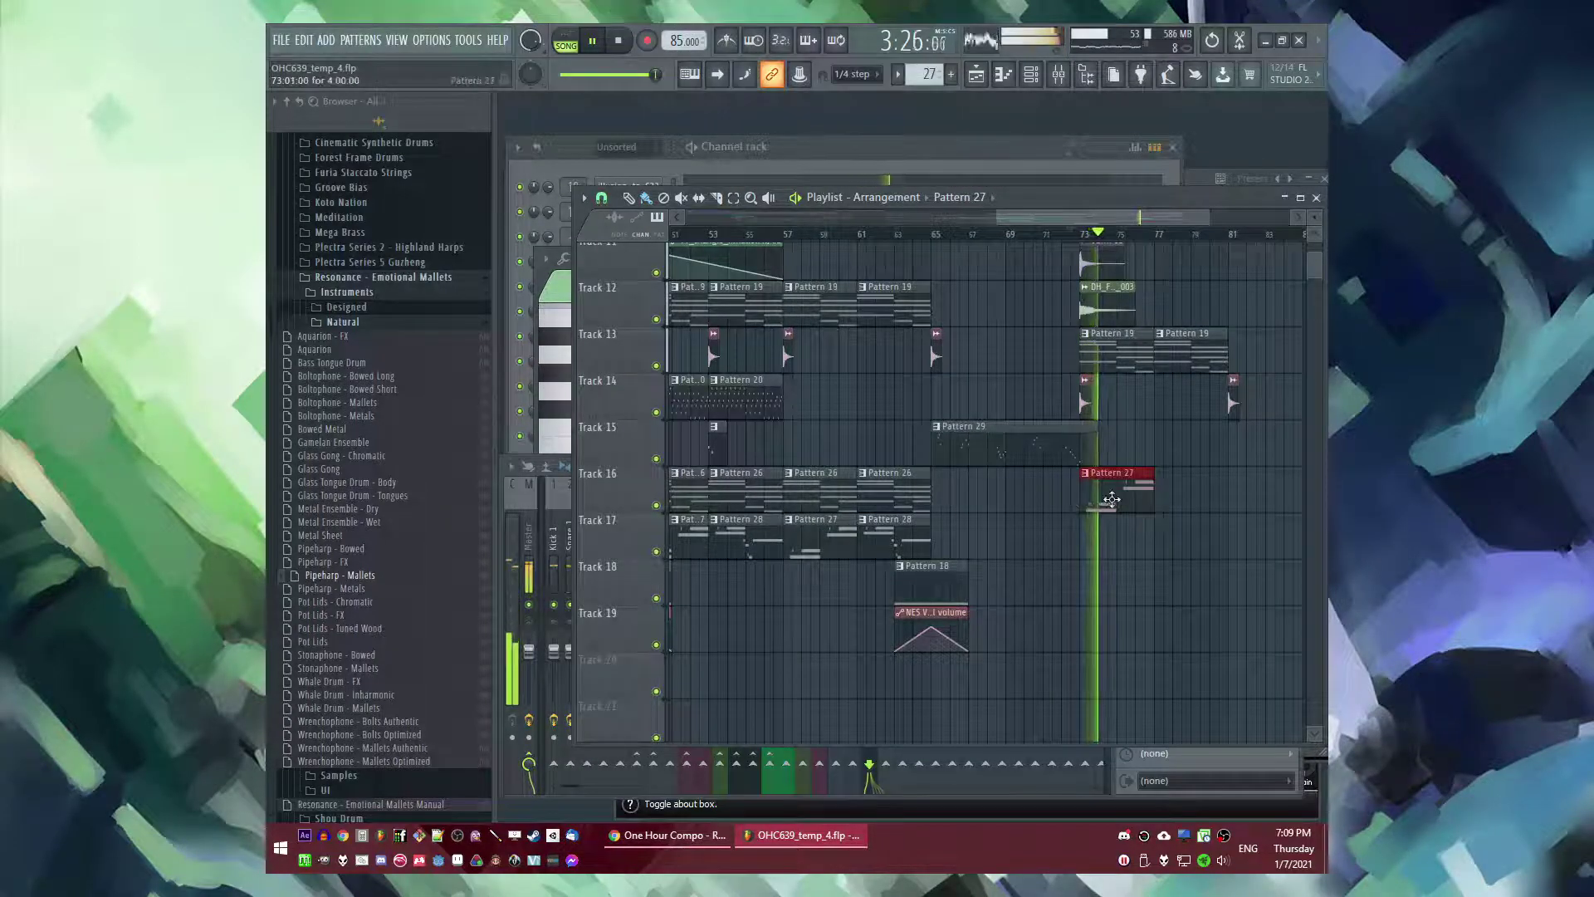
pyautogui.scroll(1, 1185, 521)
pyautogui.scroll(3, 1104, 523)
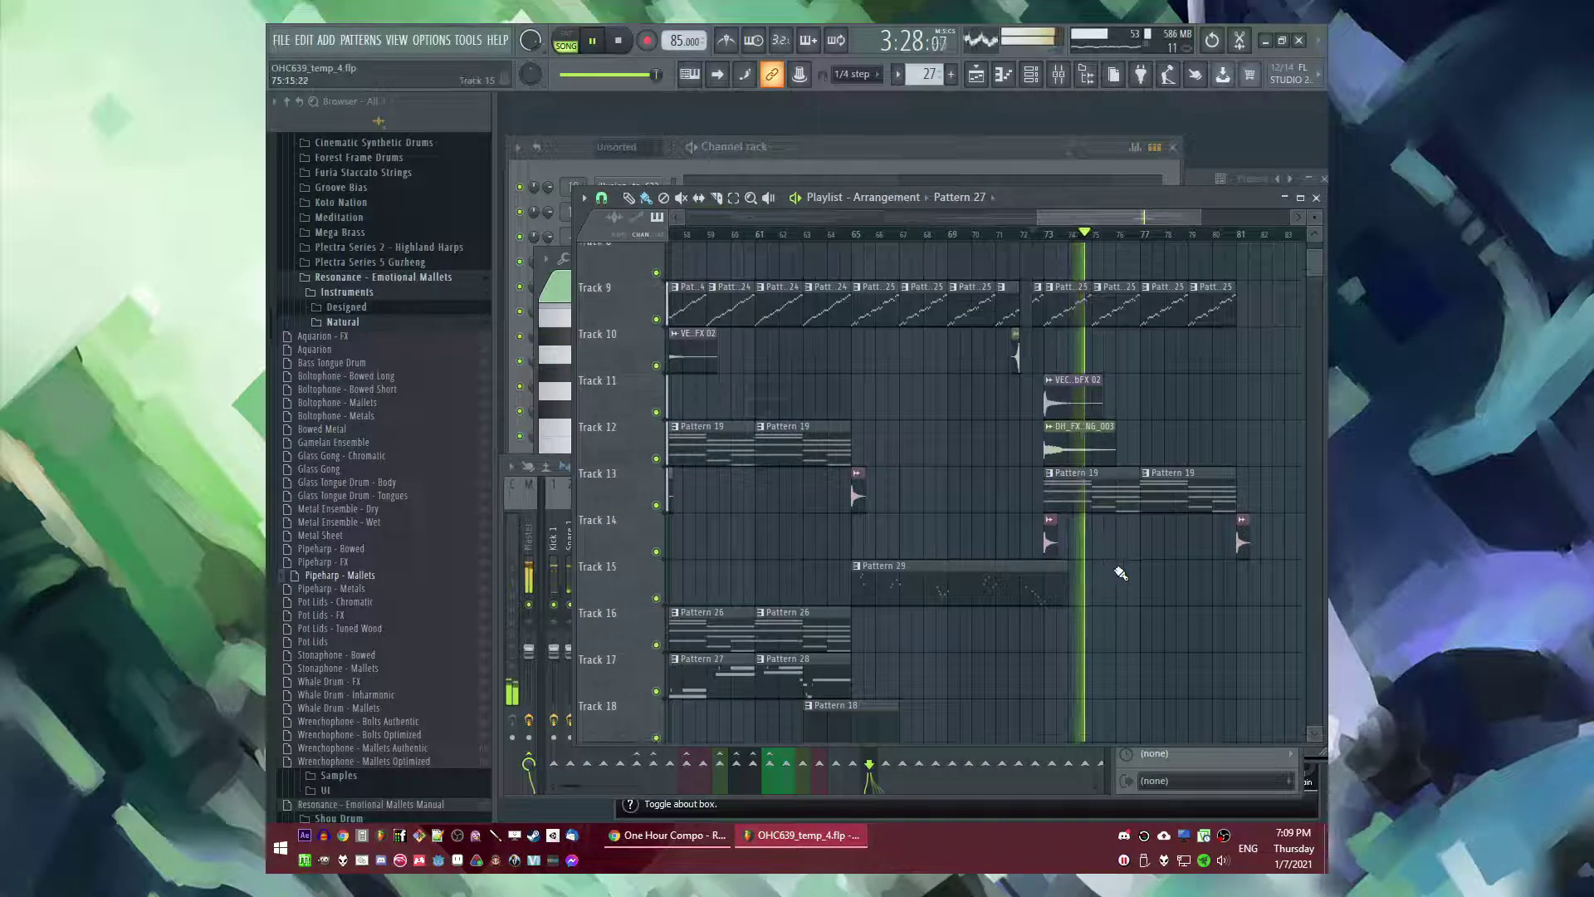
# - Place two Pattern 26 clips back to back on Track 16 from bar 73 to bar 81
pyautogui.scroll(-3, 939, 484)
pyautogui.scroll(4, 1163, 508)
pyautogui.scroll(4, 1133, 544)
pyautogui.scroll(-6, 1103, 563)
pyautogui.scroll(-3, 1096, 548)
pyautogui.scroll(2, 1080, 548)
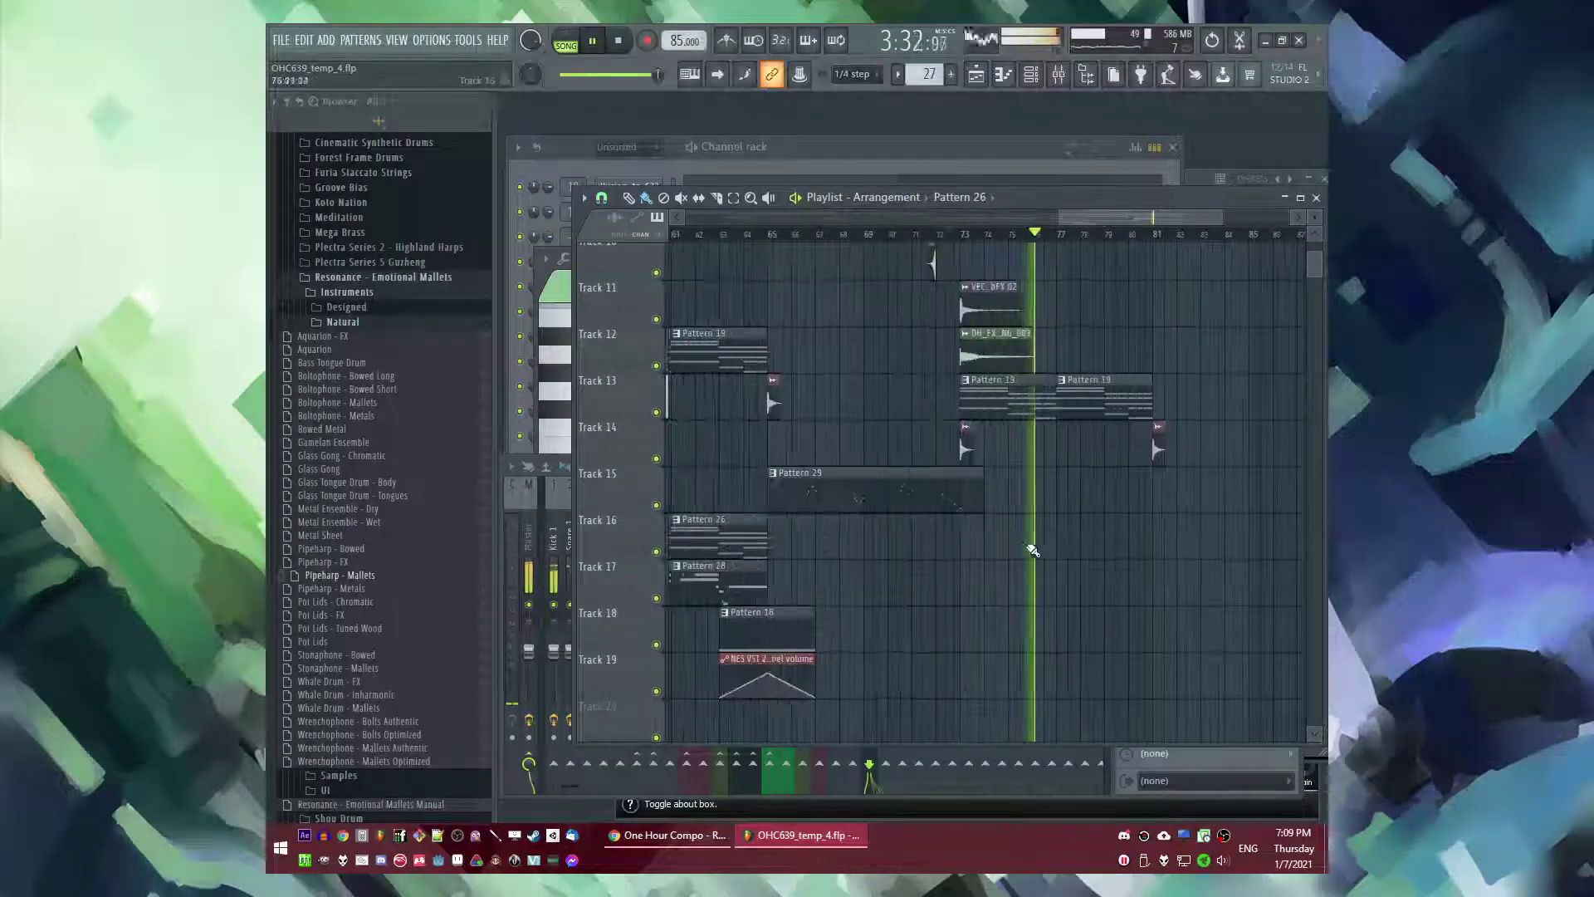
pyautogui.scroll(-3, 1086, 546)
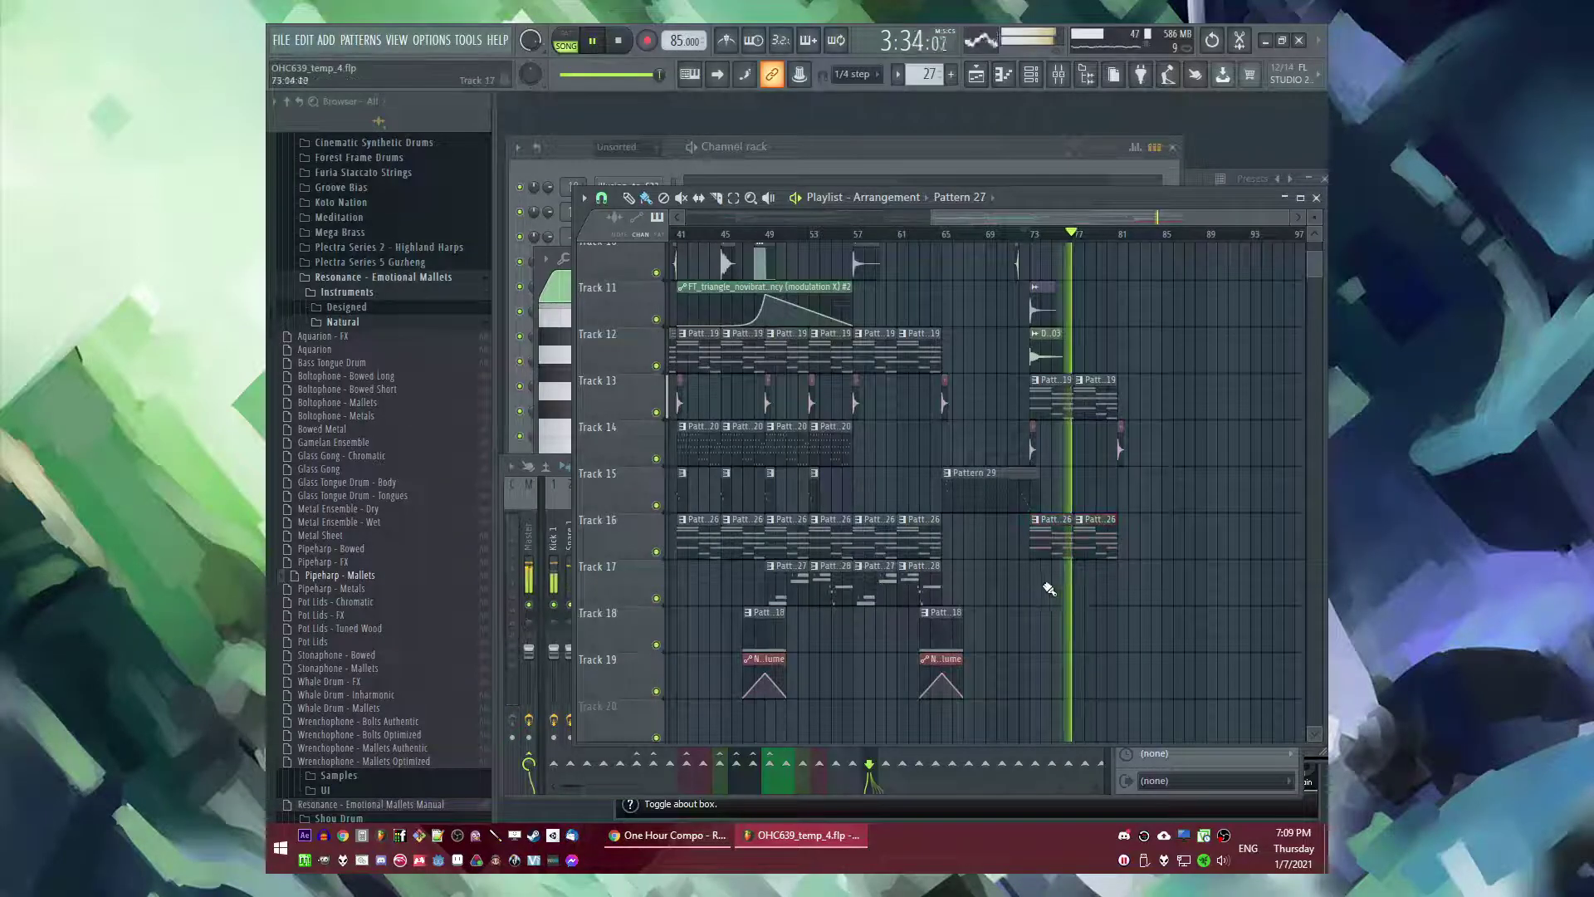
# - Place Patterns 27 and 28 on Track 17 at bars 73 and 77, and duplicate the pair to bar 81
pyautogui.click(930, 599)
pyautogui.scroll(-4, 1149, 597)
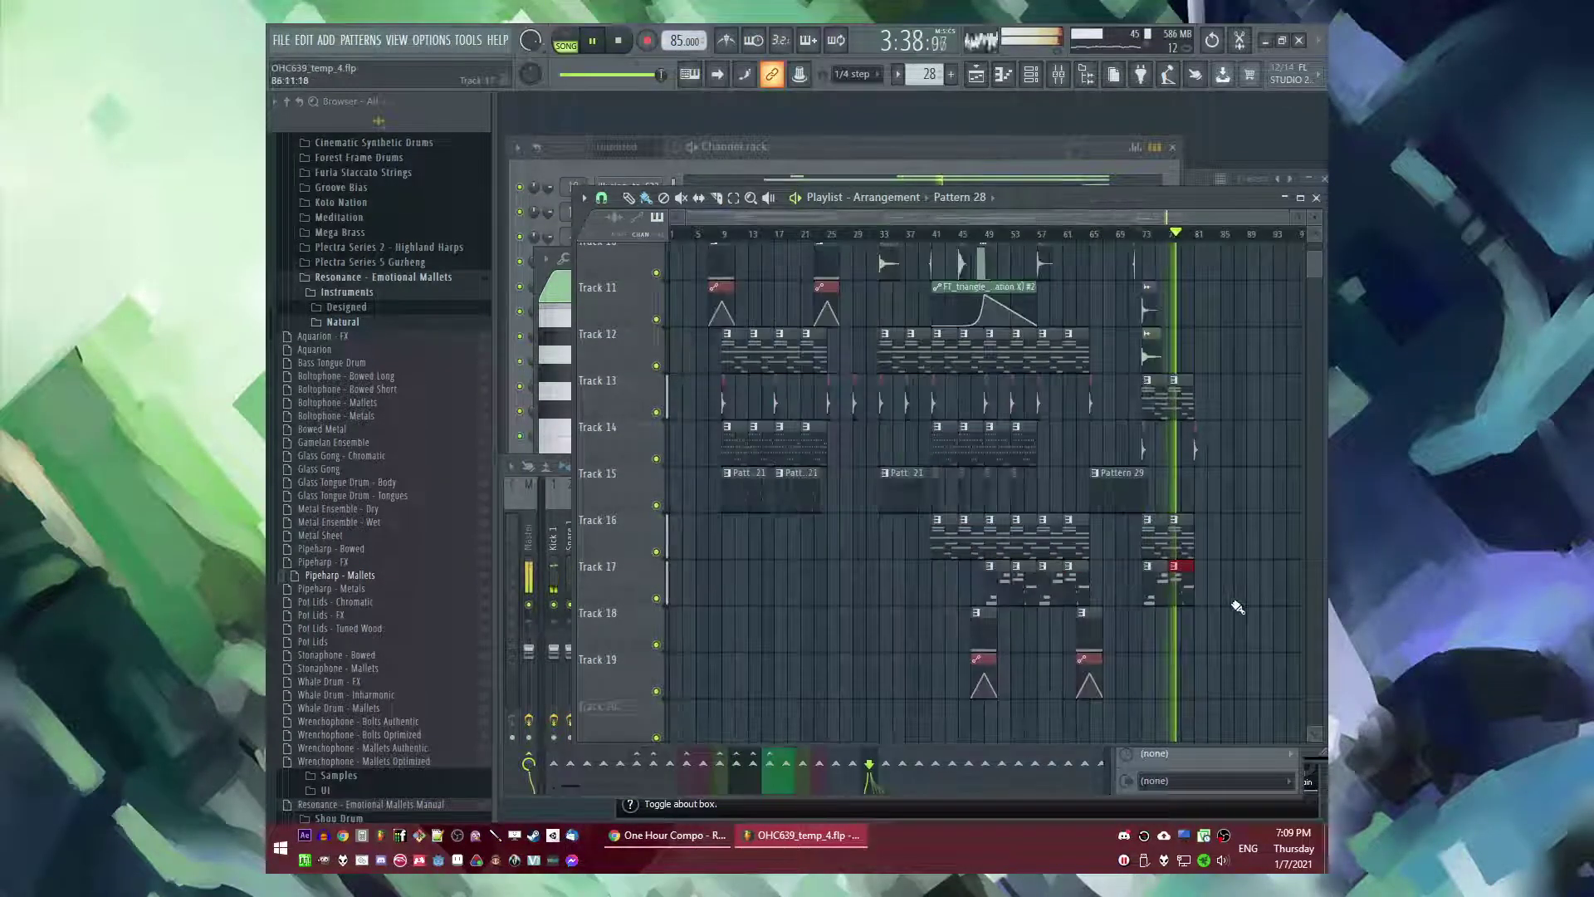
pyautogui.scroll(4, 1237, 607)
pyautogui.scroll(5, 1218, 598)
pyautogui.scroll(-4, 1202, 607)
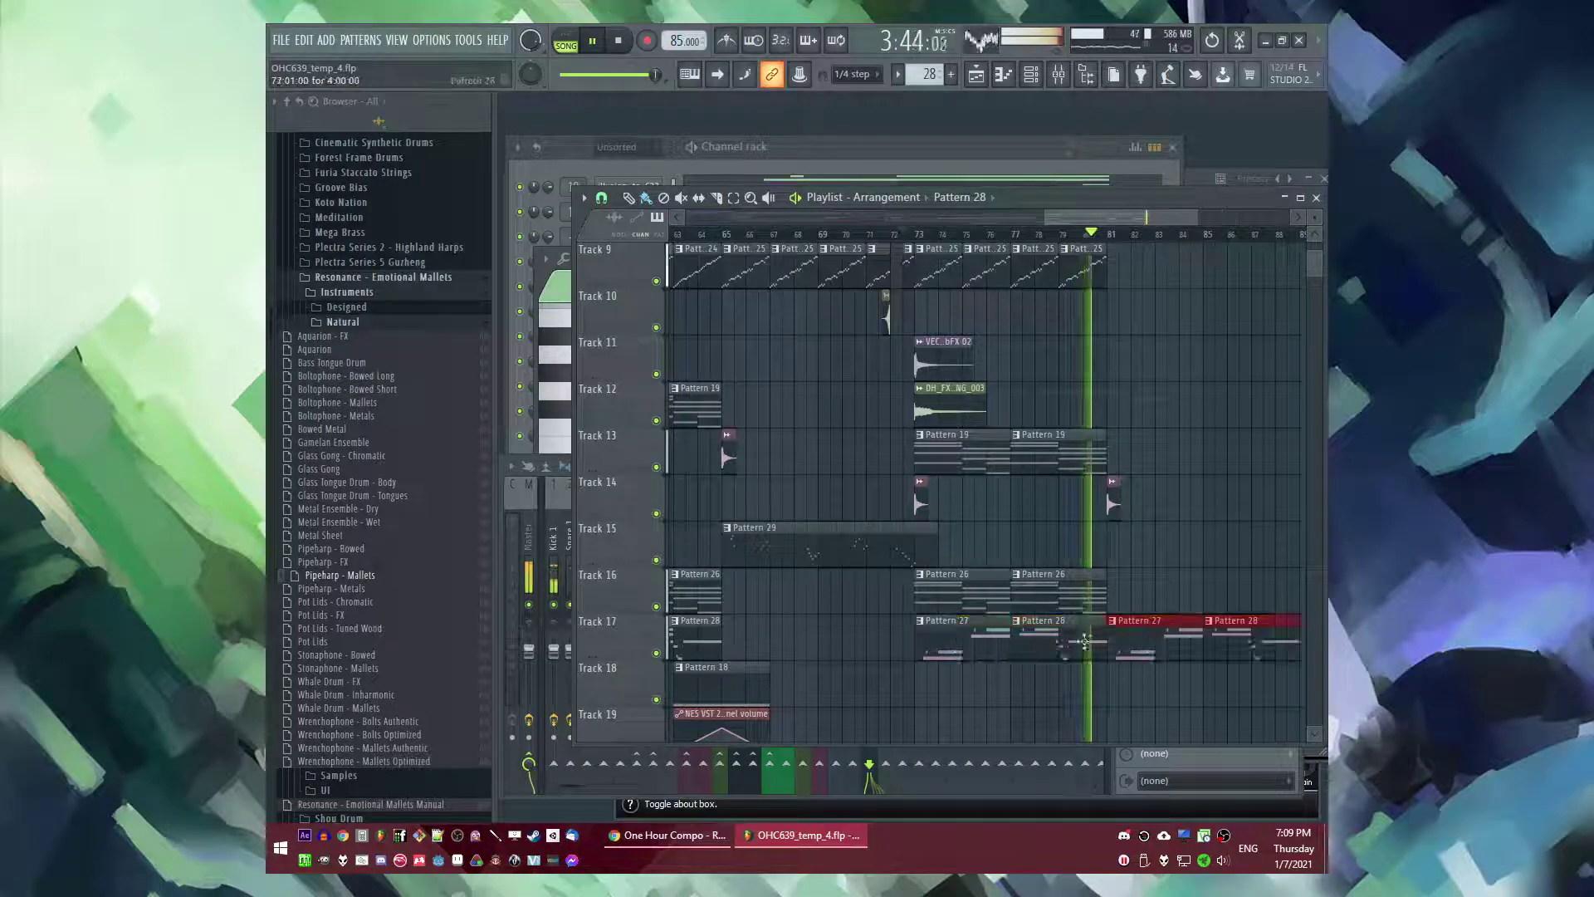
# - Duplicate the Track 5, Track 7 and Track 9 clips of bars 73 to 81 so they continue to bar 89
pyautogui.scroll(3, 1111, 633)
pyautogui.hotkey('ctrl', 'b')
pyautogui.scroll(3, 1096, 482)
pyautogui.moveTo(1153, 546); pyautogui.dragTo(922, 637)
pyautogui.hotkey('ctrl', 'b')
pyautogui.scroll(-3, 947, 611)
# - Duplicate the two Pattern 19 clips on Track 13 so they continue from bar 81 to bar 89
pyautogui.moveTo(1146, 535); pyautogui.dragTo(955, 542)
pyautogui.scroll(-2, 1013, 548)
pyautogui.hscroll(2, 1155, 251)
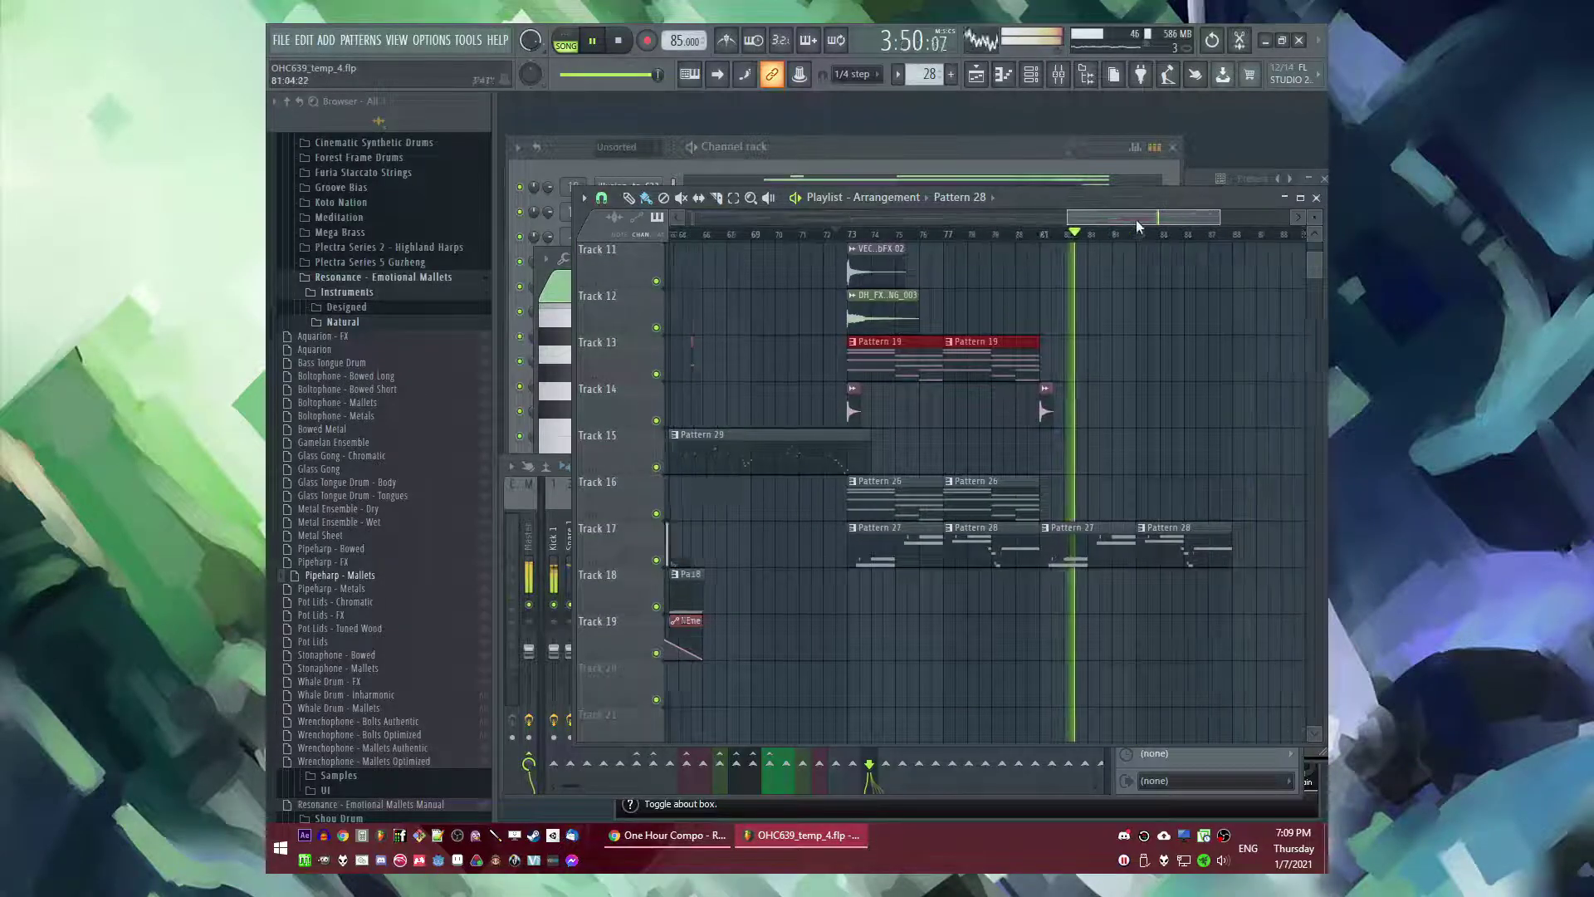
pyautogui.scroll(1, 1029, 553)
pyautogui.scroll(4, 1054, 582)
pyautogui.scroll(-5, 1057, 569)
pyautogui.scroll(5, 1225, 518)
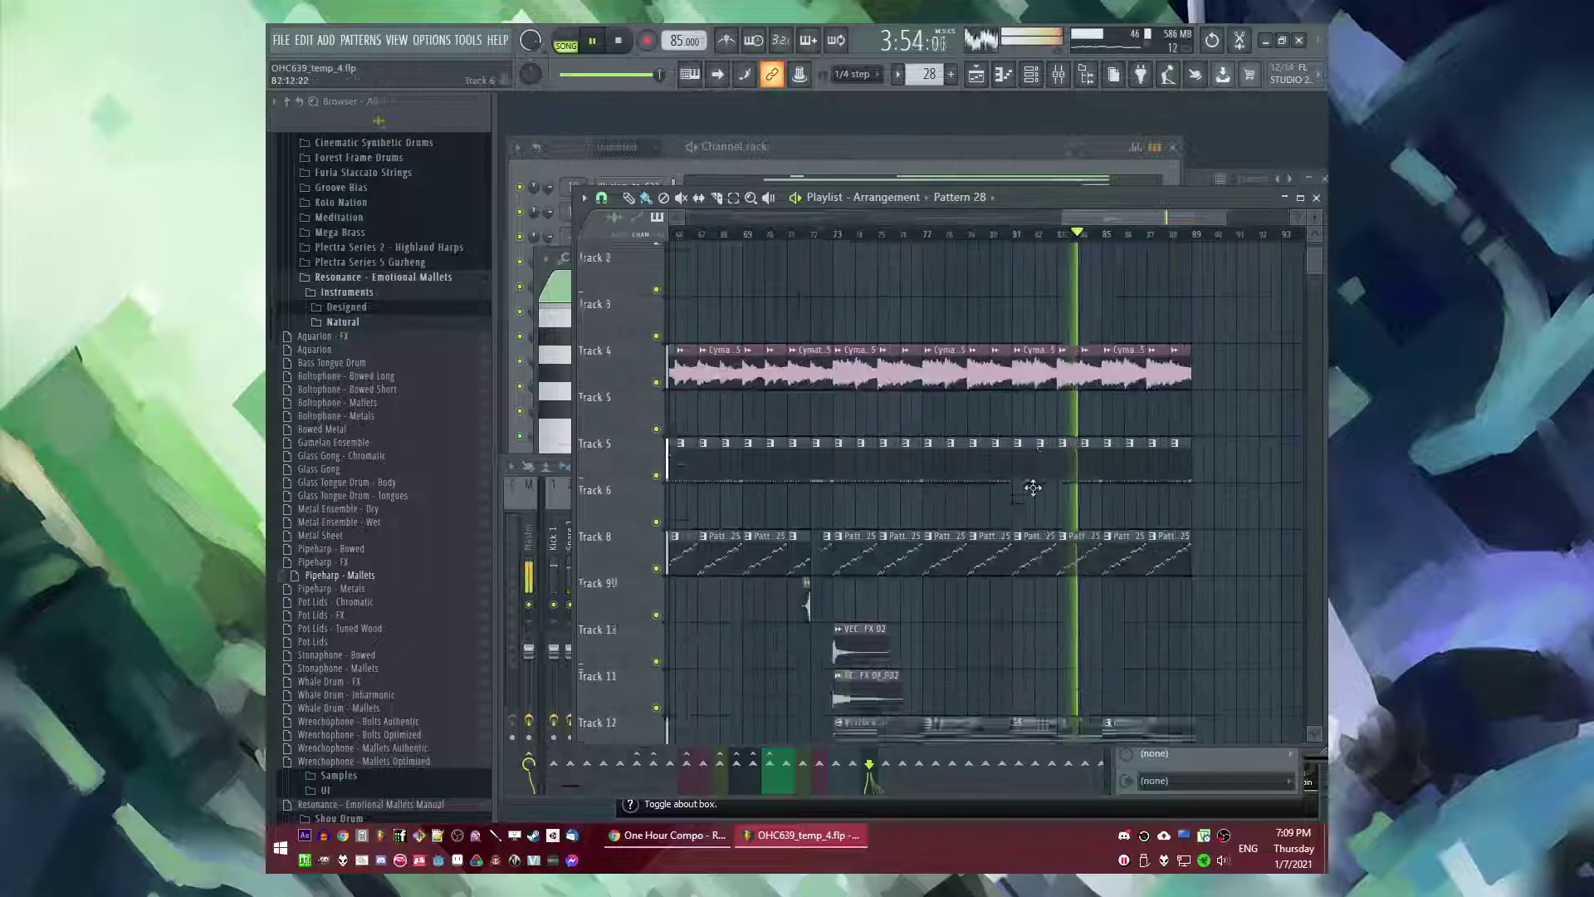
# - Delete the Pattern 25 clips on Track 9 from bar 81 to bar 89
pyautogui.scroll(-4, 1002, 461)
pyautogui.scroll(-2, 1080, 446)
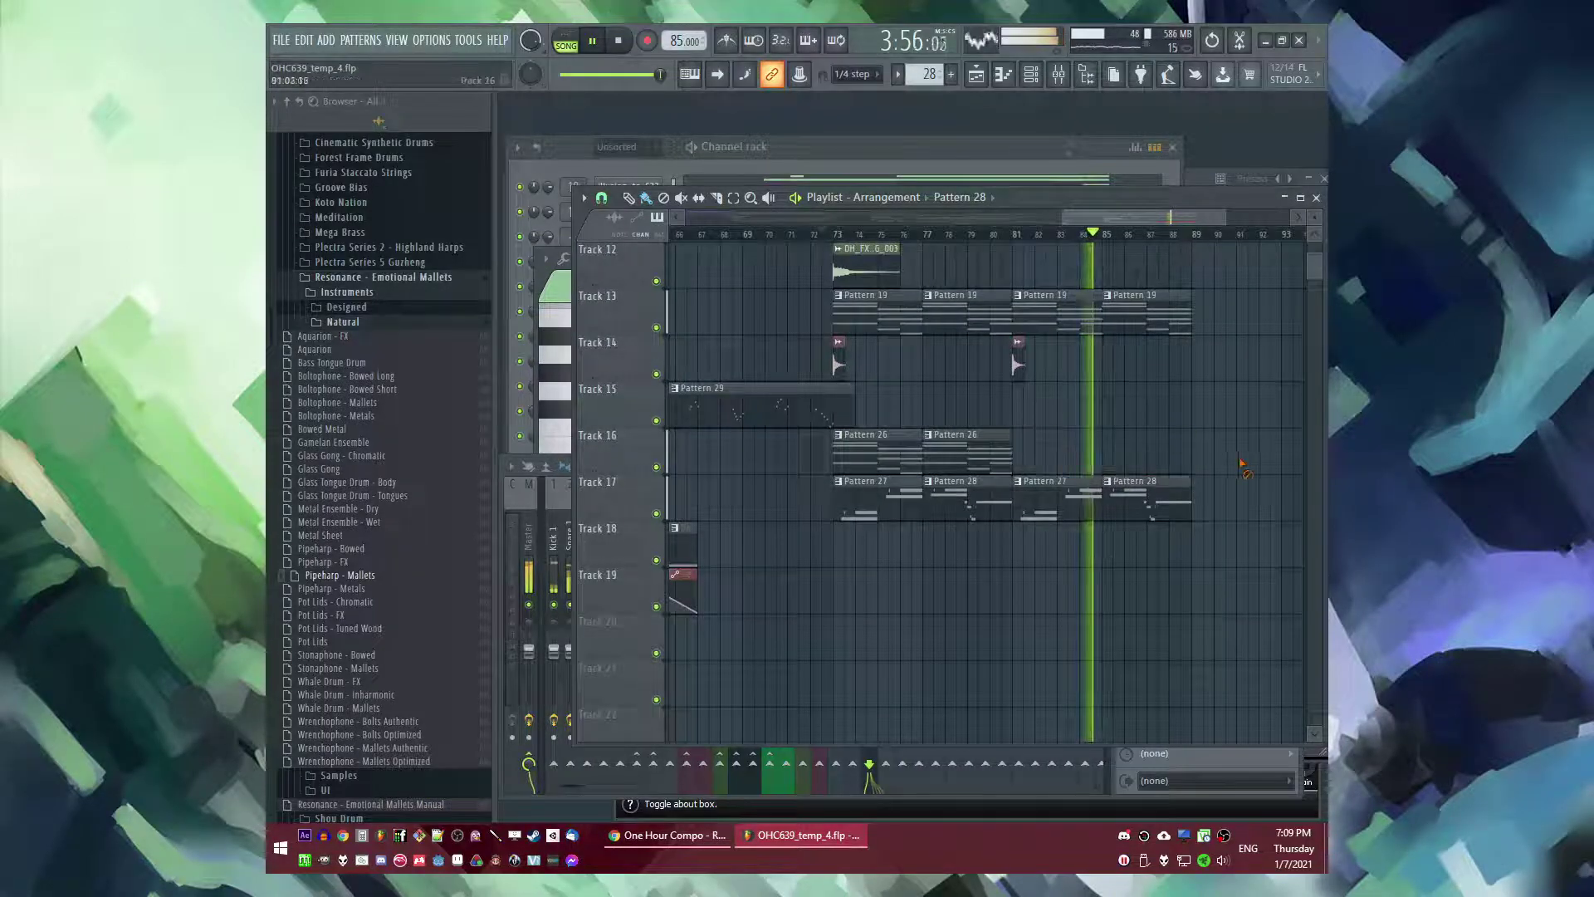
pyautogui.scroll(10, 1036, 577)
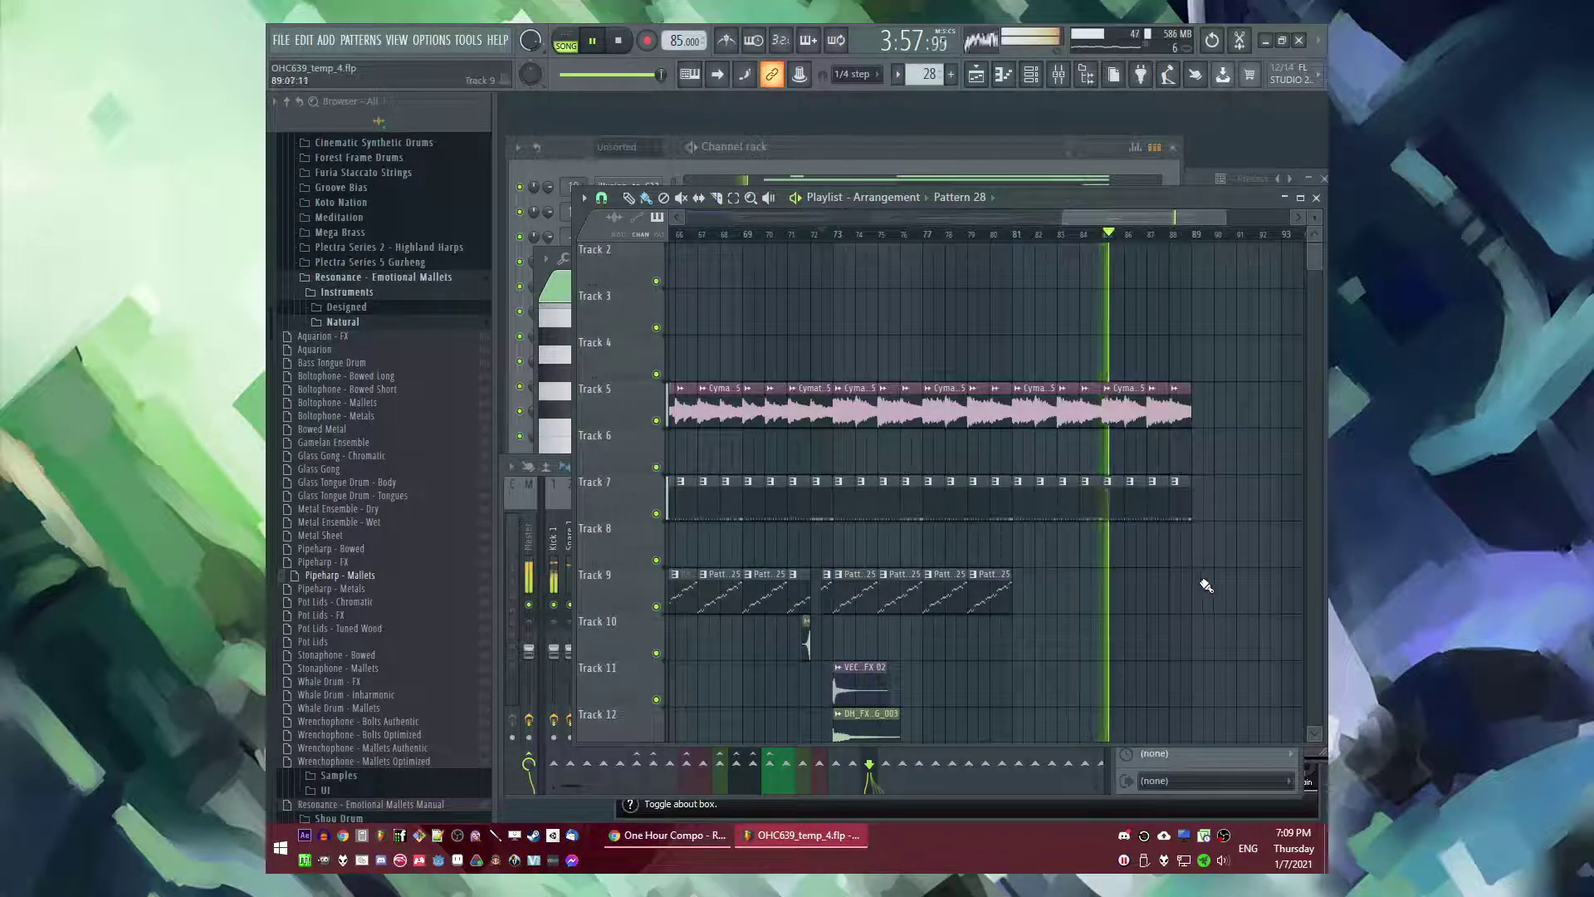
# - Copy the Pattern 18 clip and its NES VST 2 channel volume automation to bar 79 on Tracks 18 and 19
pyautogui.scroll(-5, 910, 460)
pyautogui.click(880, 453)
pyautogui.scroll(-5, 1075, 493)
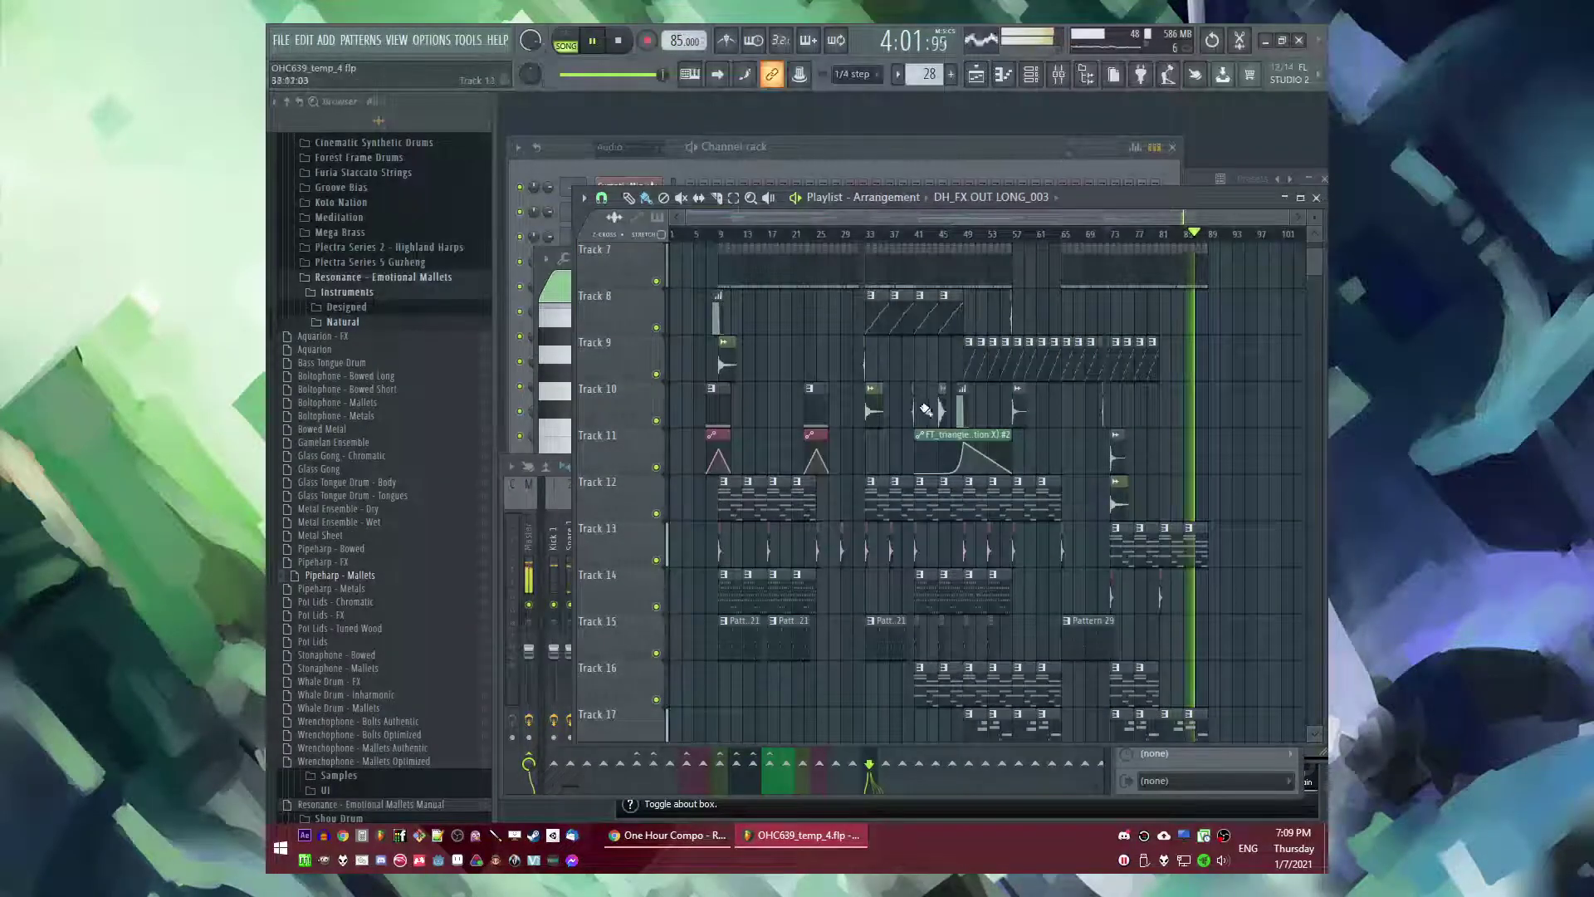
pyautogui.scroll(-5, 988, 495)
pyautogui.hotkey('ctrl', 'c')
pyautogui.scroll(8, 1204, 548)
pyautogui.moveTo(1069, 567); pyautogui.dragTo(992, 565)
pyautogui.hotkey('ctrl', 'v')
pyautogui.scroll(11, 979, 601)
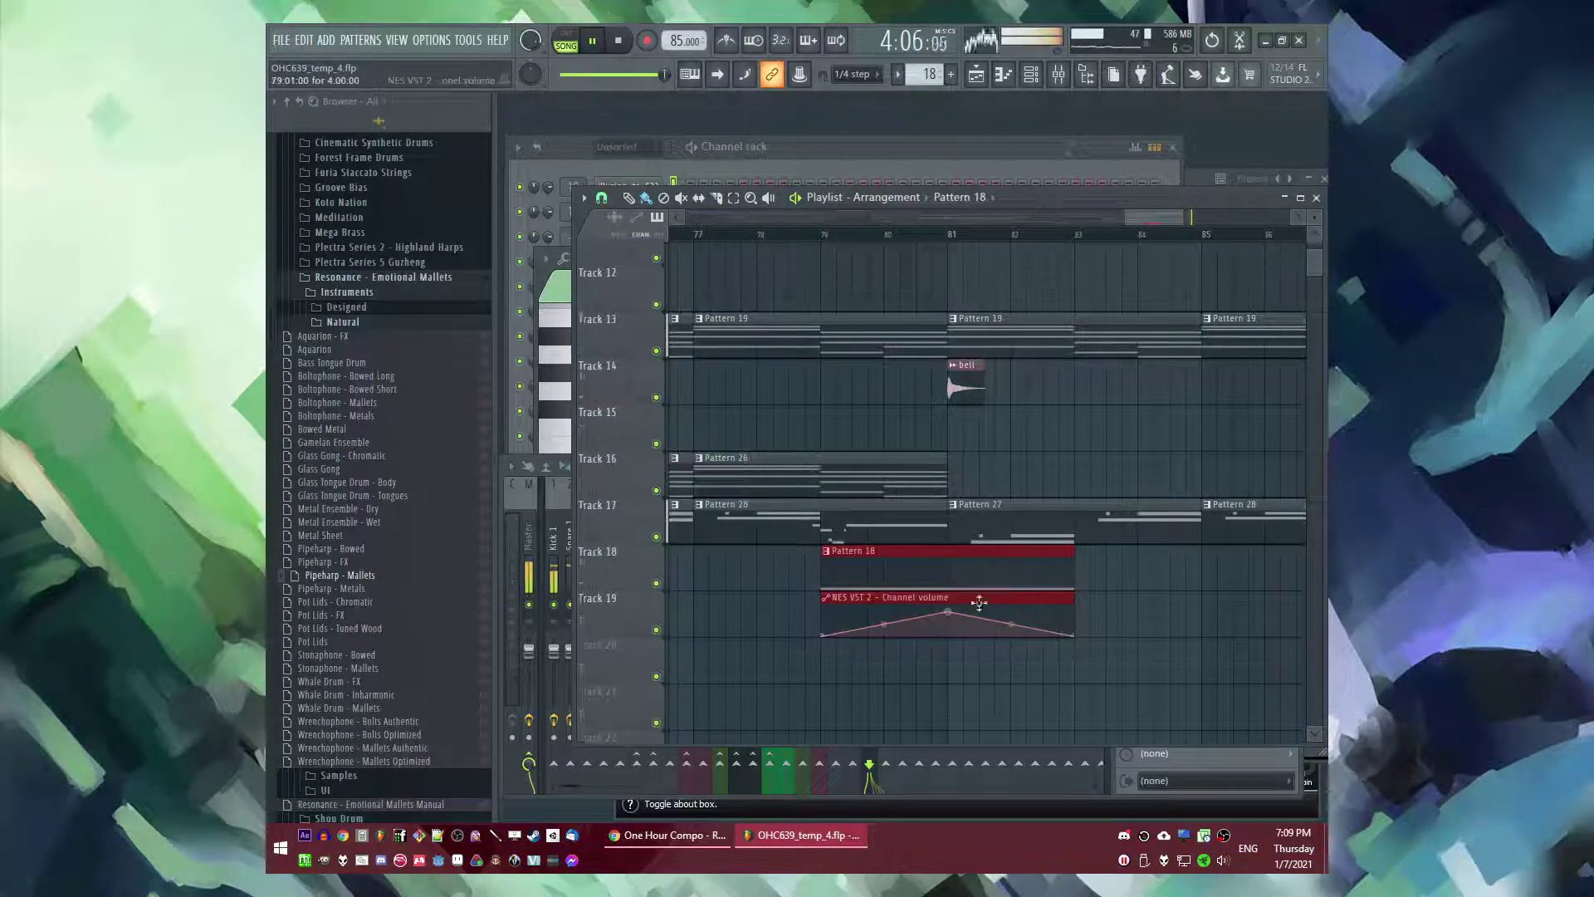
# - Delete the drum clips on Track 7 from bar 81 to bar 89
pyautogui.scroll(-5, 878, 607)
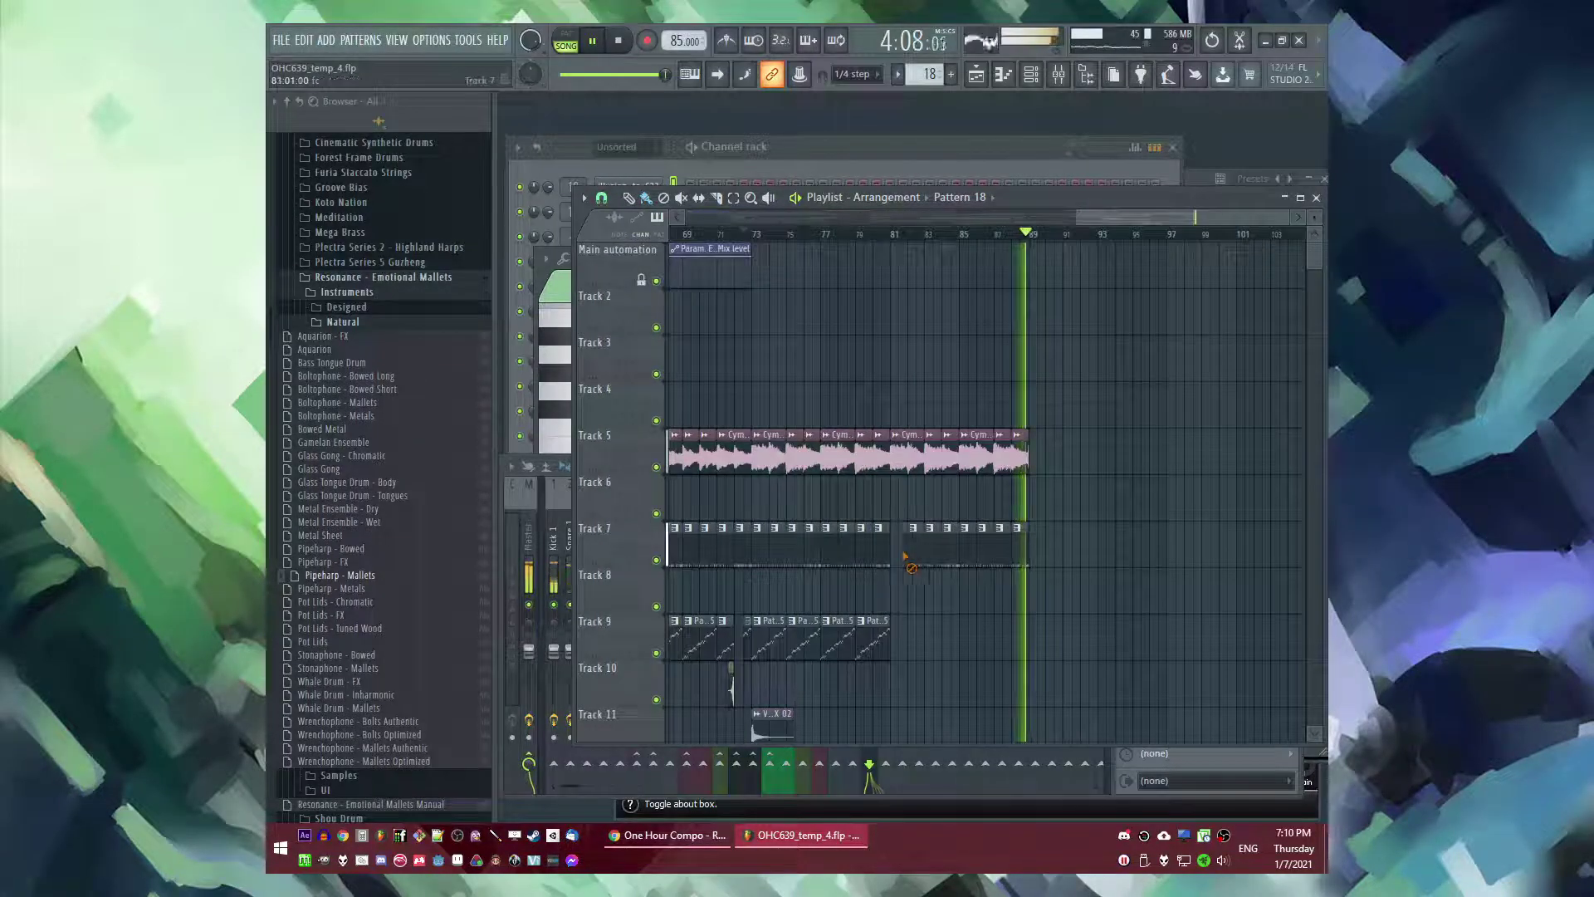
pyautogui.scroll(-5, 1128, 534)
pyautogui.scroll(5, 831, 563)
pyautogui.scroll(-4, 1011, 595)
pyautogui.scroll(4, 680, 556)
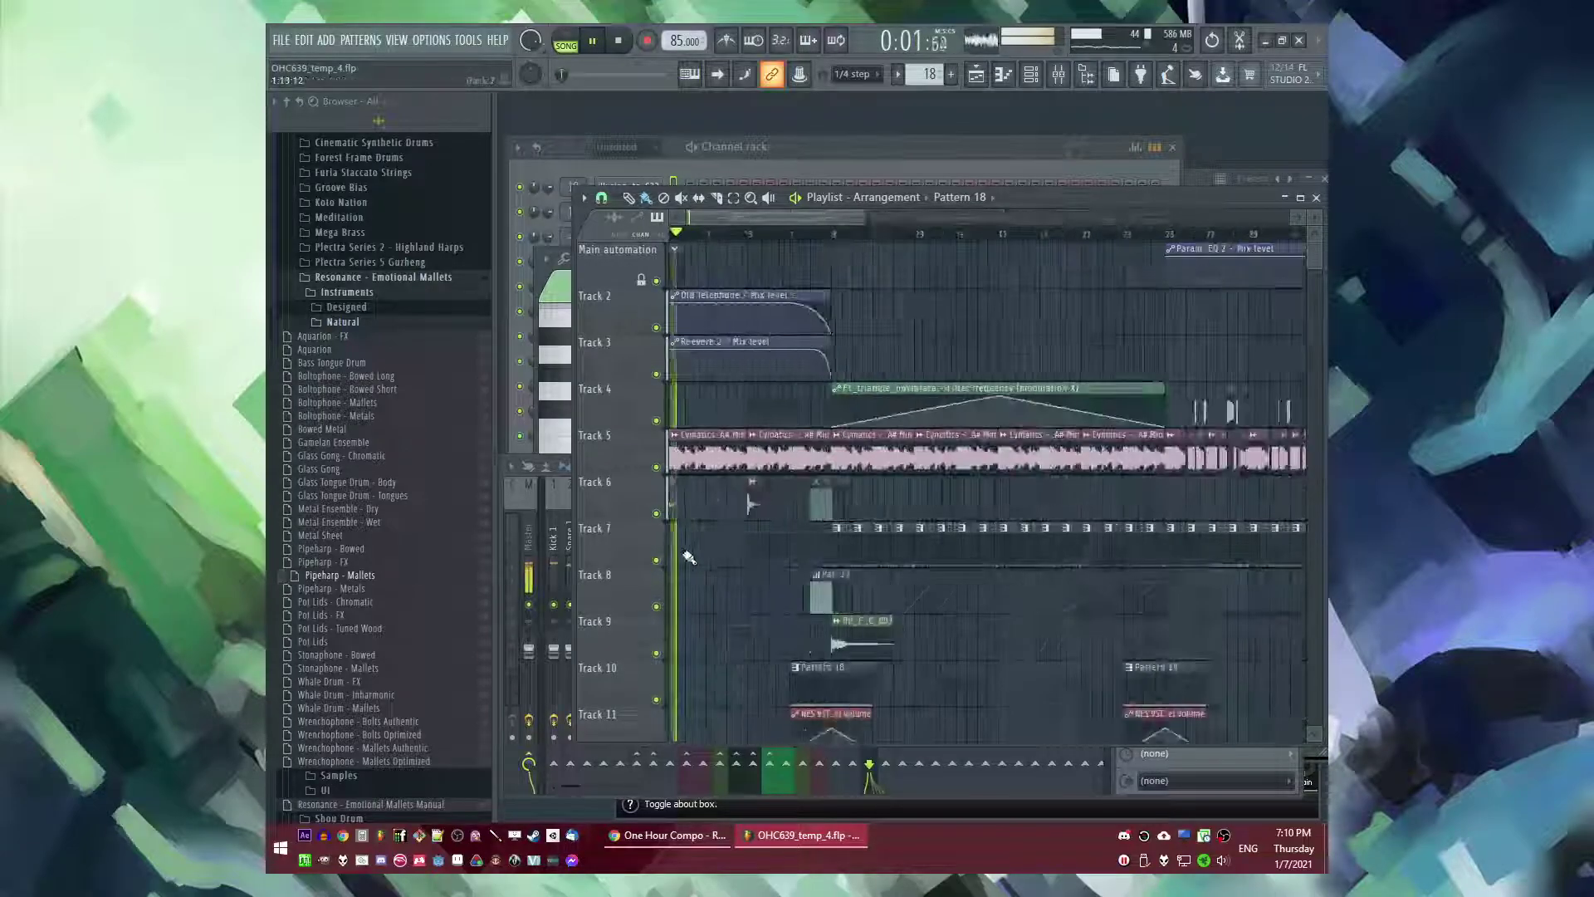
# - Copy the Track 7 clips of bars 9 to 25 and paste them on the same track from bar 81
pyautogui.moveTo(792, 553); pyautogui.dragTo(995, 552)
pyautogui.scroll(-4, 740, 524)
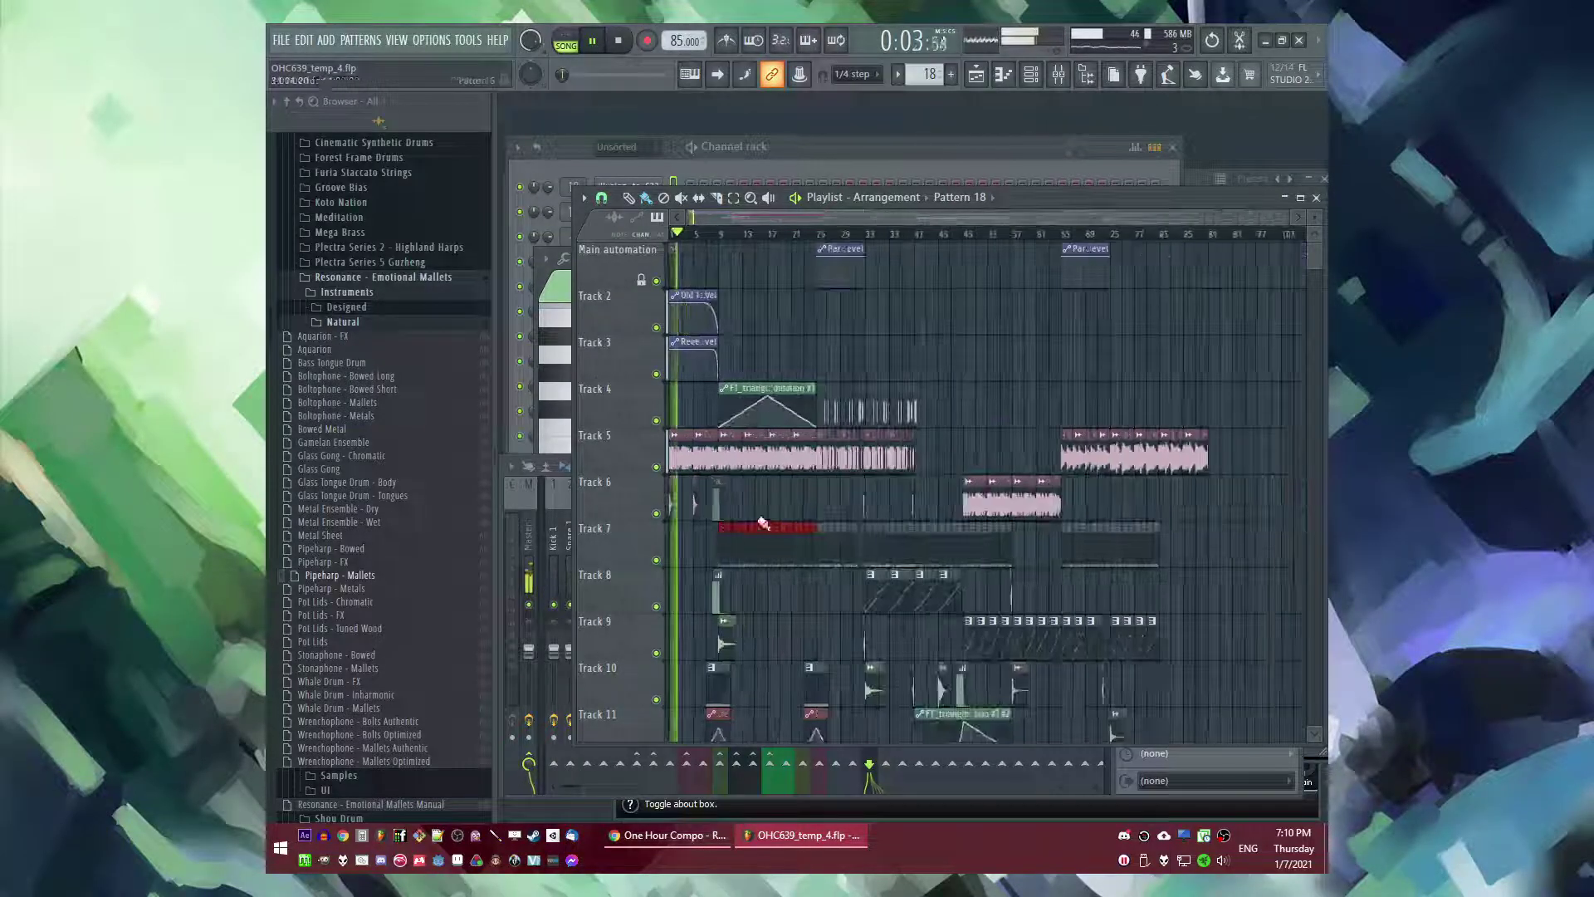
pyautogui.scroll(6, 1218, 570)
pyautogui.hotkey('ctrl', 'v')
pyautogui.click(980, 549)
# - Play the song from shortly before bar 81 and save the project
pyautogui.click(960, 230)
pyautogui.scroll(-5, 1138, 345)
pyautogui.hotkey('ctrl', 's')
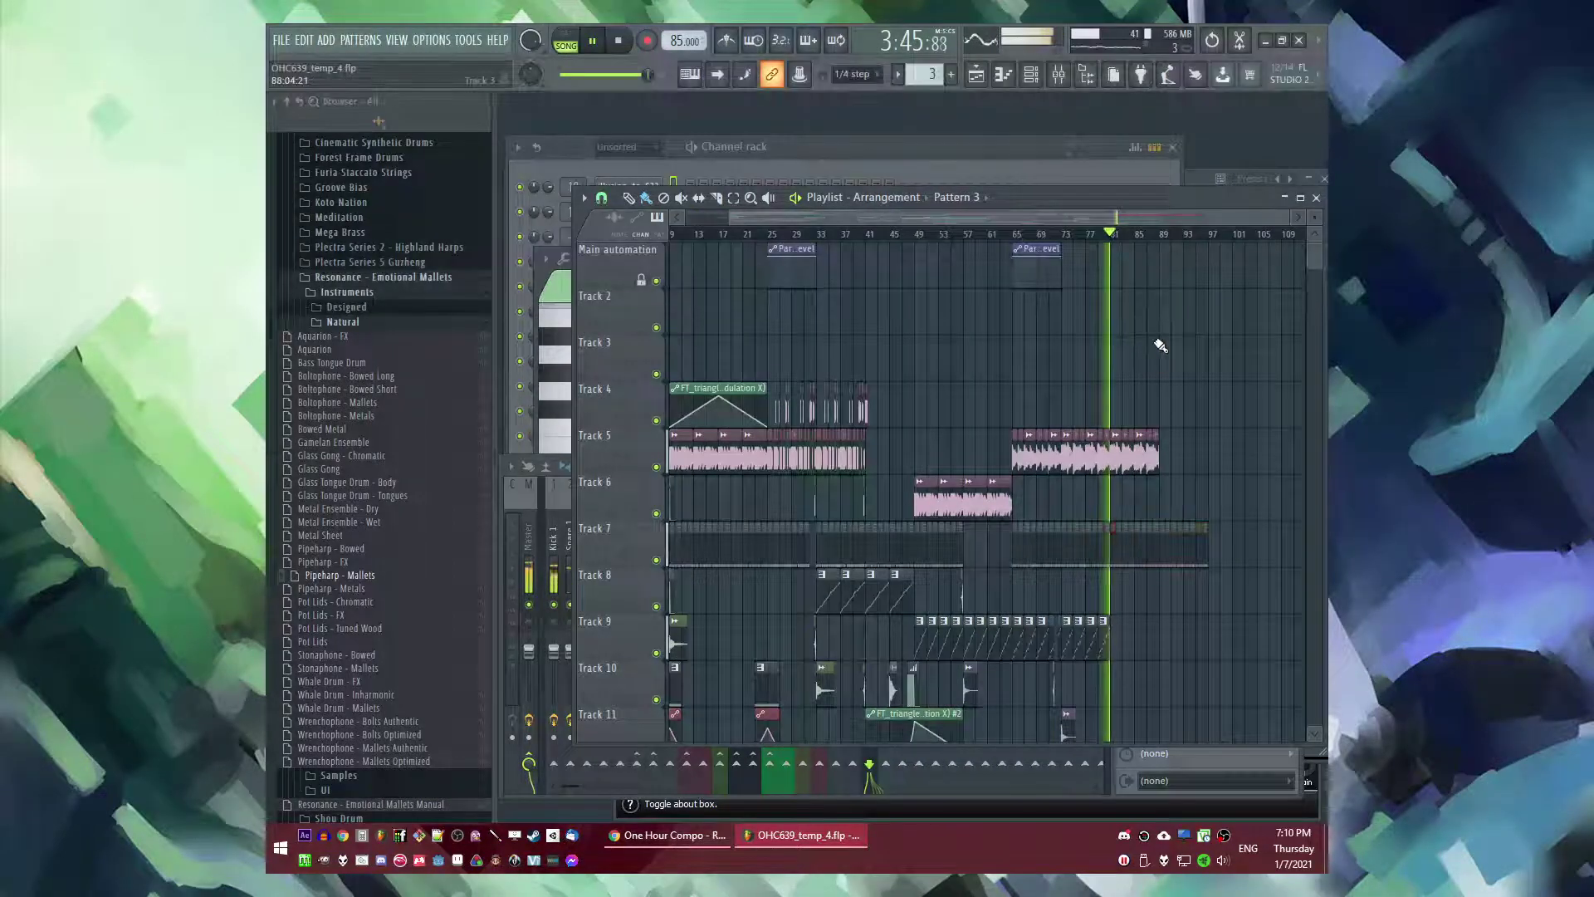
# - Copy the Track 5 clips of bars 1 to 9 and paste them on the same track from bar 89
pyautogui.scroll(3, 1177, 347)
pyautogui.scroll(-2, 1174, 370)
pyautogui.scroll(2, 1162, 399)
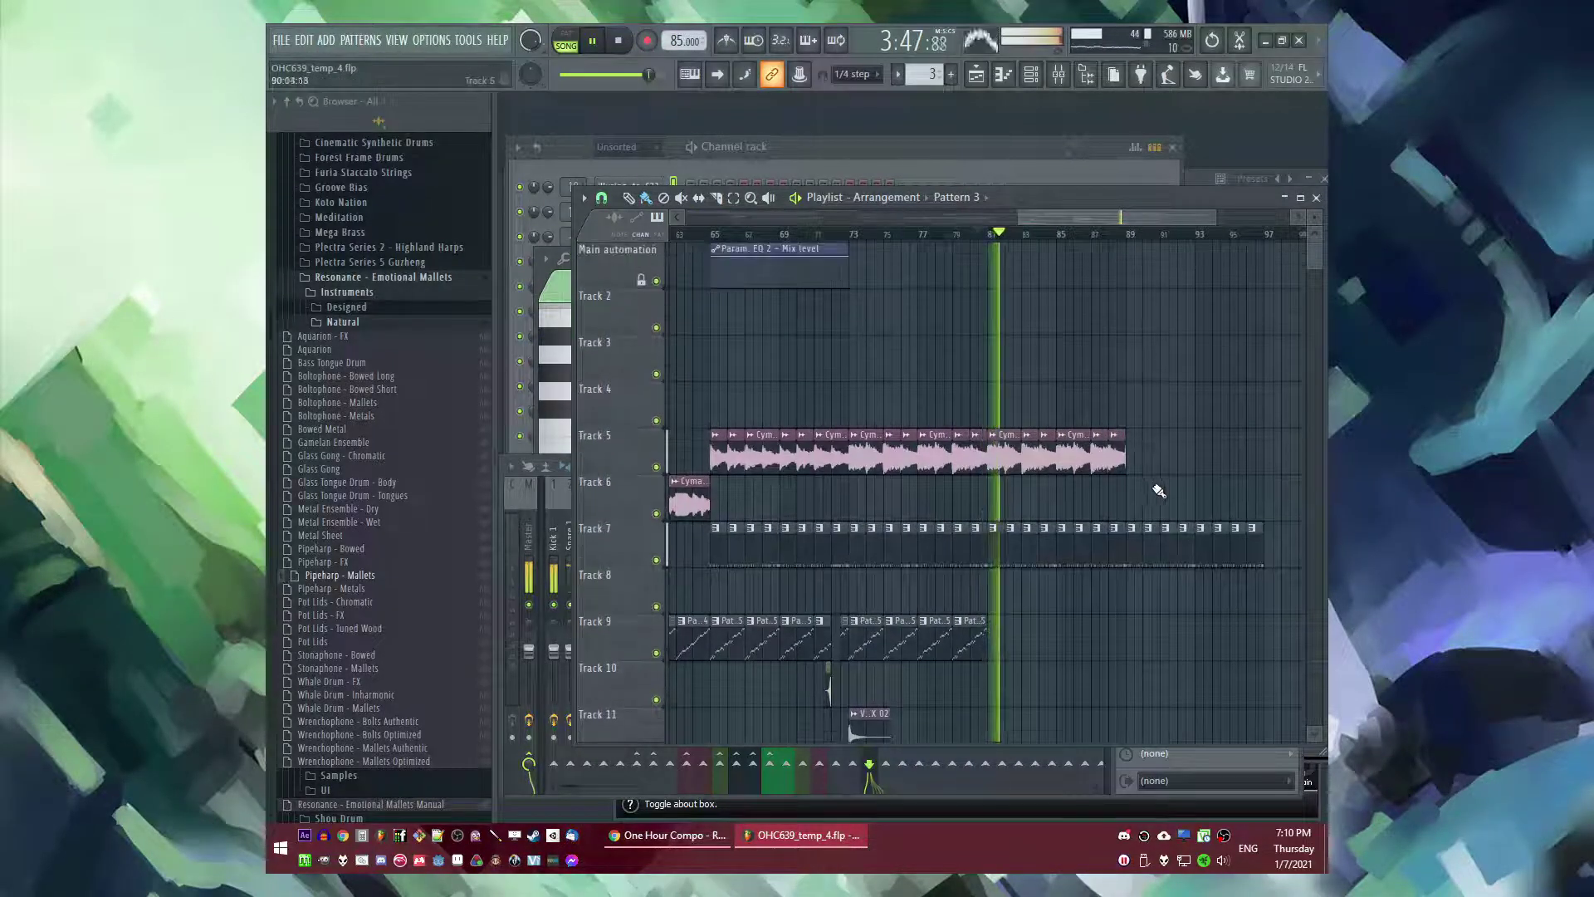
pyautogui.scroll(-2, 1162, 490)
pyautogui.rightClick(1136, 468)
pyautogui.scroll(-5, 1245, 458)
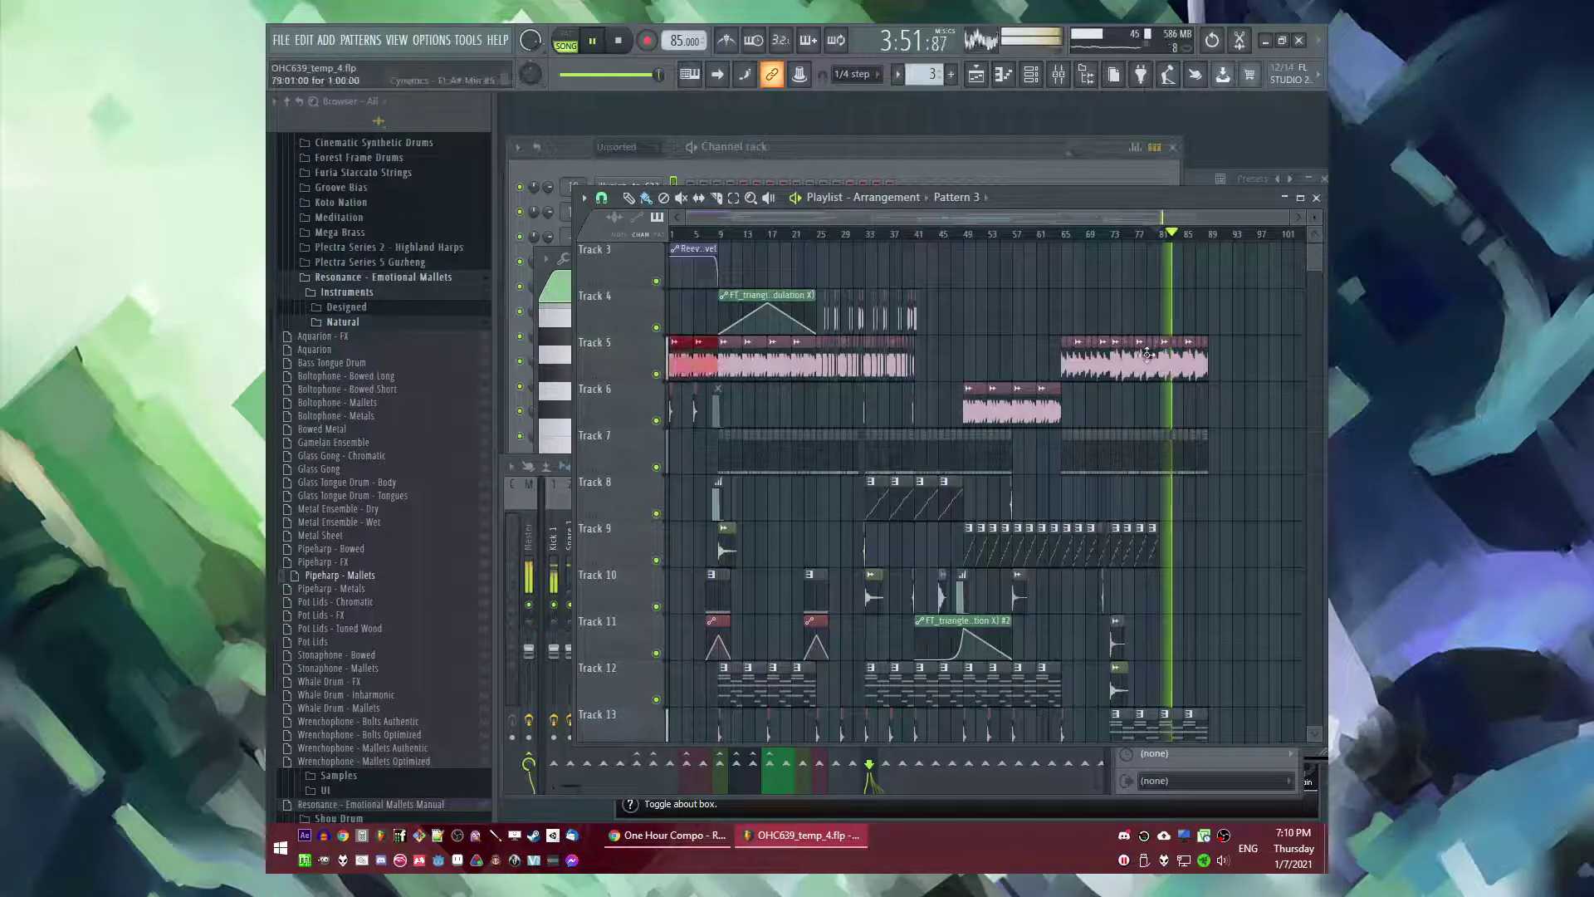
pyautogui.scroll(4, 1229, 385)
pyautogui.scroll(-5, 1229, 384)
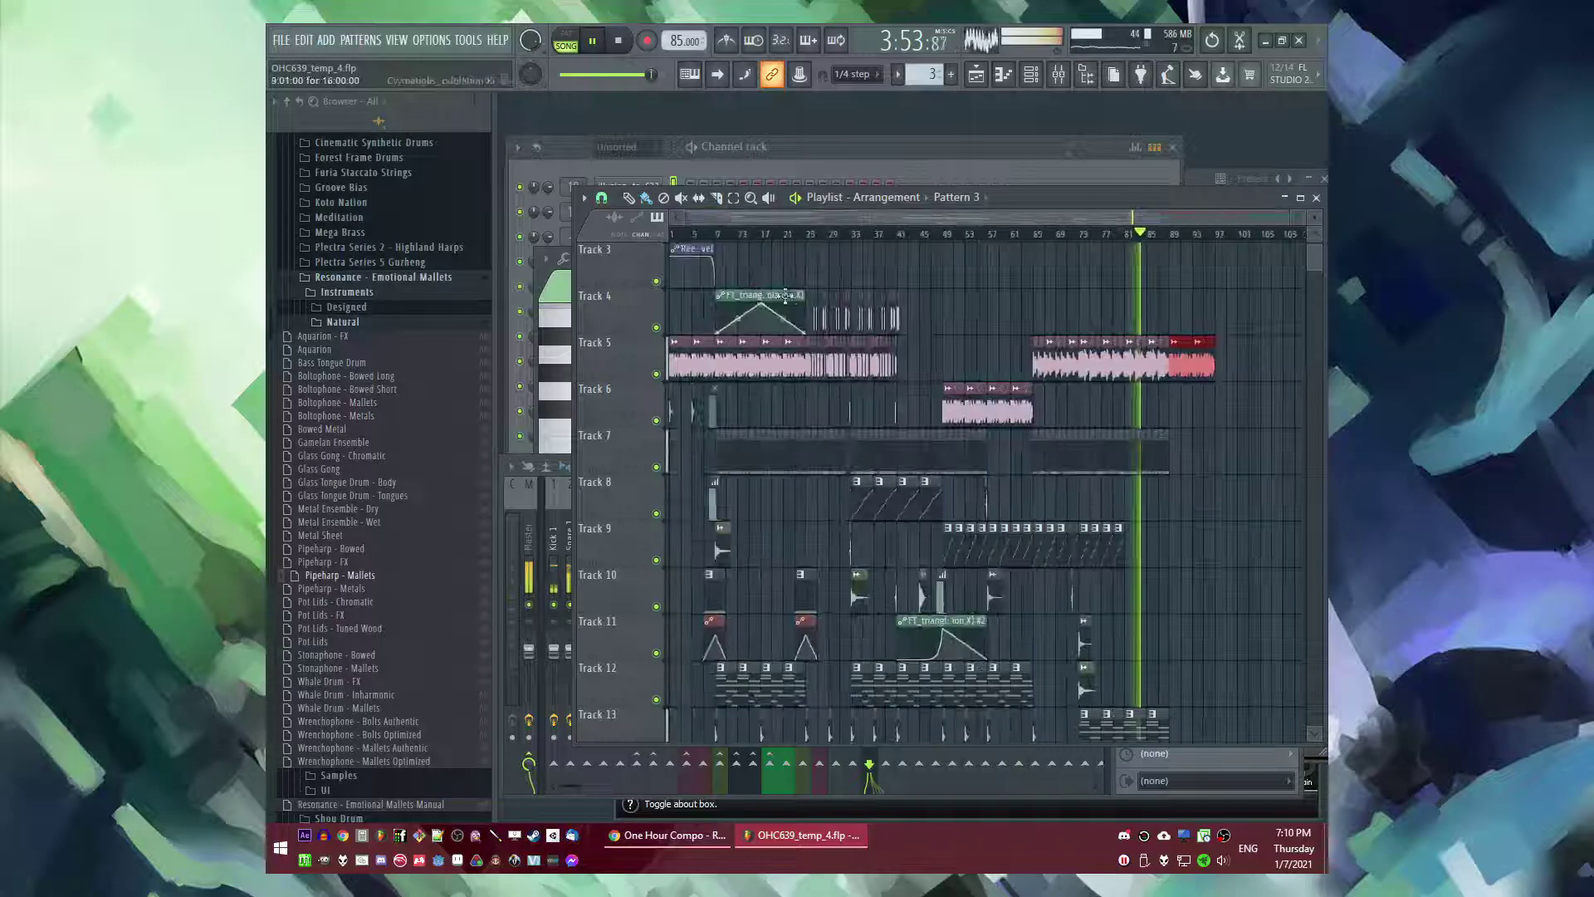
# - Copy the Old Telephone and Reeverb 2 mix level automation clips from the song's start to bar 89 on Tracks 2 and 3
pyautogui.scroll(2, 768, 378)
pyautogui.moveTo(769, 378); pyautogui.dragTo(684, 309)
pyautogui.scroll(5, 1210, 321)
pyautogui.moveTo(699, 321); pyautogui.dragTo(1199, 335)
pyautogui.scroll(-2, 1195, 333)
pyautogui.hotkey('ctrl', 'd')
# - Make the copied Old Telephone and Reeverb 2 automation clips at bar 89 unique
pyautogui.click(1085, 291)
pyautogui.click(1088, 294)
pyautogui.click(1116, 425)
pyautogui.click(1089, 343)
pyautogui.click(1128, 477)
# - Reshape the new Reeverb 2 and Old Telephone mix level automations into straight rising lines from bar 89 to bar 97
pyautogui.moveTo(1155, 340); pyautogui.dragTo(1064, 420)
pyautogui.rightClick(1232, 381)
pyautogui.click(1245, 403)
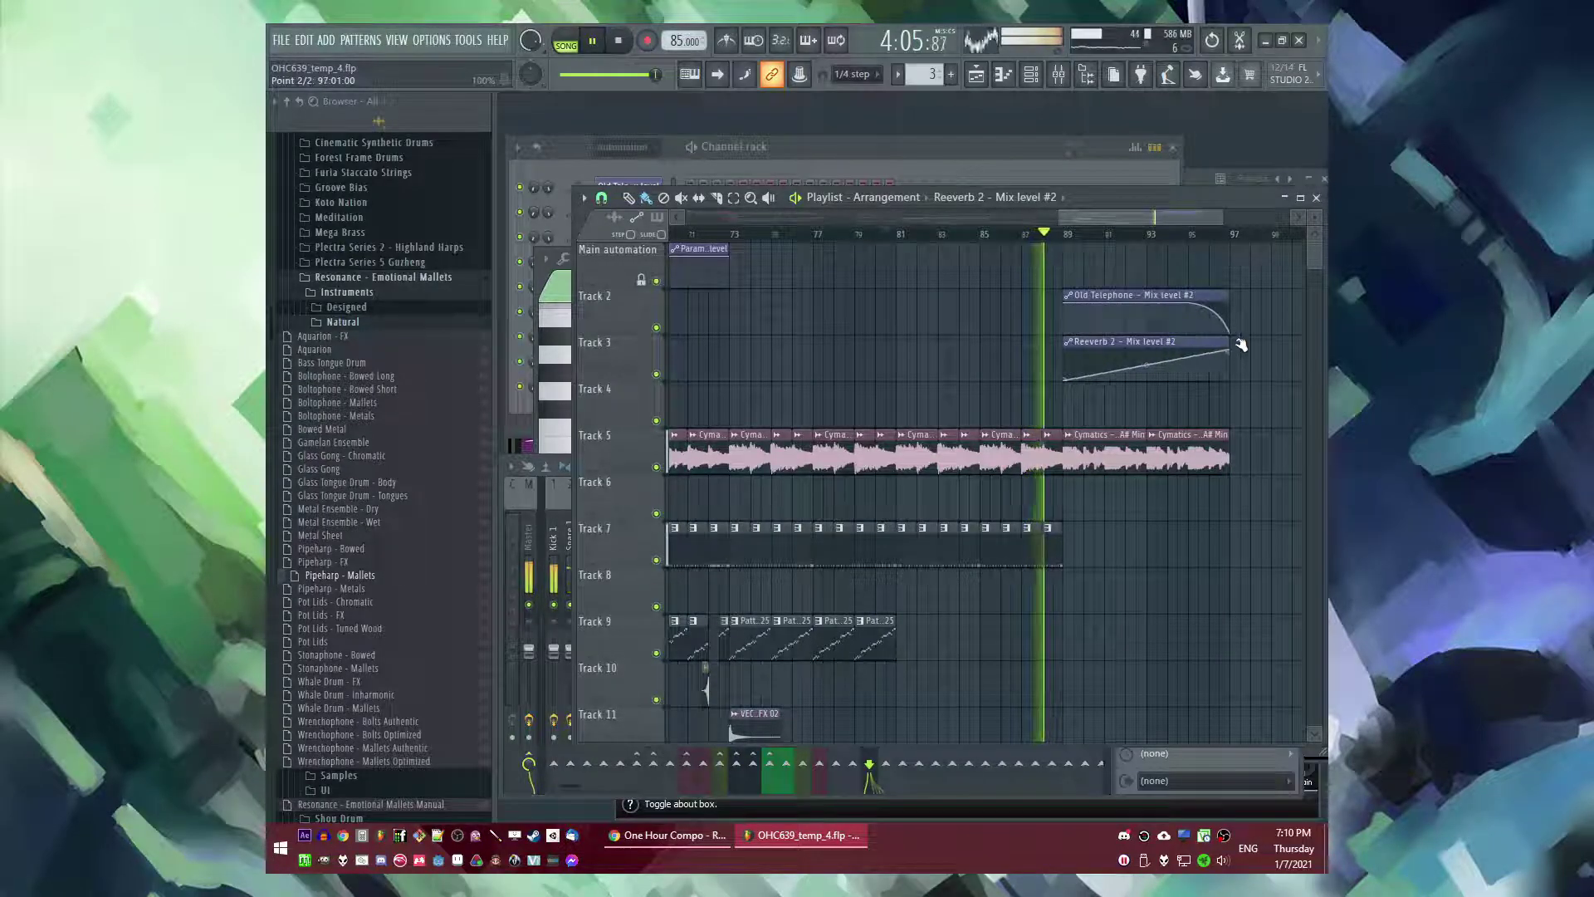
pyautogui.rightClick(1187, 307)
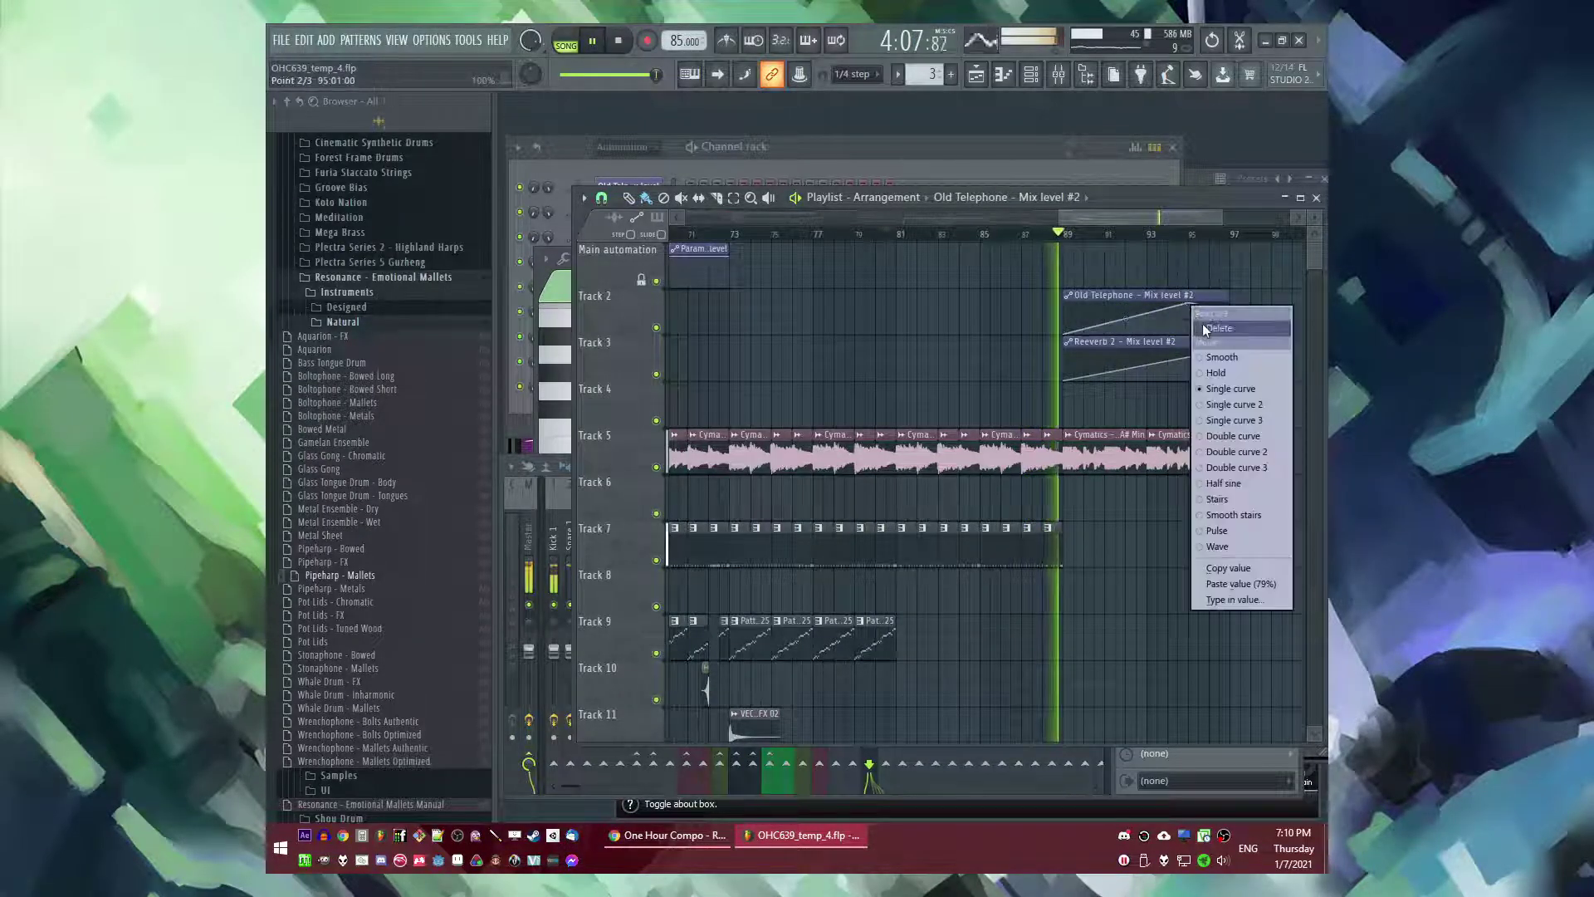
pyautogui.click(1204, 331)
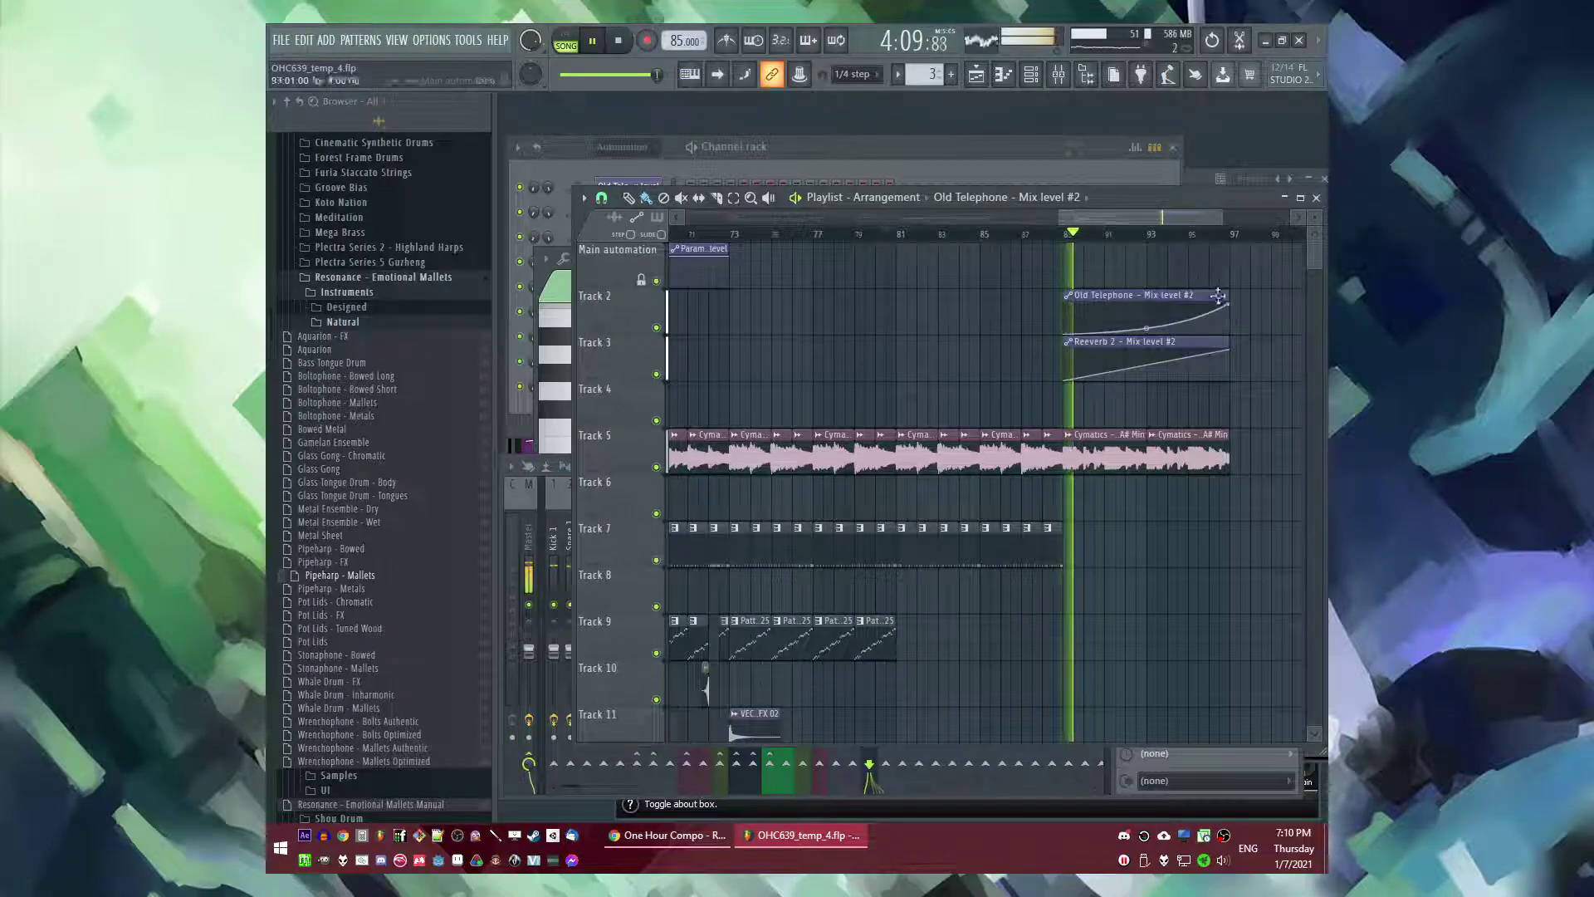
pyautogui.rightClick(1146, 329)
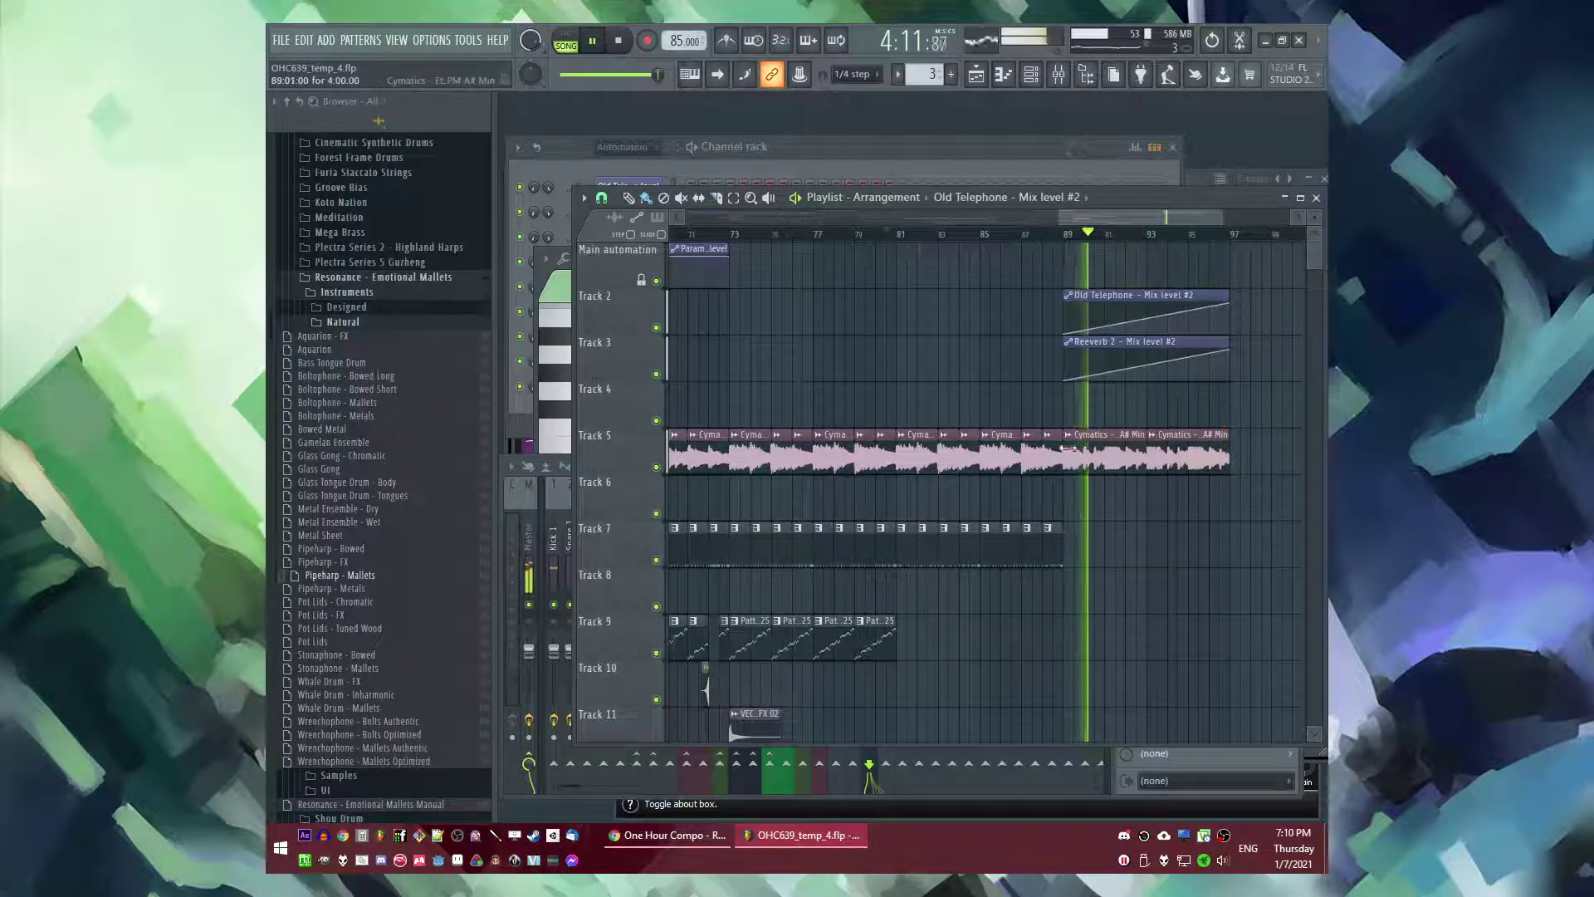
# - Try repeating Pattern 25 on Track 9 from bar 89 to bar 97
pyautogui.moveTo(1113, 540); pyautogui.dragTo(910, 562)
pyautogui.hotkey('ctrl', 'b')
pyautogui.keyDown('ctrl'); pyautogui.click(1055, 606); pyautogui.keyUp('ctrl')
pyautogui.rightClick(1072, 560)
pyautogui.click(882, 637)
pyautogui.moveTo(1071, 635); pyautogui.dragTo(1227, 632)
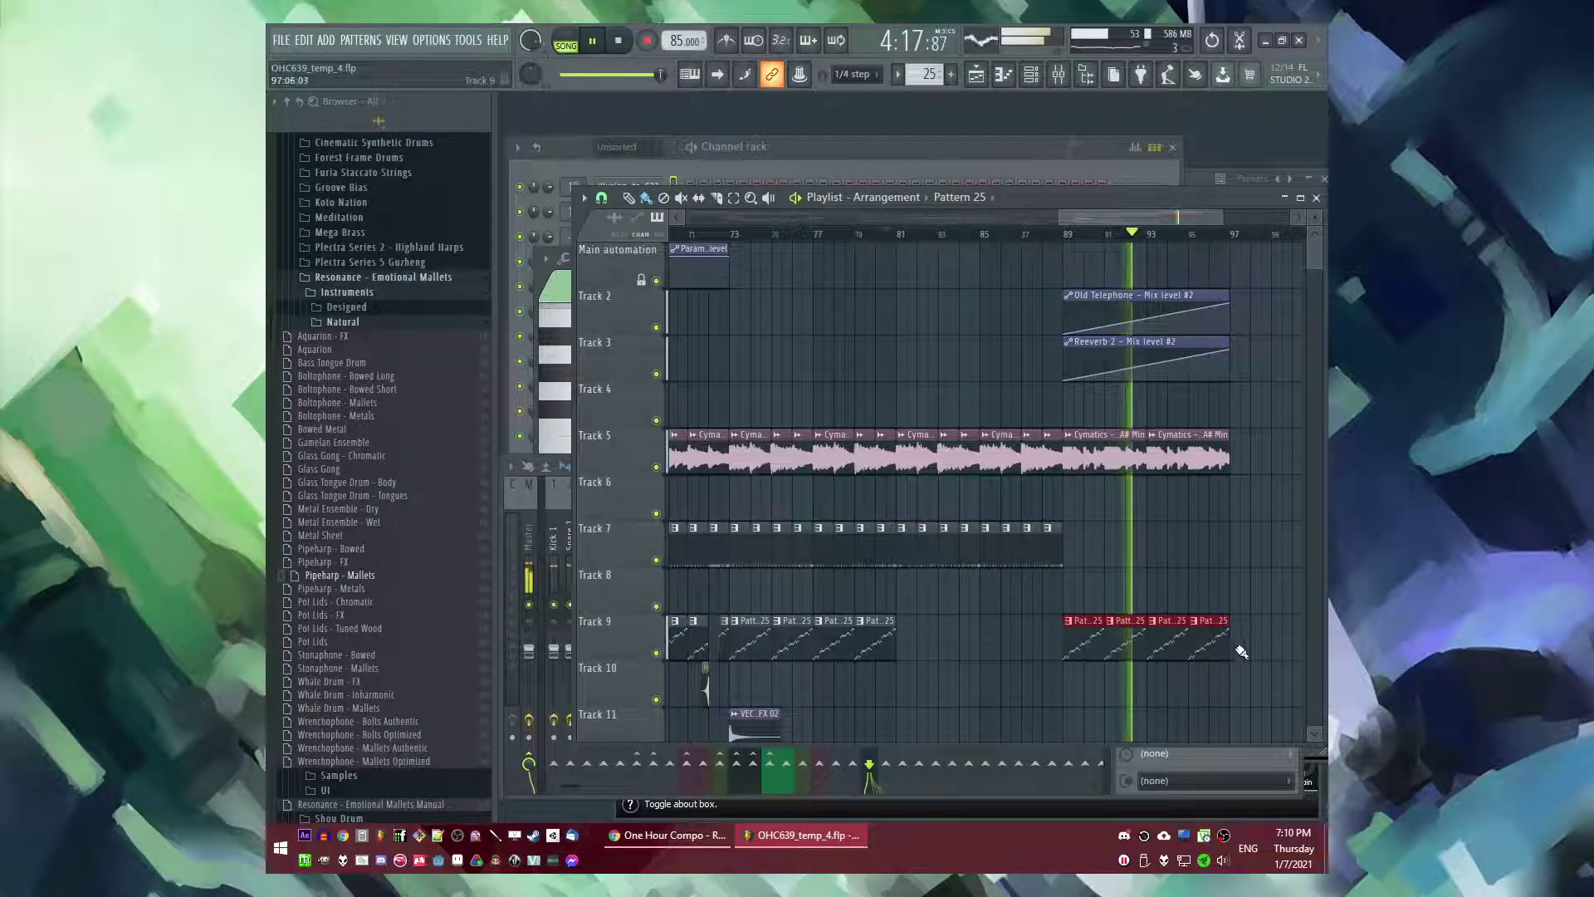
pyautogui.rightClick(1222, 647)
# - Pick the bell sample from the song's opening and place it on Track 8 at bar 89
pyautogui.scroll(-6, 1035, 601)
pyautogui.click(1041, 545)
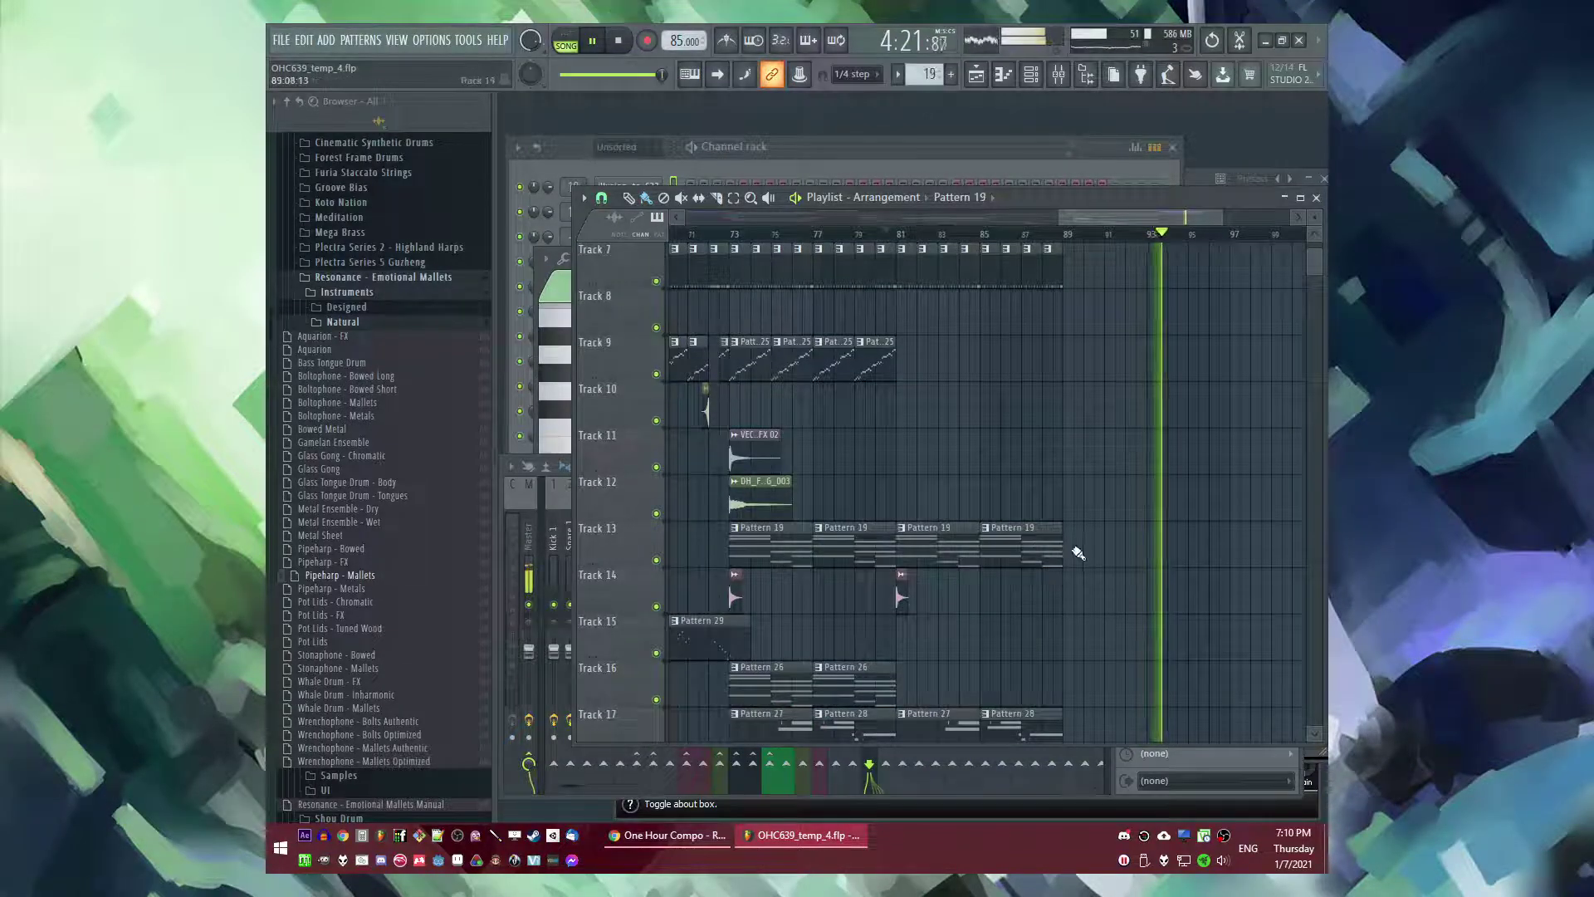
pyautogui.scroll(-5, 1082, 551)
pyautogui.scroll(11, 1109, 571)
pyautogui.scroll(-5, 1144, 635)
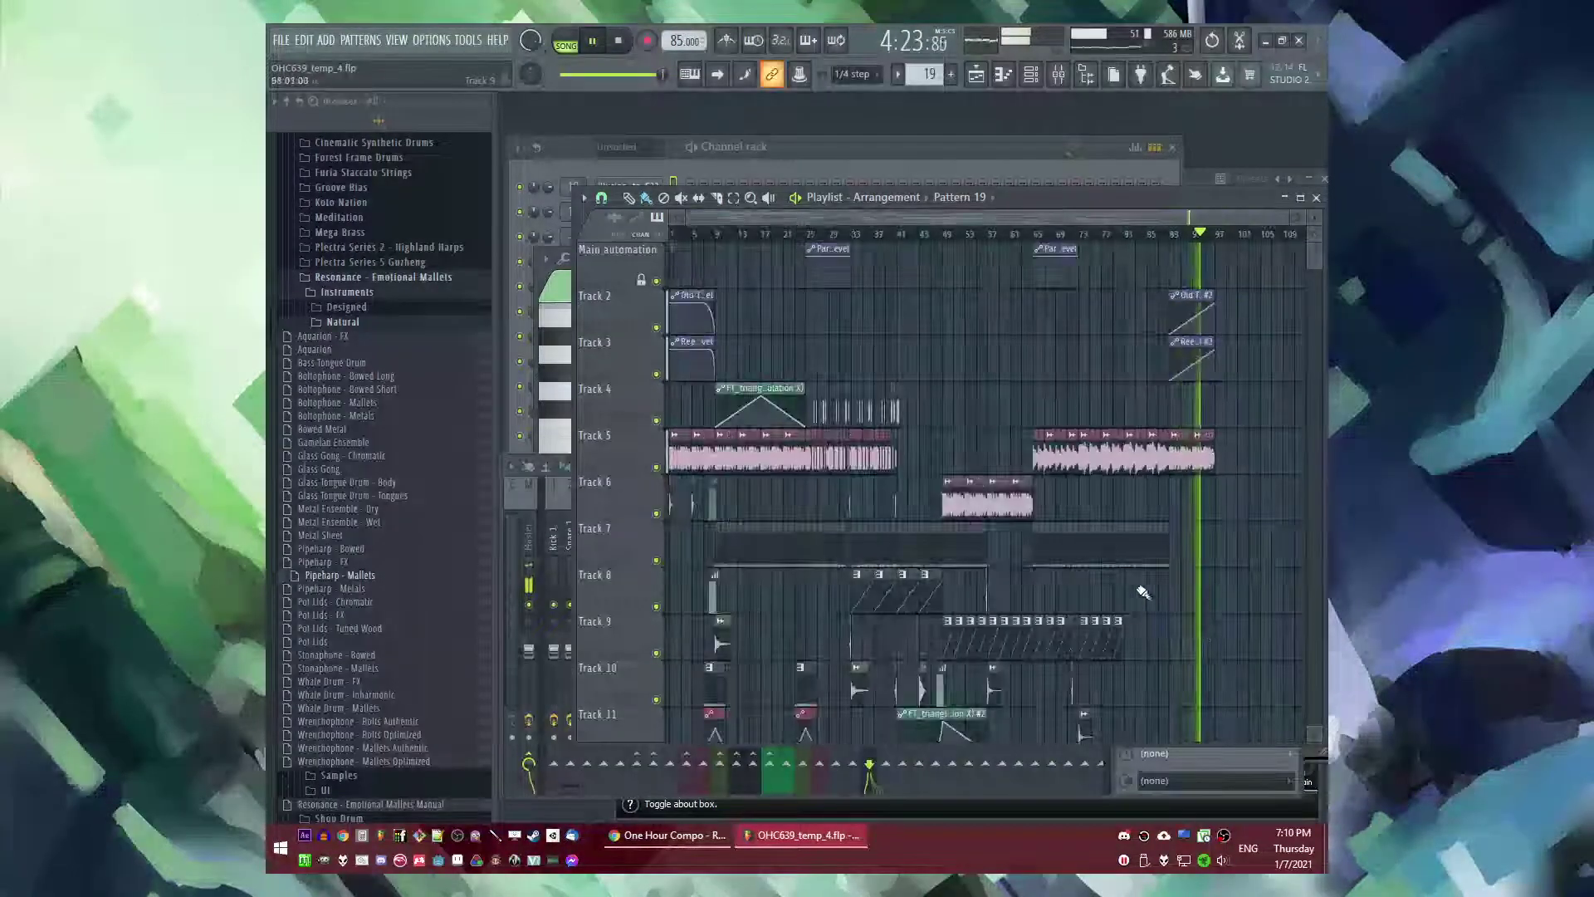
pyautogui.click(696, 235)
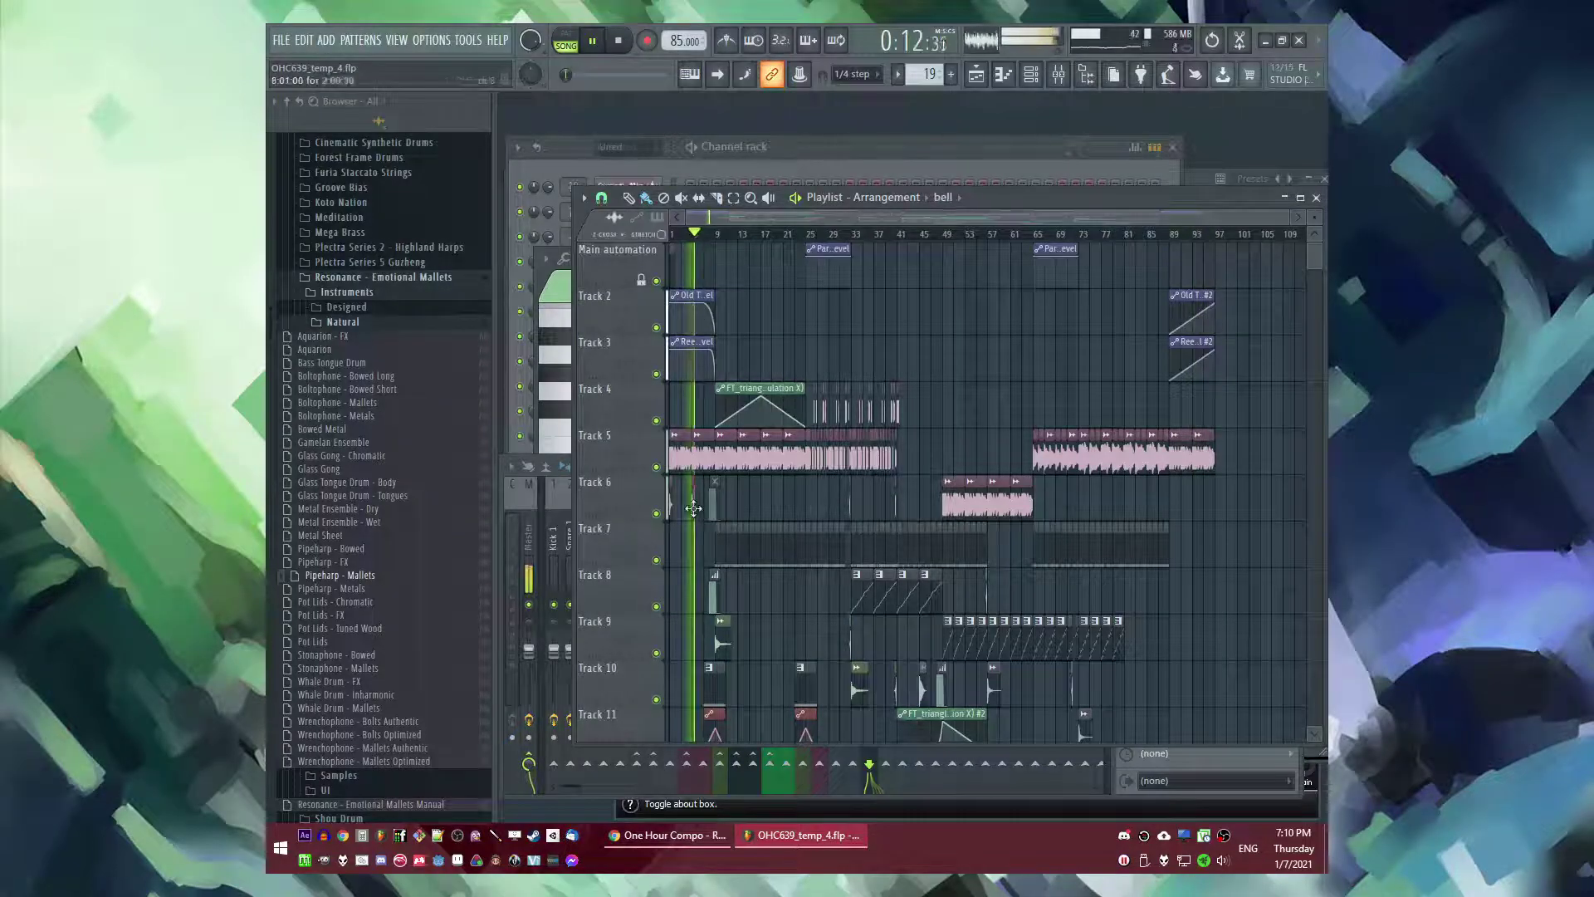
pyautogui.scroll(3, 1107, 609)
pyautogui.click(1055, 235)
pyautogui.scroll(3, 1122, 339)
# - Move the Reeverb 2 automation to bars 81 to 89 with a late-rising curve, and bow the Old Telephone automation curve upward
pyautogui.moveTo(1134, 344); pyautogui.dragTo(877, 379)
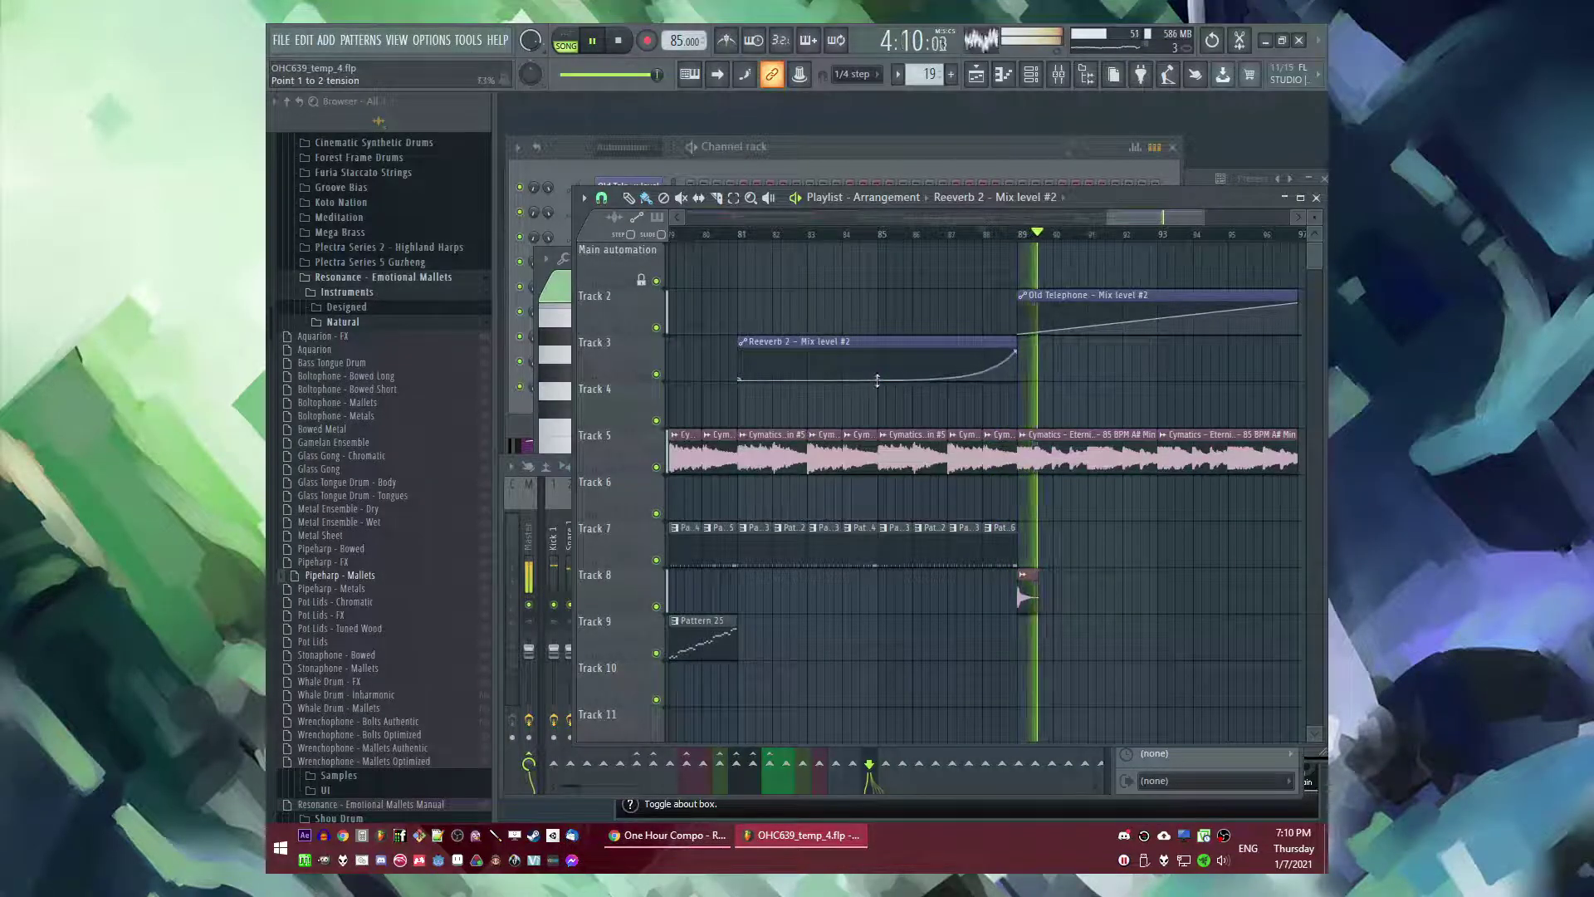
pyautogui.scroll(-2, 1154, 635)
pyautogui.press('F4')
pyautogui.press('Return')
pyautogui.click(938, 407)
pyautogui.moveTo(1045, 320); pyautogui.dragTo(1046, 313)
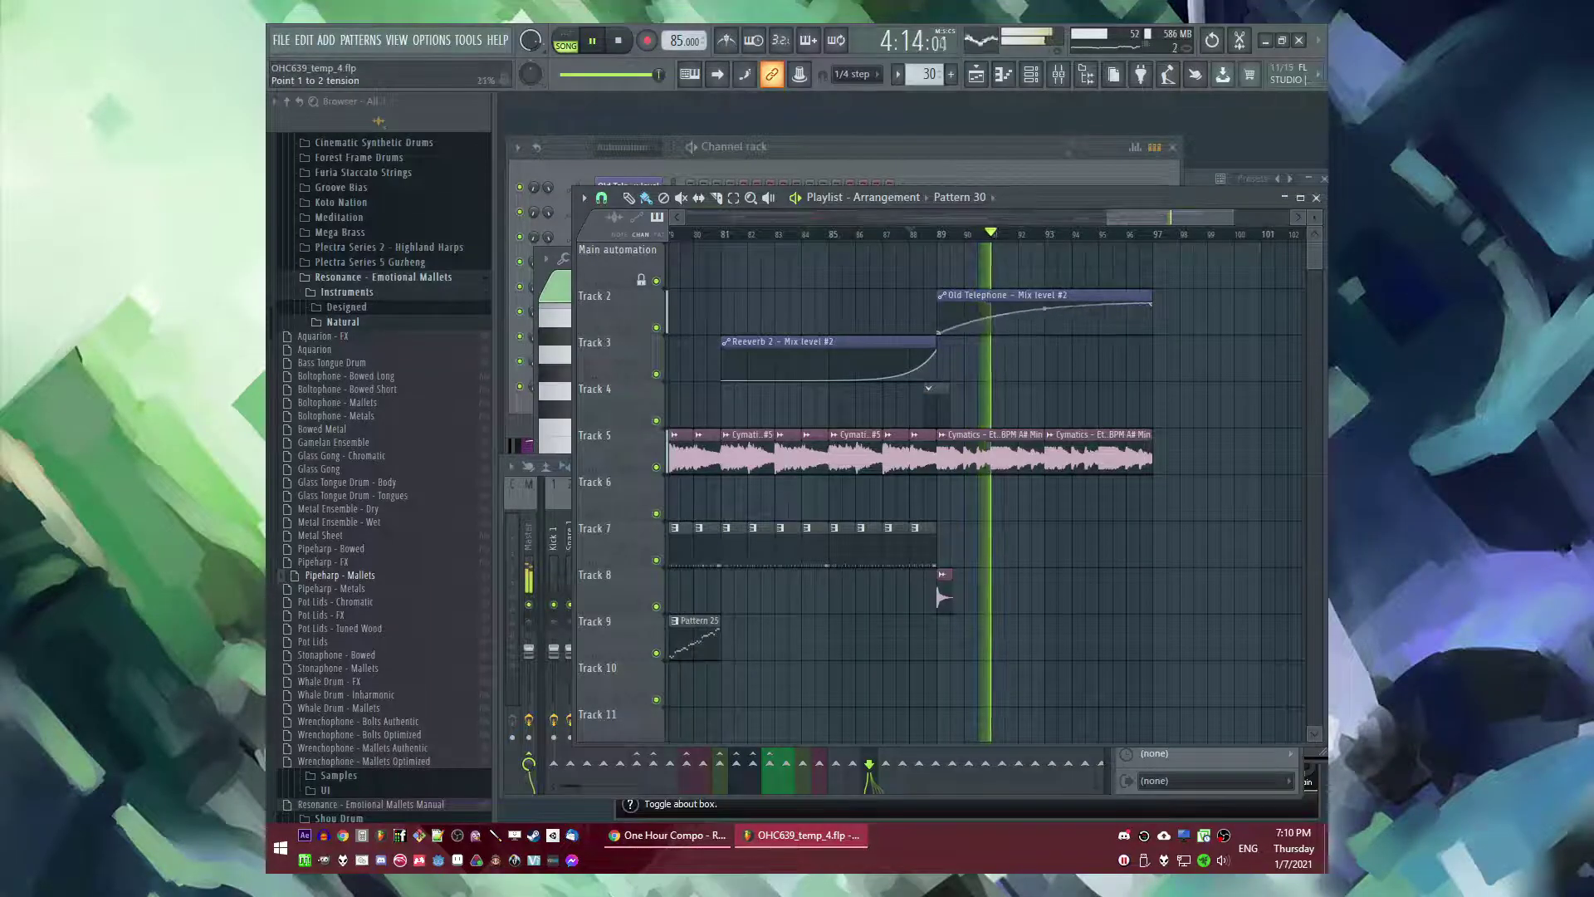
# - Load Fruity Mute 2 into effect slot 2 of the Master mixer channel
pyautogui.press('F9')
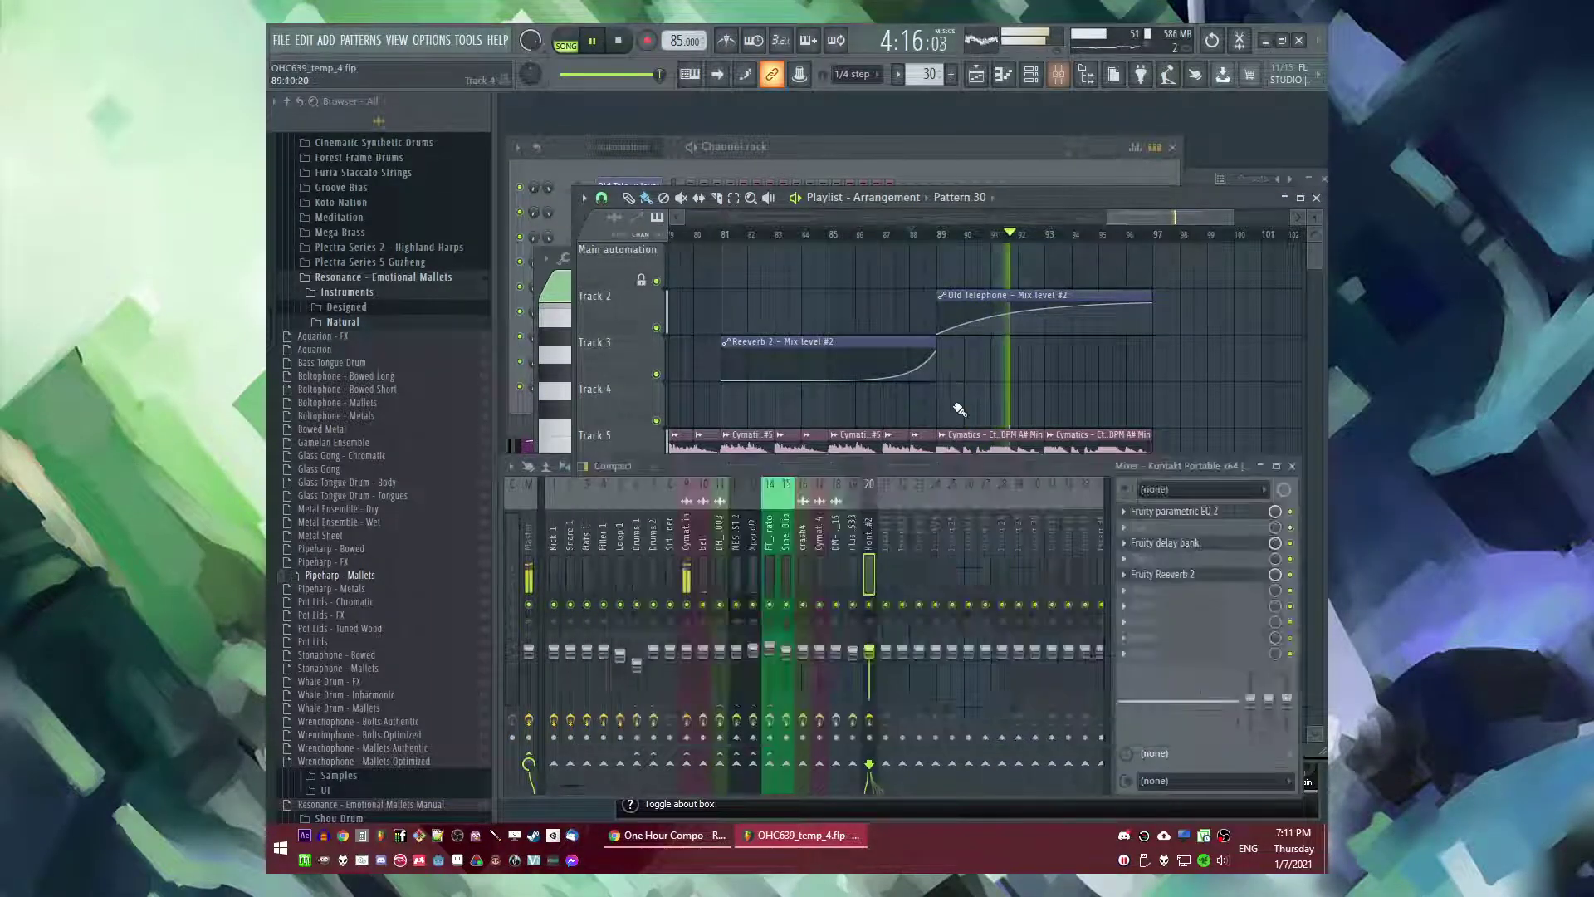
pyautogui.click(535, 565)
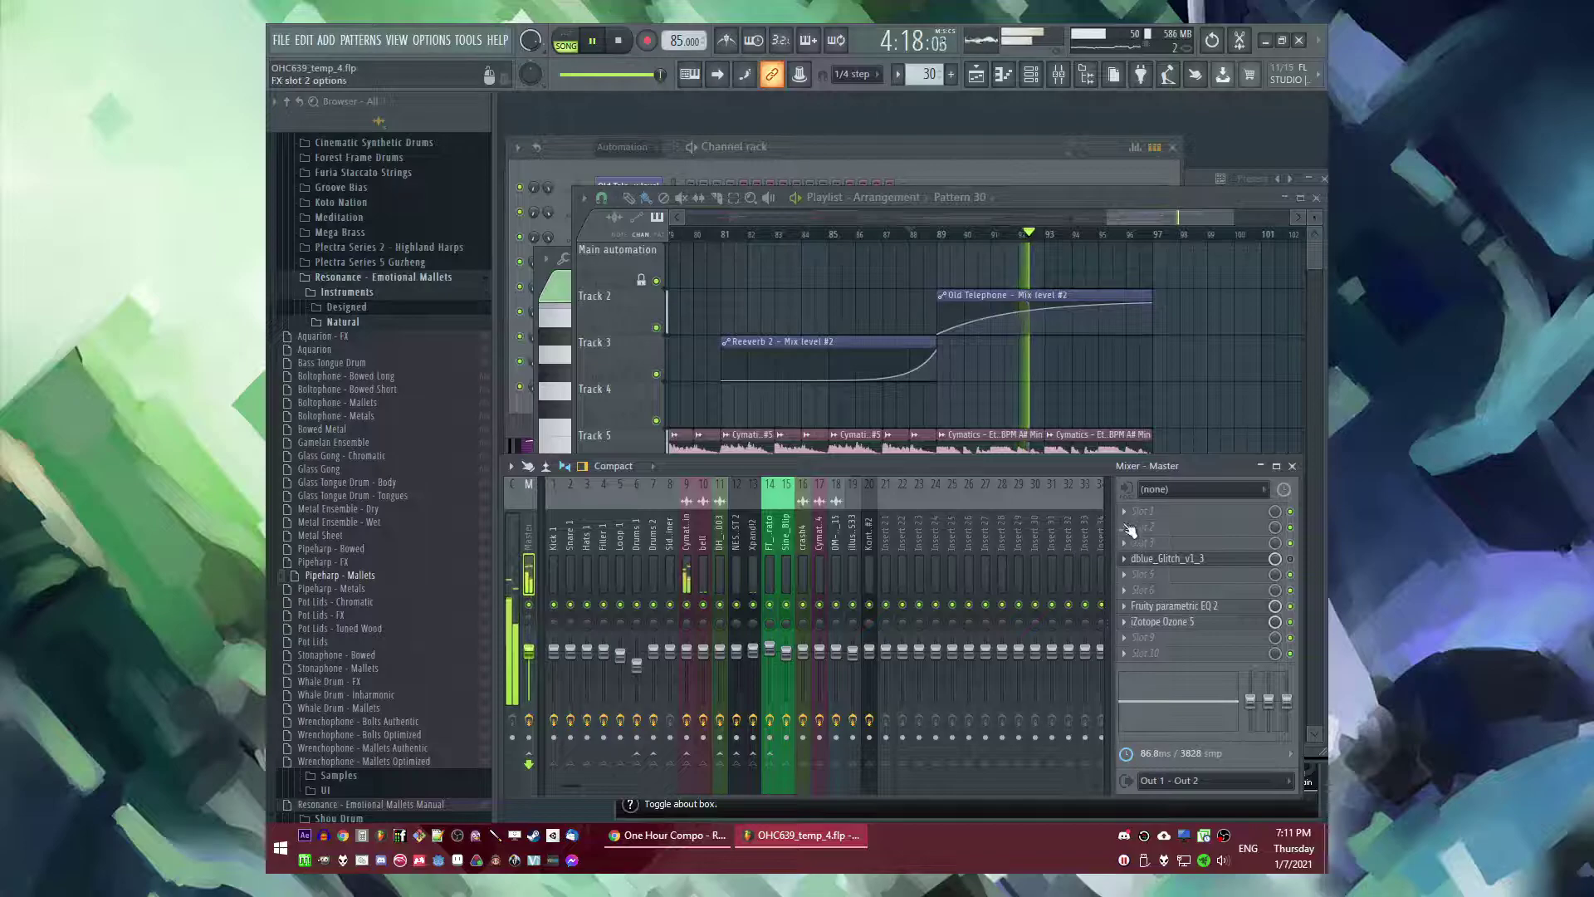
pyautogui.click(1129, 532)
pyautogui.click(893, 554)
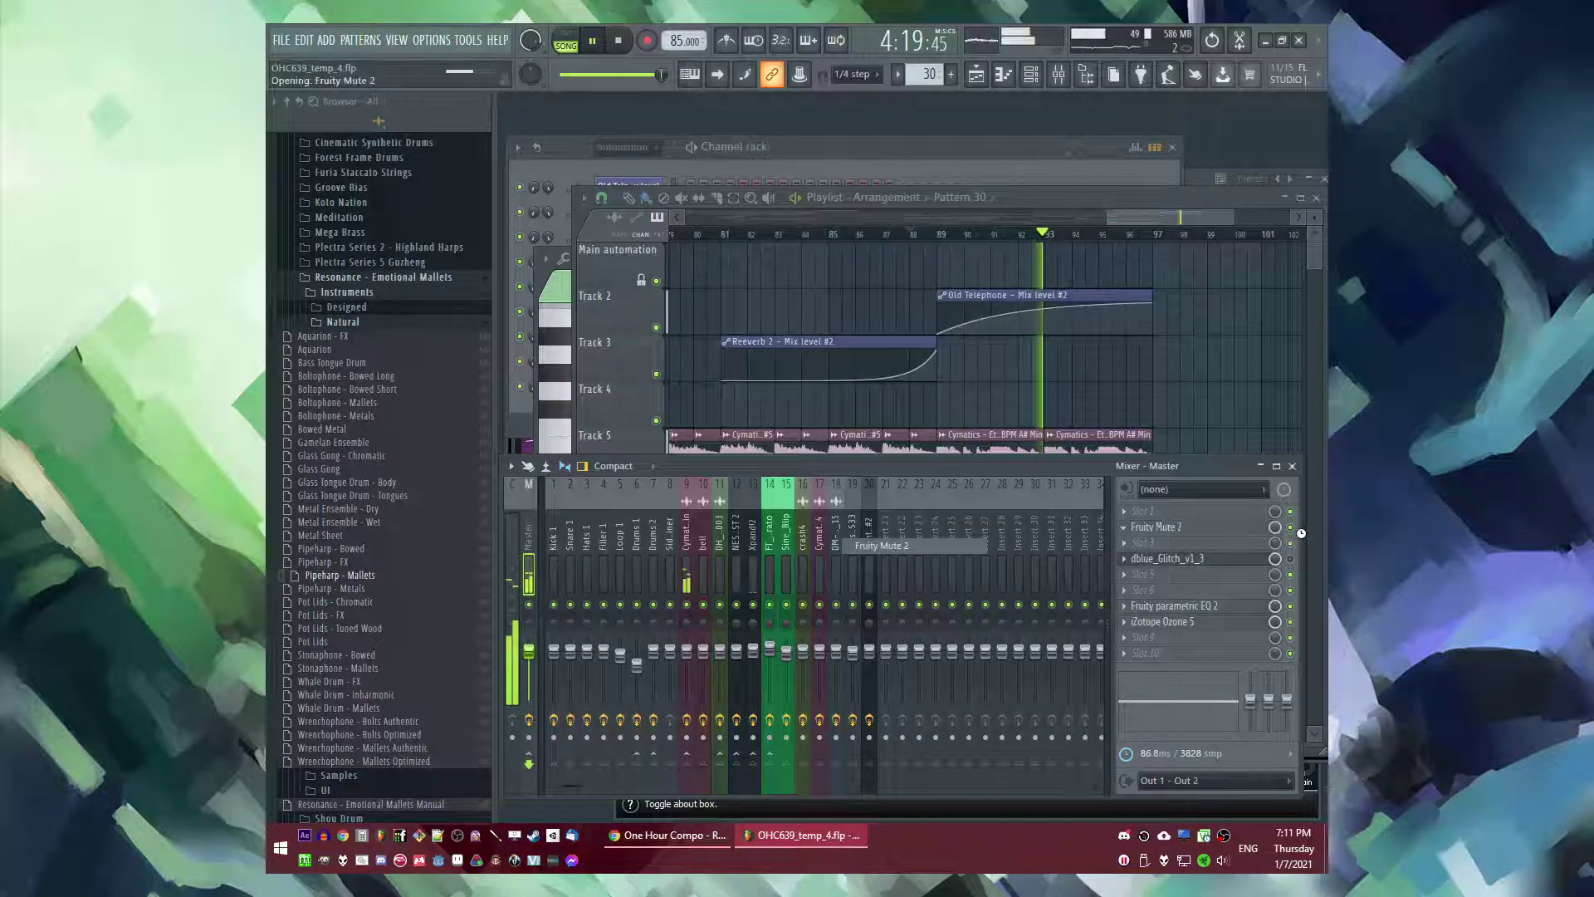
# - Create an automation clip for the Fruity Mute 2 mix level over bars 89 to 97 and shape it as an upward-bowed rise
pyautogui.rightClick(1276, 530)
pyautogui.click(1302, 618)
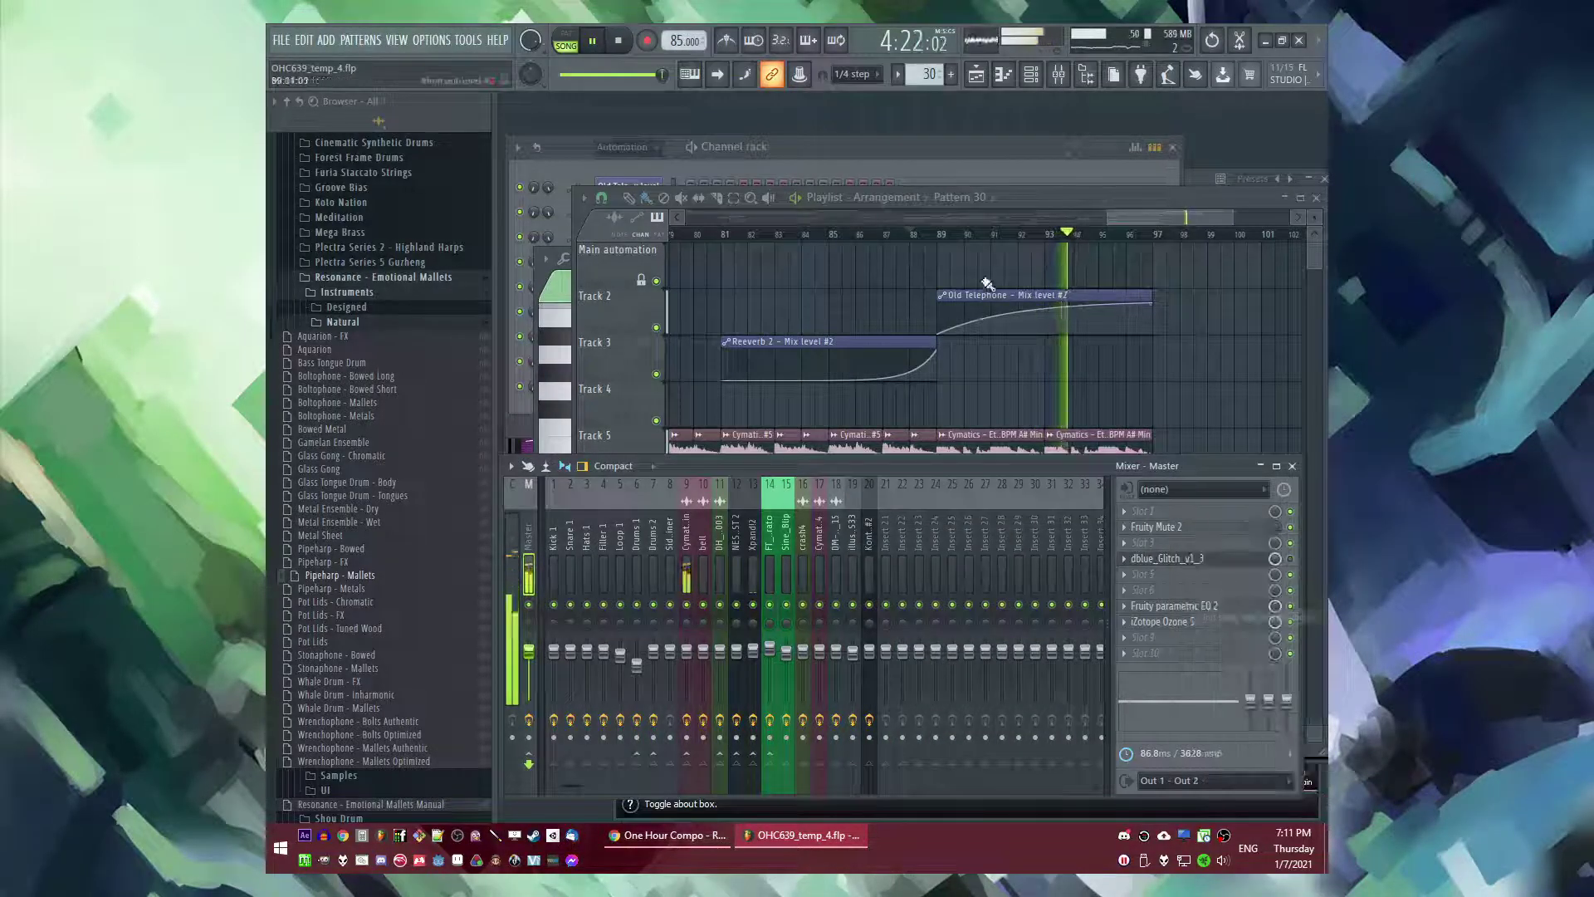
pyautogui.moveTo(949, 242); pyautogui.dragTo(1154, 237)
pyautogui.click(1252, 558)
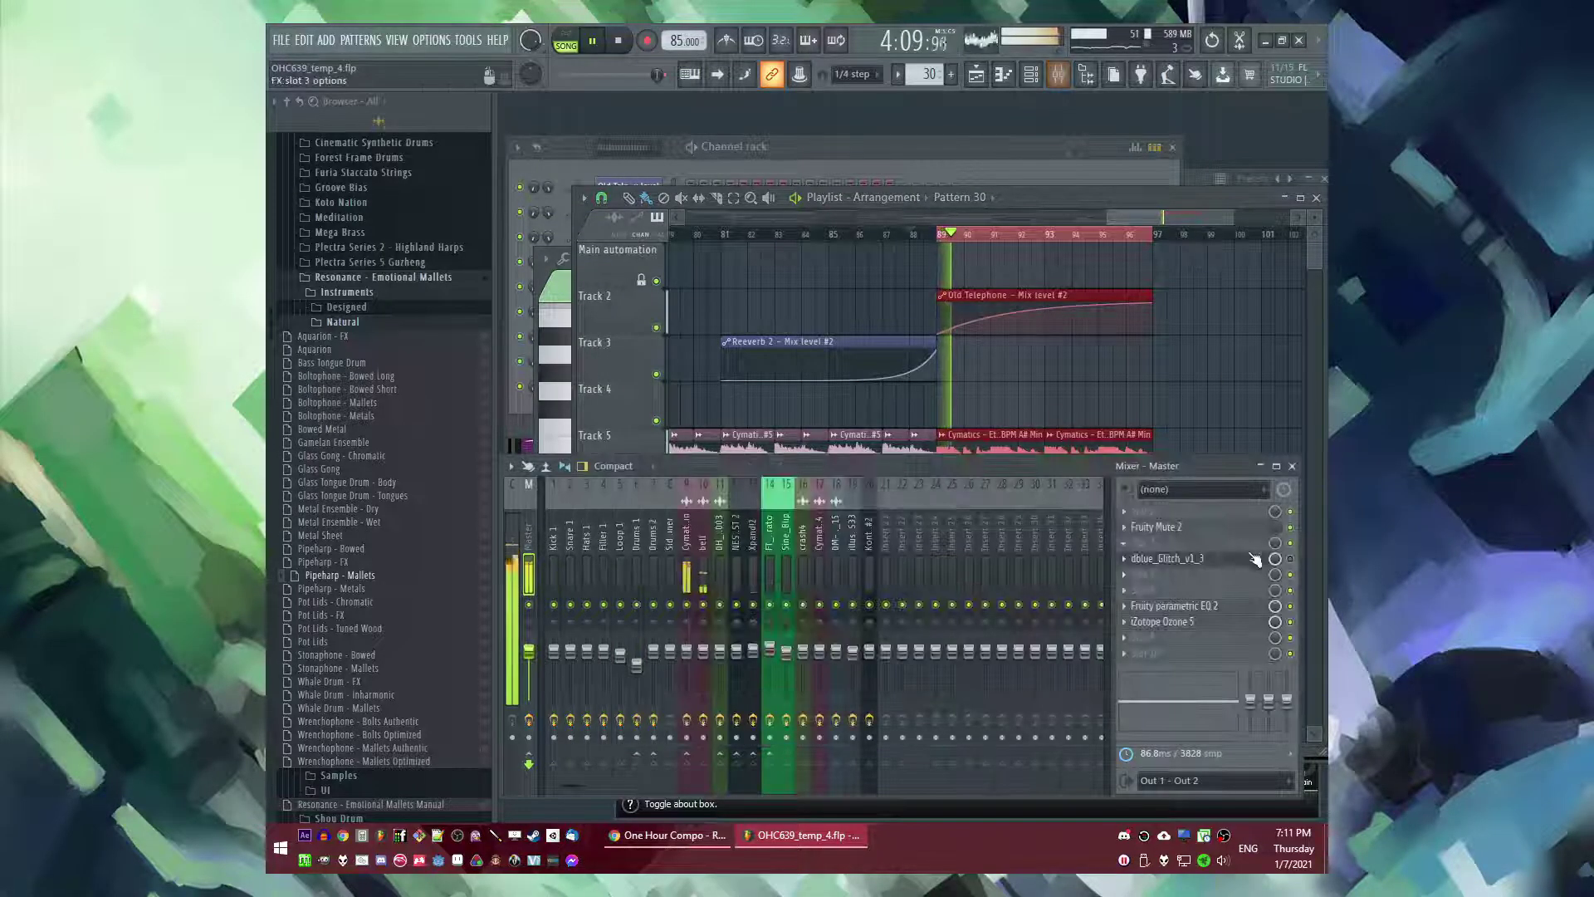
pyautogui.rightClick(1276, 528)
pyautogui.click(1245, 650)
pyautogui.moveTo(1151, 287); pyautogui.dragTo(1153, 254)
pyautogui.moveTo(1044, 272); pyautogui.dragTo(1045, 264)
# - Create a new empty pattern and place its clip on Track 3 at bar 97
pyautogui.press('F4')
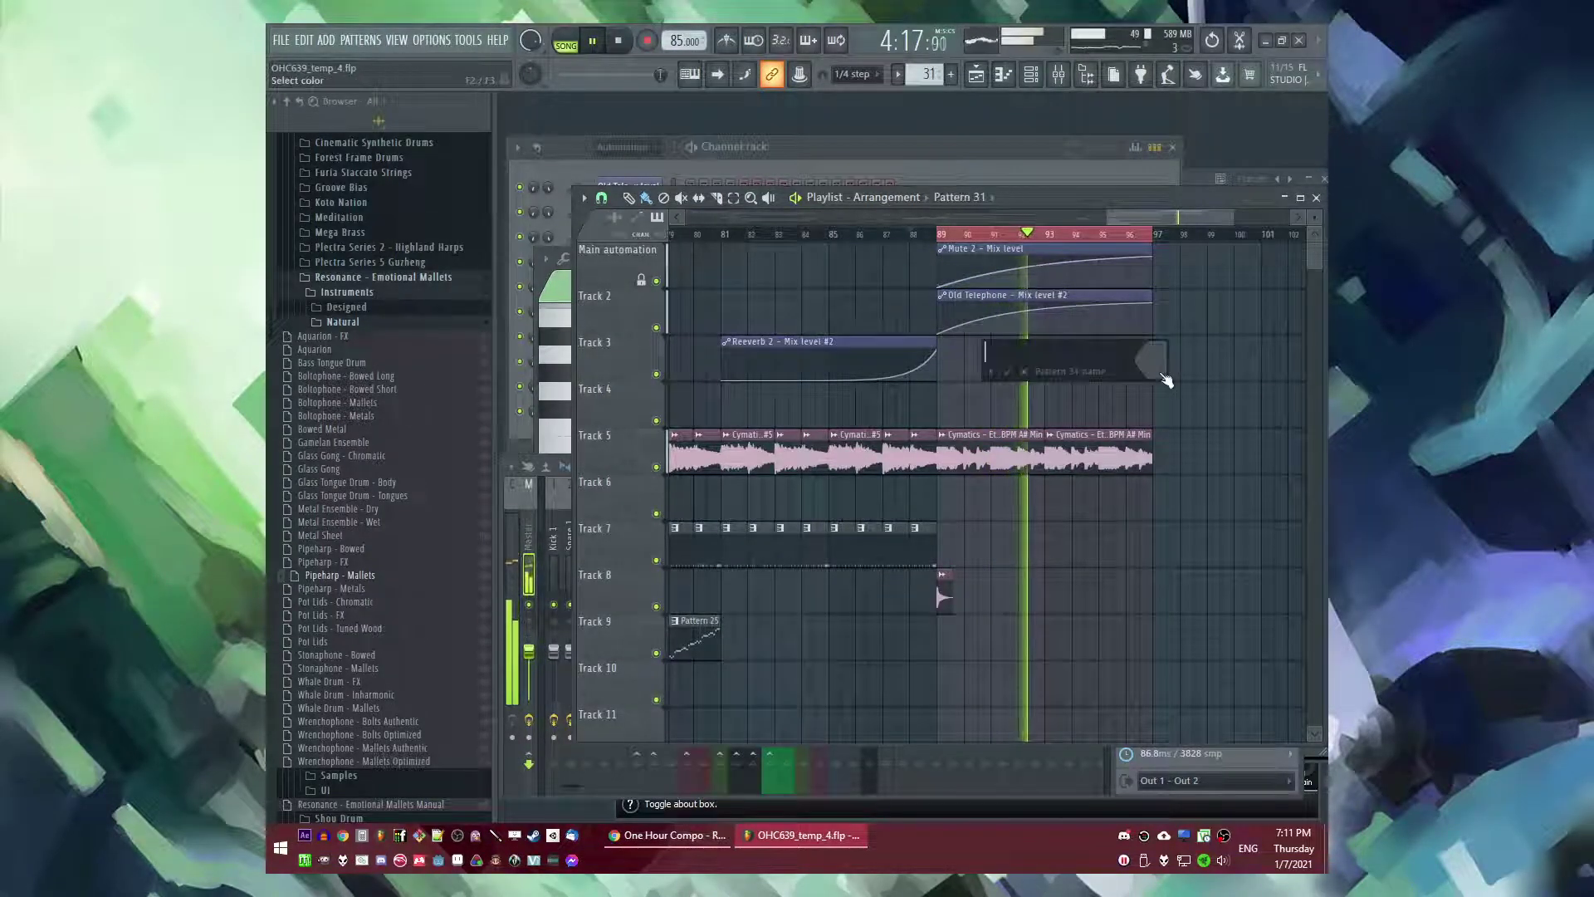
pyautogui.press('Return')
pyautogui.click(1164, 374)
# - Check Fruity Mute 2 on the Master channel and make its mix level automation run from bar 93 to bar 97
pyautogui.press('F9')
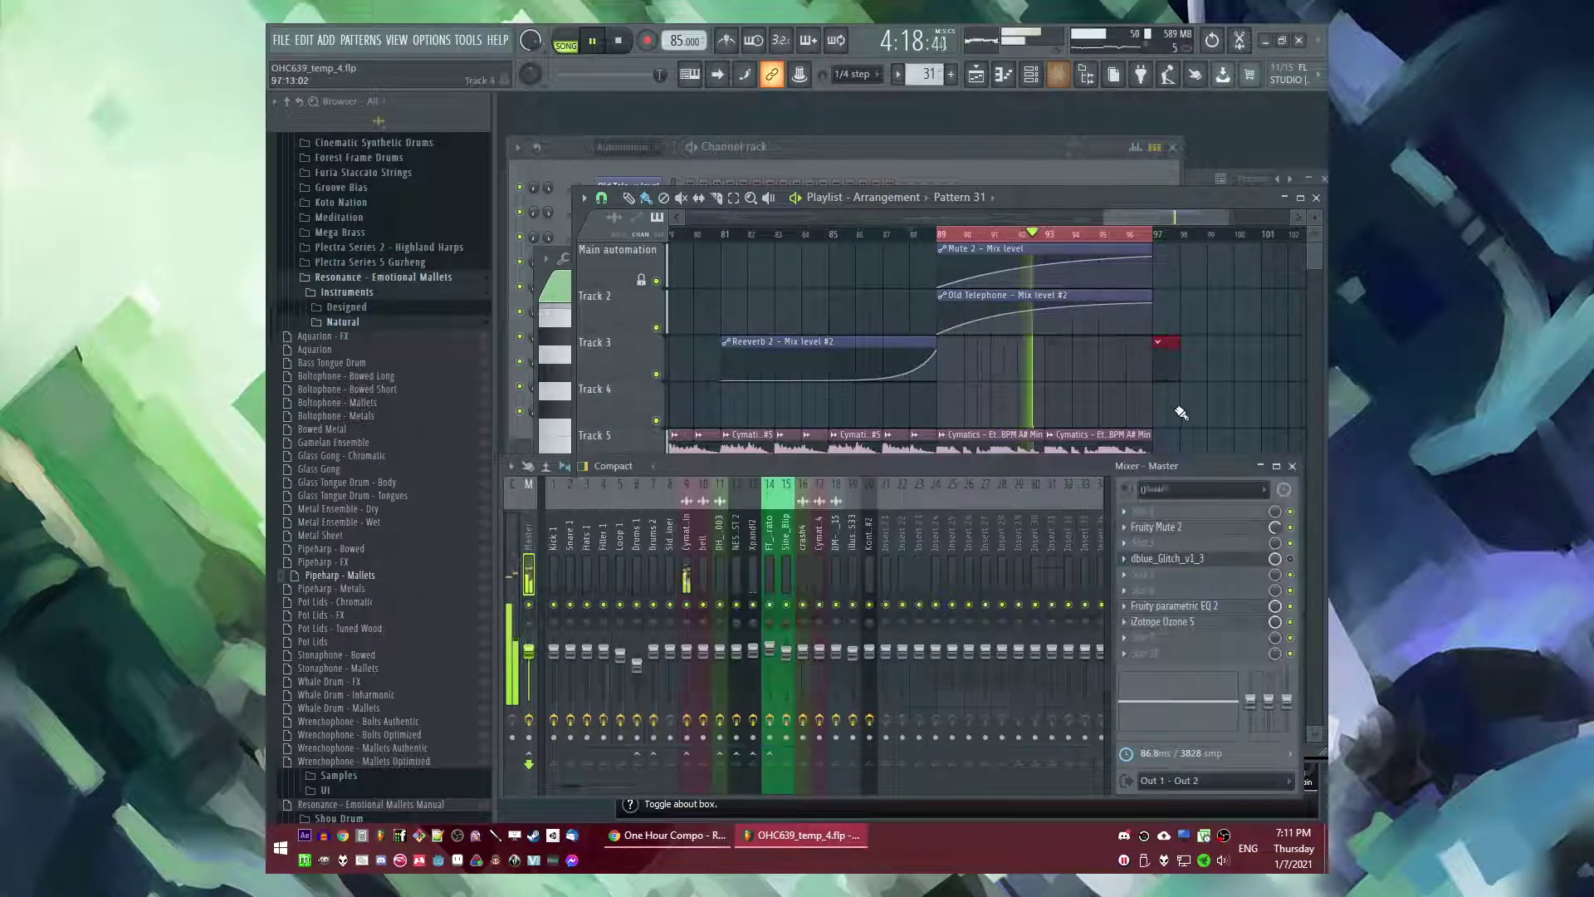
pyautogui.click(1179, 528)
pyautogui.press('F5')
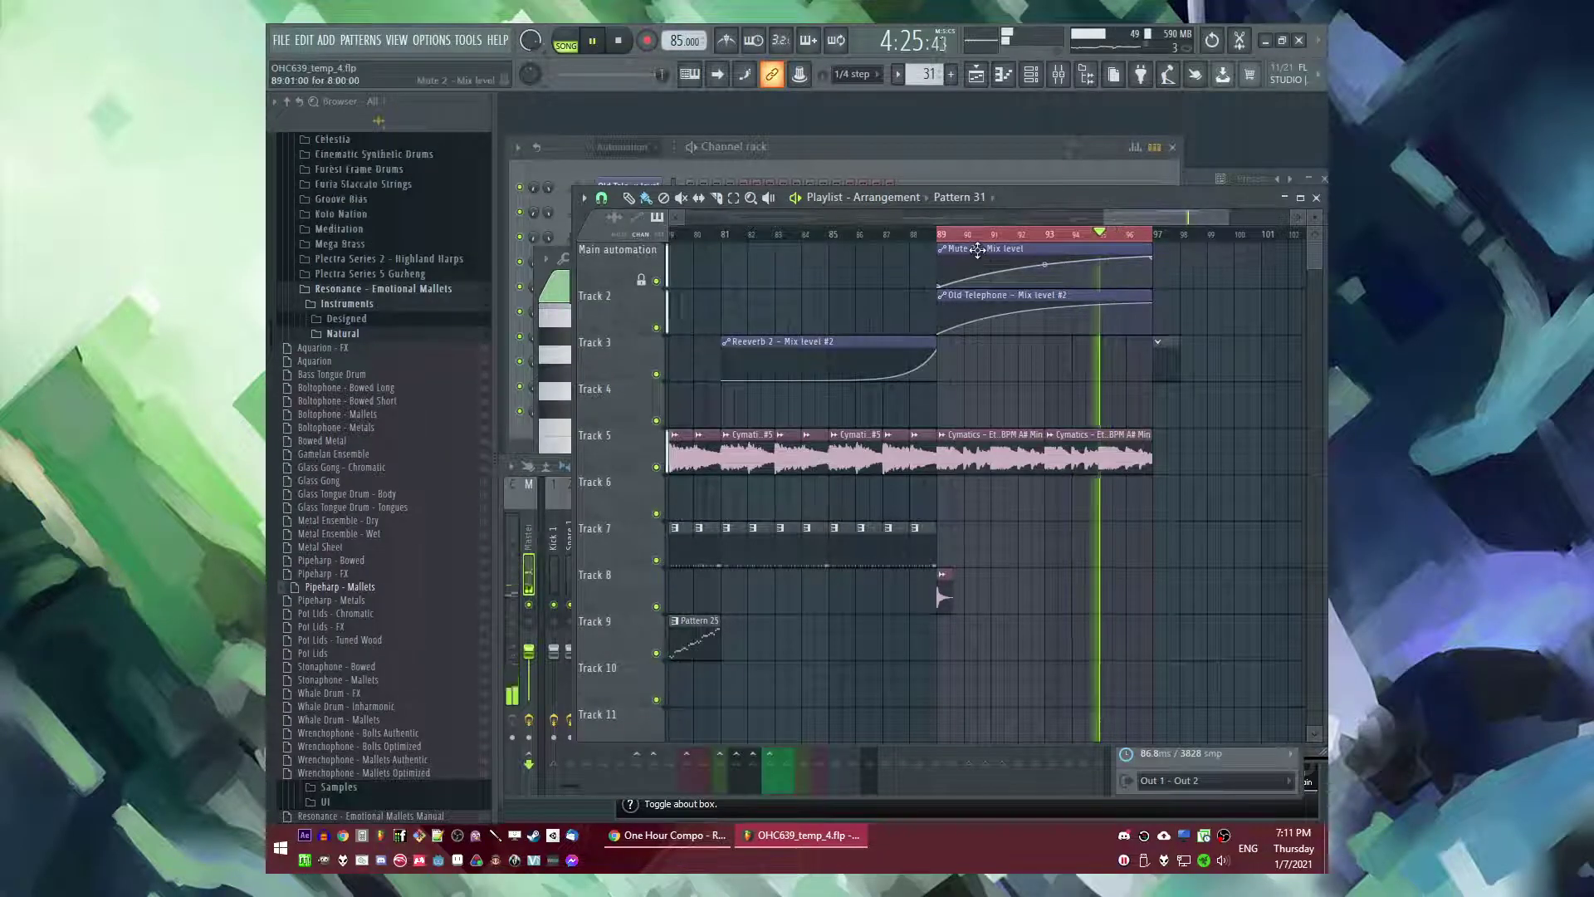
pyautogui.moveTo(967, 251); pyautogui.dragTo(1086, 295)
pyautogui.click(1072, 235)
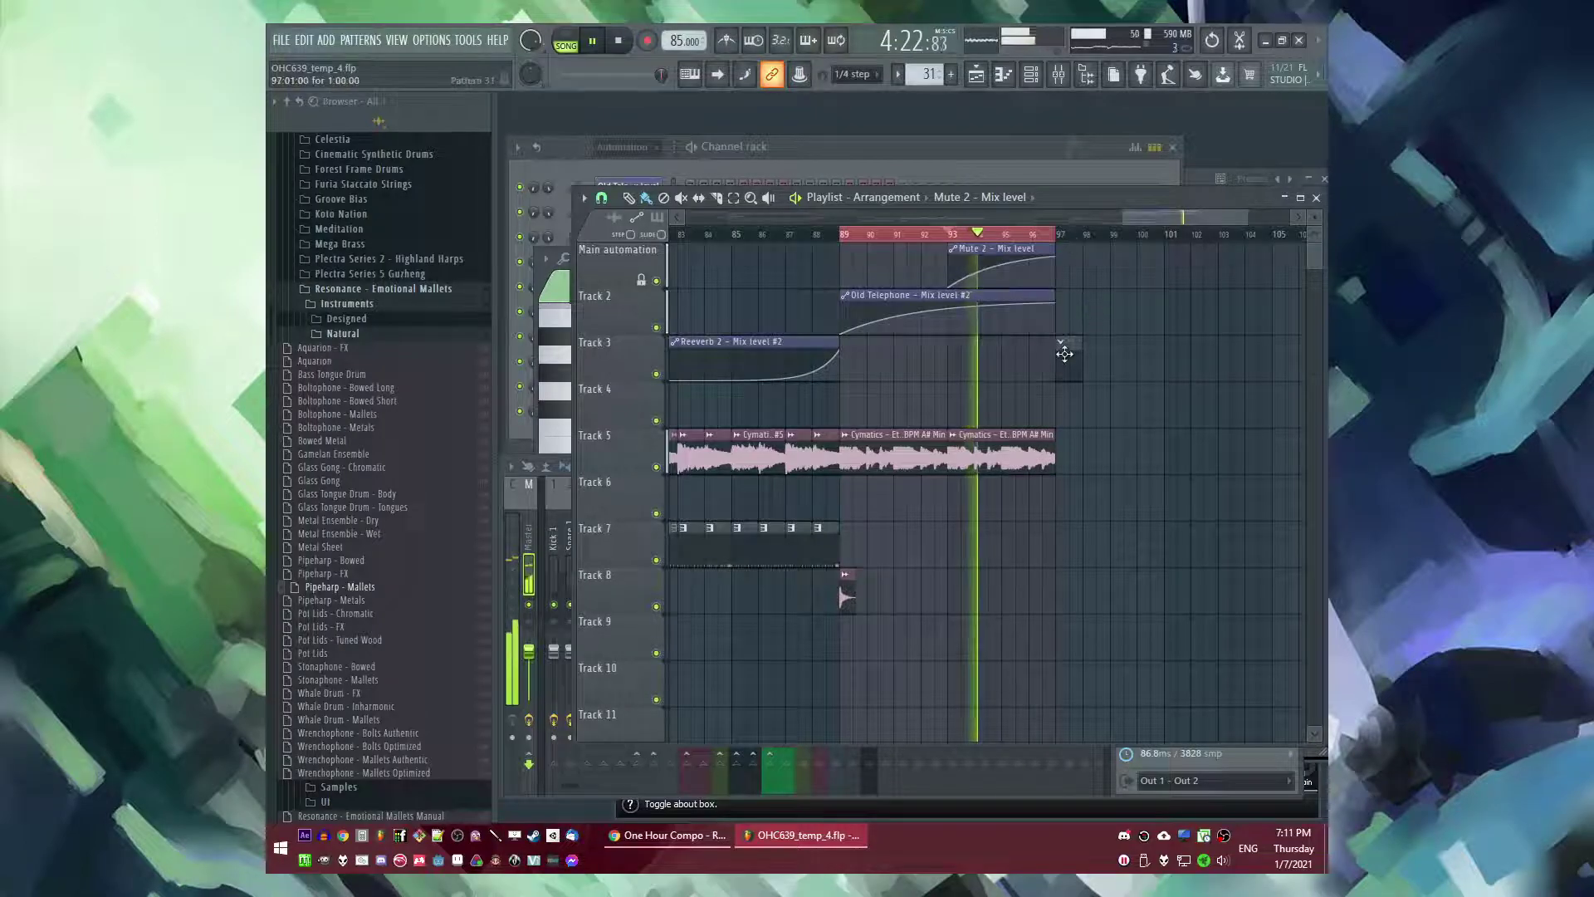
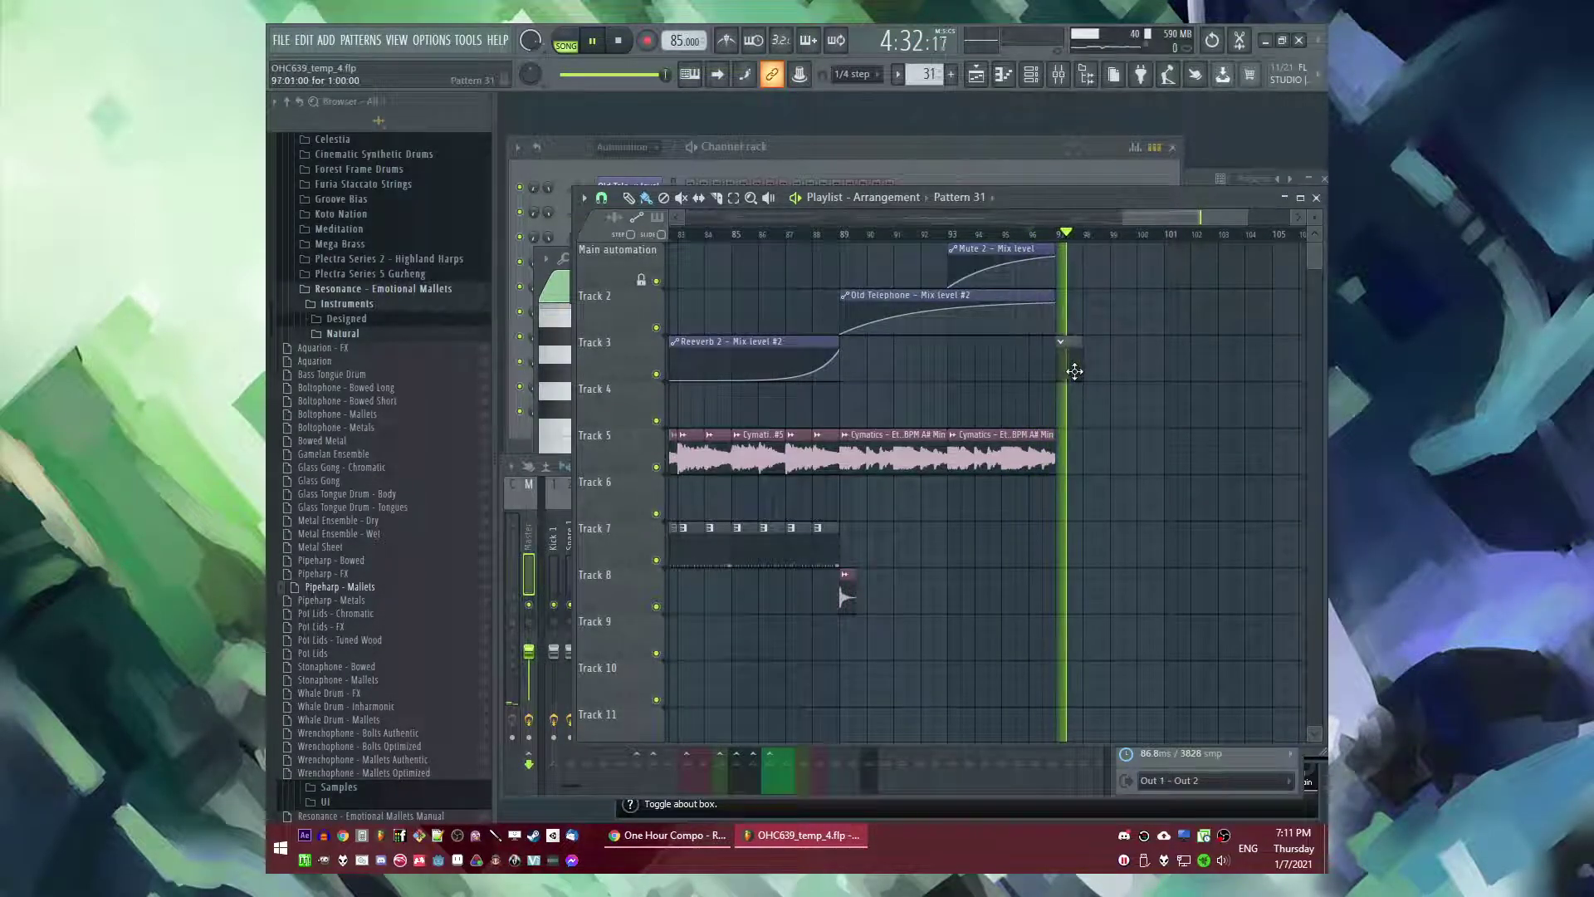
# - Play the ending from shortly before bar 89 and save the project as OHC639_temp_5.flp
pyautogui.scroll(-1, 1077, 373)
pyautogui.click(827, 235)
pyautogui.scroll(-3, 1097, 435)
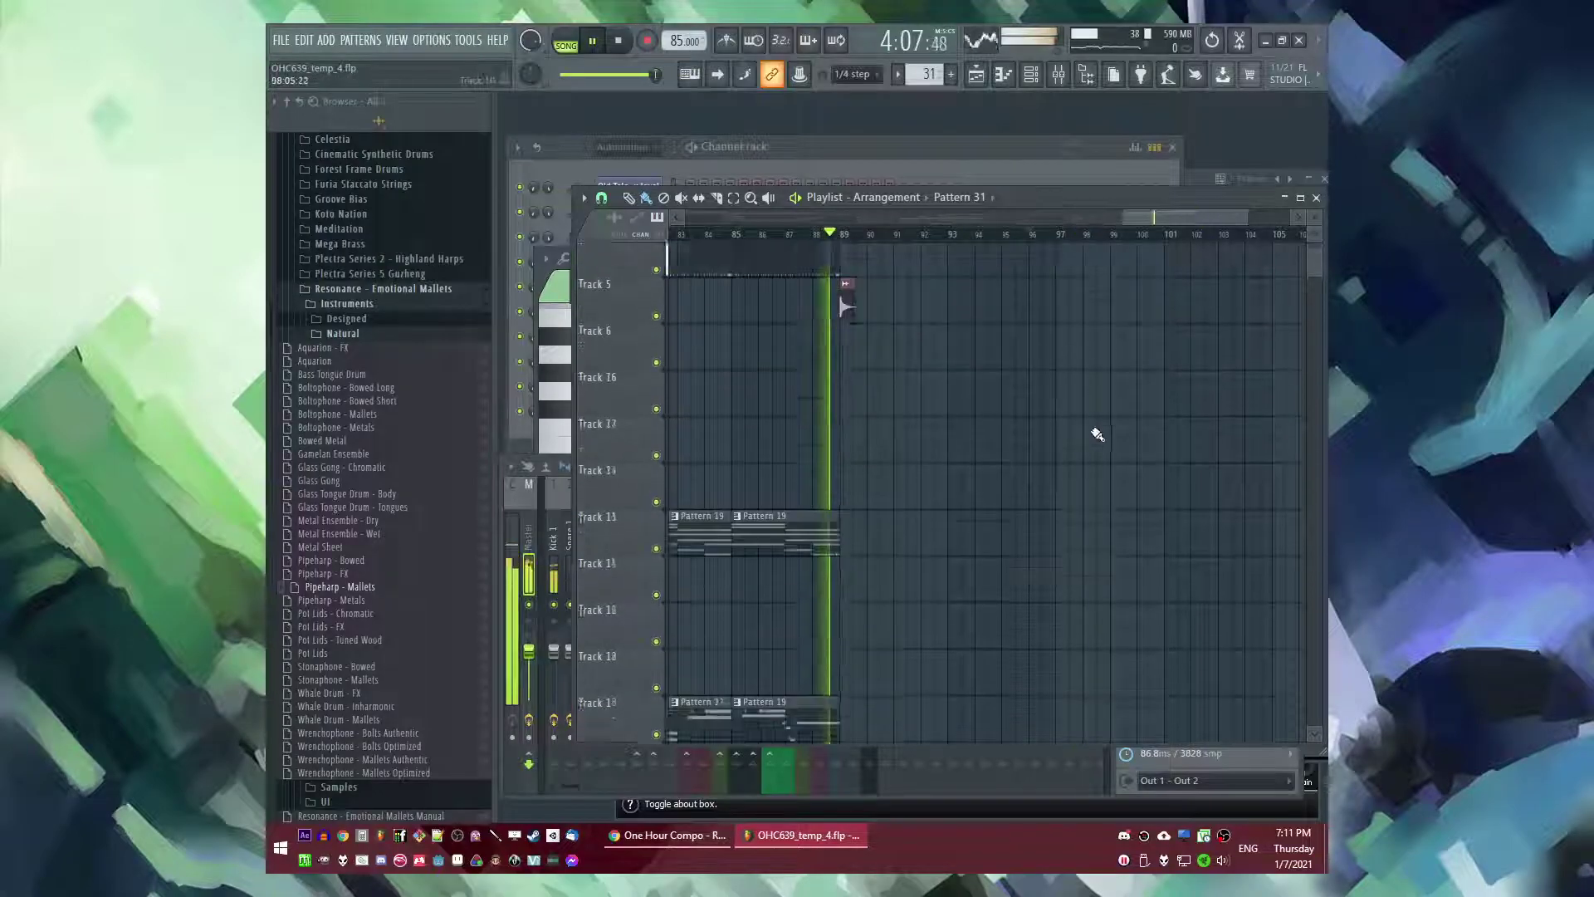
pyautogui.scroll(-4, 1103, 437)
pyautogui.scroll(4, 1186, 427)
pyautogui.scroll(3, 1038, 349)
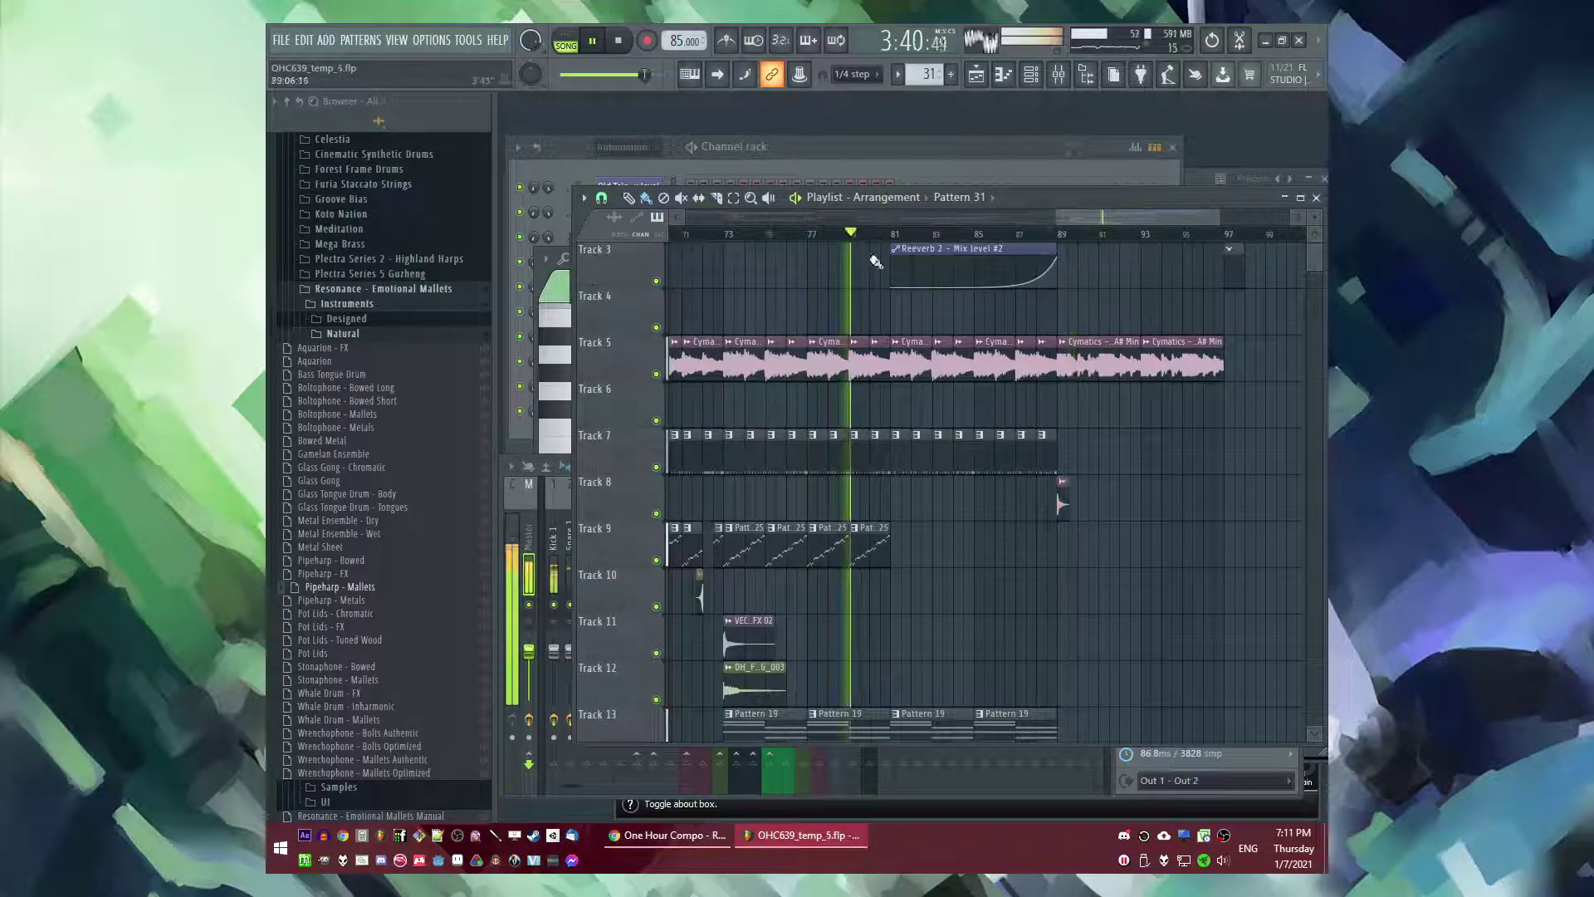
# - Play the song from about bar 72, create a new empty pattern and place its clip on Track 20 at bar 73
pyautogui.scroll(-5, 1021, 378)
pyautogui.click(712, 235)
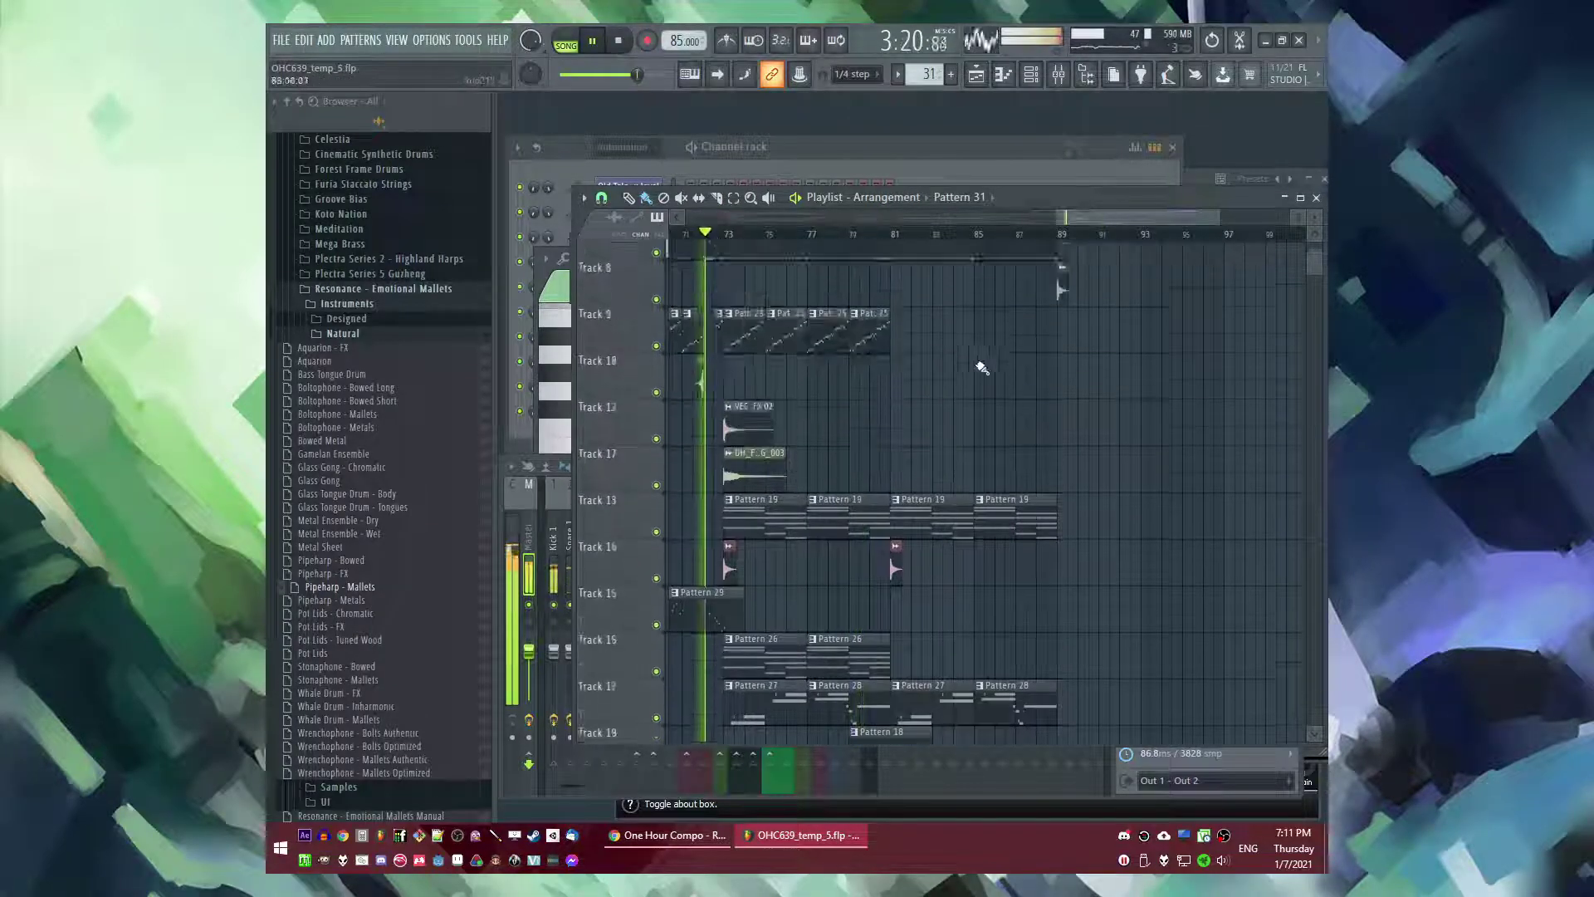
pyautogui.scroll(-4, 960, 356)
pyautogui.scroll(4, 989, 580)
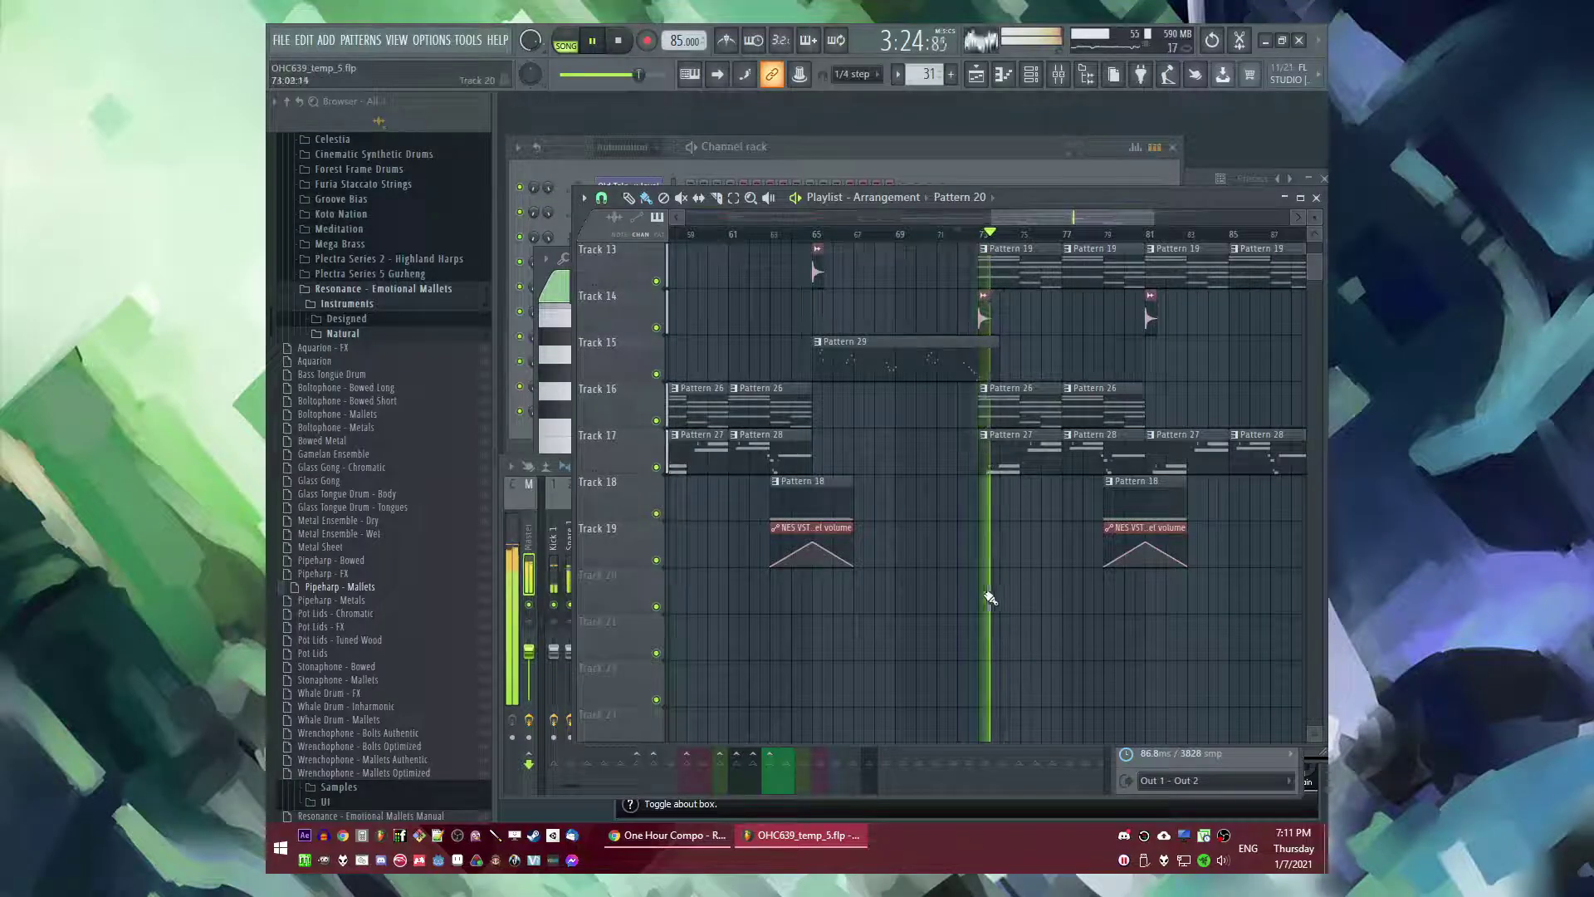
pyautogui.rightClick(1053, 598)
pyautogui.scroll(2, 1082, 601)
pyautogui.press('F4')
pyautogui.click(892, 600)
# - Find the DDRKirby(ISQ) 3xOsc presets in the browser and add FT_triangle_novibrato as a new channel
pyautogui.scroll(15, 390, 417)
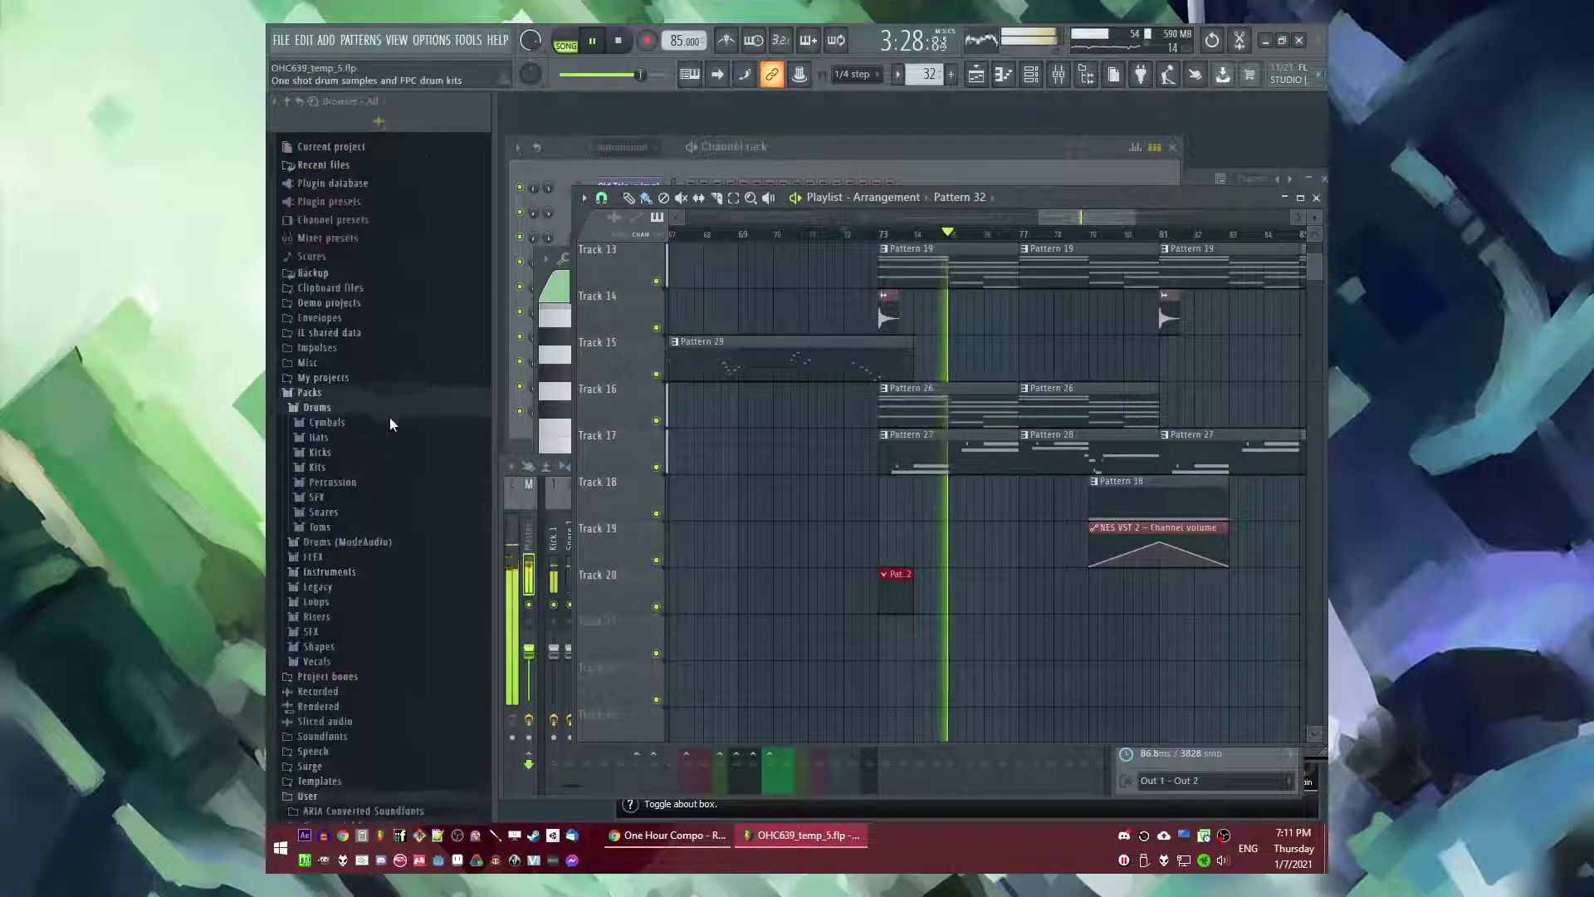
pyautogui.scroll(-15, 389, 416)
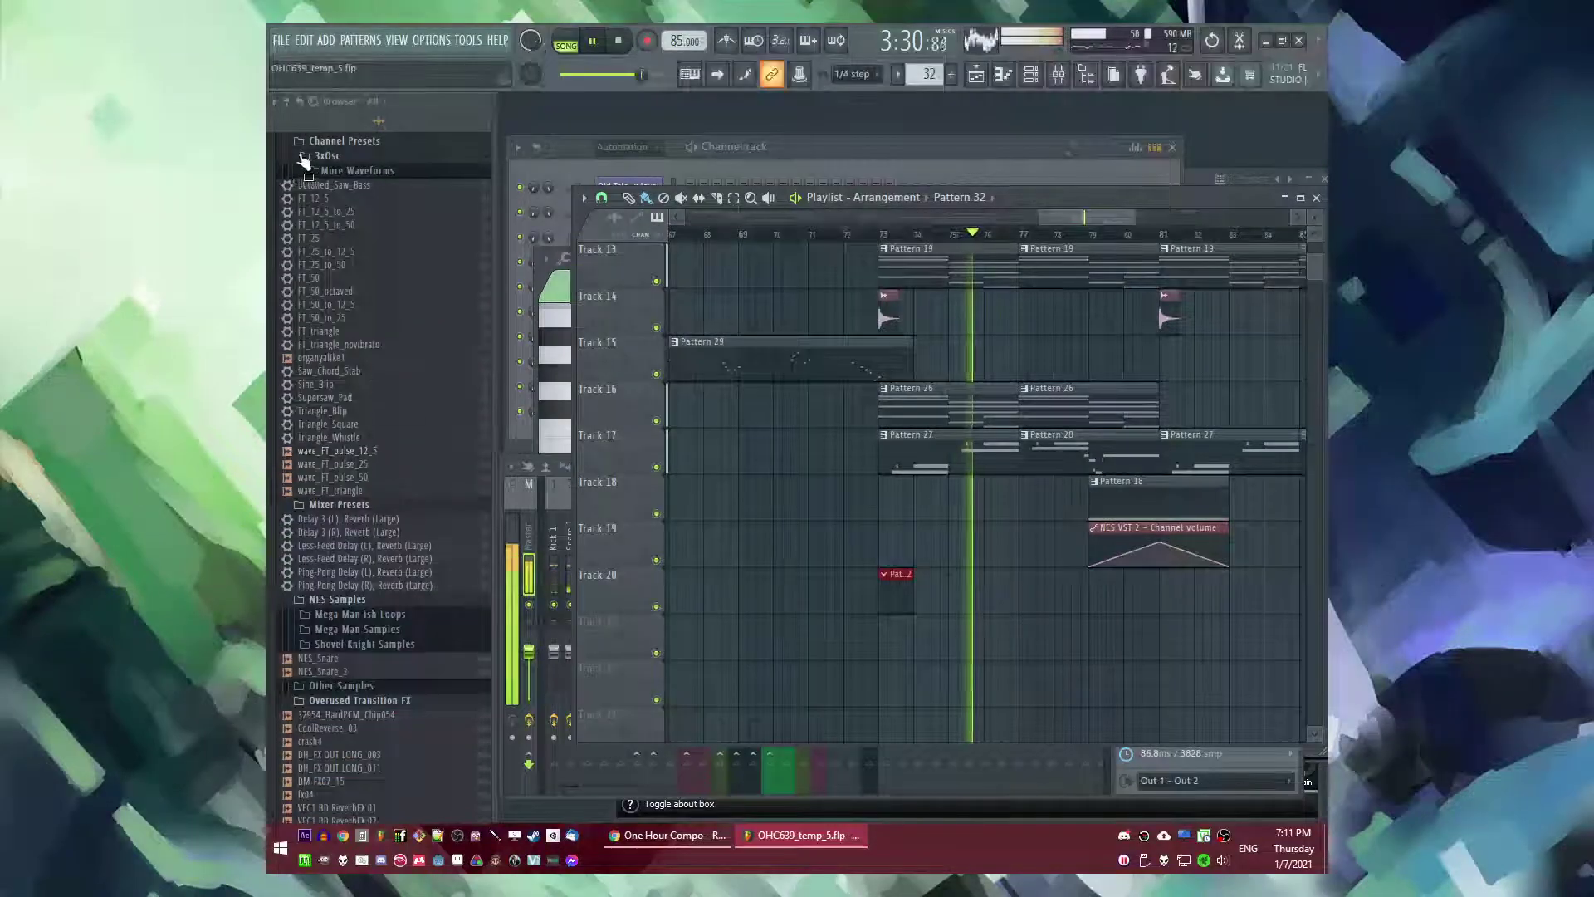
pyautogui.scroll(3, 362, 374)
pyautogui.press('F6')
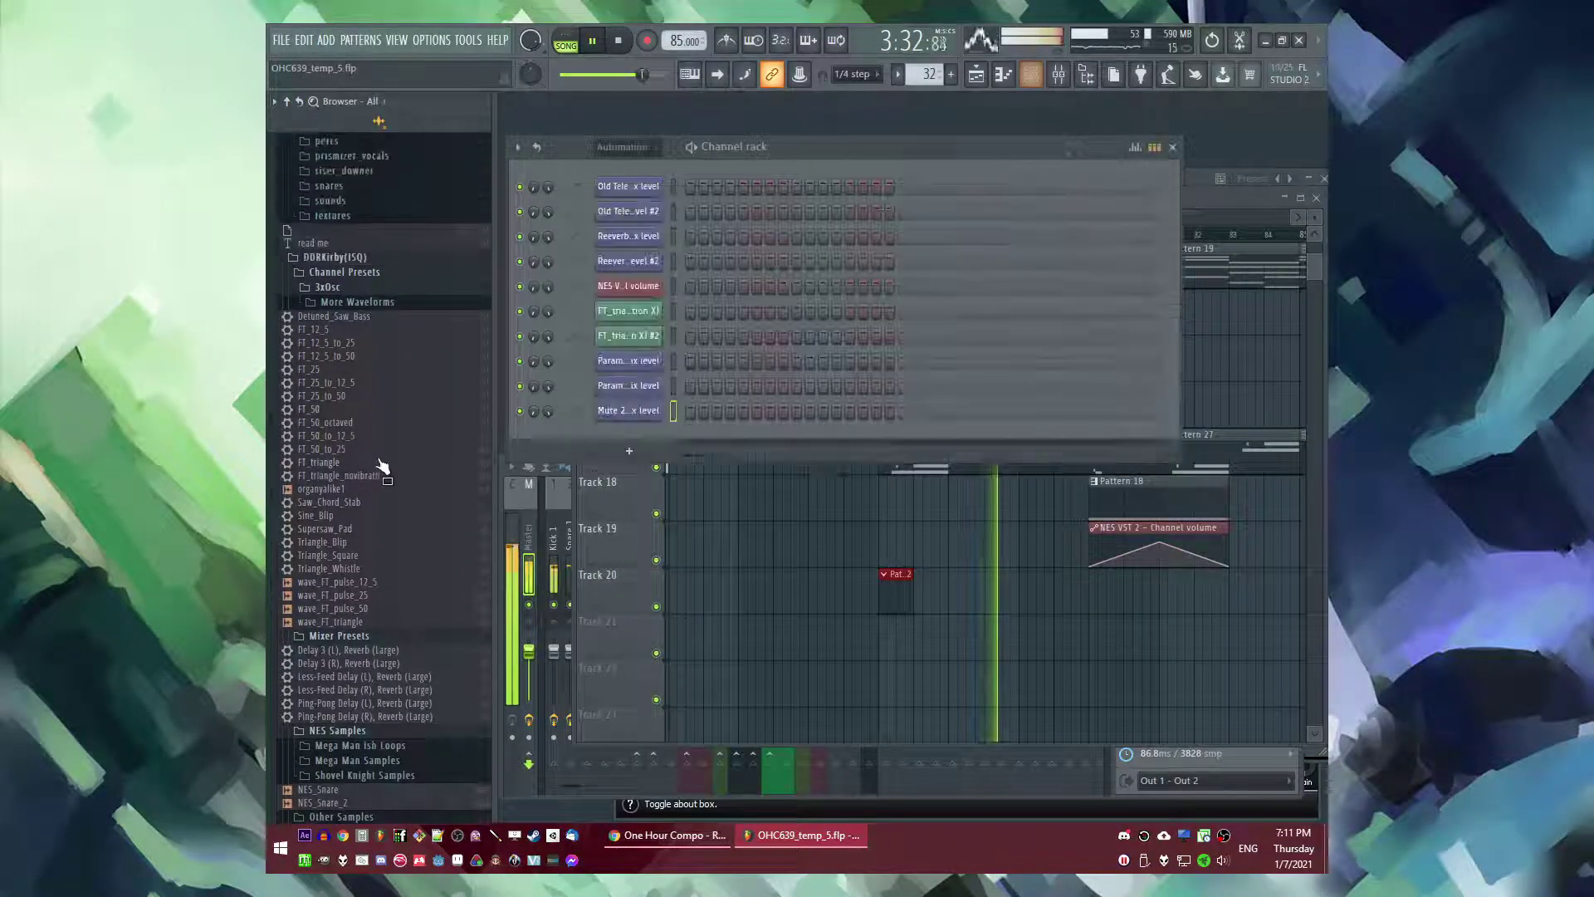
pyautogui.click(325, 40)
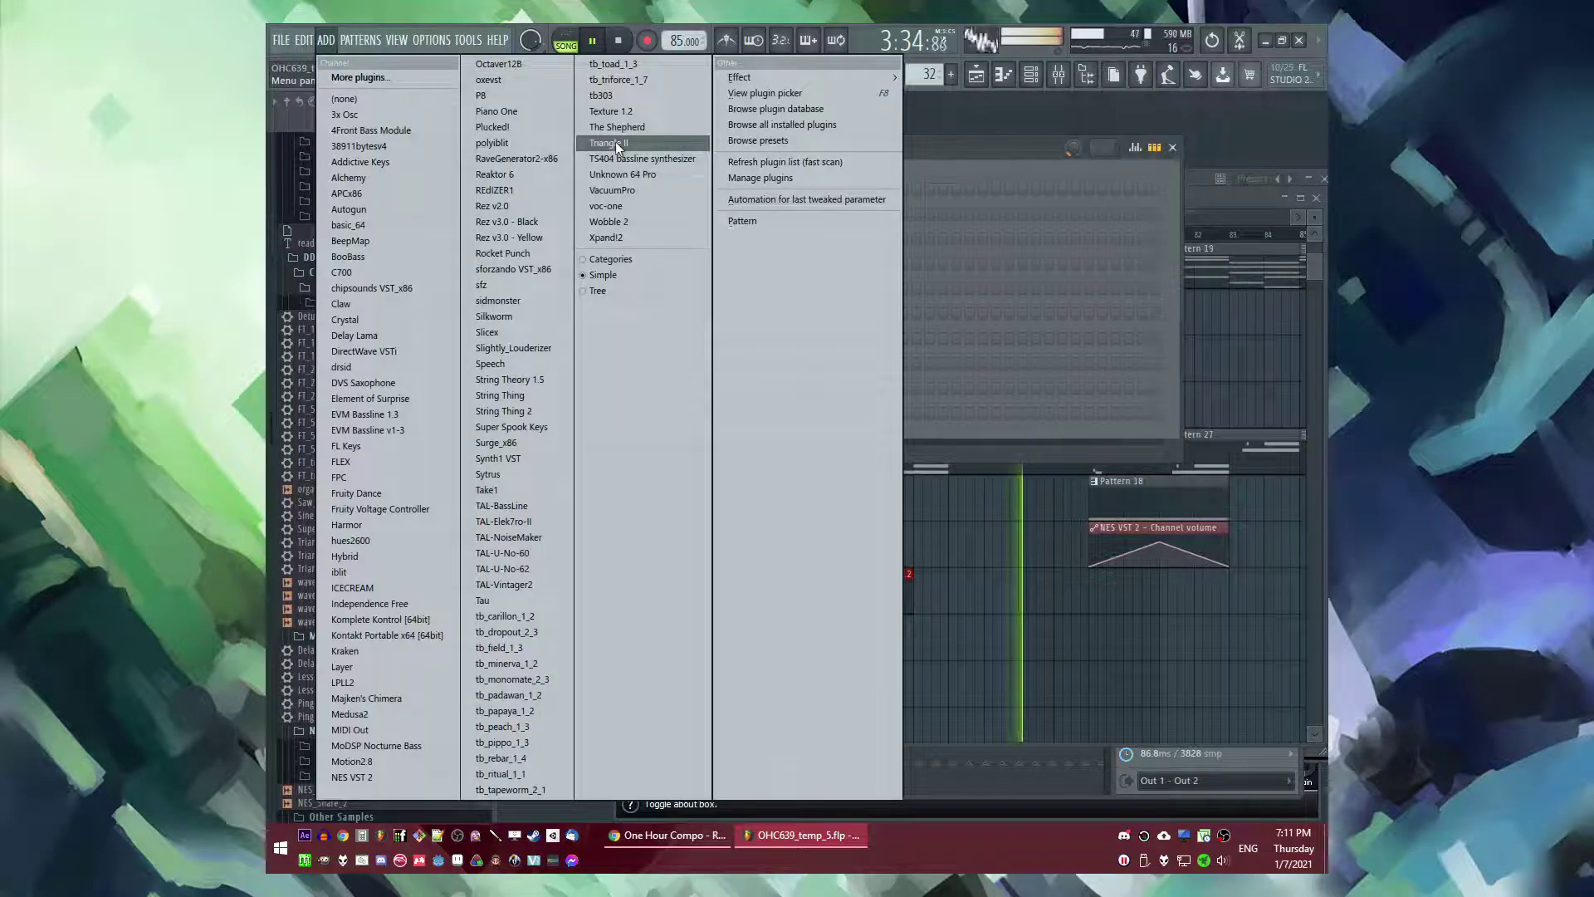
pyautogui.click(299, 442)
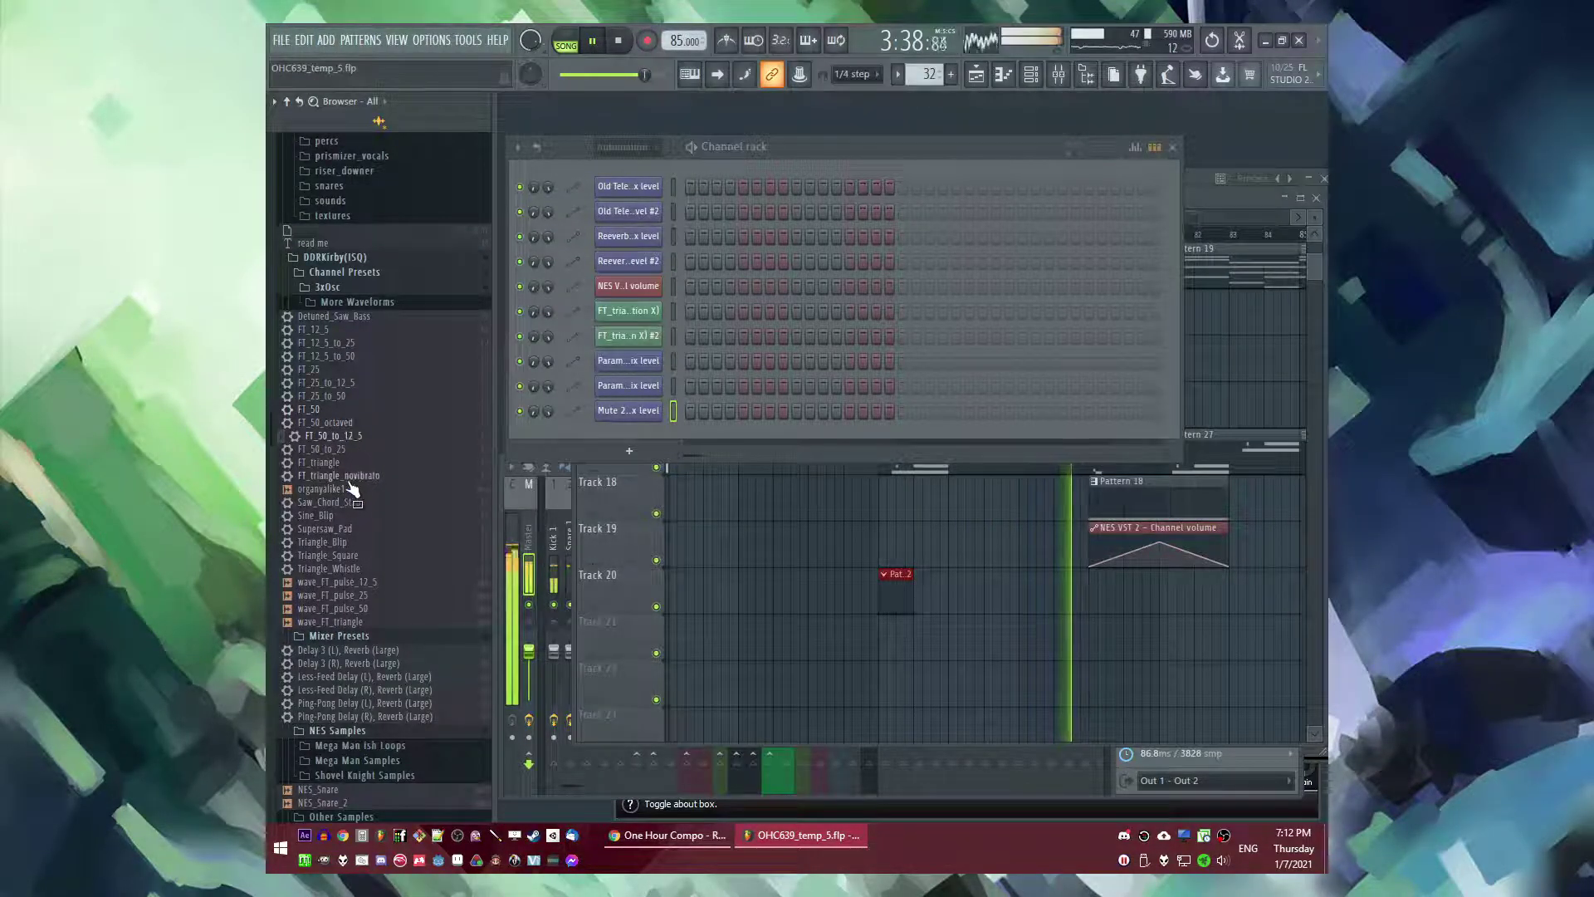
pyautogui.moveTo(382, 480); pyautogui.dragTo(631, 191)
pyautogui.click(668, 187)
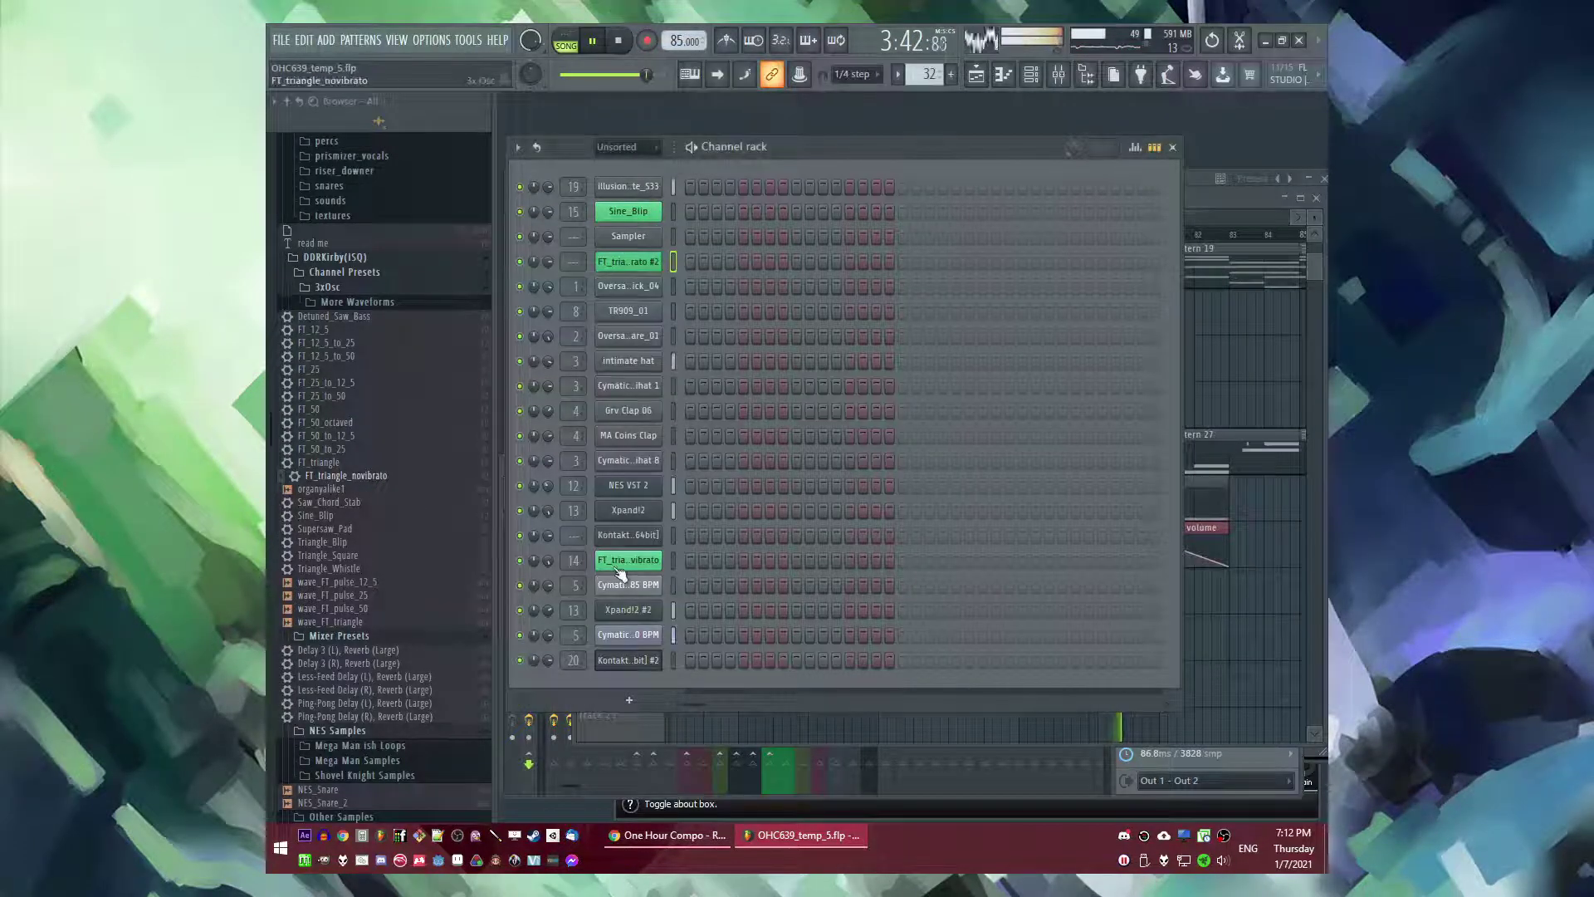
# - Add the FT_triangle preset as the first channel in the rack and open its piano roll
pyautogui.moveTo(331, 465); pyautogui.dragTo(636, 188)
pyautogui.click(640, 189)
pyautogui.rightClick(640, 189)
pyautogui.click(679, 182)
# - Draw the opening four notes of the FT_triangle riff in bar 1, a G#4 followed by three A#4 notes of varied length
pyautogui.press('space')
pyautogui.moveTo(615, 520); pyautogui.dragTo(581, 479)
pyautogui.click(610, 467)
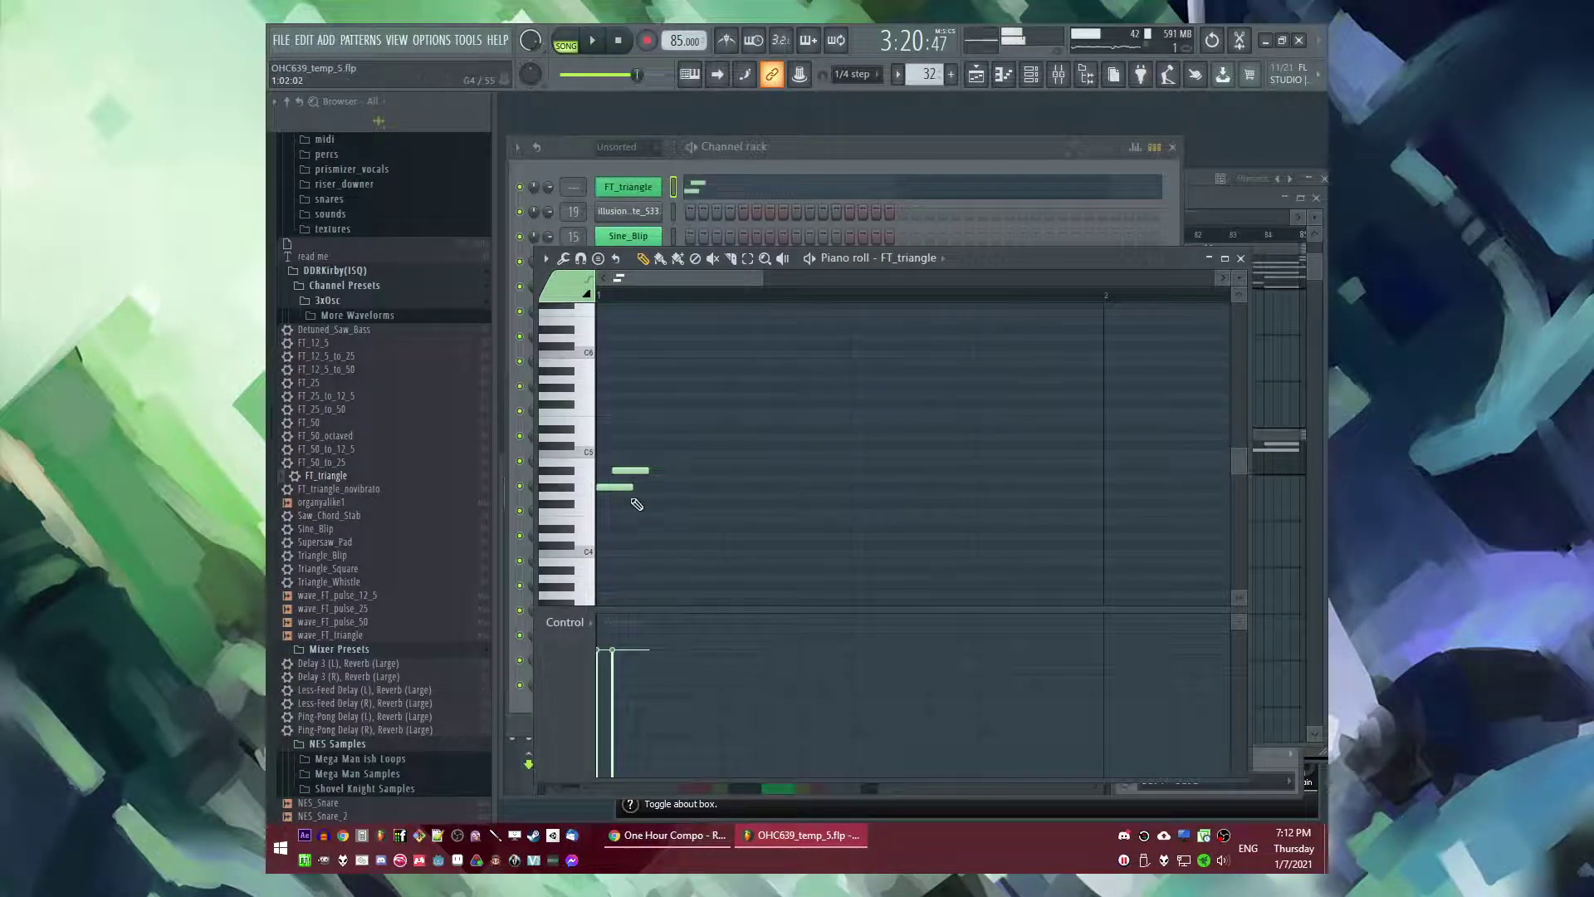
pyautogui.press('l')
pyautogui.press('space')
pyautogui.click(763, 481)
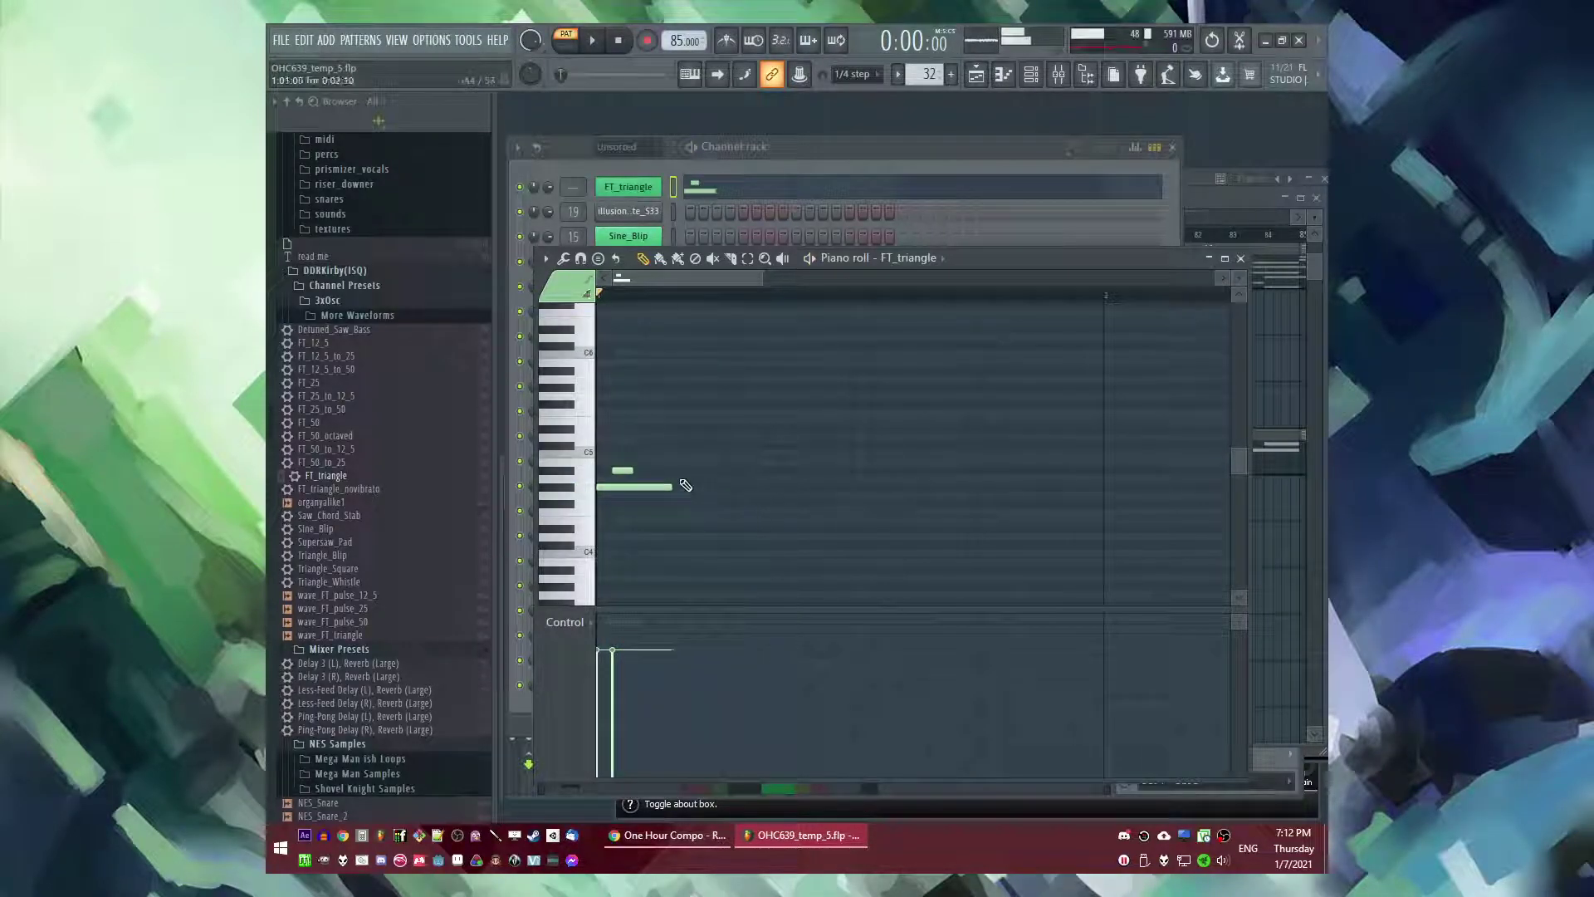
pyautogui.press('space')
pyautogui.moveTo(800, 469)
pyautogui.mouseDown()
pyautogui.moveTo(784, 468)
pyautogui.moveTo(814, 476)
pyautogui.mouseUp()
pyautogui.scroll(-1, 725, 482)
pyautogui.scroll(-1, 724, 482)
# - Transpose all the riff notes down one octave to G#3 and A#3 and play them with the song
pyautogui.hotkey('ctrl', 'a')
pyautogui.moveTo(664, 409); pyautogui.dragTo(585, 416)
pyautogui.hotkey('ctrl', 'Up')
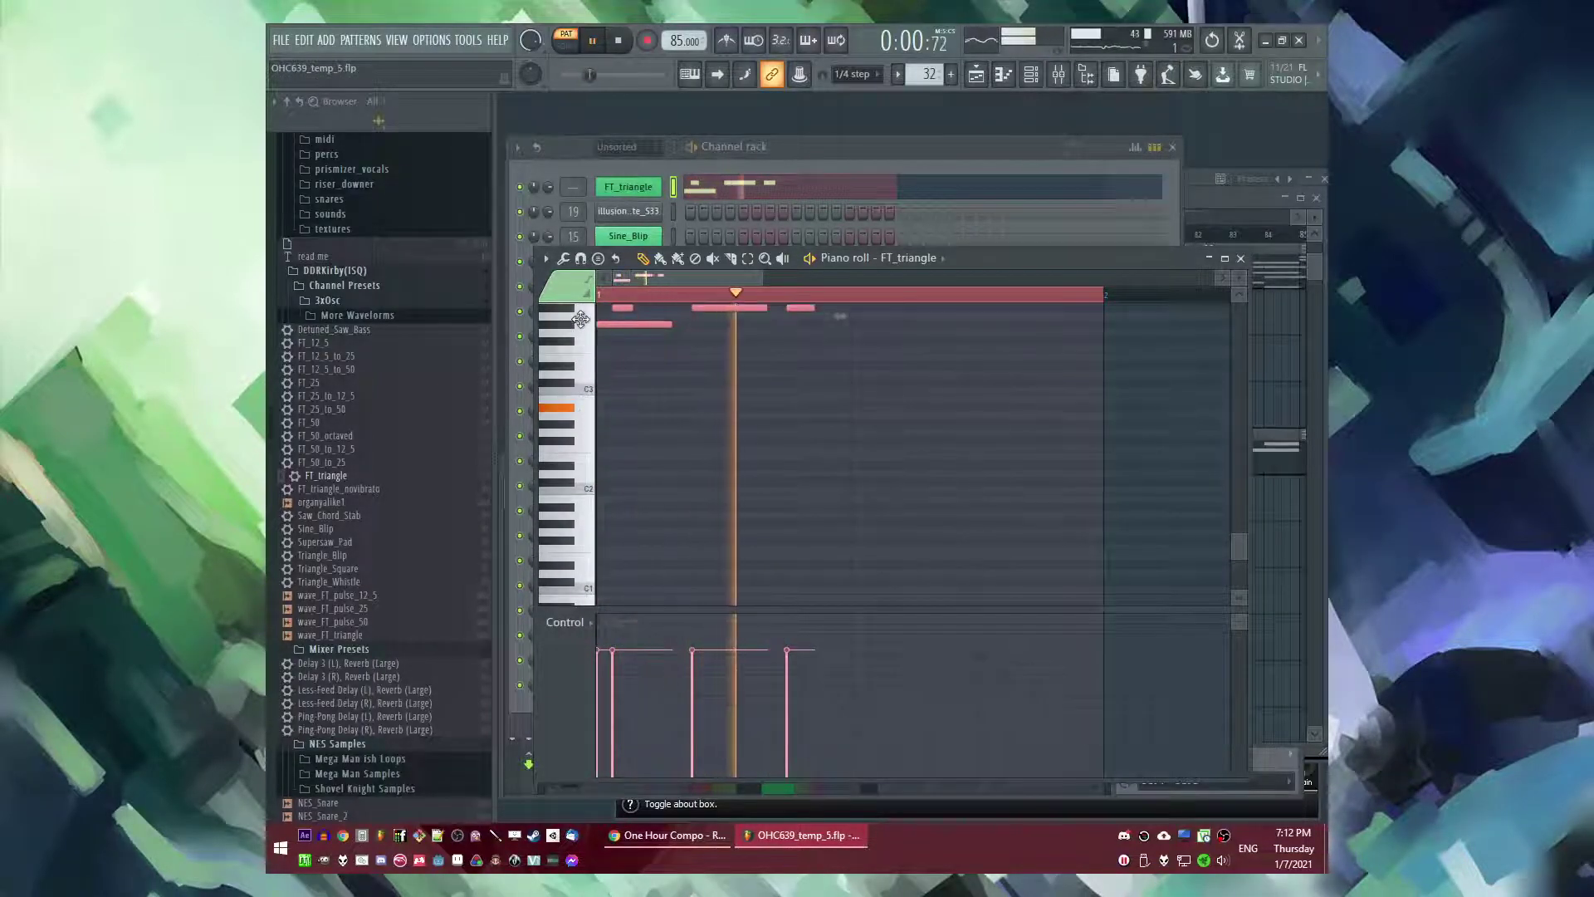
pyautogui.scroll(2, 646, 357)
pyautogui.press('l')
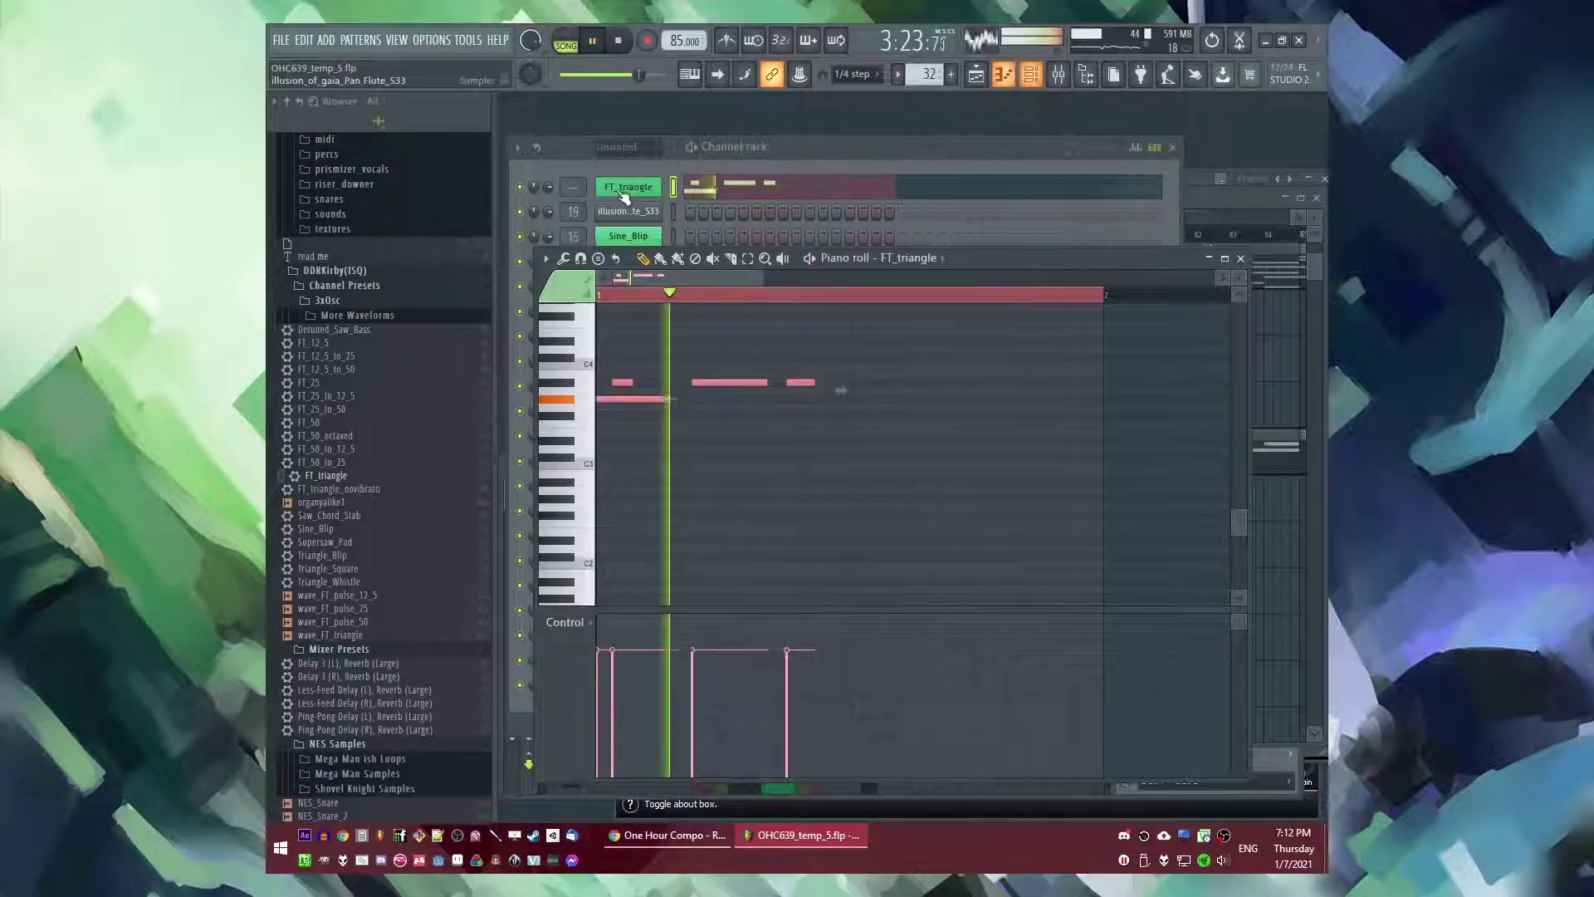
# - Open the FT_triangle channel's settings and assign it to free mixer track 21
pyautogui.click(629, 190)
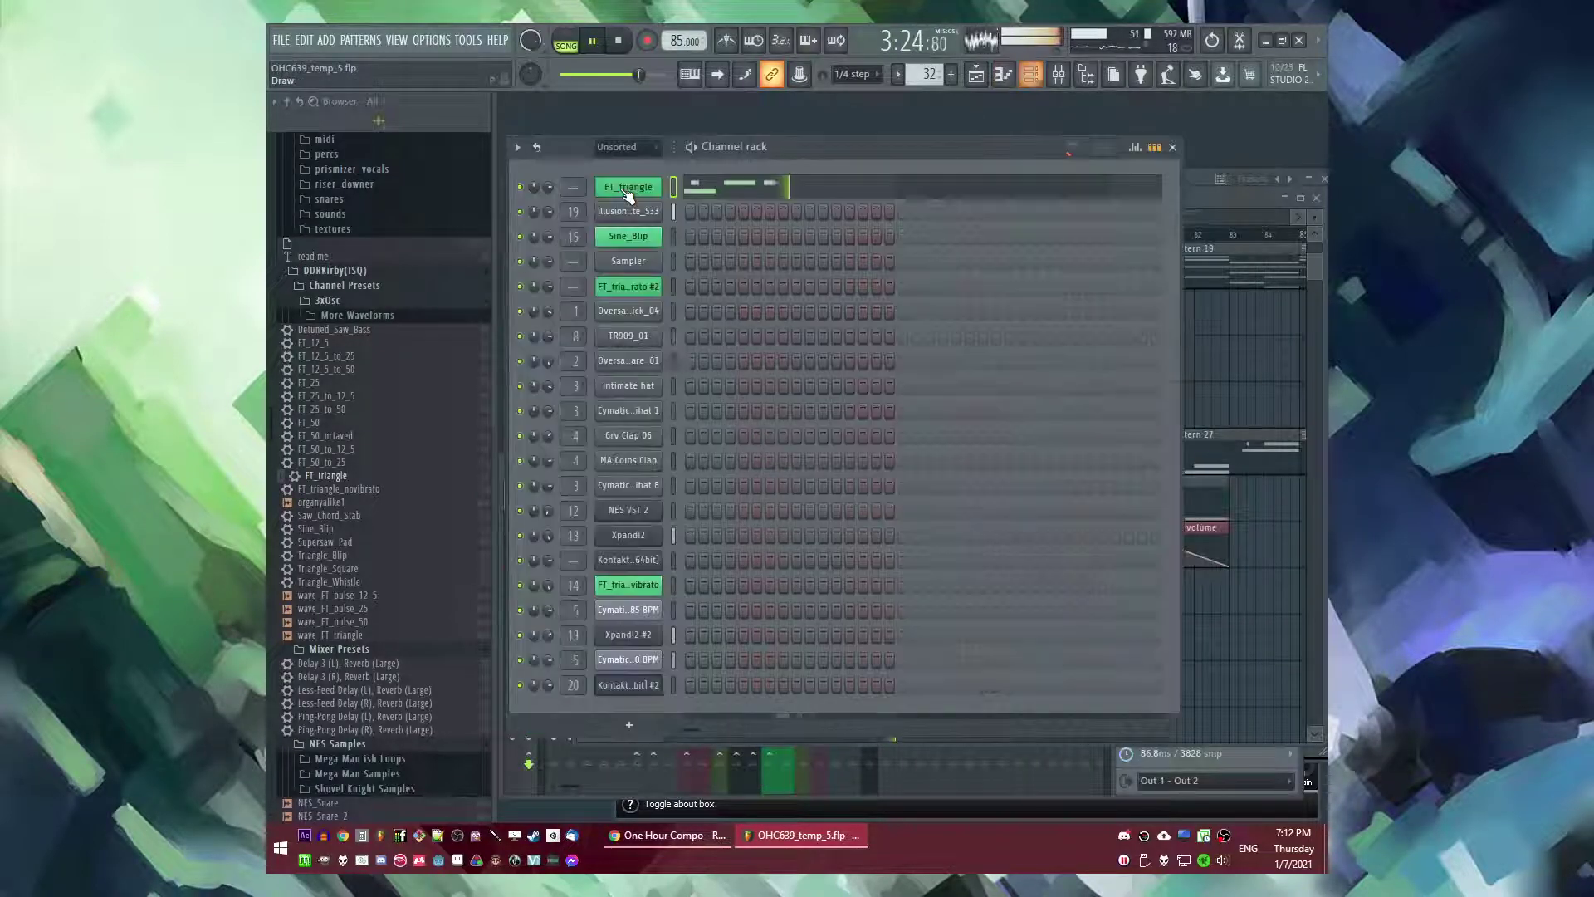
pyautogui.click(629, 189)
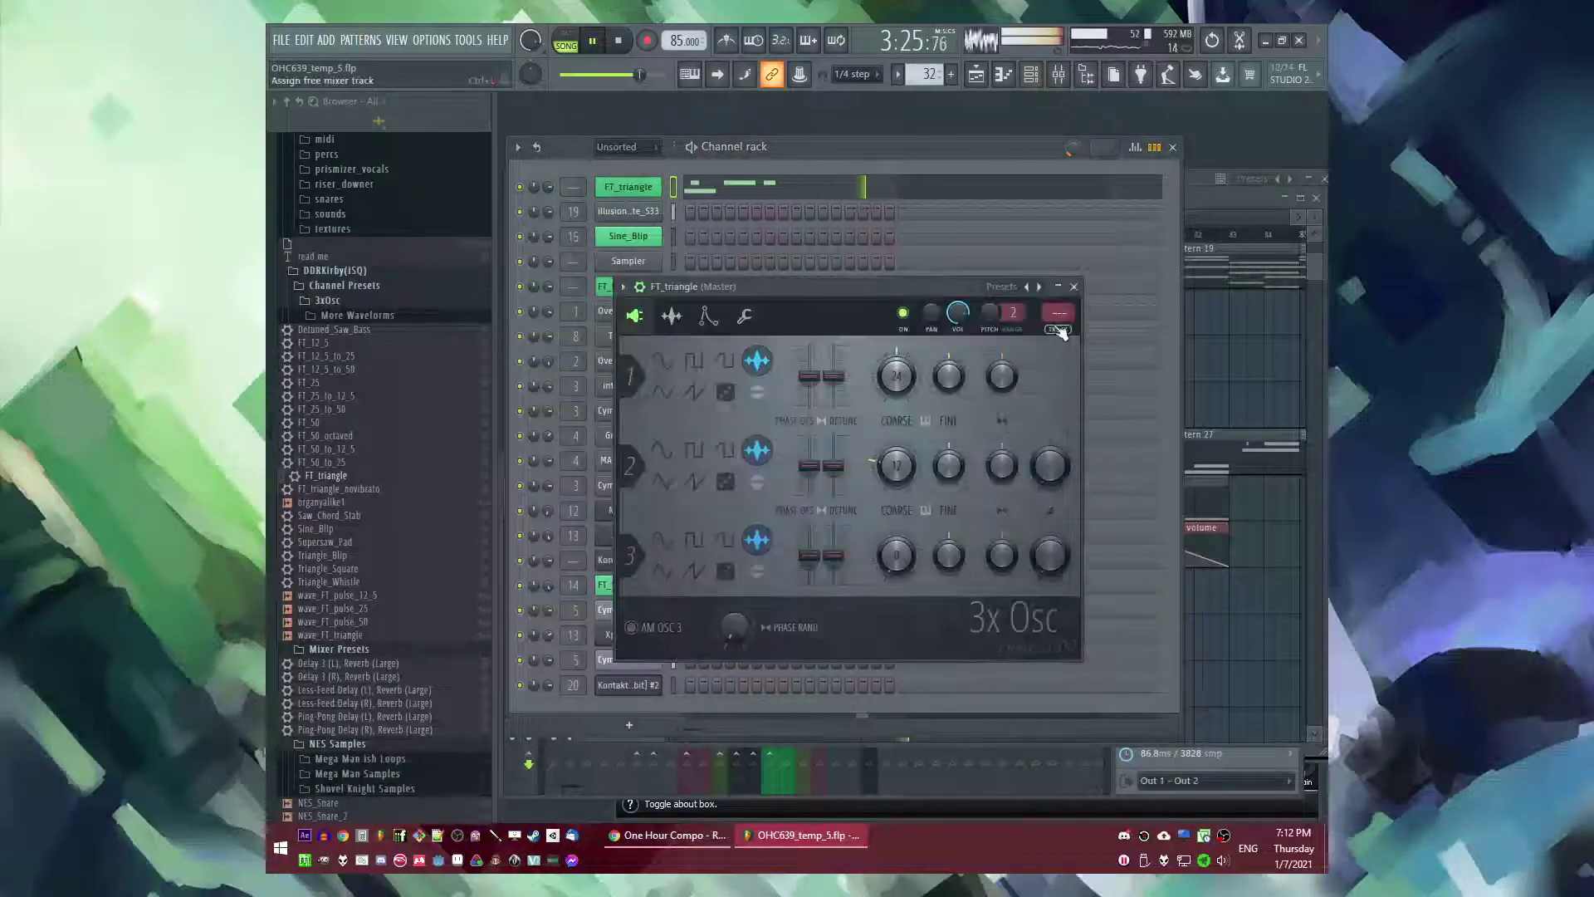
pyautogui.hotkey('ctrl', 'l')
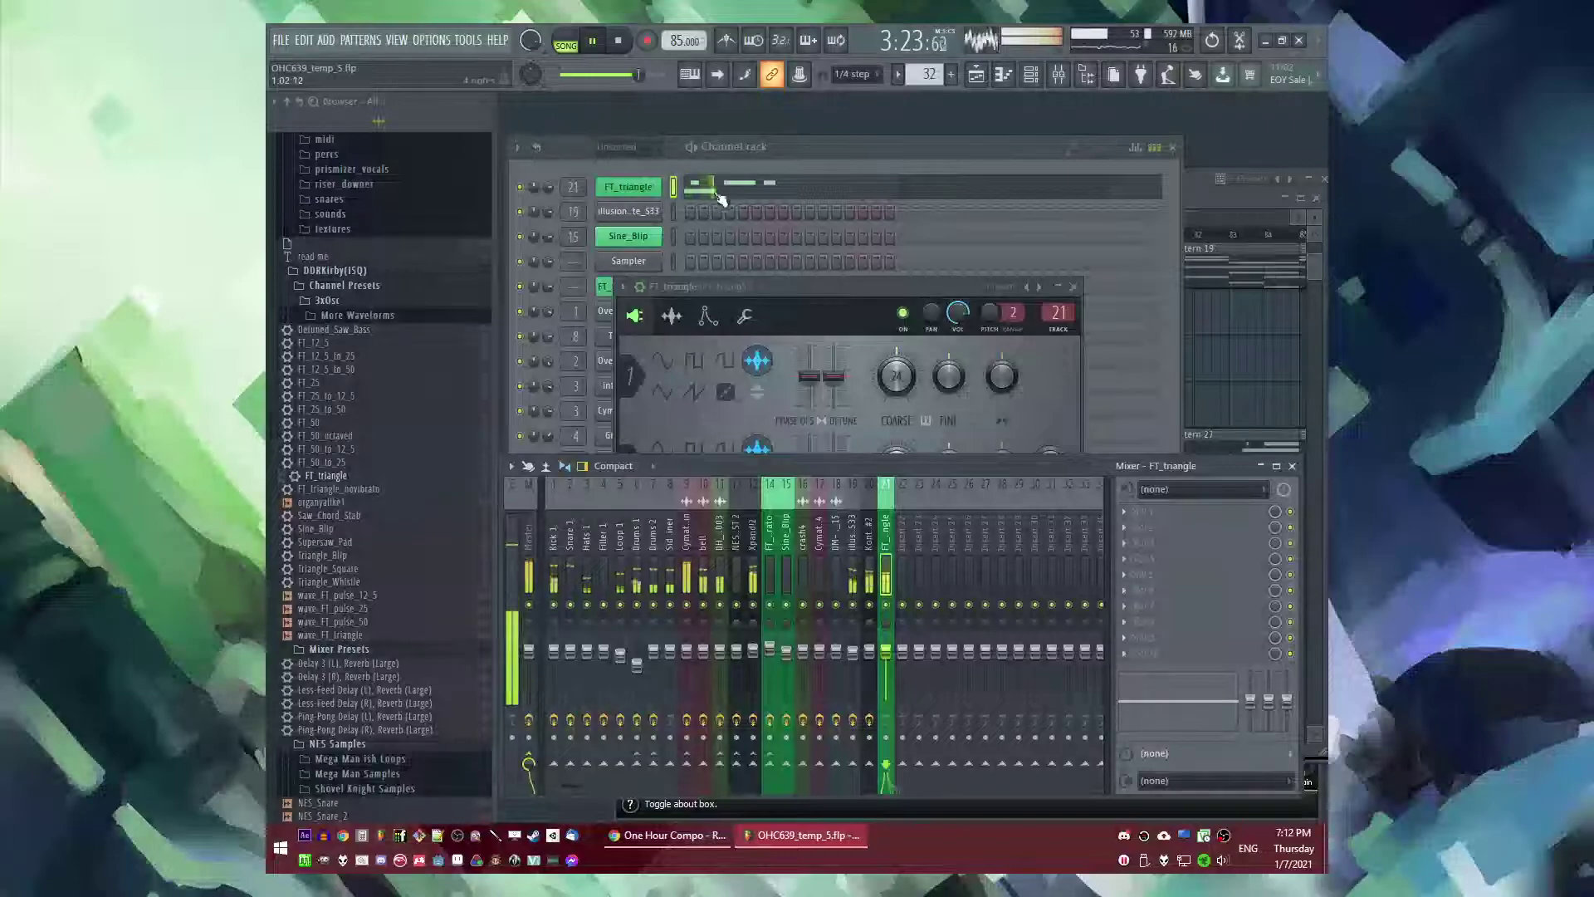
# - Audition lower pitches for FT_triangle and transpose its notes down another octave to G#2 and A#2
pyautogui.click(704, 190)
pyautogui.press('l')
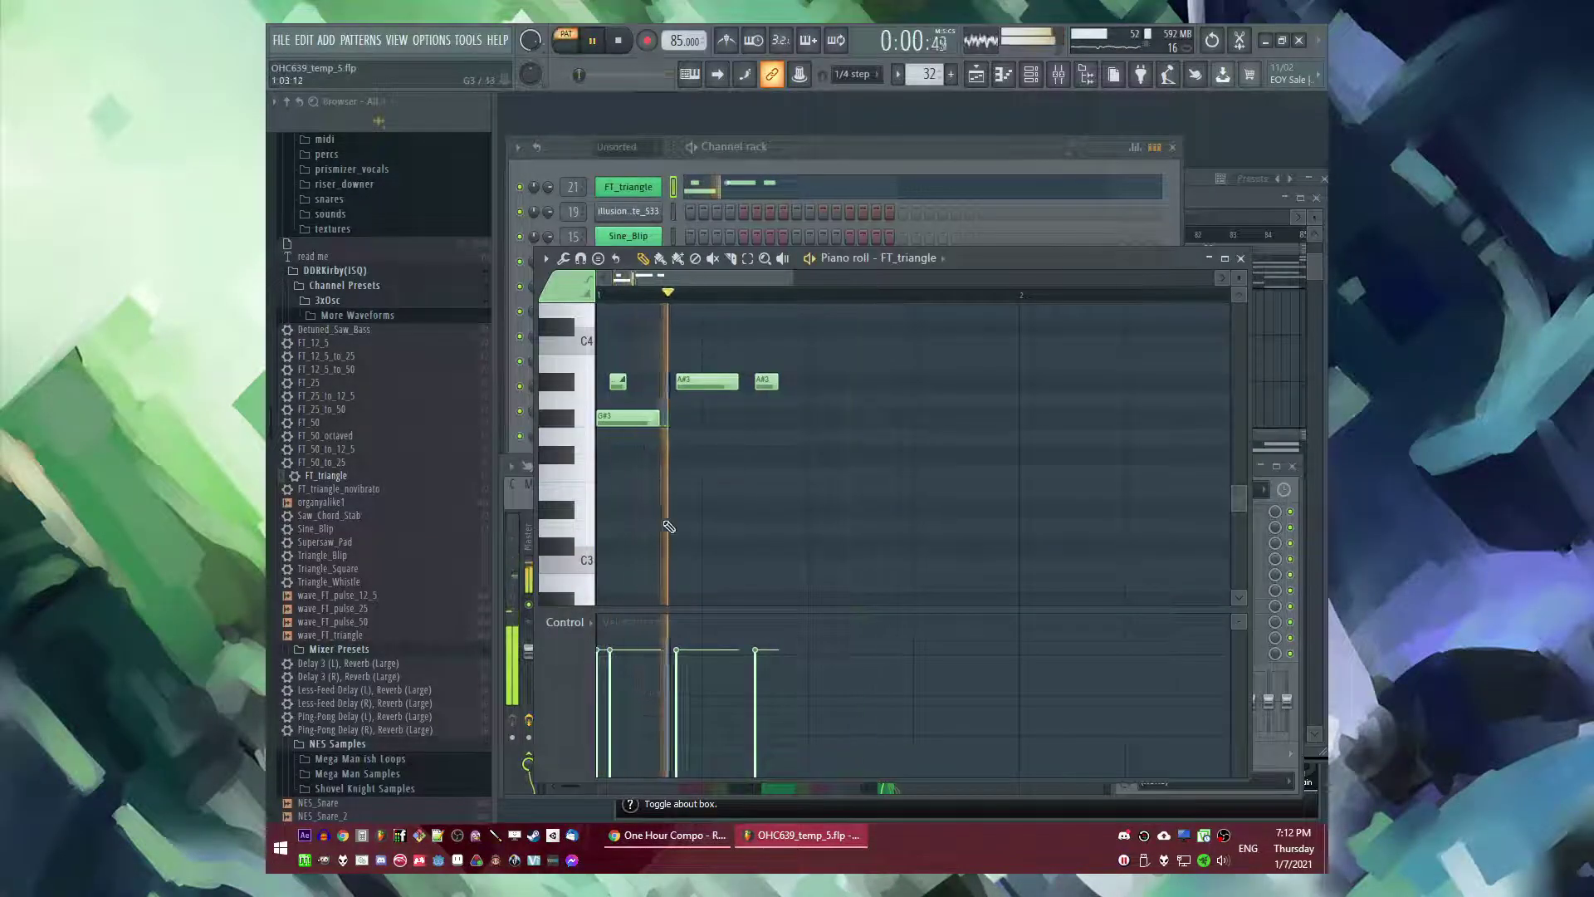
pyautogui.scroll(-4, 664, 527)
pyautogui.click(559, 491)
pyautogui.press('space')
pyautogui.scroll(-2, 565, 465)
pyautogui.click(570, 405)
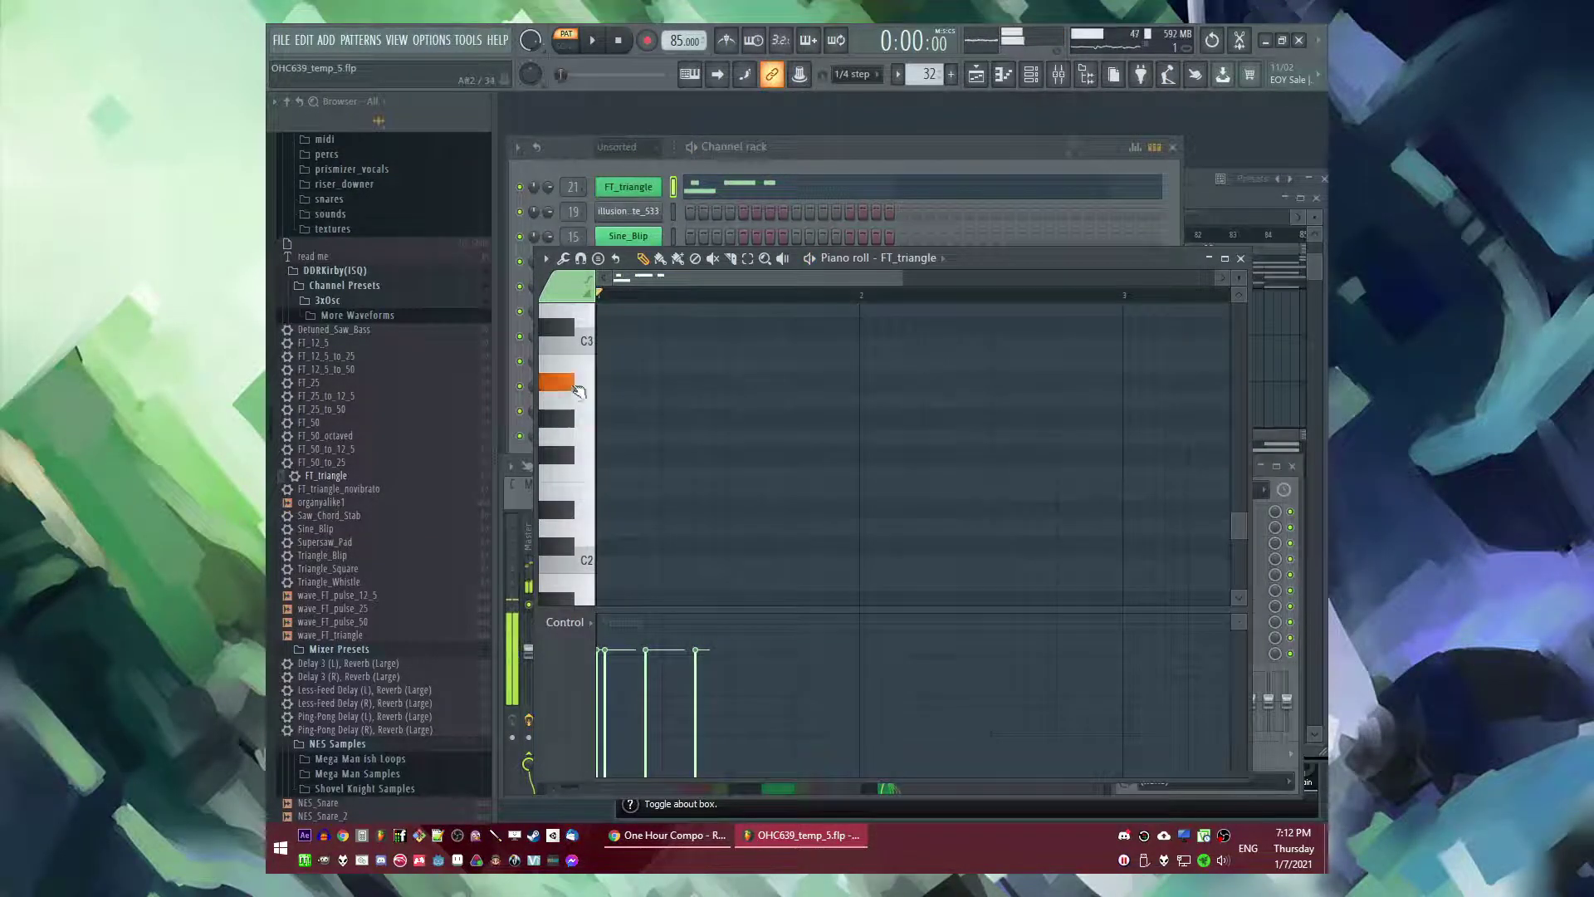
pyautogui.scroll(-2, 571, 531)
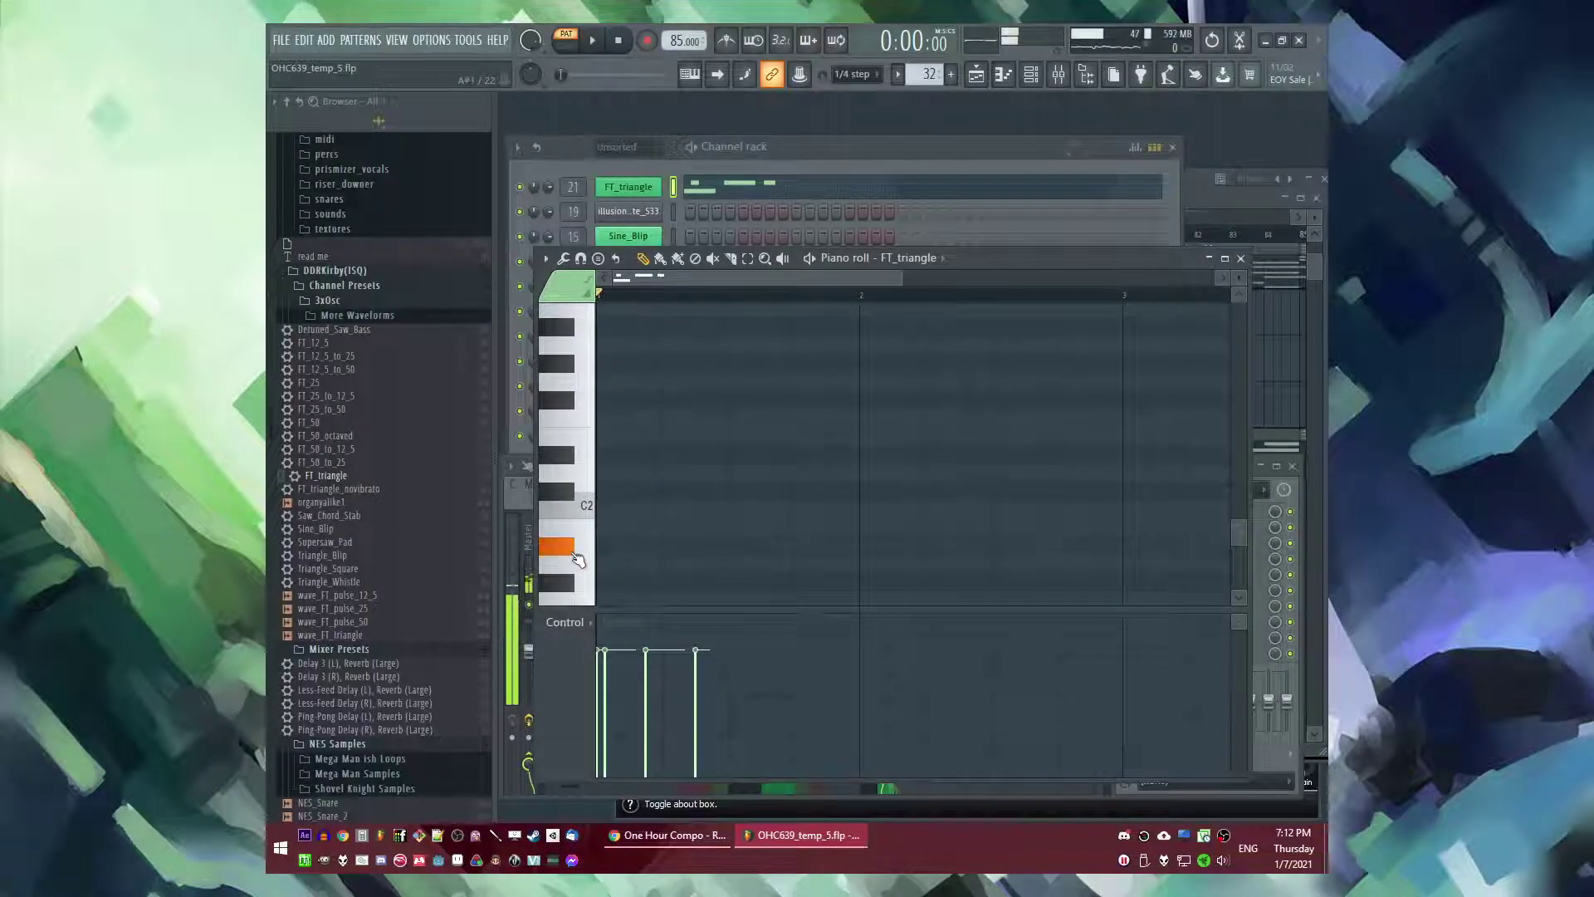
pyautogui.scroll(3, 578, 532)
pyautogui.press('space')
pyautogui.scroll(2, 571, 491)
pyautogui.press('space')
pyautogui.press('l')
pyautogui.keyDown('ctrl'); pyautogui.click(776, 419); pyautogui.keyUp('ctrl')
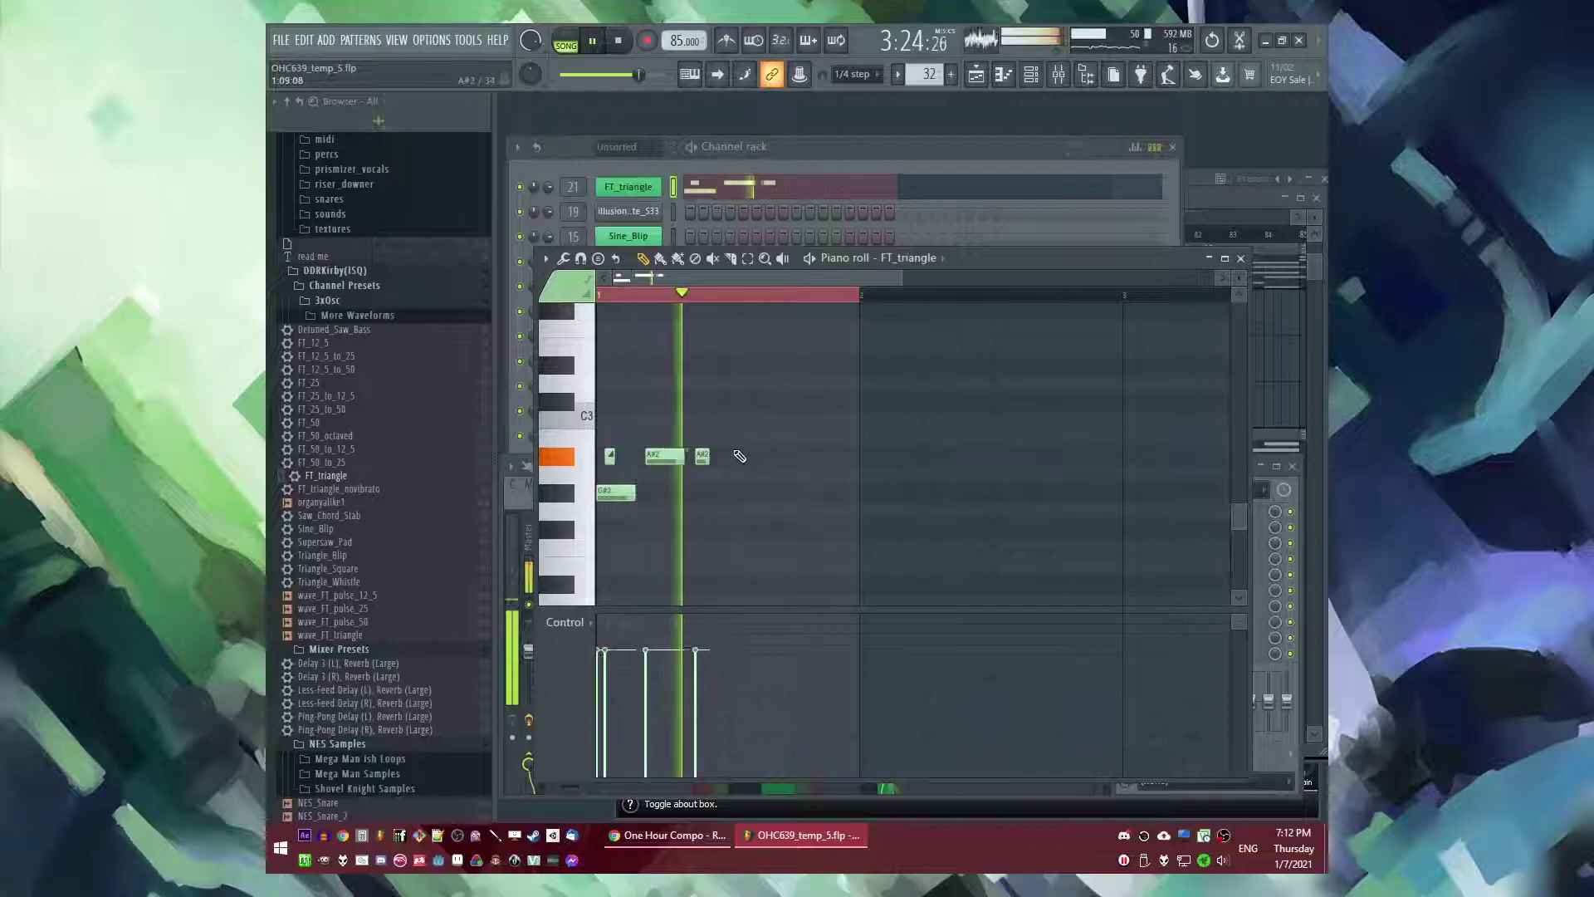
# - Add a short G#2 note at step 15 of bar 1 and duplicate the whole bar into bar 2
pyautogui.press('space')
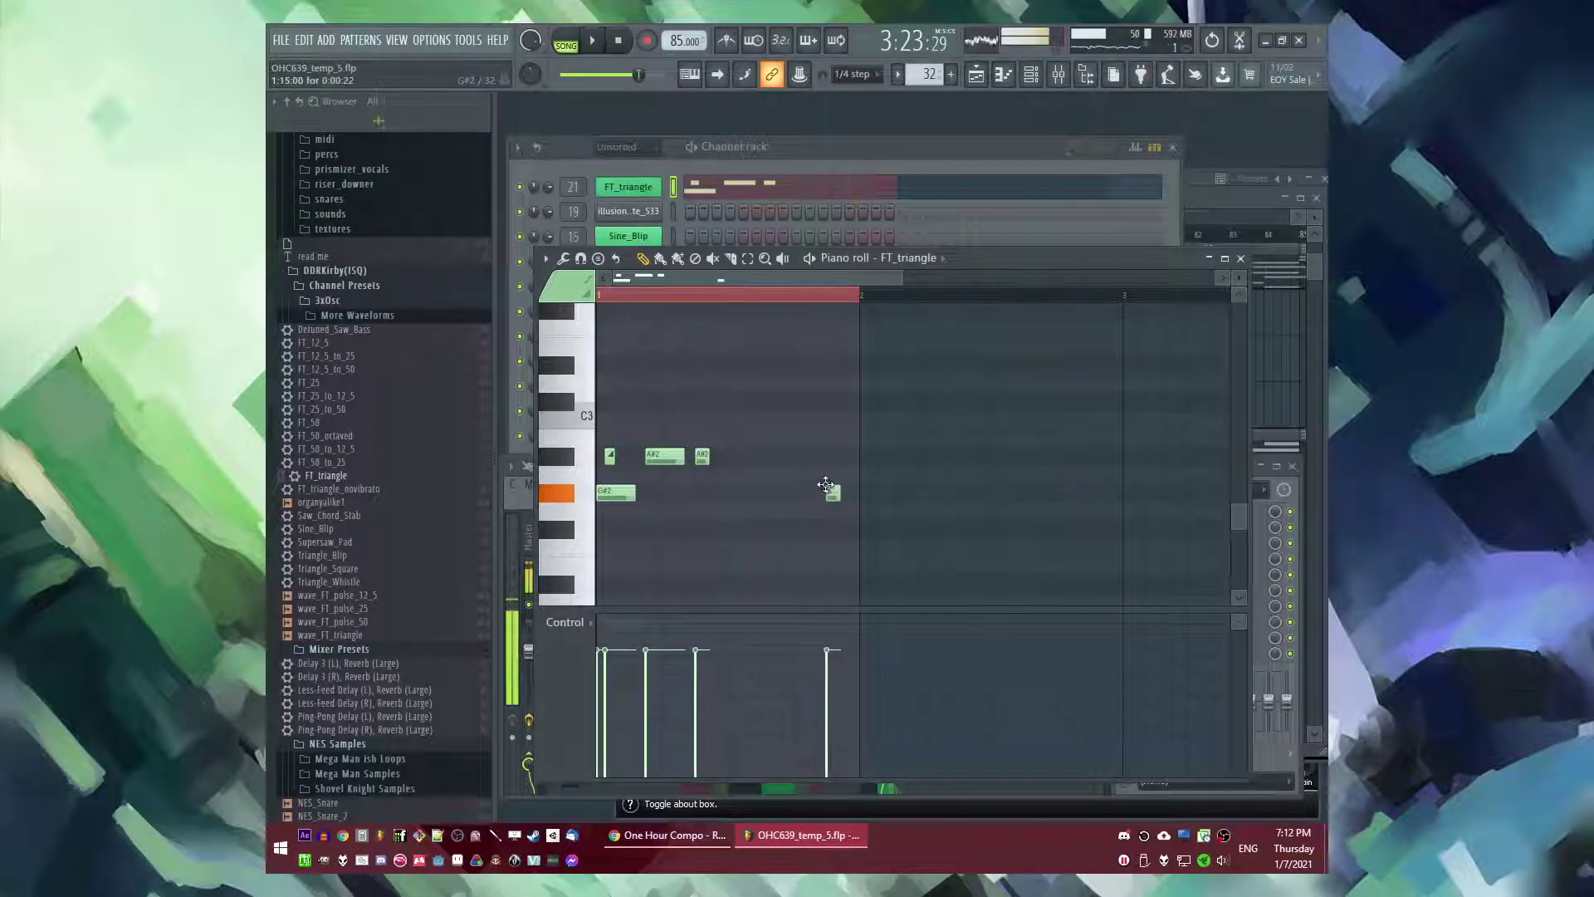
pyautogui.press('space')
pyautogui.moveTo(841, 493); pyautogui.dragTo(854, 491)
pyautogui.hotkey('ctrl', 'a')
pyautogui.moveTo(735, 280); pyautogui.dragTo(788, 285)
pyautogui.hotkey('ctrl', 'b')
pyautogui.hotkey('ctrl', 'd')
pyautogui.press('space')
# - Add short A#2 notes at steps 11 and 13 of bar 2 and check the rhythm in playback
pyautogui.click(809, 456)
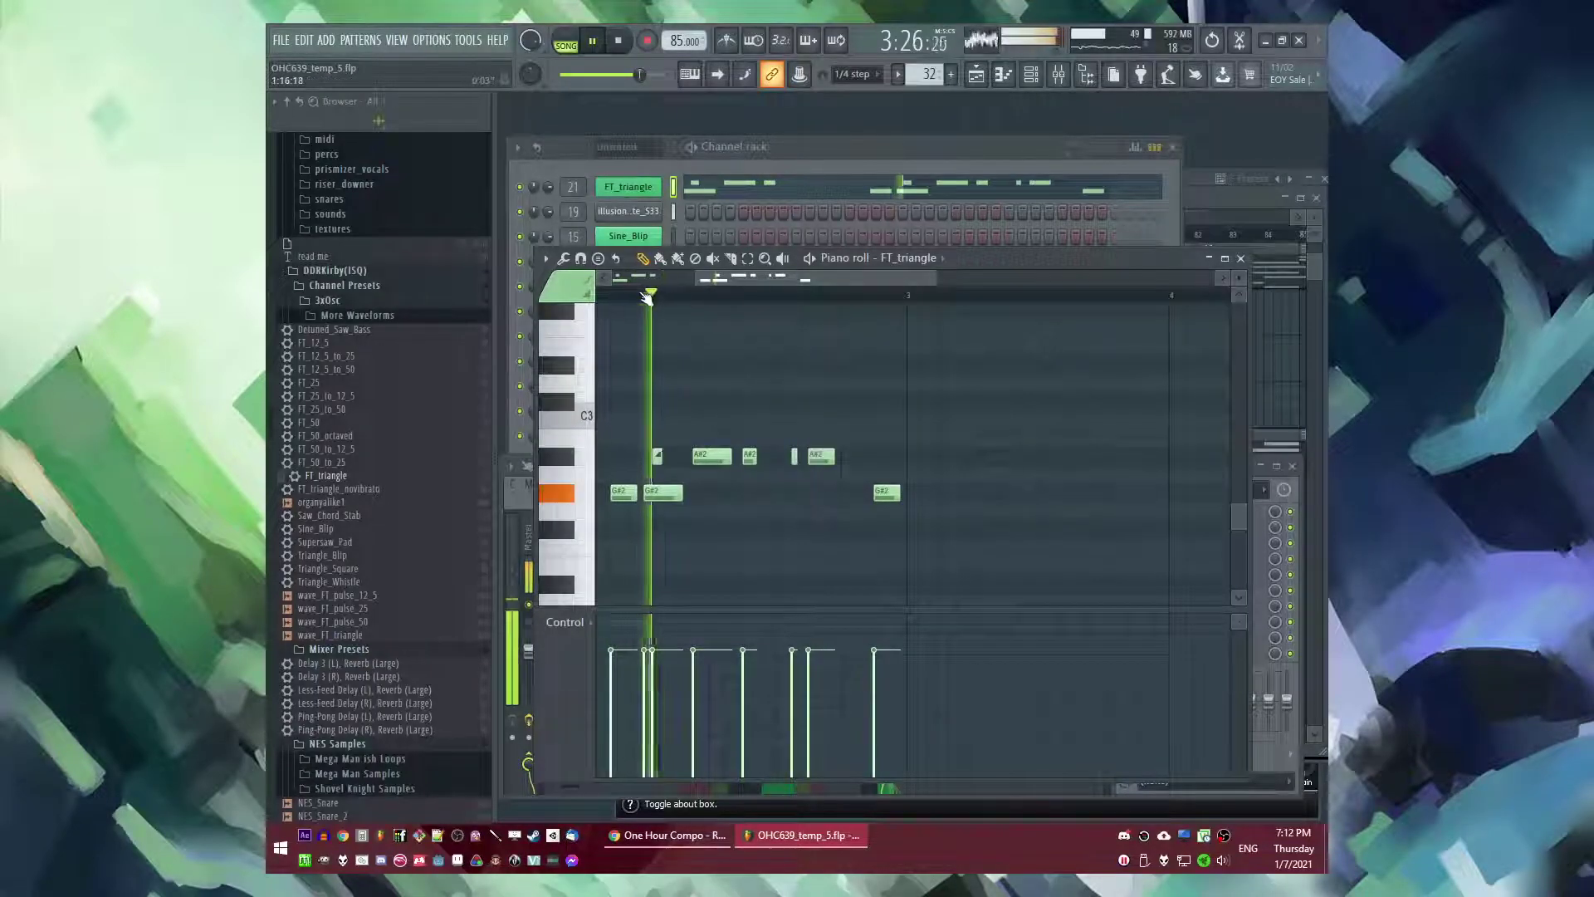
pyautogui.press('l')
pyautogui.moveTo(834, 455); pyautogui.dragTo(844, 453)
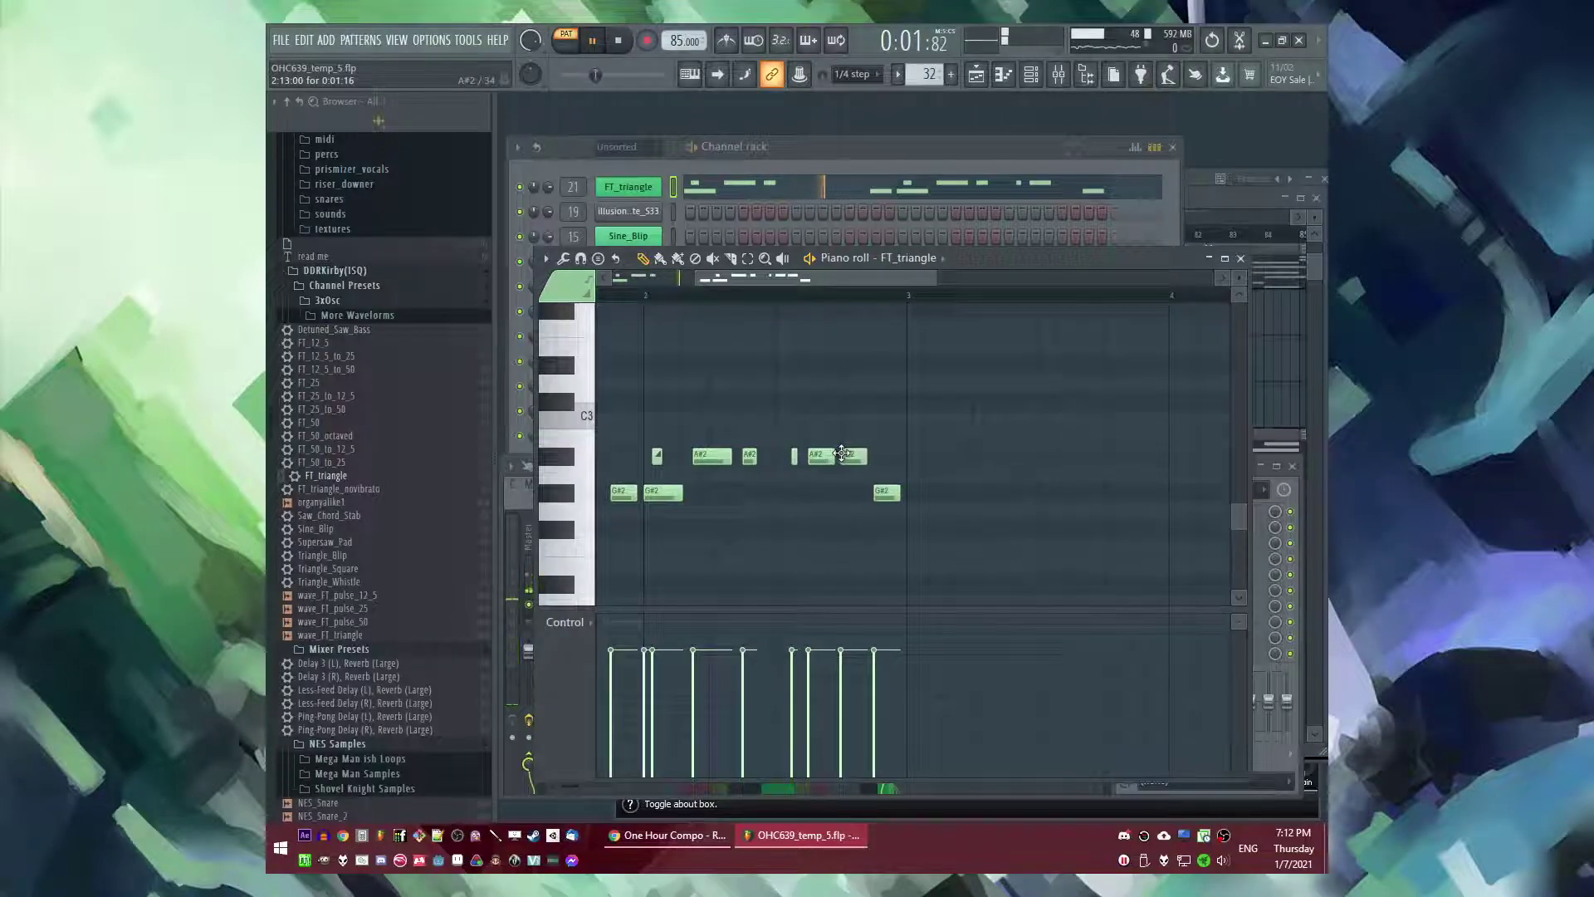
pyautogui.click(787, 296)
pyautogui.moveTo(799, 279); pyautogui.dragTo(818, 279)
pyautogui.click(741, 296)
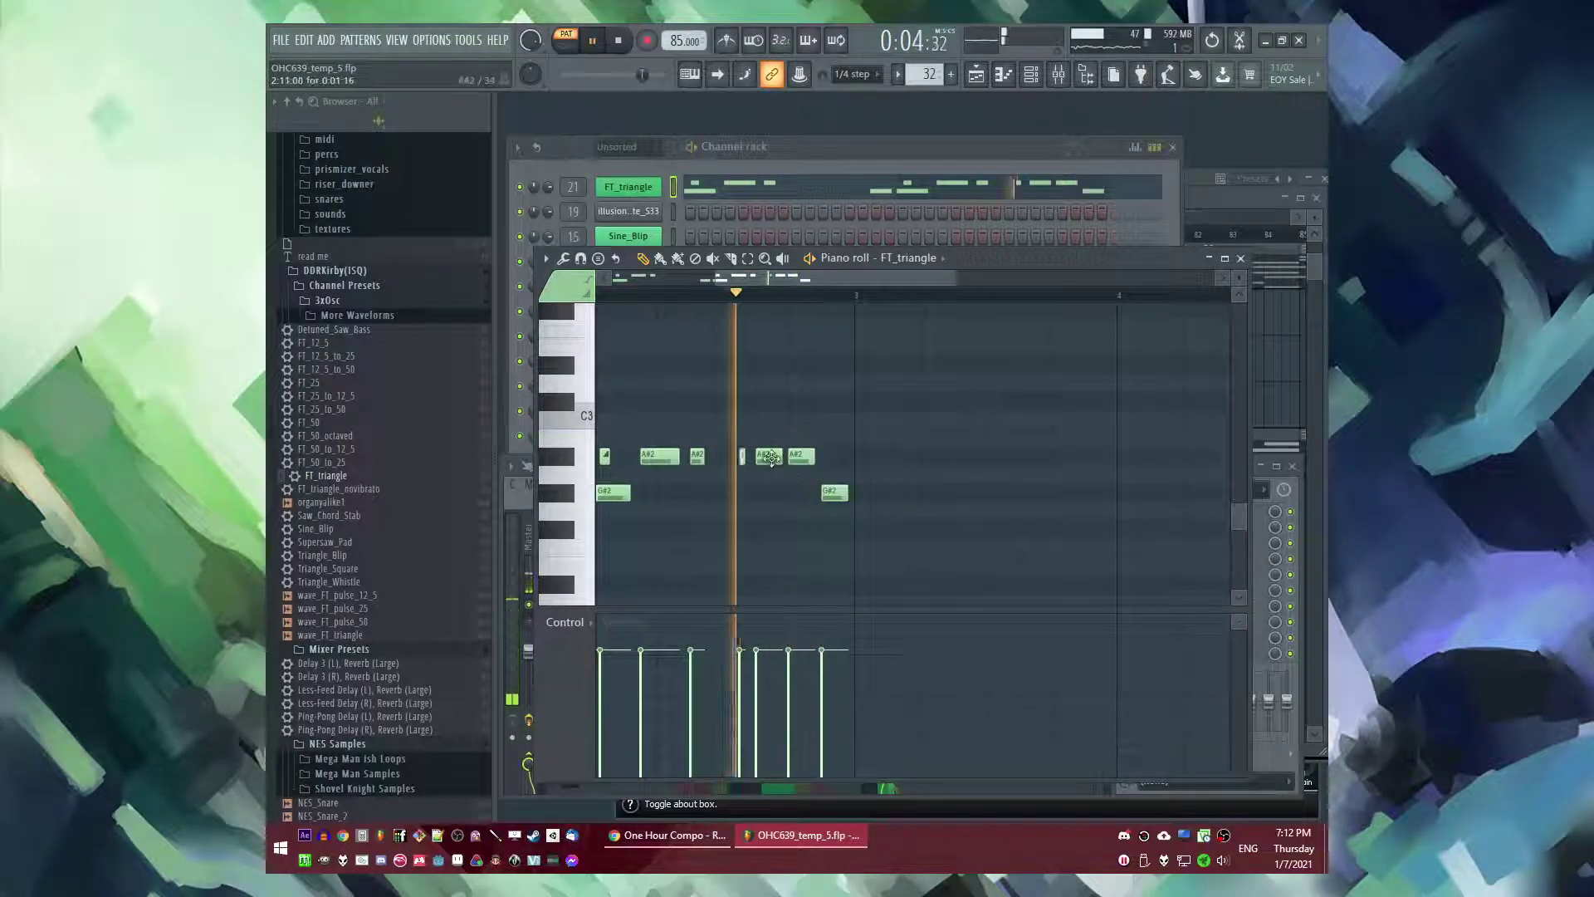
pyautogui.press('space')
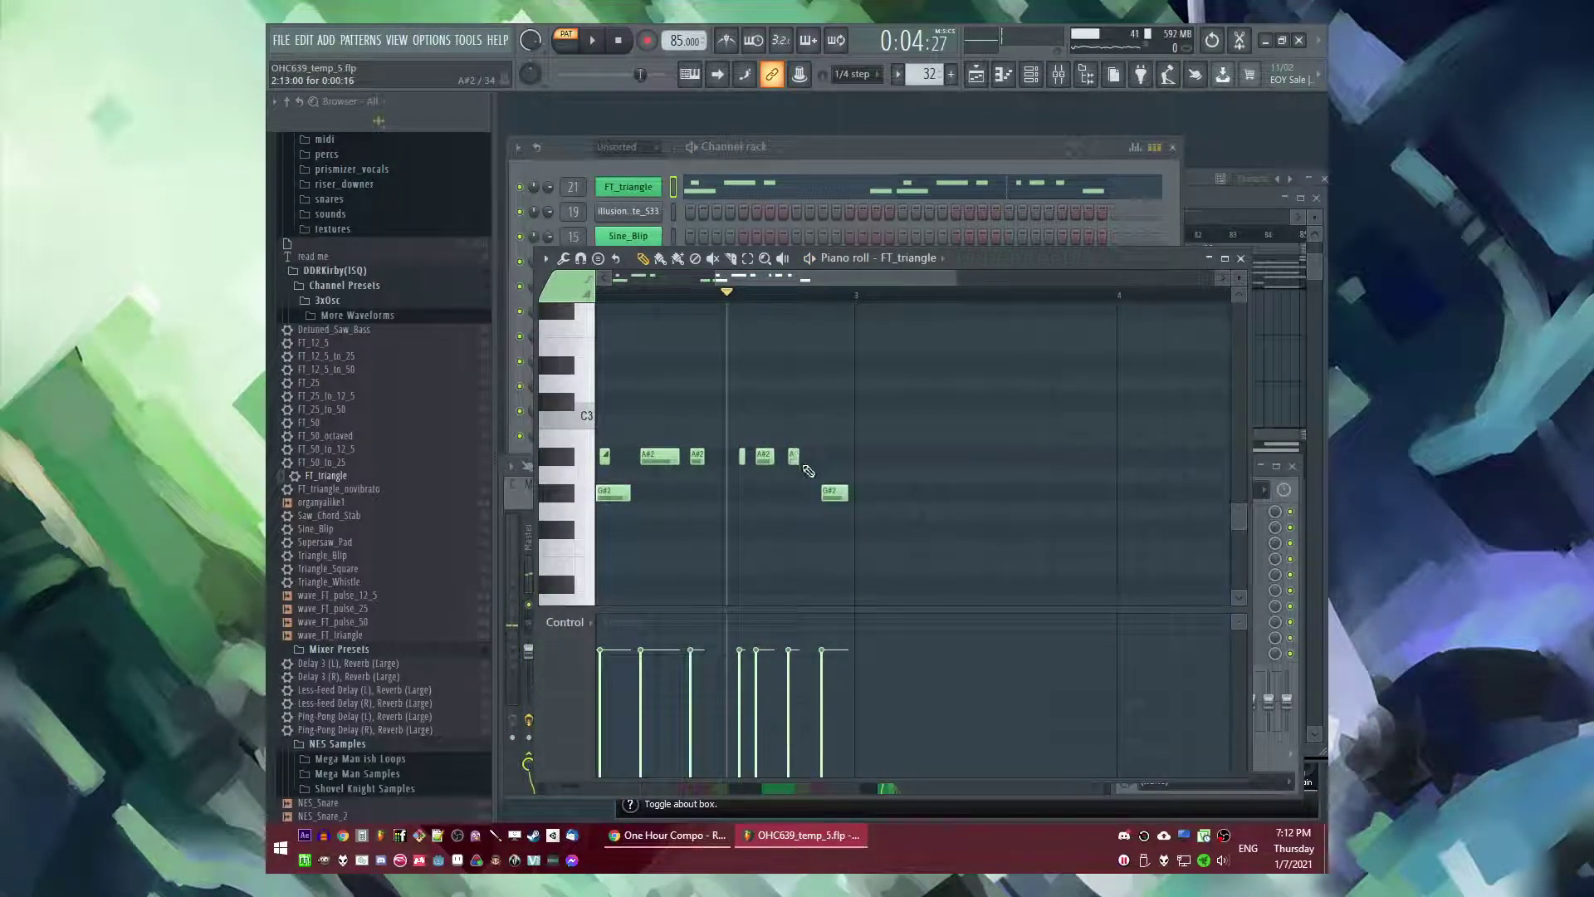
# - Replace the closing G#2 note of bar 2 with a short C#2 note at step 14
pyautogui.scroll(-2, 800, 482)
pyautogui.click(807, 547)
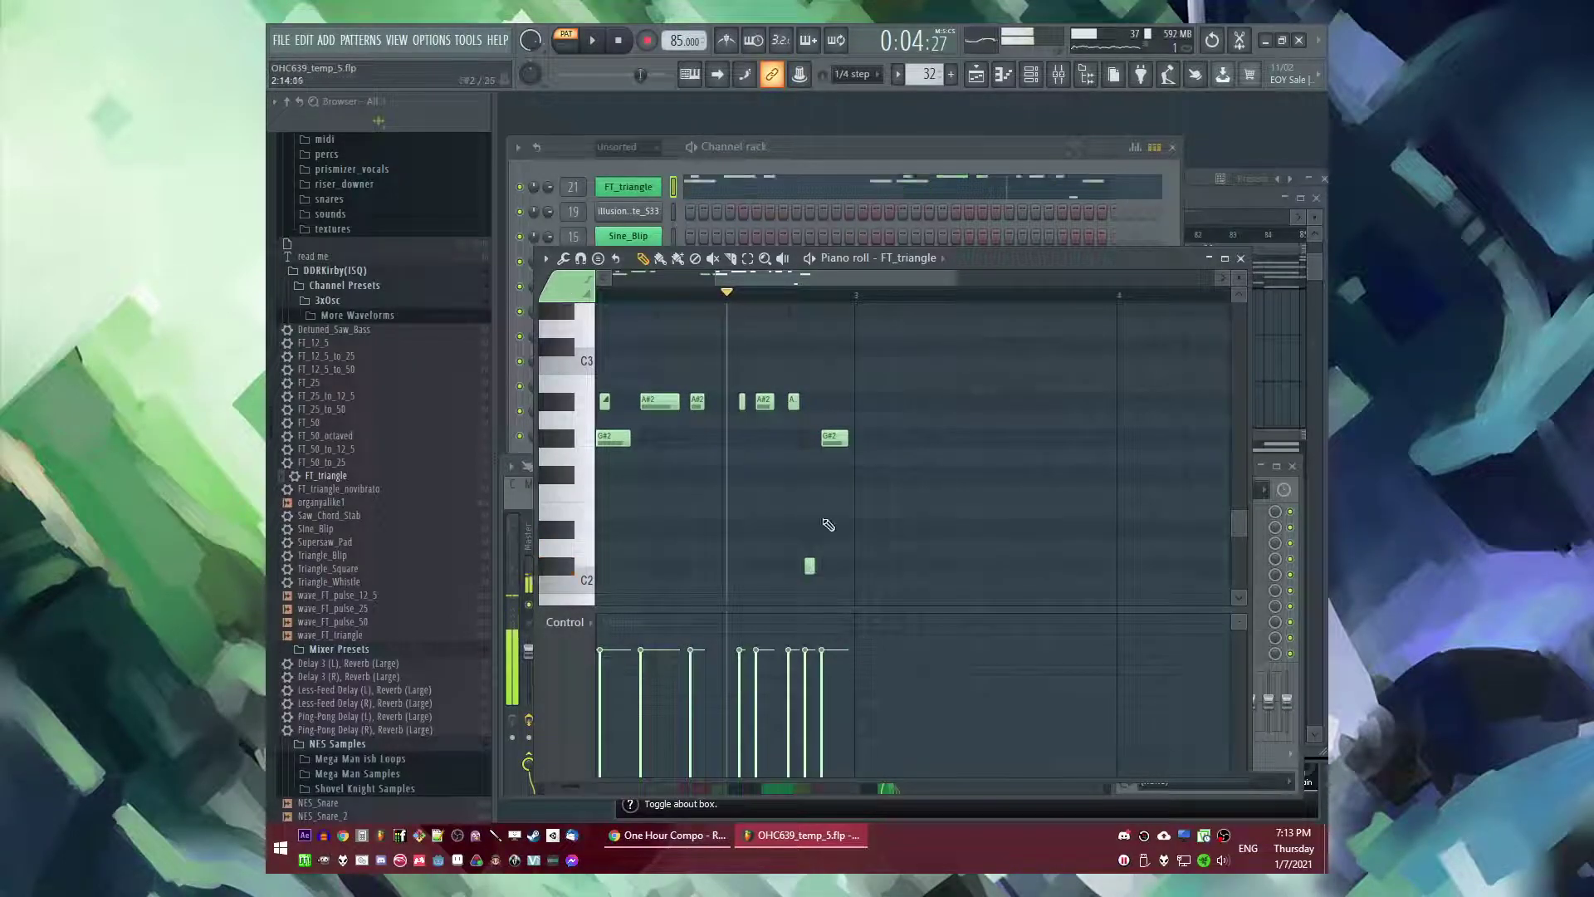
pyautogui.press('space')
pyautogui.moveTo(831, 400); pyautogui.dragTo(798, 403)
pyautogui.press('space')
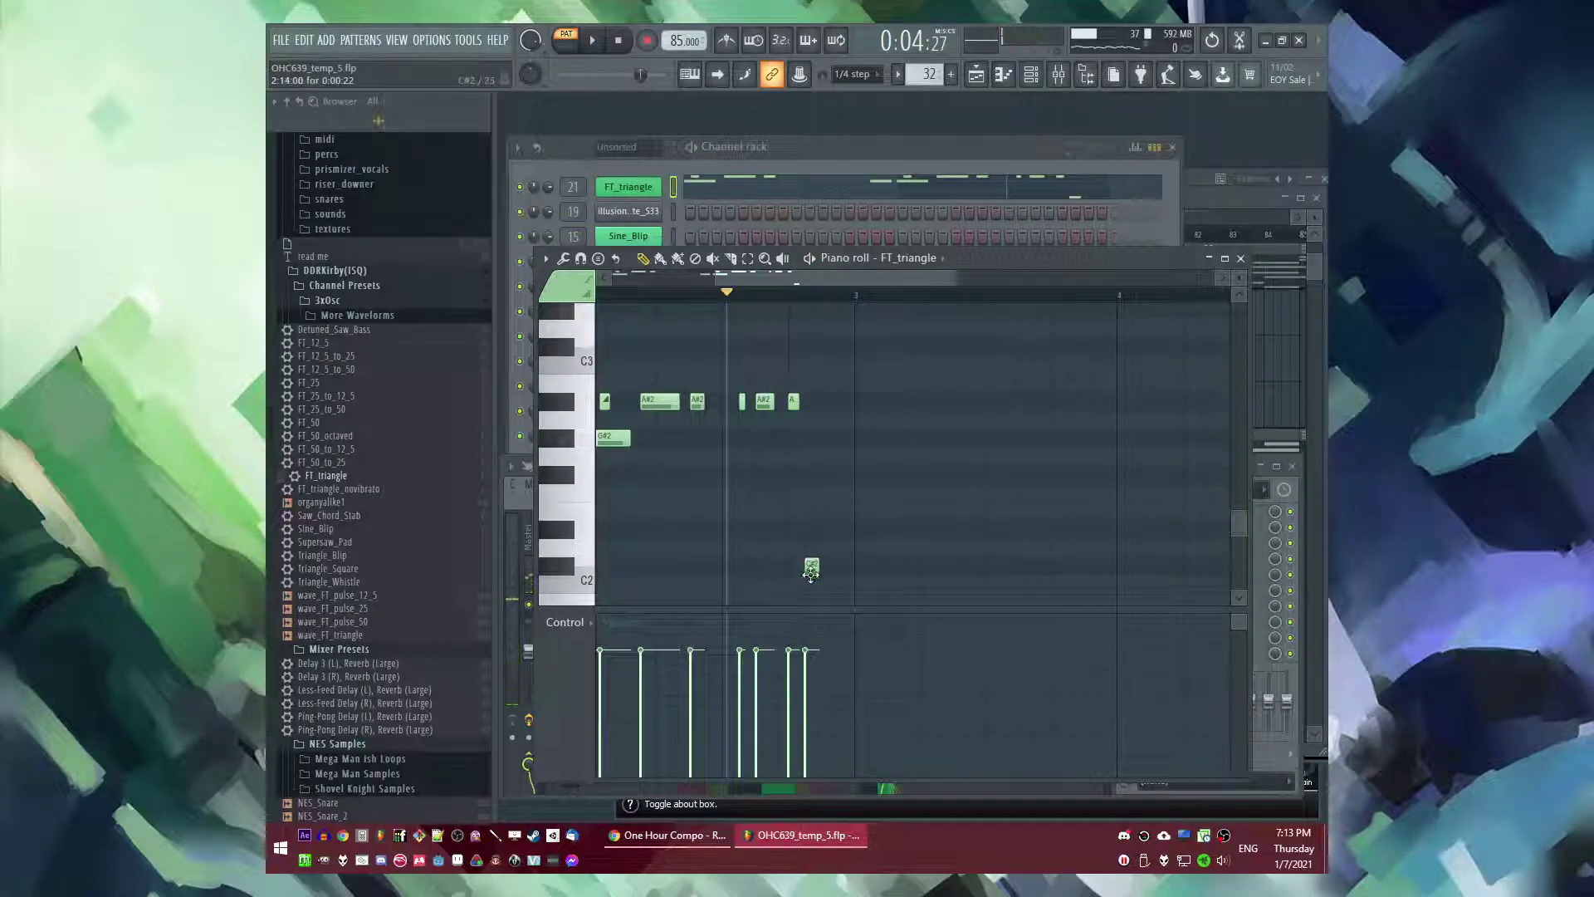
pyautogui.moveTo(812, 572); pyautogui.dragTo(802, 570)
# - Add a short G#1 note directly after the C#2 note at the end of bar 2
pyautogui.scroll(-3, 806, 569)
pyautogui.click(822, 547)
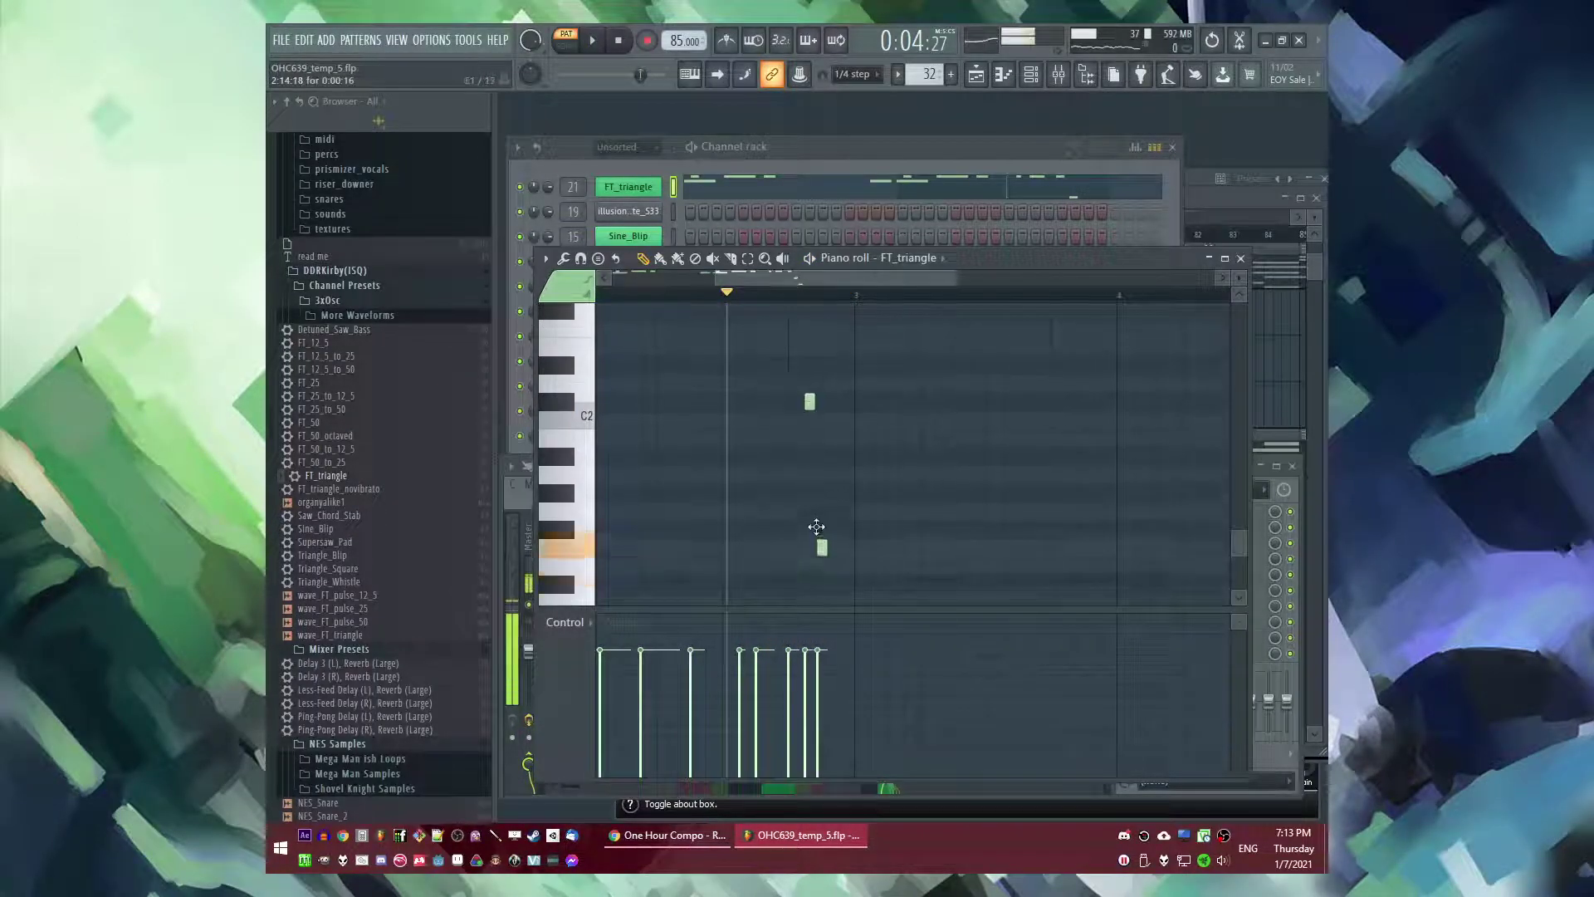
pyautogui.press('space')
pyautogui.moveTo(831, 493); pyautogui.dragTo(843, 494)
pyautogui.press('space')
pyautogui.scroll(5, 814, 424)
pyautogui.press('space')
pyautogui.moveTo(825, 508); pyautogui.dragTo(817, 506)
pyautogui.scroll(-3, 818, 357)
# - Duplicate the two-bar FT_triangle riff into bars 3 and 4 and play it within the song
pyautogui.hotkey('ctrl', 'a')
pyautogui.moveTo(808, 275); pyautogui.dragTo(877, 285)
pyautogui.hotkey('ctrl', 'b')
pyautogui.hotkey('ctrl', 'd')
pyautogui.press('l')
pyautogui.click(674, 296)
pyautogui.moveTo(675, 322); pyautogui.dragTo(1077, 446)
pyautogui.hotkey('ctrl', 'd')
pyautogui.scroll(-3, 1072, 443)
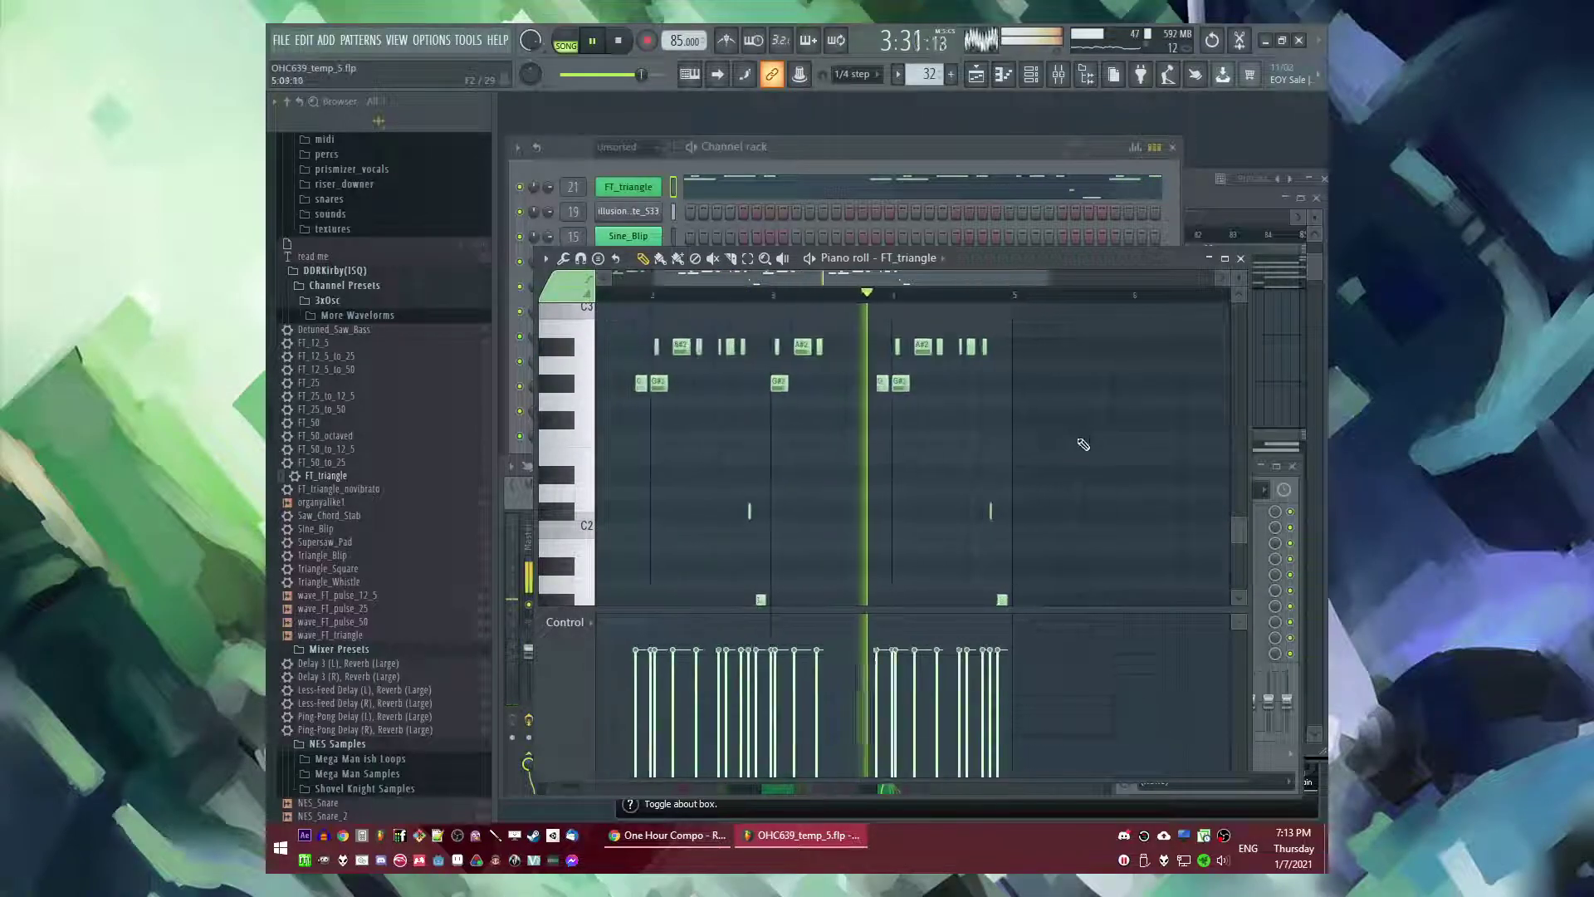
# - Move the low closing note of bar 4 up to C#3 at step 15 and listen to the variation
pyautogui.scroll(2, 1059, 443)
pyautogui.scroll(2, 1003, 441)
pyautogui.scroll(2, 990, 443)
pyautogui.scroll(-3, 973, 446)
pyautogui.press('space')
pyautogui.scroll(2, 918, 482)
pyautogui.moveTo(931, 598); pyautogui.dragTo(919, 448)
pyautogui.press('space')
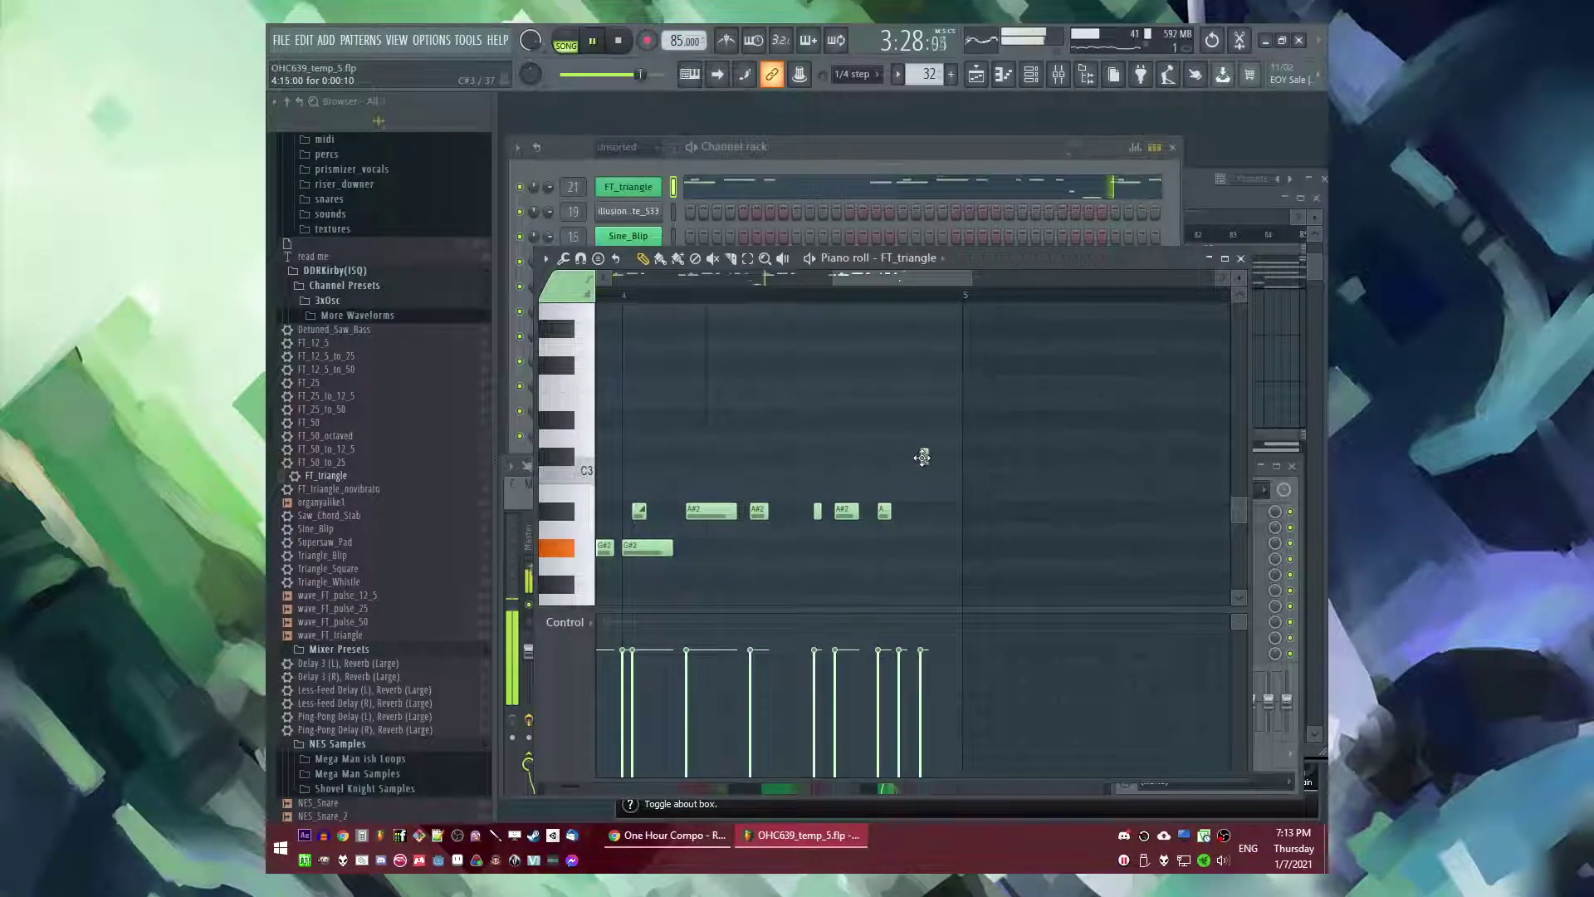
pyautogui.scroll(-3, 1032, 515)
# - Load Fruity Blood Overdrive on the FT_triangle mixer track, place it in slot 4 and check the 3x Osc settings
pyautogui.click(629, 187)
pyautogui.press('l')
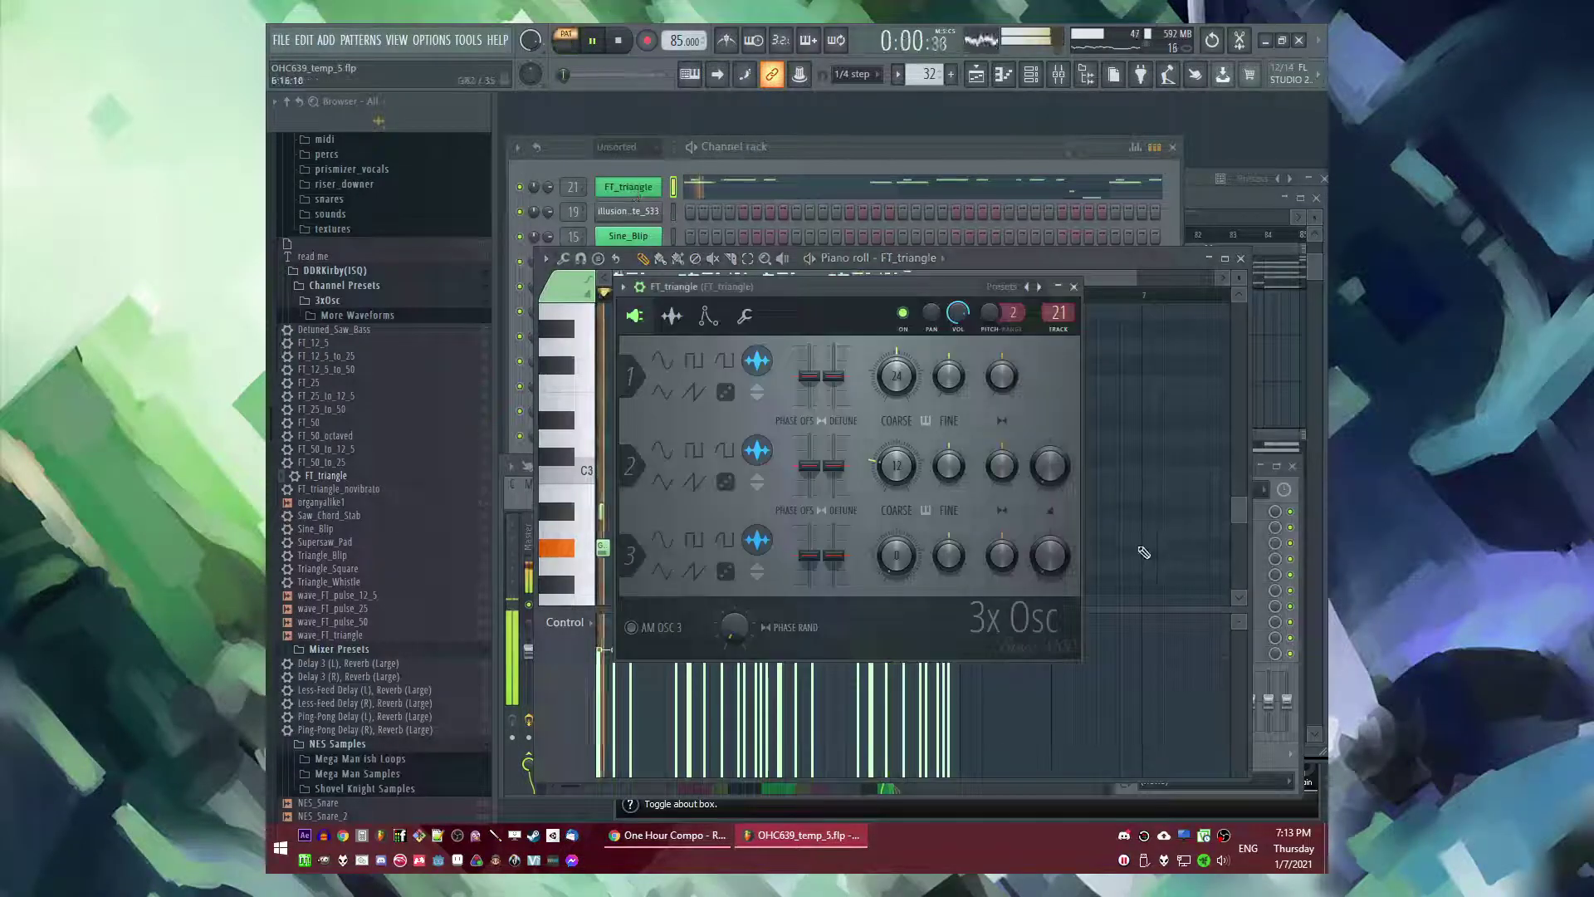
pyautogui.press('F9')
pyautogui.click(1125, 529)
pyautogui.click(887, 312)
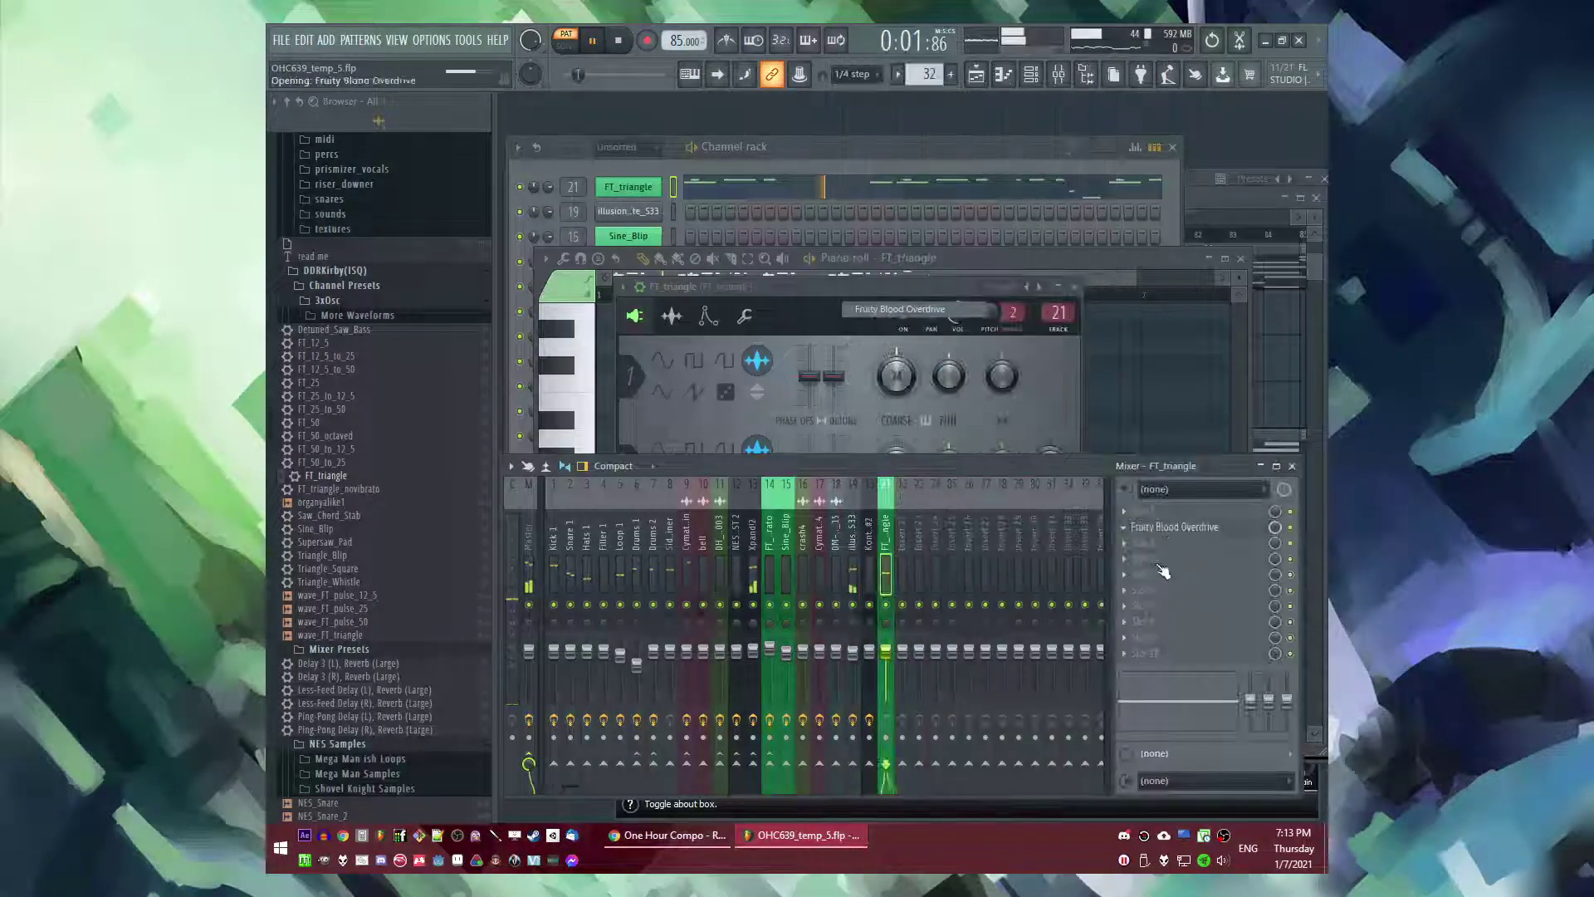
pyautogui.click(628, 186)
pyautogui.click(629, 187)
pyautogui.click(695, 359)
pyautogui.click(757, 361)
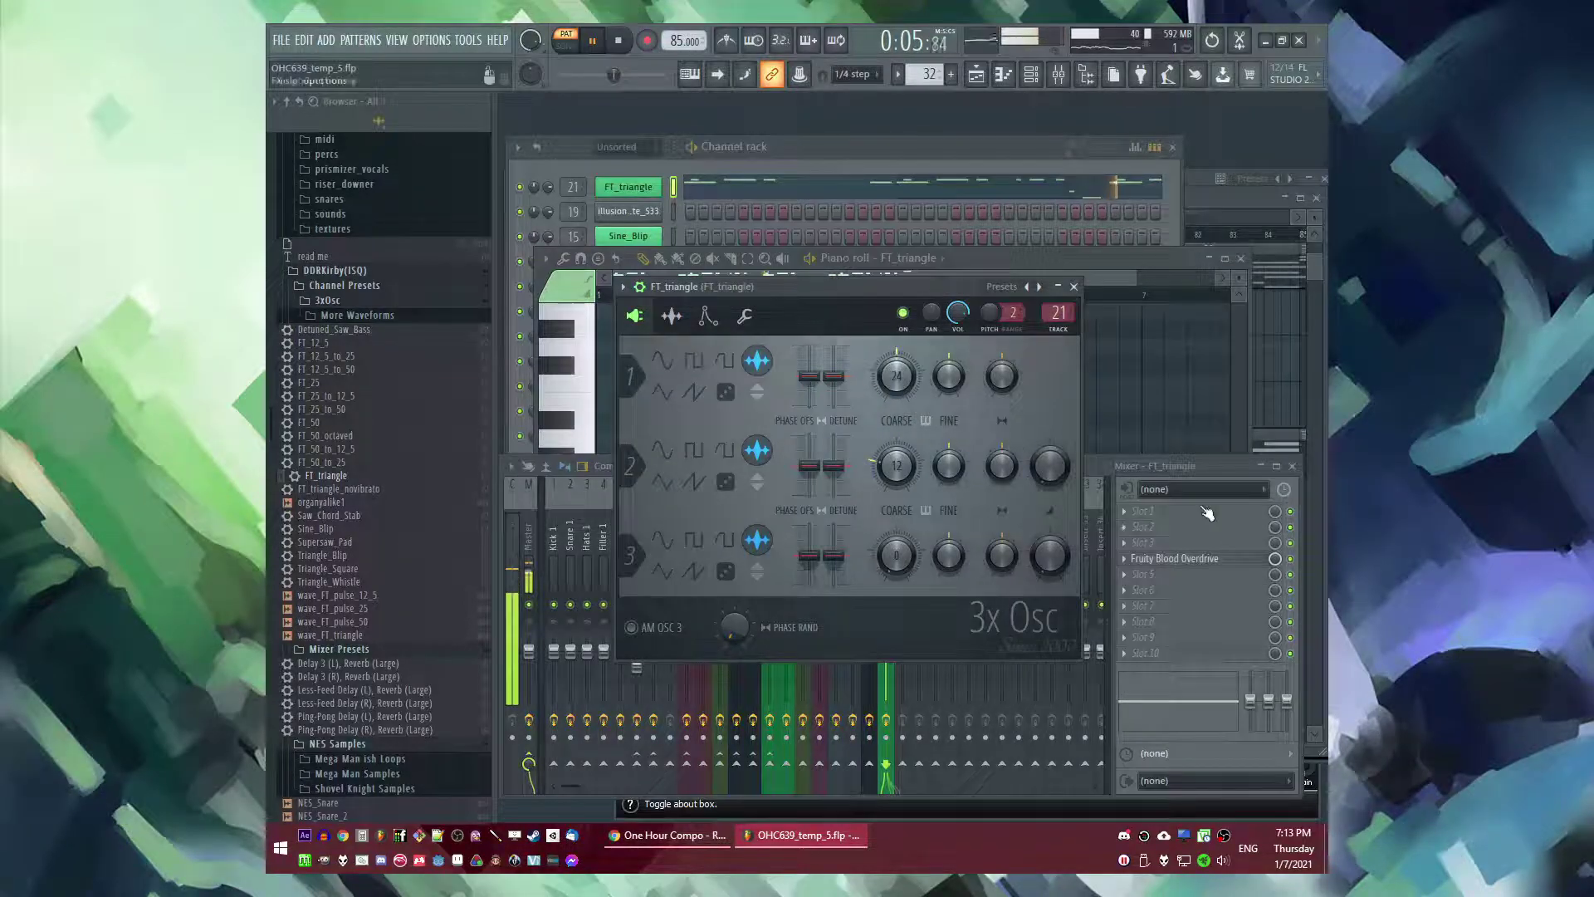
# - Load Fruity Parametric EQ 2 in slot 1 of FT_triangle's track, cut band 1 to -18.0 dB at 59 Hz and raise an upper band
pyautogui.click(1130, 515)
pyautogui.click(879, 608)
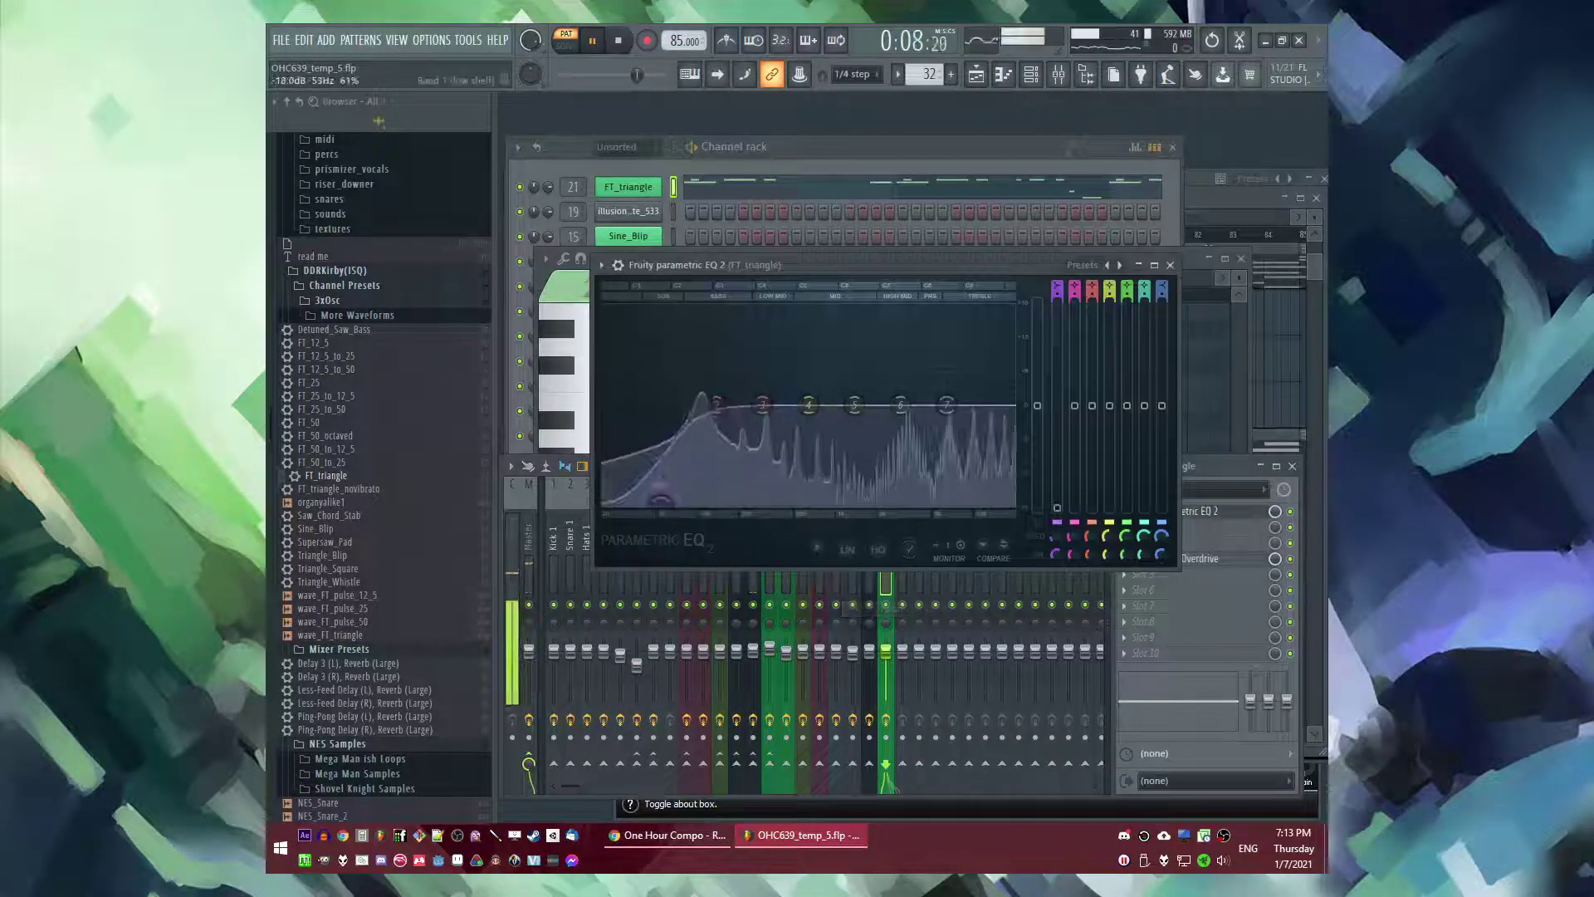
pyautogui.moveTo(900, 404); pyautogui.dragTo(822, 375)
# - Repeat the Pattern 32 clip on Track 20 so it fills bars 73 to 89, playing the song from bar 73
pyautogui.press('F5')
pyautogui.press('l')
pyautogui.click(885, 235)
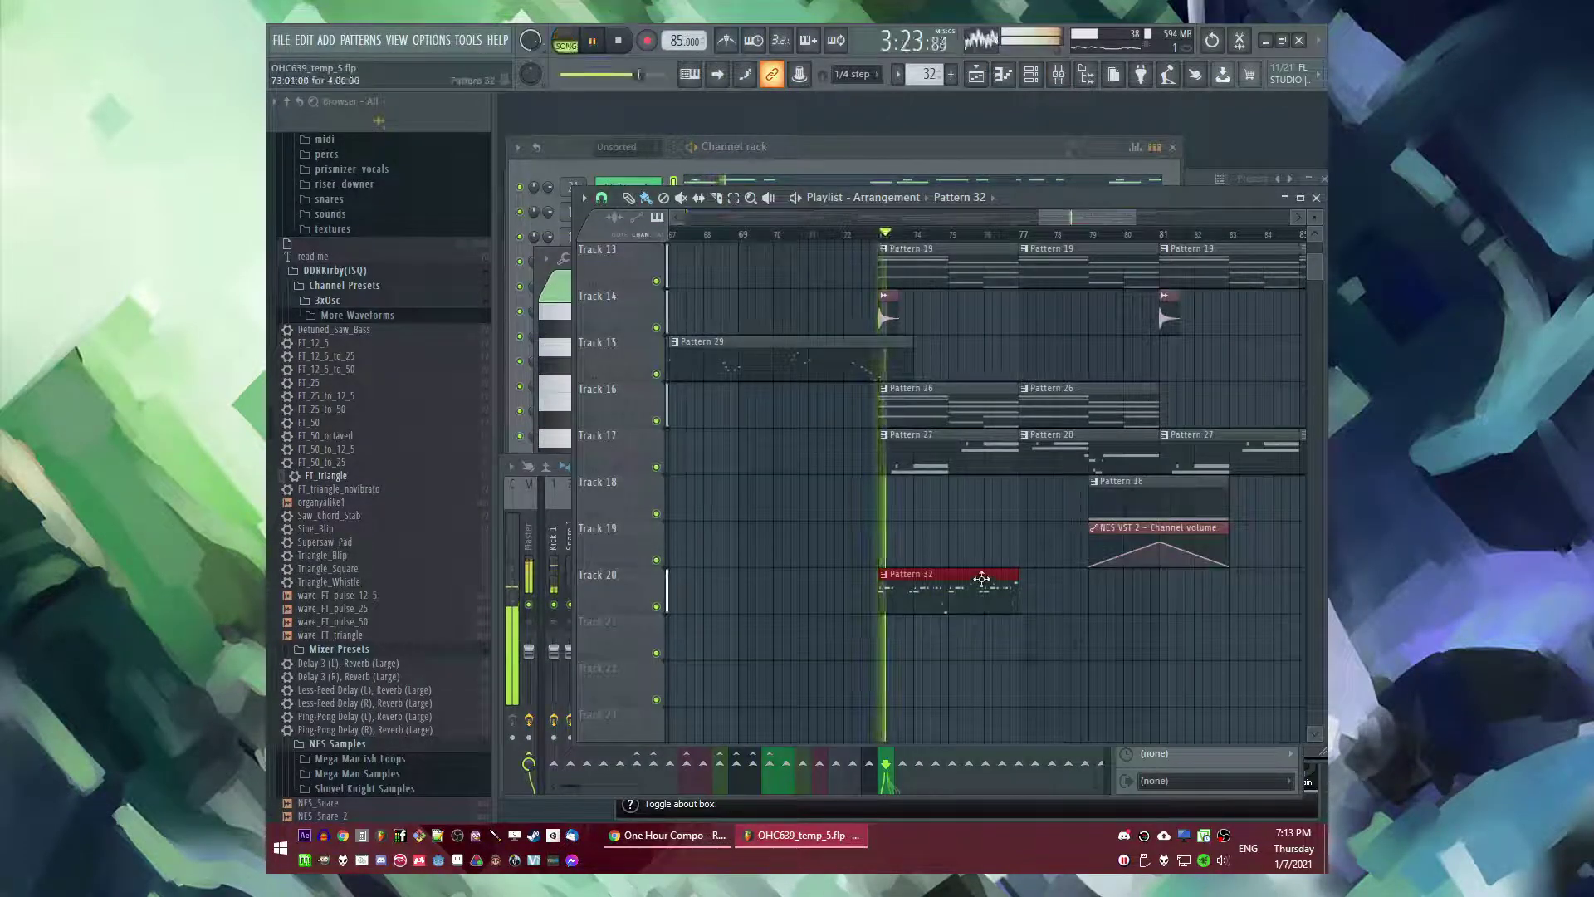
pyautogui.click(1039, 598)
pyautogui.scroll(-2, 926, 617)
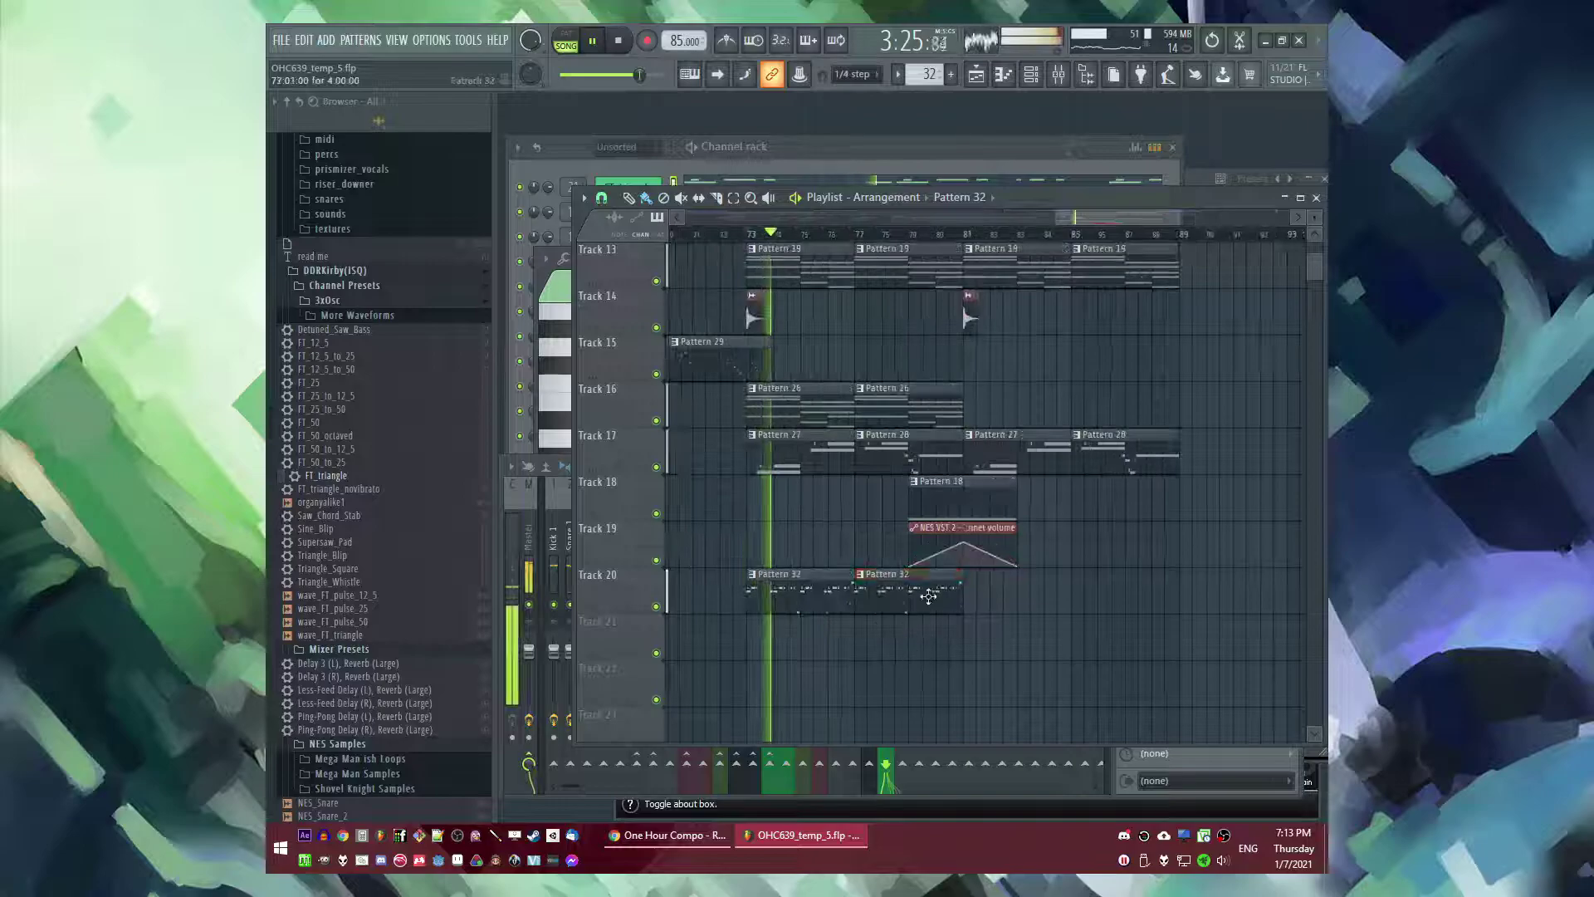
pyautogui.moveTo(981, 598); pyautogui.dragTo(1103, 591)
# - Play the song from bar 81 and review the clips across the playlist tracks
pyautogui.scroll(3, 1102, 553)
pyautogui.scroll(8, 1103, 553)
pyautogui.scroll(-5, 1171, 455)
pyautogui.click(969, 235)
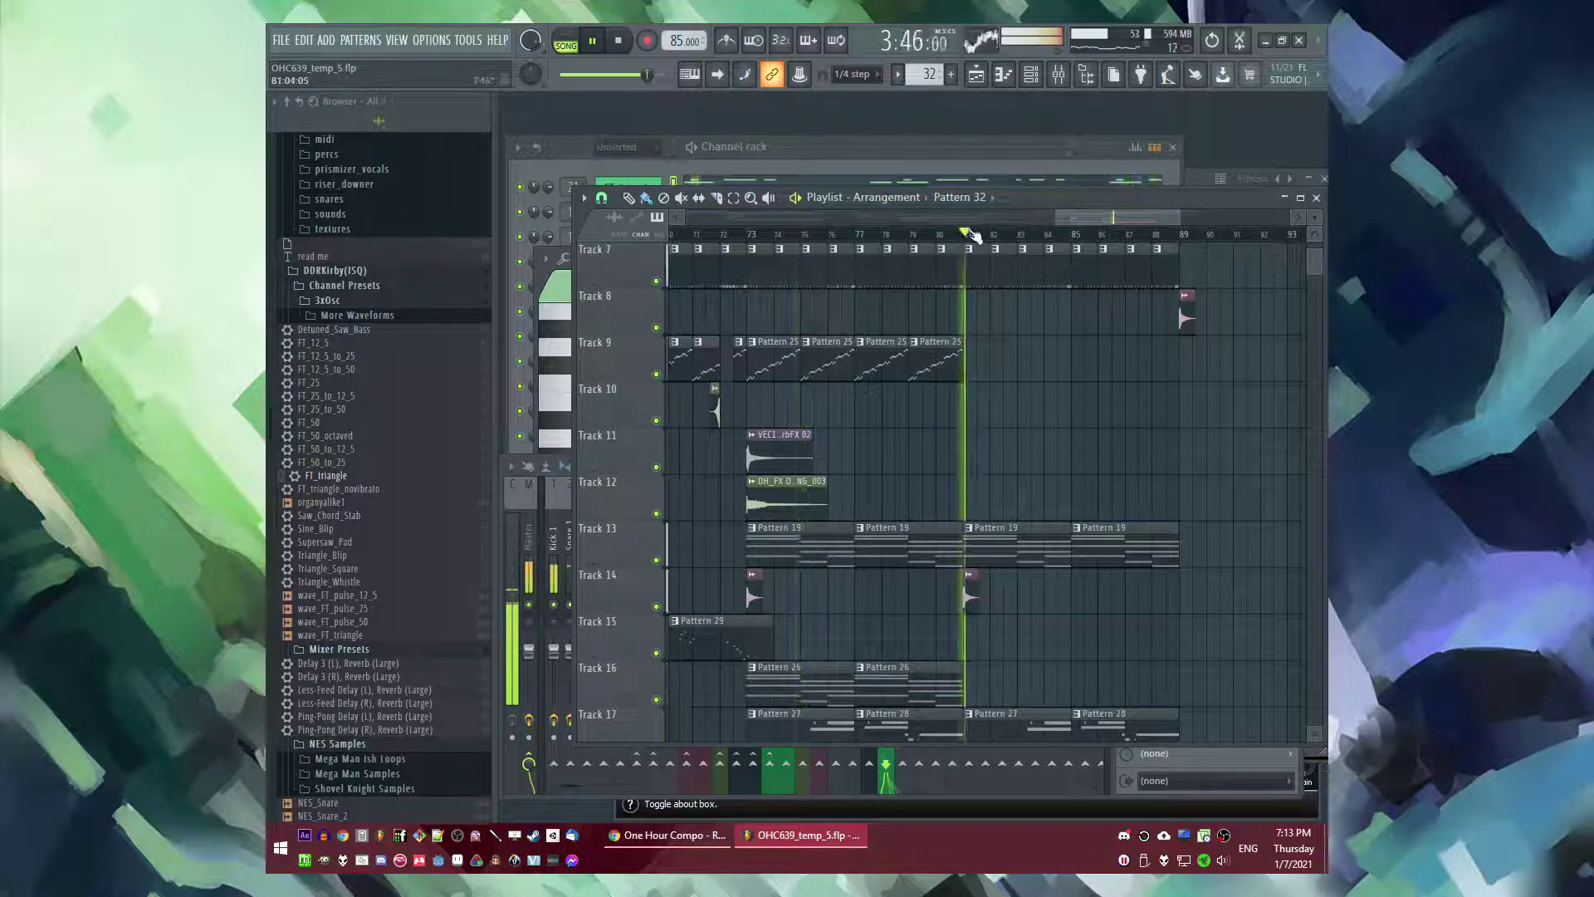
pyautogui.scroll(-7, 1050, 356)
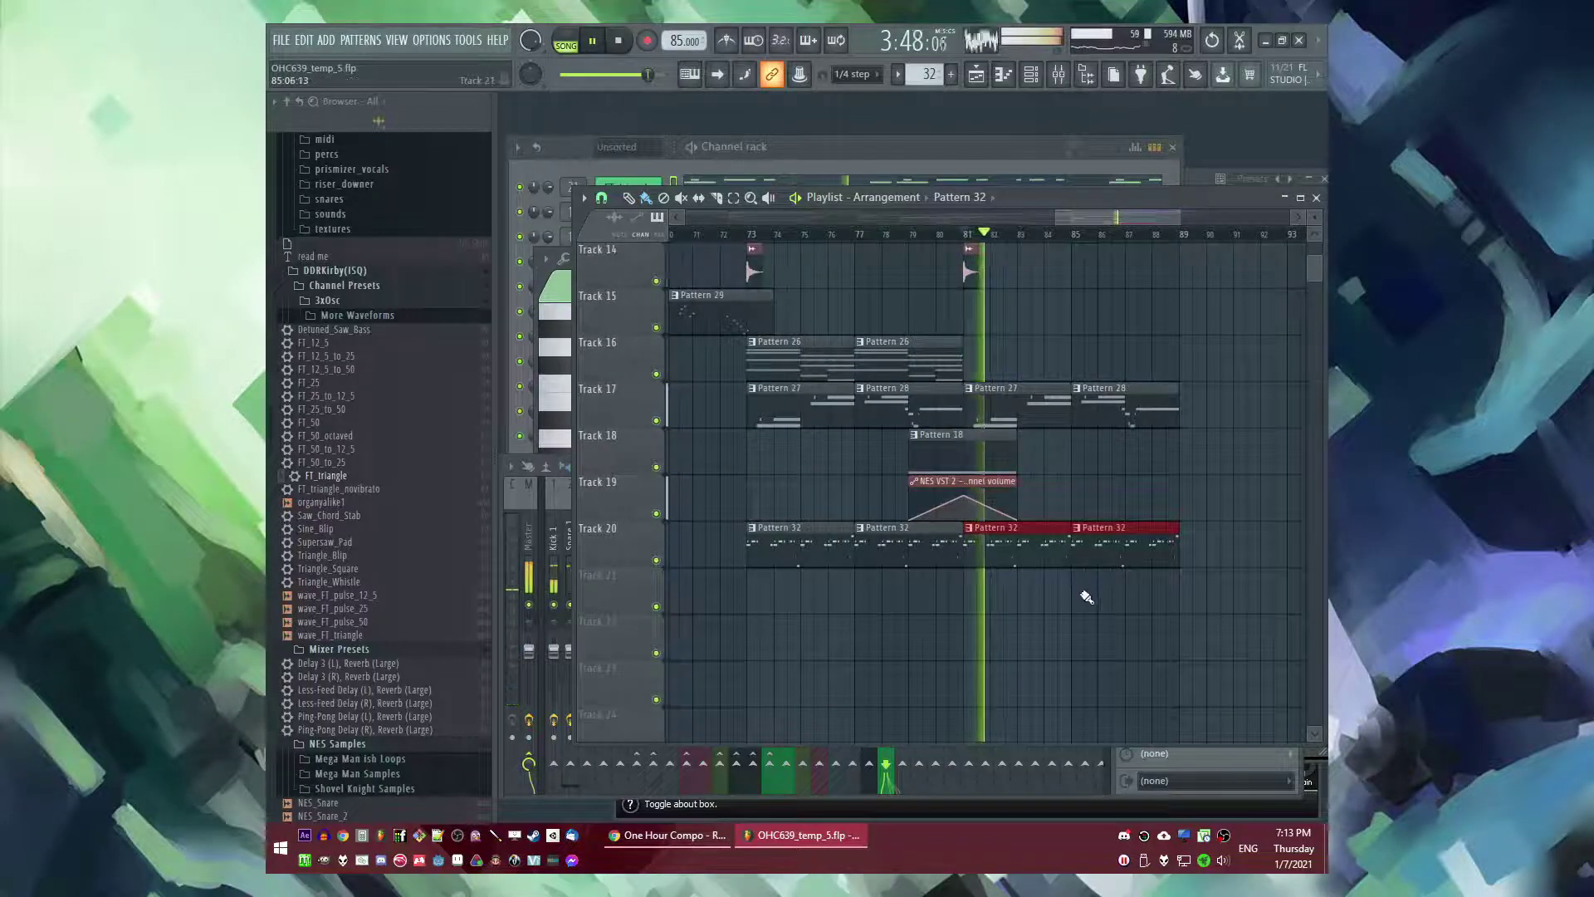
pyautogui.scroll(13, 1113, 619)
pyautogui.scroll(-10, 1088, 382)
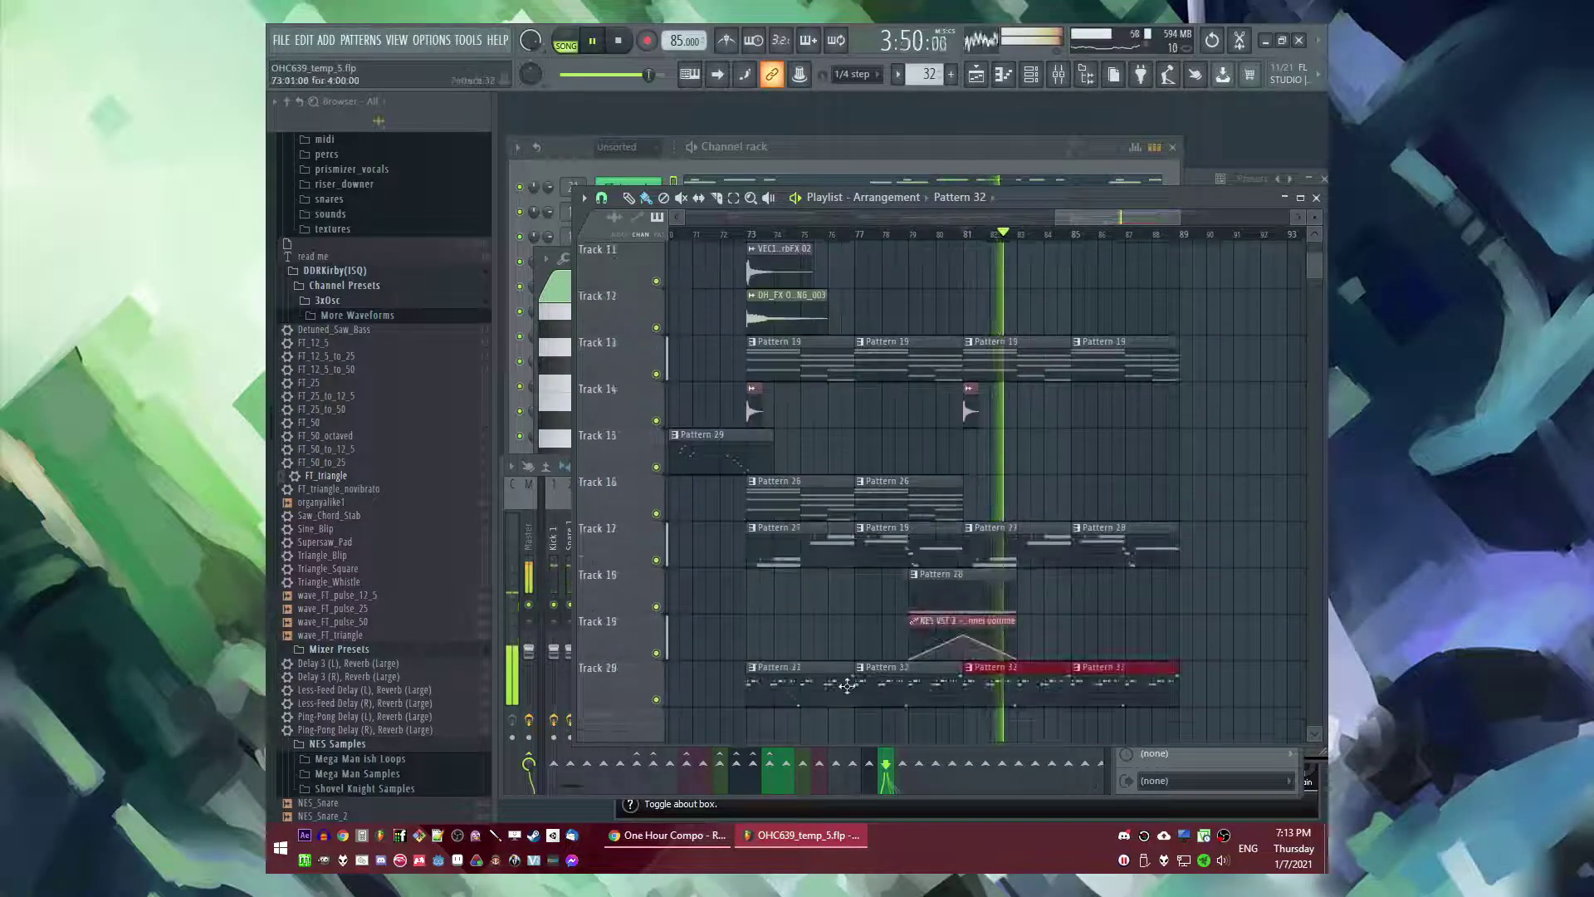
# - Load Fruity Limiter as an effect on the FT_triangle mixer track
pyautogui.press('F6')
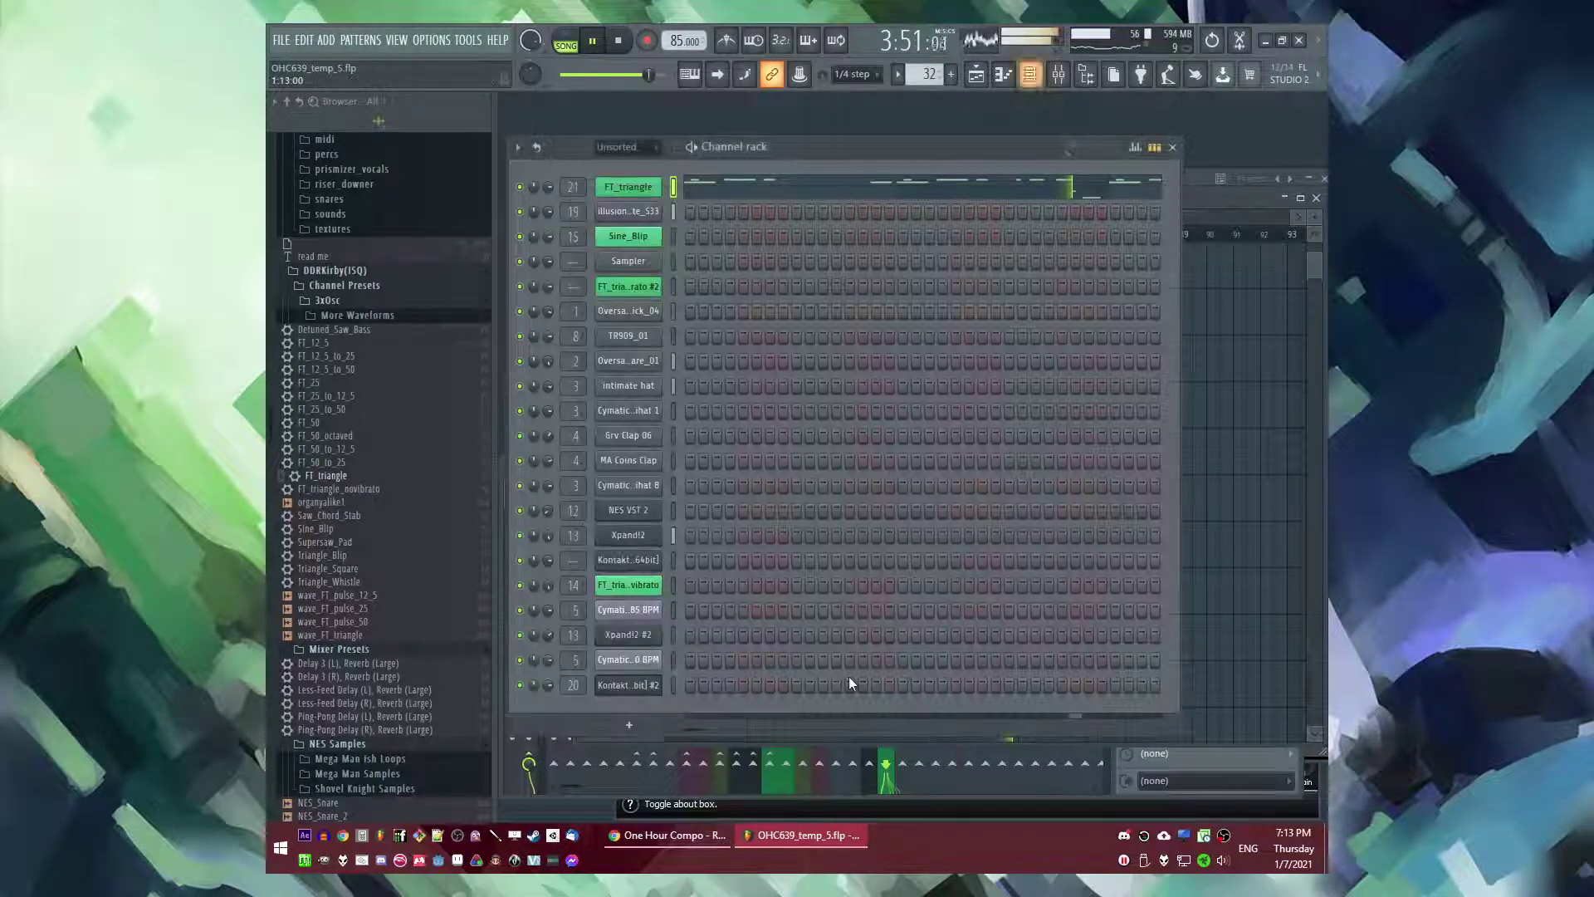
pyautogui.click(628, 184)
pyautogui.press('F9')
pyautogui.click(1127, 528)
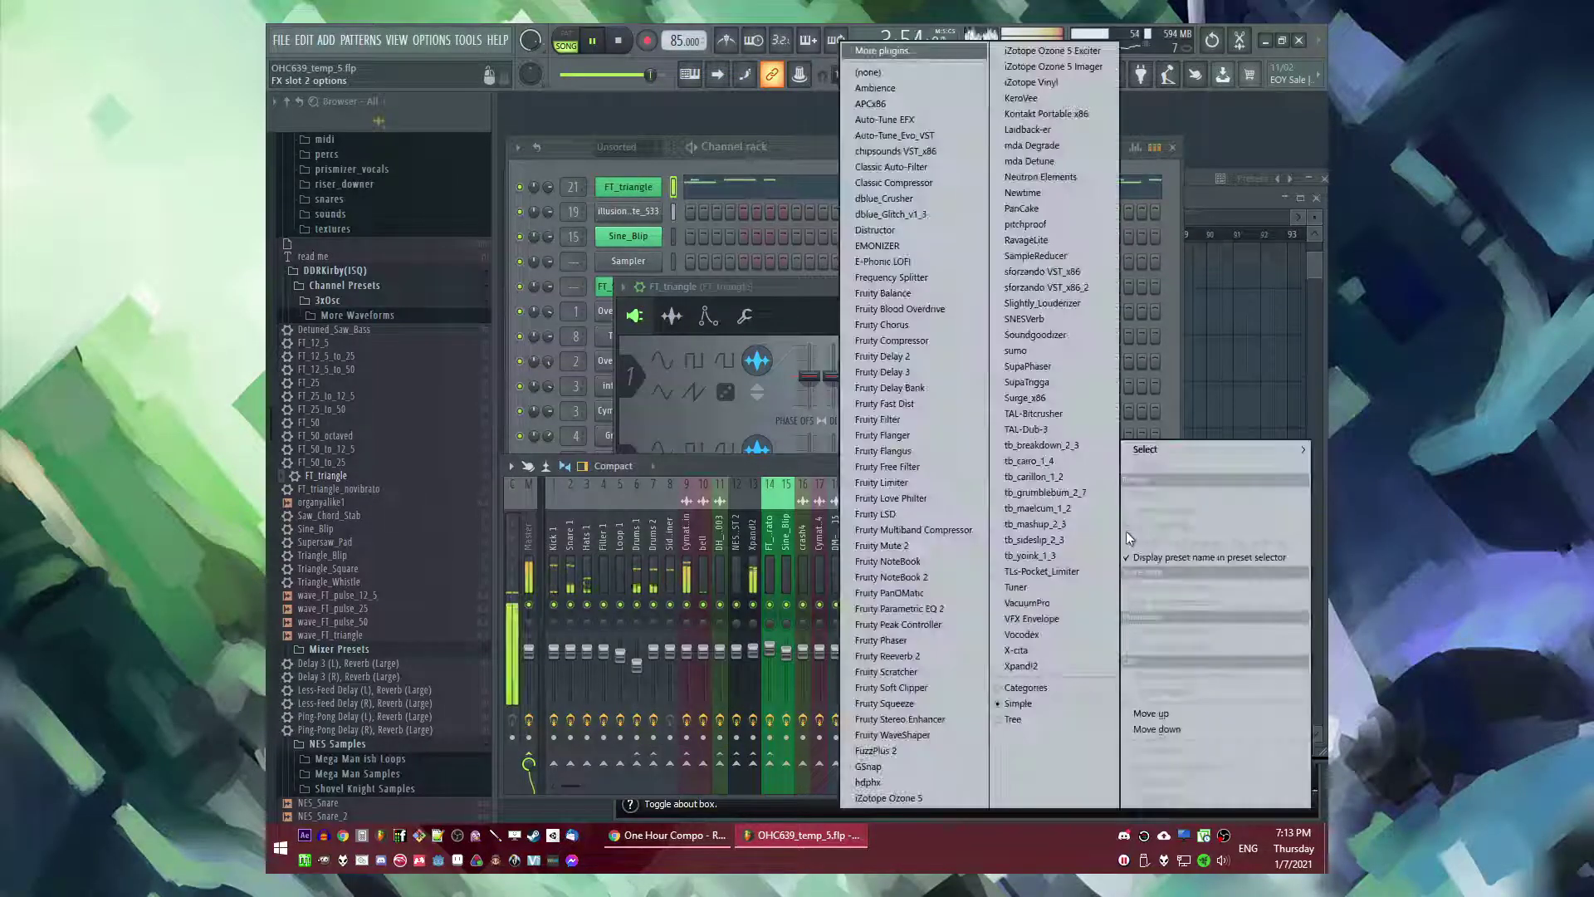
pyautogui.click(892, 483)
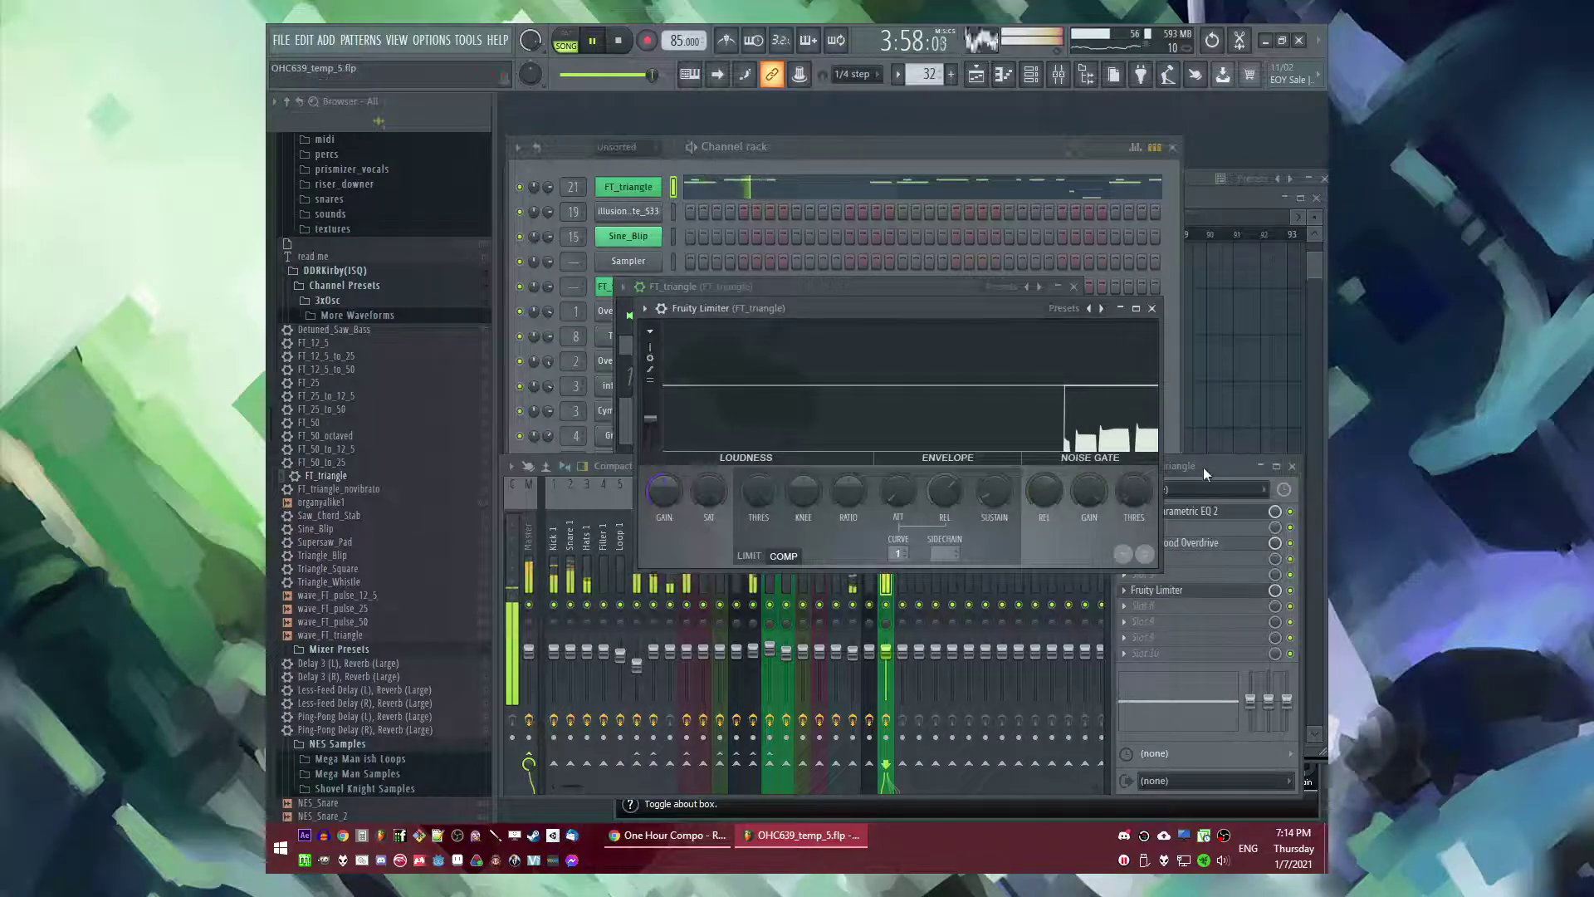
# - Sidechain mixer track 8 to the FT_triangle mixer track and bring its 3x Osc settings forward
pyautogui.click(1203, 468)
pyautogui.click(671, 581)
pyautogui.rightClick(888, 761)
pyautogui.click(930, 782)
pyautogui.click(837, 287)
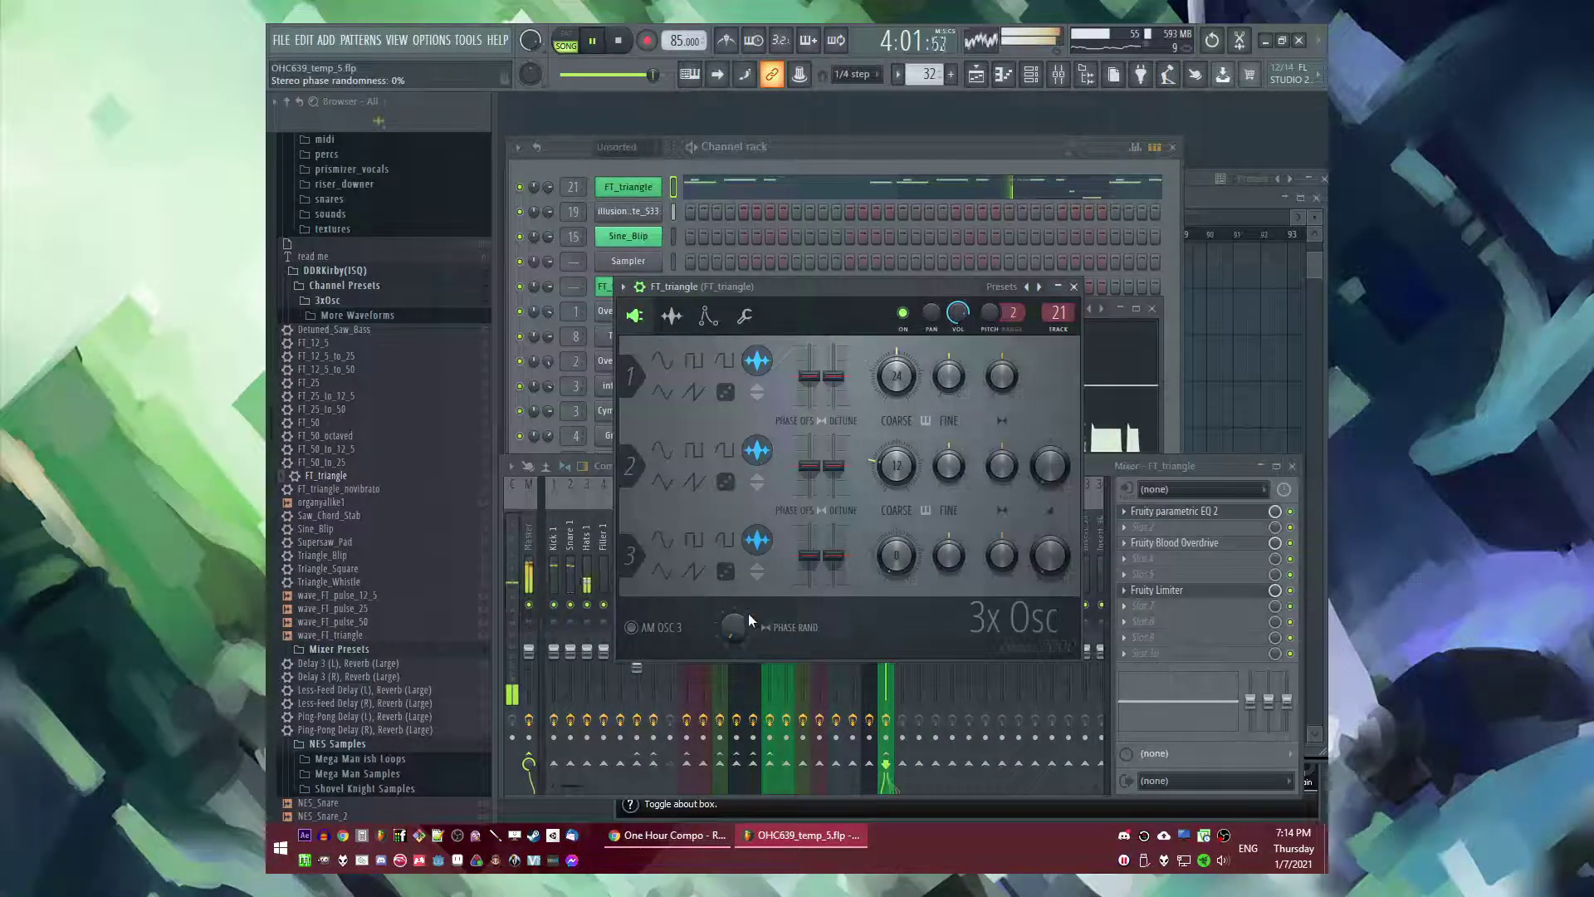
# - In FT_triangle's Fruity Limiter compressor, raise the ratio, lower the threshold and set the release time to about 209 ms
pyautogui.click(1166, 590)
pyautogui.moveTo(848, 492); pyautogui.dragTo(847, 458)
pyautogui.moveTo(759, 490)
pyautogui.mouseDown()
pyautogui.moveTo(739, 506)
pyautogui.moveTo(751, 500)
pyautogui.mouseUp()
pyautogui.moveTo(944, 492); pyautogui.dragTo(944, 498)
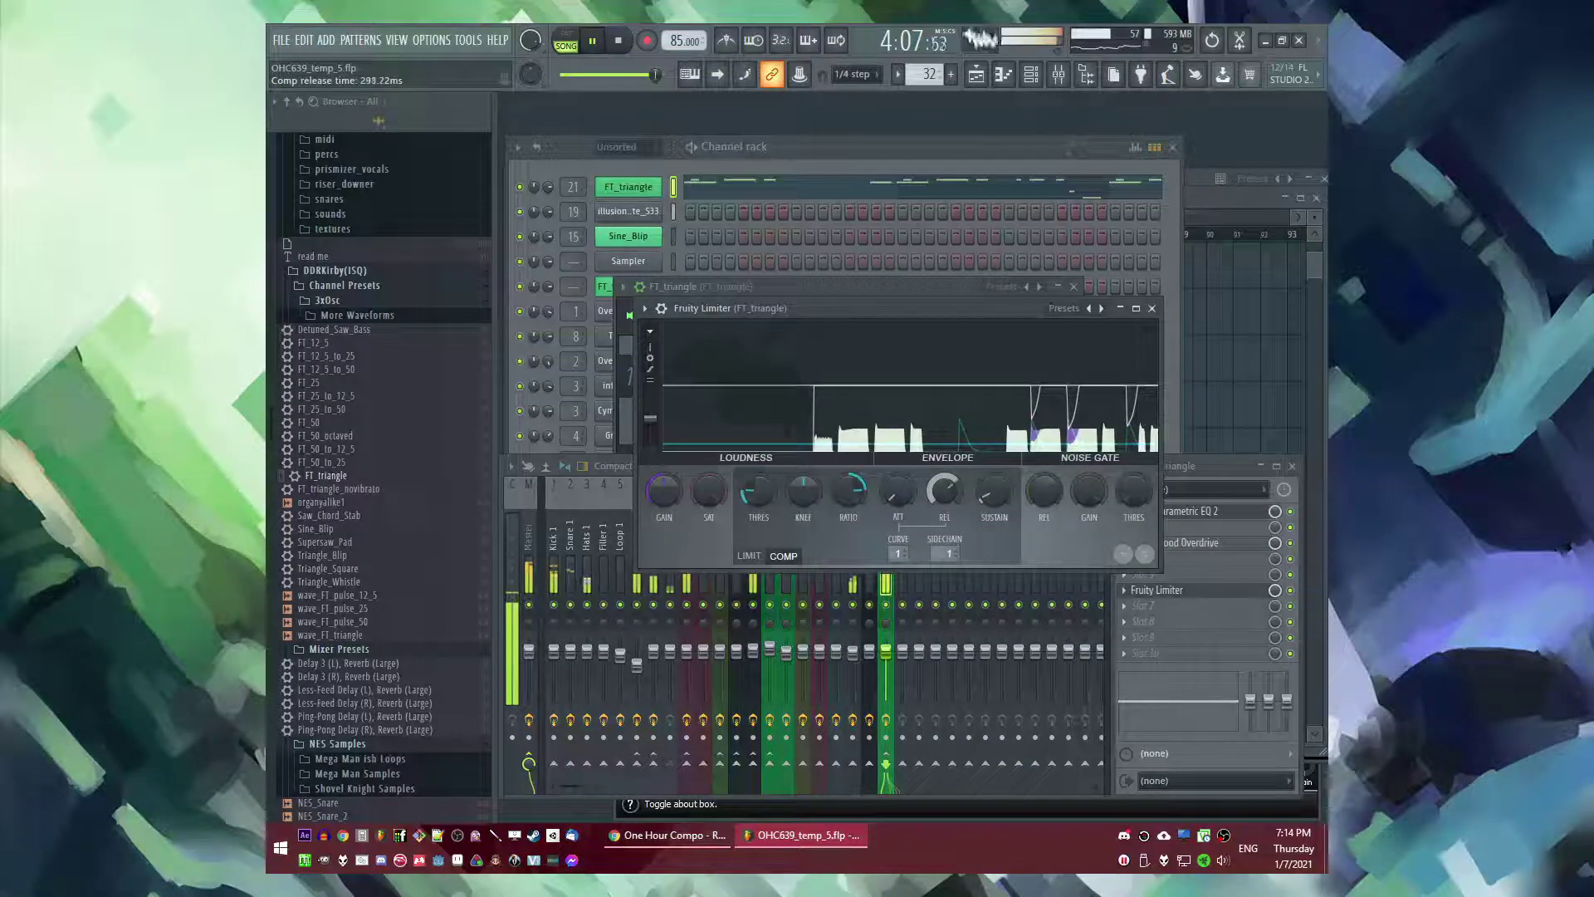
# - Load Fruity Delay Bank in effect slot 2 of the FT_triangle mixer track and close the open plugin windows
pyautogui.click(1229, 498)
pyautogui.click(1125, 528)
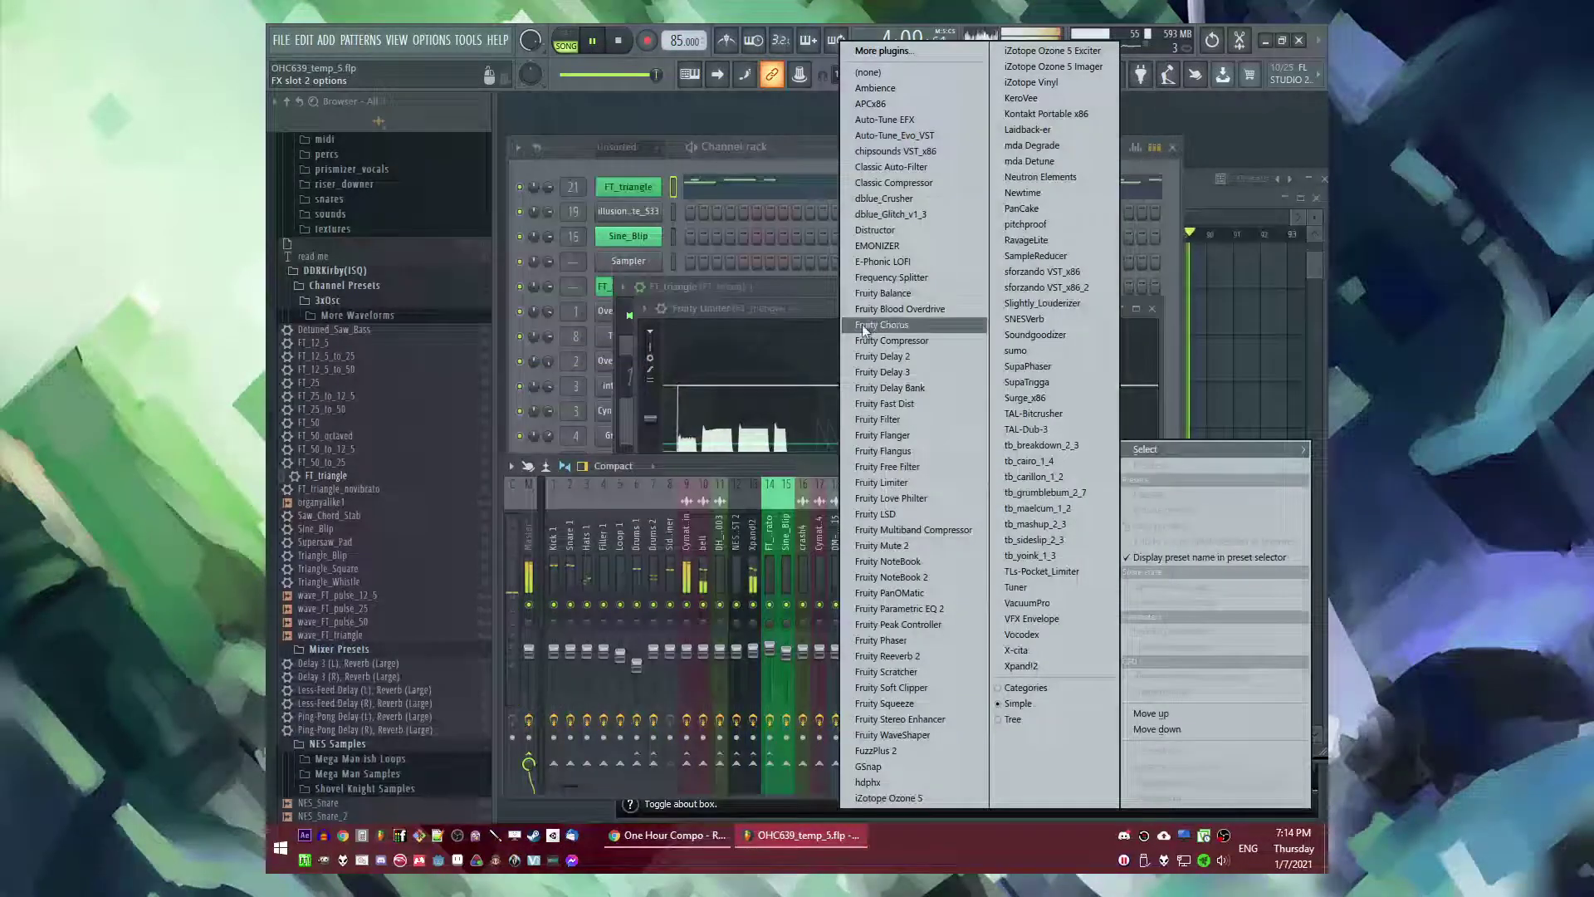
pyautogui.click(885, 387)
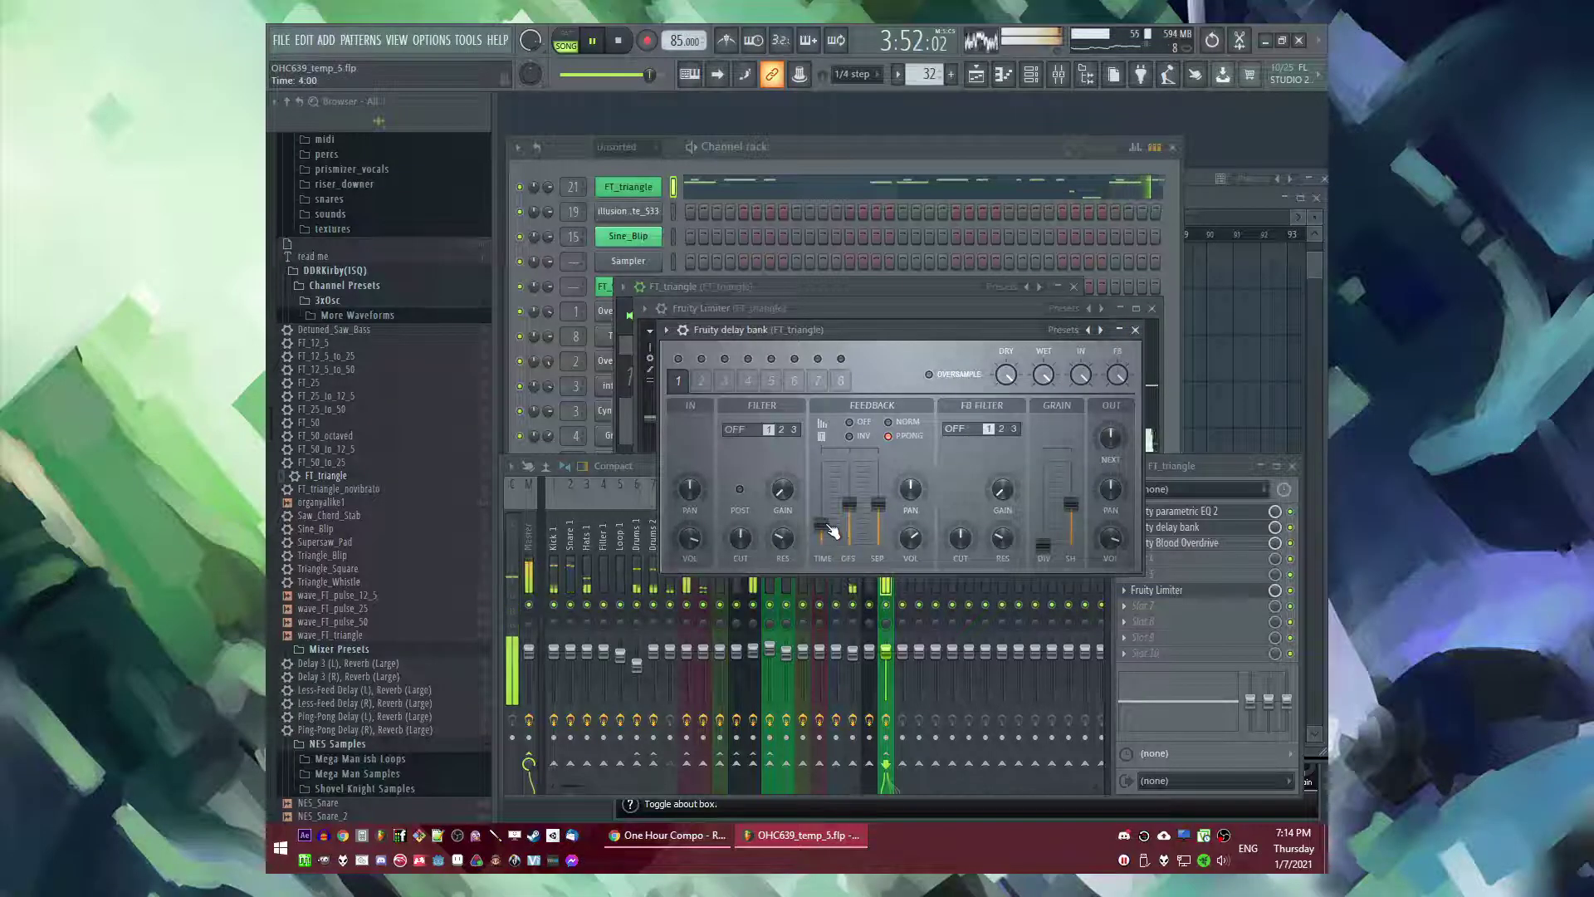
pyautogui.click(1136, 329)
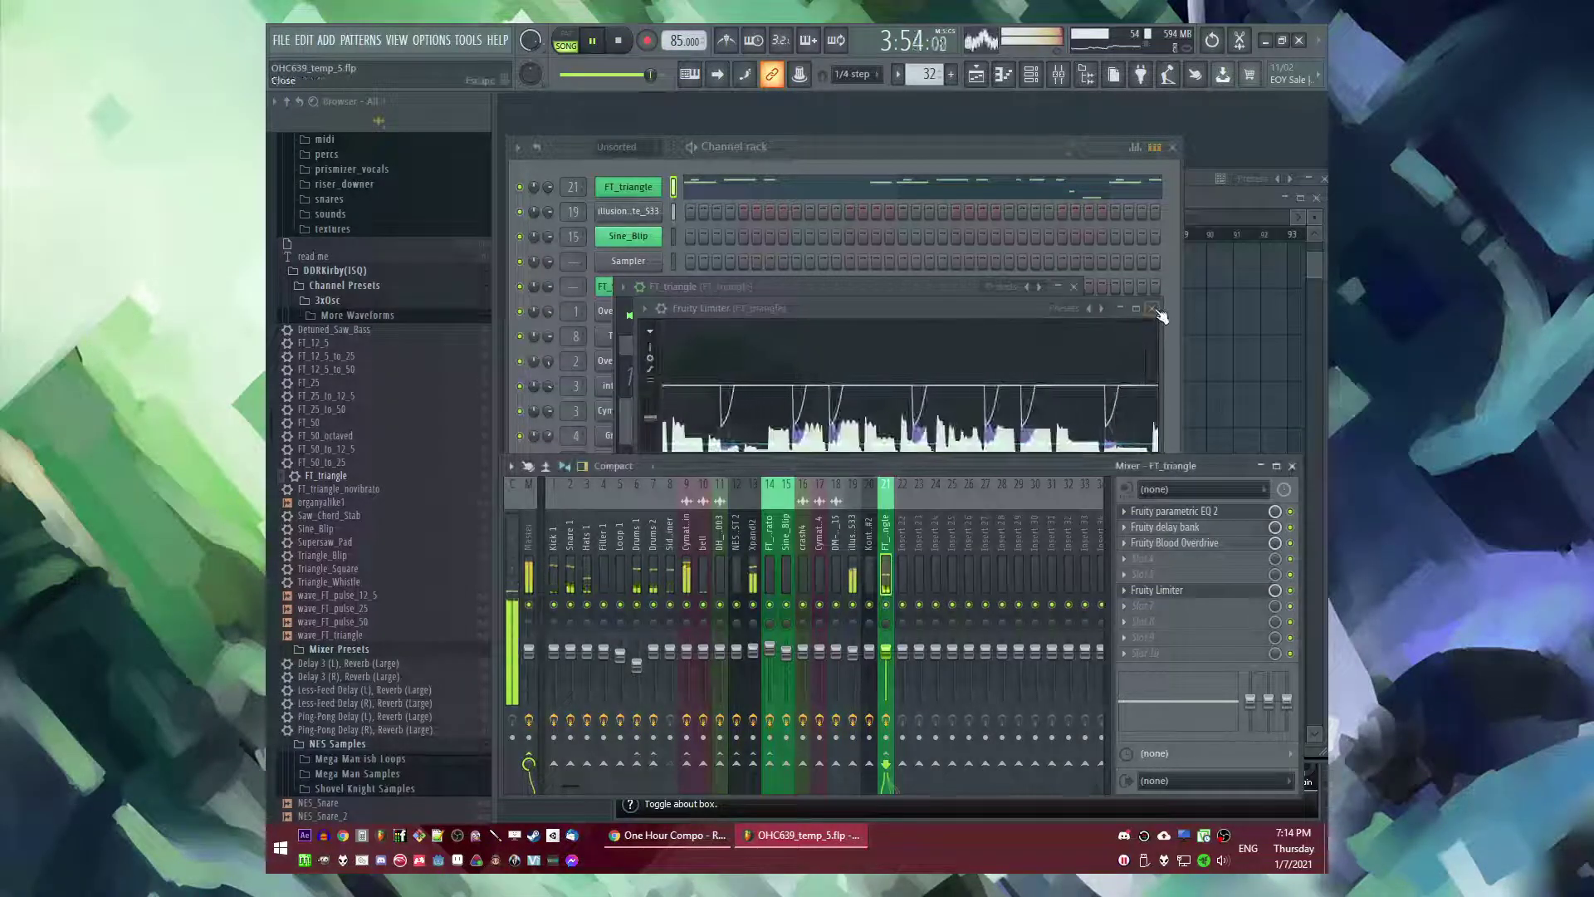
pyautogui.rightClick(886, 605)
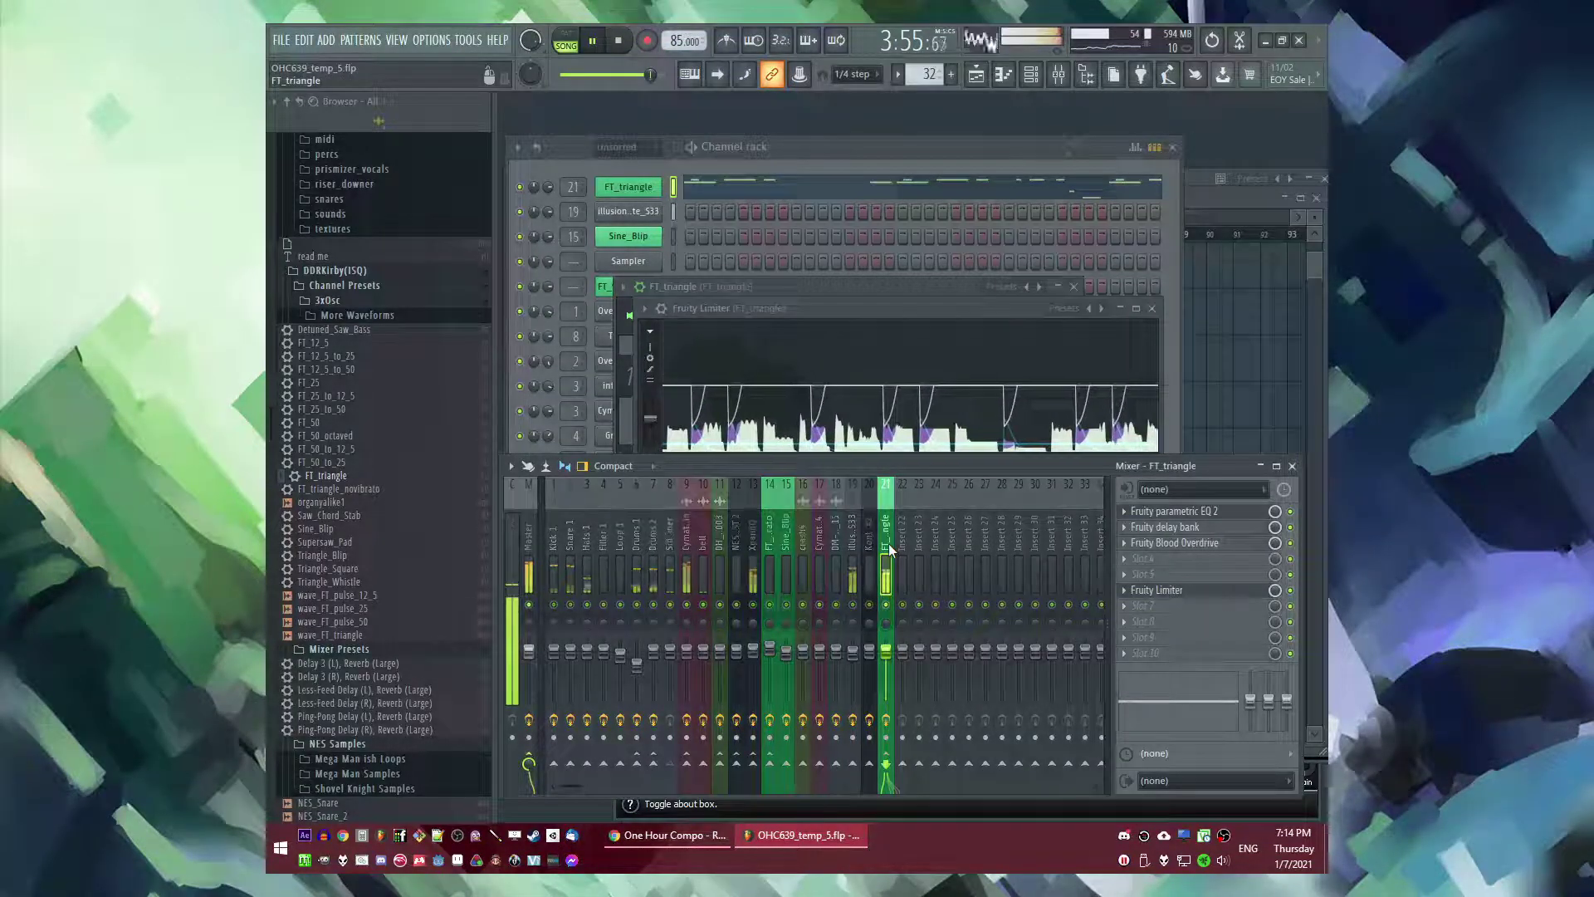
pyautogui.click(1152, 309)
pyautogui.click(1074, 286)
# - Try the rounded square shape on oscillator 2 of FT_triangle with a changed mix level and +0 semitones coarse pitch
pyautogui.click(628, 186)
pyautogui.moveTo(1050, 467); pyautogui.dragTo(1051, 453)
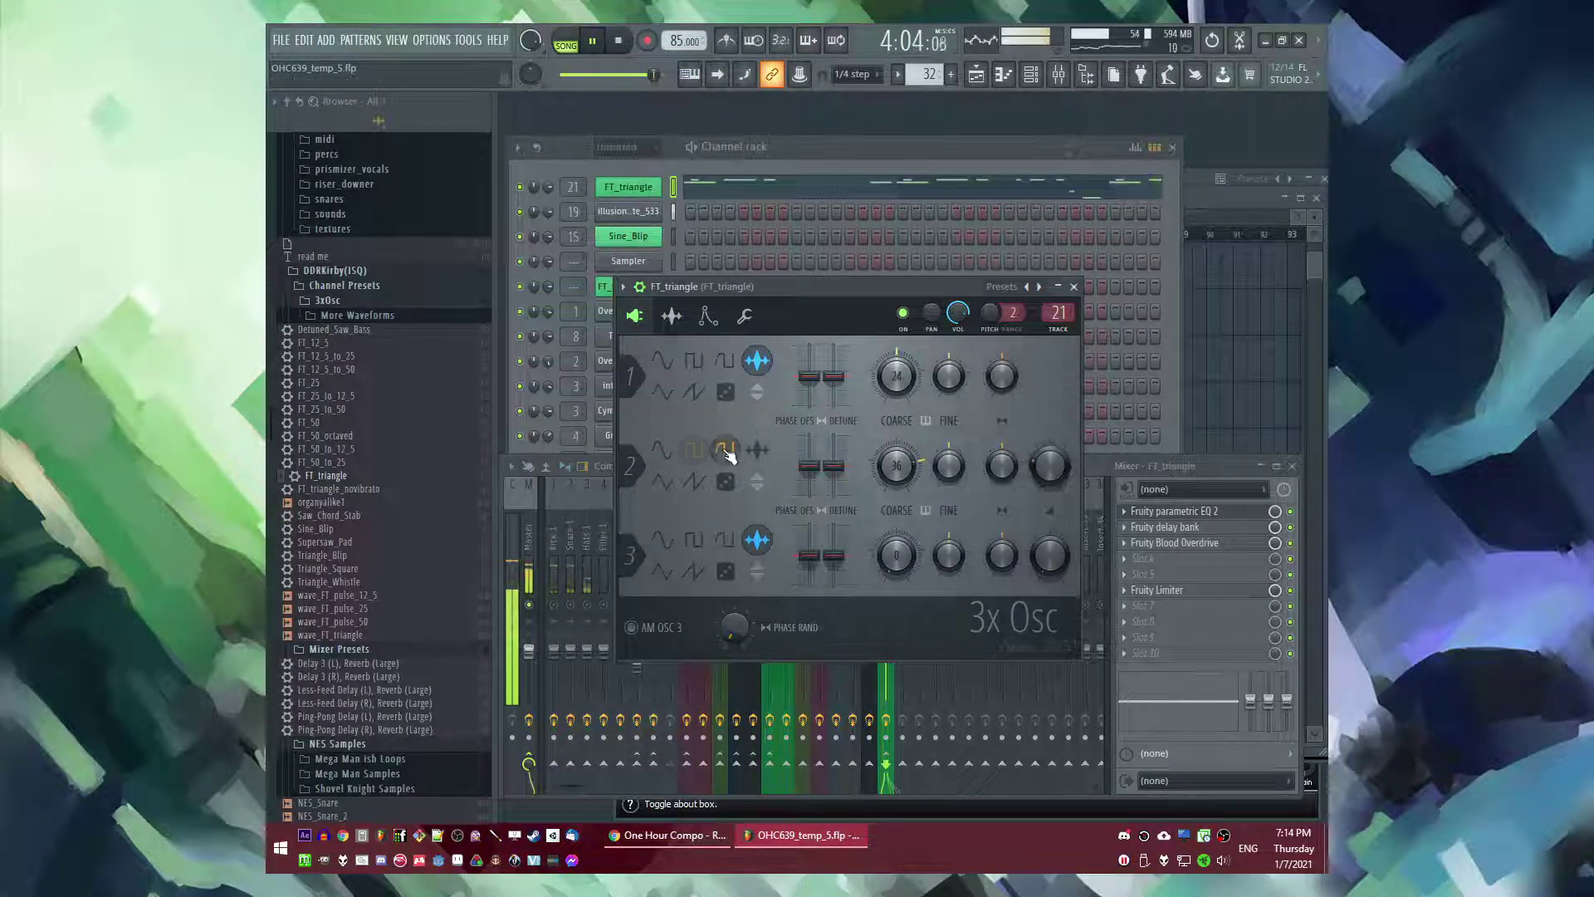
pyautogui.moveTo(899, 468); pyautogui.dragTo(899, 483)
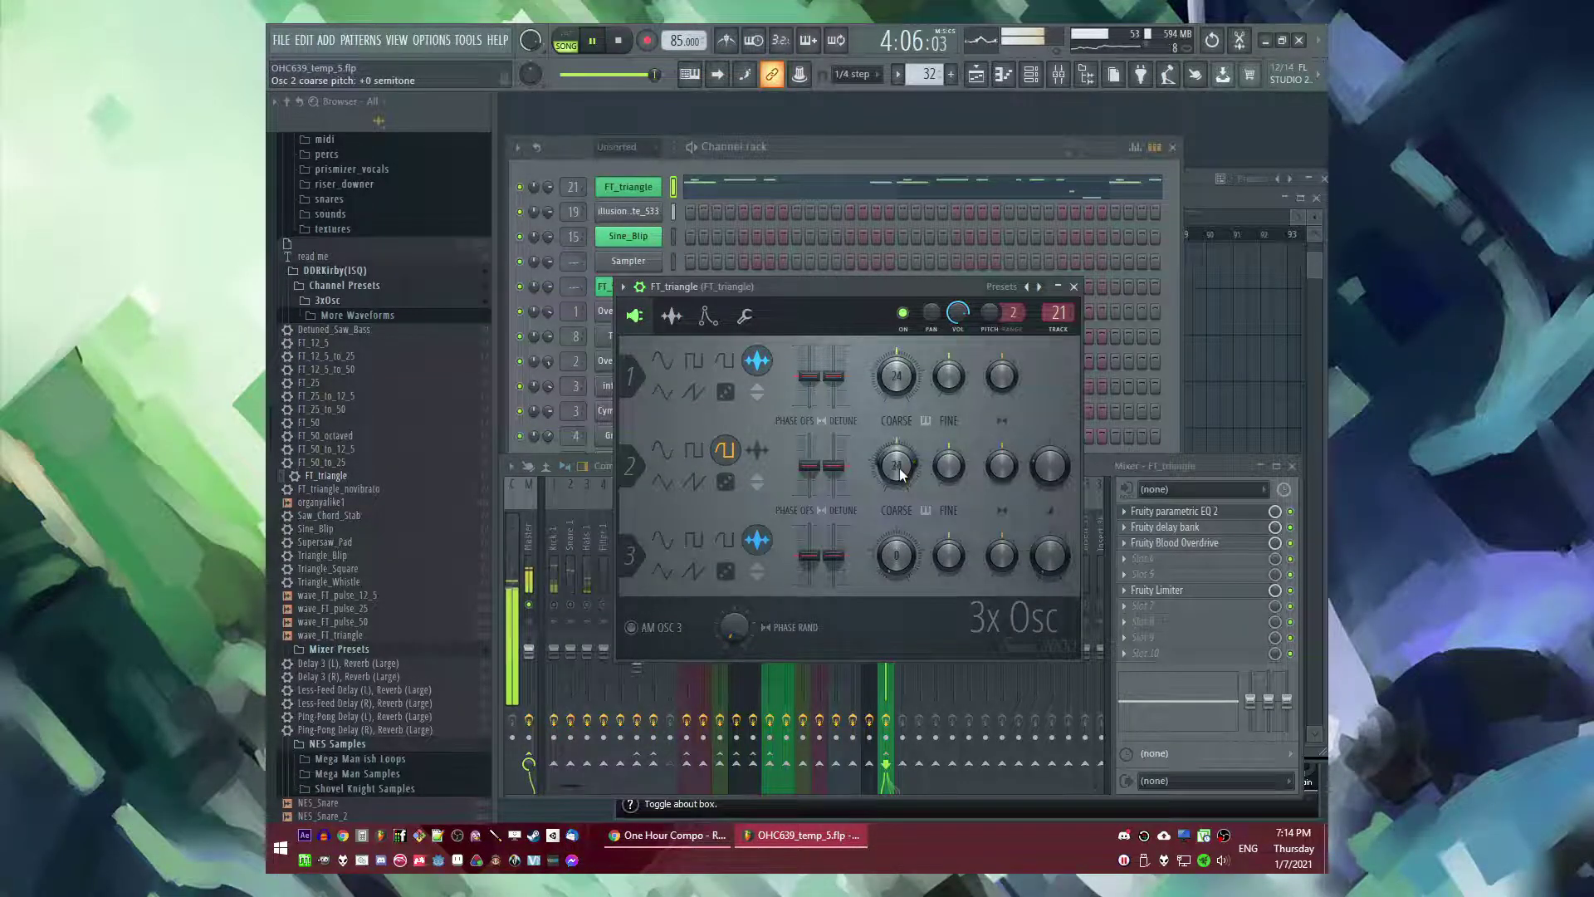
# - Play the song from bar 73 and check the Sine_Blip and FT_triangle mixer tracks
pyautogui.press('F5')
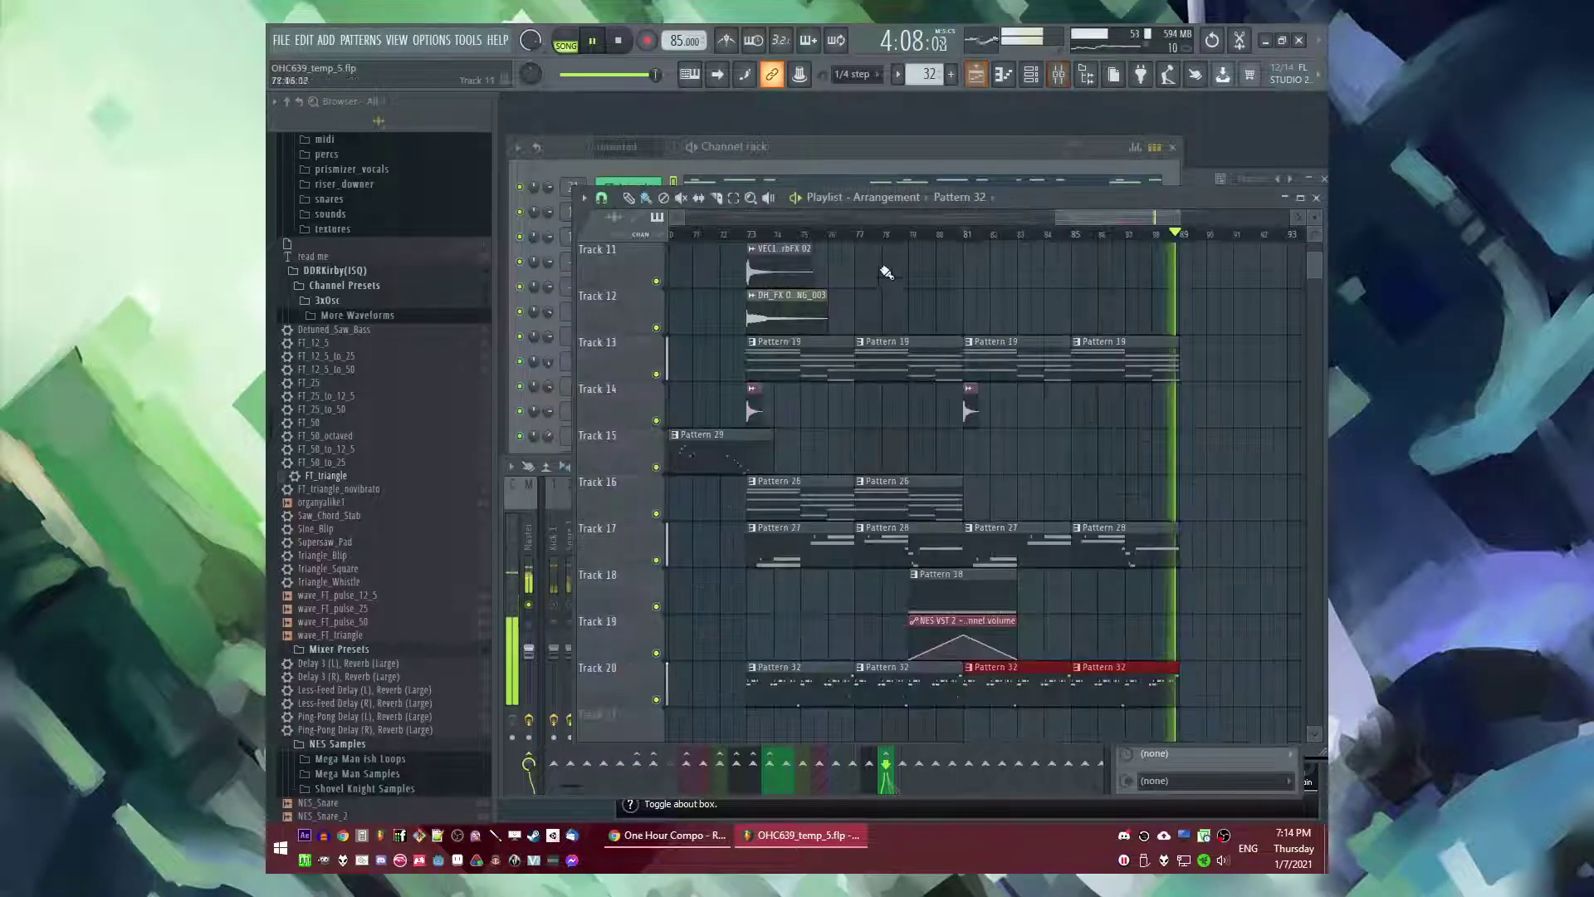
pyautogui.click(753, 235)
pyautogui.press('F9')
pyautogui.click(784, 563)
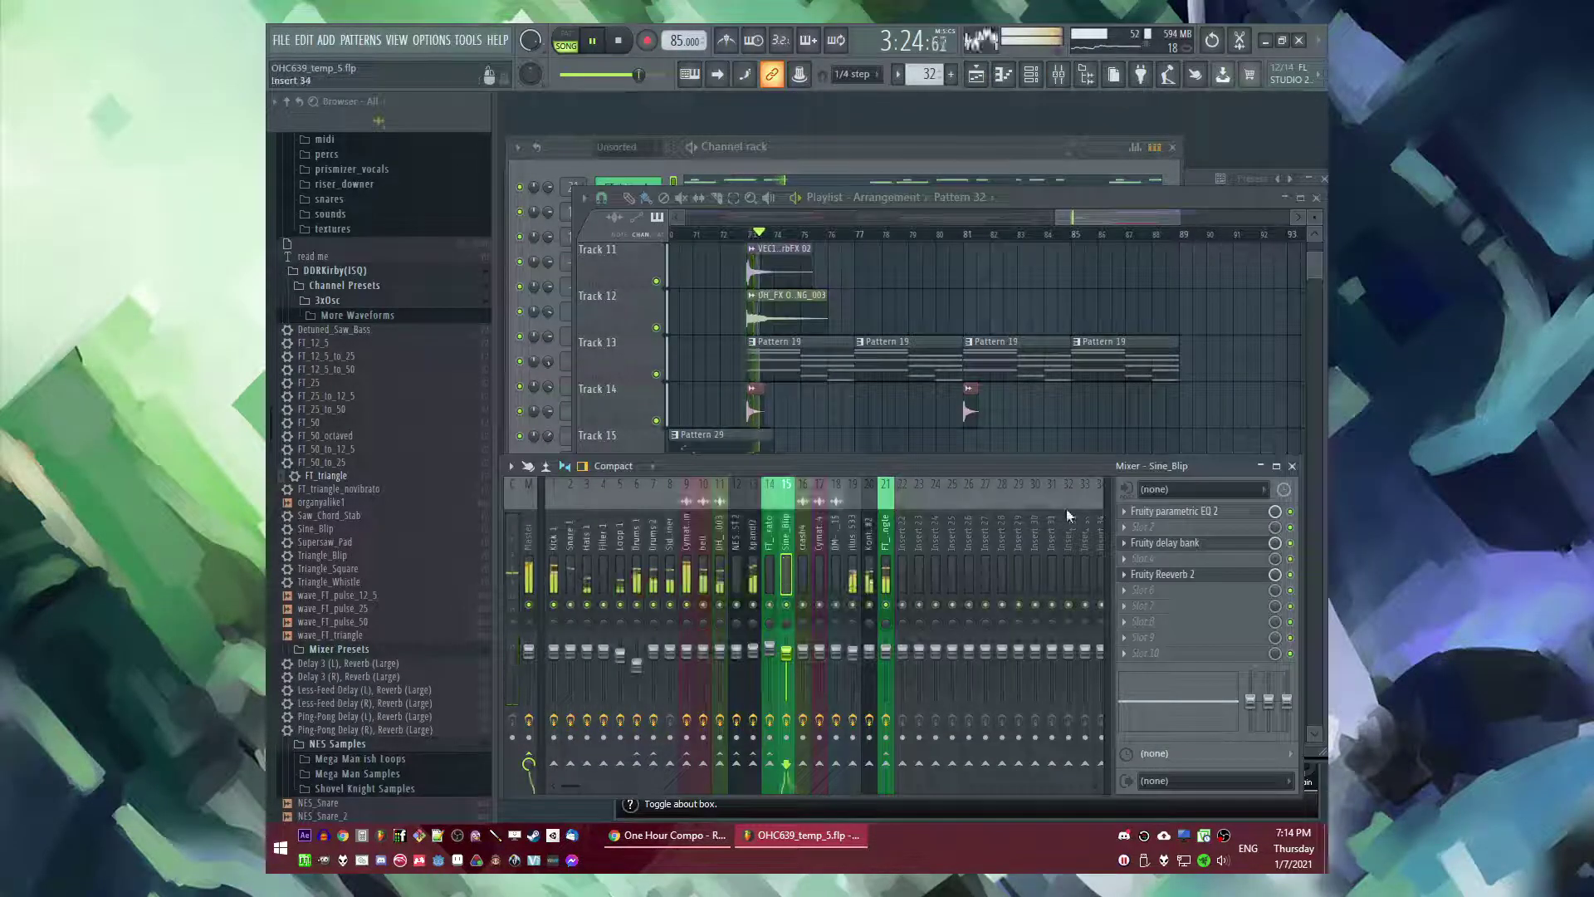
pyautogui.click(889, 566)
# - Audition the square, sawtooth and custom wave shapes on FT_triangle's oscillator 2 at different mix levels and coarse pitches
pyautogui.press('F6')
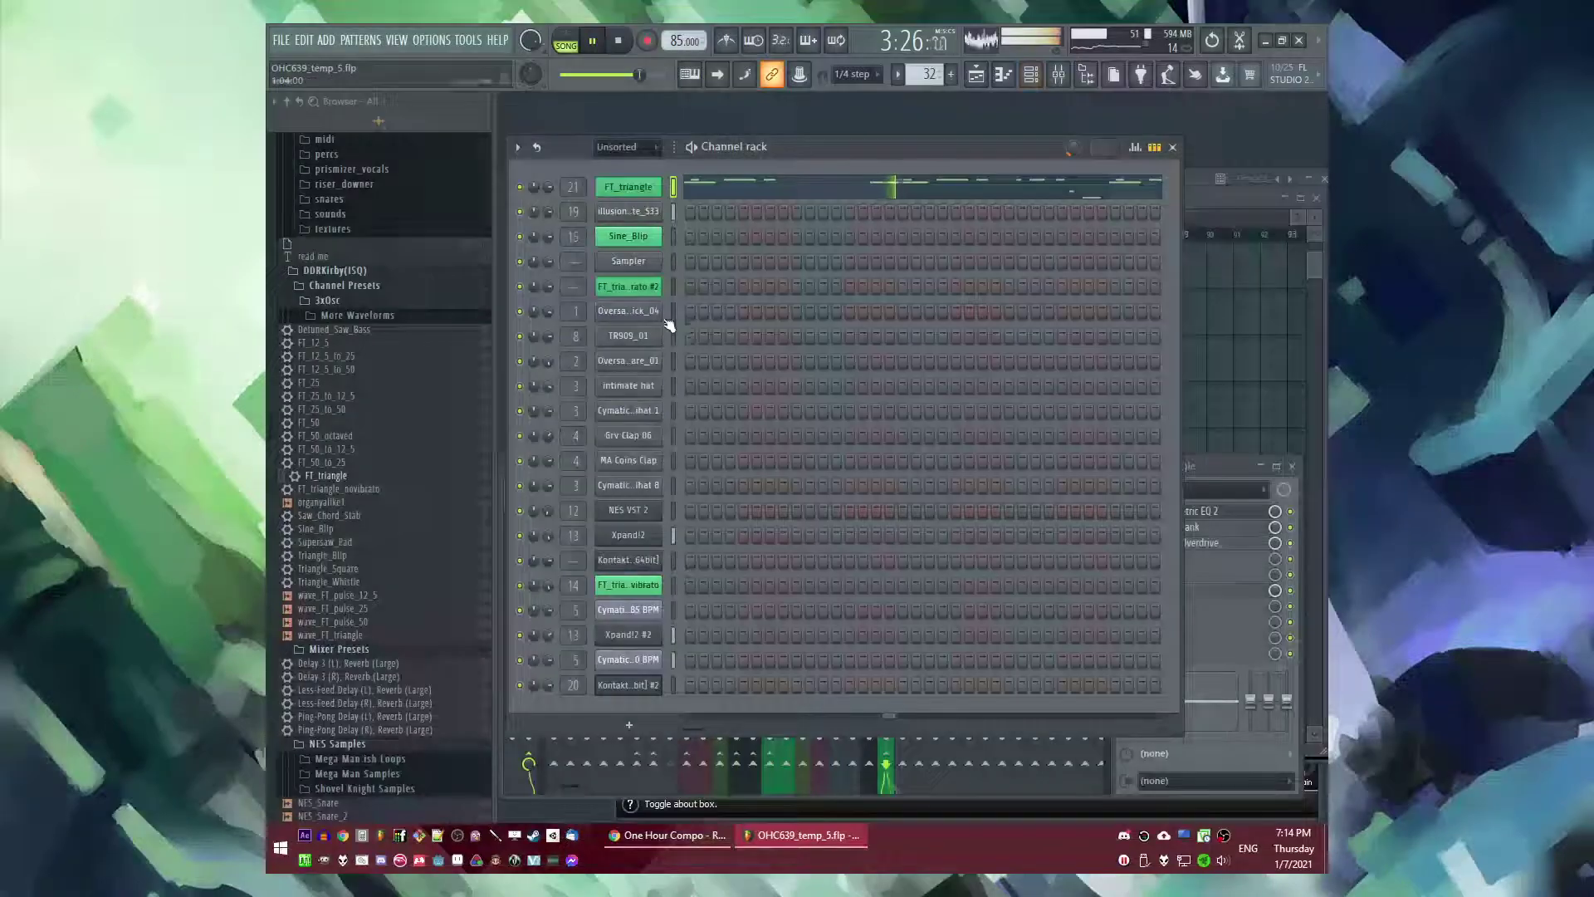
pyautogui.click(633, 190)
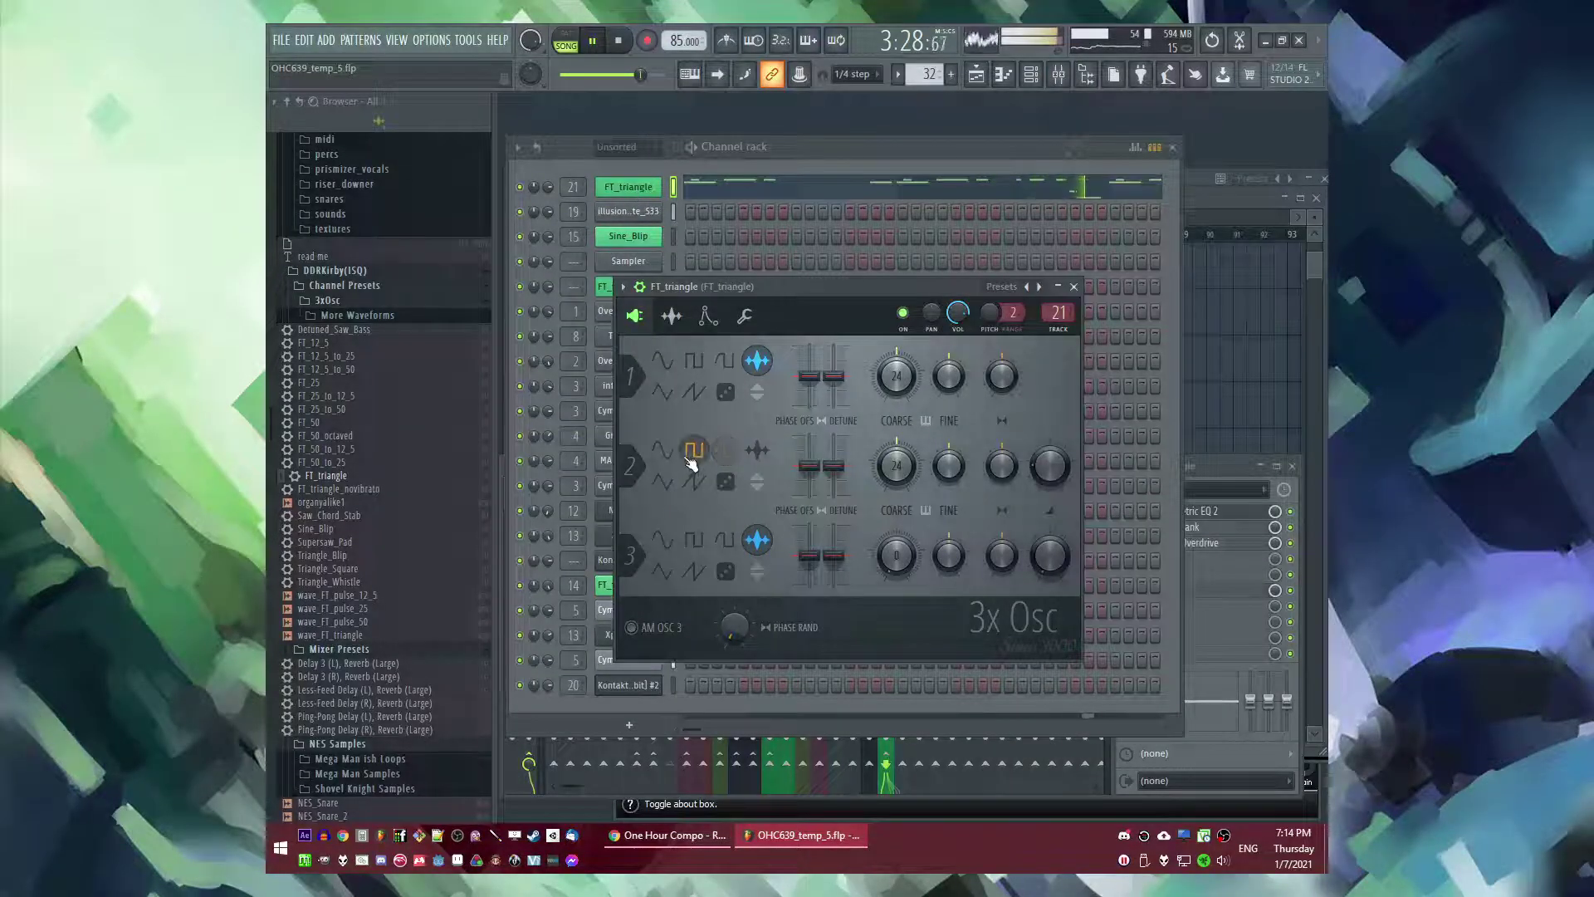
pyautogui.click(724, 451)
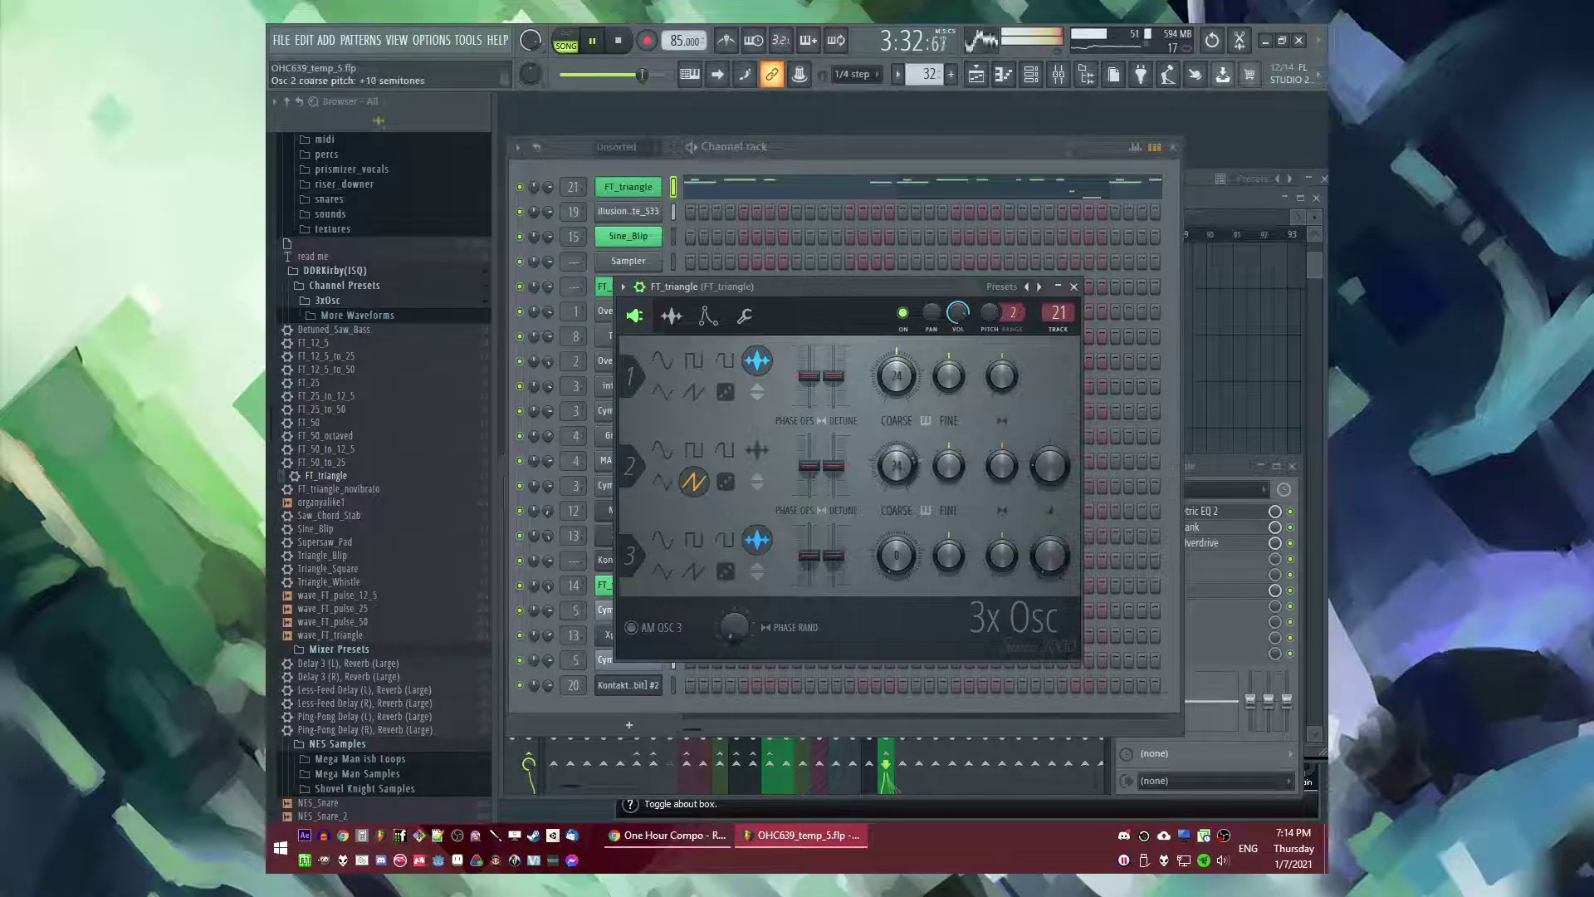
pyautogui.moveTo(1051, 465); pyautogui.dragTo(1050, 455)
pyautogui.click(758, 454)
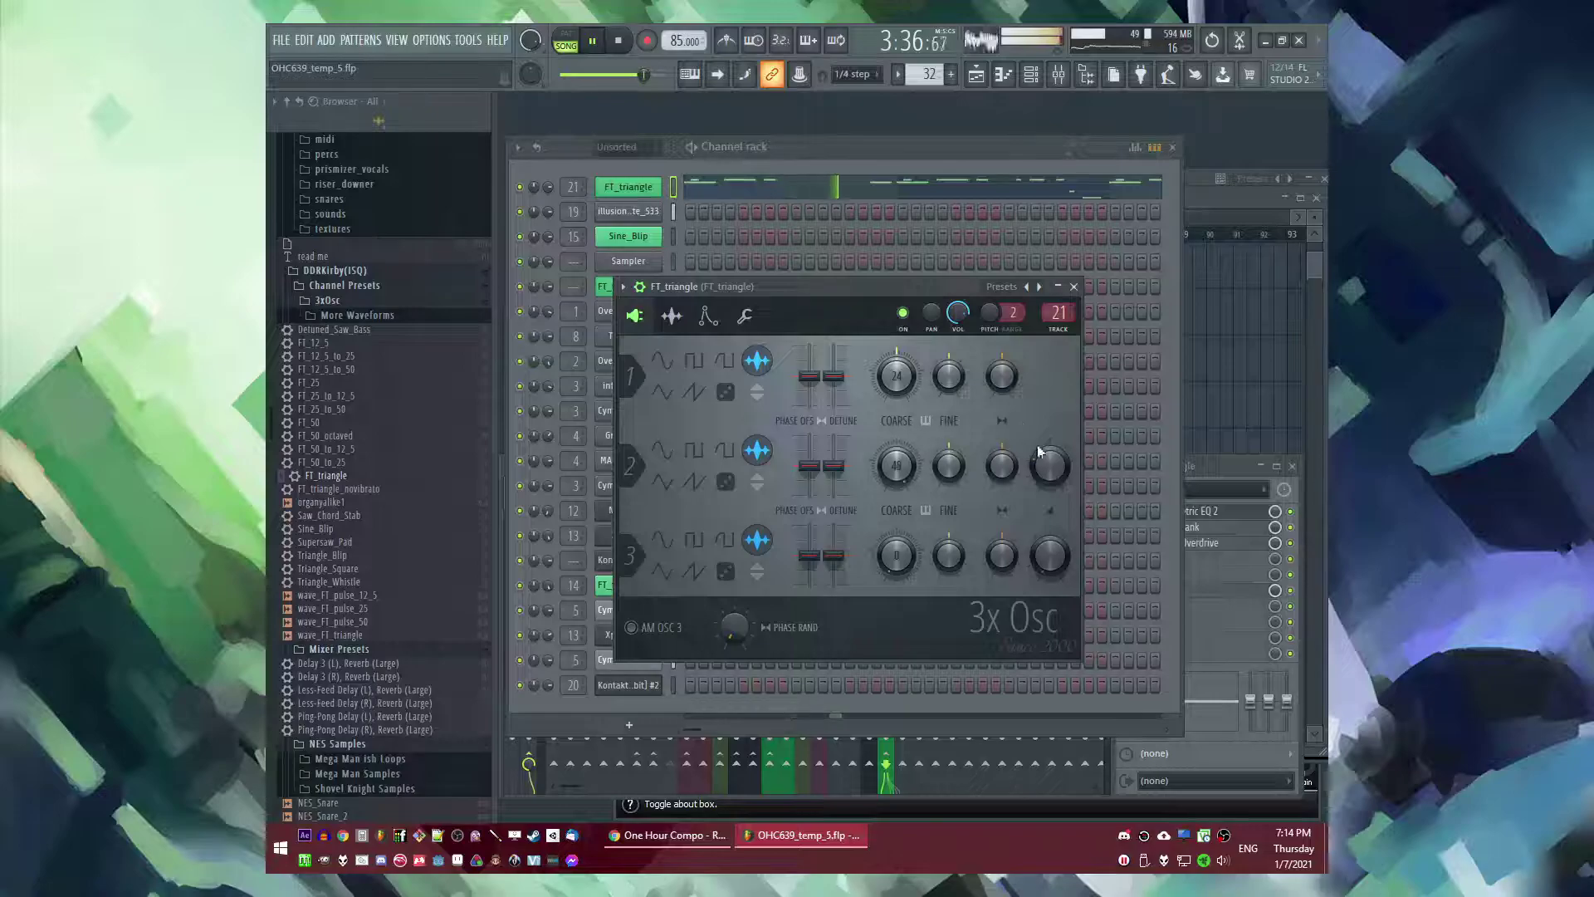
# - Adjust the mix level and coarse pitch of FT_triangle's oscillator 2 and give it the rounded square shape while the pattern plays alone
pyautogui.scroll(-3, 1050, 465)
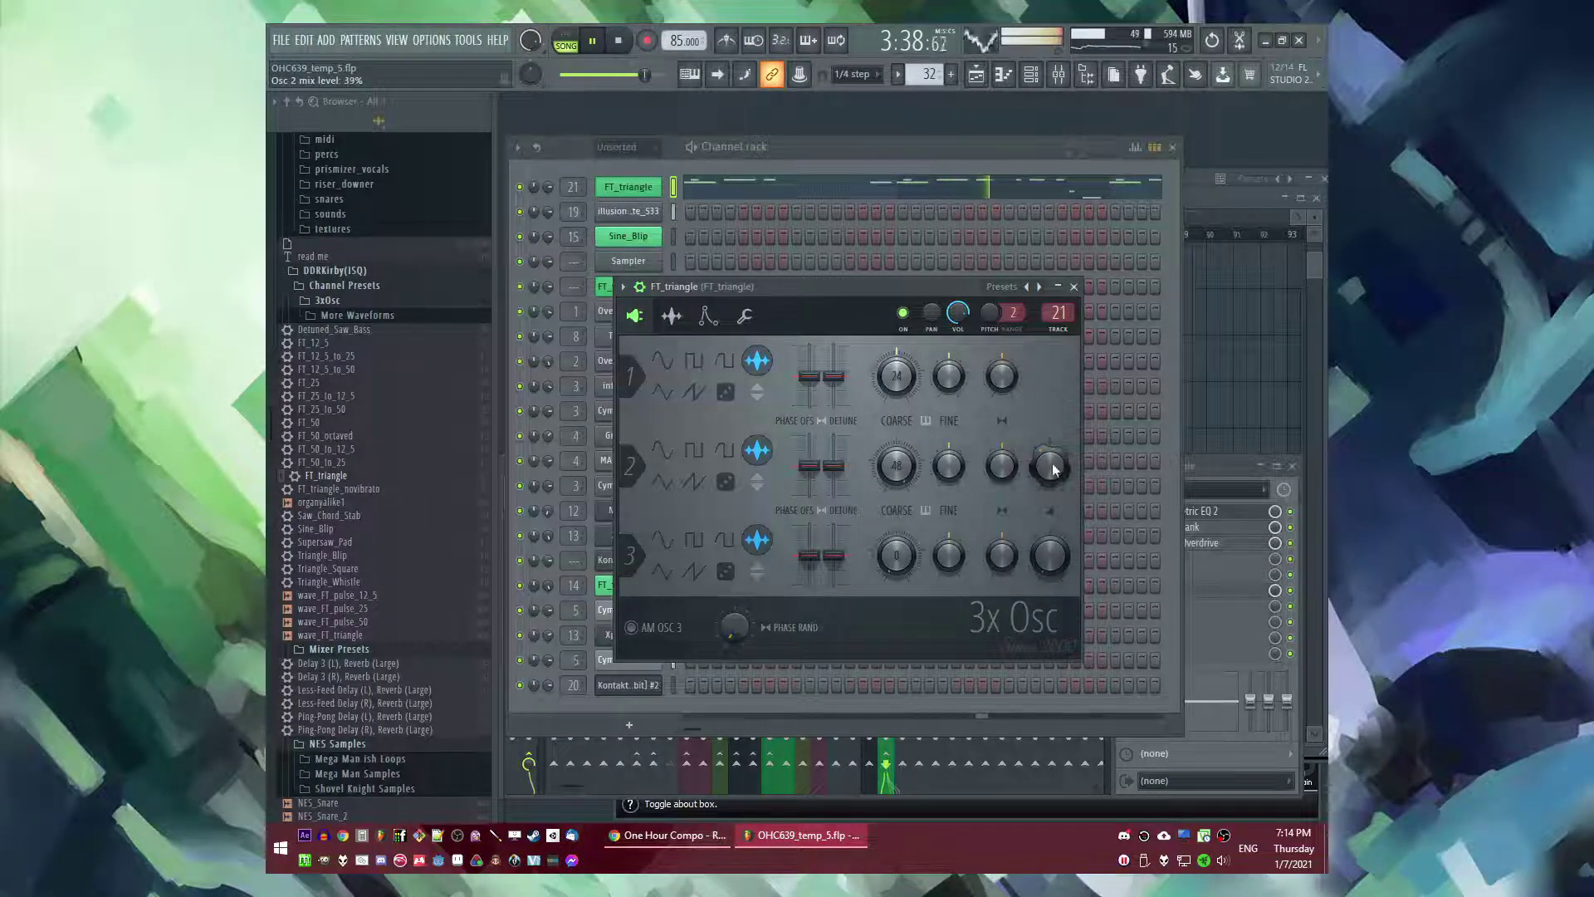
pyautogui.press('l')
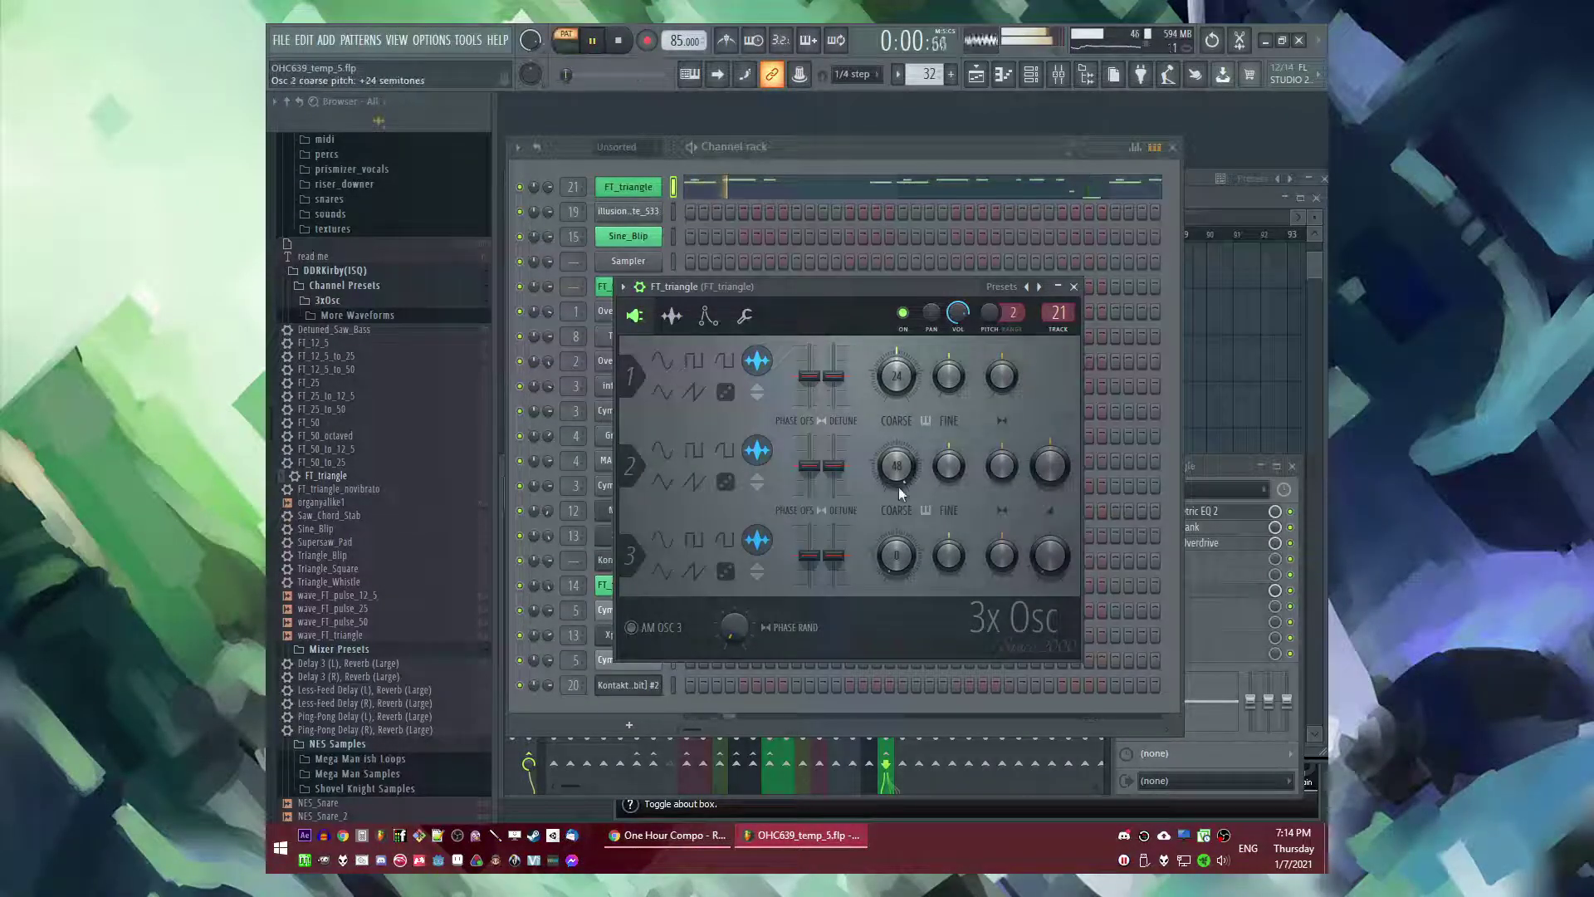
pyautogui.click(726, 452)
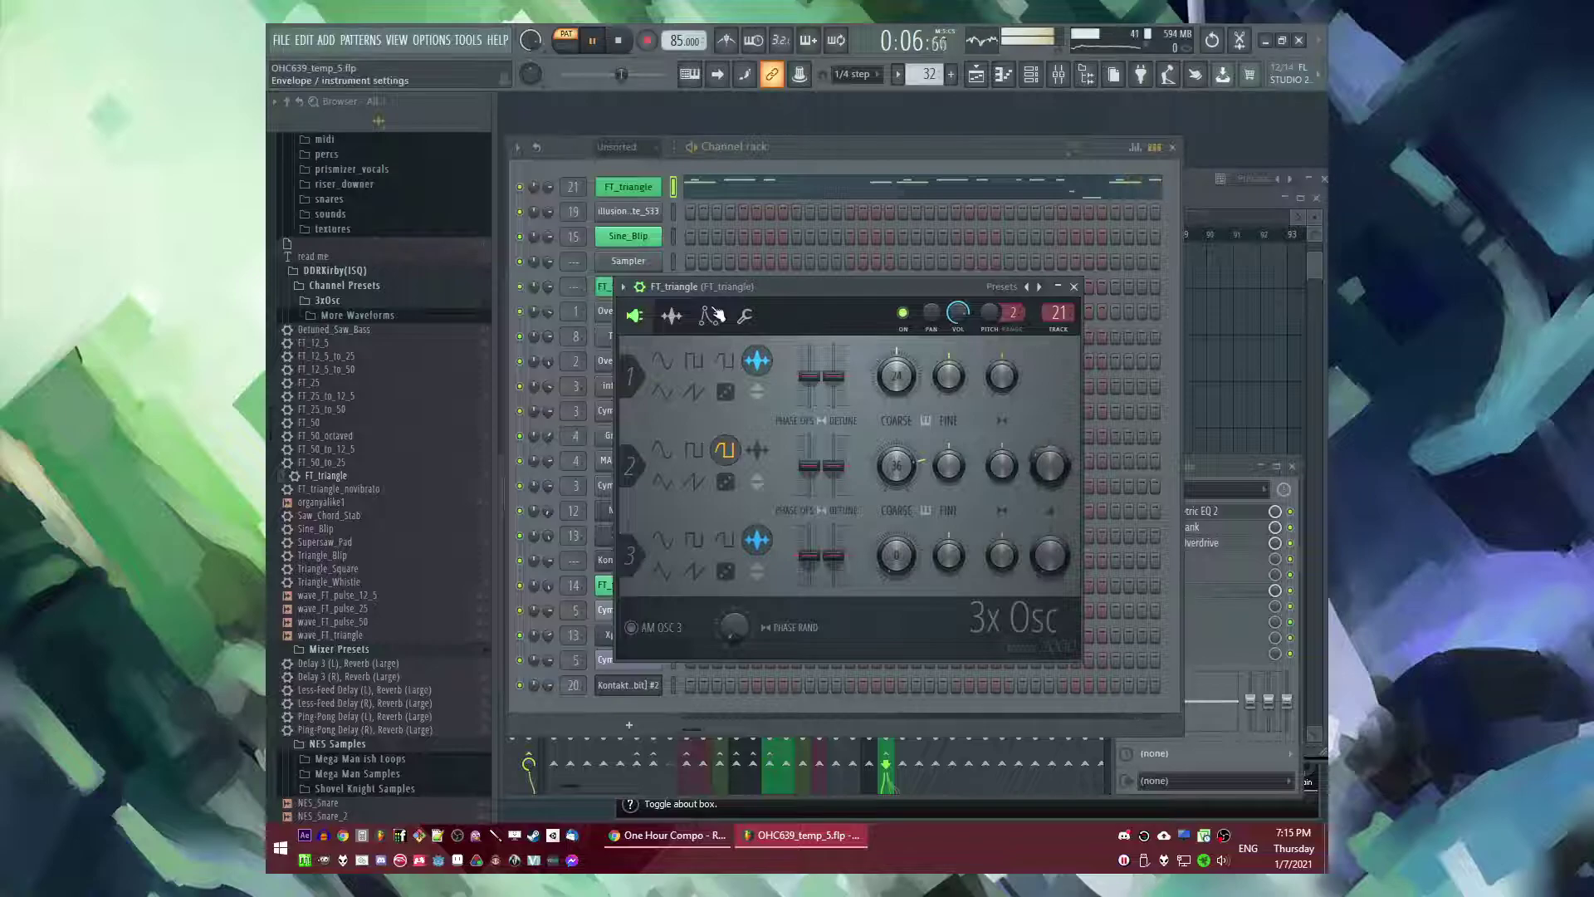
pyautogui.click(712, 314)
# - Adjust the band 7 high cut near 3 kHz in FT_triangle's Parametric EQ 2 and play the song from bar 77
pyautogui.click(1224, 513)
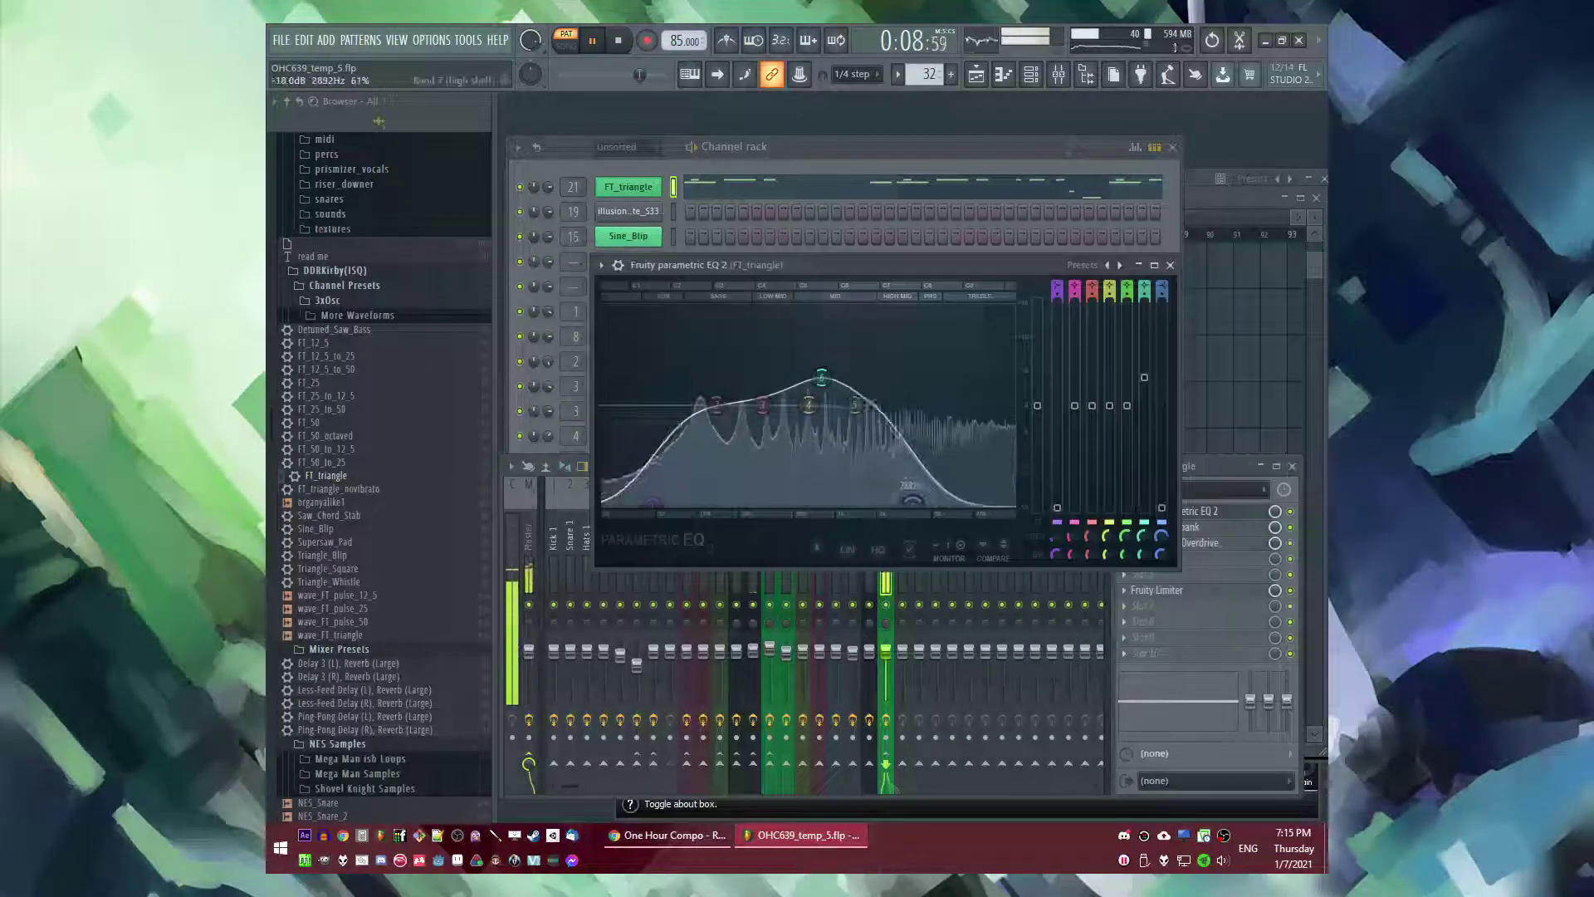
pyautogui.click(886, 600)
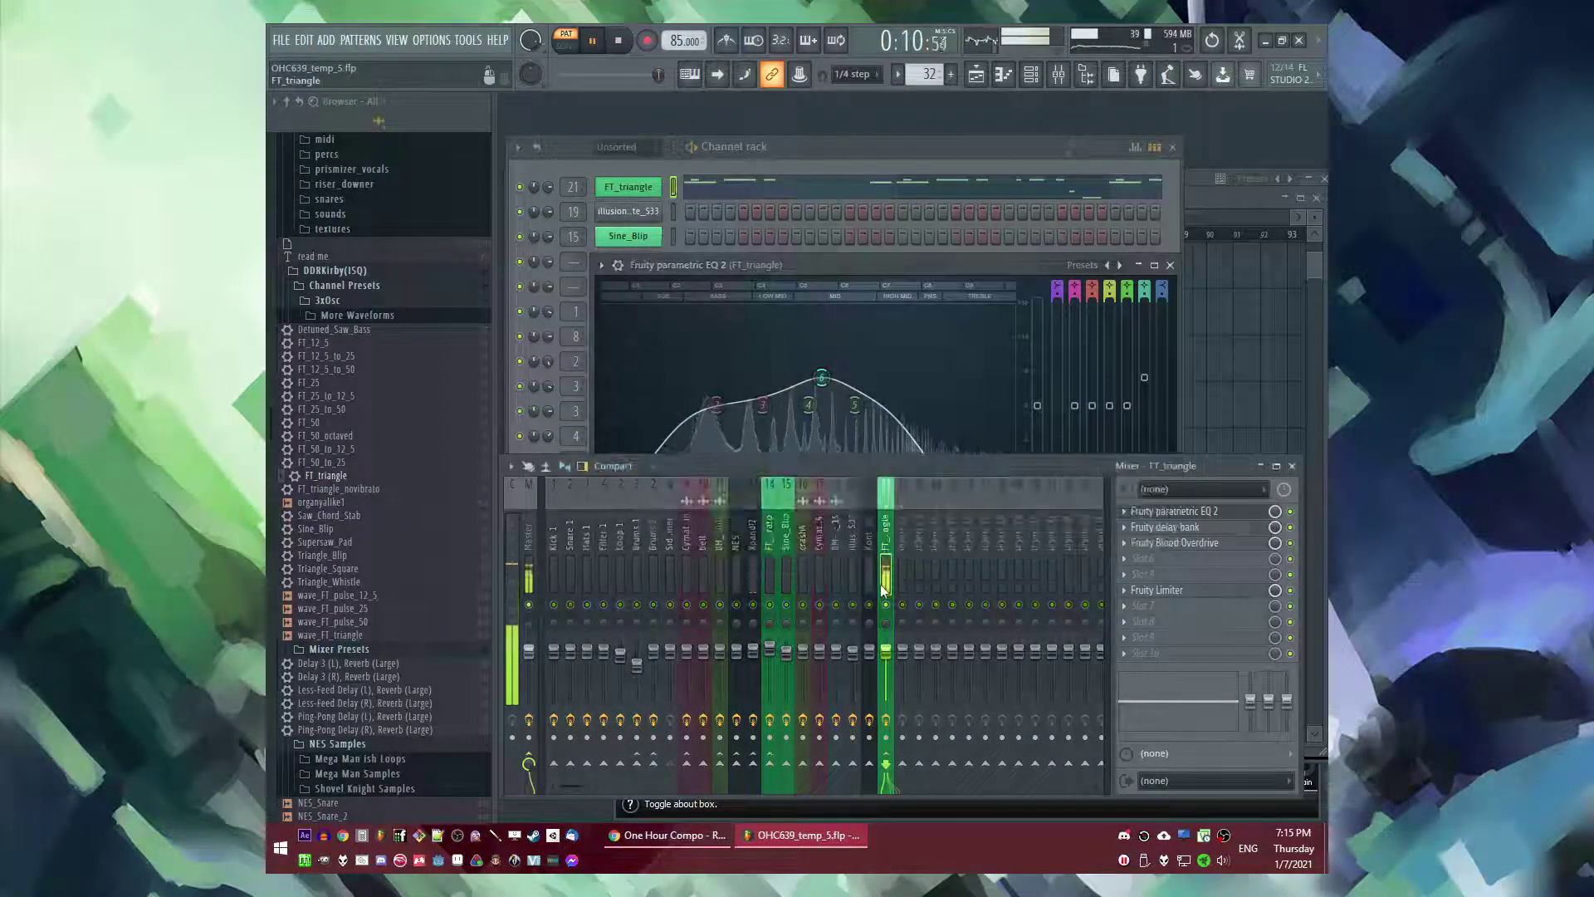
pyautogui.press('F9')
pyautogui.click(863, 234)
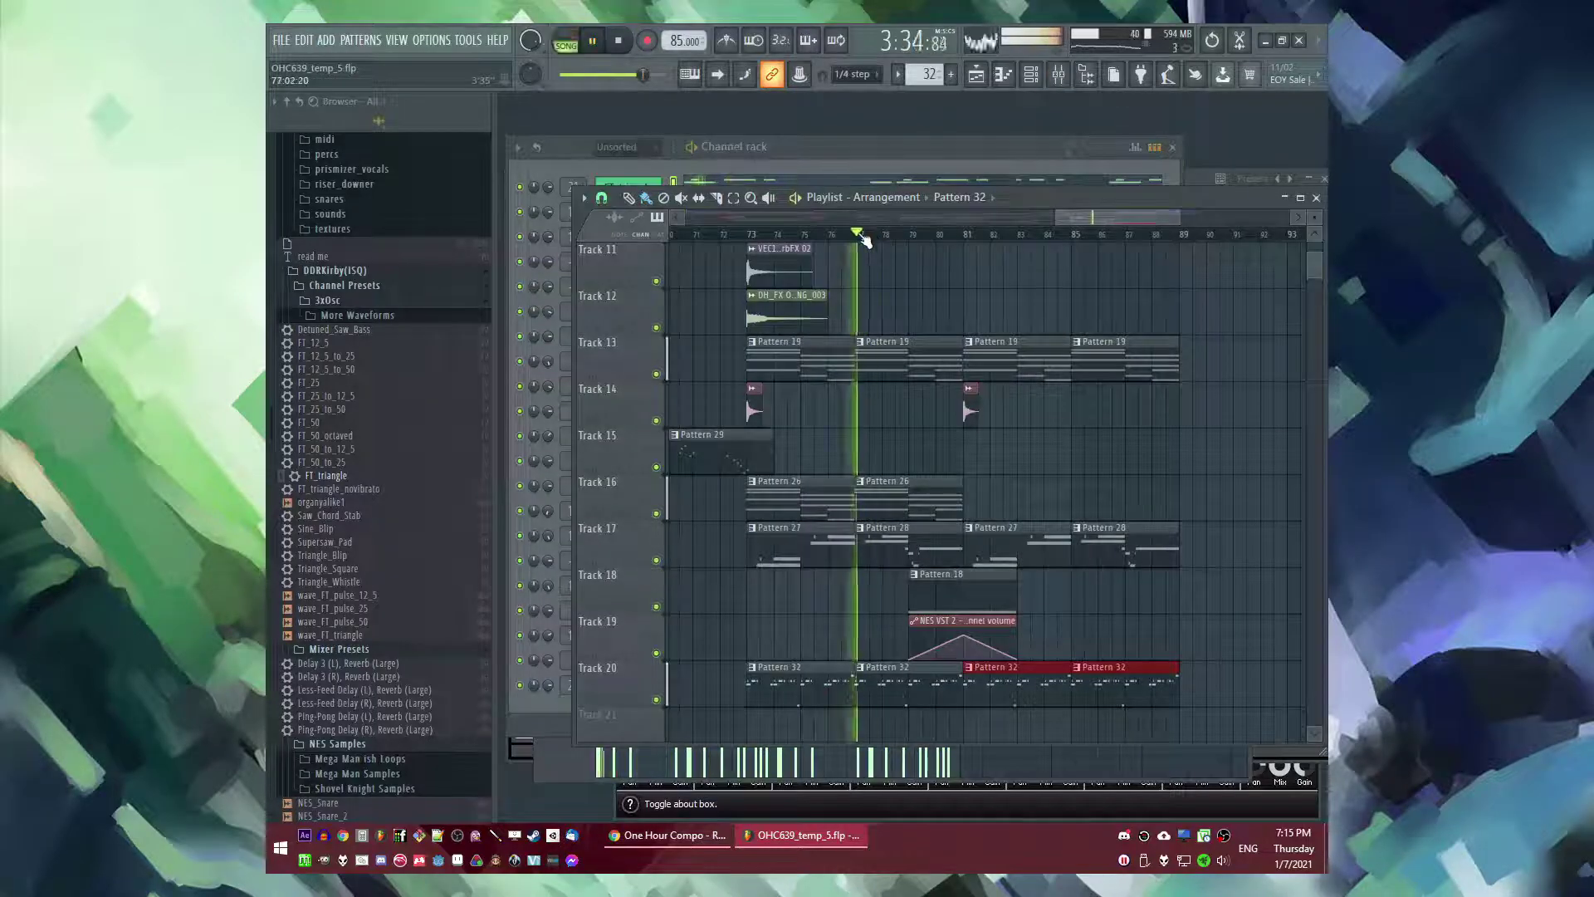
# - In FT_triangle's Parametric EQ 2, dip band 3 slightly and reduce band 6 to a small boost
pyautogui.press('F9')
pyautogui.click(1151, 515)
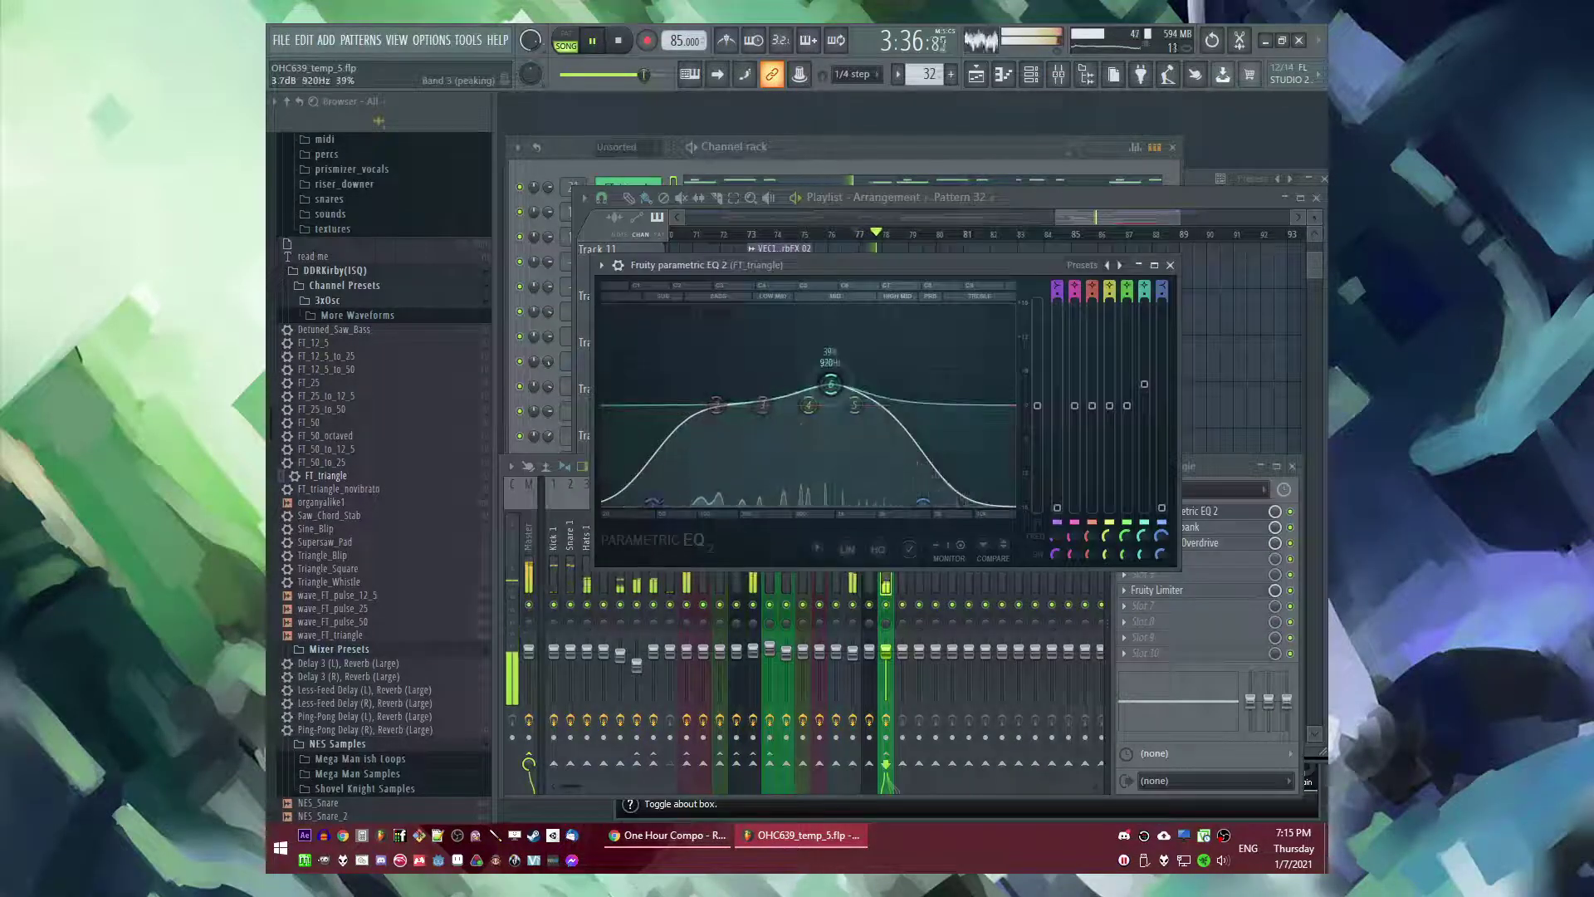
pyautogui.moveTo(722, 491); pyautogui.dragTo(754, 424)
pyautogui.moveTo(835, 390)
pyautogui.mouseDown()
pyautogui.moveTo(737, 358)
pyautogui.moveTo(833, 396)
pyautogui.mouseUp()
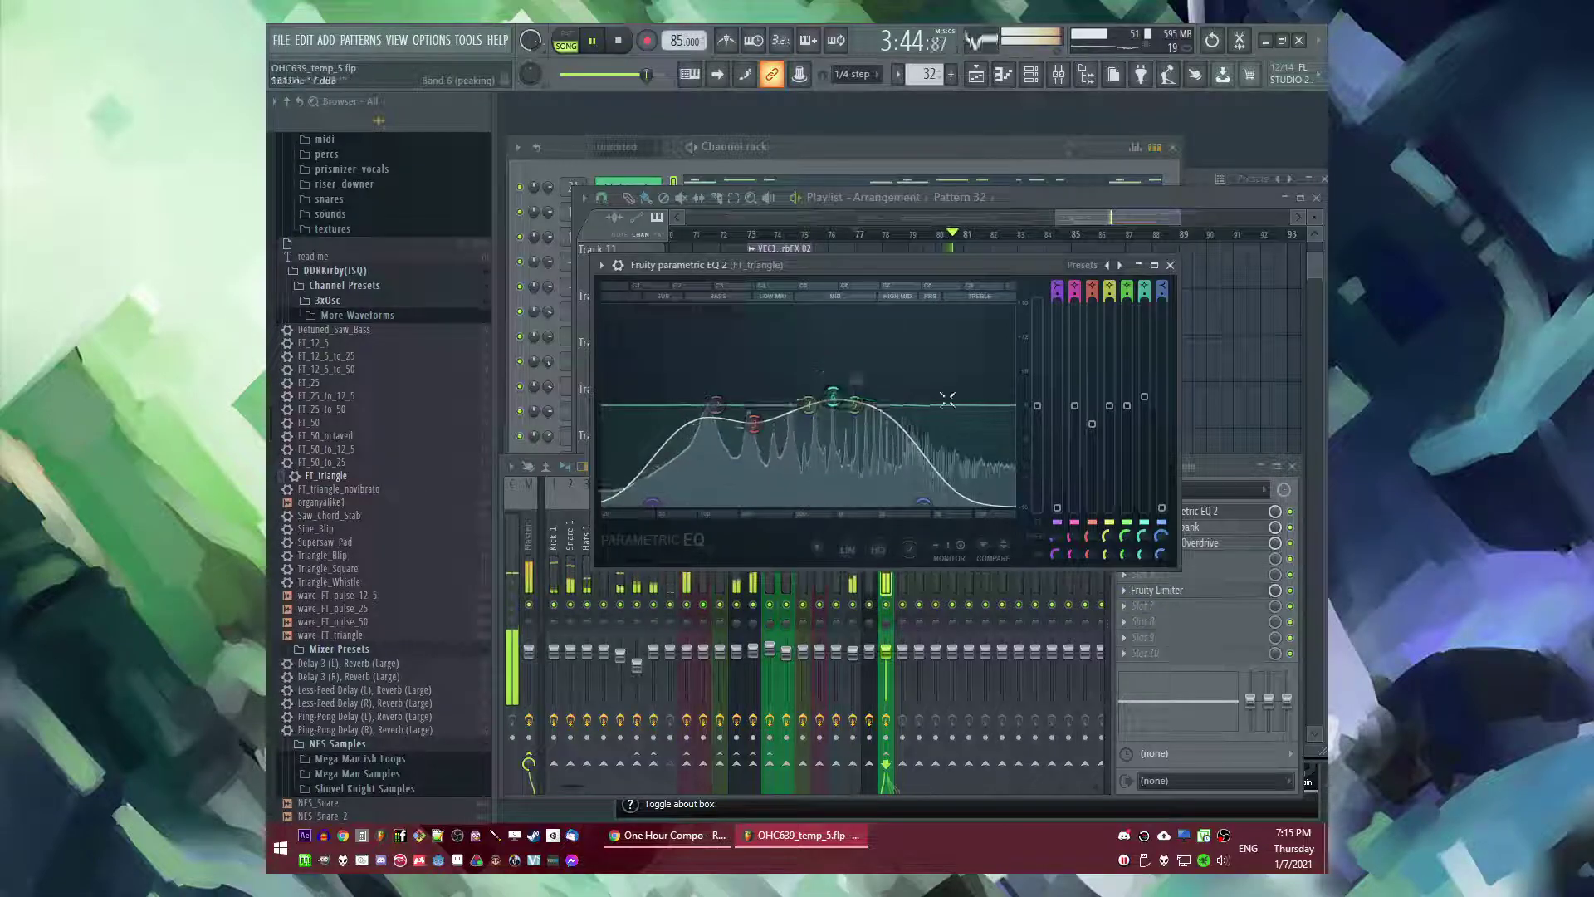
pyautogui.click(888, 586)
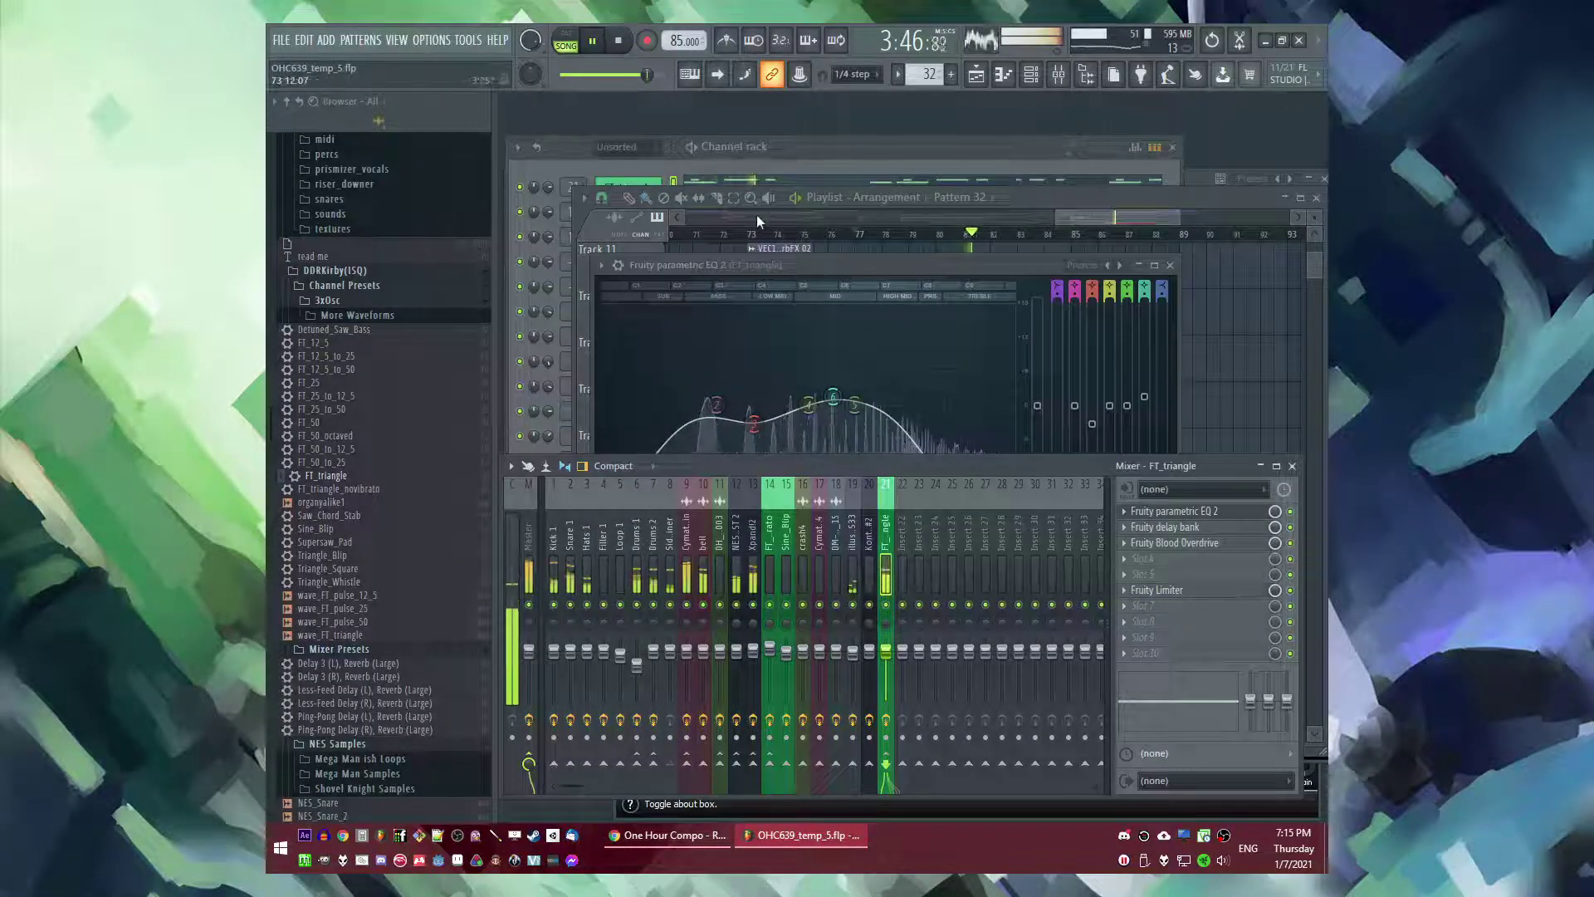
# - Play the pattern alone and review FT_triangle's sample, oscillator and envelope settings
pyautogui.press('l')
pyautogui.click(652, 184)
pyautogui.click(672, 316)
pyautogui.click(637, 315)
pyautogui.click(706, 315)
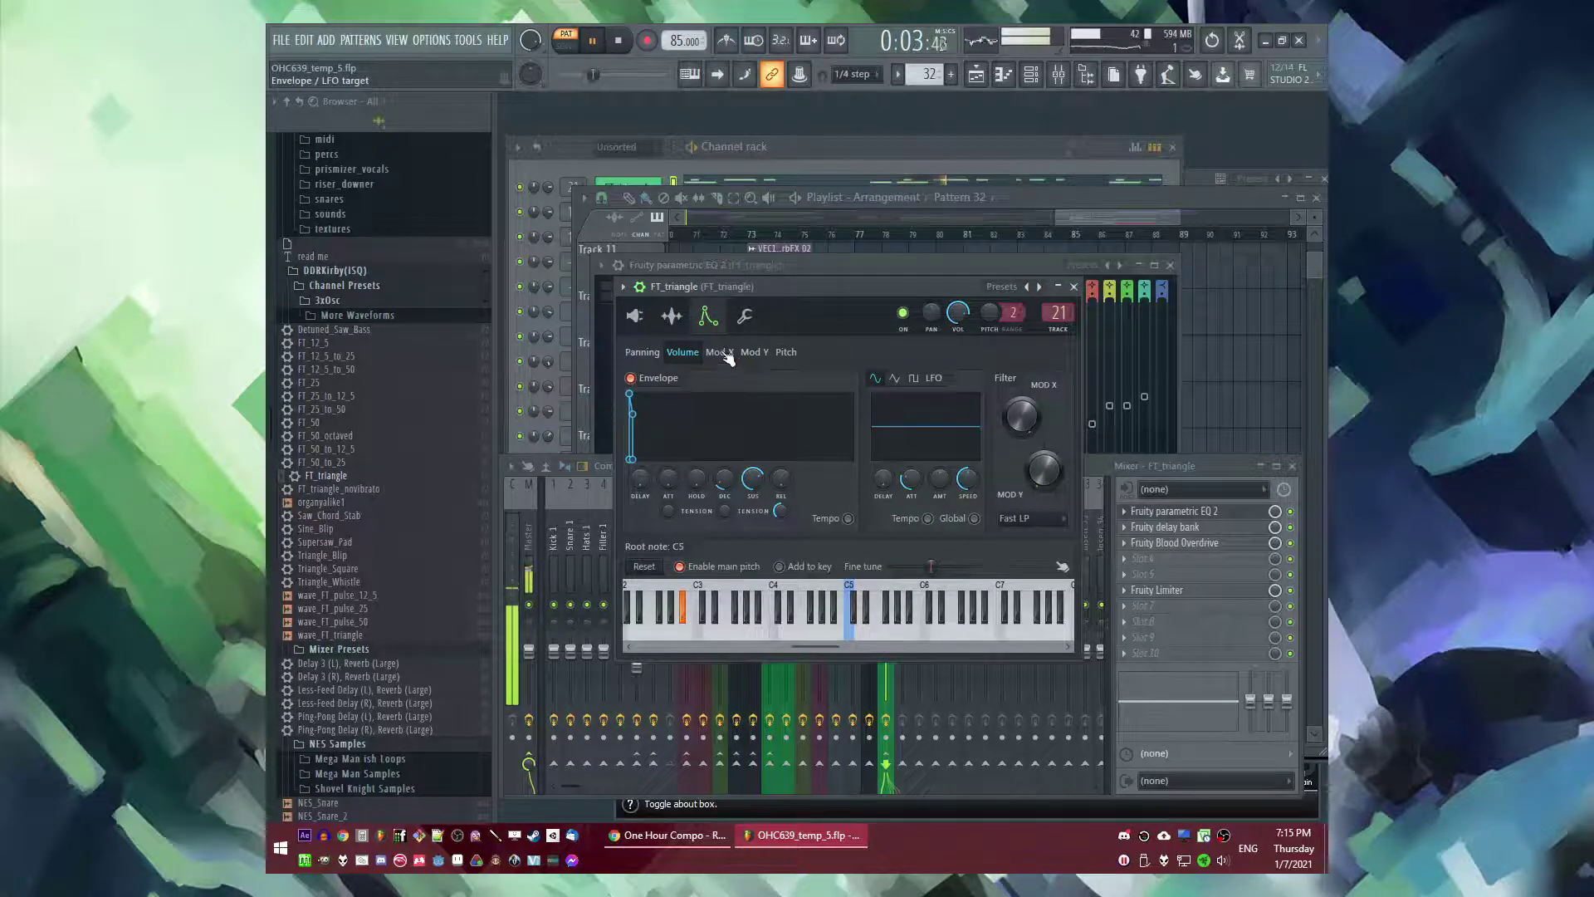
# - Add a BooBass channel and copy FT_triangle's notes into it
pyautogui.click(327, 40)
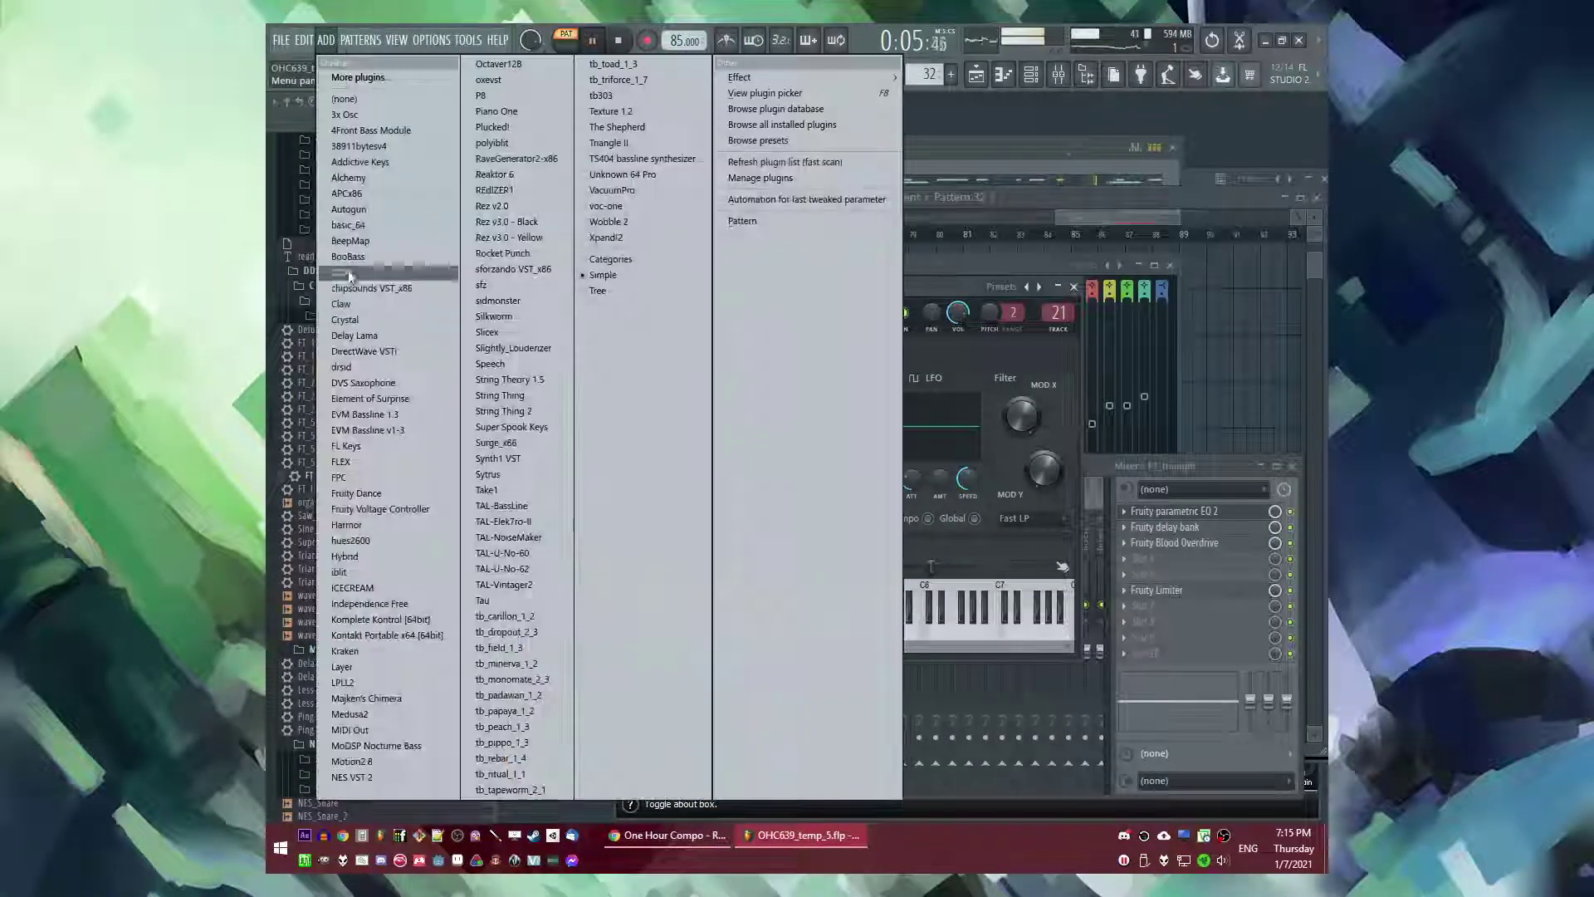
pyautogui.click(349, 258)
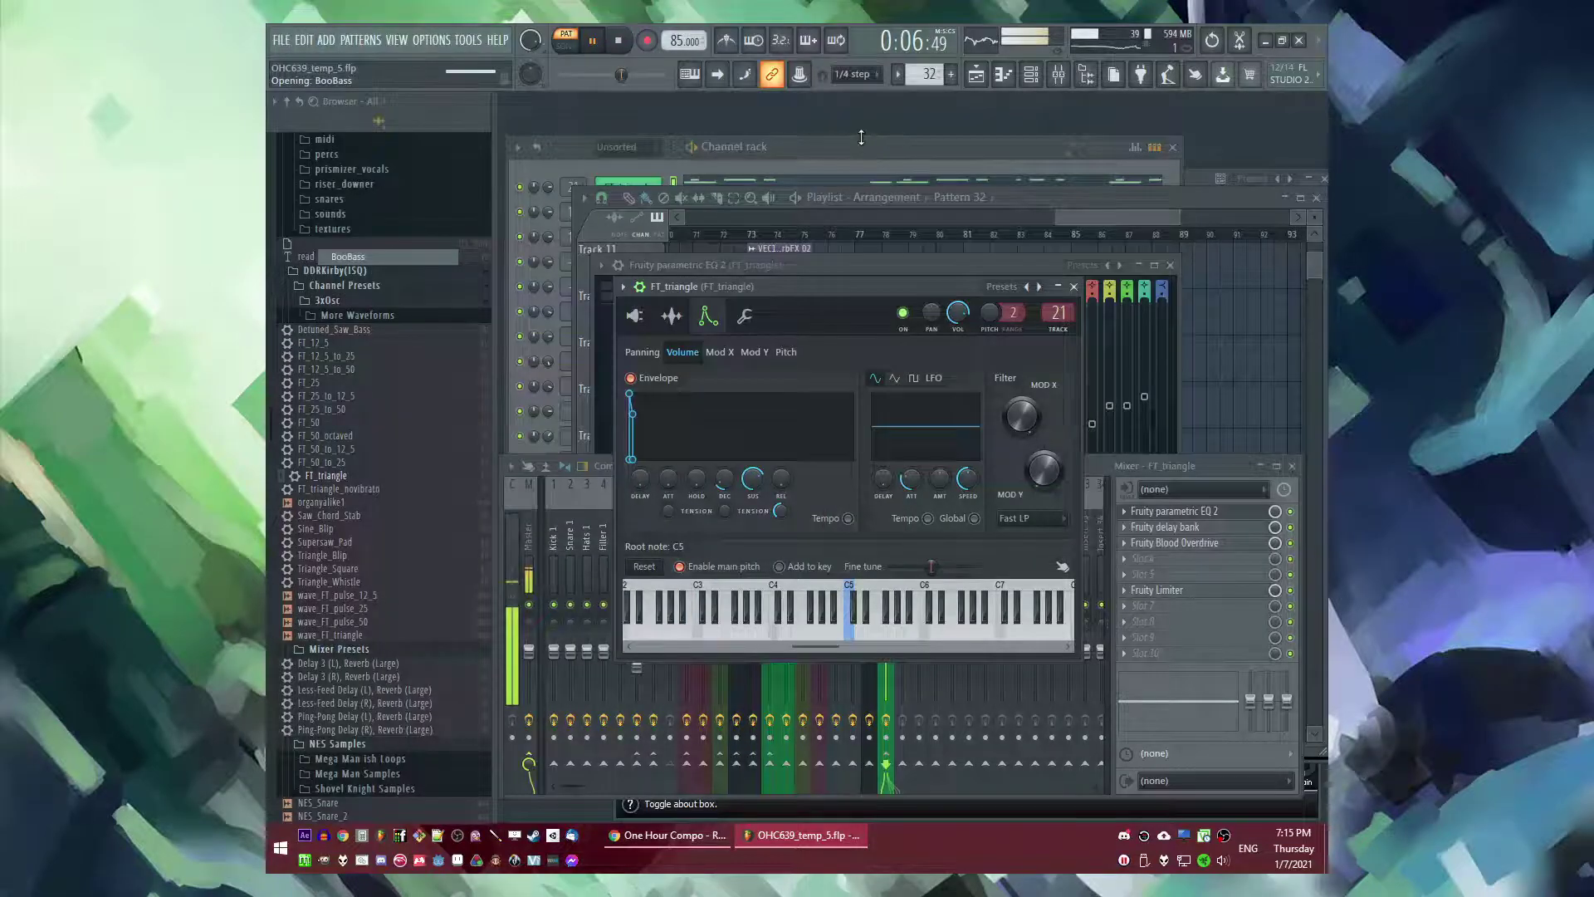
pyautogui.click(674, 186)
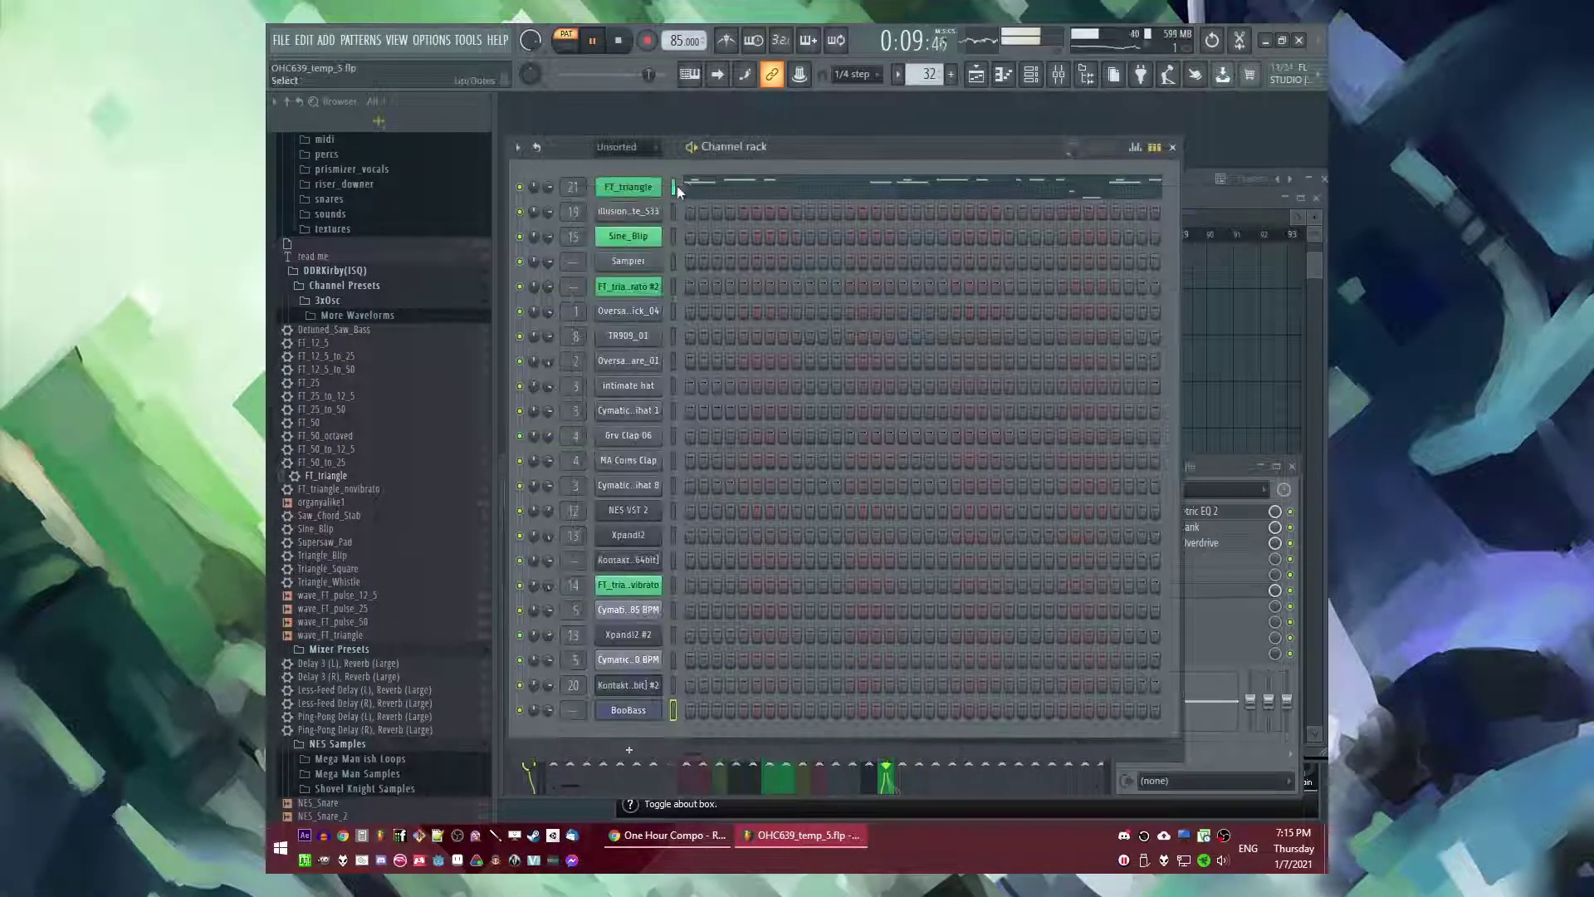
pyautogui.click(675, 707)
pyautogui.hotkey('ctrl', 'v')
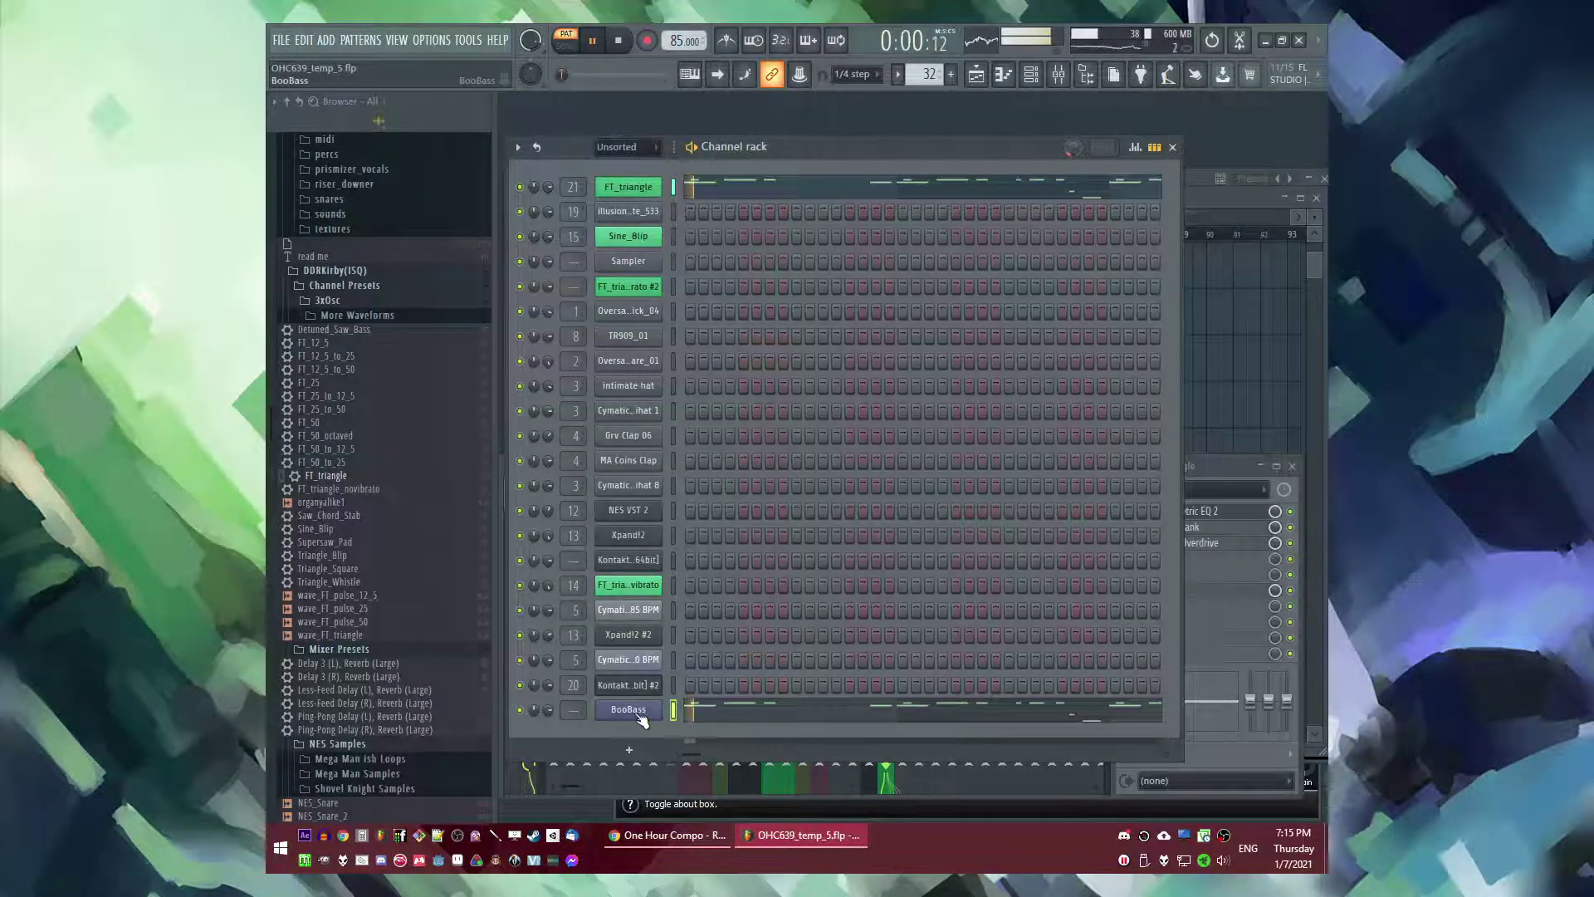
# - Set the treble of BooBass to 100%
pyautogui.click(639, 713)
pyautogui.click(693, 337)
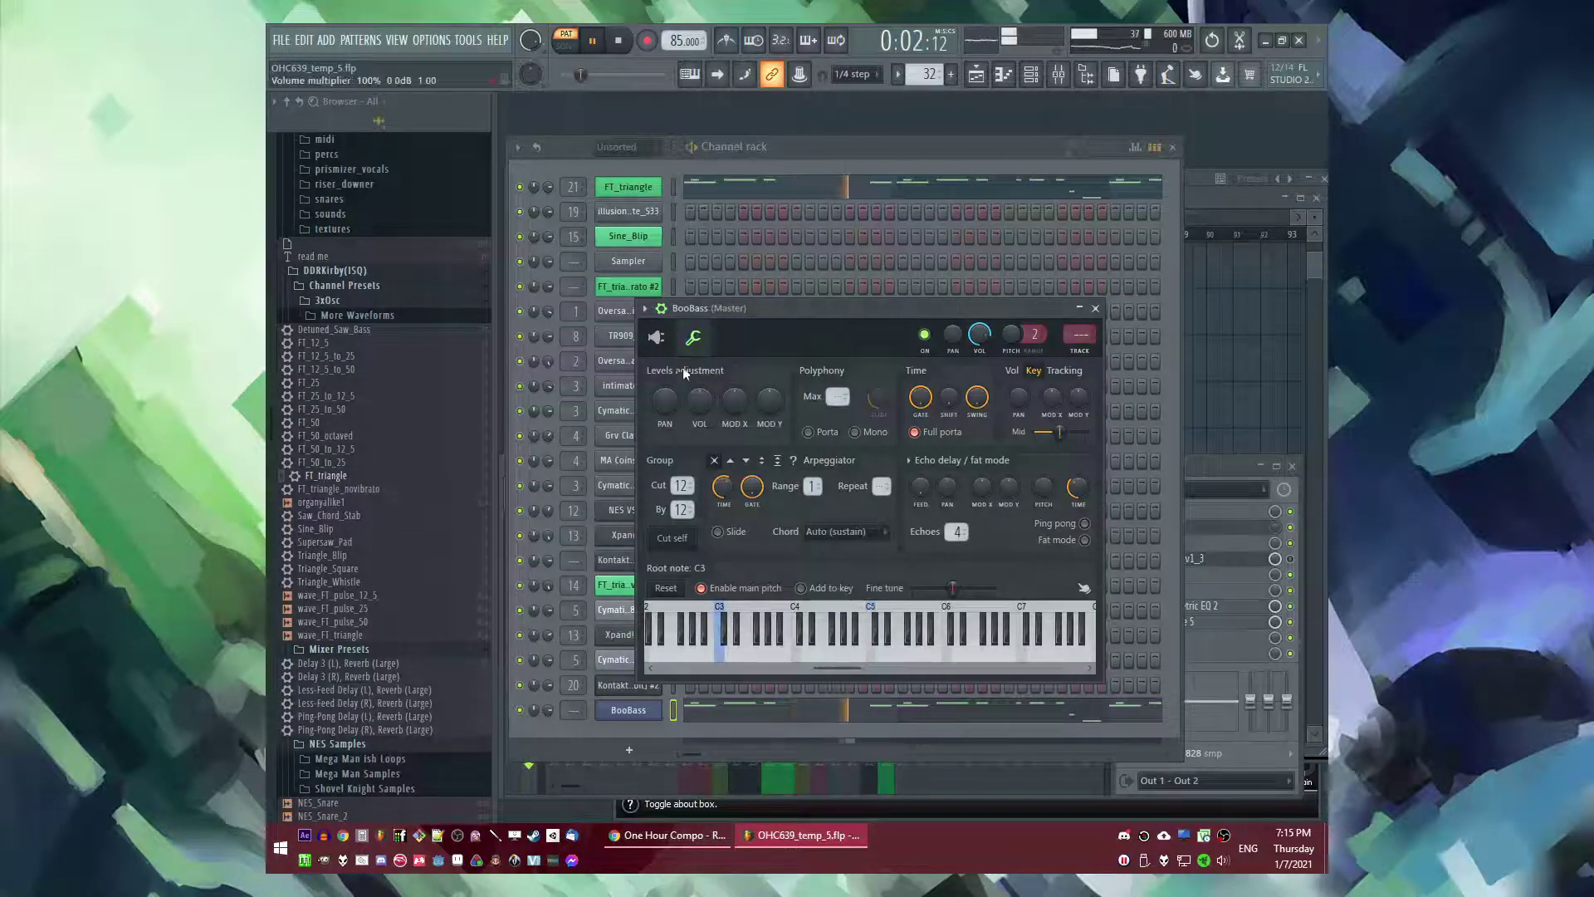
pyautogui.click(656, 337)
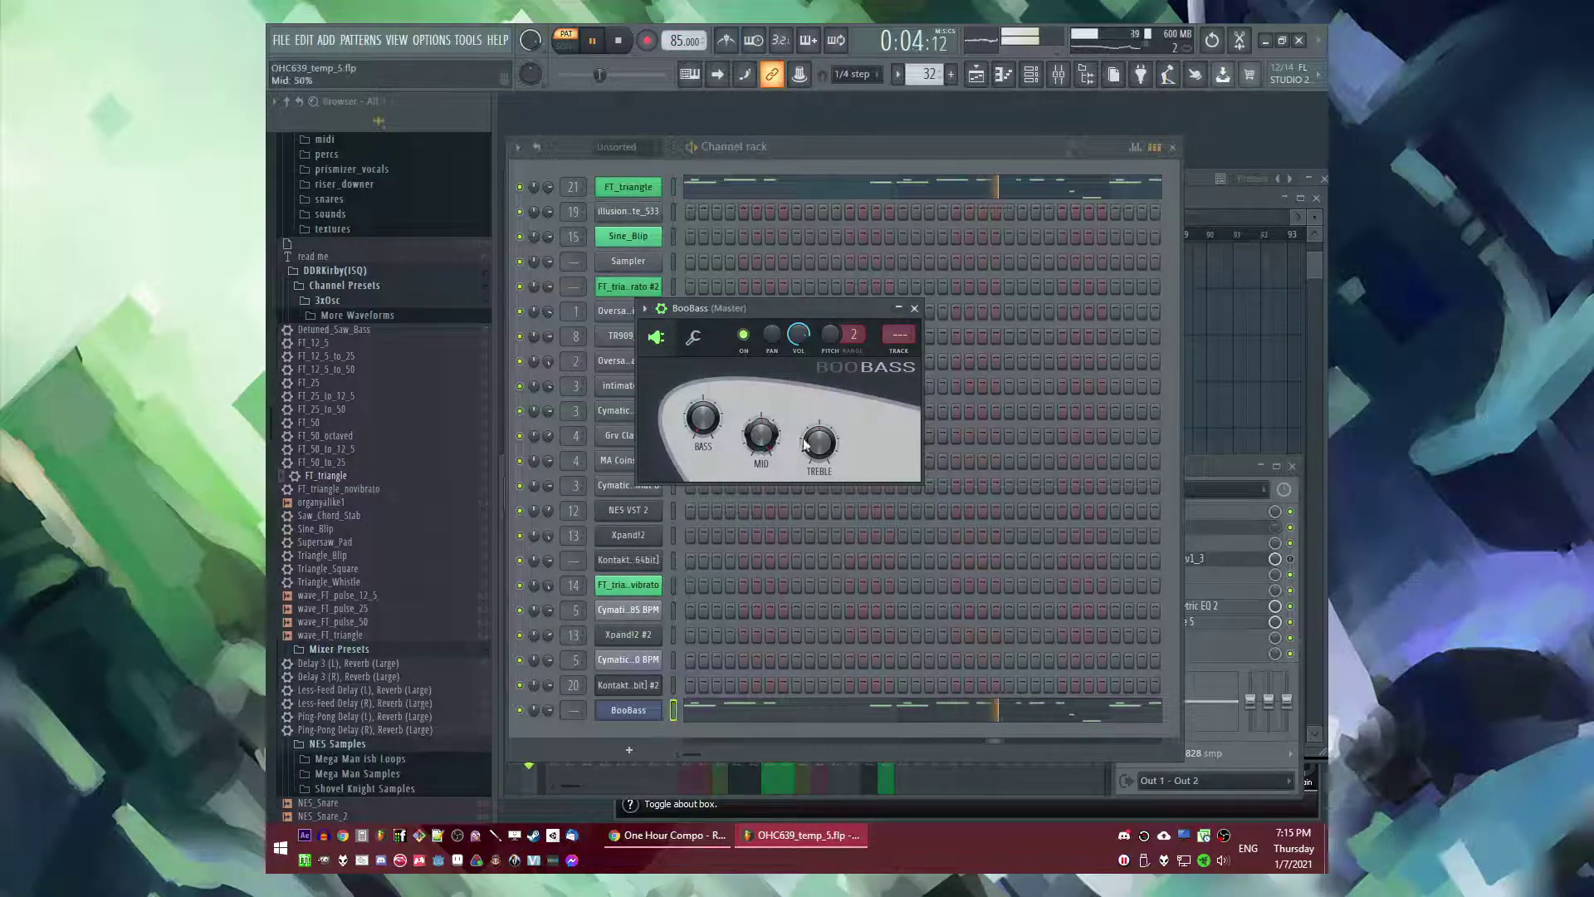
pyautogui.moveTo(819, 442); pyautogui.dragTo(818, 469)
# - Route BooBass to mixer track 21 and lower its channel volume to about 65%
pyautogui.click(650, 184)
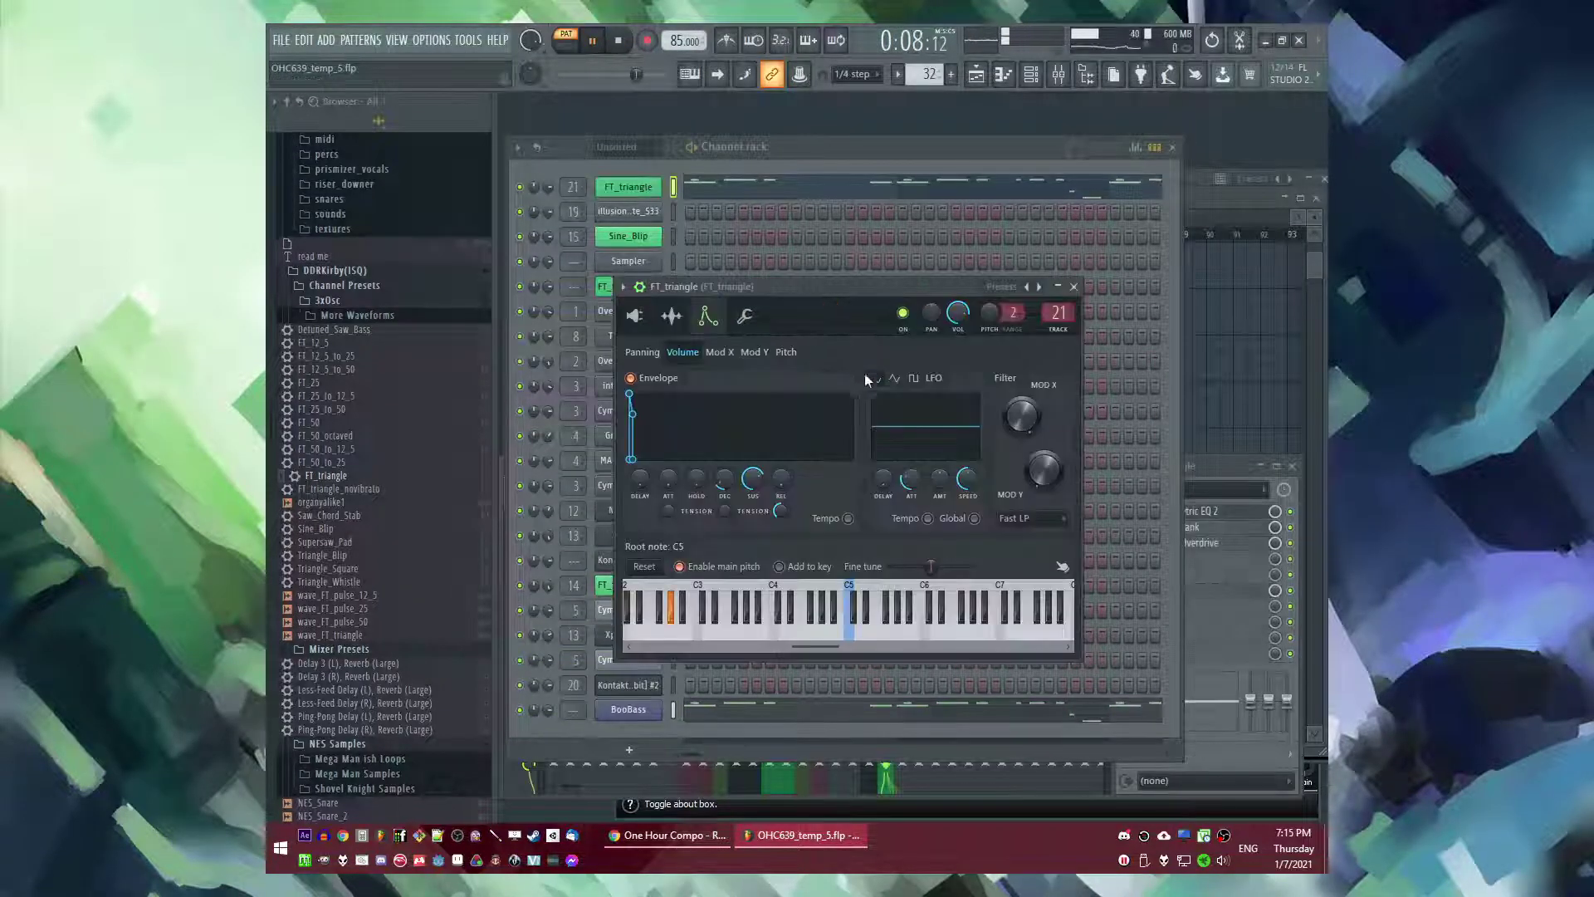
pyautogui.click(638, 317)
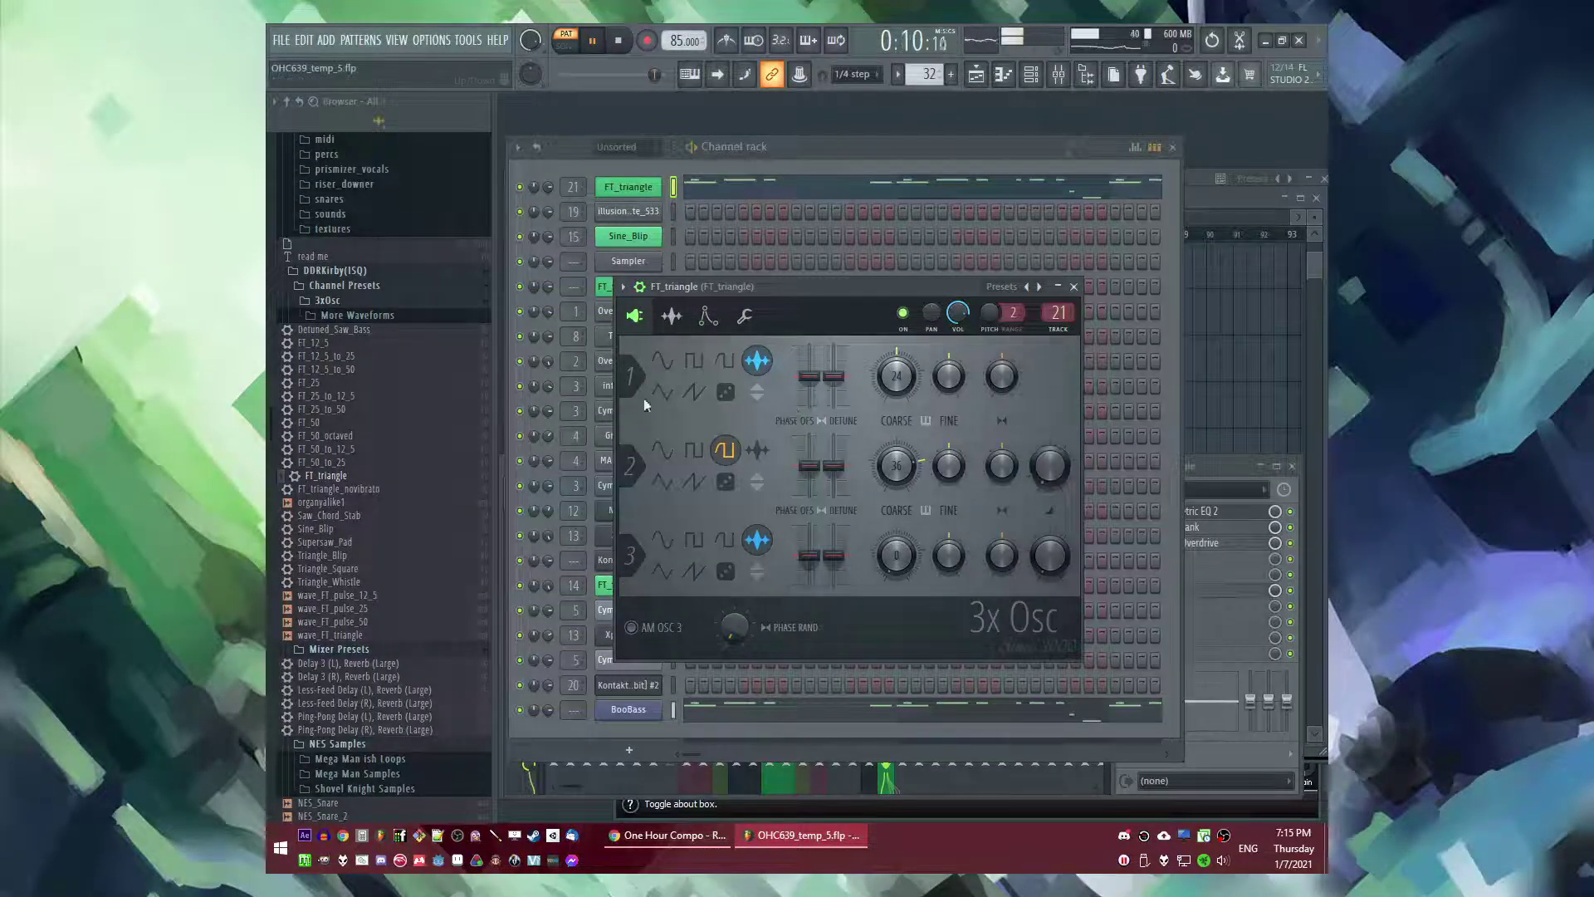
pyautogui.click(646, 711)
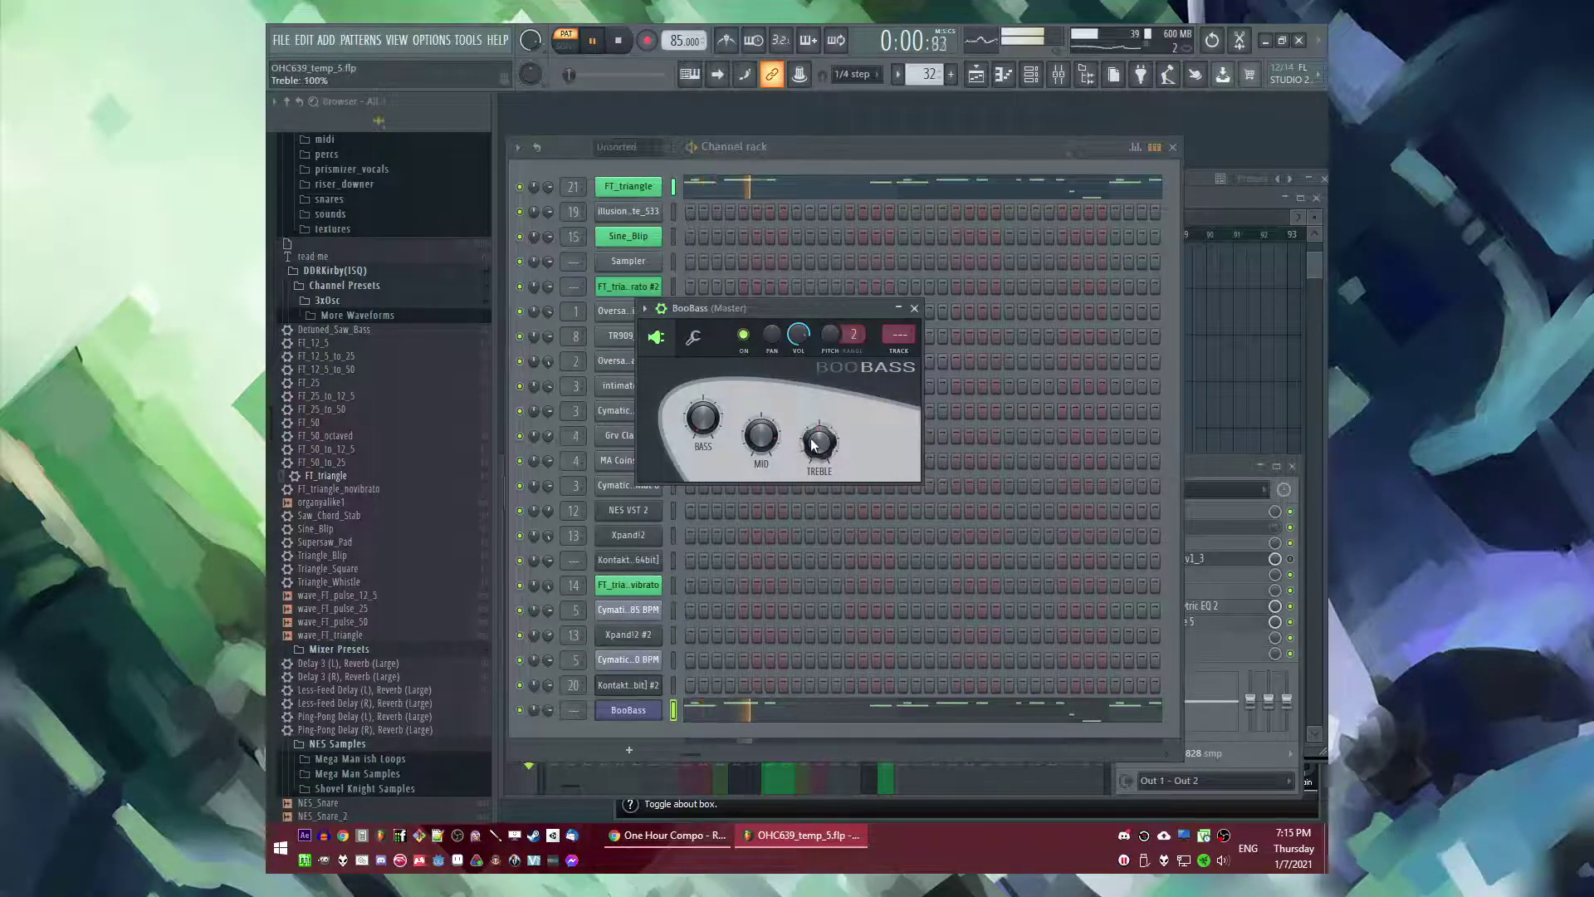
pyautogui.moveTo(900, 334); pyautogui.dragTo(900, 267)
pyautogui.click(628, 709)
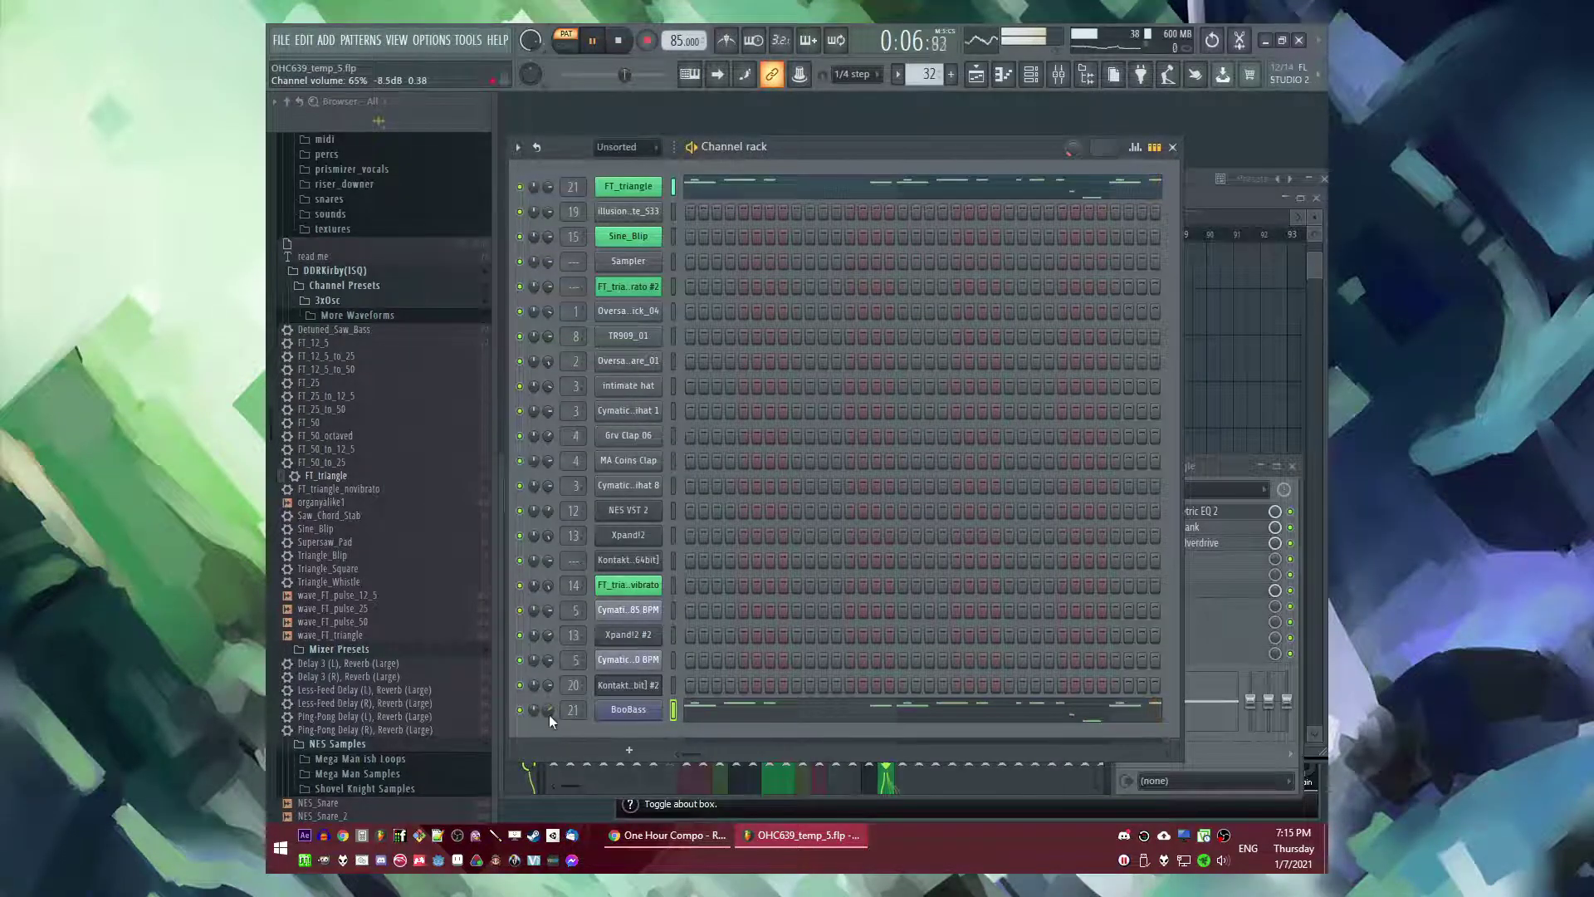
# - Play the full song from bar 73 to hear the layered bass in the mix
pyautogui.press('F5')
pyautogui.press('l')
pyautogui.click(752, 240)
# - Add a slight delayed vibrato to FT_triangle with its pitch LFO
pyautogui.press('F6')
pyautogui.click(629, 186)
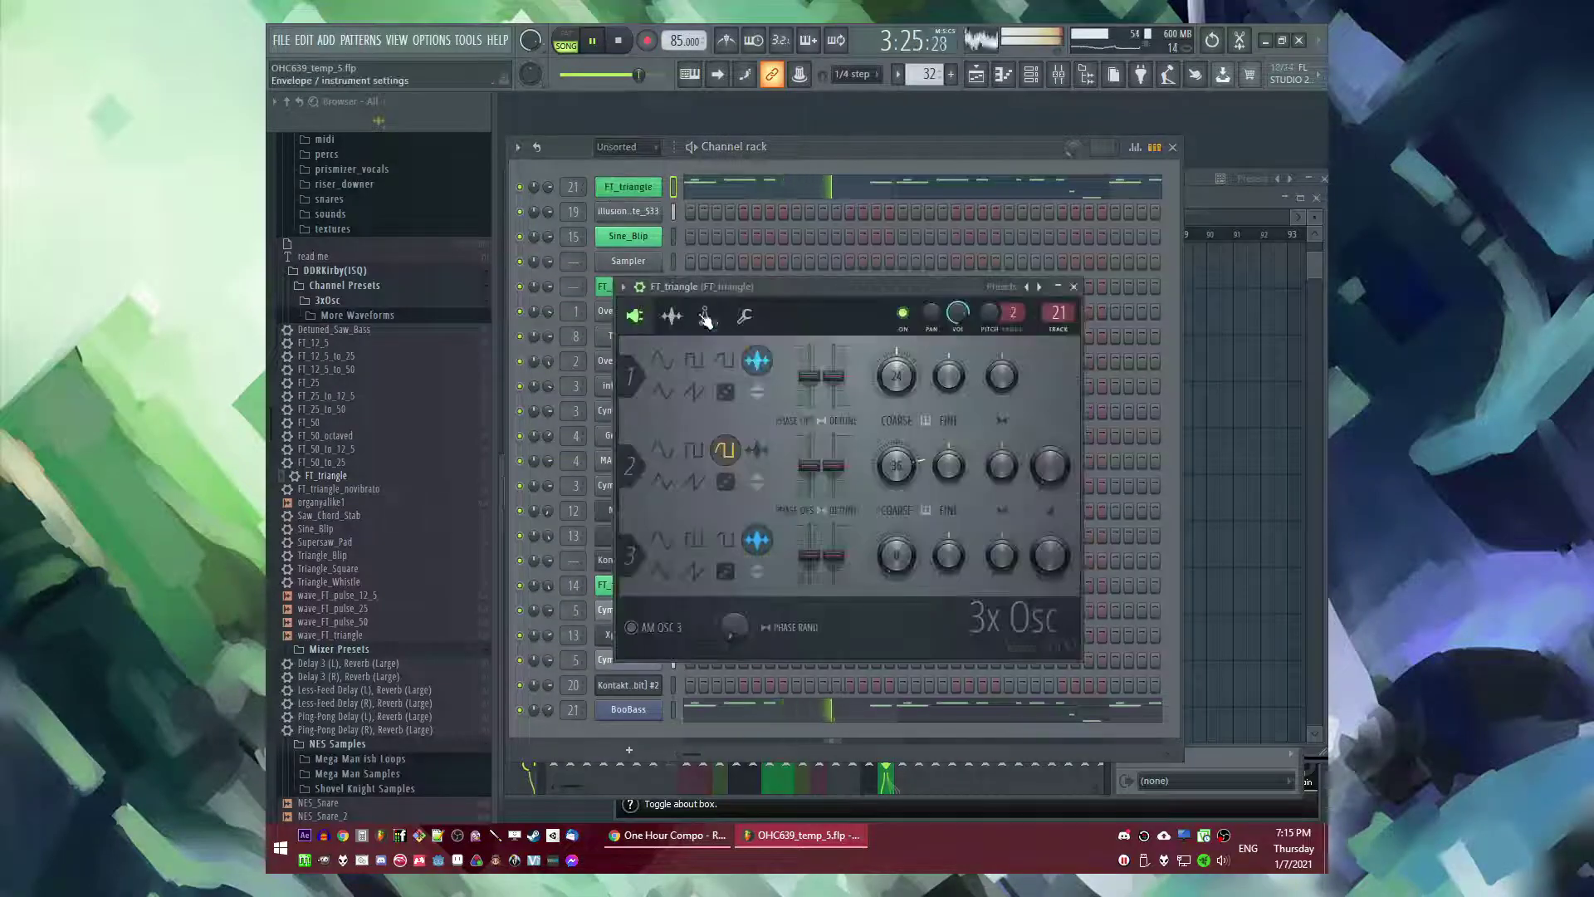
pyautogui.click(709, 316)
pyautogui.click(781, 352)
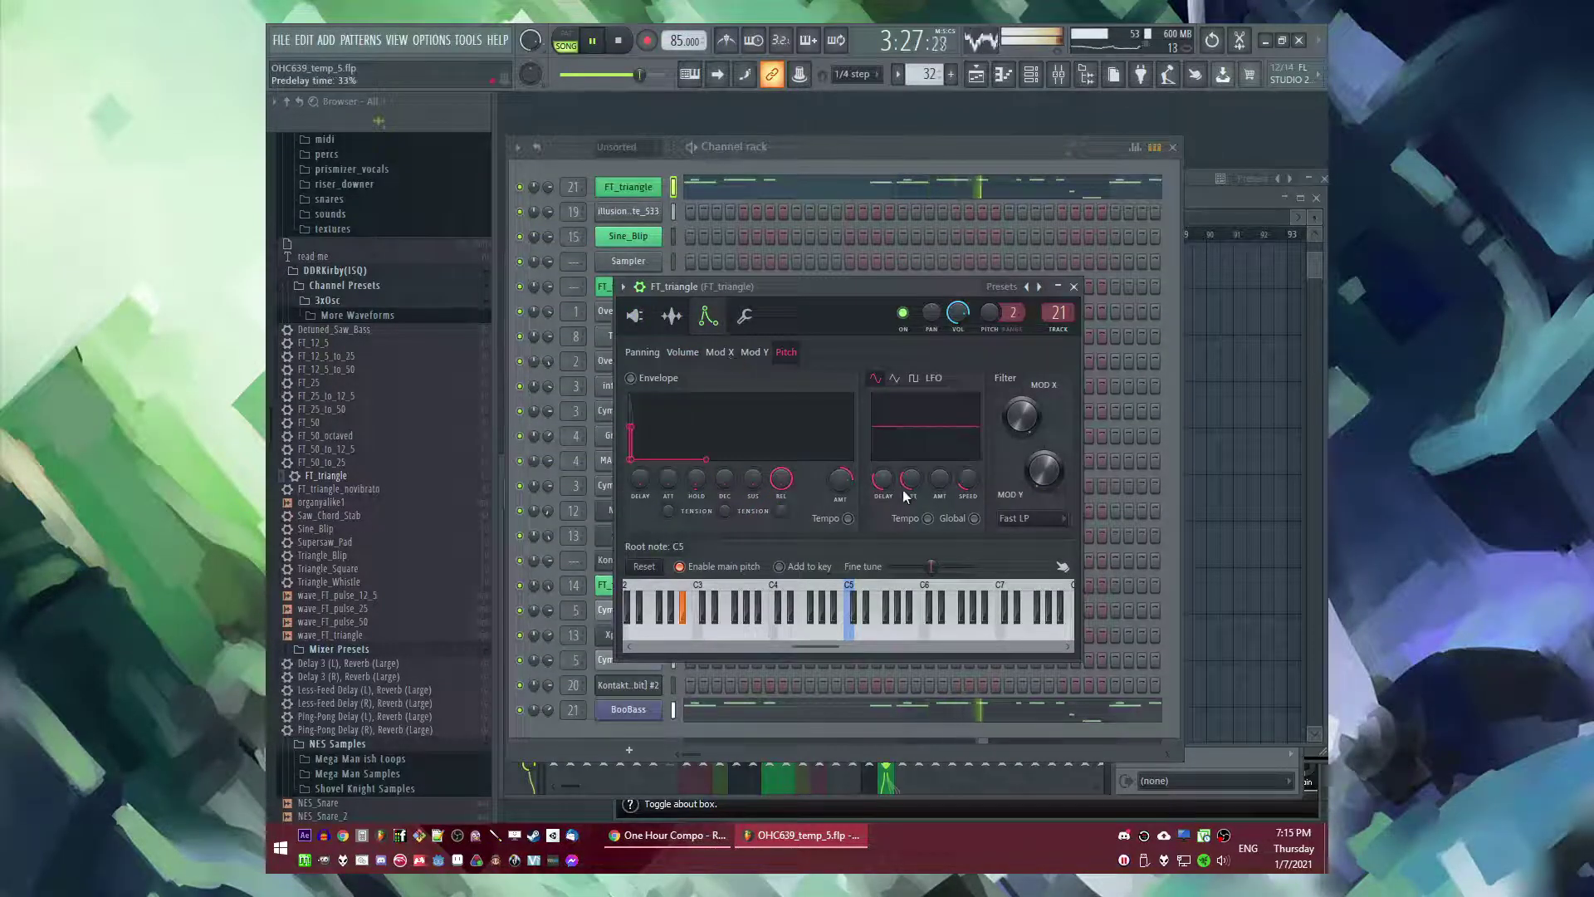
pyautogui.press('l')
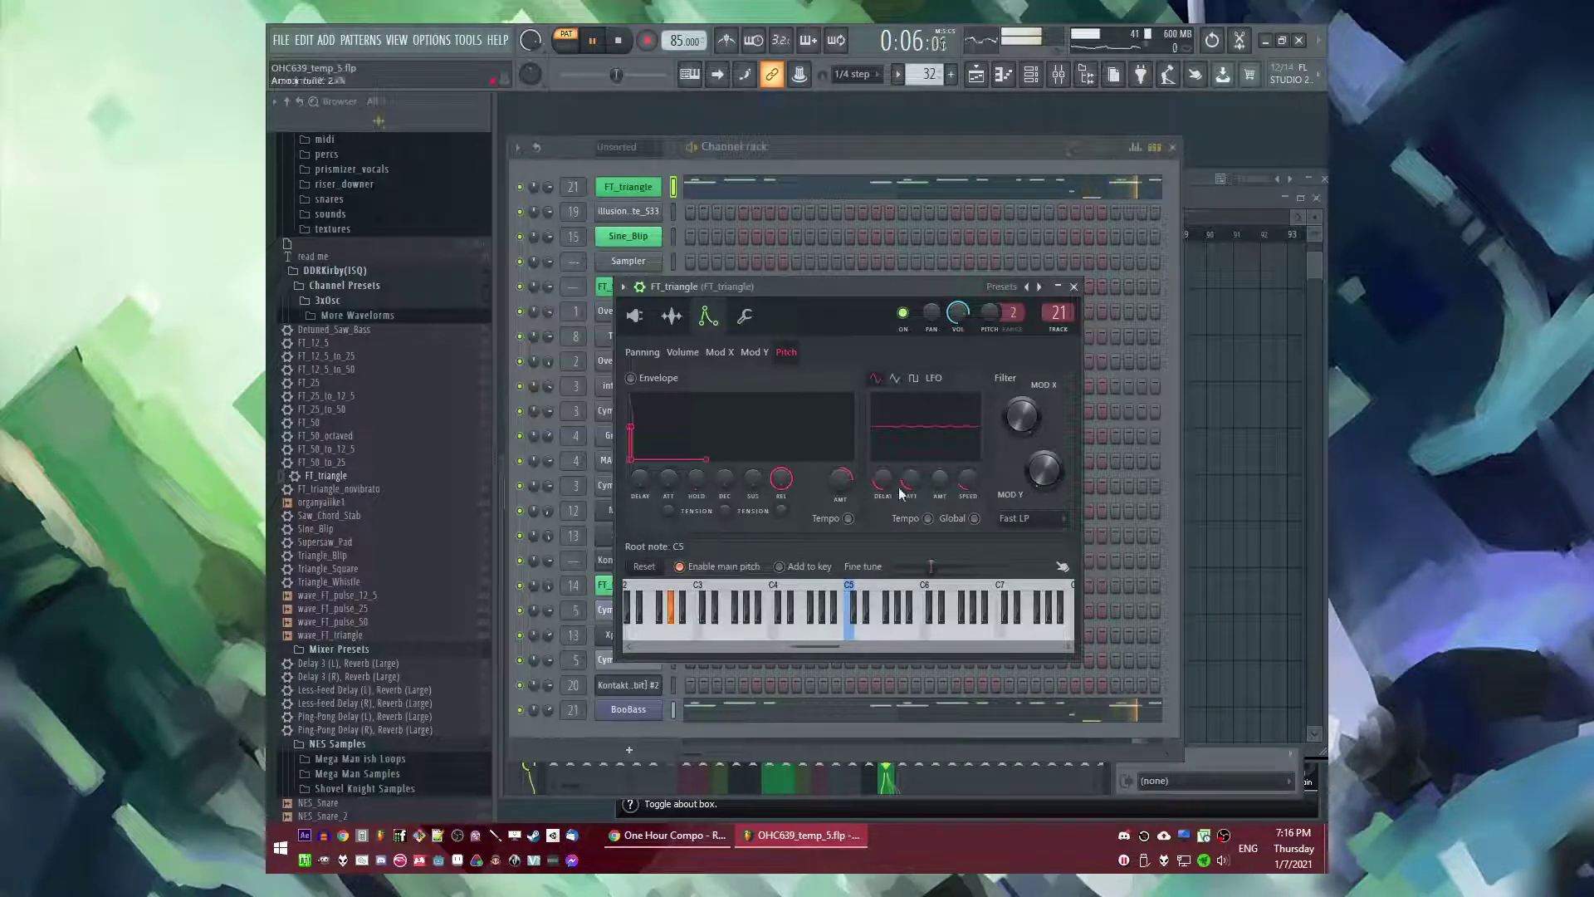
# - Play the song from bar 73 and then bar 77 to hear the FT_triangle bass with the full arrangement
pyautogui.rightClick(1254, 400)
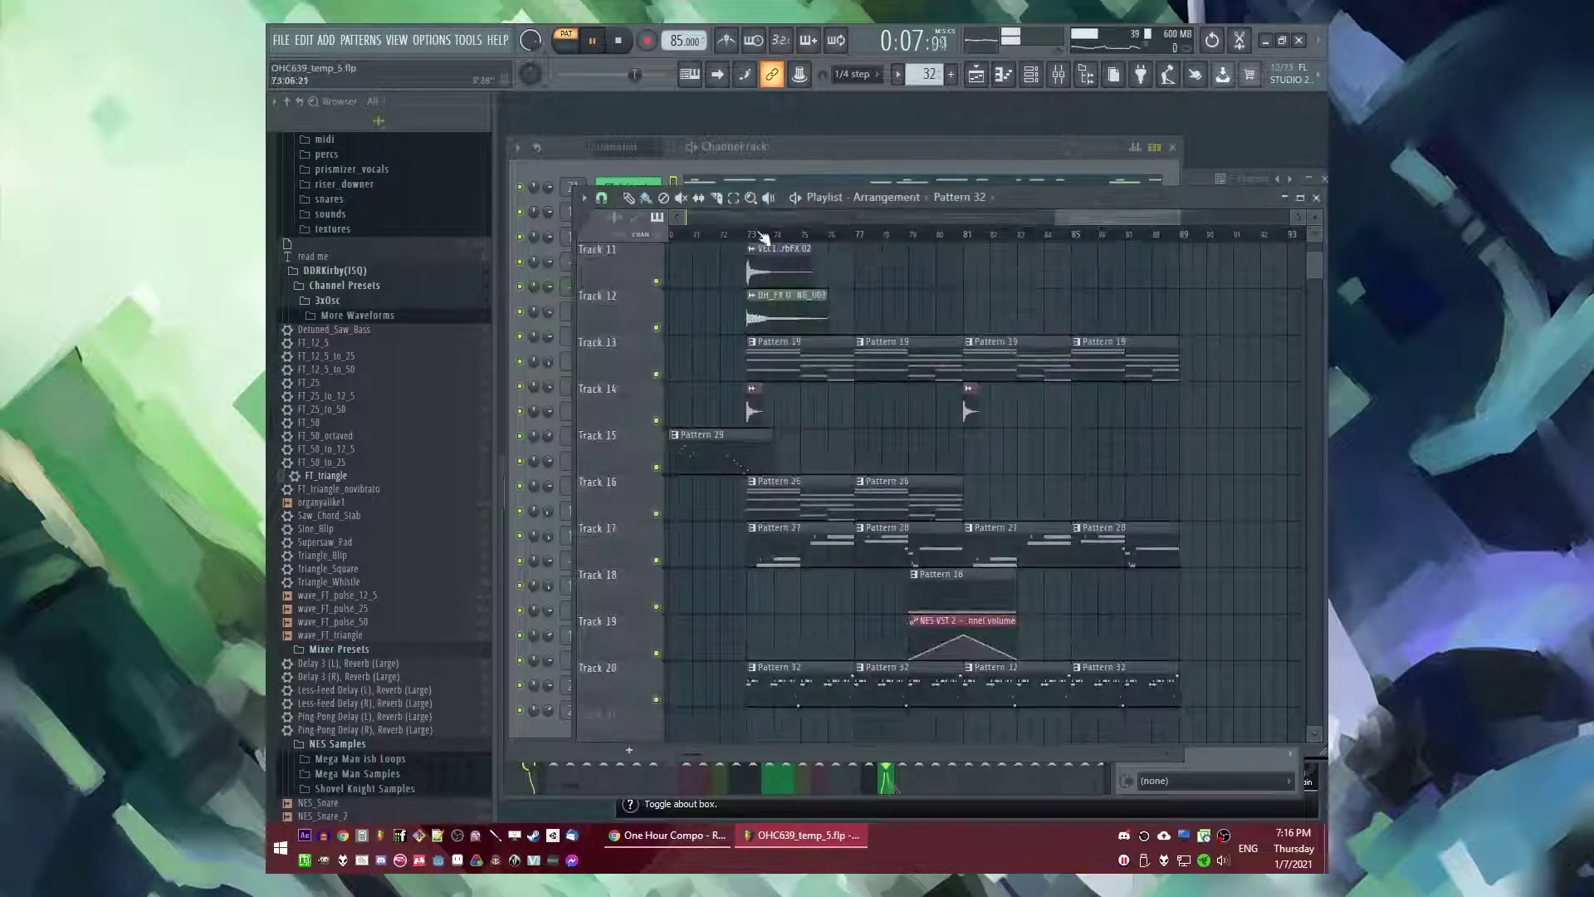
pyautogui.click(759, 235)
pyautogui.click(864, 236)
pyautogui.scroll(3, 979, 396)
pyautogui.scroll(-5, 980, 395)
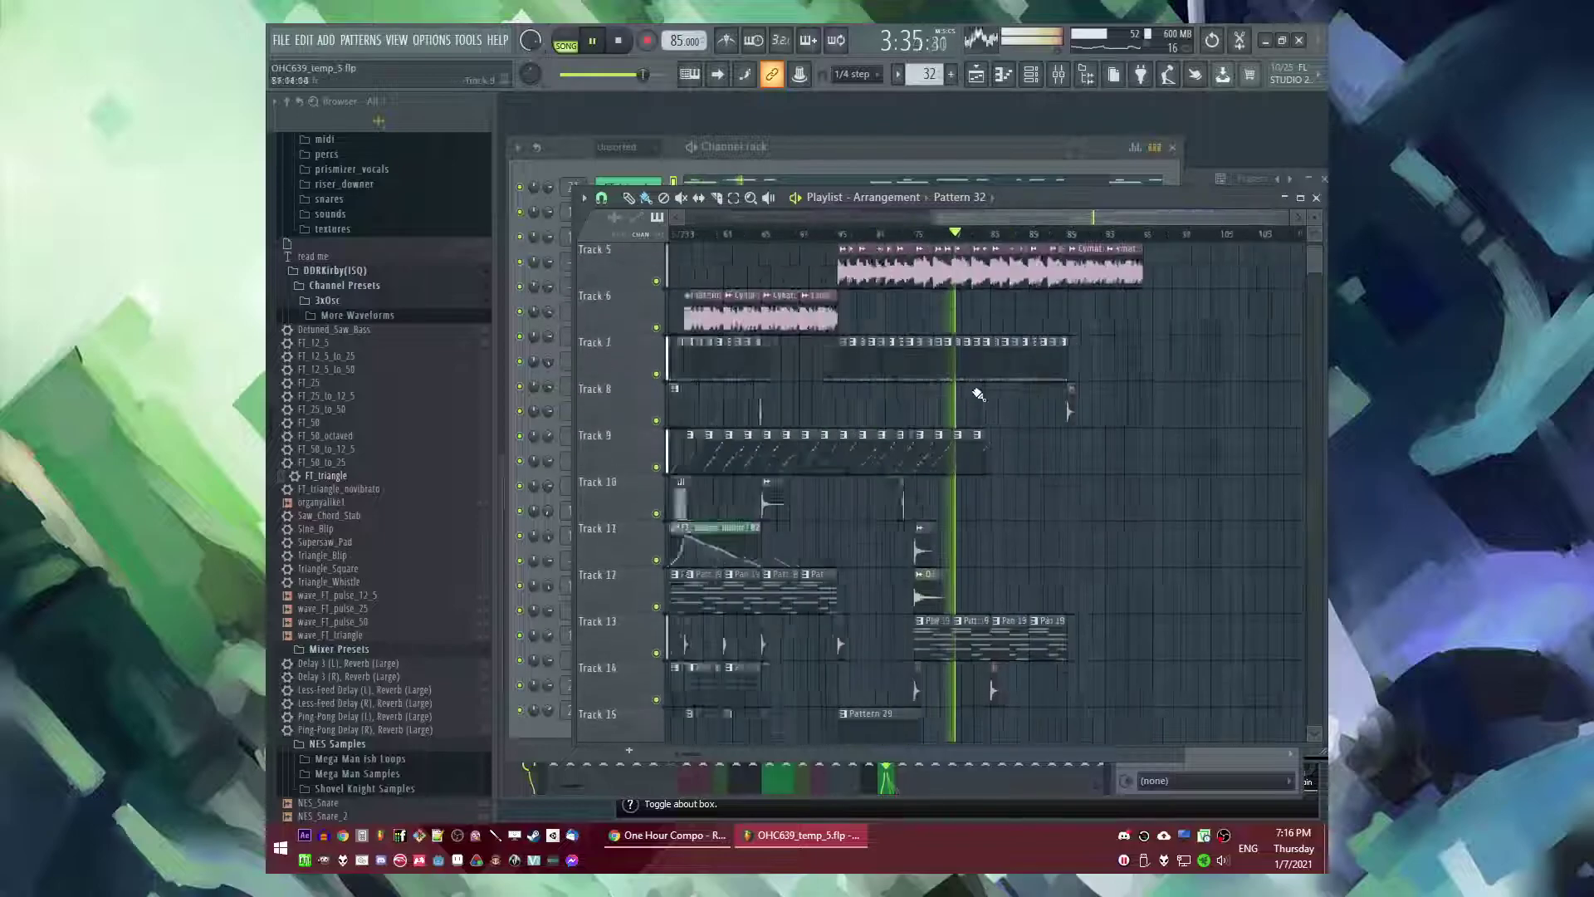
pyautogui.scroll(4, 1135, 359)
# - In FT_triangle's parametric EQ, cut the lows with the second band and shift the high cut to a higher frequency
pyautogui.press('F9')
pyautogui.click(1174, 510)
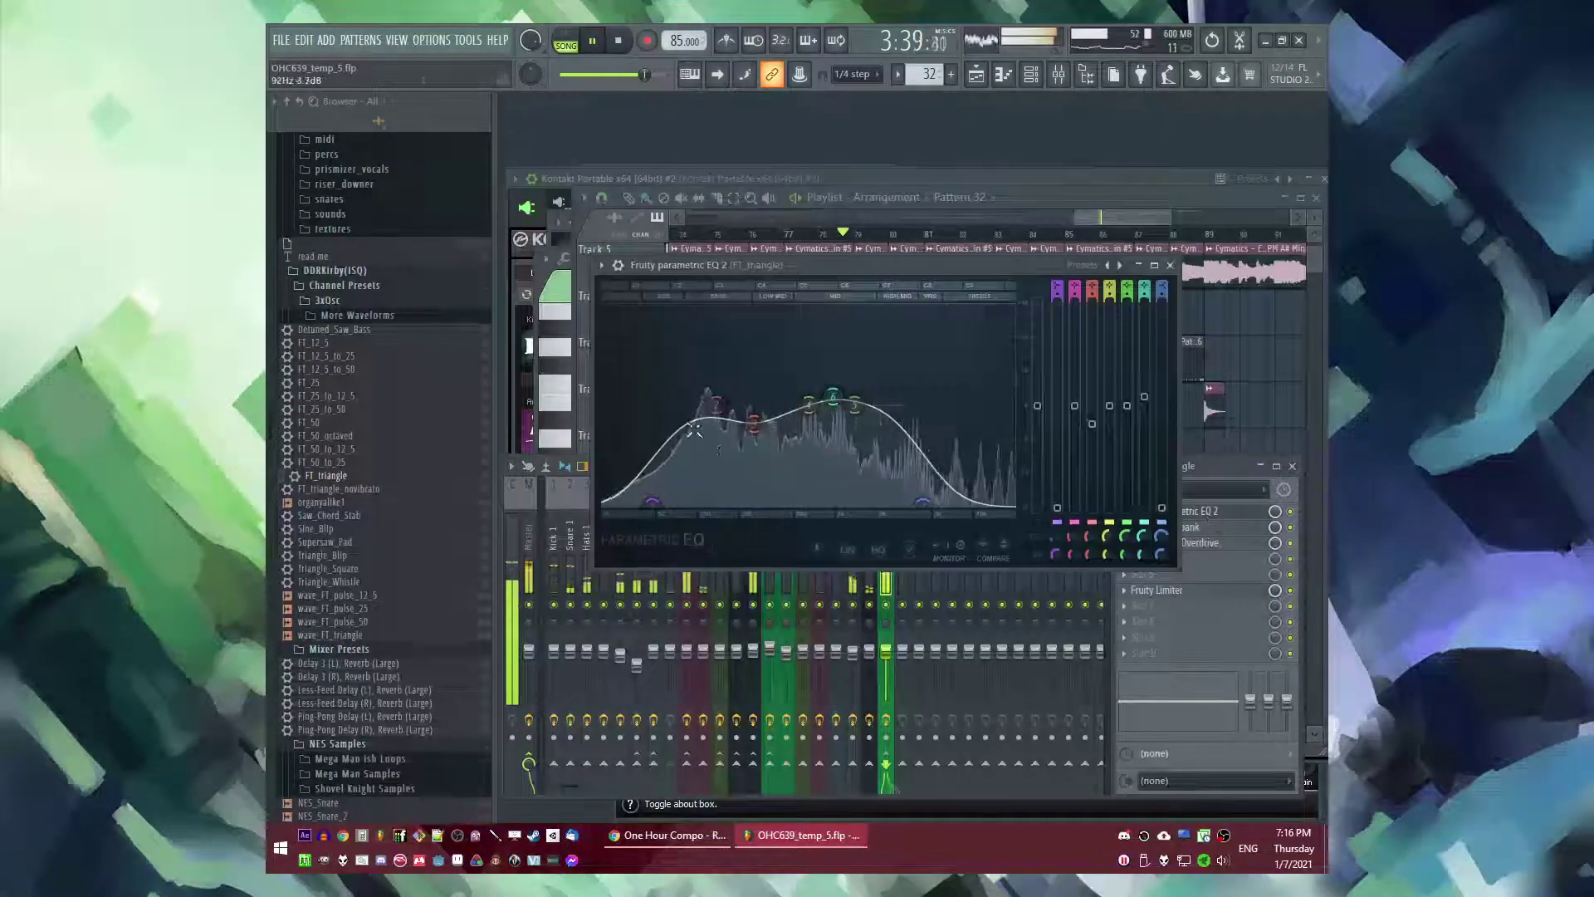
pyautogui.moveTo(696, 465); pyautogui.dragTo(664, 432)
pyautogui.moveTo(924, 504); pyautogui.dragTo(1006, 445)
pyautogui.moveTo(1011, 500); pyautogui.dragTo(987, 502)
pyautogui.rightClick(1259, 432)
# - Play the song from about bar 80 and examine the tracks across bars 73 to 89
pyautogui.scroll(4, 1179, 403)
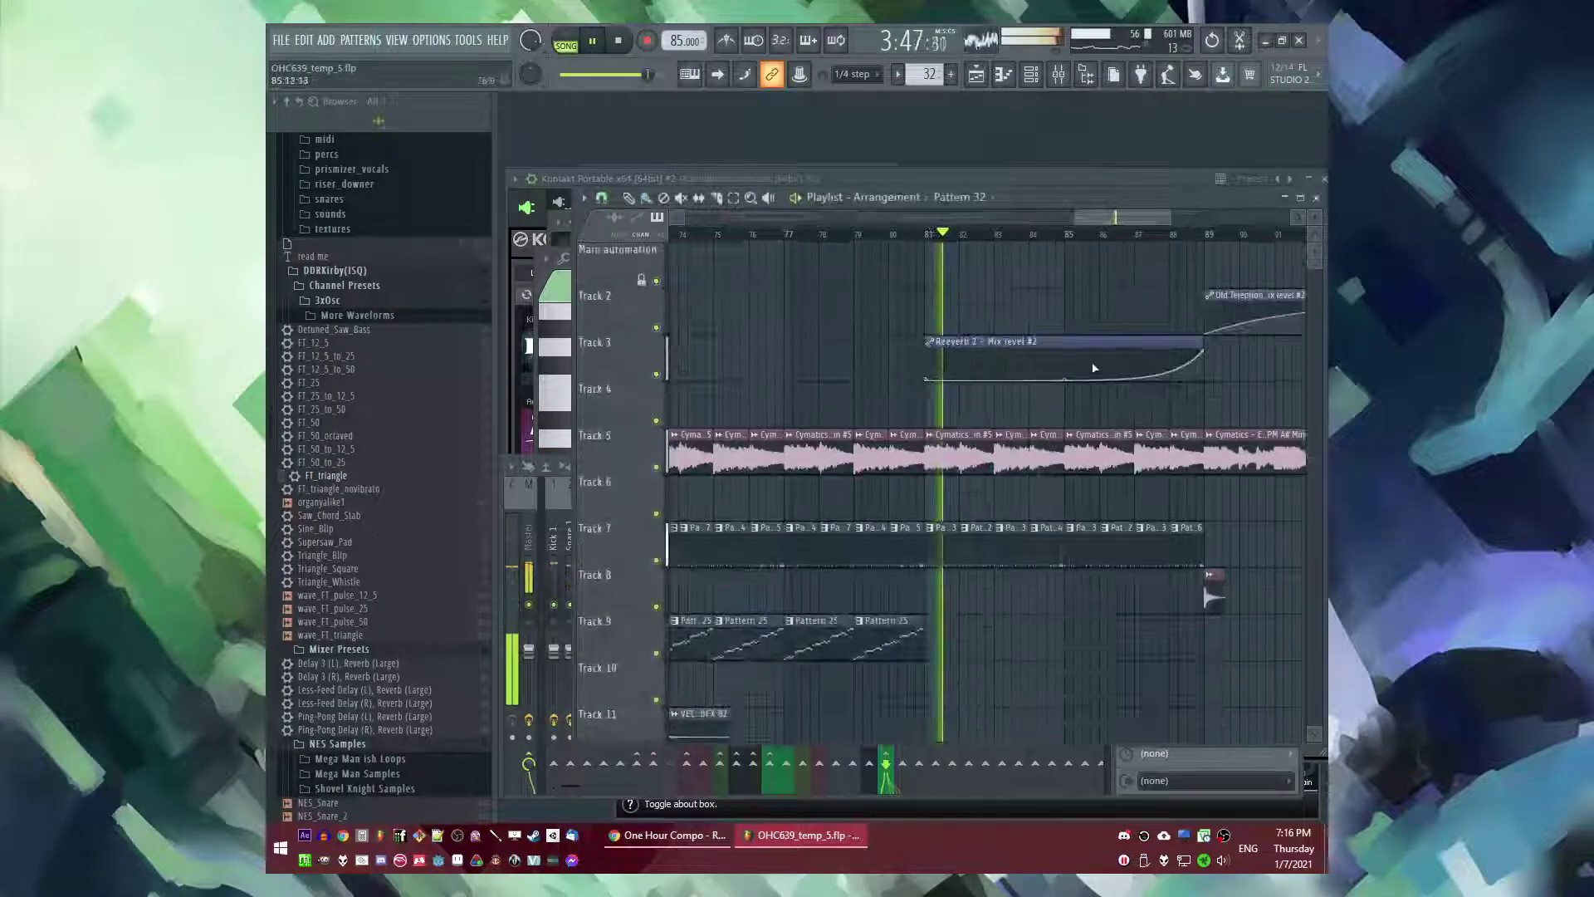
pyautogui.scroll(-4, 1083, 344)
pyautogui.click(885, 235)
pyautogui.scroll(-7, 982, 382)
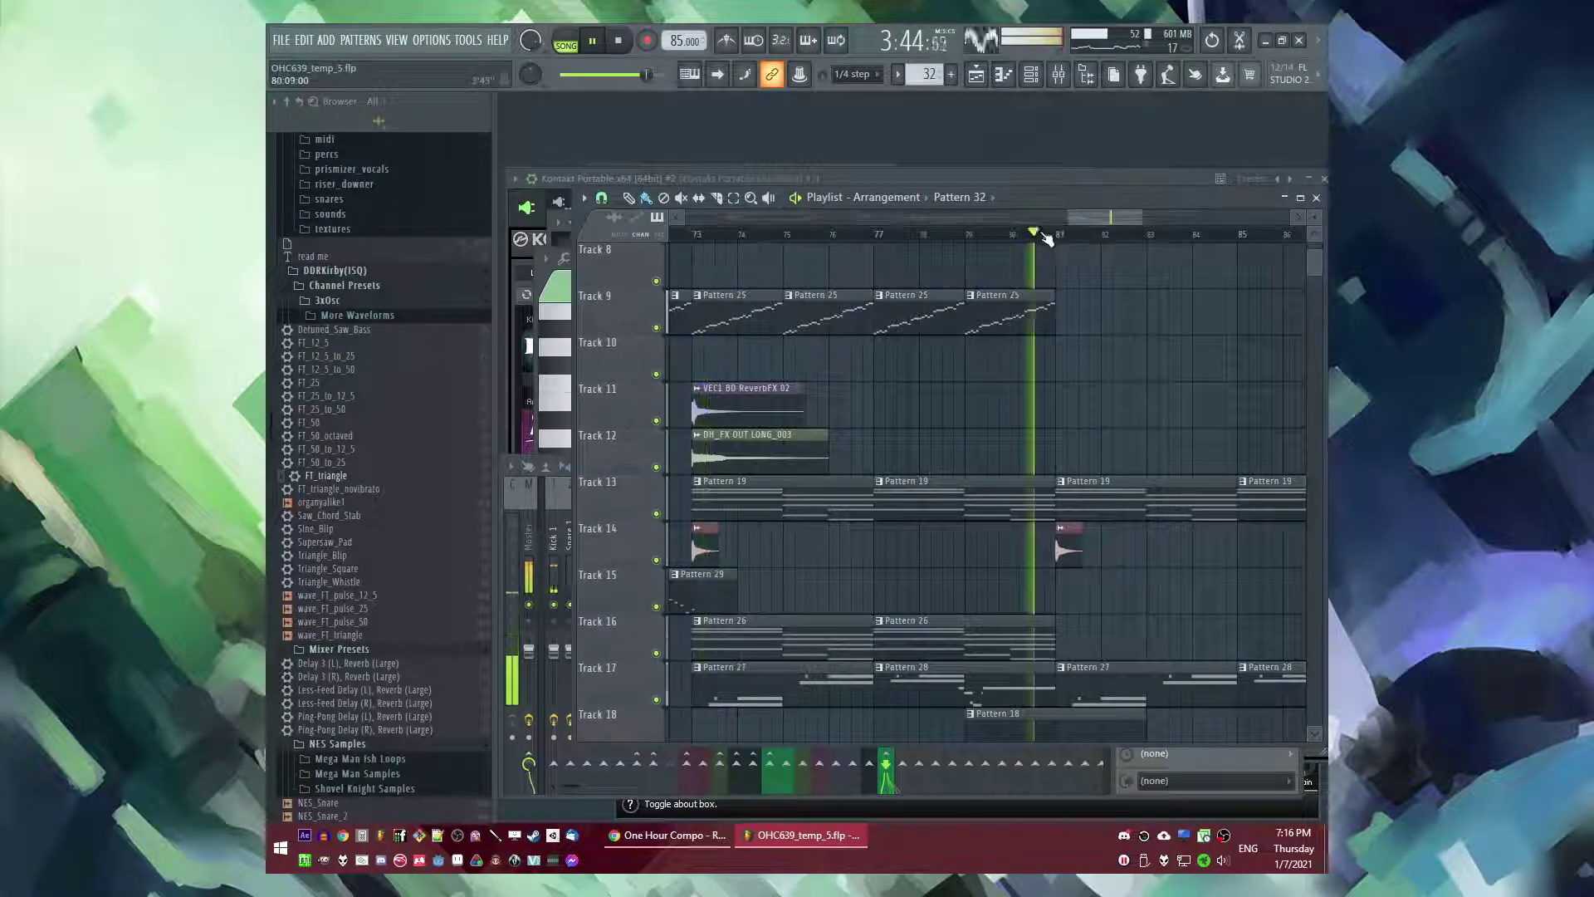
pyautogui.scroll(5, 1103, 343)
pyautogui.scroll(-2, 1103, 343)
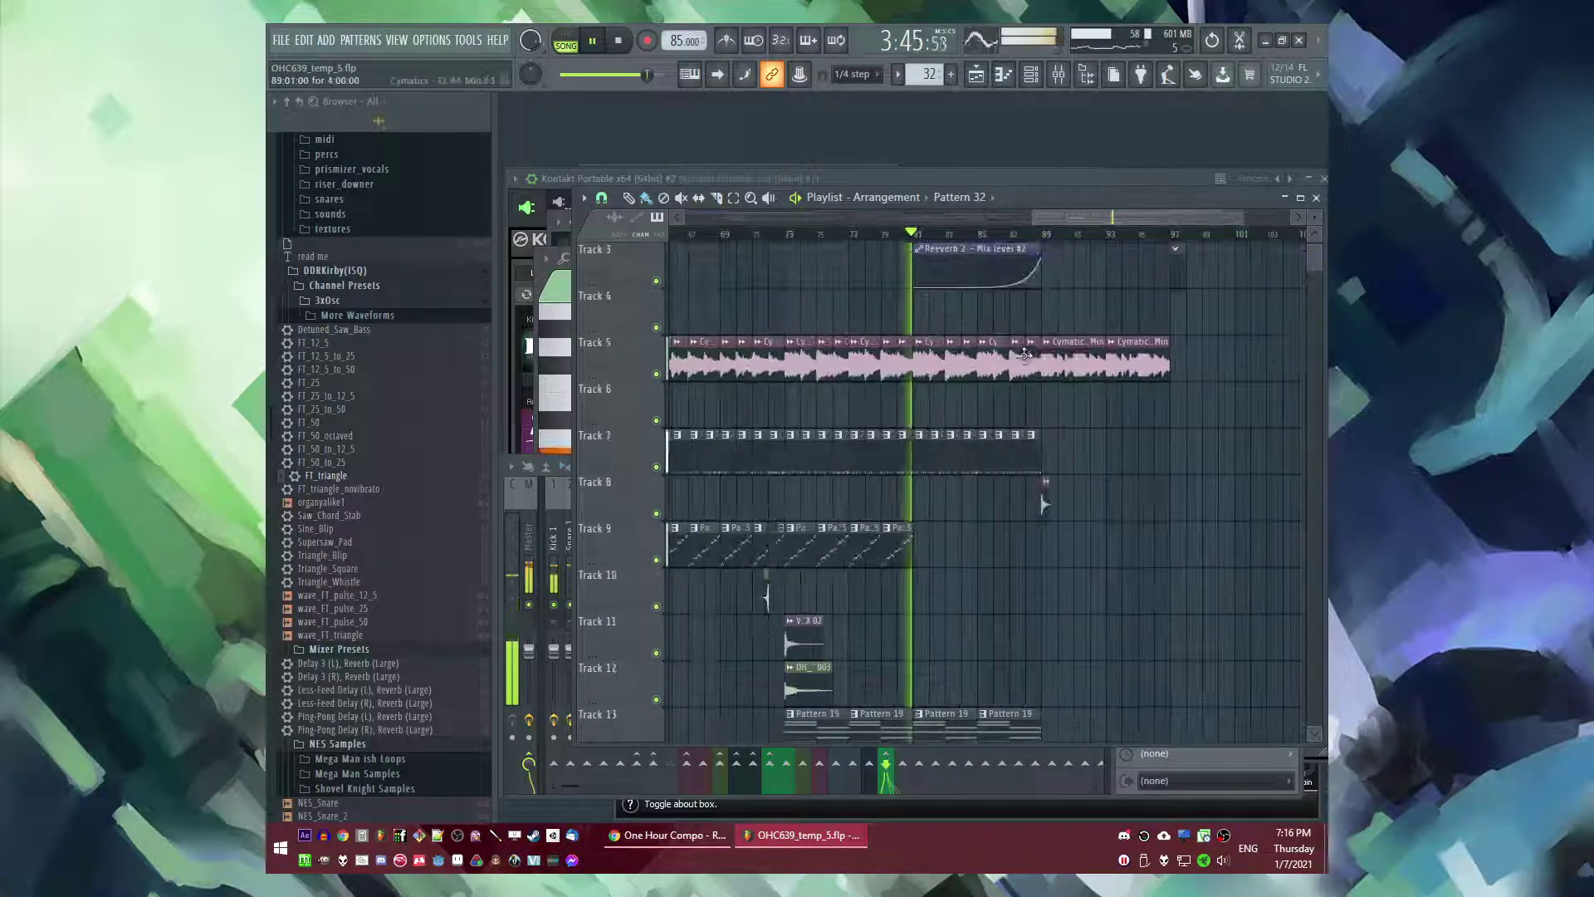
pyautogui.scroll(-6, 985, 391)
pyautogui.scroll(10, 884, 381)
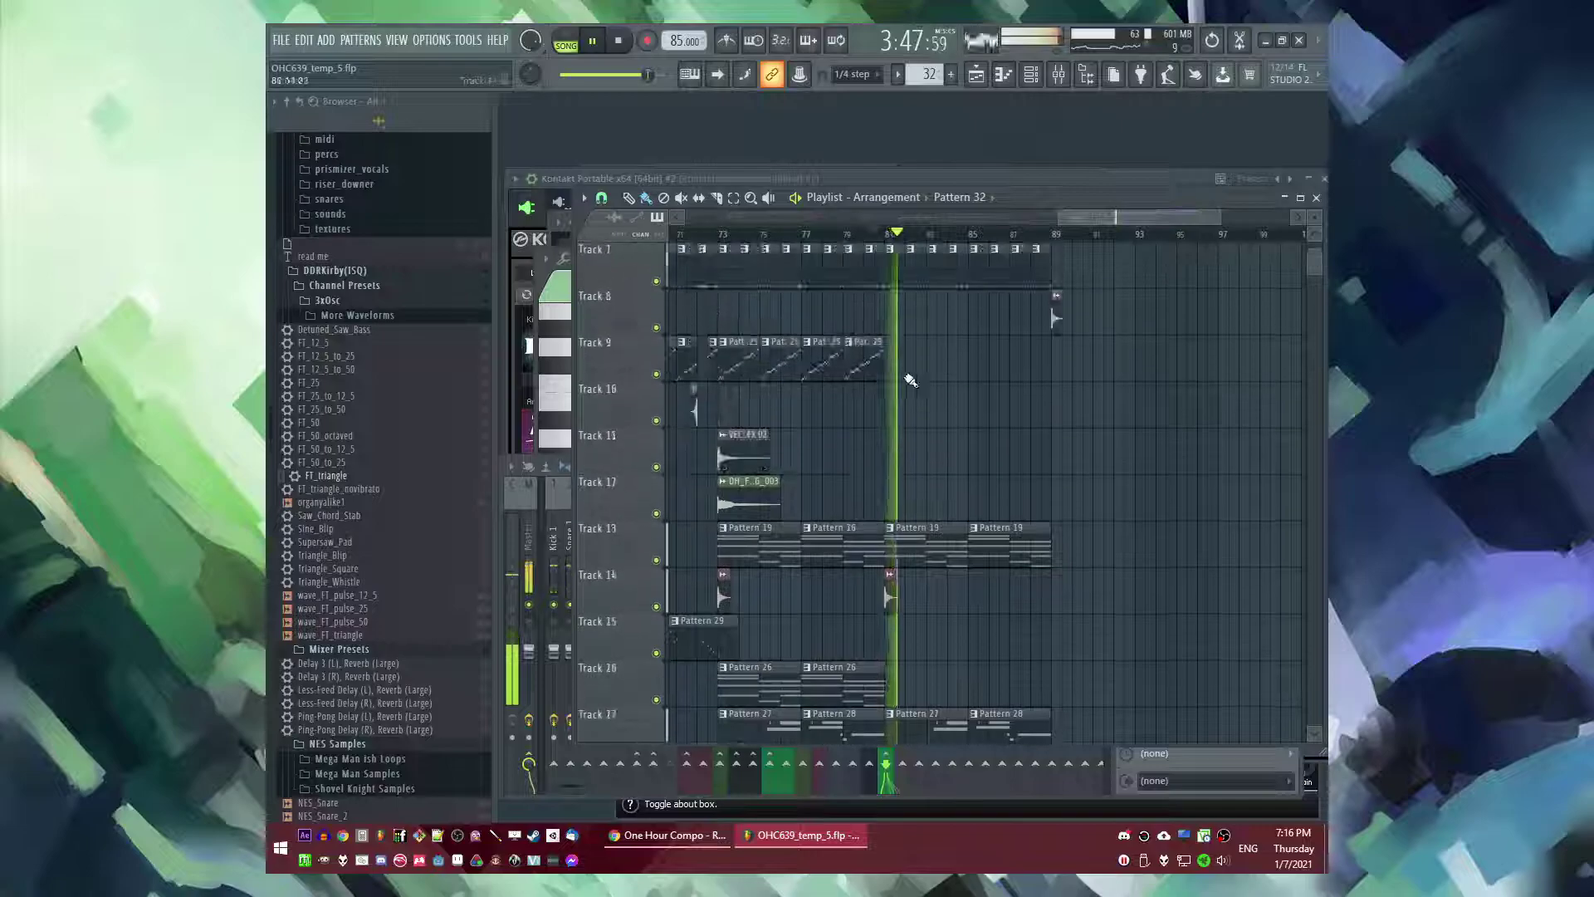
pyautogui.scroll(-7, 1012, 296)
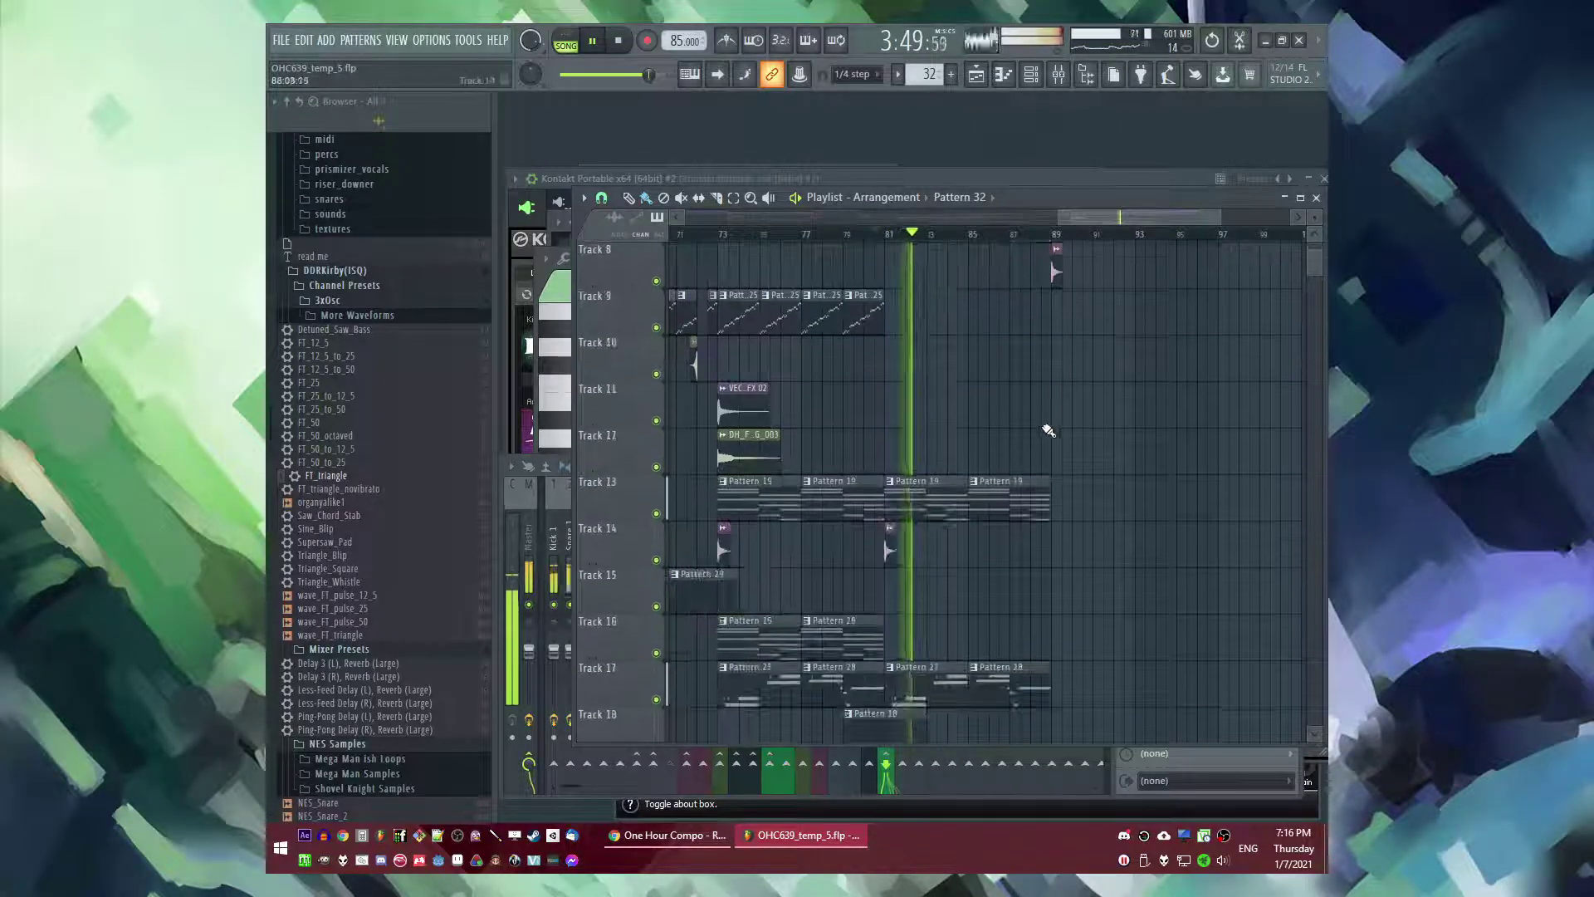
pyautogui.scroll(-2, 1033, 409)
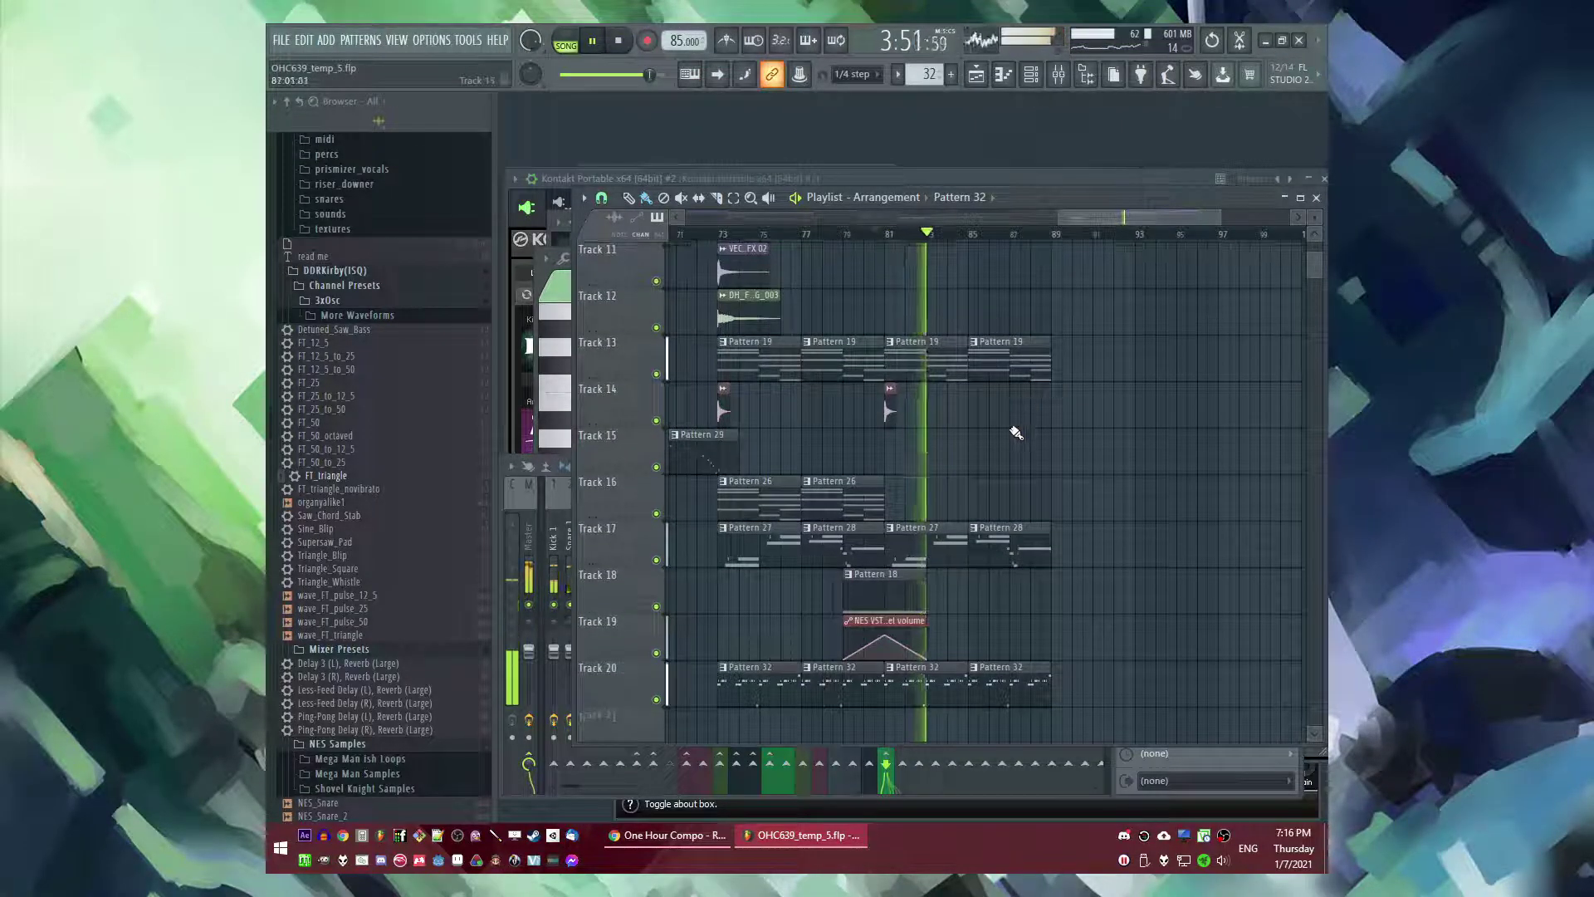
# - Lower the third band of FT_triangle's parametric EQ to -6.0 dB at 85 Hz
pyautogui.press('F9')
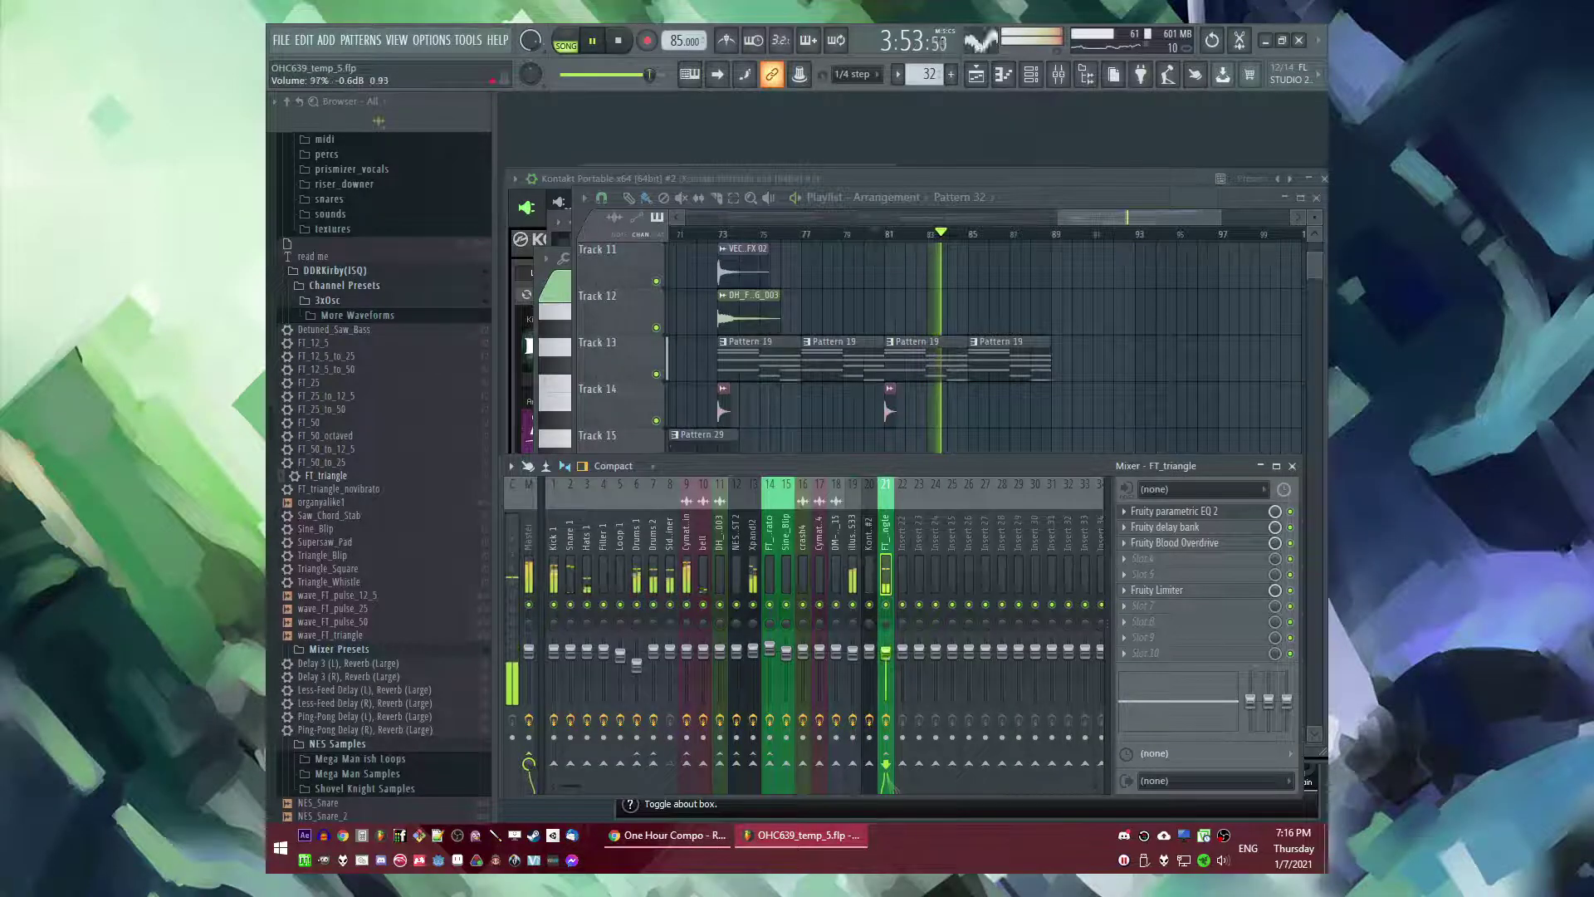
pyautogui.click(1167, 513)
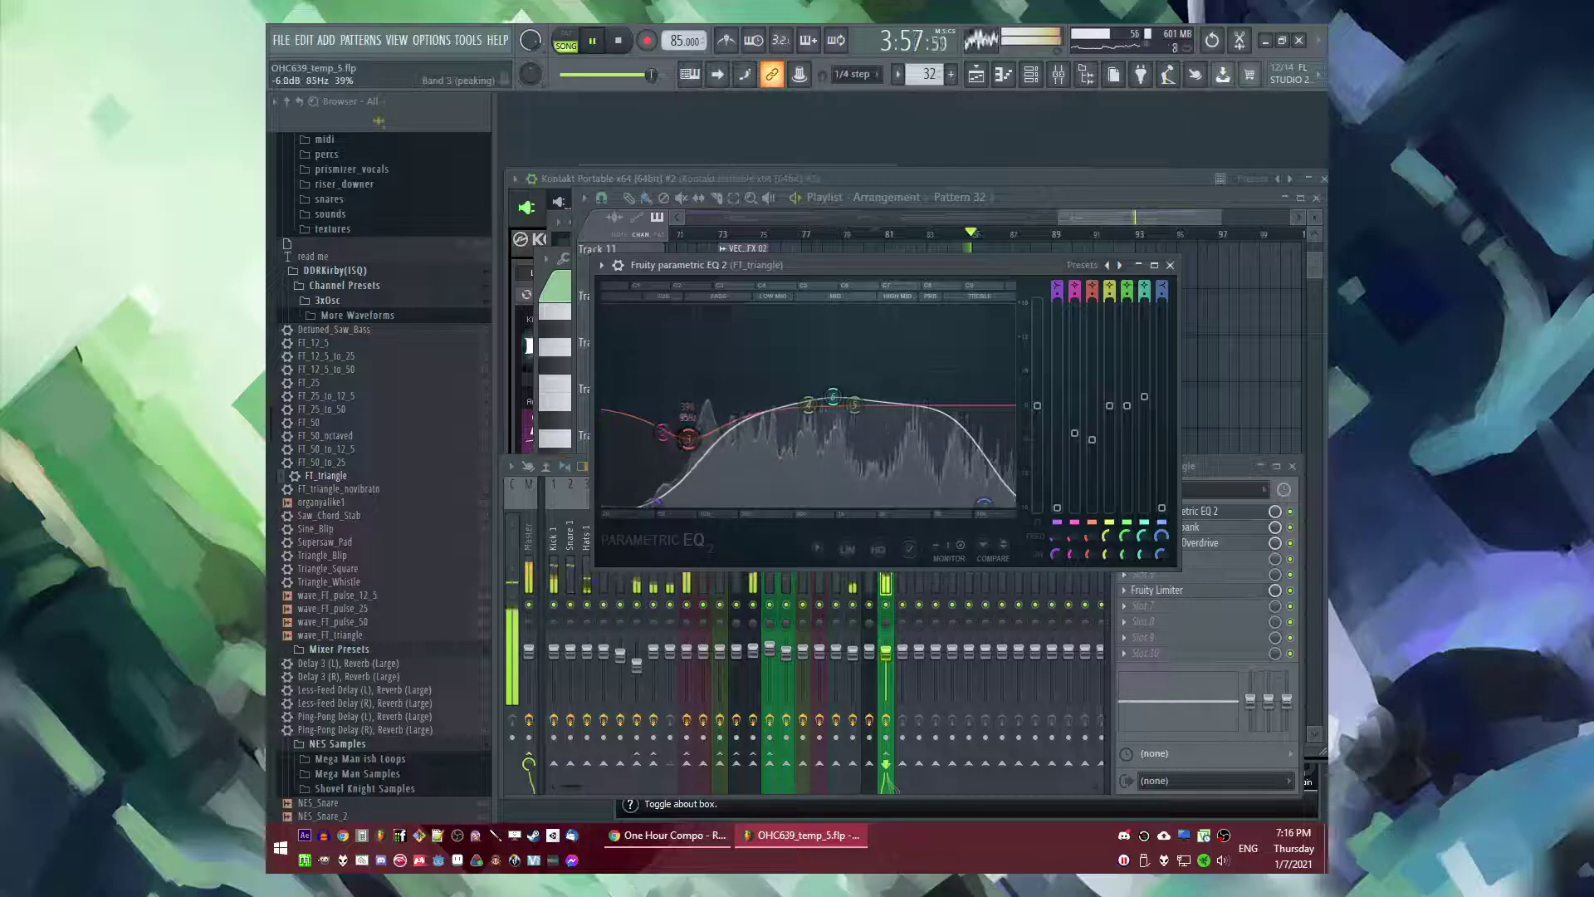
pyautogui.press('F5')
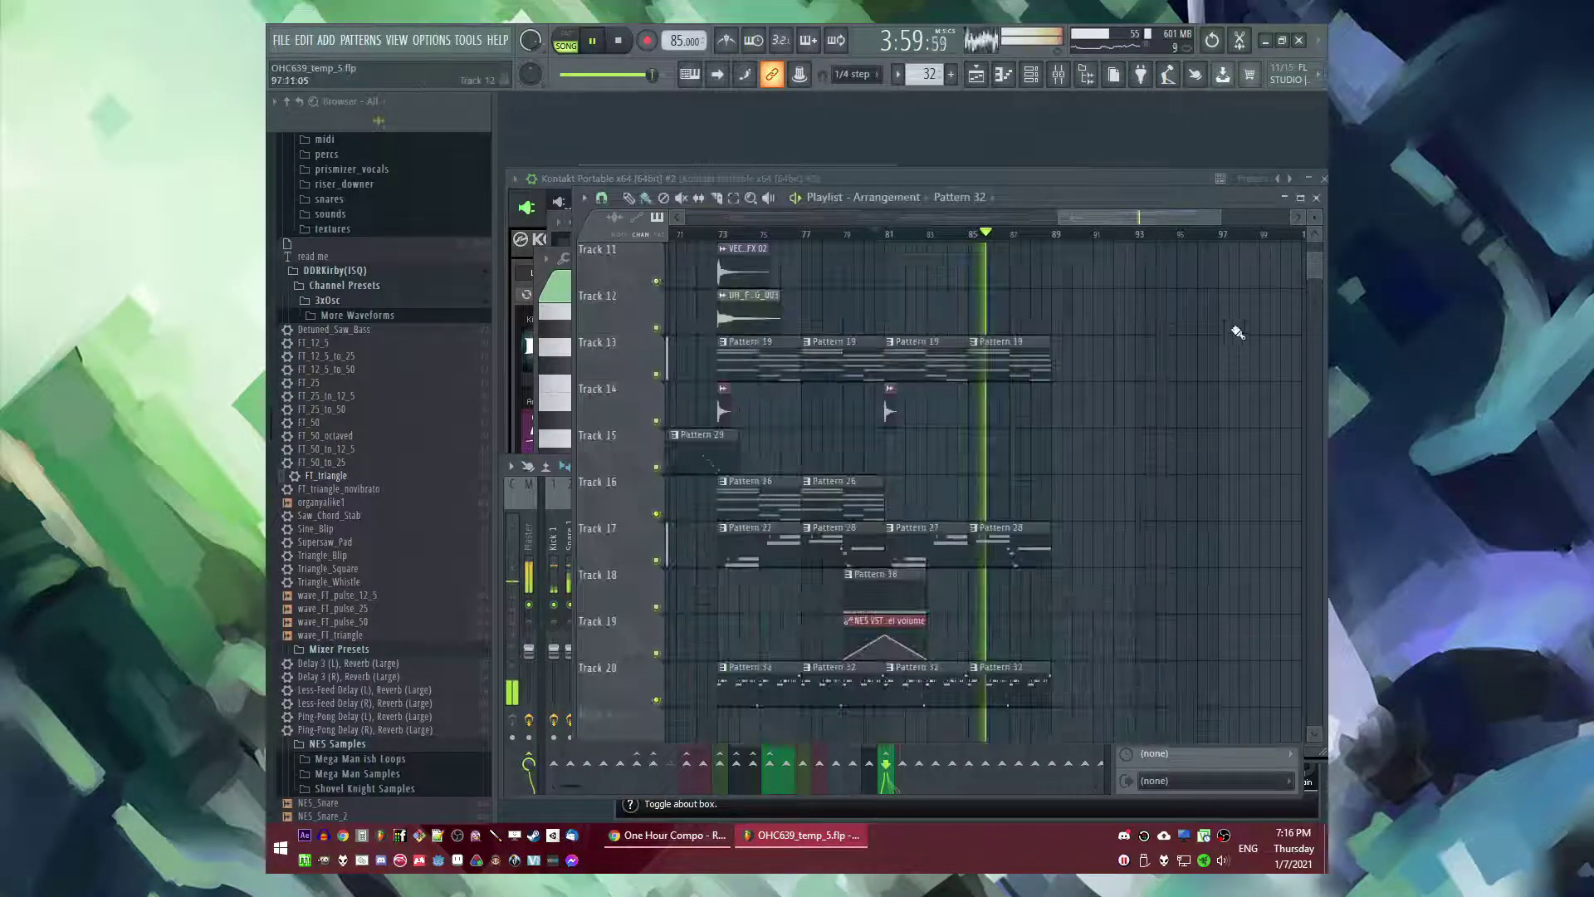
# - Play the transition into bar 89 and compare its layers with the transitions earlier in the arrangement
pyautogui.scroll(6, 1080, 481)
pyautogui.scroll(5, 1086, 459)
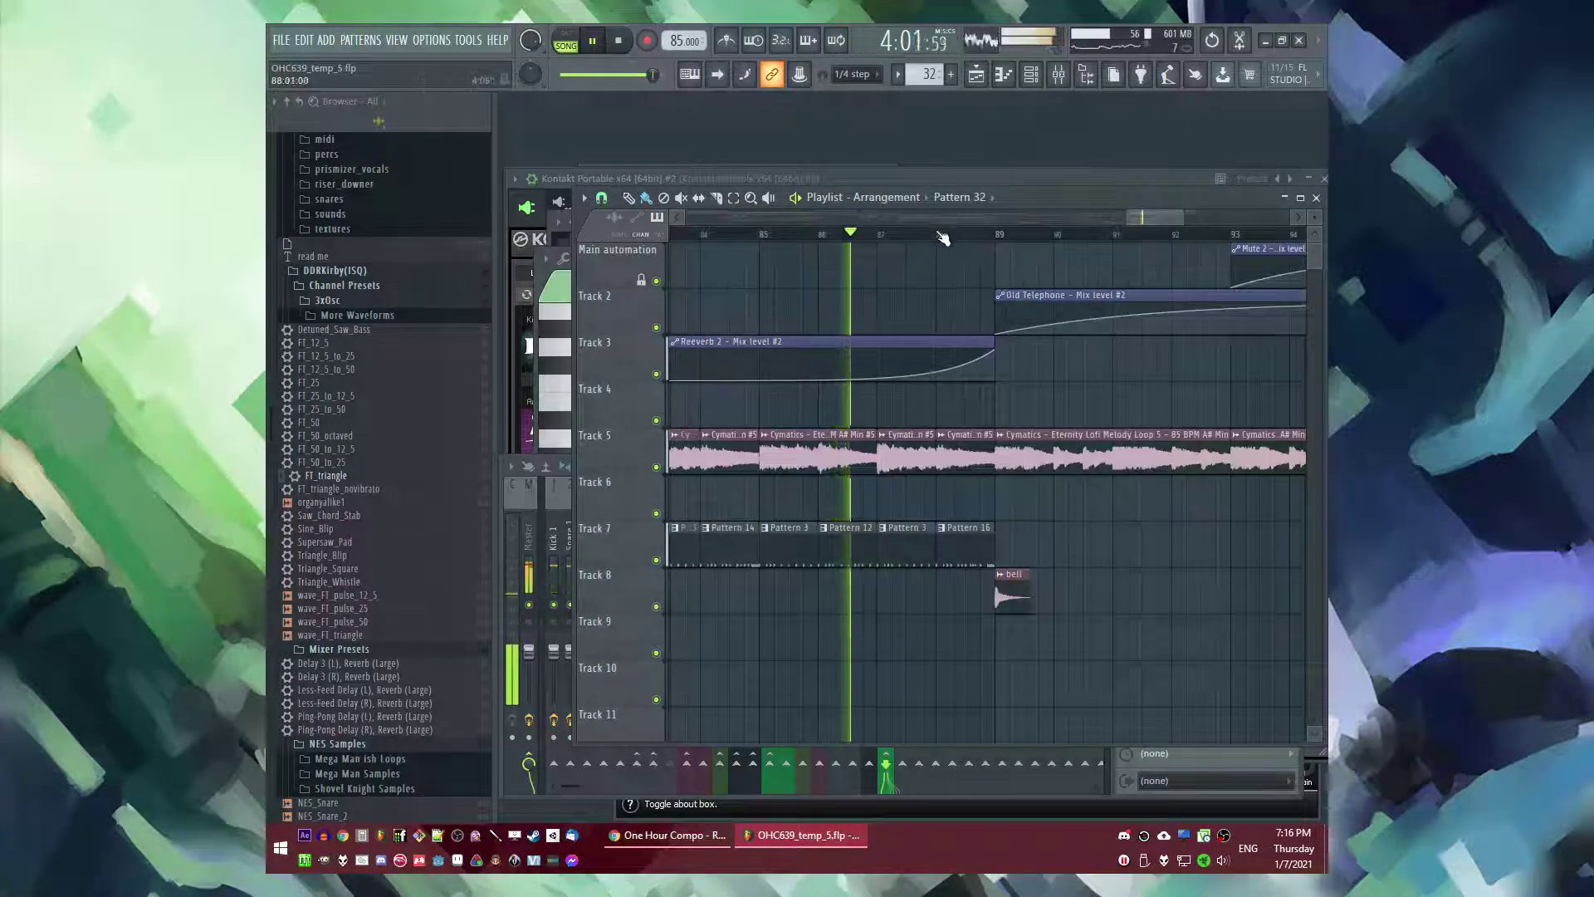
pyautogui.scroll(-5, 944, 237)
pyautogui.scroll(-6, 1109, 515)
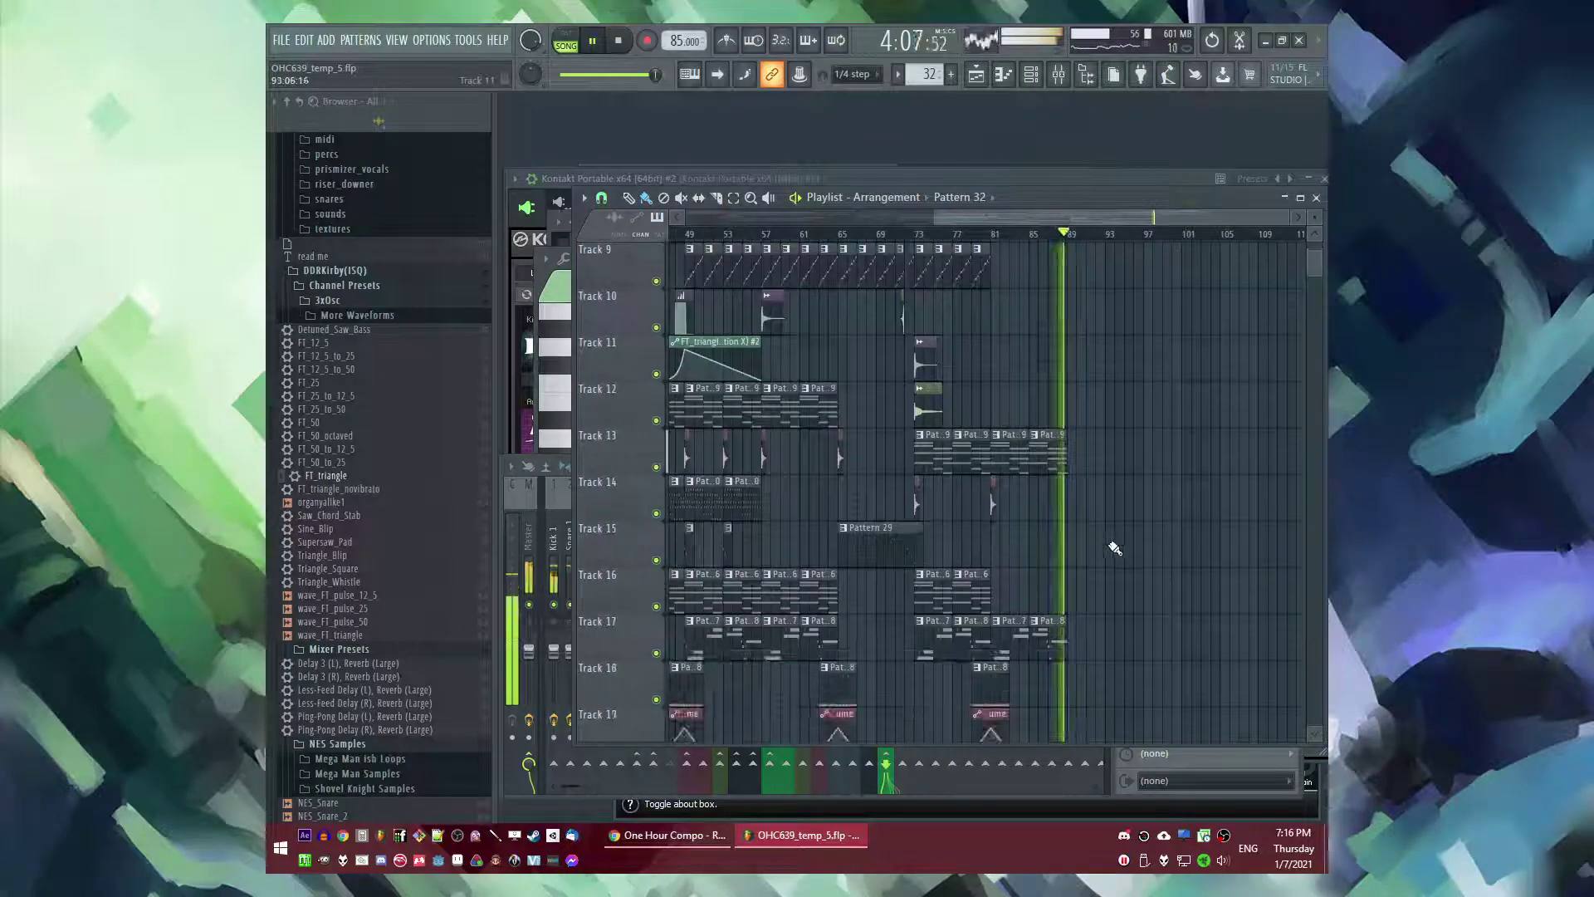
pyautogui.scroll(-2, 1111, 553)
pyautogui.click(1081, 546)
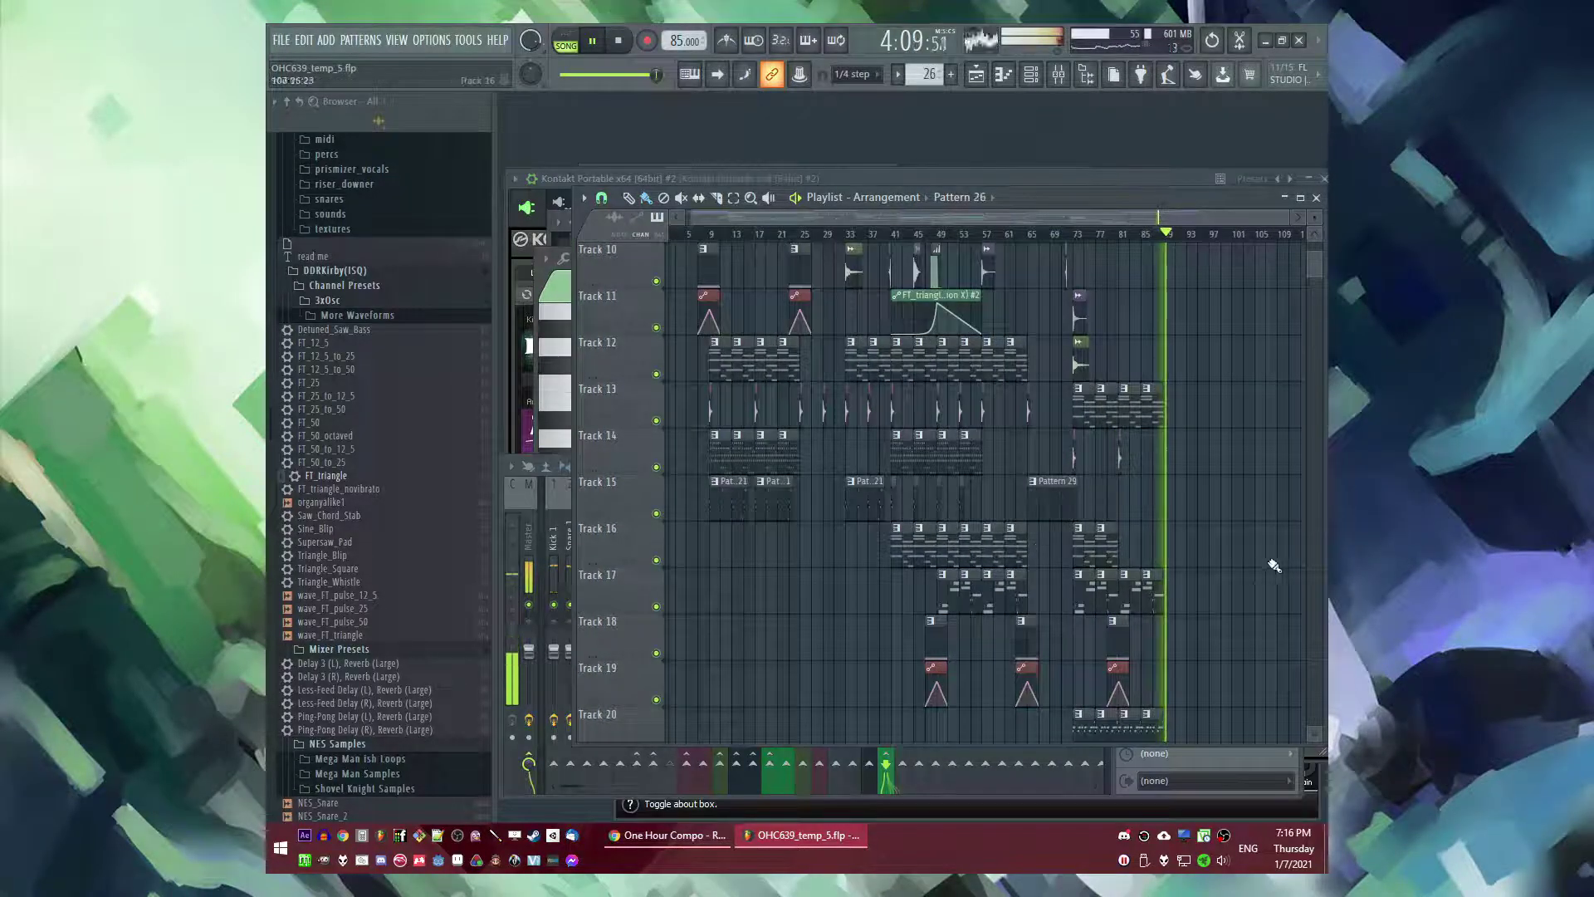
pyautogui.scroll(5, 1212, 560)
pyautogui.scroll(5, 1137, 565)
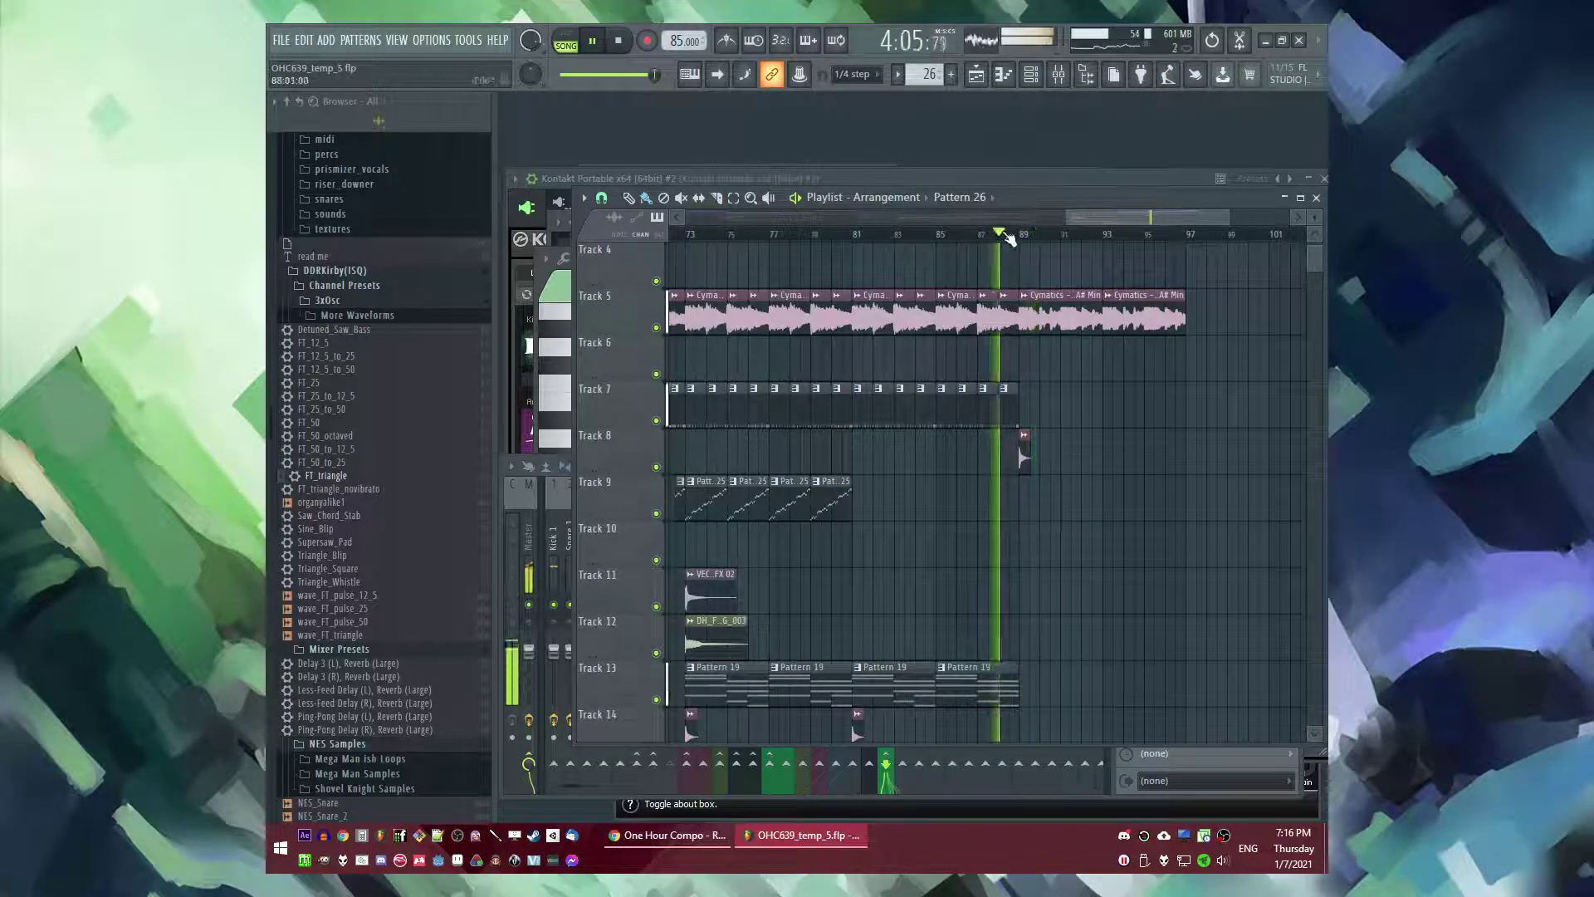
pyautogui.scroll(3, 1053, 425)
pyautogui.keyDown('ctrl'); pyautogui.scroll(3, 1034, 455); pyautogui.keyUp('ctrl')
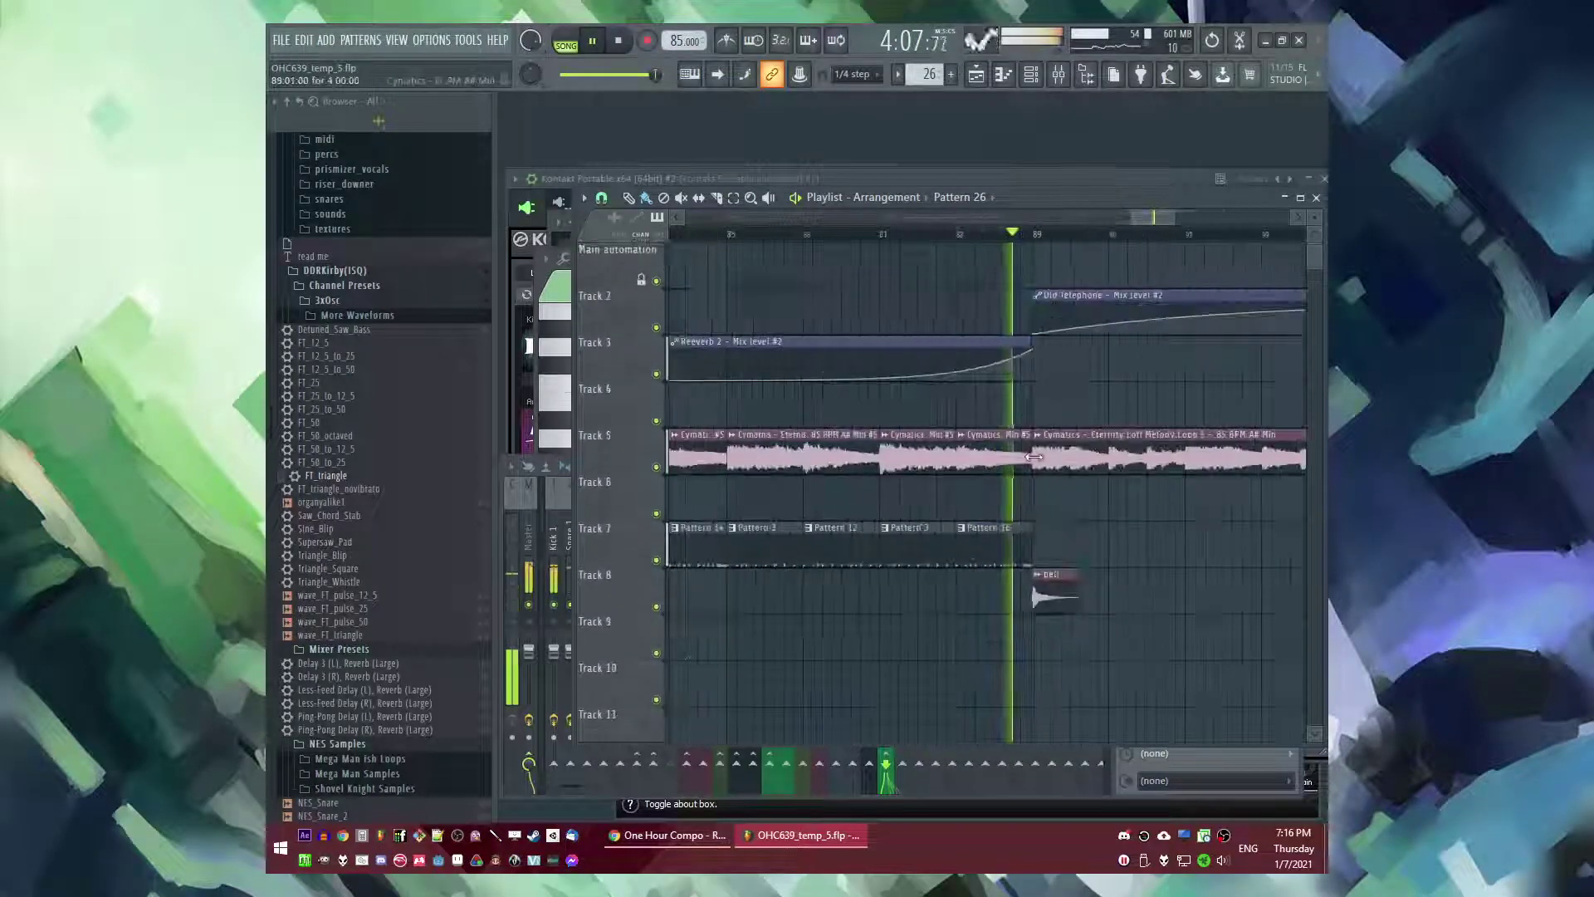
pyautogui.keyDown('ctrl'); pyautogui.scroll(-5, 1026, 459); pyautogui.keyUp('ctrl')
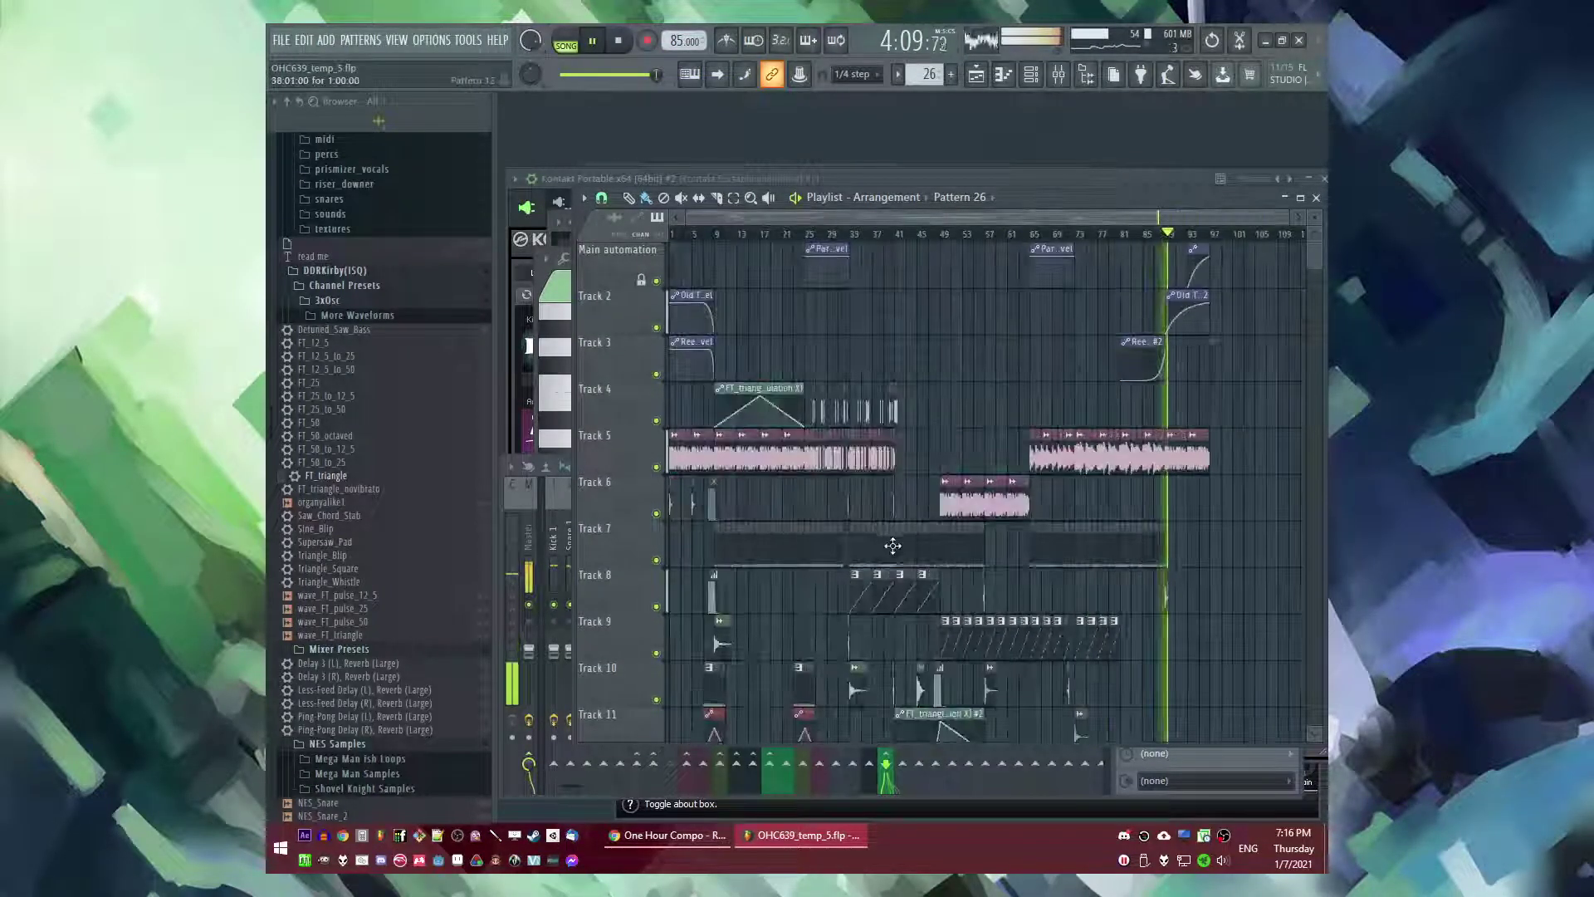
# - Place Pattern 17 on Track 9 at bar 88
pyautogui.keyDown('ctrl'); pyautogui.scroll(4, 1138, 589); pyautogui.keyUp('ctrl')
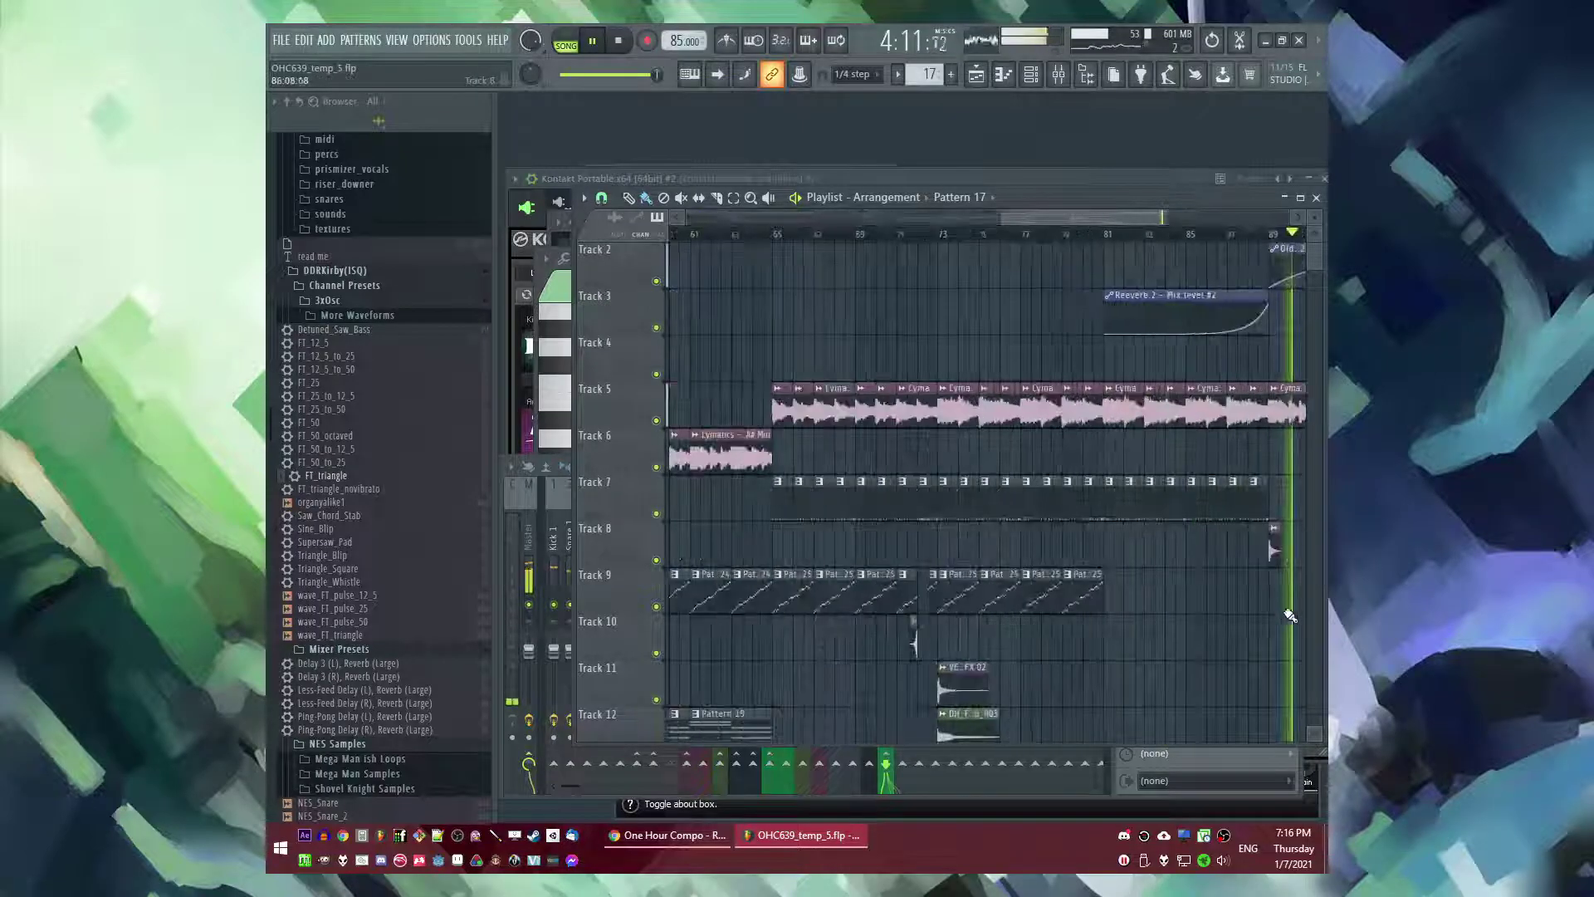
pyautogui.keyDown('shift'); pyautogui.middleClick(1254, 606); pyautogui.keyUp('shift')
pyautogui.scroll(-10, 1258, 605)
pyautogui.keyDown('ctrl'); pyautogui.scroll(-4, 1048, 490); pyautogui.keyUp('ctrl')
# - Try a crash4 clip on Track 10 that swells into bar 89
pyautogui.scroll(7, 719, 488)
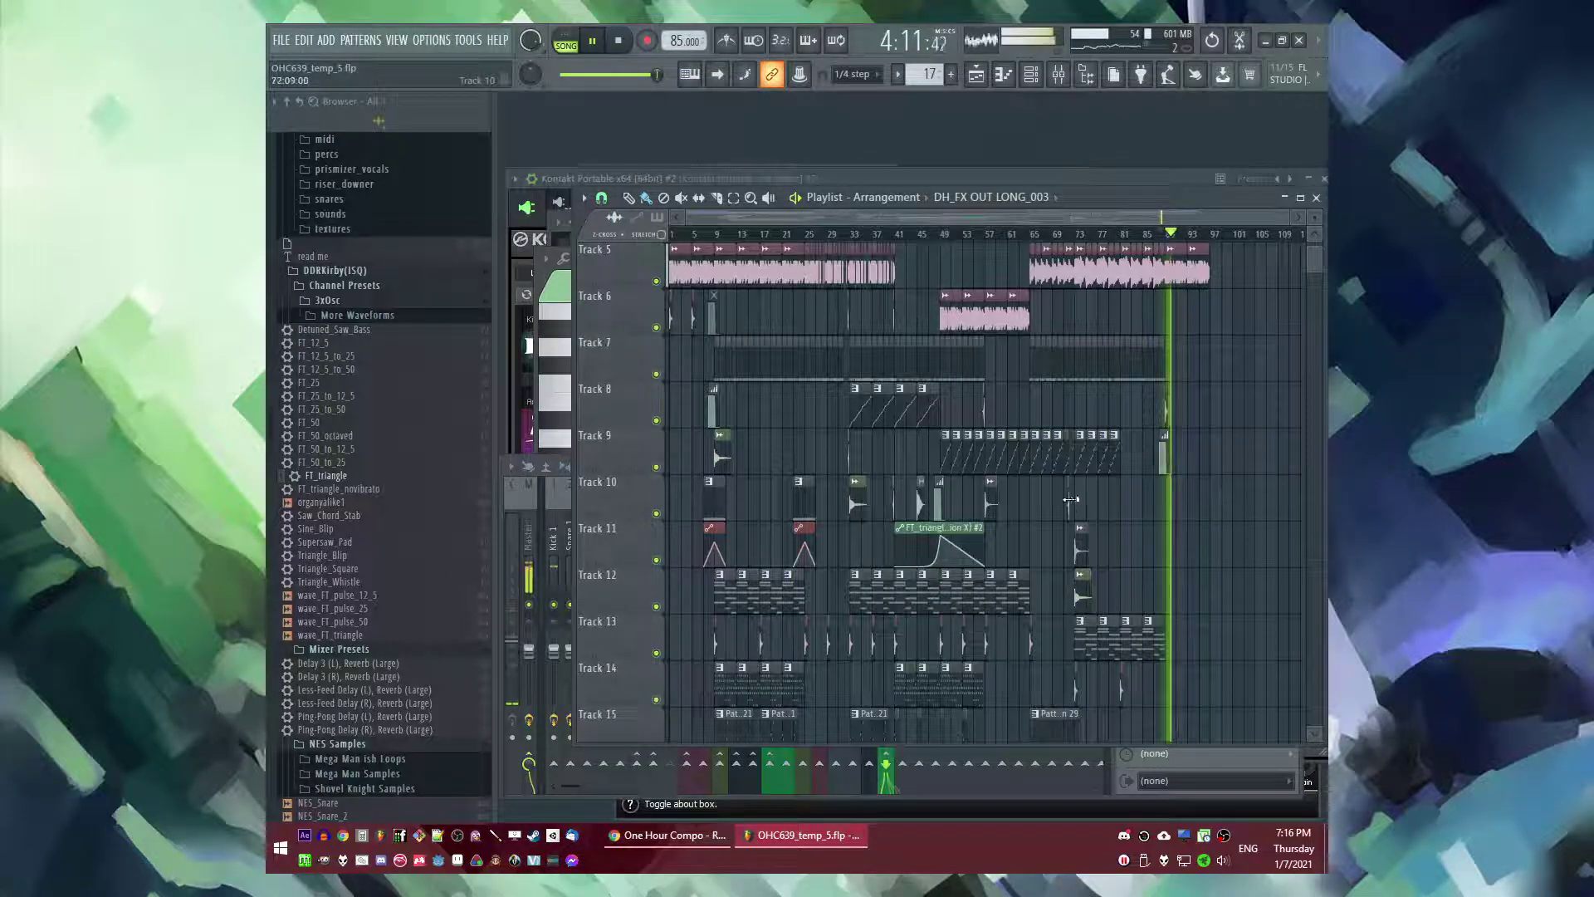
pyautogui.keyDown('ctrl'); pyautogui.scroll(5, 1078, 503); pyautogui.keyUp('ctrl')
pyautogui.keyDown('ctrl'); pyautogui.scroll(4, 924, 505); pyautogui.keyUp('ctrl')
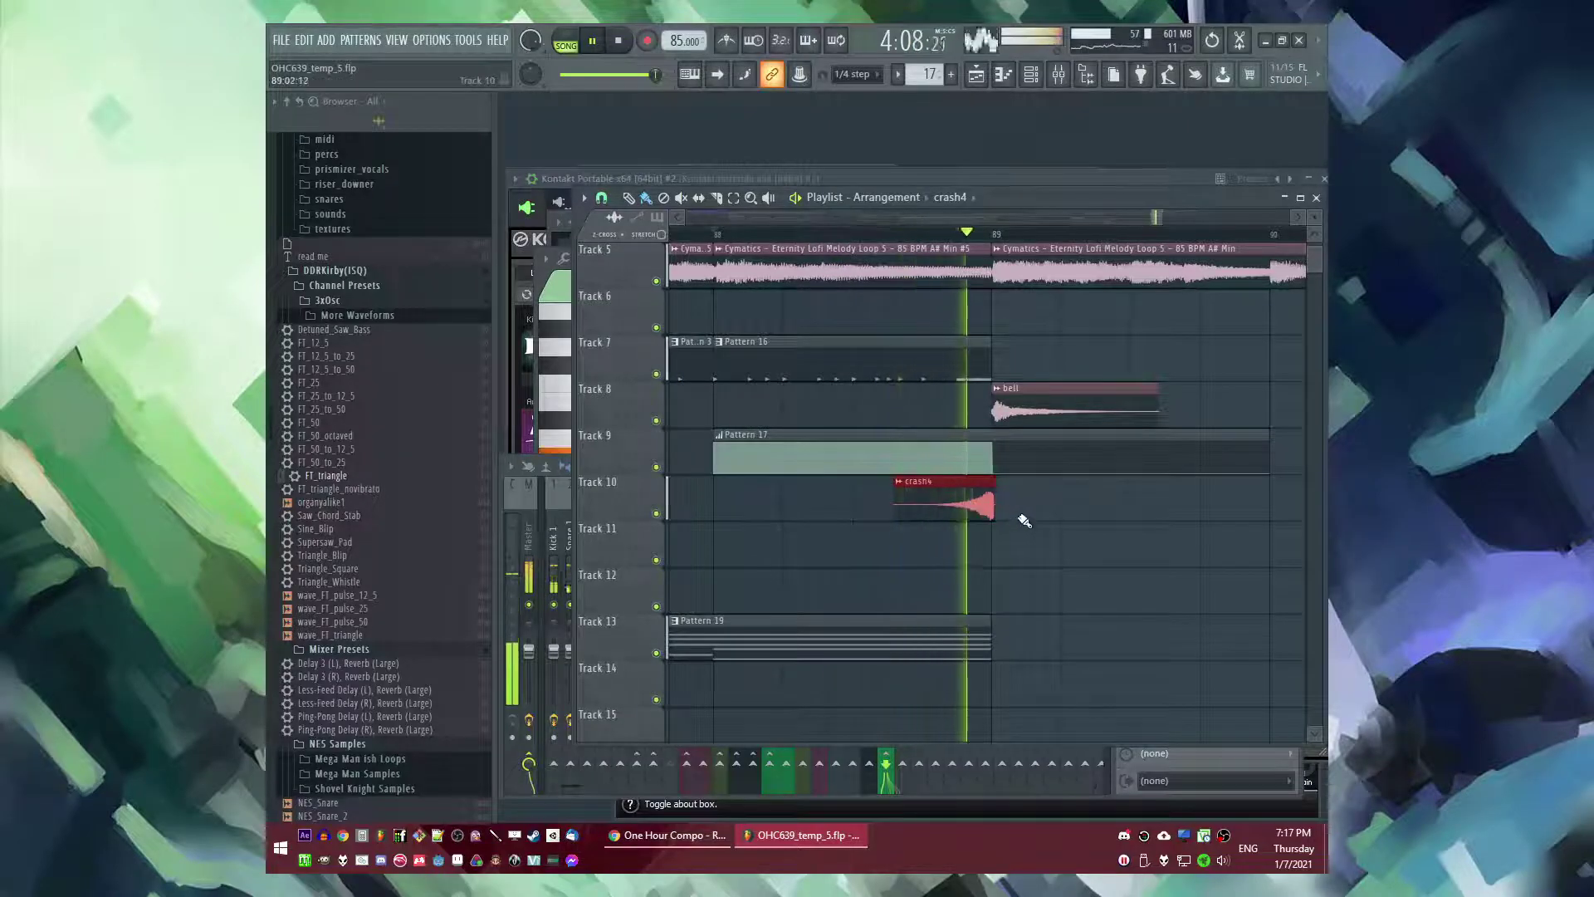
pyautogui.keyDown('ctrl'); pyautogui.scroll(3, 998, 515); pyautogui.keyUp('ctrl')
pyautogui.keyDown('ctrl'); pyautogui.scroll(-8, 1079, 534); pyautogui.keyUp('ctrl')
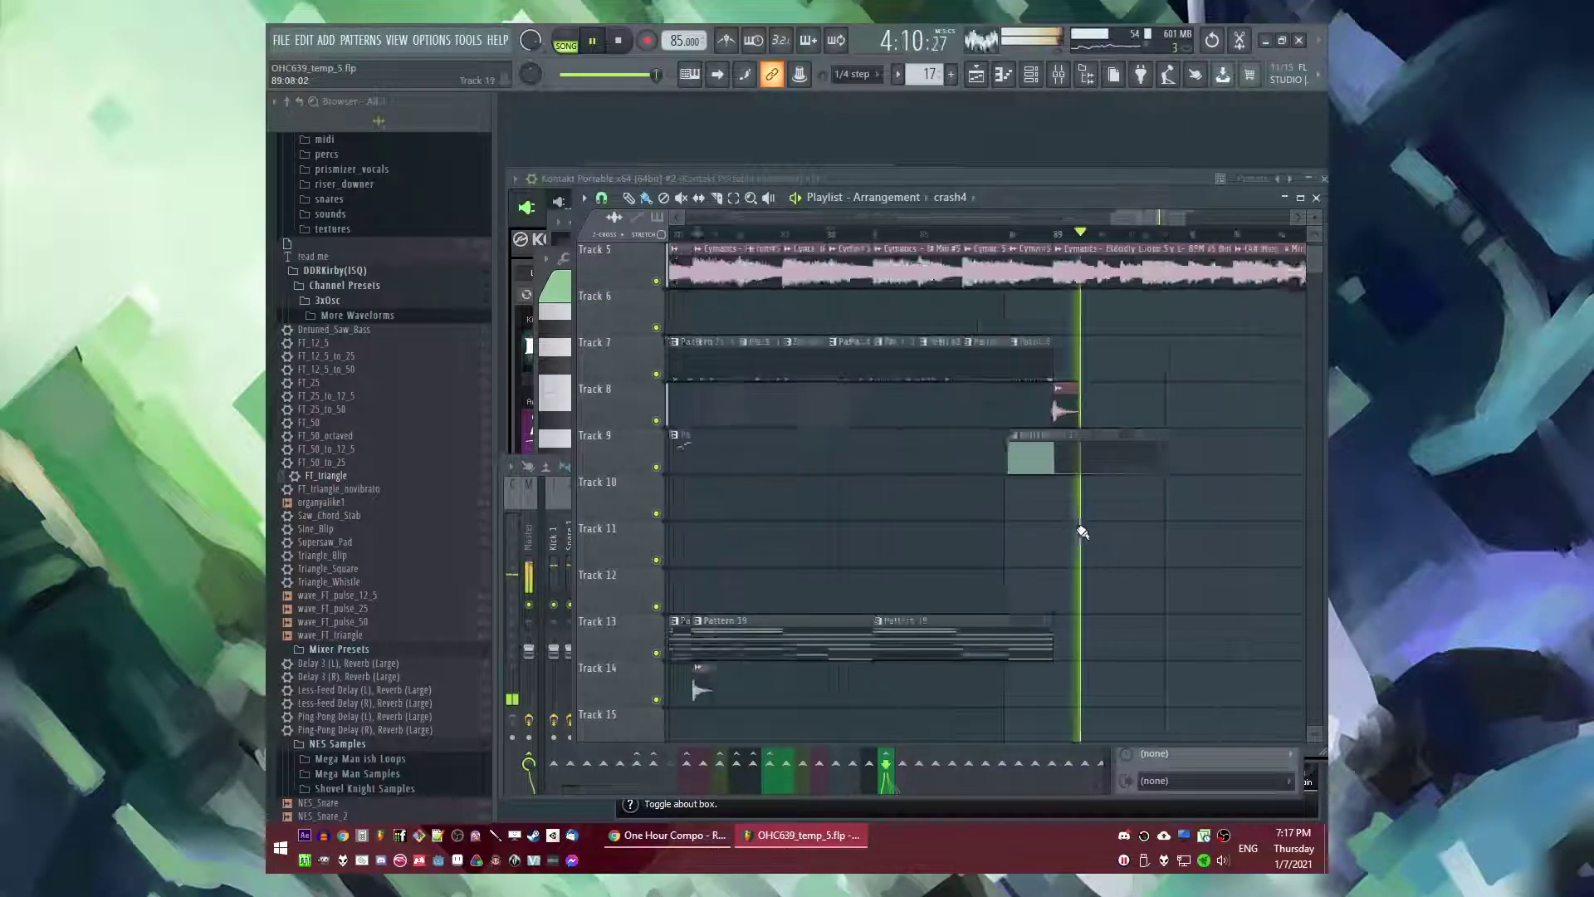
# - Copy Pattern 18 and its NES VST 2 channel volume automation to Tracks 18 and 19 around bar 87
pyautogui.scroll(-4, 1179, 541)
pyautogui.keyDown('ctrl'); pyautogui.scroll(4, 1162, 615); pyautogui.keyUp('ctrl')
pyautogui.scroll(-3, 1048, 576)
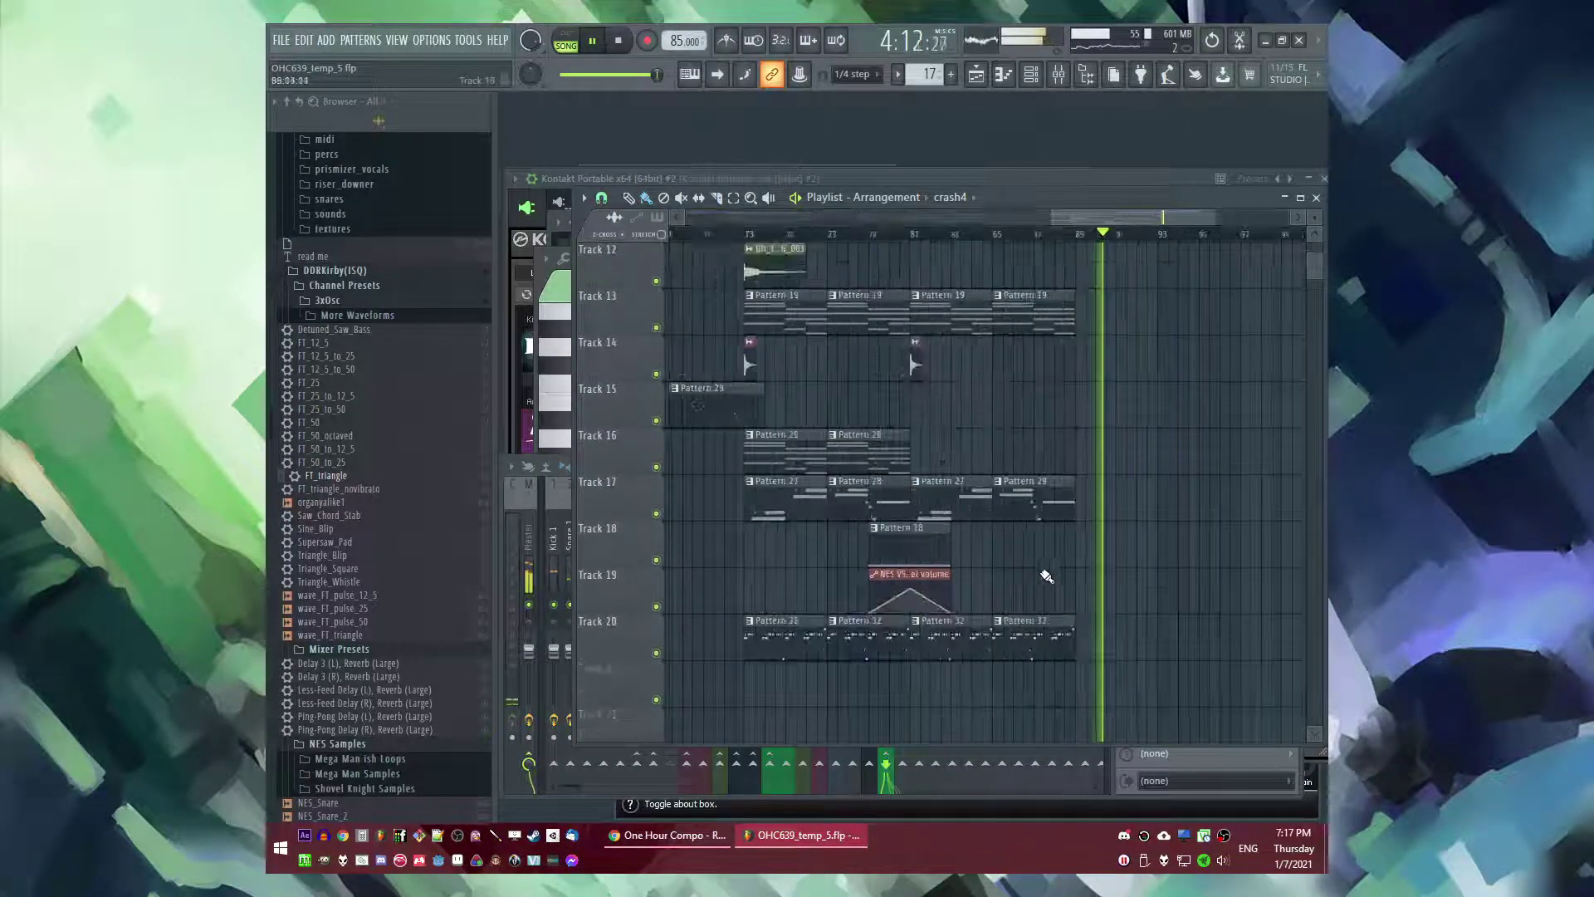
pyautogui.keyDown('ctrl'); pyautogui.scroll(2, 1113, 532); pyautogui.keyUp('ctrl')
pyautogui.press('space')
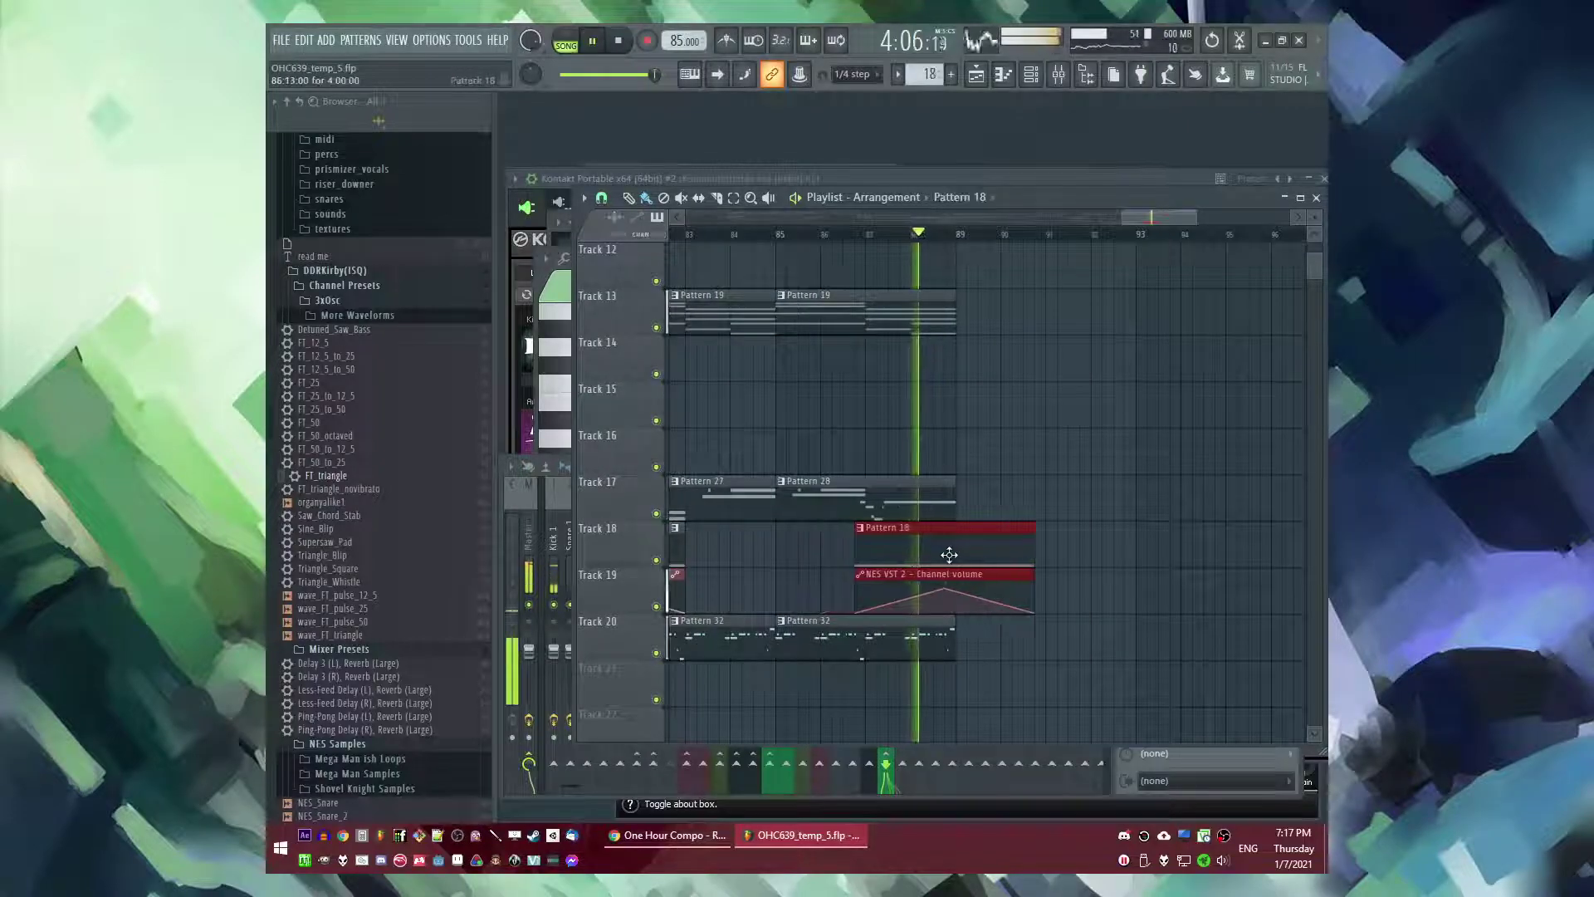
# - Play the transition around bar 89 again with Pattern 17 on Track 9
pyautogui.scroll(11, 1037, 426)
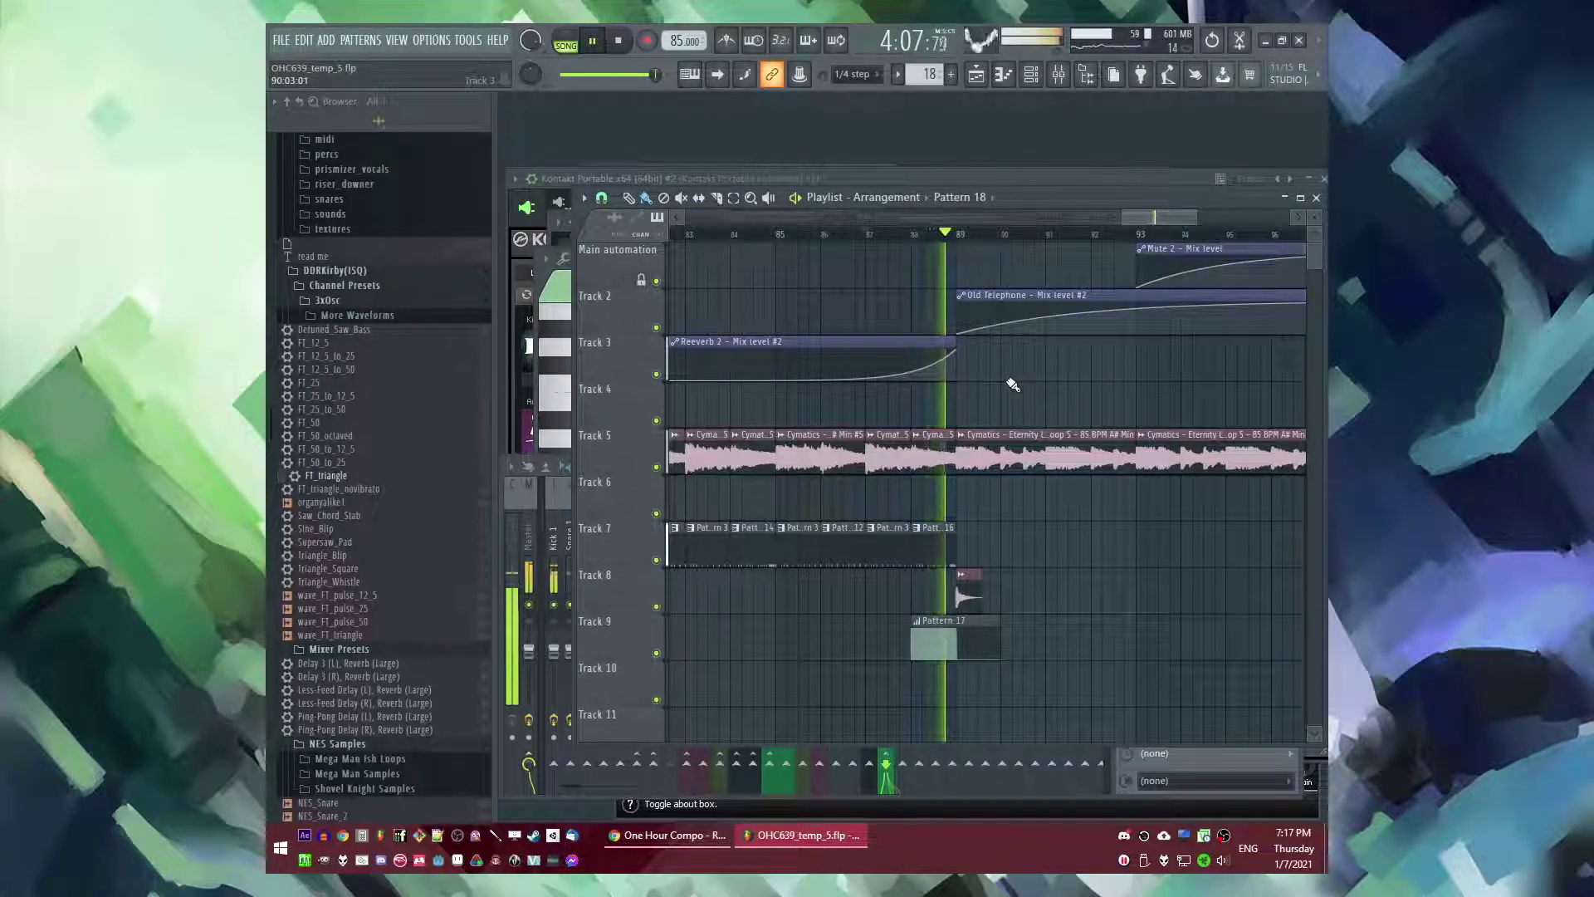
pyautogui.keyDown('ctrl'); pyautogui.scroll(5, 1013, 385); pyautogui.keyUp('ctrl')
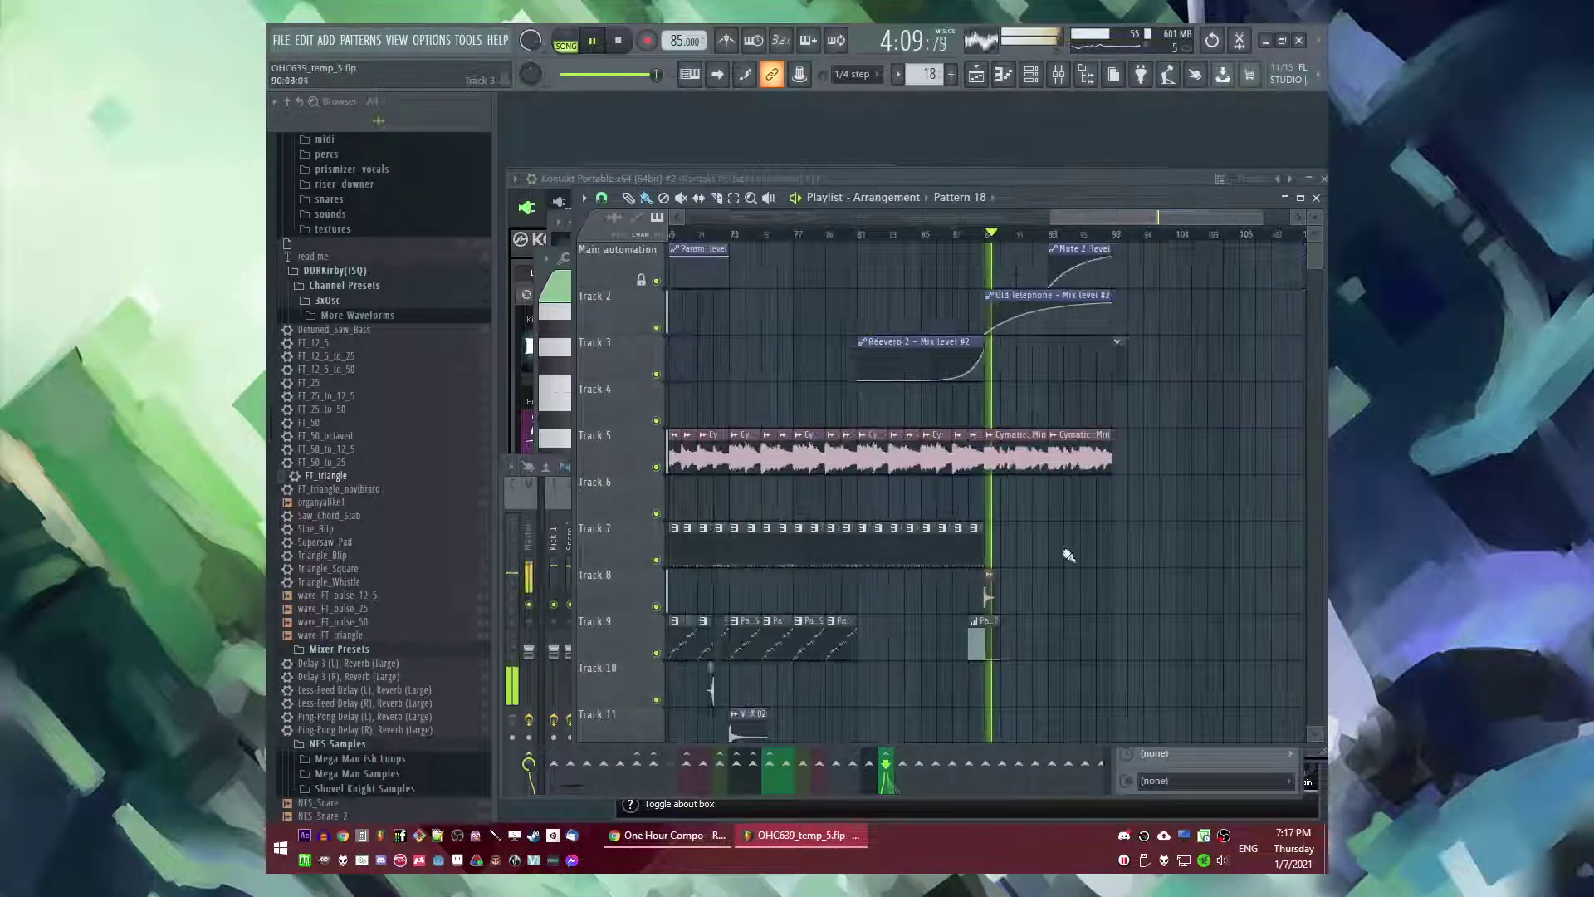
pyautogui.click(835, 241)
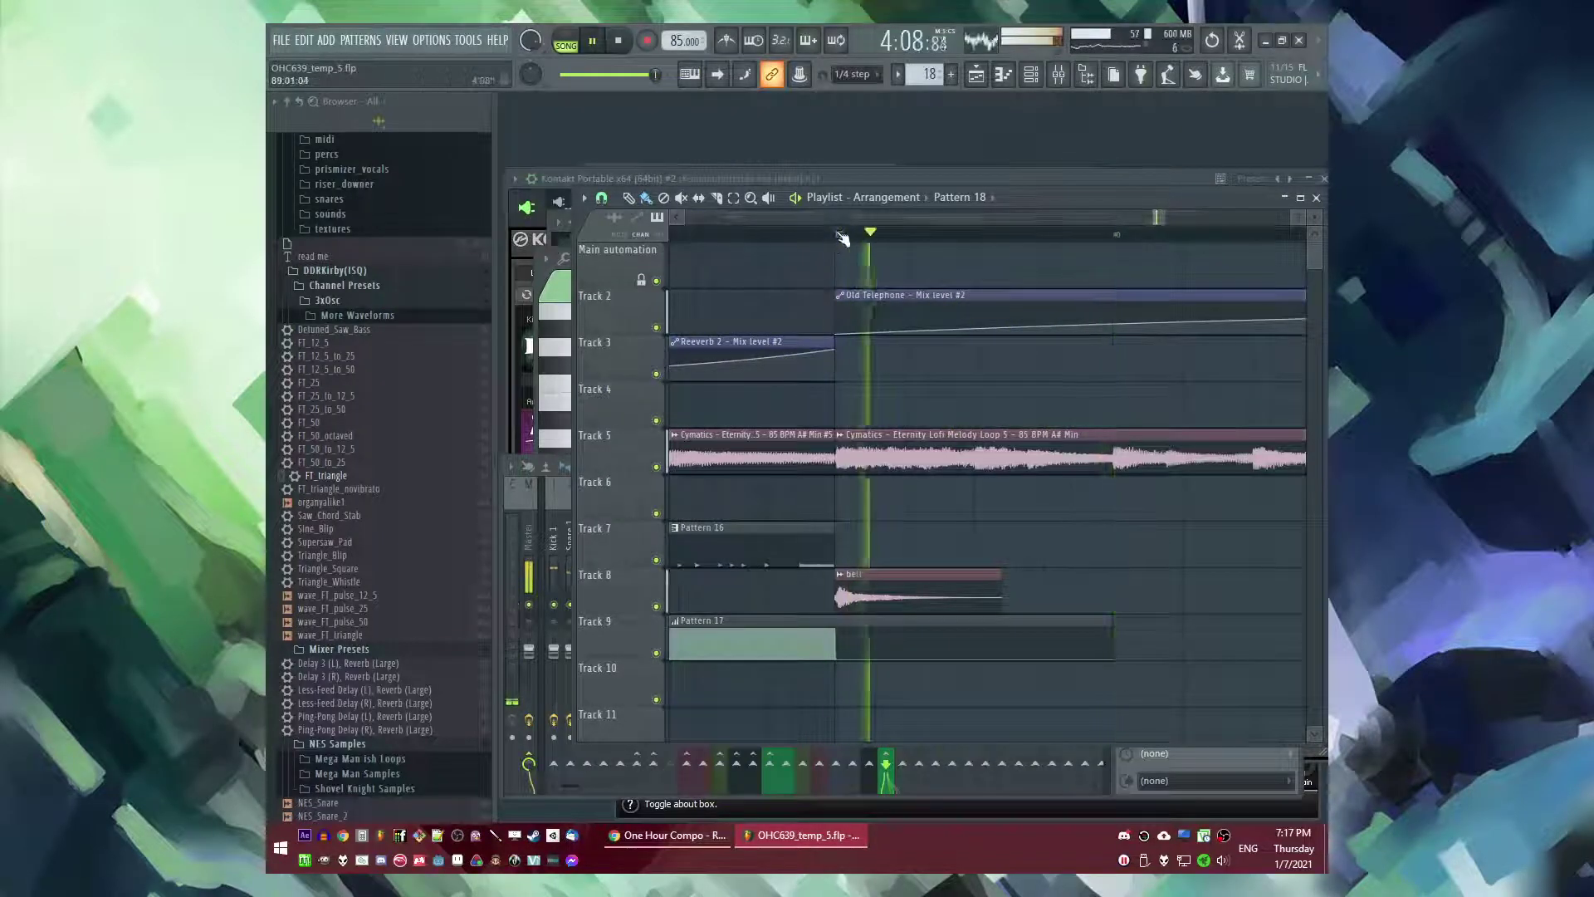
pyautogui.keyDown('ctrl'); pyautogui.scroll(-3, 1048, 563); pyautogui.keyUp('ctrl')
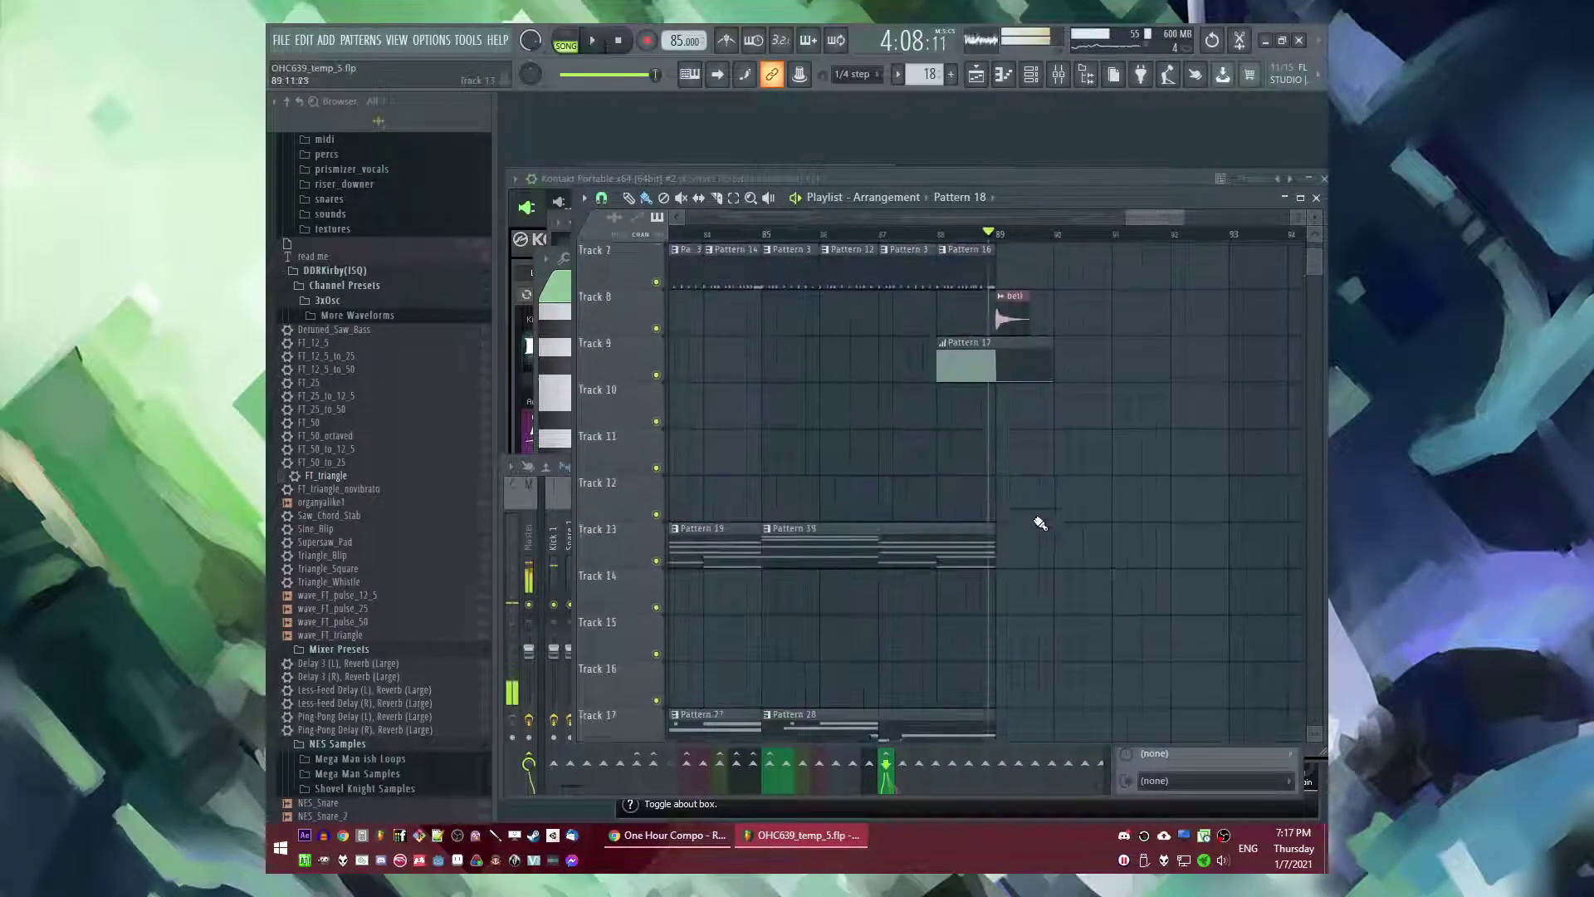
# - Remove Pattern 17 from Track 9 and replay from about bar 87
pyautogui.scroll(-3, 1043, 527)
pyautogui.press('space')
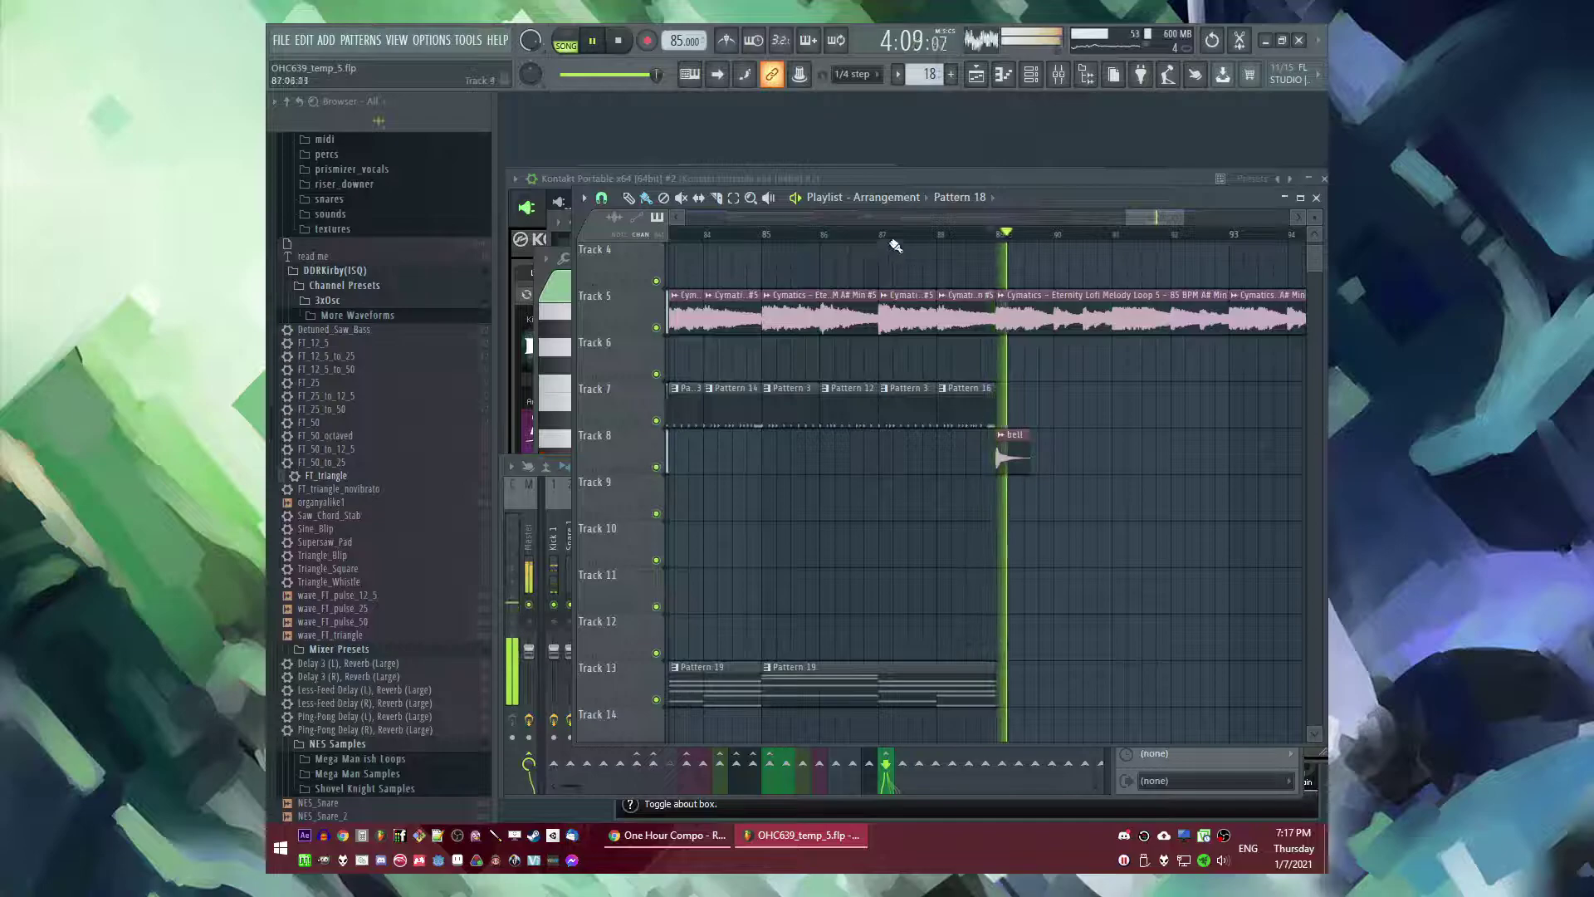
pyautogui.moveTo(900, 249); pyautogui.dragTo(929, 272)
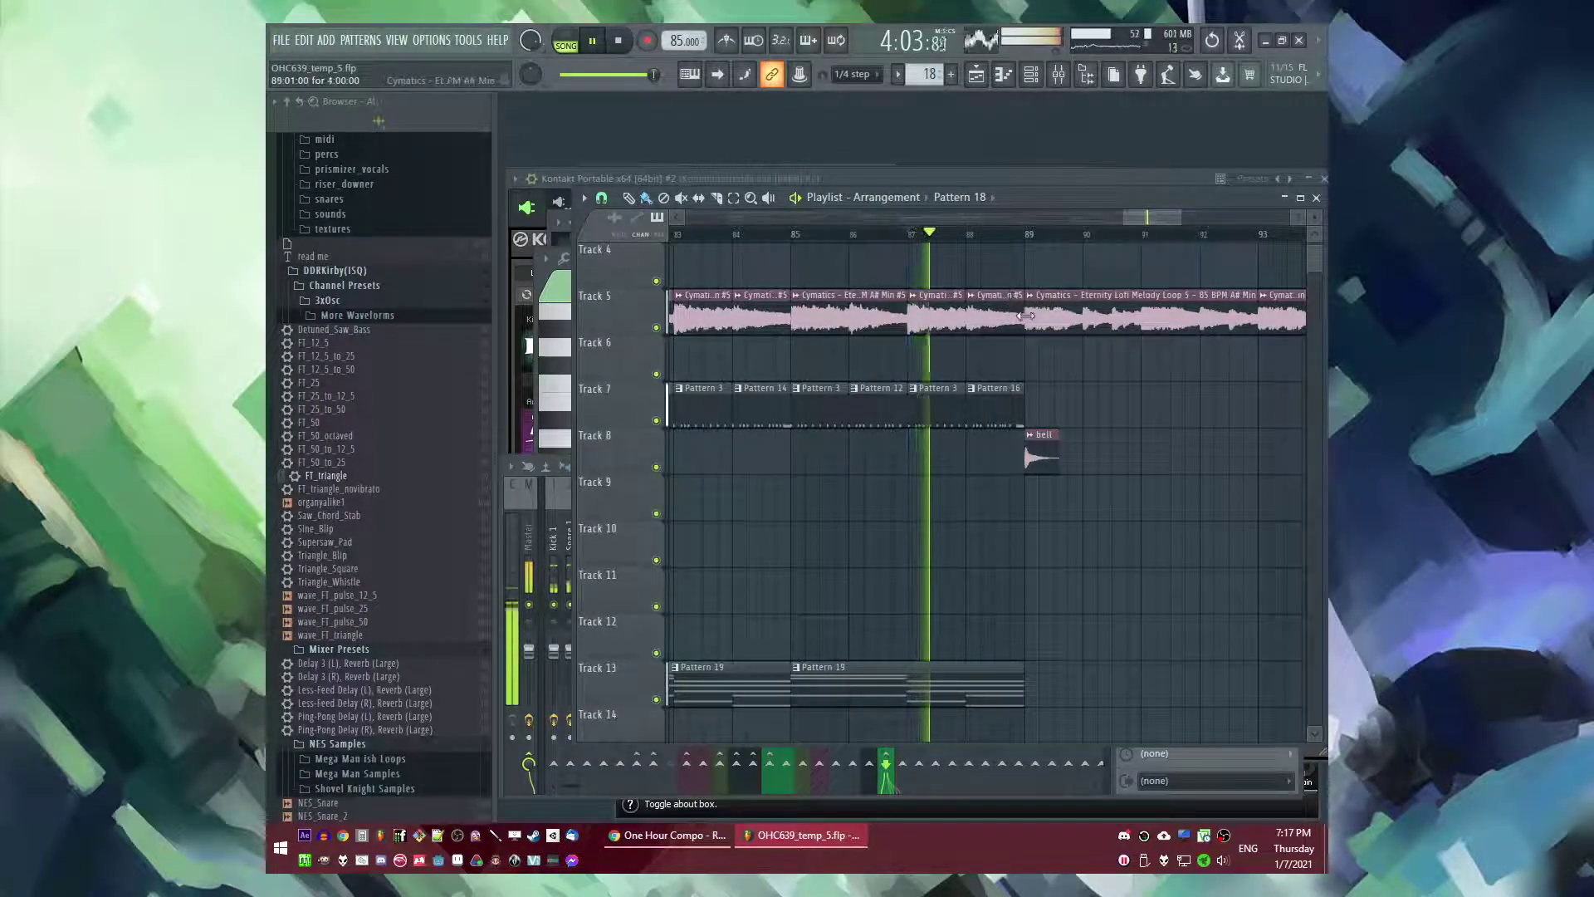
# - Trim the melody loop clip at bar 88 on Track 5 to a length of 0:11:00, leaving a gap before bar 89
pyautogui.keyDown('ctrl'); pyautogui.scroll(4, 995, 322); pyautogui.keyUp('ctrl')
pyautogui.scroll(3, 1001, 342)
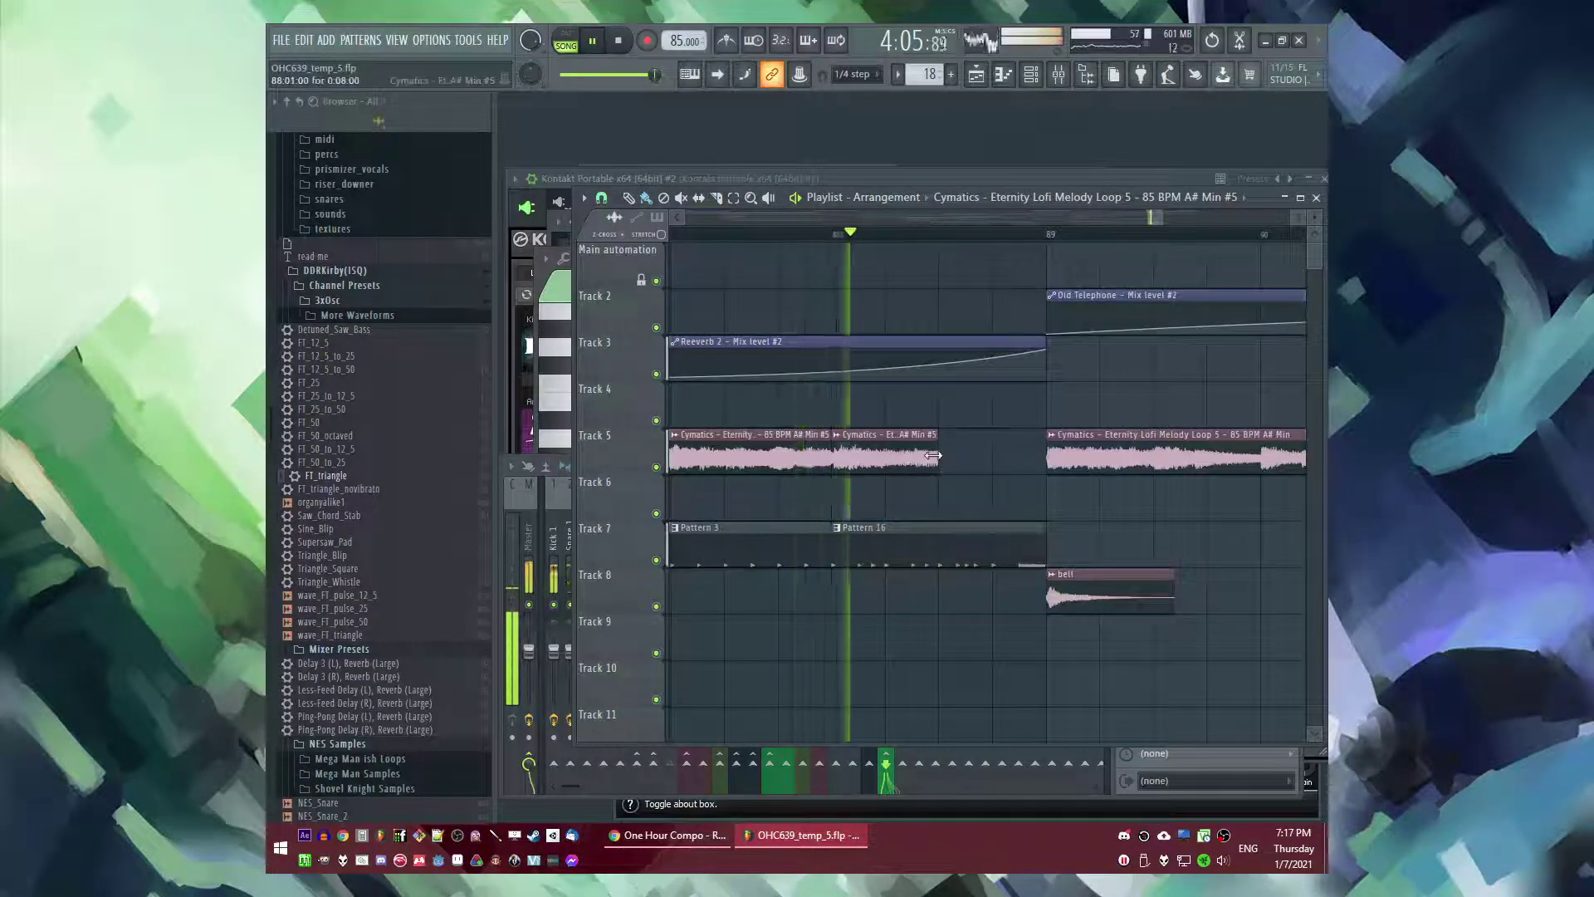
pyautogui.moveTo(933, 455); pyautogui.dragTo(978, 459)
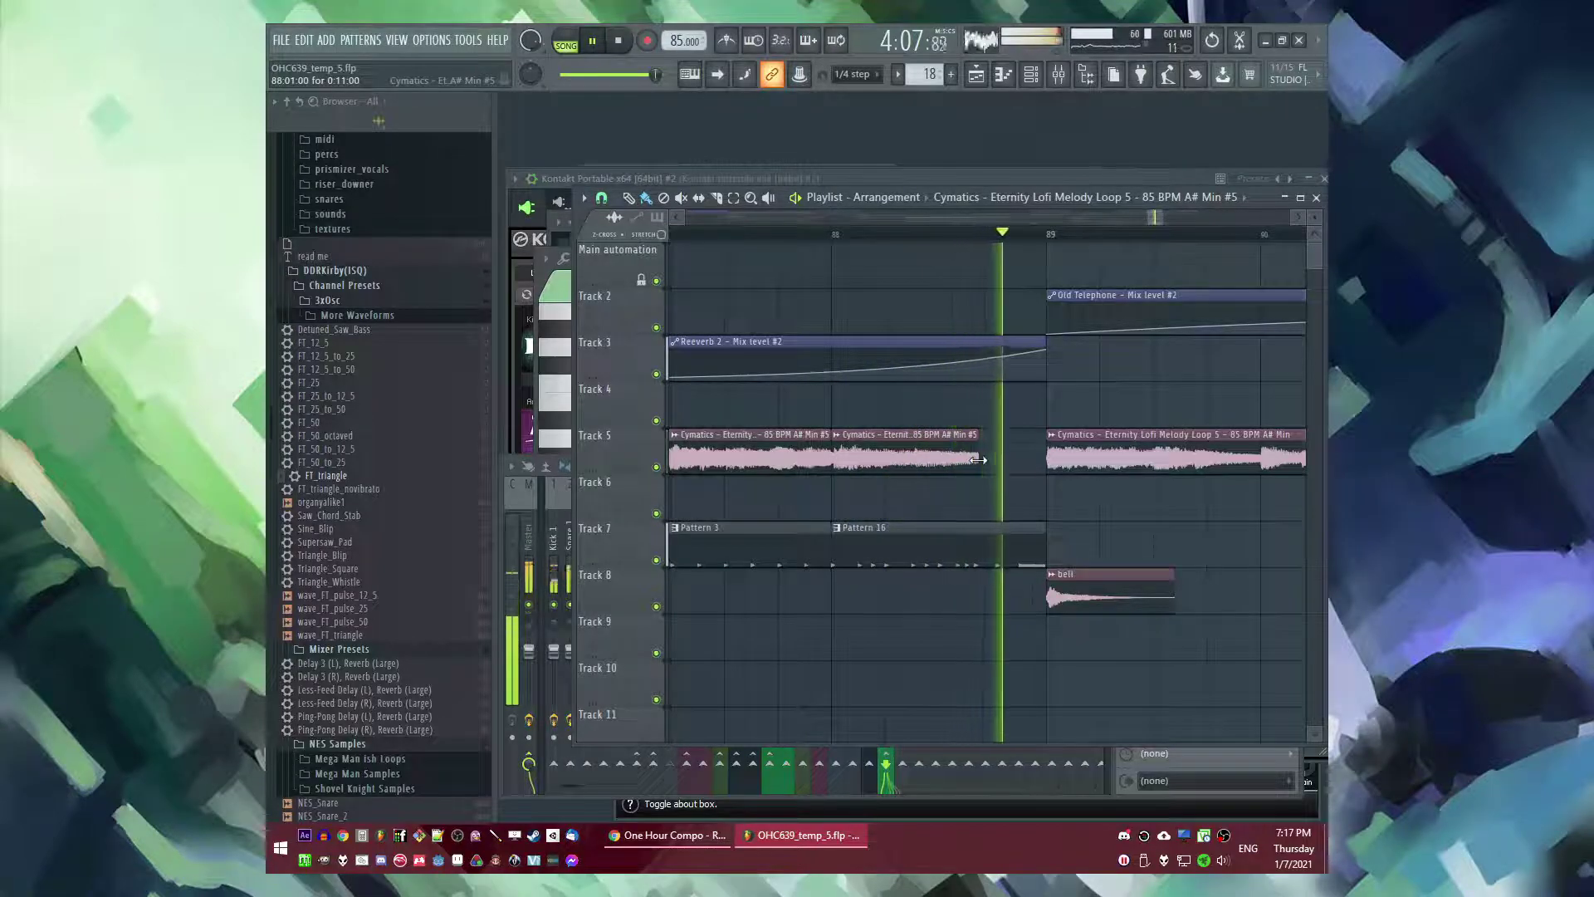
# - Replay the transition from about bar 88 and extend the preceding melody loop clip on Track 5 back to bar 89
pyautogui.click(835, 235)
pyautogui.click(952, 235)
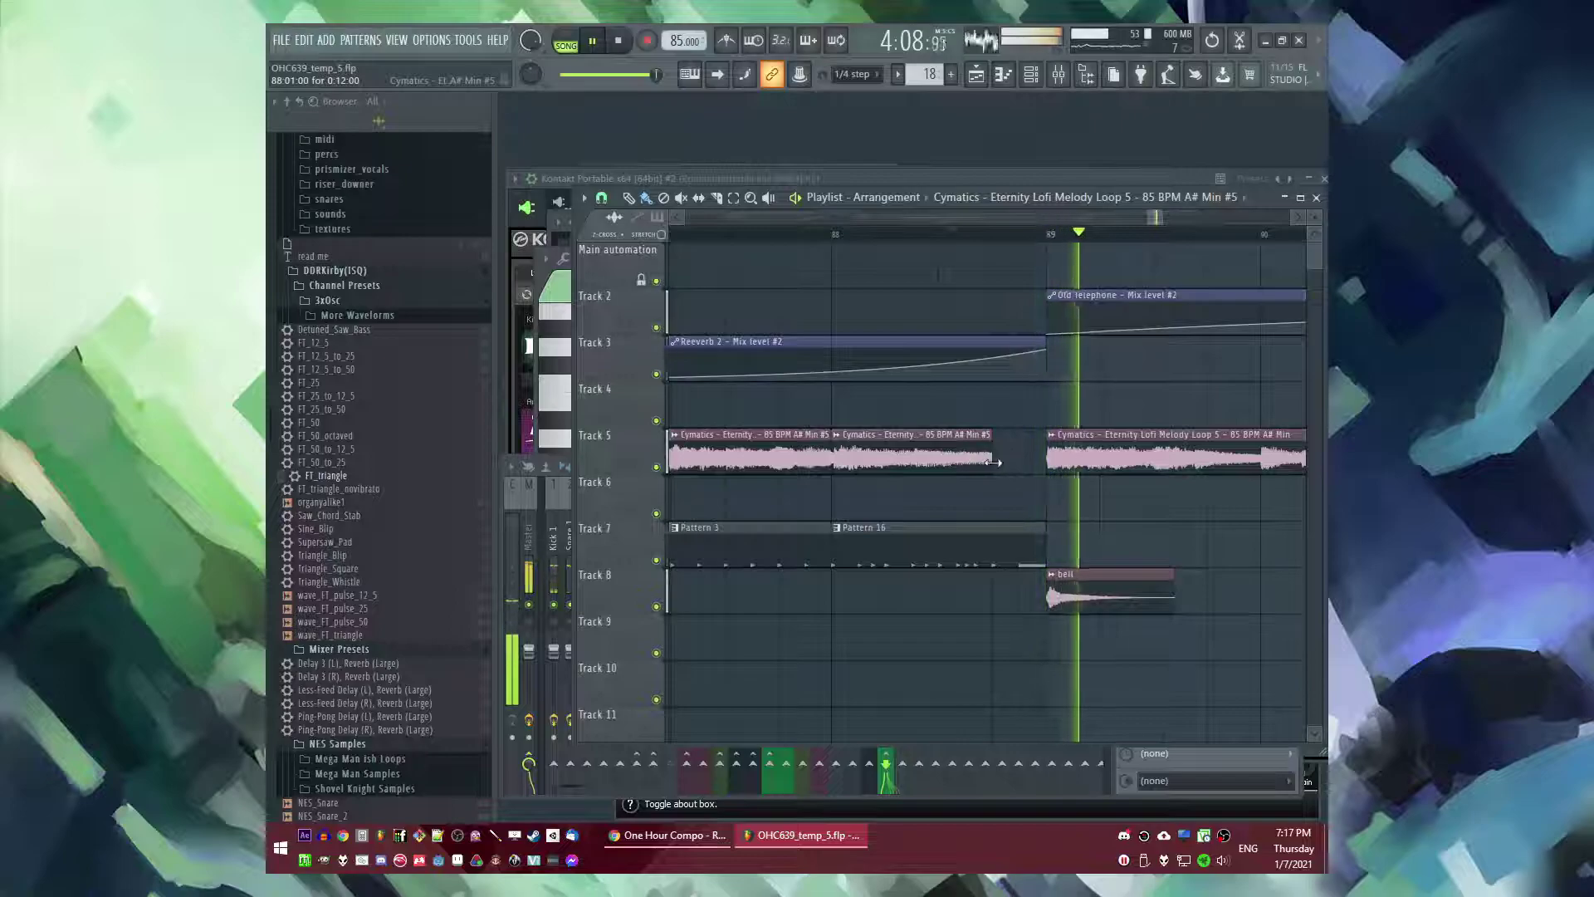
# - Remove Pattern 18 and its NES VST 2 channel volume automation around bar 87 from Tracks 18 and 19
pyautogui.scroll(-5, 997, 514)
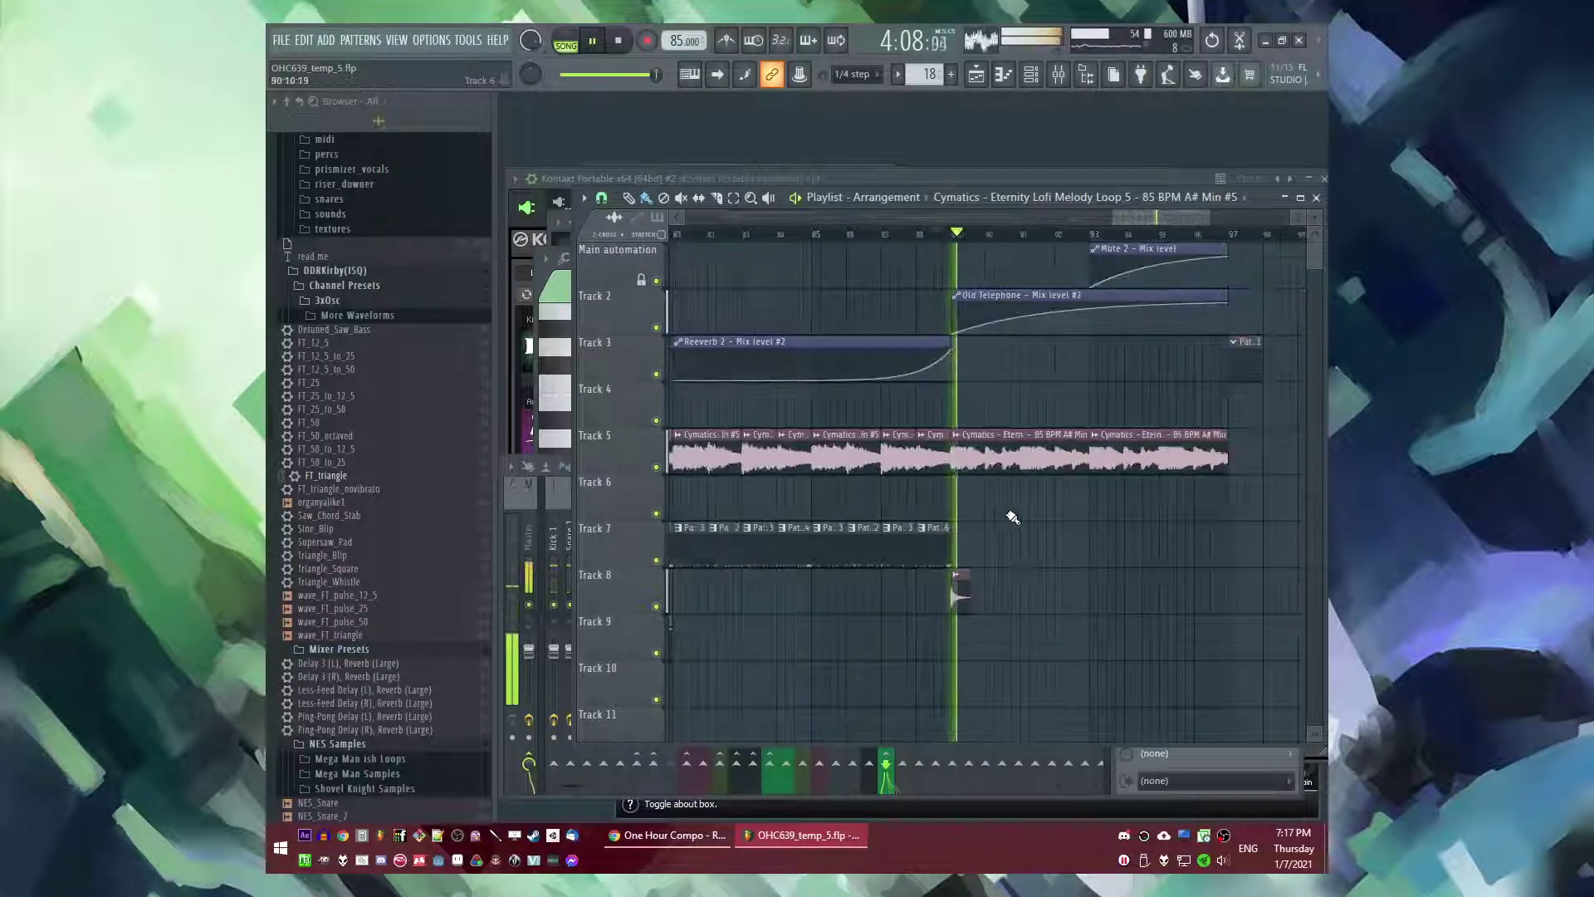
pyautogui.scroll(-3, 1052, 528)
pyautogui.scroll(-3, 1053, 528)
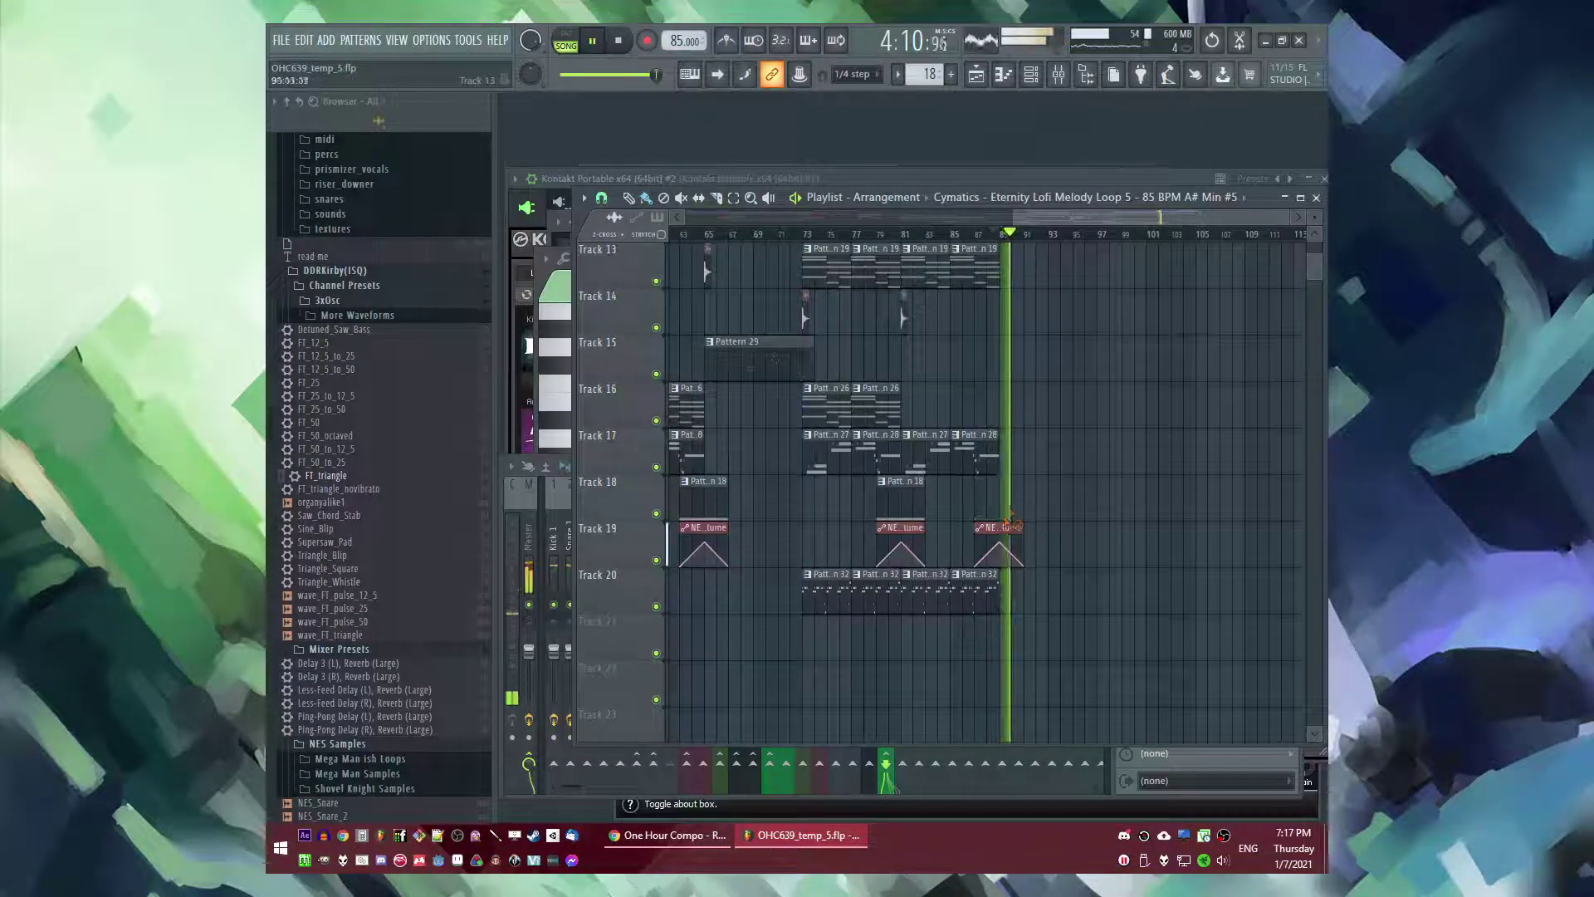
# - Copy the reversed crash4 clip on Track 10 so that its swell ends at bar 89
pyautogui.scroll(4, 1013, 522)
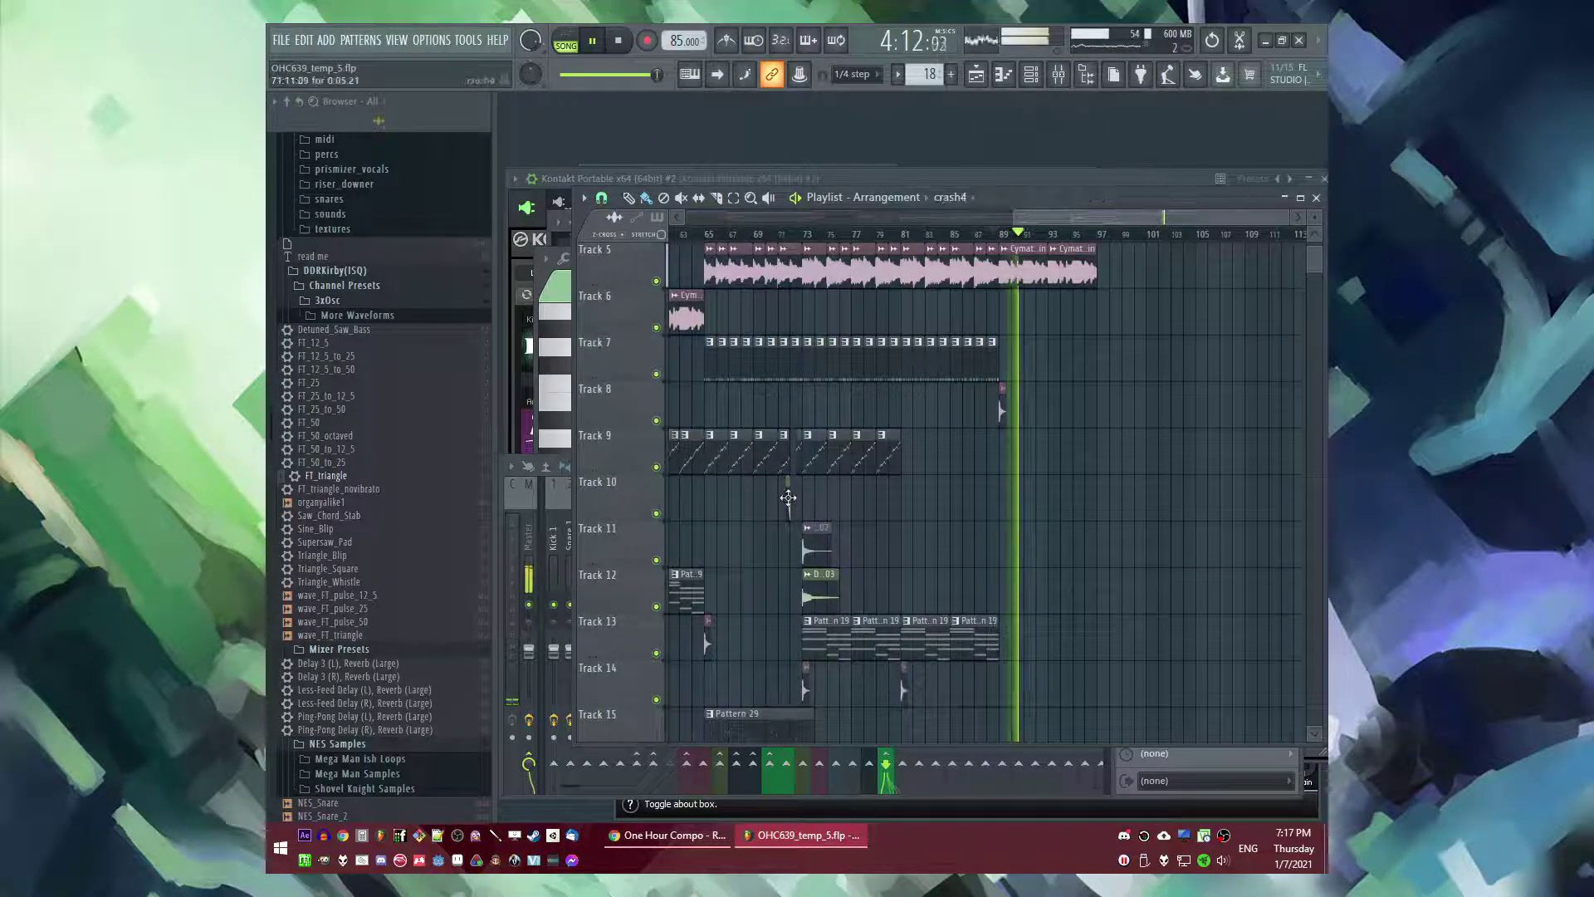
pyautogui.scroll(3, 1000, 506)
pyautogui.click(1035, 505)
pyautogui.scroll(3, 1071, 518)
pyautogui.moveTo(994, 505); pyautogui.dragTo(1023, 503)
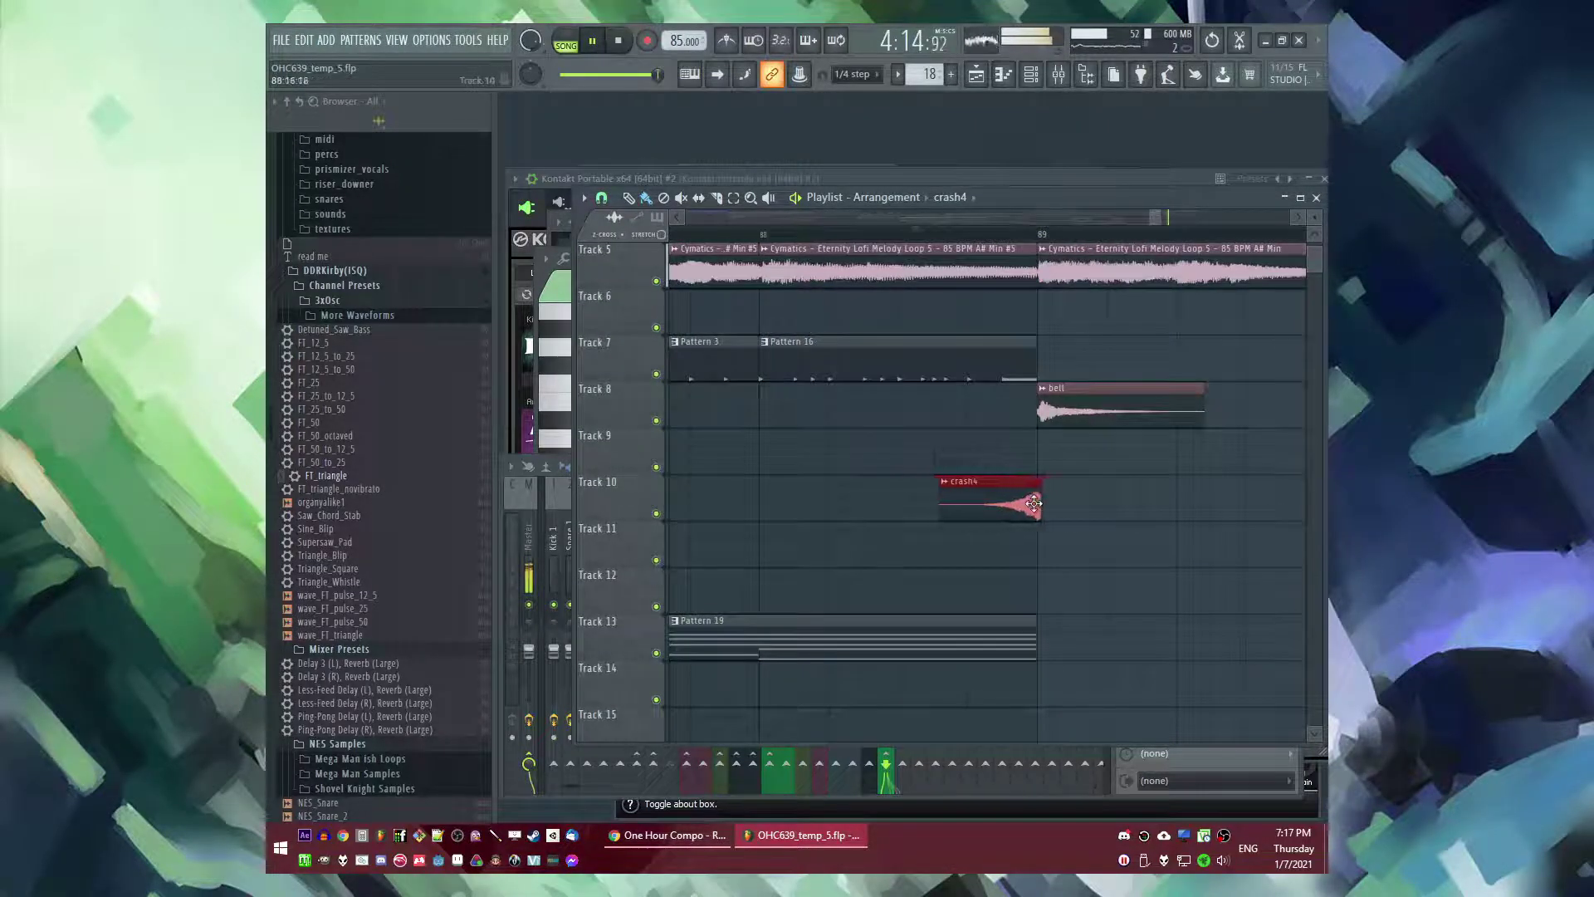
pyautogui.scroll(3, 1034, 502)
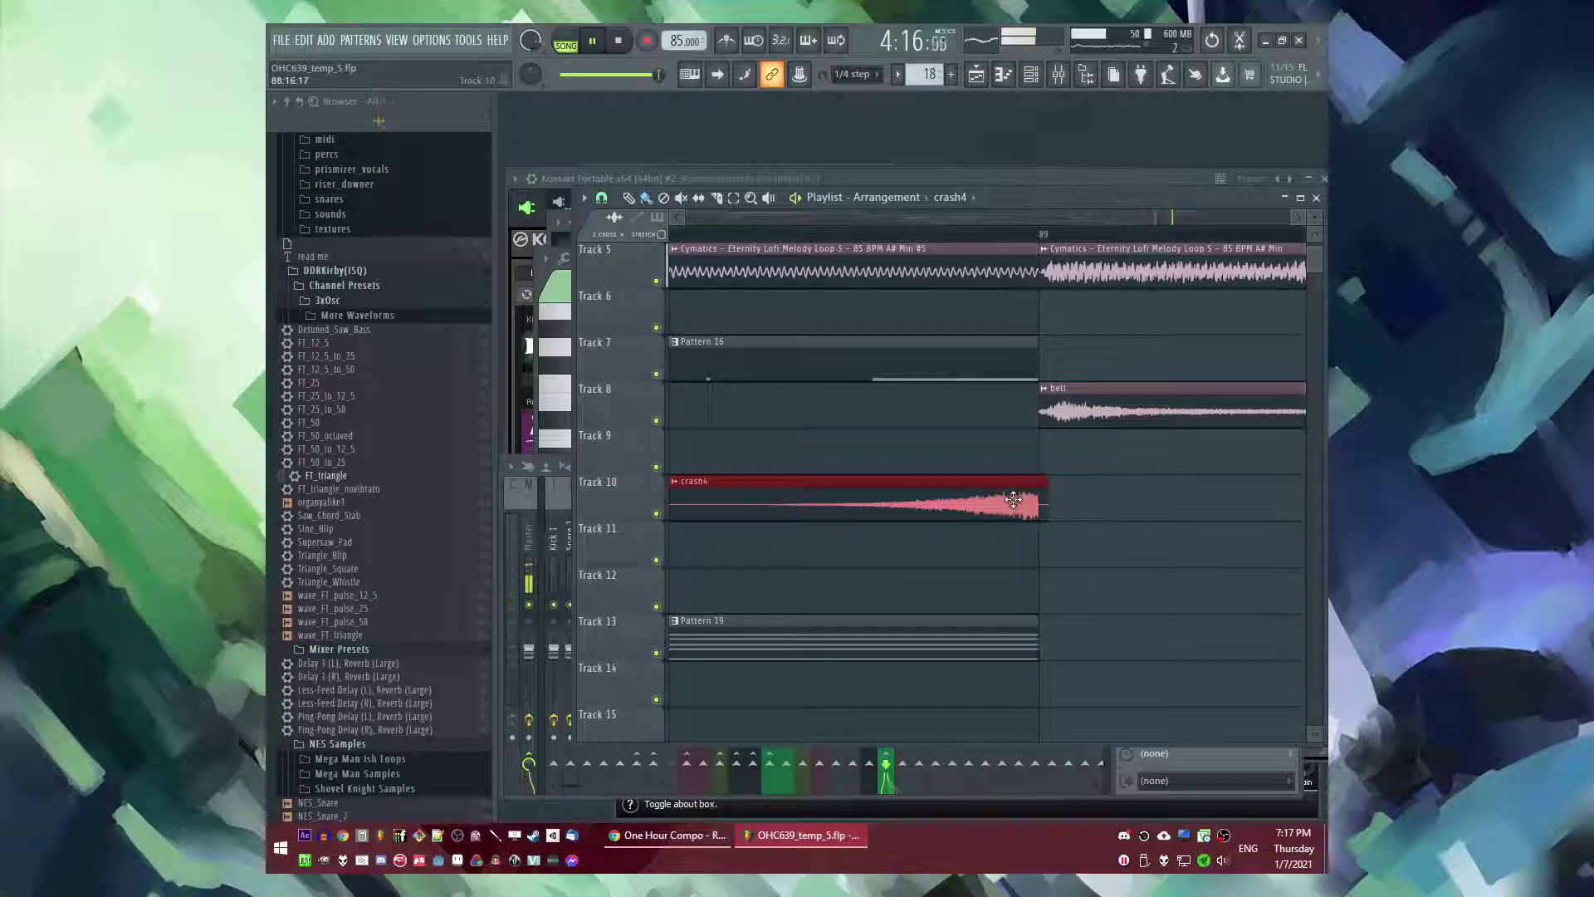
# - Spot-check playback from about bars 66 and 74, stop it, and move the song position back to about 0:28
pyautogui.scroll(-8, 1030, 555)
pyautogui.click(719, 234)
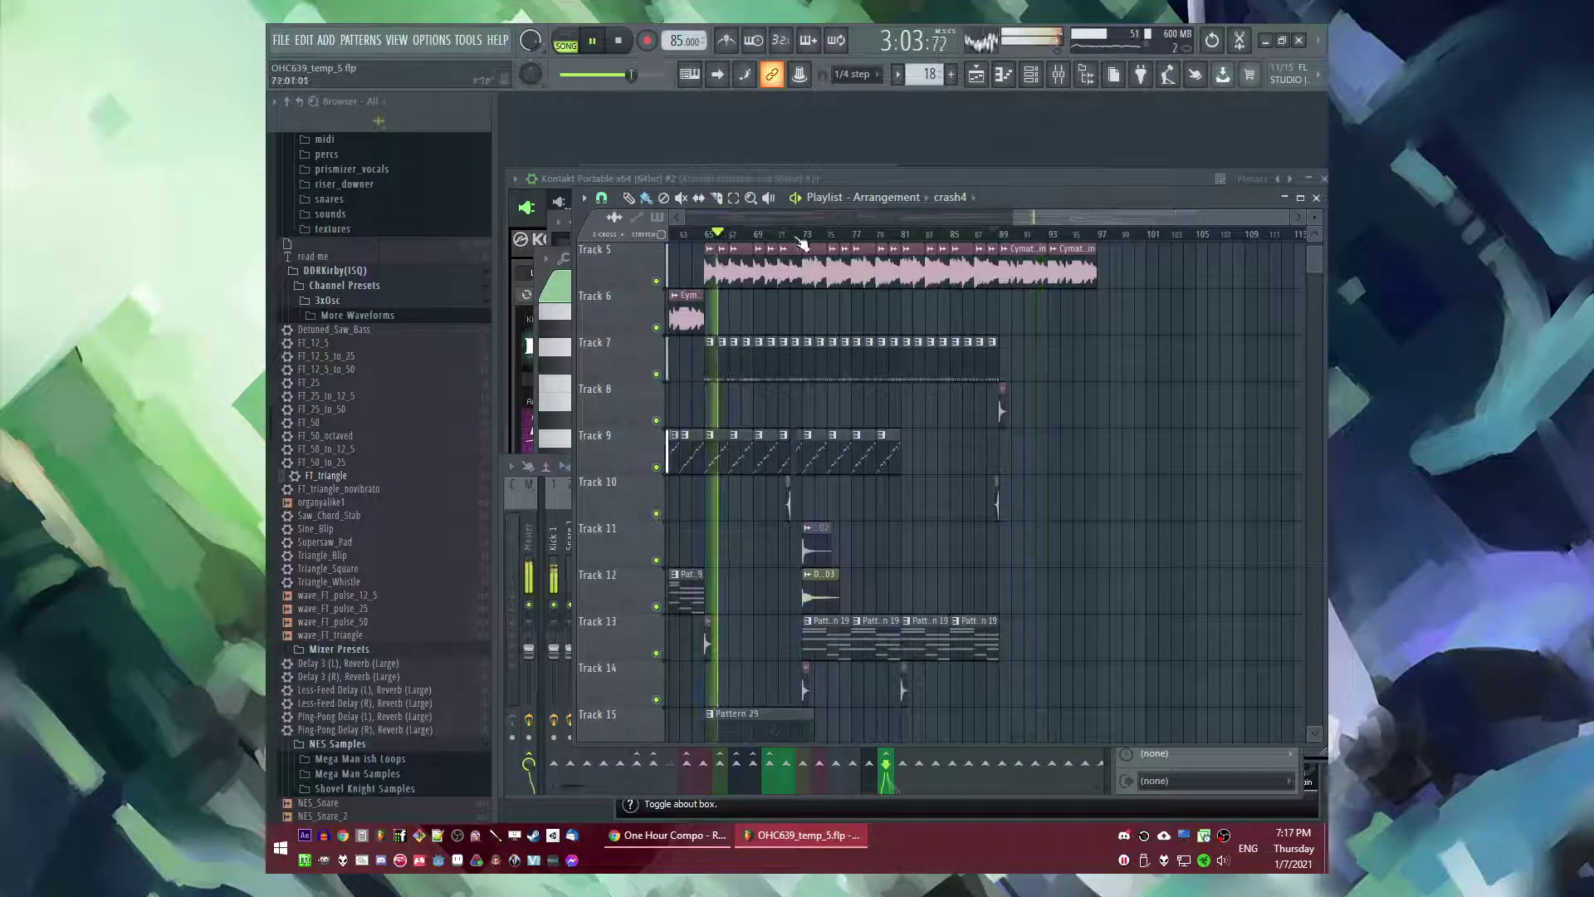
pyautogui.click(816, 235)
pyautogui.press('space')
pyautogui.moveTo(1059, 212); pyautogui.dragTo(805, 237)
# - Open iZotope Ozone 5 on the Master mixer track, dismiss its Preset Manager, and play from about 0:28
pyautogui.press('F6')
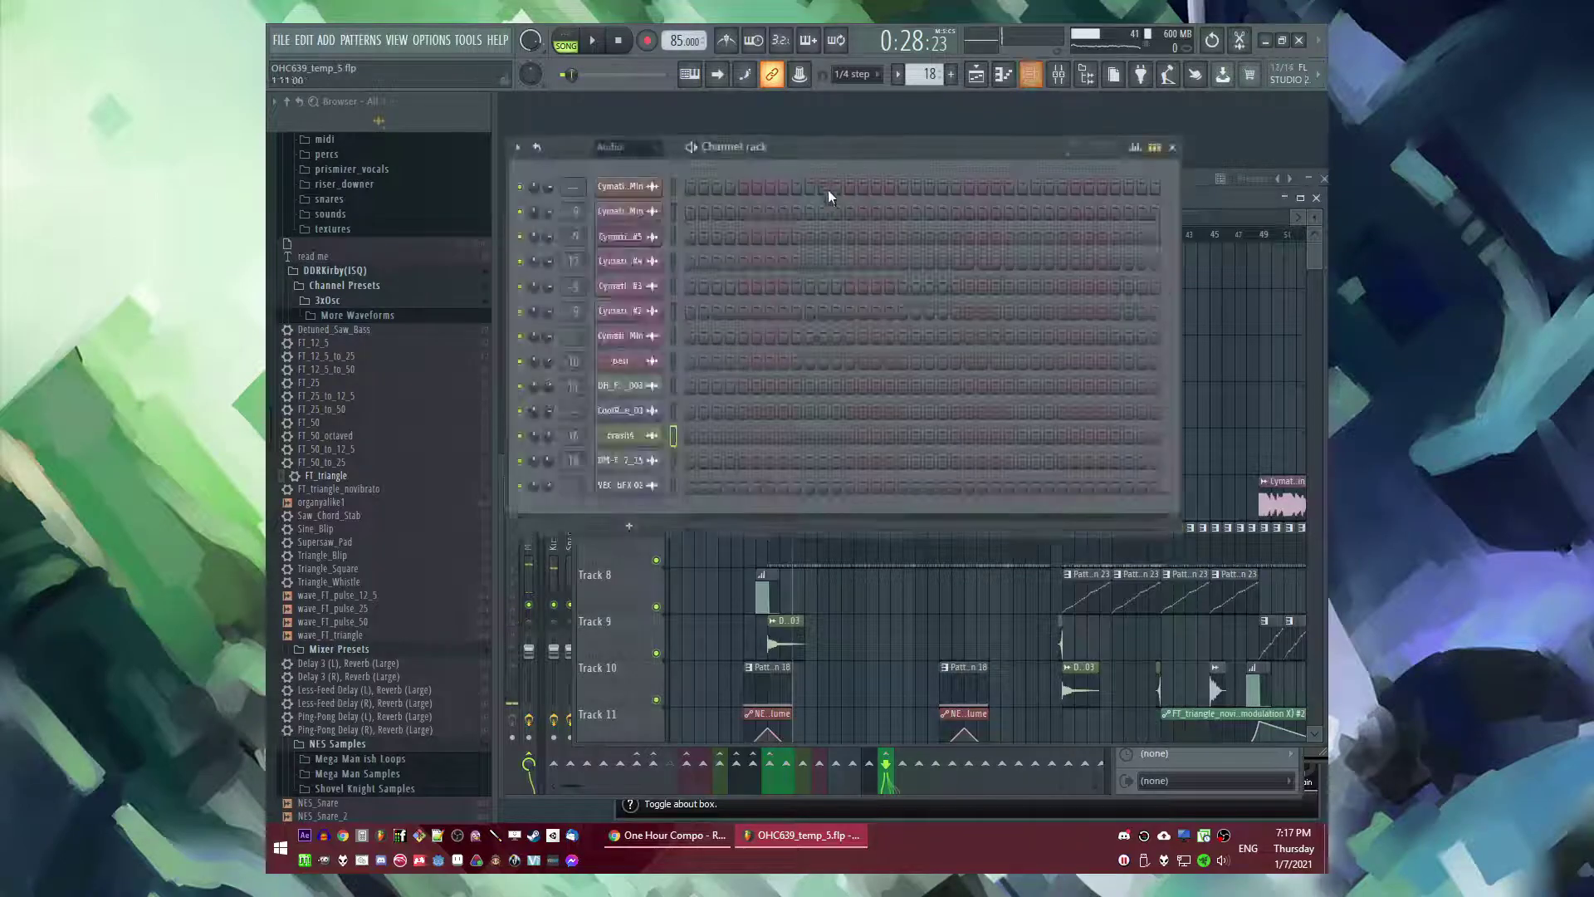
pyautogui.press('F9')
pyautogui.click(528, 579)
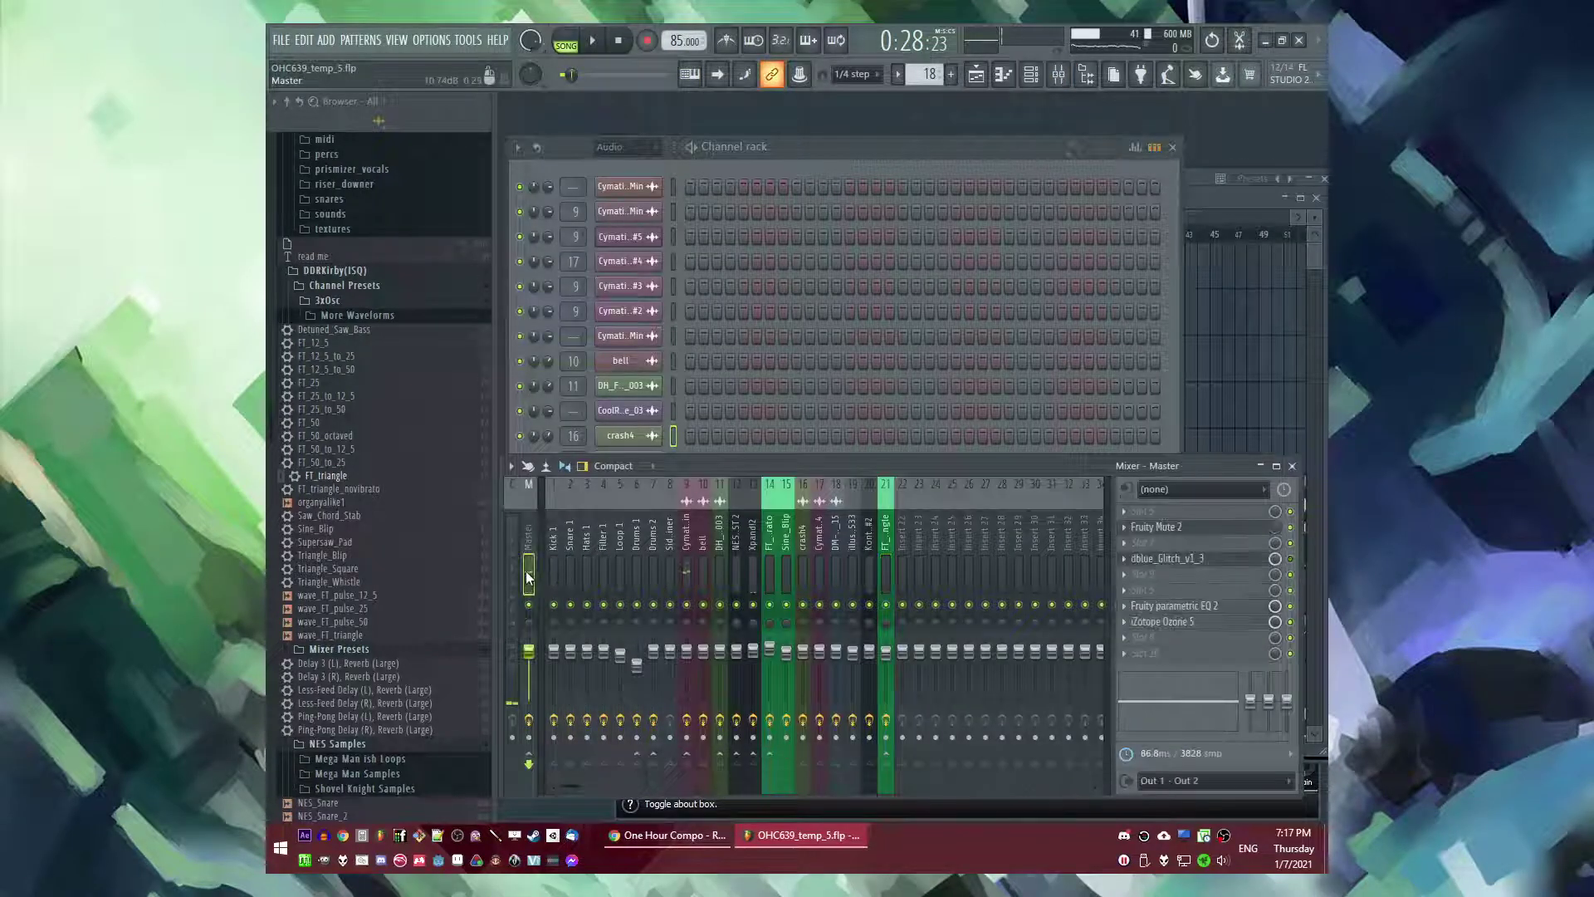
pyautogui.click(1163, 621)
pyautogui.click(1208, 735)
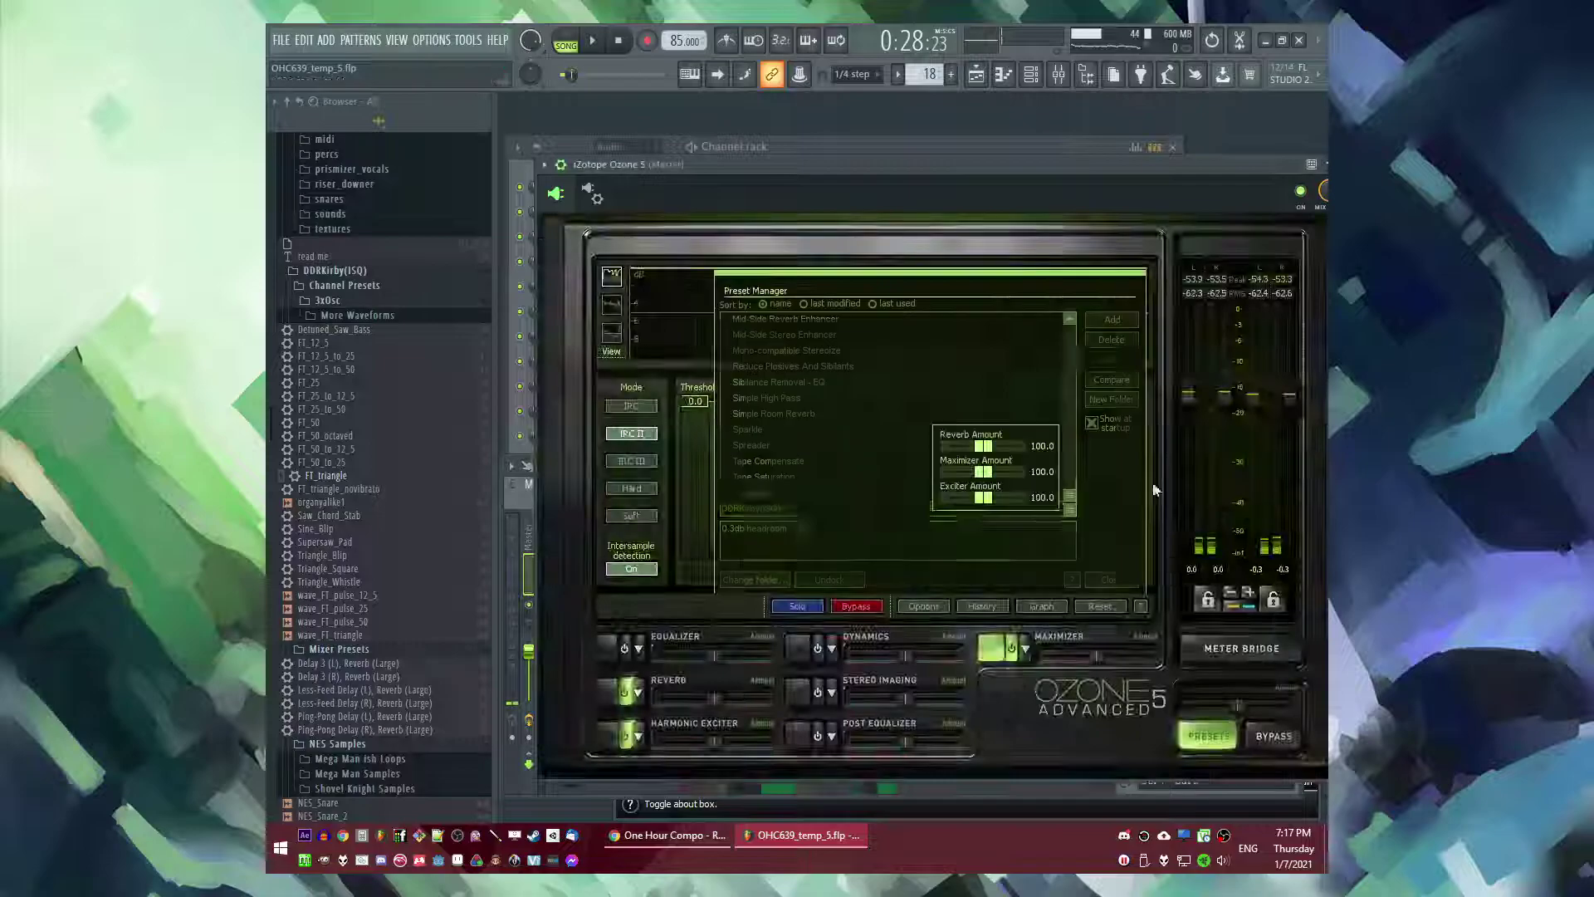
pyautogui.click(1122, 578)
pyautogui.press('space')
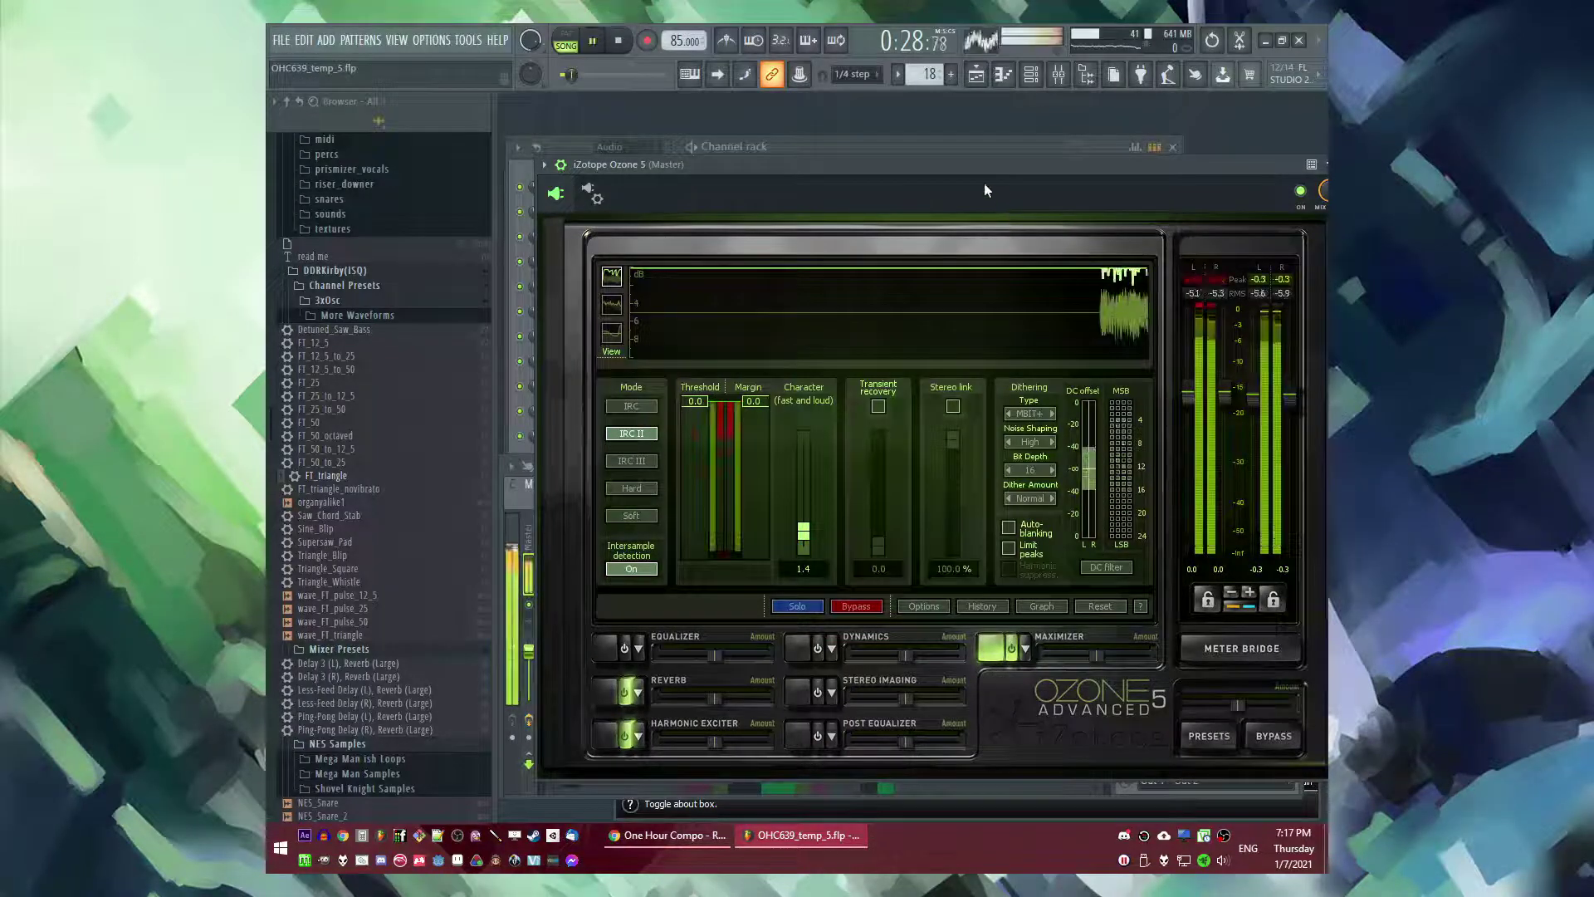
# - Open Fruity Parametric EQ 2 in the melody loop mixer track's third effect slot and lower band 3 slightly
pyautogui.press('F9')
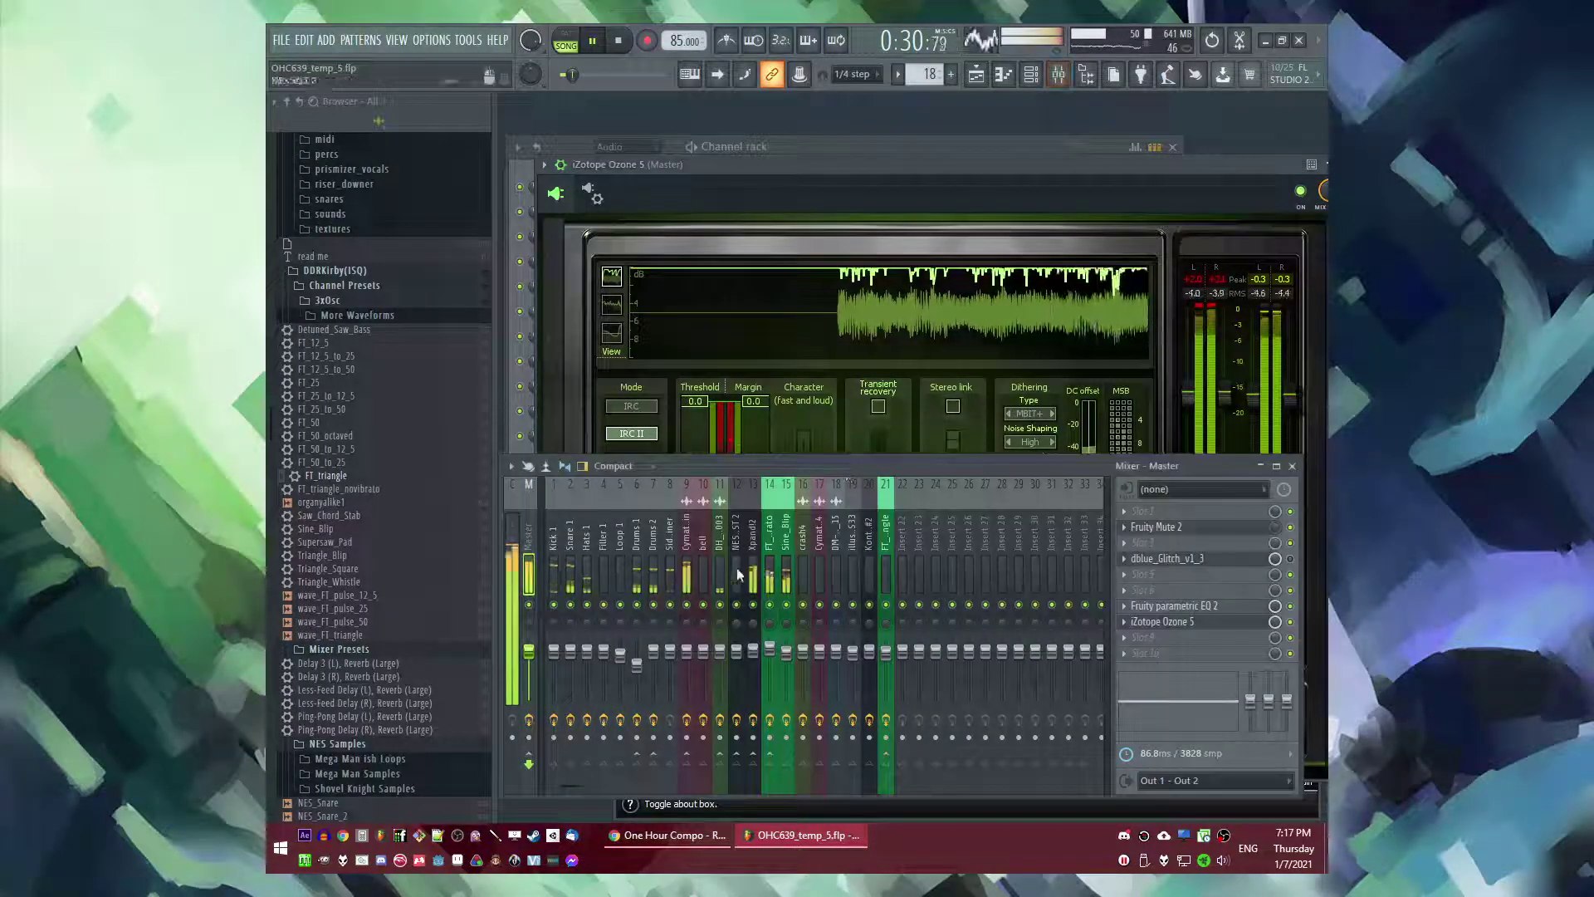
pyautogui.click(686, 540)
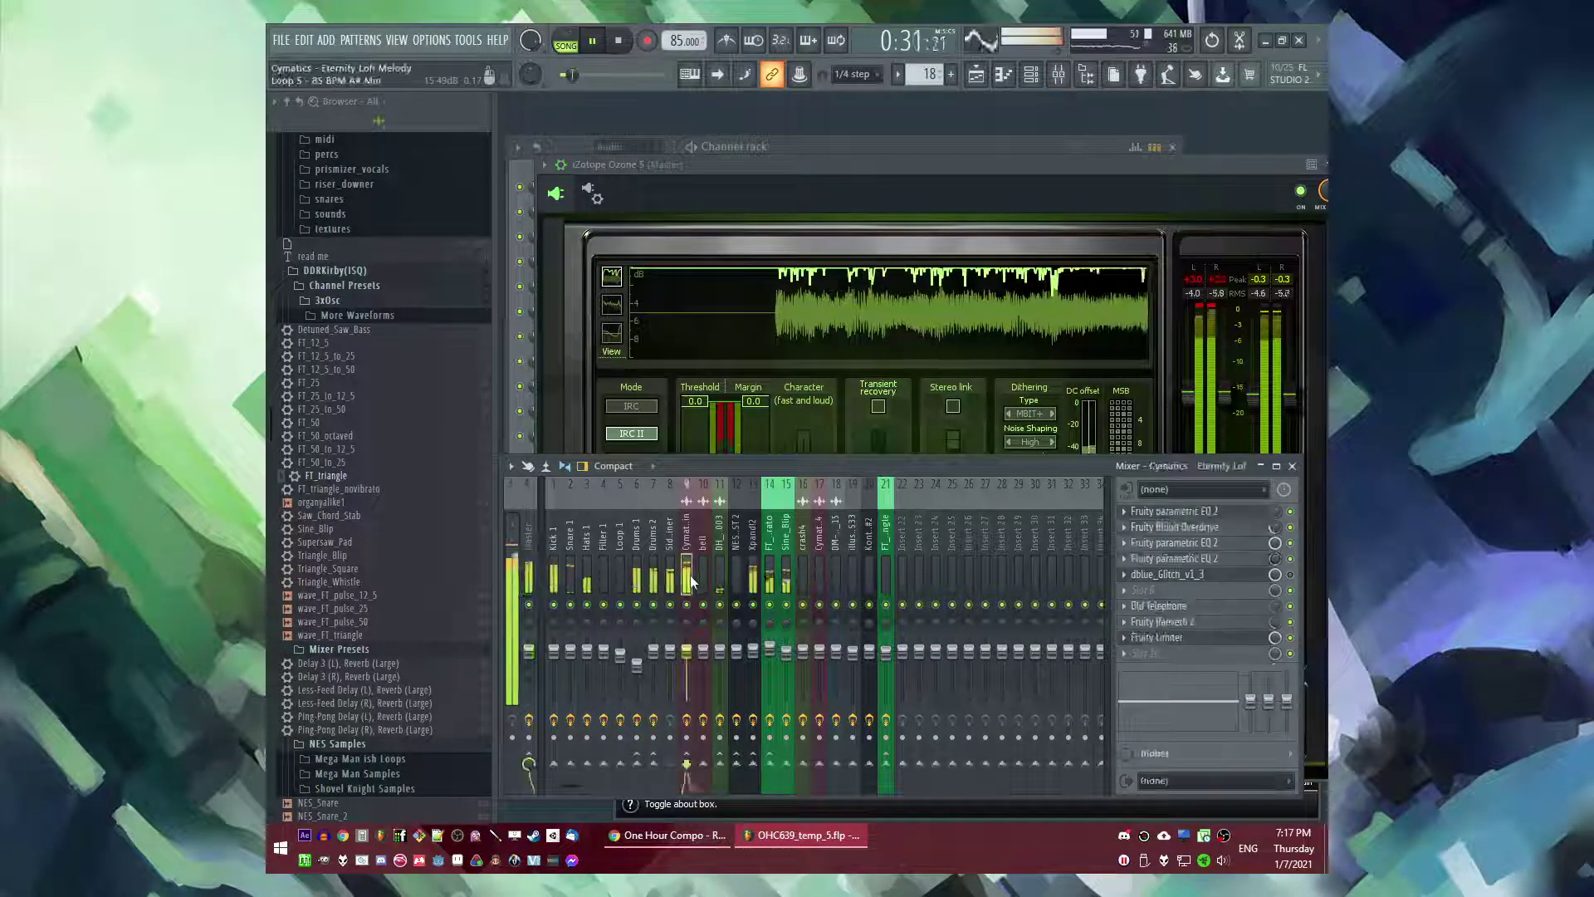
pyautogui.click(1199, 546)
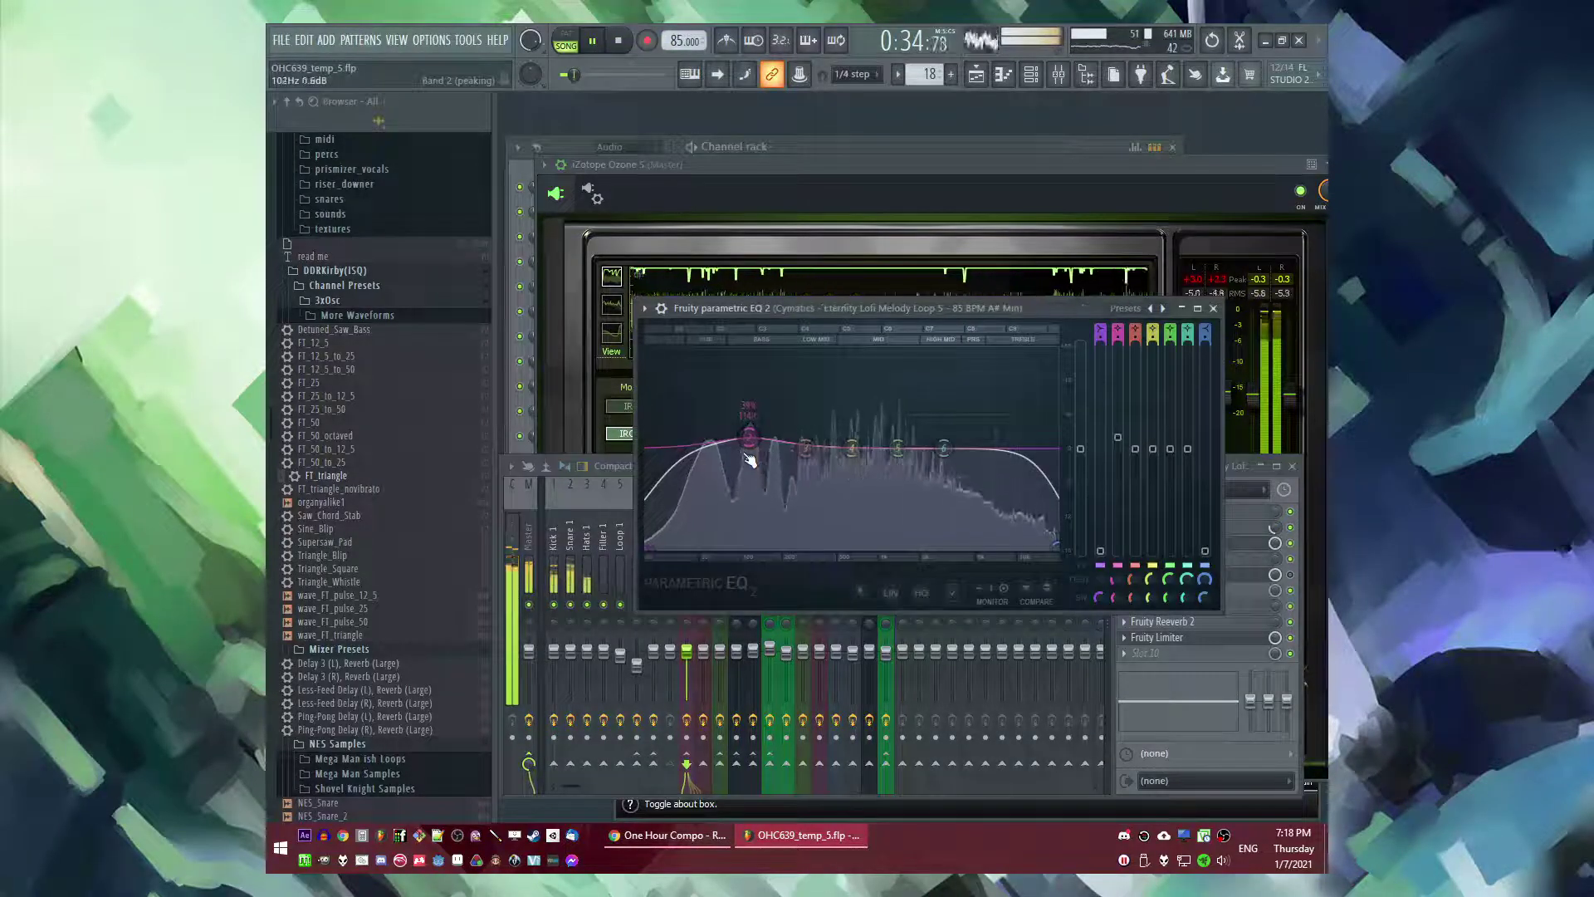
pyautogui.moveTo(809, 457); pyautogui.dragTo(810, 467)
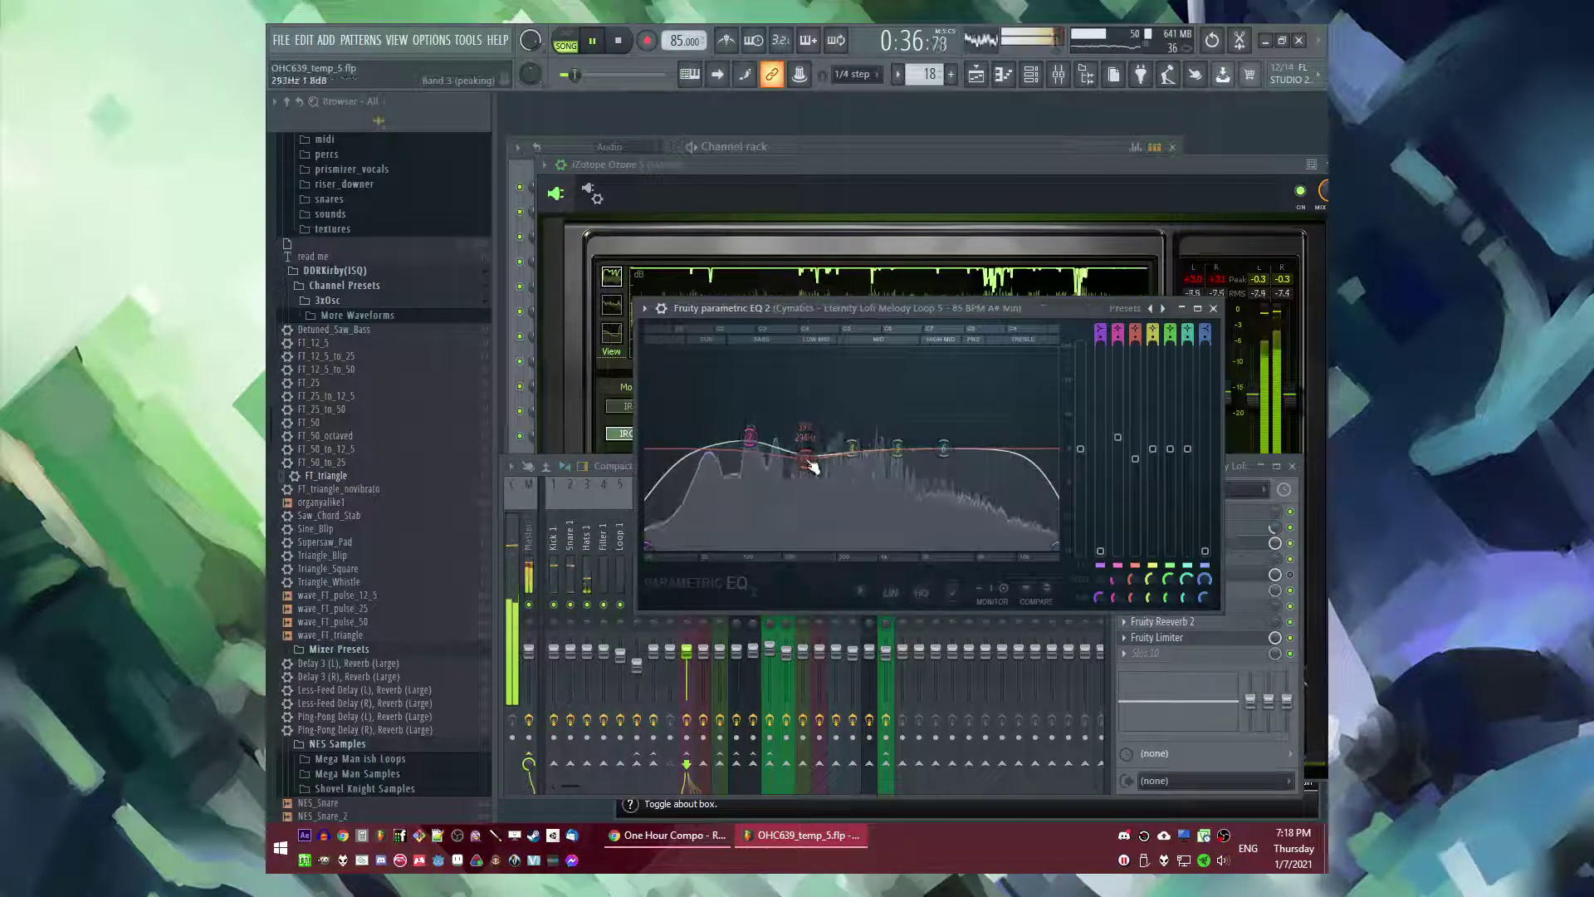
# - Try a strong high-frequency boost in the melody loop's Fruity Parametric EQ 2 and reset the changed bands
pyautogui.keyDown('alt'); pyautogui.click(1053, 546); pyautogui.keyUp('alt')
pyautogui.moveTo(945, 449); pyautogui.dragTo(978, 352)
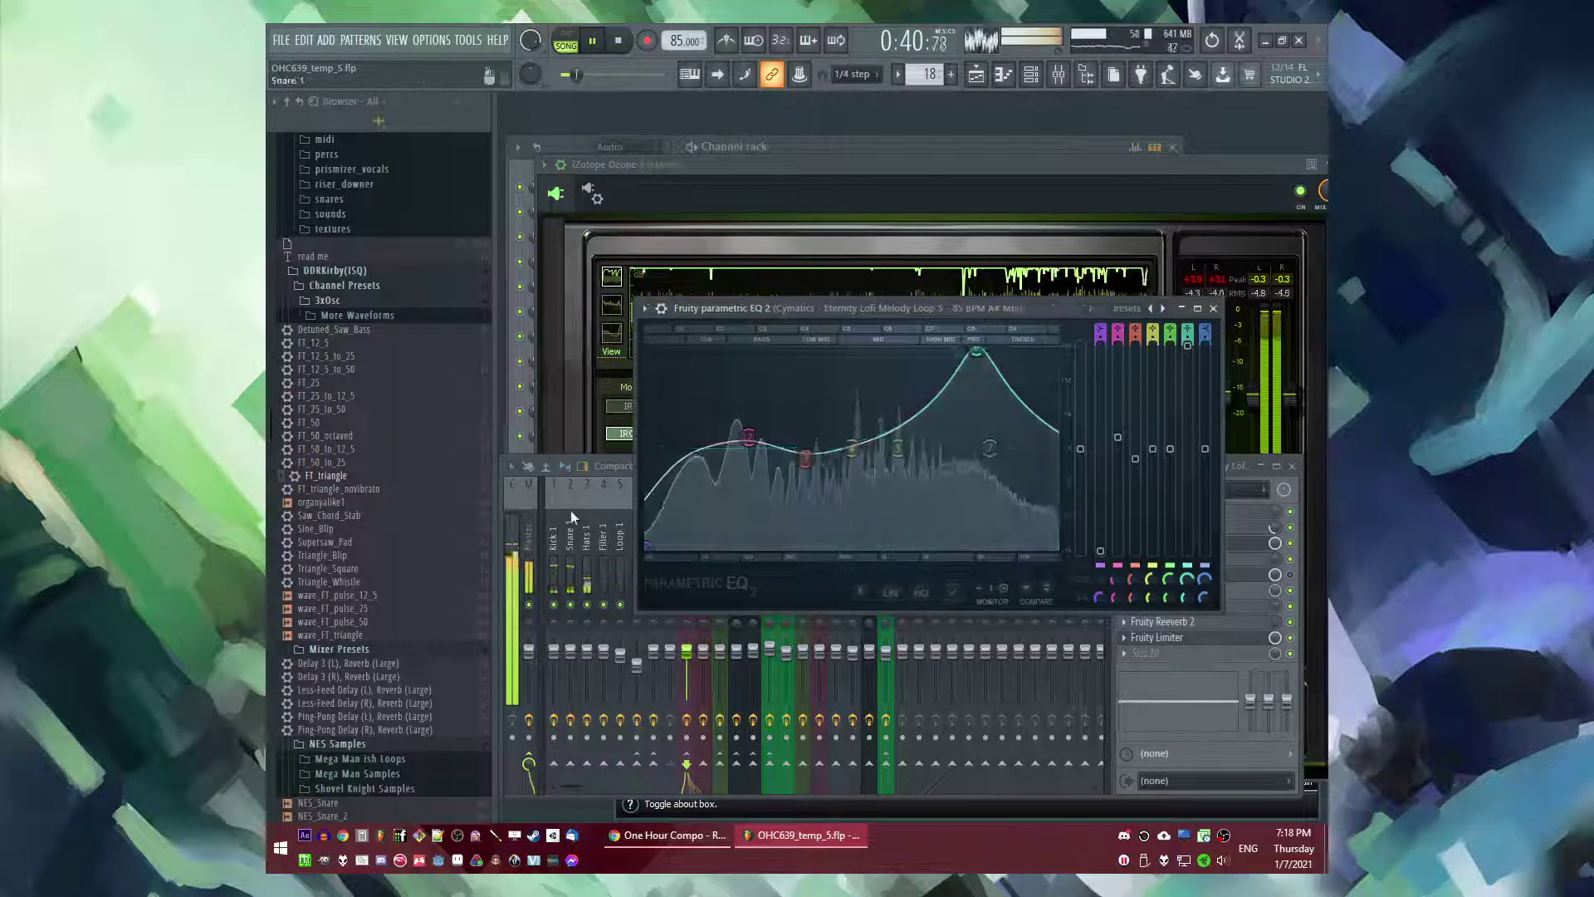
pyautogui.click(822, 631)
pyautogui.click(688, 563)
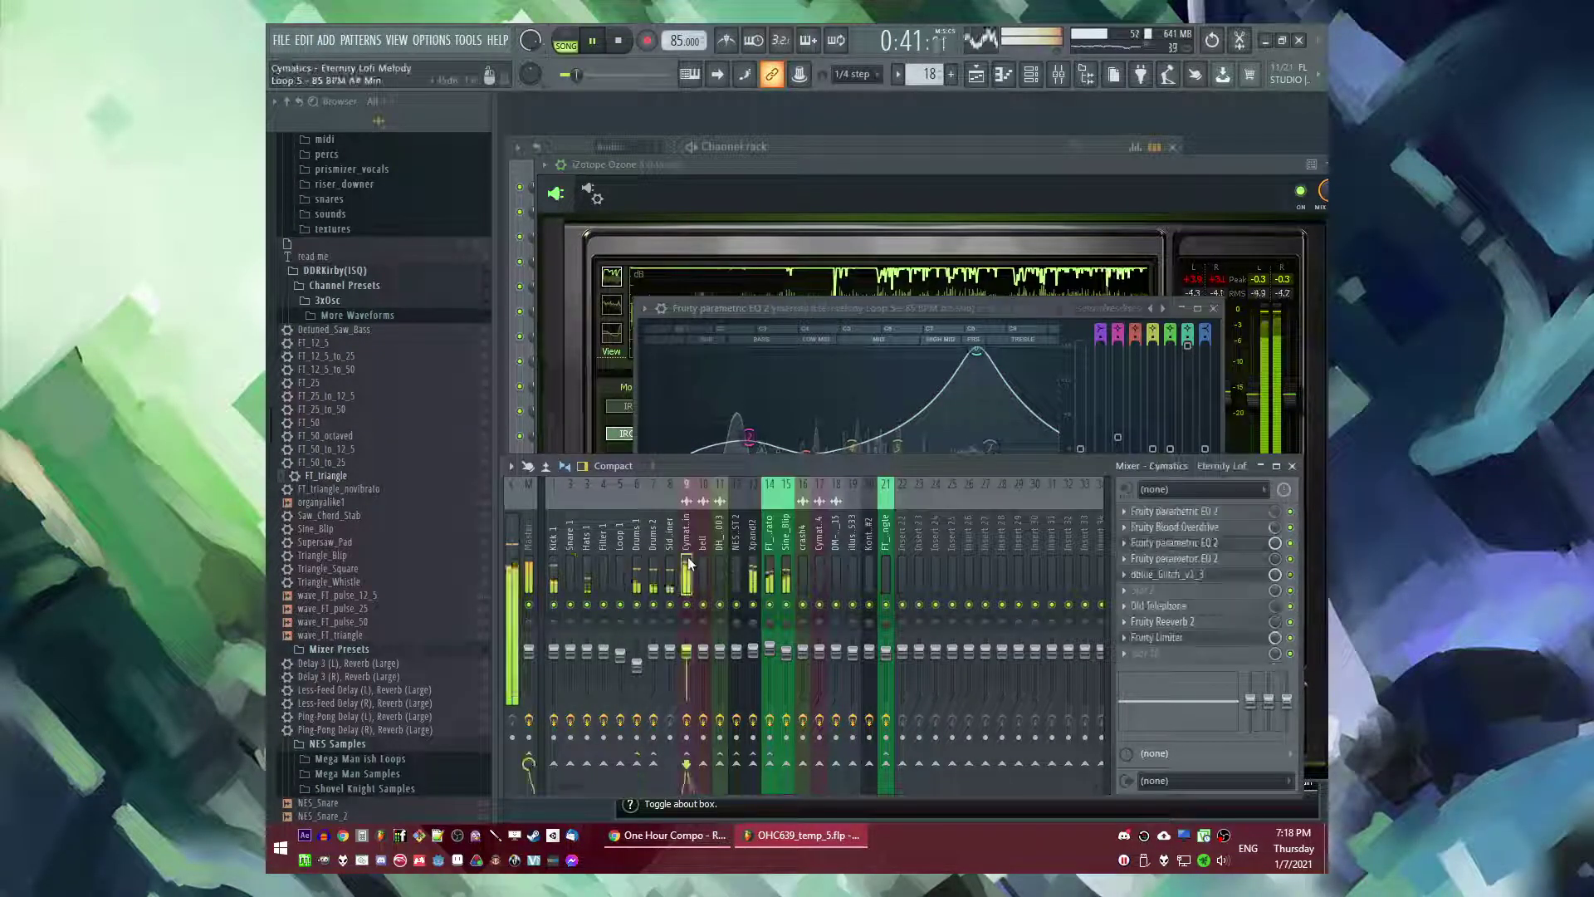
pyautogui.keyDown('alt'); pyautogui.click(977, 351); pyautogui.keyUp('alt')
pyautogui.moveTo(943, 448)
pyautogui.mouseDown()
pyautogui.moveTo(983, 387)
pyautogui.moveTo(909, 419)
pyautogui.moveTo(954, 439)
pyautogui.mouseUp()
# - Listen to the melody loop mixer track again, close its Parametric EQ 2, and return to Ozone 5
pyautogui.click(604, 534)
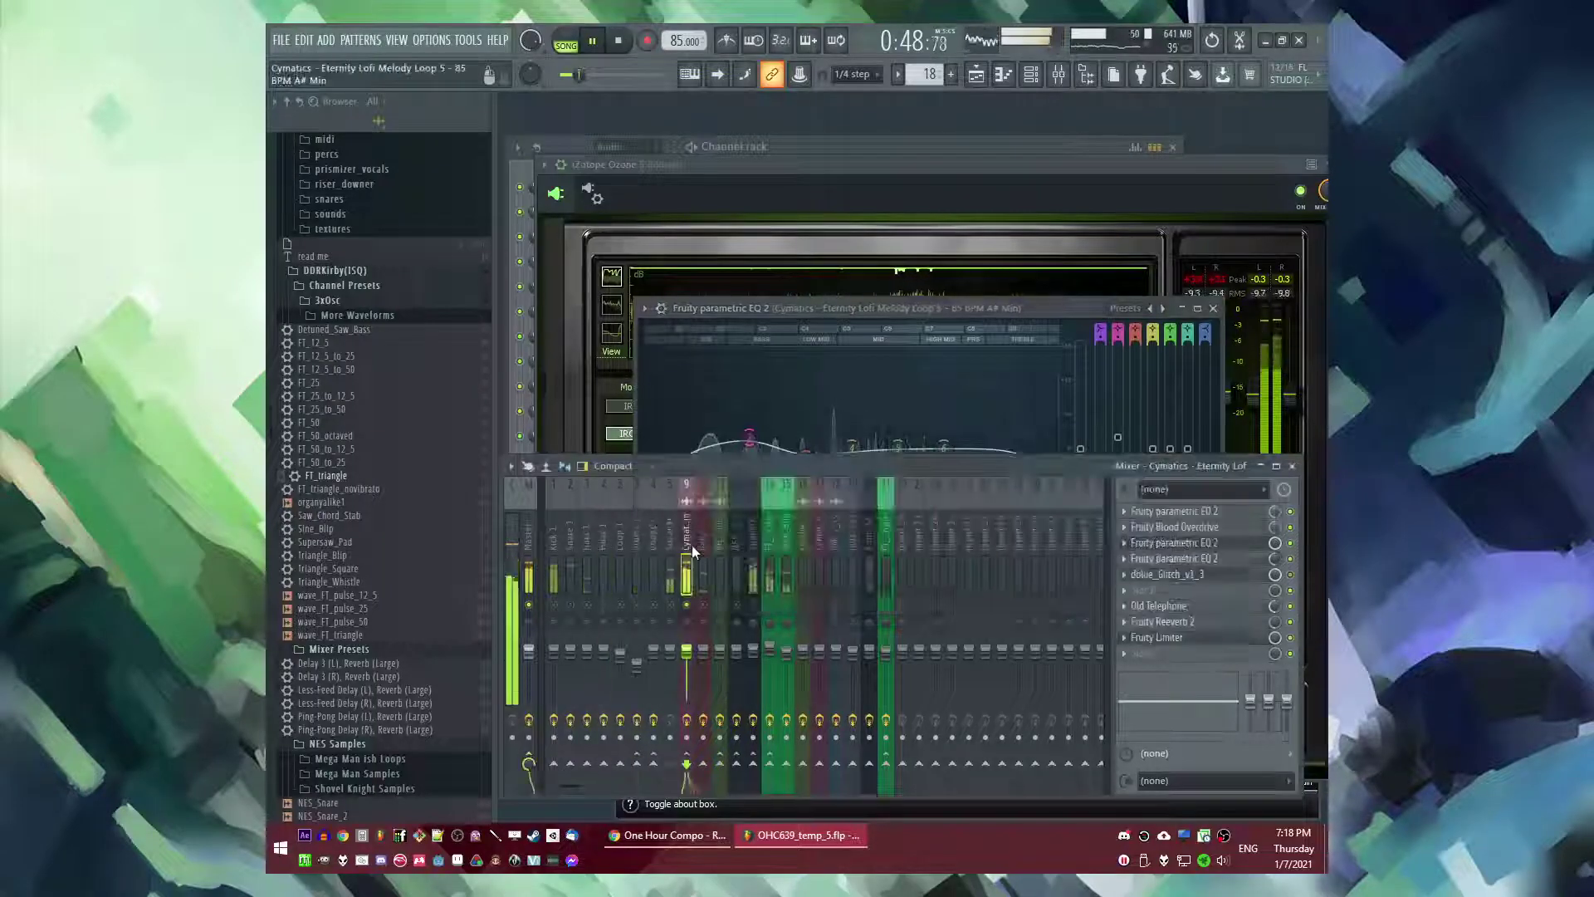
pyautogui.click(691, 545)
pyautogui.click(1214, 309)
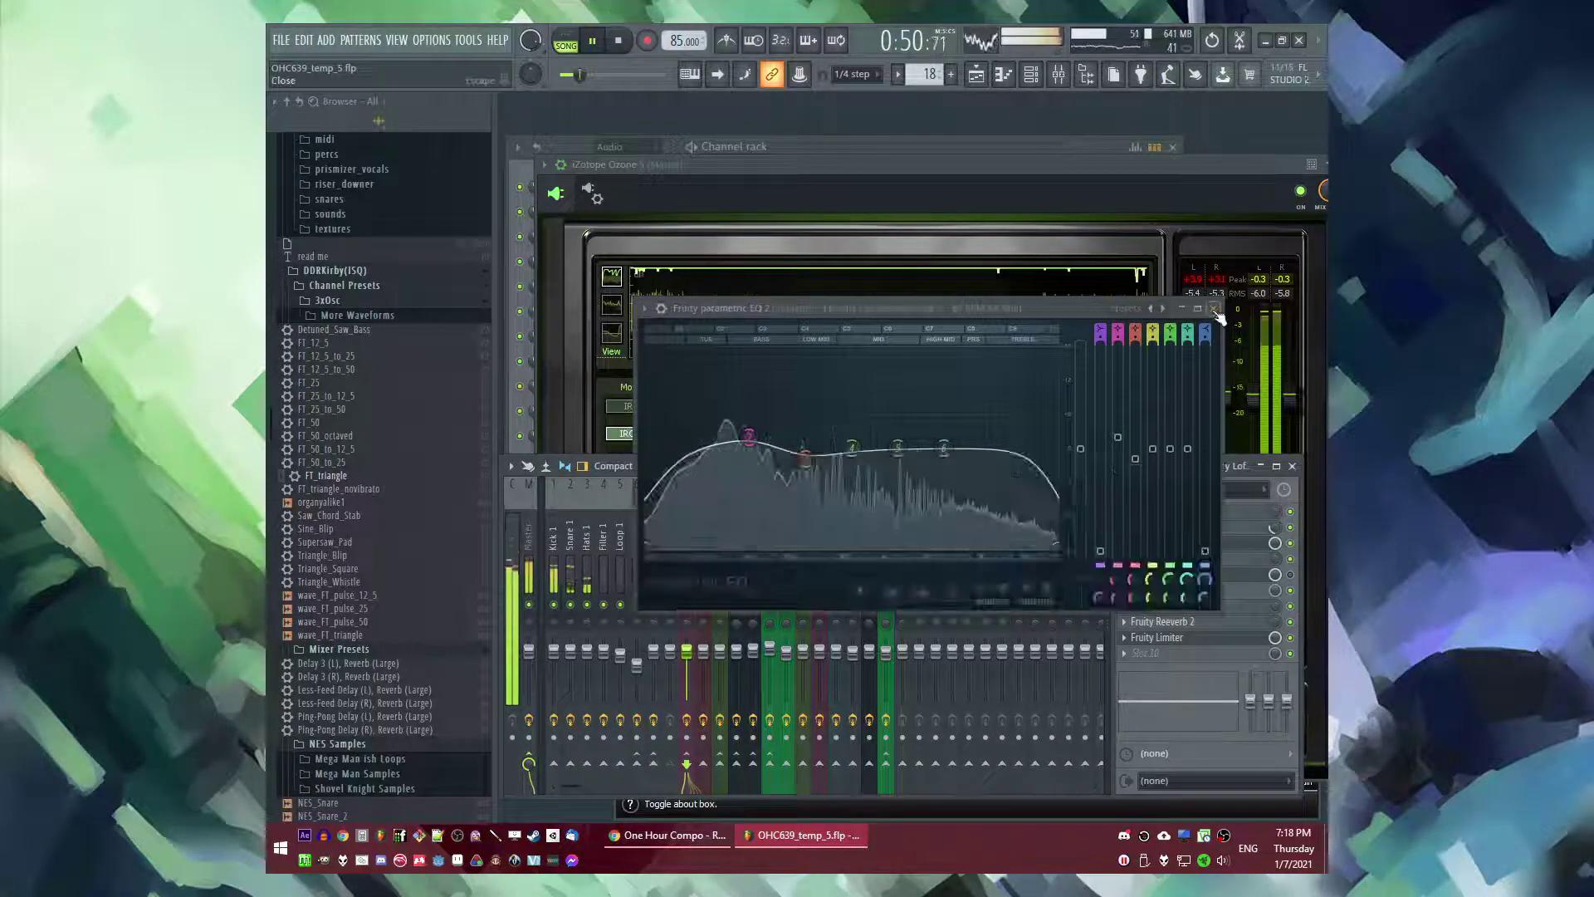
pyautogui.click(1023, 192)
# - Return to the playlist and remove the extra Param. EQ 2 mix level clip around bar 75 from the main automation track
pyautogui.press('F5')
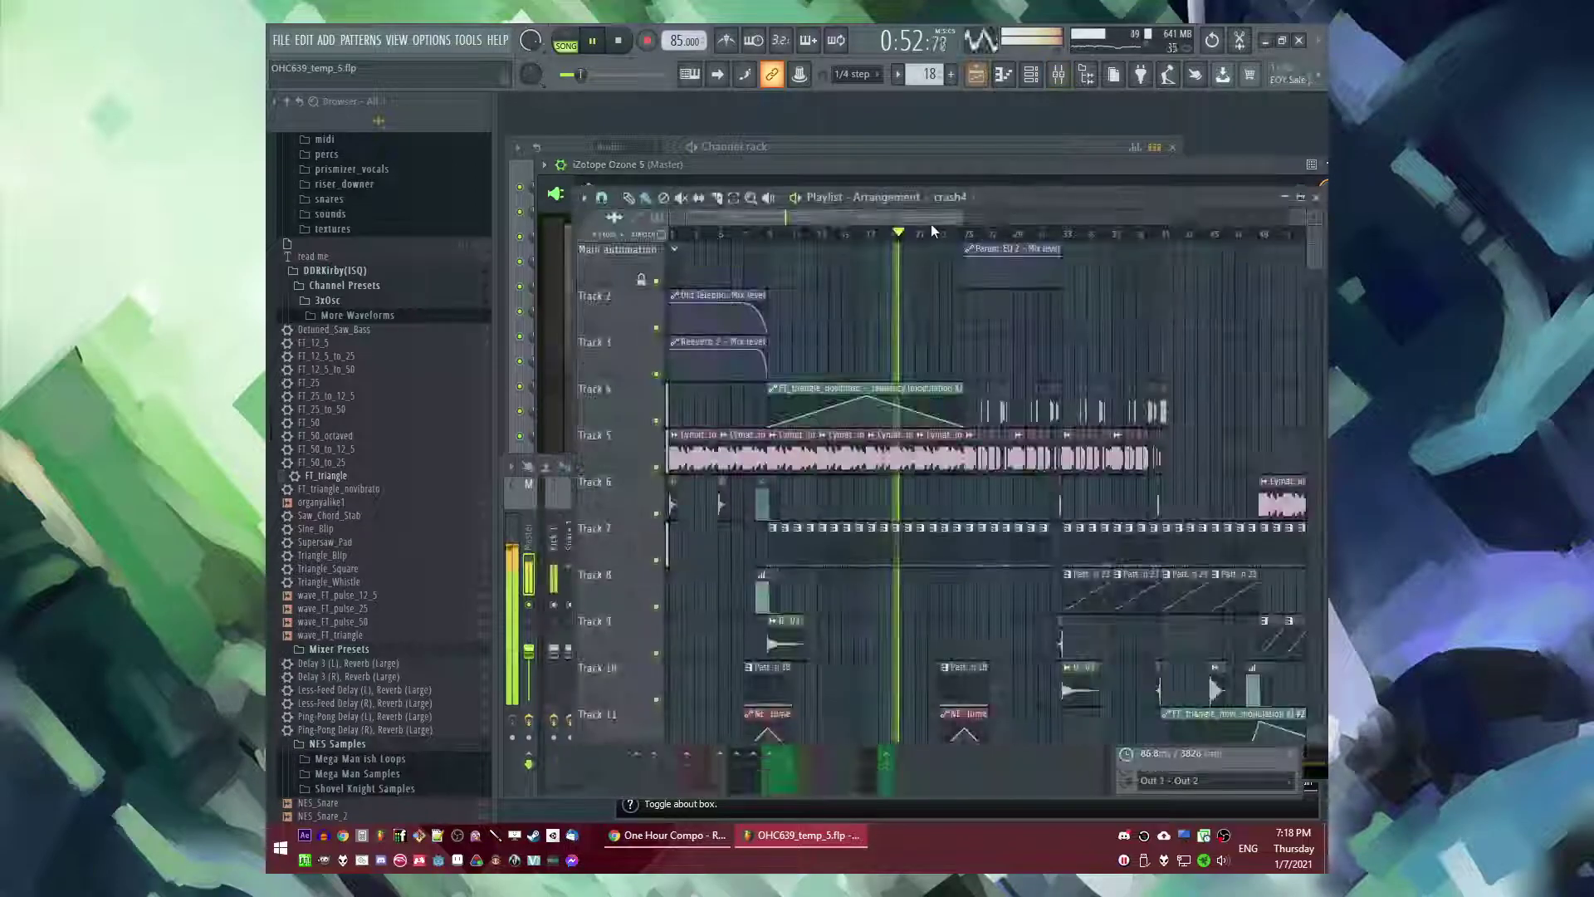
pyautogui.click(970, 233)
pyautogui.moveTo(933, 219); pyautogui.dragTo(1058, 224)
pyautogui.click(975, 236)
pyautogui.click(999, 235)
pyautogui.click(1128, 262)
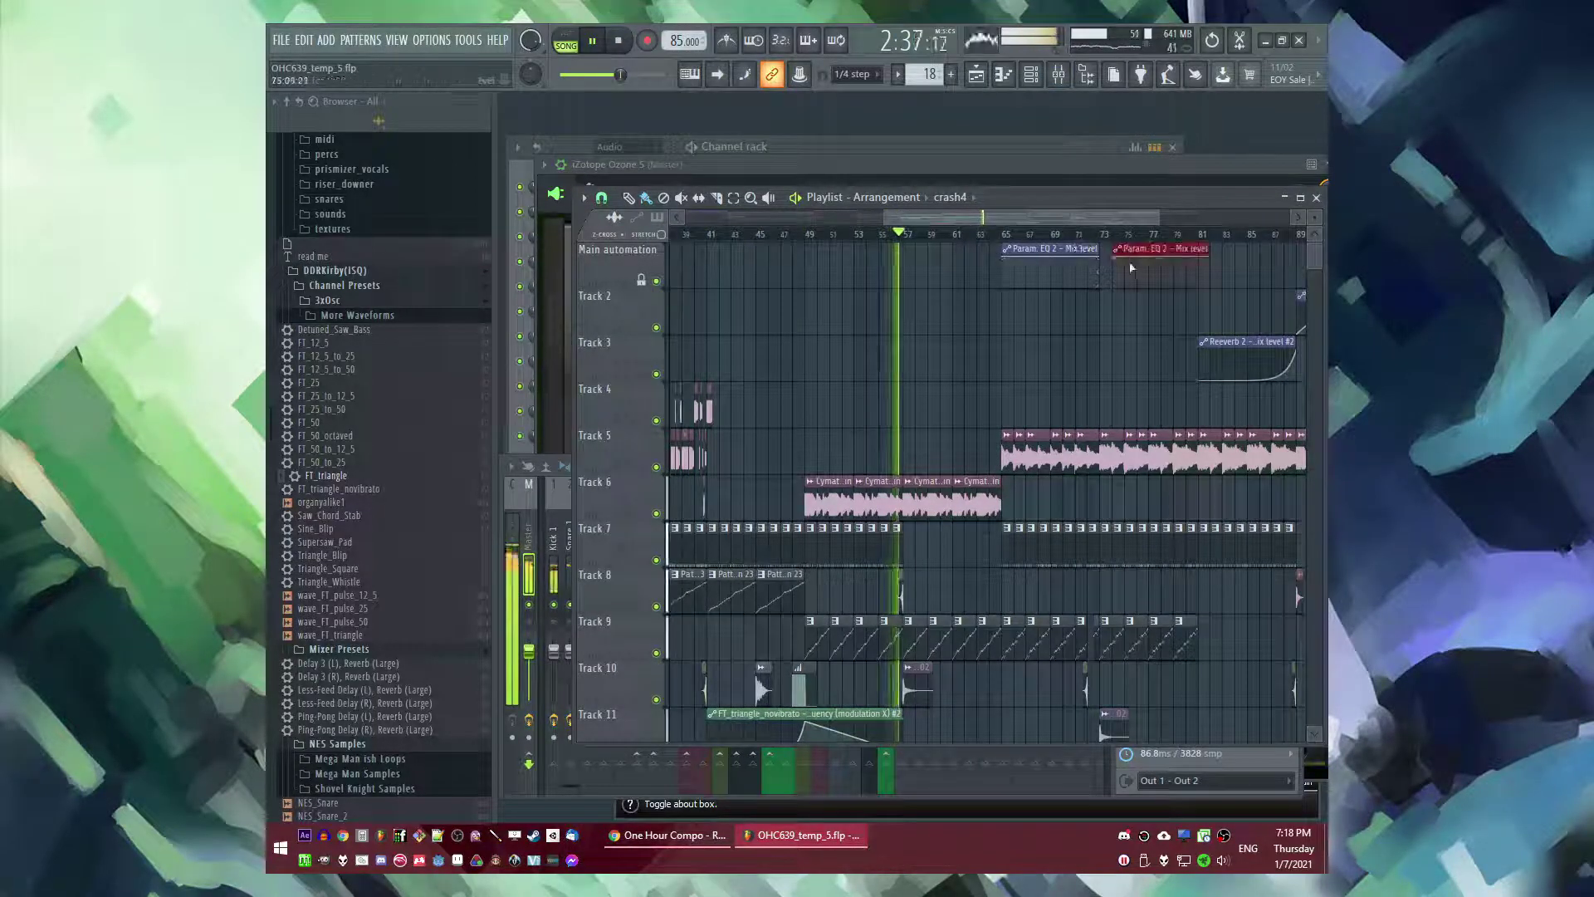
# - Place Pattern 21 on Track 15 from bar 81 and on Track 21 from bar 73
pyautogui.click(1100, 235)
pyautogui.scroll(-9, 1071, 456)
pyautogui.scroll(-5, 1048, 470)
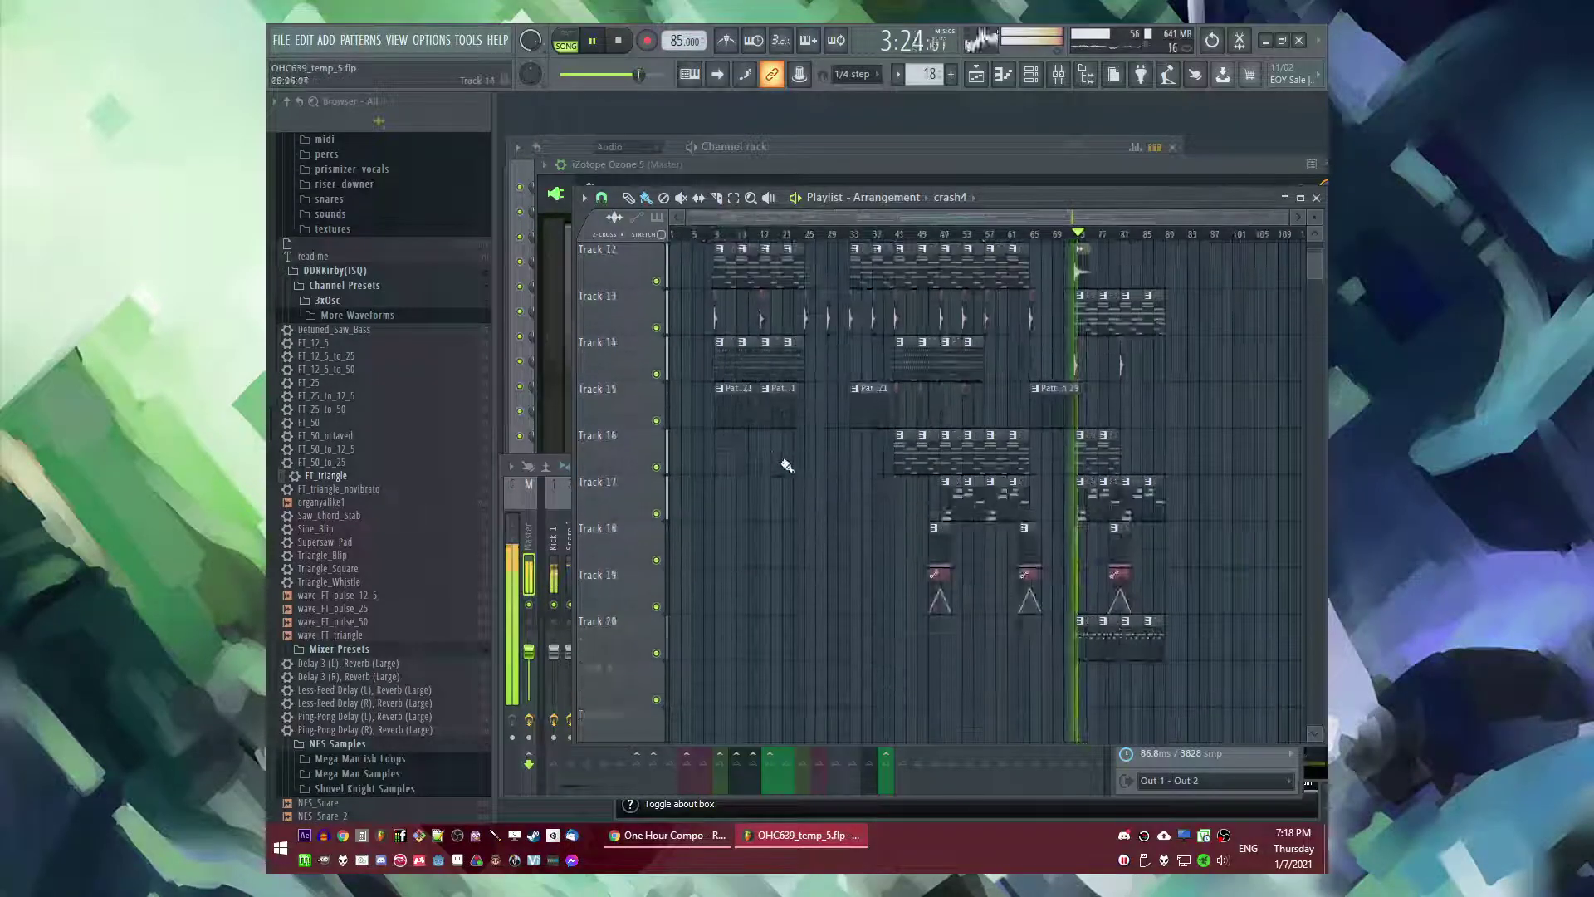
pyautogui.scroll(5, 1103, 433)
pyautogui.click(1006, 234)
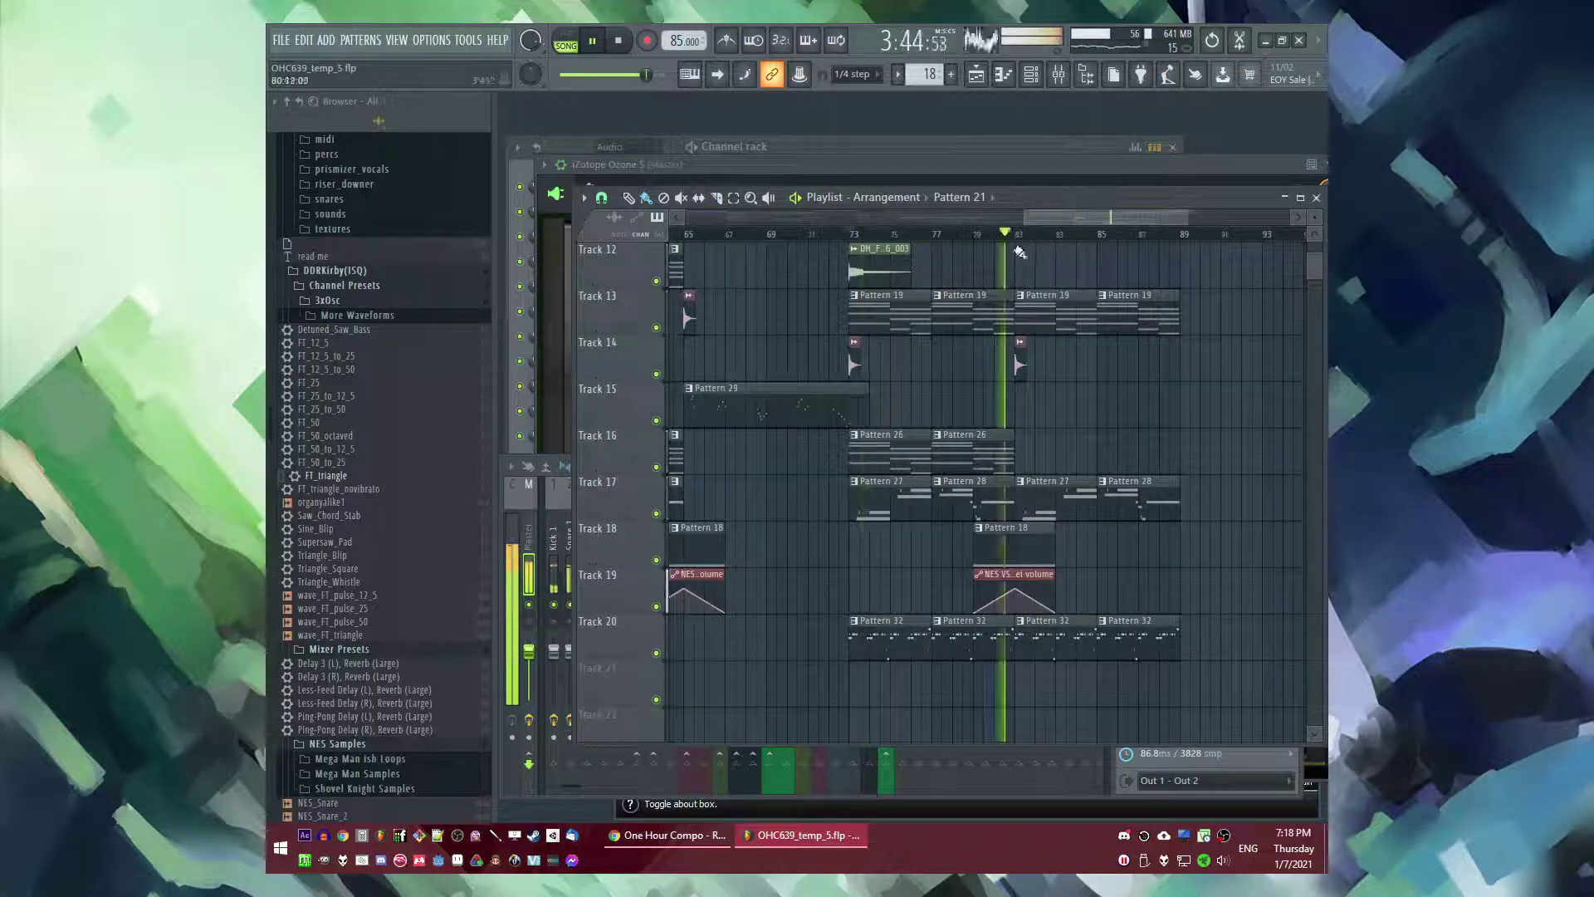
pyautogui.click(1027, 409)
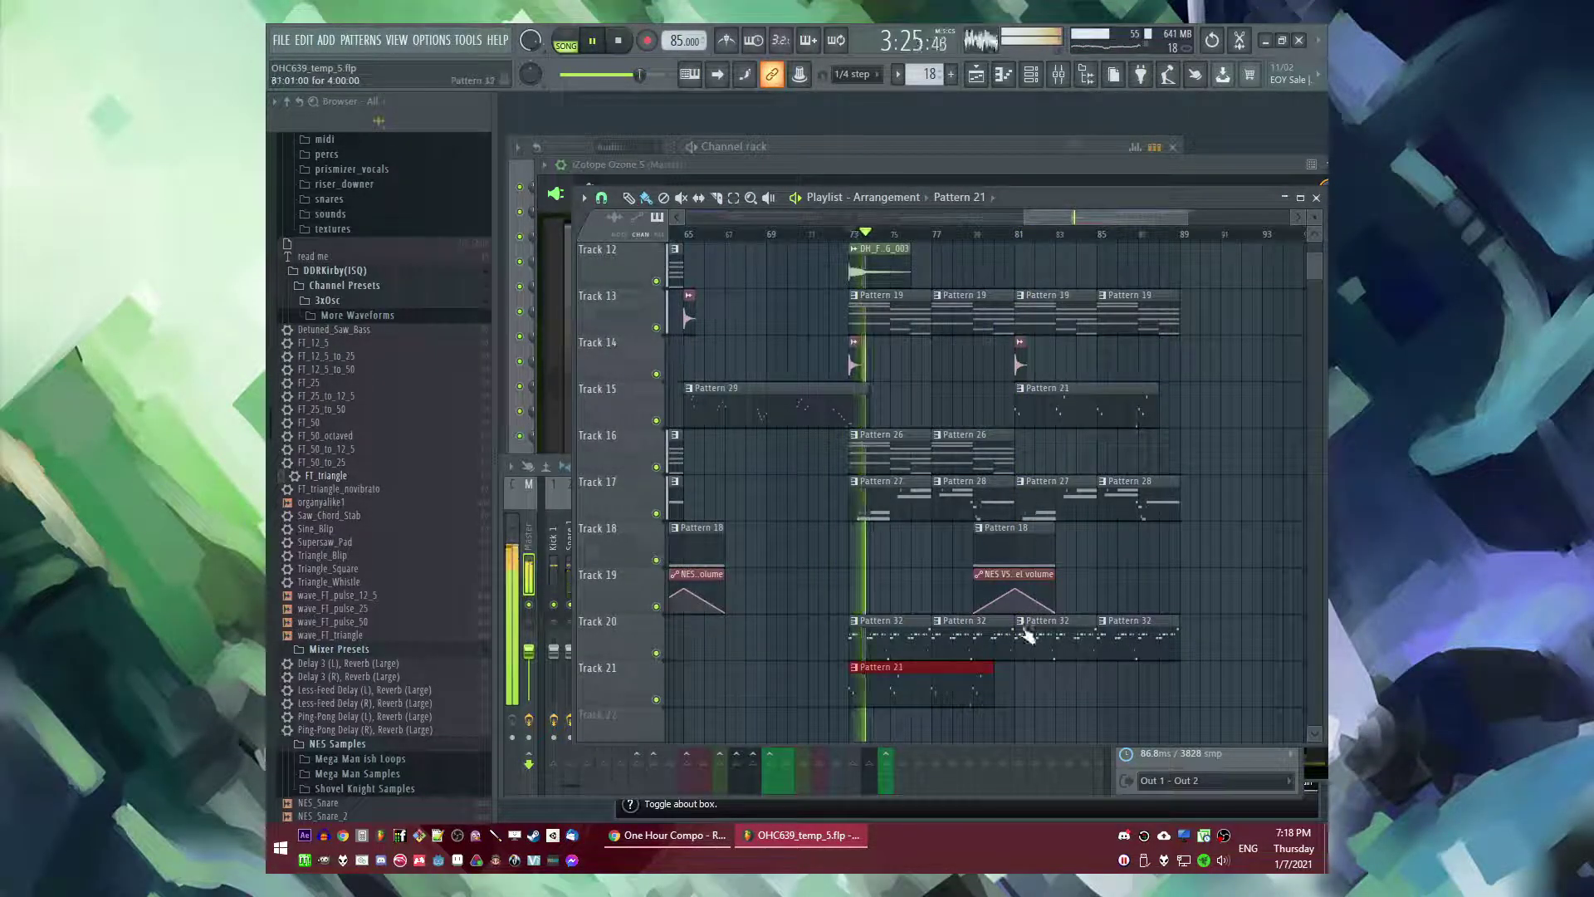
# - Play through the final section from about bar 83, checking the transition into bar 89 and the fade-out after it
pyautogui.click(1063, 235)
pyautogui.scroll(6, 1021, 242)
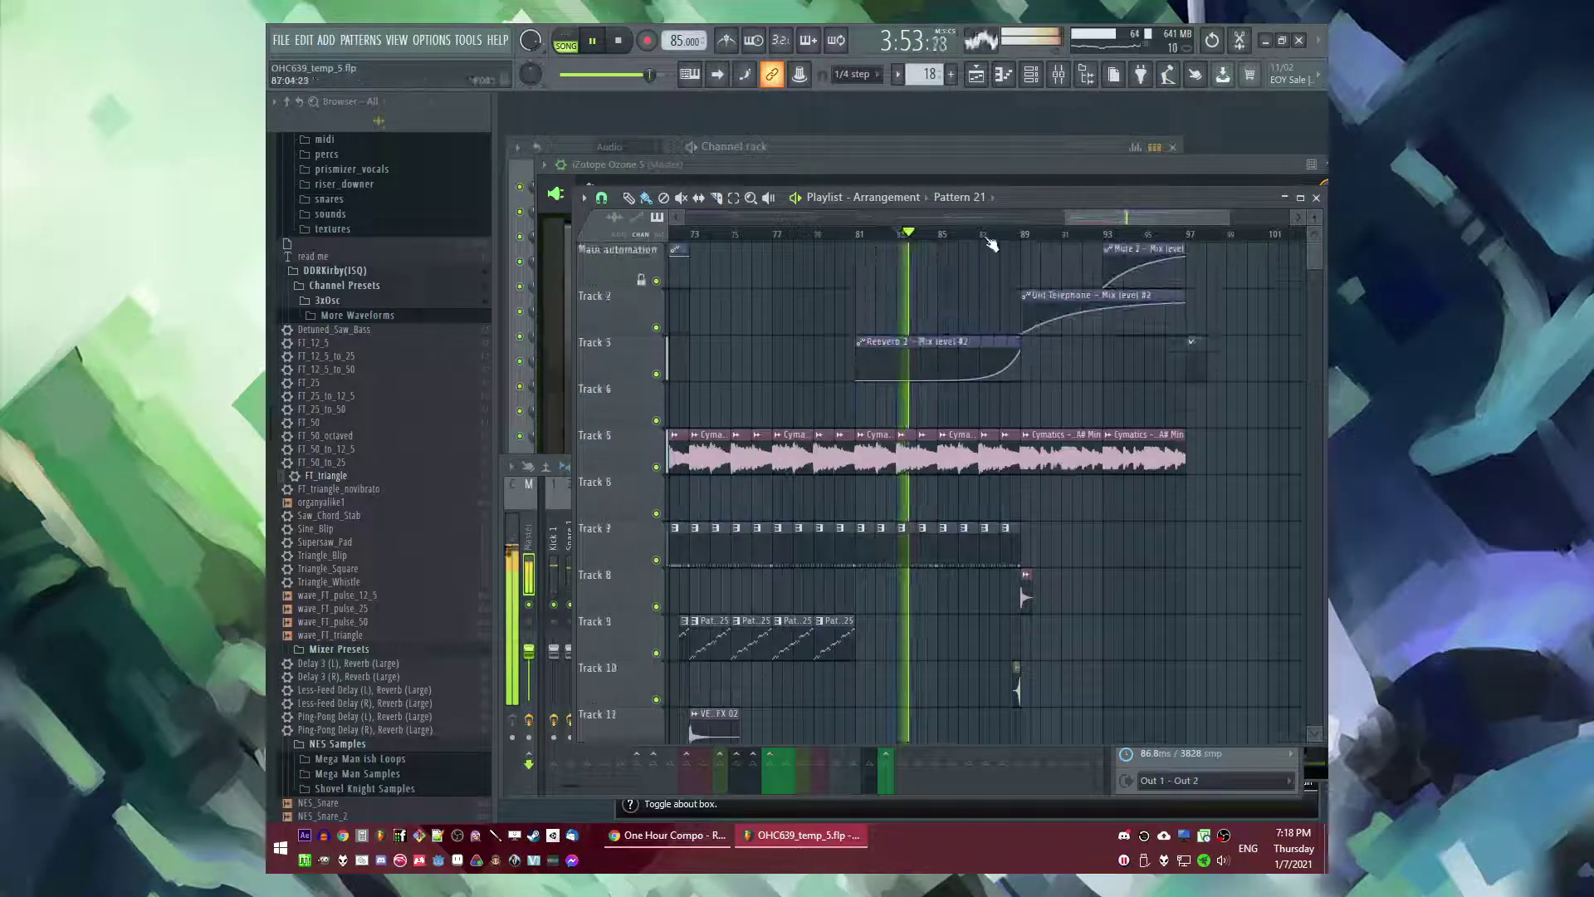
pyautogui.scroll(-5, 1018, 383)
pyautogui.scroll(5, 1013, 332)
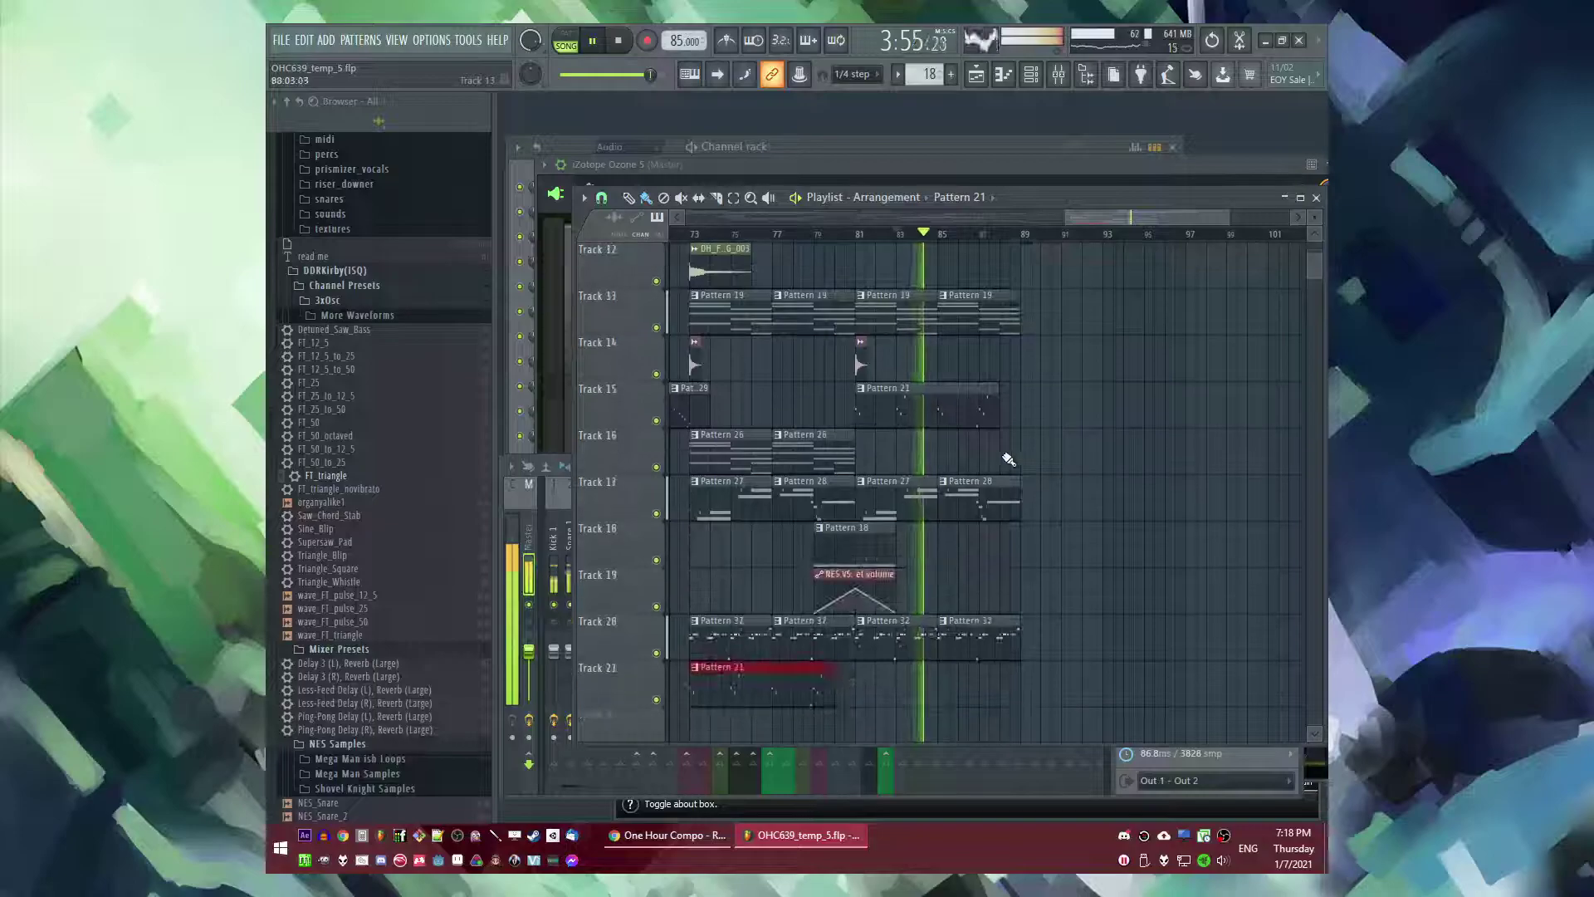
pyautogui.click(1022, 236)
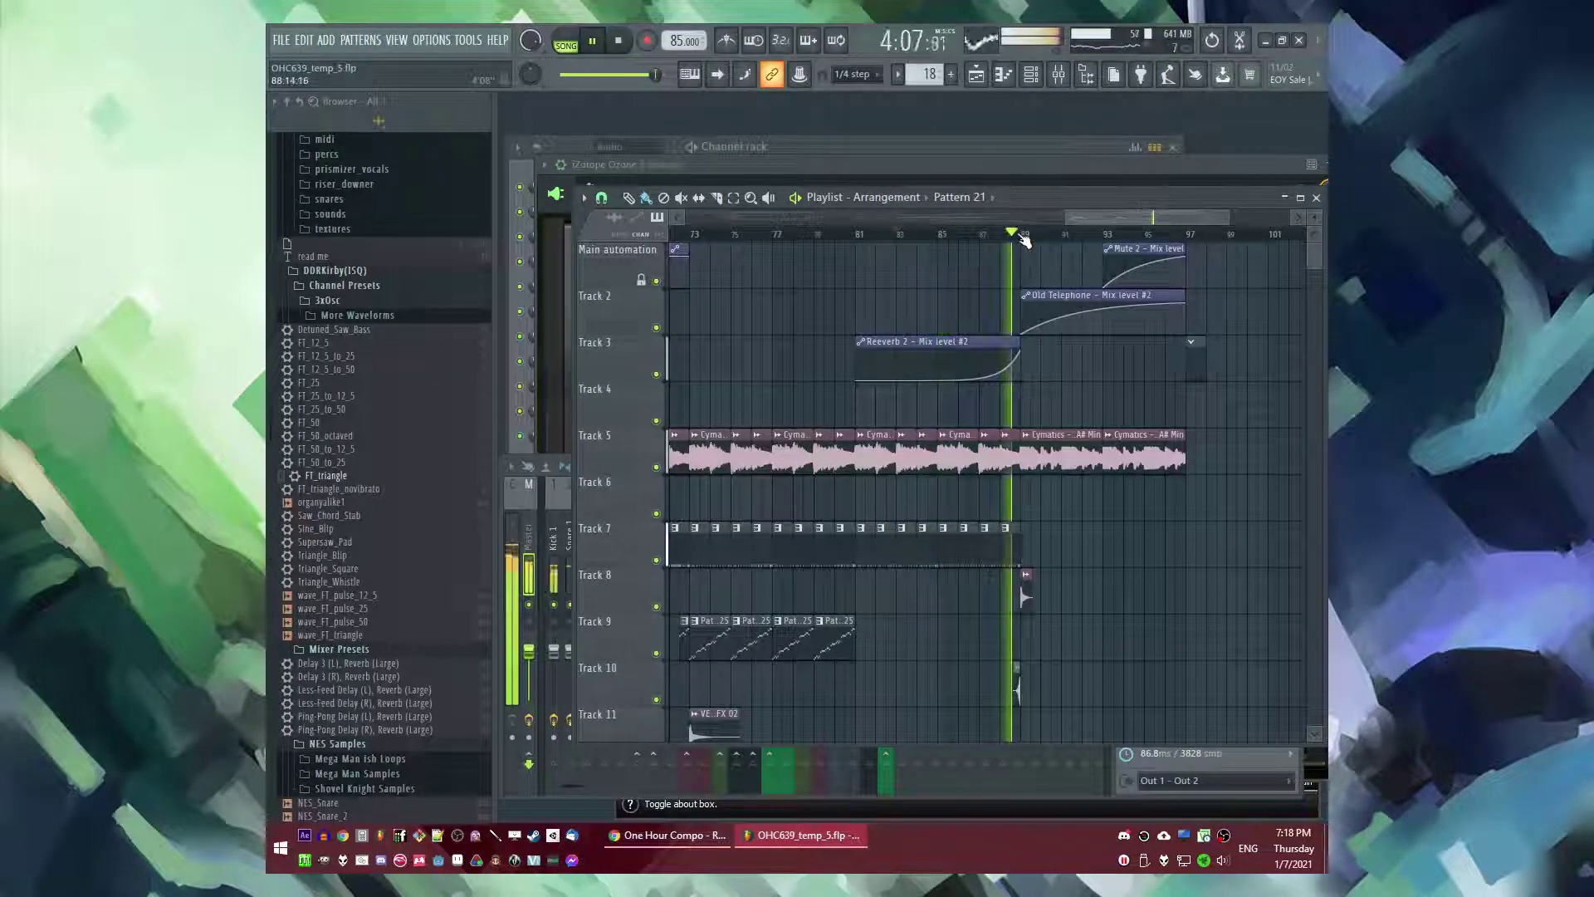
pyautogui.click(1121, 238)
pyautogui.scroll(-5, 961, 329)
# - Play a loud section around 2:26, set the Ozone 5 Maximizer's Character to 2.0, and stop playback
pyautogui.click(967, 239)
pyautogui.click(1024, 162)
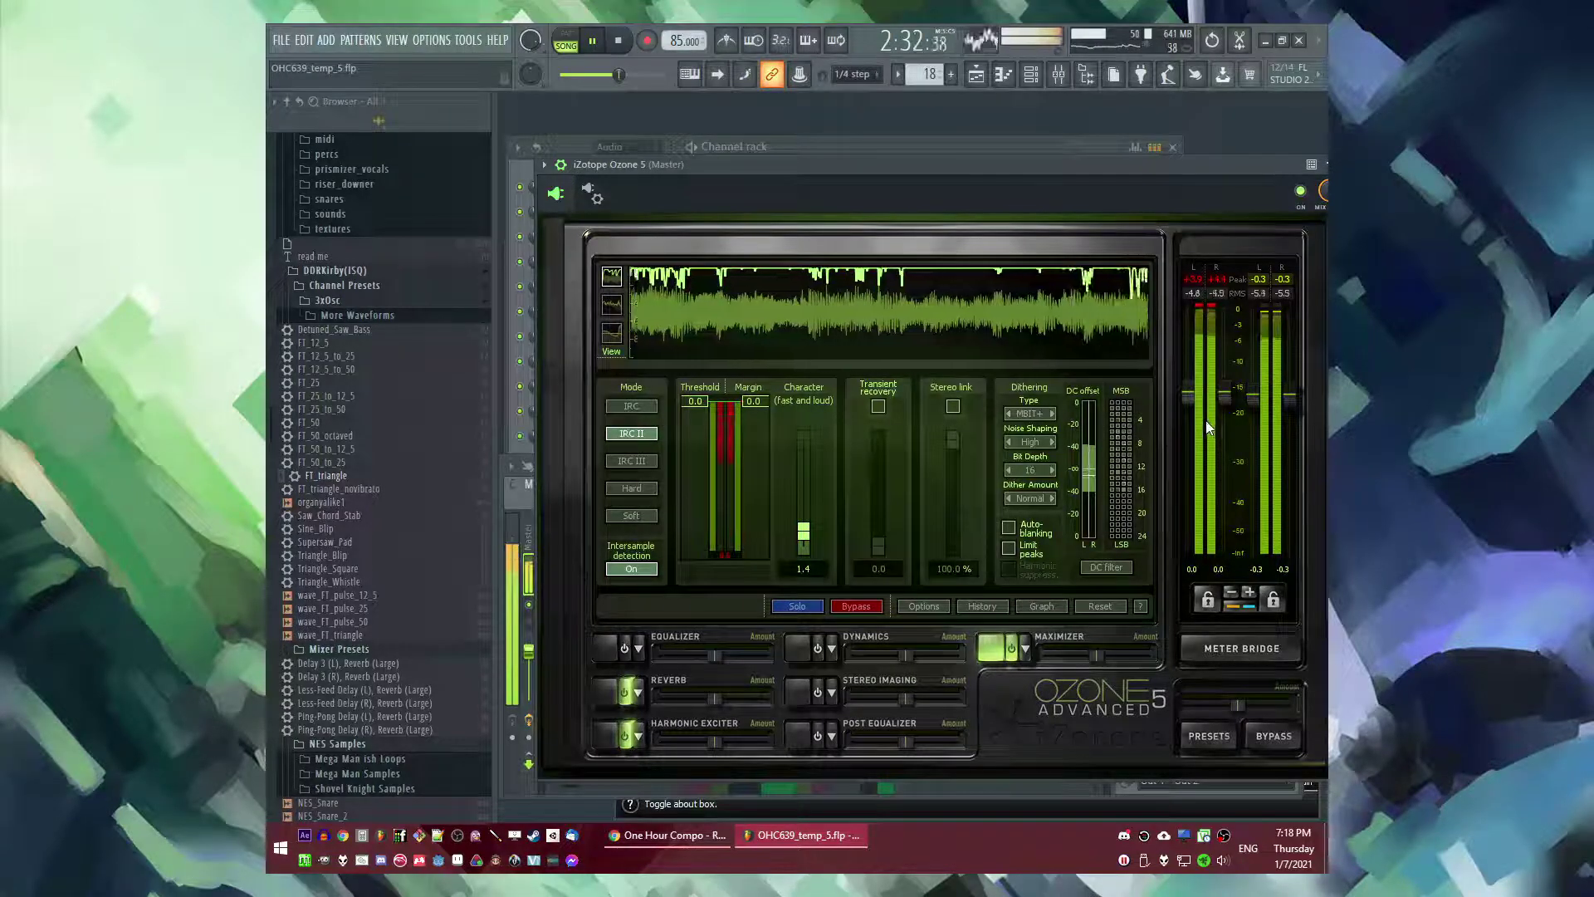
pyautogui.moveTo(802, 531); pyautogui.dragTo(801, 526)
pyautogui.press('space')
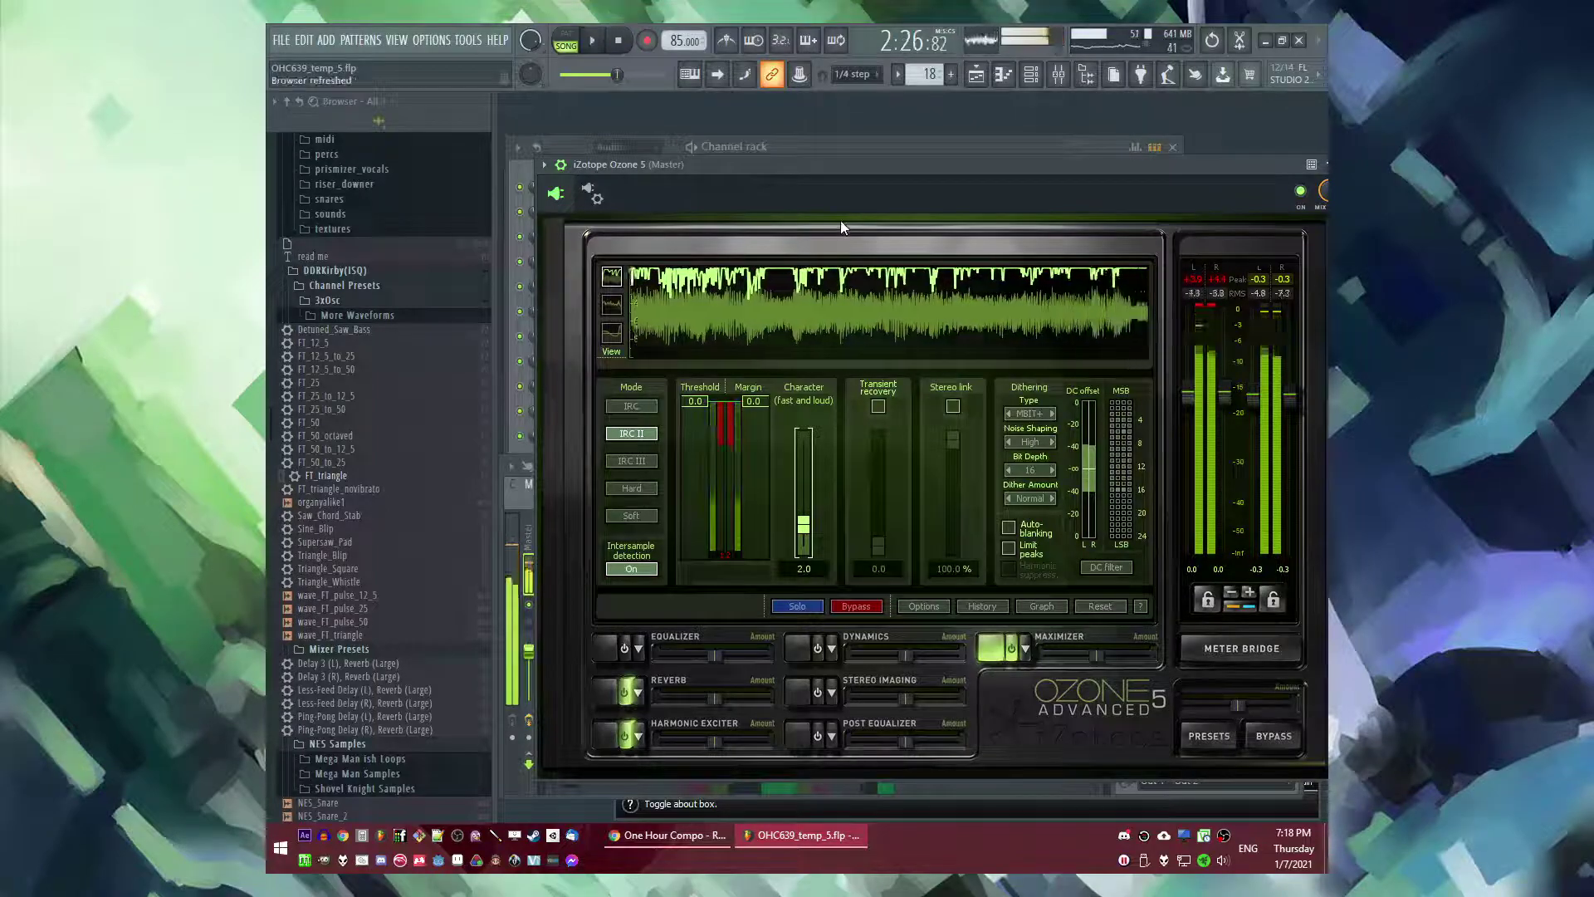
# - Export the song as a WAV file named OHC639_temp_5.wav to the Desktop
pyautogui.click(281, 40)
pyautogui.moveTo(300, 186)
pyautogui.click(581, 193)
pyautogui.moveTo(451, 296); pyautogui.dragTo(447, 158)
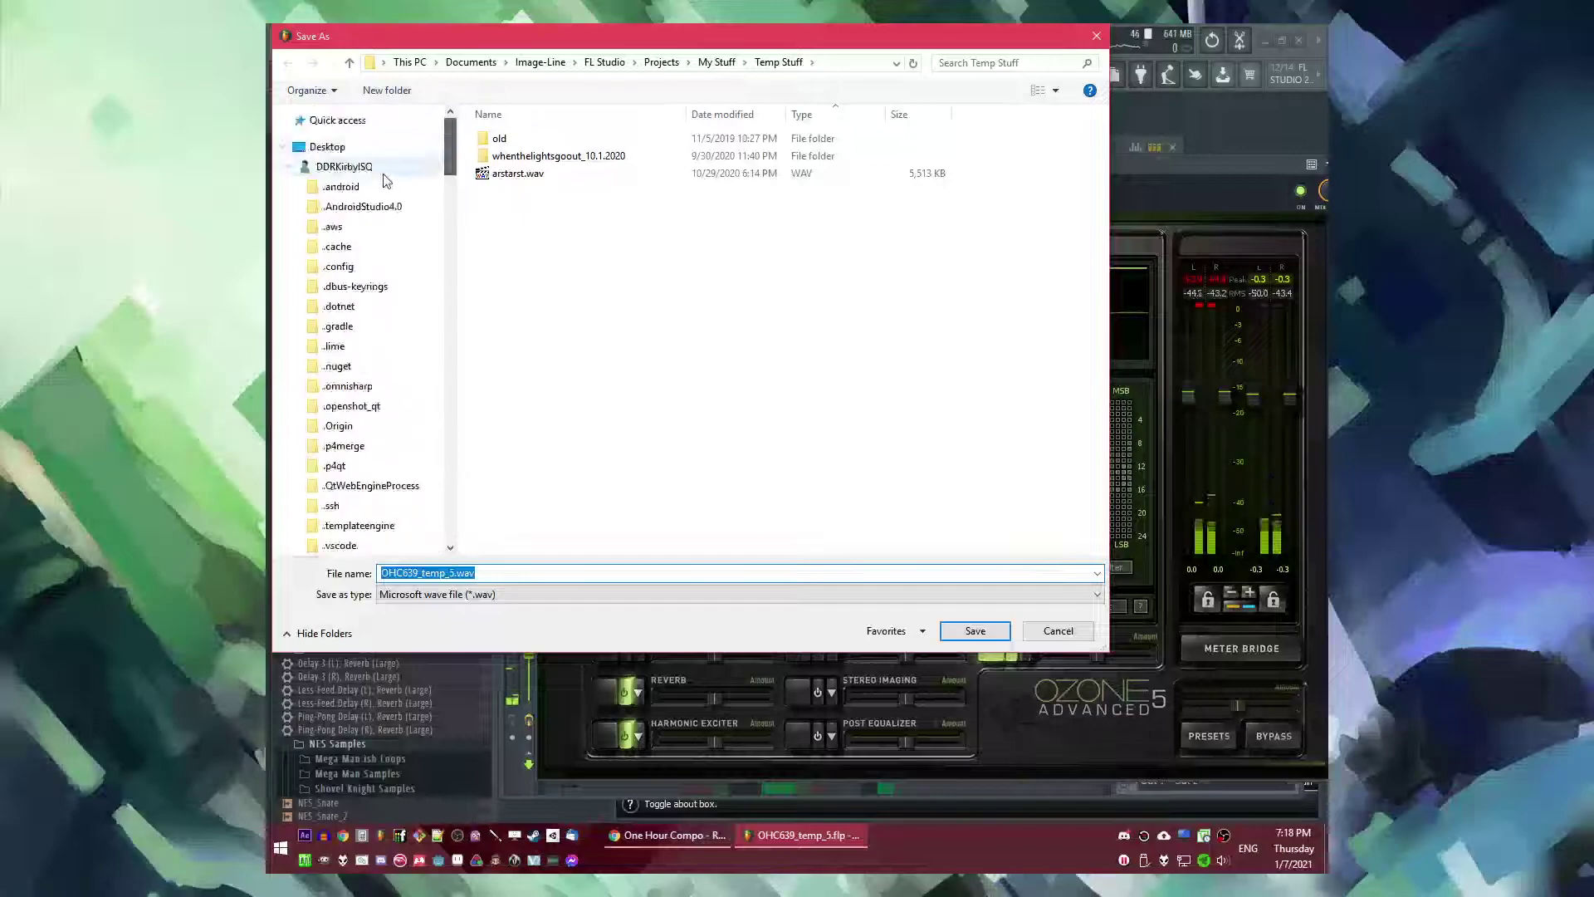
pyautogui.click(344, 166)
pyautogui.click(328, 146)
pyautogui.click(976, 631)
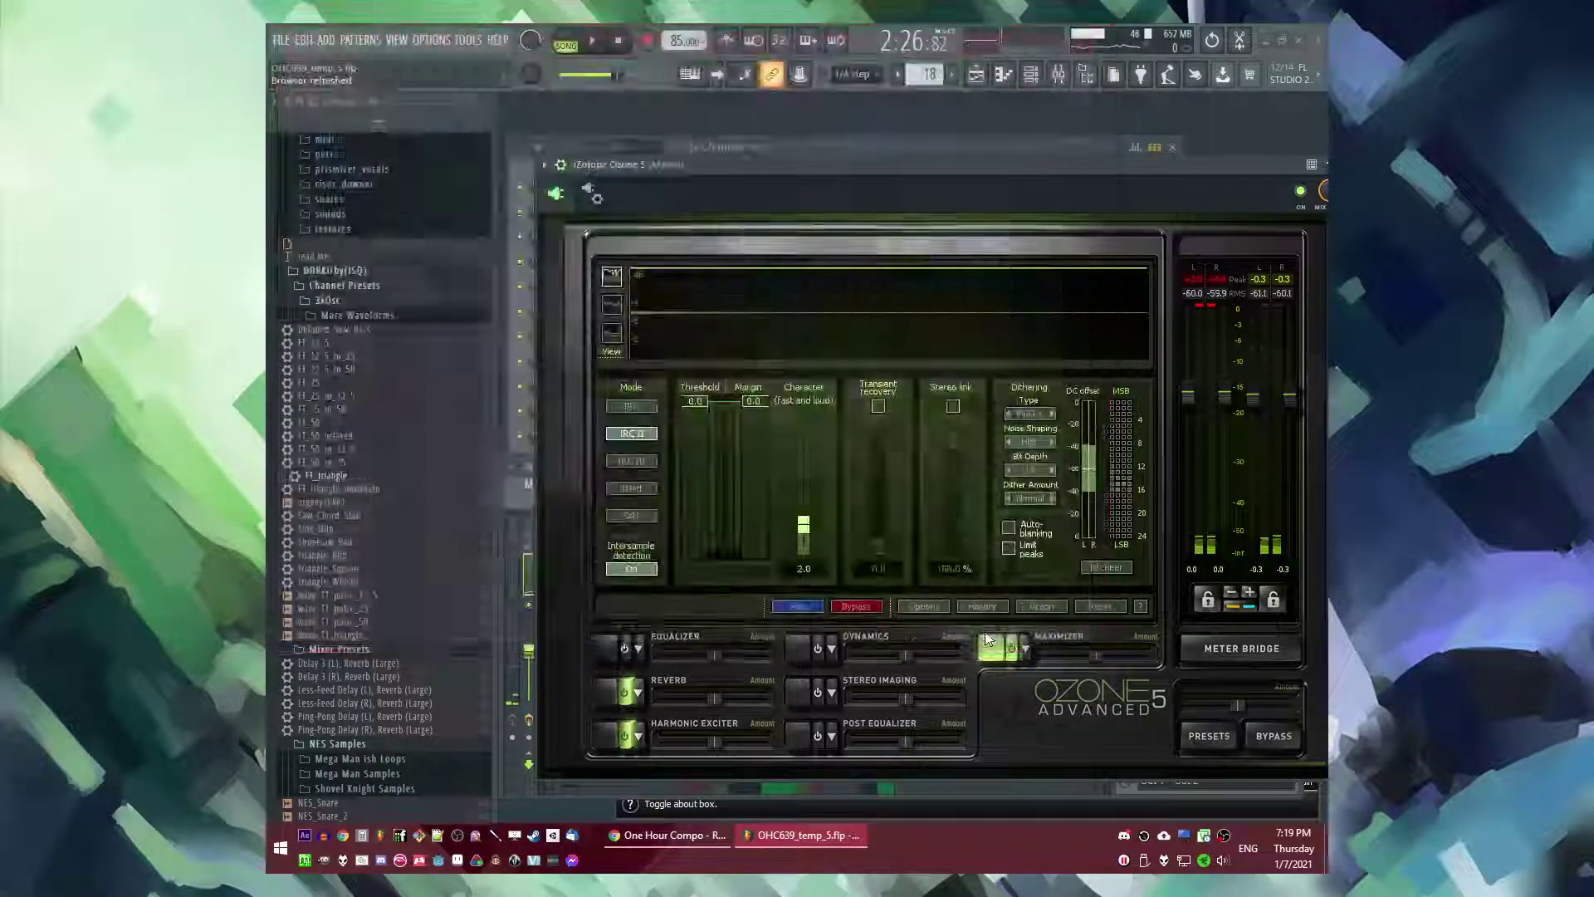